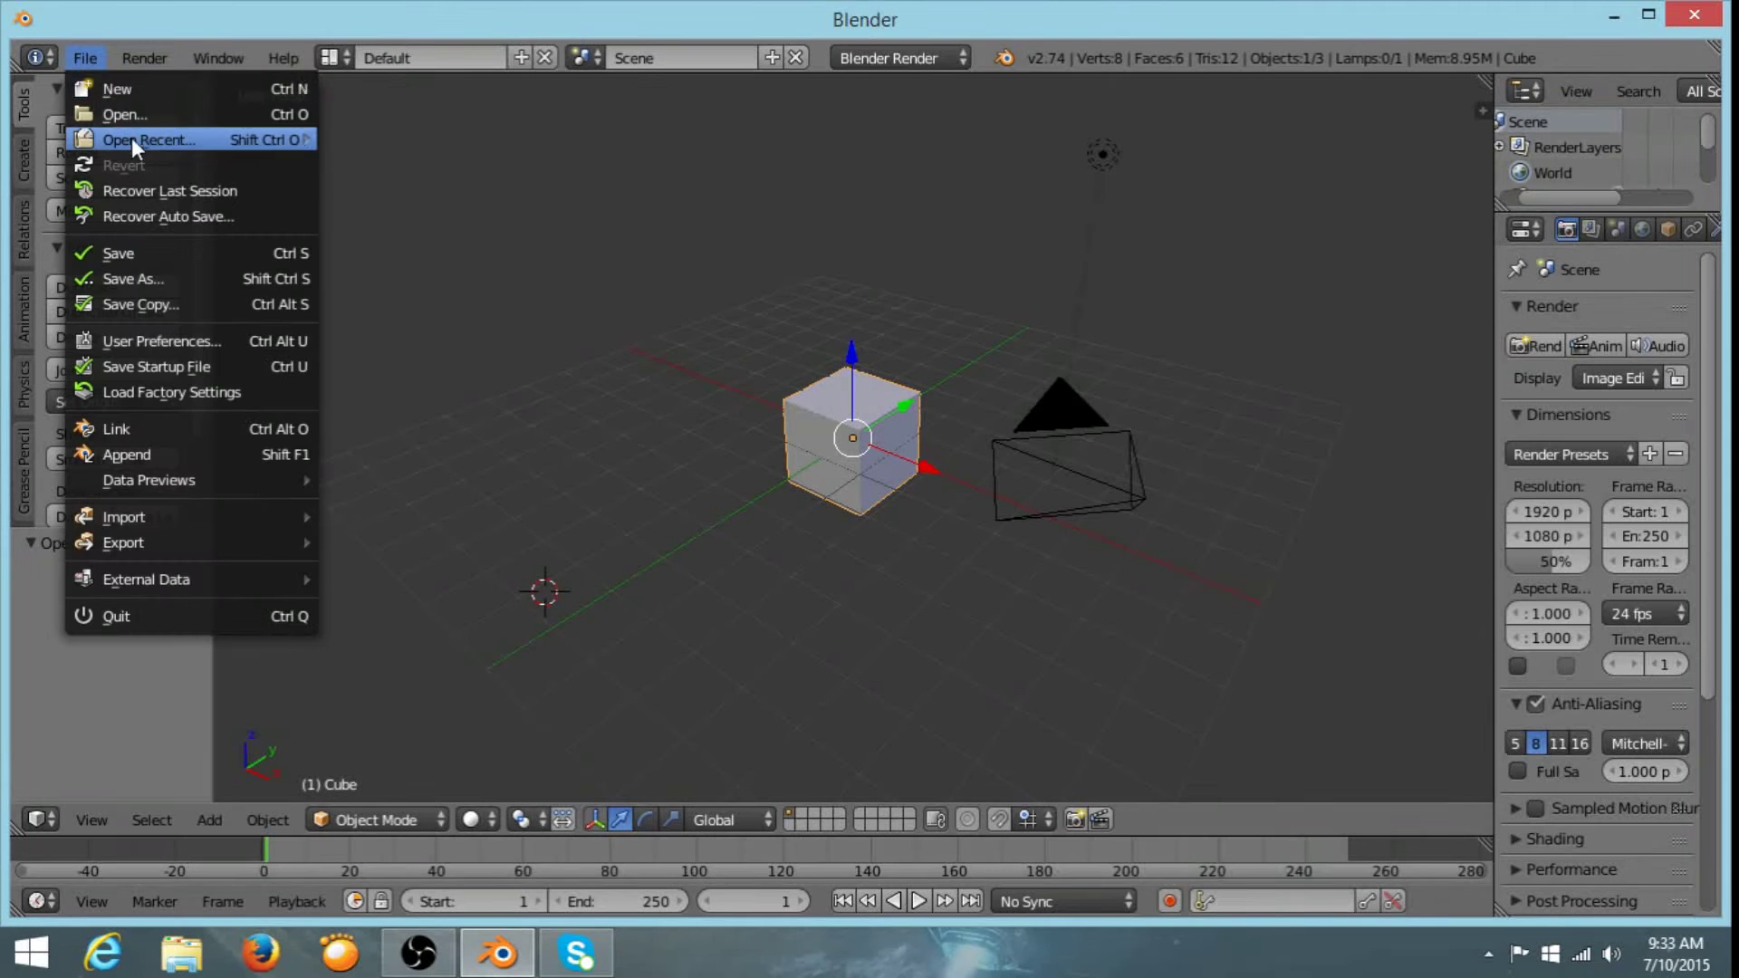
# - Open the recent file Tribbles 1.blend and change the main editor from the image view to the 3D View
pyautogui.moveTo(152, 144)
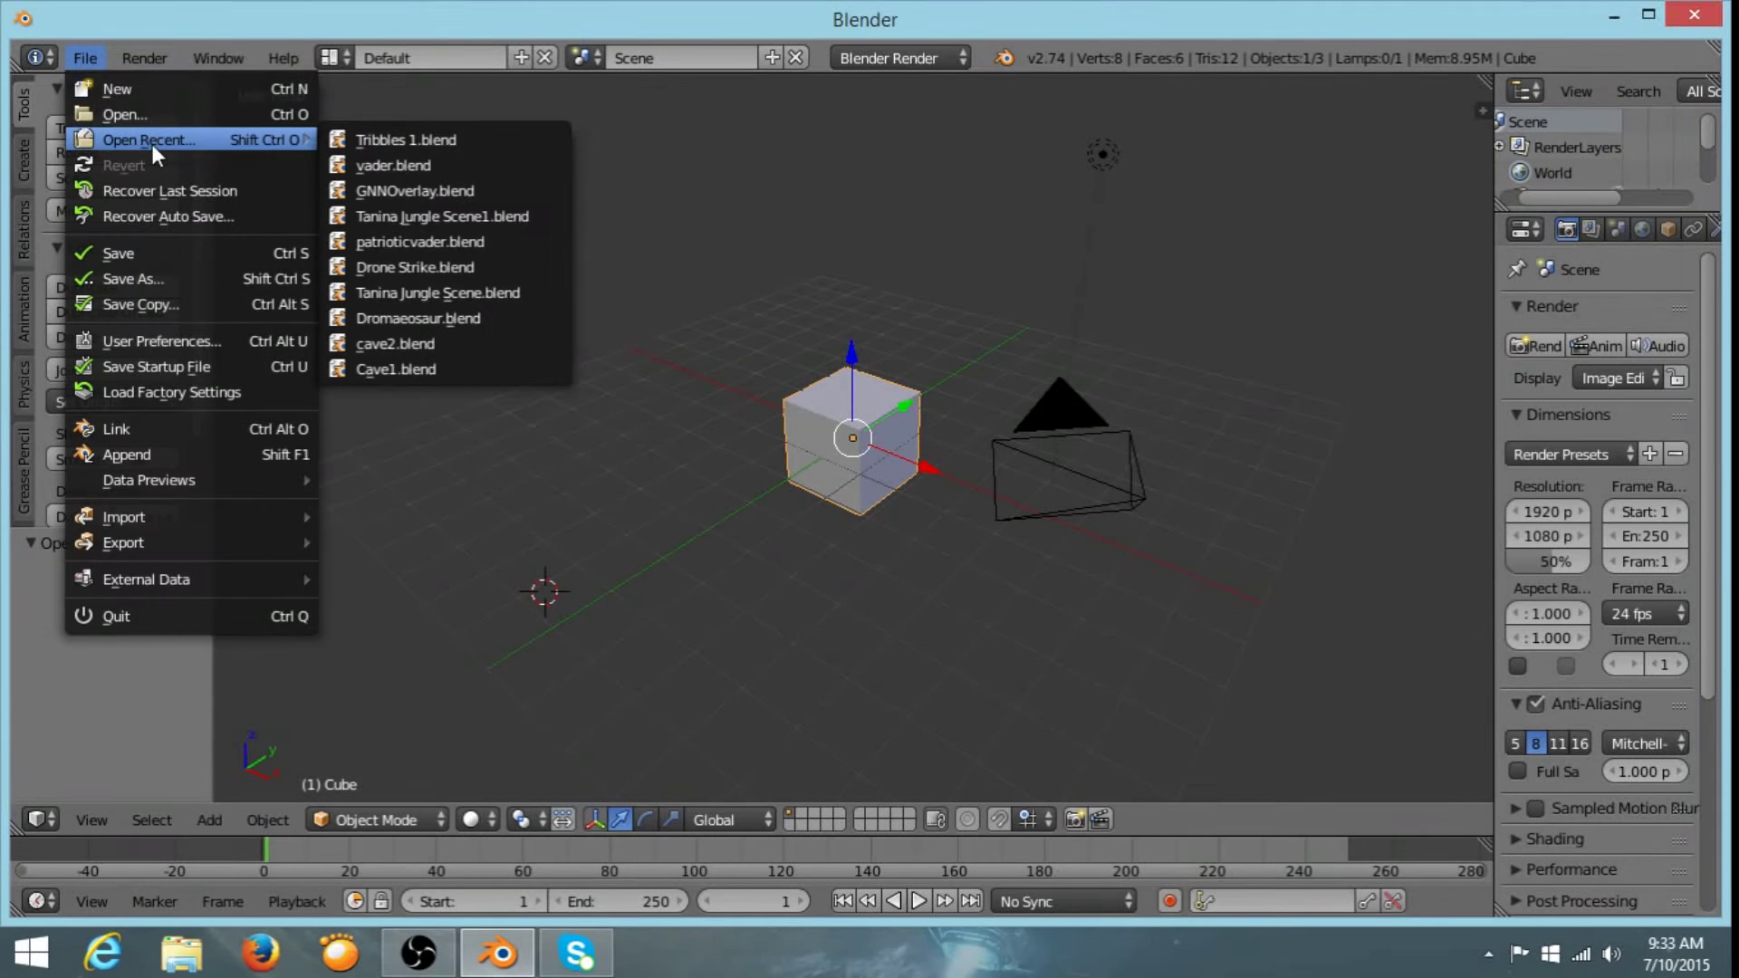
pyautogui.click(439, 140)
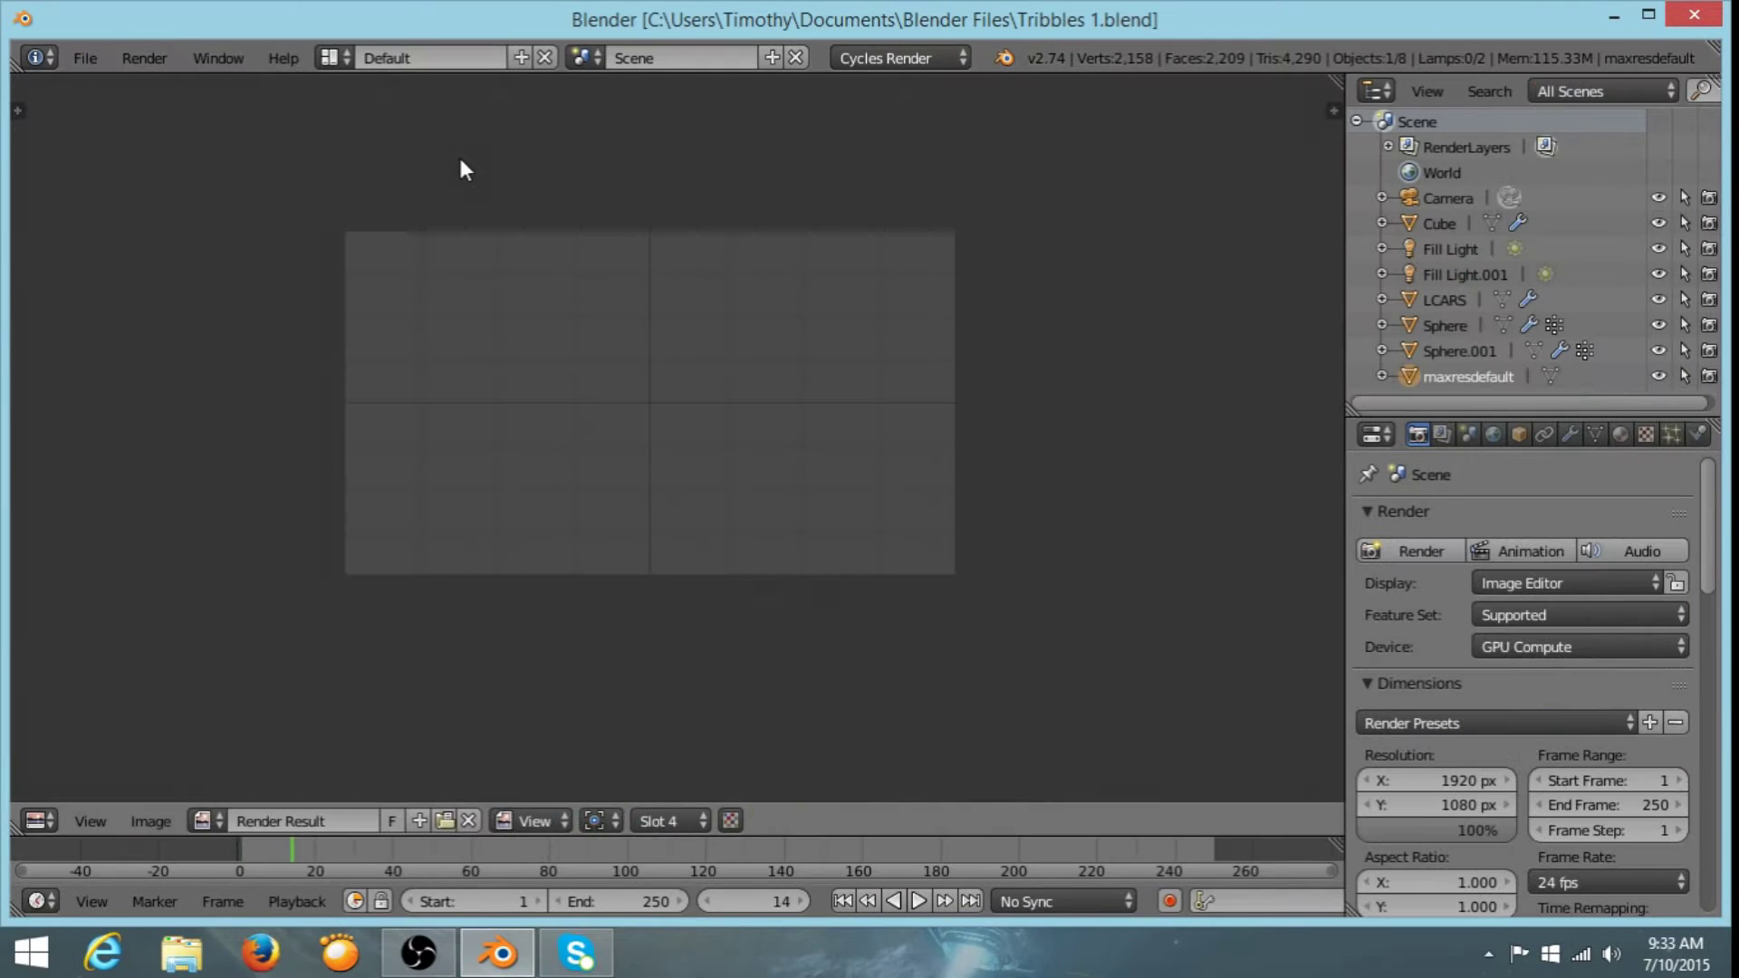
pyautogui.click(49, 816)
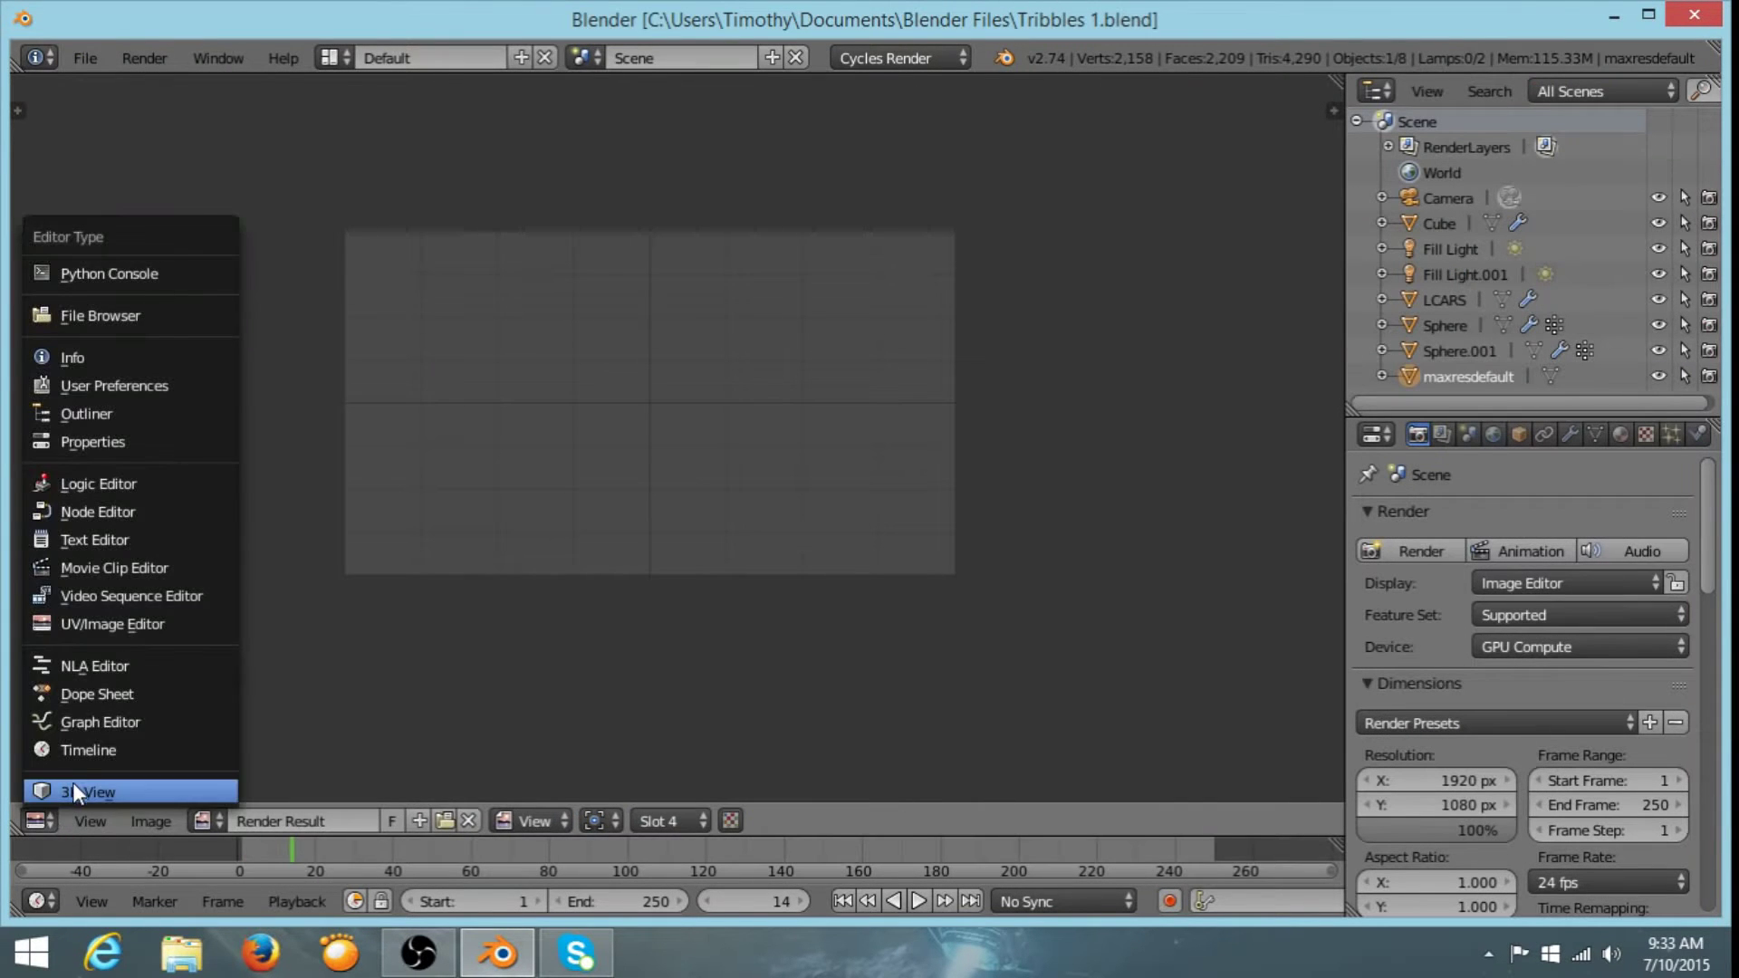
pyautogui.click(74, 791)
# - Examine the scene's console, furry spheres, lamps, camera and backdrop plane from several angles
pyautogui.moveTo(804, 347); pyautogui.dragTo(643, 392, button='middle')
pyautogui.scroll(5, 757, 570)
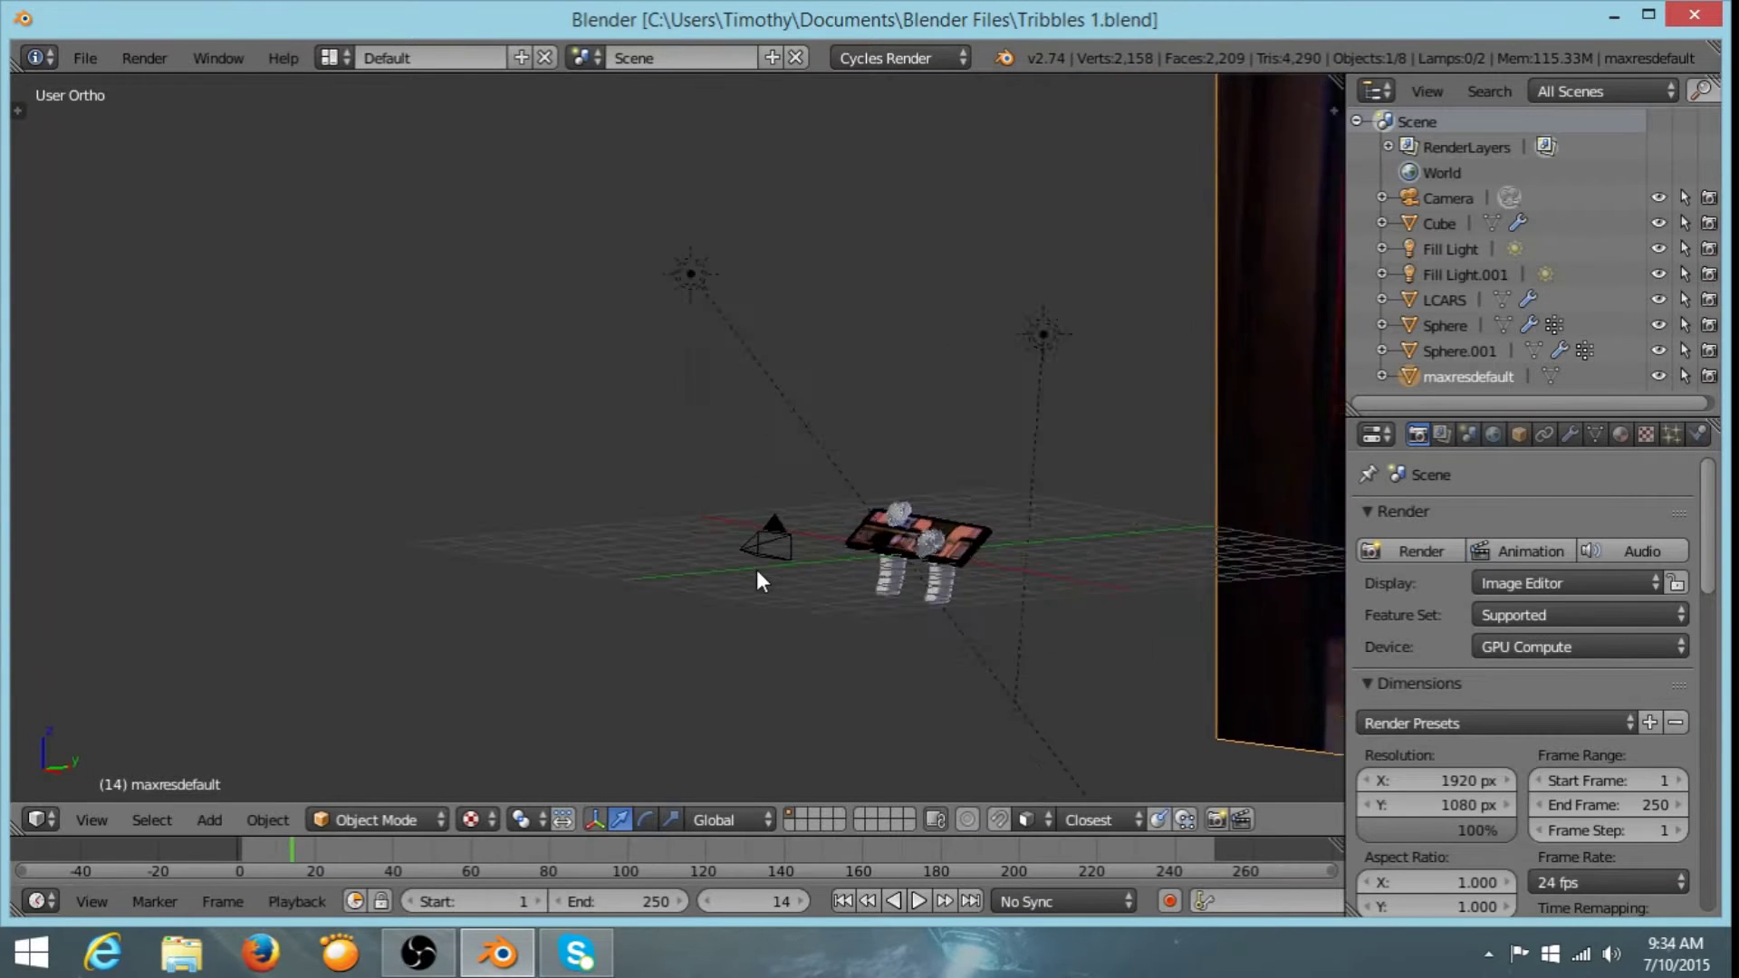
pyautogui.moveTo(807, 492); pyautogui.dragTo(621, 547, button='middle')
pyautogui.scroll(4, 678, 358)
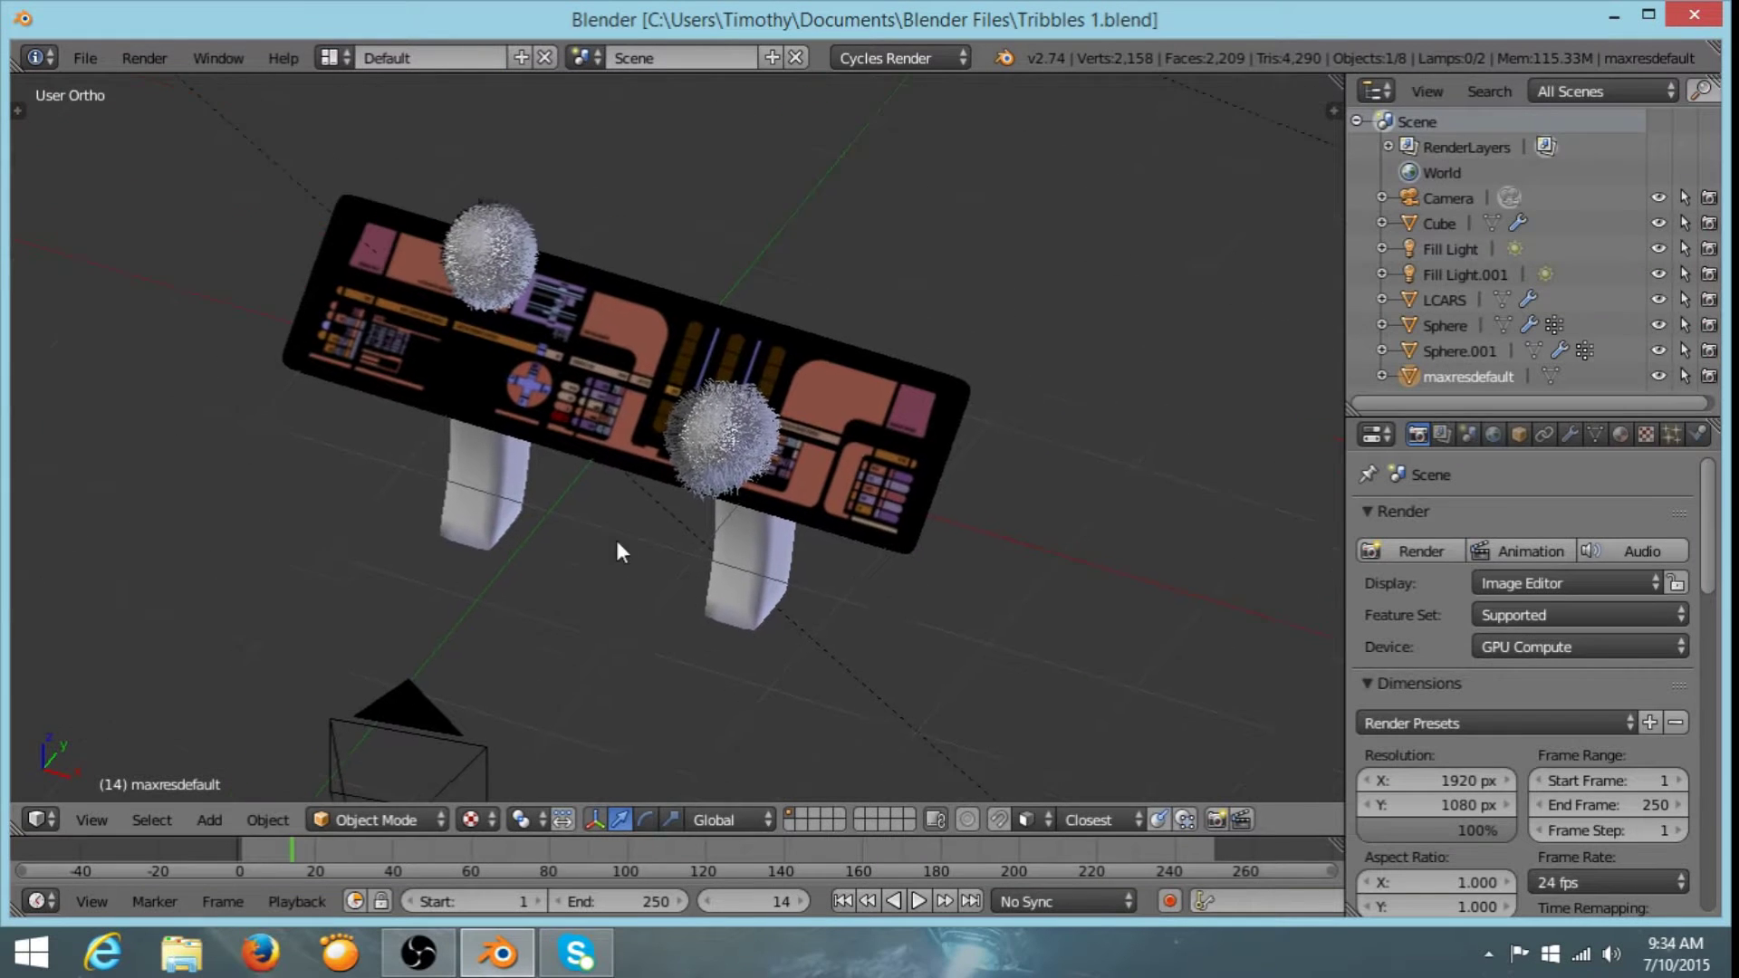
pyautogui.moveTo(963, 572); pyautogui.dragTo(762, 510, button='middle')
pyautogui.scroll(-3, 937, 480)
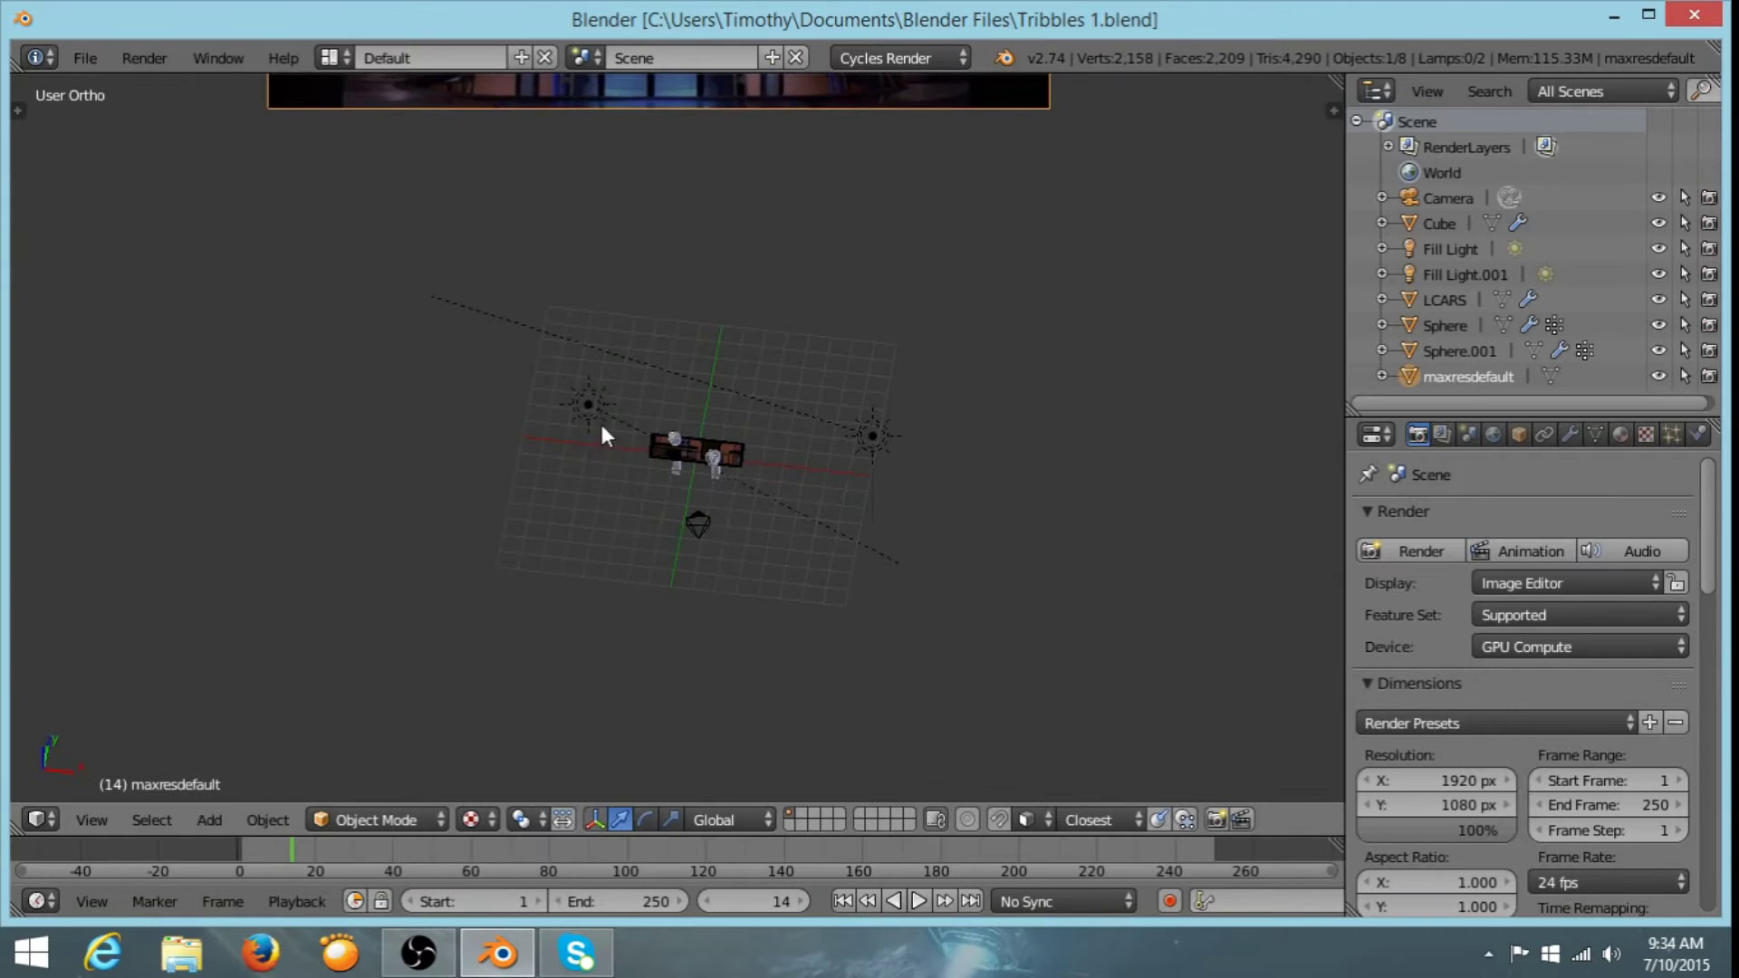
pyautogui.moveTo(843, 654); pyautogui.dragTo(797, 272, button='middle')
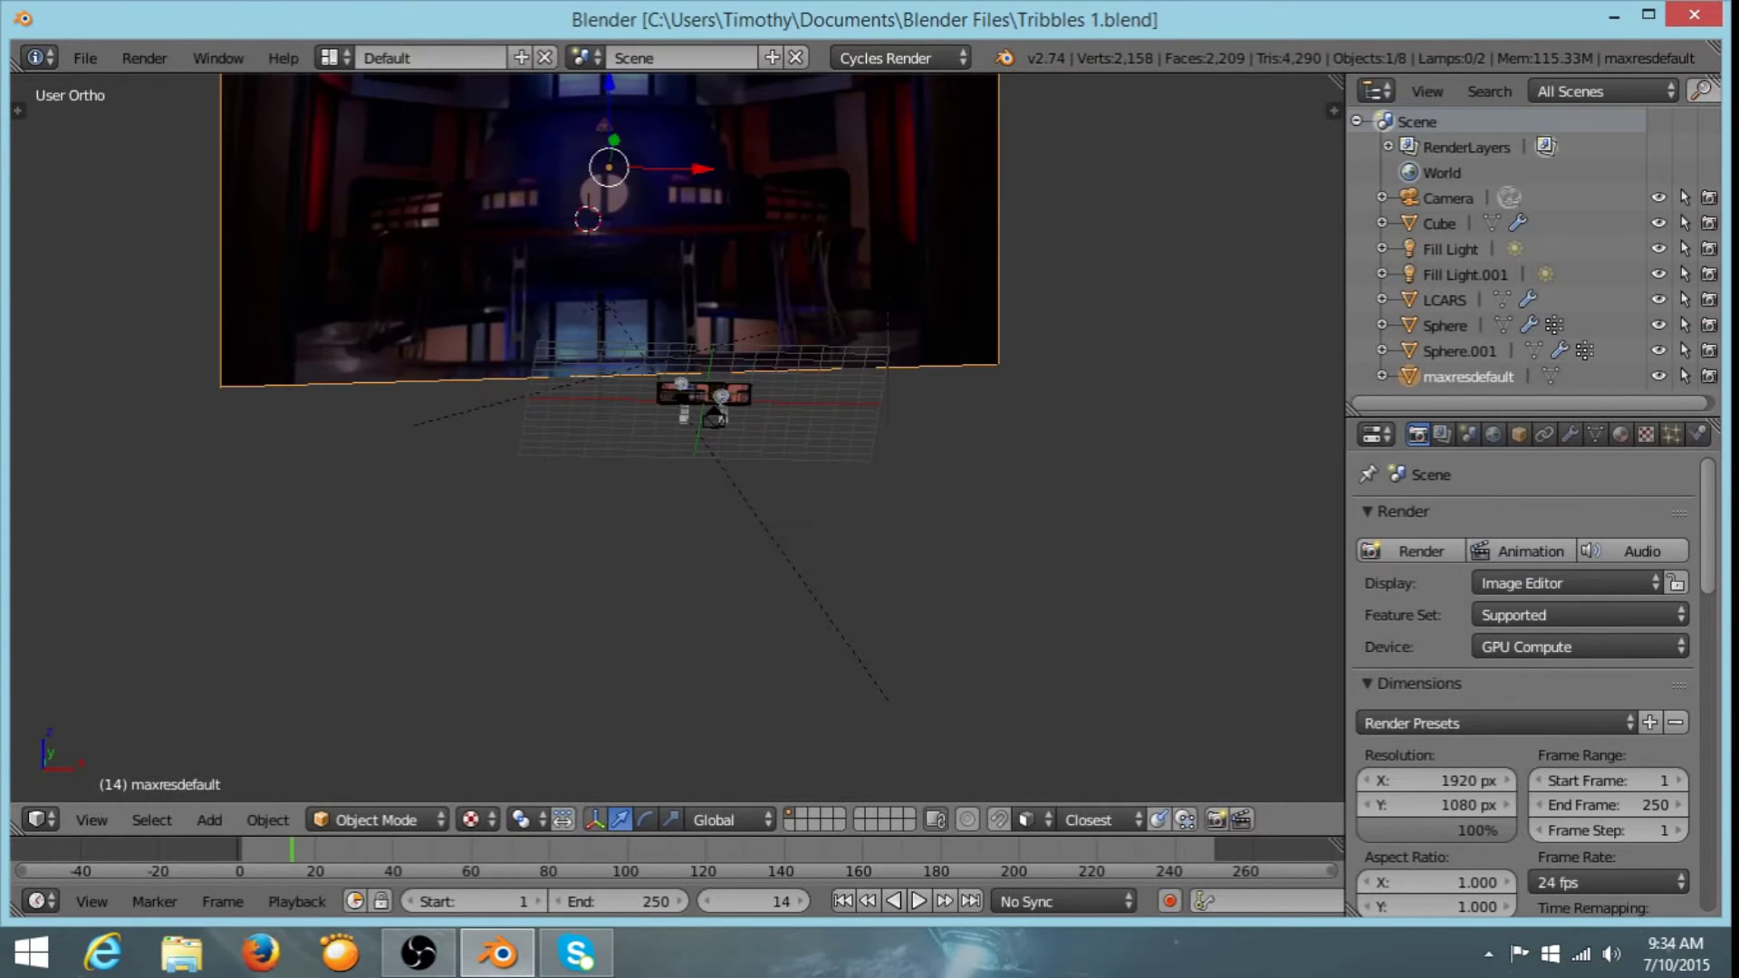
# - Start a new file by reloading the start-up scene
pyautogui.click(84, 58)
pyautogui.click(111, 89)
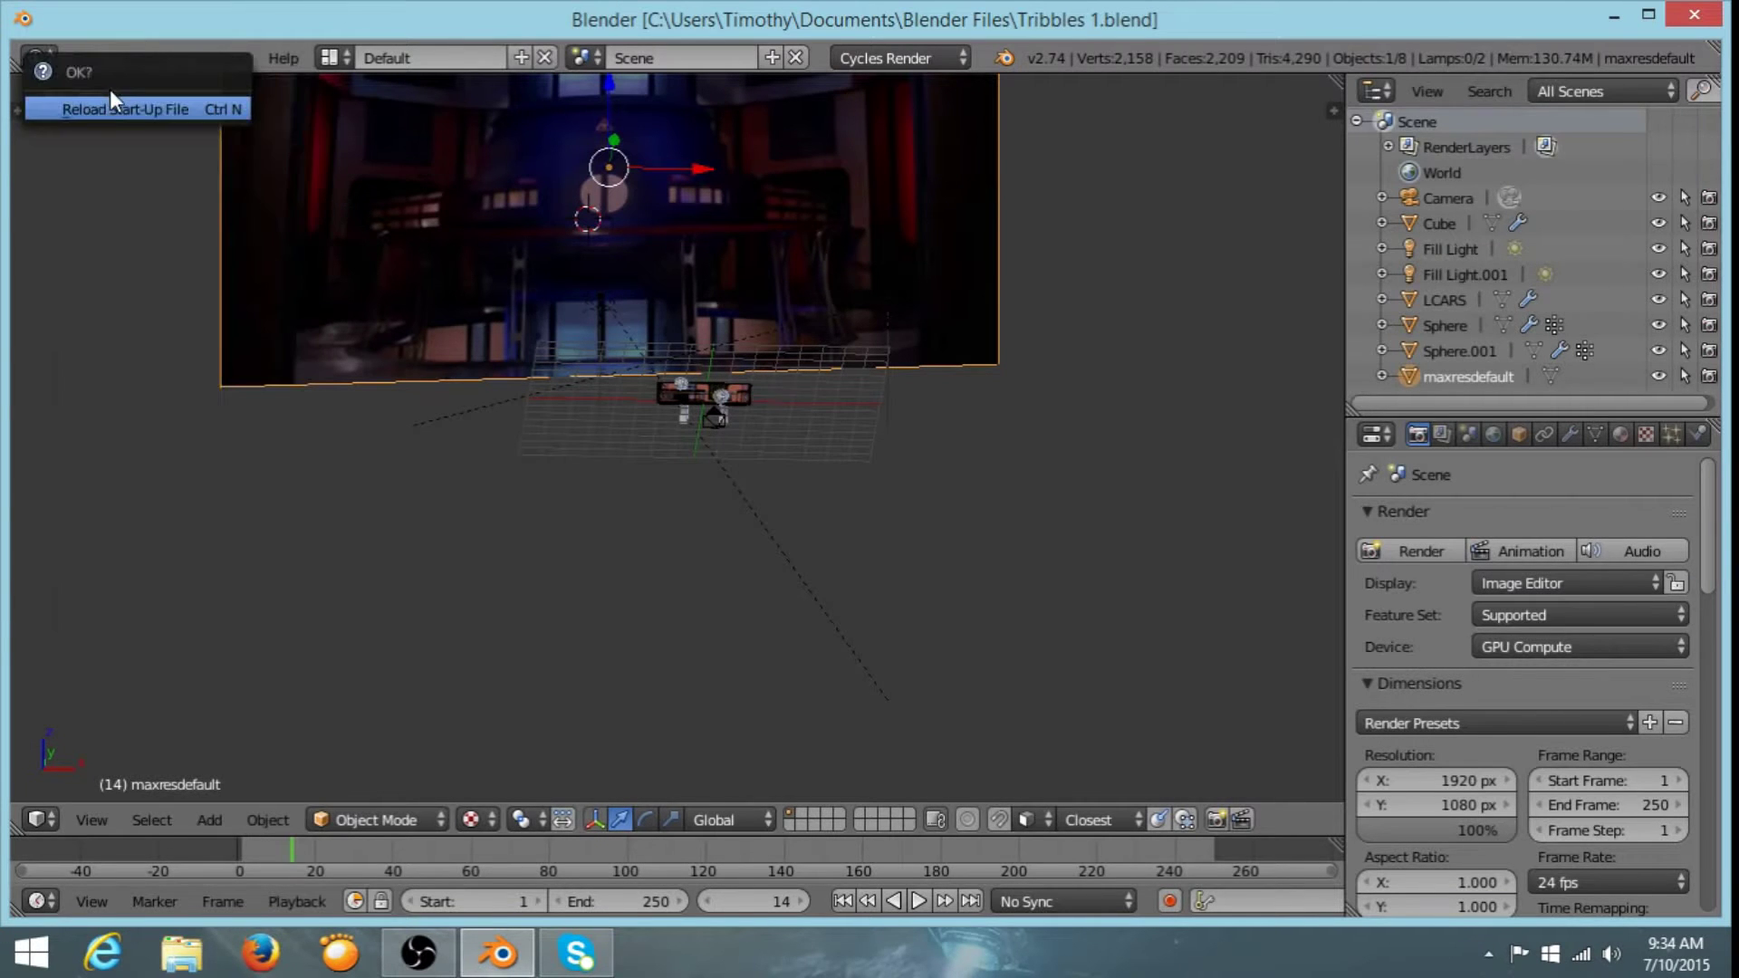
pyautogui.click(107, 107)
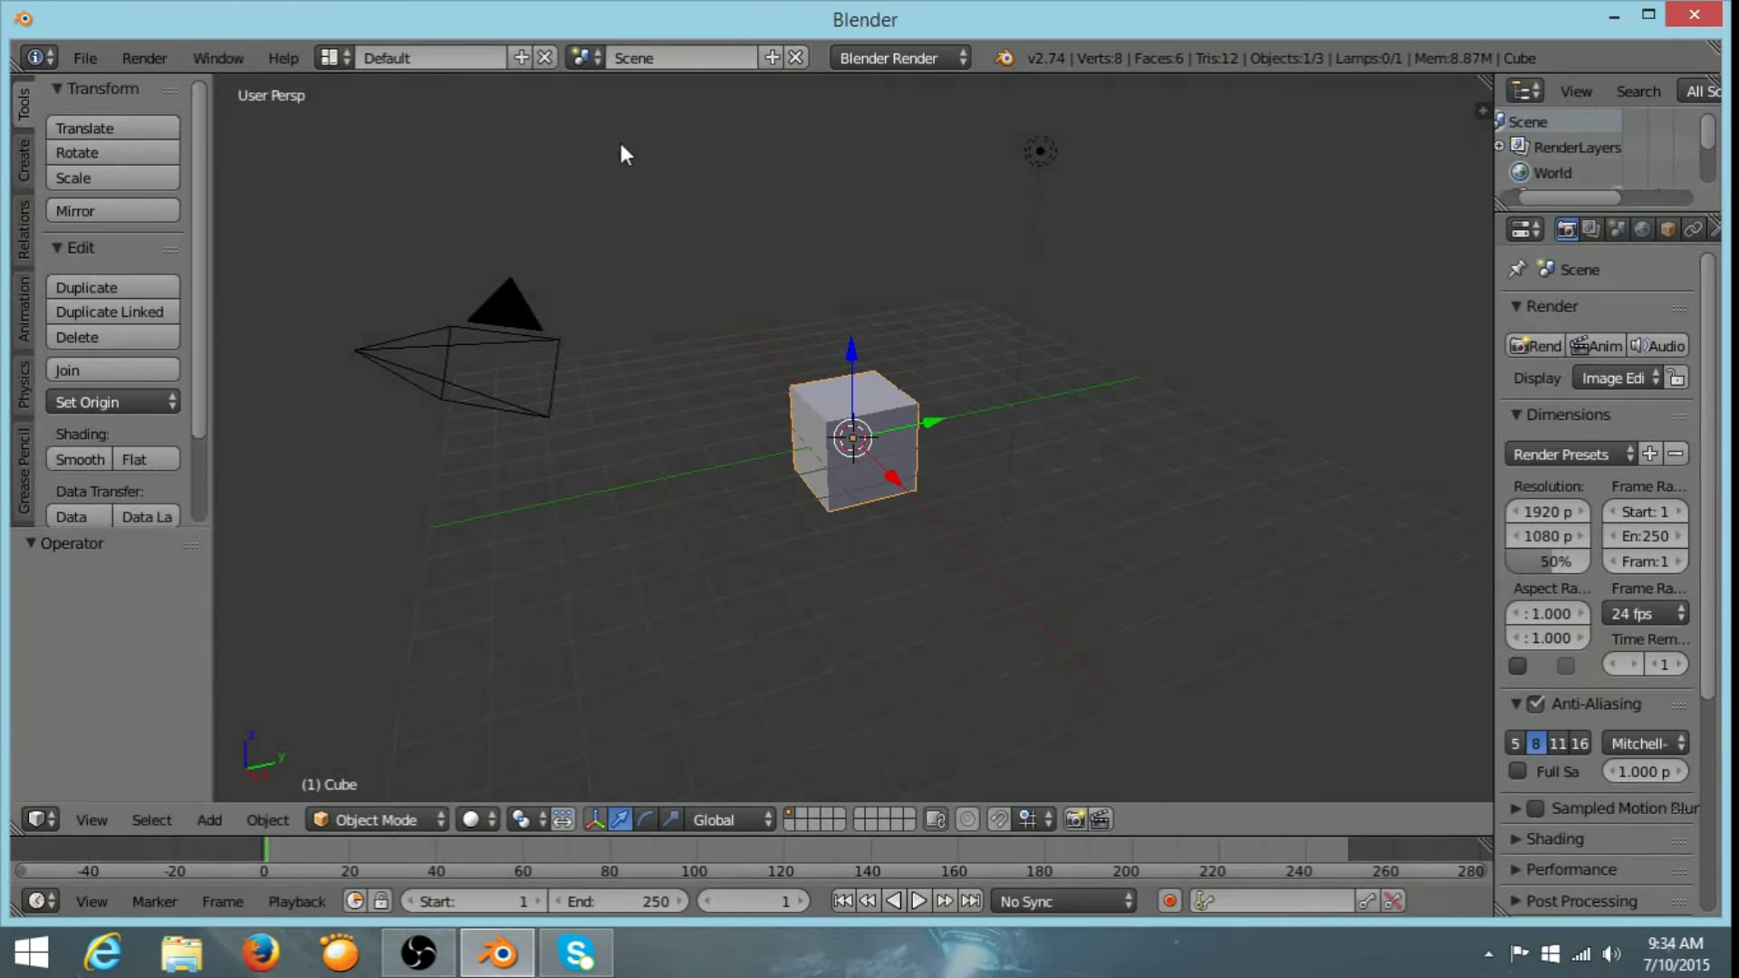
# - Set the render engine to Cycles Render and delete the default cube
pyautogui.click(899, 56)
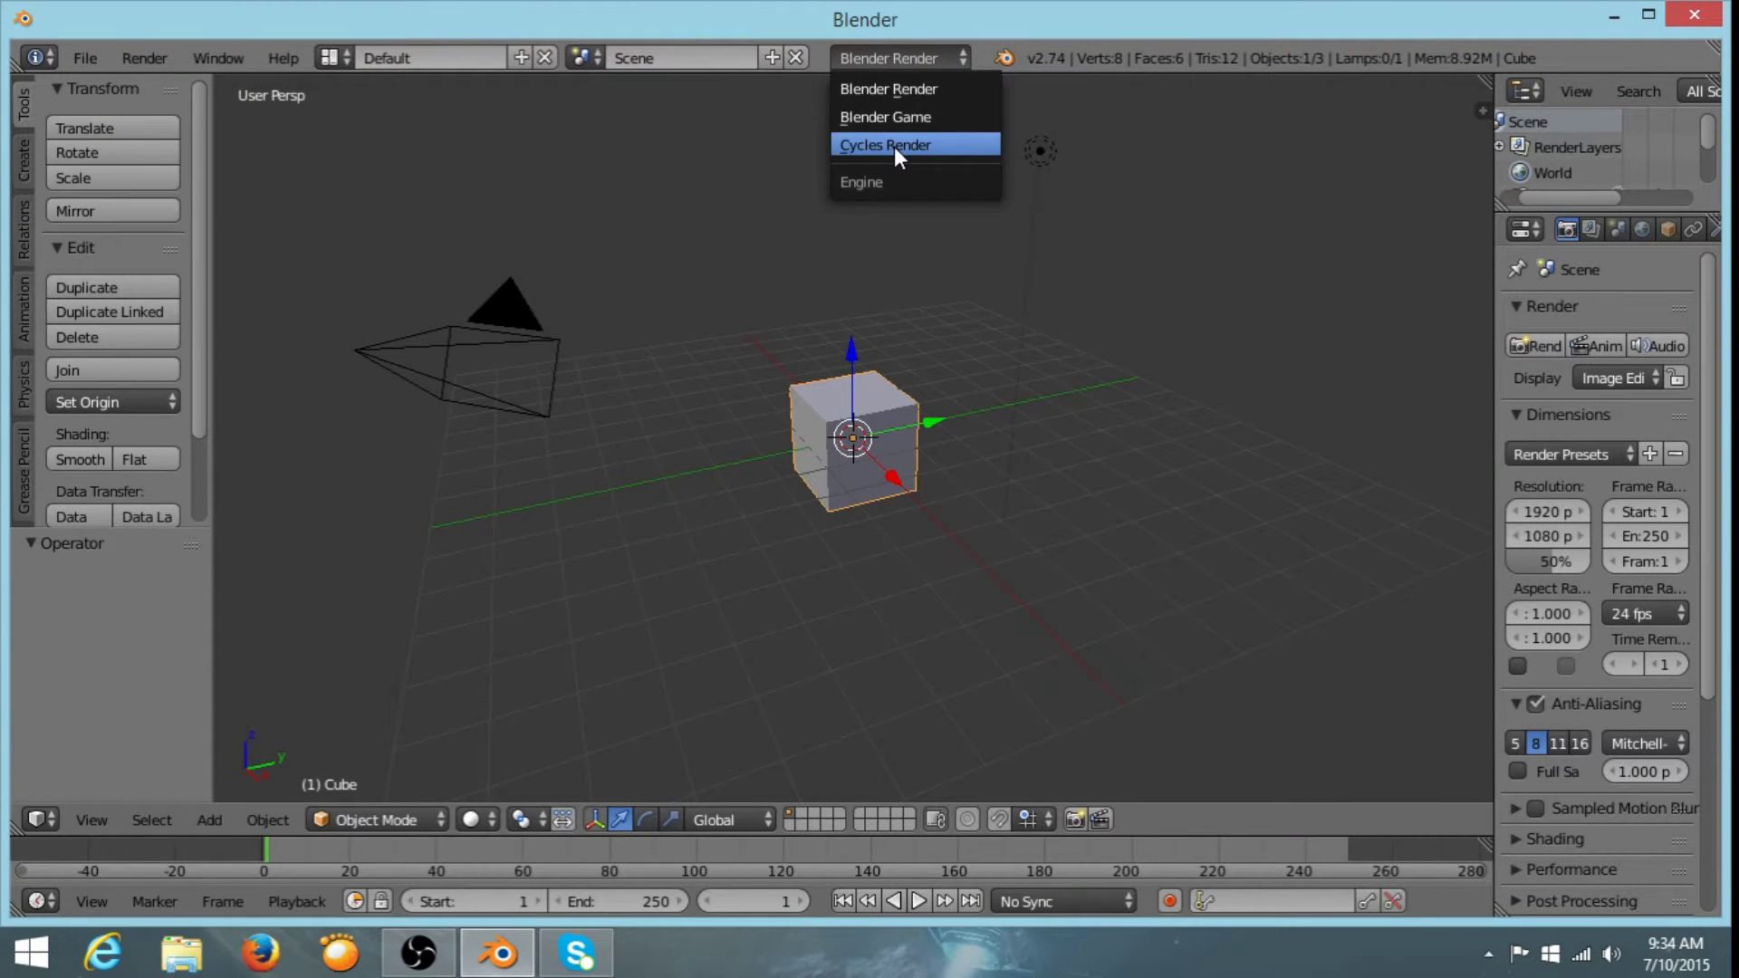
pyautogui.click(893, 146)
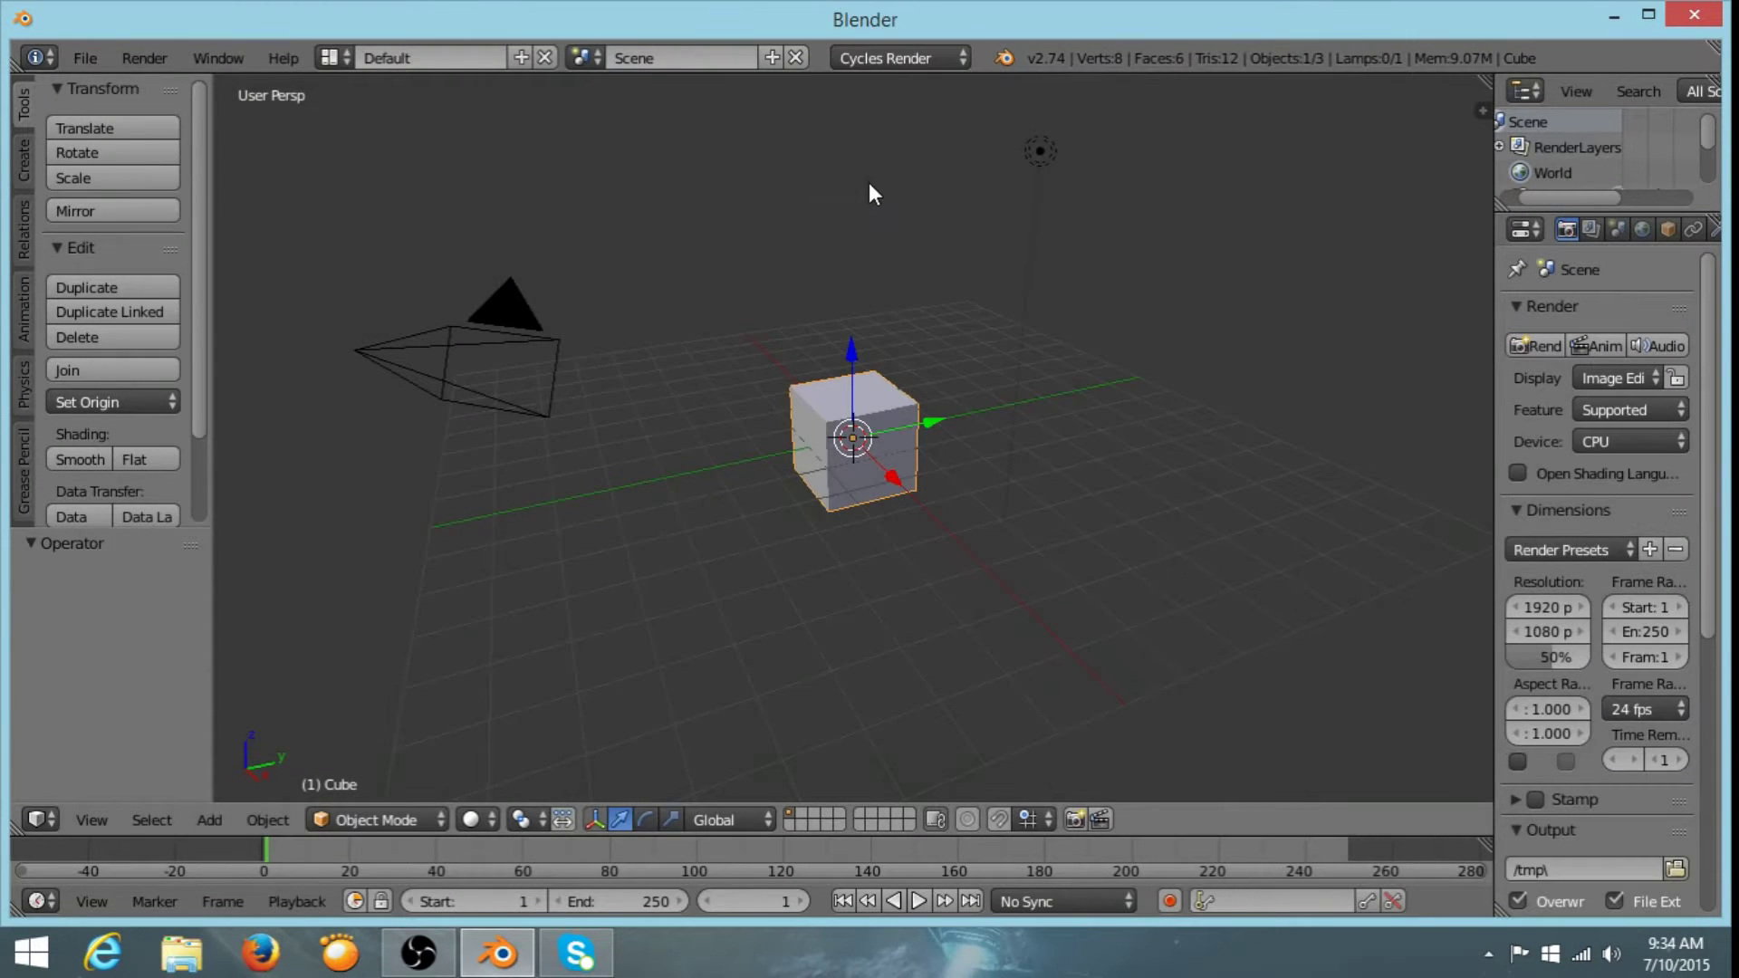
pyautogui.press('x')
pyautogui.click(759, 362)
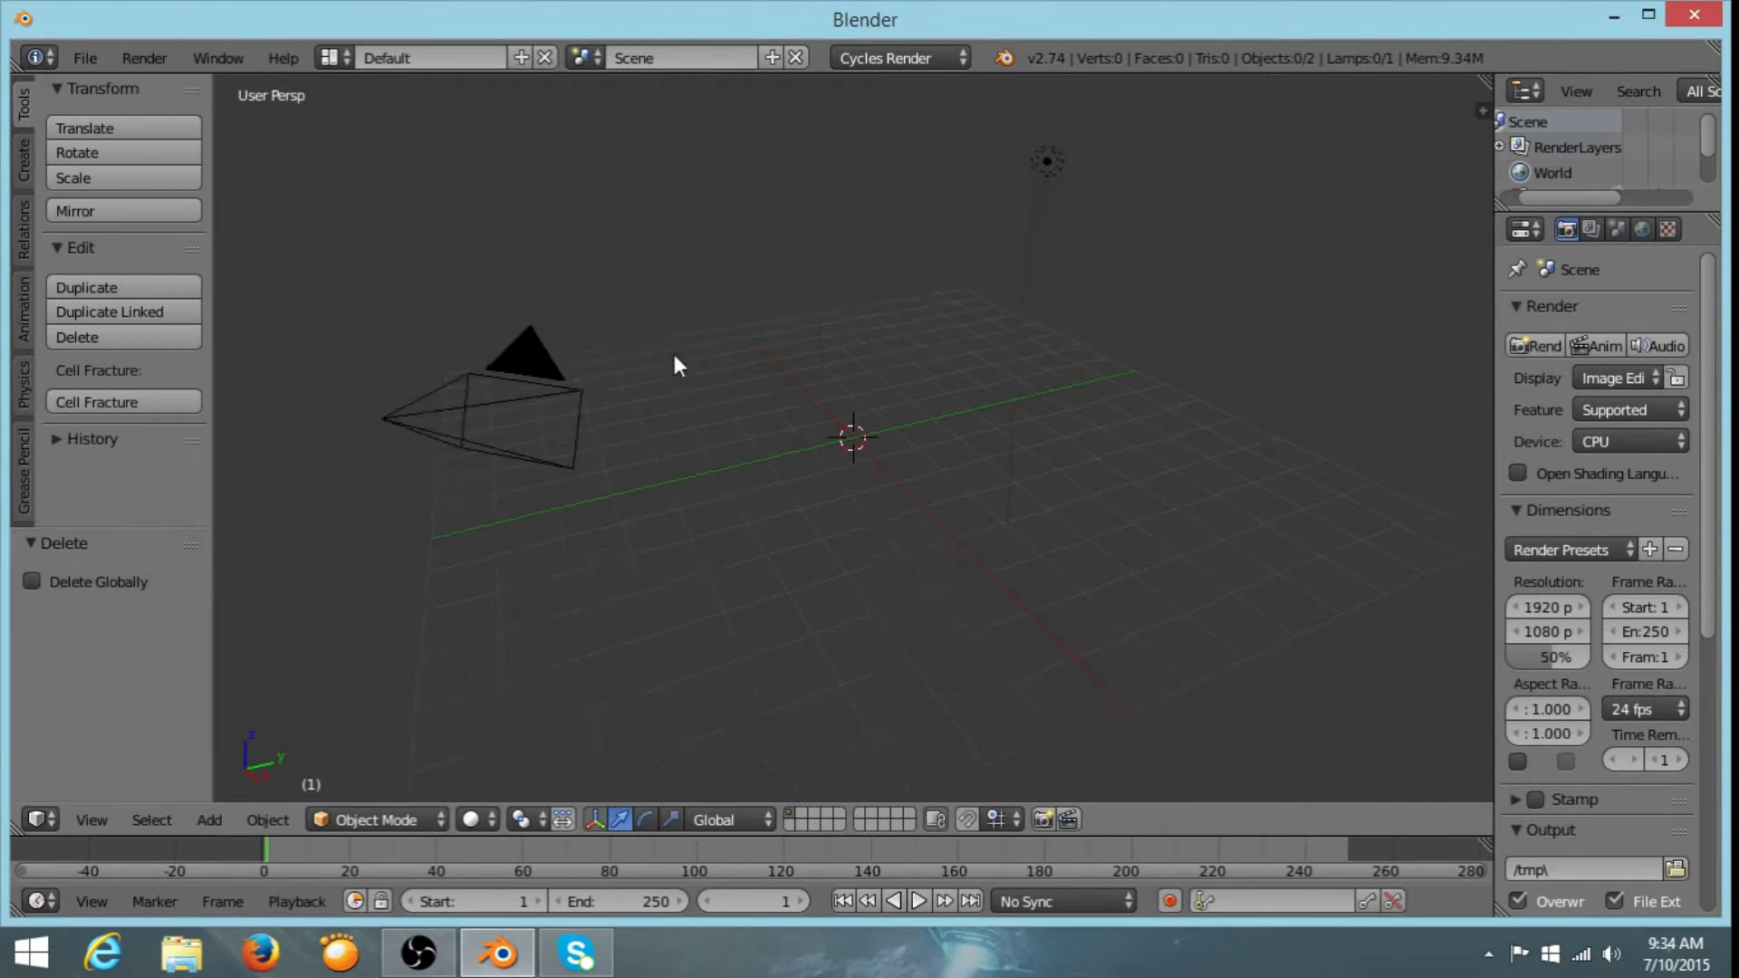
pyautogui.moveTo(672, 350); pyautogui.dragTo(851, 439, button='middle')
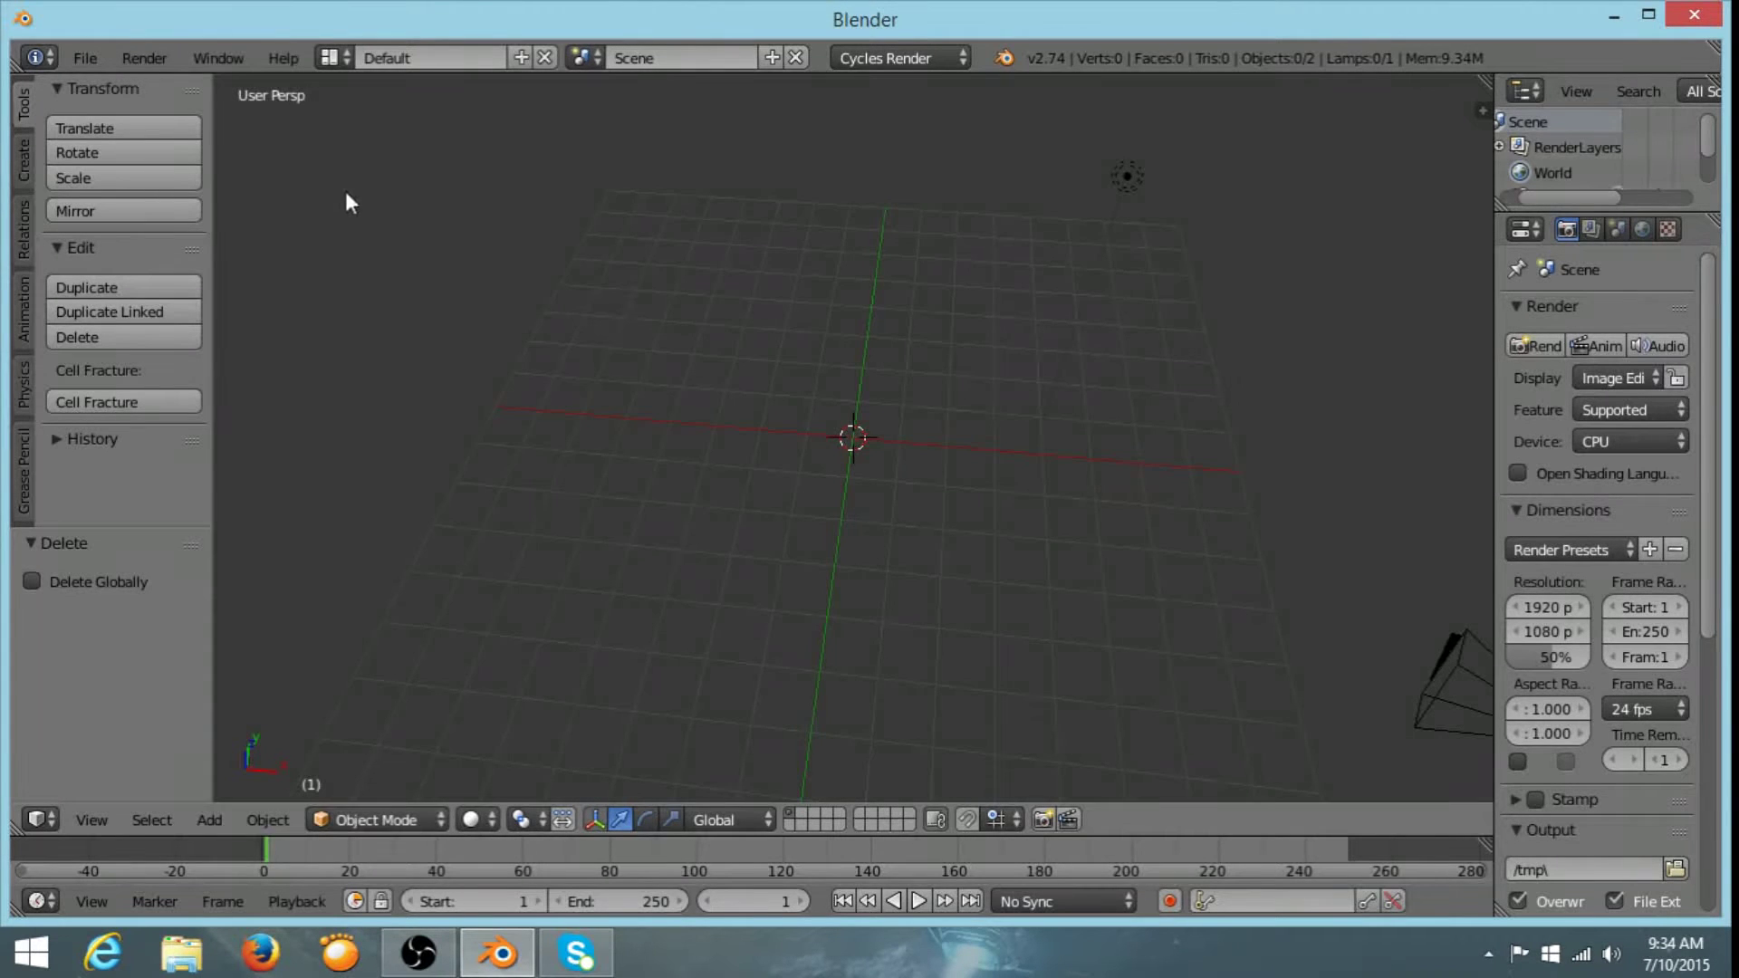
# - Search the add-ons in the user preferences for "import" to check Import Images as Planes, and close the preferences
pyautogui.click(88, 56)
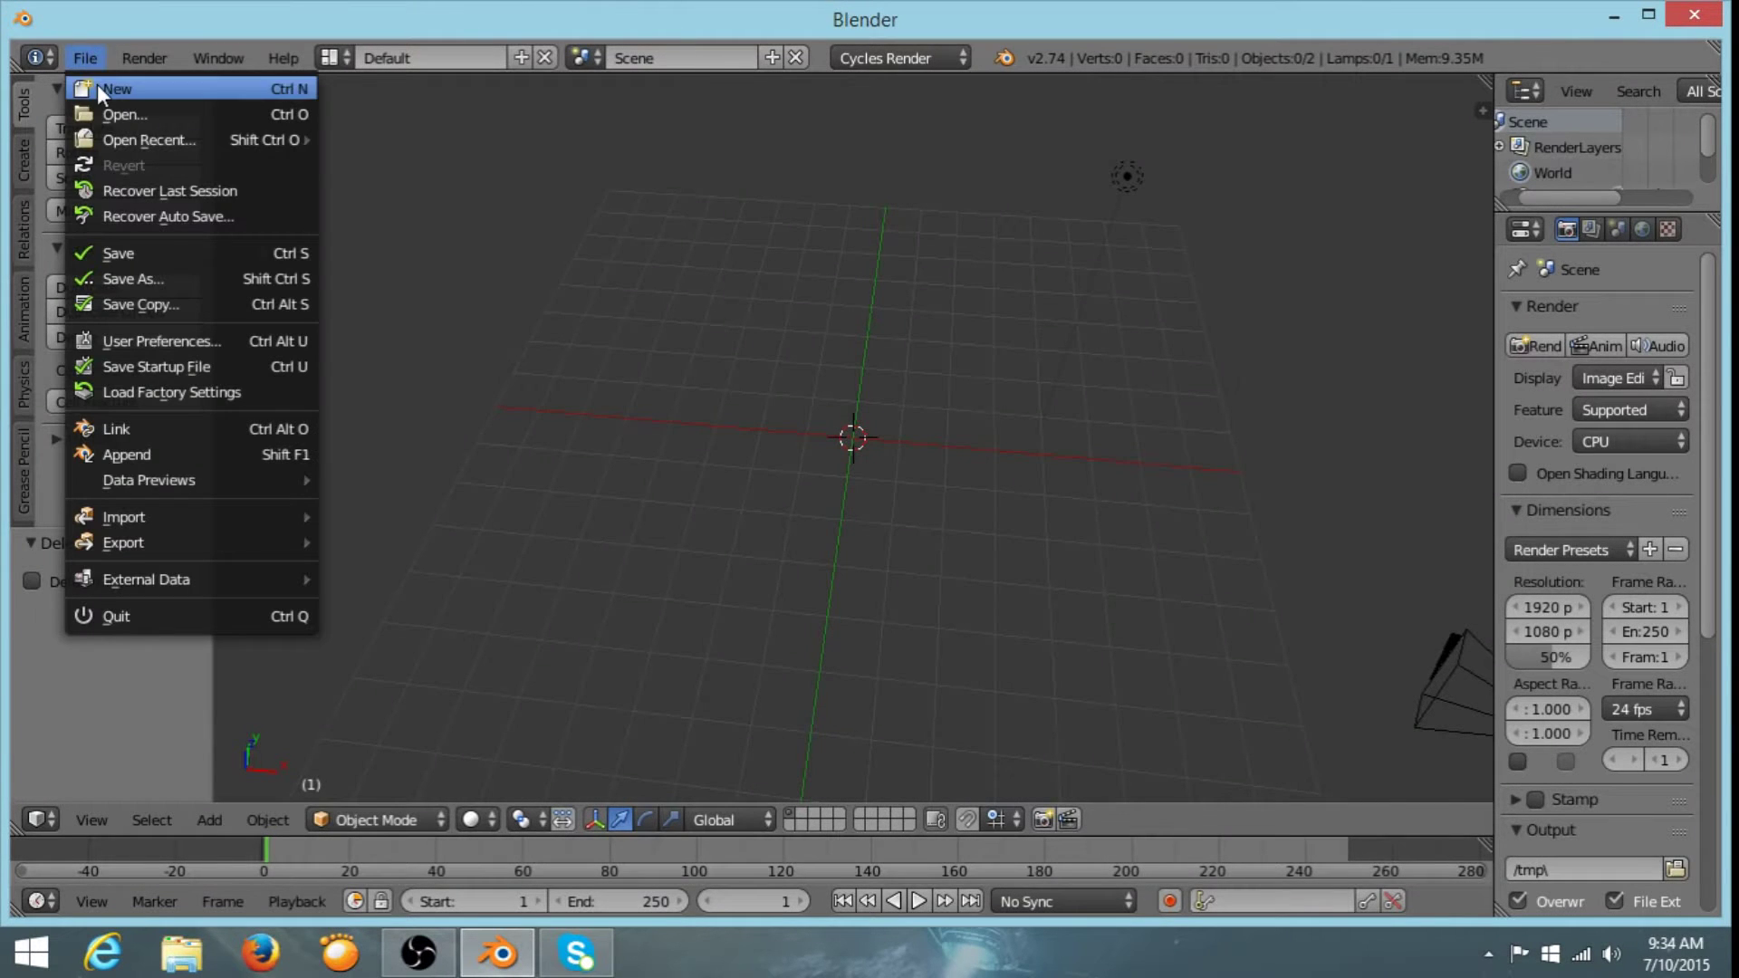
pyautogui.click(159, 345)
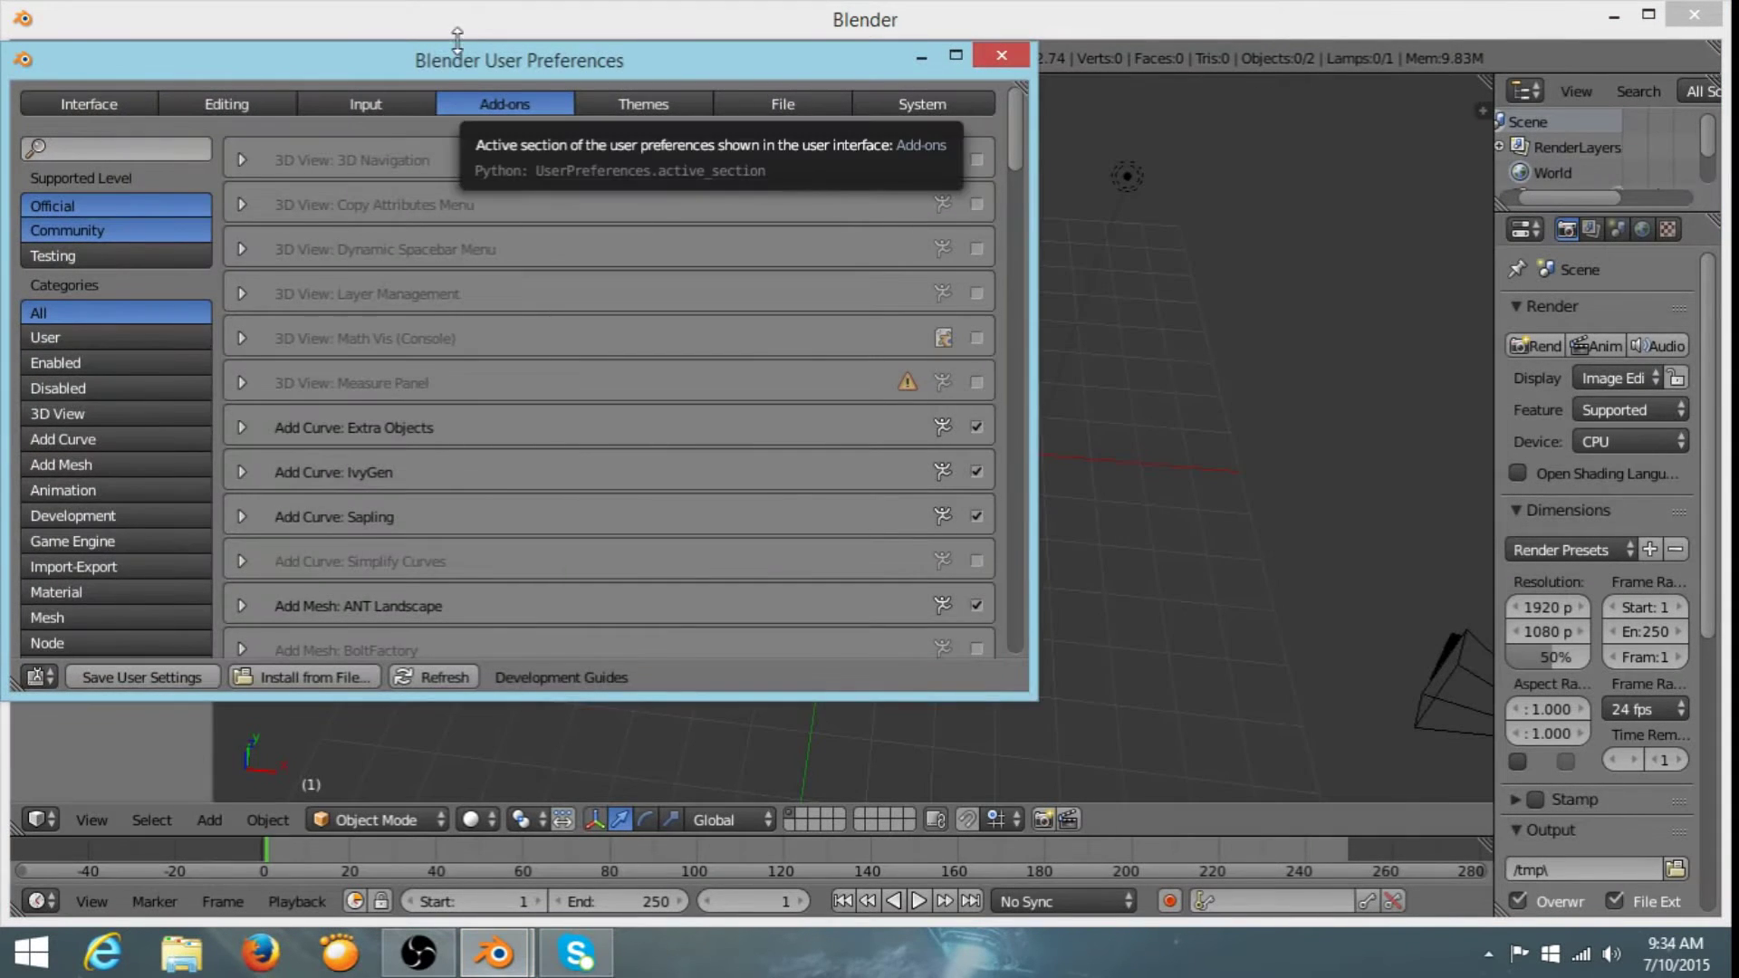
pyautogui.moveTo(465, 67); pyautogui.dragTo(618, 67)
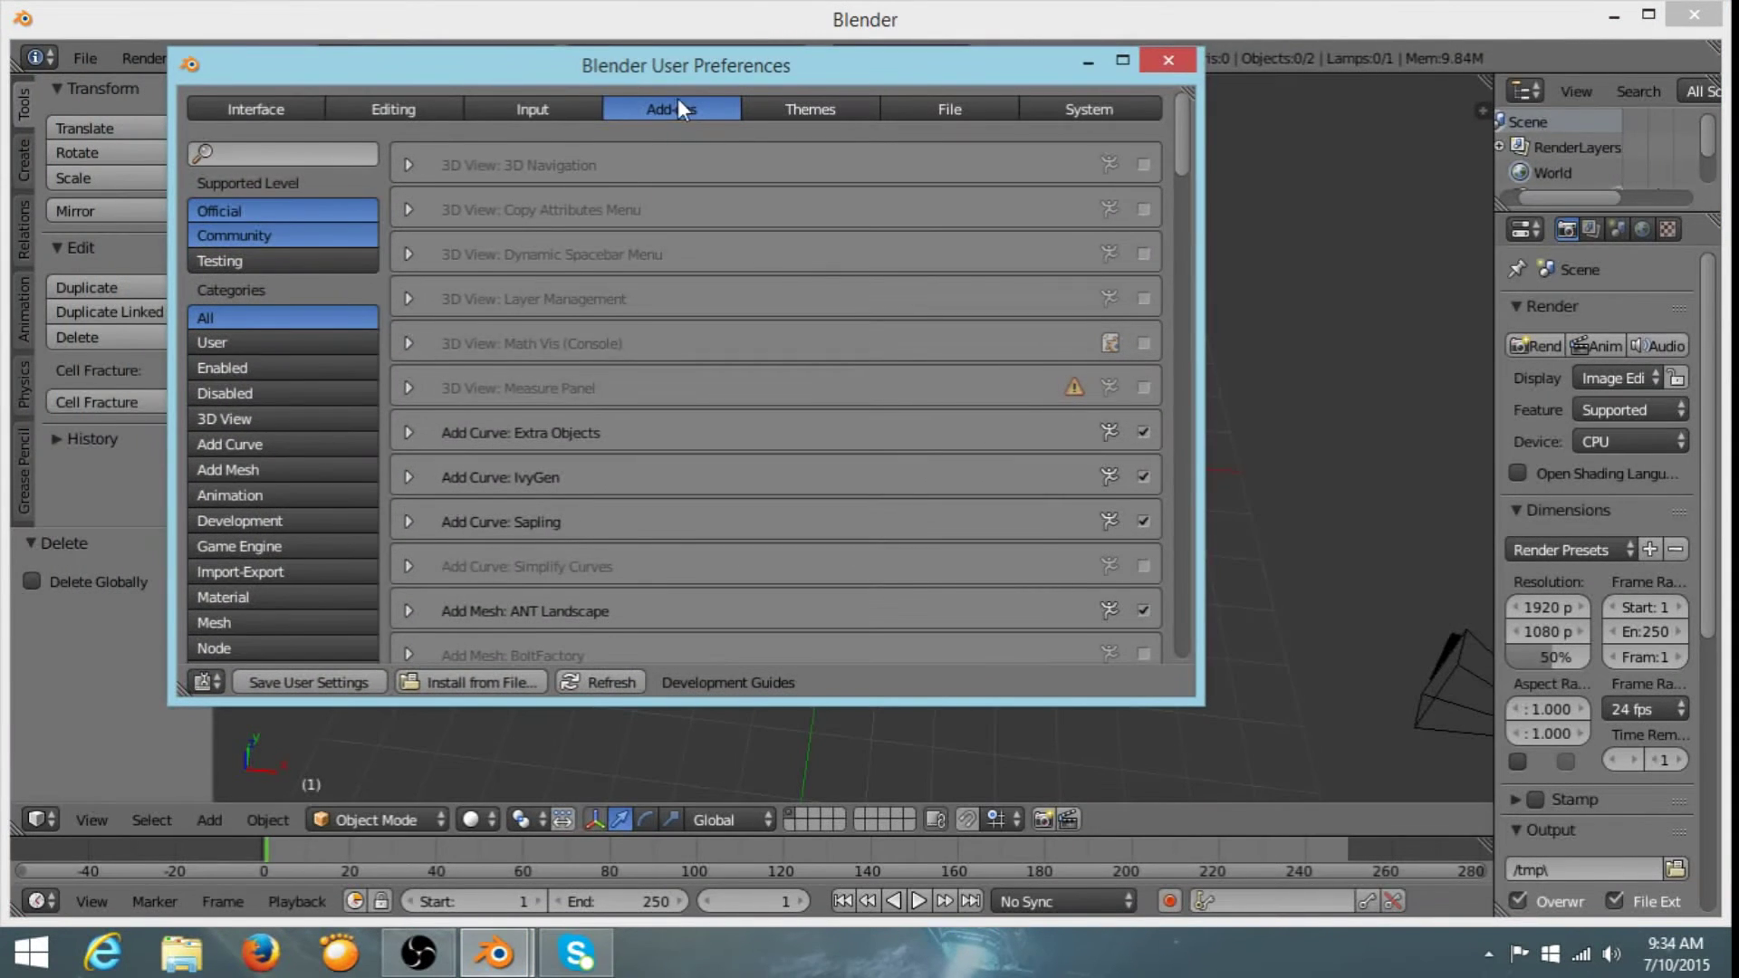
pyautogui.click(317, 152)
pyautogui.write('import')
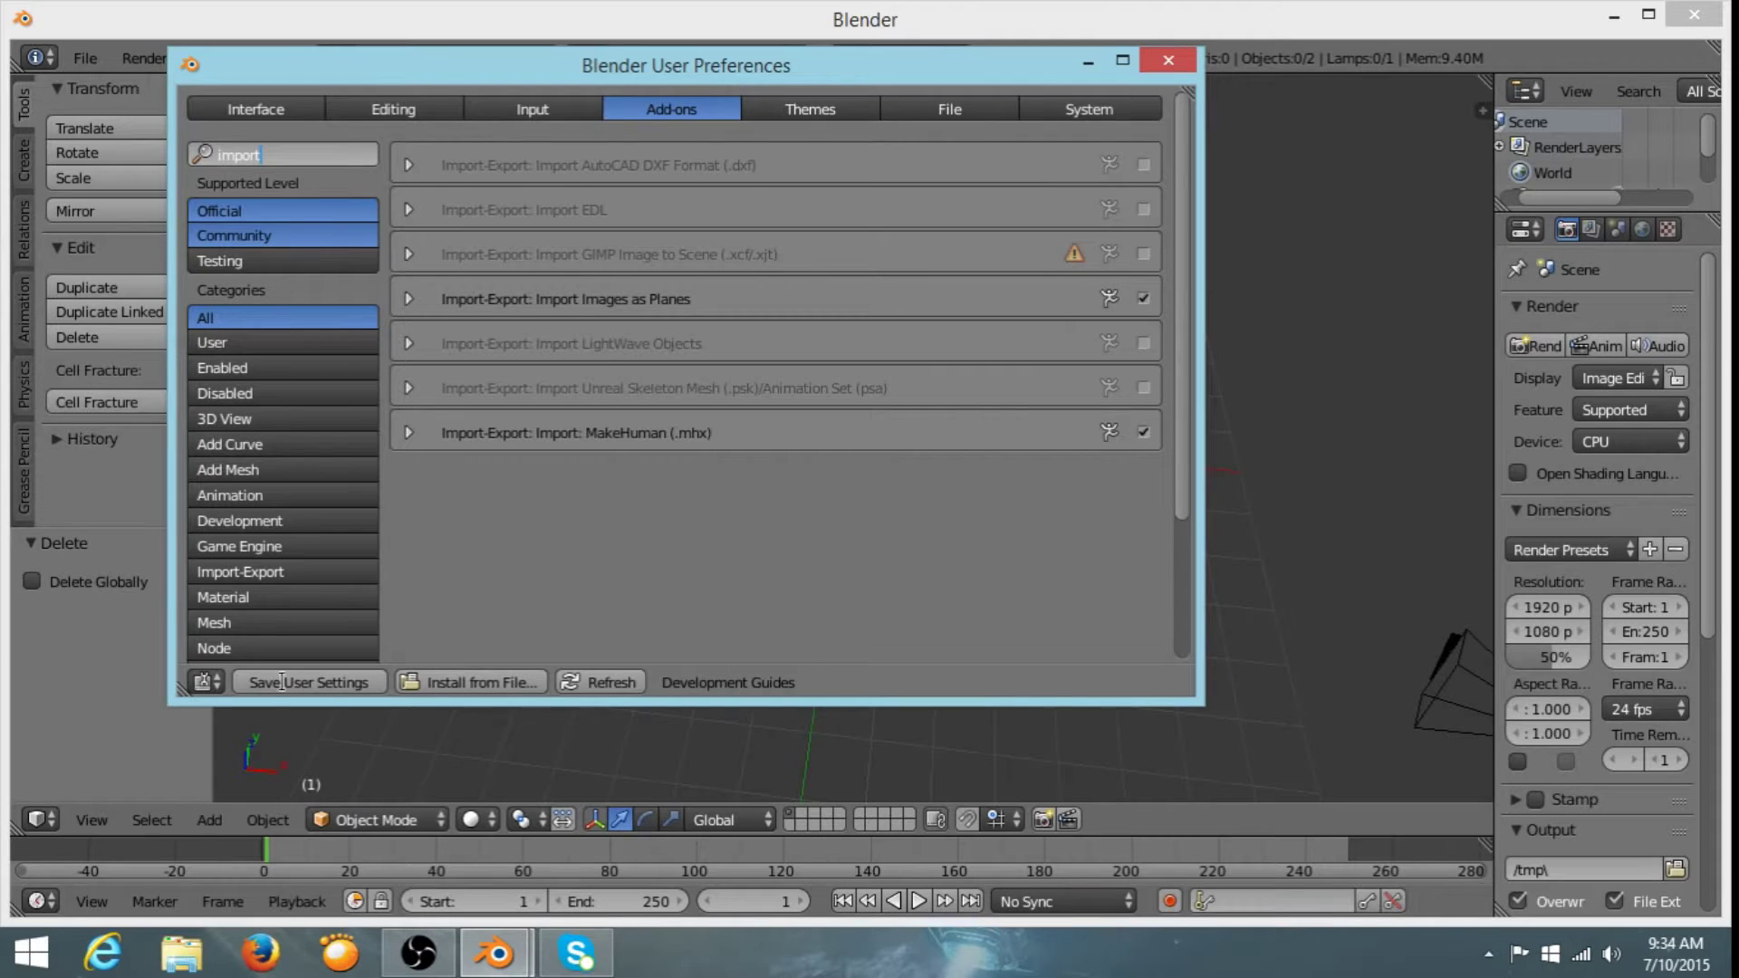
pyautogui.click(1168, 60)
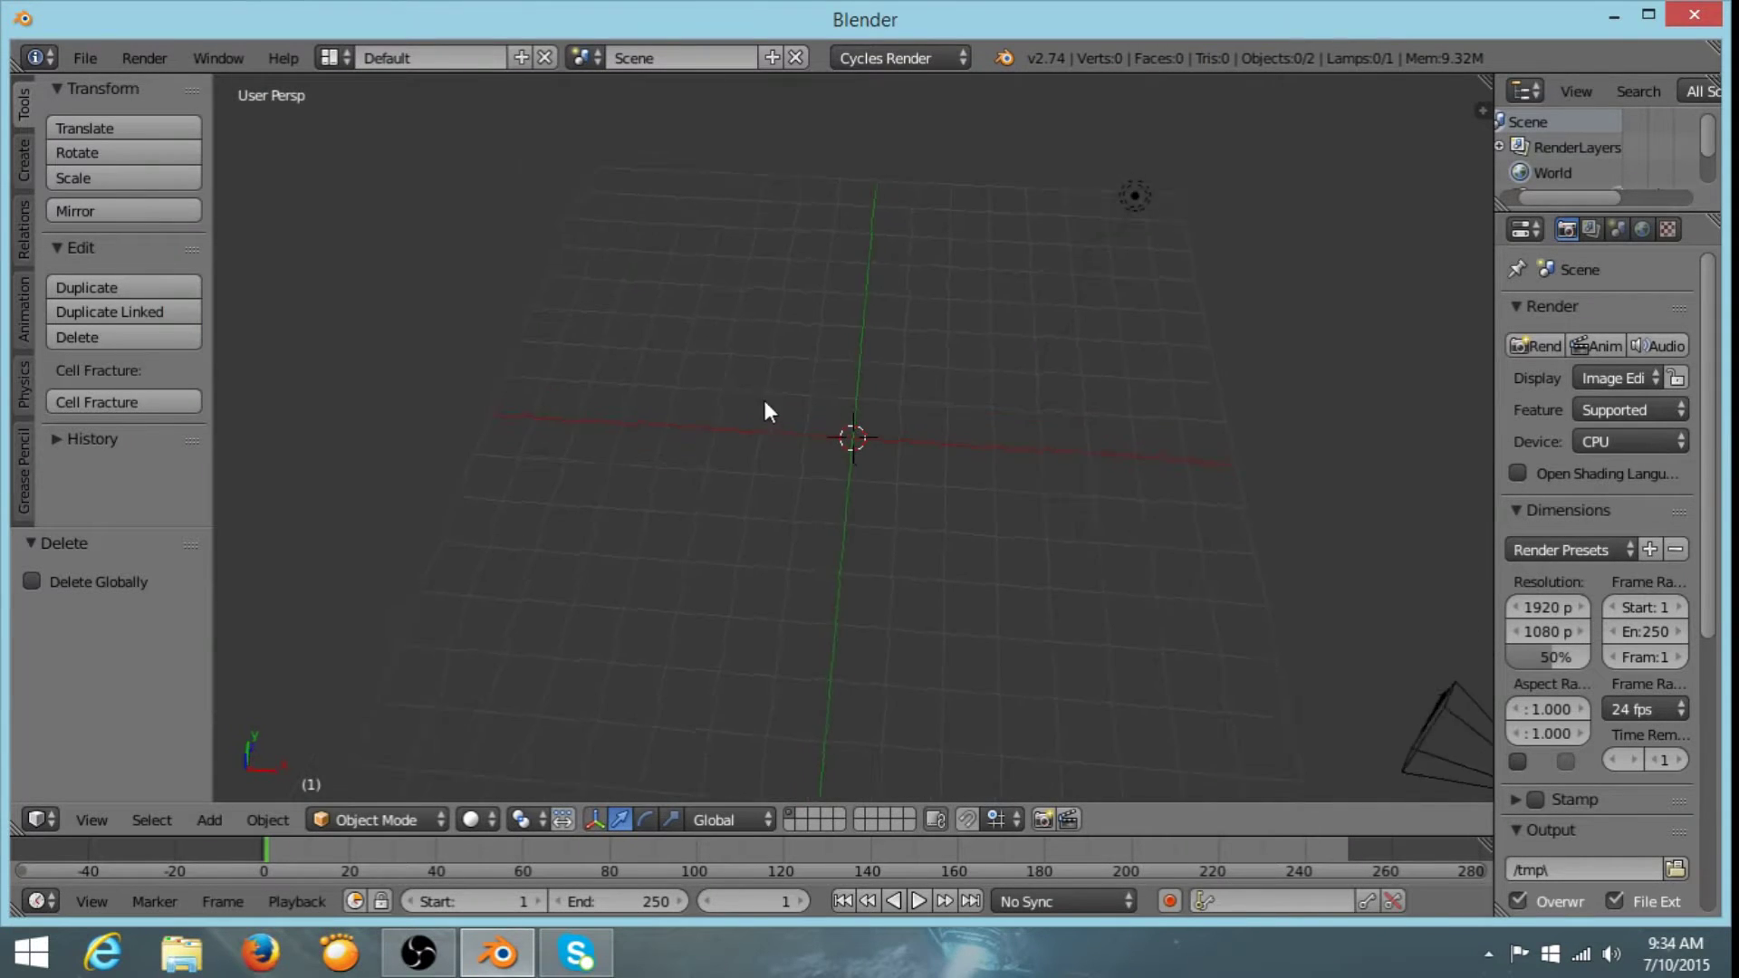
pyautogui.moveTo(759, 355); pyautogui.dragTo(762, 383, button='middle')
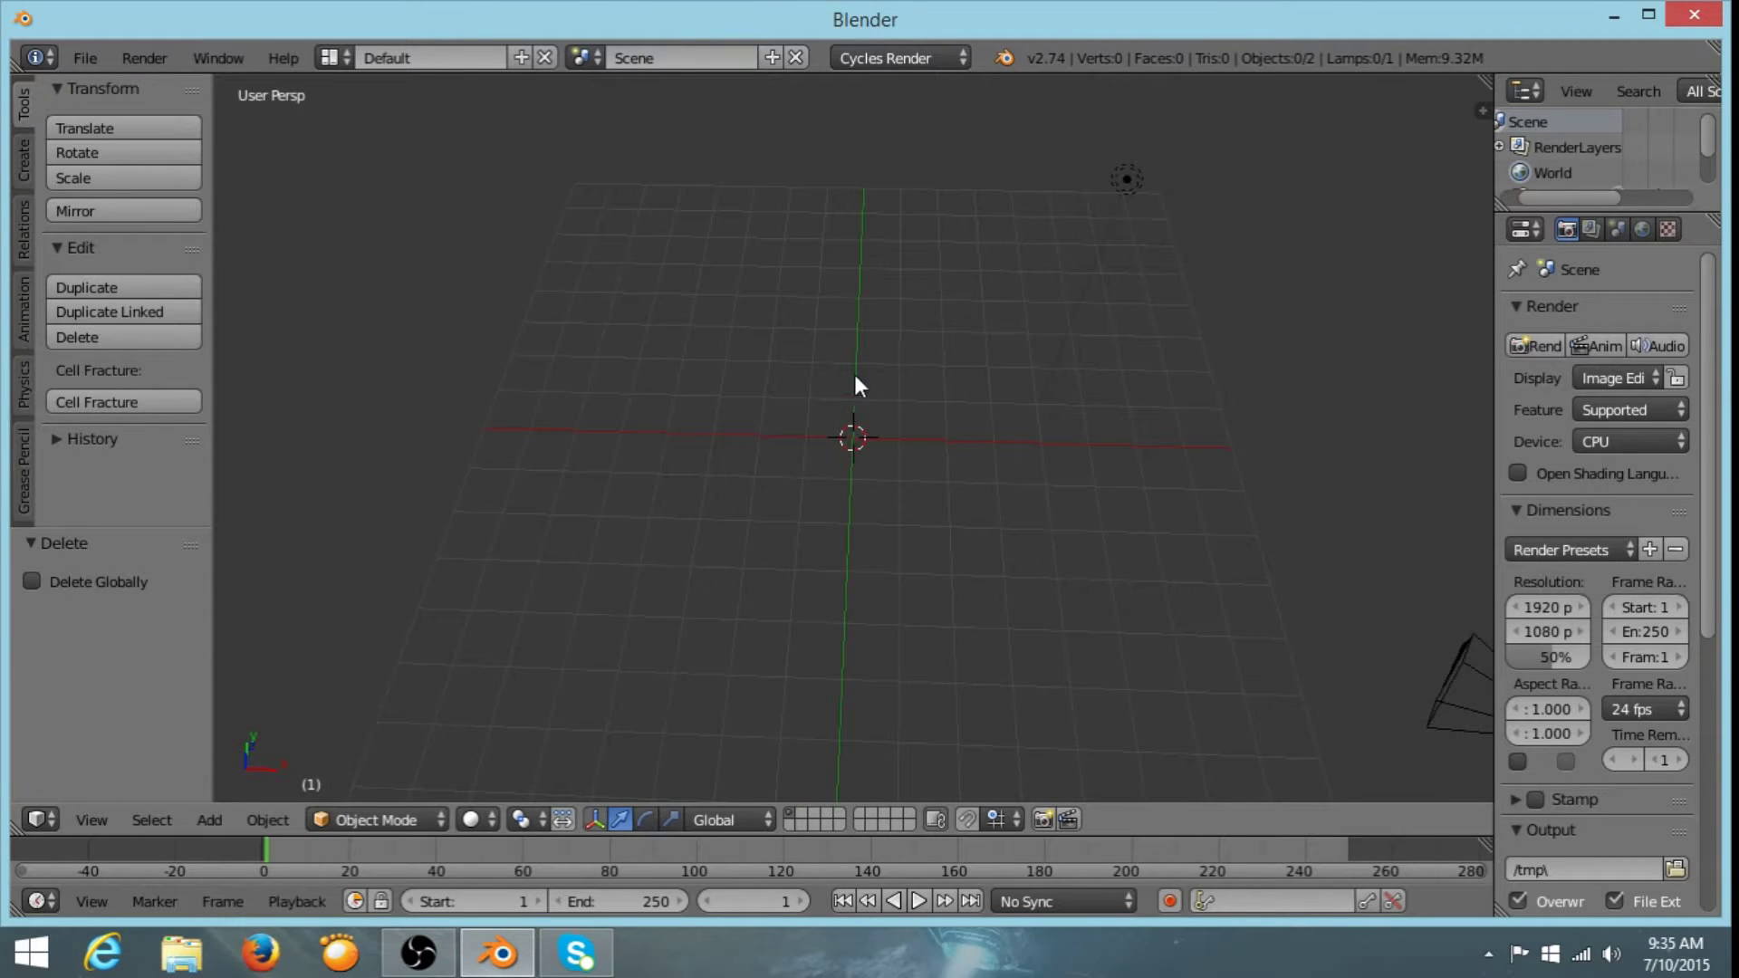
pyautogui.moveTo(681, 390); pyautogui.dragTo(690, 395, button='middle')
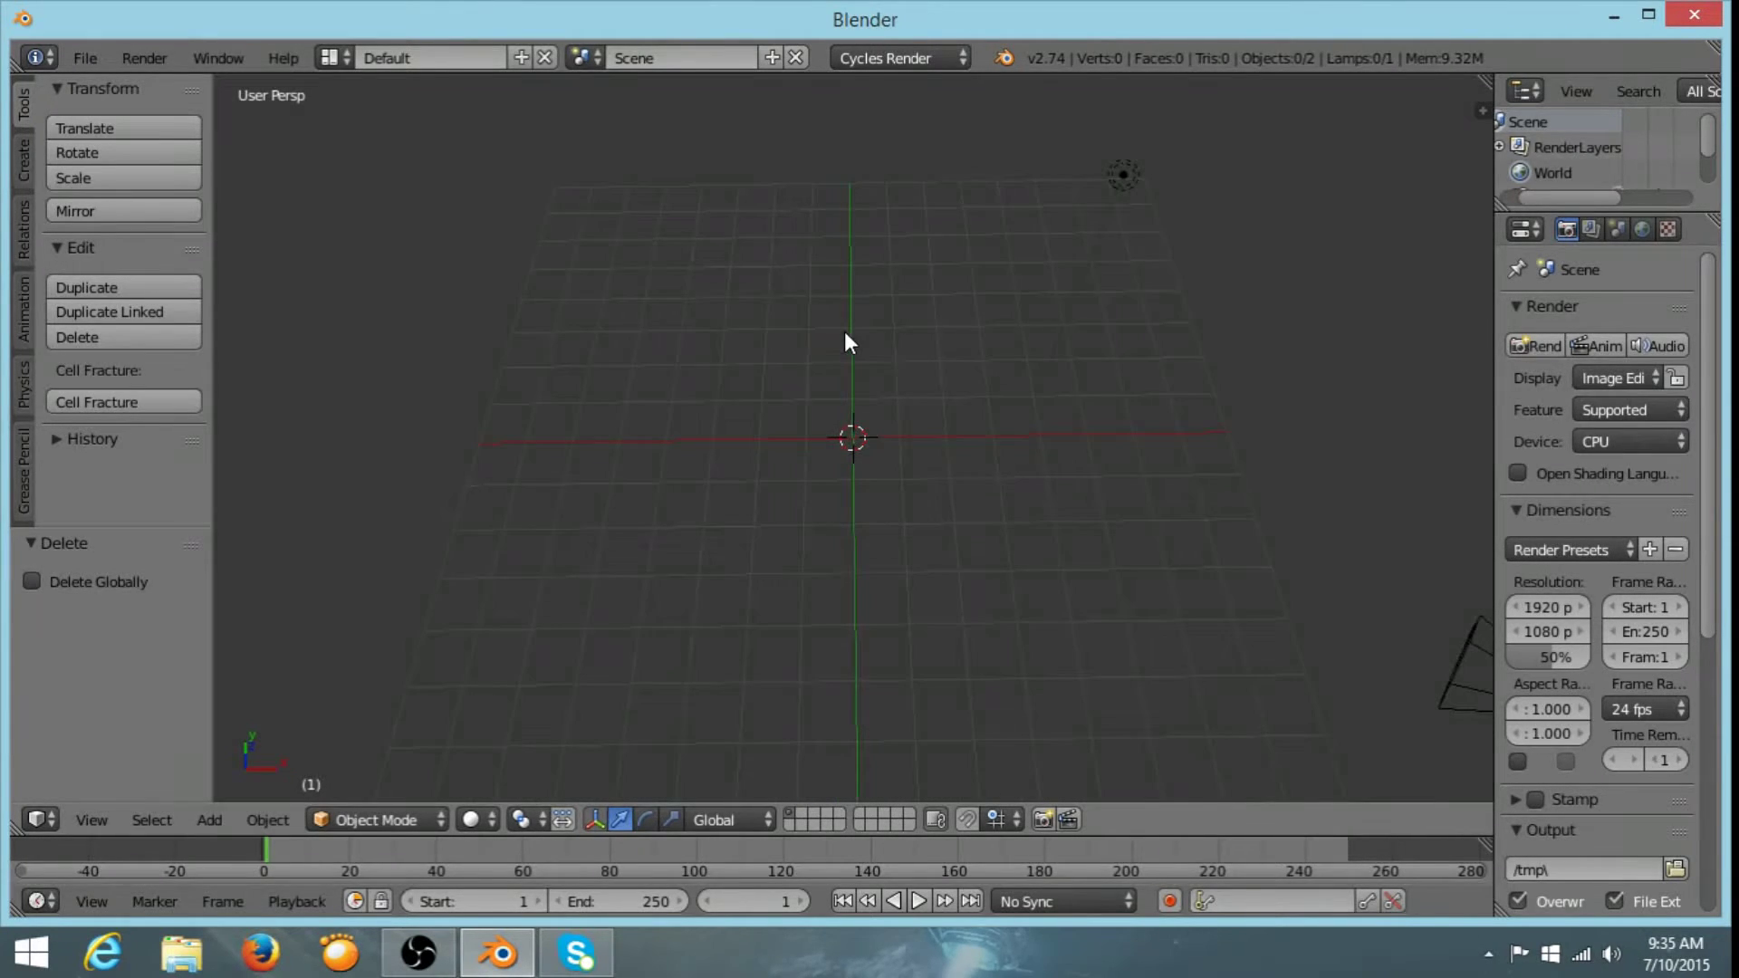
pyautogui.hotkey('shift', 'a')
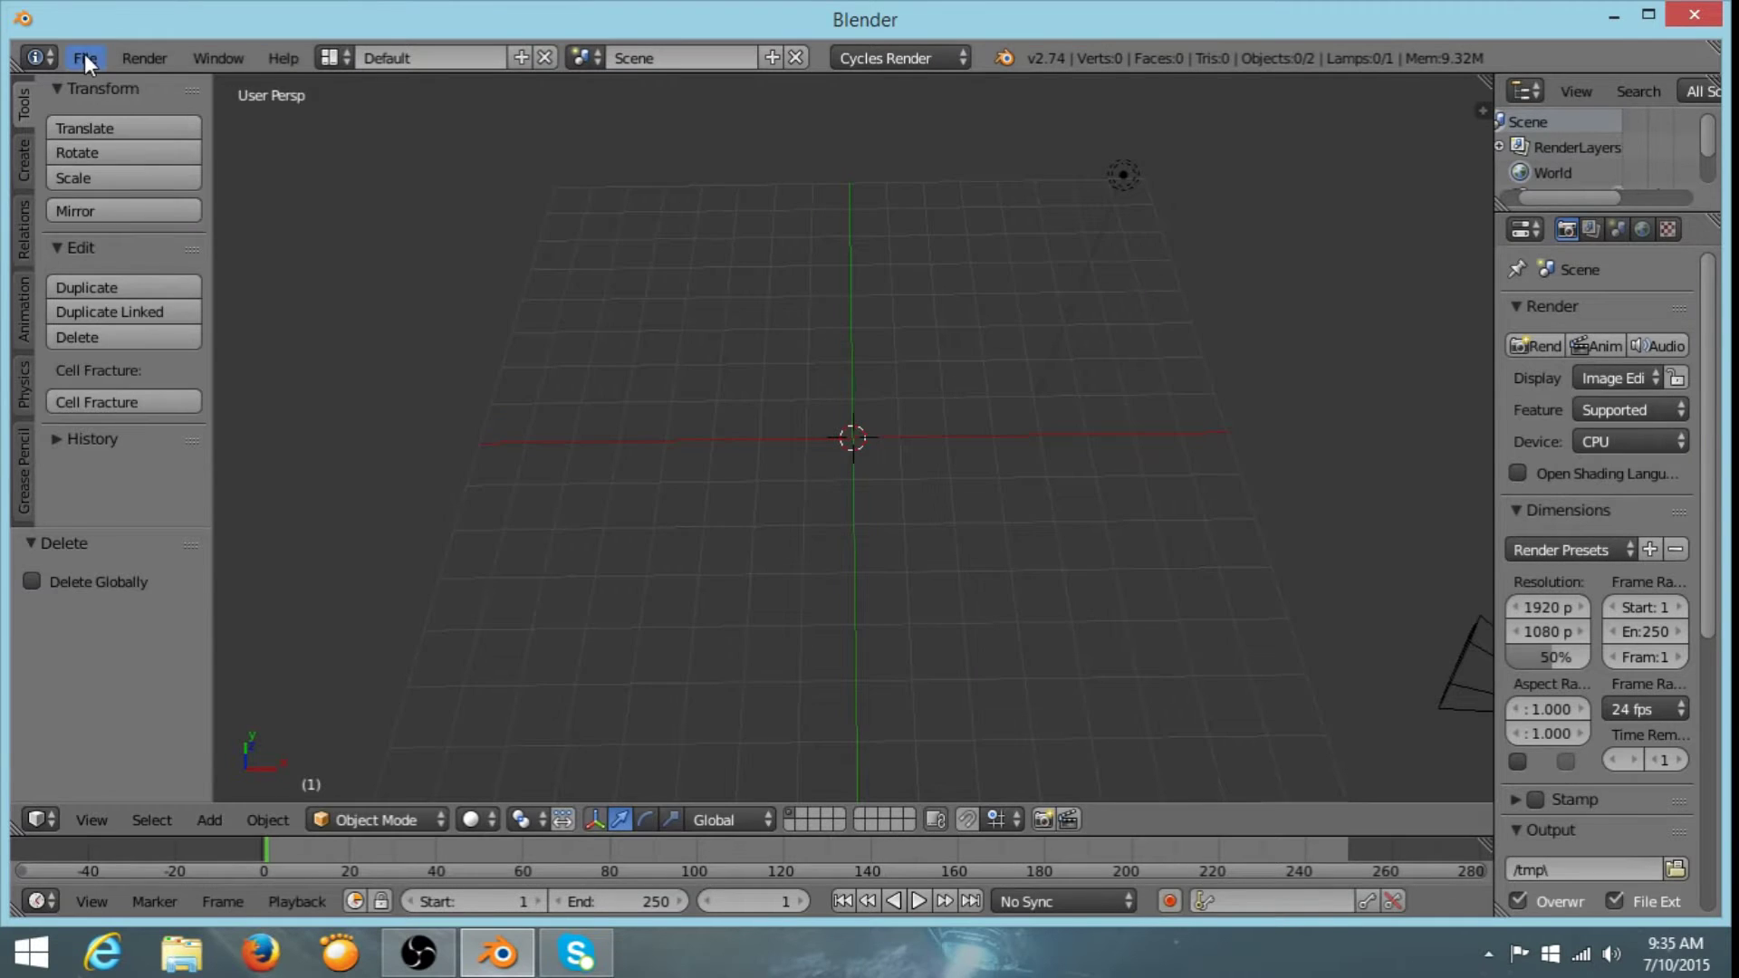
pyautogui.click(84, 57)
pyautogui.moveTo(138, 514)
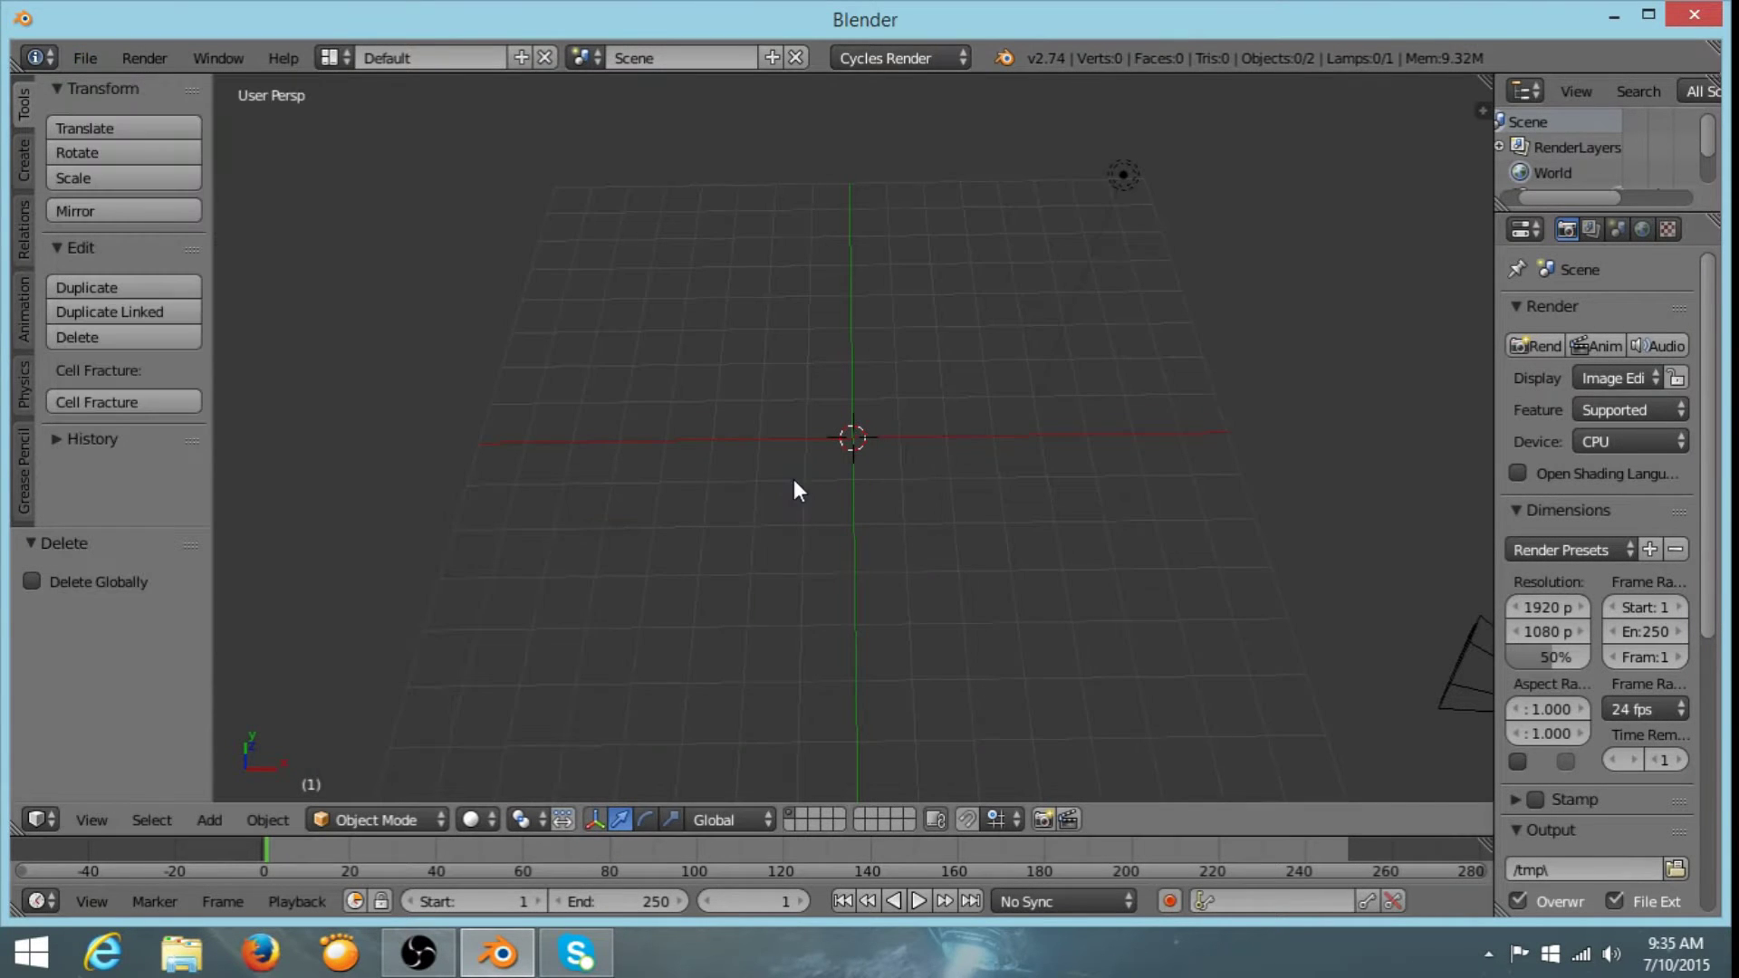
# - Import LCARS.png from the Pictures folder as an image plane, browsing the files as thumbnails
pyautogui.hotkey('shift', 'a')
pyautogui.moveTo(744, 478)
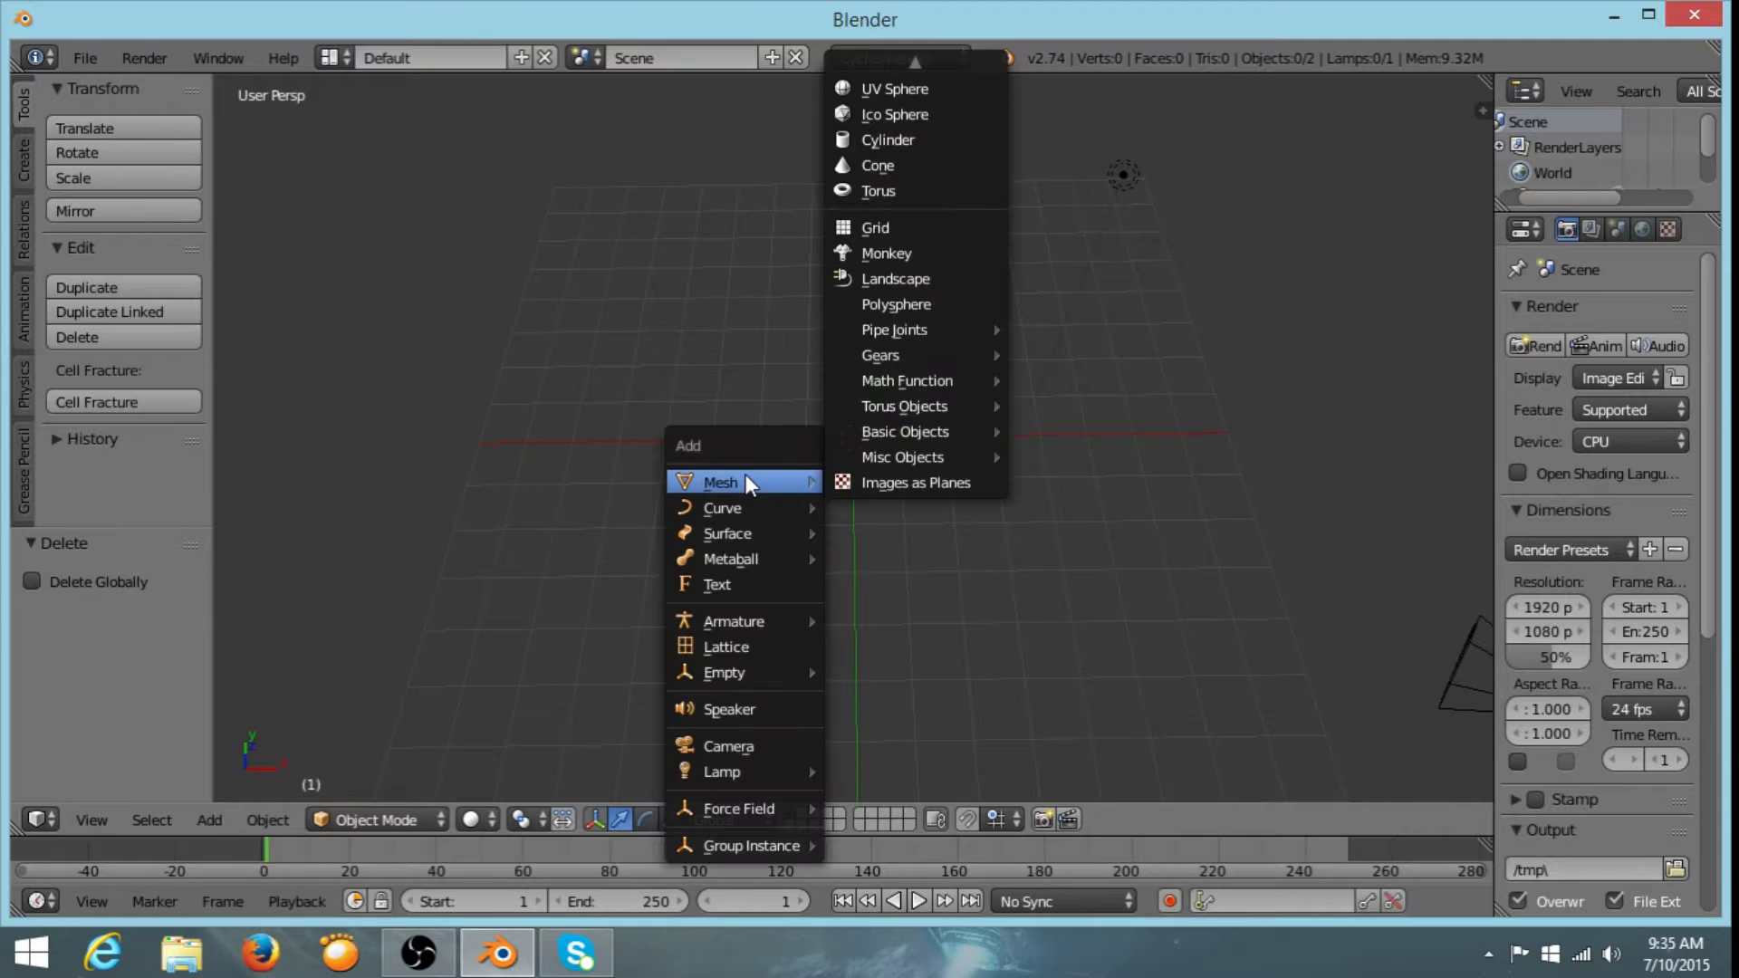
pyautogui.click(887, 486)
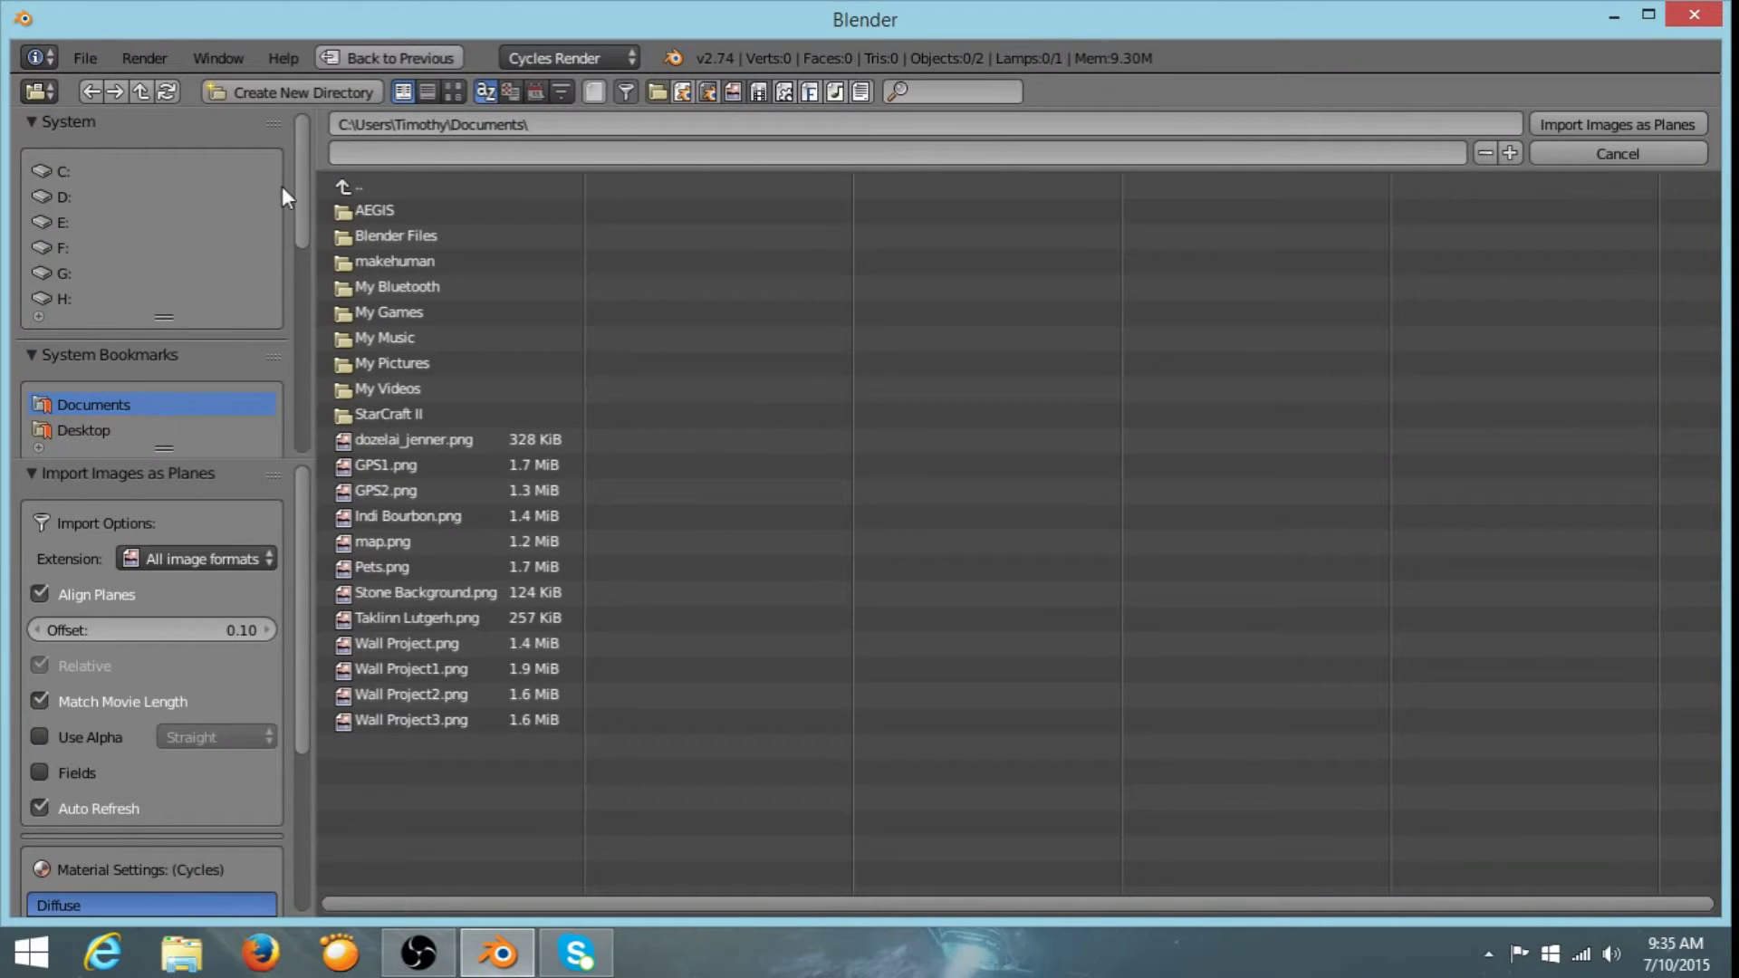
pyautogui.scroll(-7, 212, 334)
pyautogui.click(128, 416)
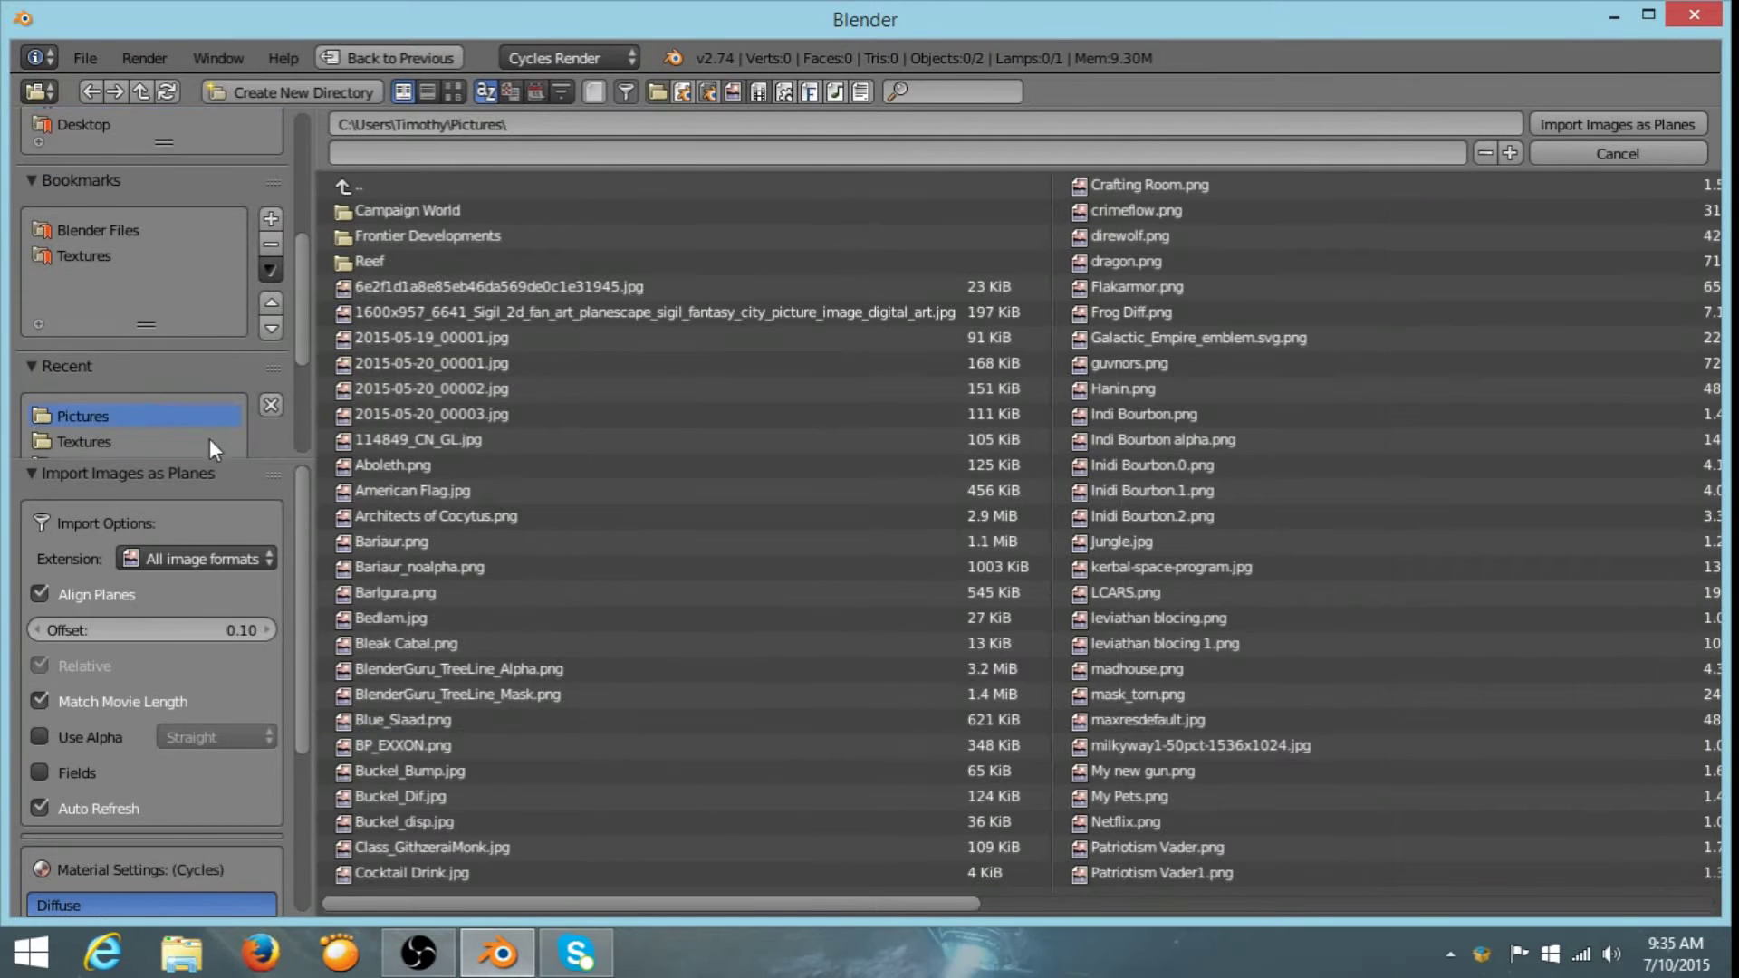
pyautogui.click(453, 91)
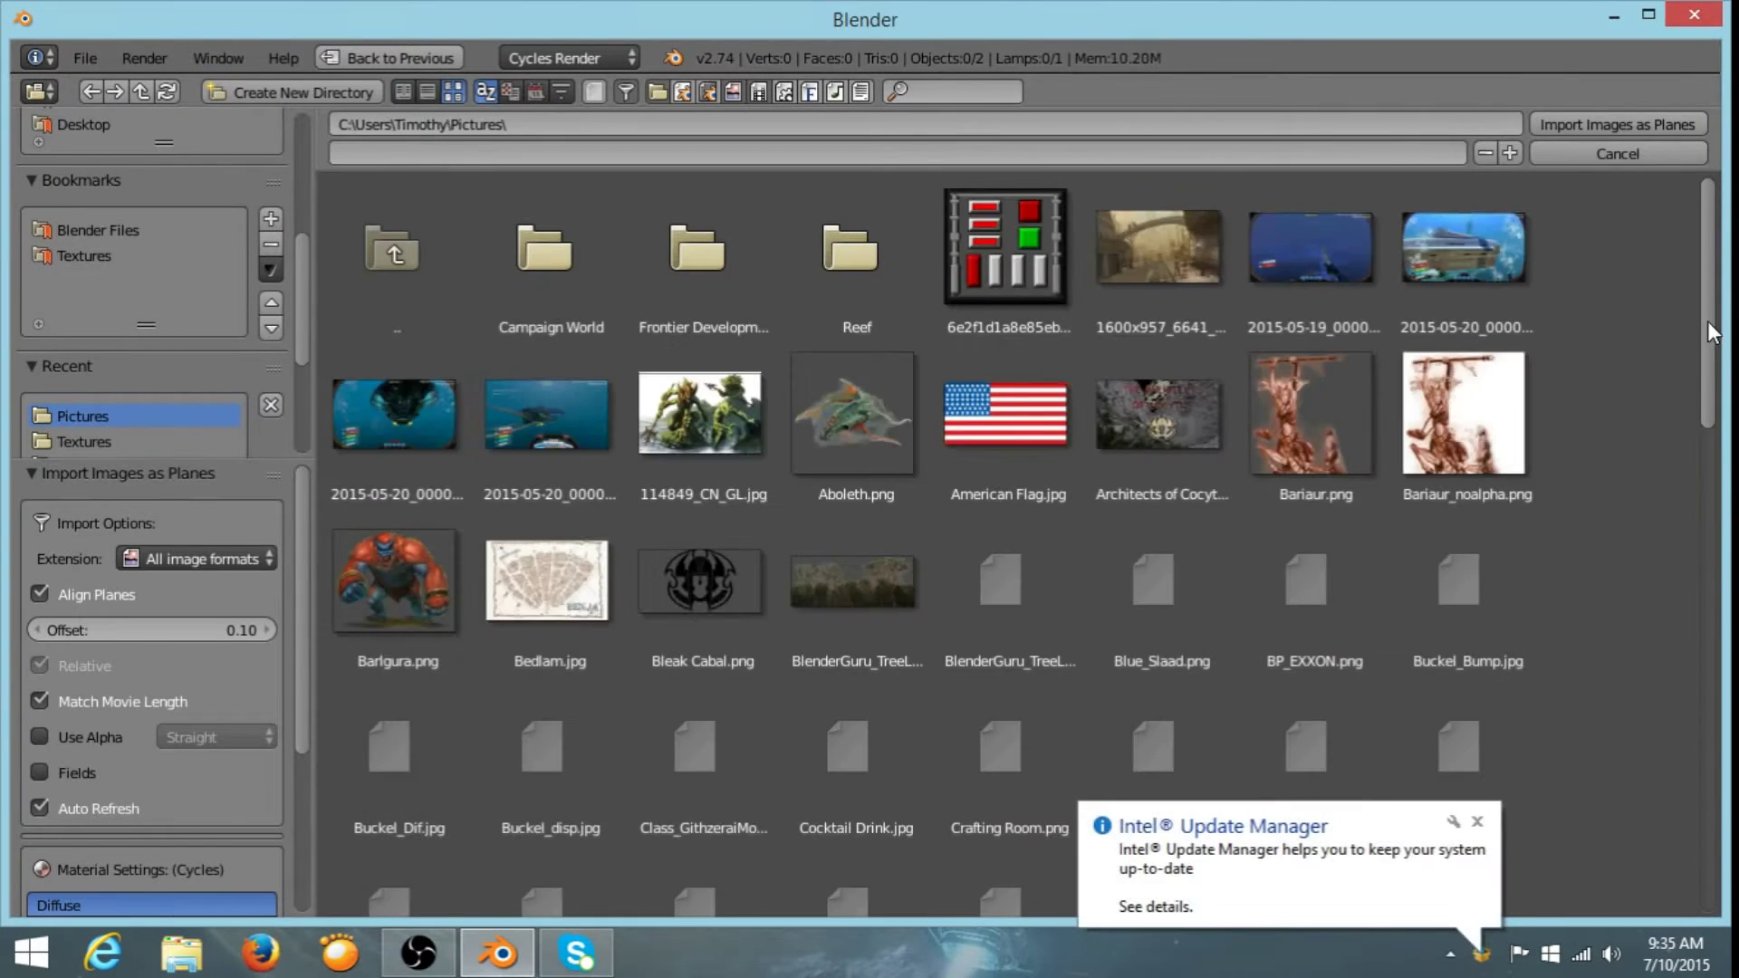
pyautogui.moveTo(1704, 326); pyautogui.dragTo(1709, 564)
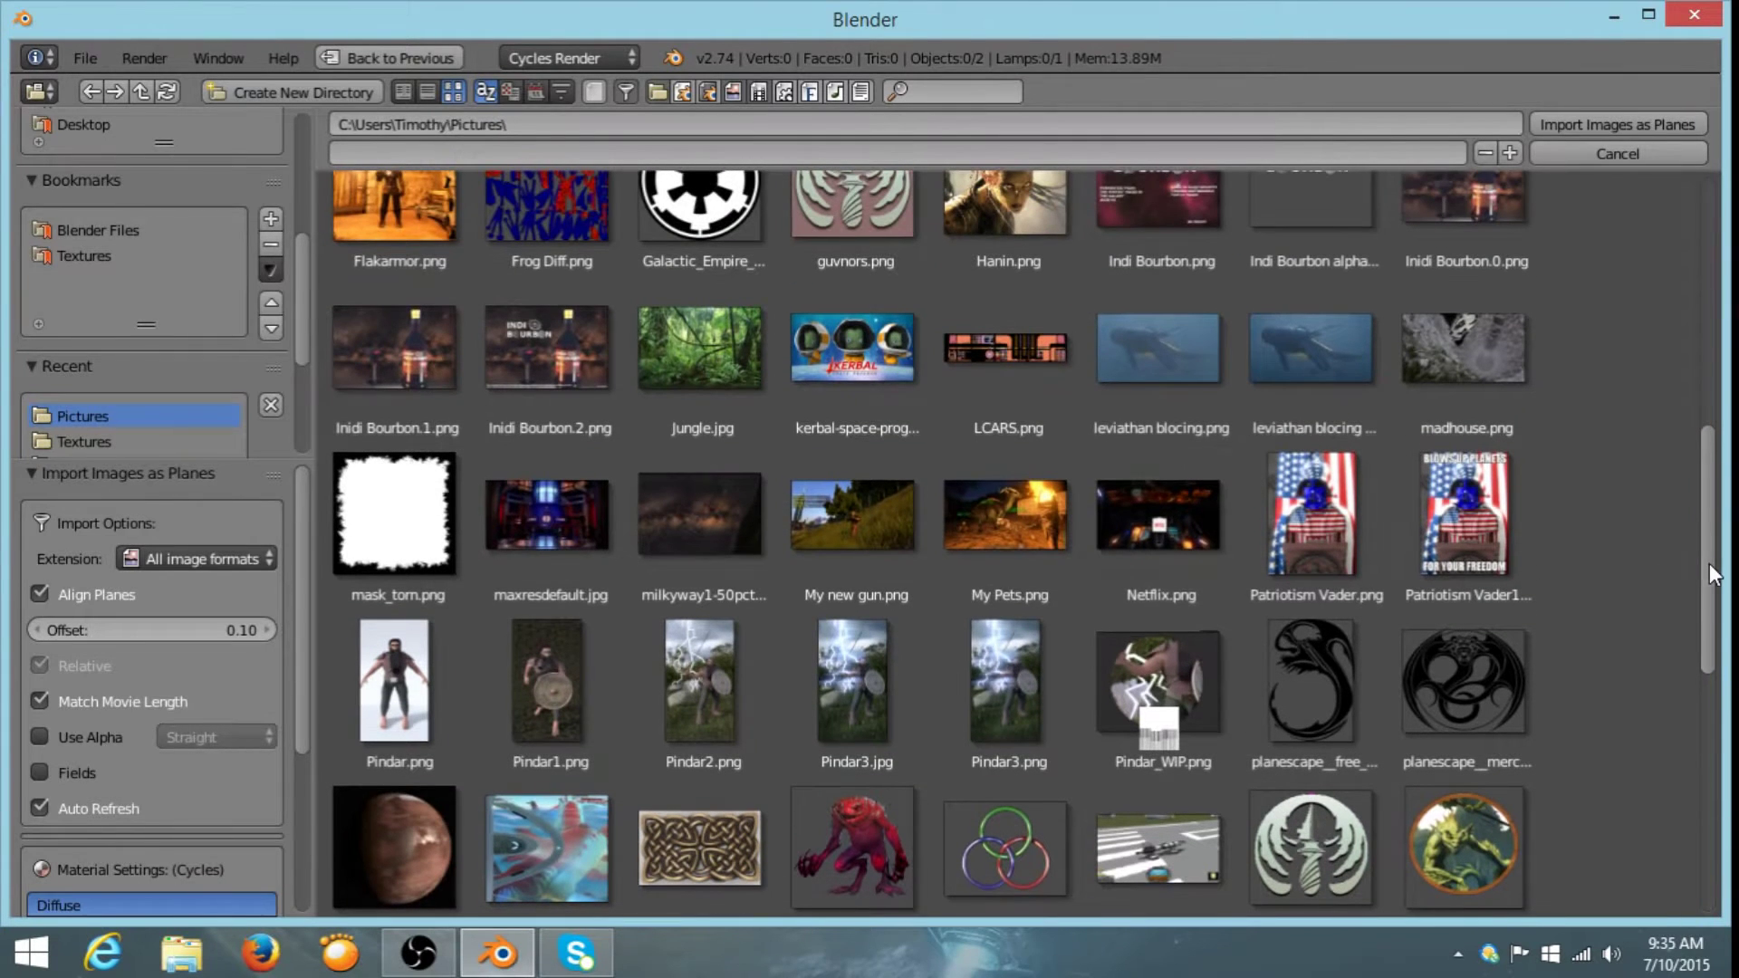
pyautogui.click(1003, 353)
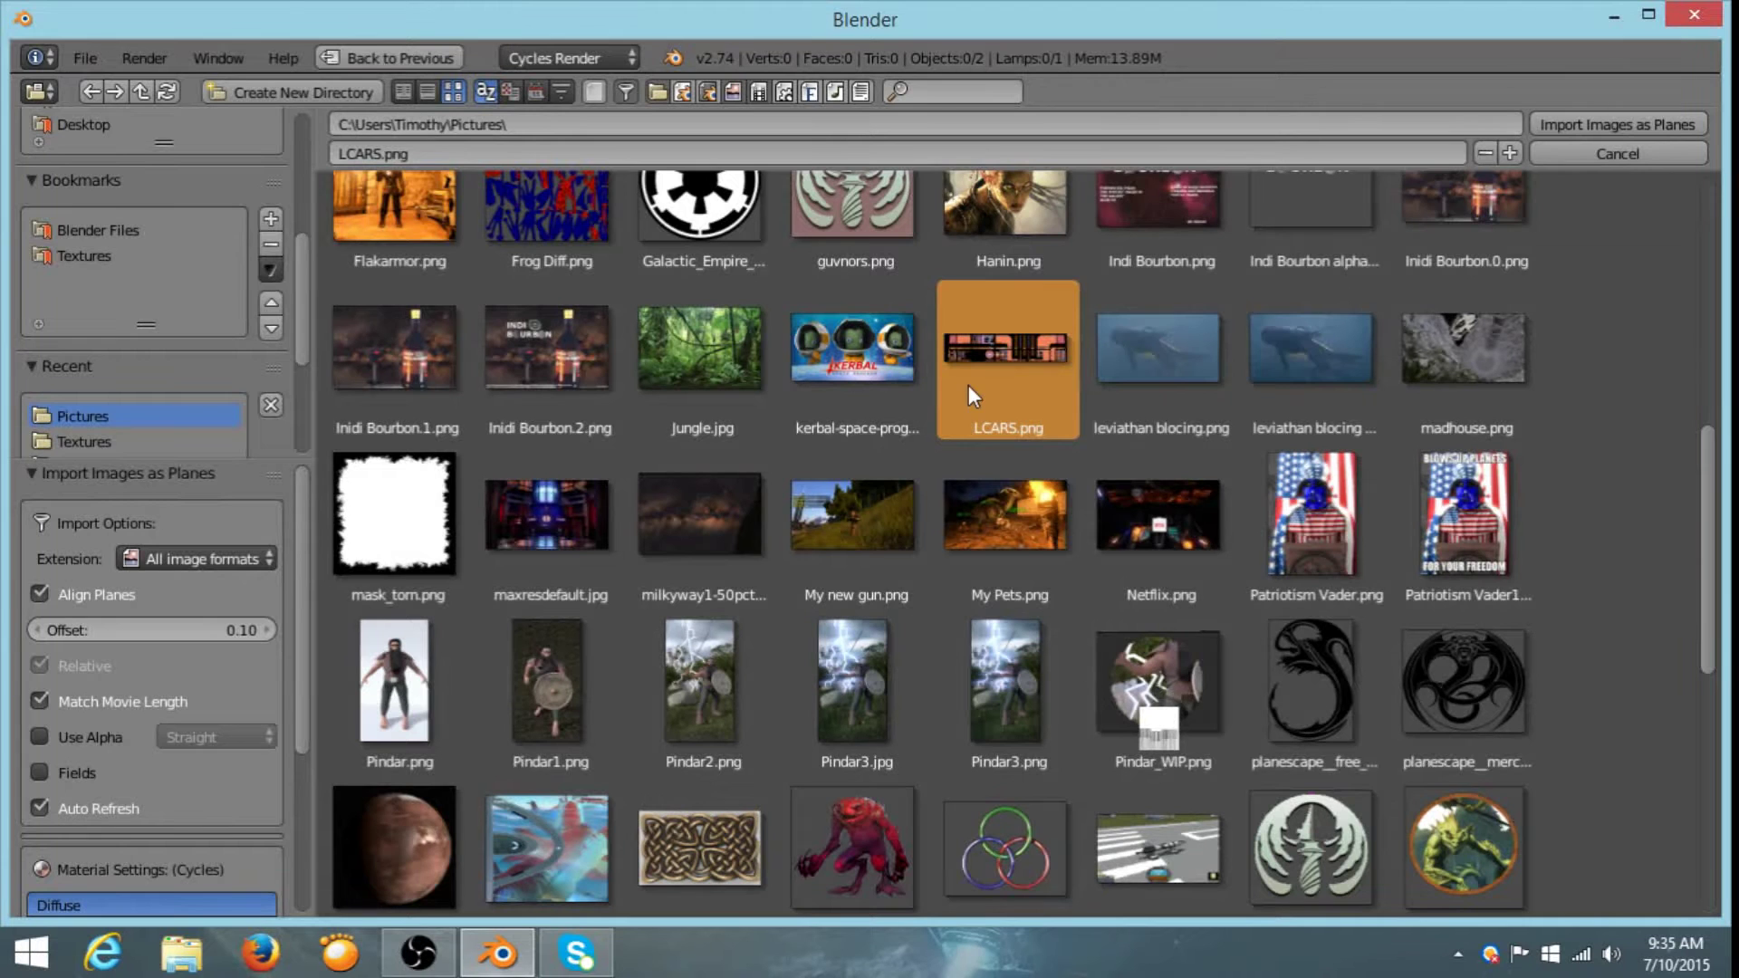
pyautogui.click(1585, 123)
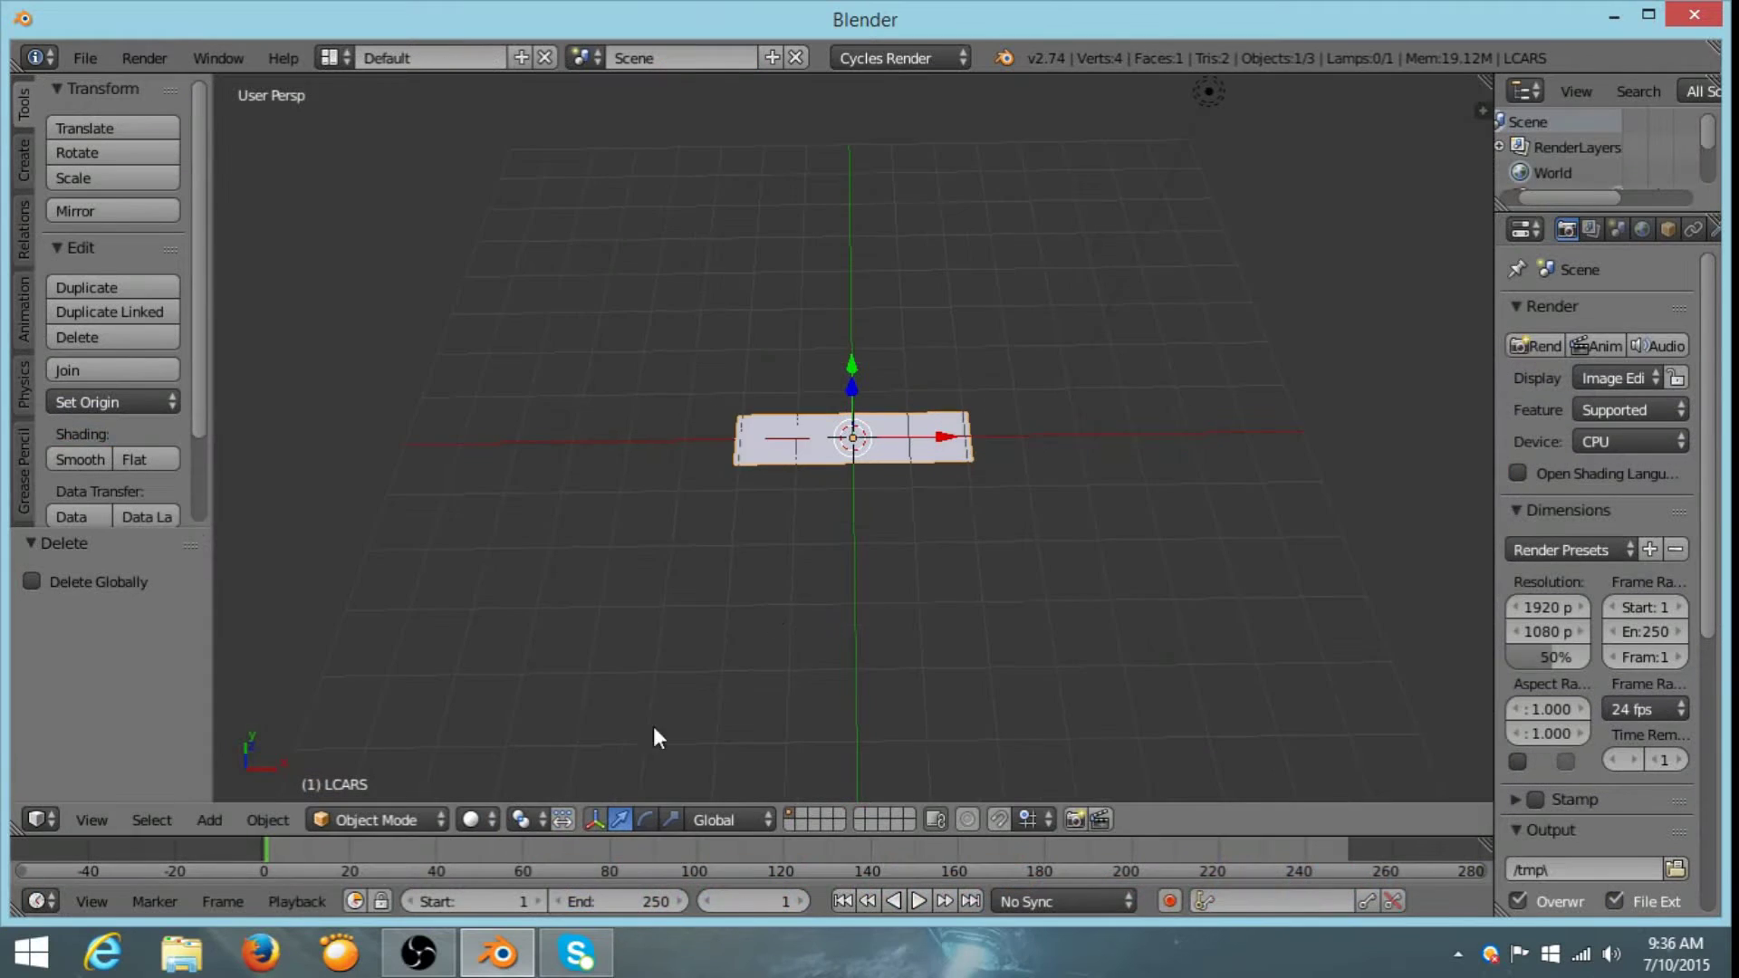
# - Set the viewport shading to Texture and inspect the LCARS image on the plane
pyautogui.click(480, 816)
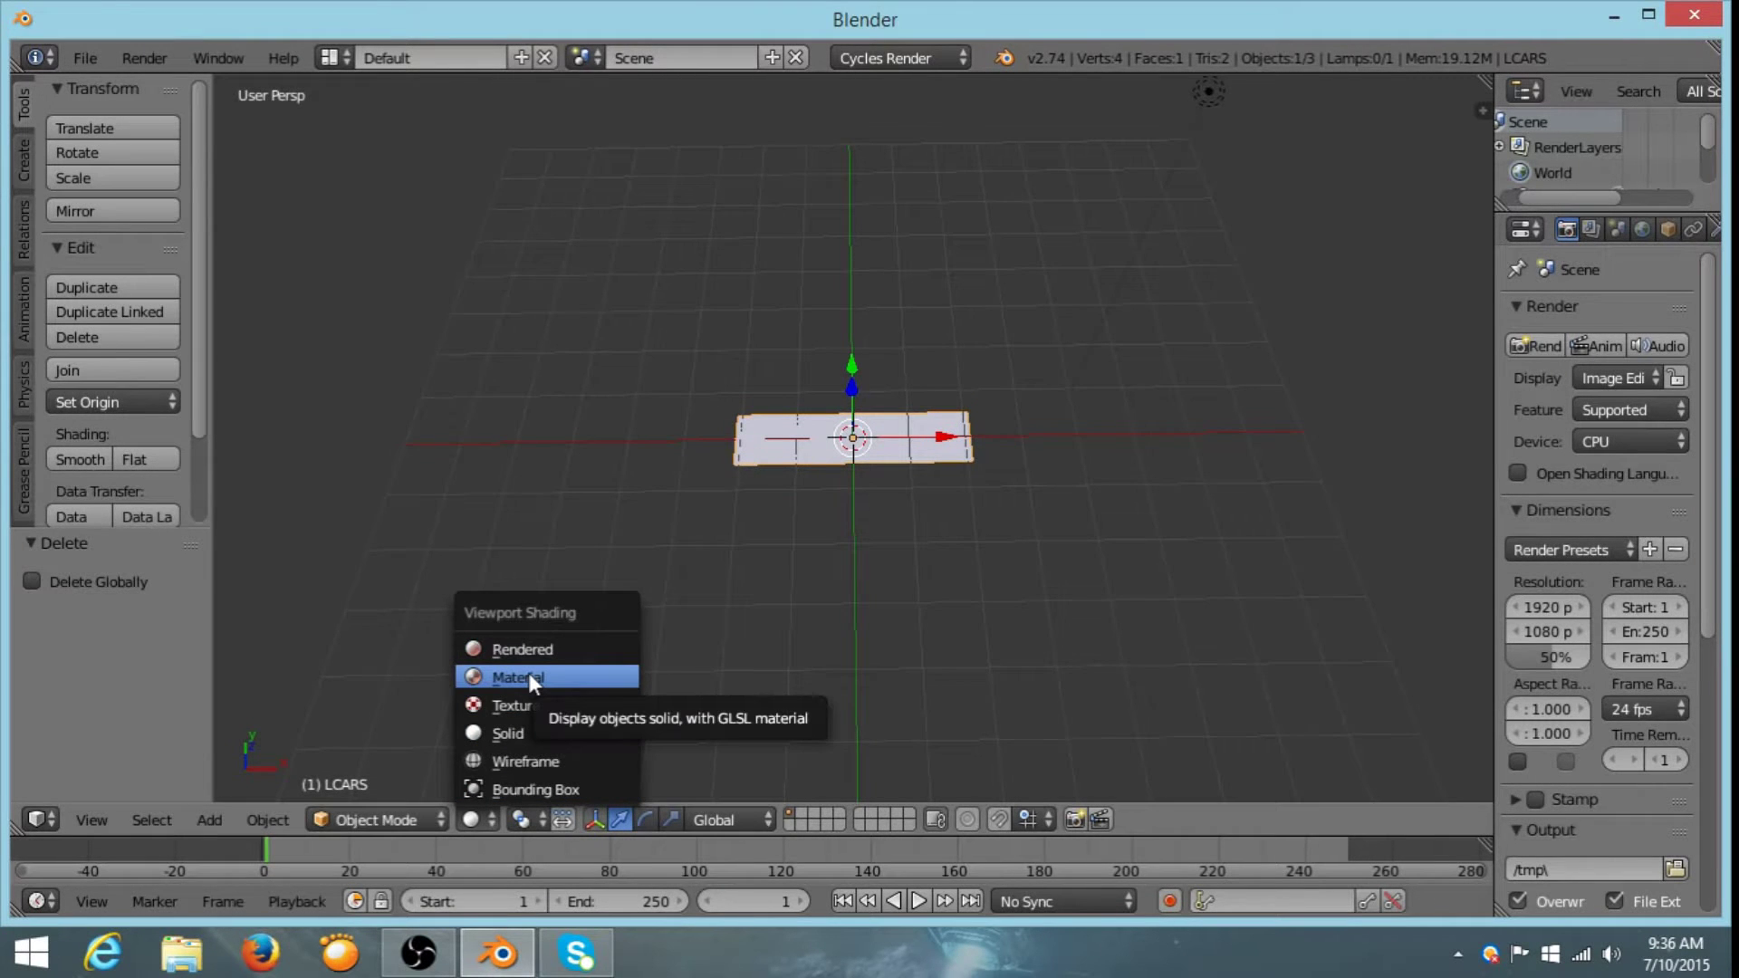
pyautogui.click(526, 703)
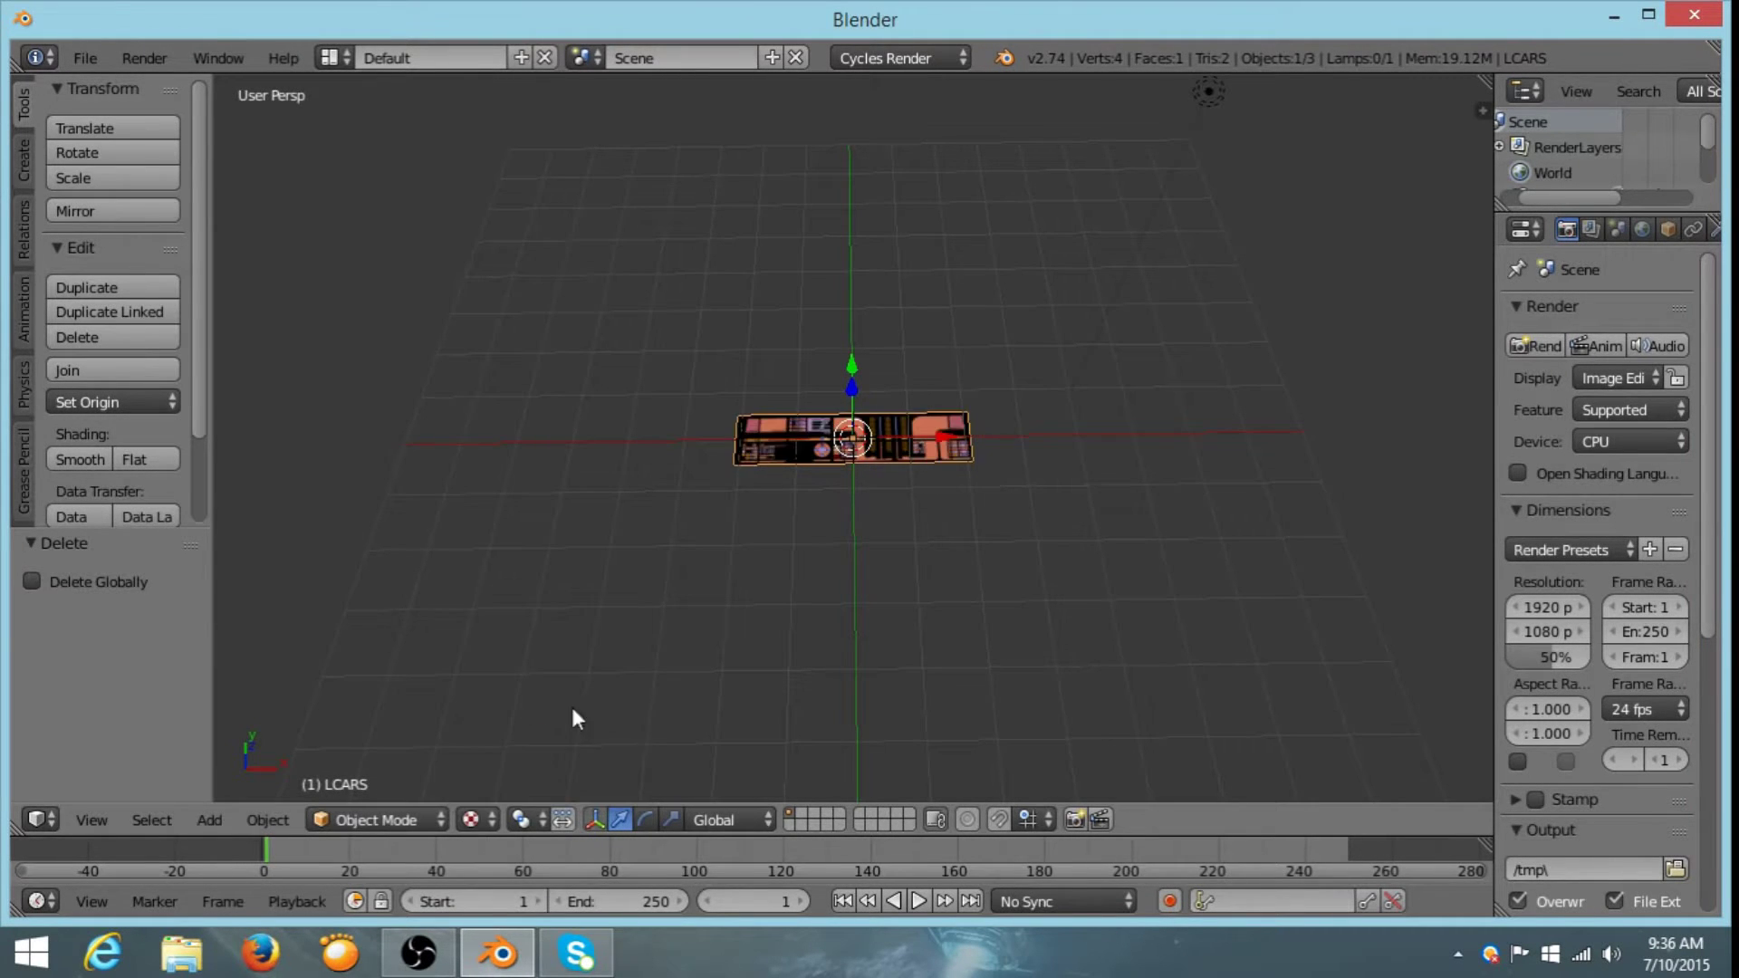
pyautogui.scroll(4, 877, 495)
pyautogui.moveTo(876, 494); pyautogui.dragTo(774, 445, button='middle')
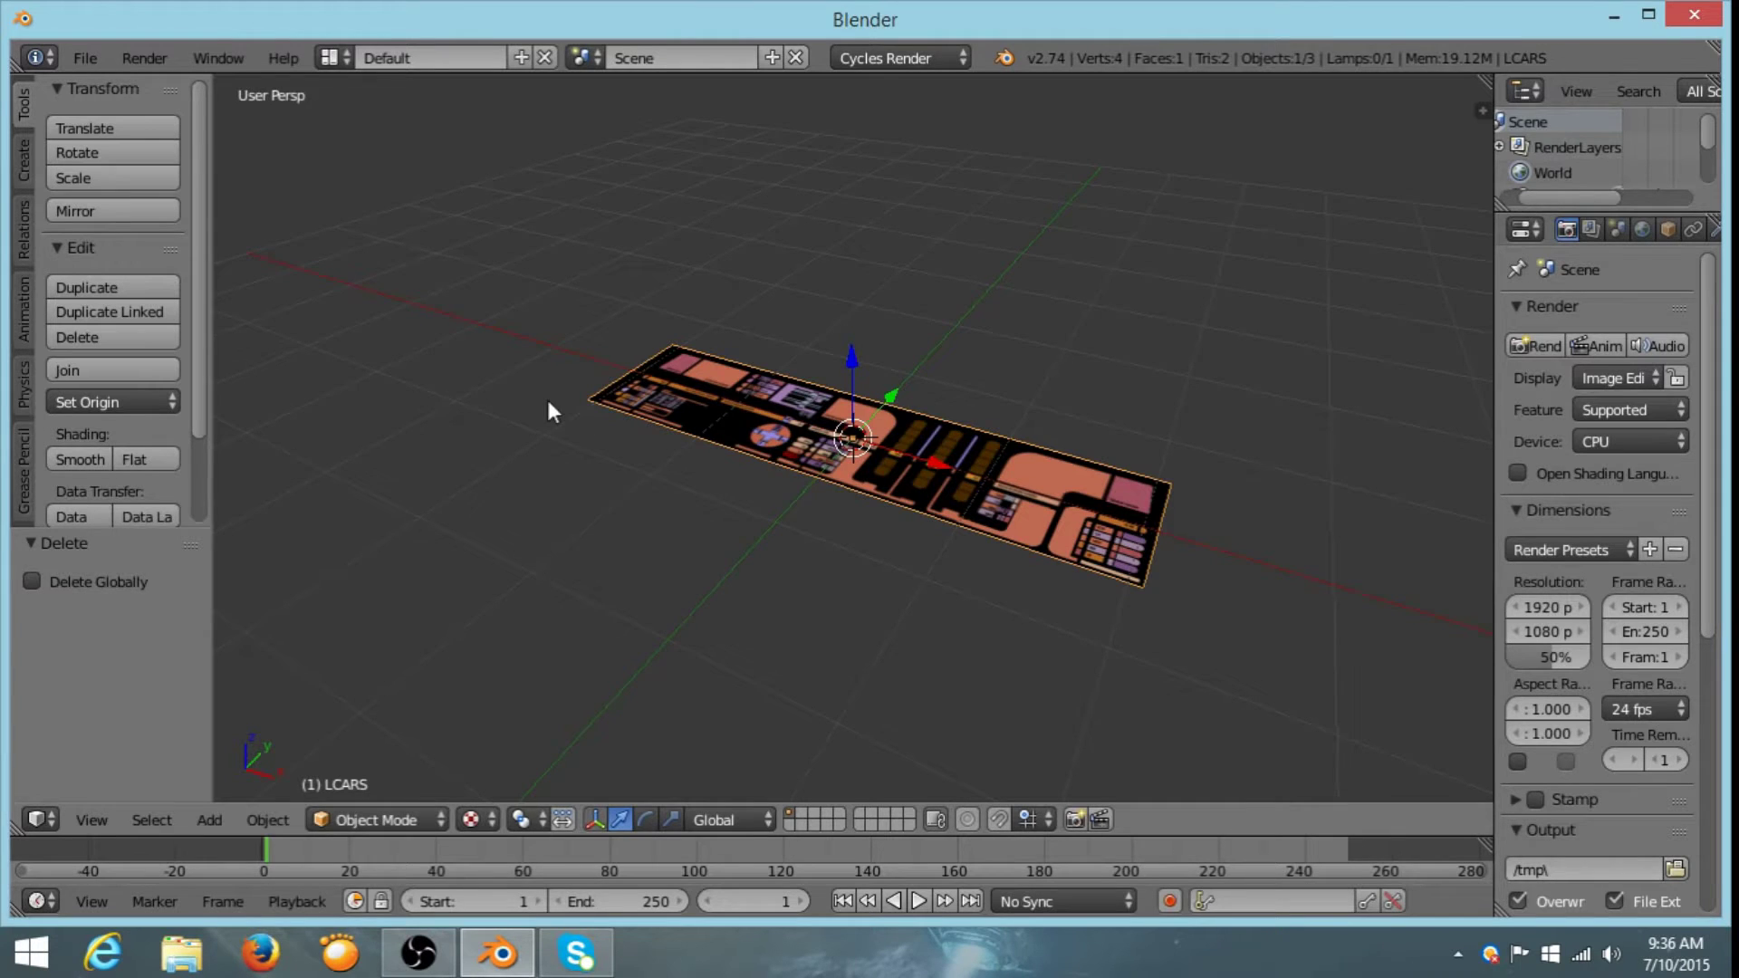
pyautogui.moveTo(548, 402); pyautogui.dragTo(616, 525, button='middle')
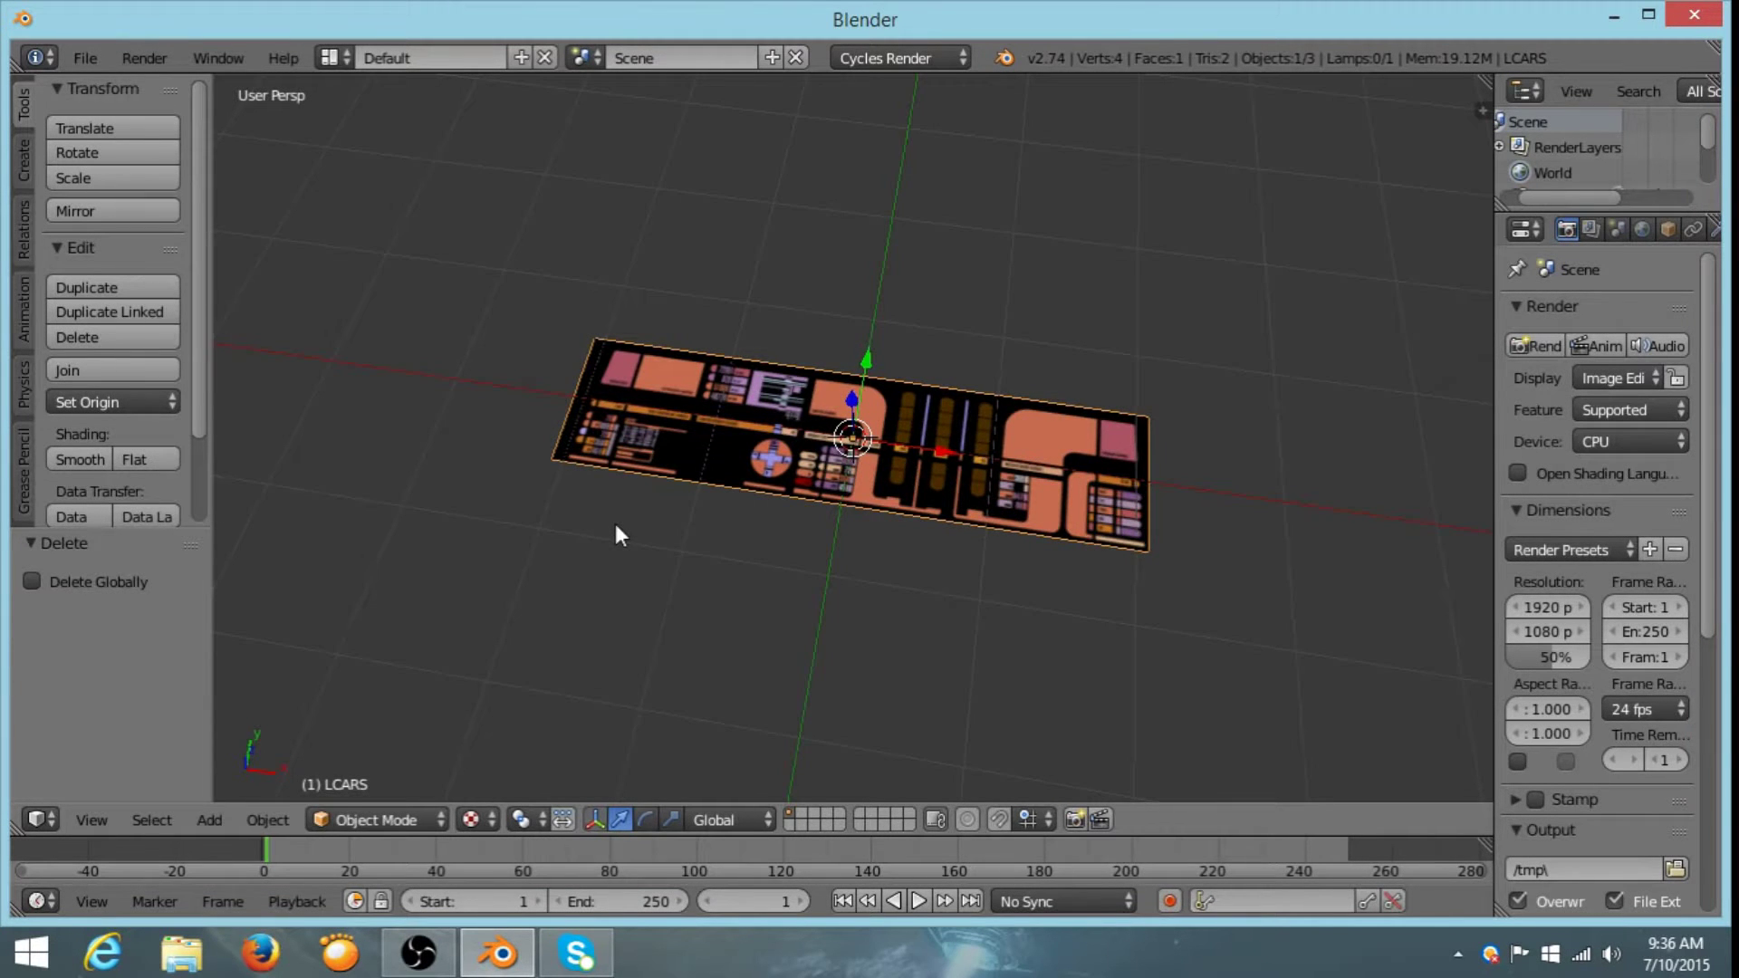
pyautogui.moveTo(616, 525); pyautogui.dragTo(615, 479, button='middle')
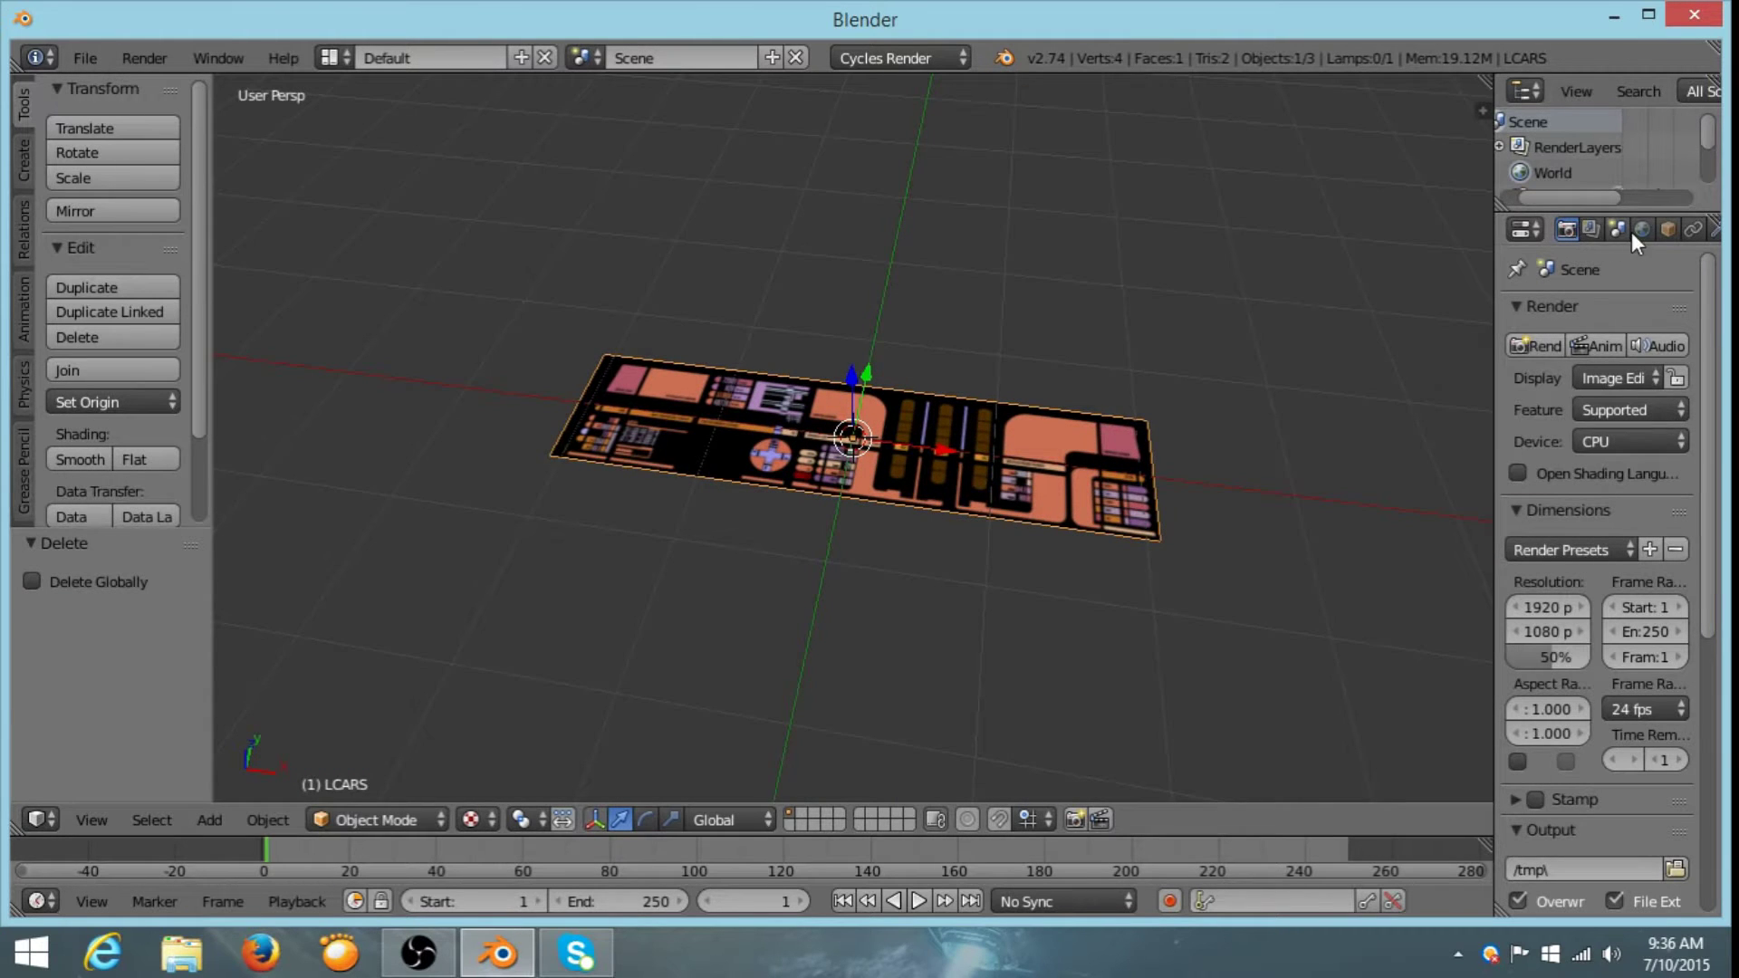
pyautogui.scroll(-5, 1632, 232)
pyautogui.moveTo(991, 275); pyautogui.dragTo(653, 460, button='middle')
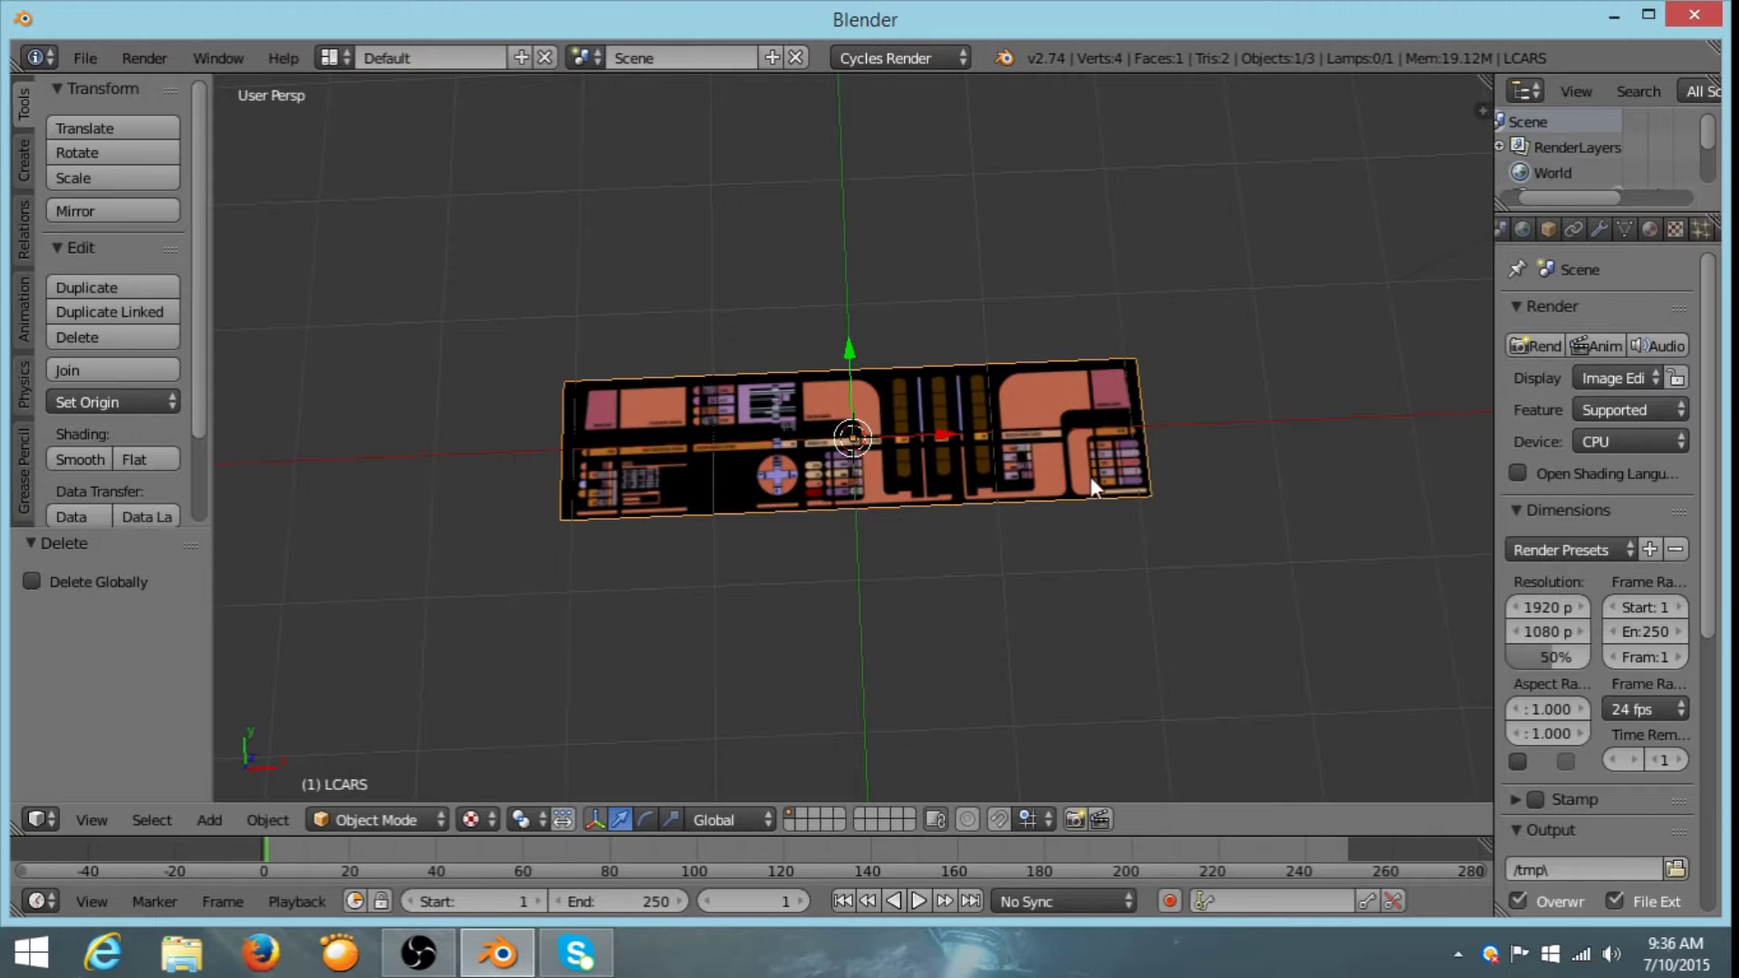
# - Show the LCARS plane's material settings and its nodes in the Node Editor, moving the Image Texture and Diffuse BSDF nodes apart from the output
pyautogui.click(1648, 230)
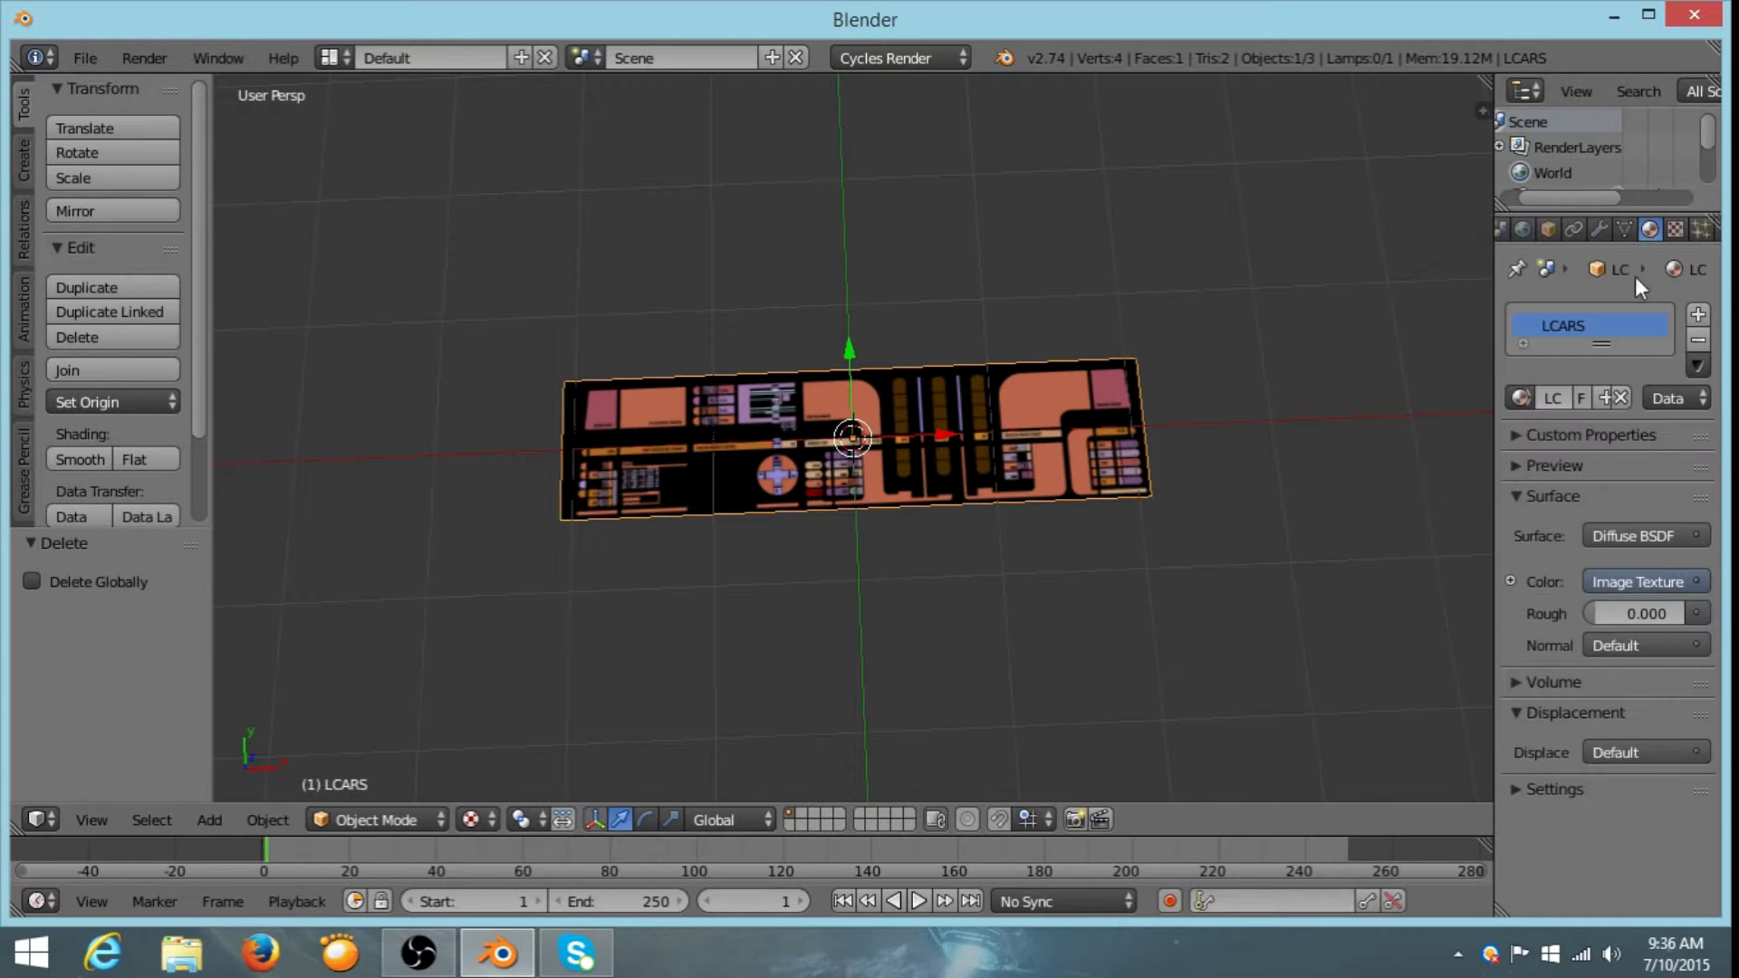
pyautogui.moveTo(1492, 398); pyautogui.dragTo(1299, 412)
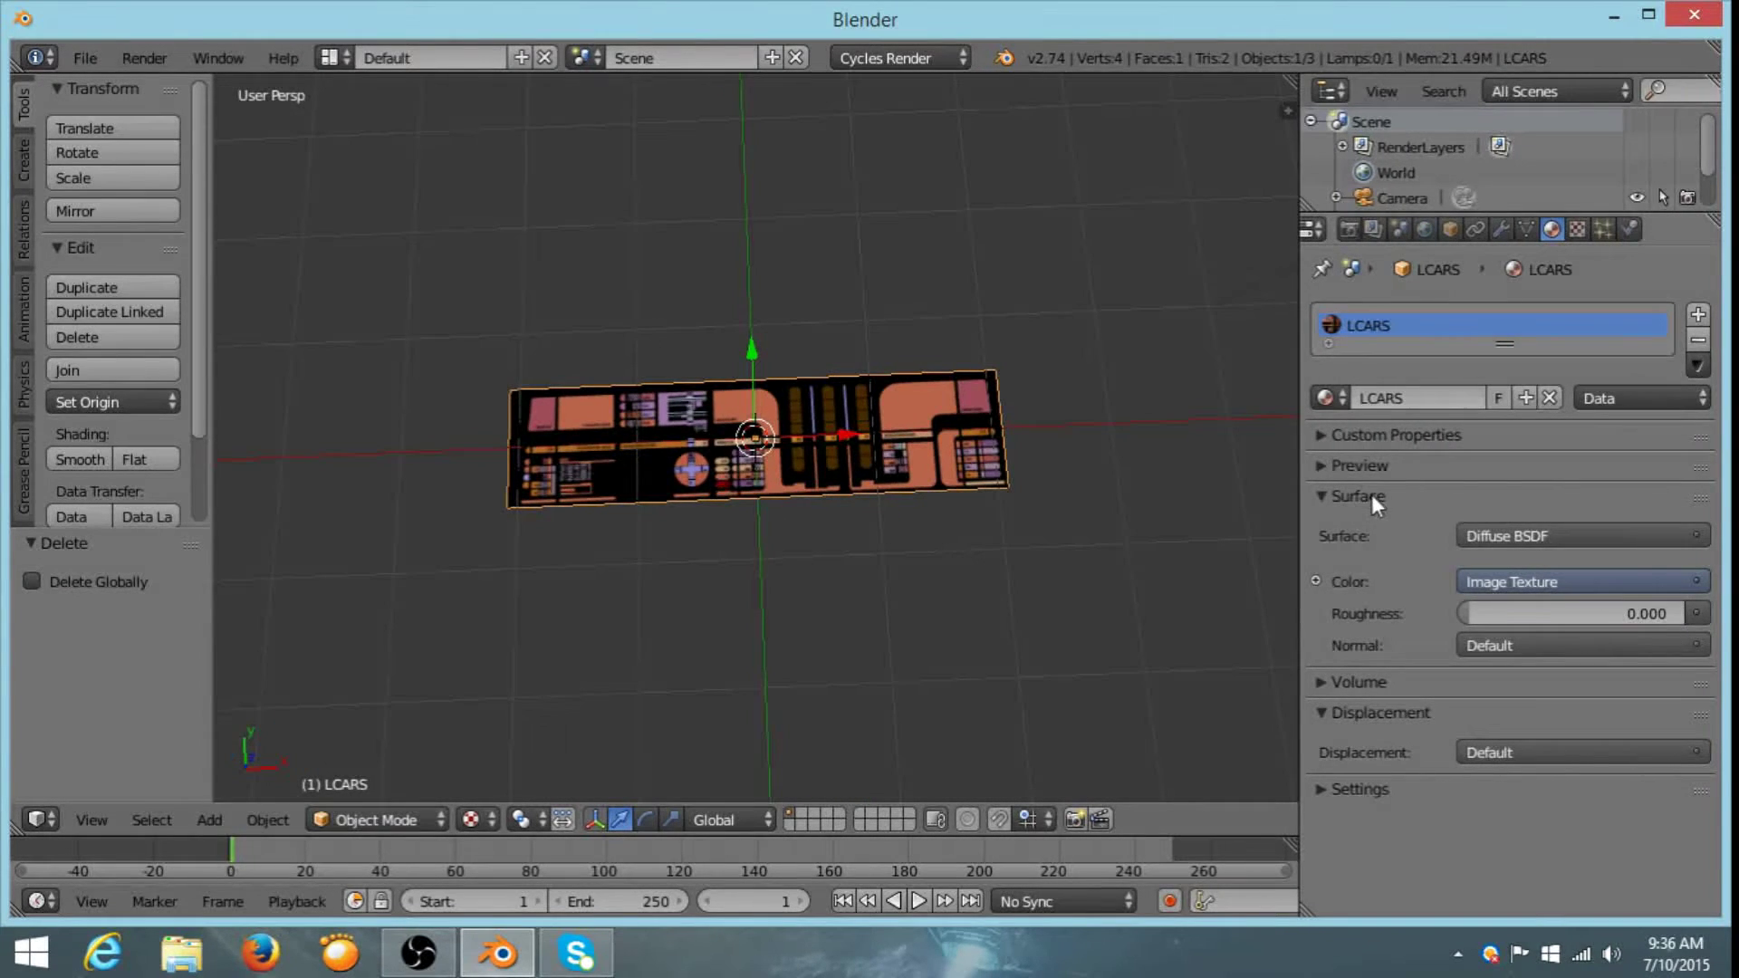
pyautogui.click(40, 816)
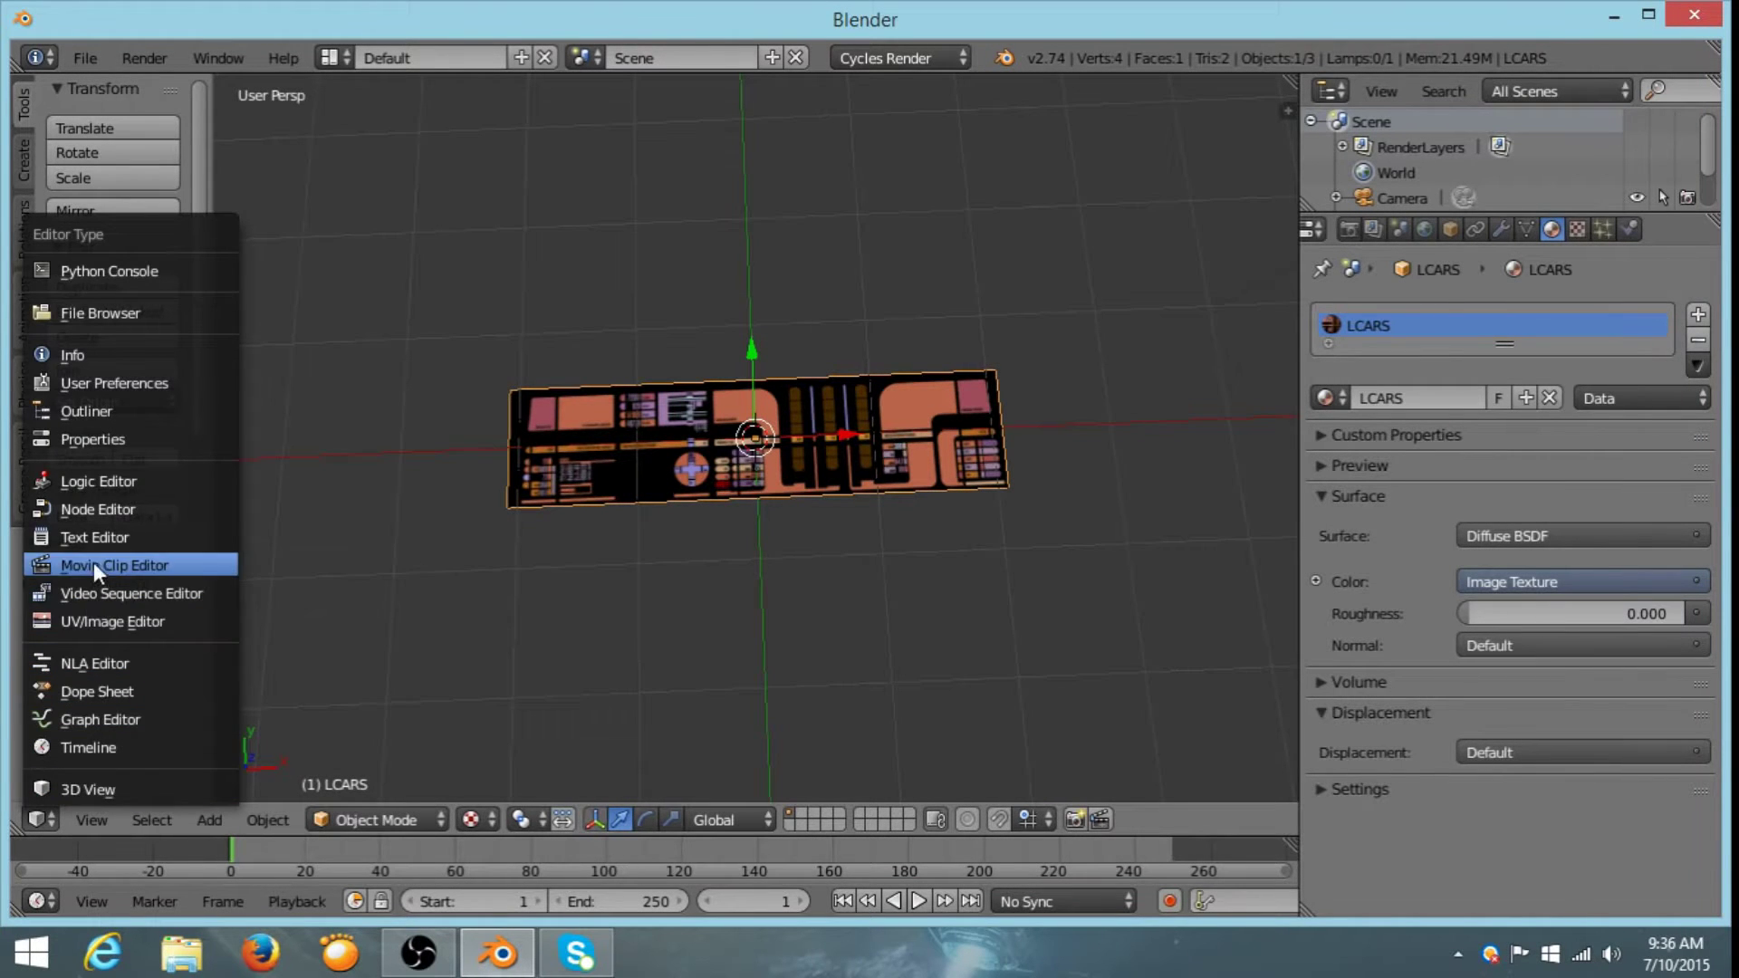
pyautogui.click(103, 510)
pyautogui.moveTo(598, 486); pyautogui.dragTo(758, 426, button='middle')
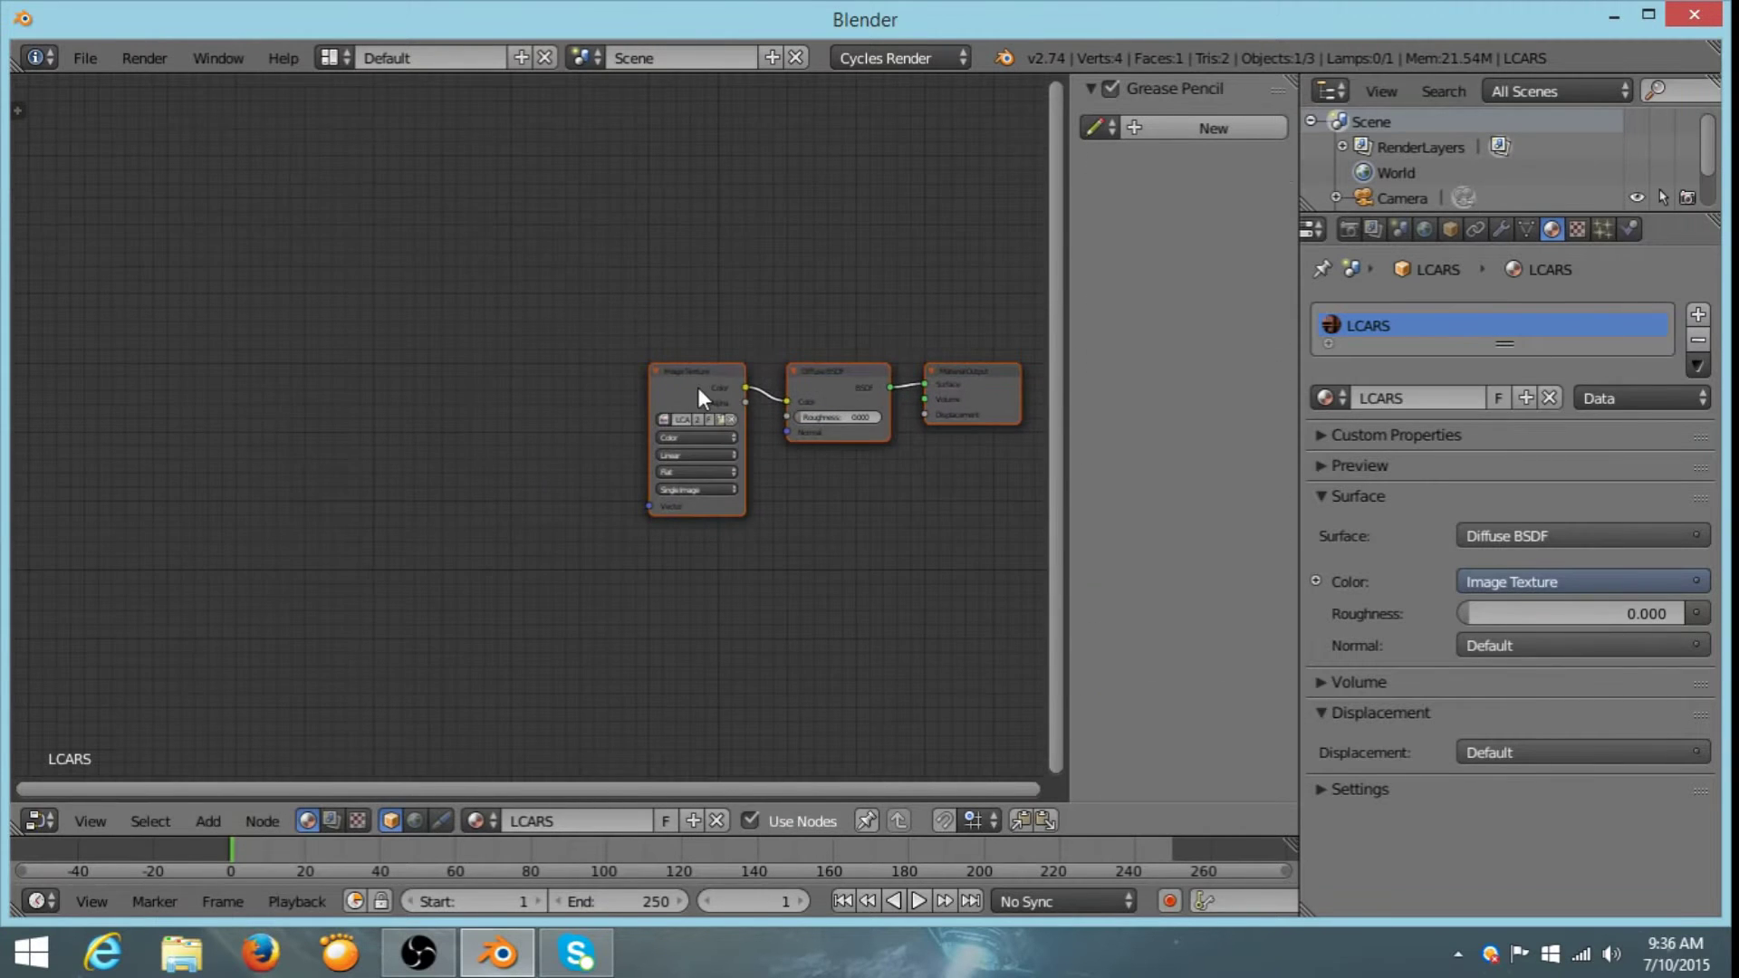
pyautogui.moveTo(697, 388); pyautogui.dragTo(553, 368)
pyautogui.moveTo(834, 372); pyautogui.dragTo(719, 344)
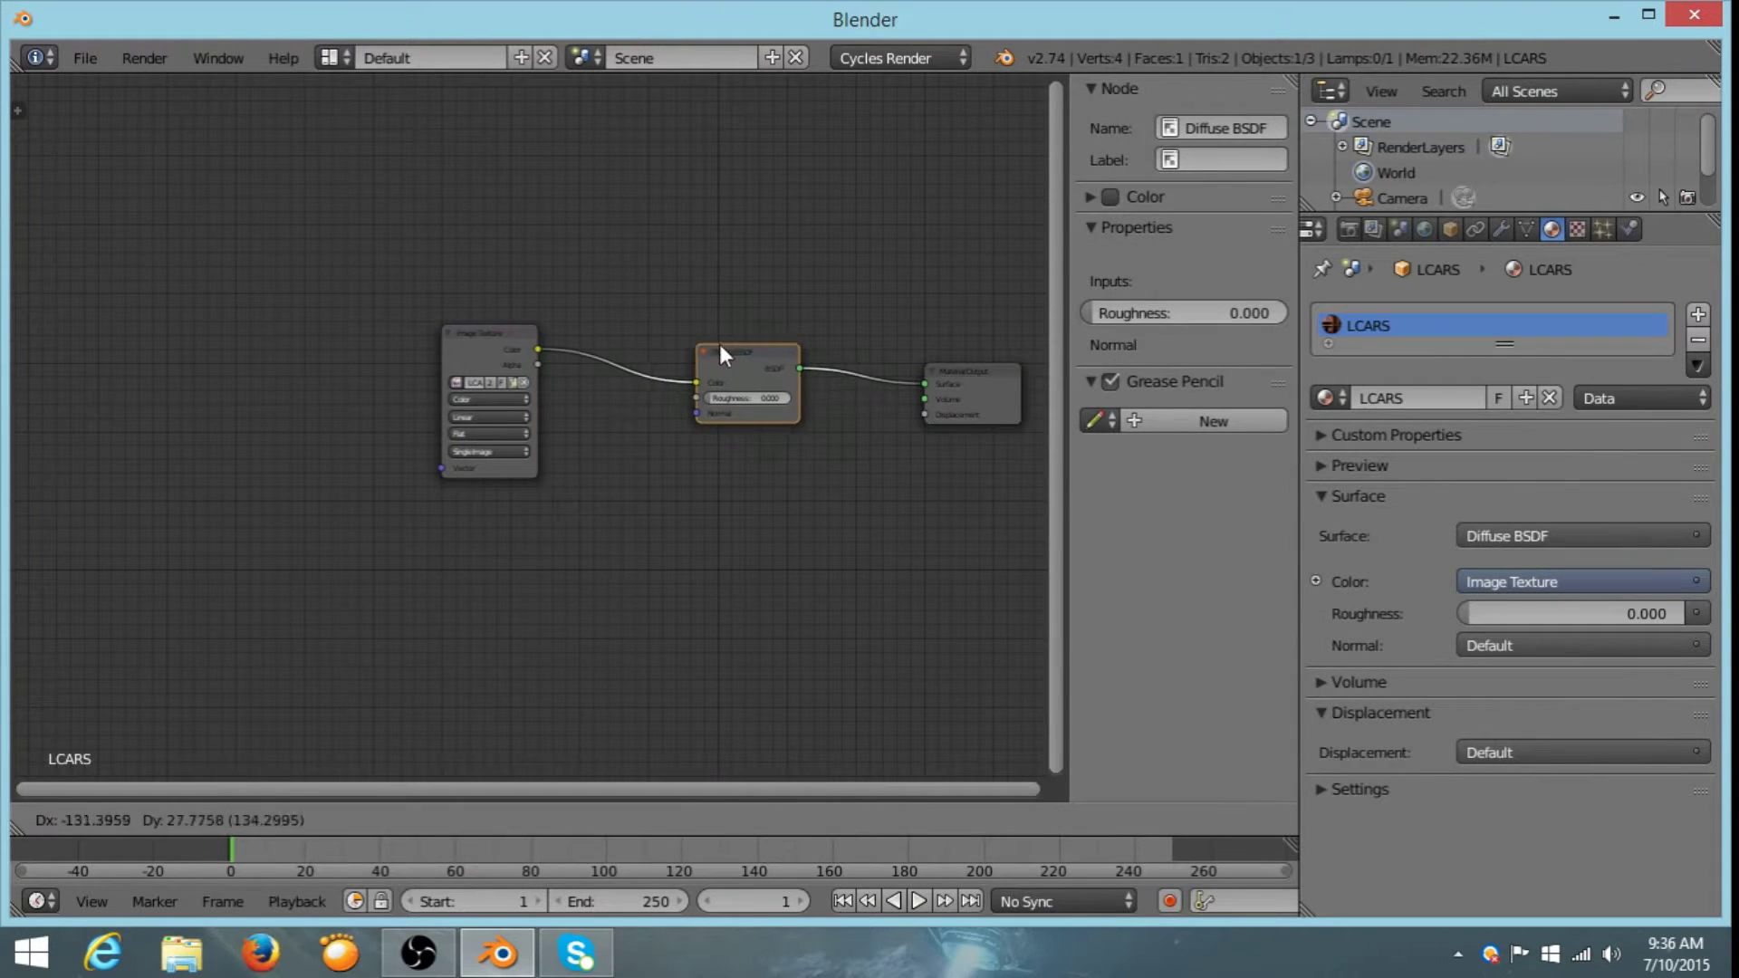
# - Change the LCARS material's surface shader to Emission, show the material preview, and place the Emission node beside the Image Texture node
pyautogui.click(1533, 532)
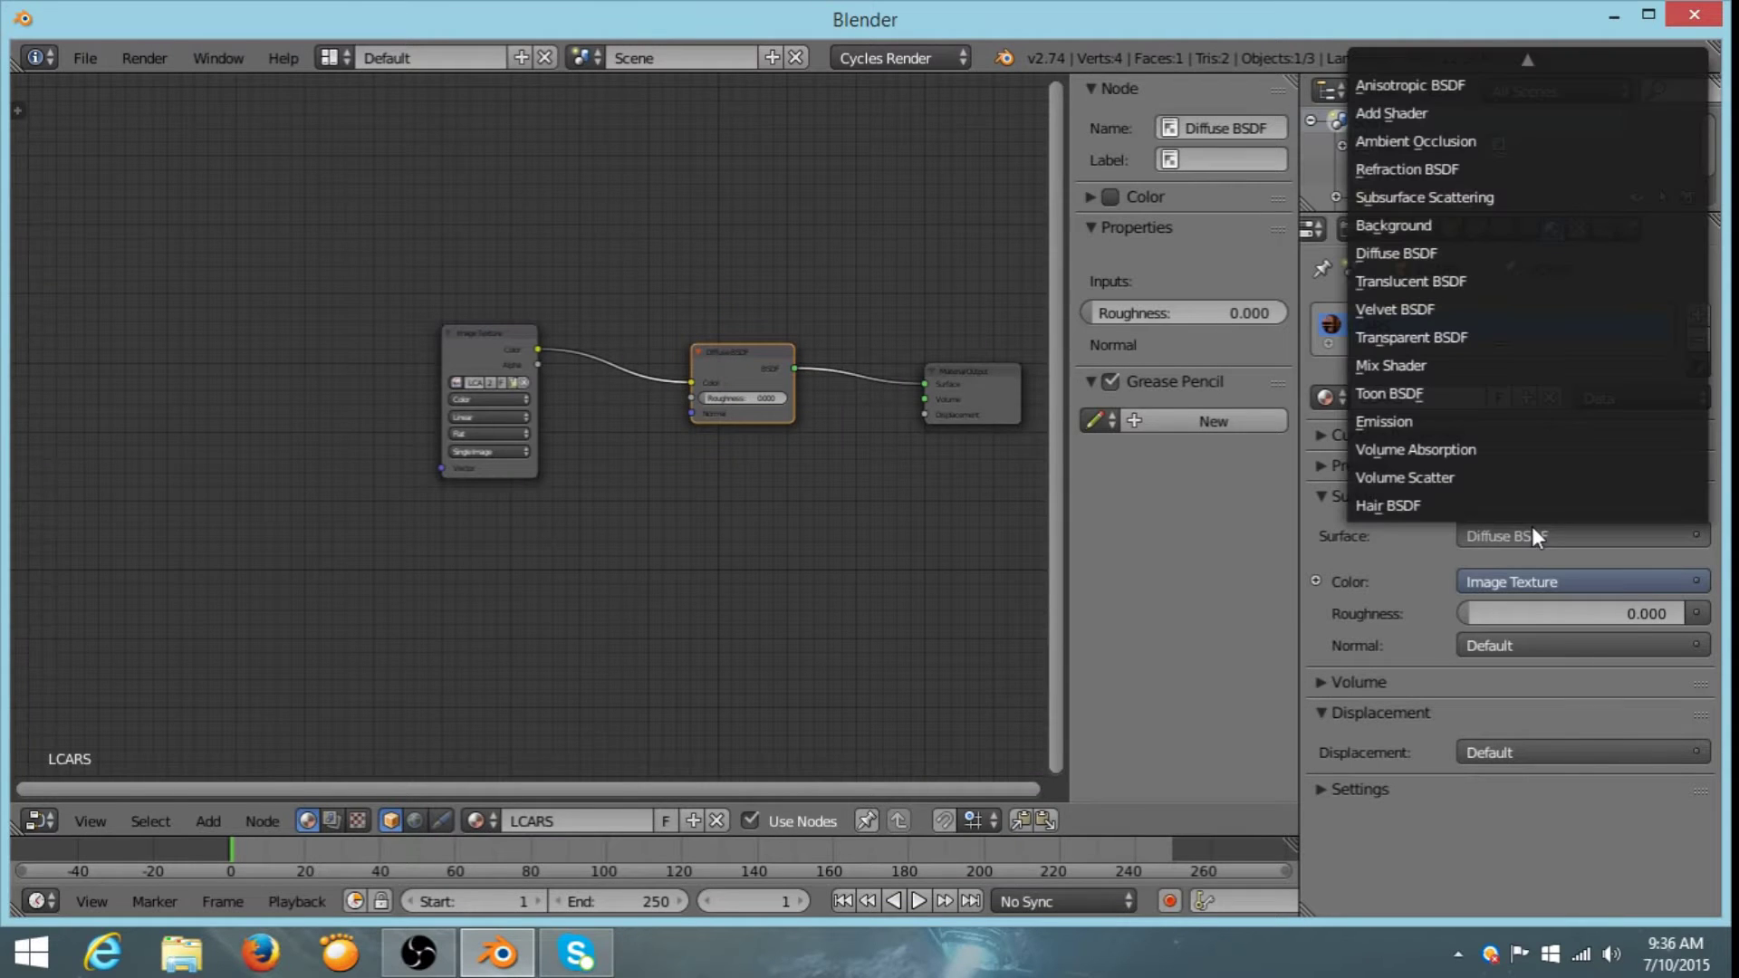
pyautogui.click(1387, 419)
pyautogui.click(1355, 460)
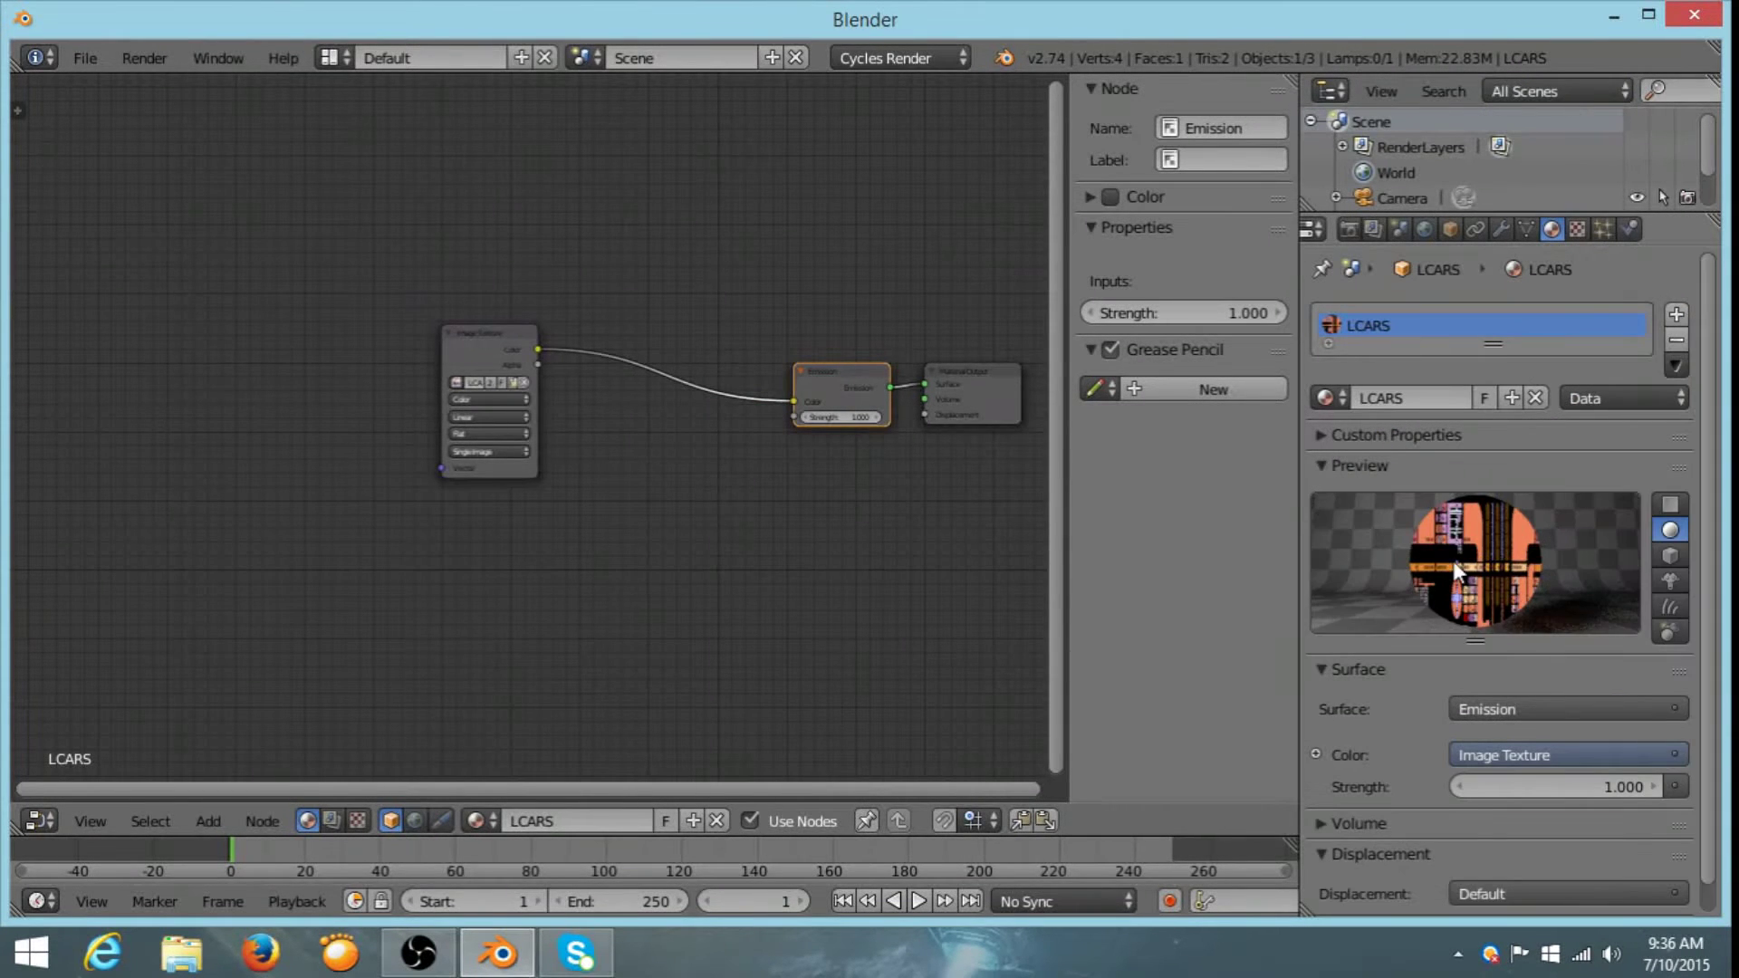
pyautogui.moveTo(848, 388); pyautogui.dragTo(714, 377)
# - Set the LCARS material's emission strength to 1.5
pyautogui.scroll(-1, 1502, 719)
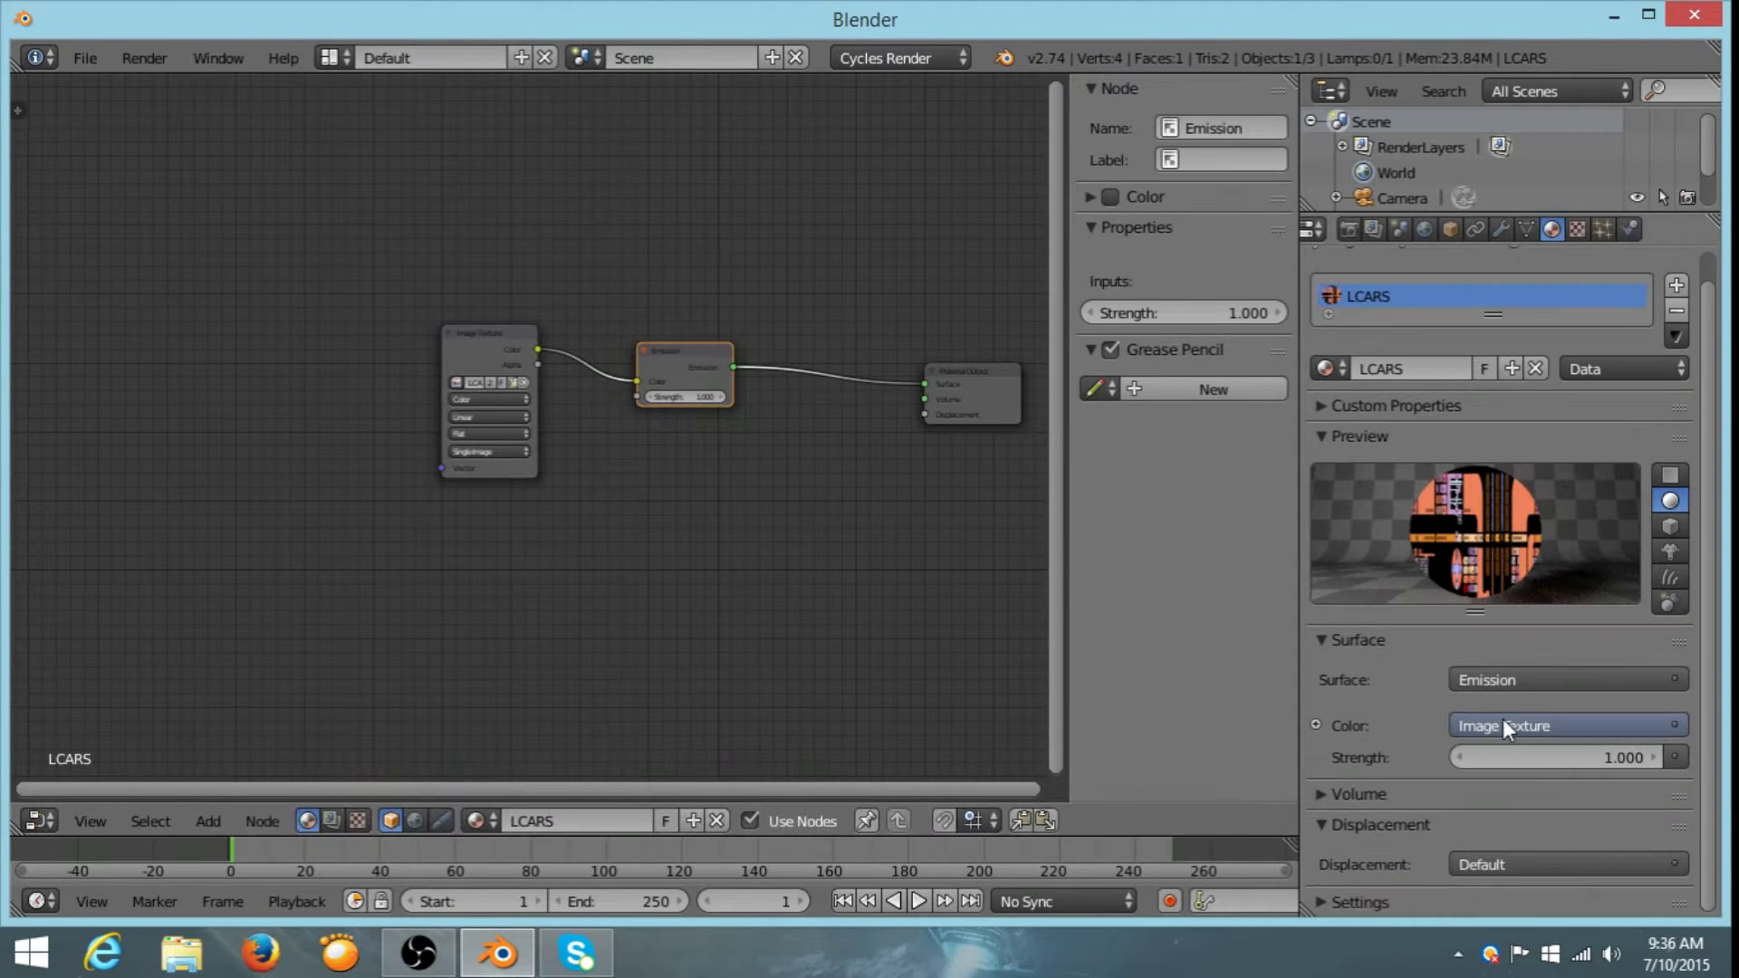
pyautogui.click(1552, 754)
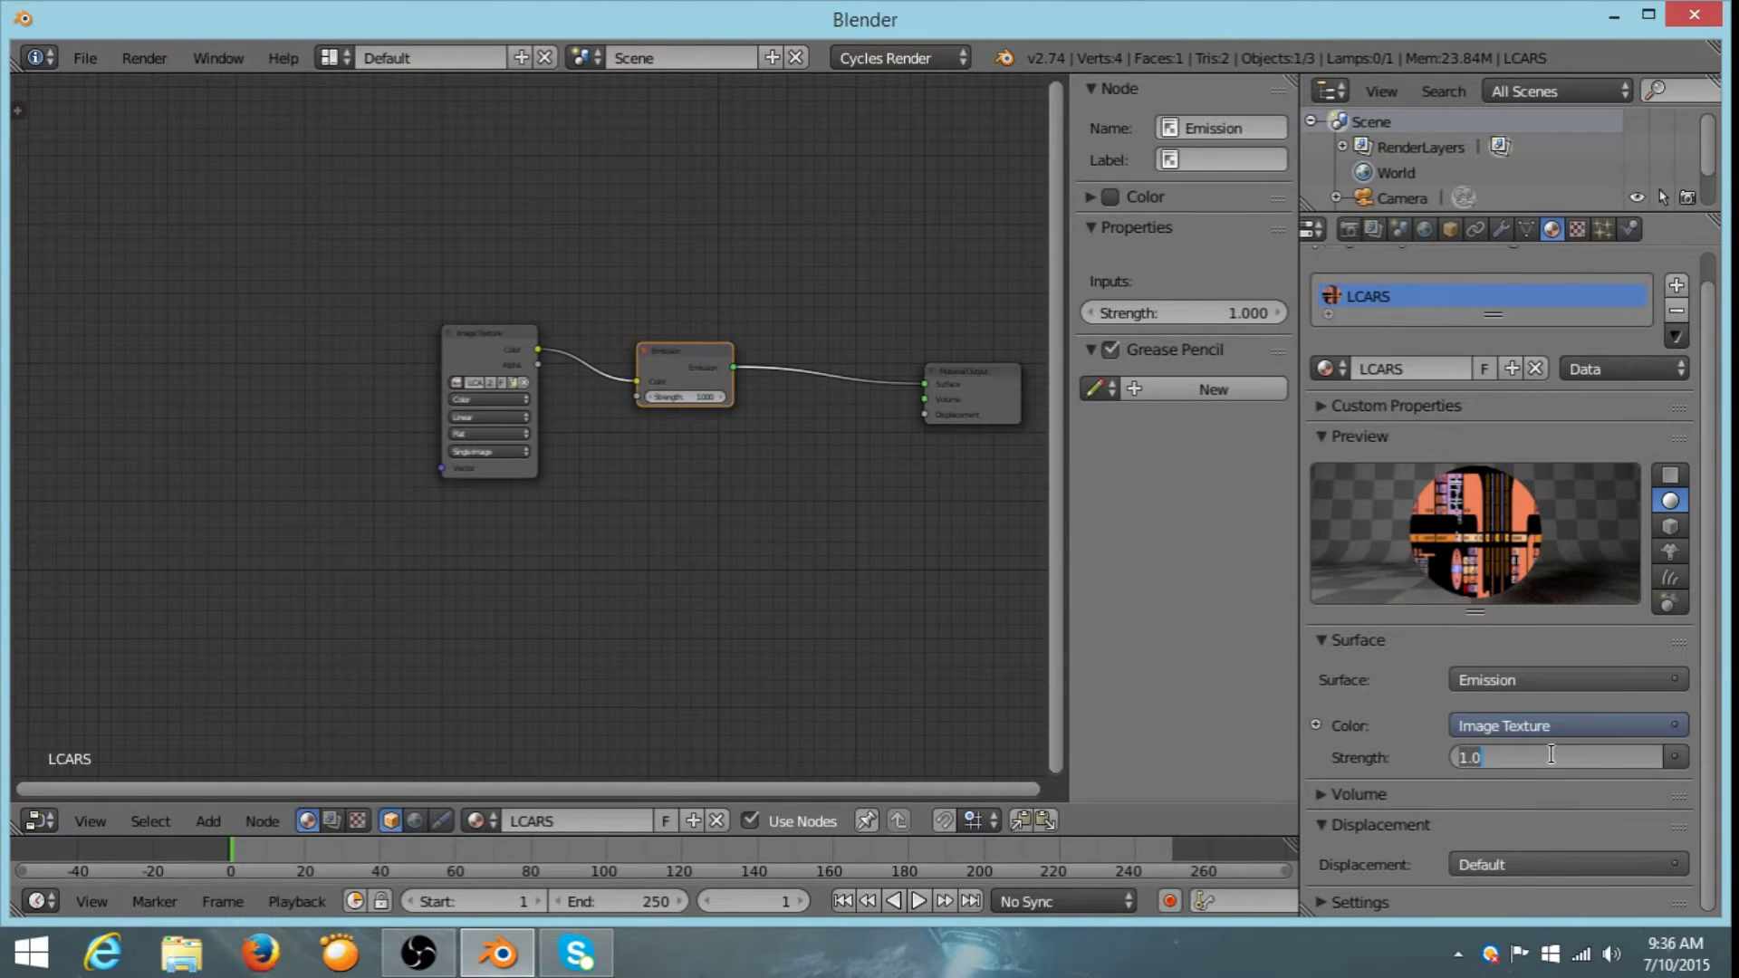
pyautogui.write('1.5')
pyautogui.press('Return')
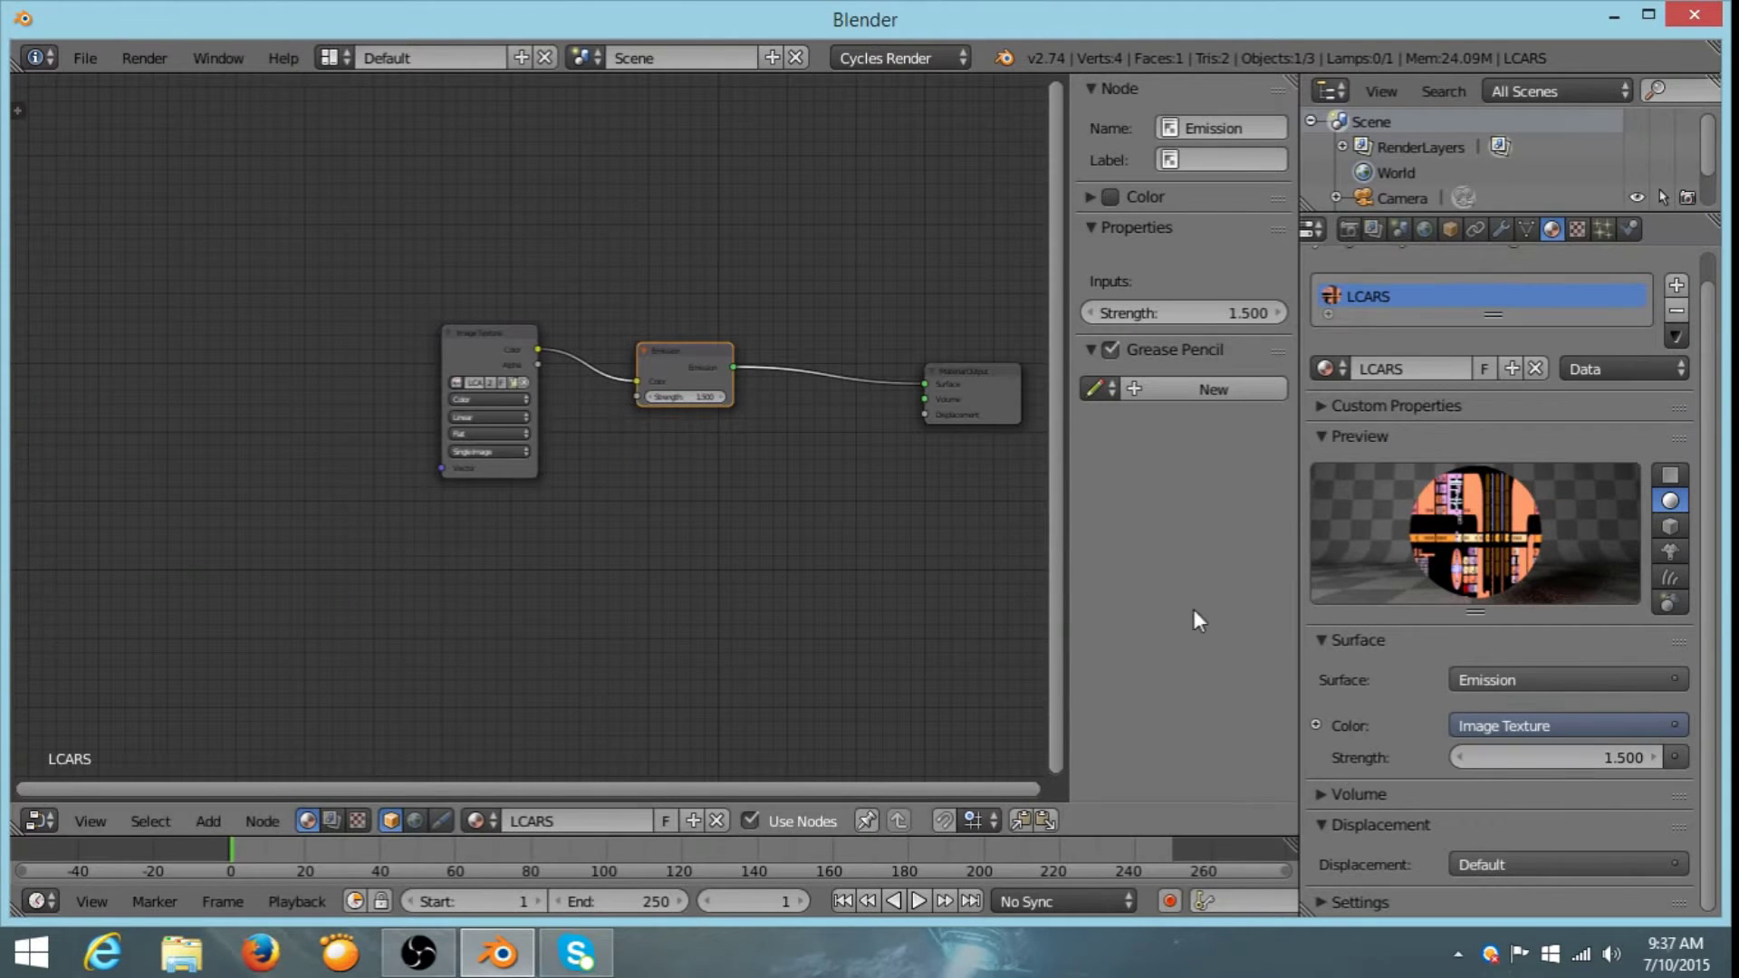
# - Make room in the node tree and insert an Add Shader node on the link between Emission and Material Output
pyautogui.scroll(2, 802, 509)
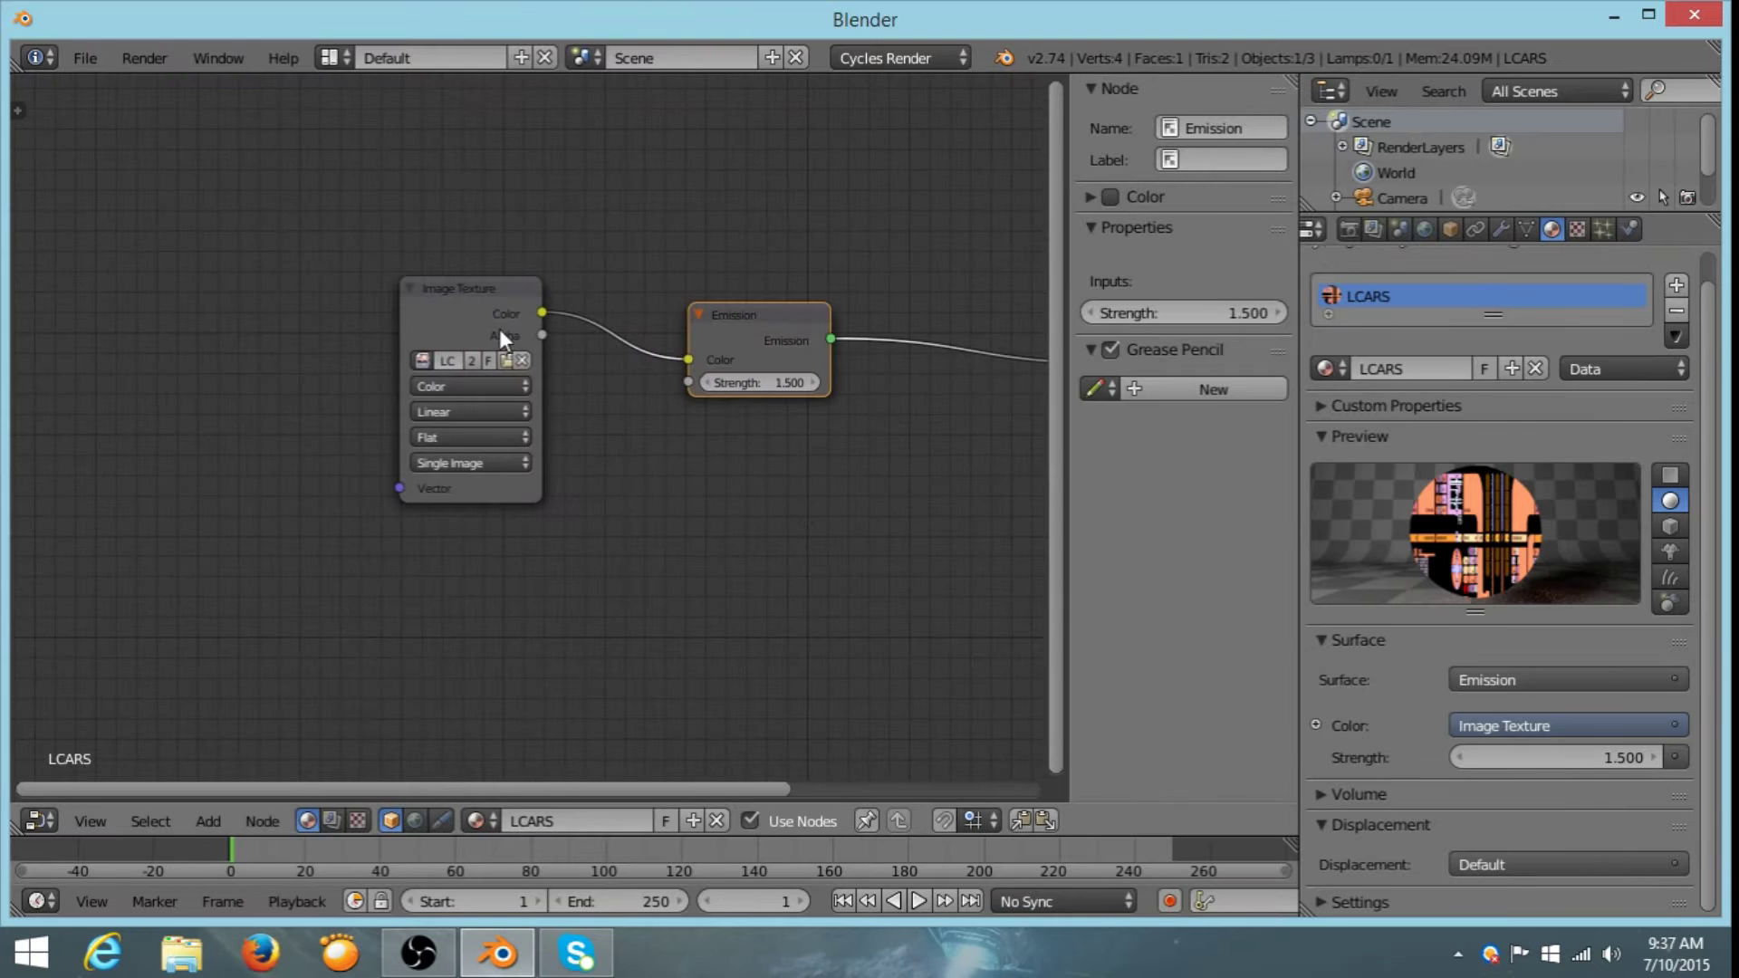
pyautogui.moveTo(501, 332); pyautogui.dragTo(313, 301)
pyautogui.moveTo(714, 341); pyautogui.dragTo(537, 276)
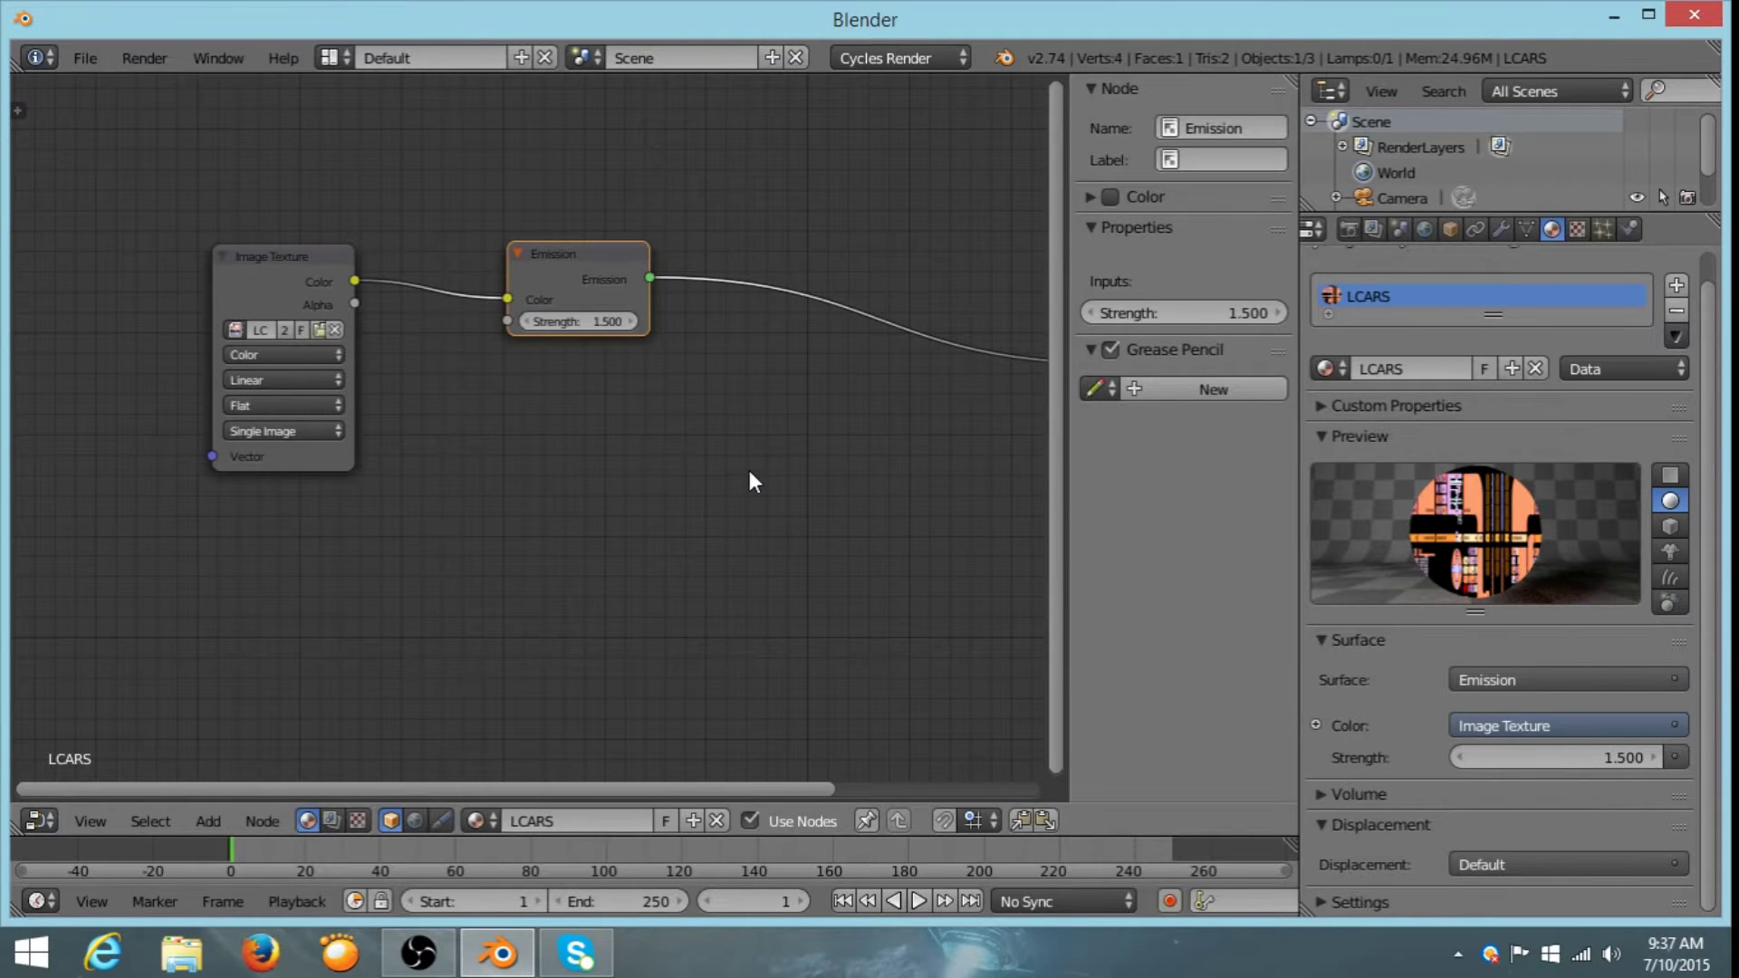
pyautogui.hotkey('shift', 'a')
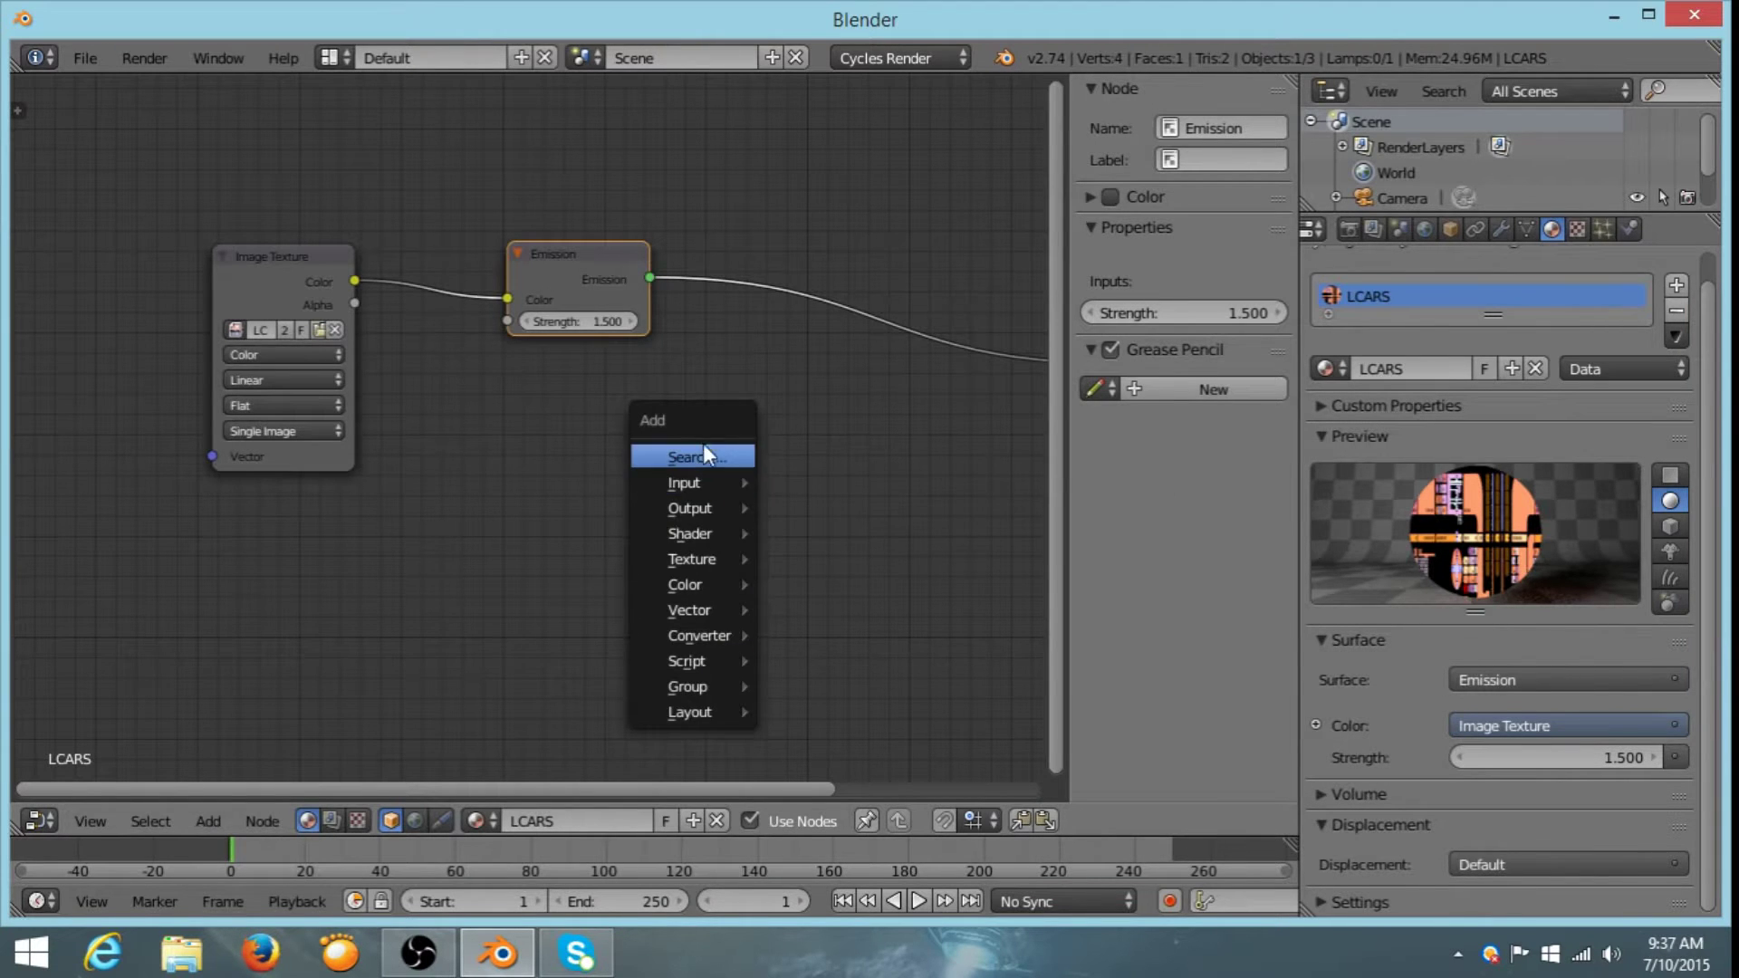
pyautogui.moveTo(684, 533)
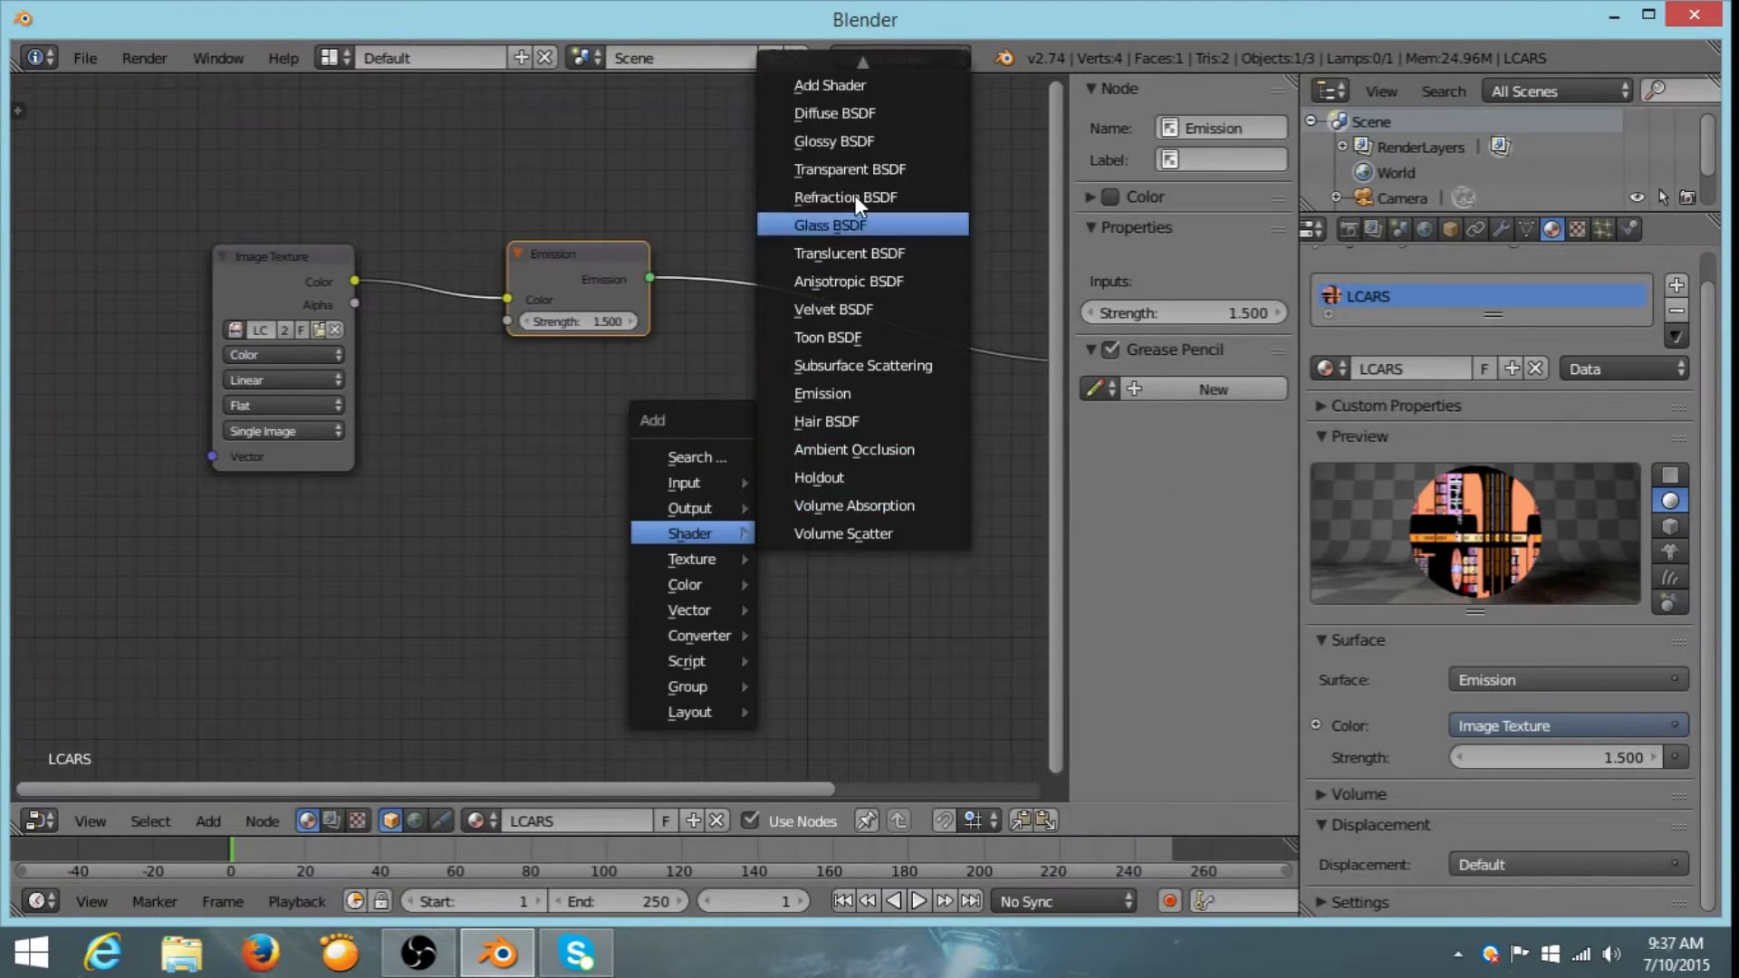
pyautogui.click(830, 85)
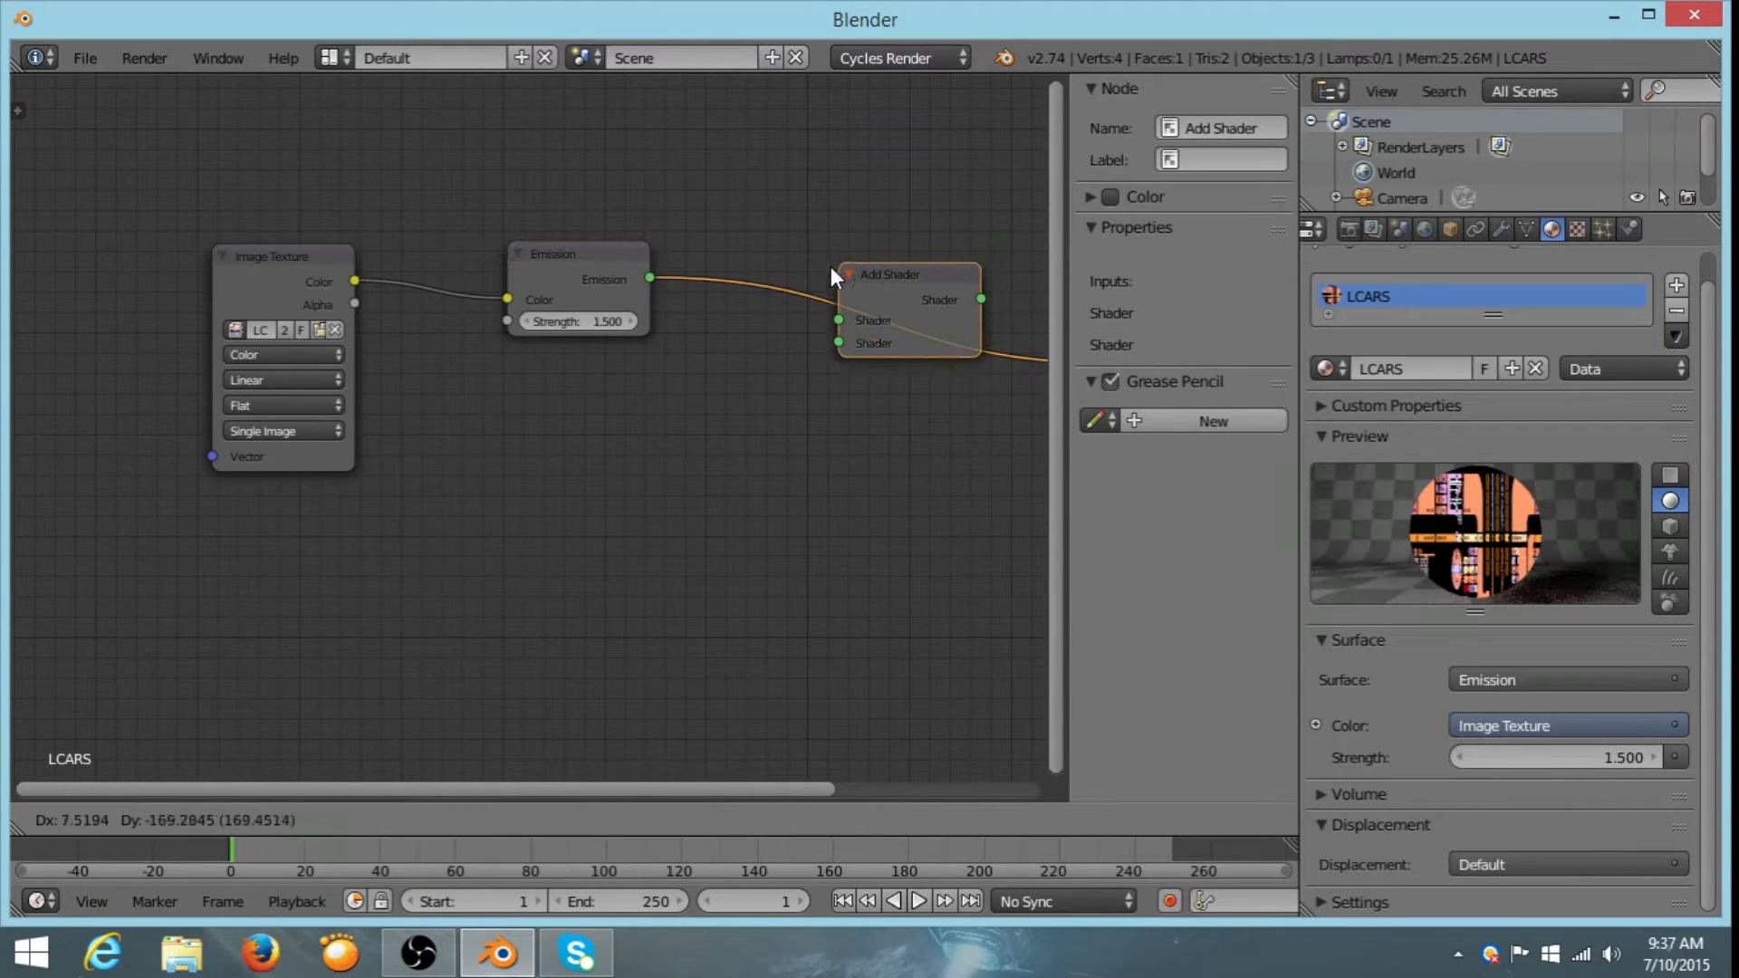
pyautogui.click(834, 260)
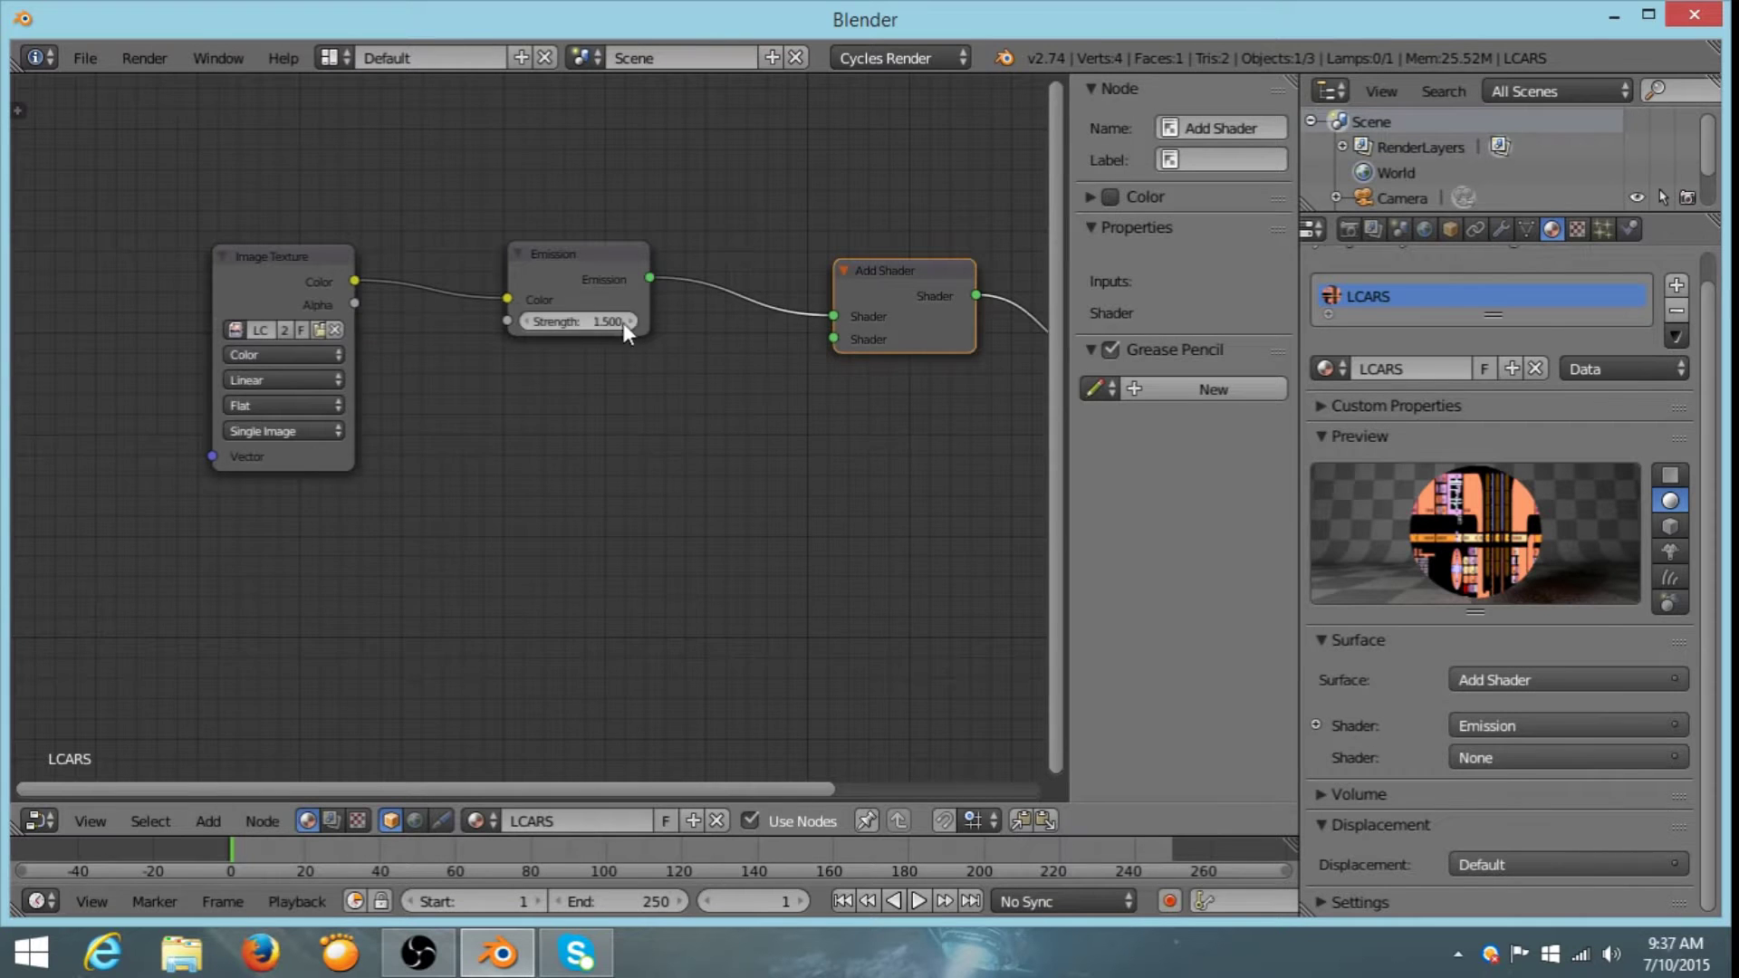
# - Add a Glossy BSDF node below the Emission node and connect its output to the Add Shader's free shader input
pyautogui.moveTo(522, 290); pyautogui.dragTo(411, 360, button='middle')
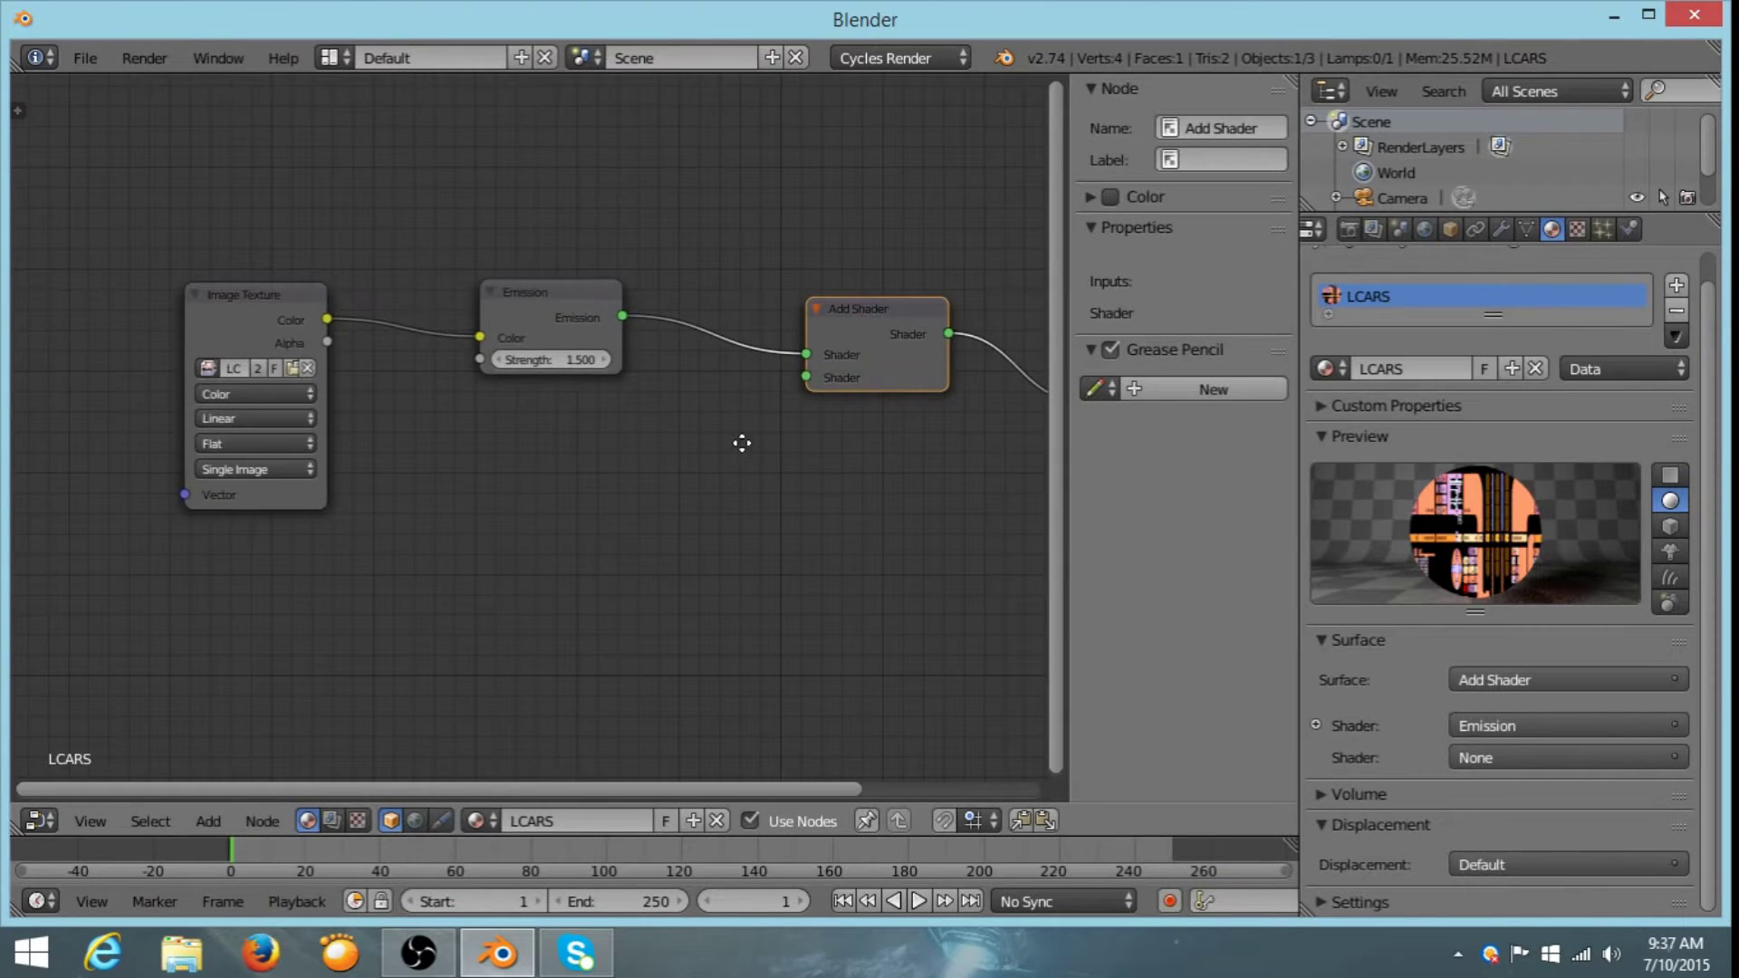
pyautogui.moveTo(737, 438)
pyautogui.mouseDown(button='middle')
pyautogui.moveTo(474, 508)
pyautogui.moveTo(768, 334)
pyautogui.moveTo(726, 447)
pyautogui.mouseUp(button='middle')
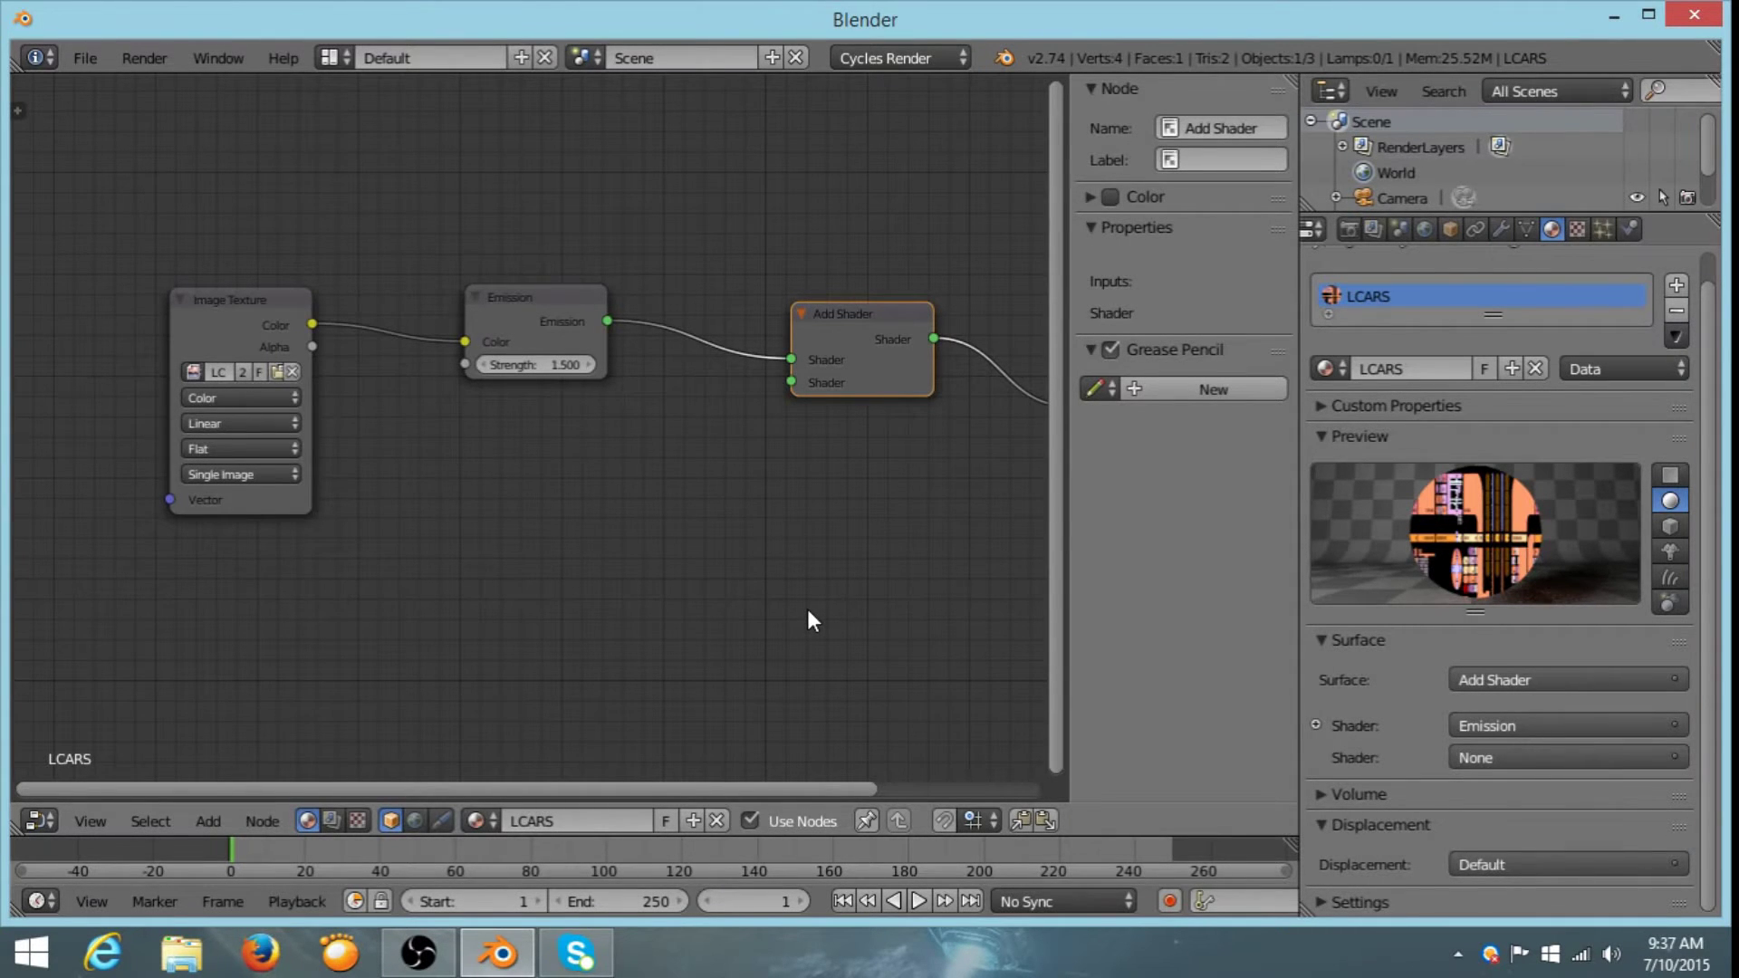
pyautogui.moveTo(576, 462)
pyautogui.mouseDown(button='middle')
pyautogui.moveTo(431, 404)
pyautogui.moveTo(450, 470)
pyautogui.moveTo(547, 476)
pyautogui.mouseUp(button='middle')
pyautogui.hotkey('shift', 'a')
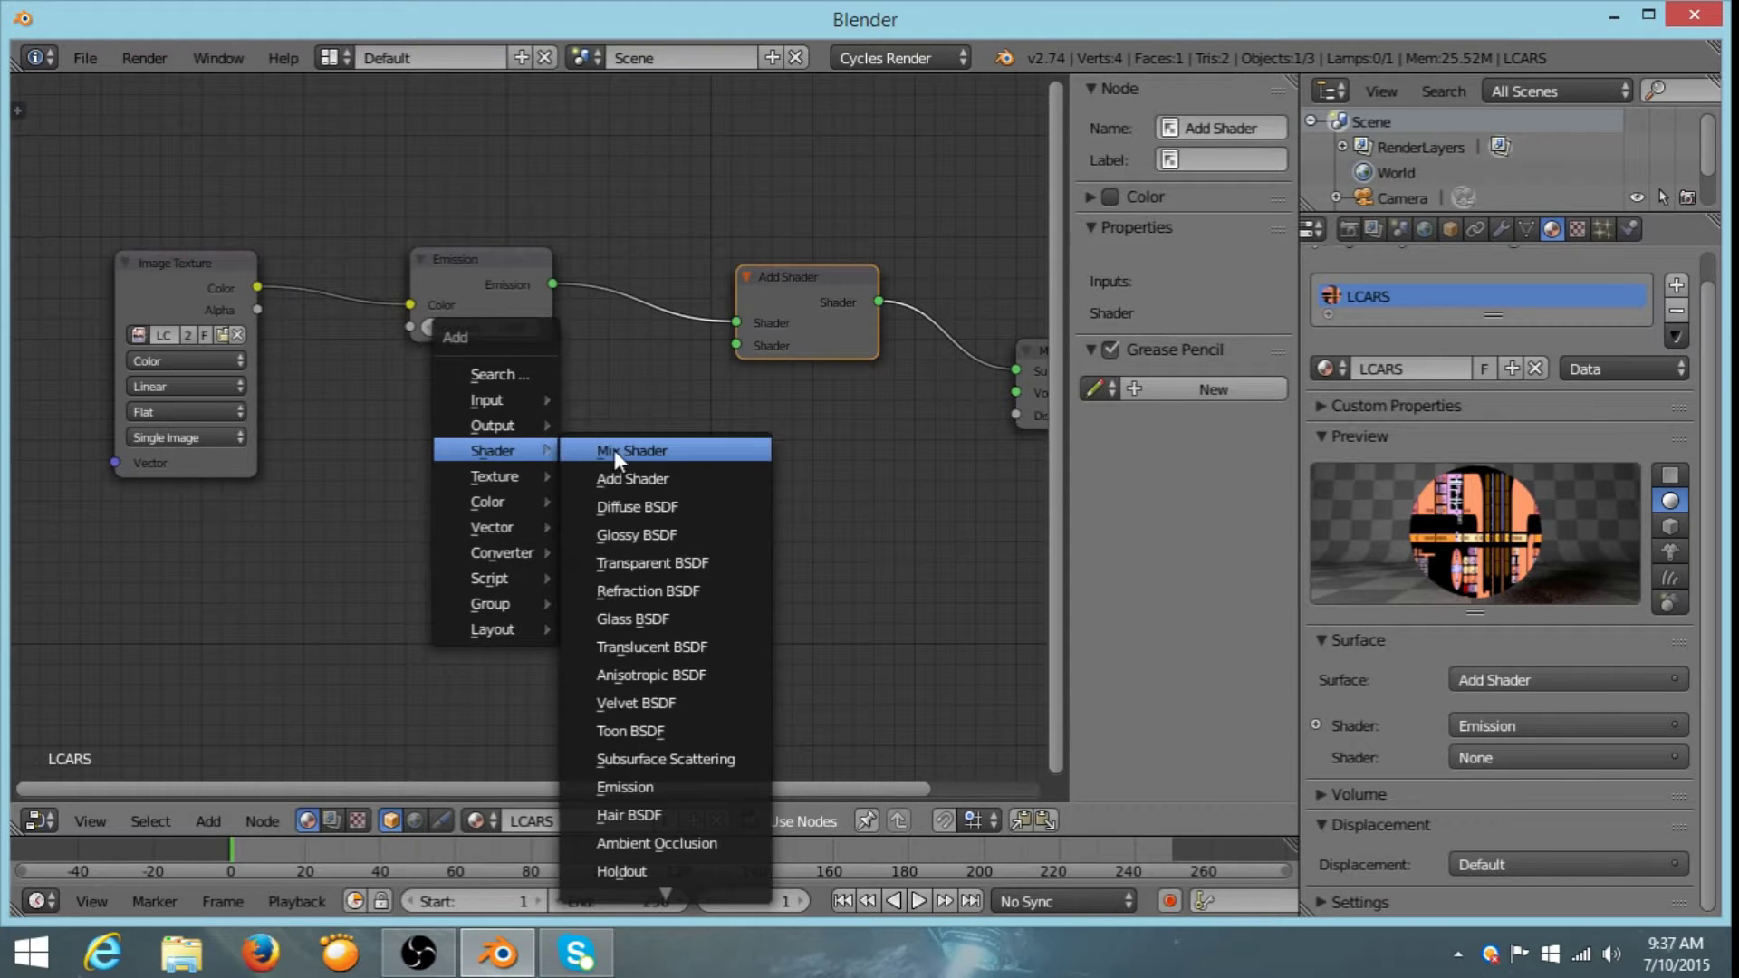
pyautogui.click(625, 532)
pyautogui.click(403, 396)
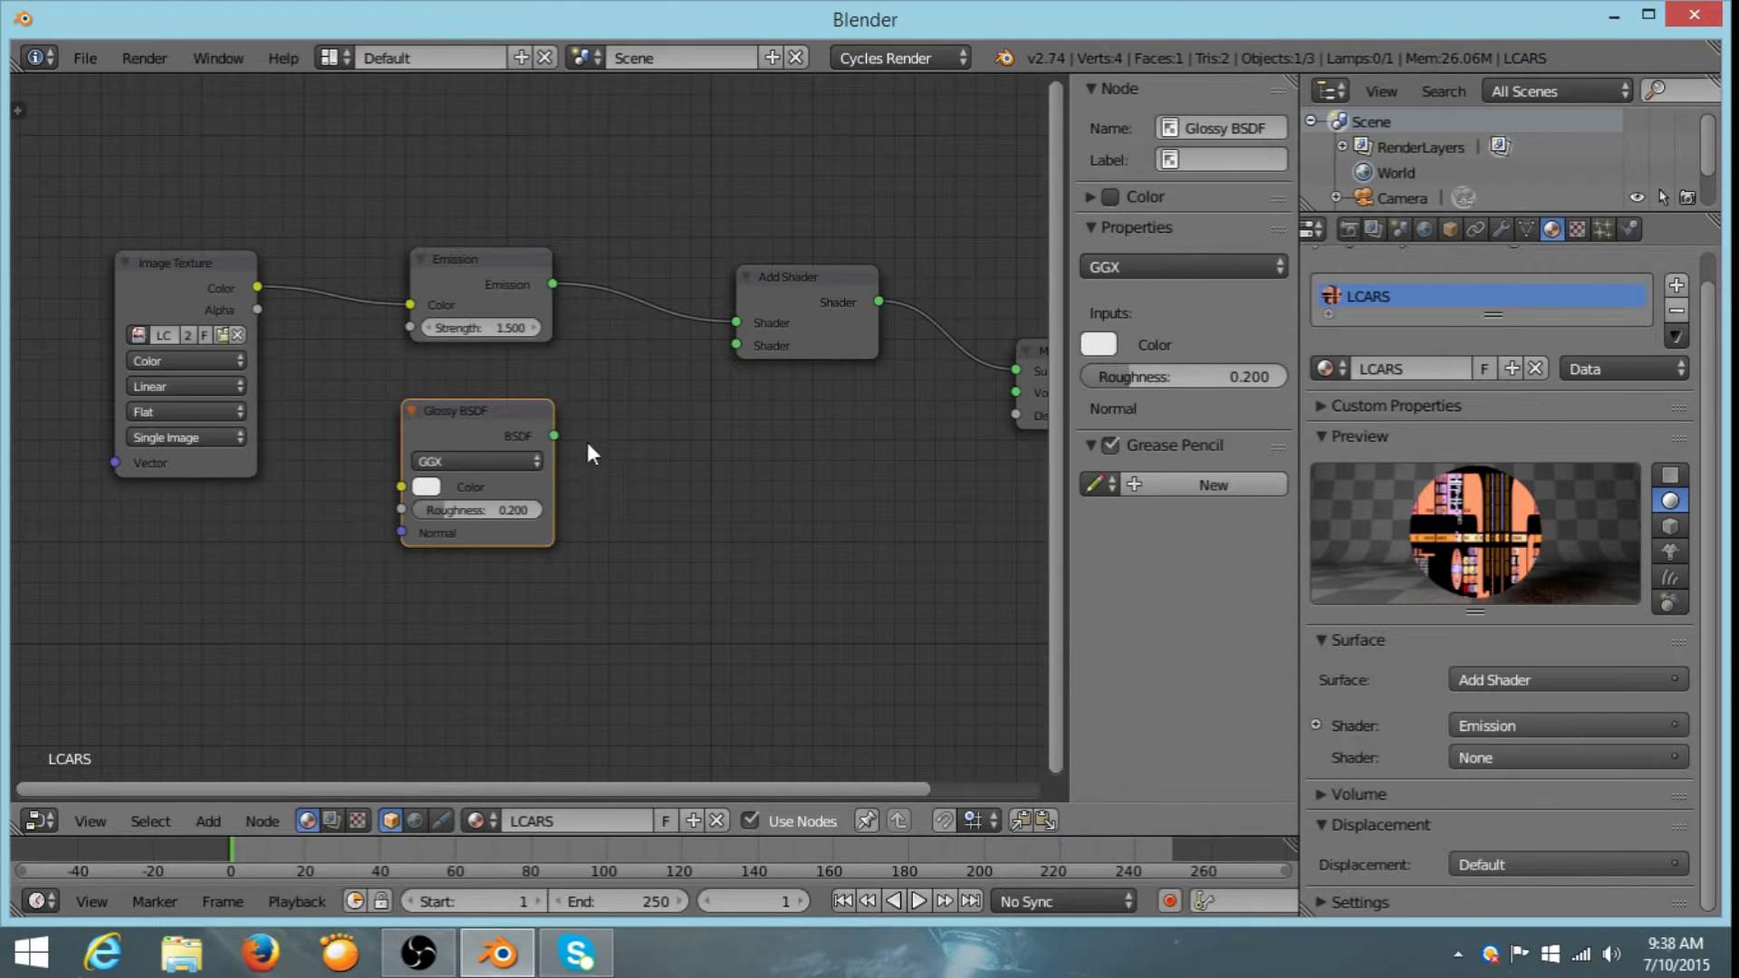
pyautogui.moveTo(552, 433); pyautogui.dragTo(736, 345)
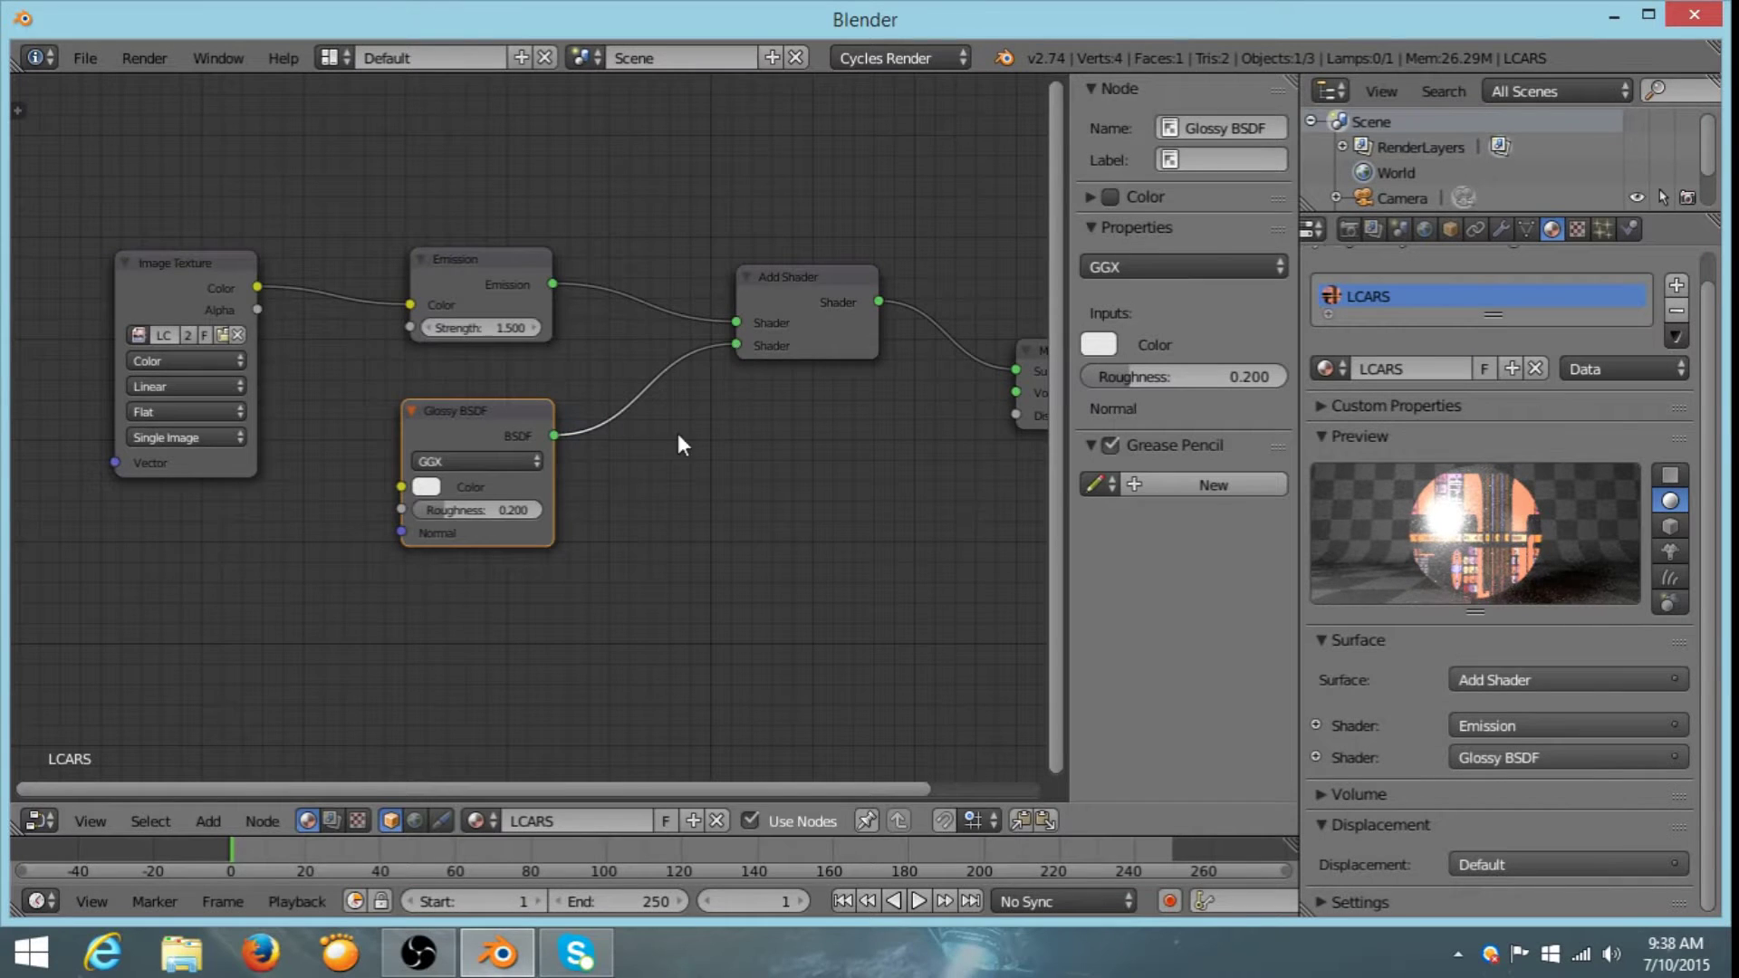
# - Darken the Glossy BSDF's color to a grey with R, G and B at 0.115
pyautogui.moveTo(630, 480); pyautogui.dragTo(818, 388, button='middle')
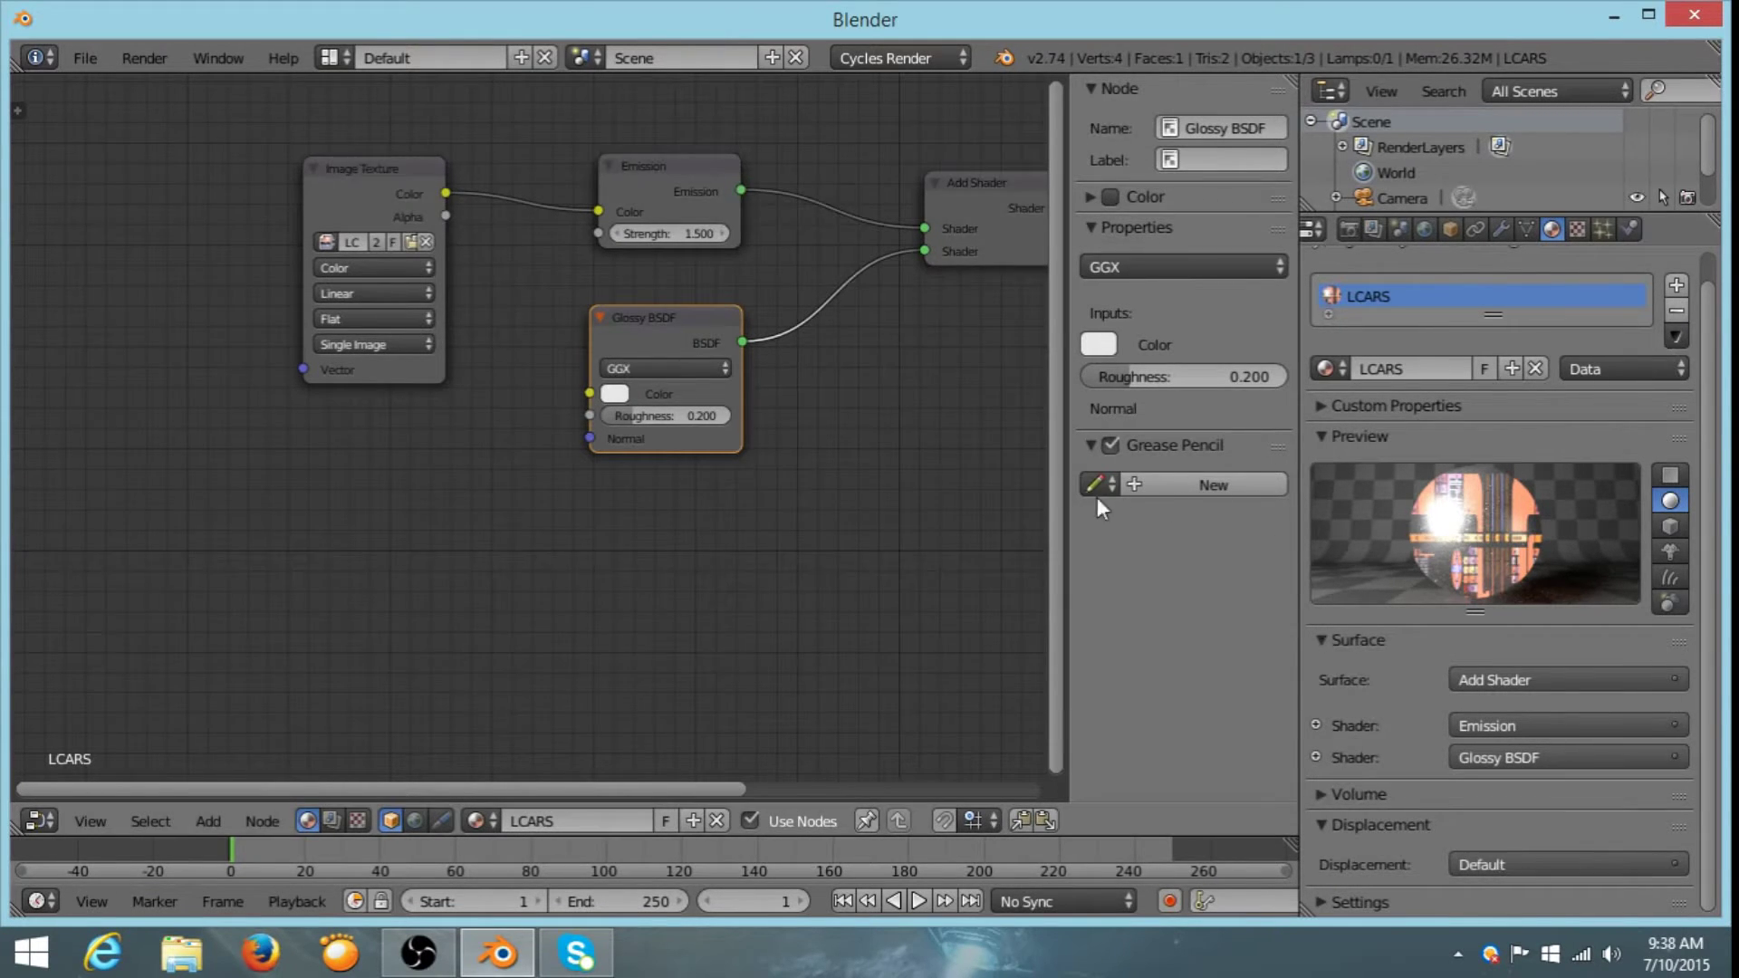
pyautogui.moveTo(1015, 466); pyautogui.dragTo(951, 480, button='middle')
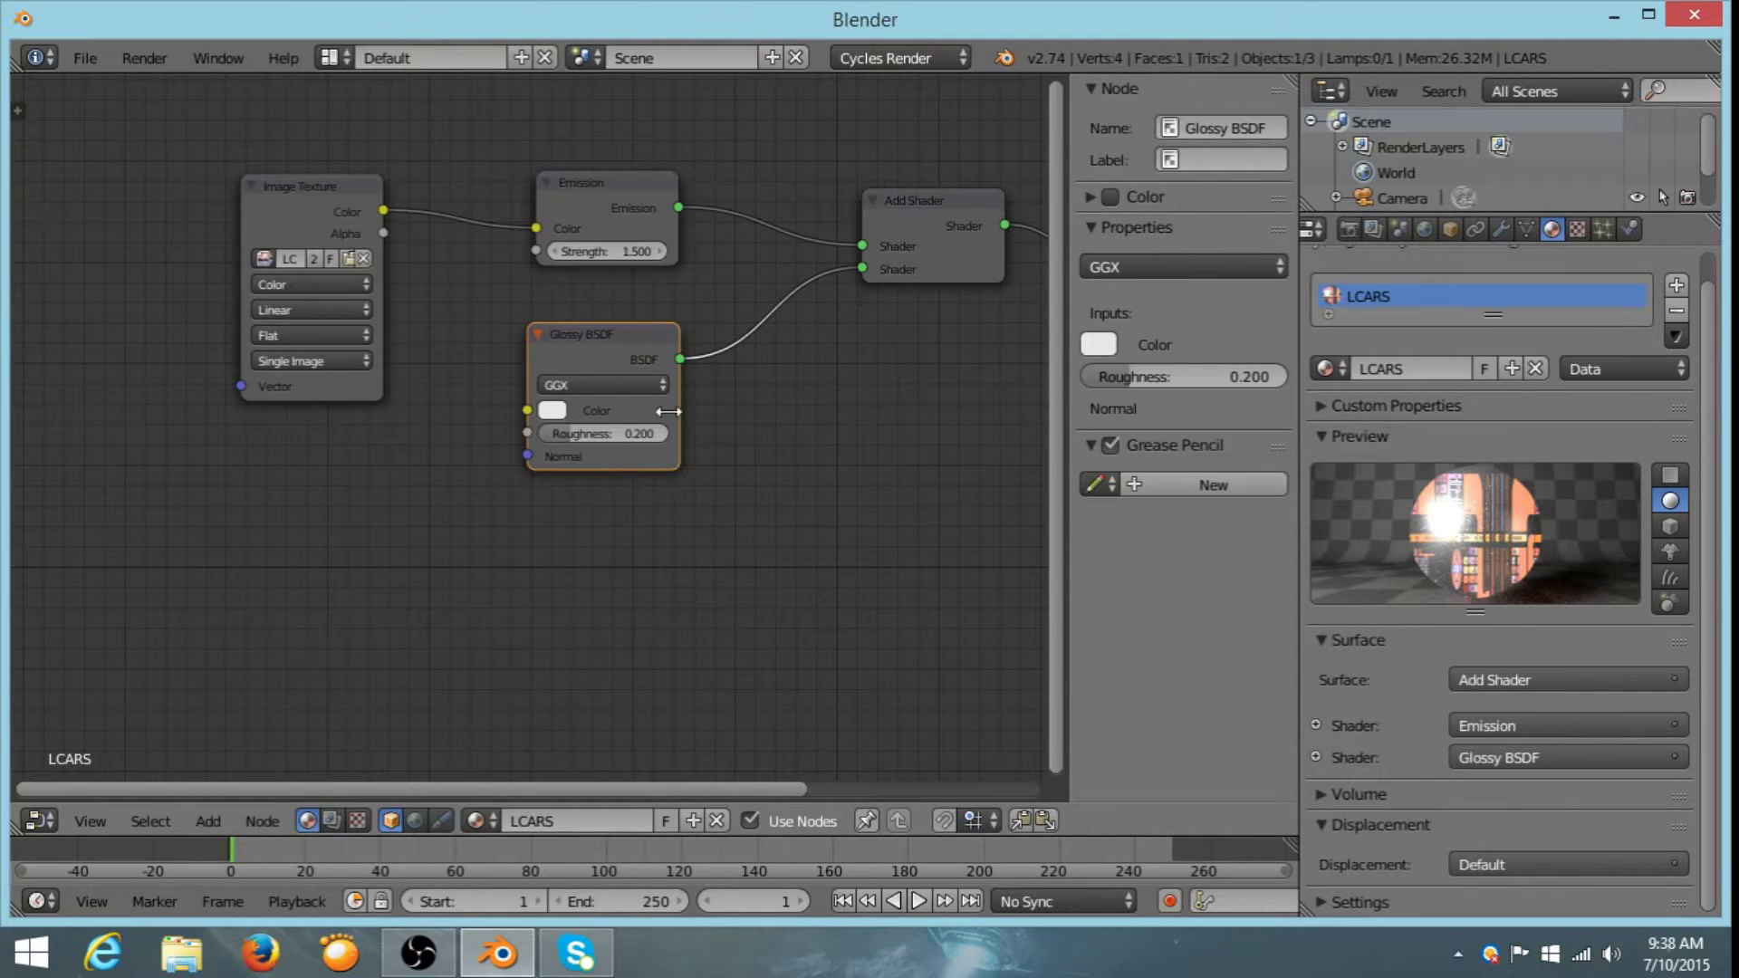
pyautogui.click(547, 410)
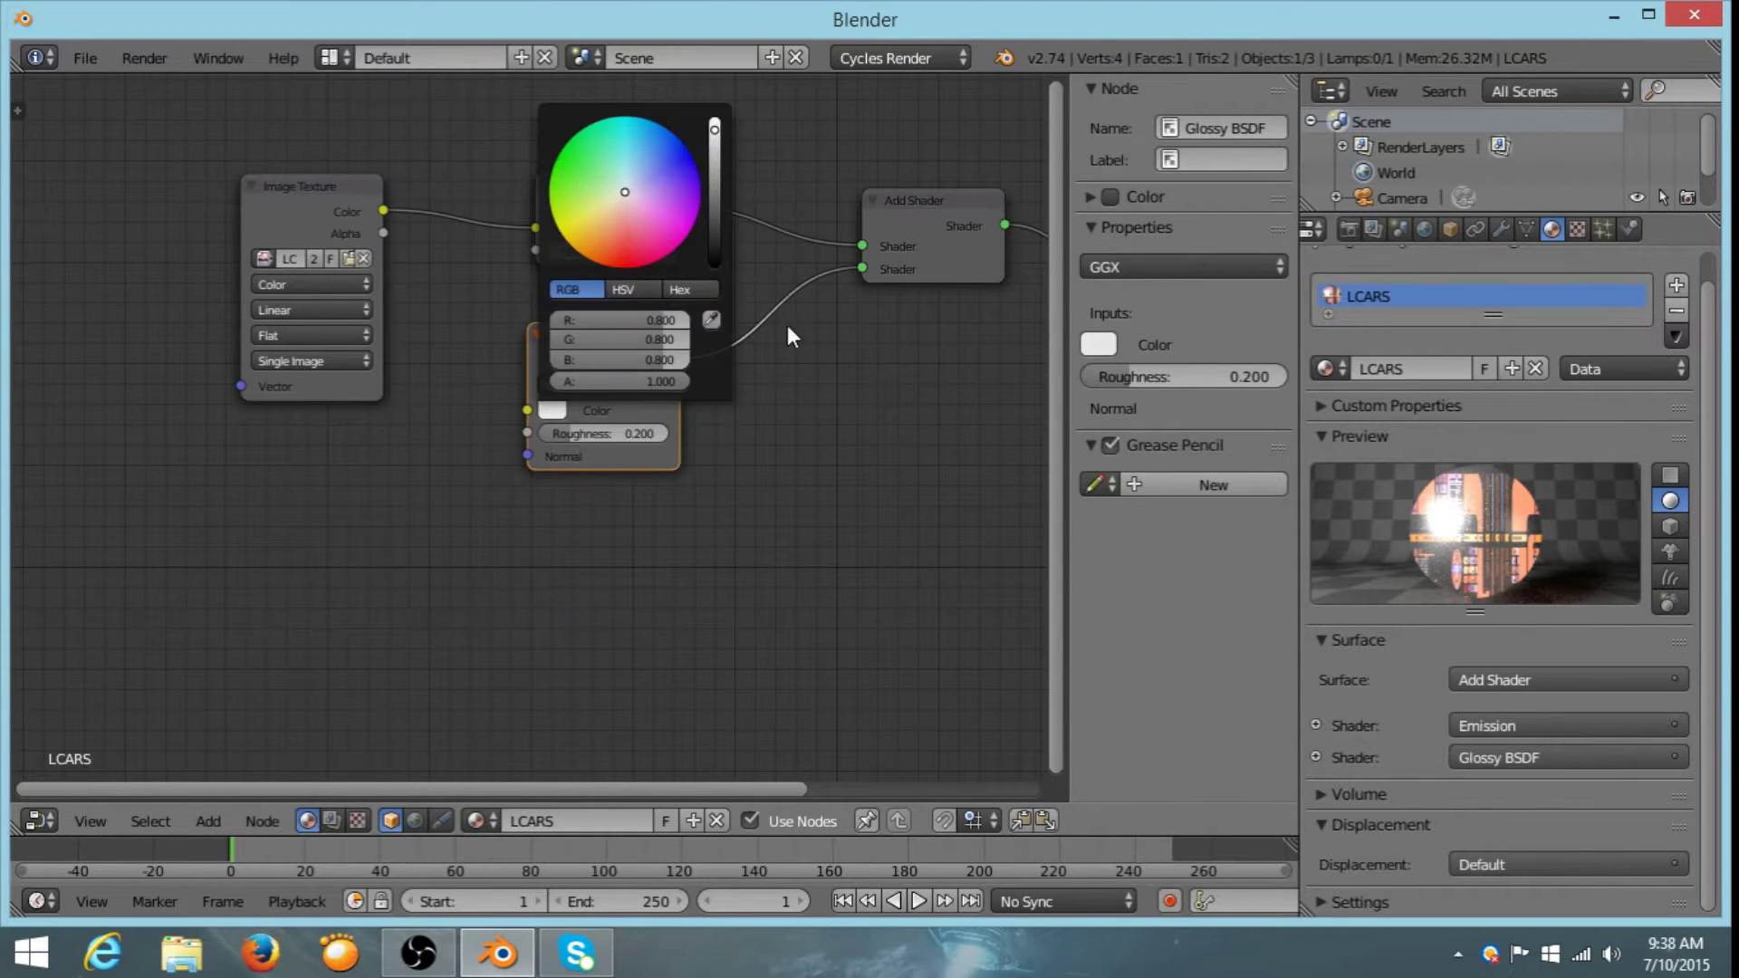
pyautogui.click(547, 410)
pyautogui.moveTo(713, 133); pyautogui.dragTo(715, 211)
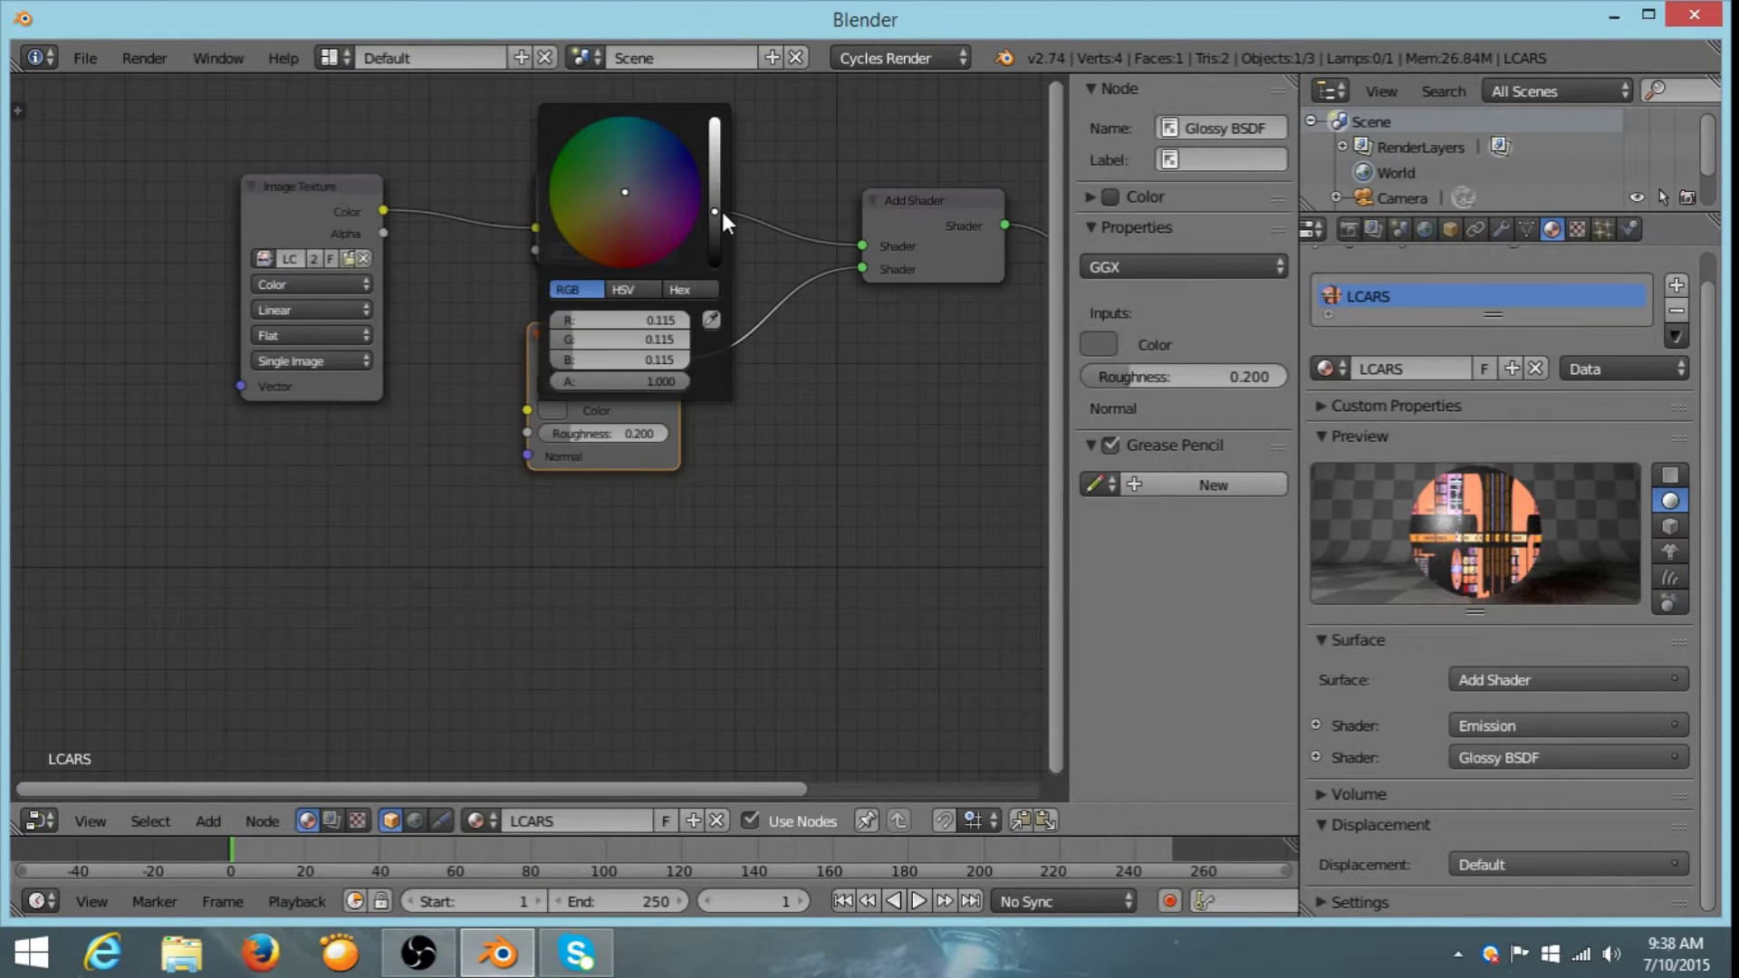
pyautogui.click(555, 409)
pyautogui.click(623, 289)
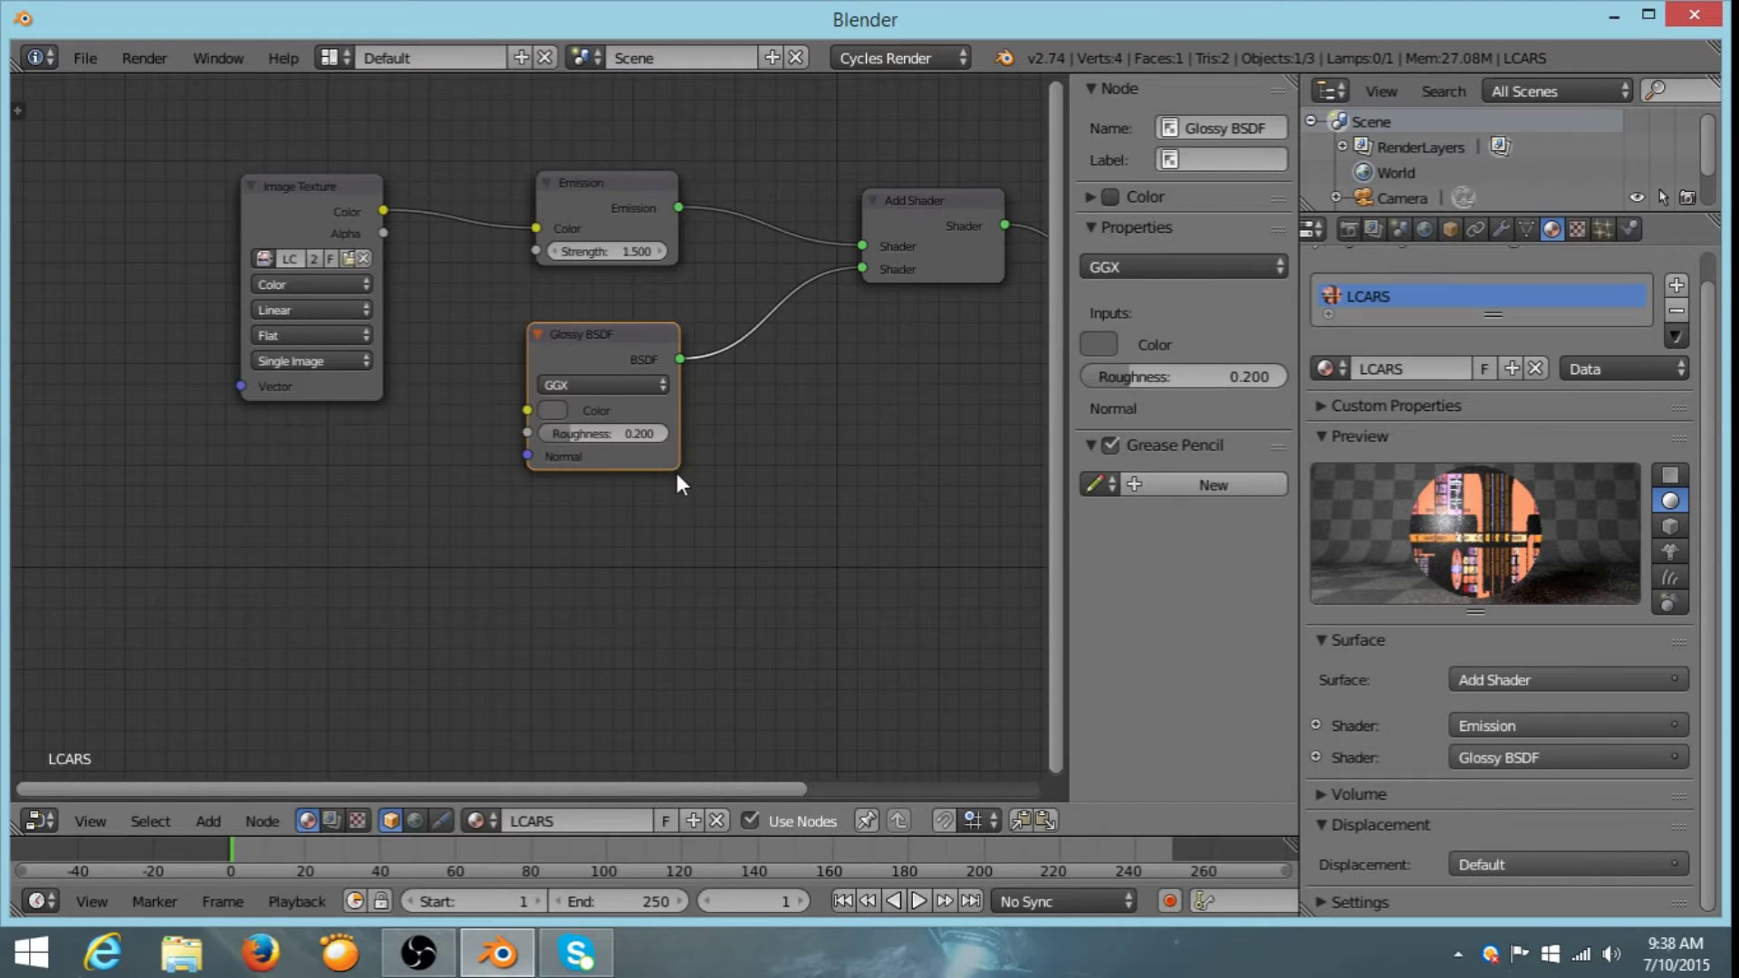
# - Set the Glossy BSDF's roughness to 0.05
pyautogui.click(605, 433)
pyautogui.press('Return')
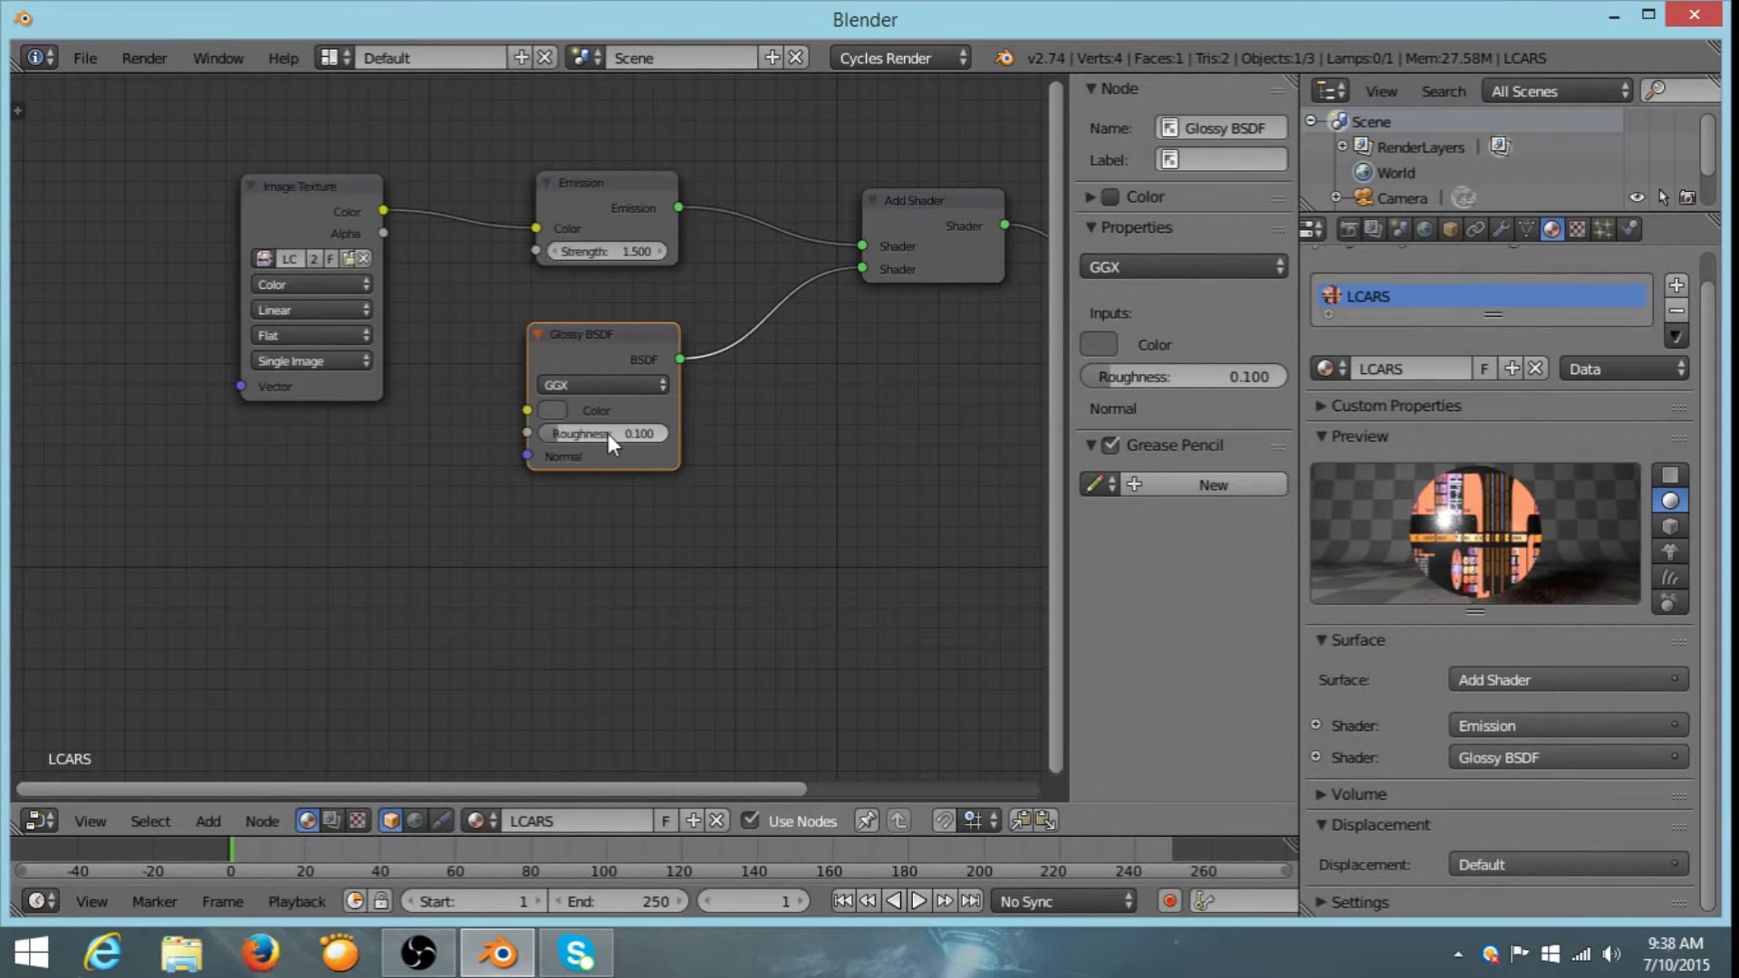
pyautogui.click(607, 433)
pyautogui.write('1.05')
pyautogui.press('Return')
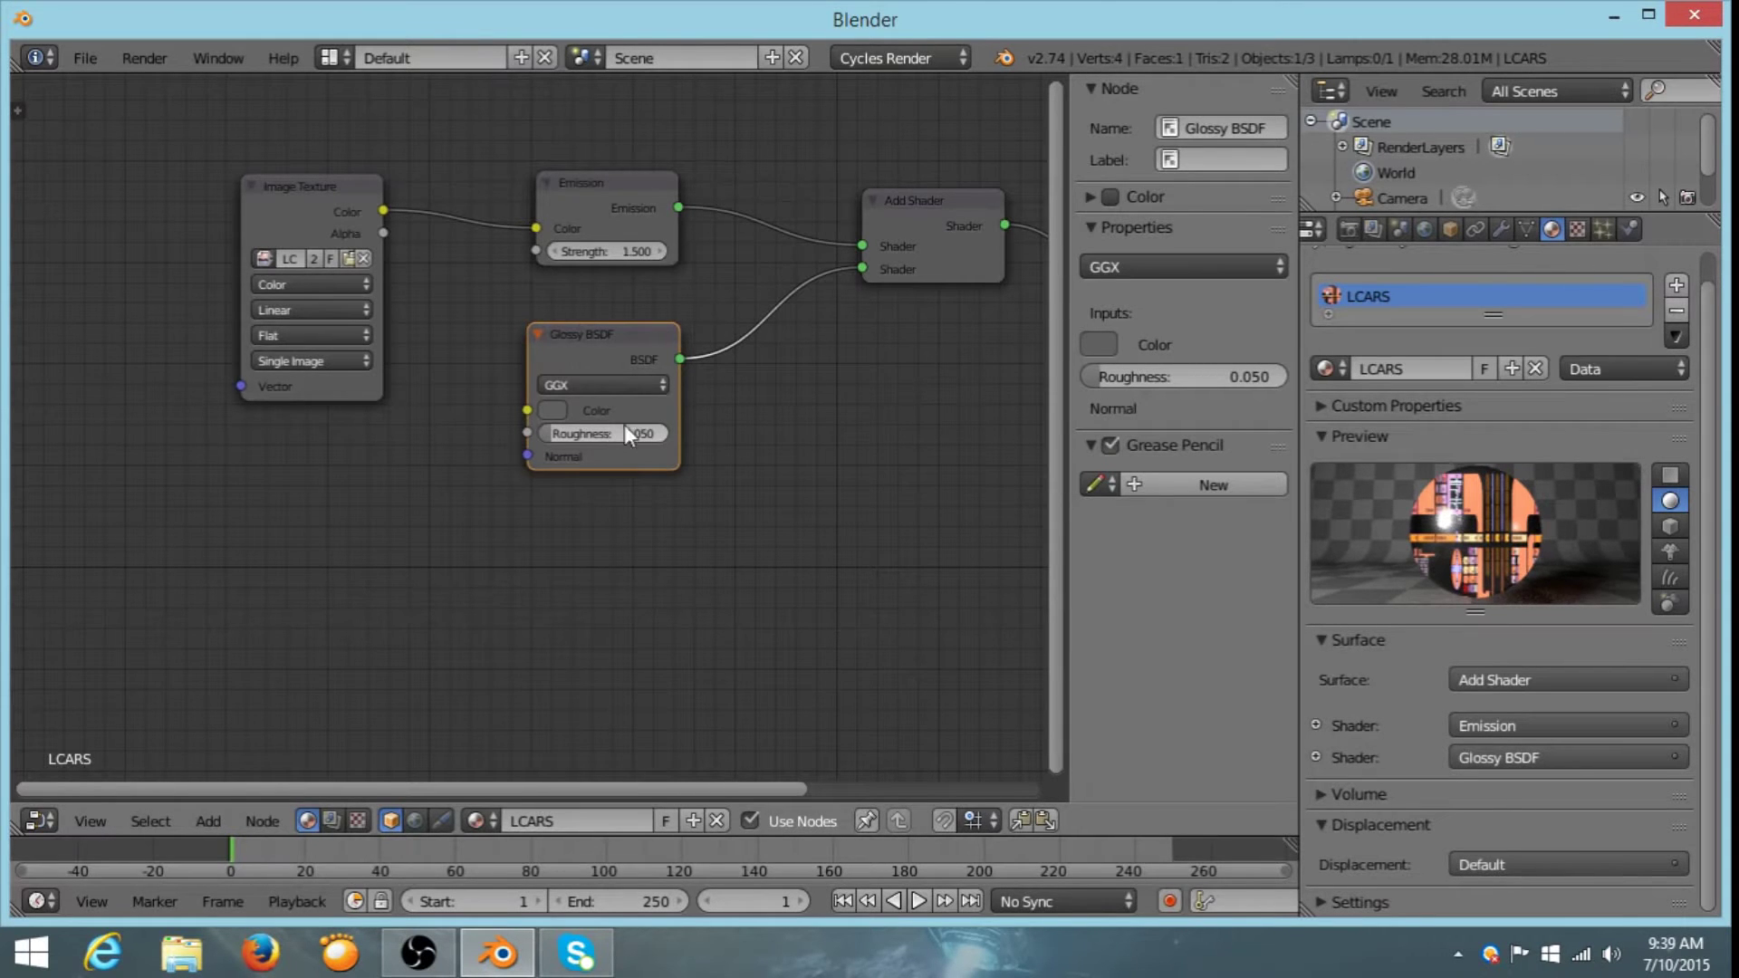
# - Switch the Node Editor back to the 3D View and inspect the LCARS plane's reflections in Rendered viewport shading
pyautogui.moveTo(842, 443); pyautogui.dragTo(693, 502, button='middle')
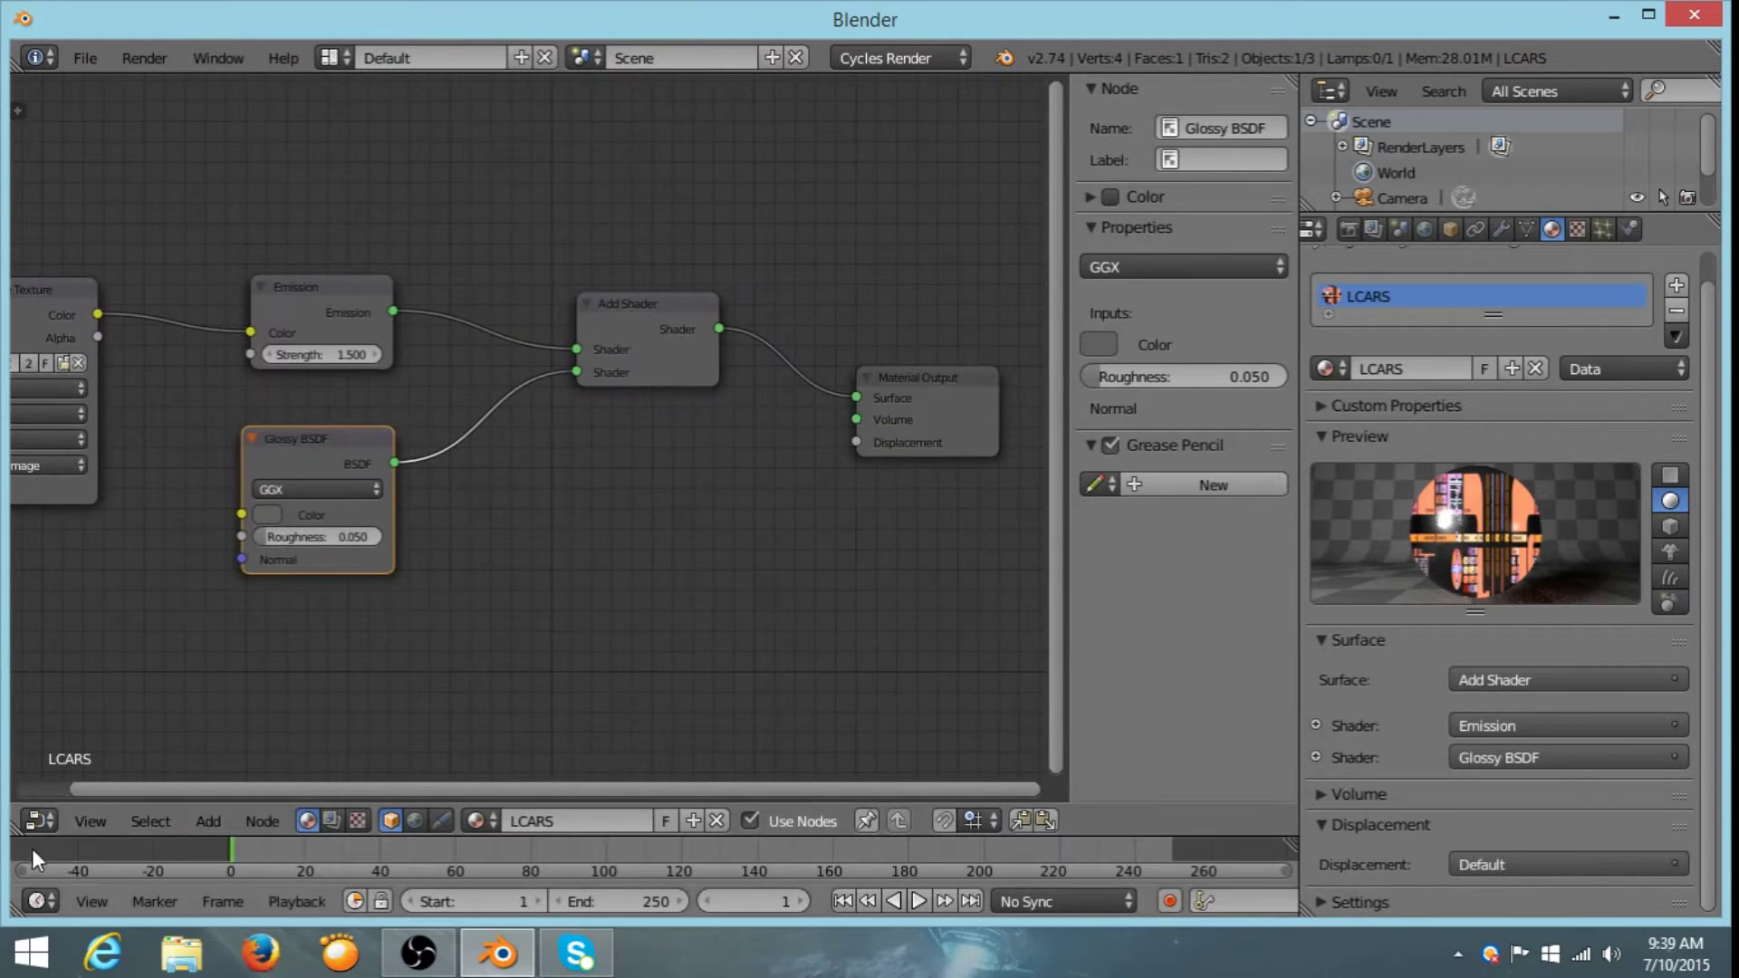
pyautogui.click(39, 821)
pyautogui.click(72, 788)
pyautogui.moveTo(721, 694); pyautogui.dragTo(679, 625, button='middle')
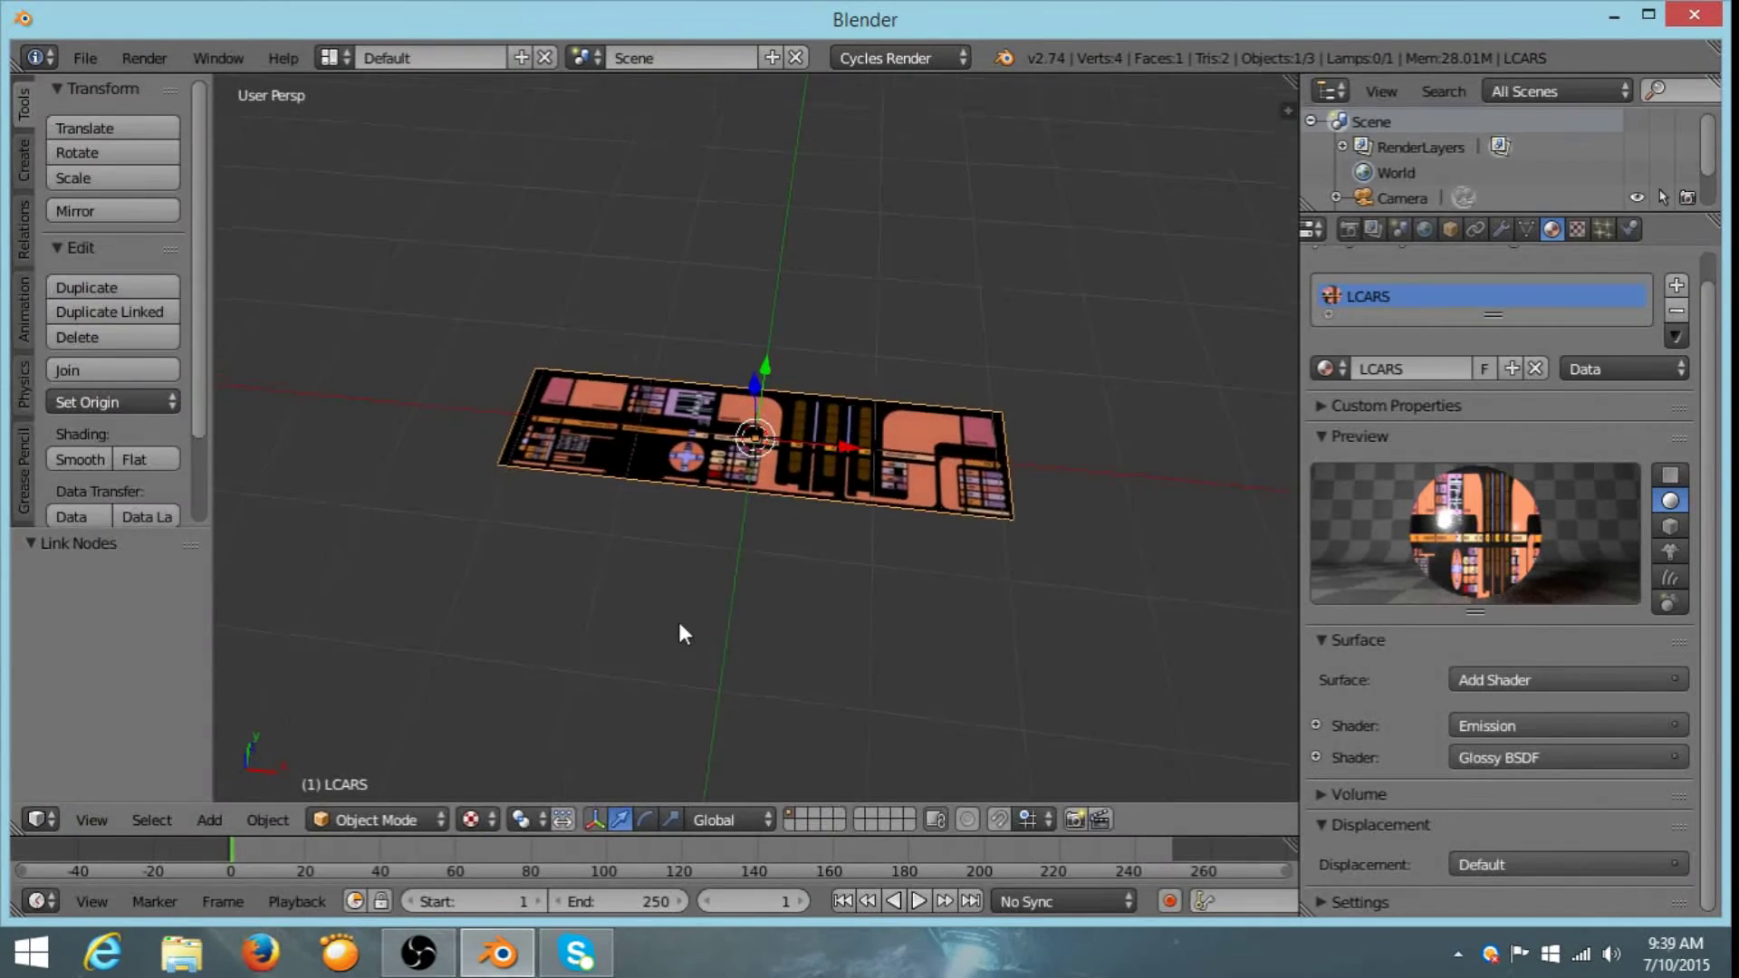
pyautogui.click(475, 821)
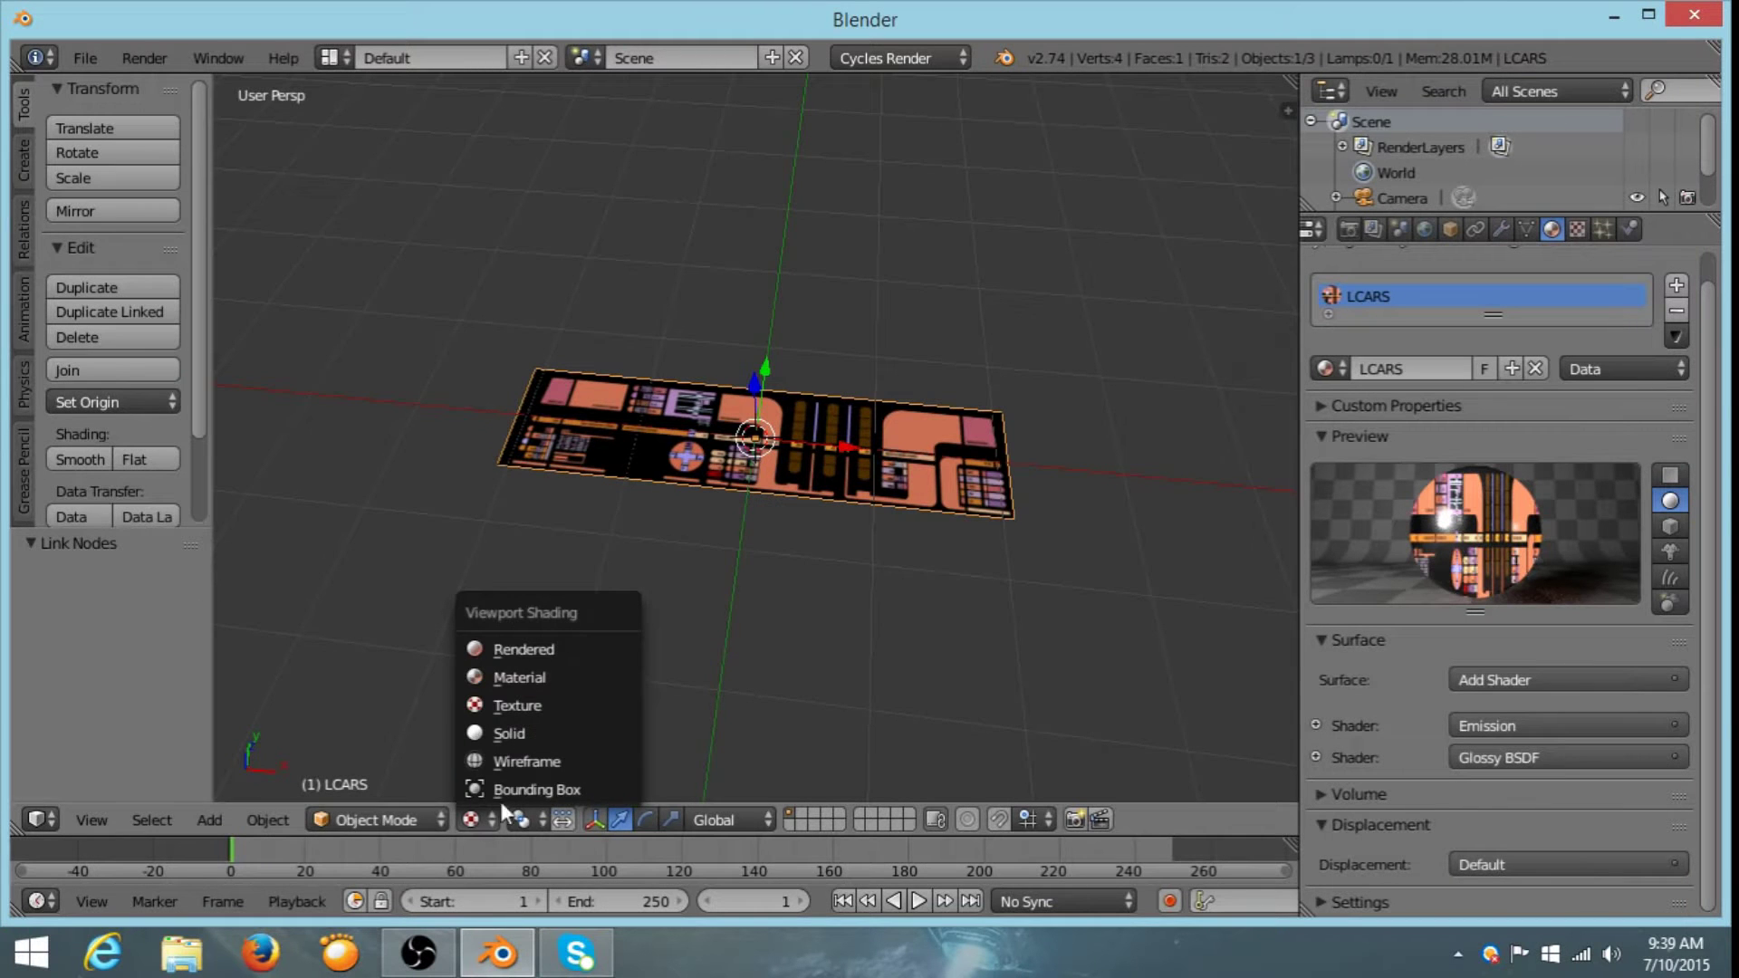
pyautogui.click(533, 650)
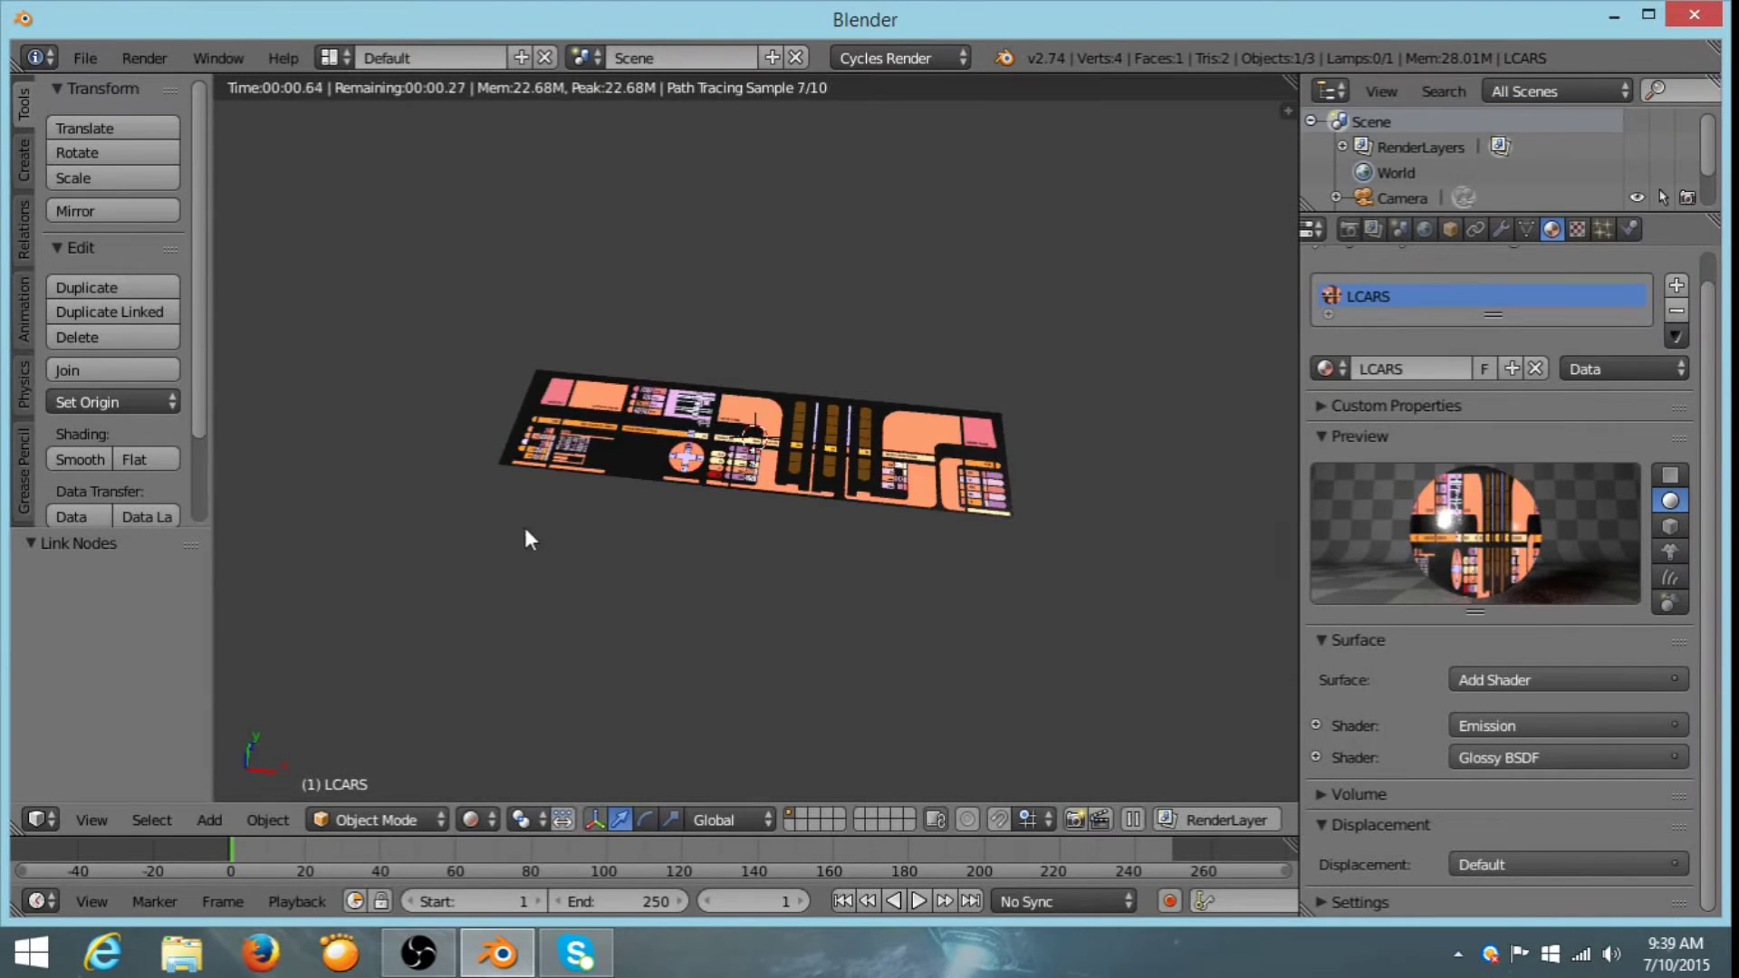
pyautogui.moveTo(524, 527)
pyautogui.mouseDown(button='middle')
pyautogui.moveTo(650, 548)
pyautogui.moveTo(749, 503)
pyautogui.moveTo(806, 573)
pyautogui.moveTo(838, 568)
pyautogui.moveTo(644, 590)
pyautogui.moveTo(660, 613)
pyautogui.mouseUp(button='middle')
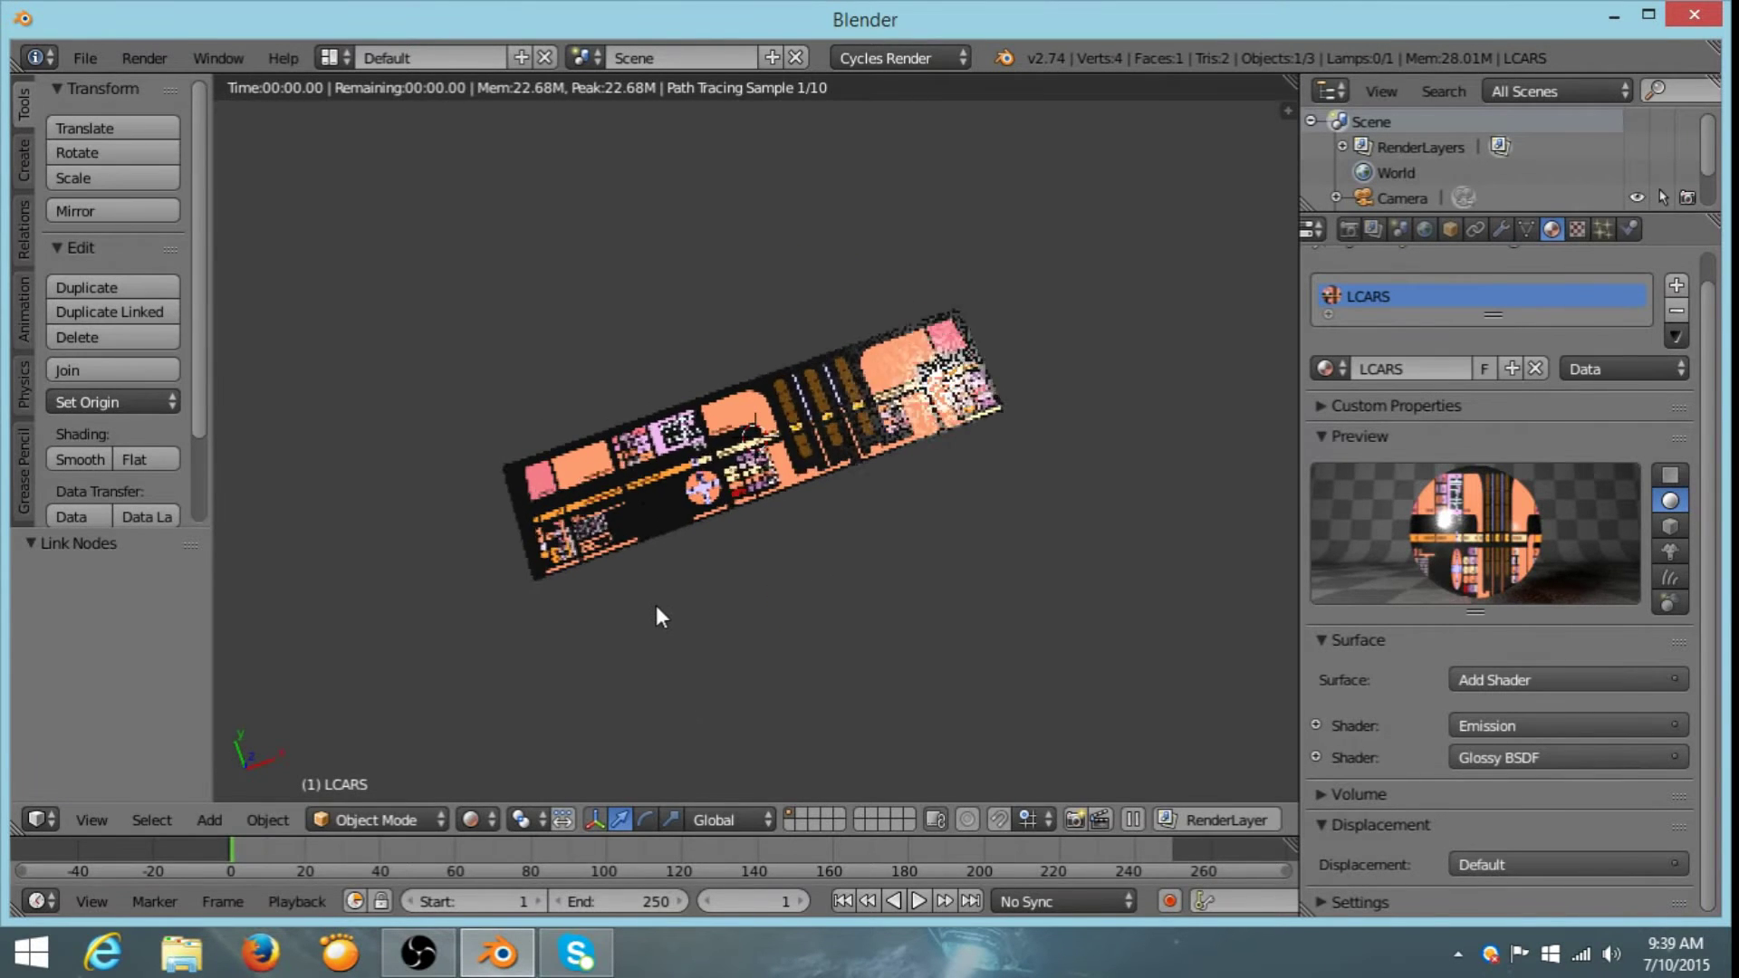
pyautogui.moveTo(718, 535)
pyautogui.mouseDown(button='middle')
pyautogui.moveTo(693, 482)
pyautogui.moveTo(726, 504)
pyautogui.moveTo(738, 558)
pyautogui.moveTo(735, 531)
pyautogui.mouseUp(button='middle')
# - Add a cube mesh at the 3D cursor in the middle of the LCARS plane
pyautogui.hotkey('shift', 'a')
pyautogui.moveTo(741, 475)
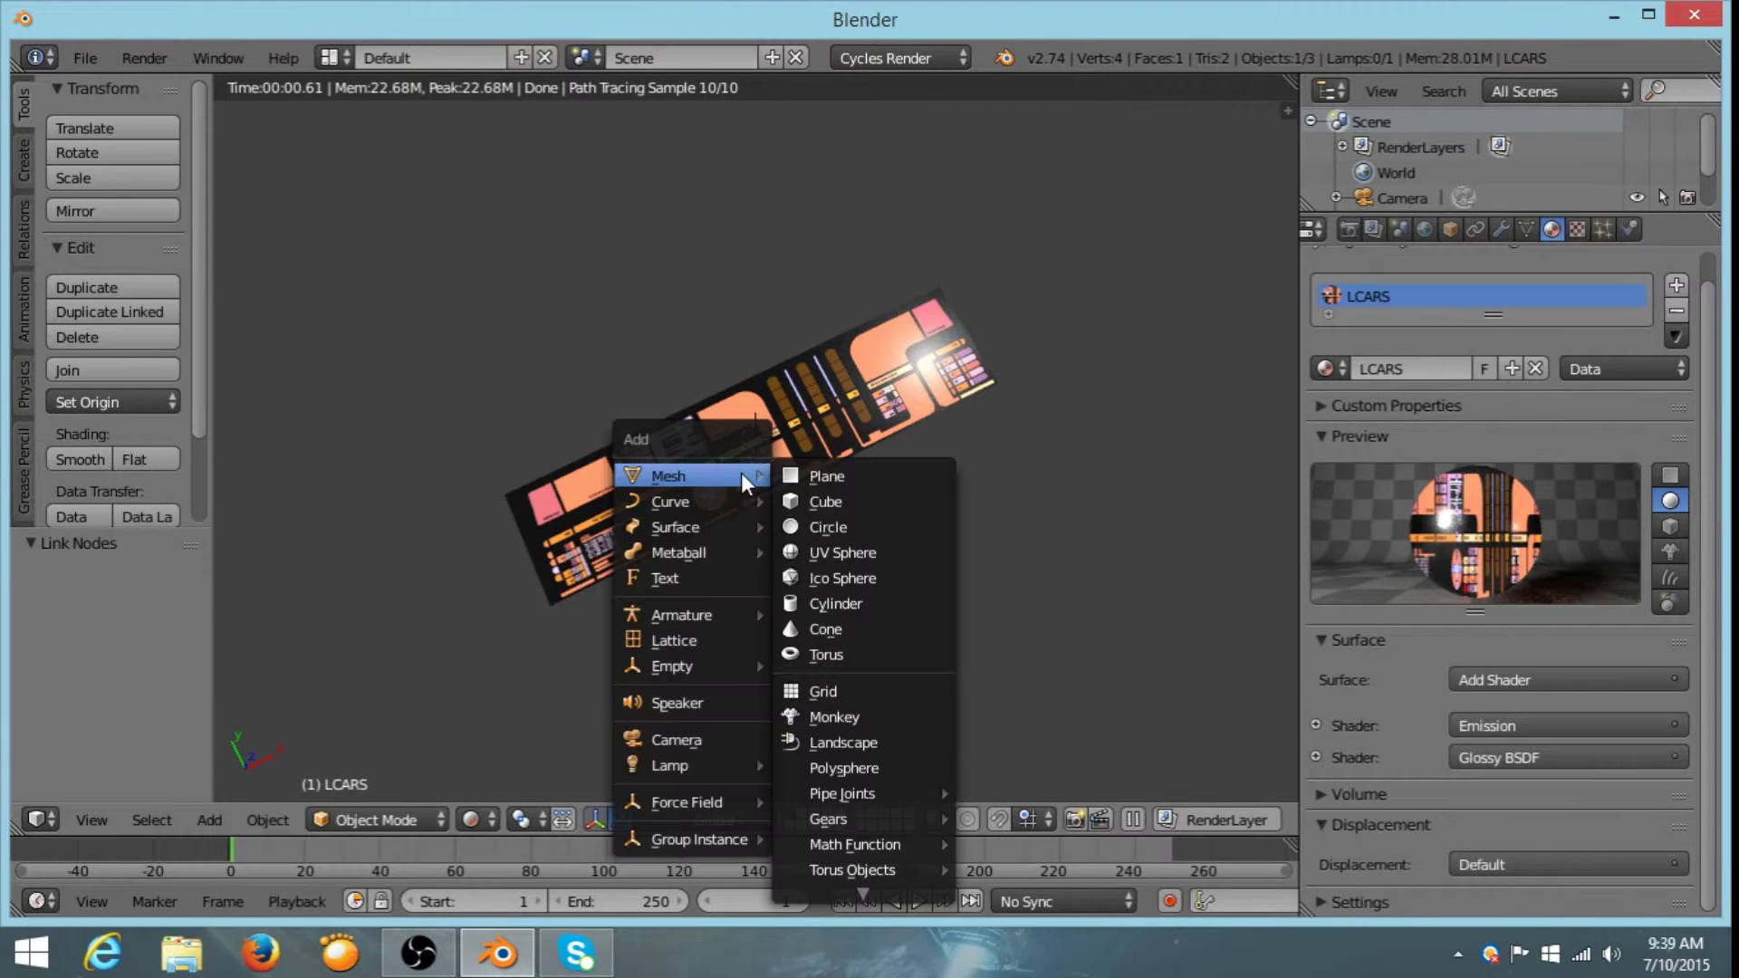
pyautogui.click(830, 500)
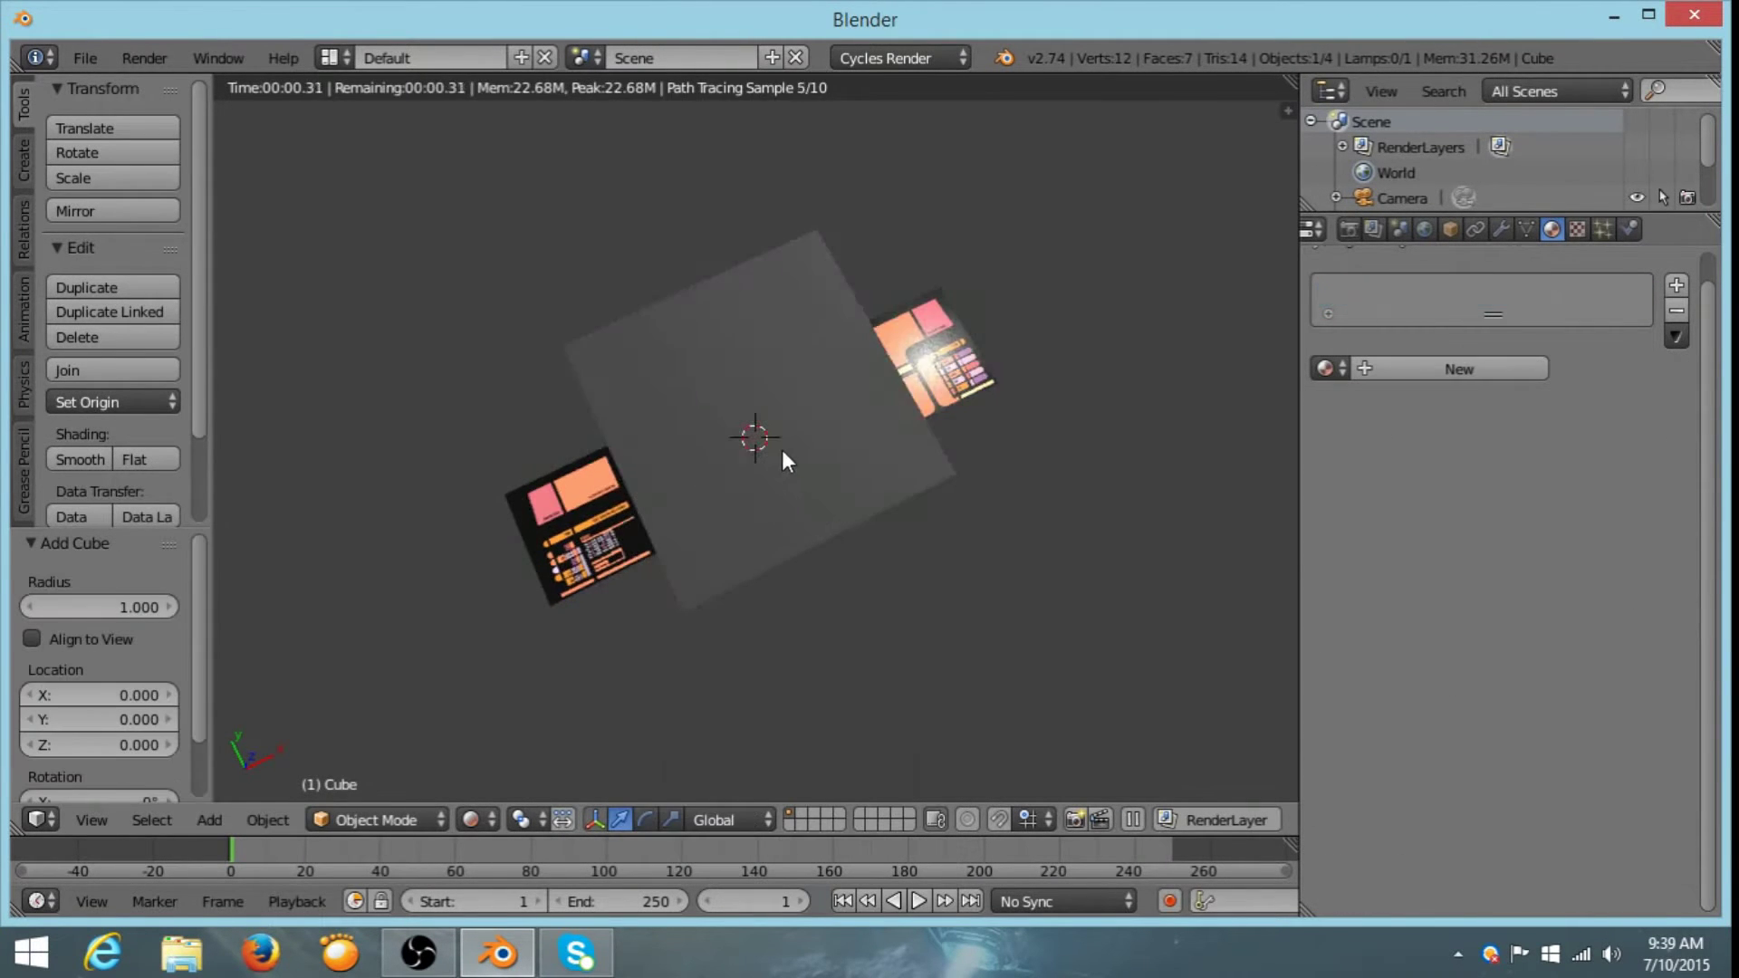
# - Delete the cube covering the middle of the LCARS plane
pyautogui.moveTo(784, 507); pyautogui.dragTo(769, 402, button='middle')
pyautogui.moveTo(681, 451); pyautogui.dragTo(702, 520, button='middle')
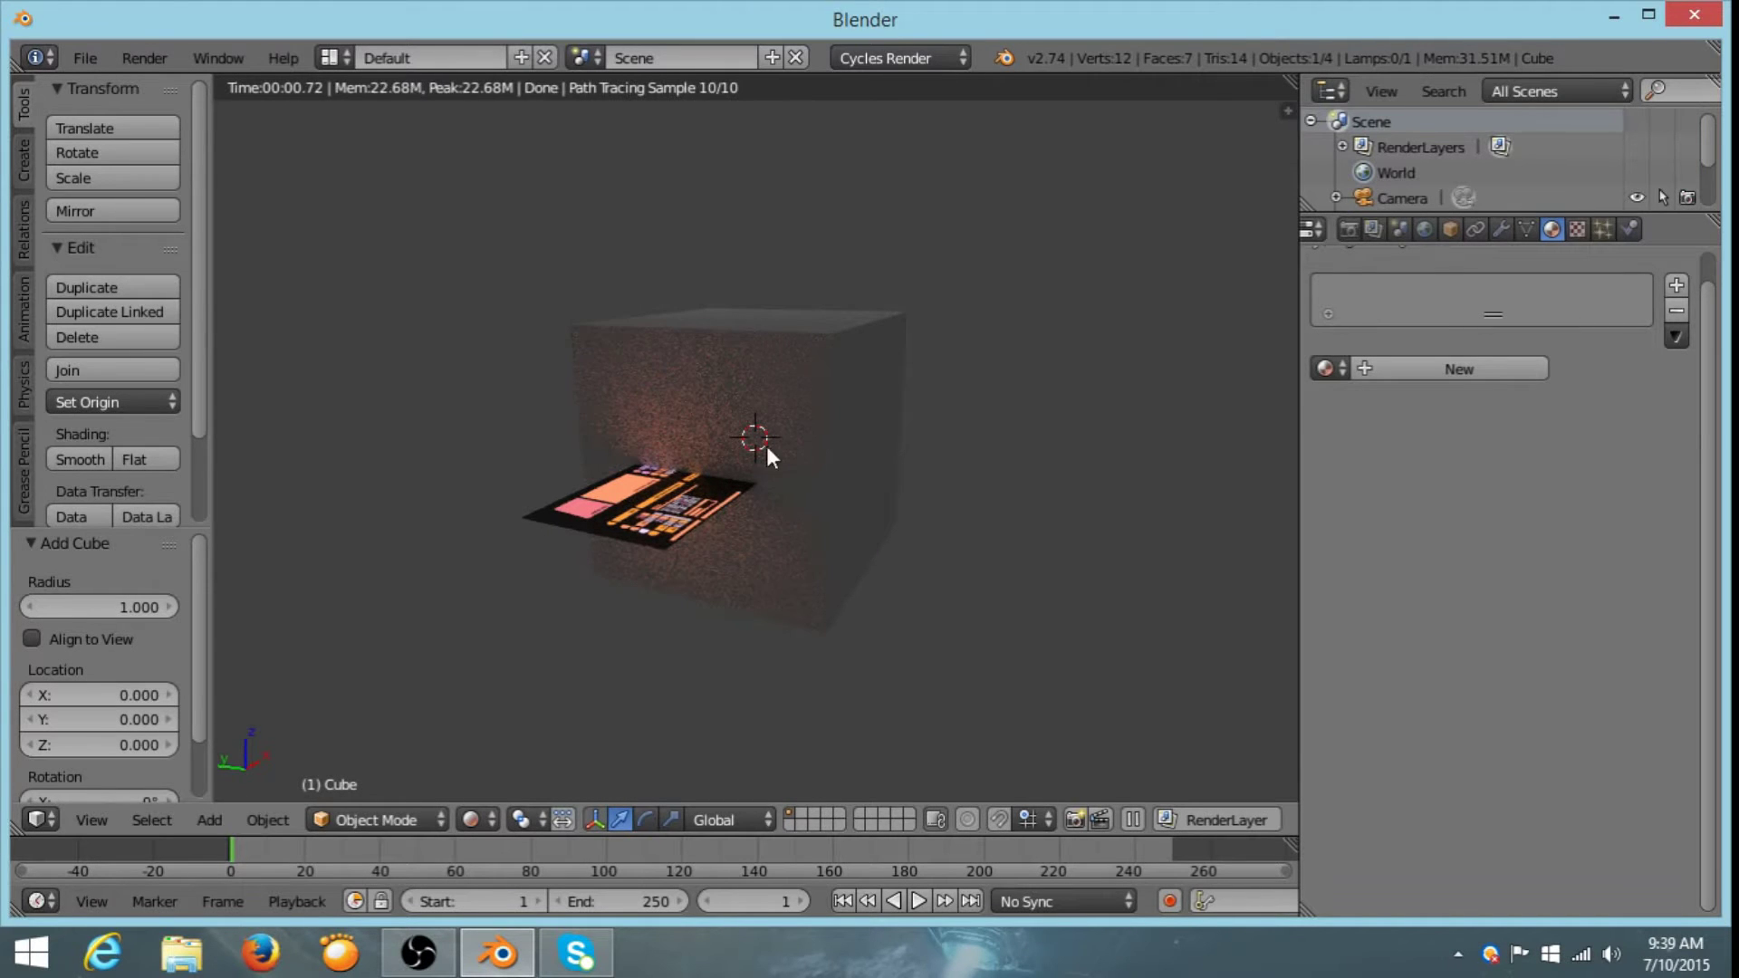
pyautogui.moveTo(733, 446); pyautogui.dragTo(690, 413, button='middle')
pyautogui.press('x')
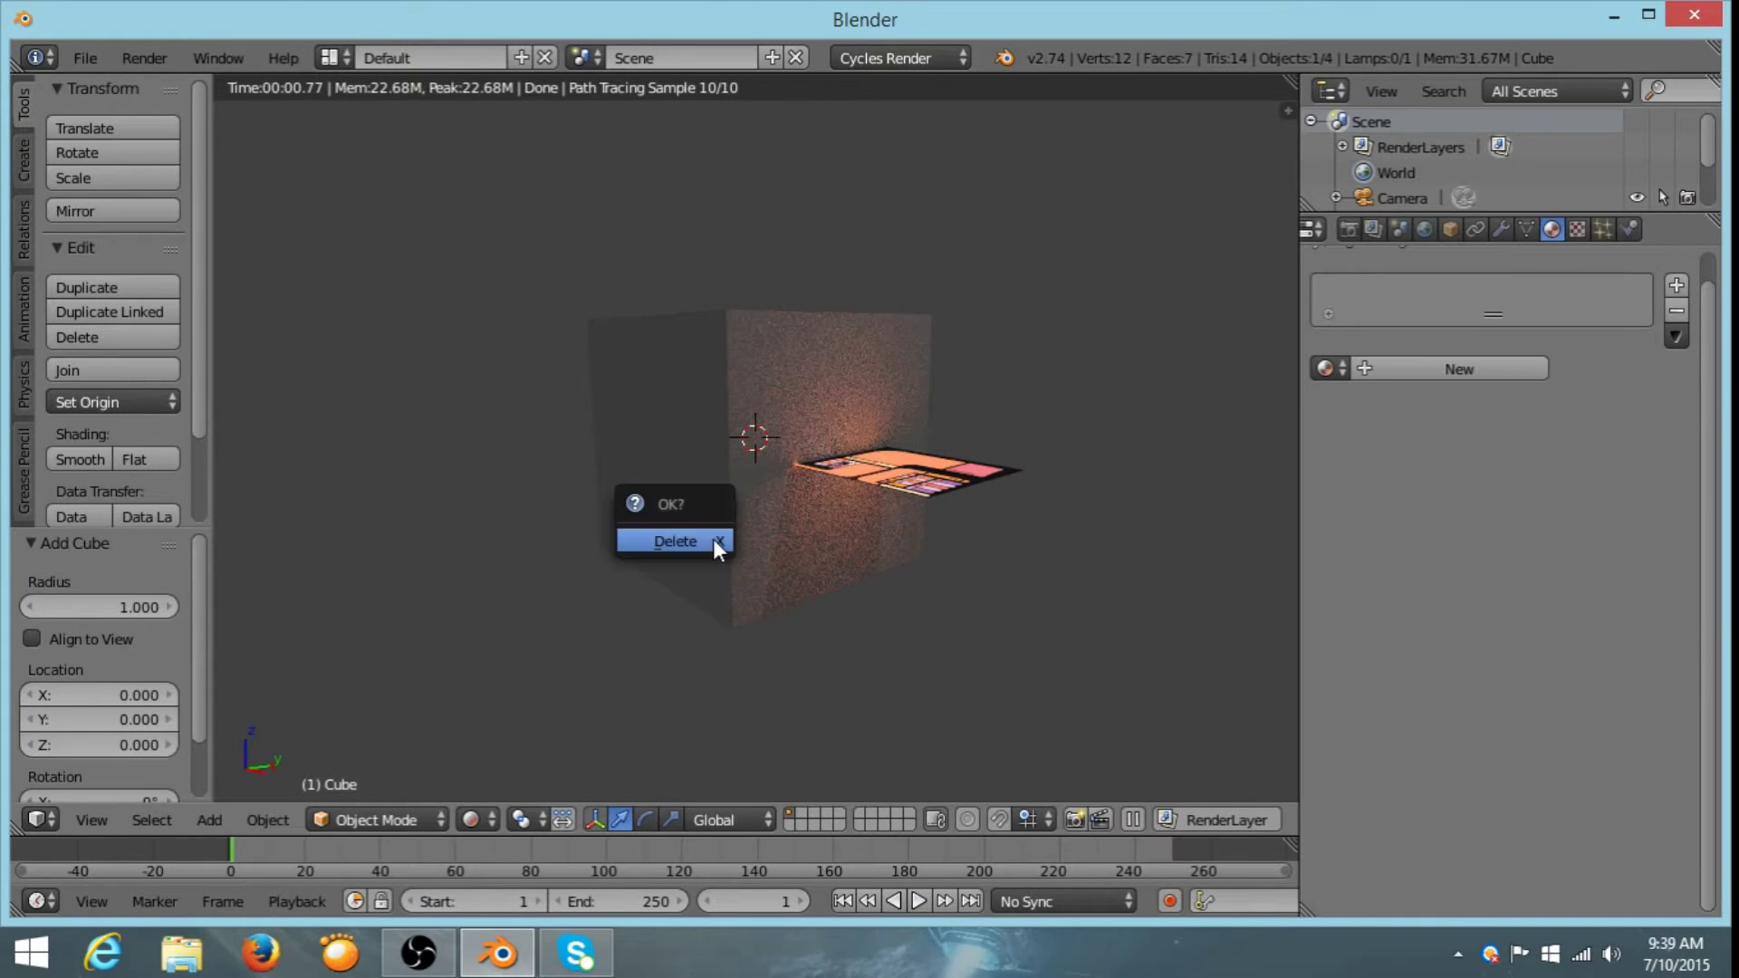
pyautogui.click(714, 540)
# - Show the scene in wireframe, select the LCARS plane and enter Edit Mode on it
pyautogui.moveTo(713, 540); pyautogui.dragTo(960, 453, button='middle')
pyautogui.scroll(2, 787, 492)
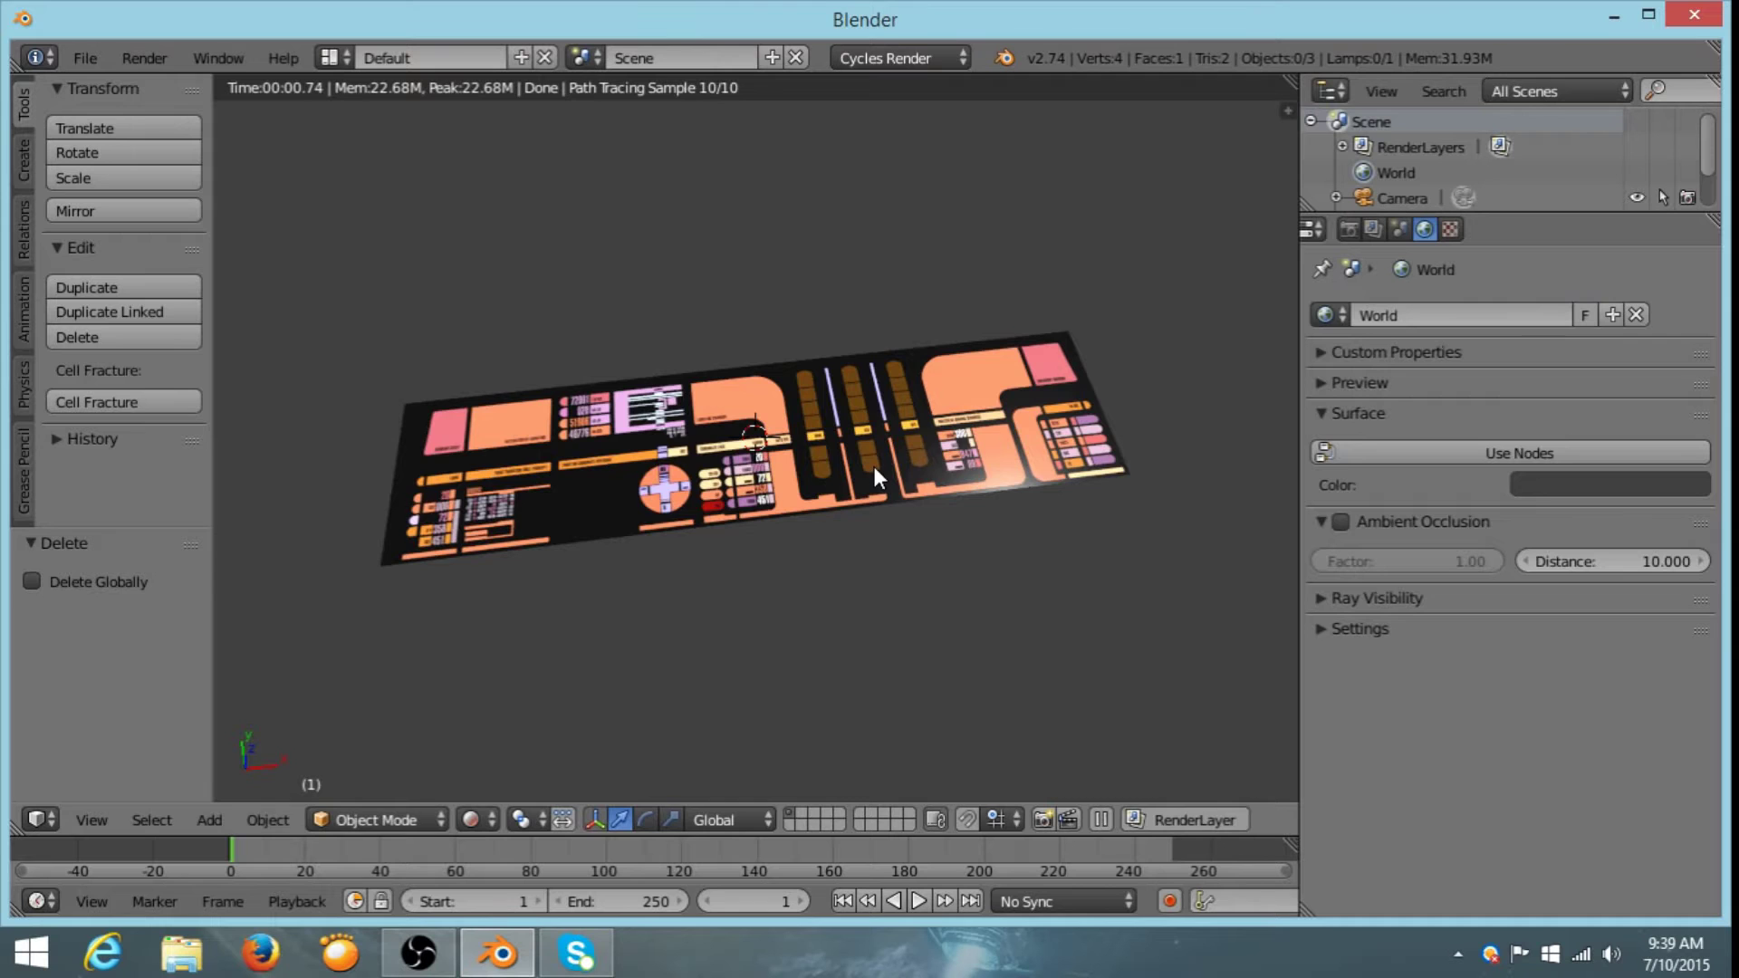
pyautogui.scroll(-3, 806, 412)
pyautogui.moveTo(806, 411); pyautogui.dragTo(694, 454, button='middle')
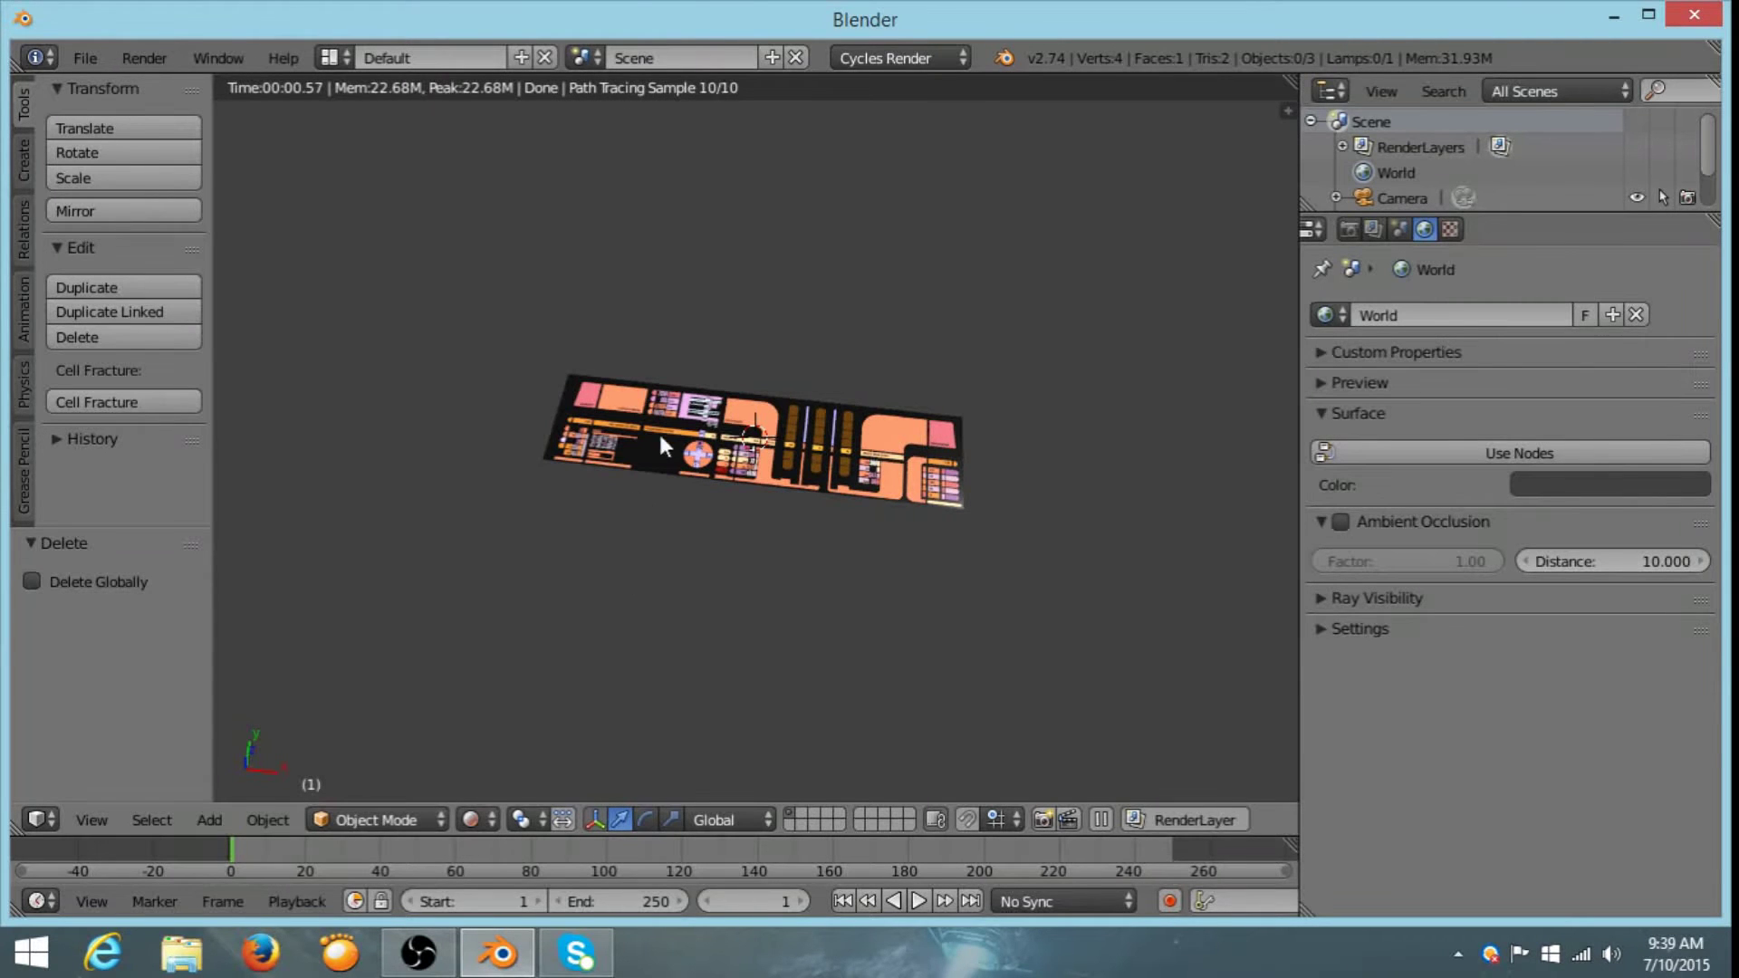
pyautogui.moveTo(603, 468); pyautogui.dragTo(613, 508, button='middle')
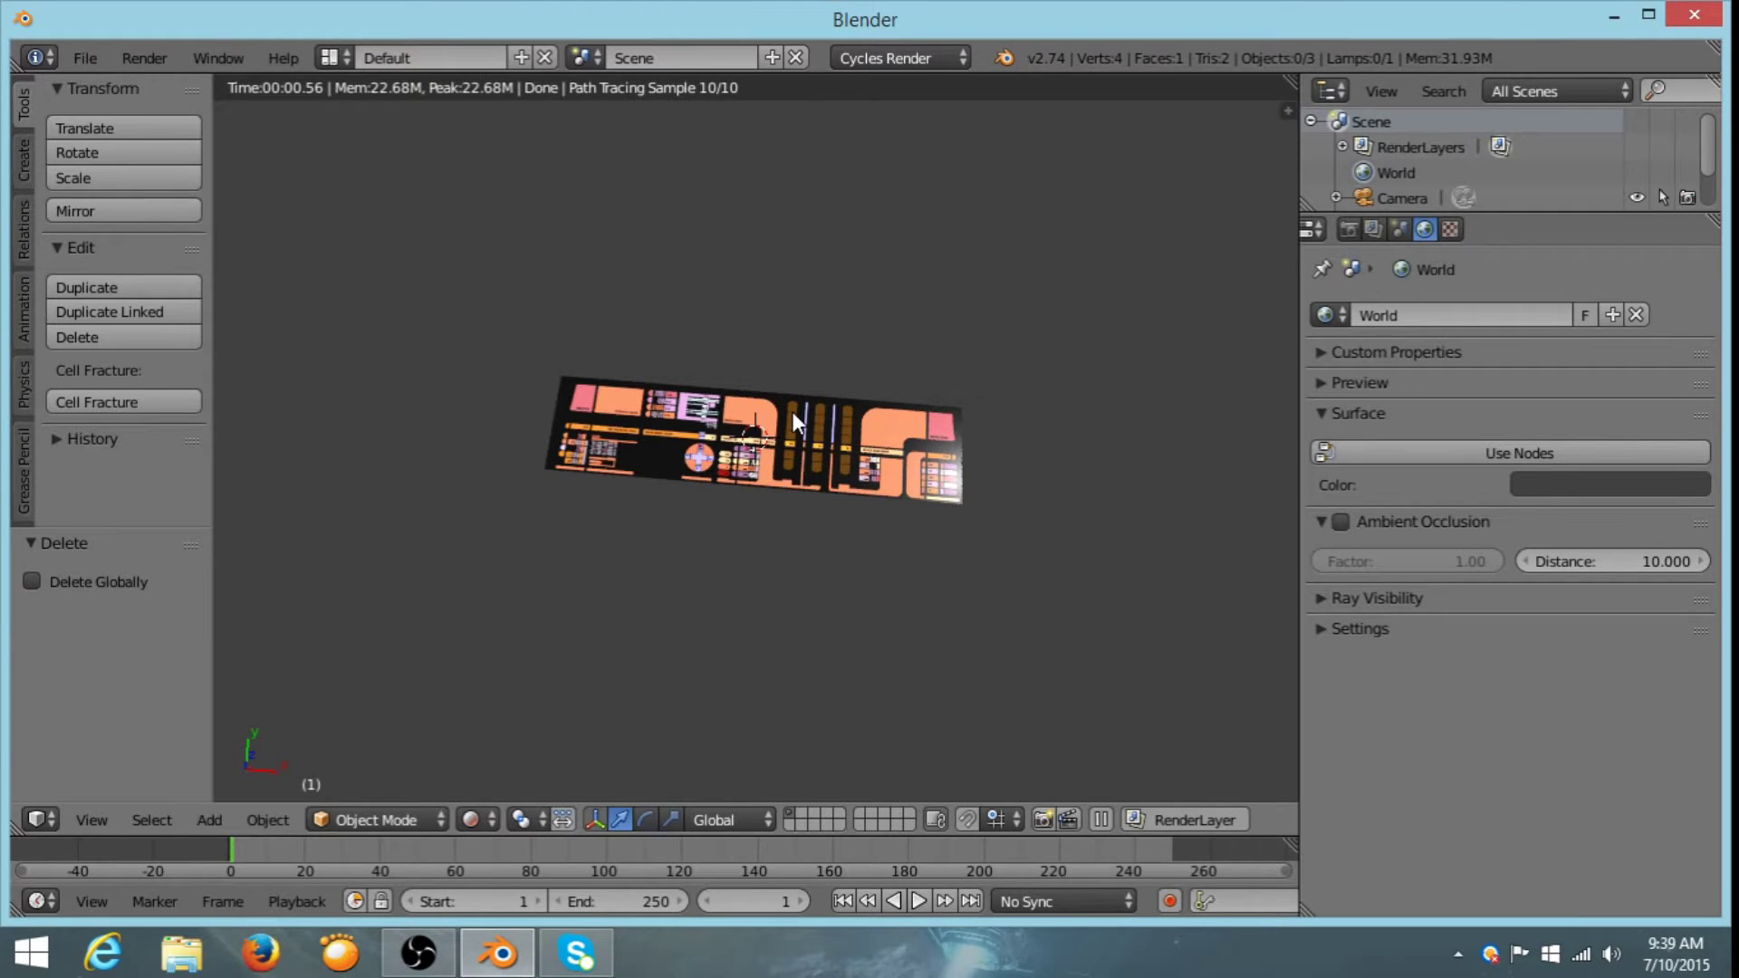
pyautogui.press('z')
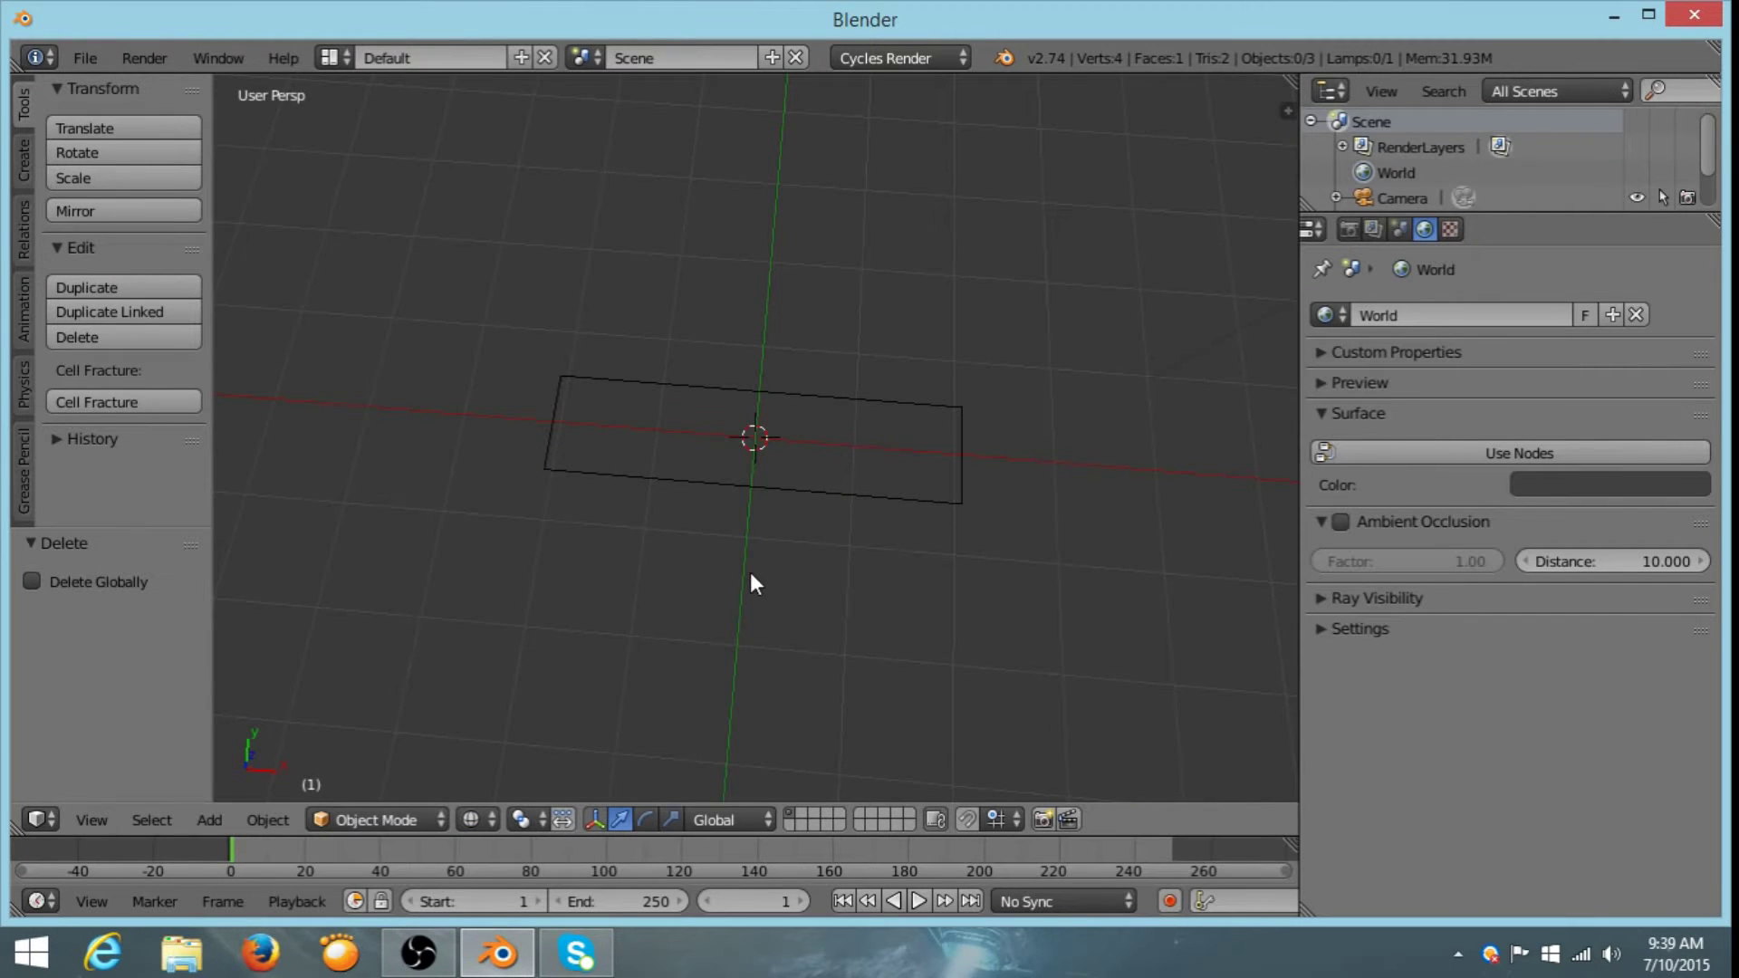
pyautogui.rightClick(806, 486)
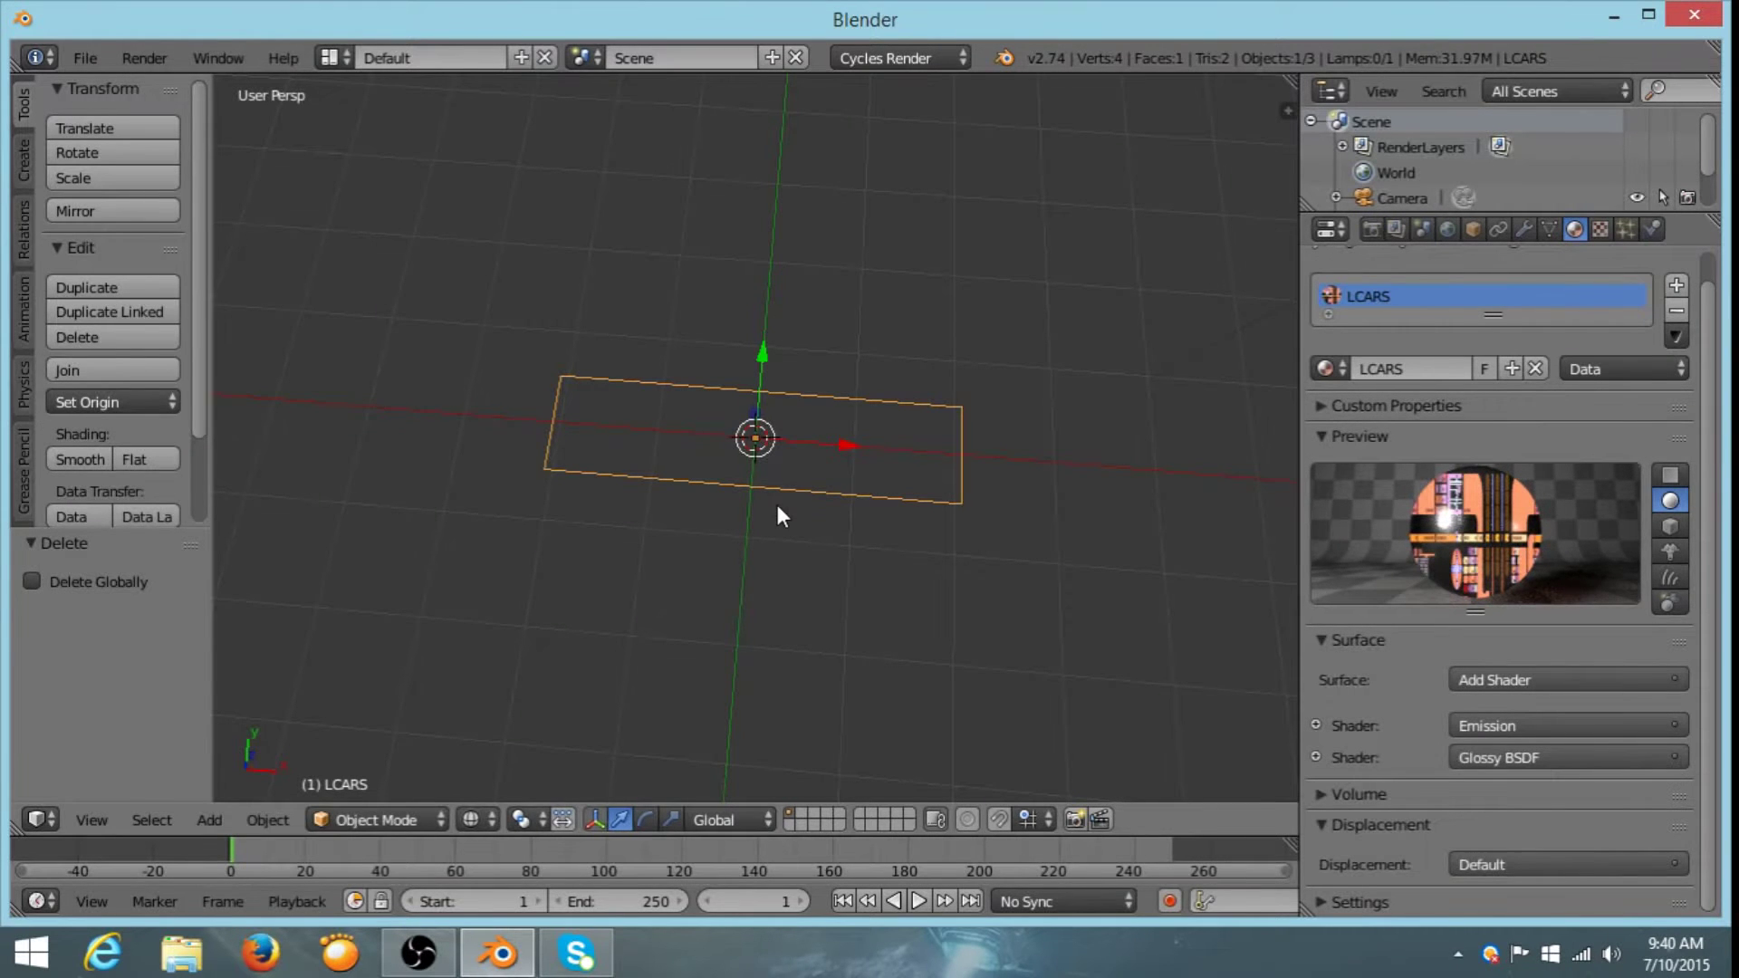
pyautogui.press('Tab')
# - Extrude the LCARS plane's face and lower it about 0.28 along Z to form a slab, then return to Object Mode
pyautogui.moveTo(734, 524); pyautogui.dragTo(667, 568, button='middle')
pyautogui.moveTo(827, 586); pyautogui.dragTo(795, 432, button='middle')
pyautogui.scroll(4, 819, 575)
pyautogui.scroll(-2, 818, 586)
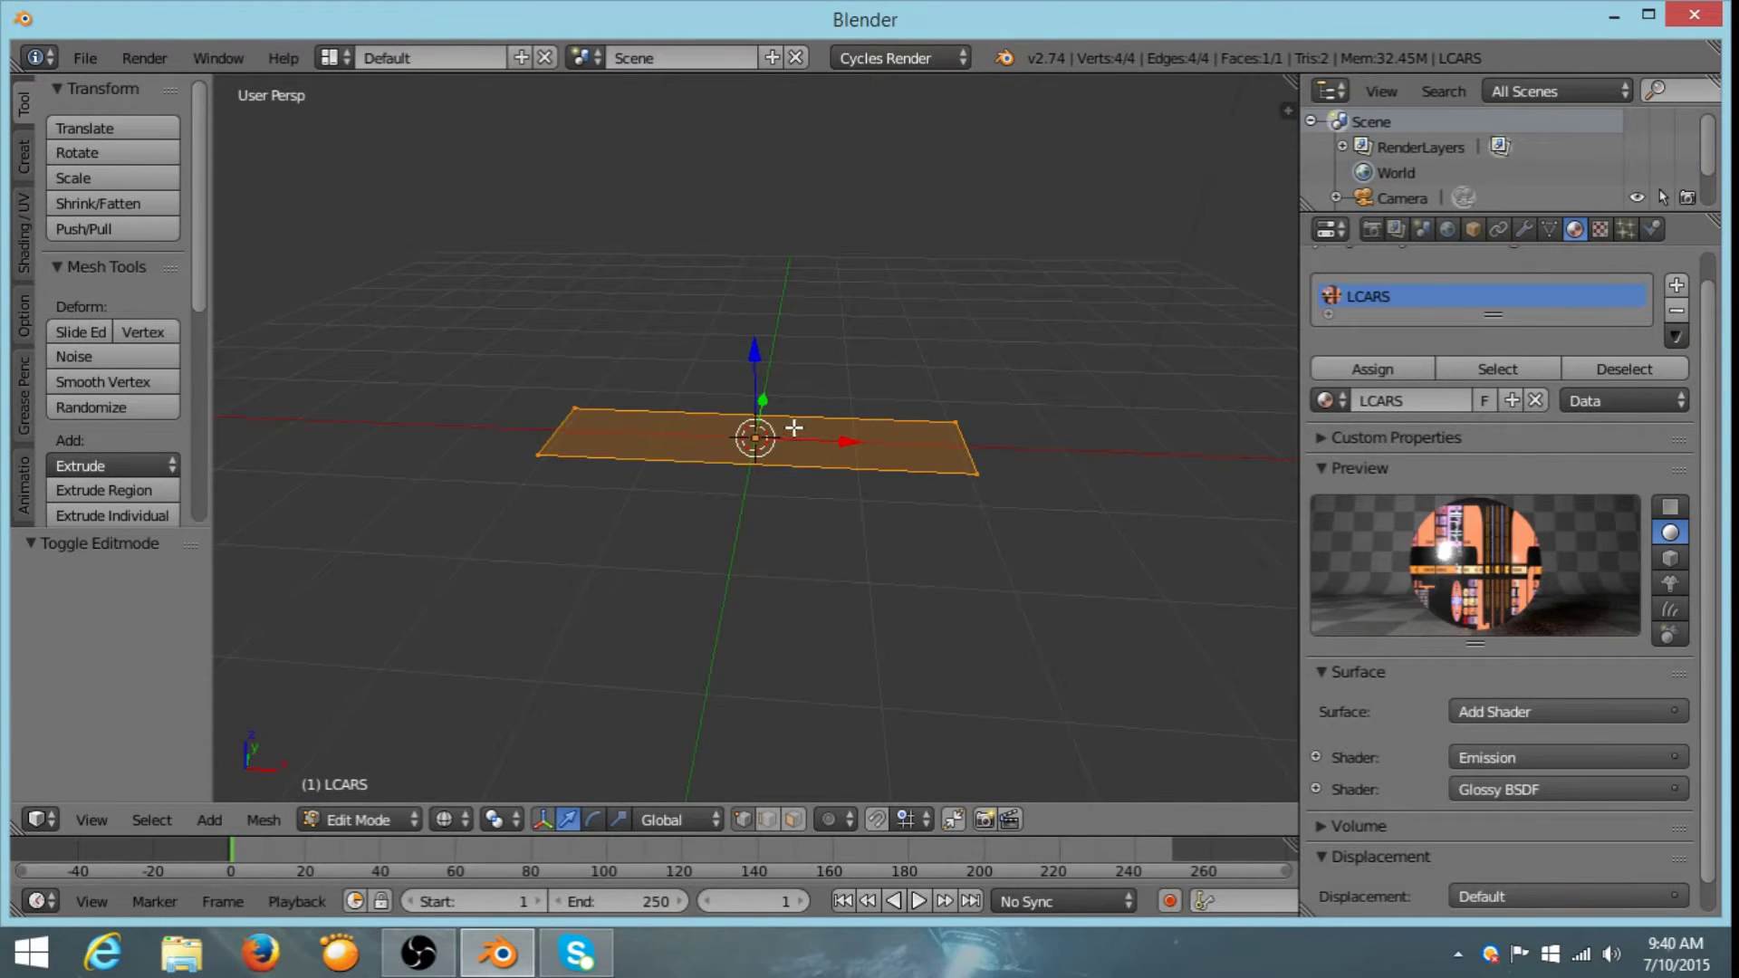
pyautogui.moveTo(784, 417); pyautogui.dragTo(824, 475, button='middle')
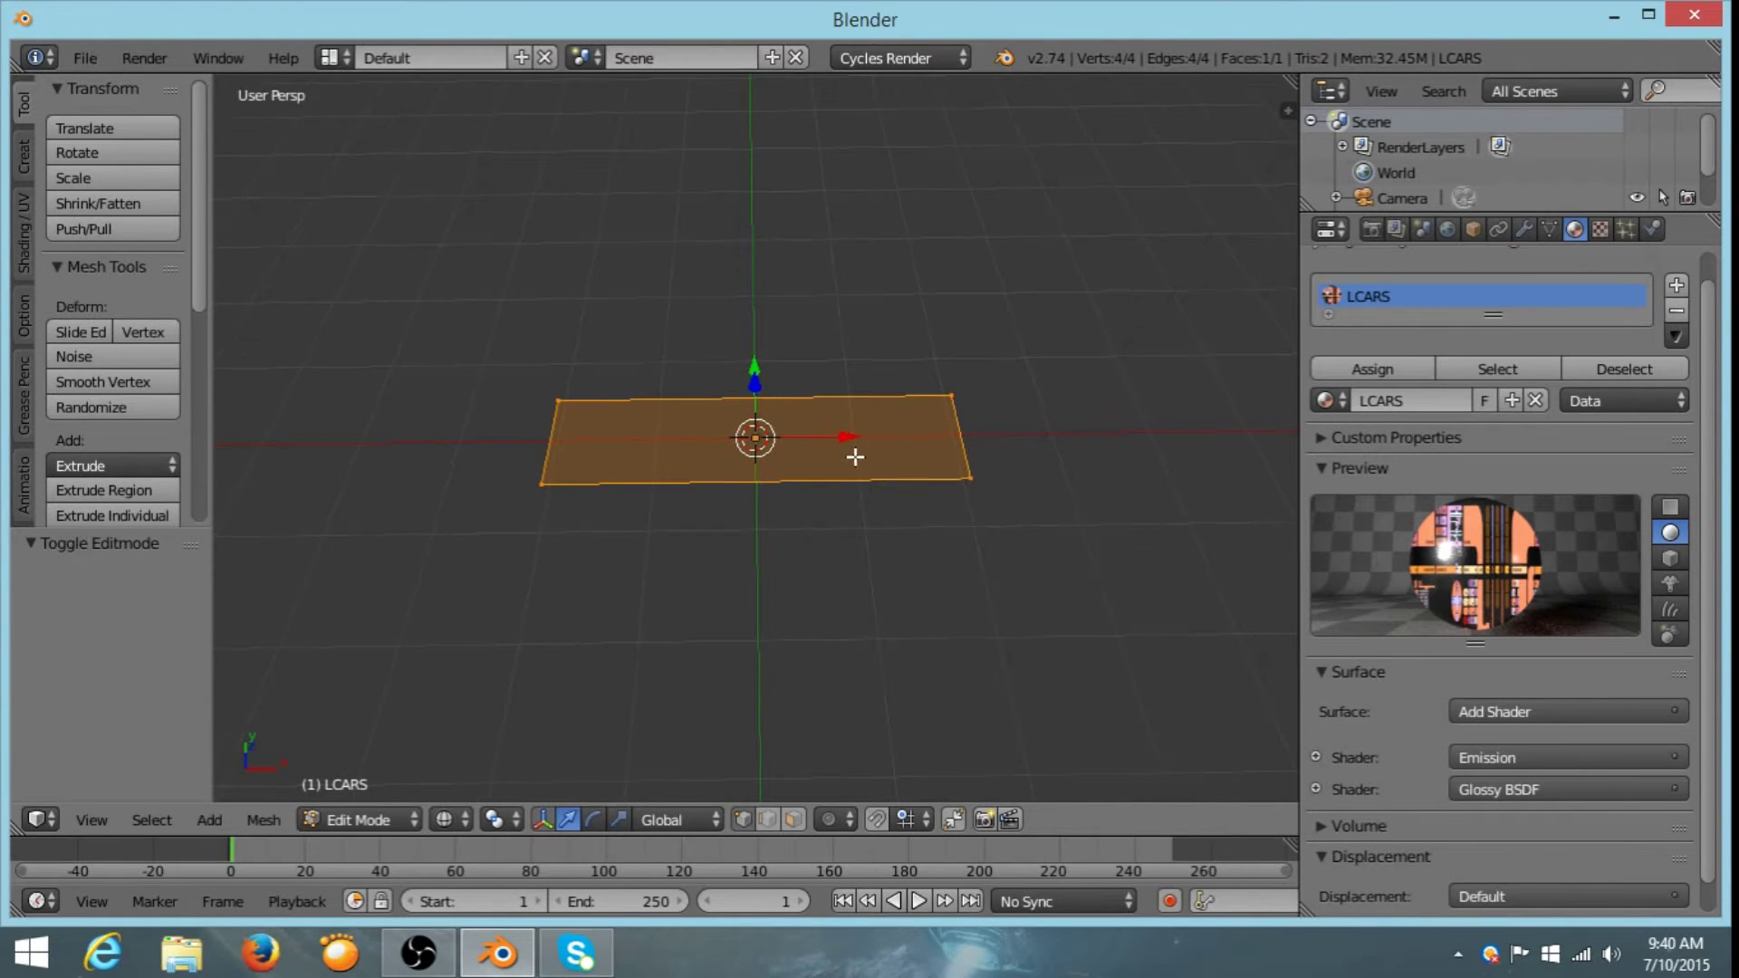
pyautogui.press('e')
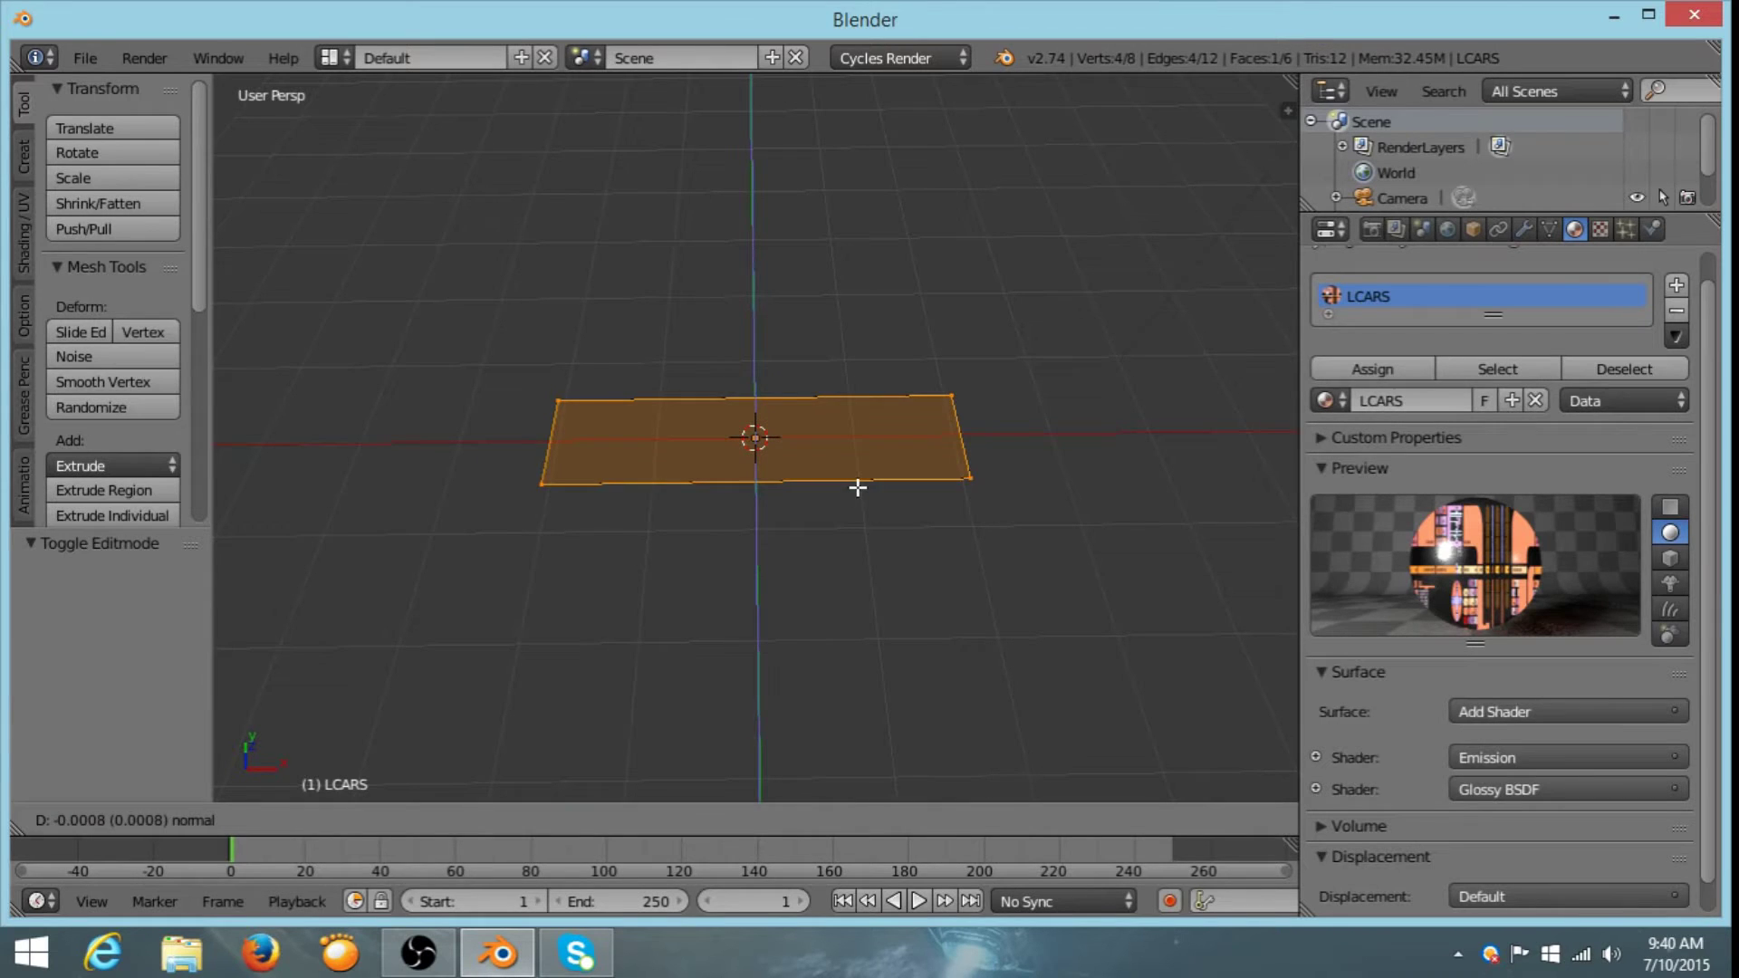
pyautogui.rightClick(852, 475)
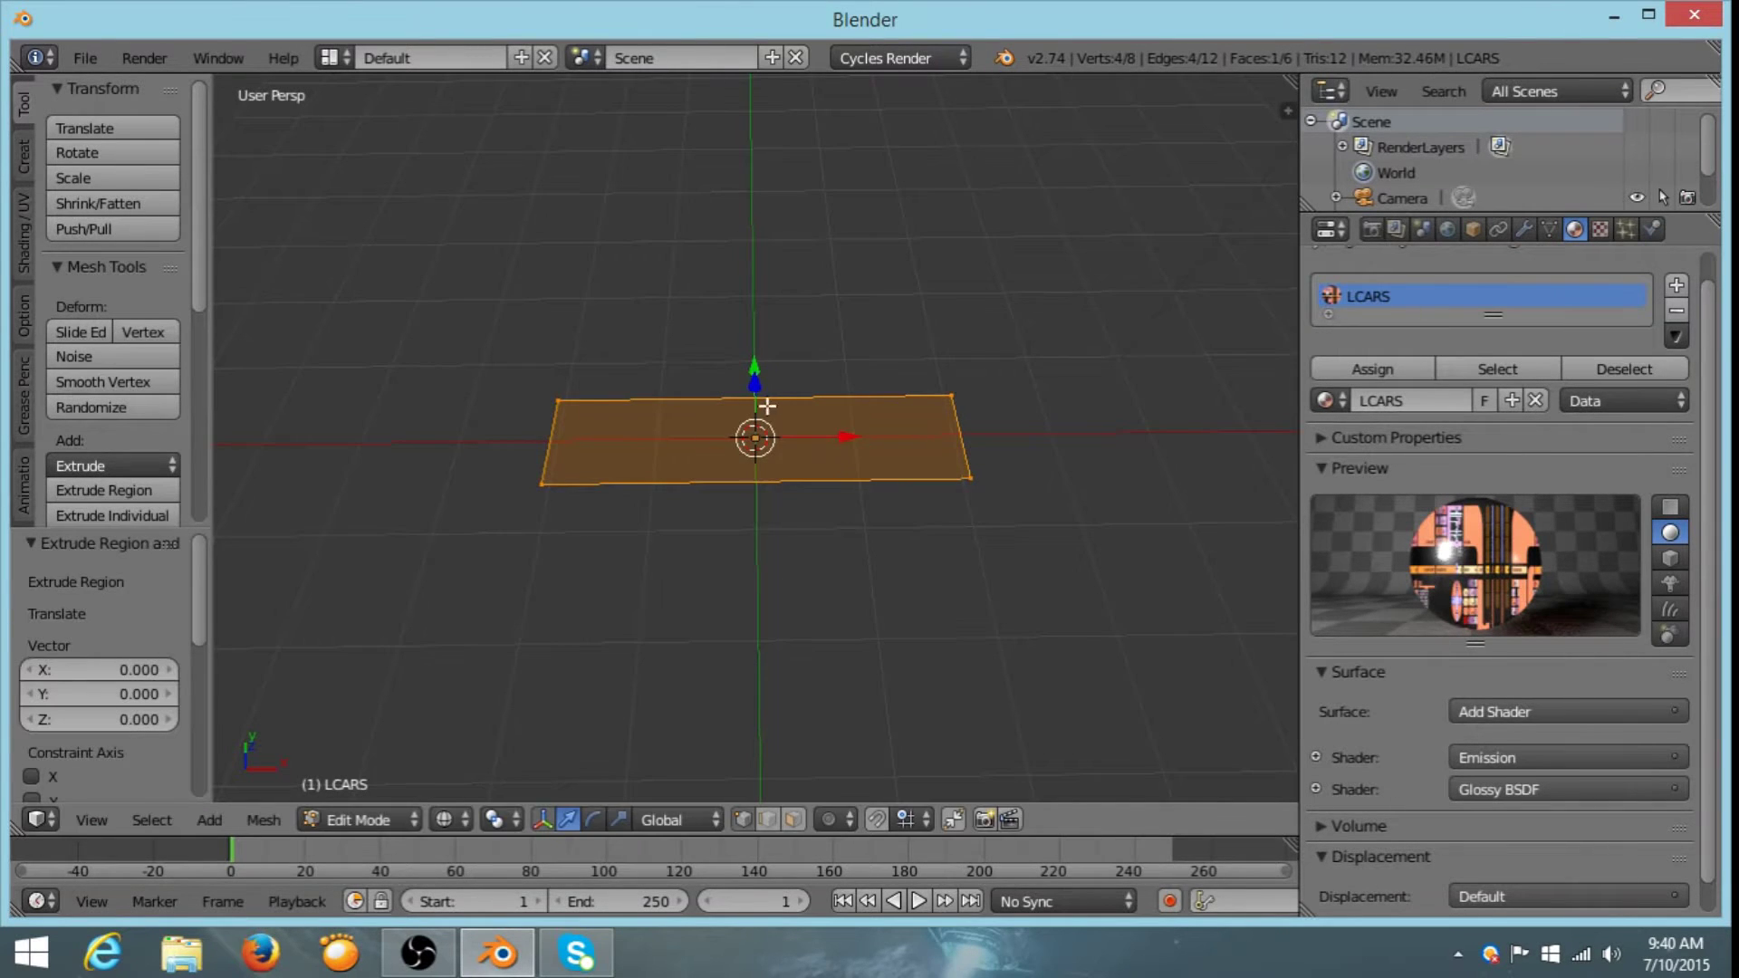
pyautogui.press('g')
pyautogui.press('z')
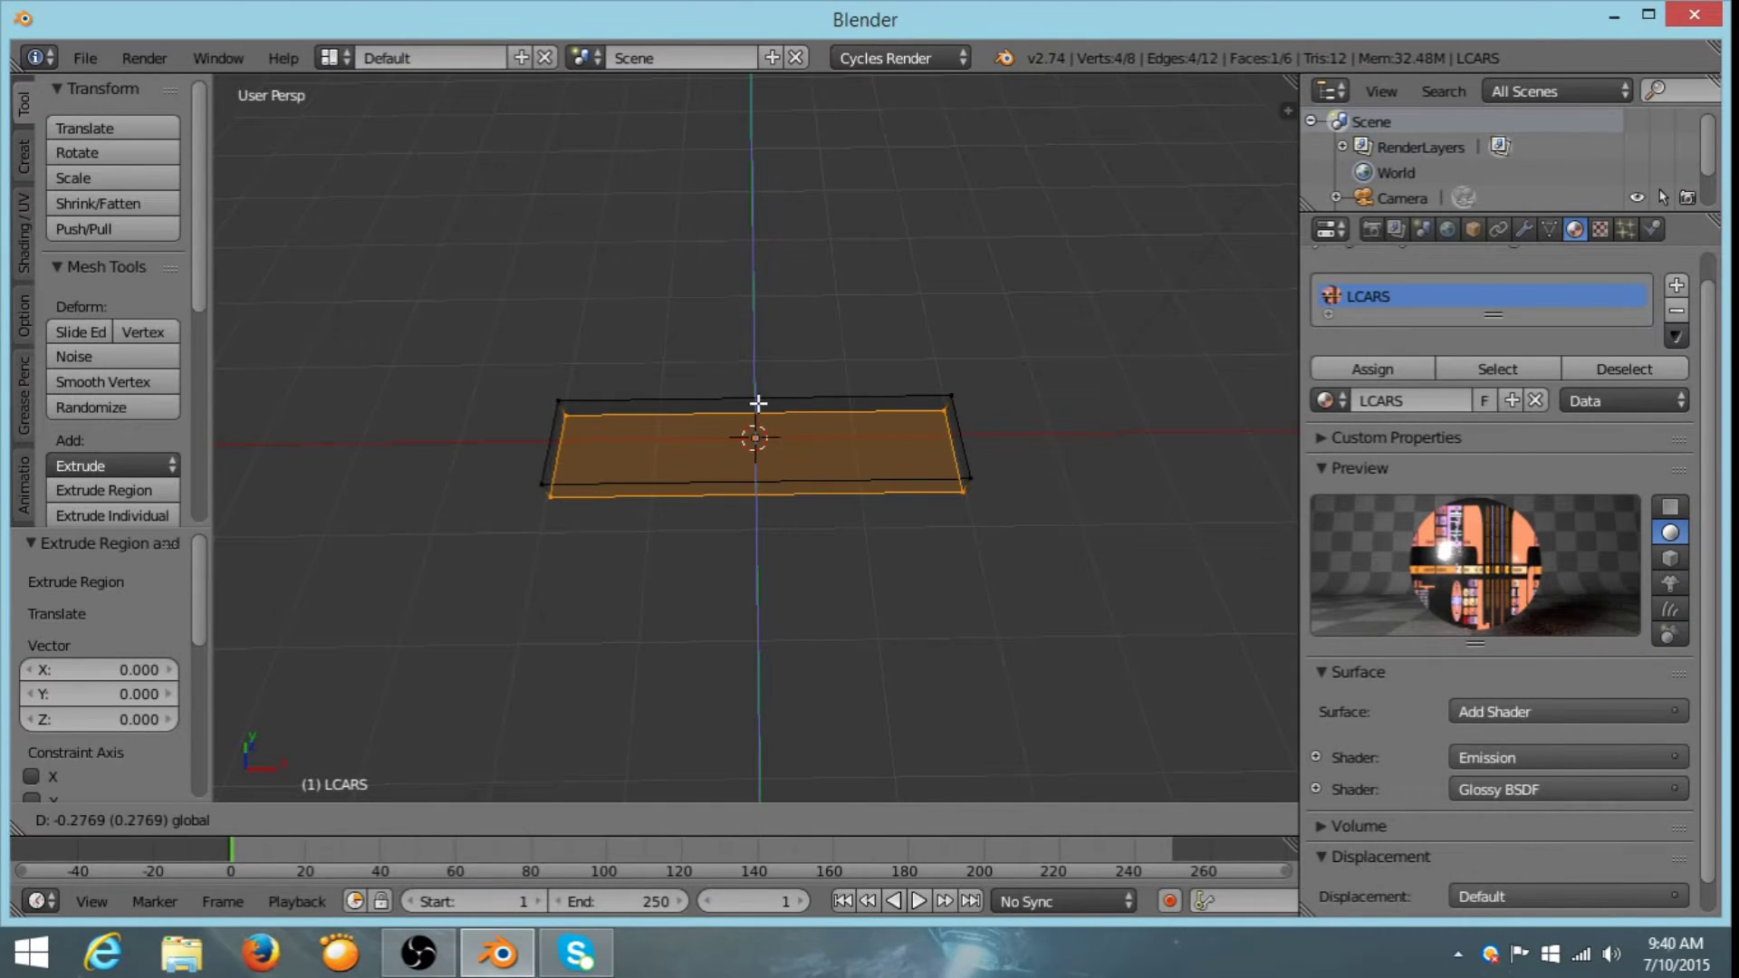
pyautogui.click(758, 404)
pyautogui.press('Tab')
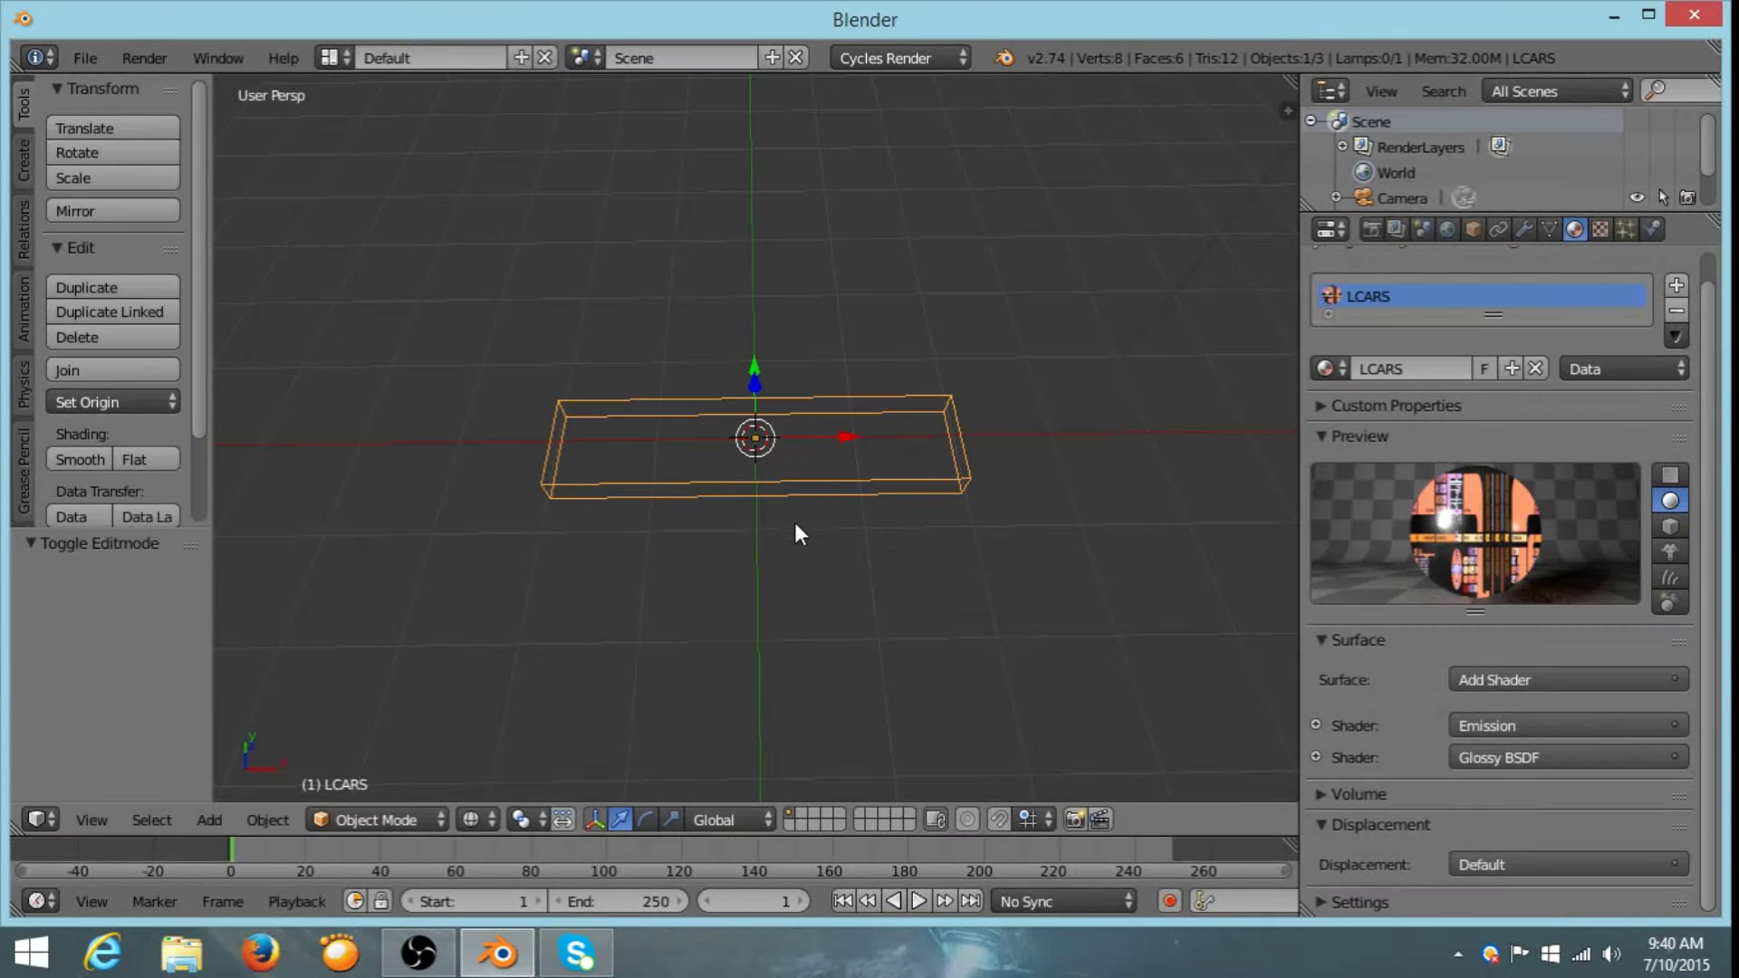
# - Set the viewport shading to Texture to show the LCARS image on the slab
pyautogui.press('z')
pyautogui.click(470, 820)
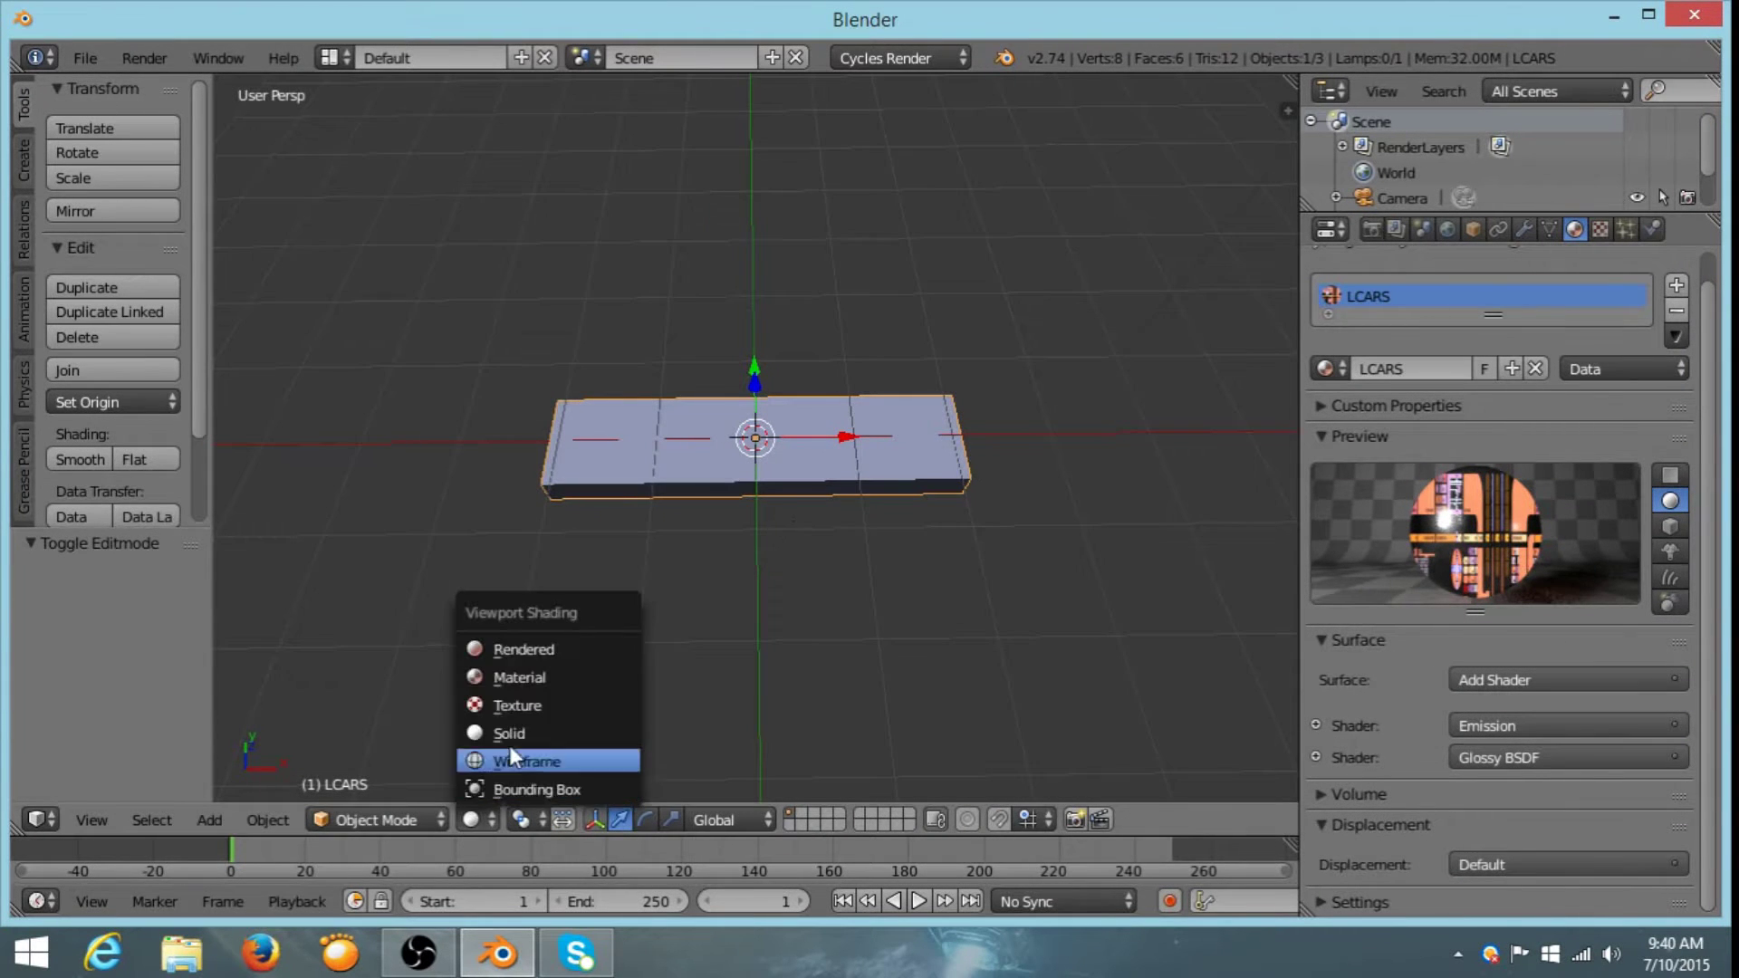
pyautogui.click(502, 705)
pyautogui.moveTo(639, 674)
pyautogui.mouseDown(button='middle')
pyautogui.moveTo(872, 654)
pyautogui.moveTo(827, 560)
pyautogui.moveTo(631, 518)
pyautogui.moveTo(751, 620)
pyautogui.moveTo(836, 565)
pyautogui.mouseUp(button='middle')
# - In Edit Mode, raise the slab's bottom face about 0.055 along Z to make the slab thinner
pyautogui.press('Tab')
pyautogui.moveTo(661, 601); pyautogui.dragTo(810, 551, button='middle')
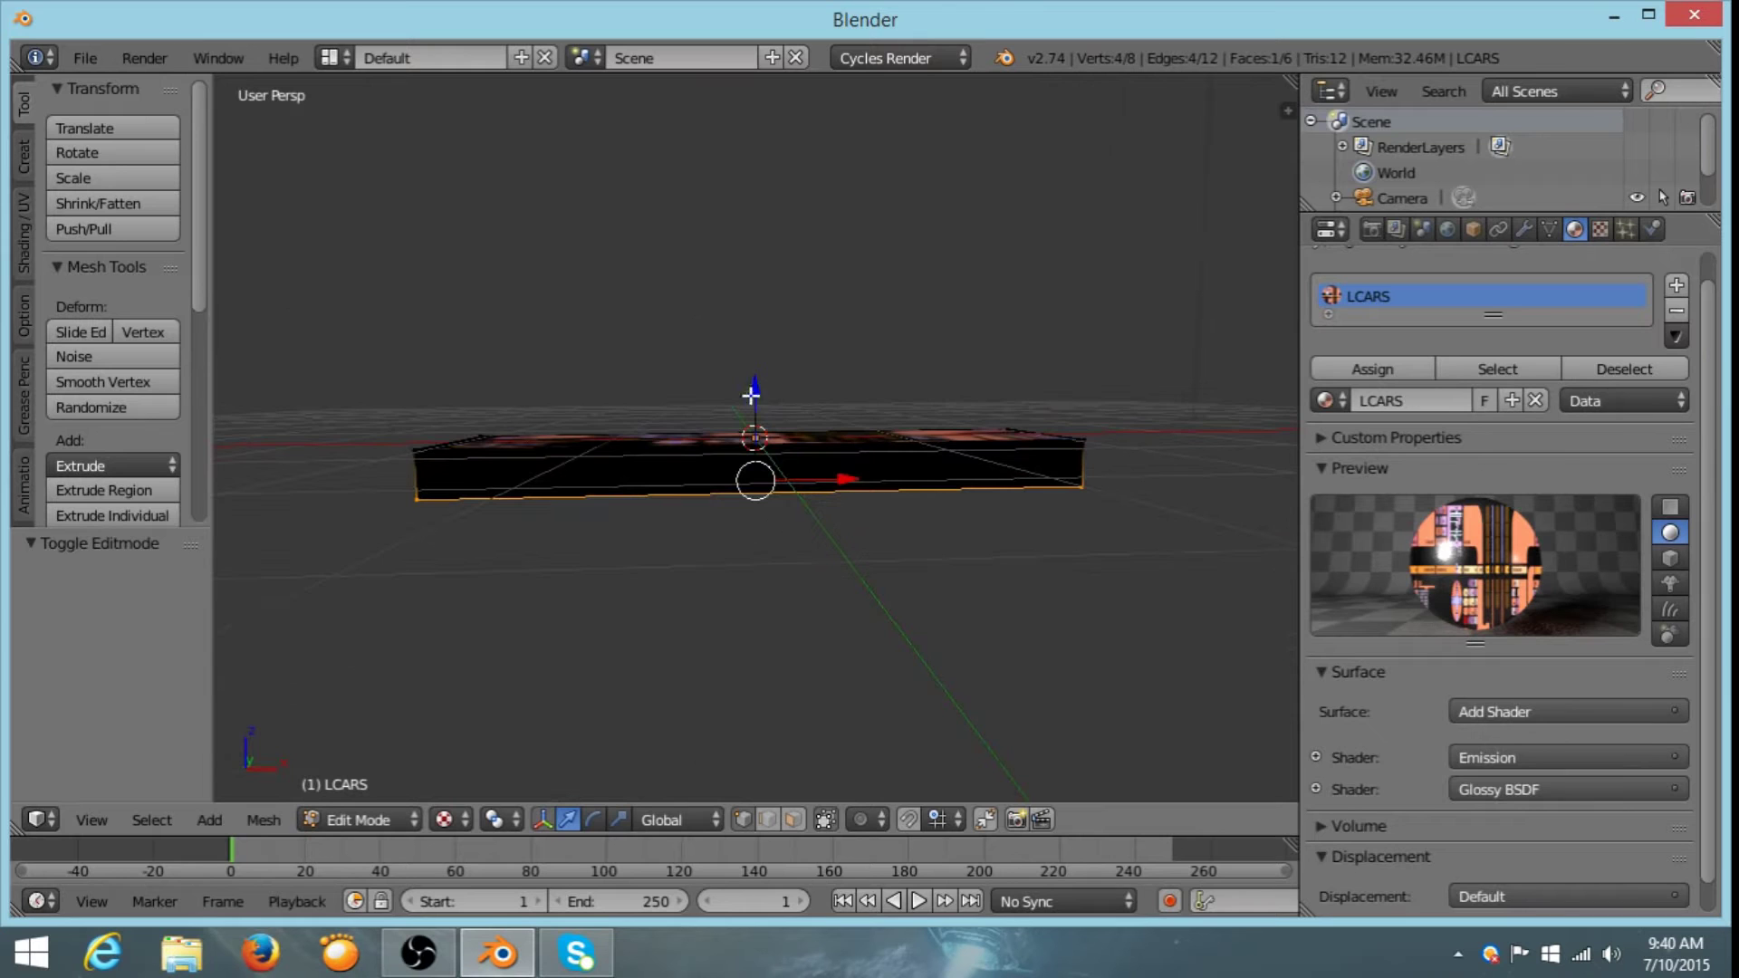
pyautogui.moveTo(755, 390); pyautogui.dragTo(757, 374)
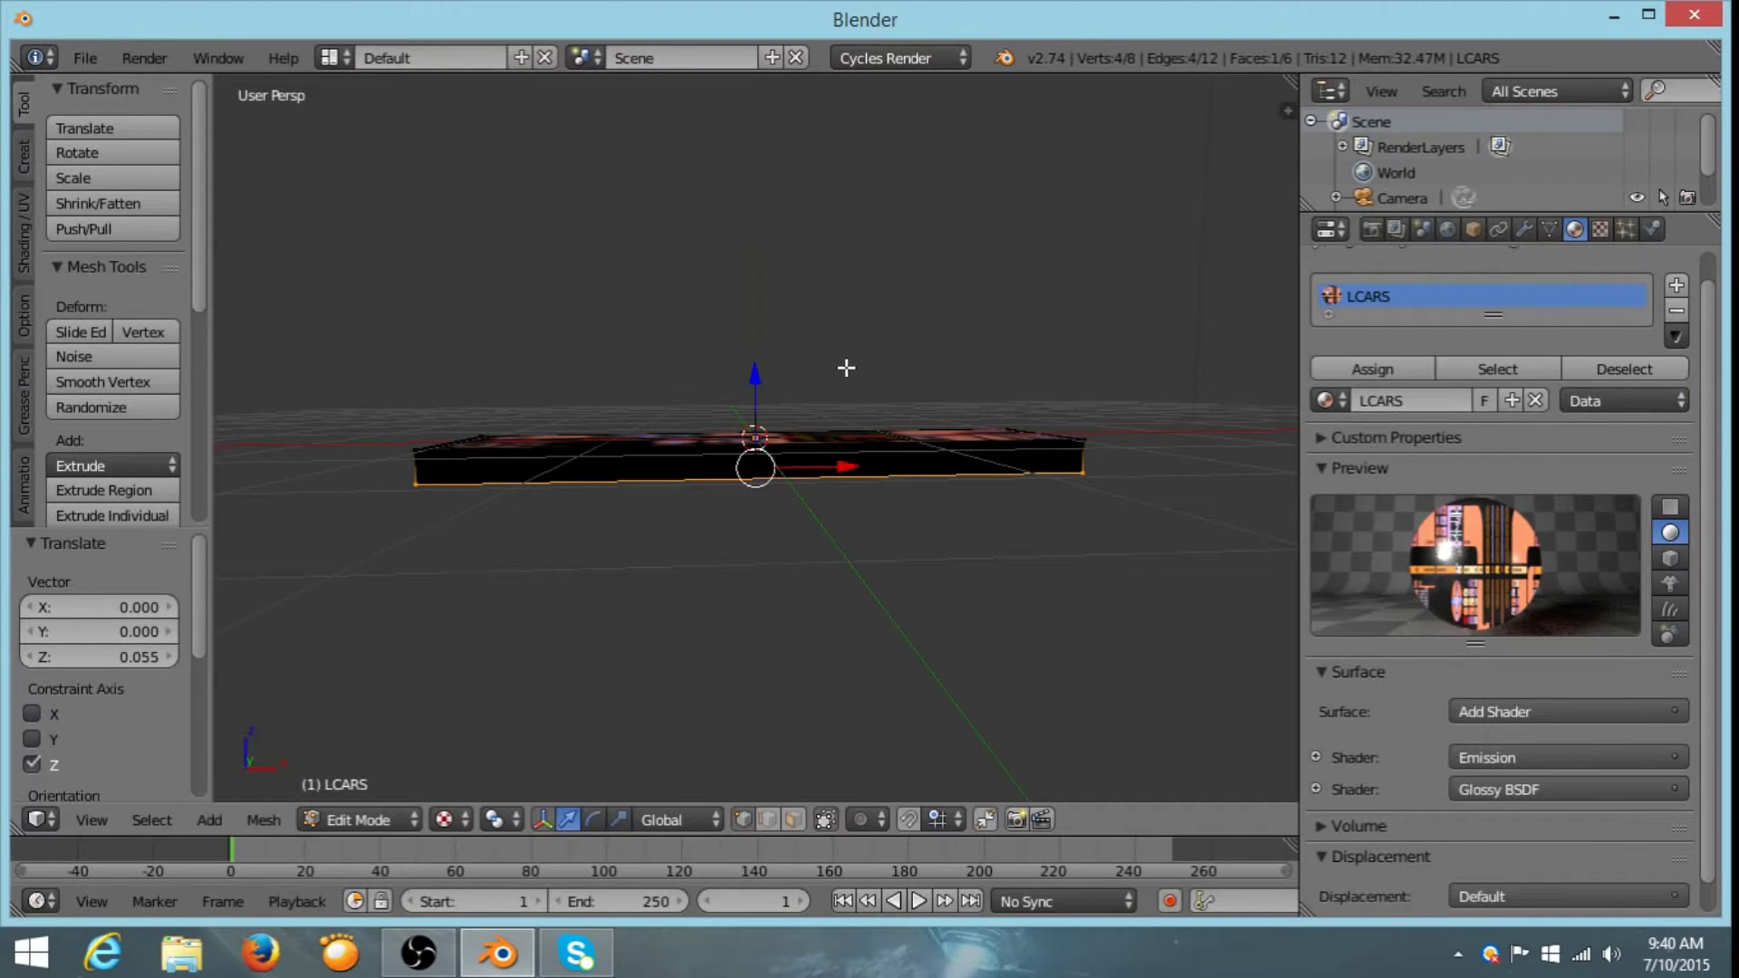
# - In face select mode, clear the selection and select only the slab's four side faces
pyautogui.moveTo(892, 370); pyautogui.dragTo(712, 445, button='middle')
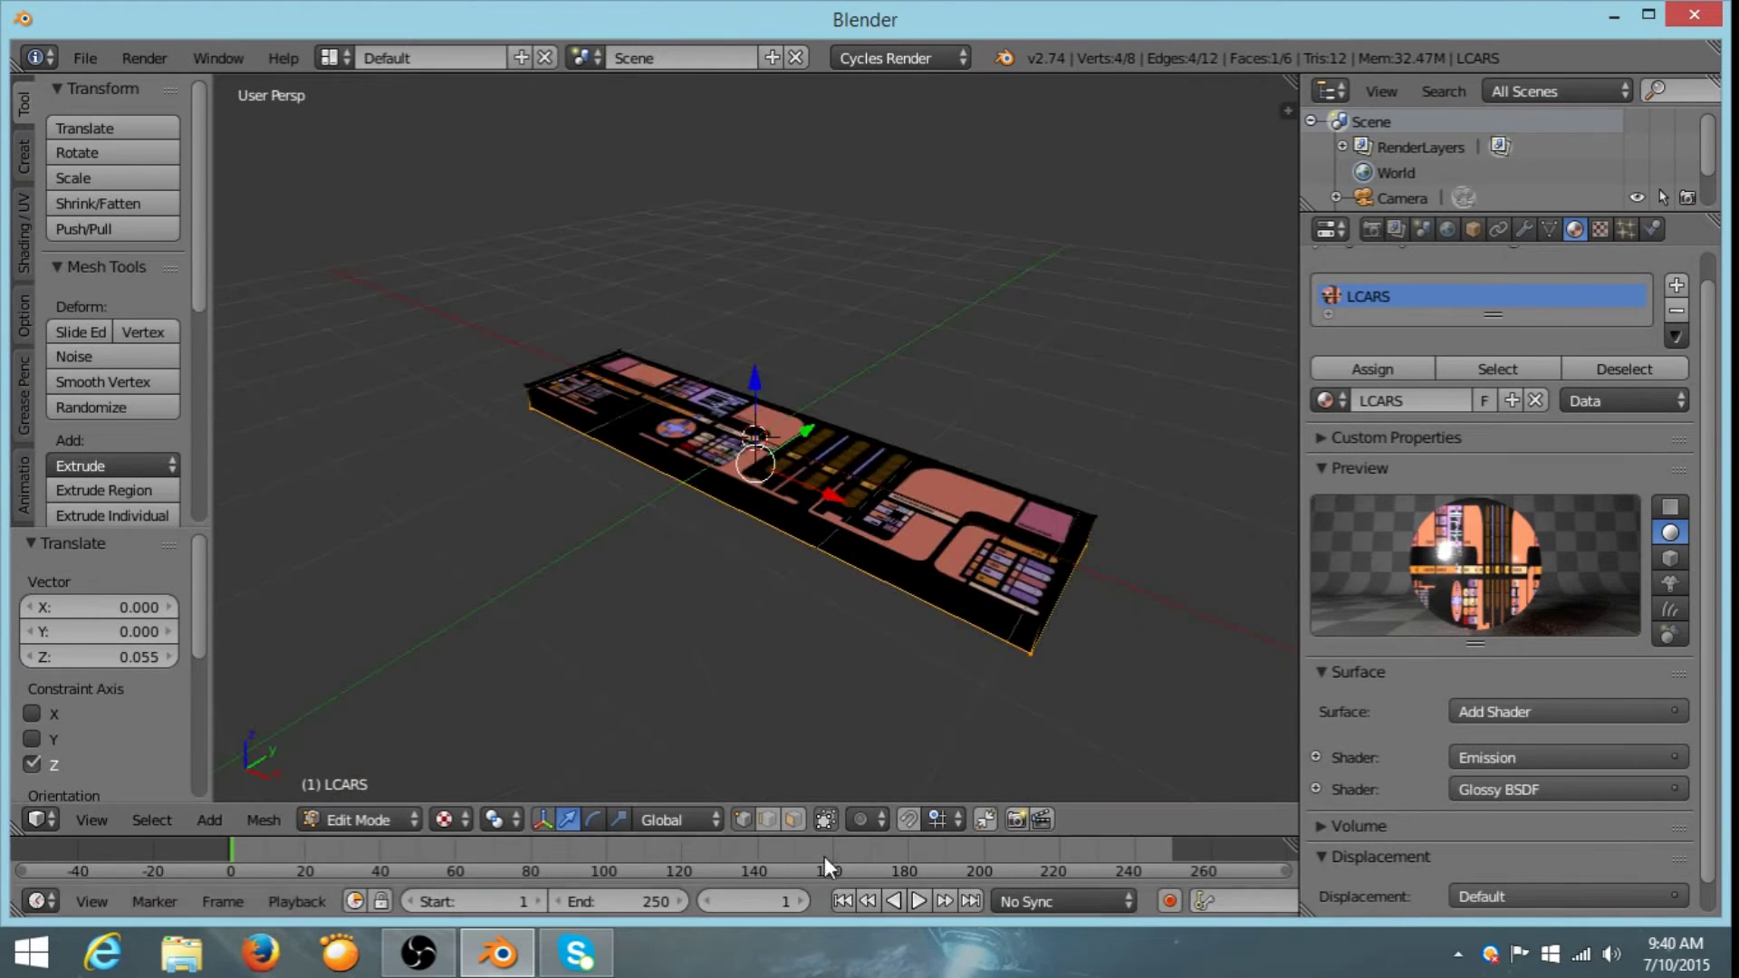
pyautogui.click(795, 814)
pyautogui.moveTo(875, 698); pyautogui.dragTo(807, 583, button='middle')
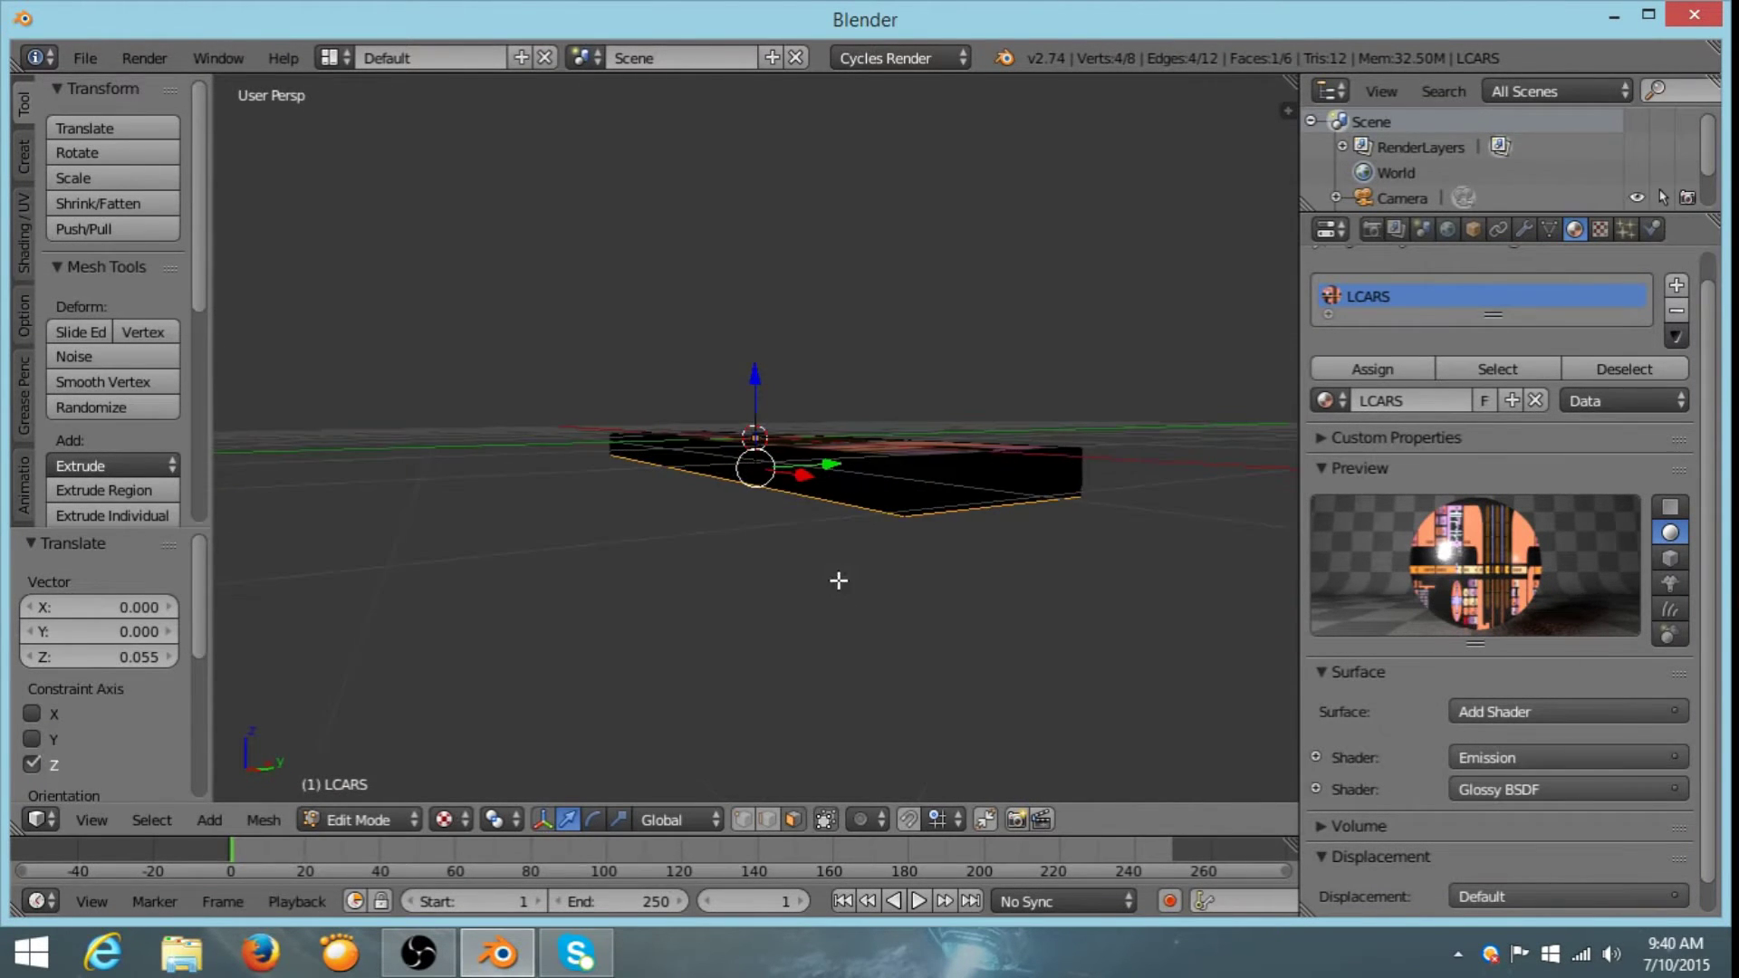
pyautogui.press('a')
pyautogui.moveTo(900, 489); pyautogui.dragTo(766, 510, button='middle')
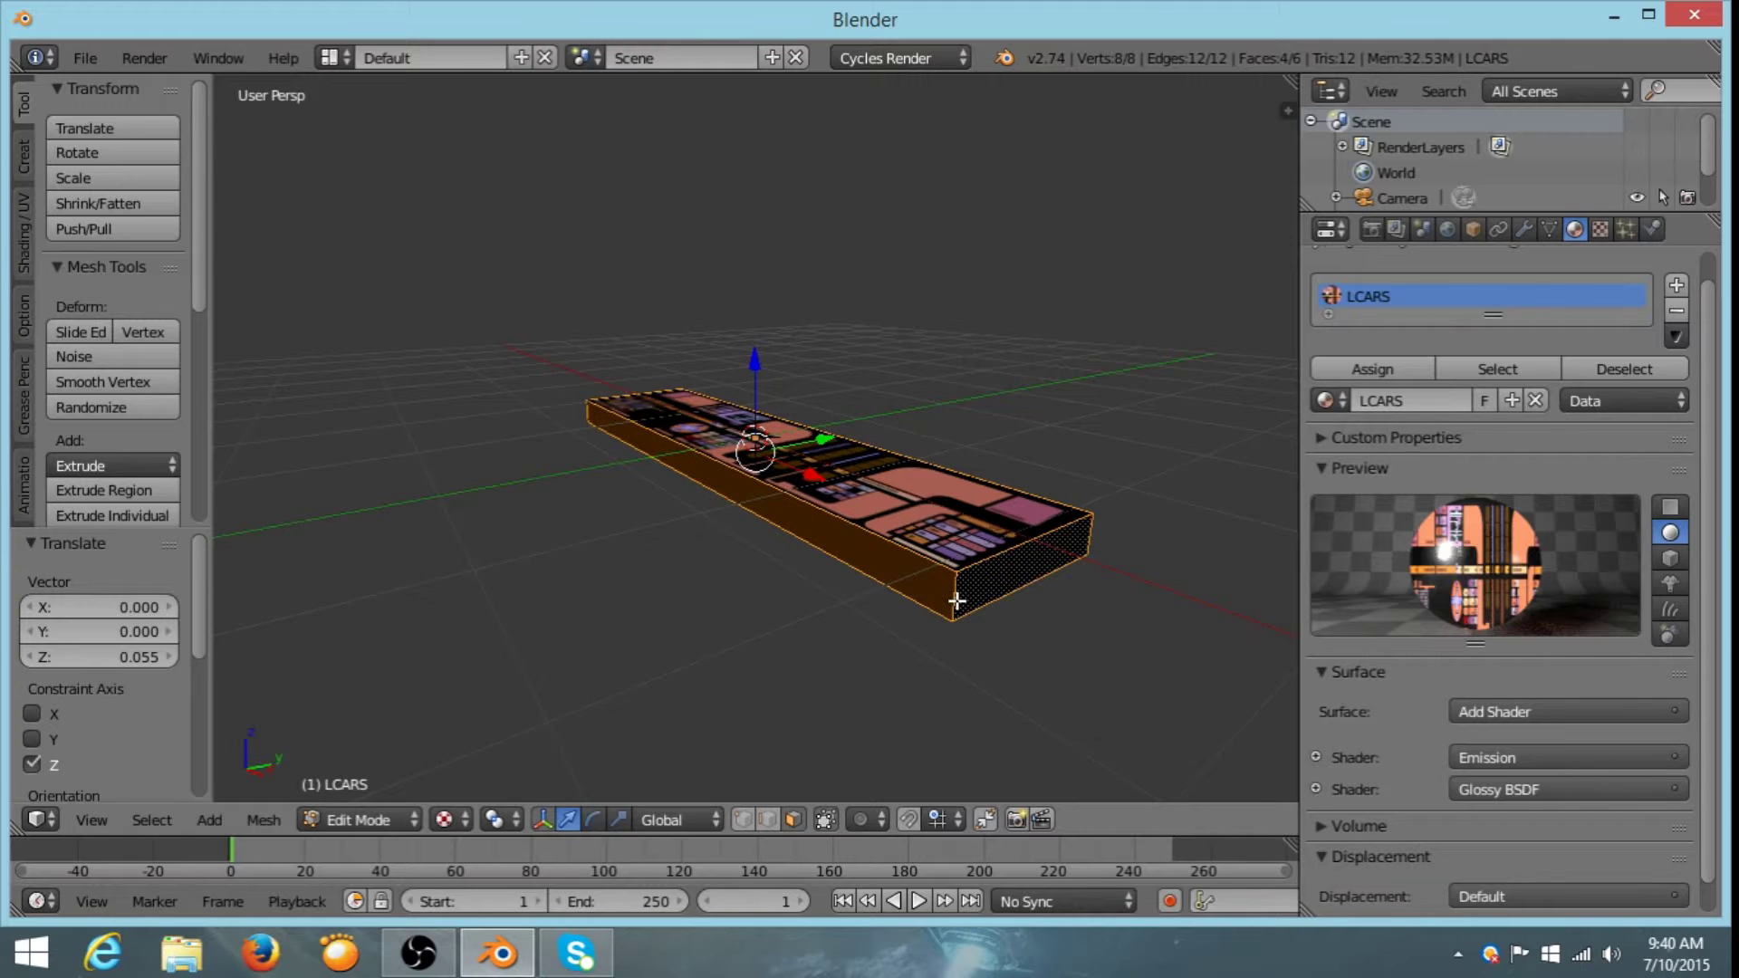
pyautogui.moveTo(1040, 571); pyautogui.dragTo(1195, 688, button='middle')
pyautogui.moveTo(938, 493); pyautogui.dragTo(928, 521, button='middle')
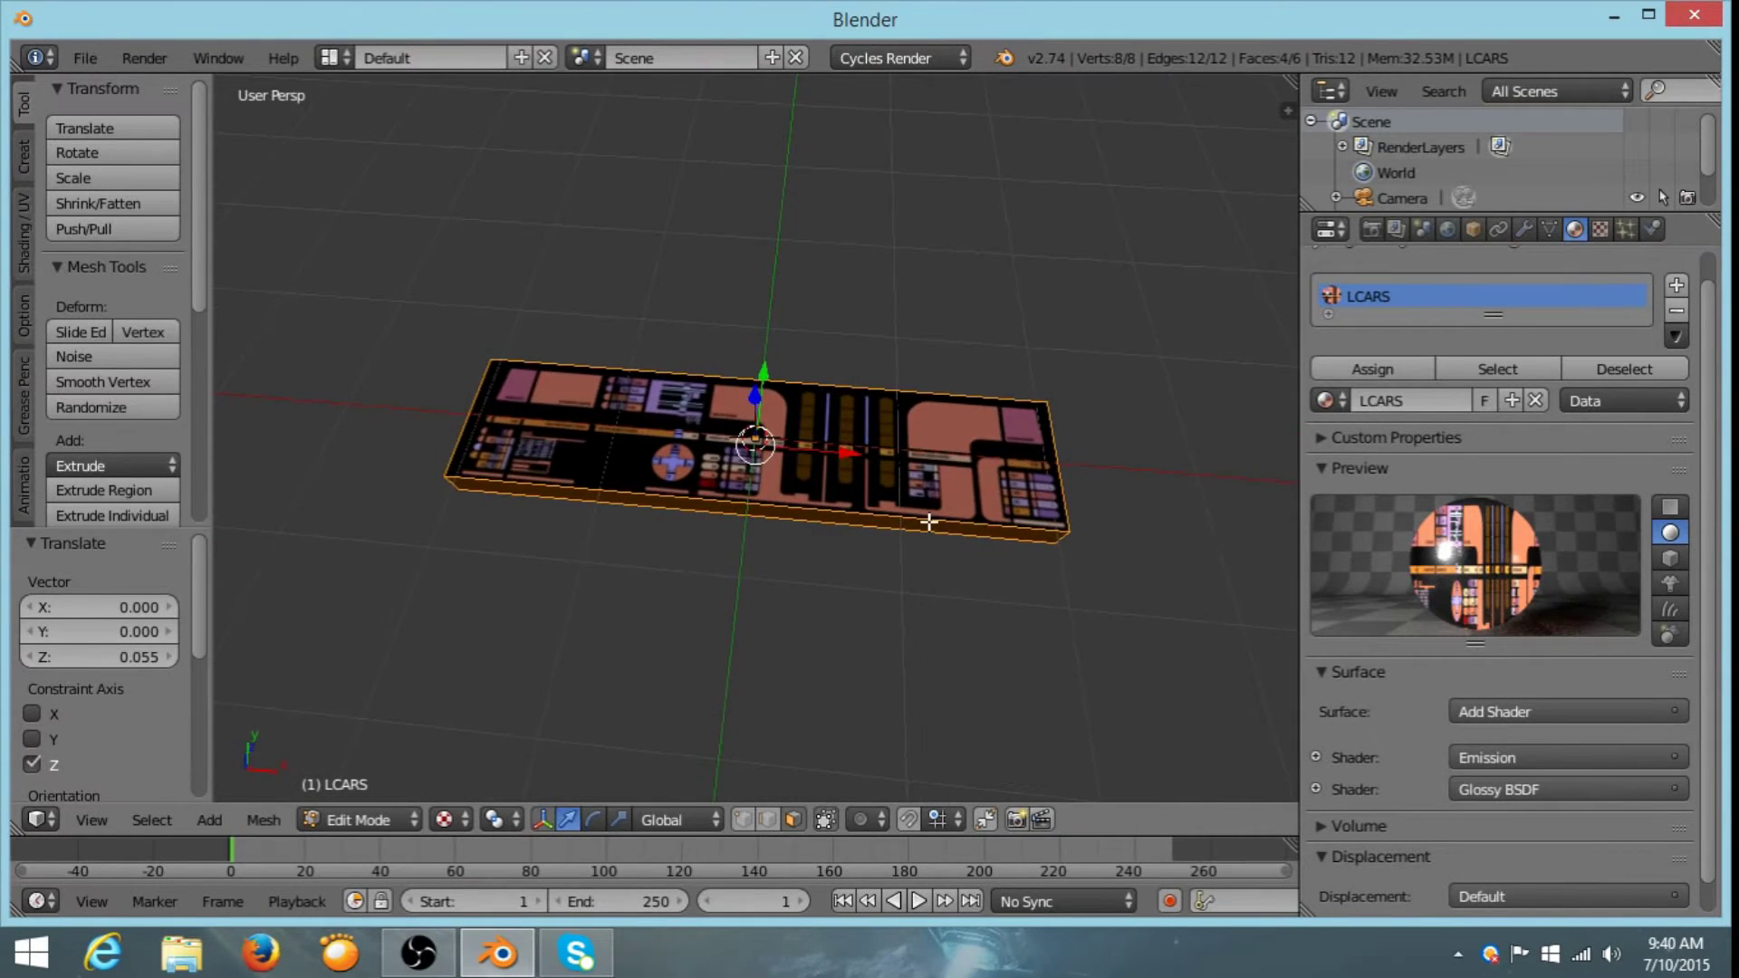
# - Extrude the slab's four side faces in place, with no offset
pyautogui.press('e')
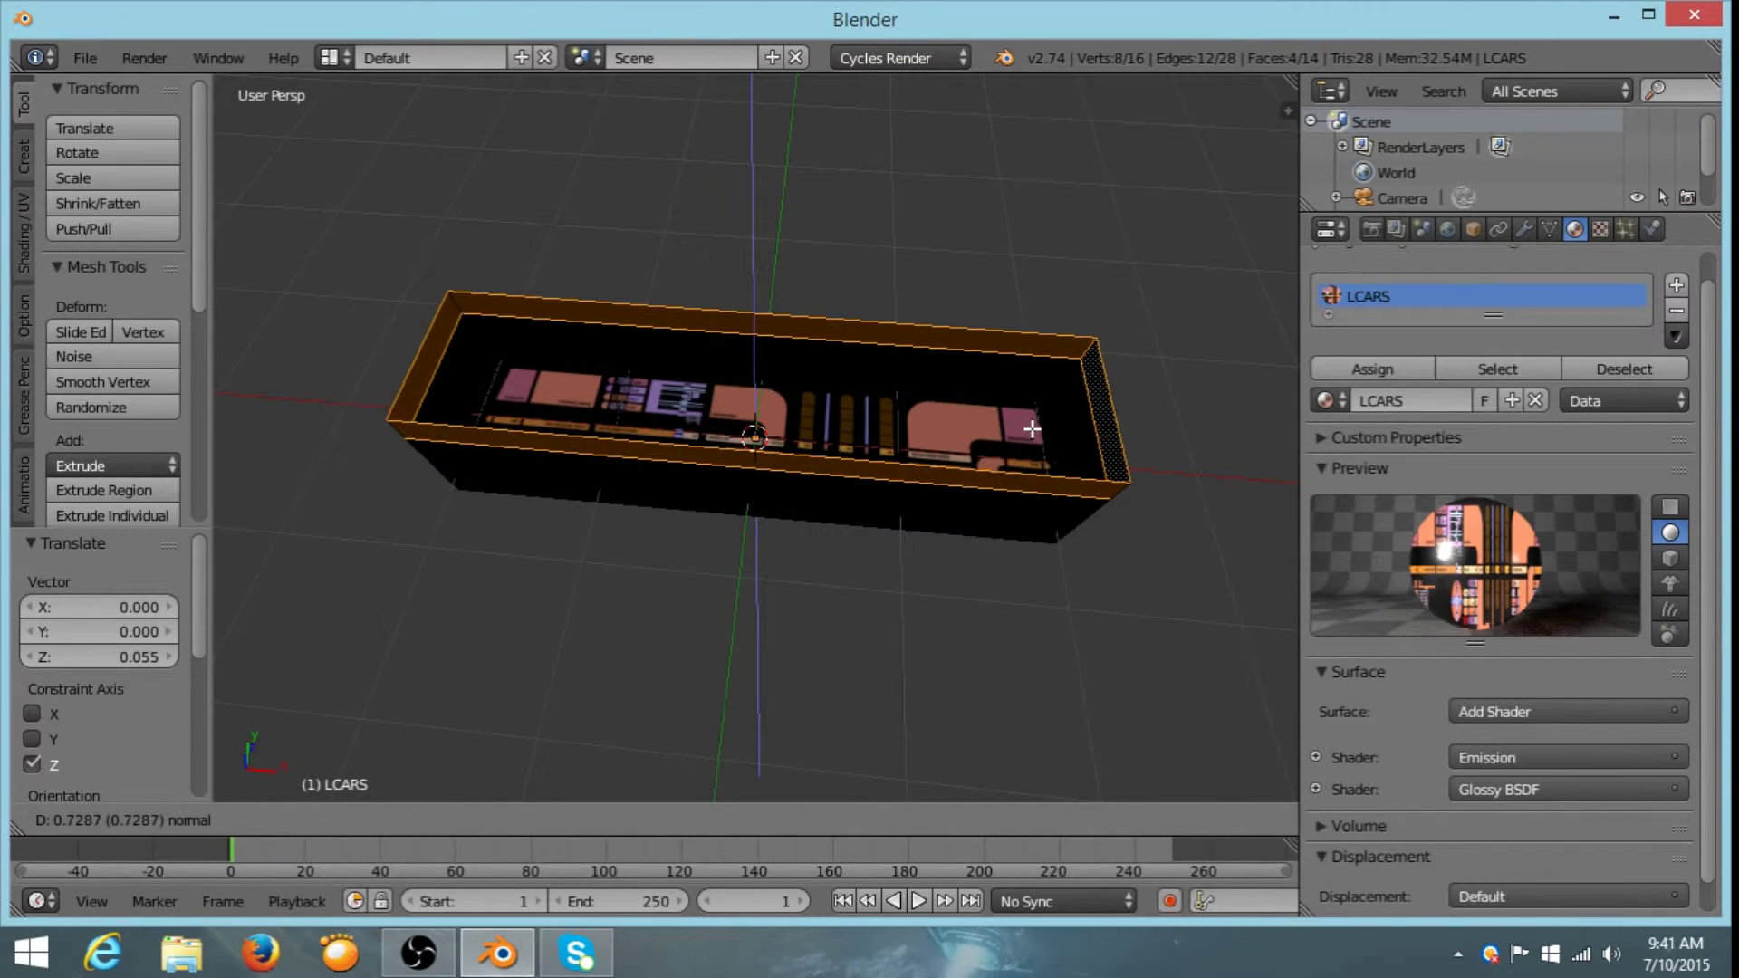
pyautogui.press('Escape')
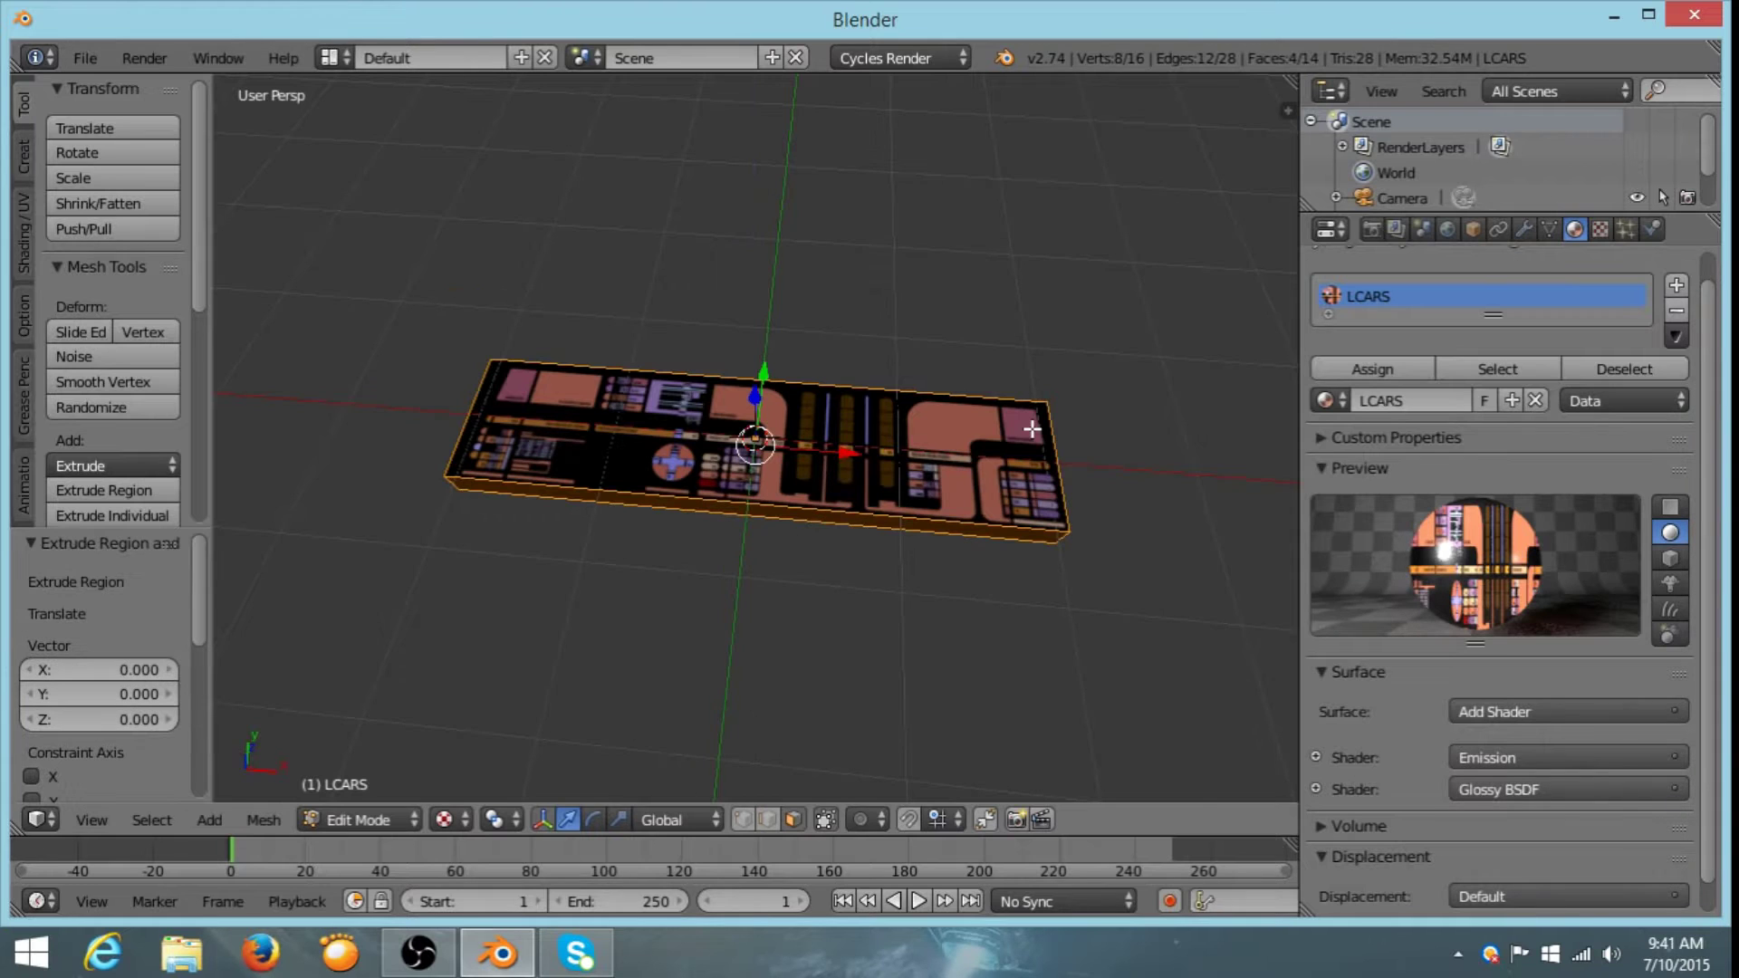
pyautogui.moveTo(896, 351)
pyautogui.mouseDown(button='middle')
pyautogui.moveTo(908, 439)
pyautogui.moveTo(940, 345)
pyautogui.moveTo(905, 323)
pyautogui.mouseUp(button='middle')
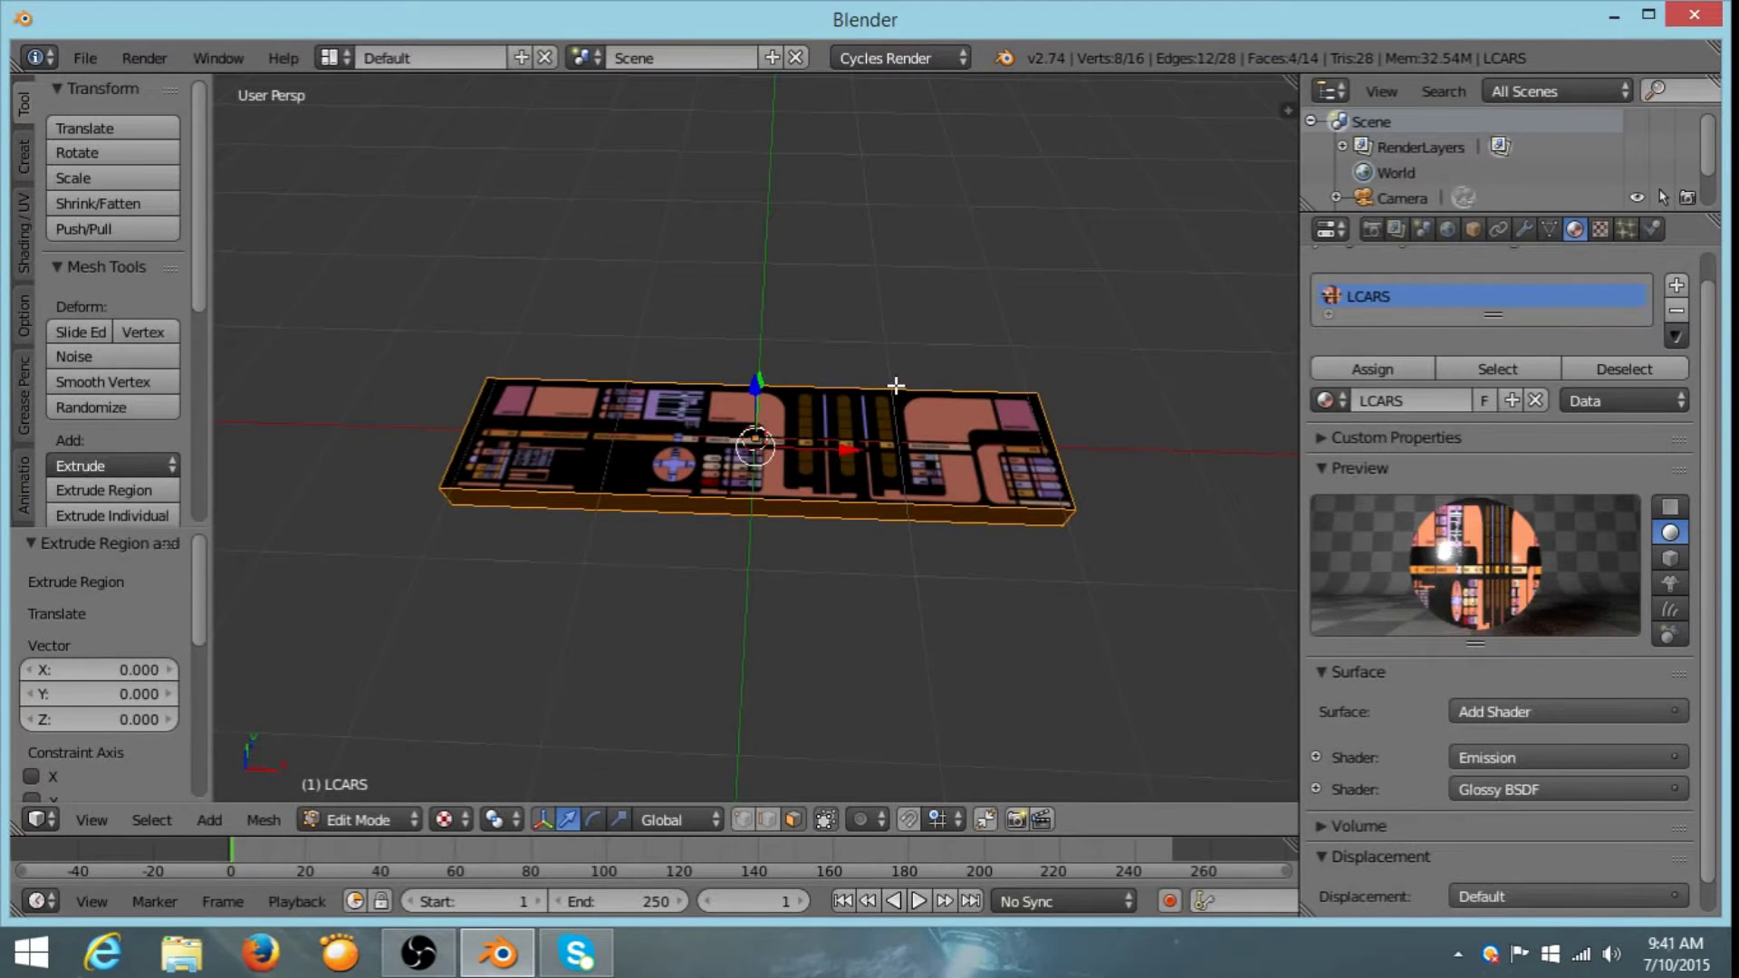
pyautogui.press('s')
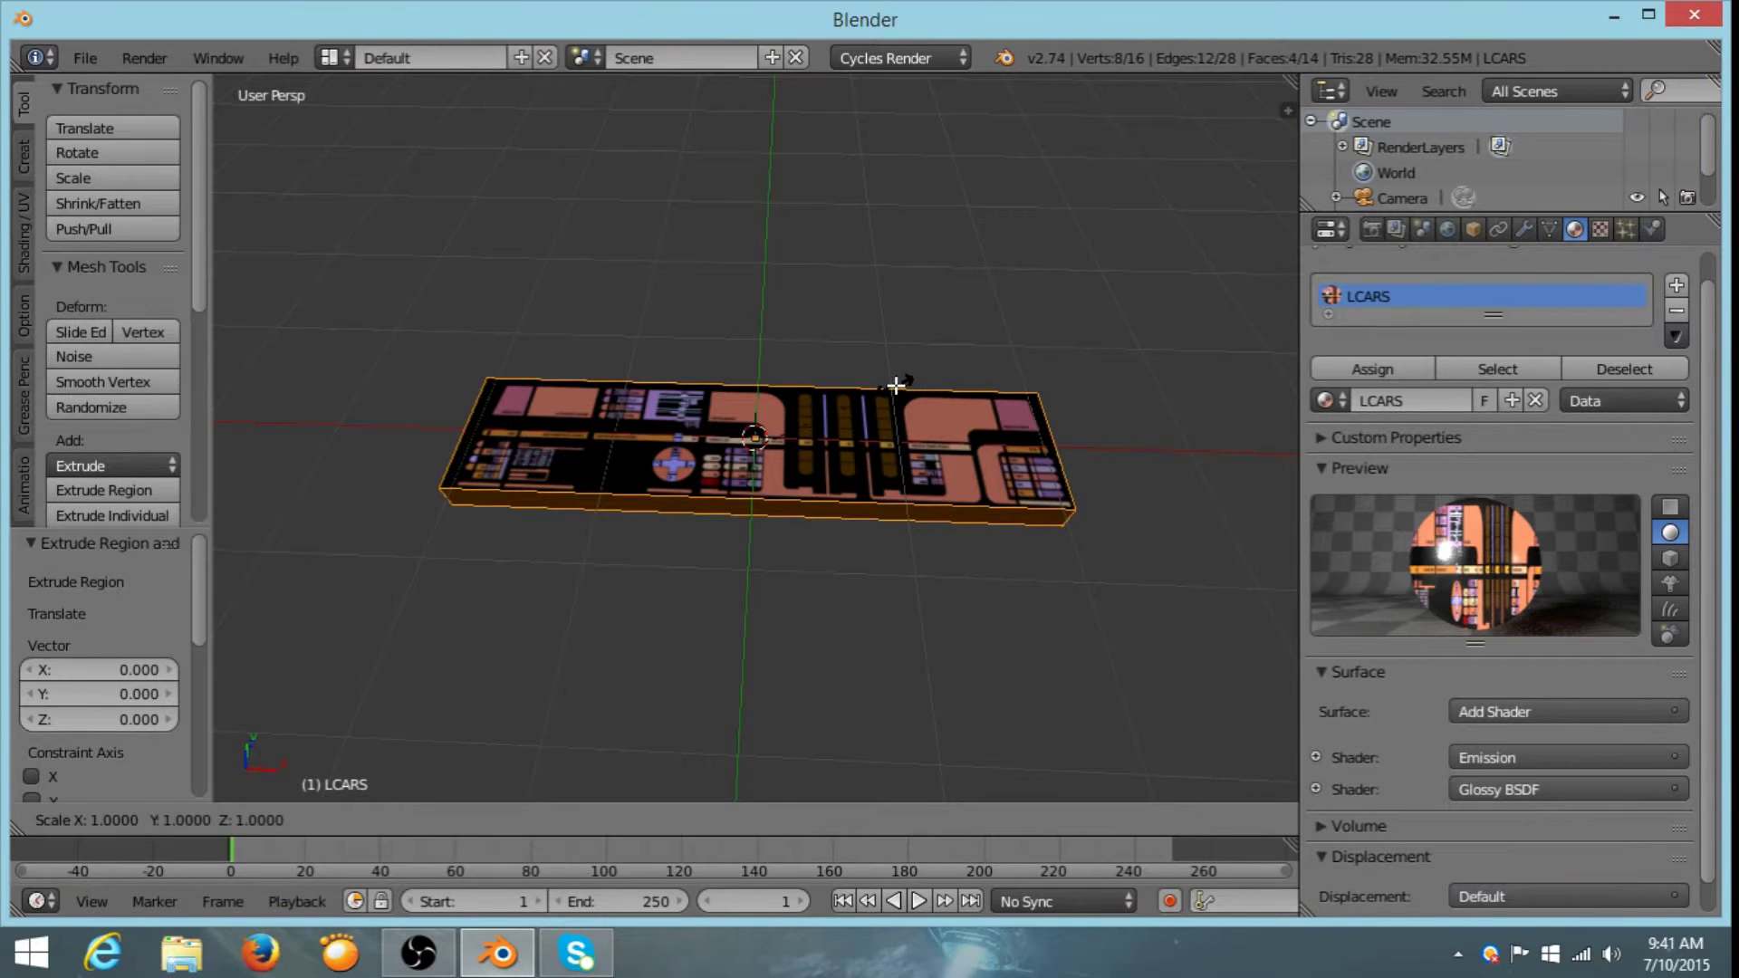
pyautogui.press('Escape')
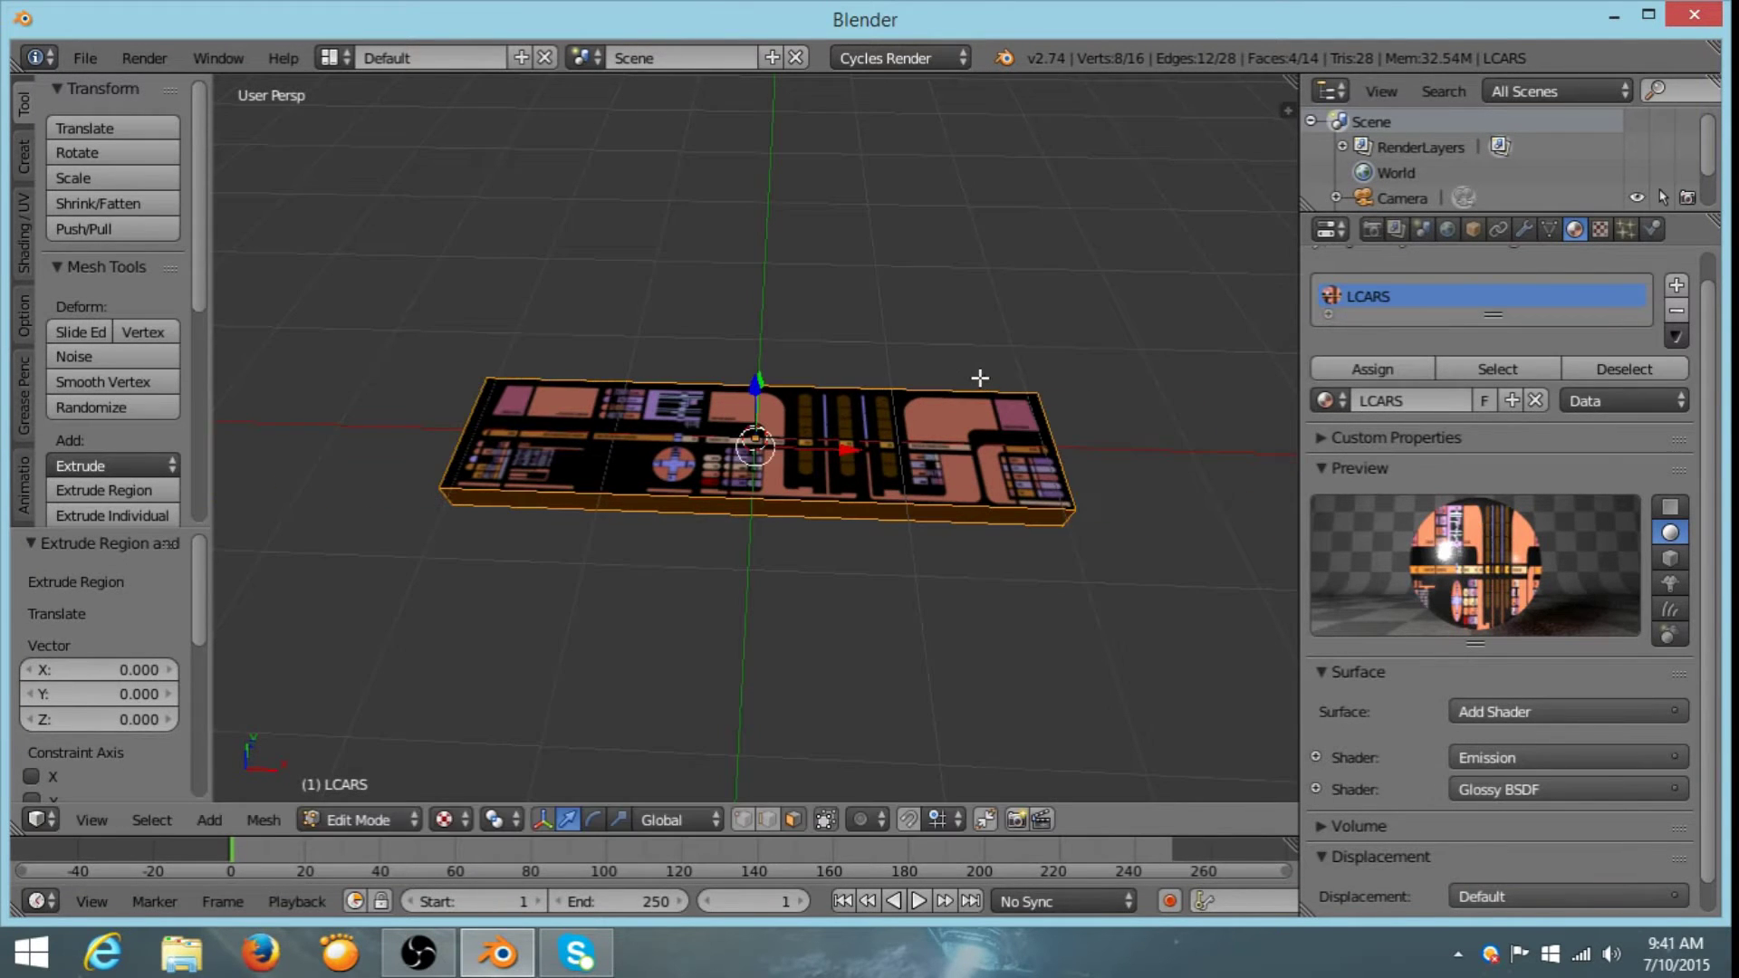
pyautogui.press('s')
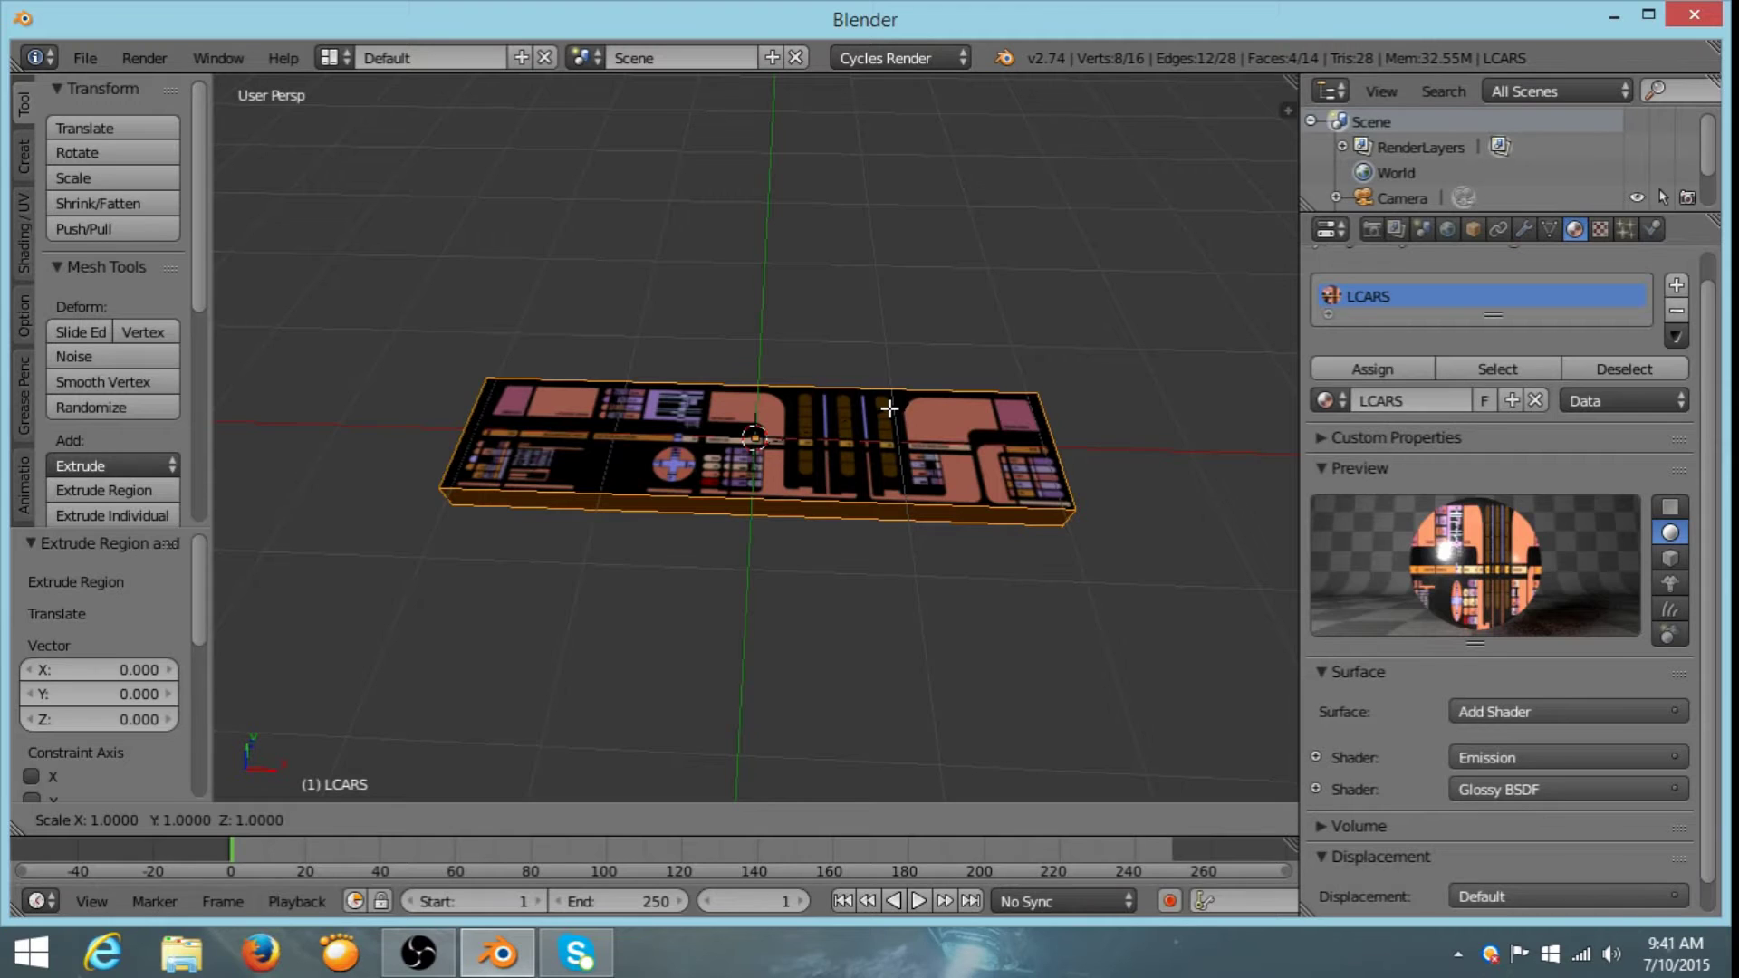
pyautogui.hotkey('shift', 'z')
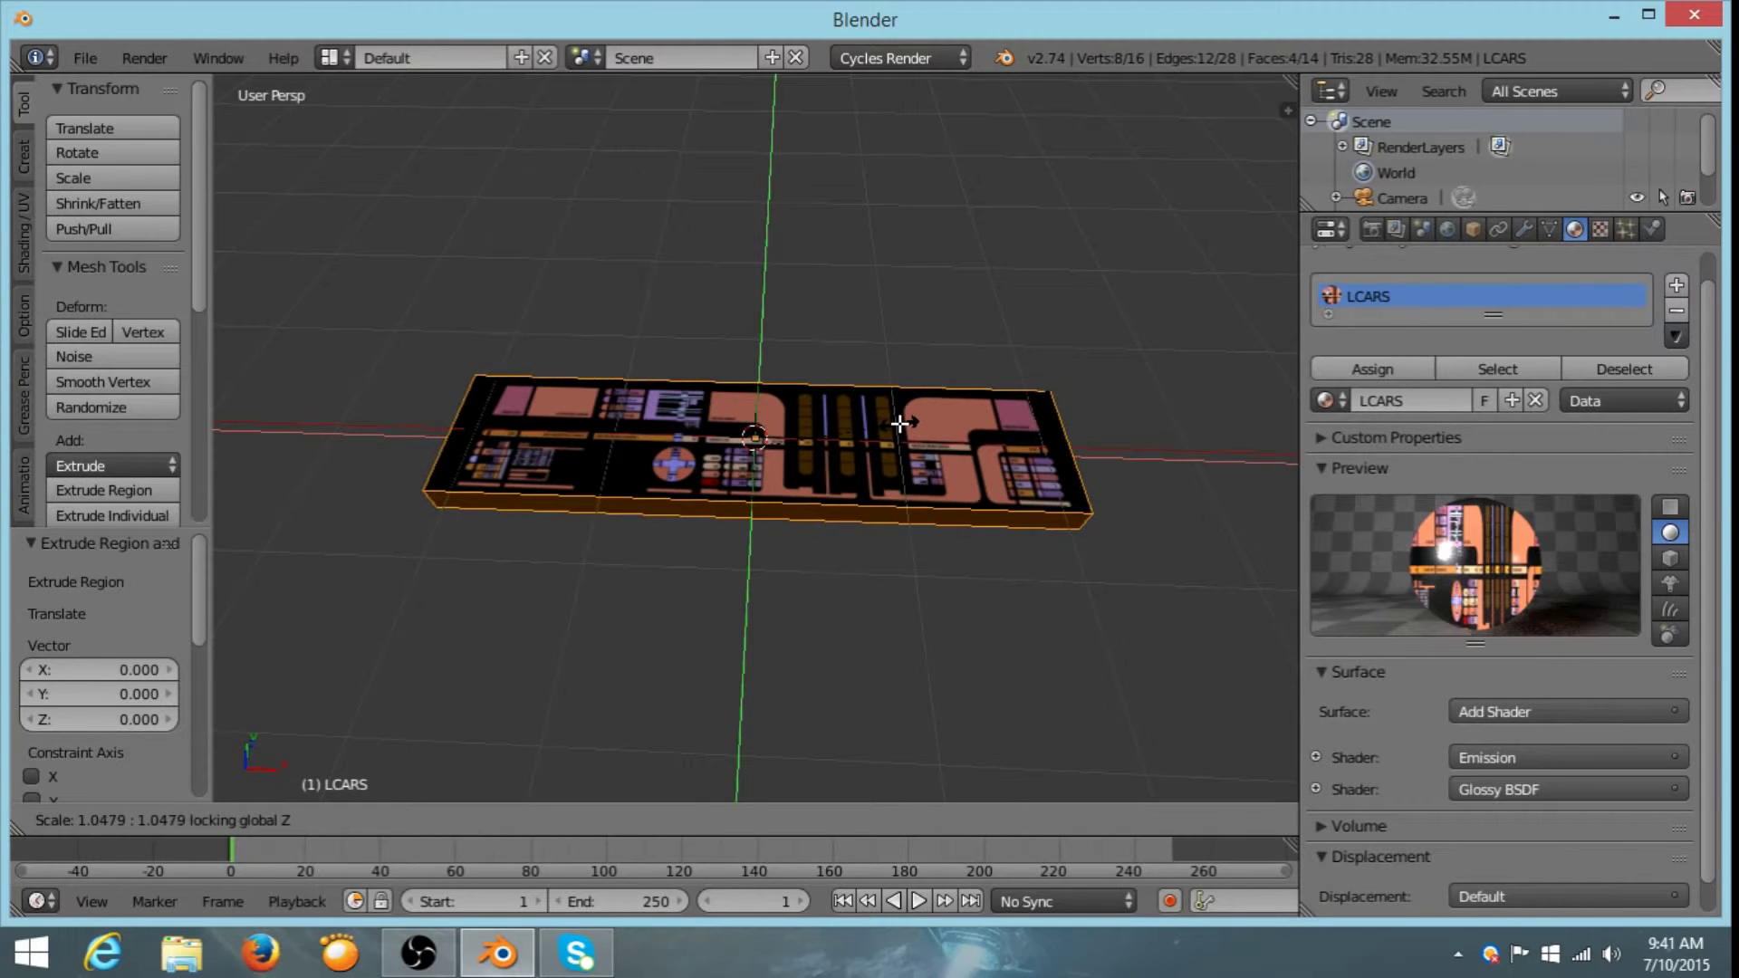
pyautogui.press('Escape')
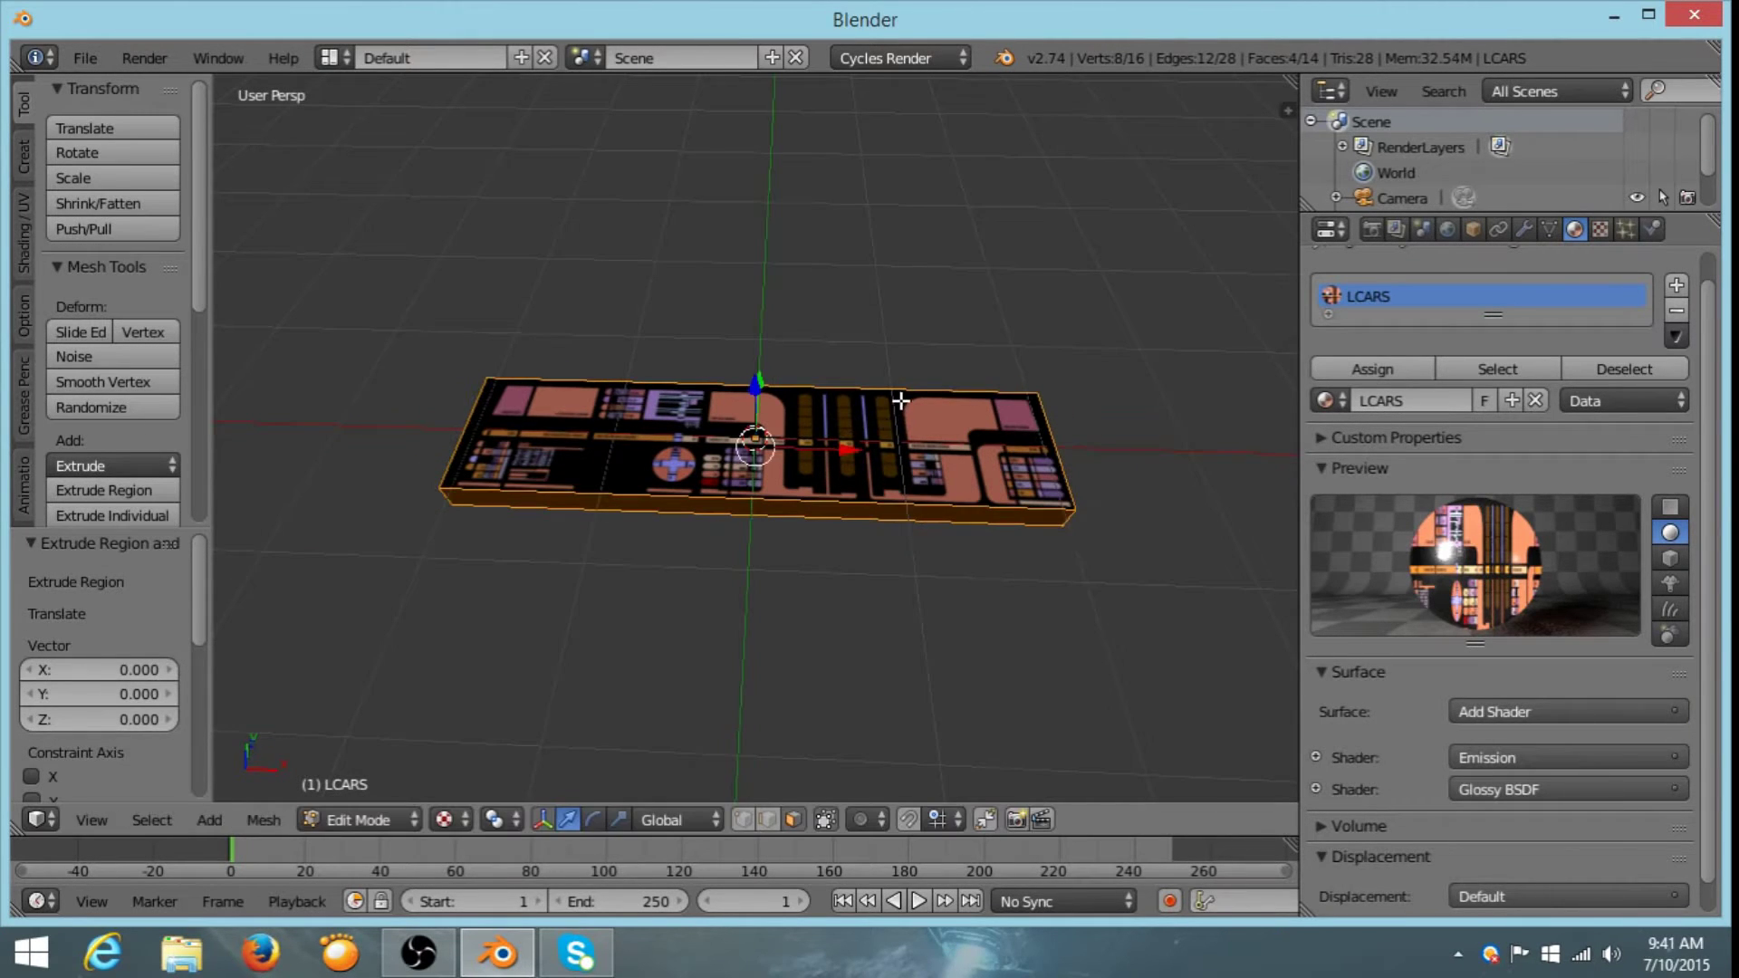
# - Scale the extruded side faces outward by about 1.046 in X and Y, locking Z, to form a rim around the slab
pyautogui.press('KP_7')
pyautogui.press('Tab')
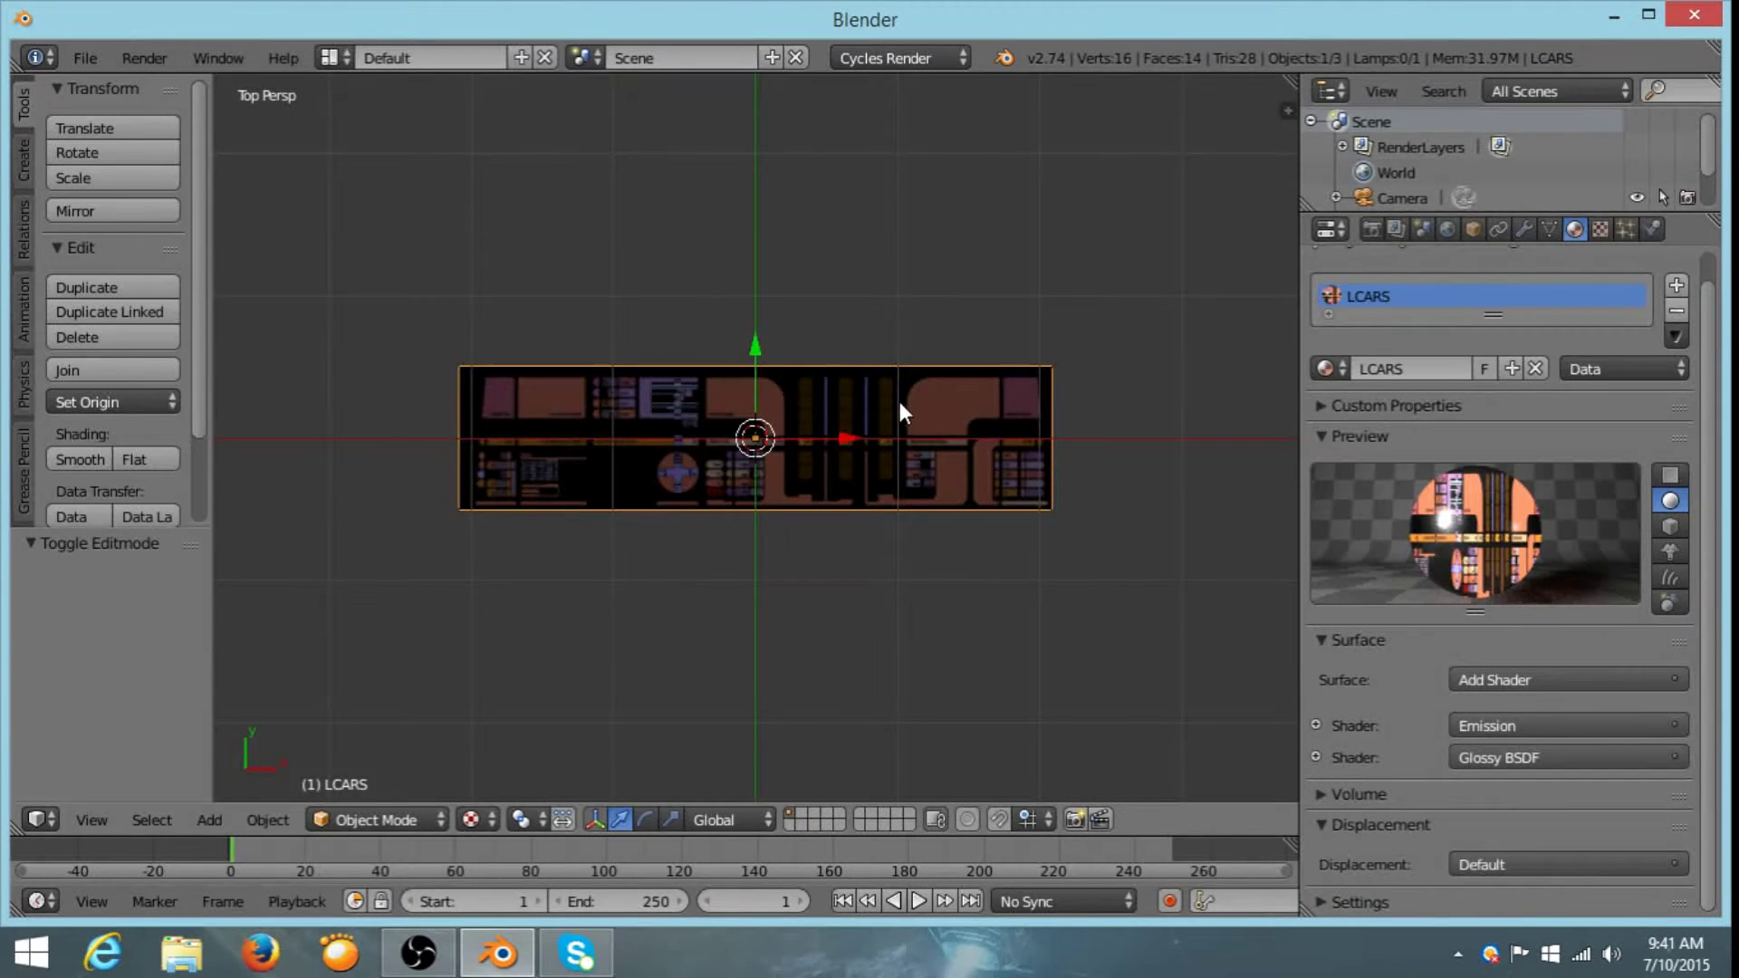
pyautogui.scroll(6, 910, 411)
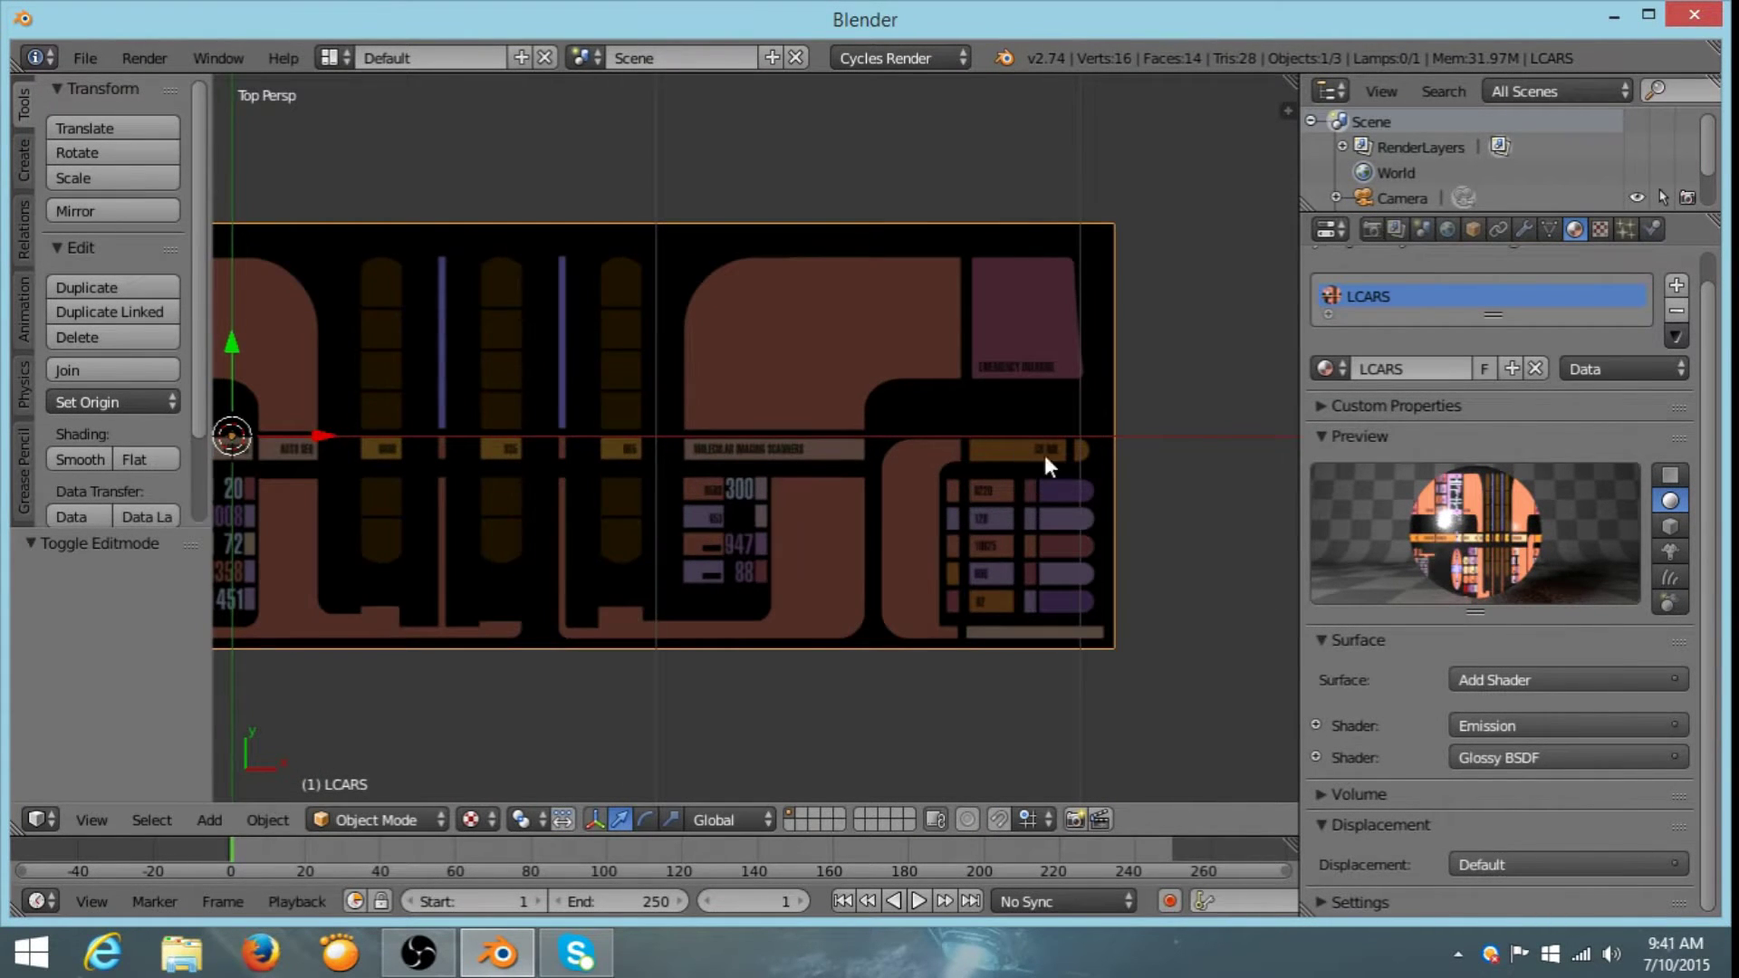
pyautogui.press('z')
pyautogui.press('z')
pyautogui.press('Tab')
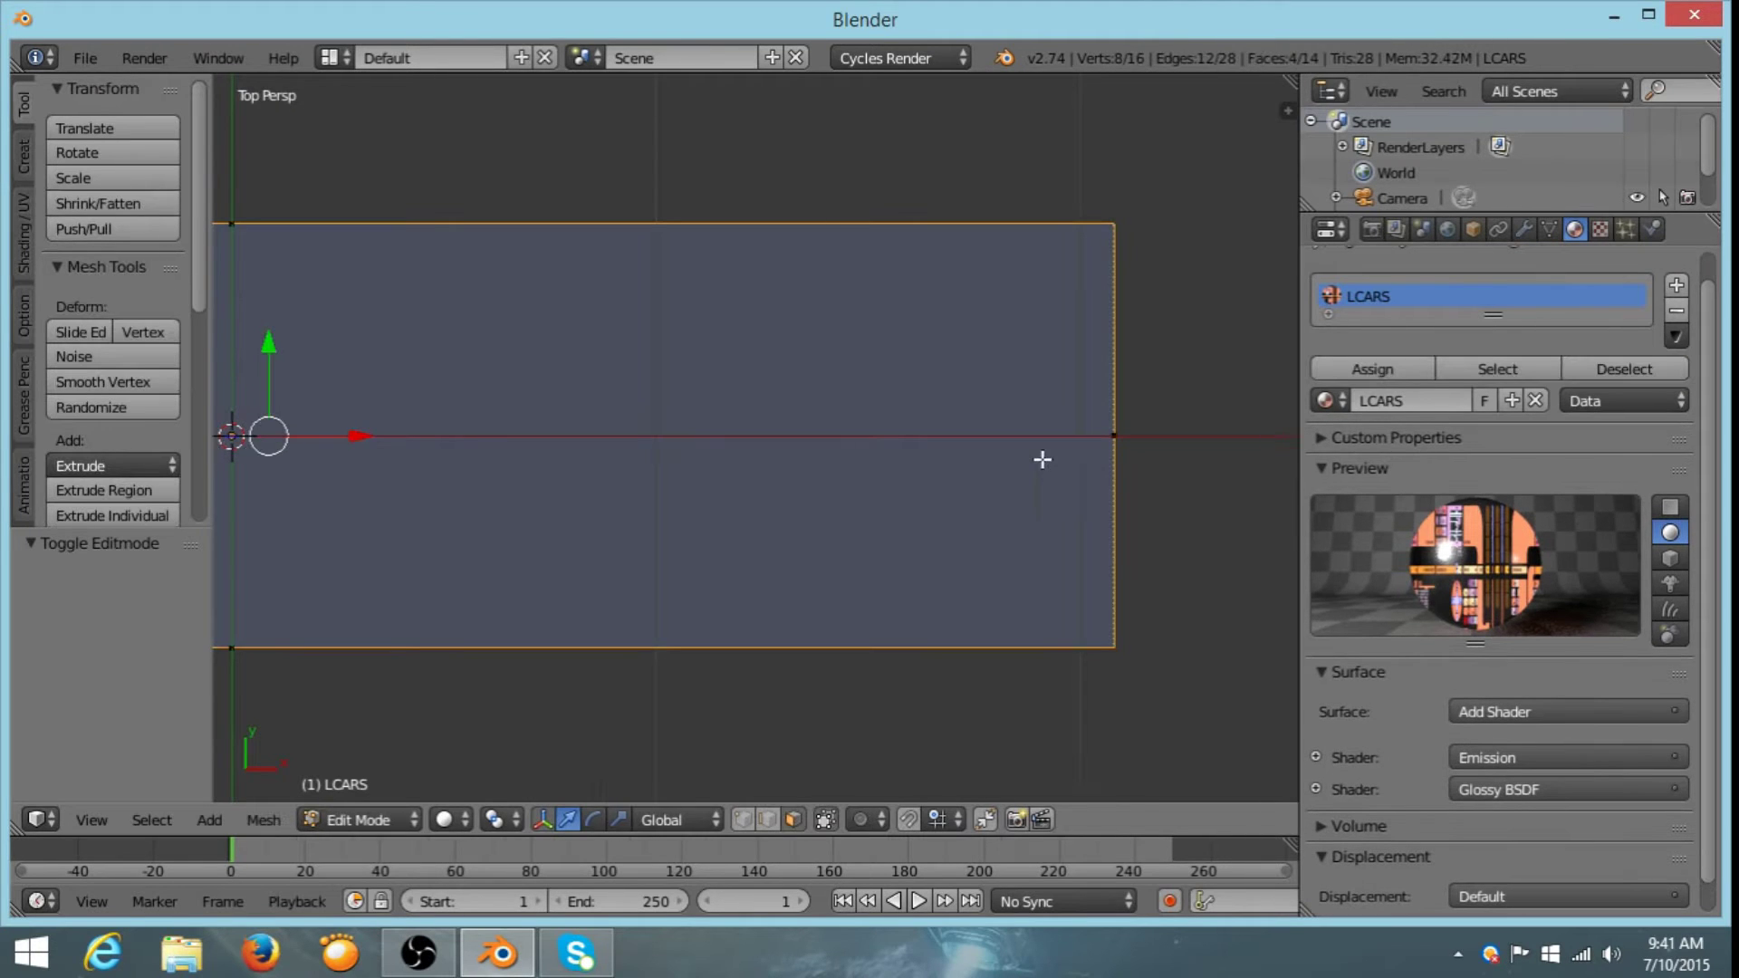
pyautogui.moveTo(1041, 492); pyautogui.dragTo(997, 465, button='middle')
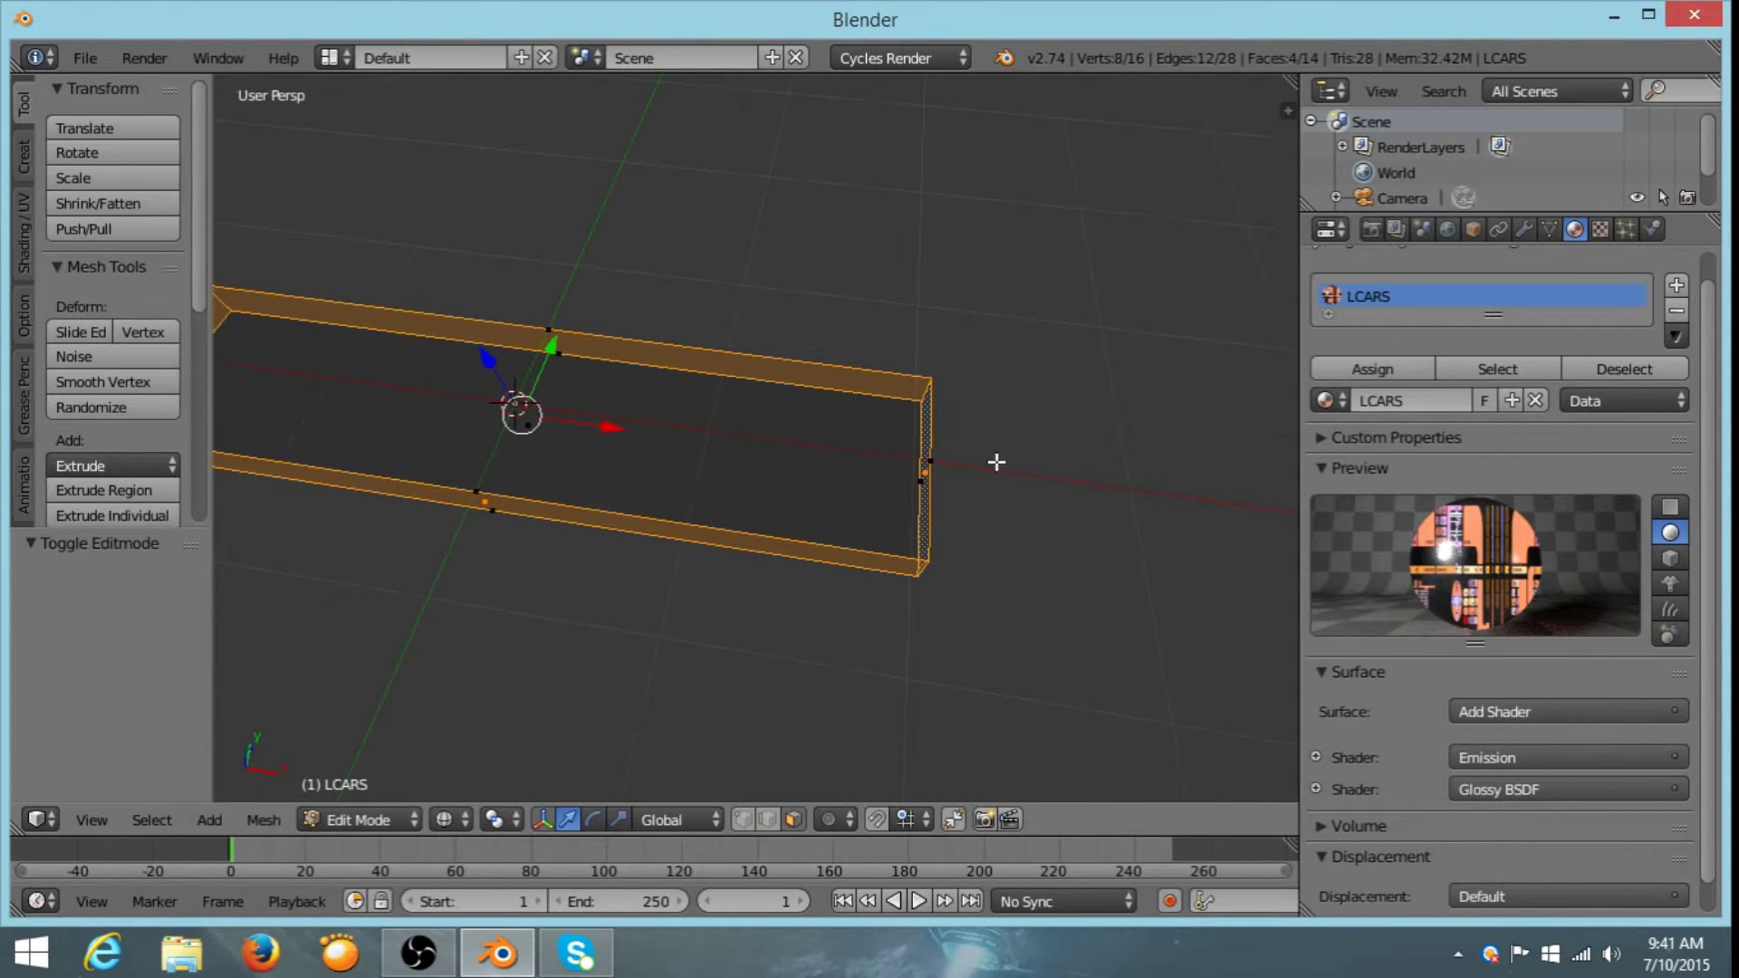
pyautogui.press('s')
pyautogui.hotkey('shift', 'z')
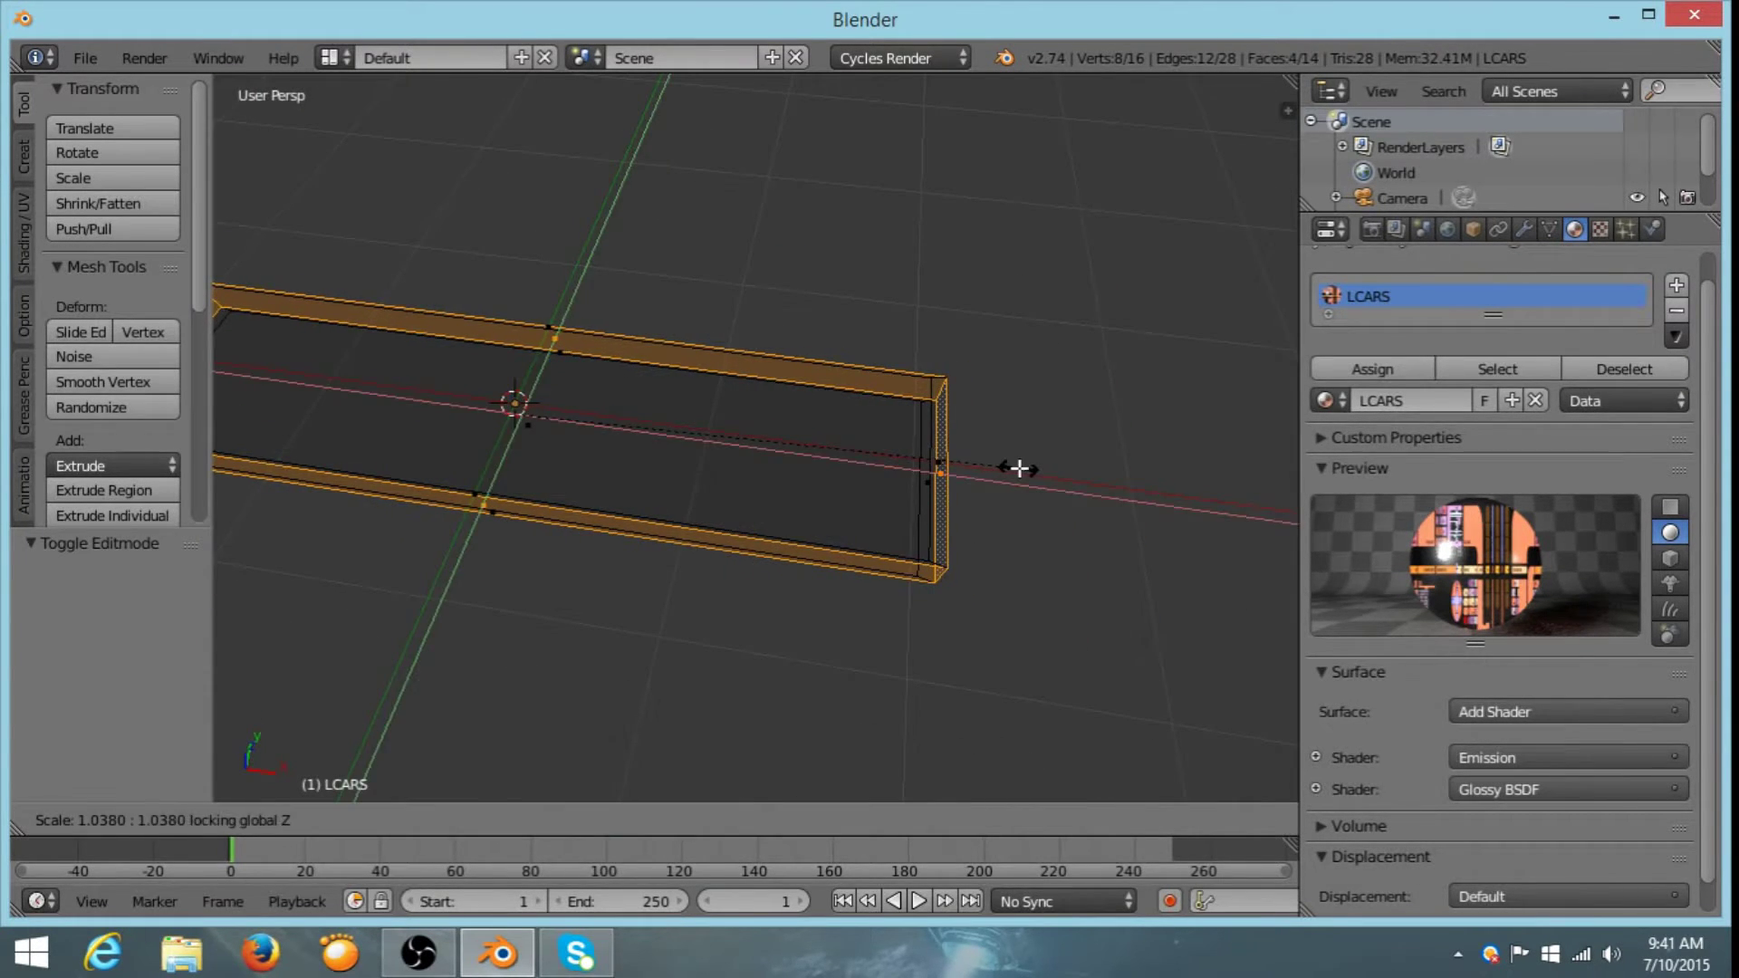
pyautogui.click(1022, 468)
pyautogui.moveTo(1020, 466); pyautogui.dragTo(877, 419, button='middle')
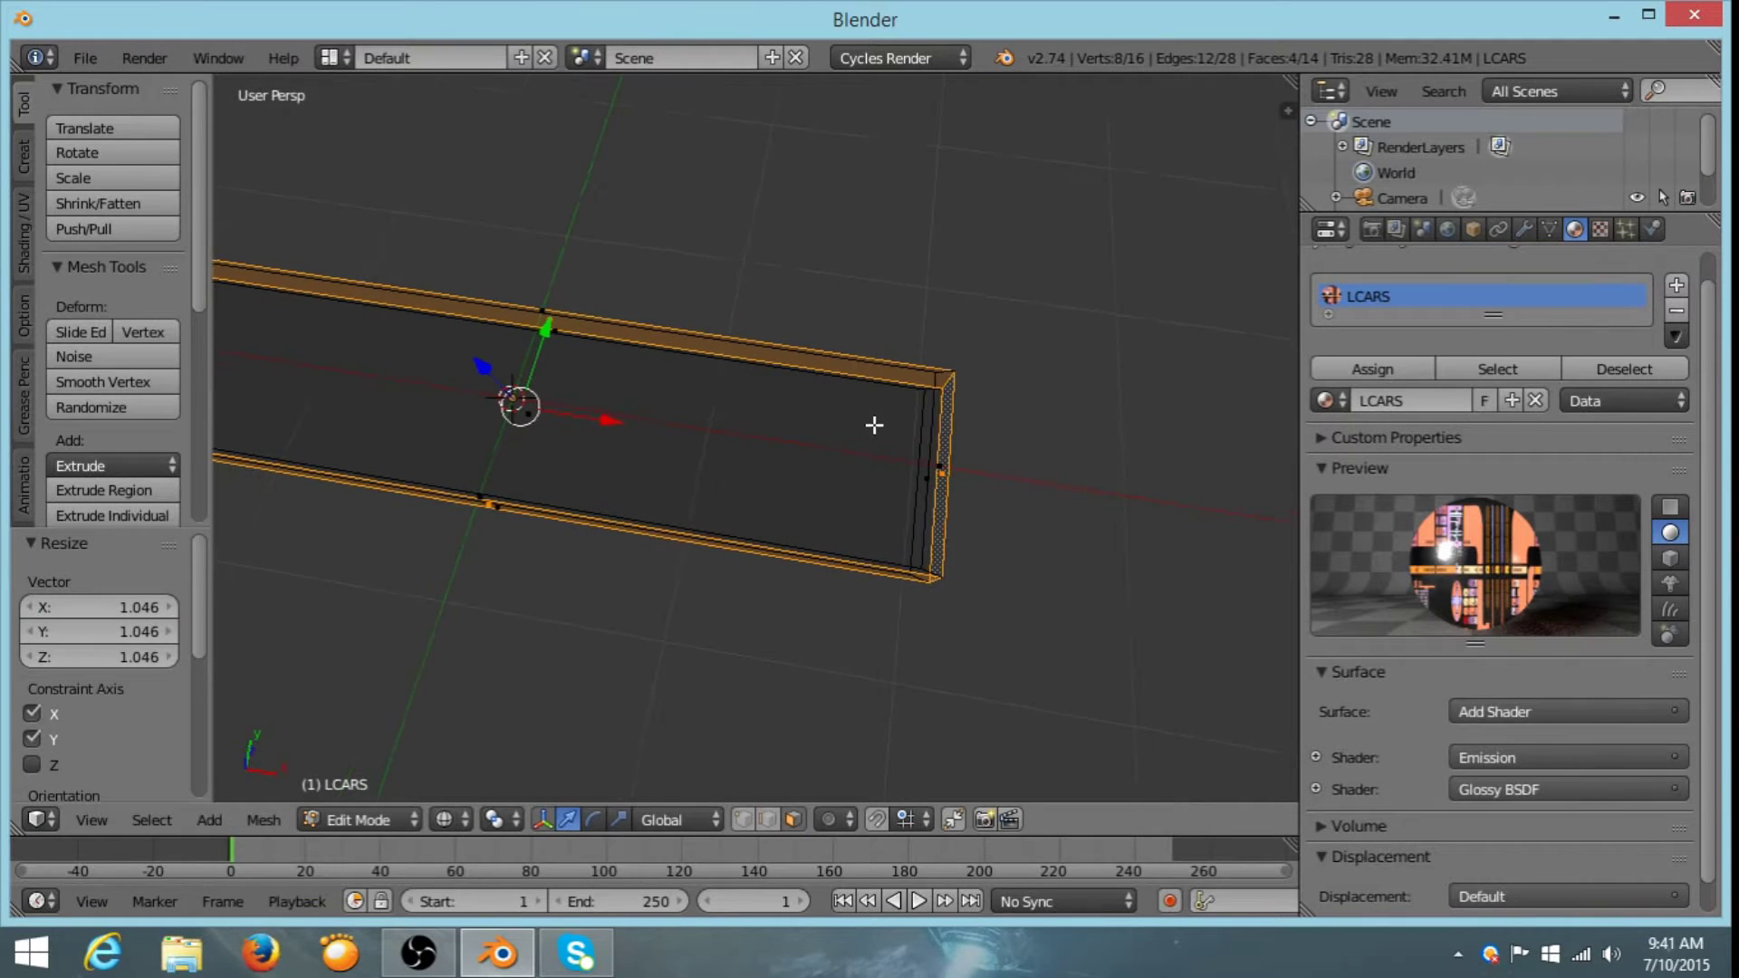
pyautogui.press('KP_7')
pyautogui.scroll(4, 877, 415)
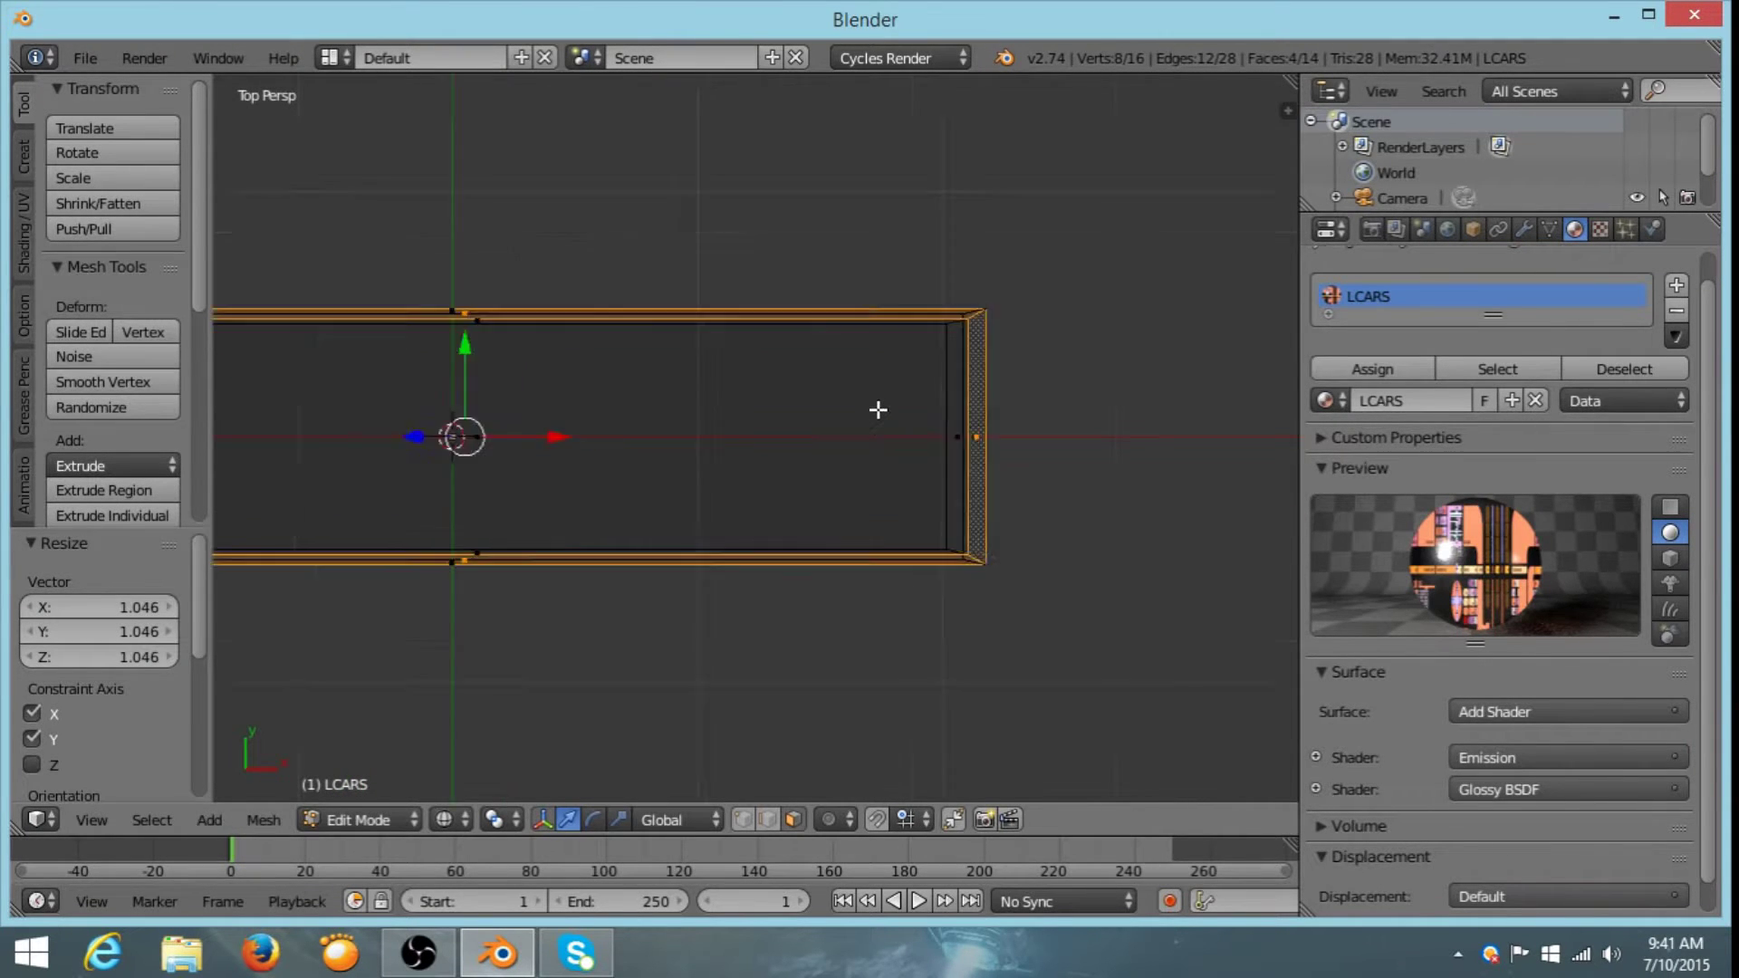
# - In orthographic top view, scale the rim's outer side faces by about 1.111 along Y to widen the rim's long sides
pyautogui.press('KP_5')
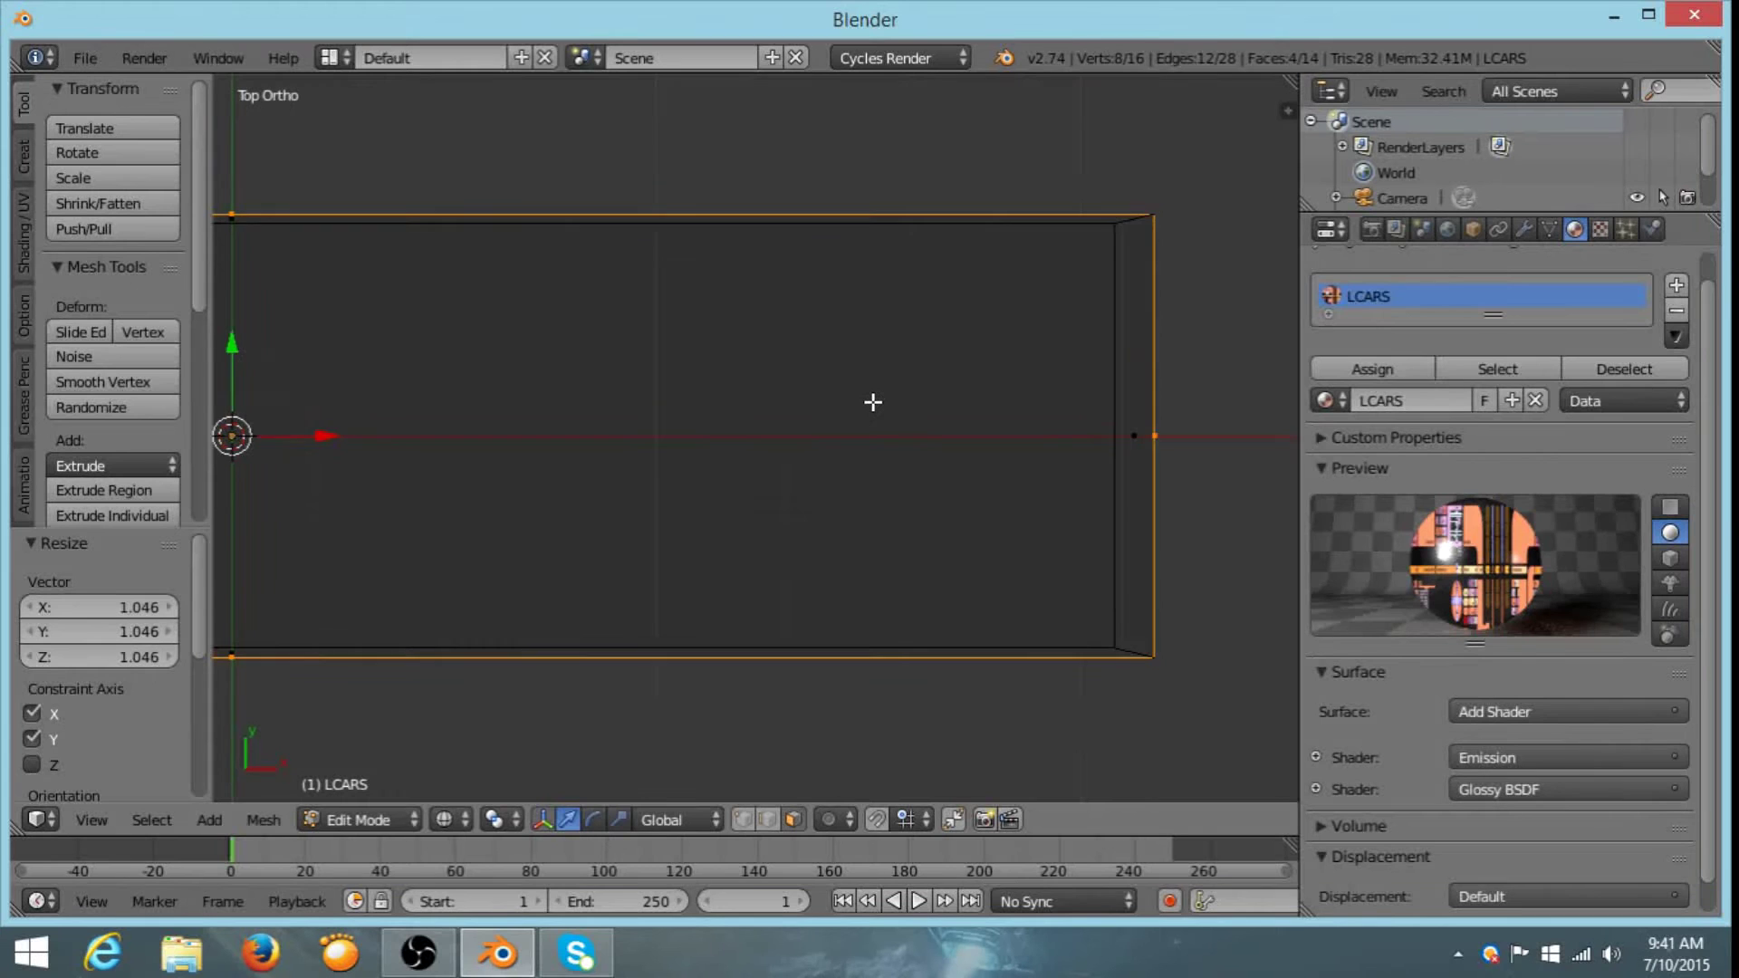
pyautogui.scroll(-2, 873, 402)
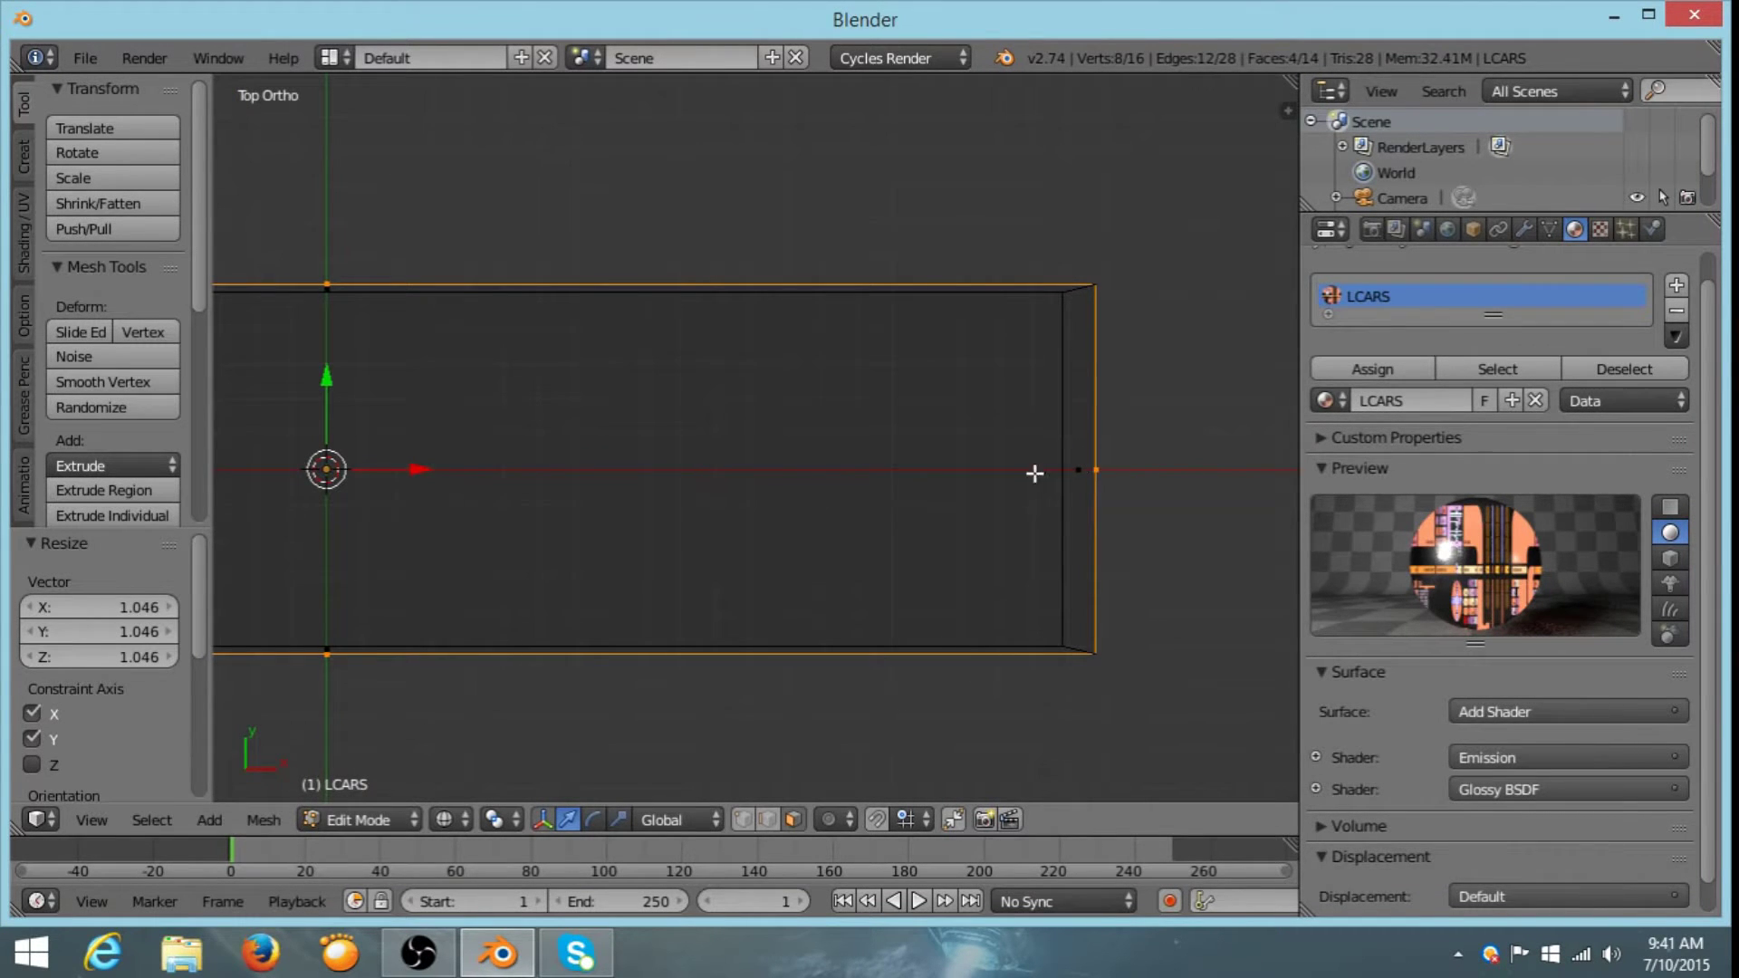
pyautogui.keyDown('shift'); pyautogui.moveTo(822, 377); pyautogui.dragTo(1090, 380, button='middle'); pyautogui.keyUp('shift')
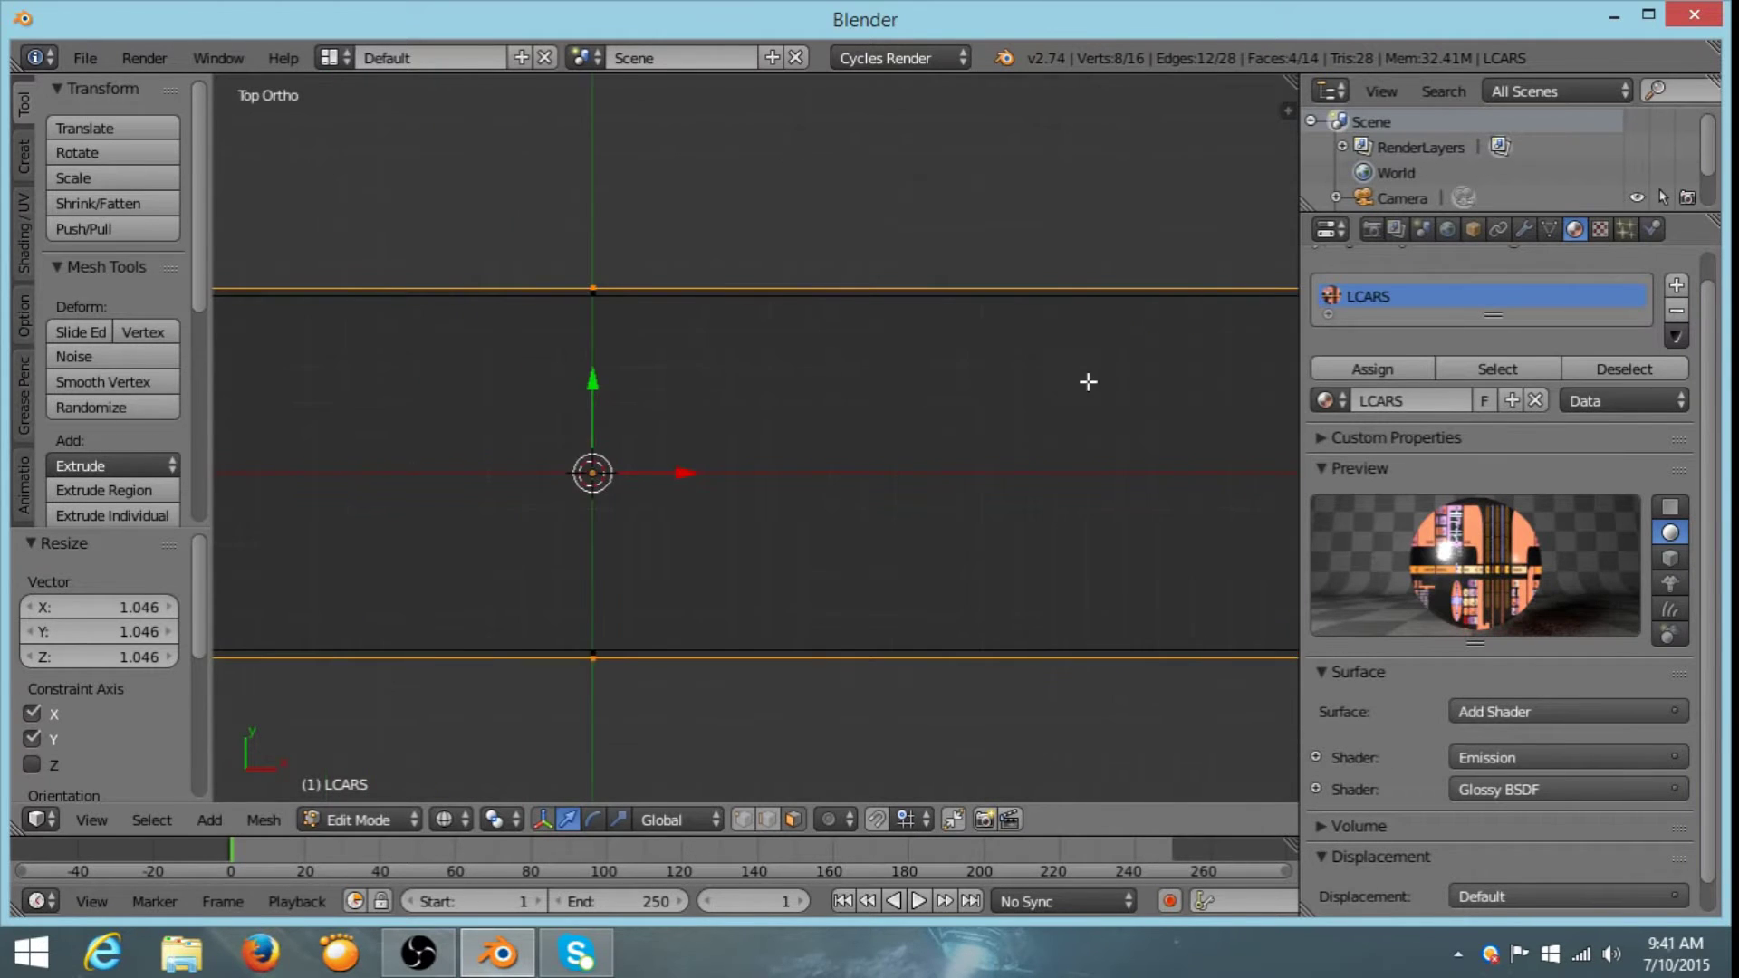
pyautogui.scroll(-3, 1056, 367)
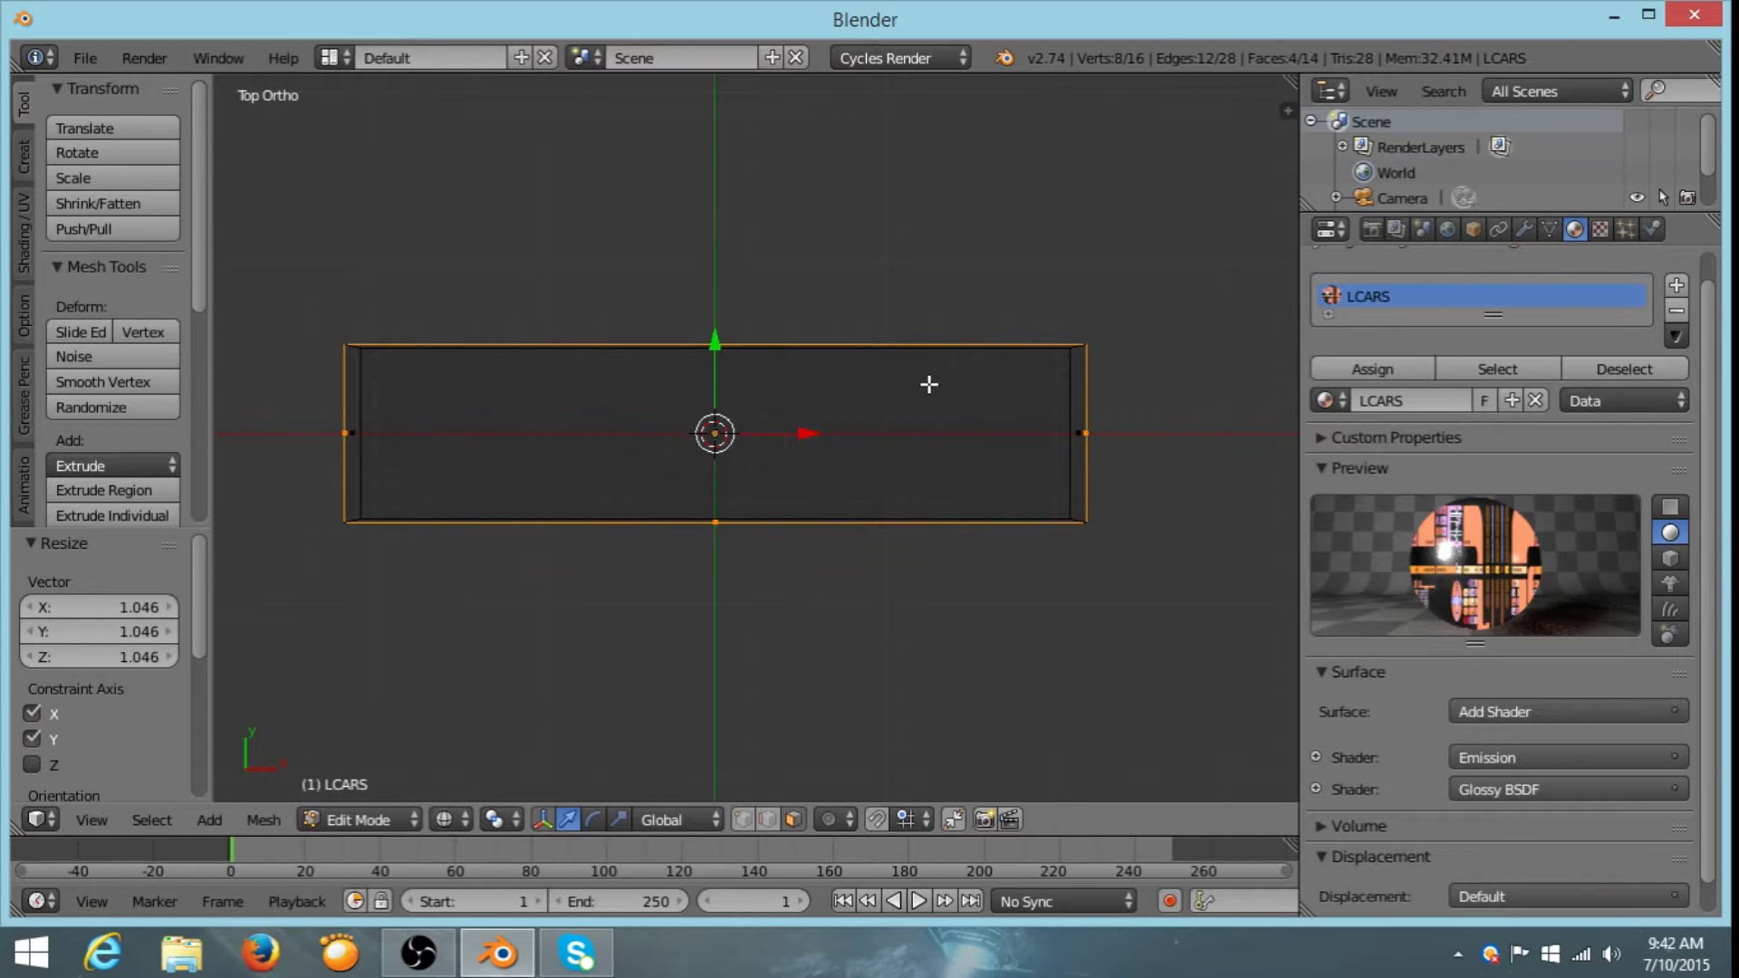
pyautogui.scroll(2, 928, 384)
pyautogui.press('s')
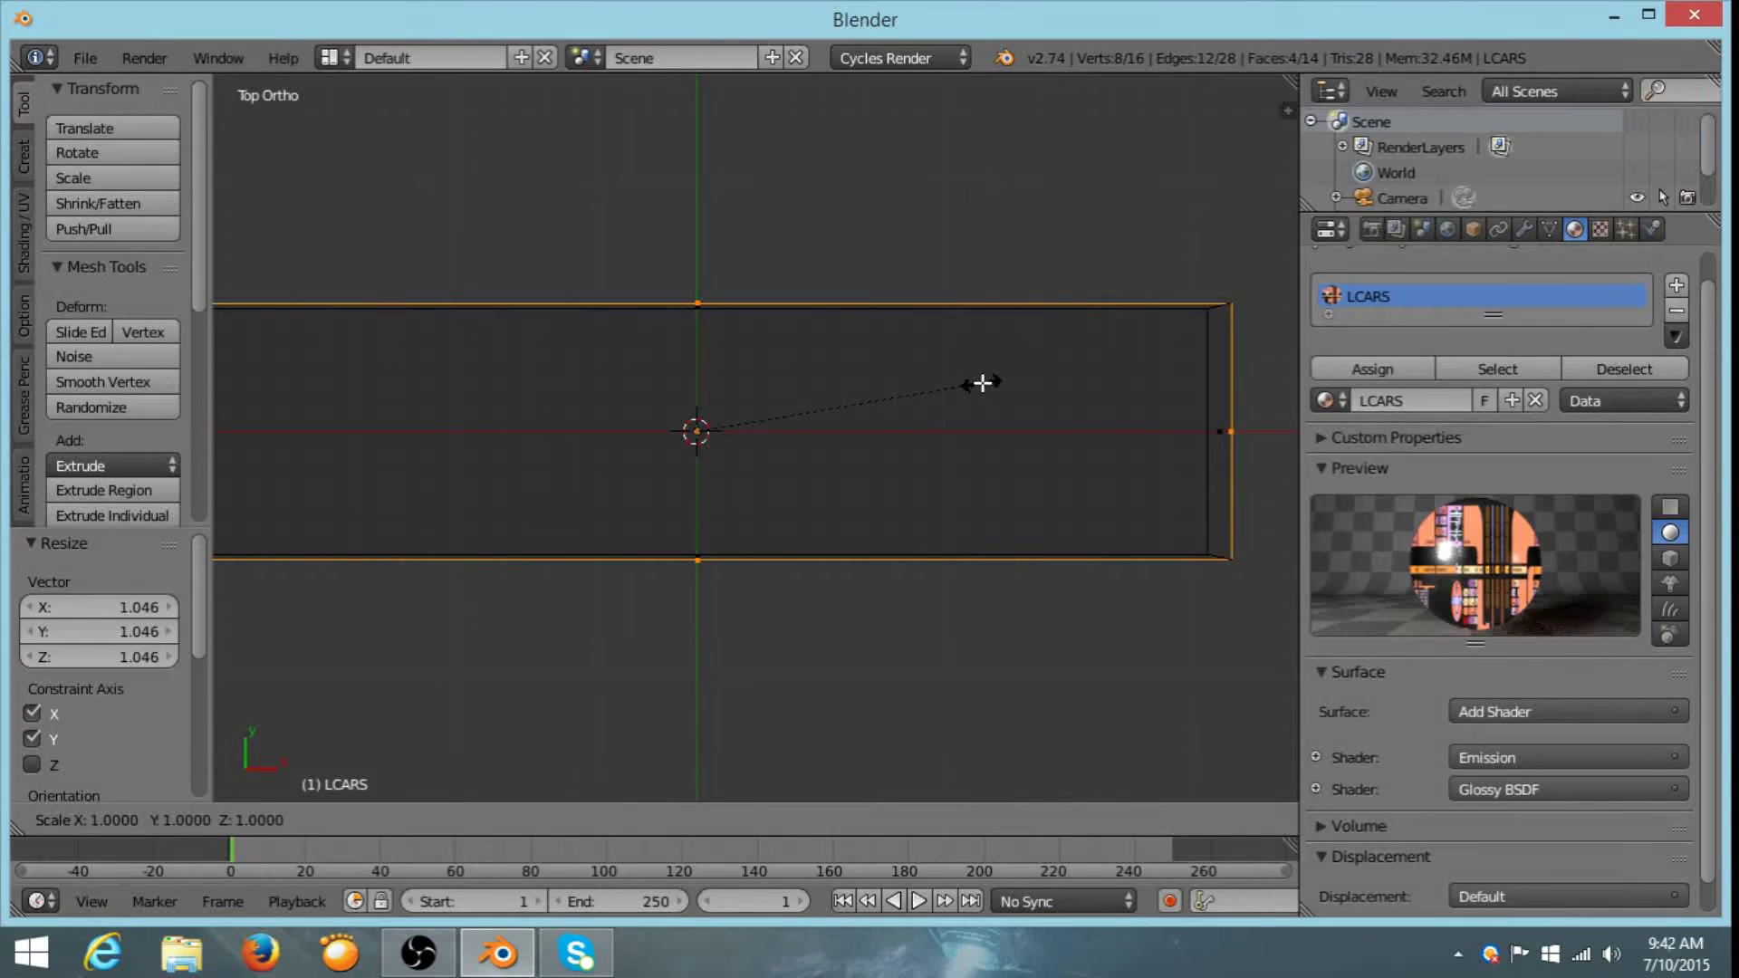
pyautogui.press('y')
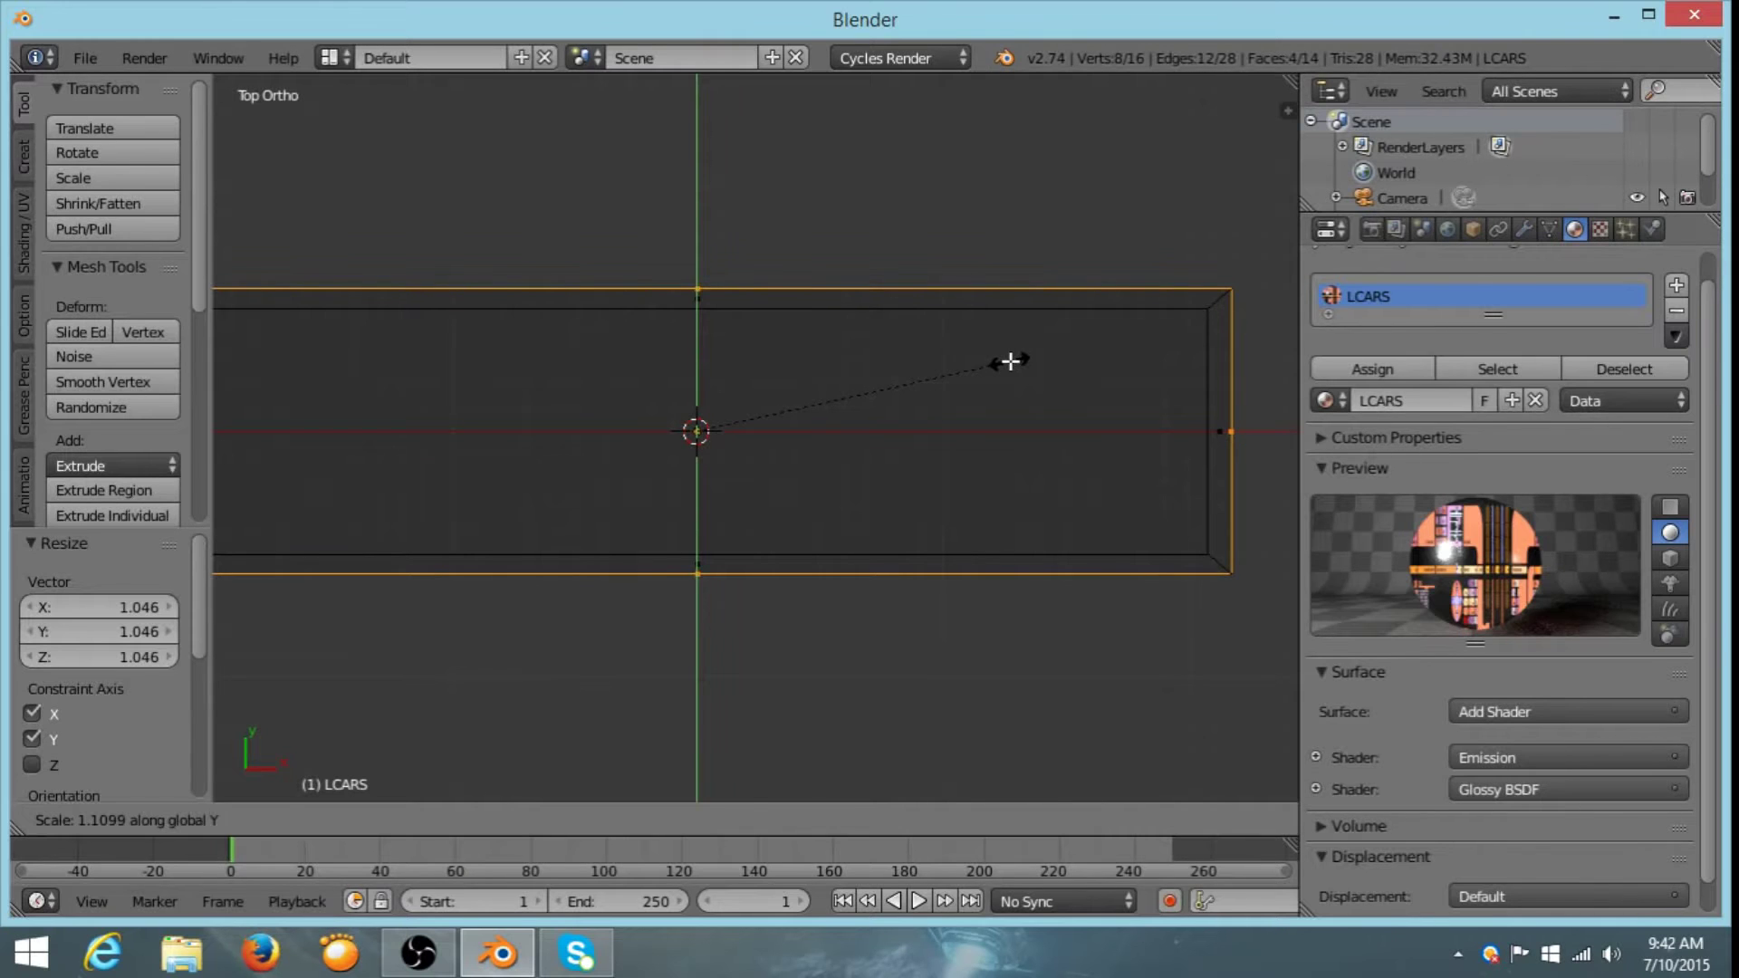
pyautogui.click(1010, 360)
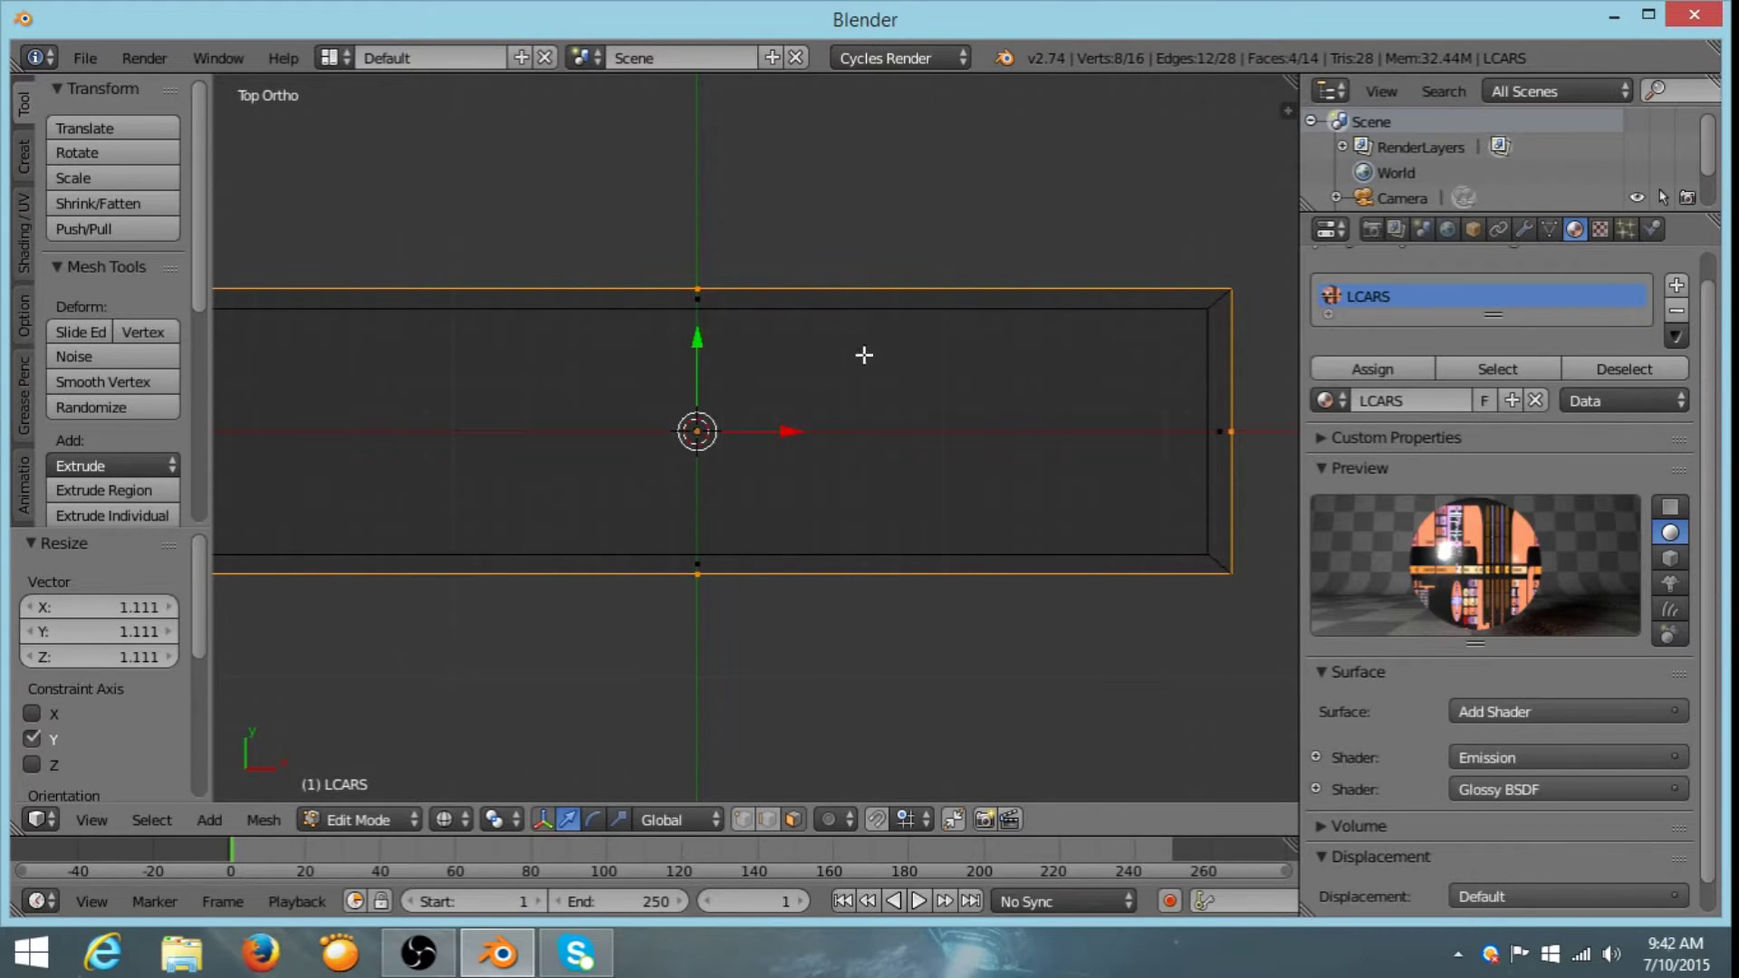
# - Return to Object Mode and display the slab with Texture viewport shading, viewing it from above and below
pyautogui.press('Tab')
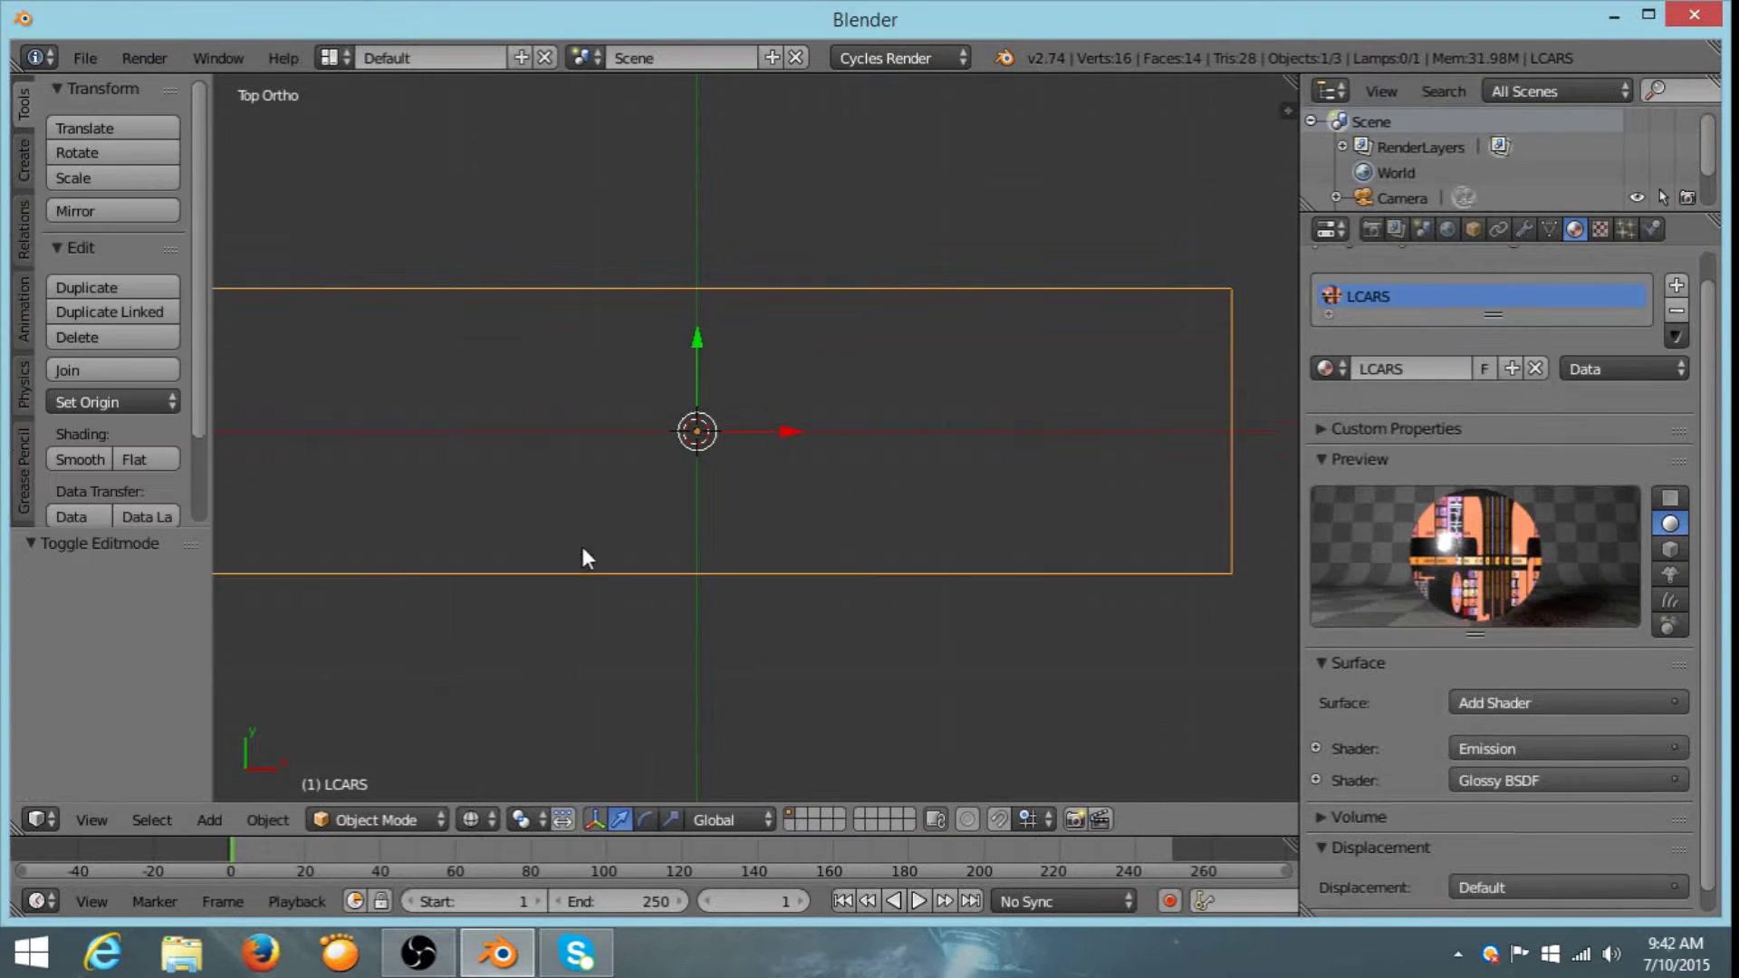
pyautogui.moveTo(579, 541); pyautogui.dragTo(666, 465, button='middle')
pyautogui.press('z')
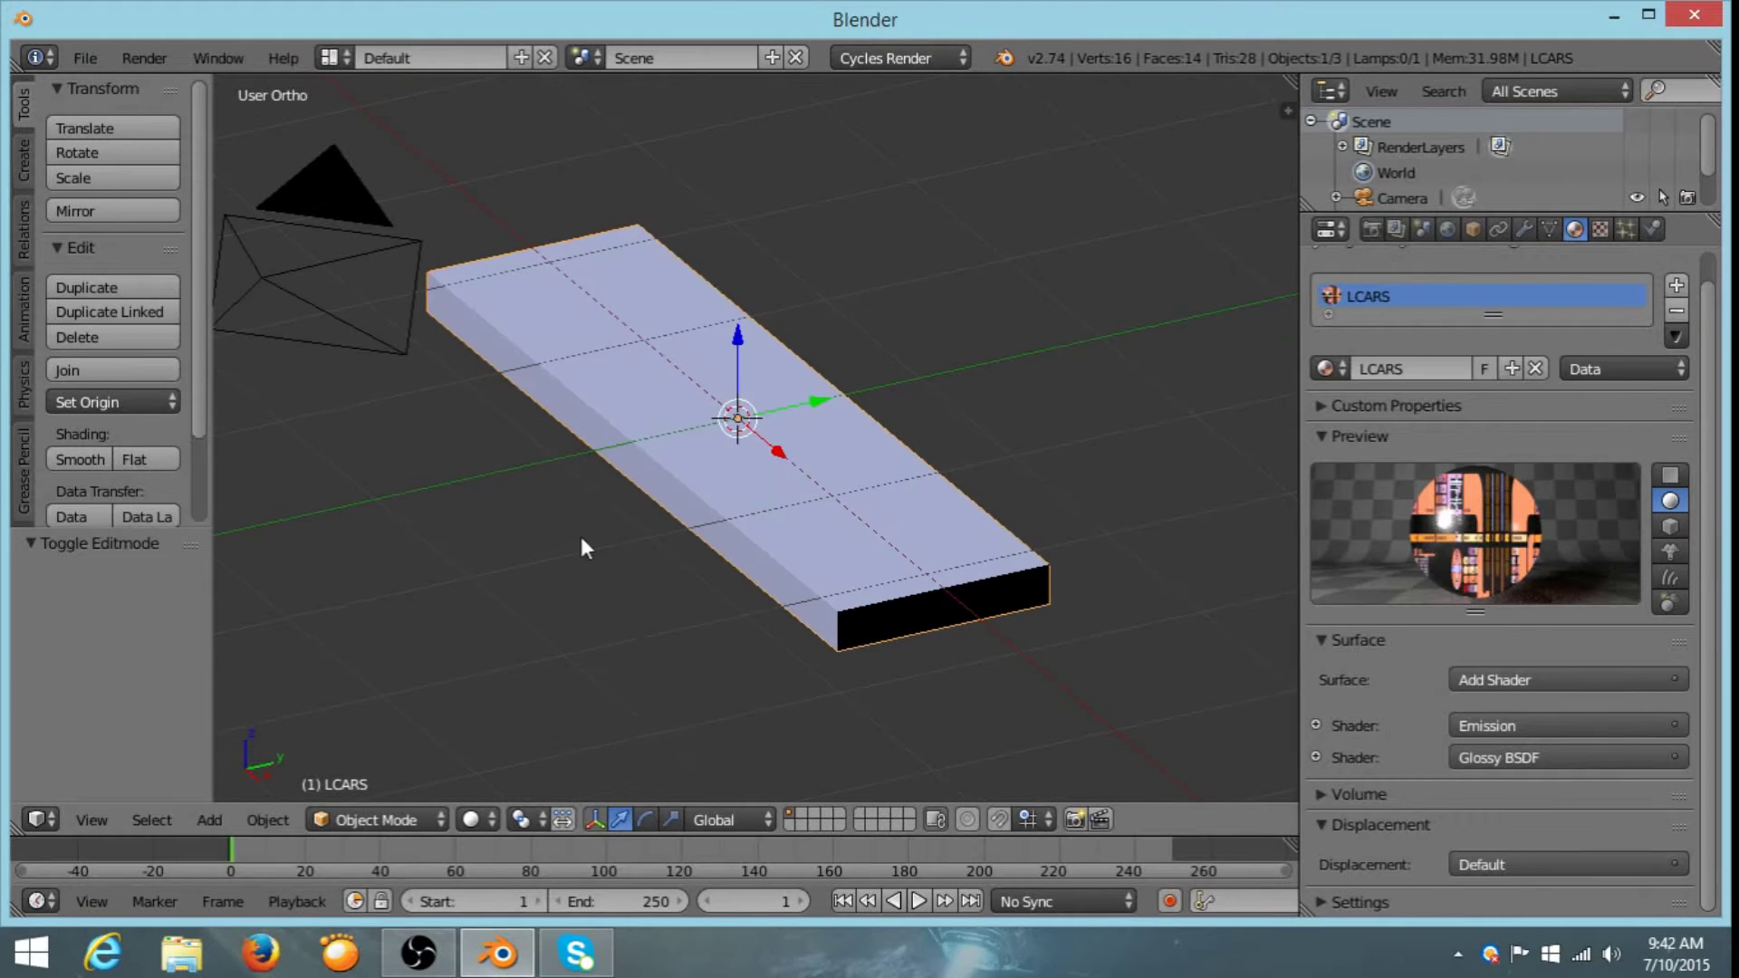
pyautogui.moveTo(582, 543)
pyautogui.mouseDown(button='middle')
pyautogui.moveTo(481, 438)
pyautogui.moveTo(559, 492)
pyautogui.moveTo(613, 462)
pyautogui.moveTo(621, 562)
pyautogui.moveTo(566, 741)
pyautogui.mouseUp(button='middle')
pyautogui.click(473, 819)
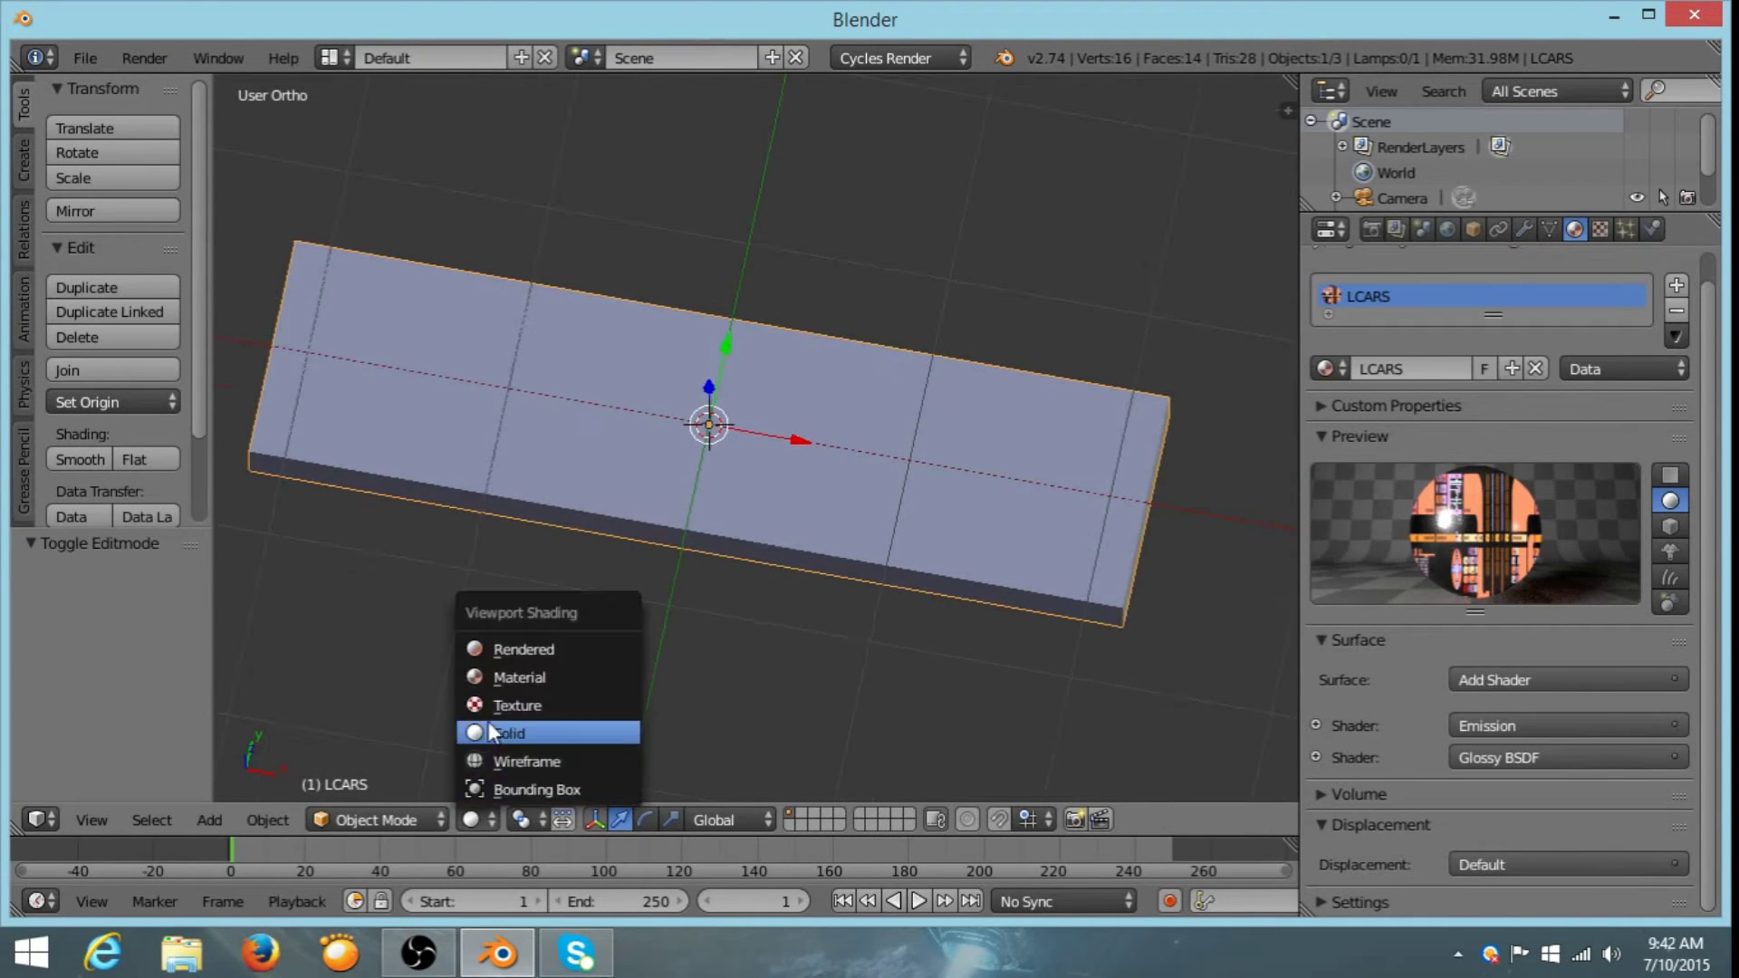
pyautogui.click(491, 703)
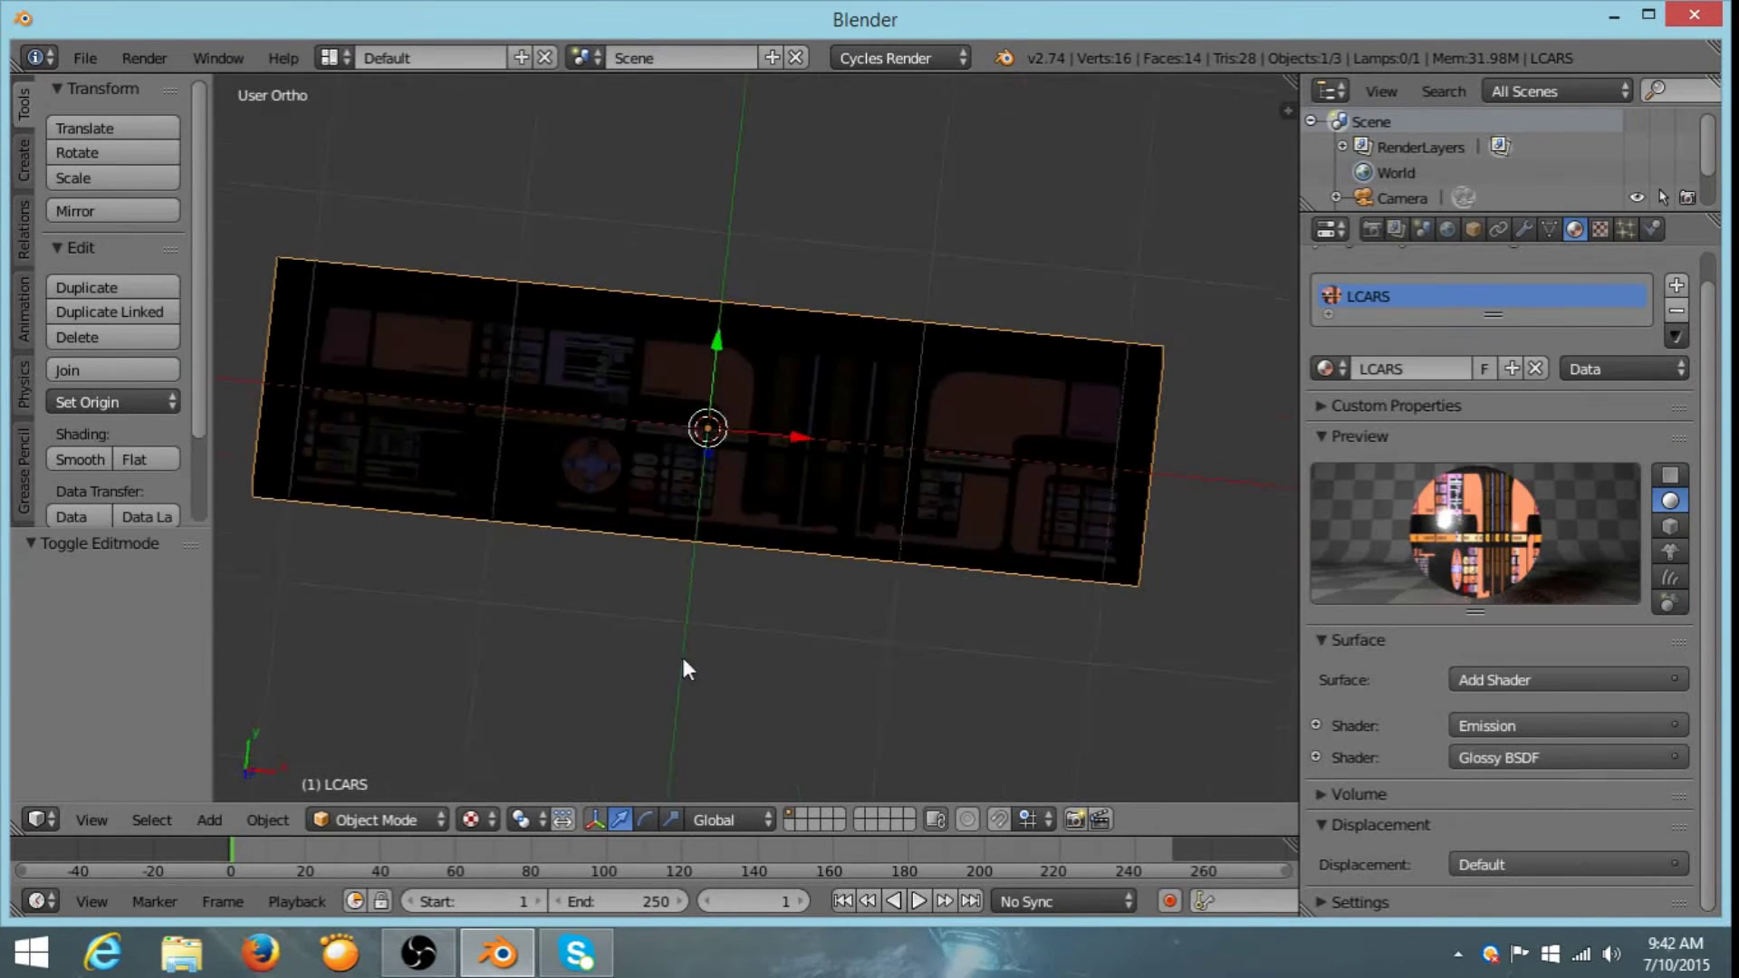
pyautogui.moveTo(683, 667); pyautogui.dragTo(707, 368, button='middle')
pyautogui.moveTo(789, 489); pyautogui.dragTo(832, 438, button='middle')
pyautogui.moveTo(399, 214); pyautogui.dragTo(744, 356, button='middle')
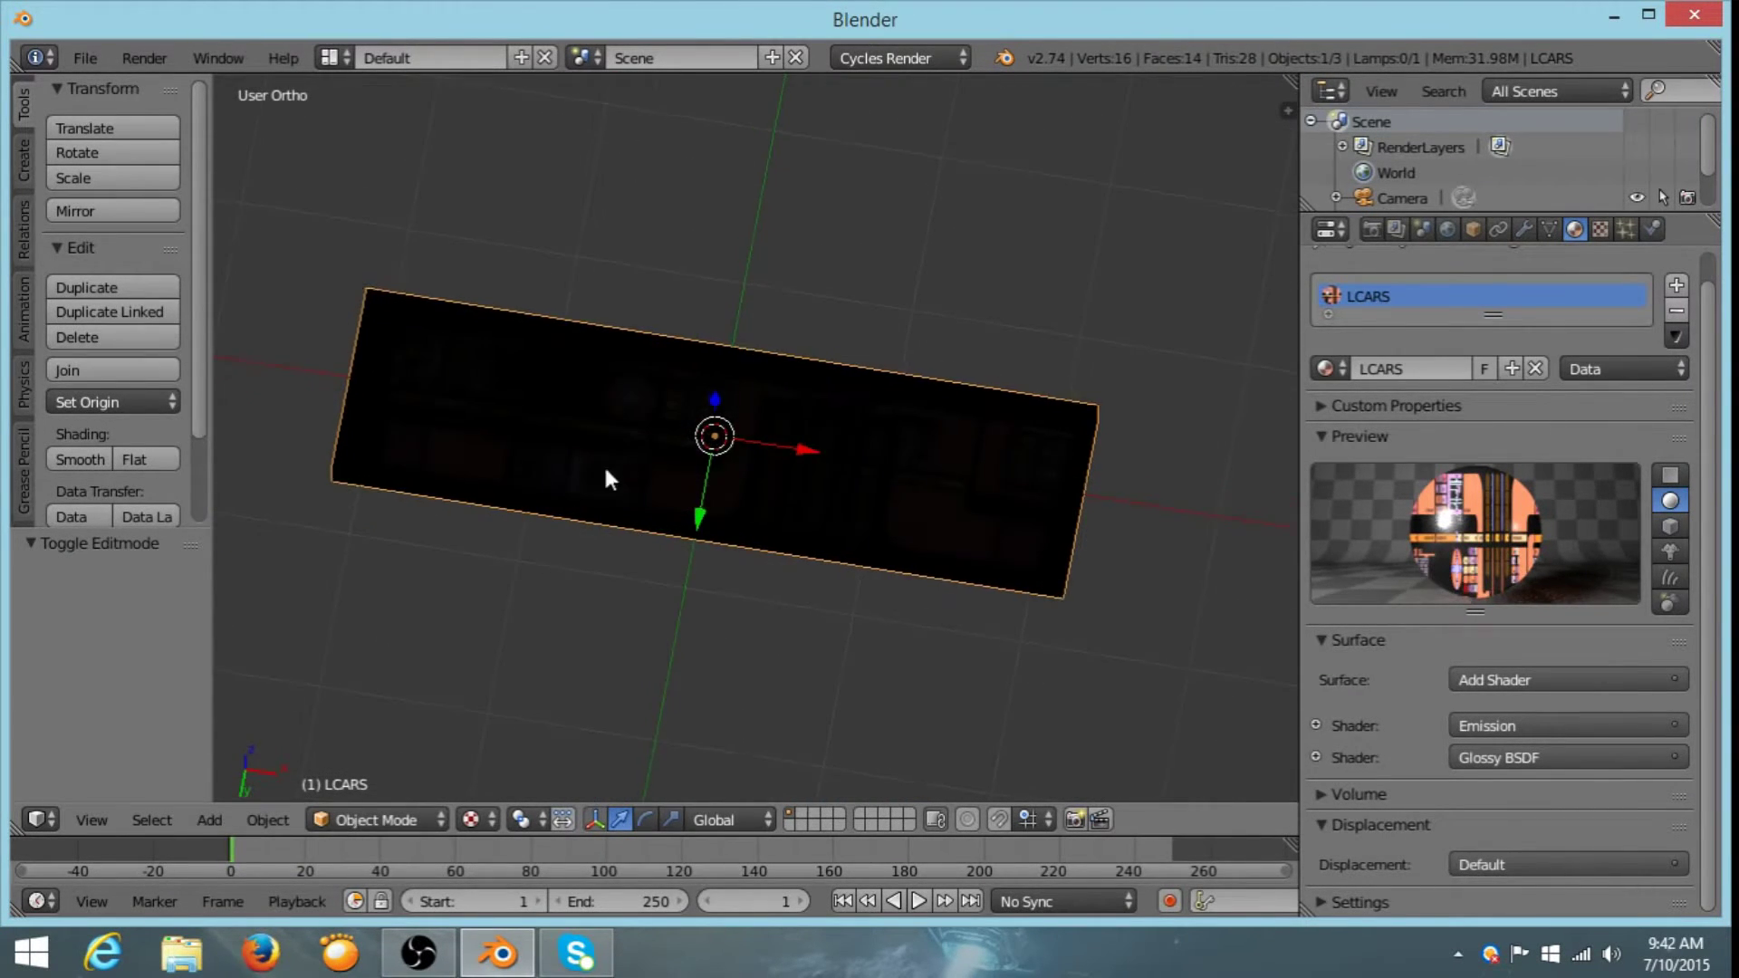
# - In Edit Mode, select only the slab's inner underside face
pyautogui.press('Tab')
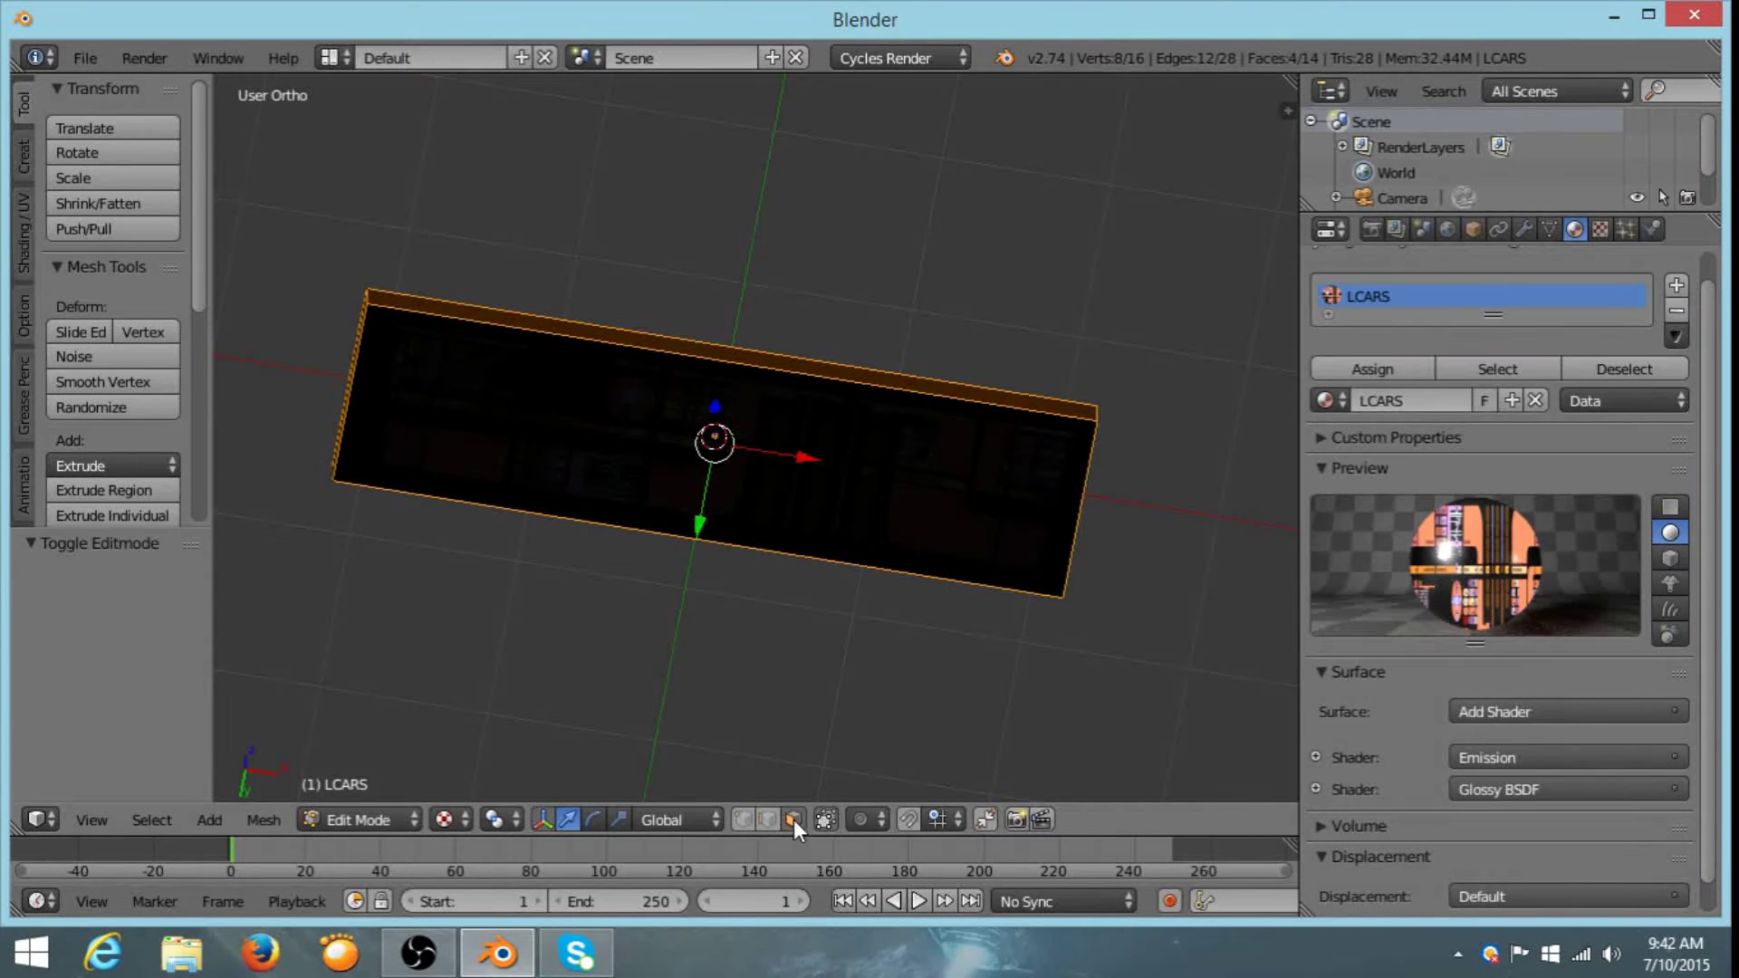
pyautogui.rightClick(514, 395)
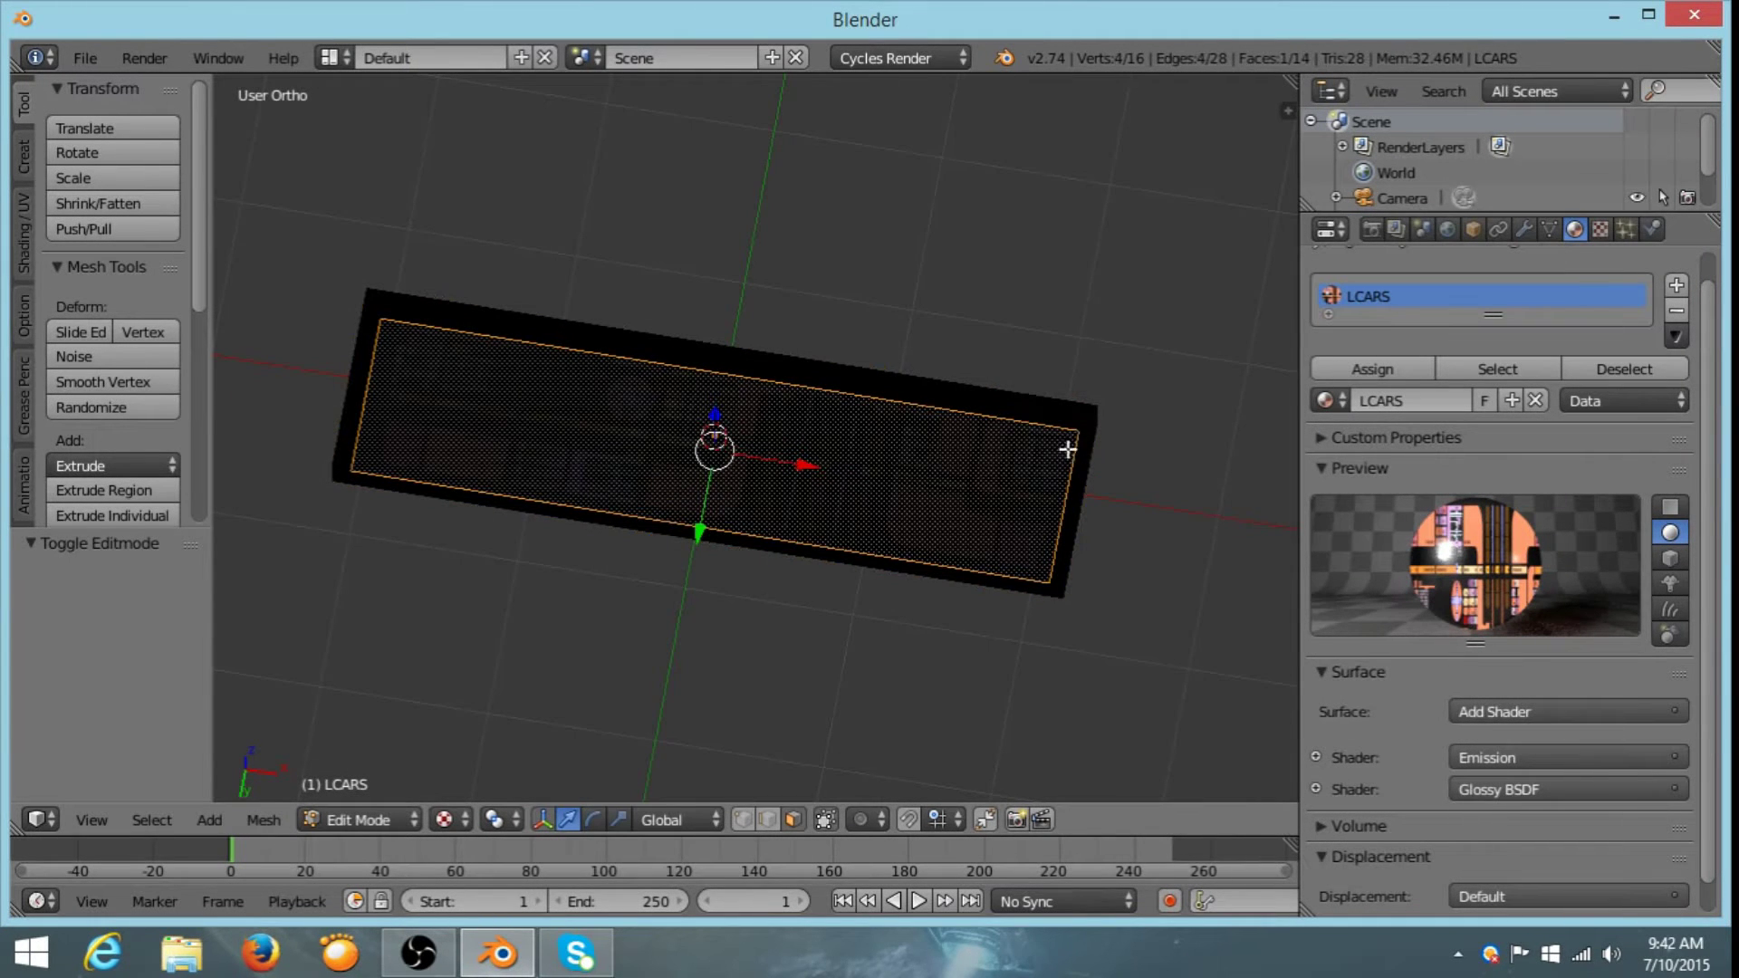
pyautogui.moveTo(1273, 377); pyautogui.dragTo(791, 652, button='middle')
pyautogui.hotkey('shift', 'z')
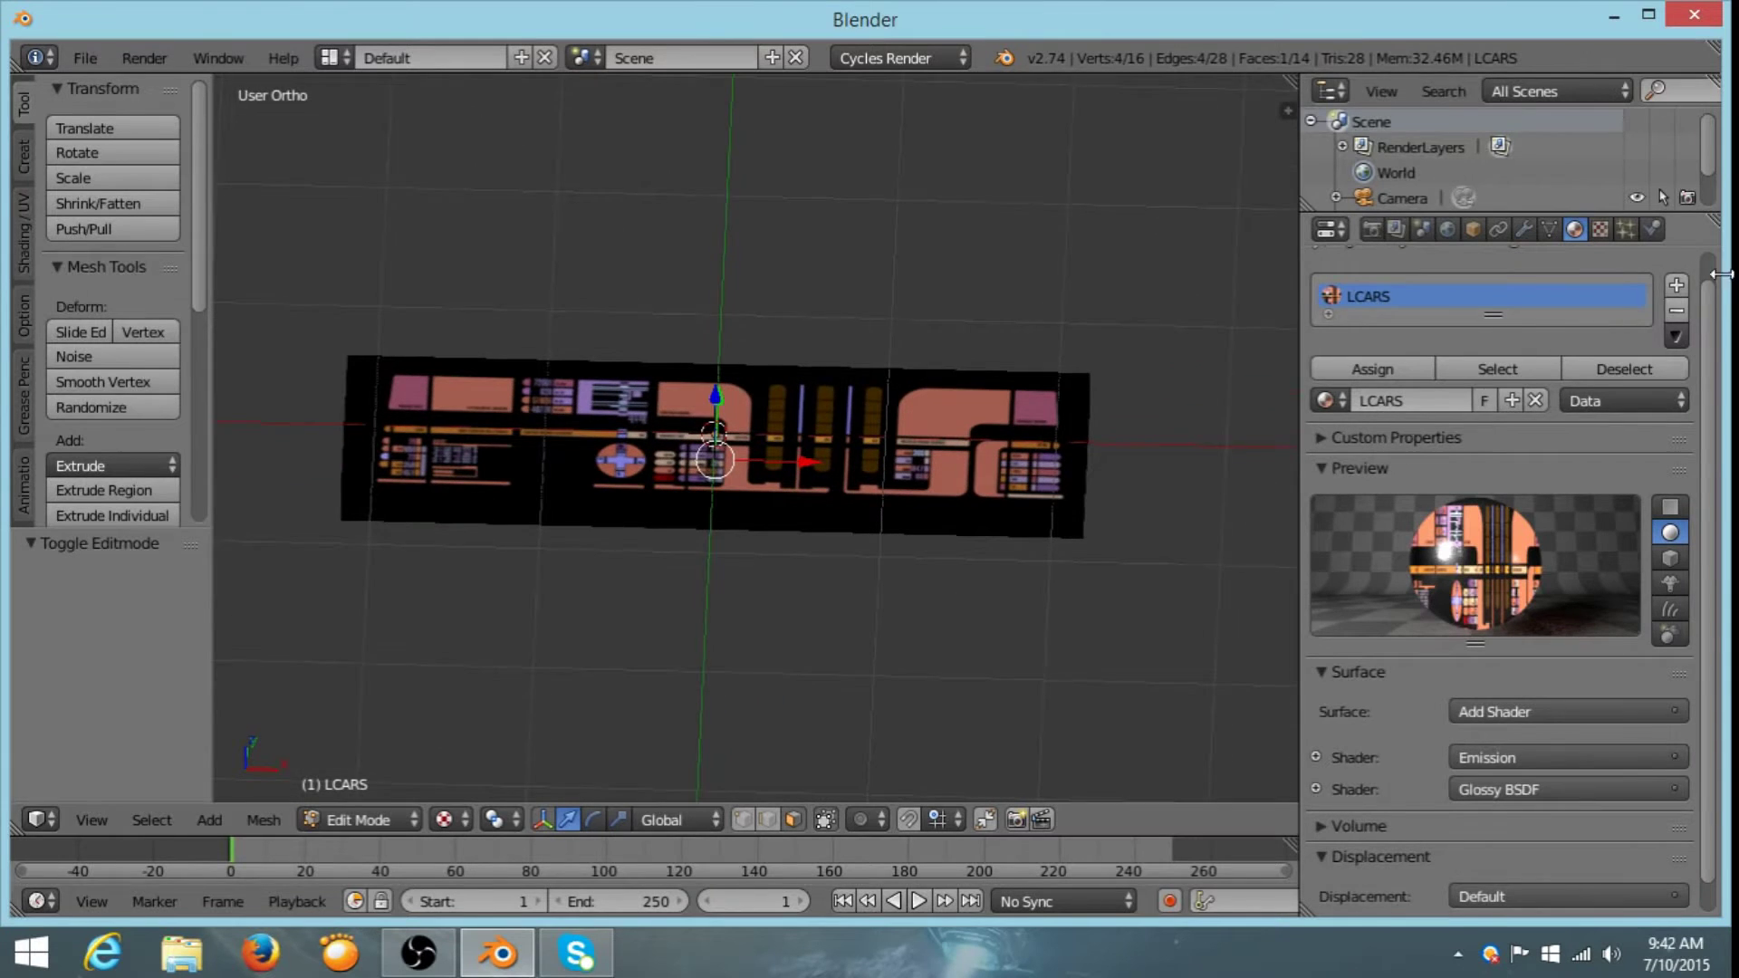
# - Add a second material slot with a new material named Black and set its diffuse color to pure black
pyautogui.click(1673, 286)
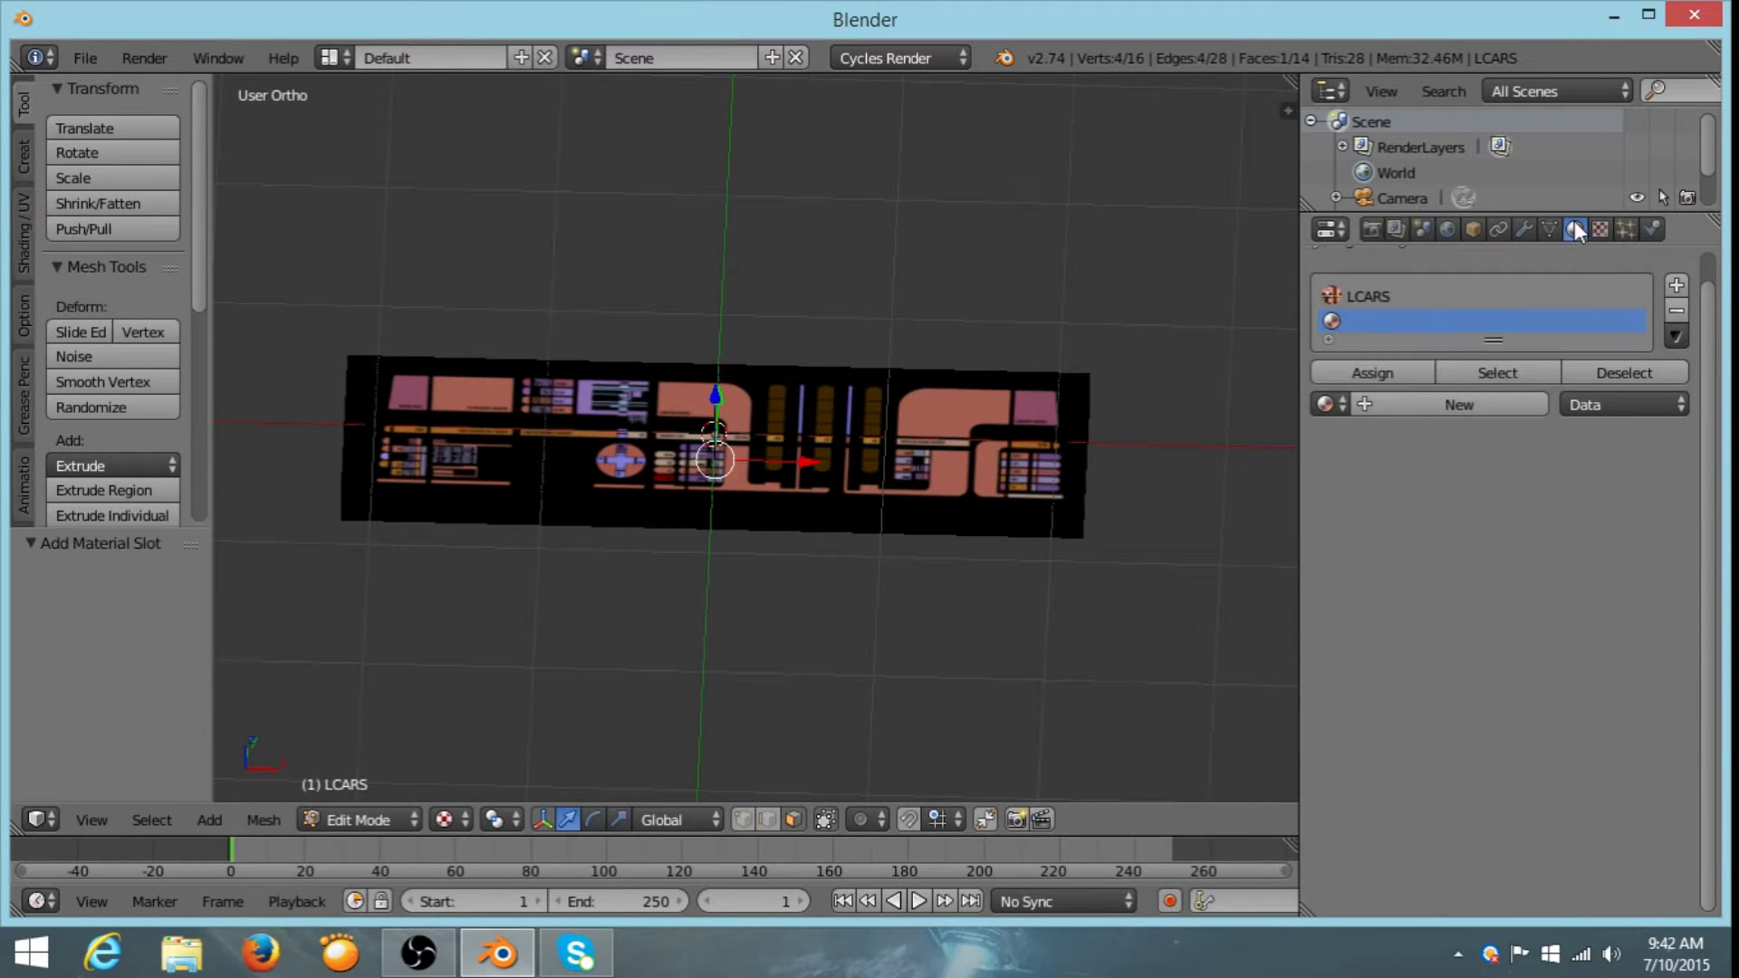
pyautogui.click(1418, 398)
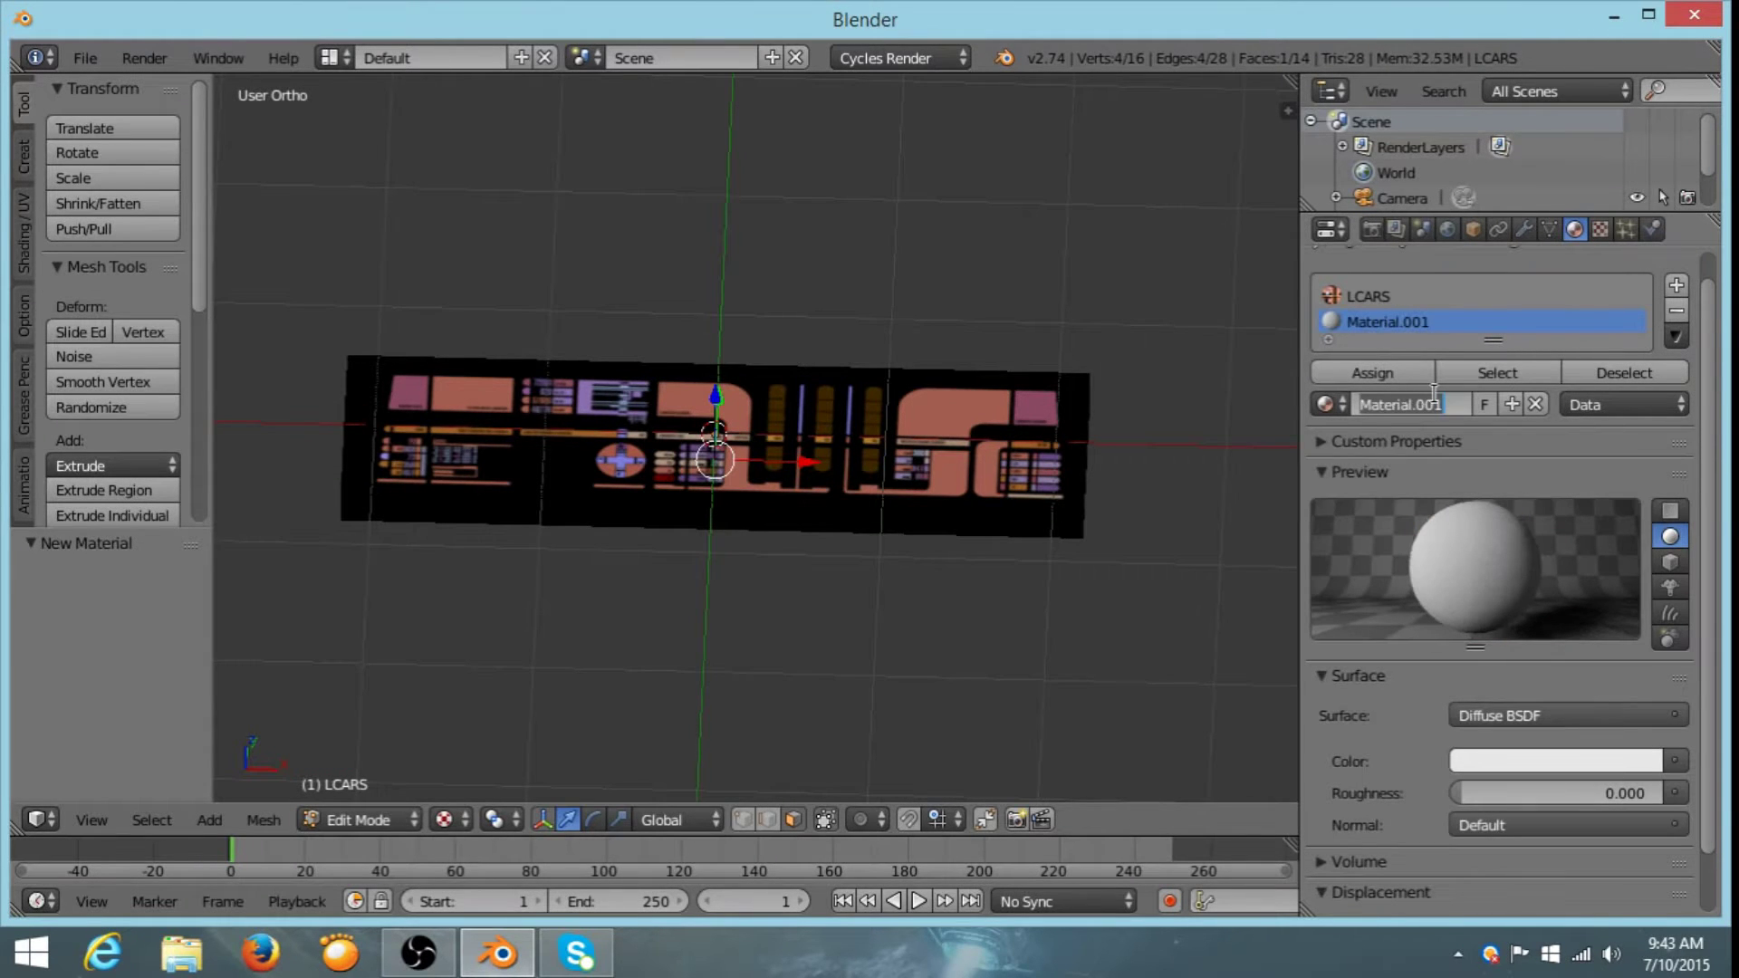
pyautogui.write('Black')
pyautogui.press('Return')
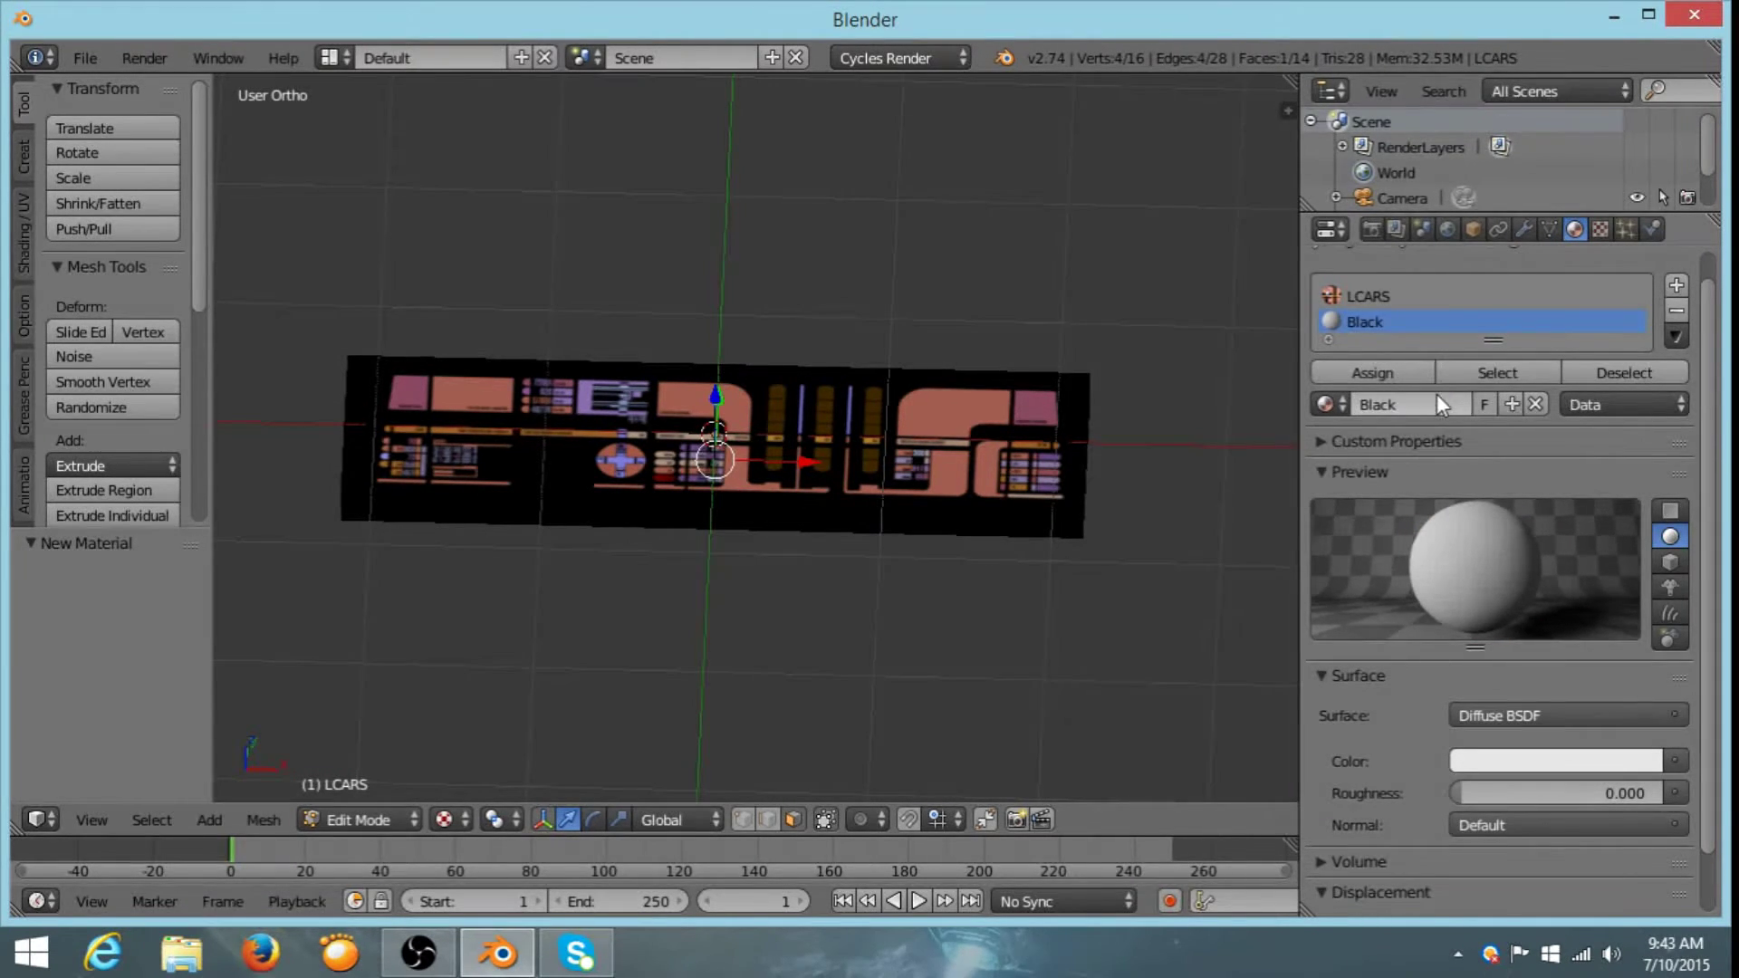
pyautogui.click(1580, 762)
pyautogui.moveTo(1649, 547); pyautogui.dragTo(1642, 584)
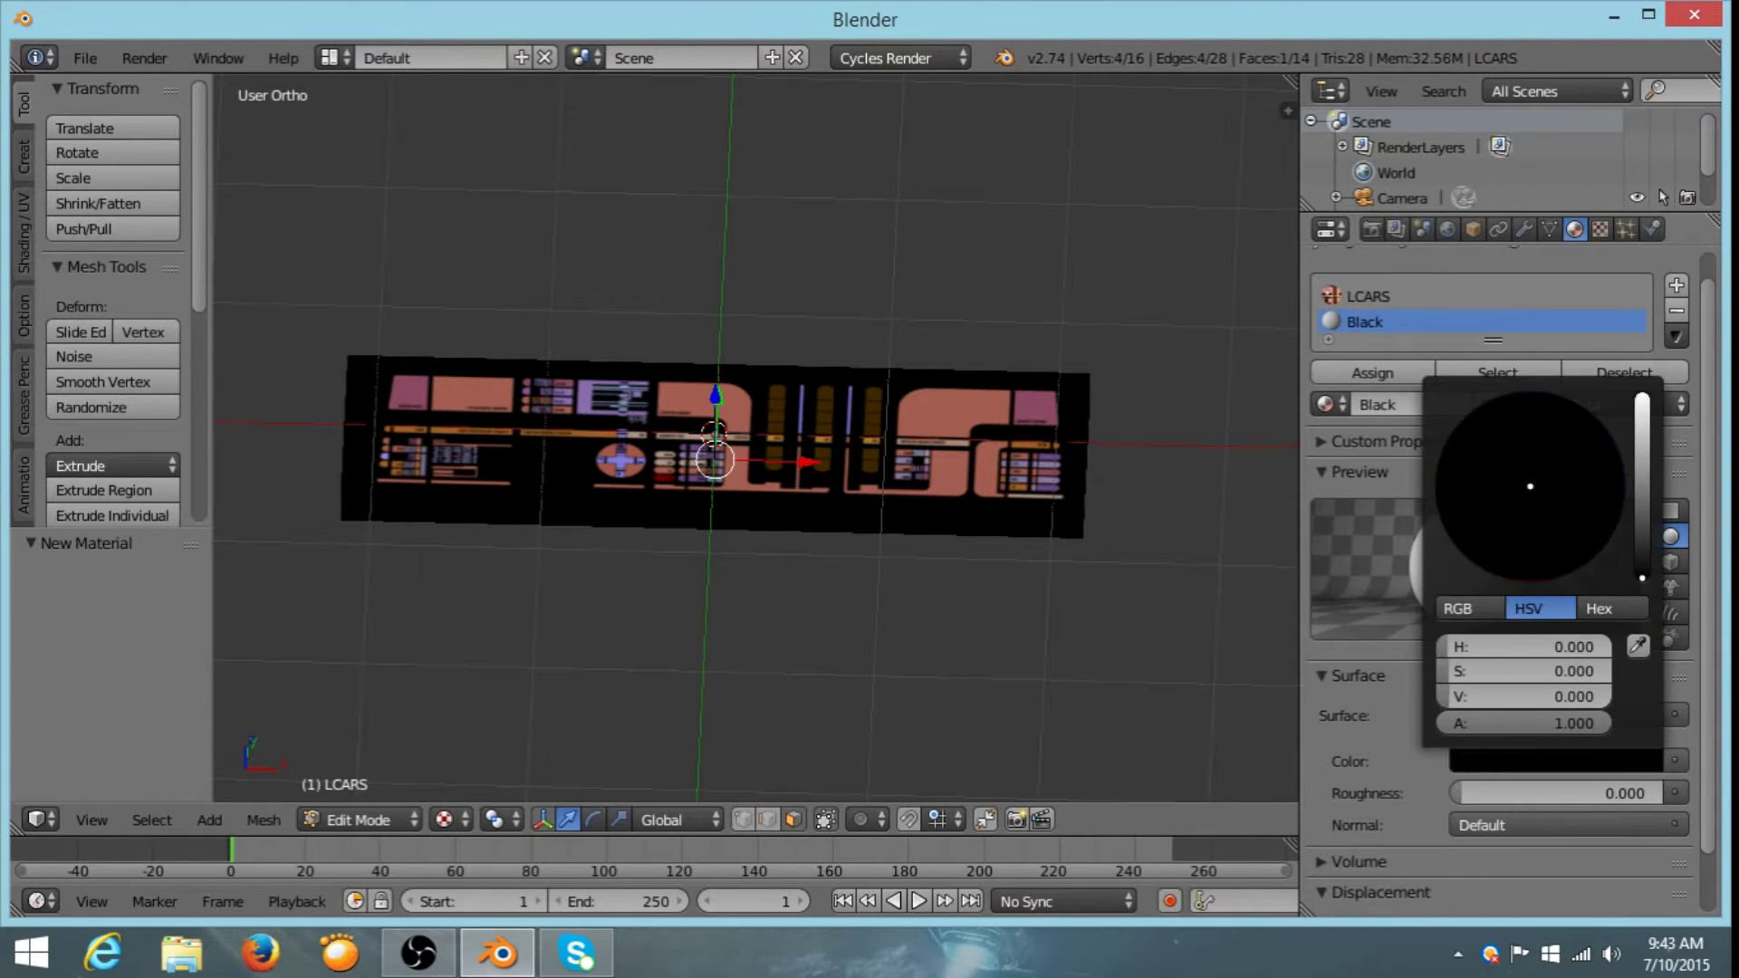
# - Assign the Black material to the selected underside face of the slab
pyautogui.moveTo(951, 580); pyautogui.dragTo(803, 486, button='middle')
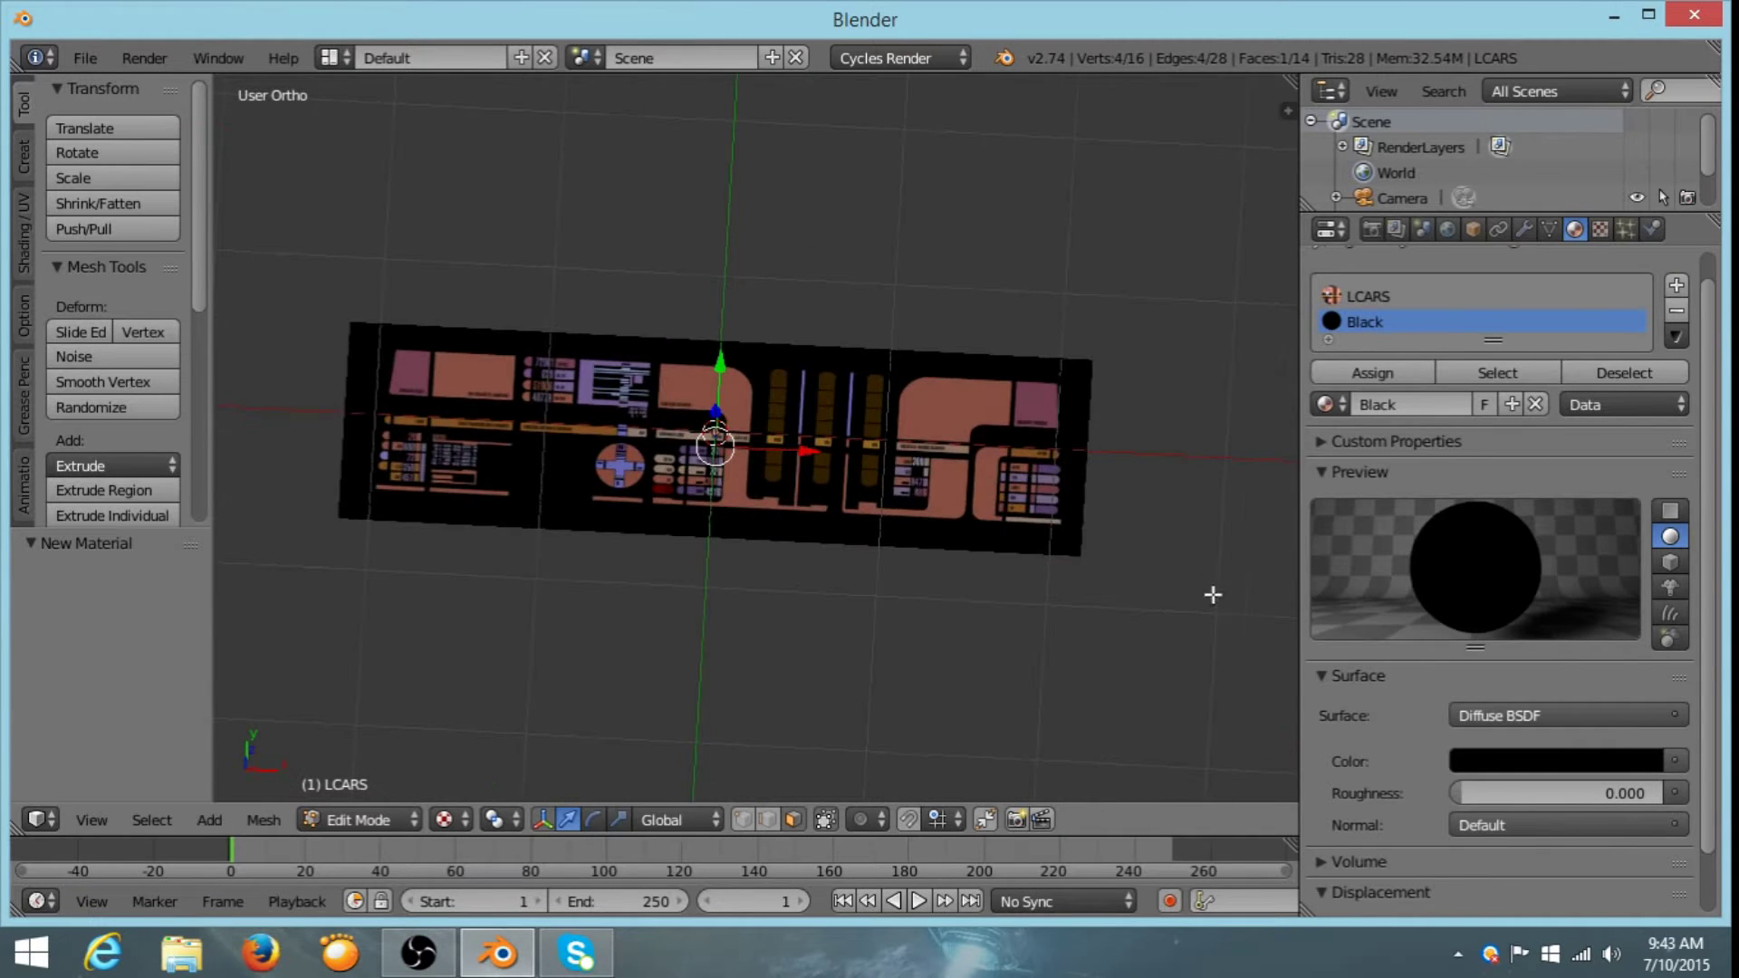
pyautogui.moveTo(1119, 570); pyautogui.dragTo(951, 555, button='middle')
pyautogui.moveTo(796, 353); pyautogui.dragTo(885, 474, button='middle')
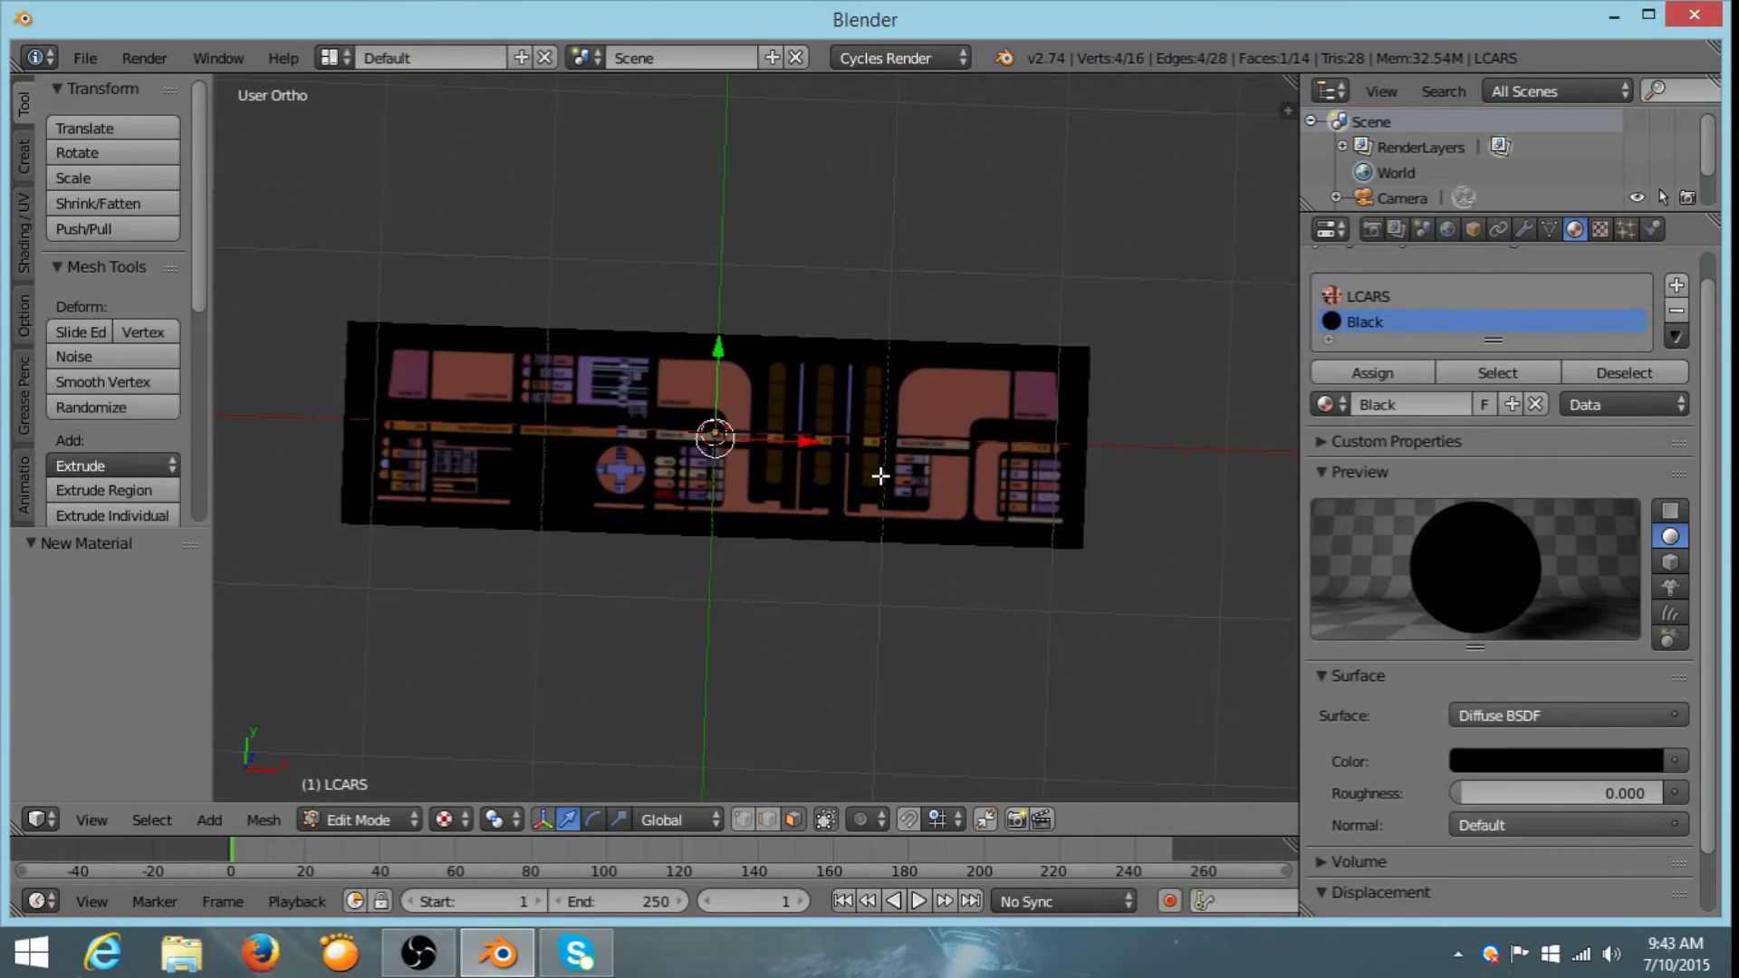
pyautogui.moveTo(1040, 477); pyautogui.dragTo(978, 323, button='middle')
pyautogui.moveTo(807, 565); pyautogui.dragTo(946, 630, button='middle')
pyautogui.moveTo(704, 412); pyautogui.dragTo(888, 381, button='middle')
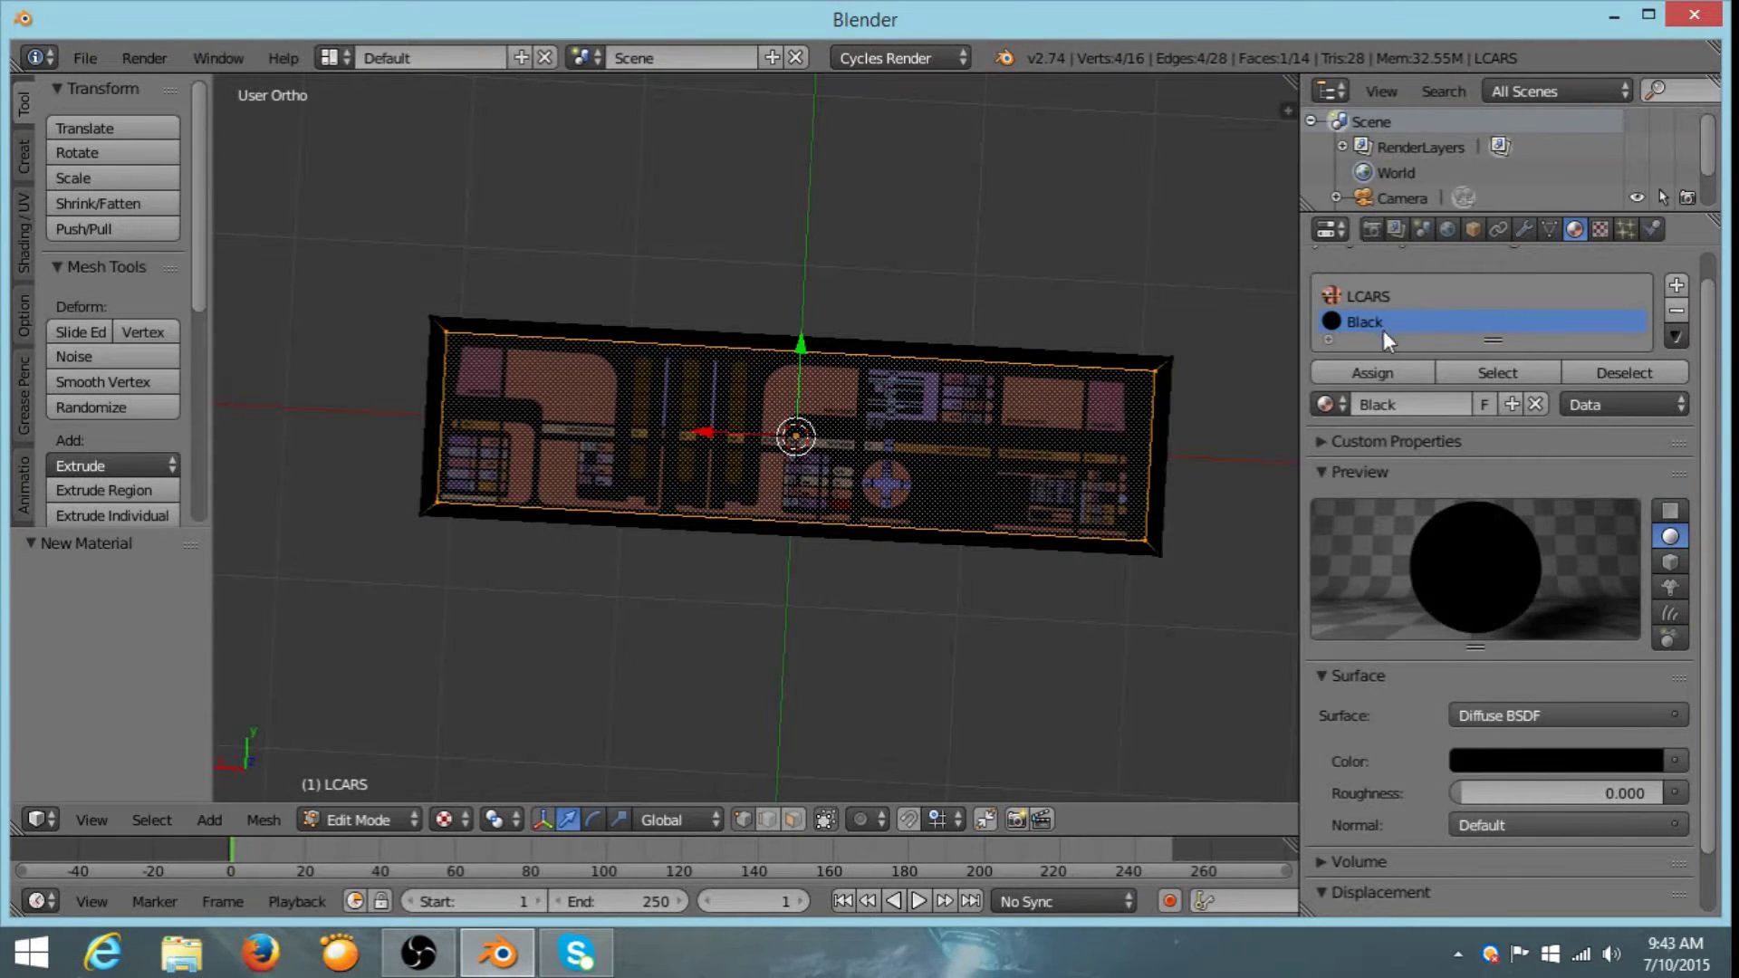
pyautogui.click(1387, 371)
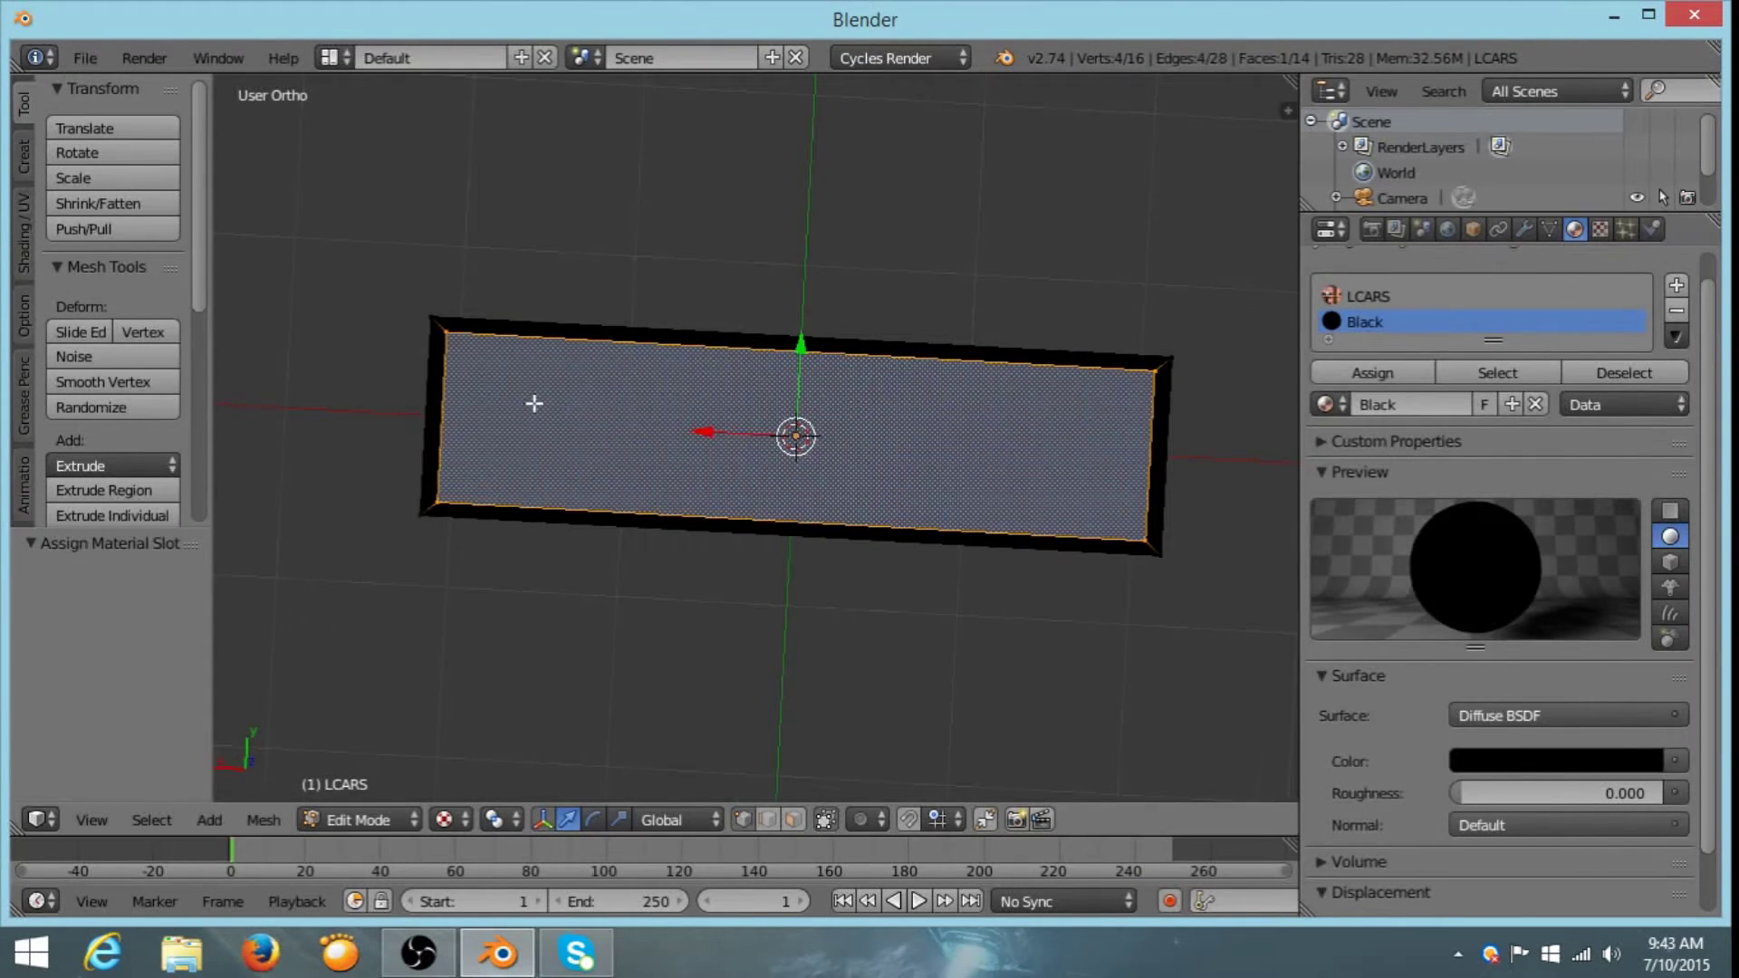
# - Darken the Black material's viewport color to near black, then return to Object Mode
pyautogui.moveTo(531, 404); pyautogui.dragTo(580, 426, button='middle')
pyautogui.scroll(-2, 1654, 583)
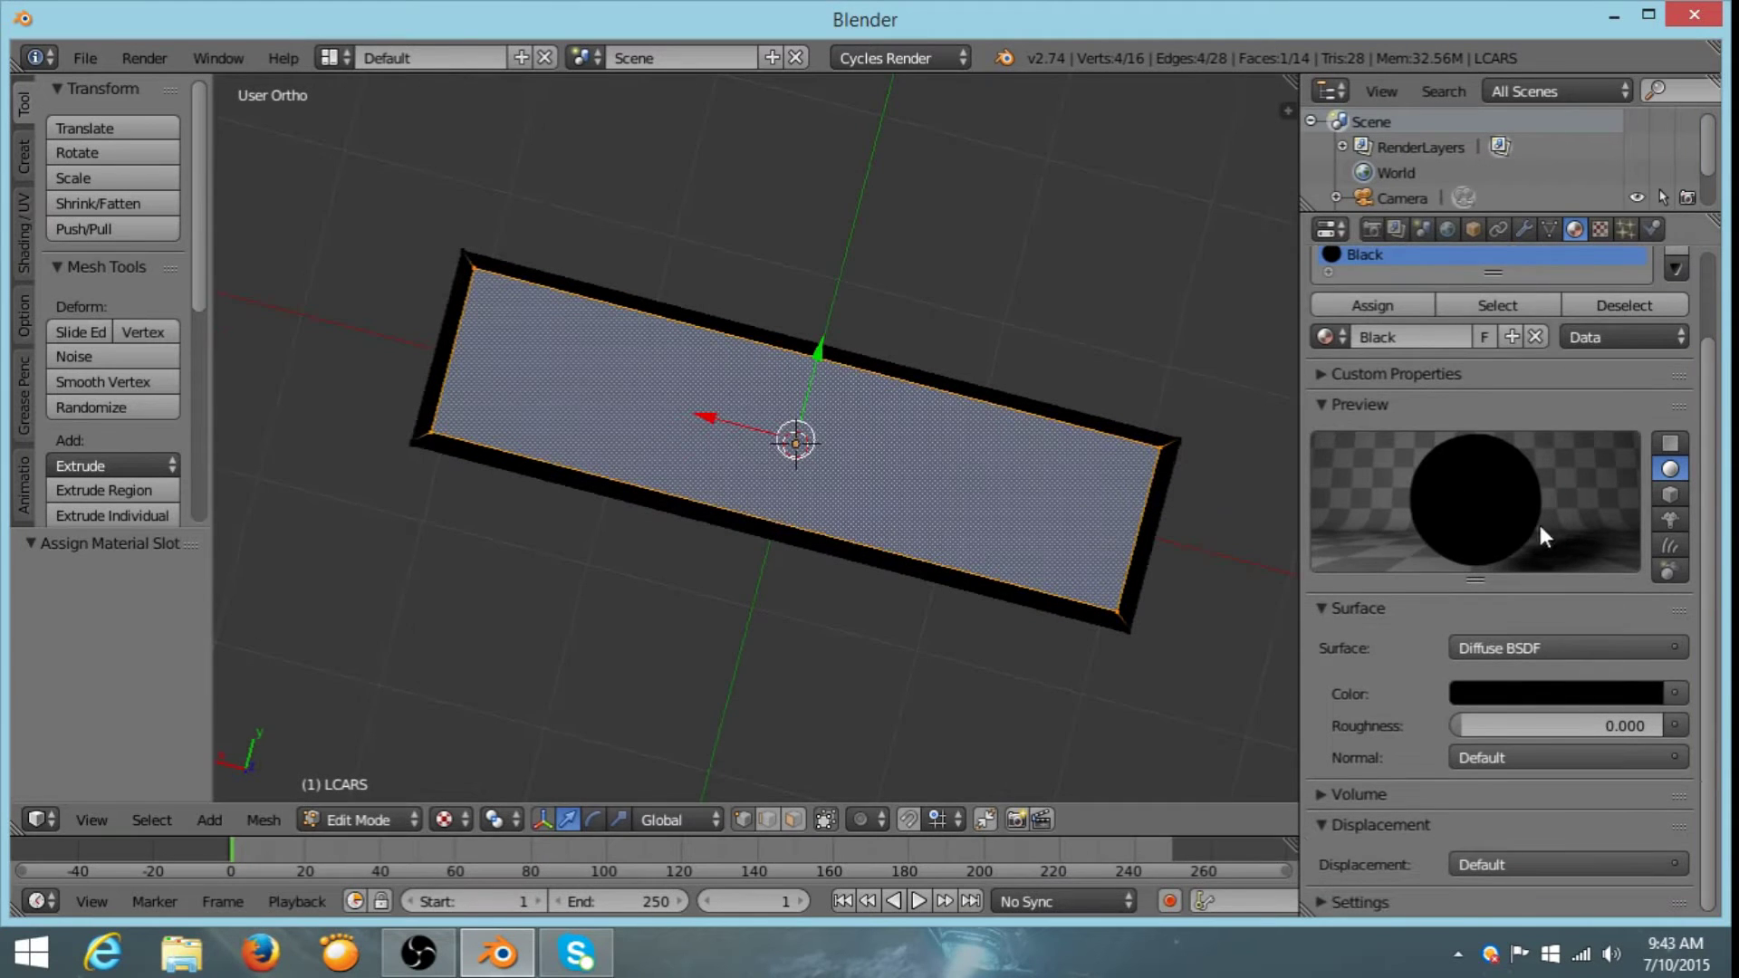
pyautogui.click(1349, 902)
pyautogui.scroll(-7, 1400, 814)
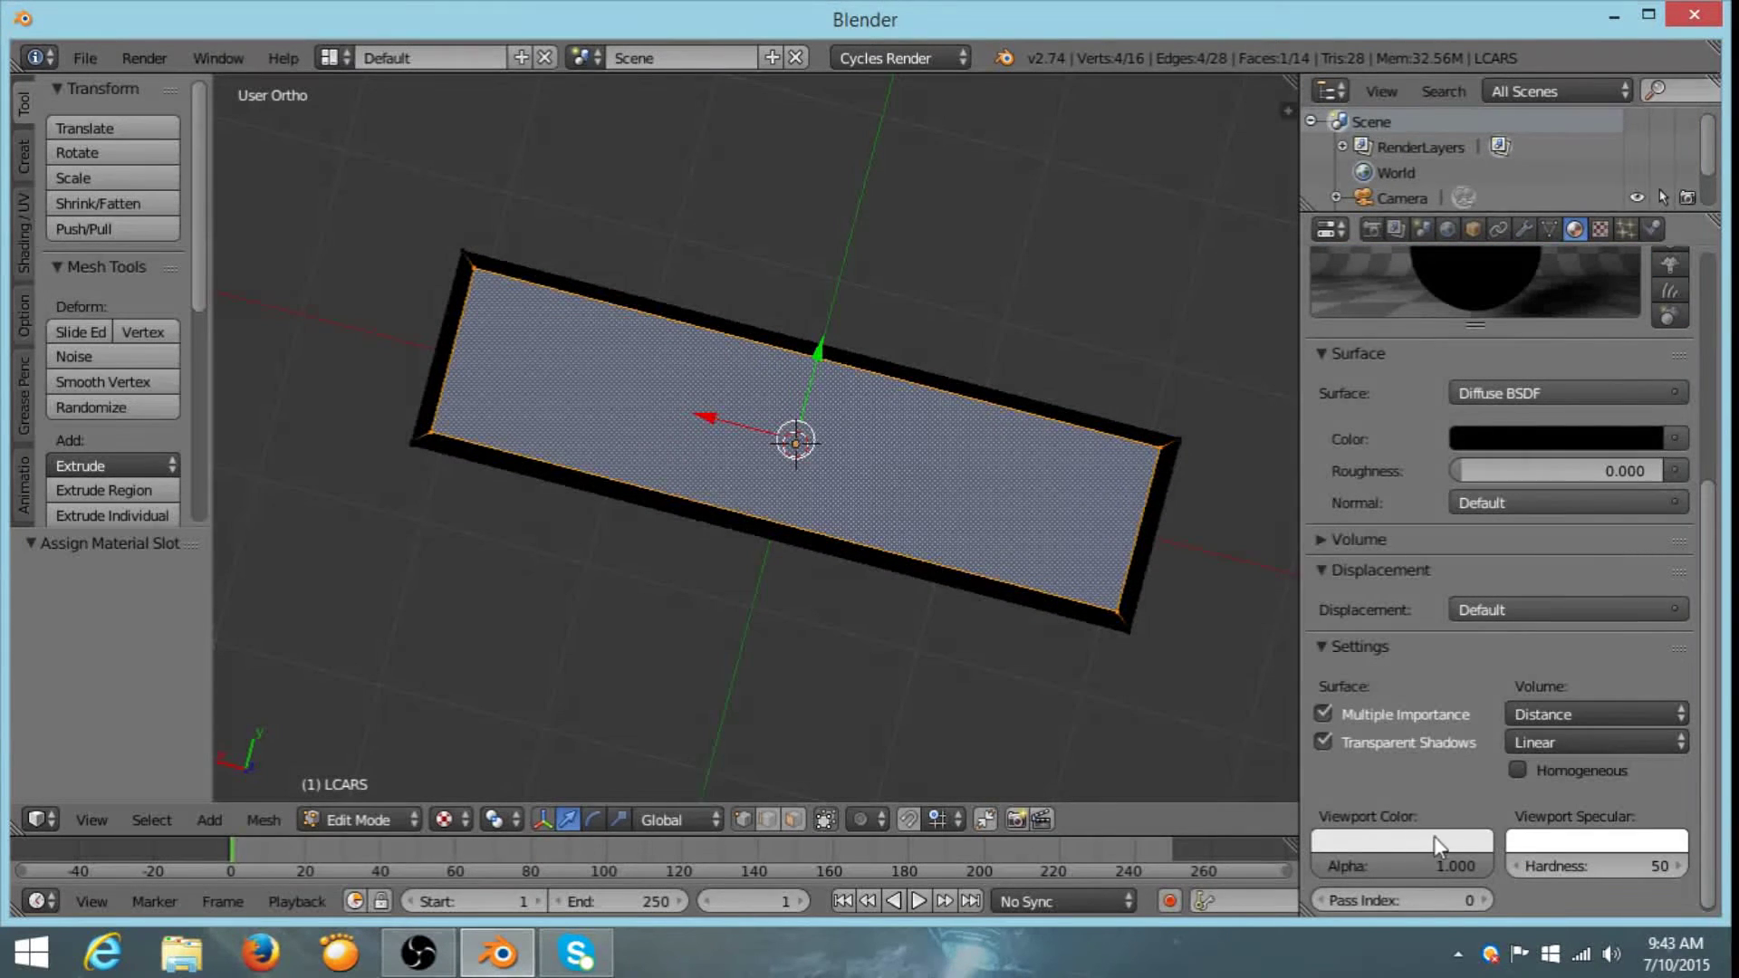
pyautogui.click(1359, 841)
pyautogui.scroll(-15, 1509, 576)
pyautogui.press('Tab')
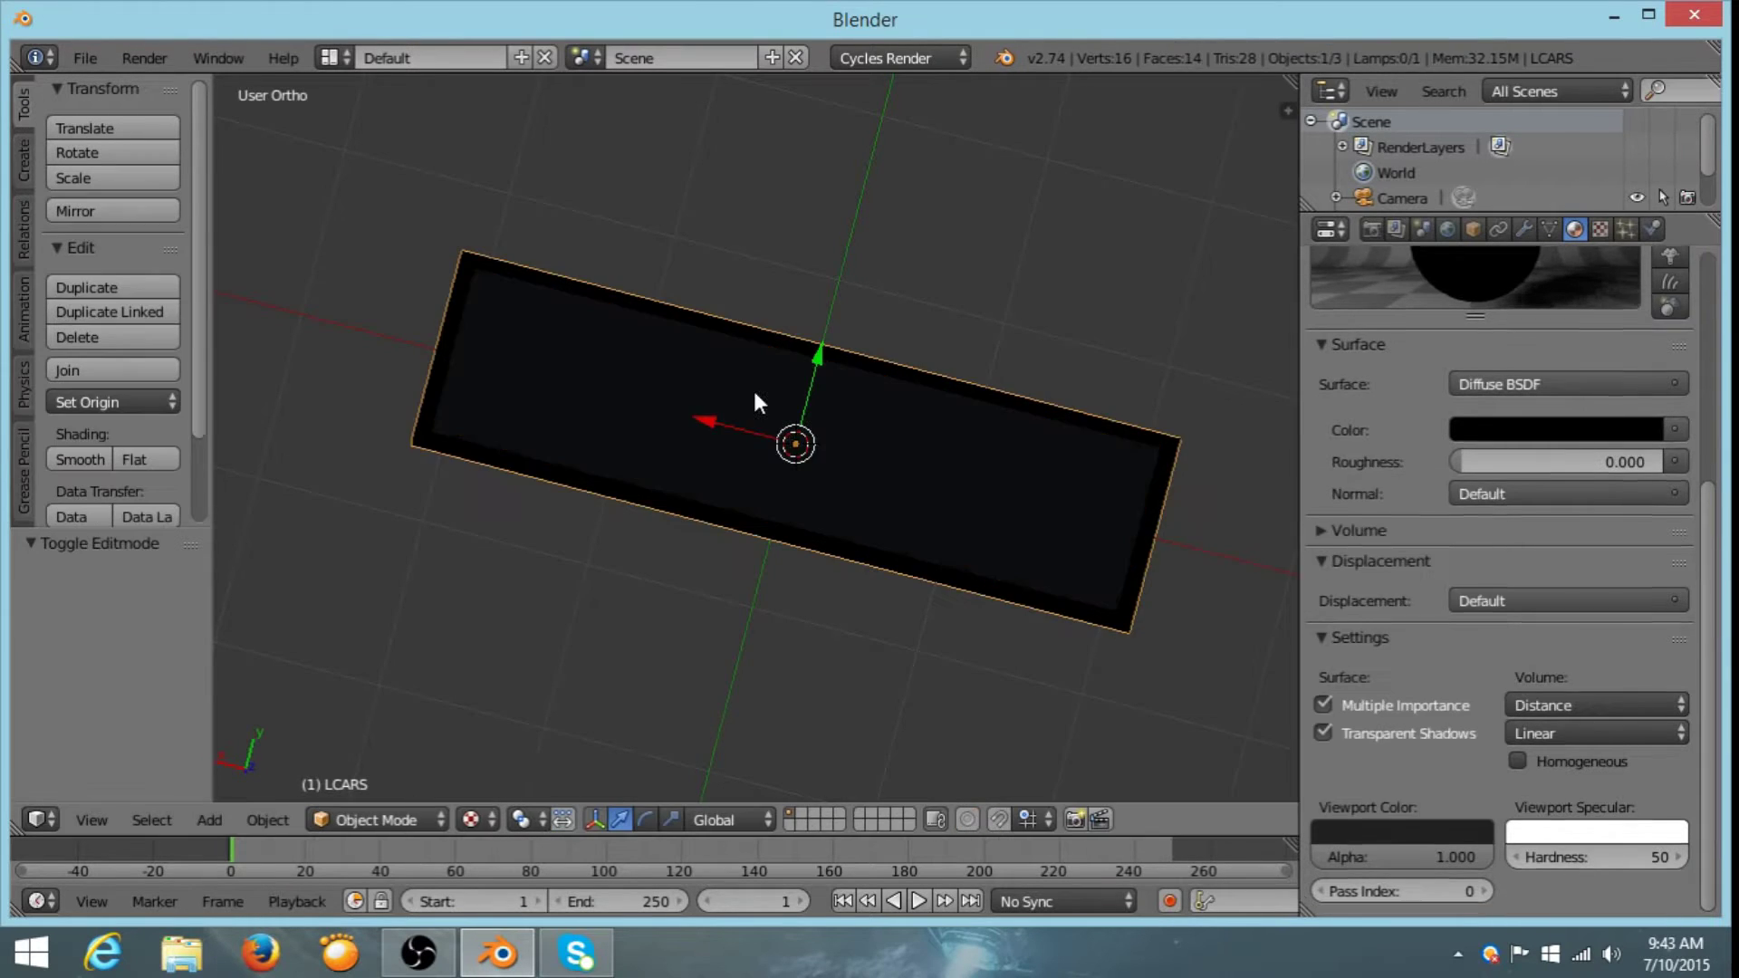
# - Switch the viewport to Rendered shading and inspect the slab's glowing top and black underside from several angles
pyautogui.moveTo(733, 349); pyautogui.dragTo(872, 460, button='middle')
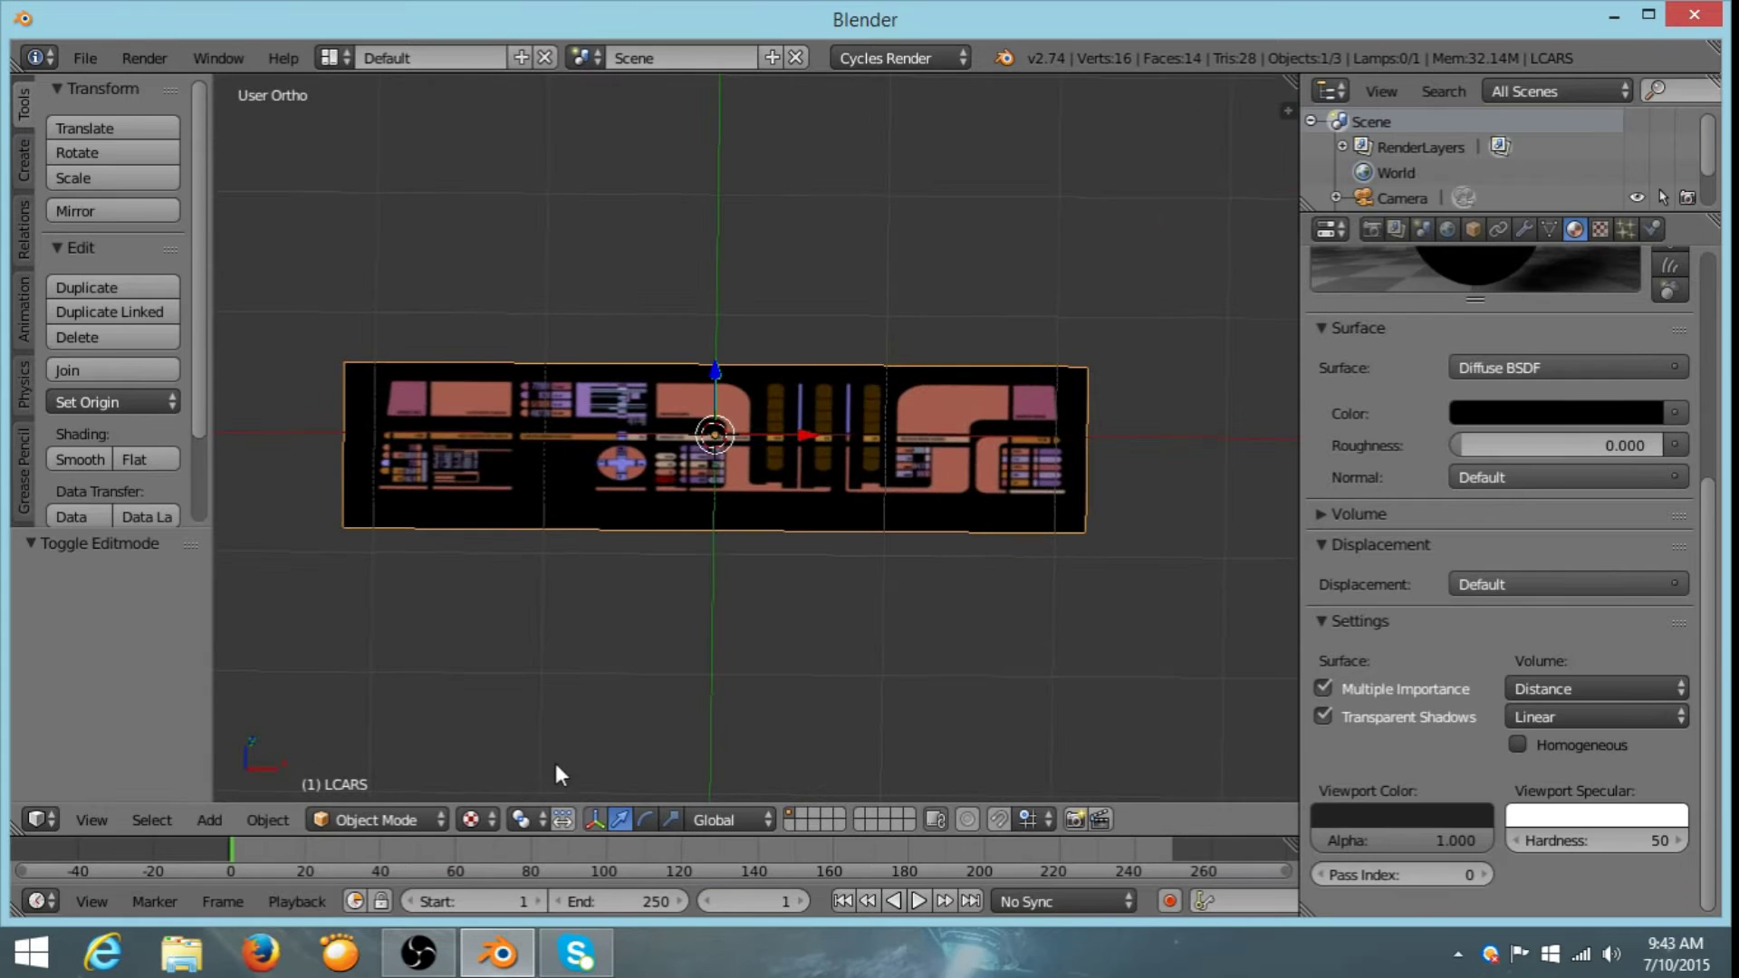
pyautogui.click(493, 815)
pyautogui.click(503, 648)
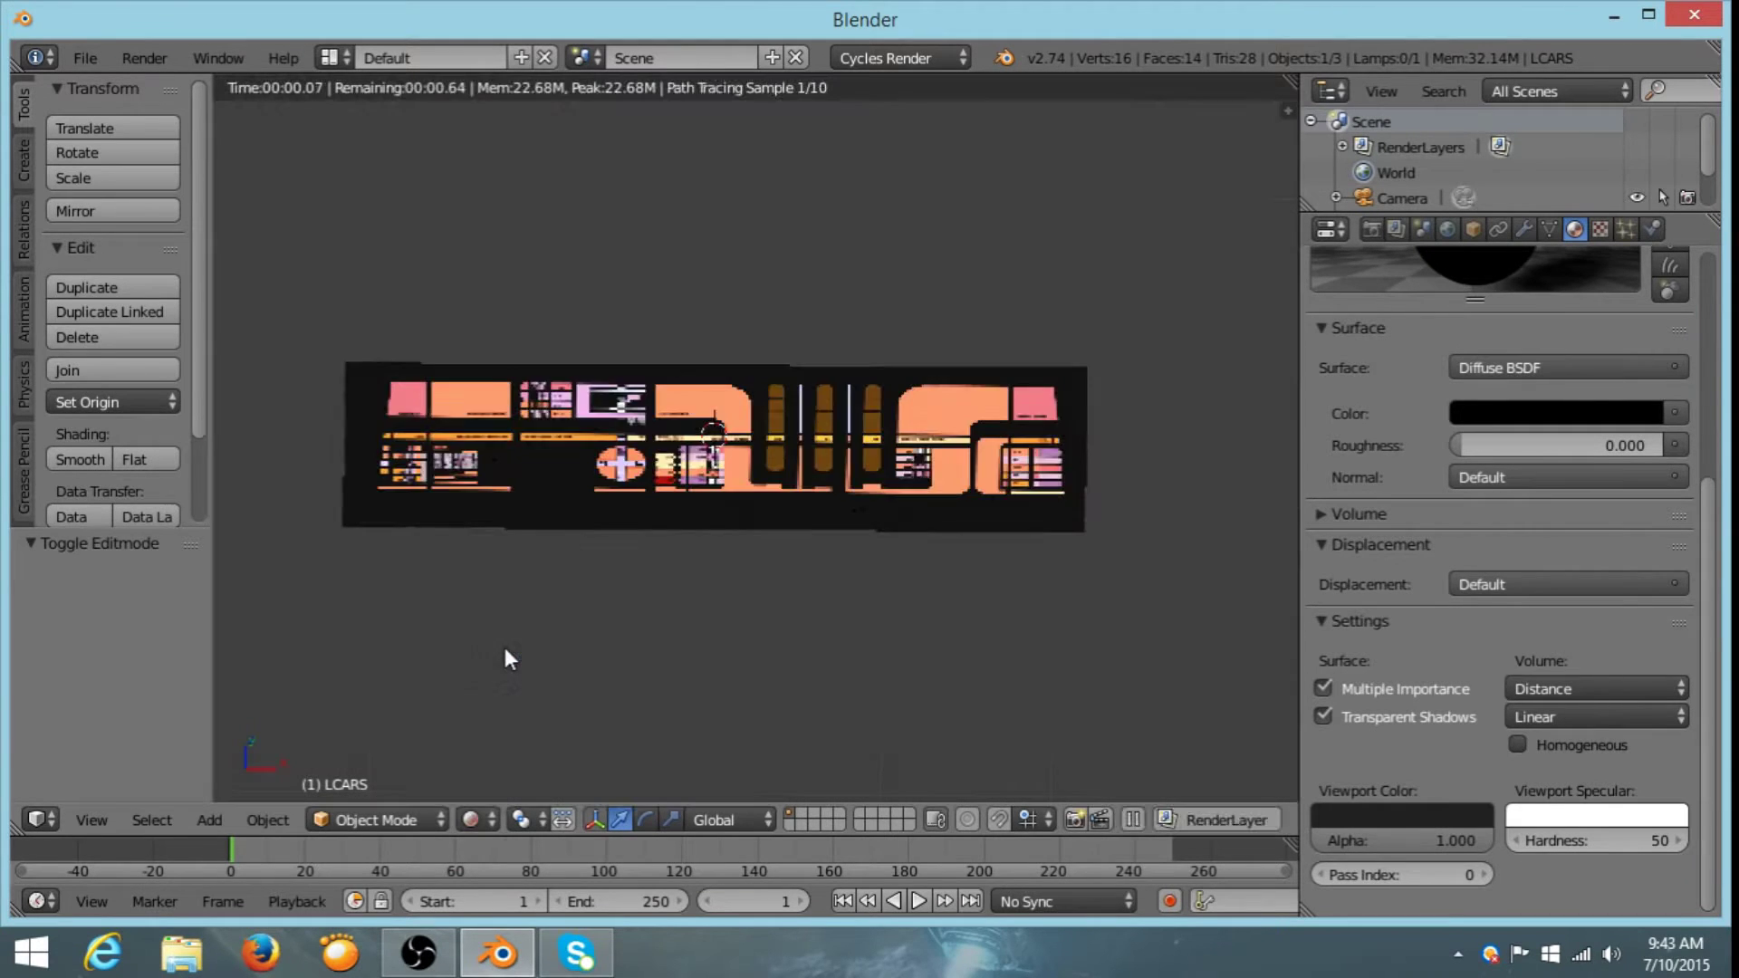
pyautogui.moveTo(639, 673); pyautogui.dragTo(994, 466, button='middle')
pyautogui.moveTo(882, 372); pyautogui.dragTo(743, 307, button='middle')
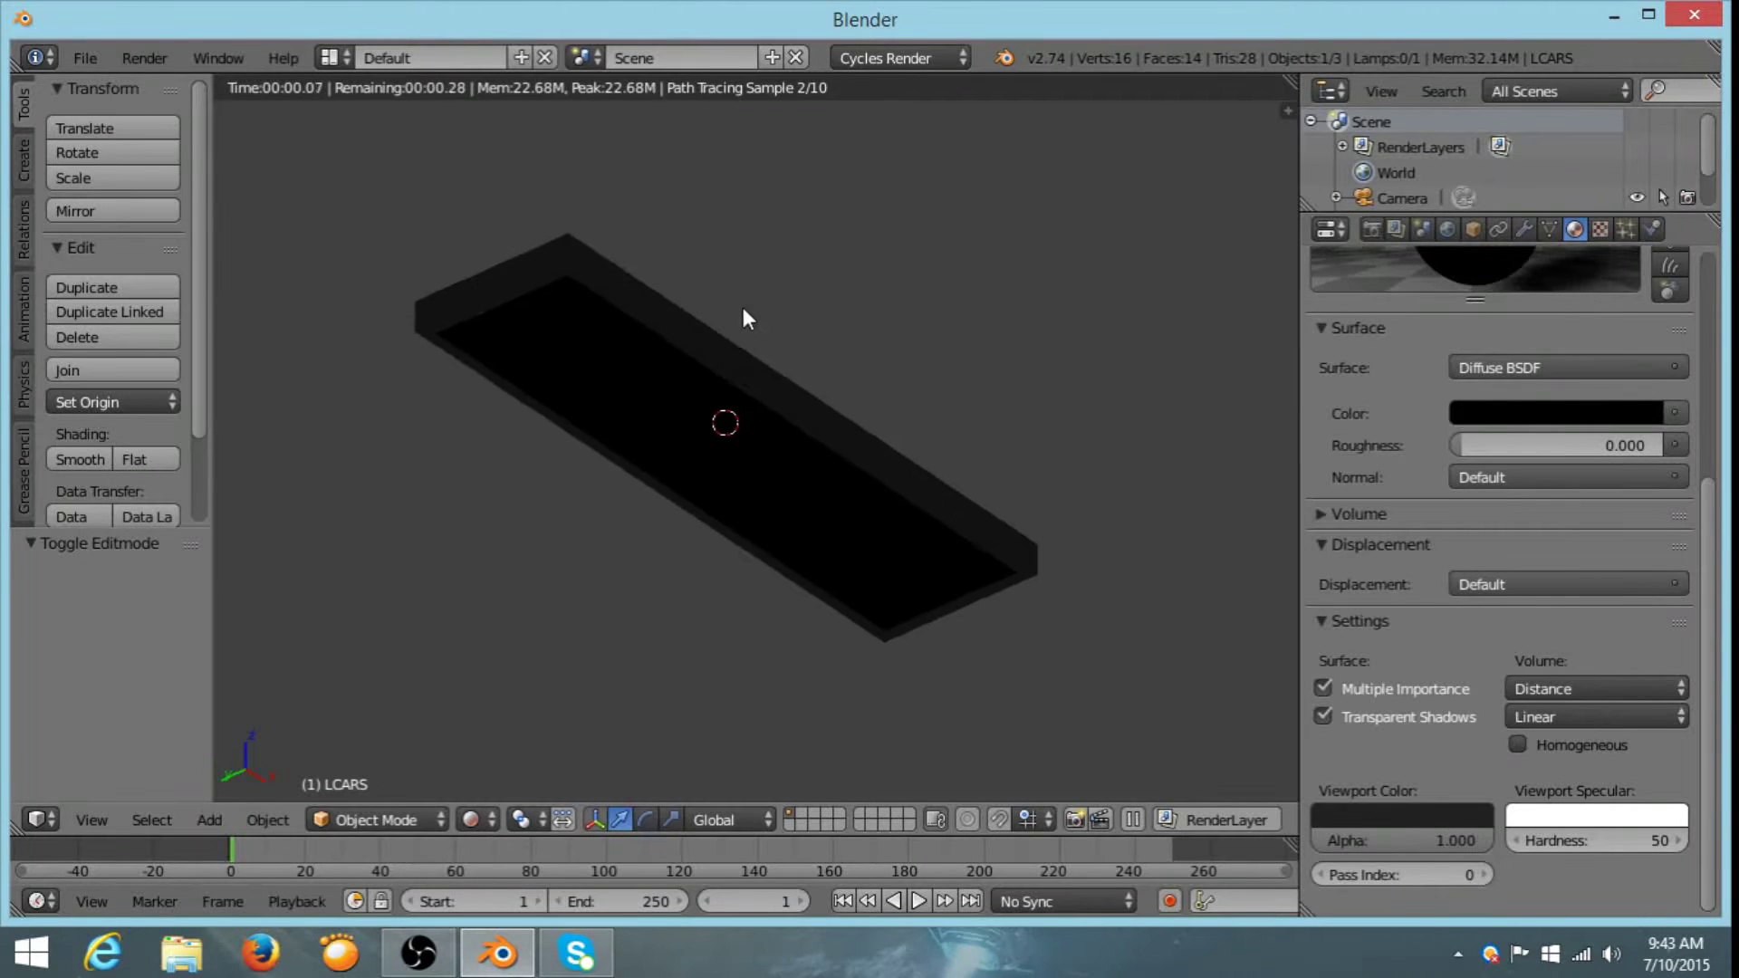
pyautogui.moveTo(888, 301); pyautogui.dragTo(839, 345, button='middle')
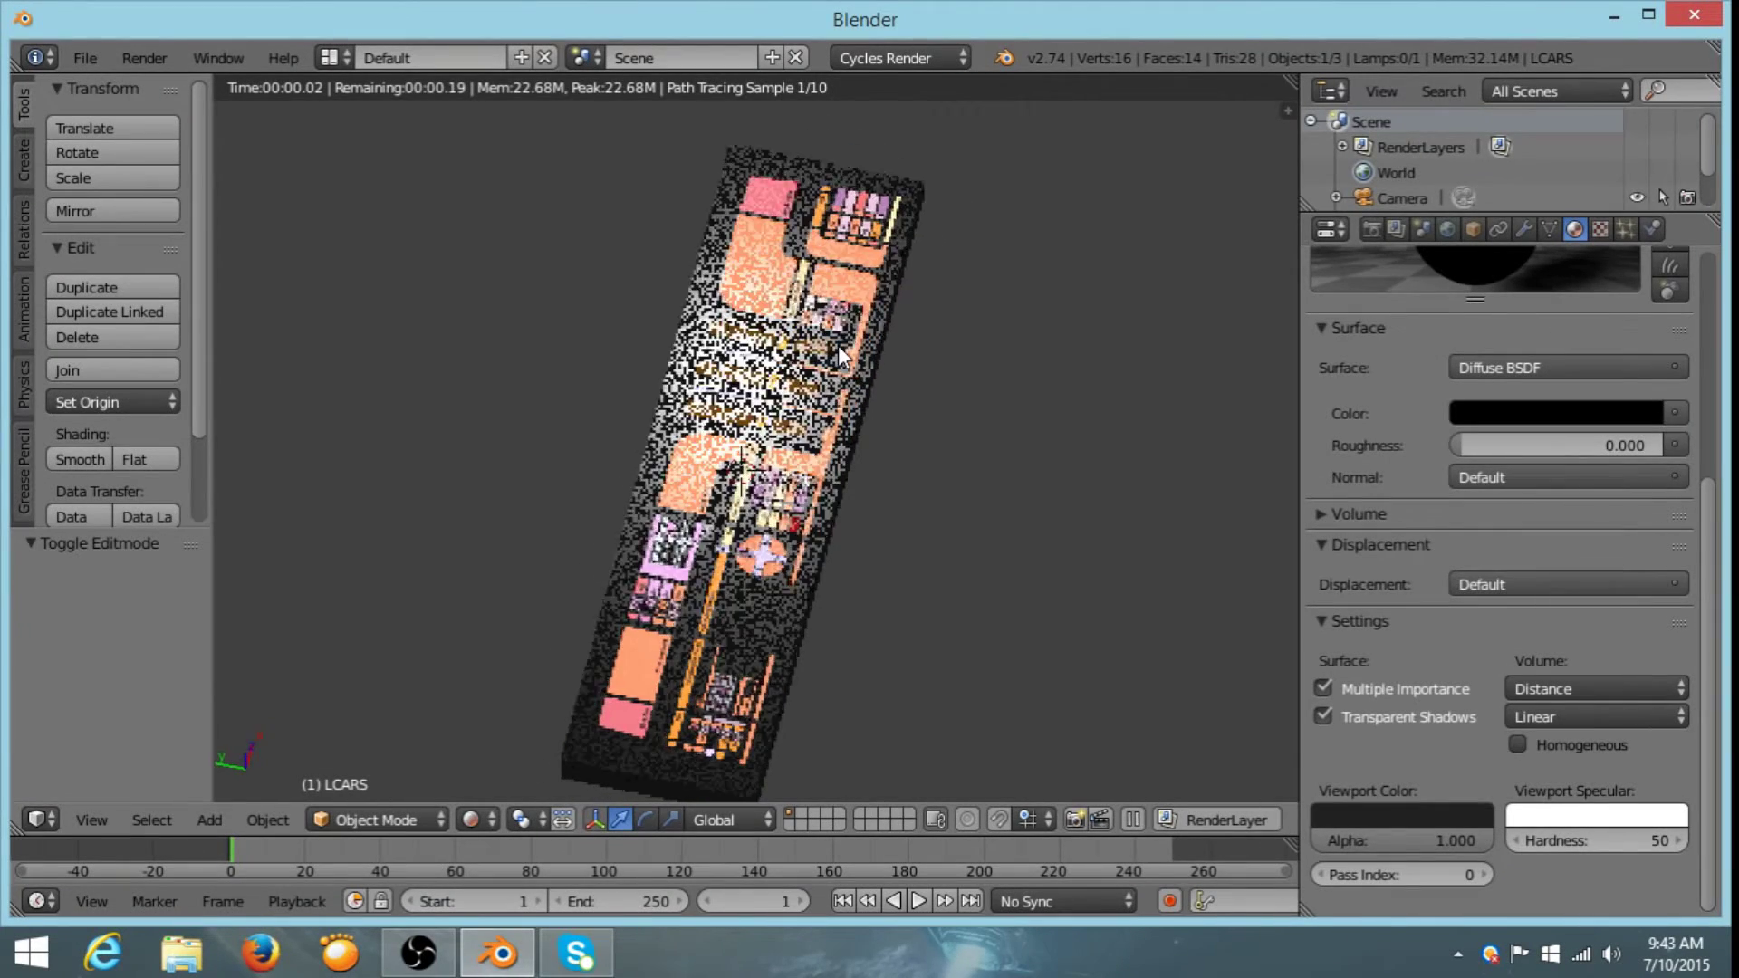
pyautogui.moveTo(875, 556); pyautogui.dragTo(894, 519, button='middle')
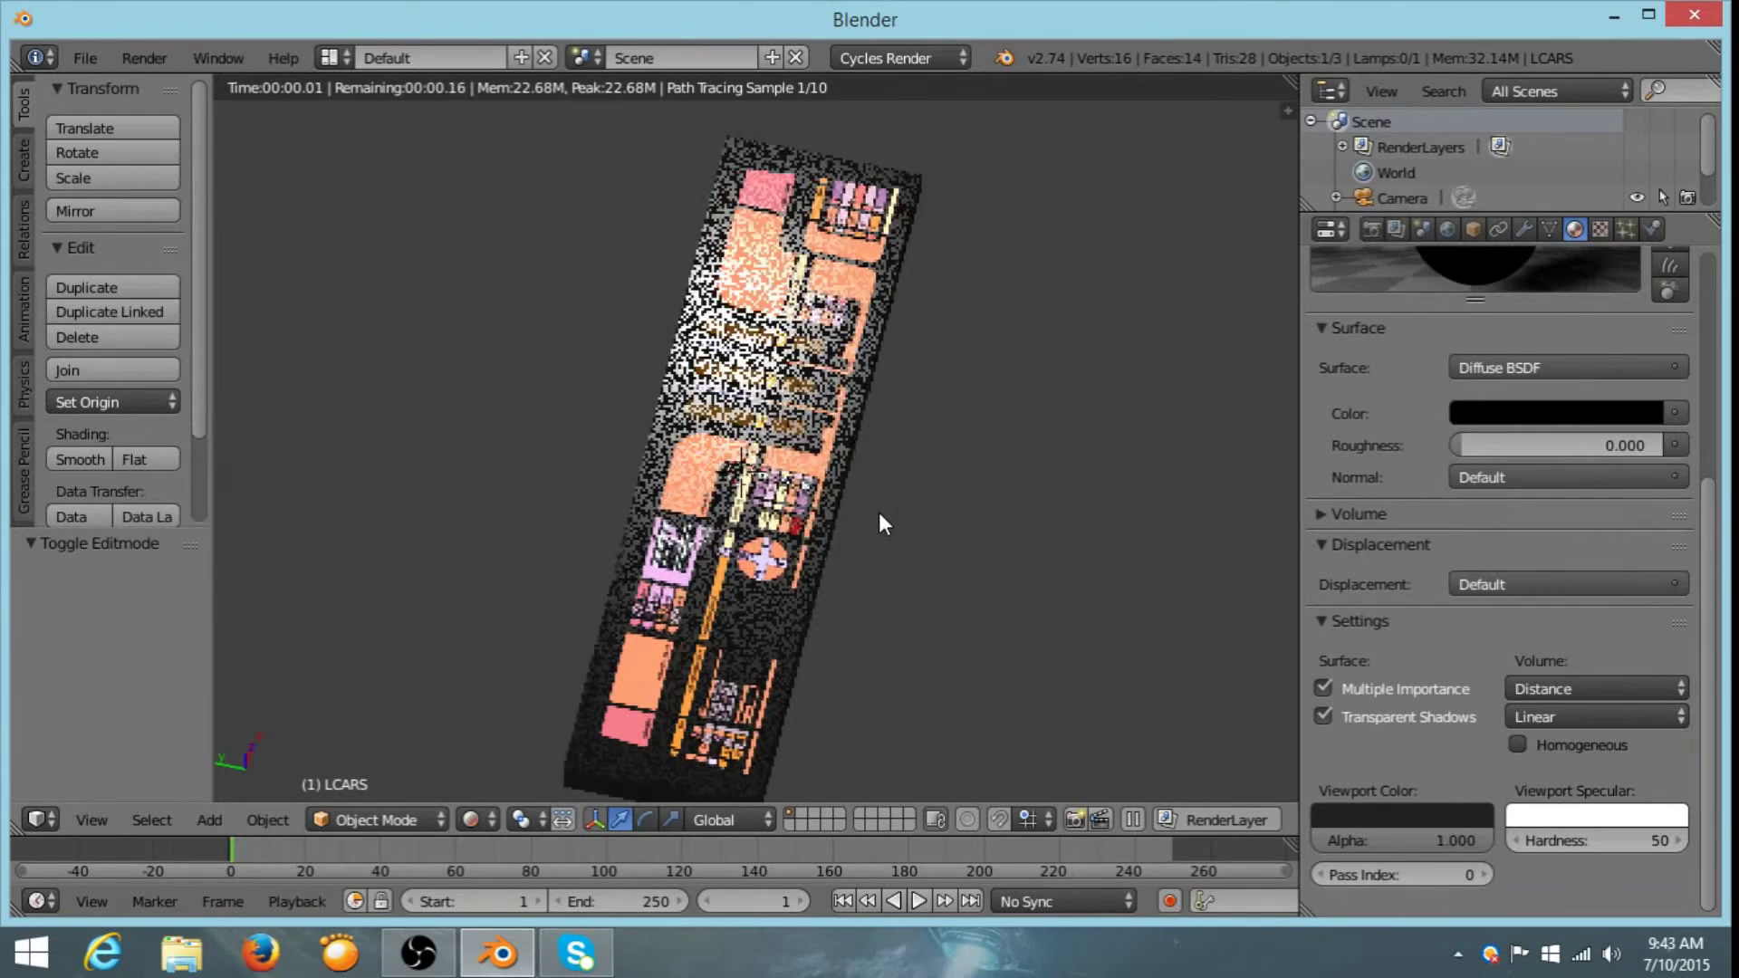
# - Set the Glossy BSDF roughness of the LCARS material to 0.025 and check the slab's highlight from several angles
pyautogui.scroll(5, 1574, 324)
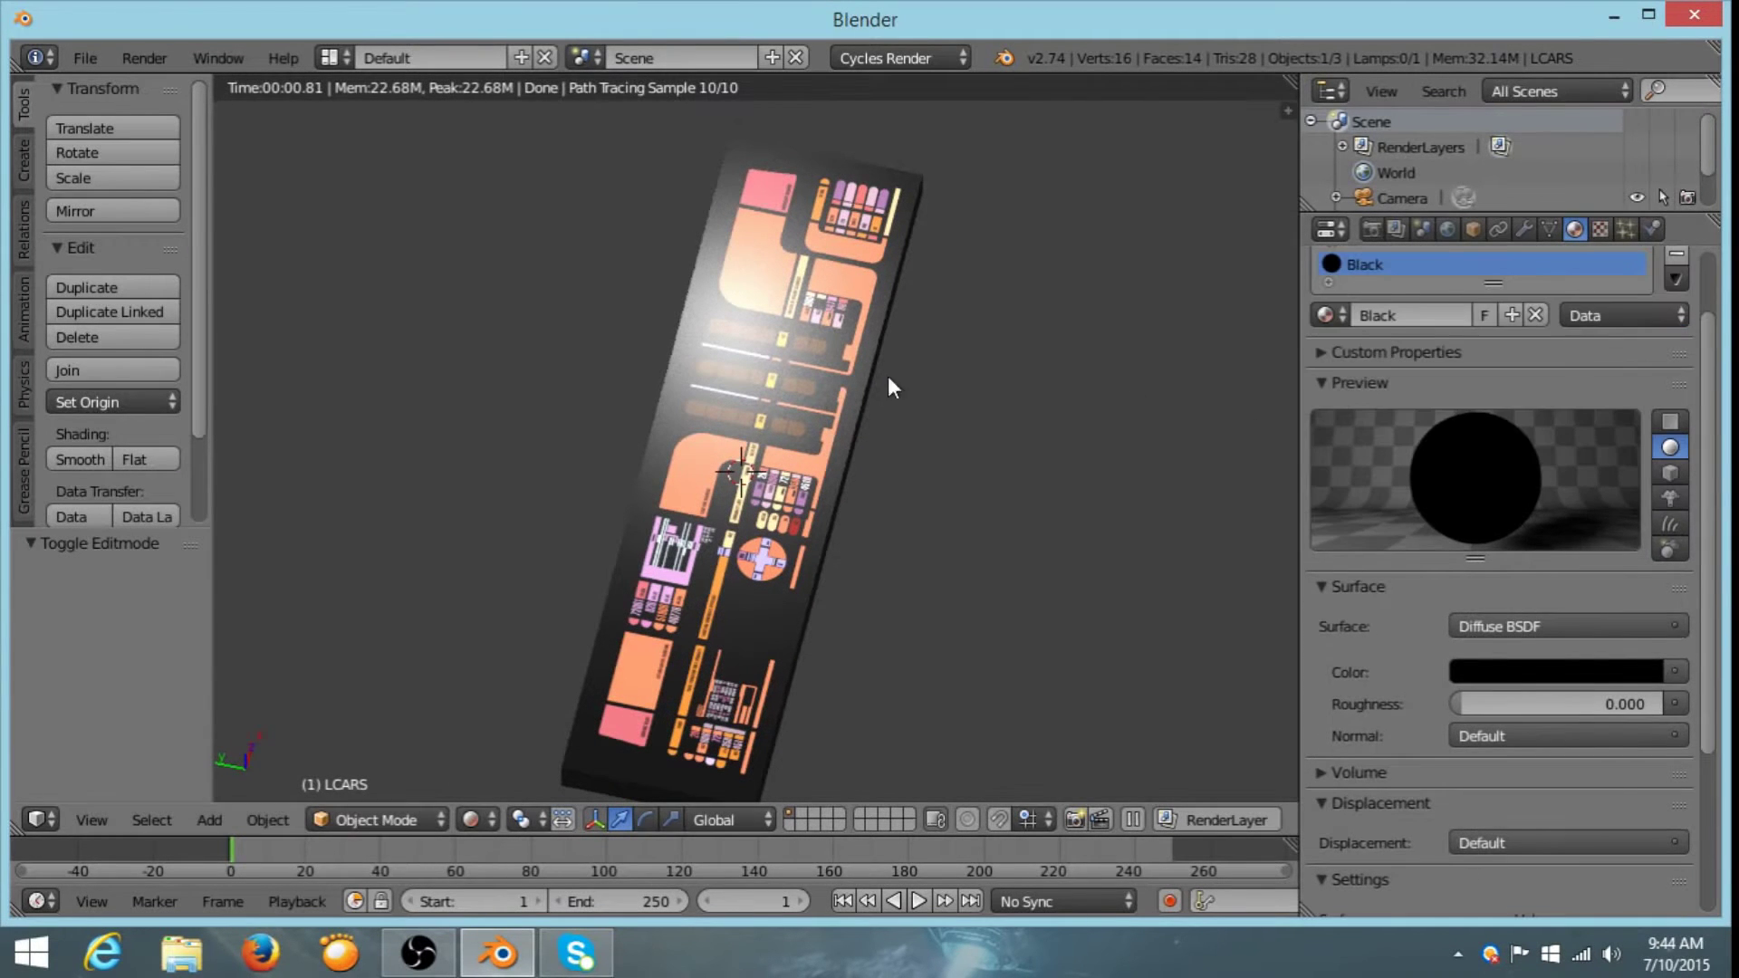
pyautogui.scroll(2, 1461, 257)
pyautogui.click(1373, 317)
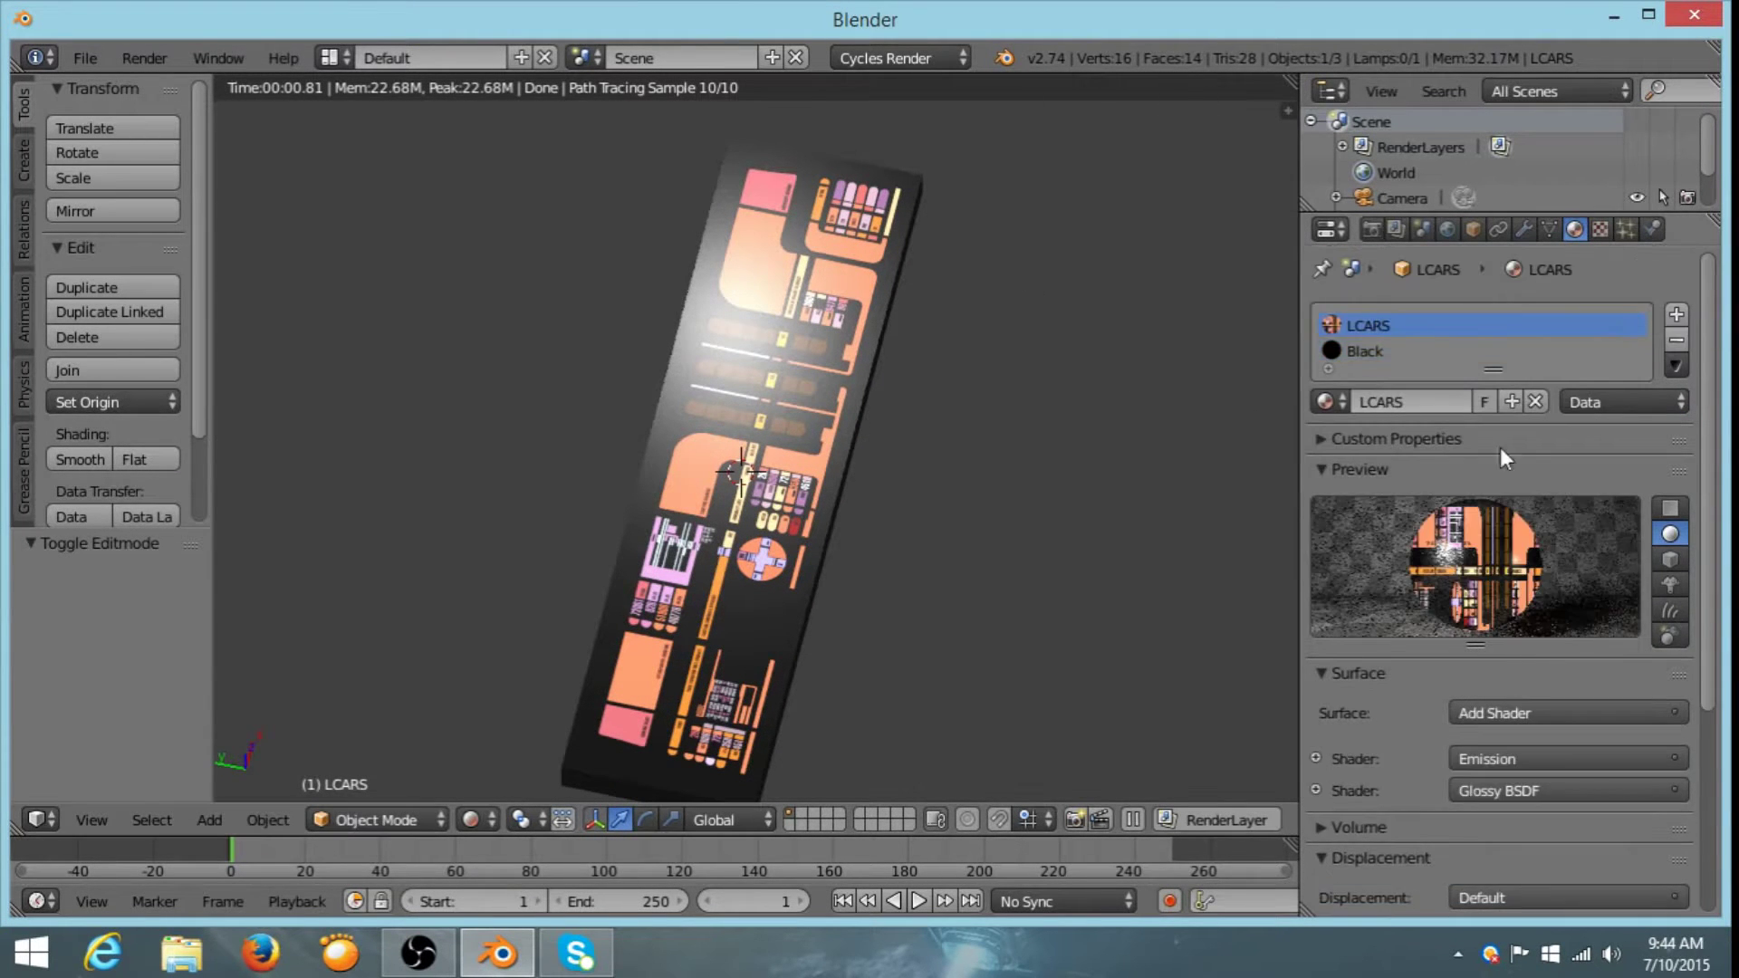
pyautogui.scroll(-3, 1496, 455)
pyautogui.click(1317, 632)
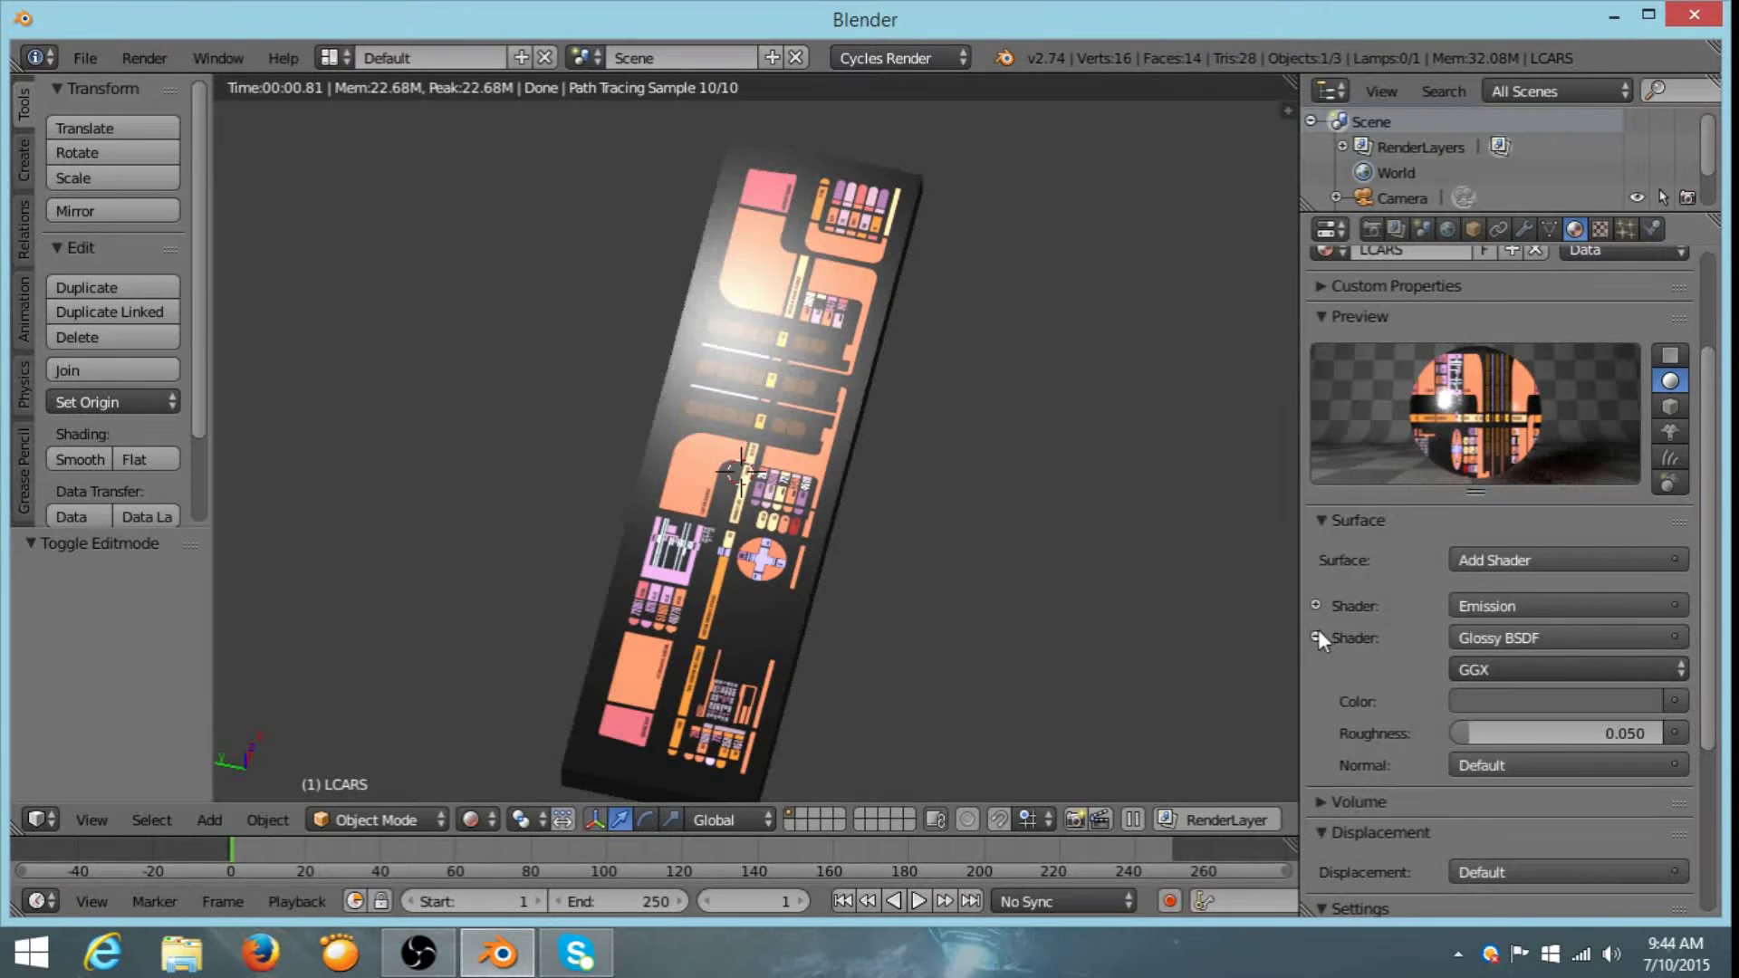
pyautogui.click(1508, 726)
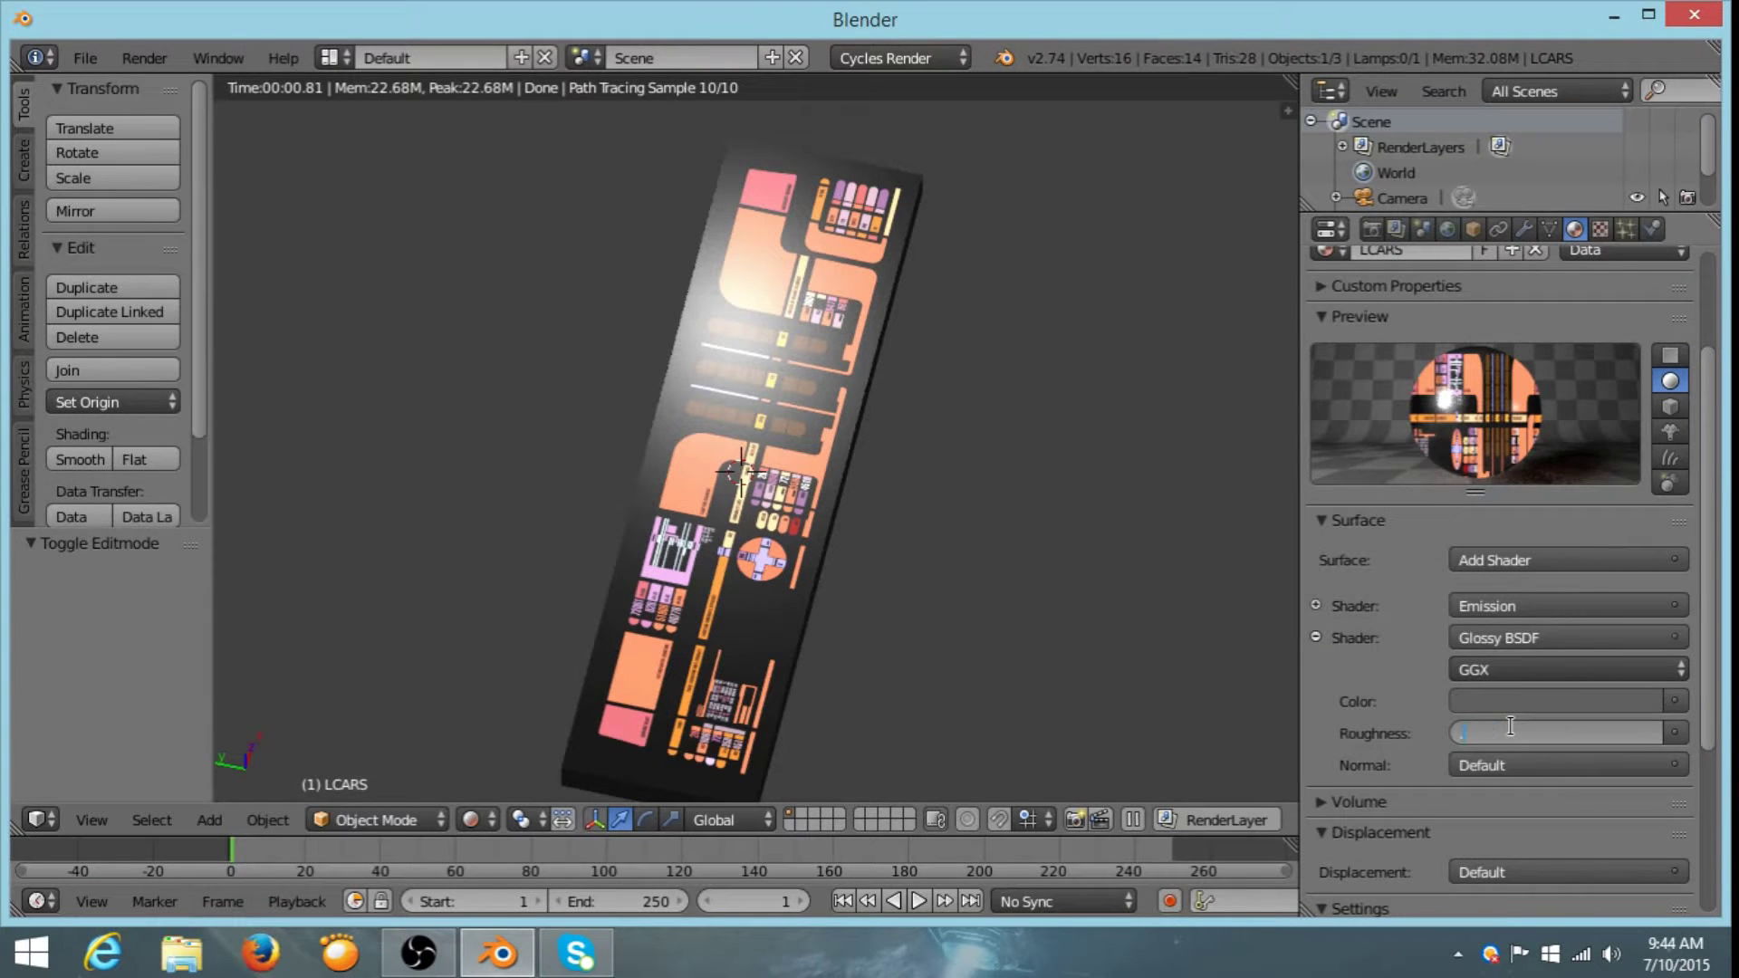
pyautogui.write('.025')
pyautogui.press('Return')
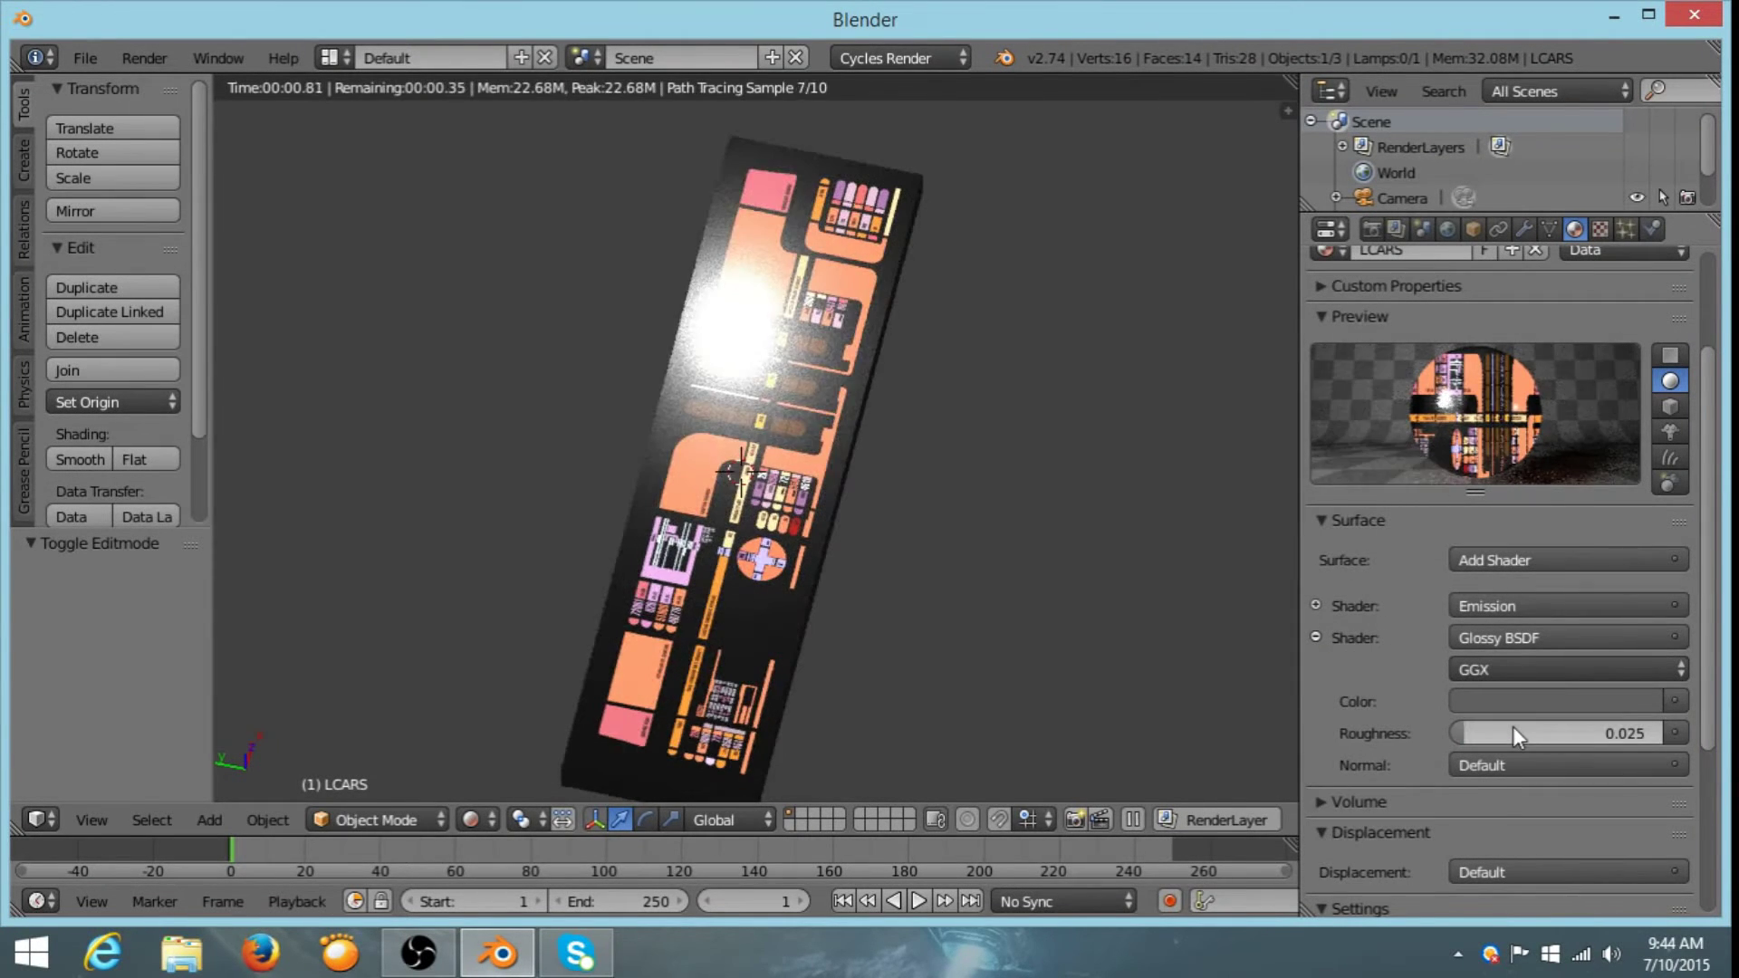
pyautogui.moveTo(1106, 546); pyautogui.dragTo(840, 471, button='middle')
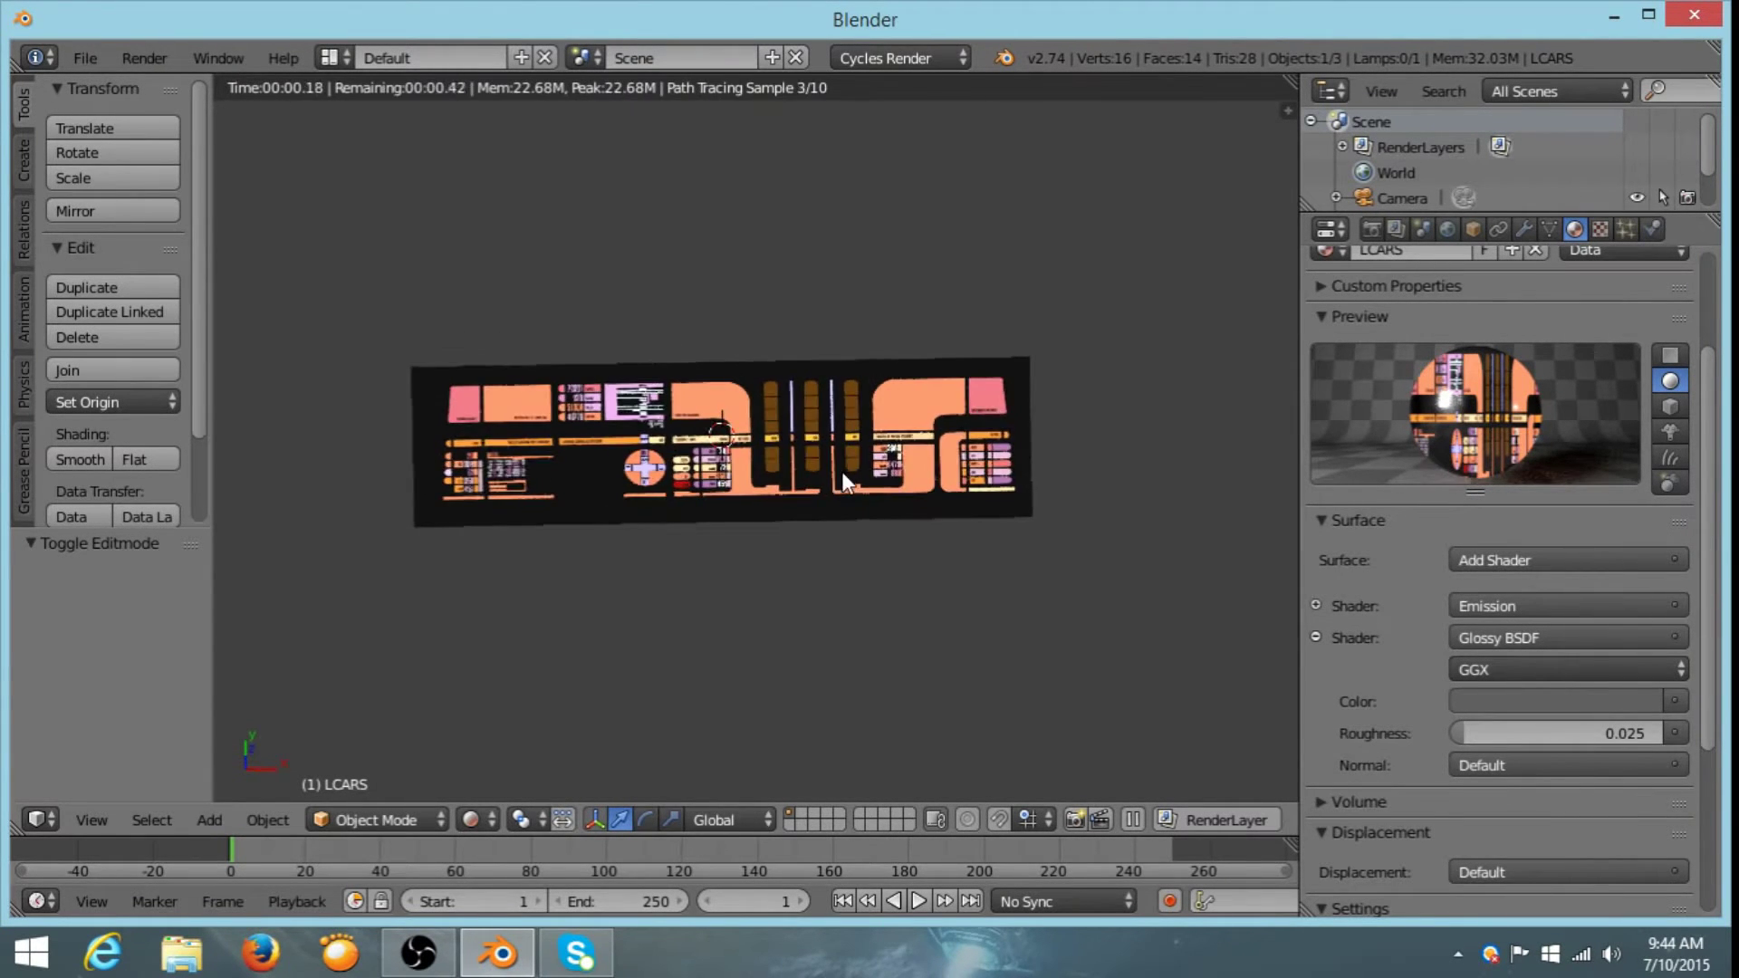
pyautogui.moveTo(844, 404); pyautogui.dragTo(853, 464, button='middle')
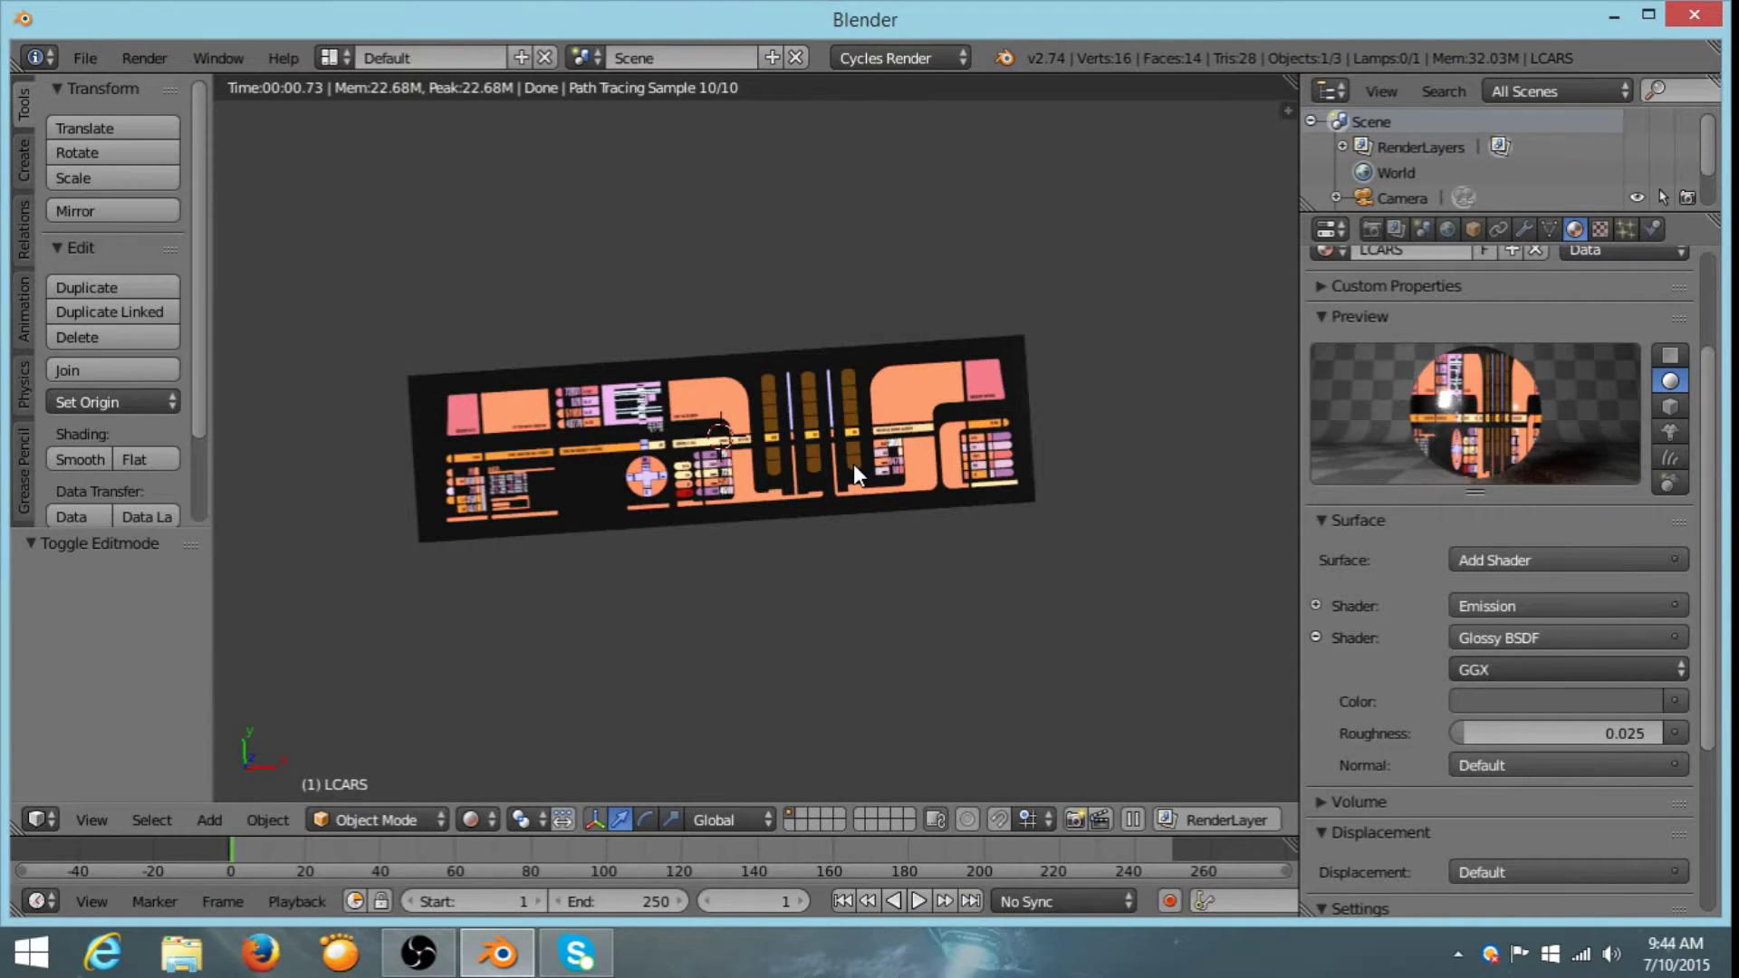
pyautogui.moveTo(833, 452); pyautogui.dragTo(961, 584, button='middle')
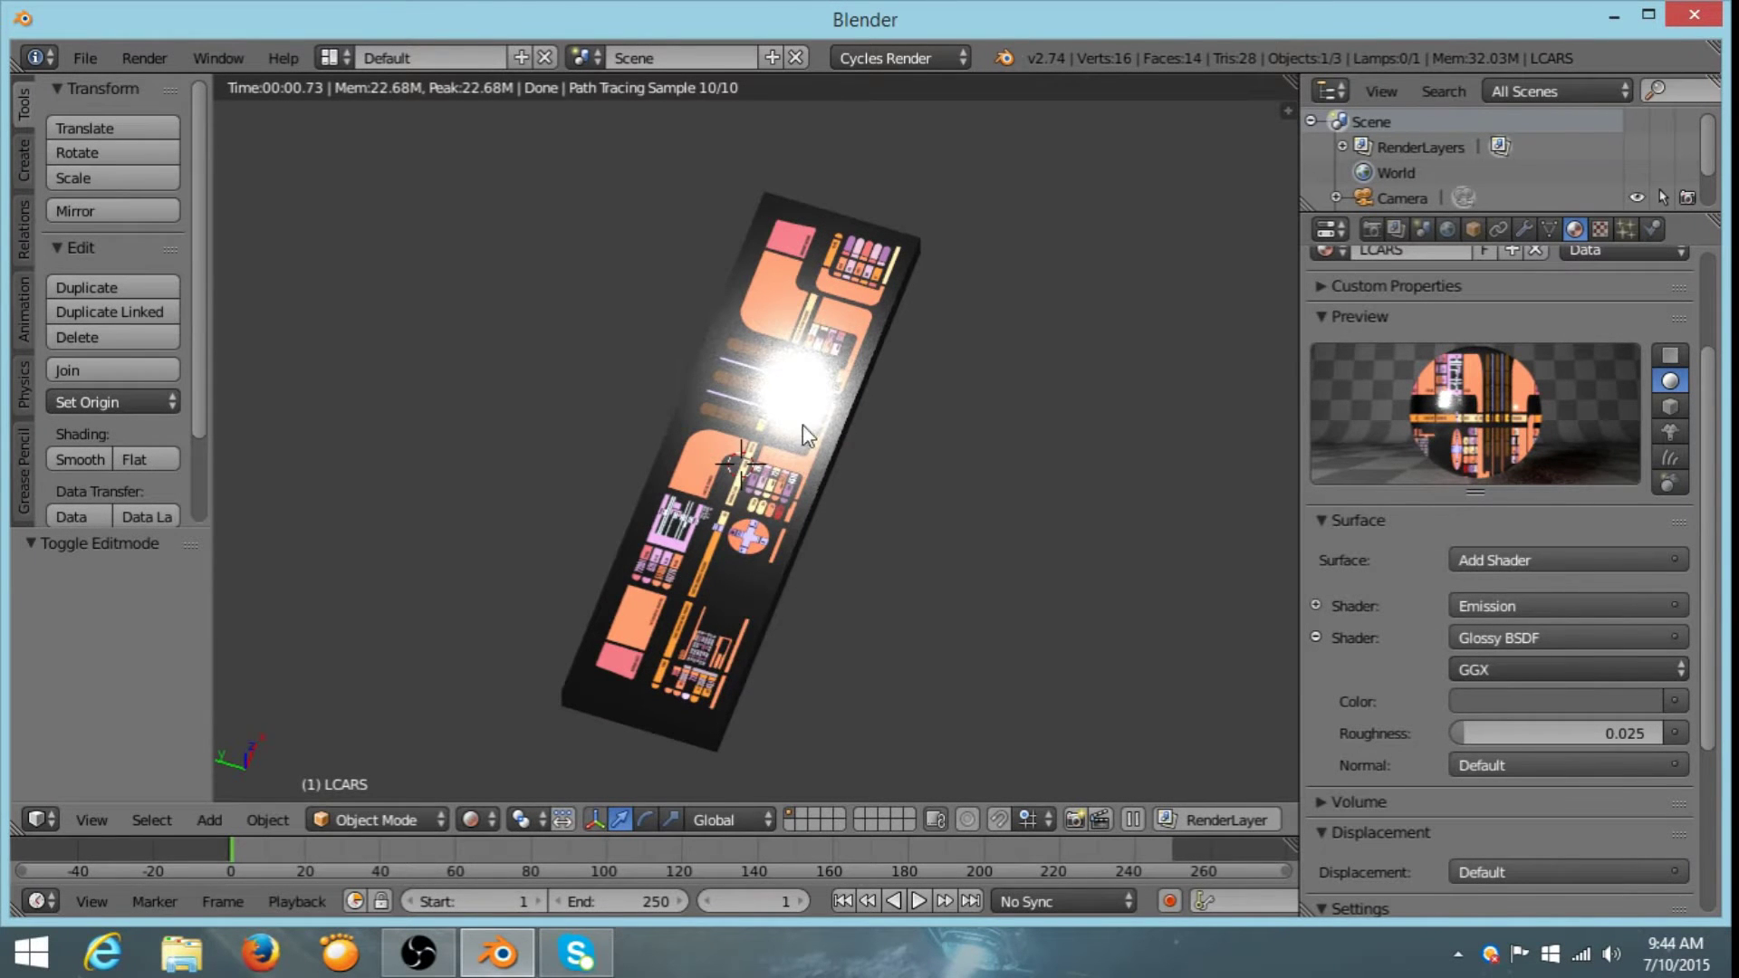
pyautogui.moveTo(910, 461); pyautogui.dragTo(752, 580, button='middle')
# - Leave Rendered shading for Solid, then add one horizontal loop cut around the slab's sides at mid-height in Edit Mode
pyautogui.hotkey('shift', 'z')
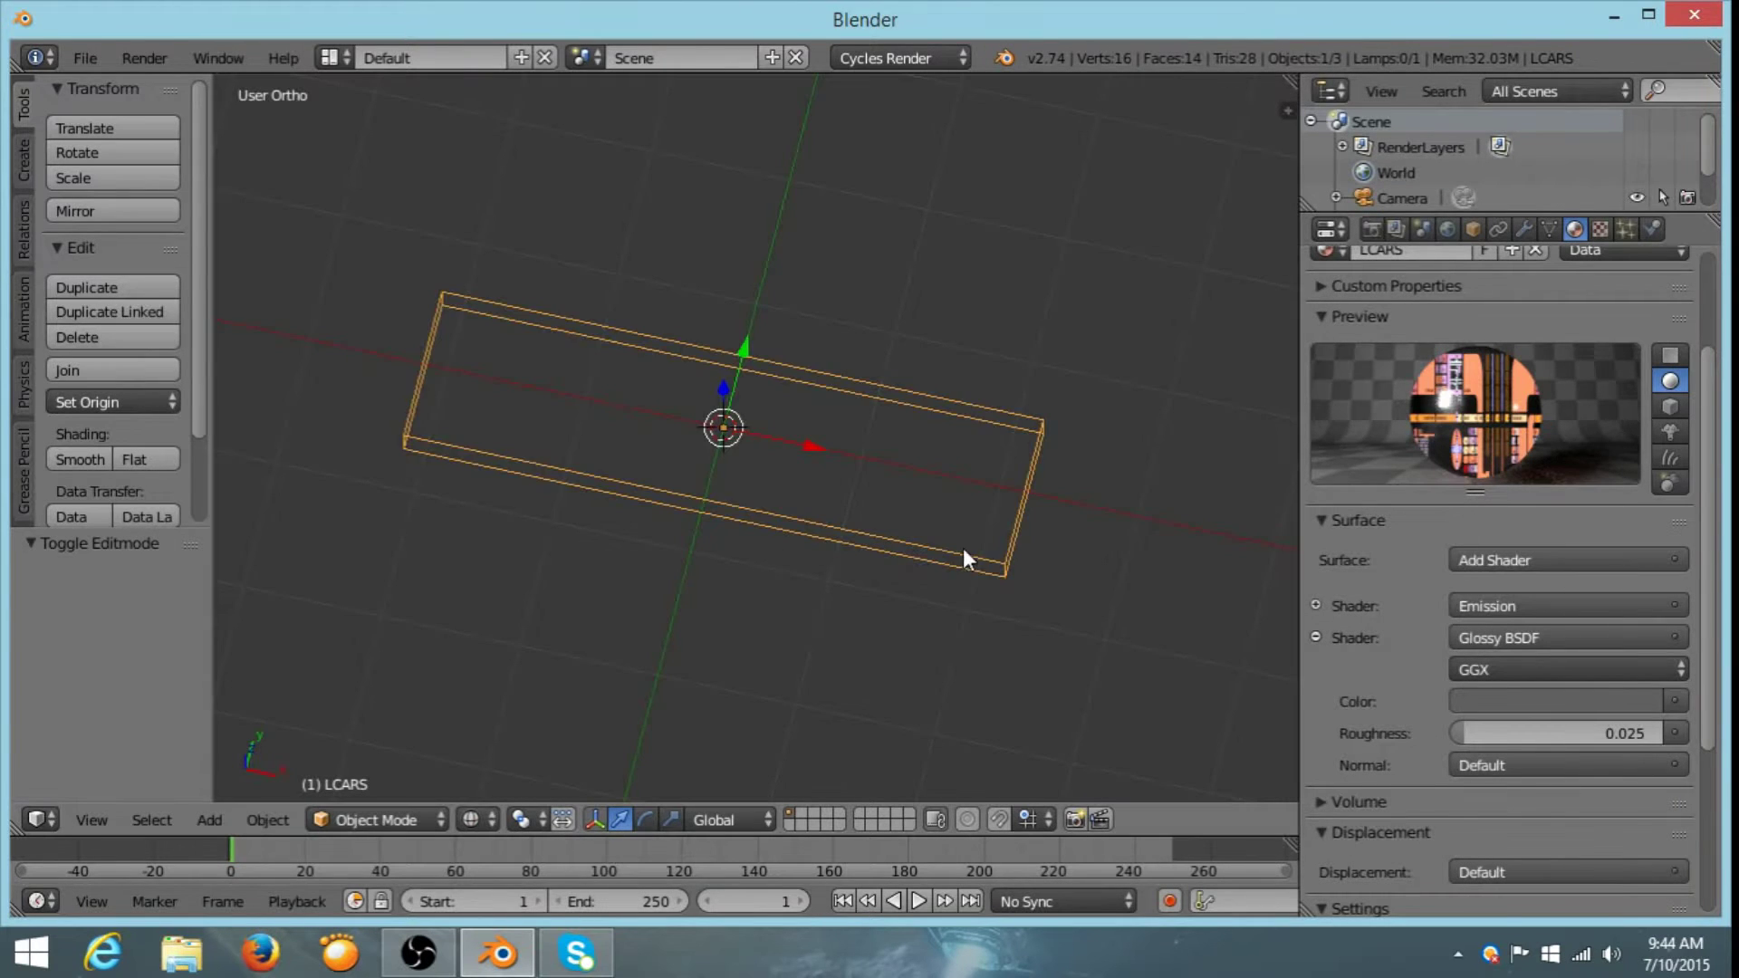
pyautogui.moveTo(1002, 543); pyautogui.dragTo(921, 397, button='middle')
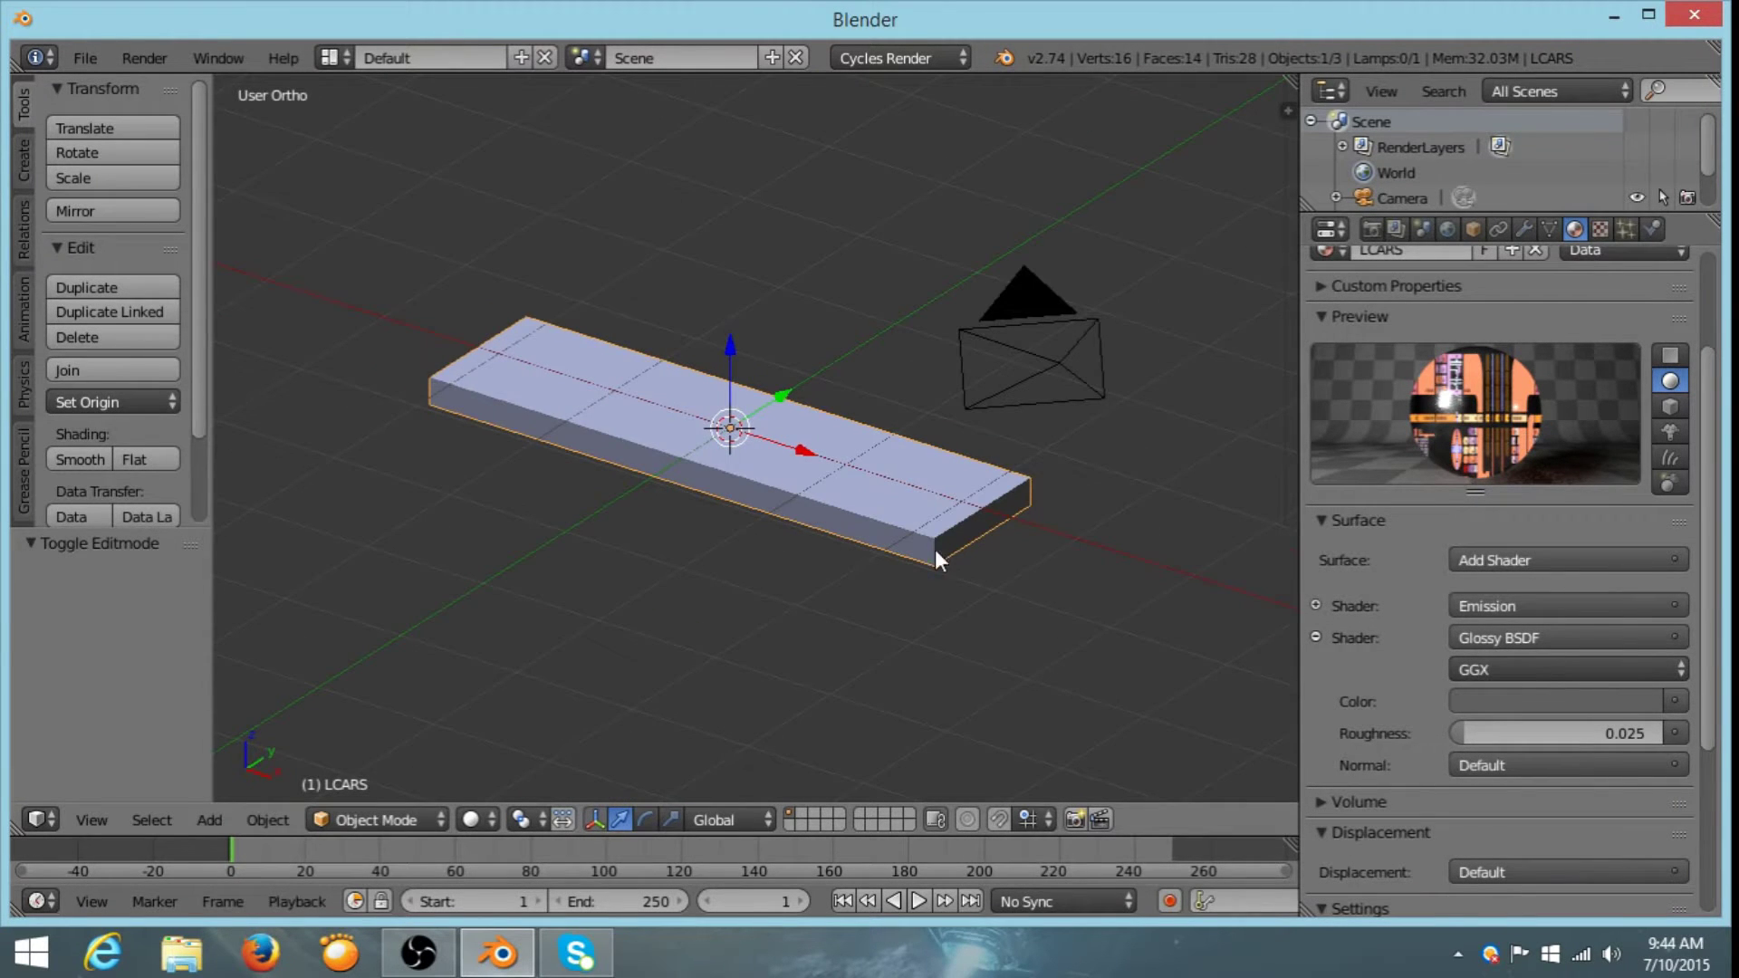
pyautogui.moveTo(947, 586); pyautogui.dragTo(658, 315, button='middle')
pyautogui.press('Tab')
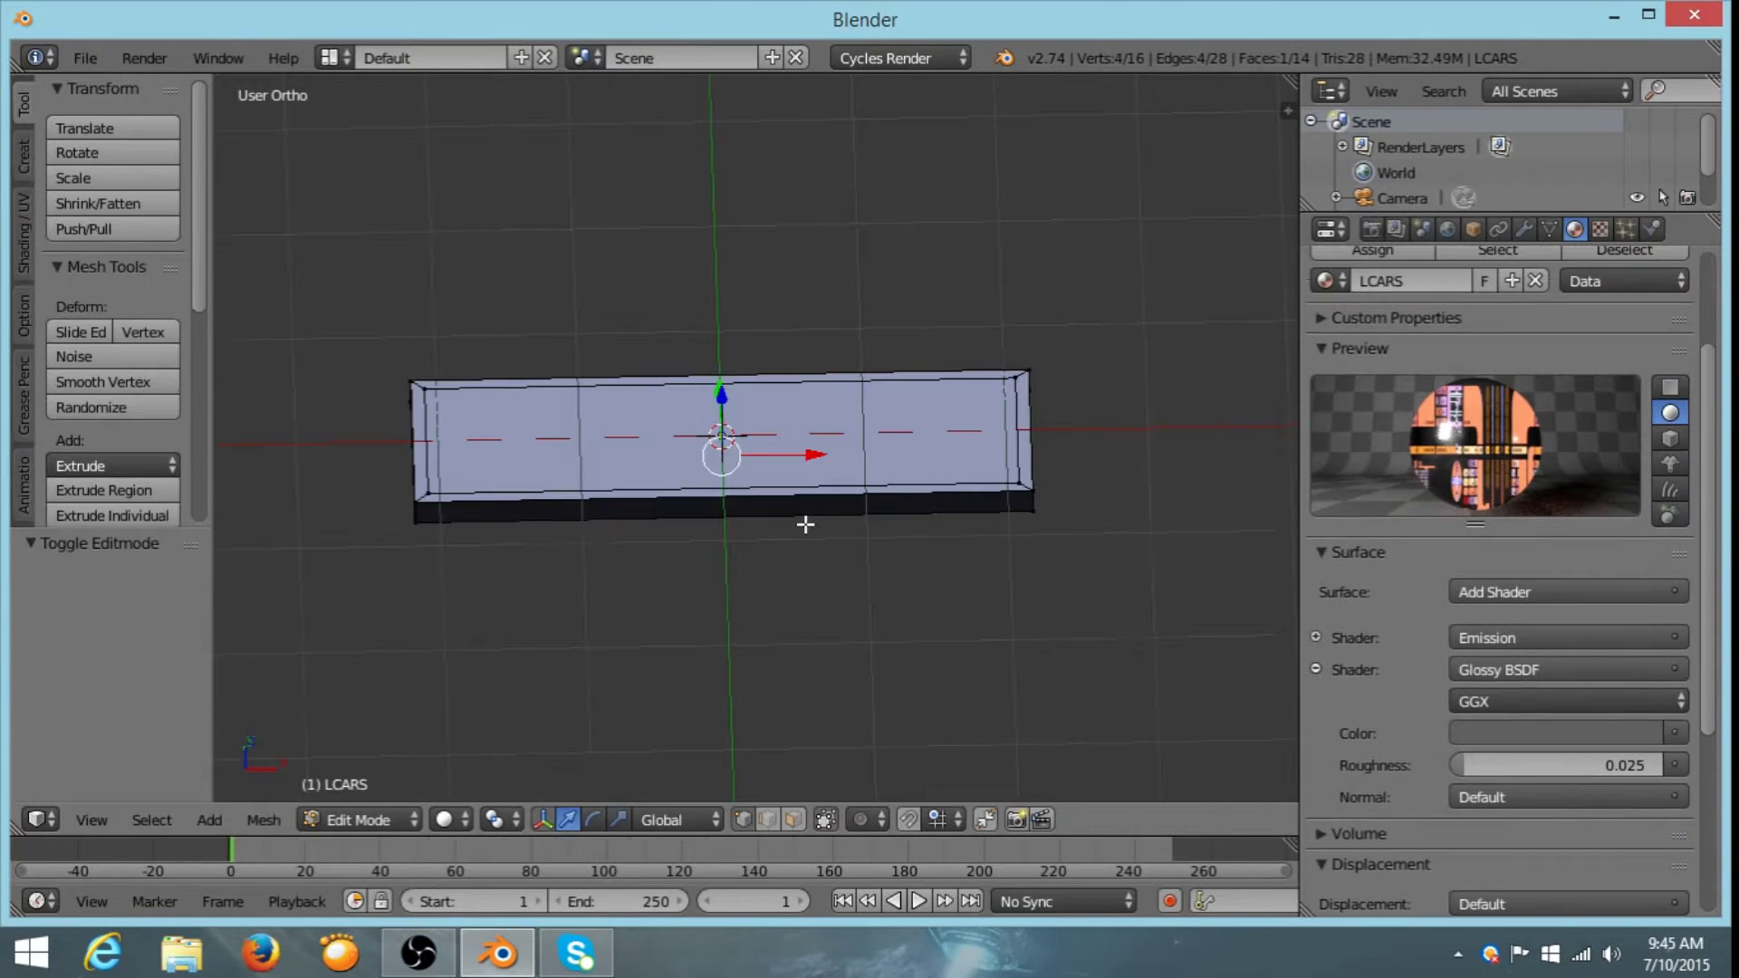
pyautogui.moveTo(804, 520); pyautogui.dragTo(904, 462, button='middle')
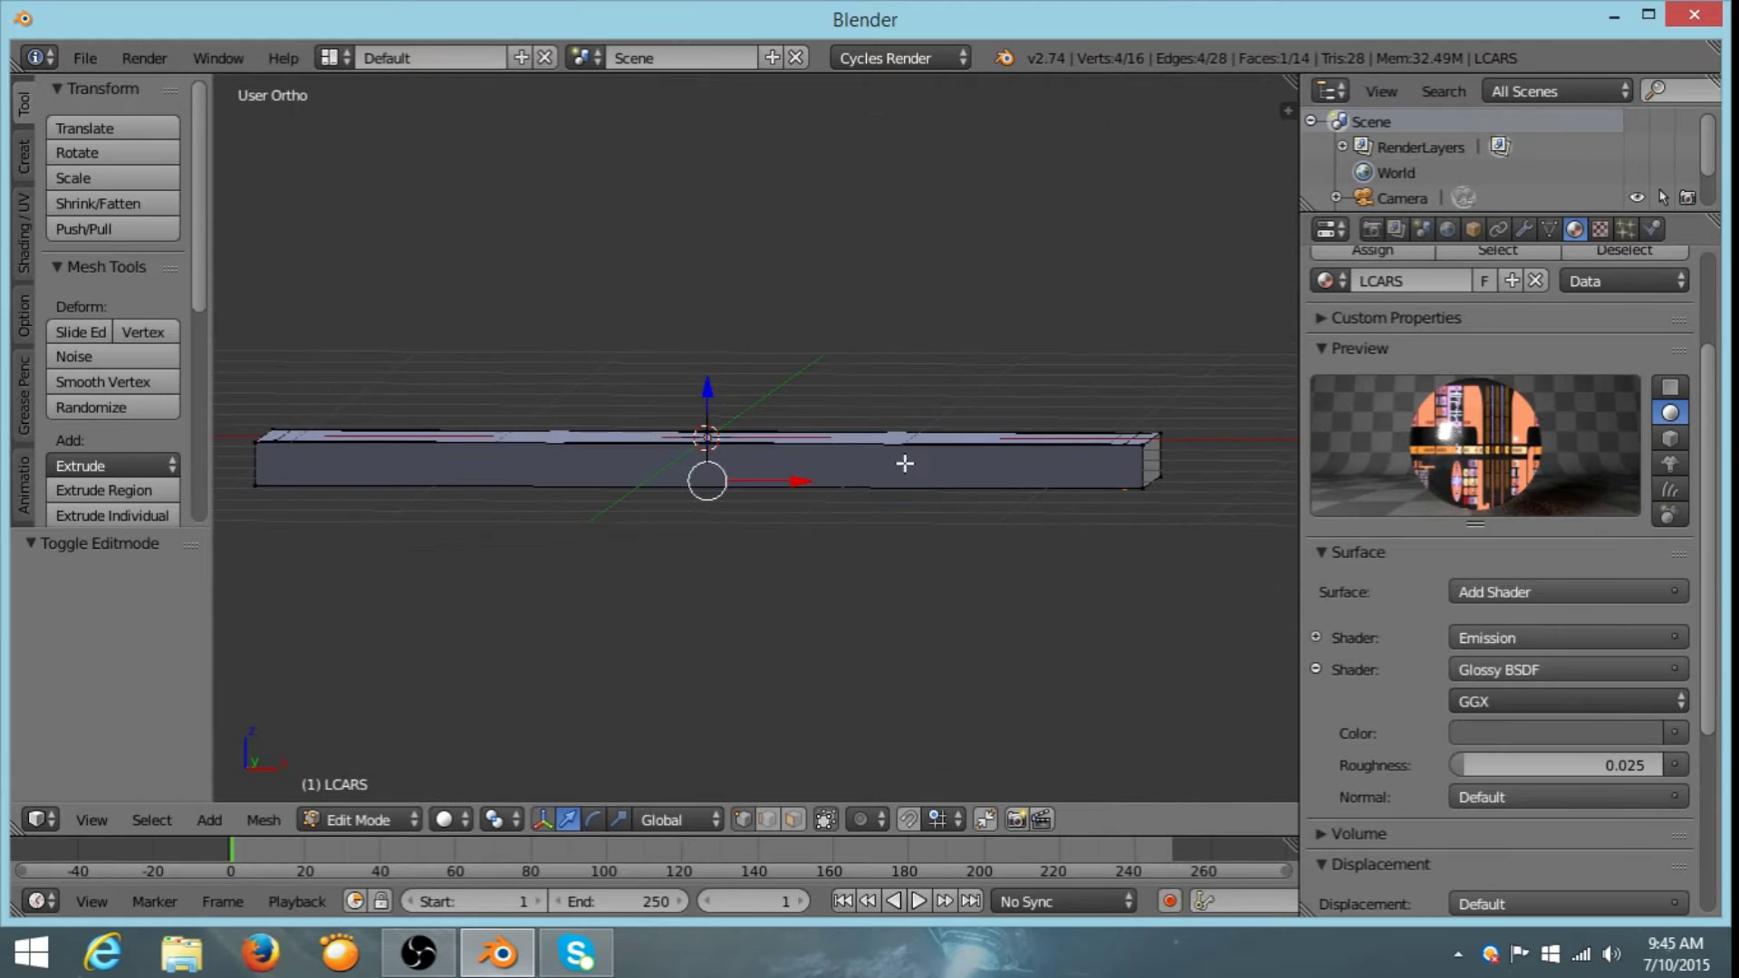
pyautogui.hotkey('ctrl', 'r')
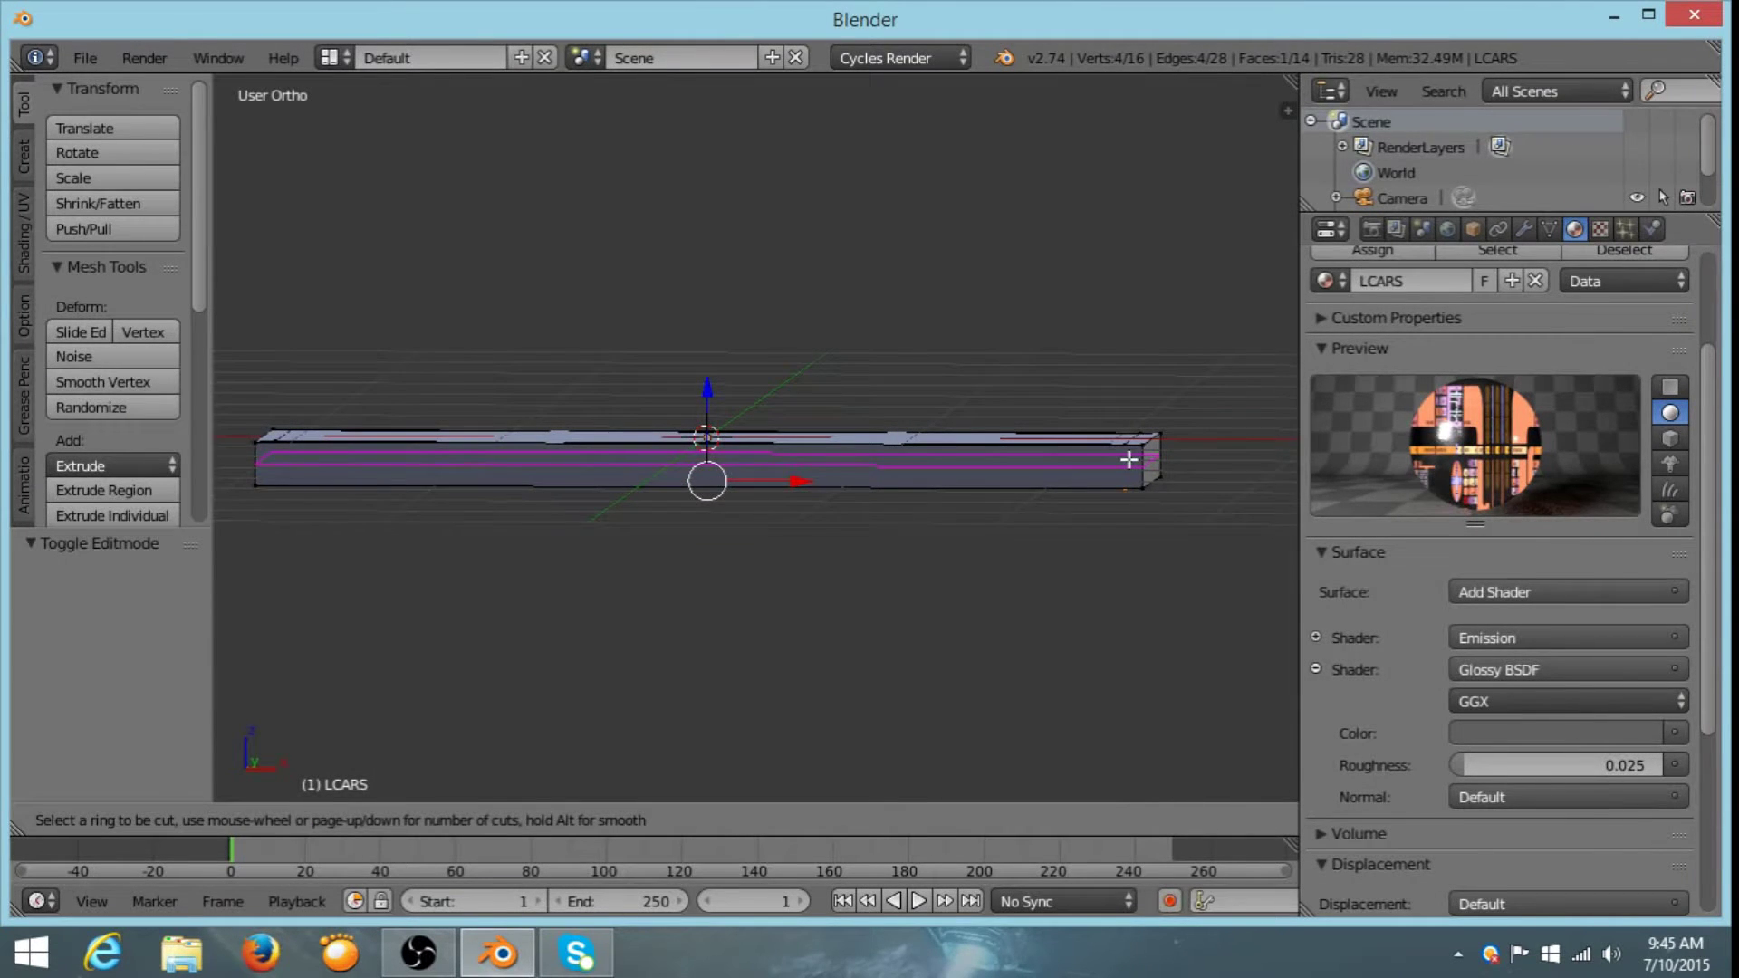
pyautogui.click(1128, 459)
pyautogui.click(1129, 459)
pyautogui.moveTo(950, 373); pyautogui.dragTo(799, 339, button='middle')
pyautogui.moveTo(738, 396); pyautogui.dragTo(958, 475, button='middle')
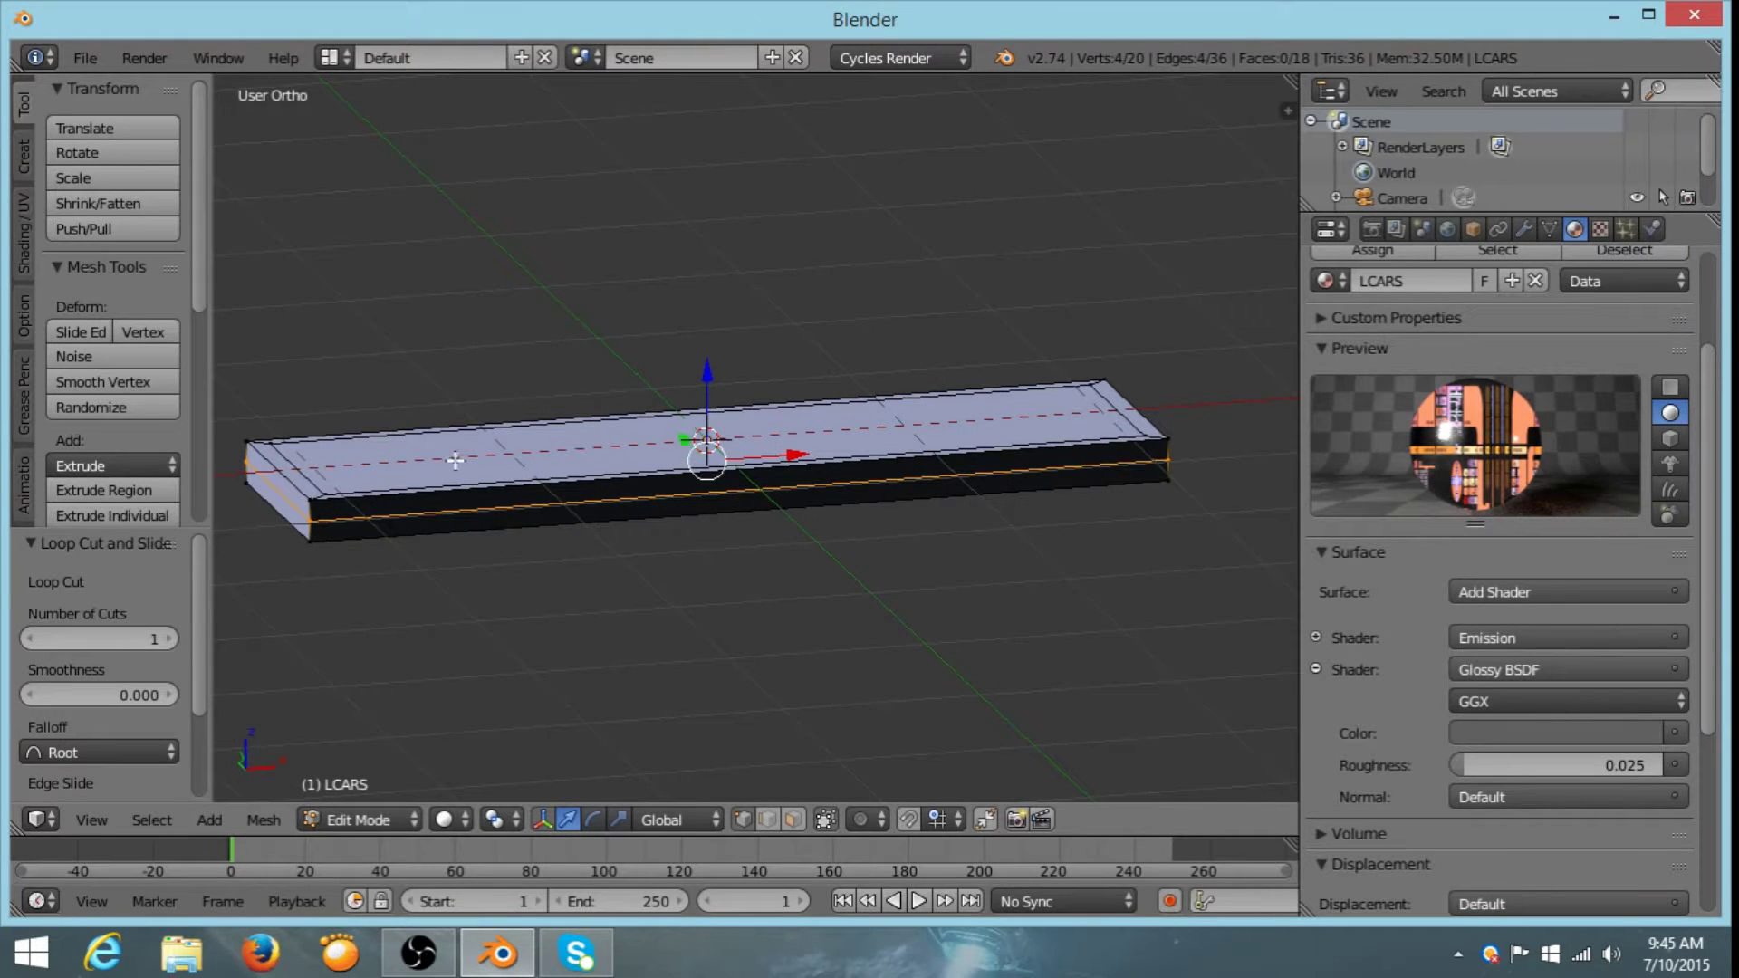
# - Return to Object Mode and apply a level 2 subdivision surface to the slab
pyautogui.press('Tab')
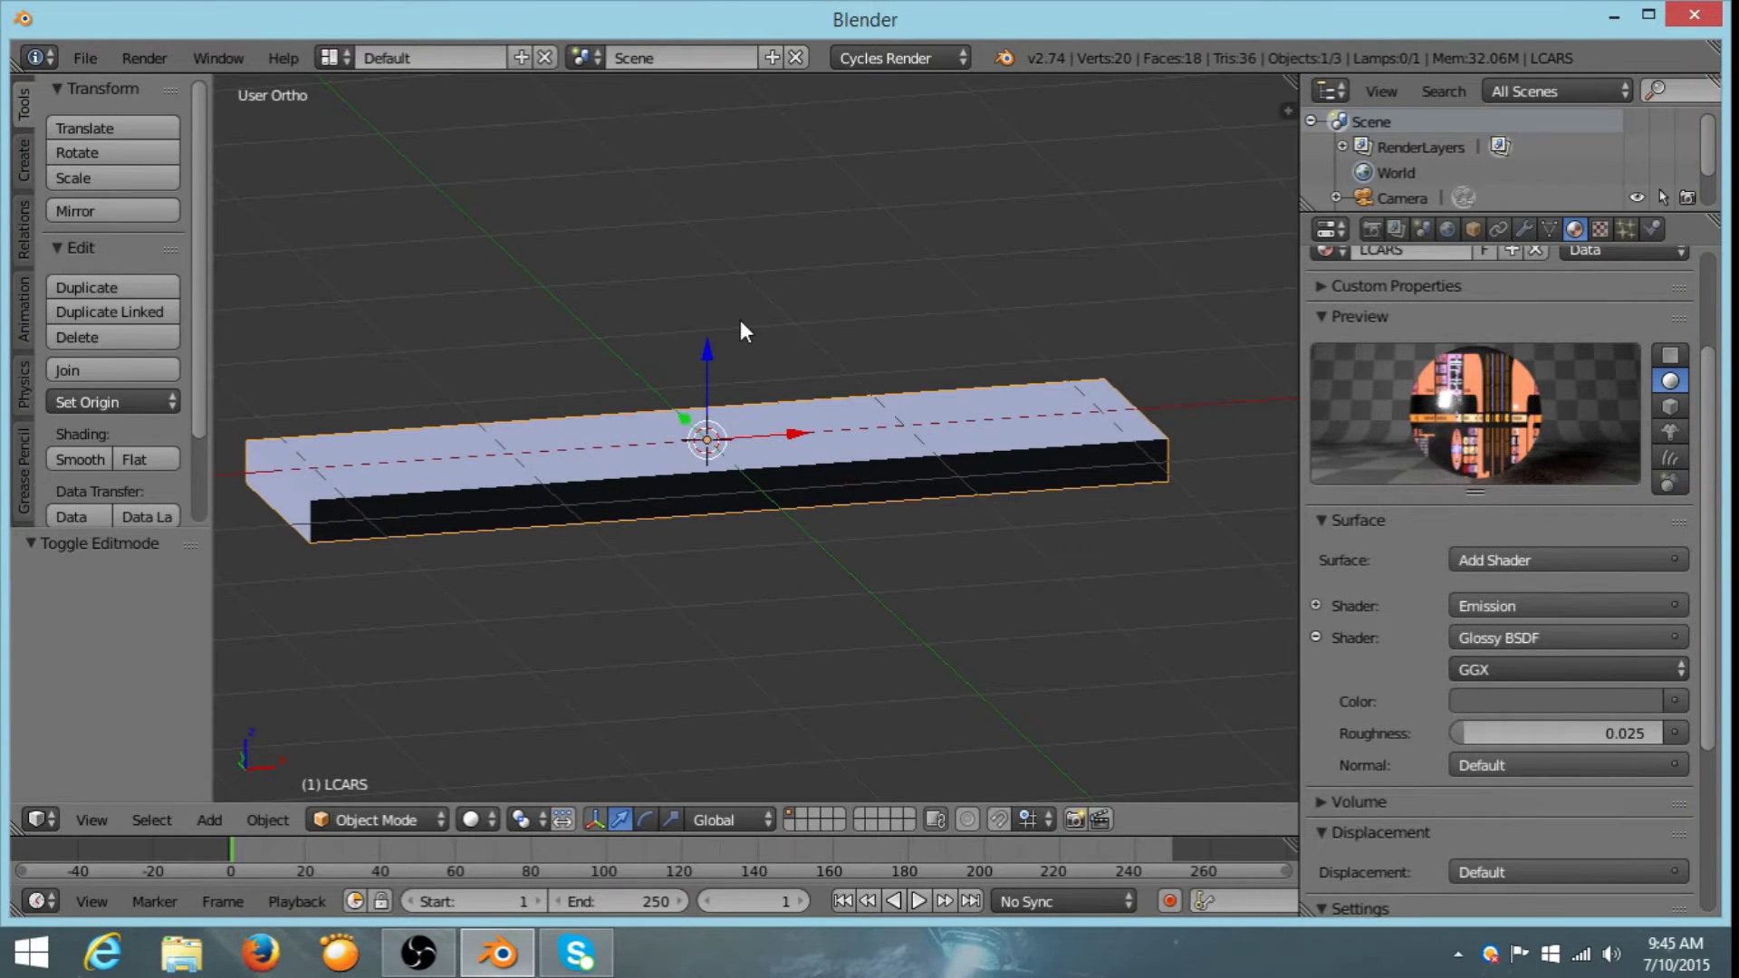
pyautogui.hotkey('ctrl', '2')
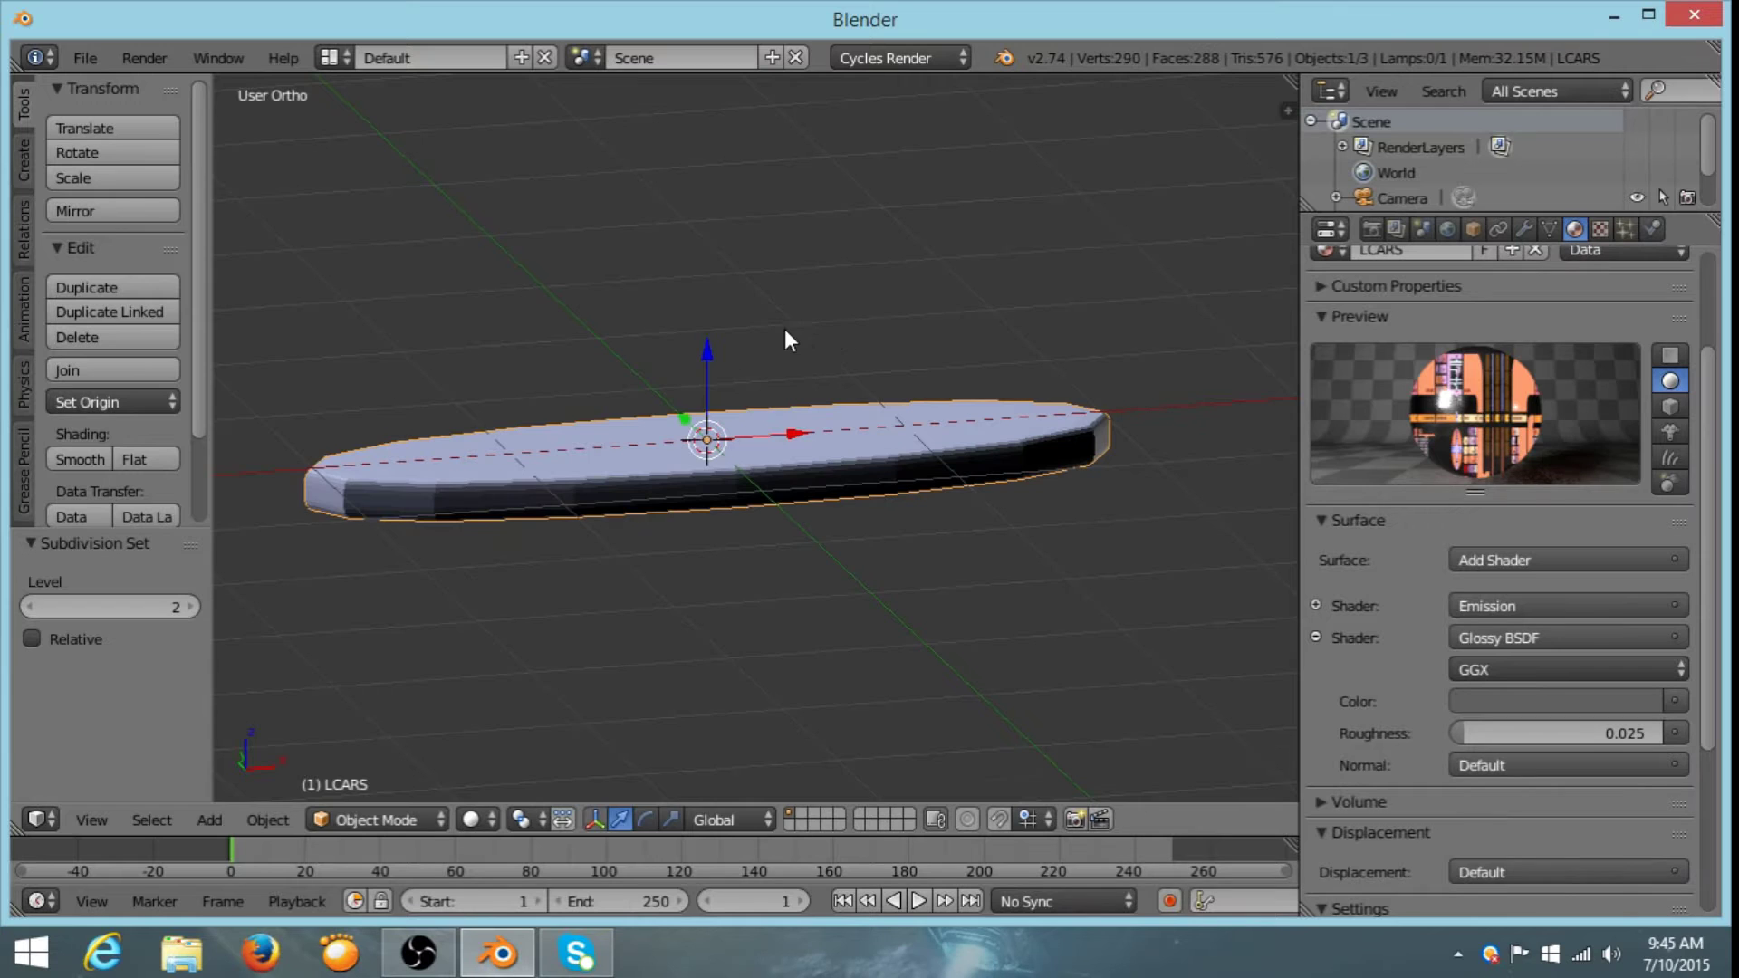
pyautogui.moveTo(785, 331); pyautogui.dragTo(739, 458, button='middle')
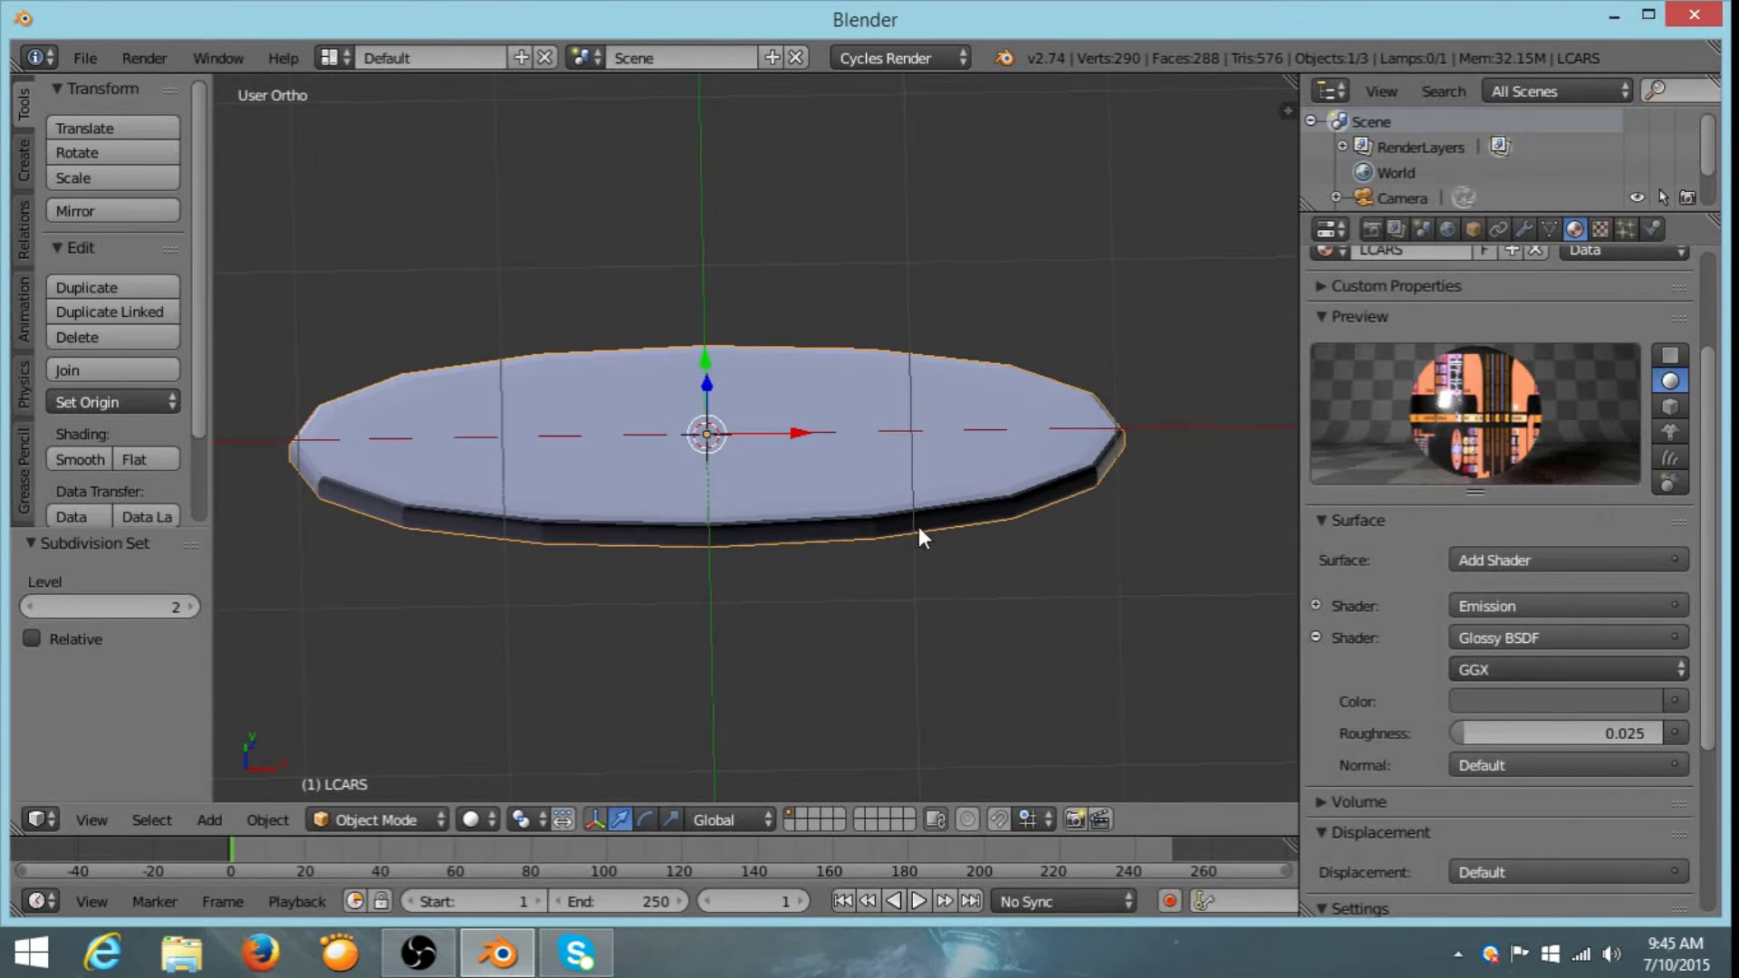
pyautogui.moveTo(919, 533); pyautogui.dragTo(831, 437, button='middle')
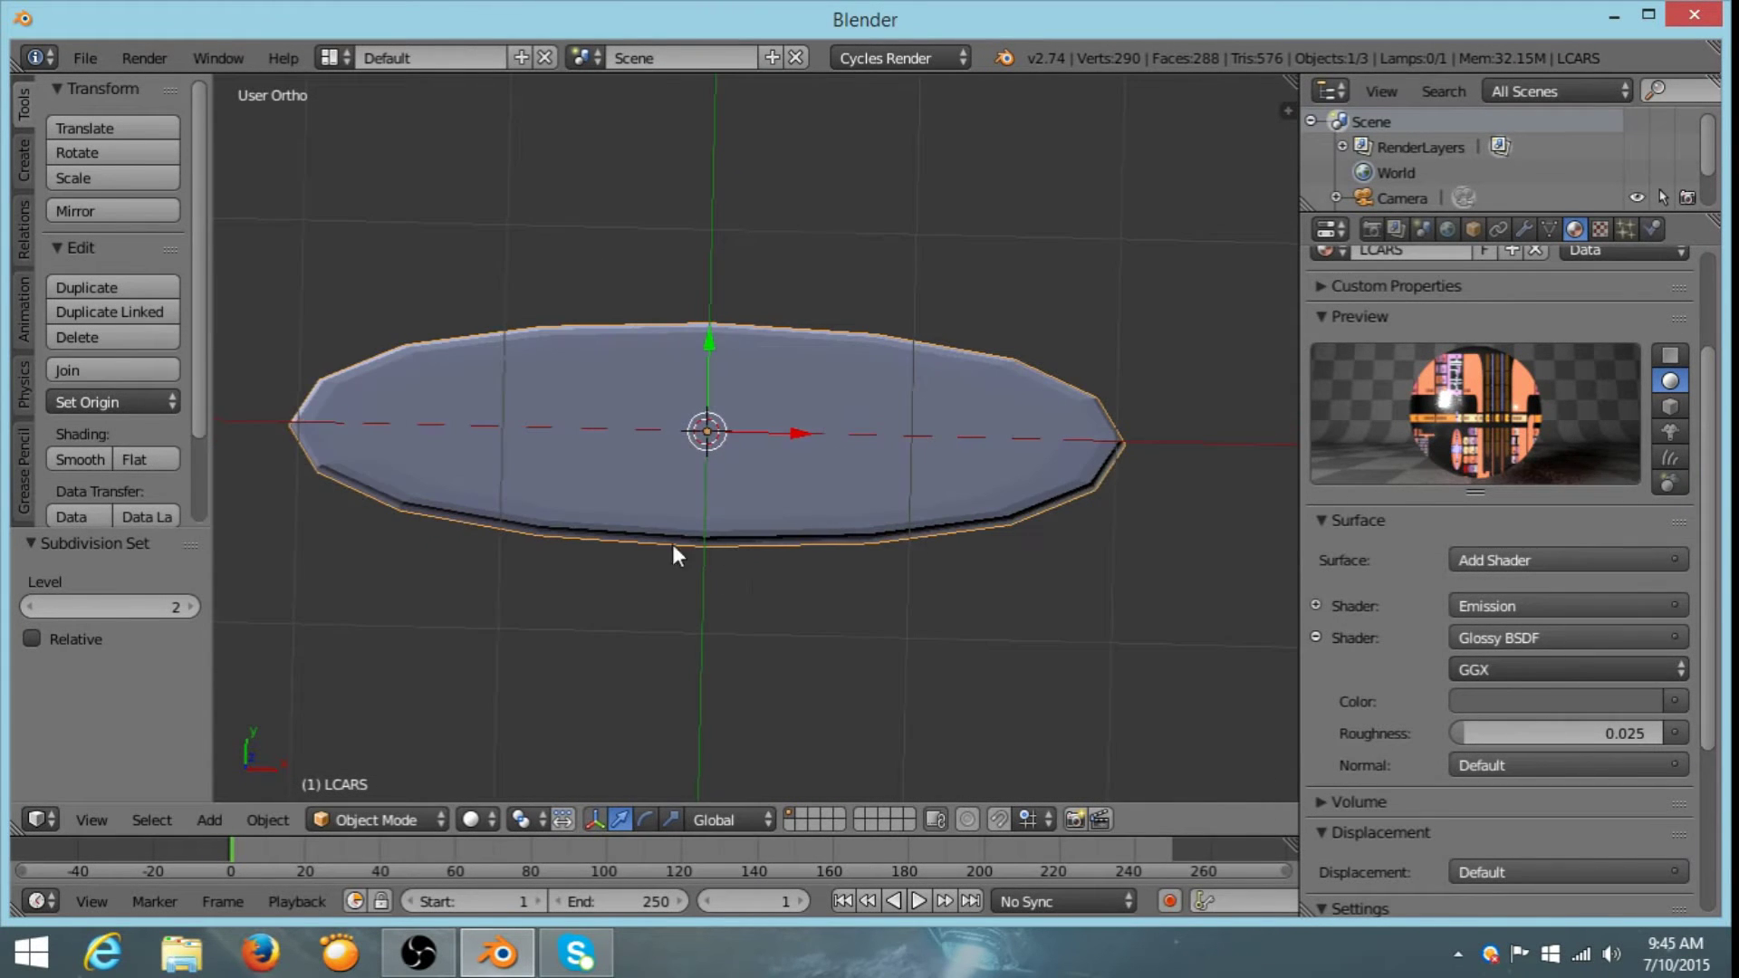
pyautogui.moveTo(959, 540); pyautogui.dragTo(905, 485, button='middle')
# - In Edit Mode with edge selection, select the vertical and diagonal rim edges at all four corners of the slab
pyautogui.press('Tab')
pyautogui.scroll(5, 683, 232)
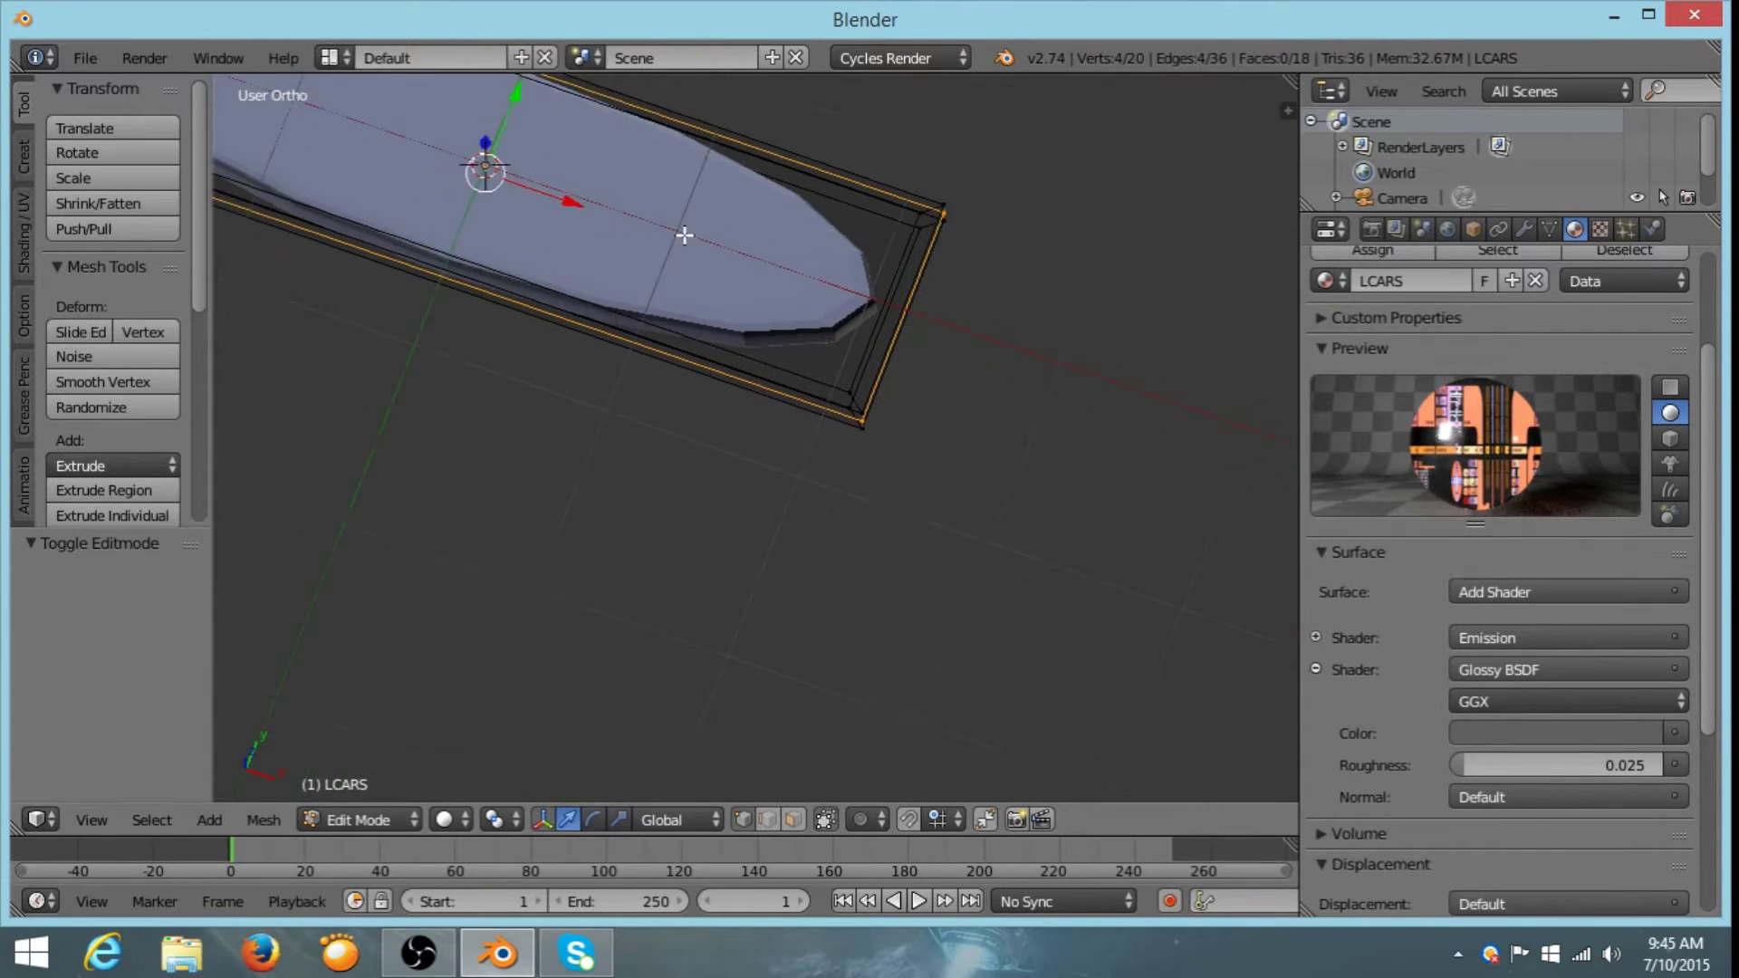
pyautogui.keyDown('shift'); pyautogui.moveTo(791, 322); pyautogui.dragTo(795, 355, button='middle'); pyautogui.keyUp('shift')
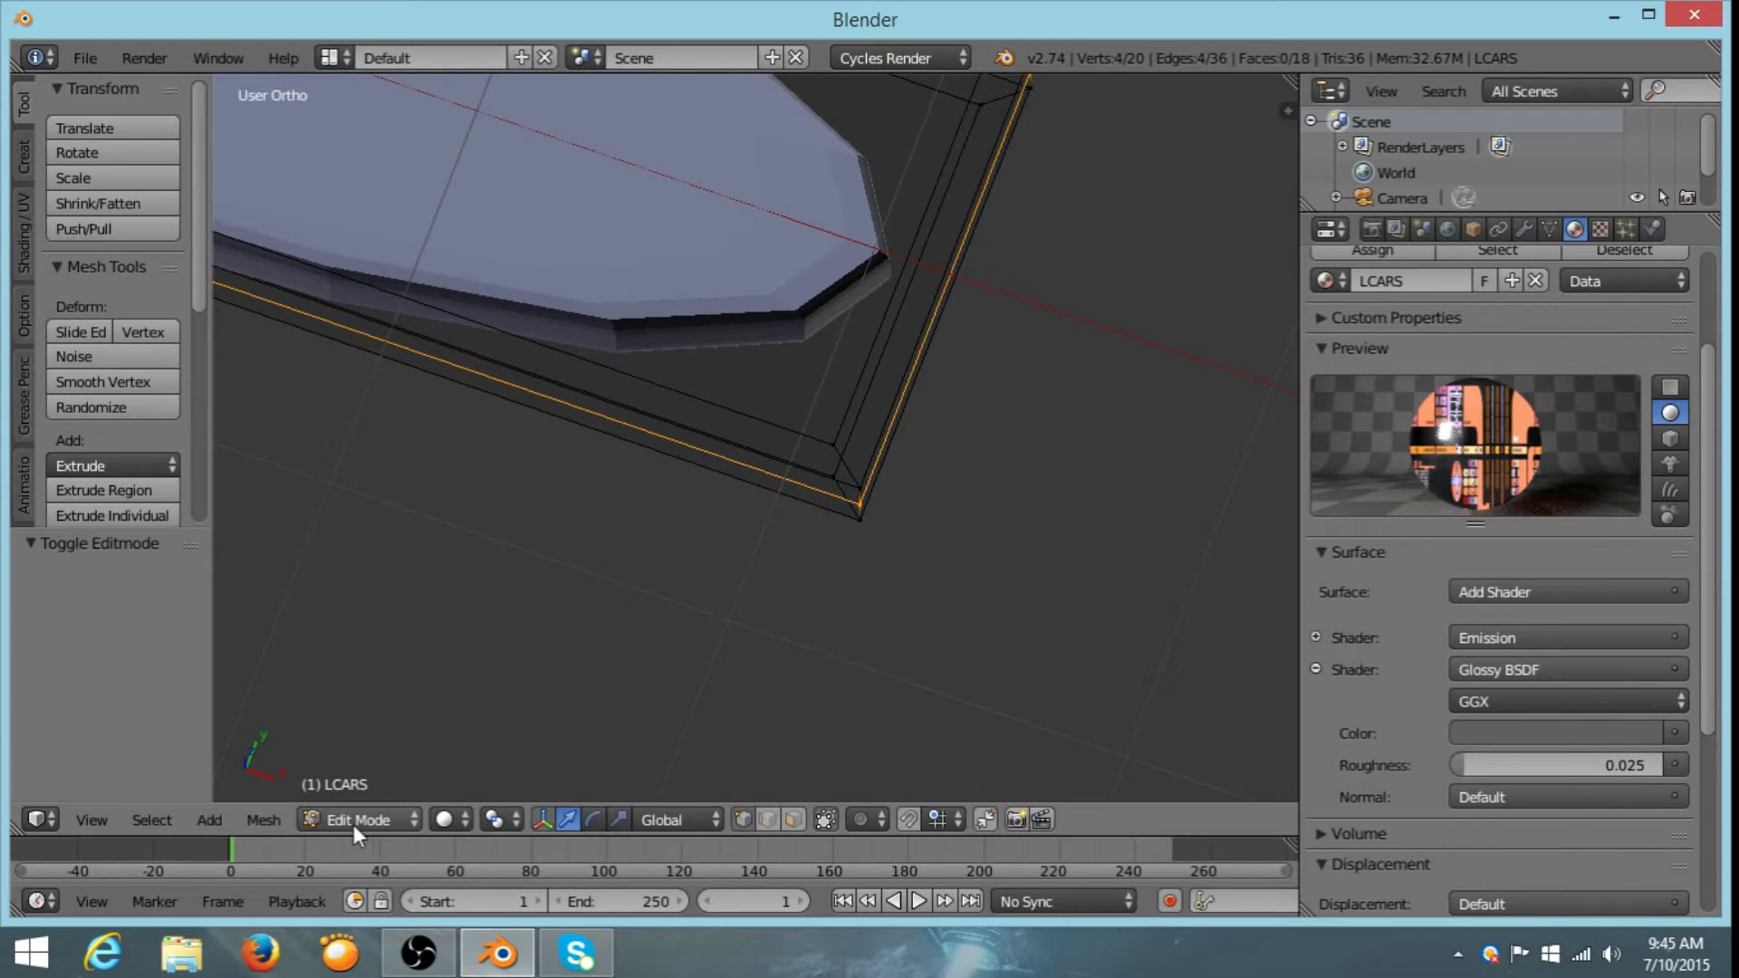
pyautogui.press('Tab')
pyautogui.press('Tab')
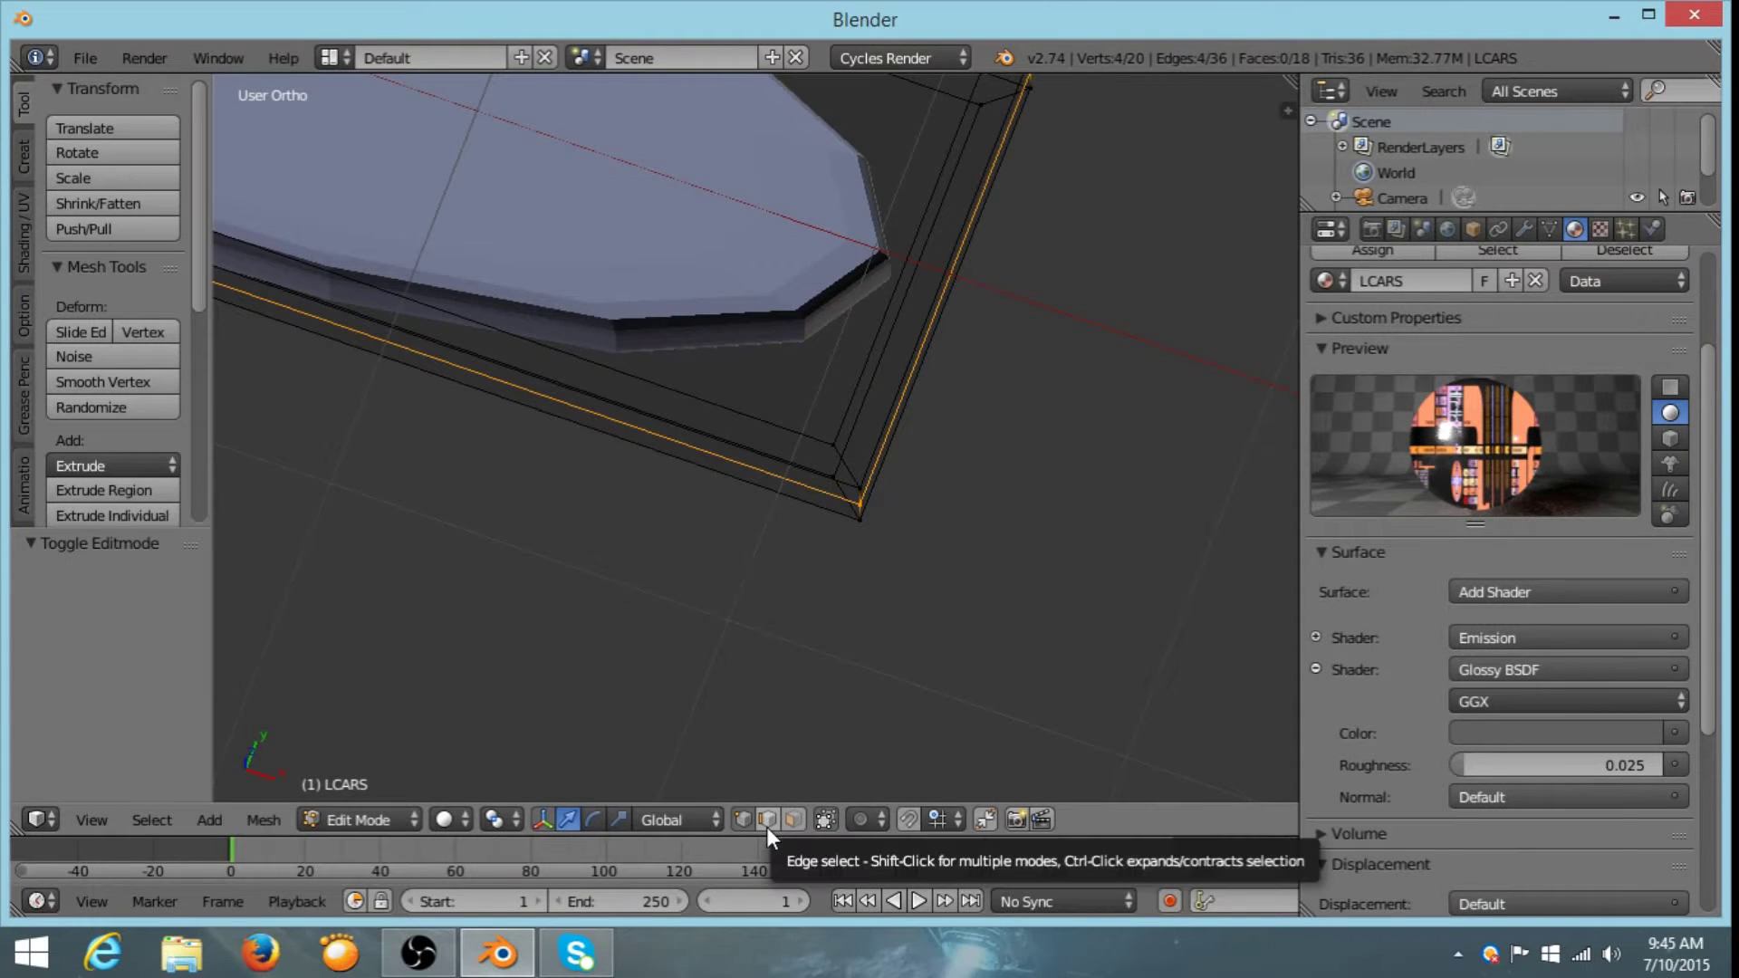
pyautogui.click(768, 822)
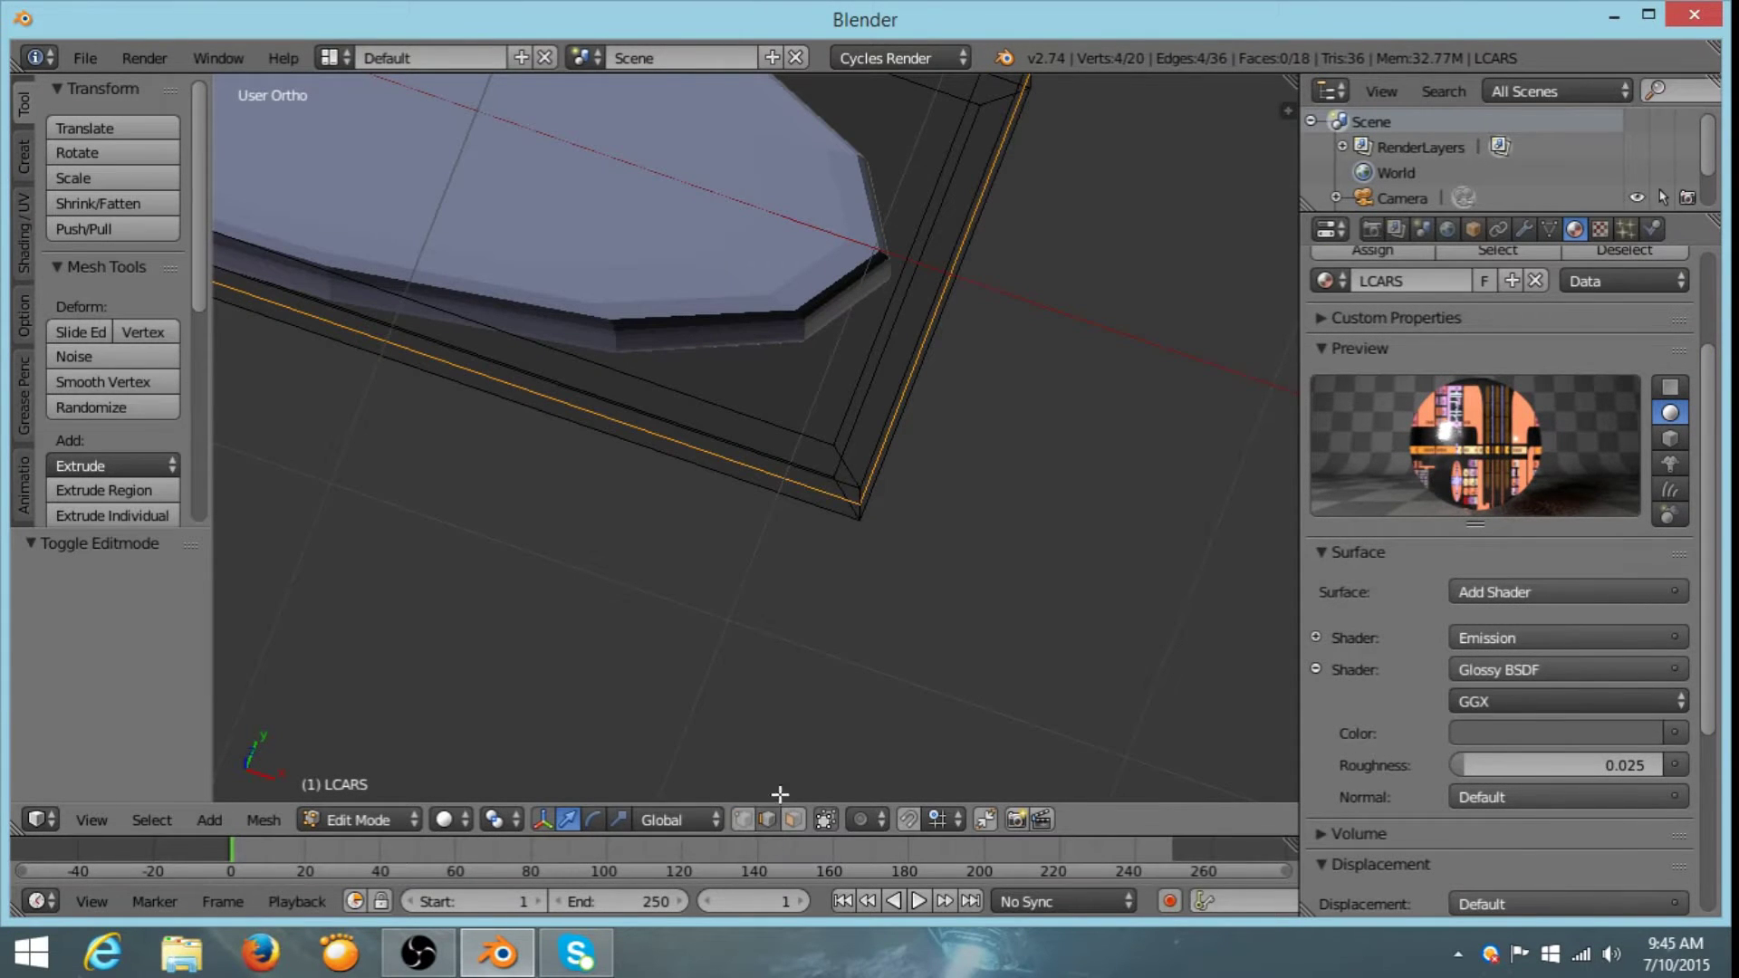
pyautogui.rightClick(849, 463)
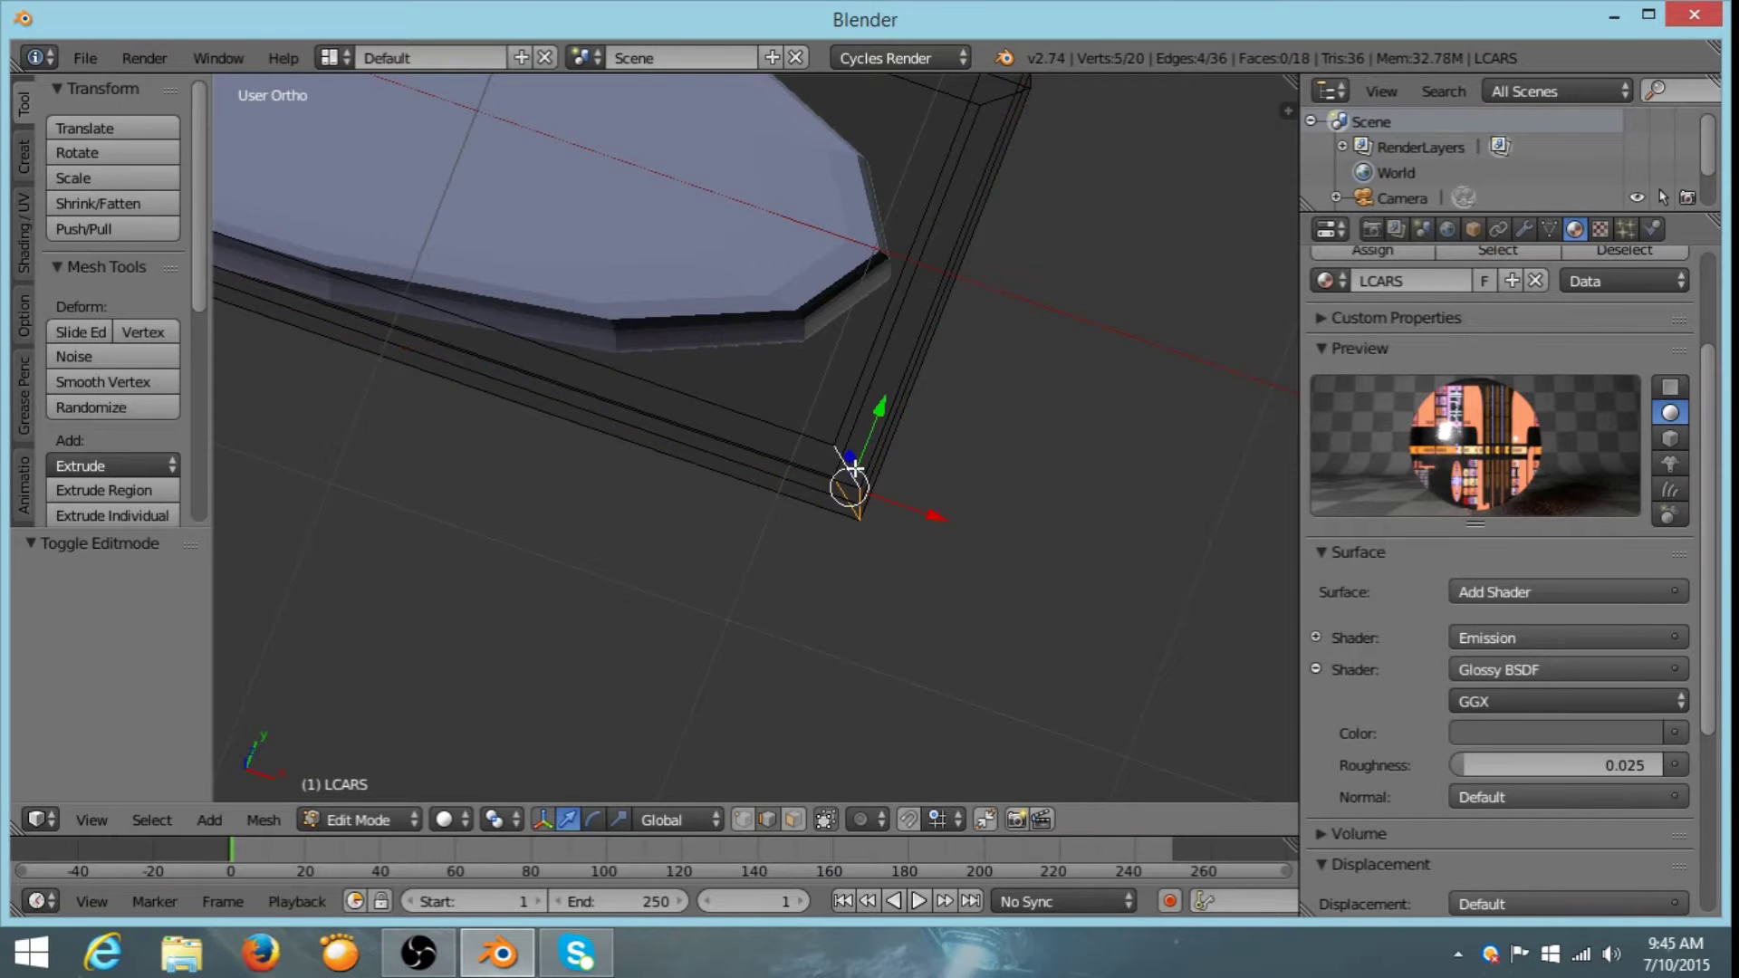
pyautogui.moveTo(880, 493); pyautogui.dragTo(1112, 436, button='middle')
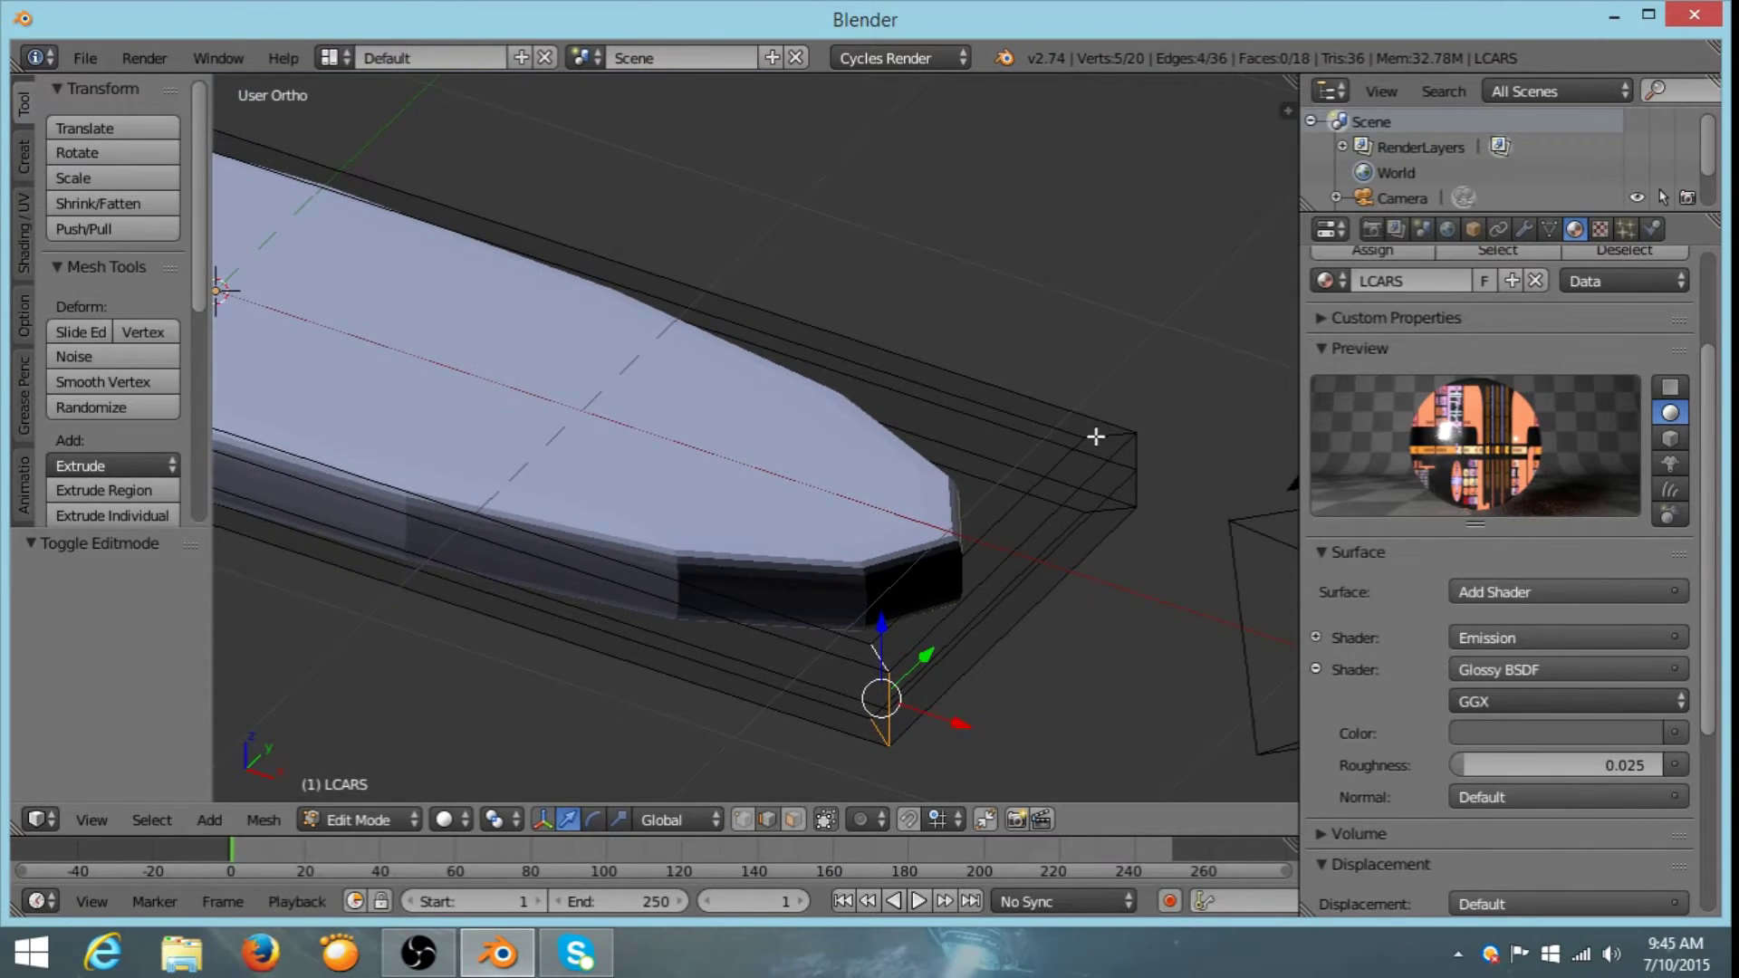
pyautogui.rightClick(1094, 436)
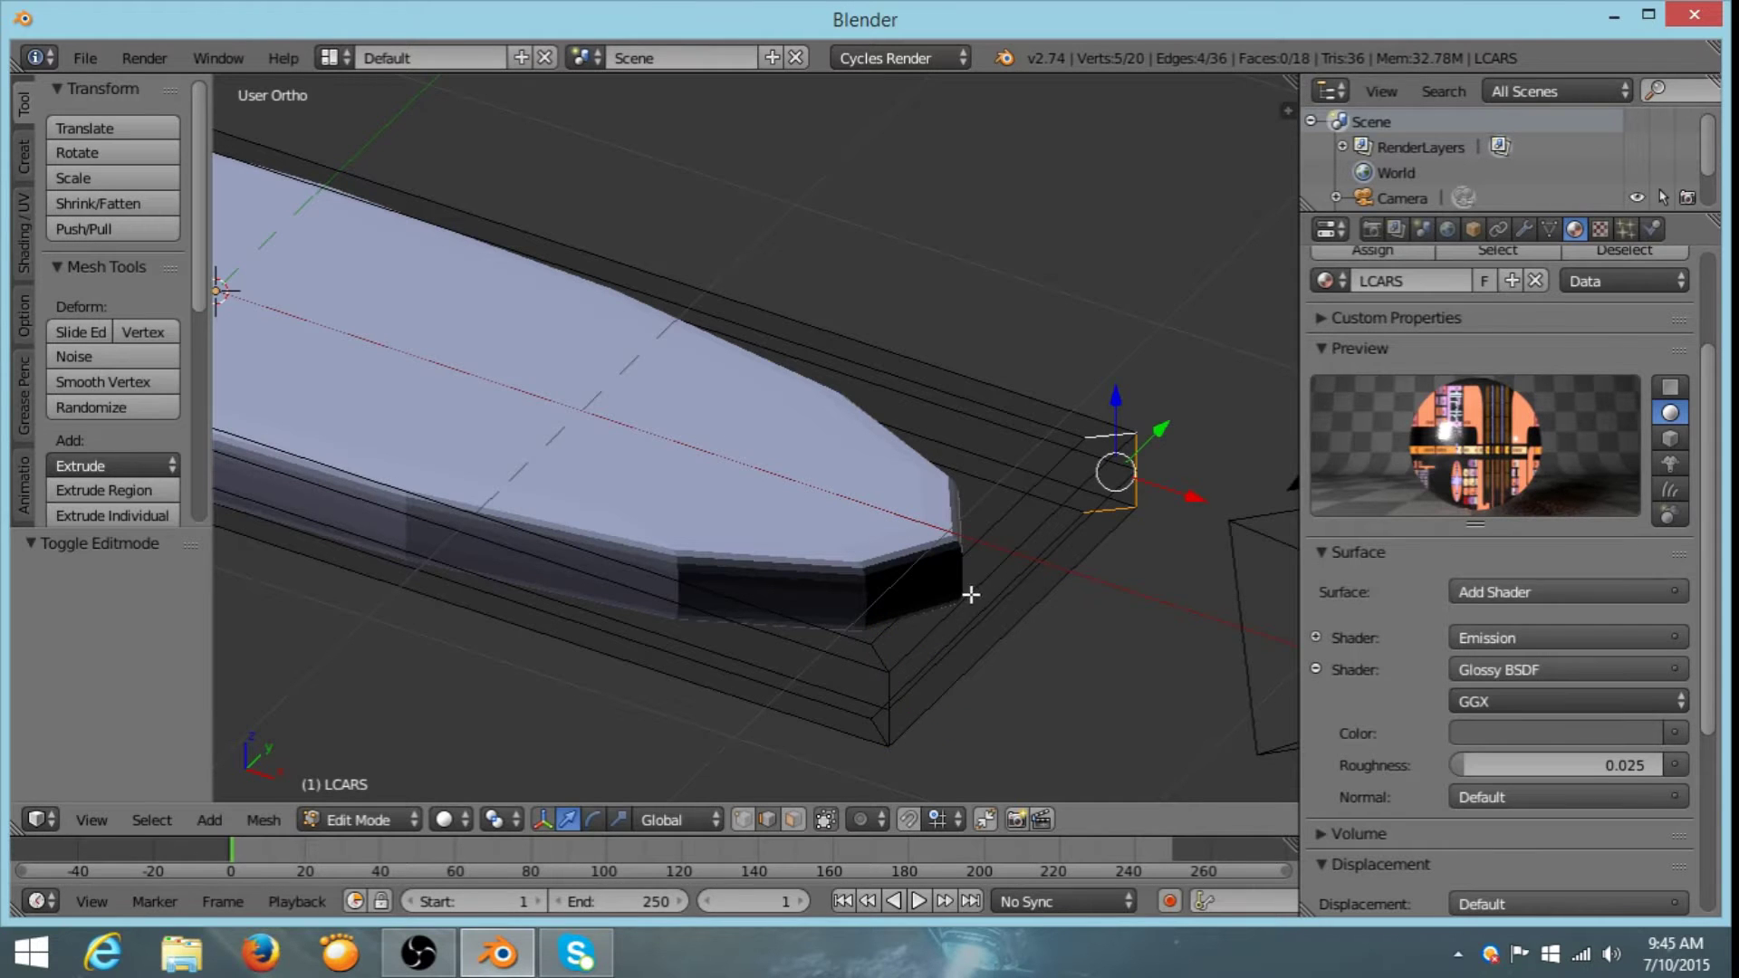
pyautogui.keyDown('alt'); pyautogui.keyDown('shift'); pyautogui.rightClick(877, 648); pyautogui.keyUp('shift'); pyautogui.keyUp('alt')
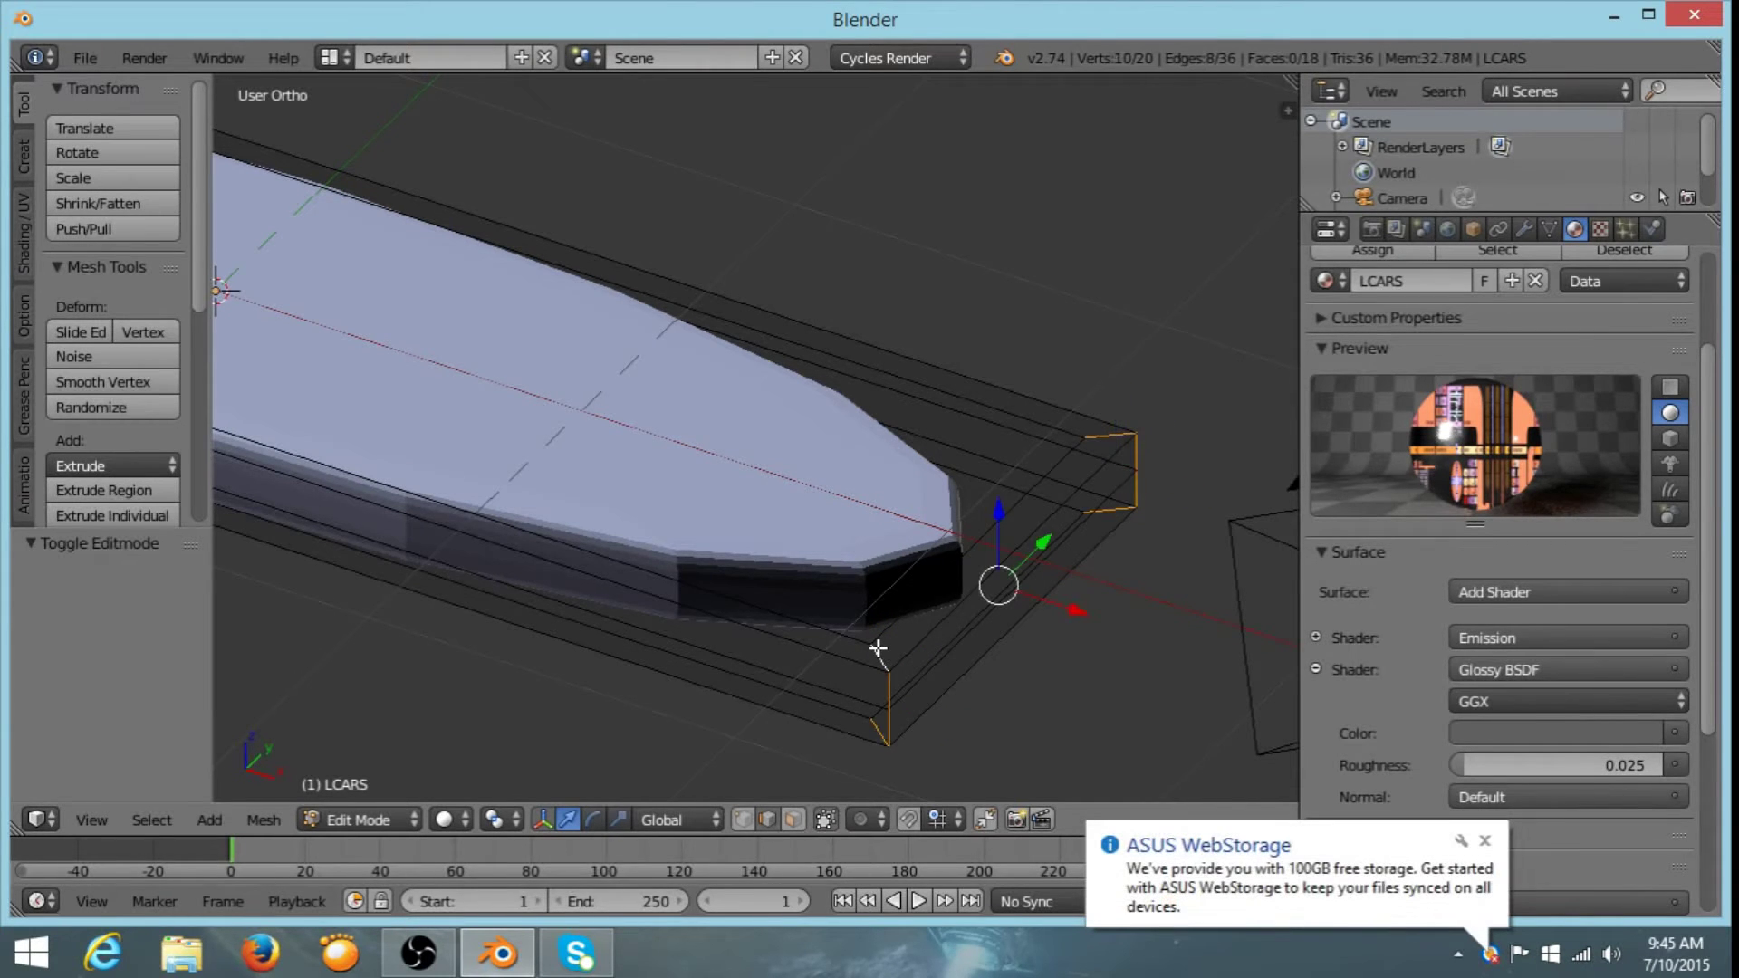
pyautogui.moveTo(605, 470); pyautogui.dragTo(634, 419, button='middle')
pyautogui.keyDown('alt'); pyautogui.keyDown('shift'); pyautogui.rightClick(648, 357); pyautogui.keyUp('shift'); pyautogui.keyUp('alt')
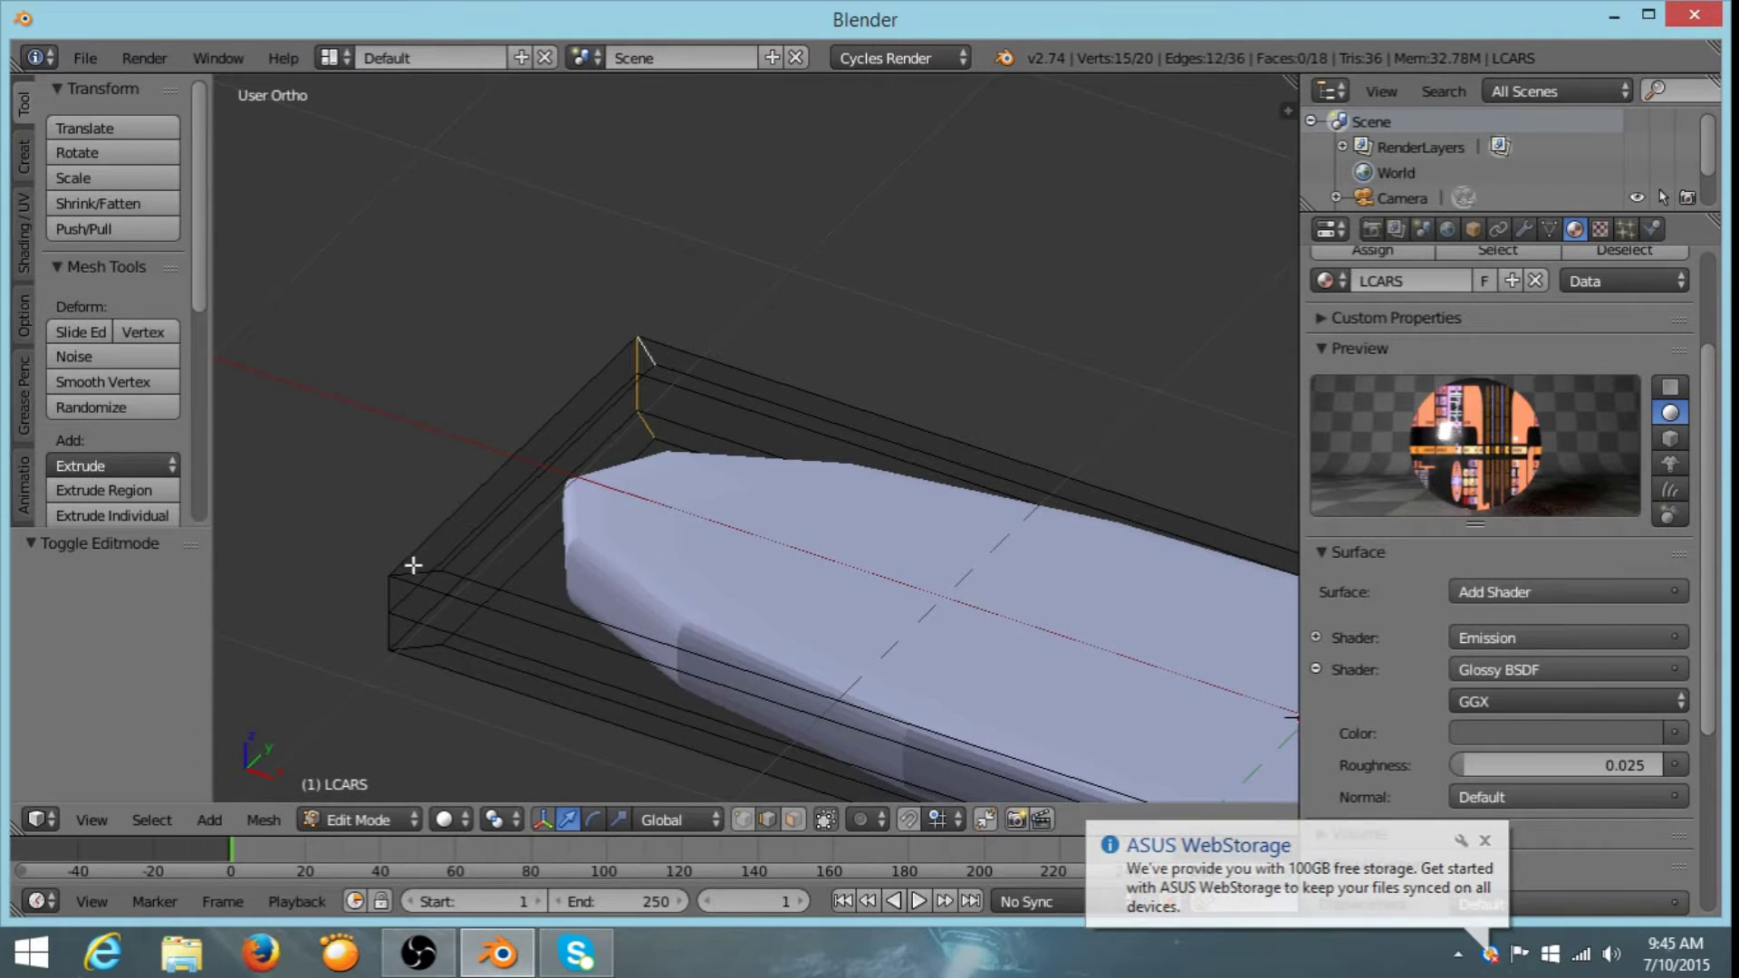
pyautogui.keyDown('alt'); pyautogui.keyDown('shift'); pyautogui.rightClick(416, 571); pyautogui.keyUp('shift'); pyautogui.keyUp('alt')
pyautogui.moveTo(466, 543); pyautogui.dragTo(629, 497, button='middle')
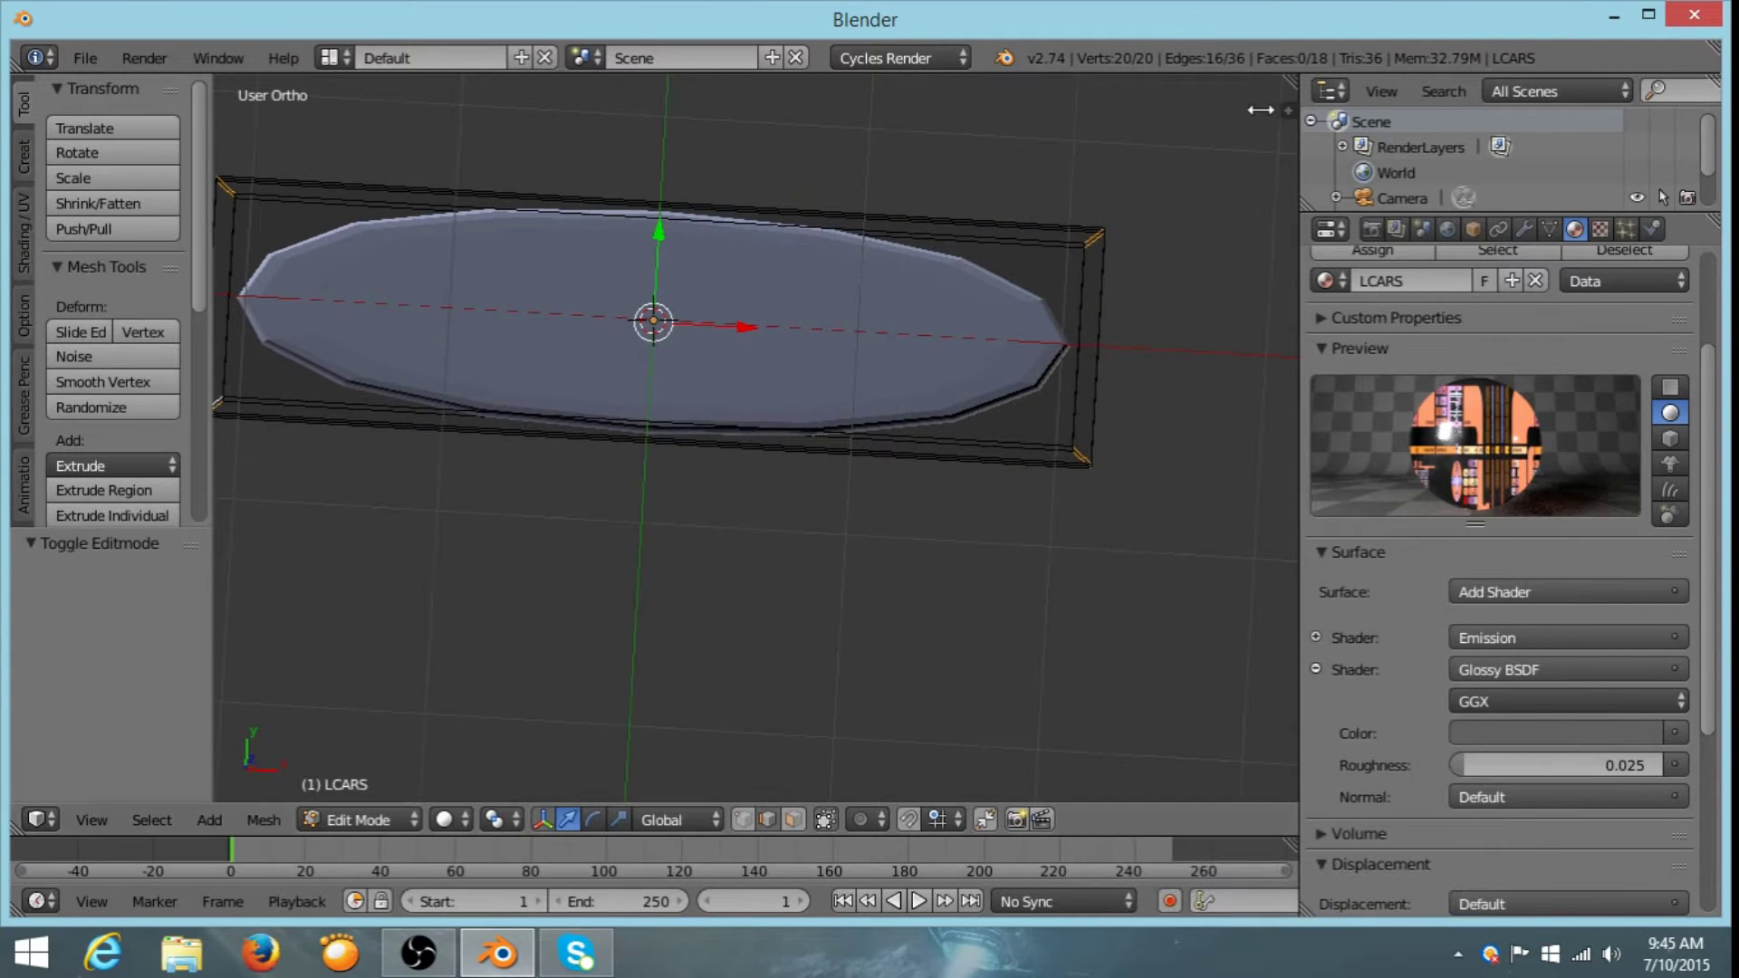
# - Set the mean crease of the selected corner edges to 1.00 and inspect the sharpened corners
pyautogui.press('n')
pyautogui.moveTo(1117, 155)
pyautogui.mouseDown()
pyautogui.moveTo(1099, 158)
pyautogui.moveTo(1112, 163)
pyautogui.mouseUp()
pyautogui.scroll(8, 1223, 344)
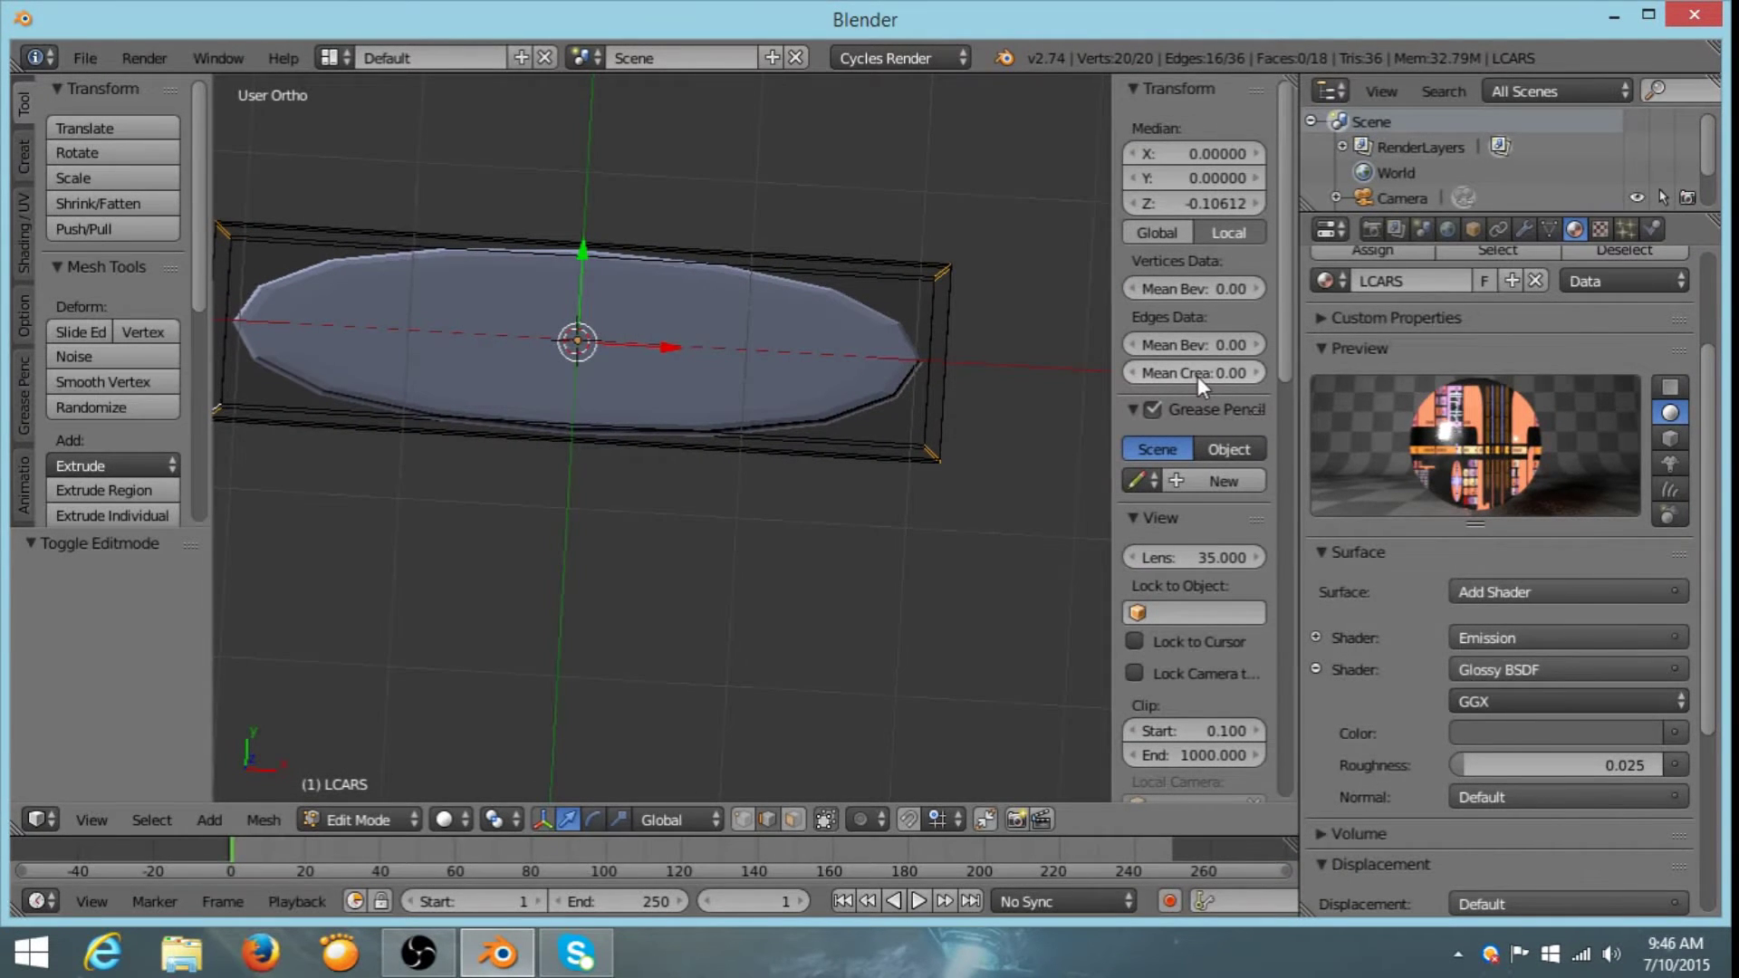
pyautogui.scroll(2, 967, 445)
pyautogui.scroll(4, 660, 540)
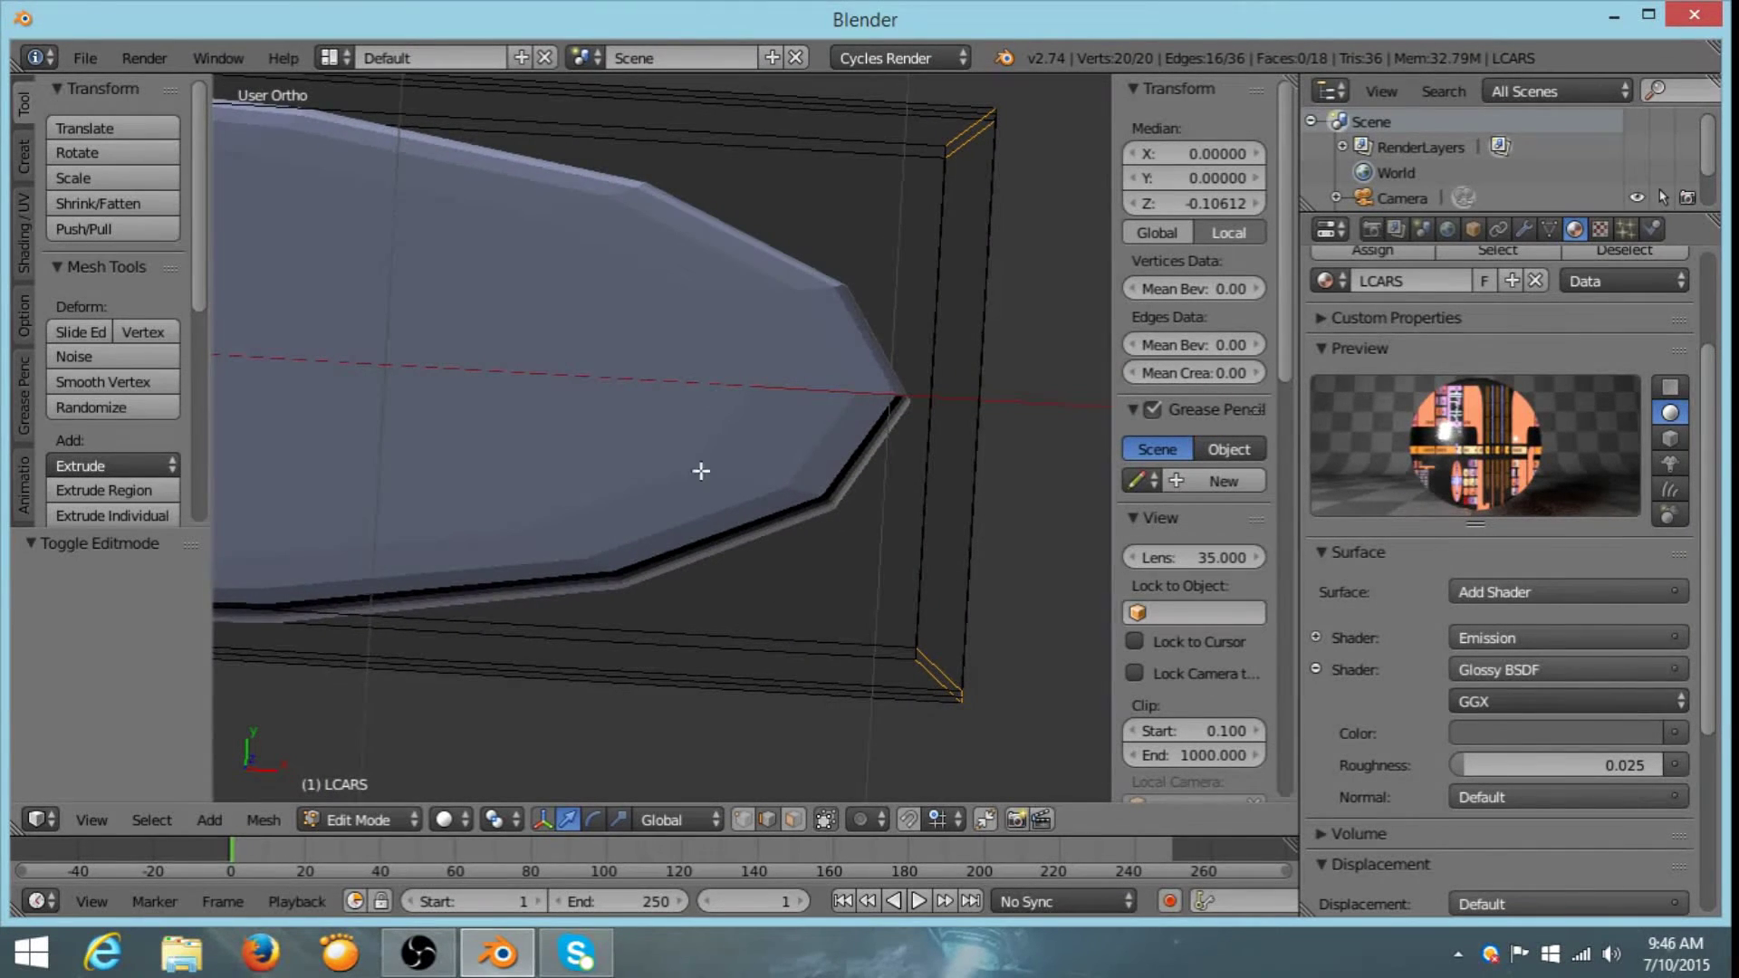
pyautogui.keyDown('shift'); pyautogui.moveTo(776, 526); pyautogui.dragTo(783, 411, button='middle'); pyautogui.keyUp('shift')
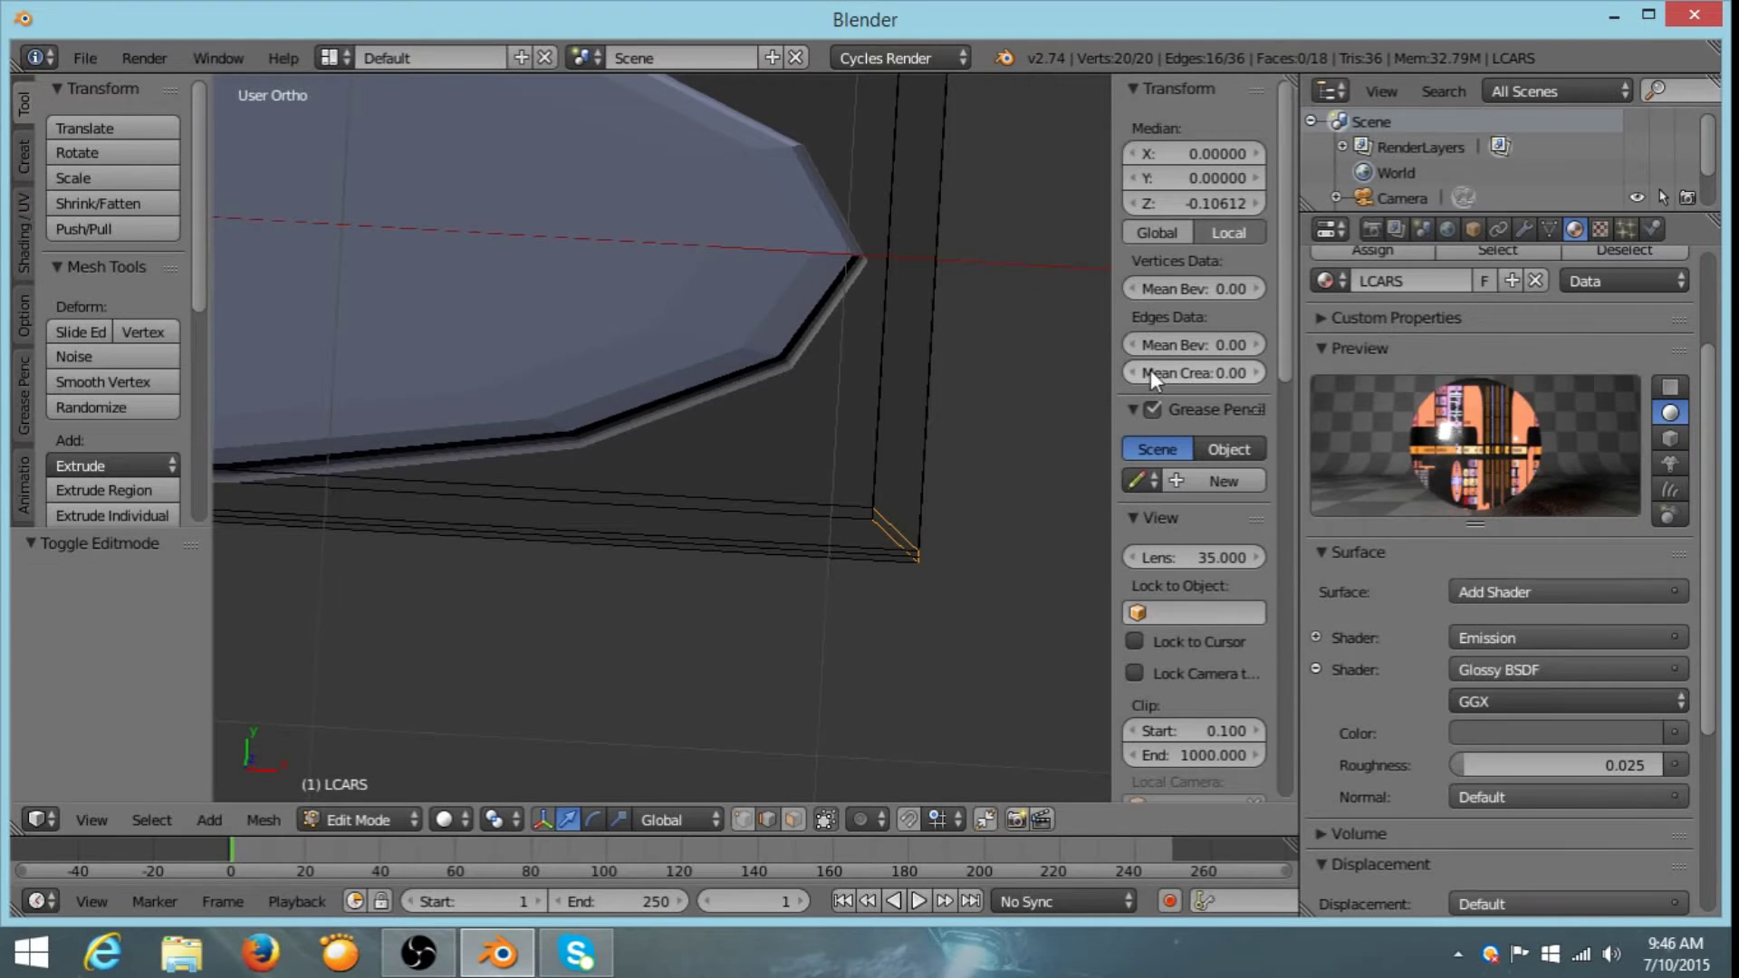
pyautogui.moveTo(1150, 372); pyautogui.dragTo(1222, 372)
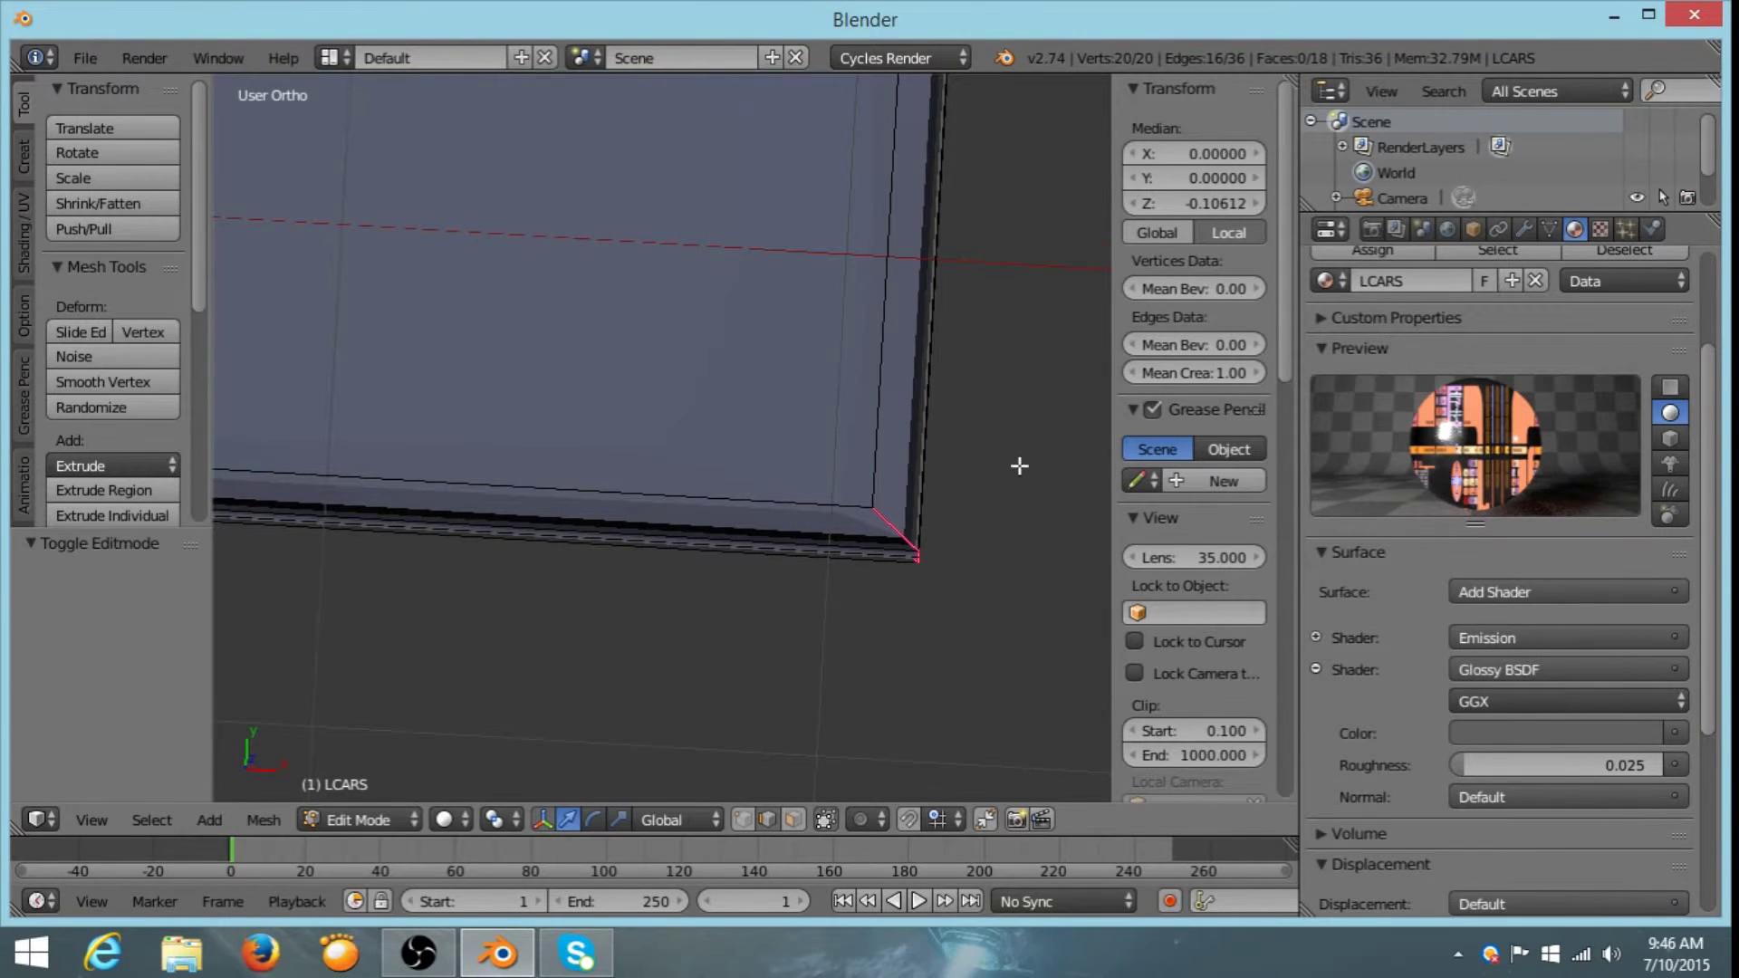
pyautogui.moveTo(1017, 465); pyautogui.dragTo(779, 412, button='middle')
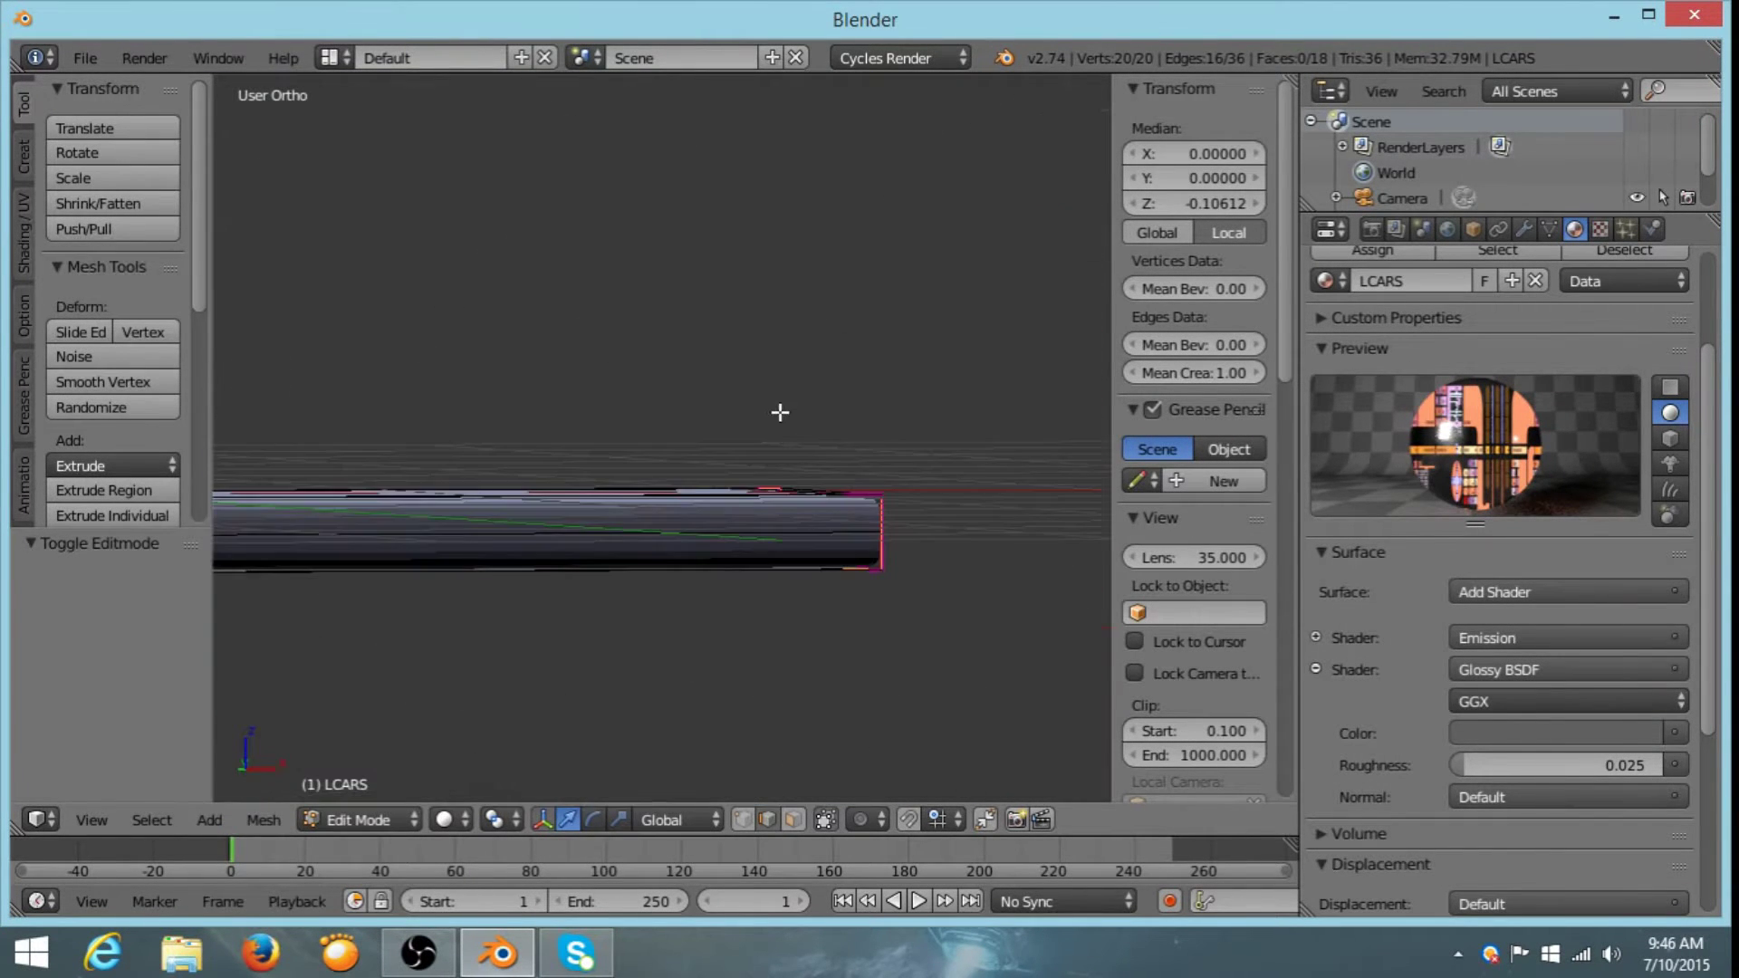
pyautogui.moveTo(776, 474); pyautogui.dragTo(854, 515, button='middle')
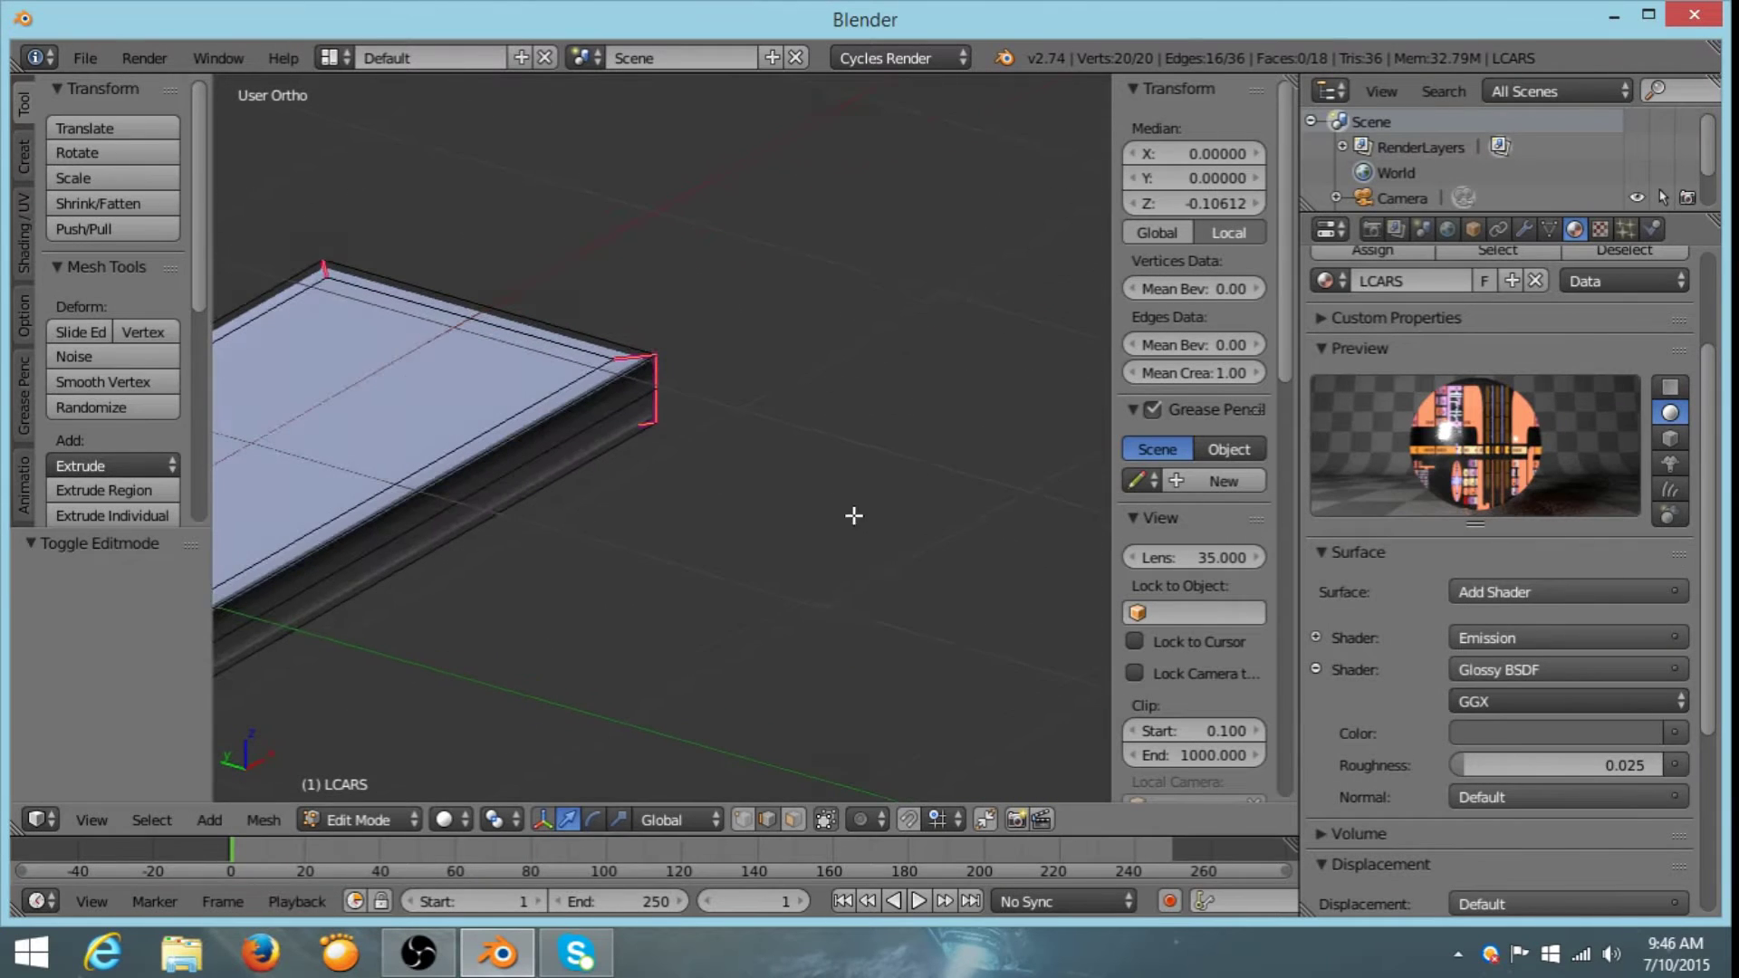
pyautogui.moveTo(686, 358); pyautogui.dragTo(912, 665, button='middle')
pyautogui.moveTo(915, 577); pyautogui.dragTo(586, 528, button='middle')
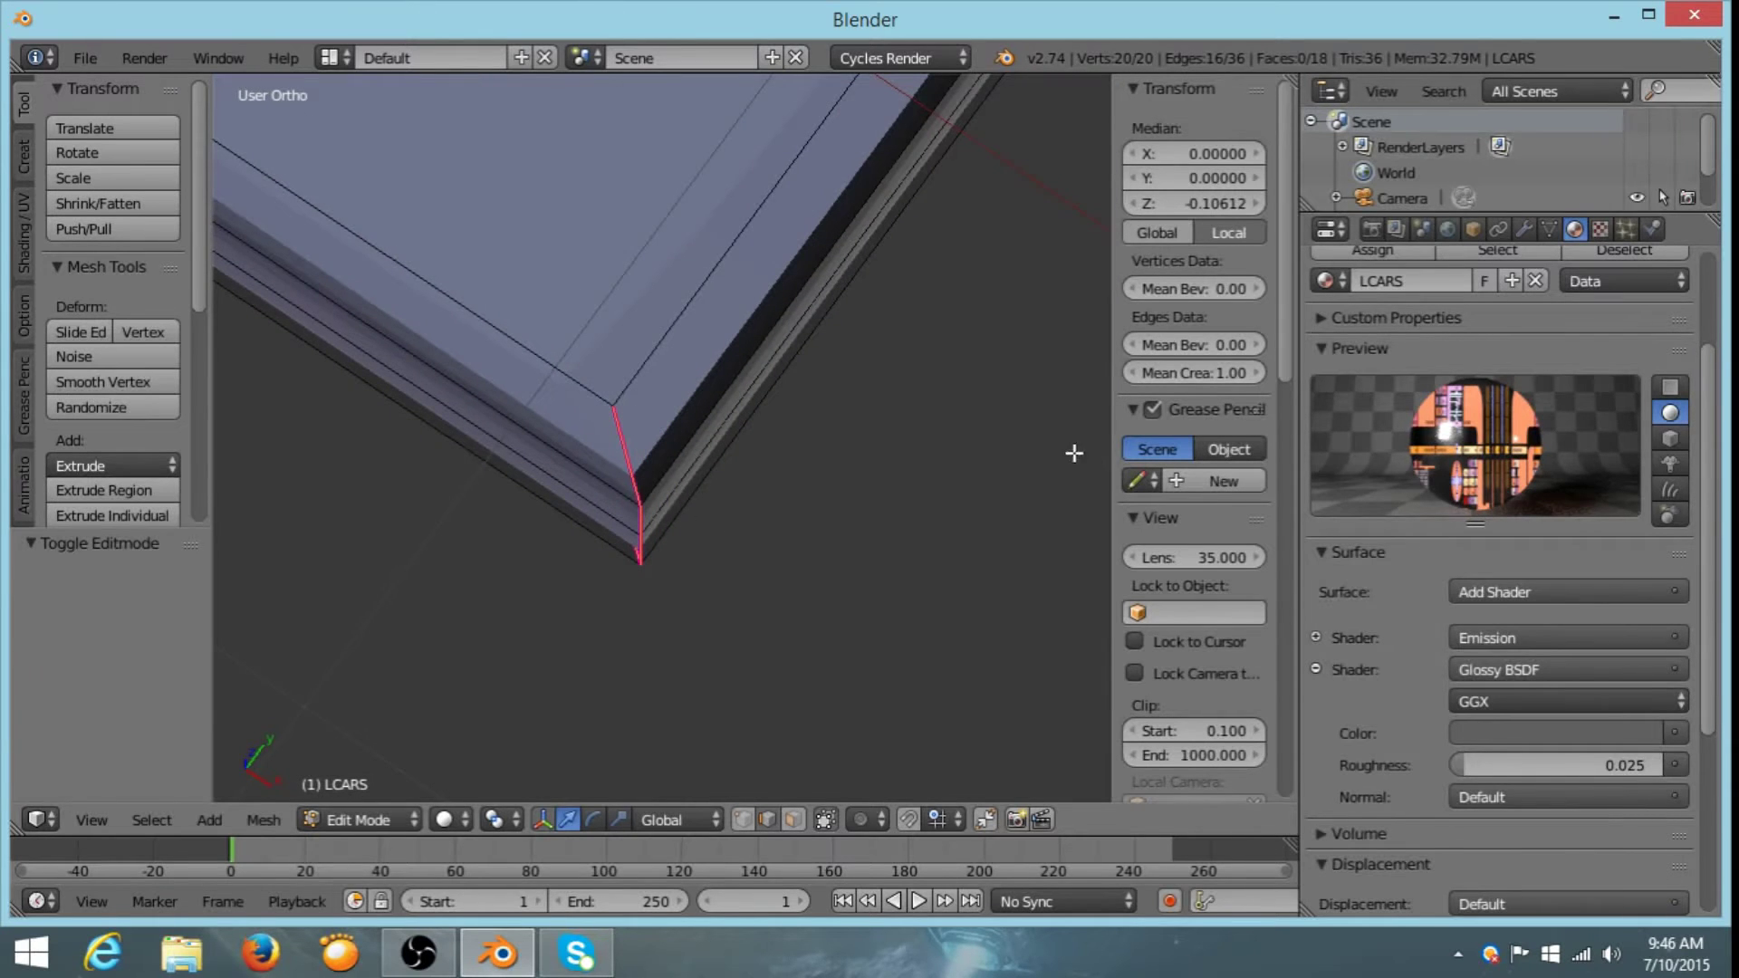
# - Set the mean crease of the slab's selected corner edges to 0.95 and inspect the corners from several angles
pyautogui.click(1226, 371)
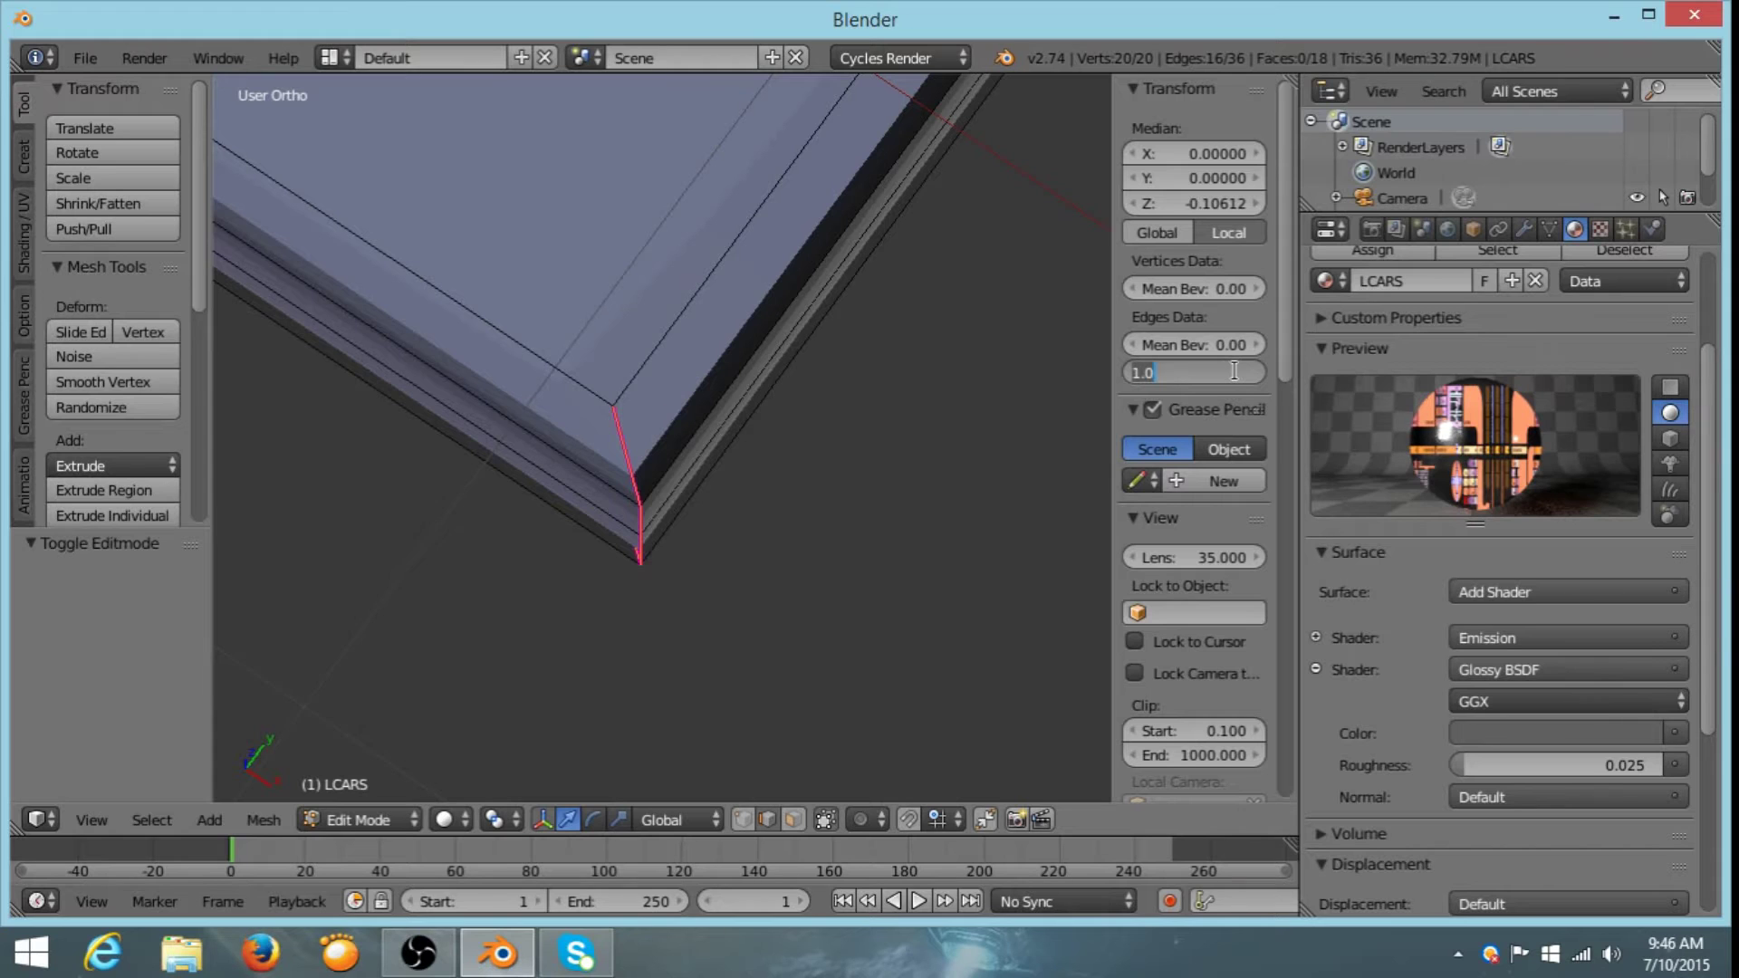
pyautogui.press('BackSpace')
pyautogui.write('.95')
pyautogui.press('Return')
pyautogui.moveTo(589, 477); pyautogui.dragTo(711, 513, button='middle')
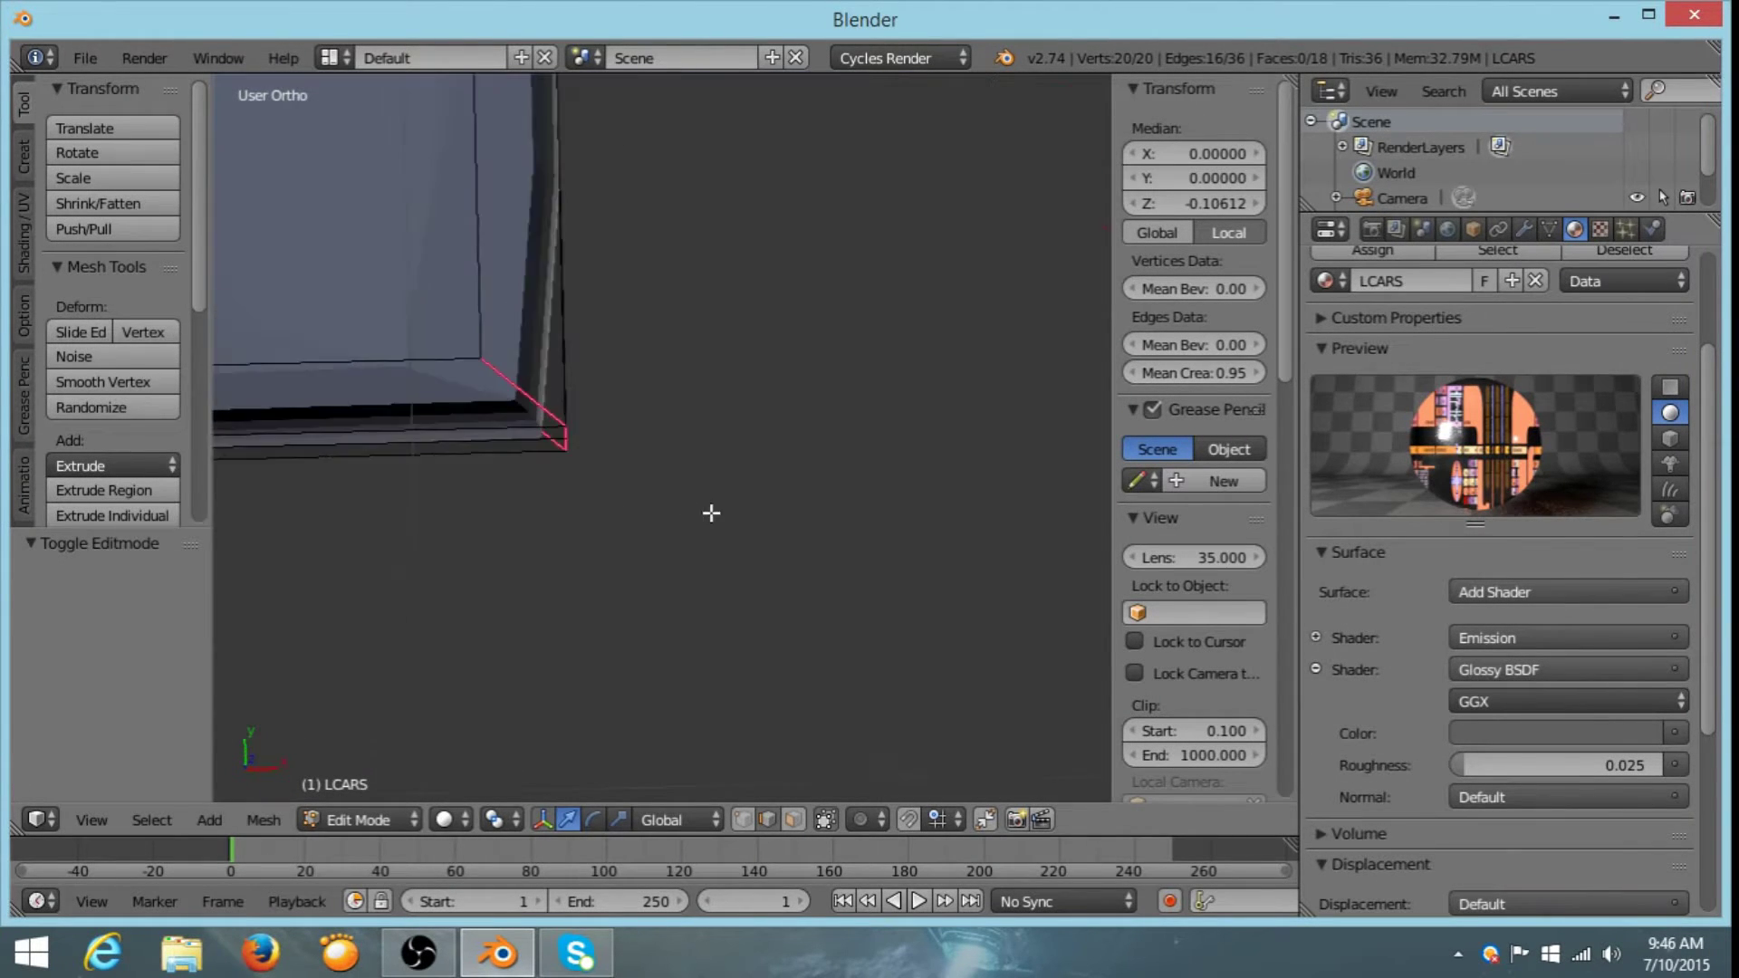
pyautogui.moveTo(601, 353); pyautogui.dragTo(785, 425, button='middle')
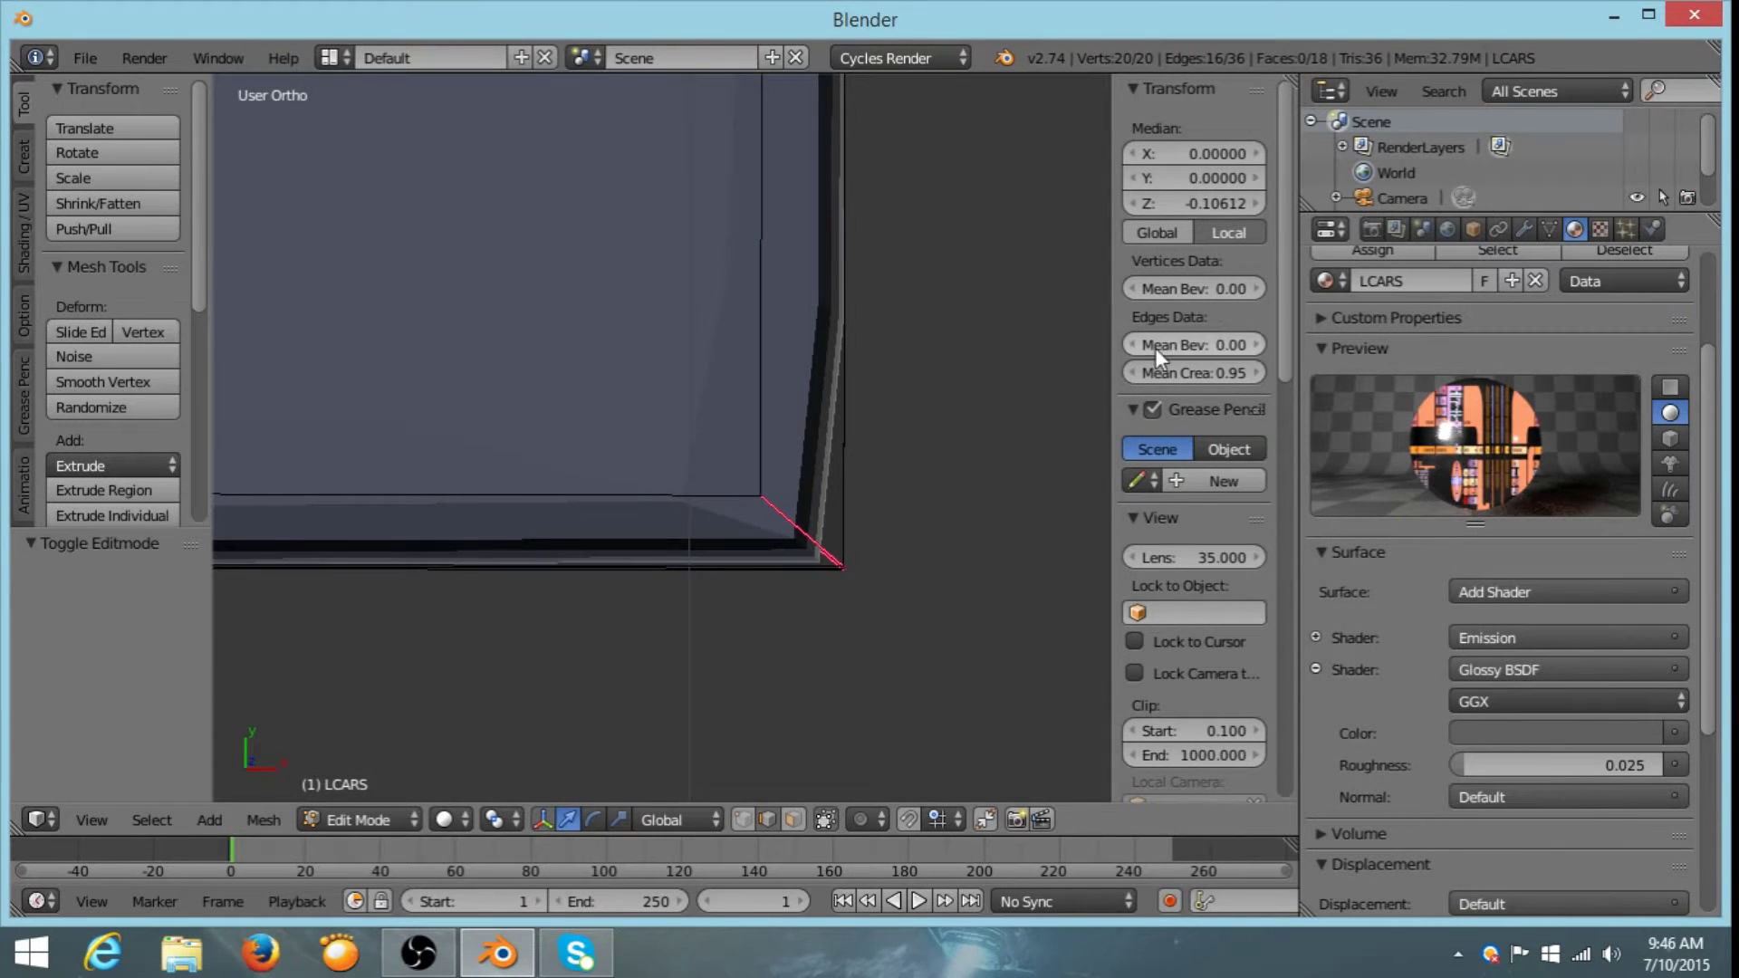
pyautogui.moveTo(1168, 372)
pyautogui.mouseDown()
pyautogui.moveTo(1112, 372)
pyautogui.moveTo(1165, 366)
pyautogui.mouseUp()
pyautogui.scroll(-3, 869, 423)
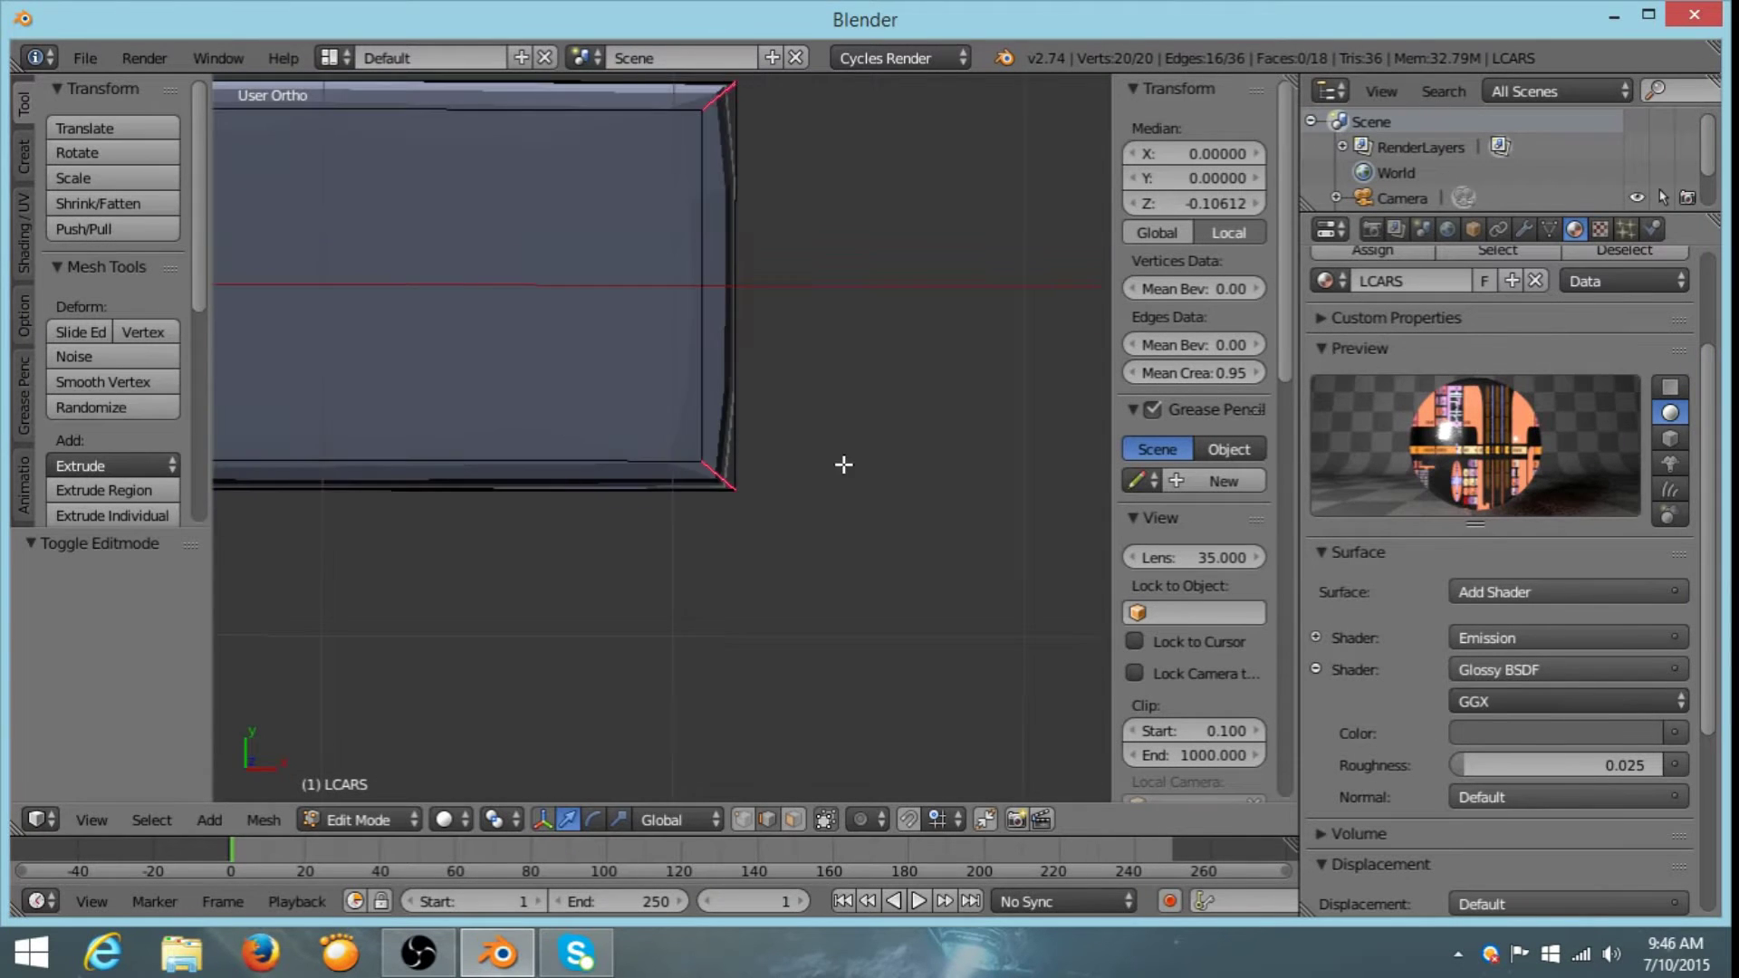
pyautogui.moveTo(842, 466); pyautogui.dragTo(1047, 412, button='middle')
pyautogui.moveTo(976, 354); pyautogui.dragTo(1192, 402, button='middle')
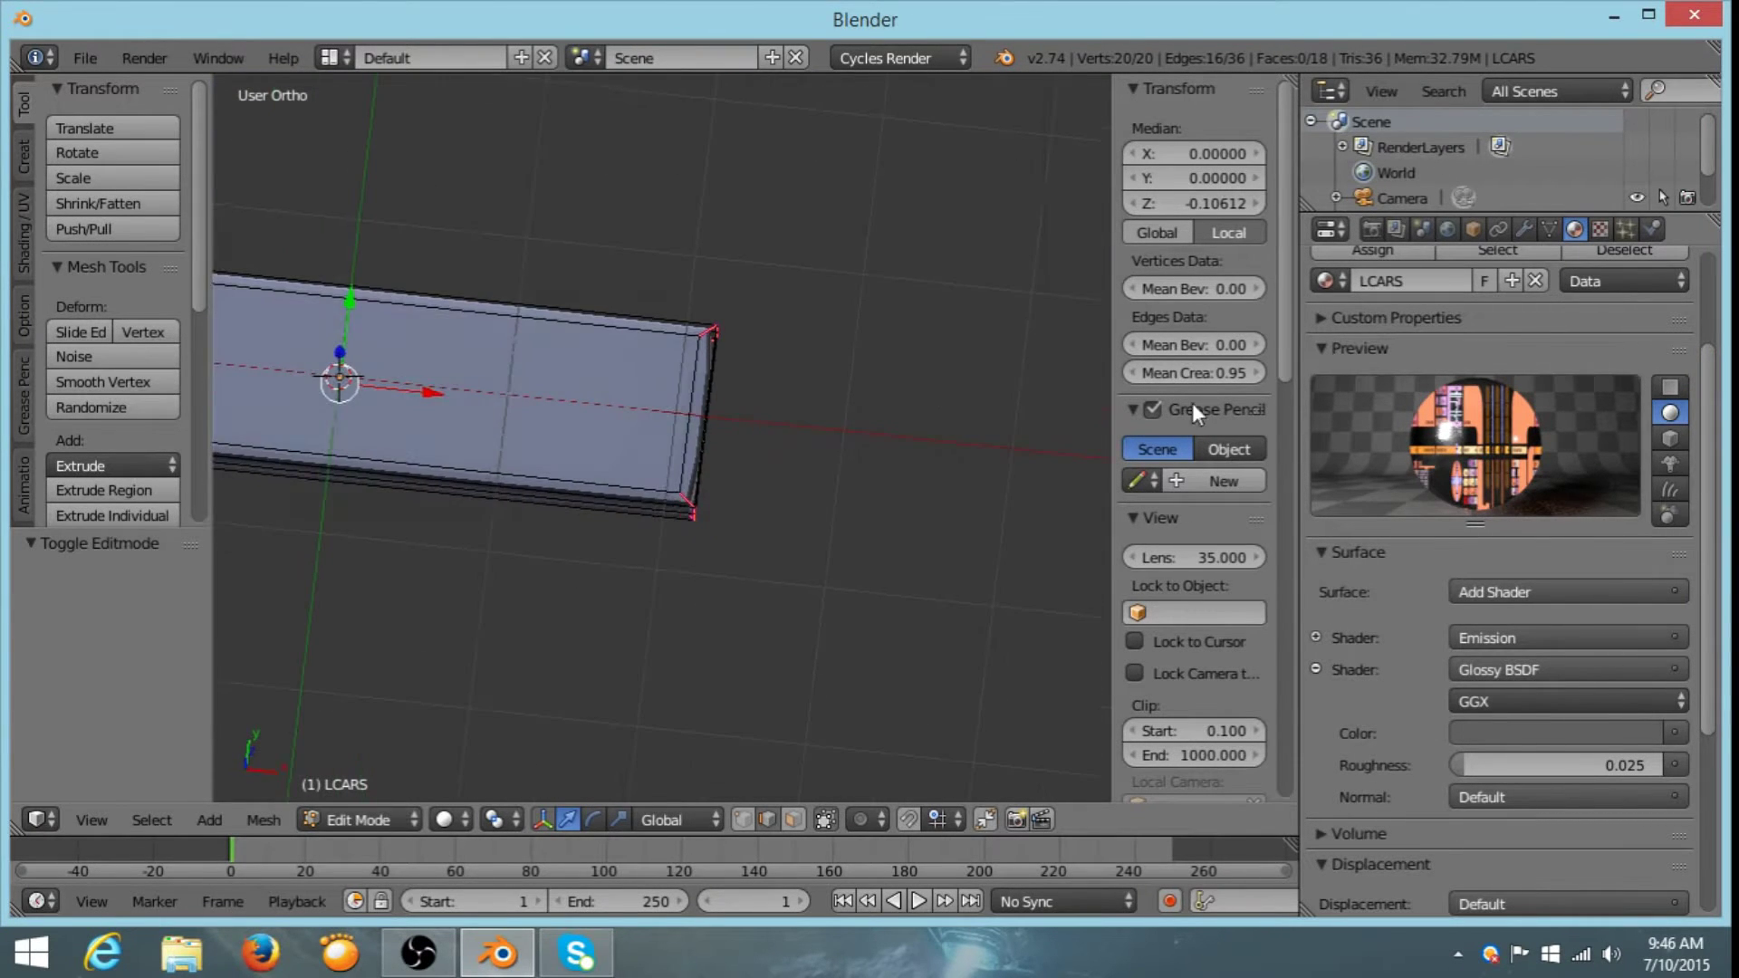
# - Reduce the mean crease of the selected corner edges to 0.00
pyautogui.moveTo(1220, 366); pyautogui.dragTo(1199, 373)
pyautogui.moveTo(1041, 399); pyautogui.dragTo(762, 430, button='middle')
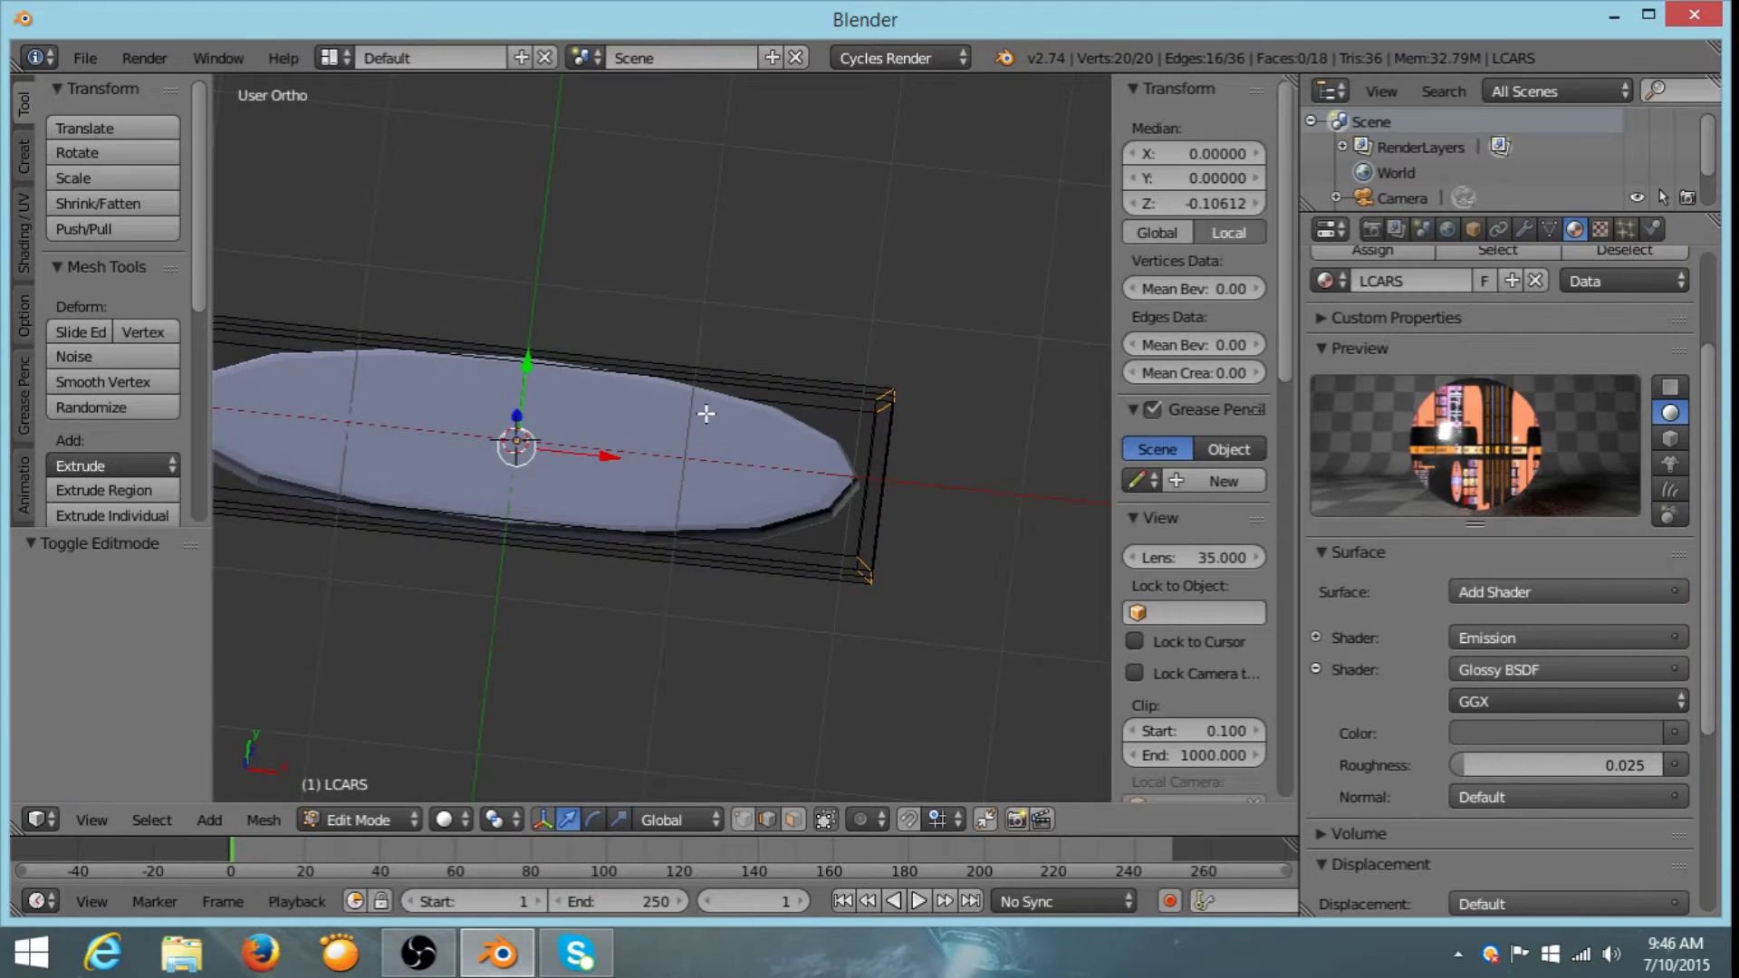
pyautogui.moveTo(631, 353); pyautogui.dragTo(649, 380, button='middle')
# - Add two loop cuts across the slab's width and scale them apart along X by about 2.813, close to the short ends
pyautogui.hotkey('ctrl', 'r')
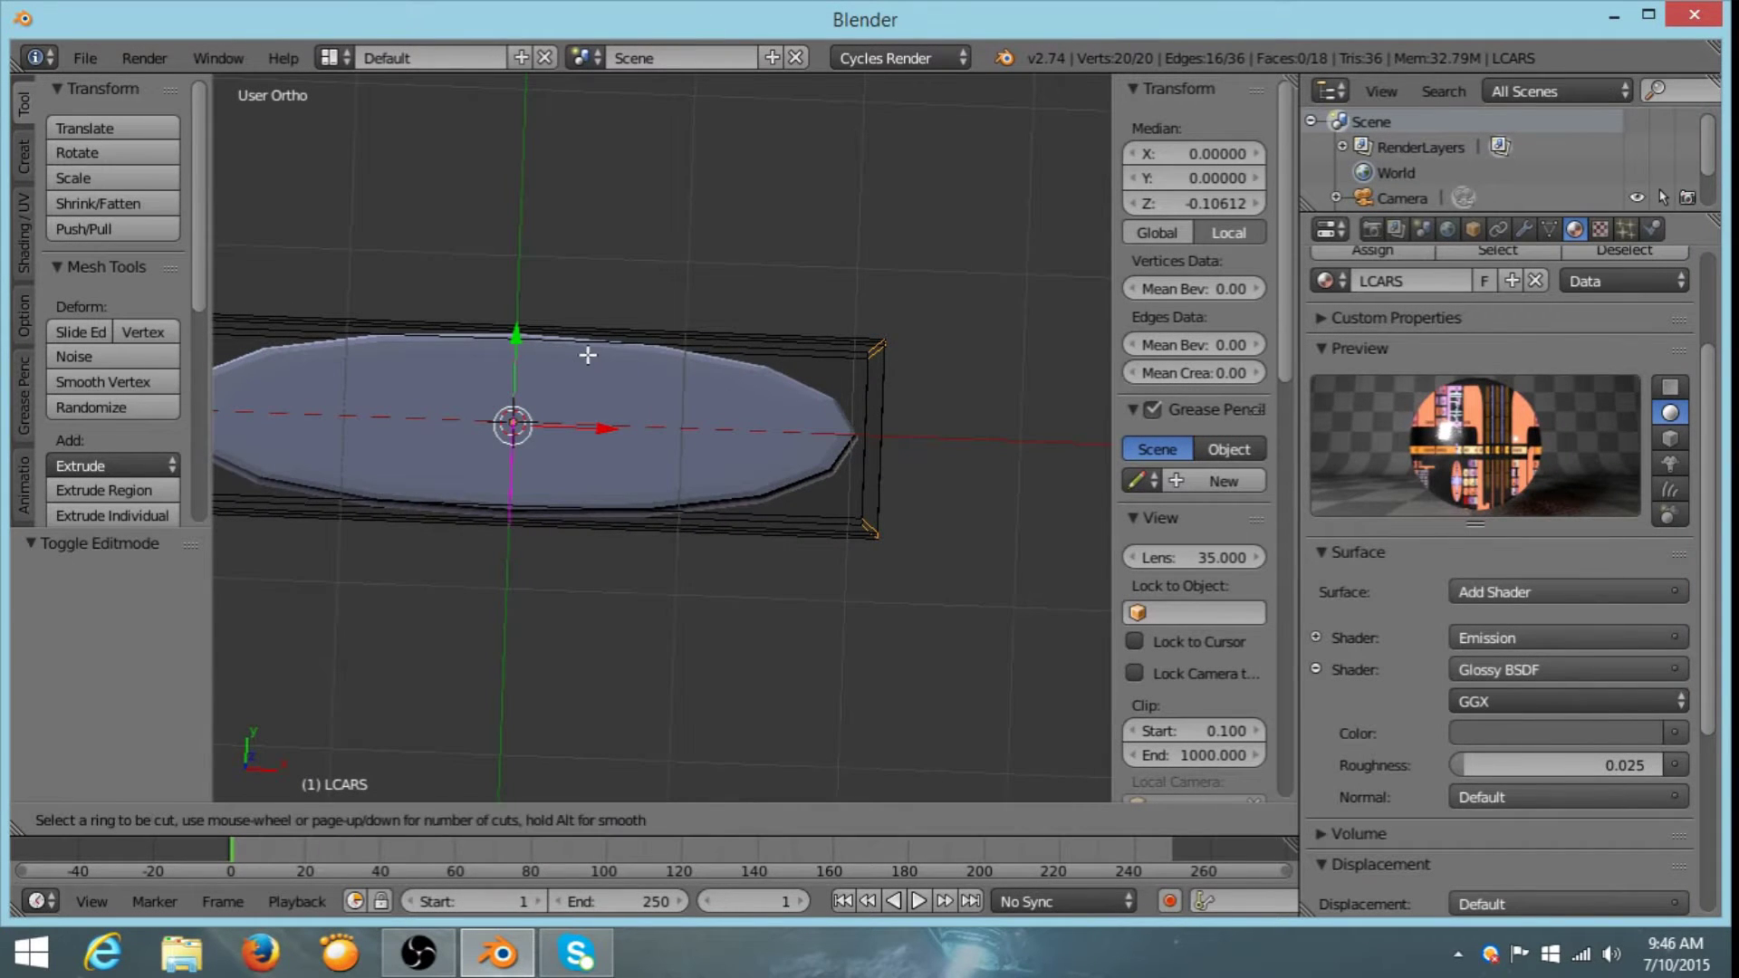
pyautogui.scroll(1, 588, 355)
pyautogui.click(589, 355)
pyautogui.rightClick(590, 355)
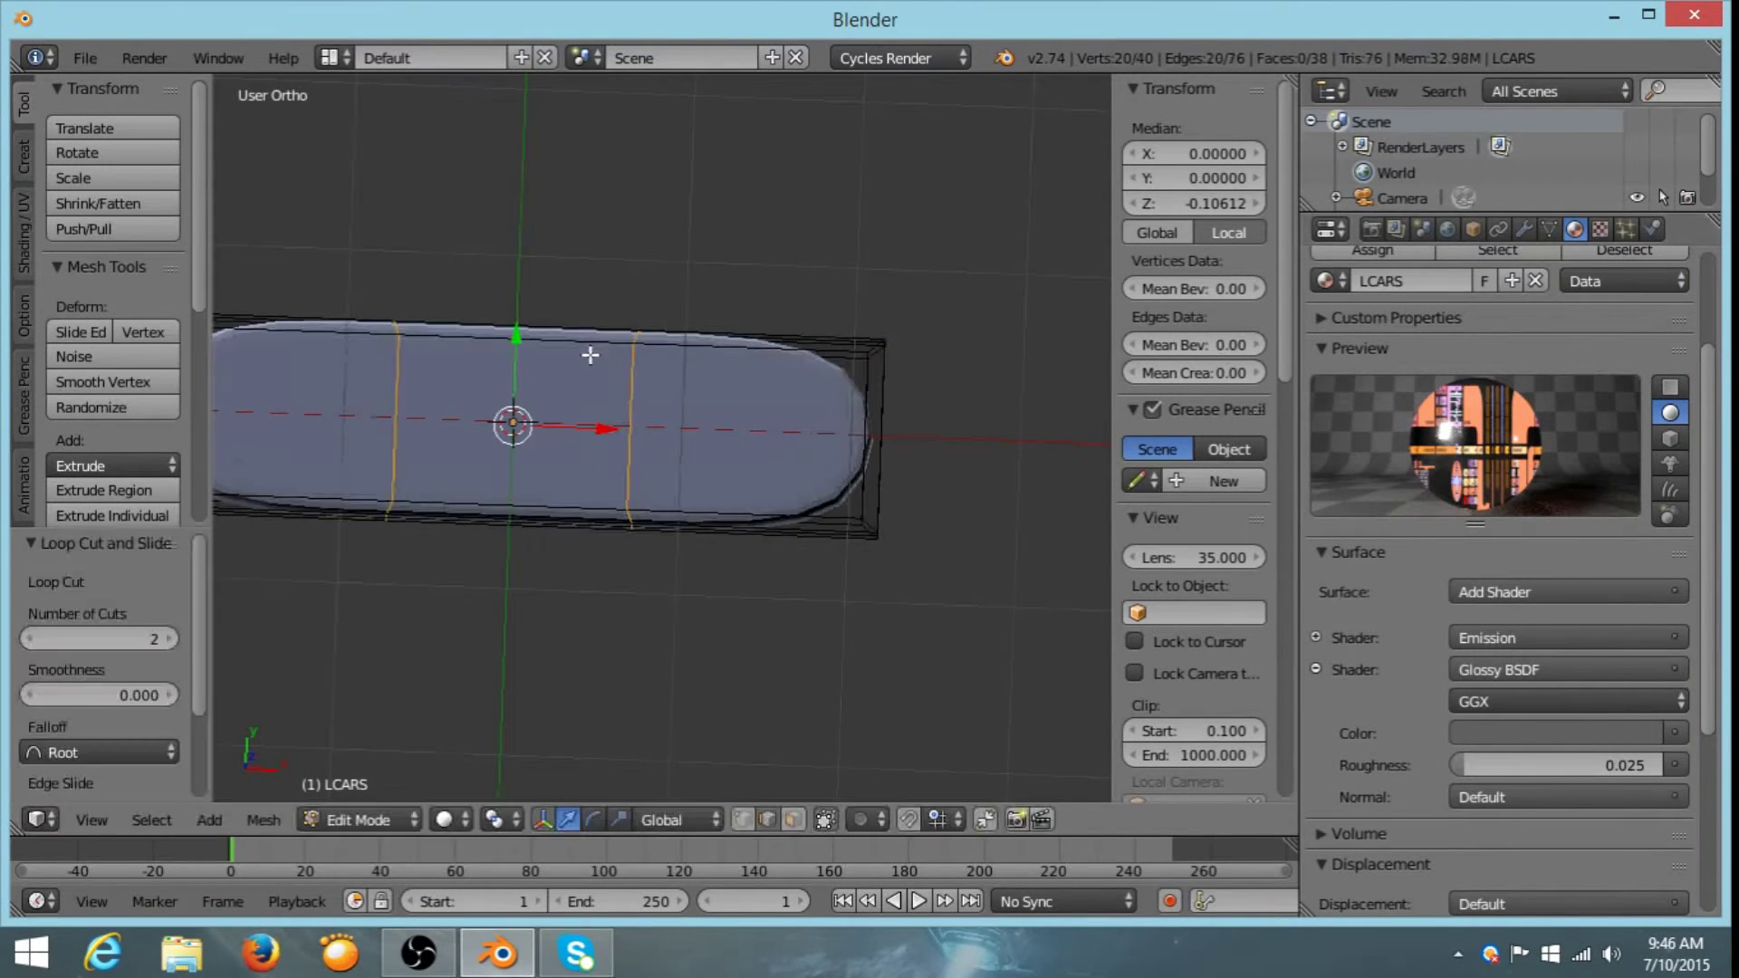
pyautogui.press('s')
pyautogui.press('x')
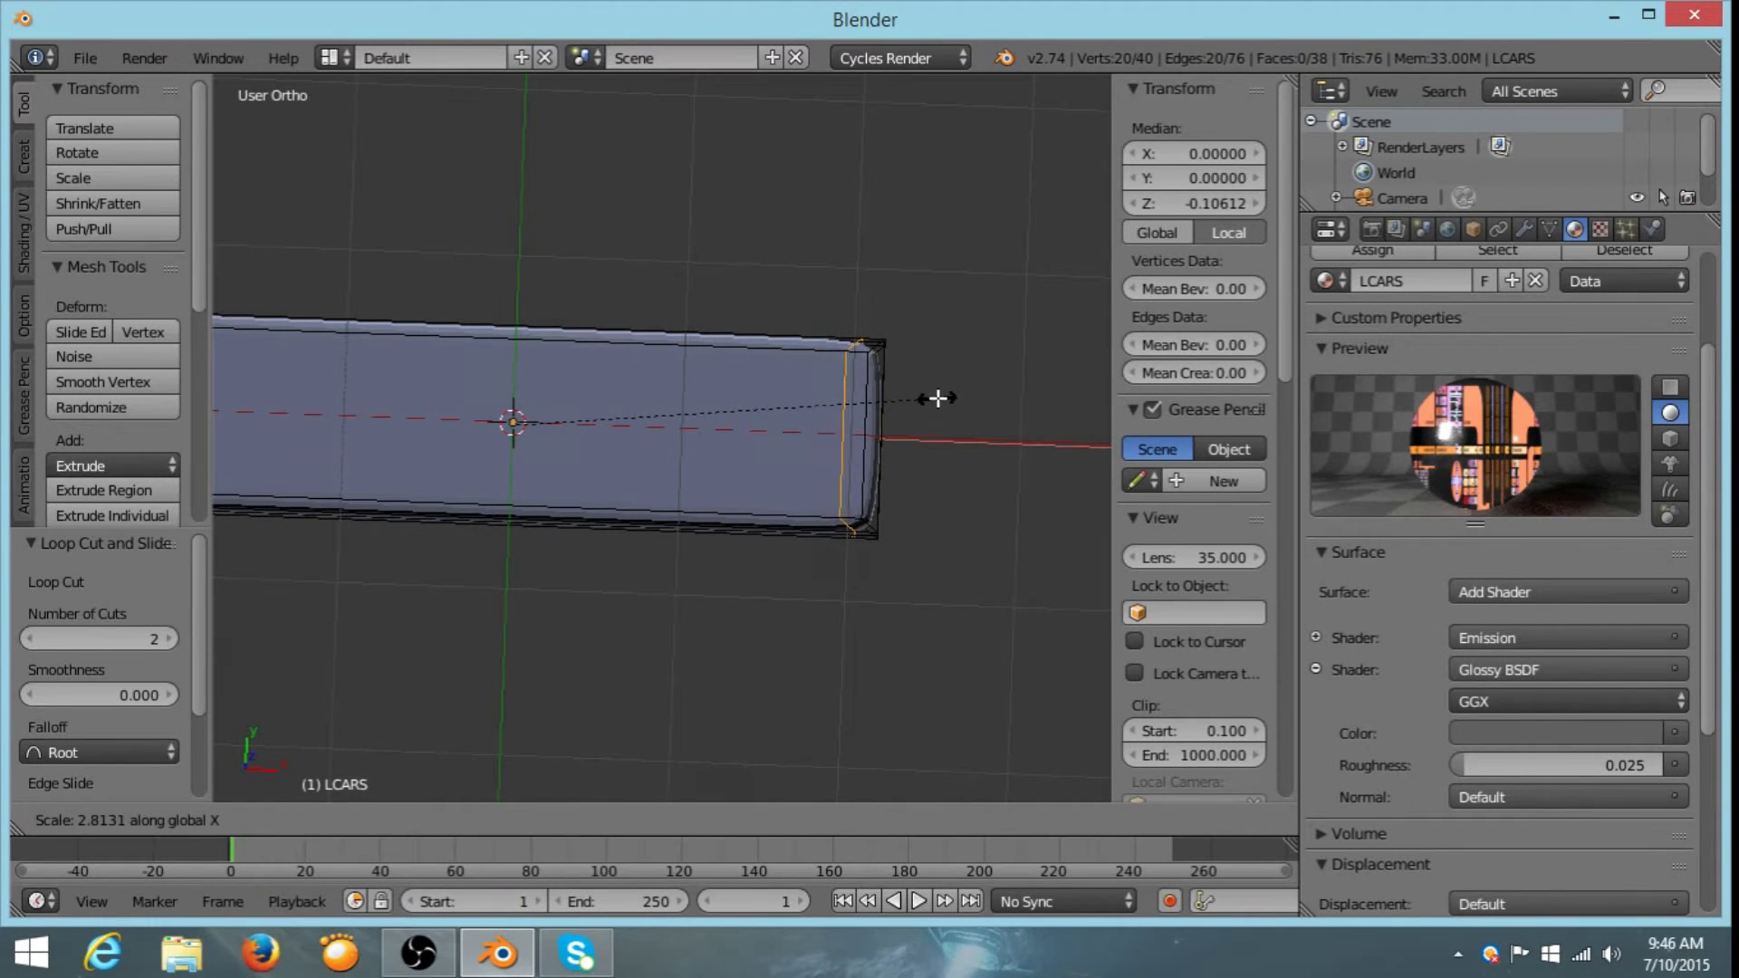
pyautogui.click(929, 397)
# - Add two loop cuts along the slab's length and scale them apart along Y by about 2.217, toward the long edges
pyautogui.hotkey('ctrl', 'r')
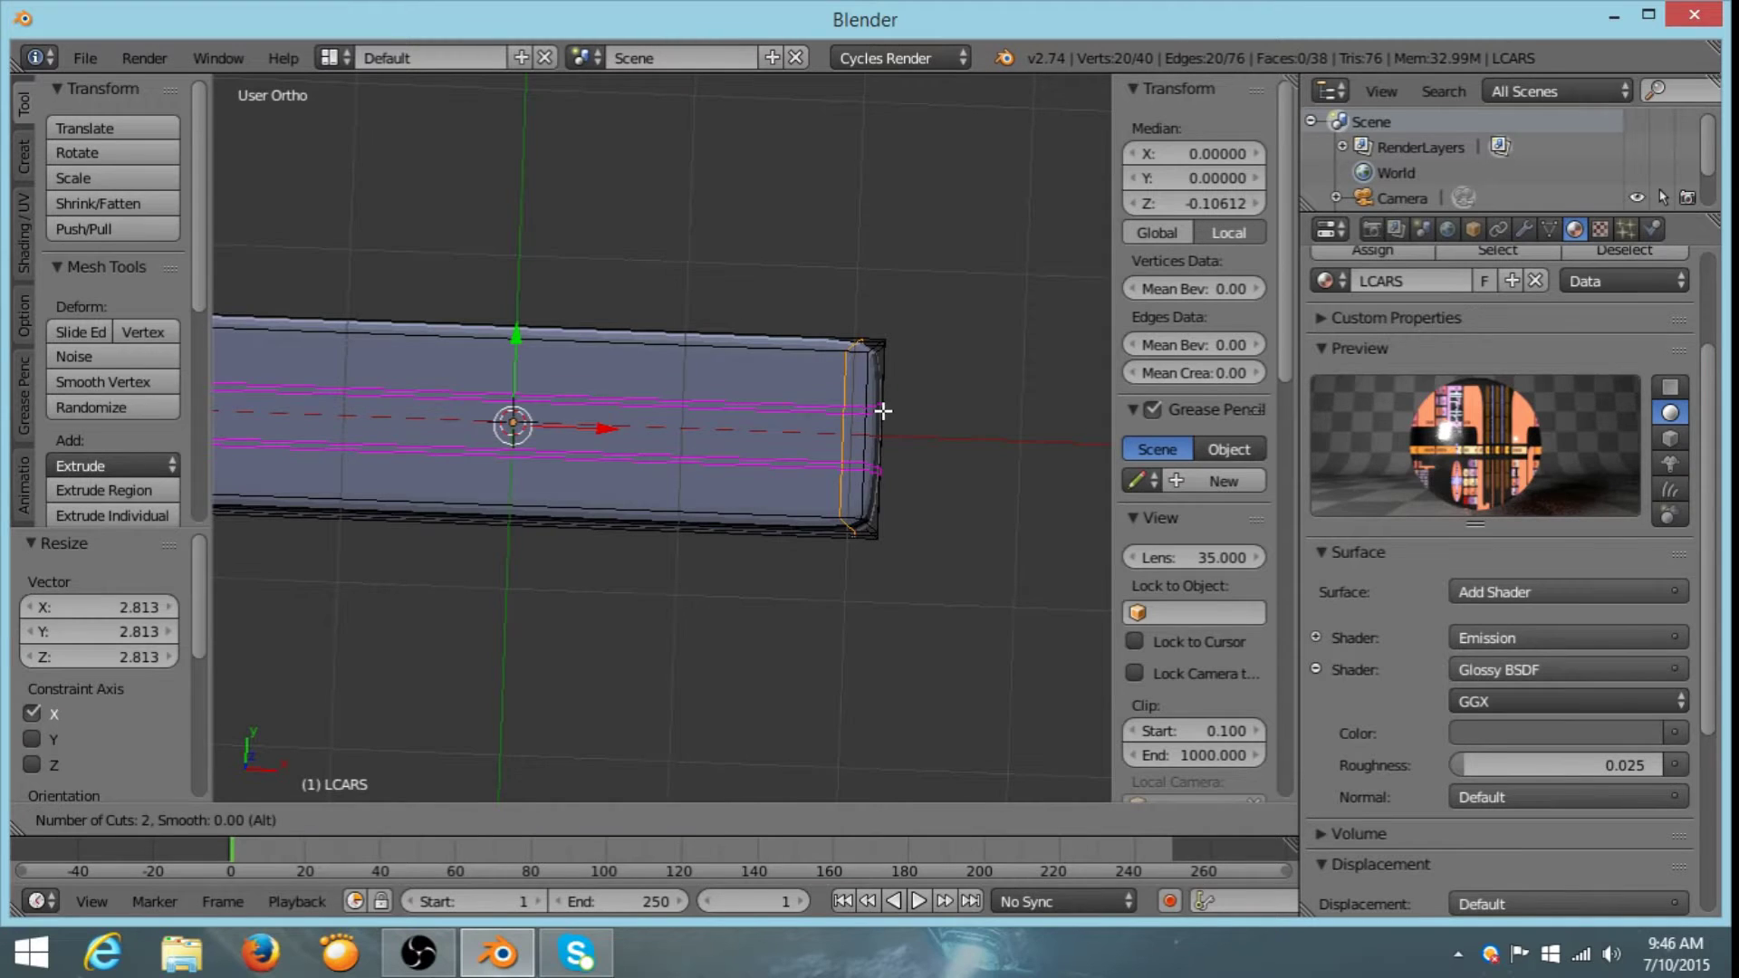
pyautogui.click(883, 410)
pyautogui.rightClick(883, 411)
pyautogui.press('s')
pyautogui.press('y')
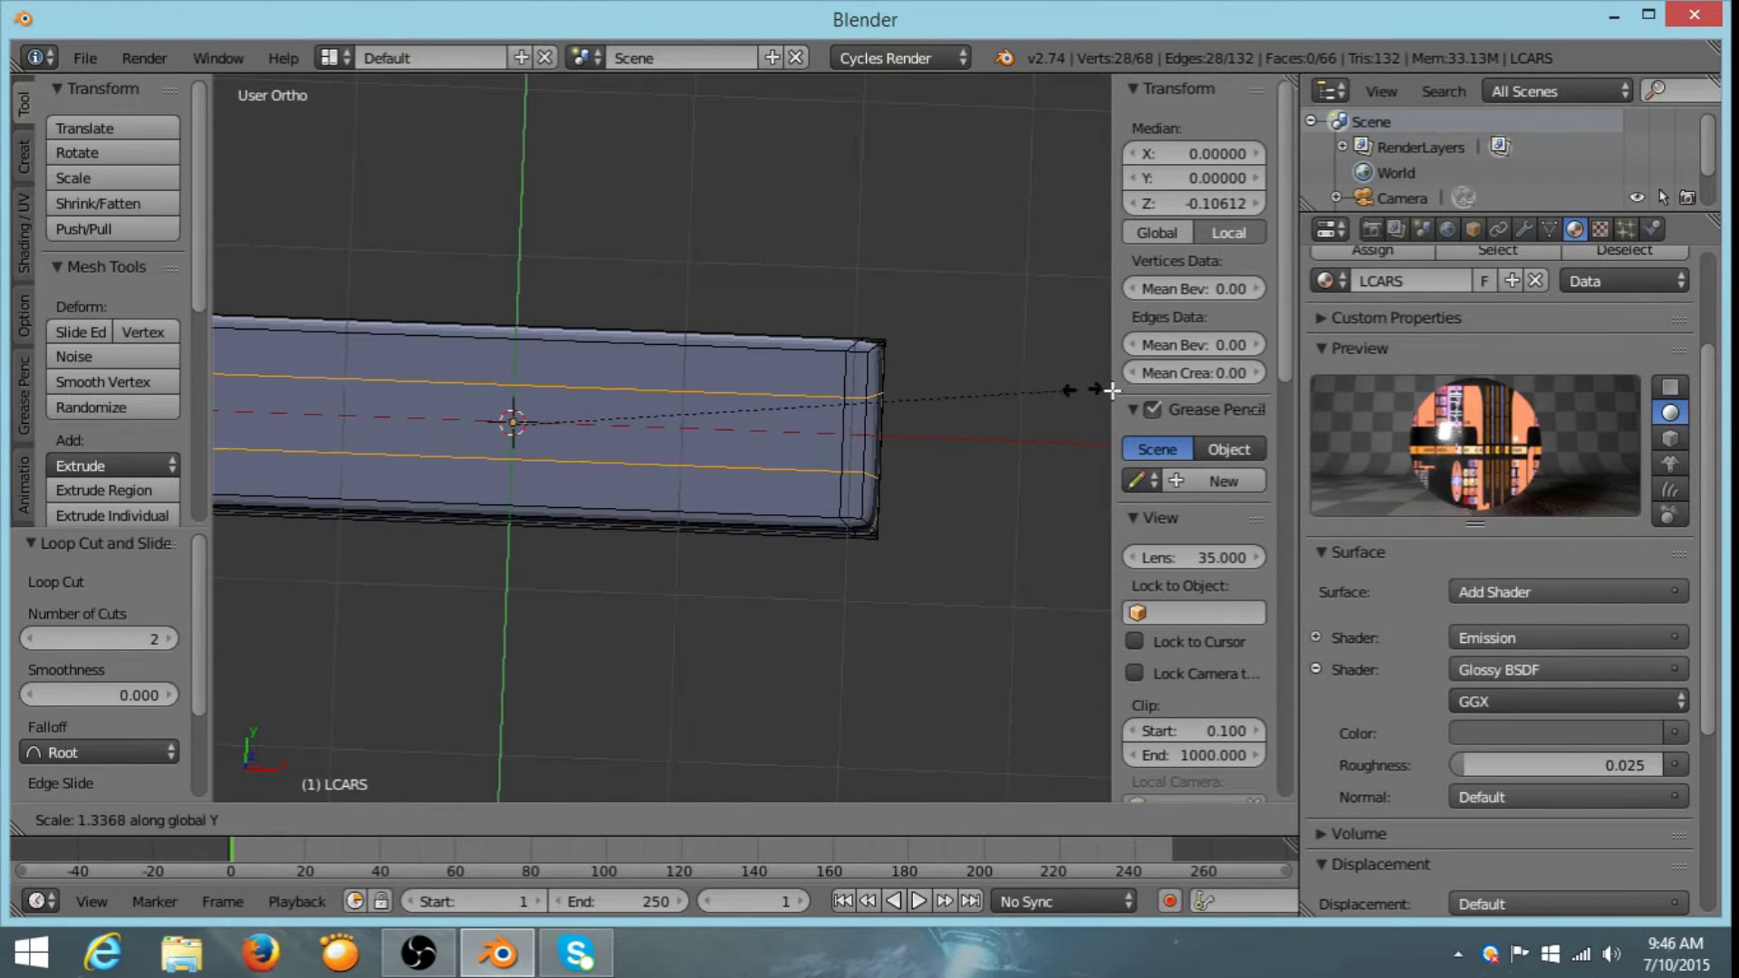
pyautogui.click(563, 382)
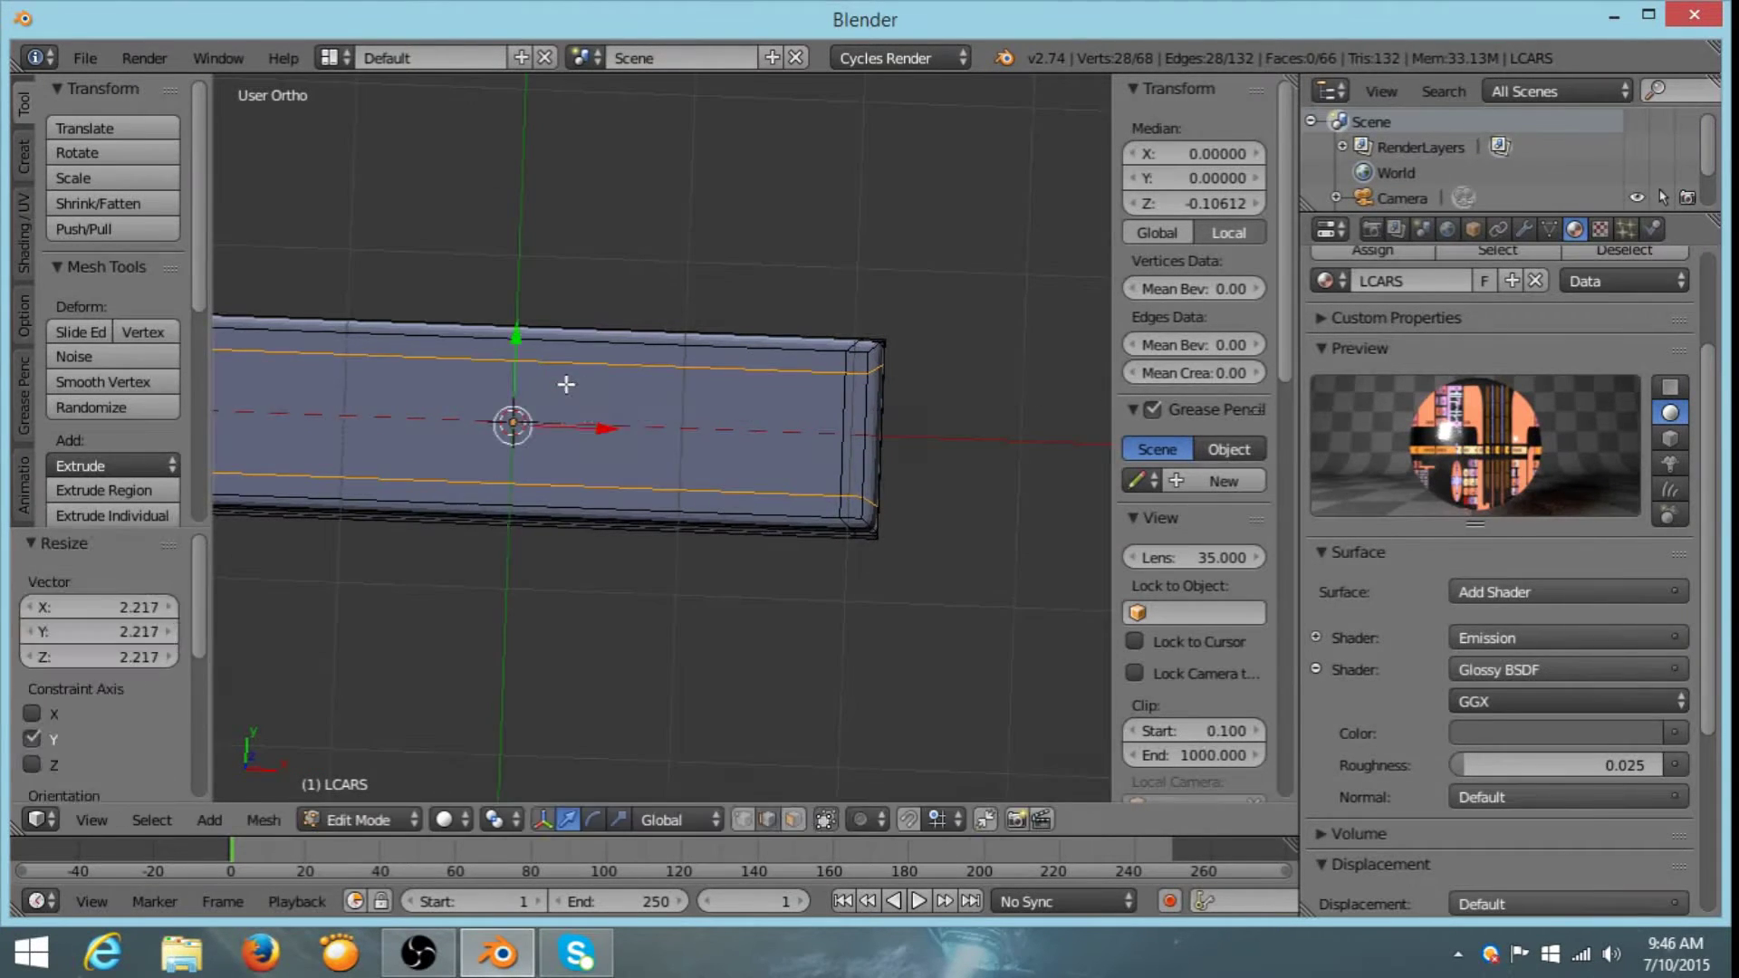
# - Return to Object Mode and apply smooth shading to the slab
pyautogui.press('Tab')
pyautogui.moveTo(565, 384); pyautogui.dragTo(434, 507, button='middle')
pyautogui.click(61, 456)
pyautogui.keyDown('shift'); pyautogui.moveTo(493, 386); pyautogui.dragTo(703, 417, button='middle'); pyautogui.keyUp('shift')
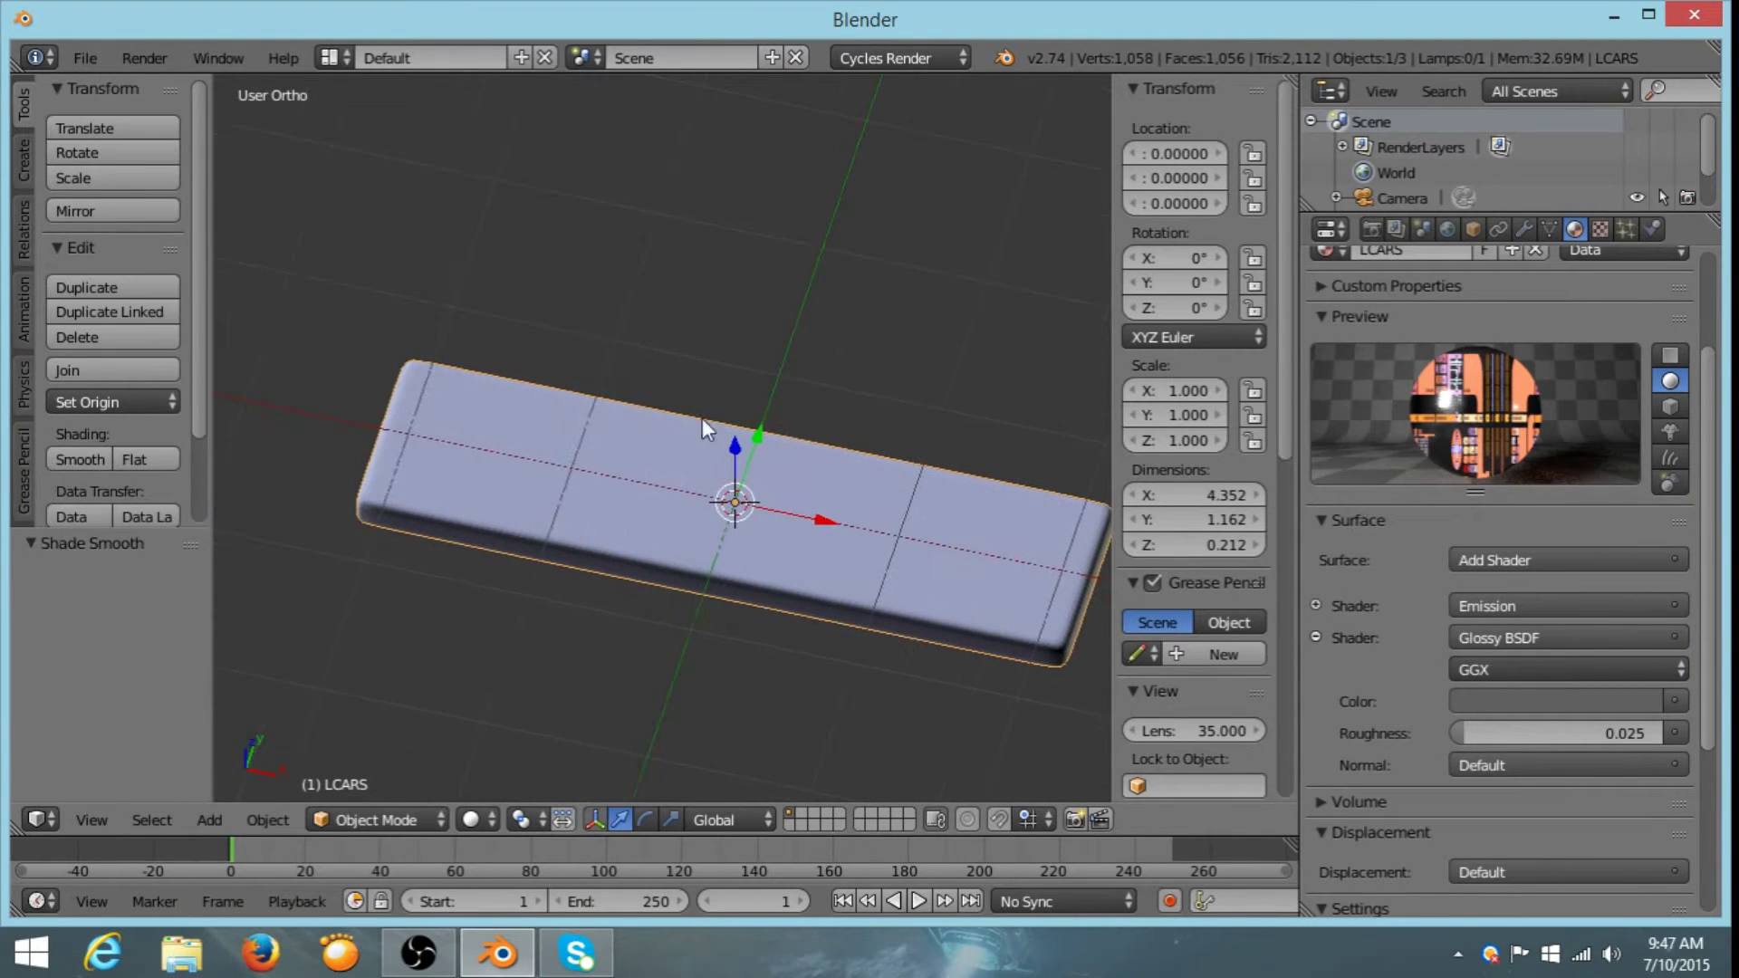
# - Switch to Rendered shading and examine the LCARS texture on the slab from different angles
pyautogui.click(496, 818)
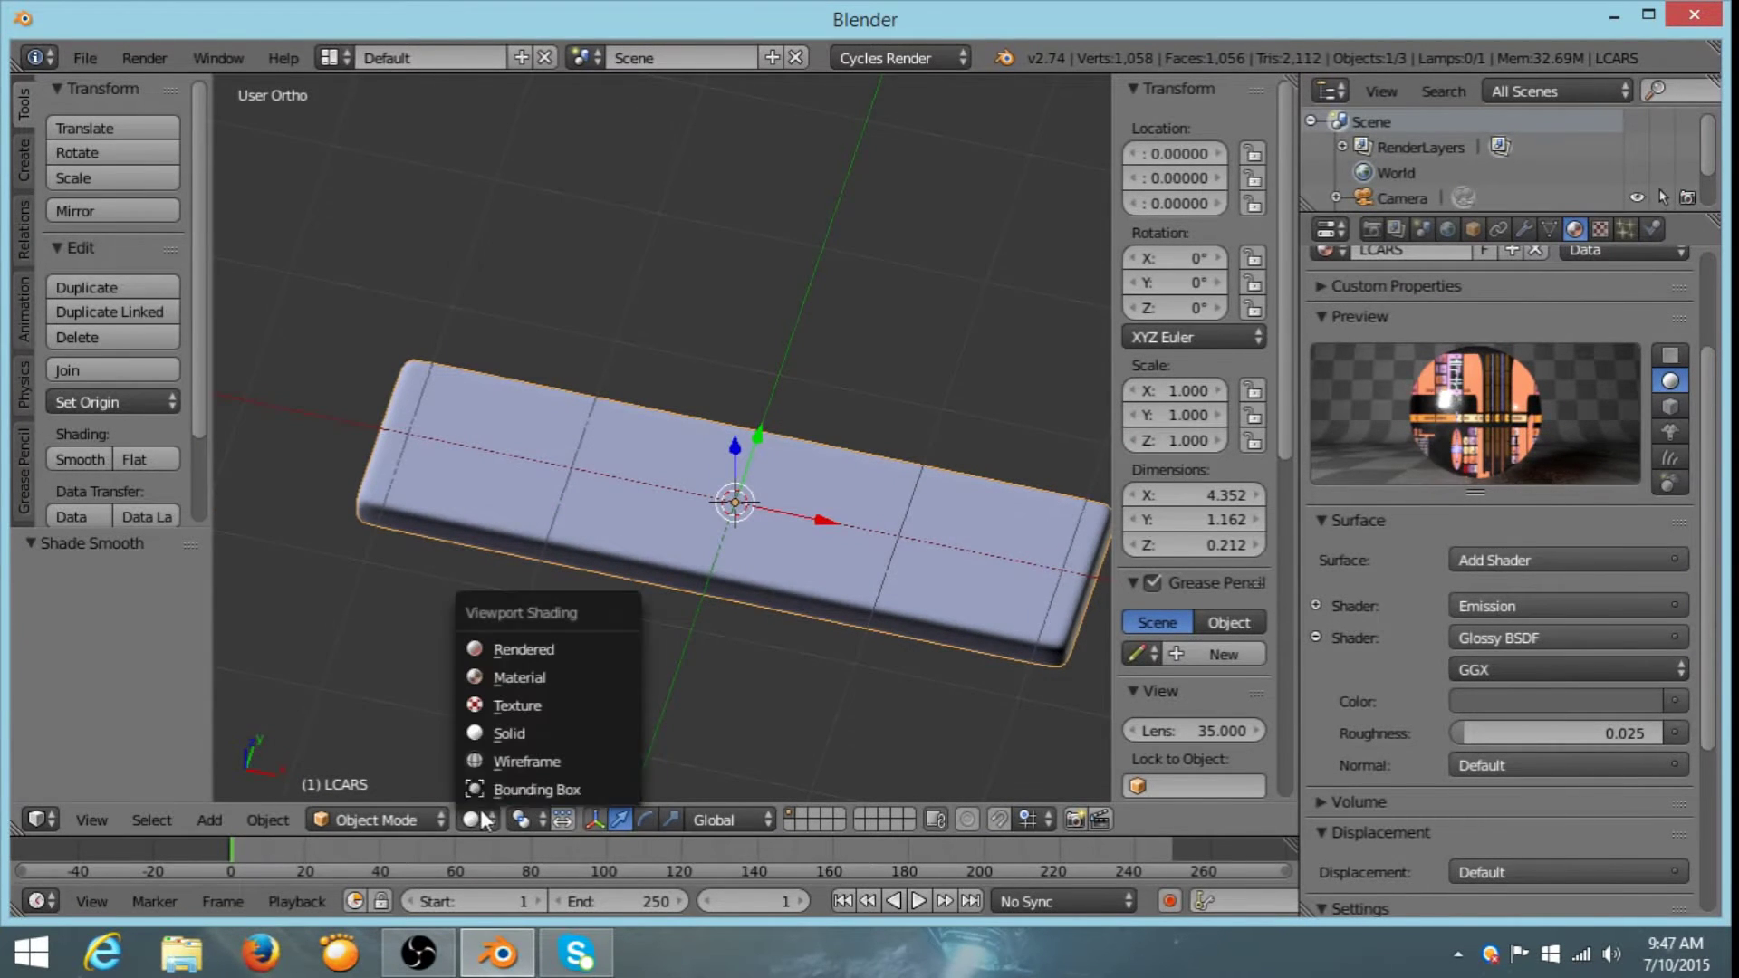
pyautogui.click(513, 646)
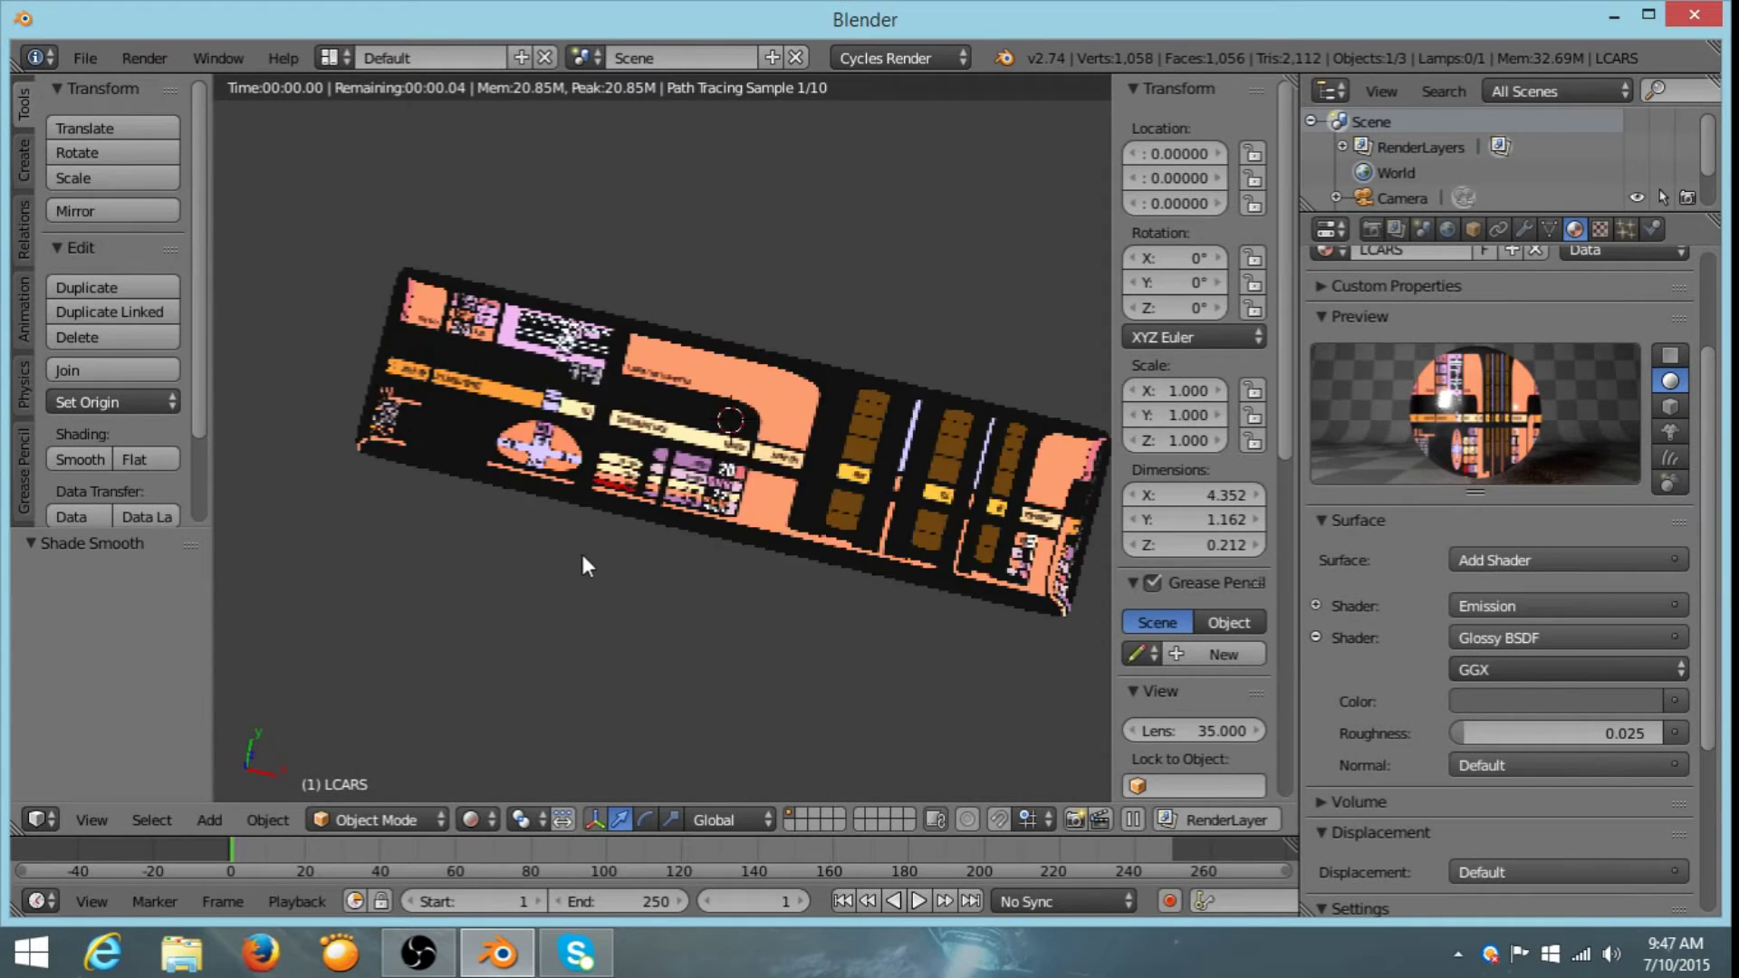
pyautogui.moveTo(587, 555); pyautogui.dragTo(523, 302, button='middle')
pyautogui.keyDown('shift'); pyautogui.moveTo(451, 373); pyautogui.dragTo(906, 289, button='middle'); pyautogui.keyUp('shift')
# - Enter Edit Mode on the slab and display it in Wireframe shading
pyautogui.press('Tab')
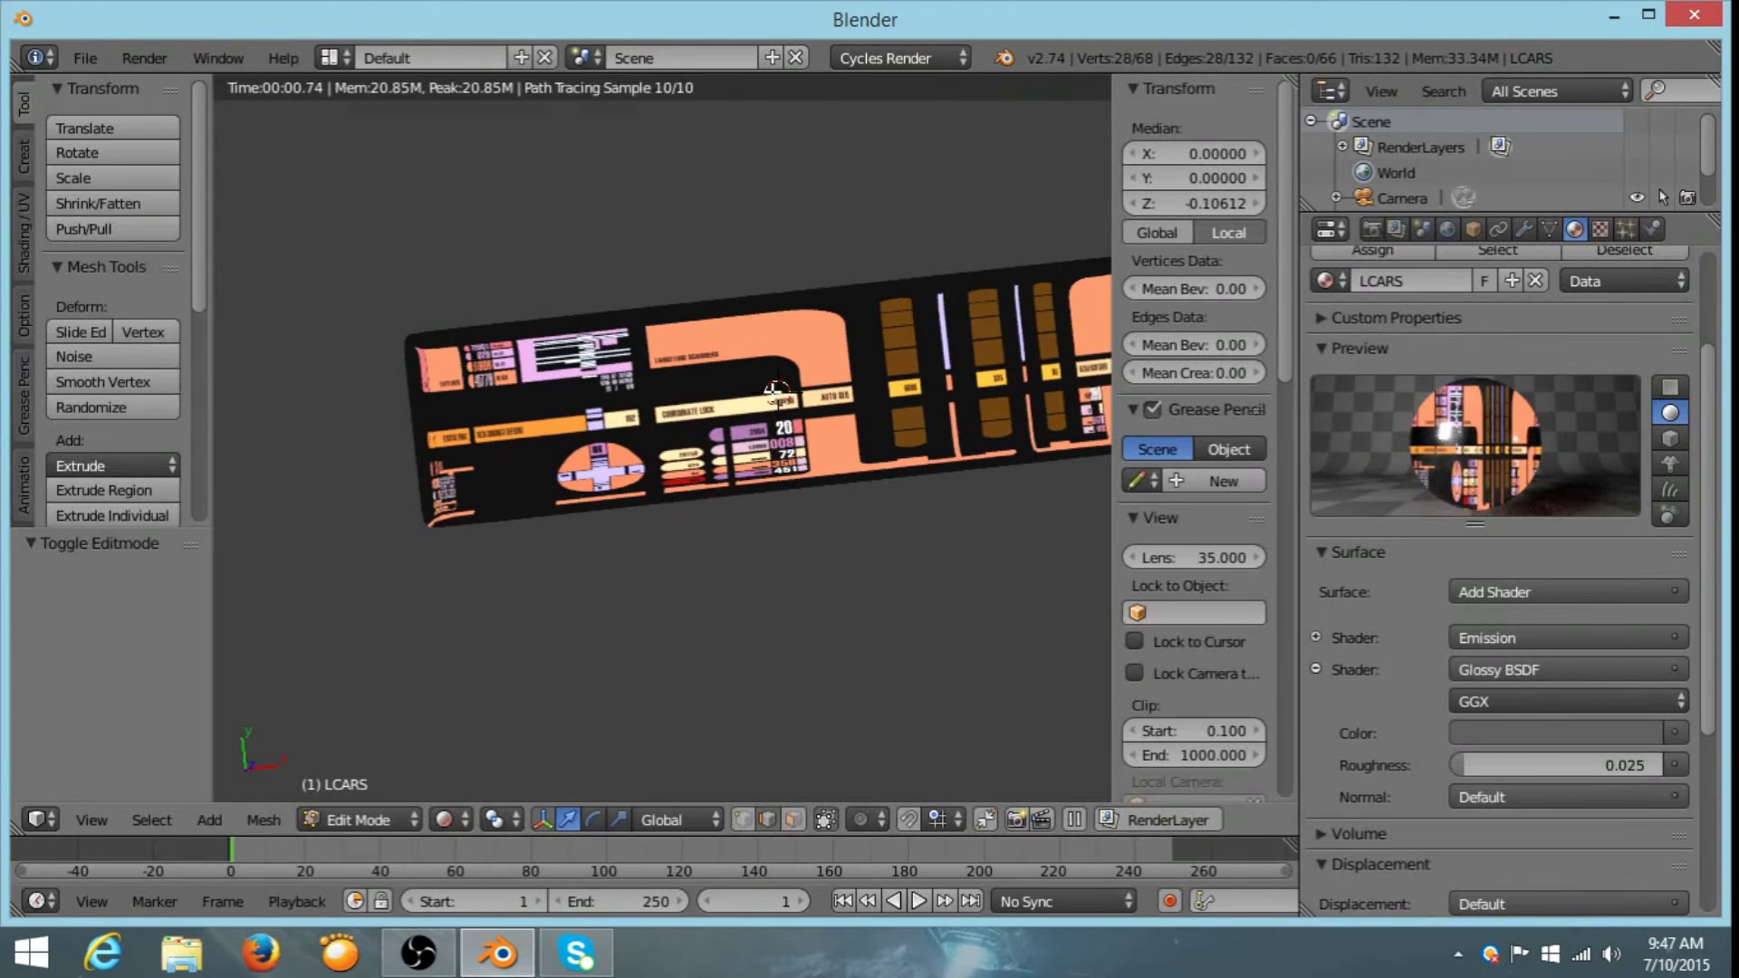
pyautogui.press('z')
pyautogui.keyDown('ctrl'); pyautogui.scroll(-4, 612, 272); pyautogui.keyUp('ctrl')
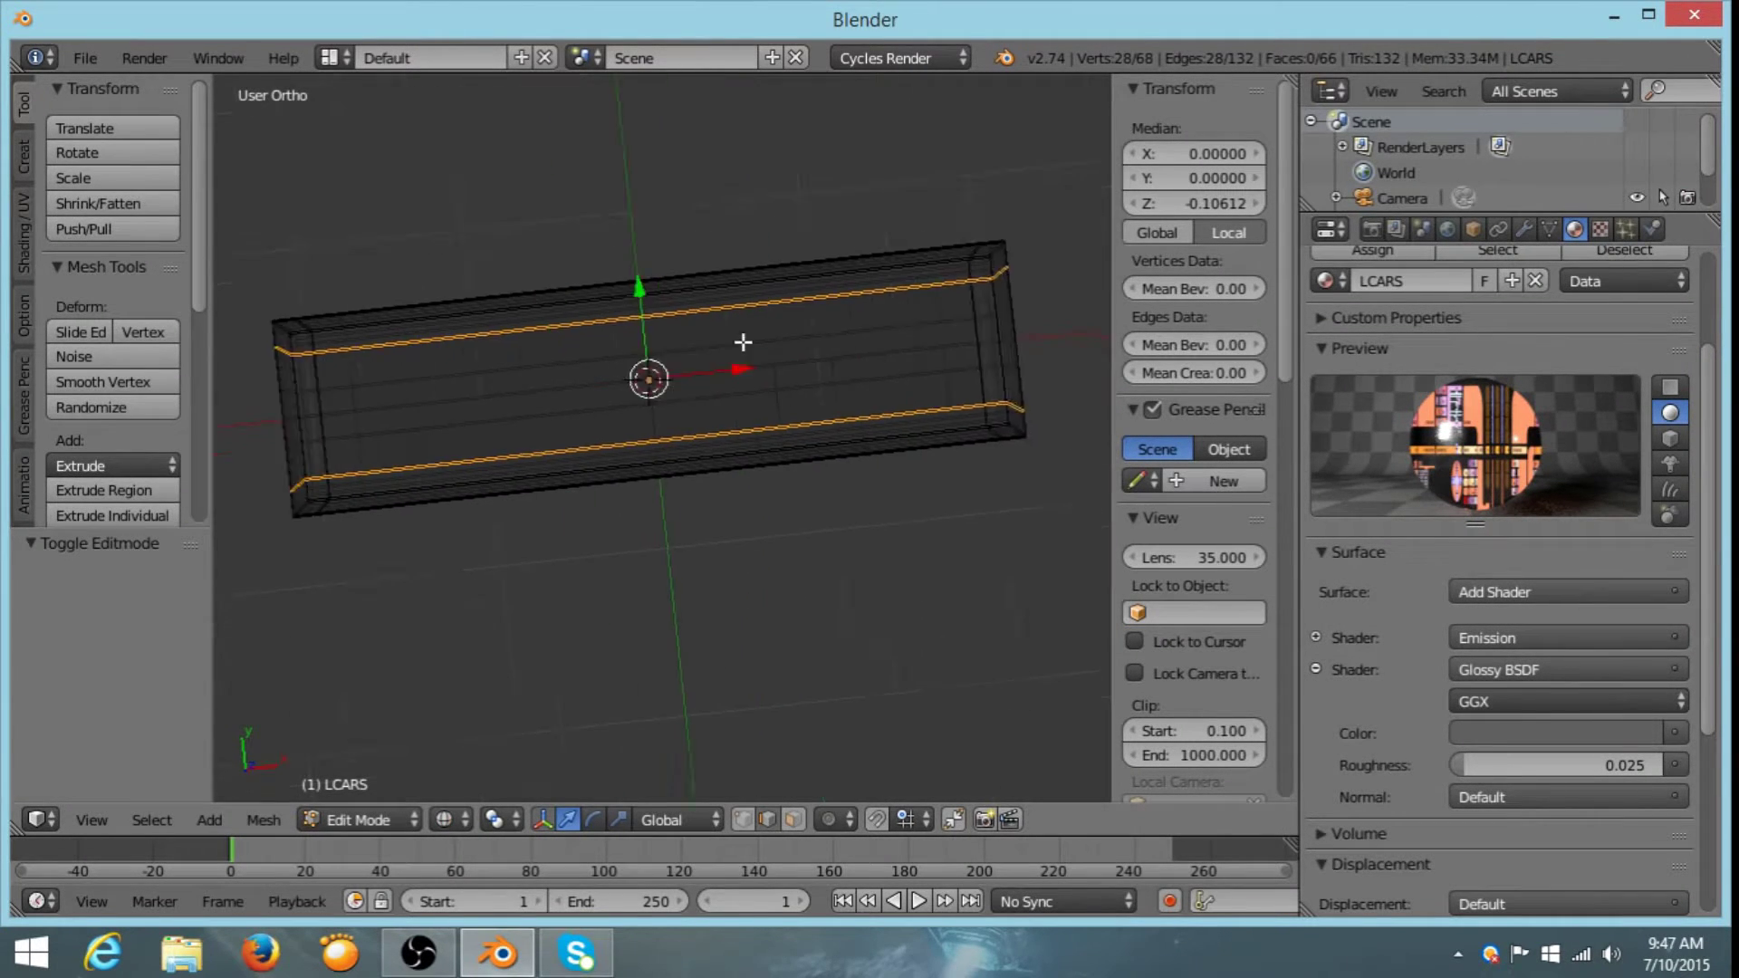
pyautogui.keyDown('shift'); pyautogui.moveTo(437, 358); pyautogui.dragTo(567, 370, button='middle'); pyautogui.keyUp('shift')
# - Split the 3D view vertically and turn the new area into a UV/Image Editor
pyautogui.moveTo(1295, 103); pyautogui.dragTo(887, 181)
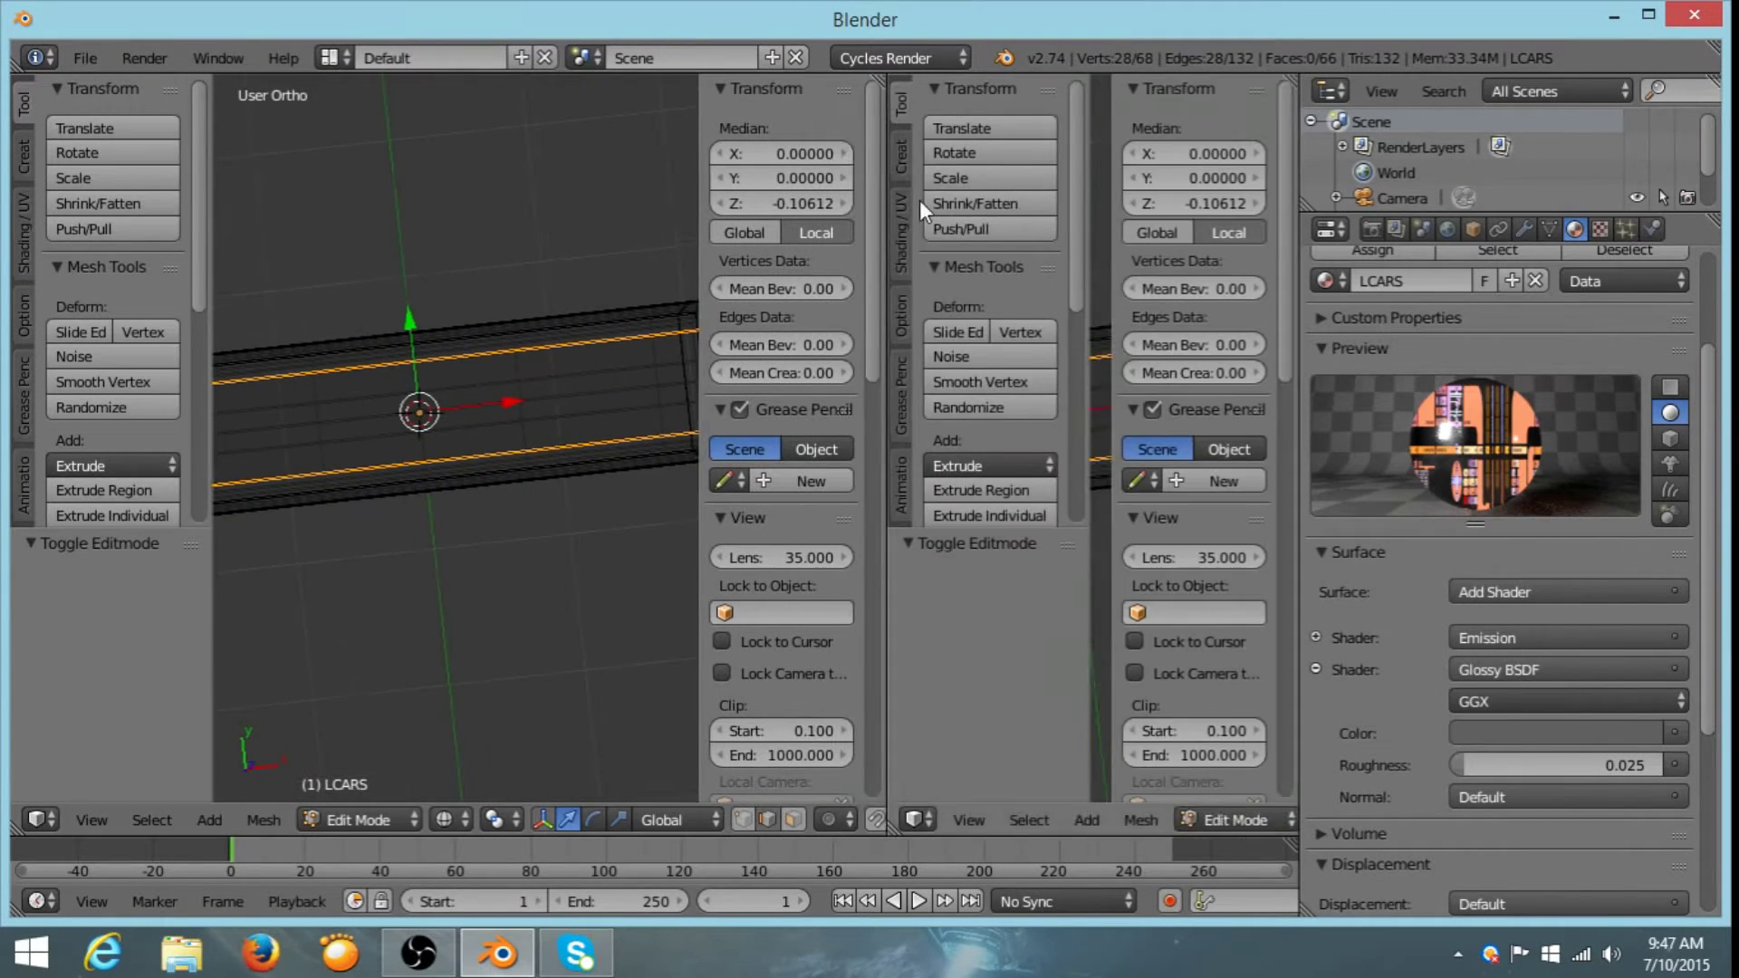
pyautogui.click(916, 820)
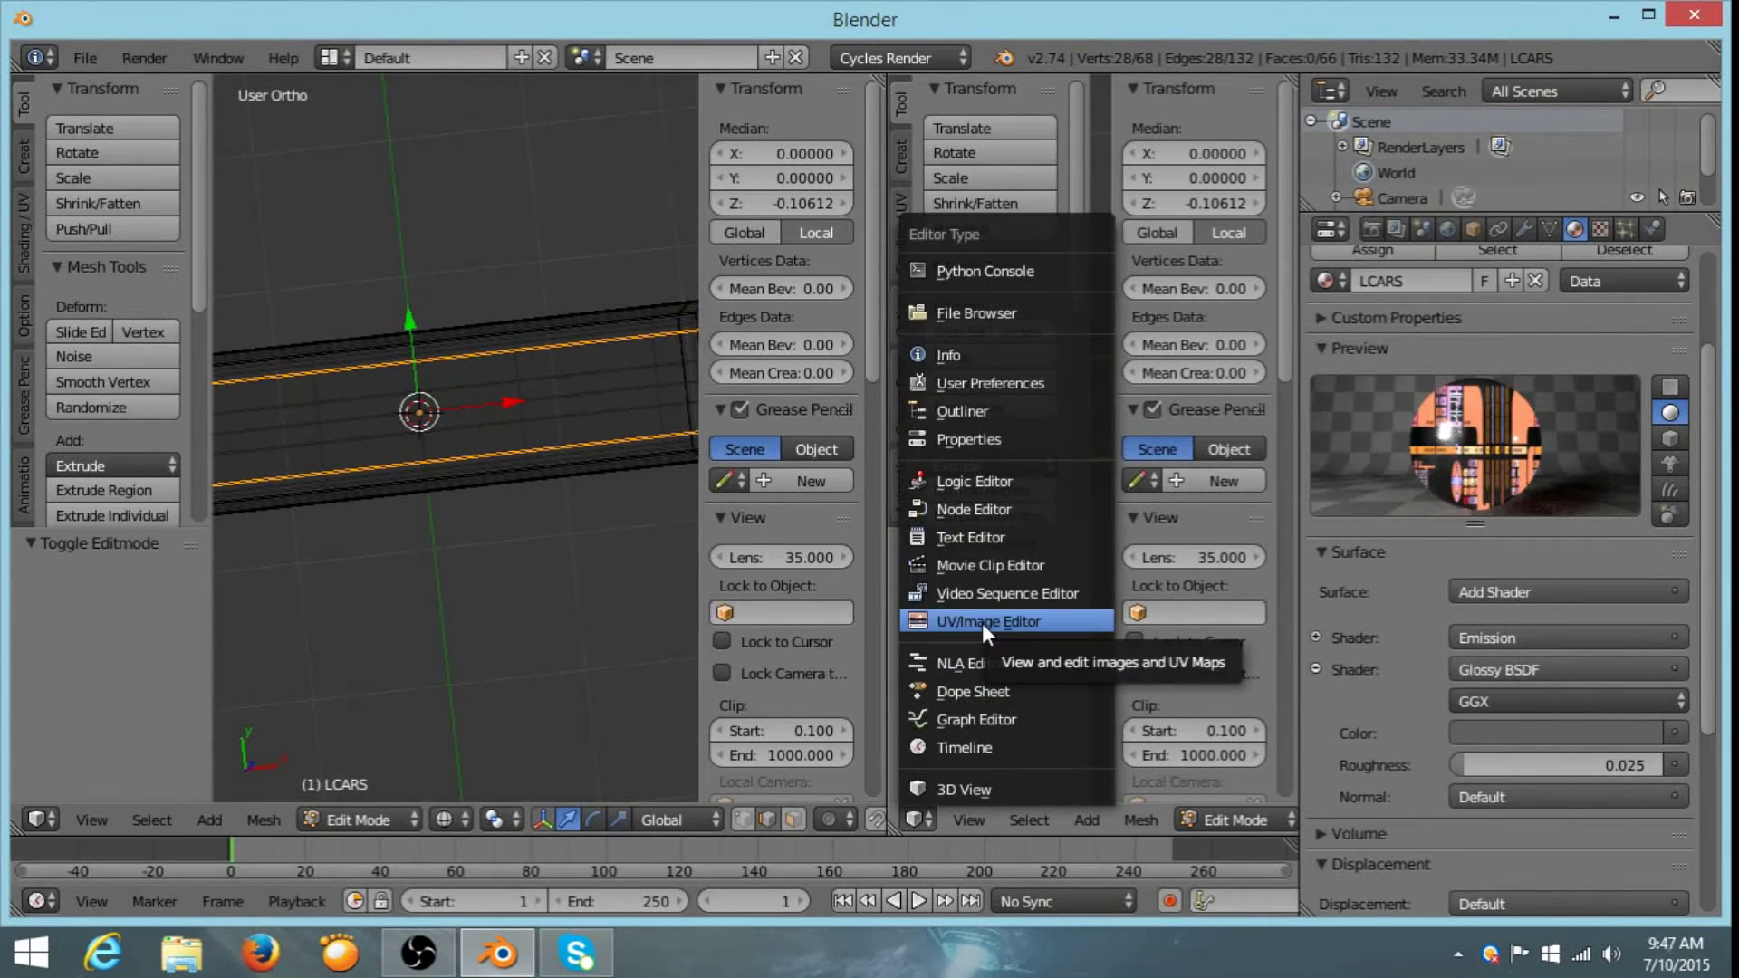
pyautogui.moveTo(881, 82); pyautogui.dragTo(919, 118)
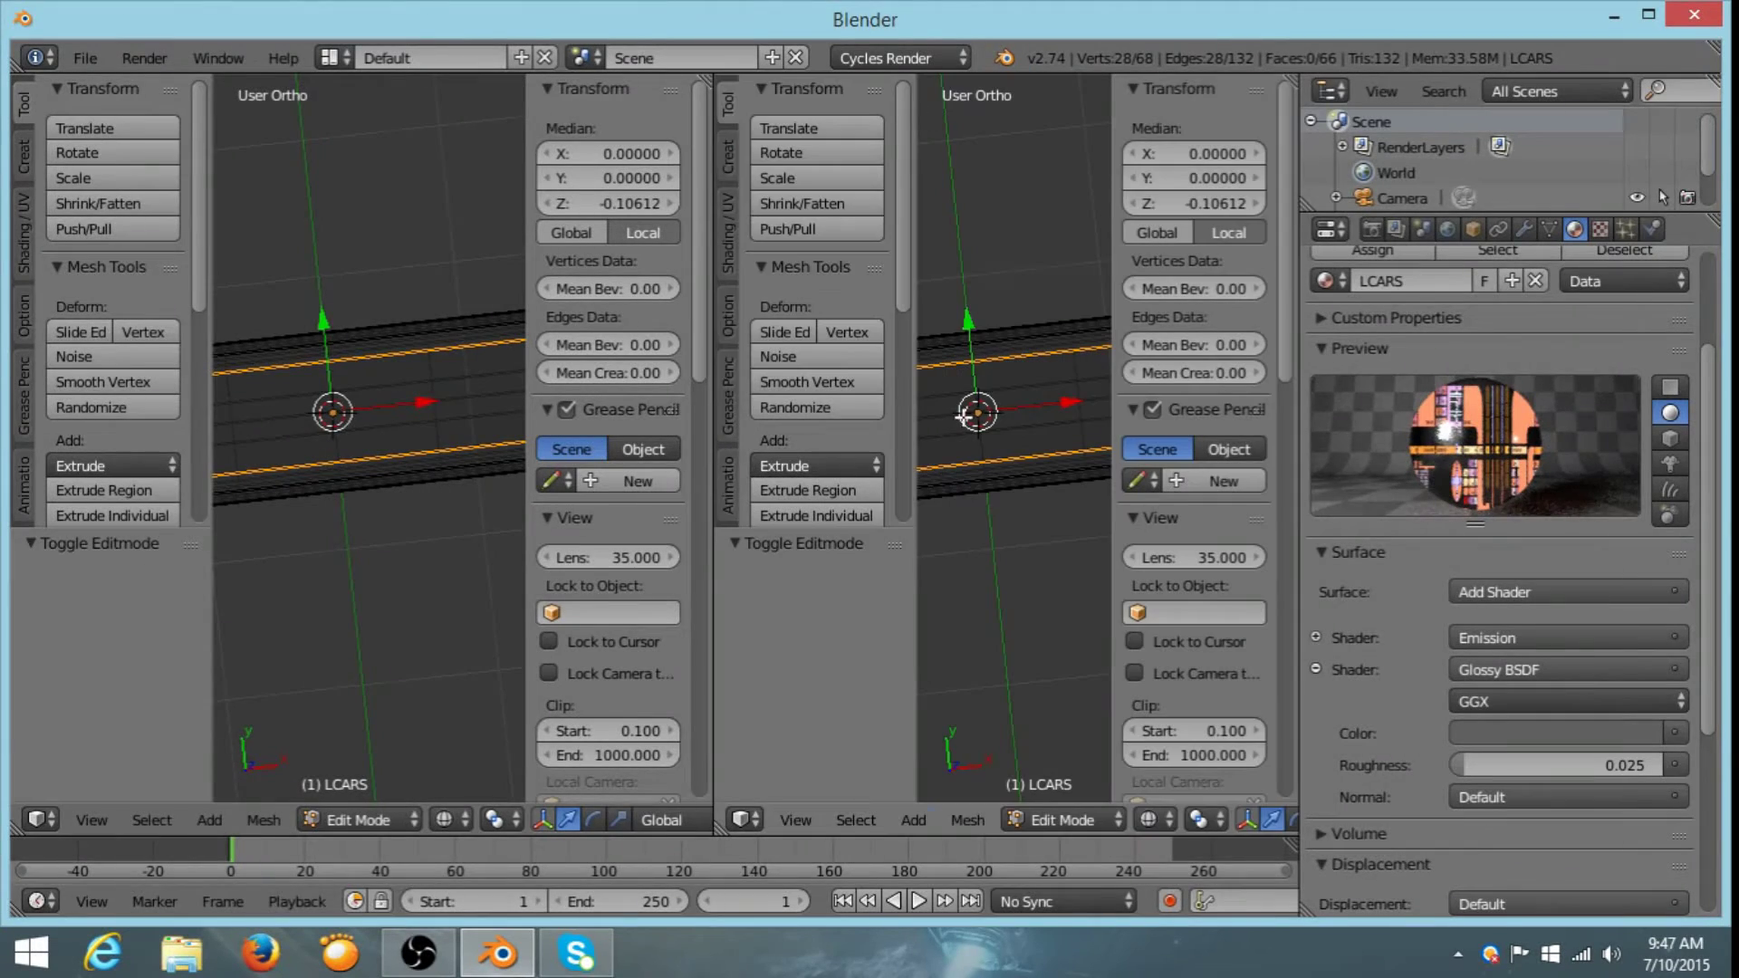
pyautogui.click(746, 818)
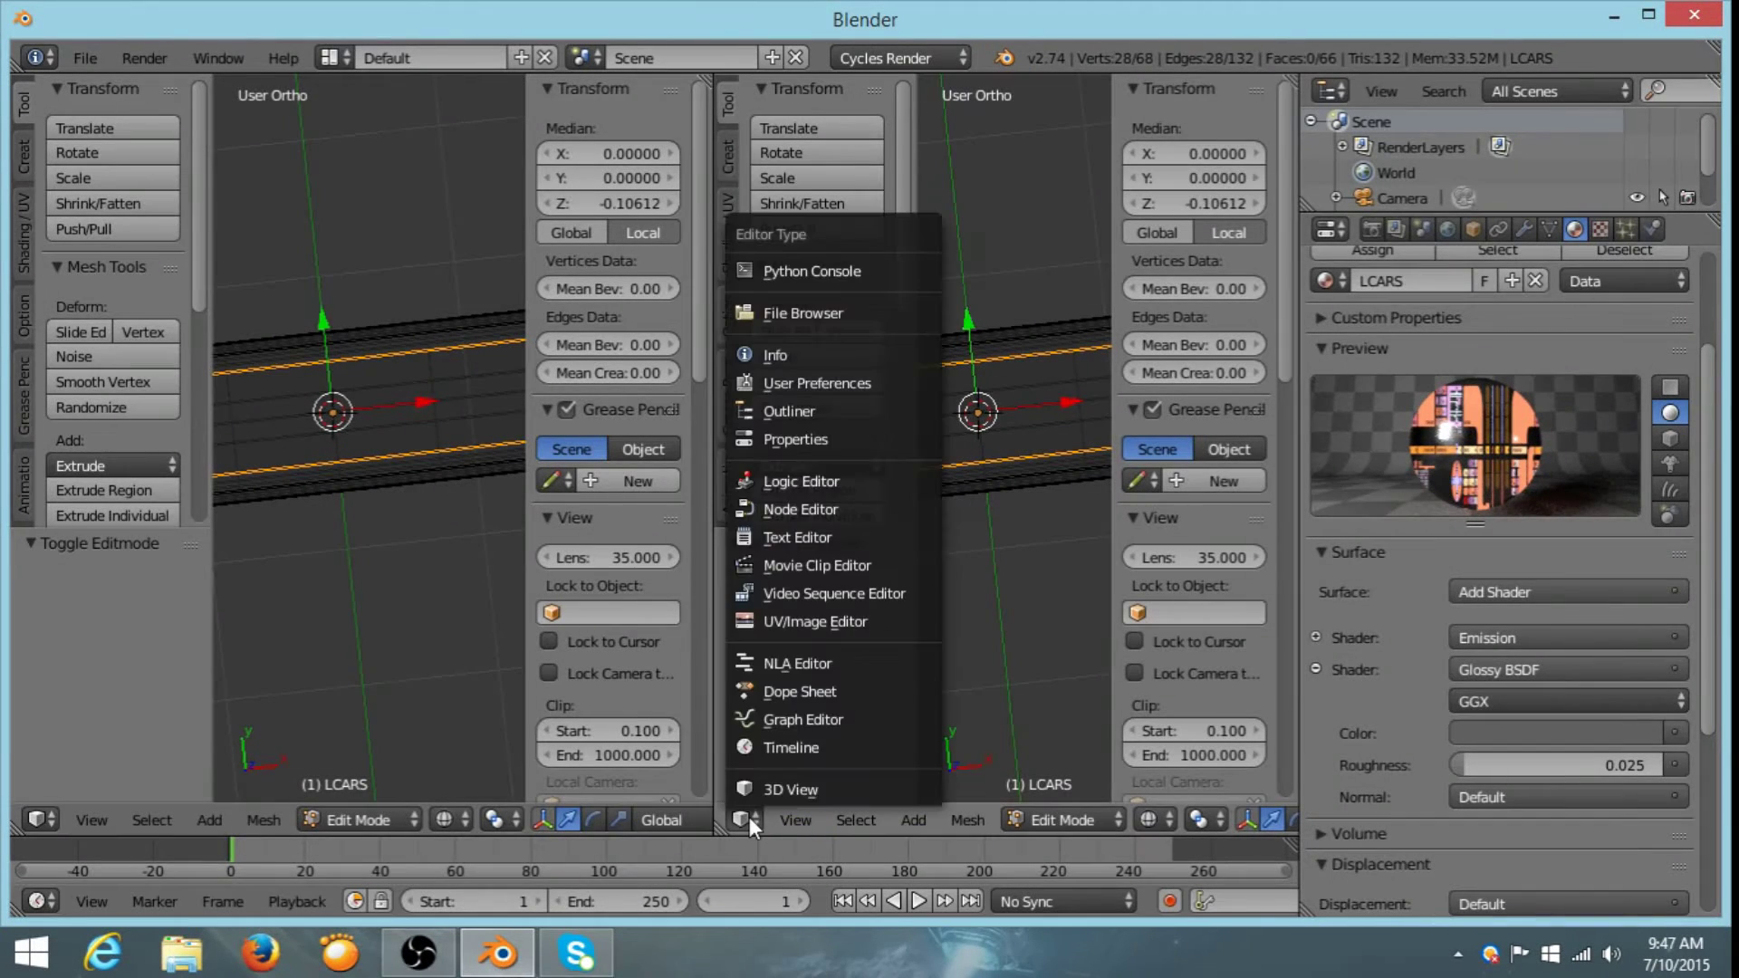
pyautogui.click(768, 621)
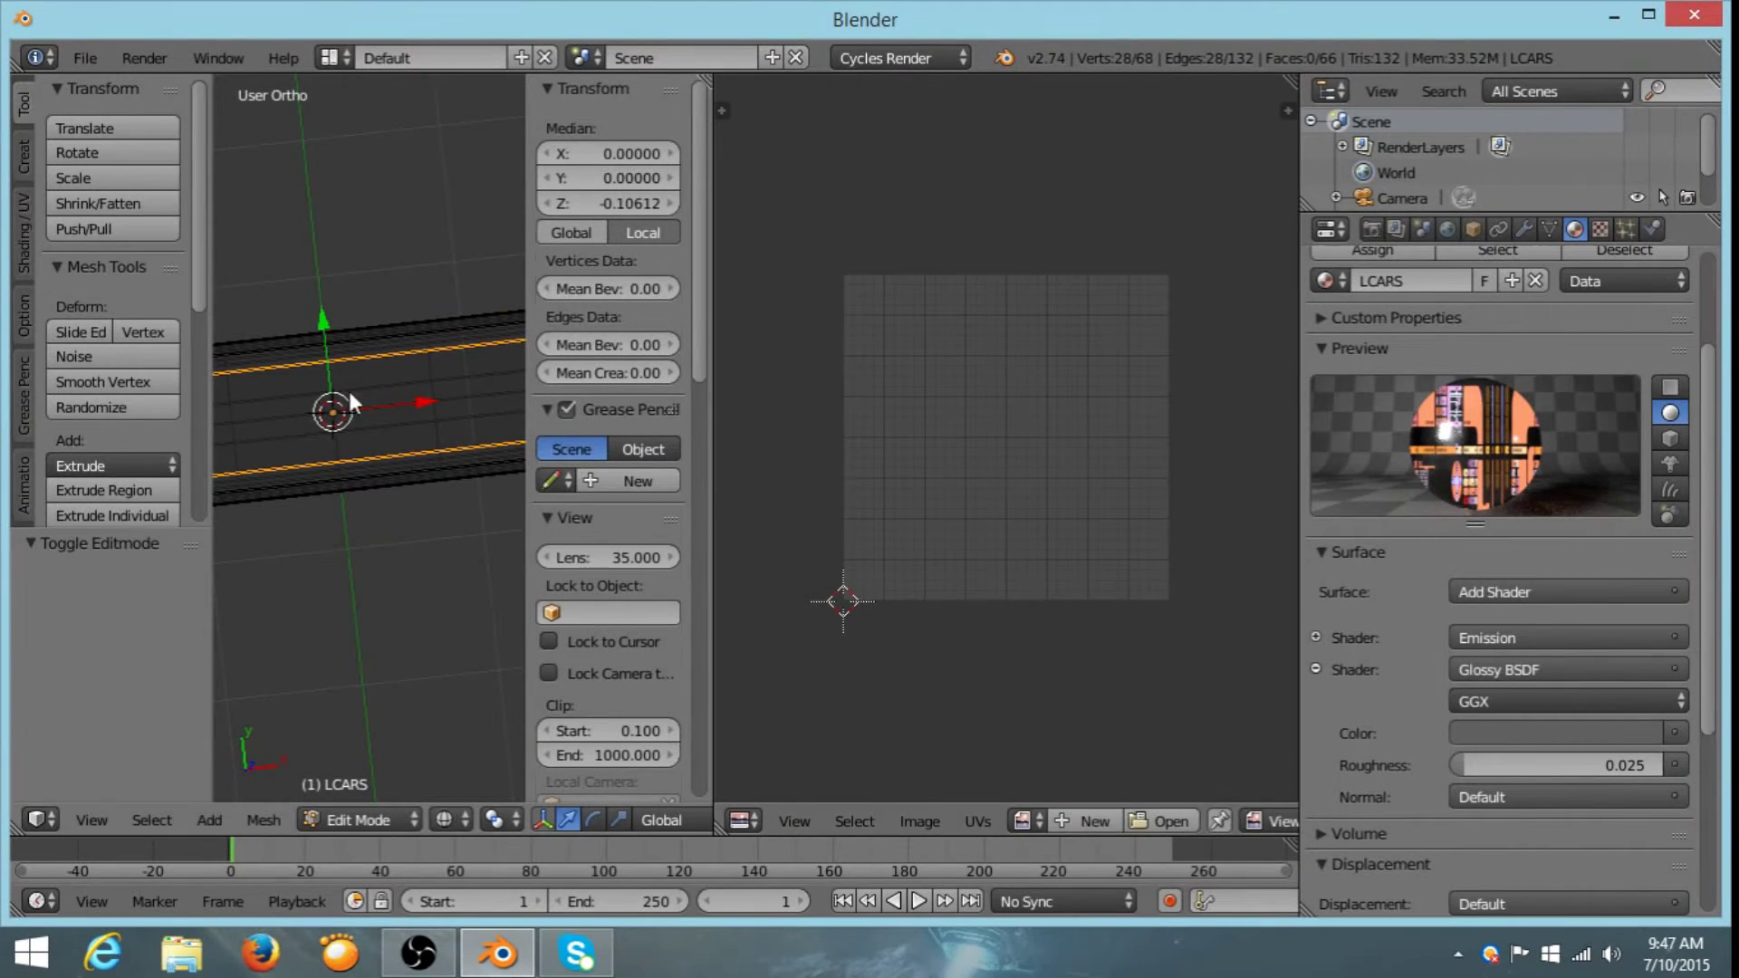
# - Select the slab's entire mesh to display its UVs, and hide the 3D view's properties sidebar
pyautogui.press('Tab')
pyautogui.press('a')
pyautogui.press('Tab')
pyautogui.press('a')
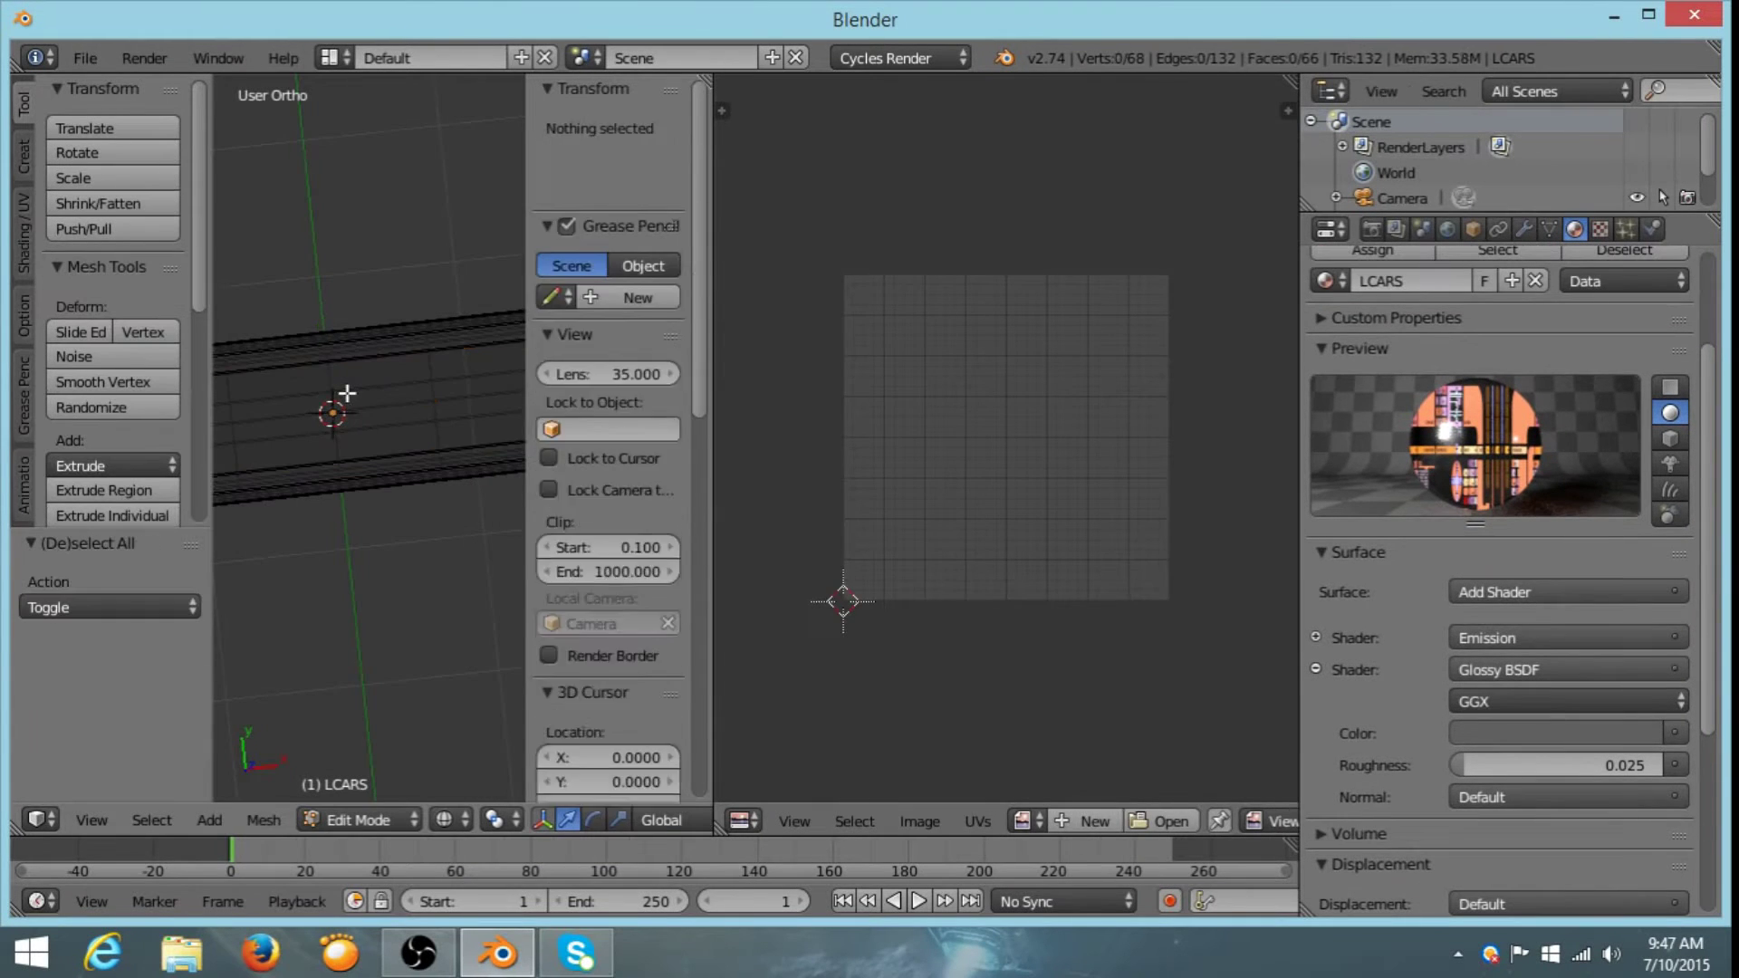
pyautogui.press('a')
pyautogui.moveTo(346, 394); pyautogui.dragTo(506, 472, button='middle')
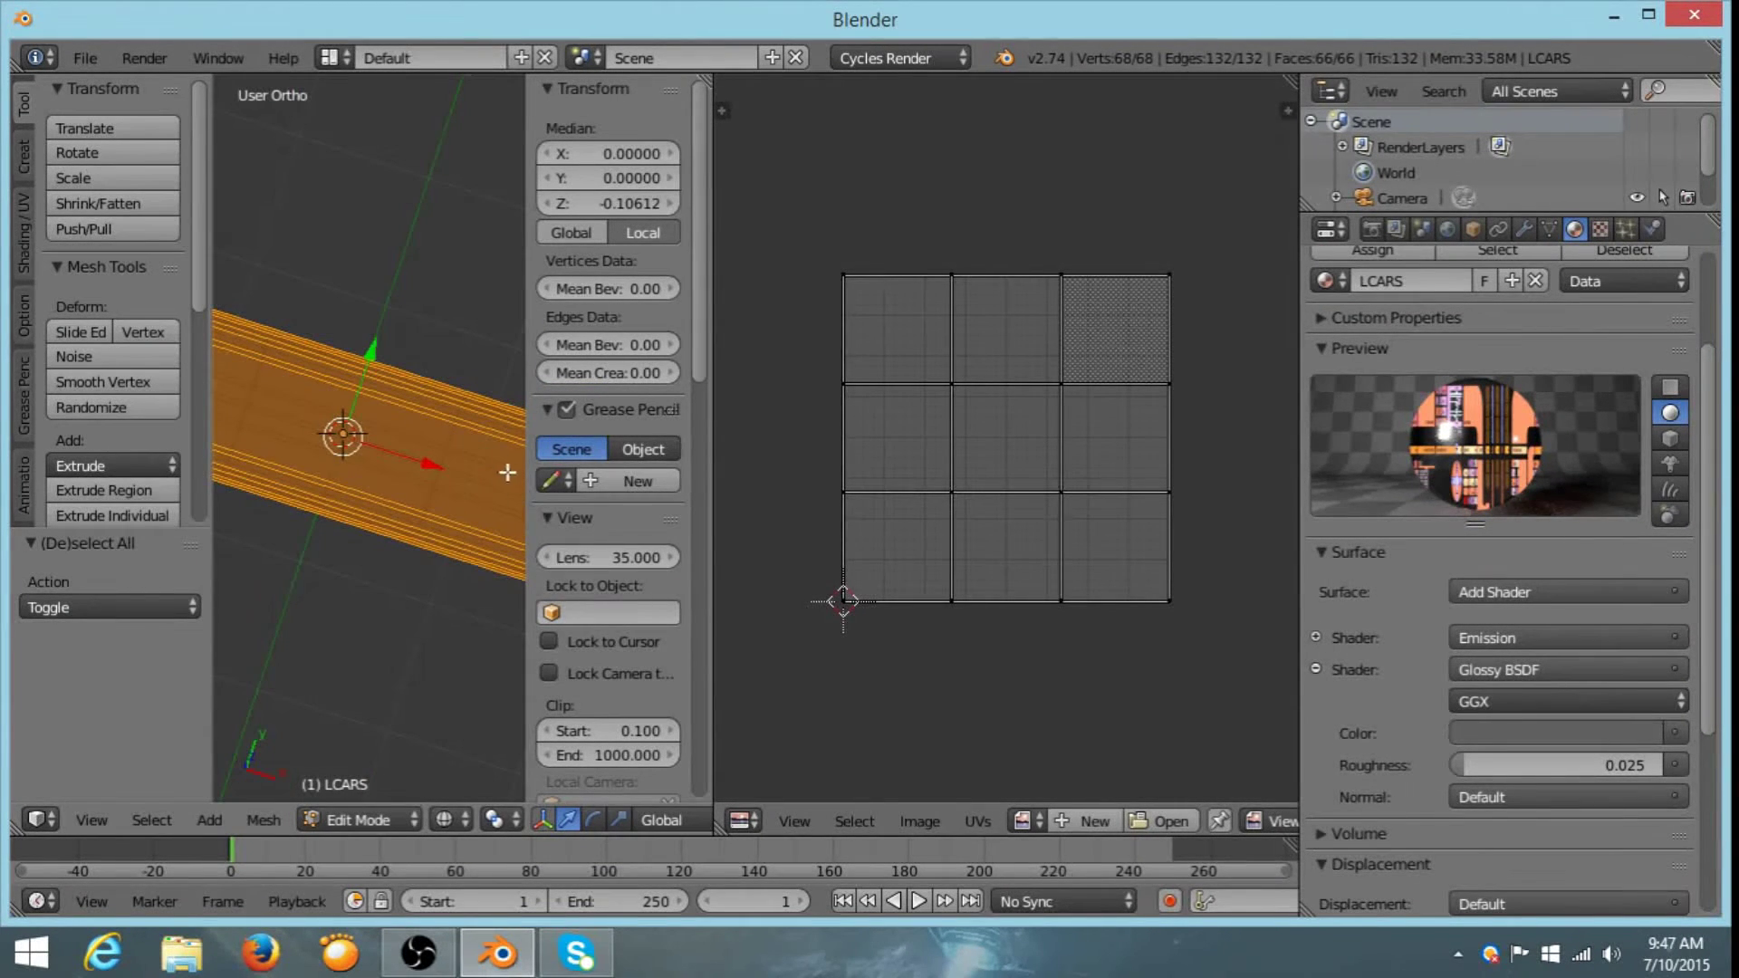
pyautogui.moveTo(522, 498); pyautogui.dragTo(690, 507)
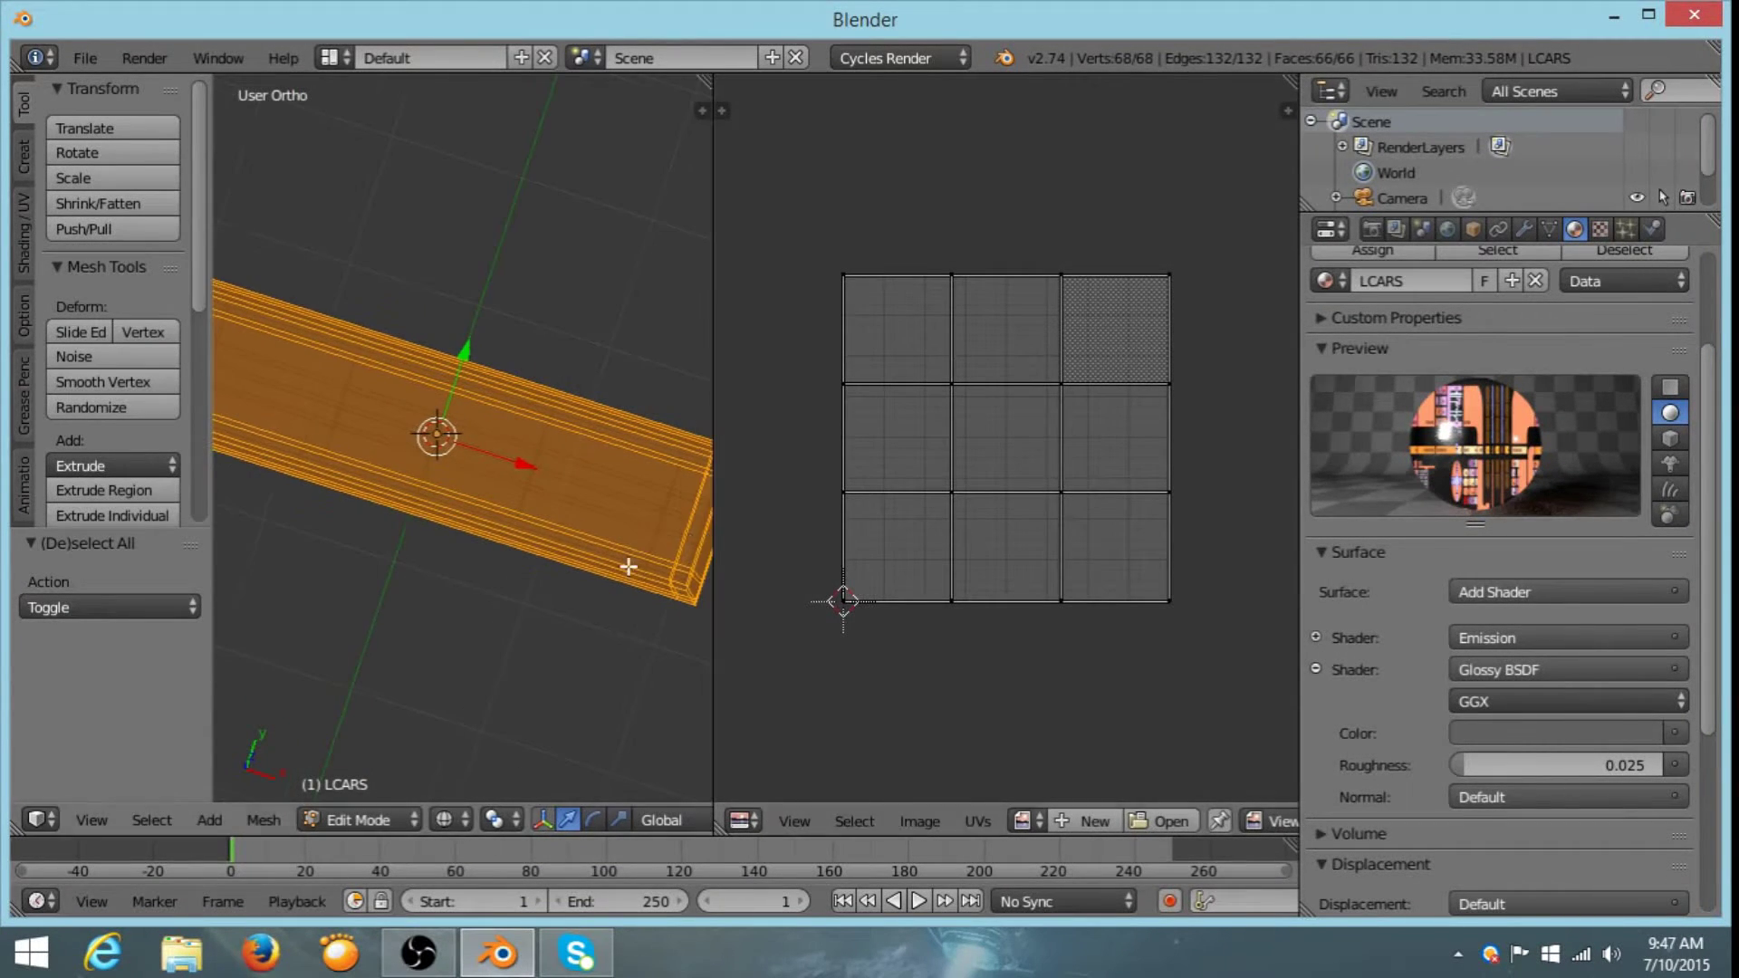
pyautogui.keyDown('shift'); pyautogui.moveTo(566, 560); pyautogui.dragTo(501, 358, button='middle'); pyautogui.keyUp('shift')
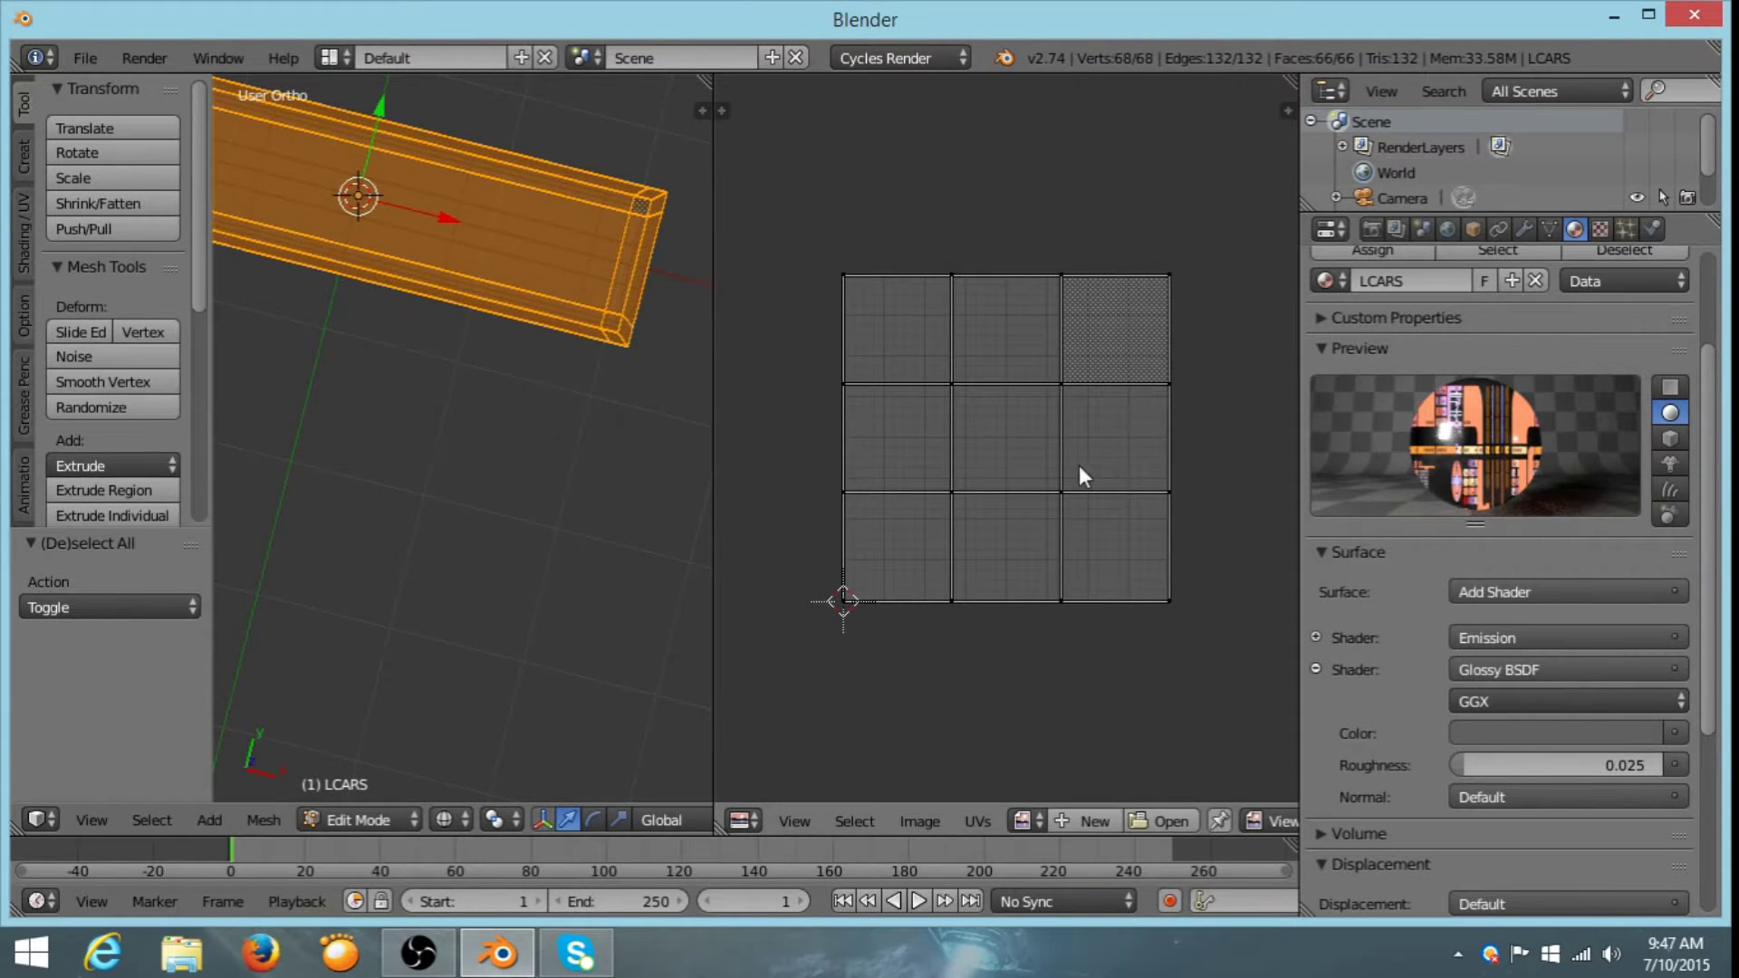
pyautogui.keyDown('shift'); pyautogui.moveTo(314, 329); pyautogui.dragTo(462, 543, button='middle'); pyautogui.keyUp('shift')
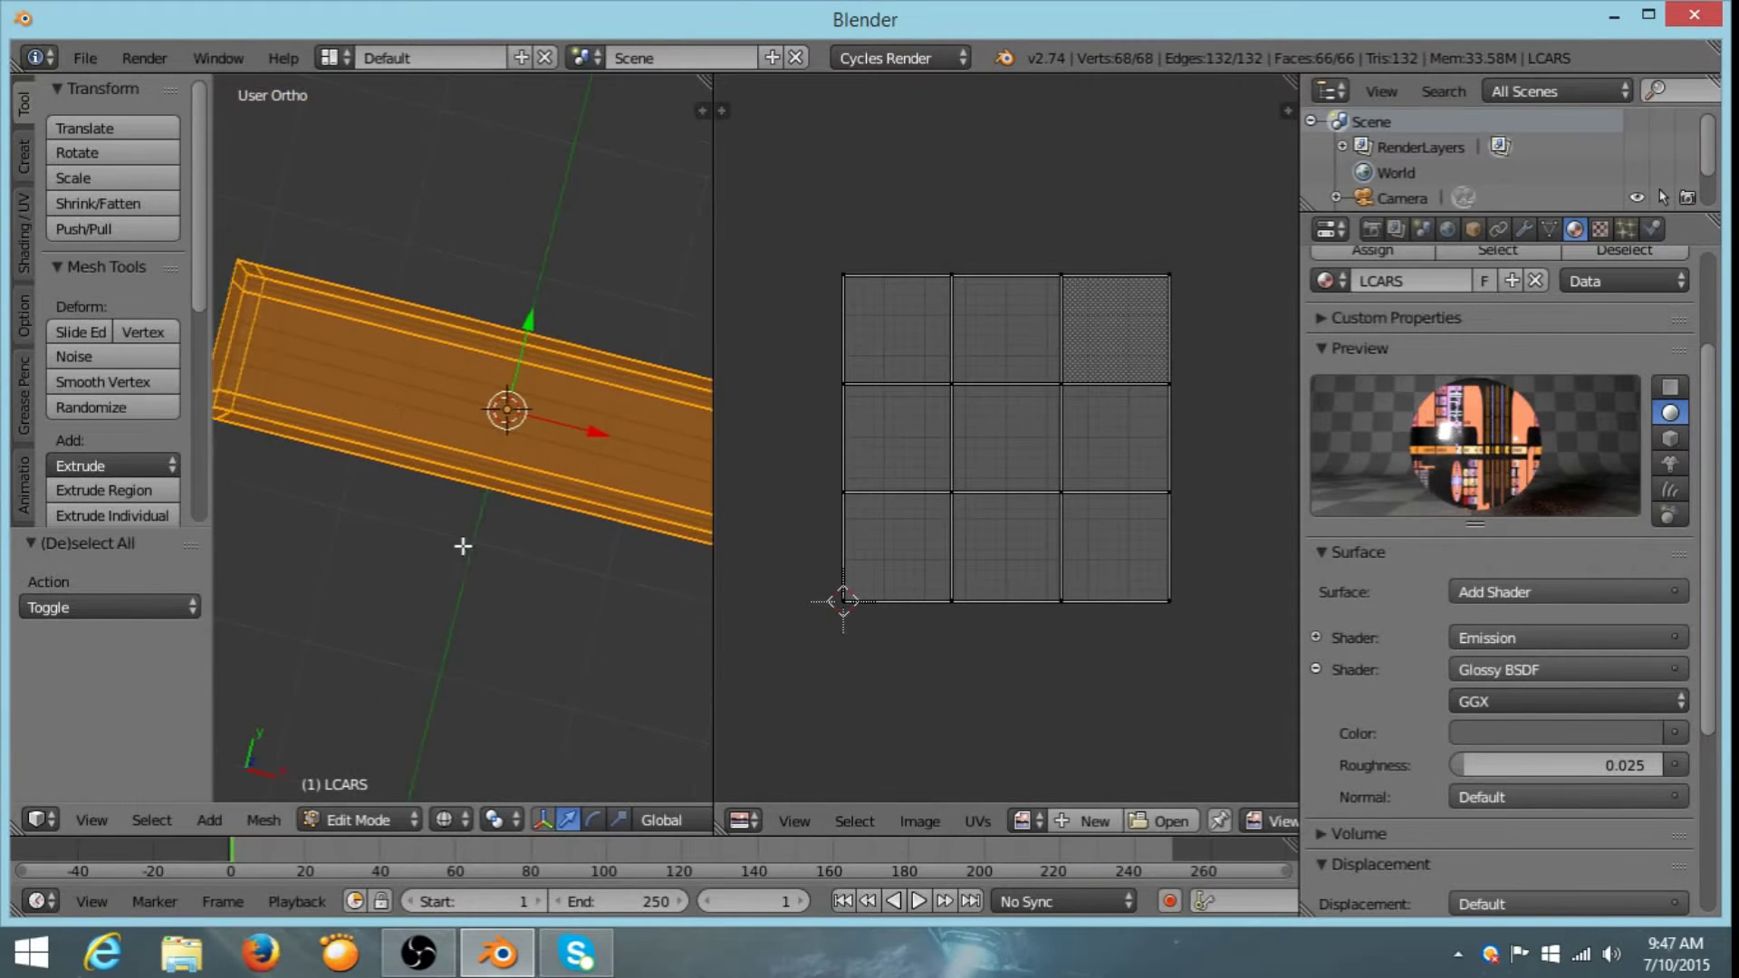
# - Show the LCARS.png image behind the UVs in the UV/Image Editor
pyautogui.click(1021, 820)
pyautogui.click(1115, 550)
pyautogui.scroll(-5, 1038, 485)
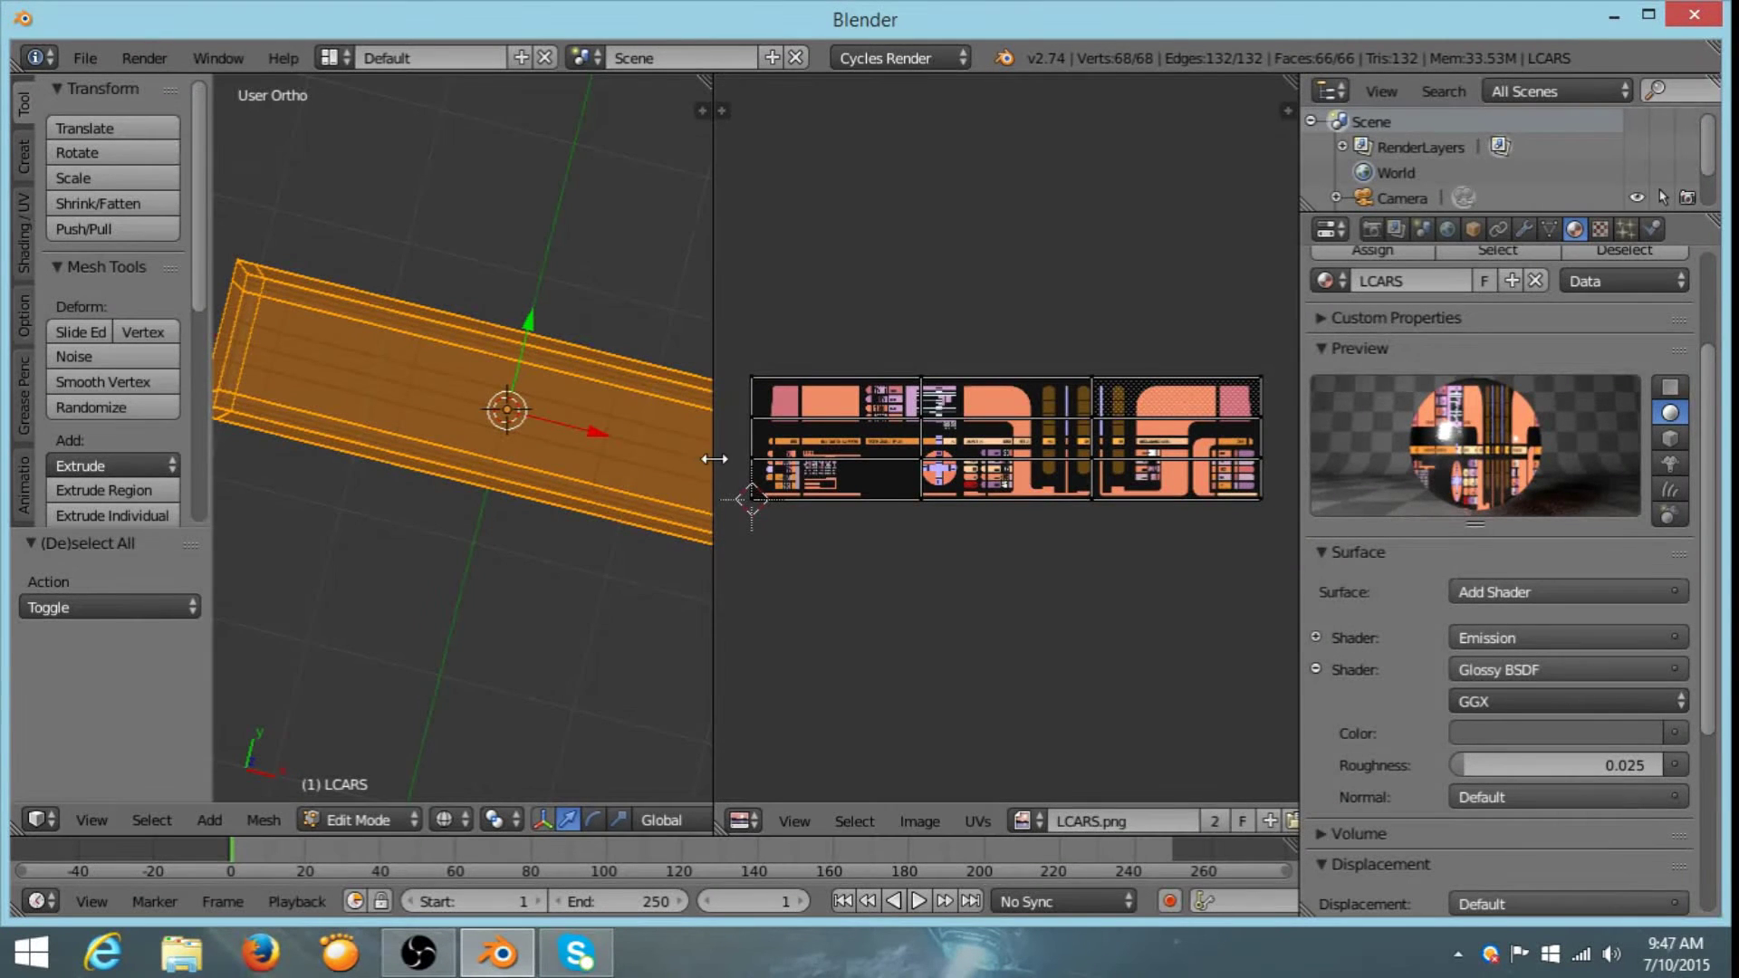
# - Widen the 3D view area and view the slab straight from the top
pyautogui.moveTo(707, 459); pyautogui.dragTo(1084, 466)
pyautogui.keyDown('shift'); pyautogui.moveTo(745, 376); pyautogui.dragTo(654, 432, button='middle'); pyautogui.keyUp('shift')
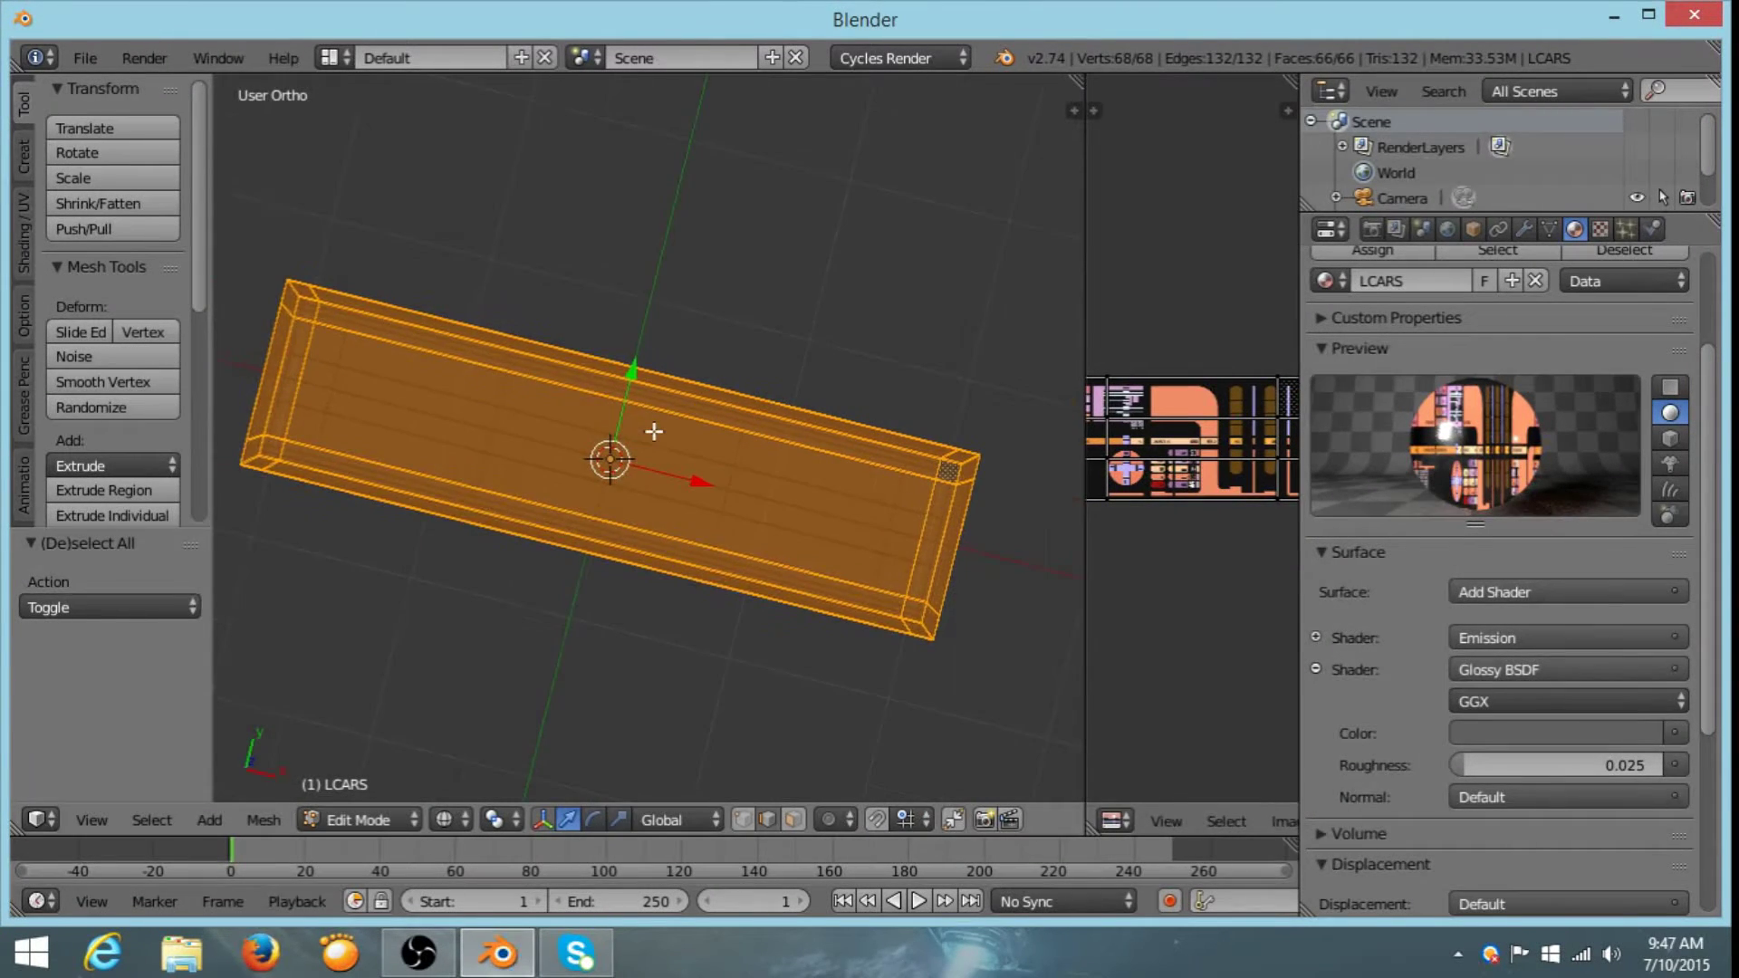
pyautogui.press('KP_7')
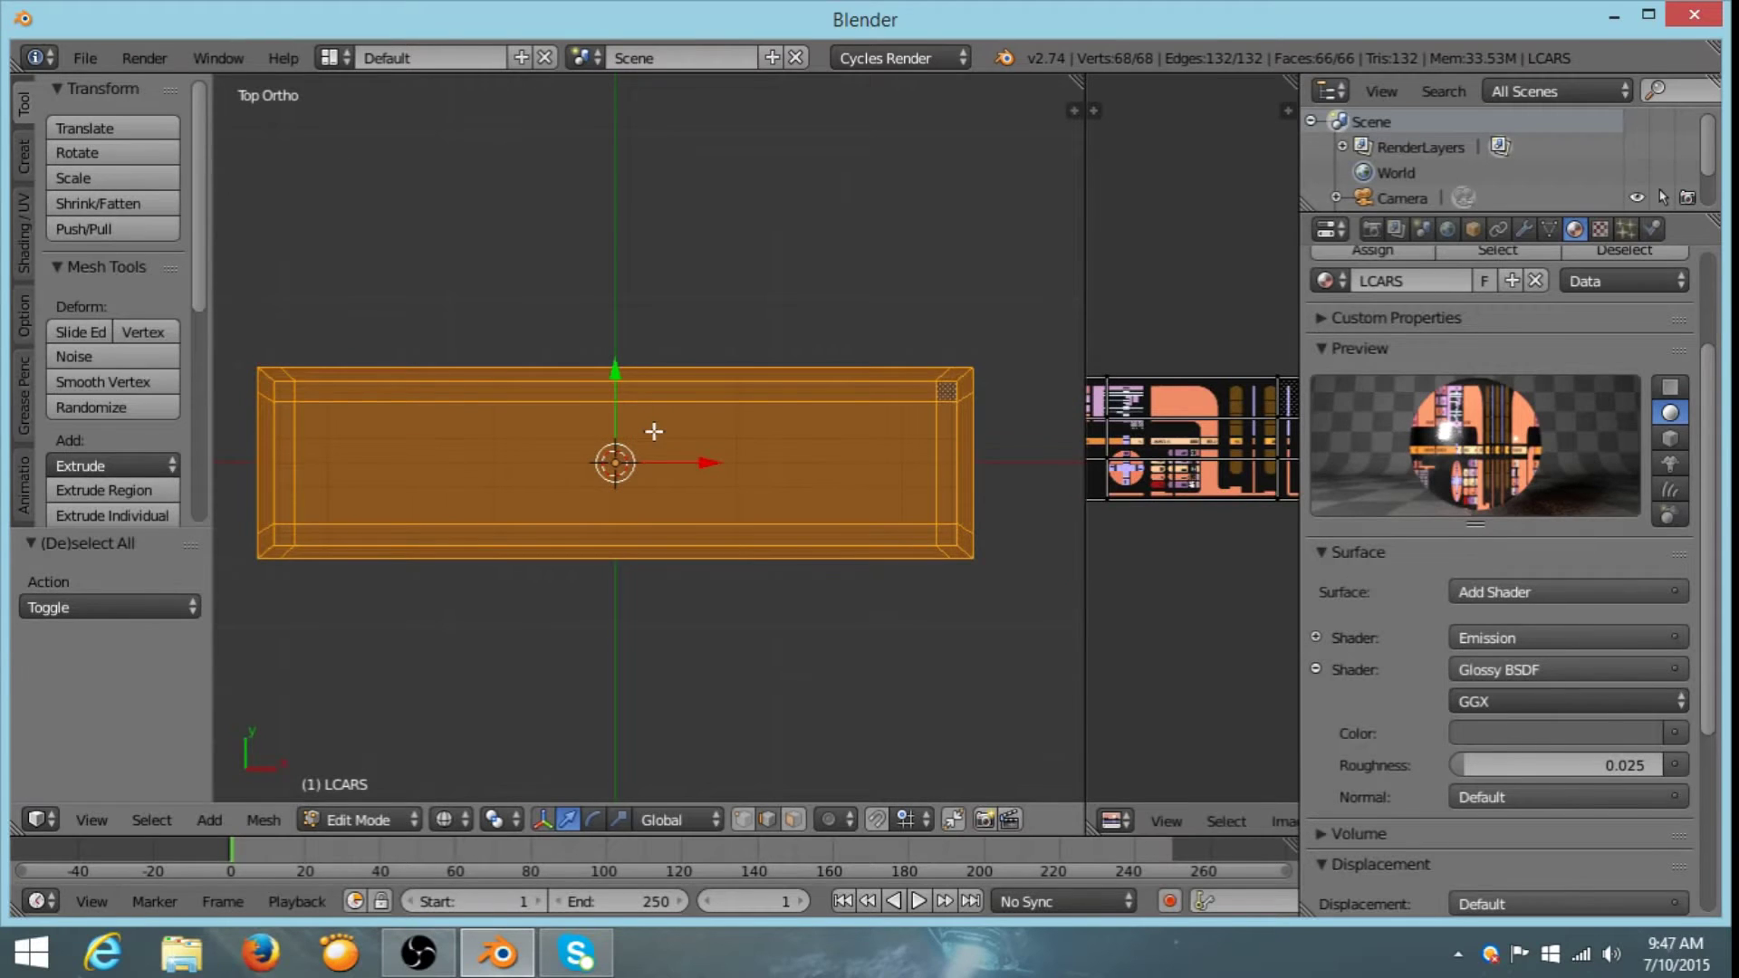
# - Using face selection and Solid shading, select the slab's nine top faces: the large centre face, the border strips and the corner squares
pyautogui.click(790, 821)
pyautogui.rightClick(939, 535)
pyautogui.keyDown('shift'); pyautogui.rightClick(947, 480); pyautogui.keyUp('shift')
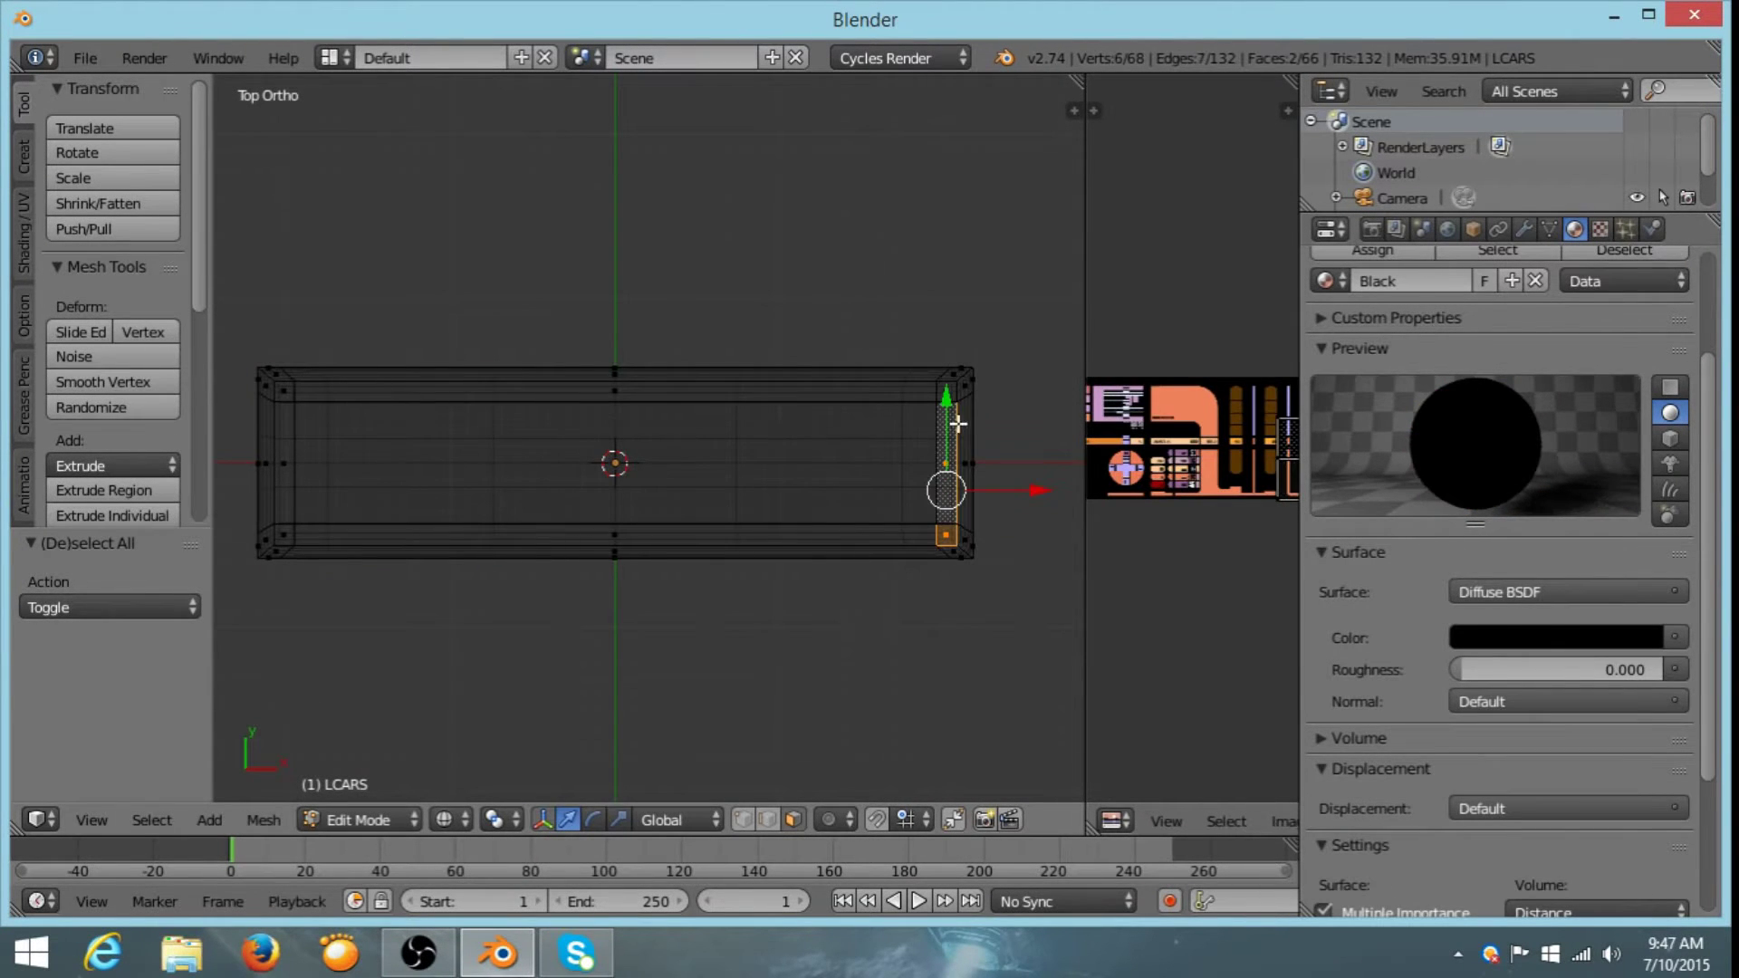
pyautogui.keyDown('shift'); pyautogui.rightClick(950, 398); pyautogui.keyUp('shift')
pyautogui.press('z')
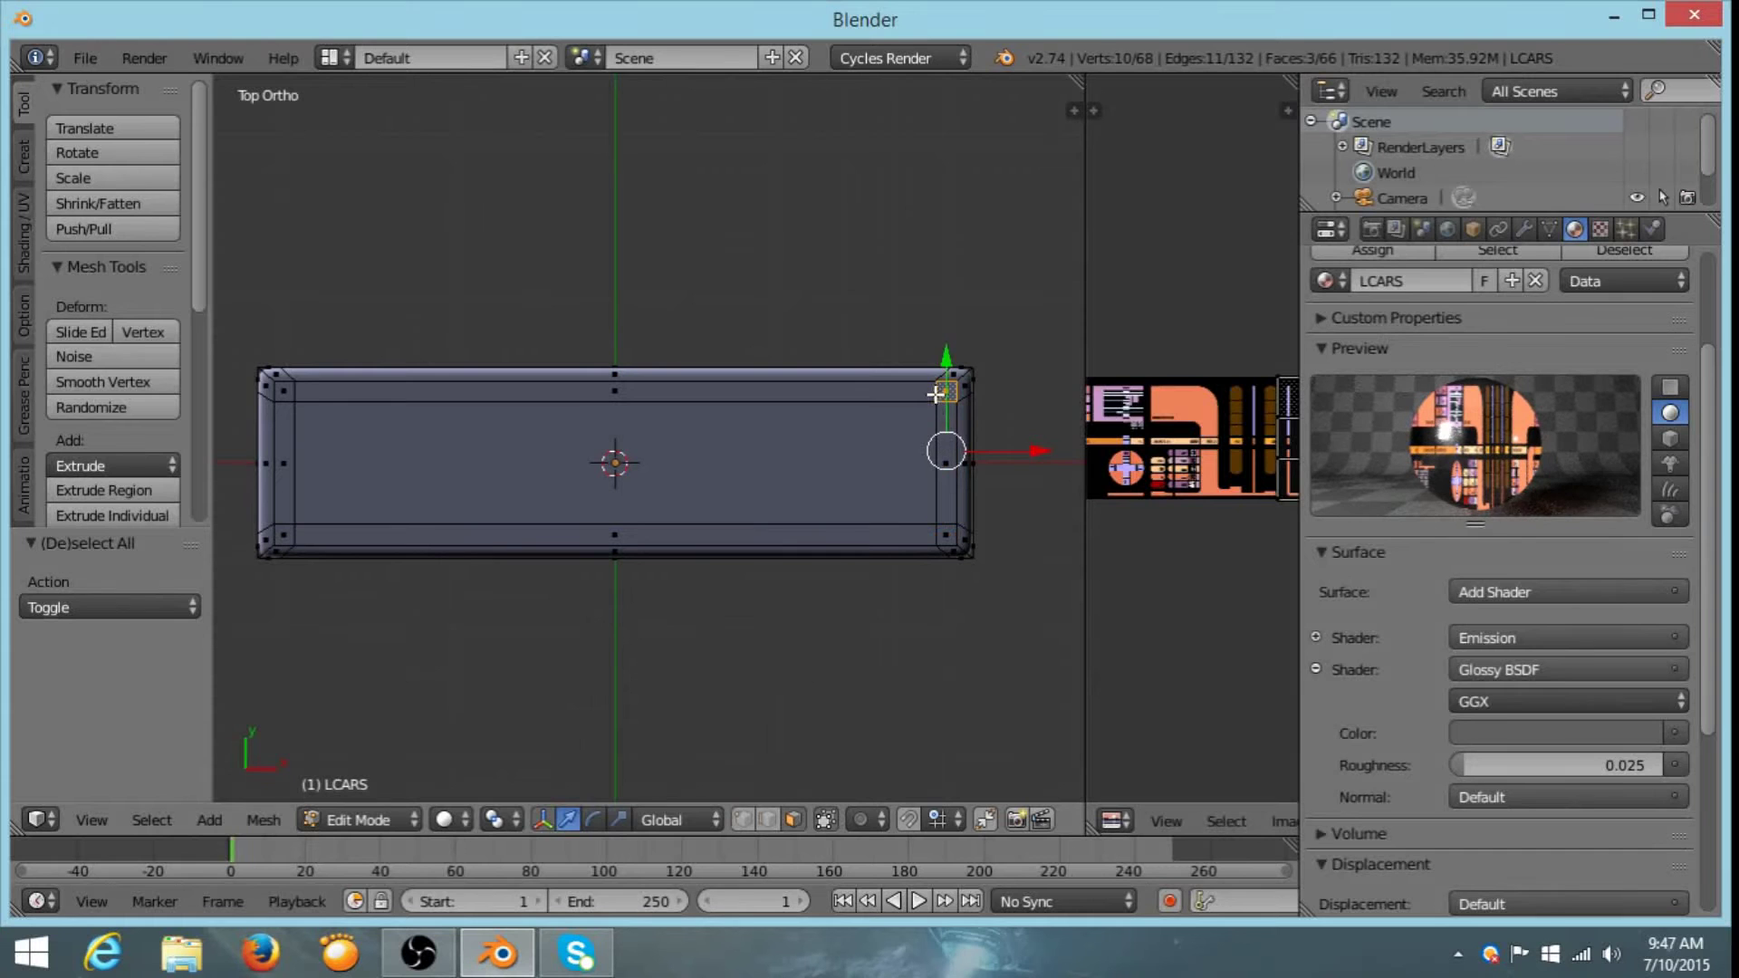
pyautogui.keyDown('shift'); pyautogui.rightClick(949, 490); pyautogui.keyUp('shift')
pyautogui.keyDown('shift'); pyautogui.rightClick(946, 535); pyautogui.keyUp('shift')
pyautogui.keyDown('shift'); pyautogui.rightClick(562, 541); pyautogui.keyUp('shift')
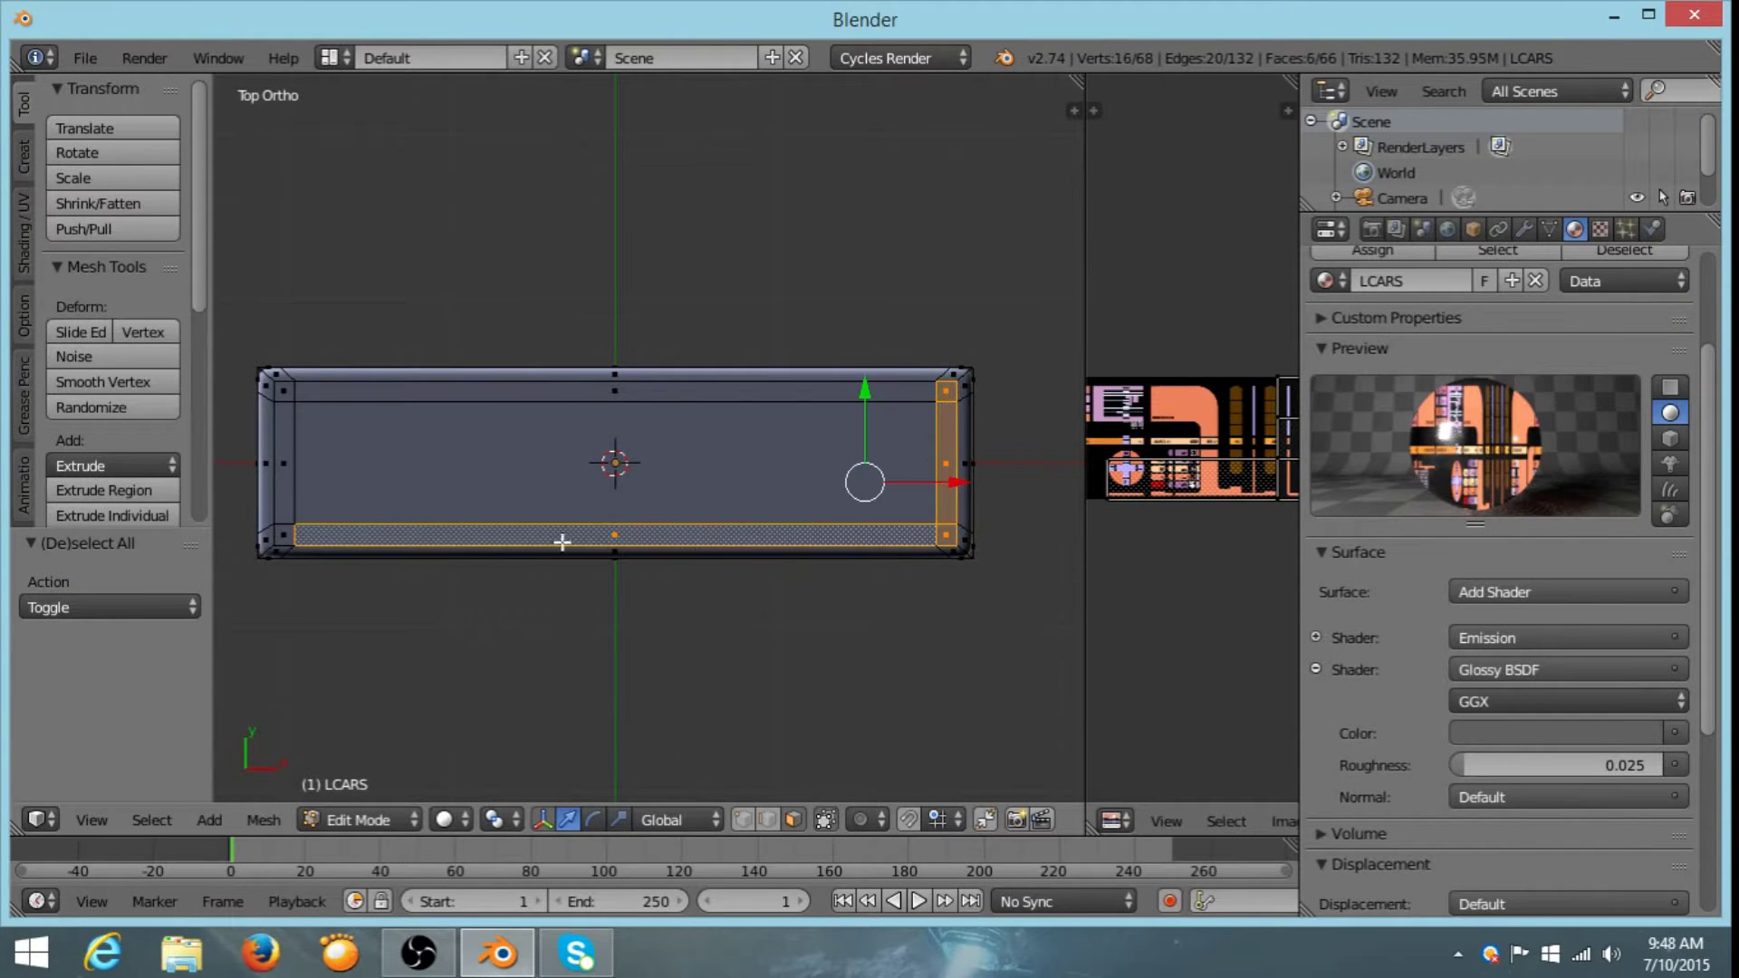
pyautogui.keyDown('shift'); pyautogui.rightClick(286, 534); pyautogui.keyUp('shift')
pyautogui.keyDown('shift'); pyautogui.rightClick(285, 457); pyautogui.keyUp('shift')
pyautogui.keyDown('shift'); pyautogui.rightClick(291, 392); pyautogui.keyUp('shift')
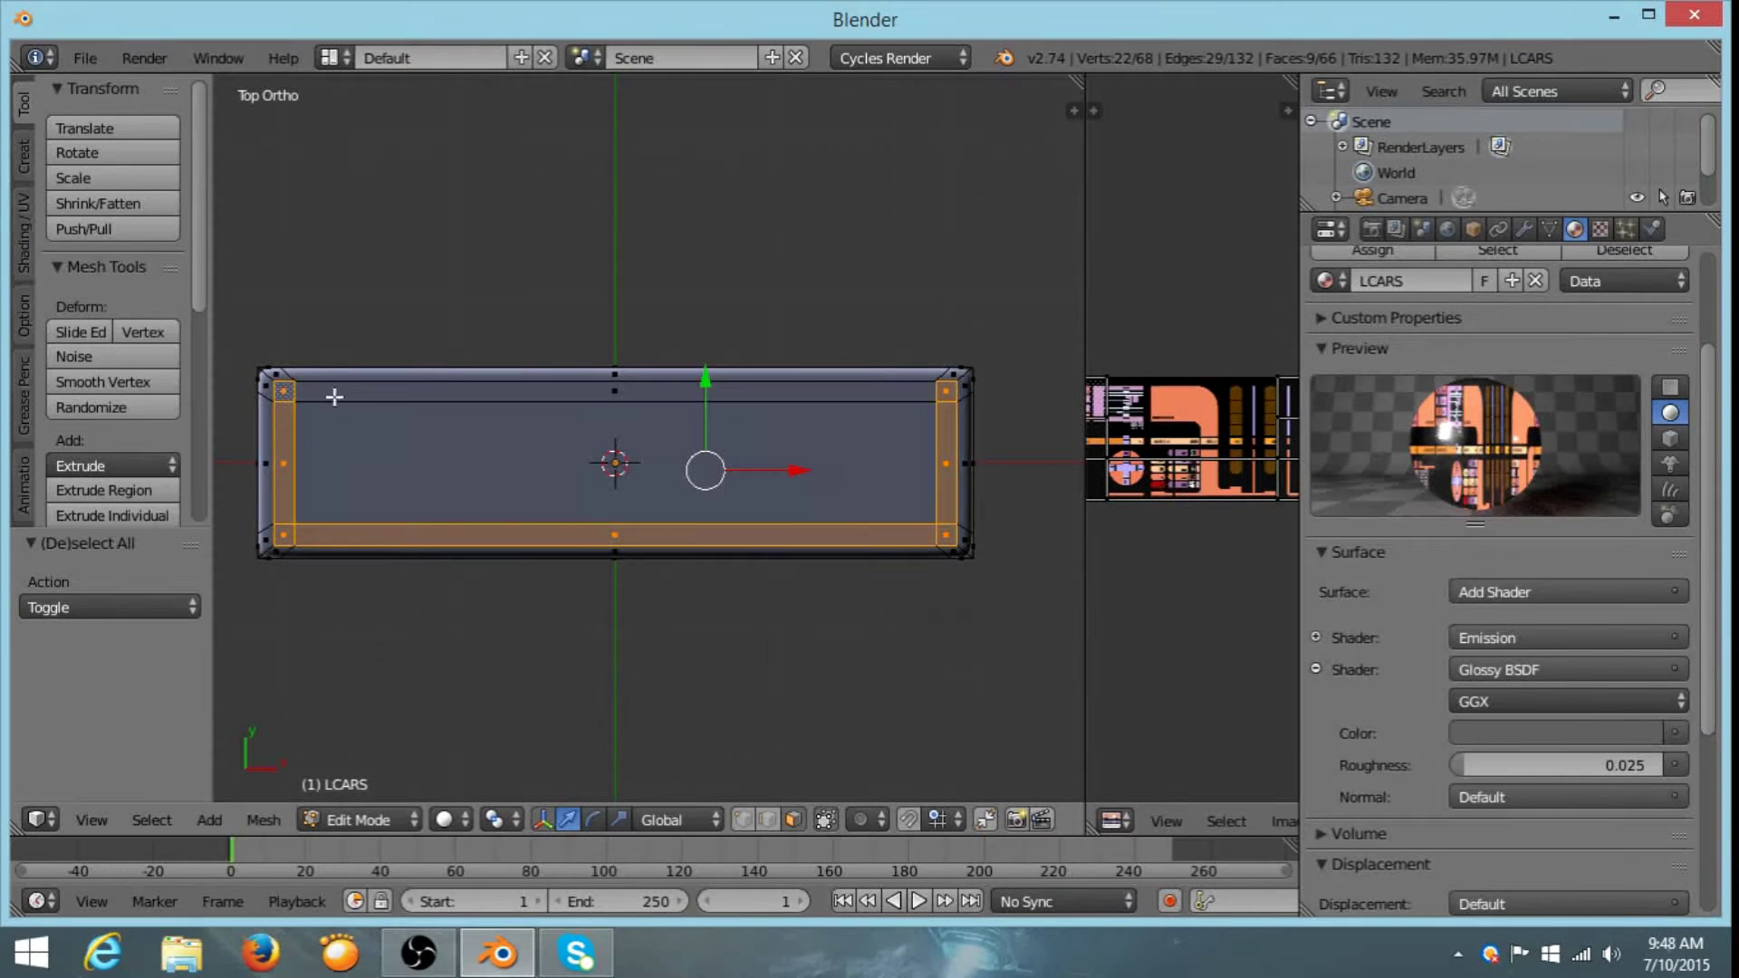
pyautogui.keyDown('shift'); pyautogui.rightClick(334, 392); pyautogui.keyUp('shift')
pyautogui.keyDown('shift'); pyautogui.rightClick(371, 448); pyautogui.keyUp('shift')
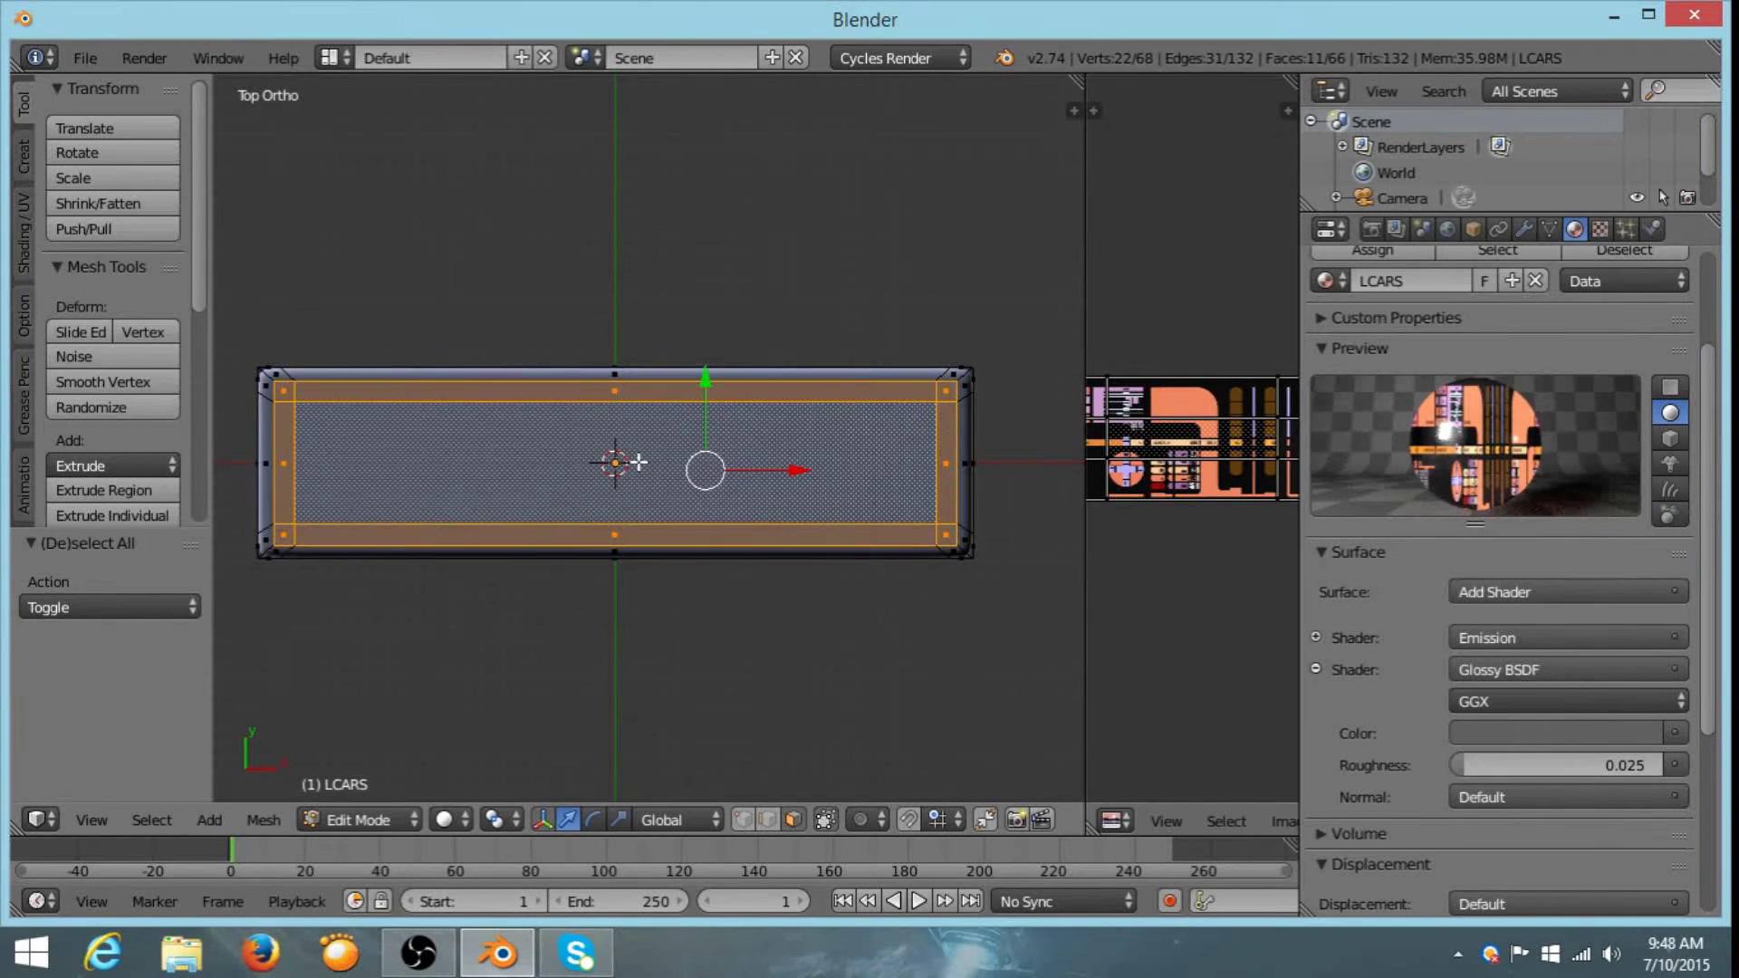
# - Unwrap the selected top faces with Project from View (Bounds) and display the slab in Texture viewport shading
pyautogui.press('u')
pyautogui.press('u')
pyautogui.press('u')
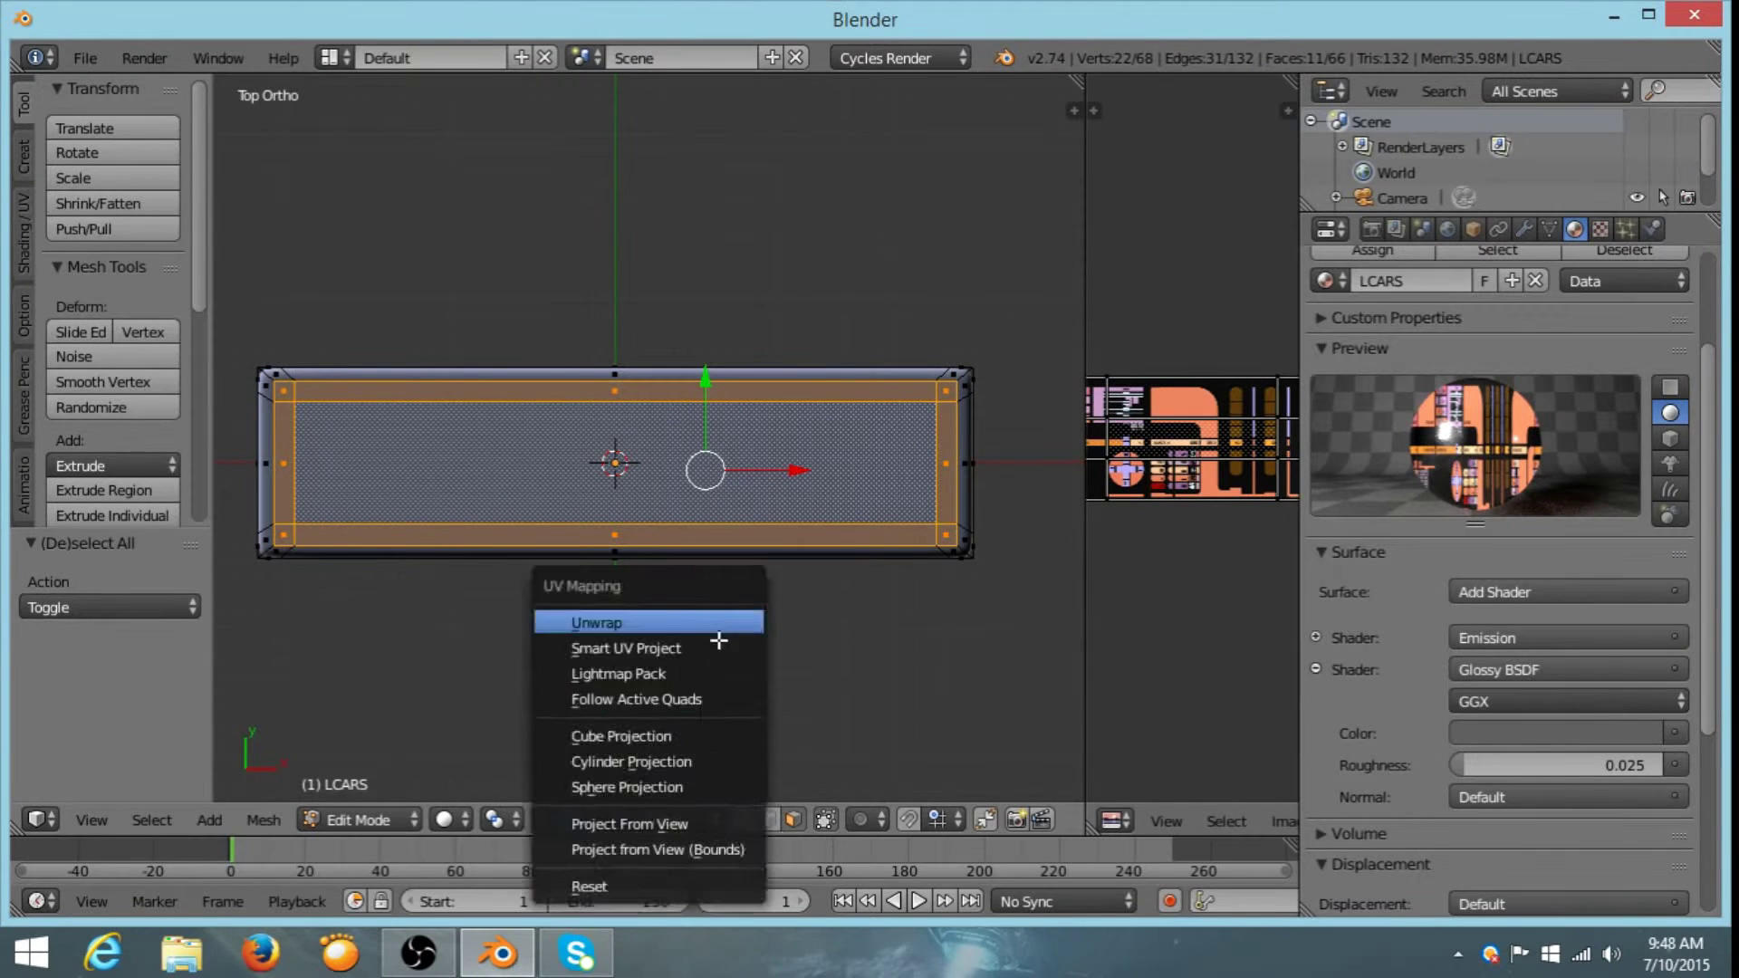
pyautogui.click(676, 849)
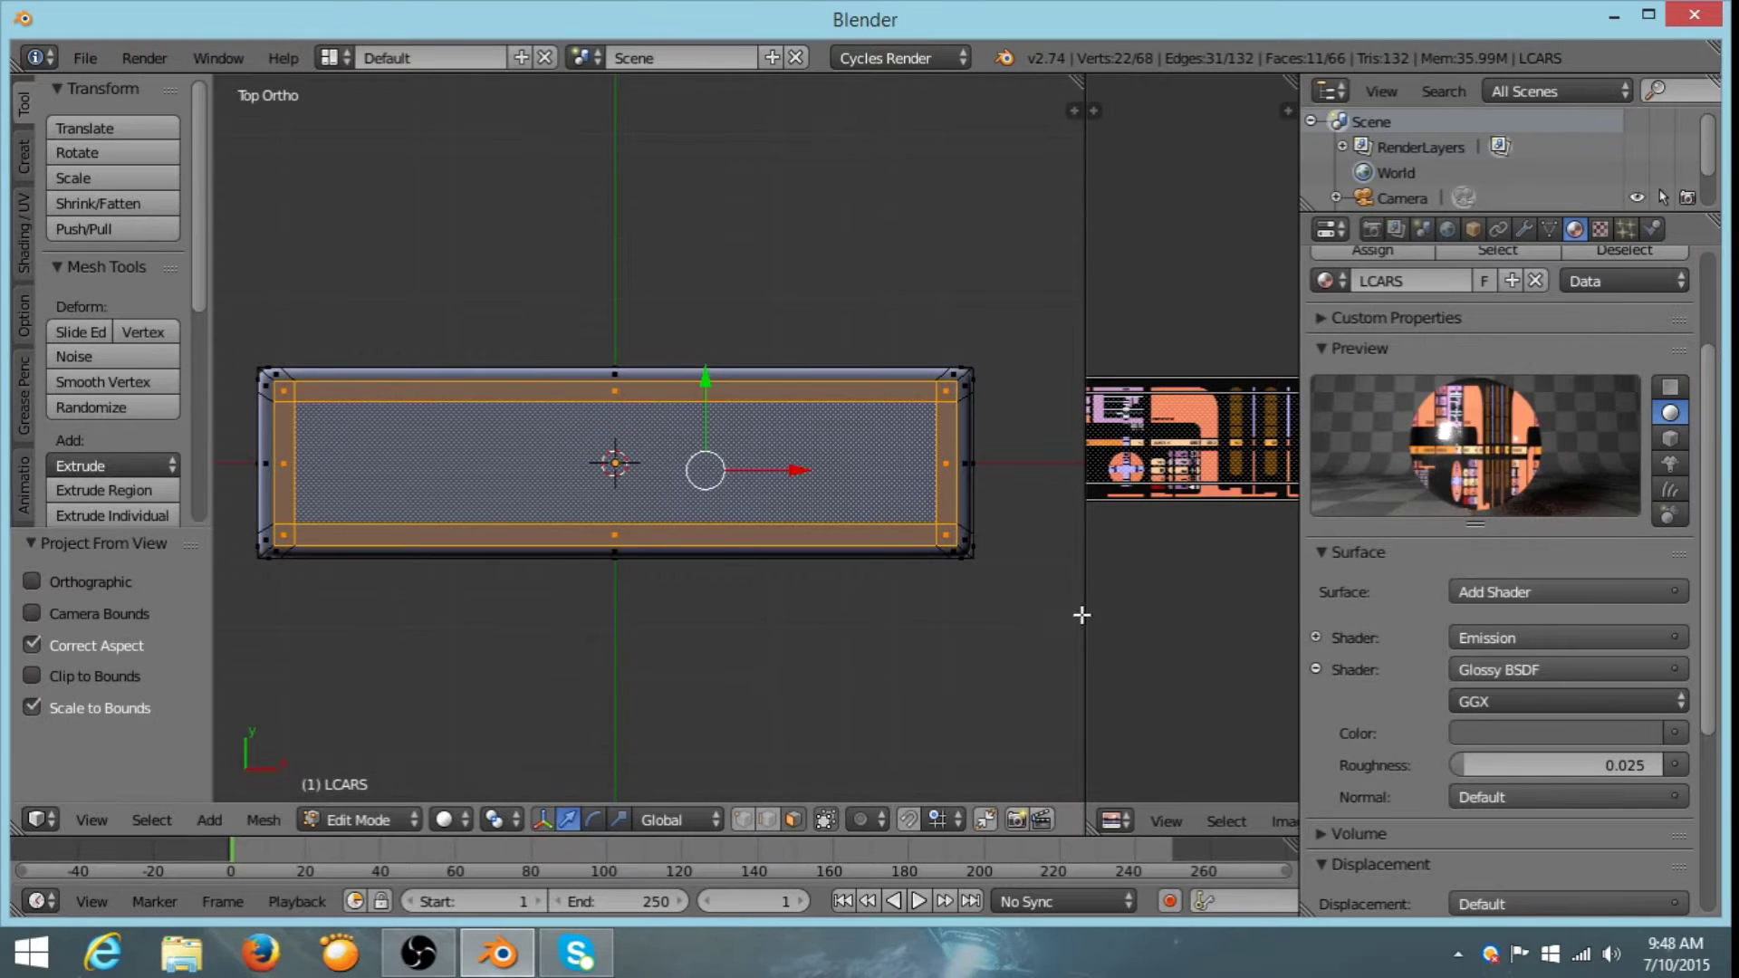
pyautogui.click(449, 817)
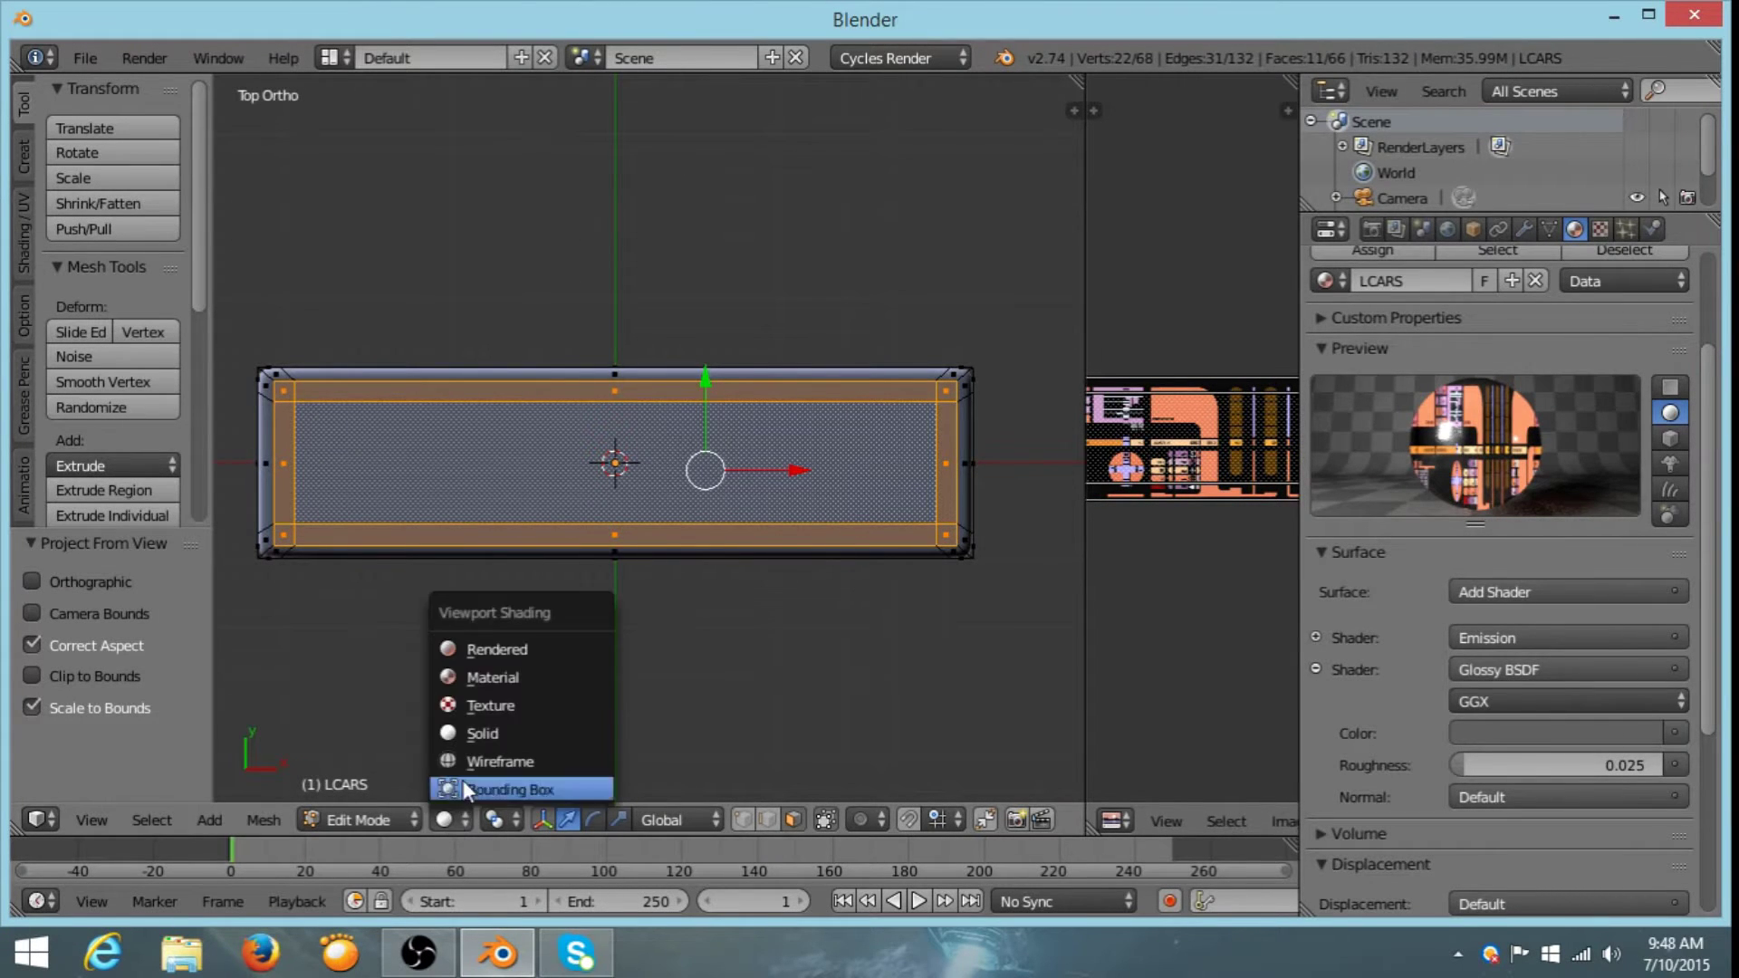
pyautogui.click(496, 708)
# - Examine how the LCARS texture sits on the slab's top face along its edges and corners
pyautogui.scroll(6, 804, 621)
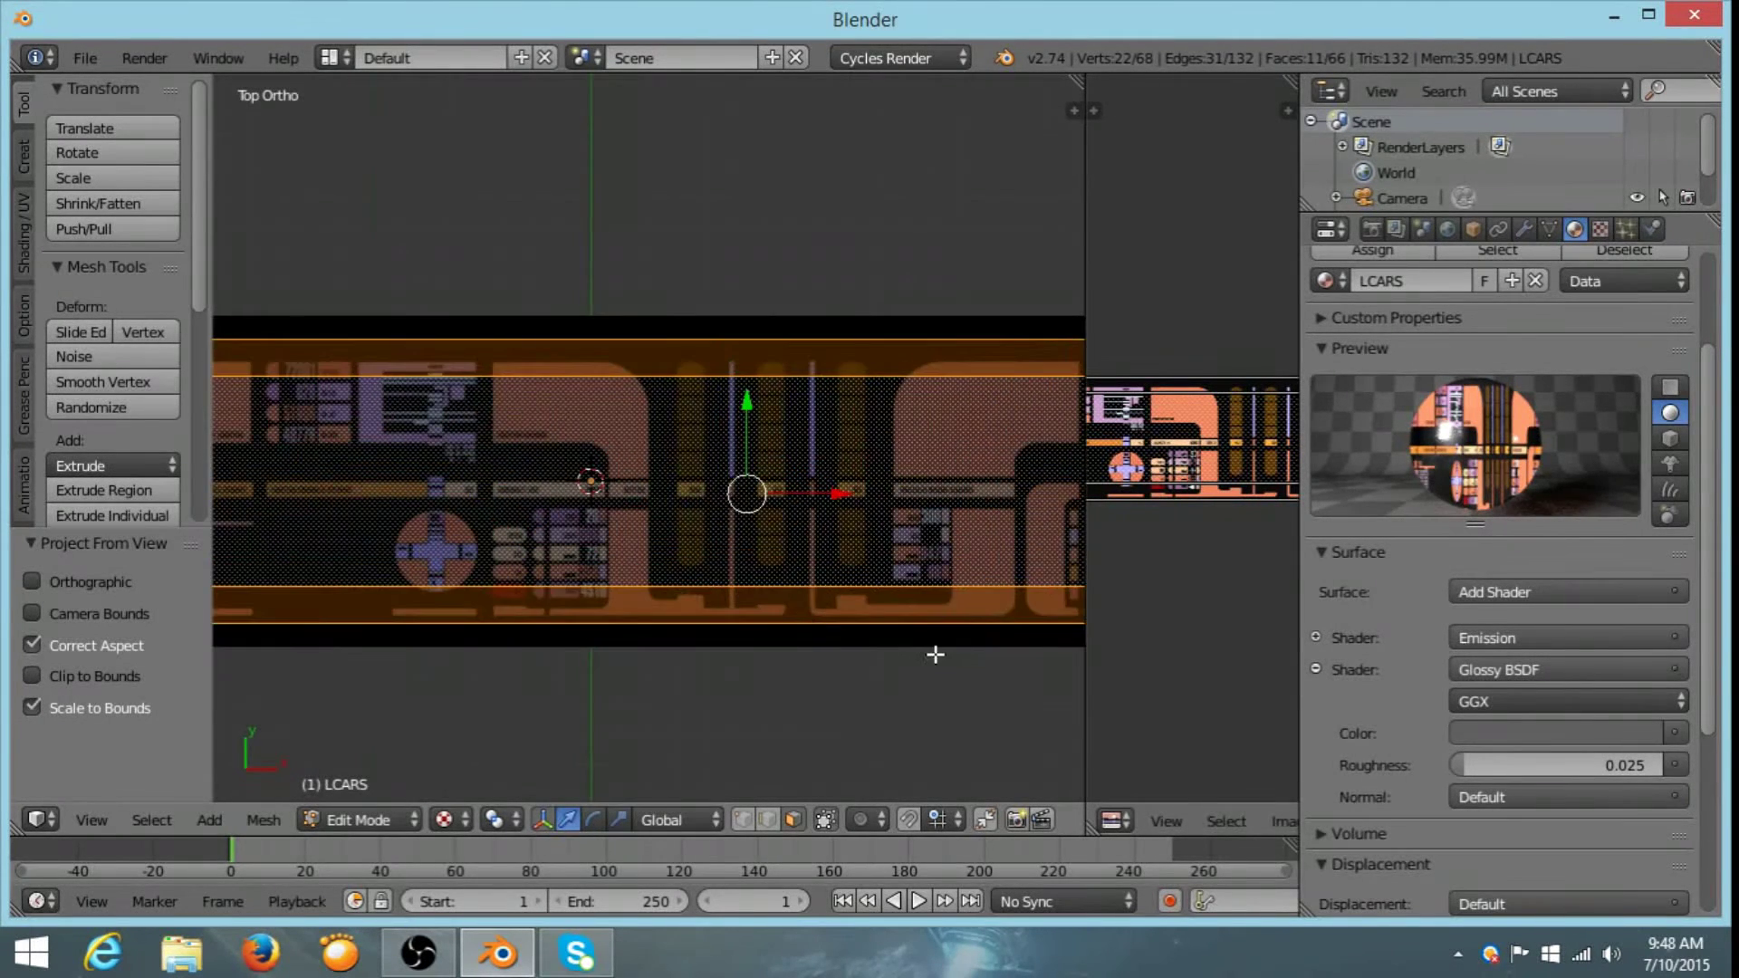
pyautogui.keyDown('shift'); pyautogui.moveTo(709, 668); pyautogui.dragTo(694, 574, button='middle'); pyautogui.keyUp('shift')
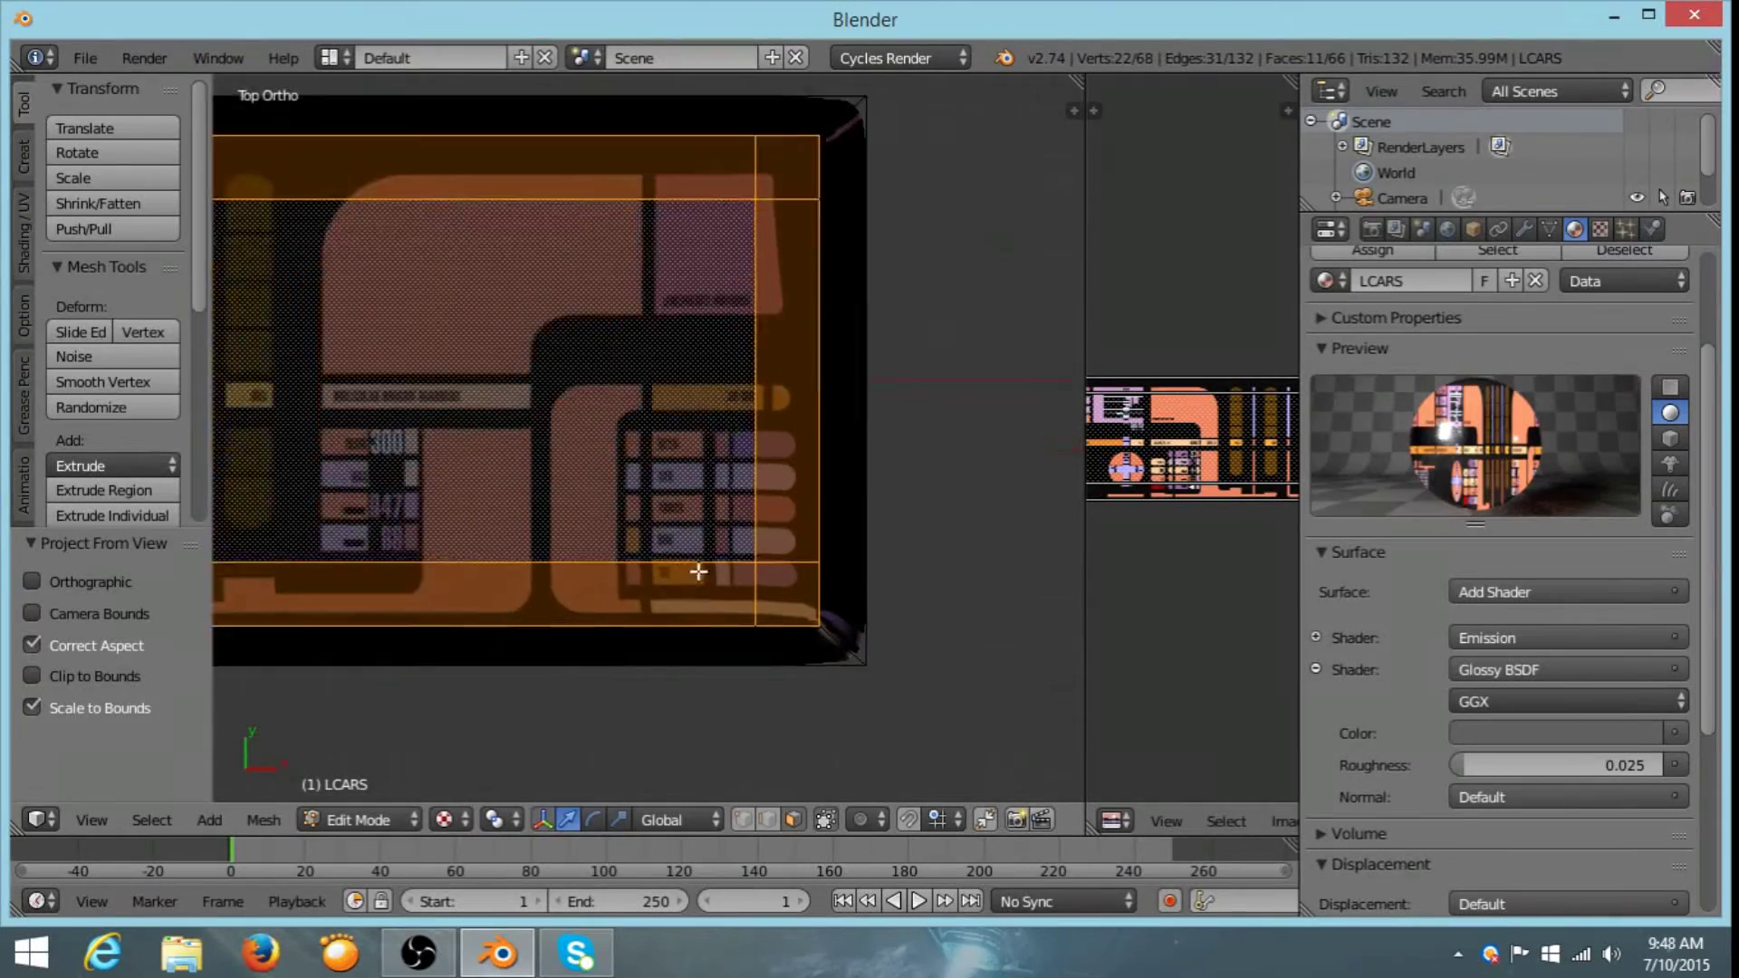
pyautogui.scroll(3, 439, 306)
pyautogui.keyDown('shift'); pyautogui.moveTo(438, 306); pyautogui.dragTo(543, 439, button='middle'); pyautogui.keyUp('shift')
pyautogui.keyDown('shift'); pyautogui.moveTo(282, 358); pyautogui.dragTo(890, 245, button='middle'); pyautogui.keyUp('shift')
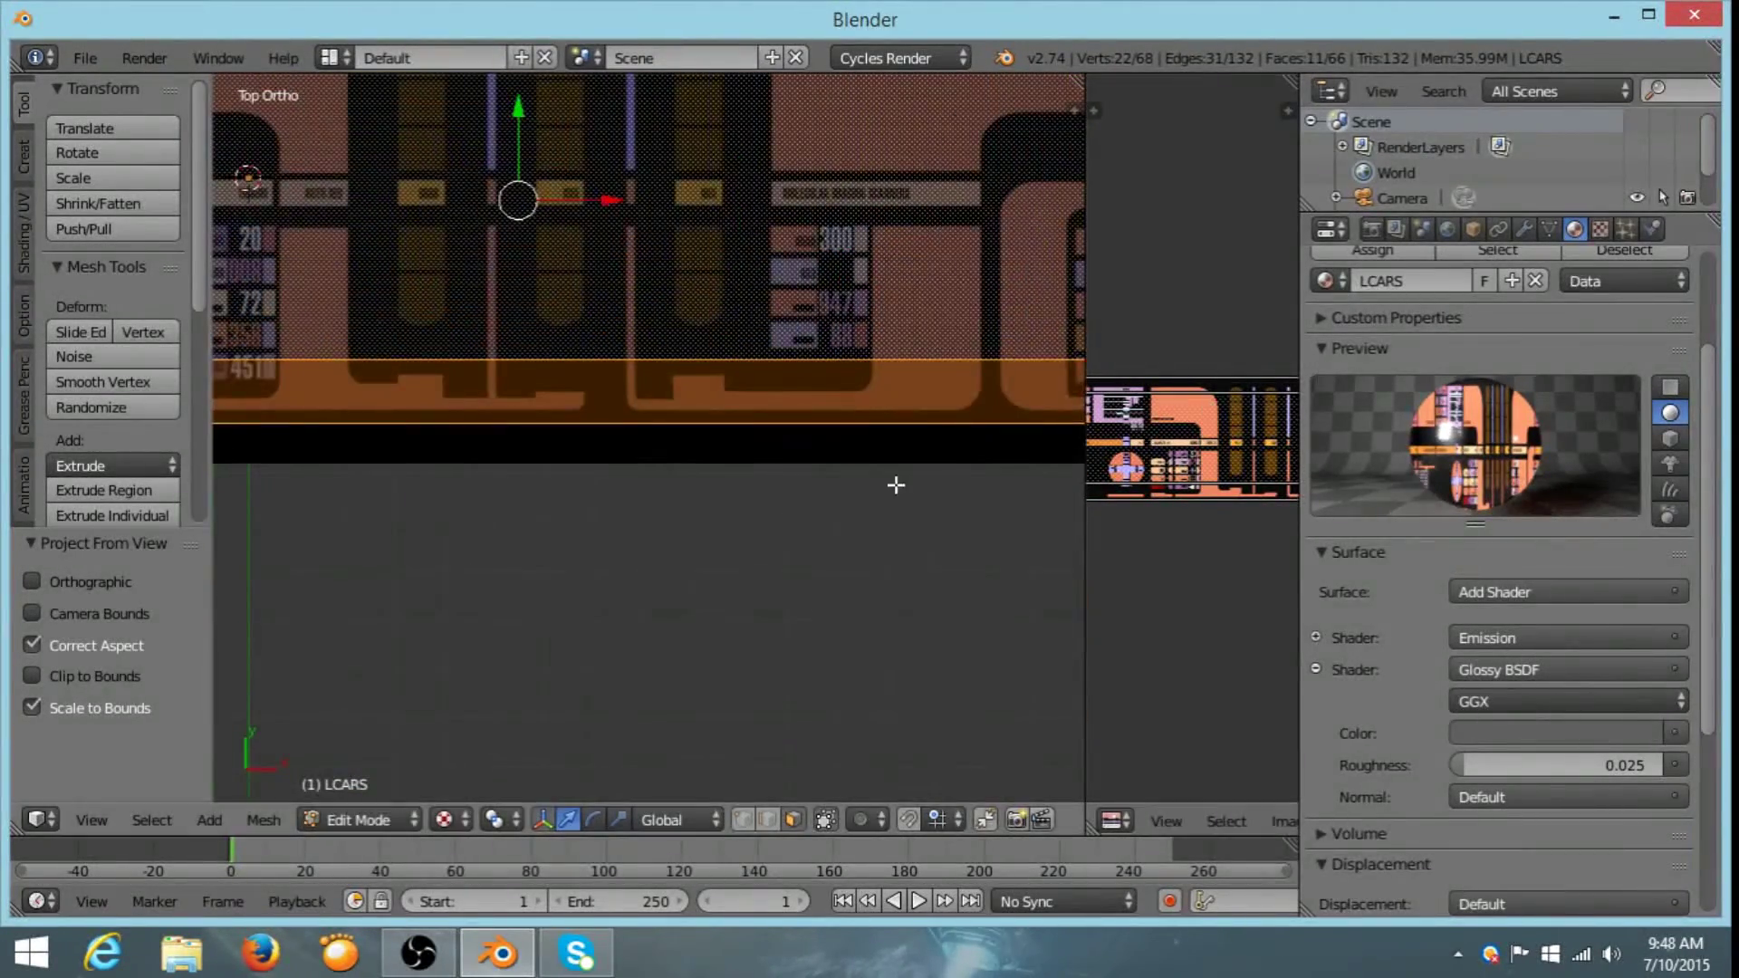
pyautogui.keyDown('shift'); pyautogui.moveTo(893, 480); pyautogui.dragTo(593, 461, button='middle'); pyautogui.keyUp('shift')
pyautogui.keyDown('shift'); pyautogui.scroll(-3, 593, 461); pyautogui.keyUp('shift')
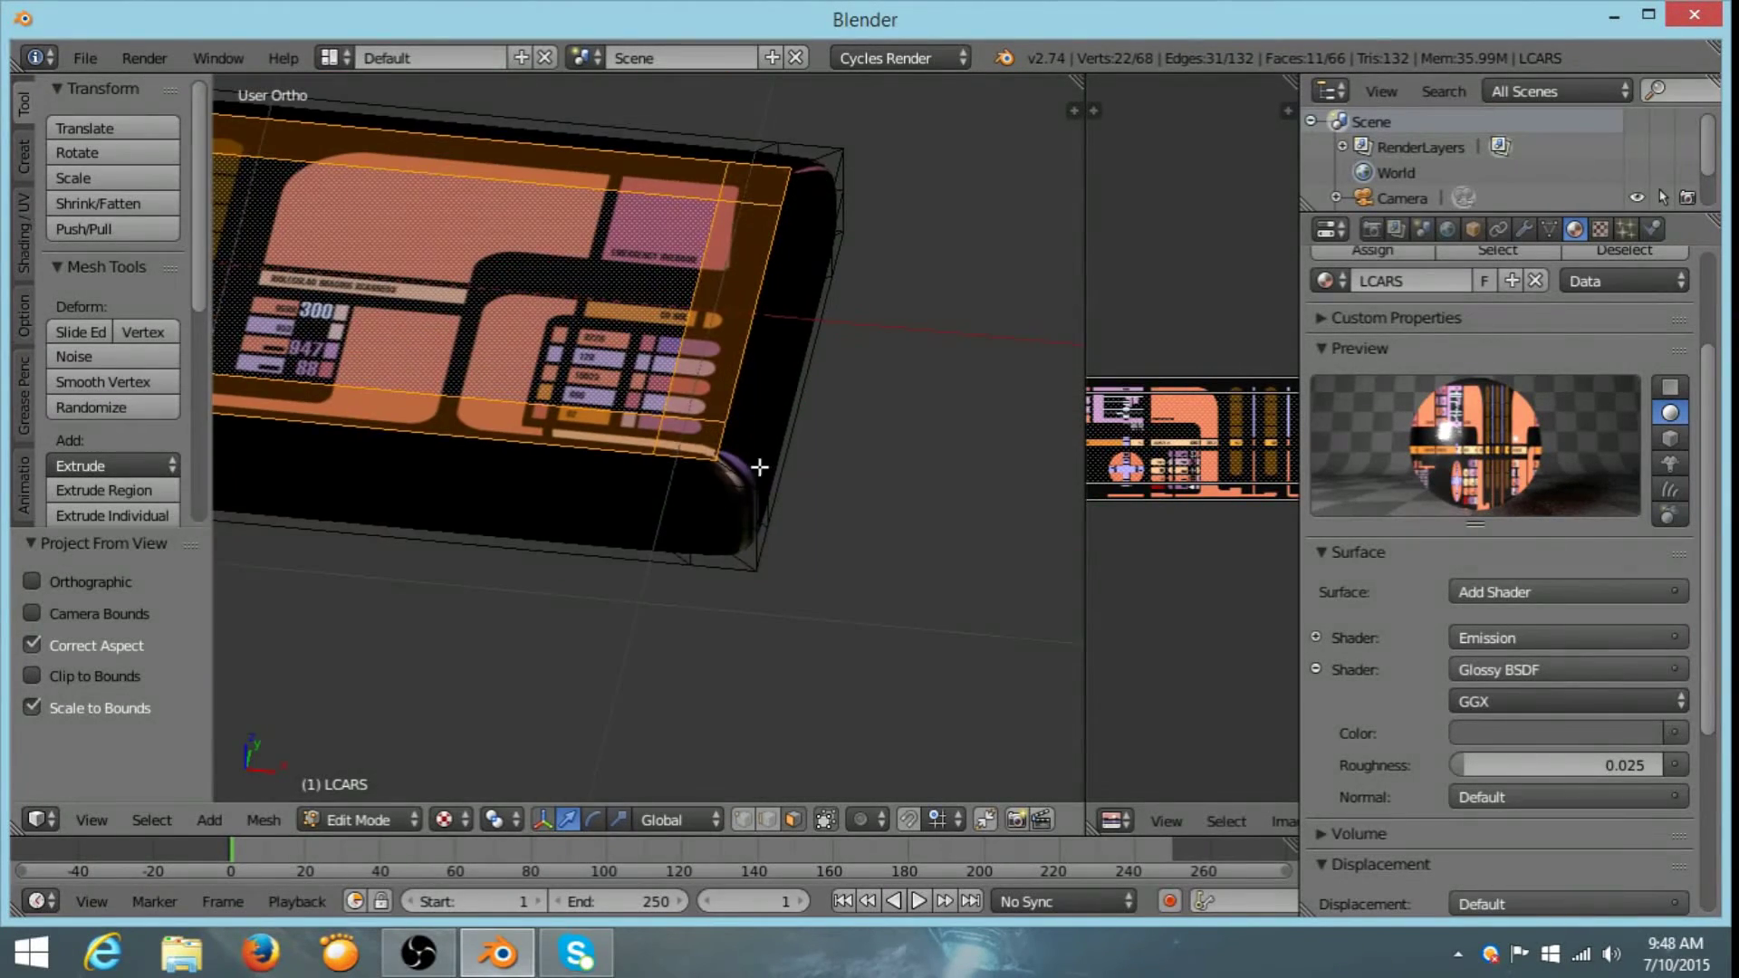
# - Circle-deselect the stray underside faces, then invert the selection to cover everything except the slab's nine top faces
pyautogui.moveTo(754, 488)
pyautogui.mouseDown(button='middle')
pyautogui.moveTo(759, 552)
pyautogui.moveTo(720, 376)
pyautogui.moveTo(671, 555)
pyautogui.moveTo(599, 430)
pyautogui.moveTo(633, 570)
pyautogui.moveTo(594, 730)
pyautogui.moveTo(504, 446)
pyautogui.moveTo(580, 525)
pyautogui.moveTo(768, 567)
pyautogui.moveTo(741, 474)
pyautogui.moveTo(834, 563)
pyautogui.moveTo(873, 555)
pyautogui.mouseUp(button='middle')
pyautogui.press('c')
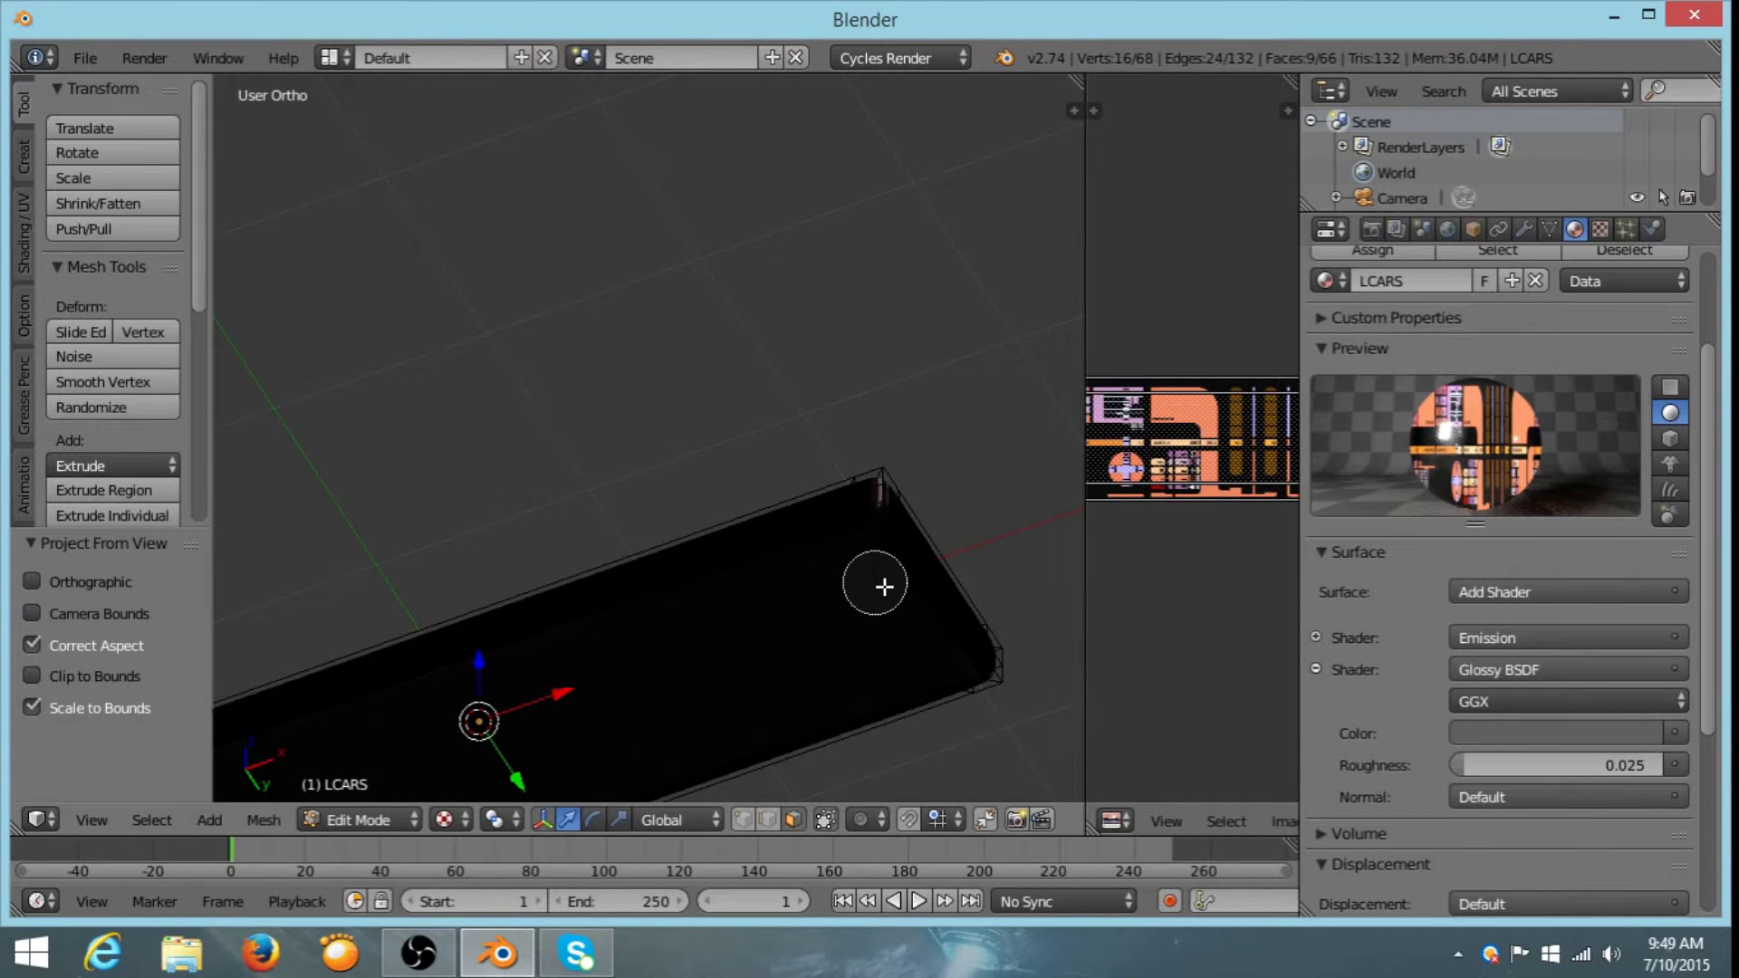
pyautogui.press('Escape')
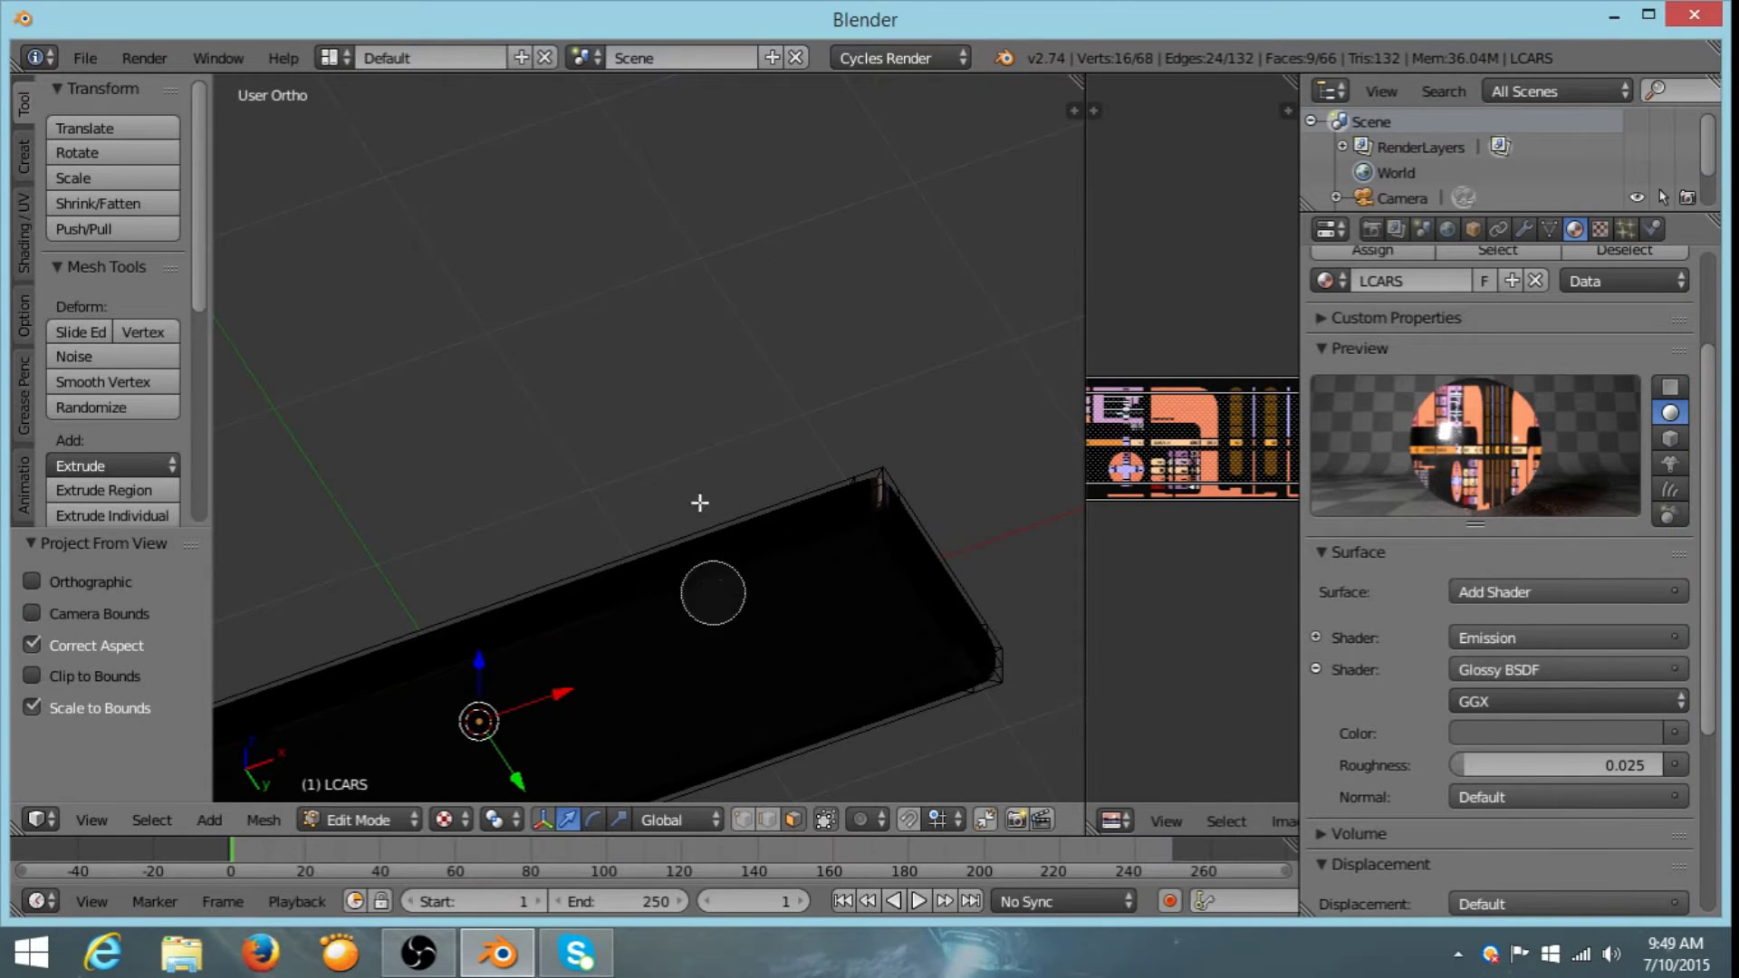
pyautogui.moveTo(702, 362)
pyautogui.mouseDown(button='middle')
pyautogui.moveTo(706, 471)
pyautogui.moveTo(474, 462)
pyautogui.moveTo(562, 734)
pyautogui.moveTo(501, 539)
pyautogui.moveTo(194, 822)
pyautogui.mouseUp(button='middle')
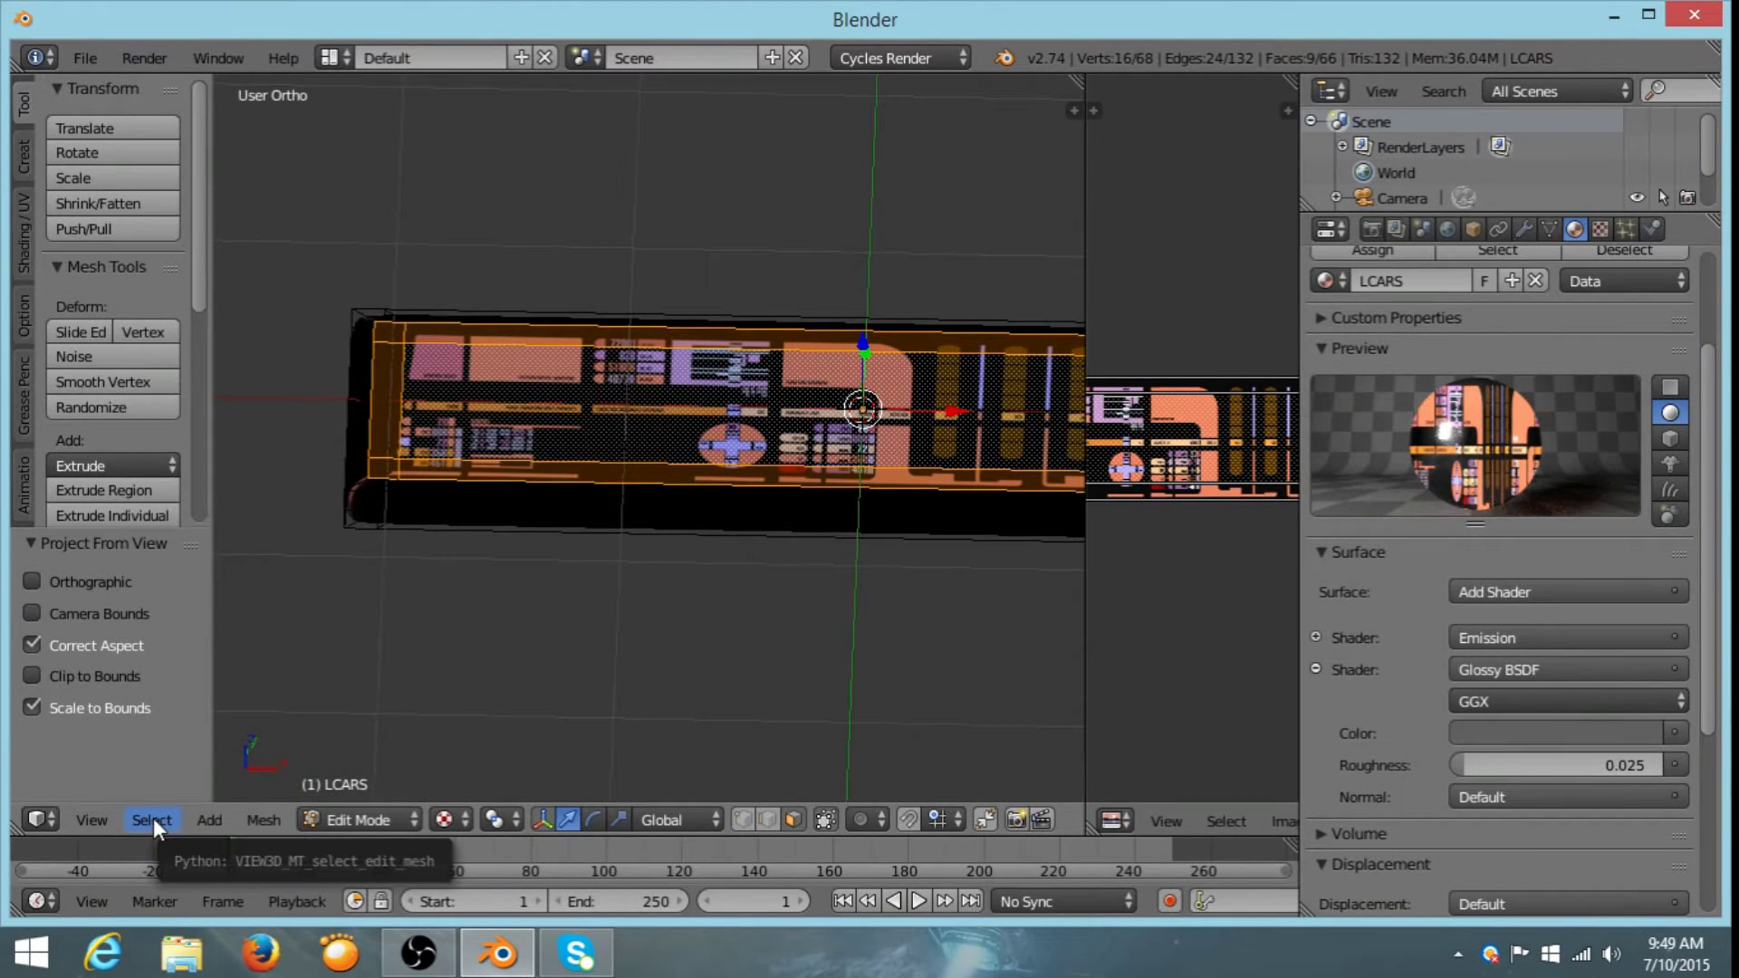
pyautogui.click(154, 818)
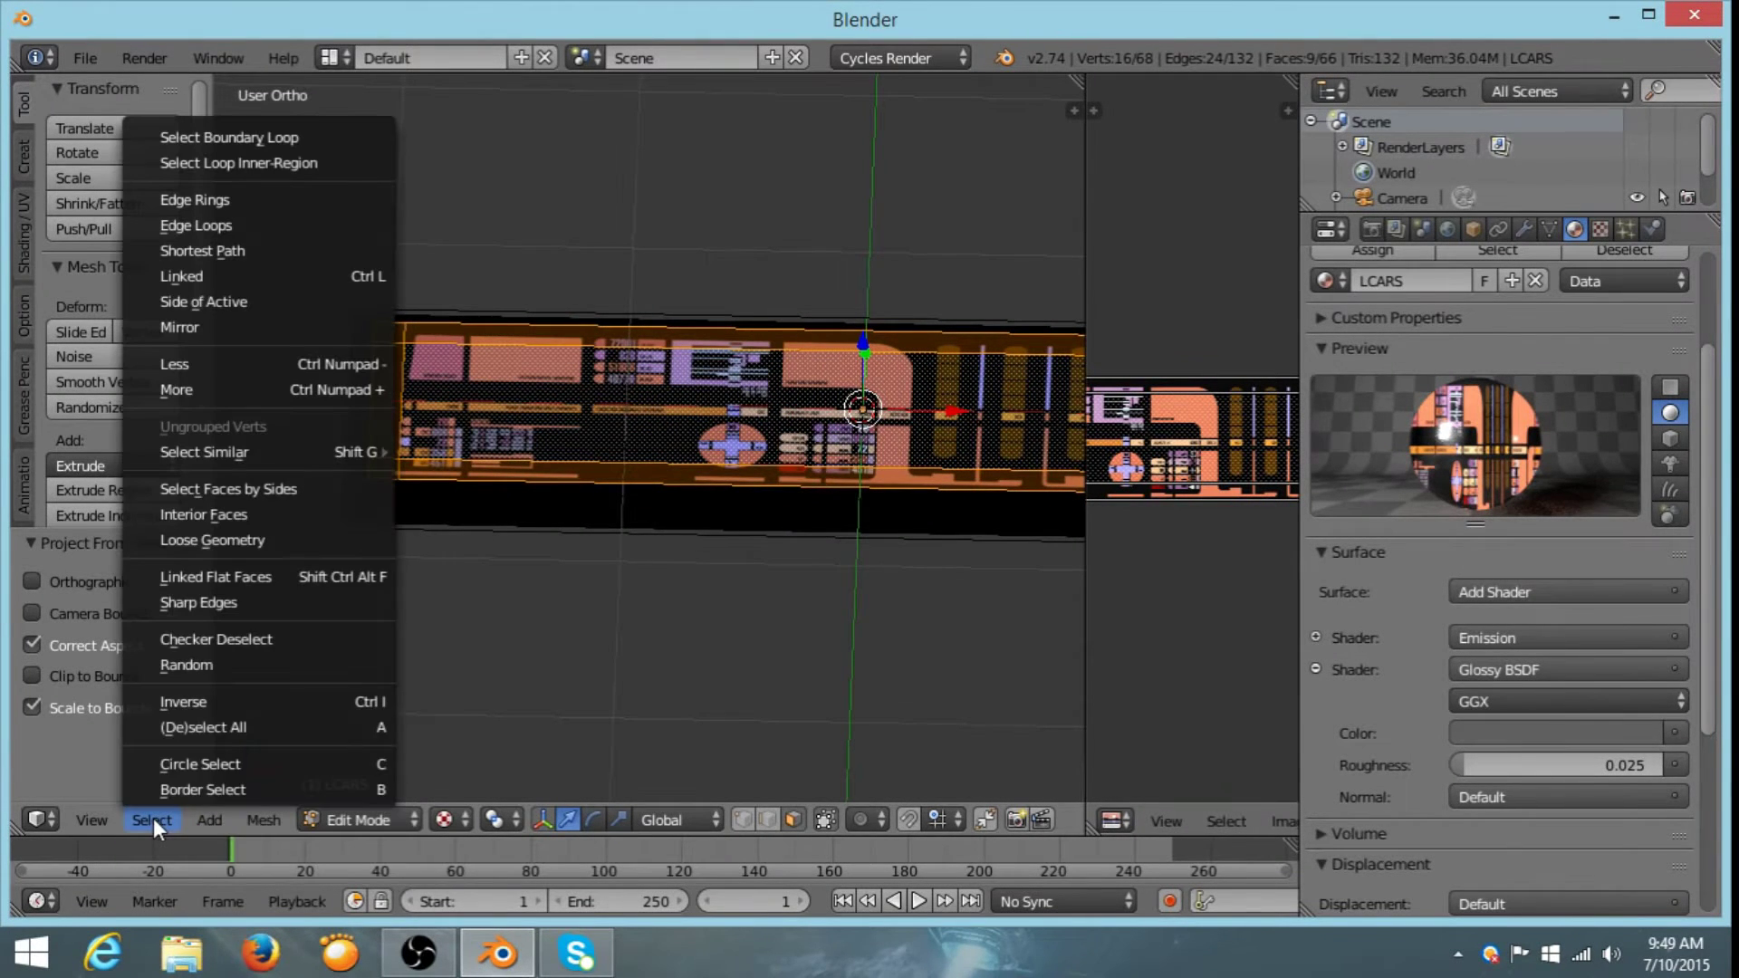
pyautogui.click(185, 700)
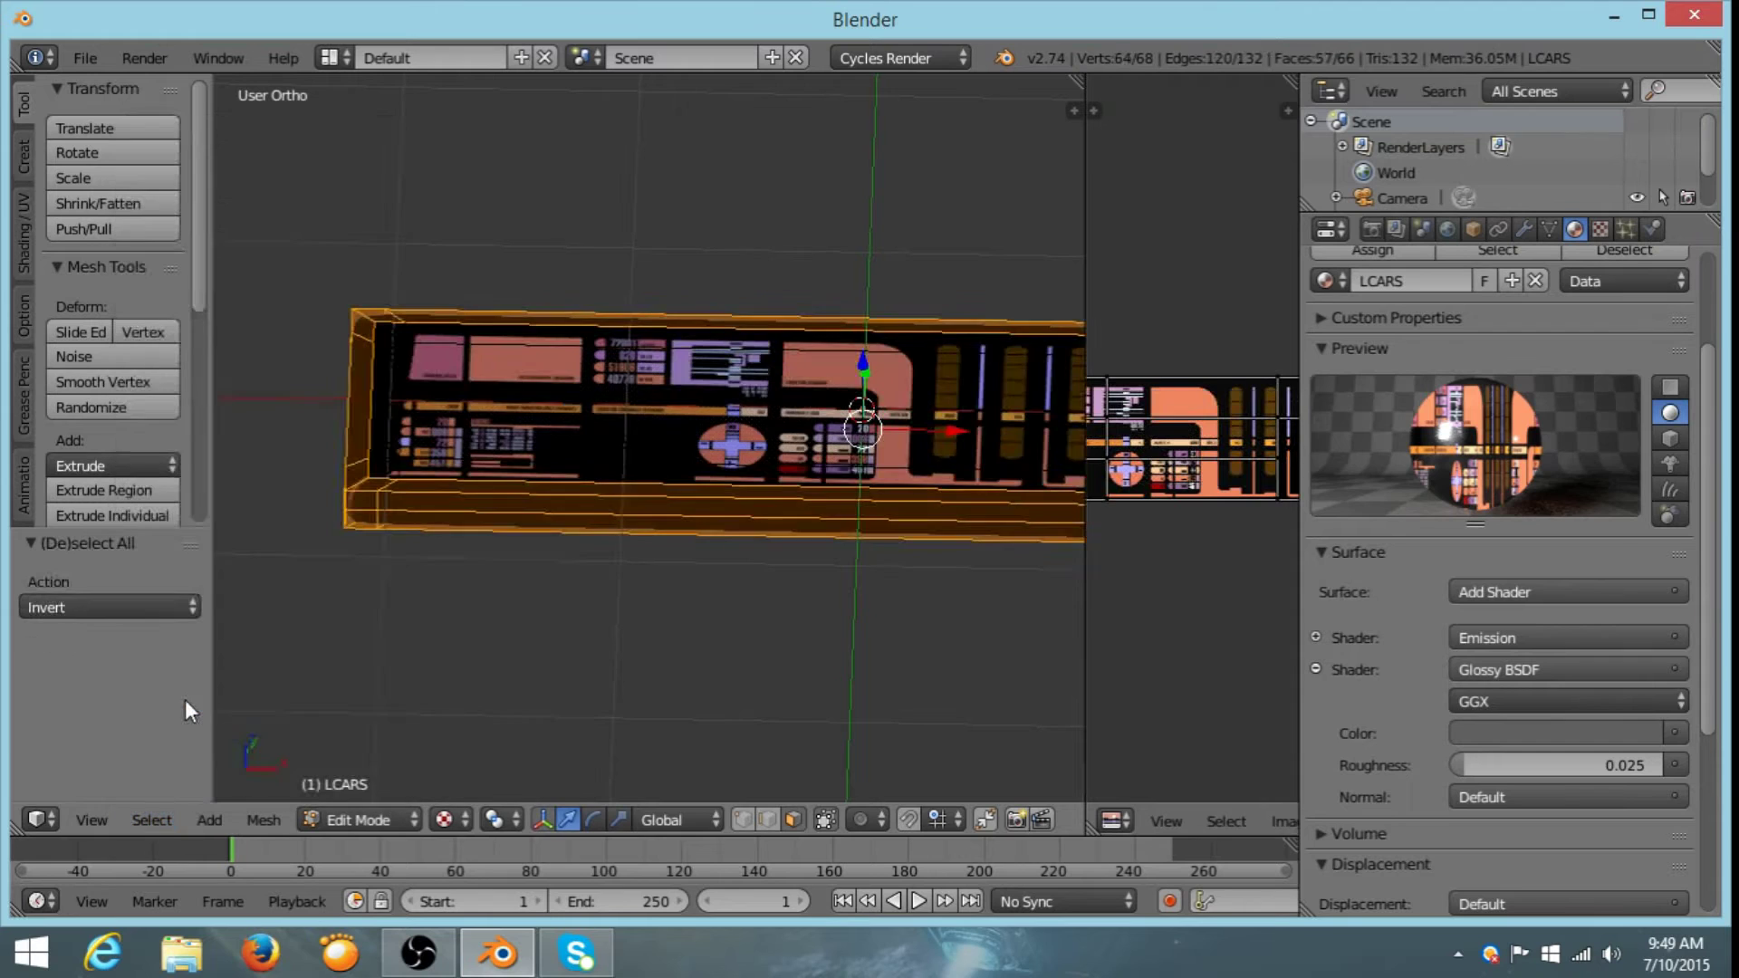
# - Widen the UV/Image Editor, select all displayed UVs, shrink them to a small patch and move it over the LCARS image's lower black area
pyautogui.moveTo(1084, 621); pyautogui.dragTo(606, 621)
pyautogui.press('a')
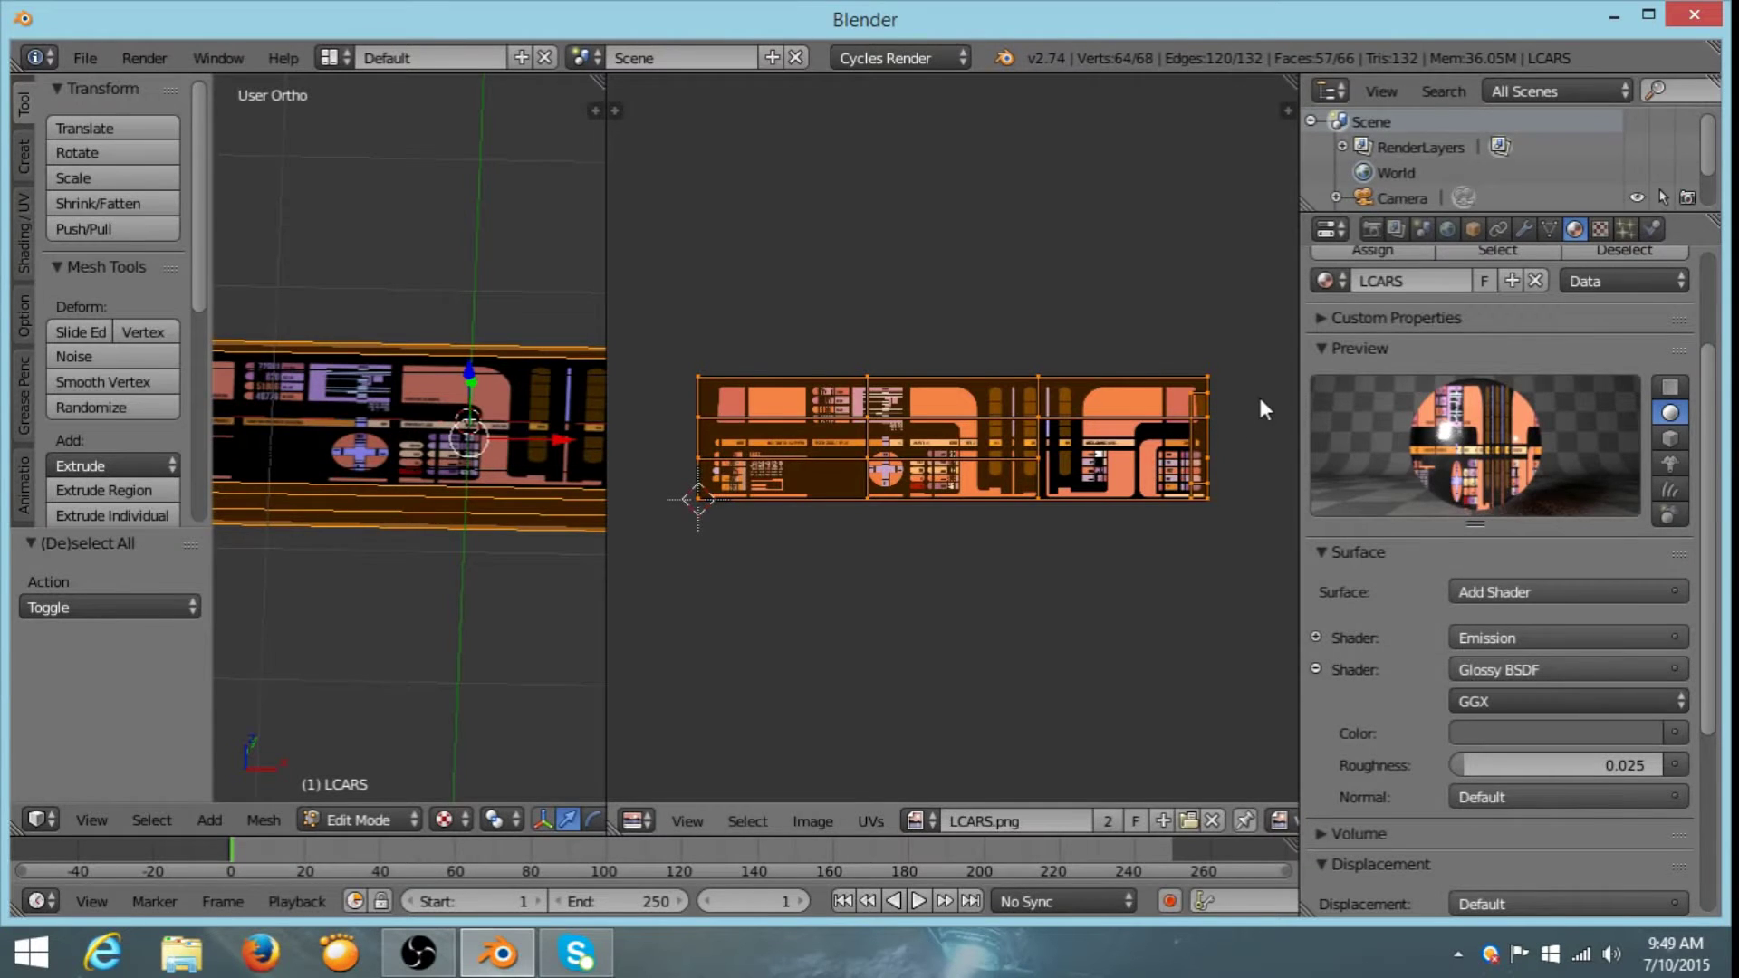
pyautogui.press('s')
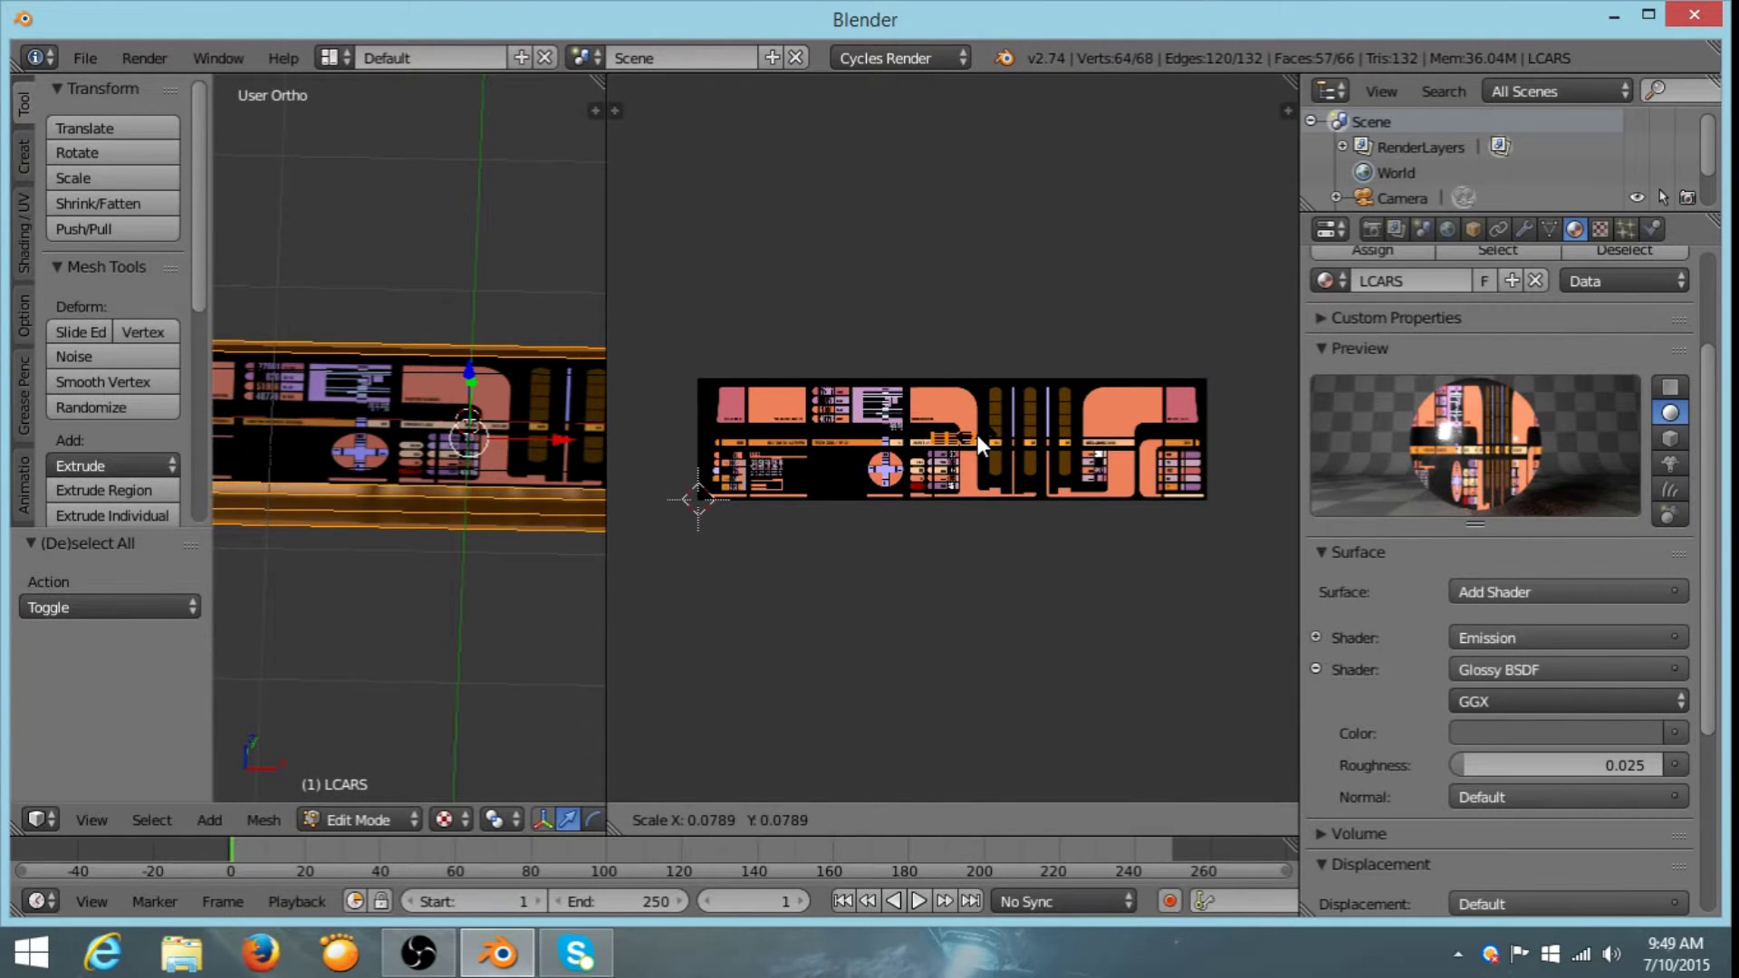
pyautogui.click(976, 435)
pyautogui.press('g')
pyautogui.click(853, 480)
# - Scale the UV patch by a further 0.635 and place it inside the black area beside the round cross emblem
pyautogui.scroll(6, 822, 474)
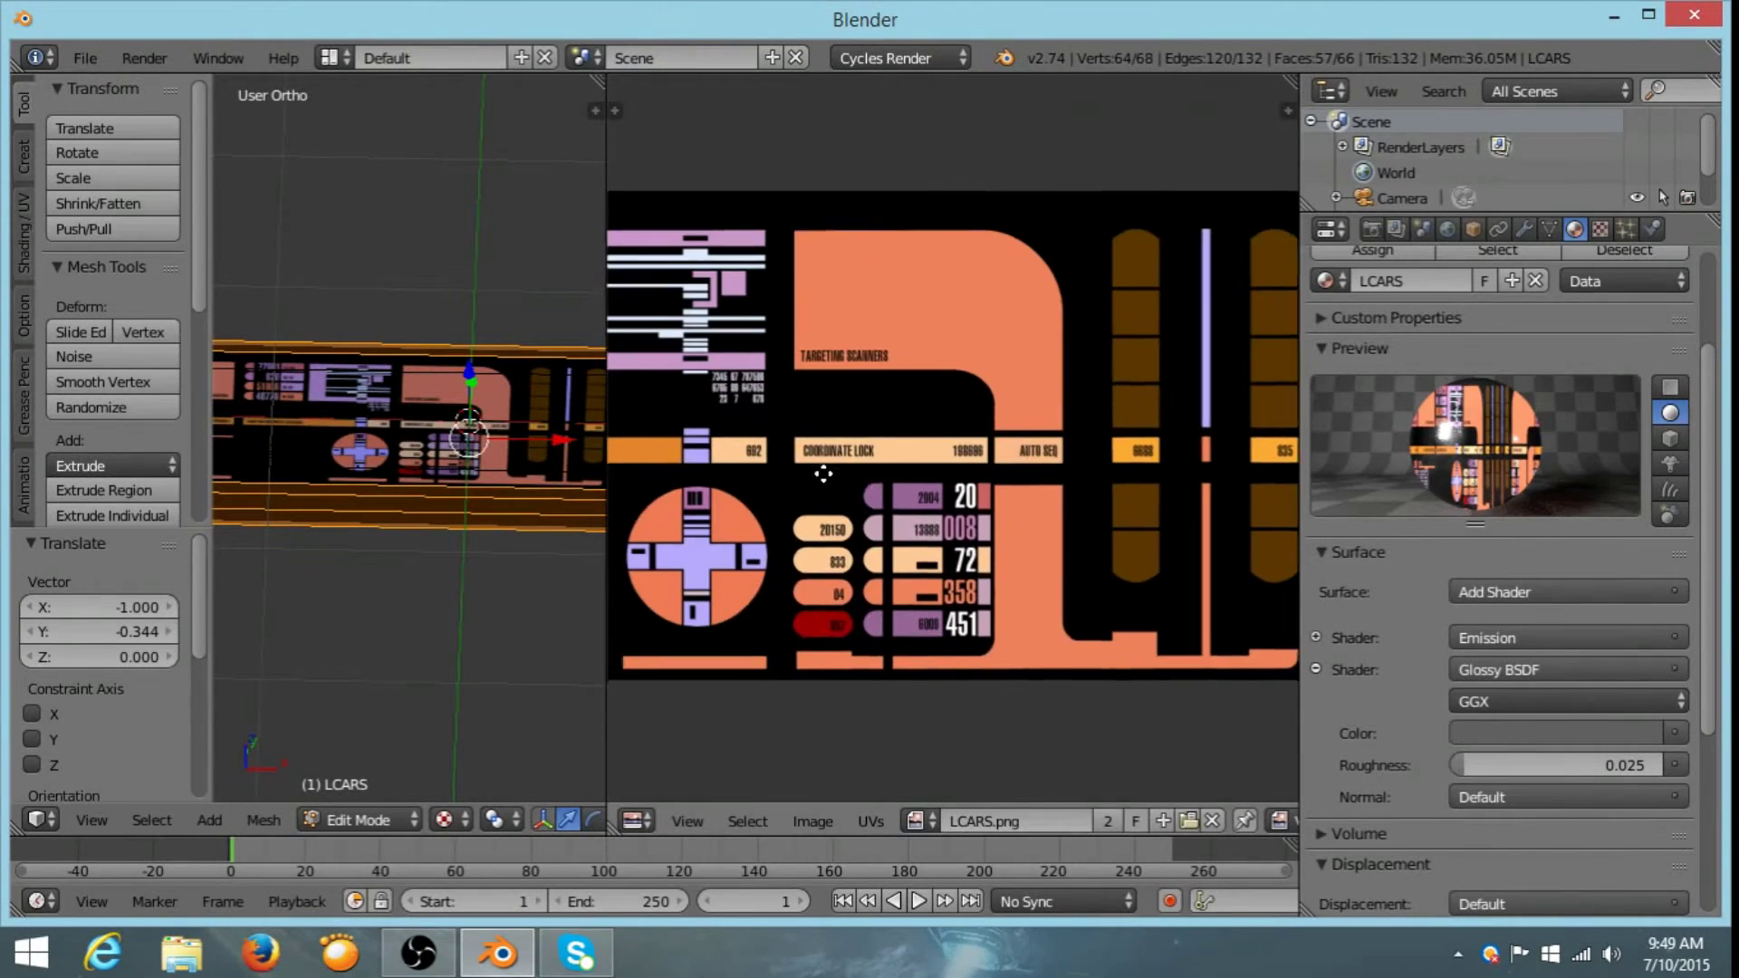
pyautogui.moveTo(822, 473); pyautogui.dragTo(1160, 307, button='middle')
pyautogui.press('s')
pyautogui.click(1021, 386)
pyautogui.press('g')
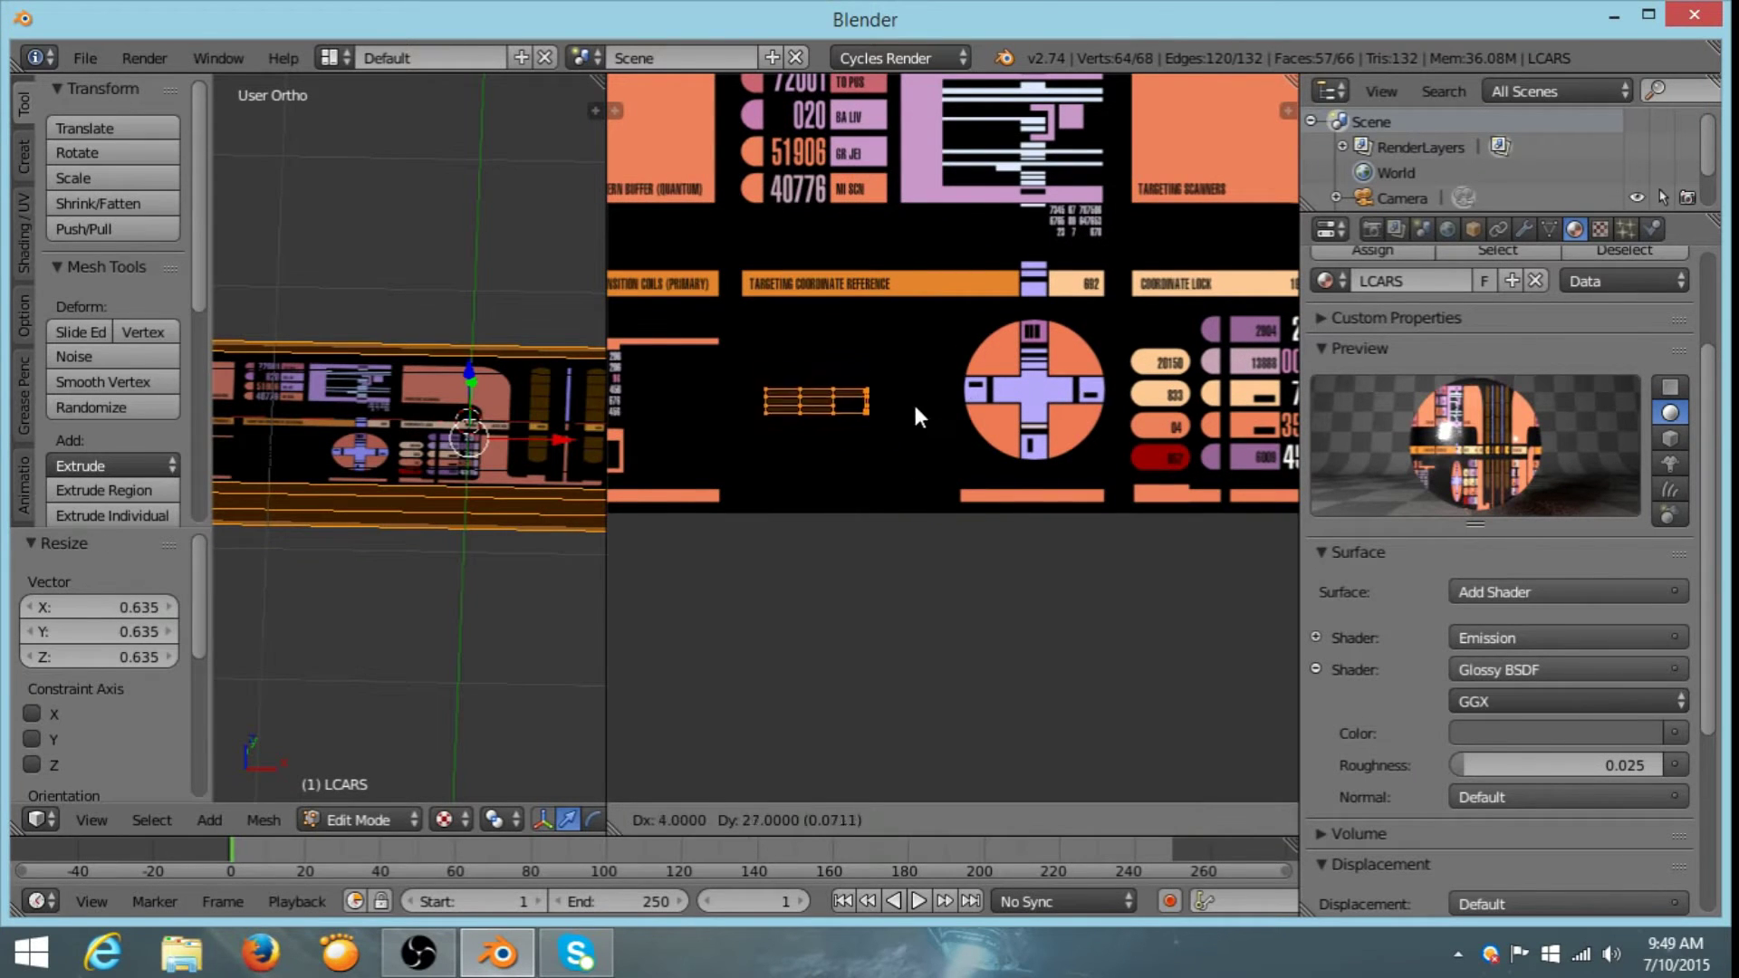
pyautogui.click(969, 417)
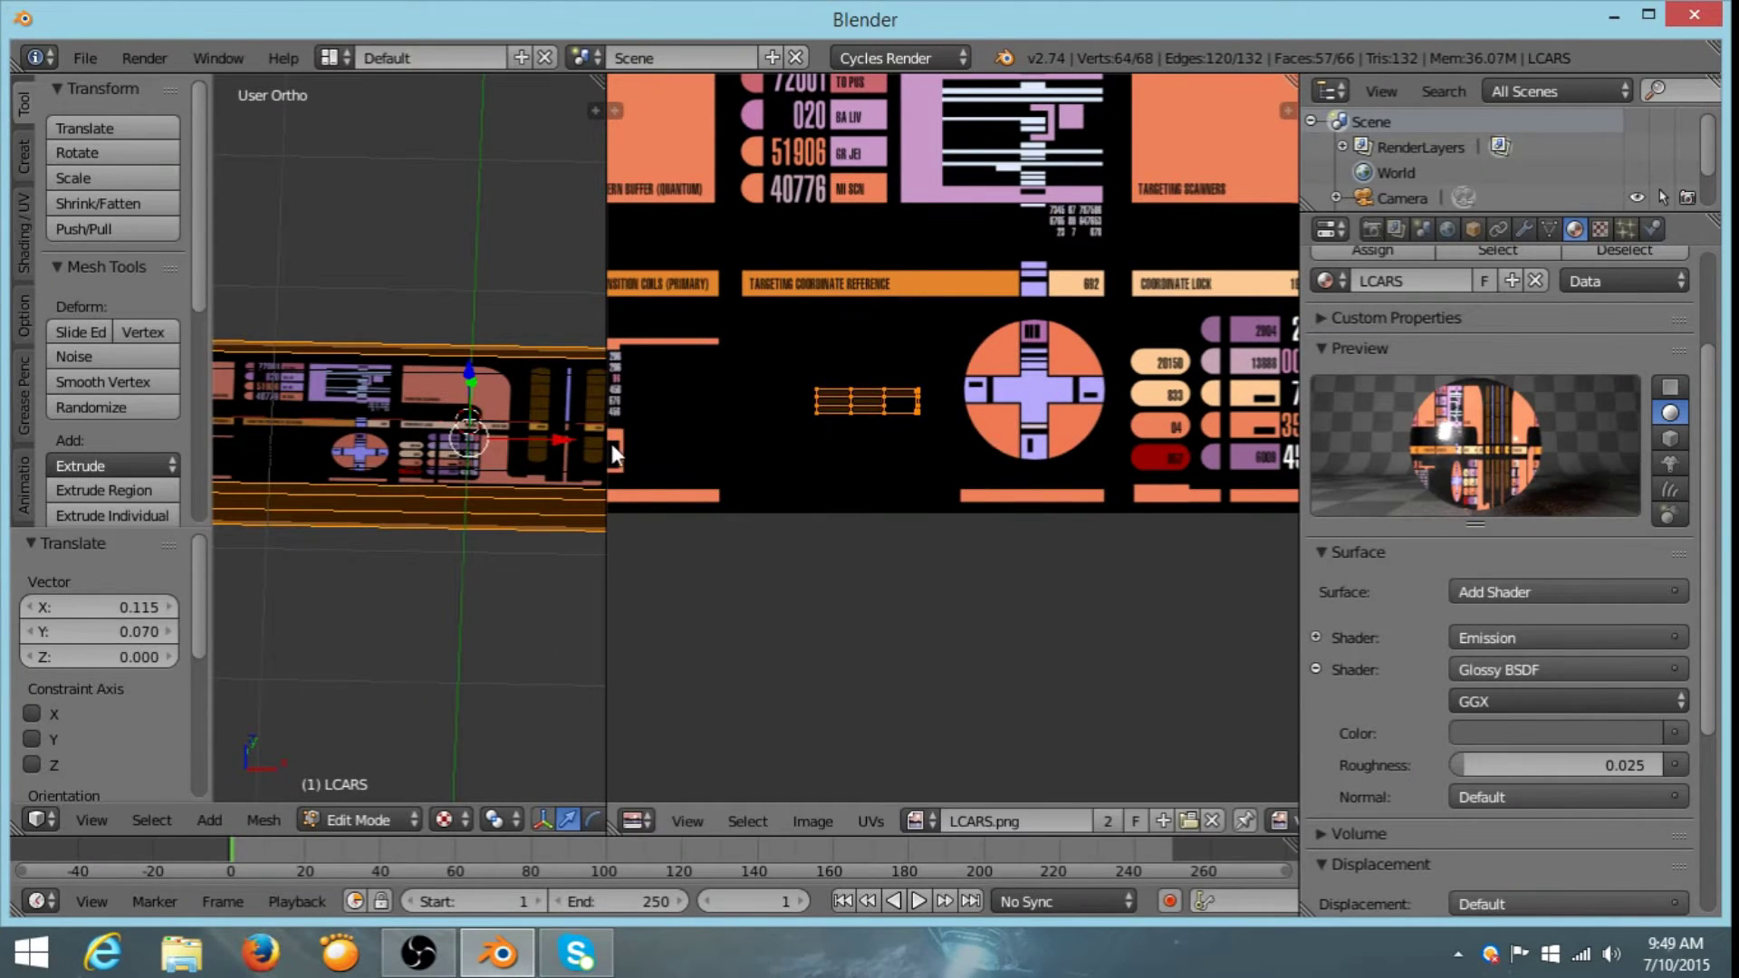
# - Enlarge the 3D view, return the slab to Object Mode and inspect its texture from several angles
pyautogui.moveTo(611, 443); pyautogui.dragTo(1055, 444)
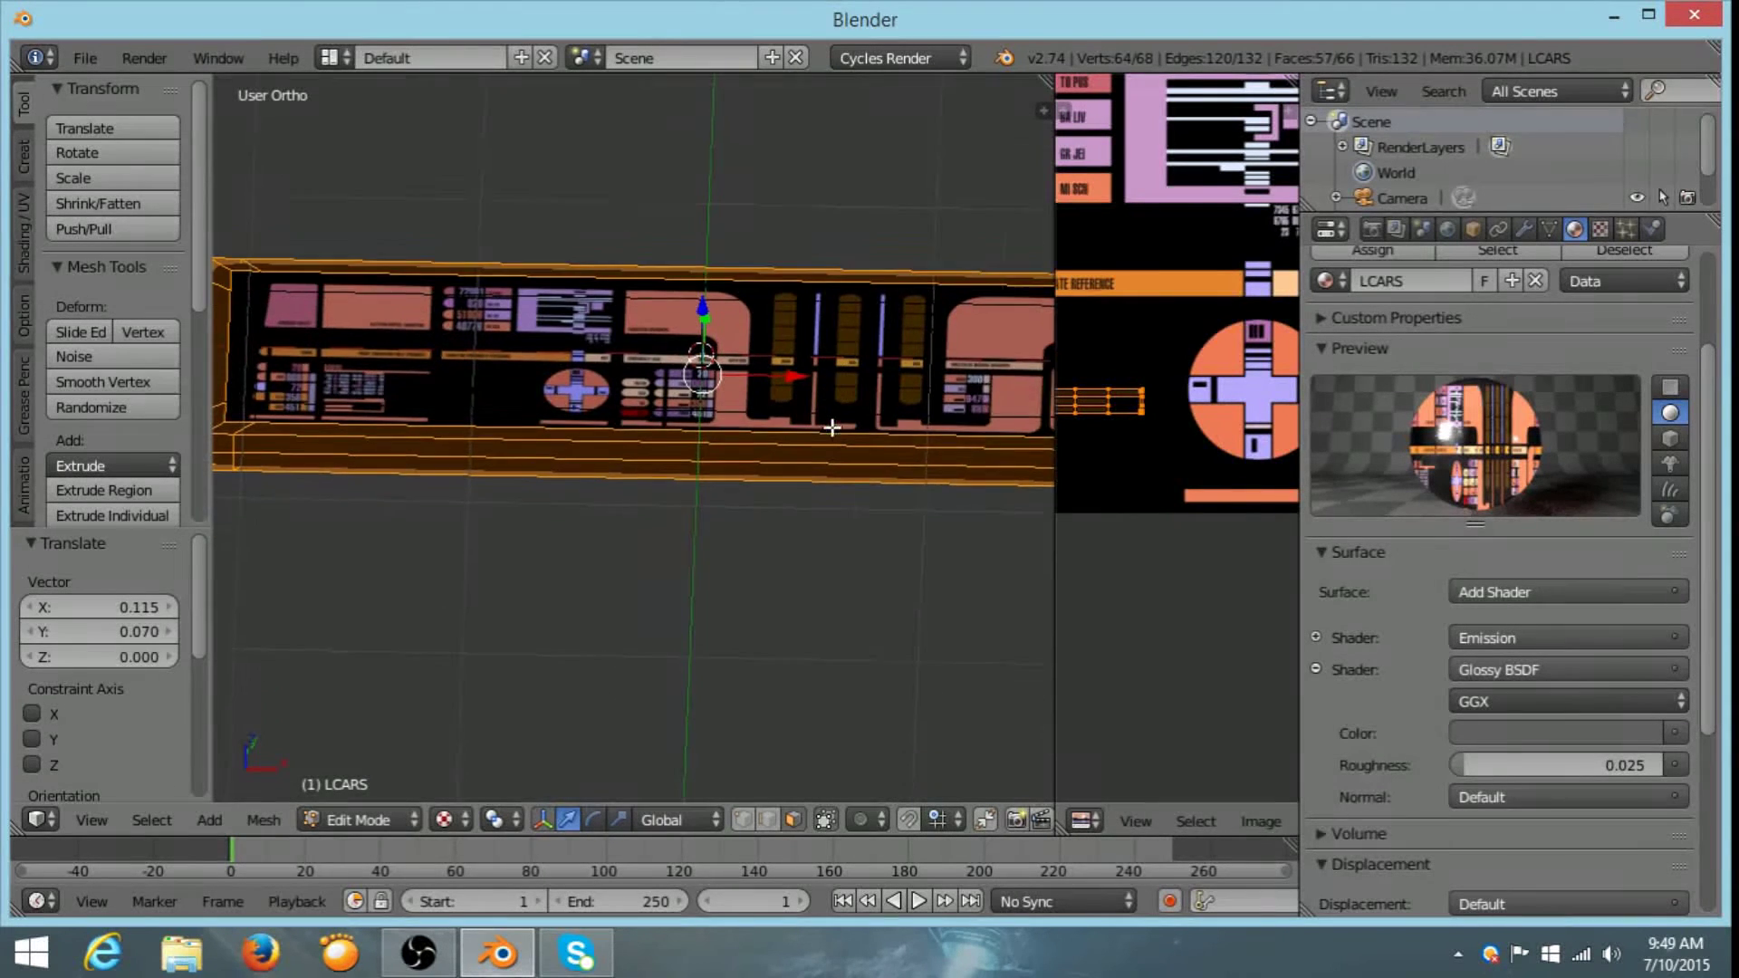
pyautogui.scroll(-5, 832, 427)
pyautogui.keyDown('shift'); pyautogui.moveTo(812, 380); pyautogui.dragTo(815, 489, button='middle'); pyautogui.keyUp('shift')
pyautogui.press('Tab')
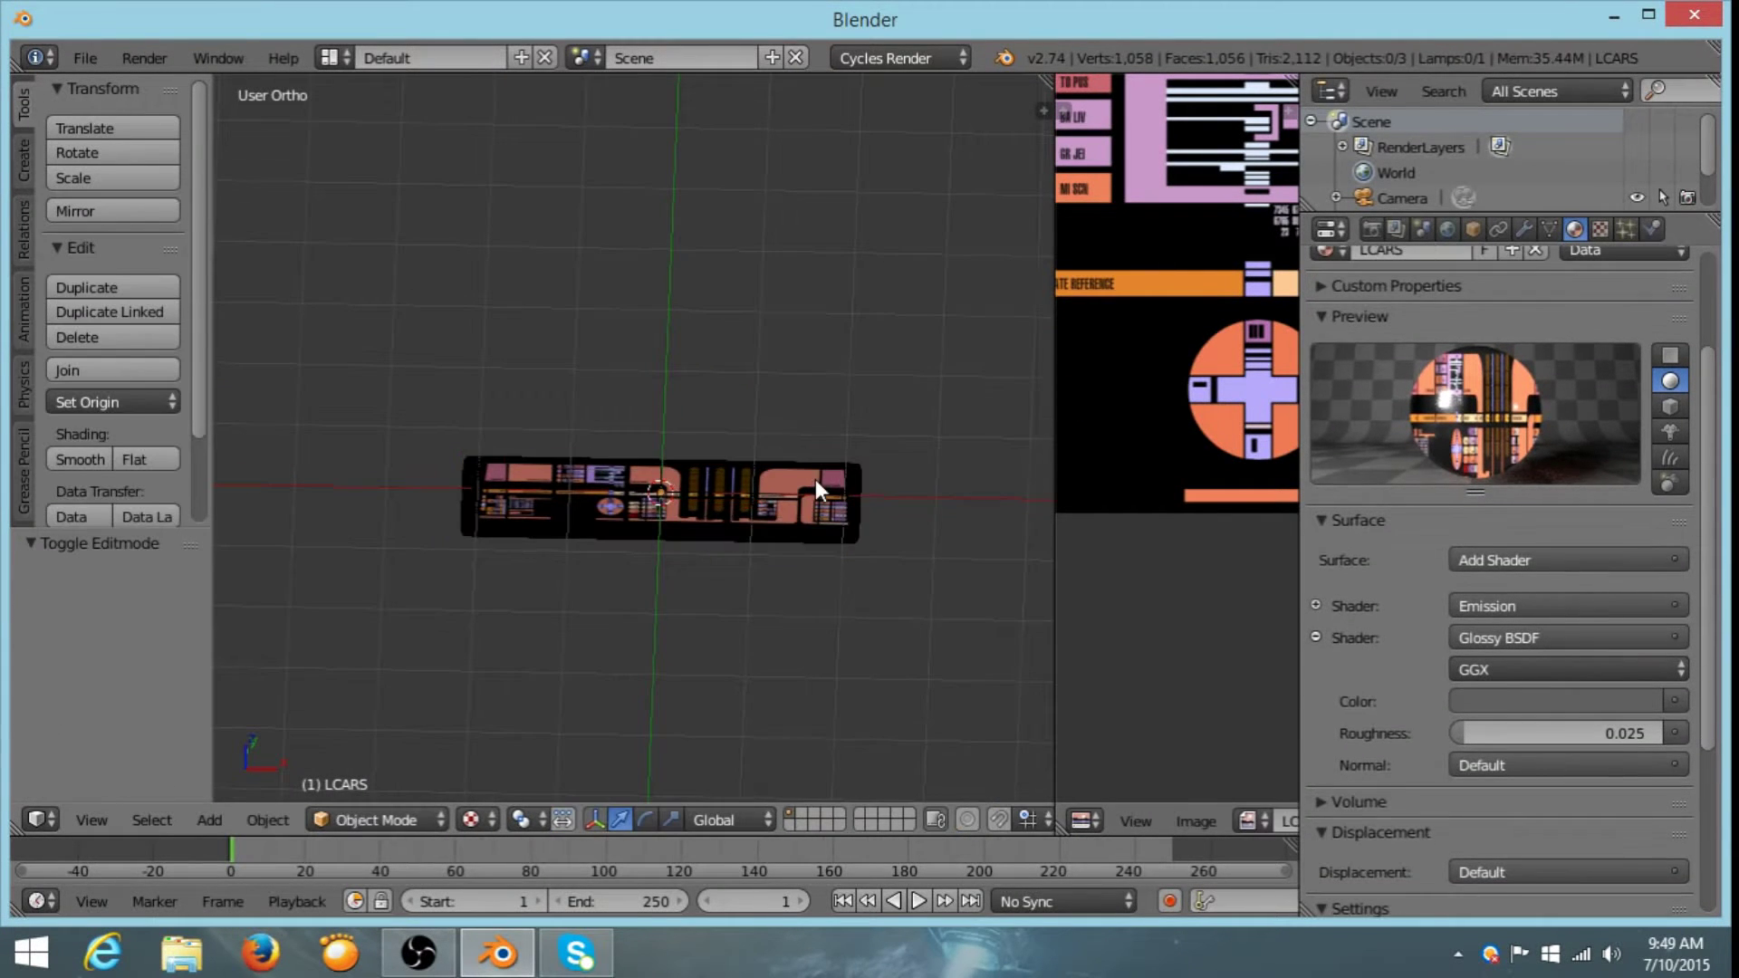
pyautogui.moveTo(775, 411); pyautogui.dragTo(1000, 443, button='middle')
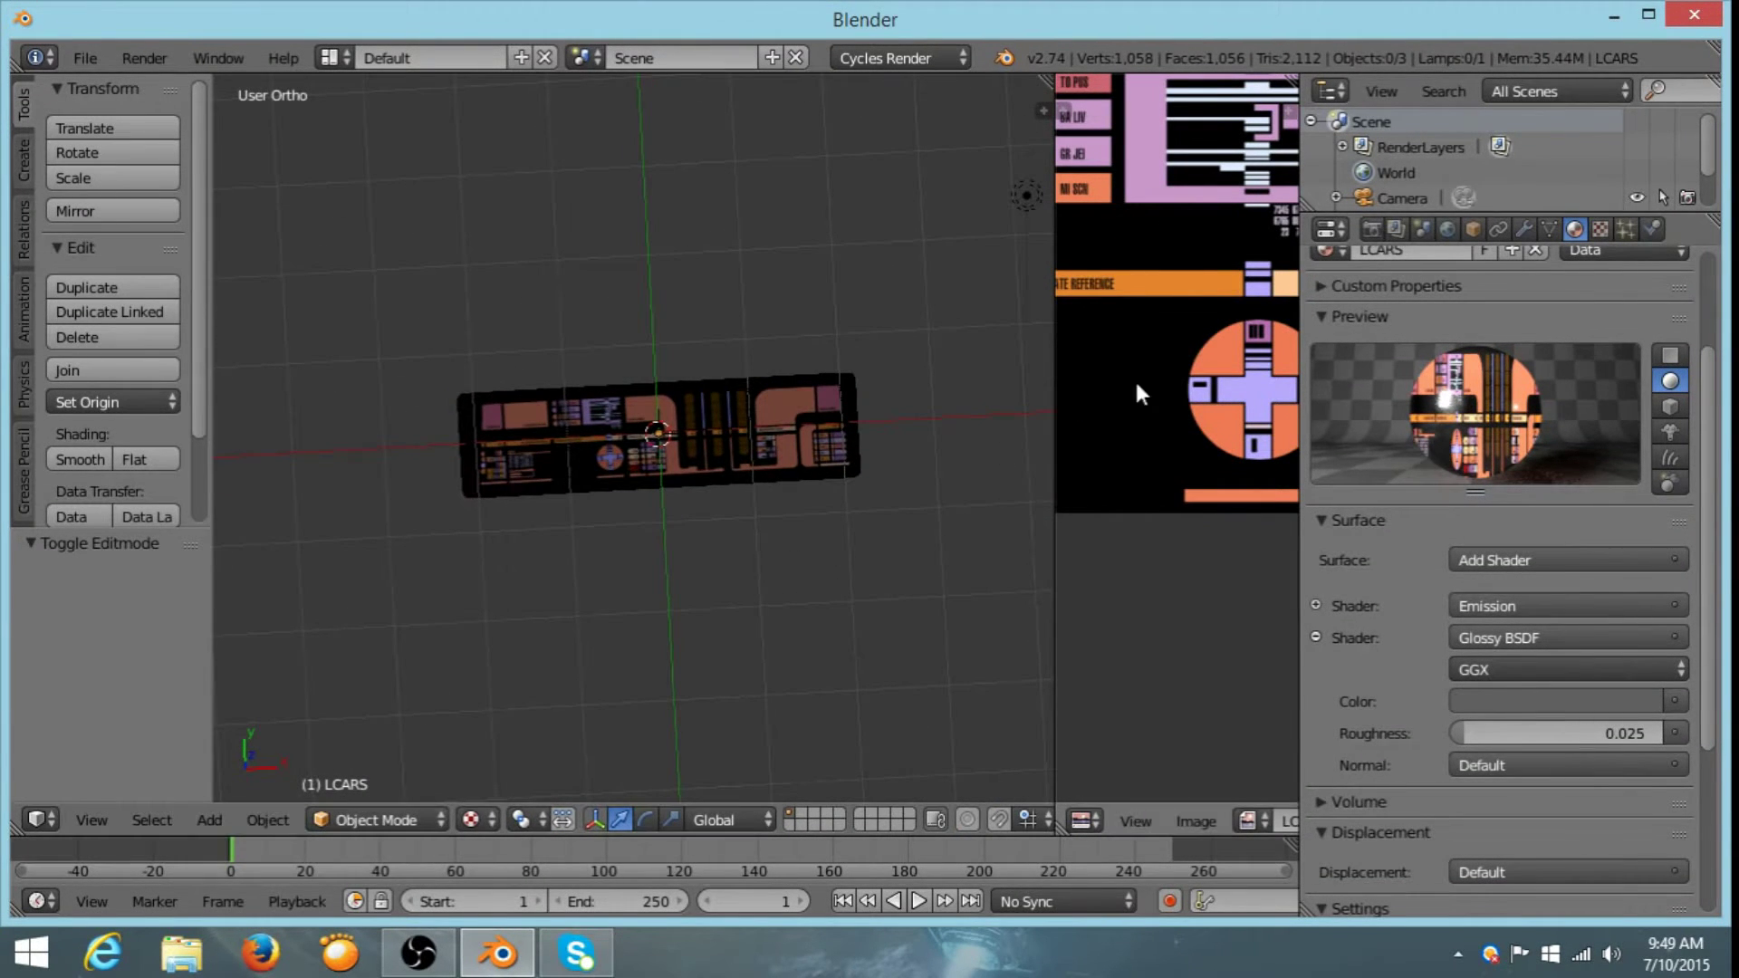
pyautogui.moveTo(749, 514); pyautogui.dragTo(735, 313, button='middle')
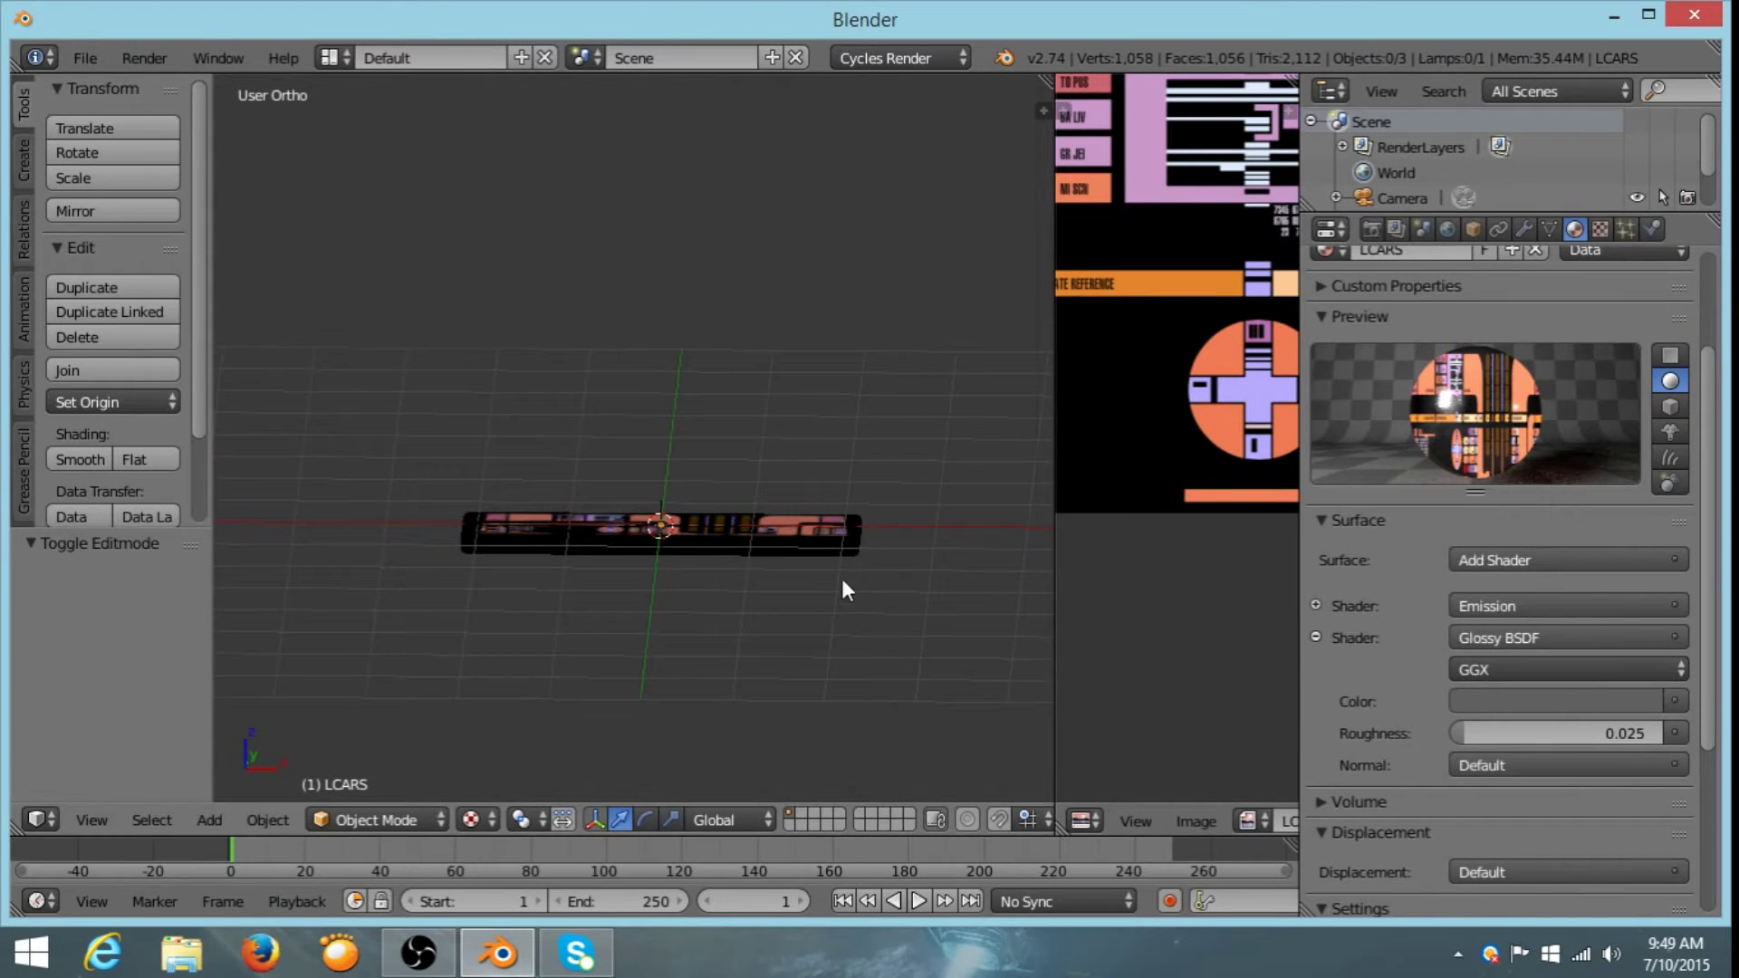
pyautogui.moveTo(842, 581)
pyautogui.mouseDown(button='middle')
pyautogui.moveTo(541, 594)
pyautogui.moveTo(689, 563)
pyautogui.moveTo(736, 574)
pyautogui.moveTo(1246, 462)
pyautogui.moveTo(737, 438)
pyautogui.moveTo(378, 786)
pyautogui.mouseUp(button='middle')
# - Preview the slab in Rendered shading and examine its textured top and black sides
pyautogui.click(470, 819)
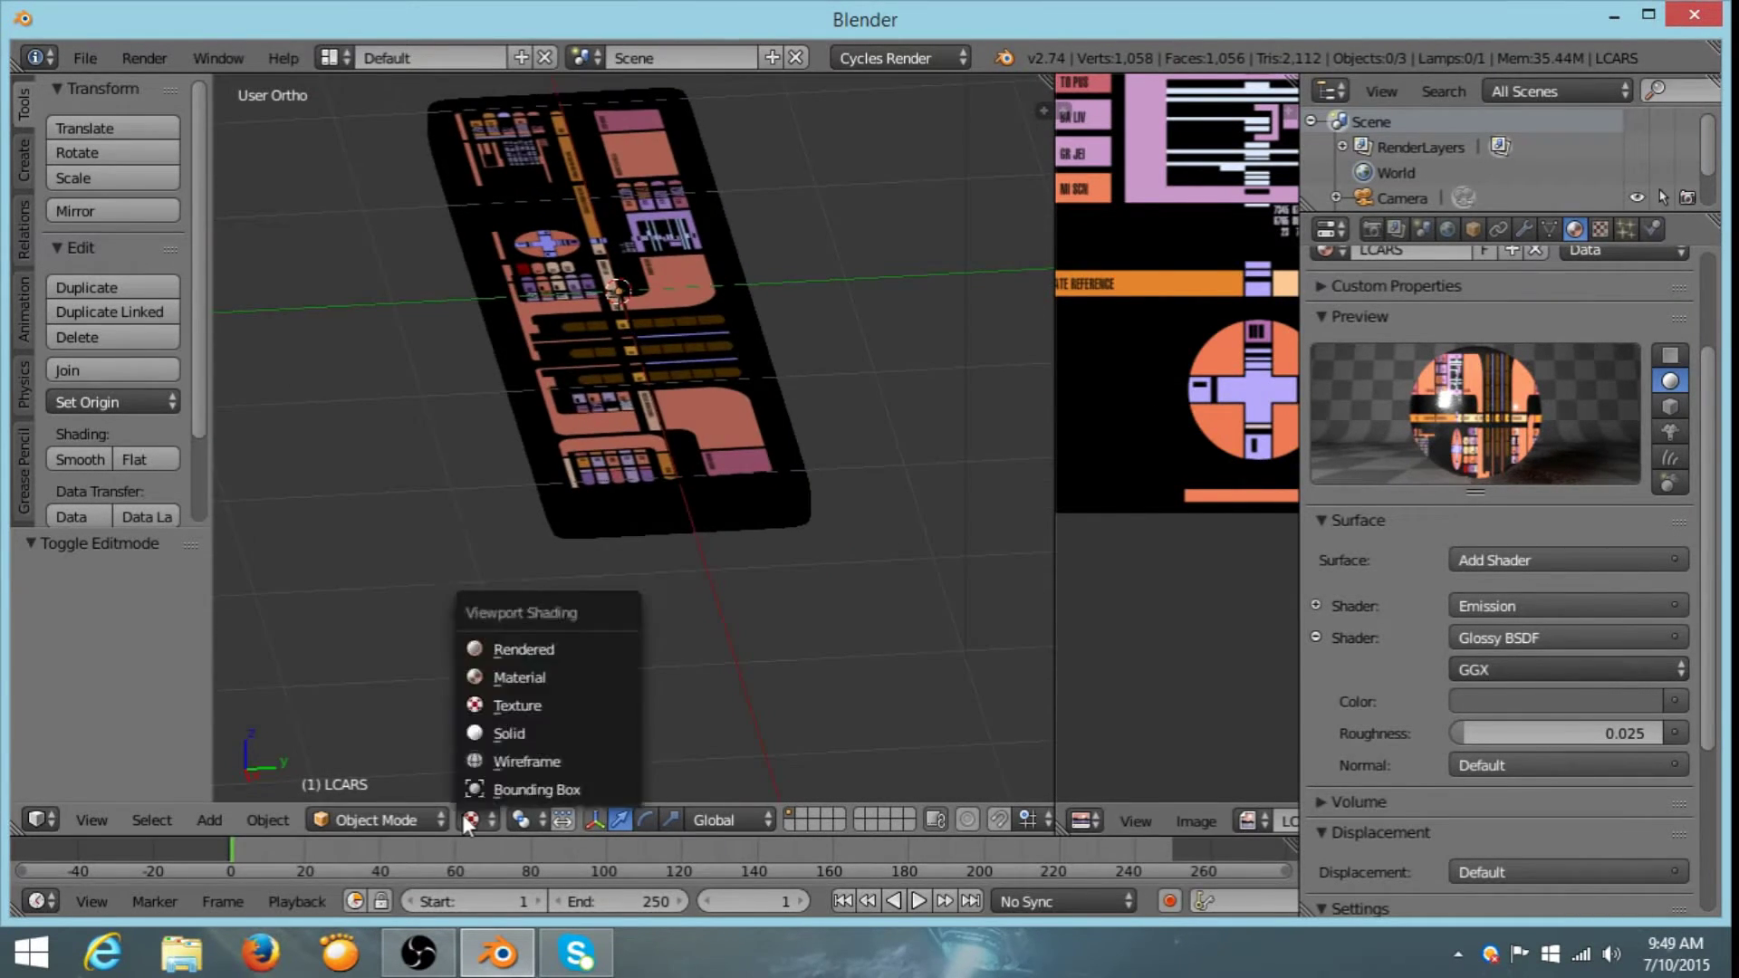
pyautogui.click(531, 644)
pyautogui.moveTo(426, 488)
pyautogui.mouseDown(button='middle')
pyautogui.moveTo(493, 597)
pyautogui.moveTo(559, 648)
pyautogui.moveTo(481, 526)
pyautogui.moveTo(776, 574)
pyautogui.moveTo(690, 571)
pyautogui.moveTo(721, 535)
pyautogui.moveTo(586, 439)
pyautogui.moveTo(572, 362)
pyautogui.moveTo(623, 422)
pyautogui.moveTo(649, 520)
pyautogui.moveTo(655, 498)
pyautogui.mouseUp(button='middle')
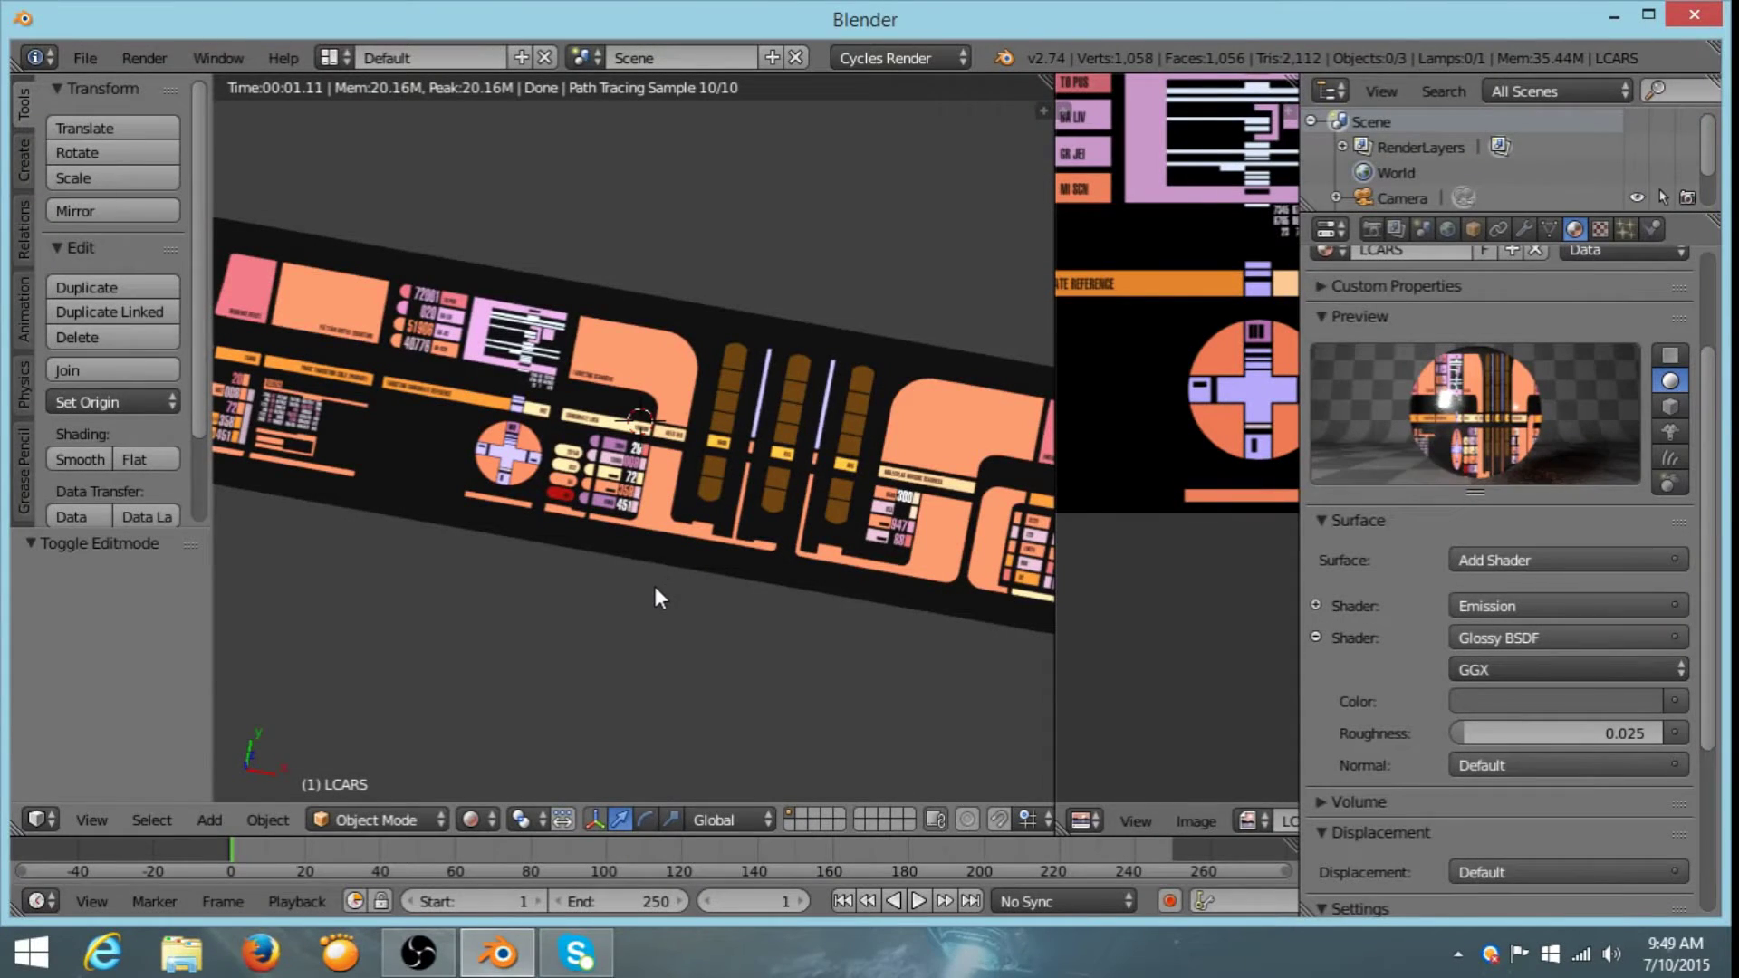
pyautogui.moveTo(713, 404); pyautogui.dragTo(715, 332, button='middle')
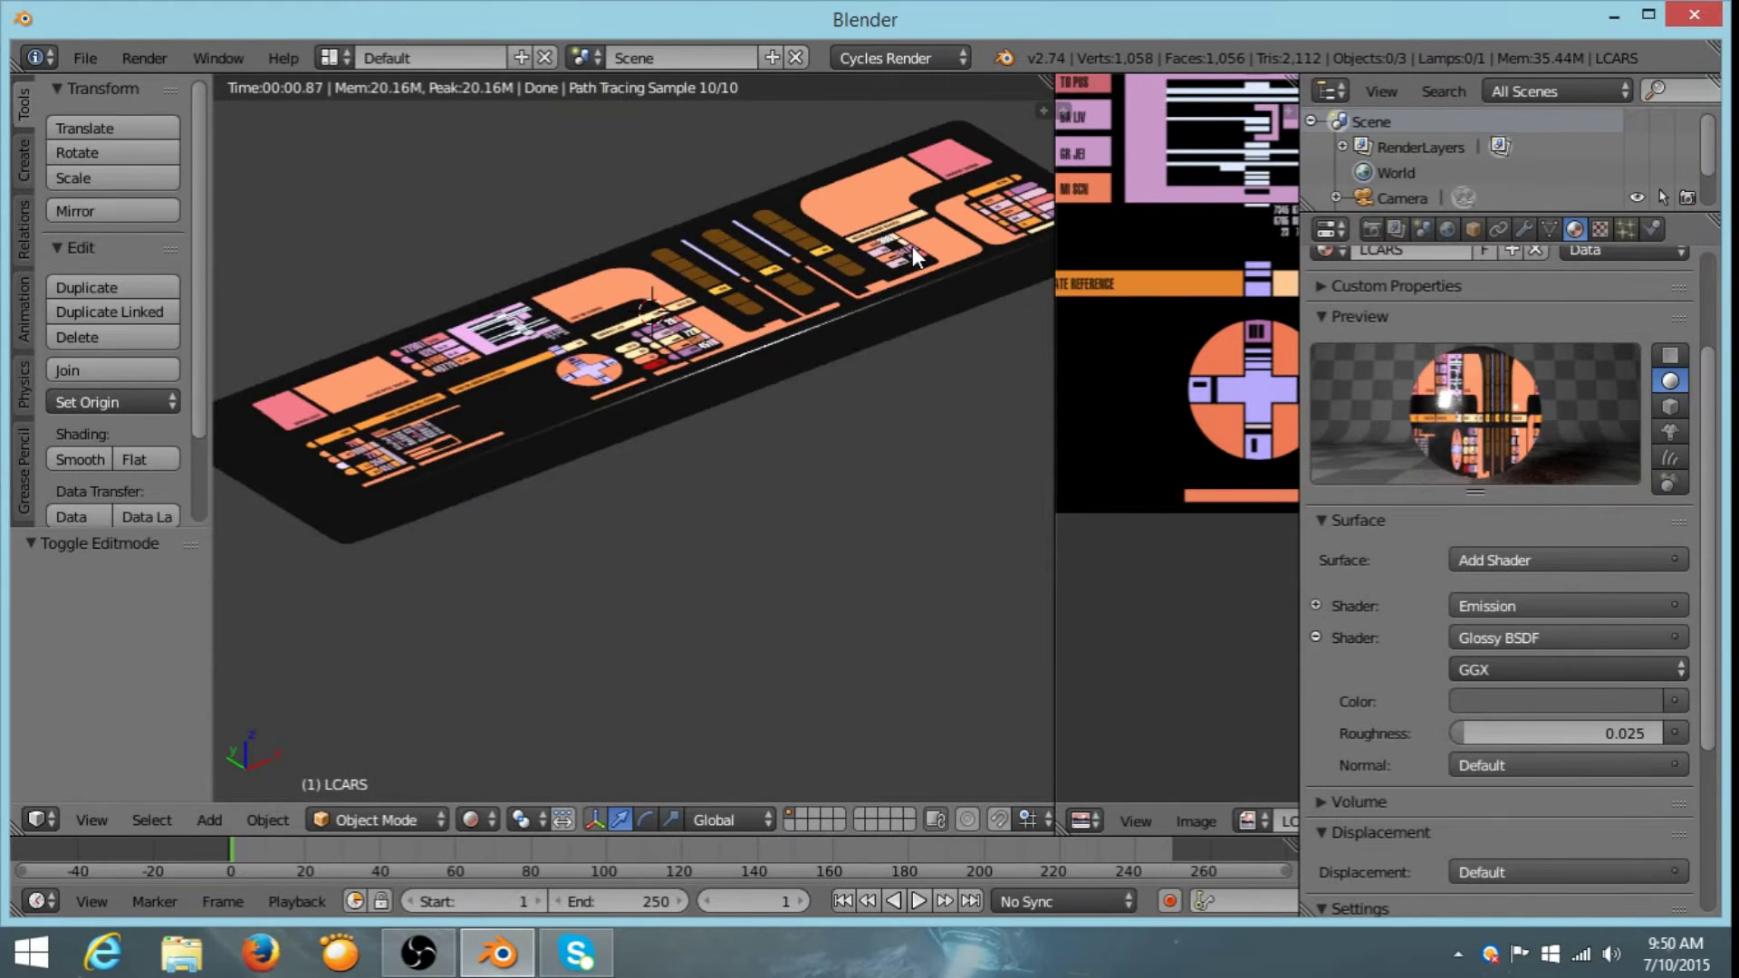
# - Set the viewport to wireframe, switch to the empty second layer and merge the UV/Image Editor into the 3D view
pyautogui.press('z')
pyautogui.scroll(5, 796, 308)
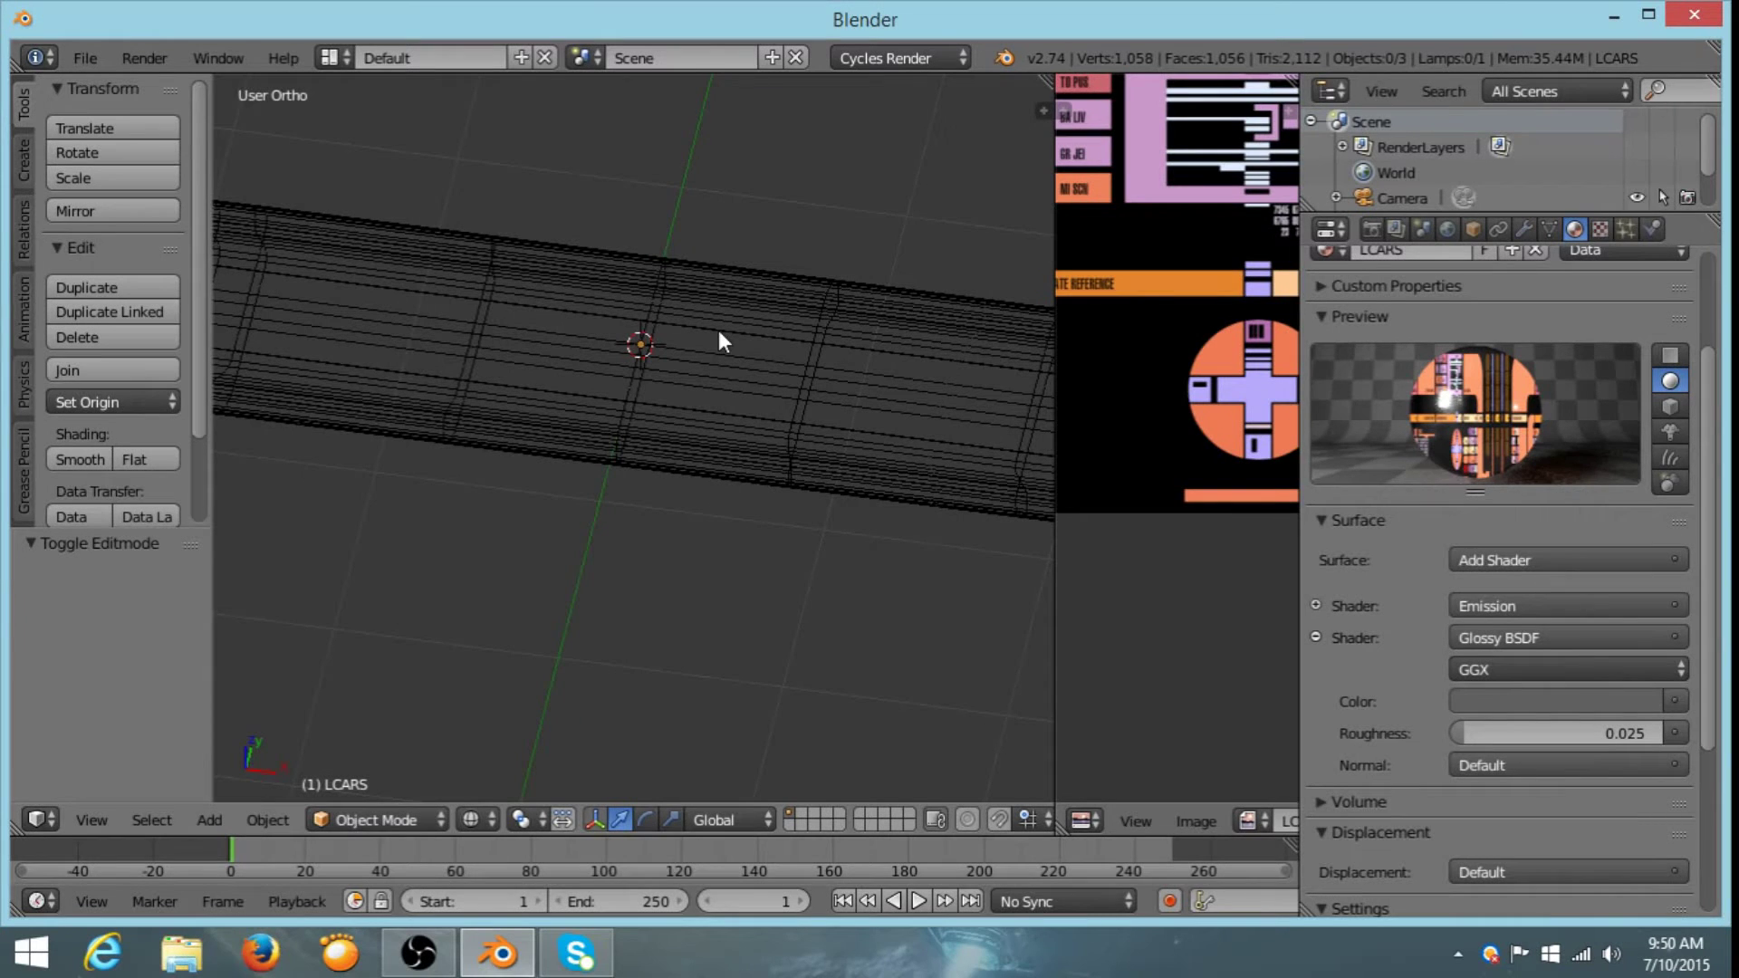
pyautogui.scroll(-3, 761, 525)
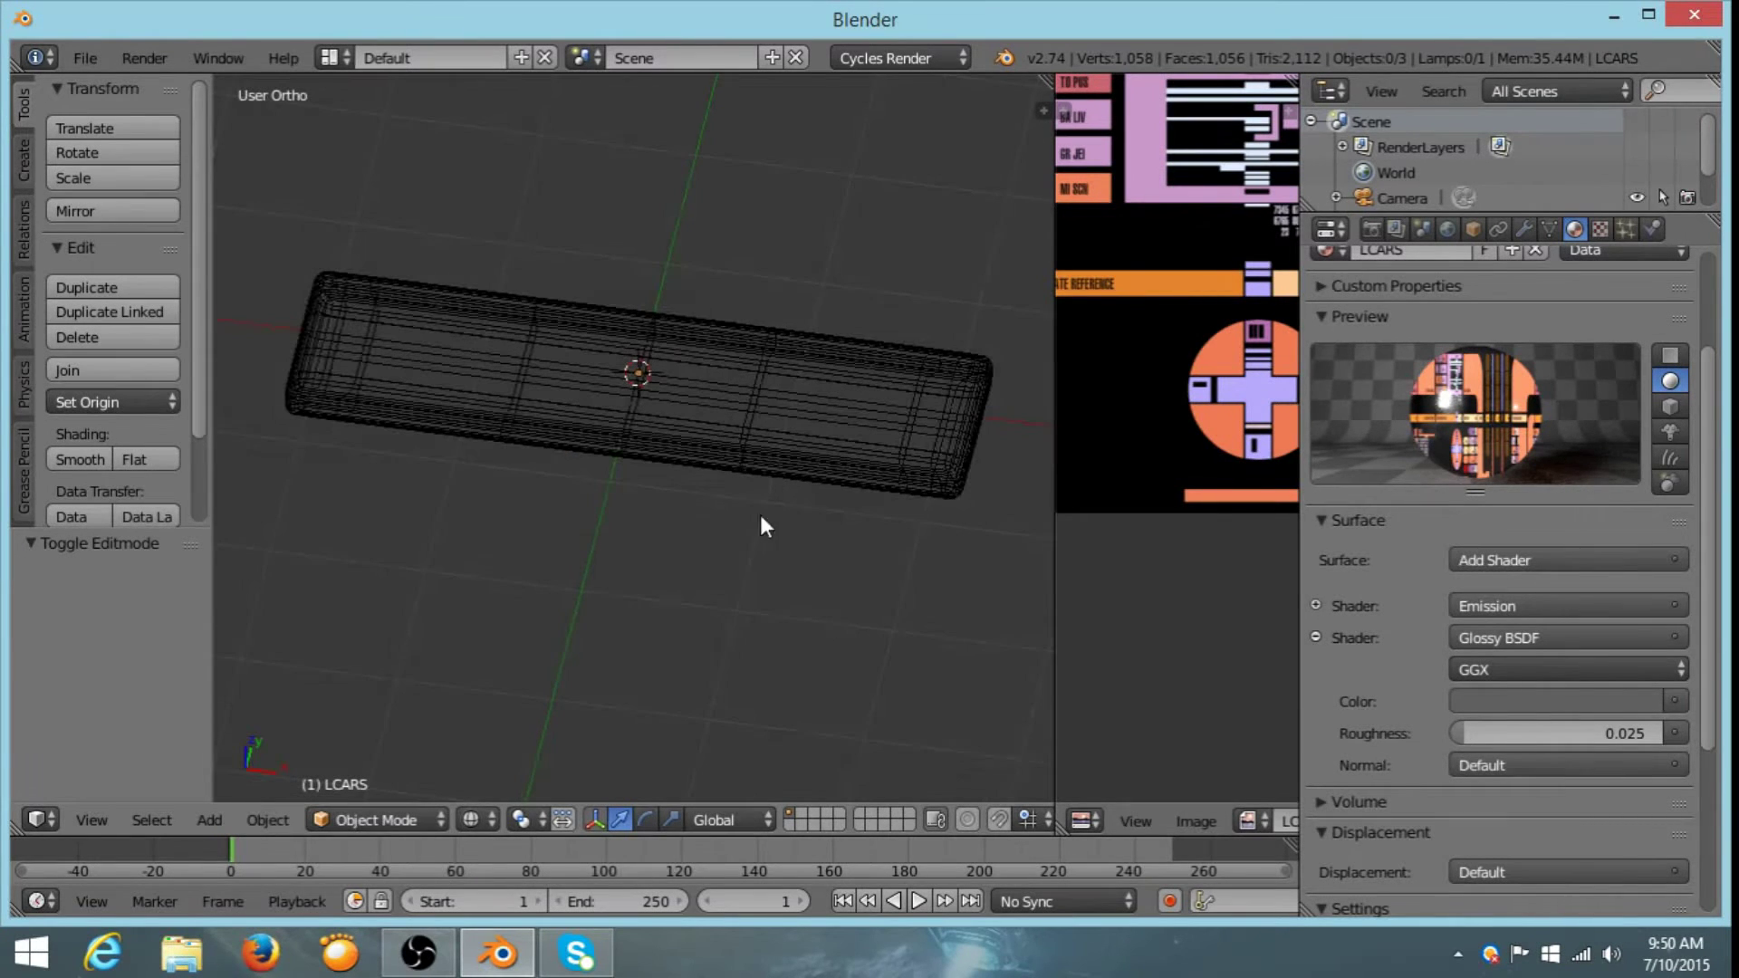
pyautogui.click(801, 817)
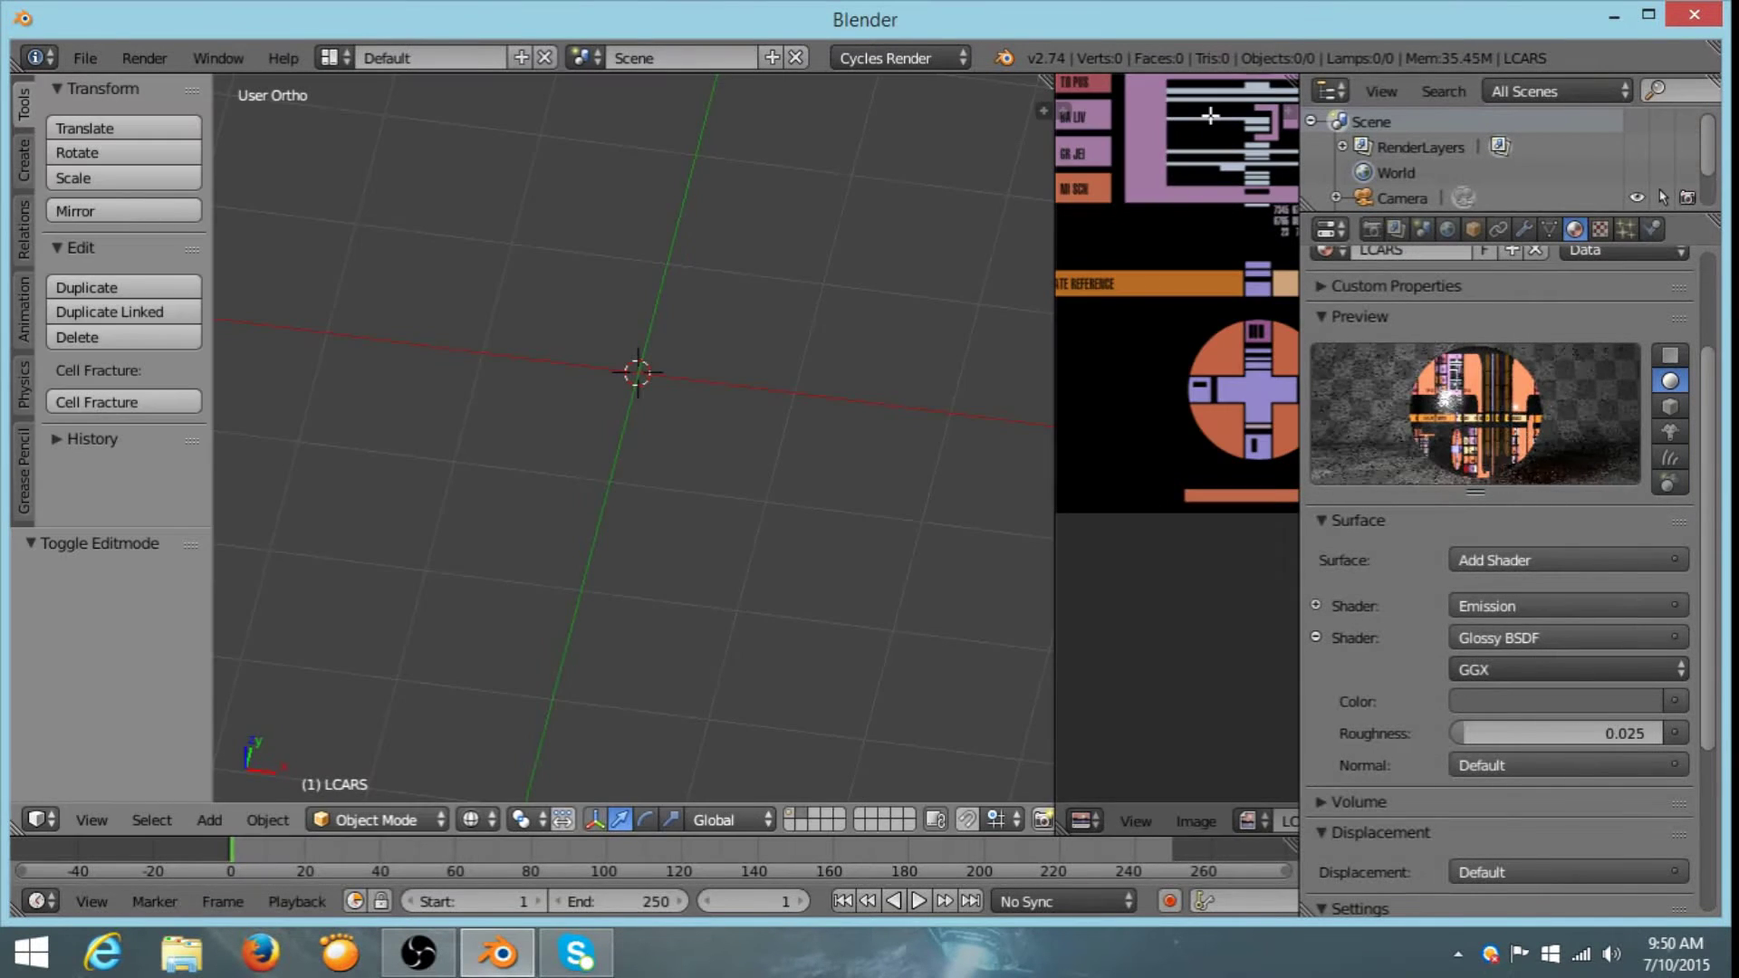
pyautogui.moveTo(1051, 80); pyautogui.dragTo(1121, 184)
pyautogui.moveTo(808, 445); pyautogui.dragTo(817, 369, button='middle')
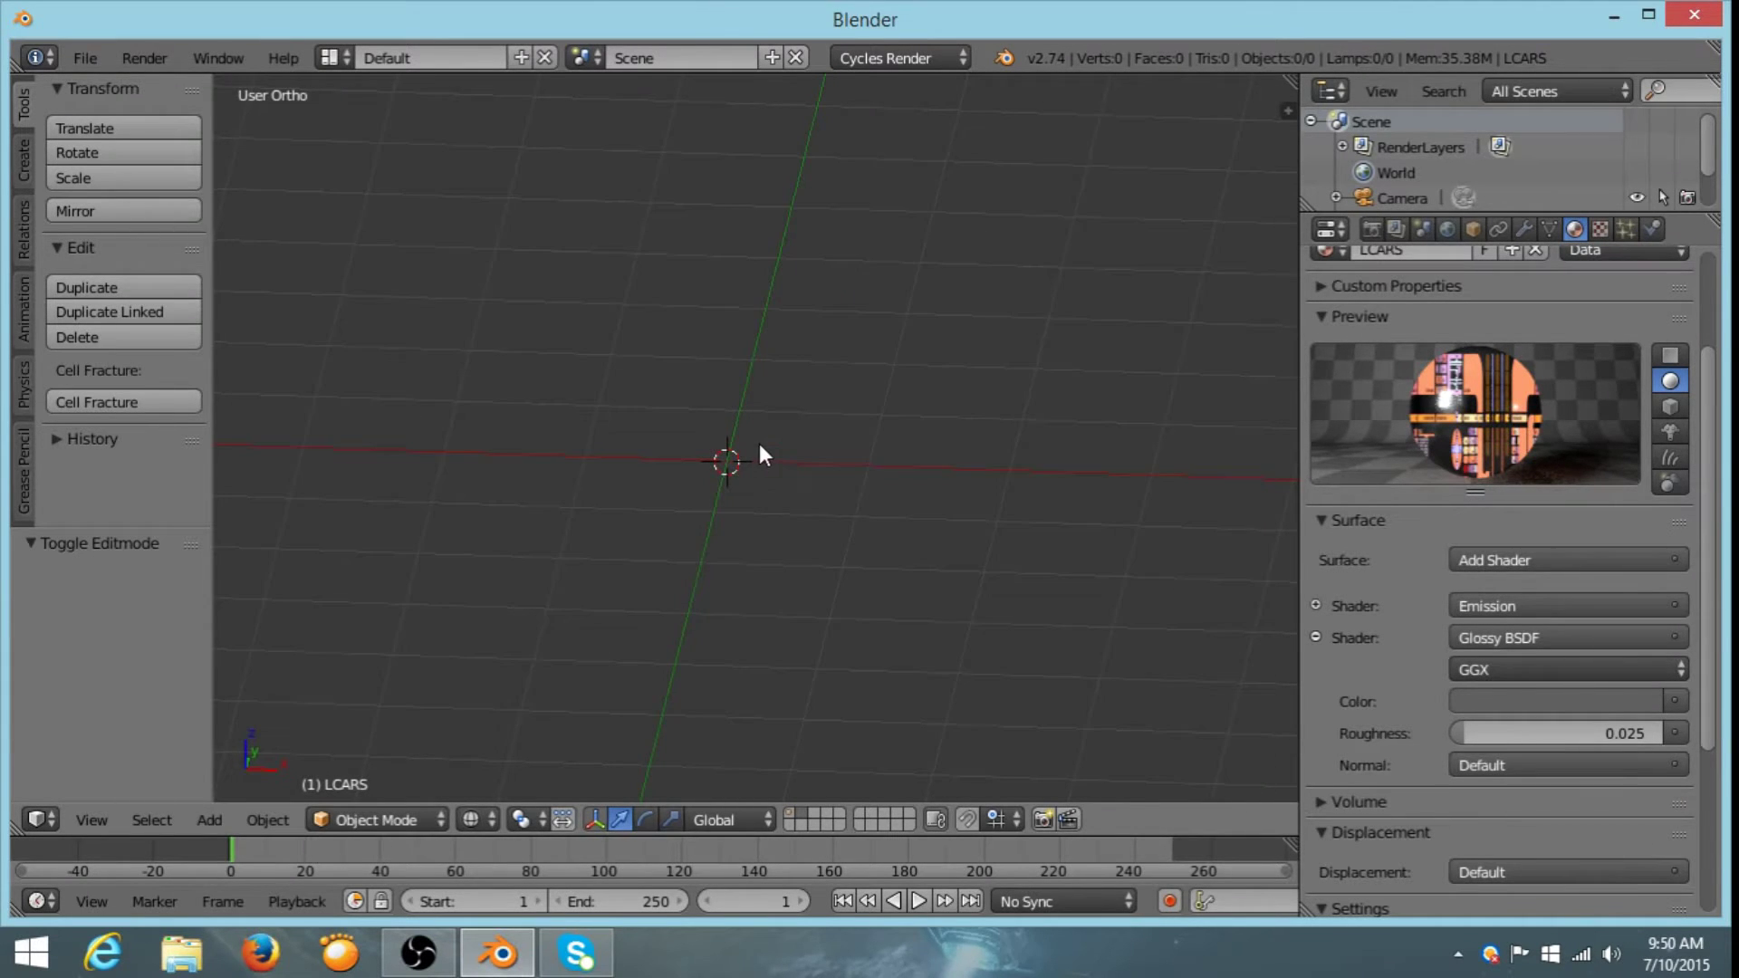
# - Add a UV sphere at the 3D cursor with 16 segments and 8 rings
pyautogui.hotkey('shift', 'a')
pyautogui.moveTo(714, 375)
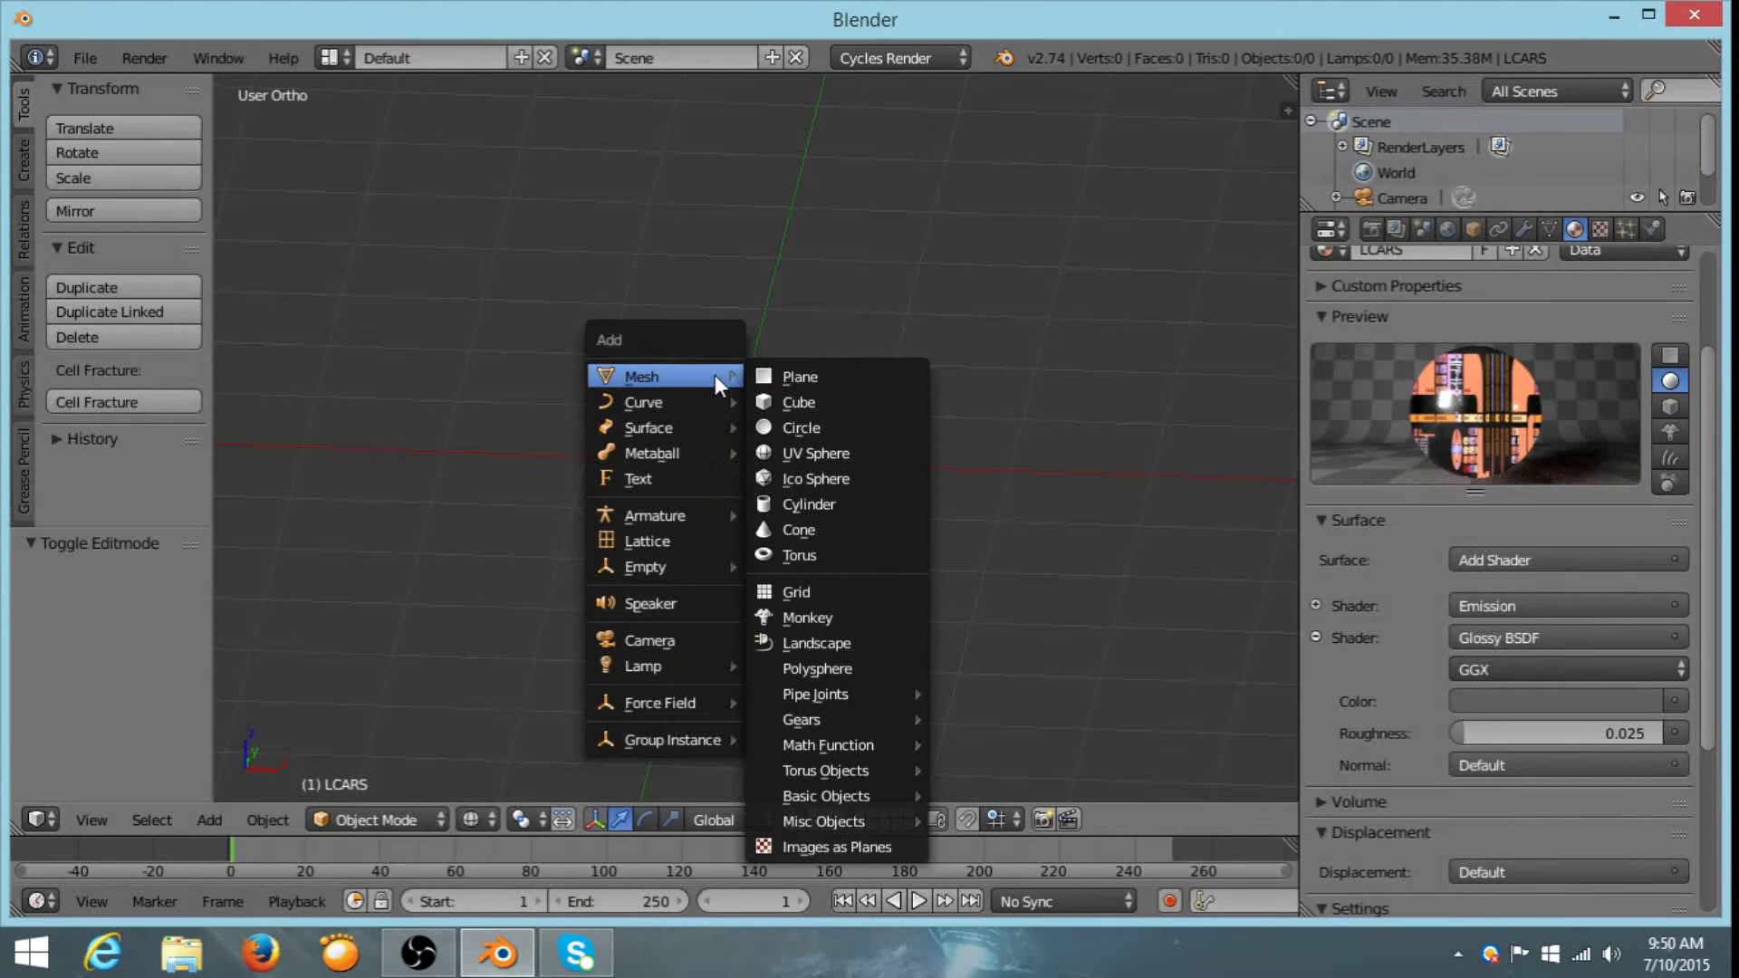
pyautogui.click(793, 453)
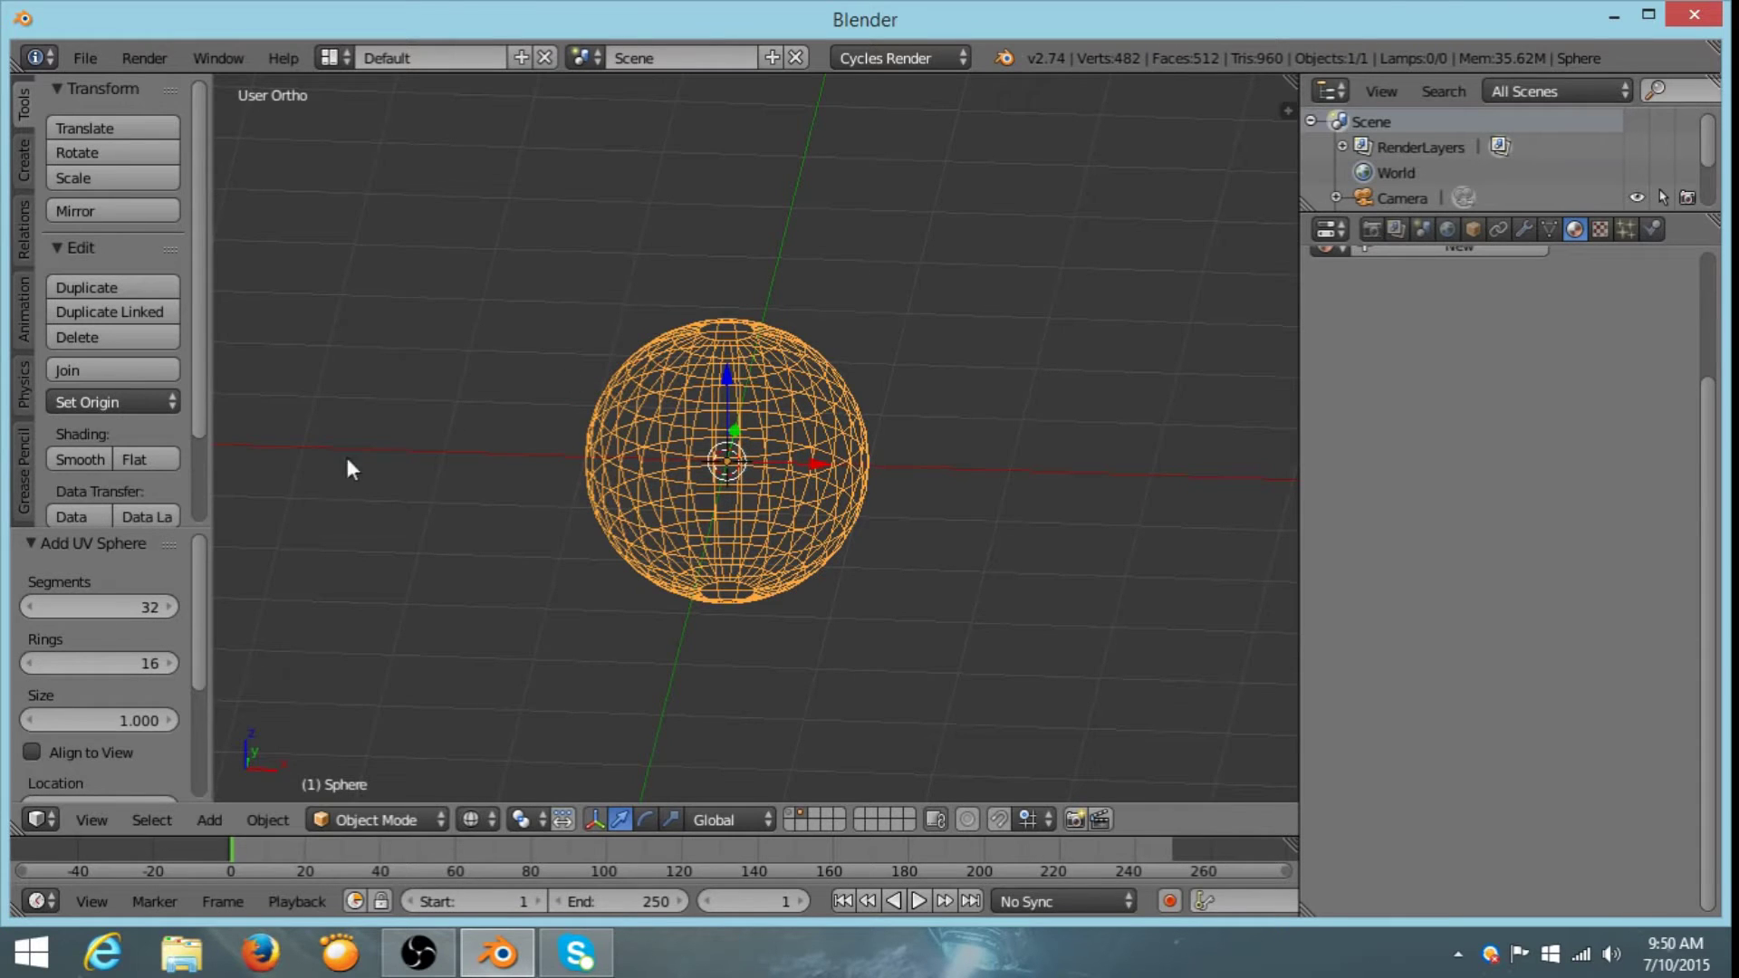
pyautogui.click(86, 609)
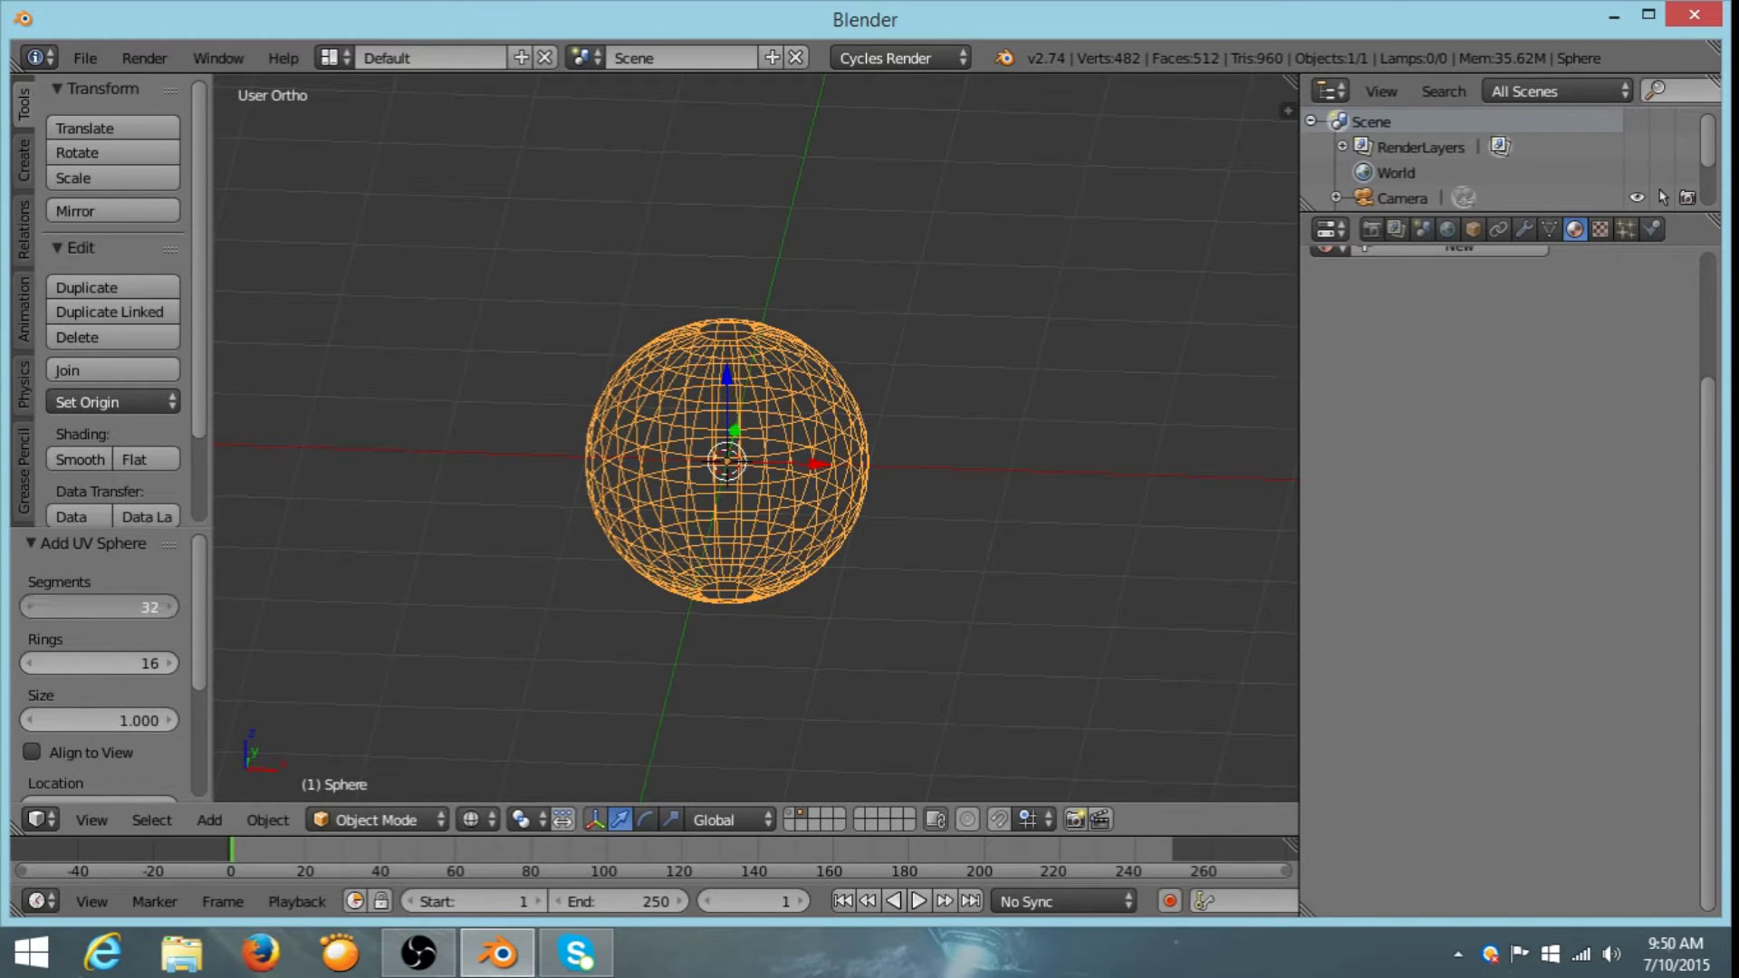
pyautogui.write('16')
pyautogui.press('Return')
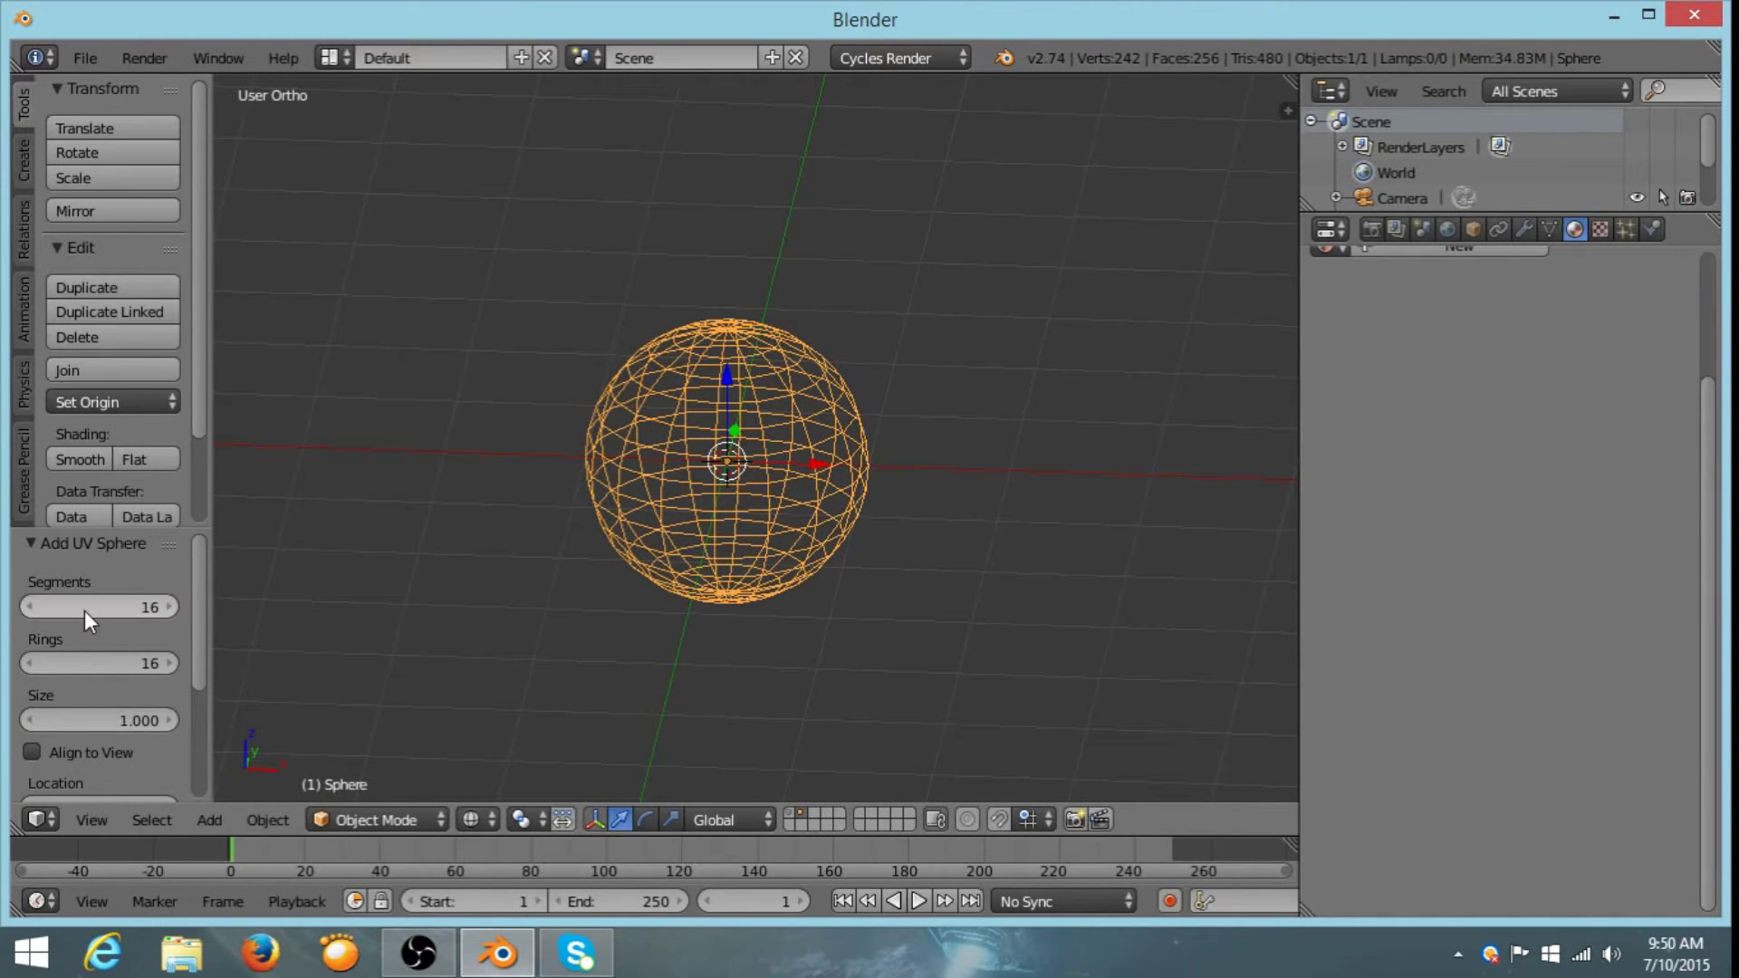
pyautogui.click(85, 661)
pyautogui.write('8')
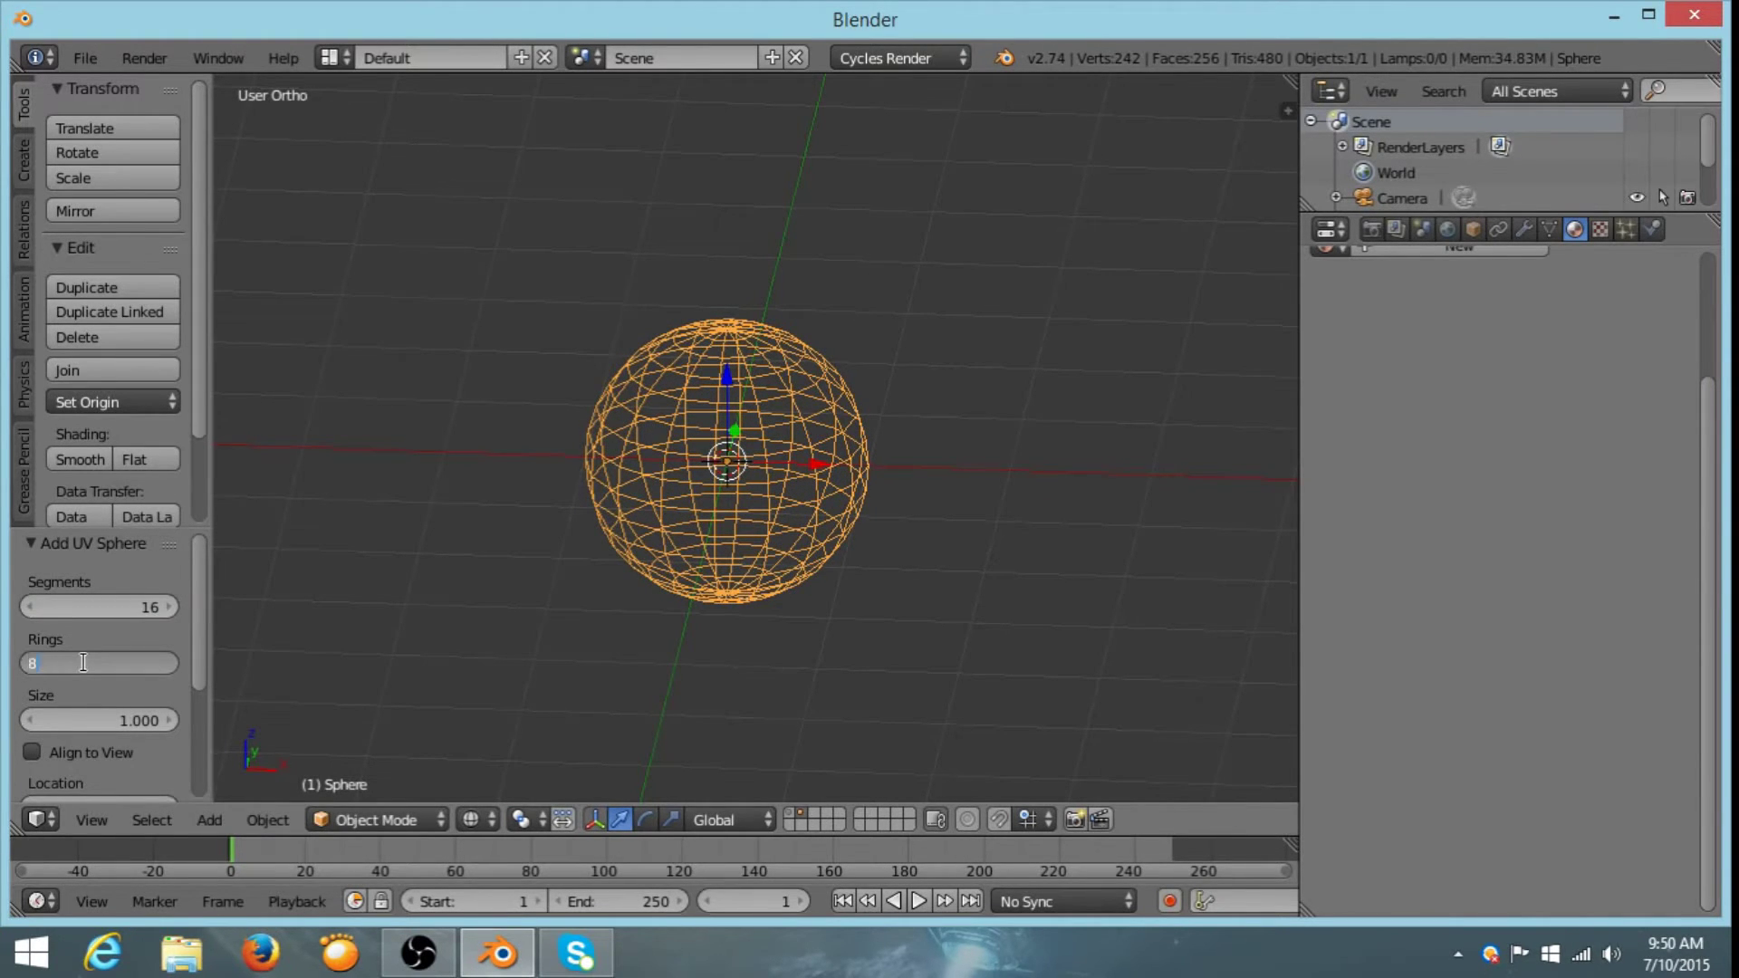
pyautogui.press('Return')
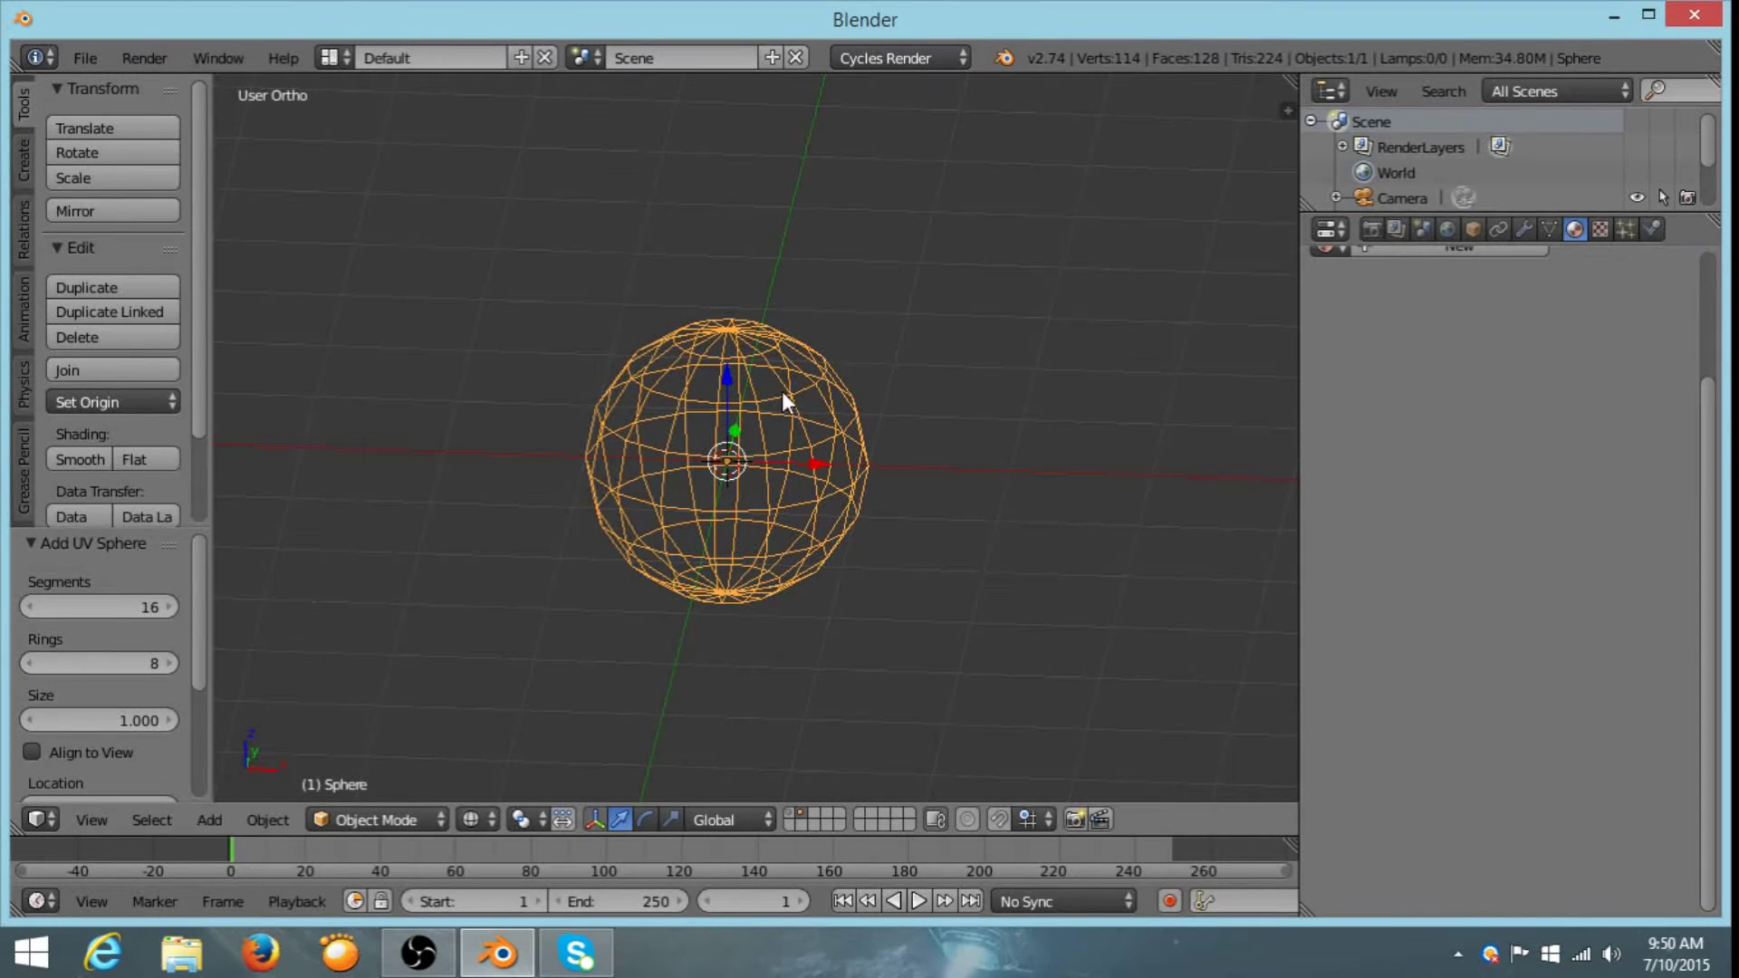
# - Enter Edit Mode on the sphere and rotate its whole mesh 90° about the global X axis
pyautogui.moveTo(719, 326); pyautogui.dragTo(730, 386, button='middle')
pyautogui.press('Tab')
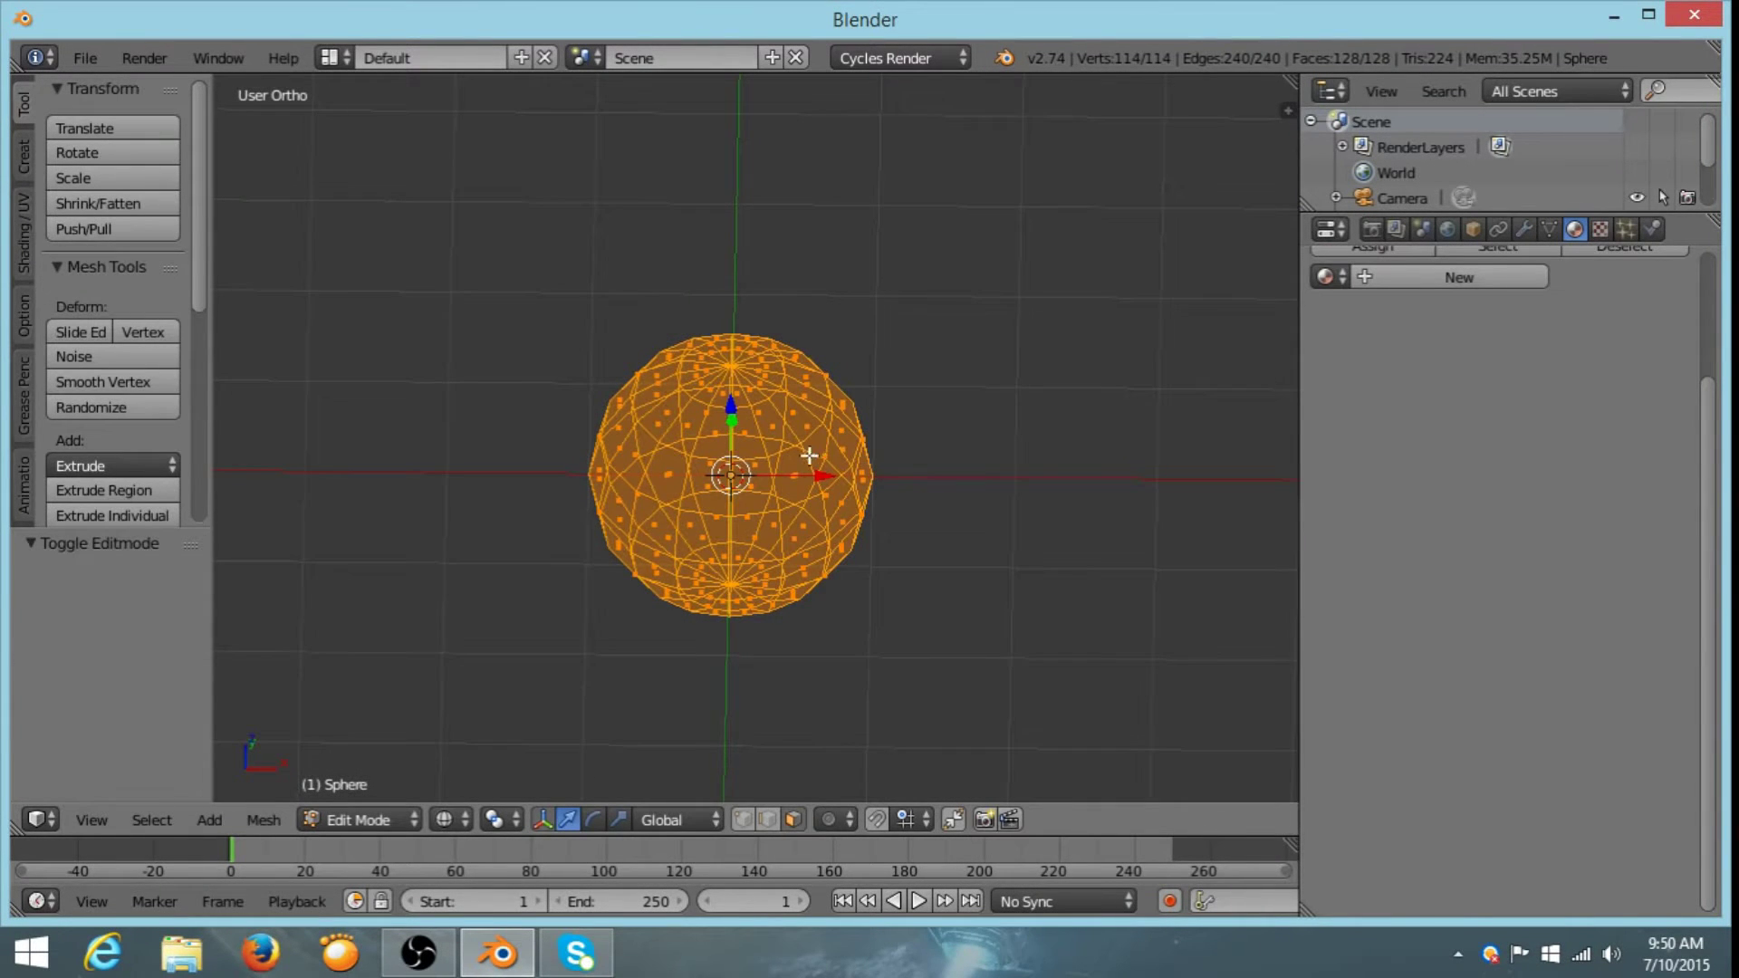
pyautogui.press('r')
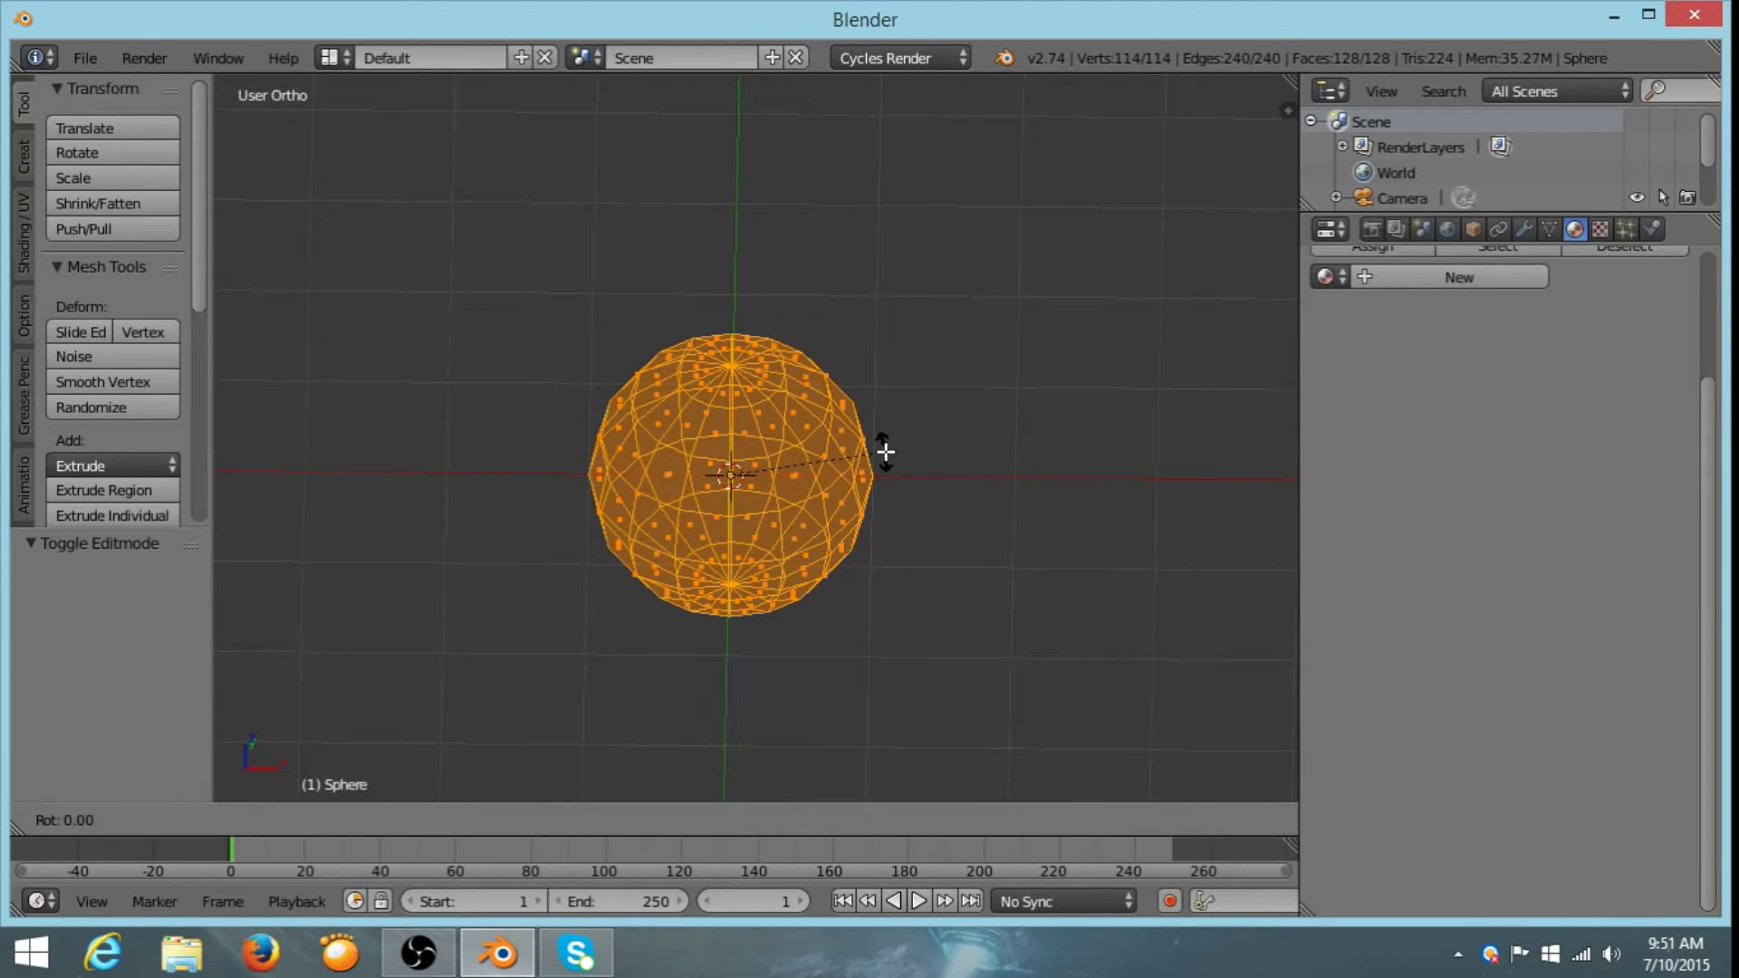
pyautogui.press('x')
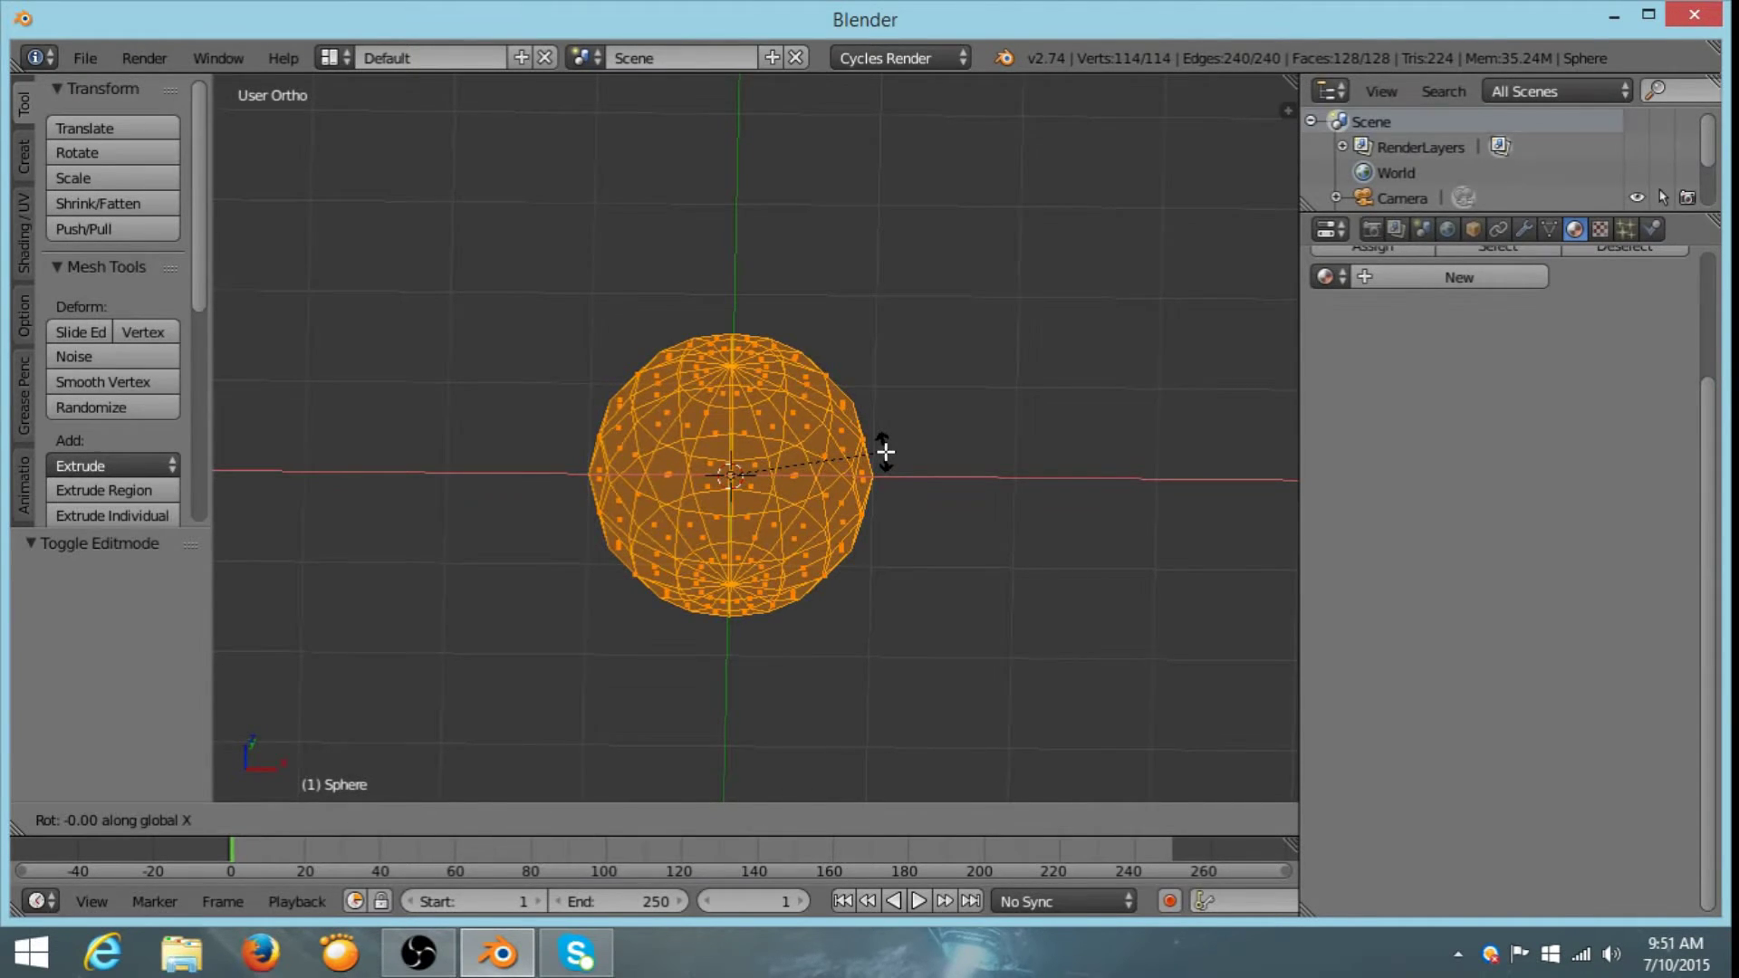
pyautogui.write('90')
pyautogui.press('Return')
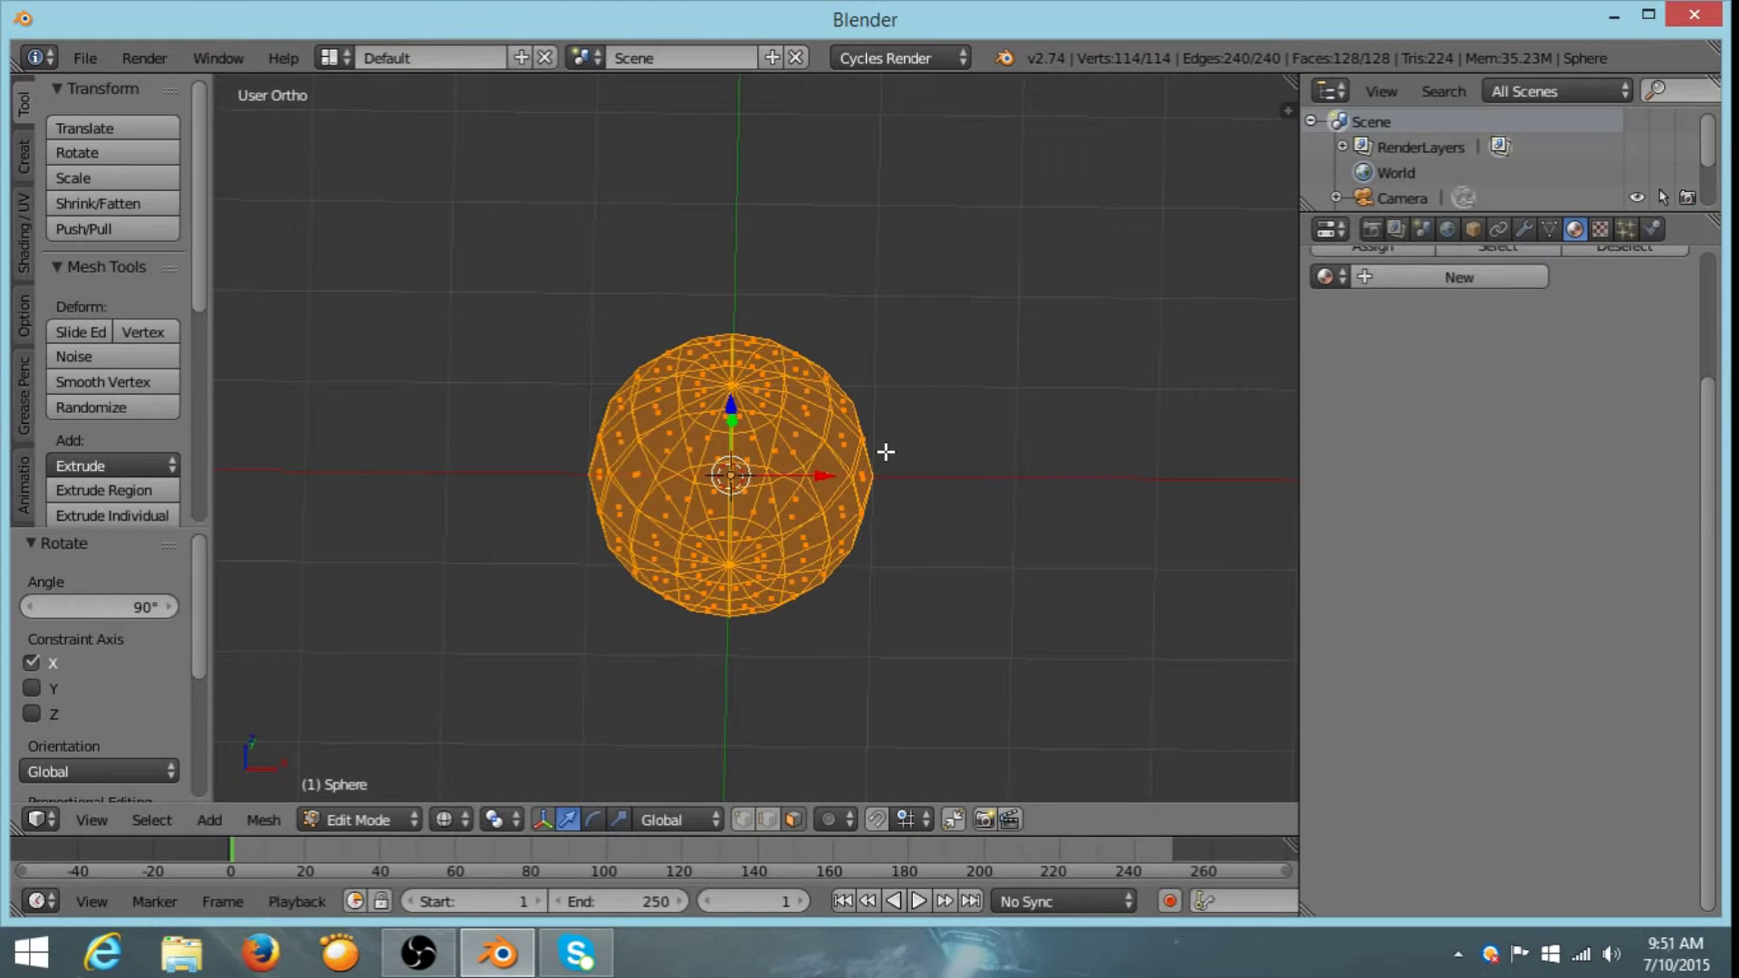
# - Display the sphere in solid shading and stretch its whole mesh along the global Y axis by a factor of about 1.415
pyautogui.scroll(-1, 900, 641)
pyautogui.moveTo(1006, 594)
pyautogui.mouseDown(button='middle')
pyautogui.moveTo(823, 667)
pyautogui.moveTo(800, 745)
pyautogui.moveTo(680, 586)
pyautogui.moveTo(721, 558)
pyautogui.moveTo(642, 541)
pyautogui.mouseUp(button='middle')
pyautogui.press('z')
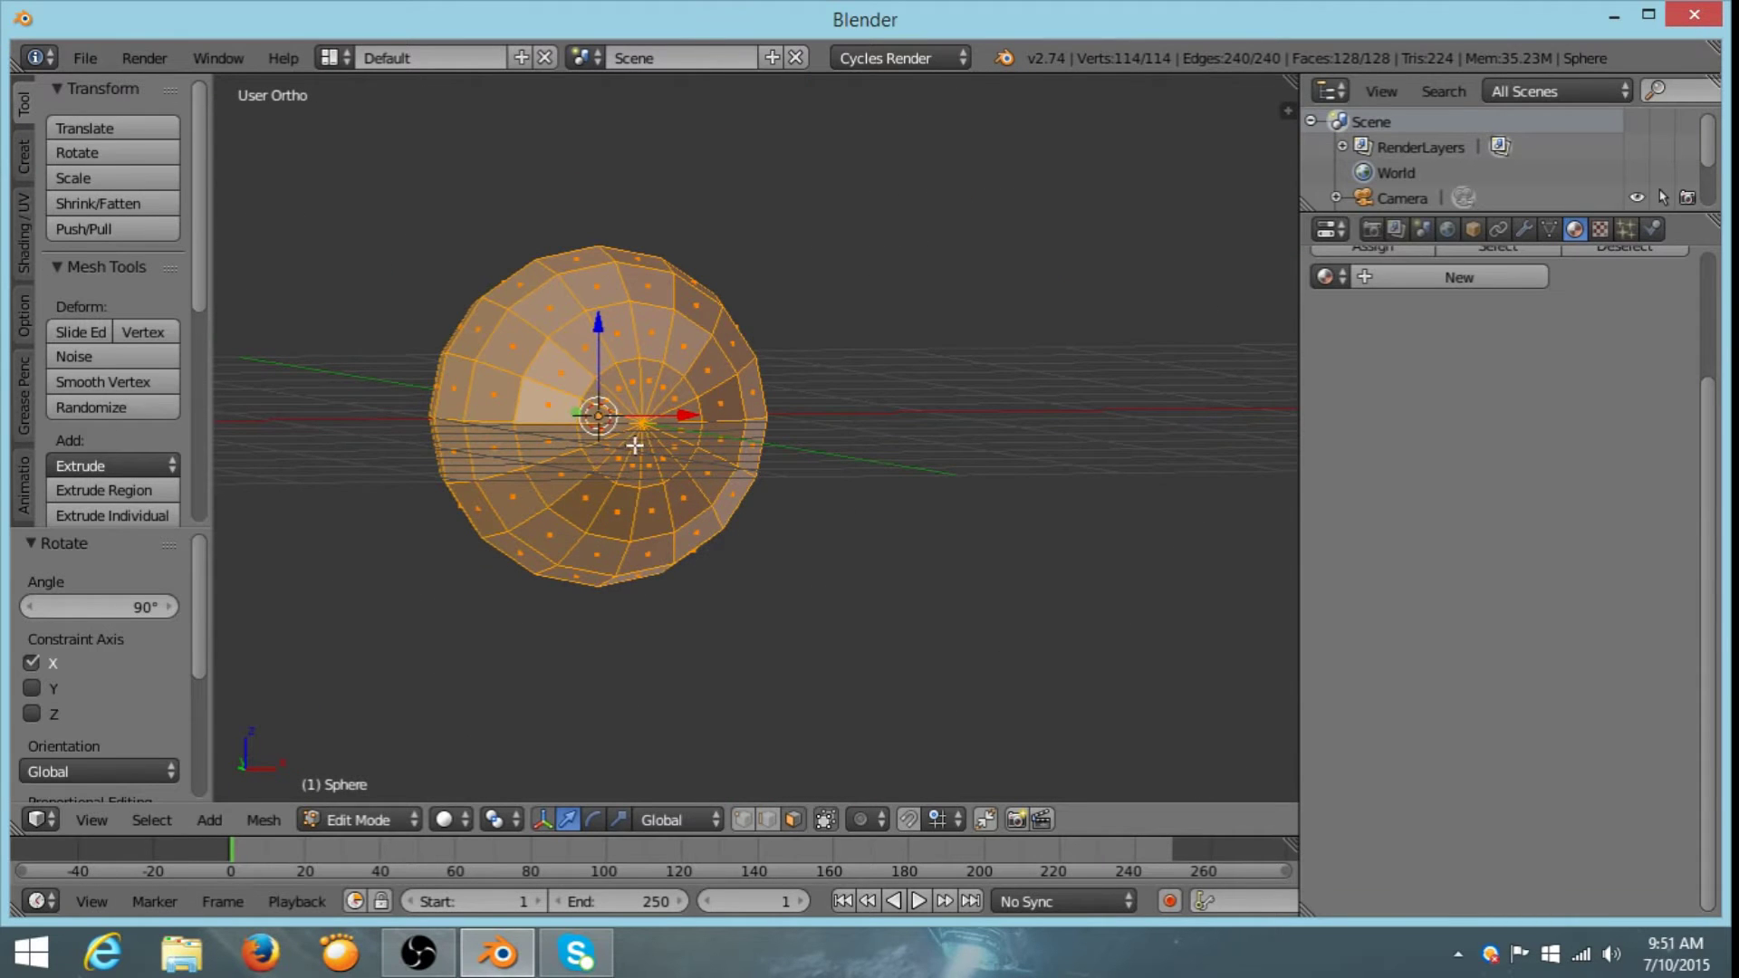
pyautogui.moveTo(634, 444); pyautogui.dragTo(720, 493, button='middle')
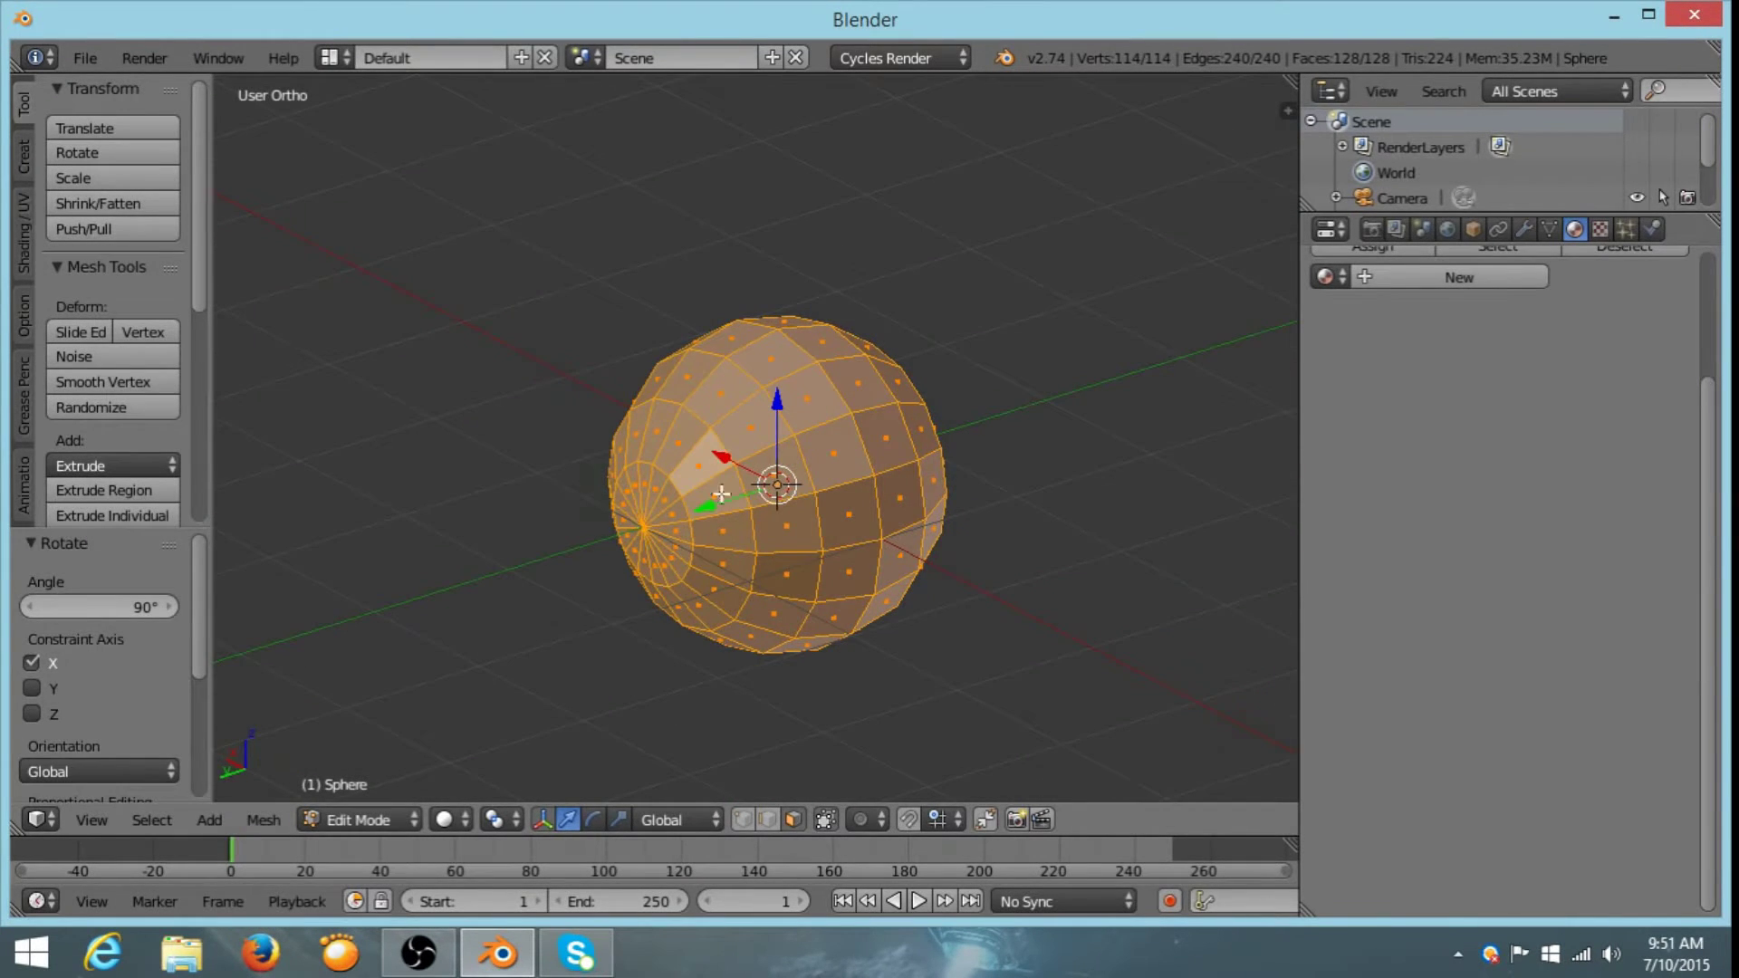
pyautogui.moveTo(946, 495); pyautogui.dragTo(784, 568, button='middle')
pyautogui.moveTo(623, 482); pyautogui.dragTo(685, 697, button='middle')
pyautogui.moveTo(757, 559); pyautogui.dragTo(647, 473, button='middle')
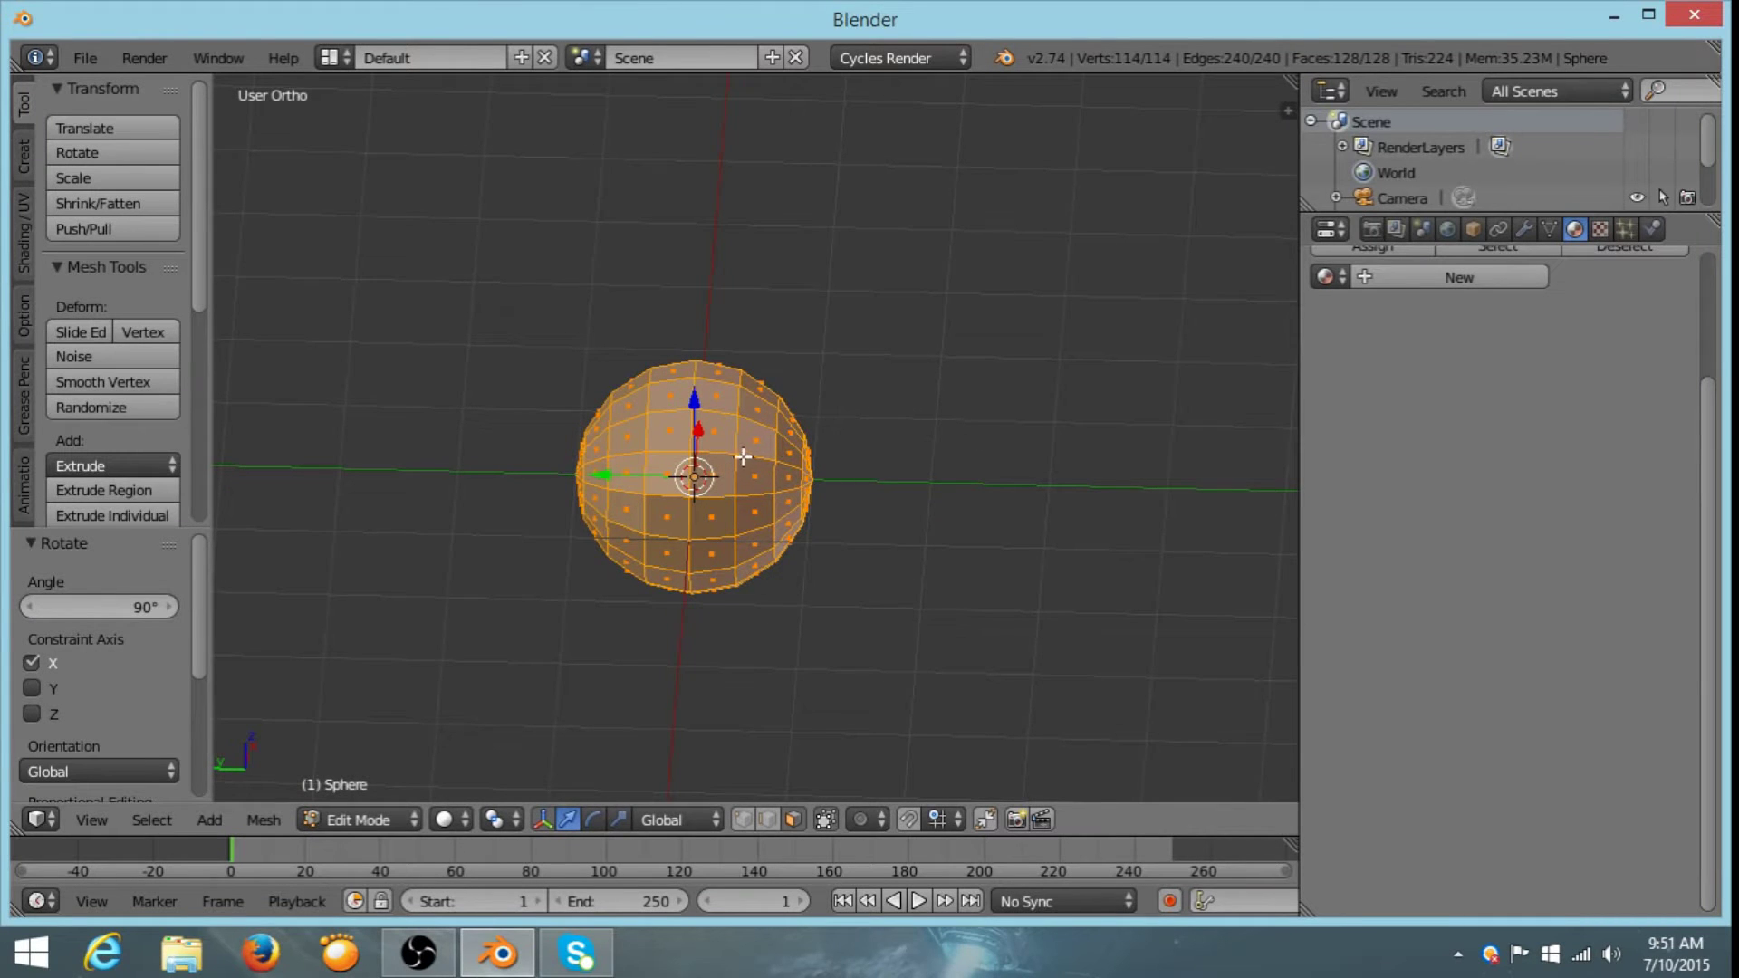
pyautogui.moveTo(744, 475); pyautogui.dragTo(771, 595, button='middle')
pyautogui.press('s')
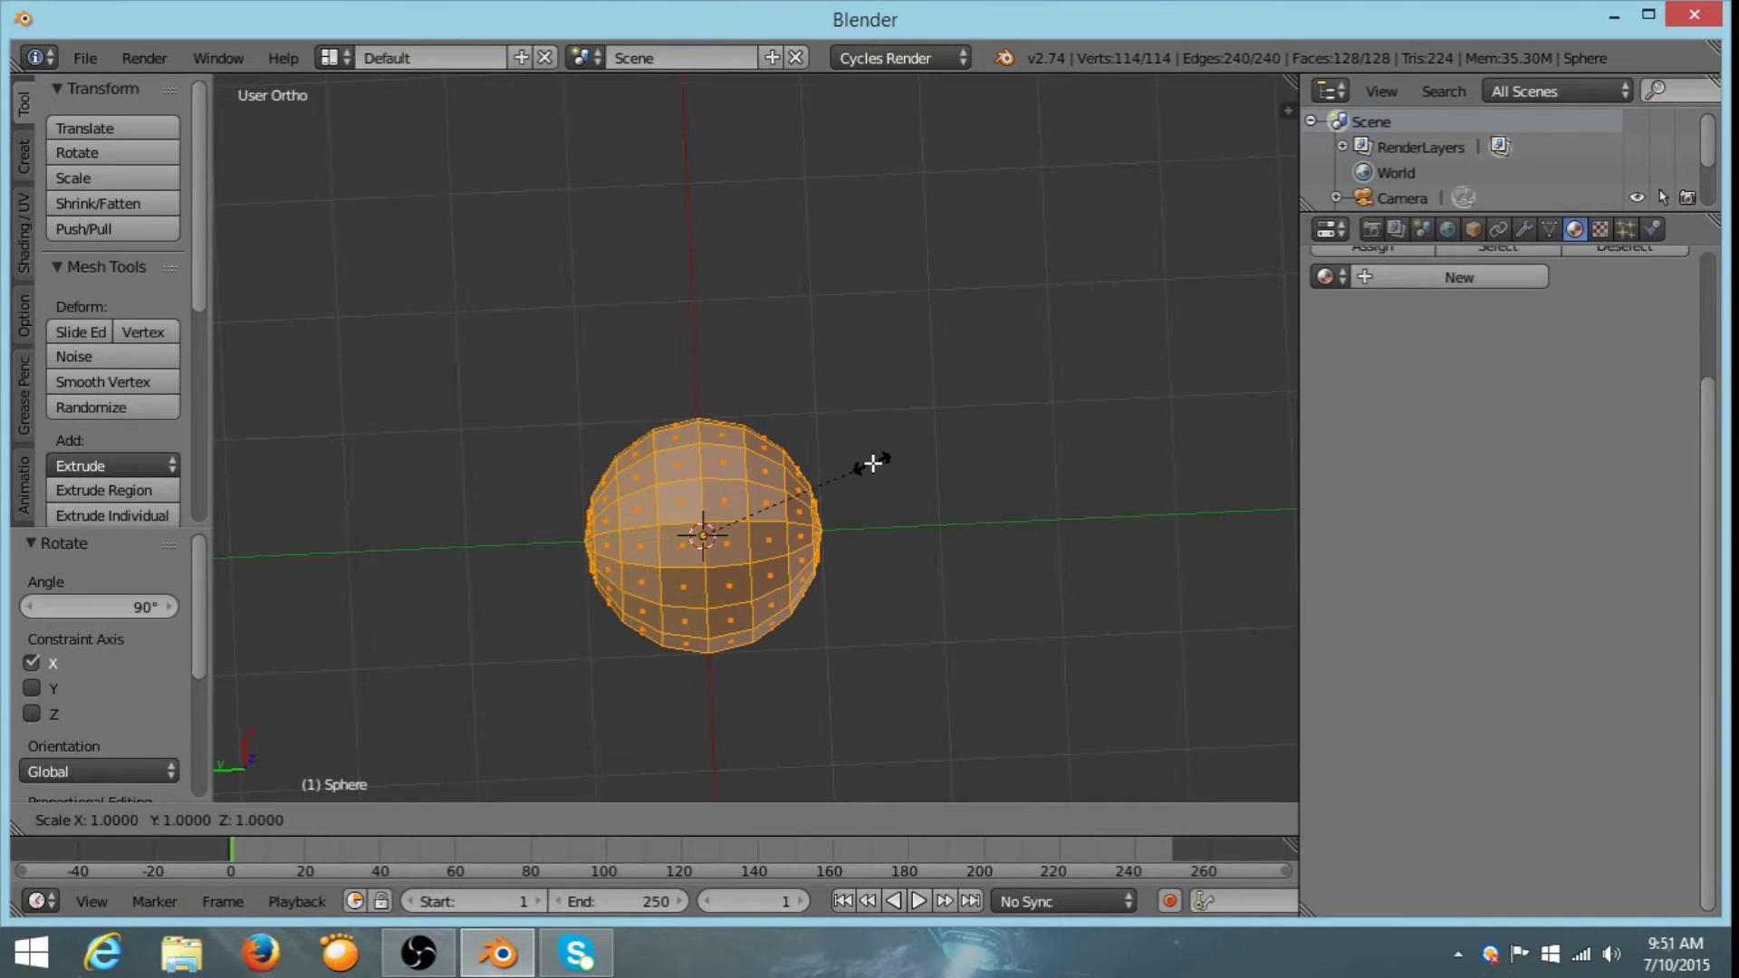
pyautogui.press('y')
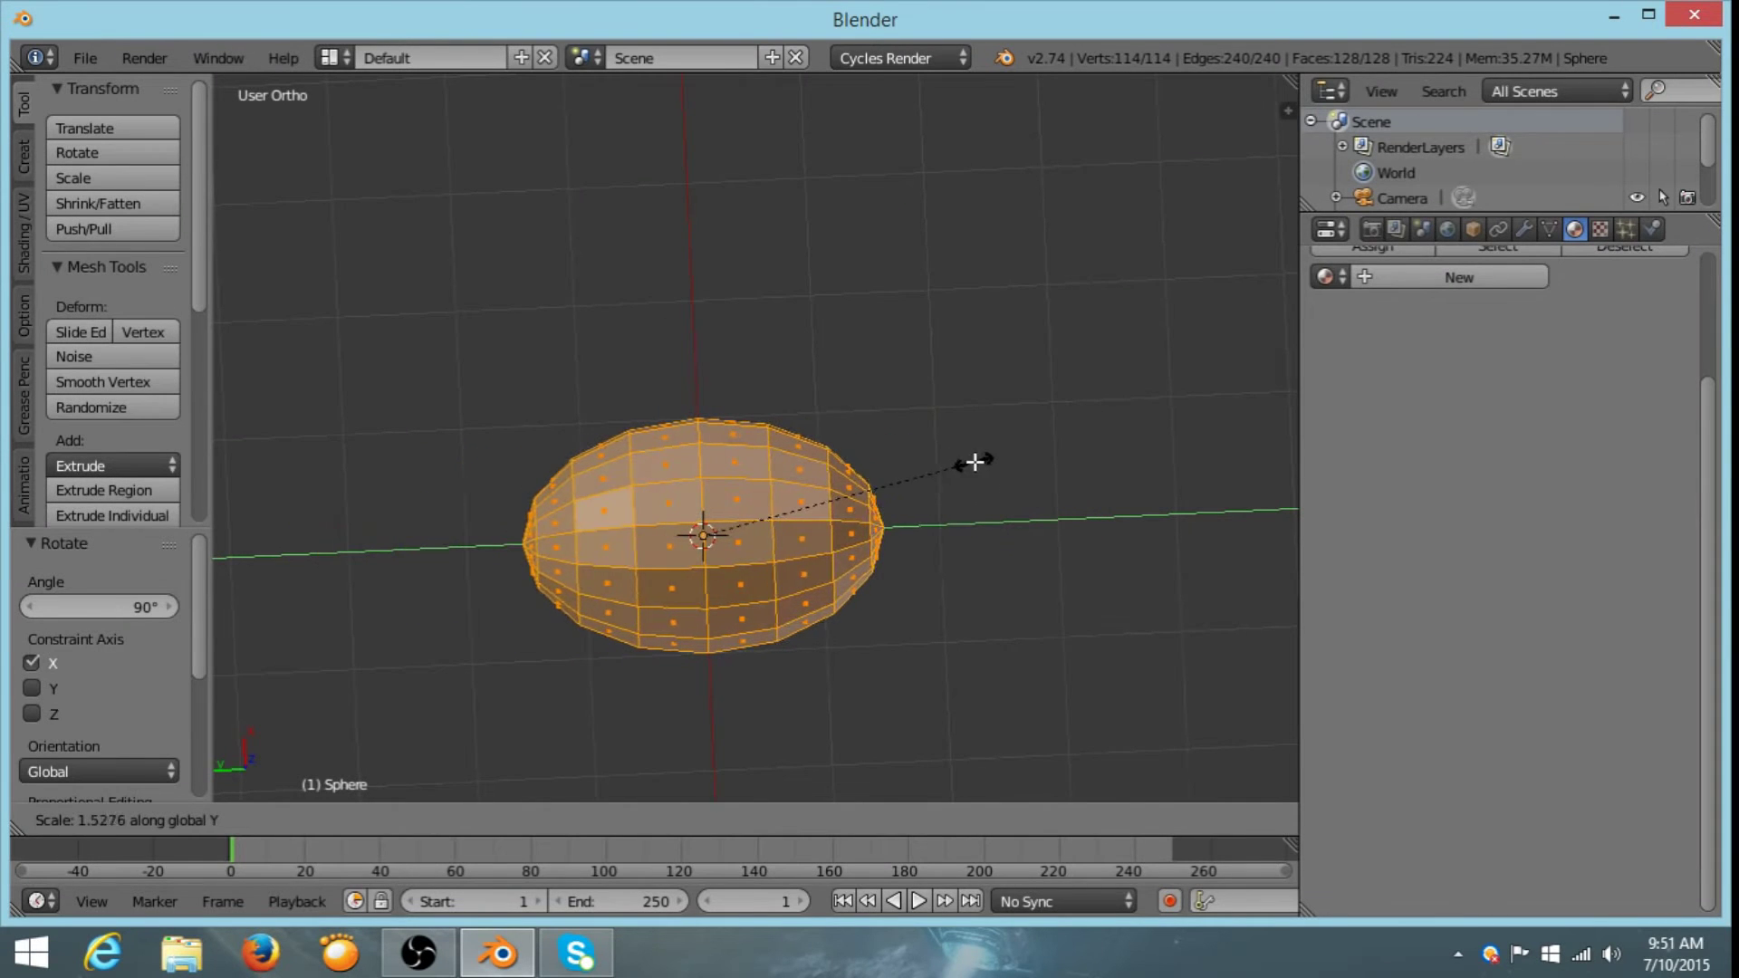
pyautogui.click(954, 466)
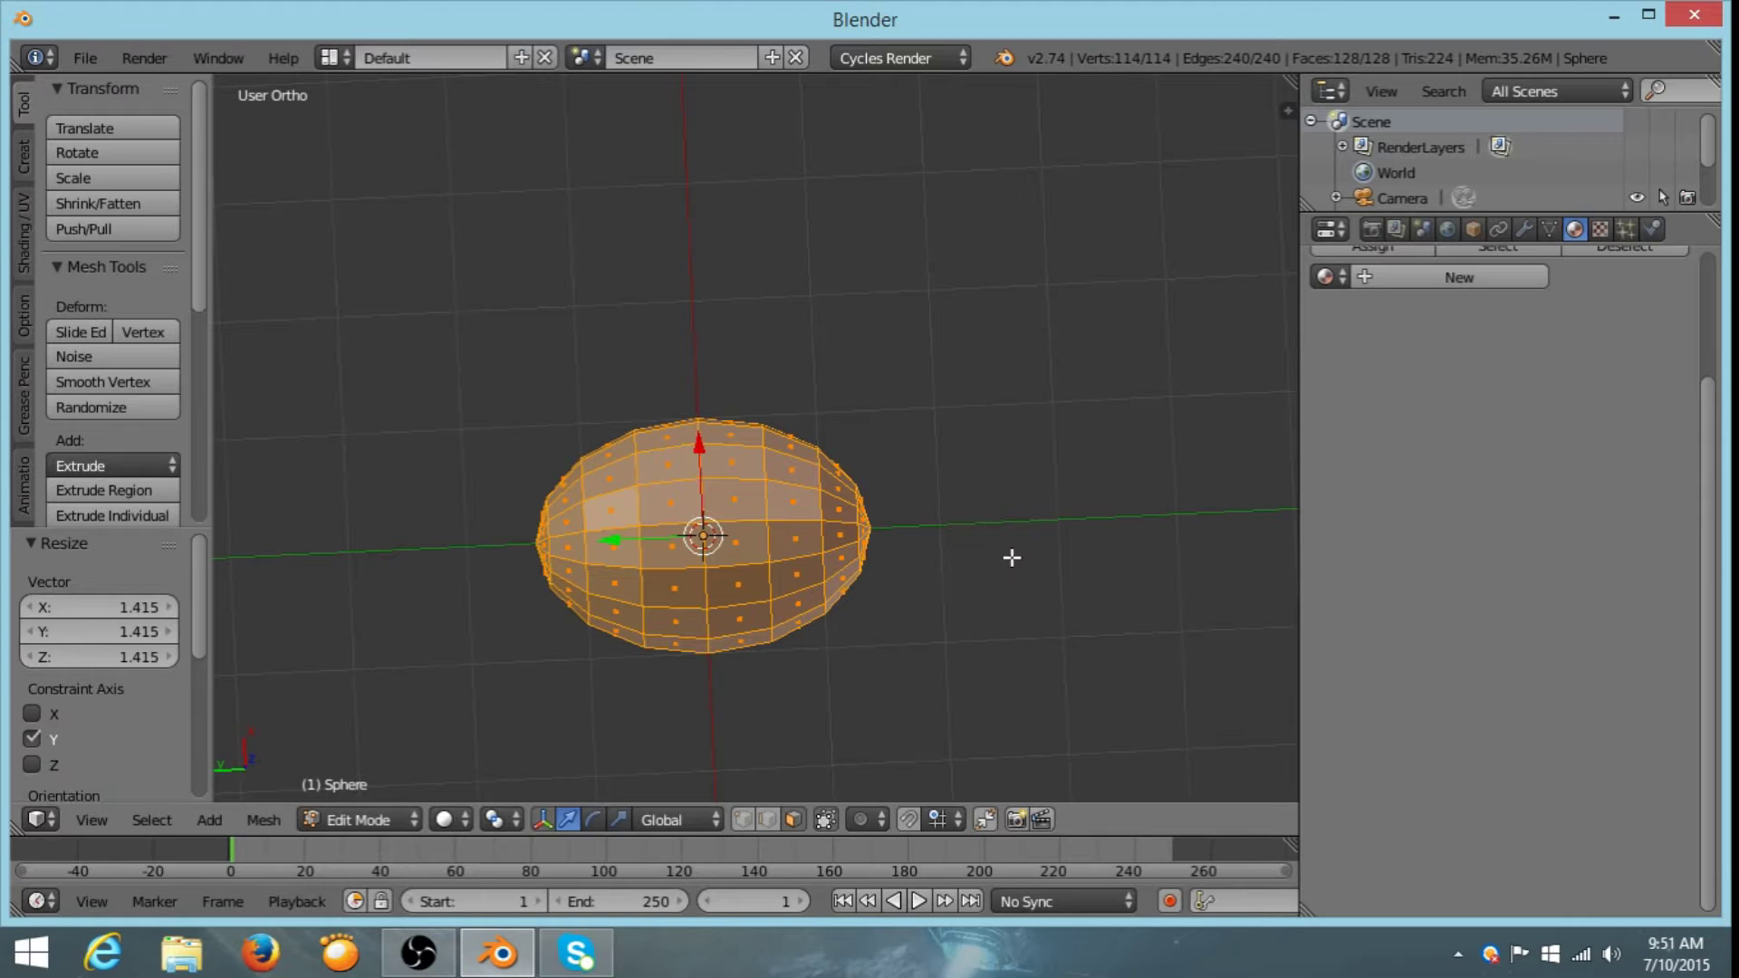
# - In front view, switch to vertex selection and wireframe, then box-select only the vertices below the stretched sphere's horizontal centre line
pyautogui.press('KP_1')
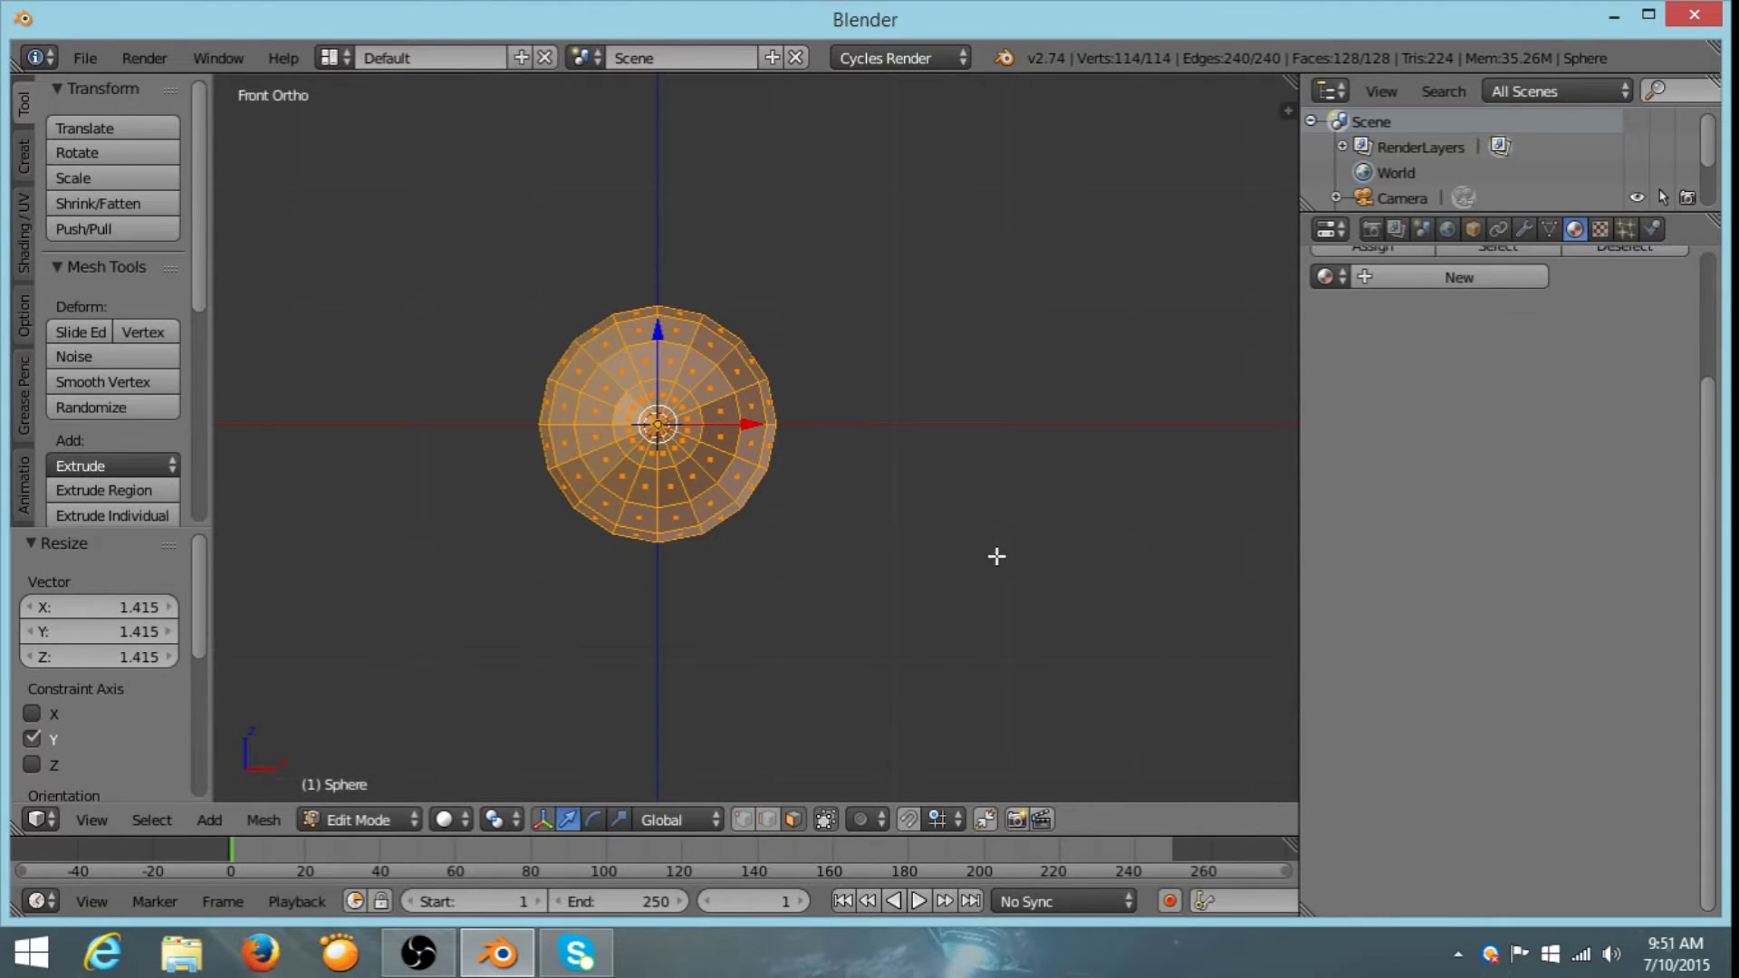
pyautogui.click(745, 818)
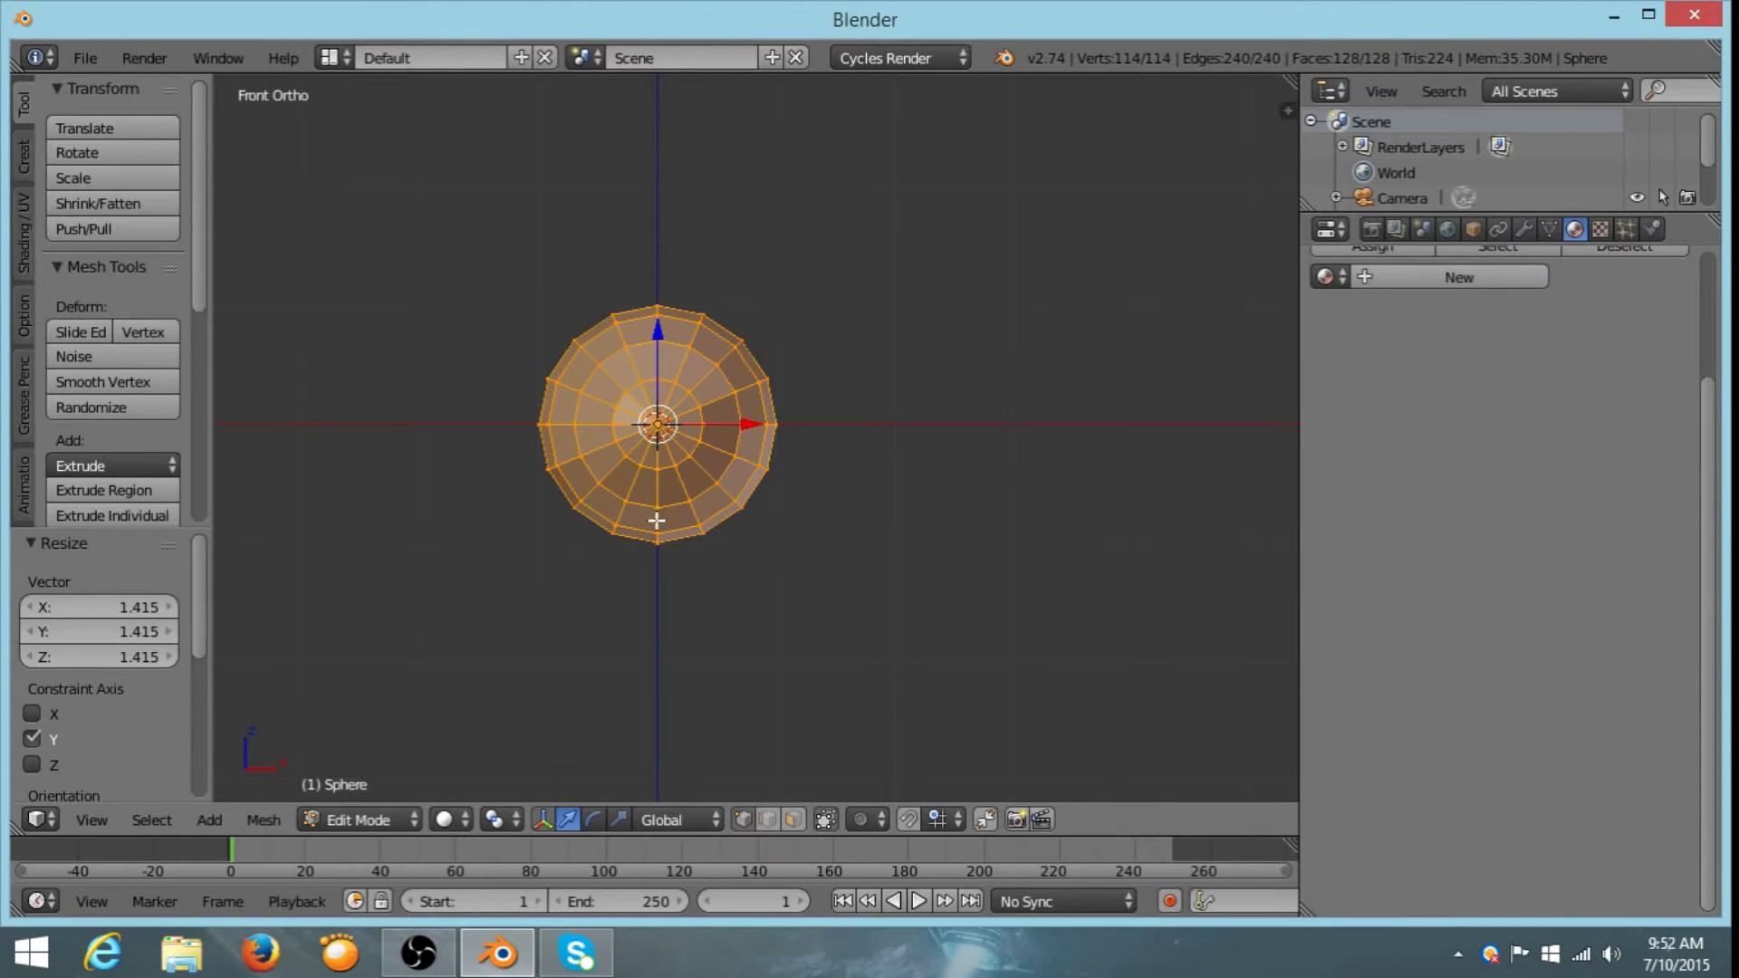
pyautogui.scroll(2, 658, 539)
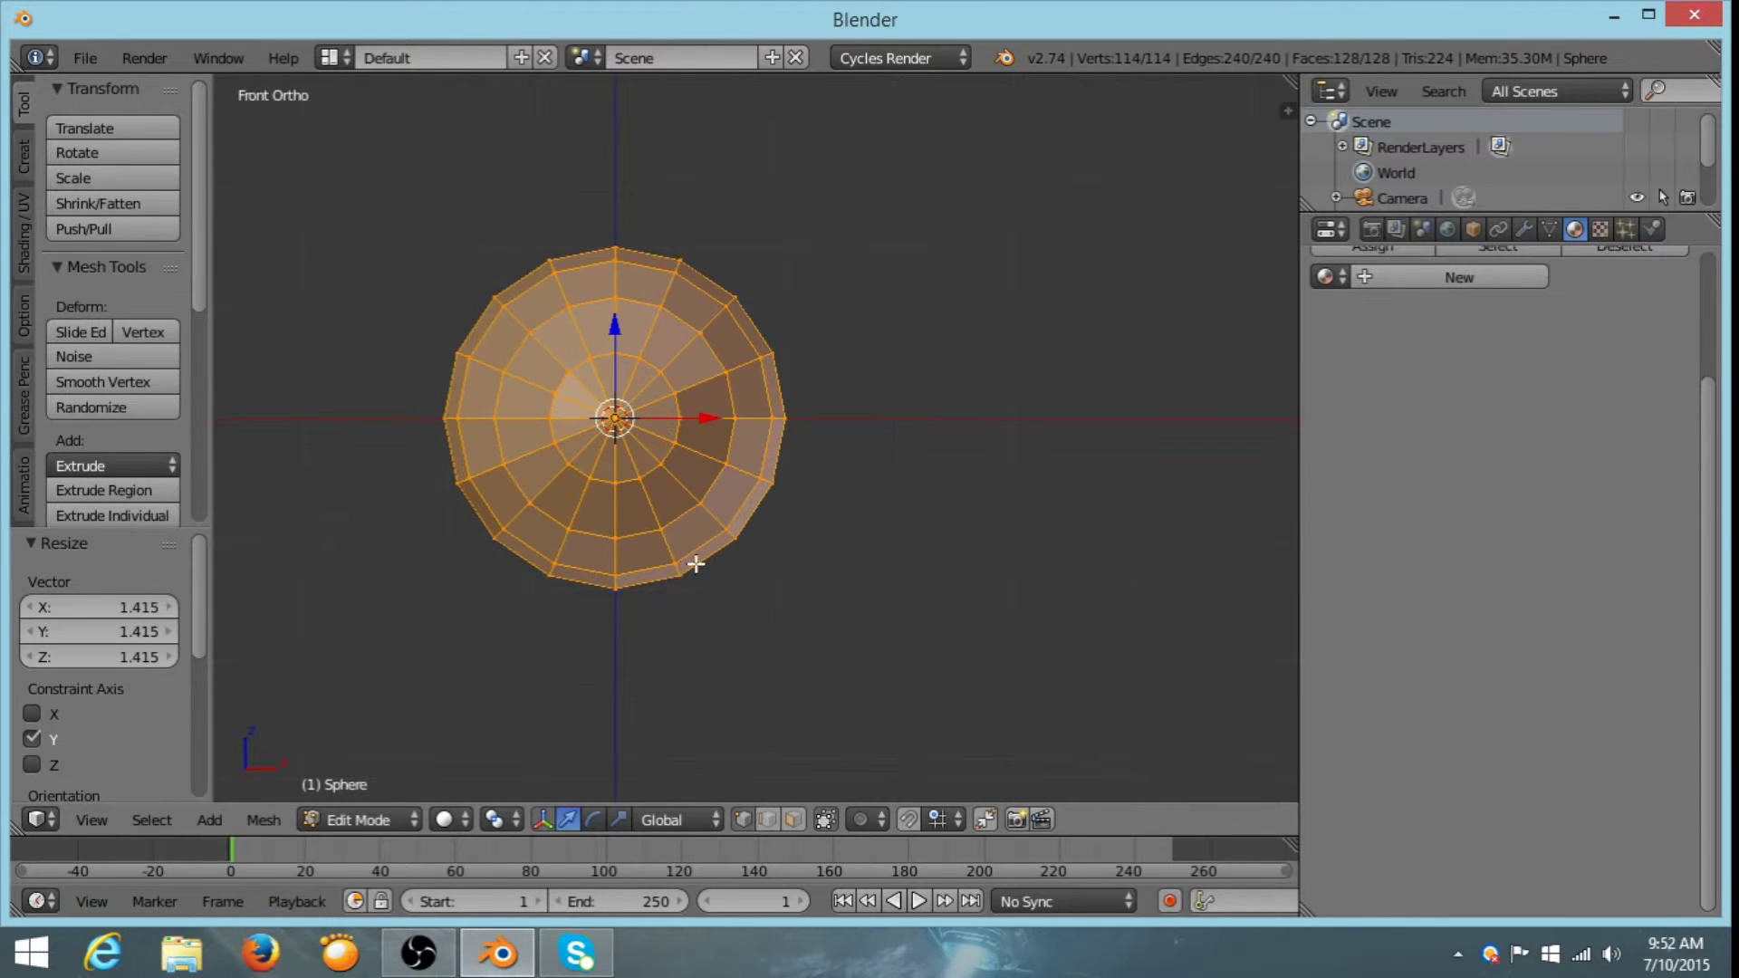
pyautogui.keyDown('shift'); pyautogui.moveTo(690, 567); pyautogui.dragTo(905, 462, button='middle'); pyautogui.keyUp('shift')
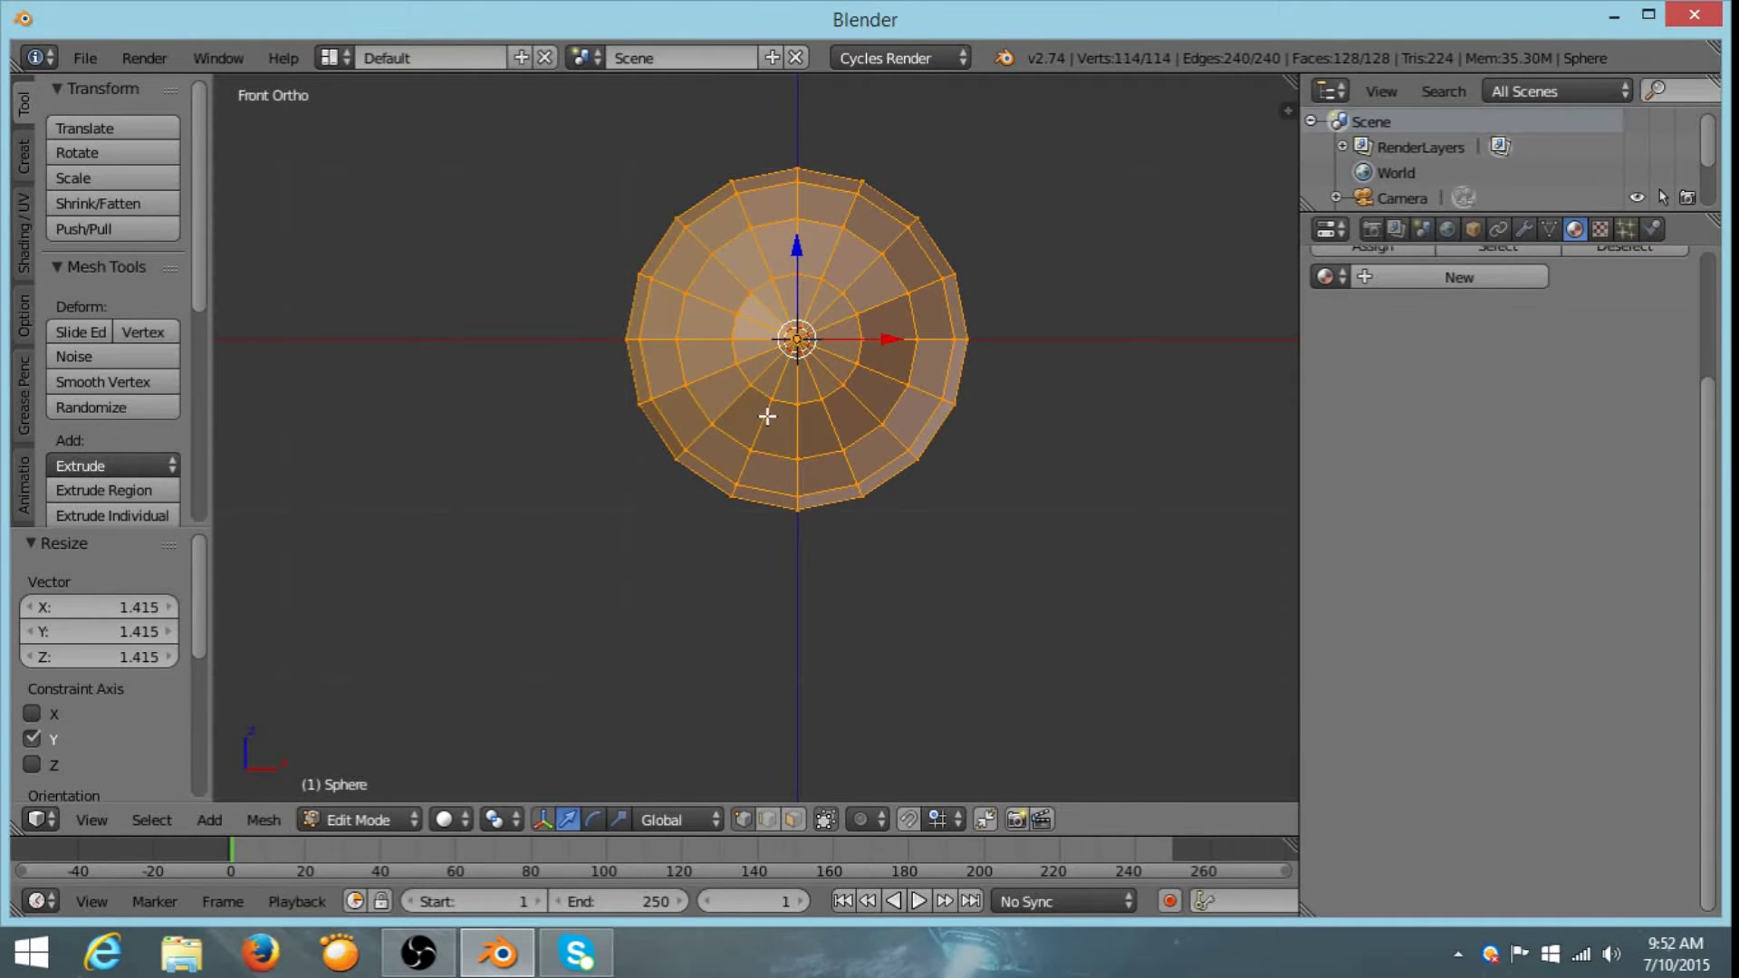
pyautogui.press('z')
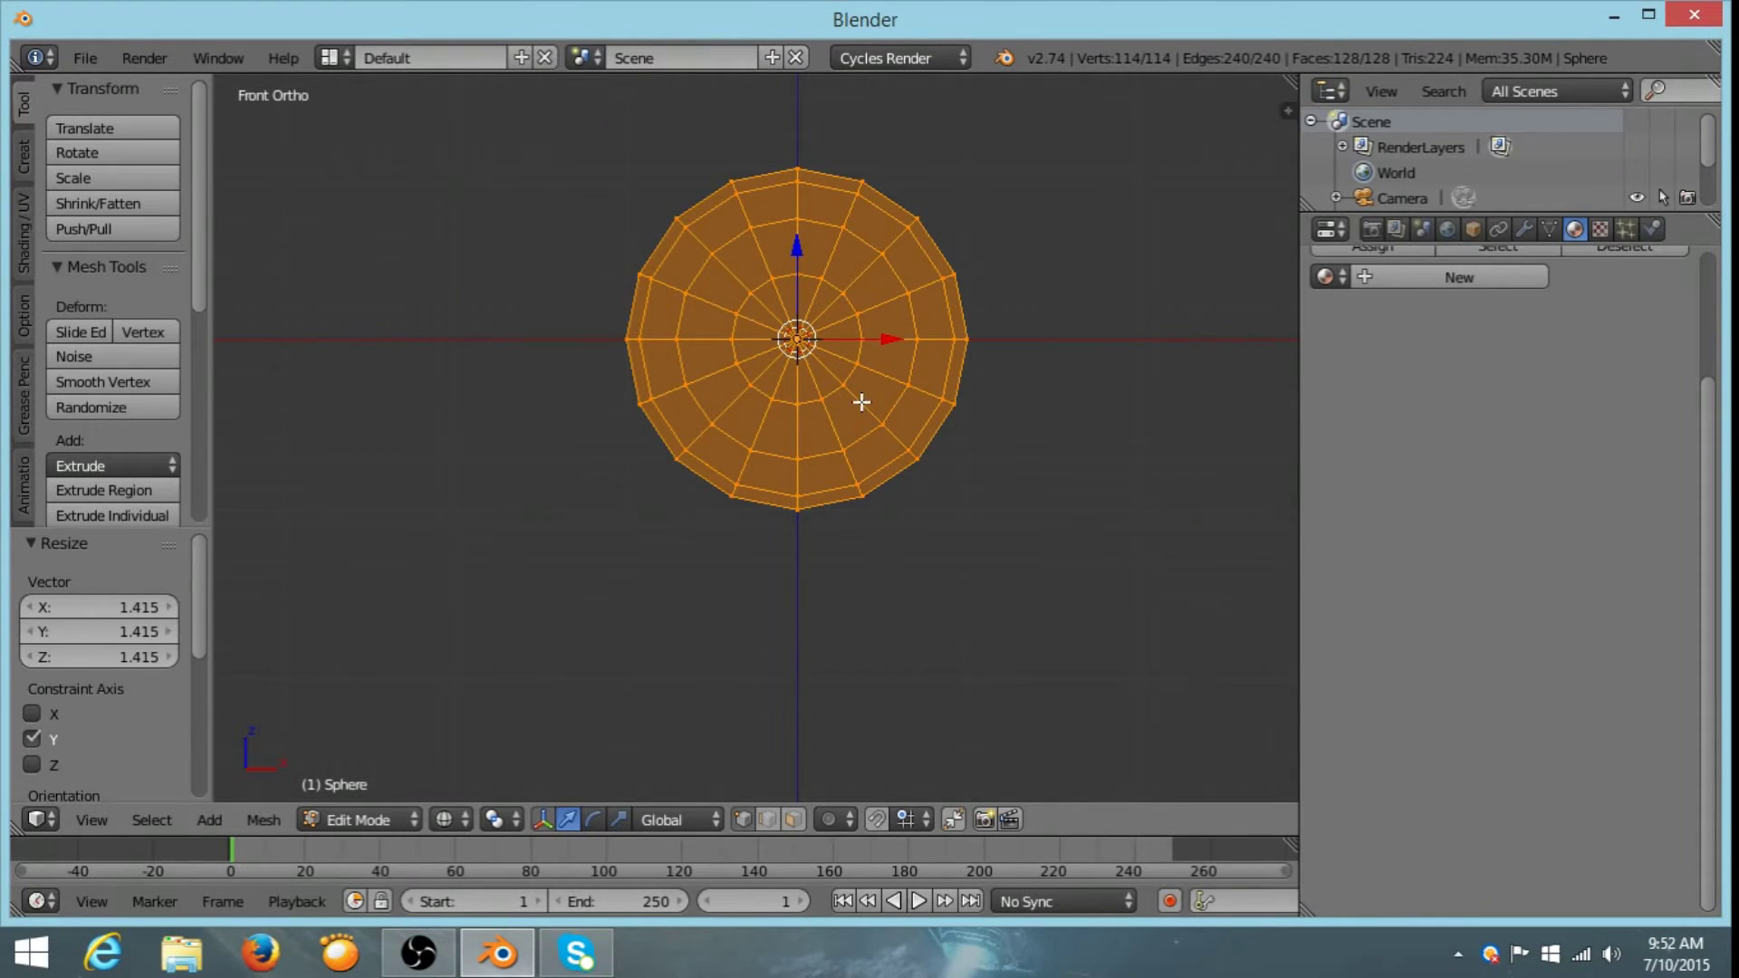
pyautogui.press('a')
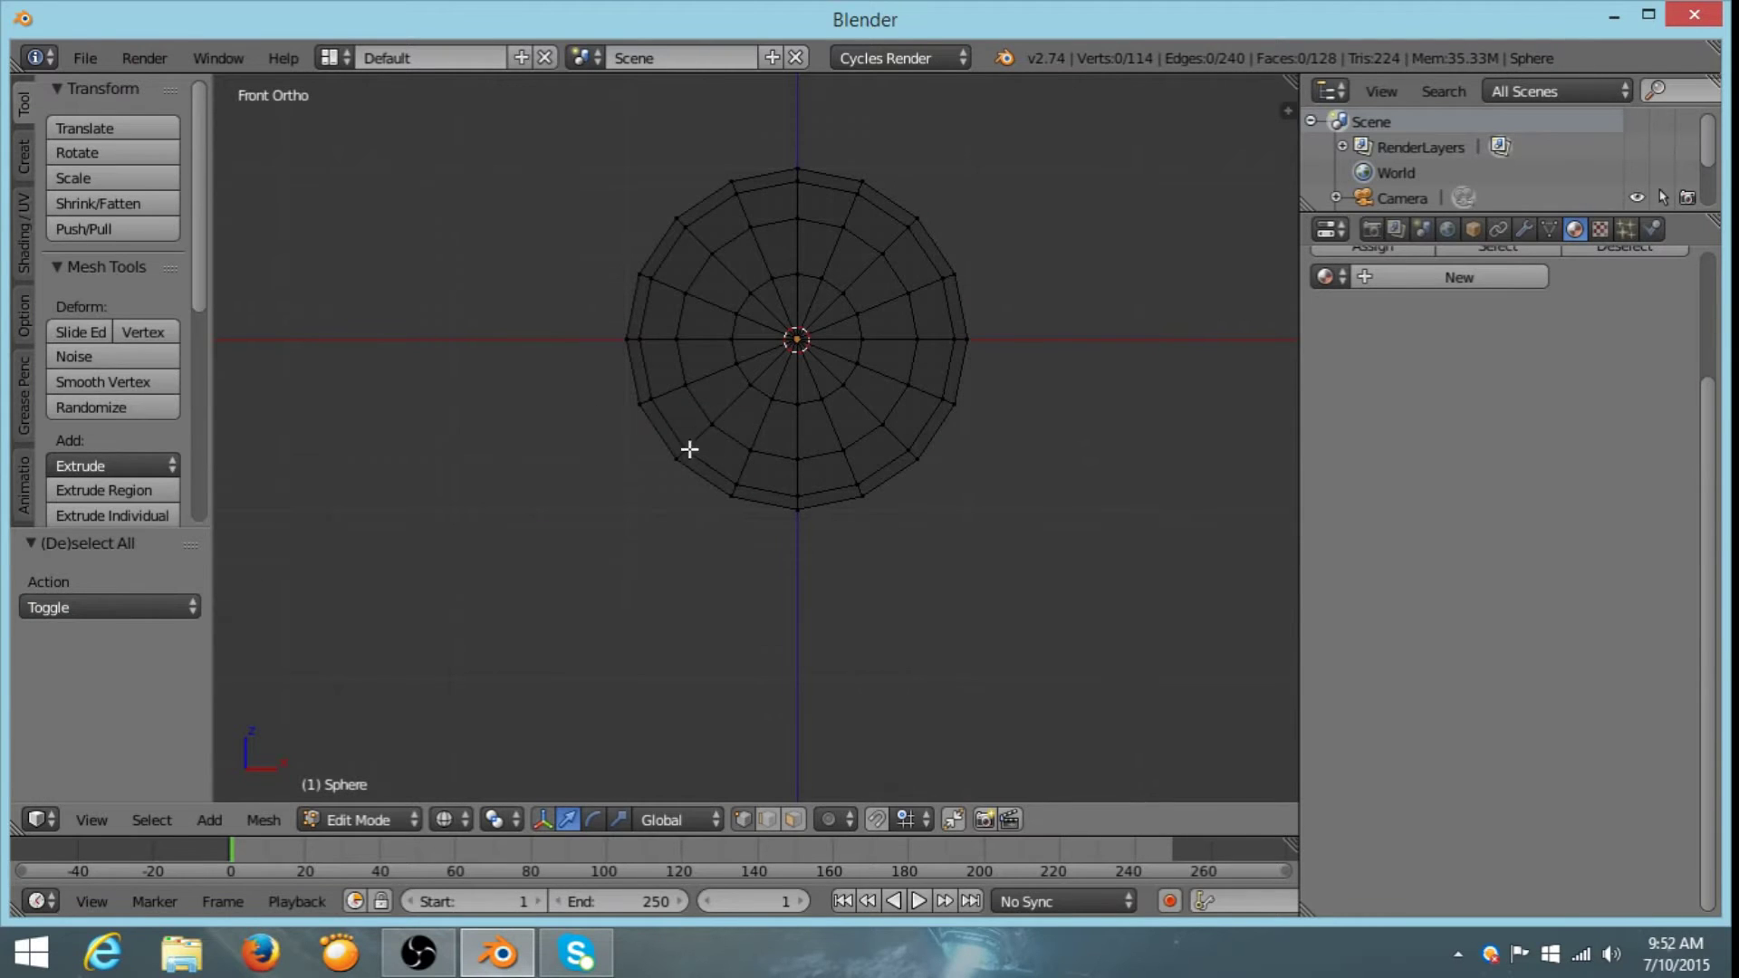
pyautogui.press('b')
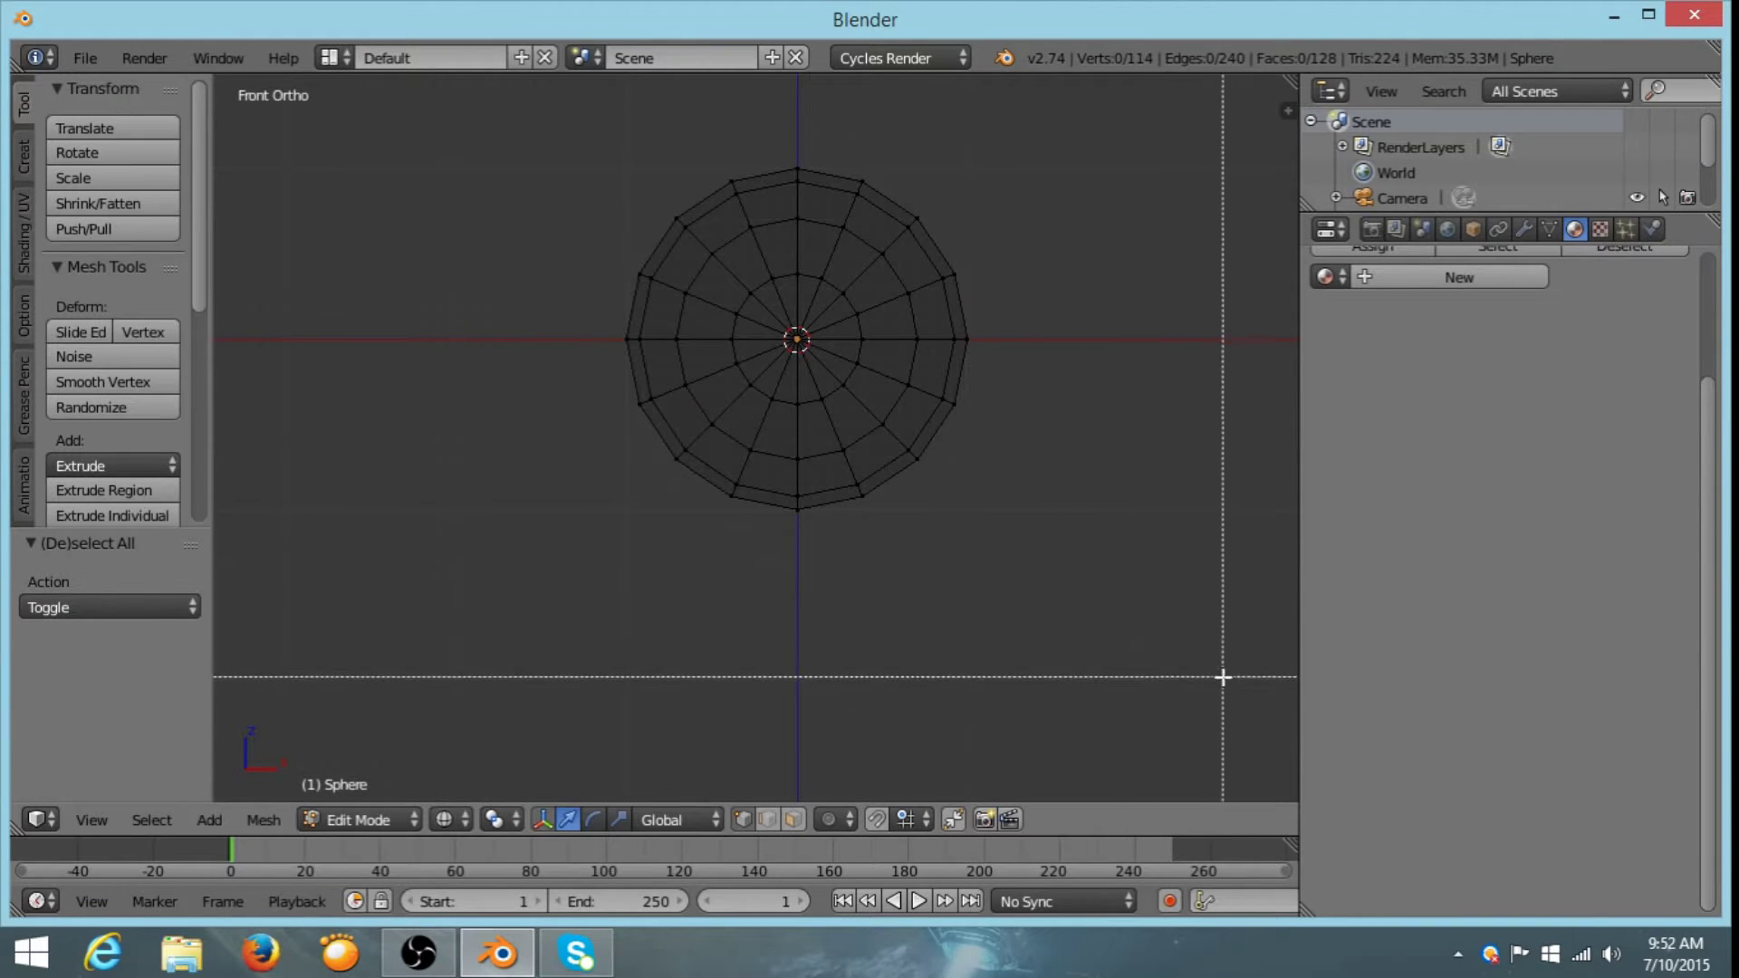
pyautogui.moveTo(1202, 668); pyautogui.dragTo(551, 353)
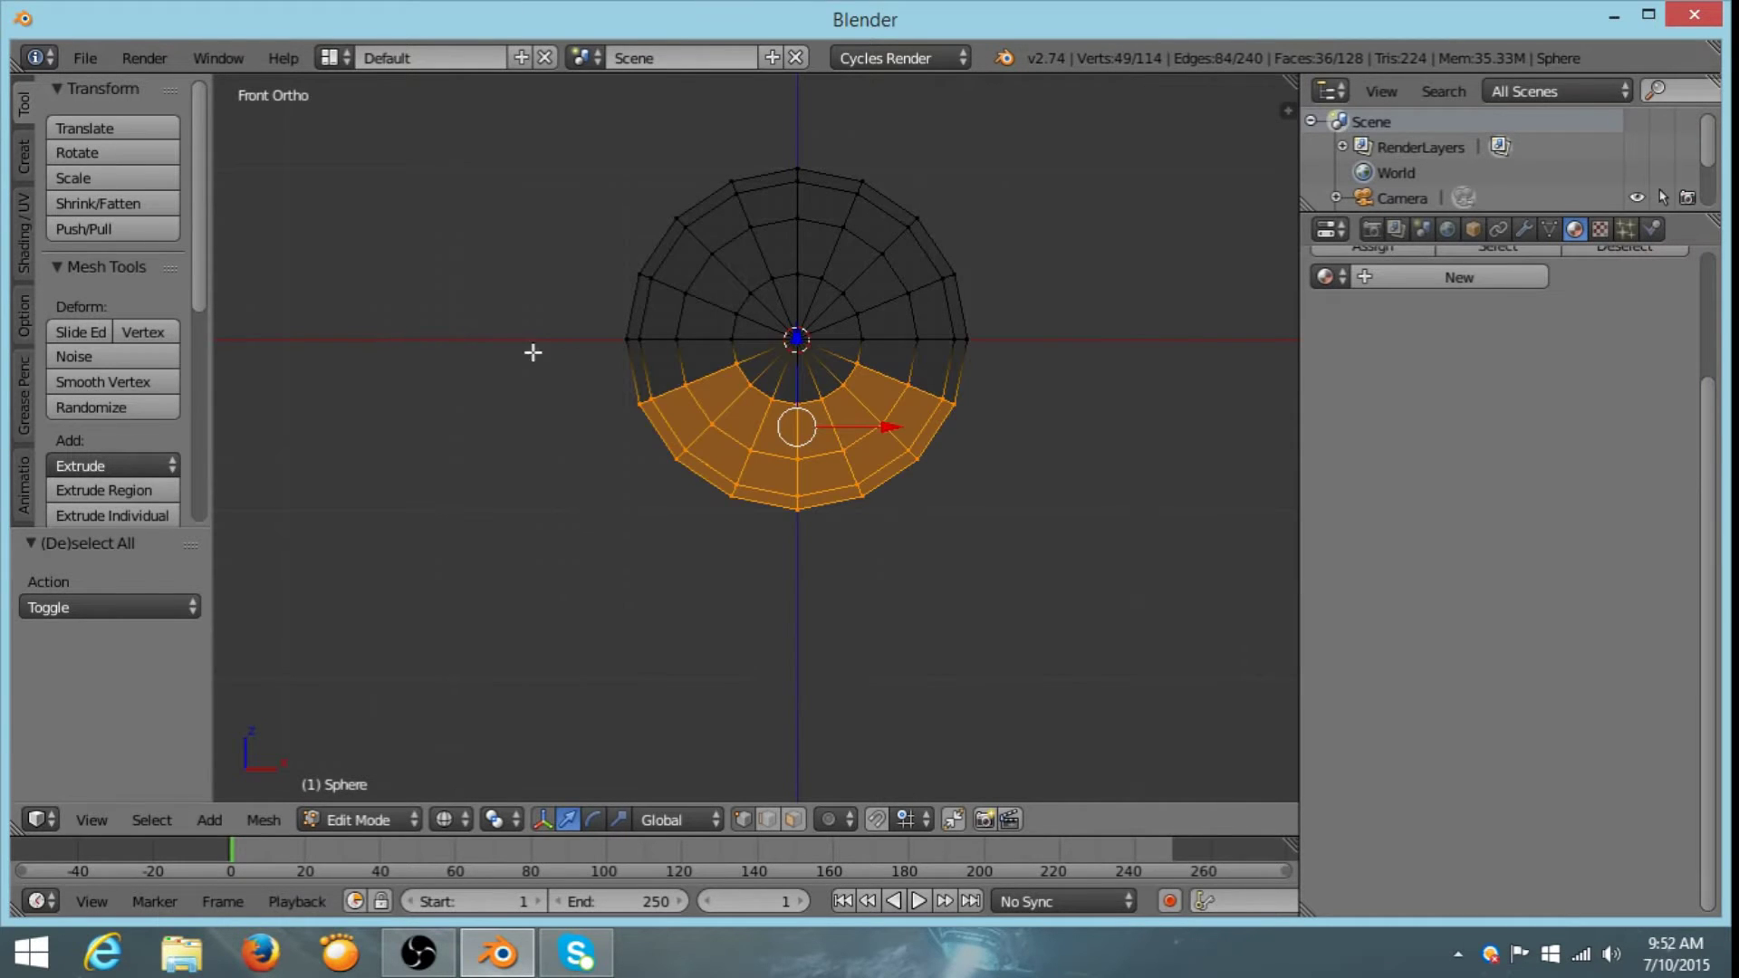
# - Turn on proportional editing with Smooth falloff and try out its influence by moving the selected lower vertices
pyautogui.keyDown('shift'); pyautogui.moveTo(1086, 411); pyautogui.dragTo(986, 459, button='middle'); pyautogui.keyUp('shift')
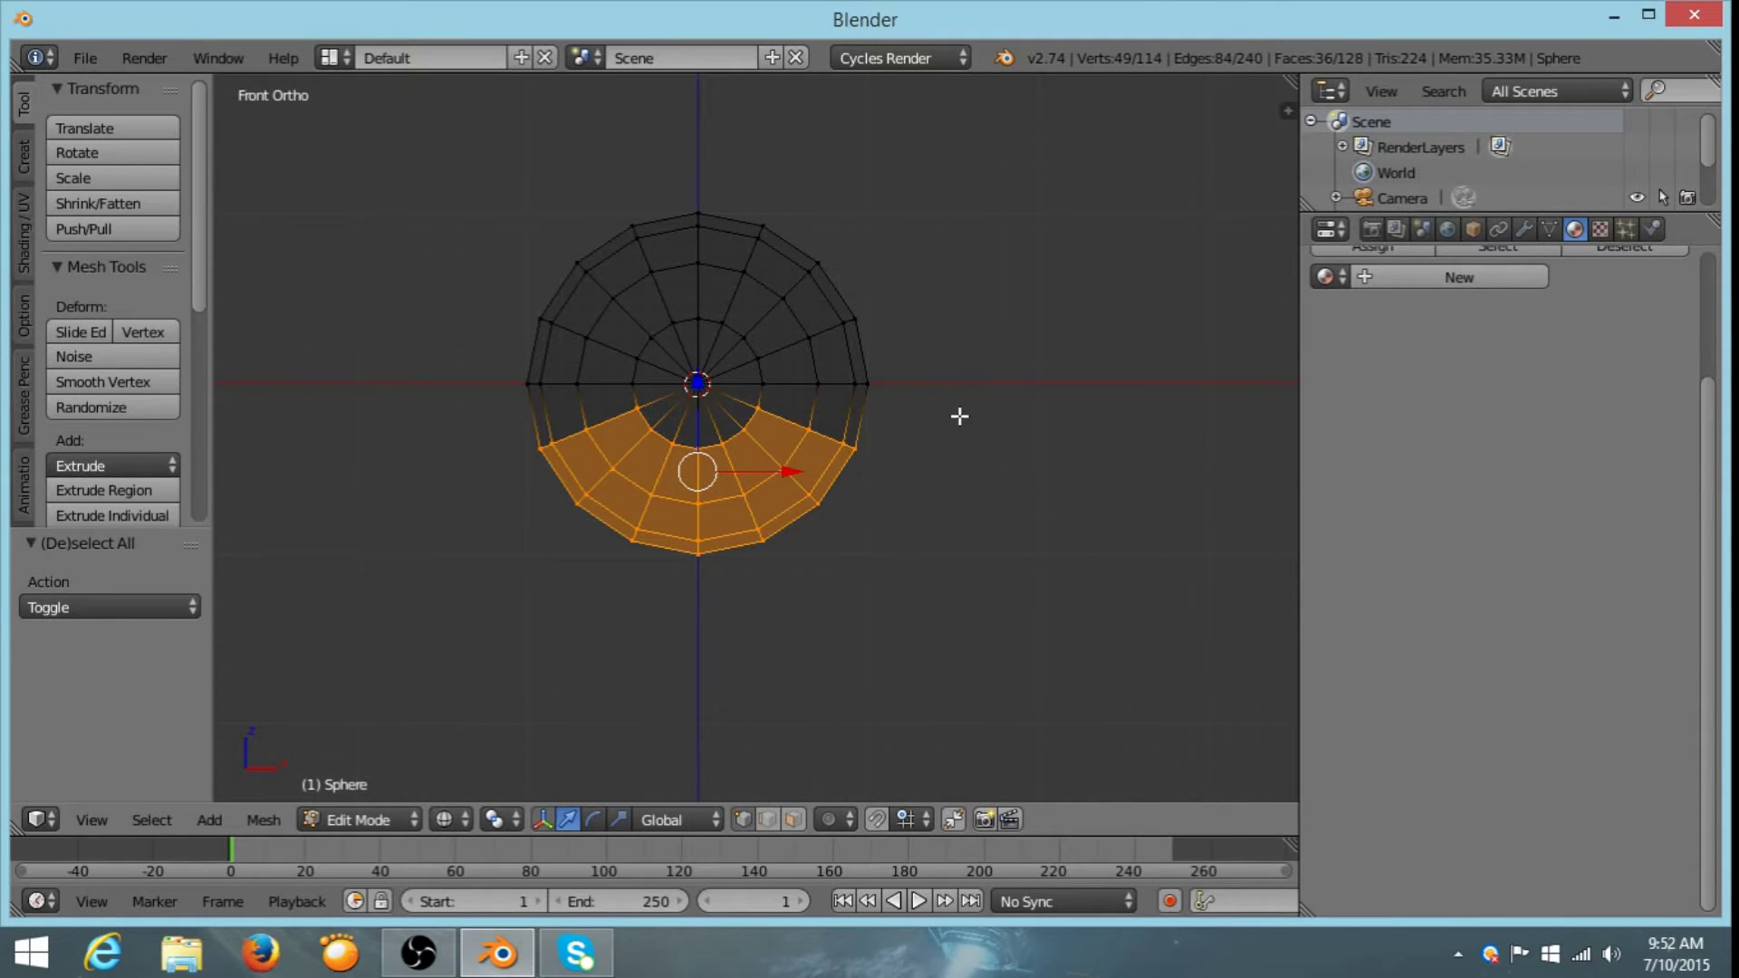
pyautogui.press('o')
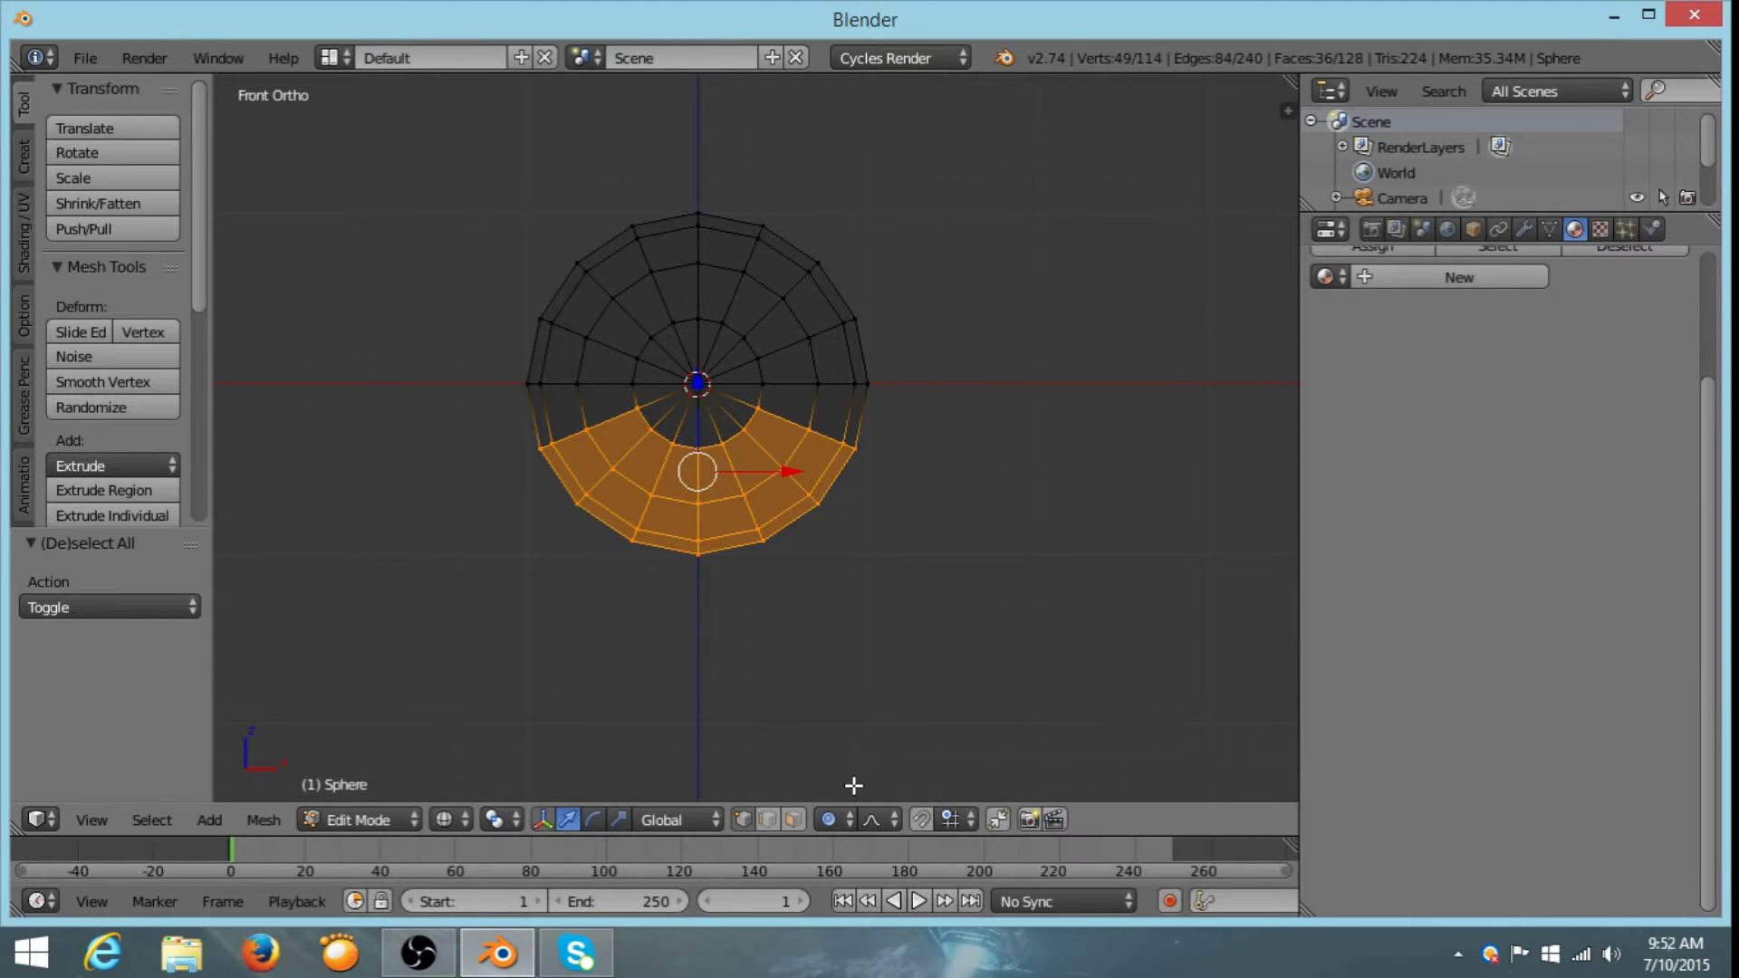
pyautogui.press('g')
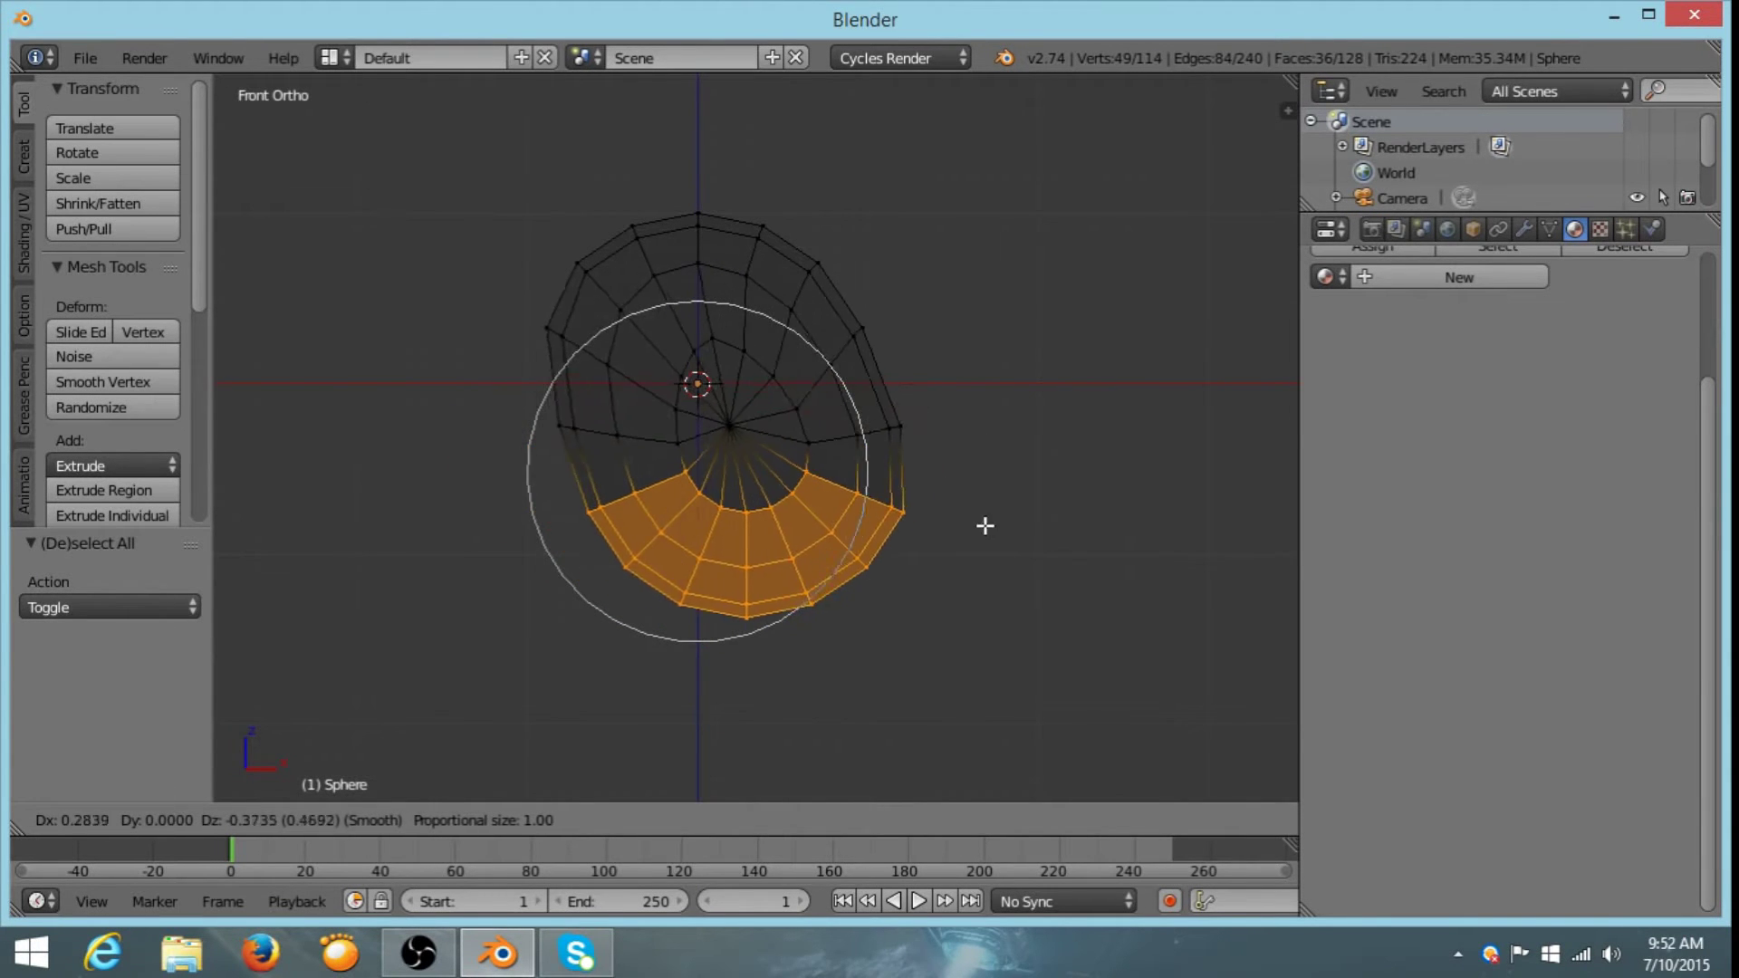
pyautogui.rightClick(969, 499)
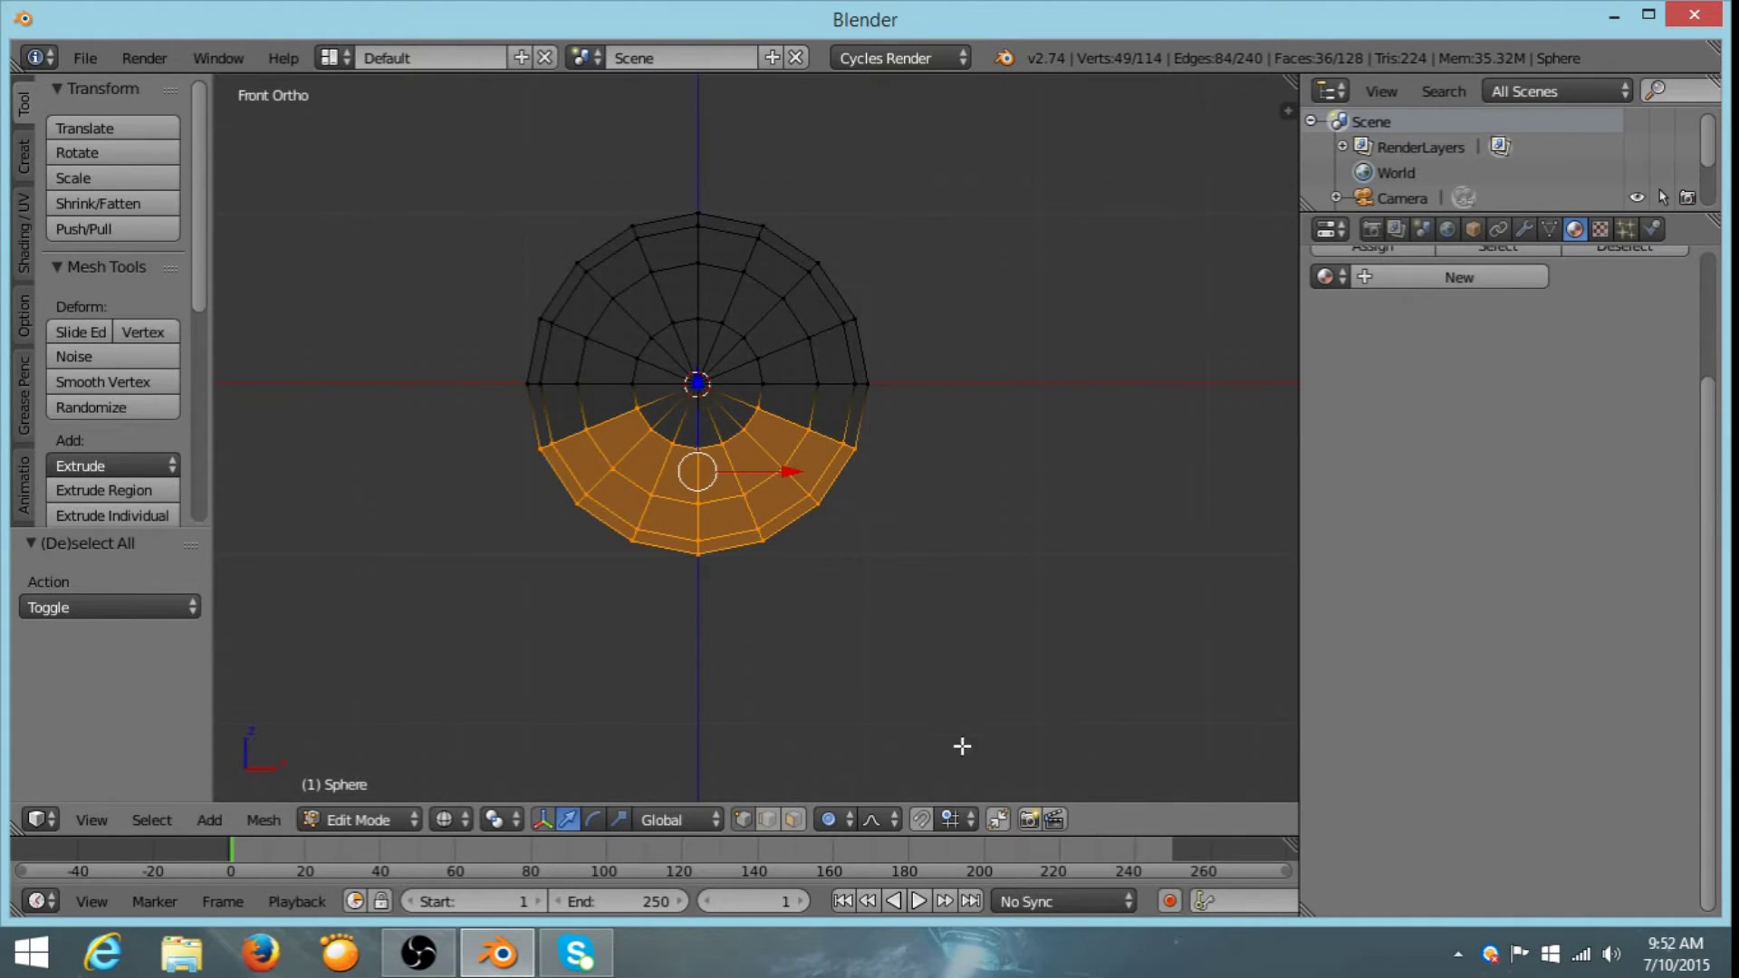
pyautogui.click(877, 820)
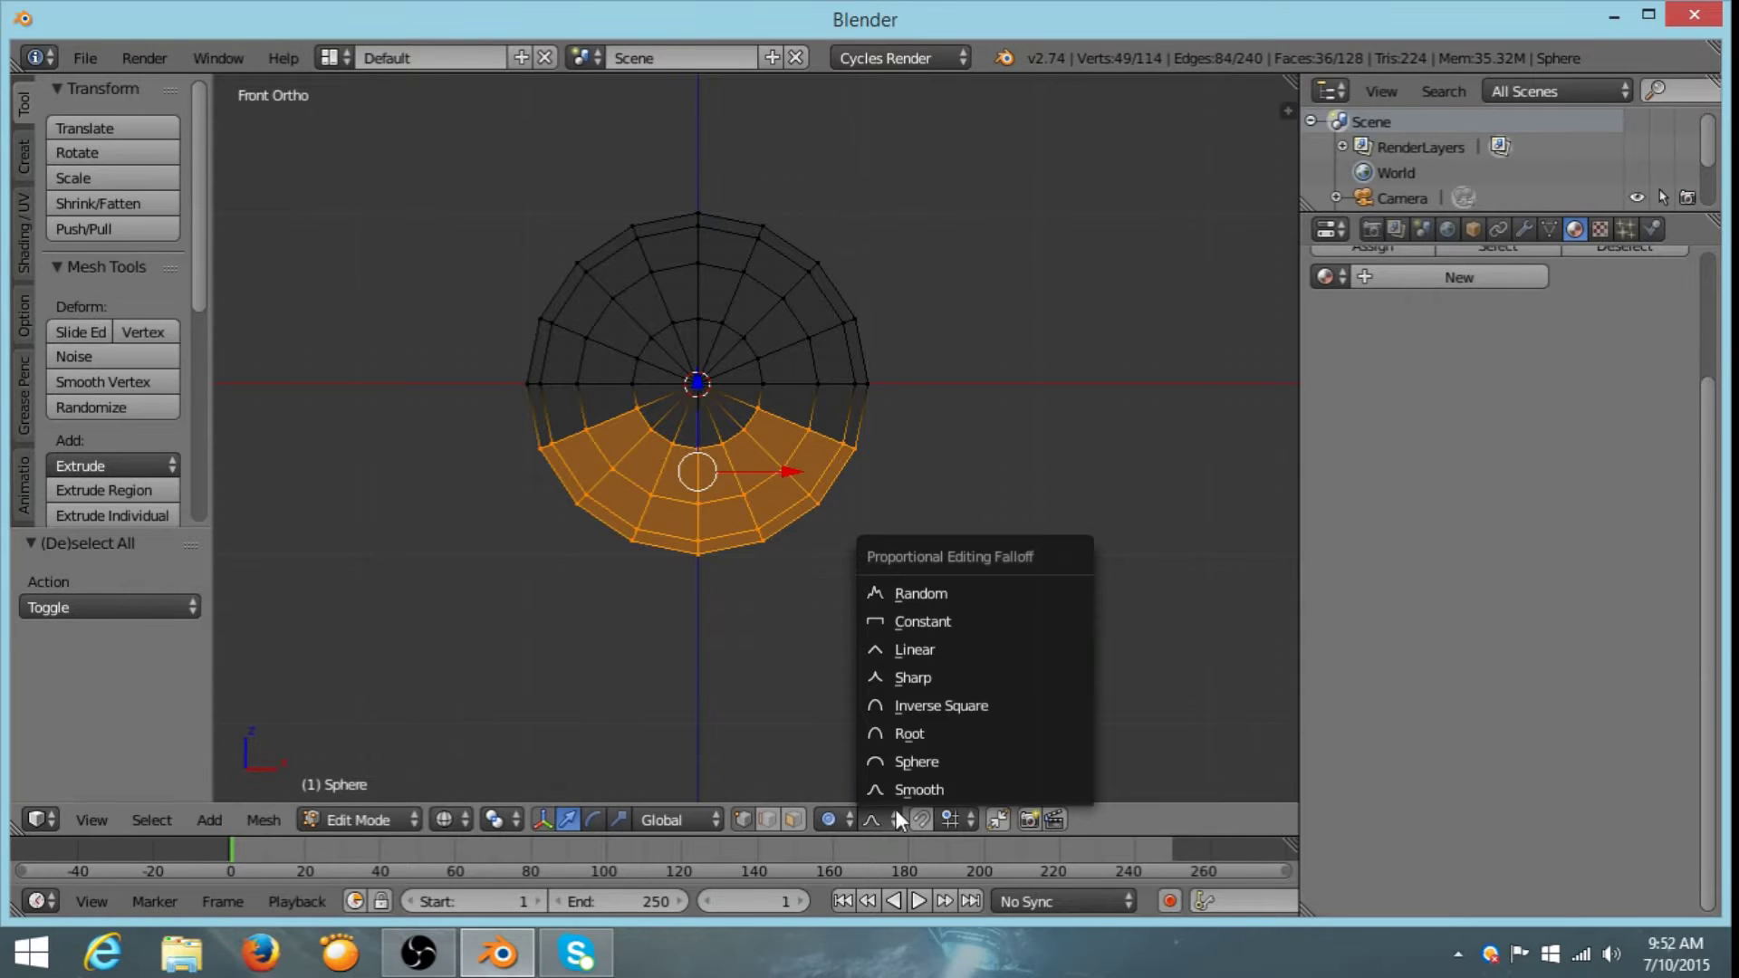
pyautogui.click(932, 788)
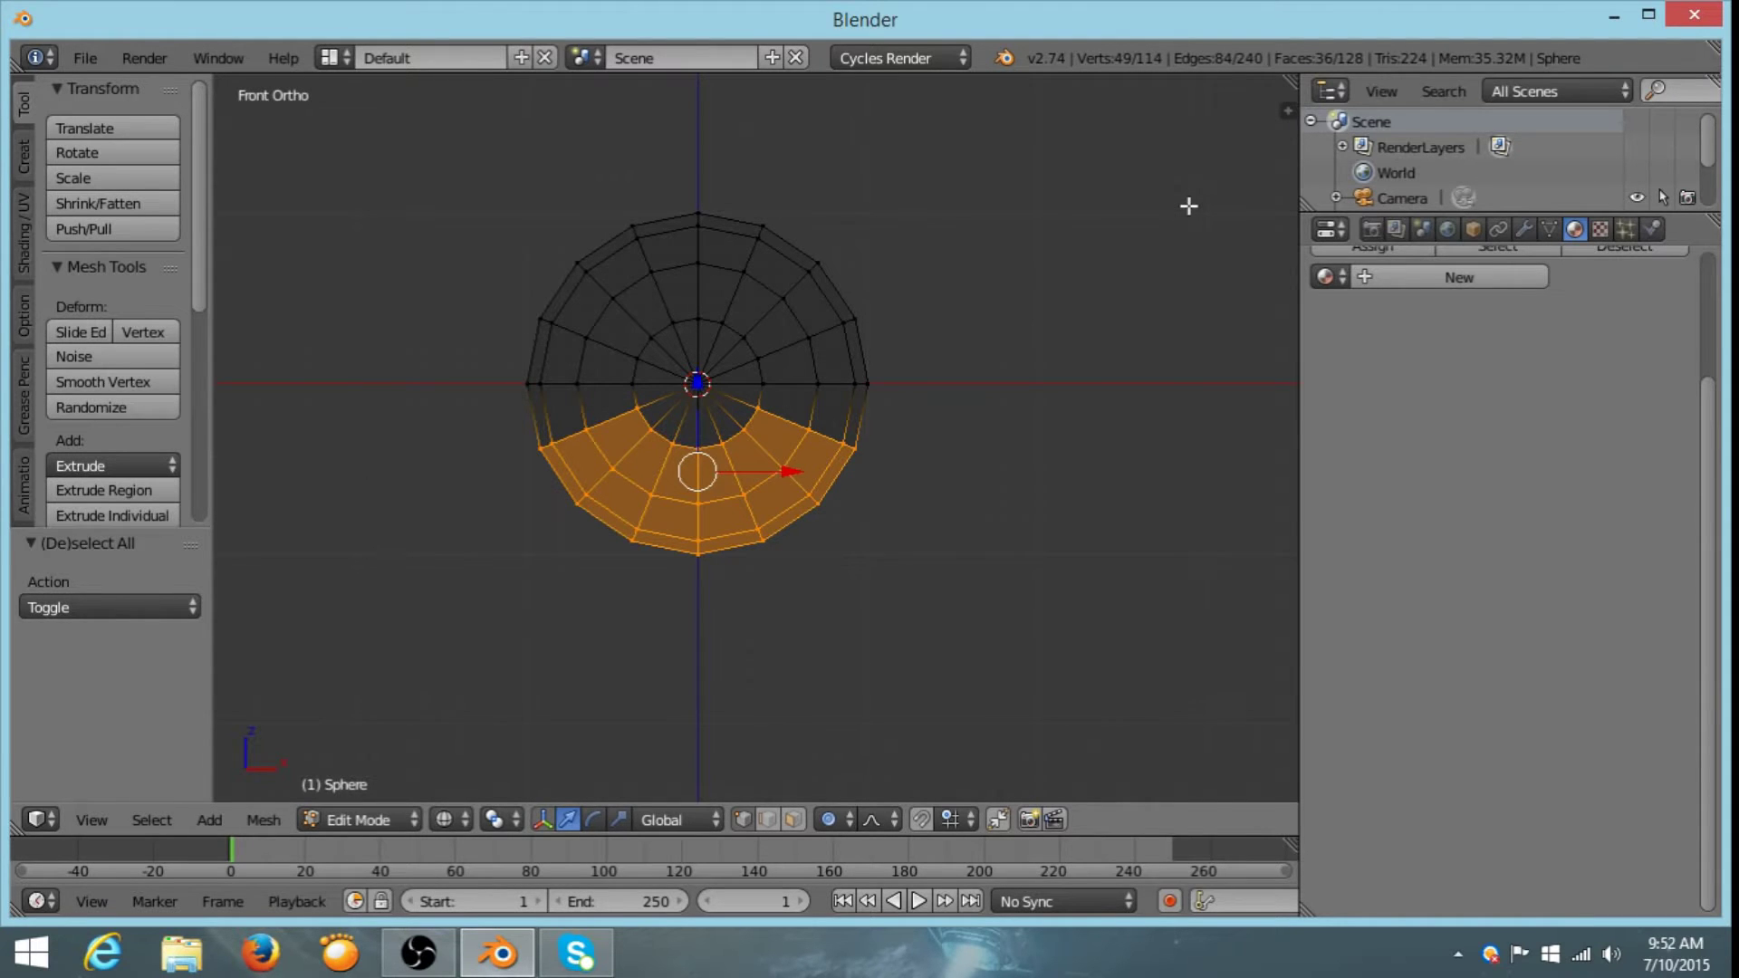
# - Flatten the selected lower vertices to about 0.33 along global Z with proportional editing and move them up about 0.18
pyautogui.press('s')
pyautogui.press('z')
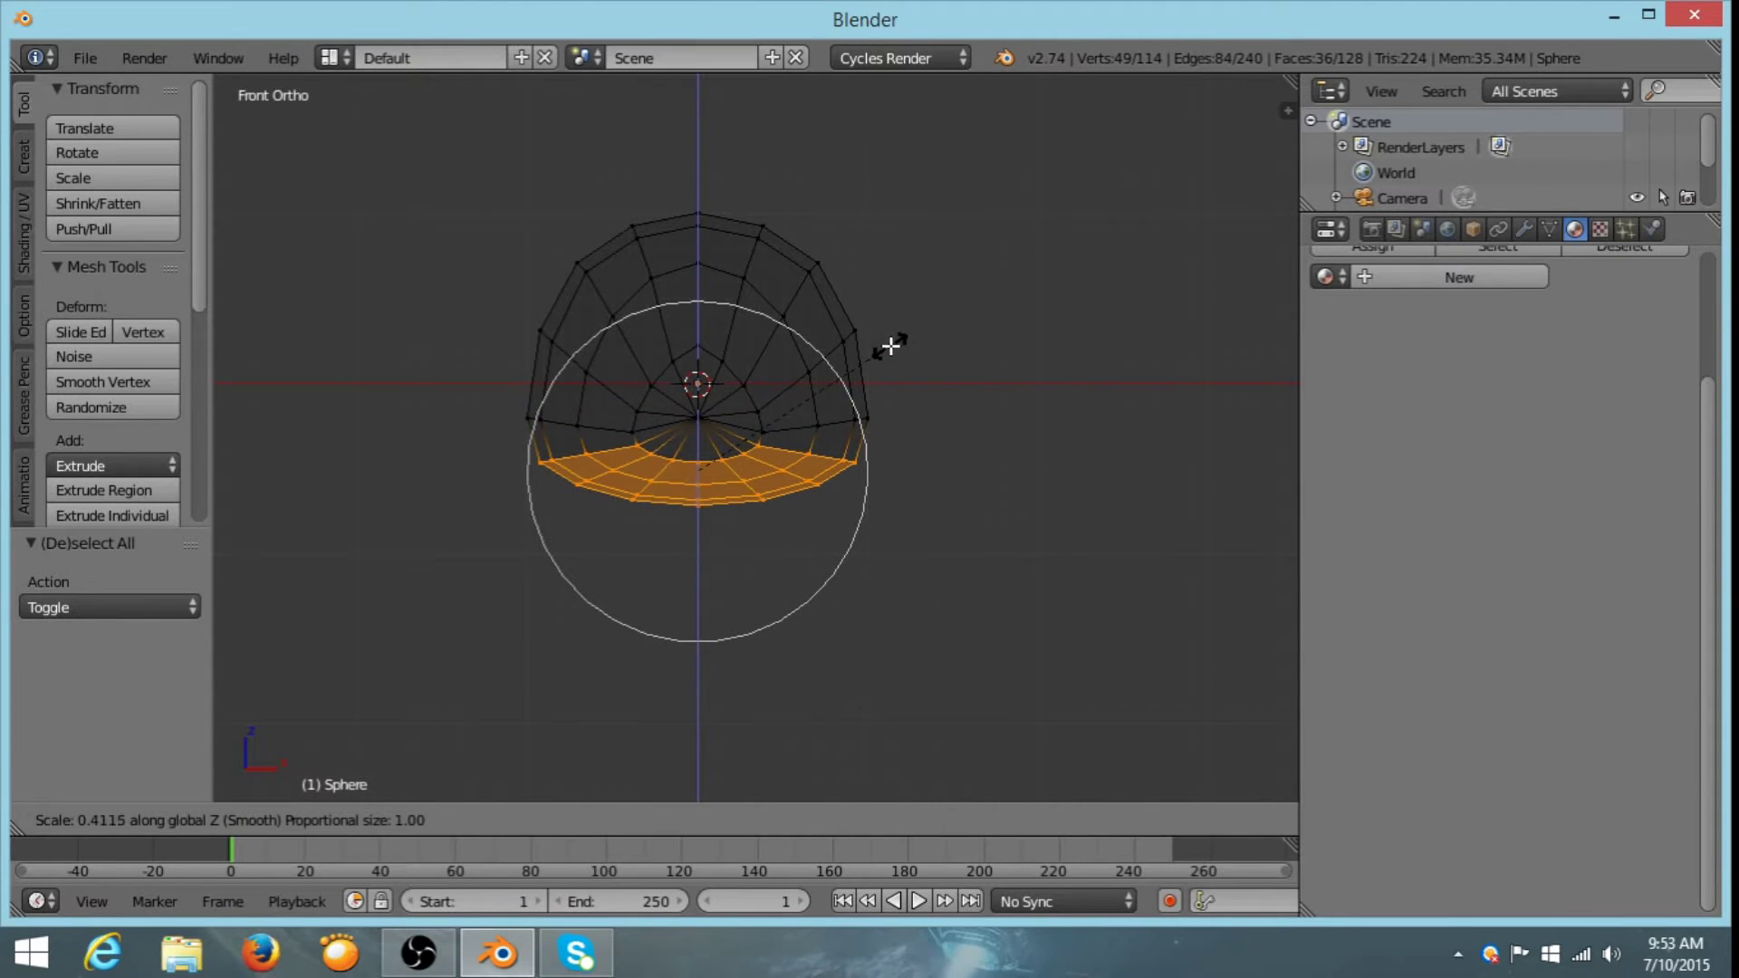
pyautogui.click(852, 370)
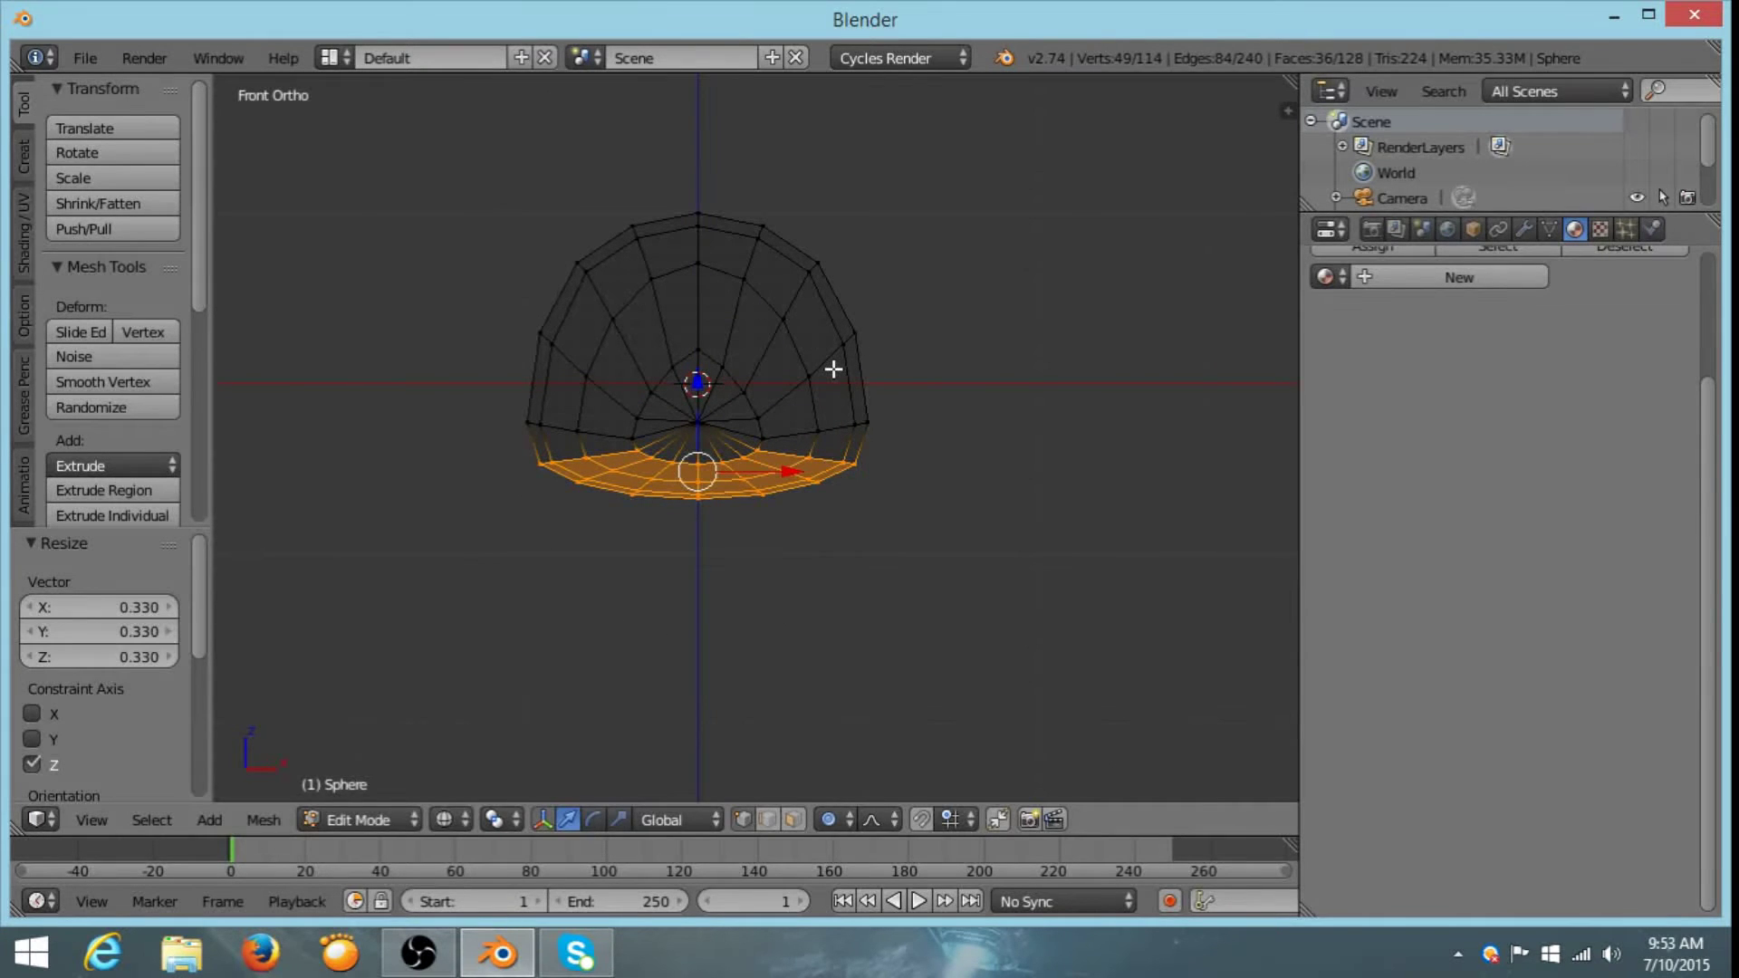
pyautogui.press('g')
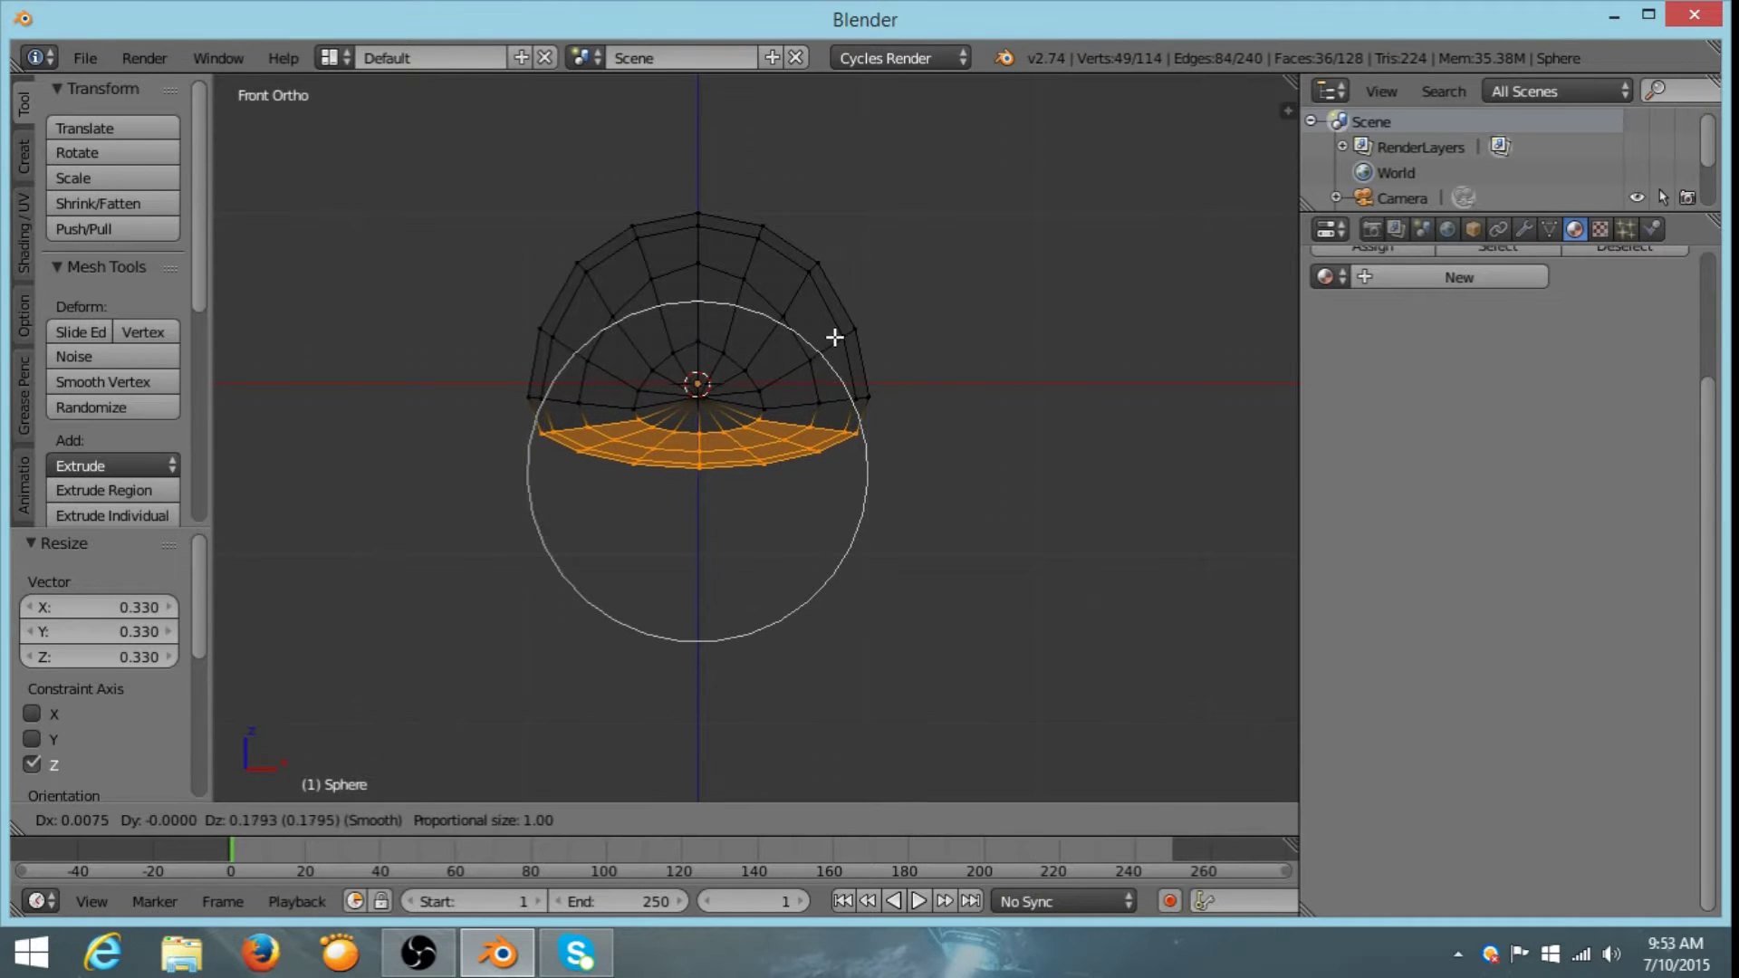
# - Raise the sphere's selected underside faces about 0.37 along Z with smooth proportional editing, and return to Object Mode
pyautogui.press('z')
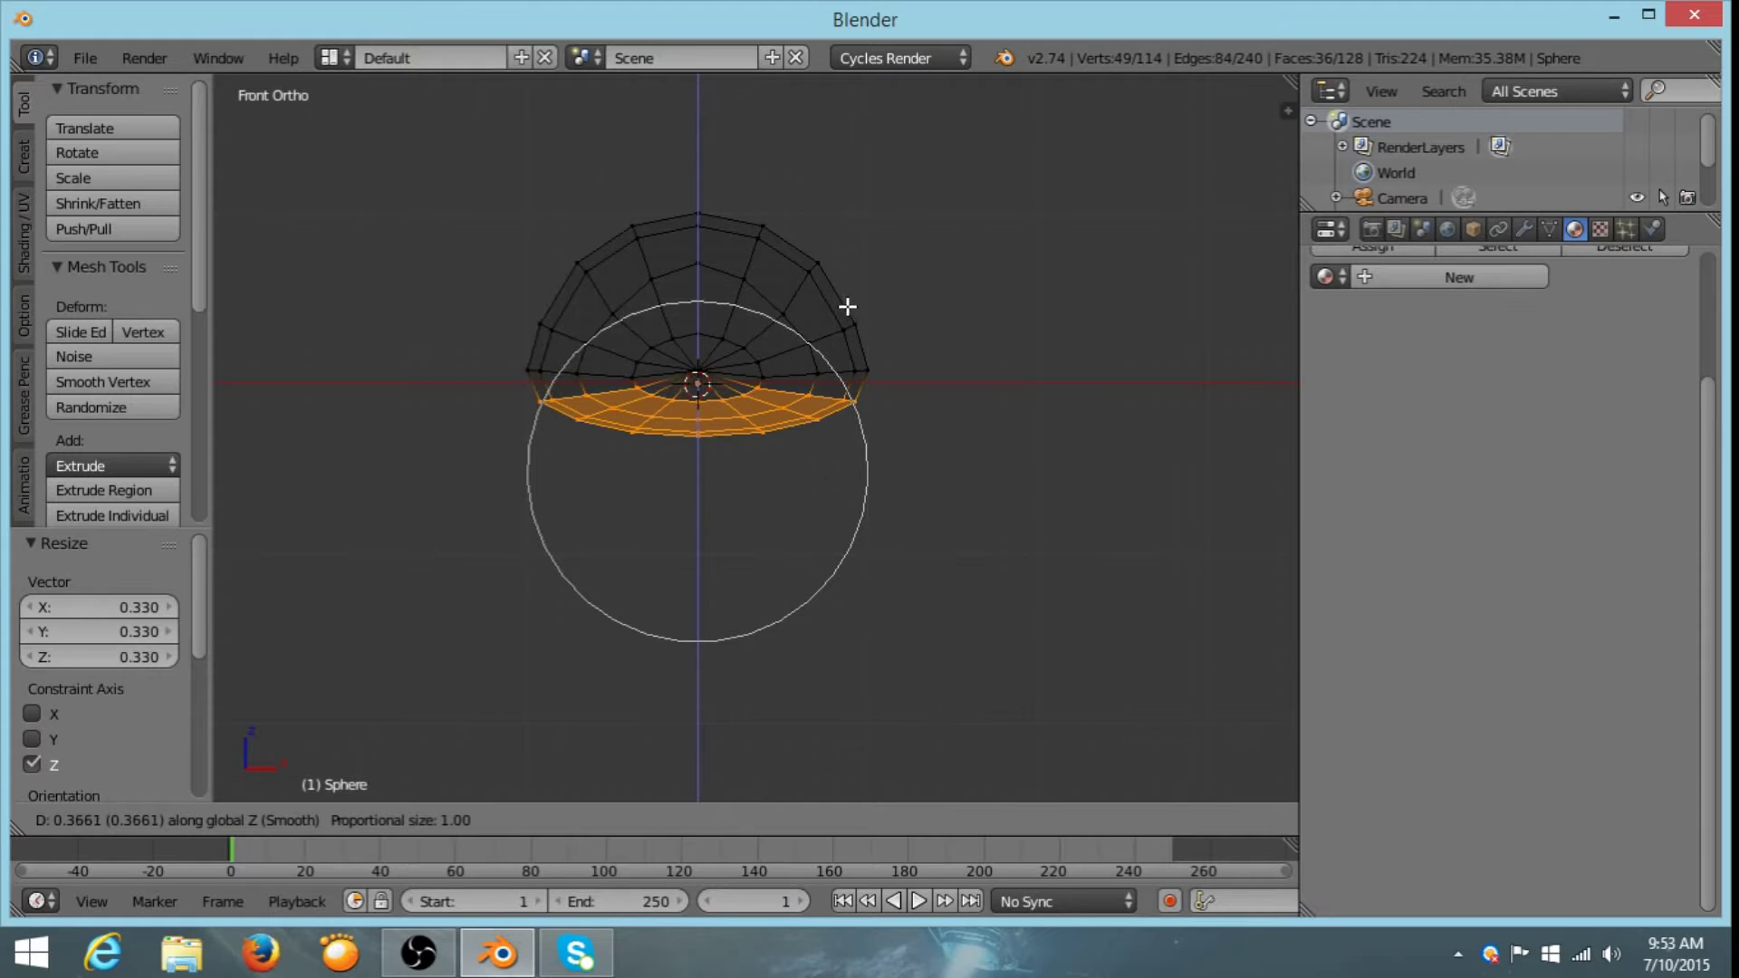
pyautogui.click(844, 314)
pyautogui.moveTo(983, 356); pyautogui.dragTo(873, 361, button='middle')
pyautogui.press('z')
pyautogui.press('Tab')
pyautogui.moveTo(619, 322); pyautogui.dragTo(797, 409, button='middle')
pyautogui.scroll(-4, 497, 382)
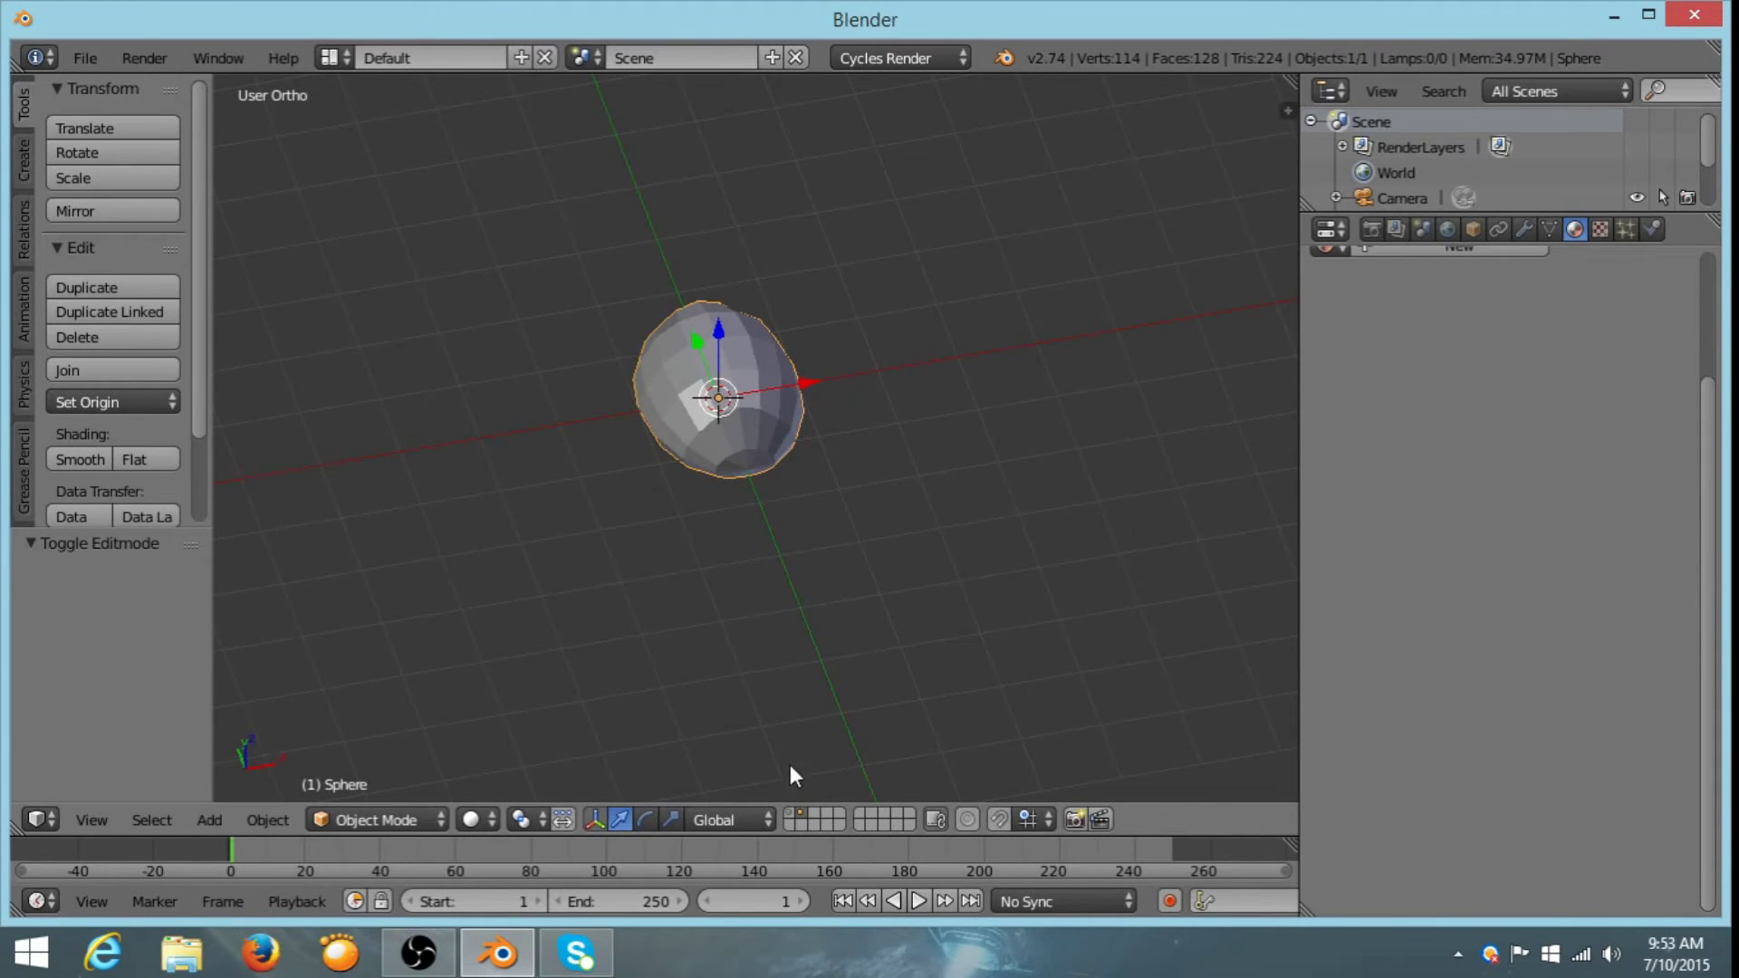
# - Display the first layer together with the sphere's layer and scale the sphere uniformly to 0.143 beside the slab
pyautogui.keyDown('shift'); pyautogui.click(791, 812); pyautogui.keyUp('shift')
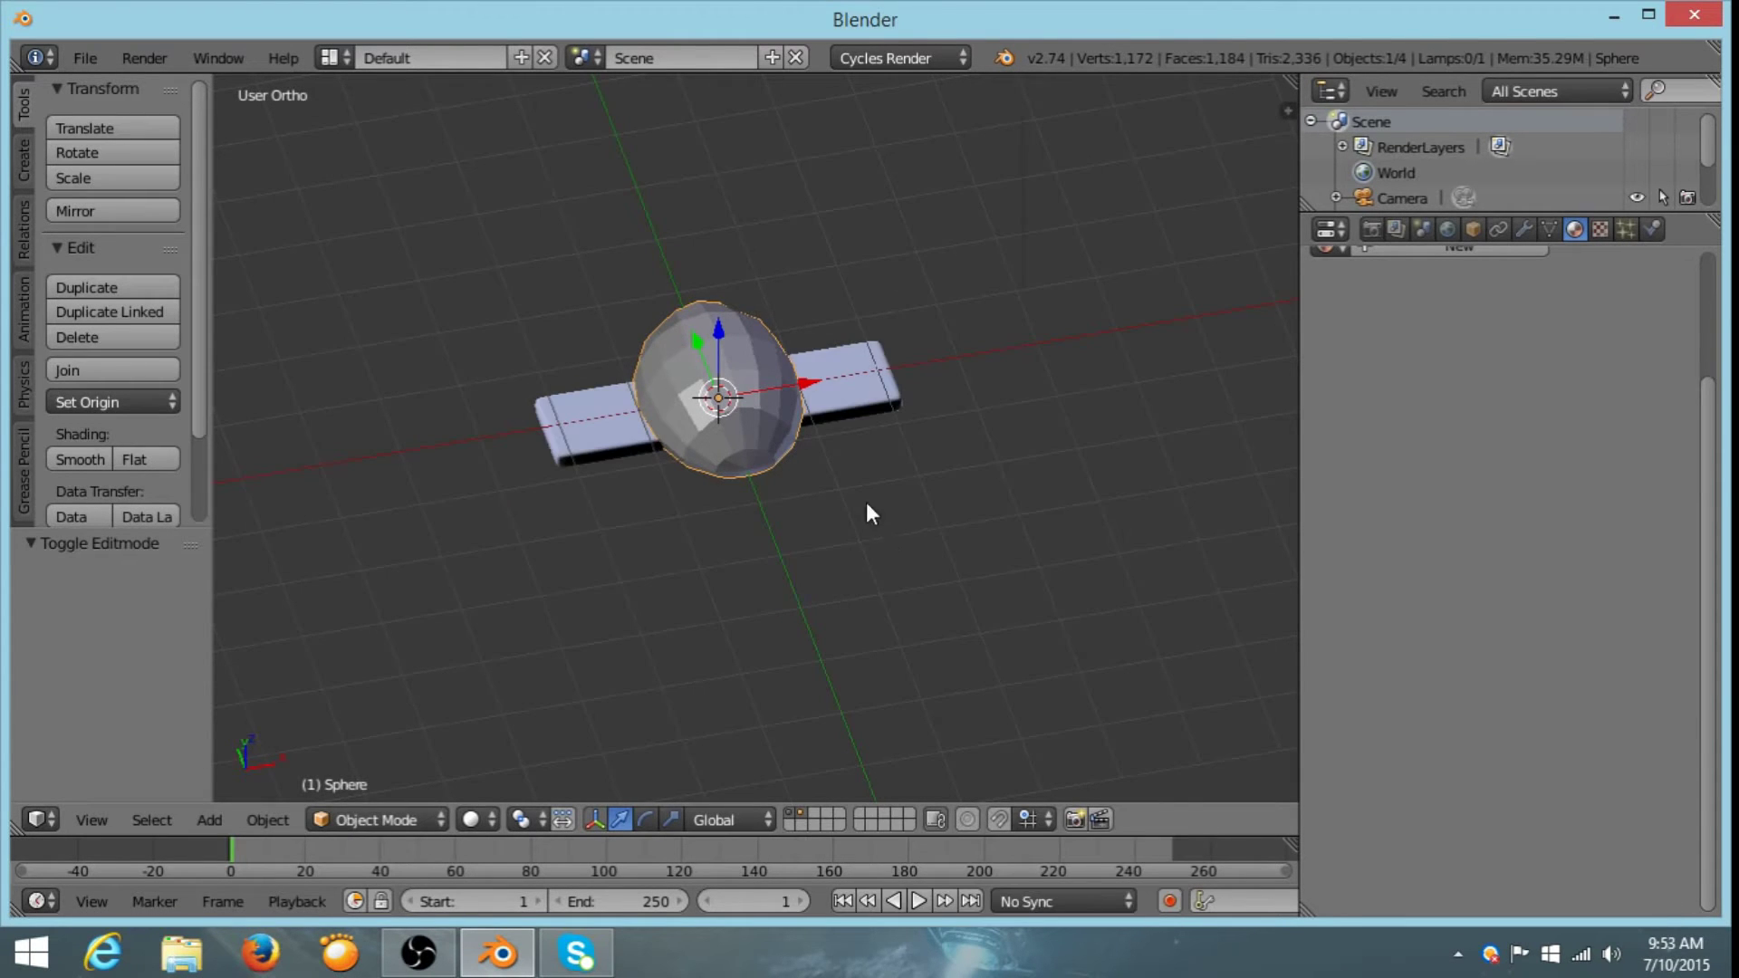
pyautogui.moveTo(866, 504); pyautogui.dragTo(1059, 399, button='middle')
pyautogui.press('s')
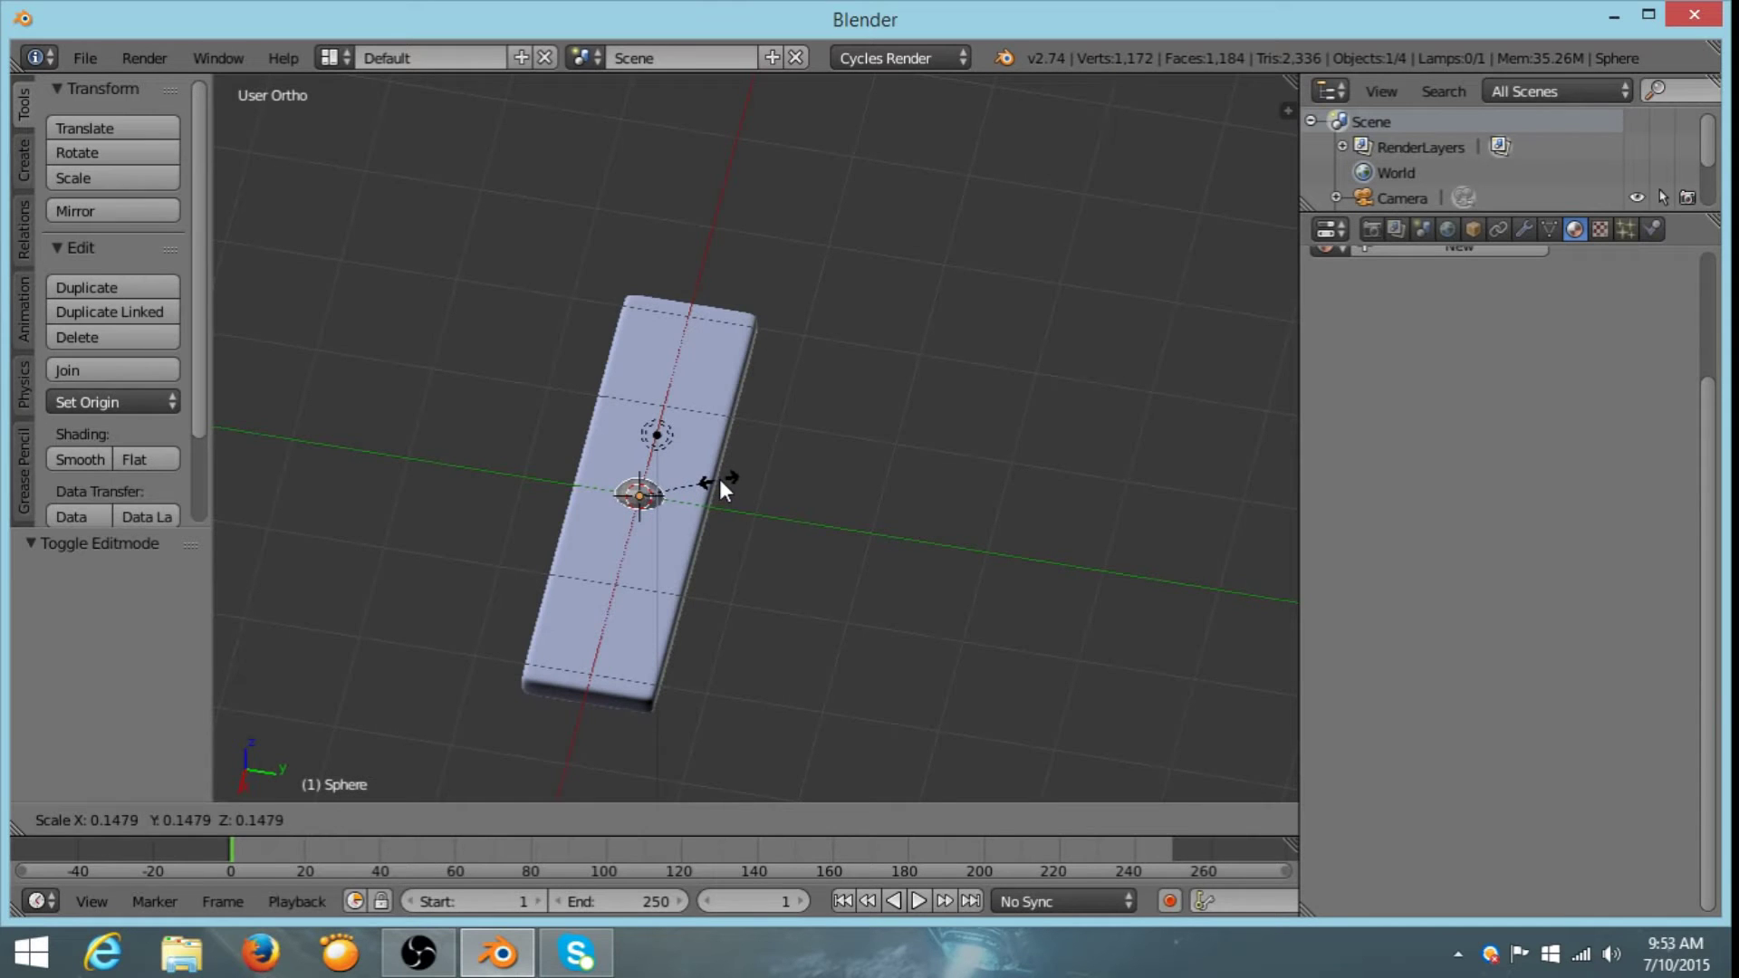
pyautogui.click(717, 480)
pyautogui.moveTo(717, 480); pyautogui.dragTo(894, 470, button='middle')
pyautogui.moveTo(897, 492); pyautogui.dragTo(842, 366, button='middle')
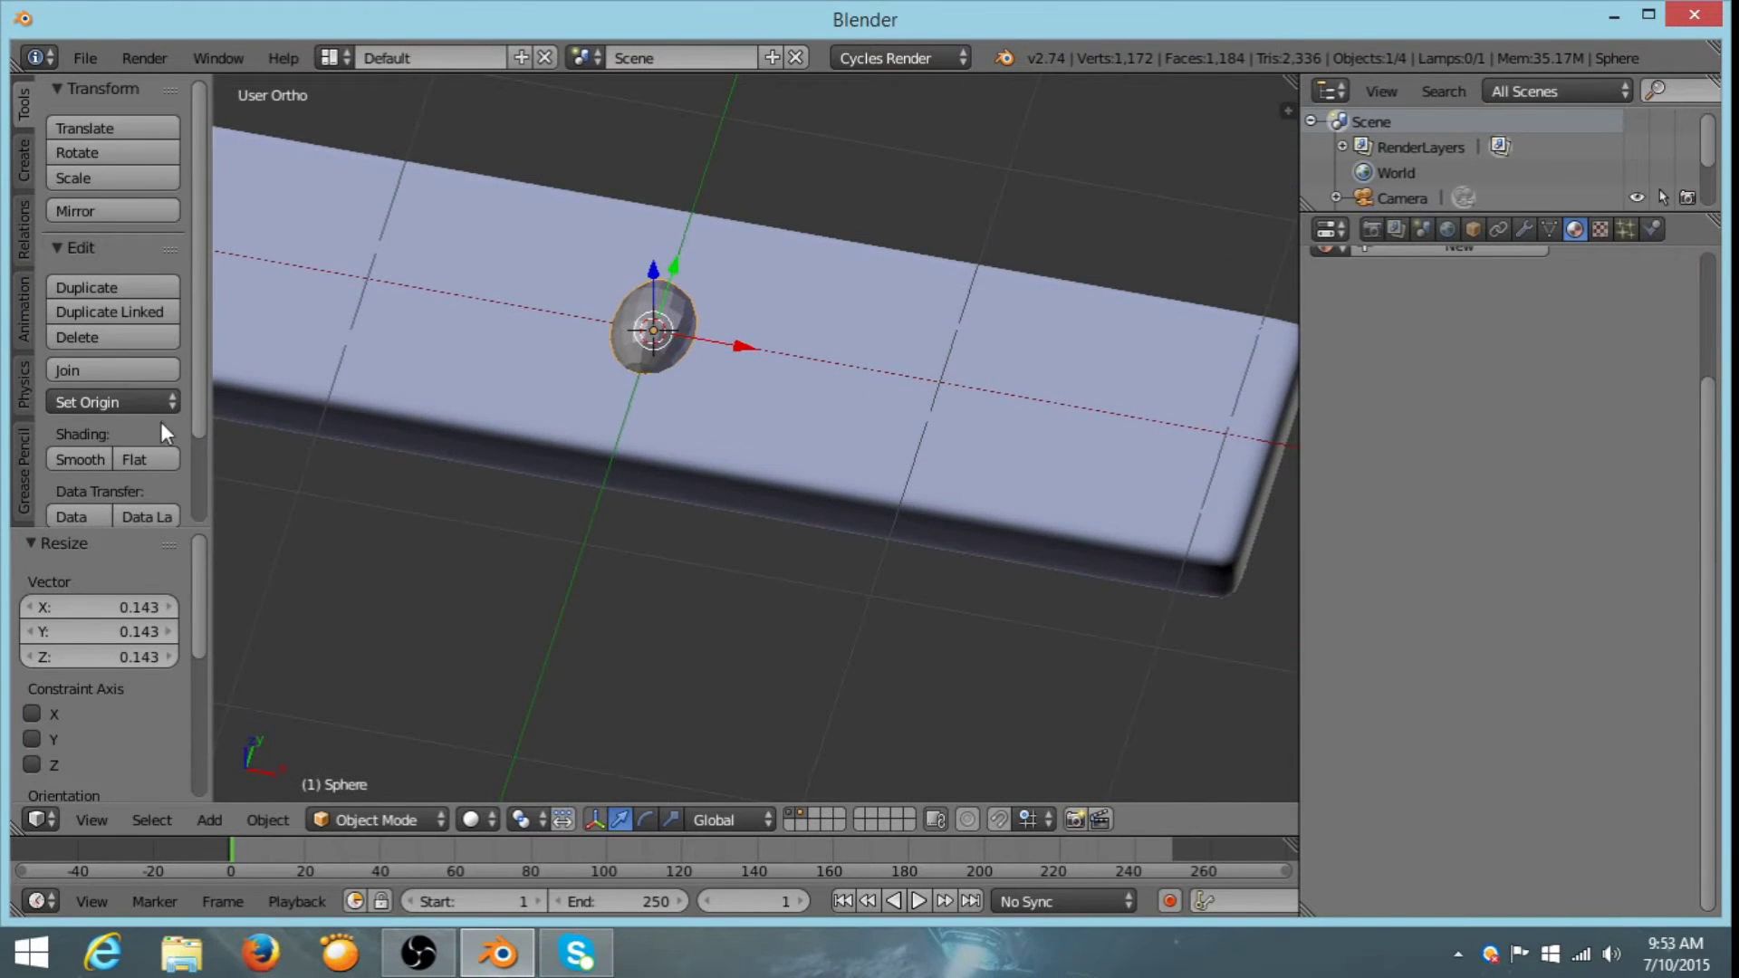
# - Apply smooth shading to the sphere and apply its scale so all object scale values are 1.000
pyautogui.click(94, 458)
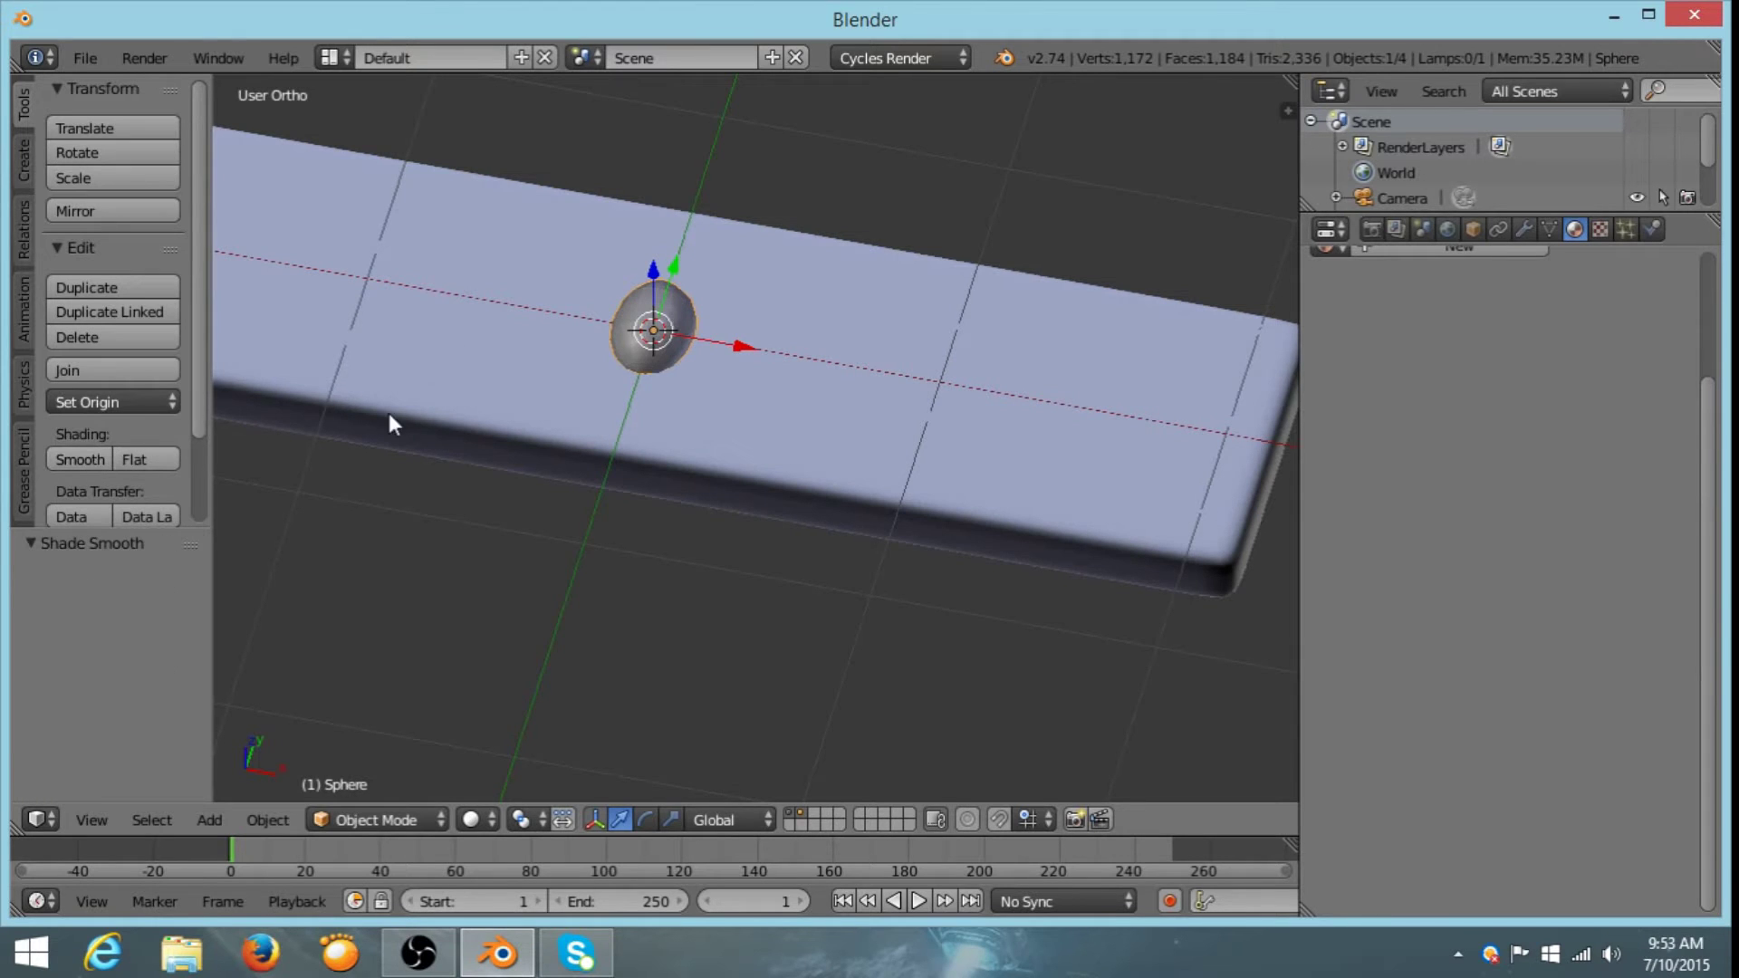
pyautogui.keyDown('shift'); pyautogui.moveTo(550, 320); pyautogui.dragTo(697, 462, button='middle'); pyautogui.keyUp('shift')
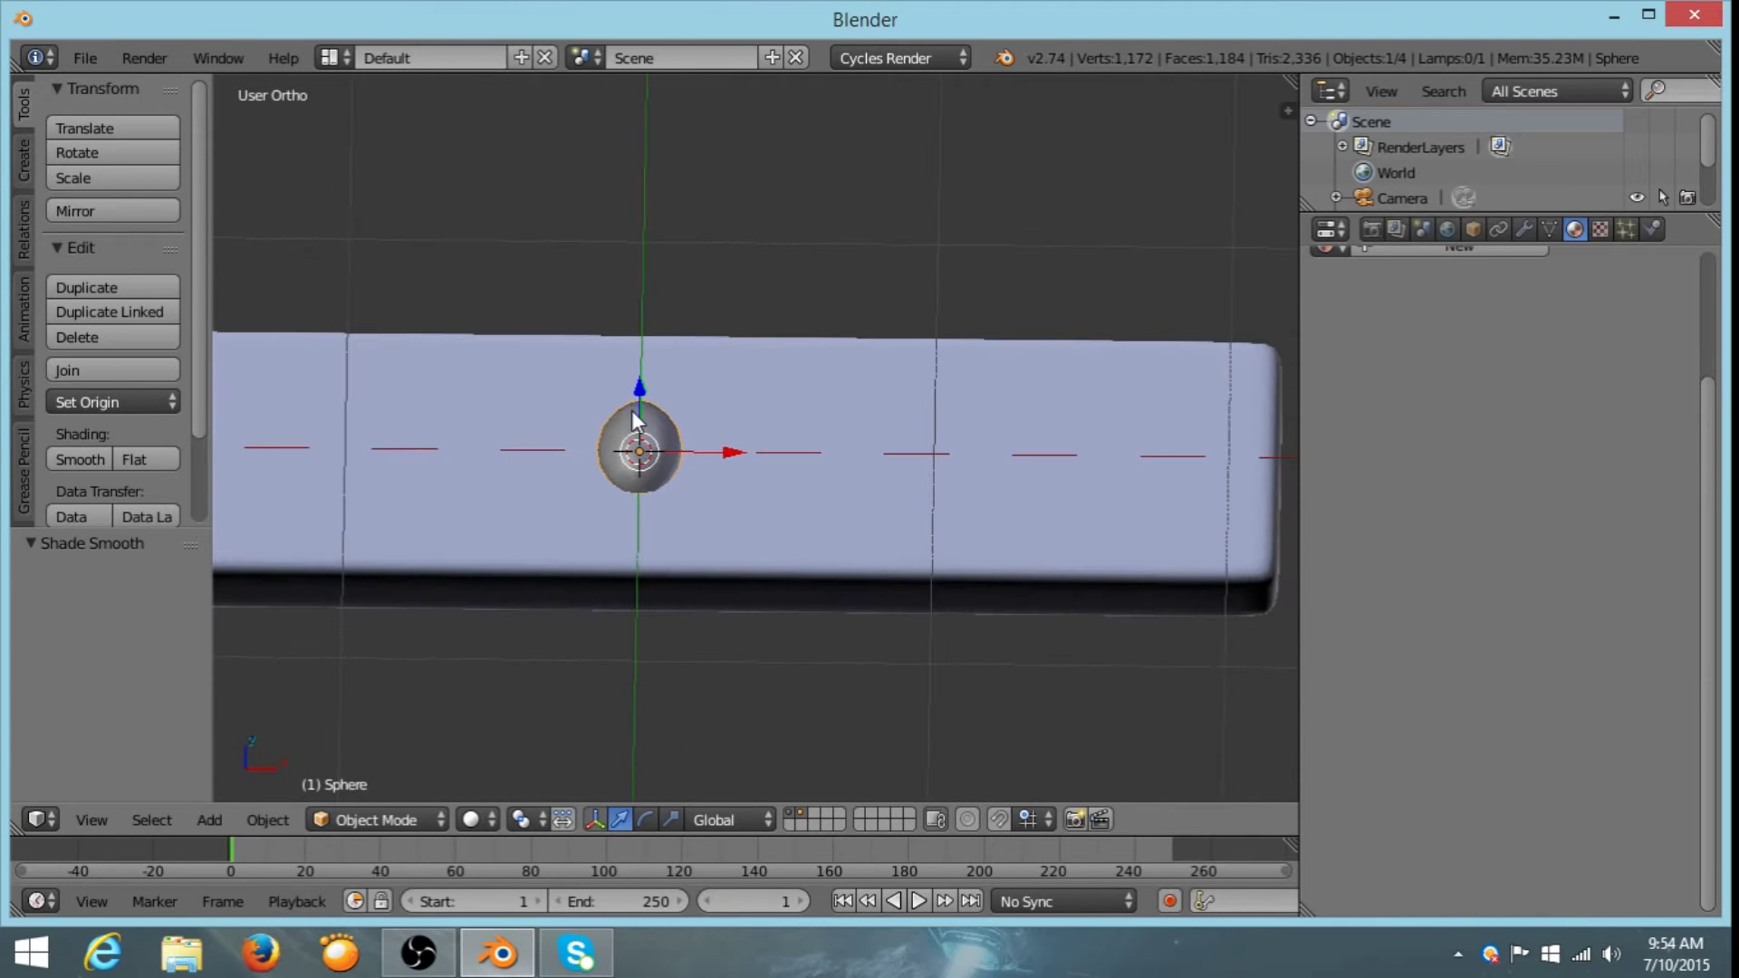
pyautogui.click(1471, 230)
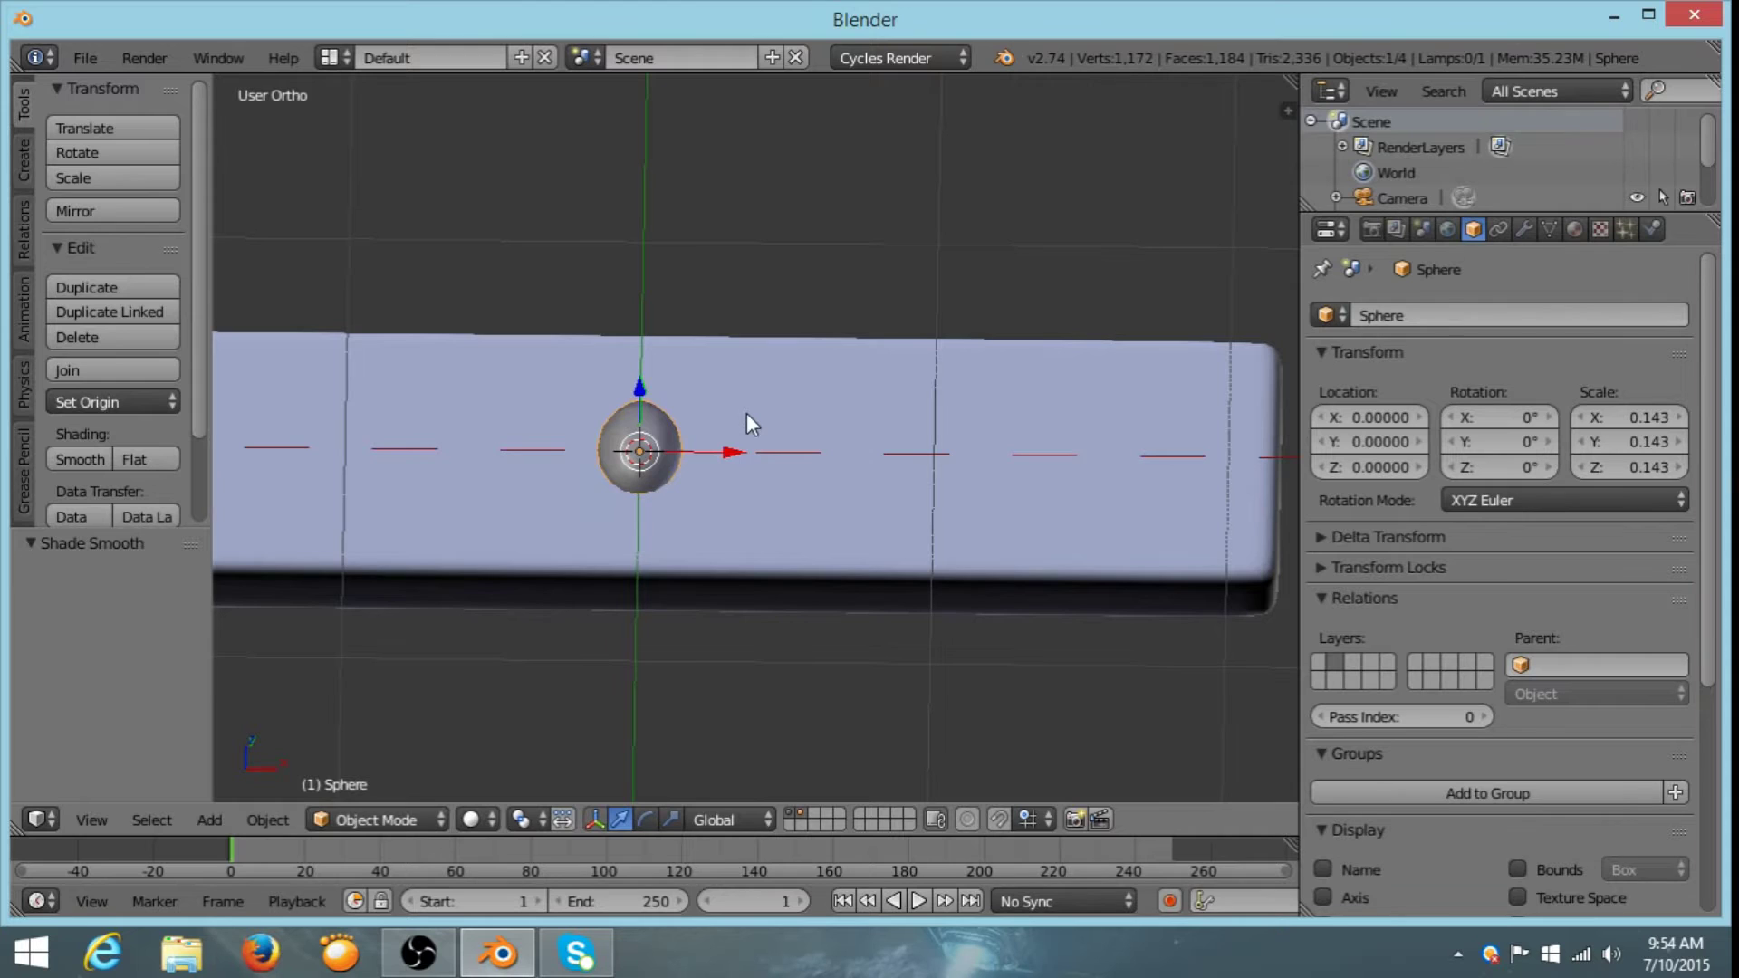
pyautogui.hotkey('ctrl', 'a')
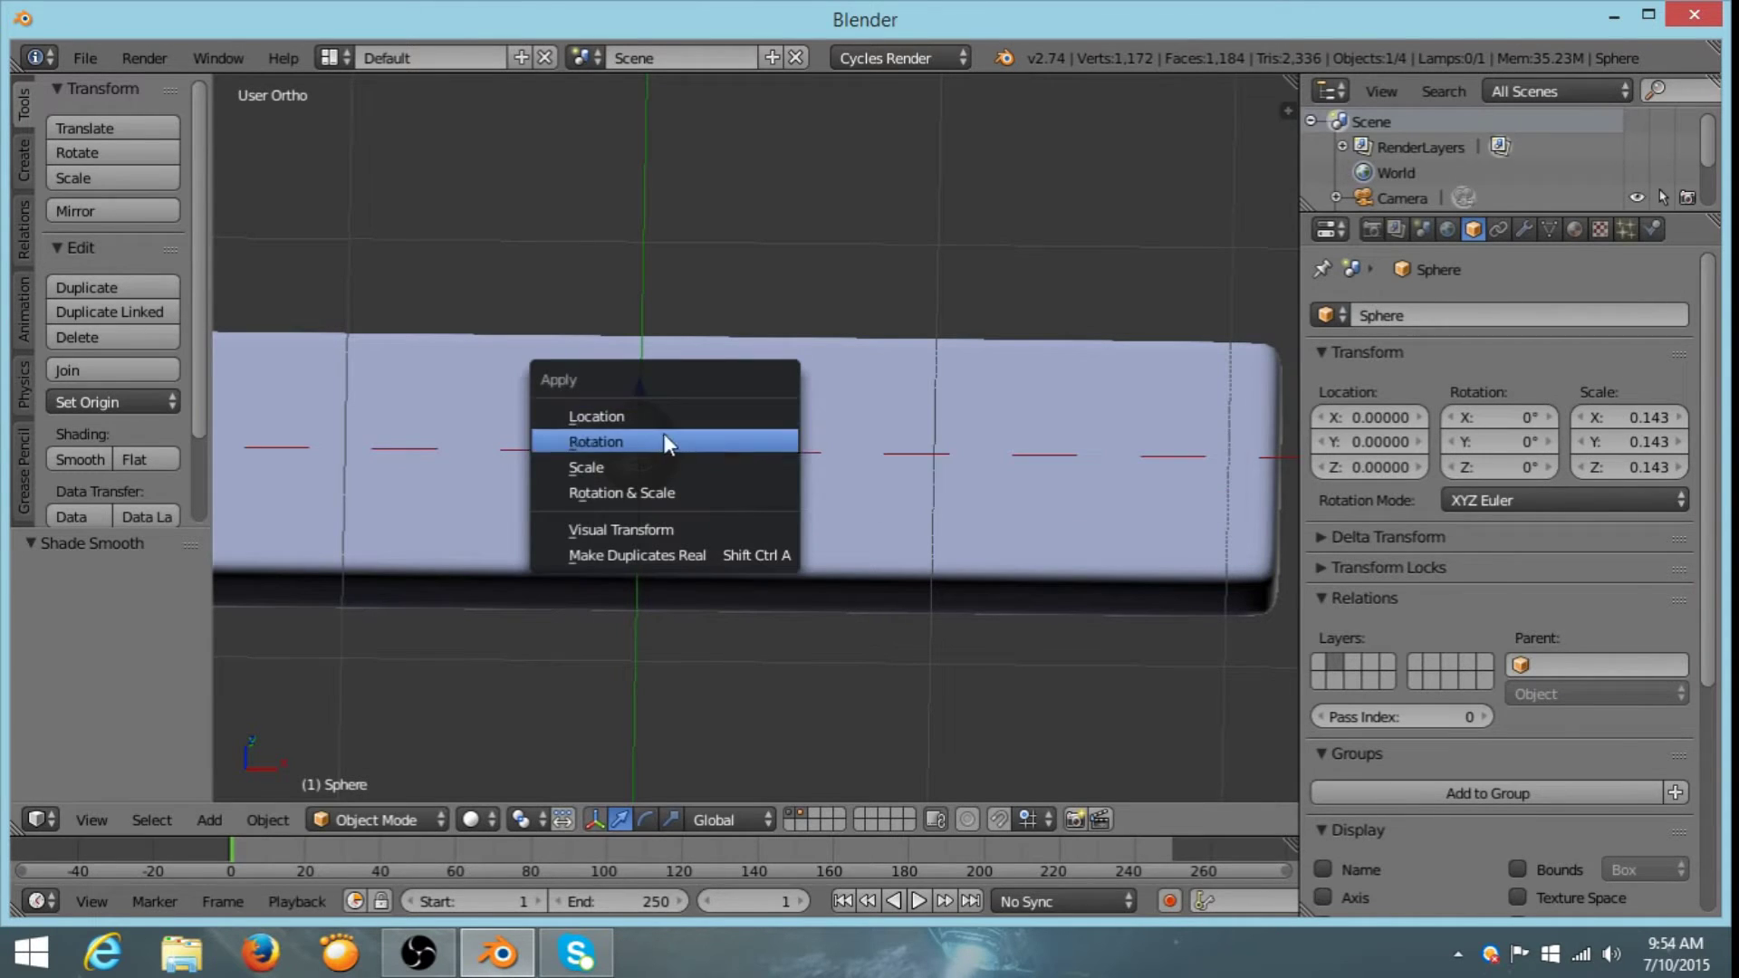
pyautogui.click(623, 462)
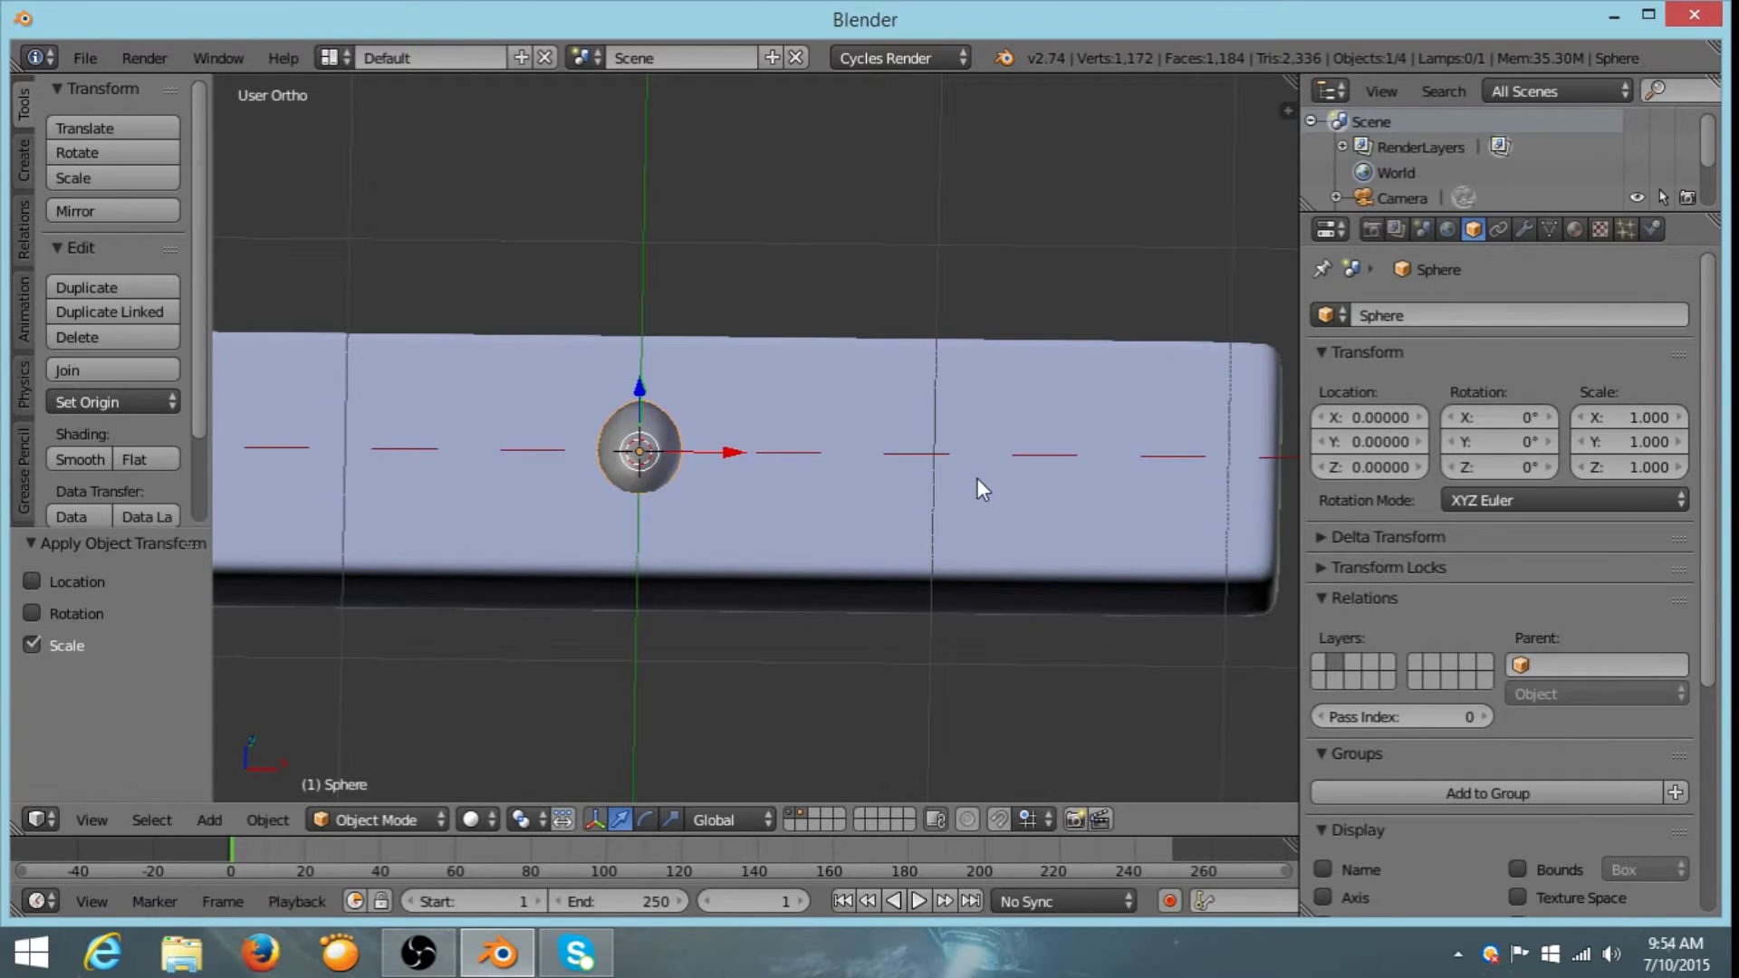
# - Show only the second layer to isolate the sphere and examine its shape
pyautogui.moveTo(976, 478); pyautogui.dragTo(842, 480, button='middle')
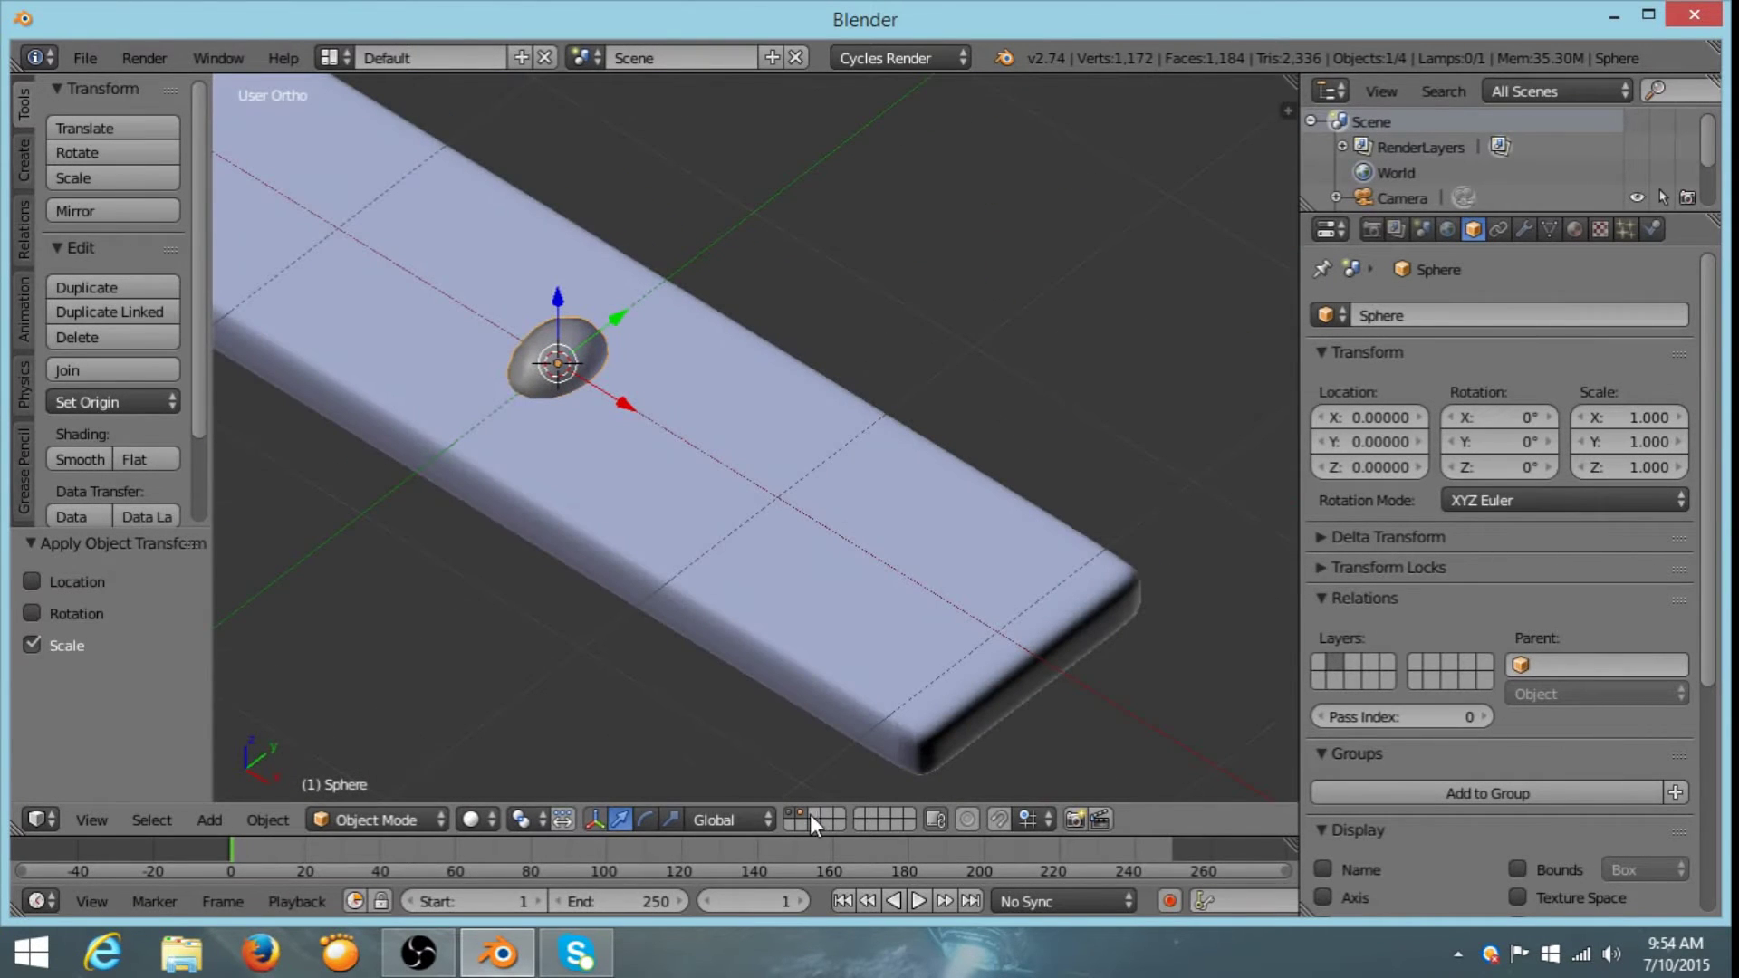
pyautogui.click(799, 811)
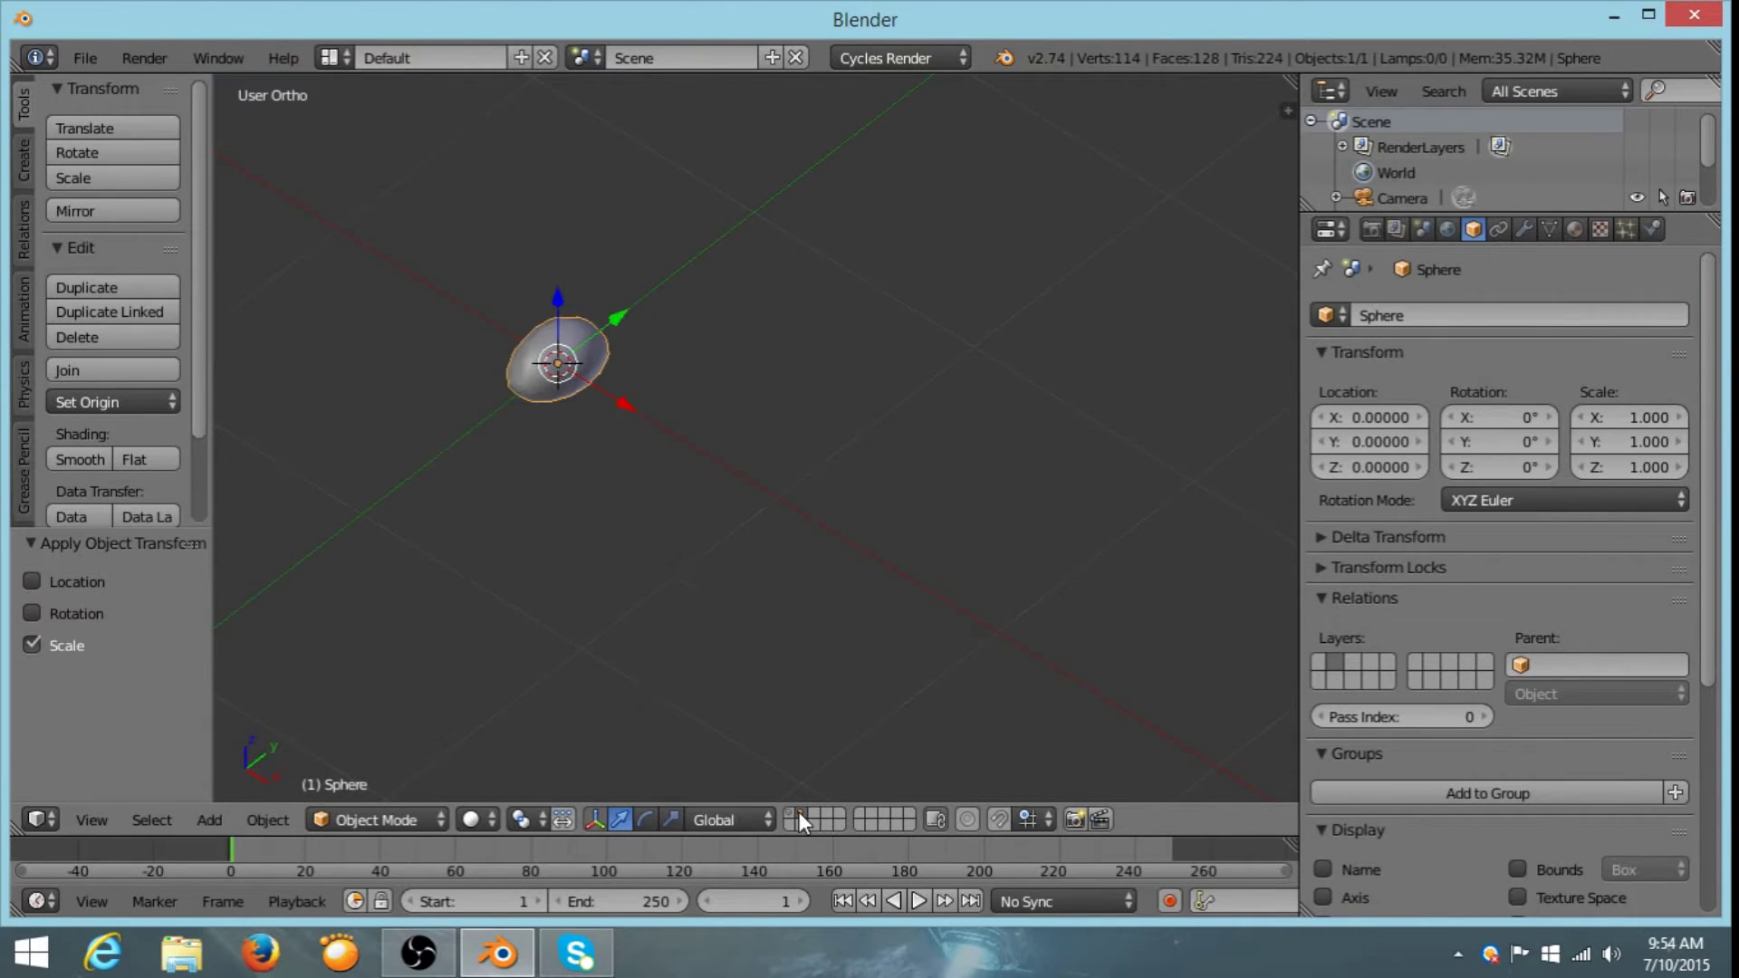
pyautogui.moveTo(518, 621); pyautogui.dragTo(645, 541, button='middle')
pyautogui.scroll(4, 616, 435)
pyautogui.moveTo(594, 353); pyautogui.dragTo(784, 502, button='middle')
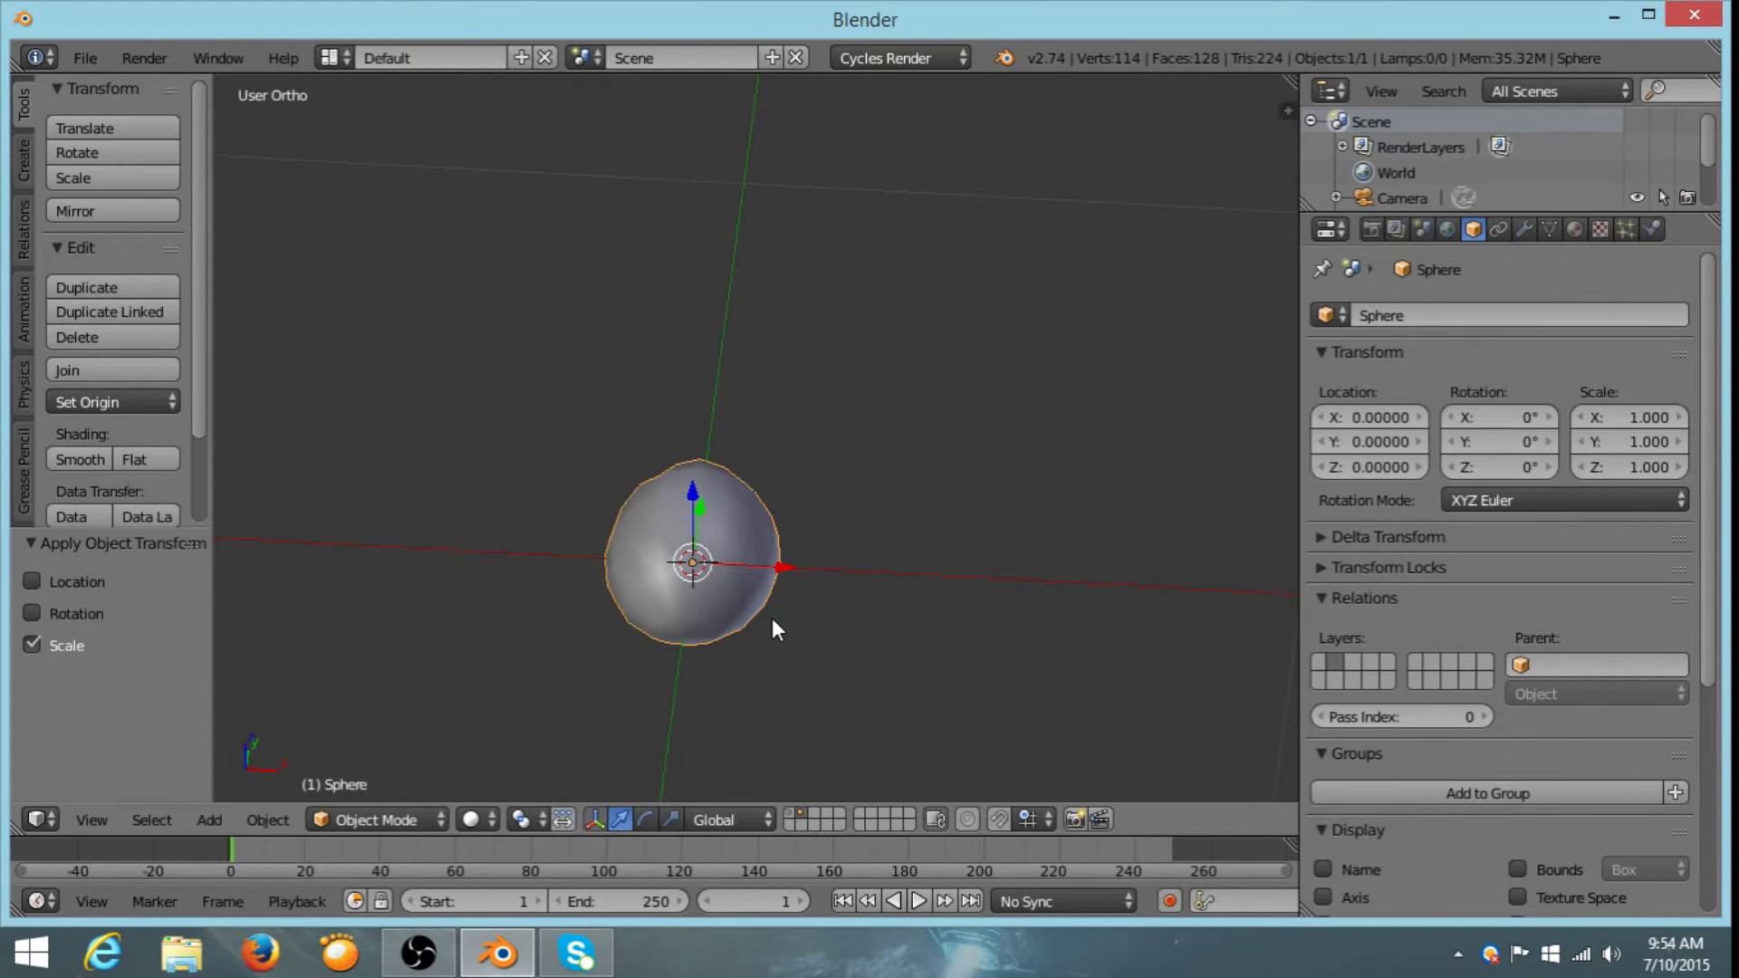
pyautogui.moveTo(862, 626); pyautogui.dragTo(841, 468, button='middle')
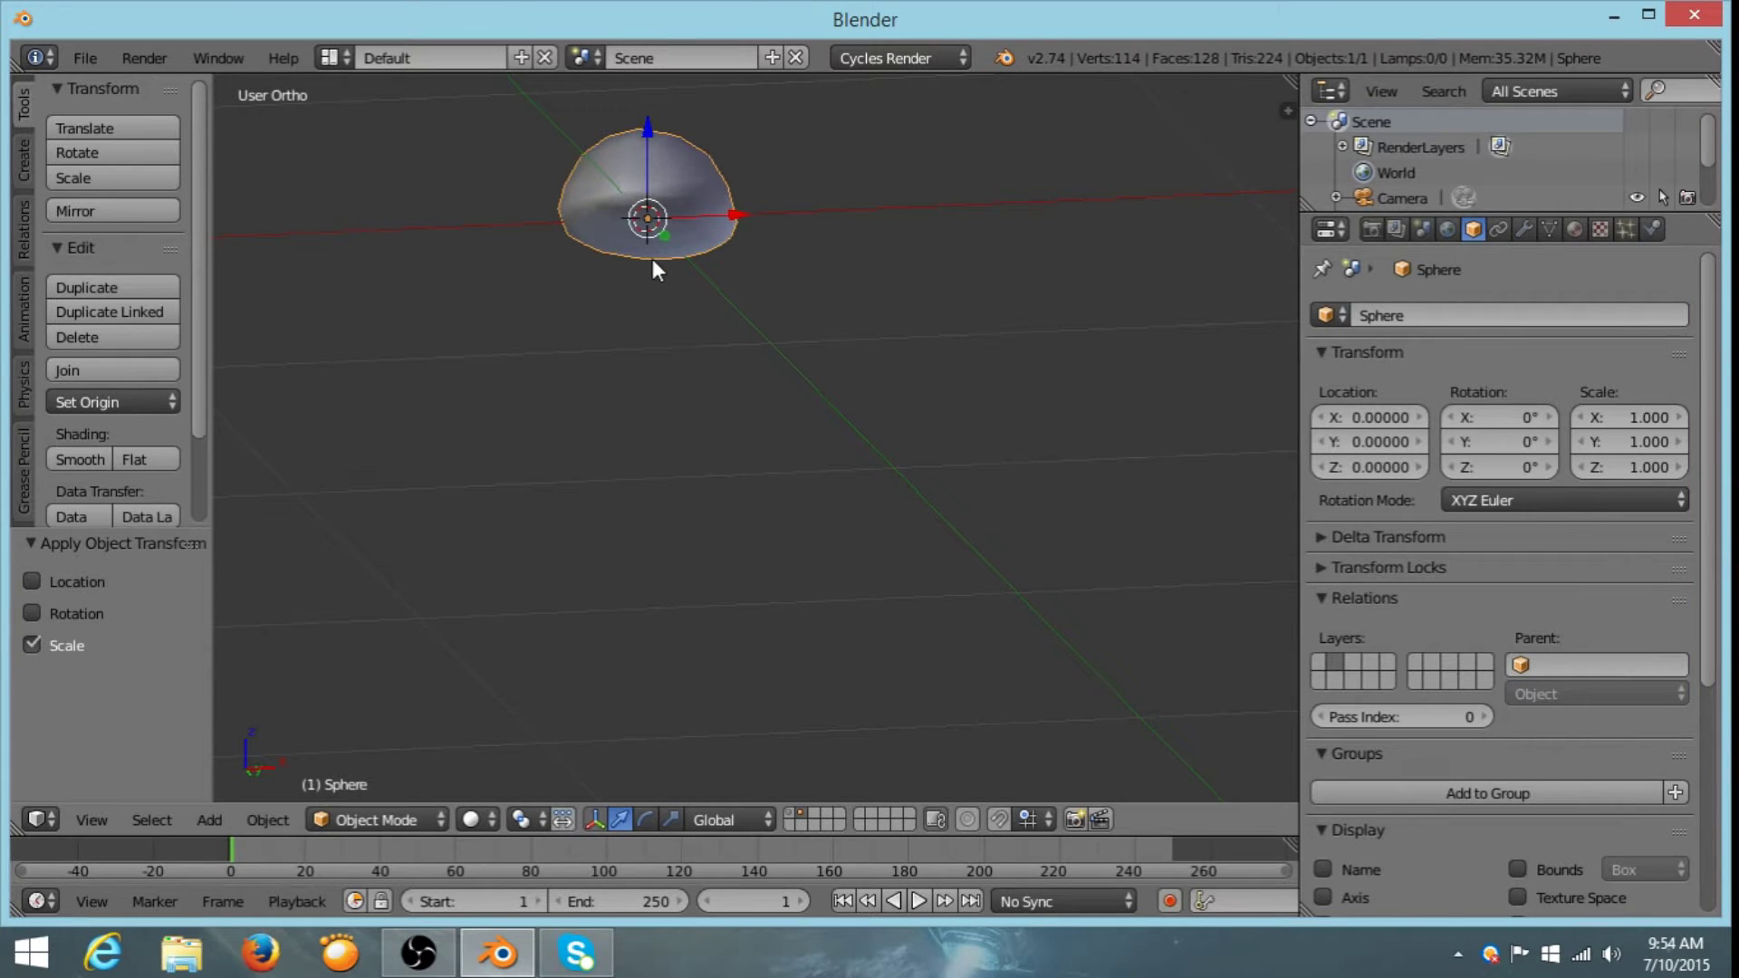
pyautogui.press('z')
pyautogui.press('z')
pyautogui.moveTo(658, 270); pyautogui.dragTo(765, 406, button='middle')
# - Enter Edit Mode on the sphere and shrink the underside face selection by one ring with Select Less
pyautogui.press('Tab')
pyautogui.scroll(2, 790, 430)
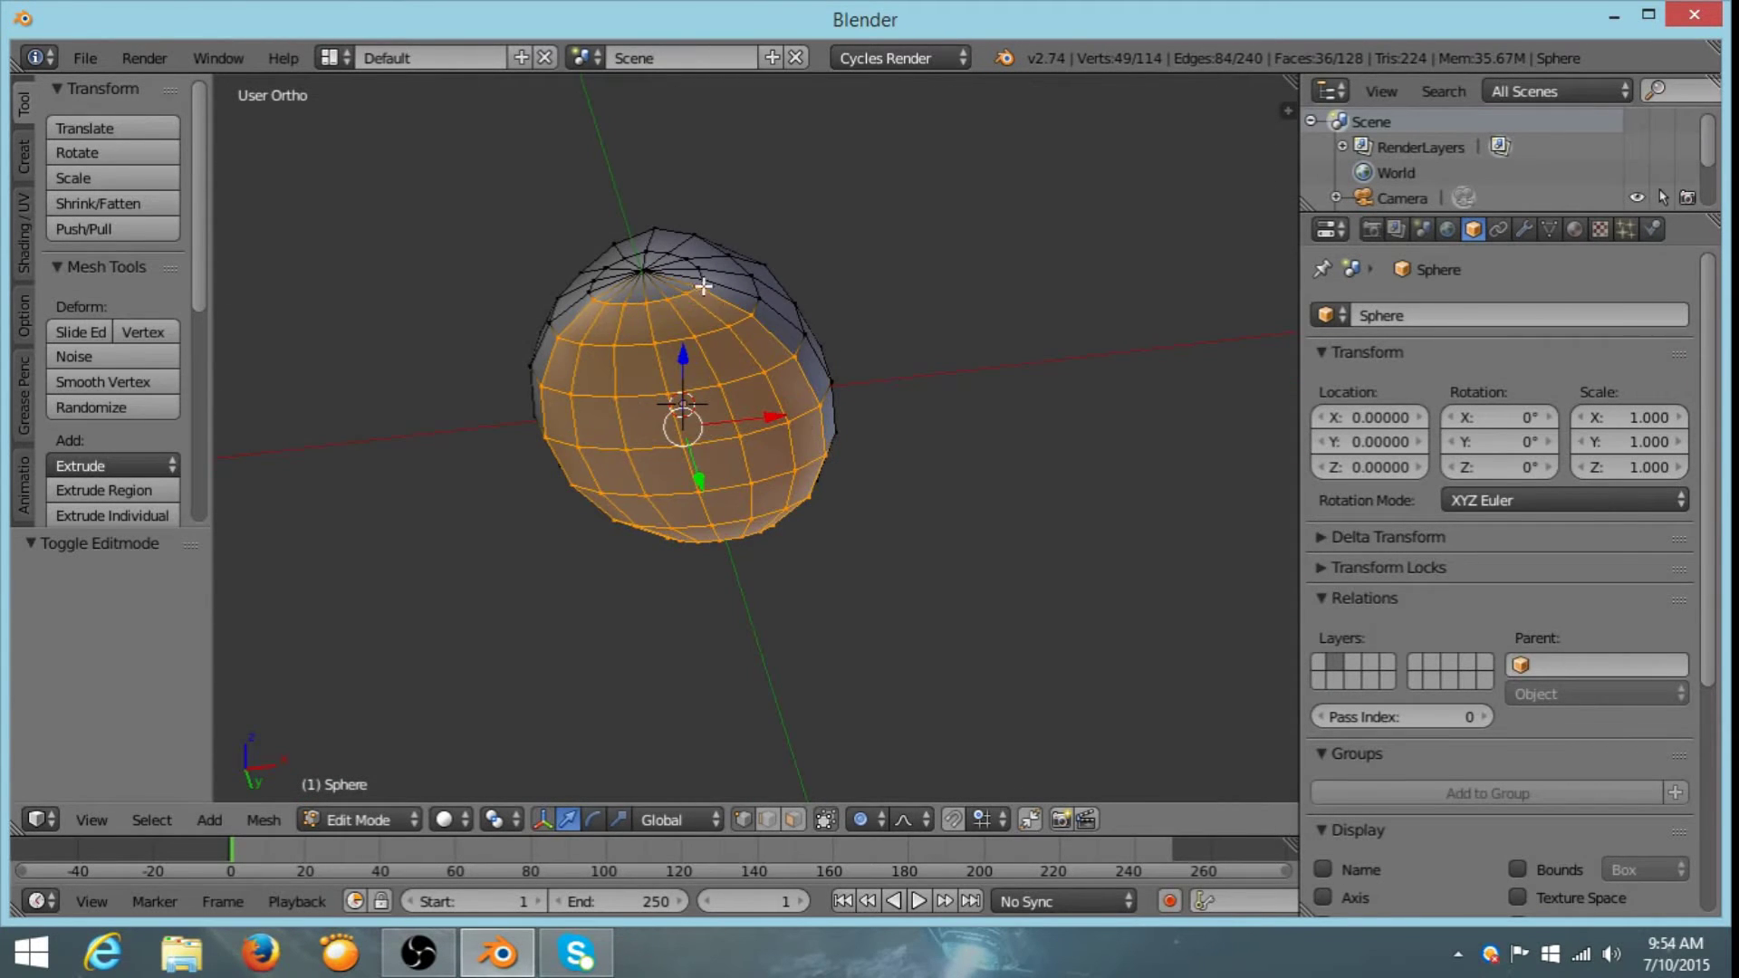
pyautogui.moveTo(800, 535); pyautogui.dragTo(775, 422, button='middle')
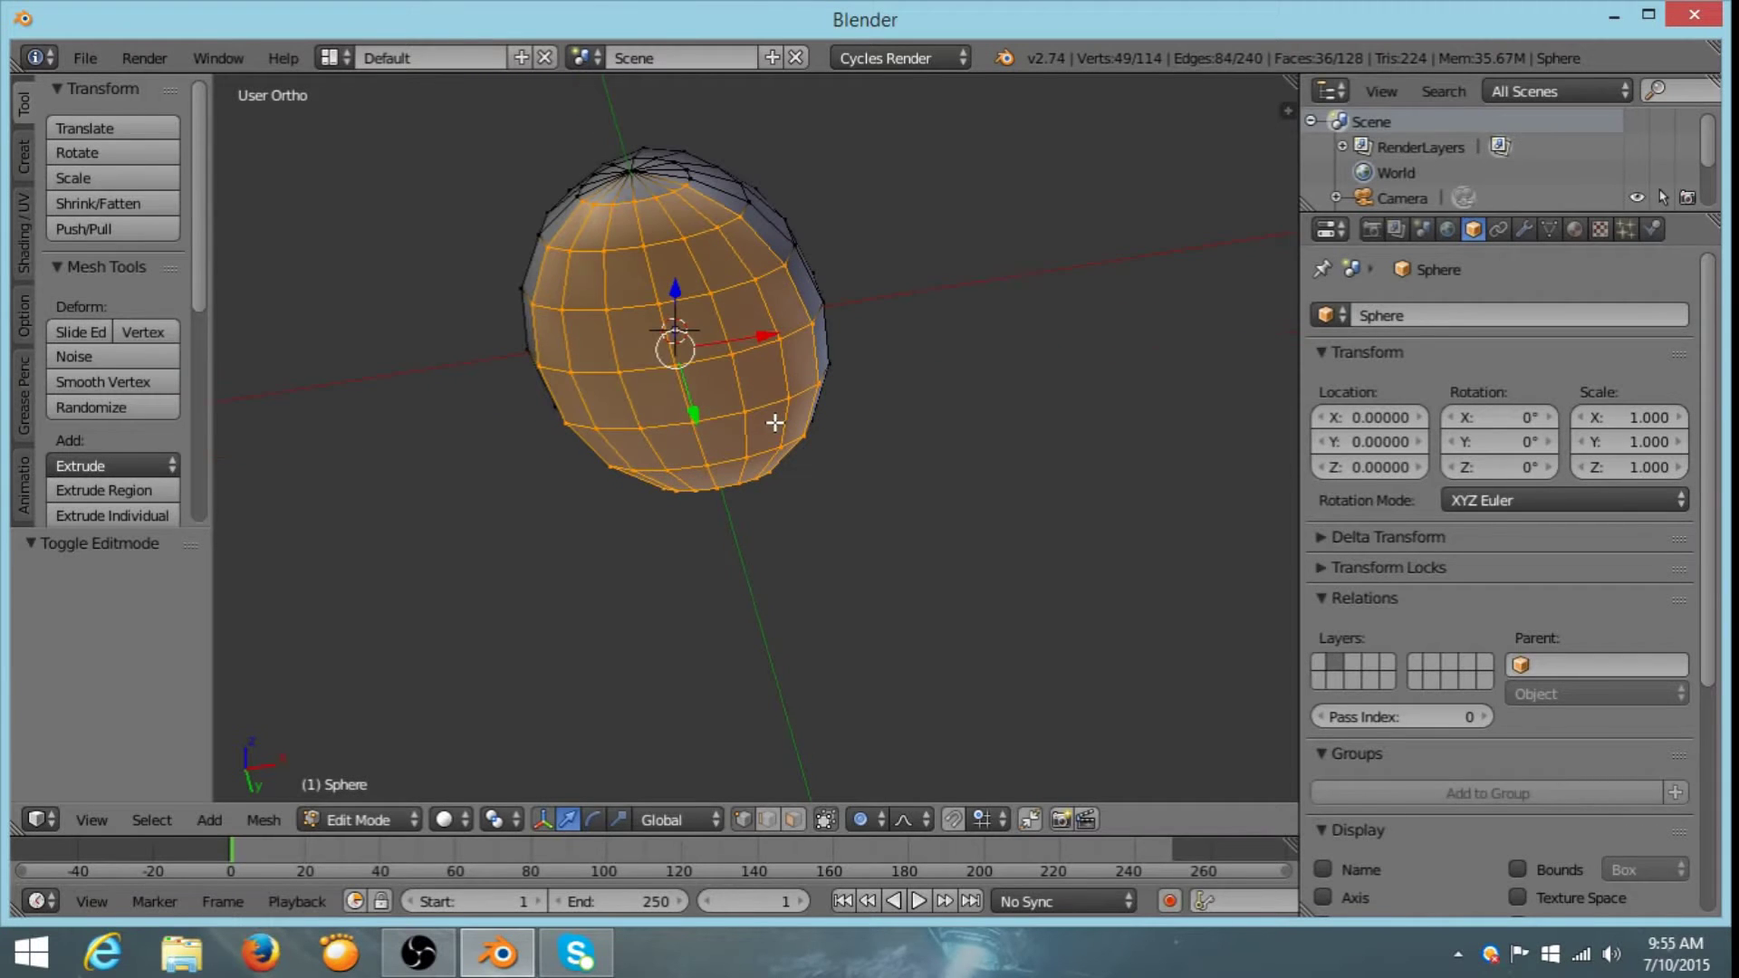
pyautogui.press('KP_2')
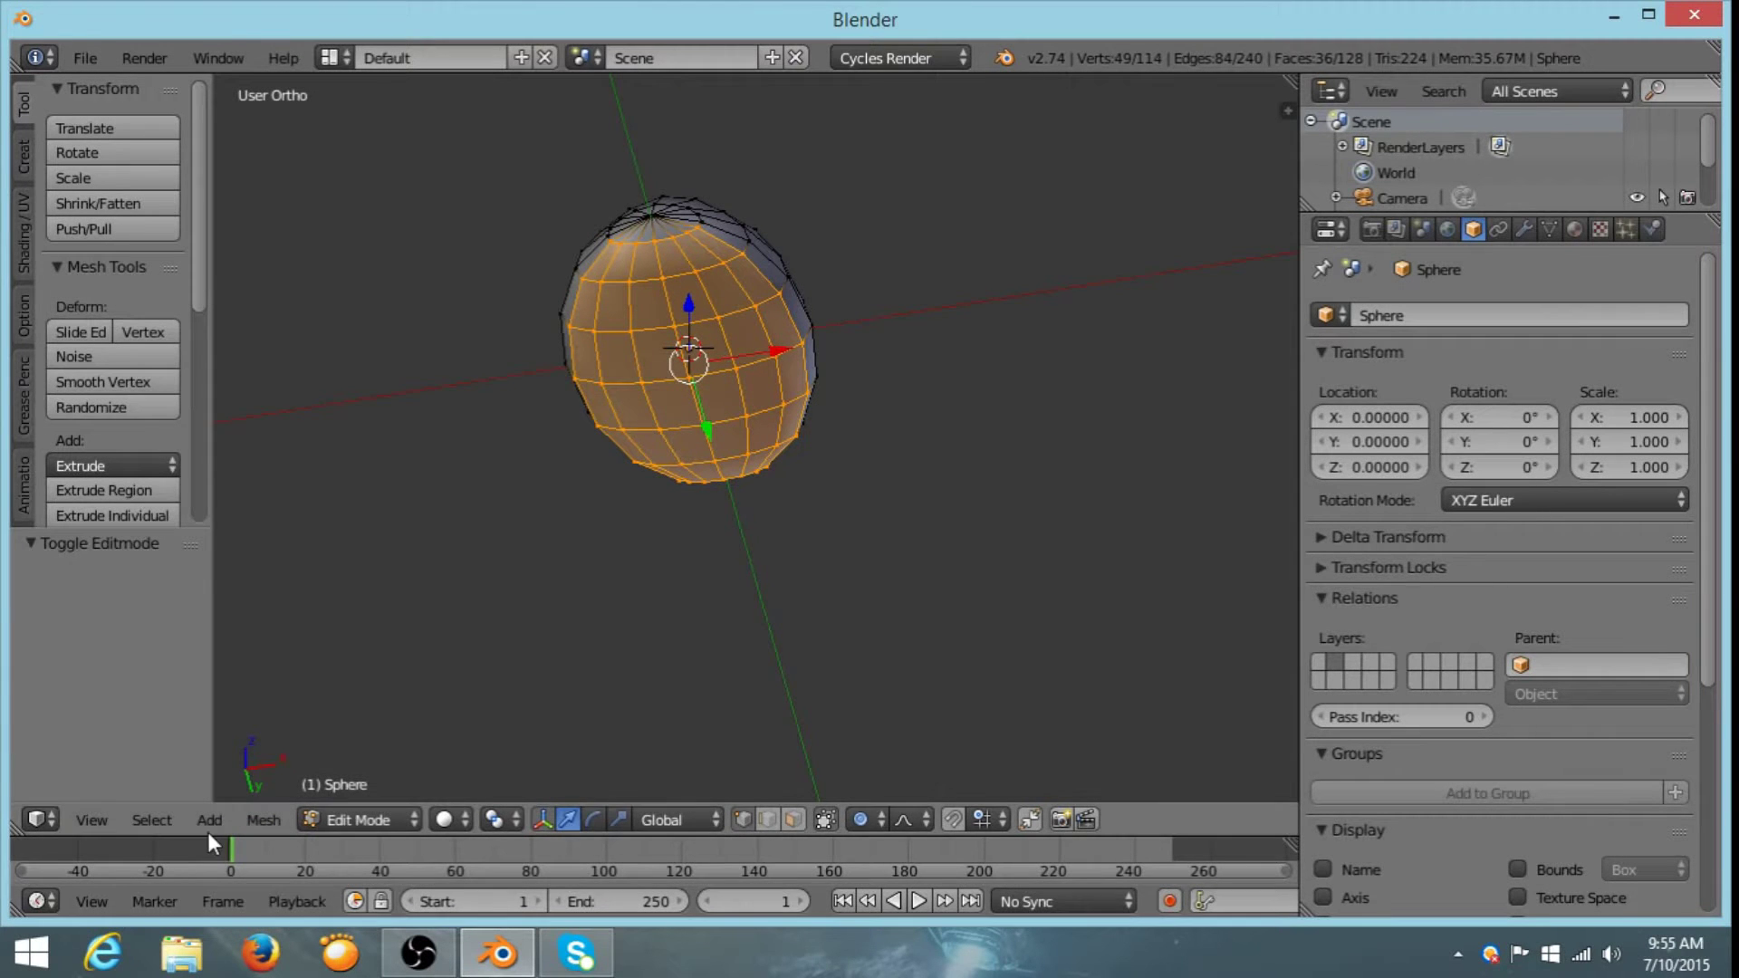
pyautogui.click(152, 819)
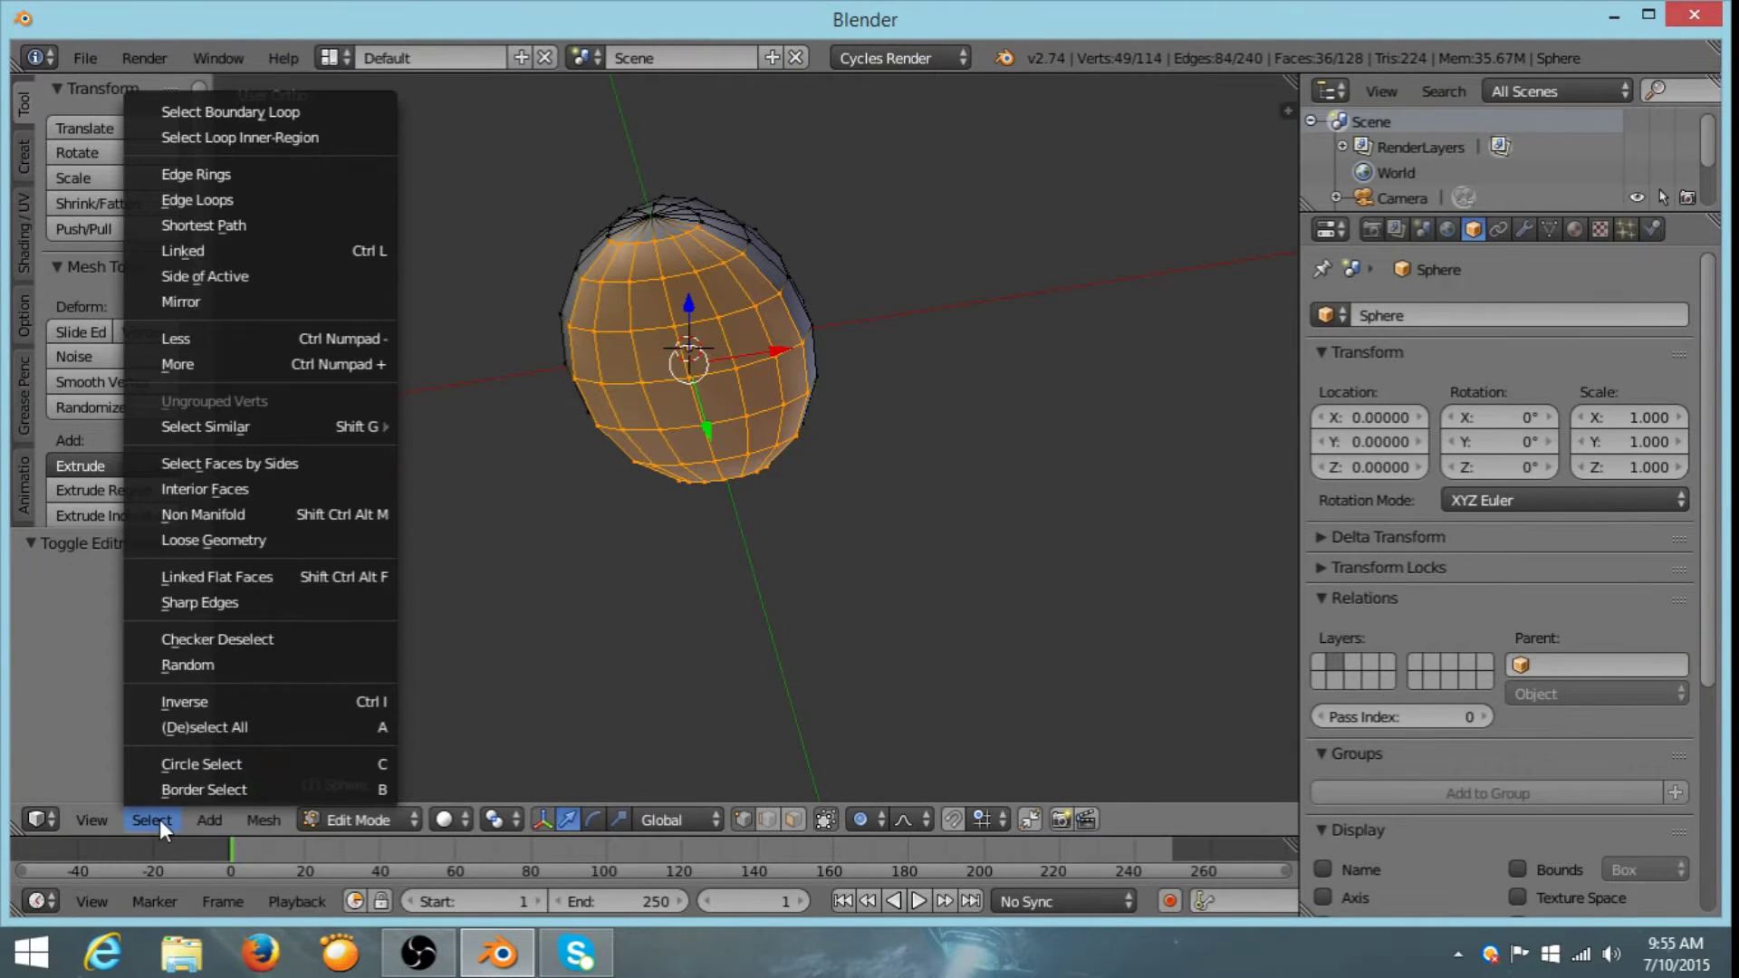
pyautogui.click(310, 352)
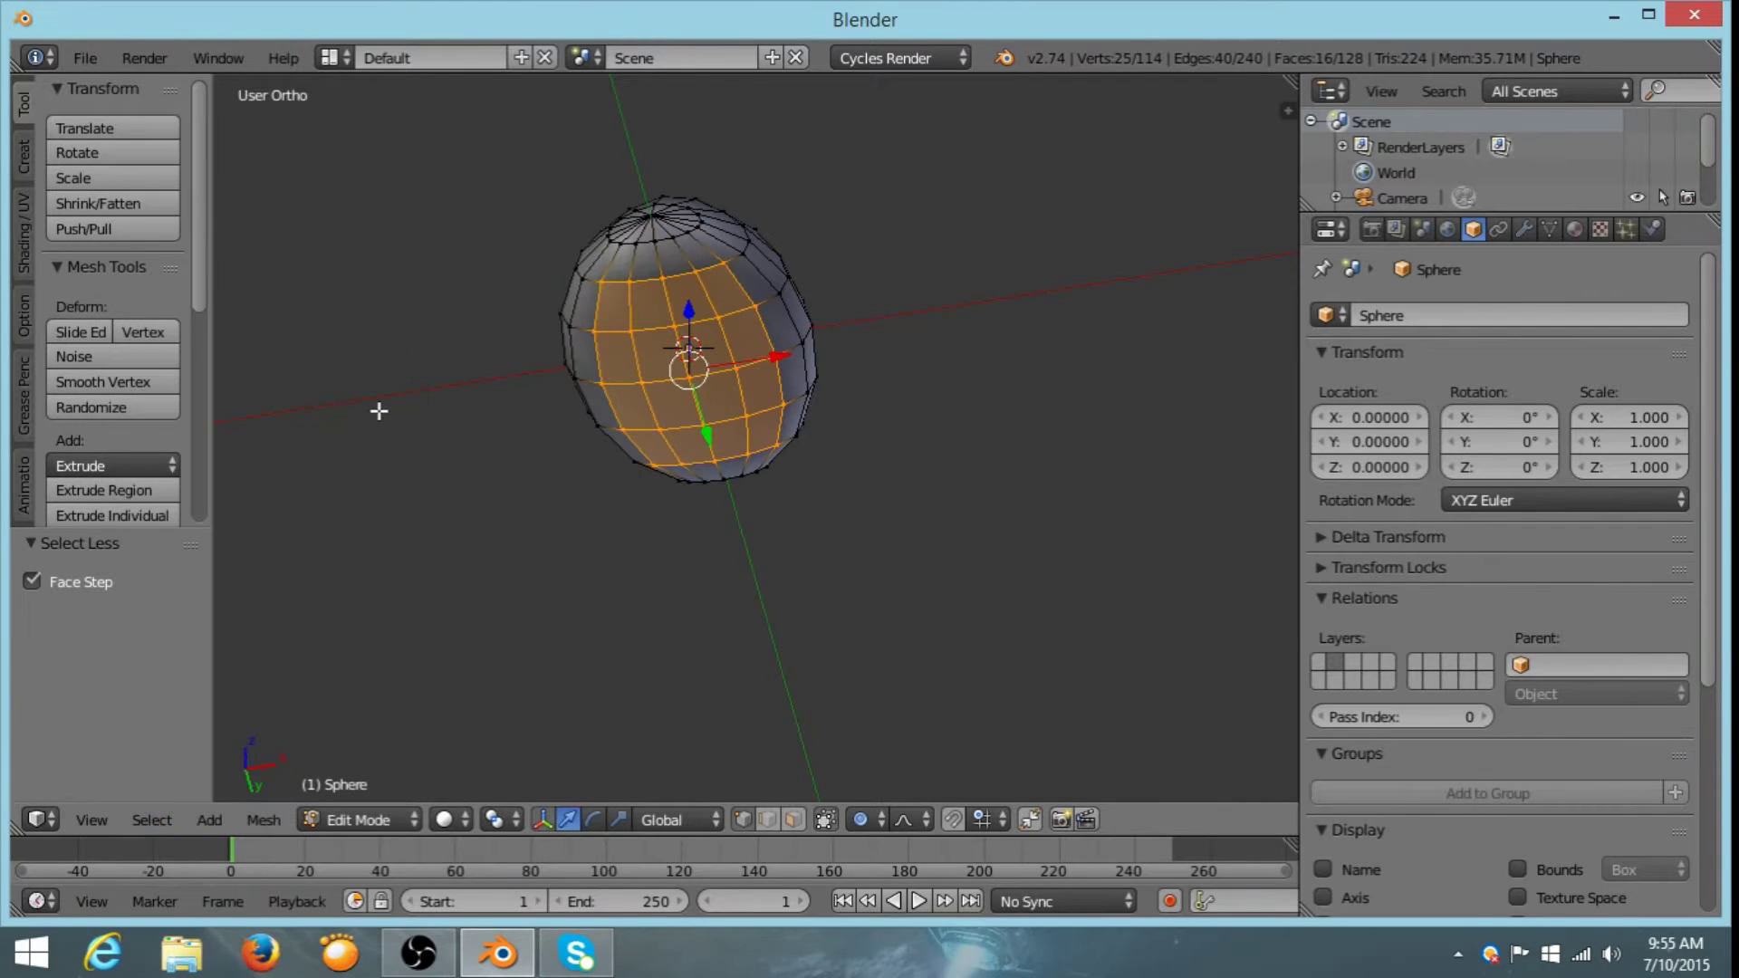
pyautogui.moveTo(819, 288); pyautogui.dragTo(815, 334, button='middle')
pyautogui.moveTo(776, 446); pyautogui.dragTo(759, 449, button='middle')
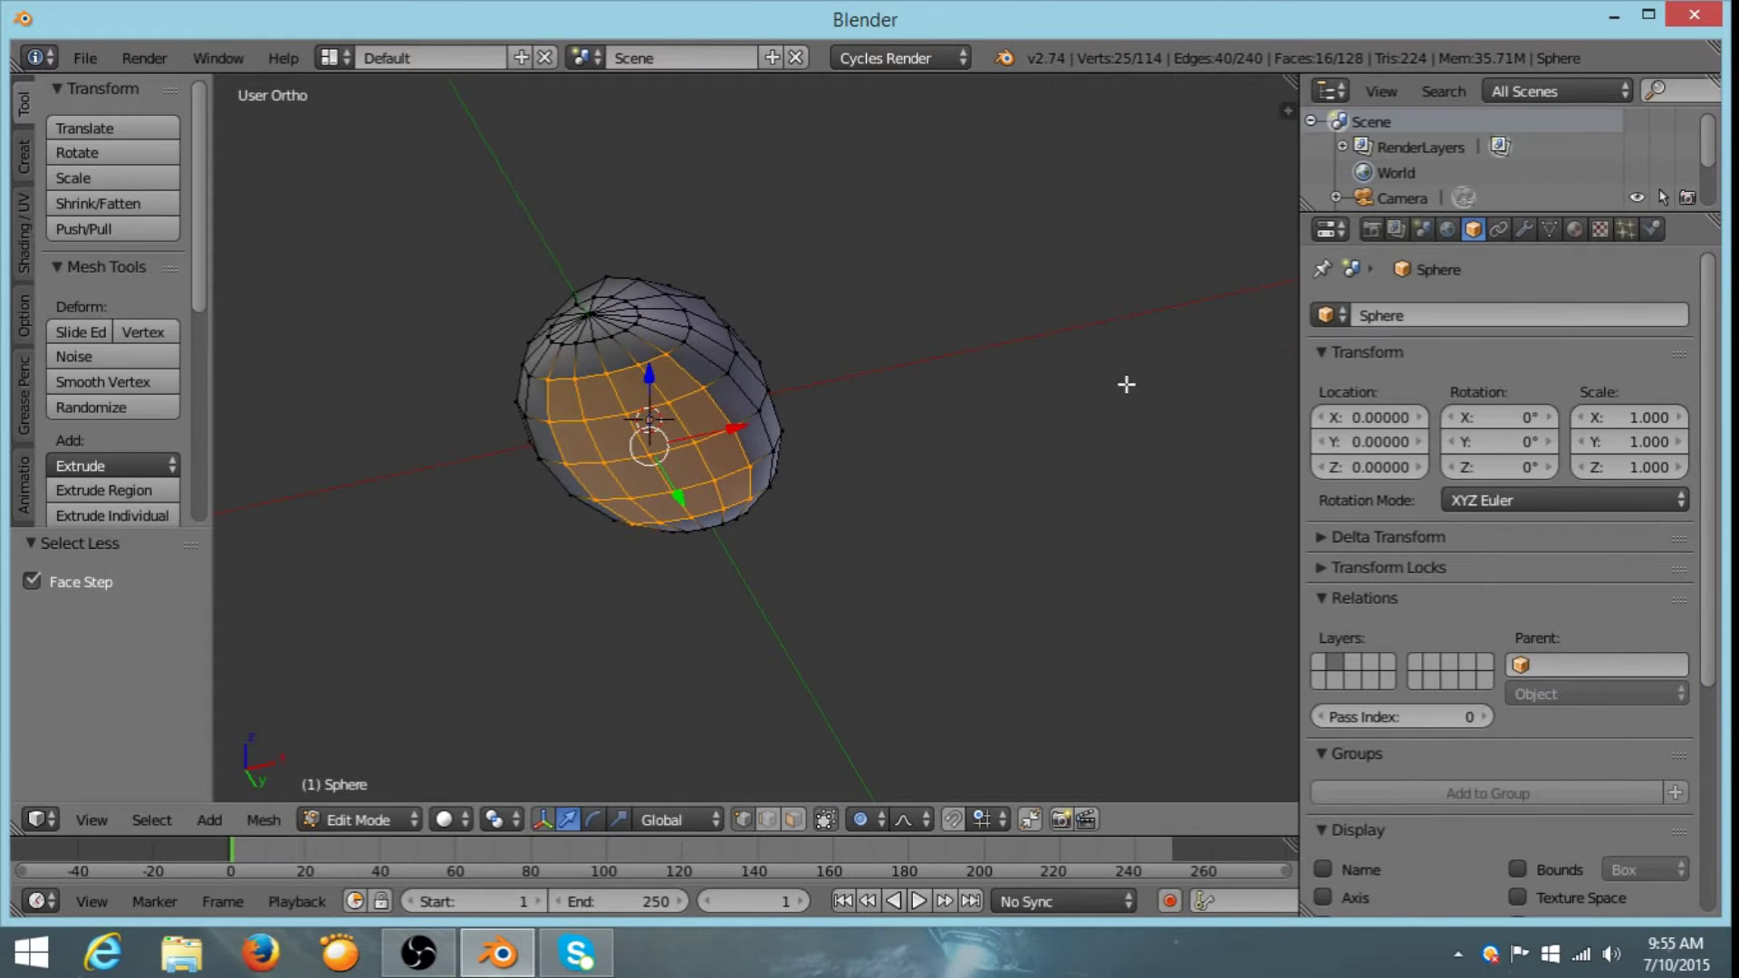
# - Add a vertex group named Hair Density to the sphere mesh
pyautogui.click(1542, 228)
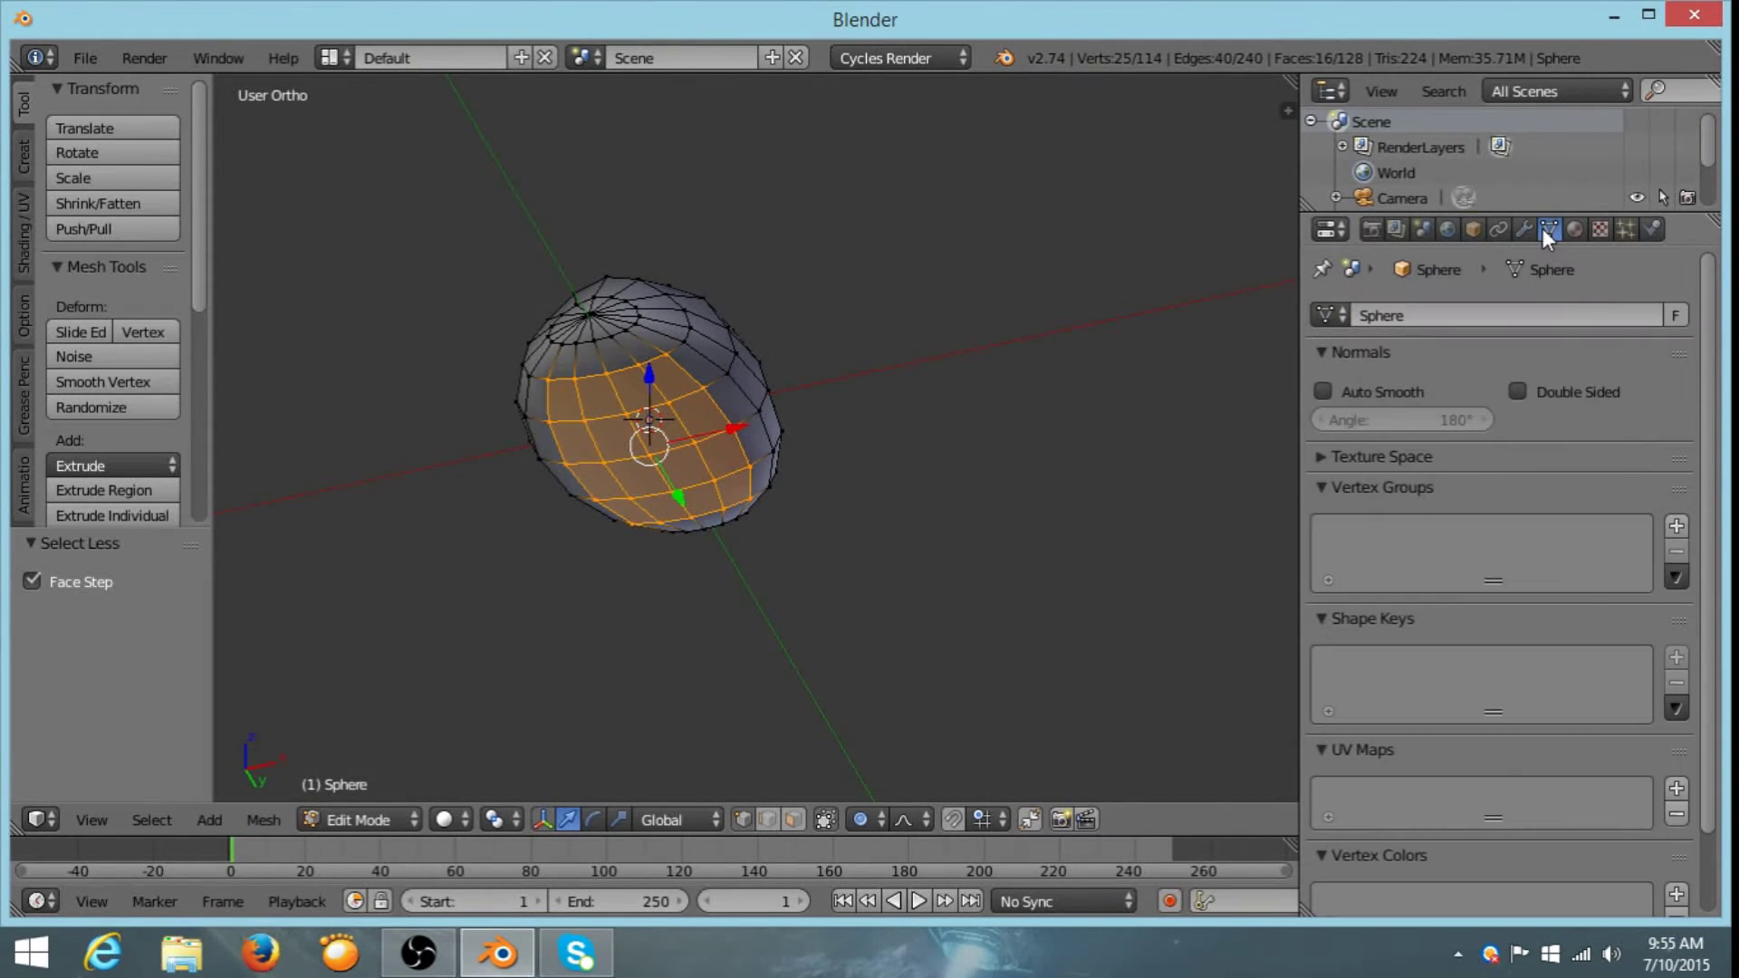
pyautogui.click(1674, 527)
pyautogui.doubleClick(1373, 535)
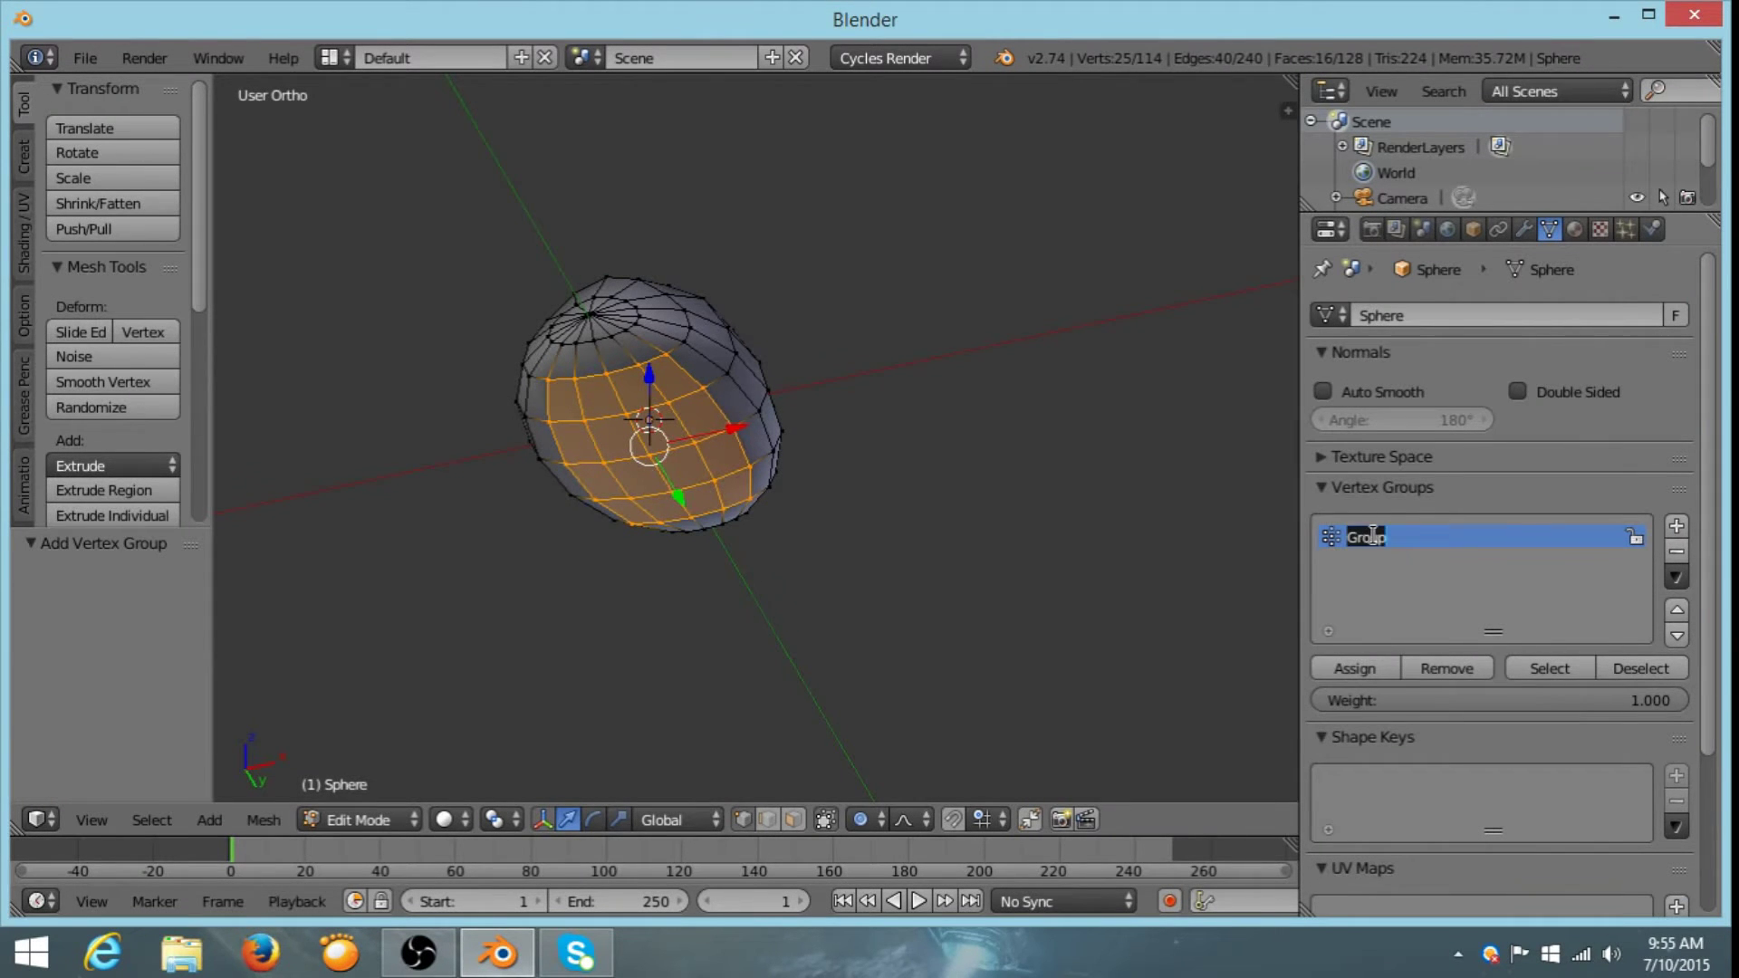
pyautogui.write('Hair Density')
# - Rename the sphere object as Tribble_0
pyautogui.click(1473, 228)
pyautogui.click(1434, 317)
pyautogui.write('Tribble')
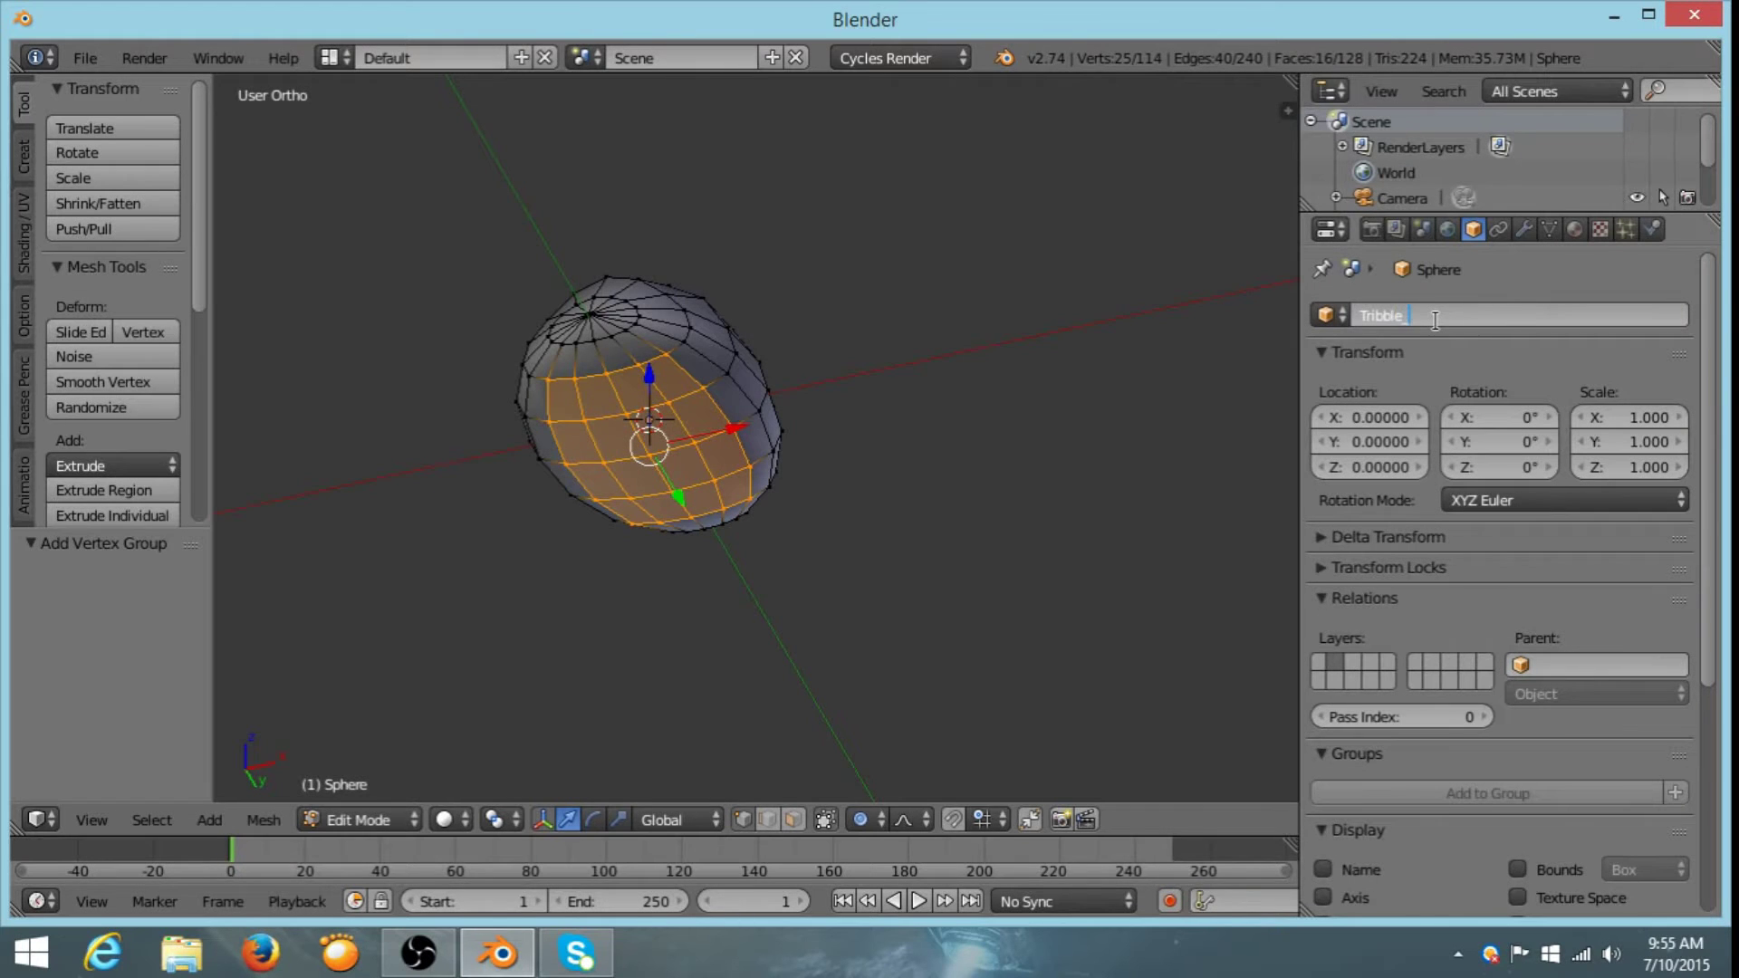
pyautogui.write(' 0')
pyautogui.press('Return')
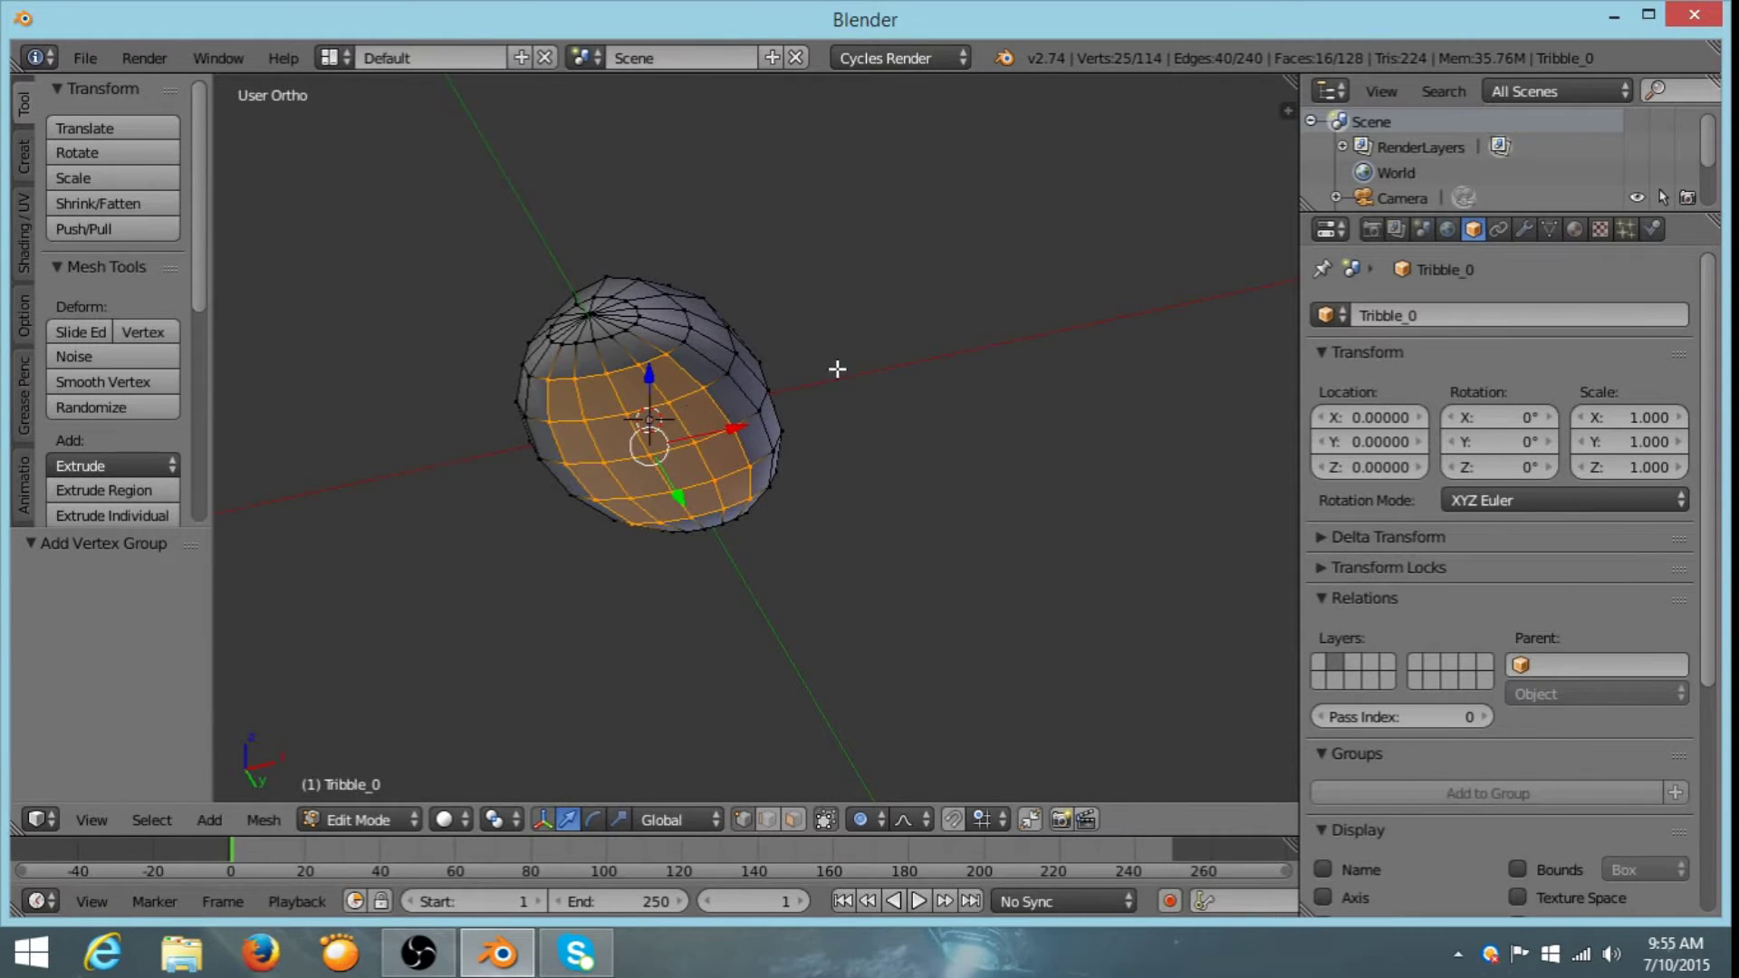
# - Invert the underside selection and assign the upper body's vertices to the Hair Density group with weight 1.000
pyautogui.moveTo(955, 318); pyautogui.dragTo(939, 256, button='middle')
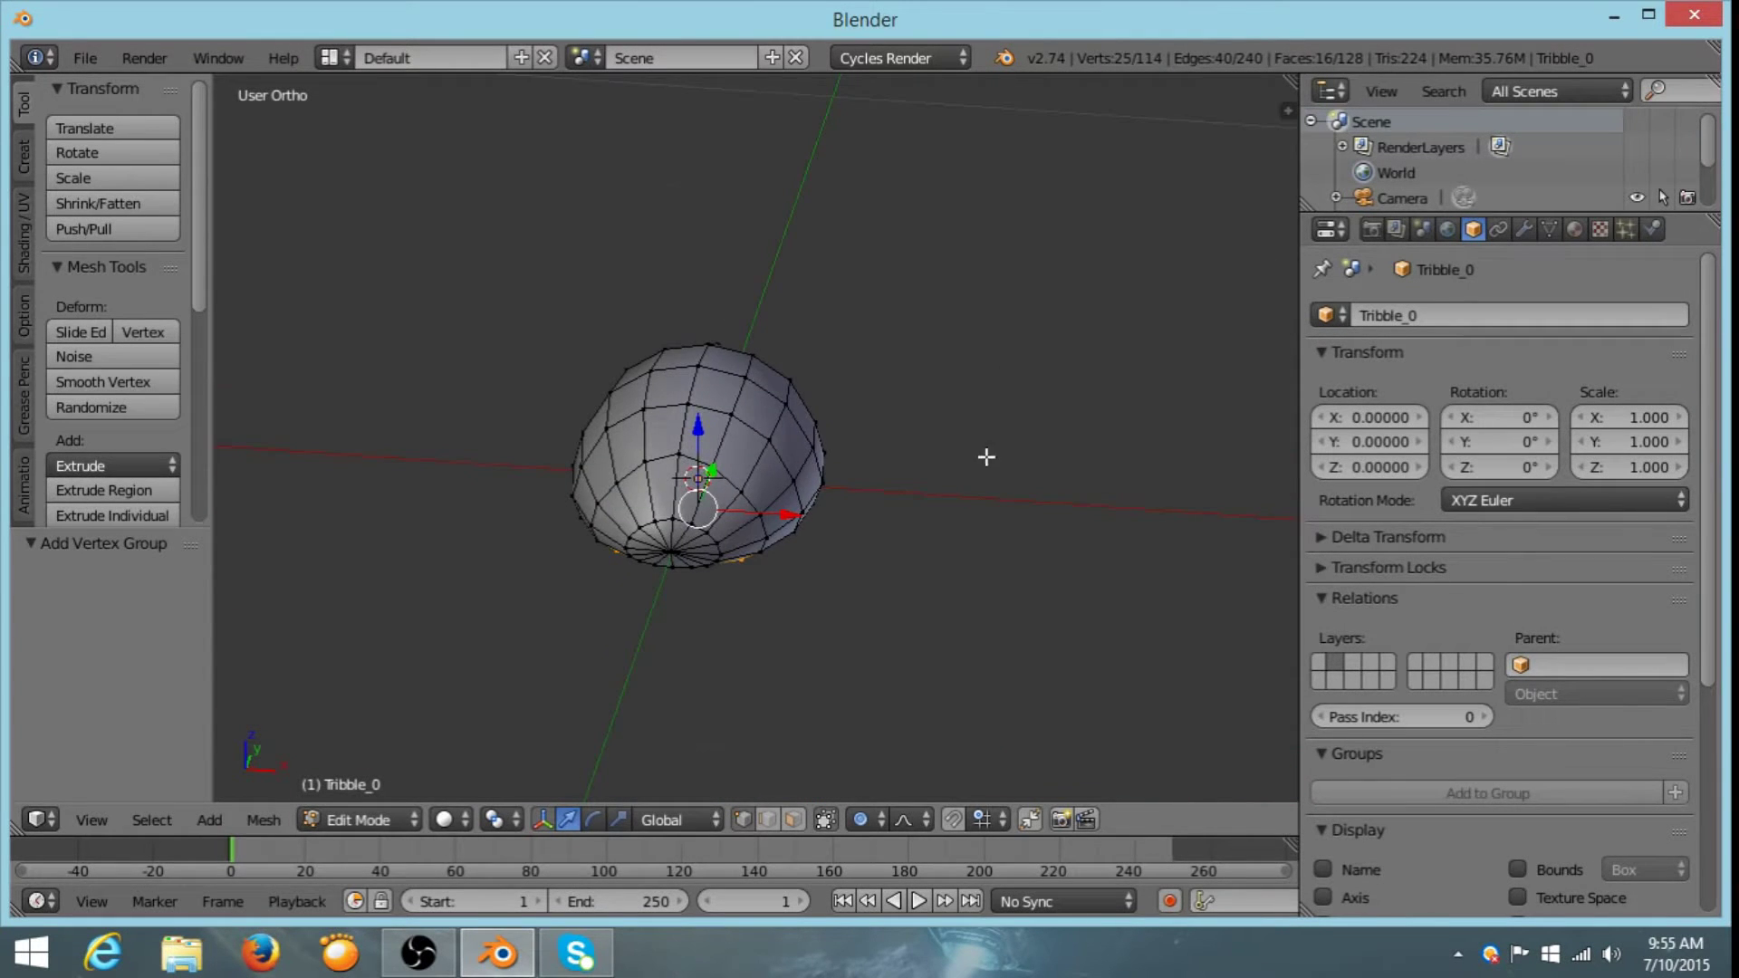
pyautogui.moveTo(986, 458); pyautogui.dragTo(855, 406, button='middle')
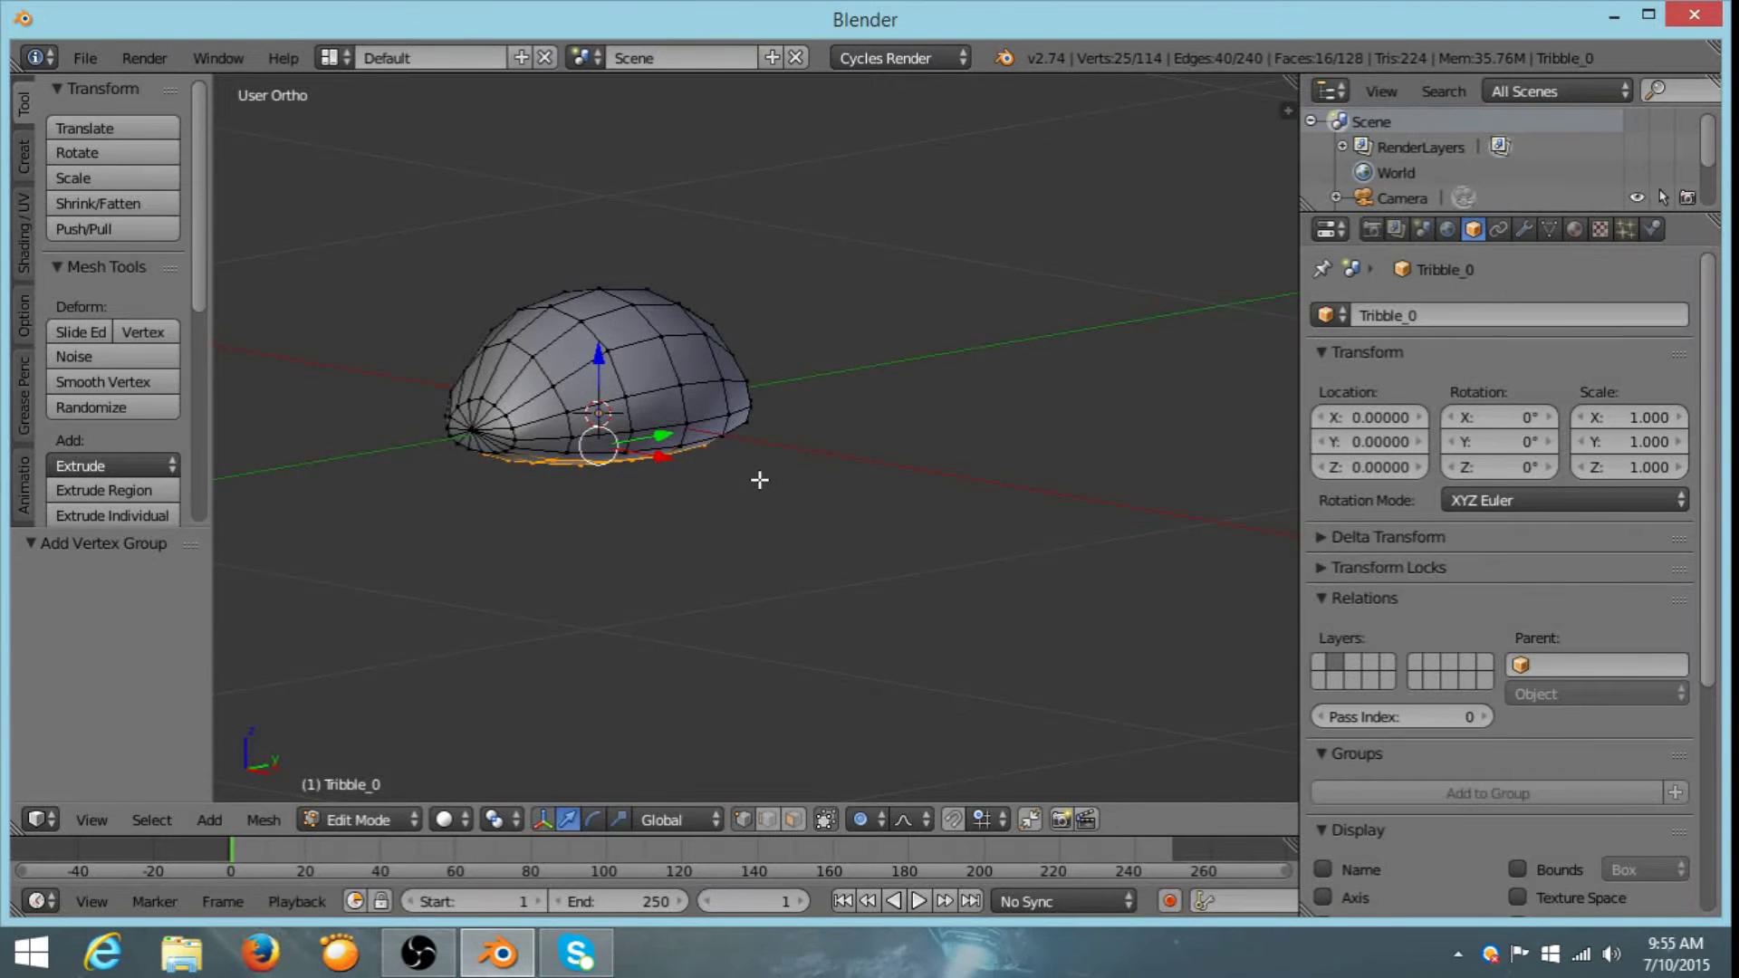
pyautogui.moveTo(589, 489); pyautogui.dragTo(666, 477, button='middle')
pyautogui.moveTo(957, 429); pyautogui.dragTo(938, 395, button='middle')
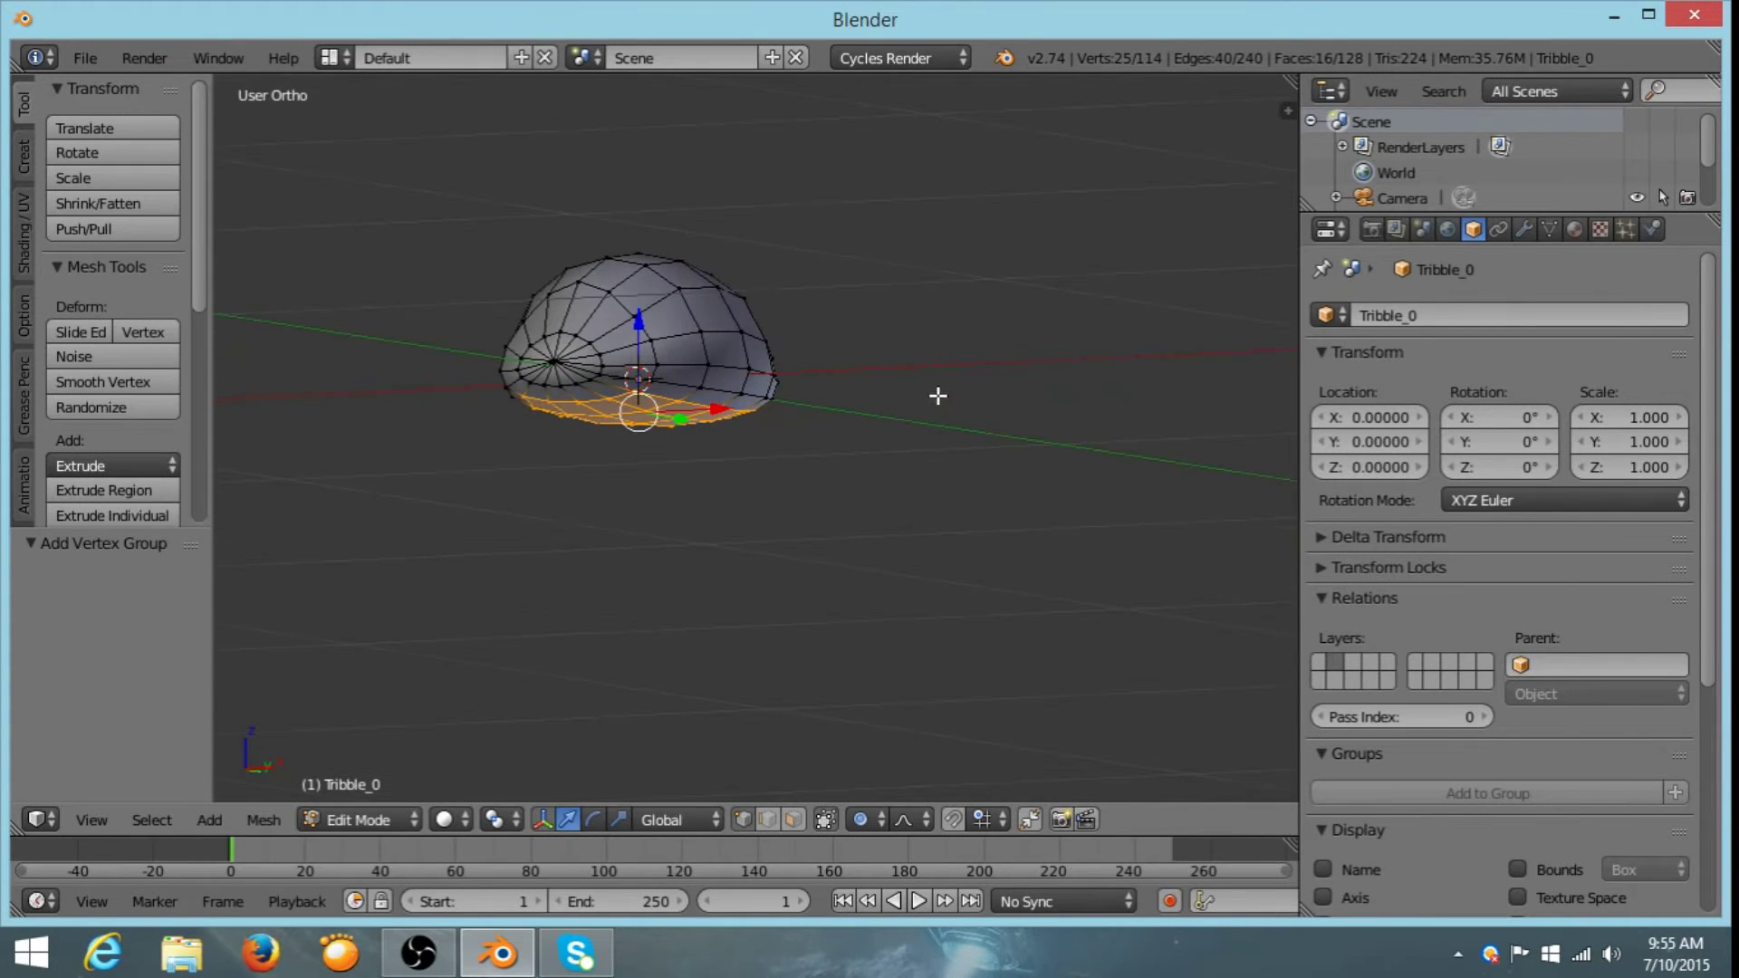
pyautogui.click(1551, 230)
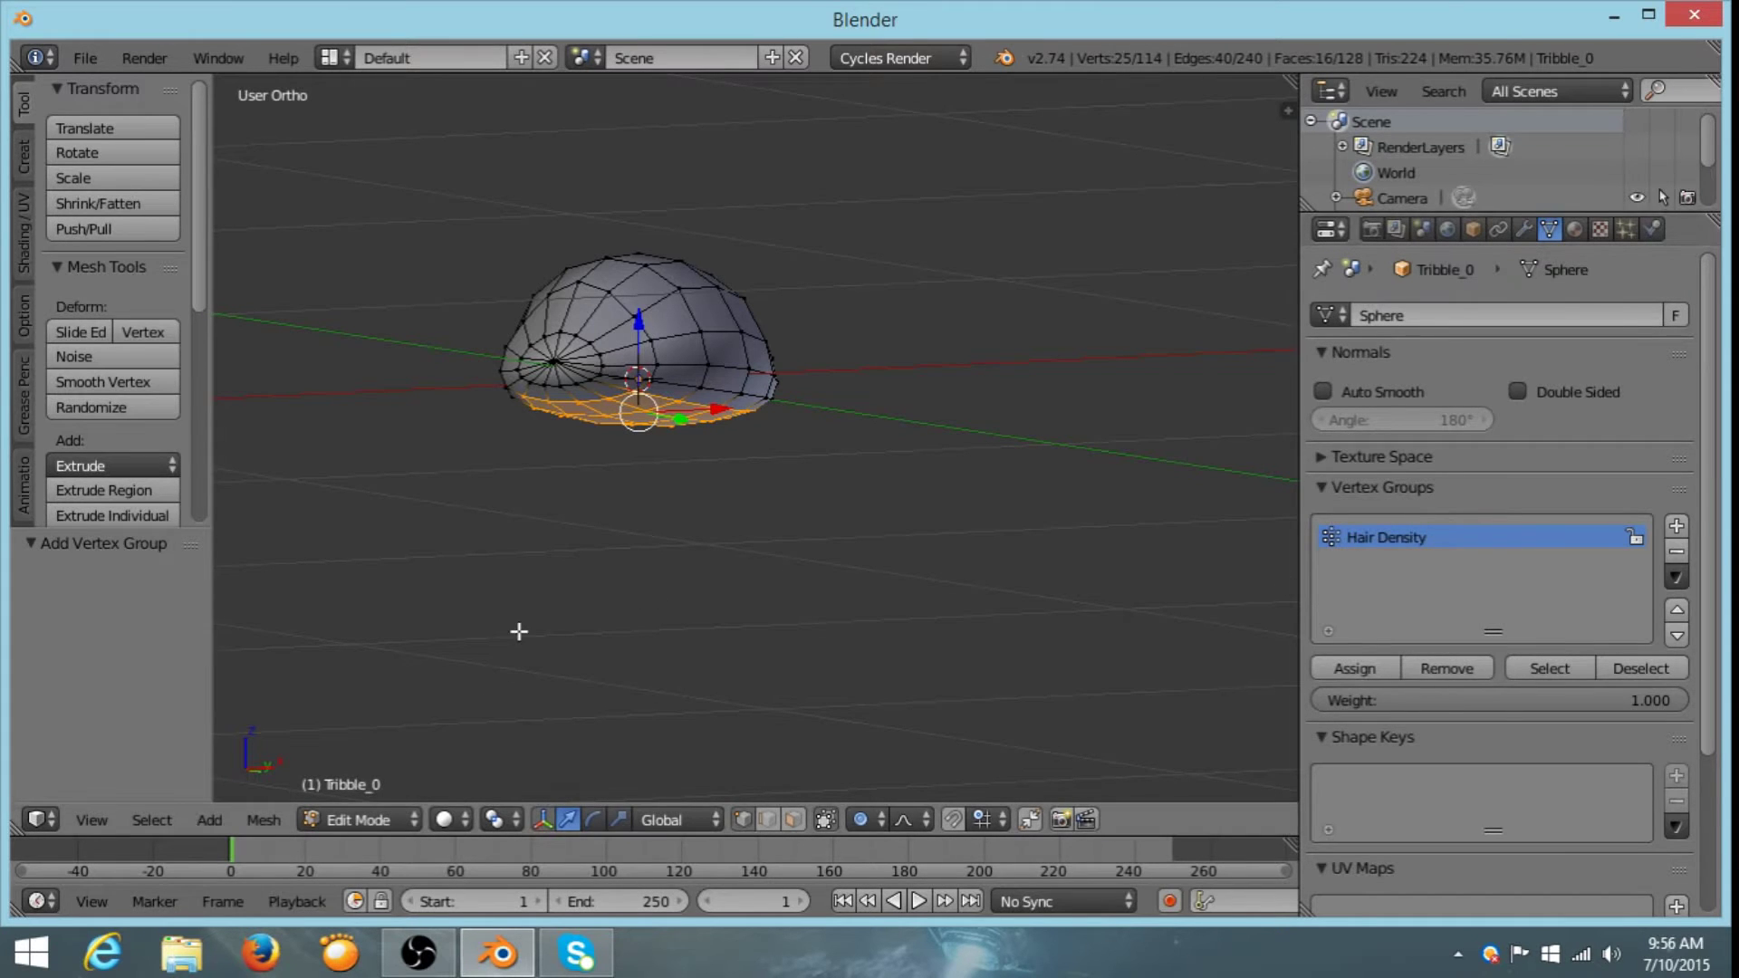
pyautogui.hotkey('ctrl', 'i')
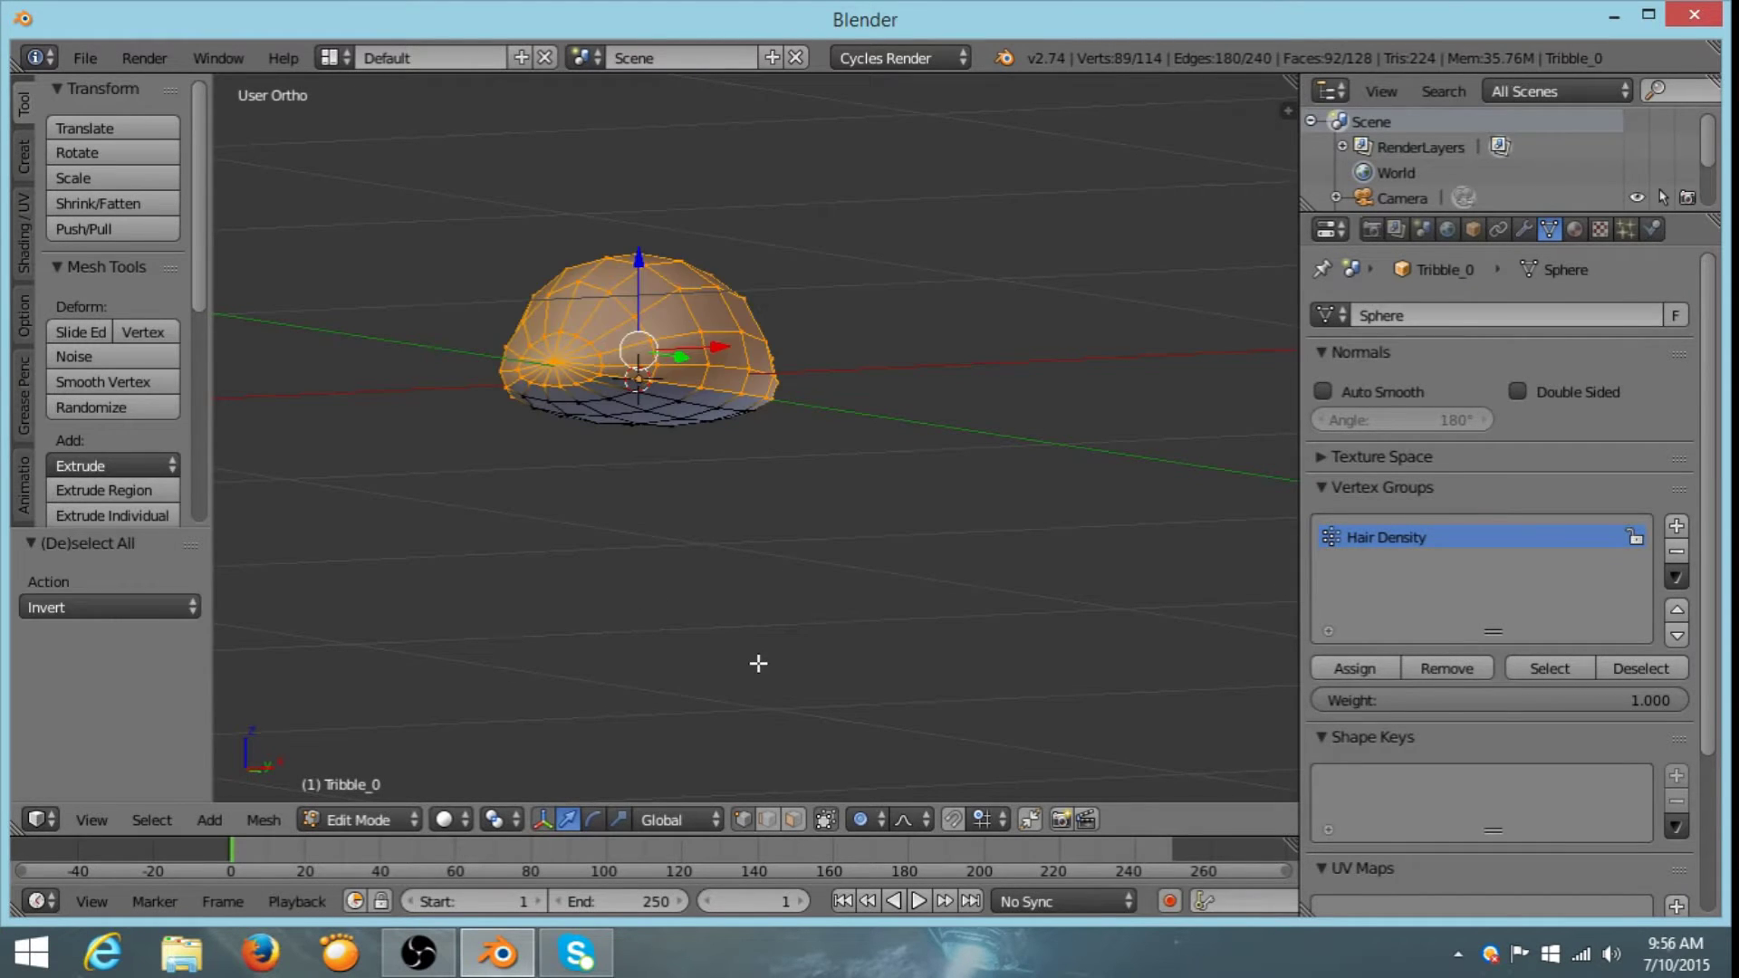
pyautogui.click(1342, 667)
# - Check the Hair Density weights on the body and underside in Weight Paint mode, and return to Object Mode
pyautogui.moveTo(1069, 429); pyautogui.dragTo(1033, 516, button='middle')
pyautogui.moveTo(538, 421); pyautogui.dragTo(926, 313, button='middle')
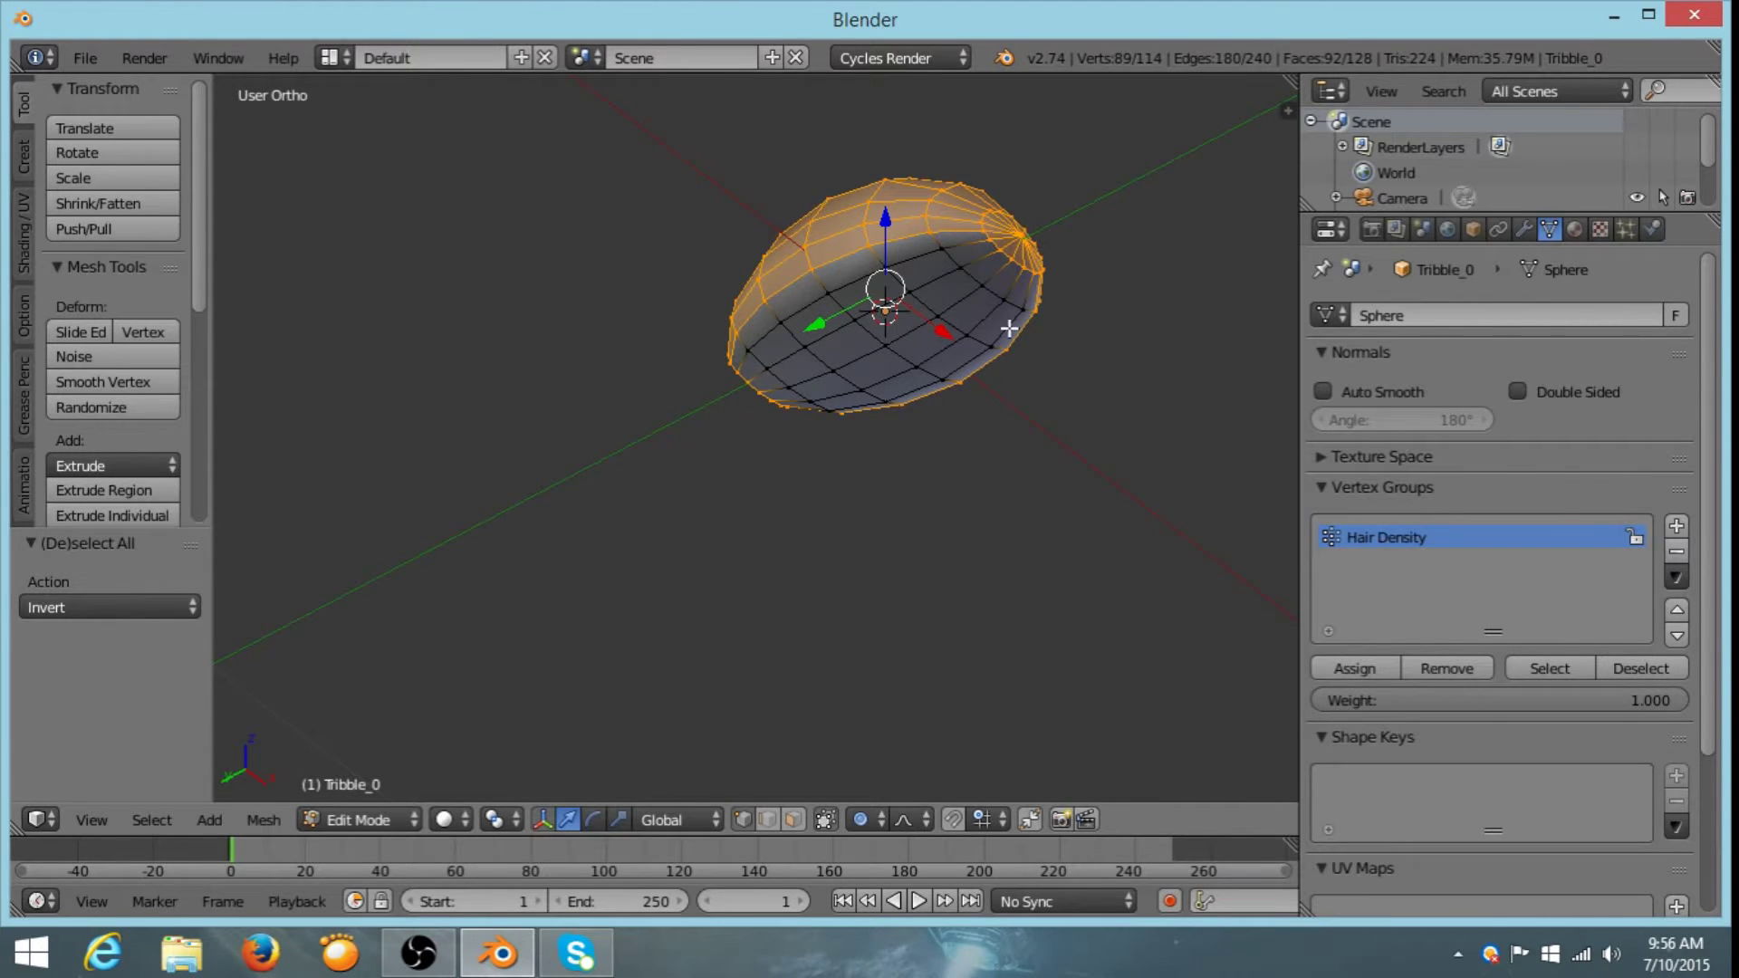
pyautogui.moveTo(1008, 327); pyautogui.dragTo(988, 401, button='middle')
pyautogui.scroll(2, 988, 400)
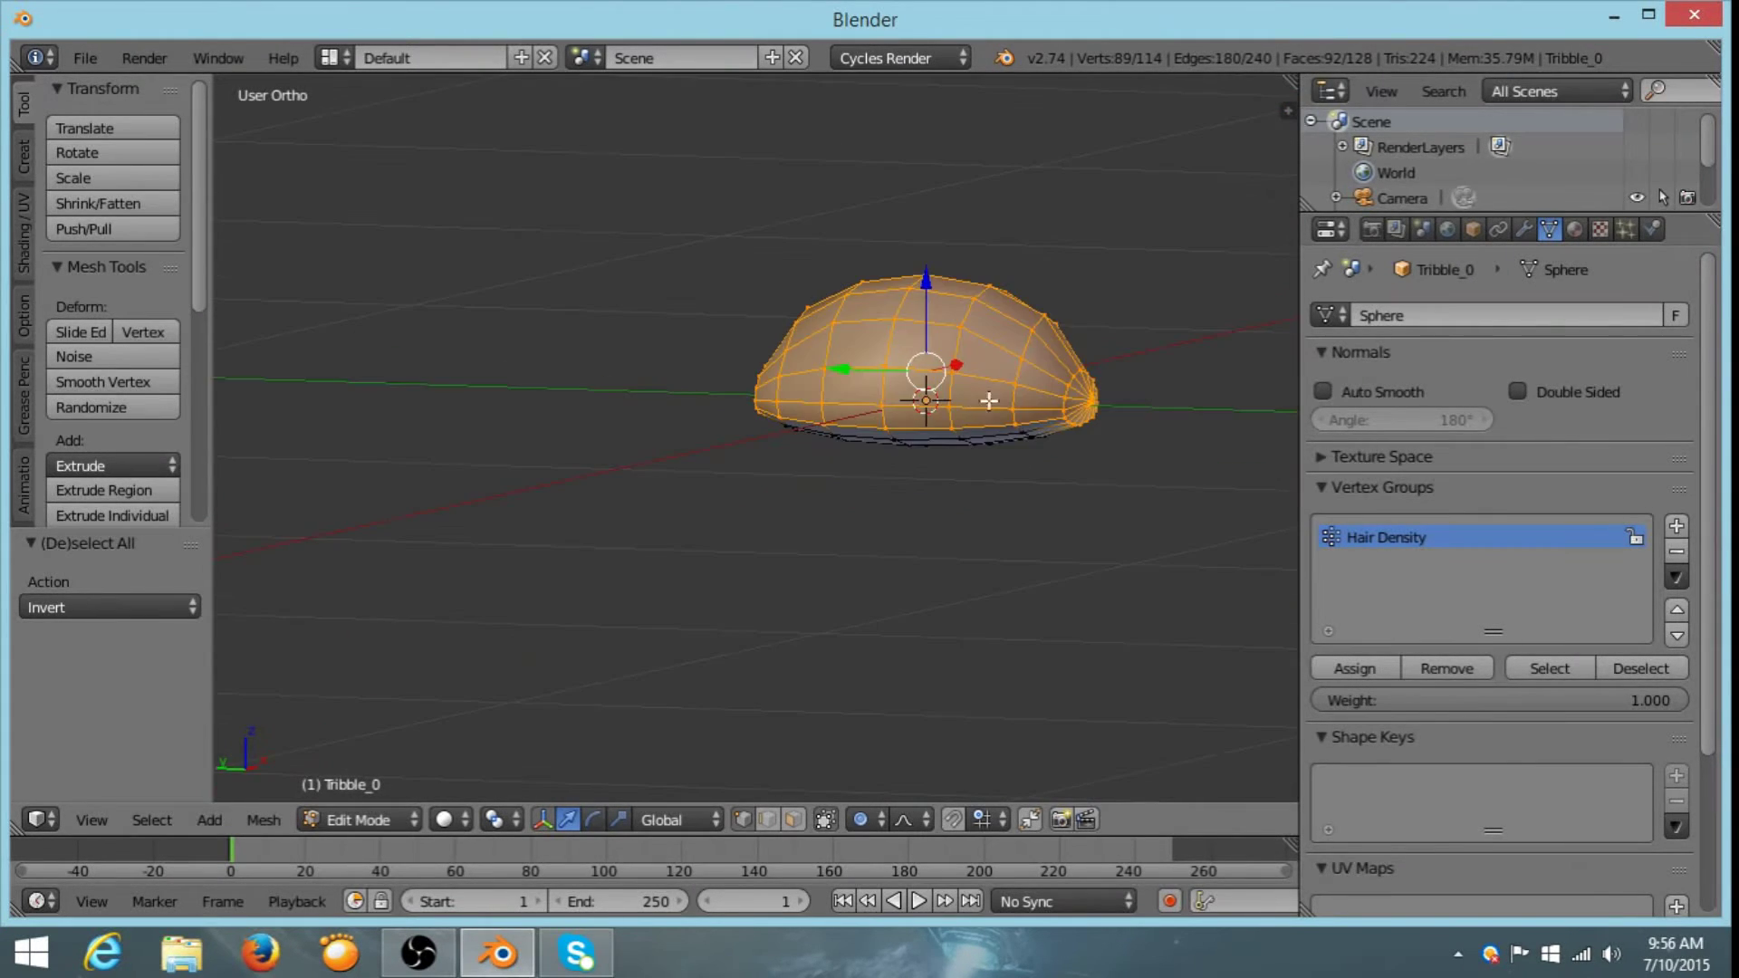
pyautogui.click(376, 814)
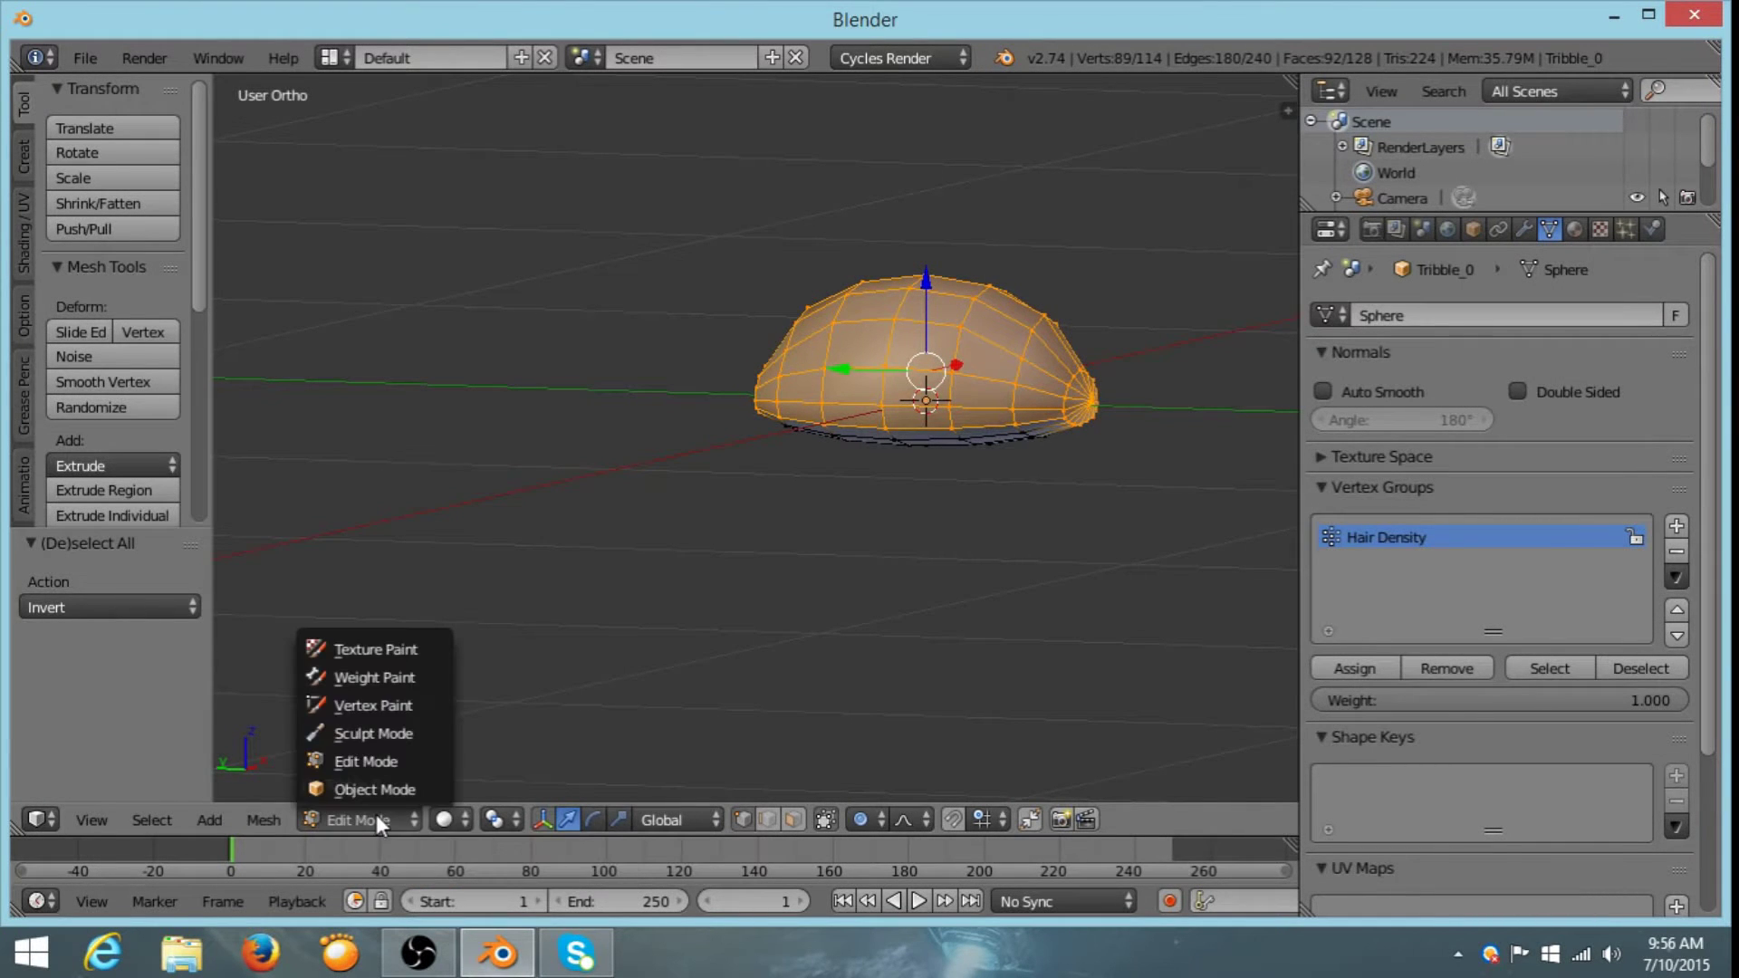
pyautogui.click(355, 682)
pyautogui.moveTo(912, 676)
pyautogui.mouseDown(button='middle')
pyautogui.moveTo(909, 545)
pyautogui.moveTo(749, 460)
pyautogui.moveTo(801, 419)
pyautogui.mouseUp(button='middle')
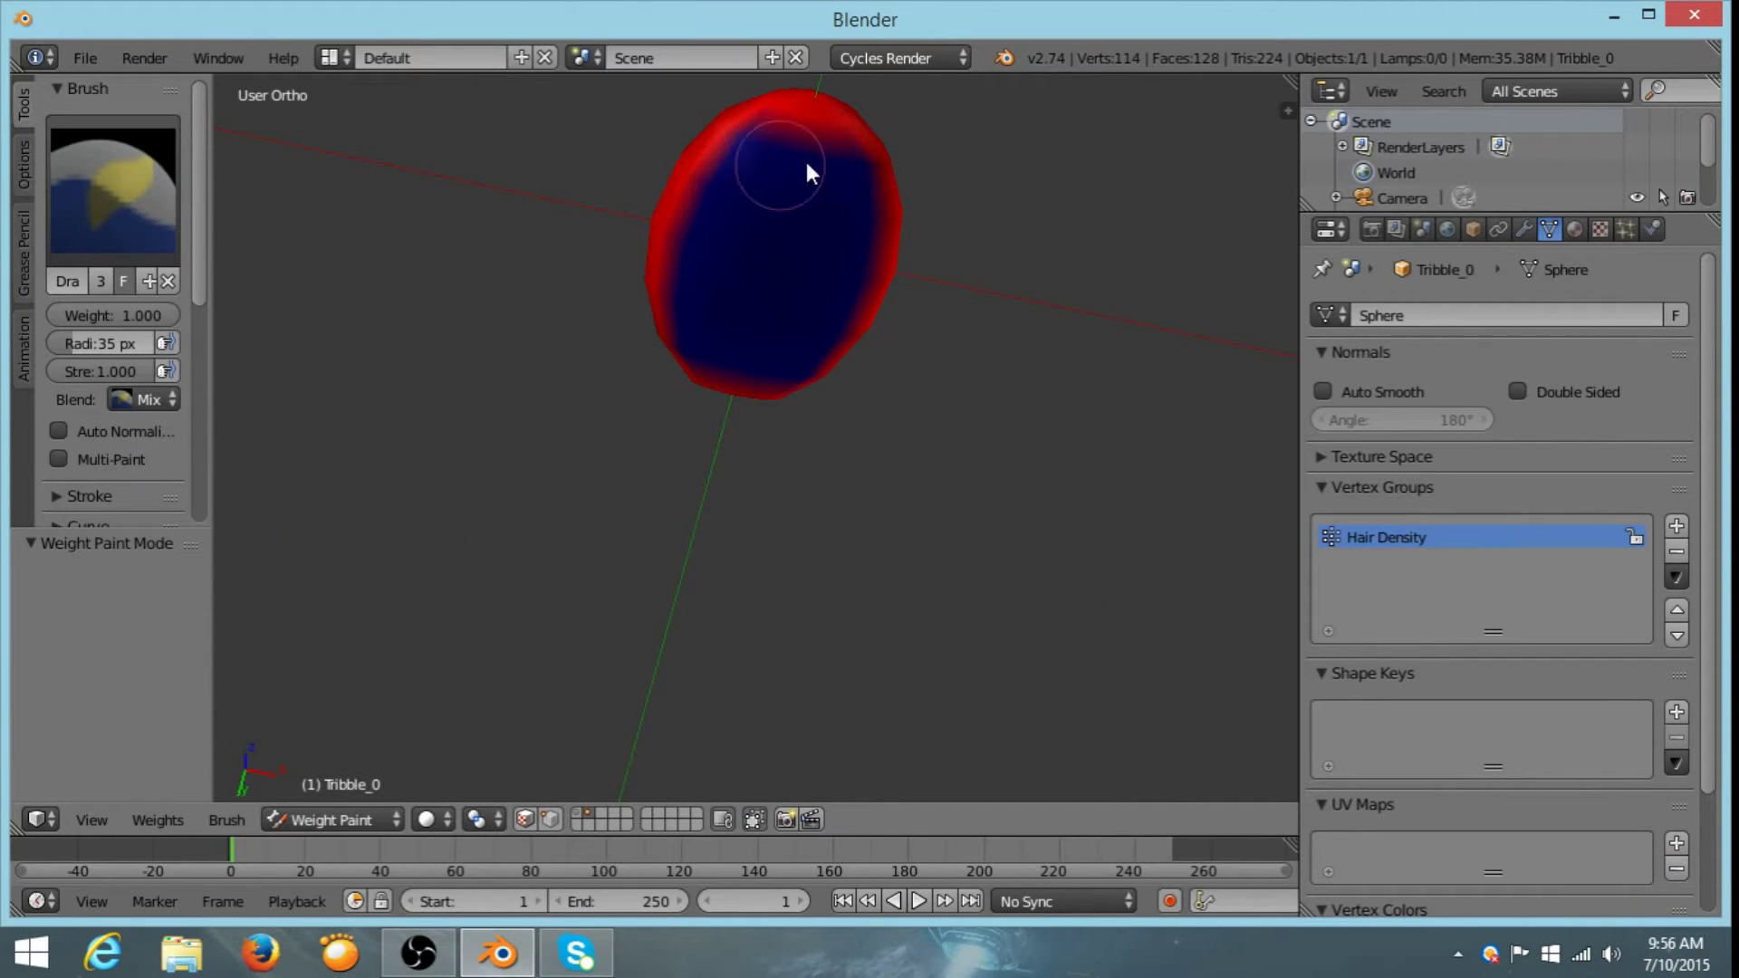
pyautogui.moveTo(806, 204); pyautogui.dragTo(742, 446, button='middle')
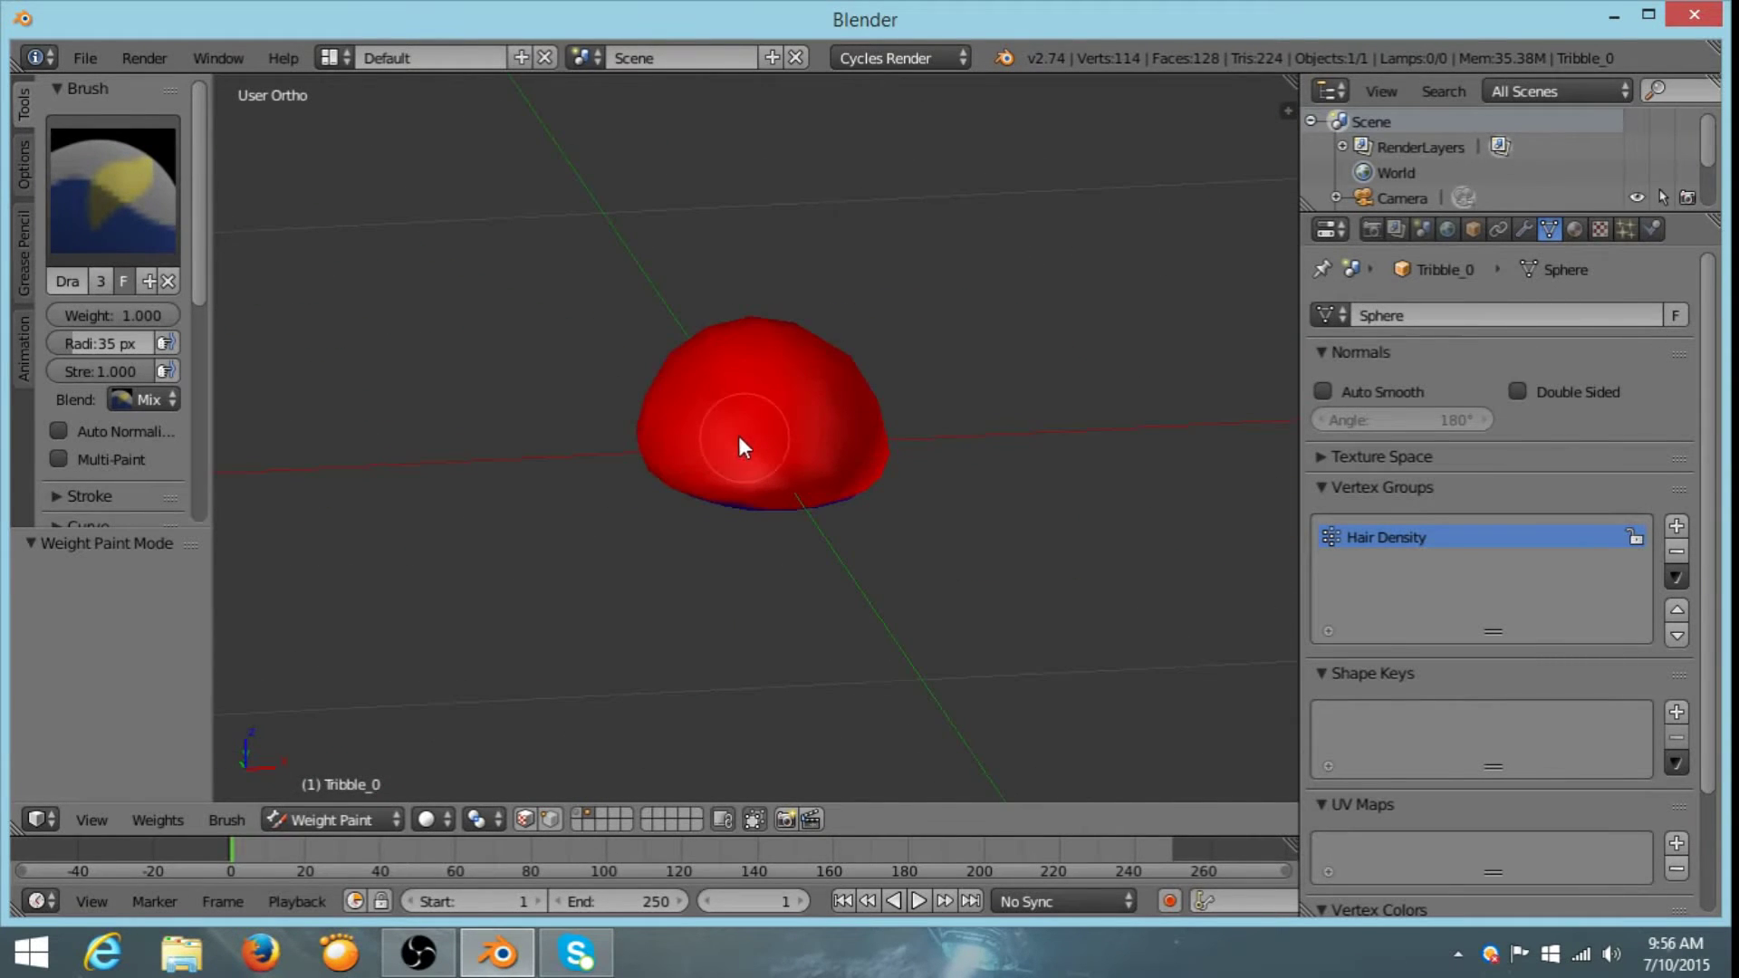
pyautogui.click(315, 818)
pyautogui.click(332, 789)
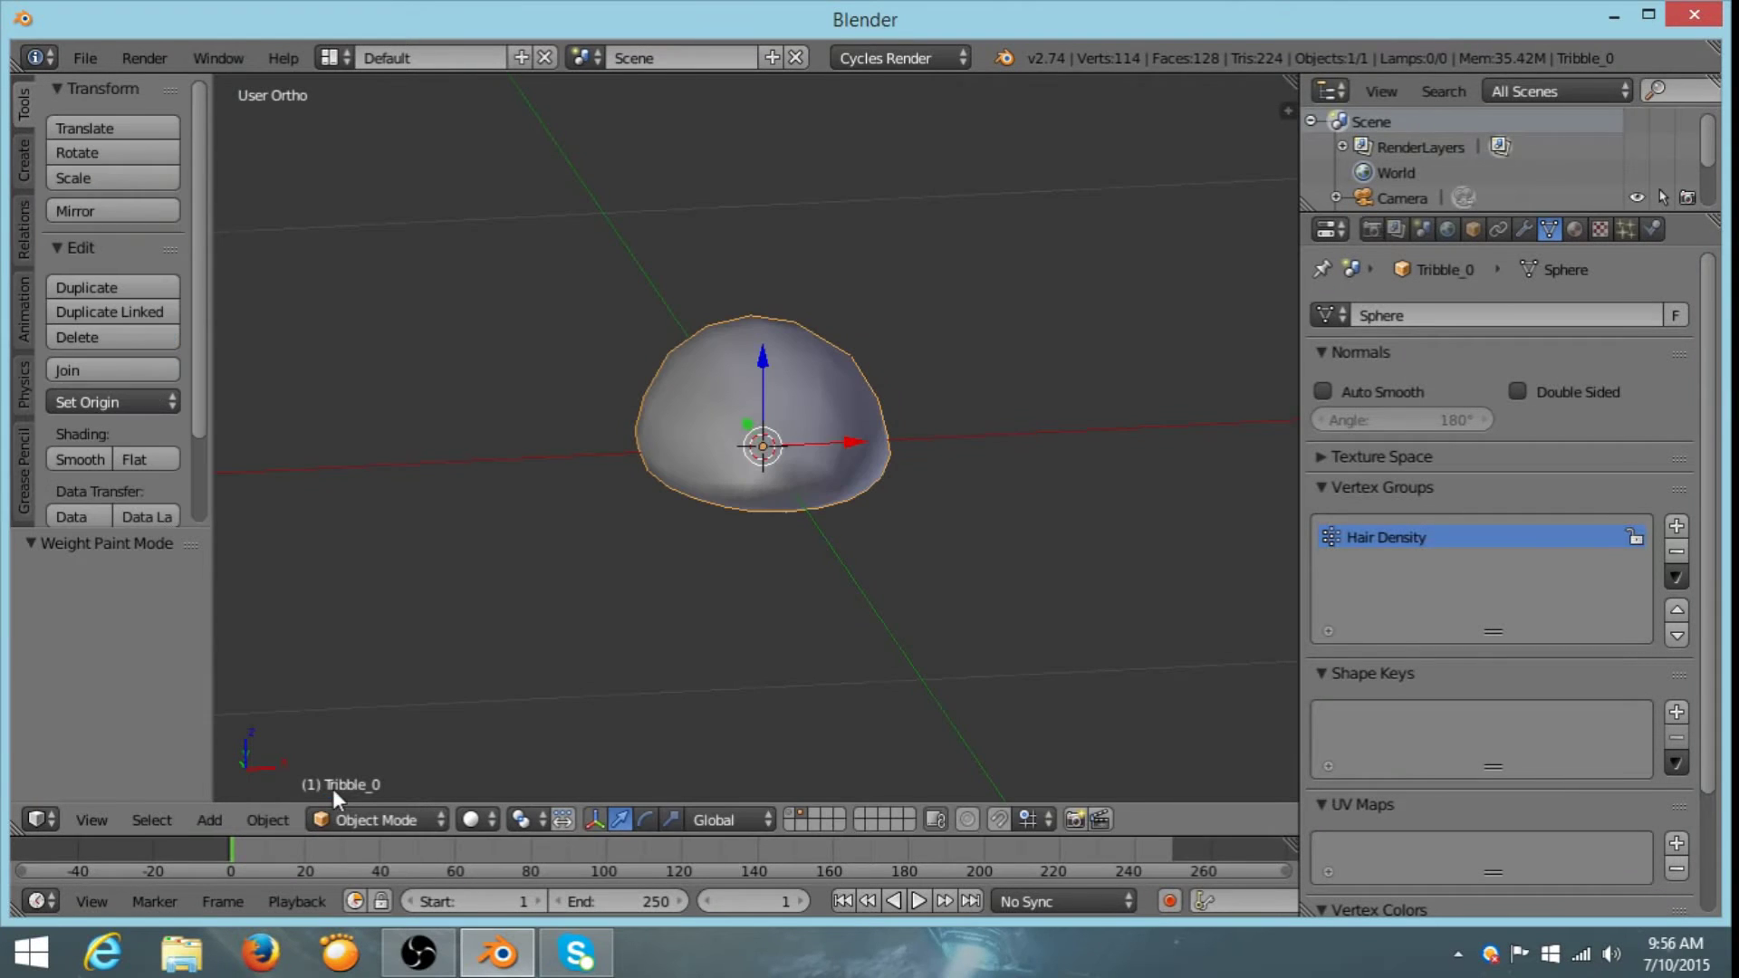
# - Add a particle system to Tribble_0 and name it Fur
pyautogui.click(1622, 230)
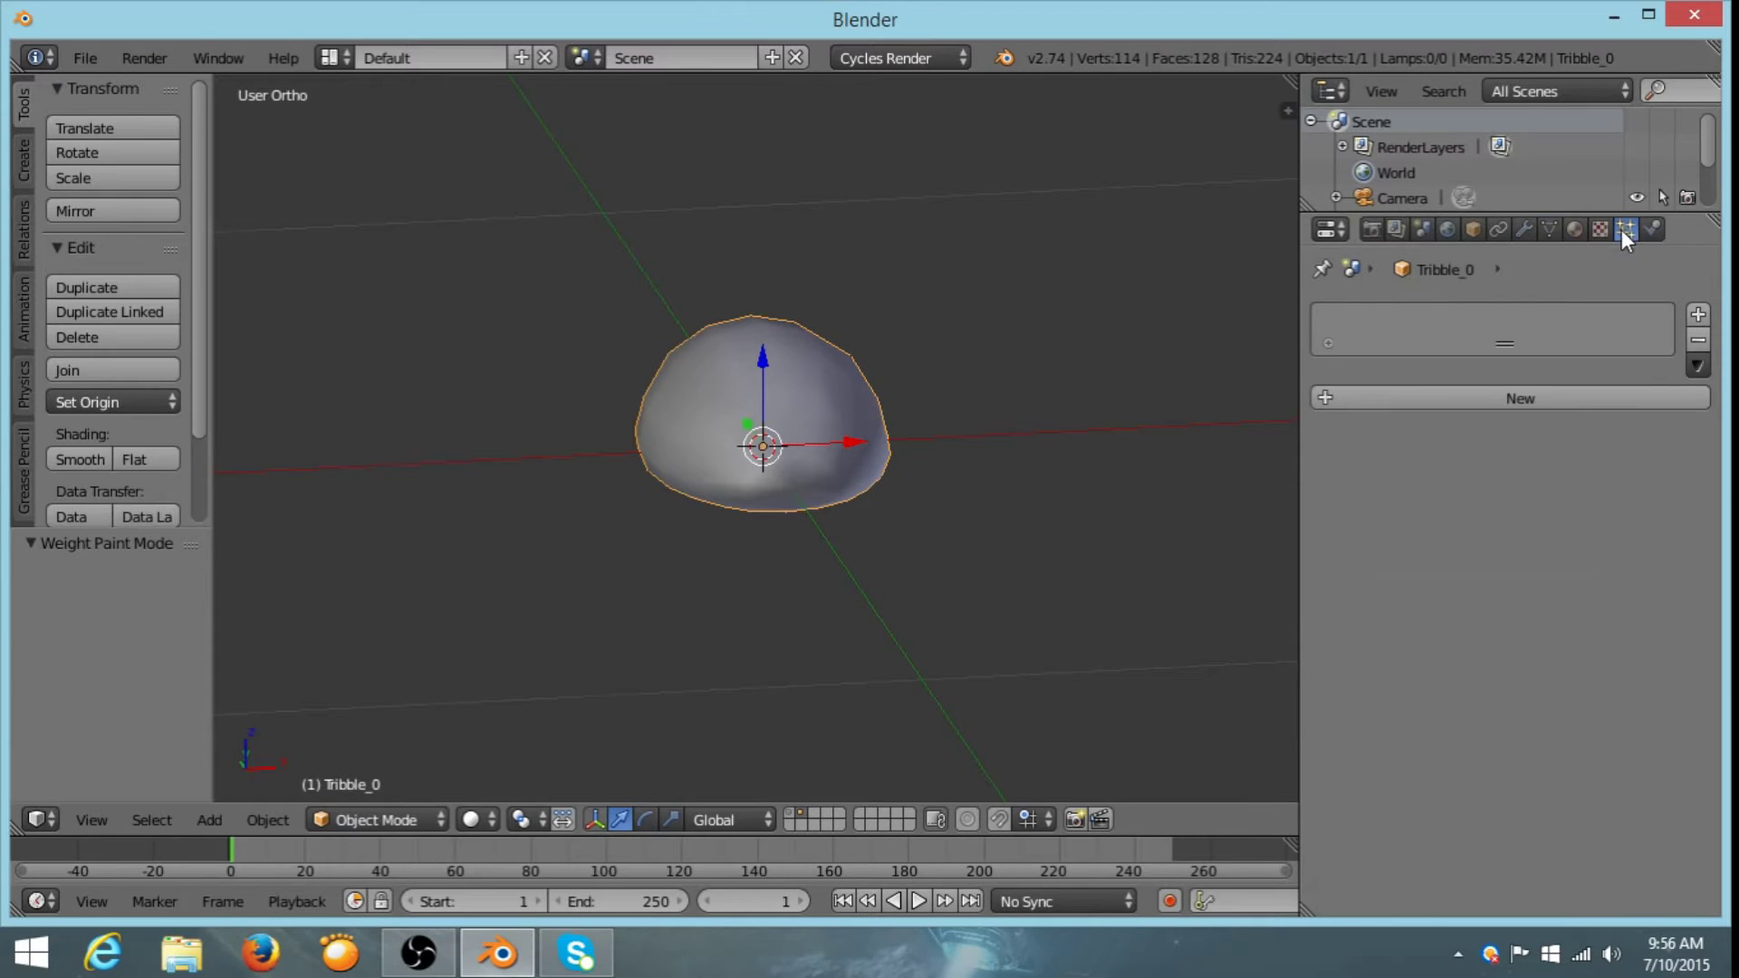
pyautogui.click(1480, 403)
pyautogui.doubleClick(1415, 329)
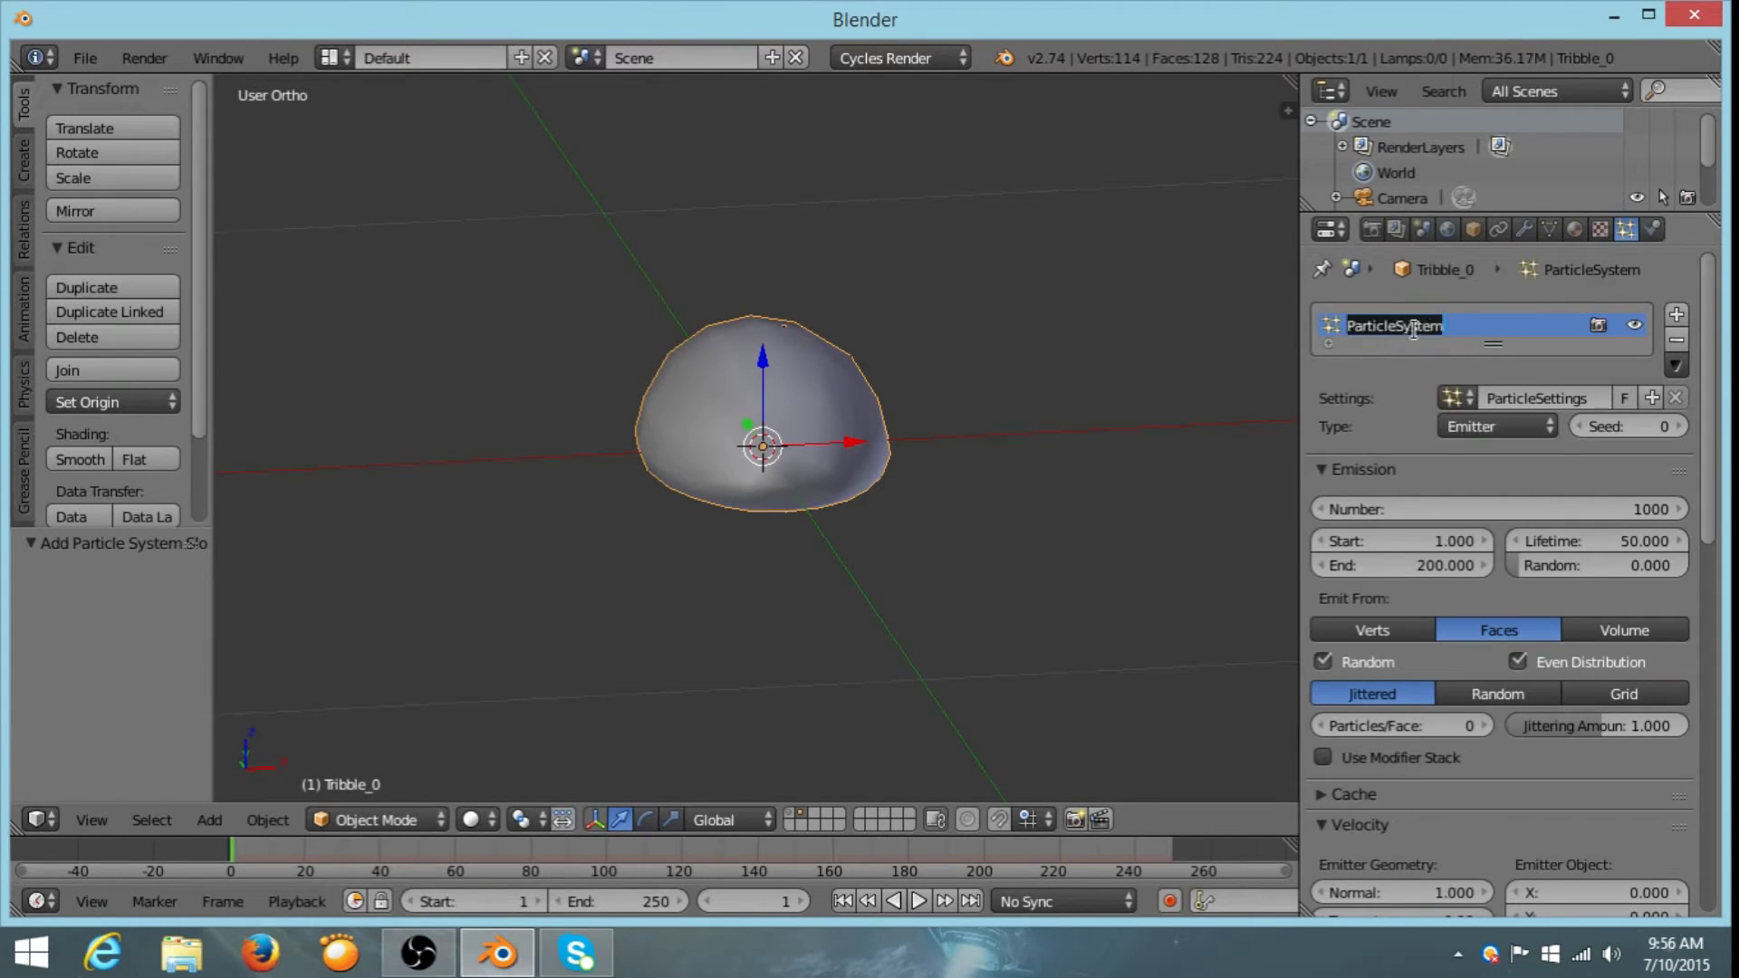
pyautogui.write('Fur')
pyautogui.press('Return')
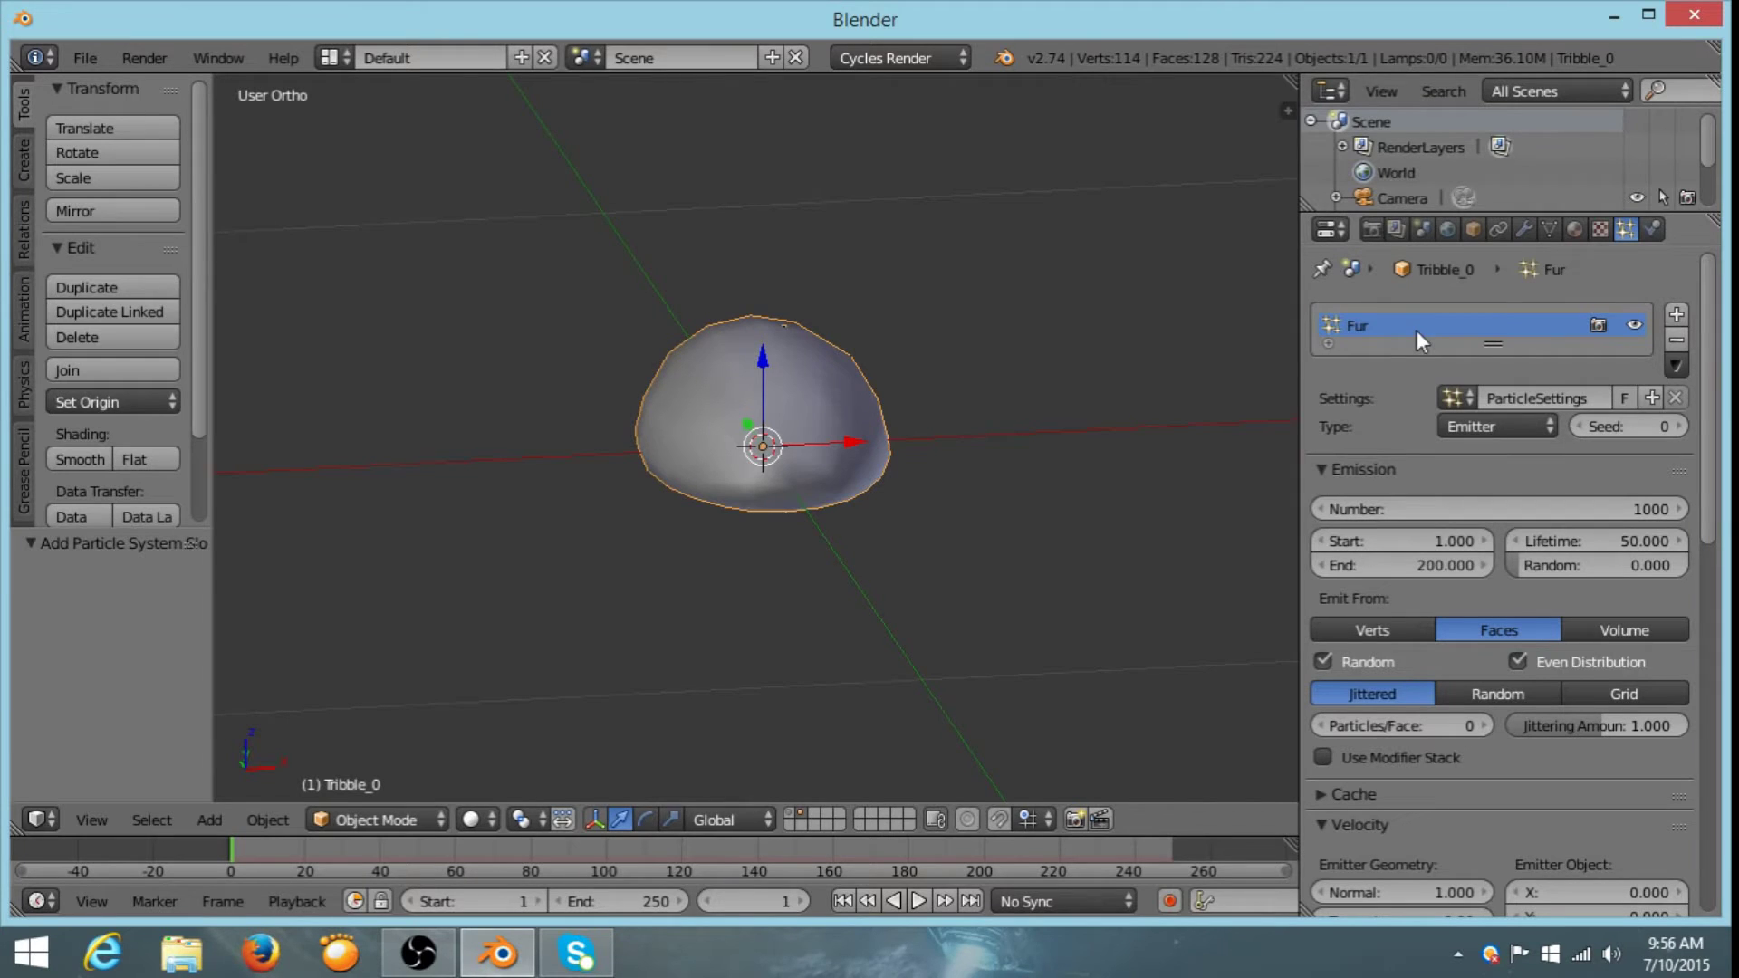
# - Rename the particle system's settings datablock as Fur
pyautogui.doubleClick(1585, 391)
pyautogui.write('Fur')
pyautogui.press('BackSpace')
pyautogui.press('BackSpace')
pyautogui.press('BackSpace')
pyautogui.write('Fur')
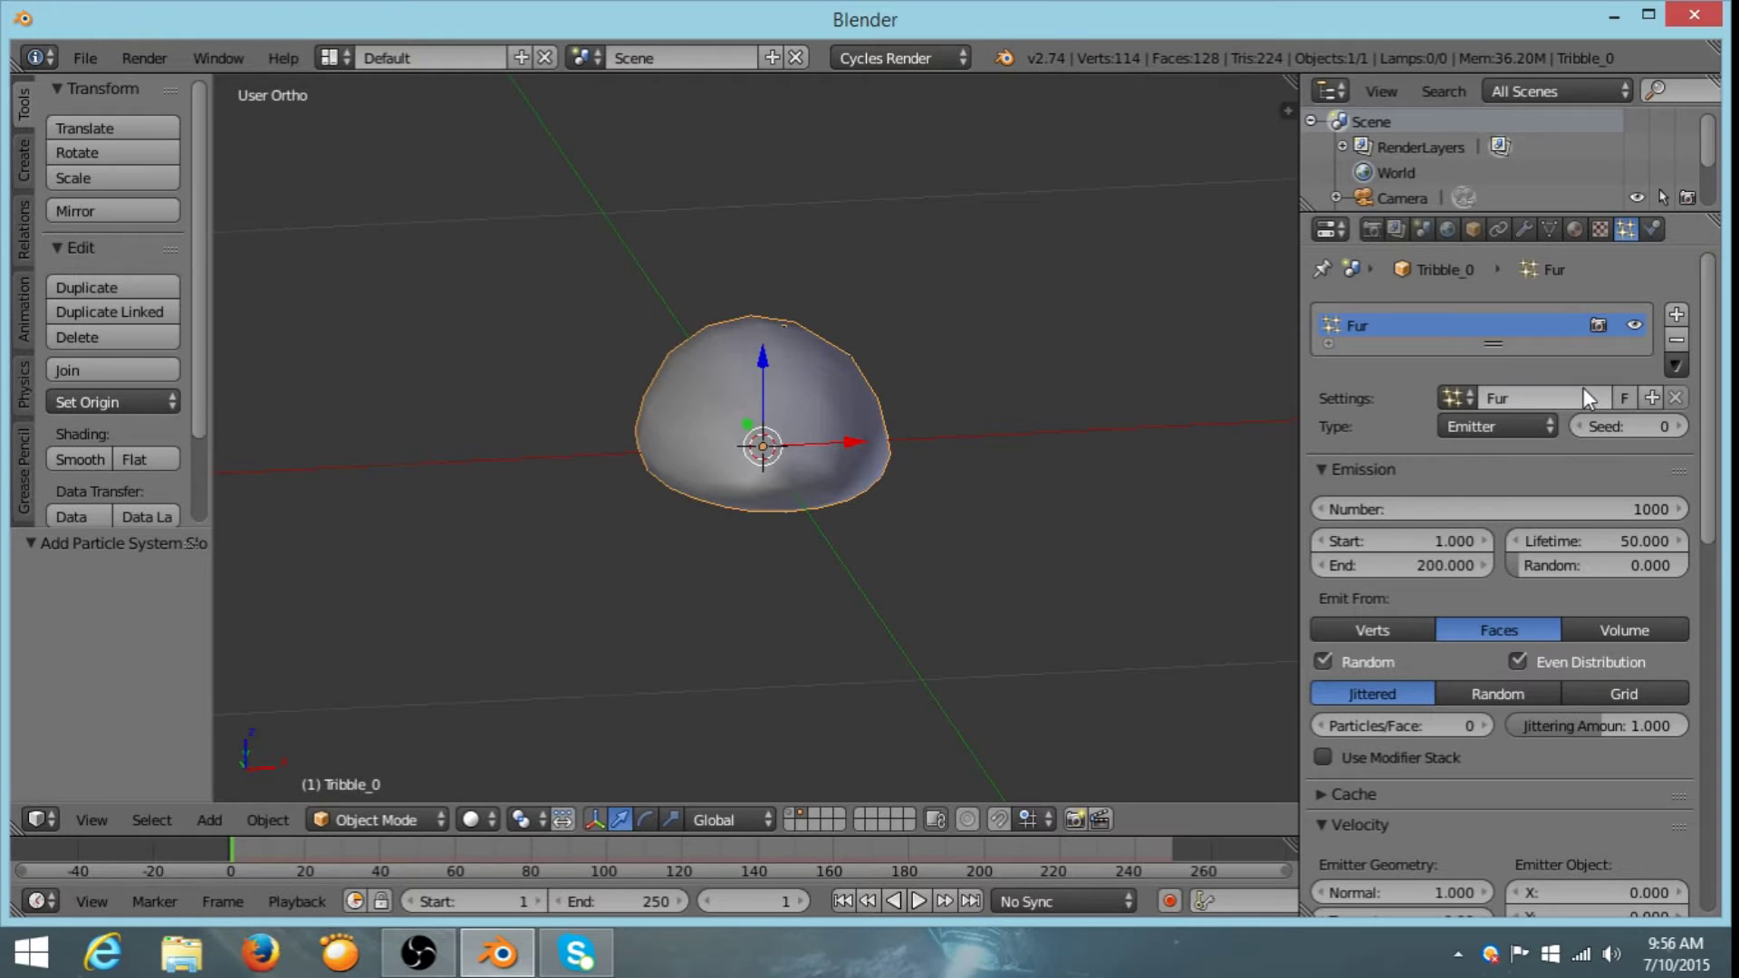
# - Change the Fur particle system's type from Emitter to Hair
pyautogui.click(1469, 427)
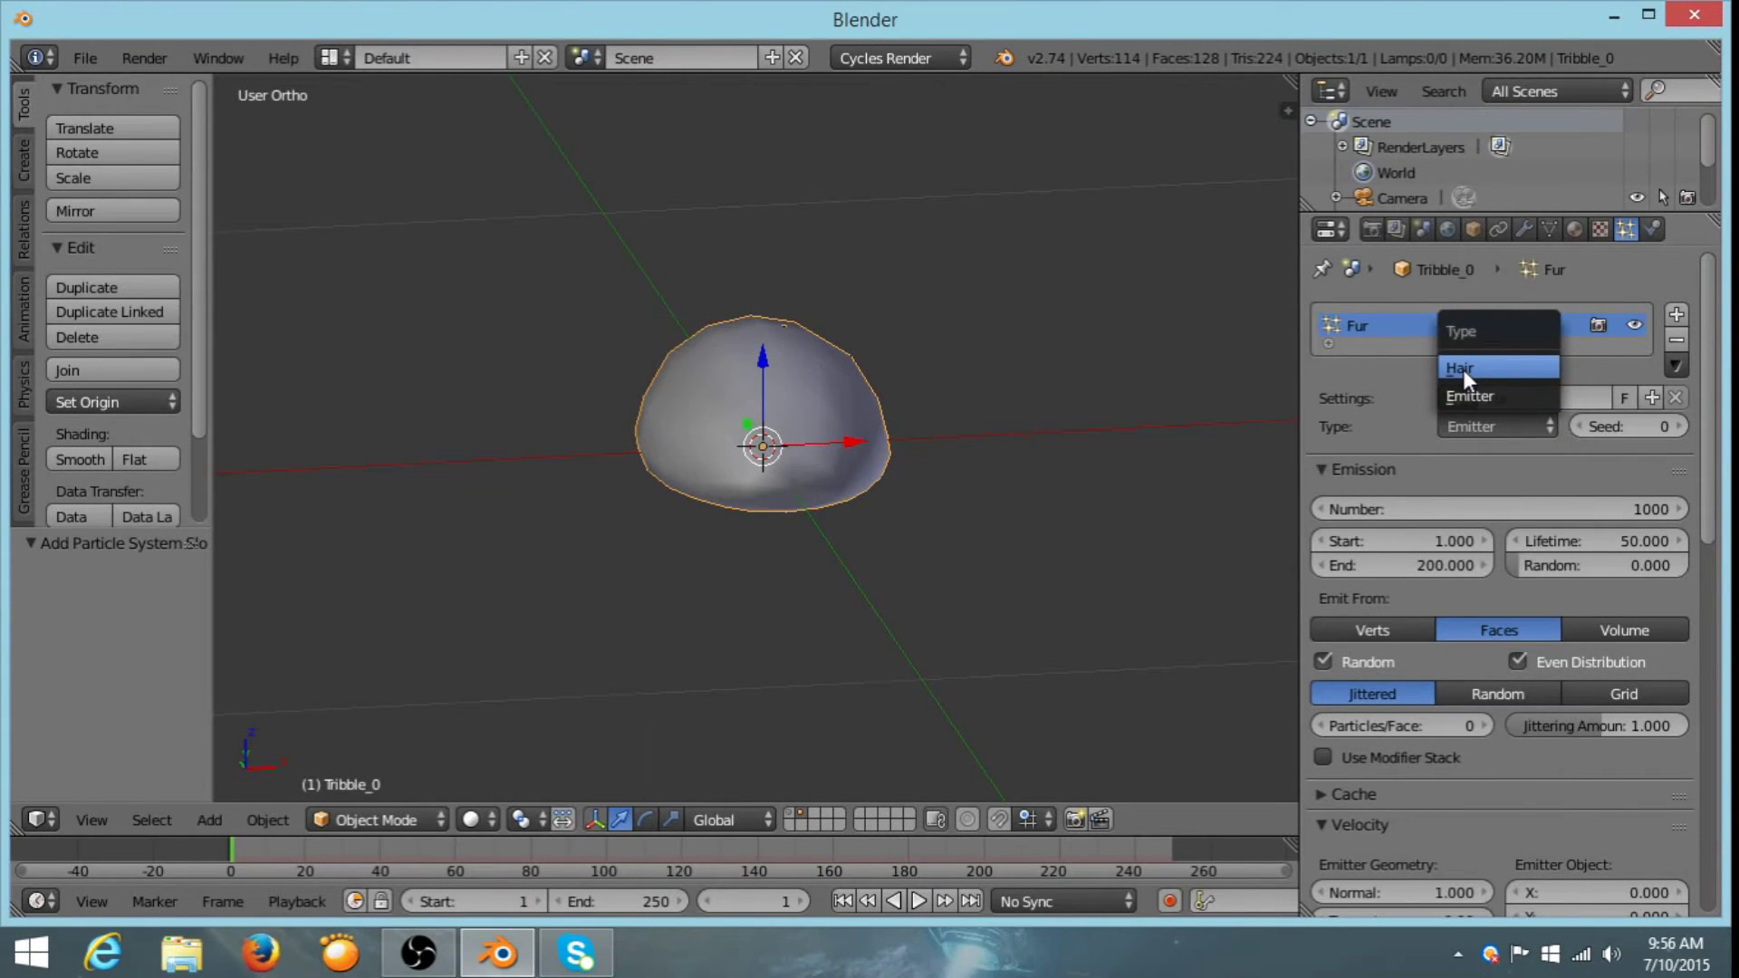
pyautogui.click(1463, 369)
pyautogui.scroll(-3, 763, 463)
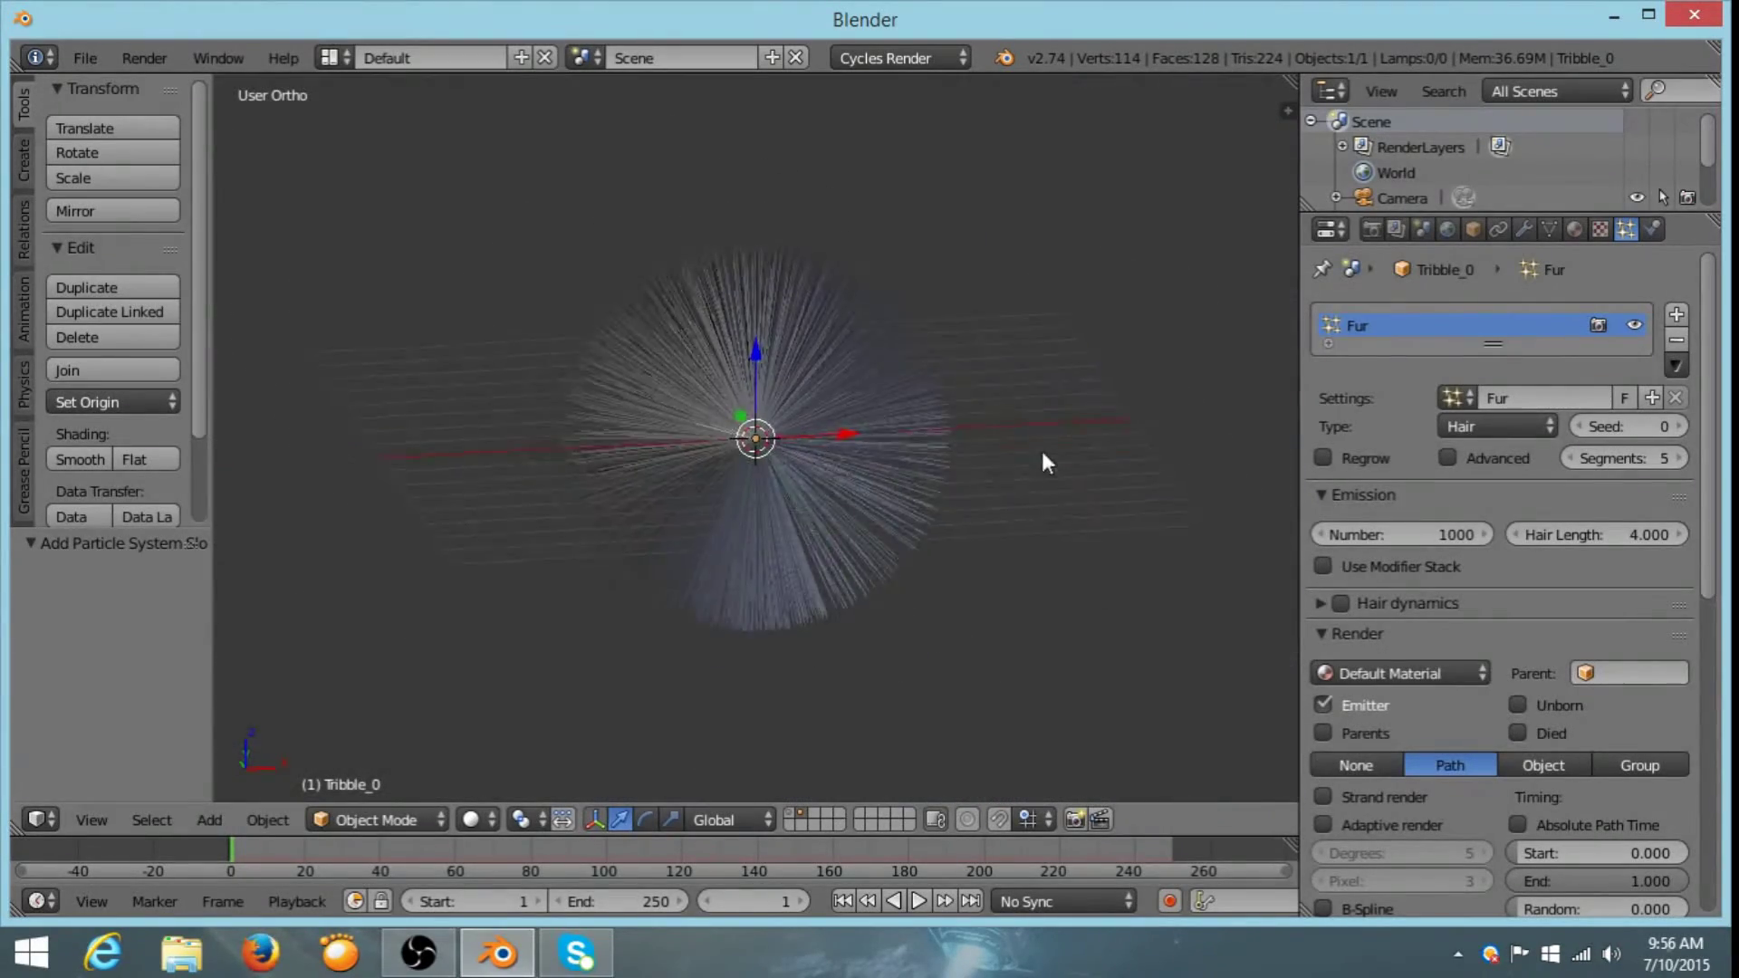
pyautogui.moveTo(1041, 459); pyautogui.dragTo(602, 745, button='middle')
pyautogui.scroll(8, 954, 502)
pyautogui.scroll(-3, 777, 362)
pyautogui.scroll(-1, 777, 362)
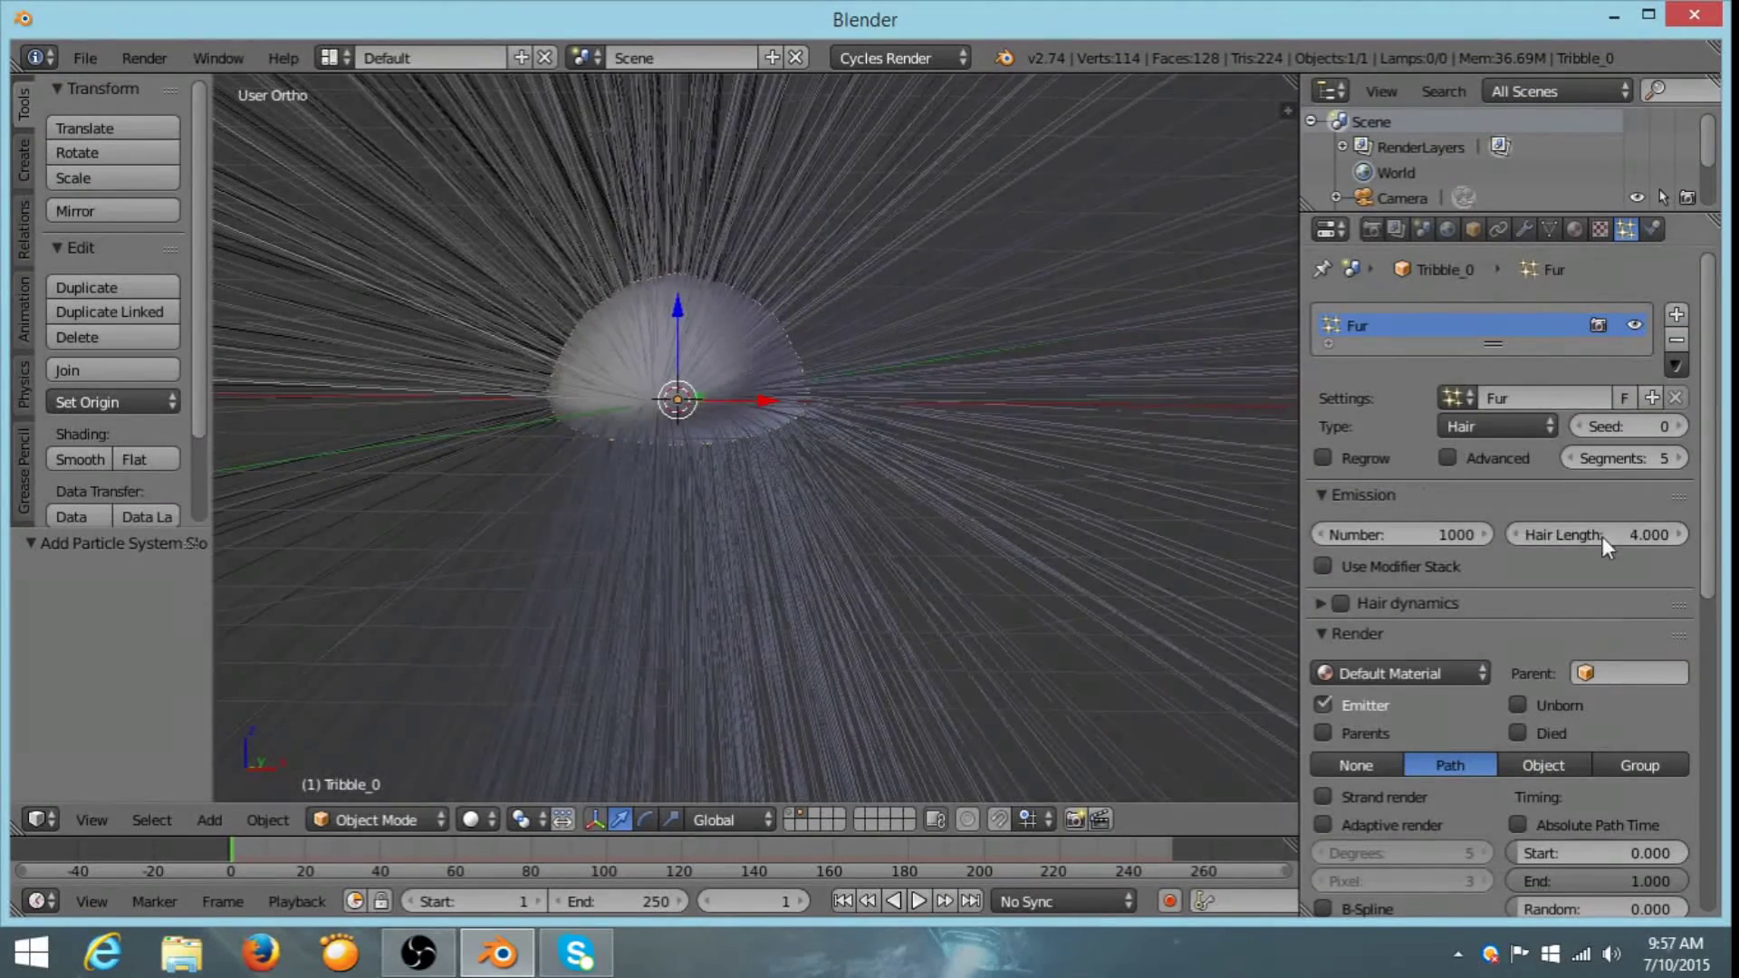
# - Set the fur's hair length to 0.25 and shorten it further to 0.070
pyautogui.click(1608, 532)
pyautogui.write('0.25')
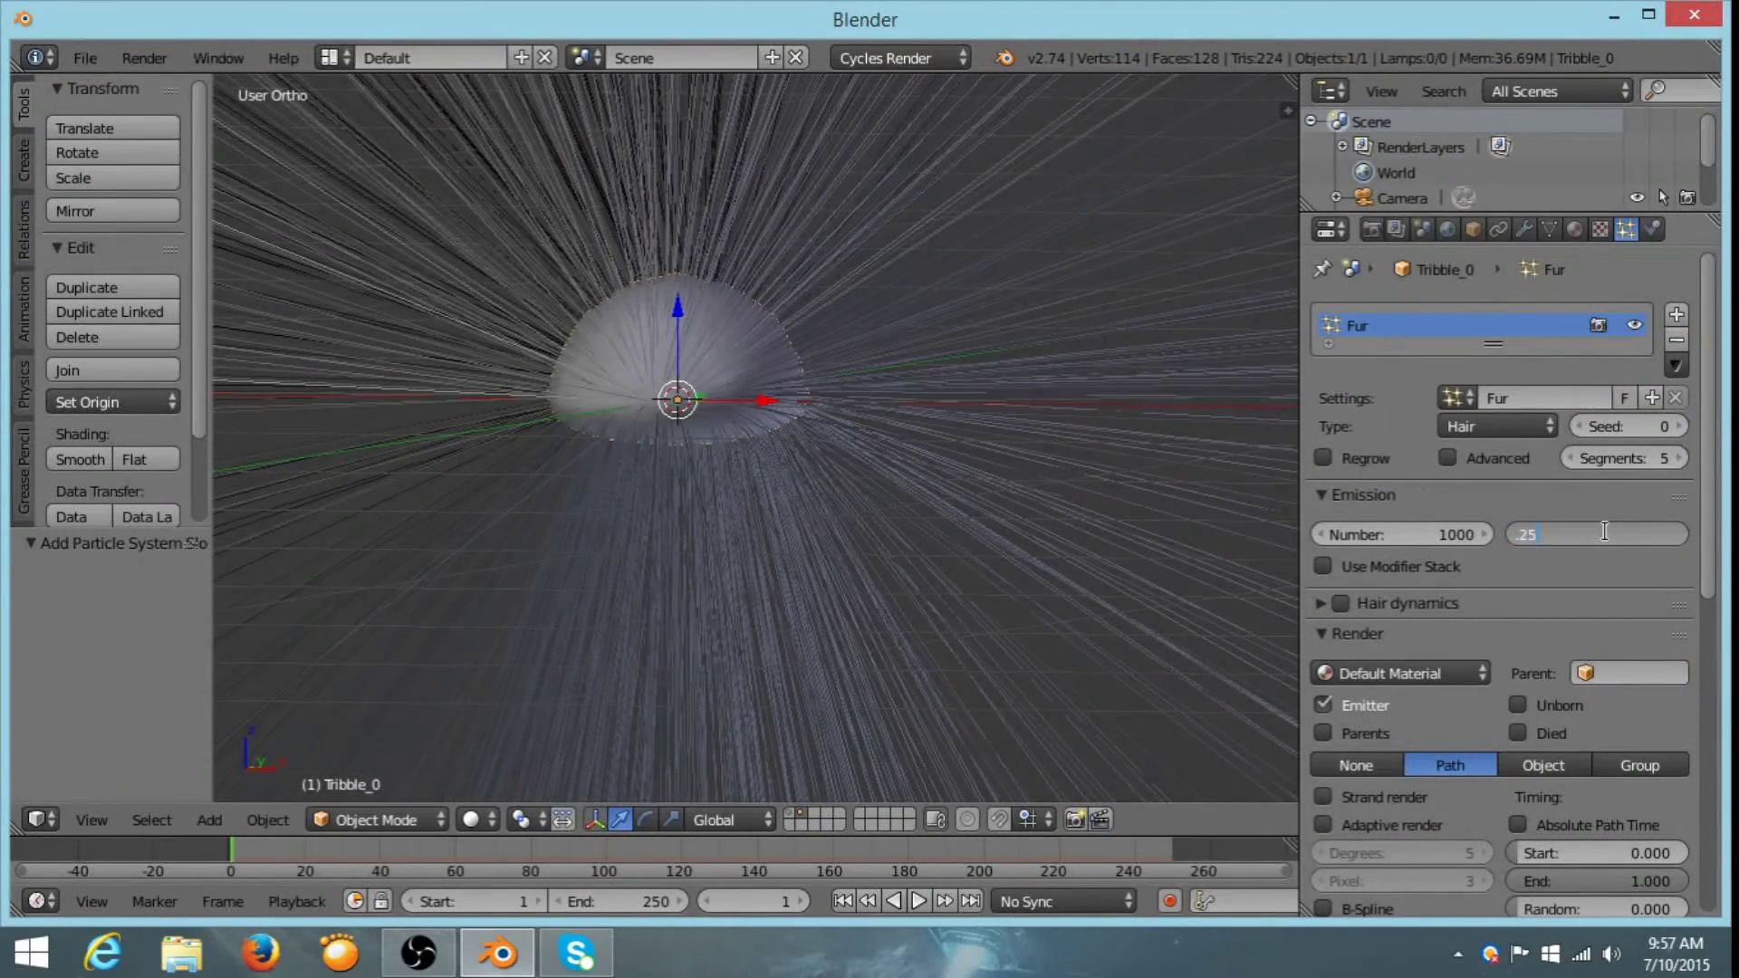
pyautogui.press('Return')
pyautogui.moveTo(996, 489); pyautogui.dragTo(888, 425, button='middle')
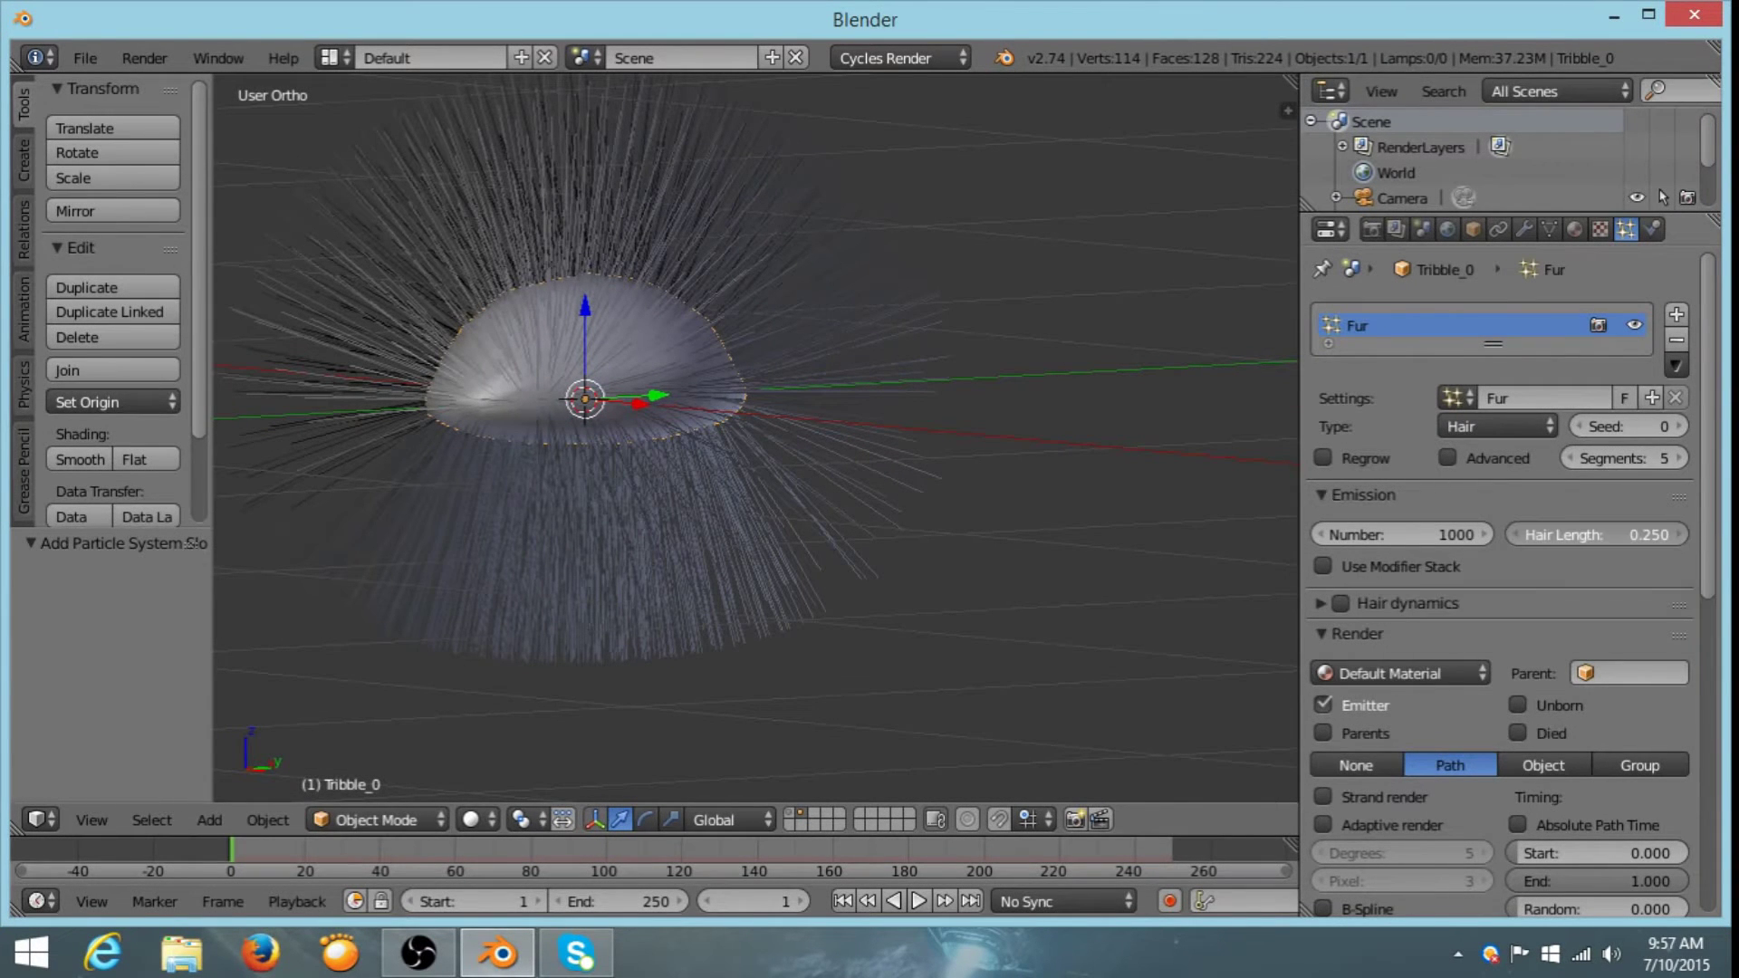
pyautogui.moveTo(1597, 535)
pyautogui.mouseDown()
pyautogui.moveTo(1532, 534)
pyautogui.moveTo(1624, 535)
pyautogui.mouseUp()
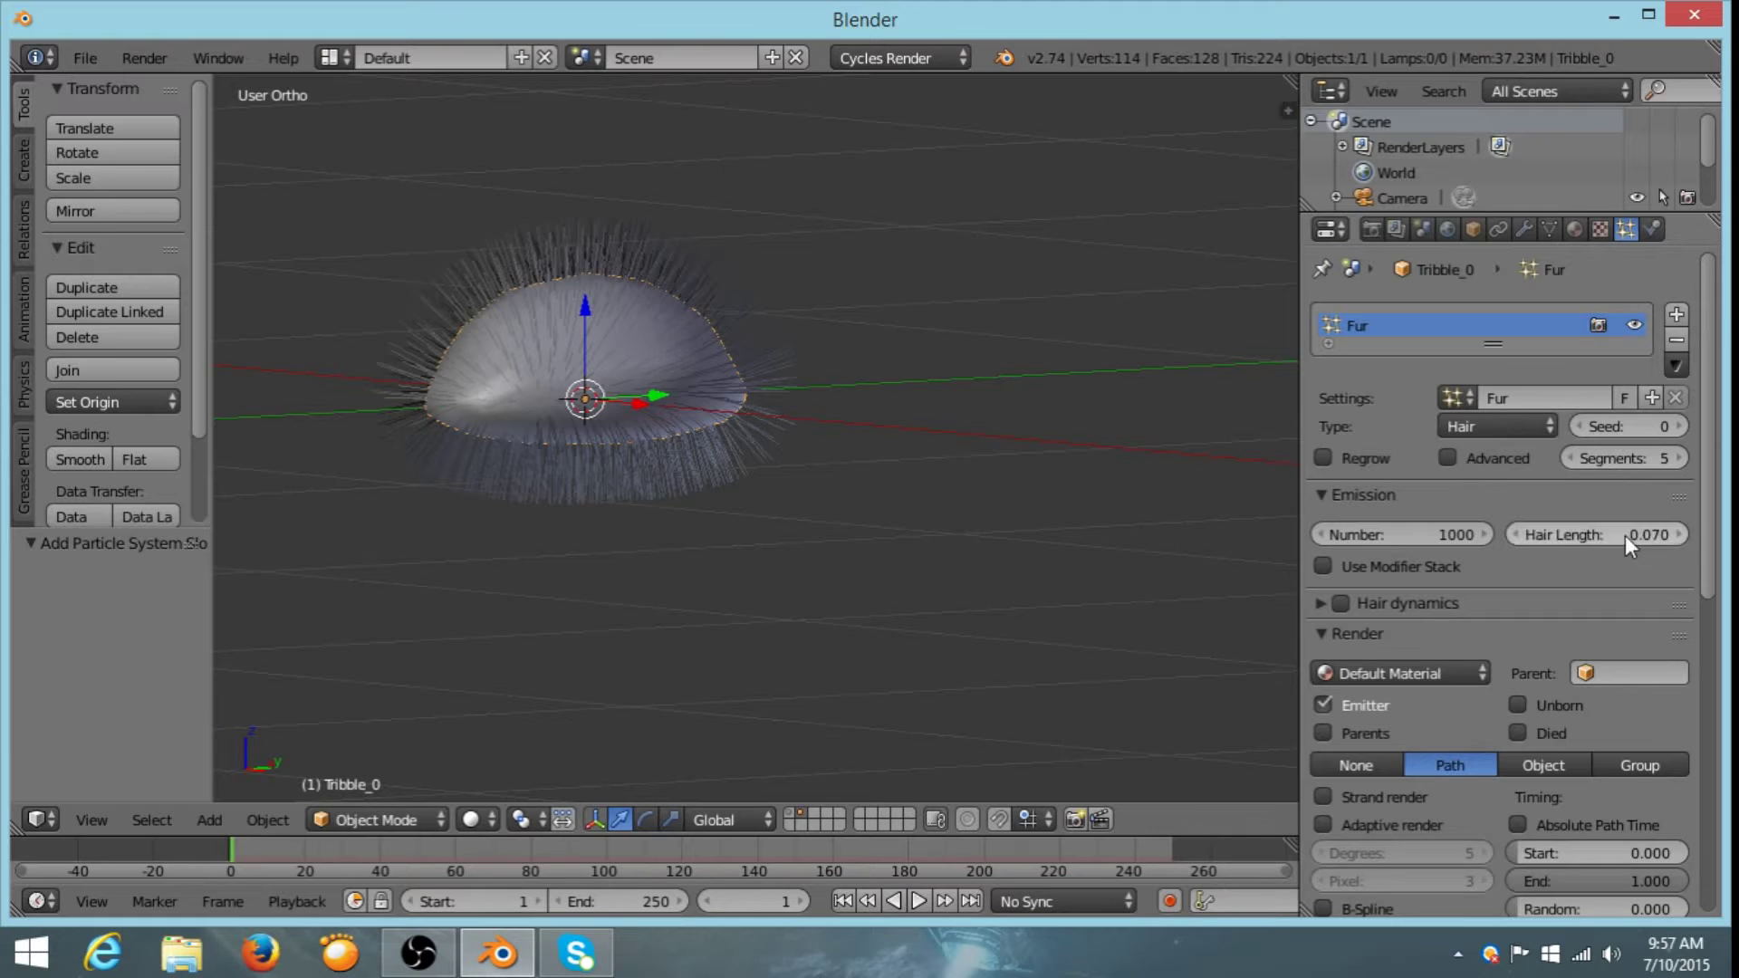
pyautogui.moveTo(1141, 471); pyautogui.dragTo(838, 502, button='middle')
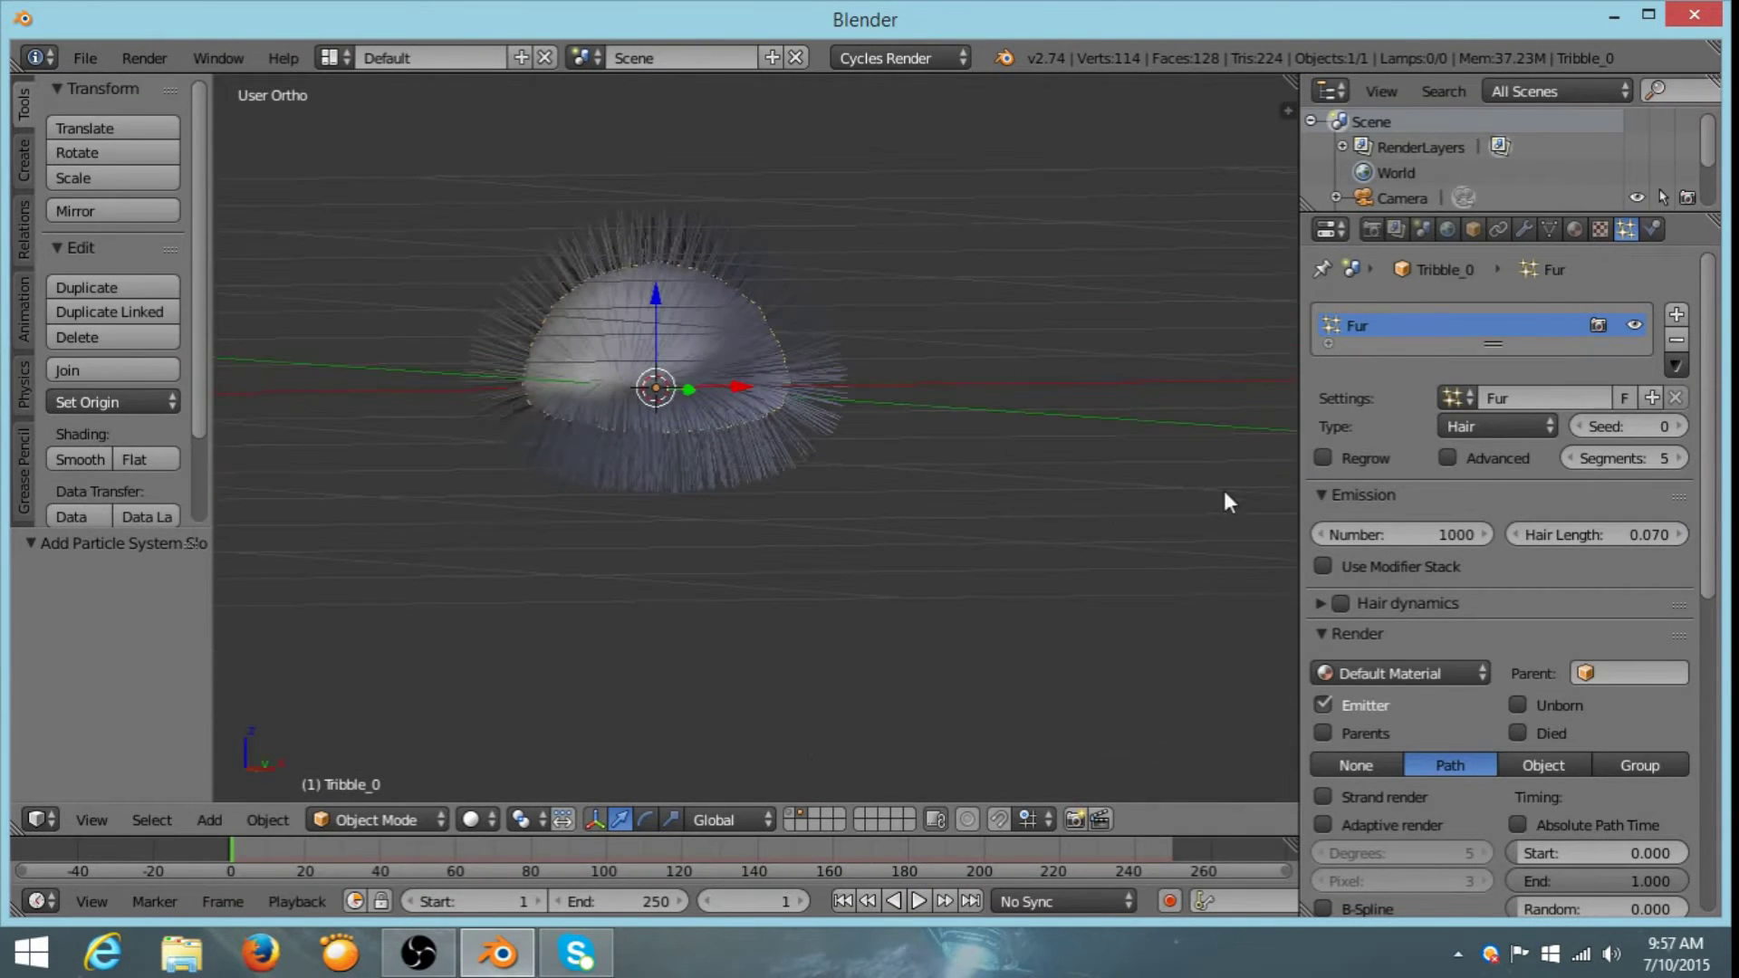
# - Enable the advanced hair settings and set the emission distribution over the faces to Random
pyautogui.click(1446, 457)
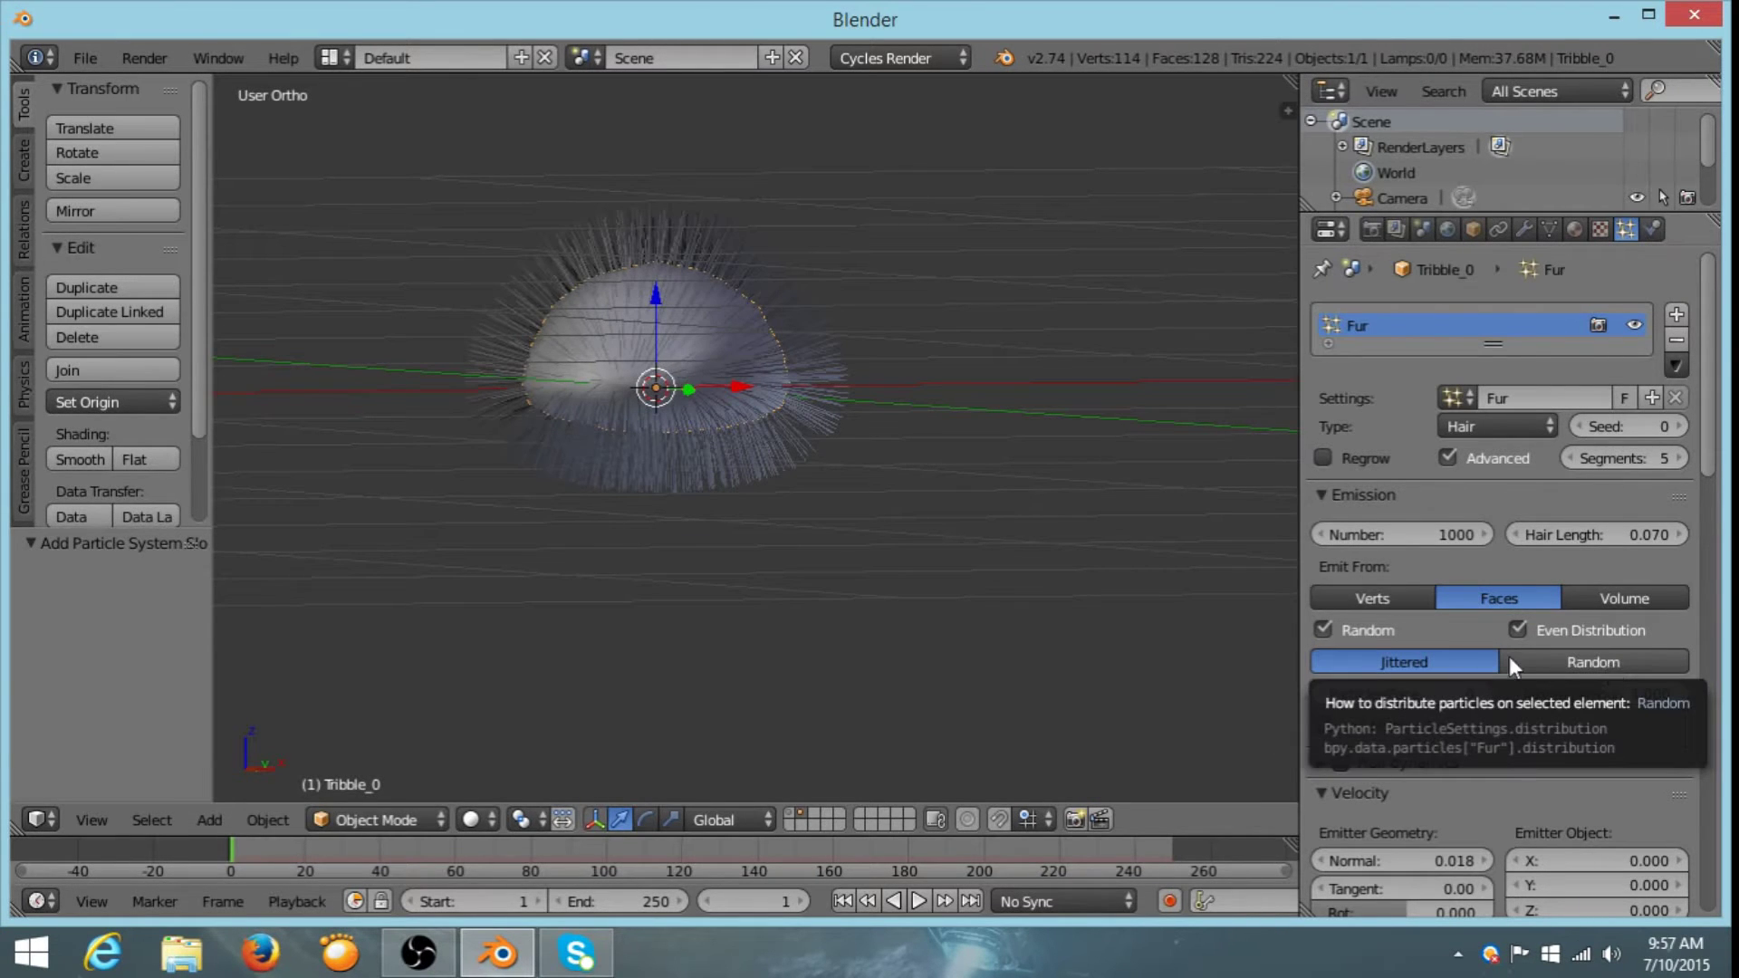
pyautogui.click(1583, 659)
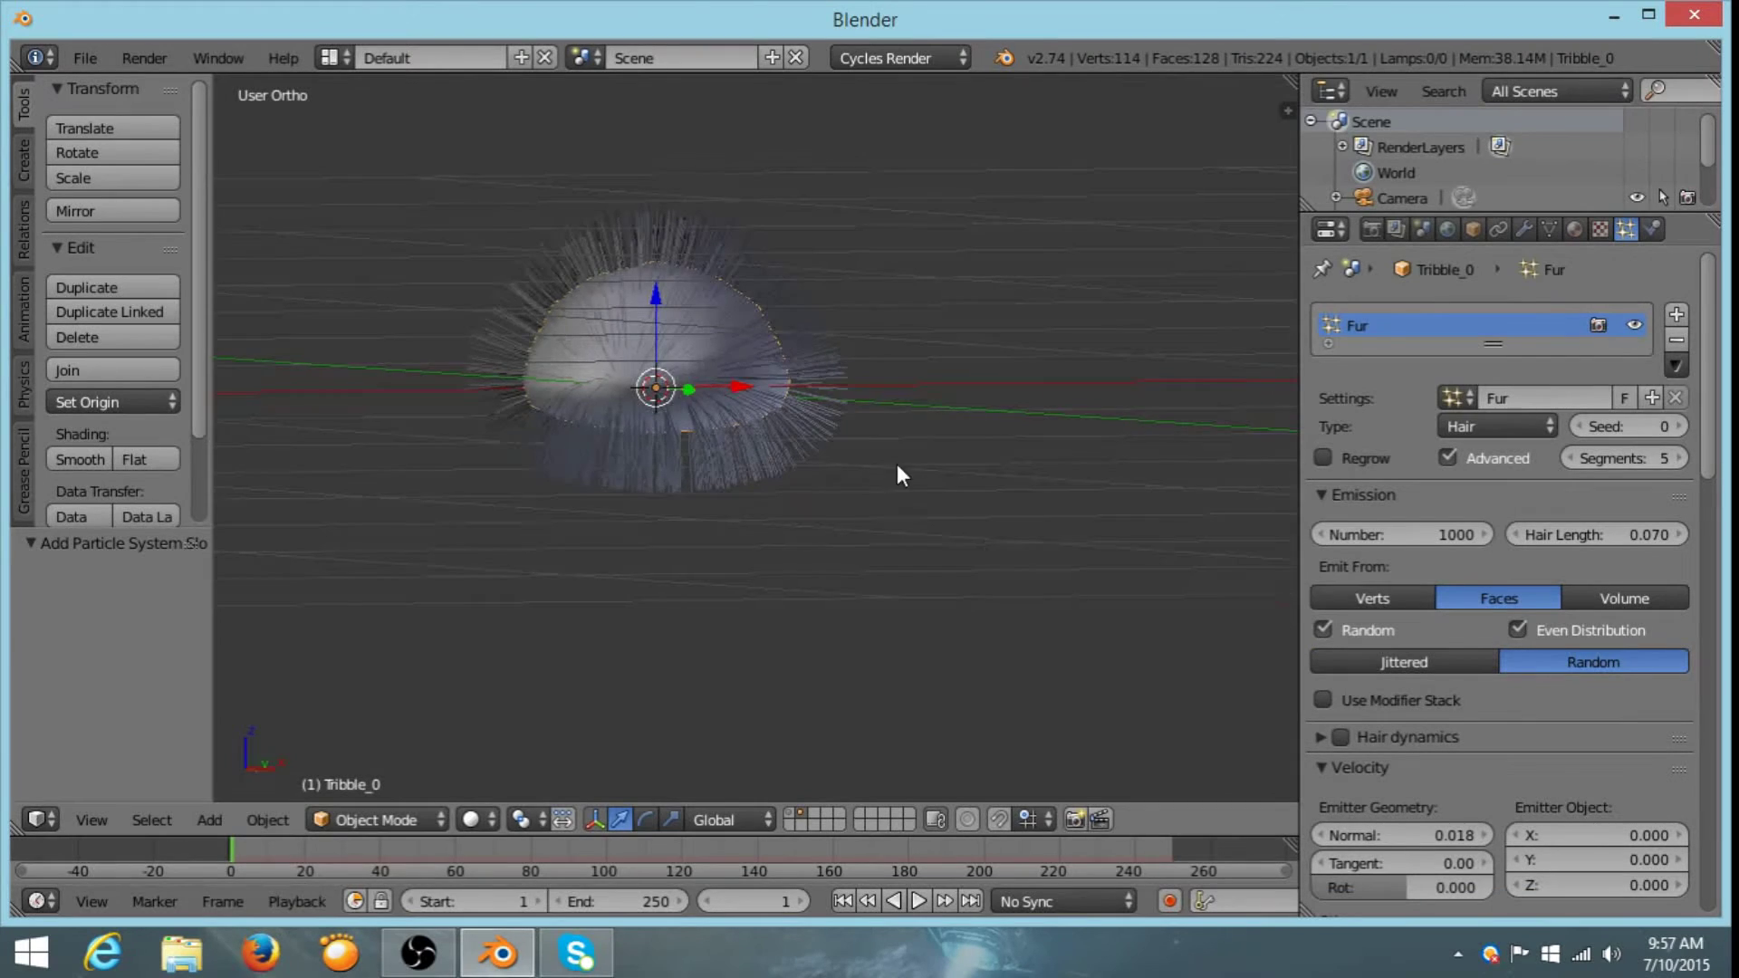
pyautogui.moveTo(896, 466); pyautogui.dragTo(814, 529, button='middle')
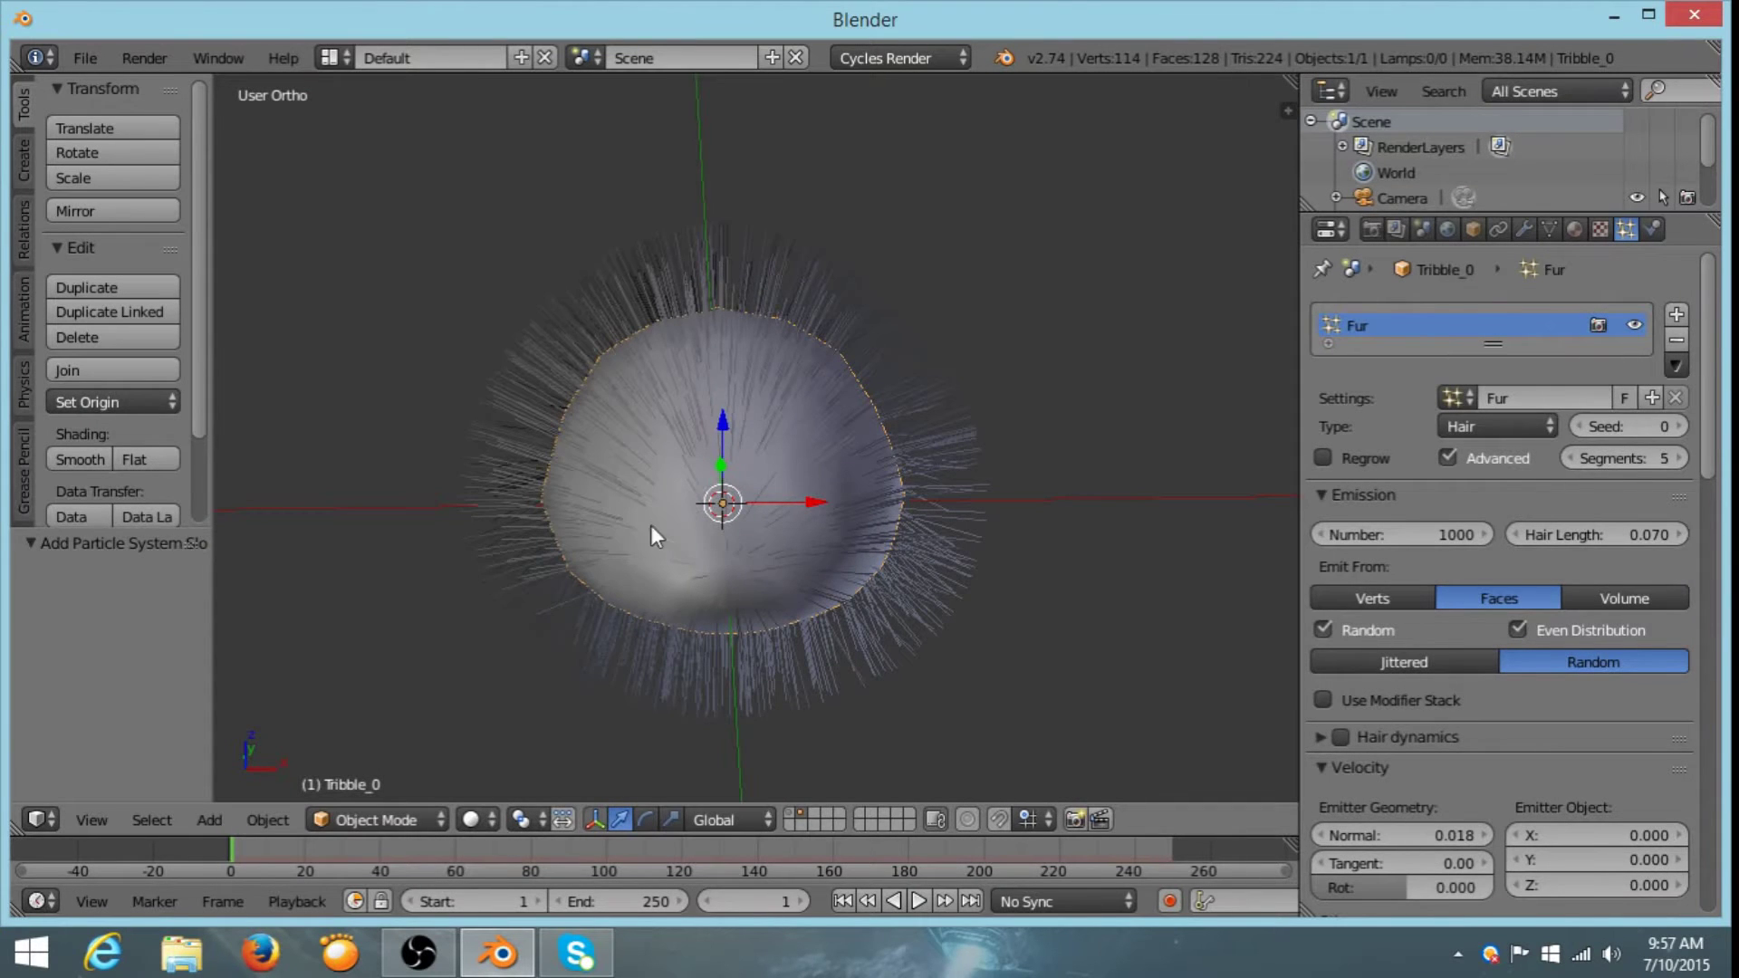
pyautogui.moveTo(650, 527); pyautogui.dragTo(659, 382, button='middle')
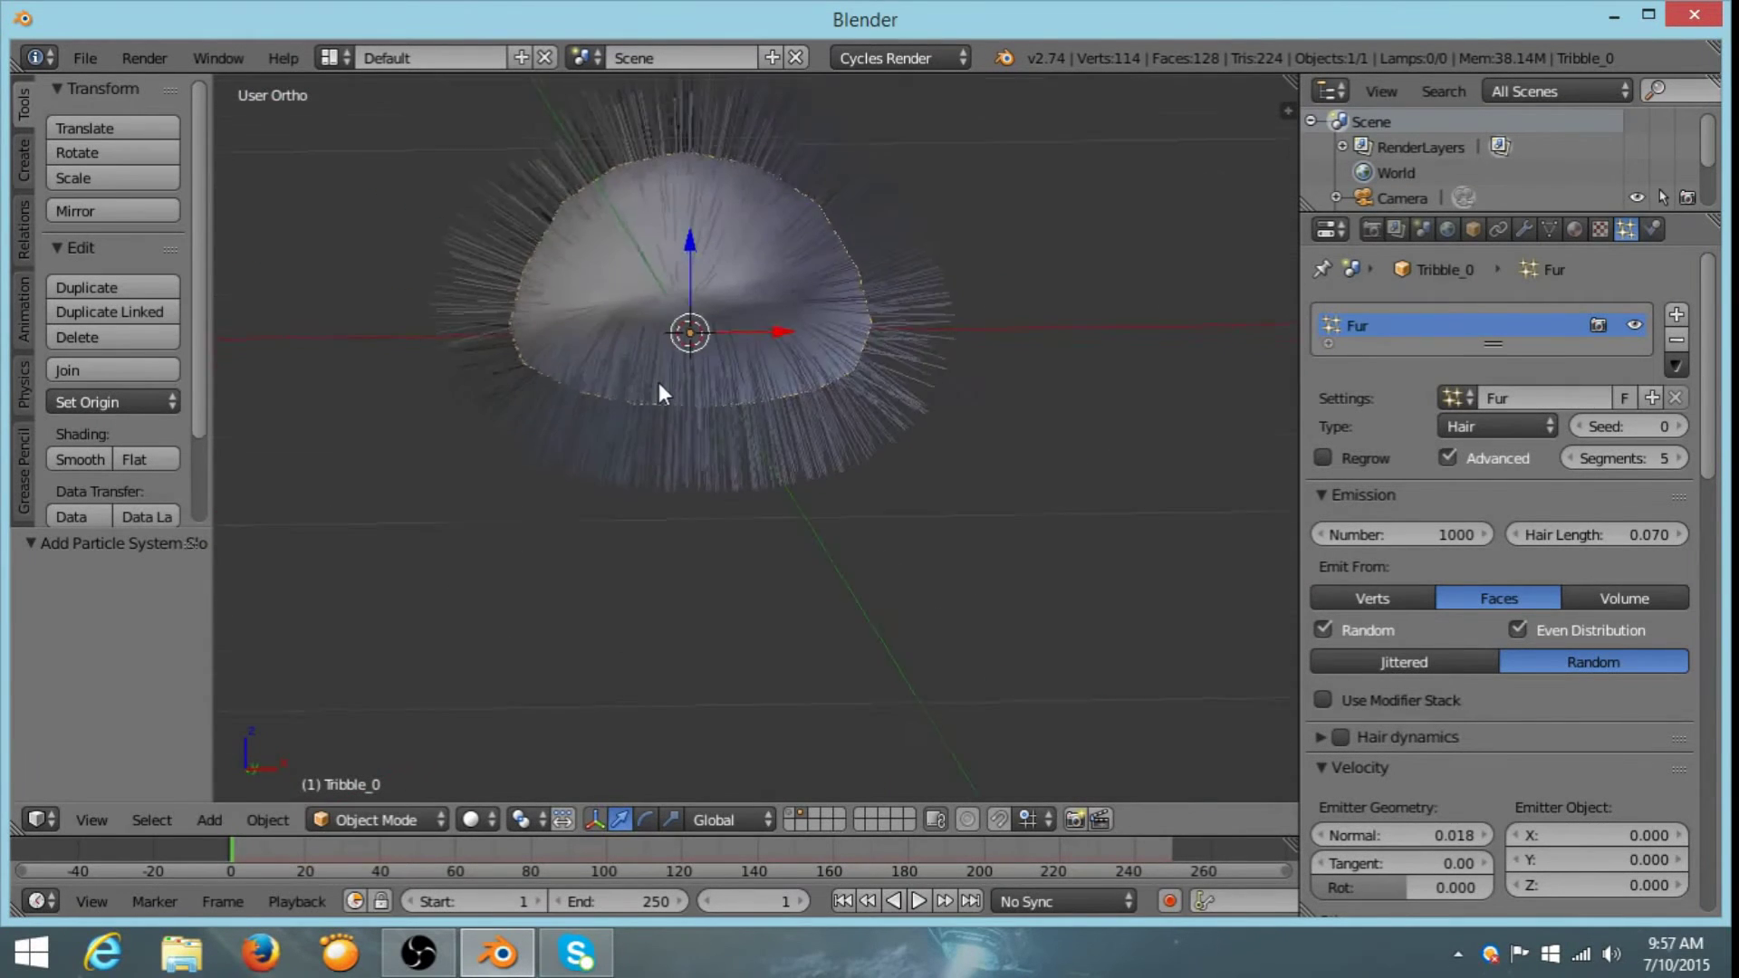
pyautogui.moveTo(629, 313); pyautogui.dragTo(693, 315, button='middle')
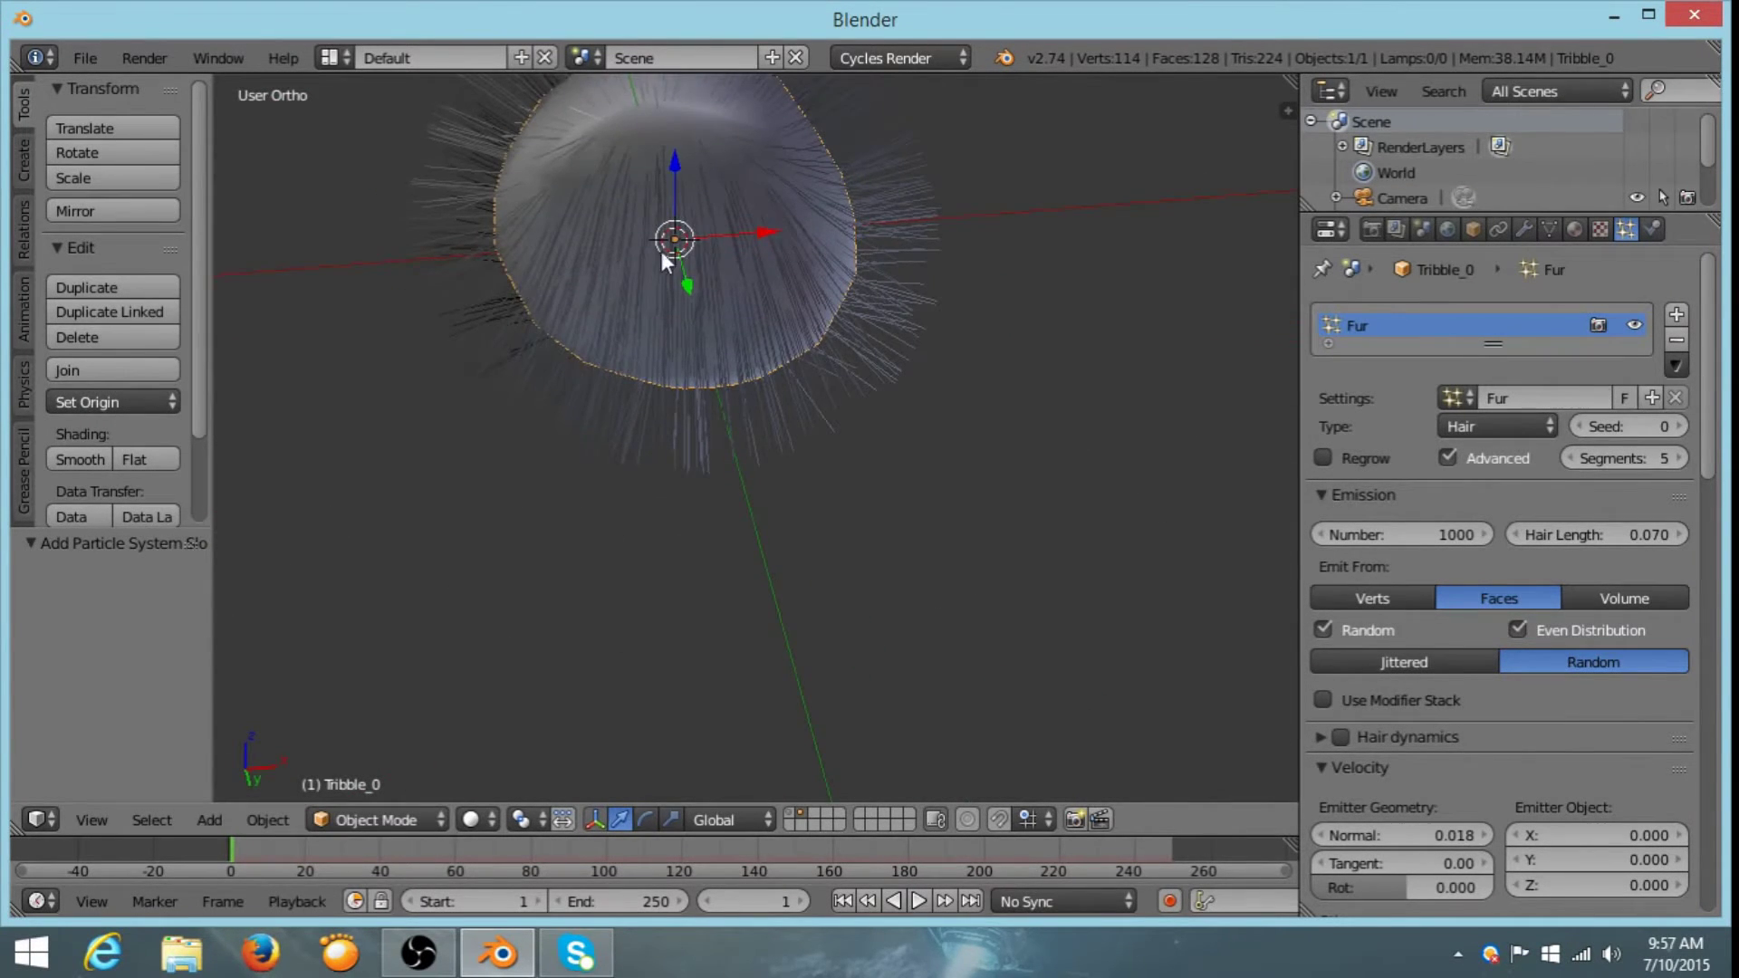
pyautogui.moveTo(661, 252); pyautogui.dragTo(810, 292, button='middle')
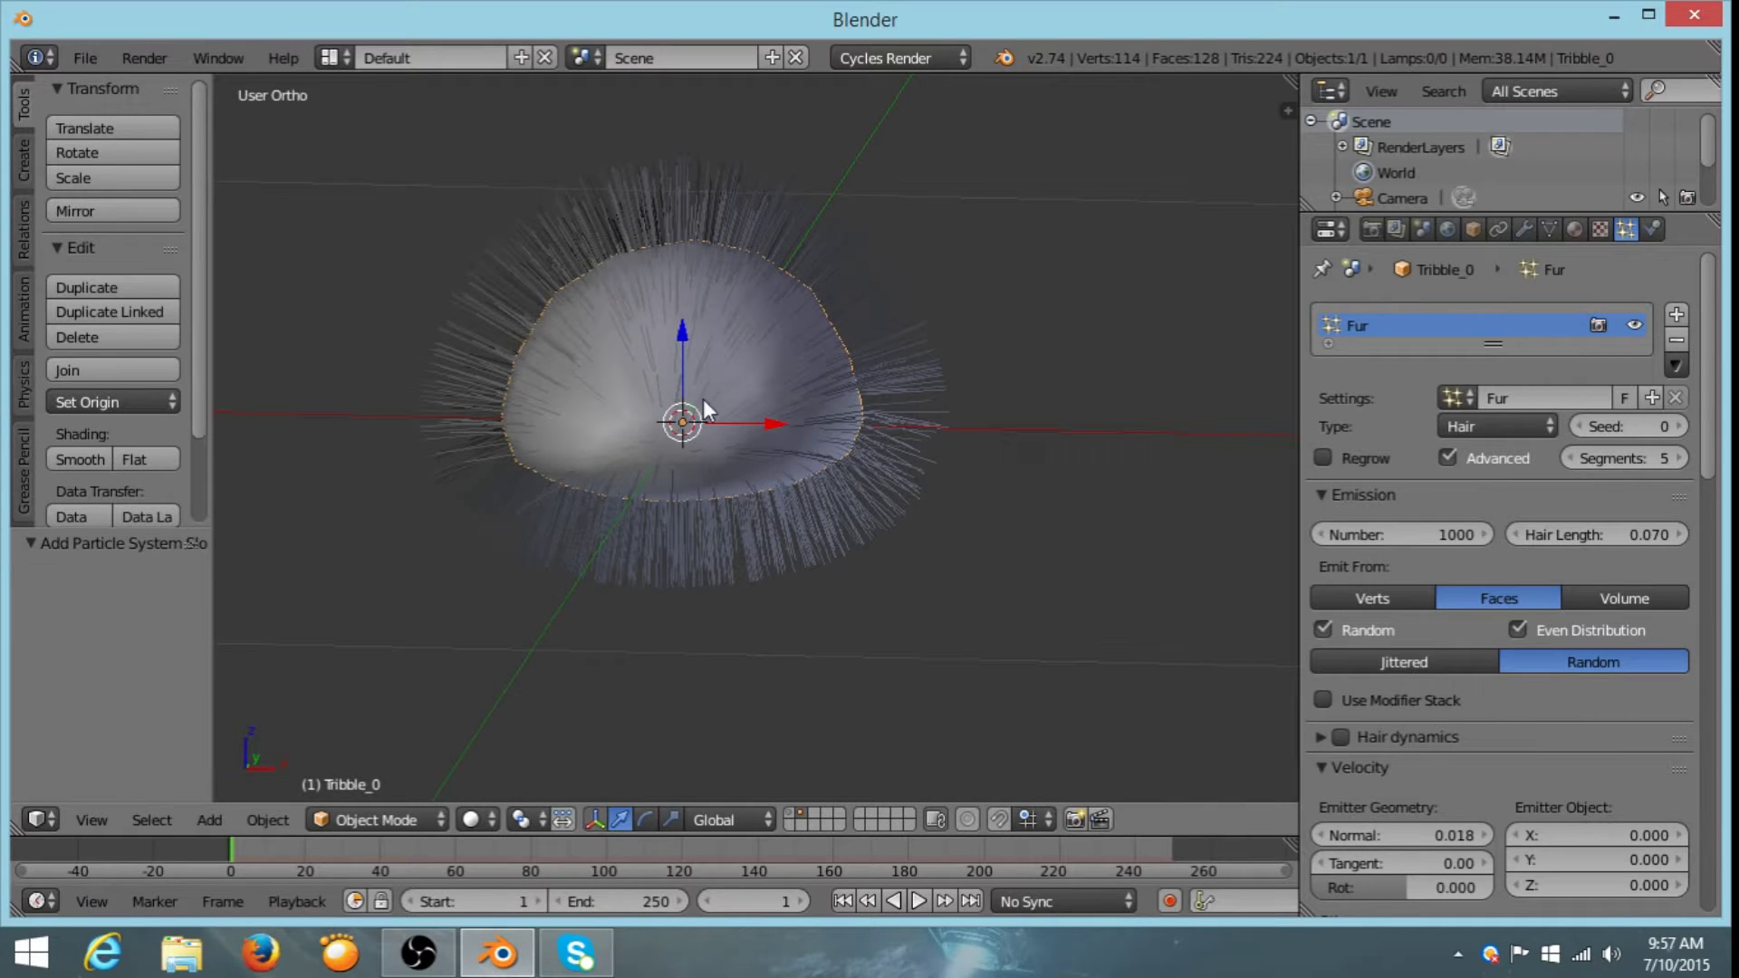
# - Assign the Hair Density vertex group to the fur's density and inspect the hair on the tribble's underside
pyautogui.scroll(-10, 1561, 489)
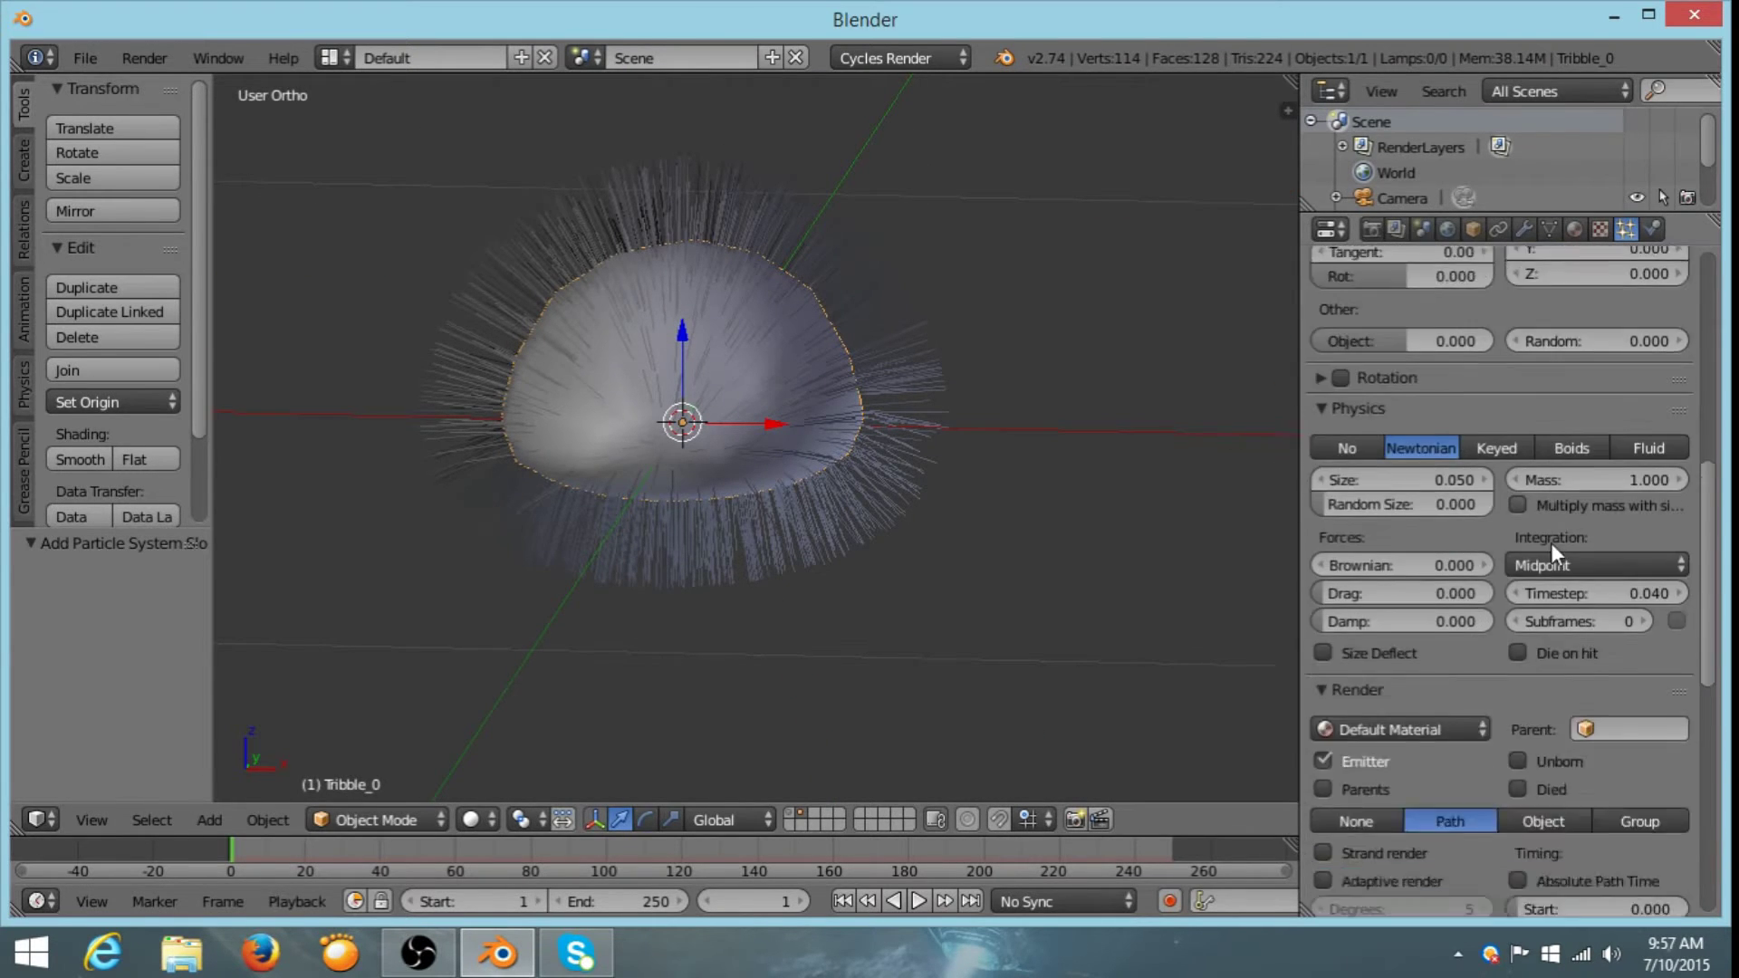
pyautogui.scroll(-12, 1551, 544)
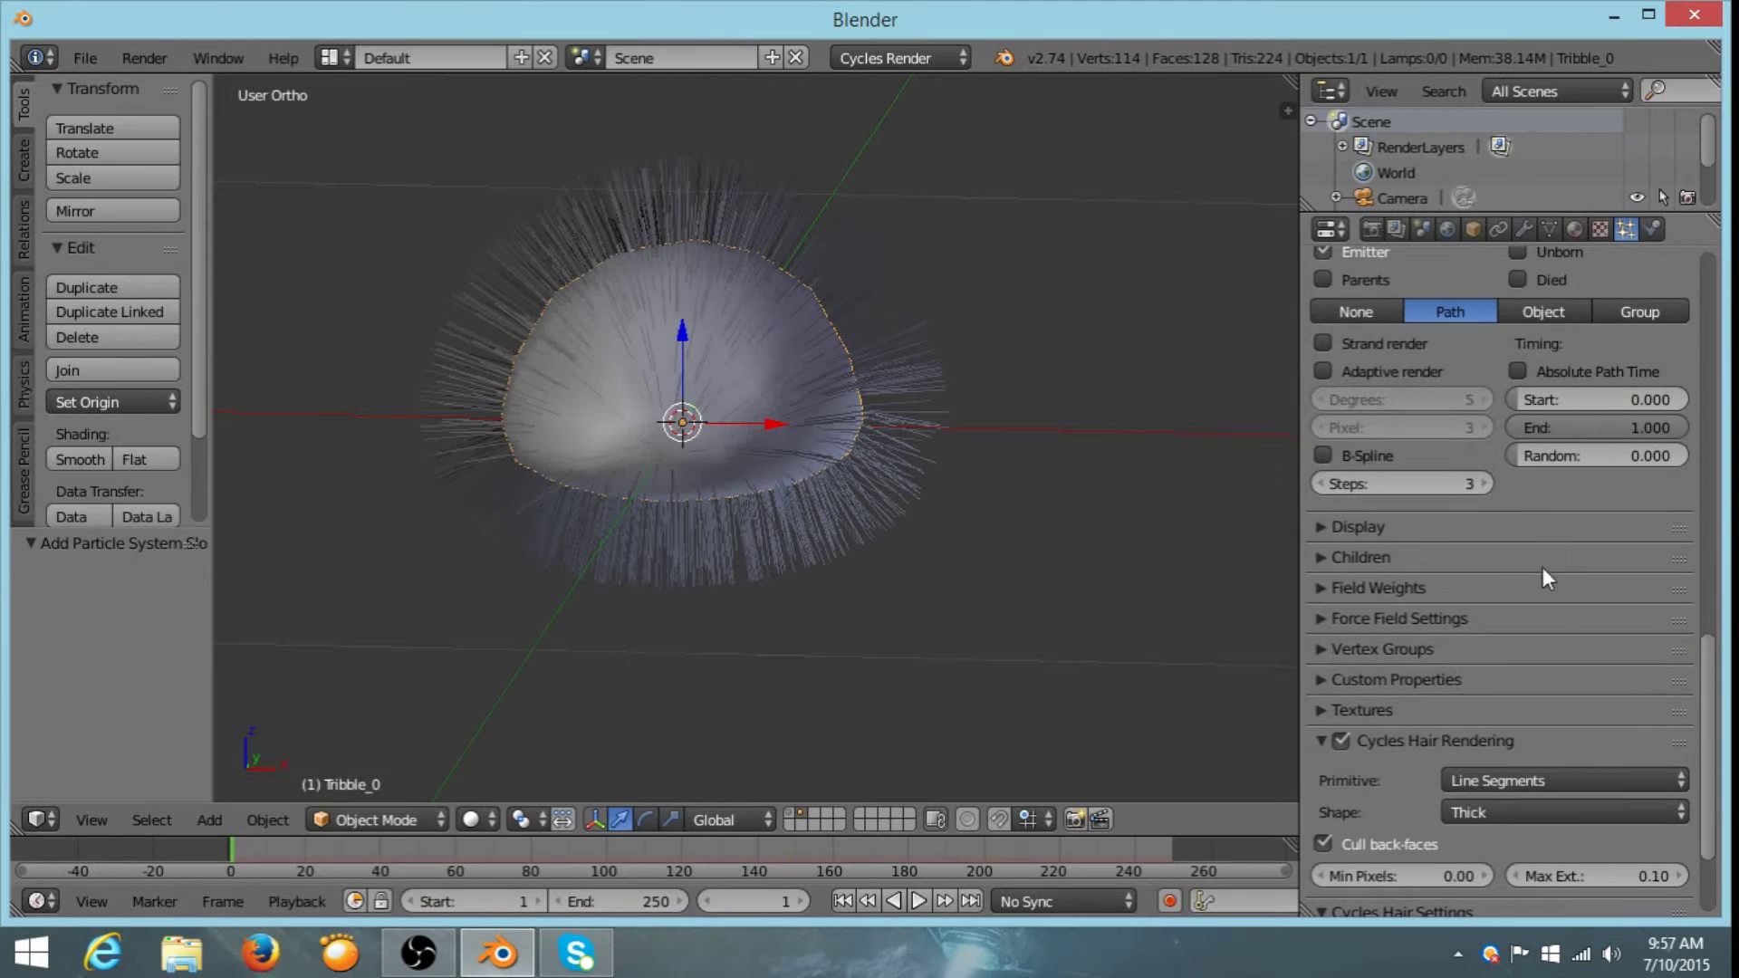
pyautogui.click(1321, 648)
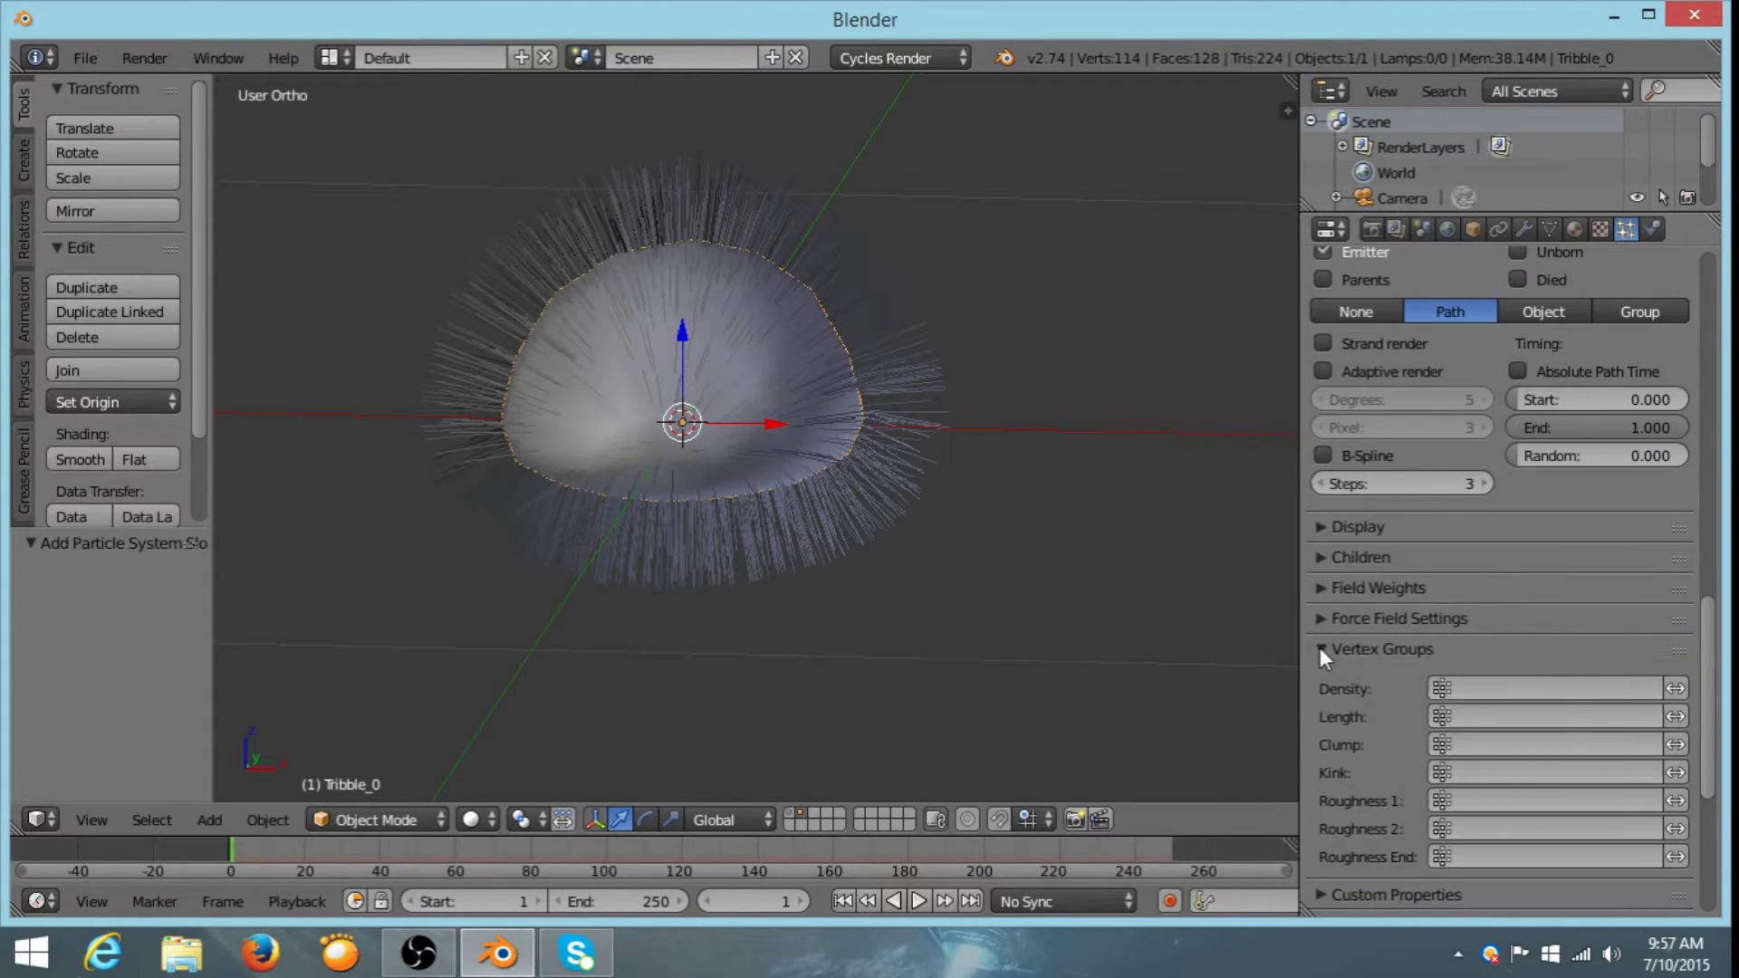
pyautogui.click(1507, 689)
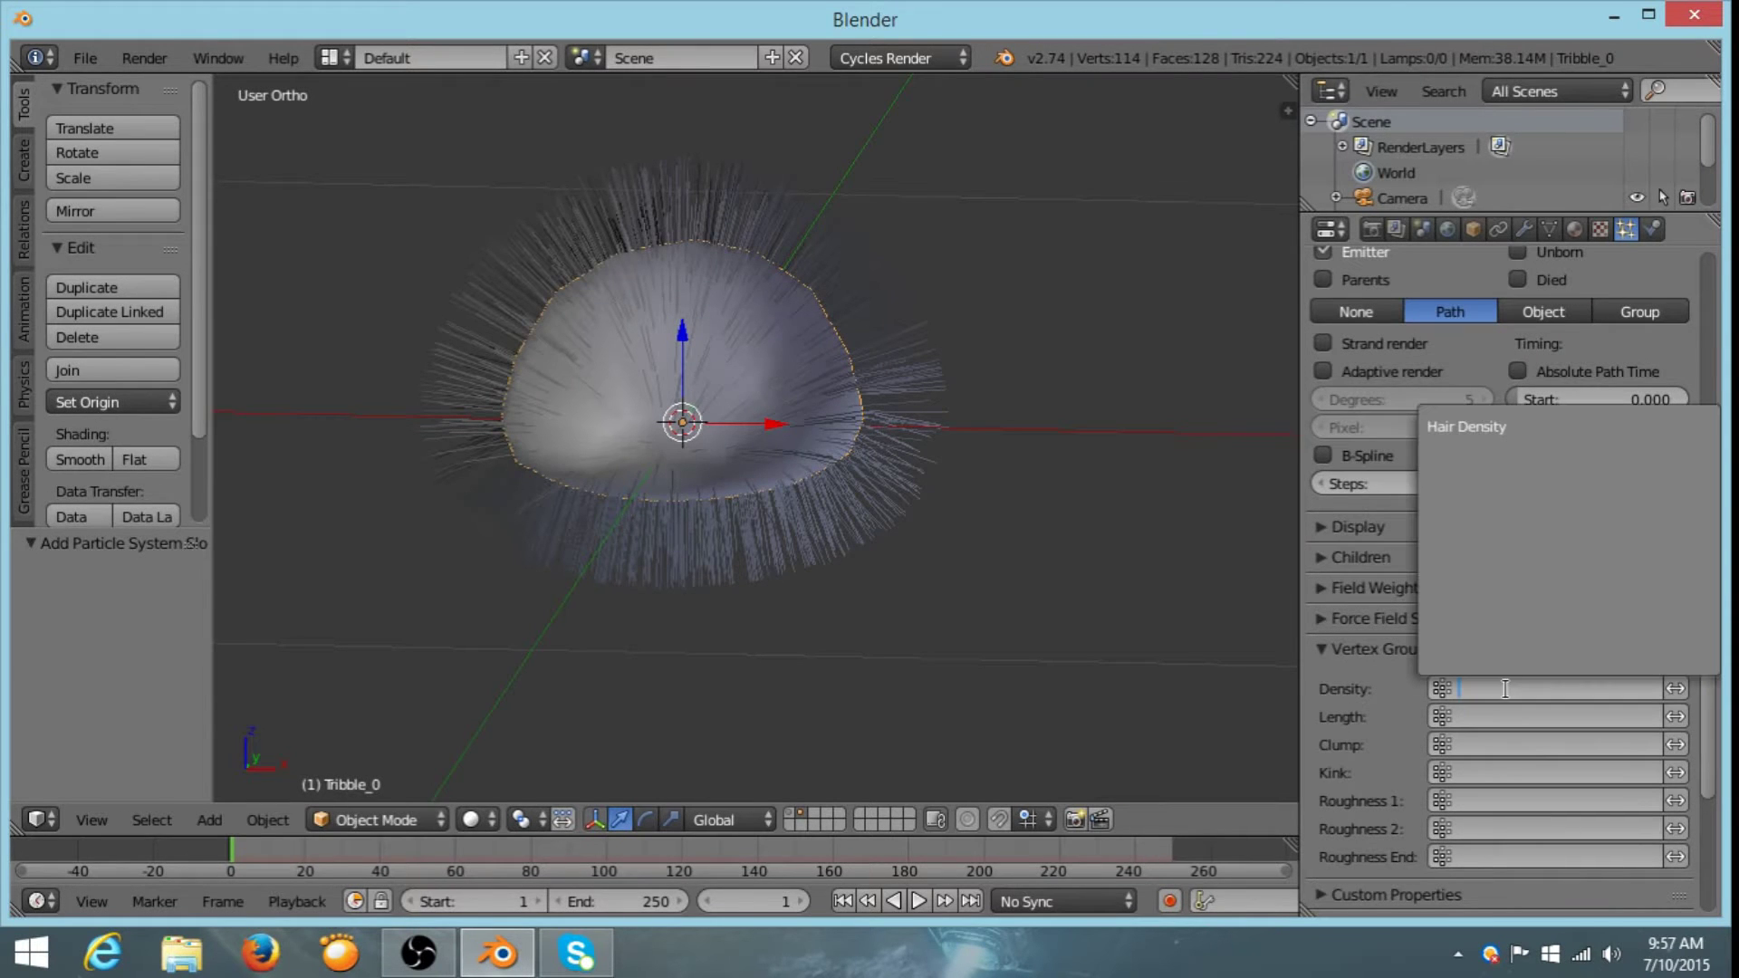
pyautogui.click(1483, 435)
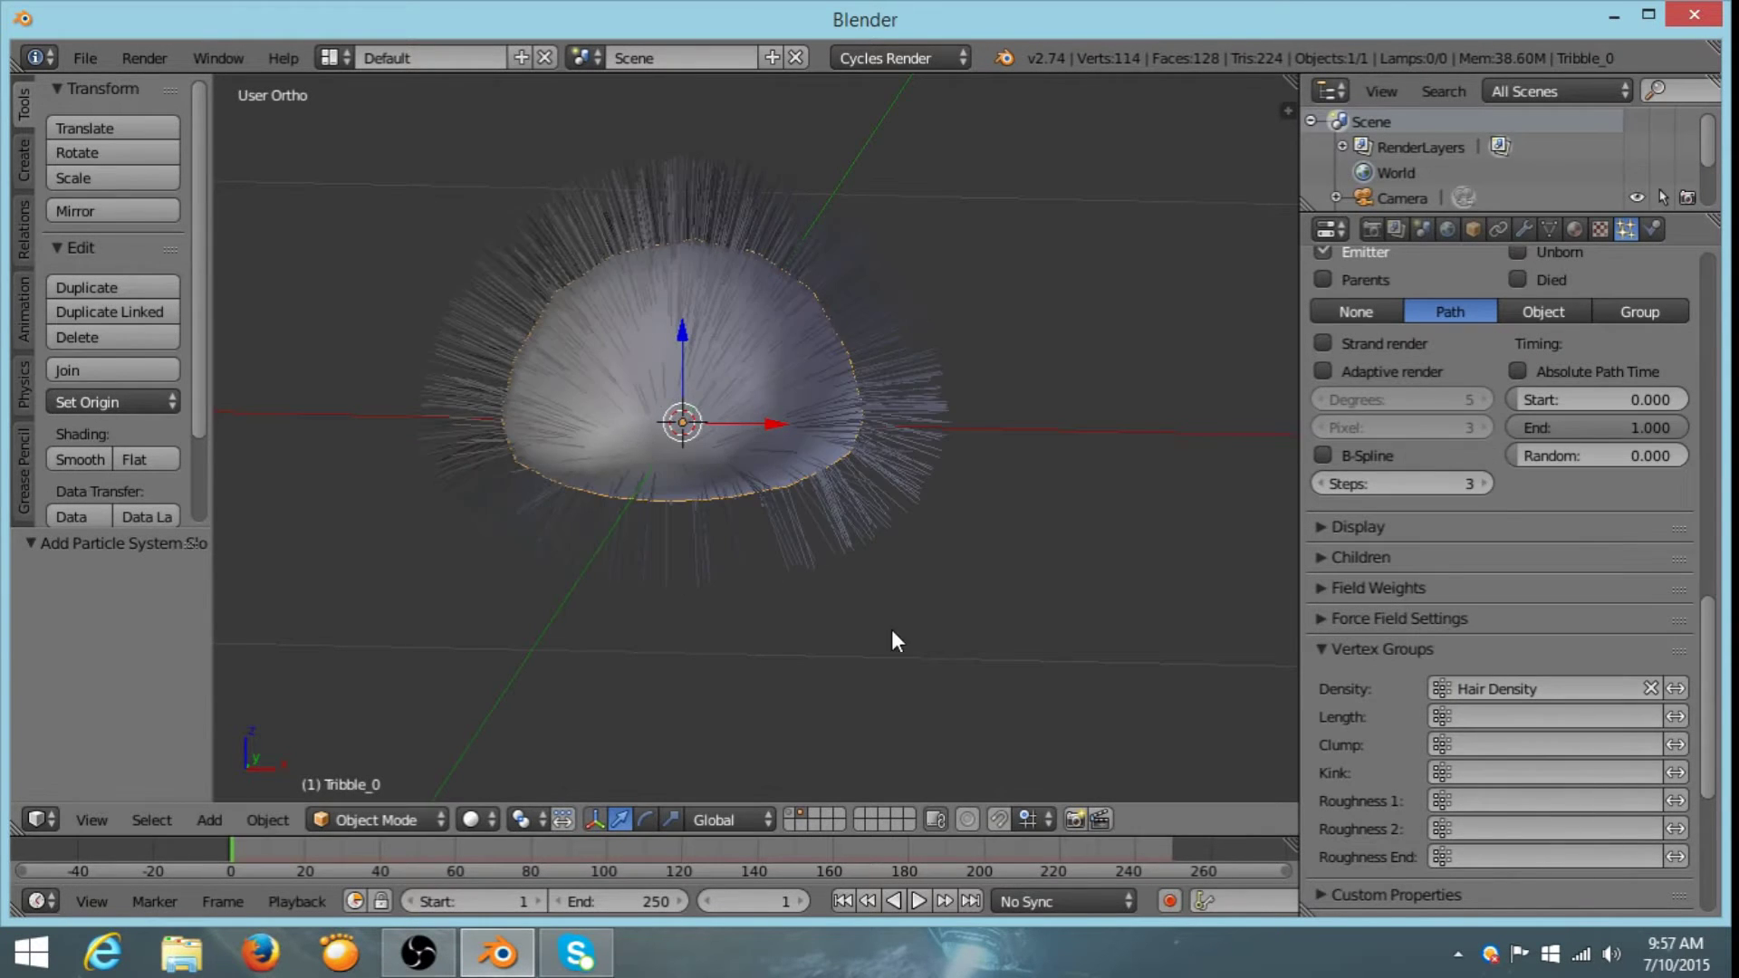
pyautogui.moveTo(891, 629); pyautogui.dragTo(397, 164, button='middle')
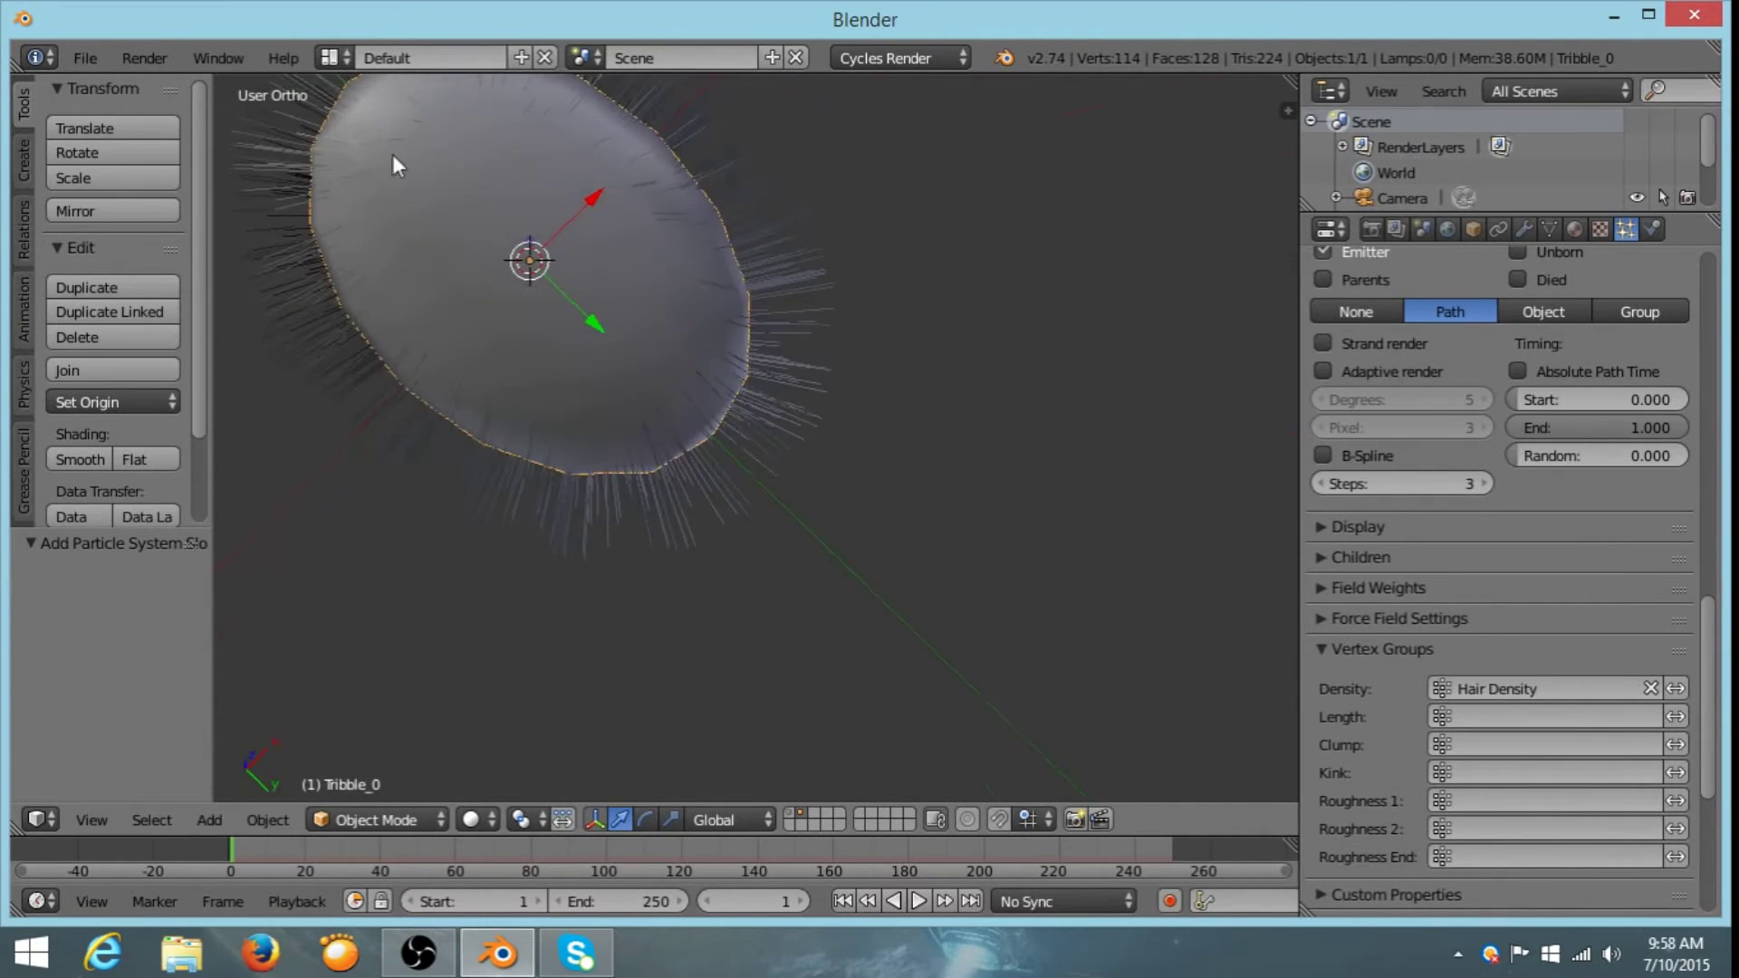
pyautogui.moveTo(536, 230); pyautogui.dragTo(975, 601, button='middle')
pyautogui.moveTo(846, 470); pyautogui.dragTo(1078, 475, button='middle')
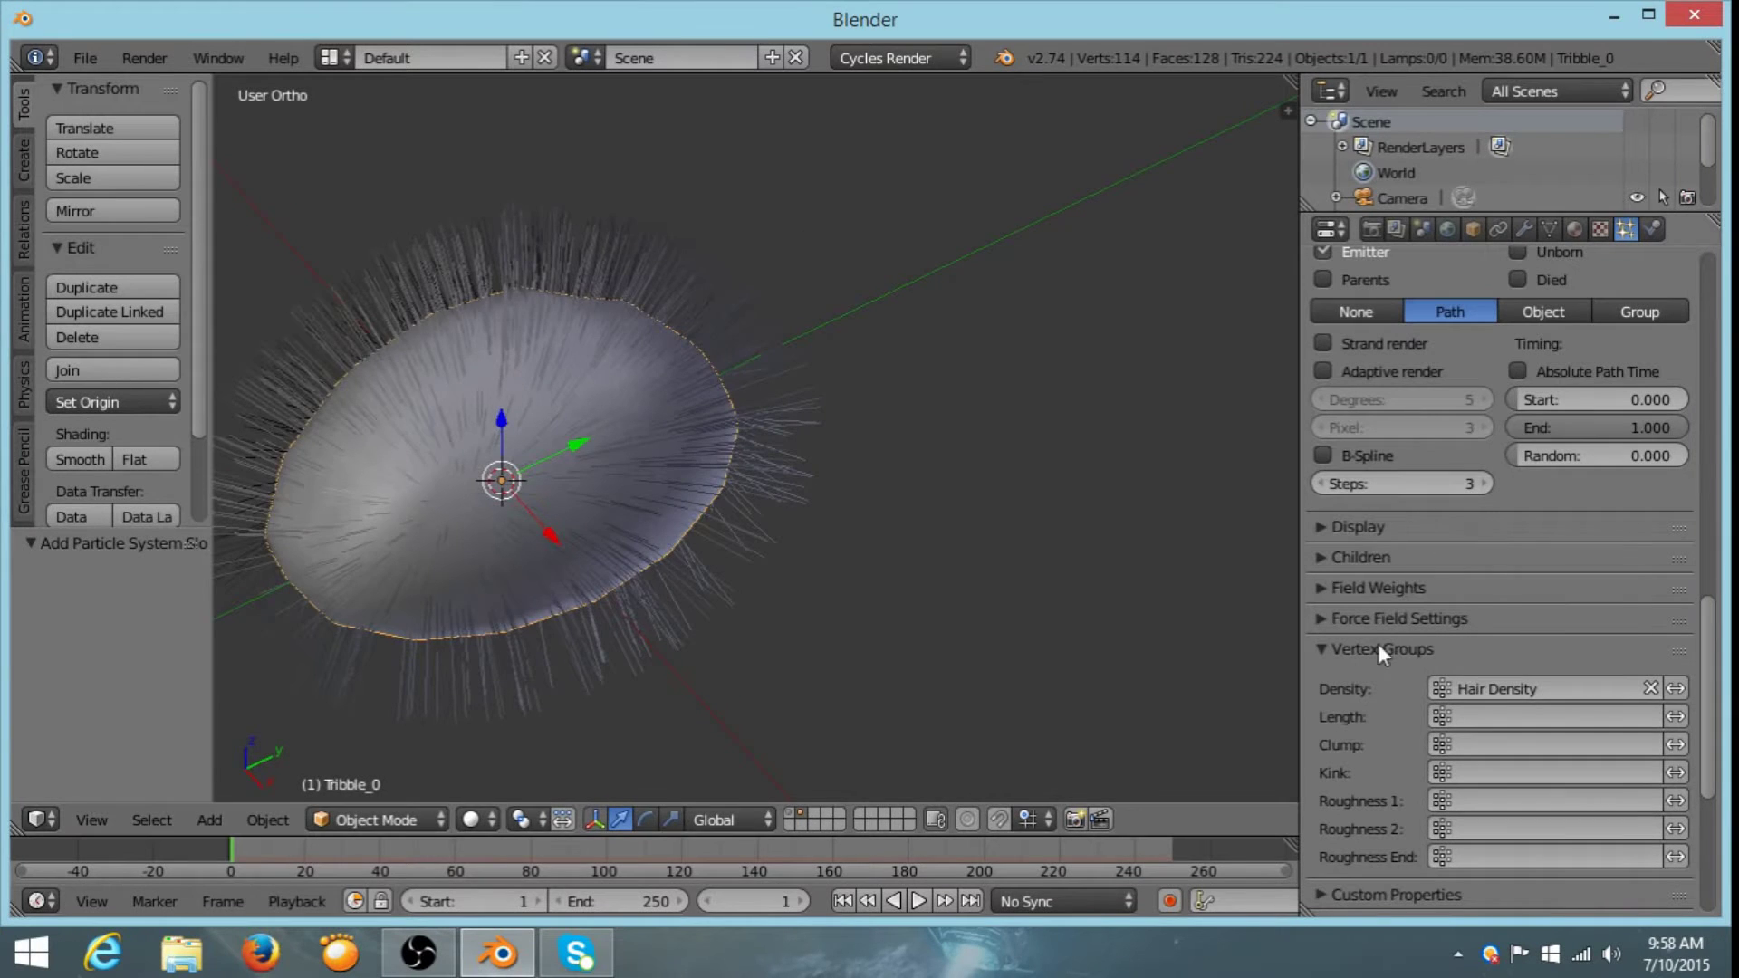
pyautogui.moveTo(439, 574); pyautogui.dragTo(719, 415, button='middle')
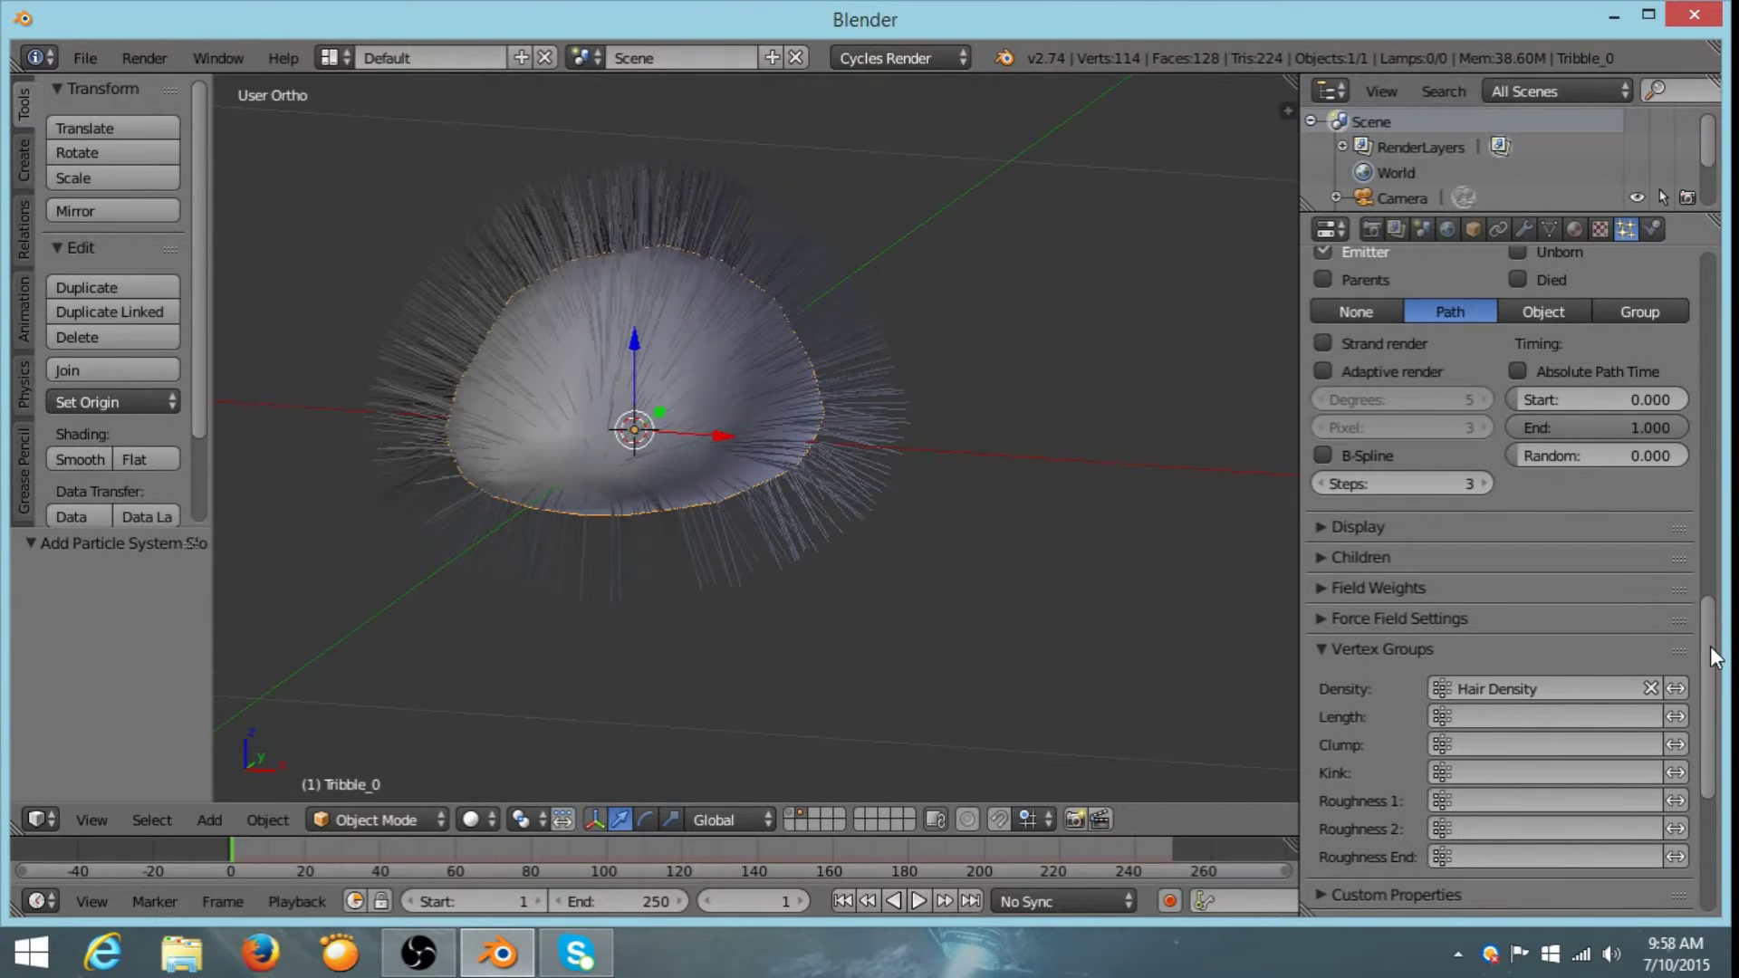
# - Set the number of emitted hairs to 10000 and inspect the fur's coverage of the body
pyautogui.moveTo(1709, 645); pyautogui.dragTo(1701, 308)
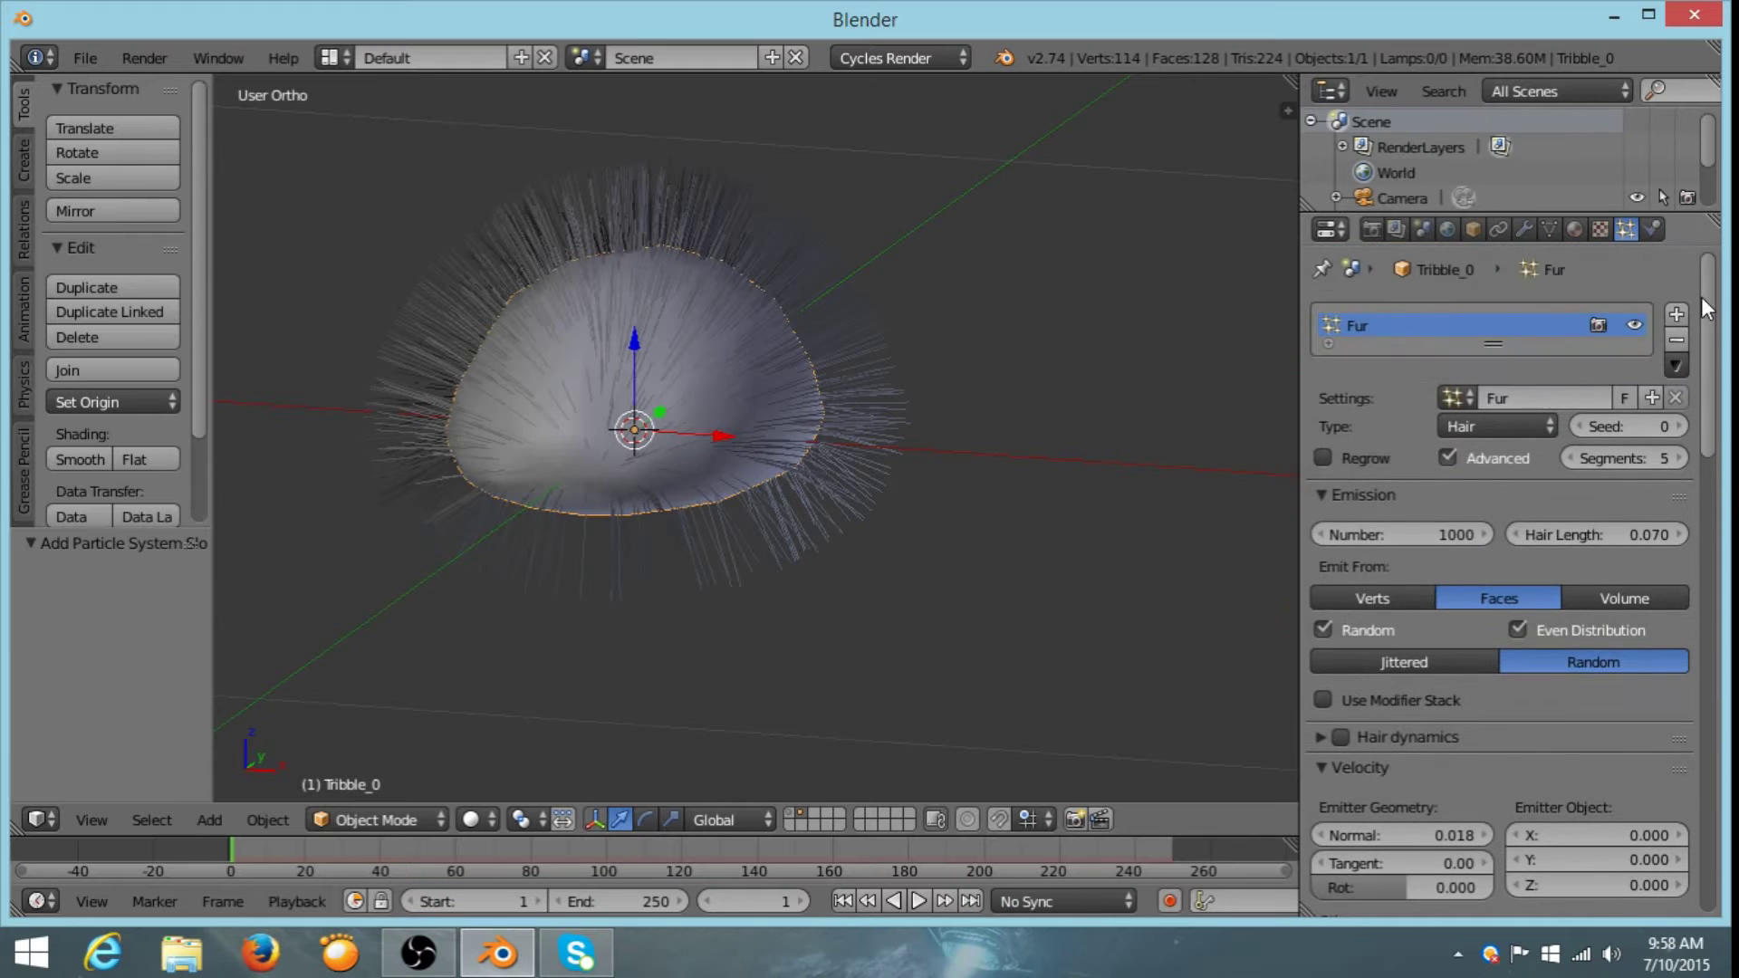
pyautogui.click(1399, 537)
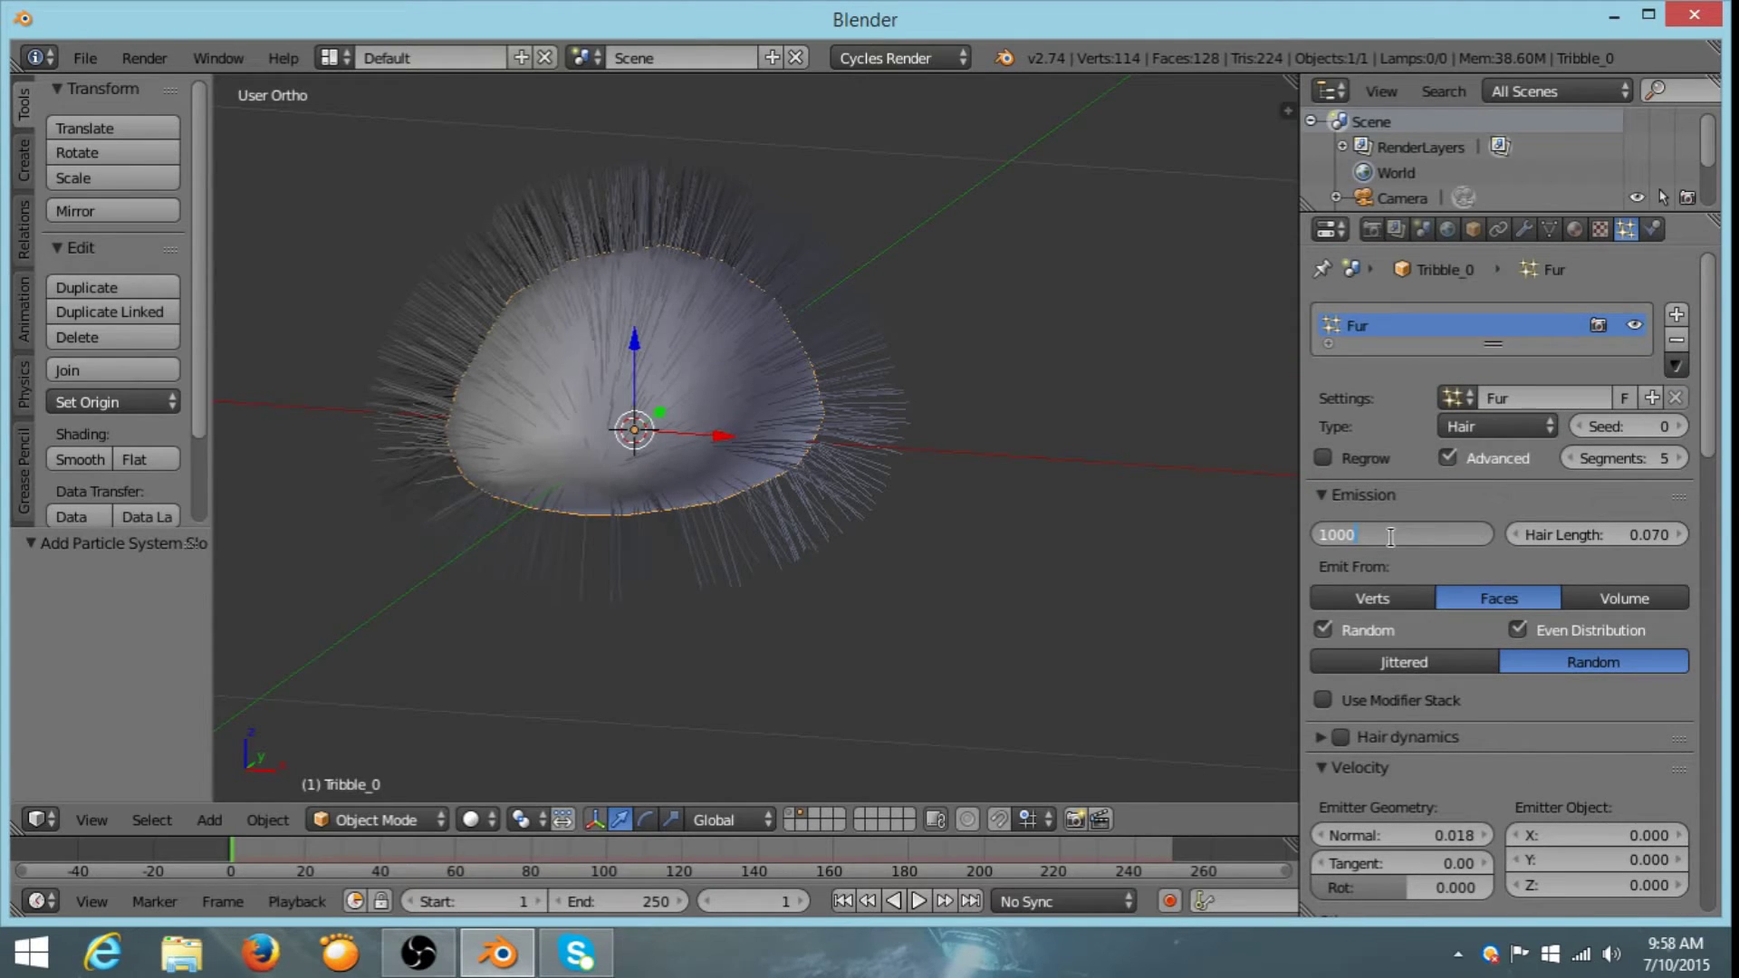
pyautogui.write('0')
pyautogui.press('Return')
pyautogui.moveTo(759, 530); pyautogui.dragTo(786, 412, button='middle')
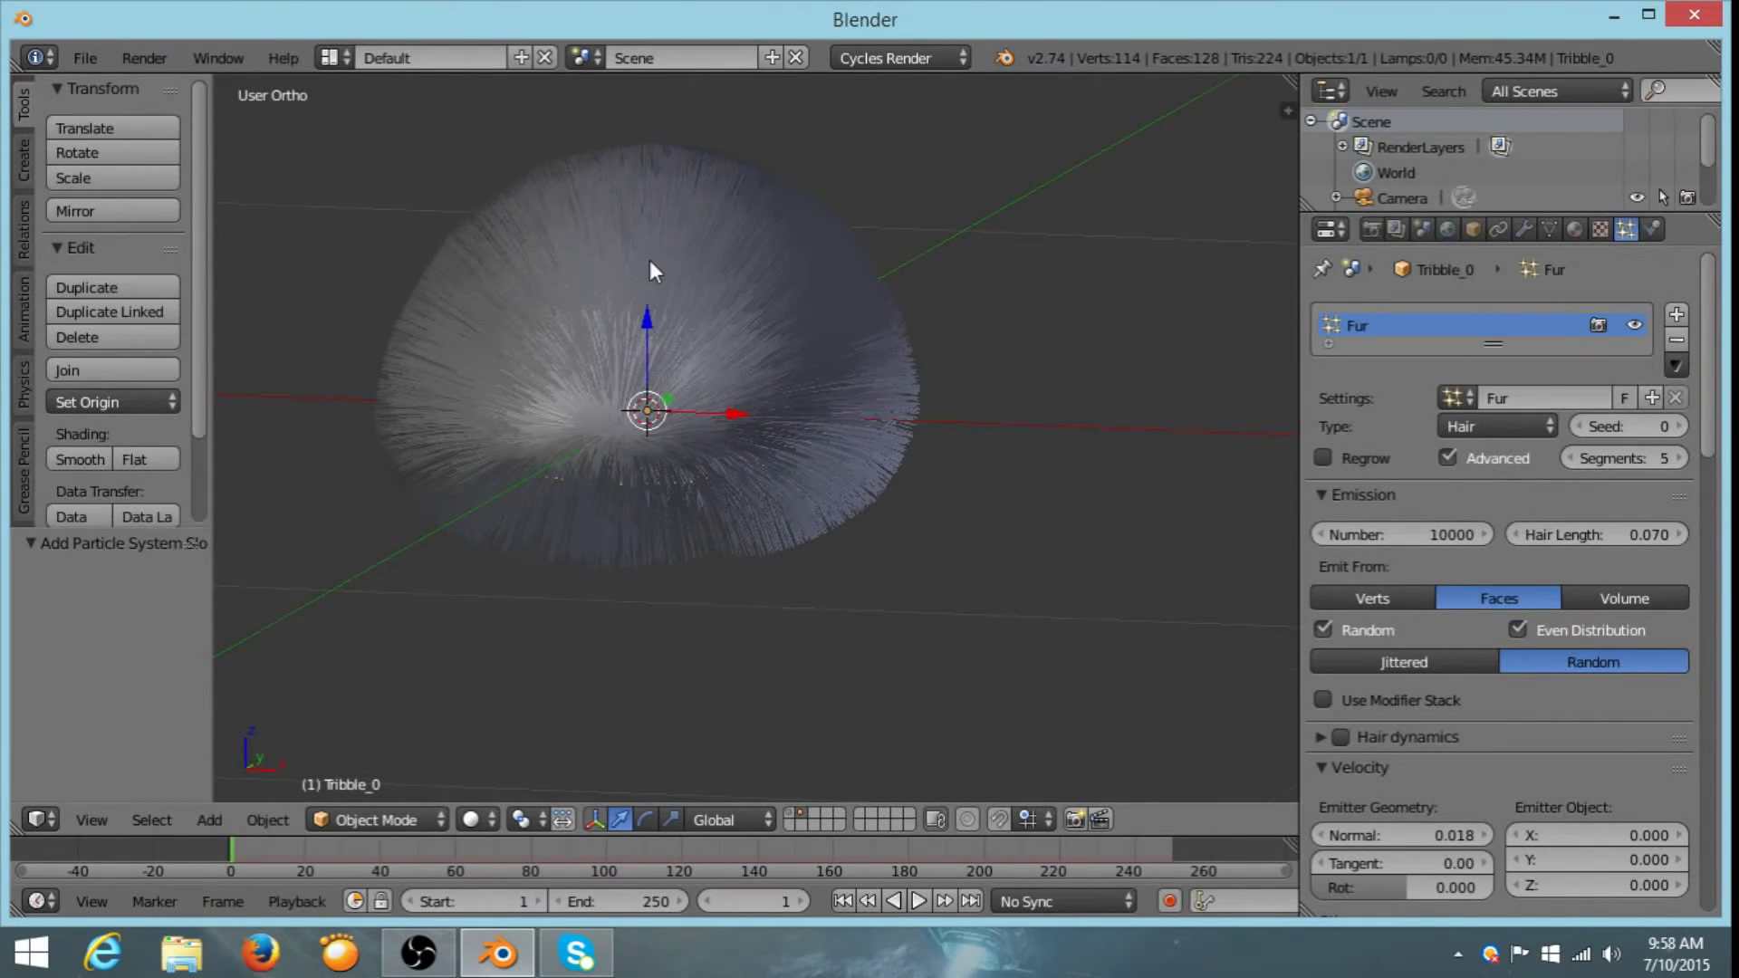
pyautogui.moveTo(652, 269); pyautogui.dragTo(812, 425, button='middle')
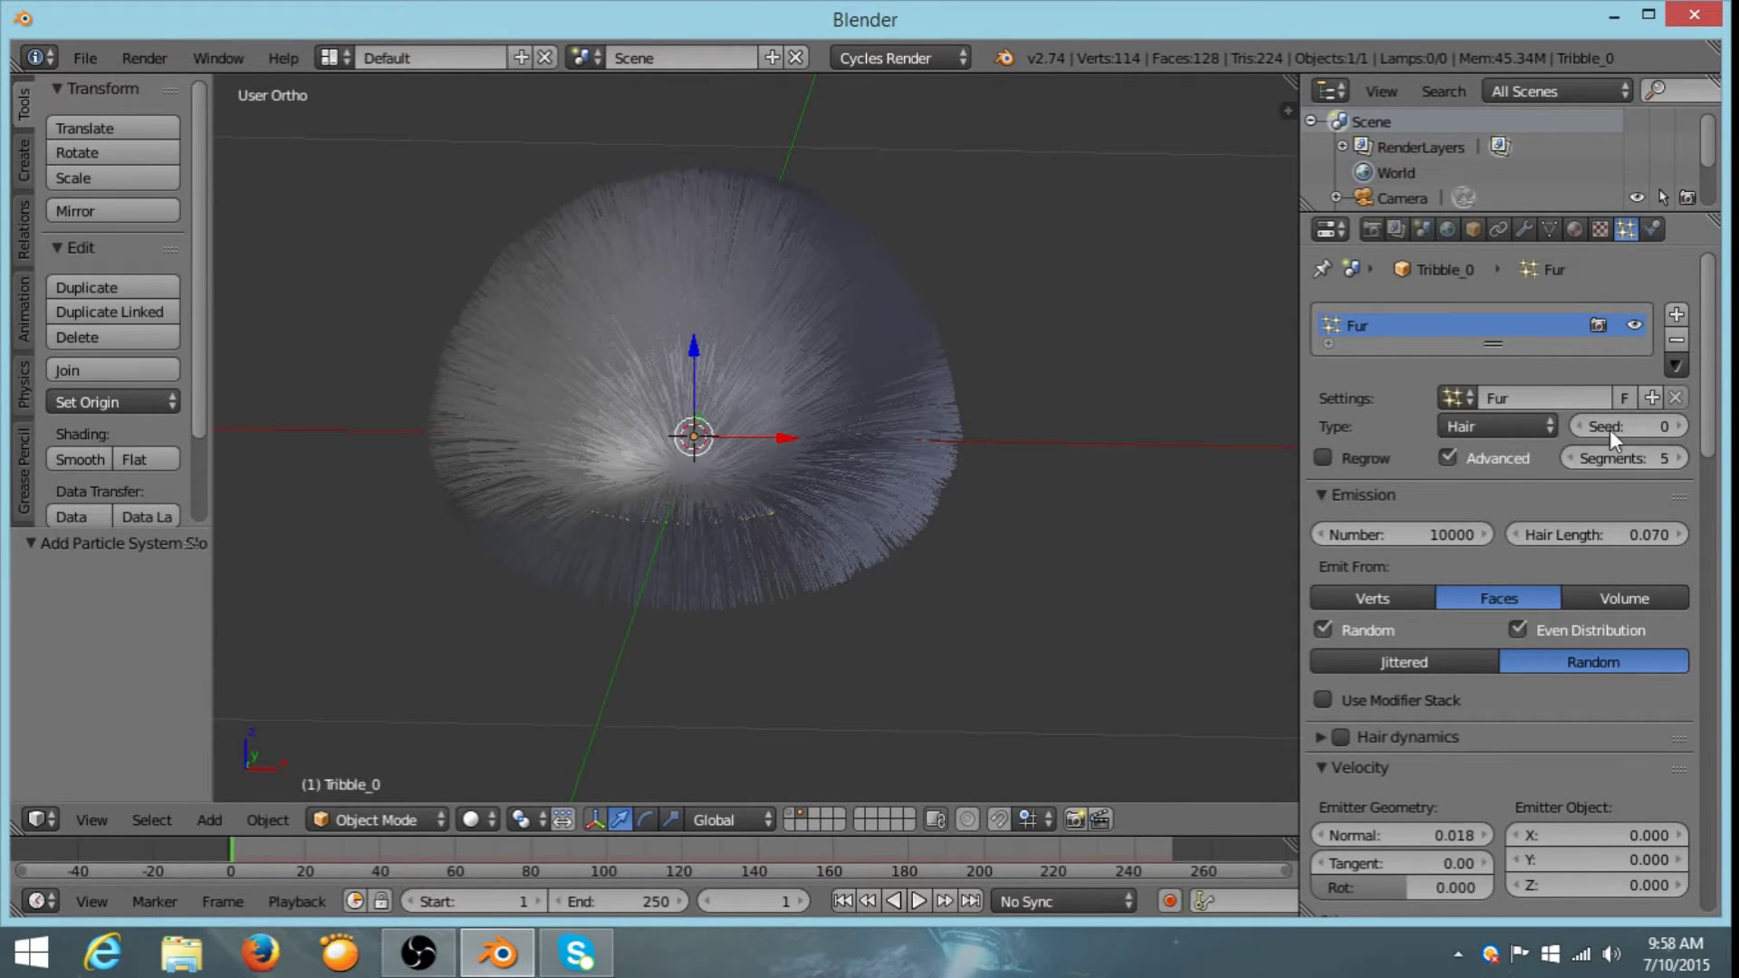
# - Turn on Simple children for the fur particles and inspect the thickened coat
pyautogui.moveTo(1709, 358); pyautogui.dragTo(1704, 797)
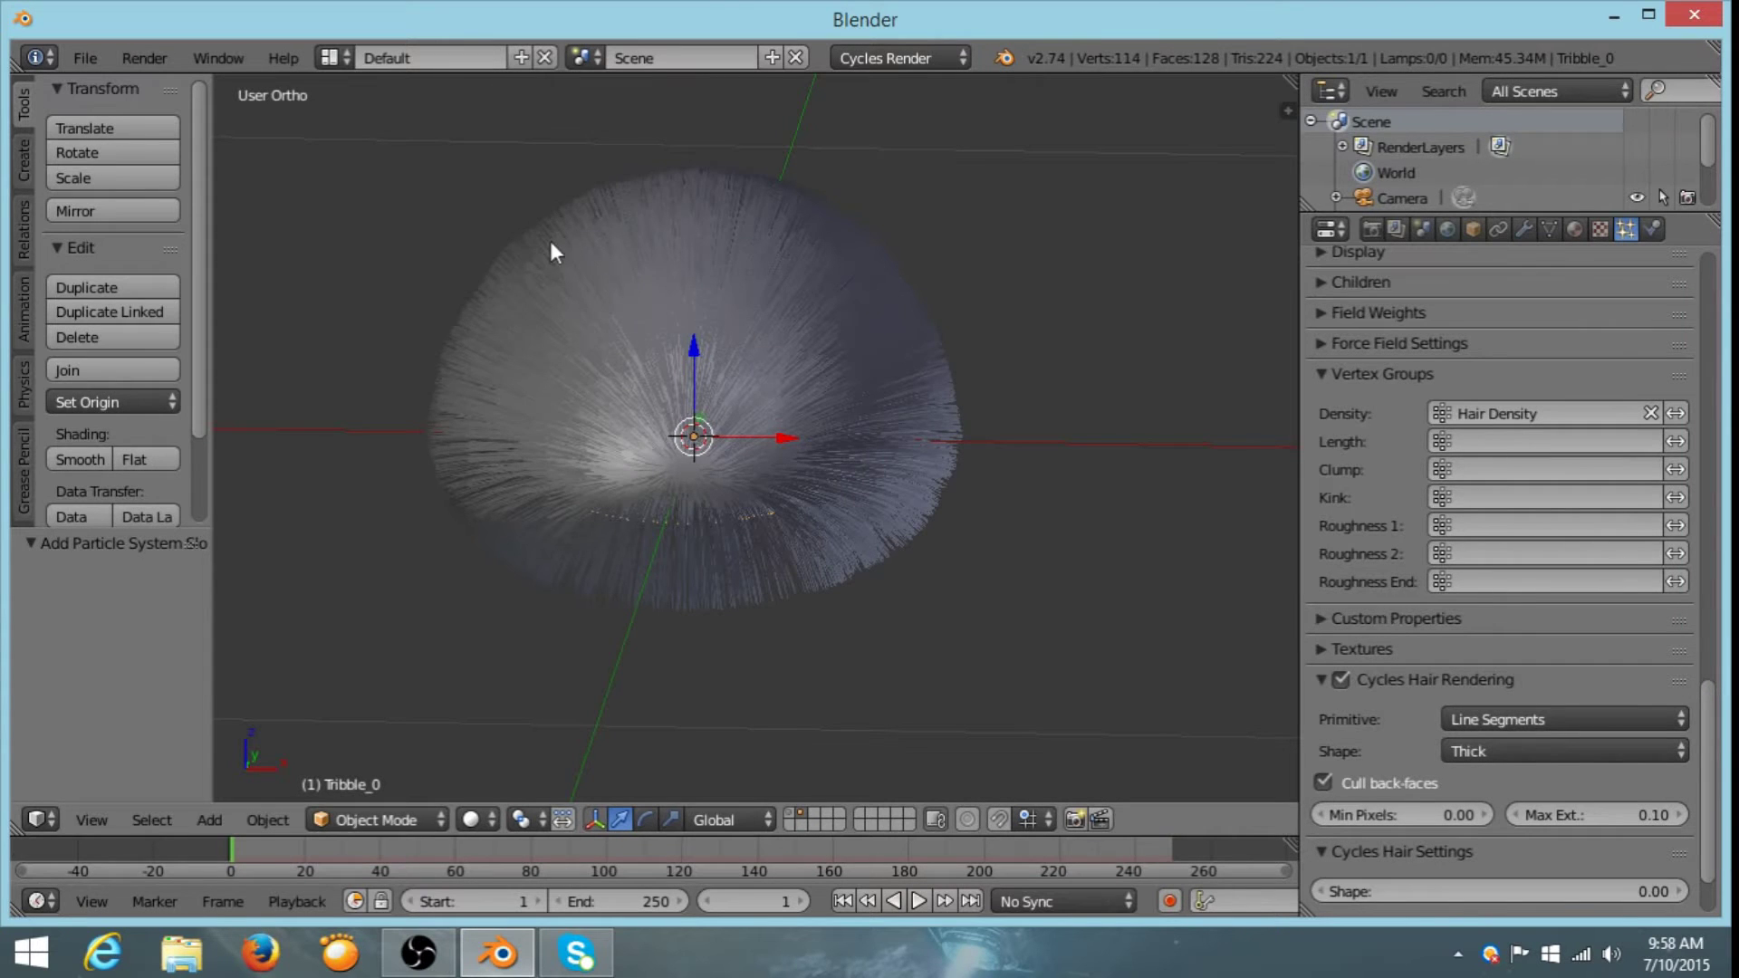
pyautogui.moveTo(670, 318); pyautogui.dragTo(1012, 413, button='middle')
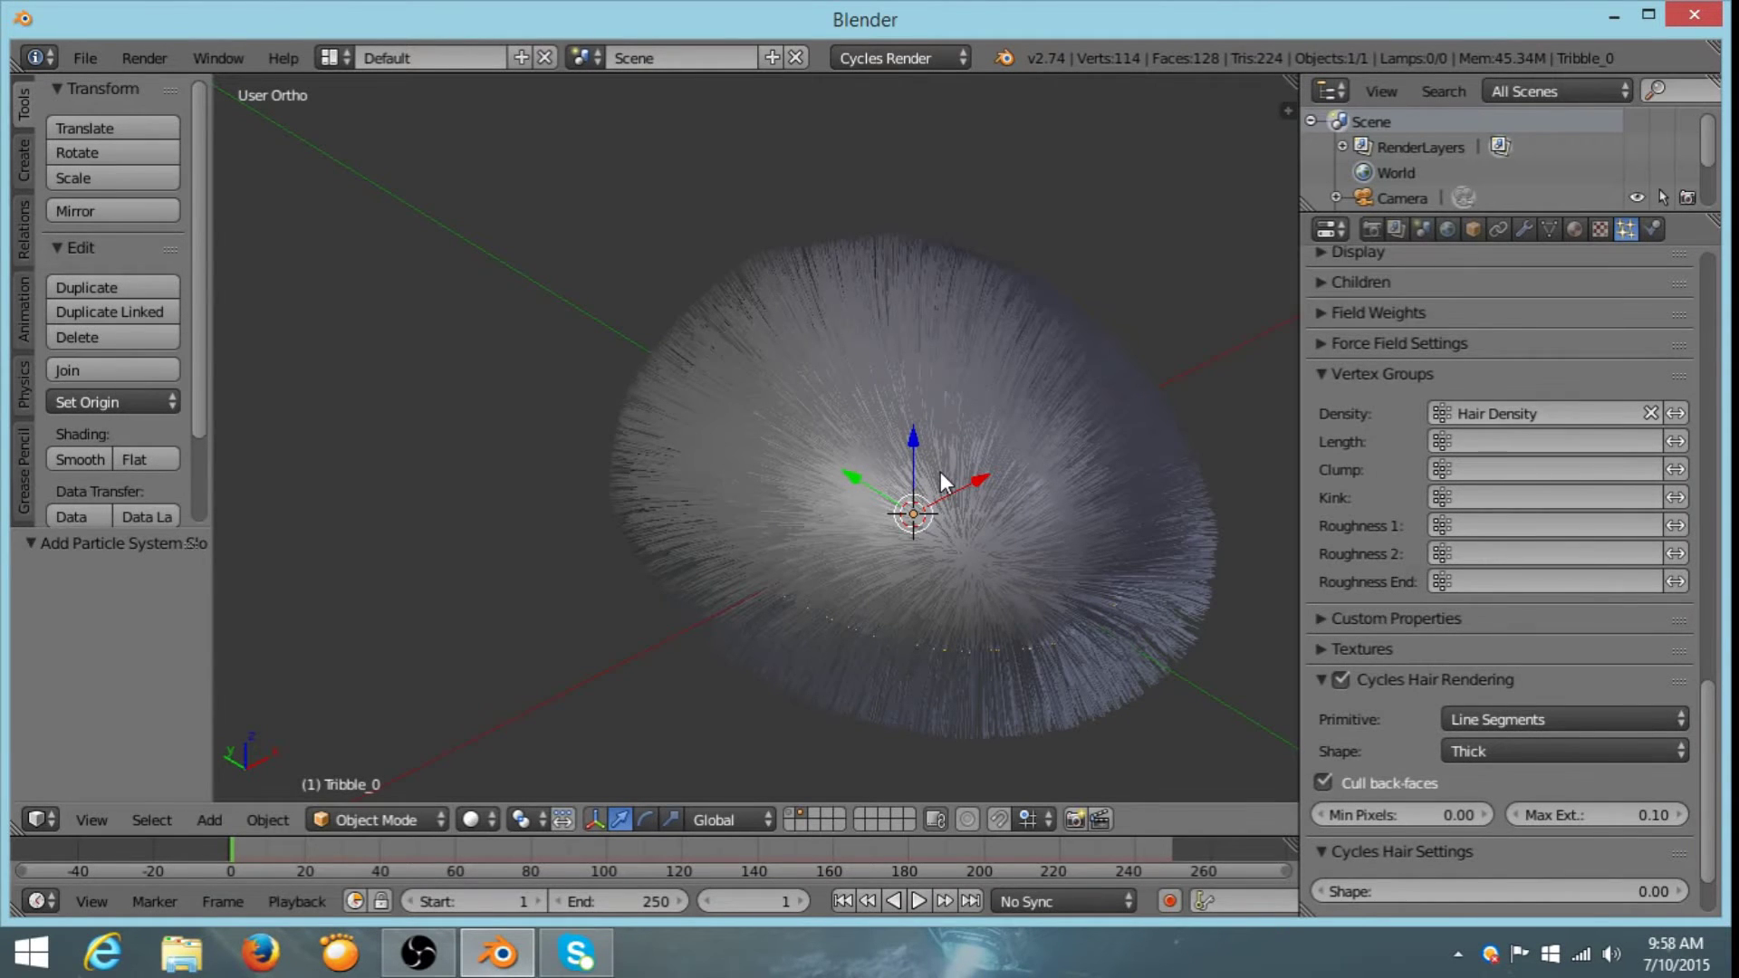
pyautogui.moveTo(1060, 467); pyautogui.dragTo(974, 444, button='middle')
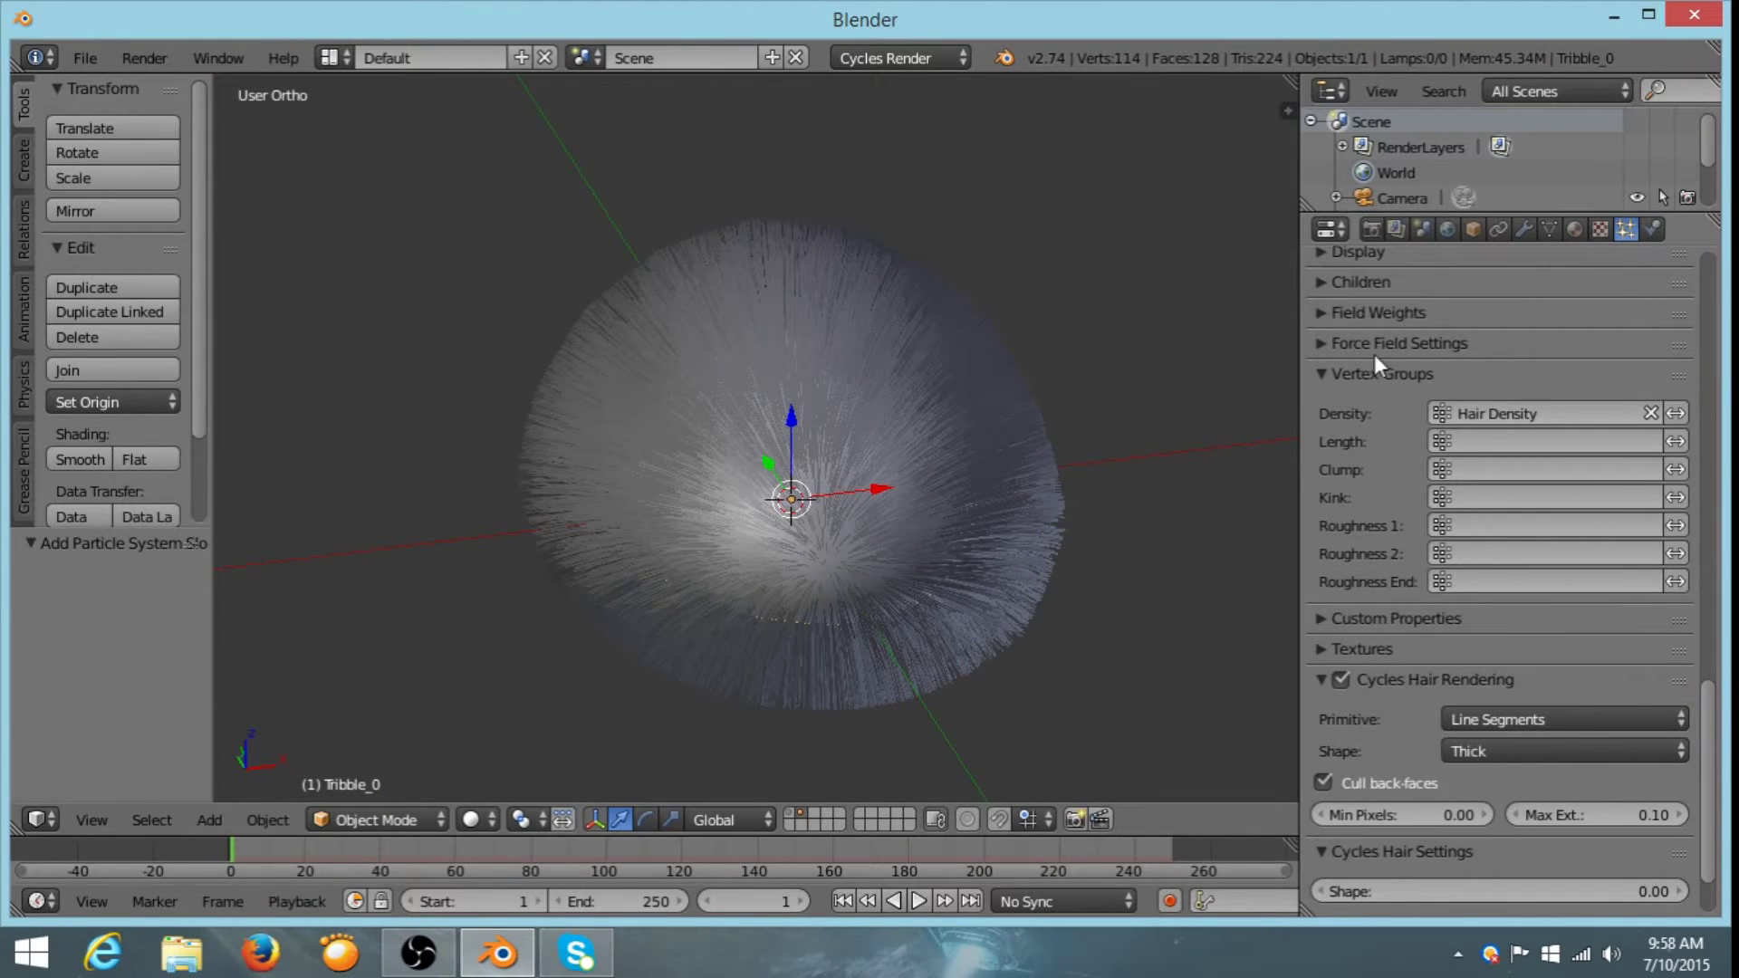
pyautogui.click(1320, 283)
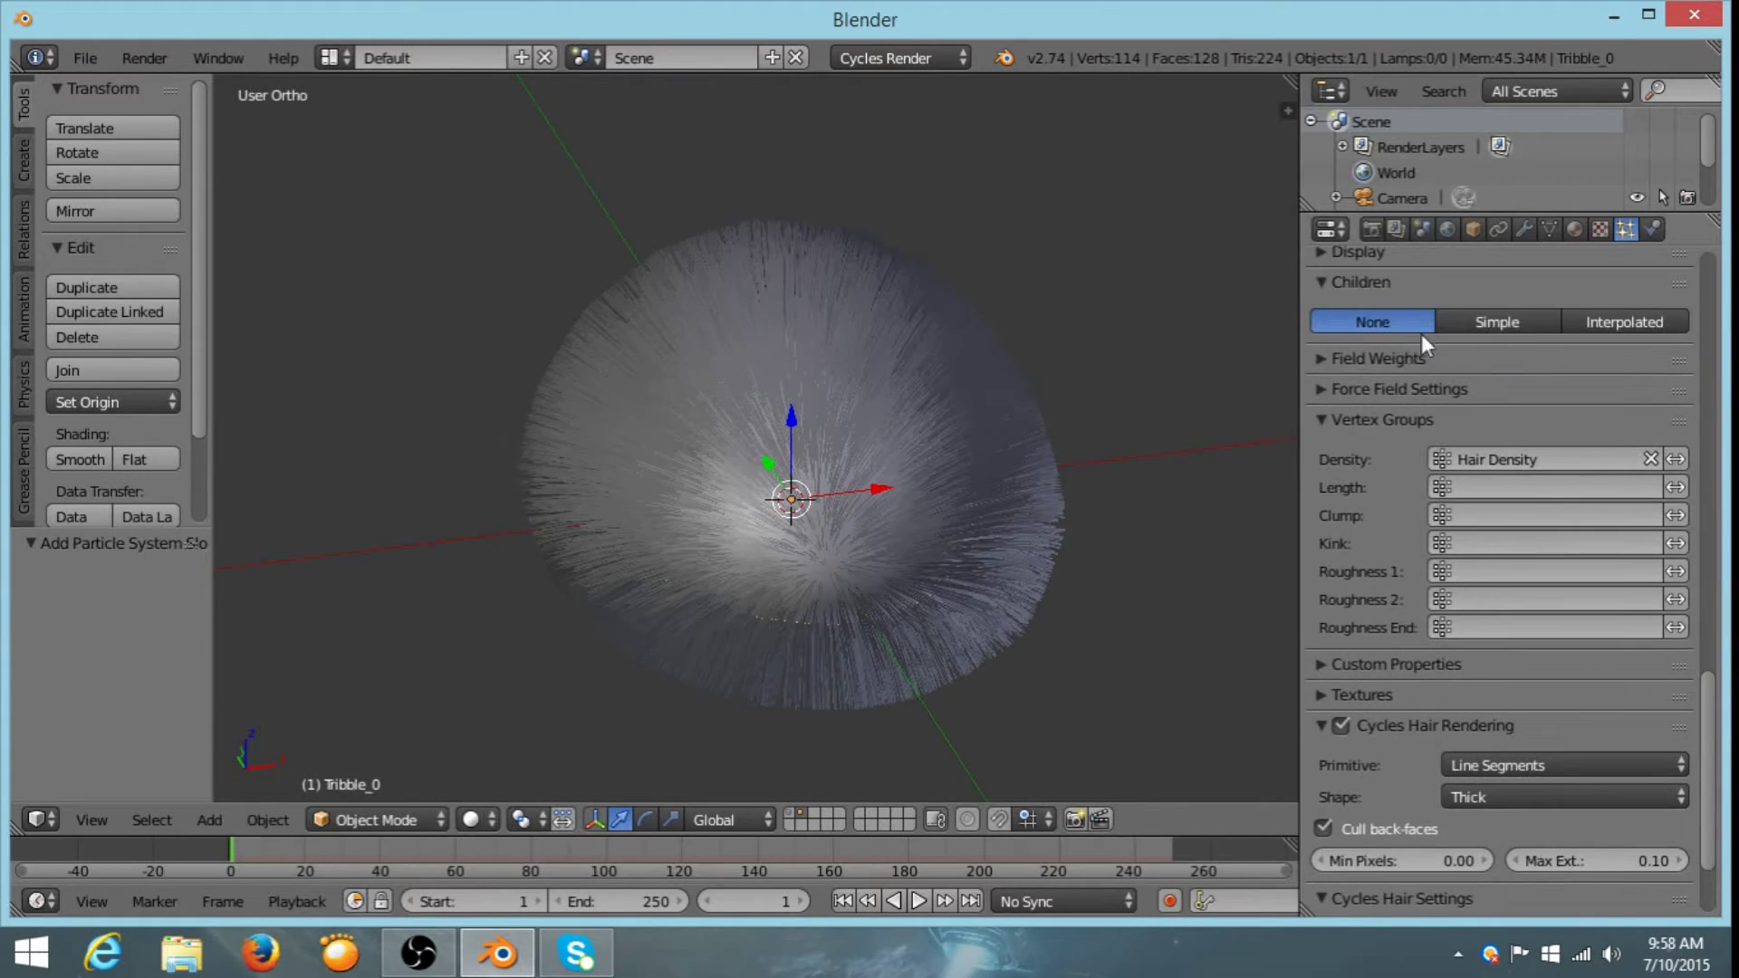
pyautogui.click(1500, 319)
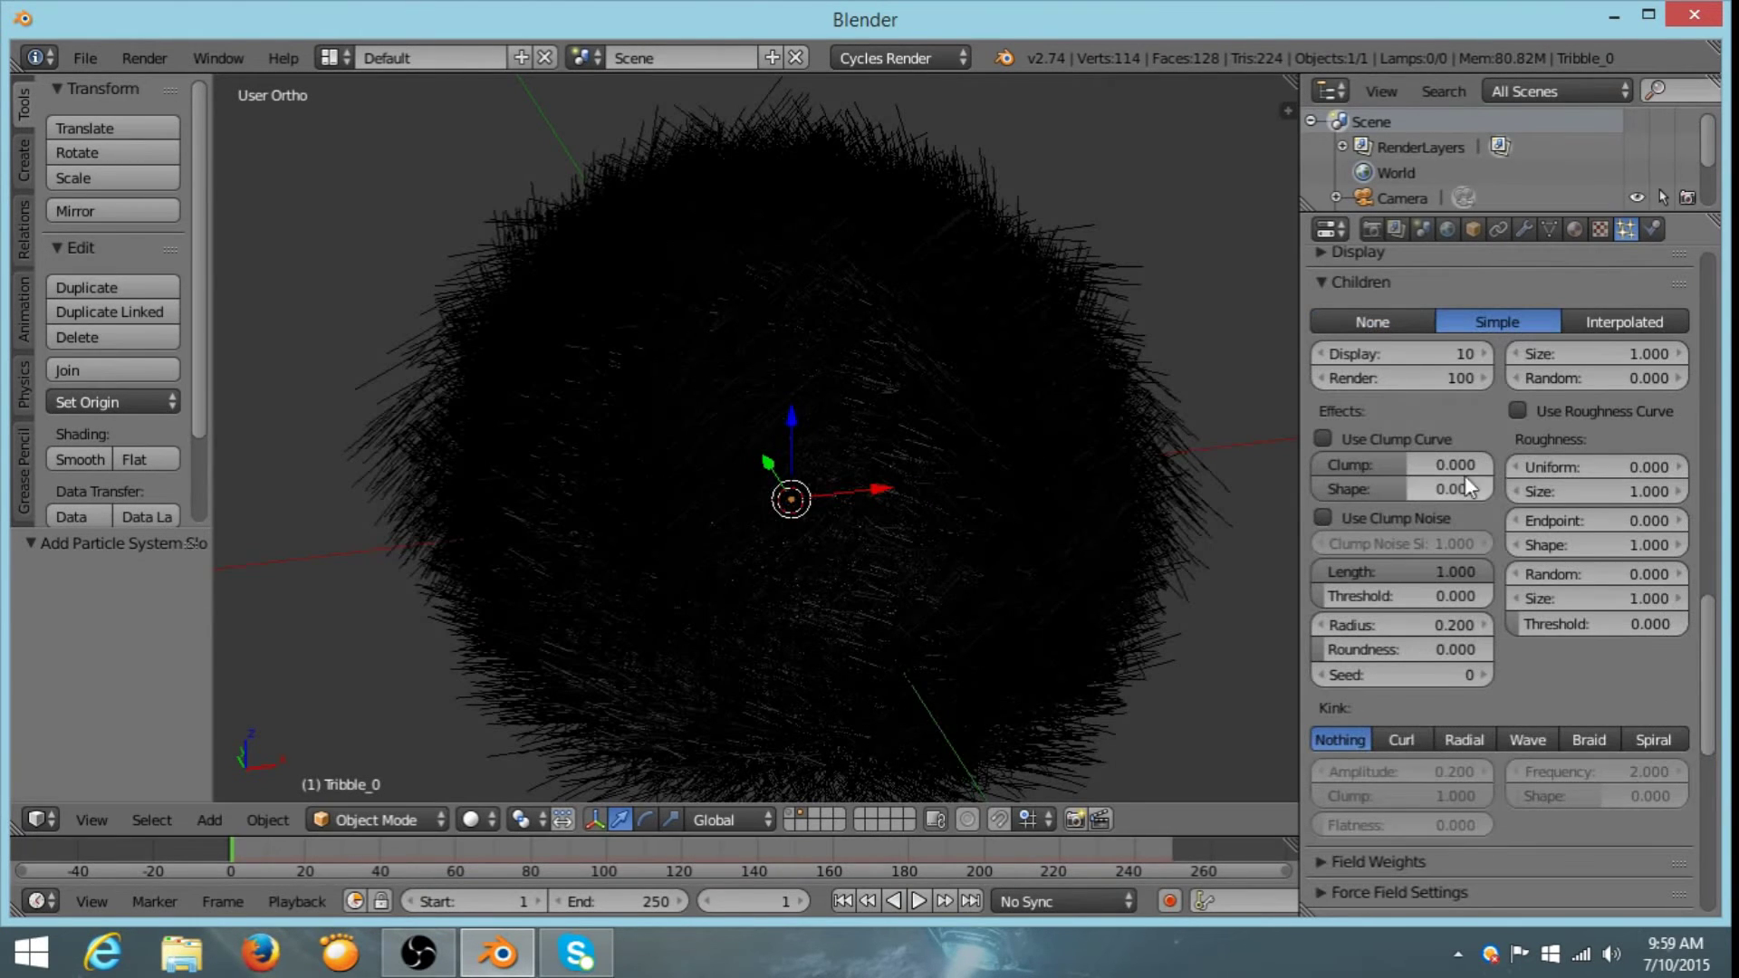
pyautogui.moveTo(1159, 411); pyautogui.dragTo(1072, 383, button='middle')
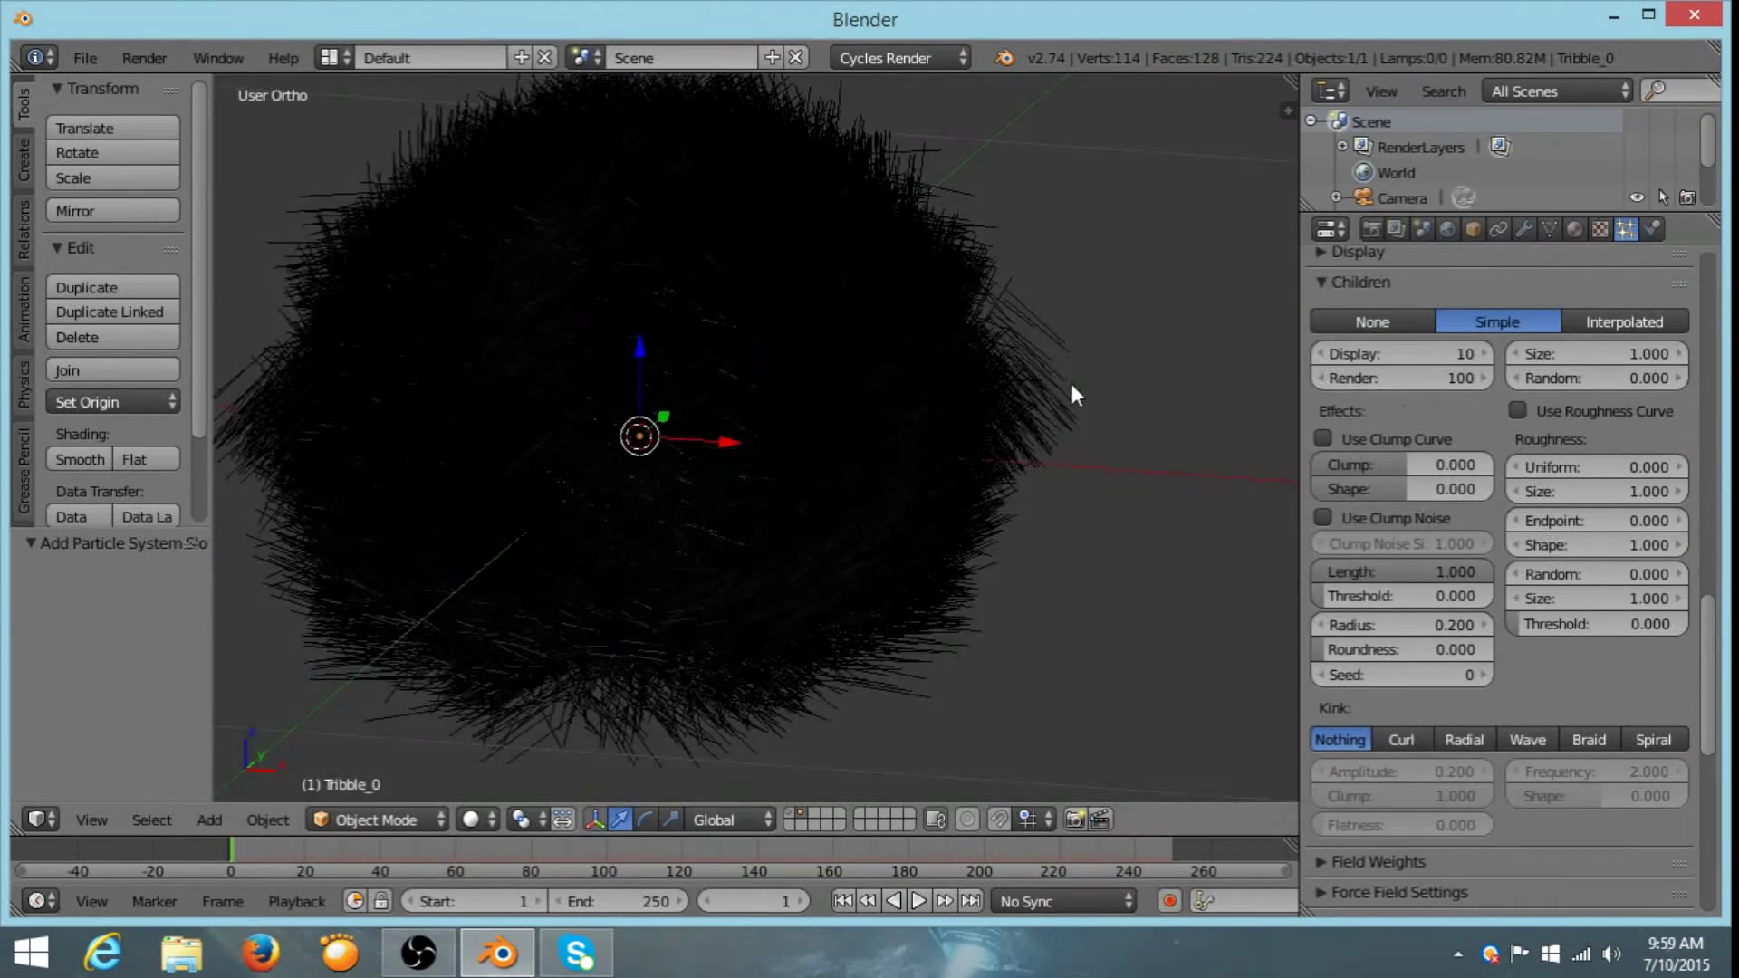
# - Set the number of rendered children per hair to 20
pyautogui.click(1391, 381)
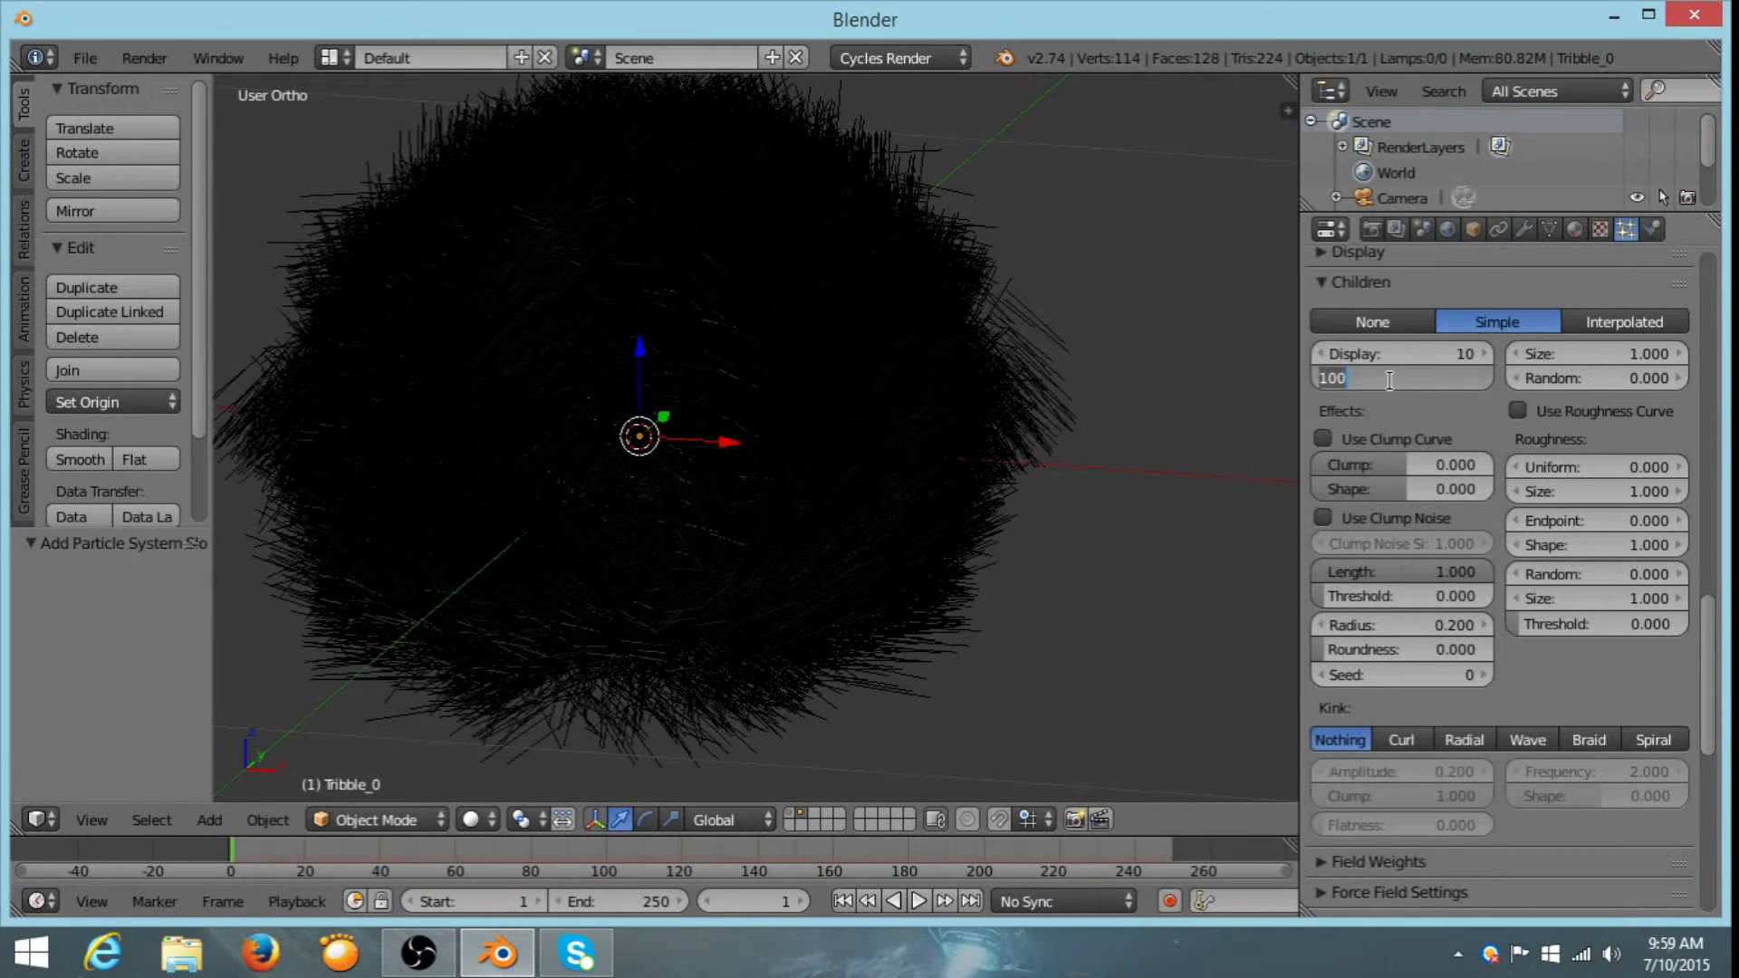
pyautogui.write('20')
pyautogui.press('Return')
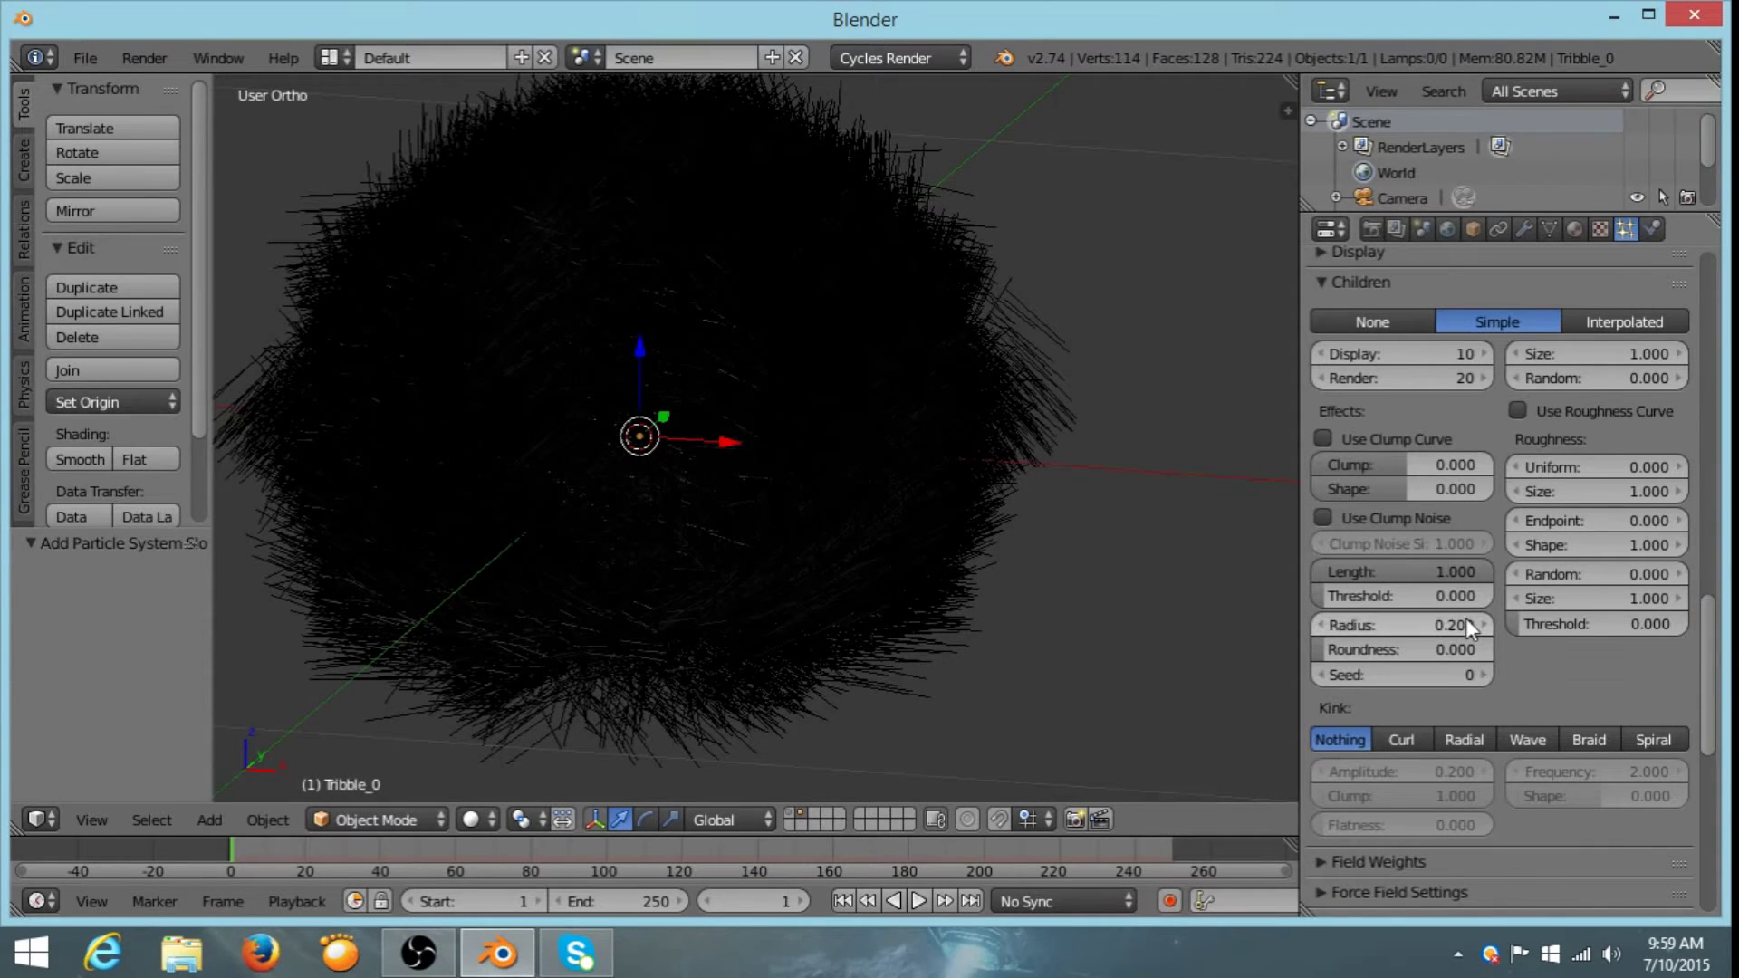
# - Try a children radius of 0.05 and inspect the fur from several angles
pyautogui.moveTo(1465, 618); pyautogui.dragTo(1413, 621)
pyautogui.click(1434, 623)
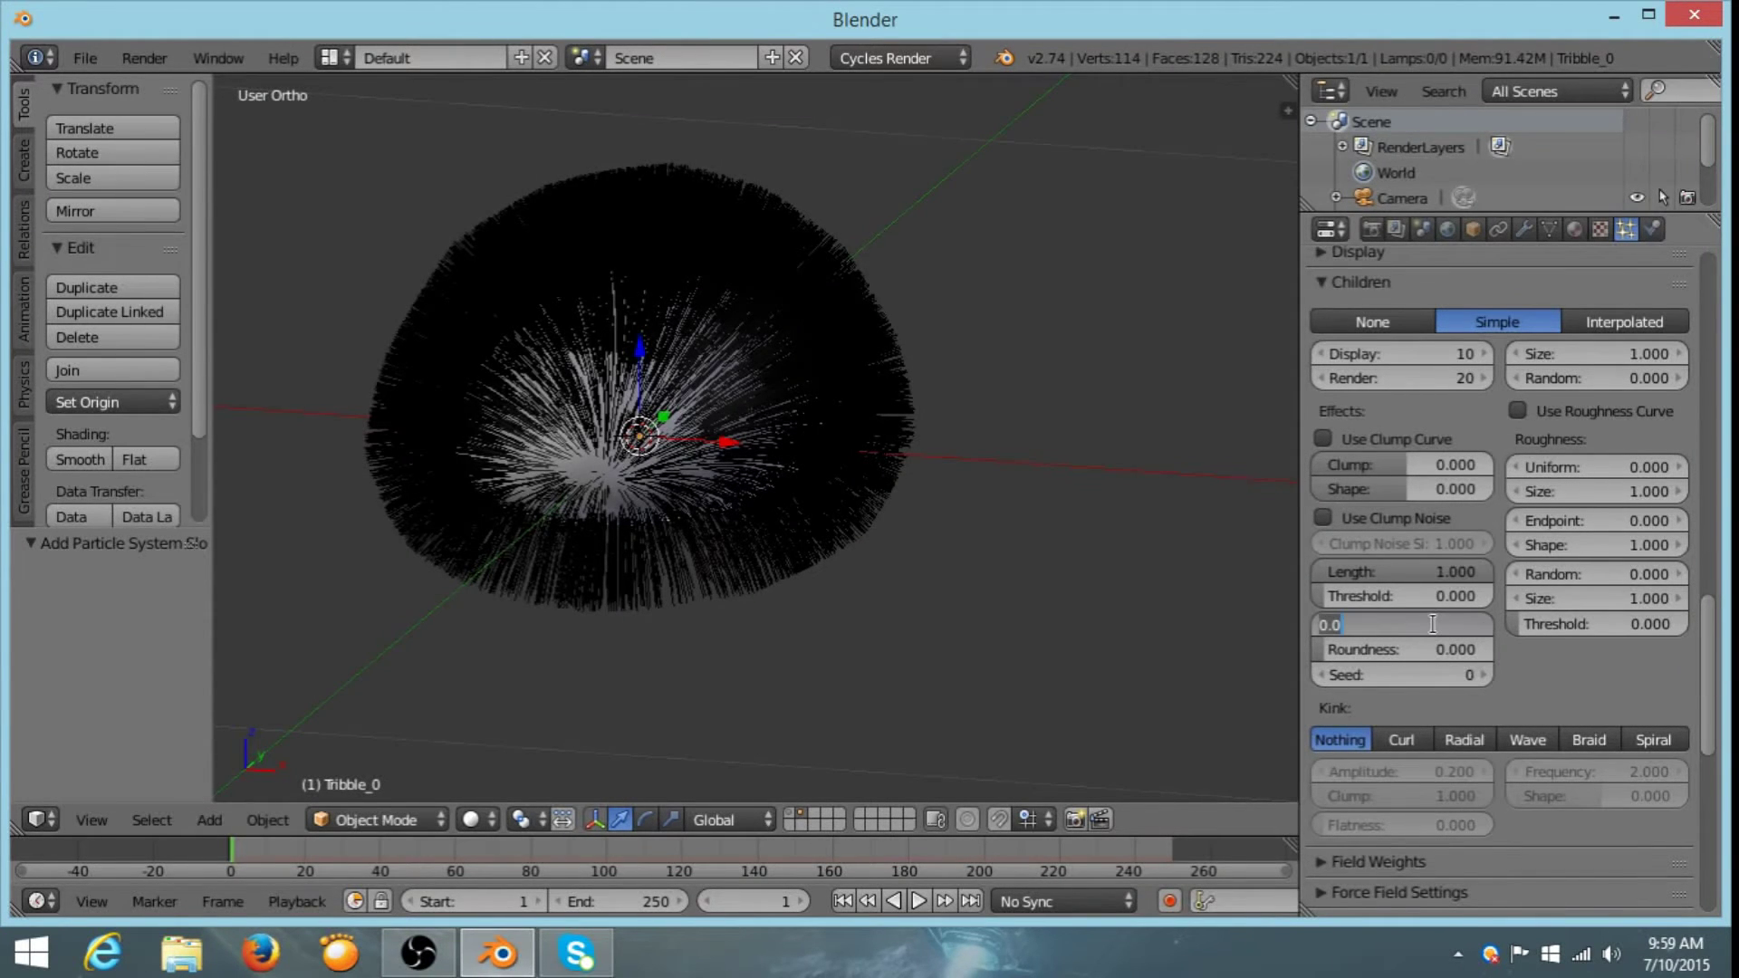
pyautogui.write('0.05')
pyautogui.press('Return')
pyautogui.moveTo(345, 326); pyautogui.dragTo(550, 413, button='middle')
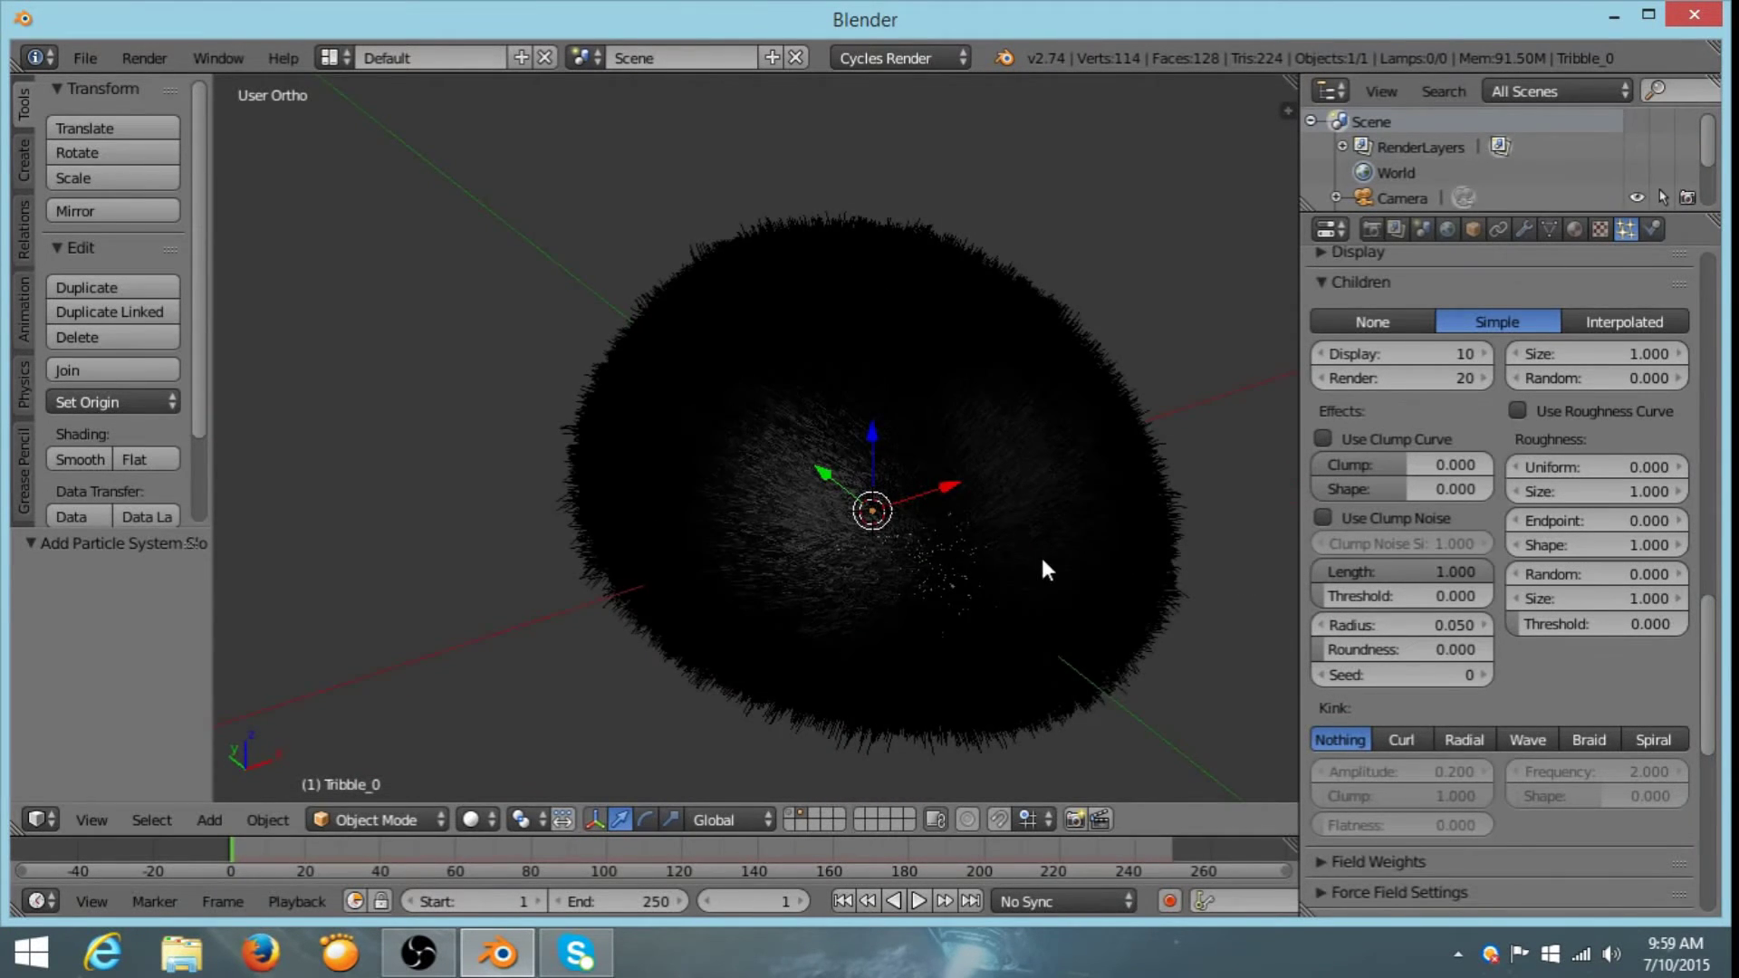
pyautogui.moveTo(1041, 560); pyautogui.dragTo(966, 521, button='middle')
# - Try a children radius of 10 and inspect how far the strands spread from the body
pyautogui.moveTo(1371, 627); pyautogui.dragTo(1576, 627)
pyautogui.scroll(-4, 612, 514)
pyautogui.scroll(-5, 644, 525)
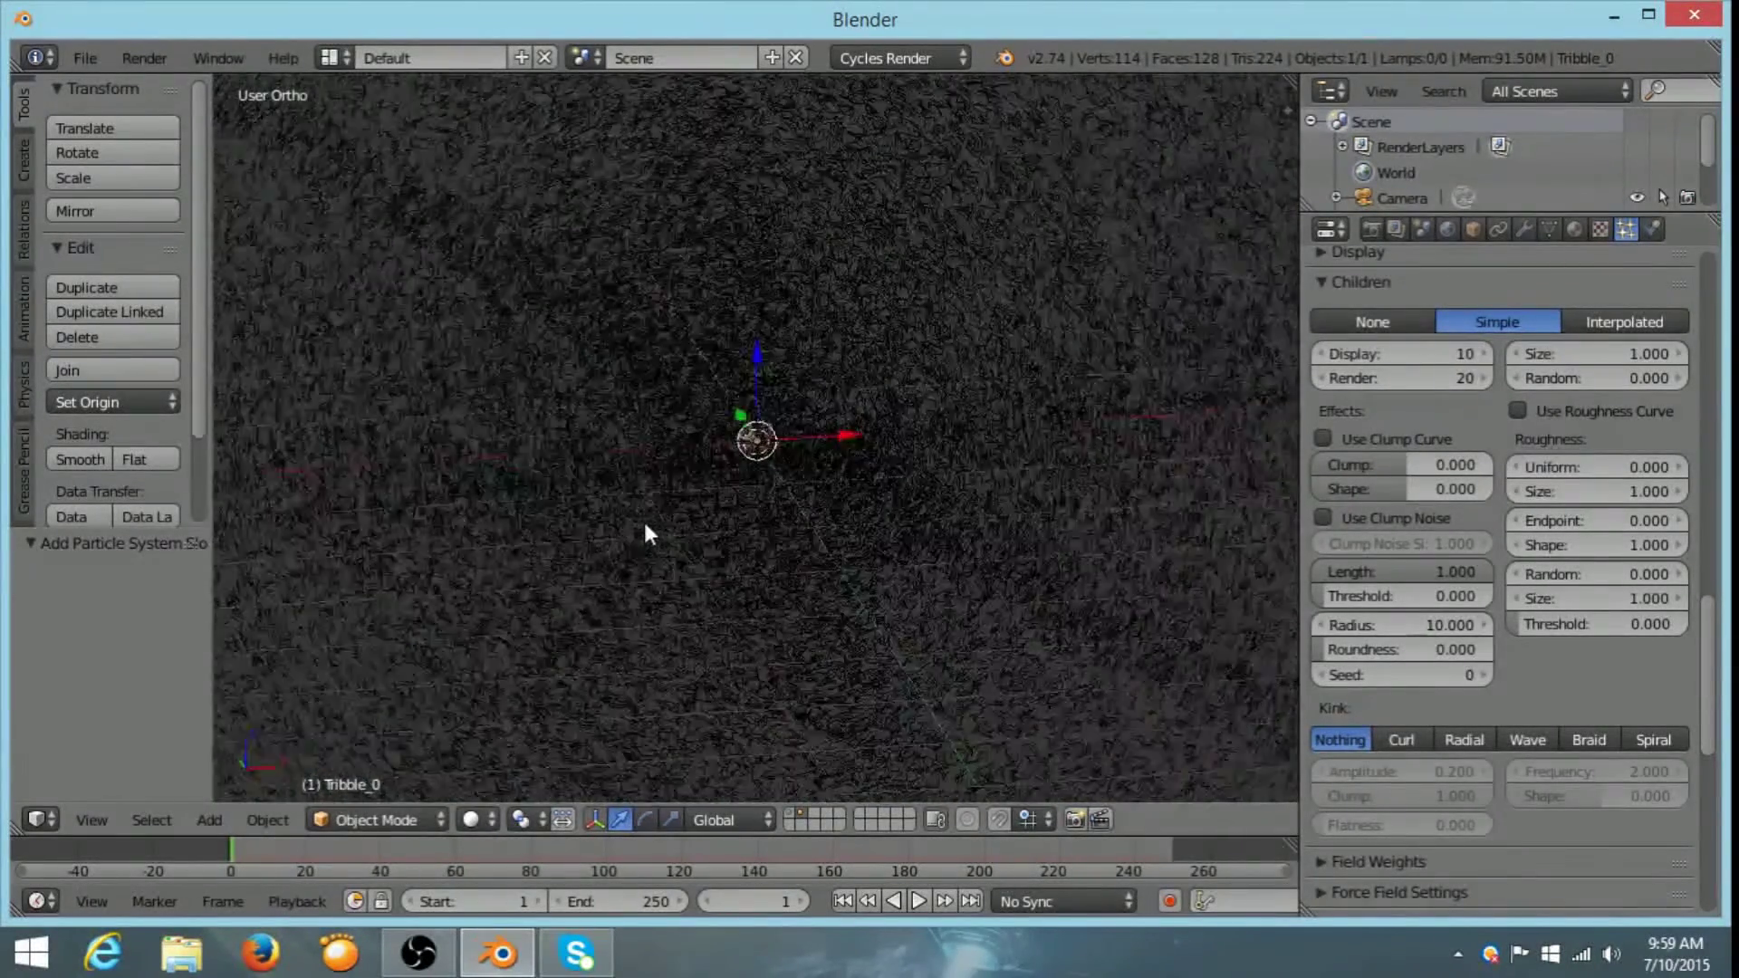
pyautogui.moveTo(898, 552)
pyautogui.mouseDown(button='middle')
pyautogui.moveTo(824, 389)
pyautogui.moveTo(478, 486)
pyautogui.moveTo(718, 652)
pyautogui.moveTo(877, 555)
pyautogui.mouseUp(button='middle')
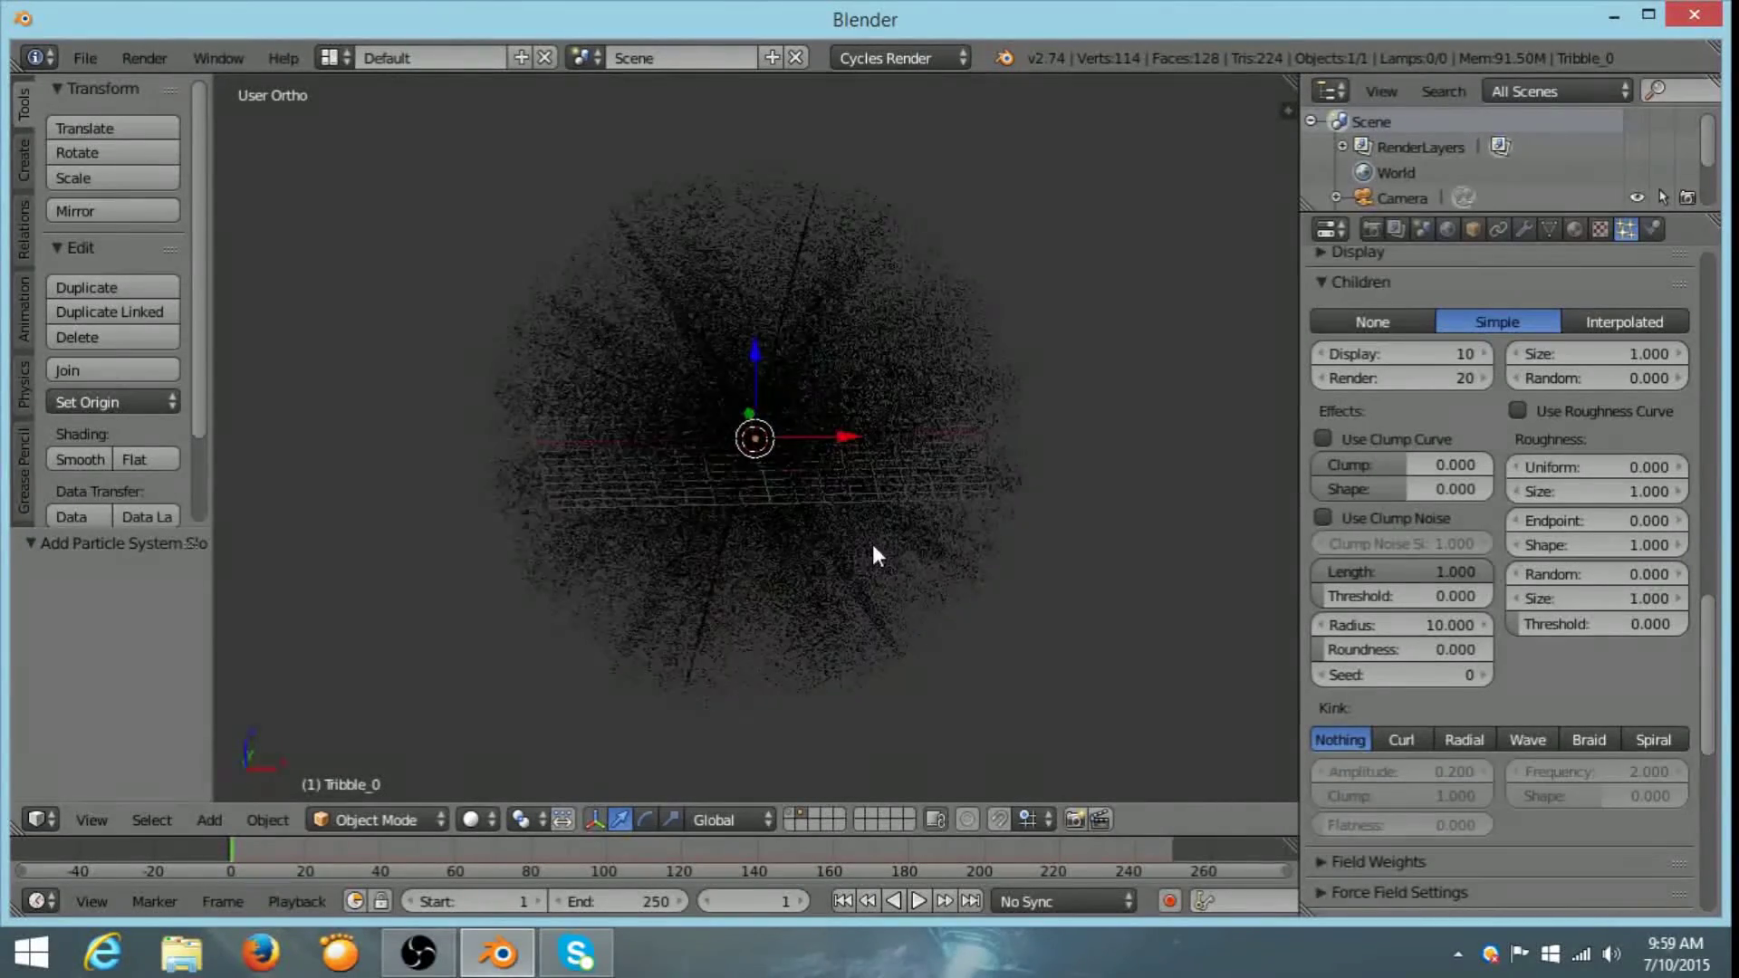
# - Set the children radius to 0.02 and inspect the fur on the body and underside
pyautogui.click(1406, 621)
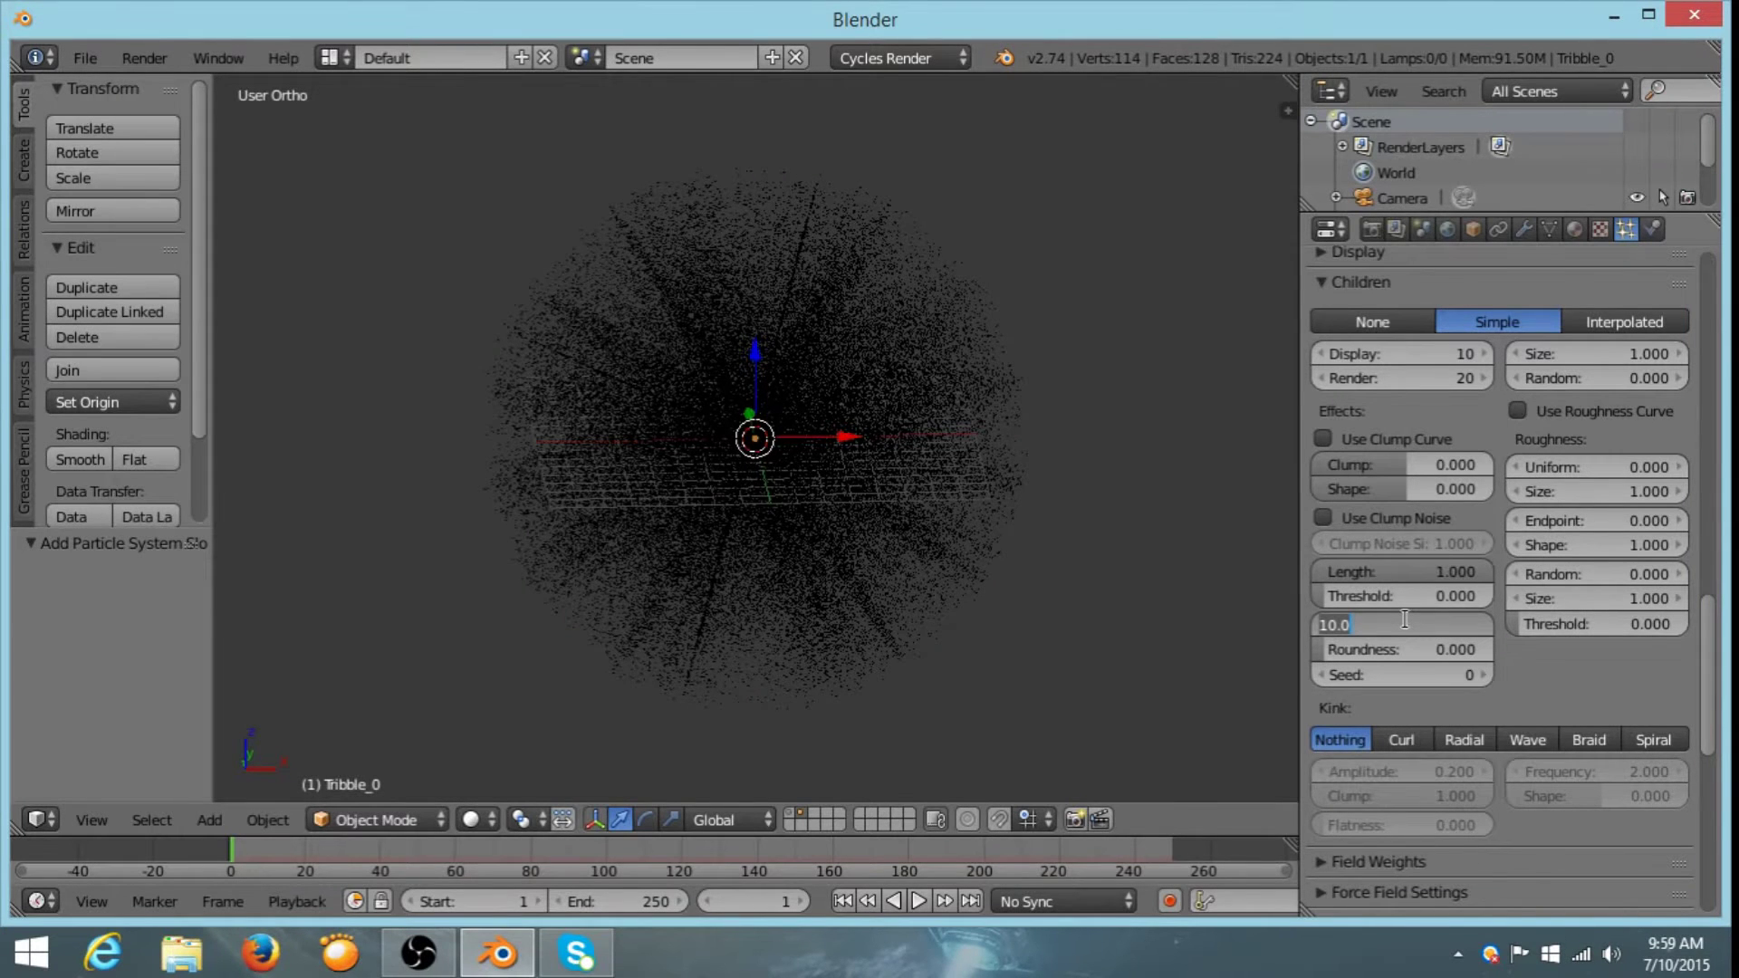
pyautogui.write('.0')
pyautogui.press('Return')
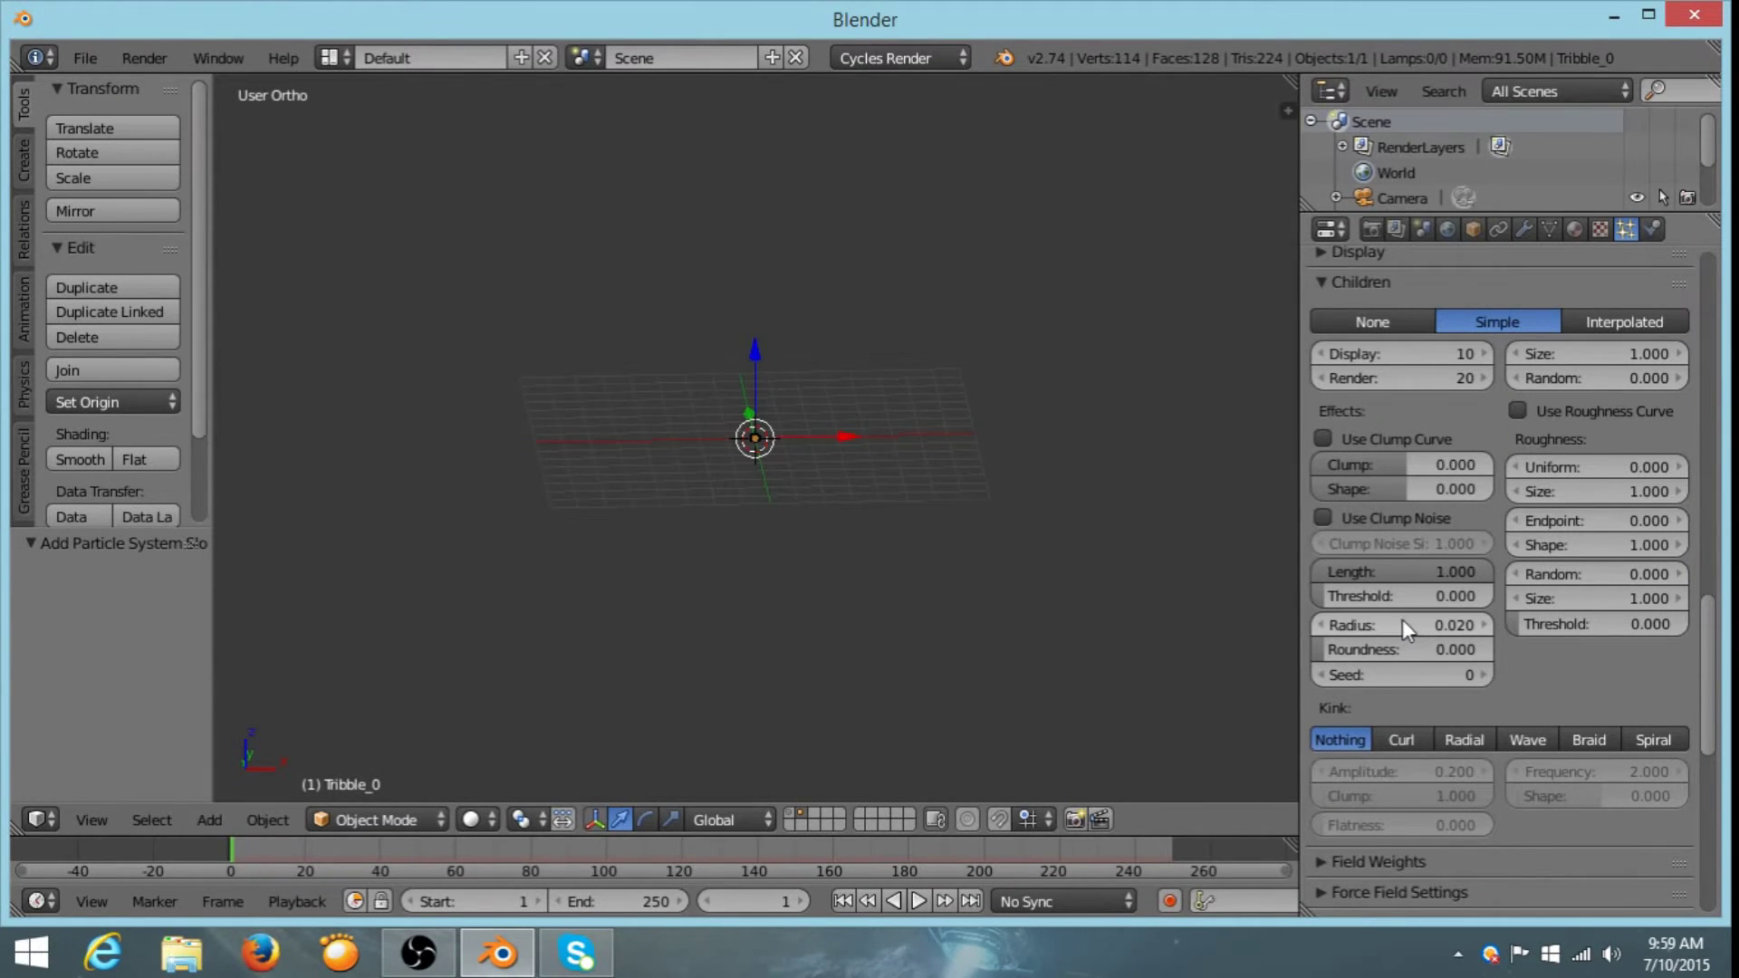
pyautogui.scroll(10, 974, 493)
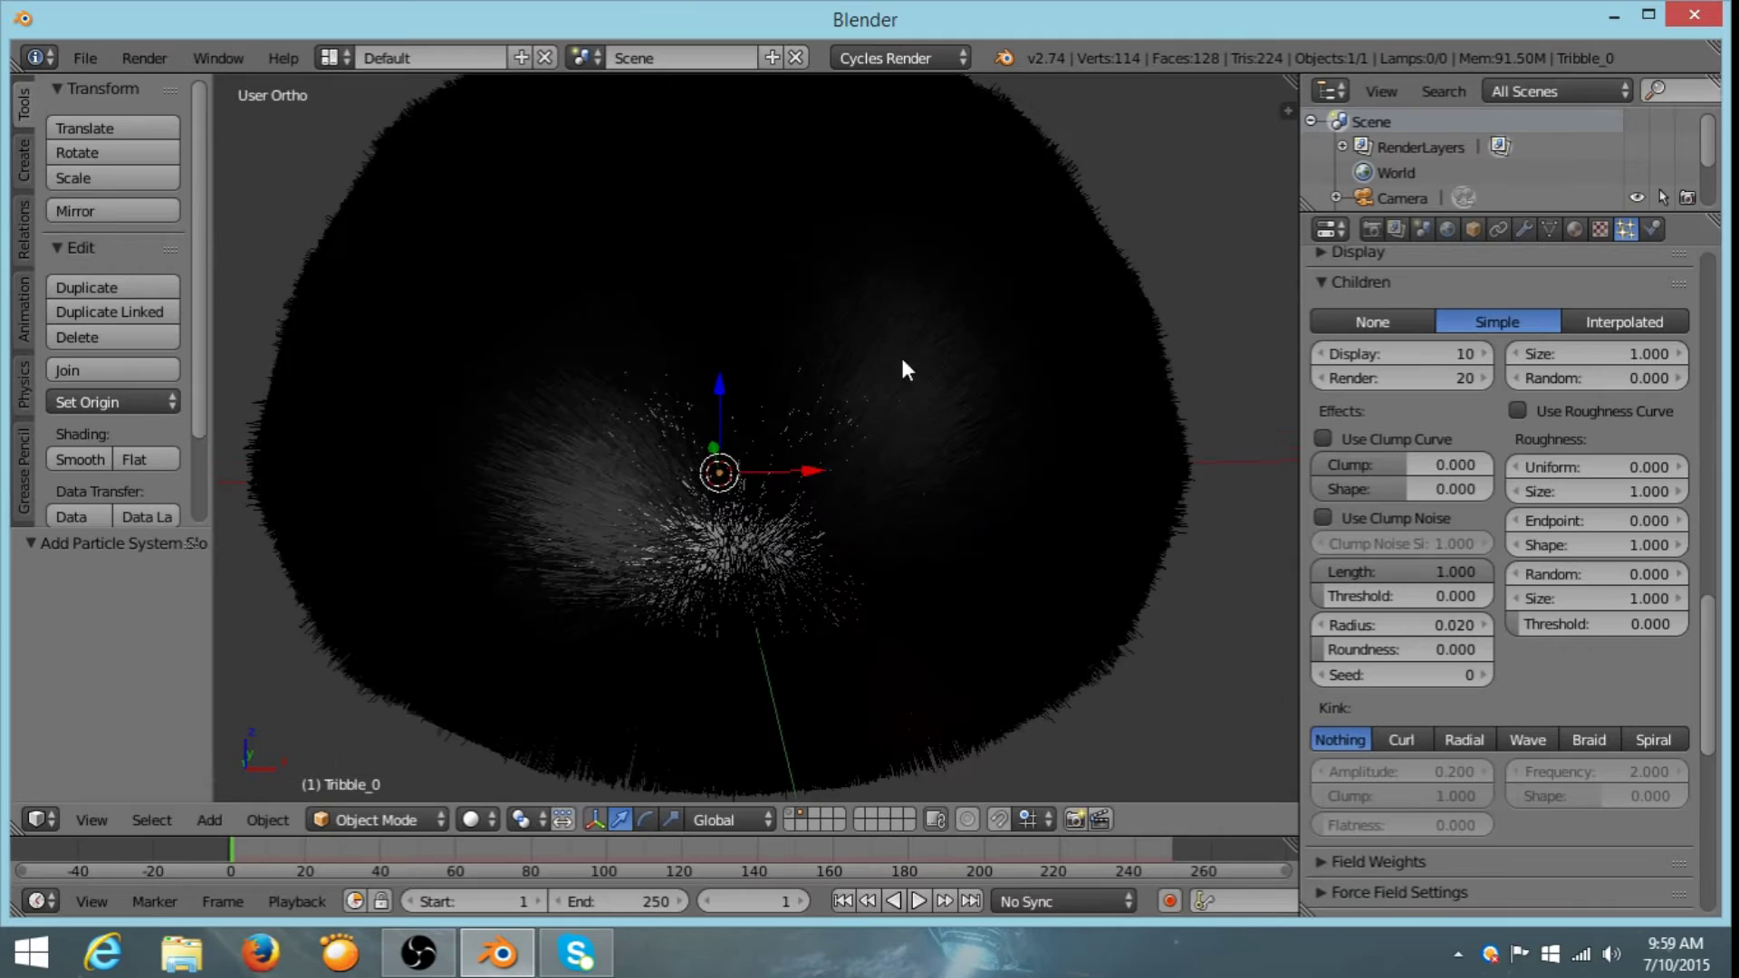
pyautogui.moveTo(904, 369)
pyautogui.mouseDown(button='middle')
pyautogui.moveTo(845, 427)
pyautogui.moveTo(1007, 418)
pyautogui.moveTo(924, 361)
pyautogui.mouseUp(button='middle')
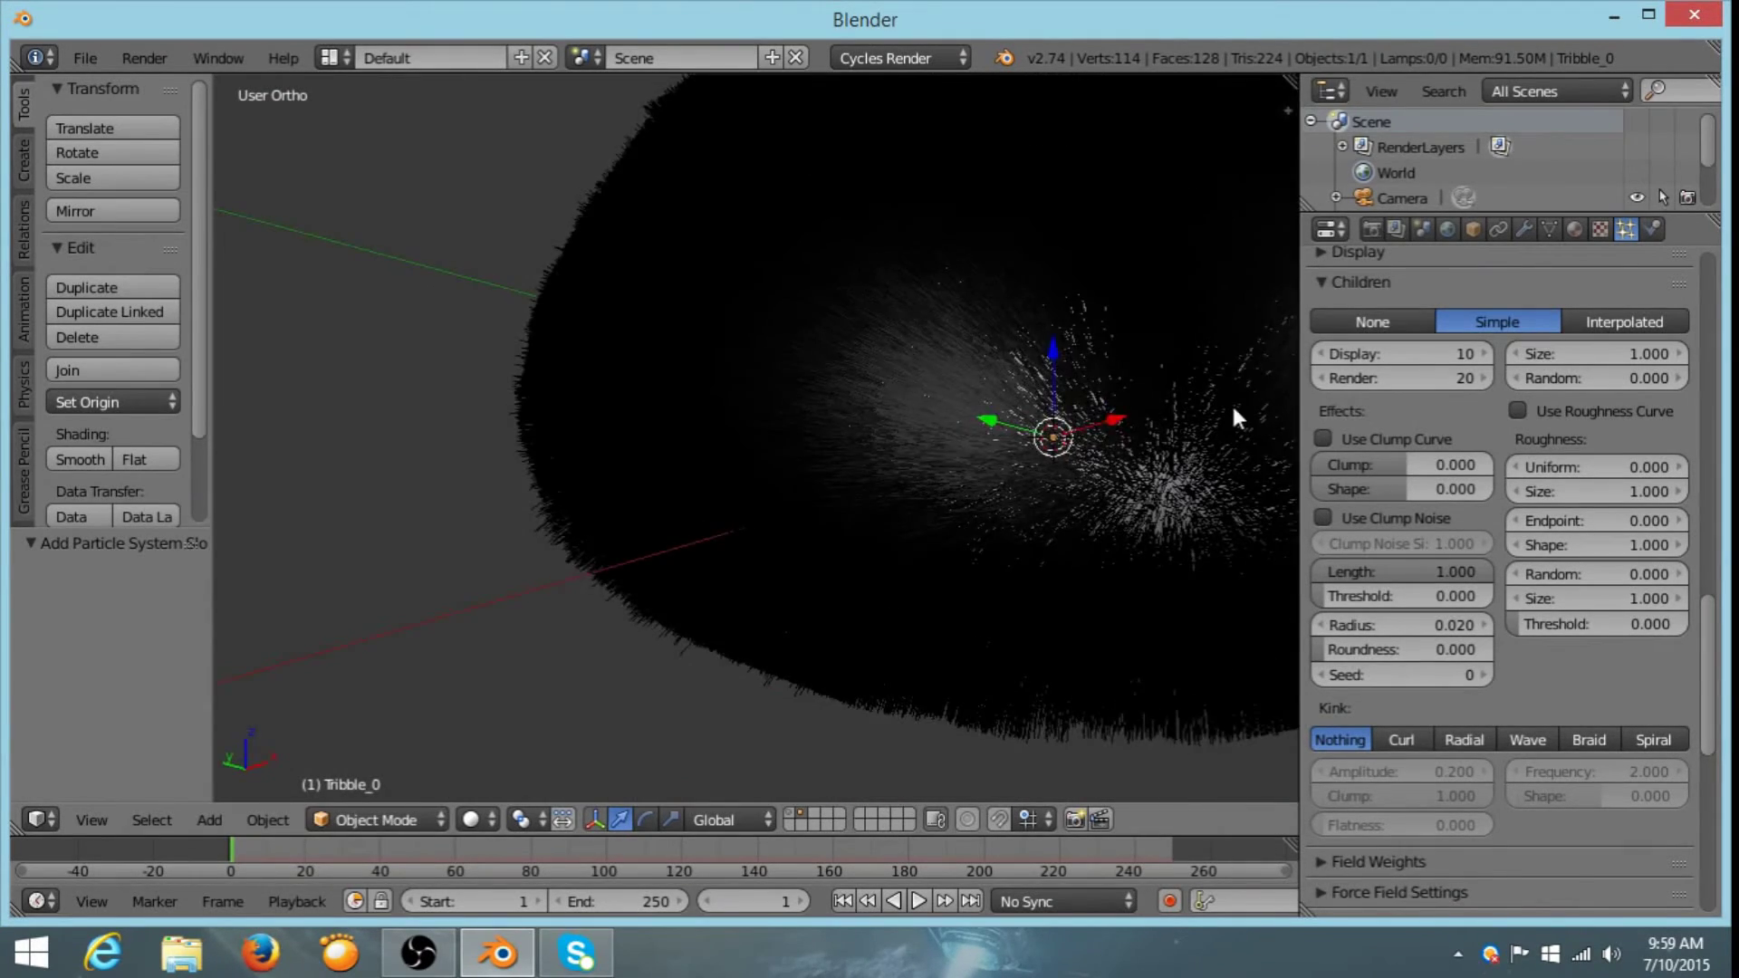
pyautogui.moveTo(1234, 403); pyautogui.dragTo(987, 389, button='middle')
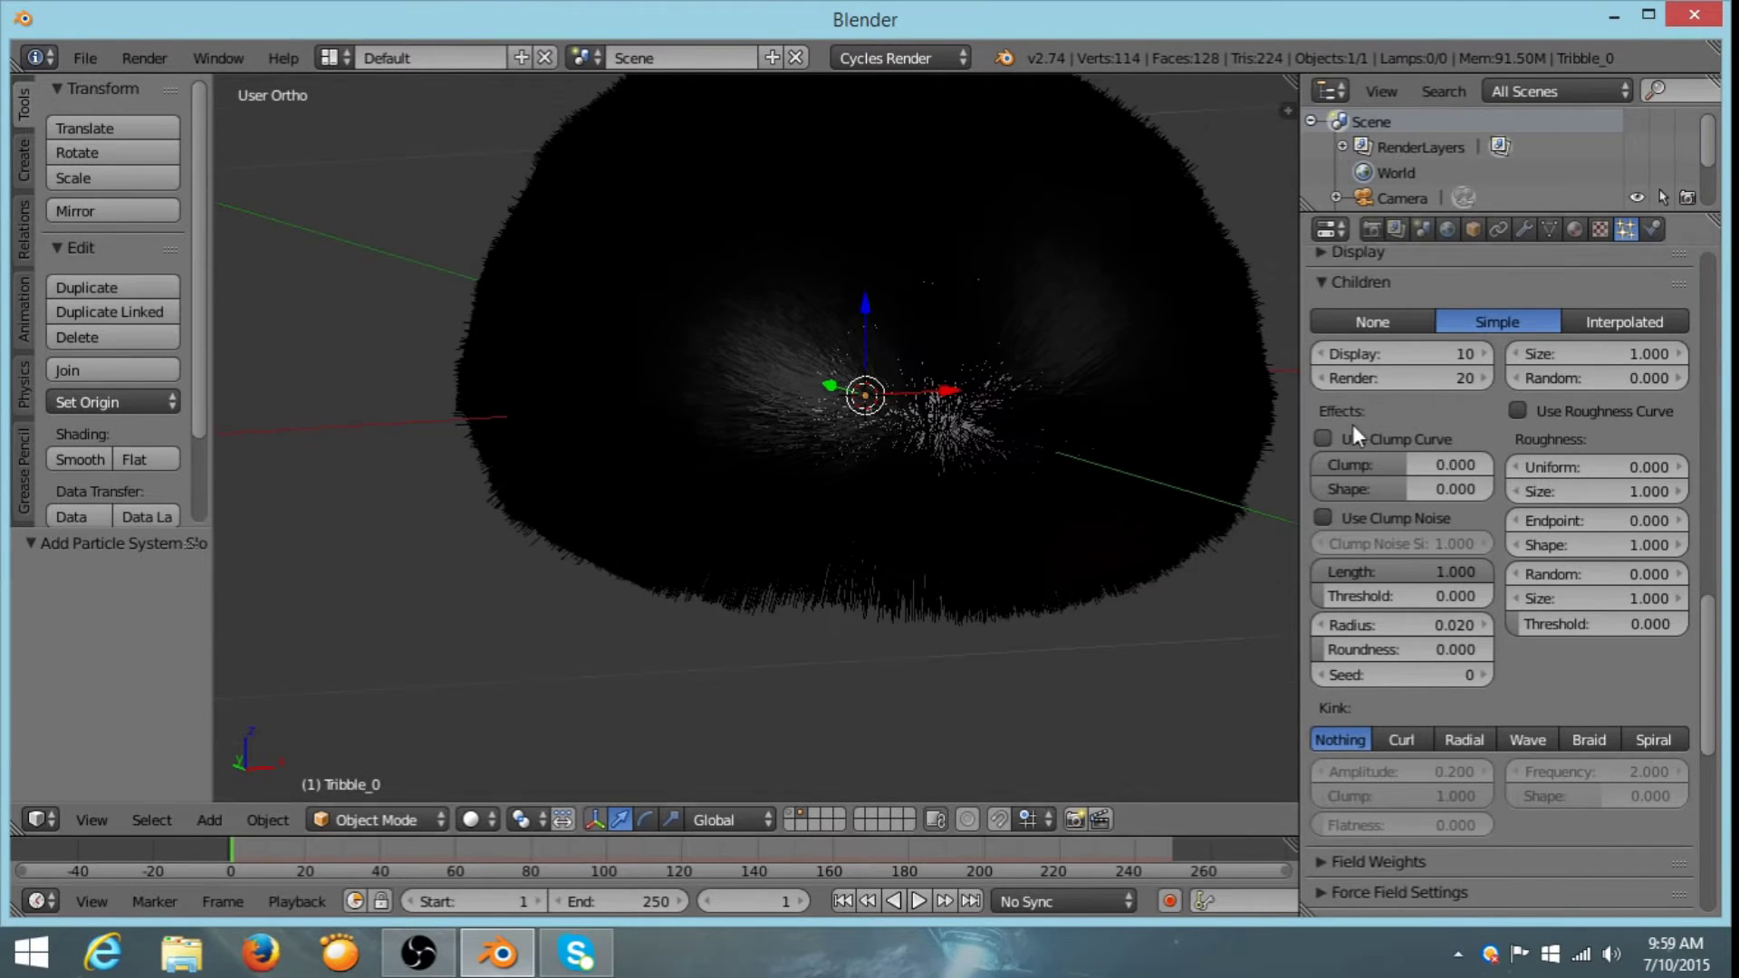
# - Compare the fur's look in front view with 0 and with 10 displayed children
pyautogui.moveTo(1399, 354); pyautogui.dragTo(1355, 354)
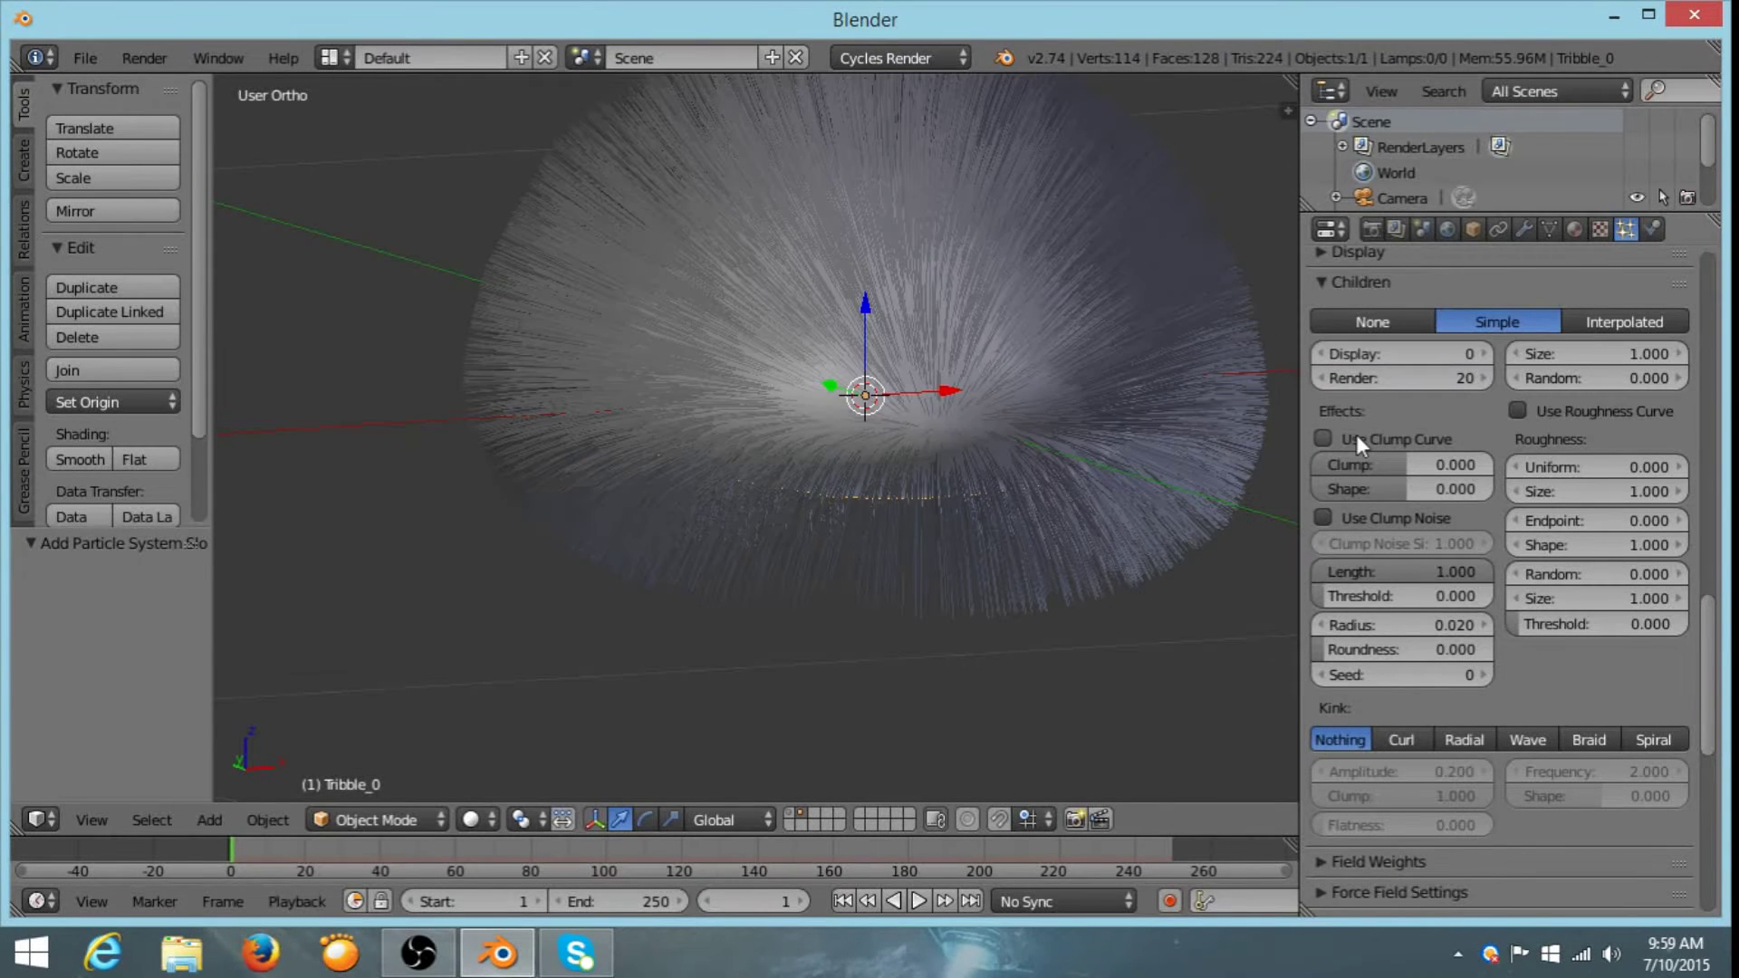
pyautogui.moveTo(1231, 451); pyautogui.dragTo(834, 410, button='middle')
pyautogui.press('KP_1')
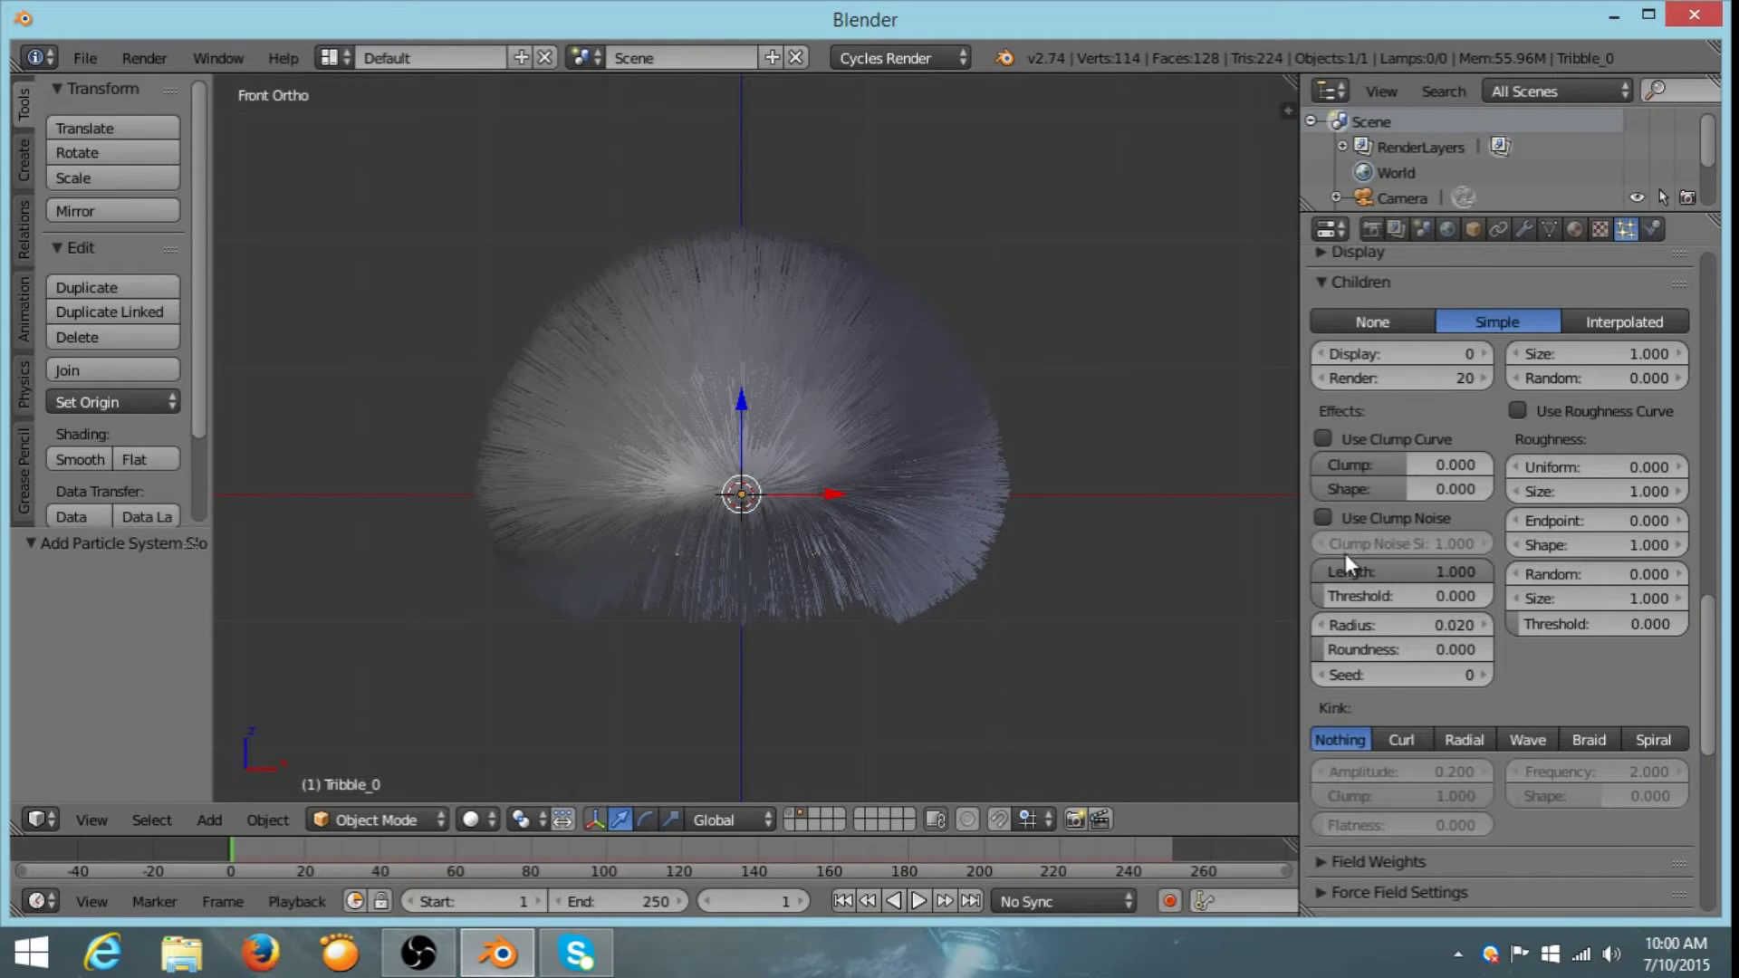
pyautogui.click(1395, 353)
pyautogui.write('10')
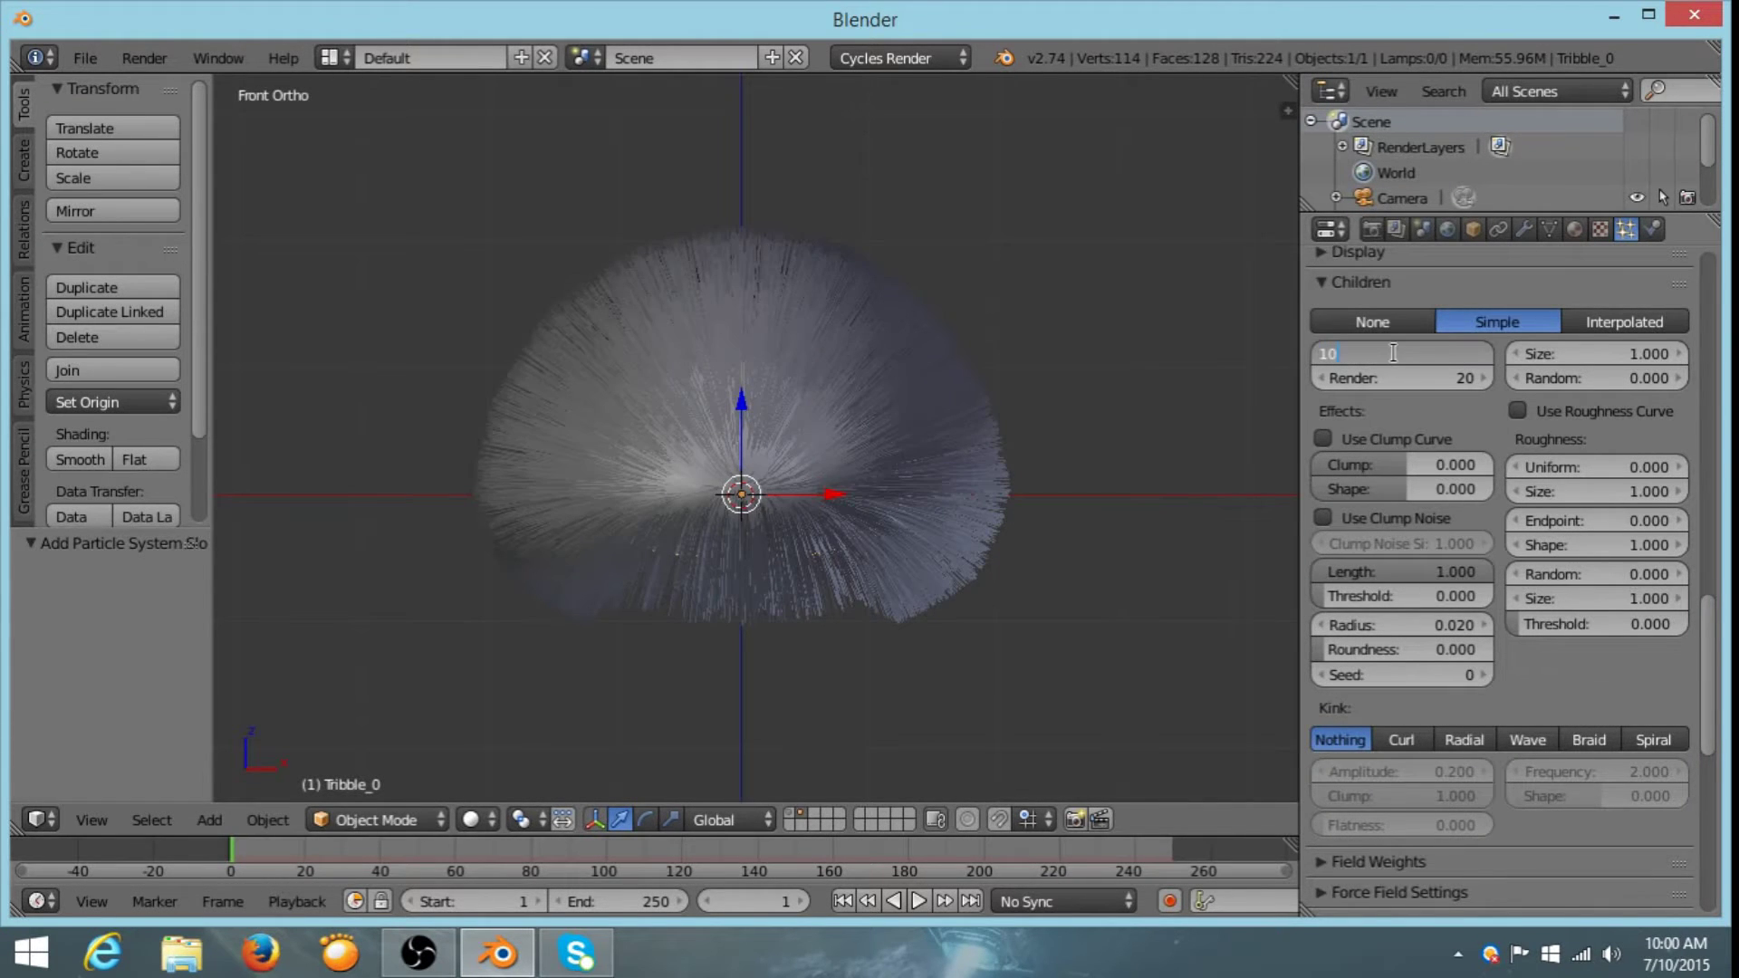
pyautogui.press('Return')
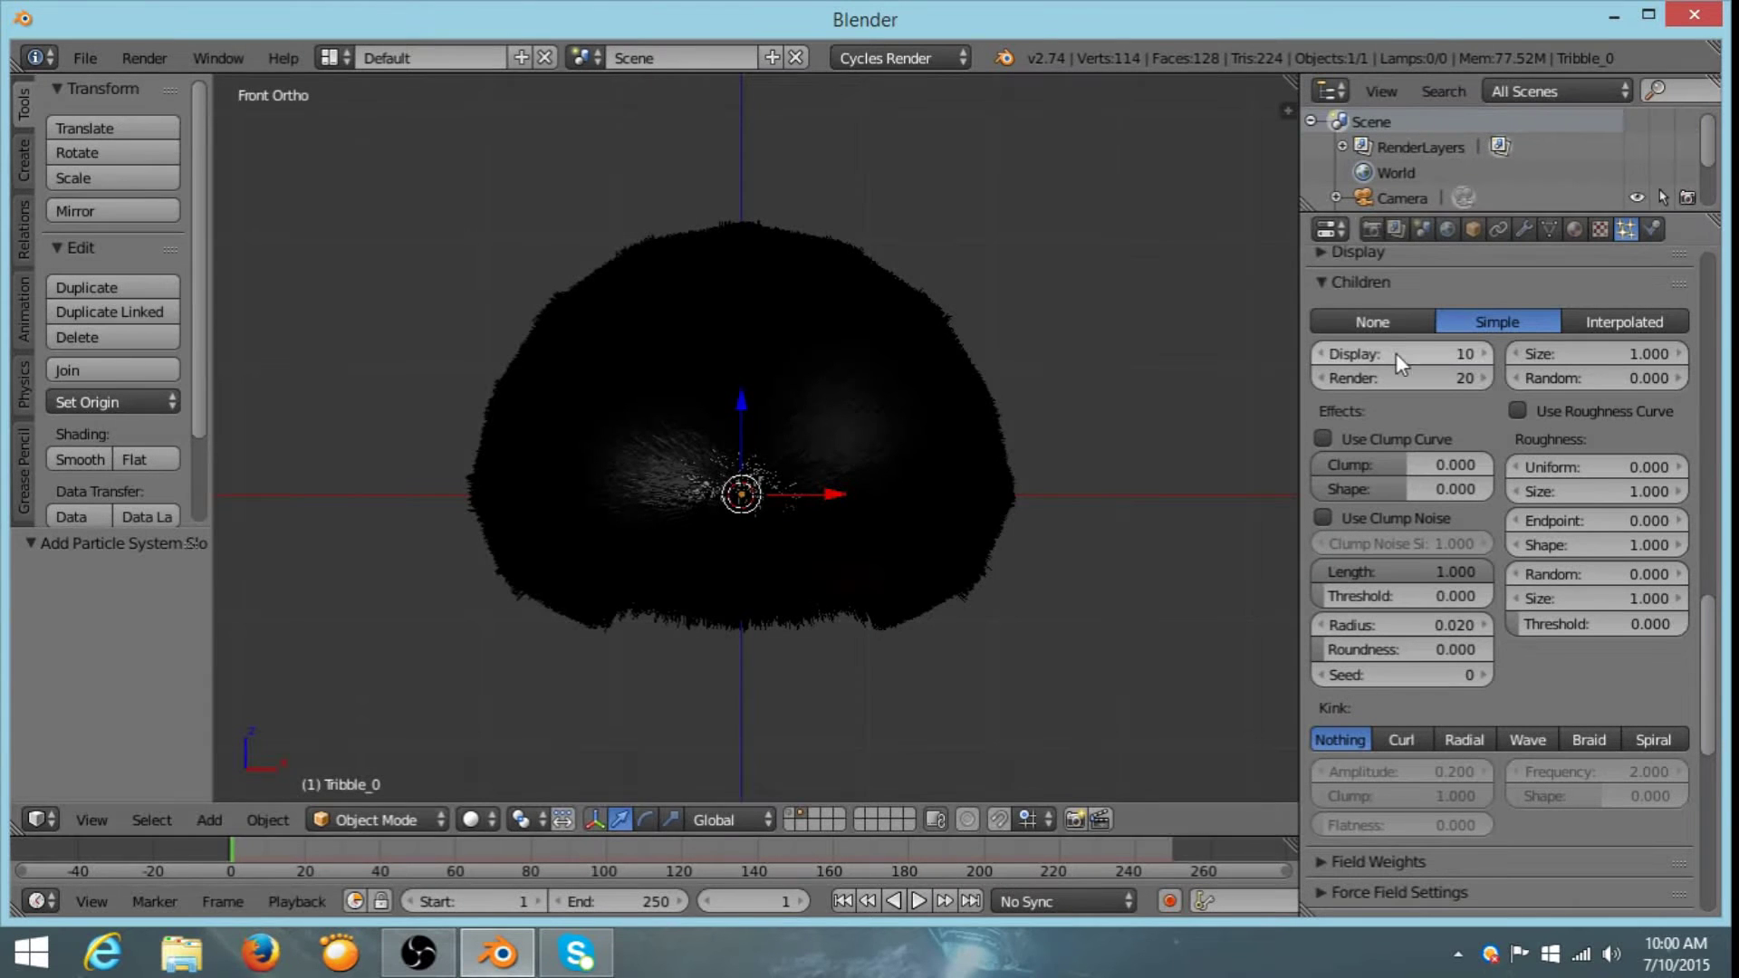
# - Set the children's uniform roughness to about 0.089 and inspect the unevenness of the coat
pyautogui.moveTo(950, 396)
pyautogui.mouseDown(button='middle')
pyautogui.moveTo(911, 470)
pyautogui.moveTo(930, 560)
pyautogui.moveTo(970, 398)
pyautogui.mouseUp(button='middle')
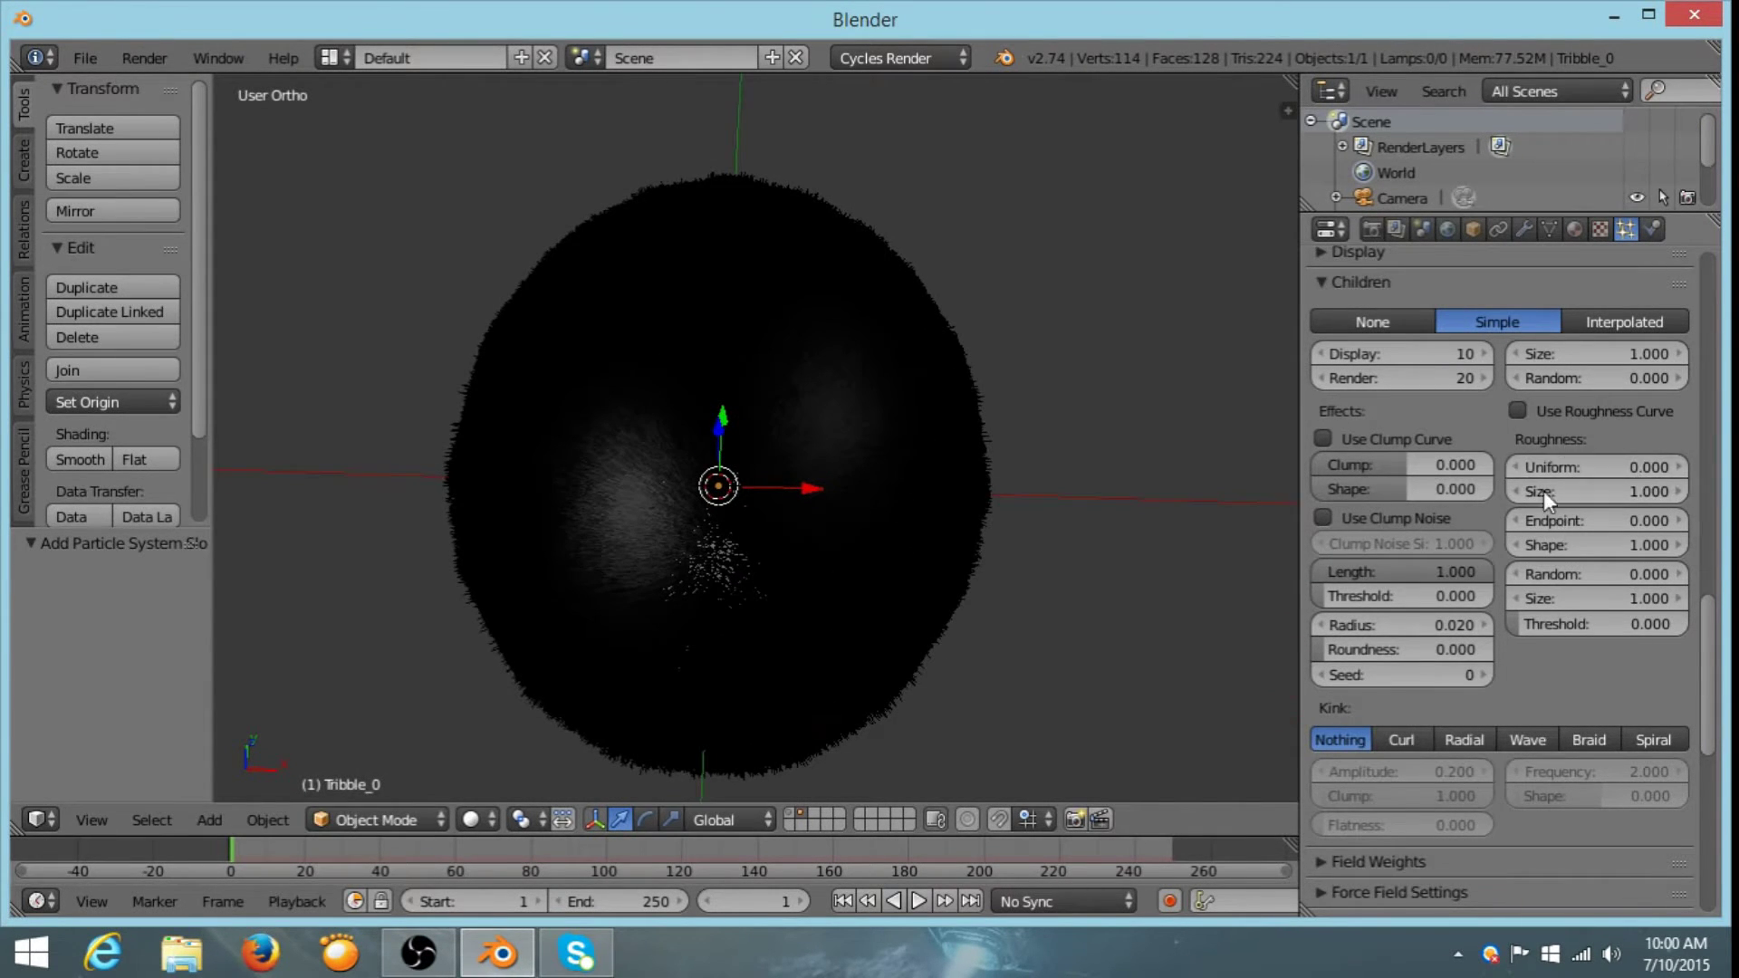
pyautogui.moveTo(751, 588); pyautogui.dragTo(752, 536, button='middle')
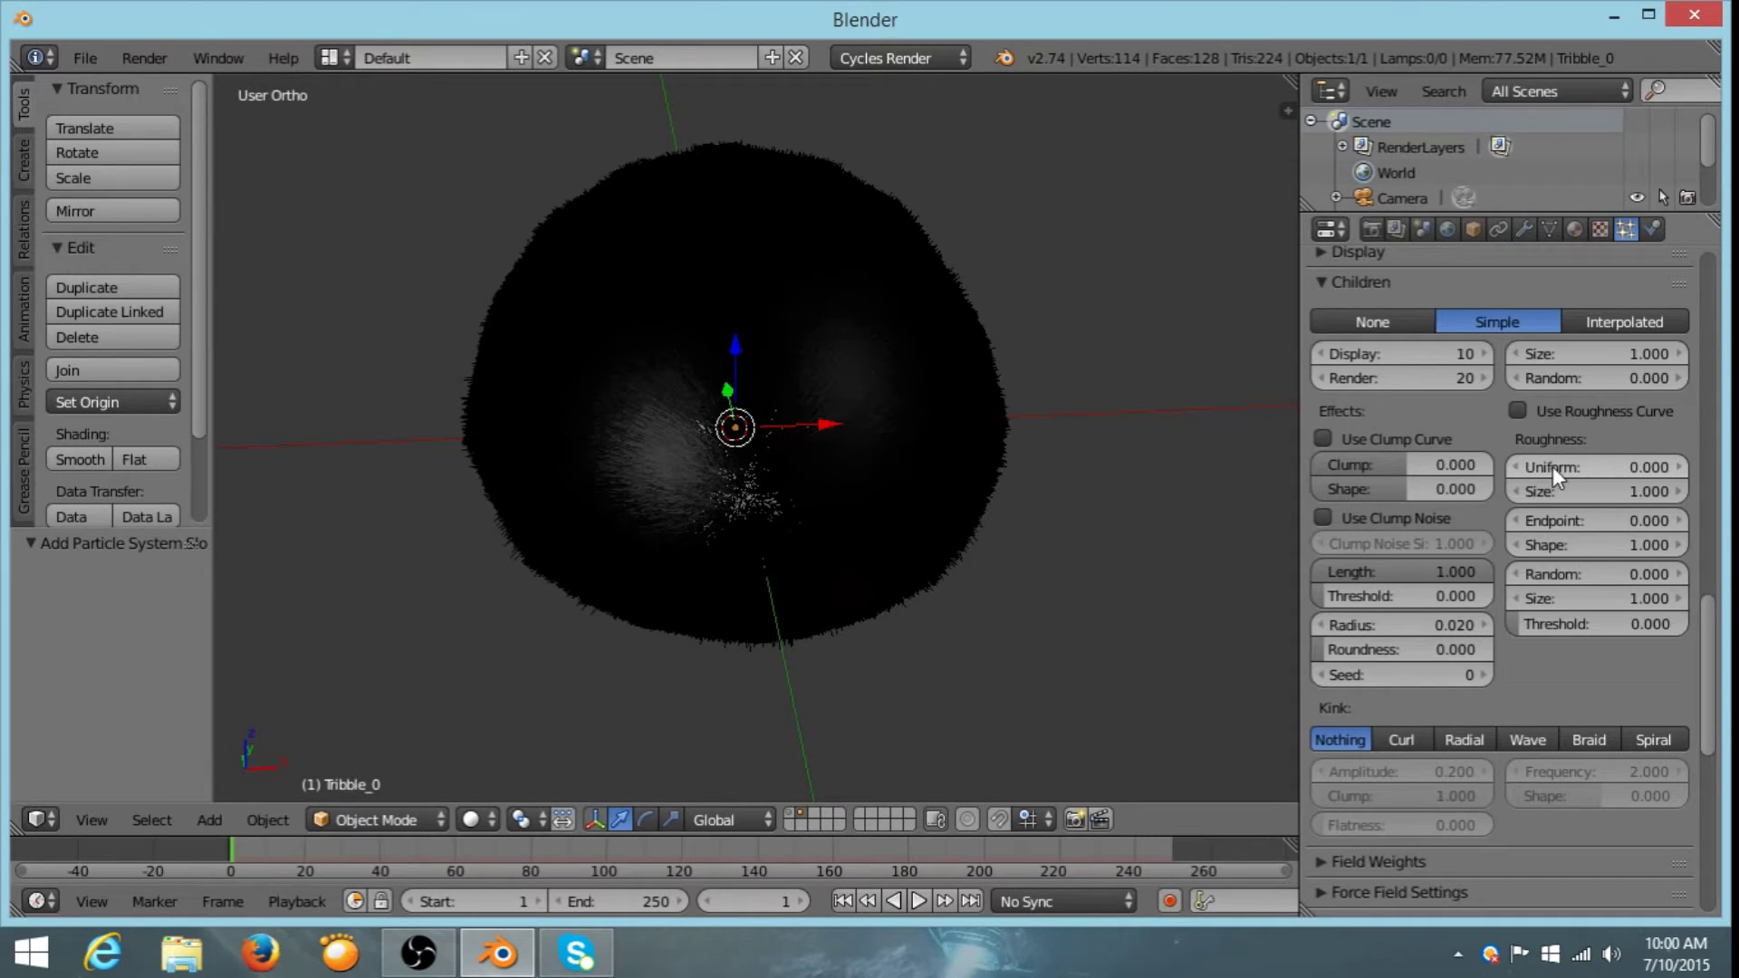
pyautogui.moveTo(1550, 467); pyautogui.dragTo(1635, 468)
pyautogui.moveTo(1633, 350); pyautogui.dragTo(1634, 349)
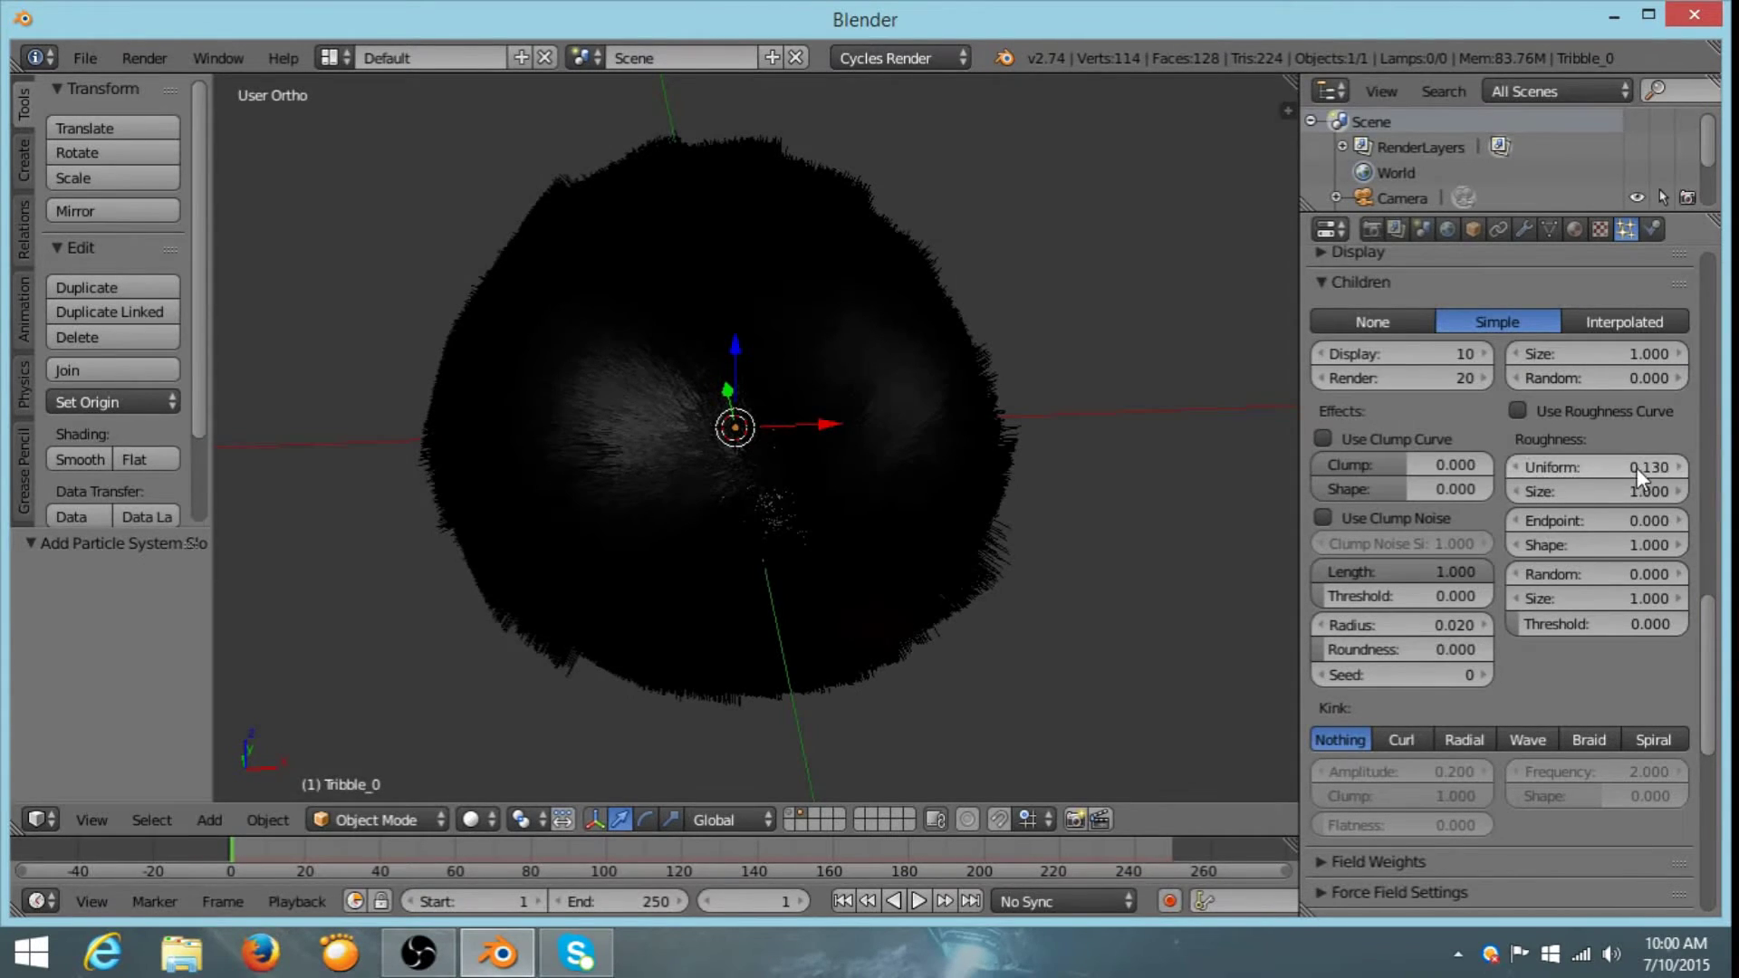
pyautogui.moveTo(1637, 467); pyautogui.dragTo(1614, 467)
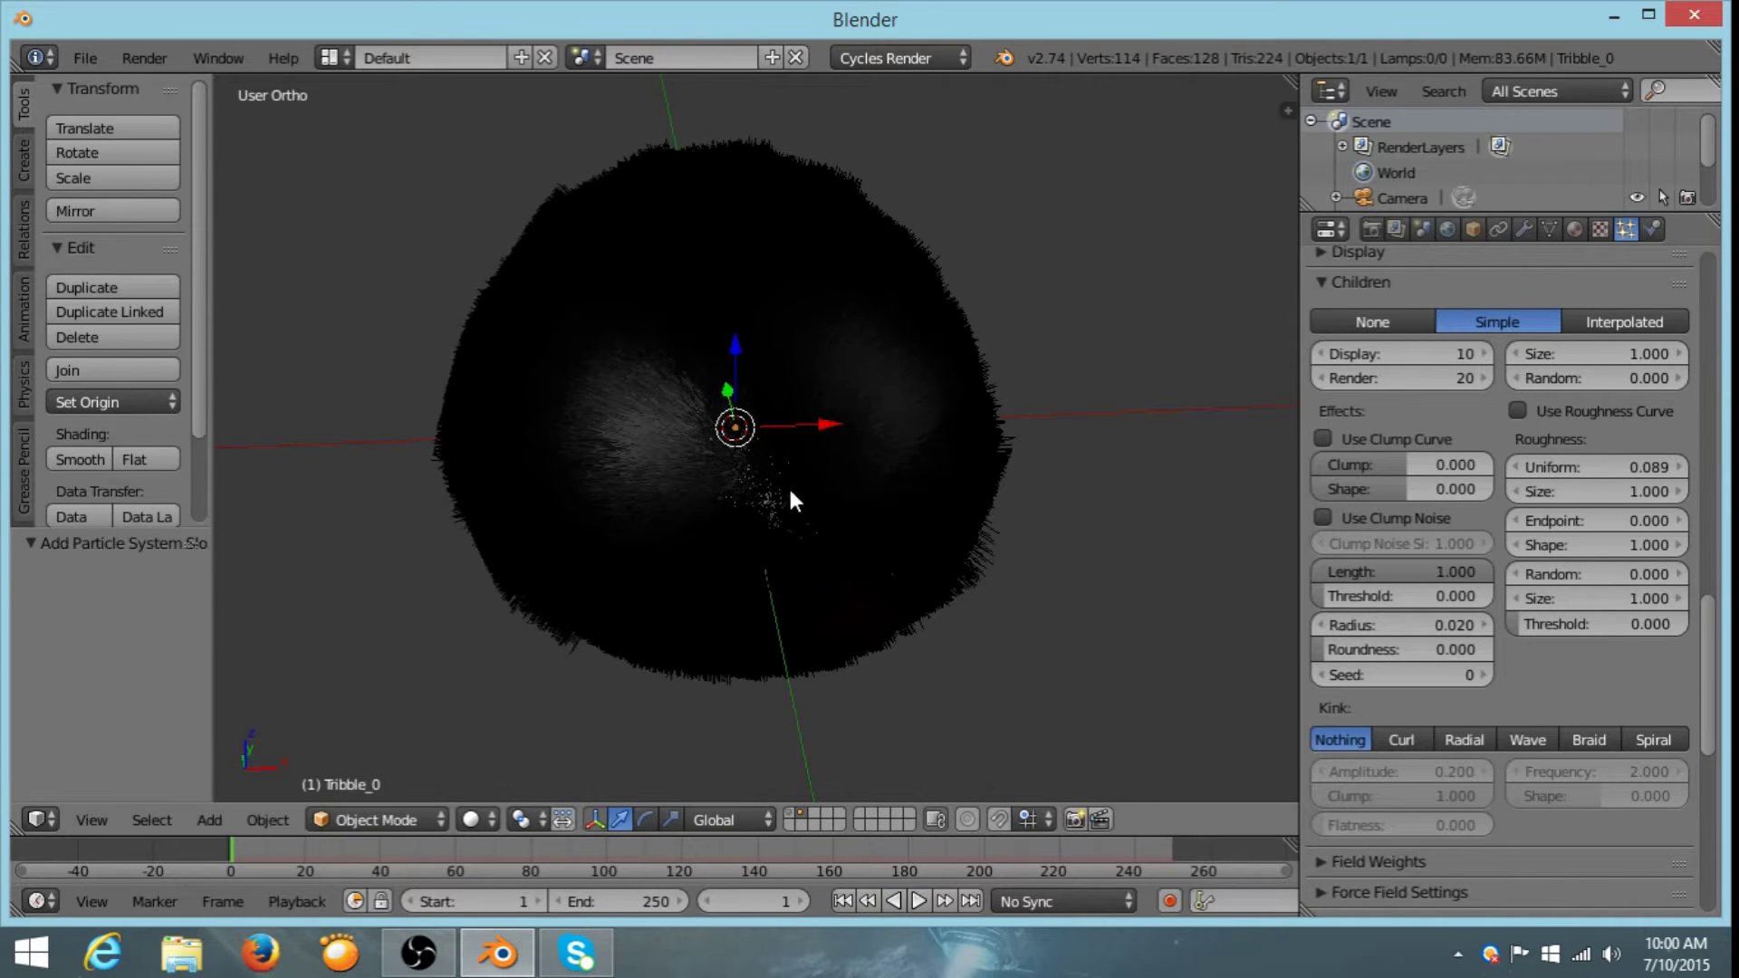
pyautogui.moveTo(832, 607); pyautogui.dragTo(732, 552, button='middle')
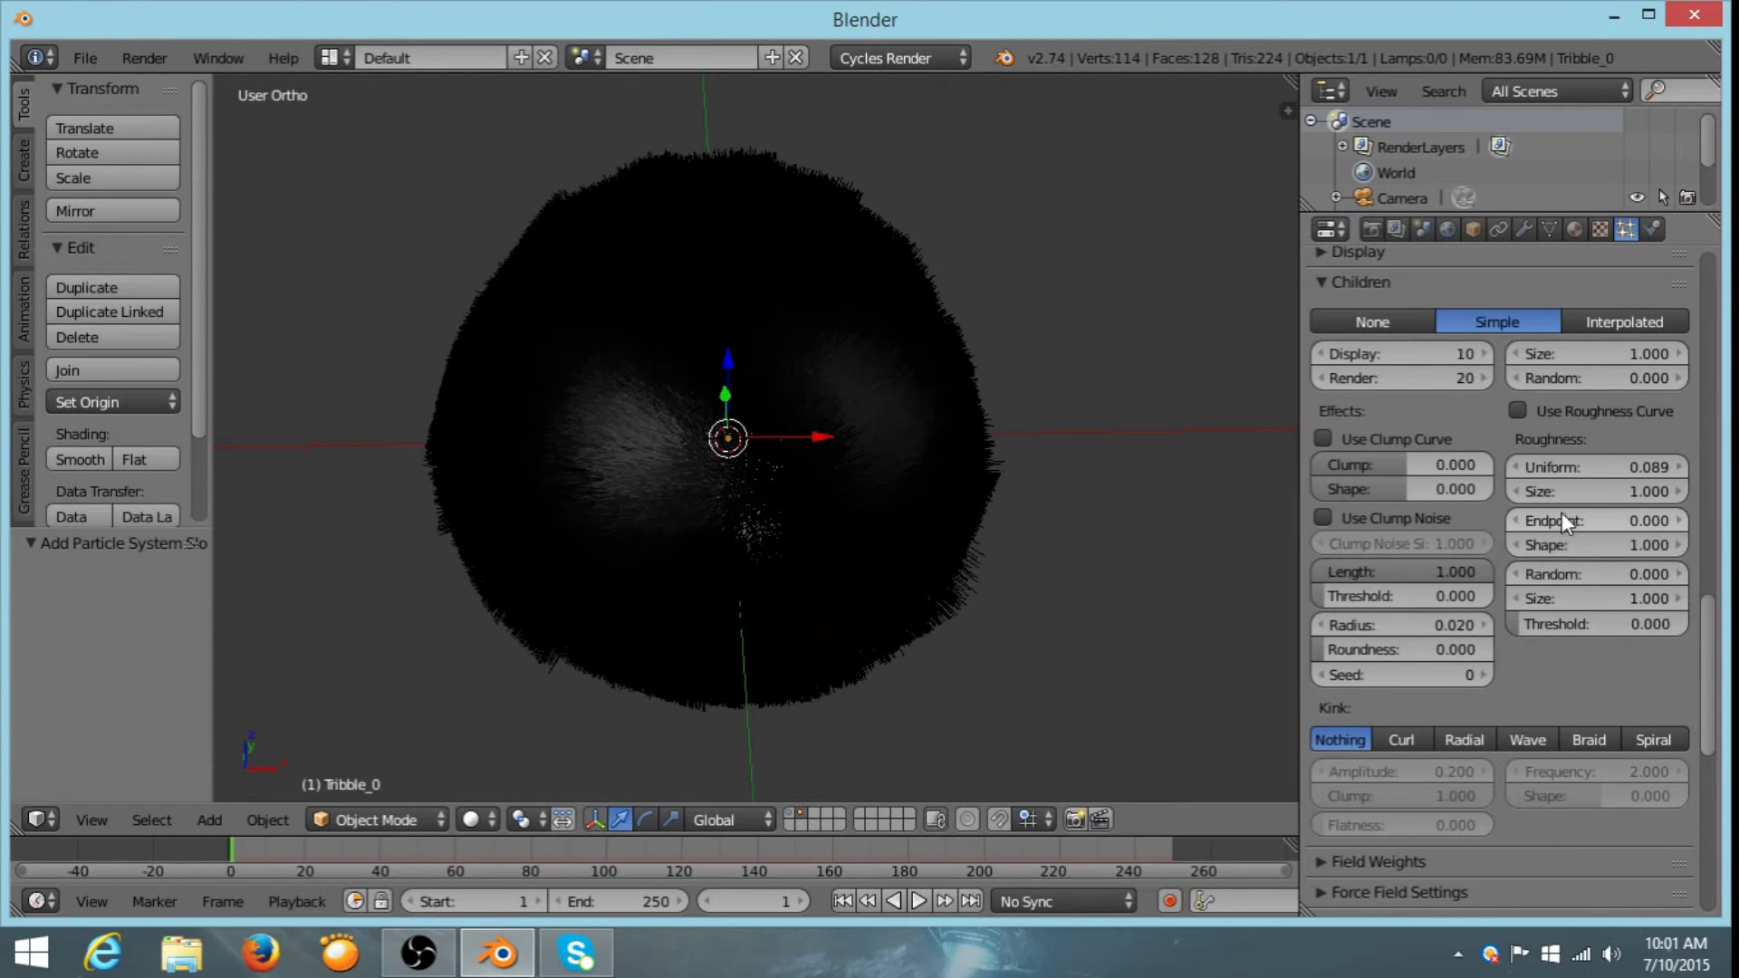
# - Set the children's endpoint roughness to about 0.043 and inspect the frayed hair tips
pyautogui.moveTo(1552, 520); pyautogui.dragTo(1588, 520)
pyautogui.moveTo(1153, 707); pyautogui.dragTo(1046, 508, button='middle')
pyautogui.moveTo(784, 342); pyautogui.dragTo(888, 502, button='middle')
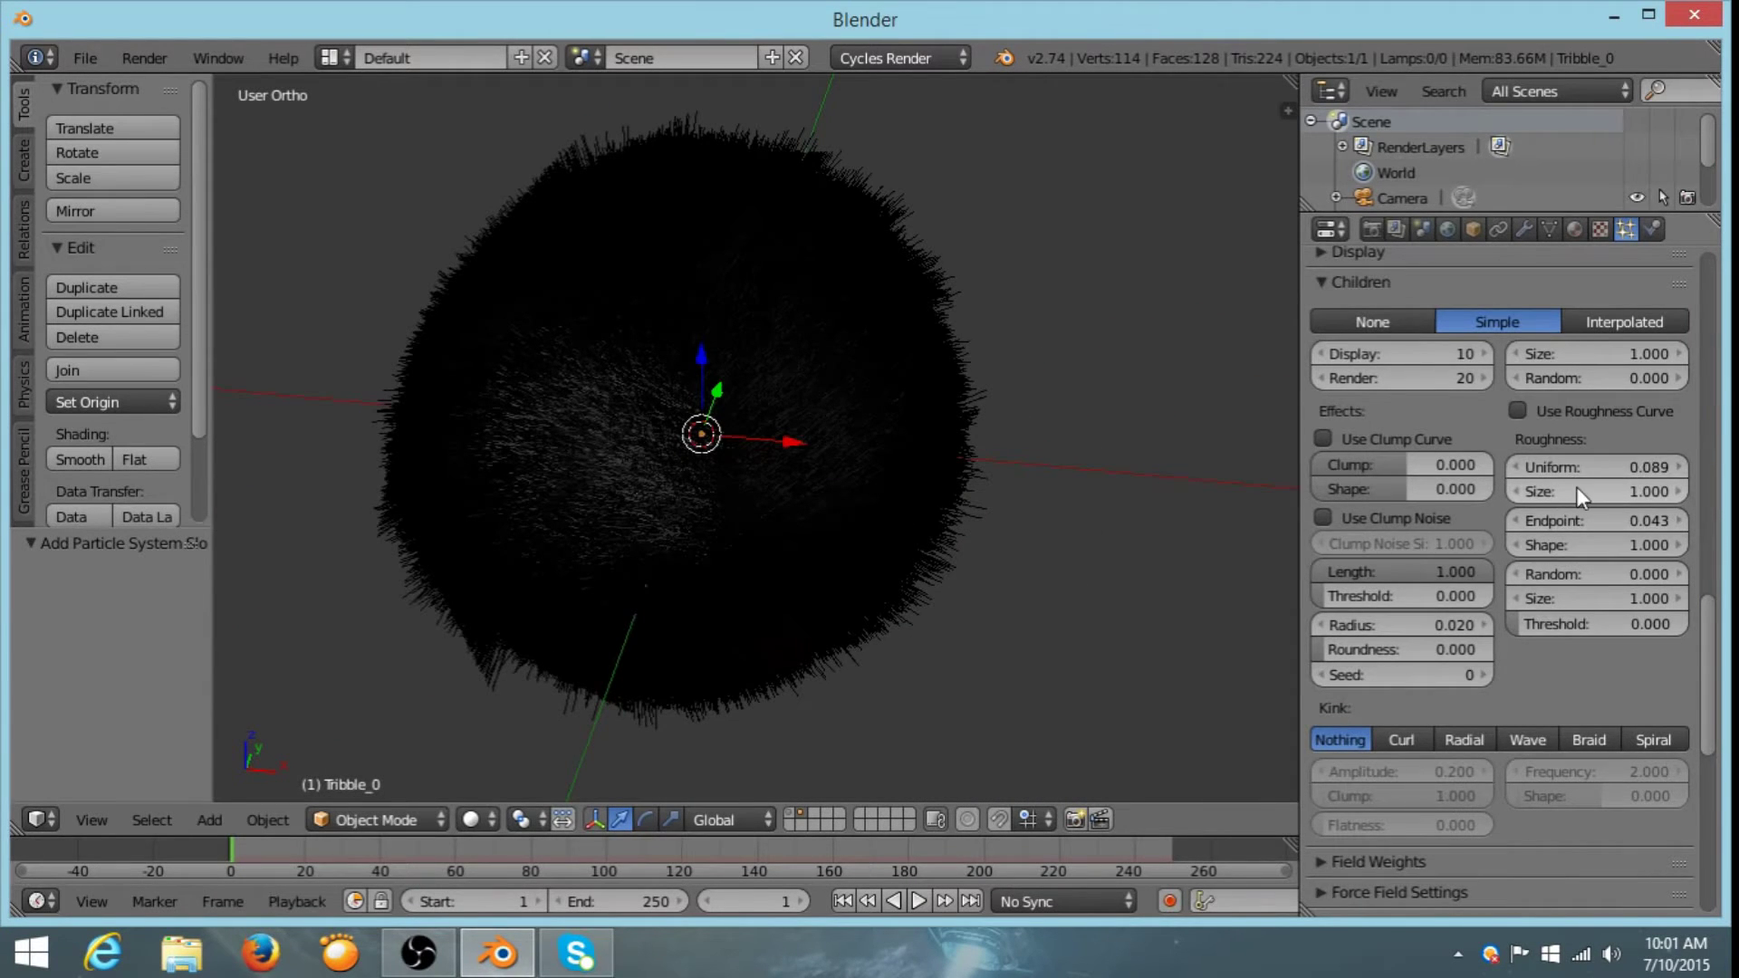
# - Shorten the fur by setting the hair length to 0.05 and inspect the result
pyautogui.scroll(10, 1575, 487)
pyautogui.scroll(15, 1615, 382)
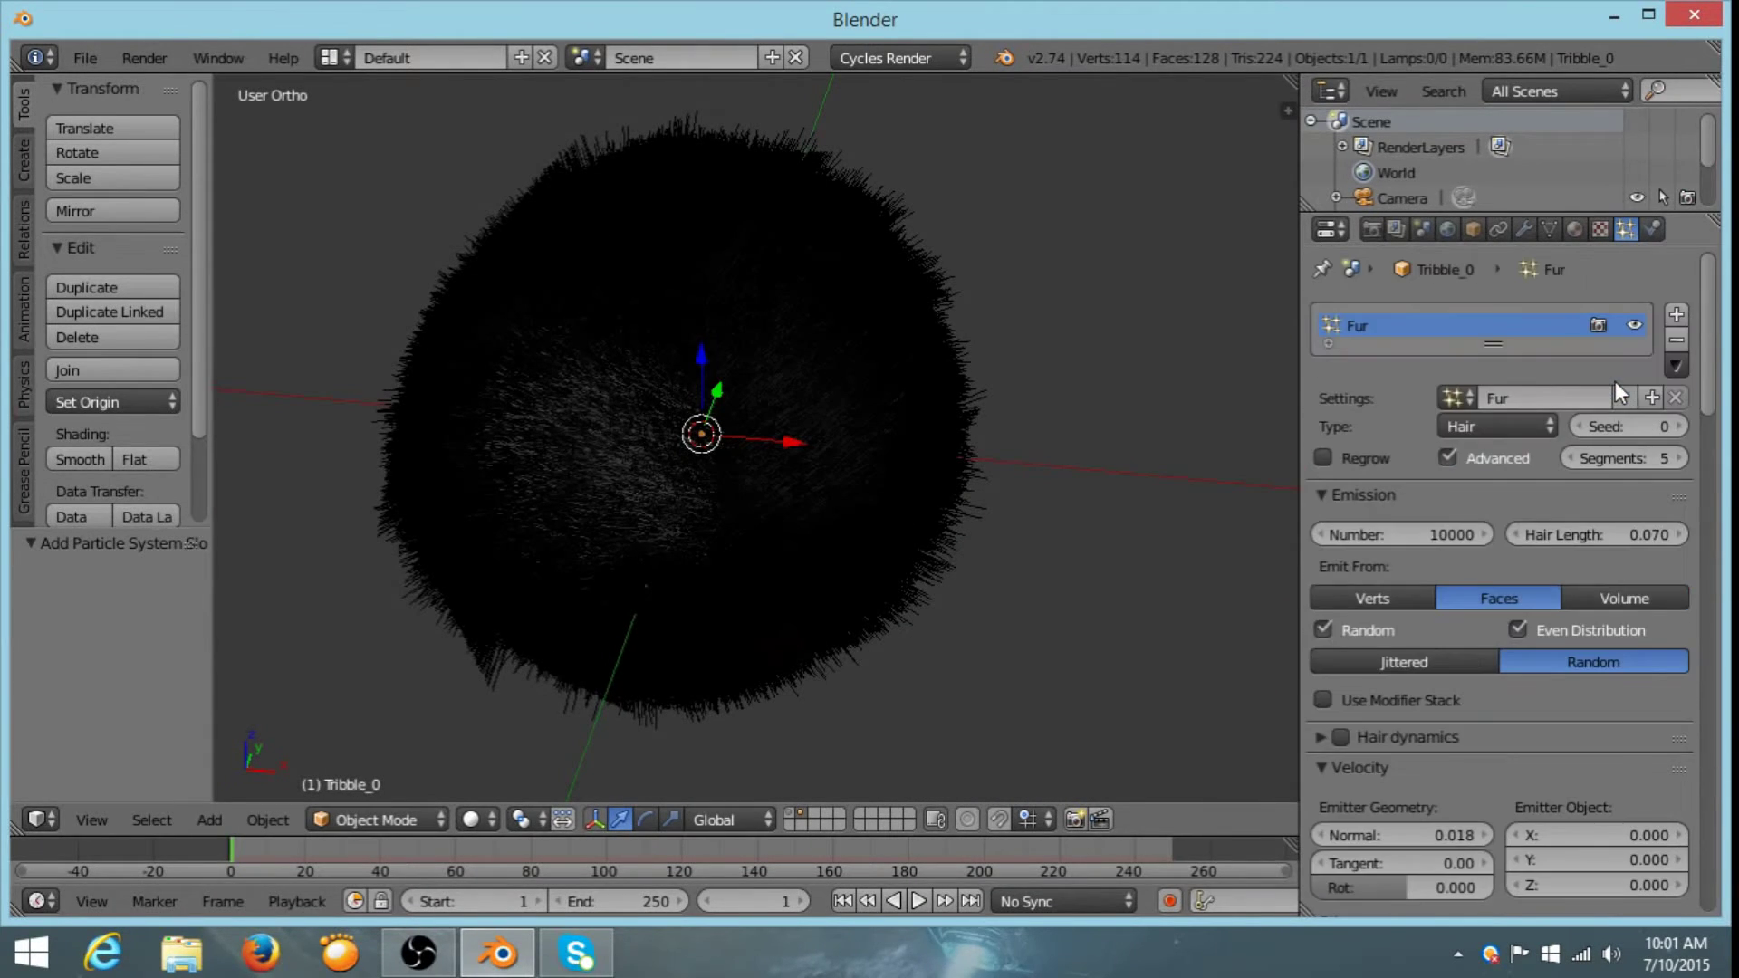
pyautogui.click(1590, 531)
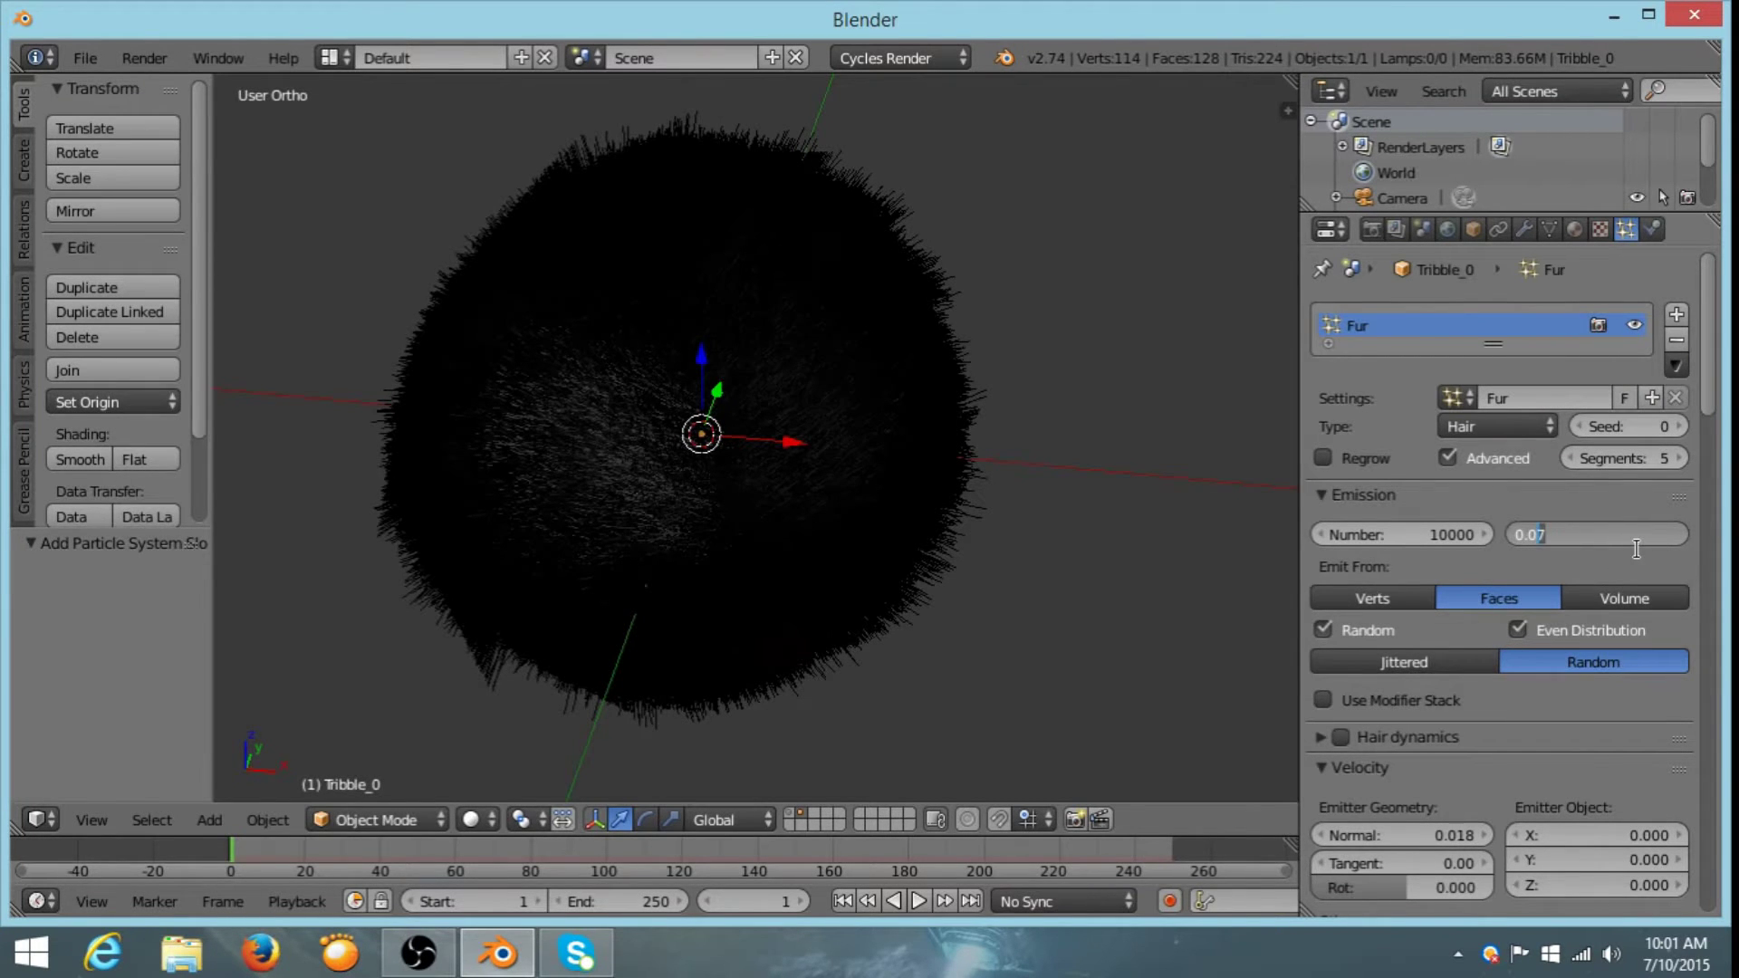
pyautogui.press('BackSpace')
pyautogui.write('5')
pyautogui.press('Return')
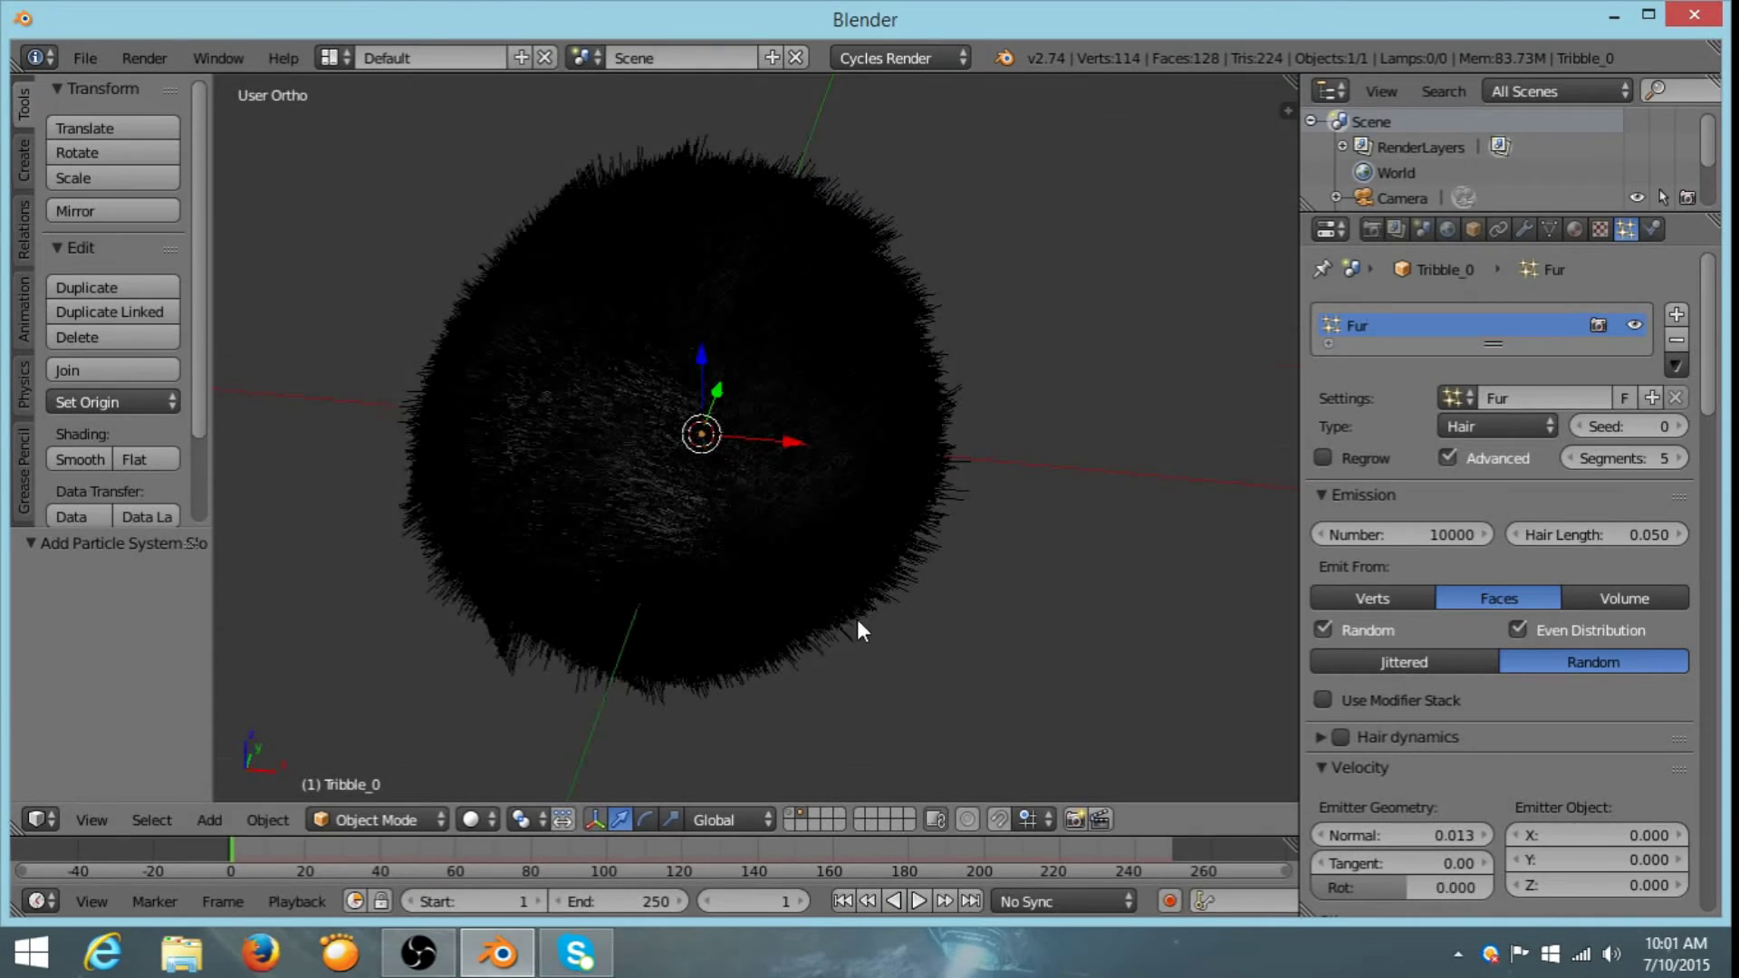
pyautogui.moveTo(856, 619); pyautogui.dragTo(896, 586, button='middle')
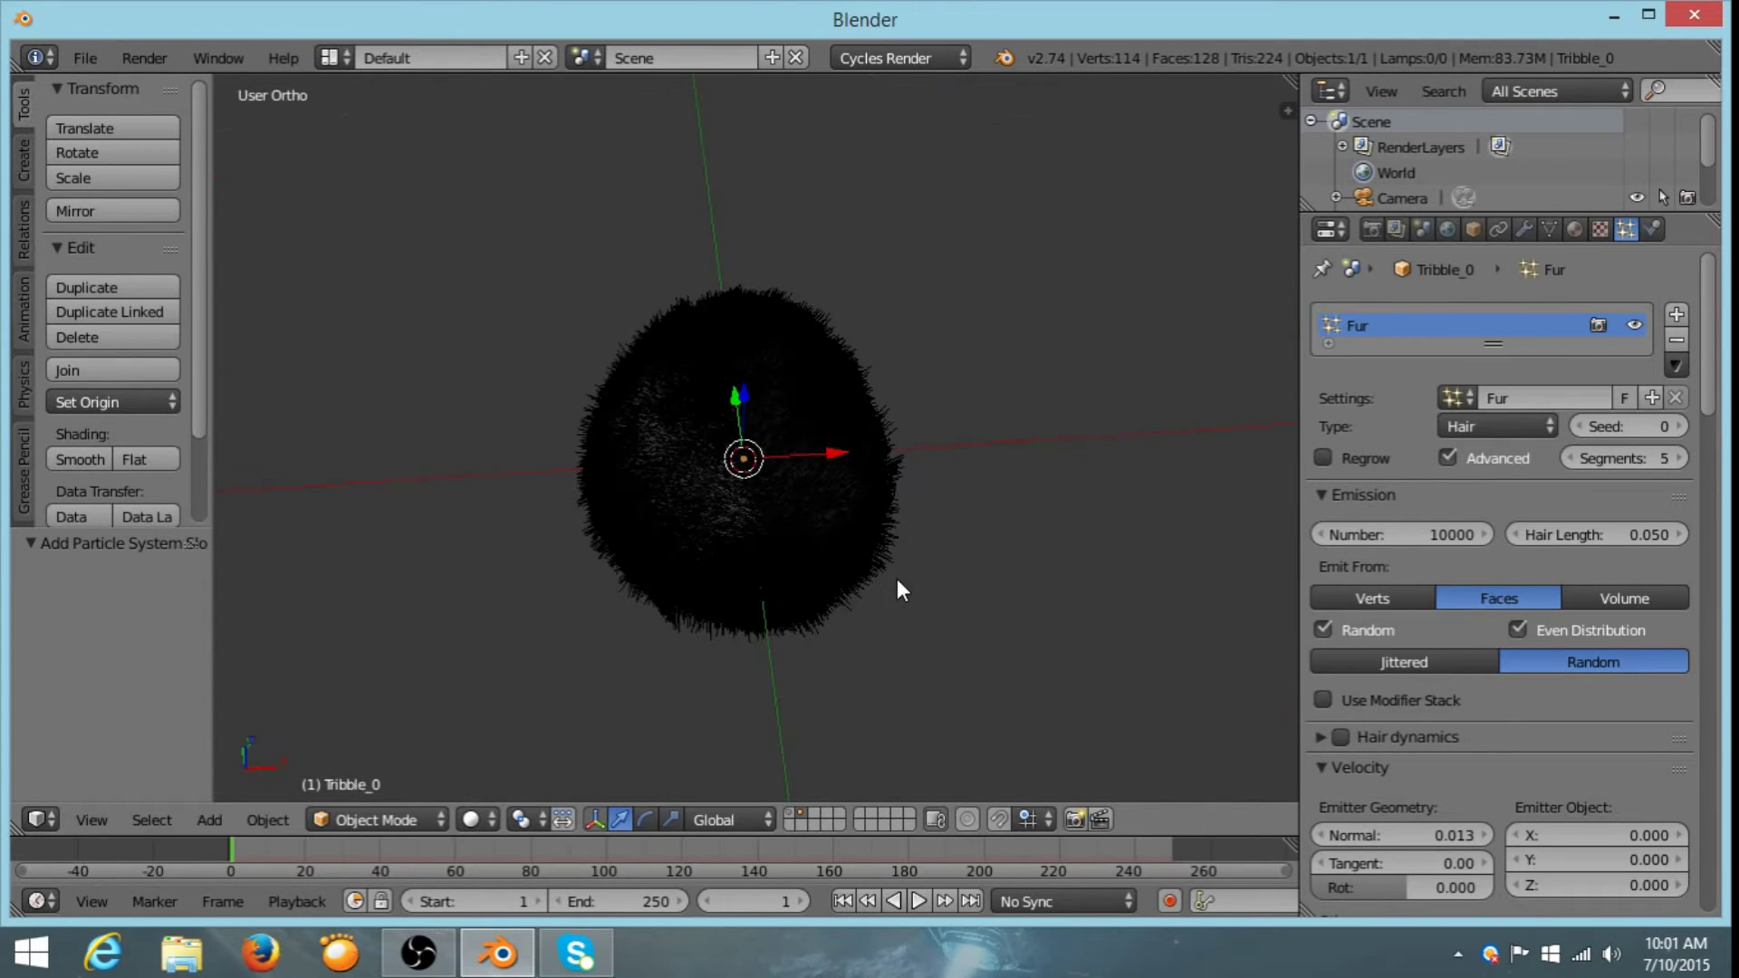
# - Create a new material for the tribble and name it Fur
pyautogui.click(1573, 224)
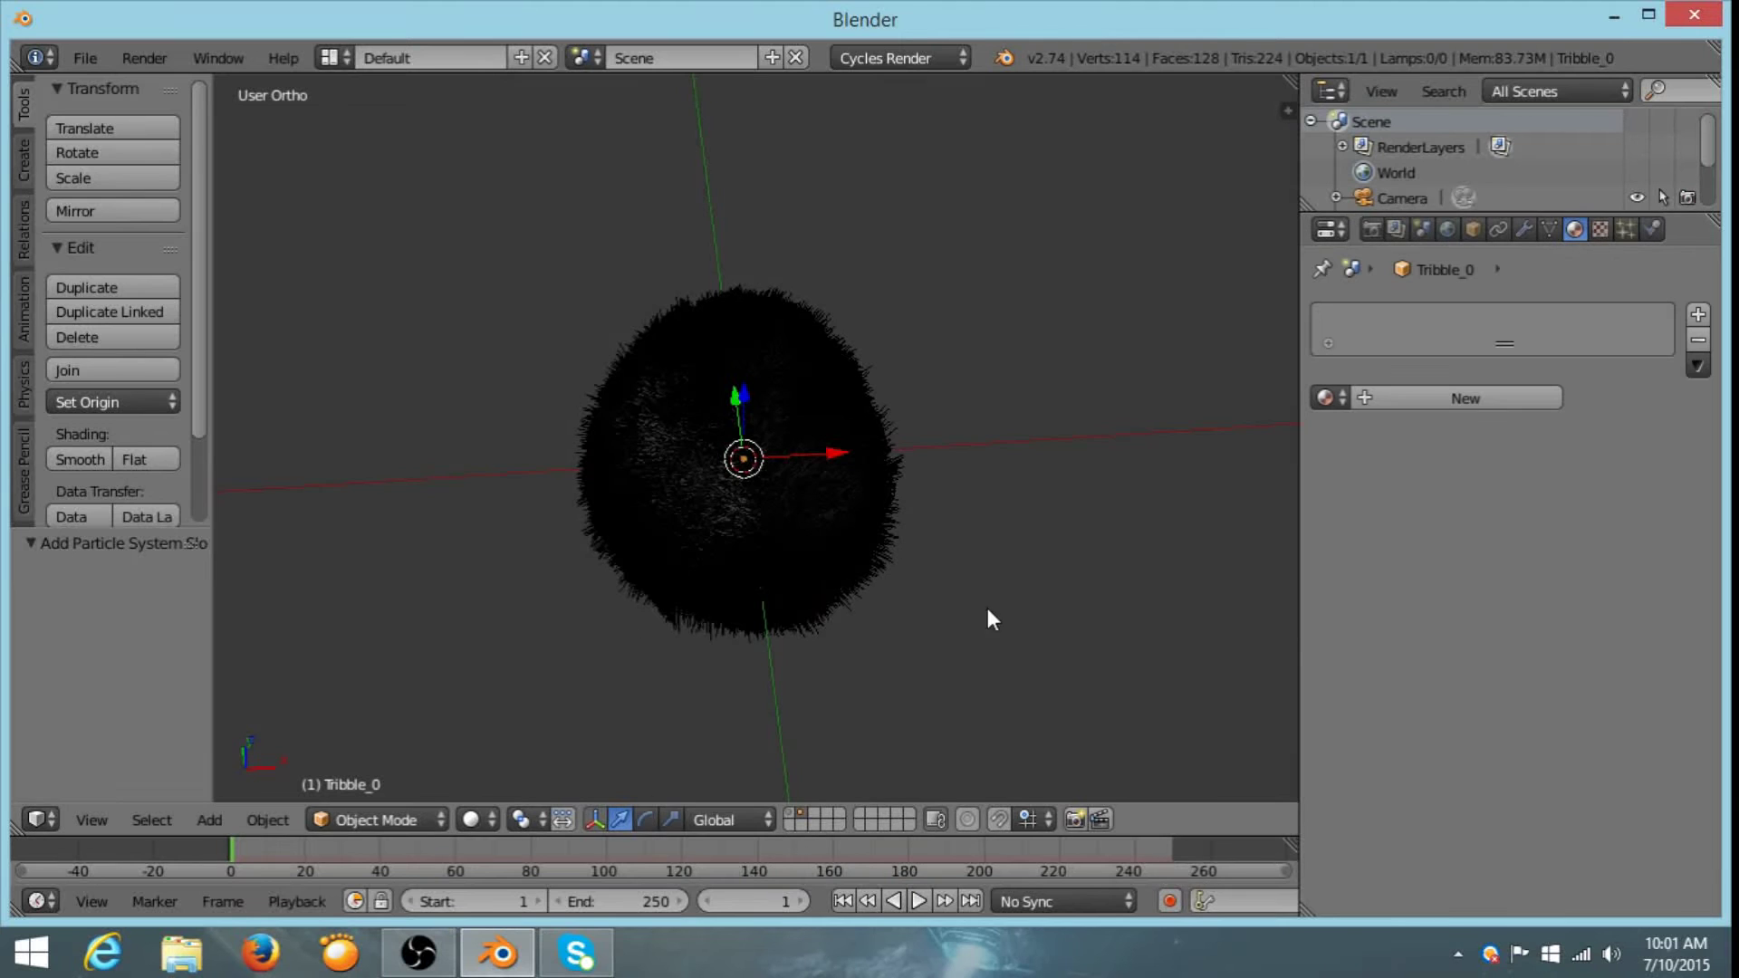
pyautogui.click(1424, 395)
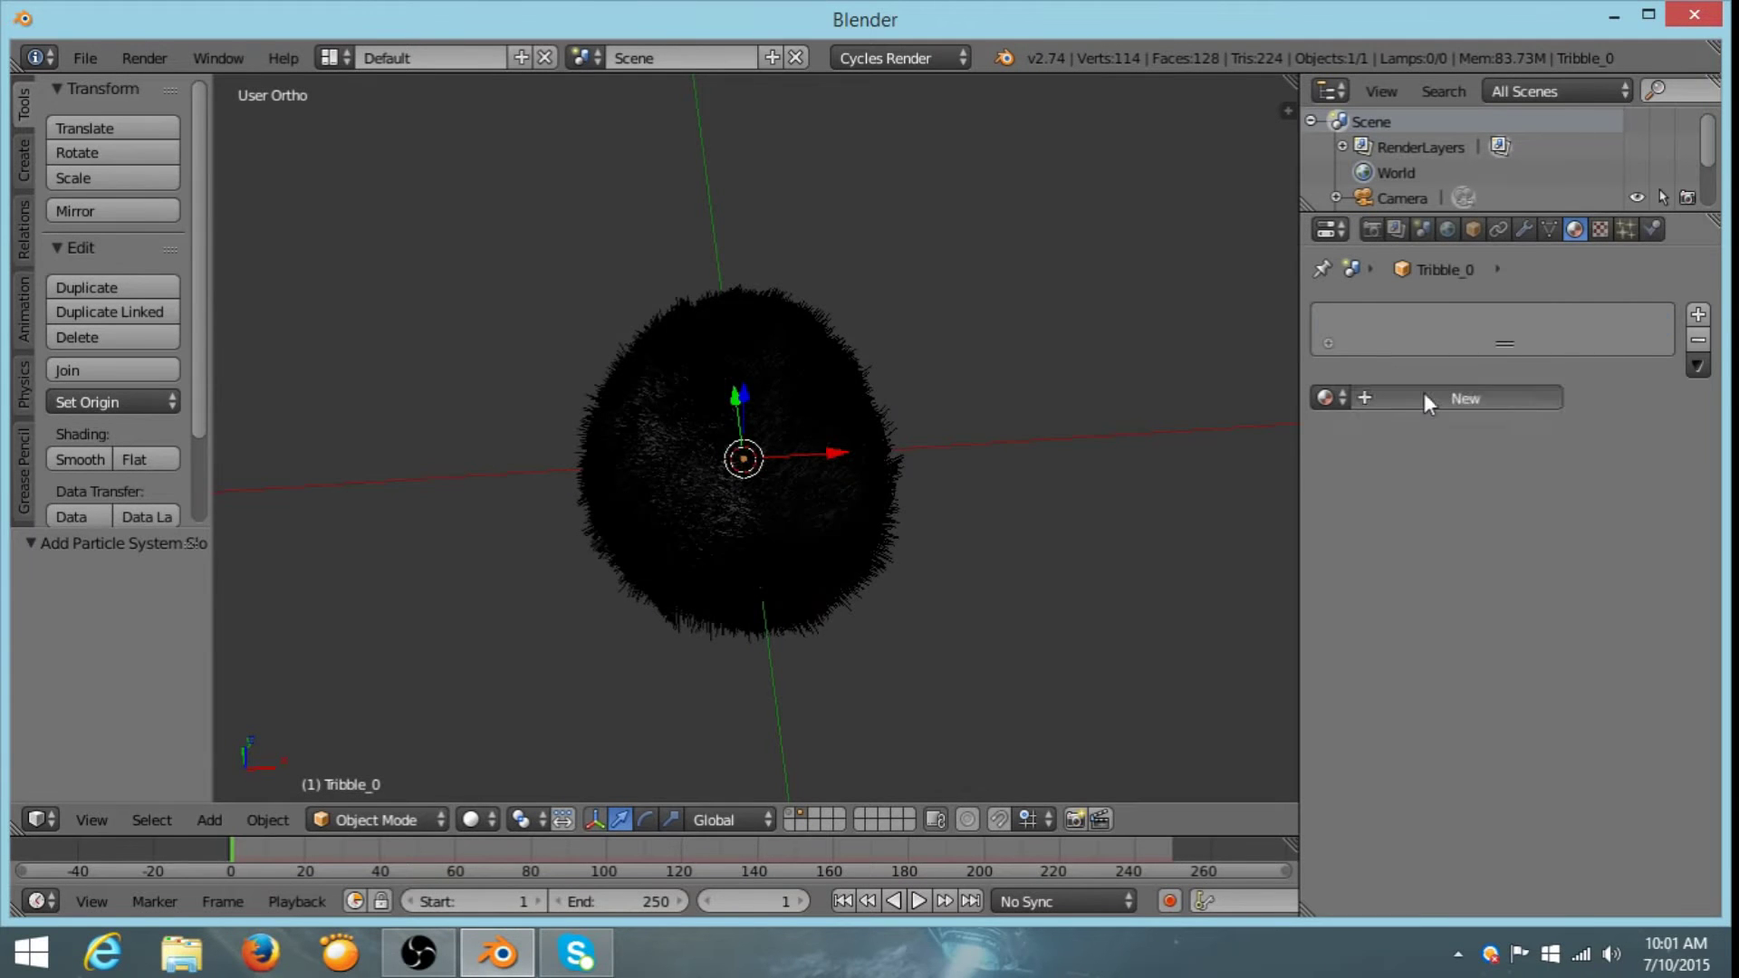
pyautogui.doubleClick(1392, 396)
pyautogui.write('Fur')
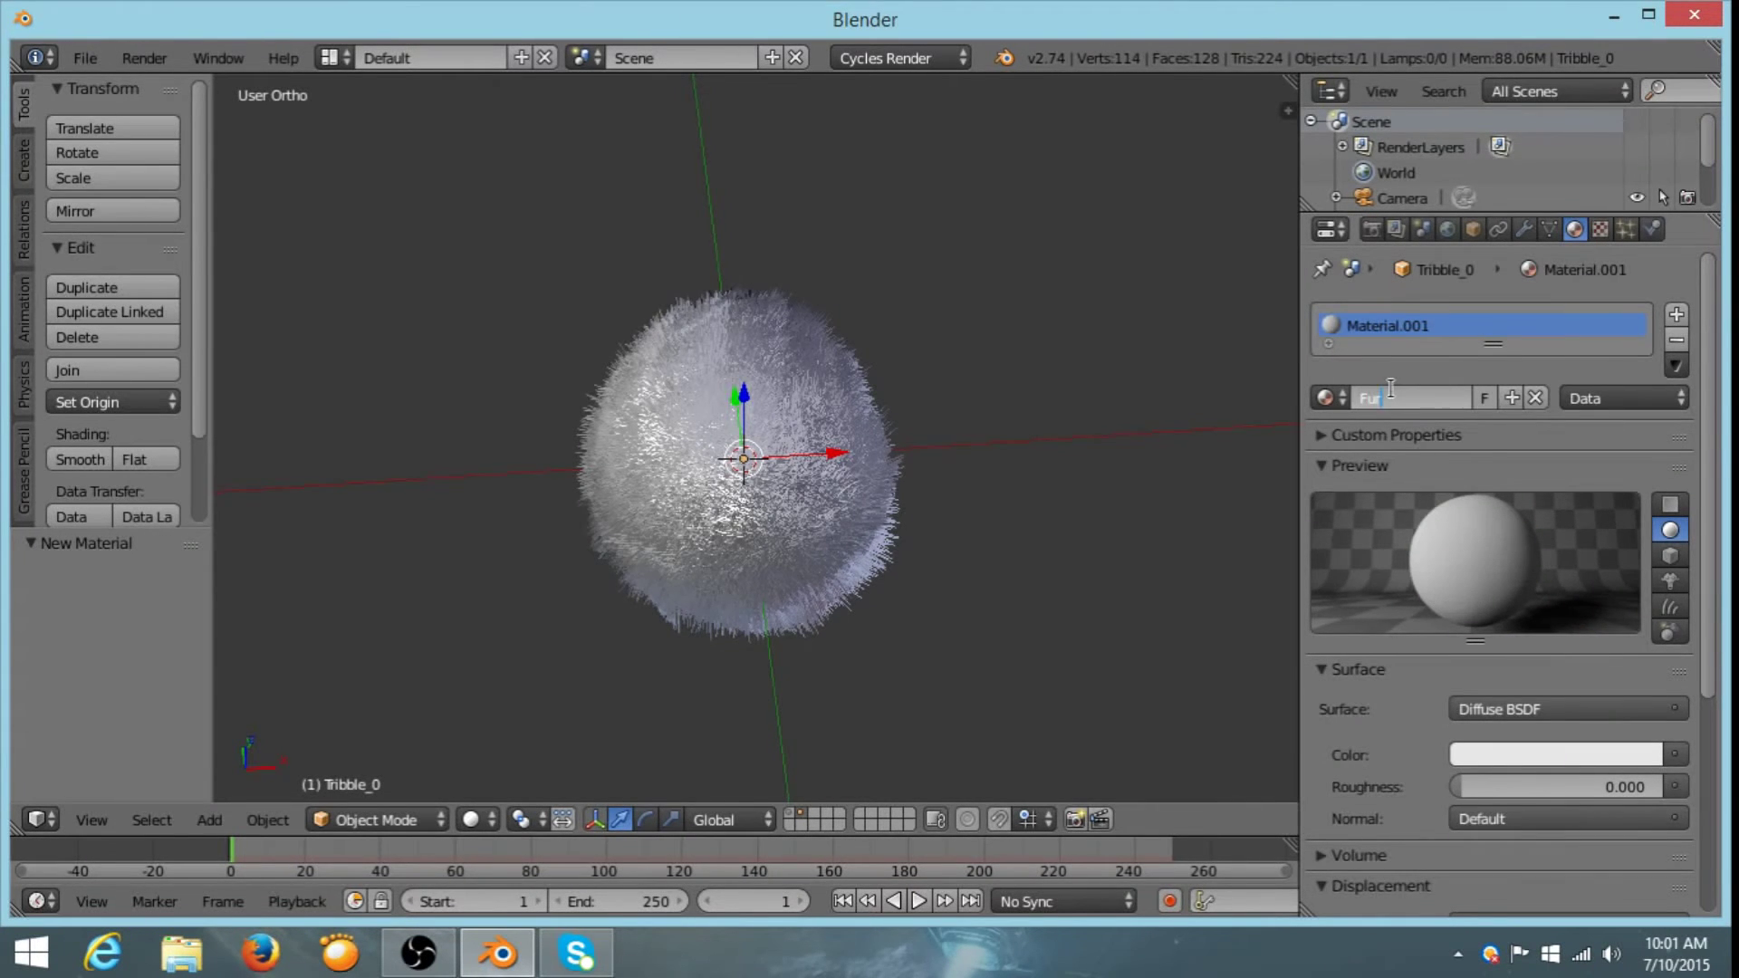
pyautogui.press('Return')
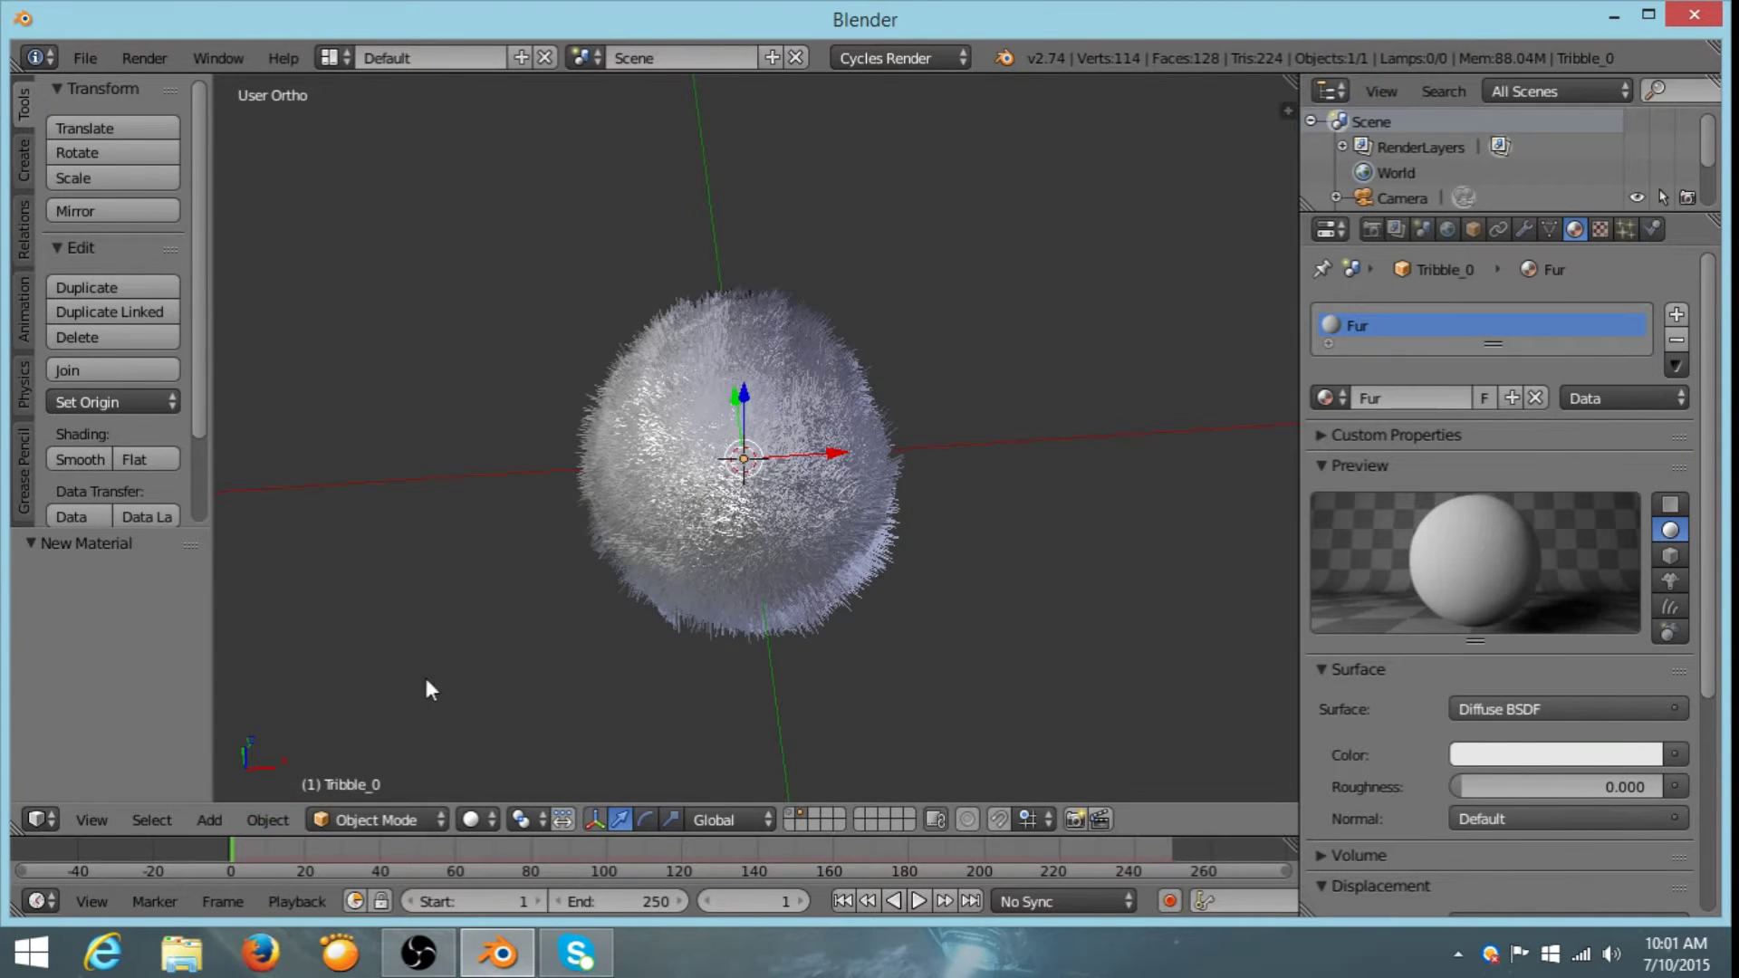
# - Switch the 3D view to the Node Editor and delete the Fur material's Diffuse BSDF node
pyautogui.click(44, 818)
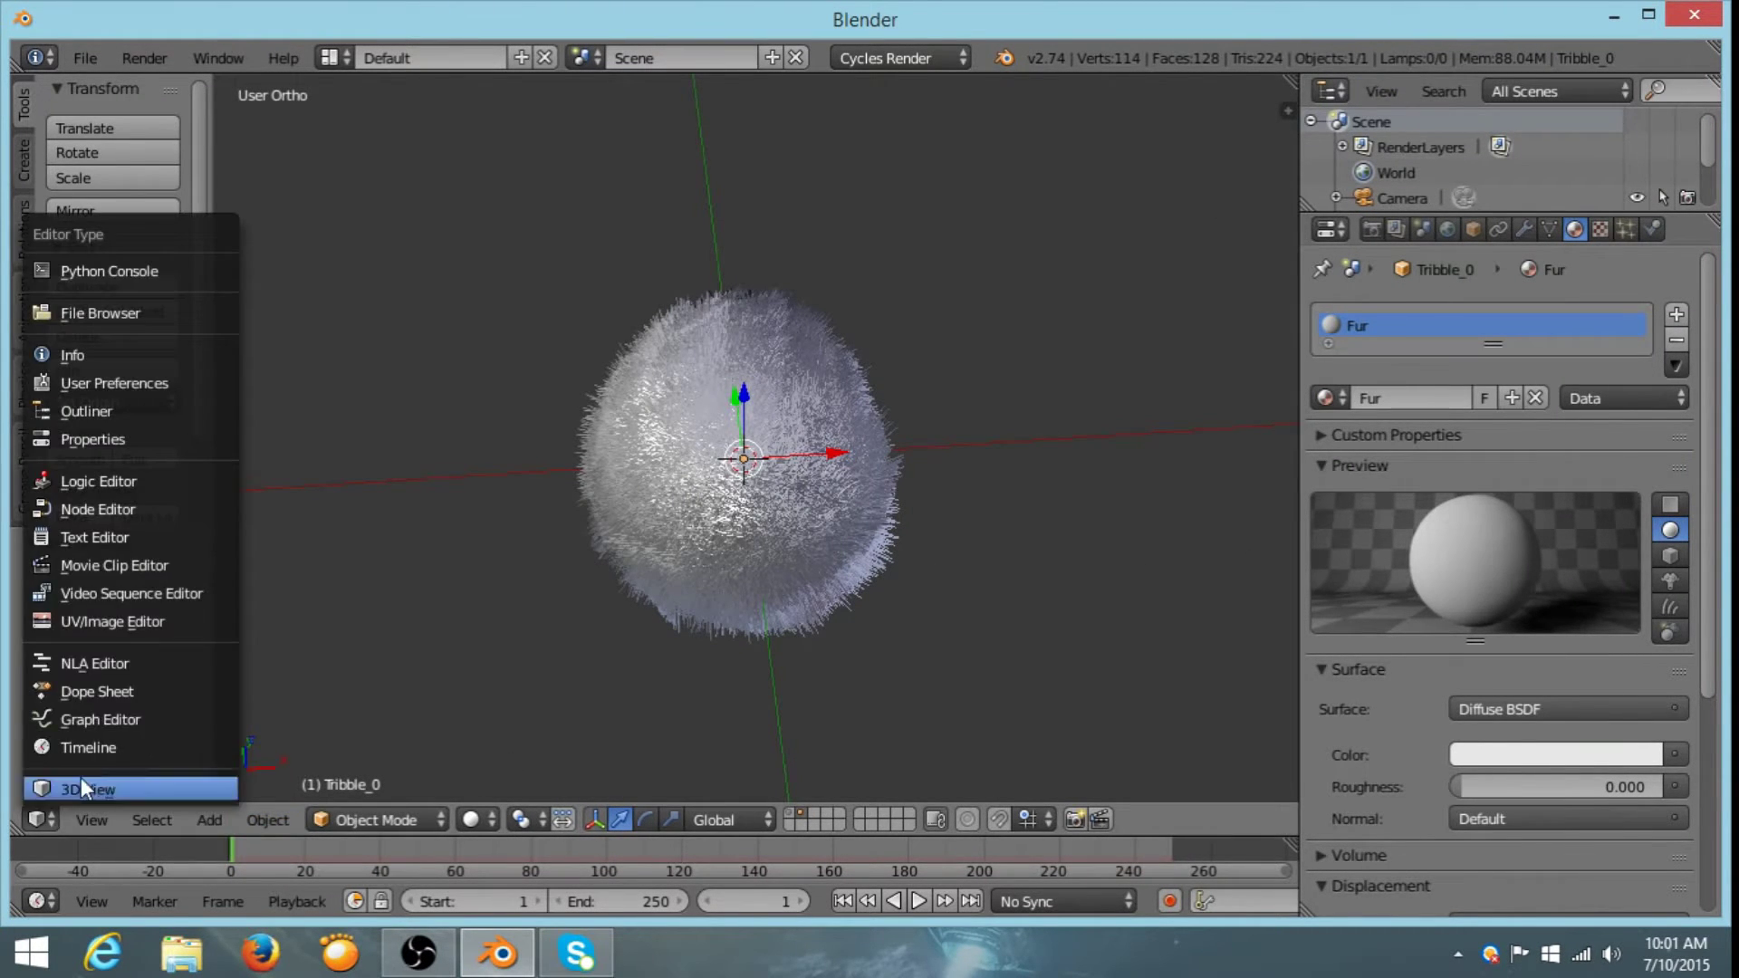
pyautogui.click(97, 511)
pyautogui.moveTo(425, 435); pyautogui.dragTo(663, 345, button='middle')
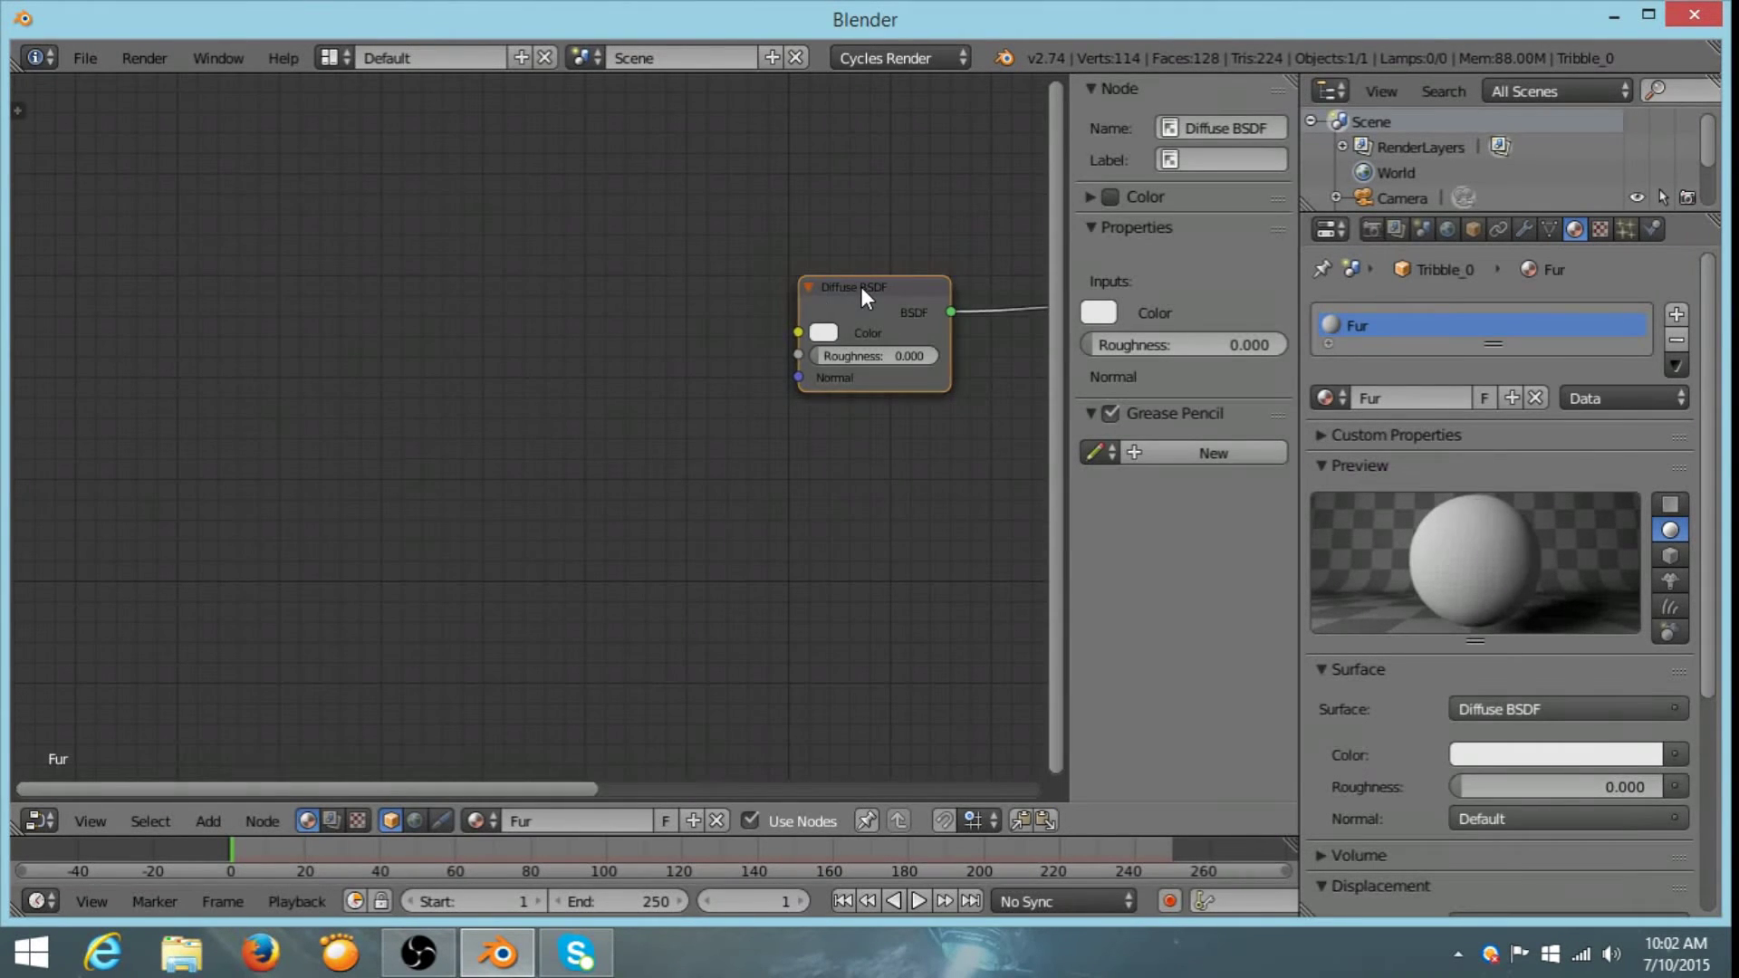
pyautogui.press('x')
pyautogui.moveTo(850, 296); pyautogui.dragTo(552, 319, button='middle')
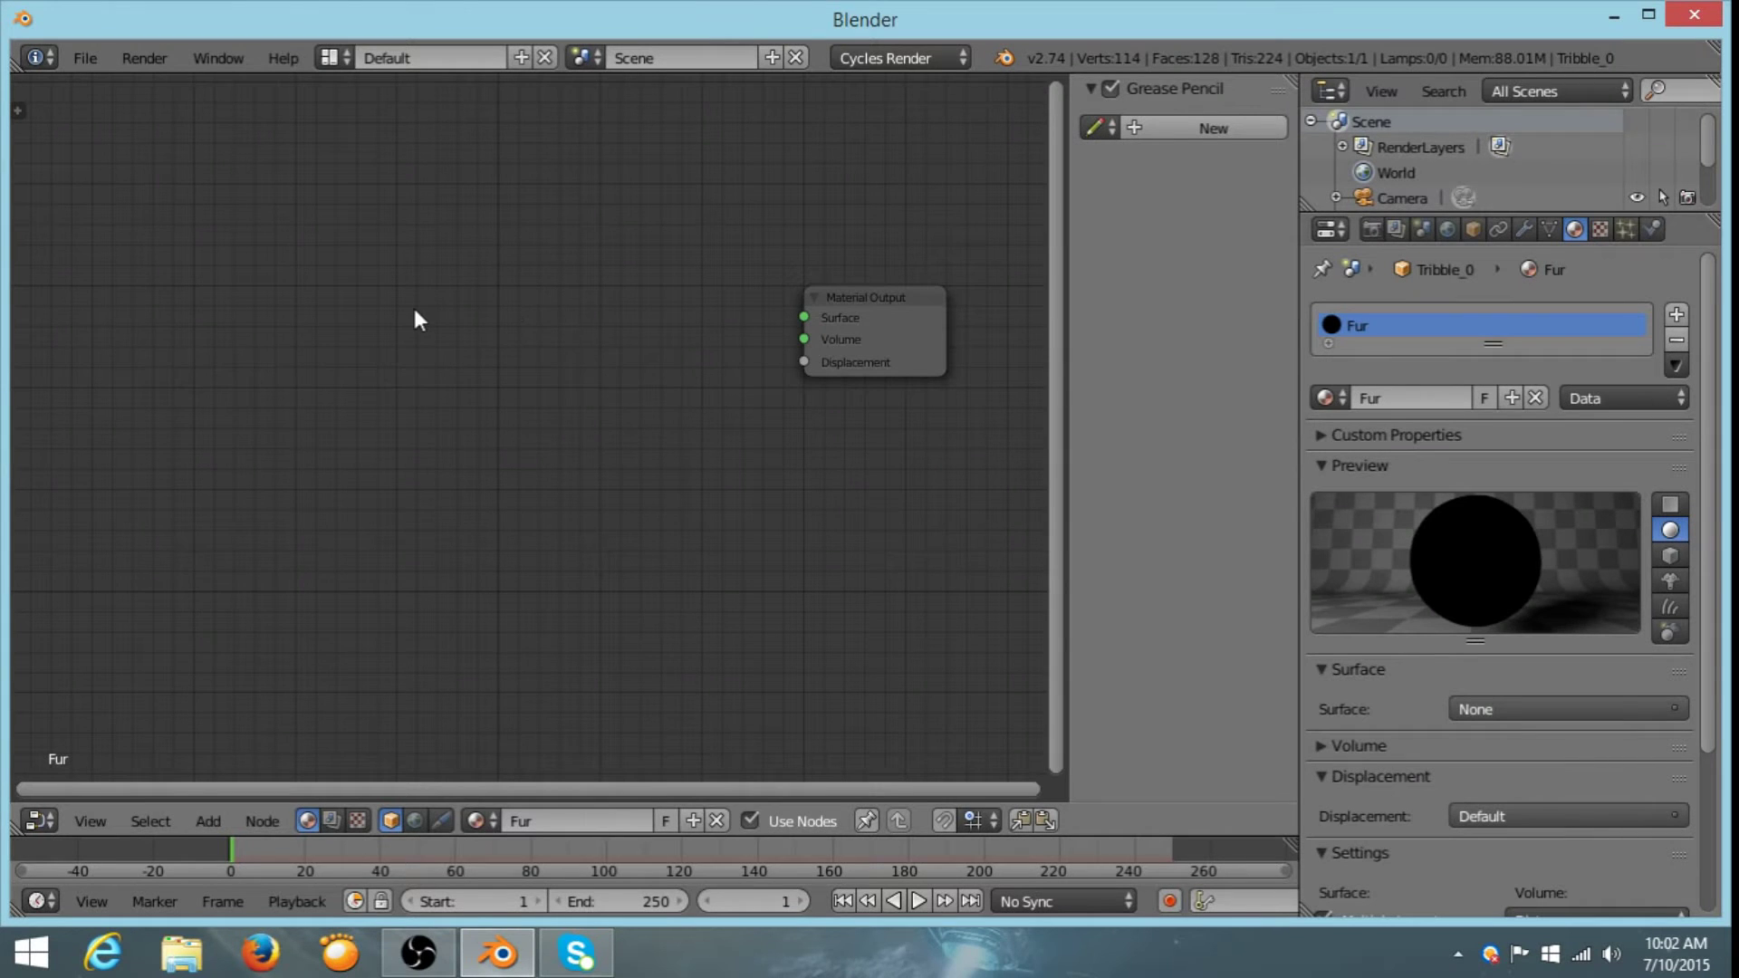
# - Add a Hair BSDF node with a duplicate below it, and place both well clear of the Material Output
pyautogui.hotkey('shift', 'a')
pyautogui.moveTo(395, 396)
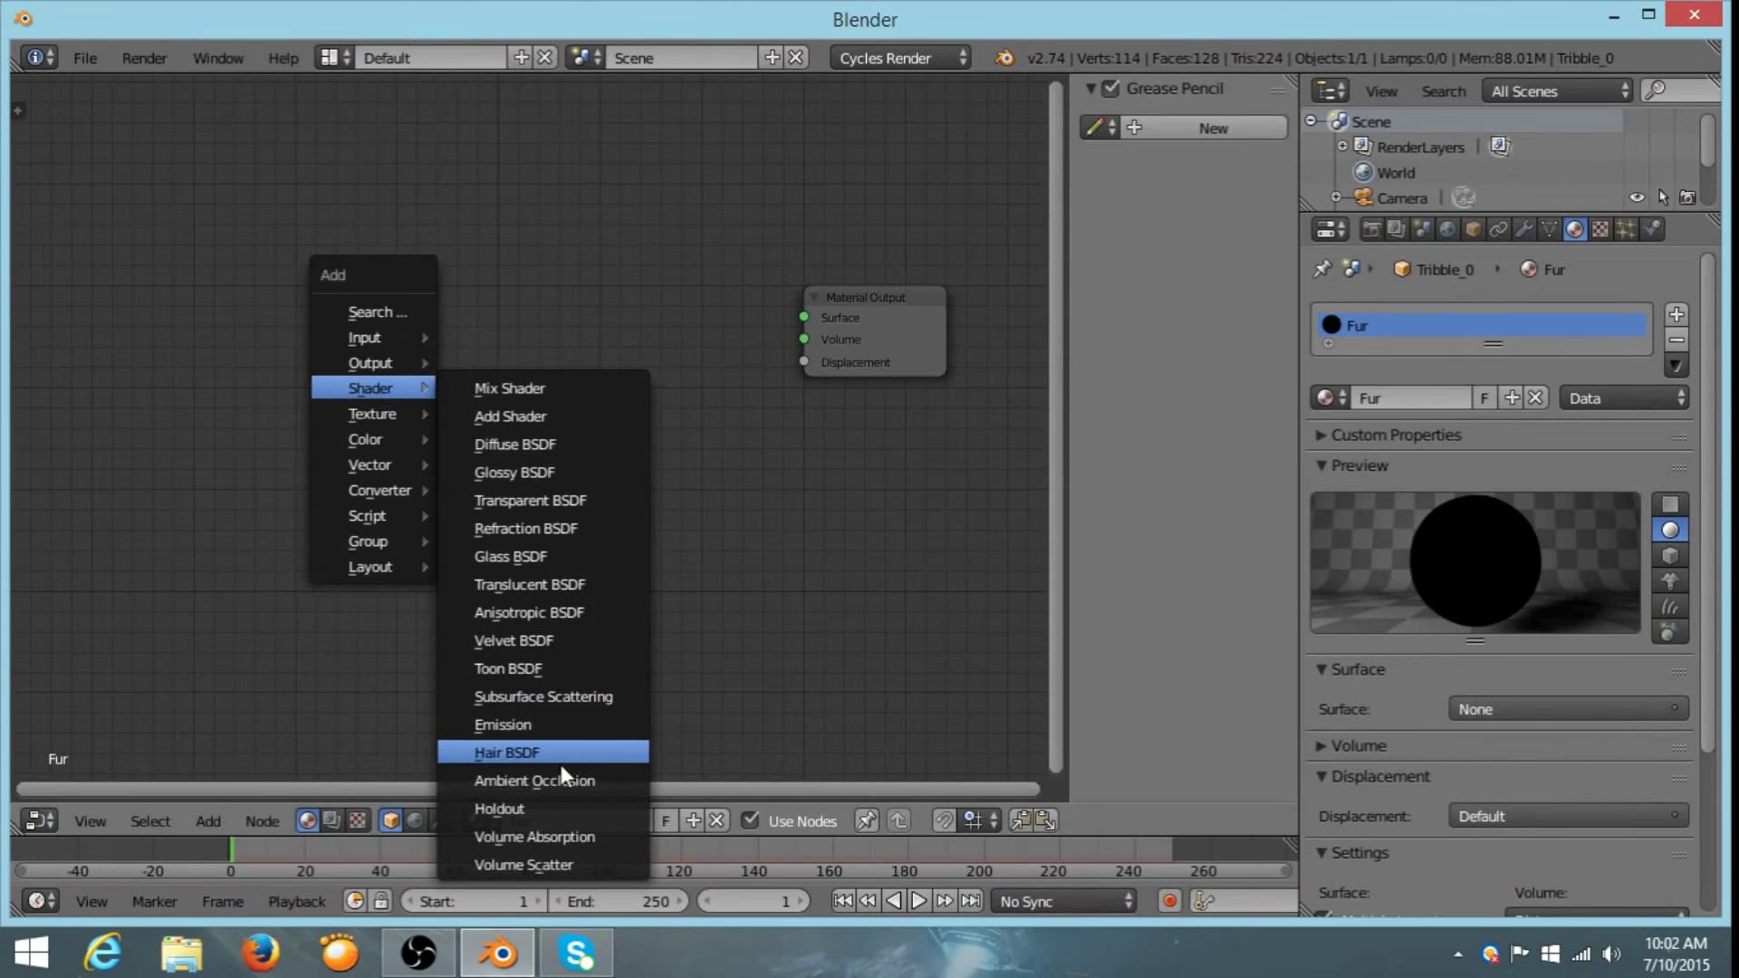
pyautogui.click(546, 753)
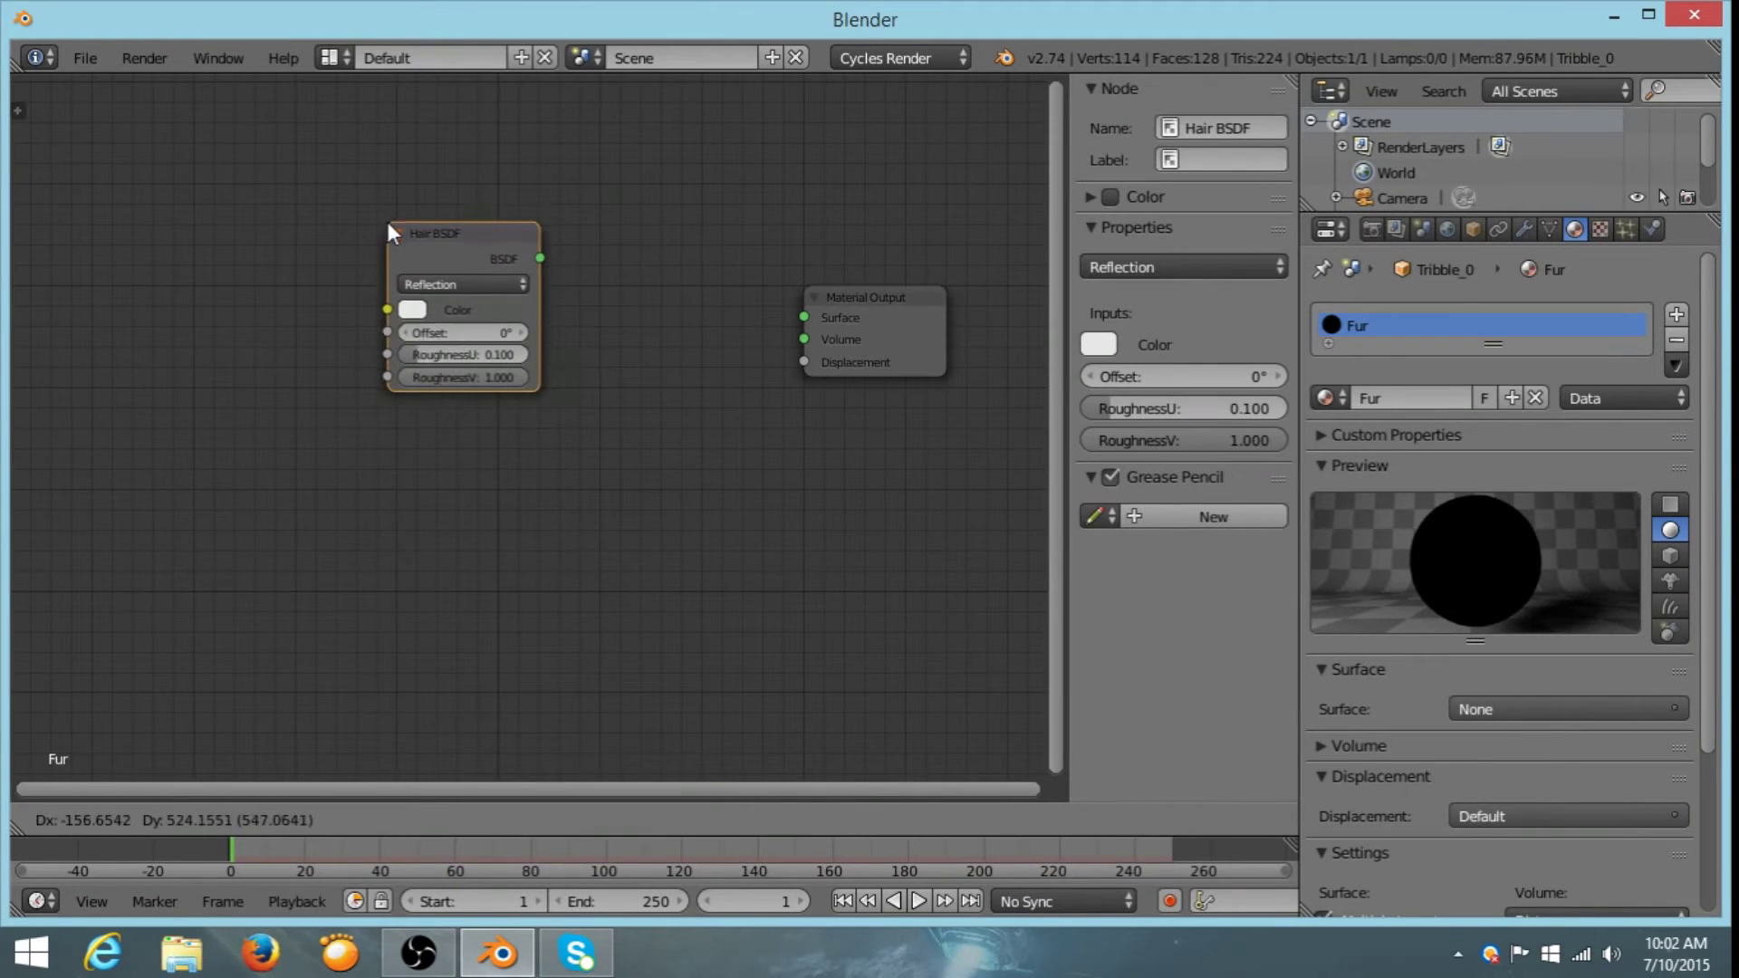
pyautogui.click(388, 219)
pyautogui.hotkey('shift', 'd')
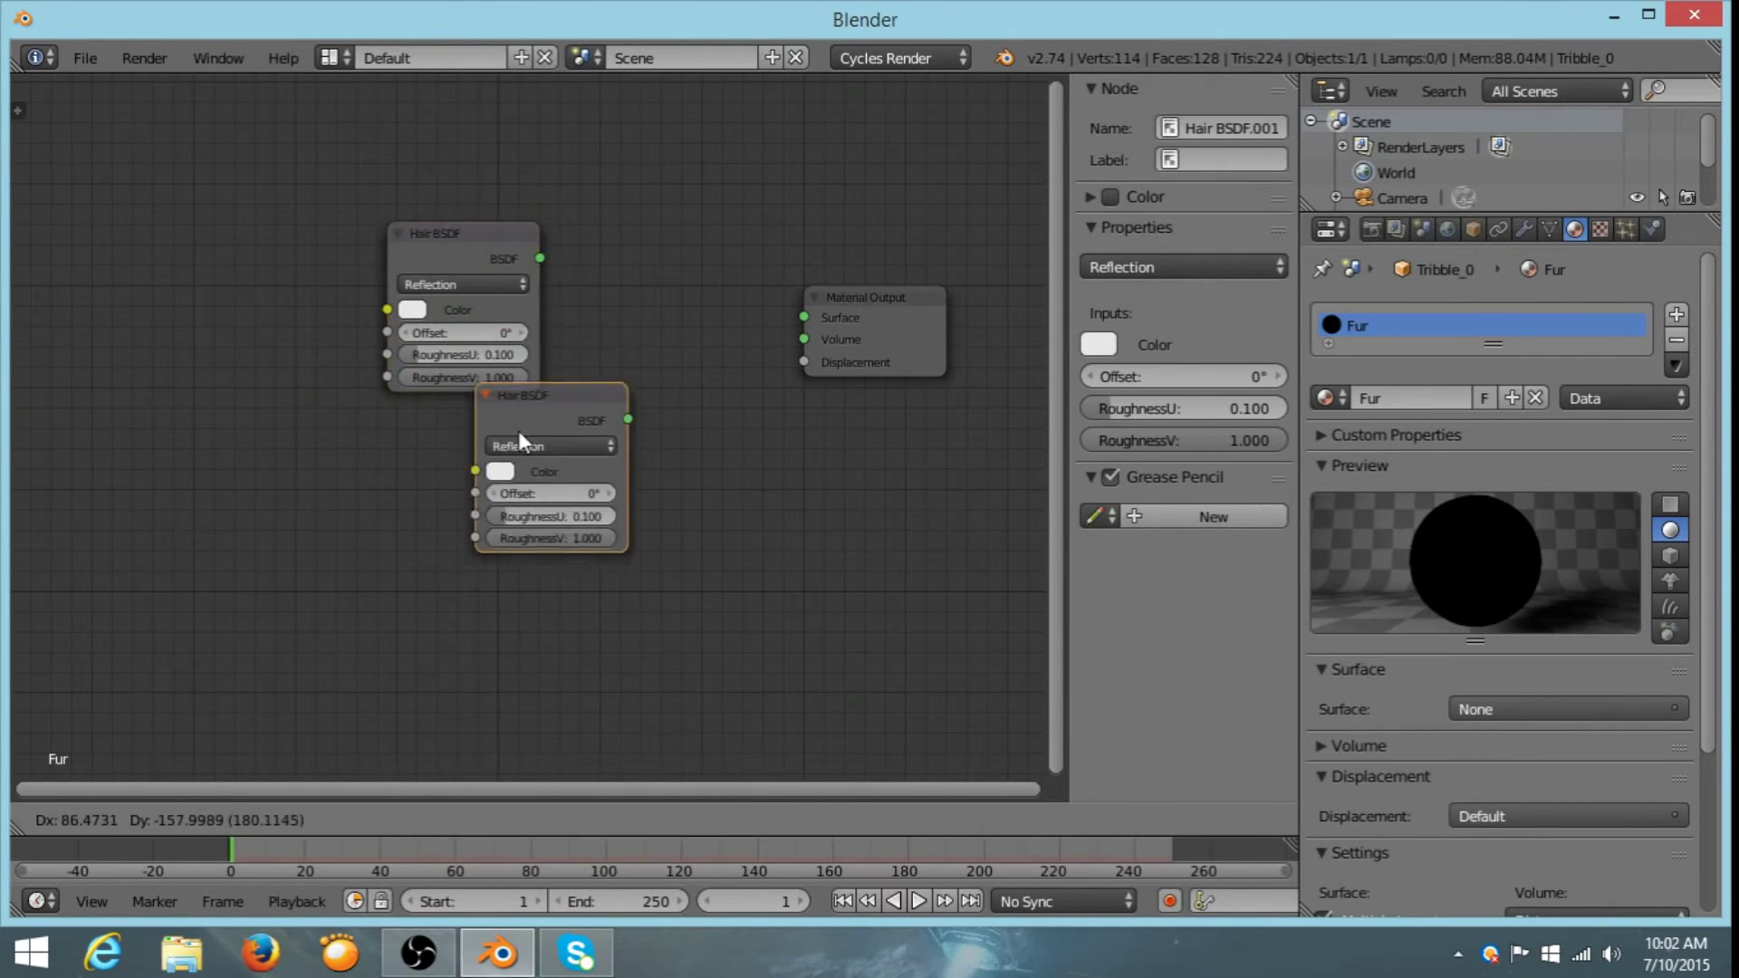
pyautogui.click(426, 460)
pyautogui.keyDown('shift'); pyautogui.click(484, 260); pyautogui.keyUp('shift')
pyautogui.moveTo(493, 247); pyautogui.dragTo(293, 257)
# - Add a Mix Shader node between the two Hair BSDF nodes and the Material Output
pyautogui.moveTo(464, 392); pyautogui.dragTo(588, 438, button='middle')
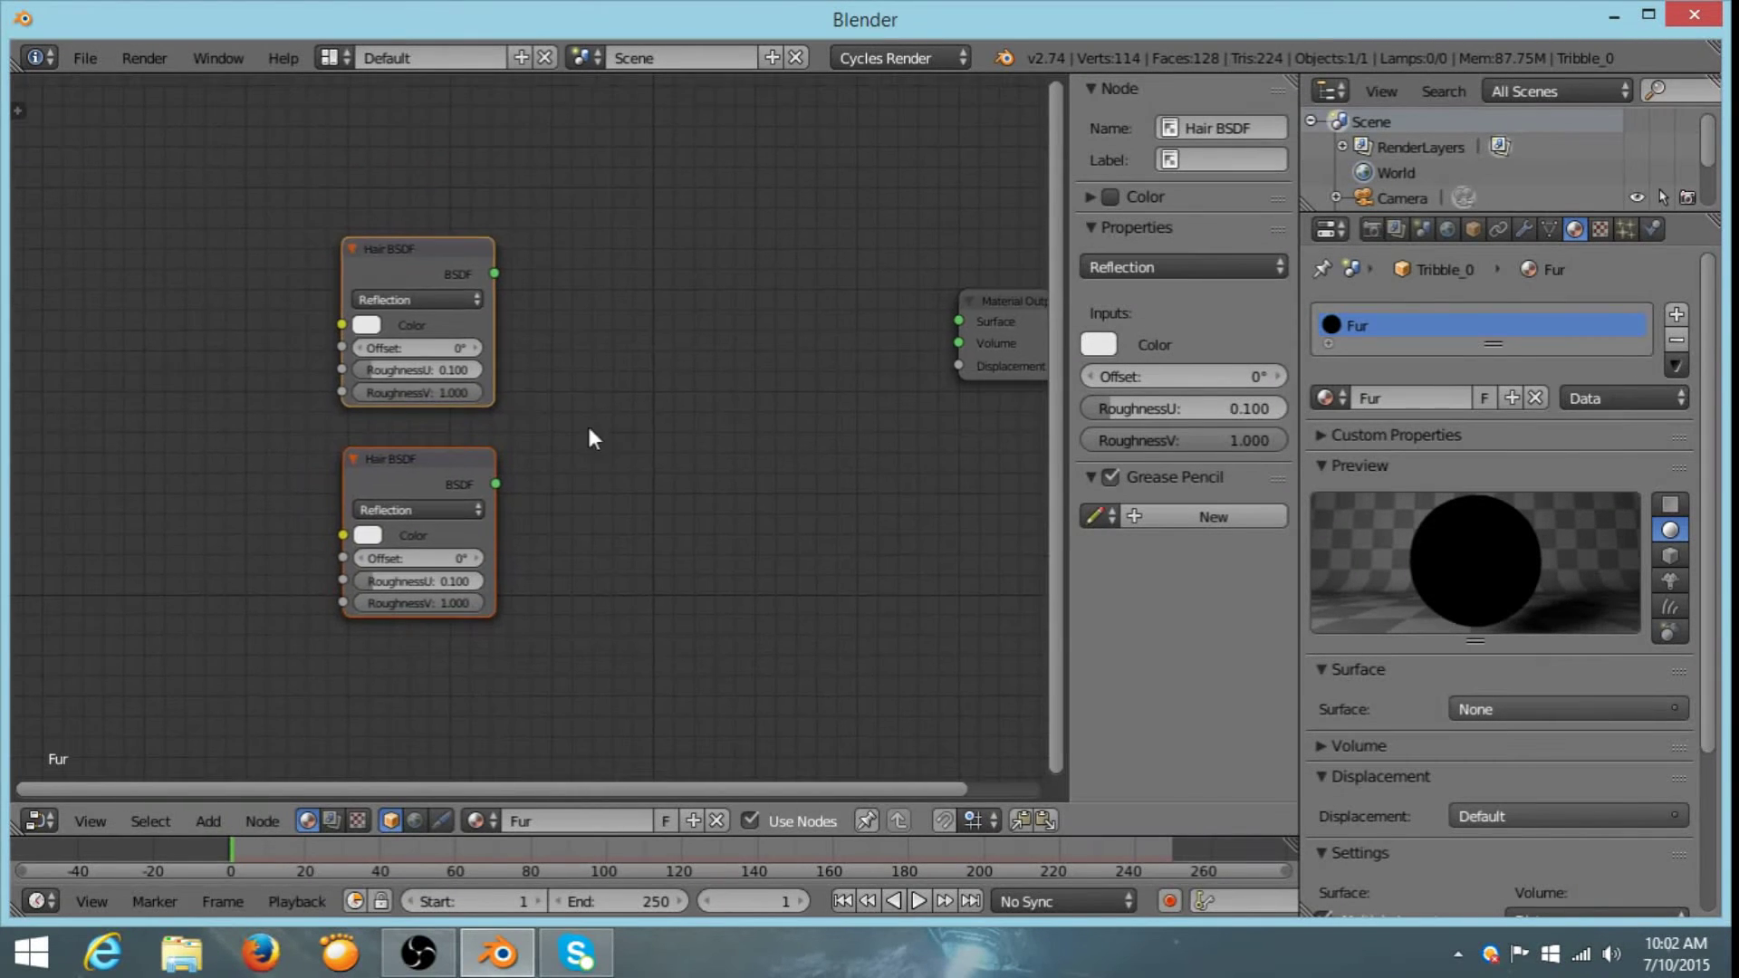
pyautogui.hotkey('shift', 'a')
pyautogui.moveTo(704, 371)
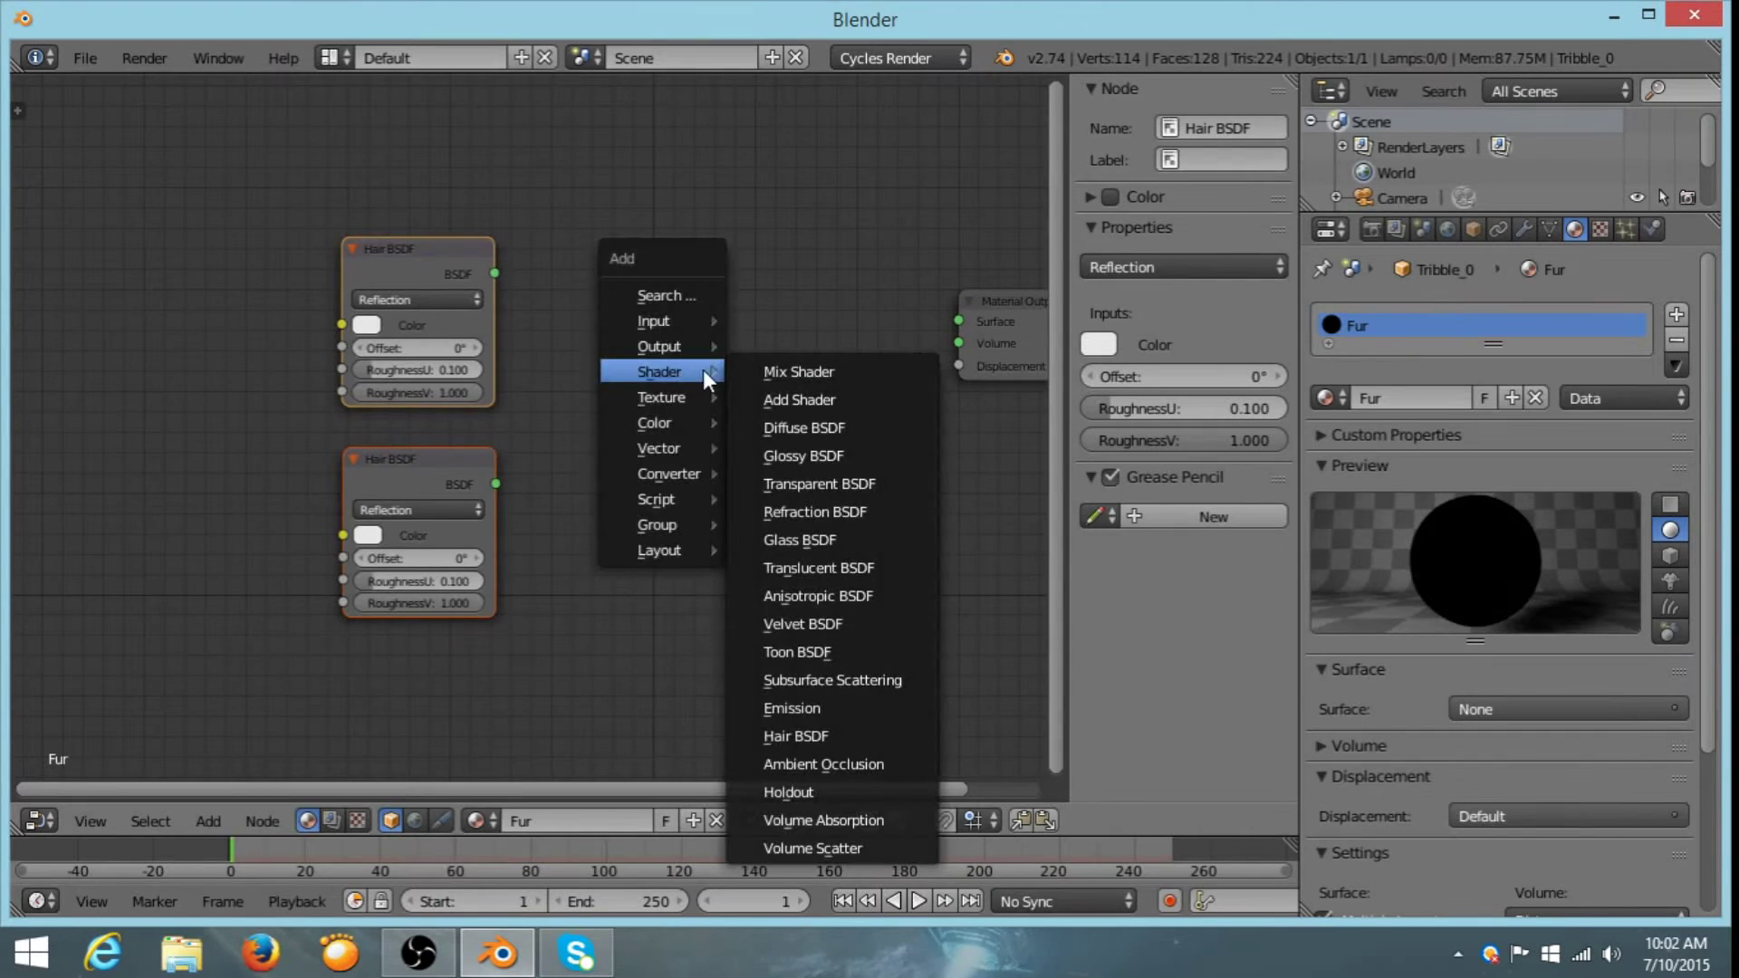
pyautogui.click(799, 373)
pyautogui.click(616, 284)
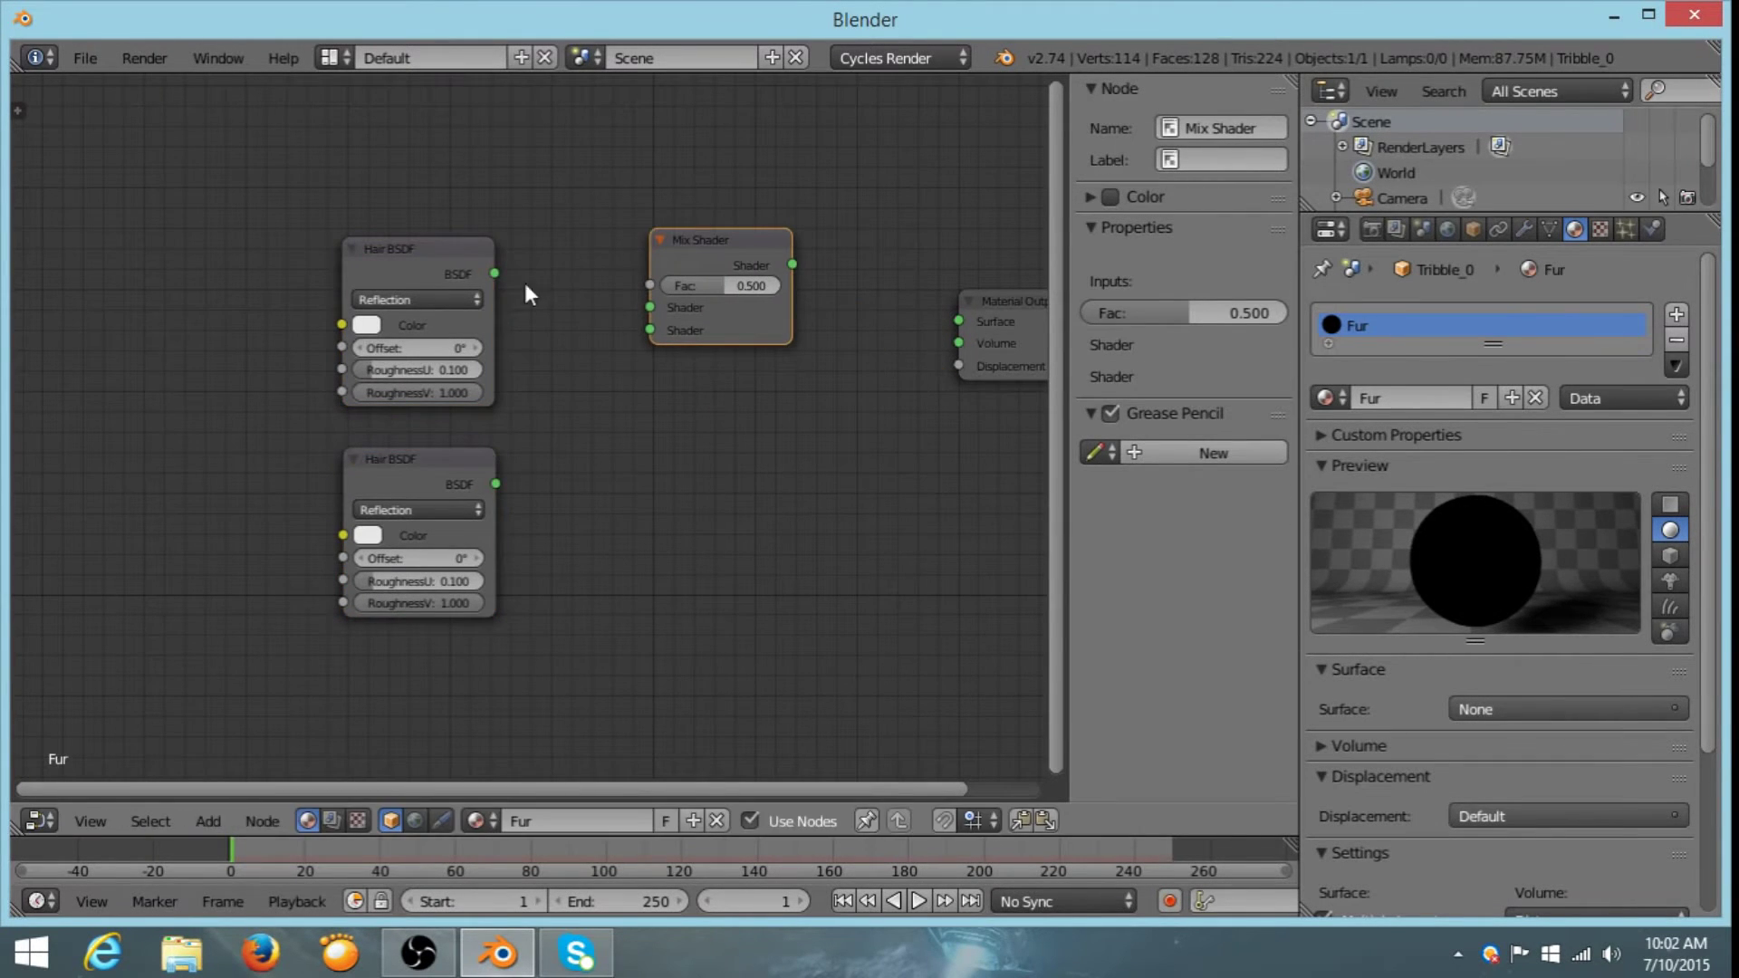
# - Link both Hair BSDFs through the Mix Shader to the Material Output's Surface and show the material preview on hair strands
pyautogui.moveTo(494, 272); pyautogui.dragTo(659, 306)
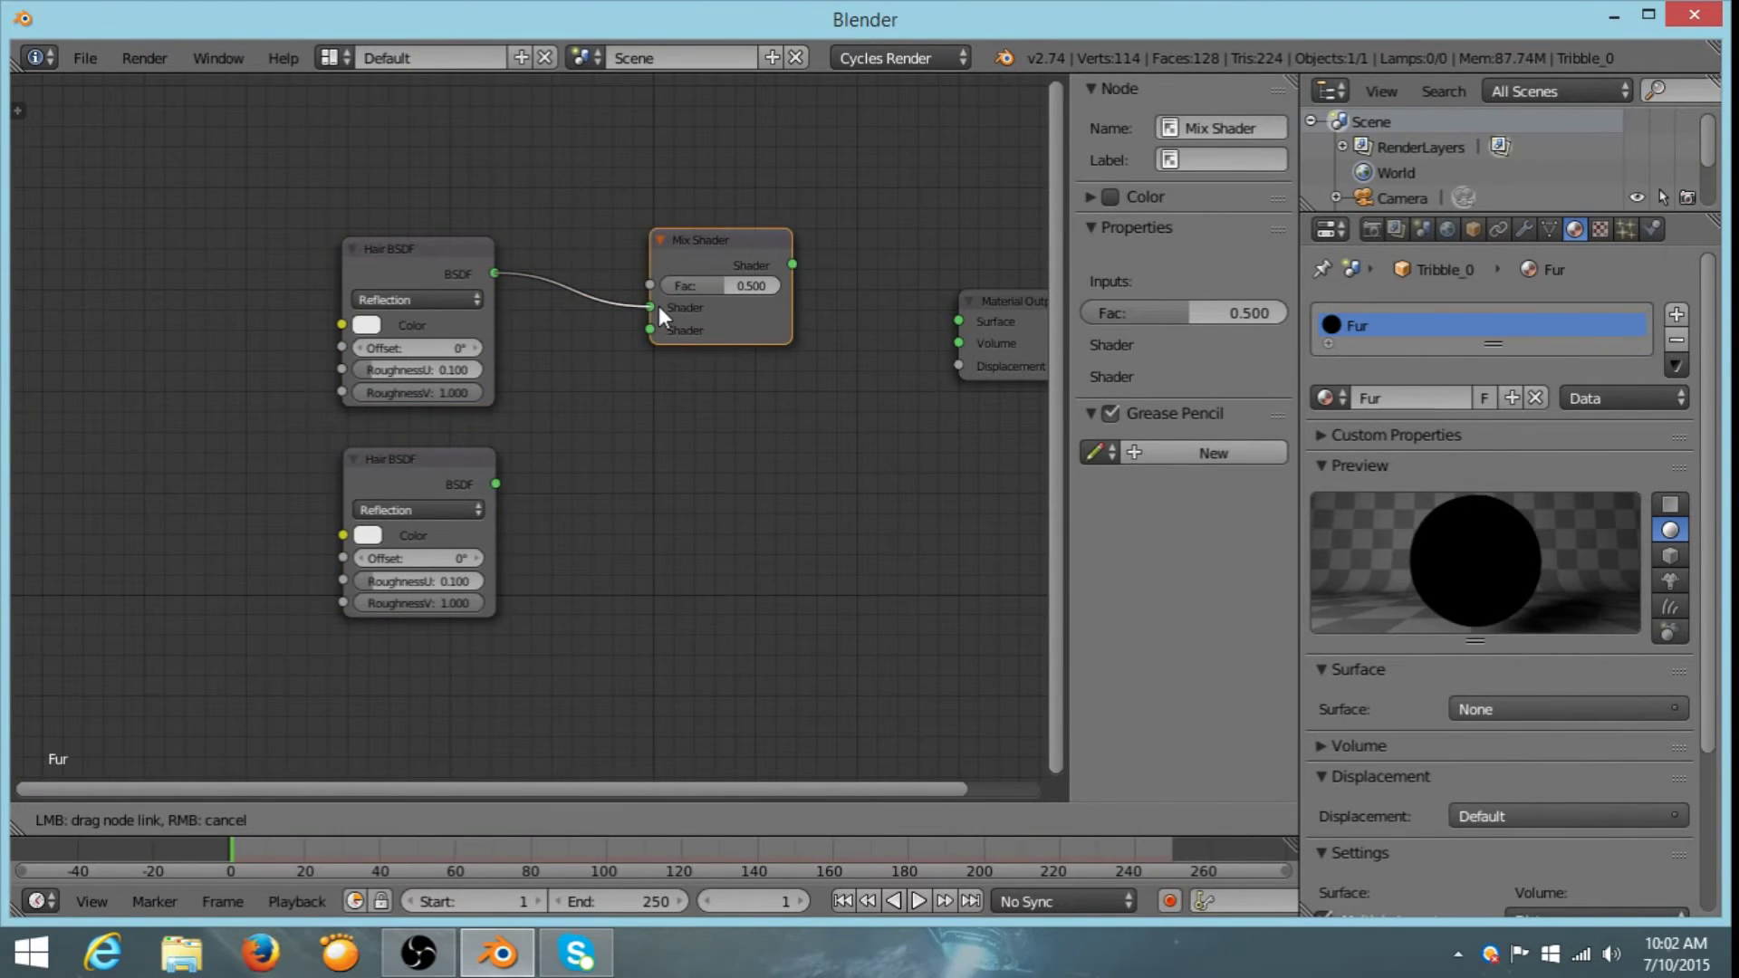
pyautogui.moveTo(495, 484); pyautogui.dragTo(660, 339)
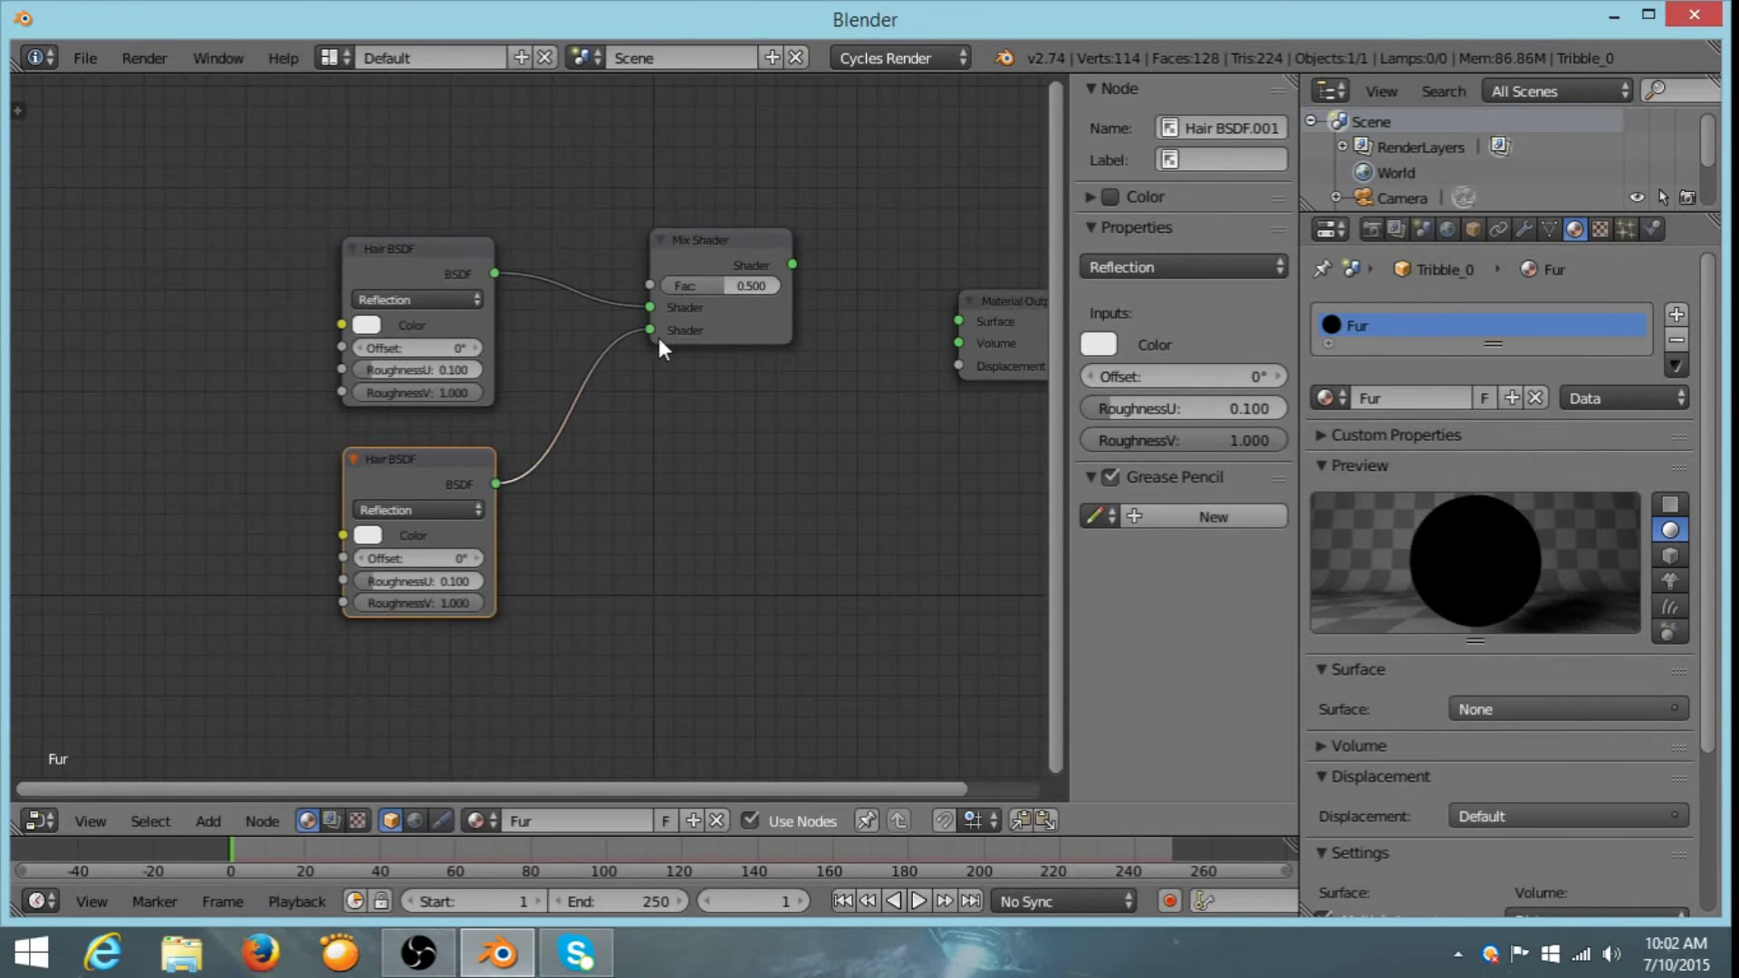
pyautogui.moveTo(786, 262); pyautogui.dragTo(960, 323)
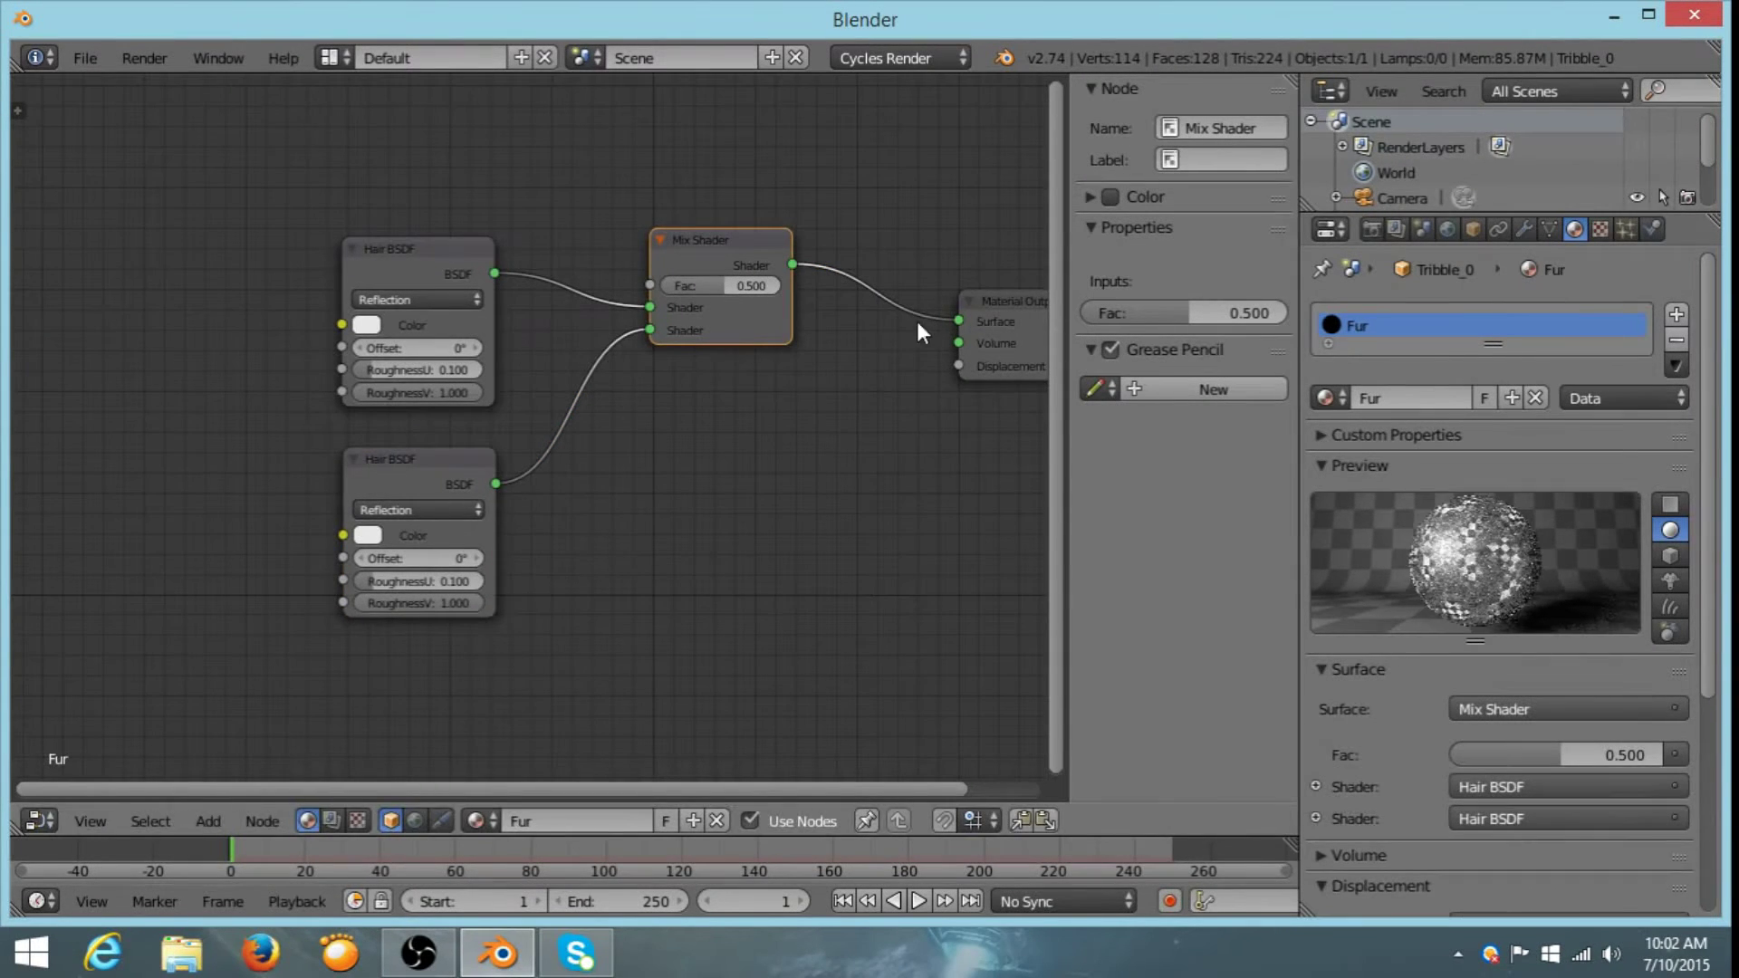
pyautogui.click(1669, 606)
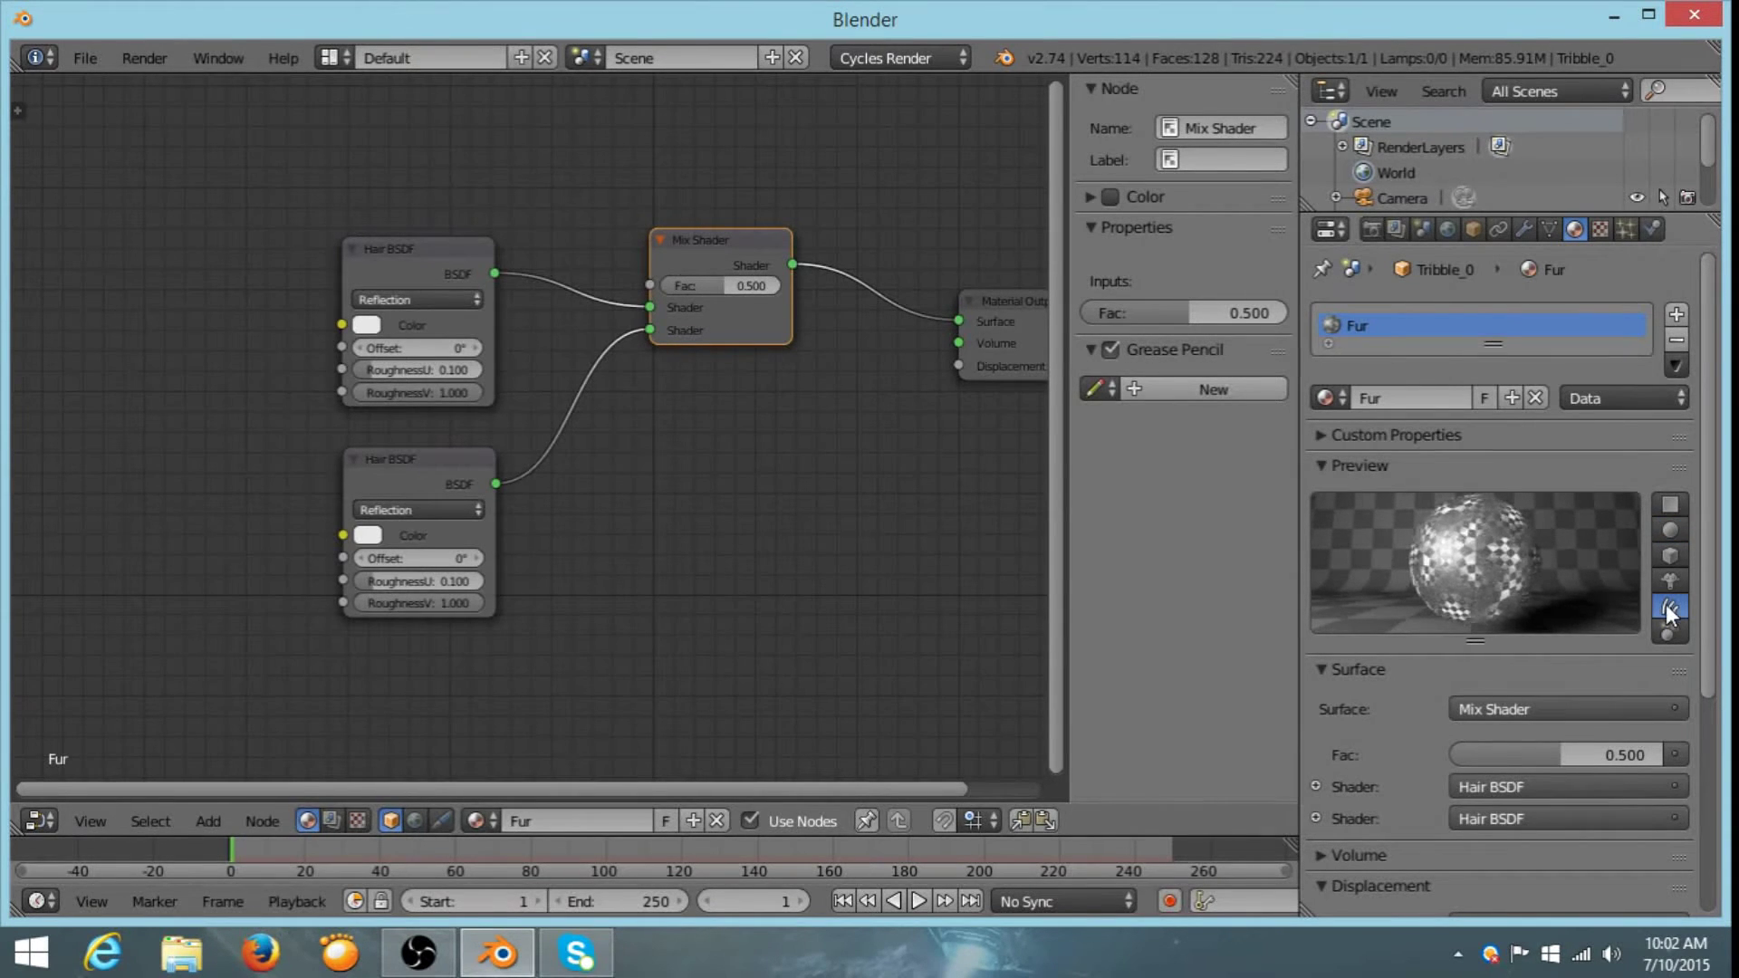
# - Add a Noise Texture node ahead of the two Hair BSDF nodes
pyautogui.moveTo(628, 489); pyautogui.dragTo(333, 490, button='middle')
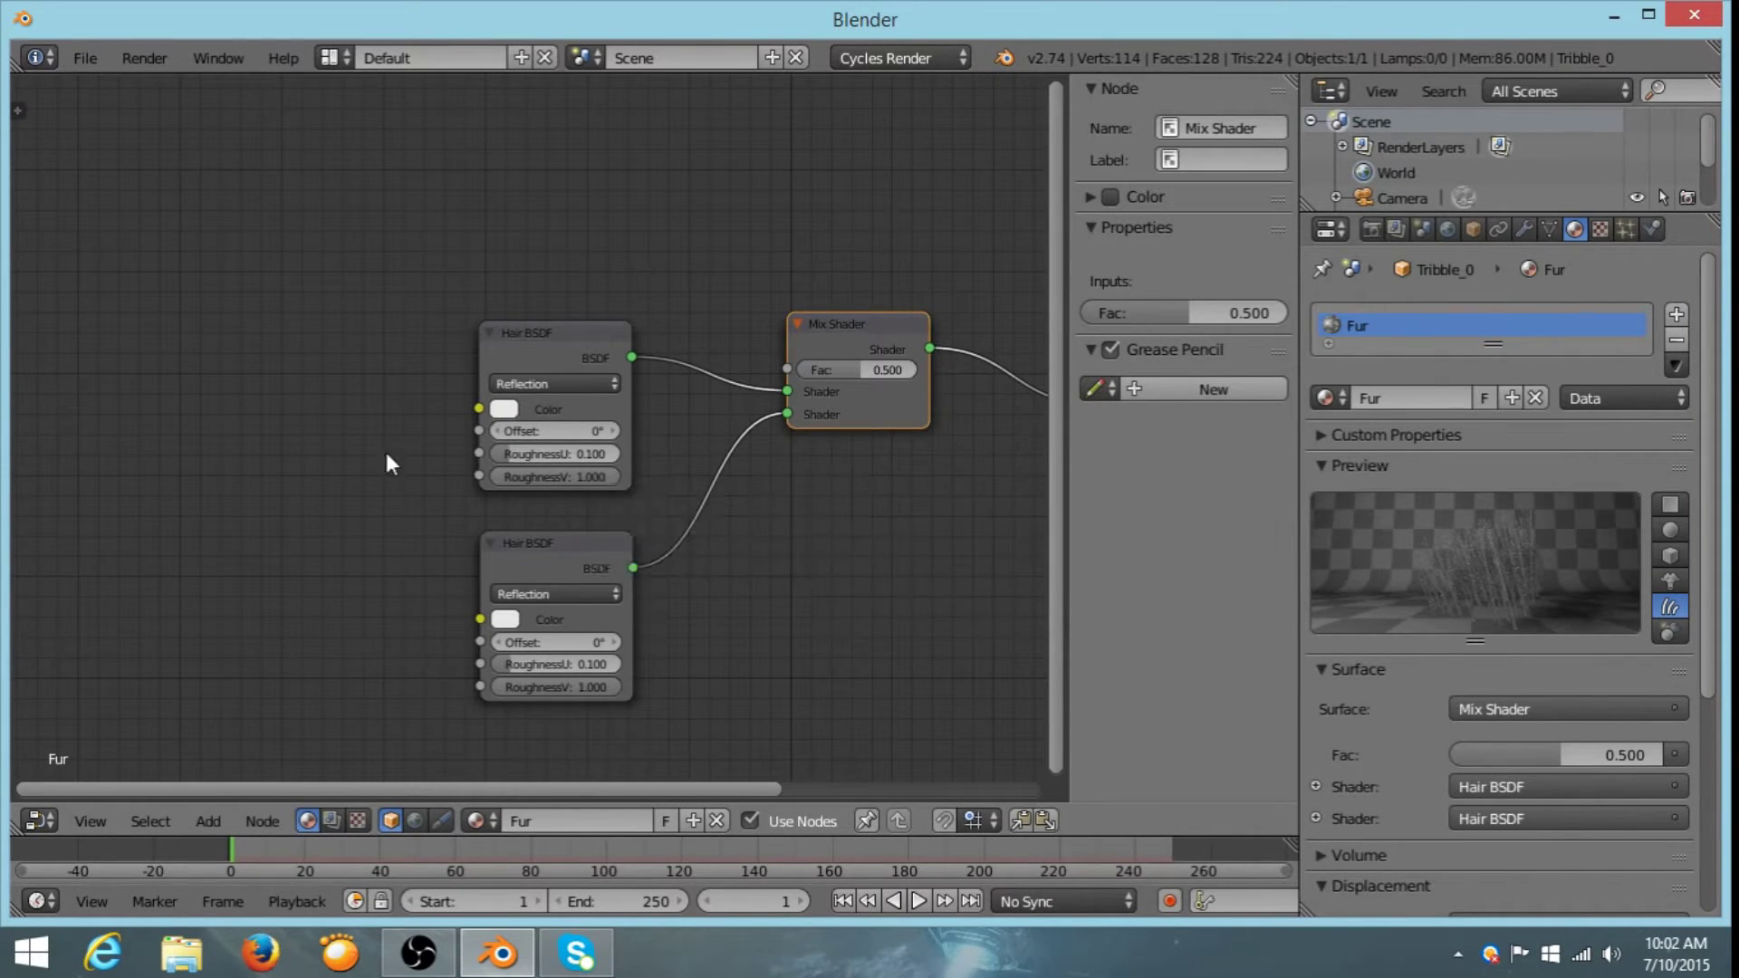
pyautogui.moveTo(388, 458); pyautogui.dragTo(694, 388, button='middle')
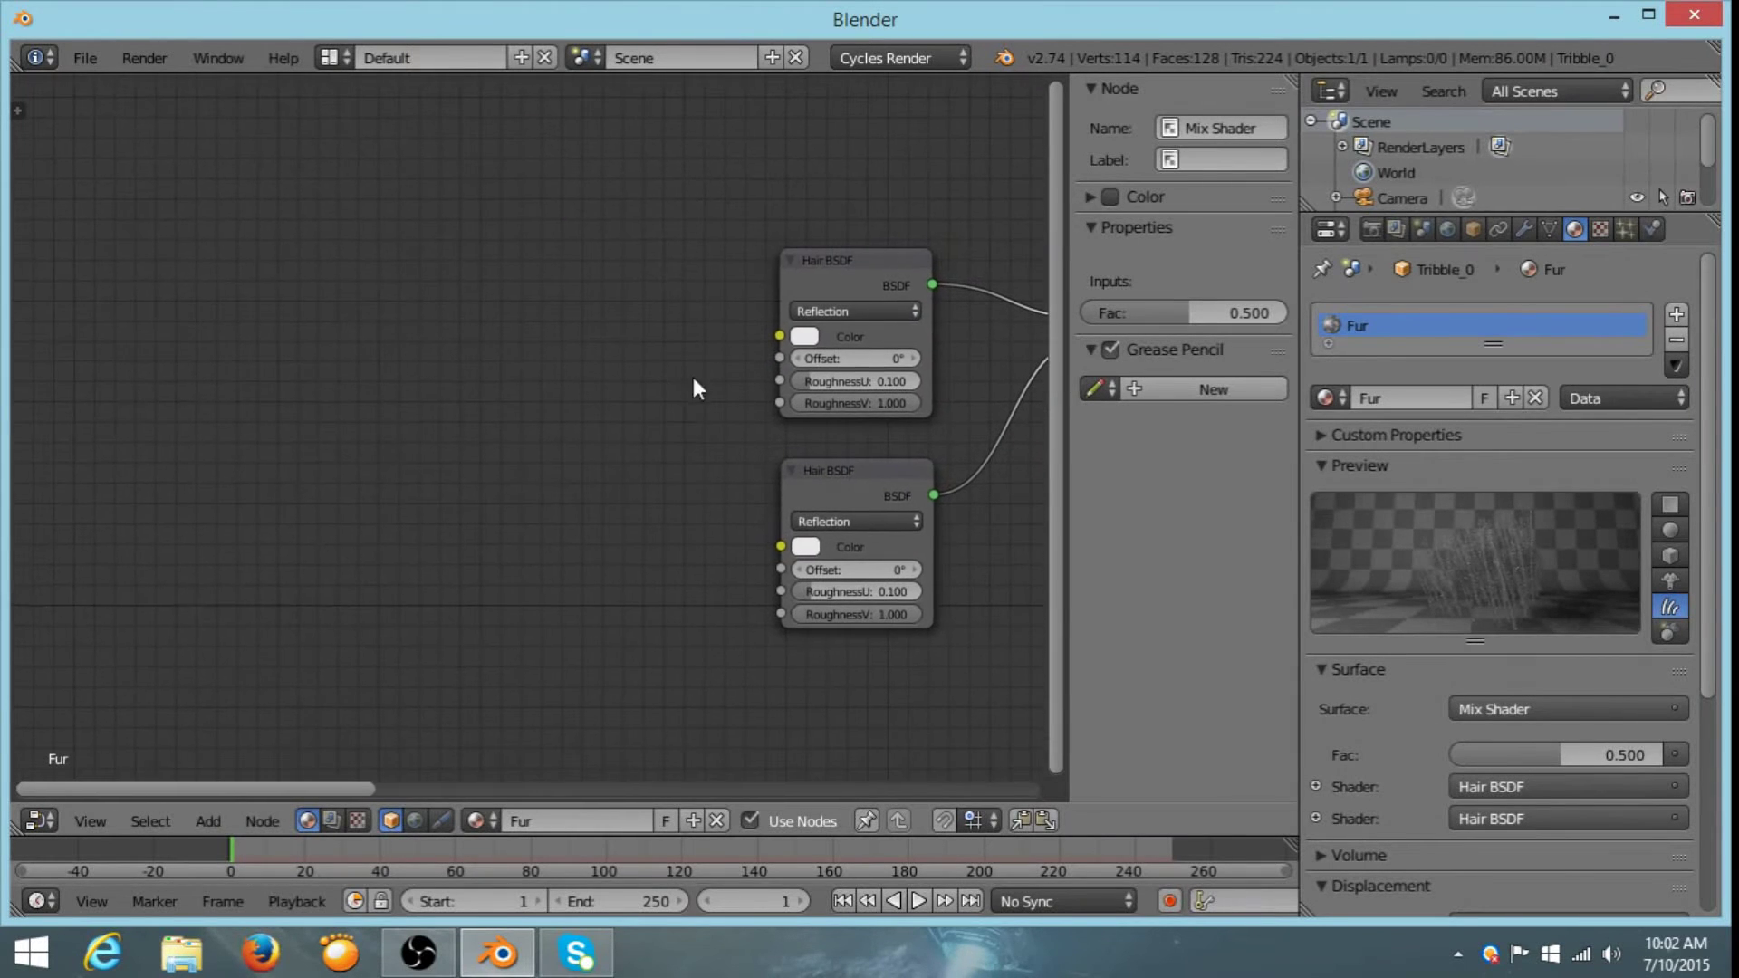
pyautogui.hotkey('shift', 'a')
pyautogui.moveTo(461, 326)
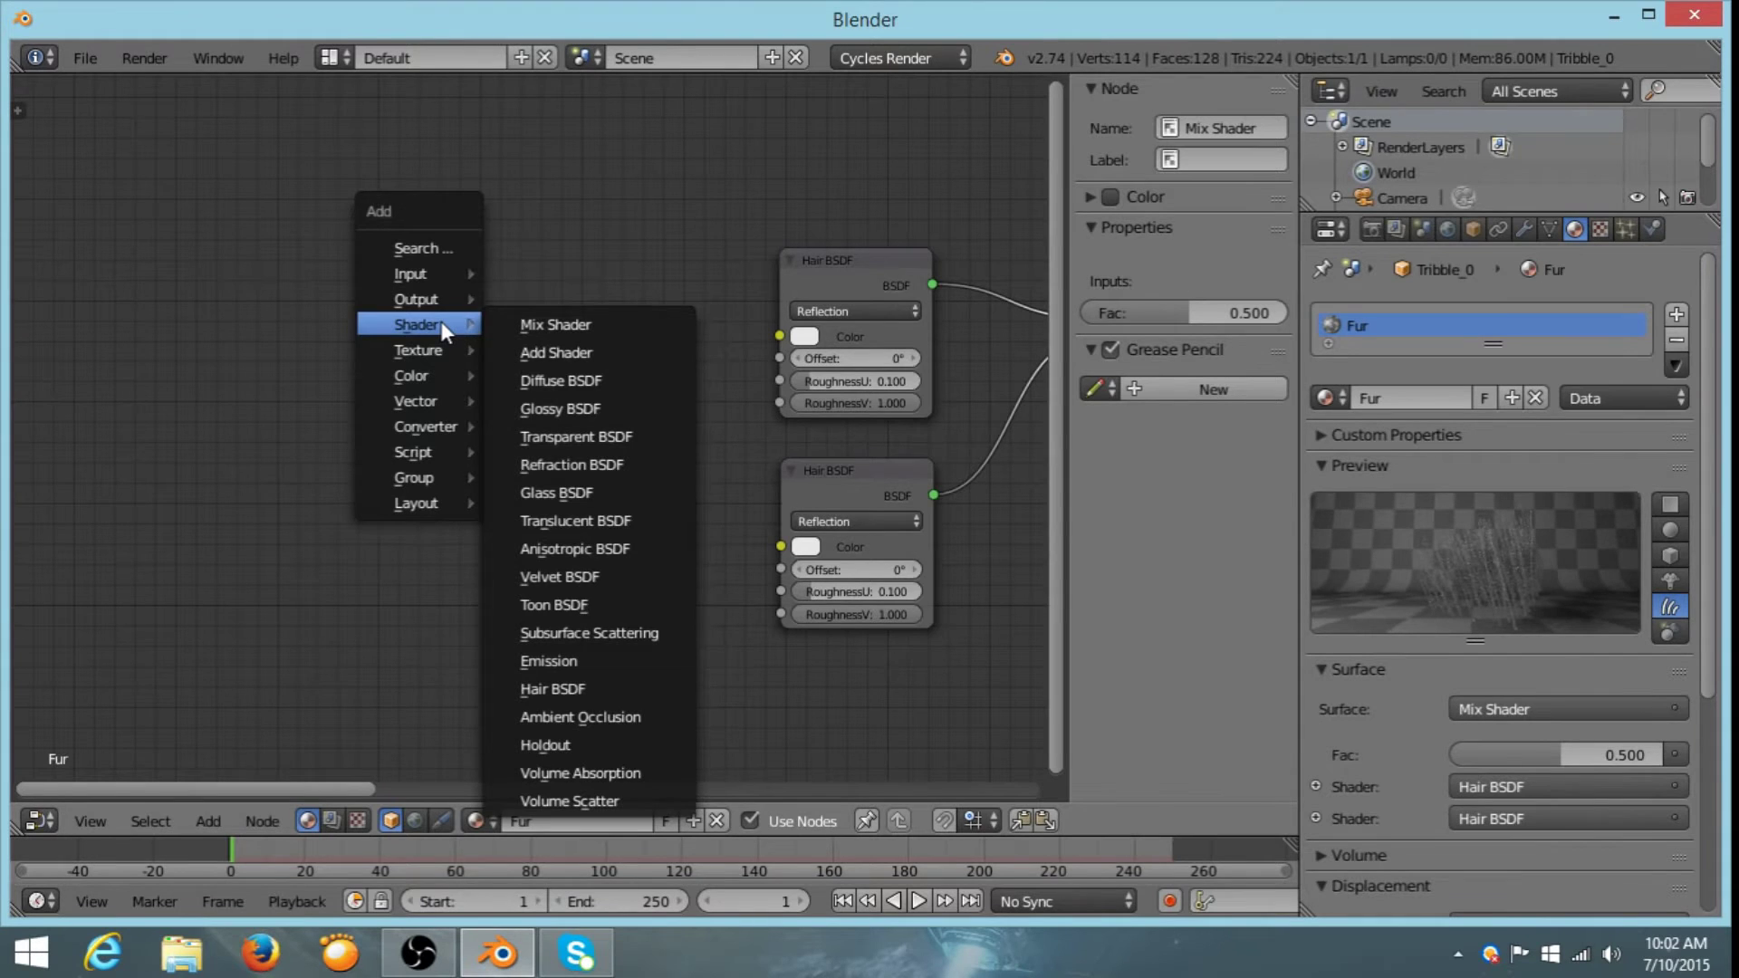
pyautogui.moveTo(425, 423)
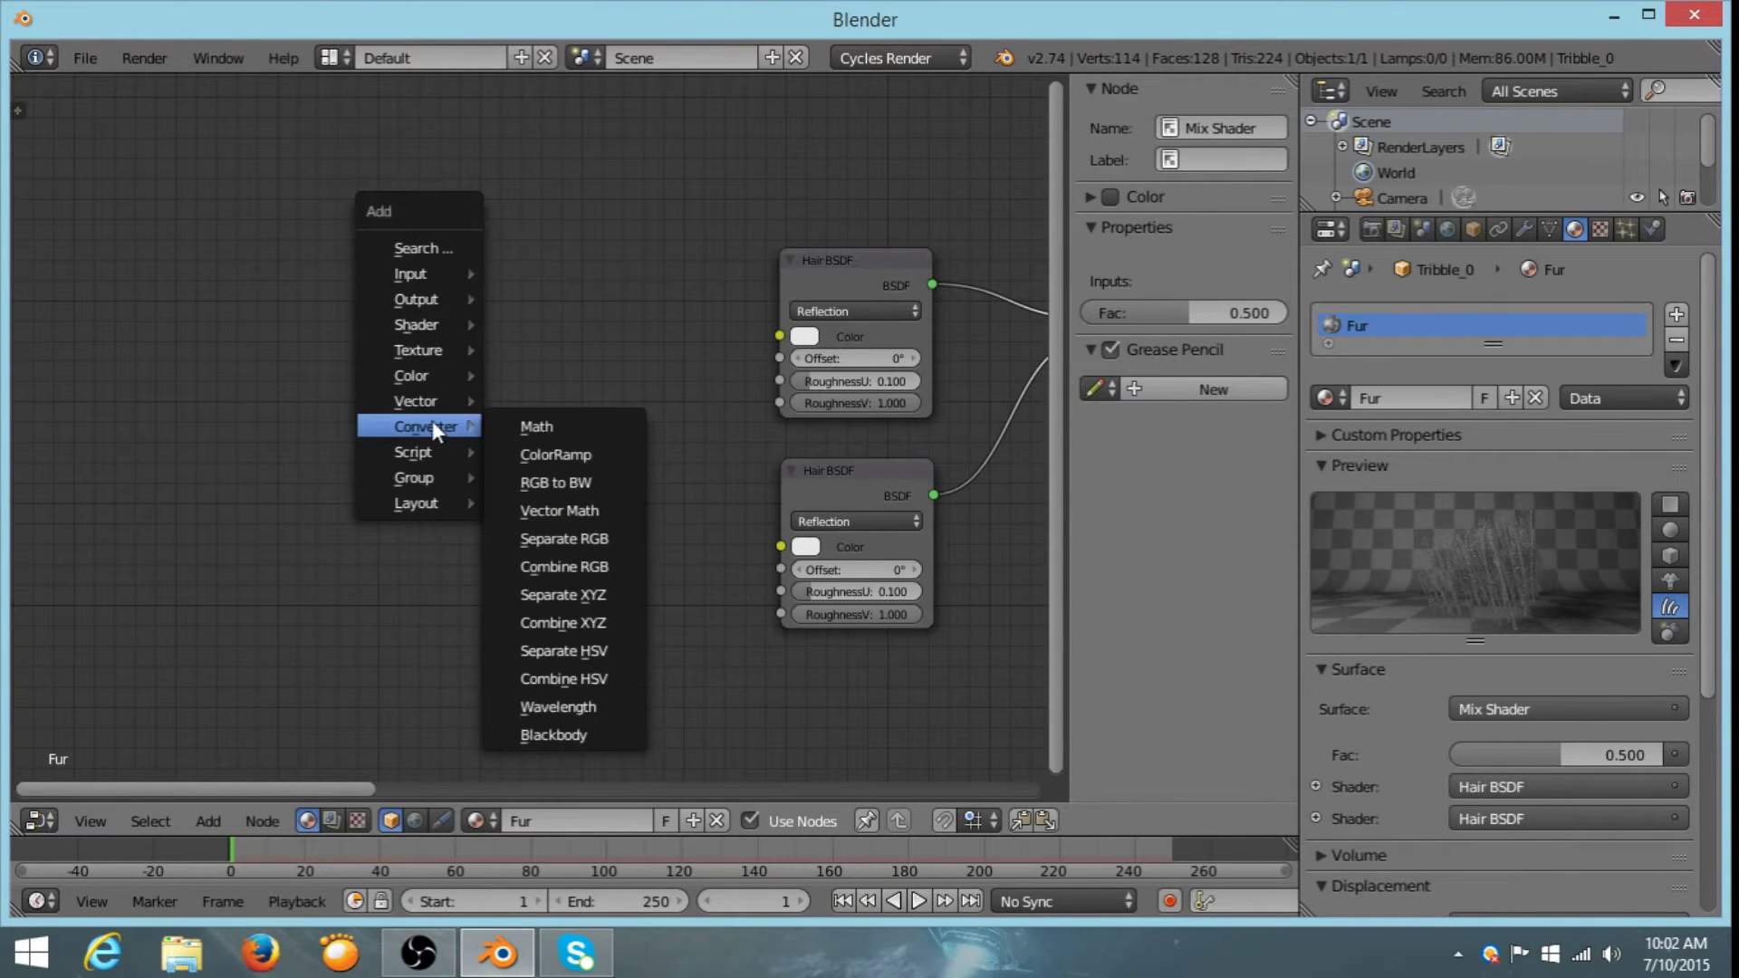
pyautogui.moveTo(431, 351)
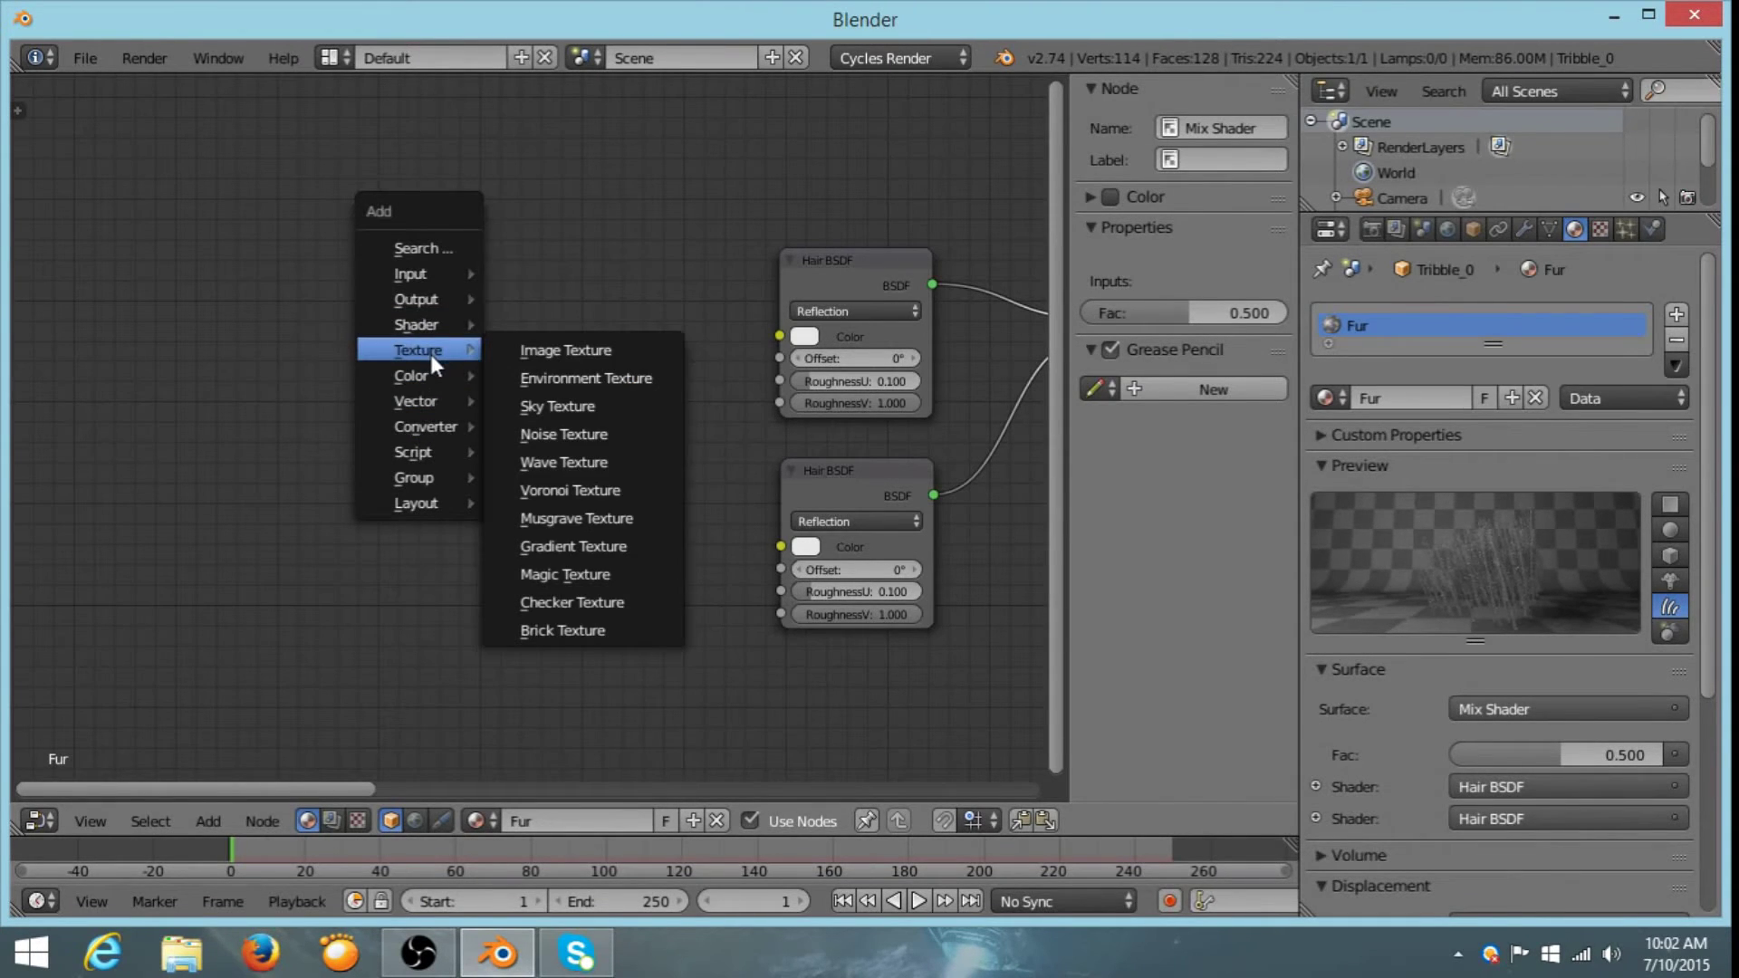
pyautogui.click(563, 432)
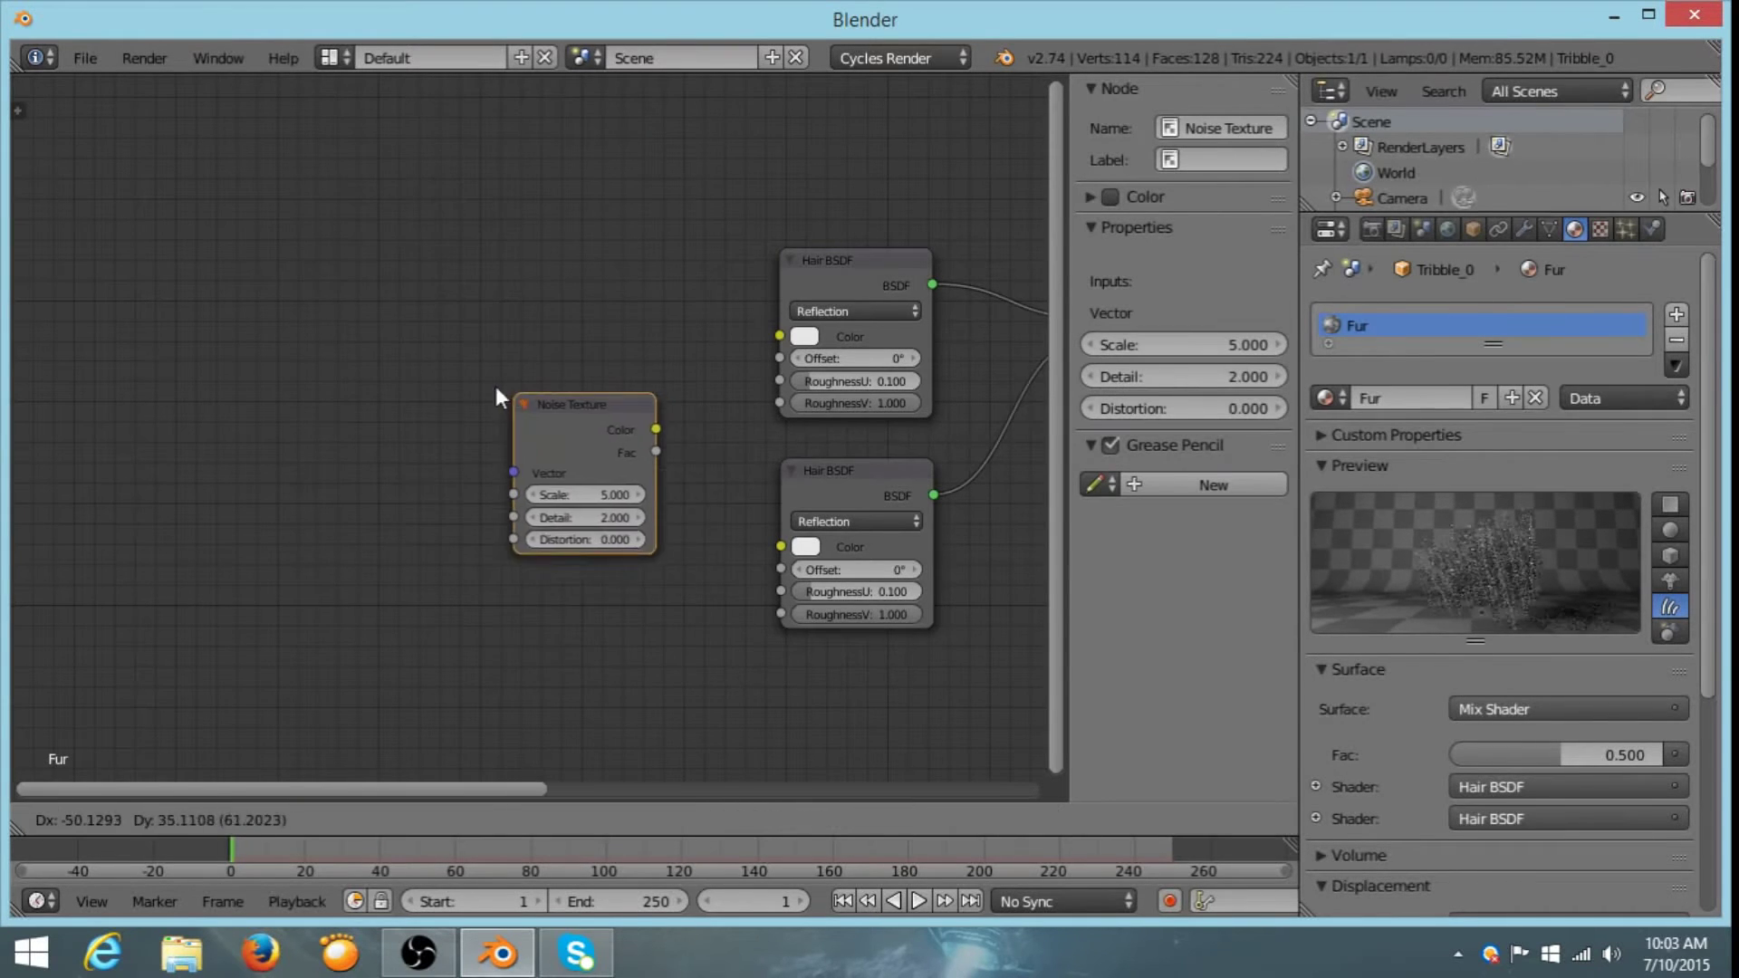
pyautogui.click(339, 321)
# - Add a ColorRamp after the Noise Texture and link the noise Fac output to the ramp's Fac input
pyautogui.moveTo(339, 322); pyautogui.dragTo(619, 328, button='middle')
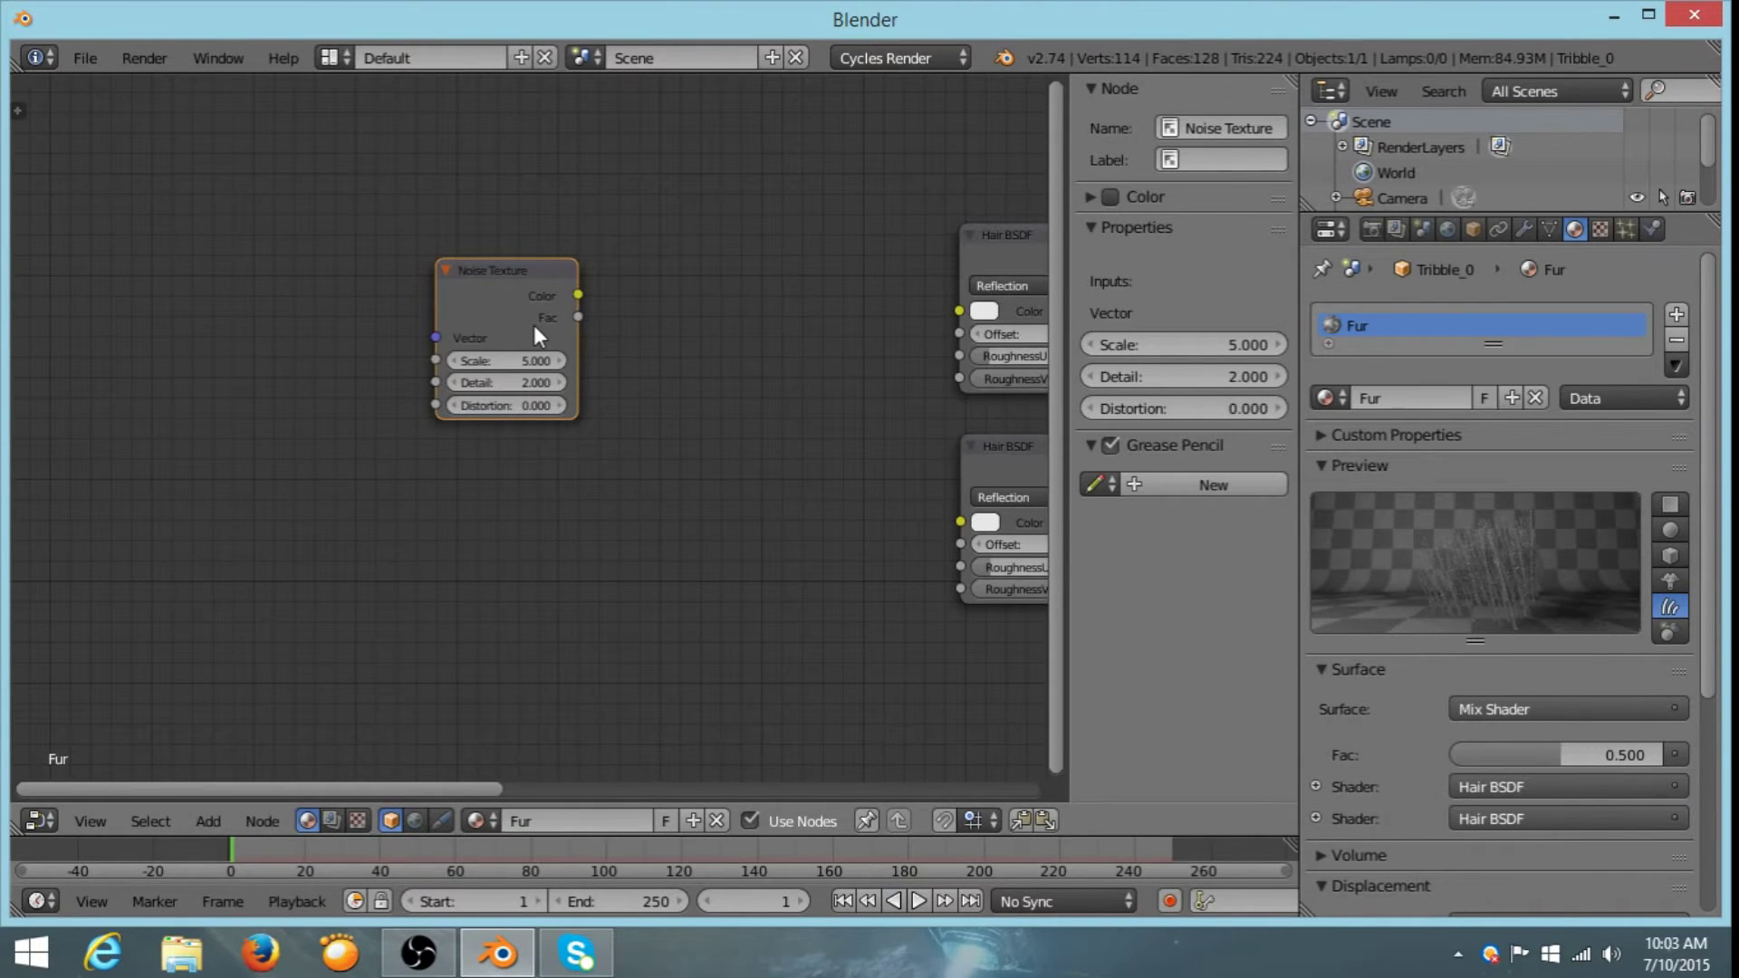
pyautogui.hotkey('shift', 'a')
pyautogui.moveTo(523, 406)
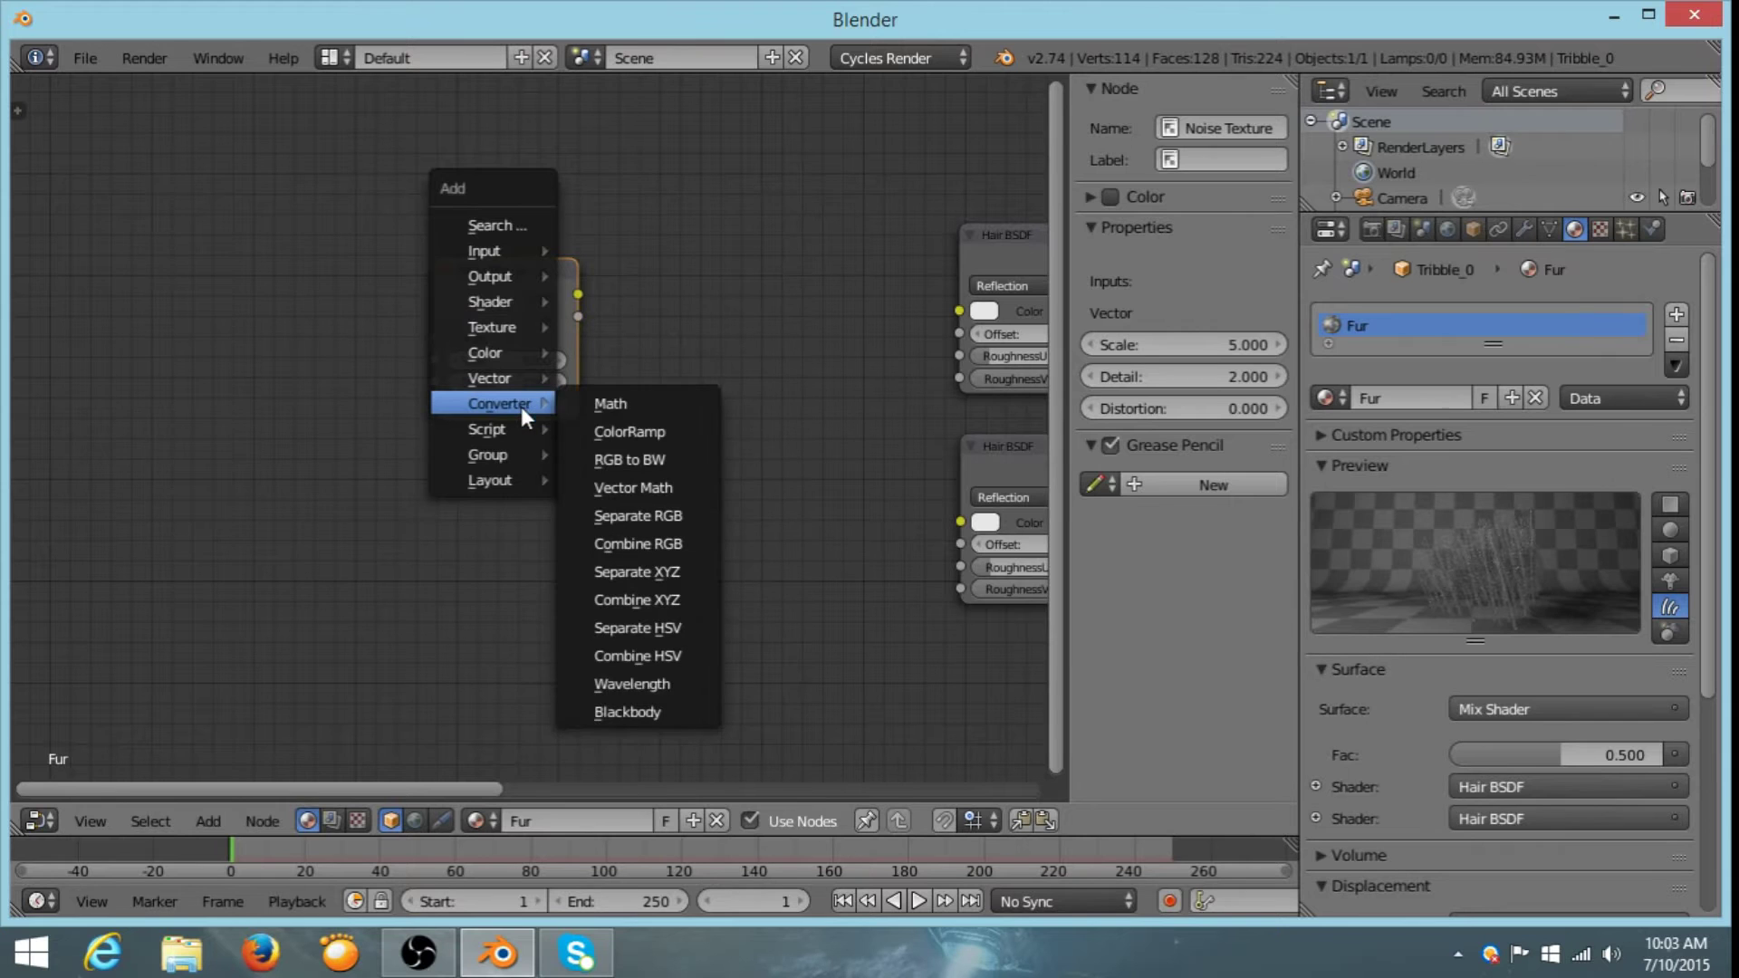
pyautogui.click(621, 433)
pyautogui.click(704, 237)
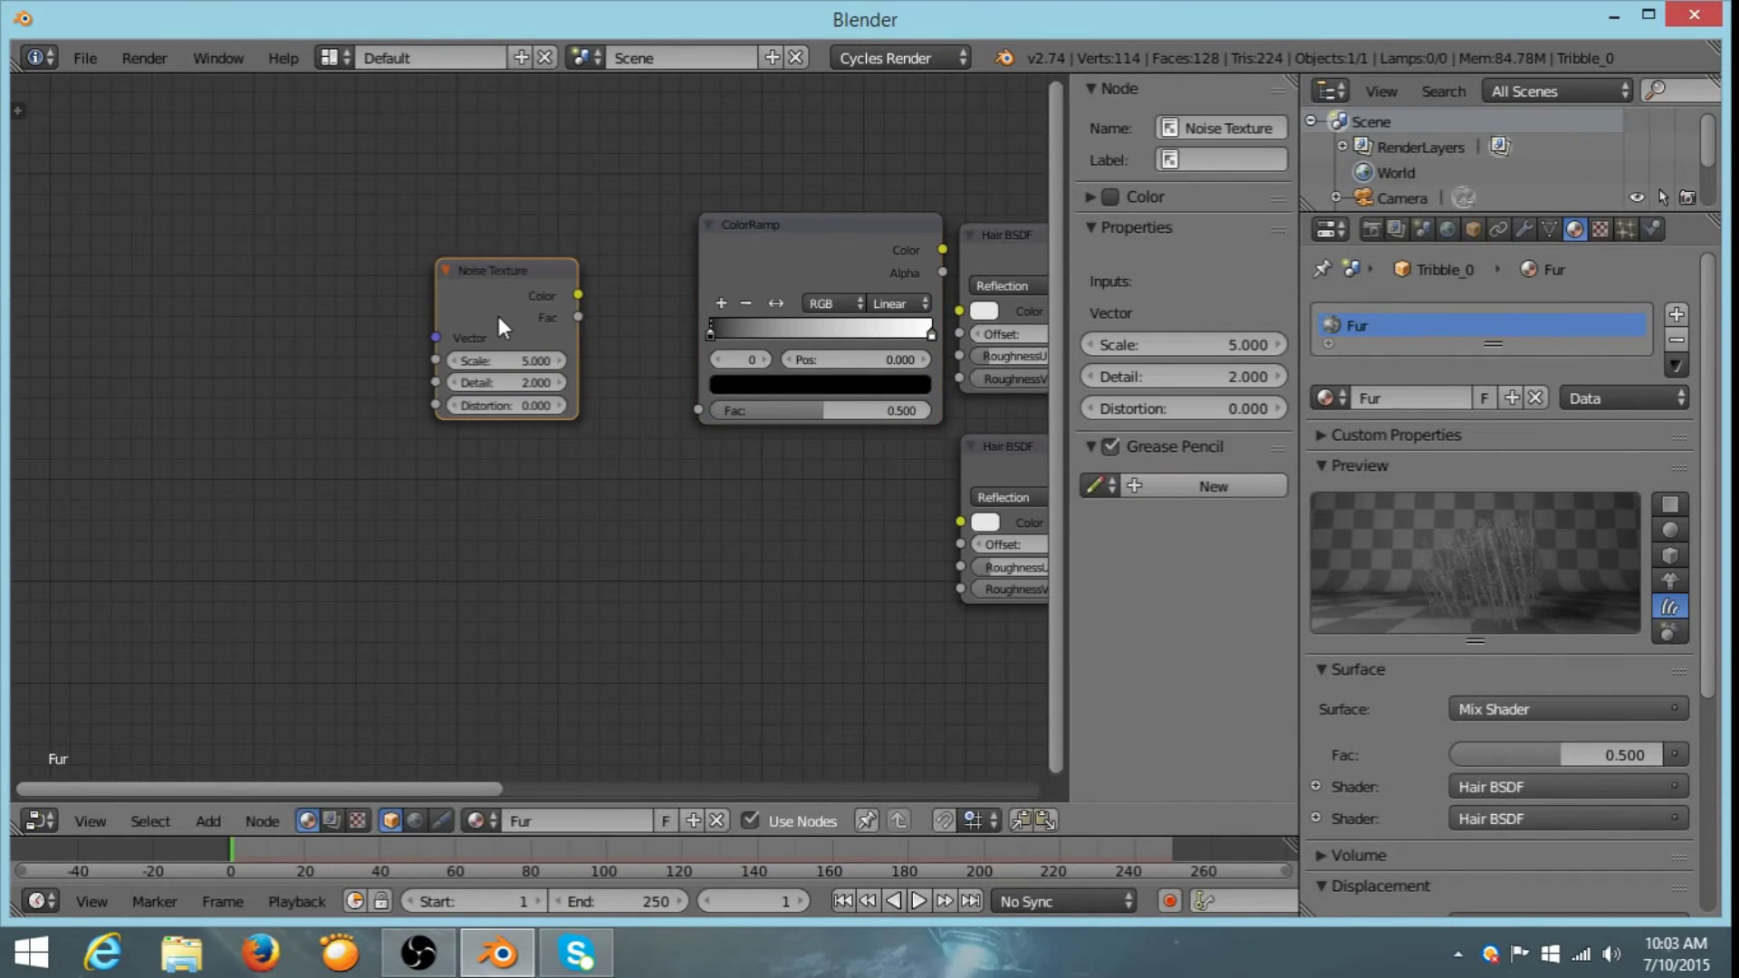
pyautogui.moveTo(498, 317); pyautogui.dragTo(705, 416)
pyautogui.click(815, 232)
pyautogui.moveTo(815, 232); pyautogui.dragTo(693, 224)
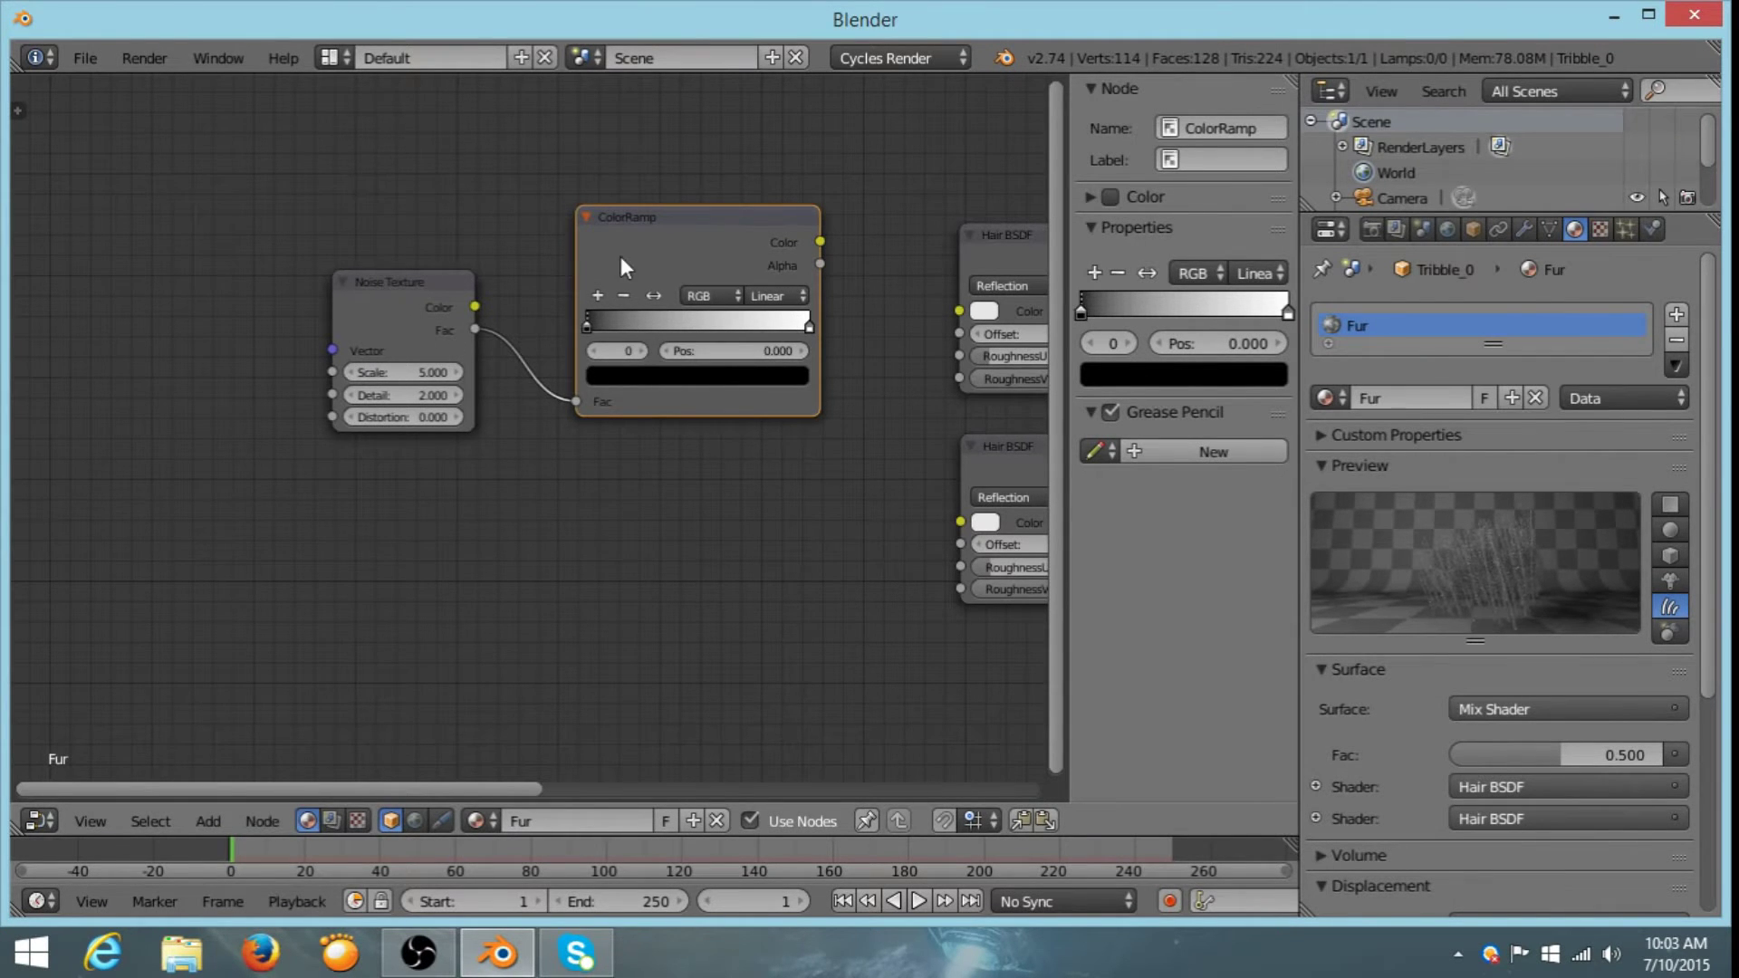
# - Add two stops to the ColorRamp and arrange the four stops at about 0.036, 0.250, 0.677 and 0.968
pyautogui.click(597, 294)
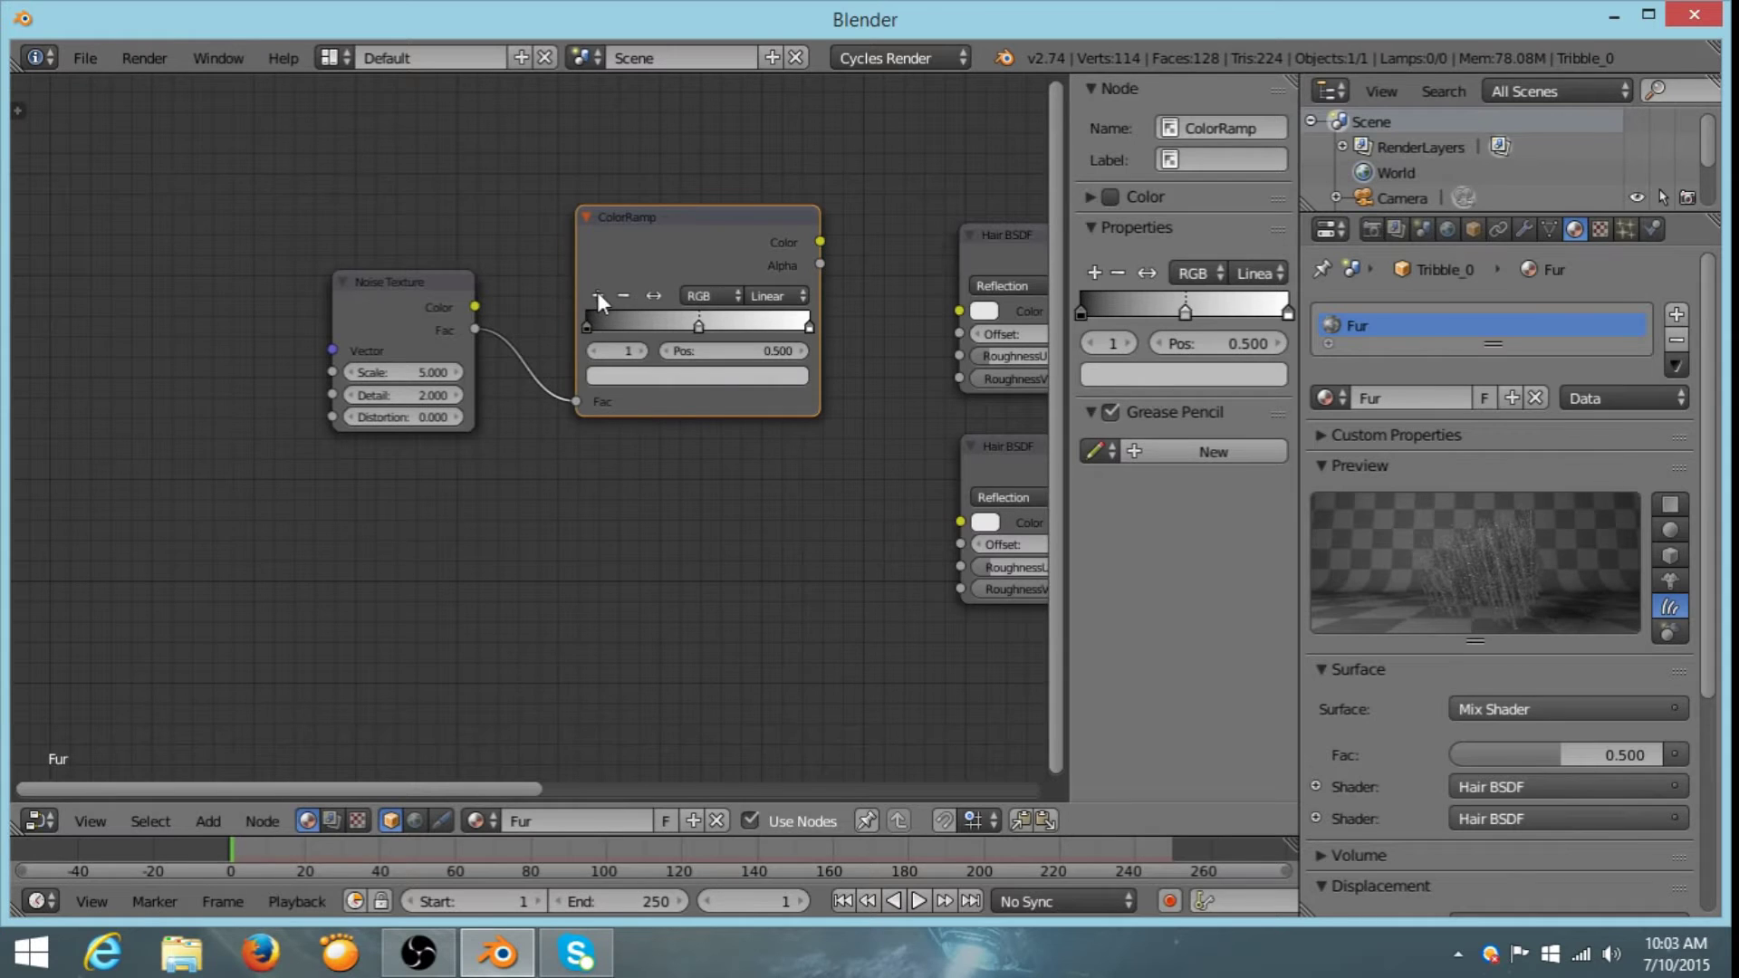
pyautogui.click(597, 294)
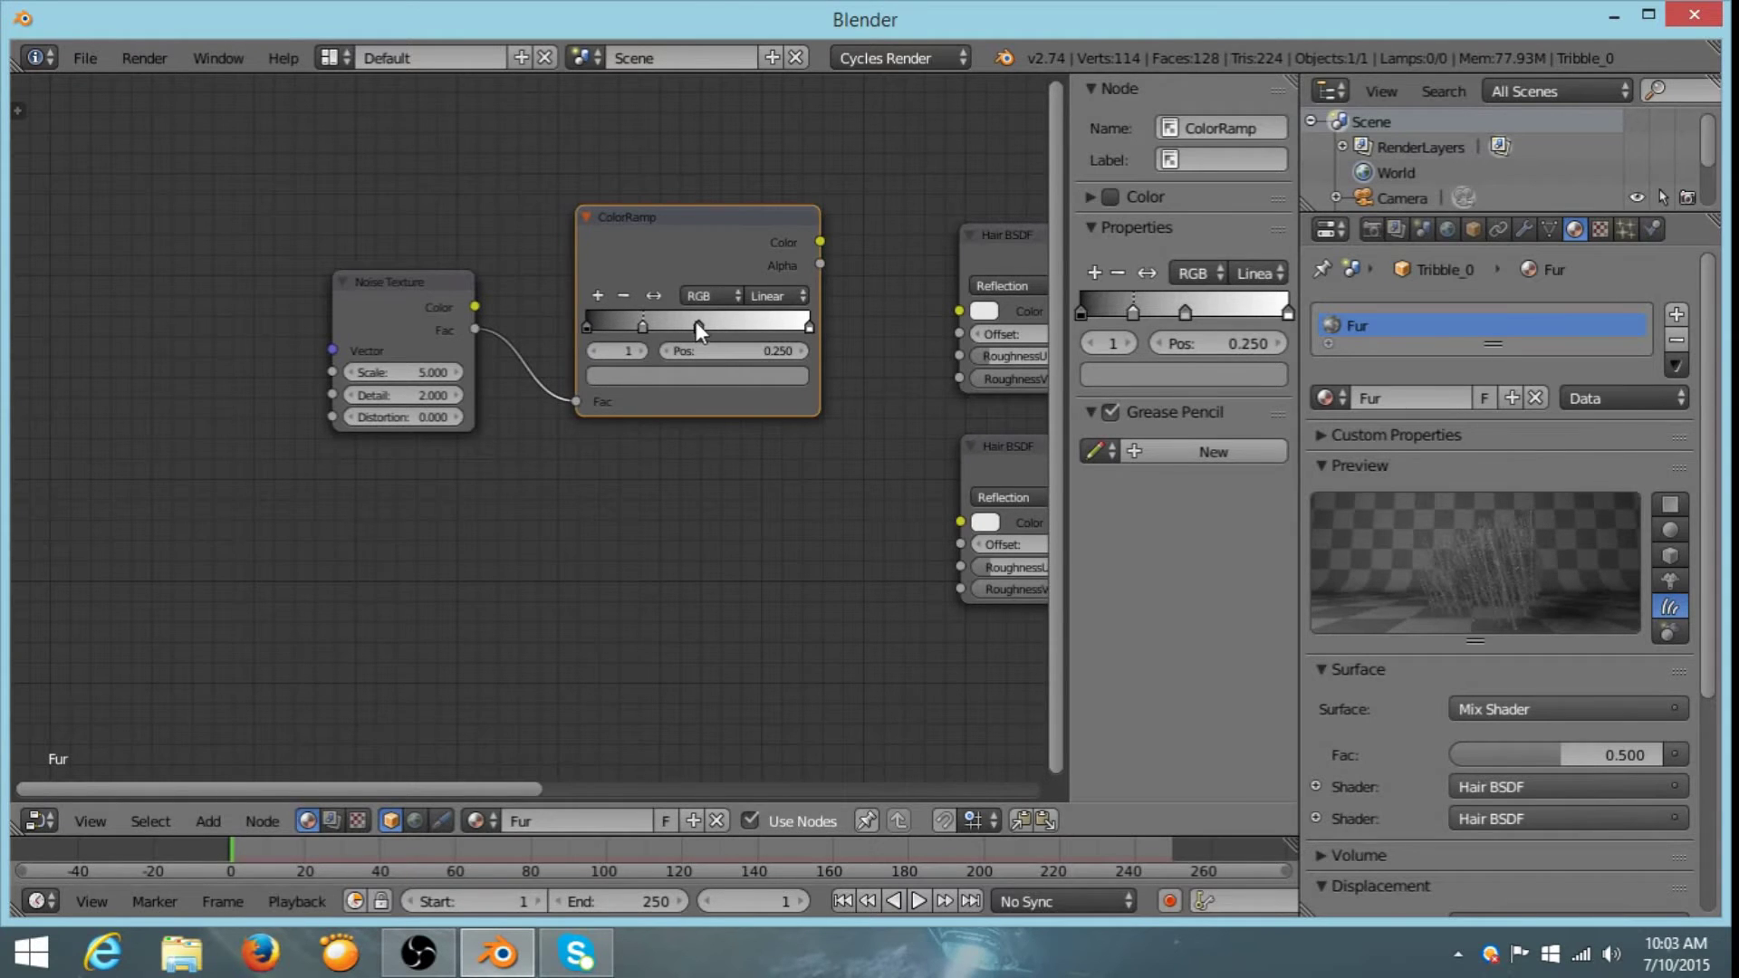
pyautogui.moveTo(697, 322); pyautogui.dragTo(801, 323)
pyautogui.click(808, 319)
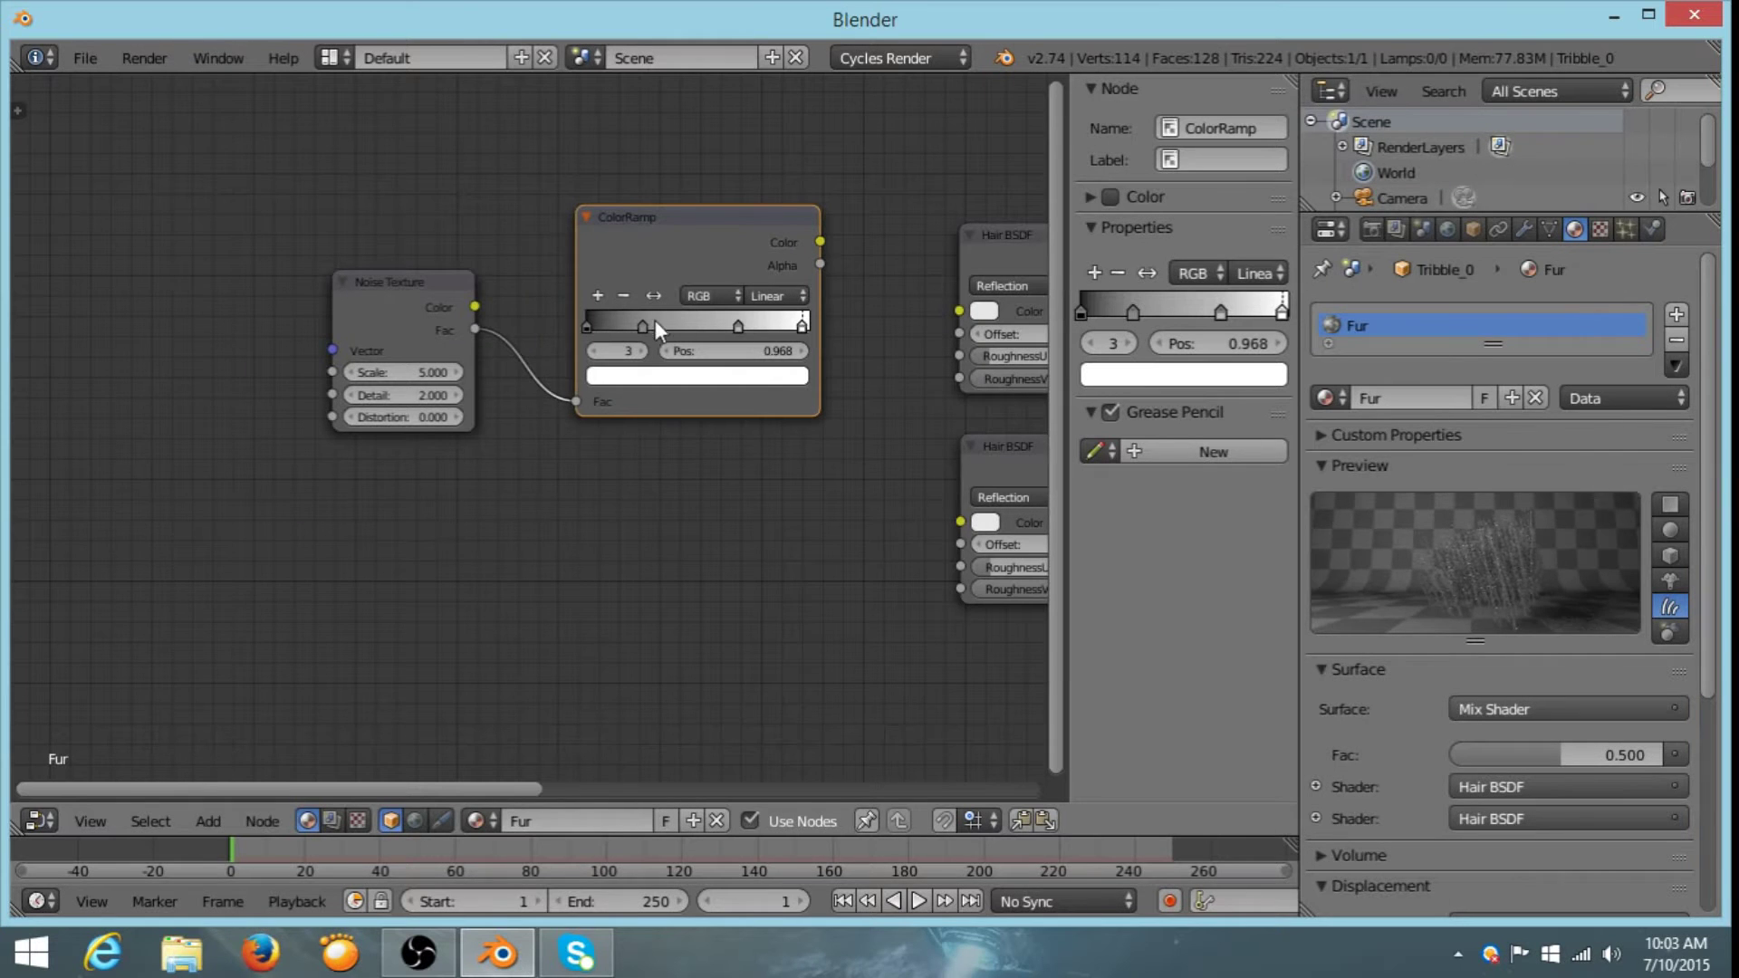
pyautogui.moveTo(590, 323); pyautogui.dragTo(596, 323)
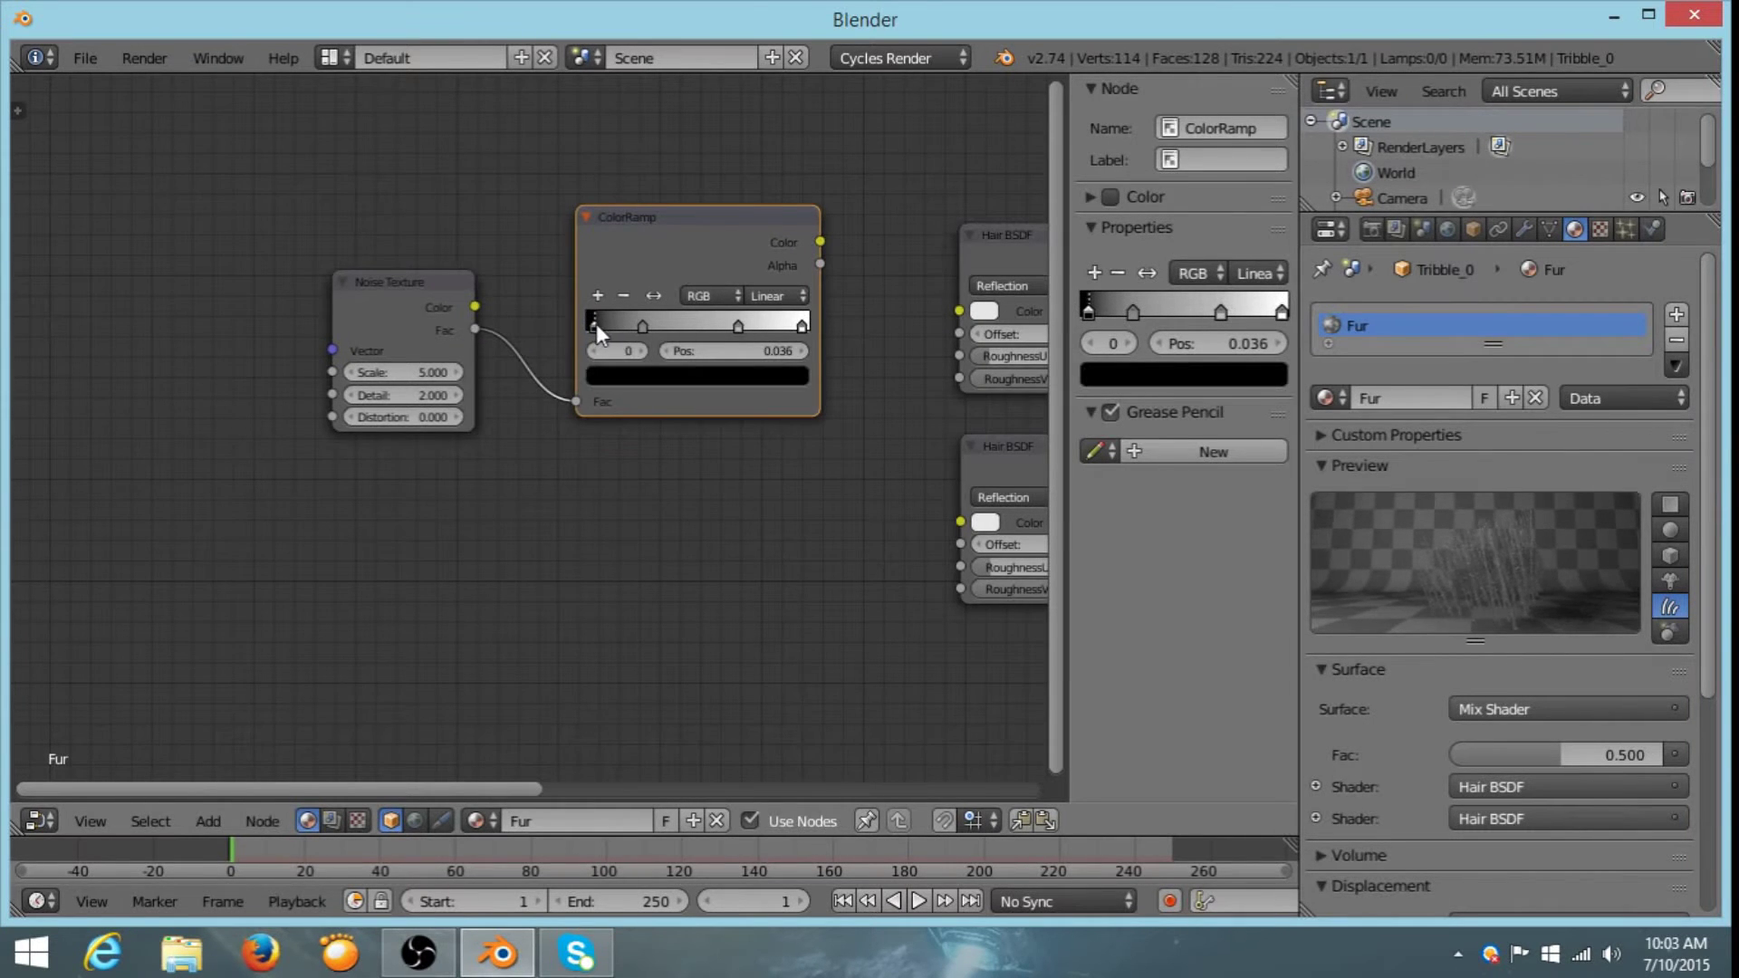
# - Color the ColorRamp's first stop dark brown, about H 0.034, S 0.524, V 0.280
pyautogui.scroll(2, 665, 378)
pyautogui.click(654, 356)
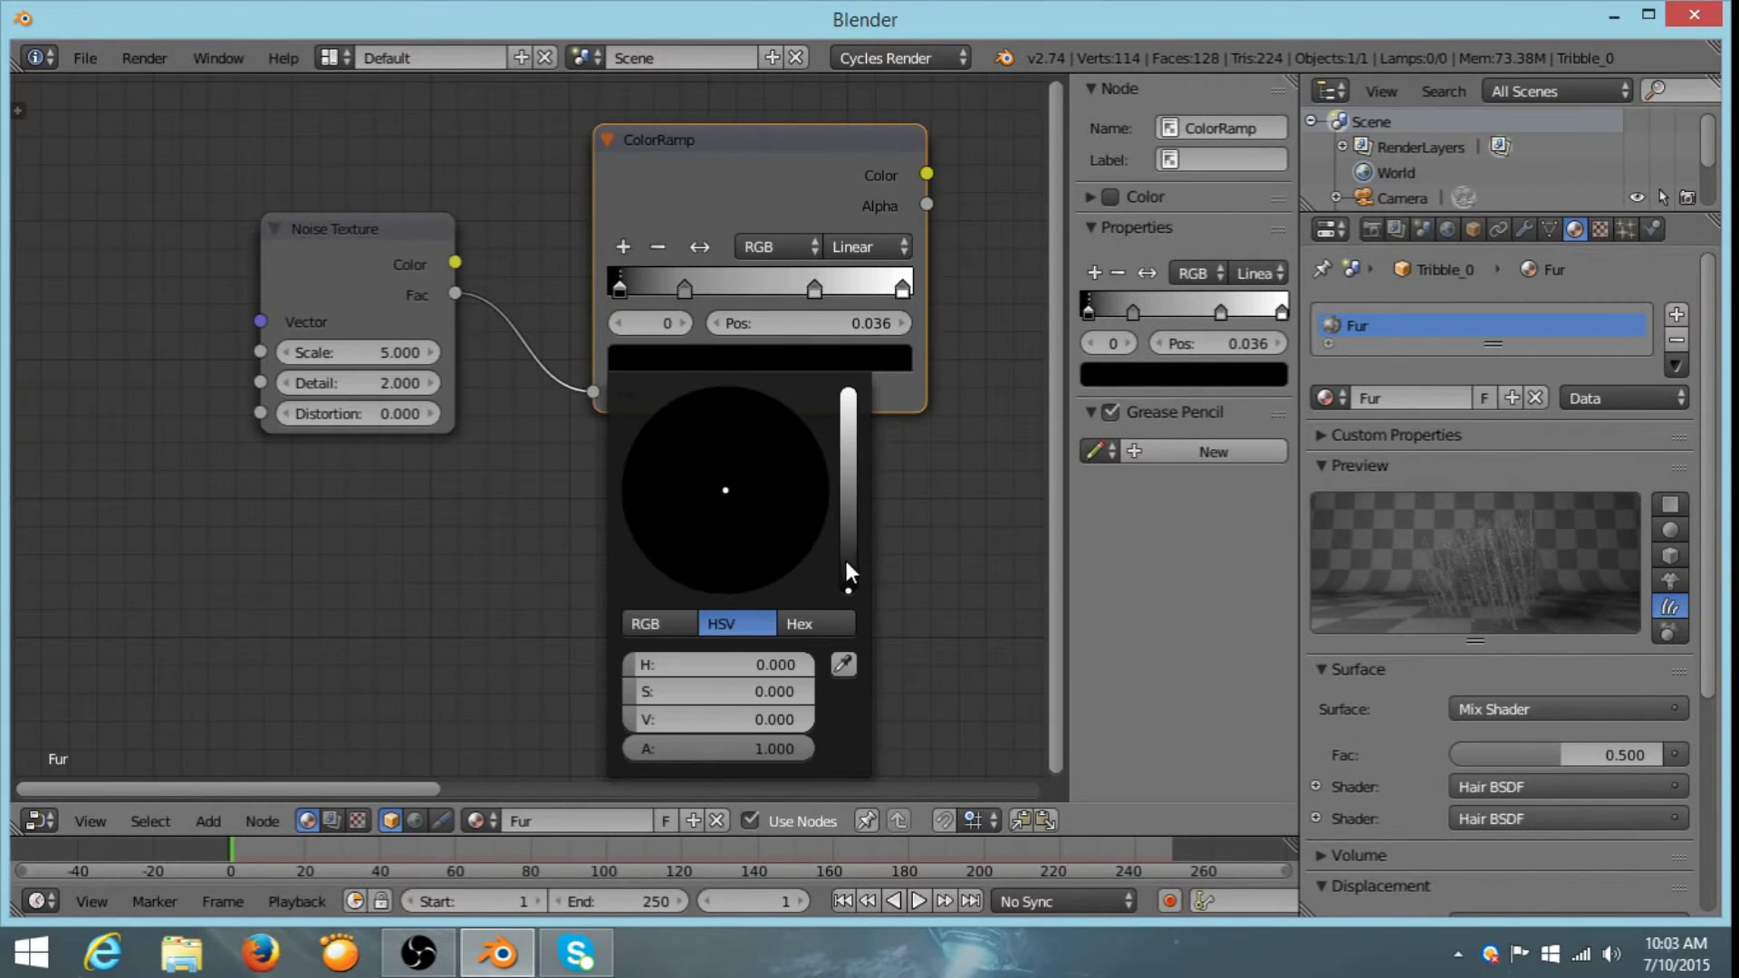
pyautogui.moveTo(846, 570); pyautogui.dragTo(848, 537)
pyautogui.moveTo(741, 502); pyautogui.dragTo(713, 544)
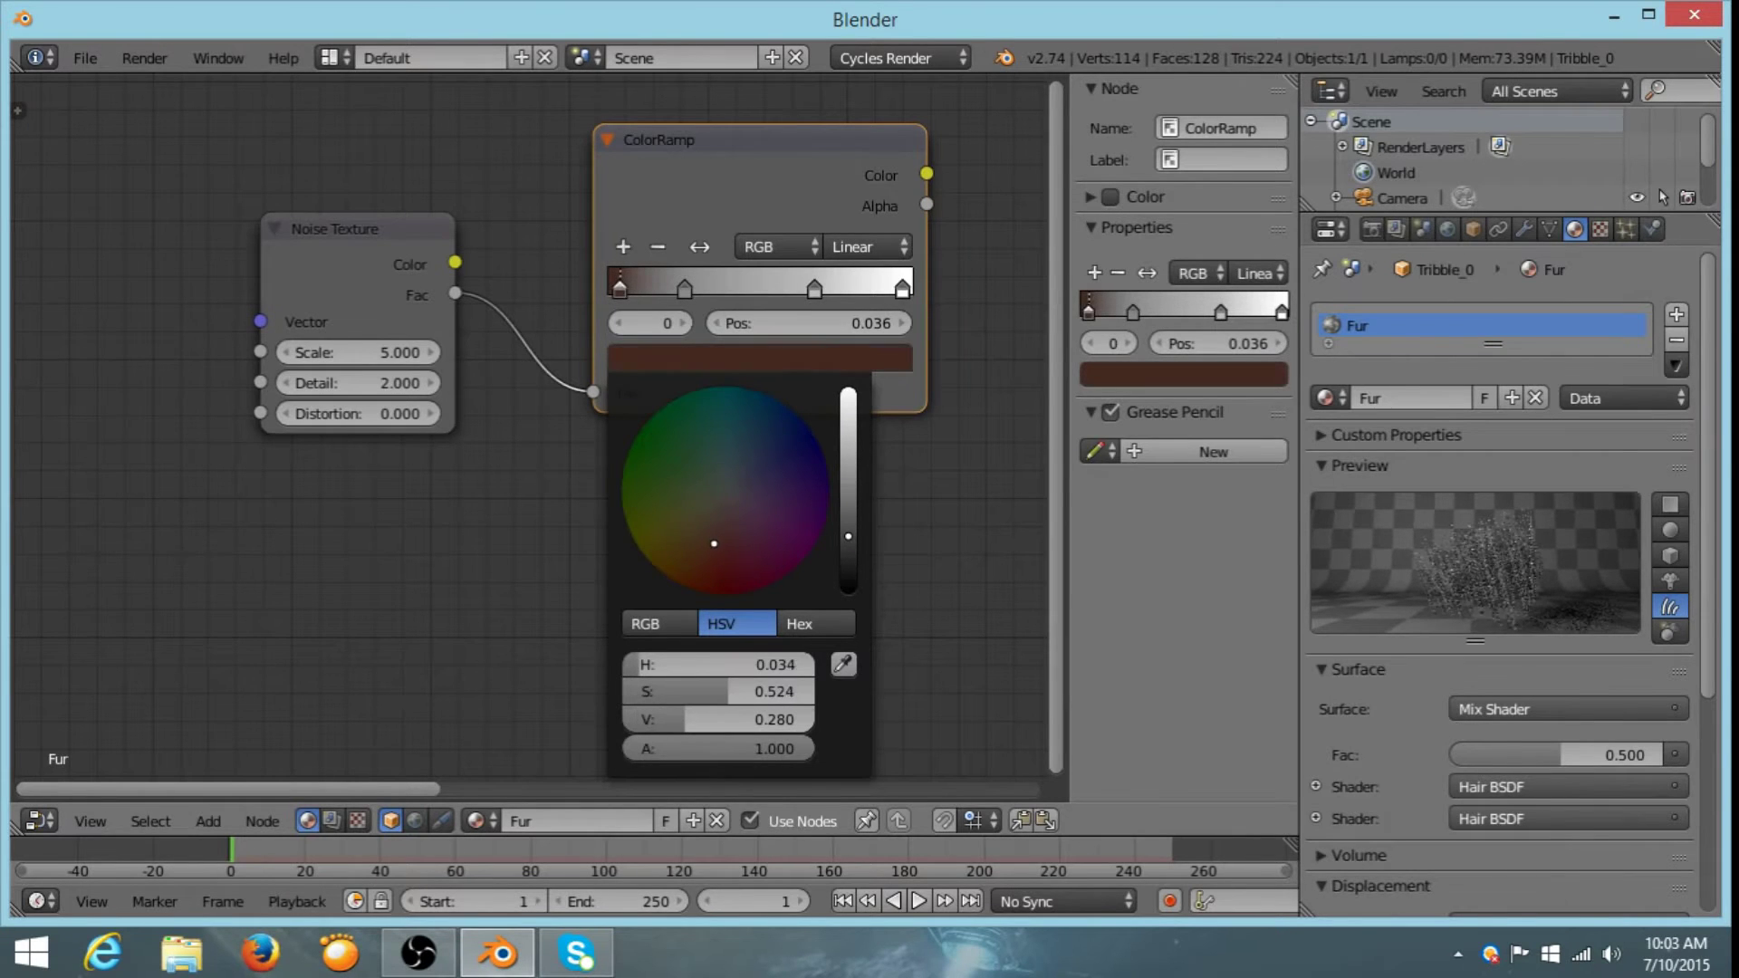
# - Color the ColorRamp's second stop tan, about H 0.119, S 0.432, V 0.537
pyautogui.click(684, 289)
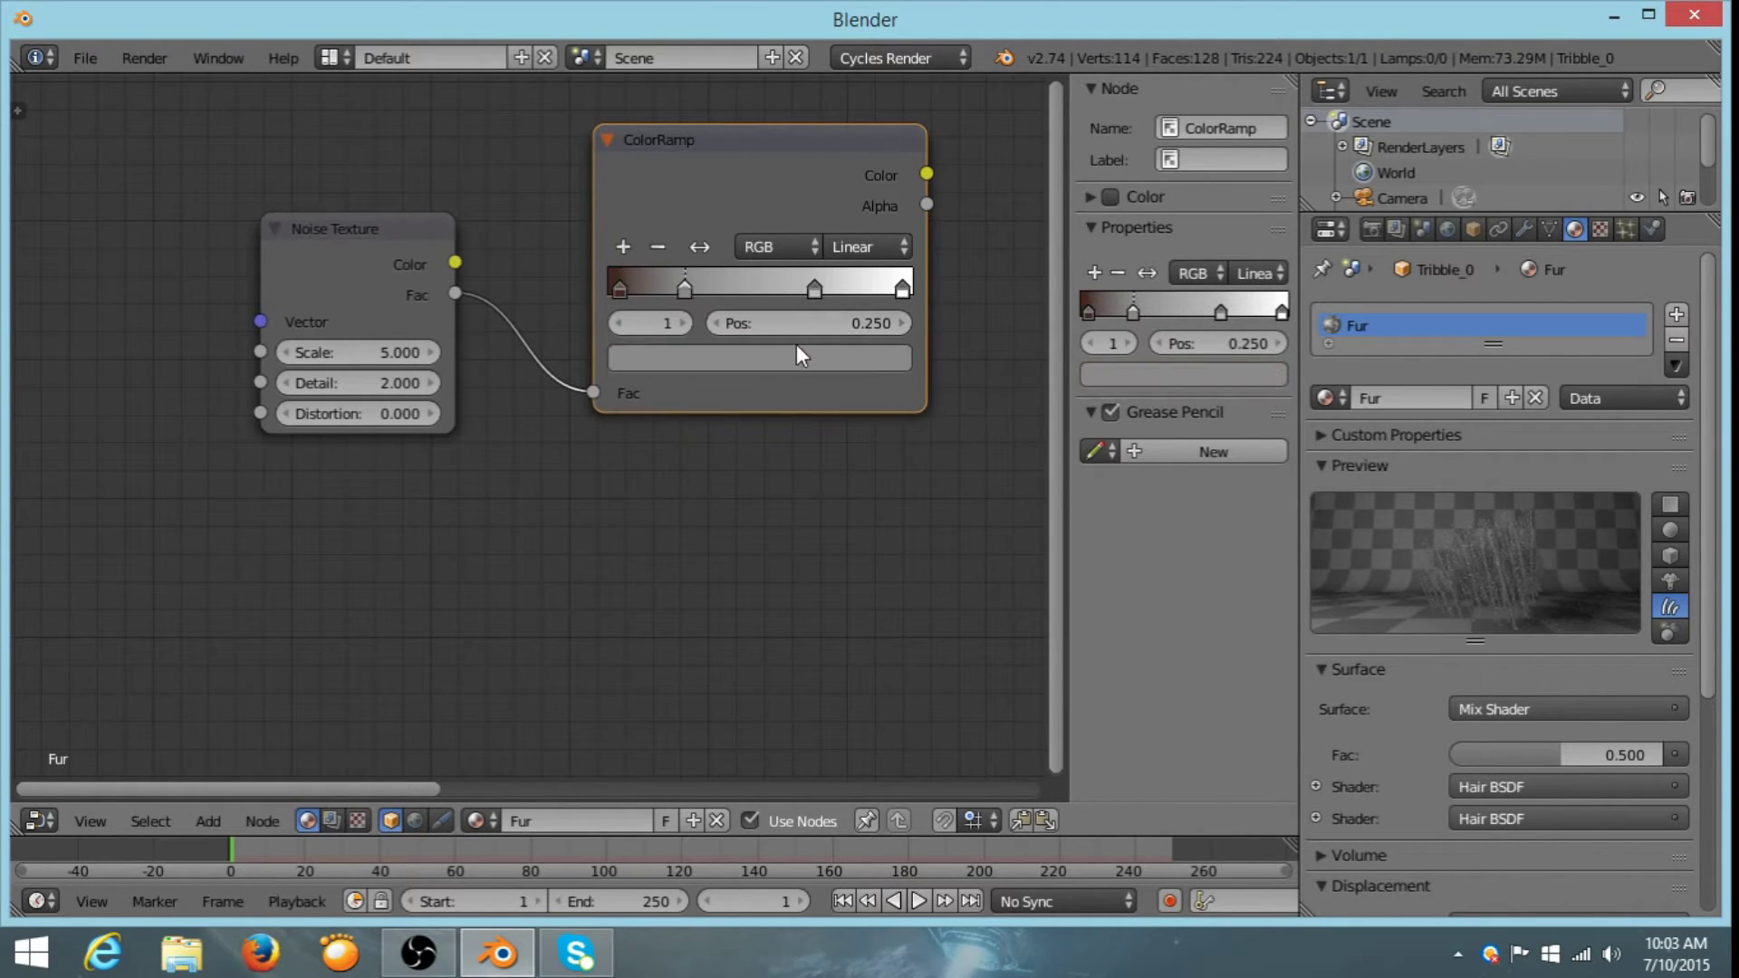
pyautogui.click(796, 354)
pyautogui.moveTo(812, 528); pyautogui.dragTo(695, 523)
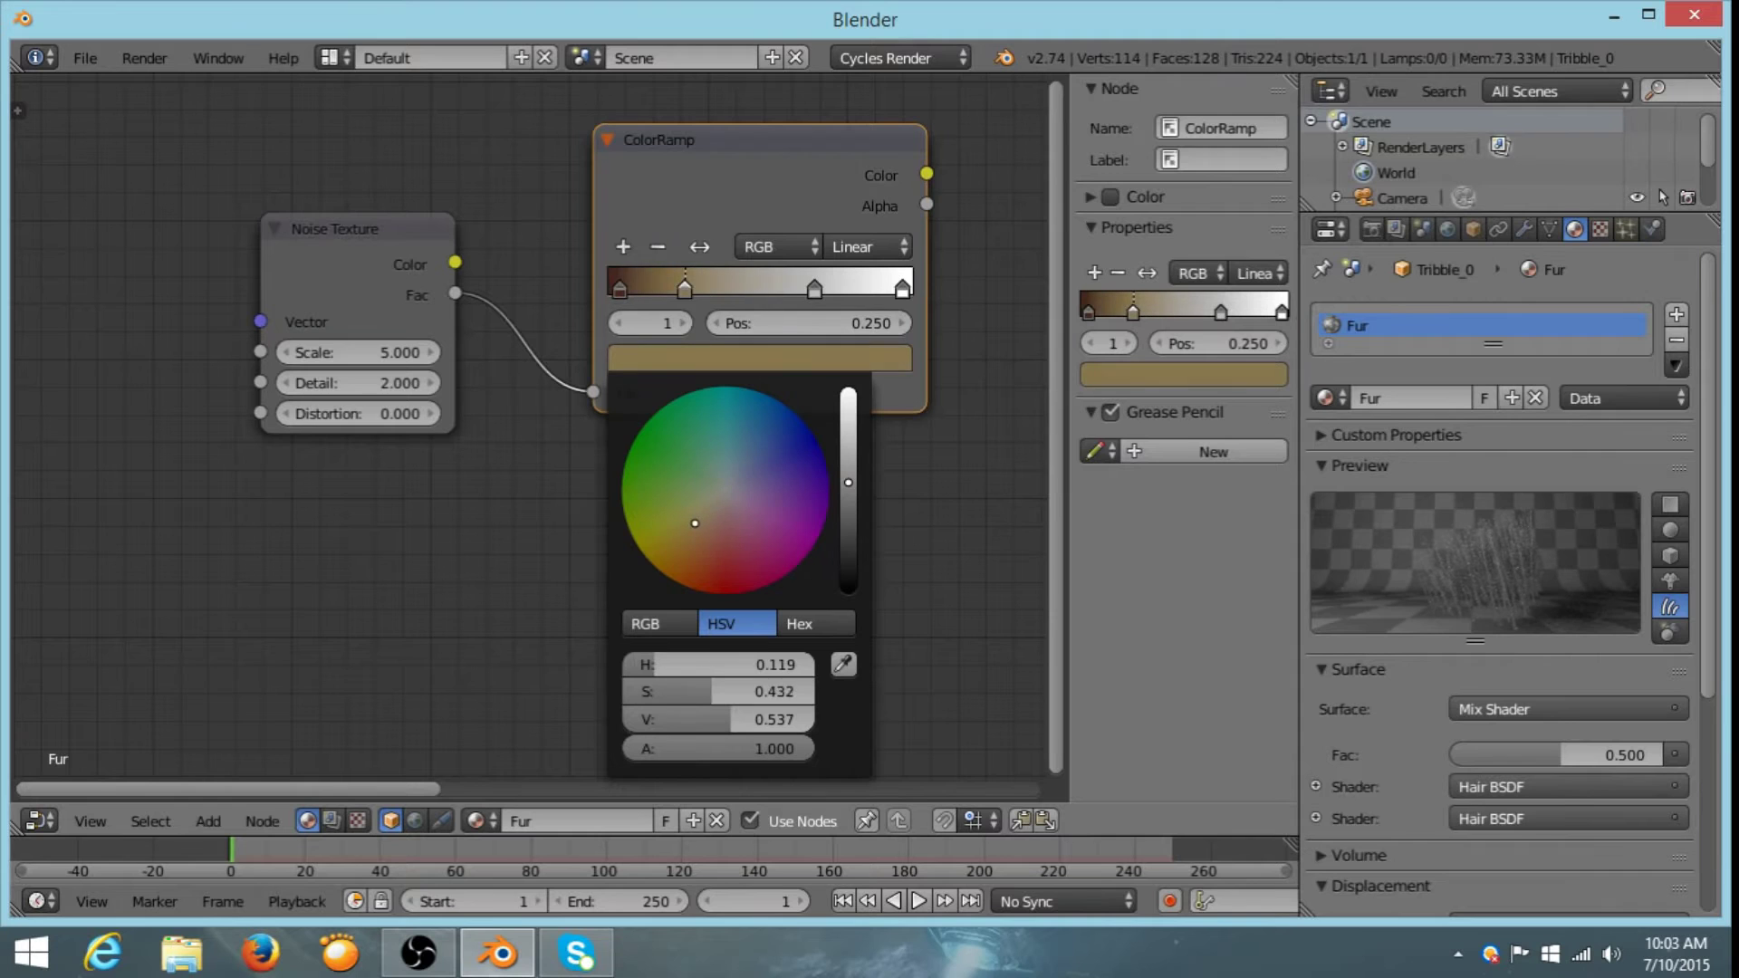
# - Color the ColorRamp's third stop pale yellow, about H 0.152, S 0.359, V 0.735, and leave the last stop selected
pyautogui.click(814, 288)
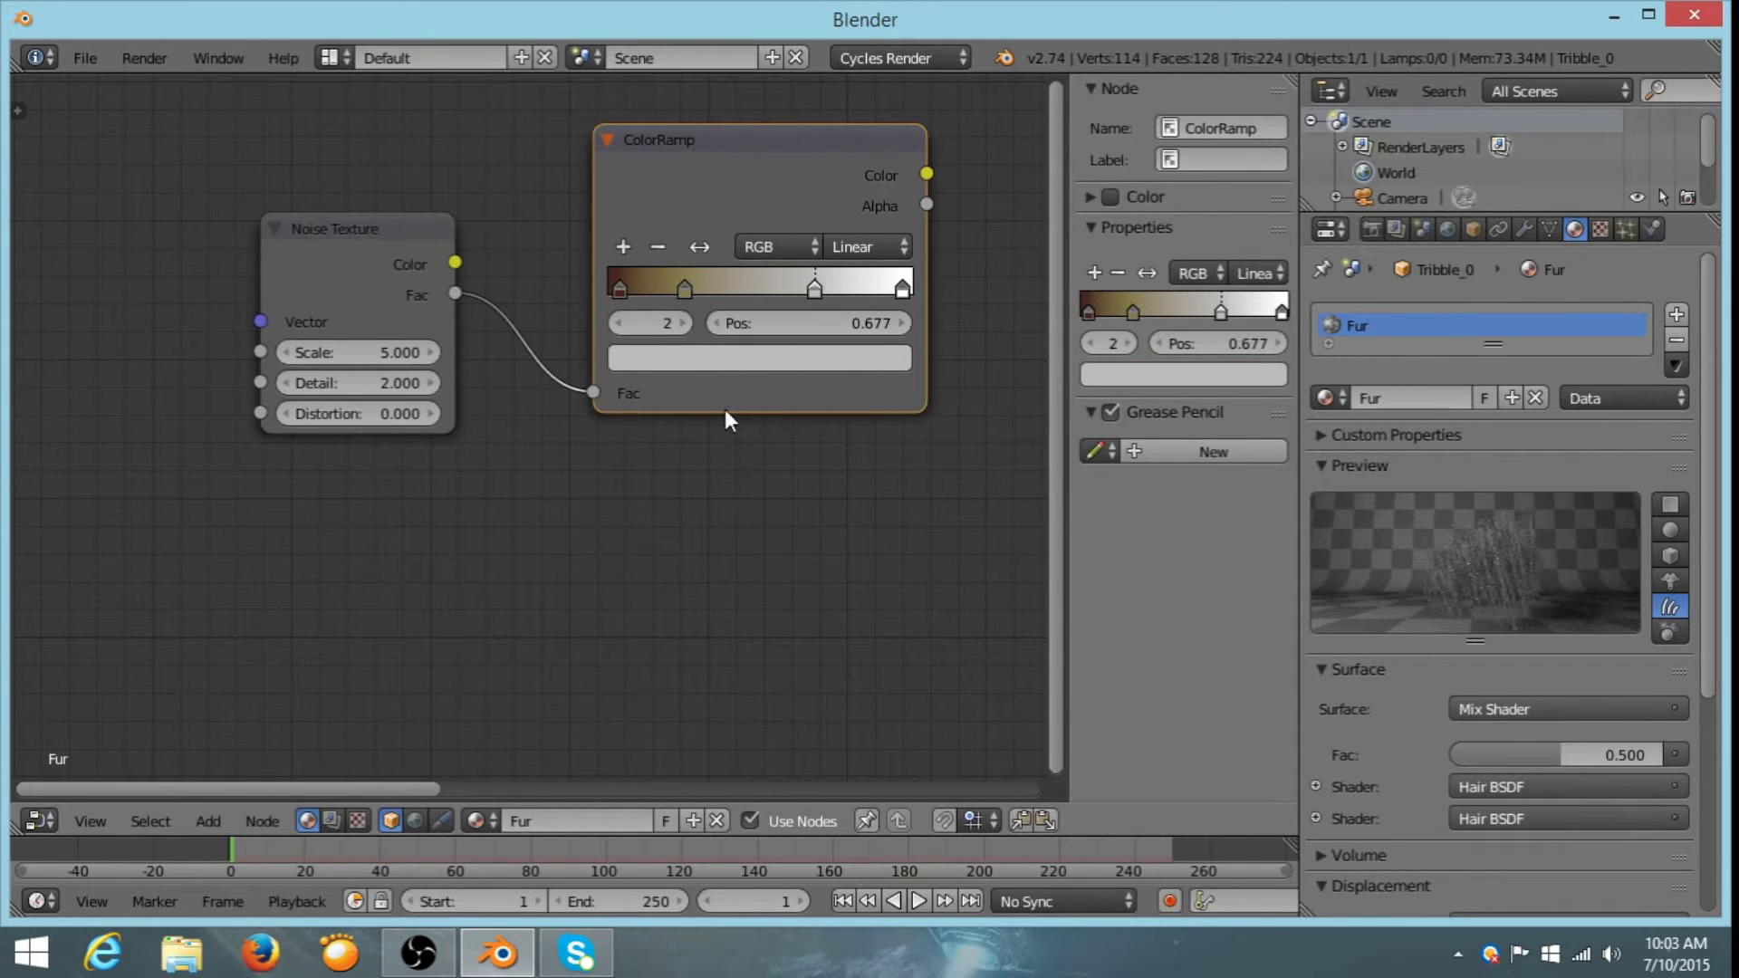
pyautogui.click(732, 362)
pyautogui.moveTo(699, 514); pyautogui.dragTo(694, 511)
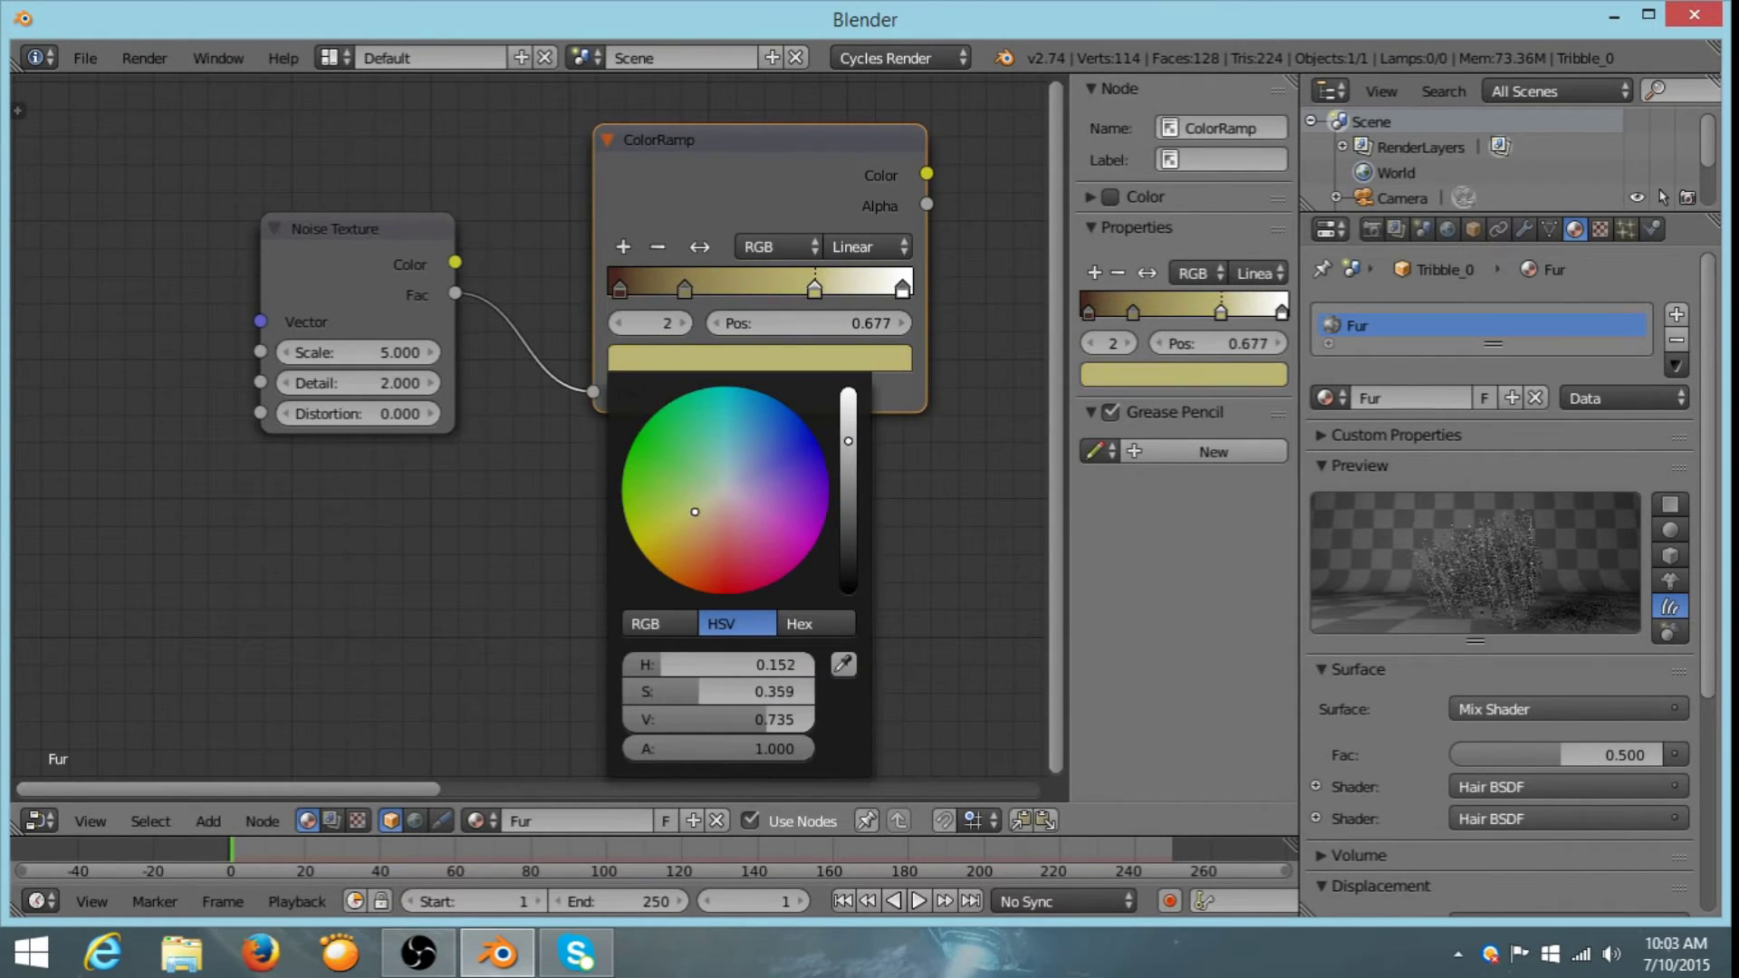
pyautogui.click(902, 290)
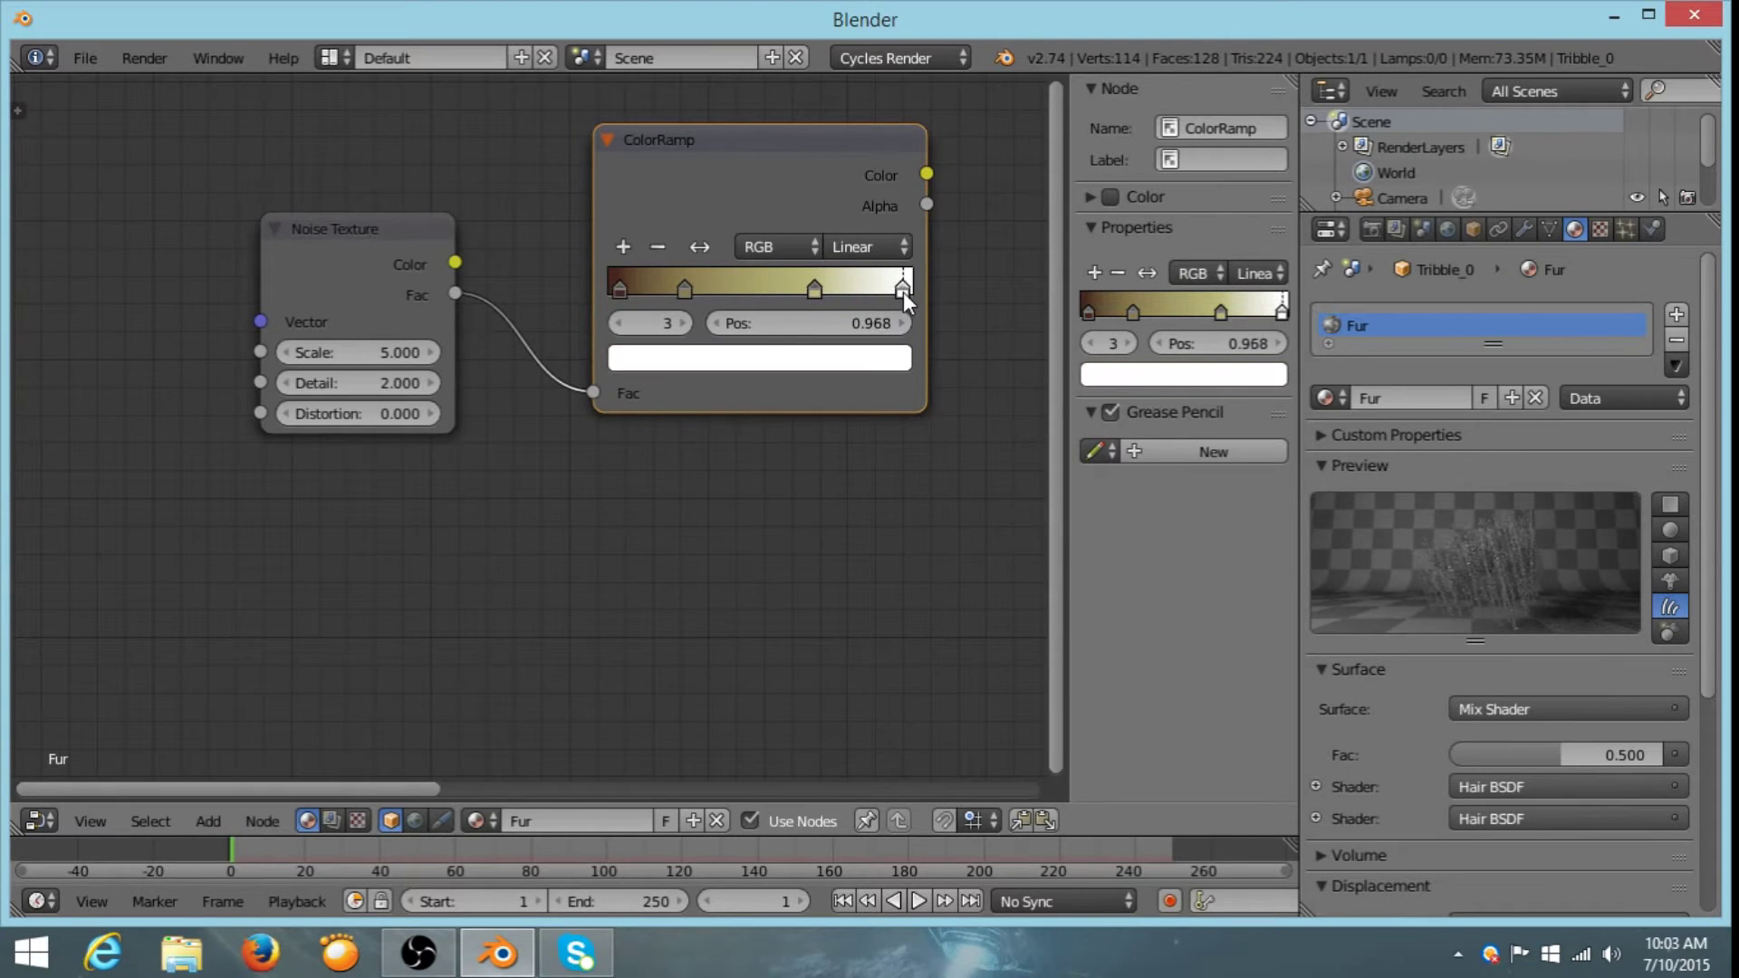
# - Link the ColorRamp's Color output to the Color inputs of both Hair BSDF nodes
pyautogui.moveTo(599, 476); pyautogui.dragTo(758, 210, button='middle')
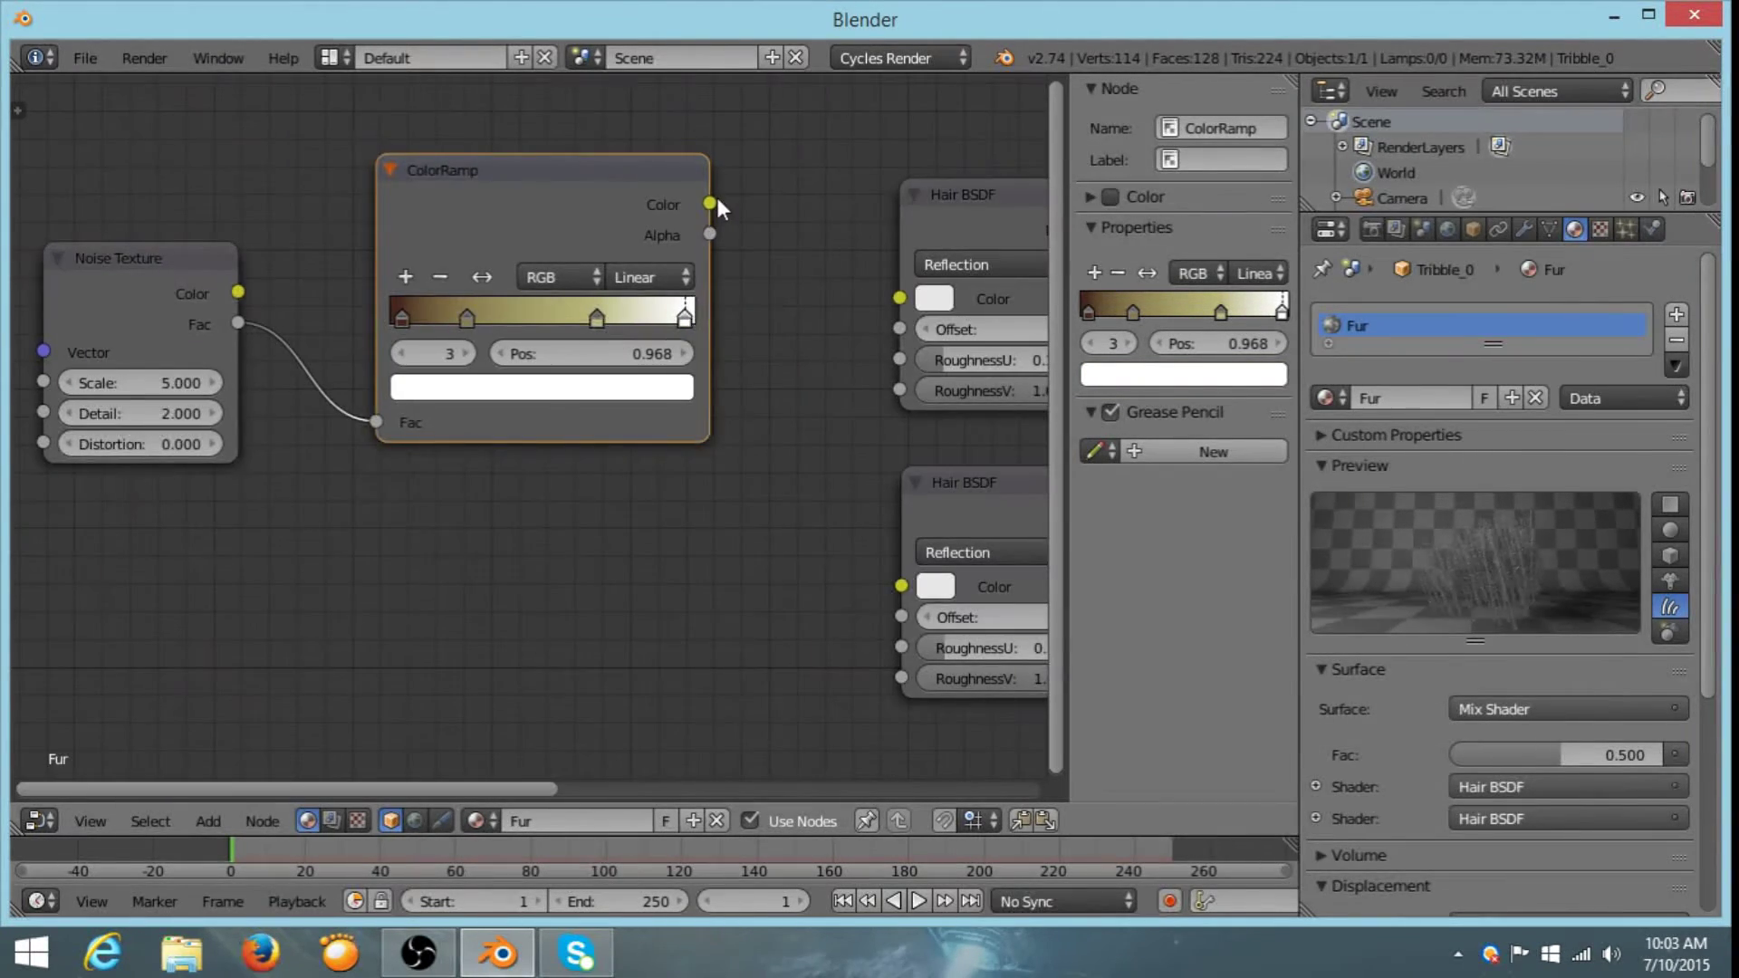
pyautogui.moveTo(713, 203); pyautogui.dragTo(907, 303)
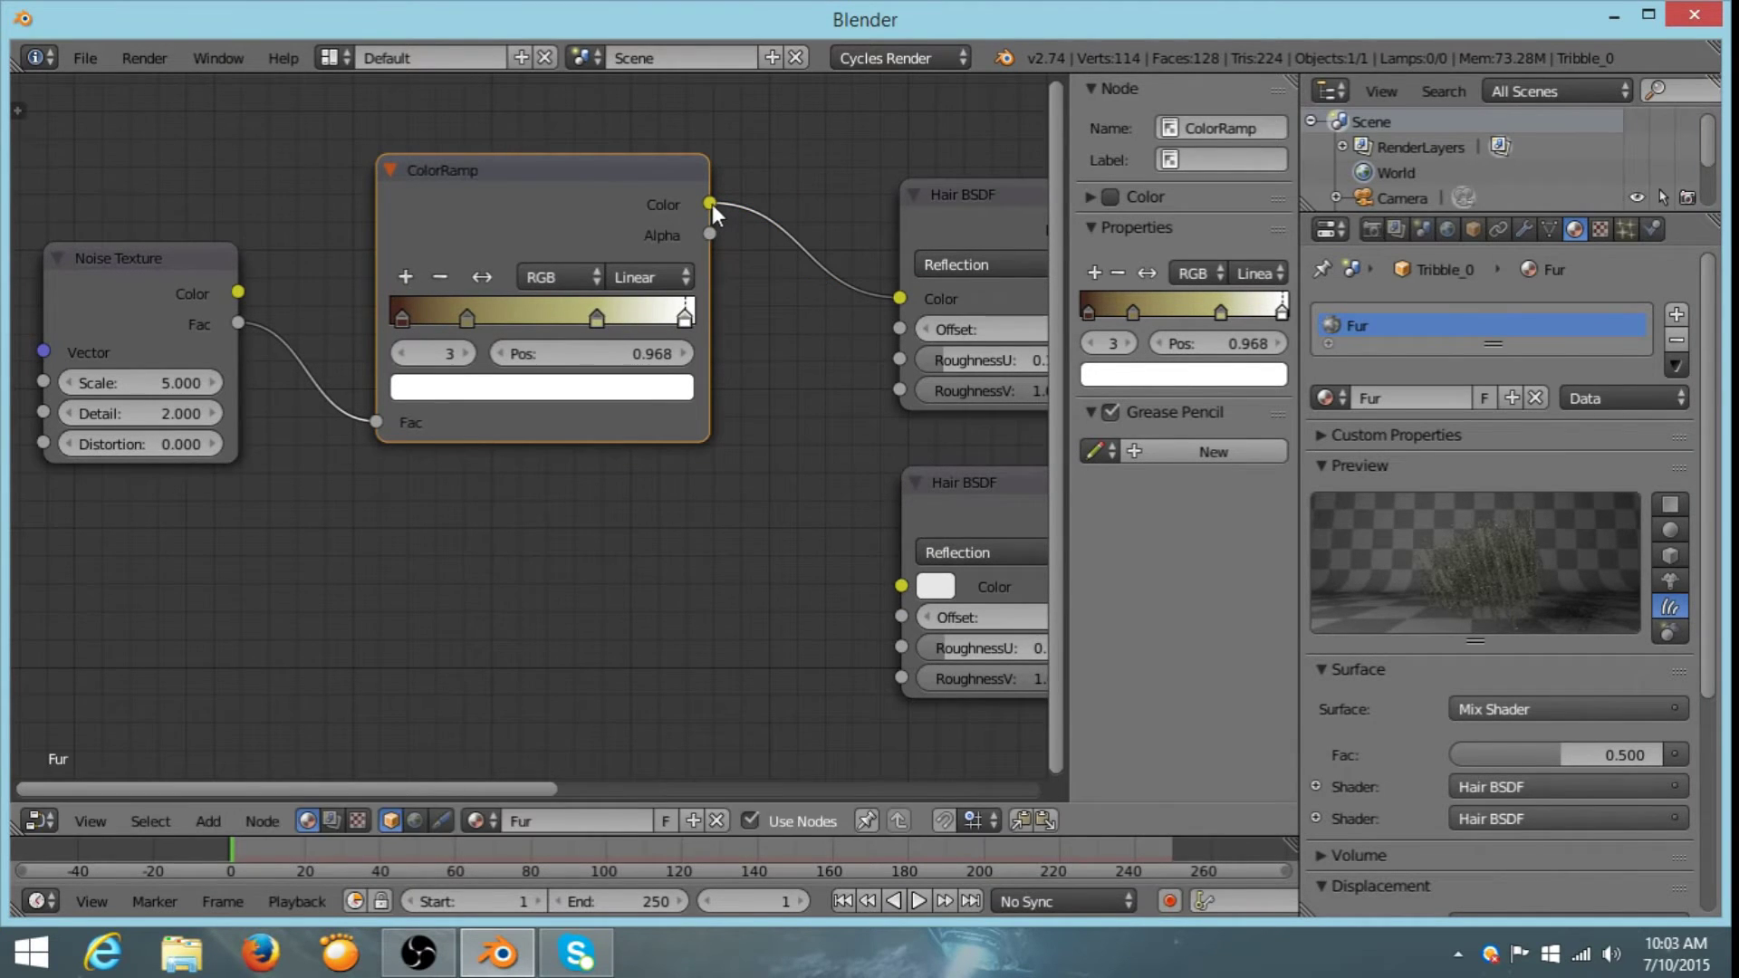
pyautogui.moveTo(712, 203); pyautogui.dragTo(899, 585)
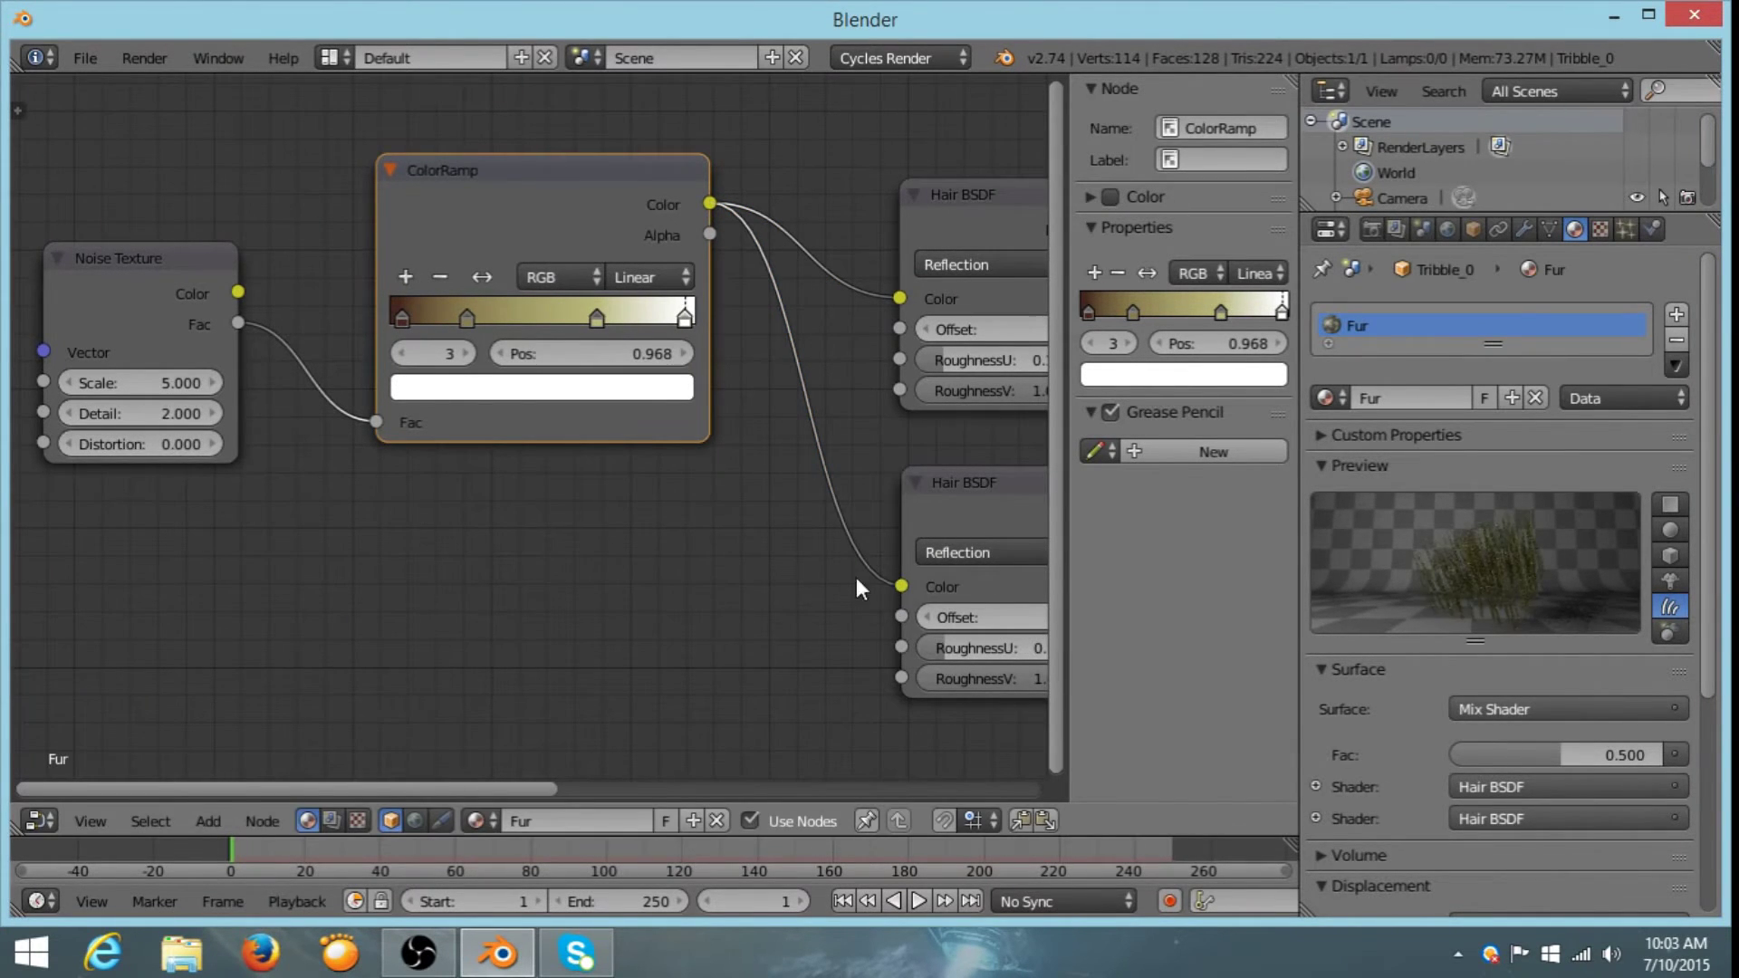
pyautogui.scroll(-6, 671, 532)
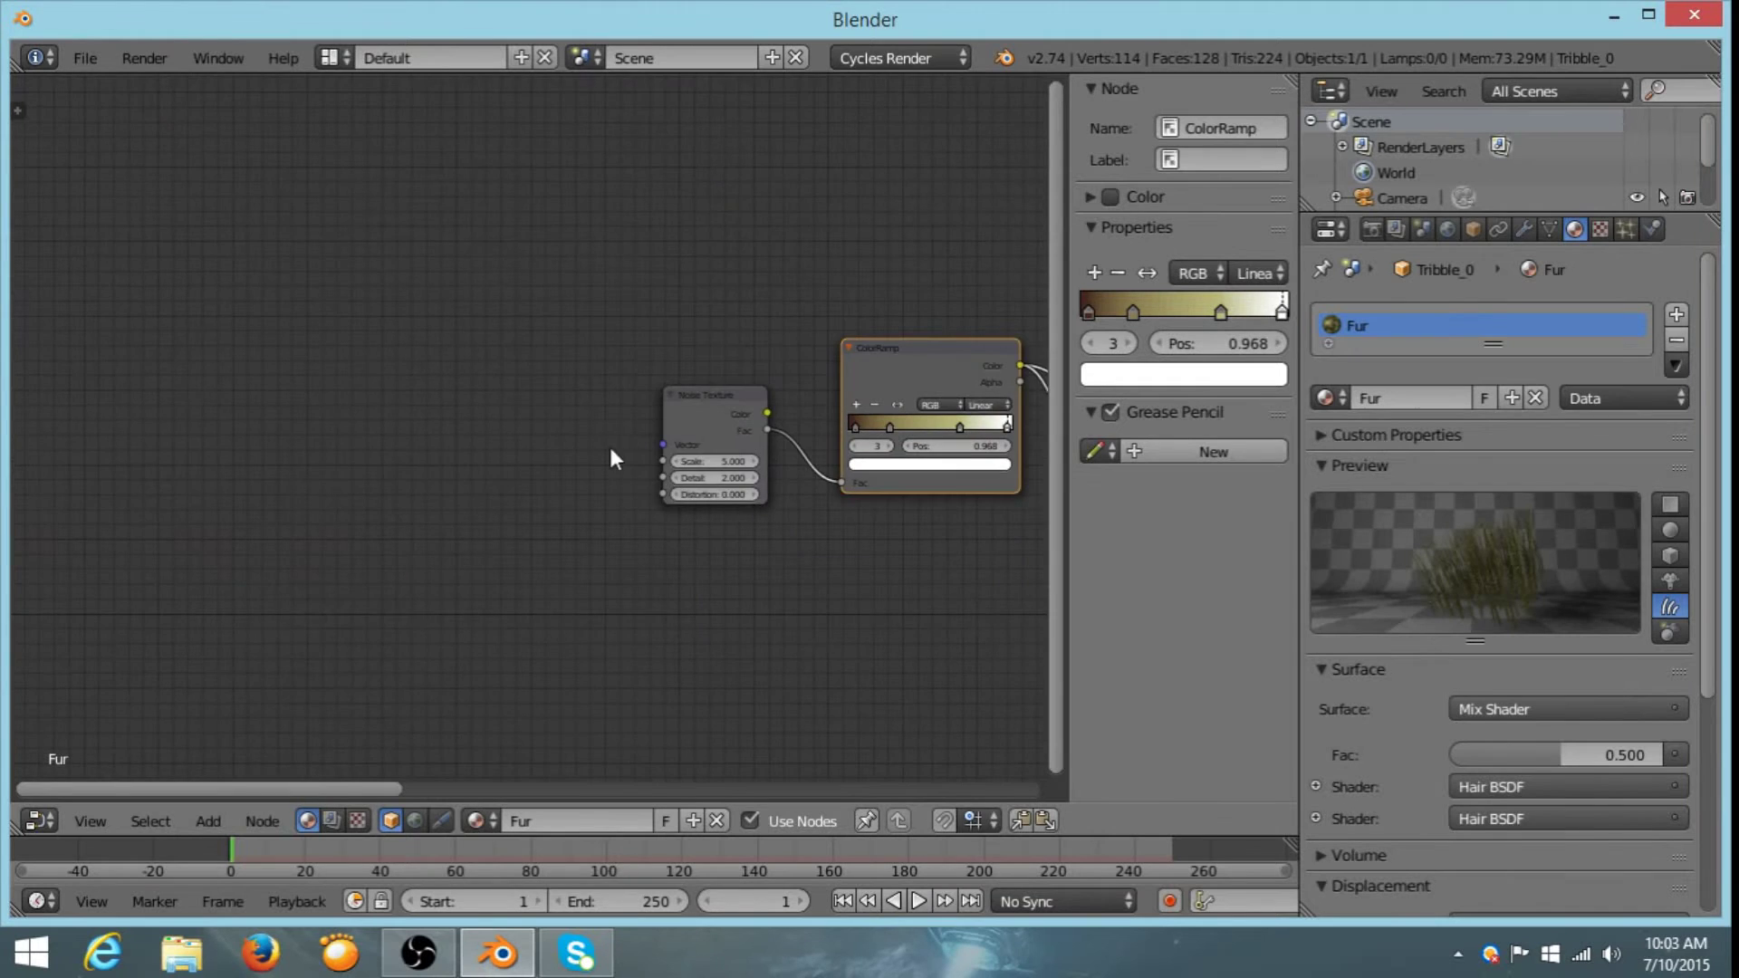
# - Add a Texture Coordinate node before the Noise Texture node
pyautogui.moveTo(679, 451); pyautogui.dragTo(724, 326, button='middle')
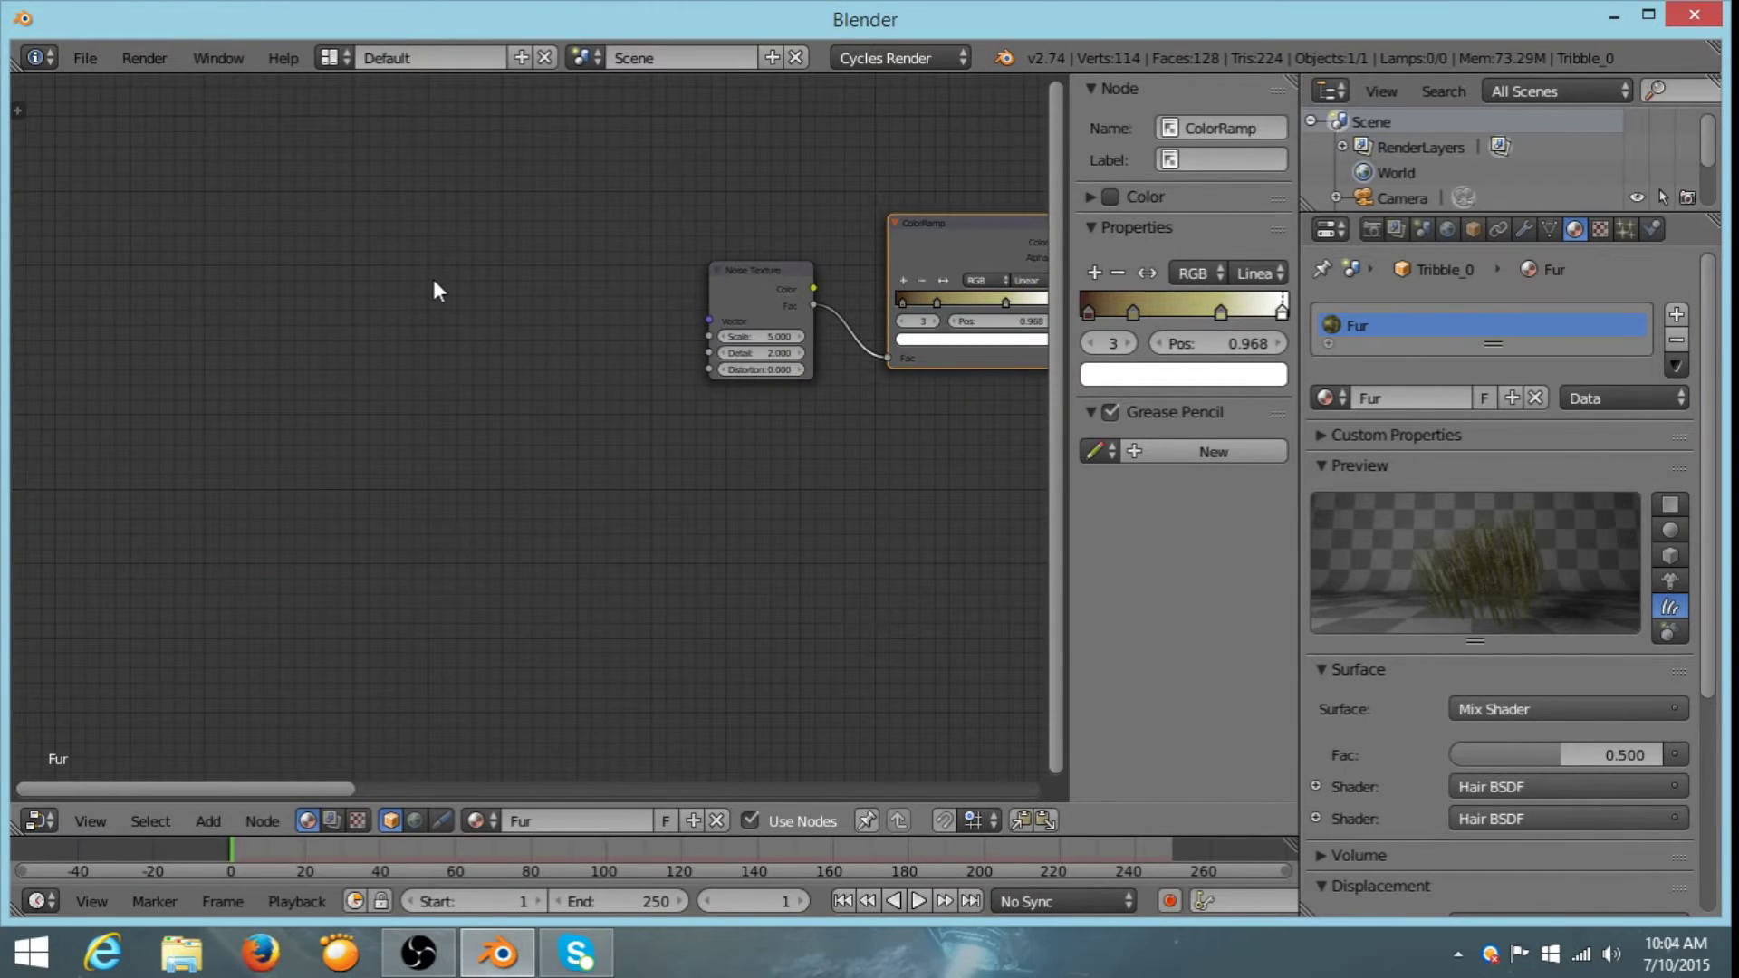
pyautogui.hotkey('shift', 'a')
pyautogui.moveTo(384, 137)
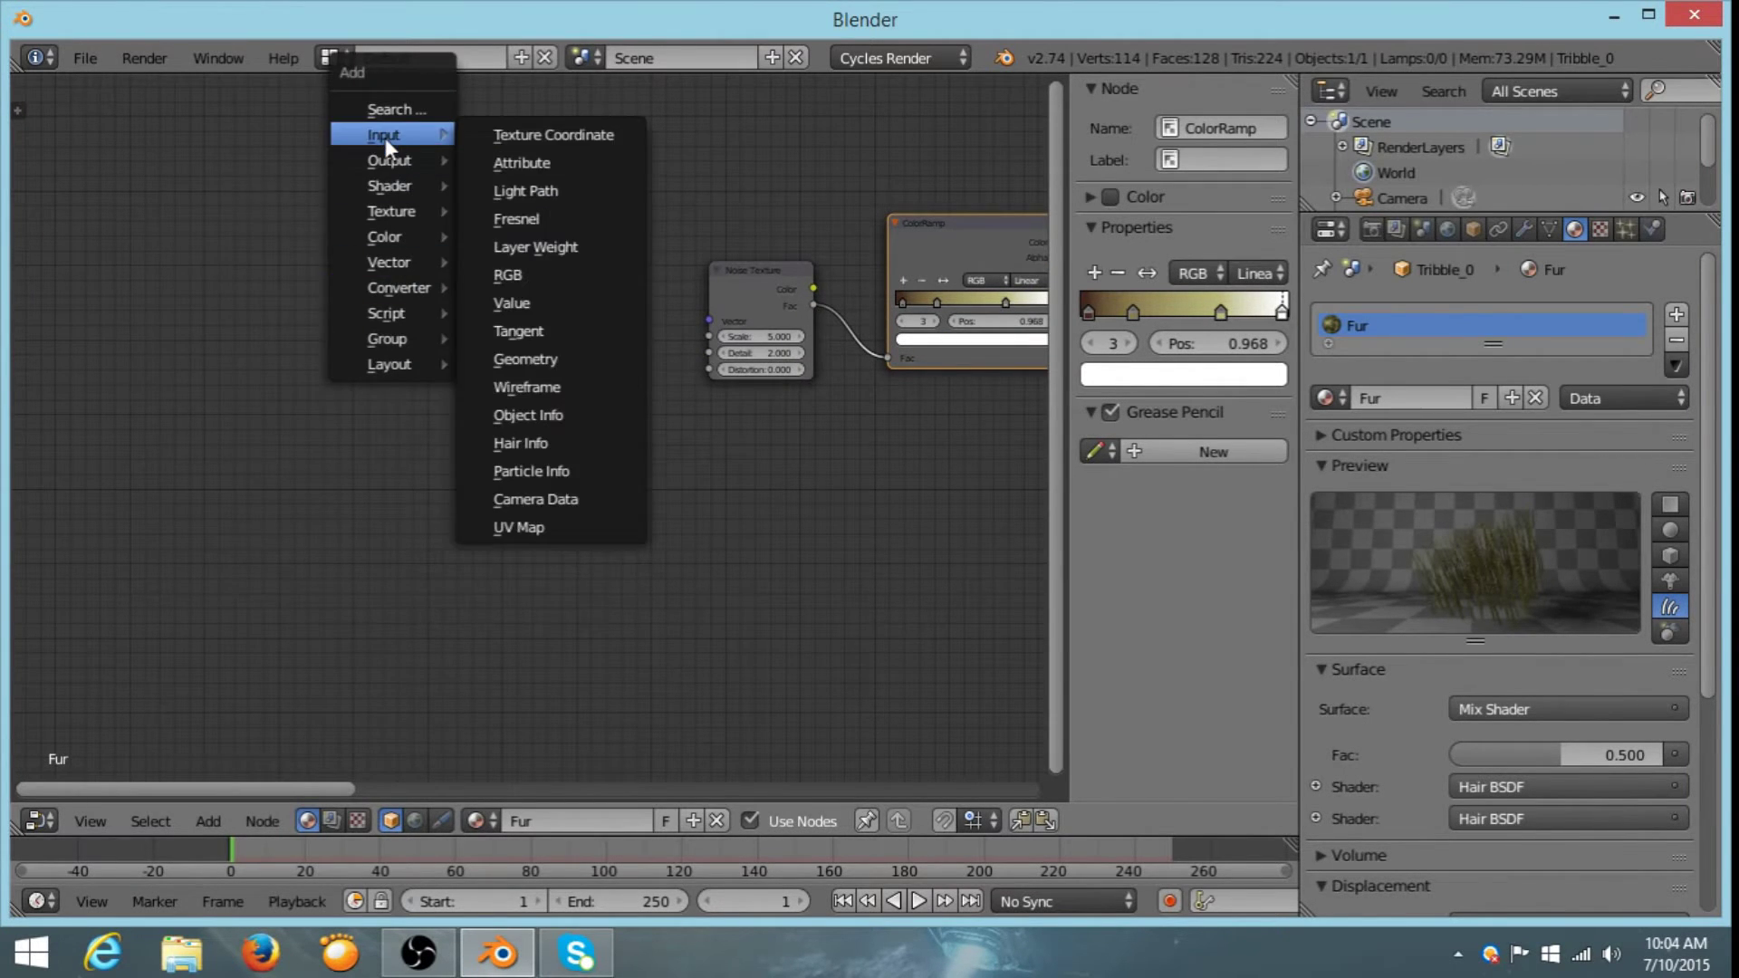
pyautogui.click(520, 134)
pyautogui.click(448, 222)
# - Link the Texture Coordinate node's Object output to the Noise Texture's Vector input
pyautogui.scroll(2, 699, 389)
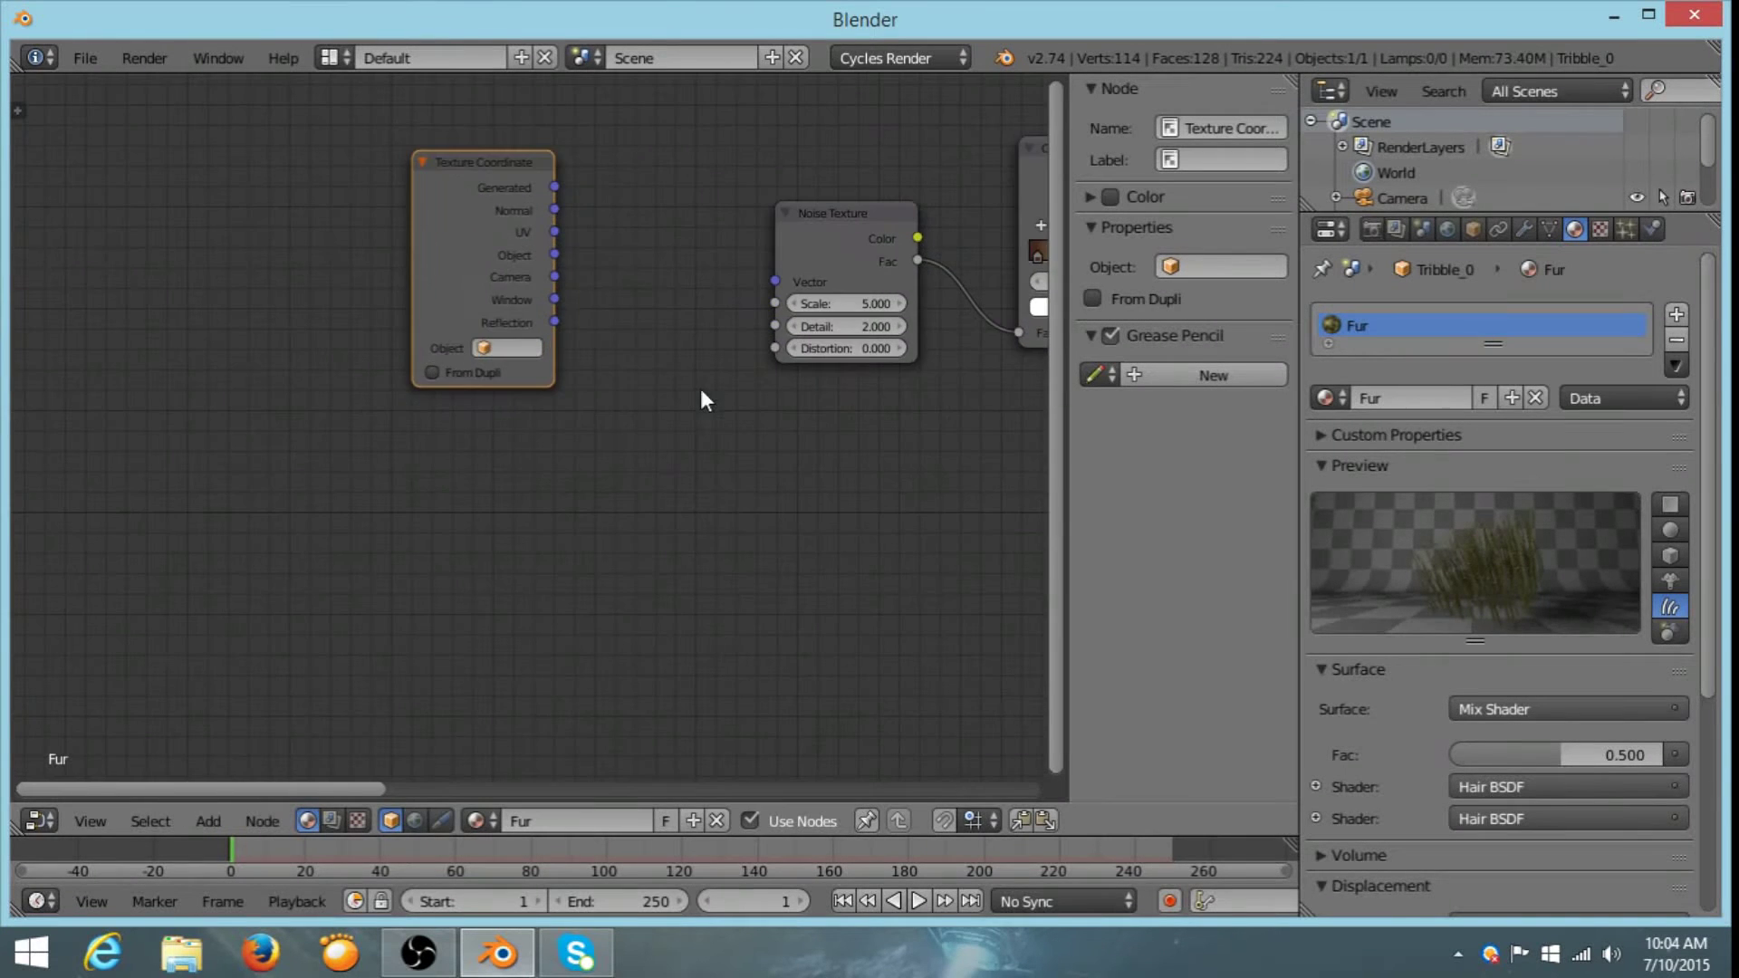
pyautogui.moveTo(583, 323); pyautogui.dragTo(670, 359, button='middle')
pyautogui.scroll(1, 729, 480)
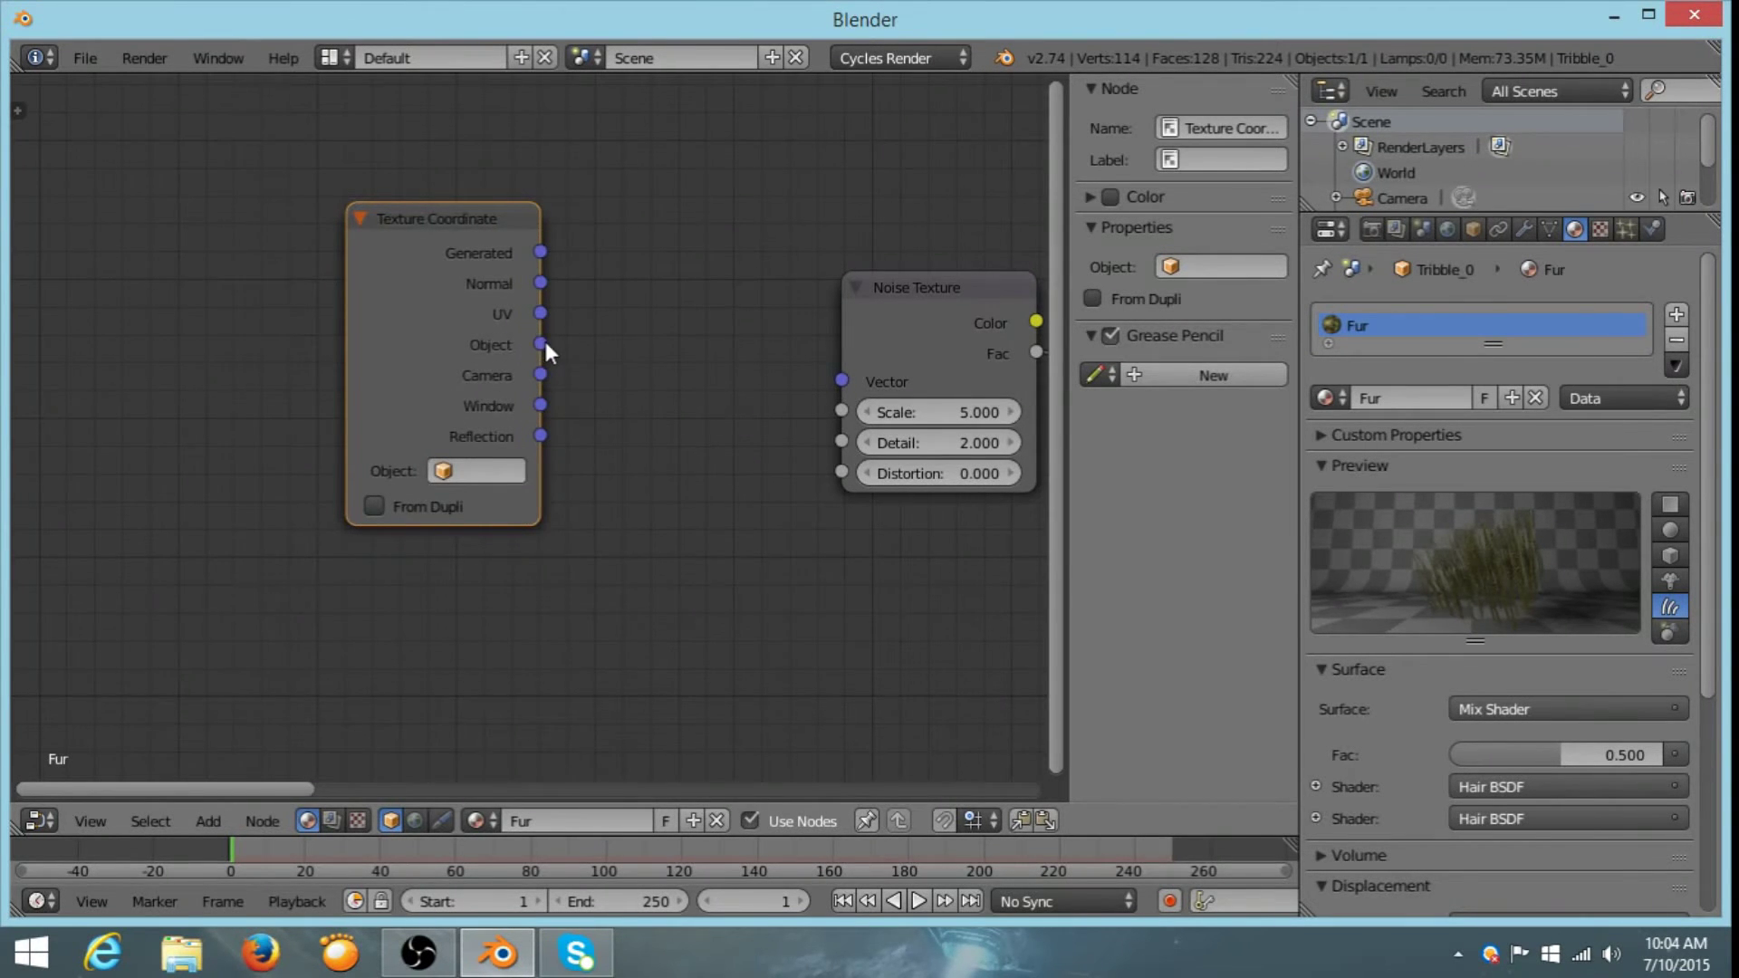
pyautogui.moveTo(542, 342); pyautogui.dragTo(826, 380)
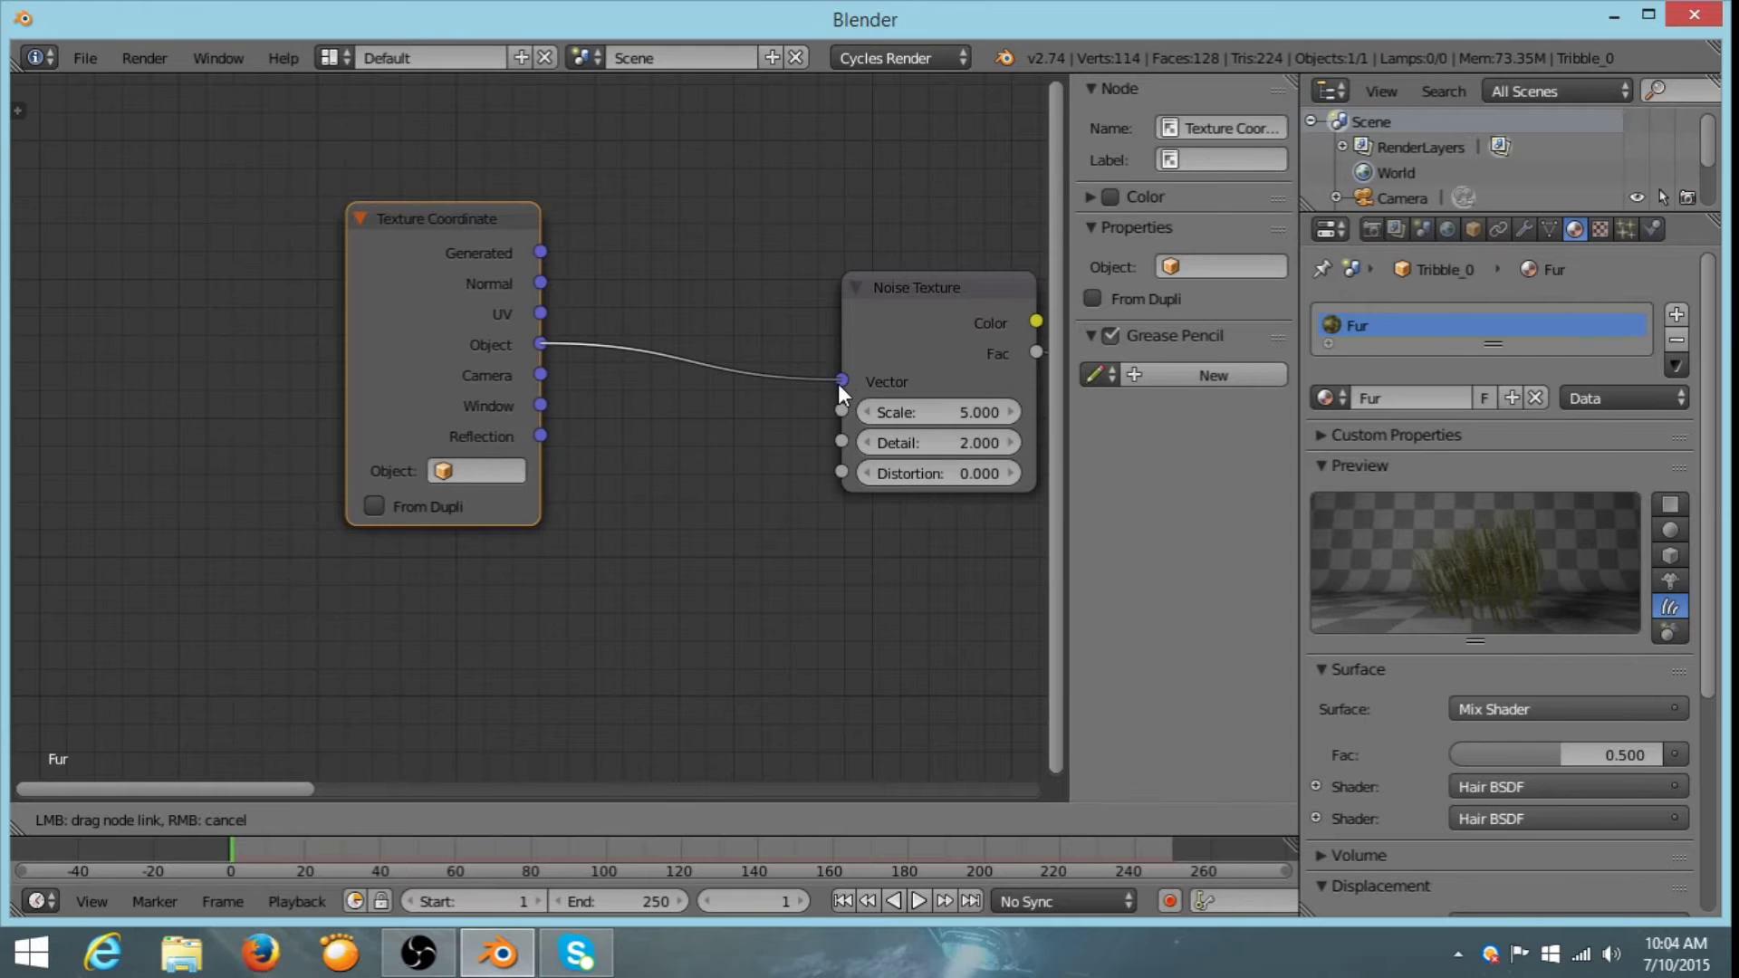
pyautogui.moveTo(838, 383); pyautogui.dragTo(838, 383)
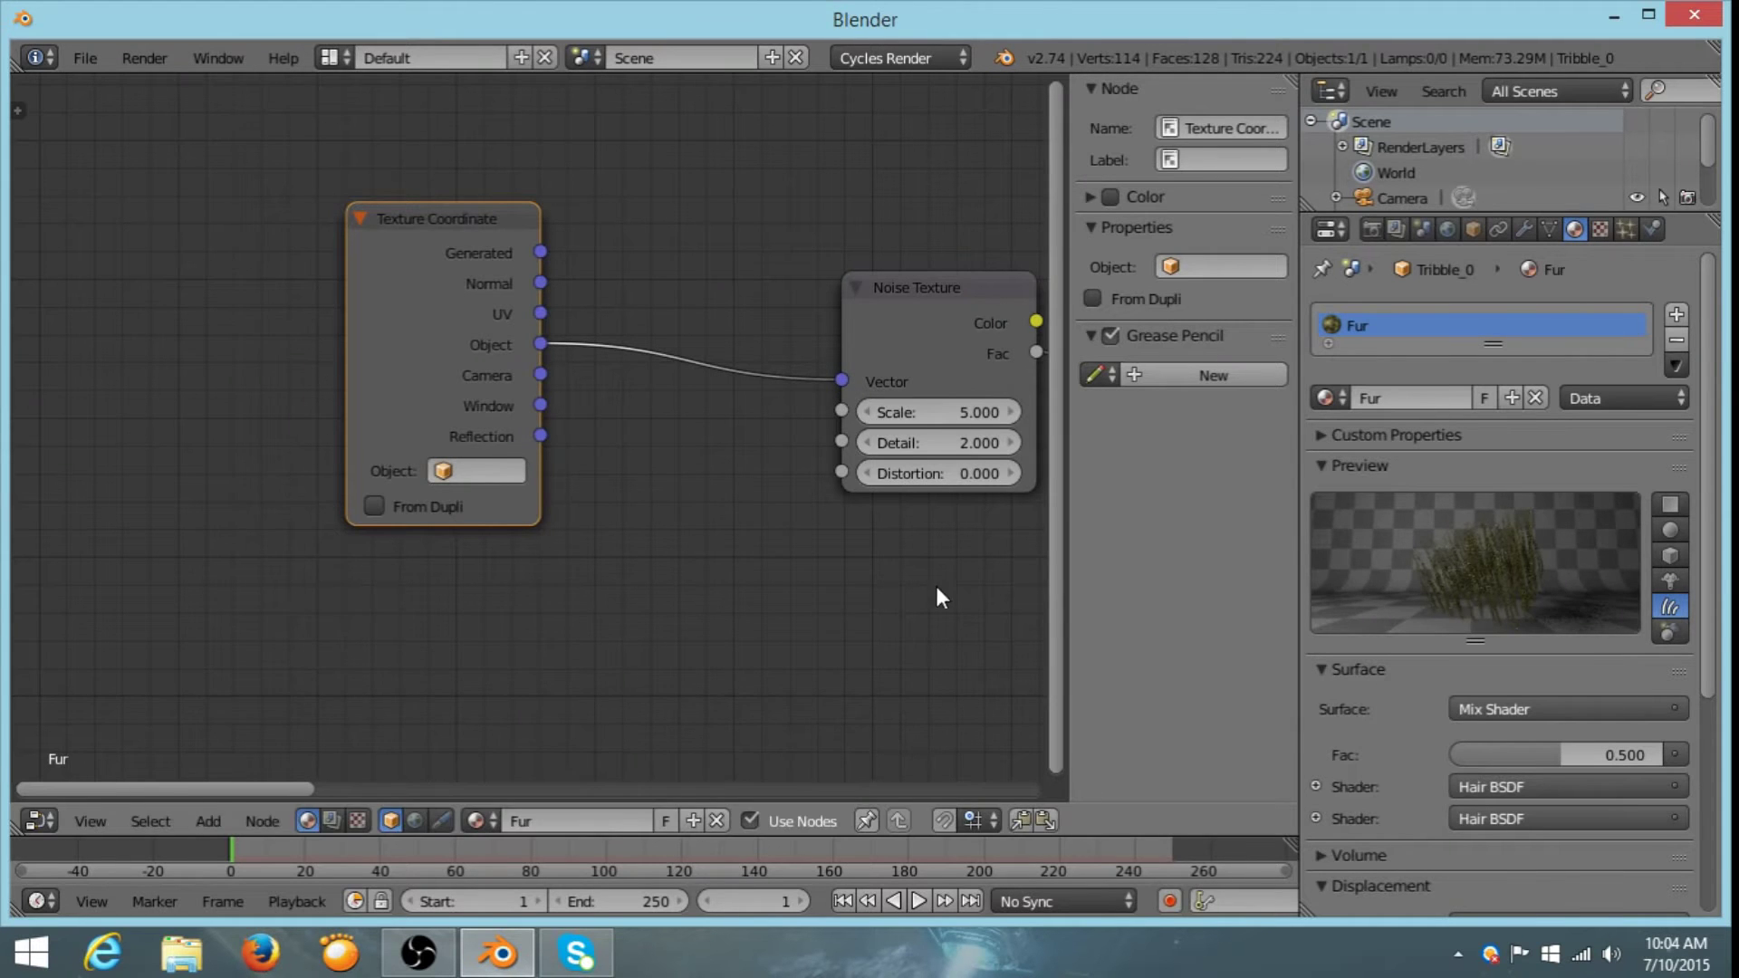
# - Review the fur node chain from Texture Coordinate through Noise Texture and ColorRamp to the Hair BSDF and Mix Shader nodes
pyautogui.moveTo(936, 585); pyautogui.dragTo(784, 590, button='middle')
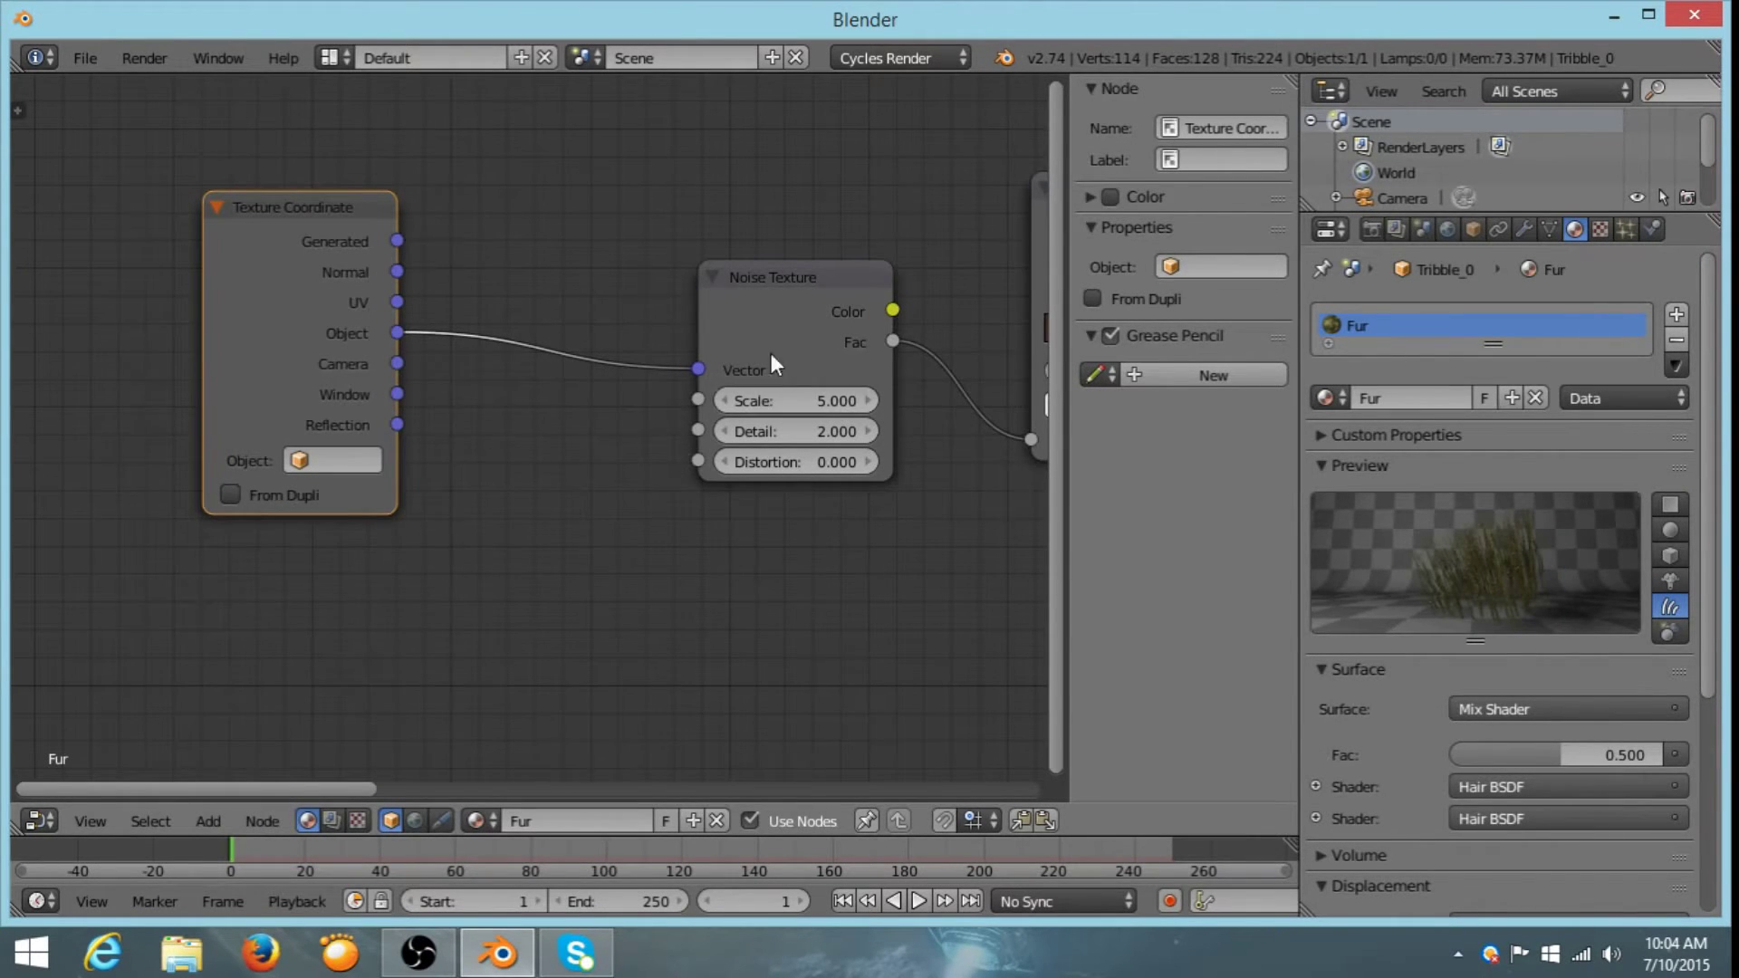
pyautogui.moveTo(776, 360); pyautogui.dragTo(861, 643, button='middle')
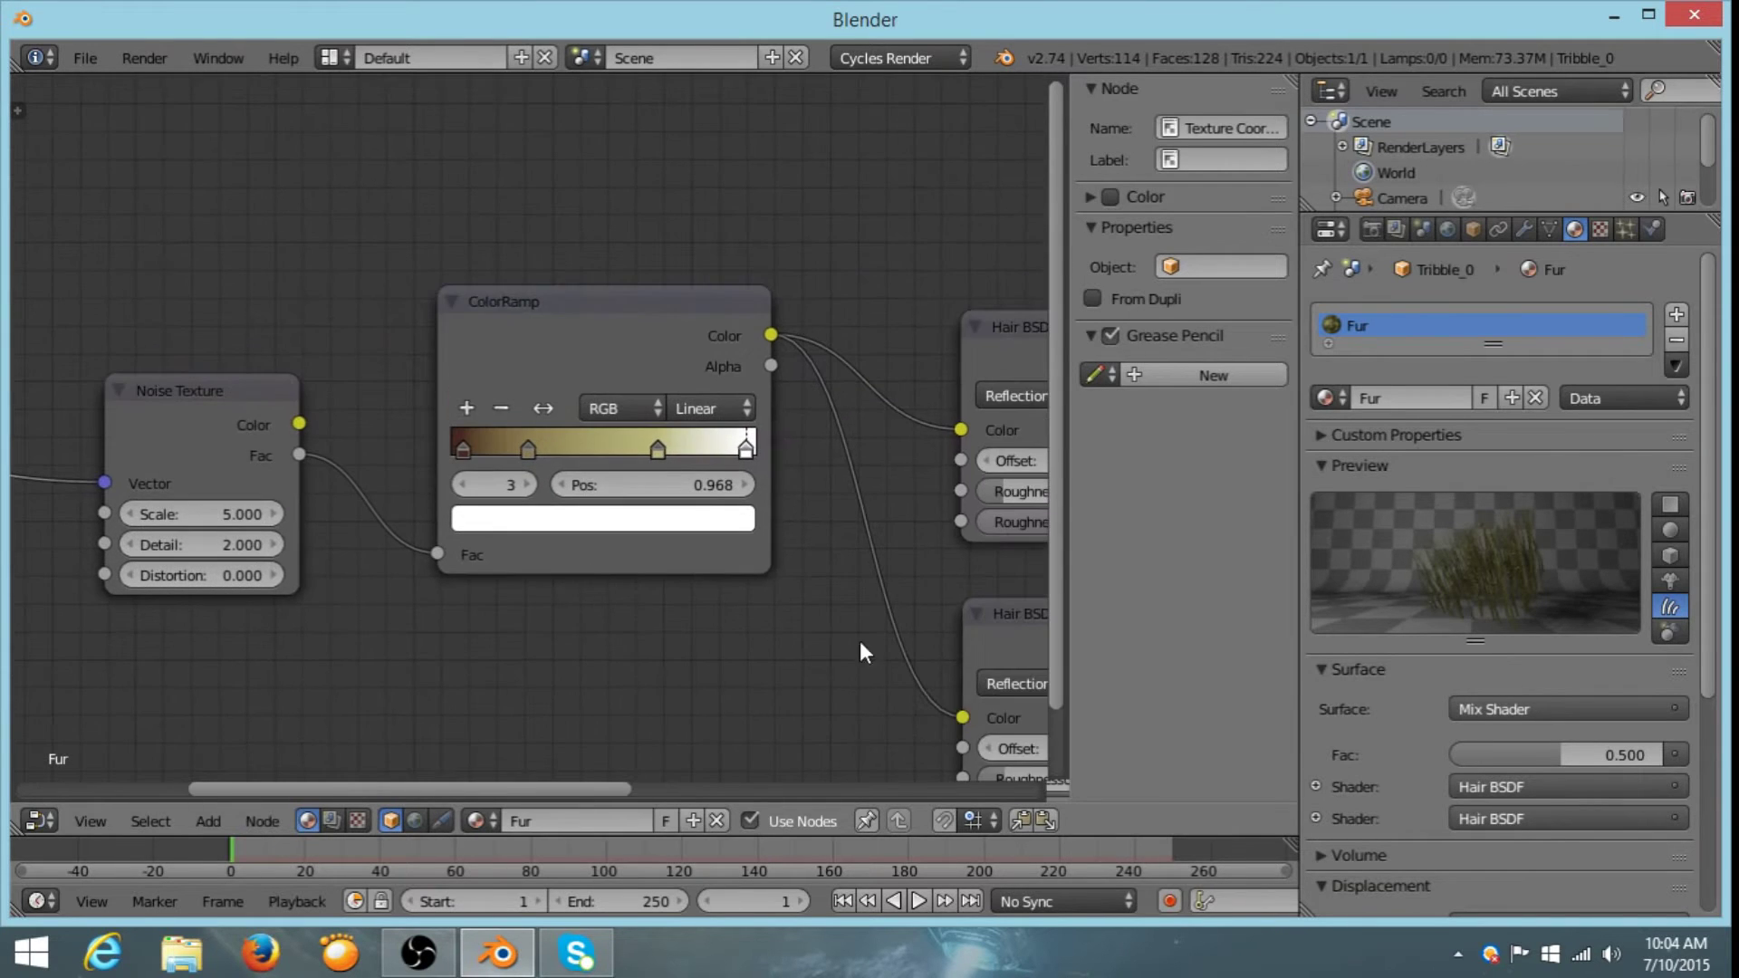
pyautogui.moveTo(203, 443); pyautogui.dragTo(470, 404, button='middle')
pyautogui.scroll(-2, 480, 434)
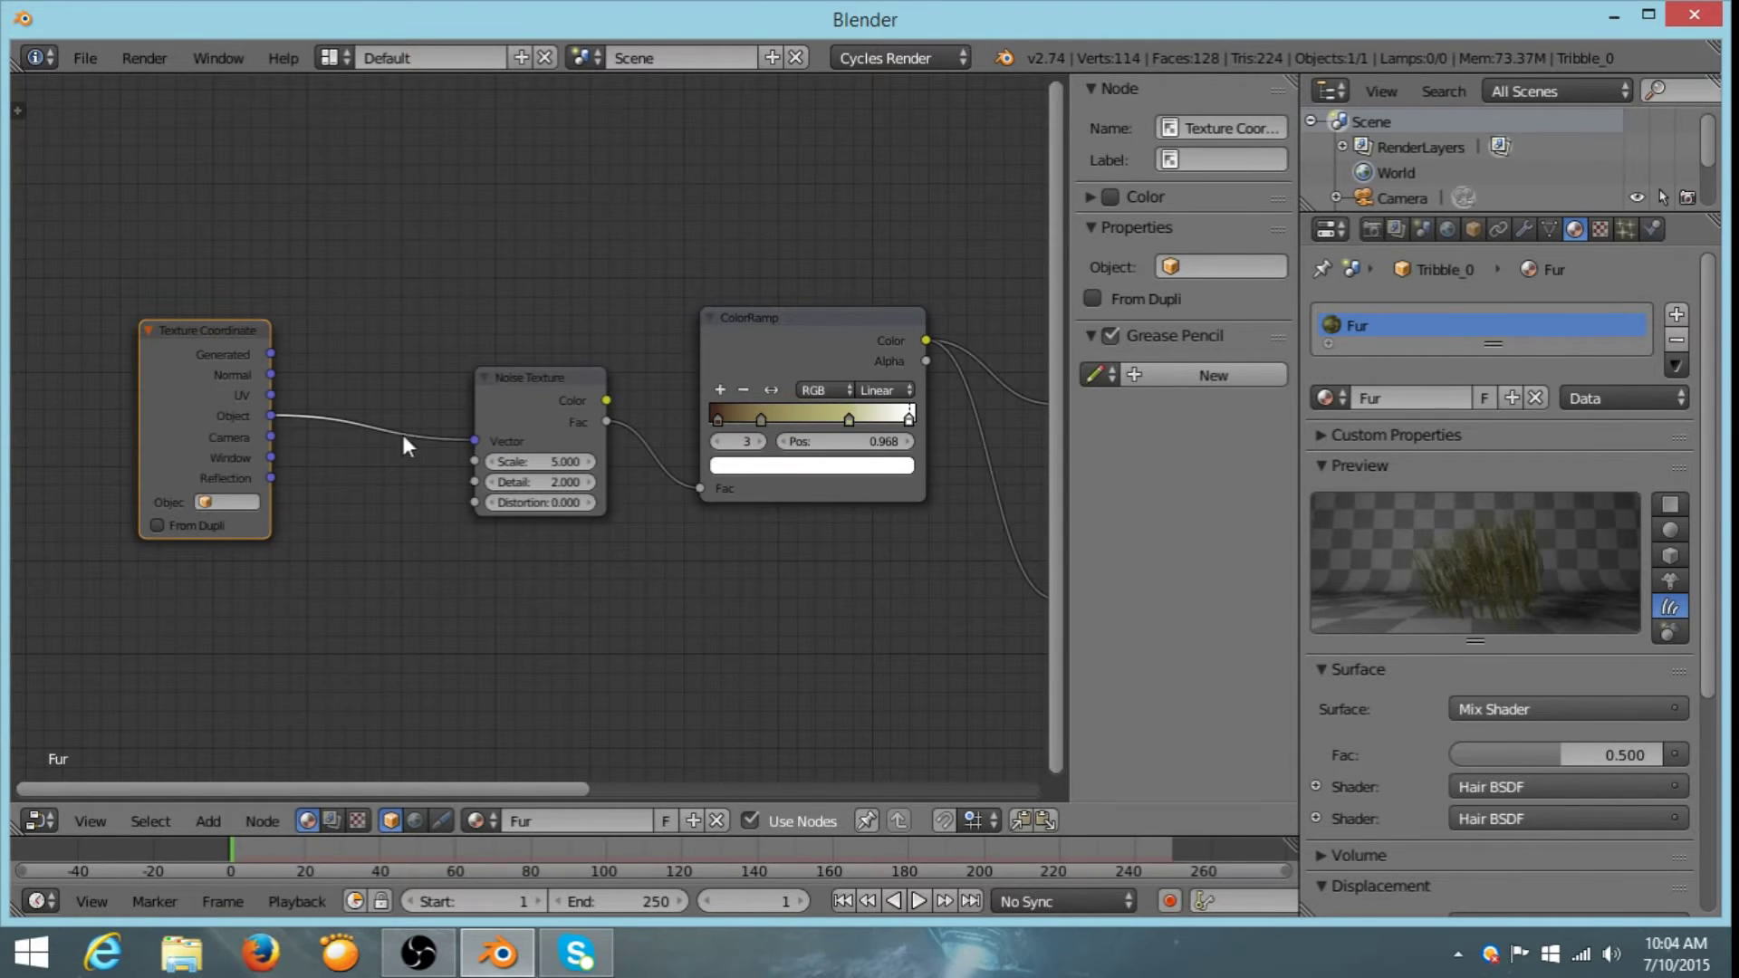
pyautogui.moveTo(665, 593); pyautogui.dragTo(312, 457, button='middle')
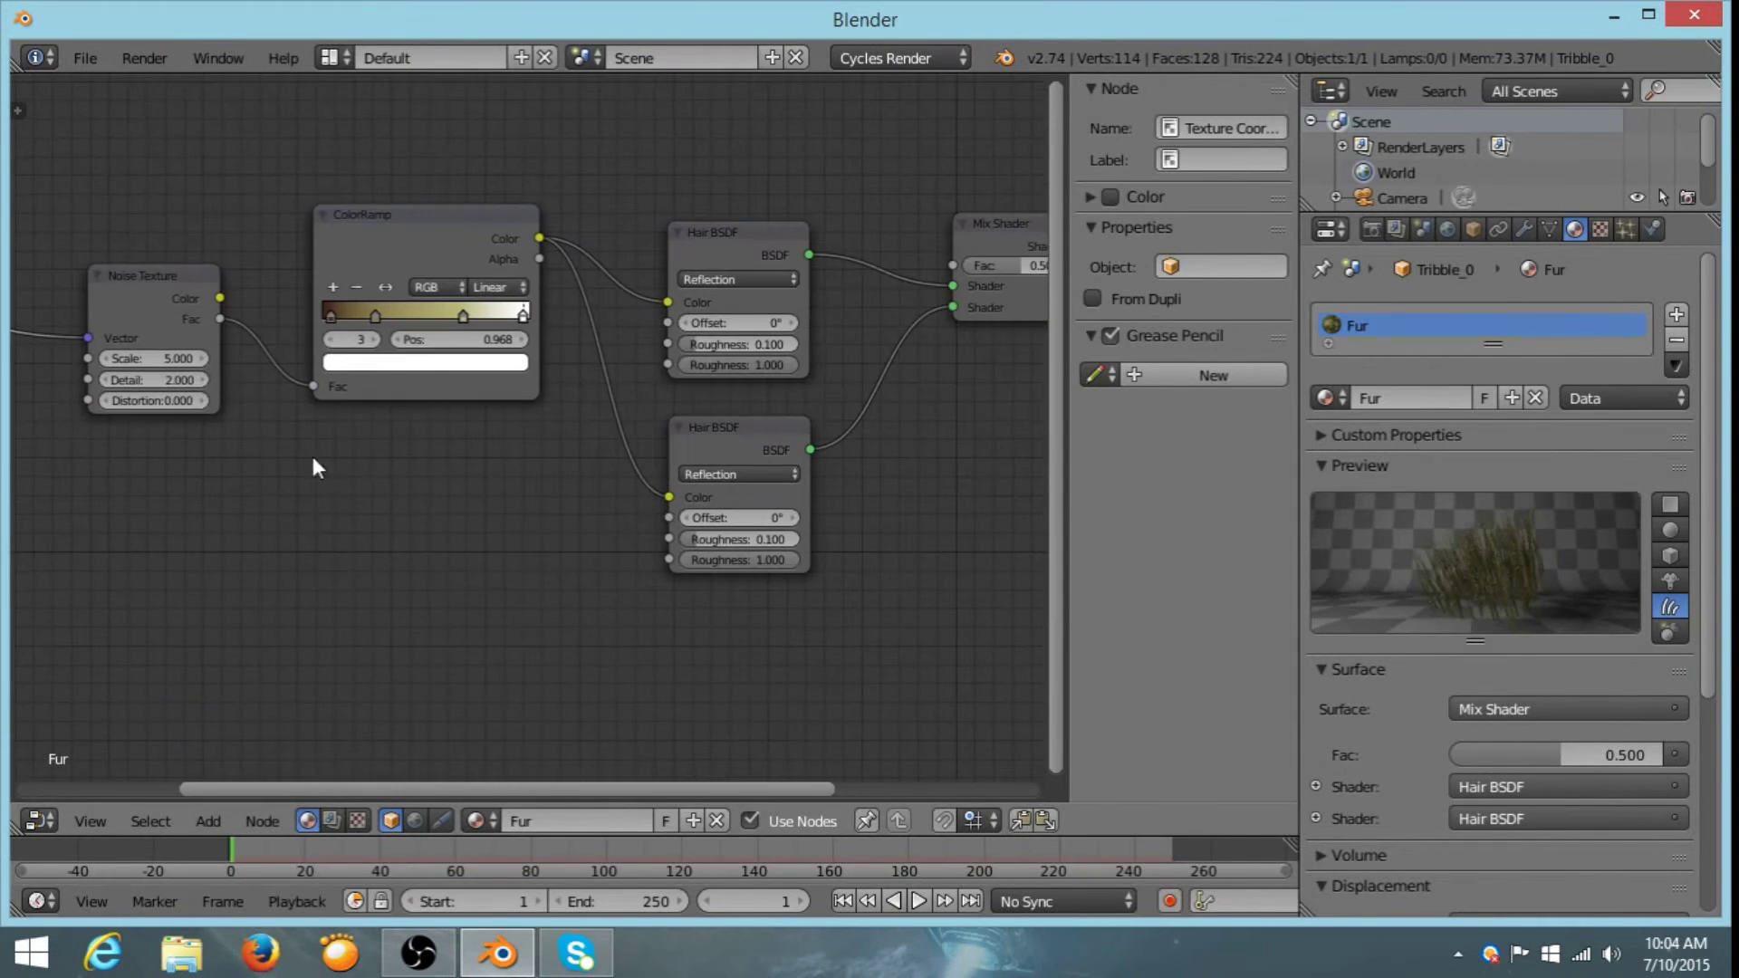
pyautogui.moveTo(440, 385); pyautogui.dragTo(605, 475, button='middle')
pyautogui.moveTo(421, 455); pyautogui.dragTo(330, 443, button='middle')
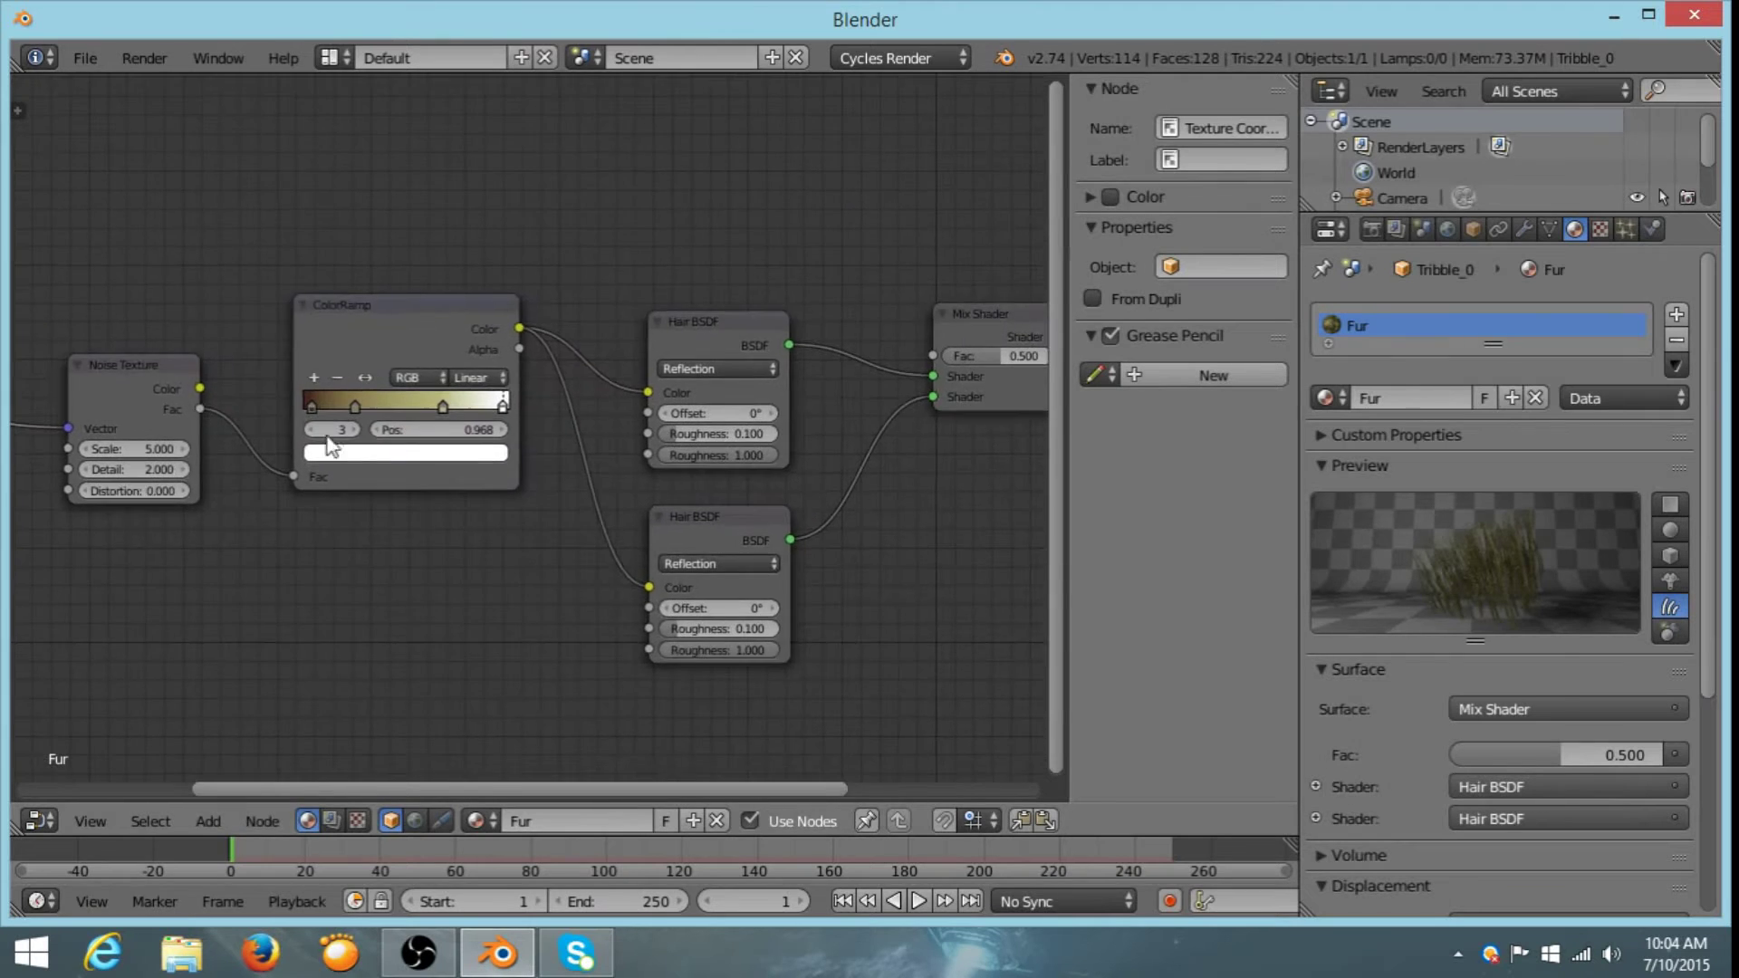
pyautogui.scroll(-1, 495, 453)
pyautogui.scroll(1, 495, 457)
pyautogui.moveTo(495, 457); pyautogui.dragTo(789, 399, button='middle')
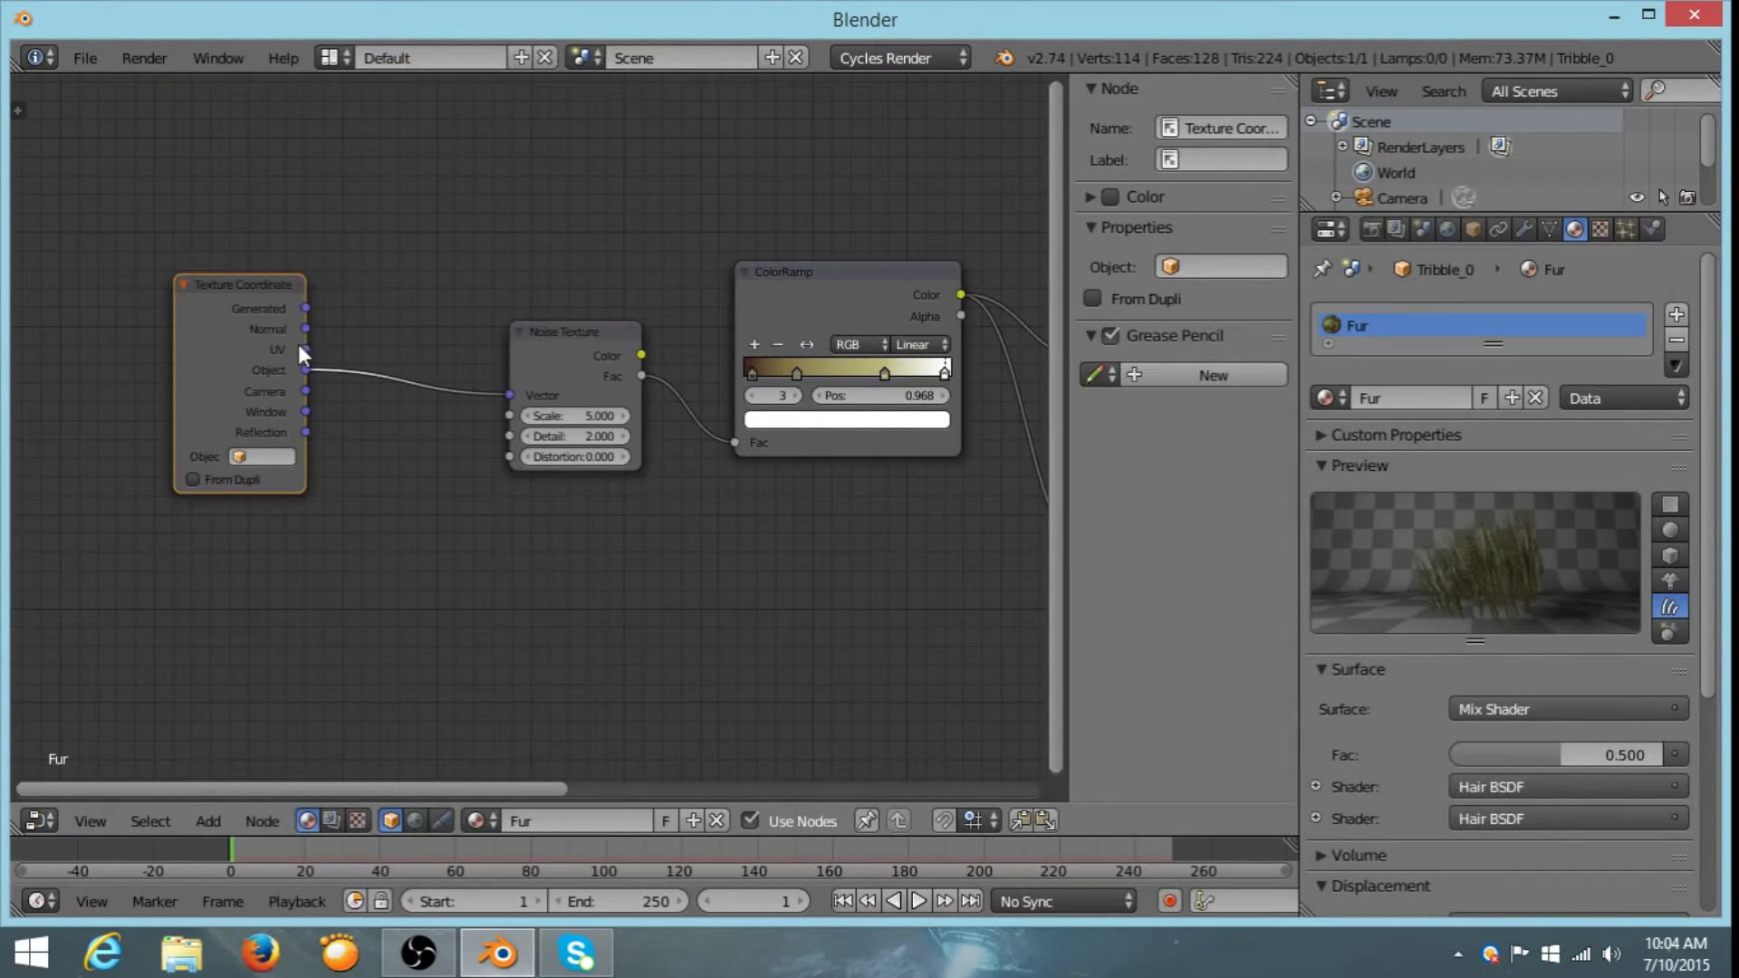
# - Set the Texture Coordinate node's object to Camera
pyautogui.moveTo(296, 423); pyautogui.dragTo(498, 444, button='middle')
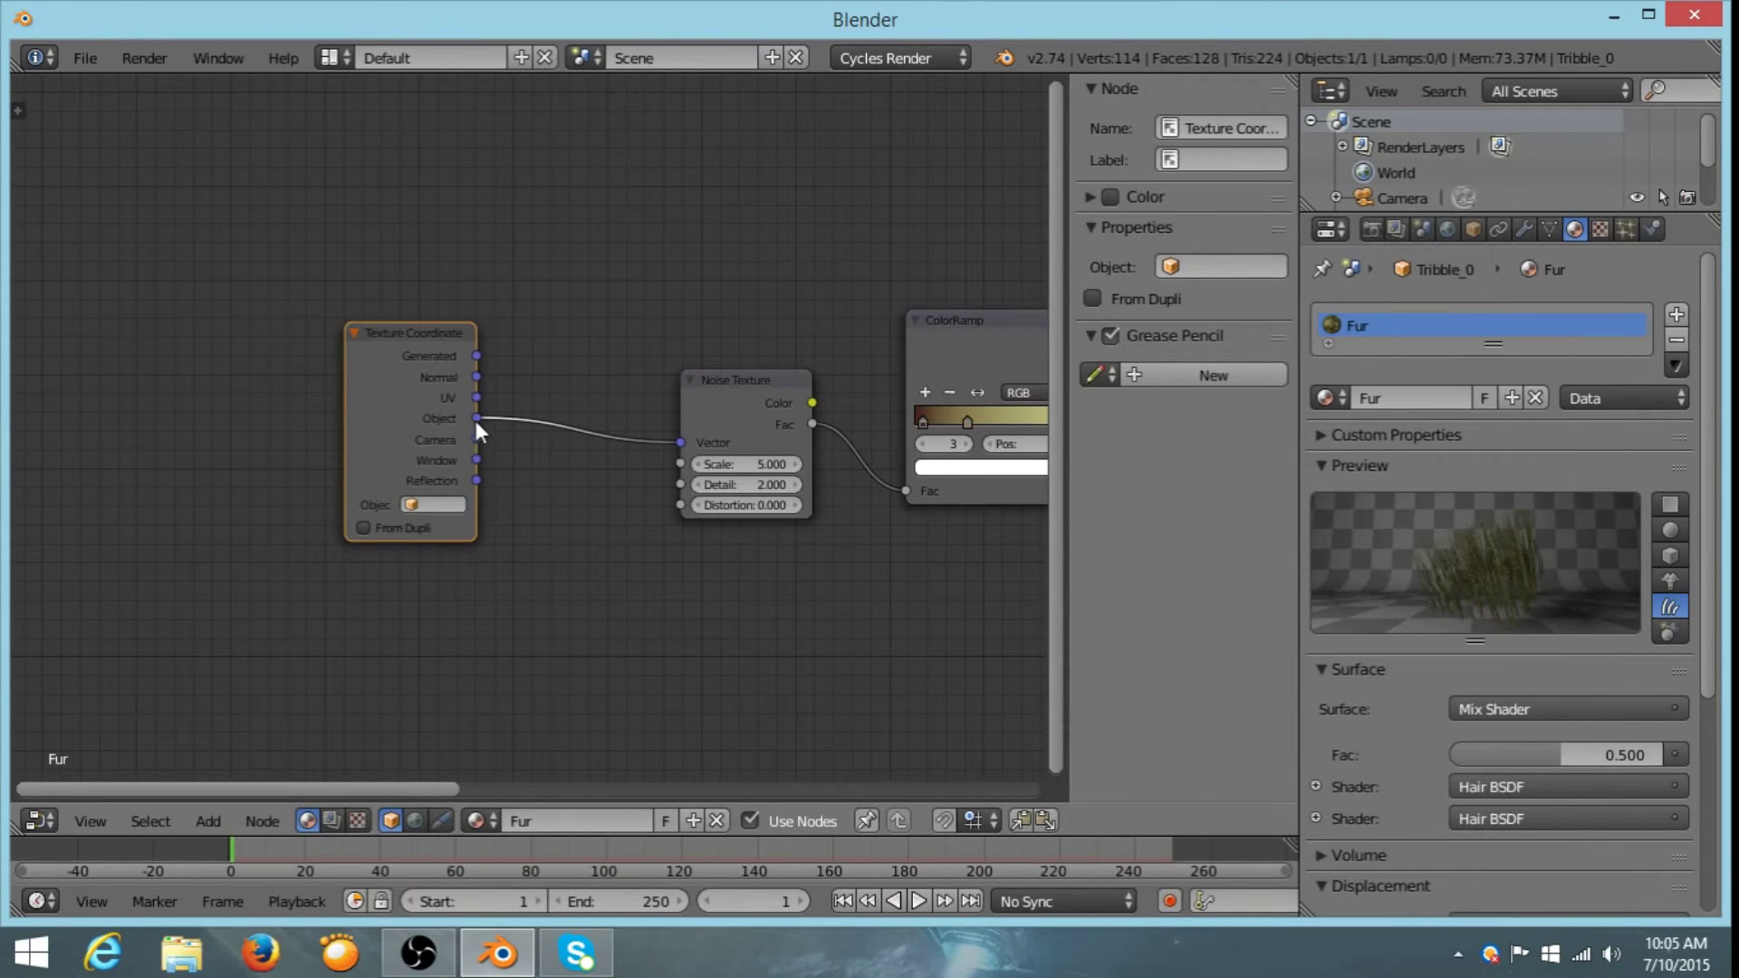
pyautogui.click(416, 502)
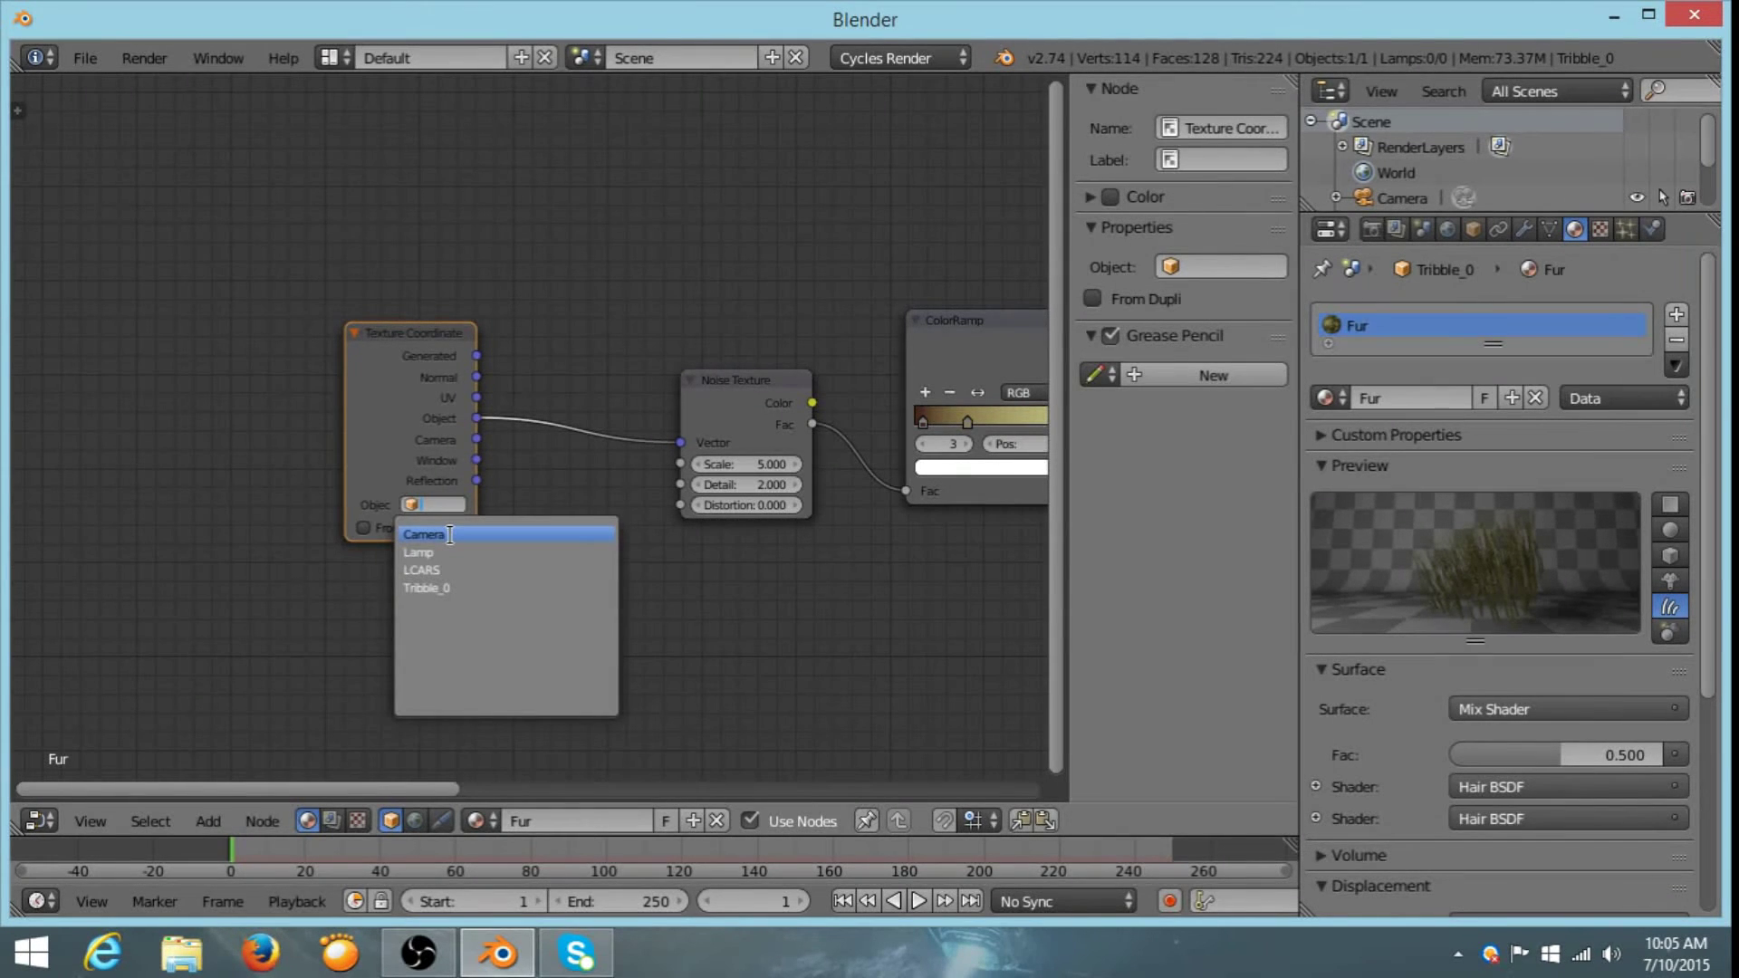
pyautogui.click(426, 535)
pyautogui.moveTo(750, 558); pyautogui.dragTo(477, 497, button='middle')
pyautogui.scroll(-2, 520, 501)
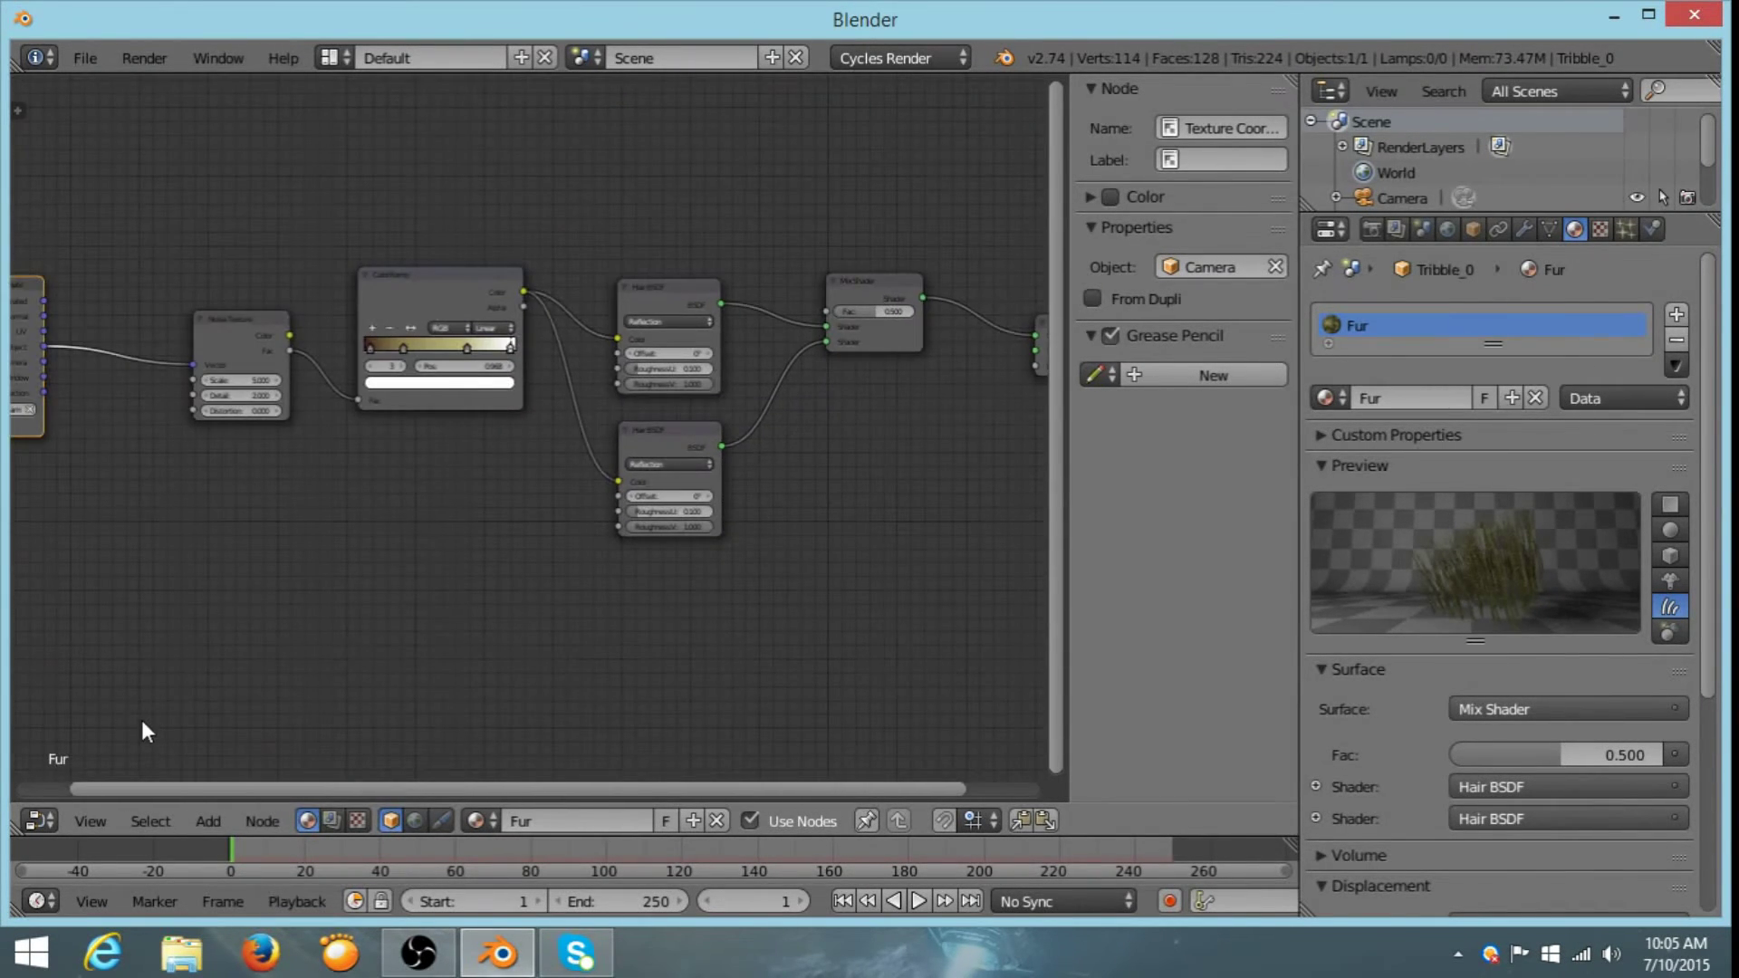
# - Switch the node editor area to the 3D View and show the first layer with the LCARS panel around the tribble
pyautogui.click(34, 822)
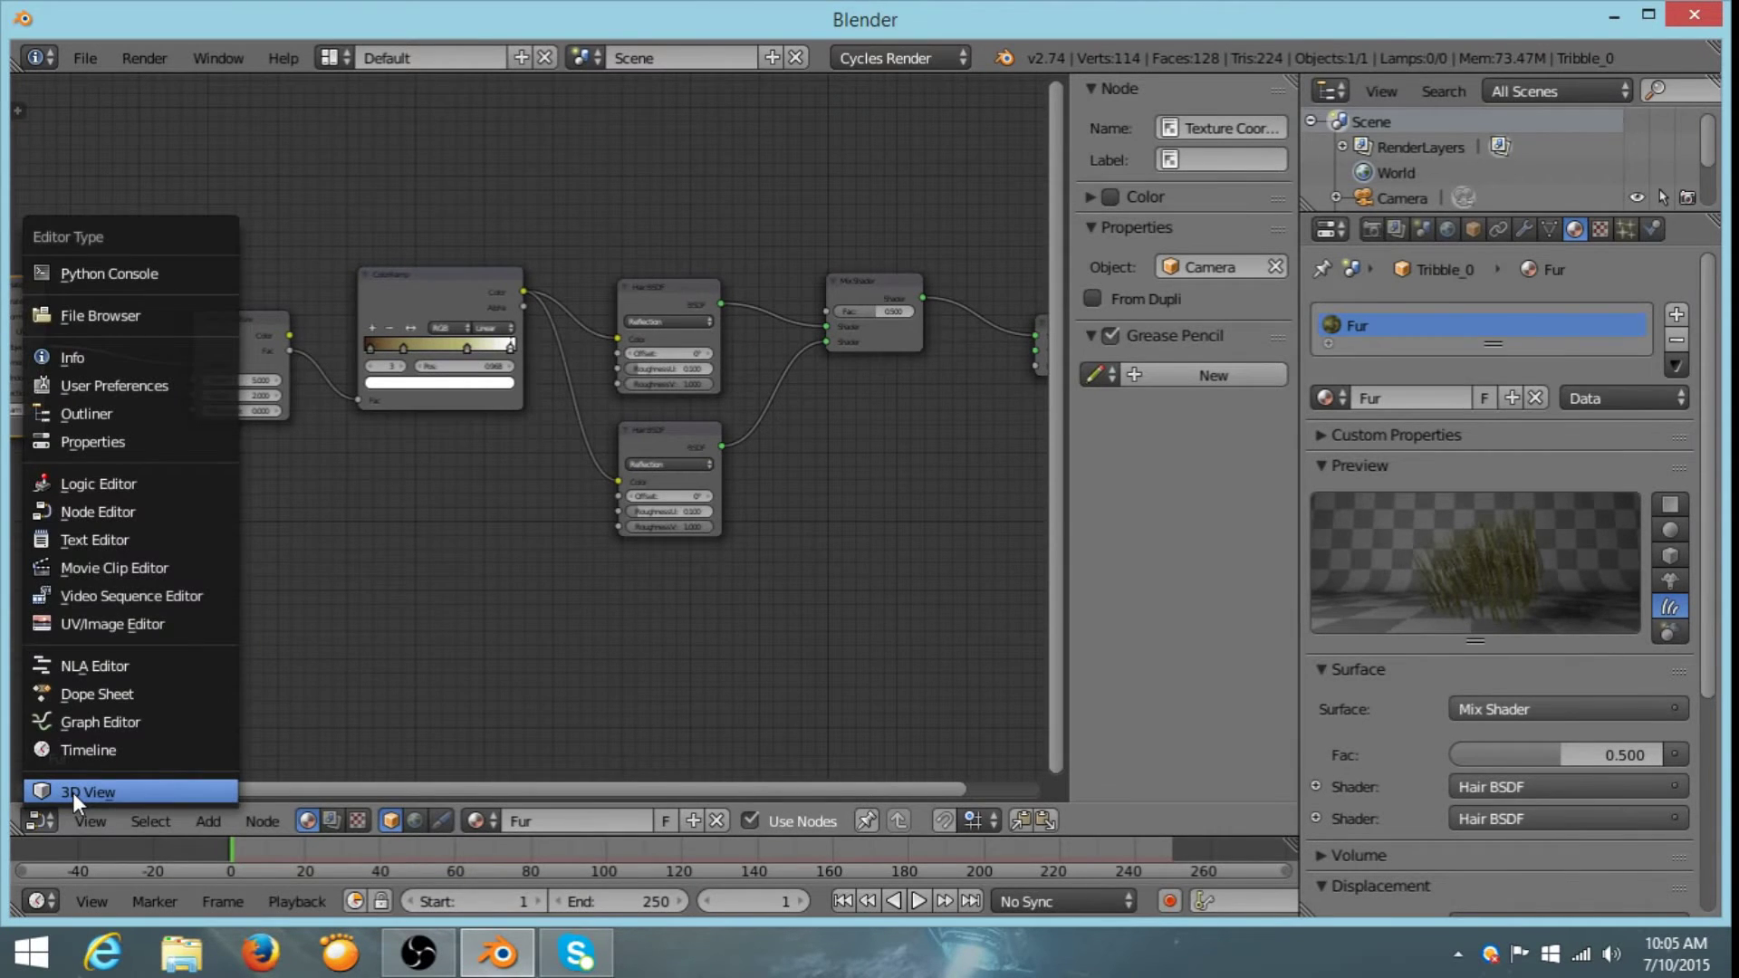
pyautogui.click(73, 792)
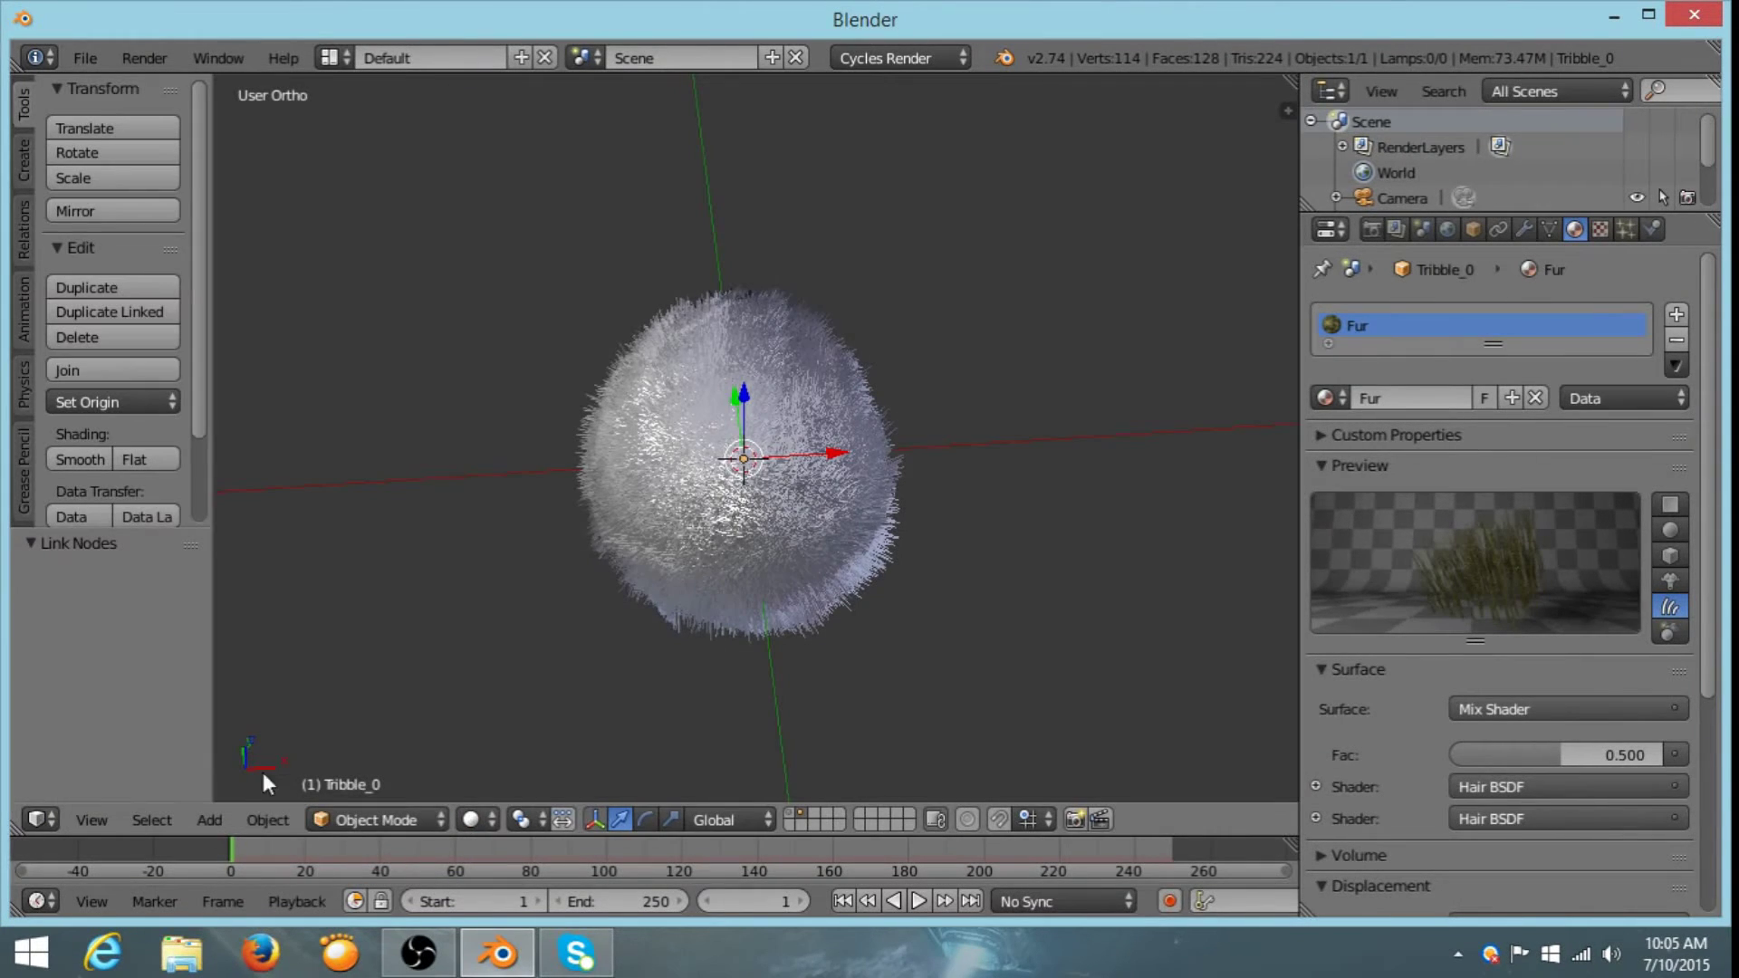
pyautogui.click(785, 812)
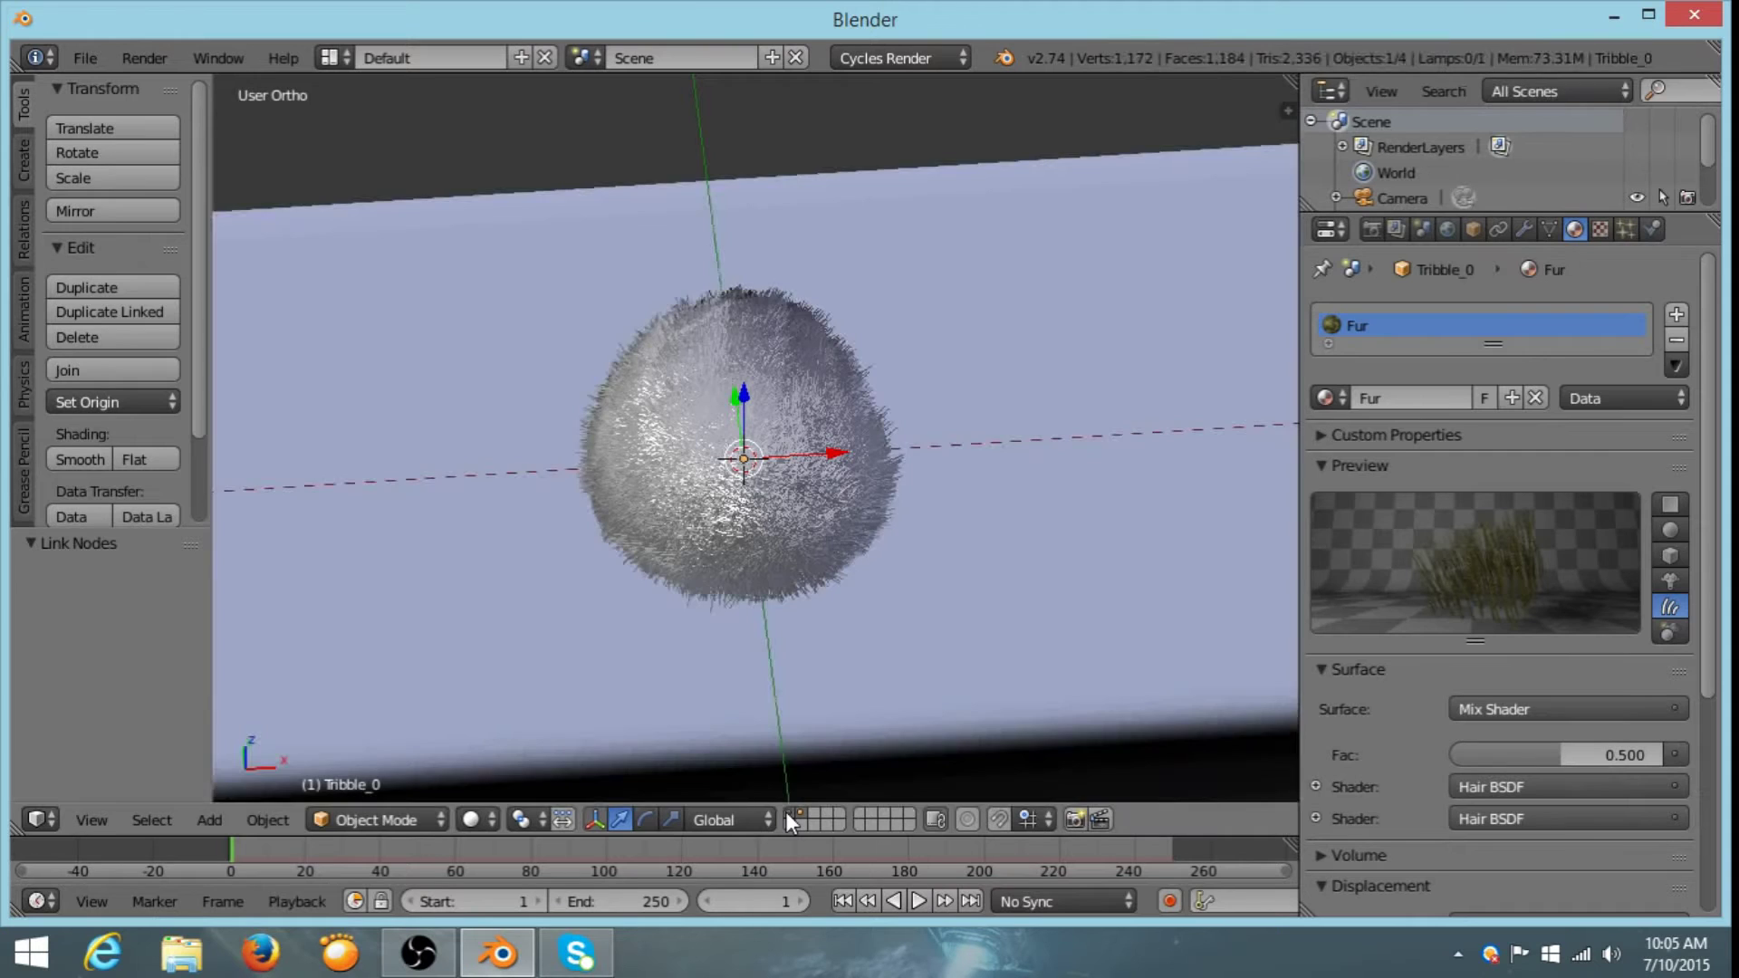
pyautogui.scroll(-8, 808, 639)
pyautogui.scroll(4, 870, 632)
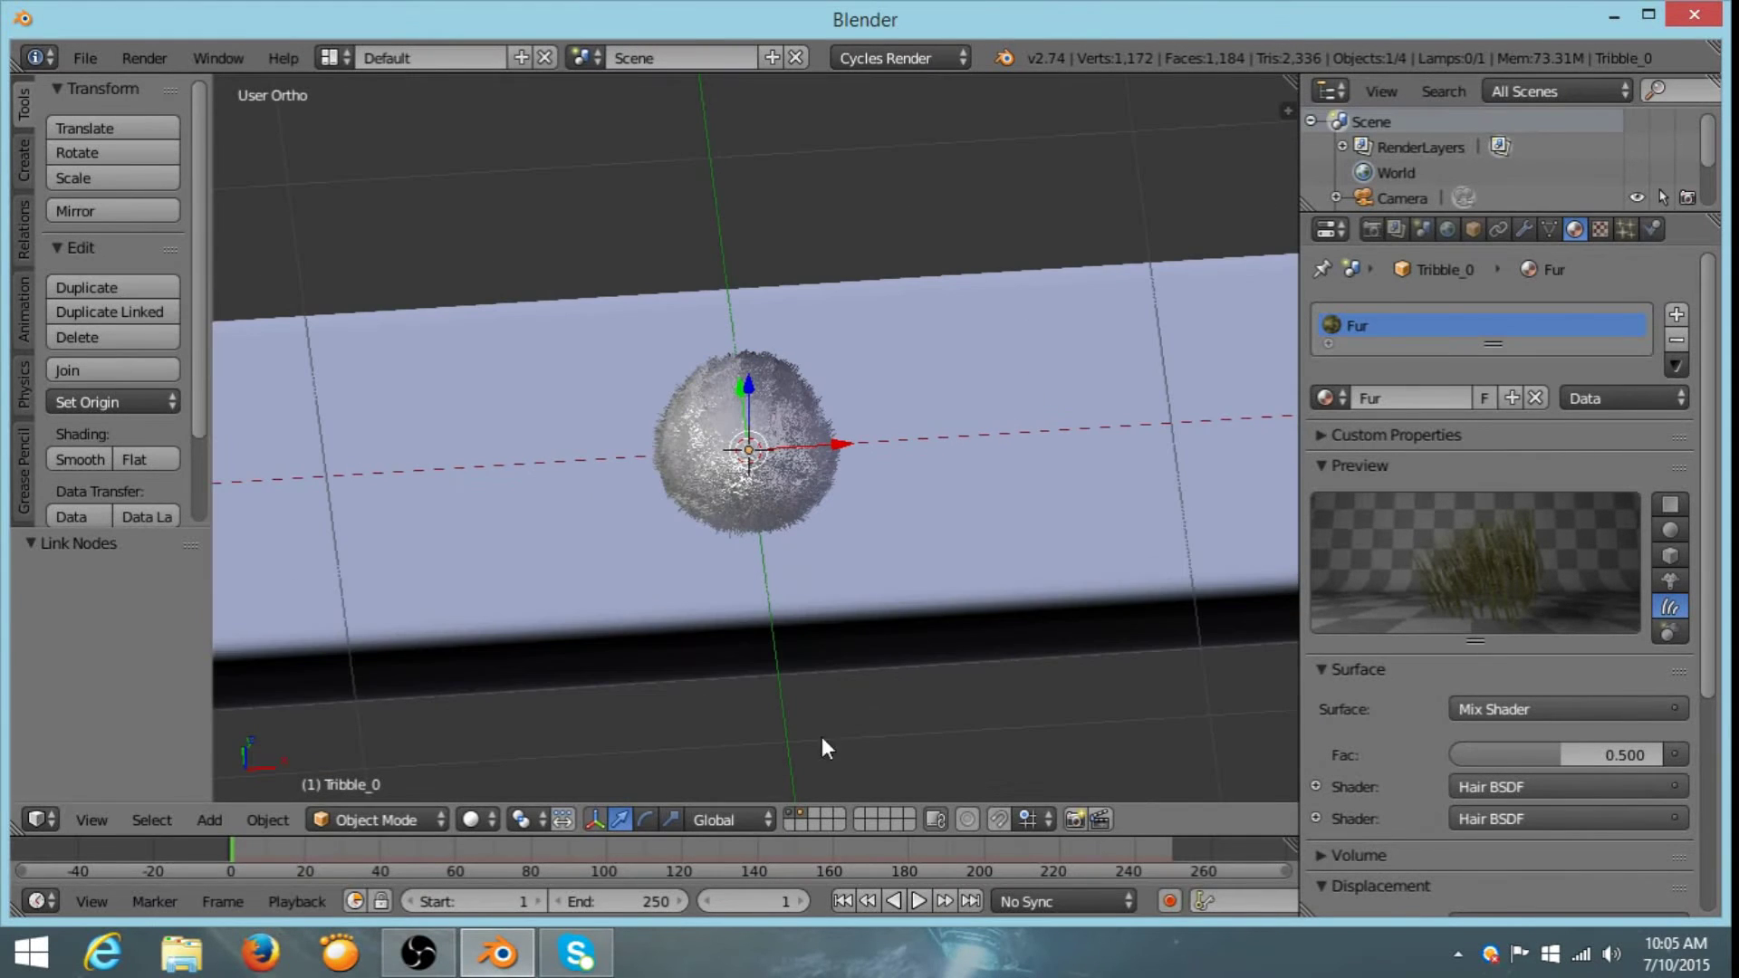
# - Preview the tribble on the LCARS panel with Rendered viewport shading
pyautogui.click(474, 819)
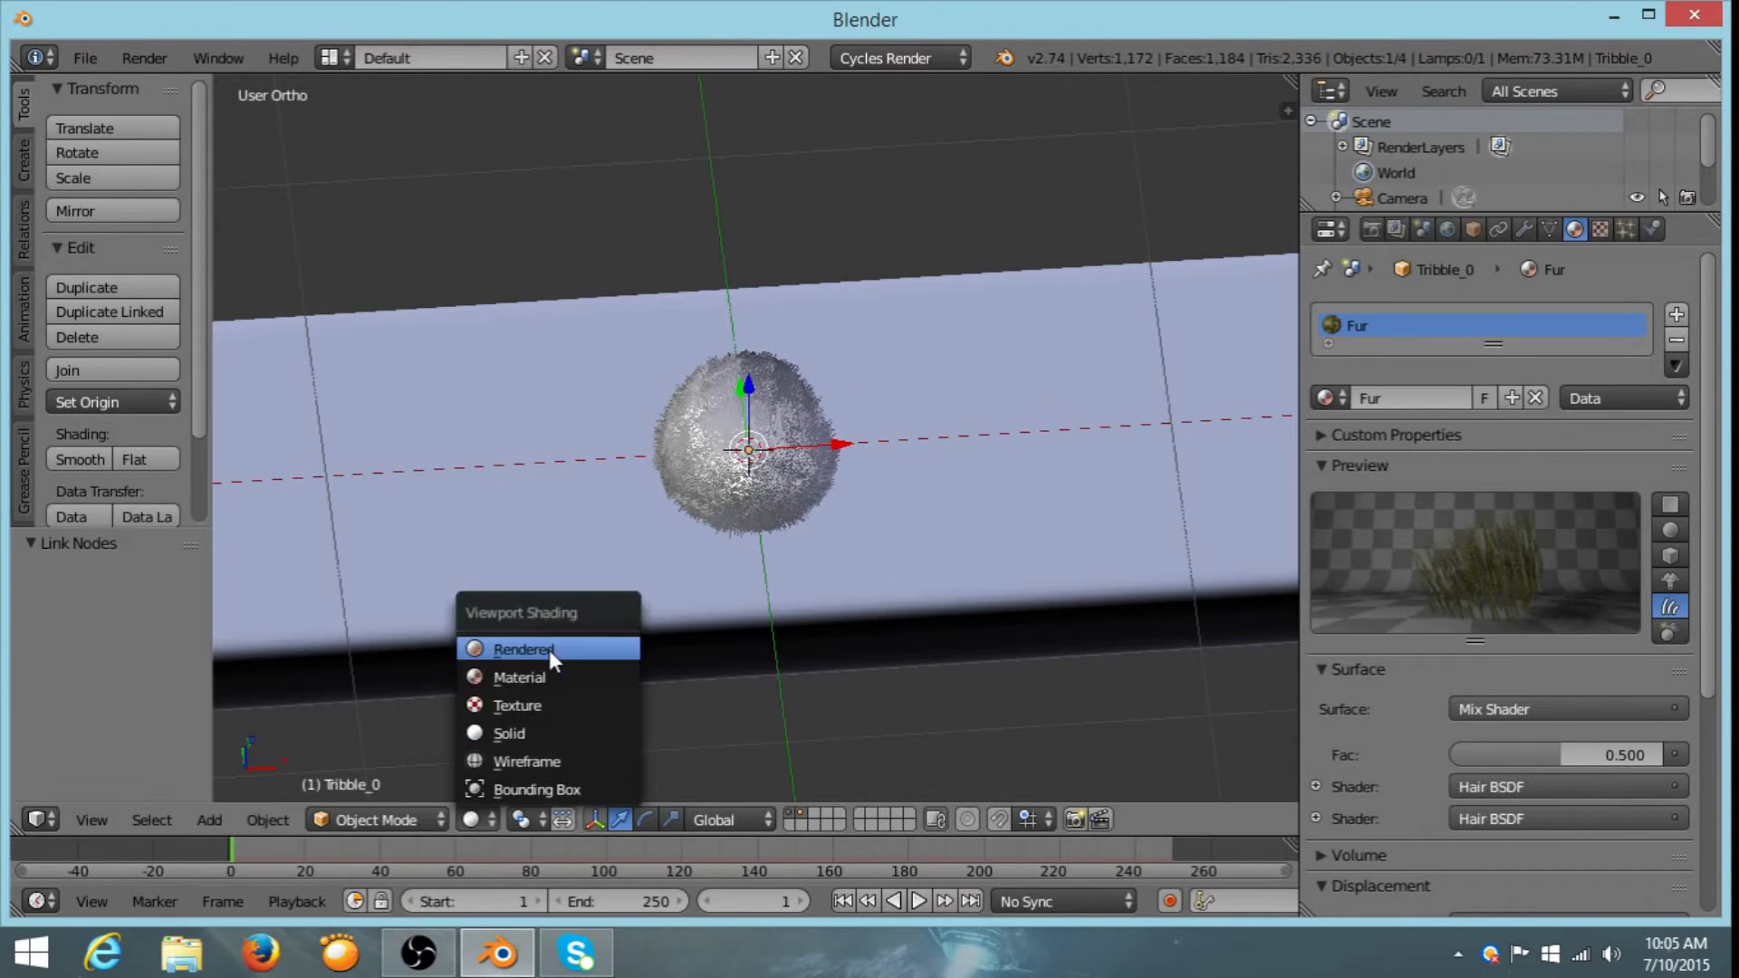
pyautogui.click(548, 649)
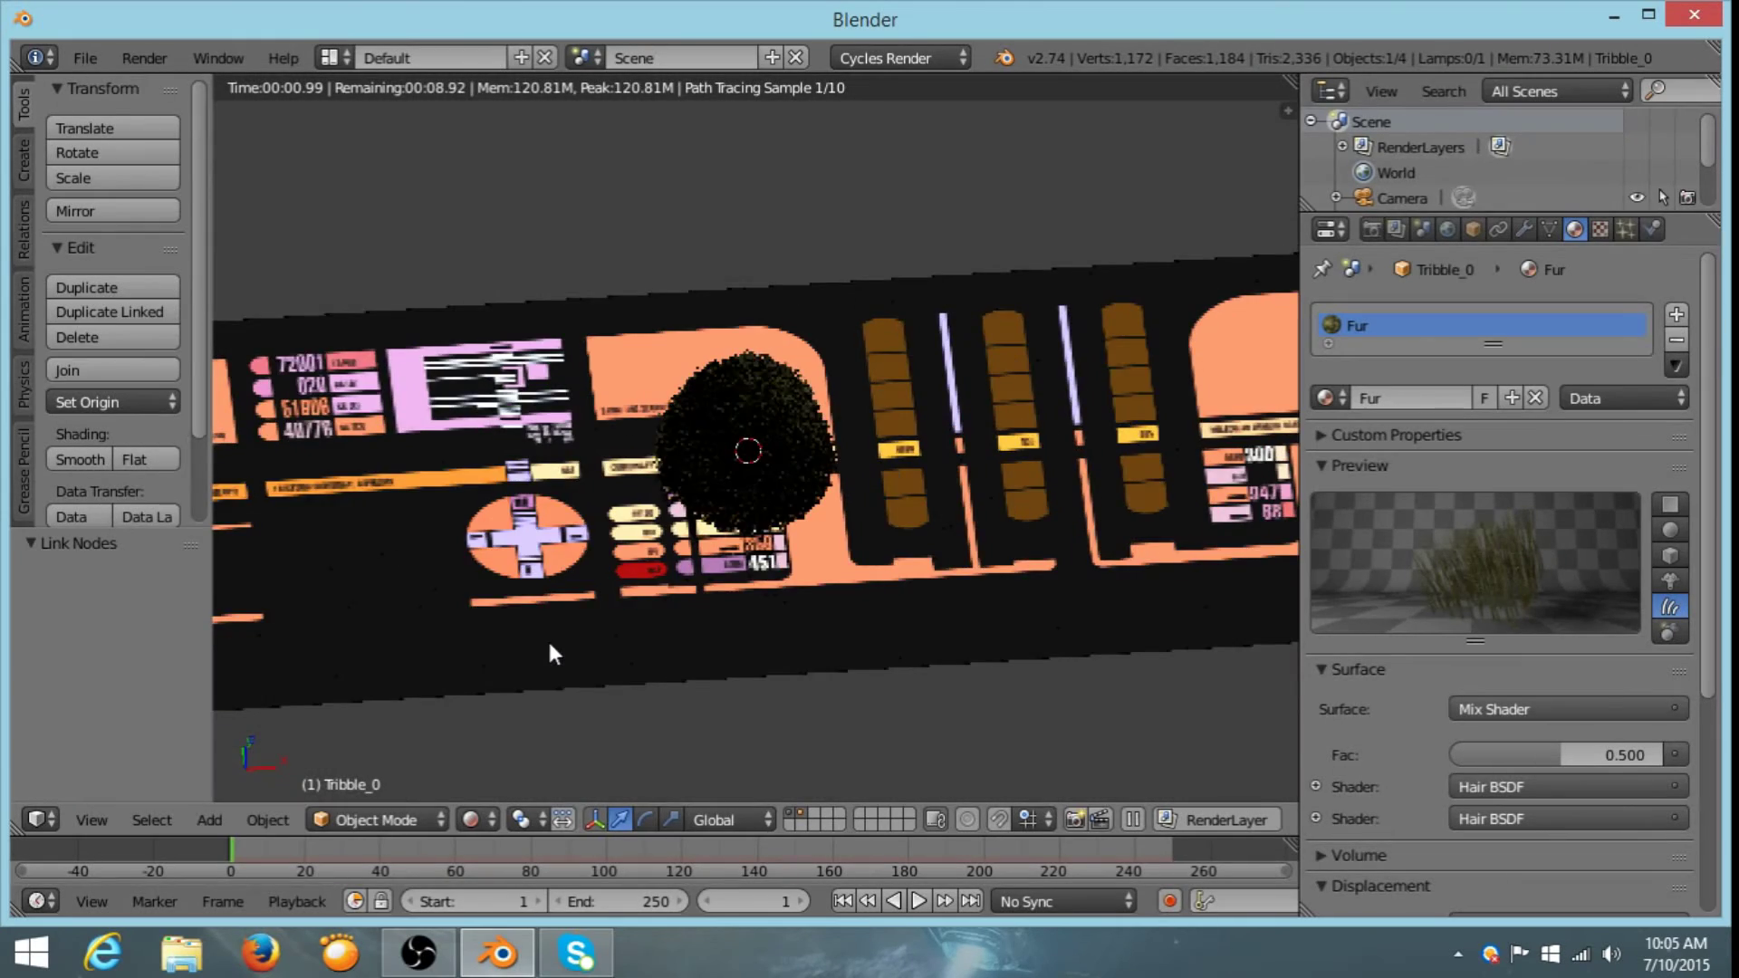
pyautogui.scroll(3, 752, 529)
pyautogui.moveTo(747, 524); pyautogui.dragTo(868, 447, button='middle')
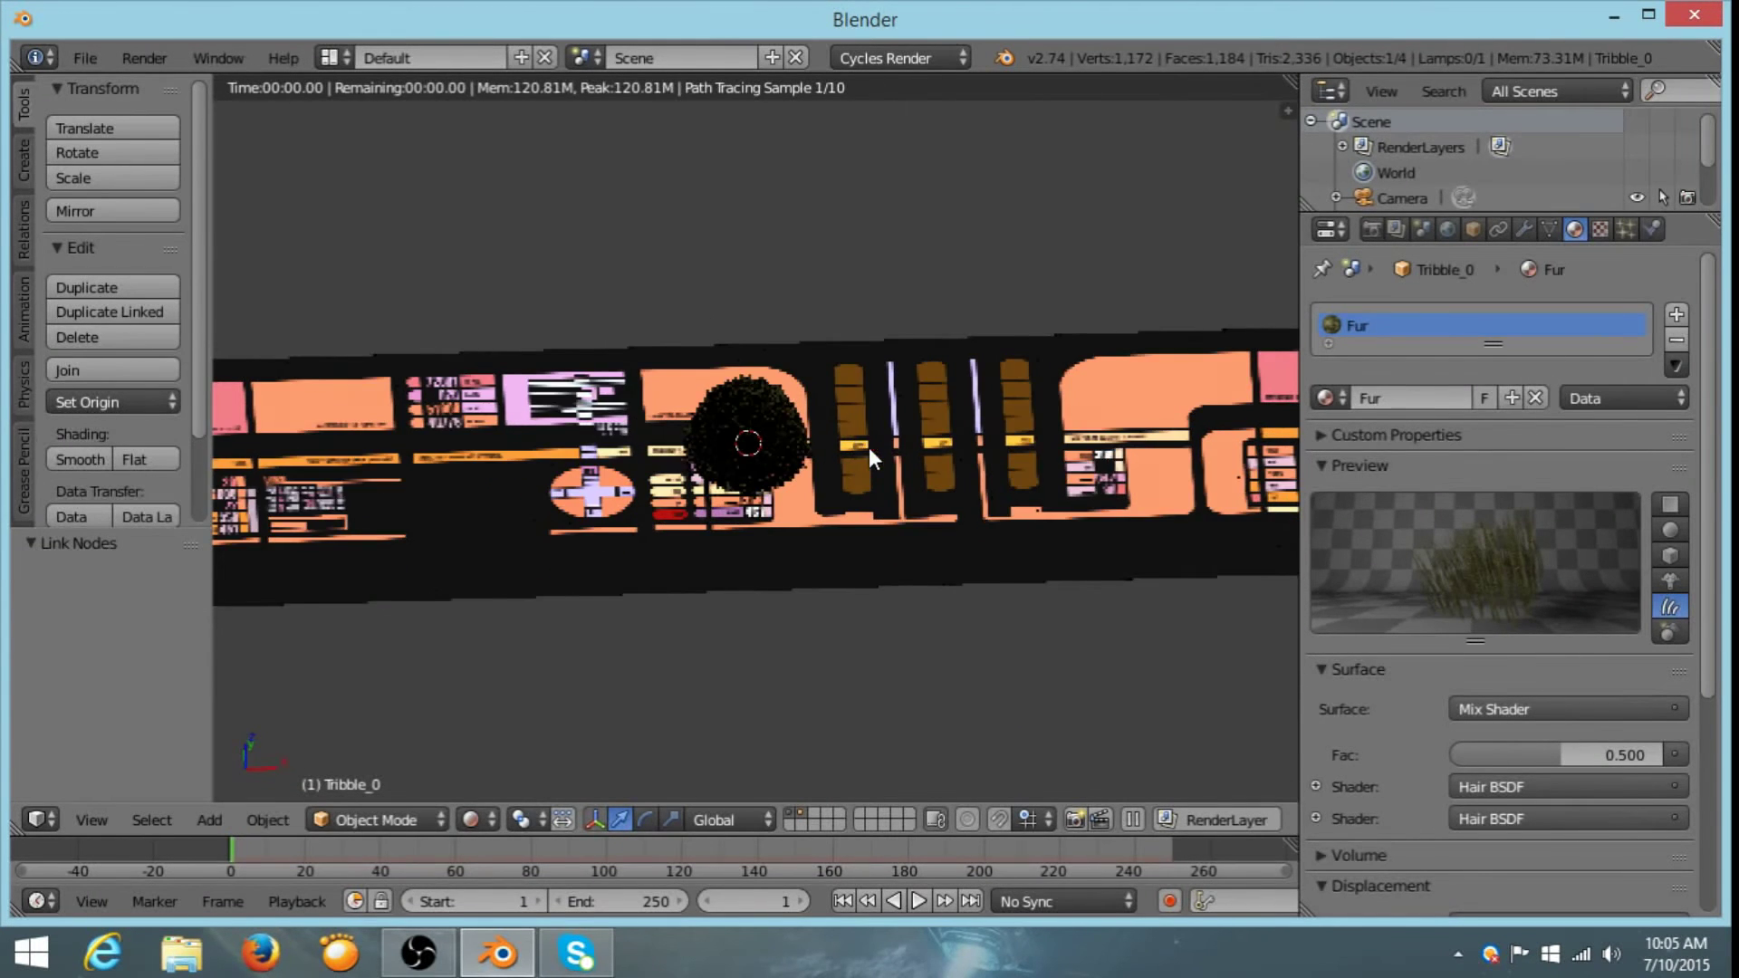
pyautogui.scroll(-3, 1050, 345)
# - In wireframe shading, change the scene's point lamp to a Sun lamp and enable its nodes
pyautogui.press('z')
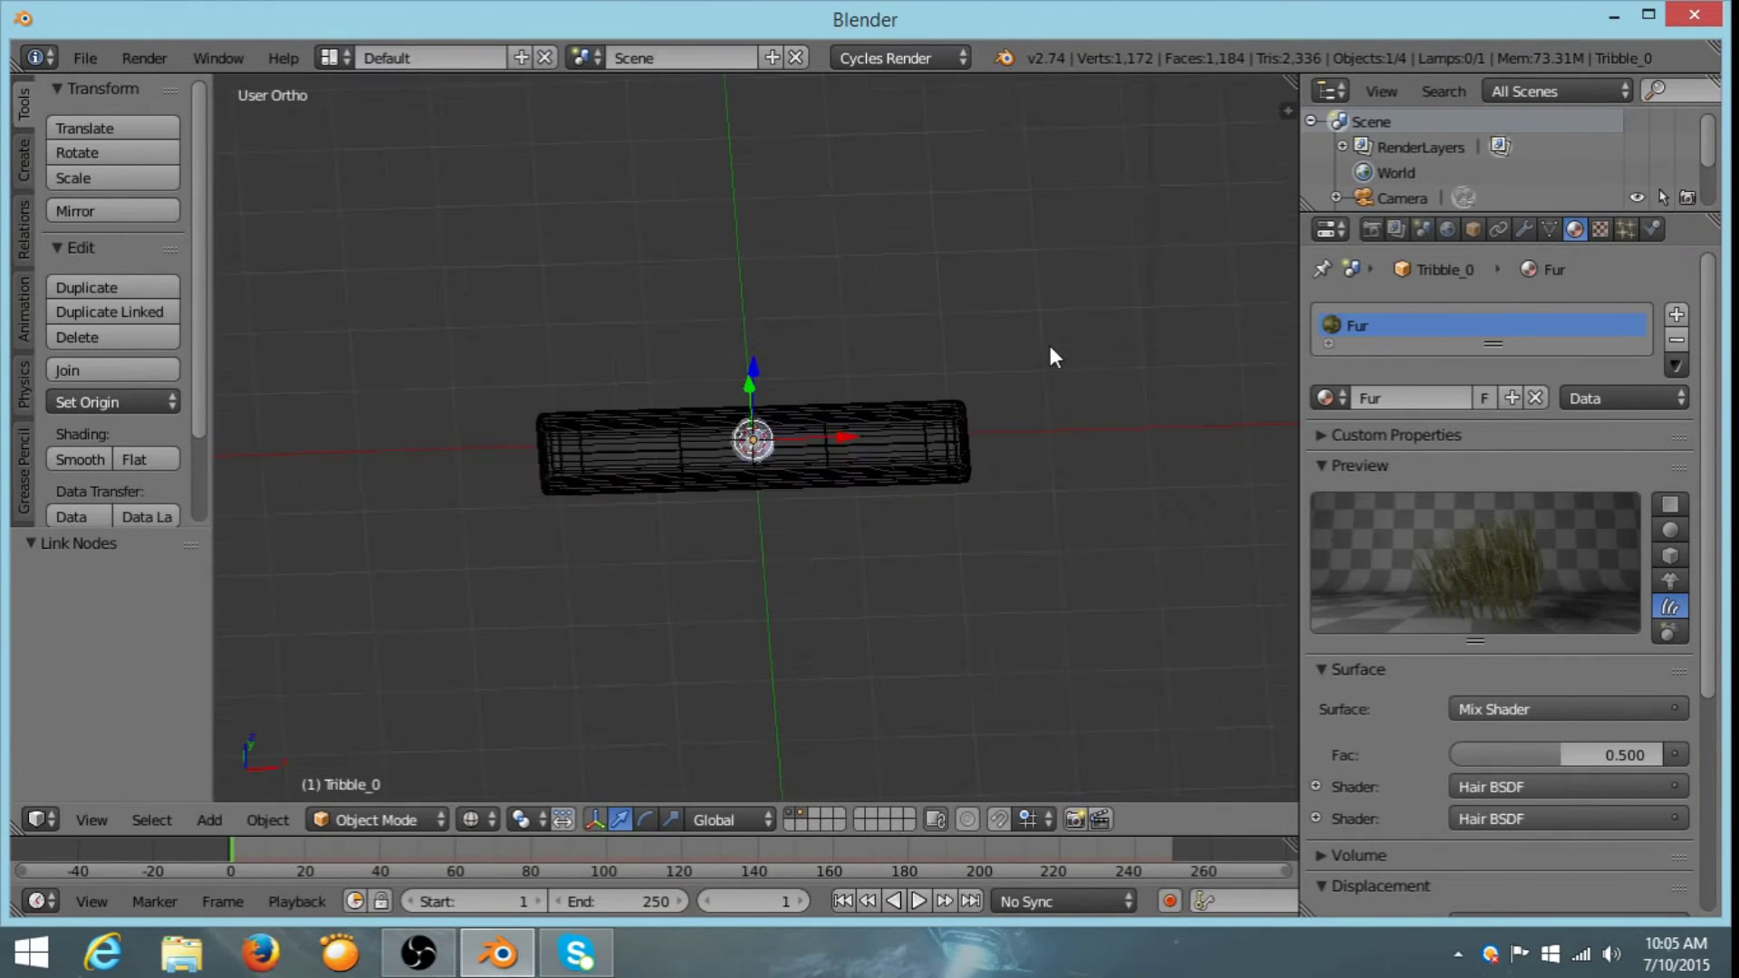
pyautogui.rightClick(947, 188)
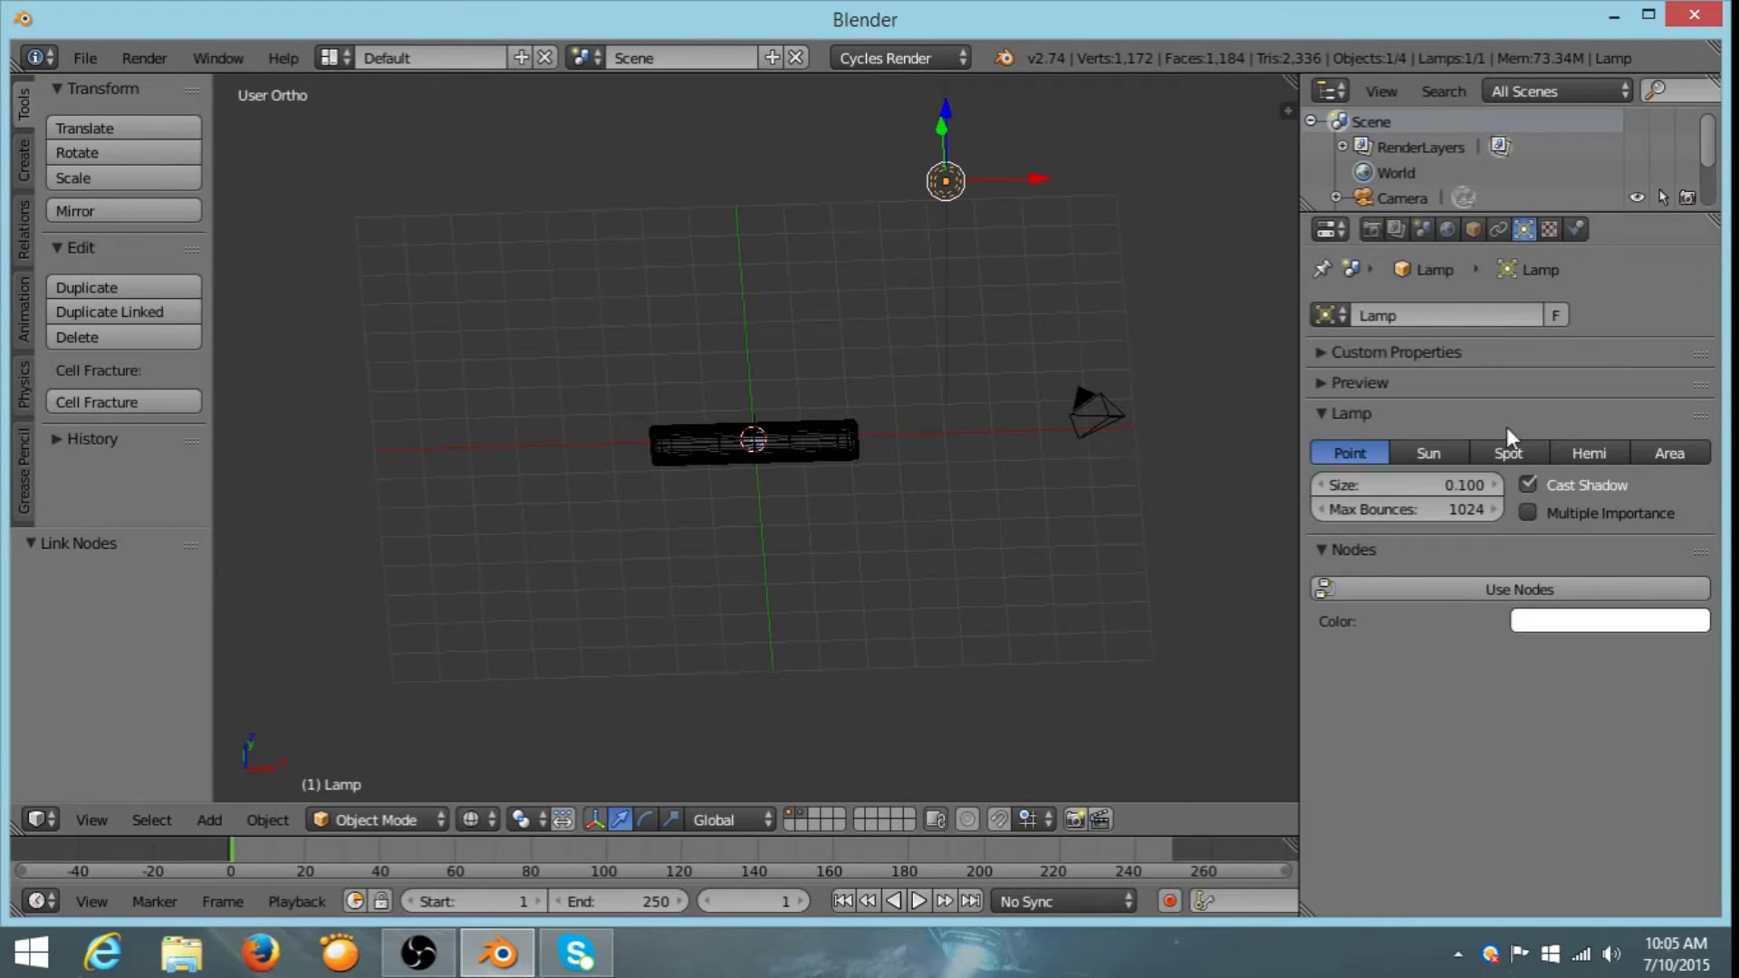
pyautogui.click(1434, 455)
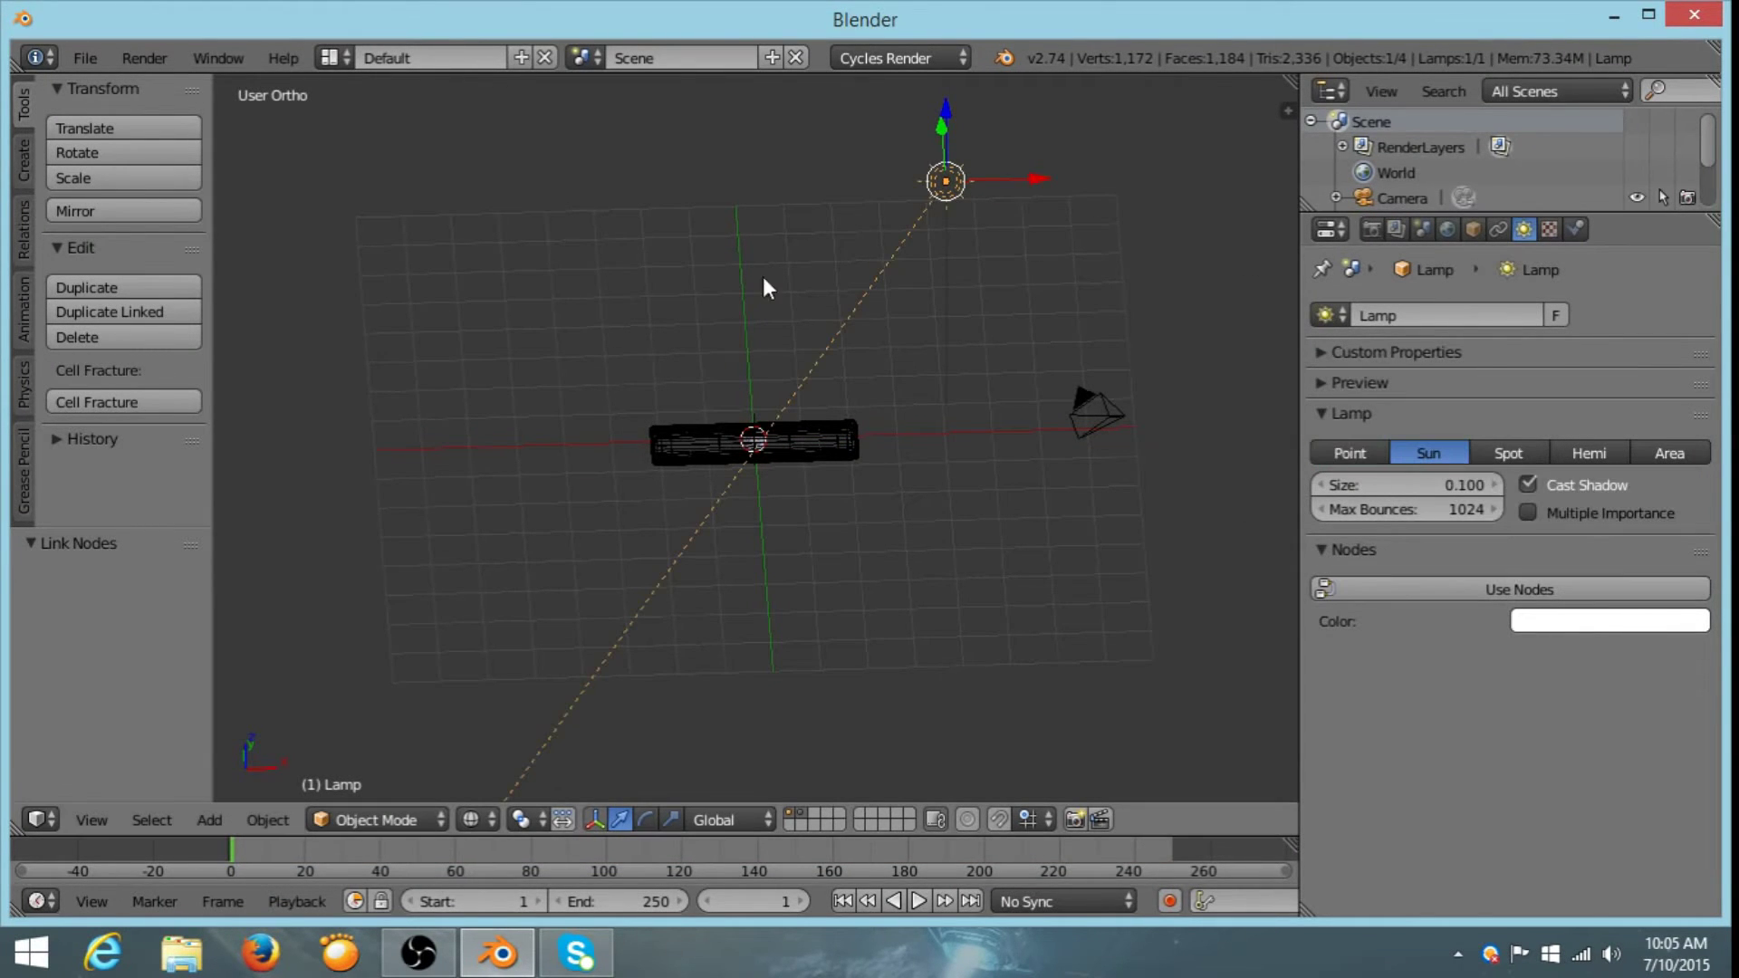
pyautogui.moveTo(925, 362); pyautogui.dragTo(978, 554, button='middle')
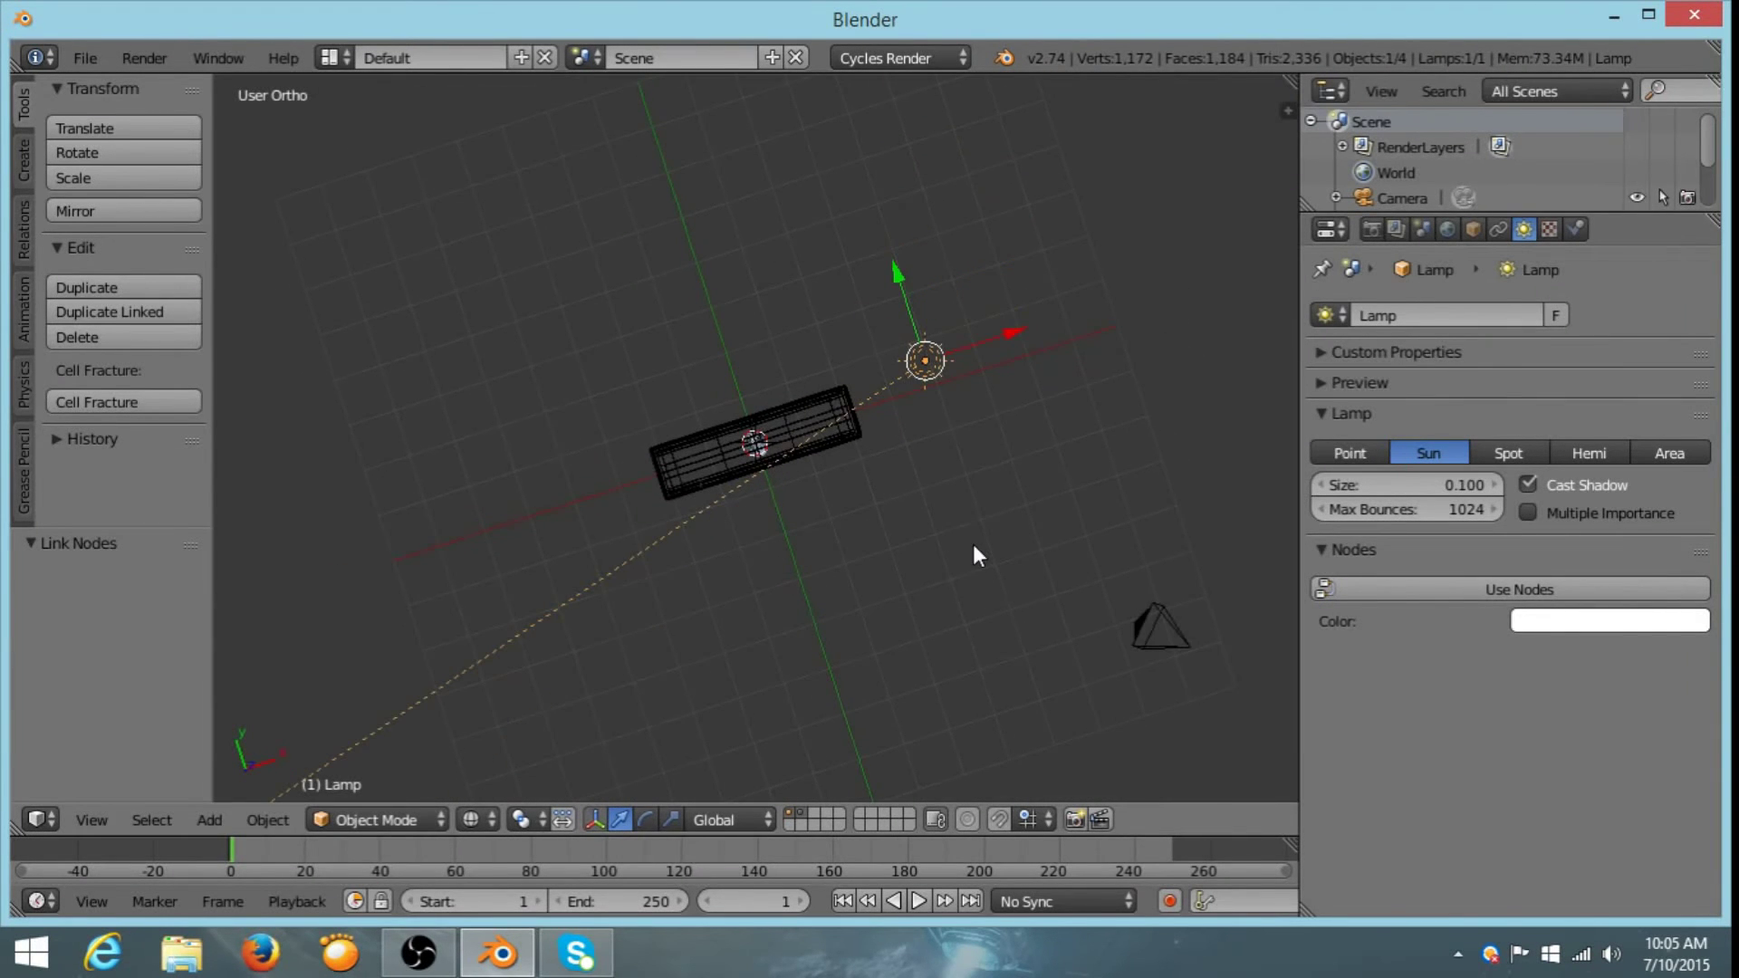
pyautogui.scroll(3, 965, 527)
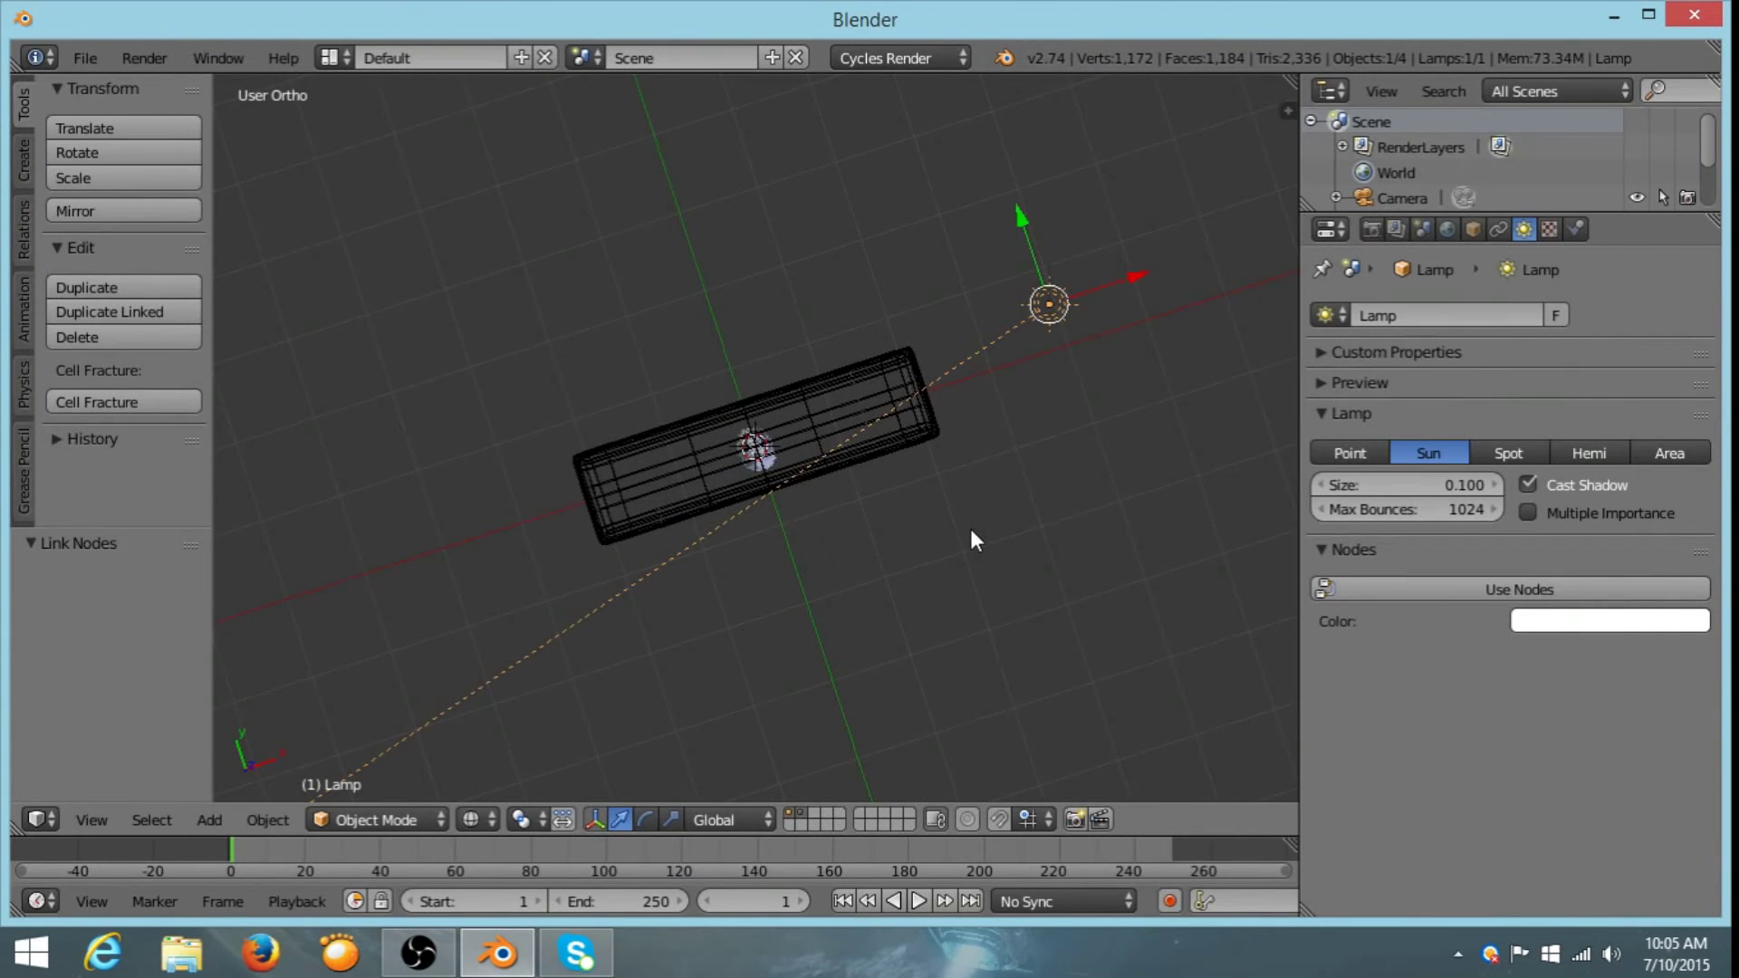
pyautogui.scroll(-3, 968, 528)
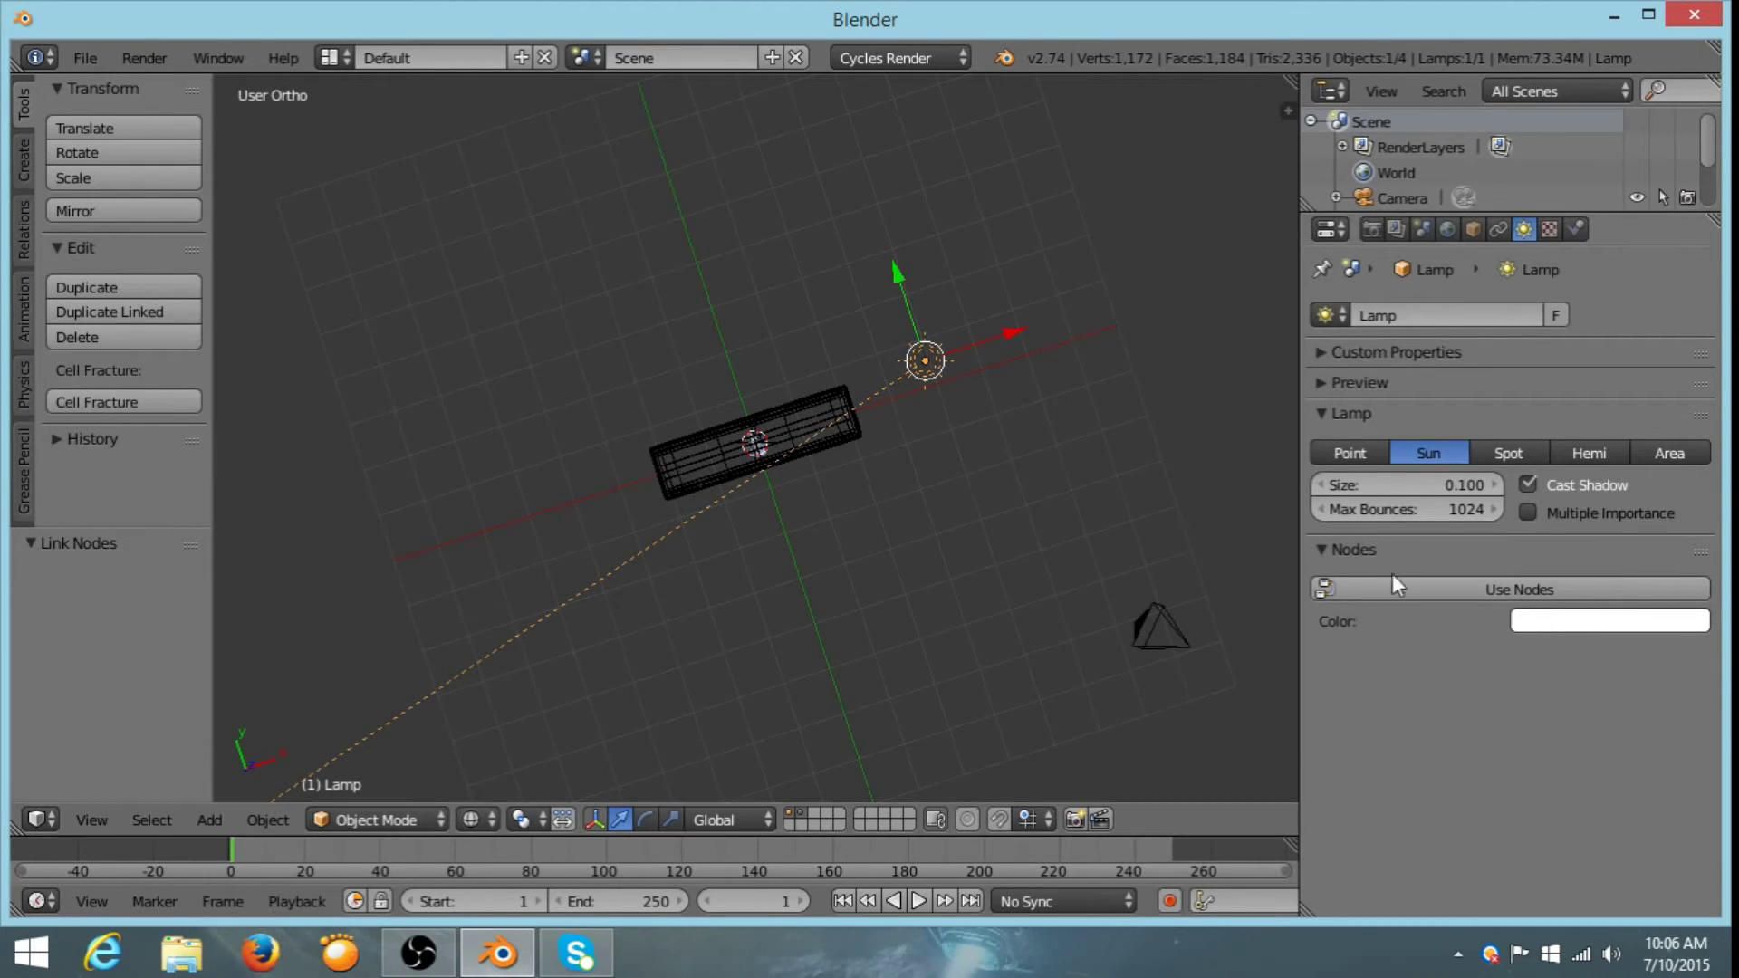
pyautogui.click(1505, 589)
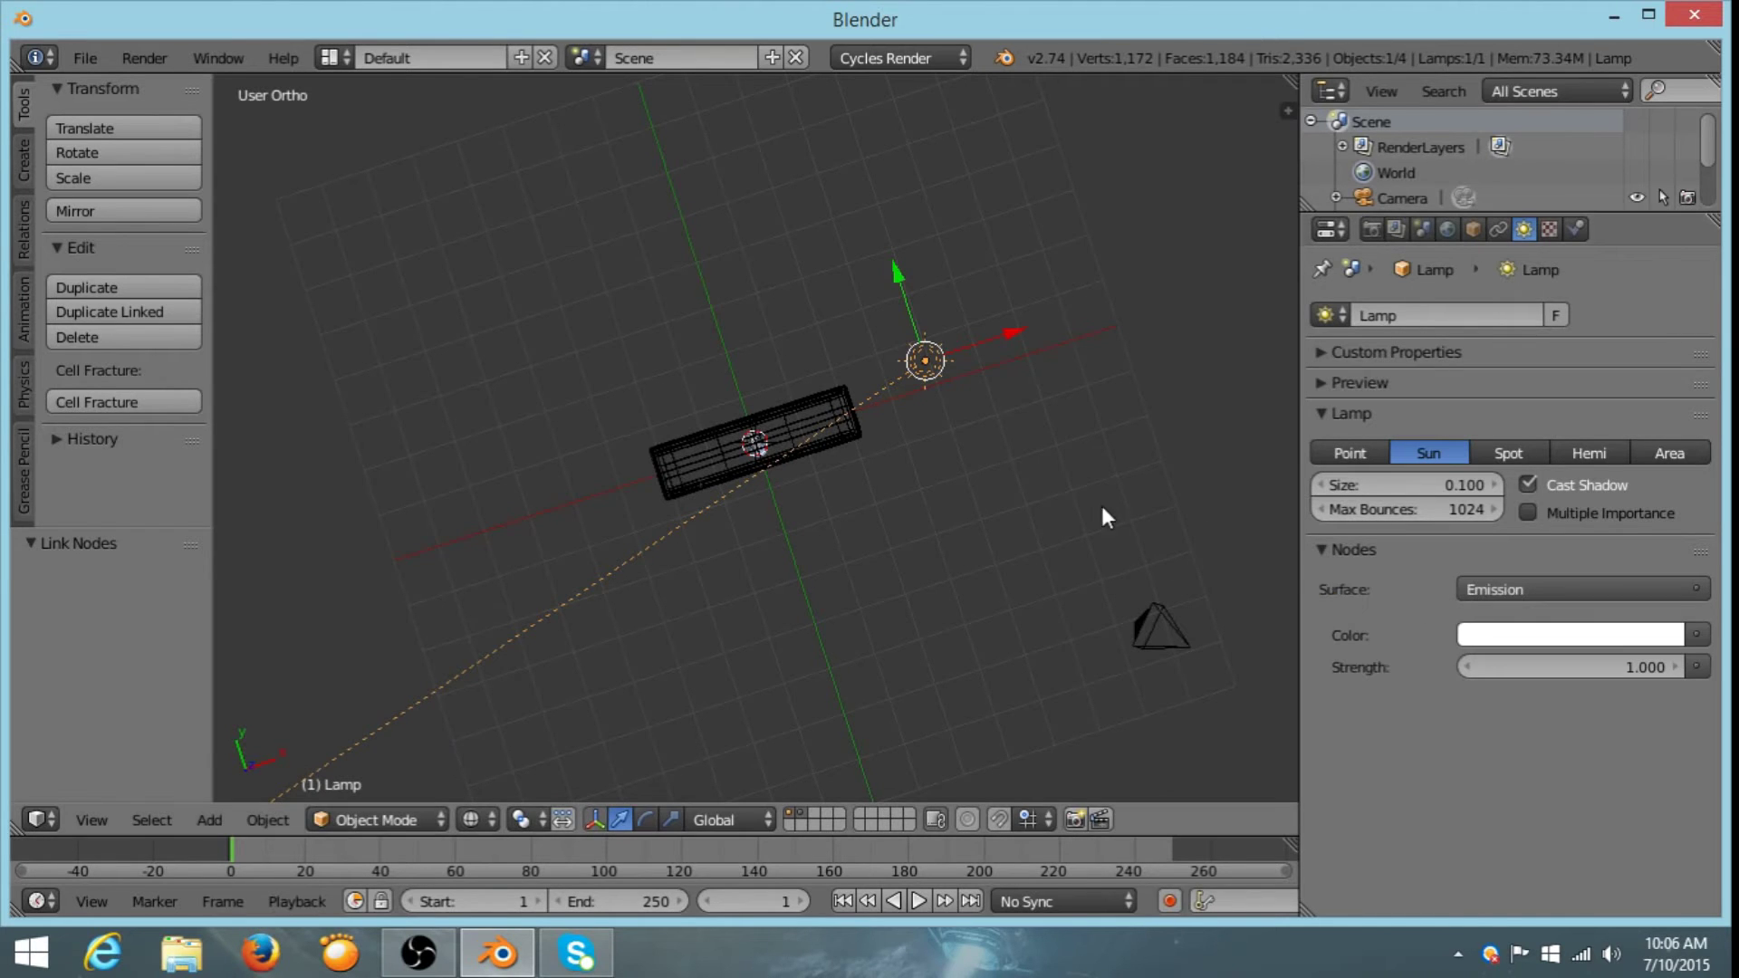
# - Align the scene camera to the front view and set the pivot point to the 3D Cursor
pyautogui.press('KP_7')
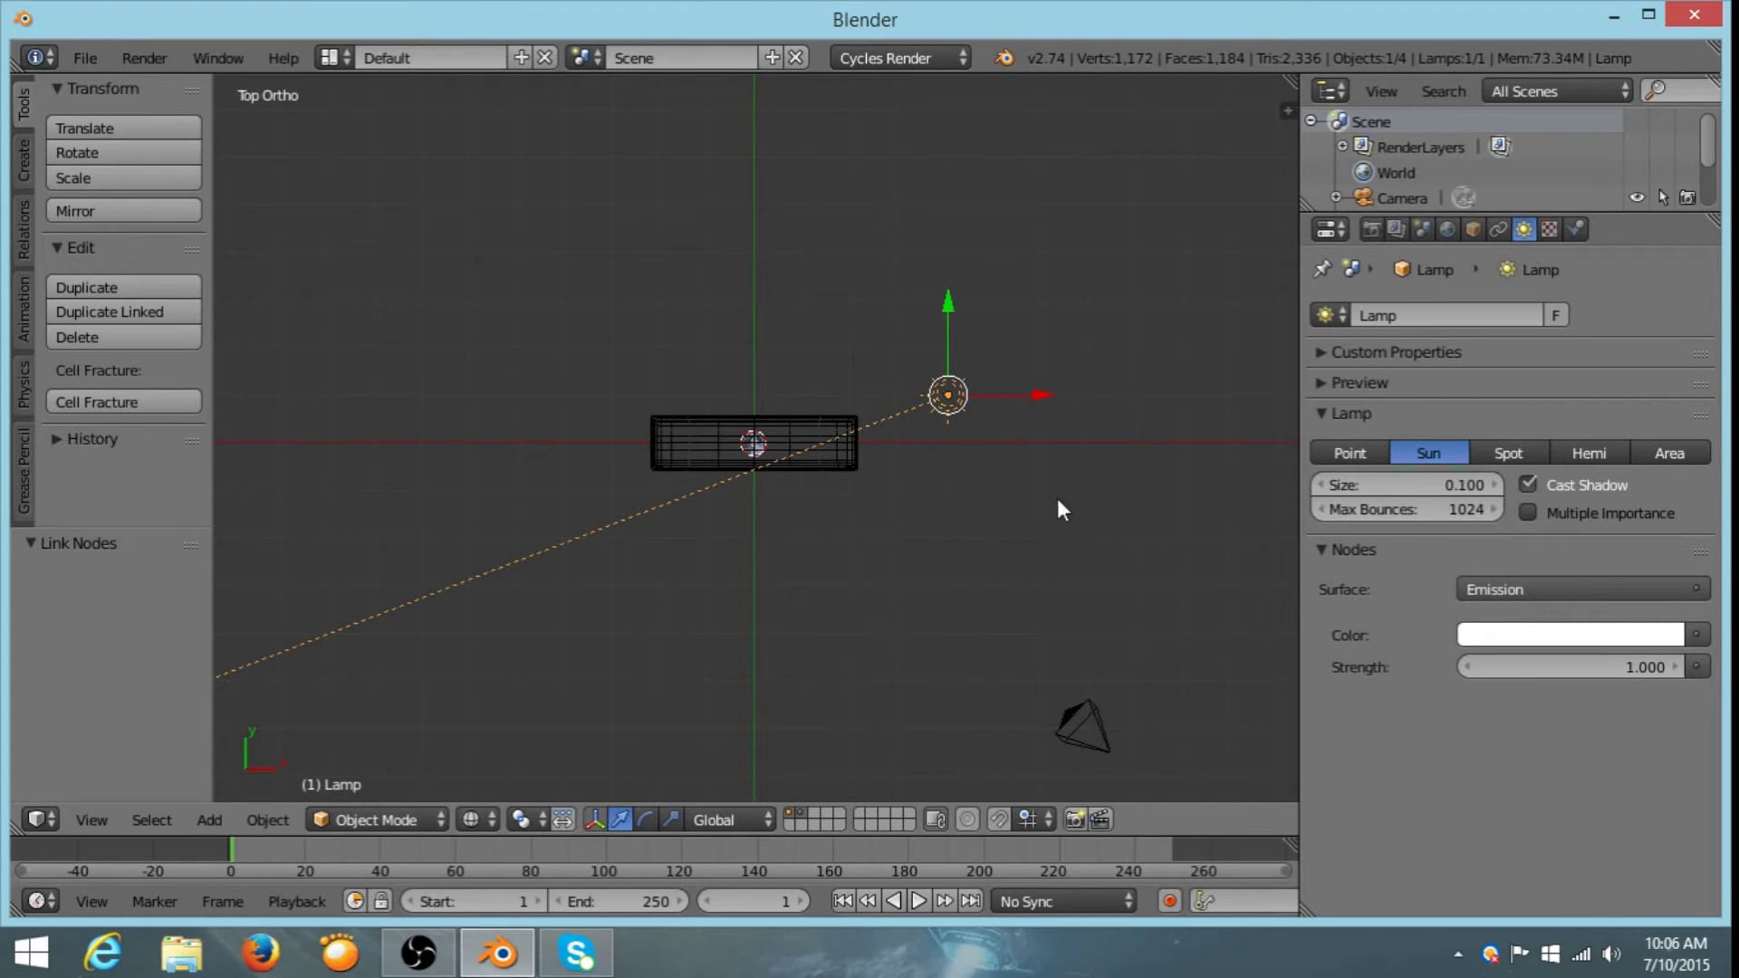
pyautogui.rightClick(1086, 720)
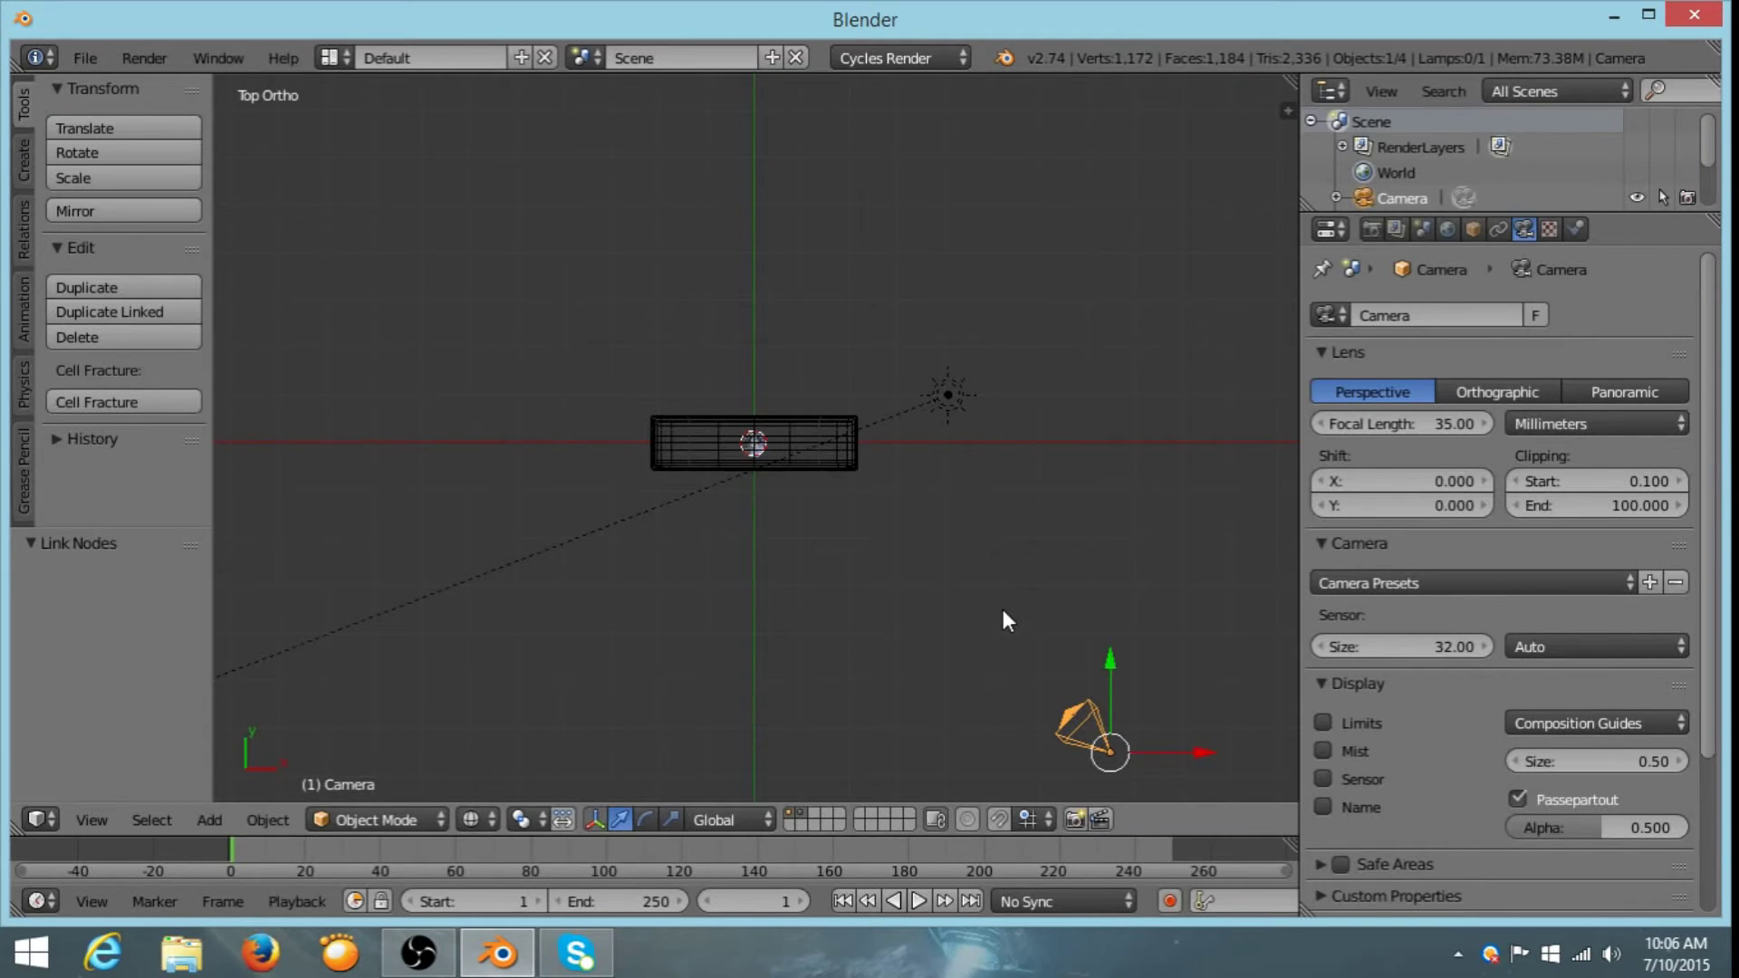
pyautogui.press('KP_1')
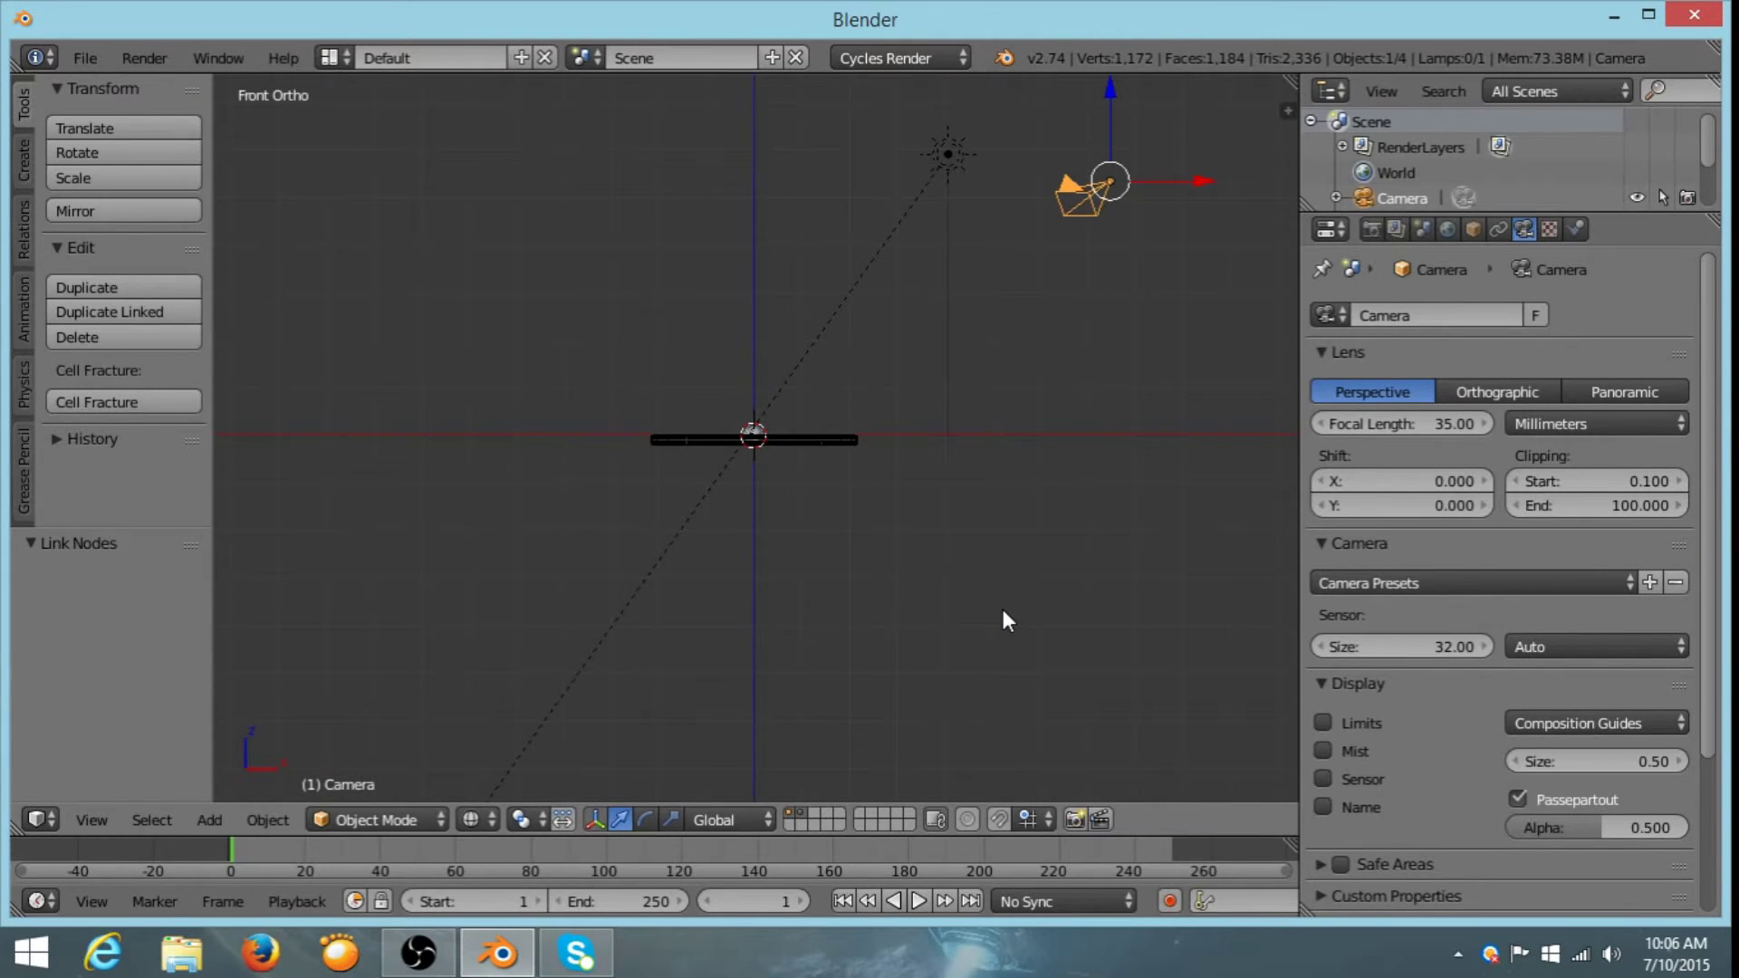
pyautogui.press('ctrl+alt+KP_0')
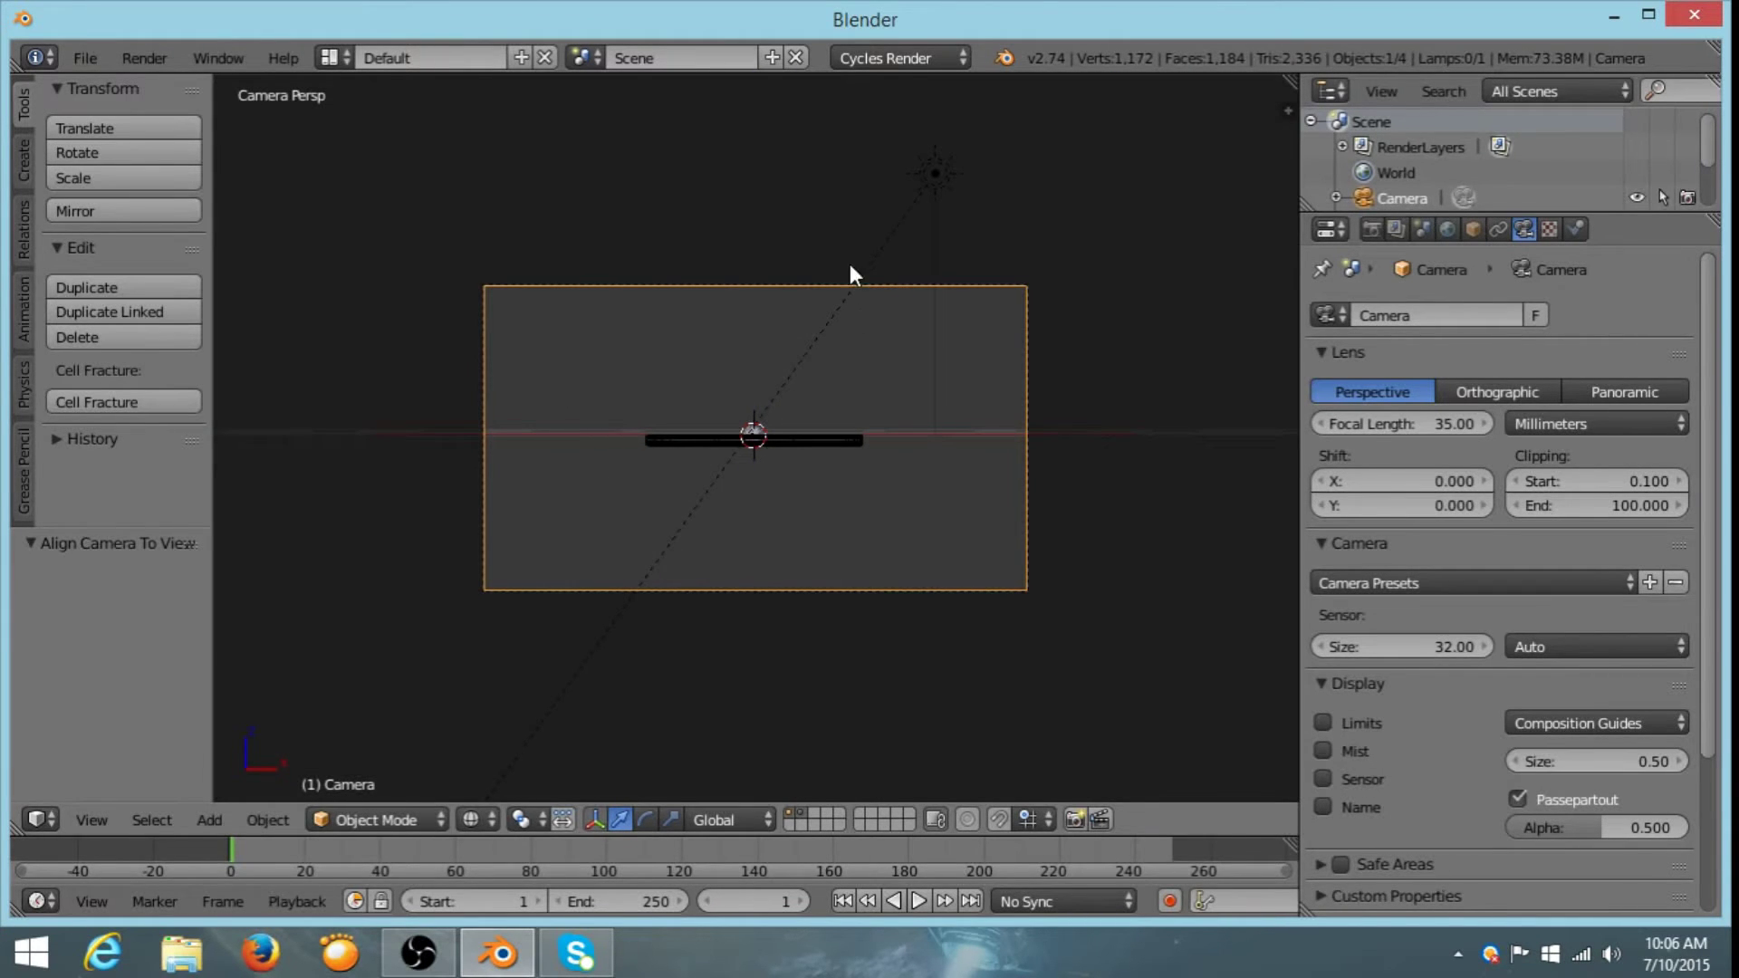
pyautogui.click(525, 820)
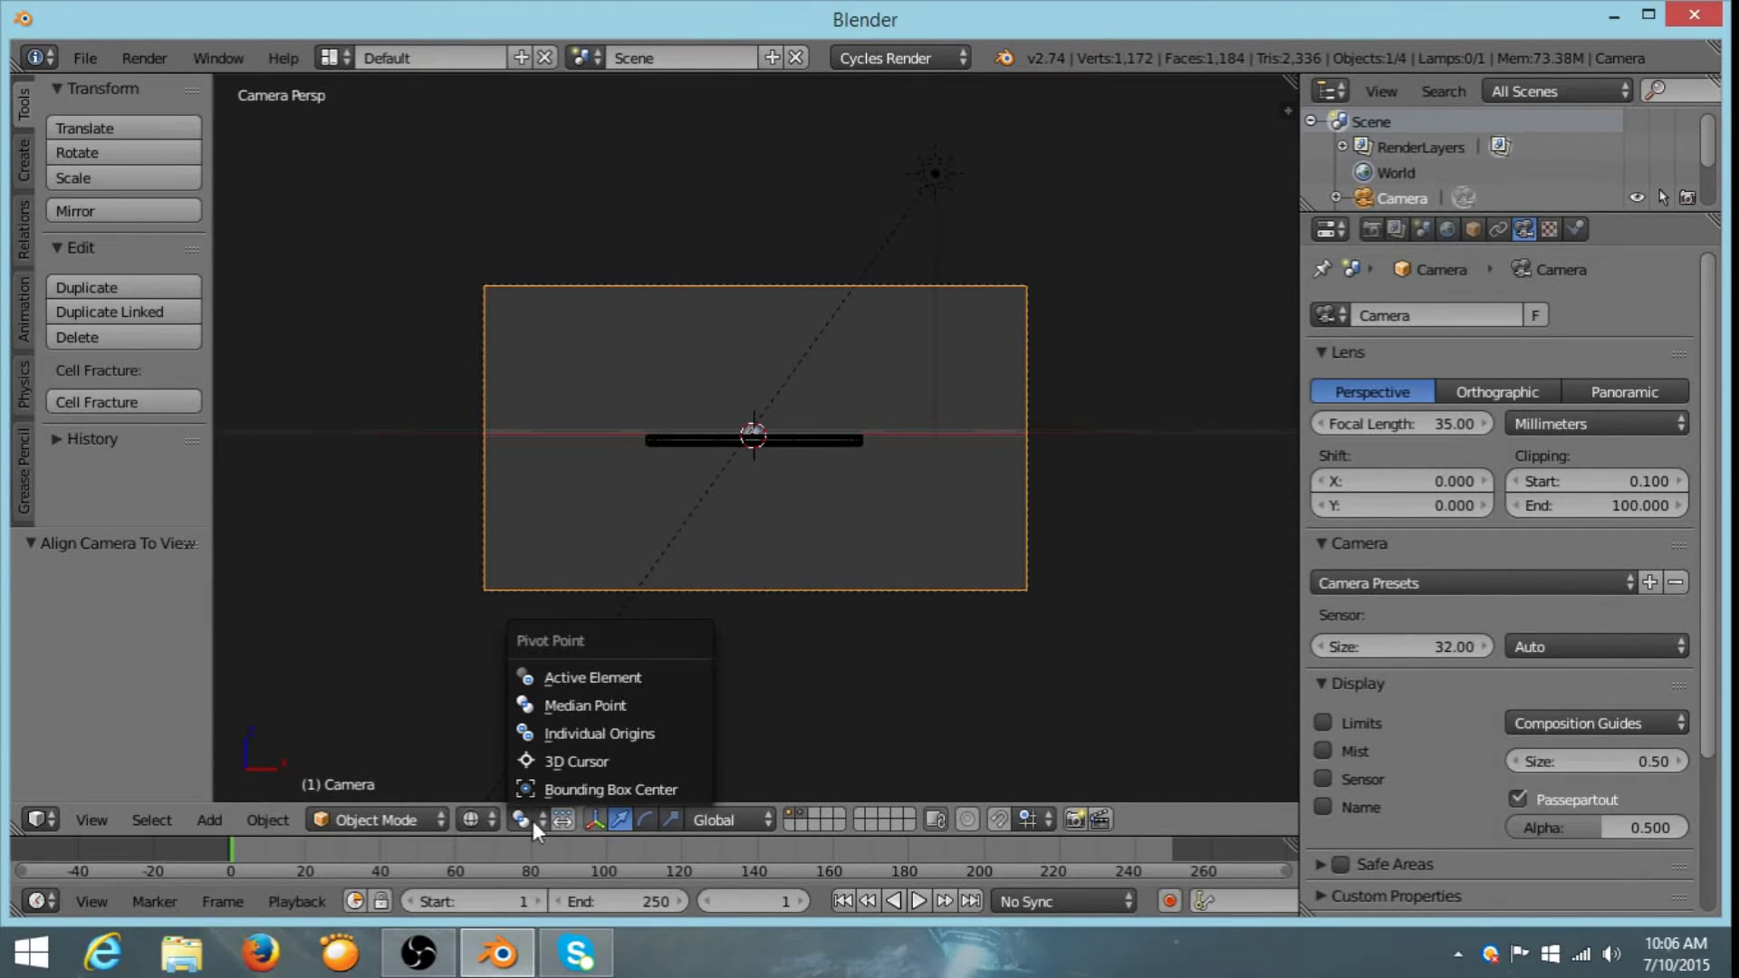
pyautogui.click(589, 760)
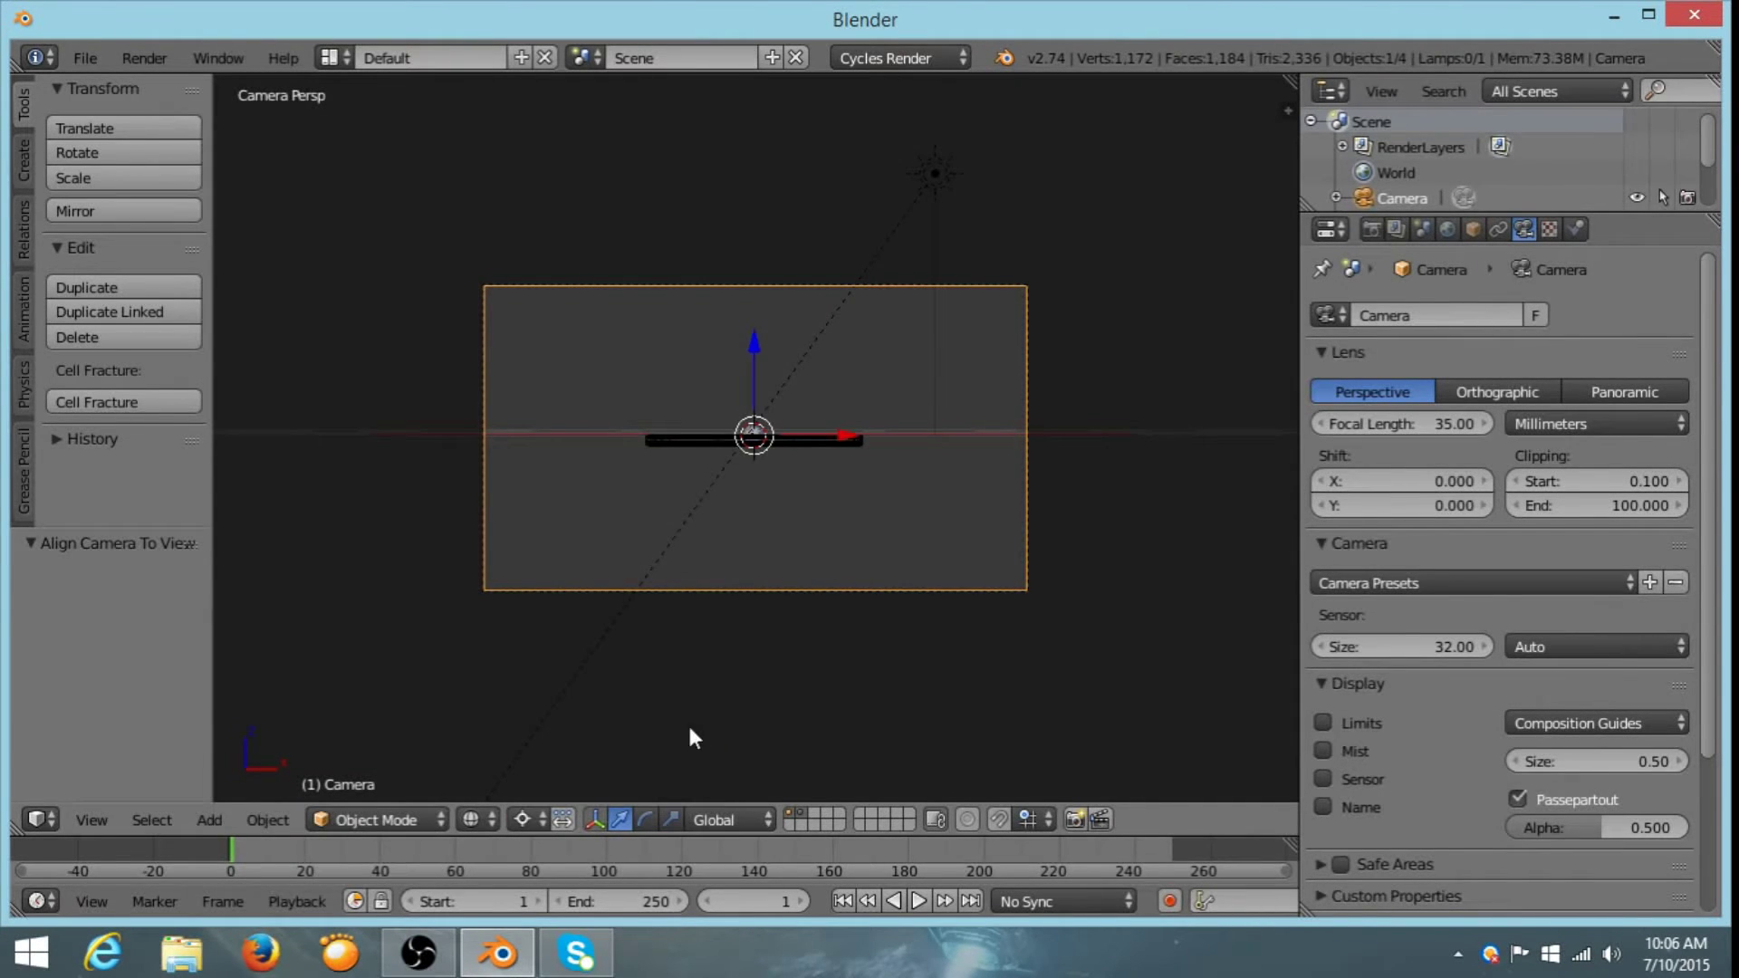
# - Rotate the camera about -2.9° on the global X axis around the 3D cursor
pyautogui.press('r')
pyautogui.press('x')
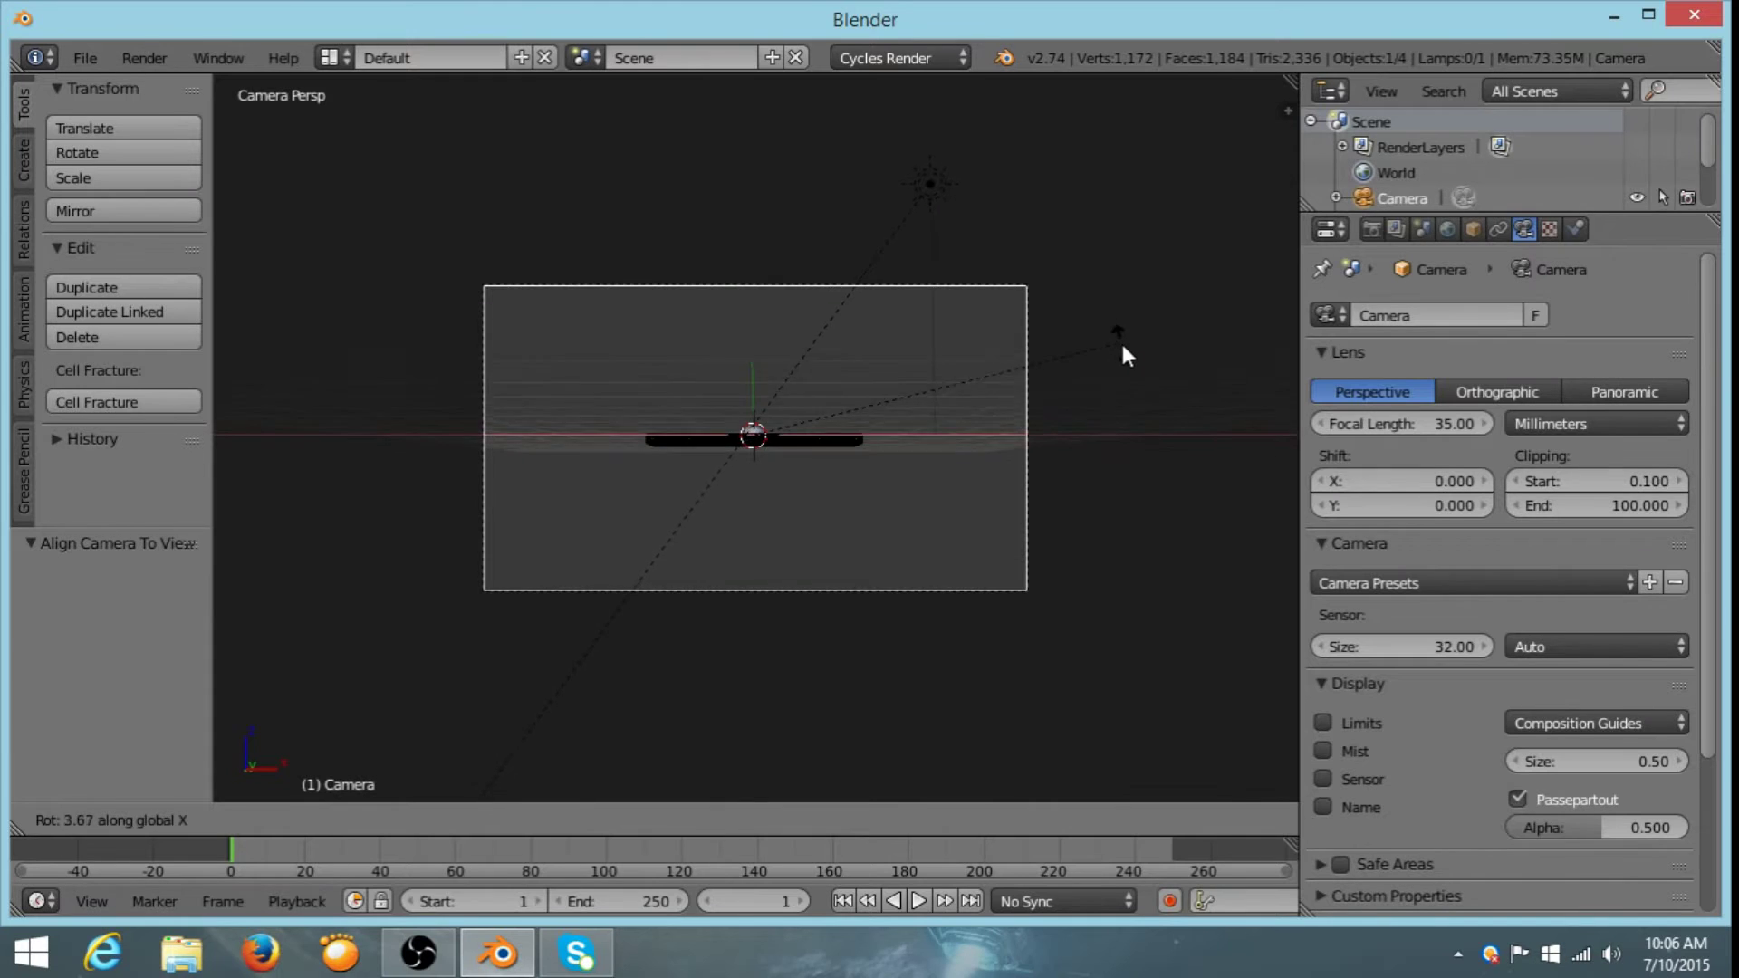
pyautogui.click(1064, 348)
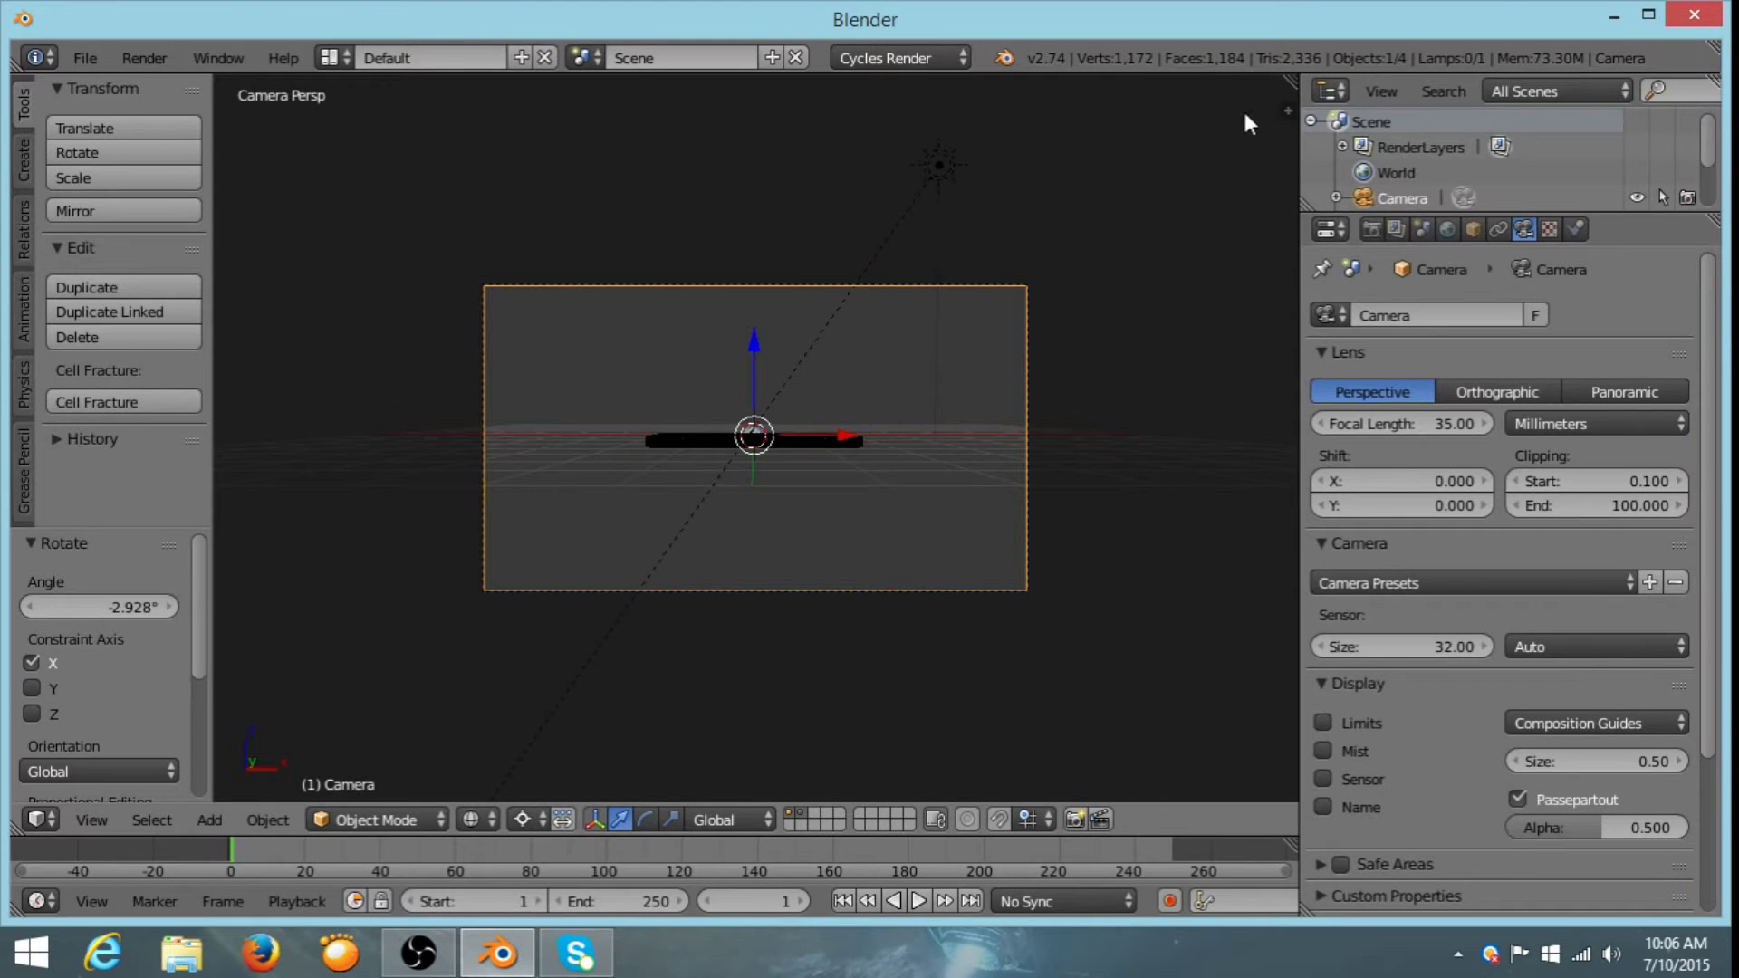
# - Split off a second 3D view in top orientation and move the camera about 6.5 units along Y toward the LCARS panel
pyautogui.moveTo(1284, 78); pyautogui.dragTo(674, 204)
pyautogui.press('KP_7')
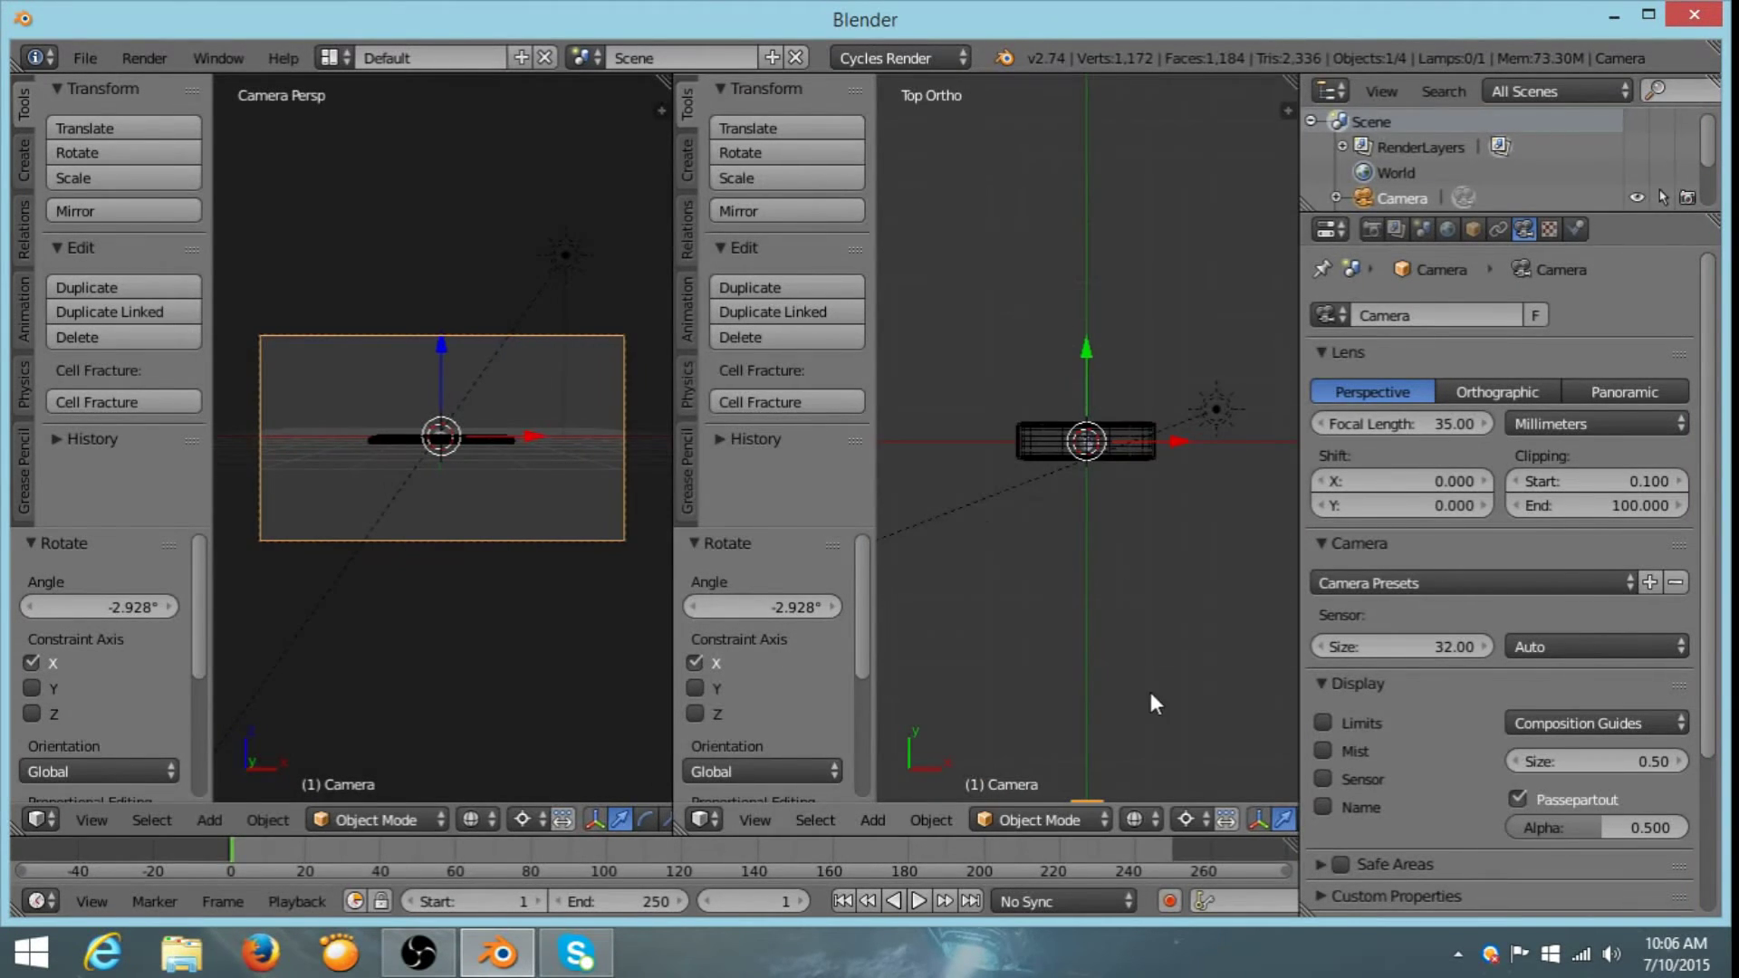
pyautogui.press('g')
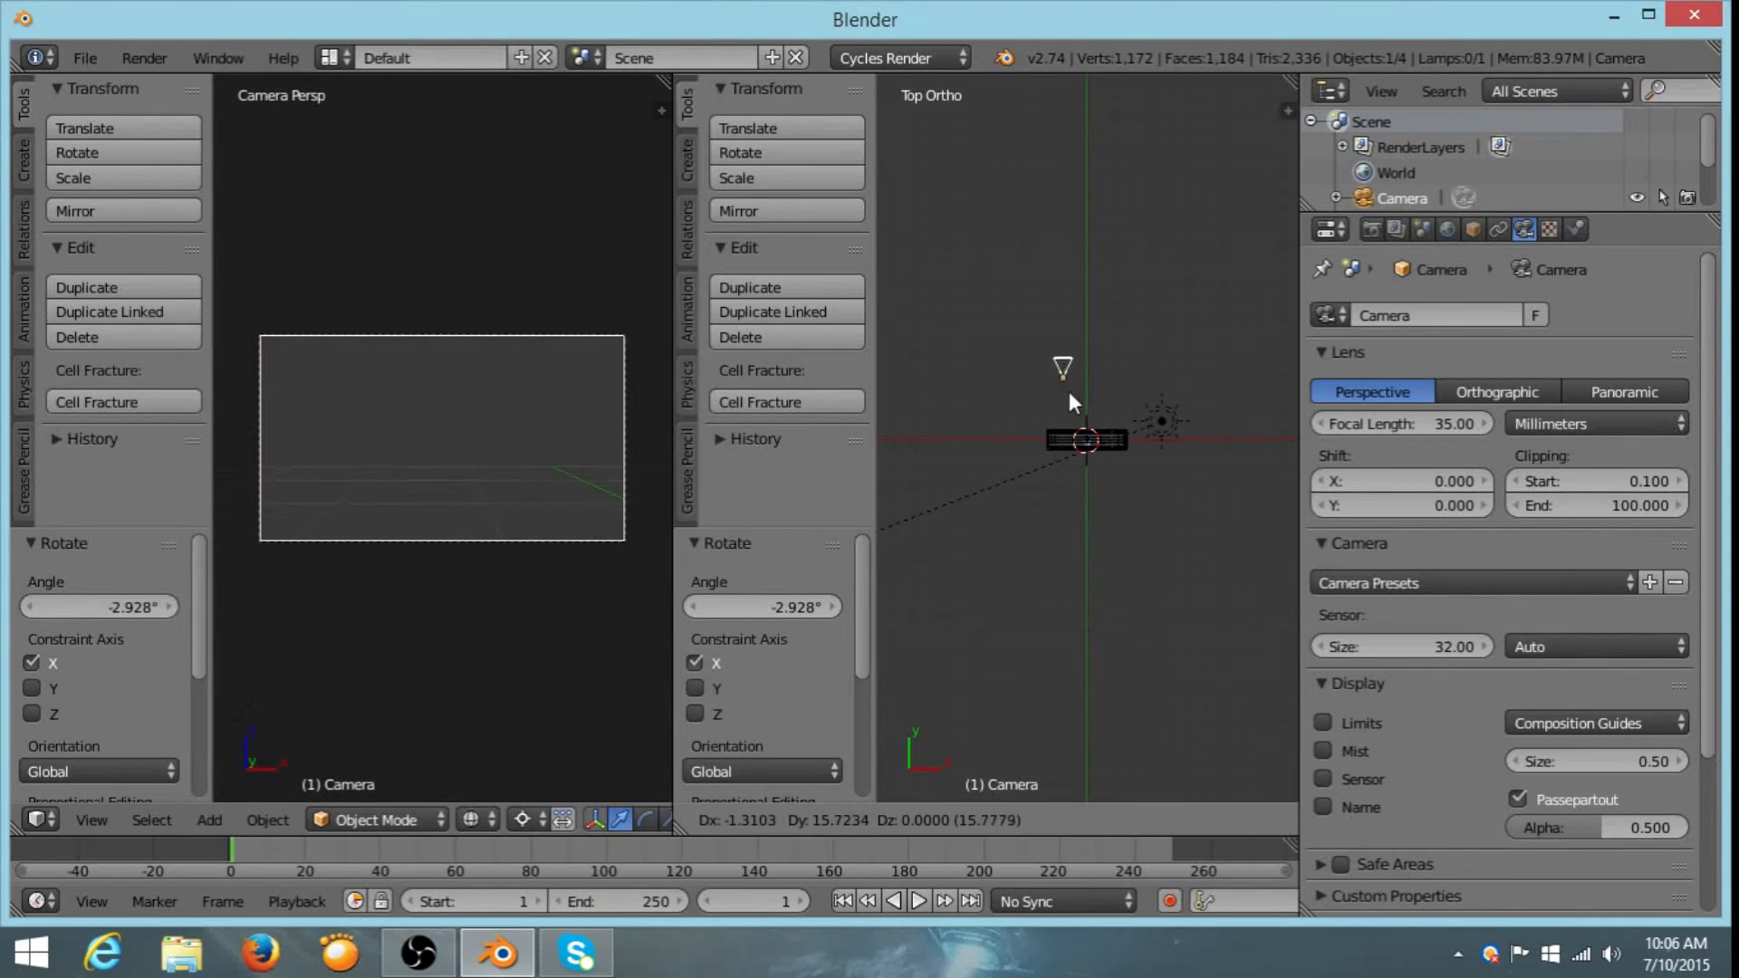
pyautogui.rightClick(1073, 385)
pyautogui.moveTo(1086, 349); pyautogui.dragTo(1115, 231)
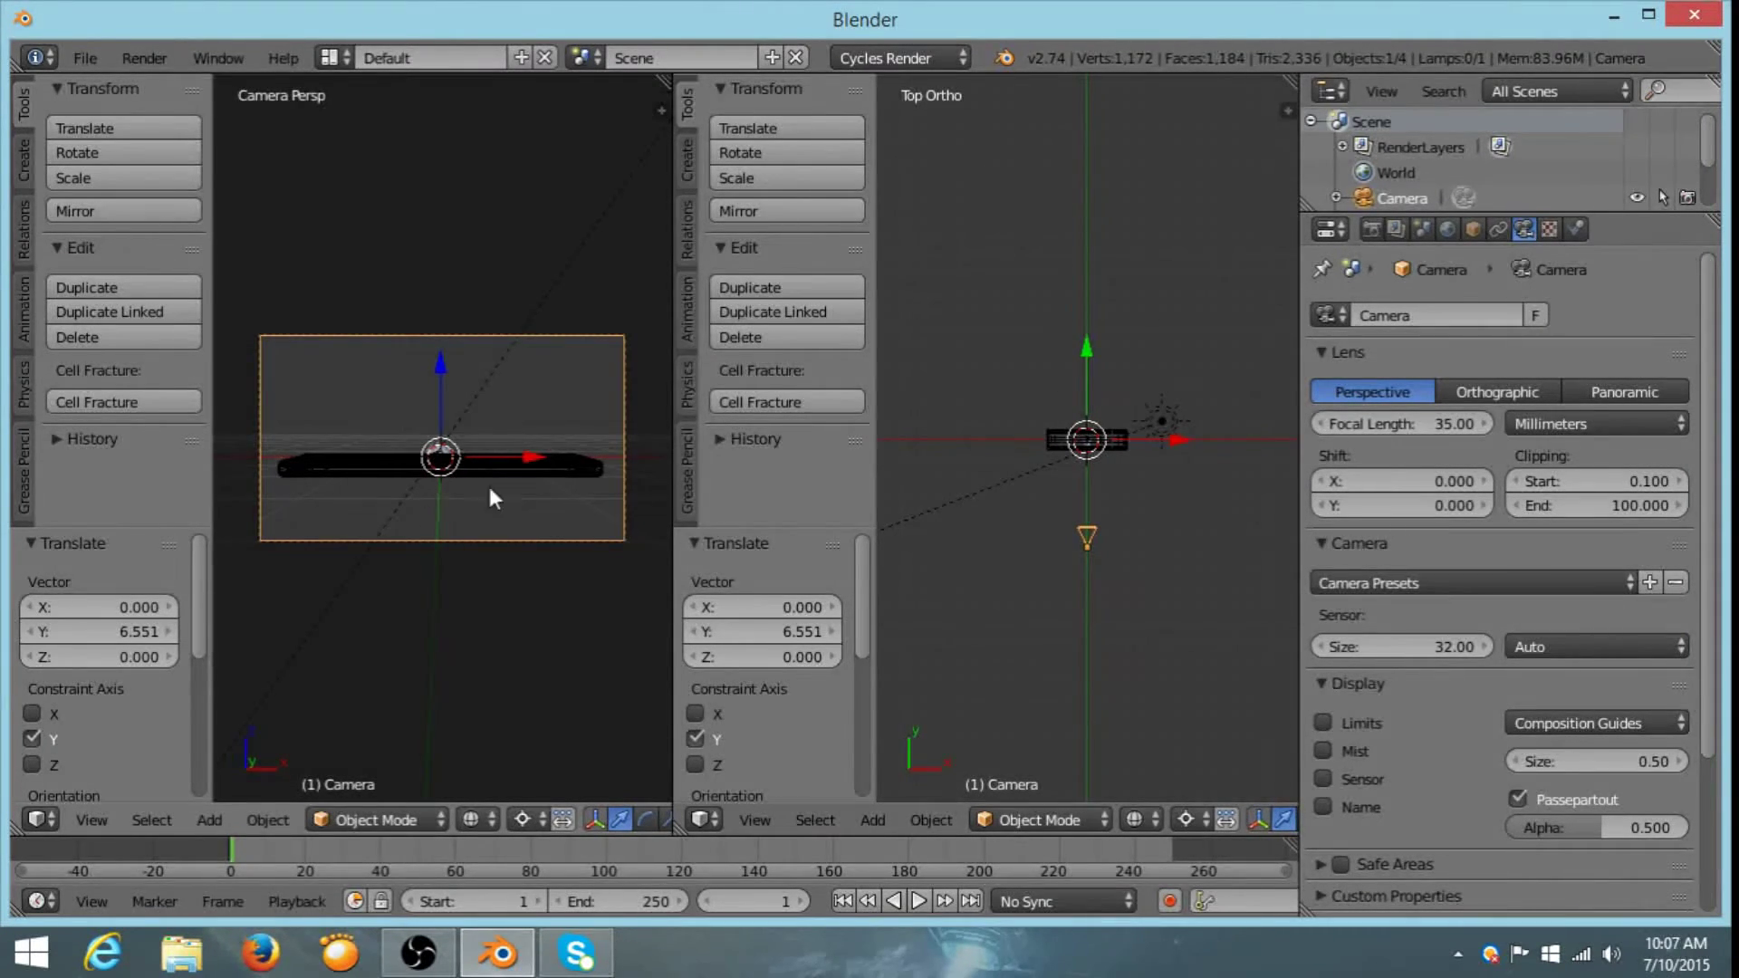
pyautogui.moveTo(558, 339); pyautogui.dragTo(494, 407, button='middle')
pyautogui.press('KP_0')
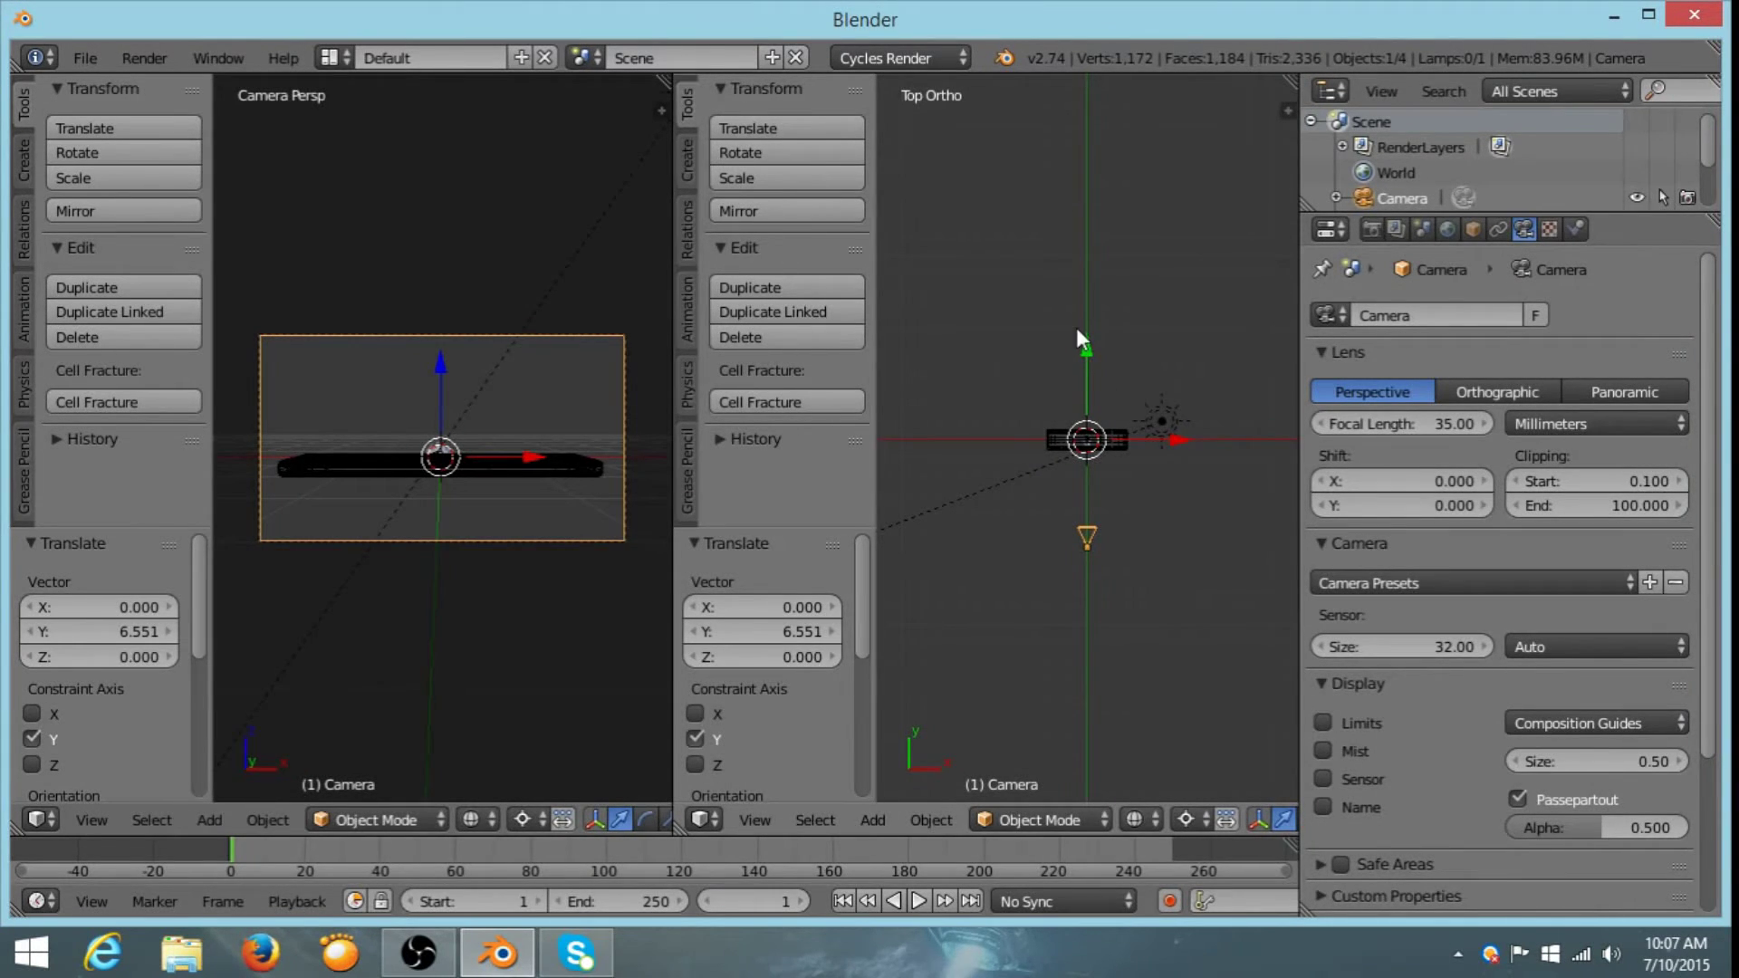
pyautogui.moveTo(1088, 350)
pyautogui.mouseDown()
pyautogui.moveTo(1106, 328)
pyautogui.moveTo(1095, 345)
pyautogui.mouseUp()
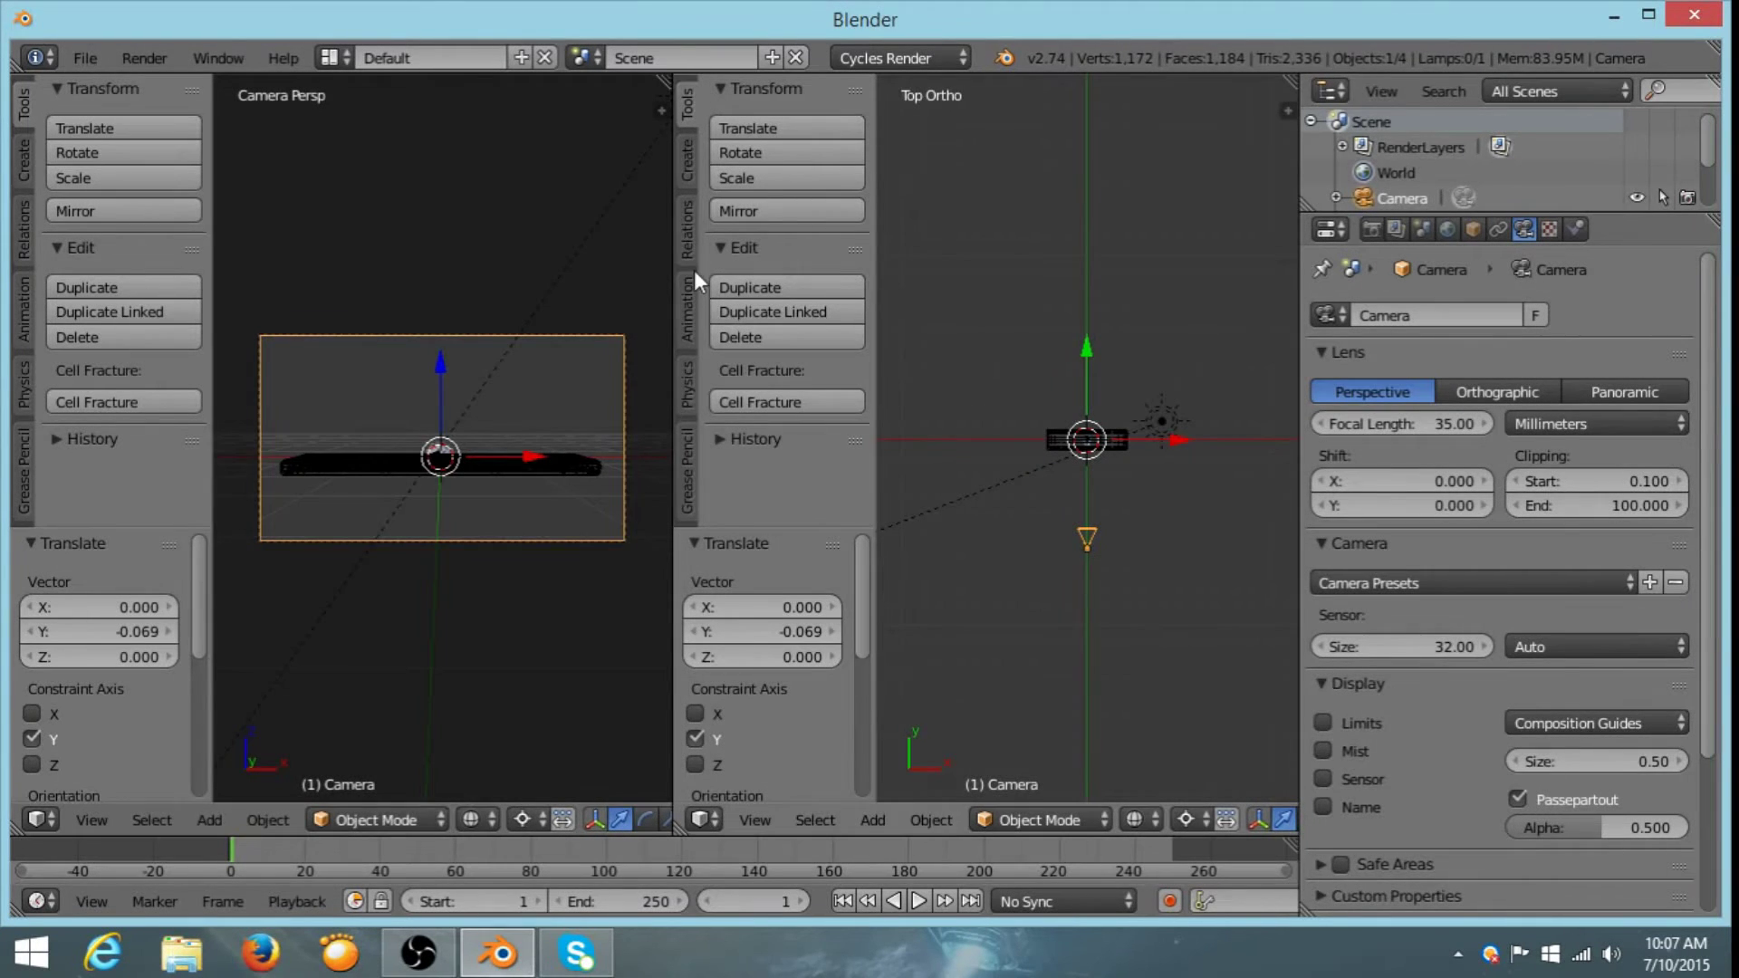
# - Rotate the Sun lamp about 13° around the 3D cursor and set the pivot point to Median Point
pyautogui.rightClick(568, 262)
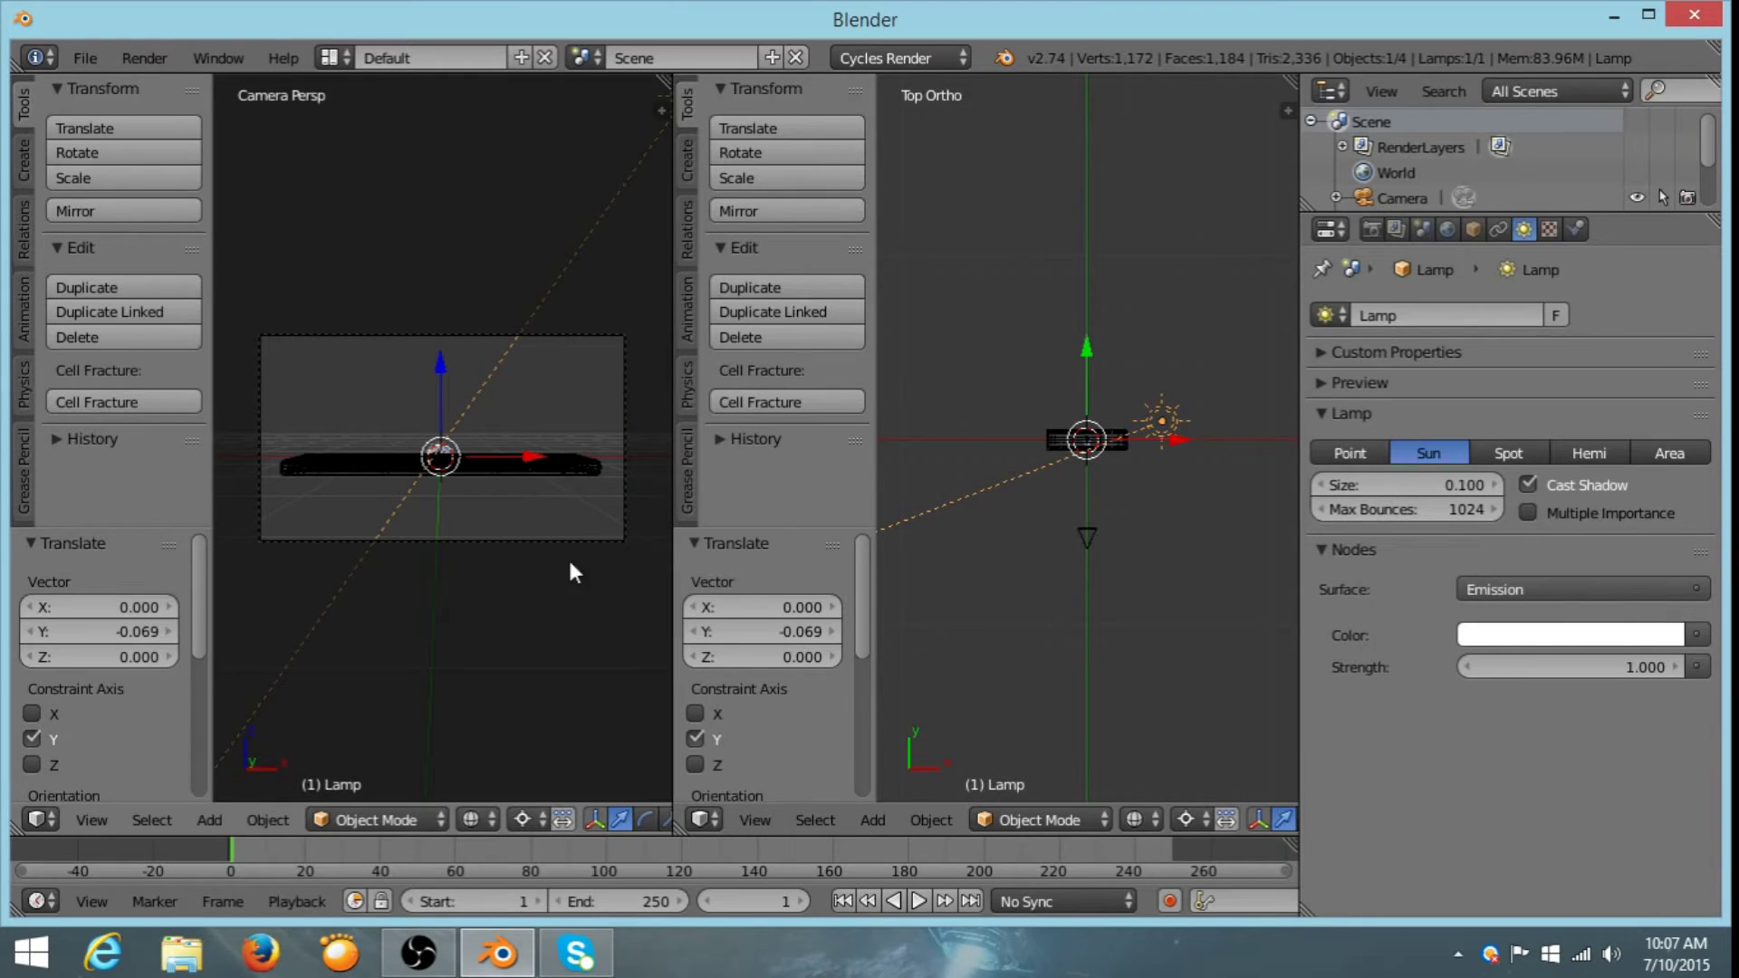
pyautogui.press('r')
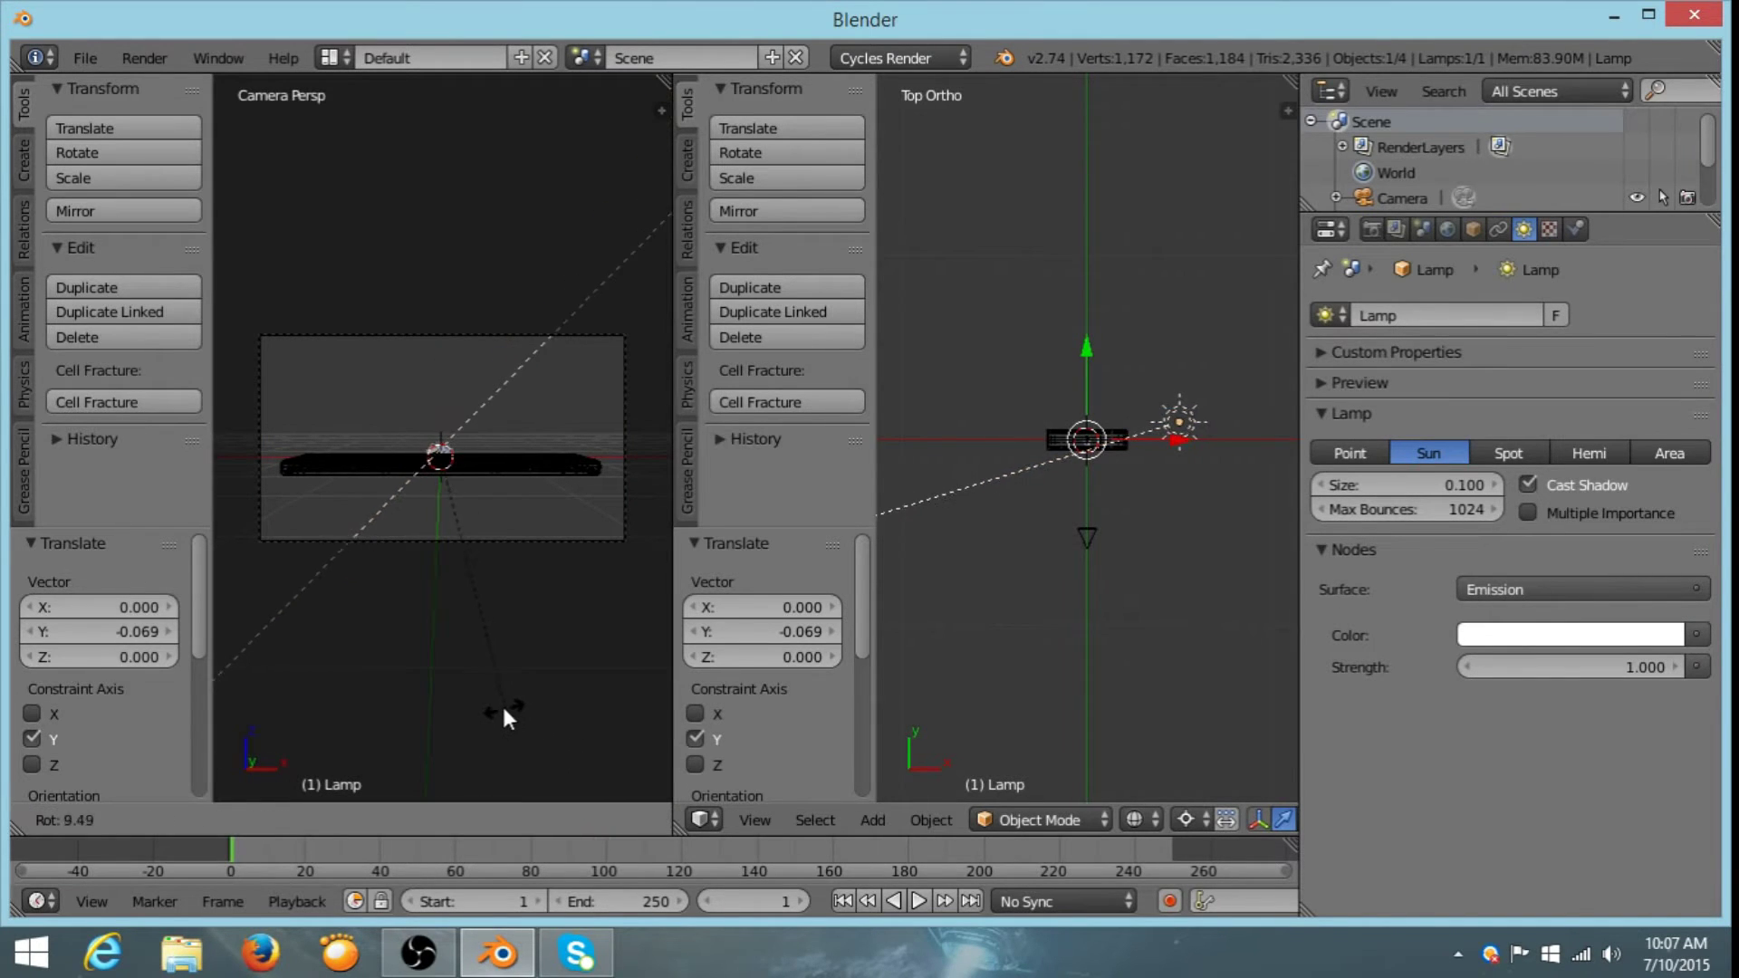
pyautogui.click(480, 671)
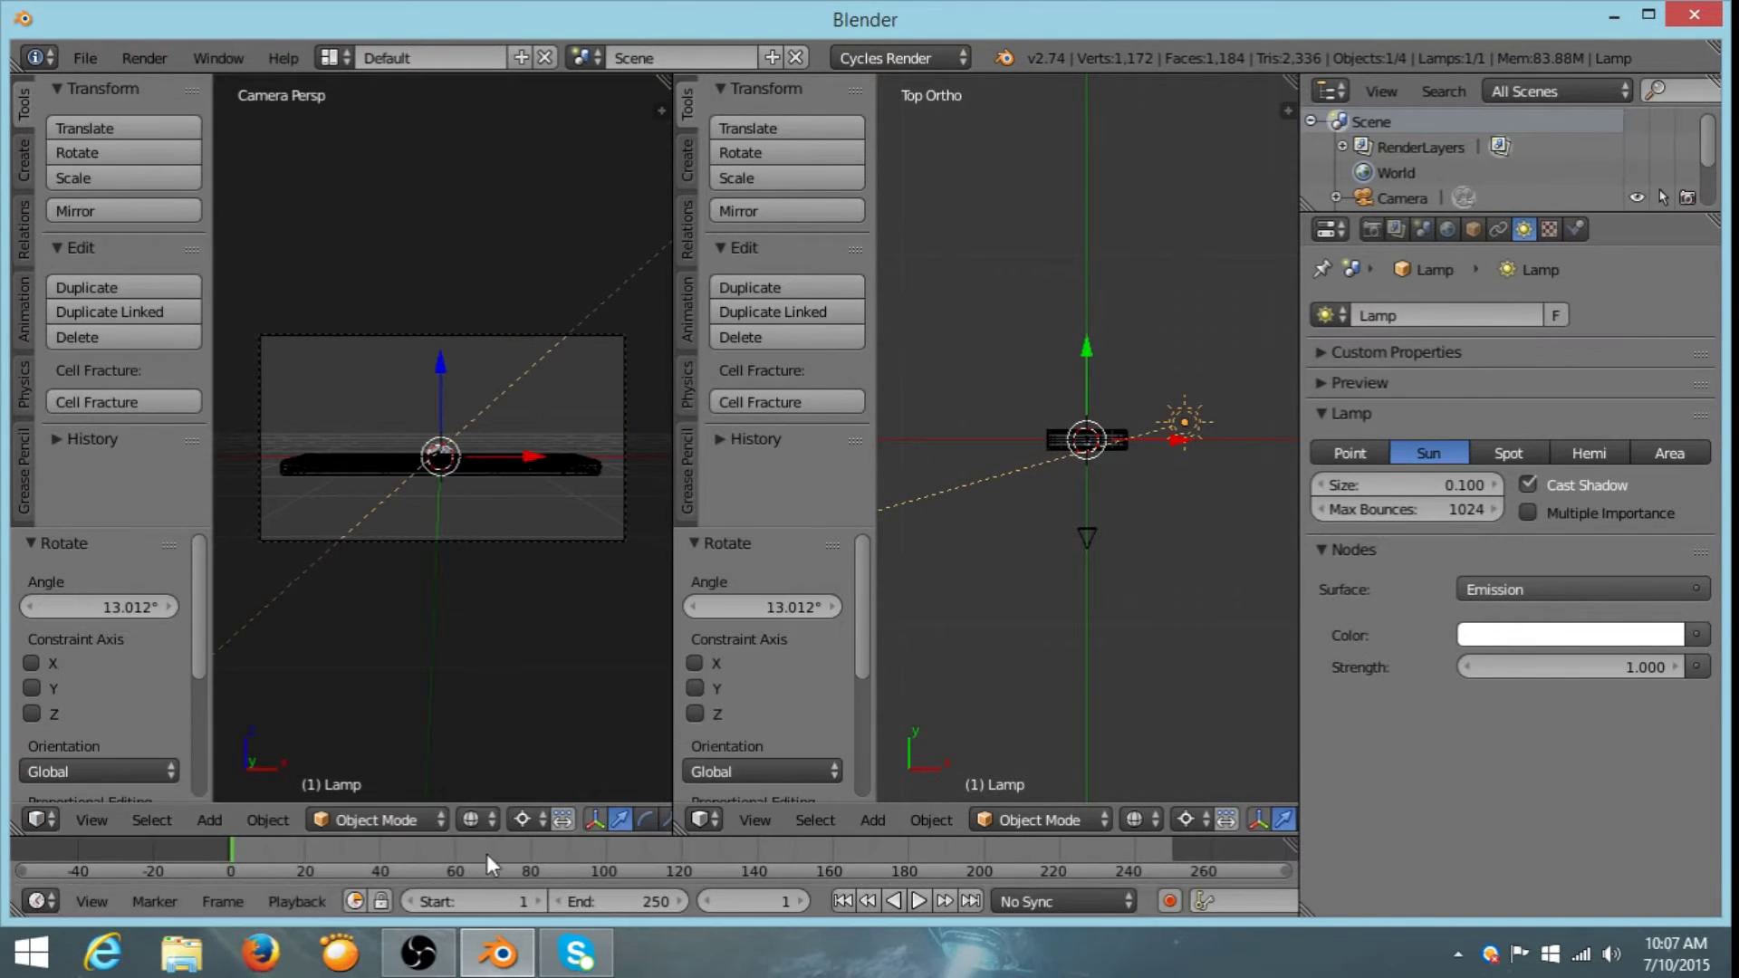
pyautogui.click(522, 819)
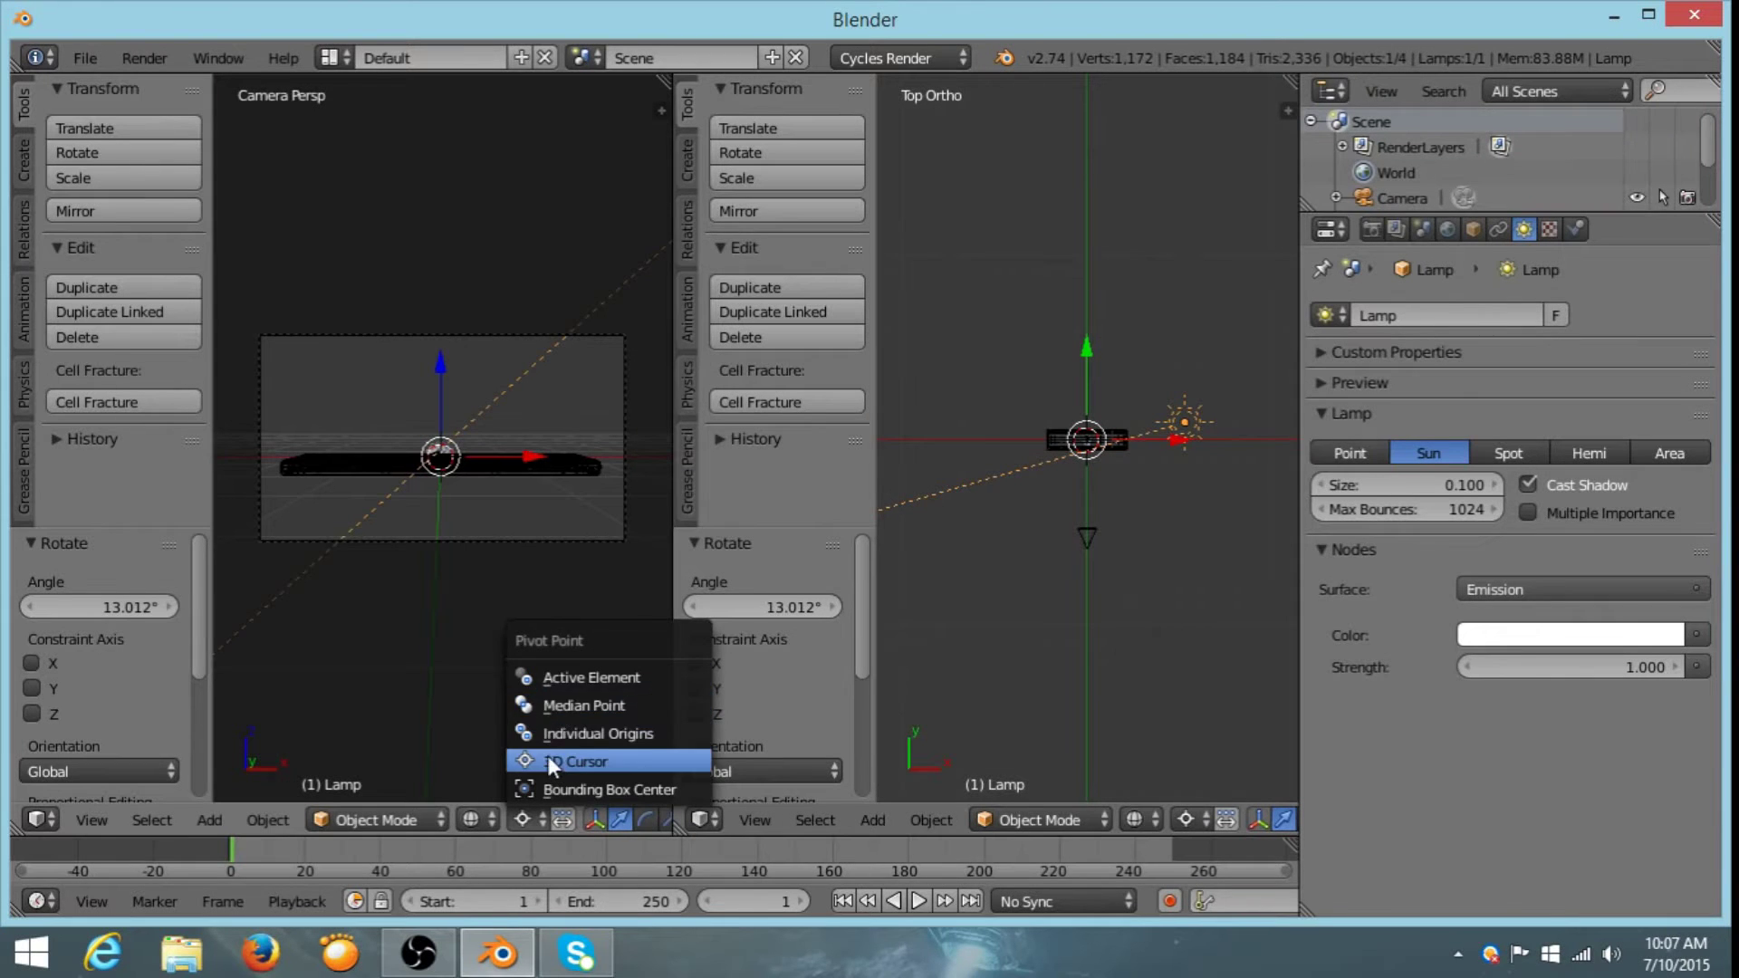
pyautogui.click(547, 706)
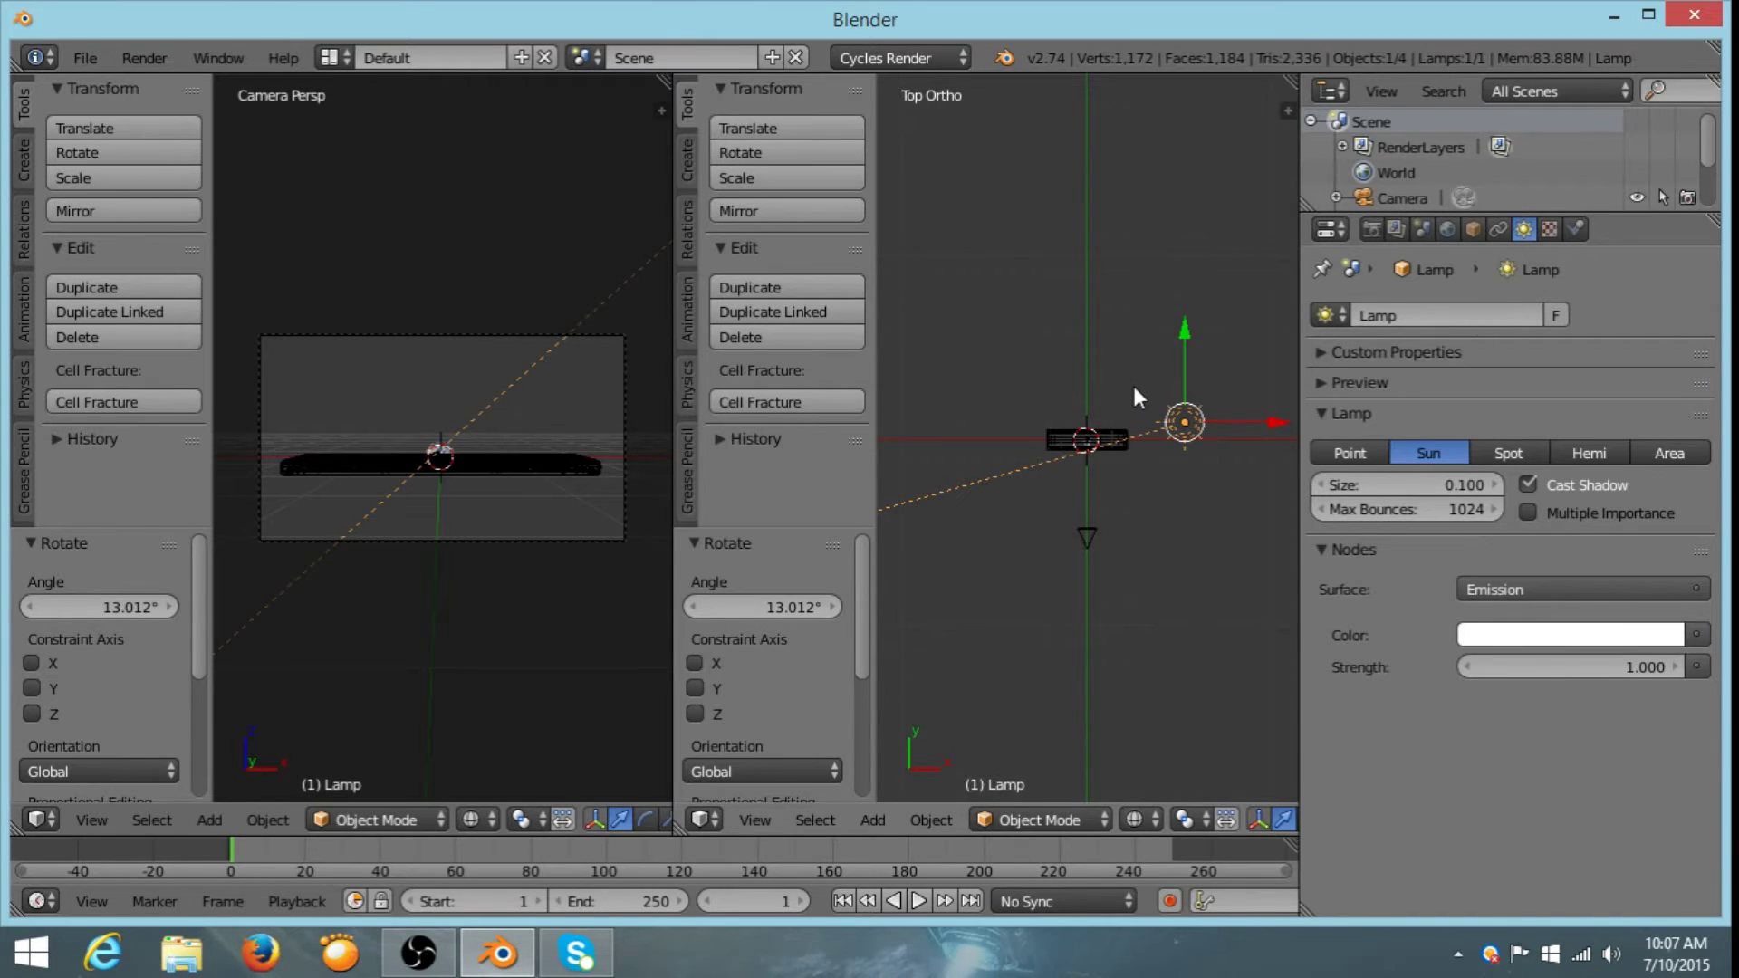
# - Preview the tribble on the LCARS panel up close from above with Rendered viewport shading
pyautogui.moveTo(536, 372); pyautogui.dragTo(516, 552, button='middle')
pyautogui.click(473, 819)
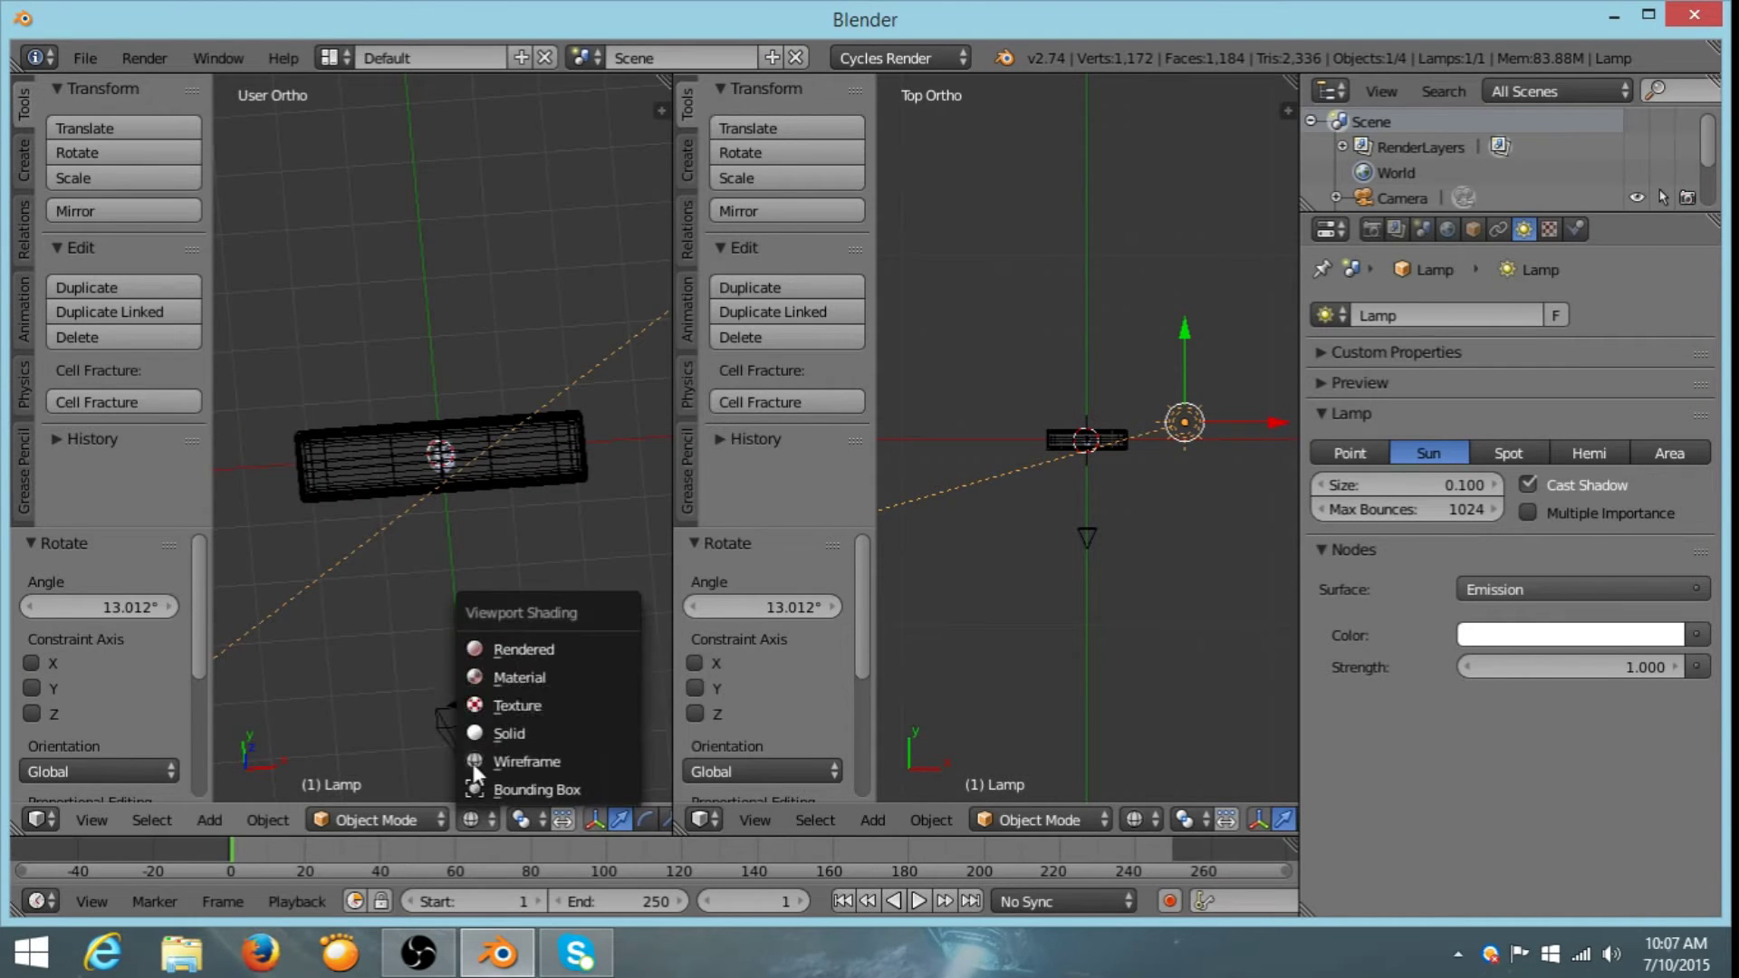
pyautogui.click(505, 650)
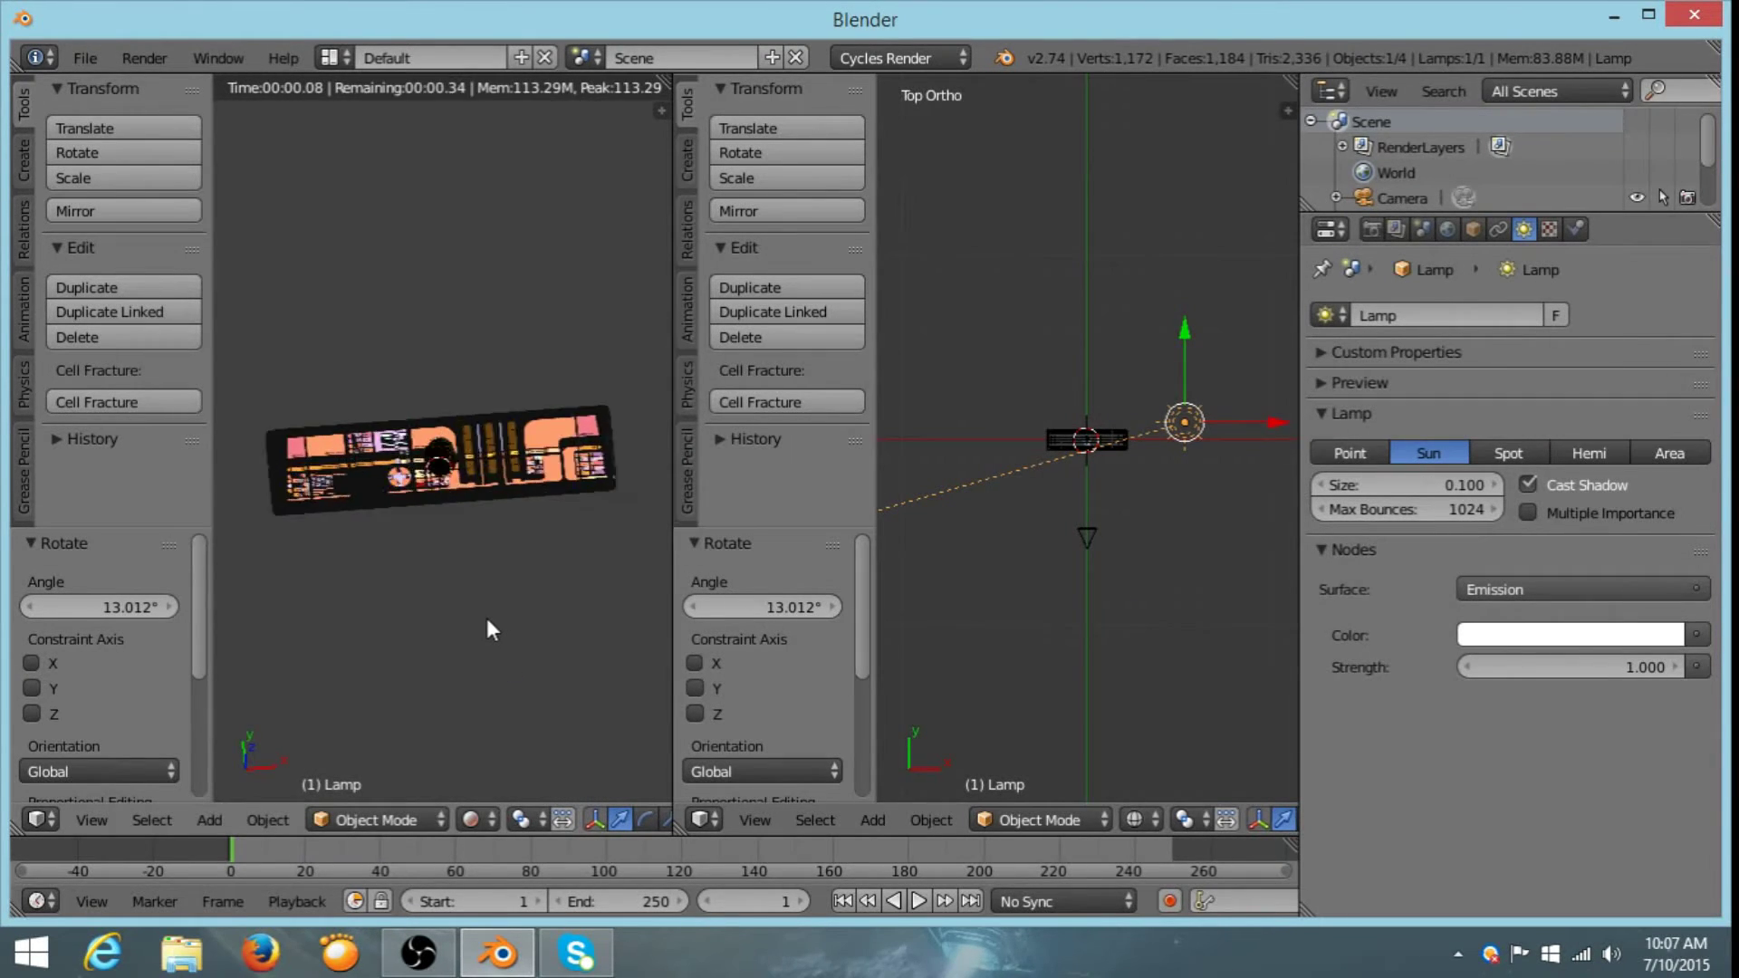
pyautogui.scroll(9, 486, 618)
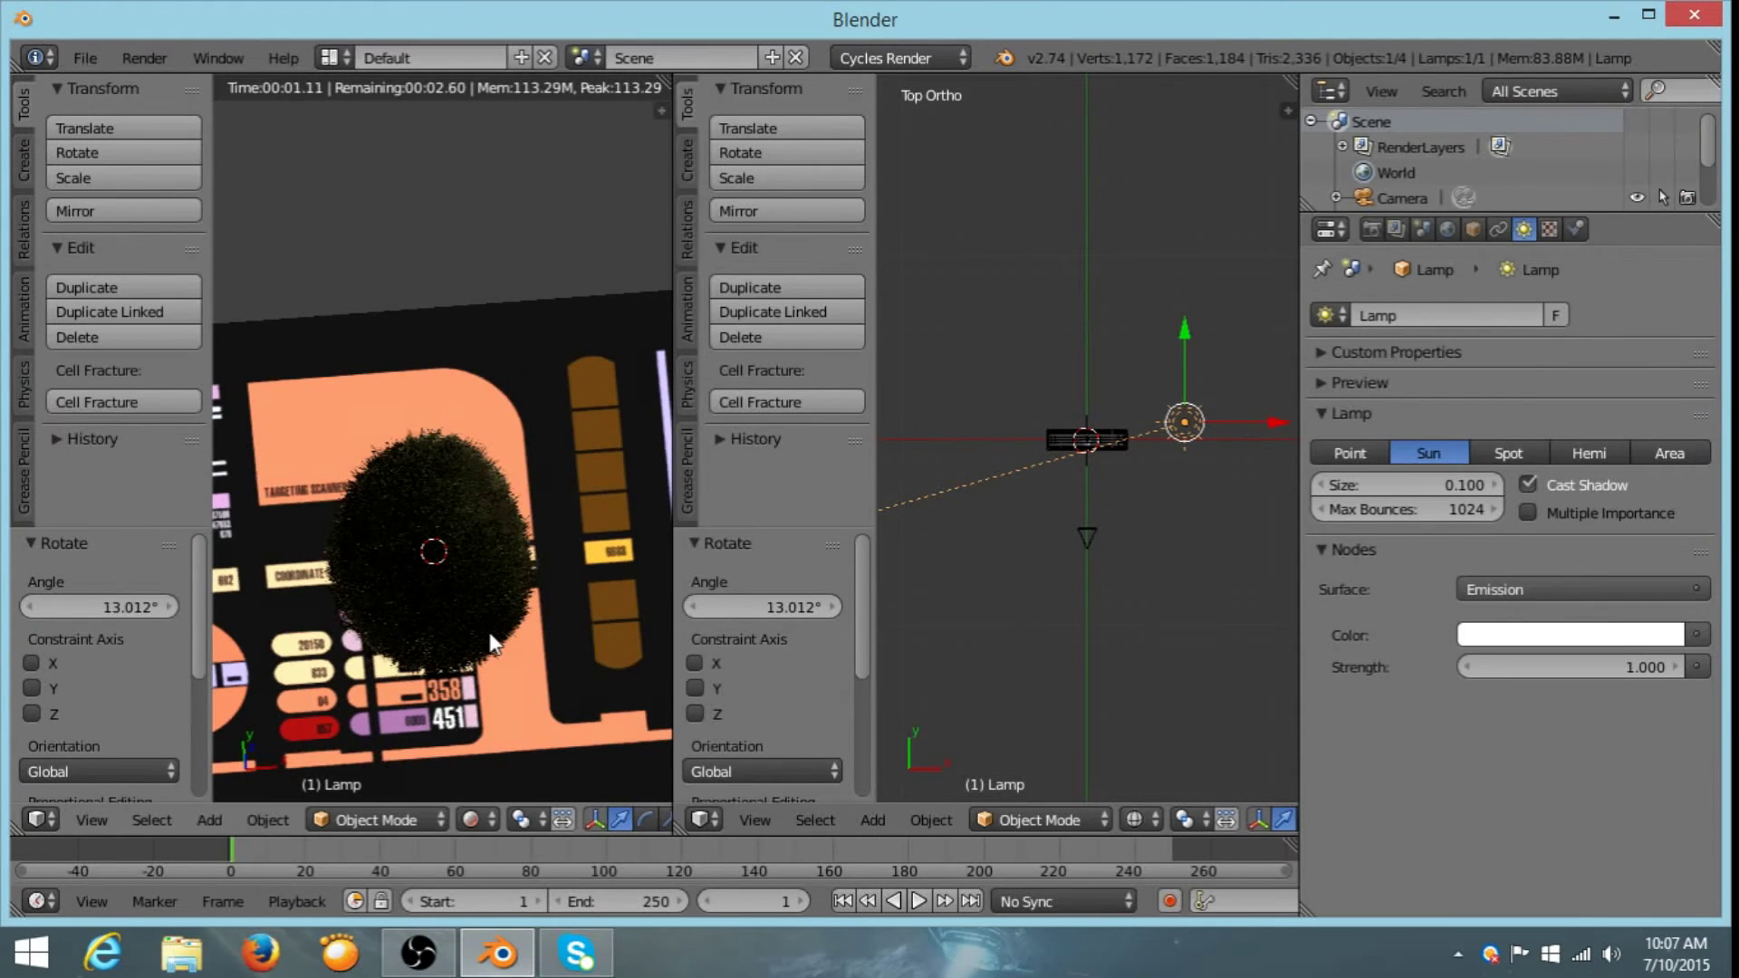
pyautogui.moveTo(513, 633); pyautogui.dragTo(530, 518, button='middle')
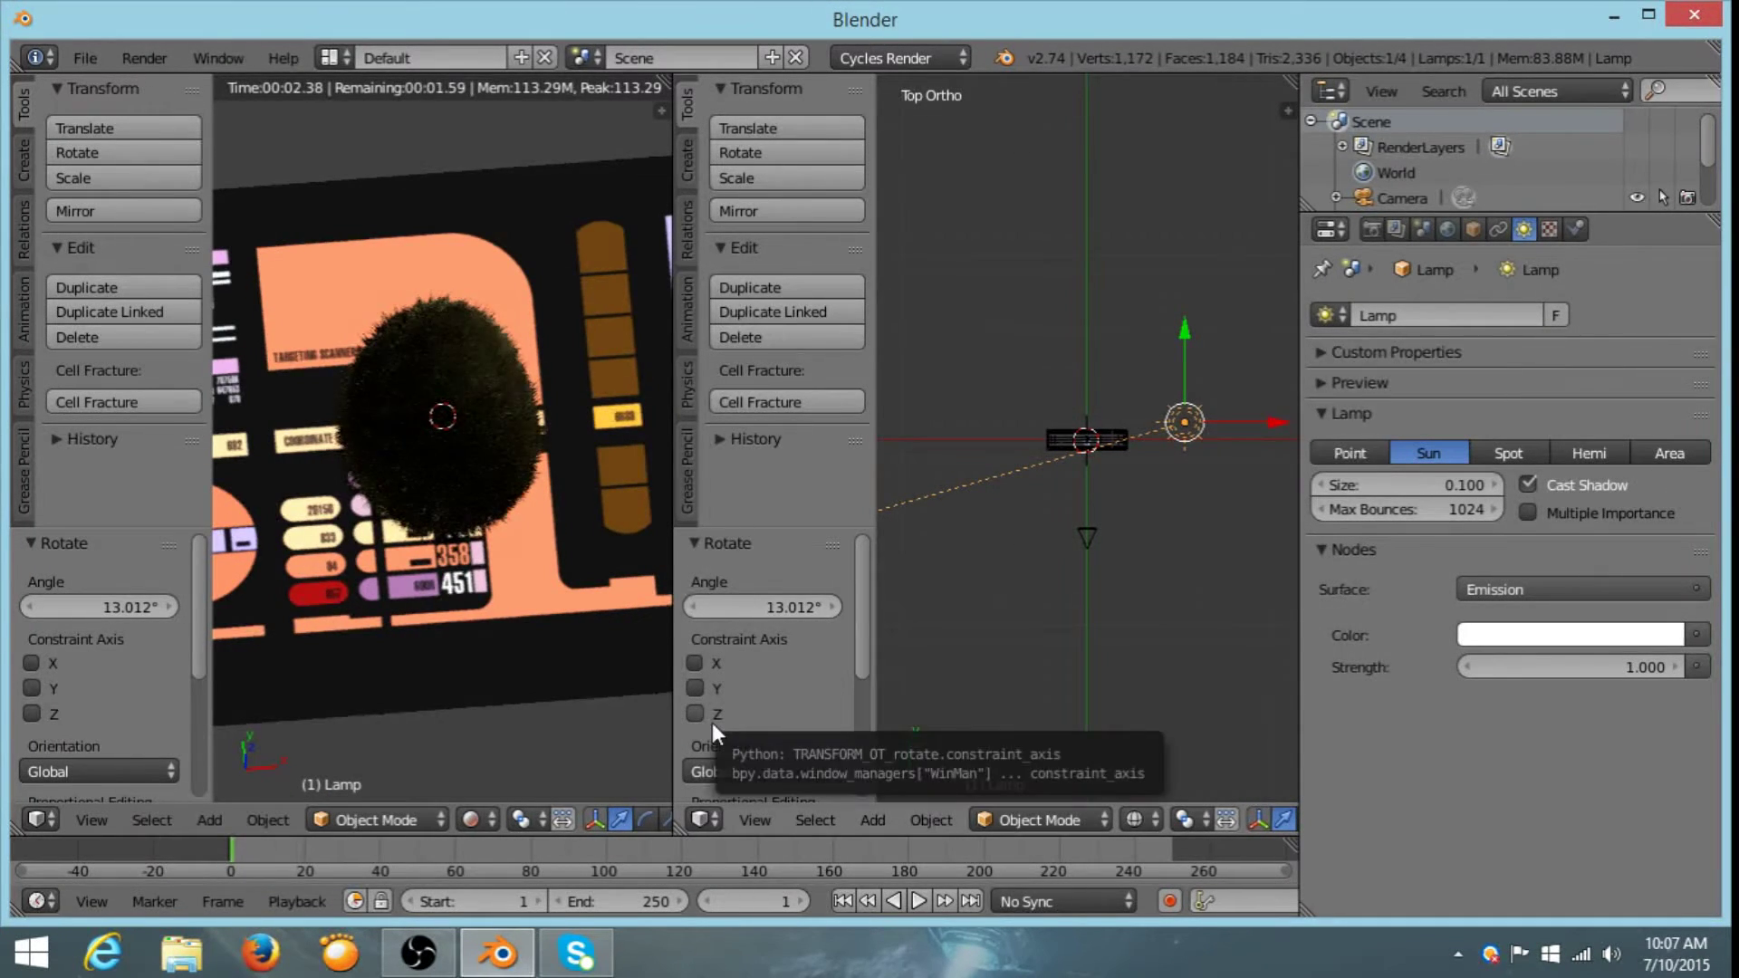
# - Switch the top view area to the Node Editor and show the Fur material nodes of Tribble_0
pyautogui.click(706, 820)
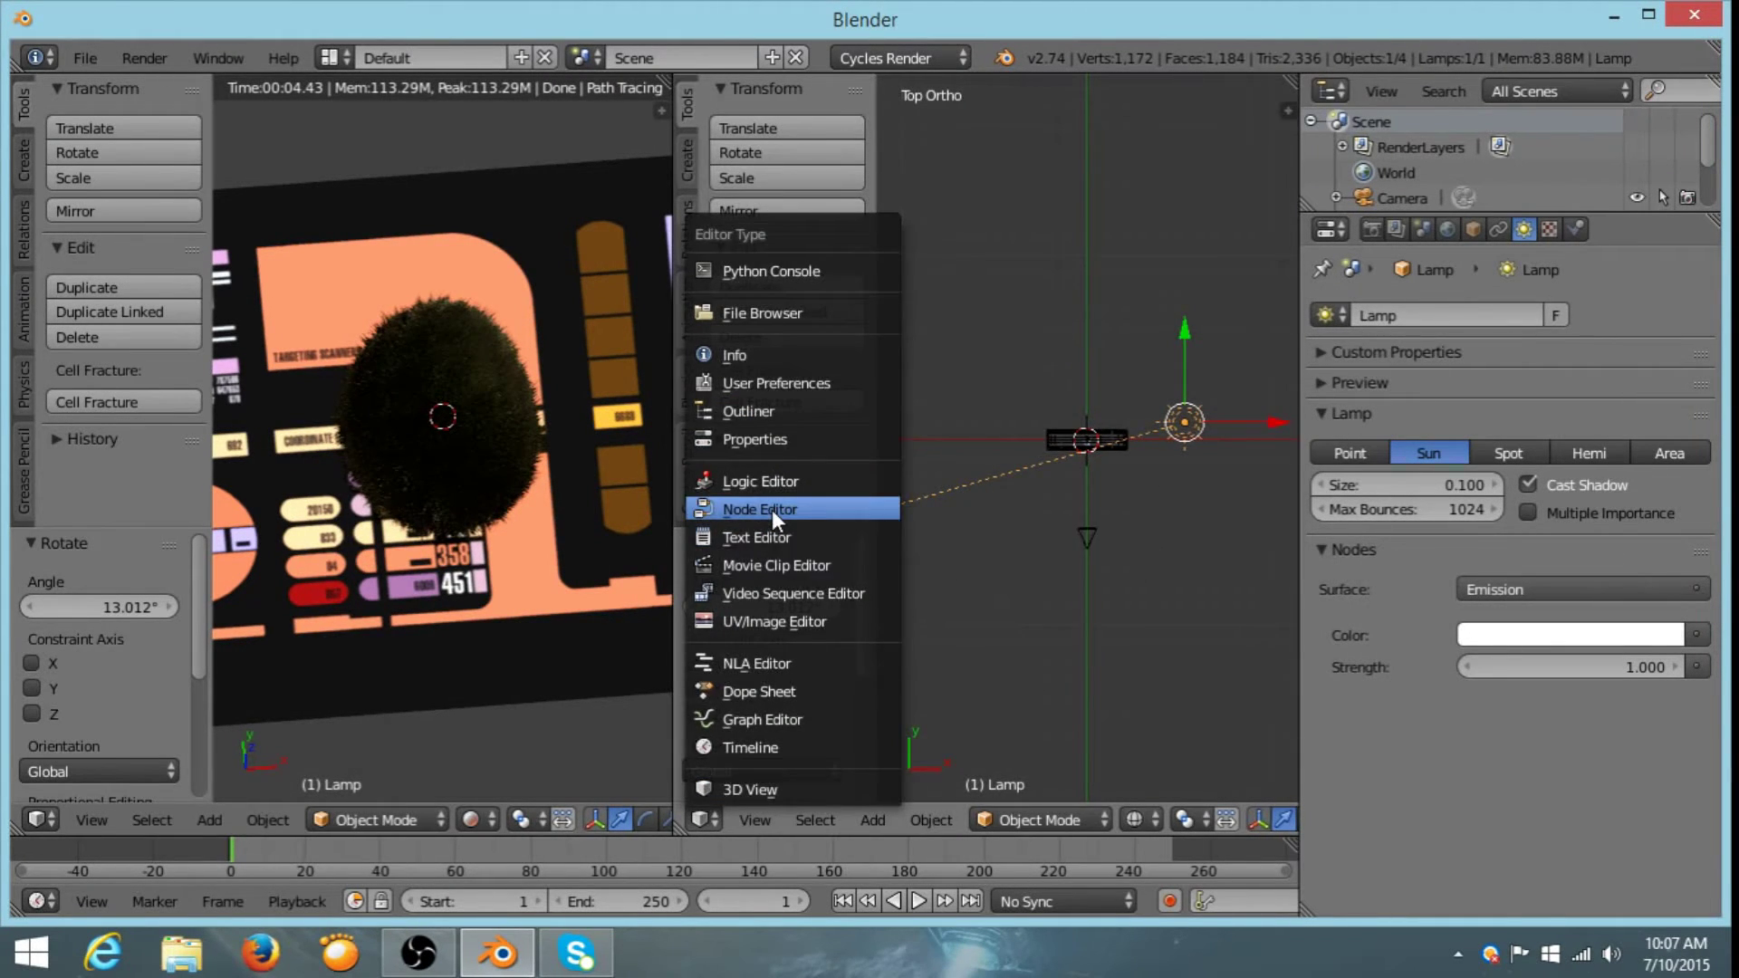
pyautogui.click(772, 509)
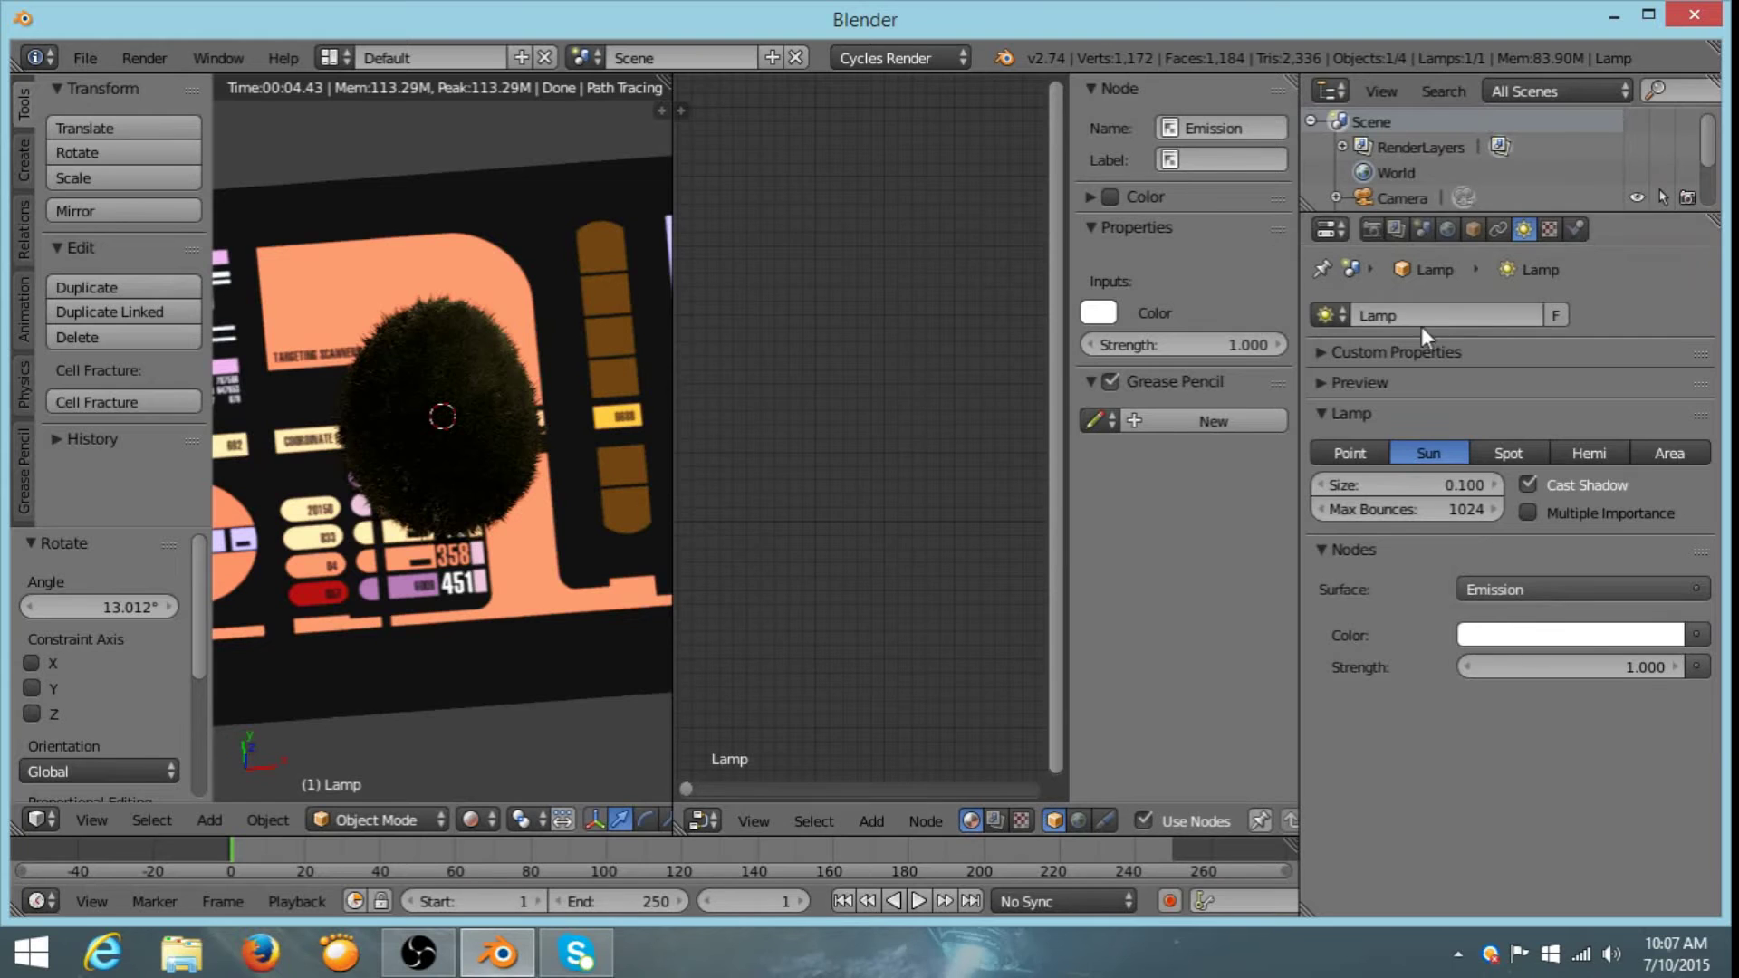
pyautogui.scroll(-3, 1557, 165)
pyautogui.click(1420, 199)
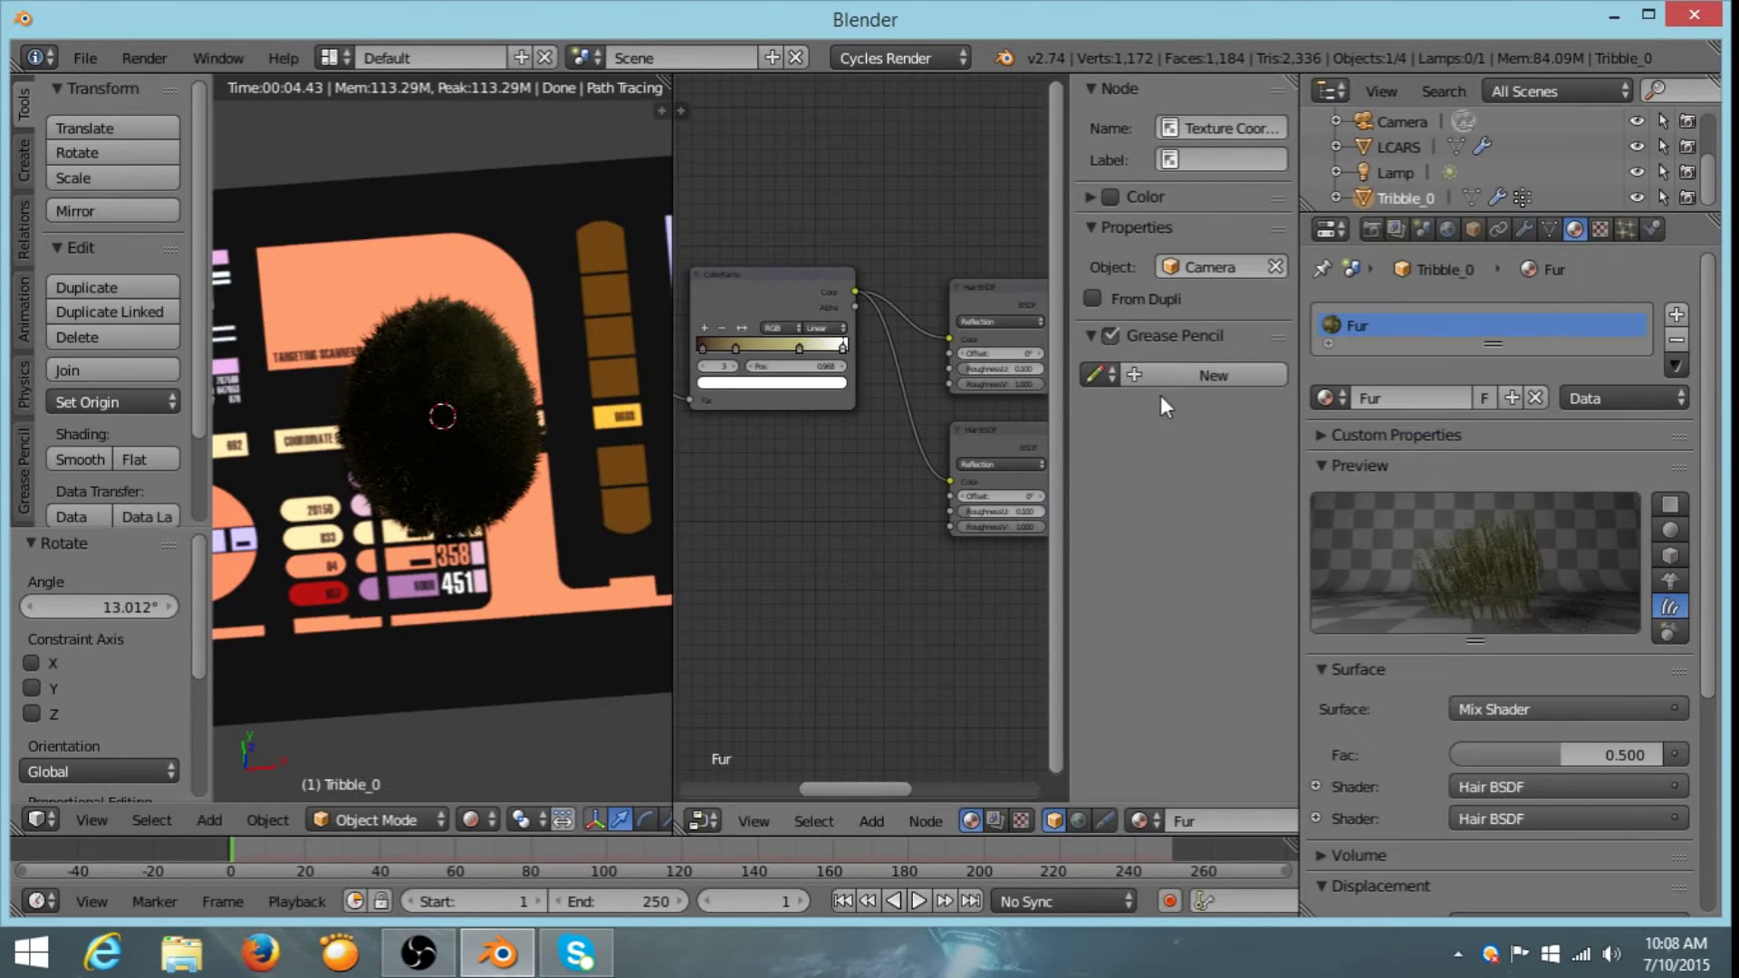
pyautogui.press('n')
pyautogui.moveTo(1246, 465); pyautogui.dragTo(963, 489, button='middle')
# - Replace the Fur material's Mix Shader with an Add Shader that combines both Hair BSDF nodes and feeds the Material Output surface
pyautogui.click(1020, 305)
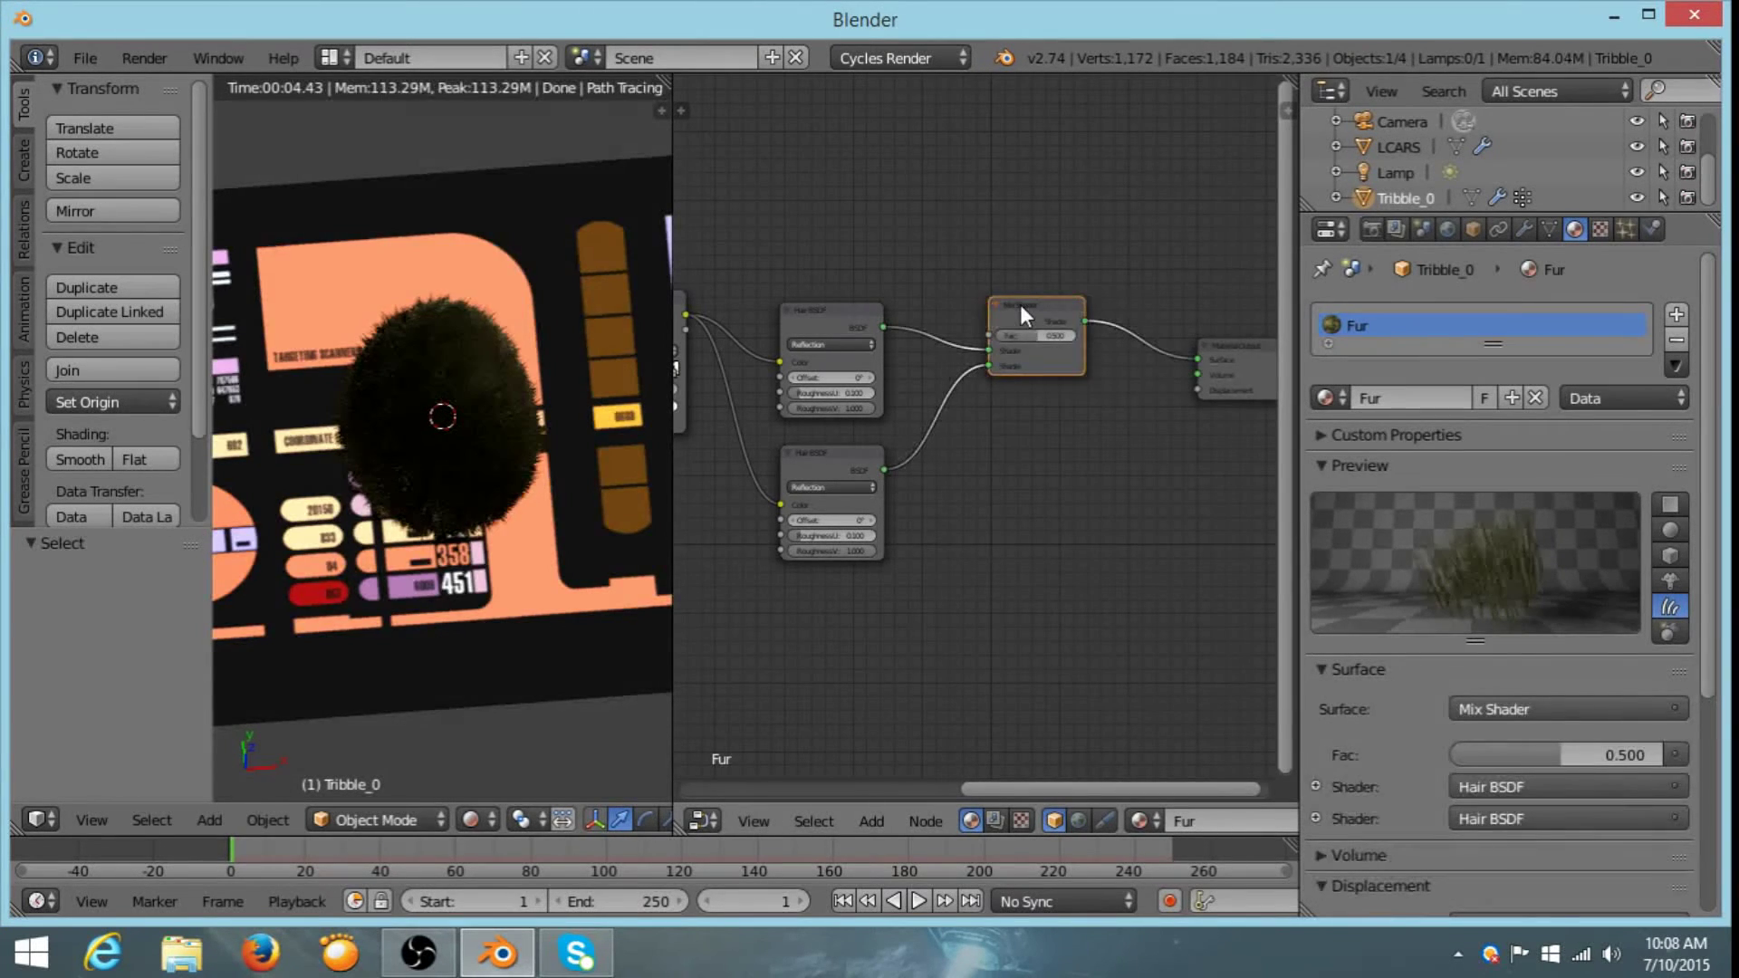
pyautogui.press('Delete')
pyautogui.hotkey('shift', 'a')
pyautogui.moveTo(978, 357)
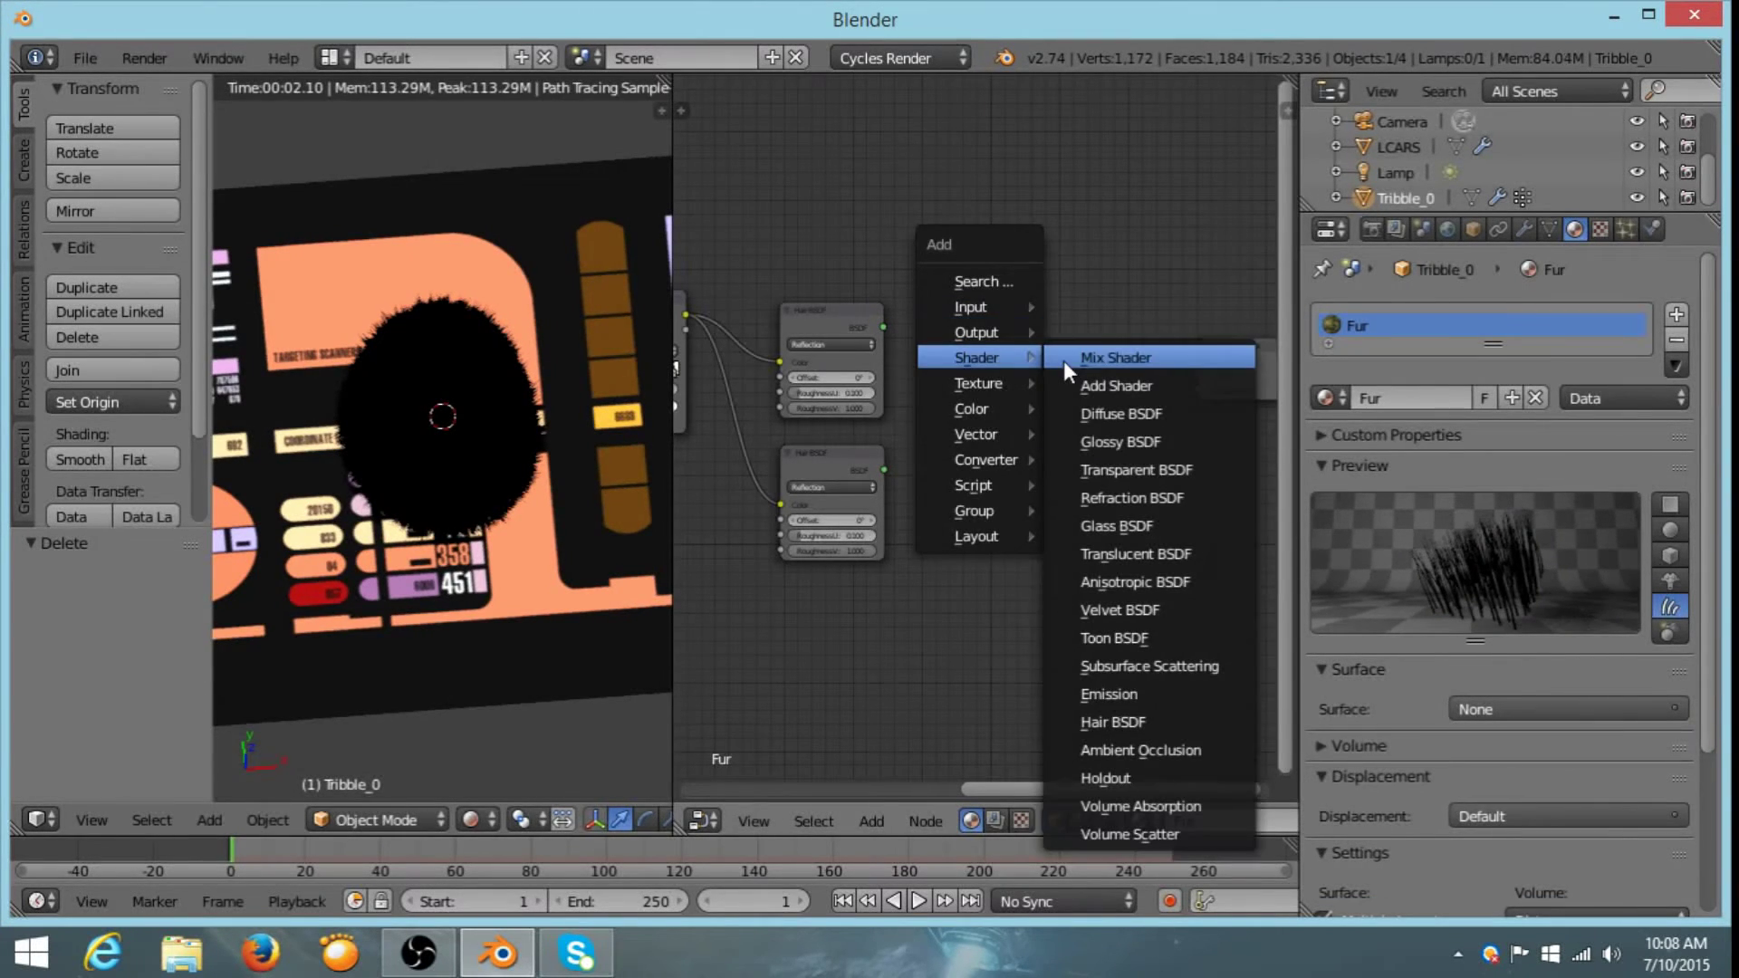
pyautogui.click(1101, 389)
pyautogui.click(985, 323)
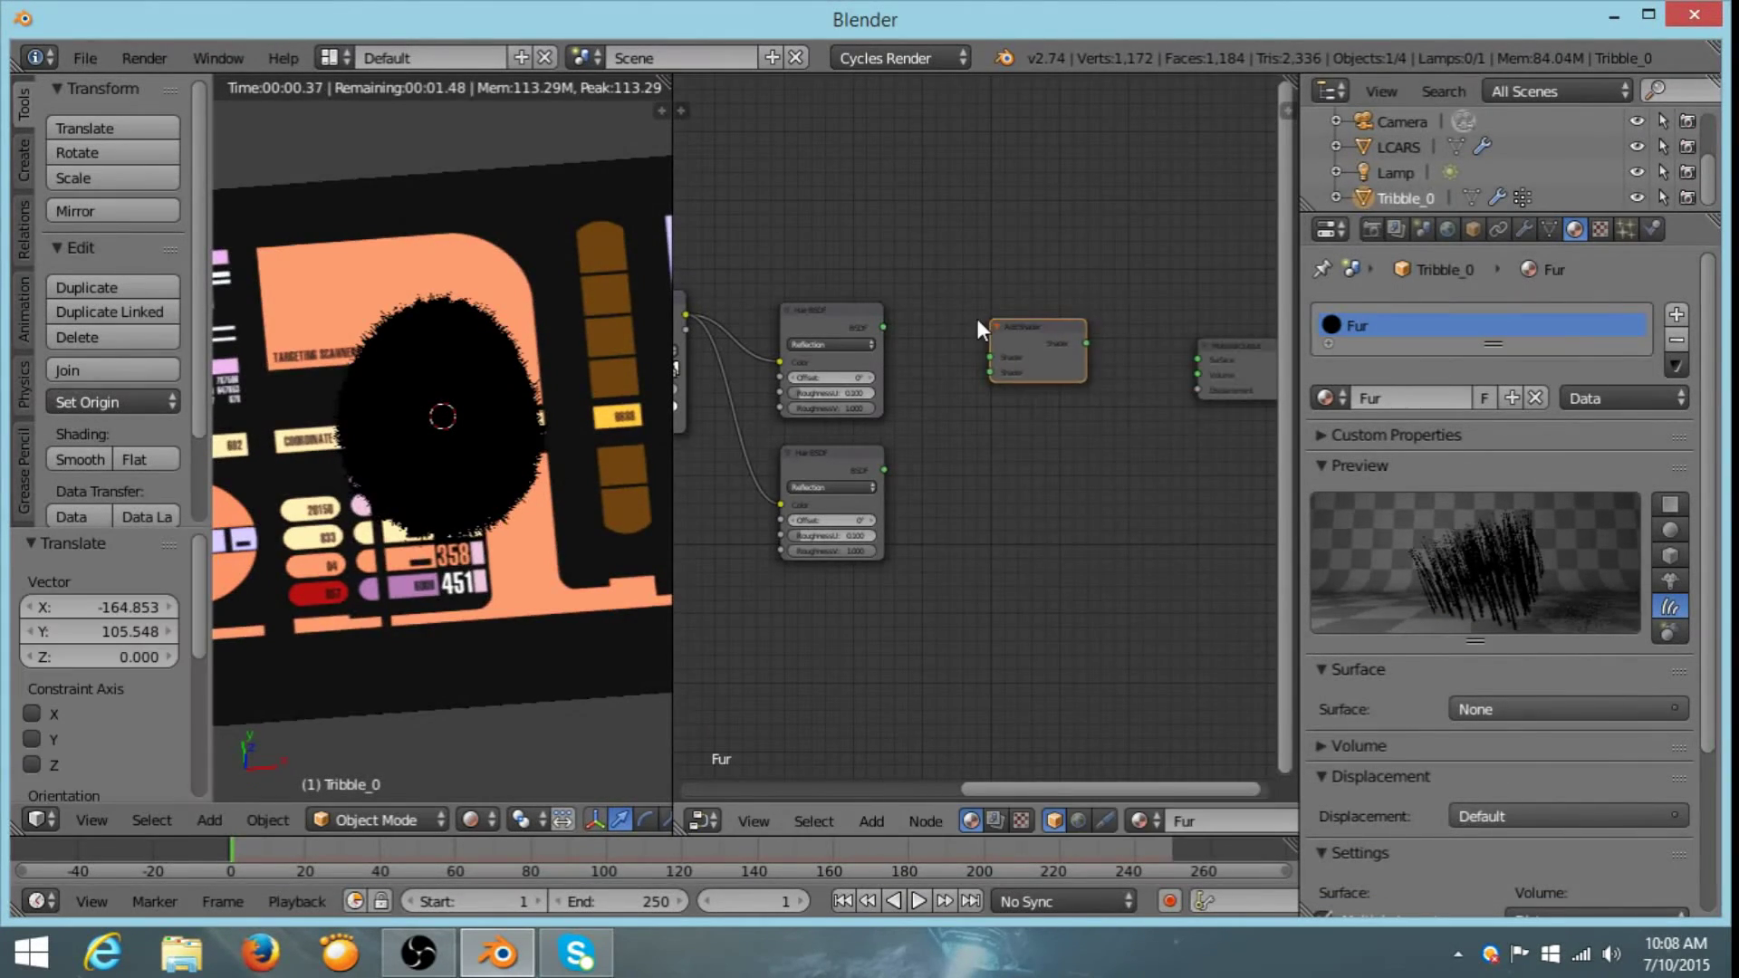
pyautogui.moveTo(883, 327); pyautogui.dragTo(990, 357)
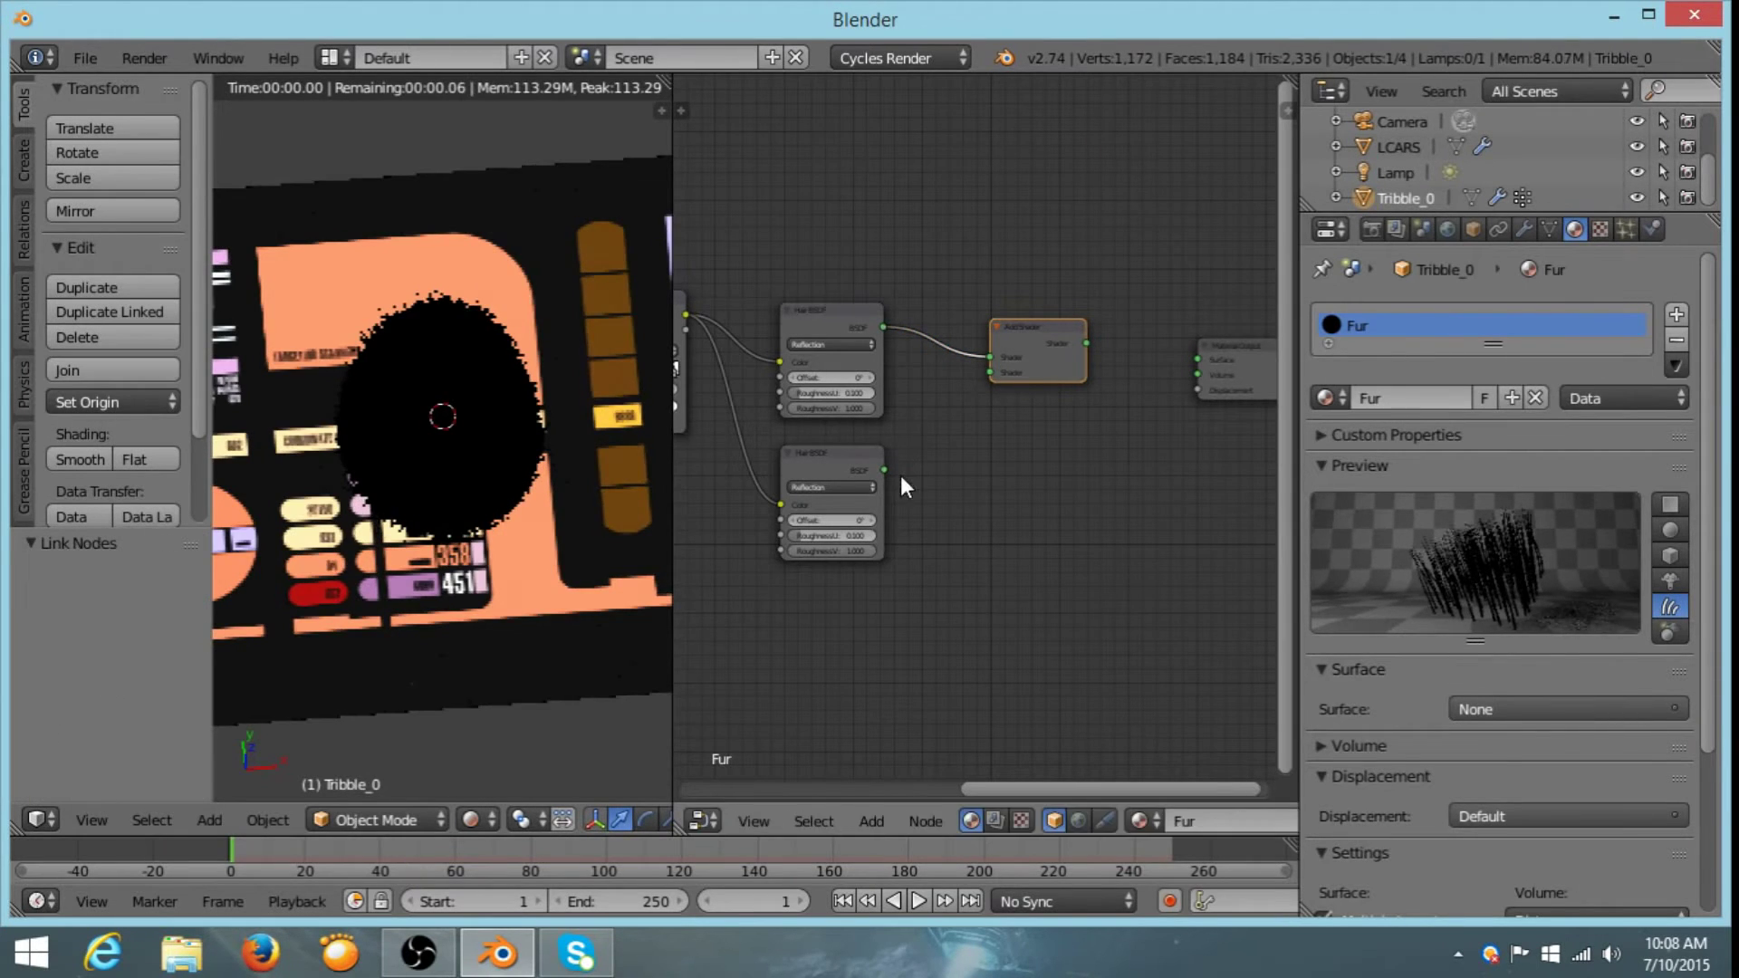
pyautogui.moveTo(884, 469); pyautogui.dragTo(1016, 372)
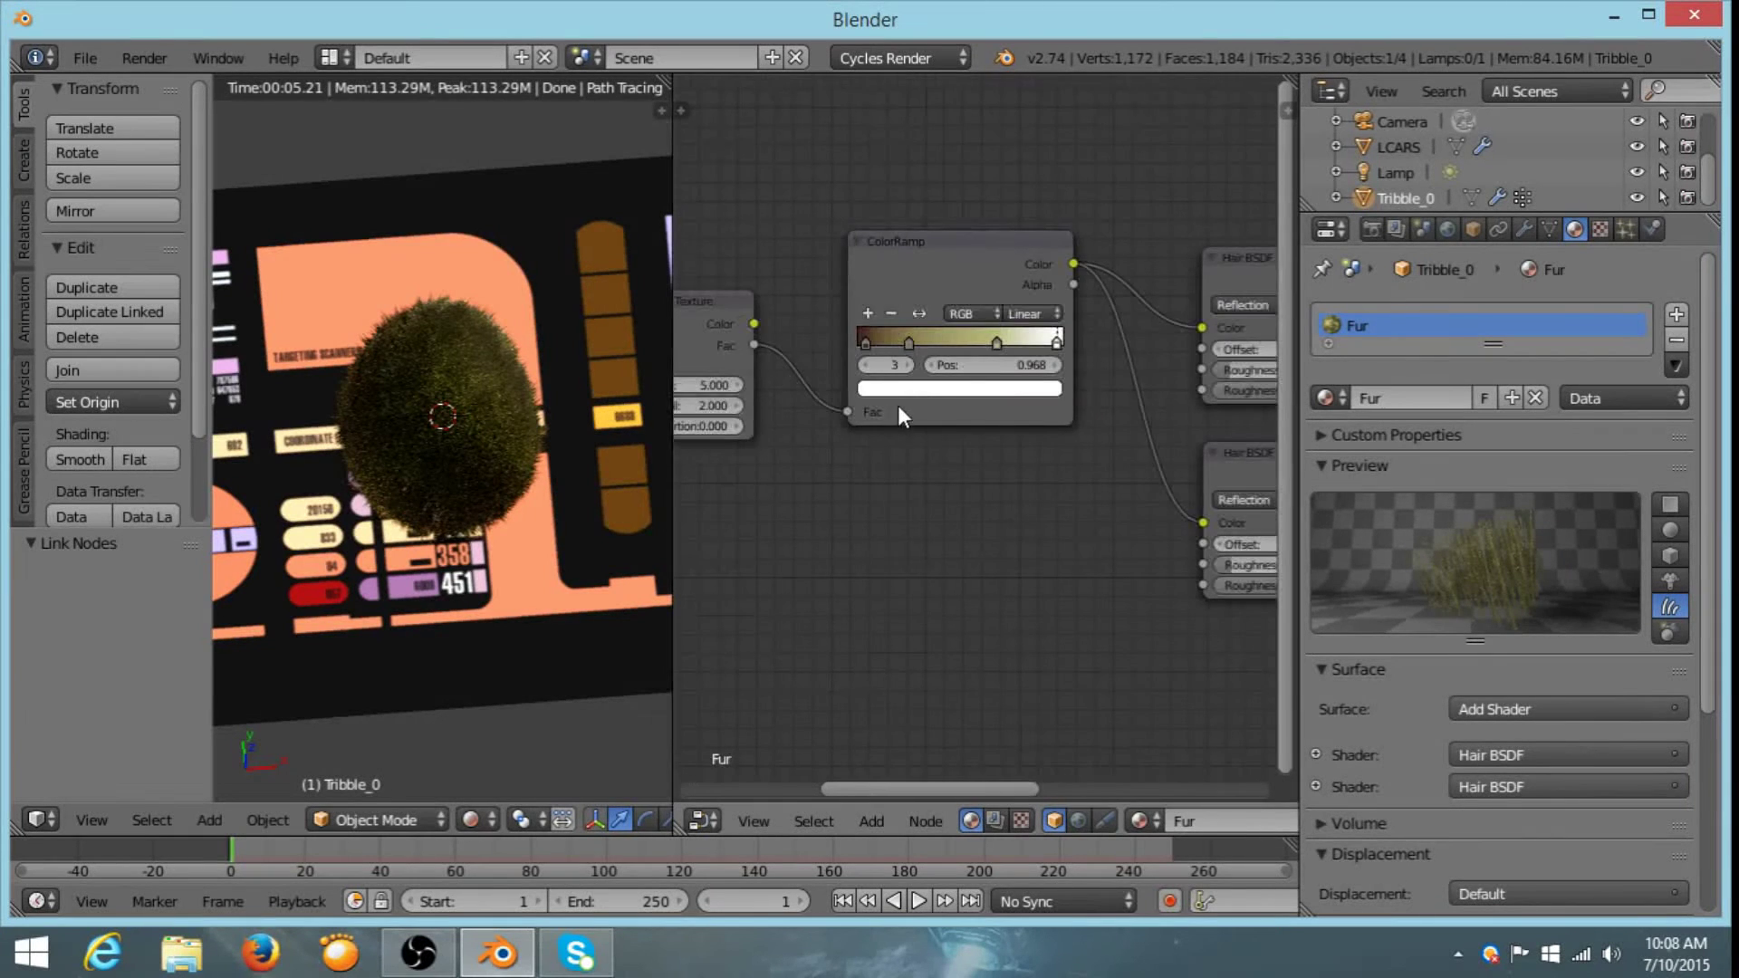
# - Change the ColorRamp stop at position 0.677 to a warmer tan color
pyautogui.moveTo(900, 404); pyautogui.dragTo(944, 491, button='middle')
pyautogui.scroll(2, 943, 491)
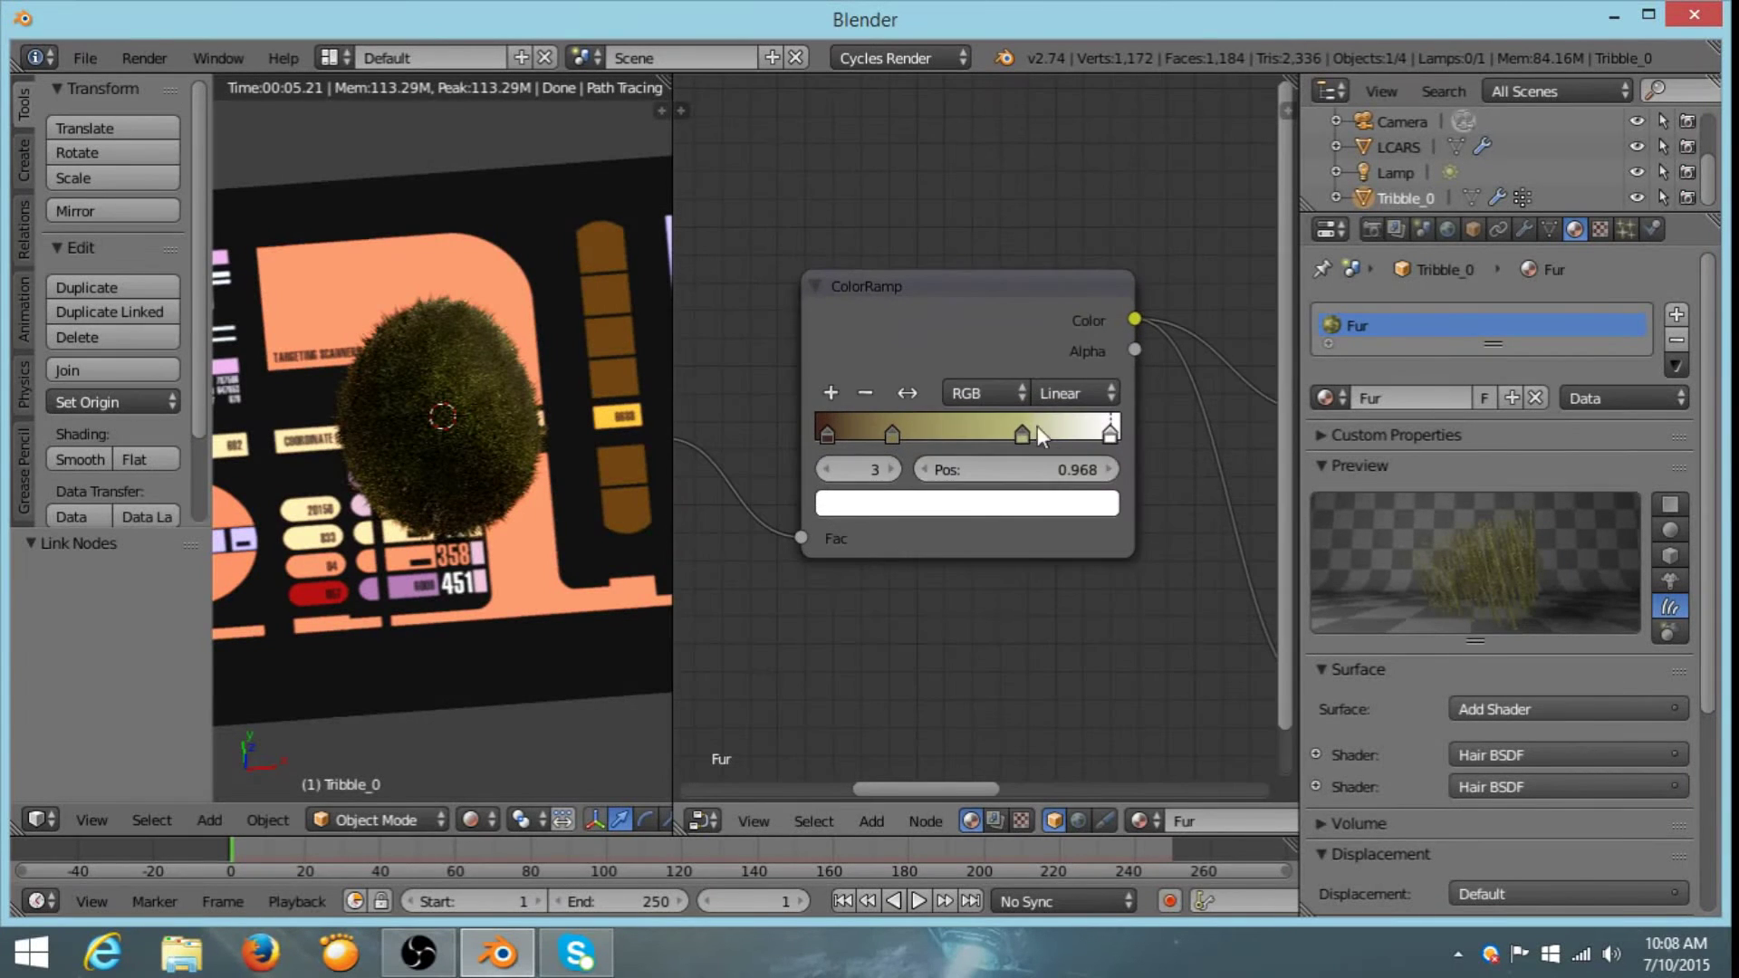
pyautogui.click(1022, 434)
pyautogui.click(995, 507)
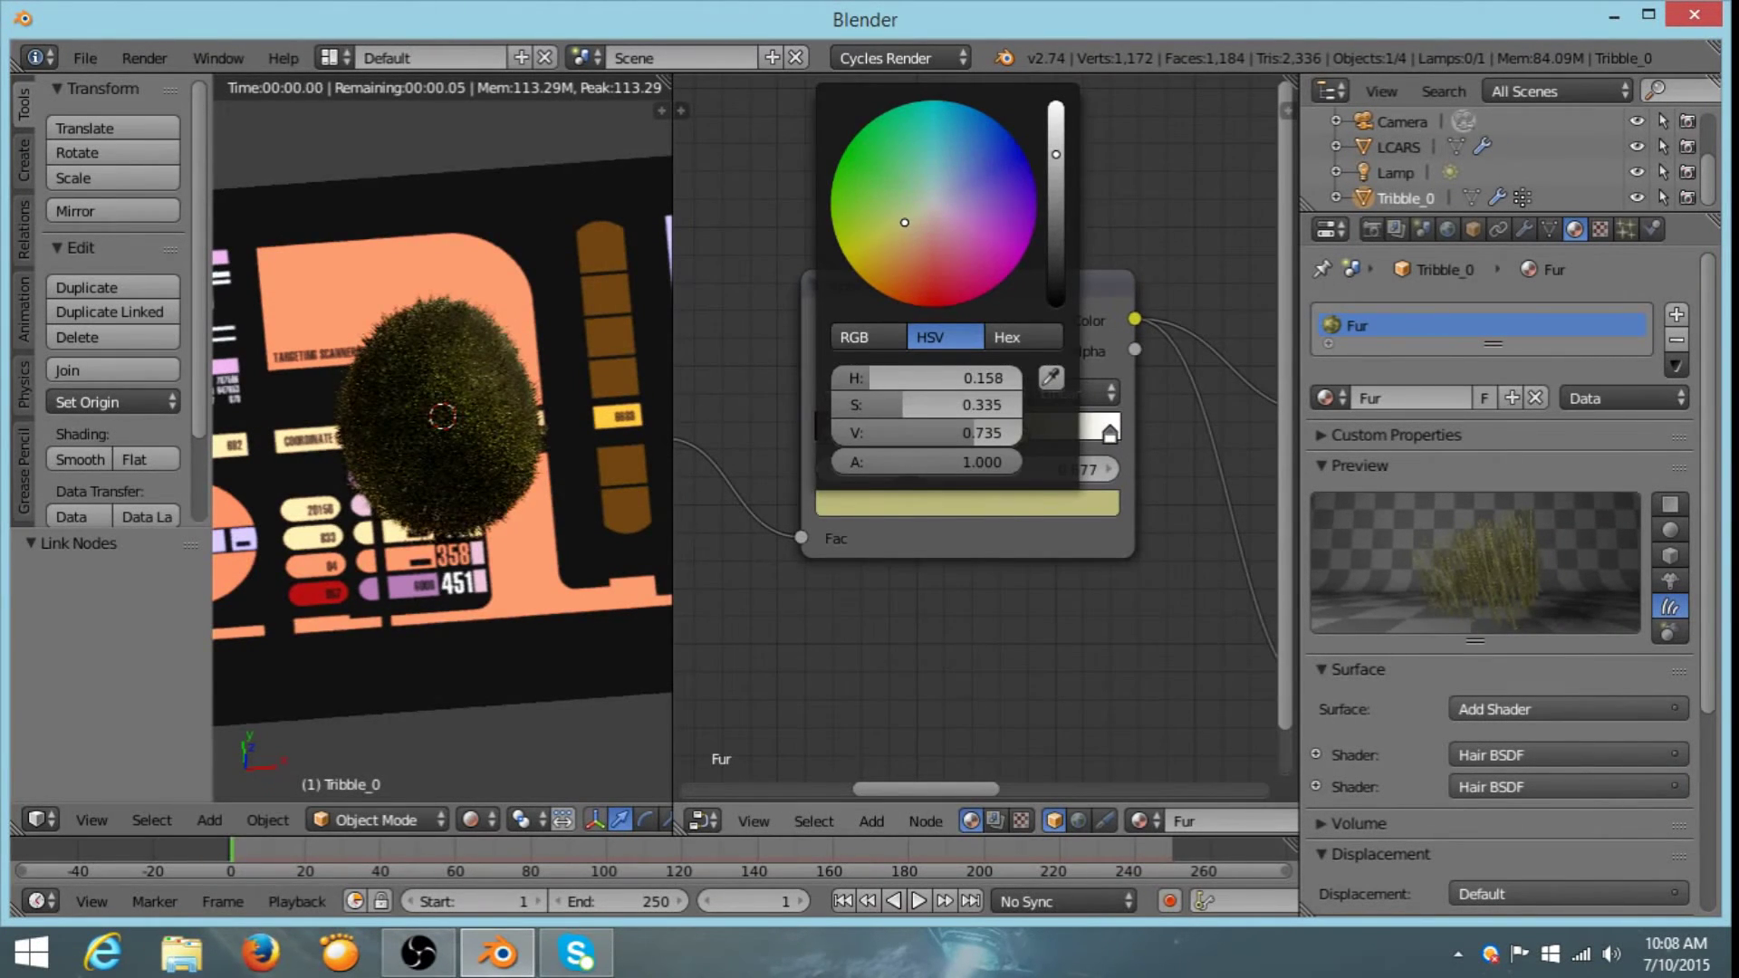
pyautogui.moveTo(902, 221); pyautogui.dragTo(906, 225)
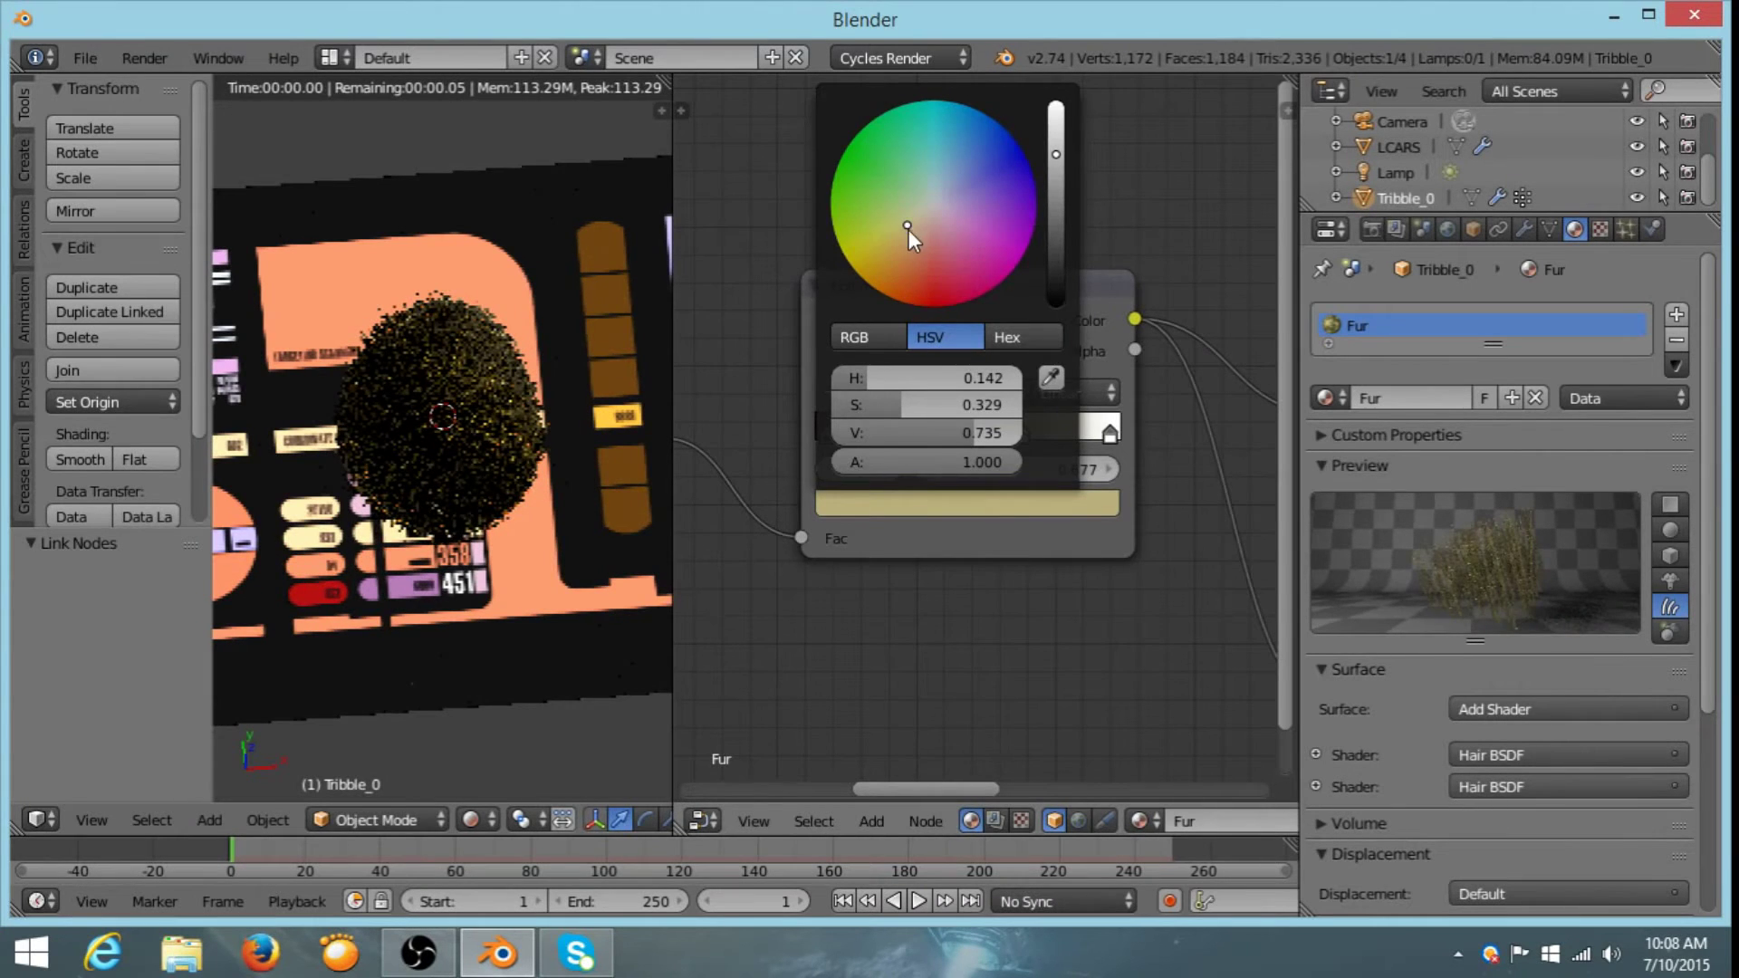
pyautogui.click(995, 503)
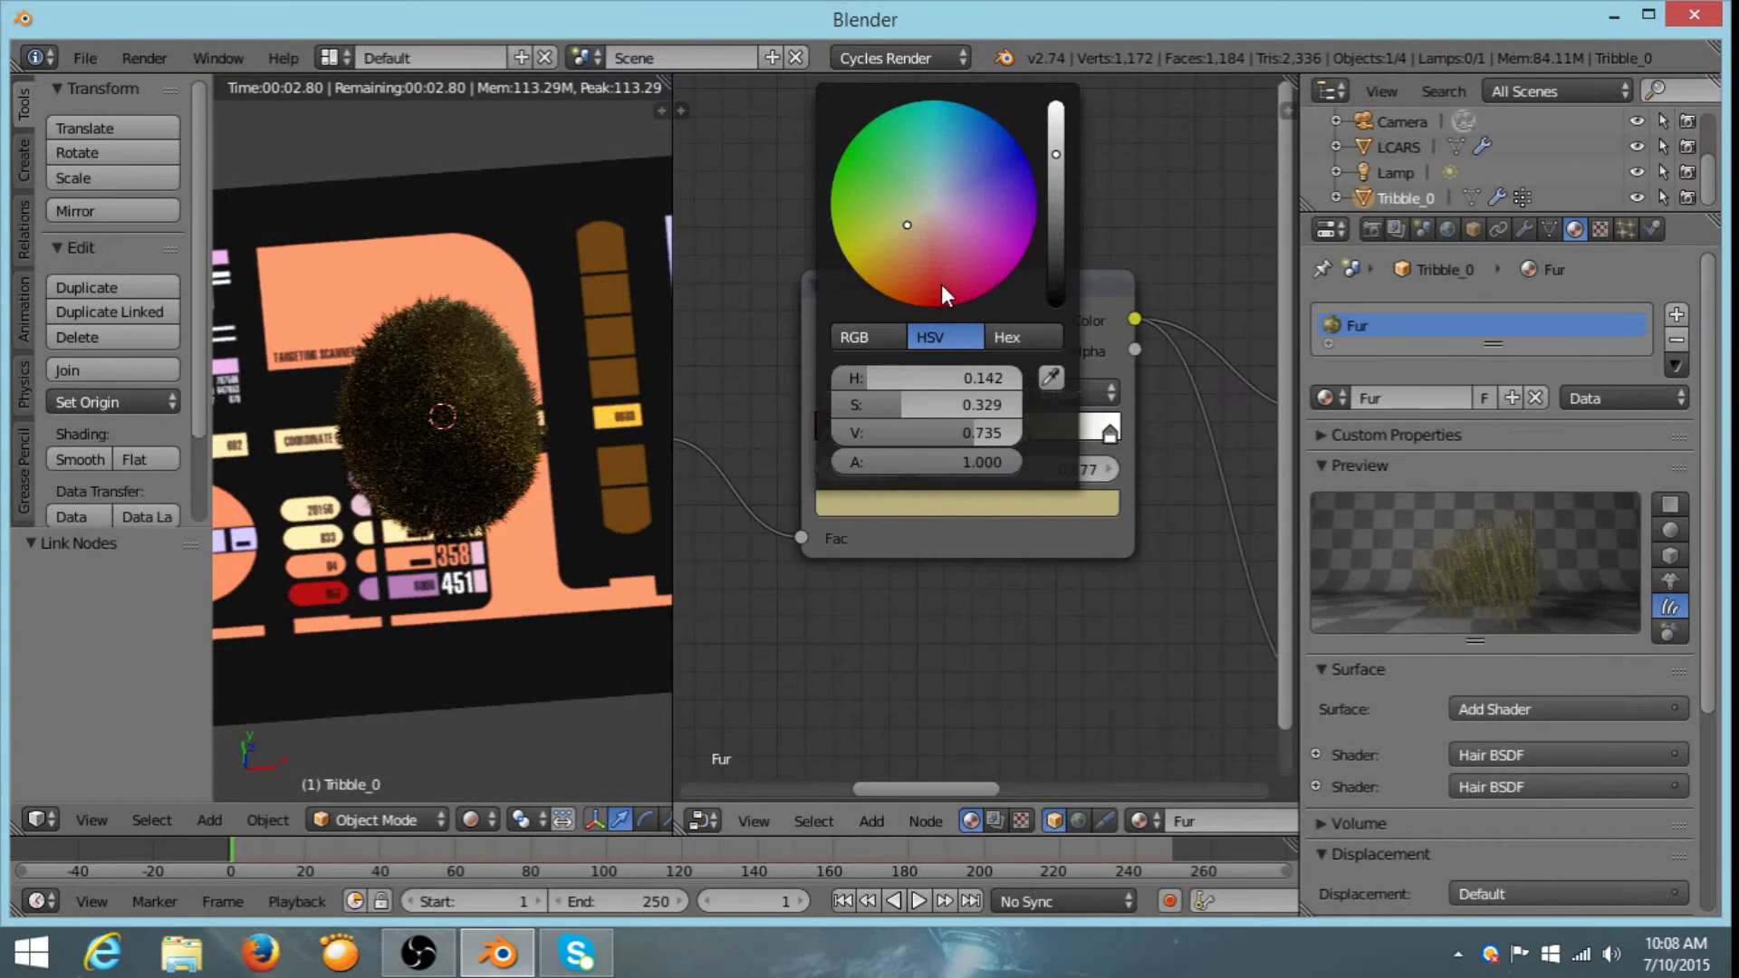
pyautogui.moveTo(941, 284); pyautogui.dragTo(915, 228)
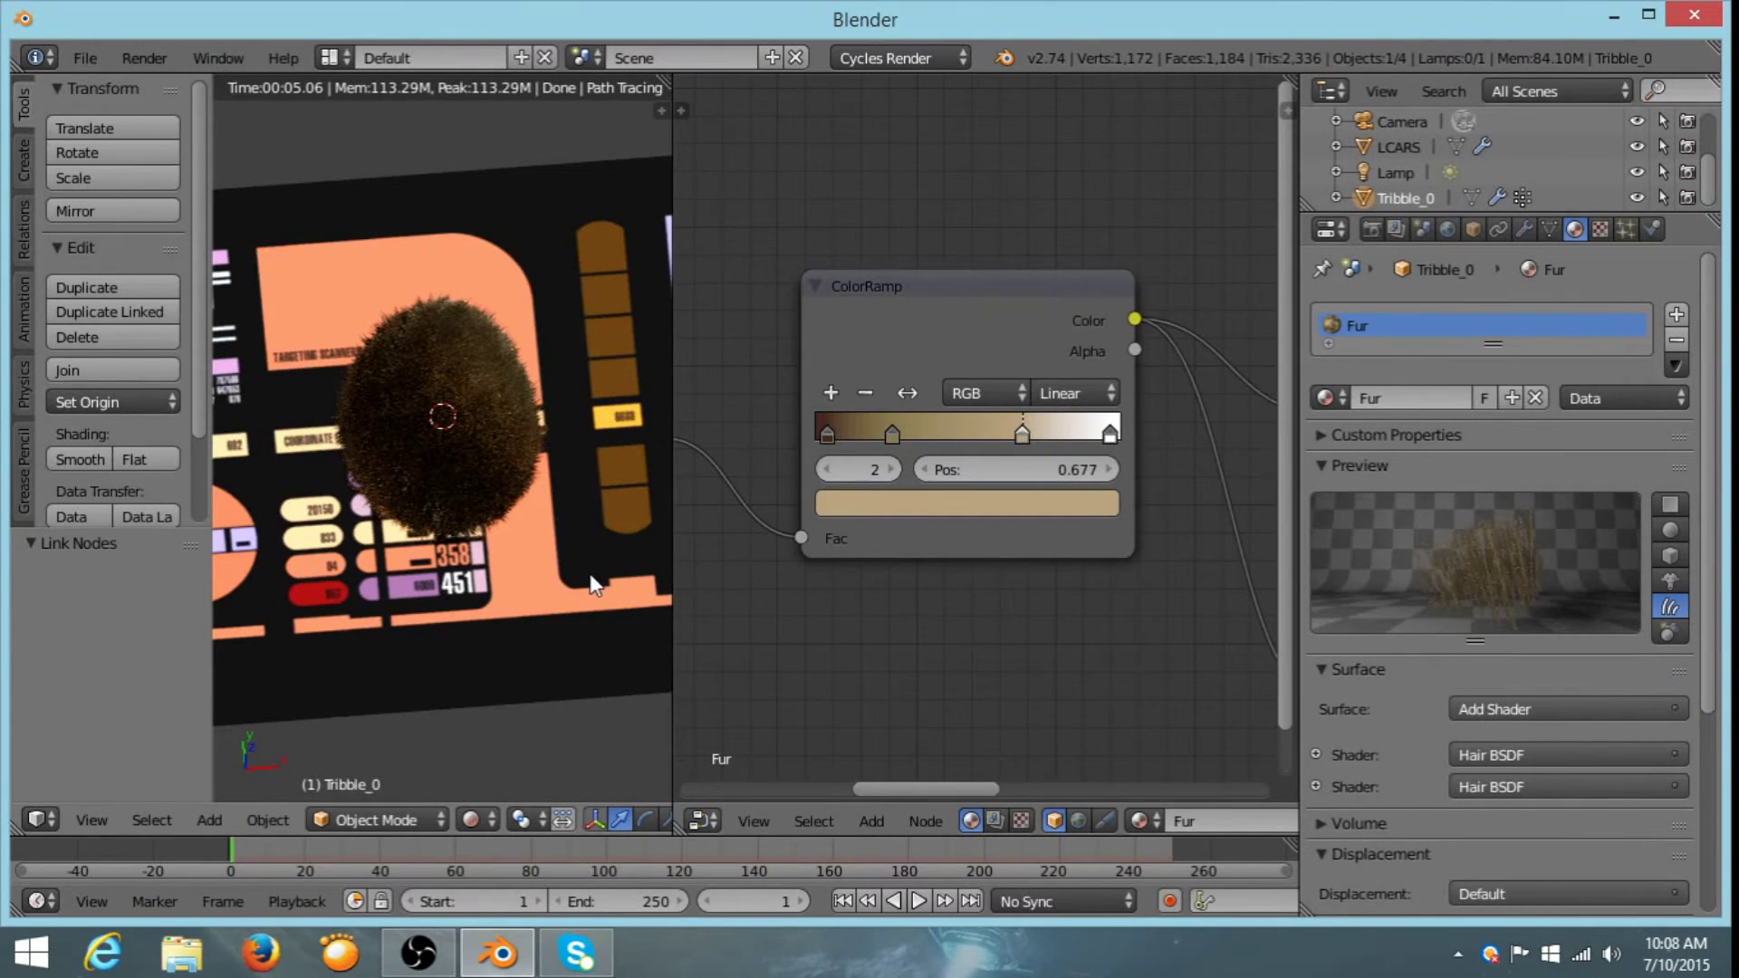
# - Return the viewport to wireframe shading and rename the Sun lamp object as "Fill lamp"
pyautogui.moveTo(593, 584)
pyautogui.mouseDown(button='middle')
pyautogui.moveTo(554, 599)
pyautogui.moveTo(258, 470)
pyautogui.moveTo(310, 535)
pyautogui.moveTo(534, 568)
pyautogui.moveTo(502, 511)
pyautogui.mouseUp(button='middle')
pyautogui.press('KP_3')
pyautogui.press('KP_5')
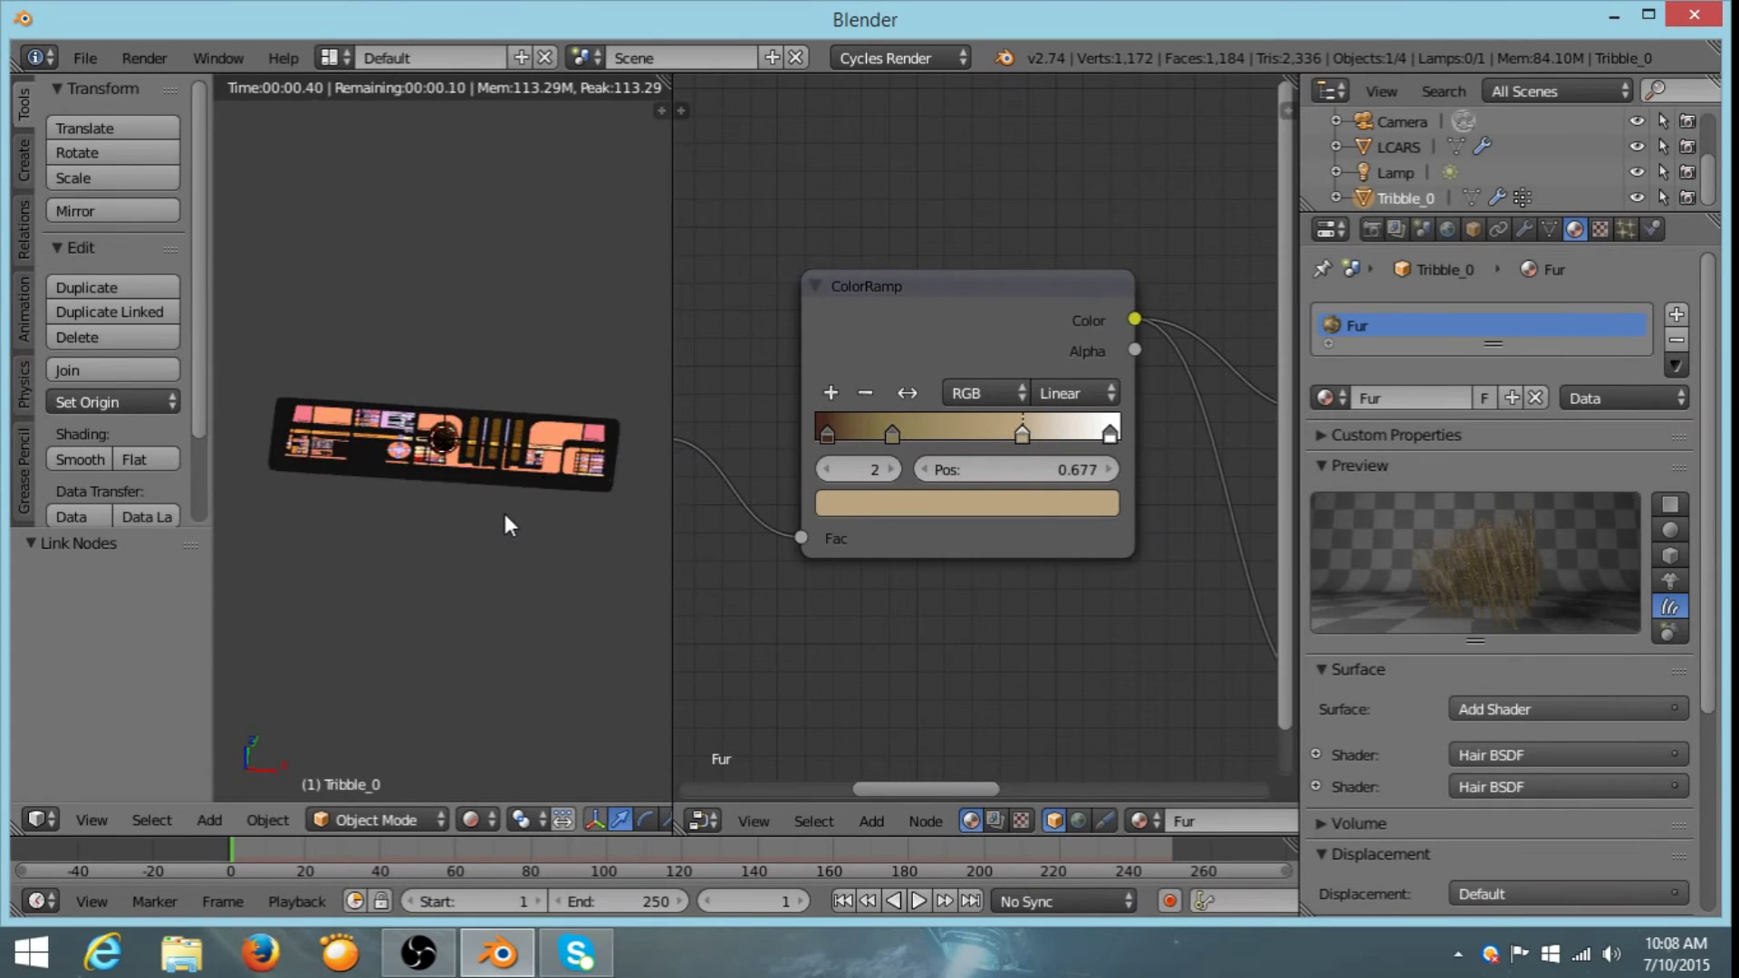
pyautogui.press('z')
pyautogui.scroll(-6, 503, 504)
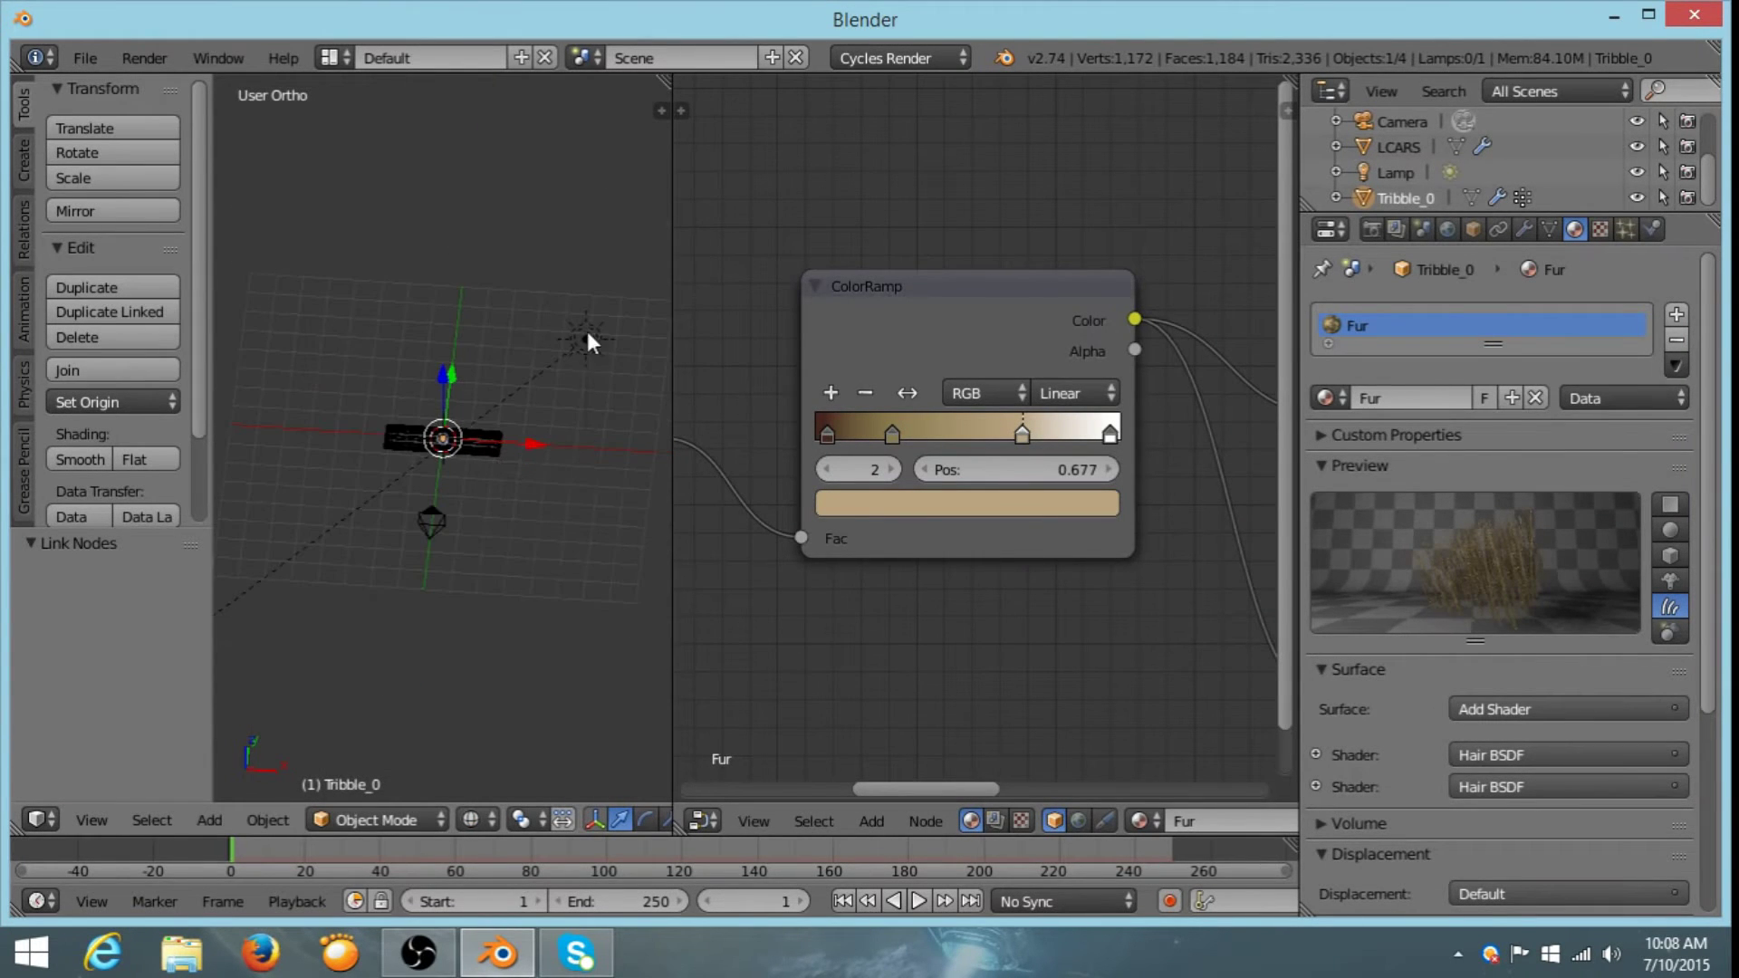
pyautogui.rightClick(587, 339)
pyautogui.moveTo(596, 346); pyautogui.dragTo(637, 541, button='middle')
pyautogui.click(1472, 229)
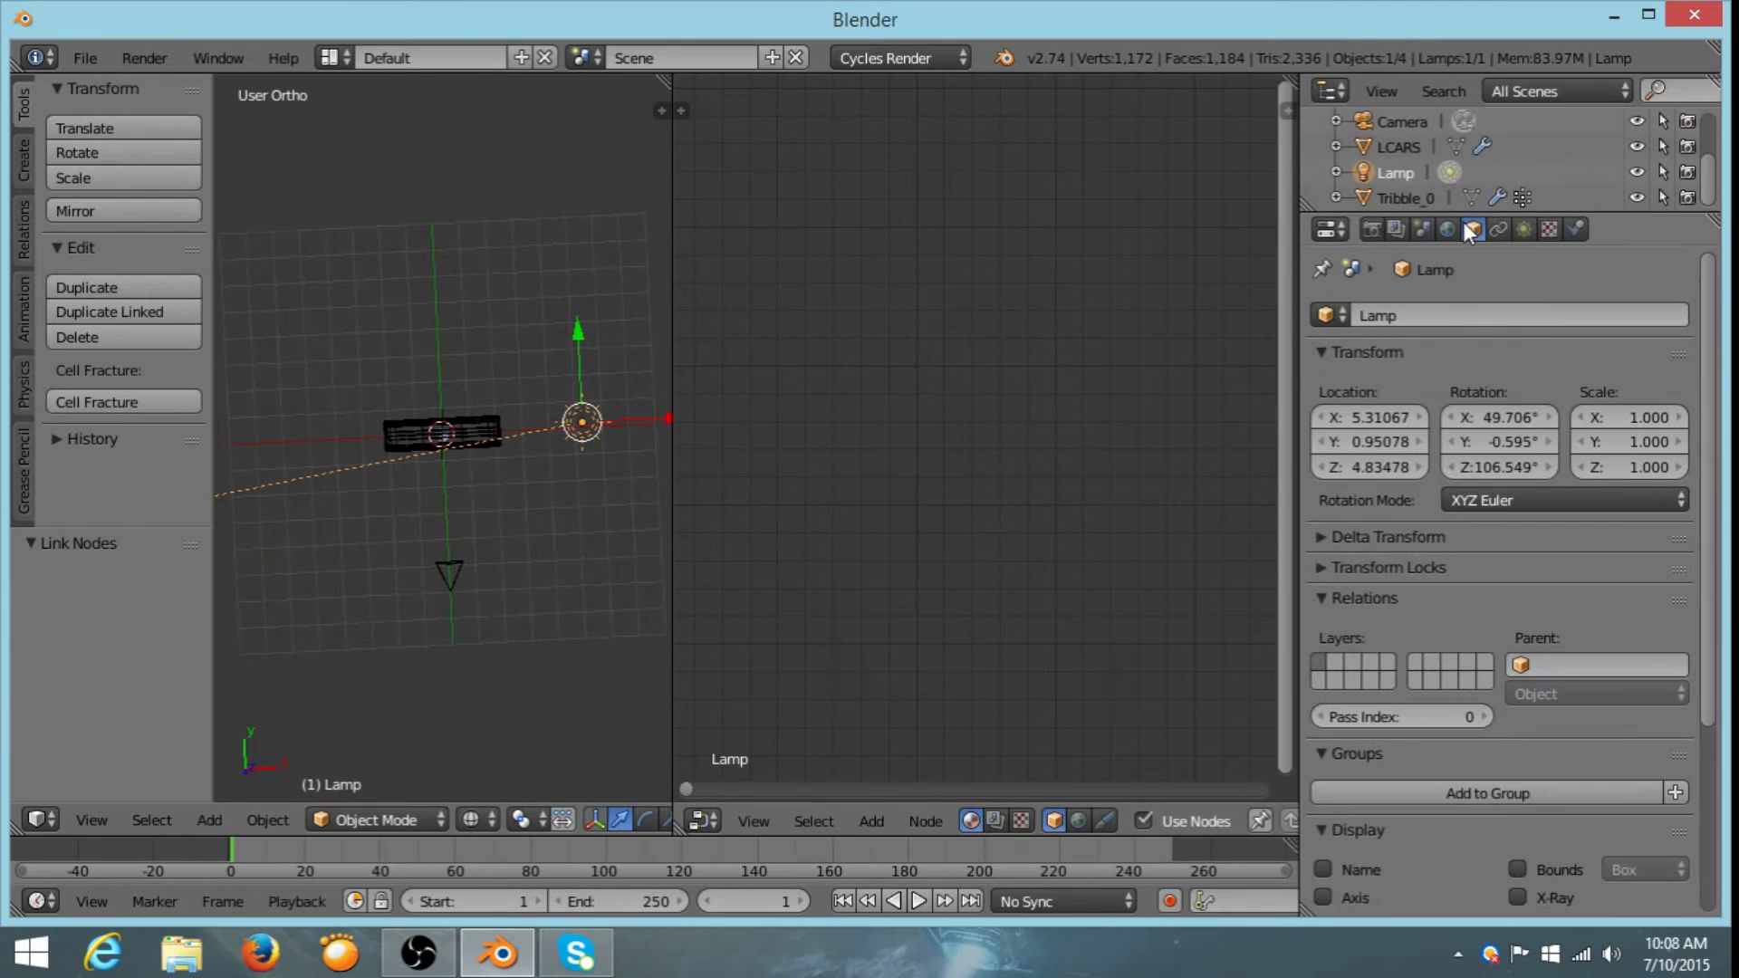
pyautogui.click(1423, 315)
pyautogui.write('Fill lamp')
pyautogui.press('Return')
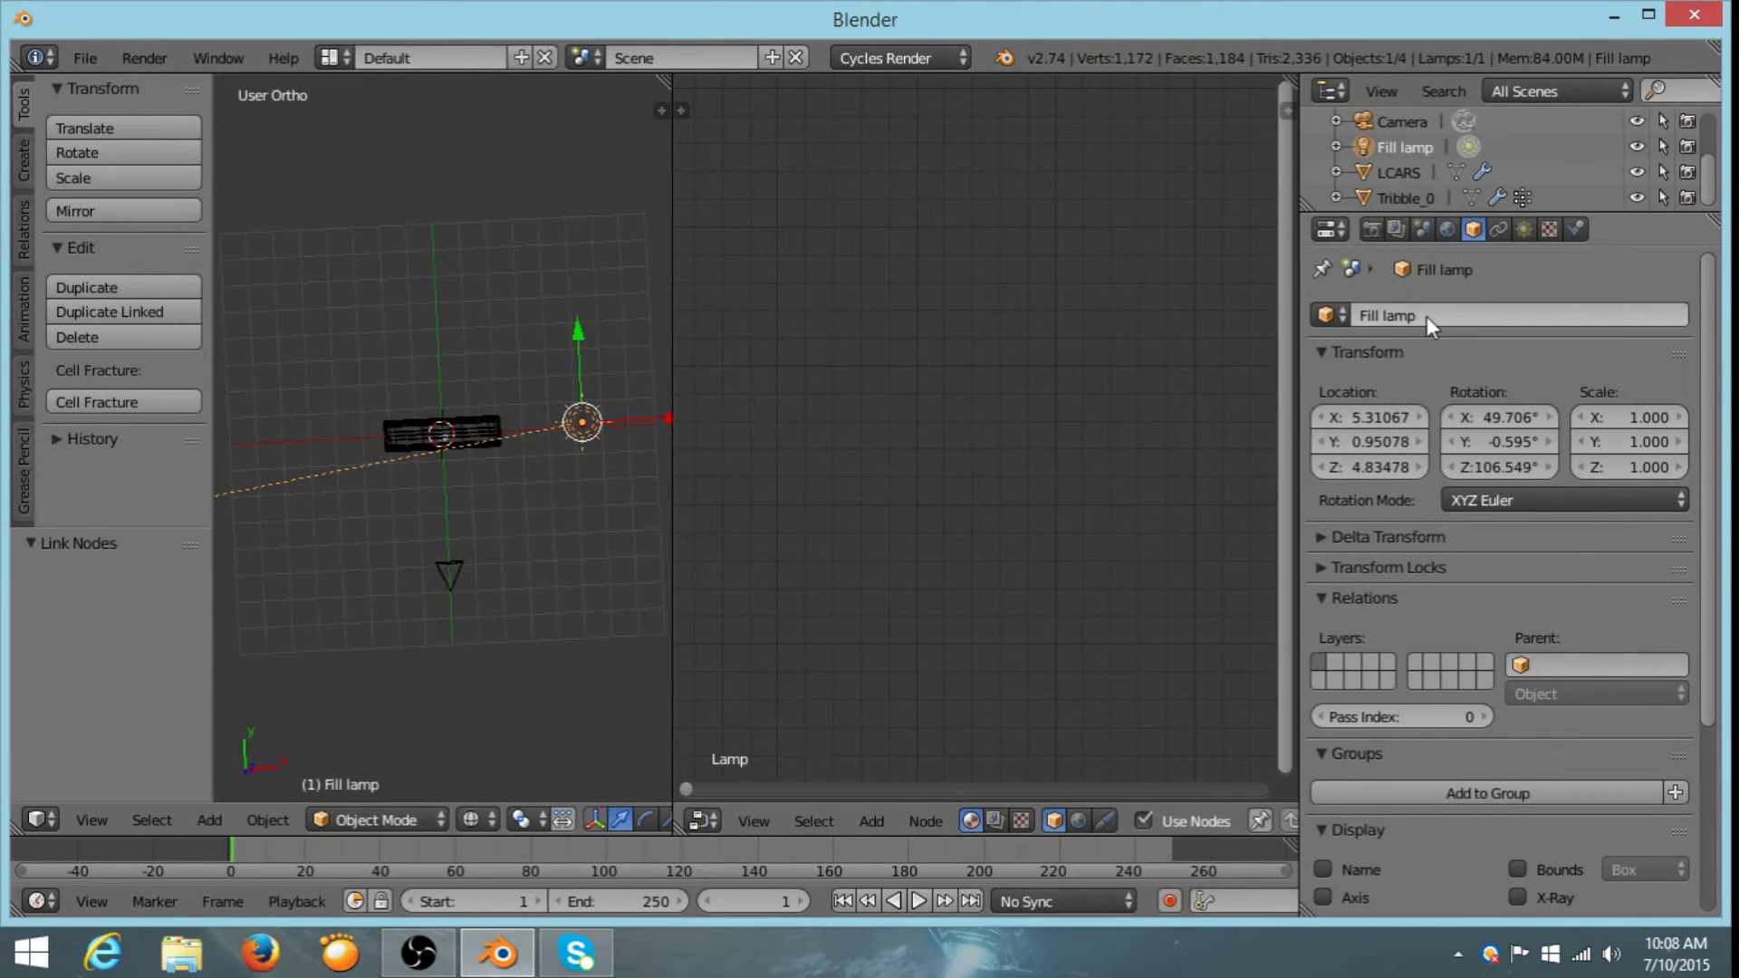
# - Tint the Fill lamp's emission color pale blue, with hue about 0.631 and saturation about 0.236
pyautogui.scroll(-5, 1487, 362)
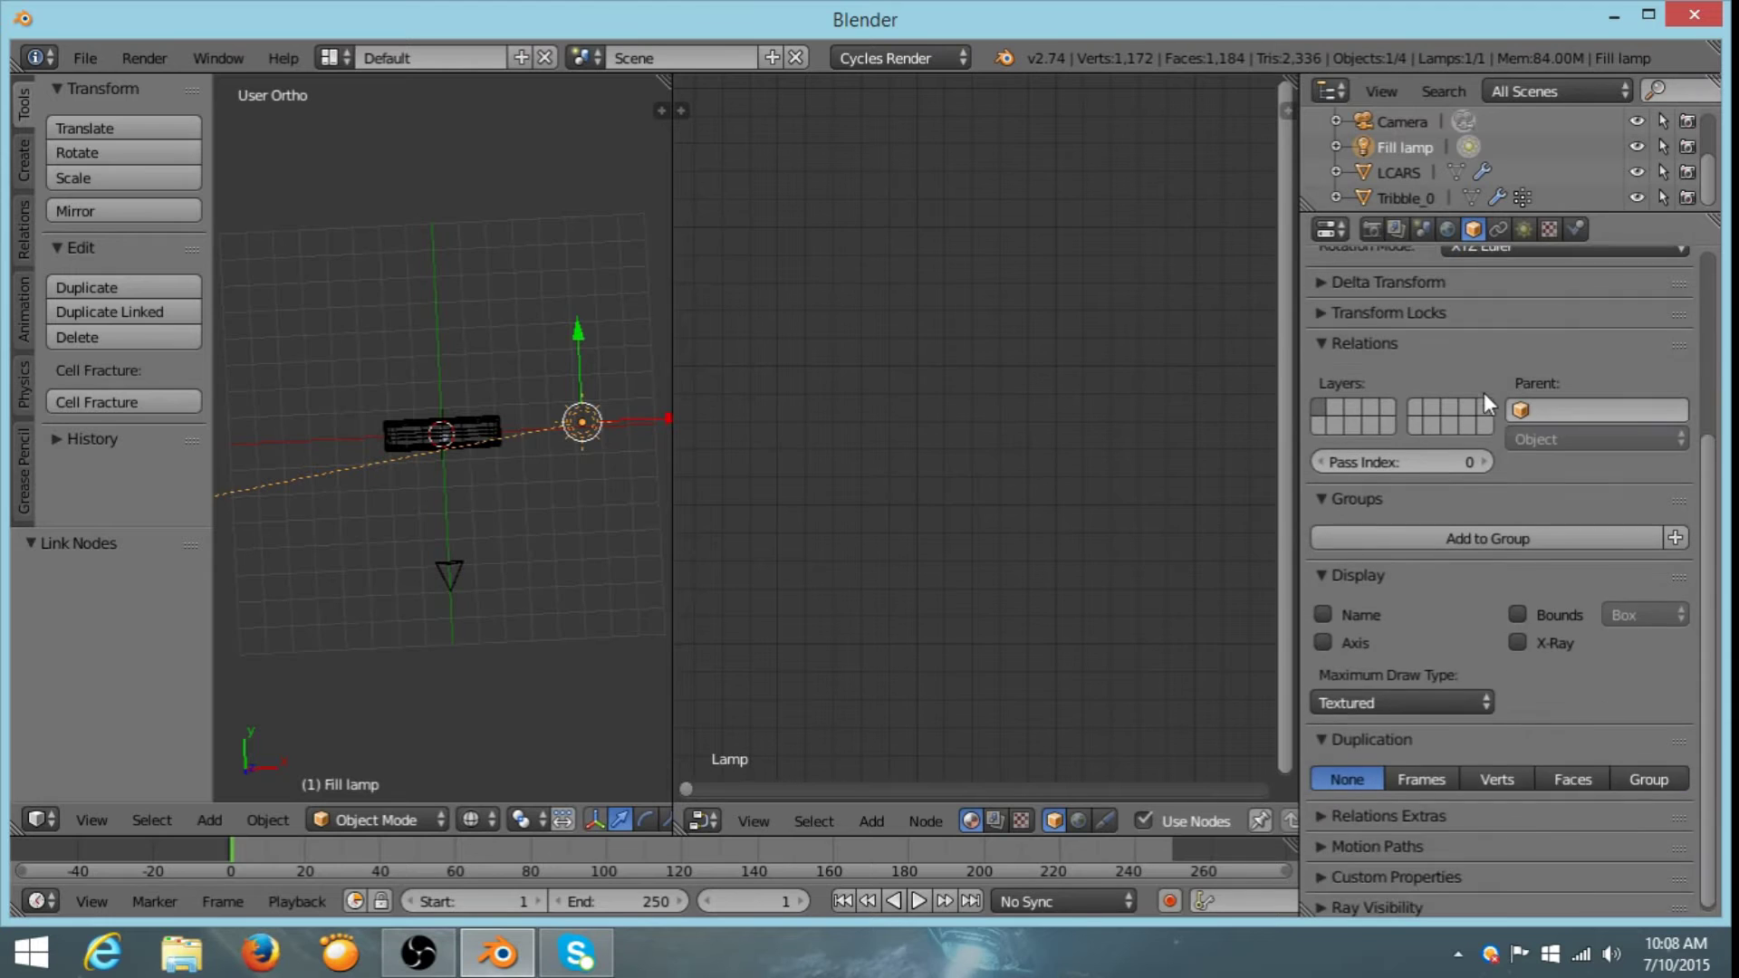
pyautogui.click(1524, 228)
pyautogui.click(1569, 634)
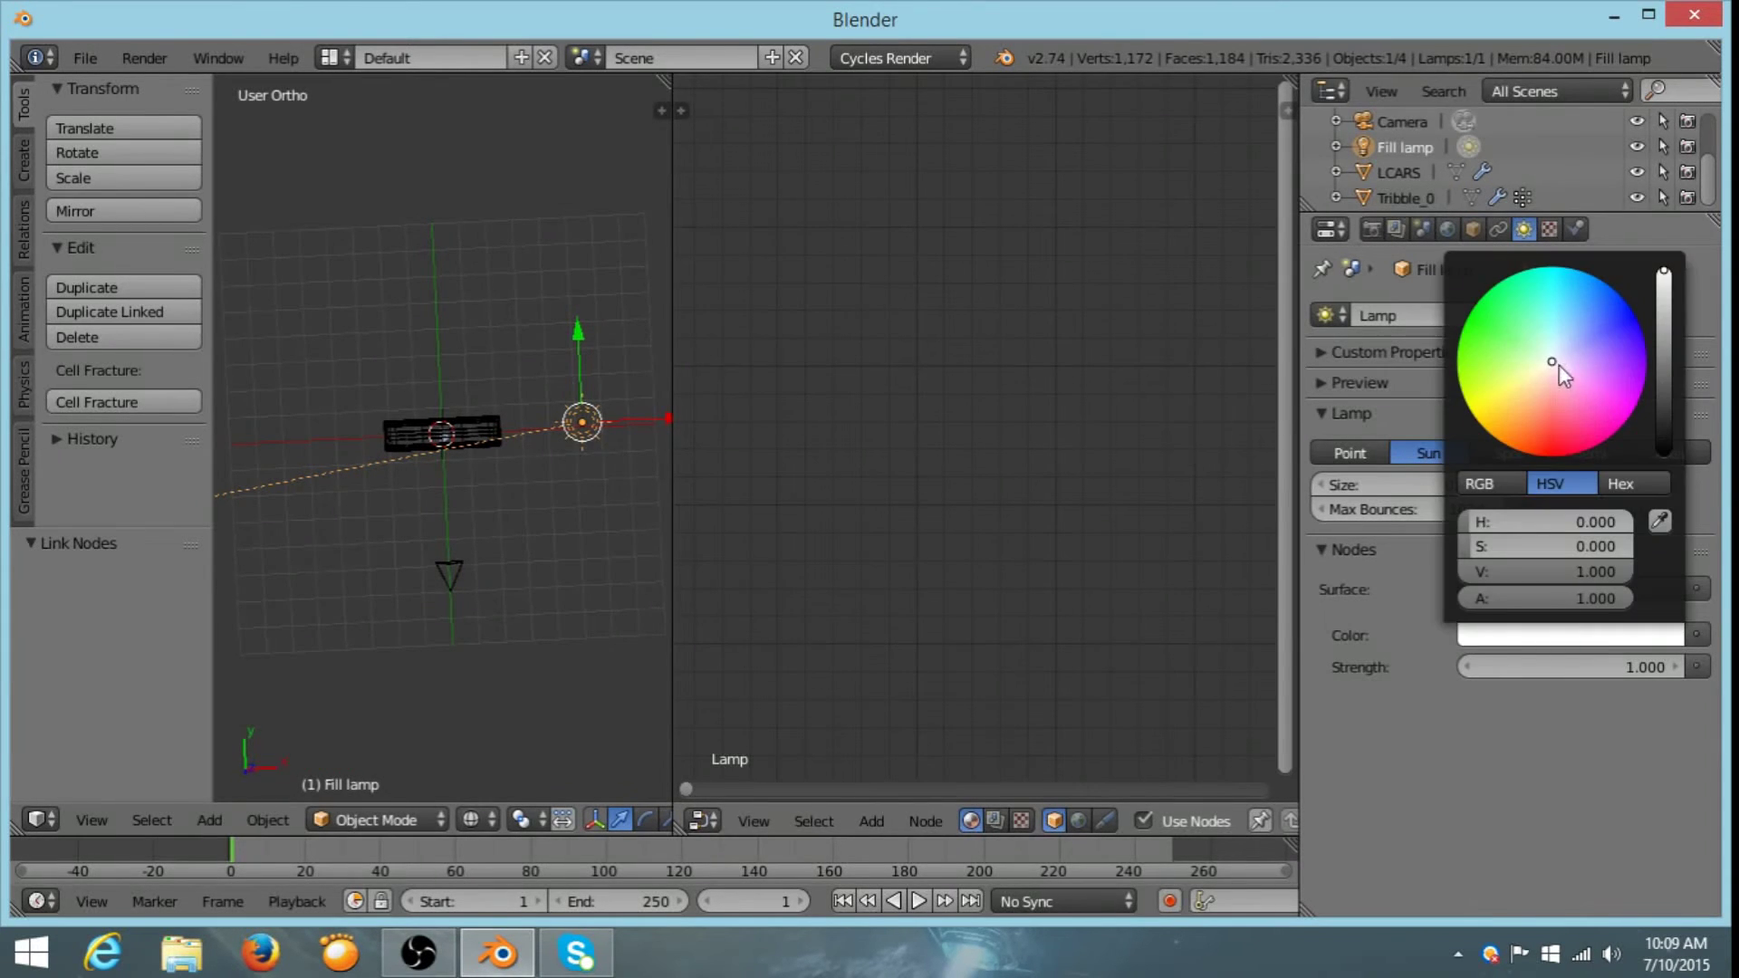
pyautogui.moveTo(1559, 366); pyautogui.dragTo(1566, 348)
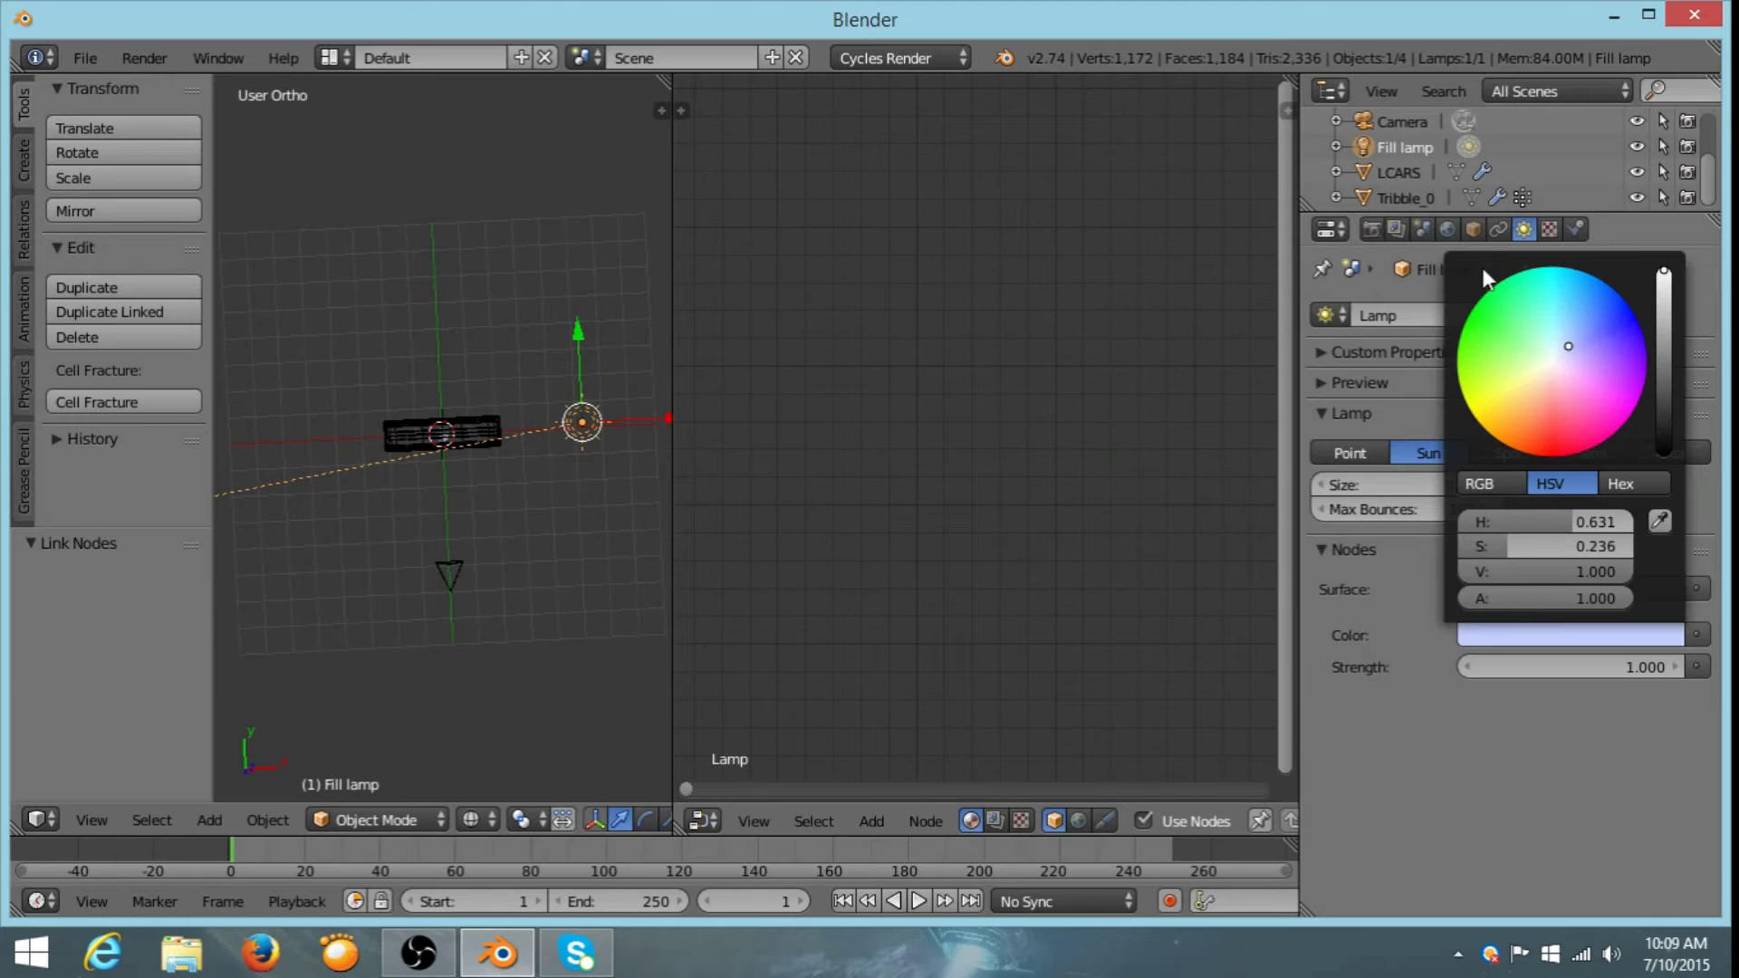
# - Darken the World surface color to pure black
pyautogui.click(1447, 229)
pyautogui.click(1574, 483)
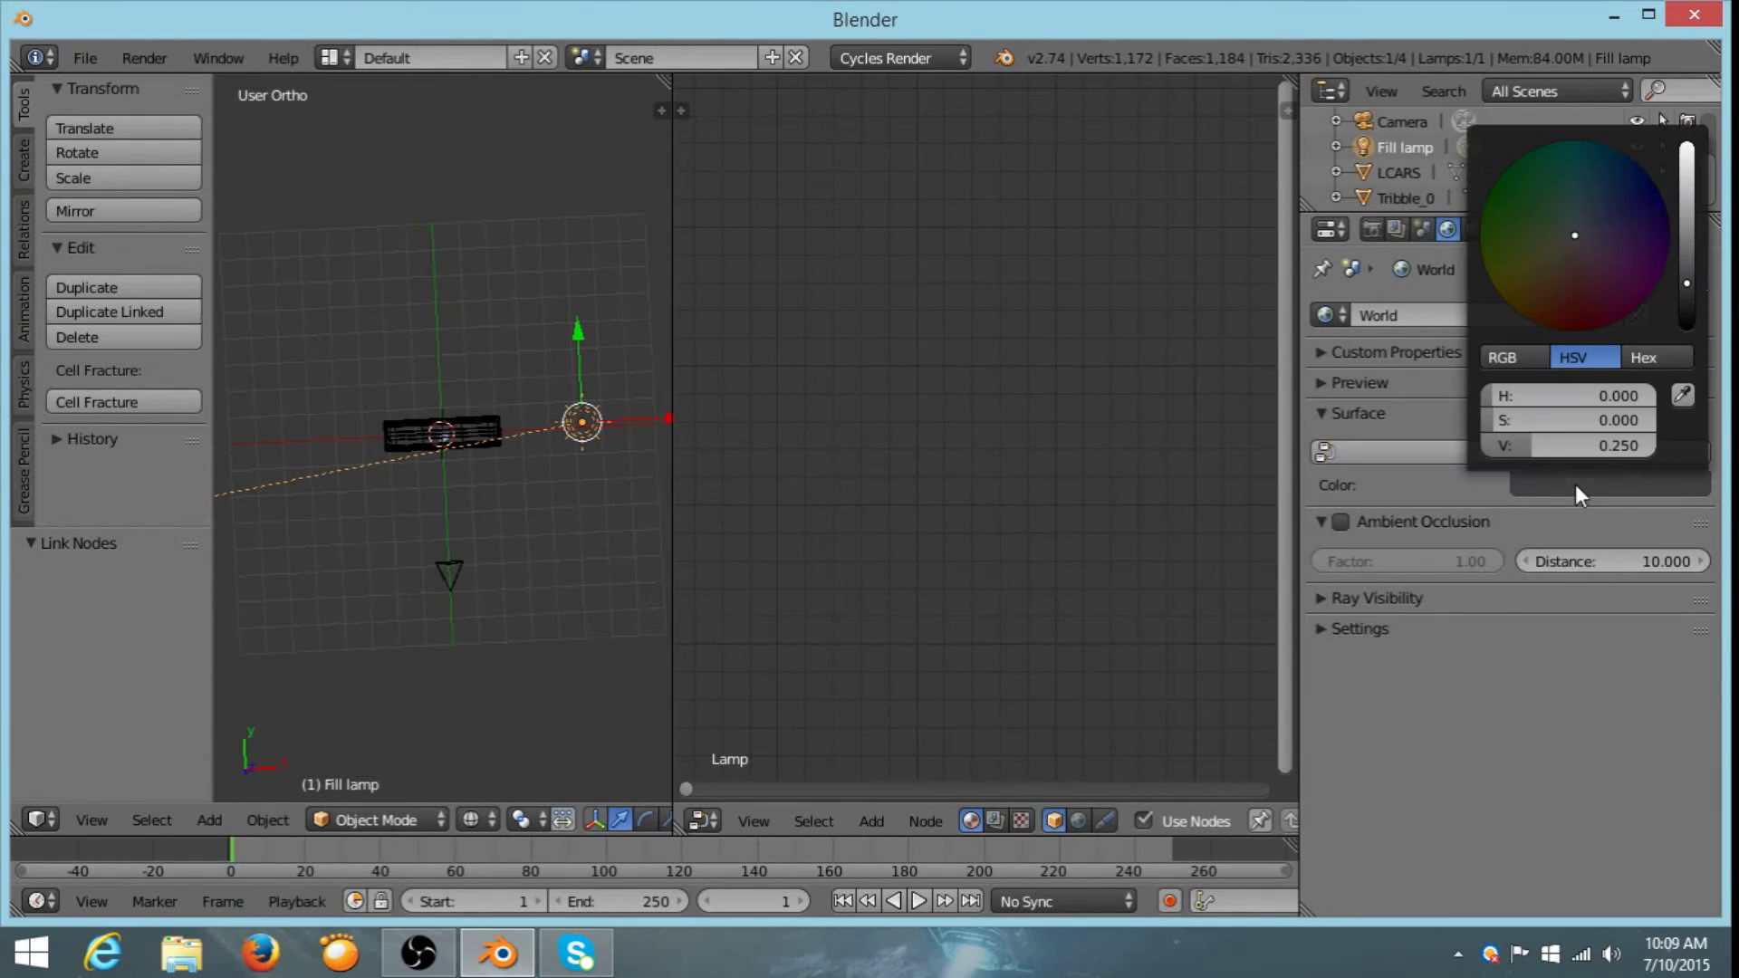
pyautogui.moveTo(1697, 272); pyautogui.dragTo(1681, 355)
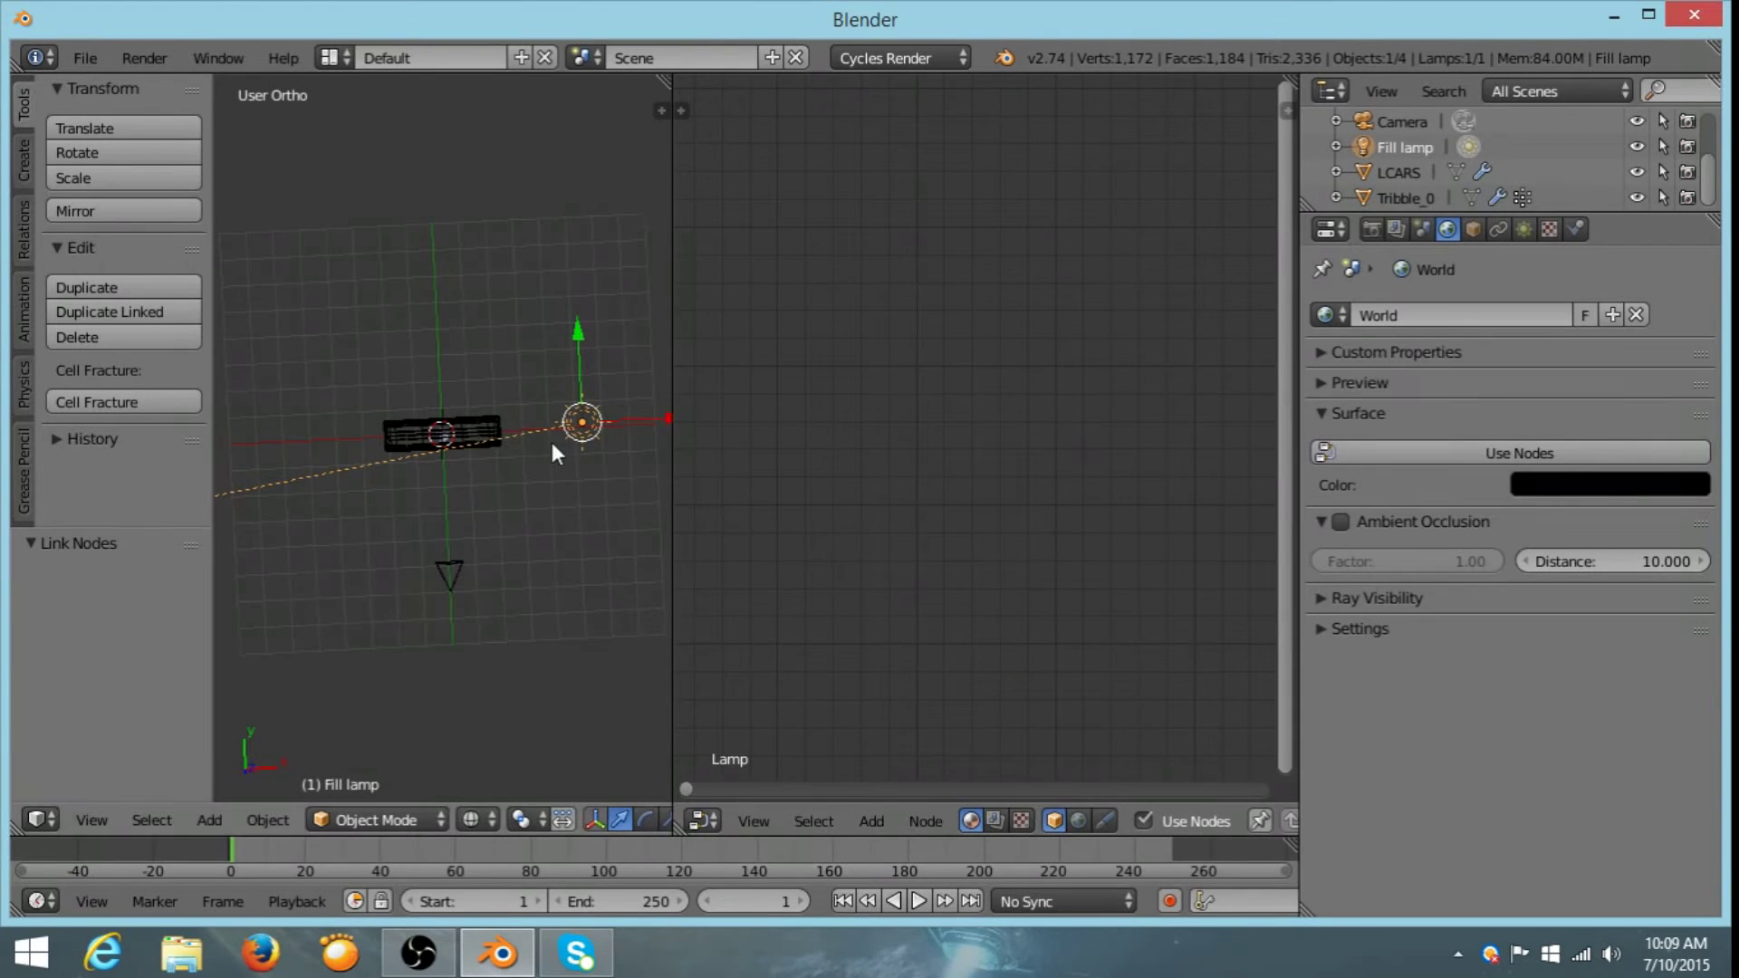
# - In top view, duplicate the Fill lamp and move the copy about -13.2 units along X and 1.65 units along Y
pyautogui.moveTo(550, 438); pyautogui.dragTo(618, 480, button='middle')
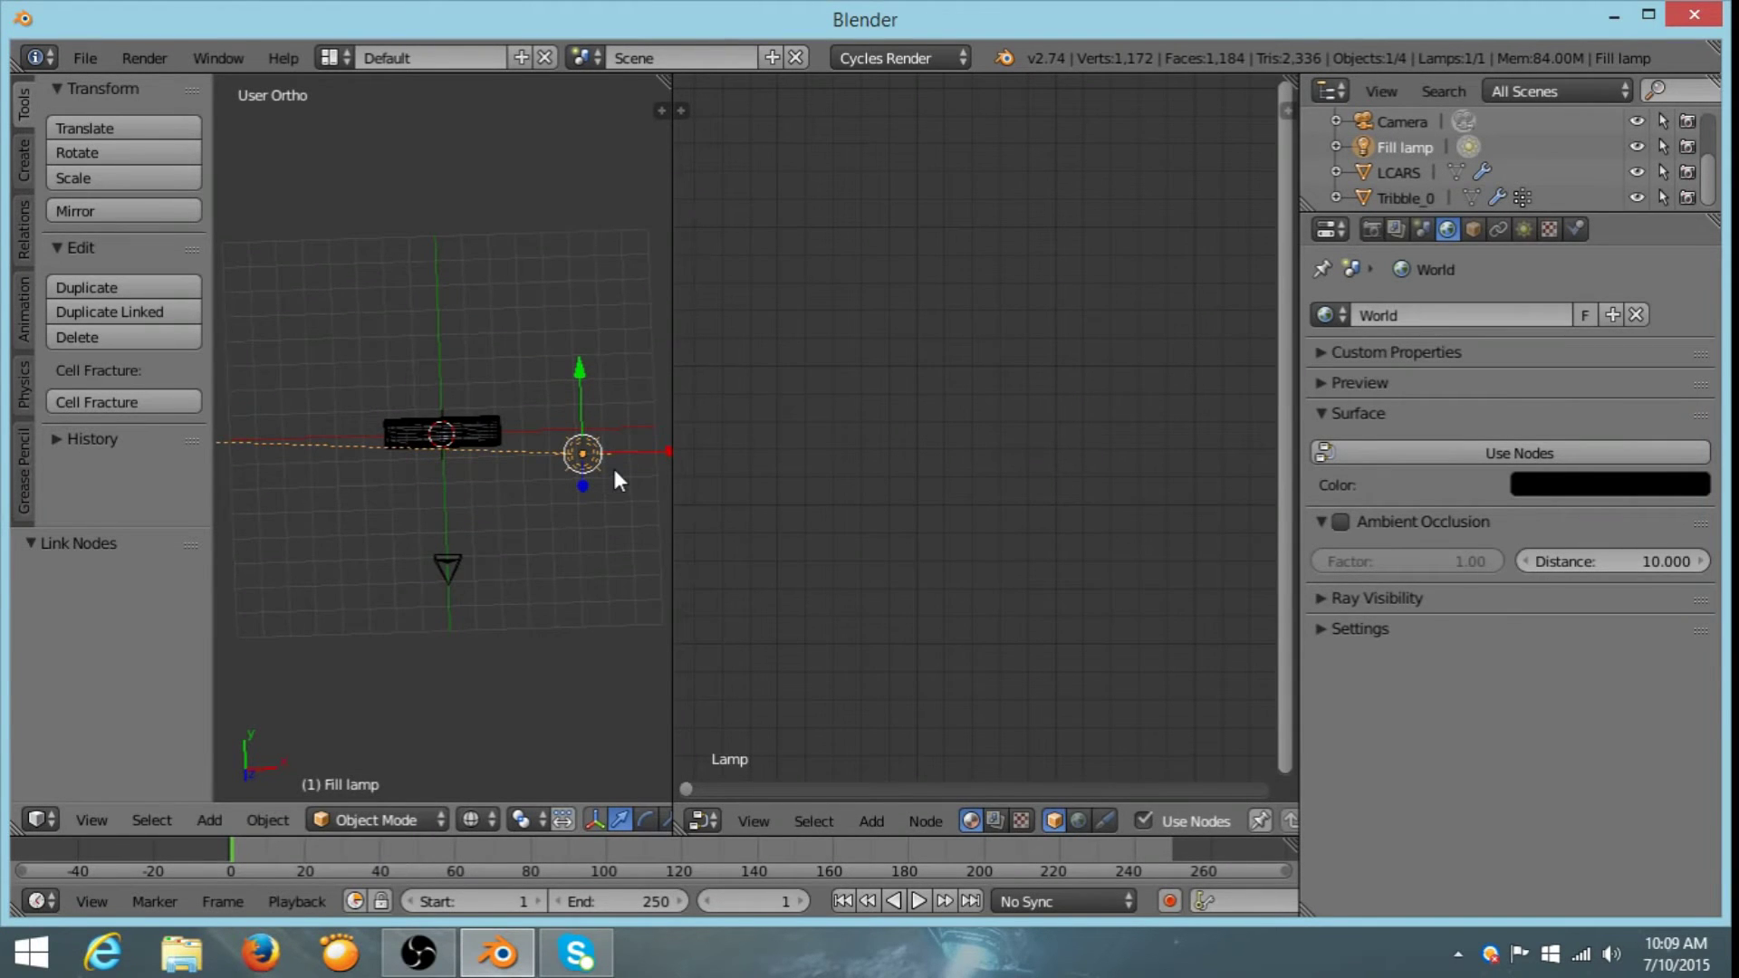
pyautogui.press('KP_7')
pyautogui.scroll(-3, 598, 467)
pyautogui.scroll(1, 588, 469)
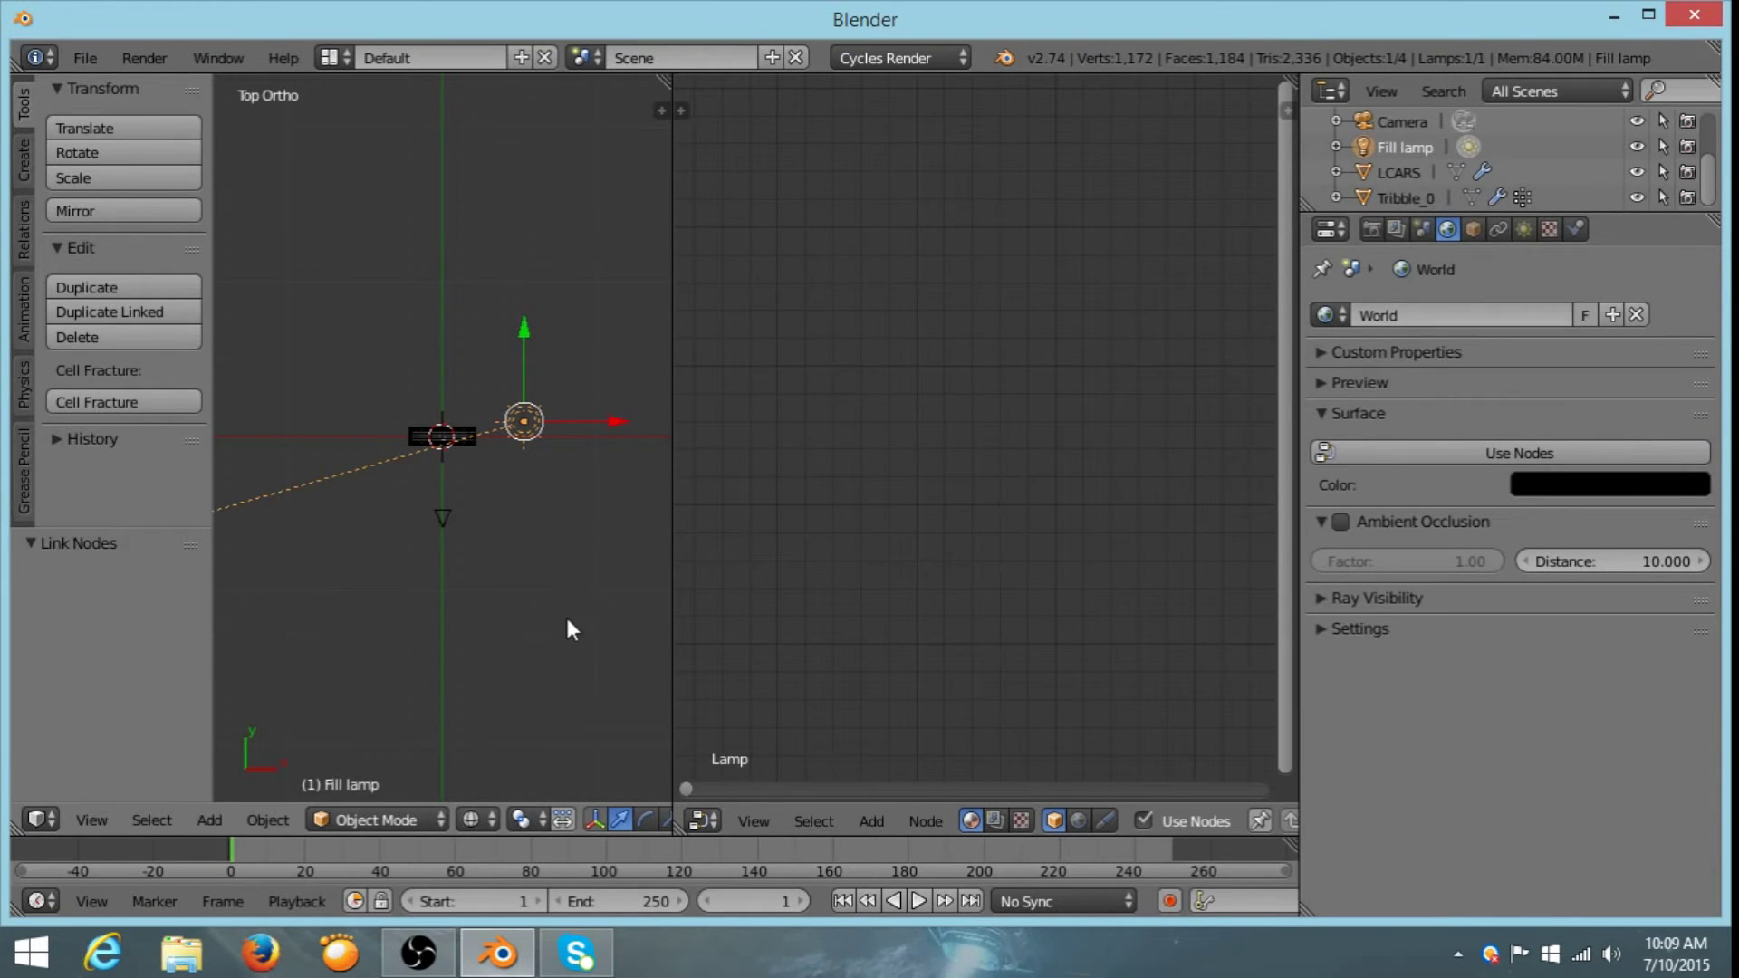
pyautogui.hotkey('shift', 'd')
pyautogui.press('Escape')
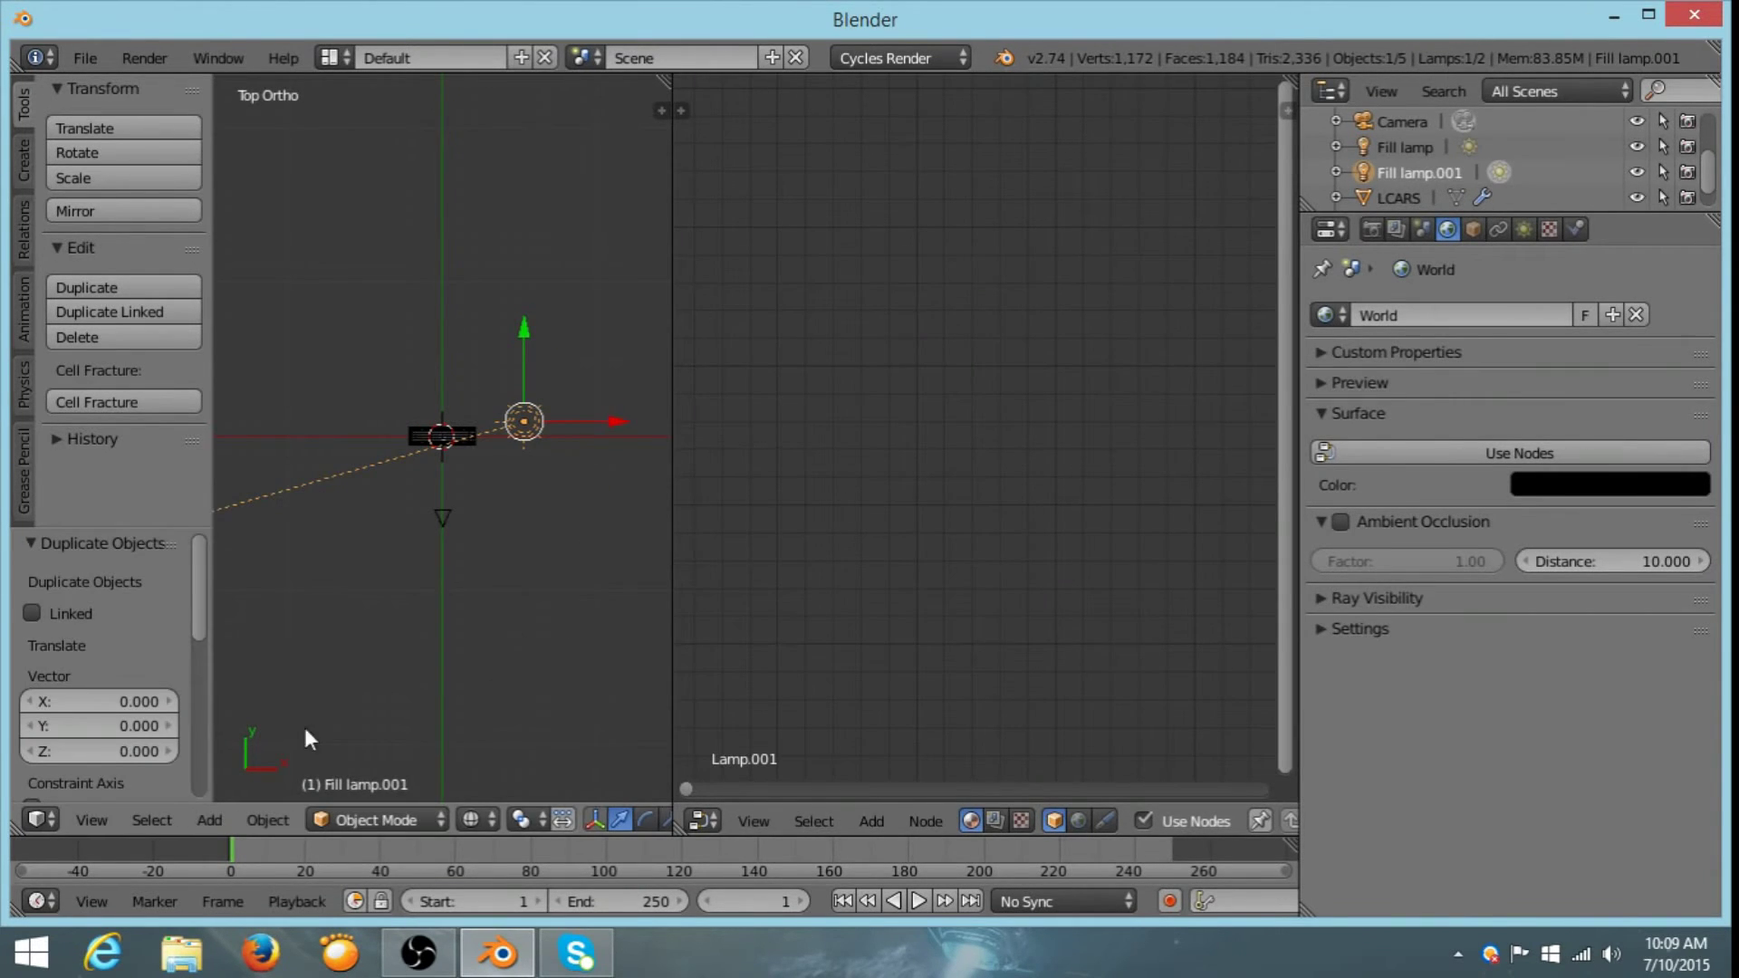
pyautogui.moveTo(616, 420); pyautogui.dragTo(411, 454)
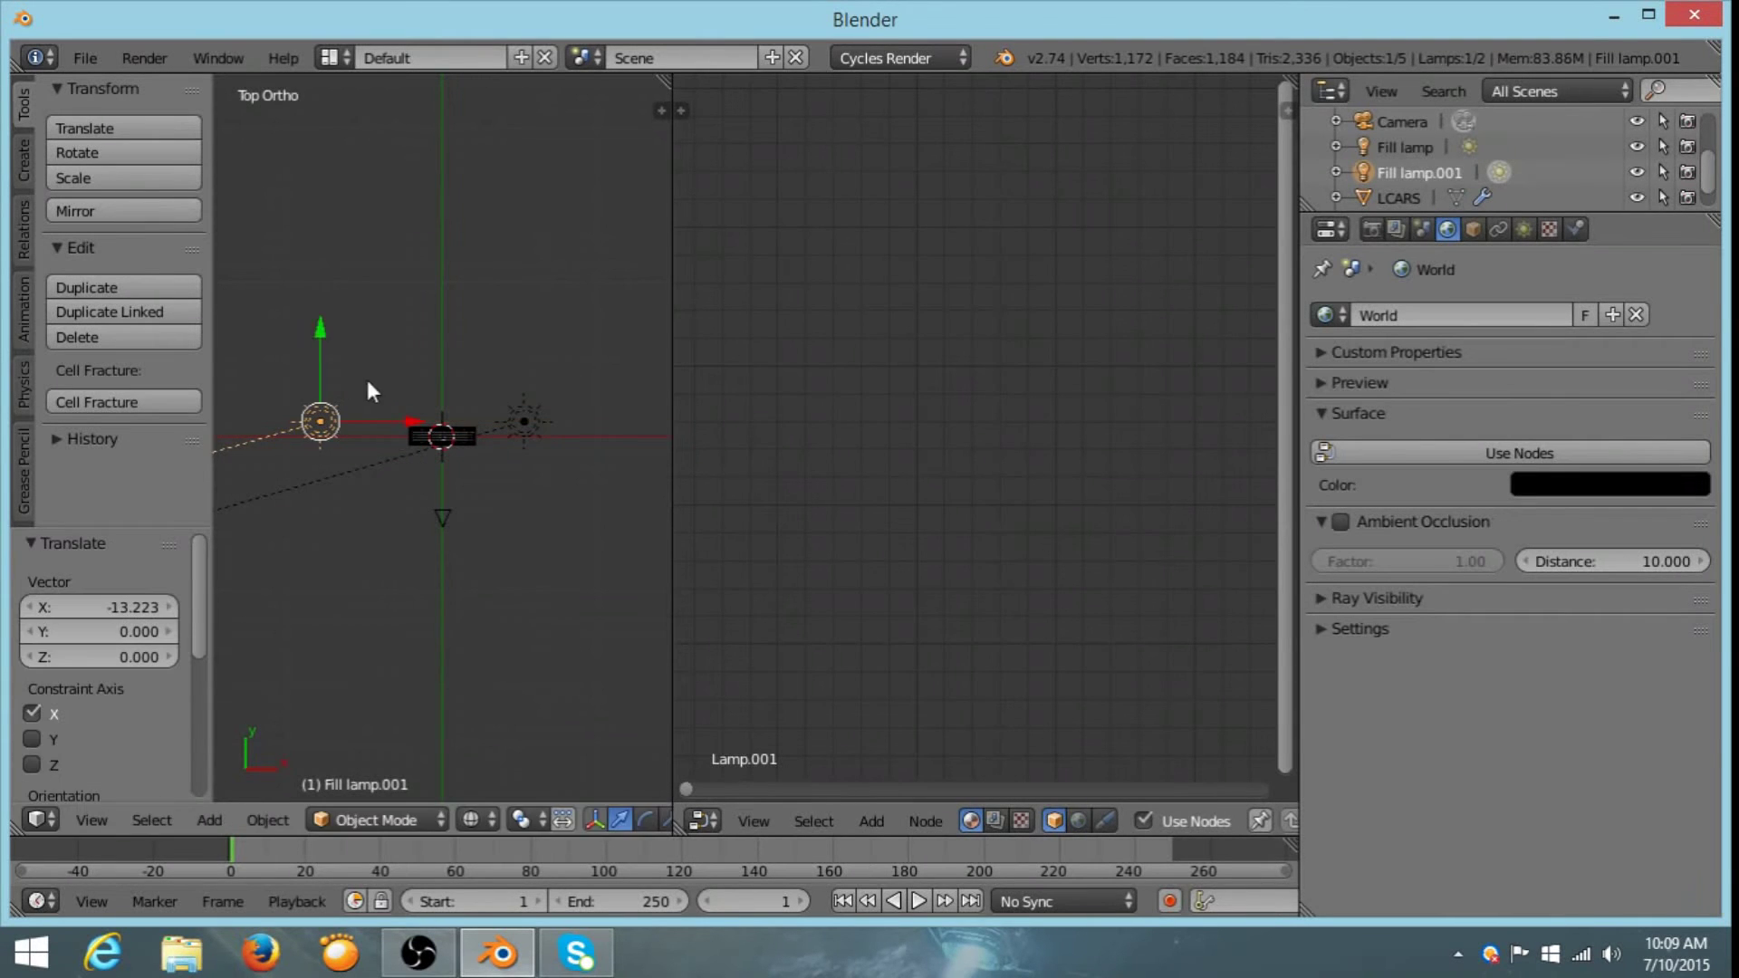
pyautogui.moveTo(321, 324)
pyautogui.mouseDown()
pyautogui.moveTo(333, 405)
pyautogui.moveTo(332, 300)
pyautogui.mouseUp()
# - Widen the 3D view, rotate the duplicated lamp about -135.5° in top view, and shift it about -1.3 on X and -0.57 on Y
pyautogui.keyDown('shift'); pyautogui.moveTo(362, 533); pyautogui.dragTo(594, 458, button='middle'); pyautogui.keyUp('shift')
pyautogui.scroll(-3, 453, 399)
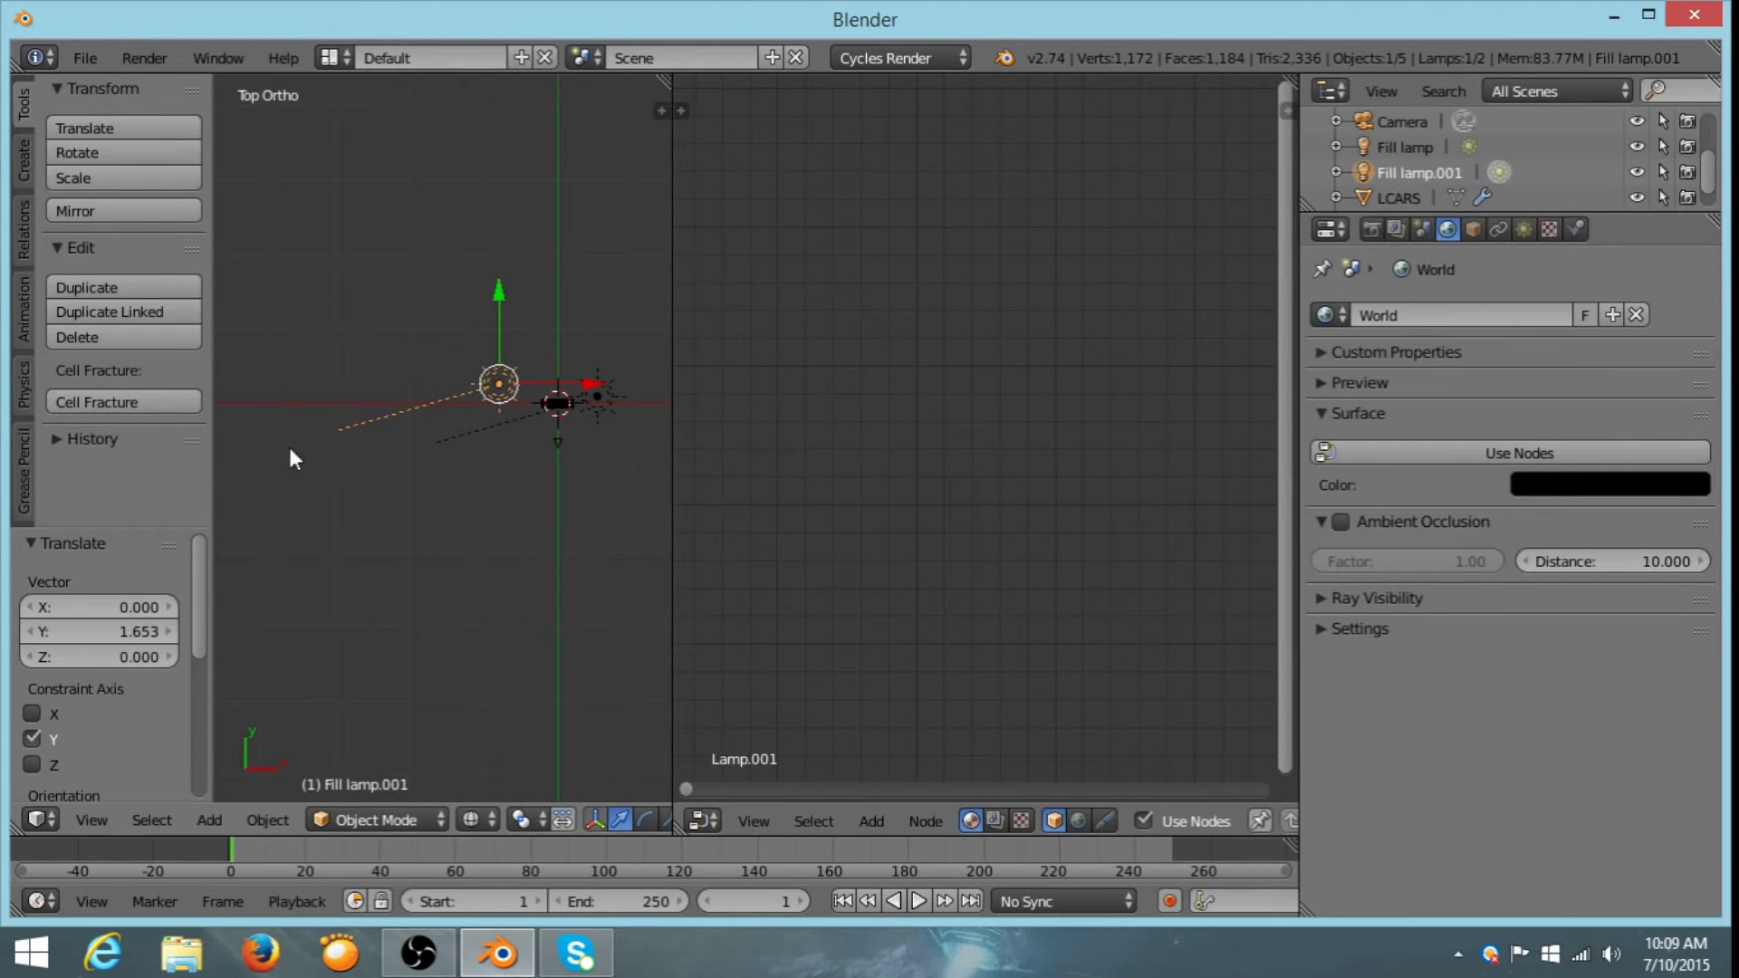
pyautogui.moveTo(672, 417); pyautogui.dragTo(952, 446)
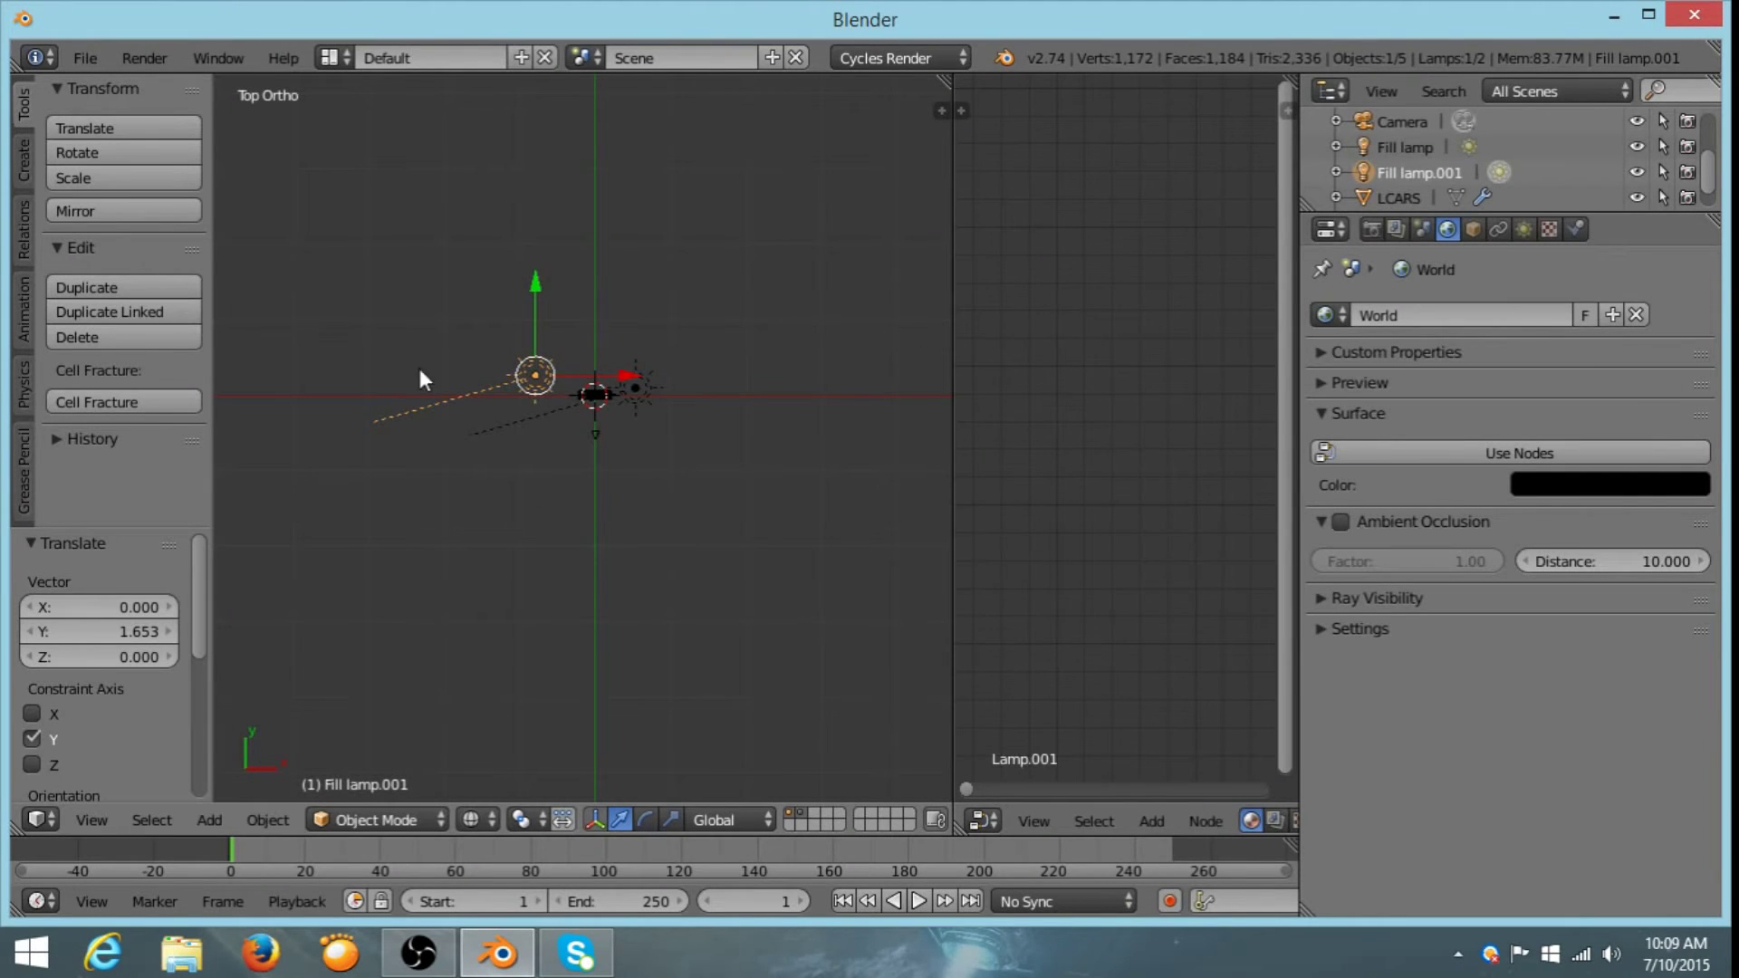
pyautogui.scroll(4, 574, 411)
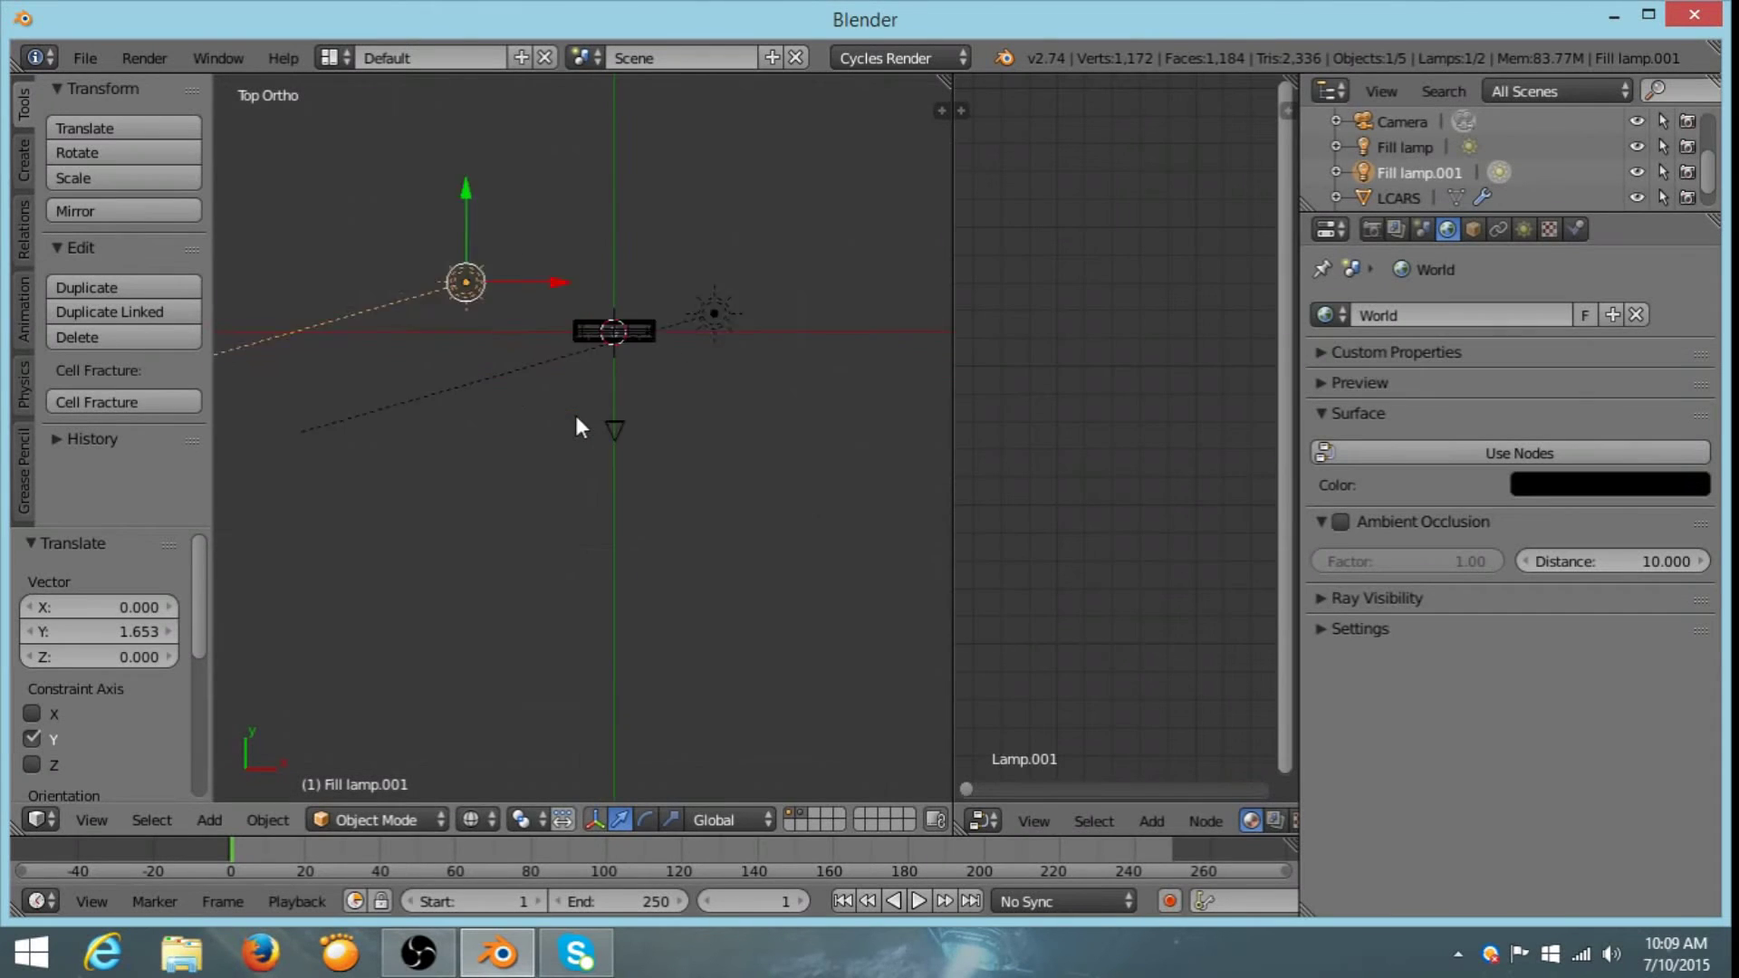
pyautogui.press('r')
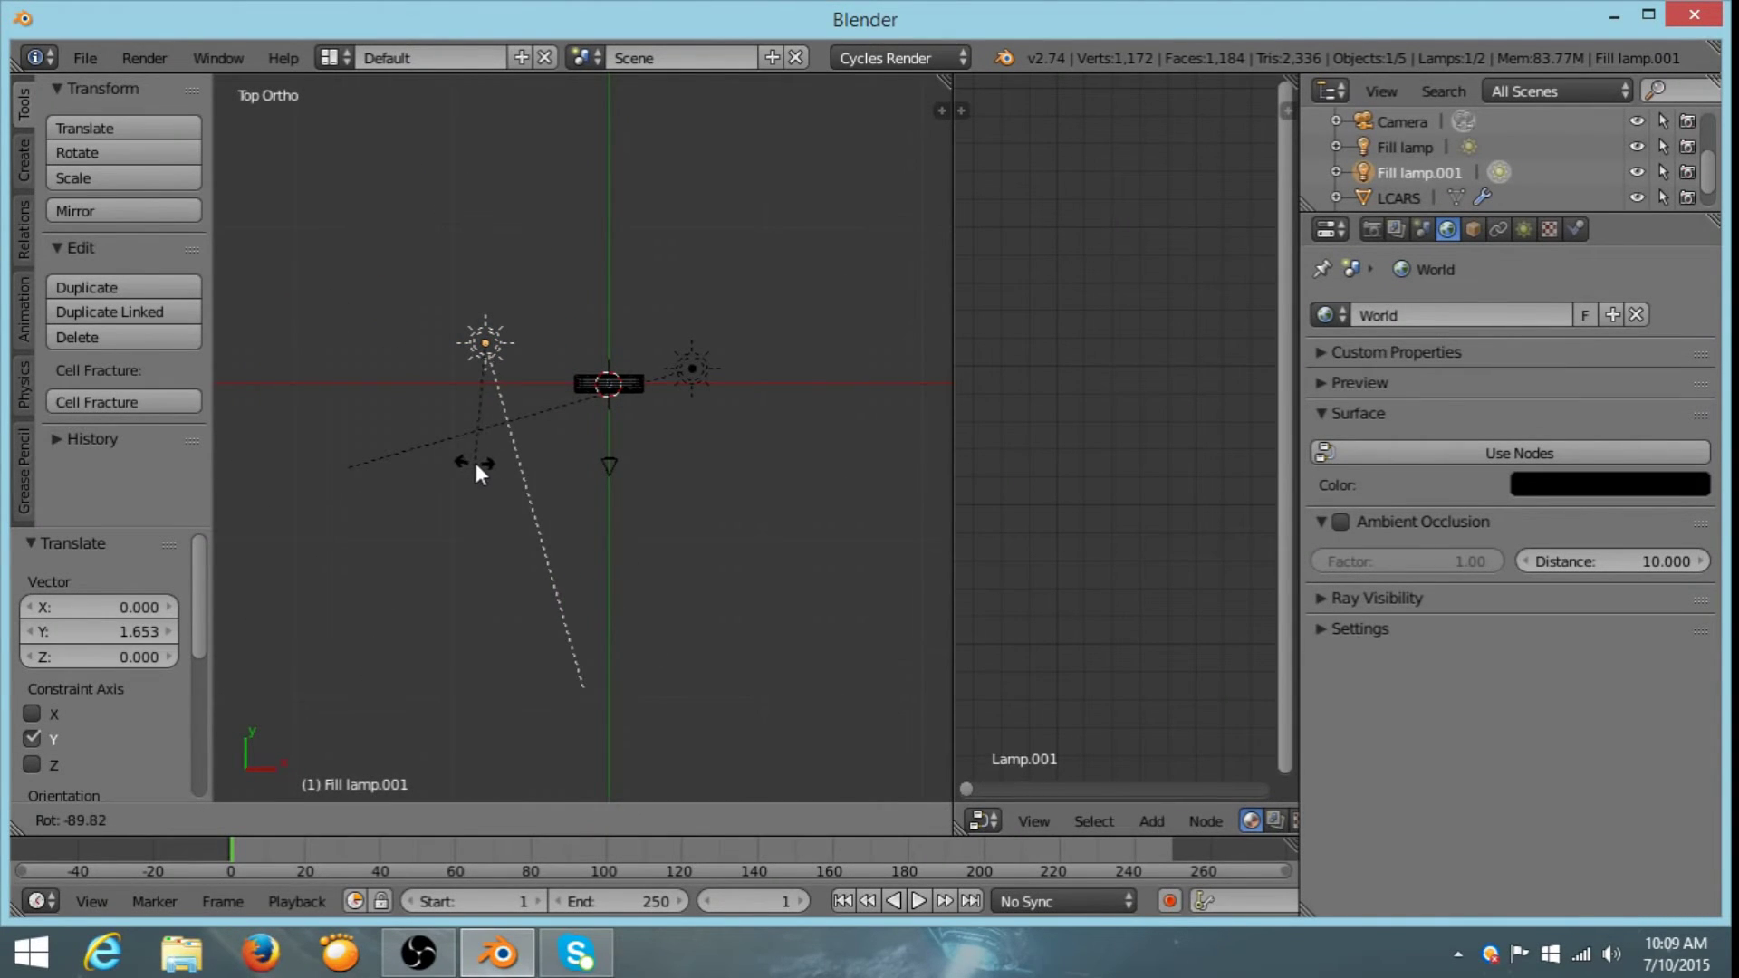
pyautogui.click(572, 441)
pyautogui.press('g')
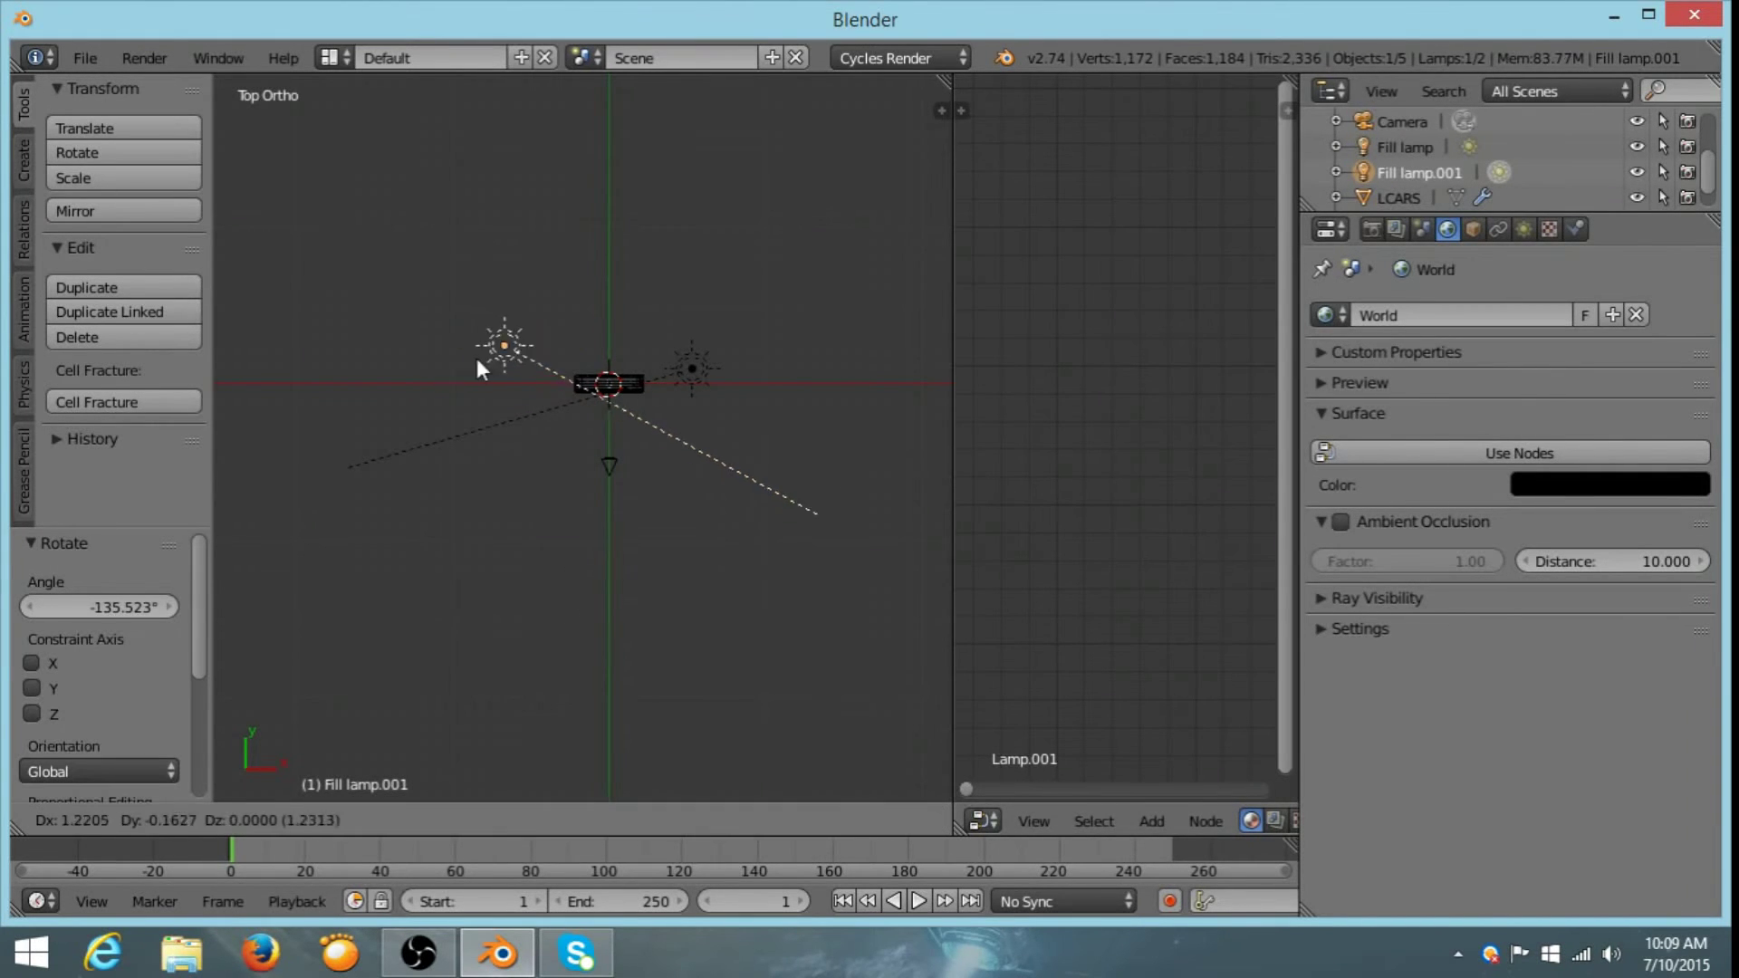
pyautogui.click(403, 360)
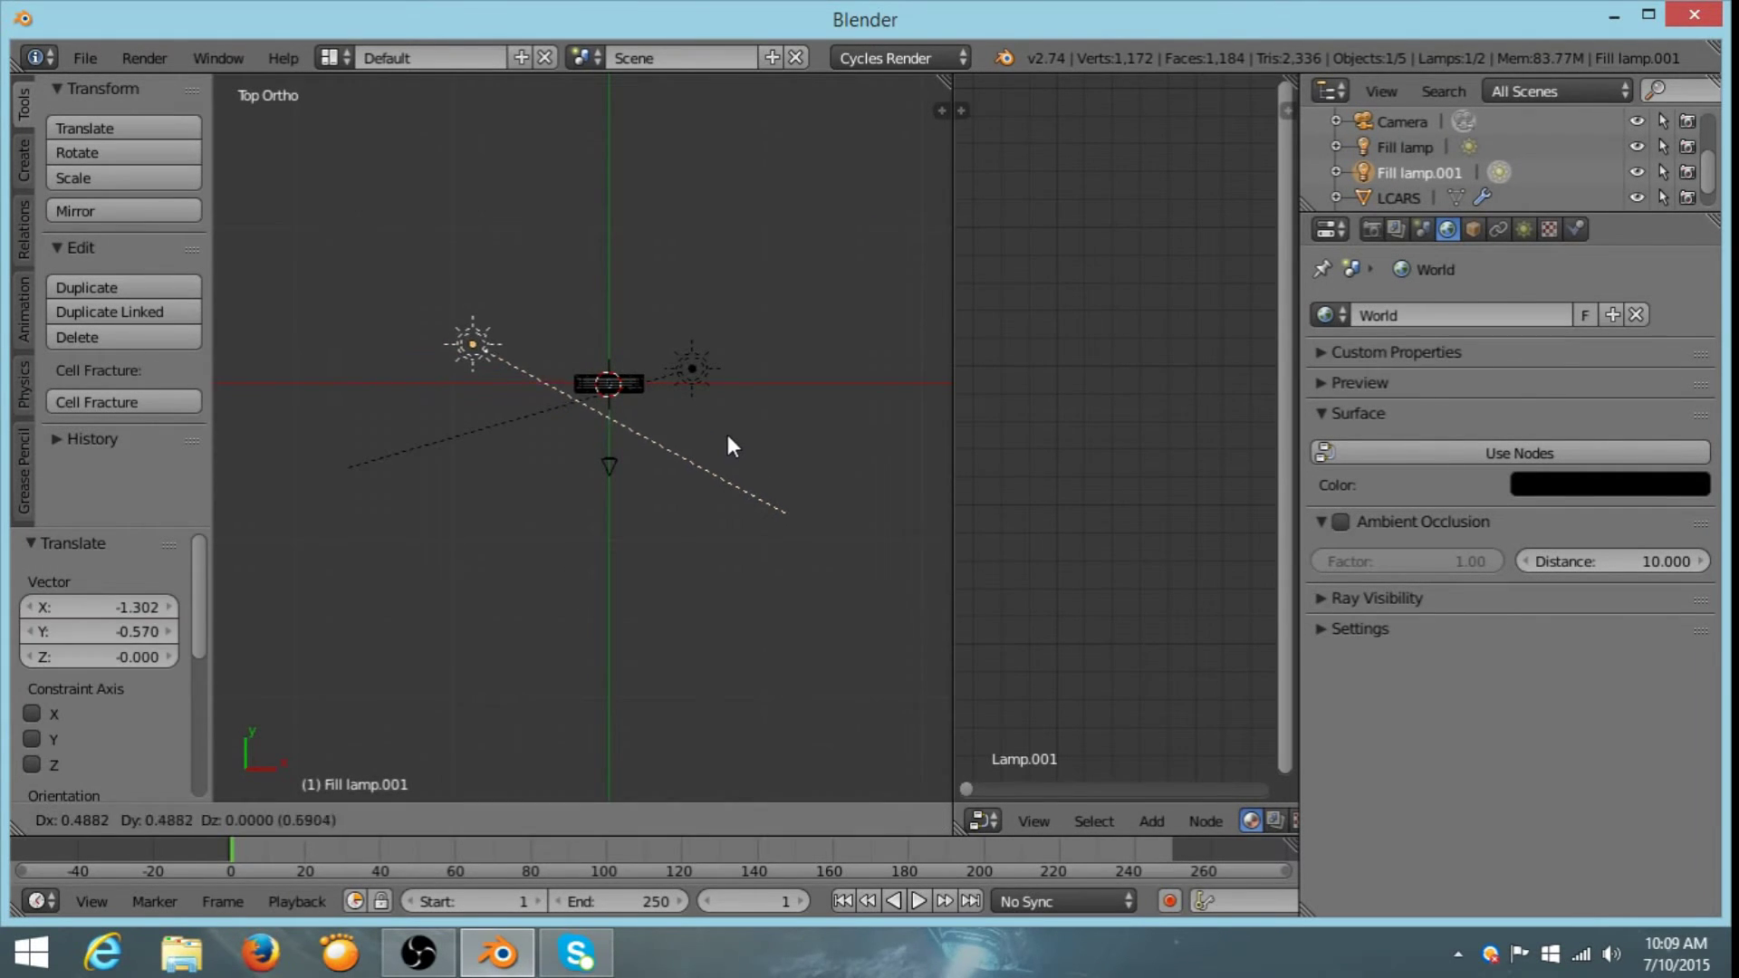
# - Rotate the original Fill lamp about 77° in top view and move it in front of the tribble on the positive X side
pyautogui.rightClick(696, 367)
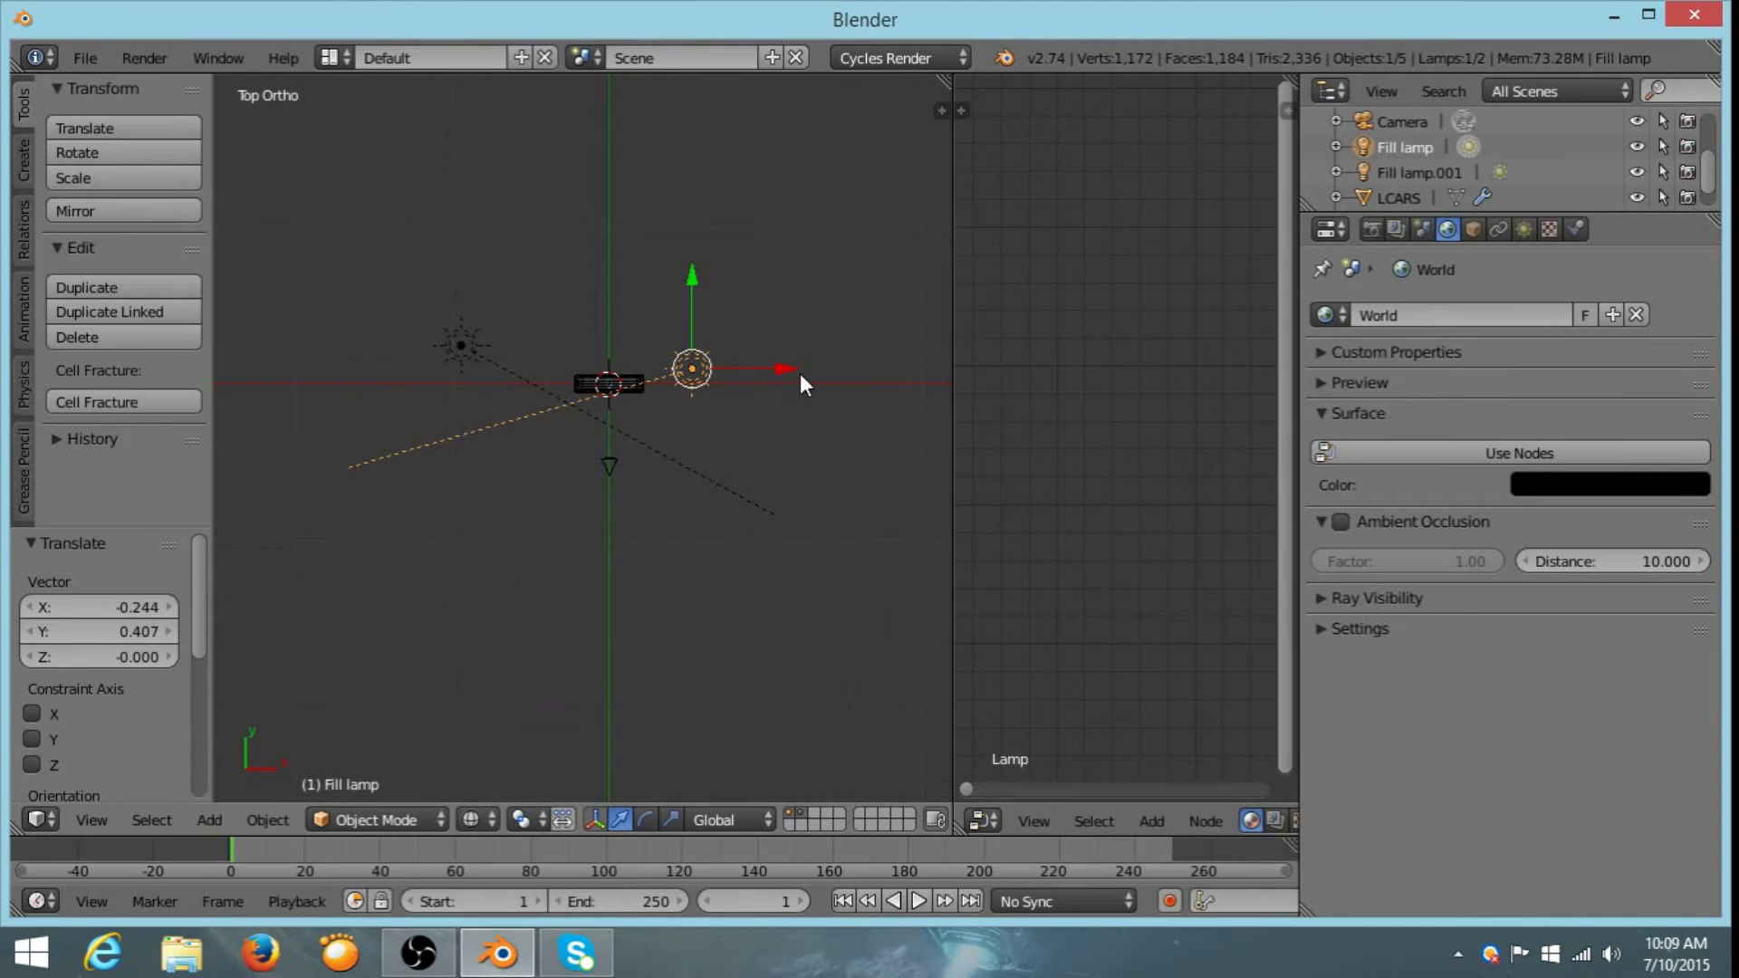
pyautogui.keyDown('shift'); pyautogui.rightClick(460, 349); pyautogui.keyUp('shift')
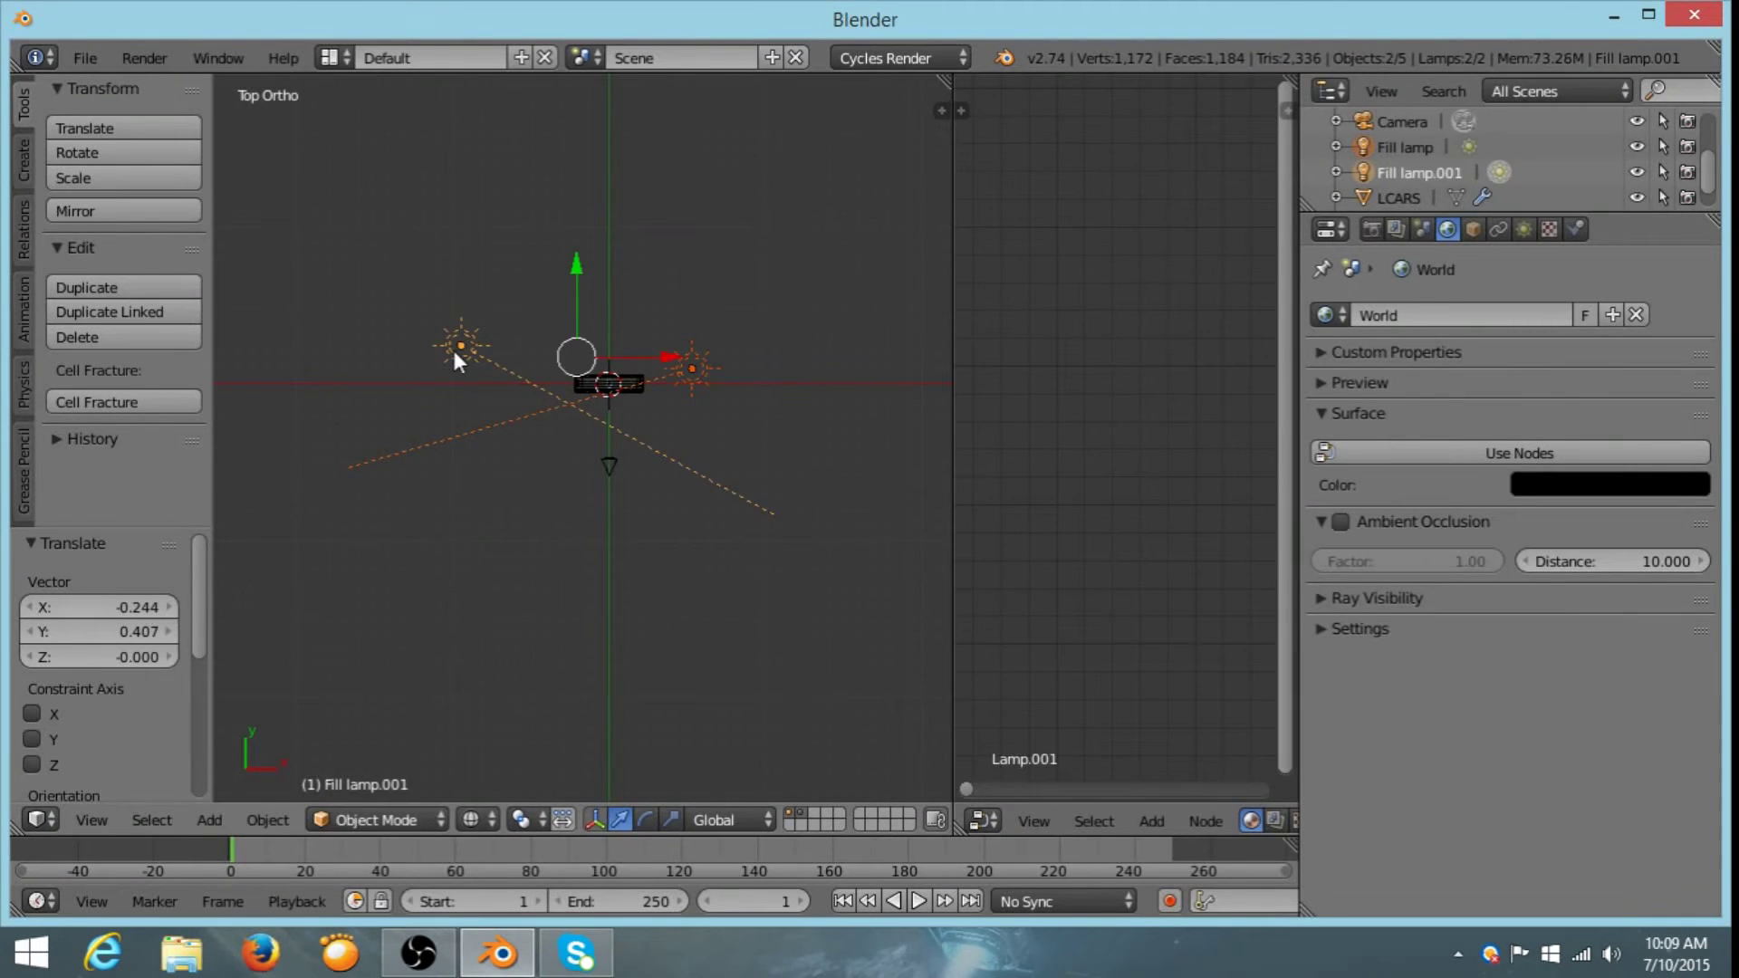
pyautogui.rightClick(713, 364)
pyautogui.press('r')
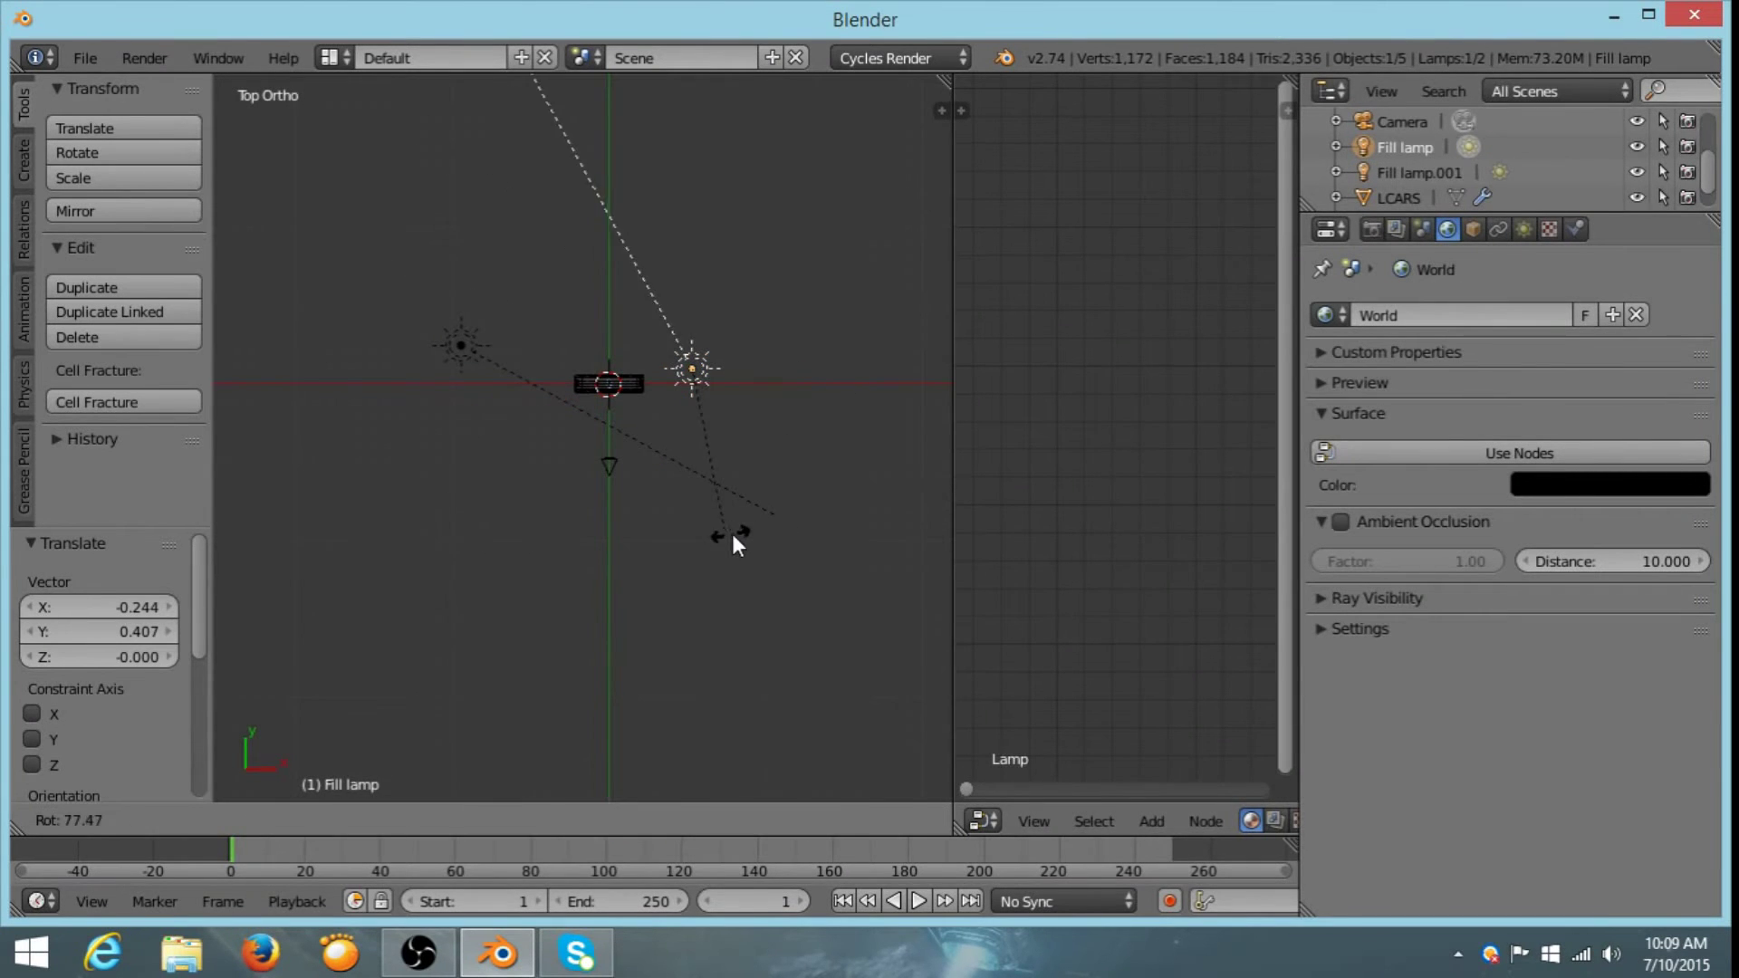
pyautogui.click(732, 534)
pyautogui.press('g')
pyautogui.click(768, 589)
pyautogui.press('g')
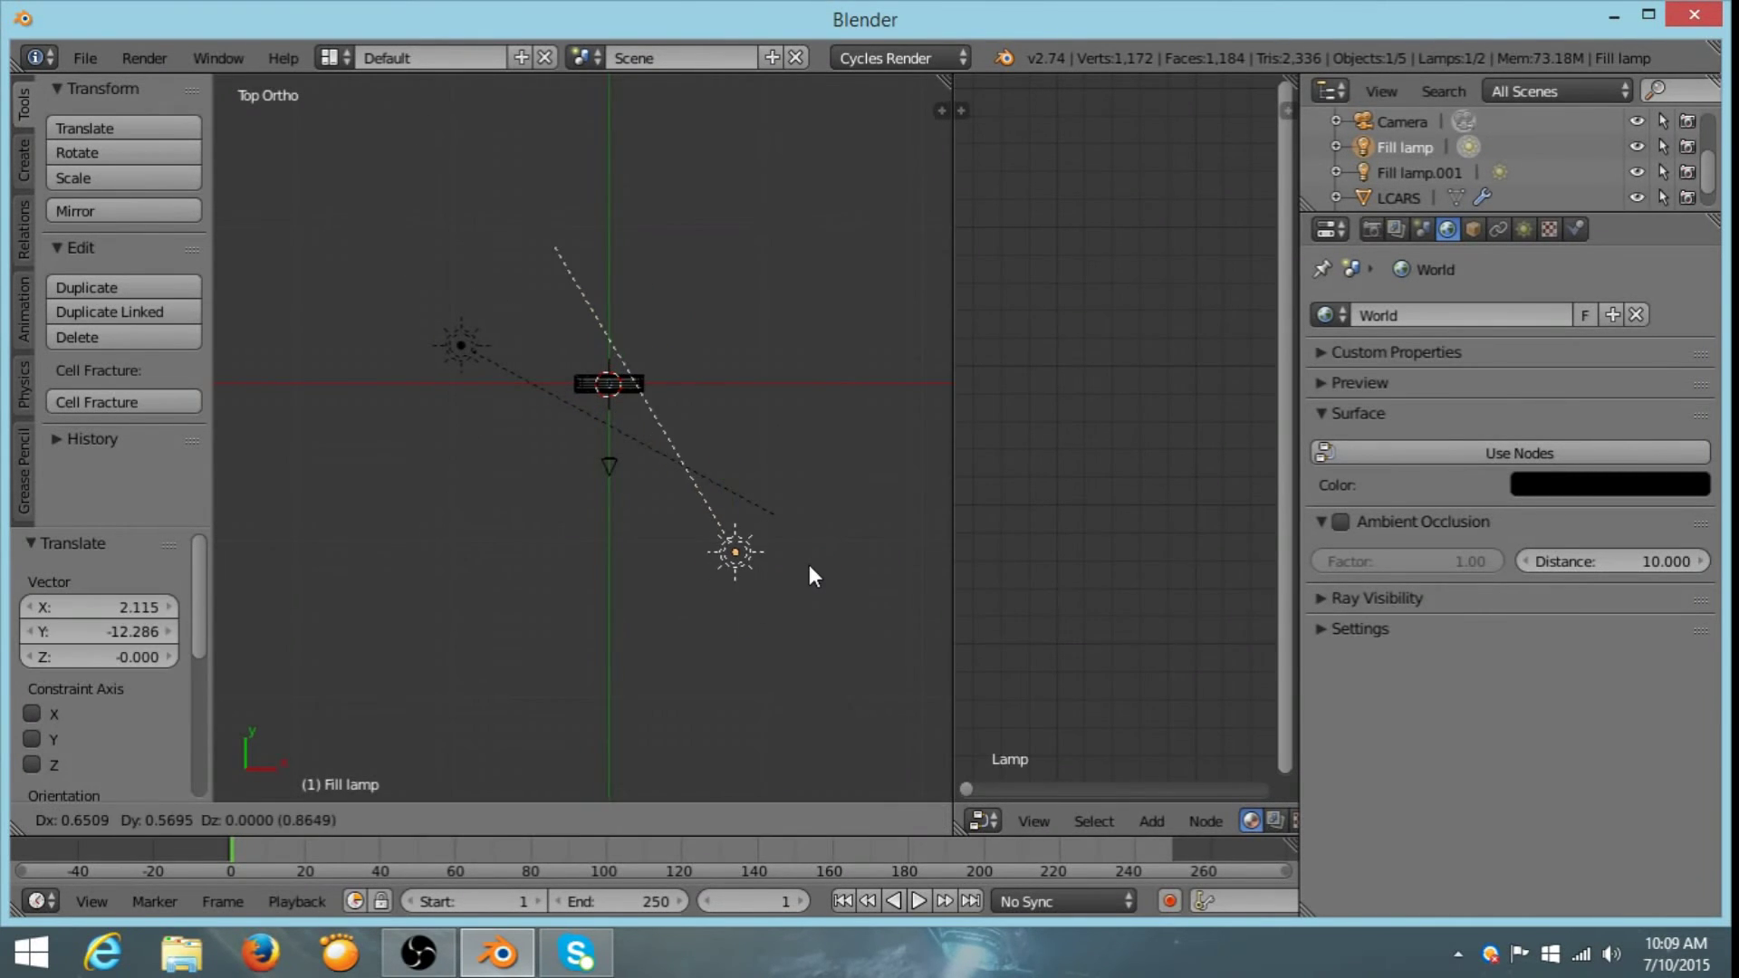
pyautogui.click(820, 559)
# - Fine-tune the Fill lamp's aim with a rotation of about -13.5° and move it about 0.49 on X and 2.03 on Y
pyautogui.press('r')
pyautogui.click(846, 525)
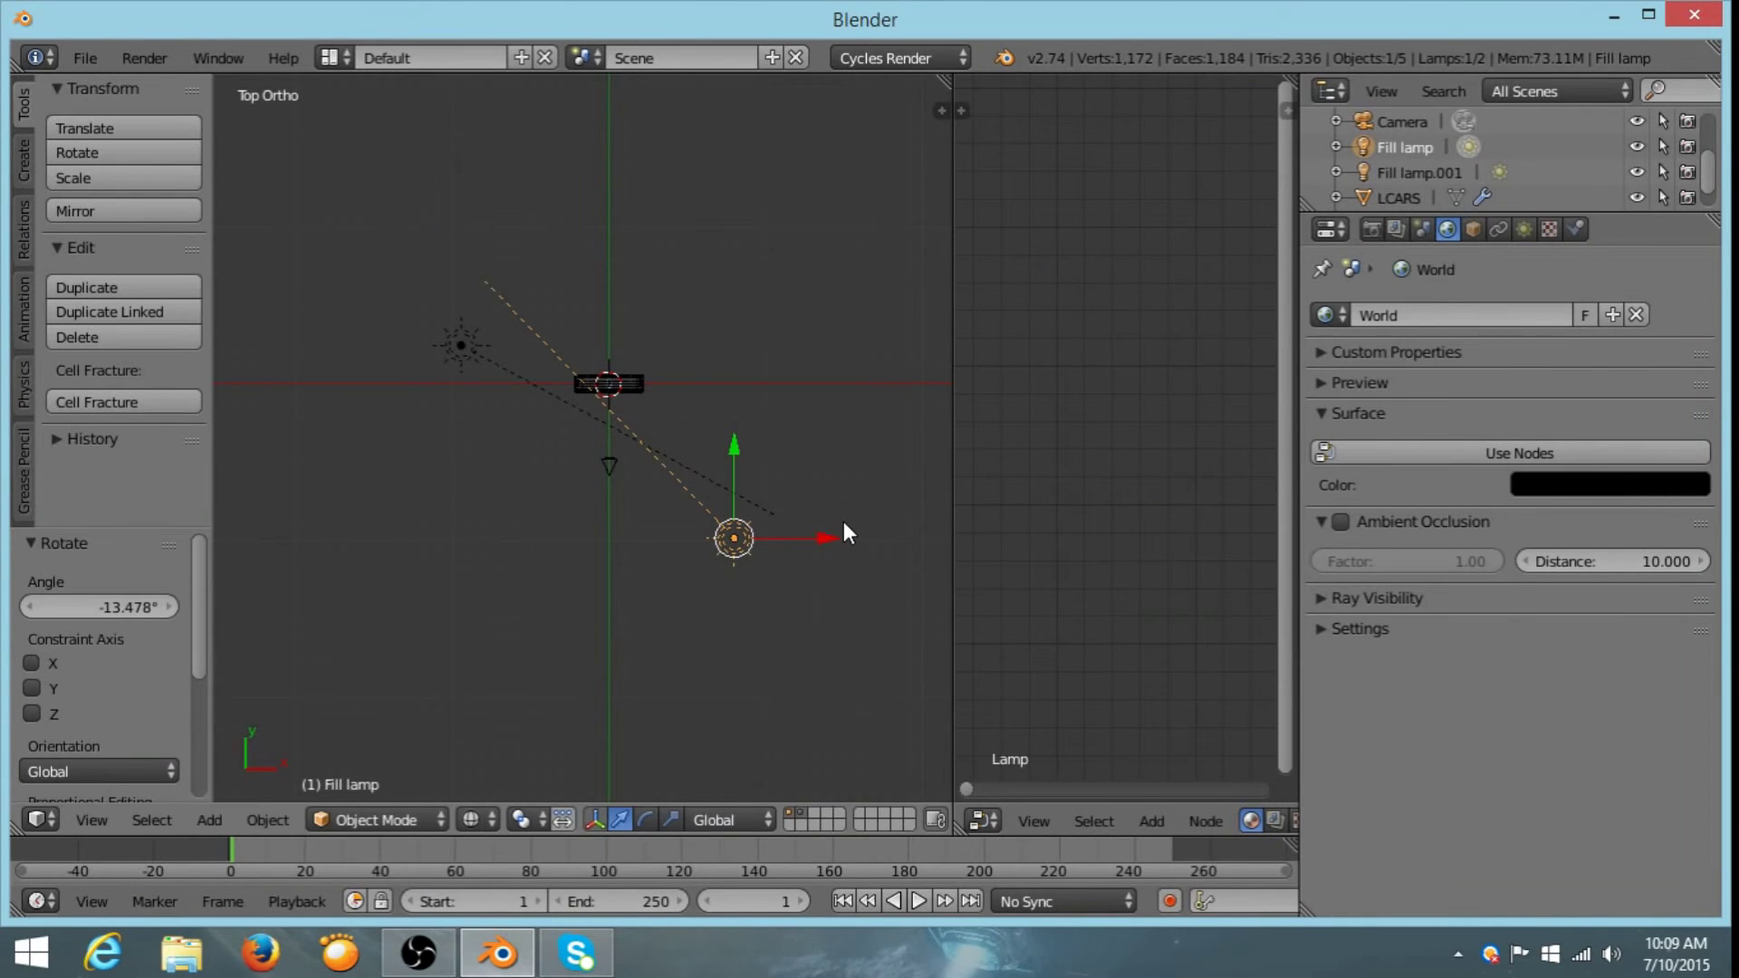
pyautogui.press('g')
pyautogui.click(851, 488)
# - Rotate the duplicated lamp about -53° in top view and move it about -0.24 on X and -7.16 on Y
pyautogui.rightClick(513, 405)
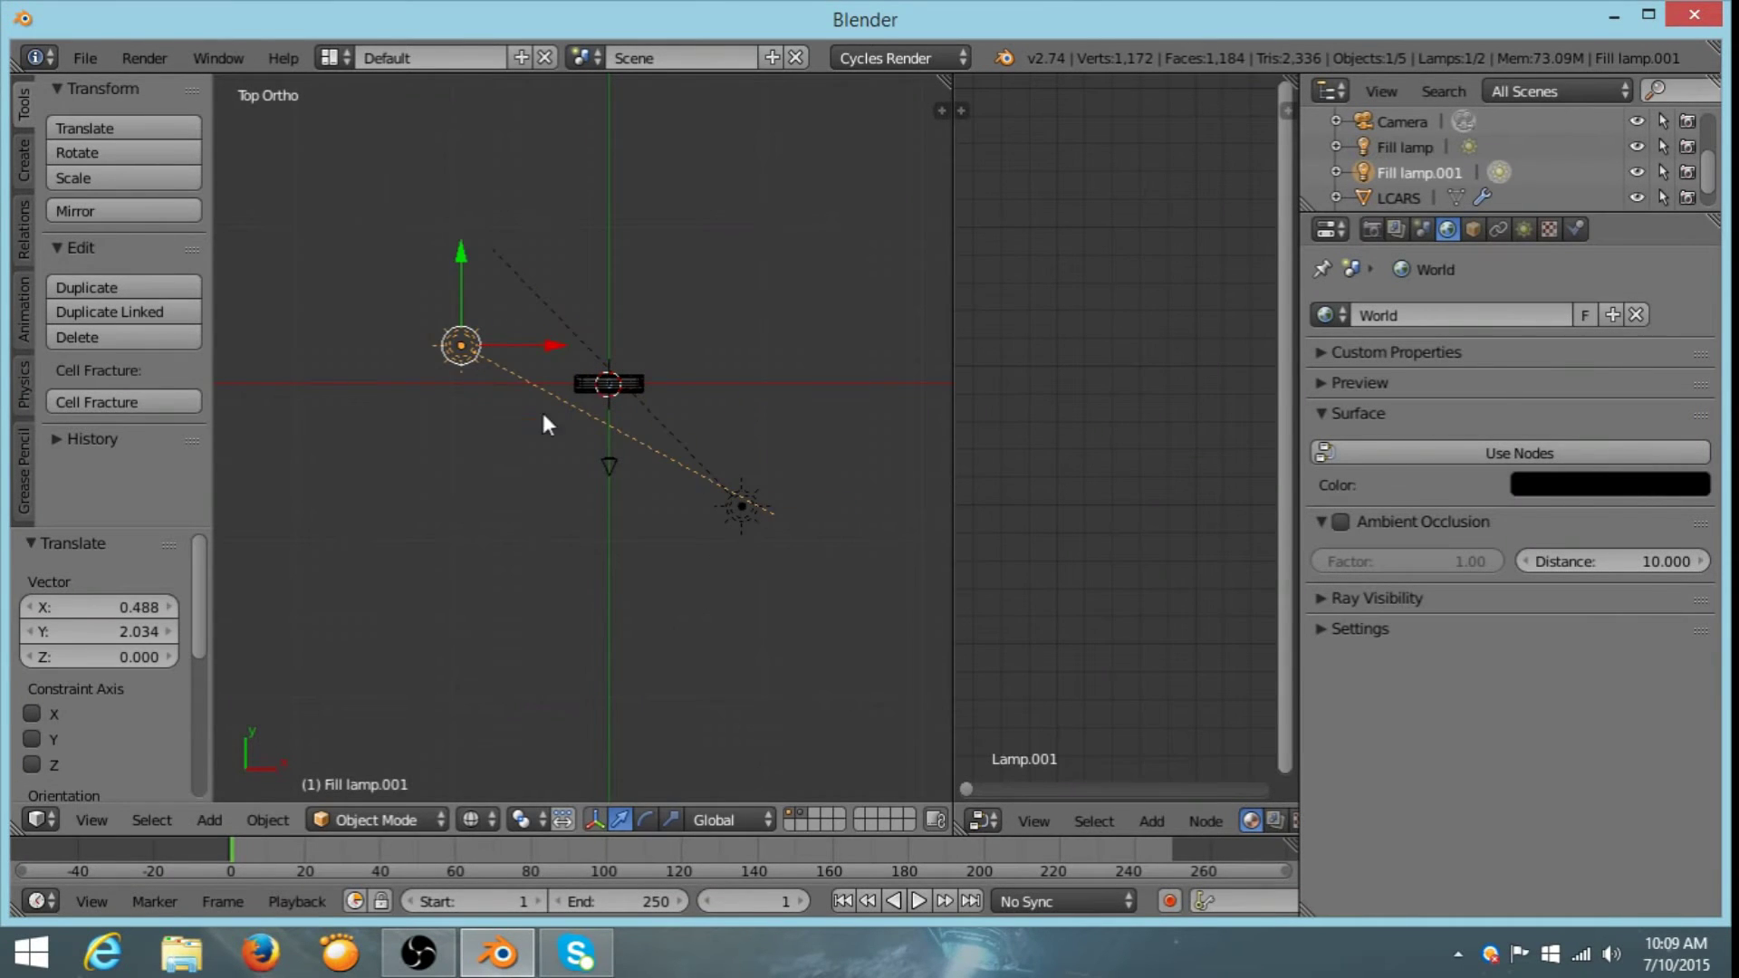
pyautogui.press('r')
pyautogui.click(735, 215)
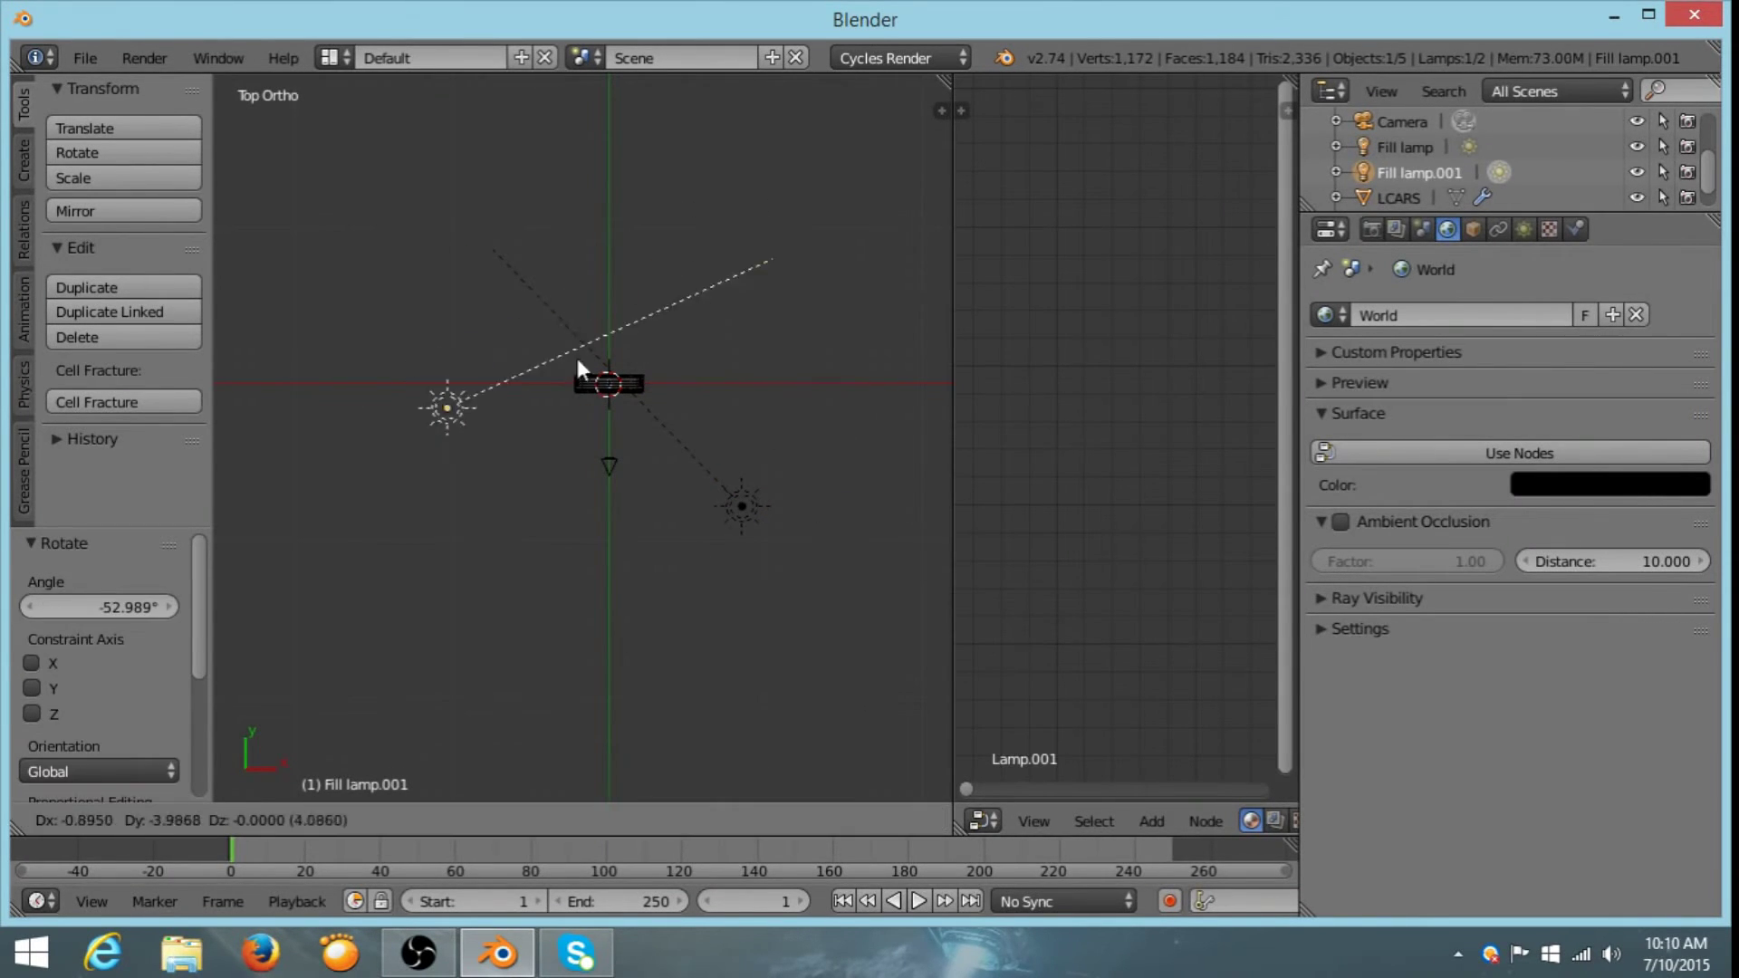
pyautogui.press('g')
pyautogui.click(586, 401)
# - Tilt the duplicated lamp about -8.3° as seen from near the front
pyautogui.moveTo(632, 468); pyautogui.dragTo(707, 430, button='middle')
pyautogui.press('r')
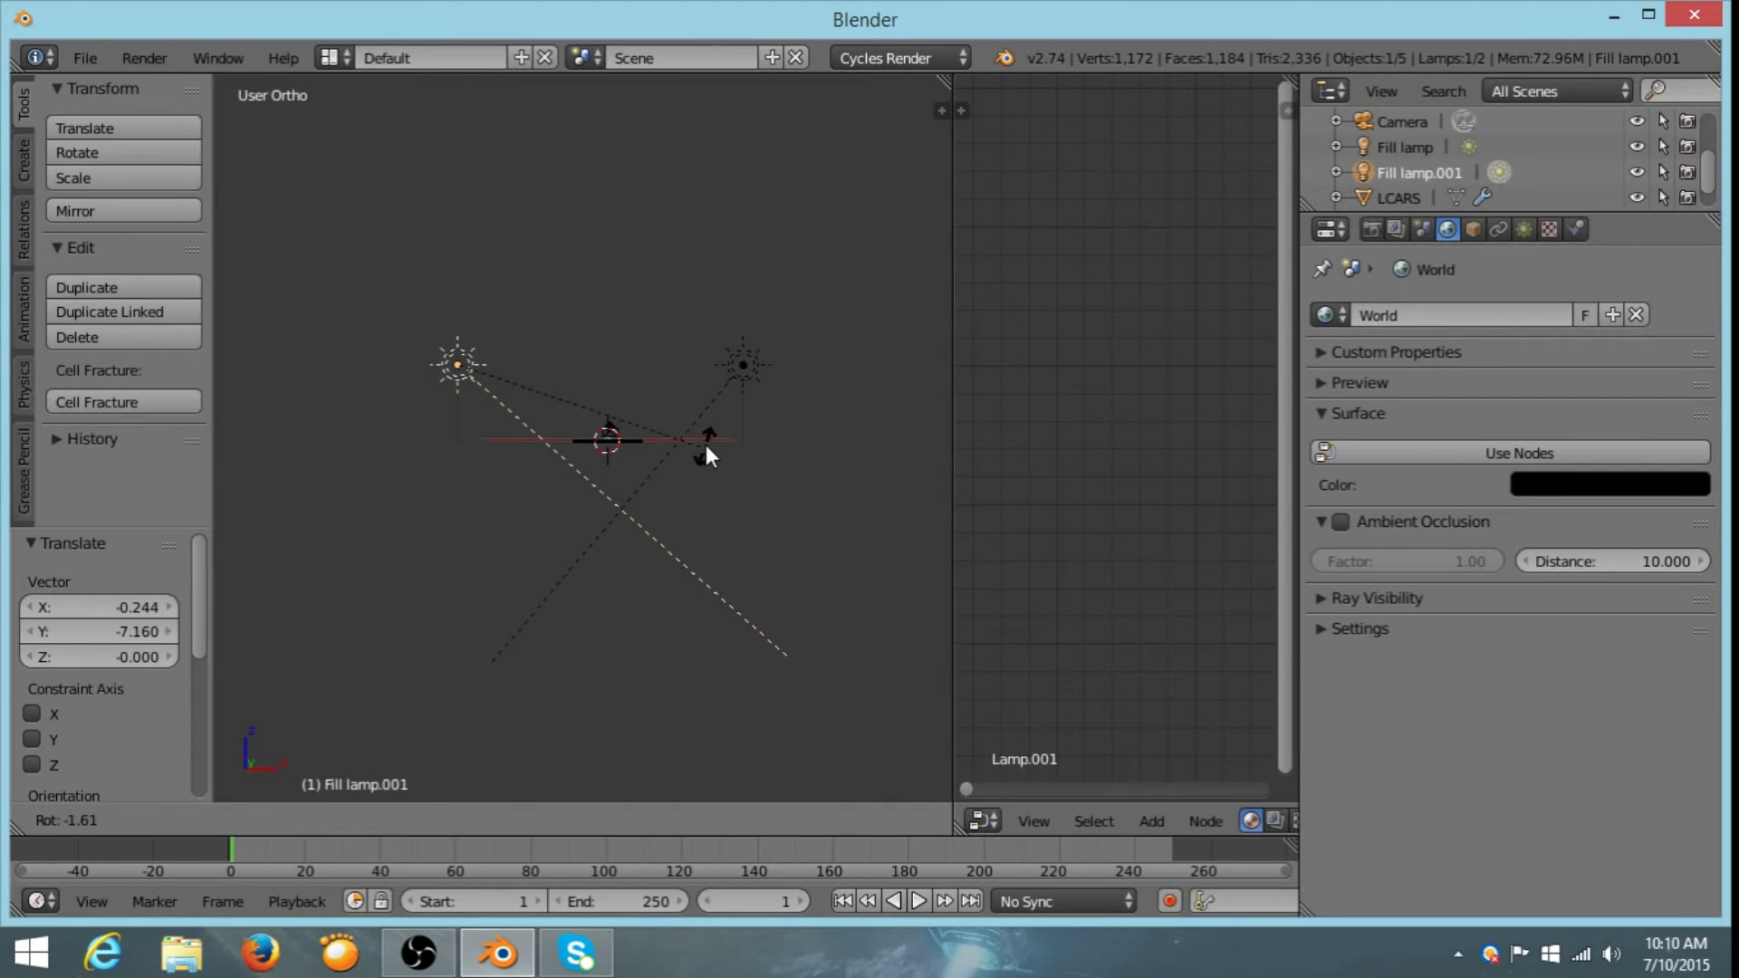
pyautogui.click(712, 418)
pyautogui.moveTo(712, 417); pyautogui.dragTo(639, 412, button='middle')
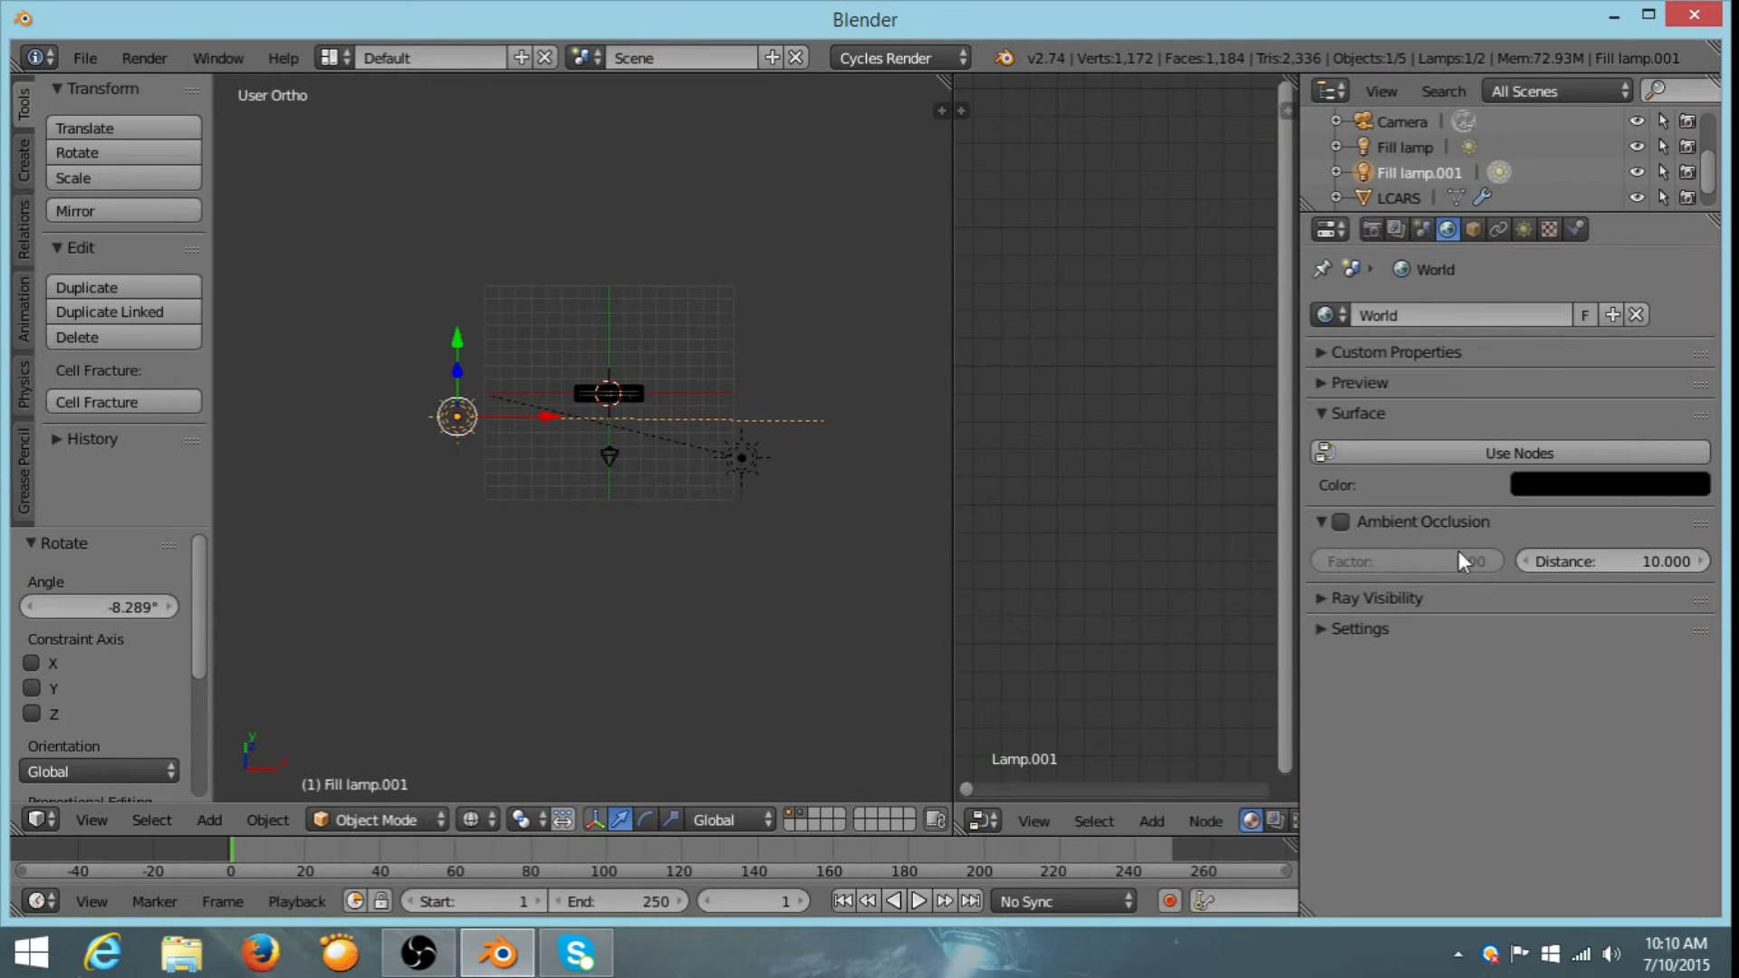
# - Rename the duplicated lamp object as "Key lamp"
pyautogui.click(1523, 228)
pyautogui.click(1474, 230)
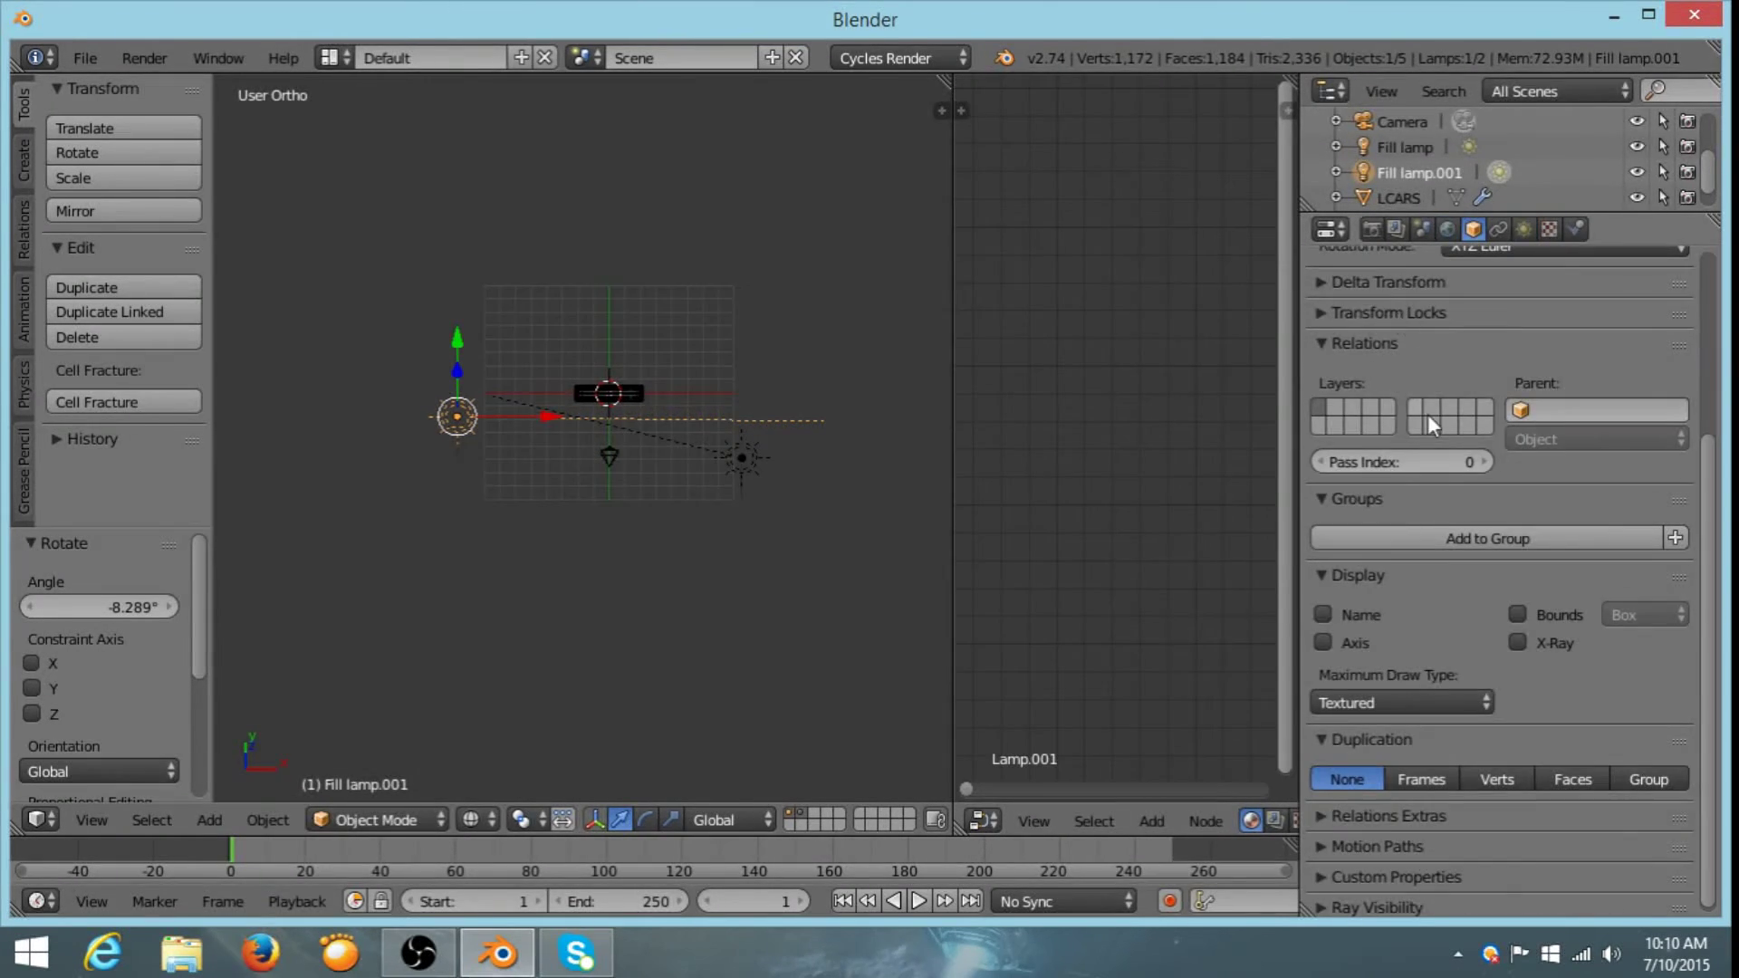
pyautogui.scroll(5, 1429, 417)
pyautogui.click(1399, 308)
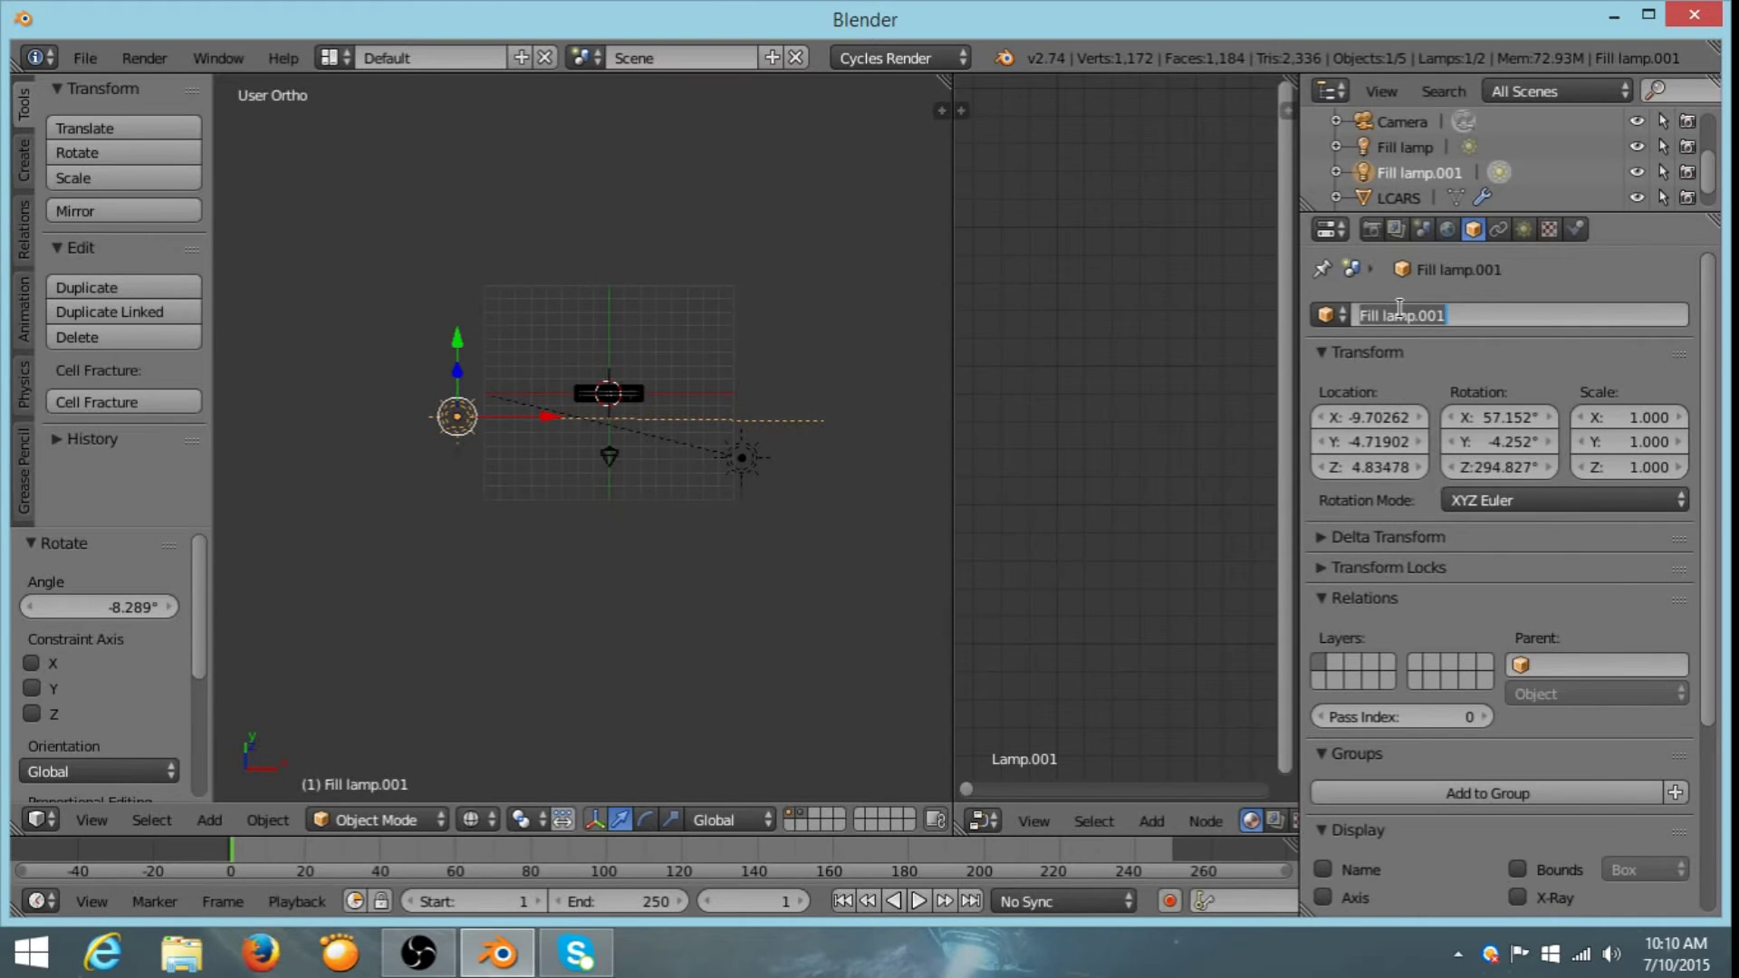
pyautogui.write('Key lamp')
pyautogui.press('Return')
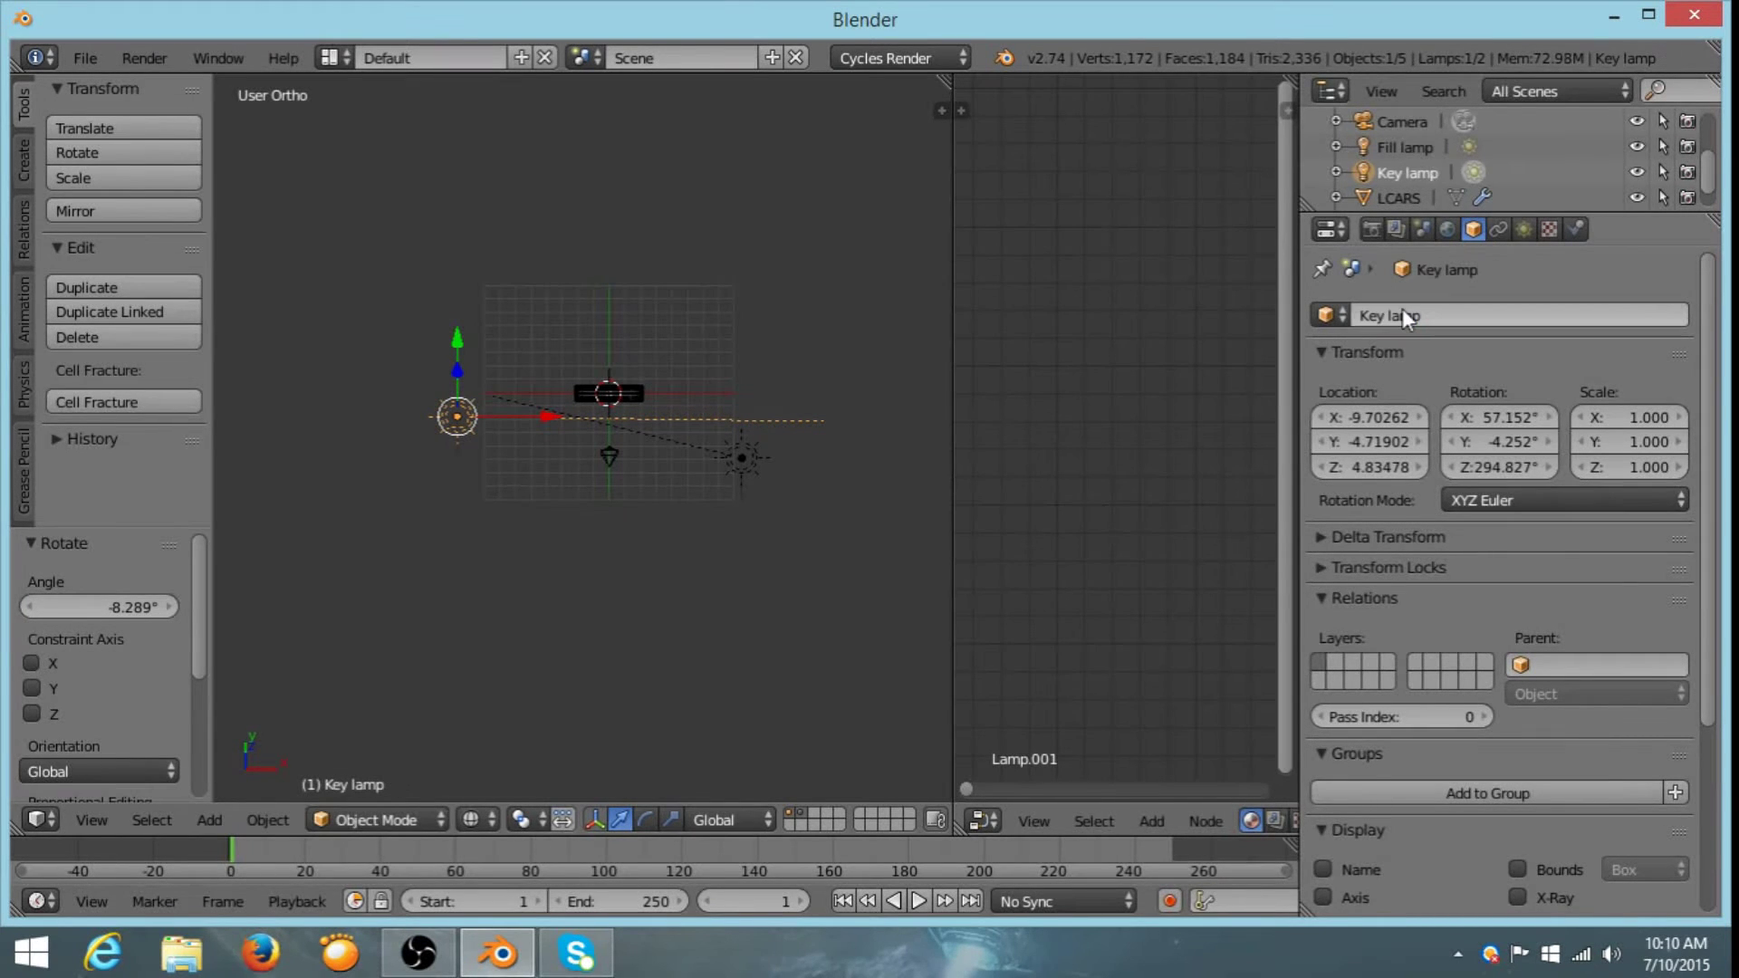
# - Set the Key lamp's emission strength to 3
pyautogui.click(1524, 228)
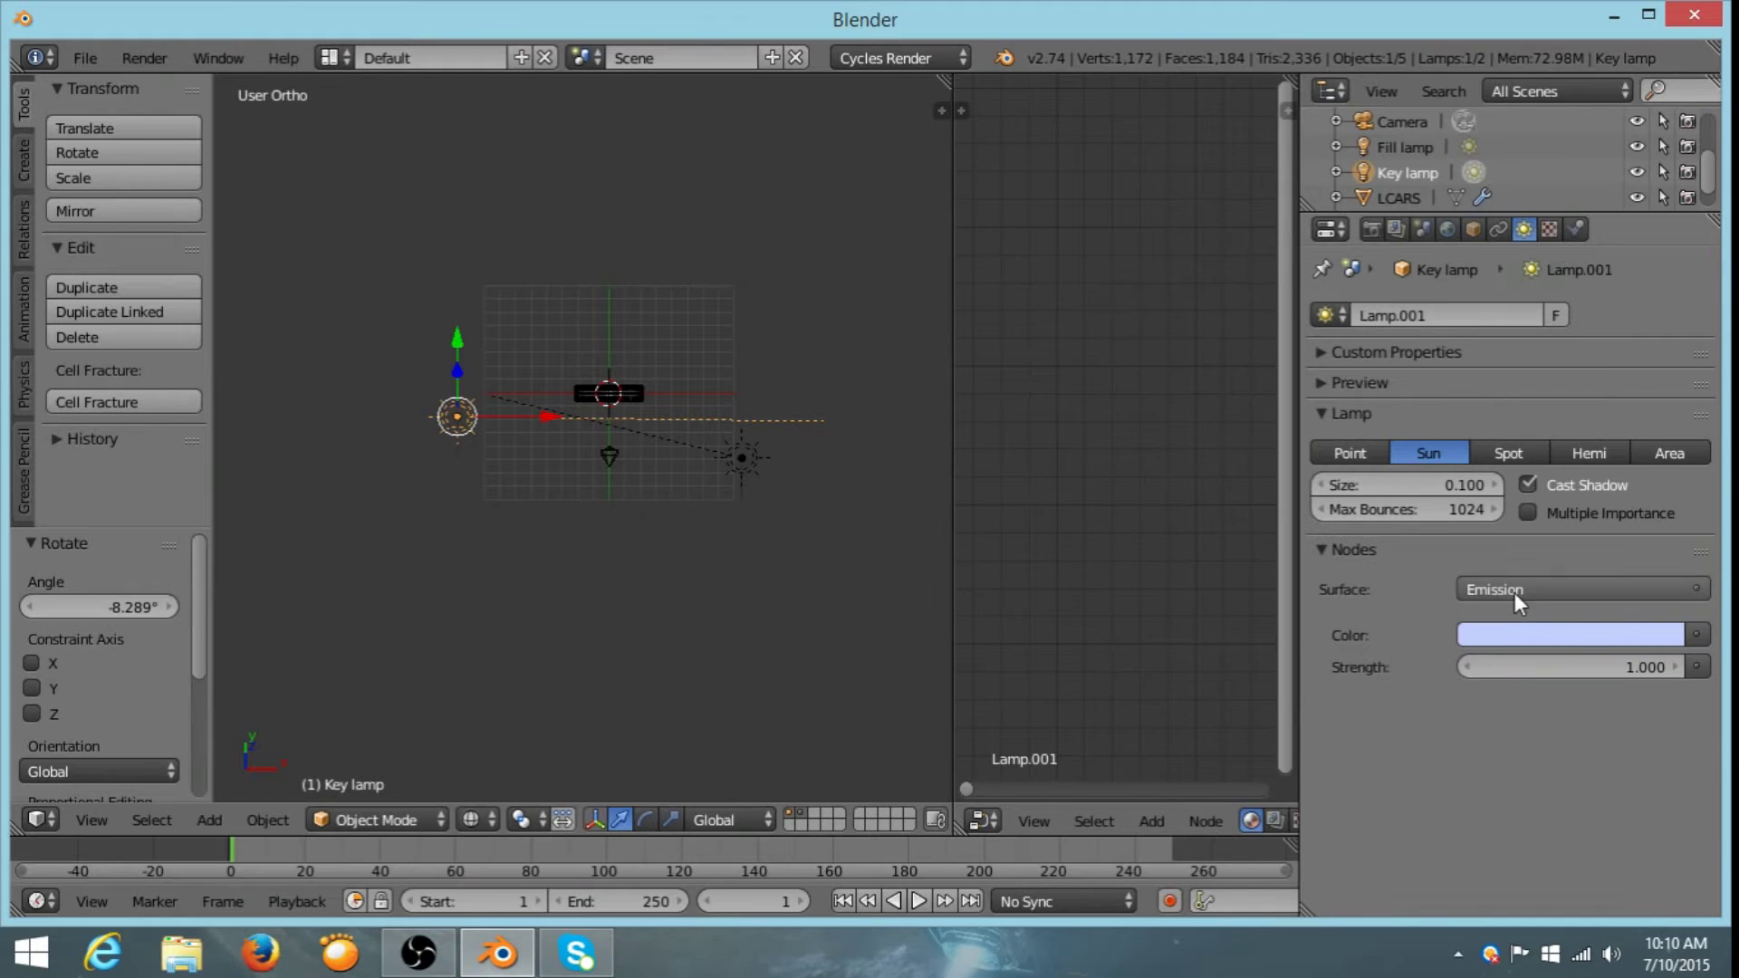
pyautogui.click(1619, 670)
pyautogui.write('3')
pyautogui.press('Return')
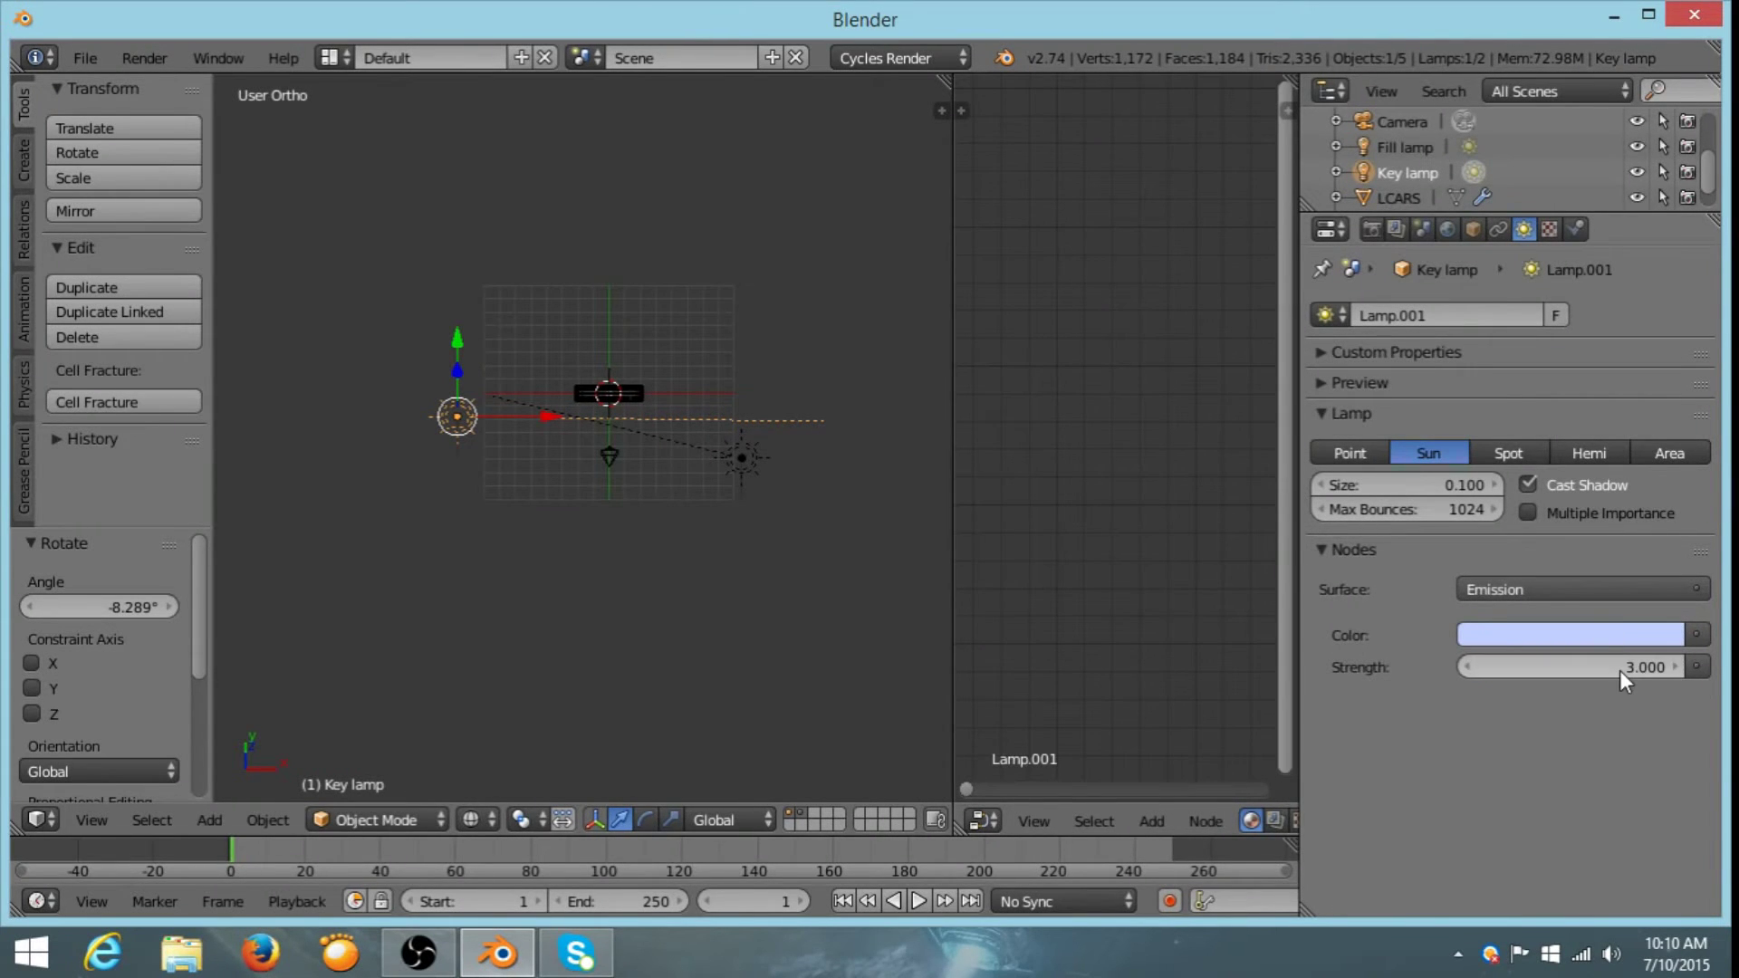
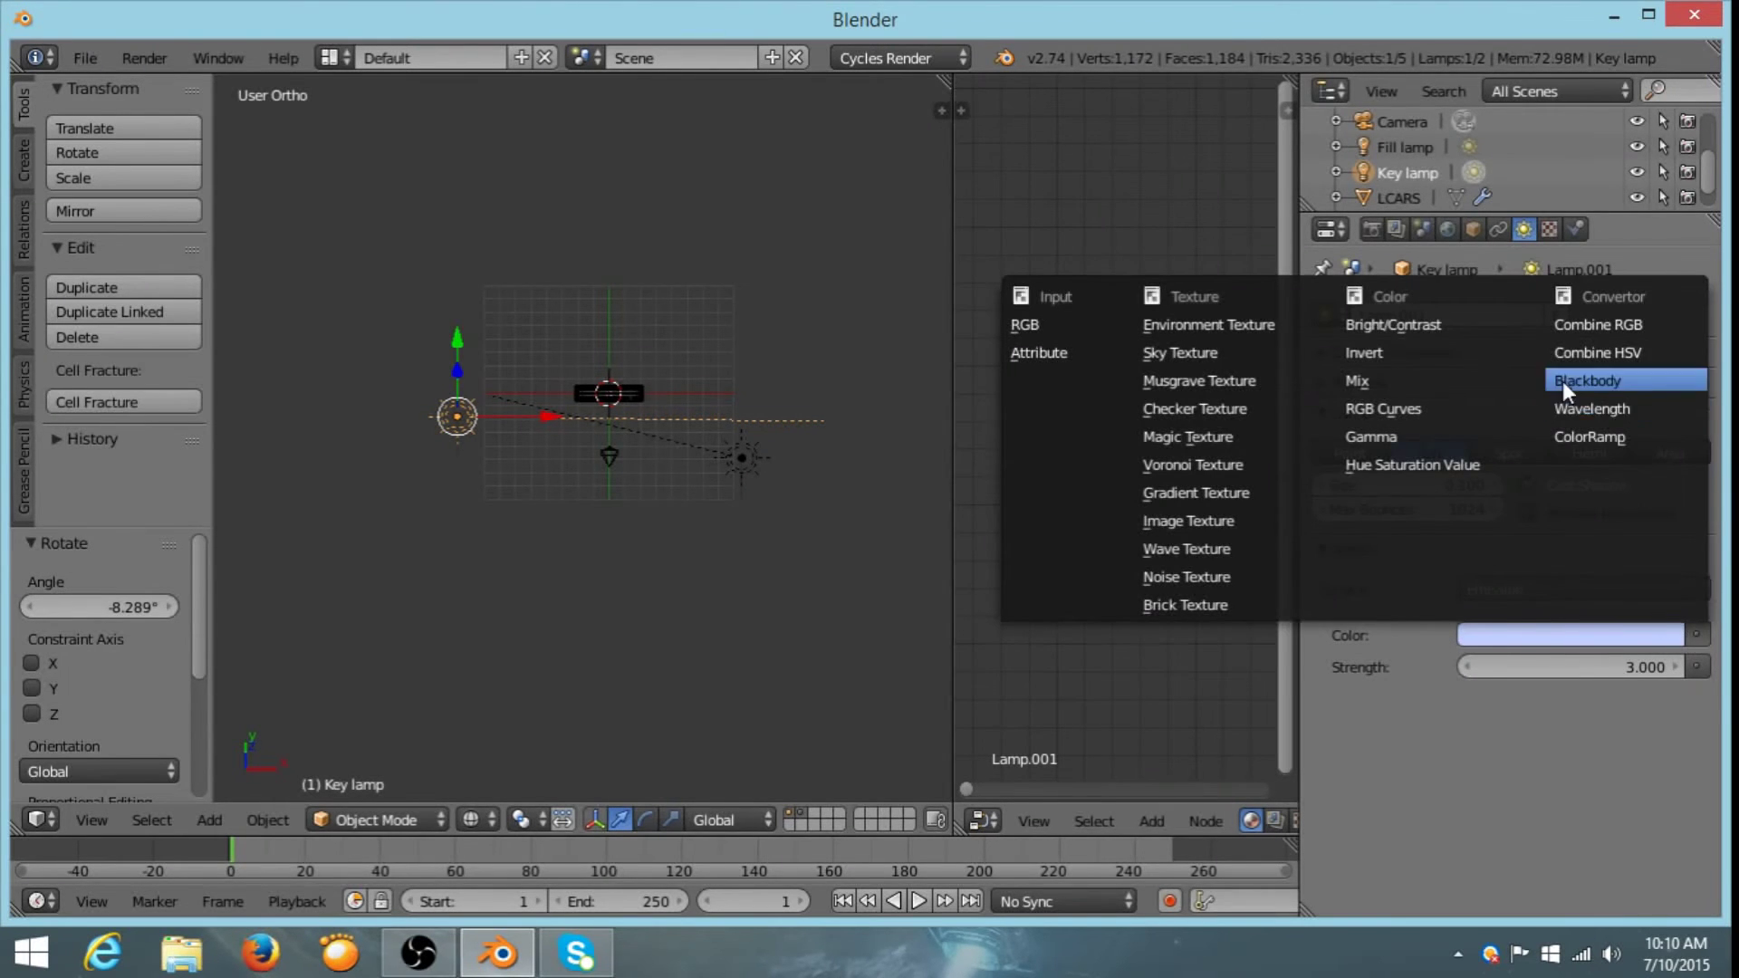
# - Drive the Key lamp's color with a Blackbody node, show the lamp preview, and set the temperature to 3750
pyautogui.click(1609, 382)
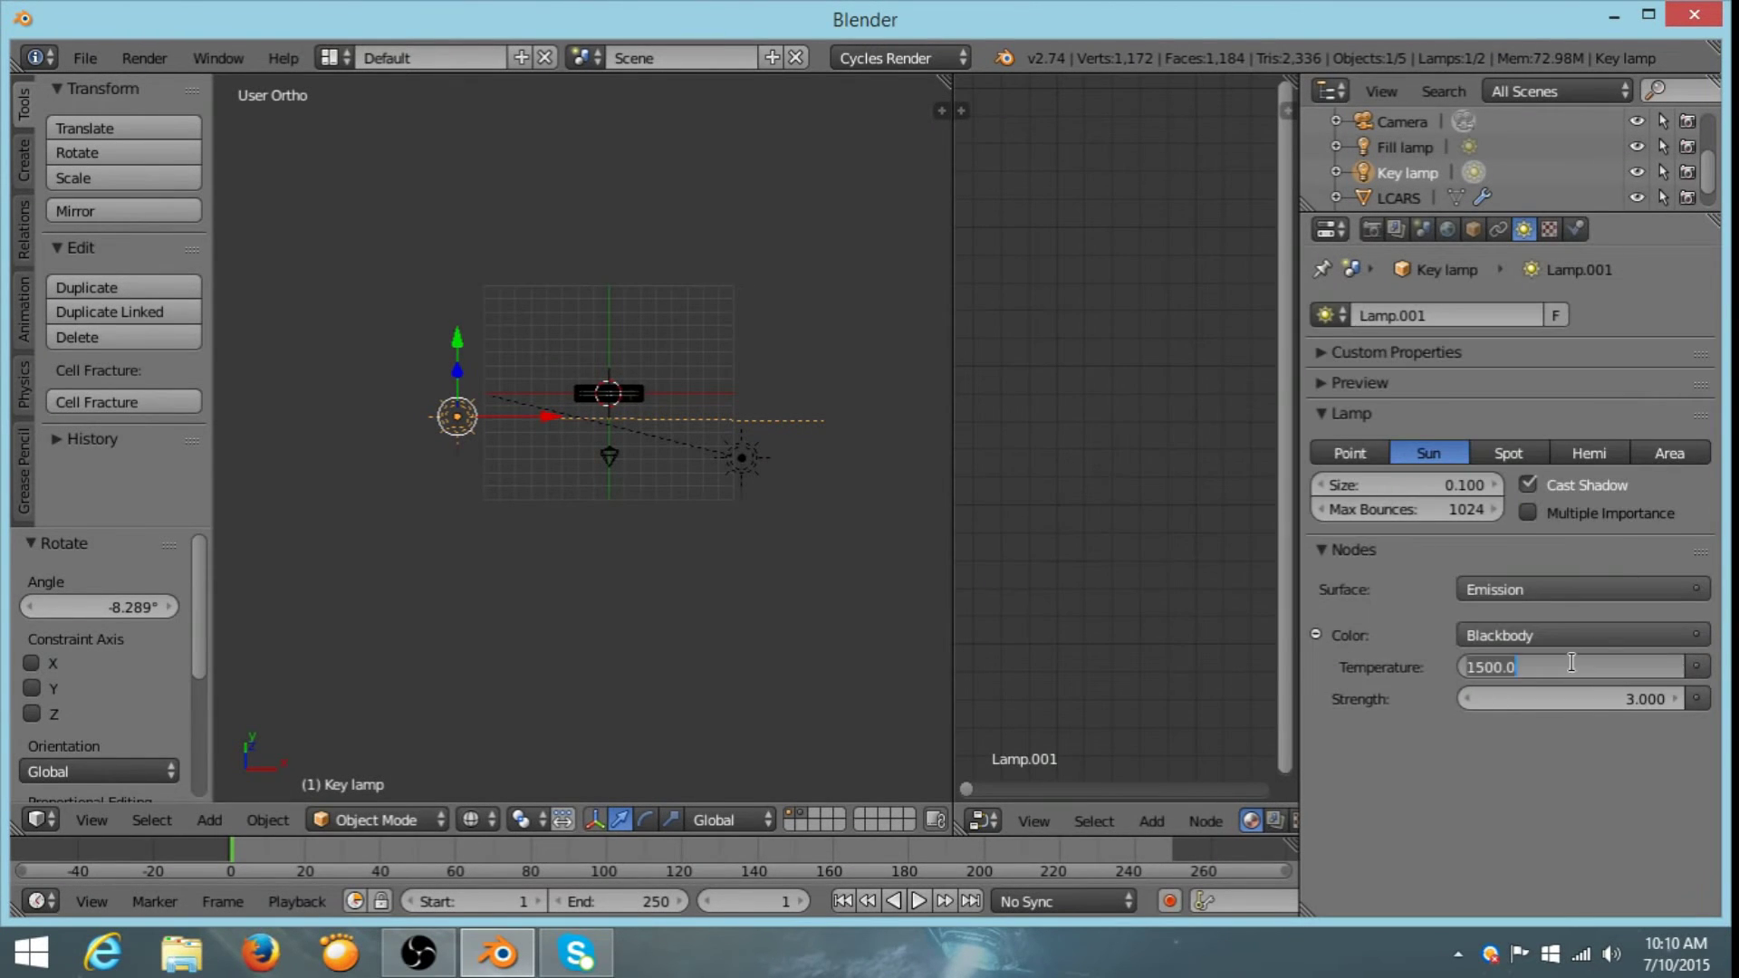
pyautogui.click(1355, 377)
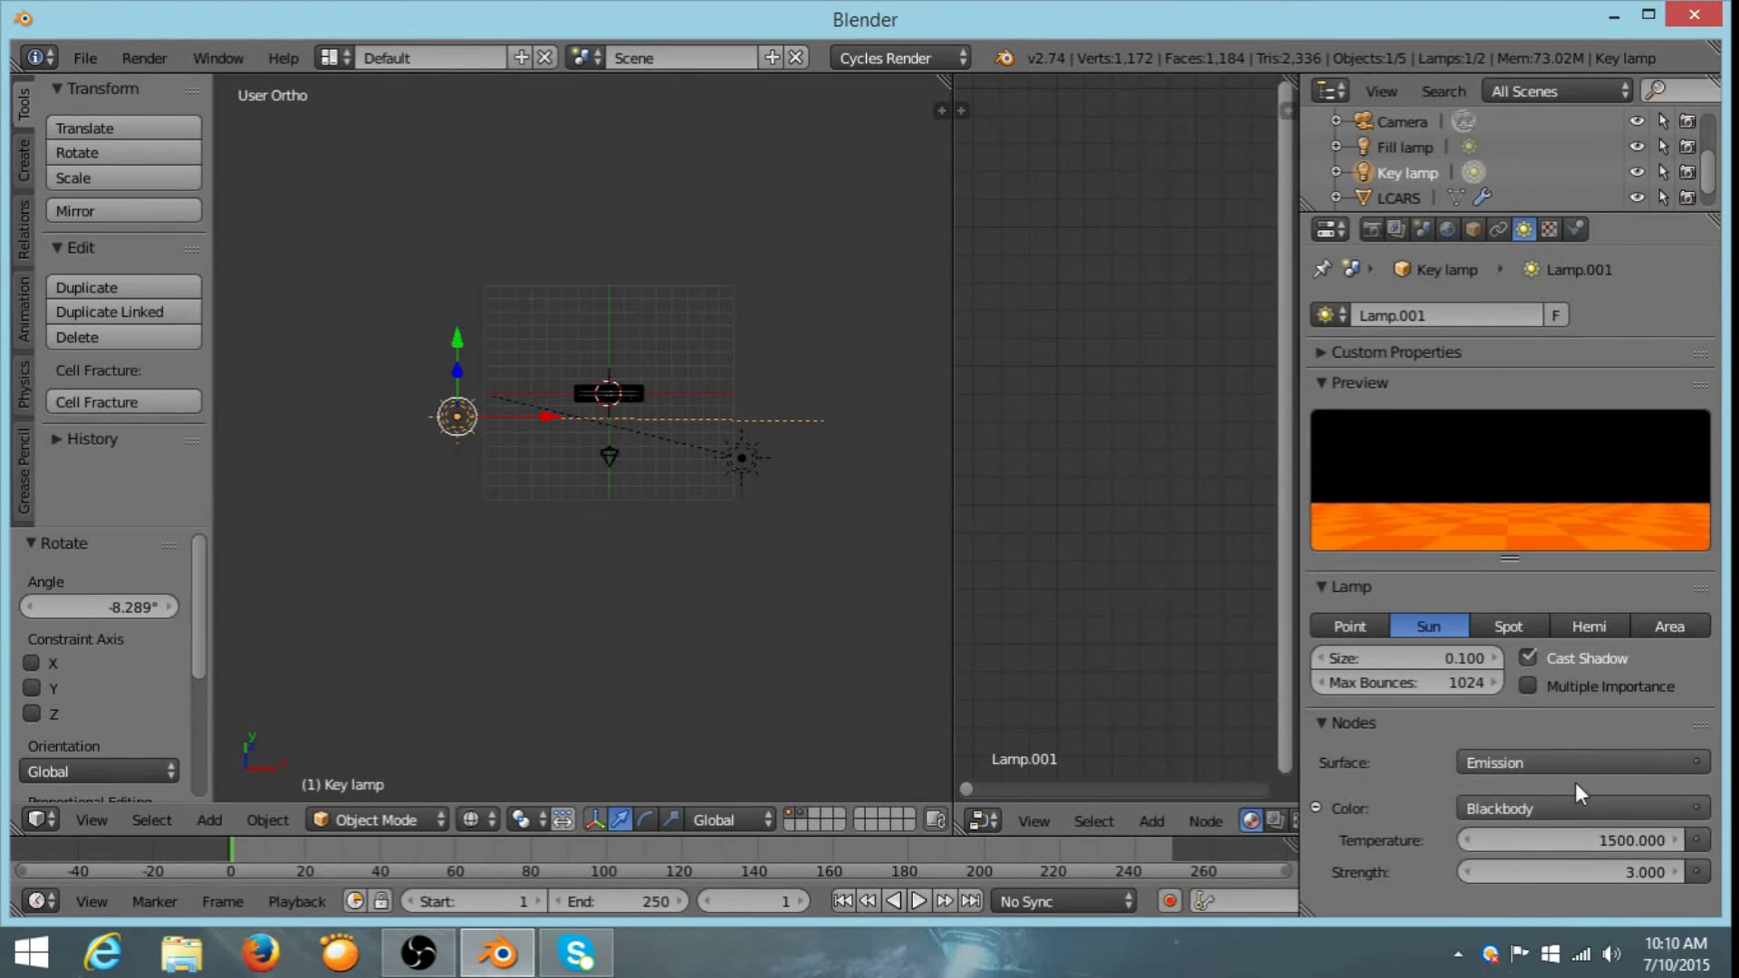
pyautogui.moveTo(1526, 839); pyautogui.dragTo(1715, 840)
pyautogui.moveTo(1571, 848); pyautogui.dragTo(1662, 848)
pyautogui.moveTo(1485, 845); pyautogui.dragTo(1576, 840)
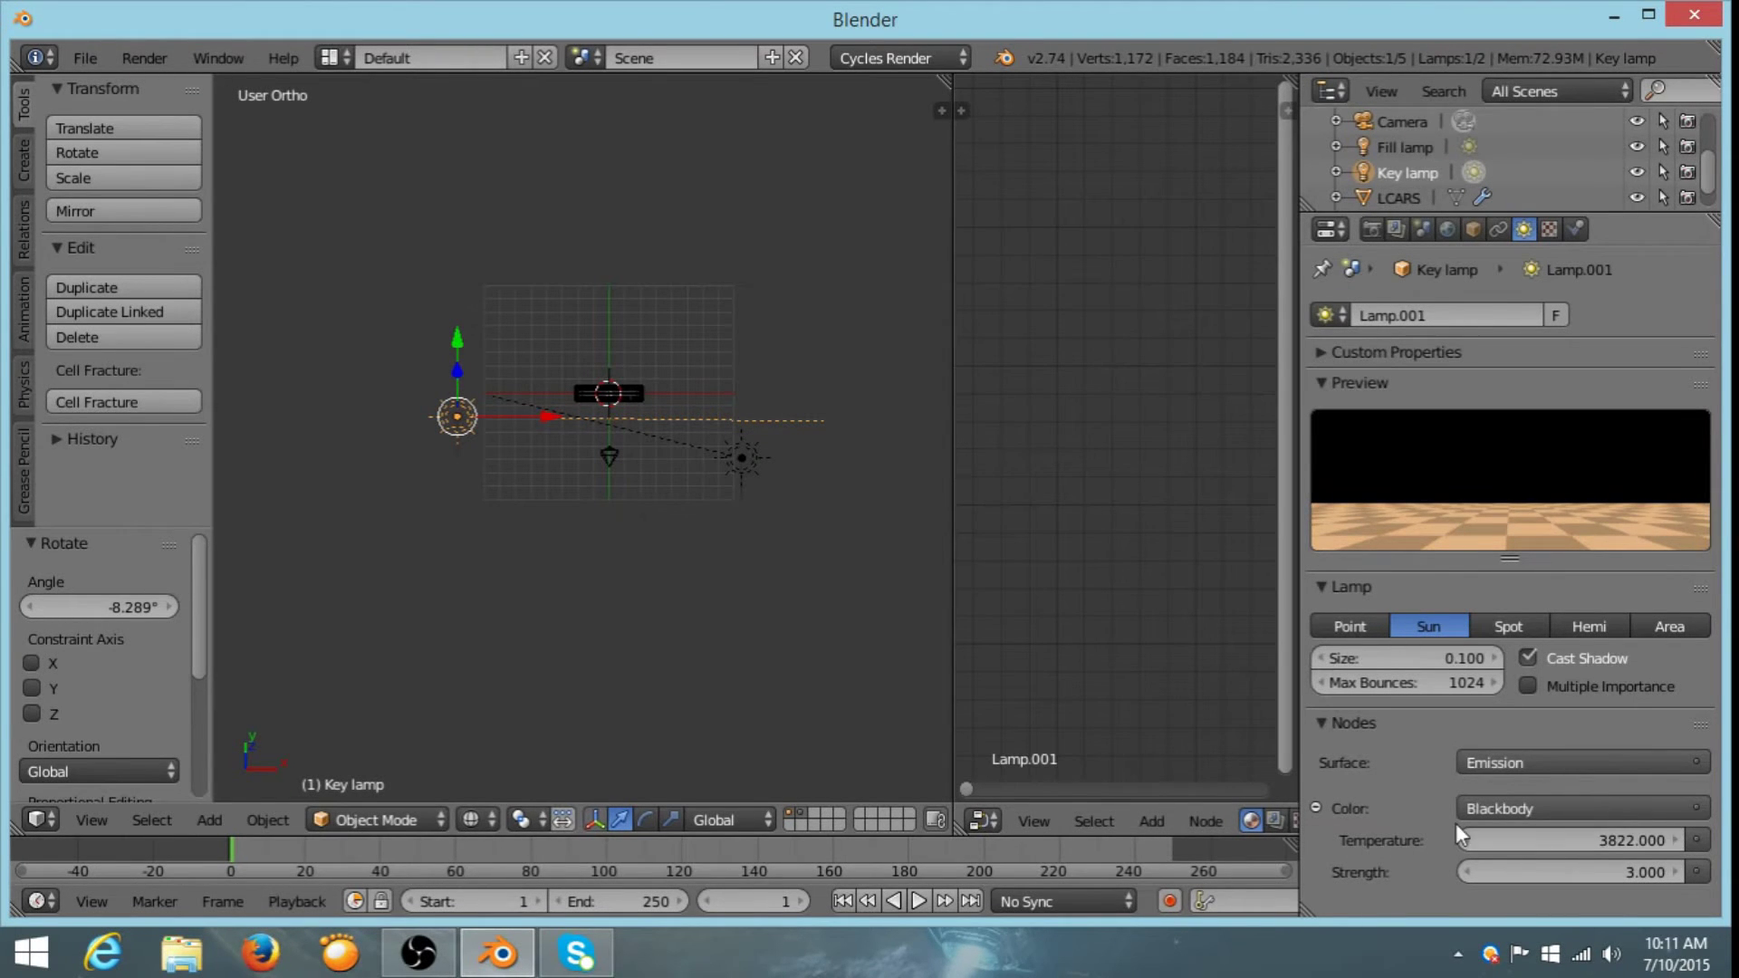
pyautogui.click(1547, 842)
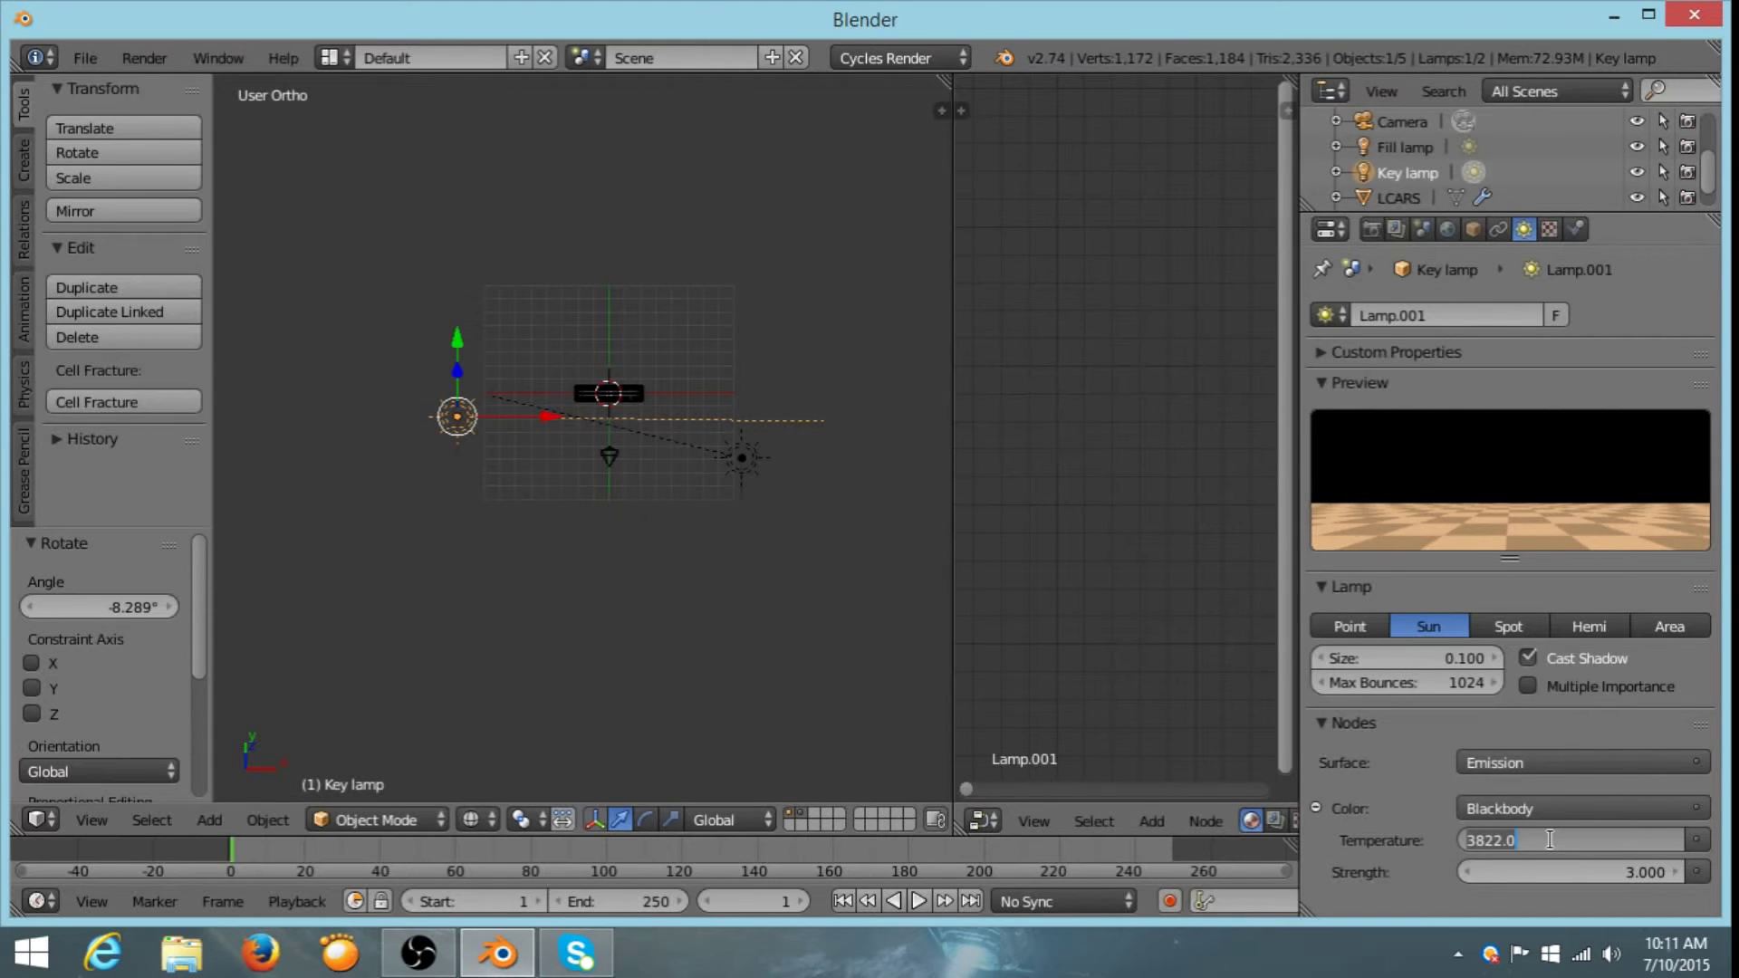
pyautogui.write('3750')
pyautogui.press('Return')
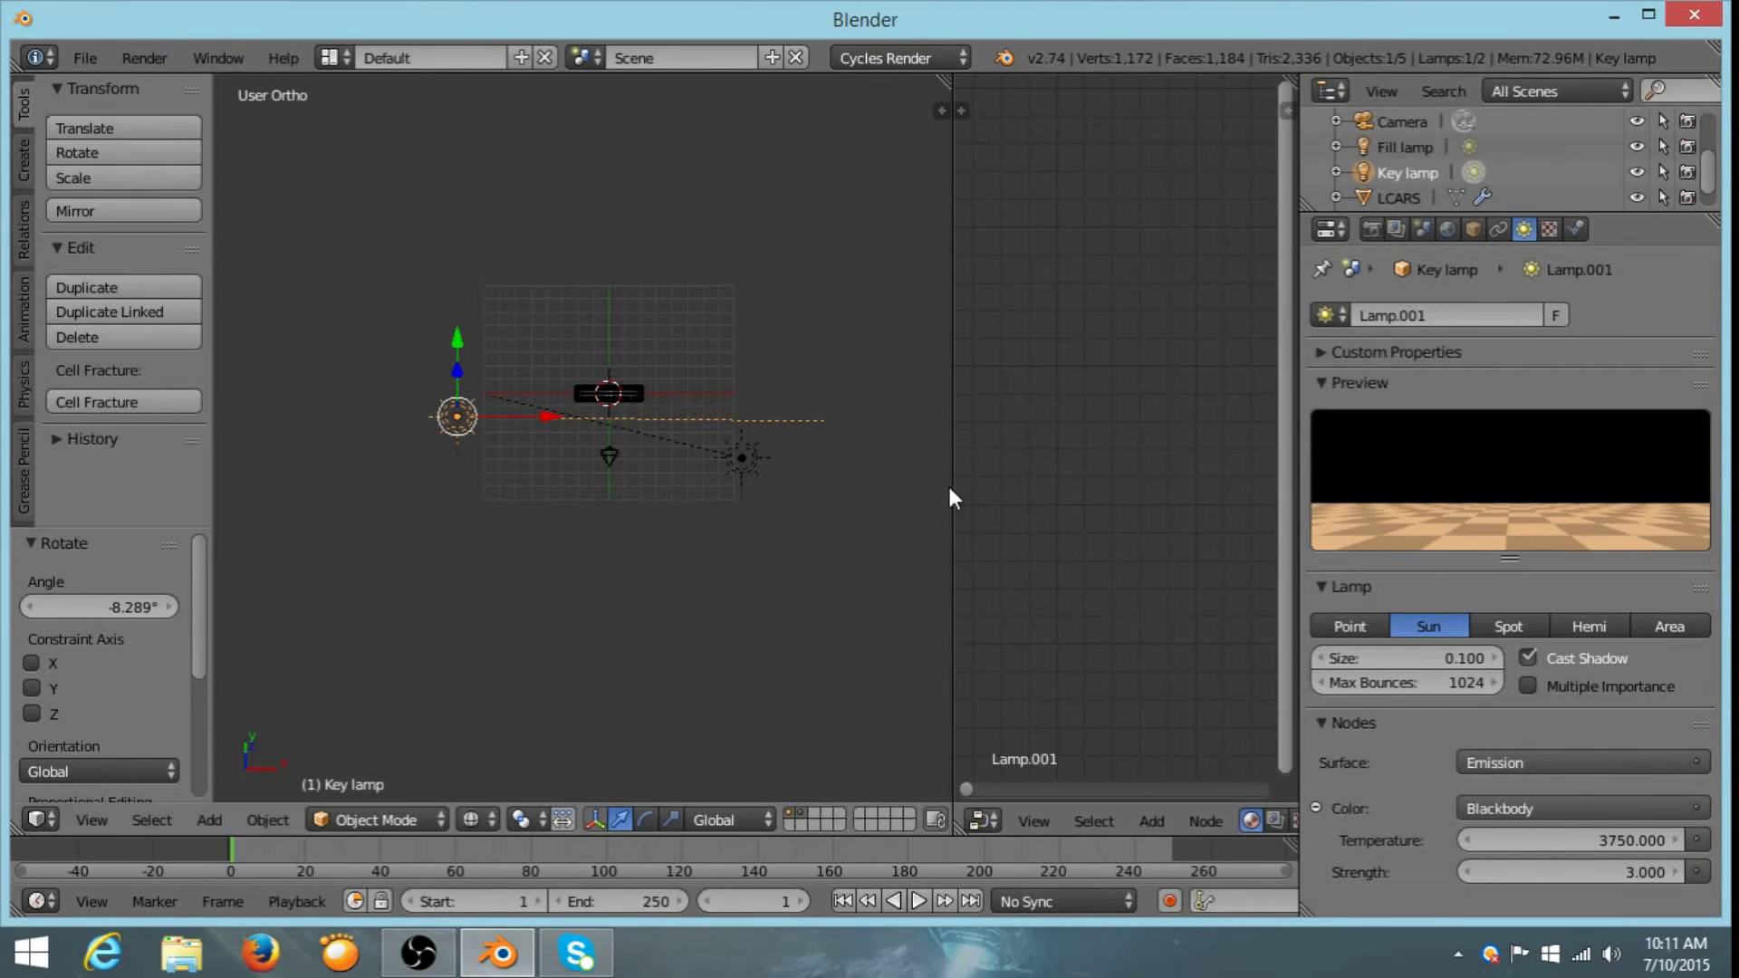
# - Widen the 3D view over the node editor and view the key lamp's aim relative to the tribble and console from above
pyautogui.moveTo(952, 486); pyautogui.dragTo(1090, 480)
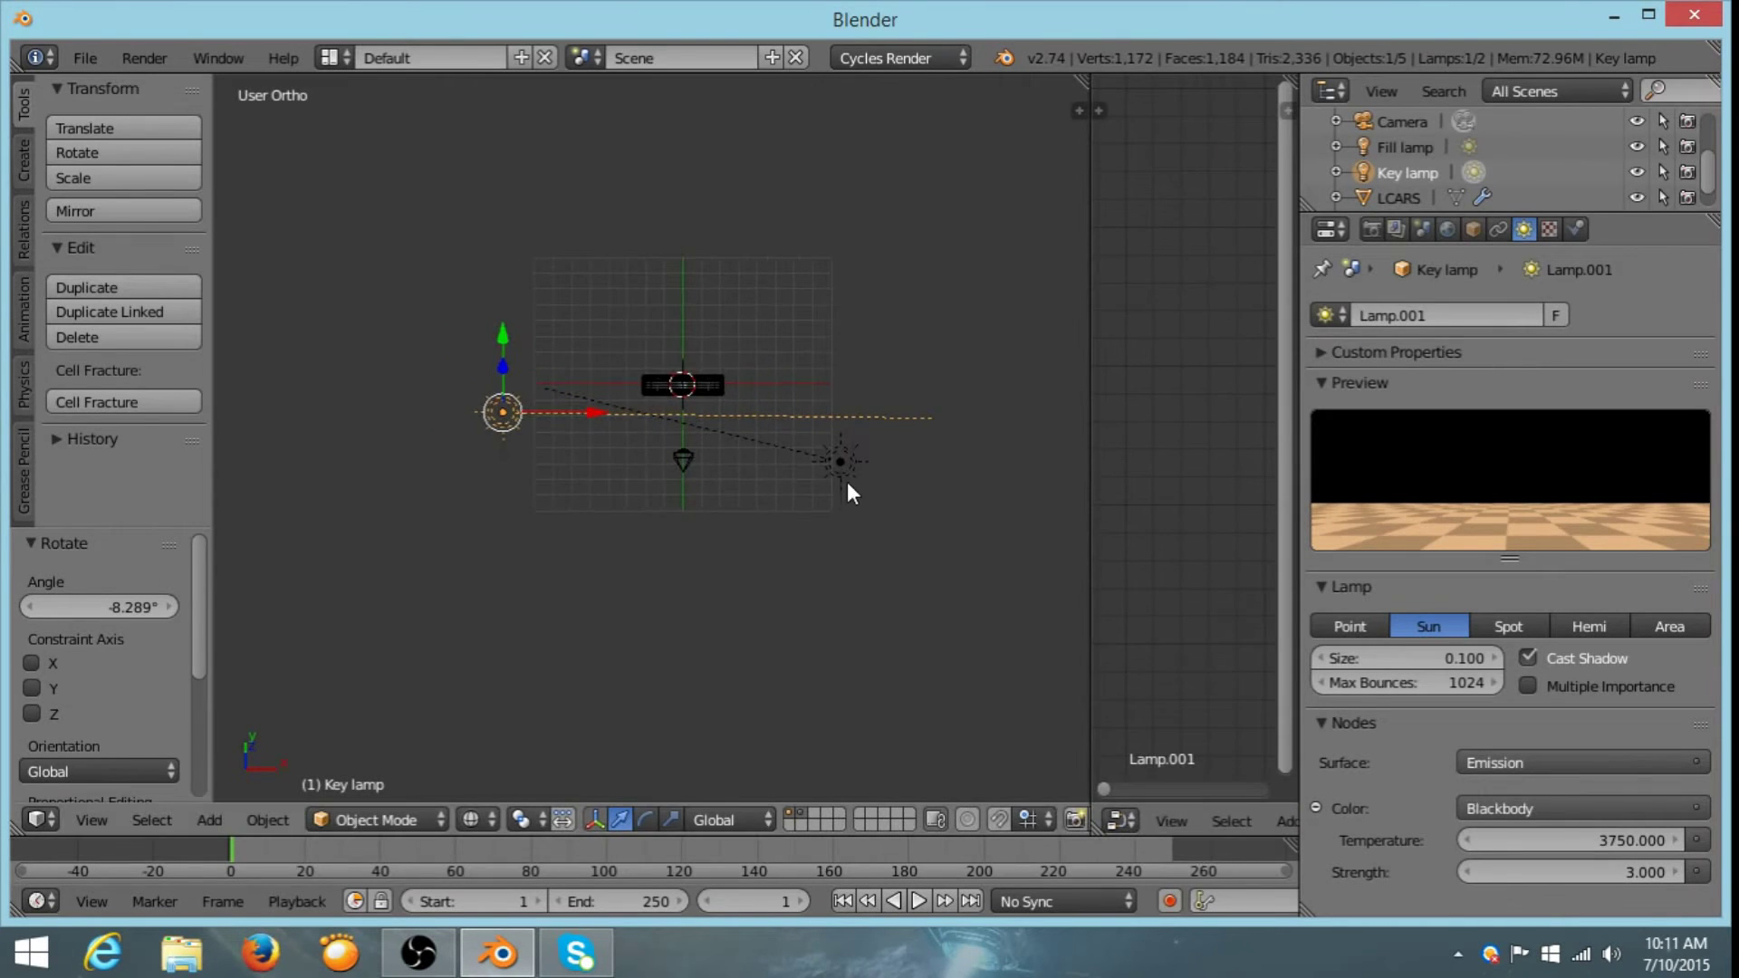
pyautogui.scroll(5, 834, 481)
pyautogui.moveTo(888, 562)
pyautogui.mouseDown(button='middle')
pyautogui.moveTo(909, 457)
pyautogui.moveTo(871, 566)
pyautogui.mouseUp(button='middle')
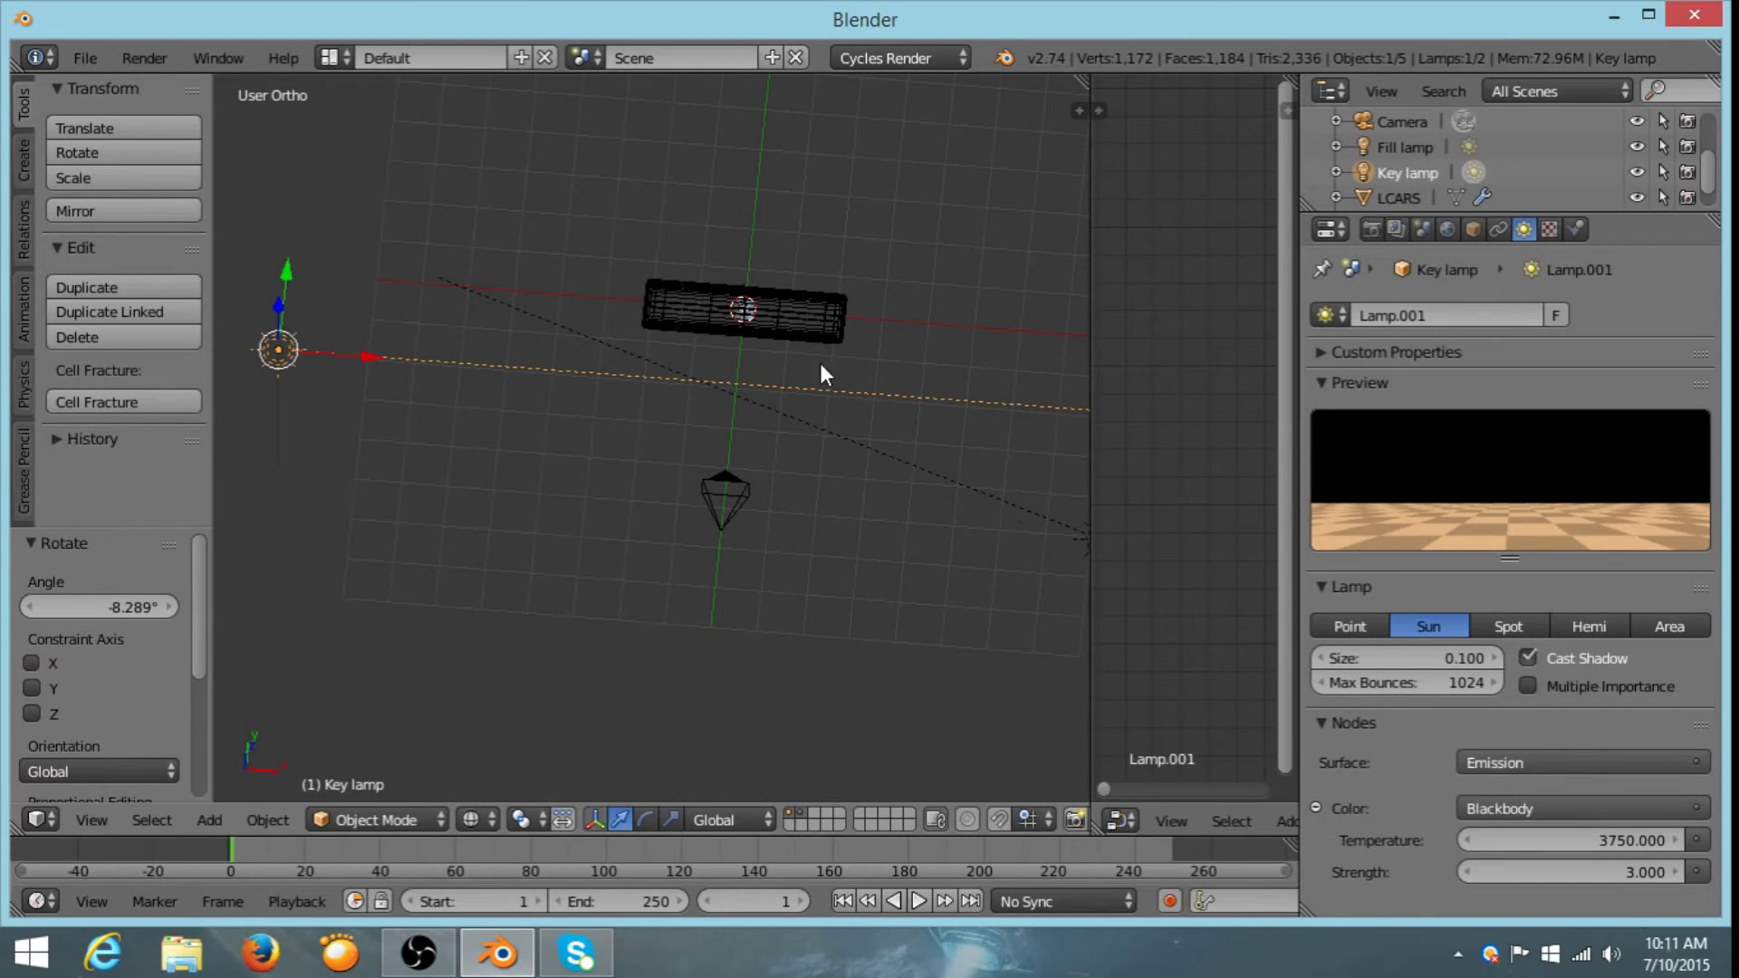
pyautogui.moveTo(819, 362); pyautogui.dragTo(824, 460, button='middle')
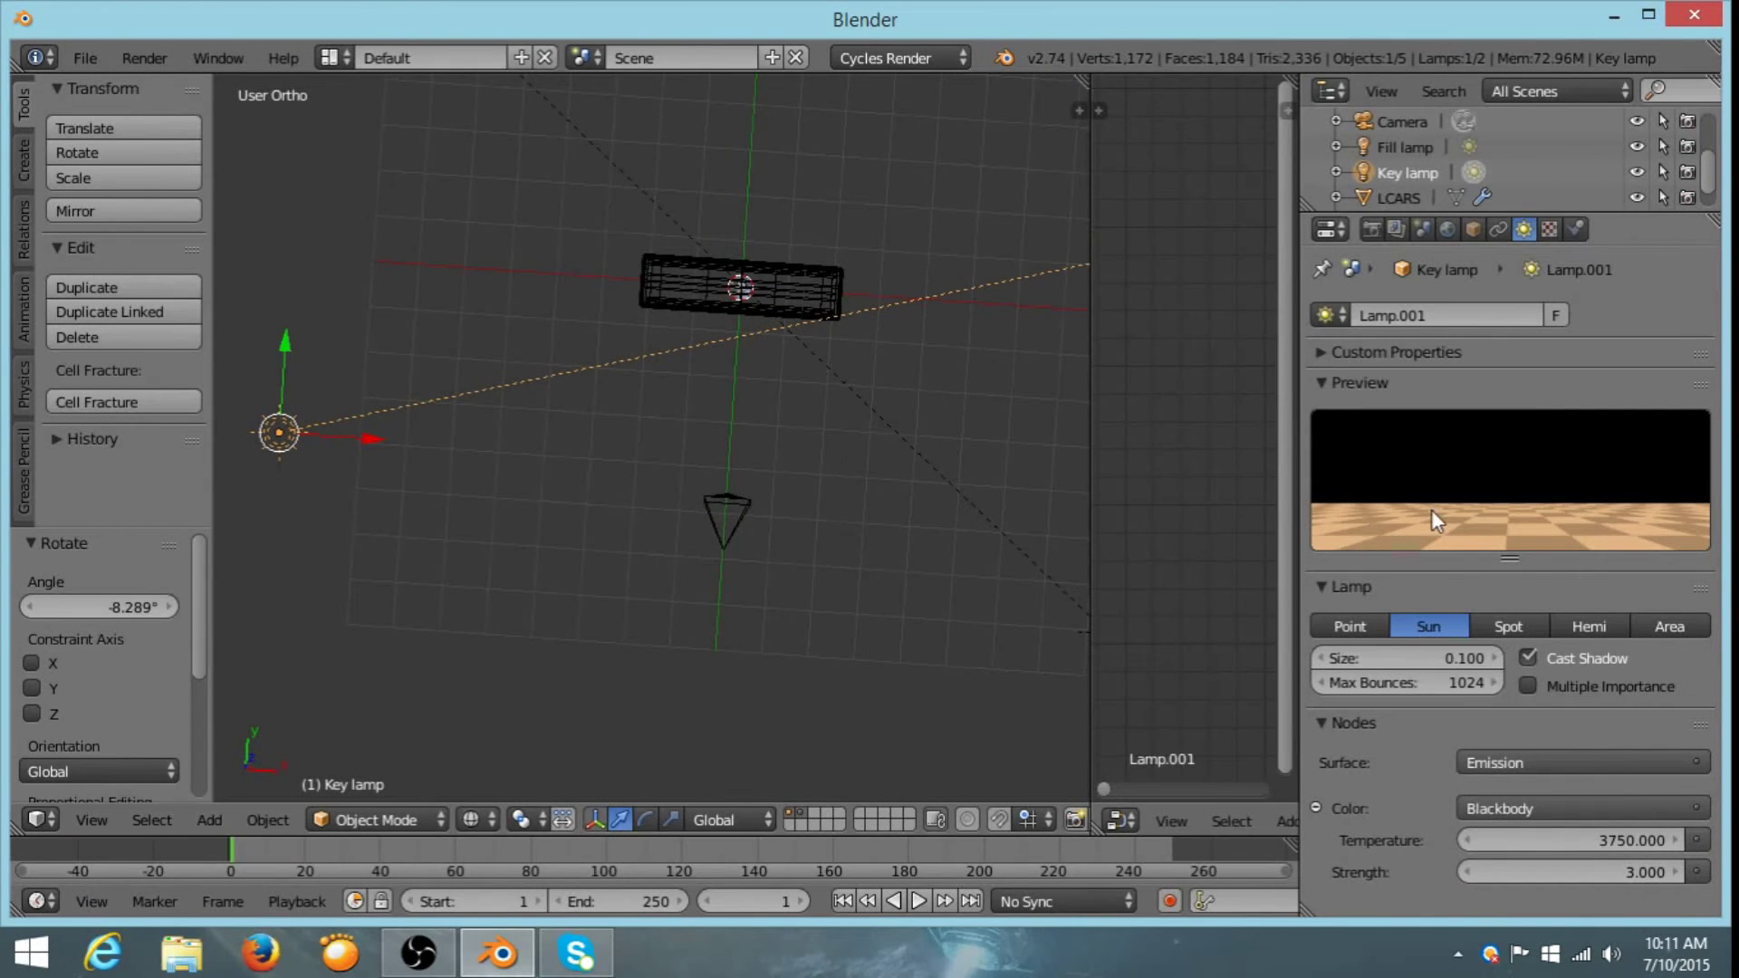
# - Try a Blackbody temperature of 4750 on the Key lamp, and set it back to 3750
pyautogui.click(1565, 842)
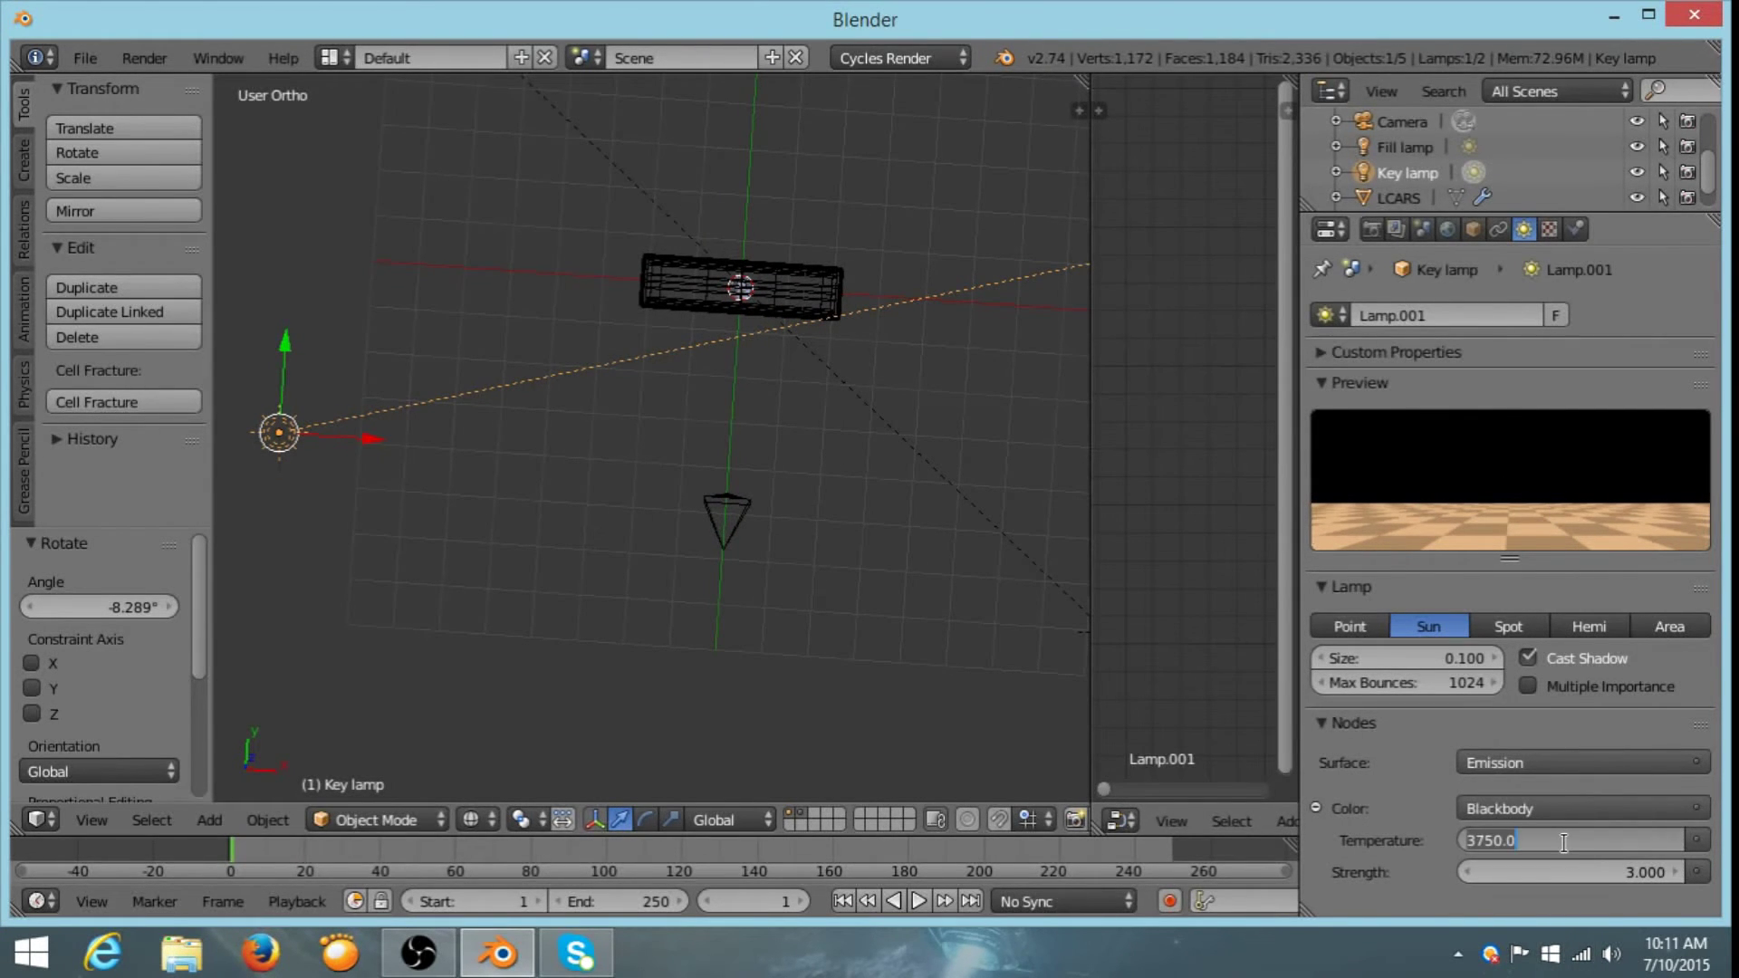
pyautogui.write('4750')
pyautogui.press('Return')
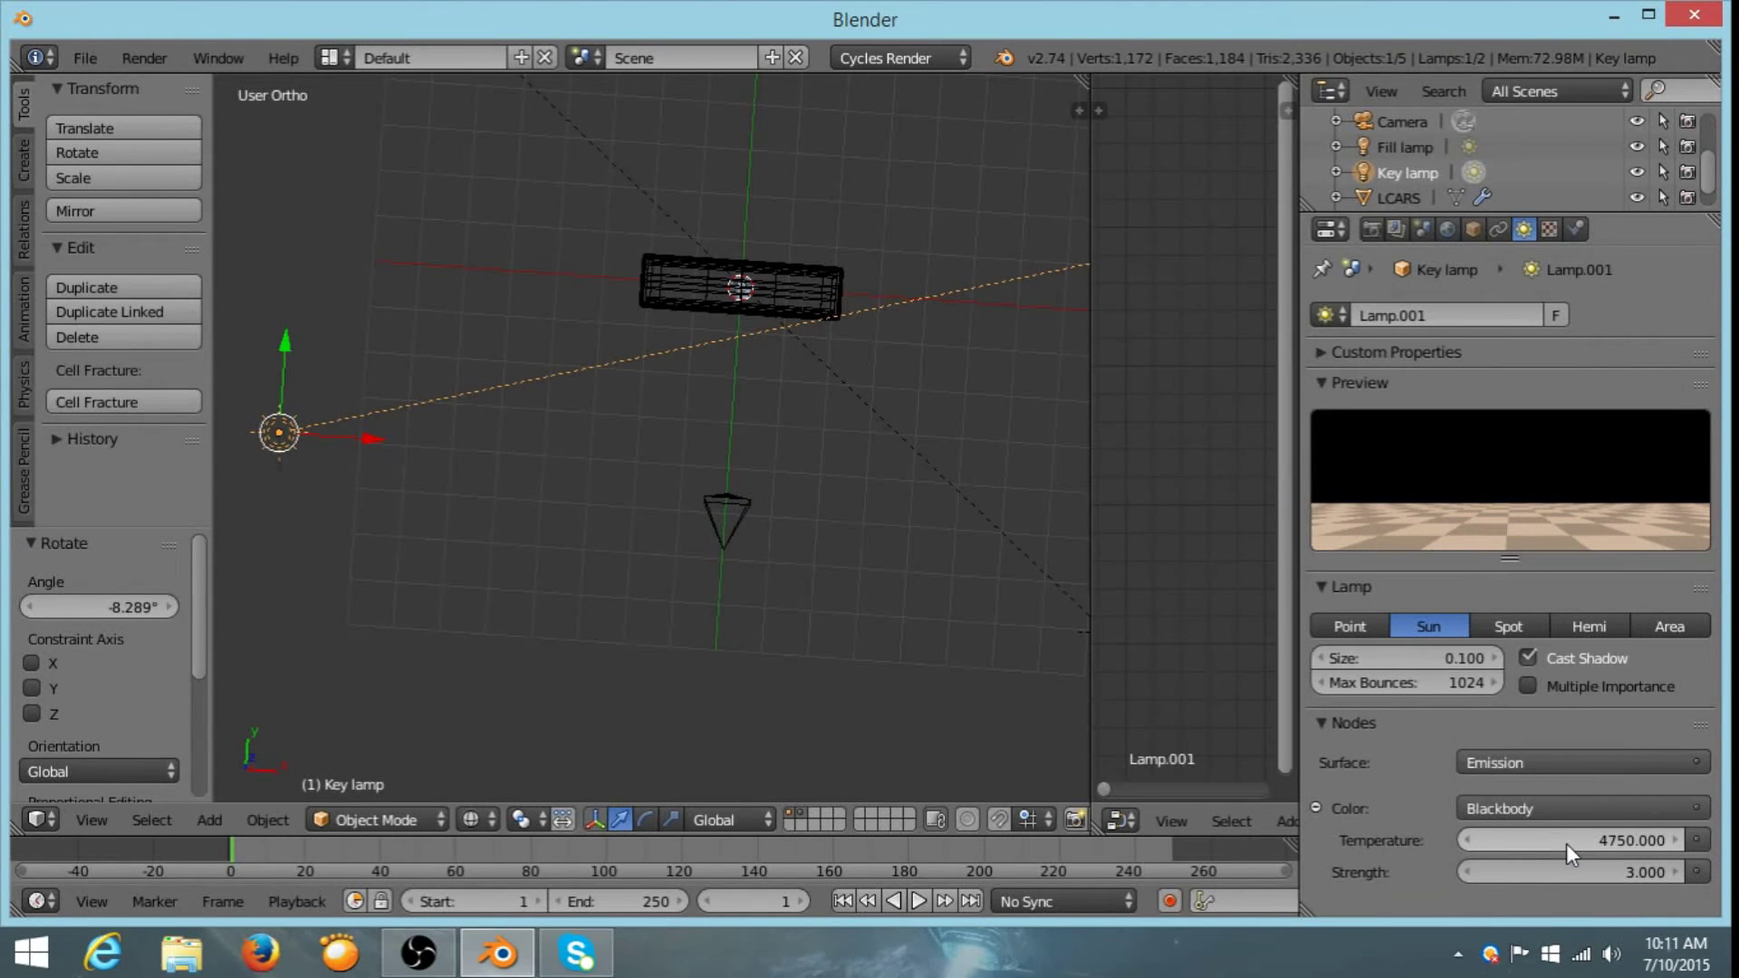
pyautogui.click(1567, 844)
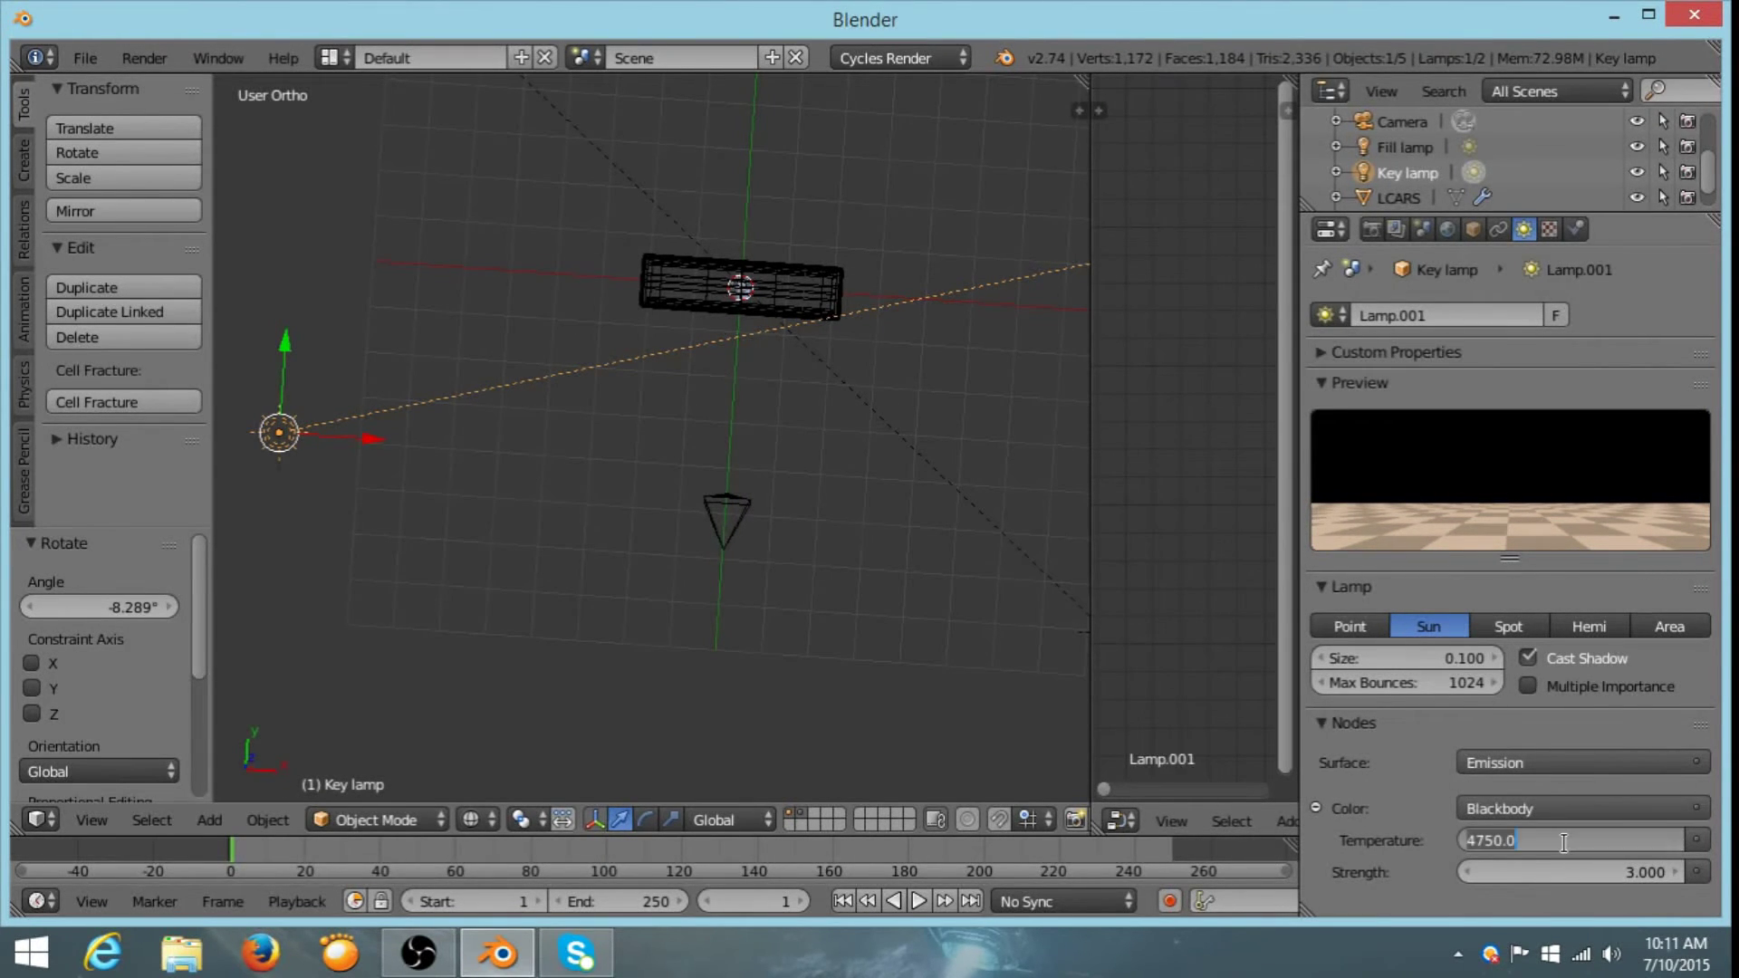
pyautogui.write('3750')
pyautogui.press('Return')
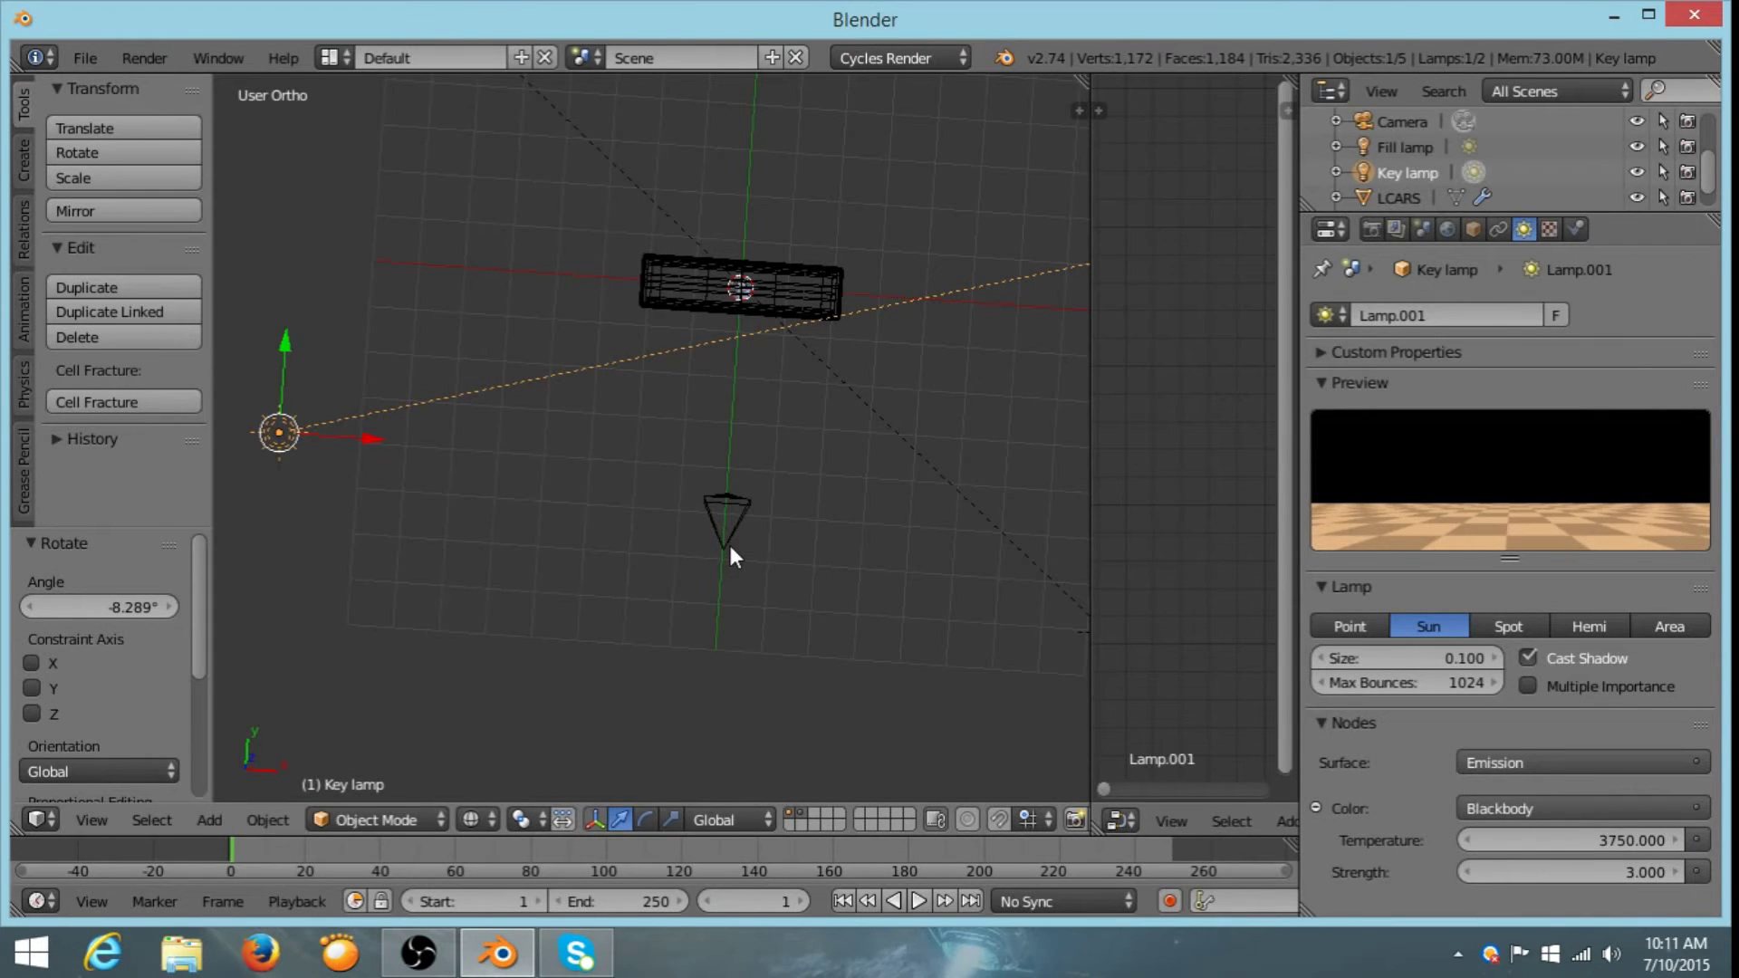
# - Preview the lit scene with Rendered viewport shading
pyautogui.click(470, 820)
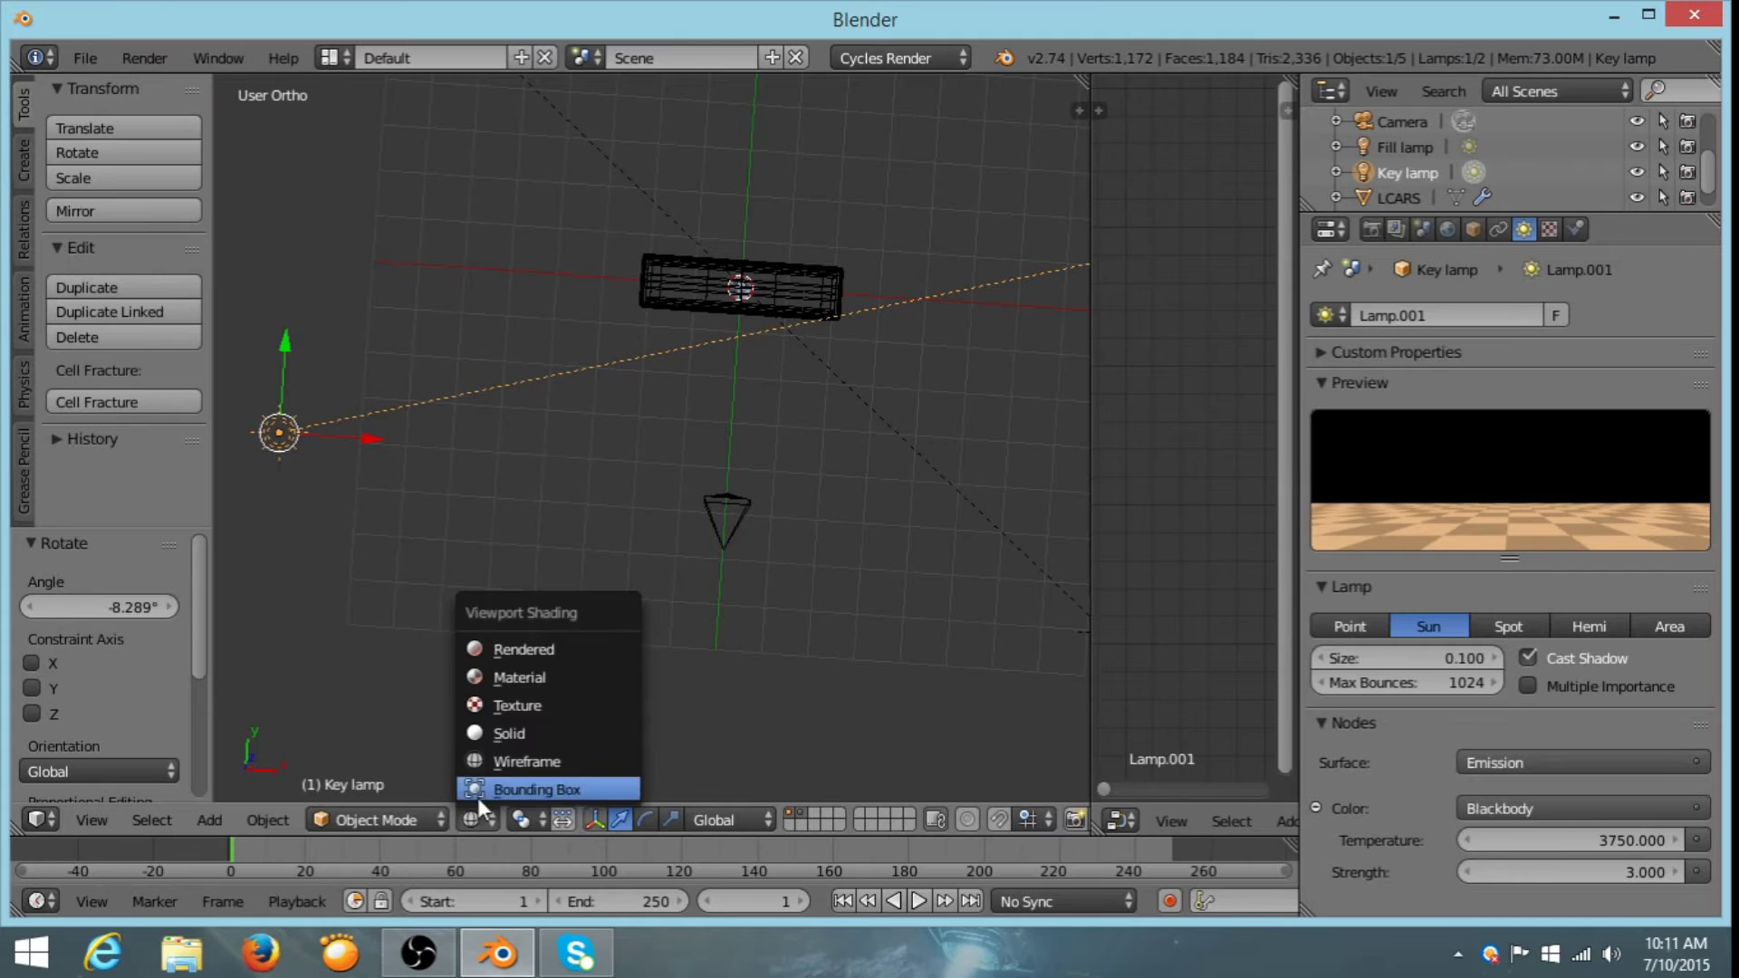
pyautogui.click(534, 649)
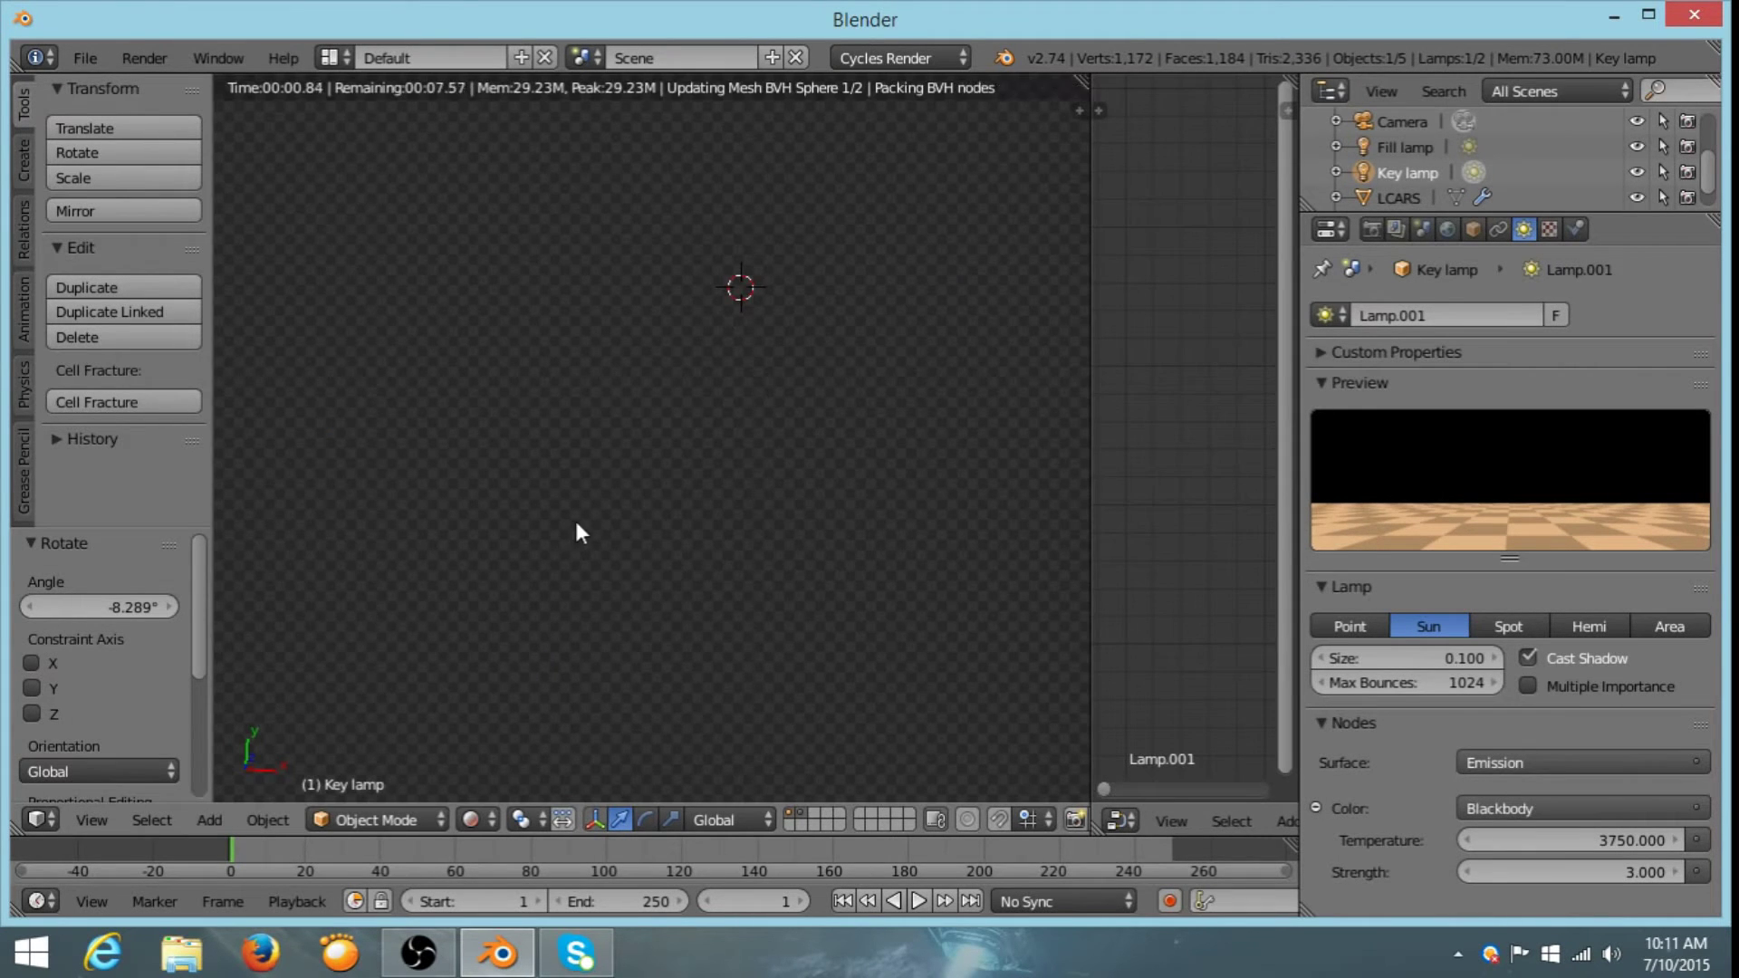
pyautogui.scroll(5, 541, 442)
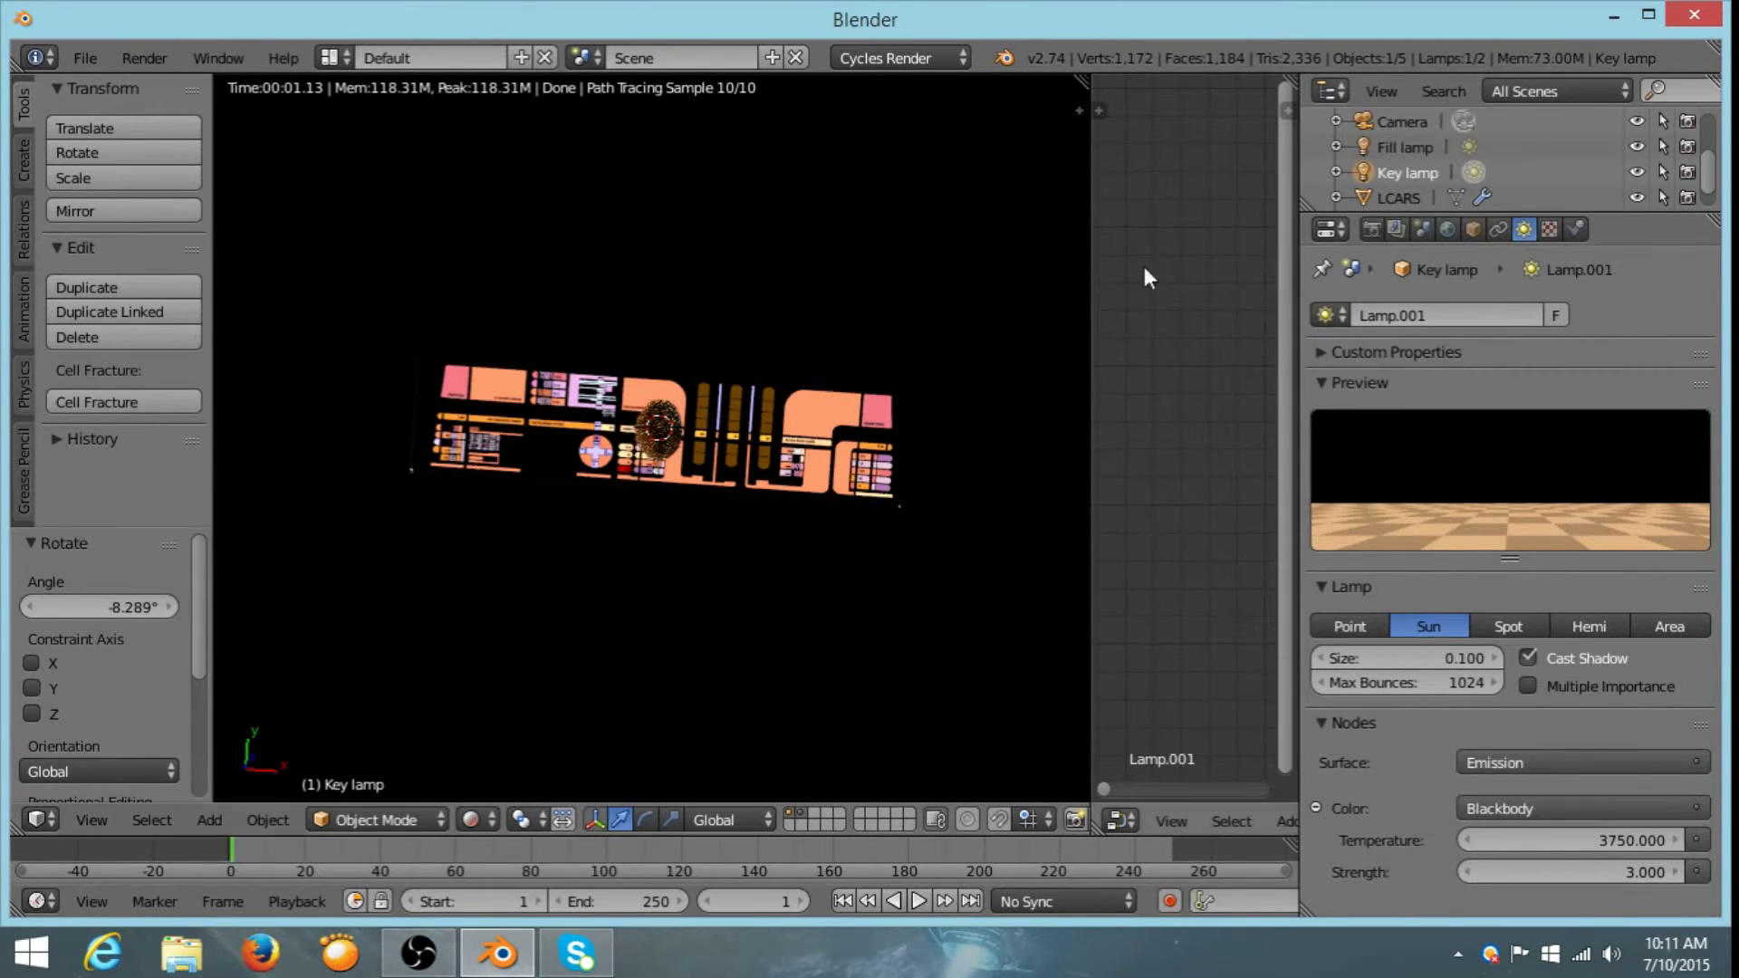
# - Make the film background transparent in the render settings
pyautogui.click(1367, 230)
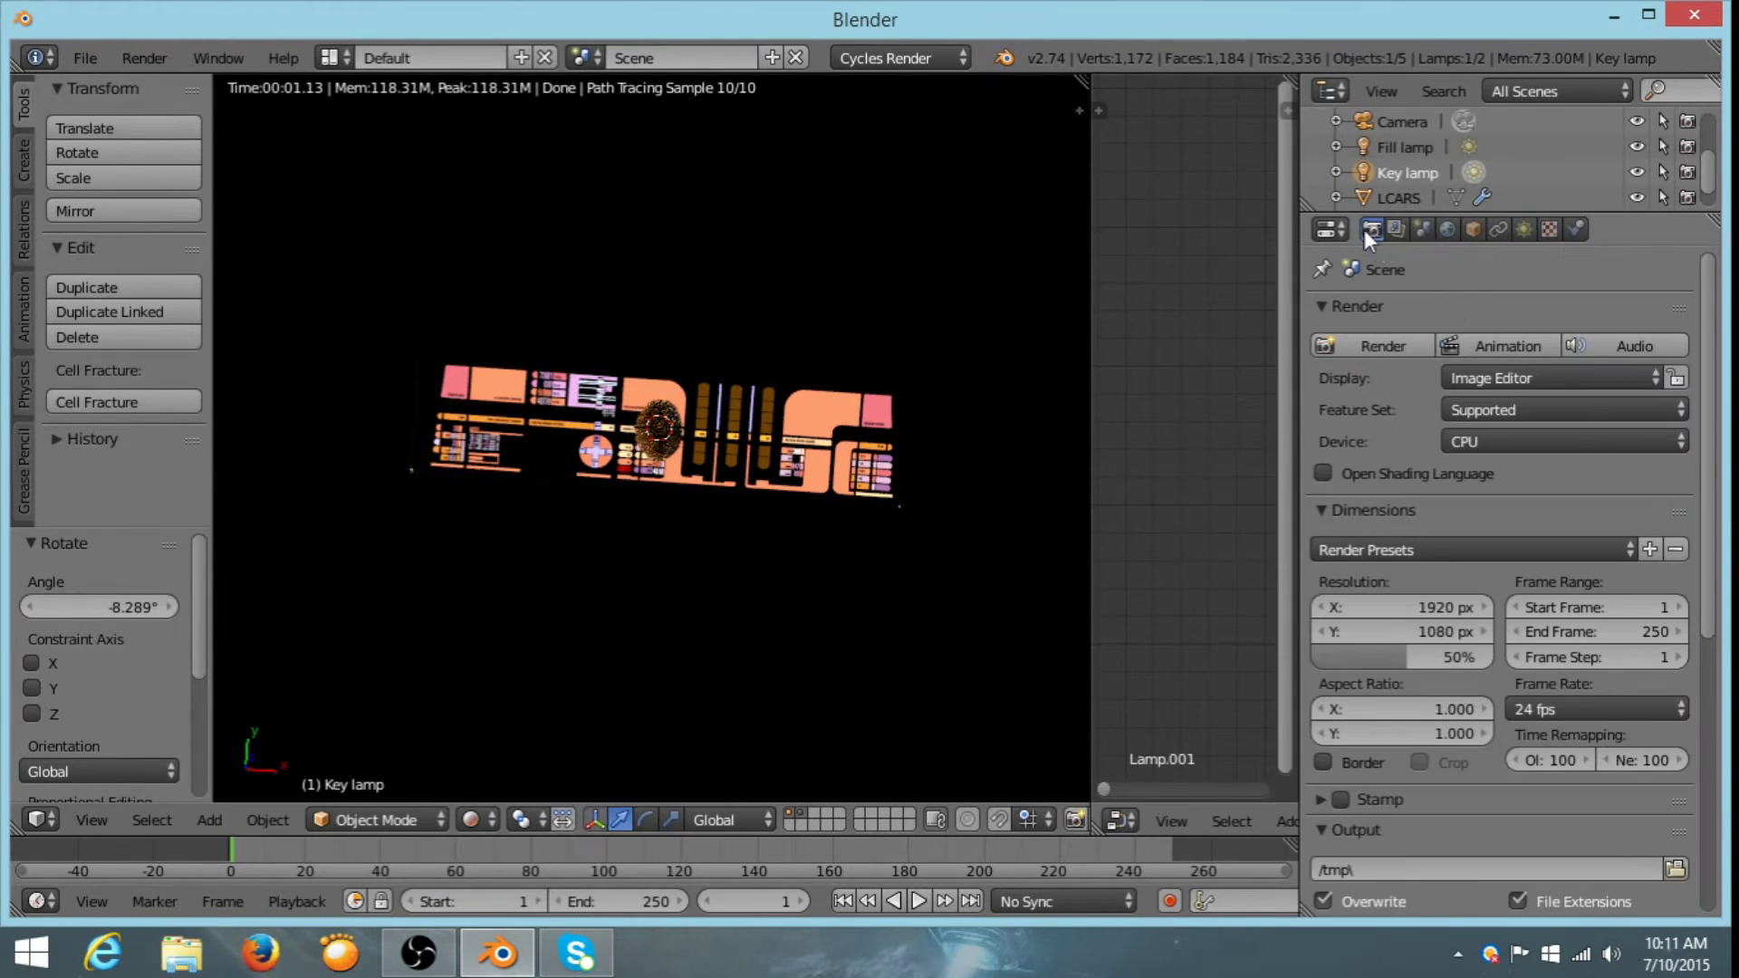
pyautogui.scroll(-10, 1404, 585)
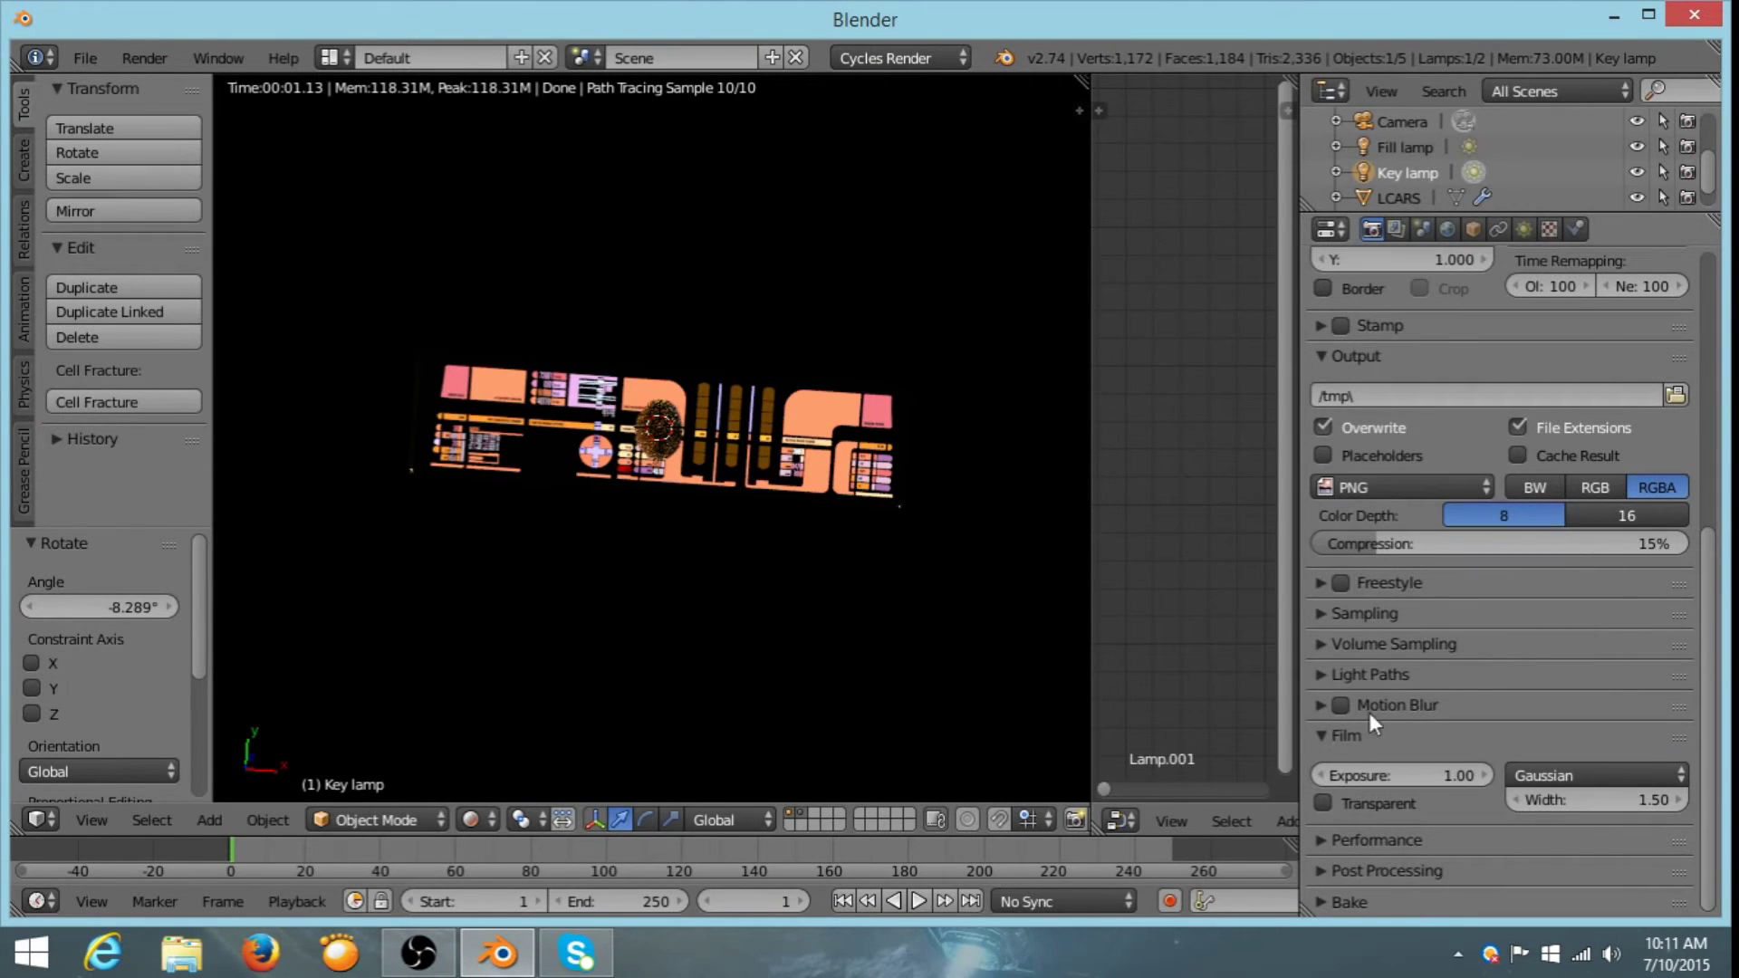
pyautogui.click(1323, 802)
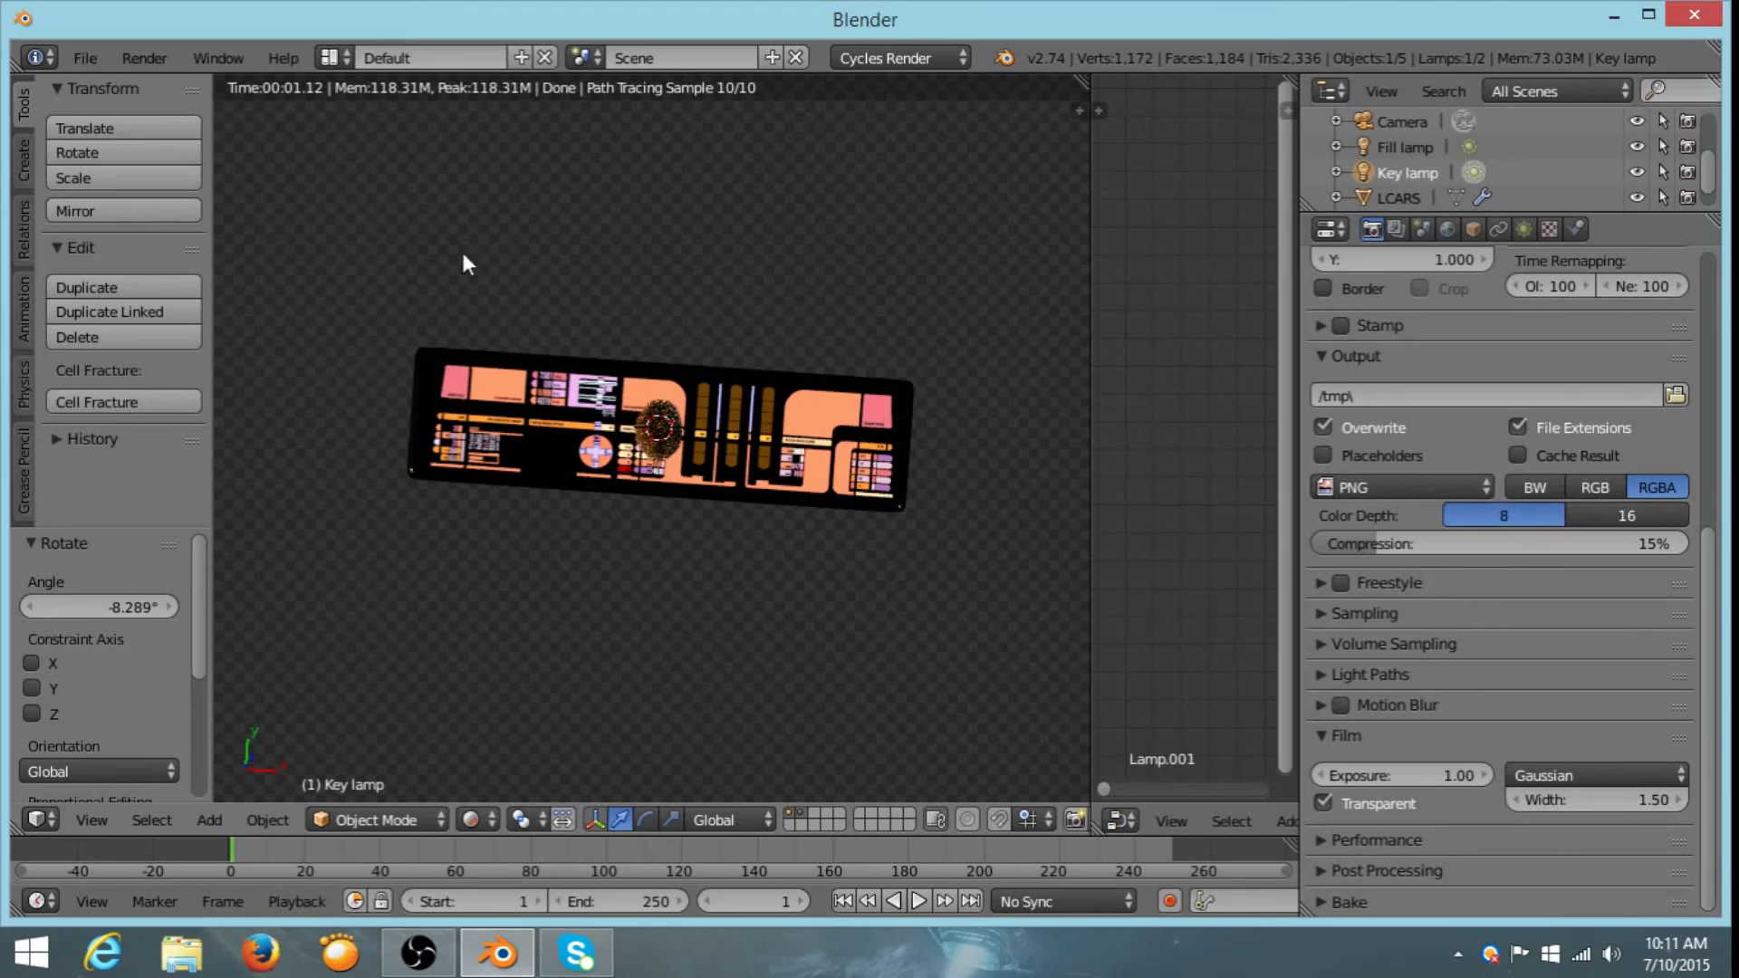
# - Examine the tribble's fur and the LCARS console from several angles in the rendered preview, and return to wireframe shading
pyautogui.moveTo(1012, 462); pyautogui.dragTo(803, 474, button='middle')
pyautogui.scroll(5, 743, 523)
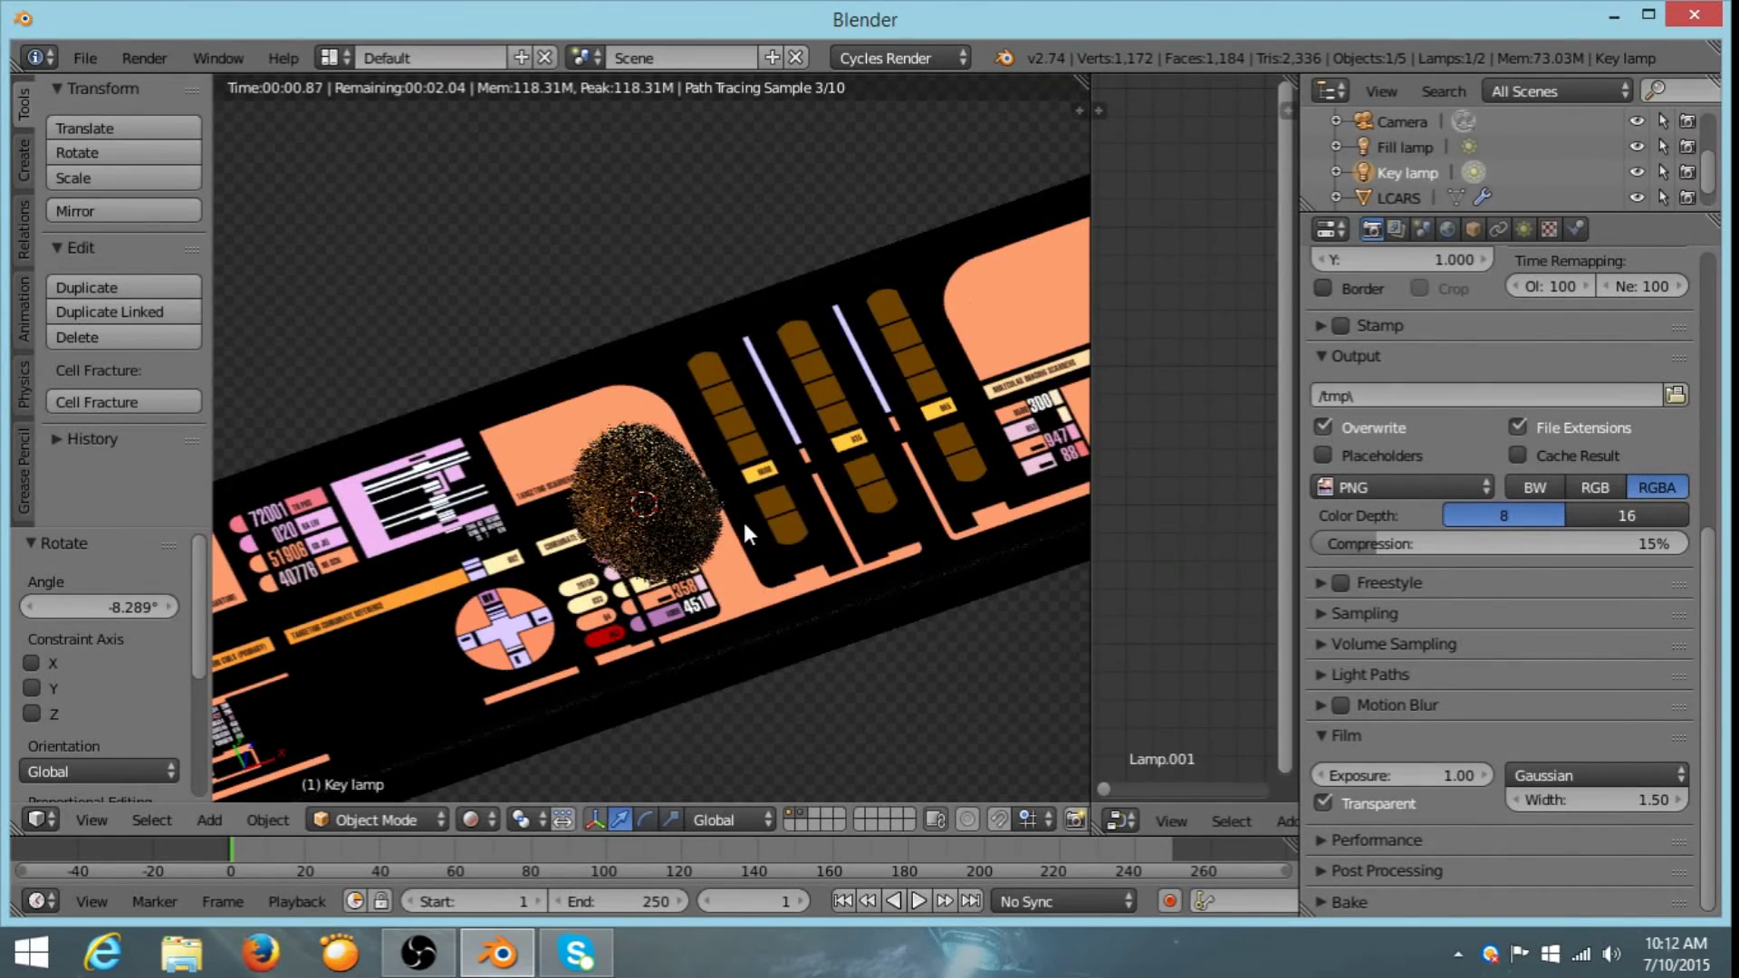
pyautogui.moveTo(812, 533); pyautogui.dragTo(640, 473, button='middle')
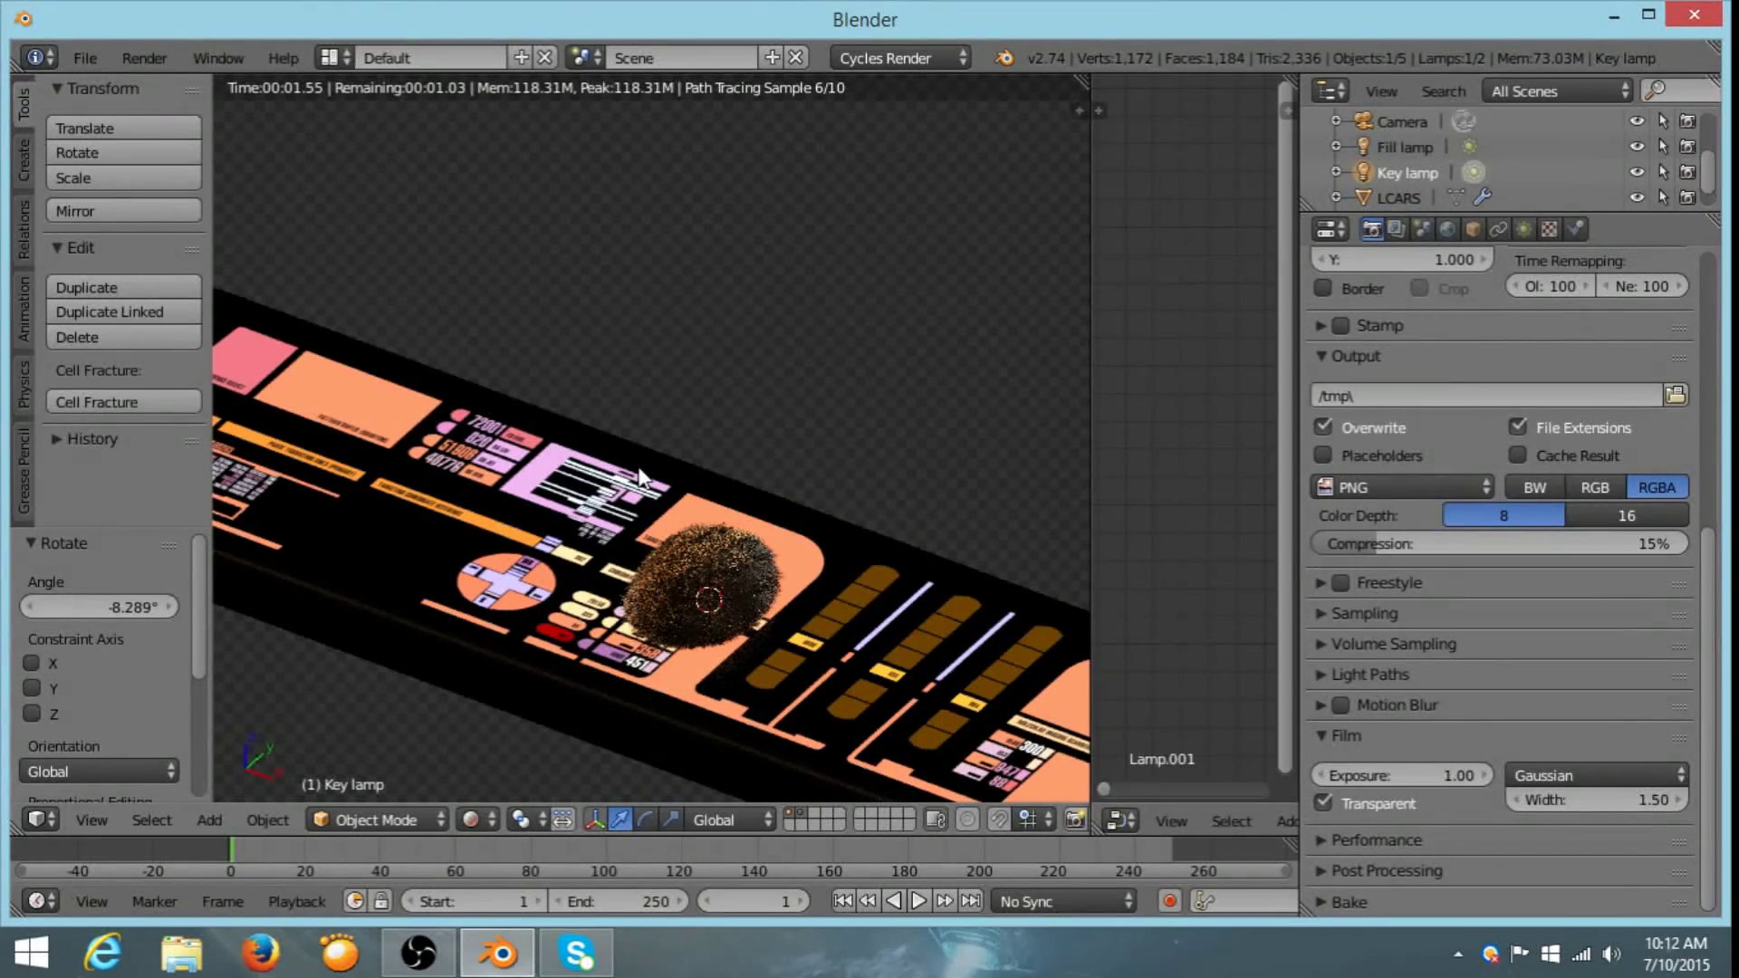
pyautogui.scroll(-7, 652, 469)
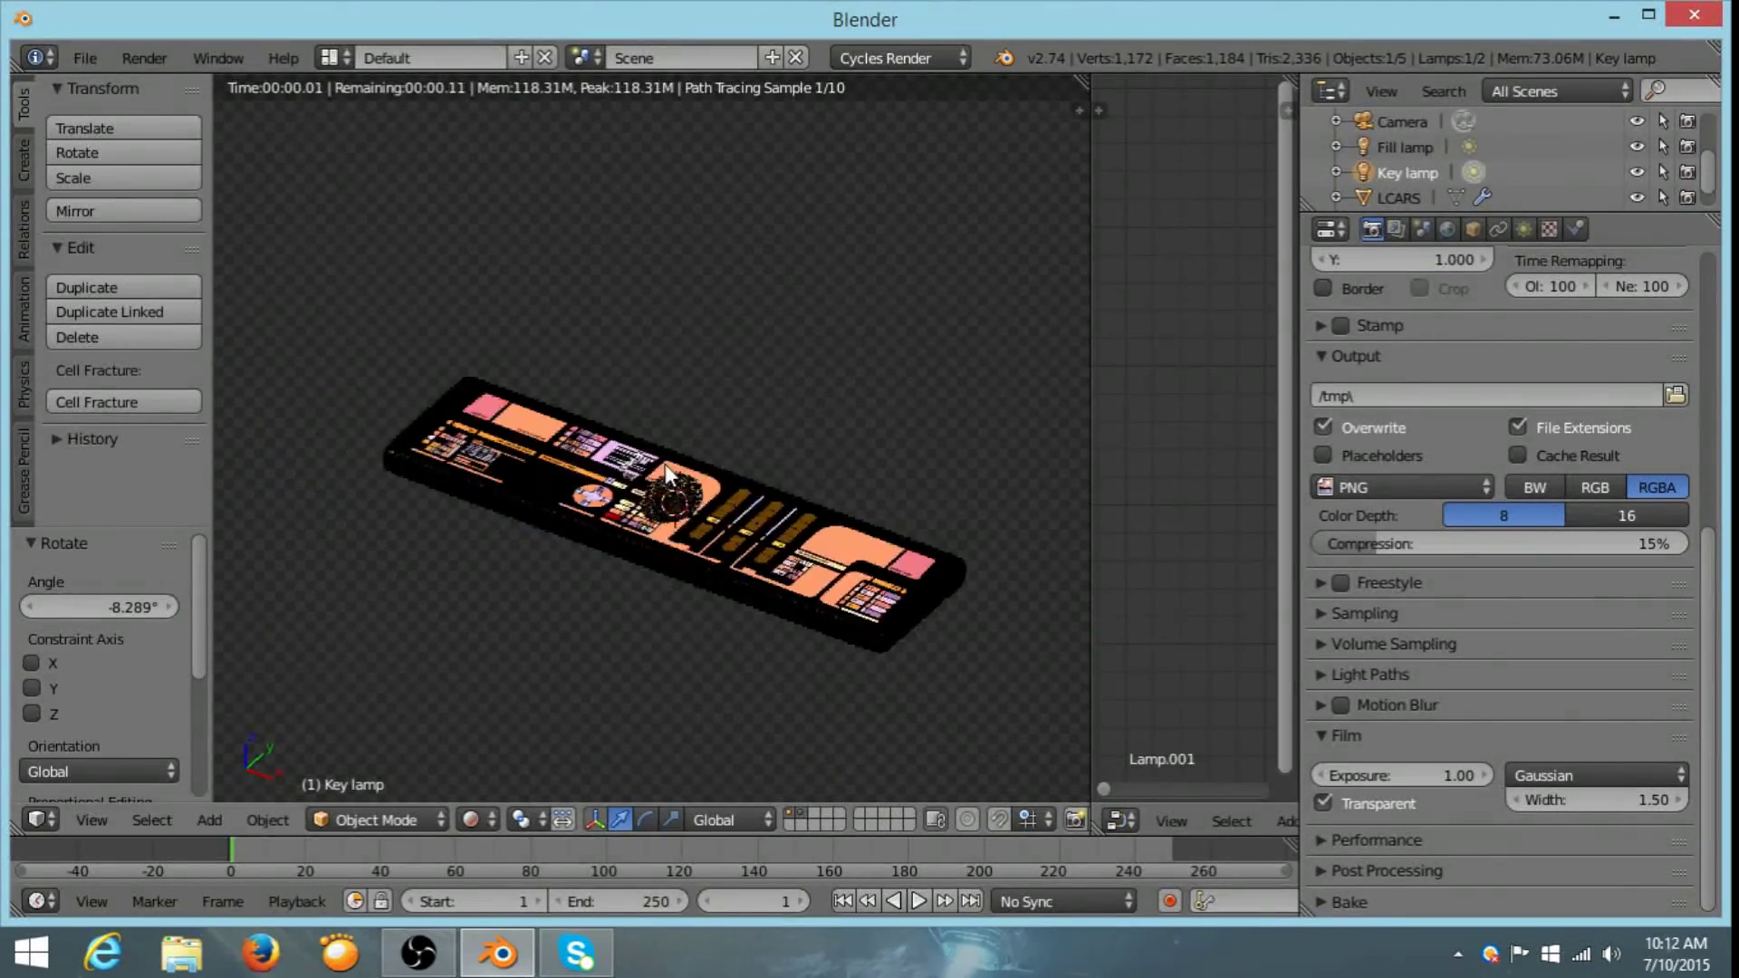
pyautogui.moveTo(500, 427); pyautogui.dragTo(575, 485, button='middle')
pyautogui.press('z')
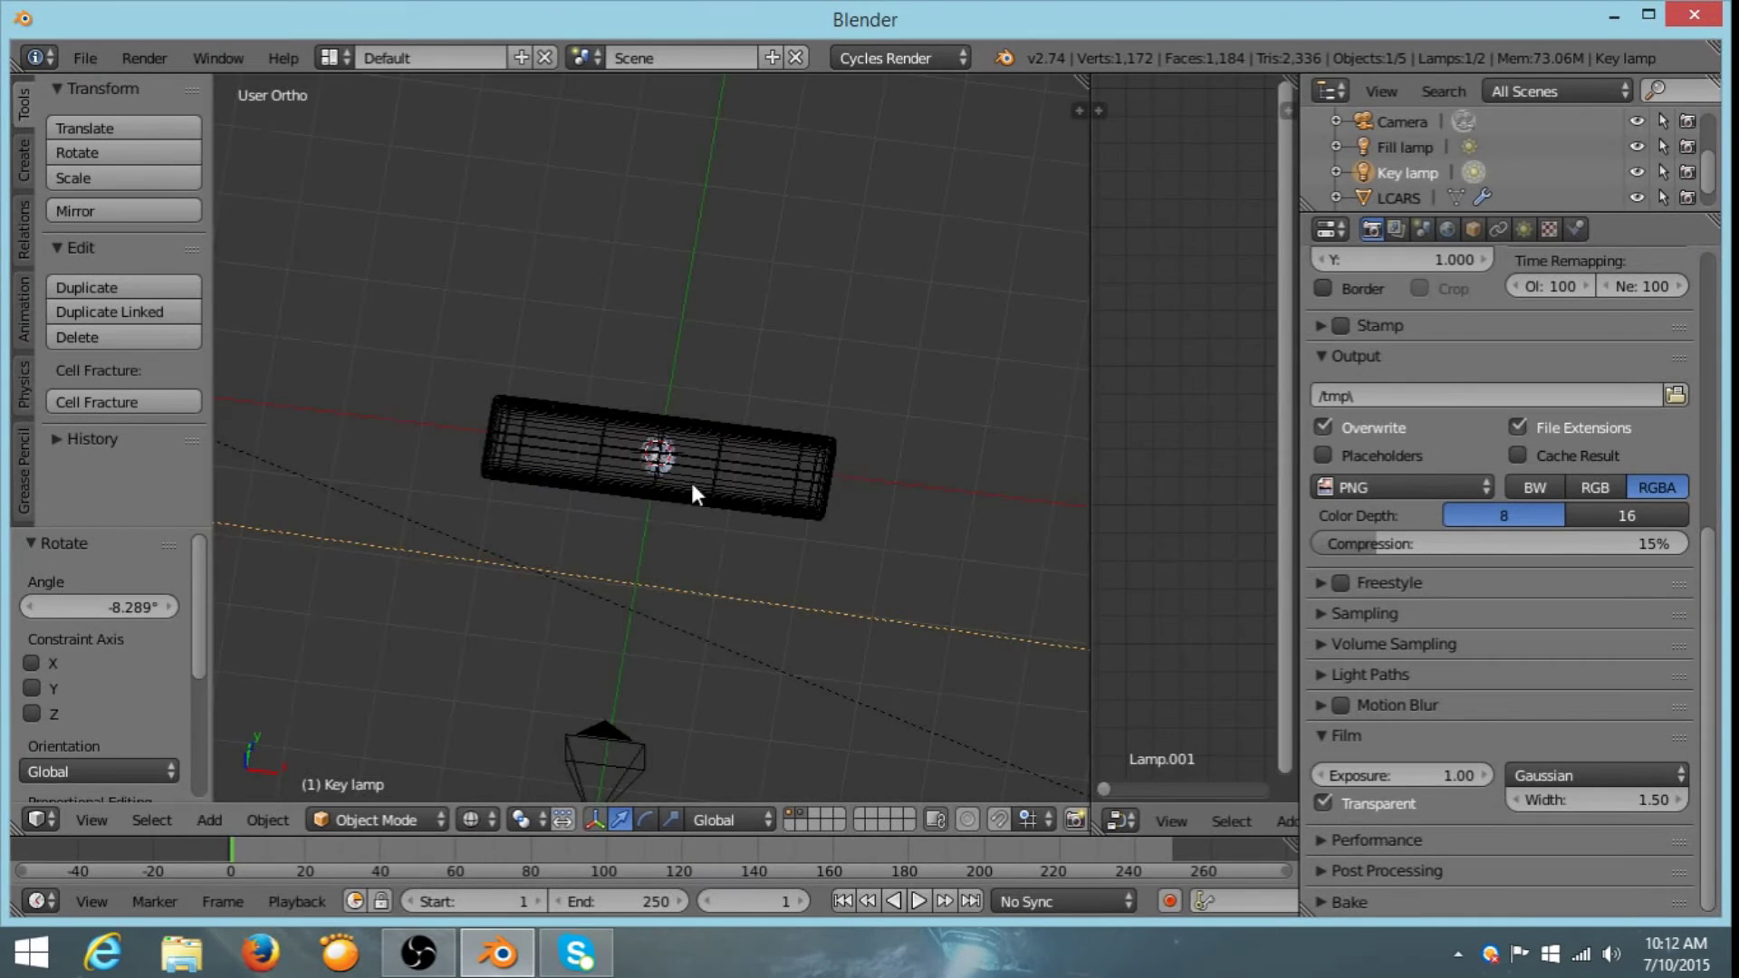
# - Check the scene's framing through the camera
pyautogui.moveTo(630, 340); pyautogui.dragTo(546, 384, button='middle')
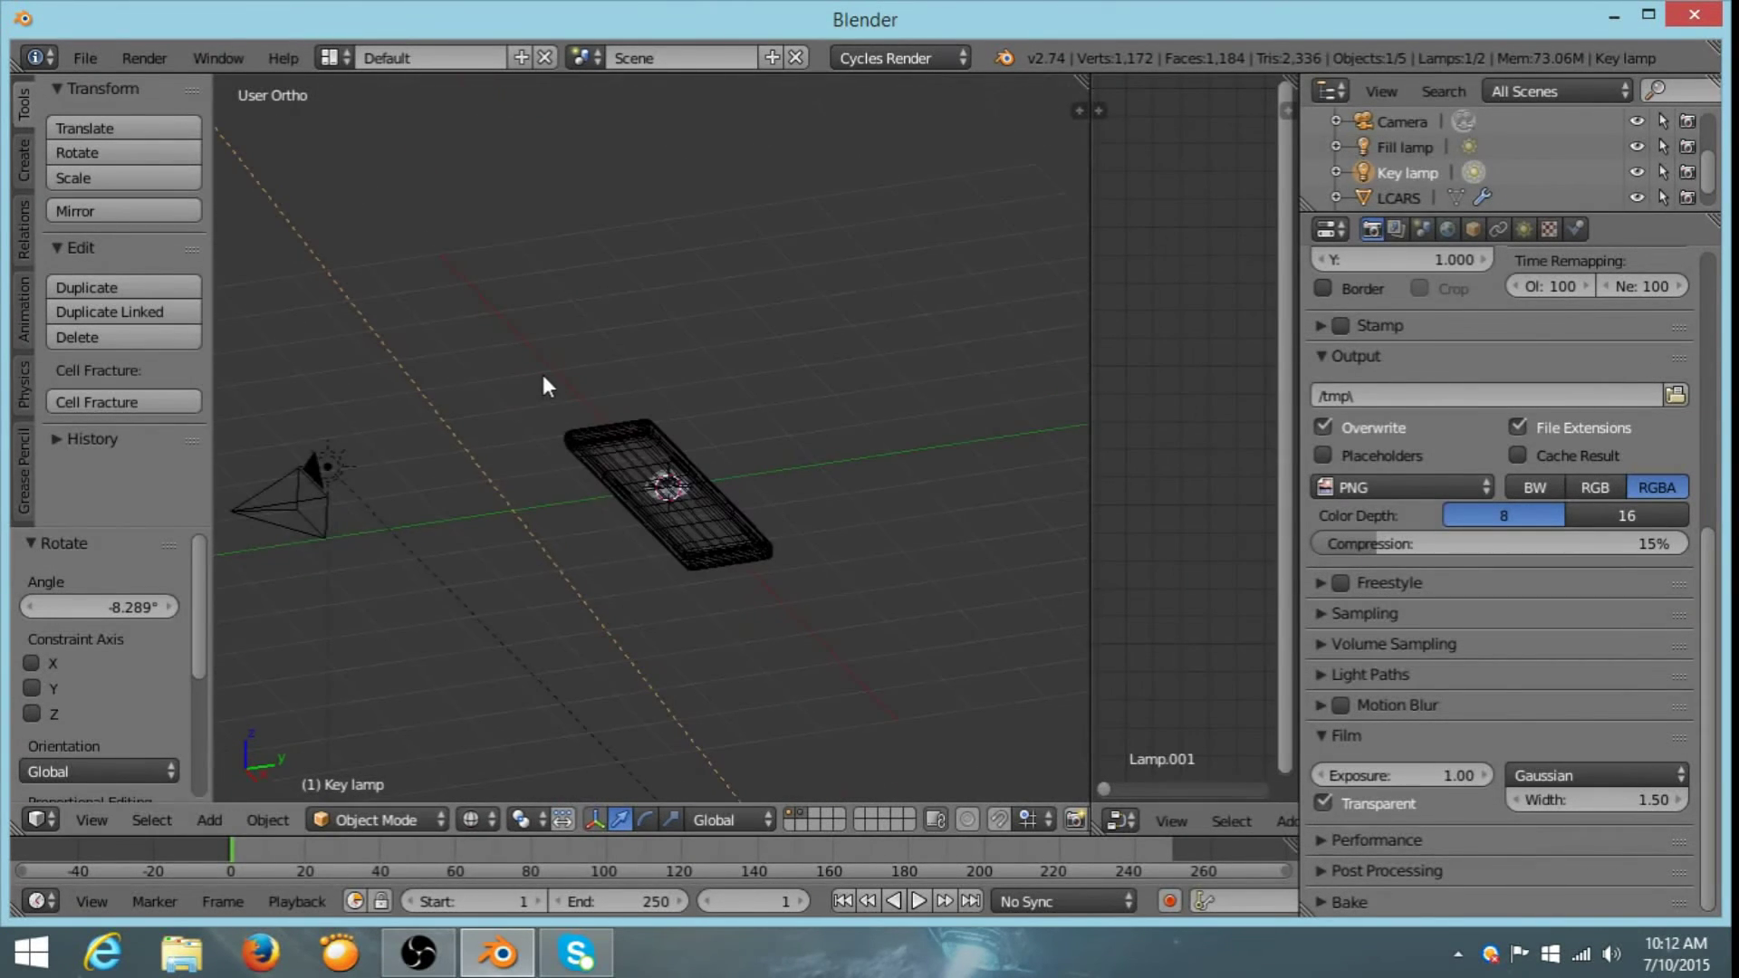
pyautogui.moveTo(677, 444); pyautogui.dragTo(786, 446, button='middle')
pyautogui.press('KP_0')
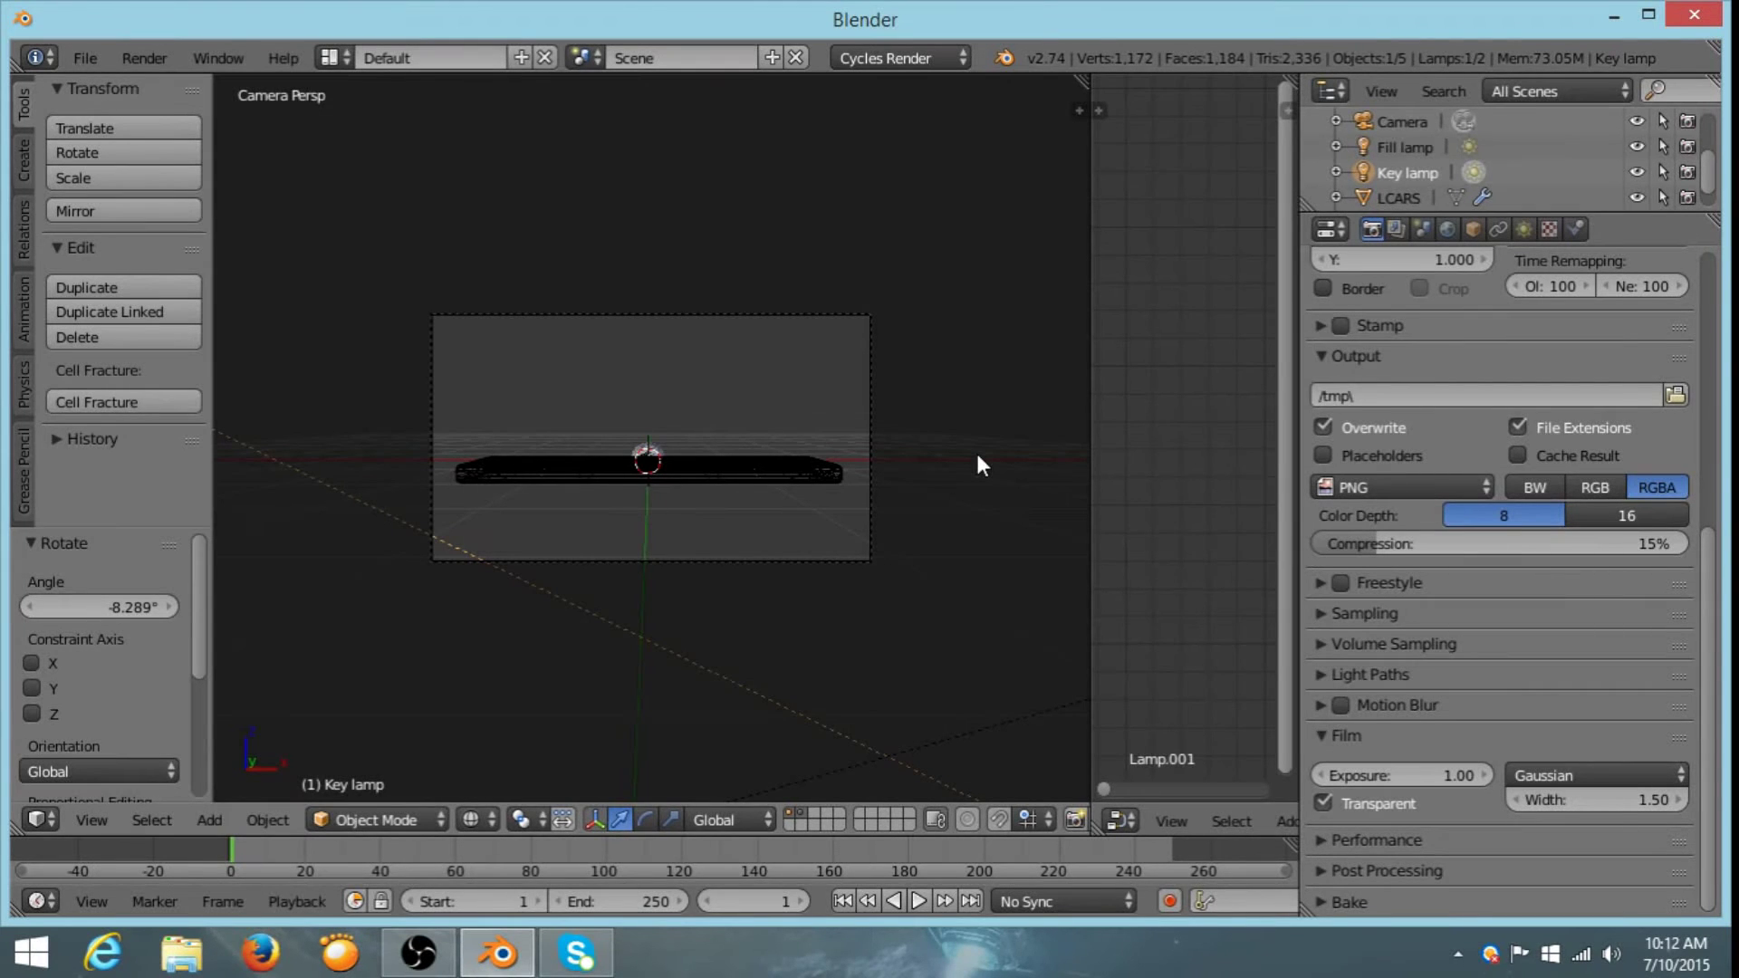
# - Select the LCARS console and the tribble in right orthographic view, and hide the tribble's hair particle system in the viewport
pyautogui.press('KP_3')
pyautogui.press('KP_5')
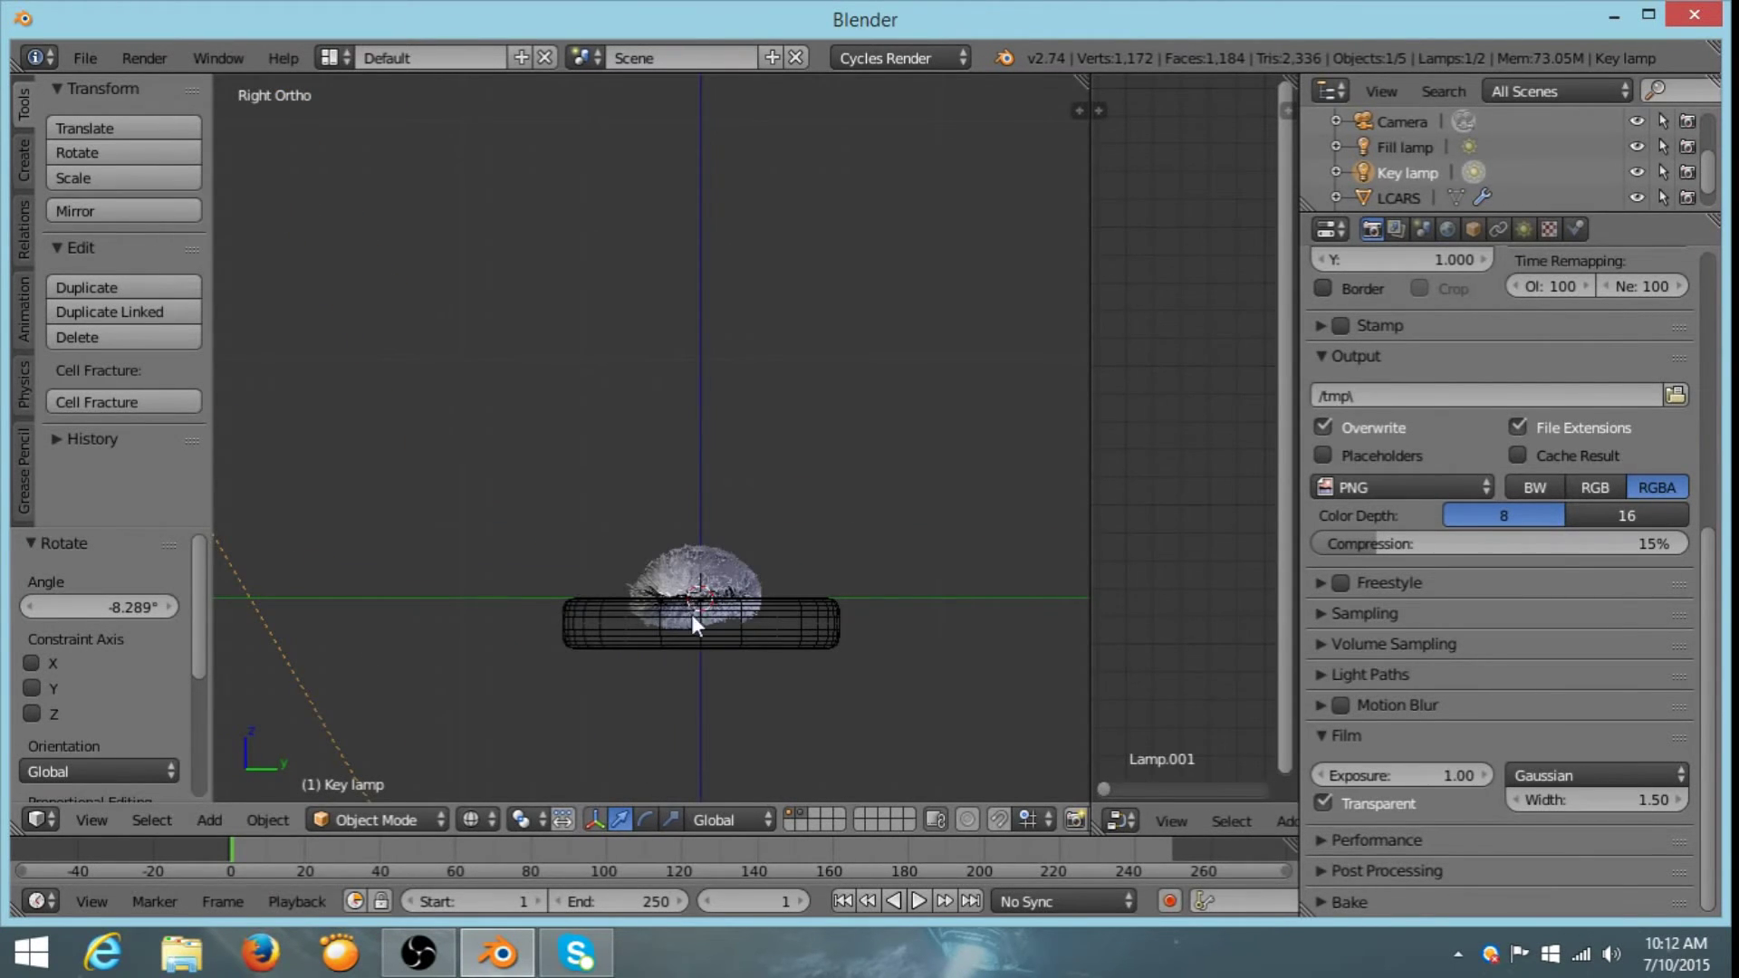
pyautogui.rightClick(616, 632)
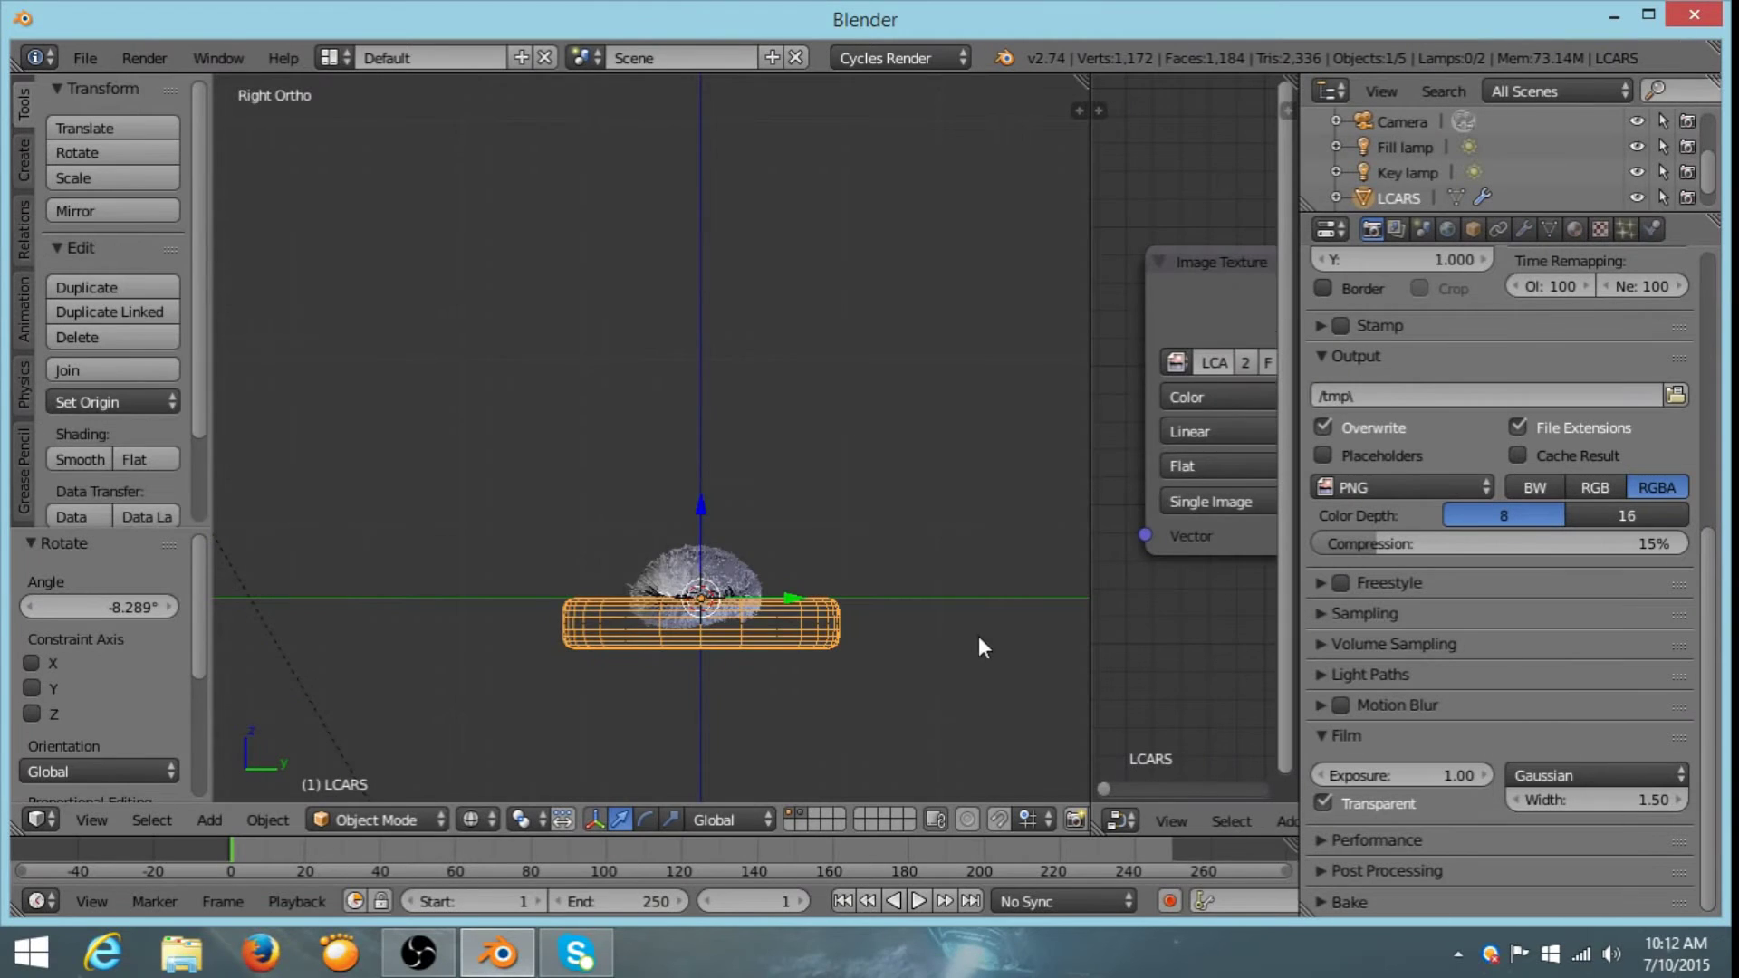
pyautogui.keyDown('shift'); pyautogui.rightClick(702, 596); pyautogui.keyUp('shift')
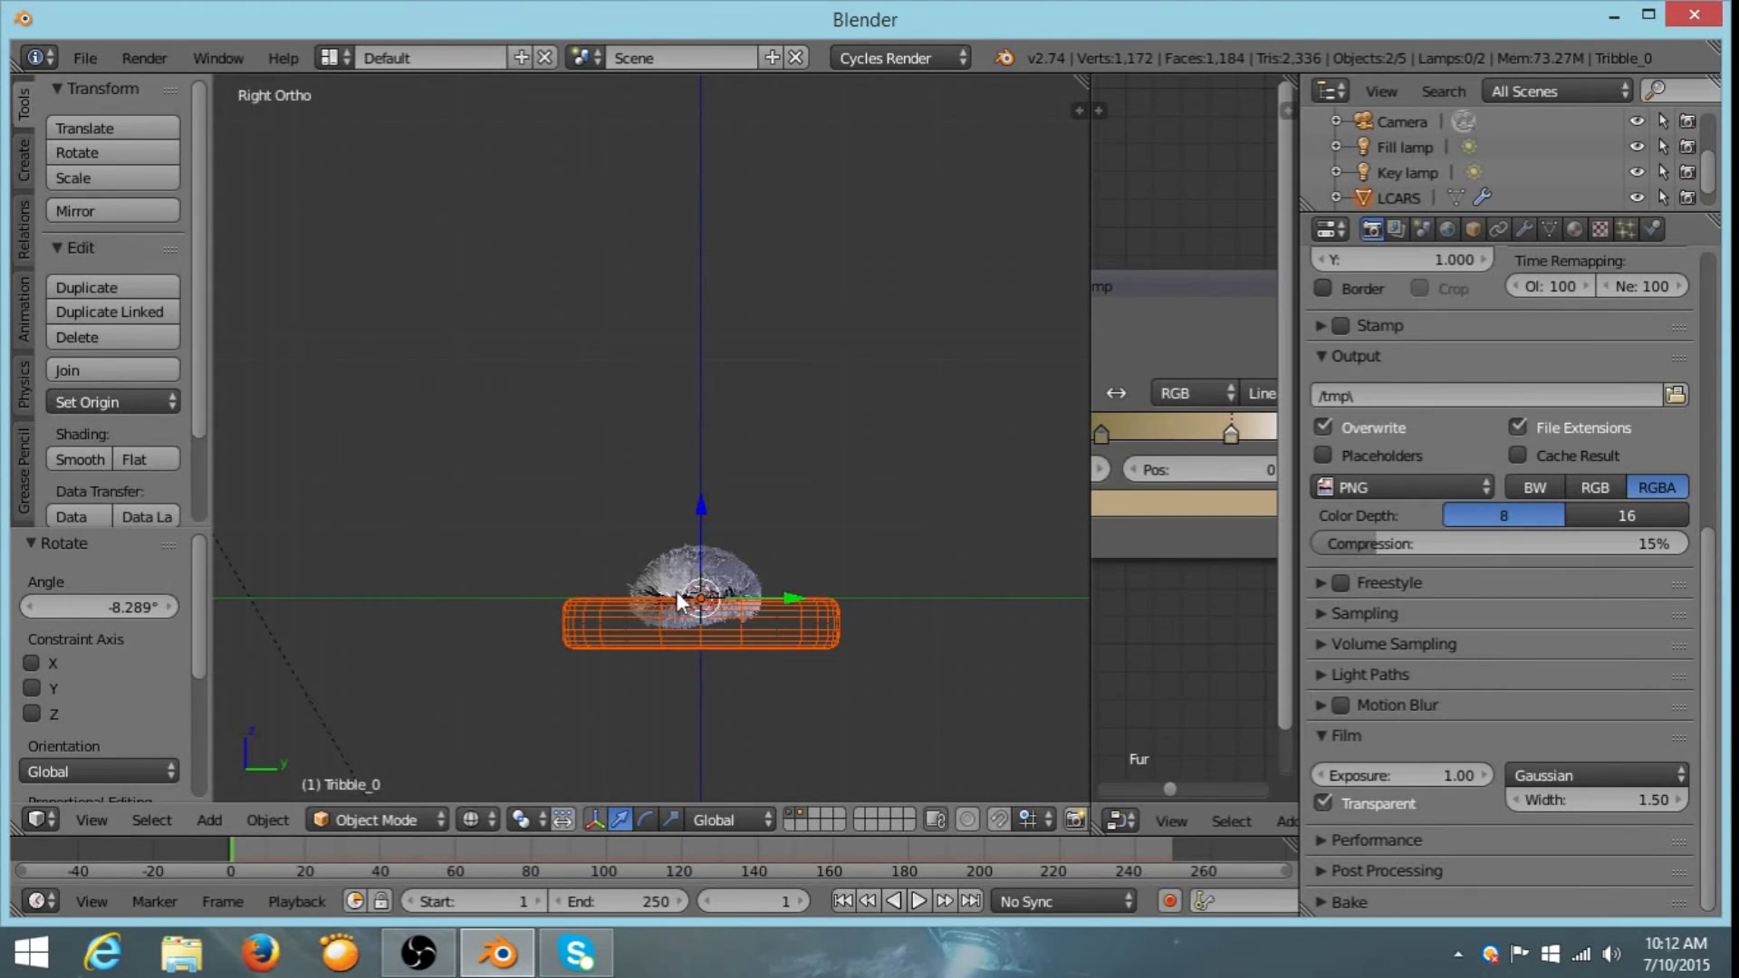
pyautogui.click(1574, 229)
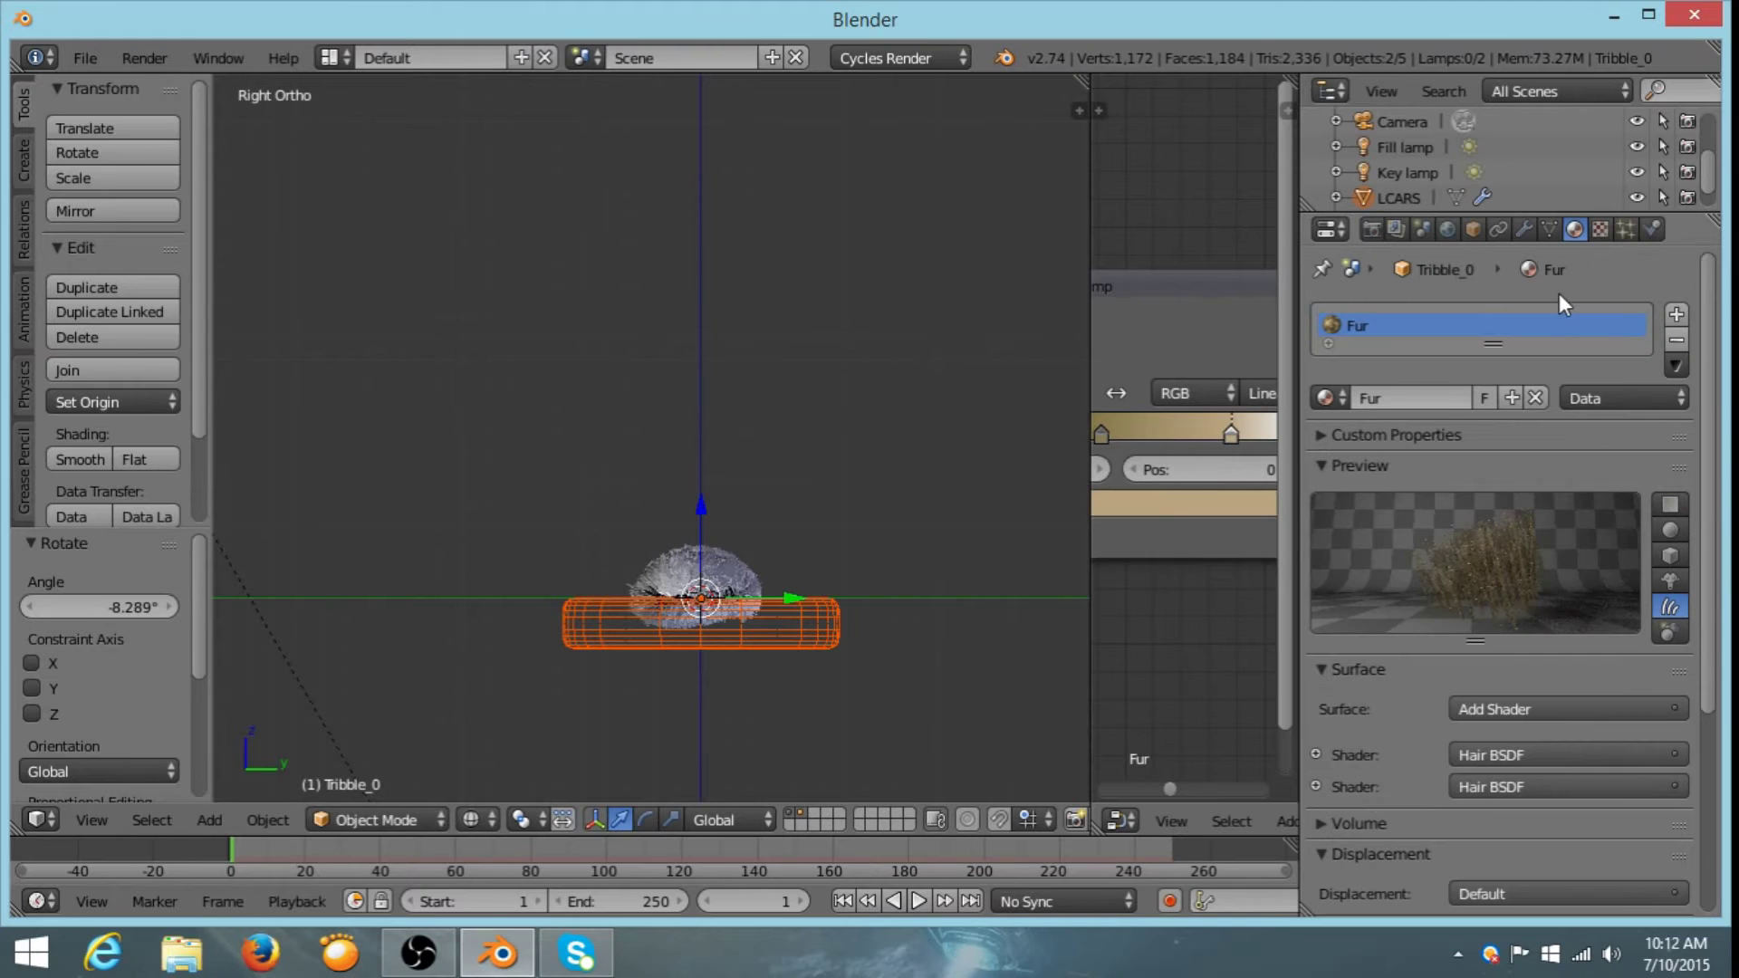
pyautogui.click(1524, 229)
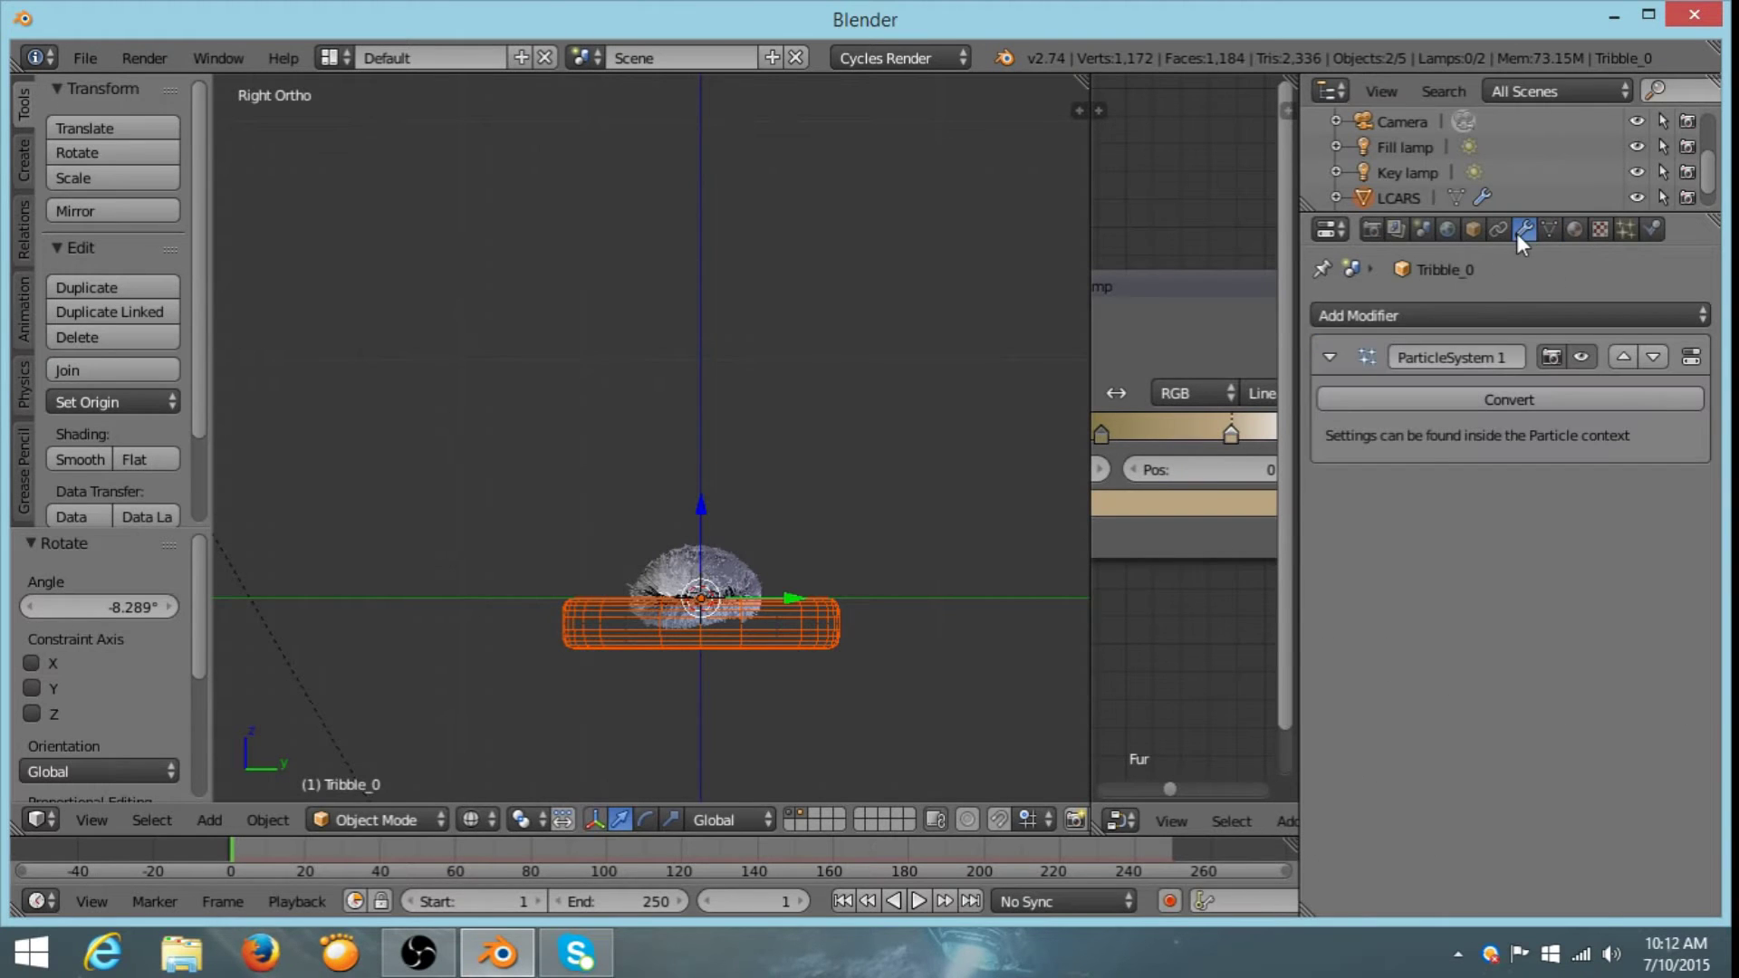
pyautogui.click(1581, 356)
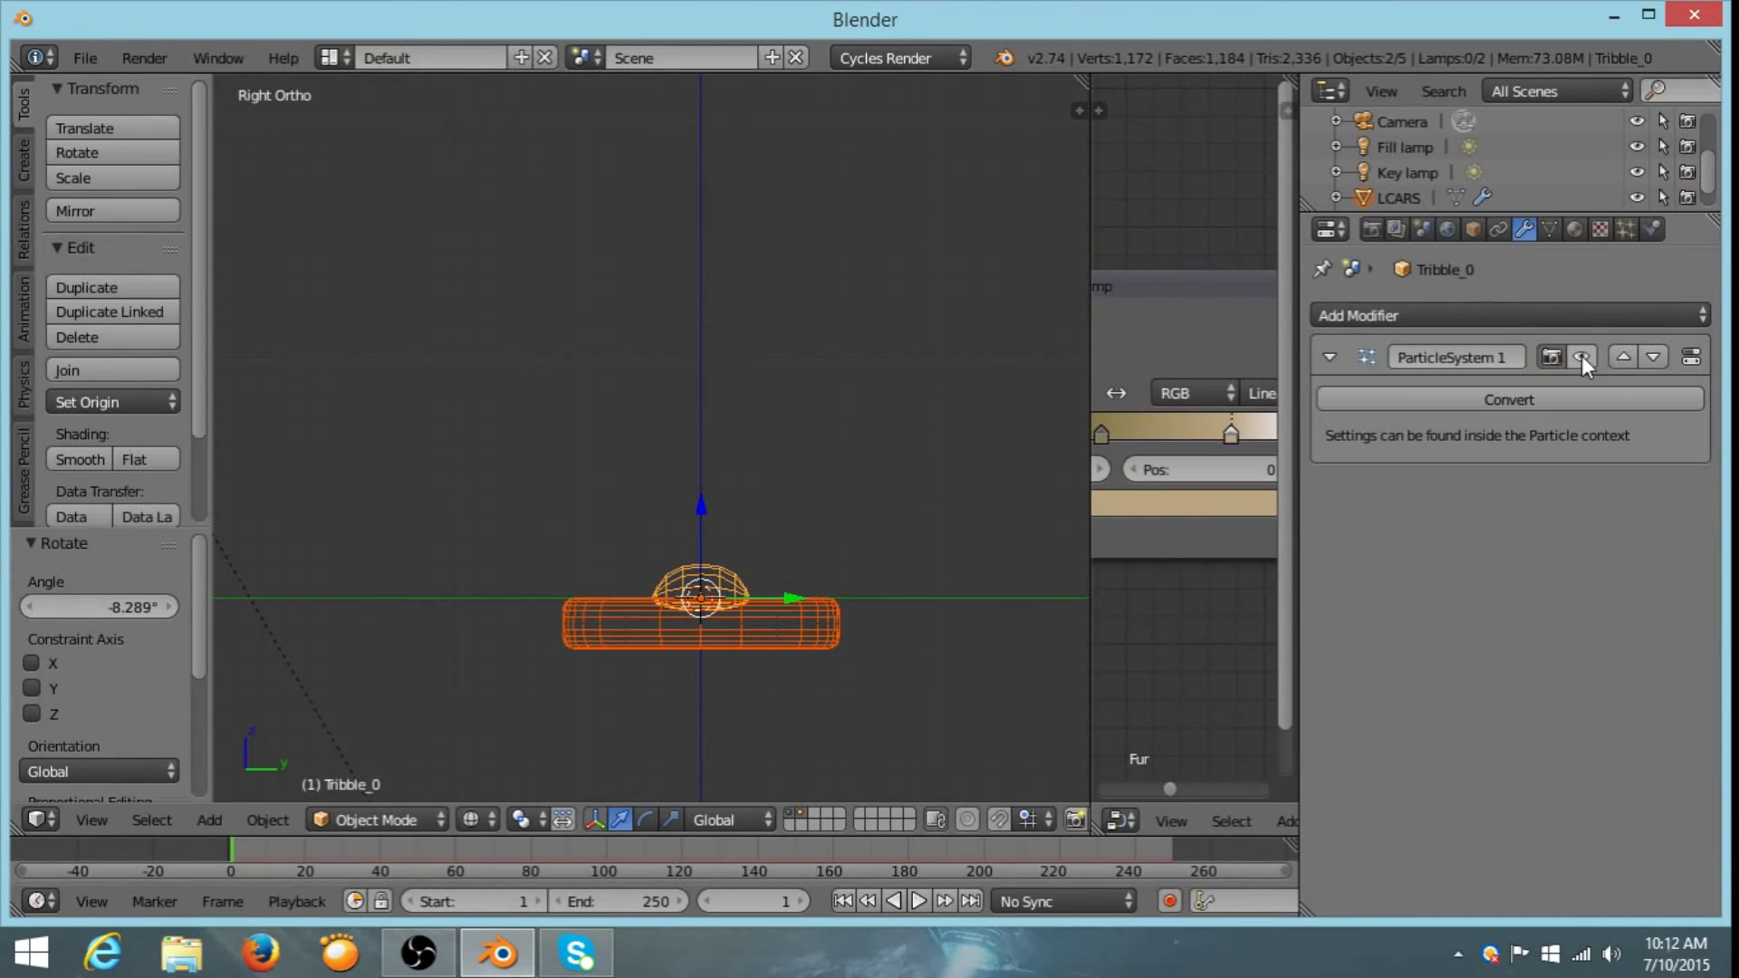
pyautogui.keyDown('shift'); pyautogui.moveTo(837, 565); pyautogui.dragTo(768, 413, button='middle'); pyautogui.keyUp('shift')
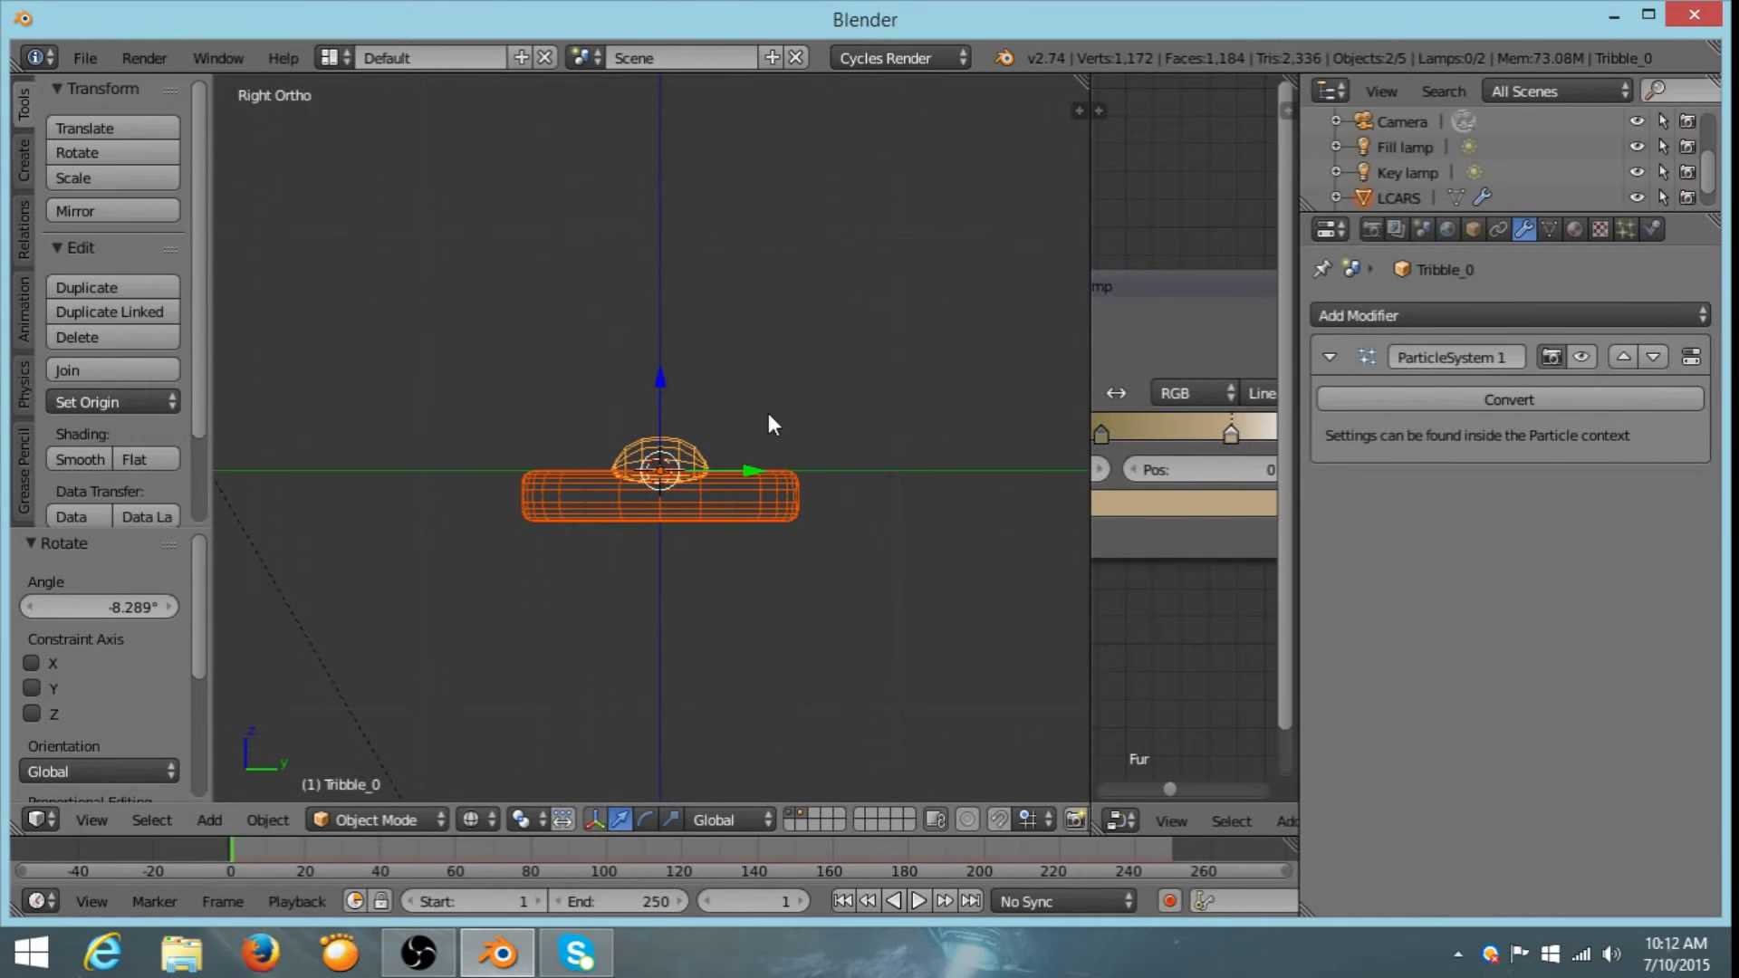
pyautogui.scroll(5, 751, 498)
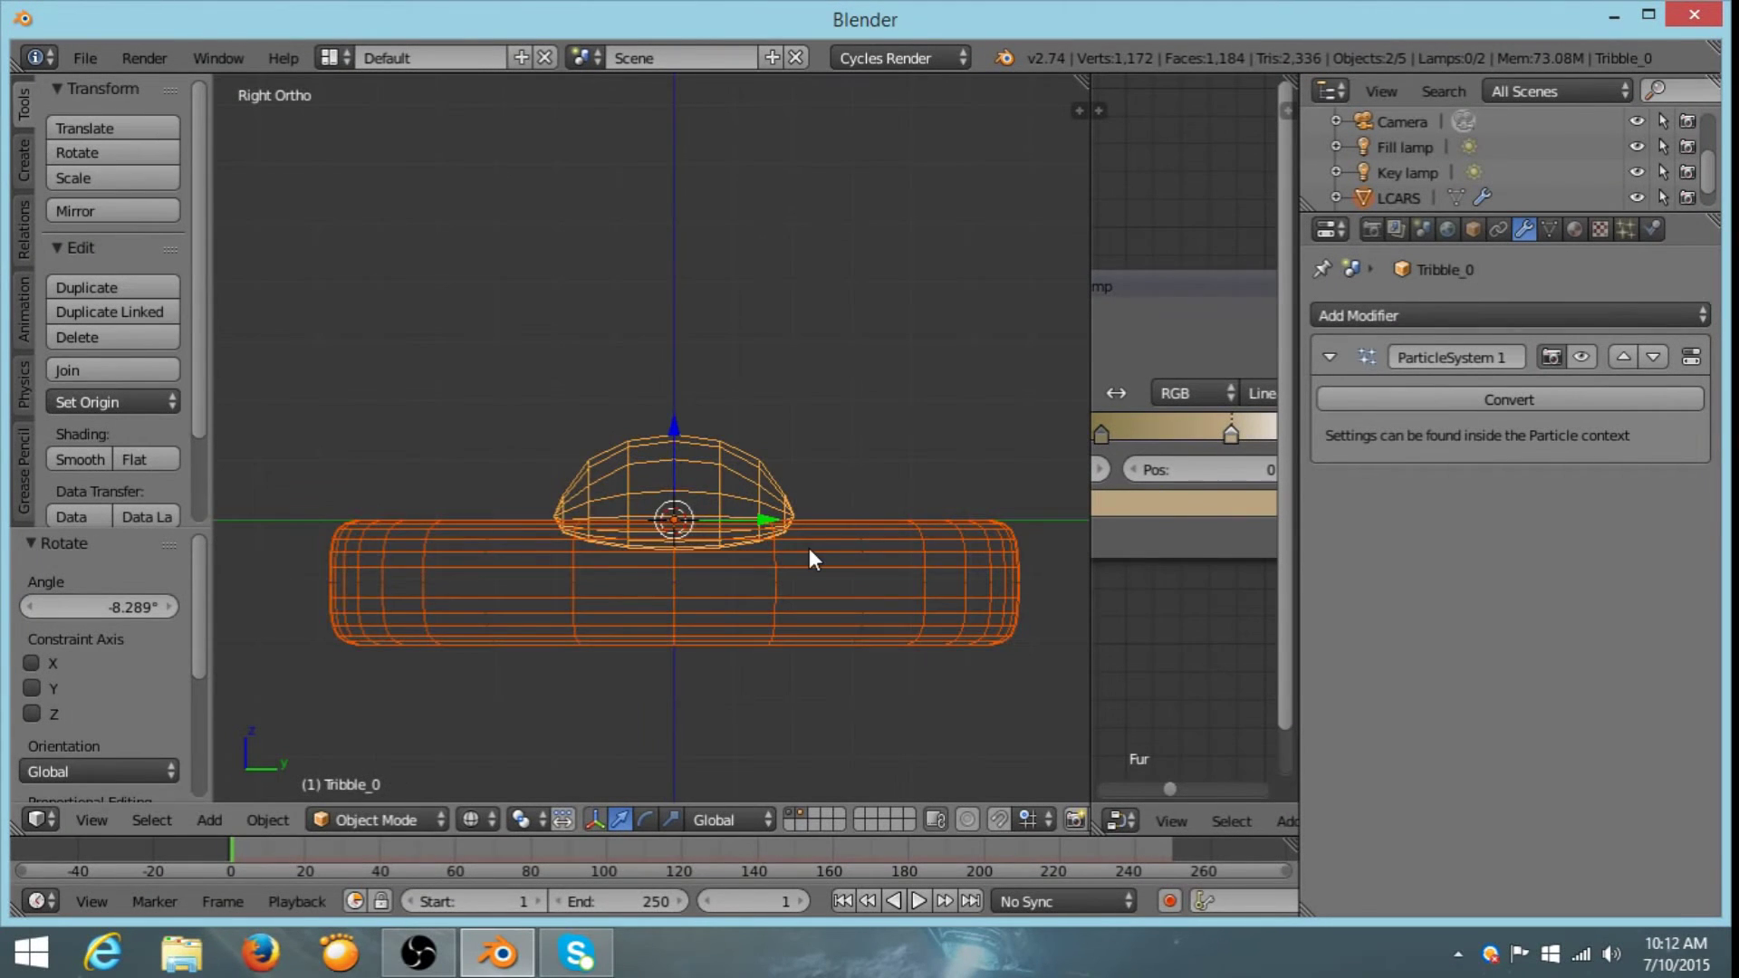
# - Rotate the selected slab and tribble together by about -33.7° in the right side view
pyautogui.keyDown('shift'); pyautogui.moveTo(801, 514); pyautogui.dragTo(875, 416, button='middle'); pyautogui.keyUp('shift')
pyautogui.scroll(-4, 800, 362)
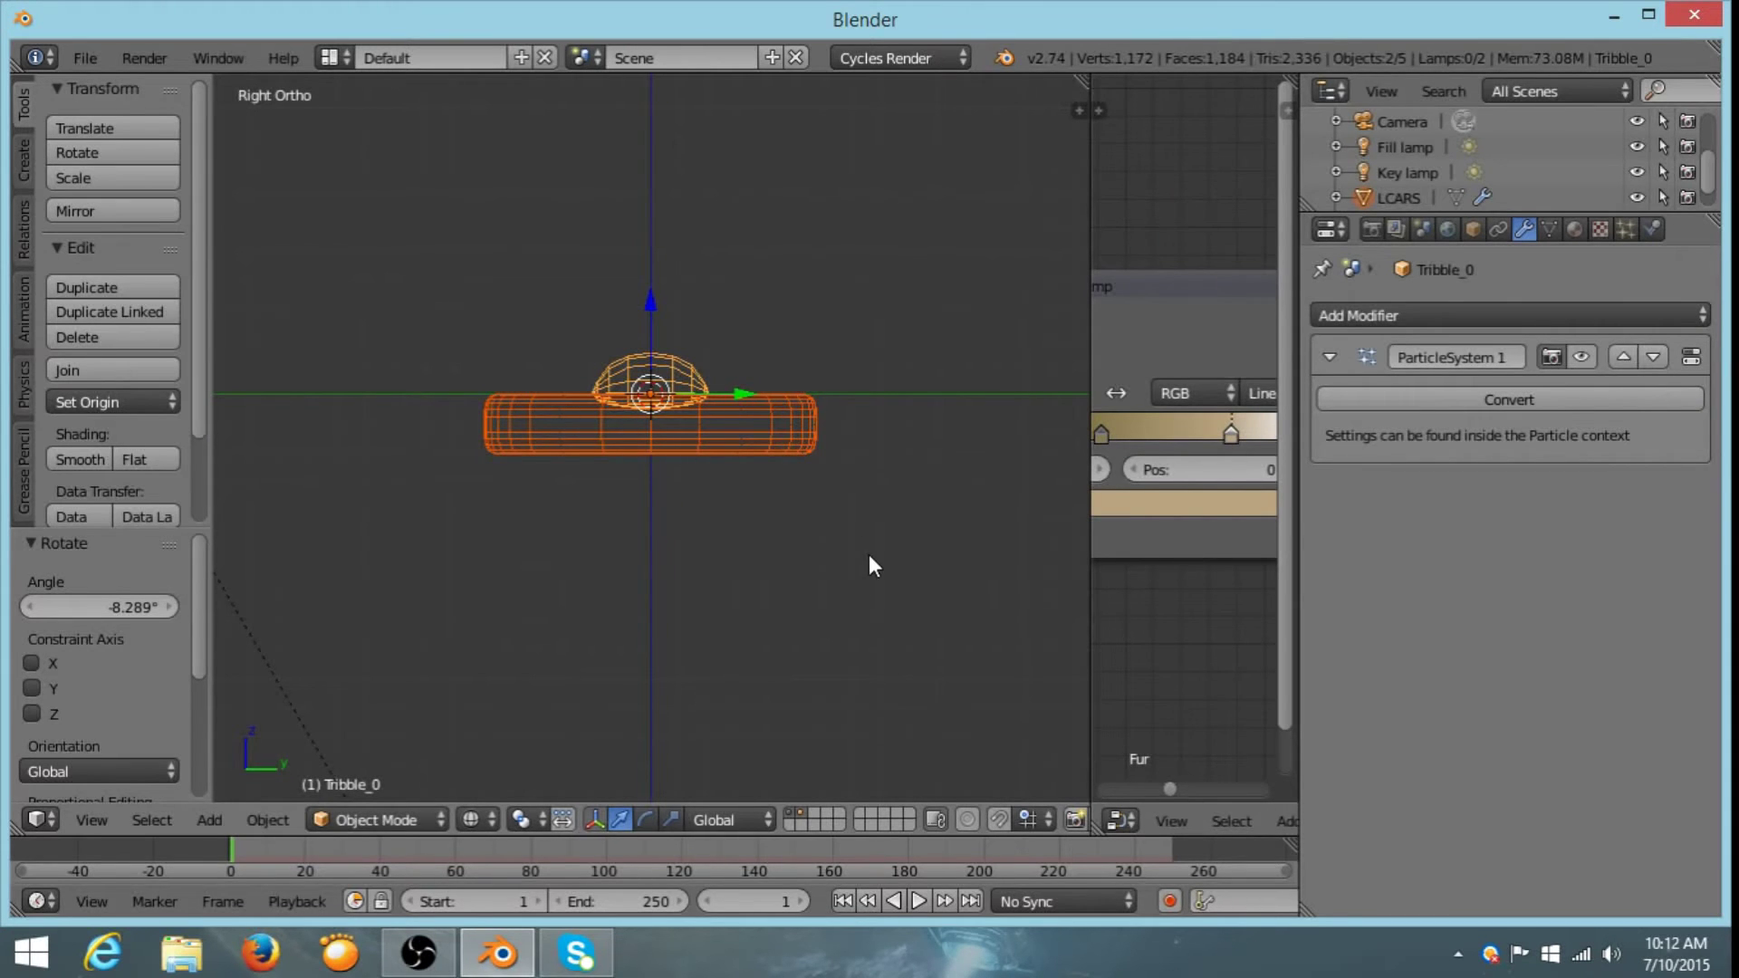
pyautogui.press('r')
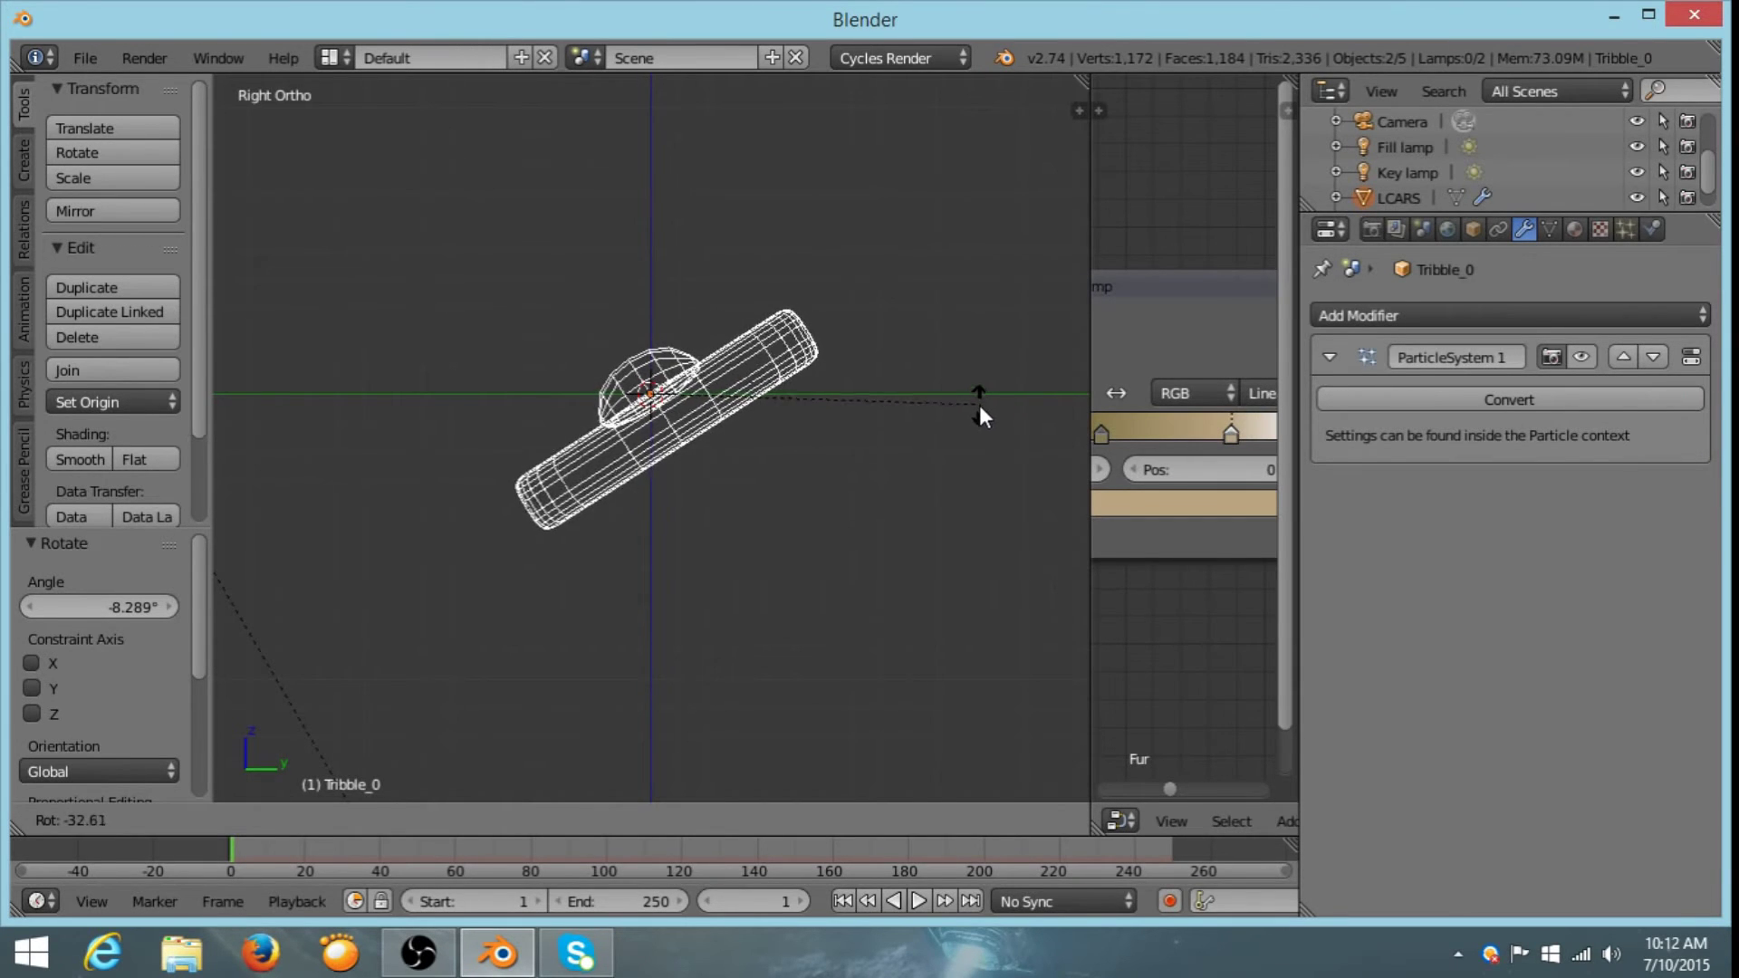
pyautogui.click(975, 395)
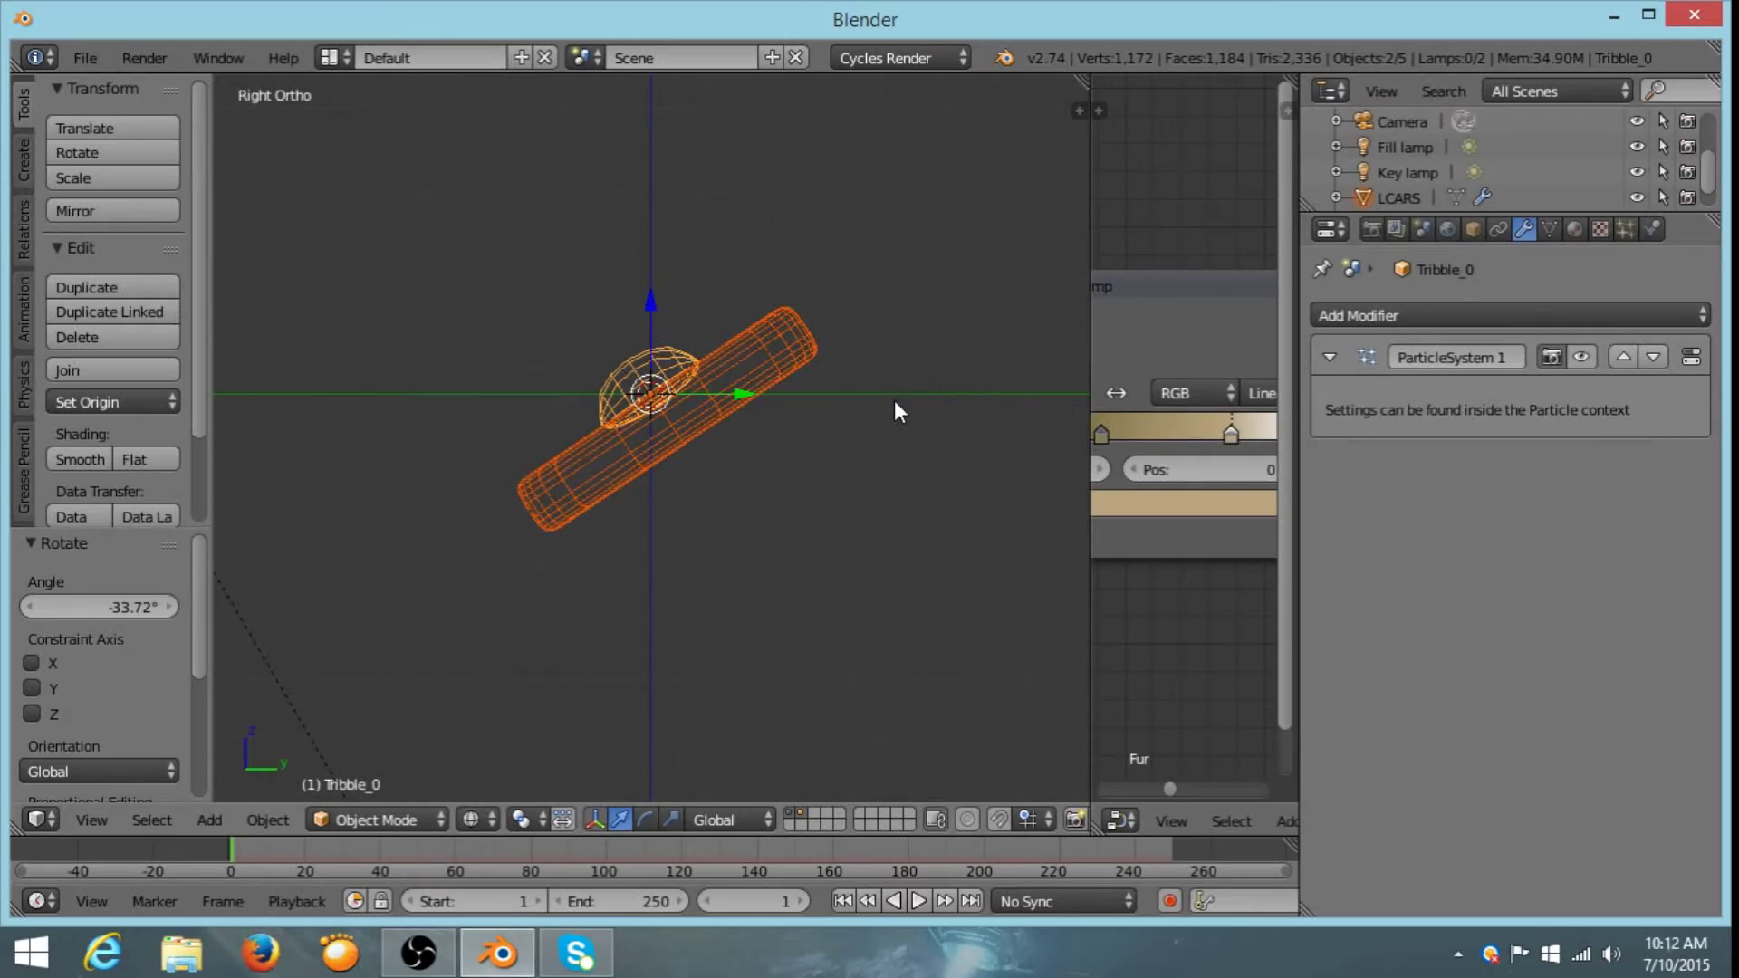
# - Display the scene in solid shading and examine the tilted slab and tribble through the camera
pyautogui.moveTo(897, 407); pyautogui.dragTo(504, 387, button='middle')
pyautogui.scroll(4, 776, 427)
pyautogui.moveTo(776, 427); pyautogui.dragTo(834, 432, button='middle')
pyautogui.press('KP_0')
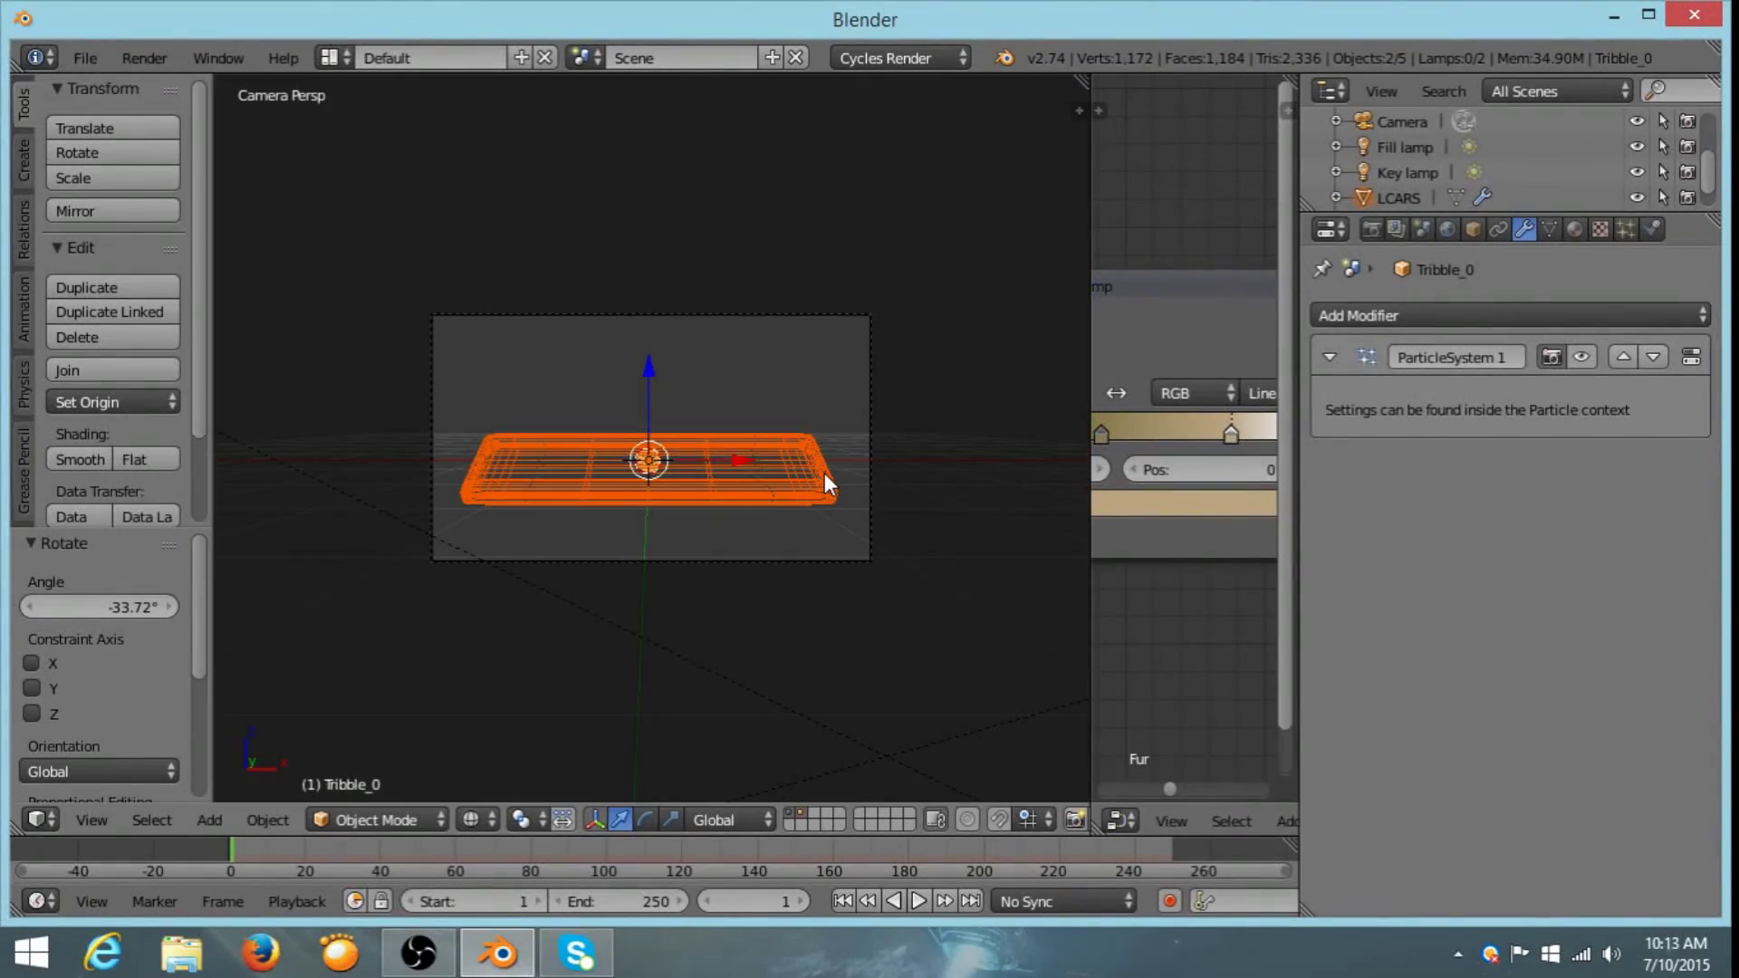
pyautogui.press('z')
pyautogui.keyDown('shift'); pyautogui.moveTo(828, 464); pyautogui.dragTo(824, 372, button='middle'); pyautogui.keyUp('shift')
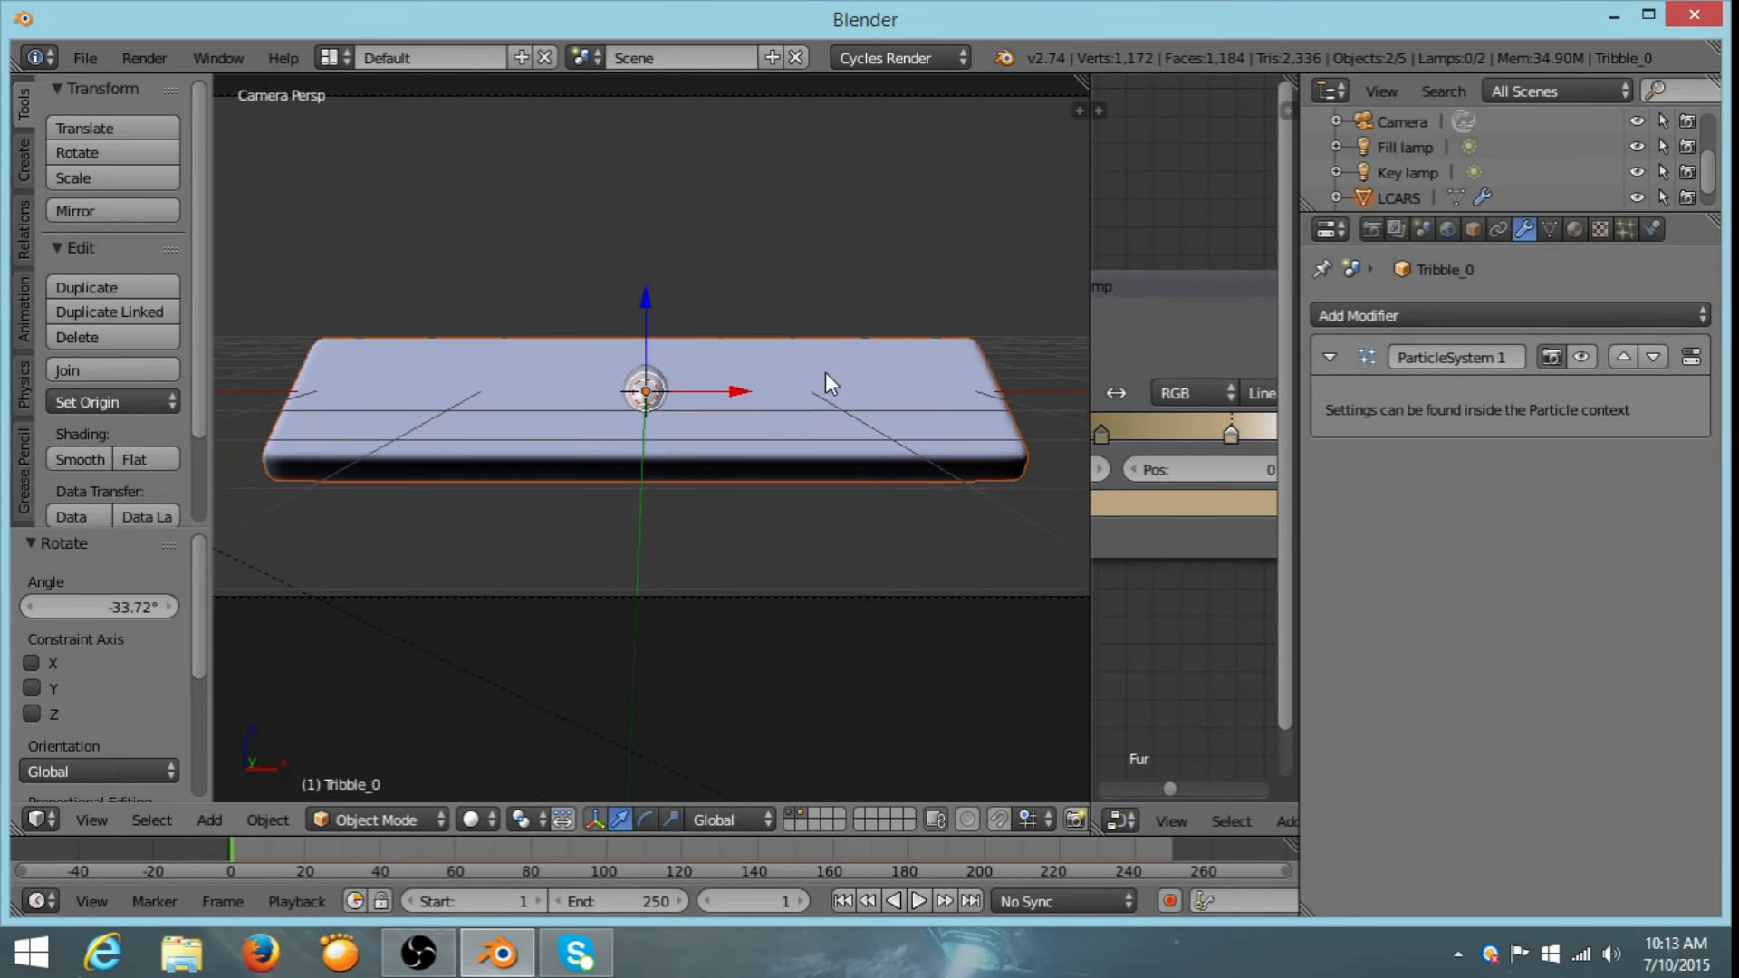
pyautogui.scroll(-3, 706, 389)
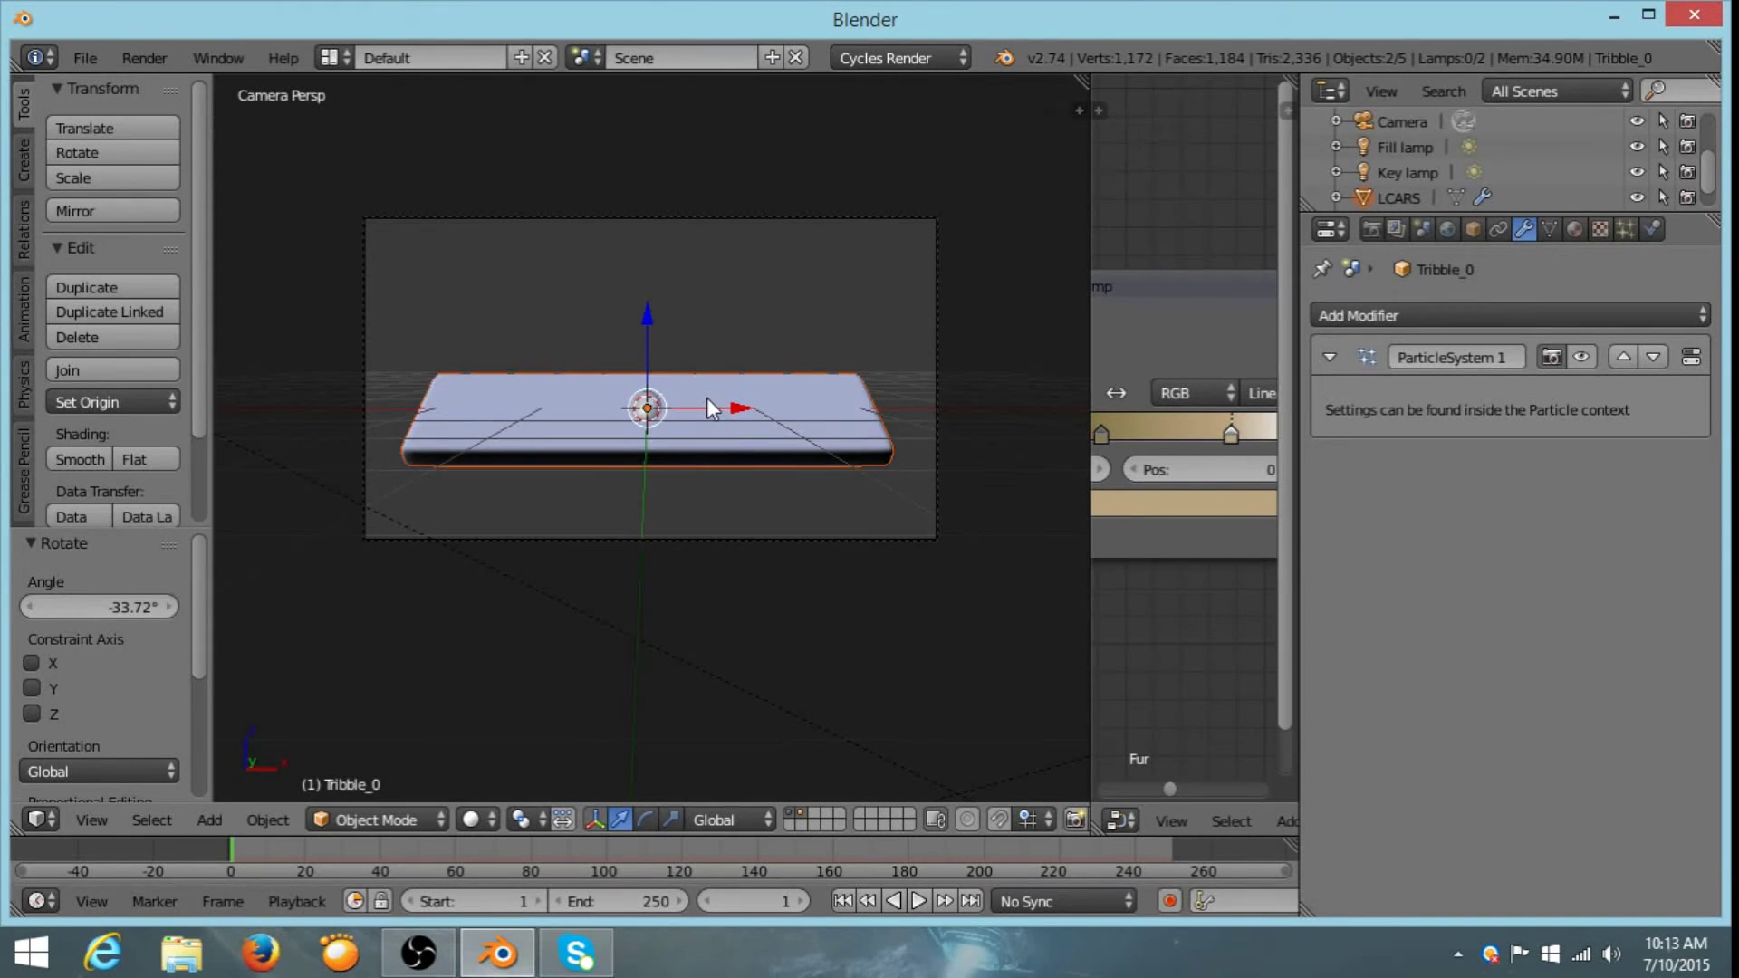
pyautogui.scroll(3, 706, 399)
pyautogui.scroll(-3, 706, 399)
pyautogui.scroll(3, 706, 399)
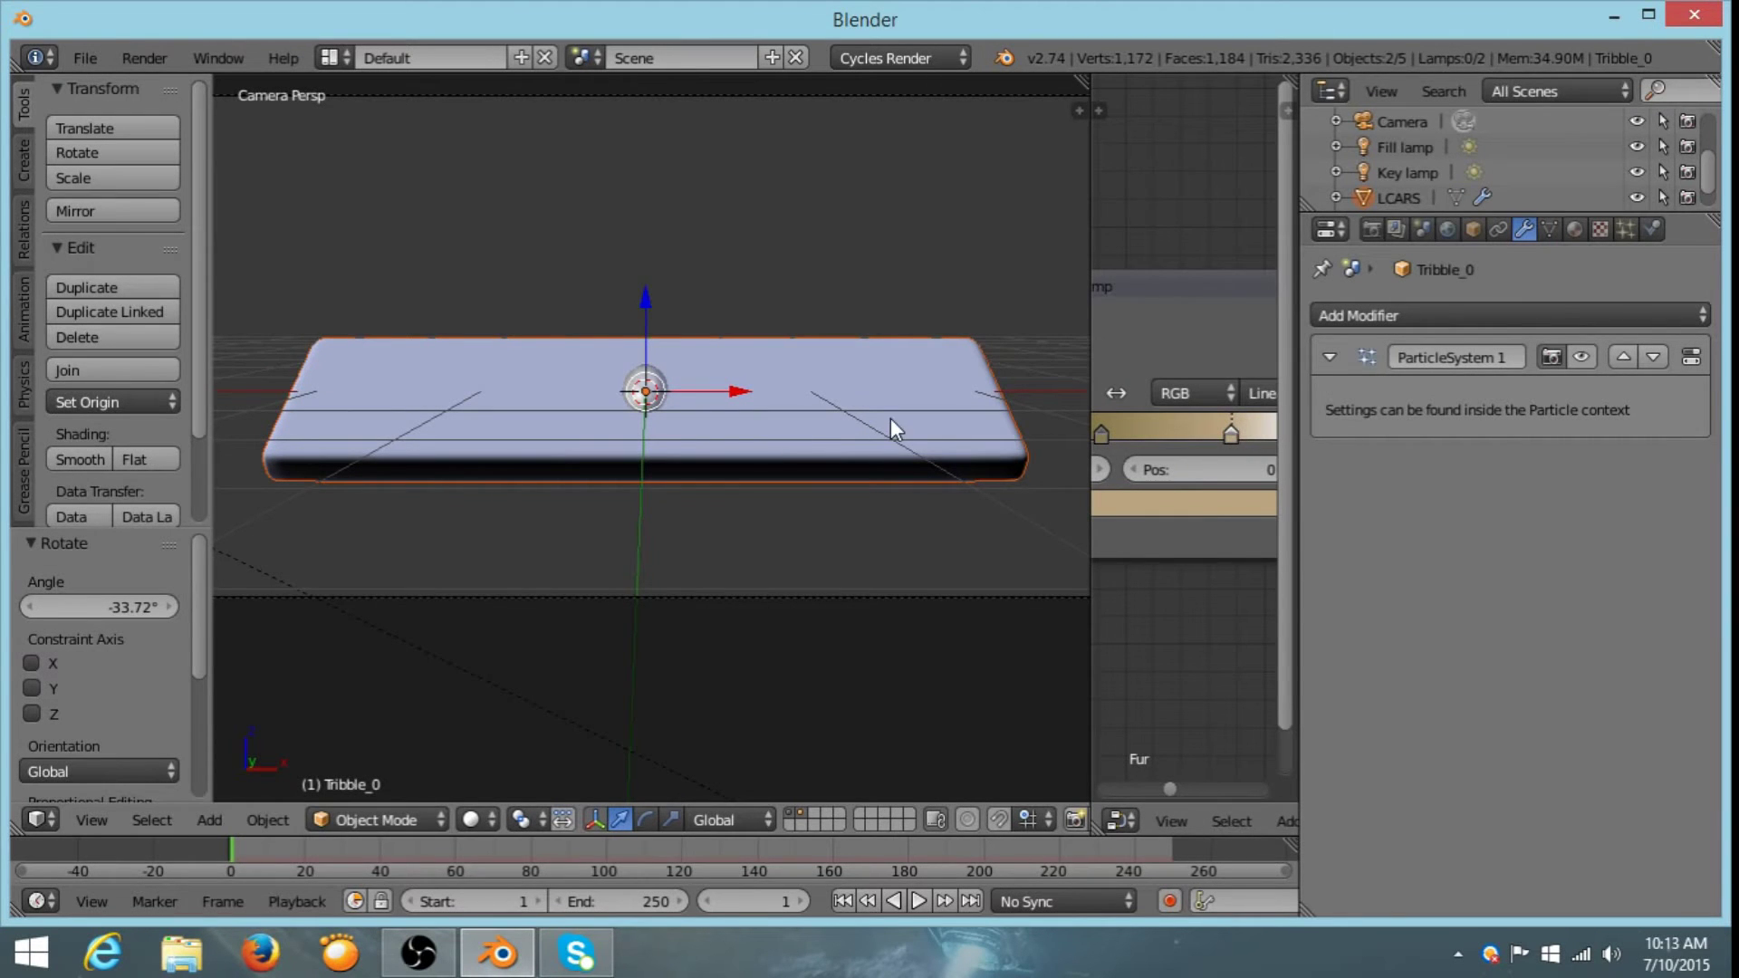
pyautogui.press('r')
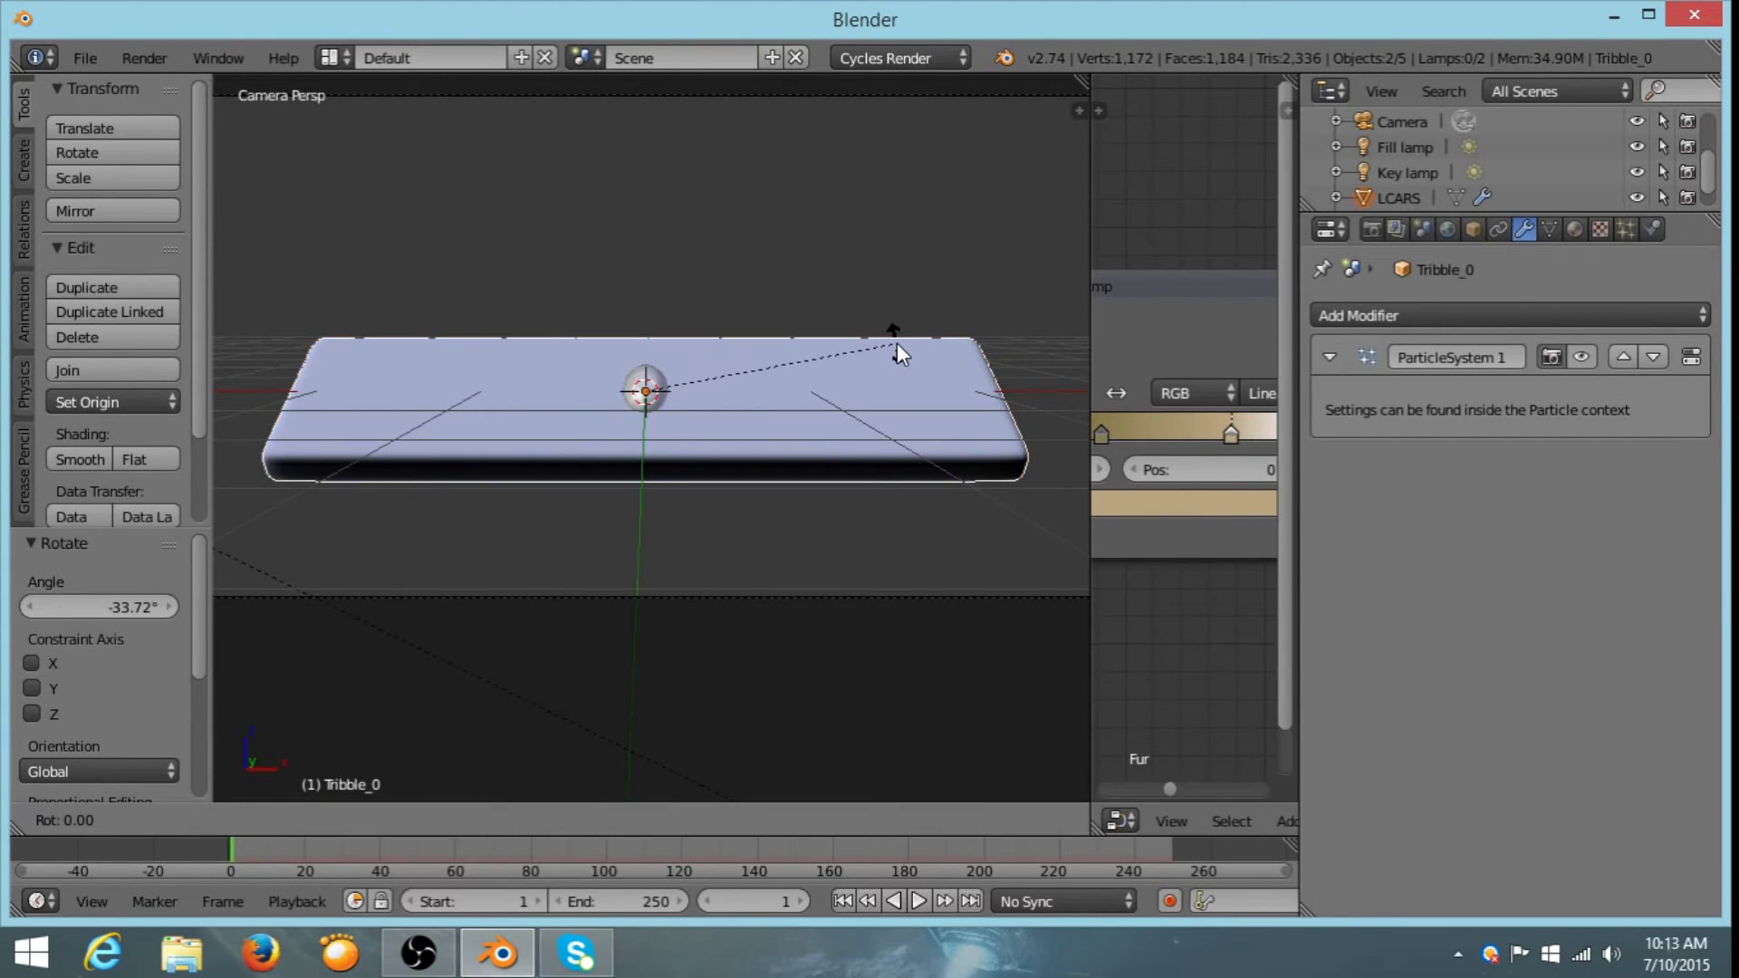
pyautogui.press('z')
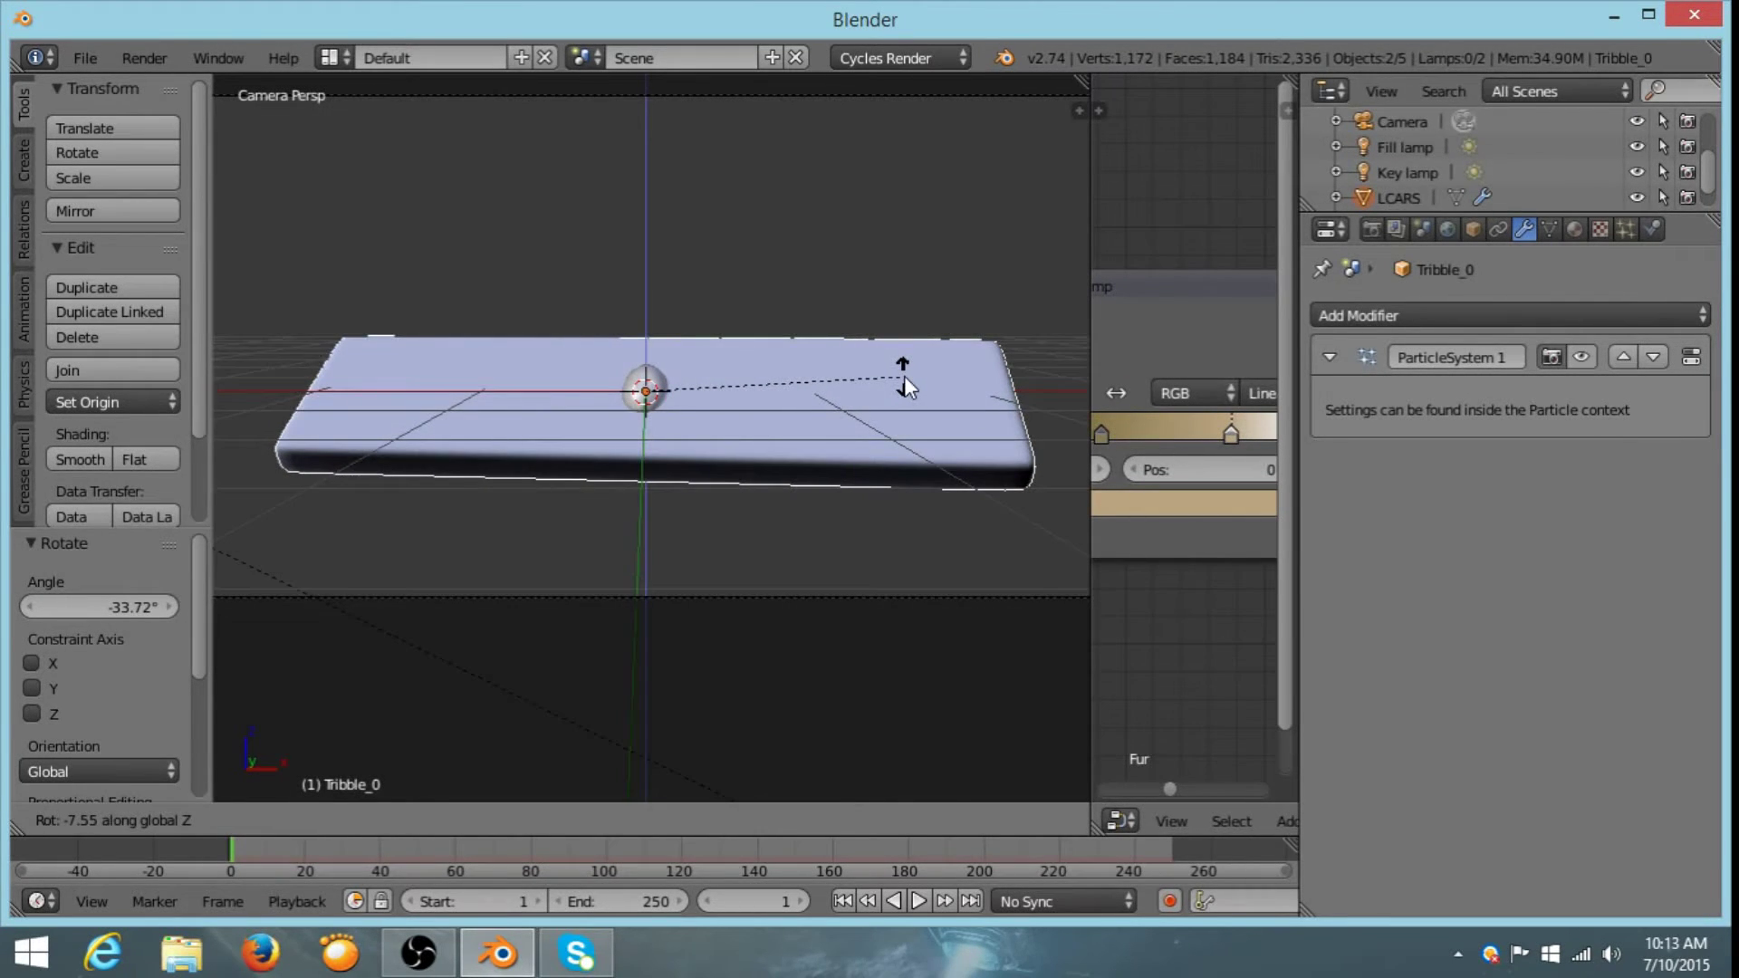
pyautogui.press('Escape')
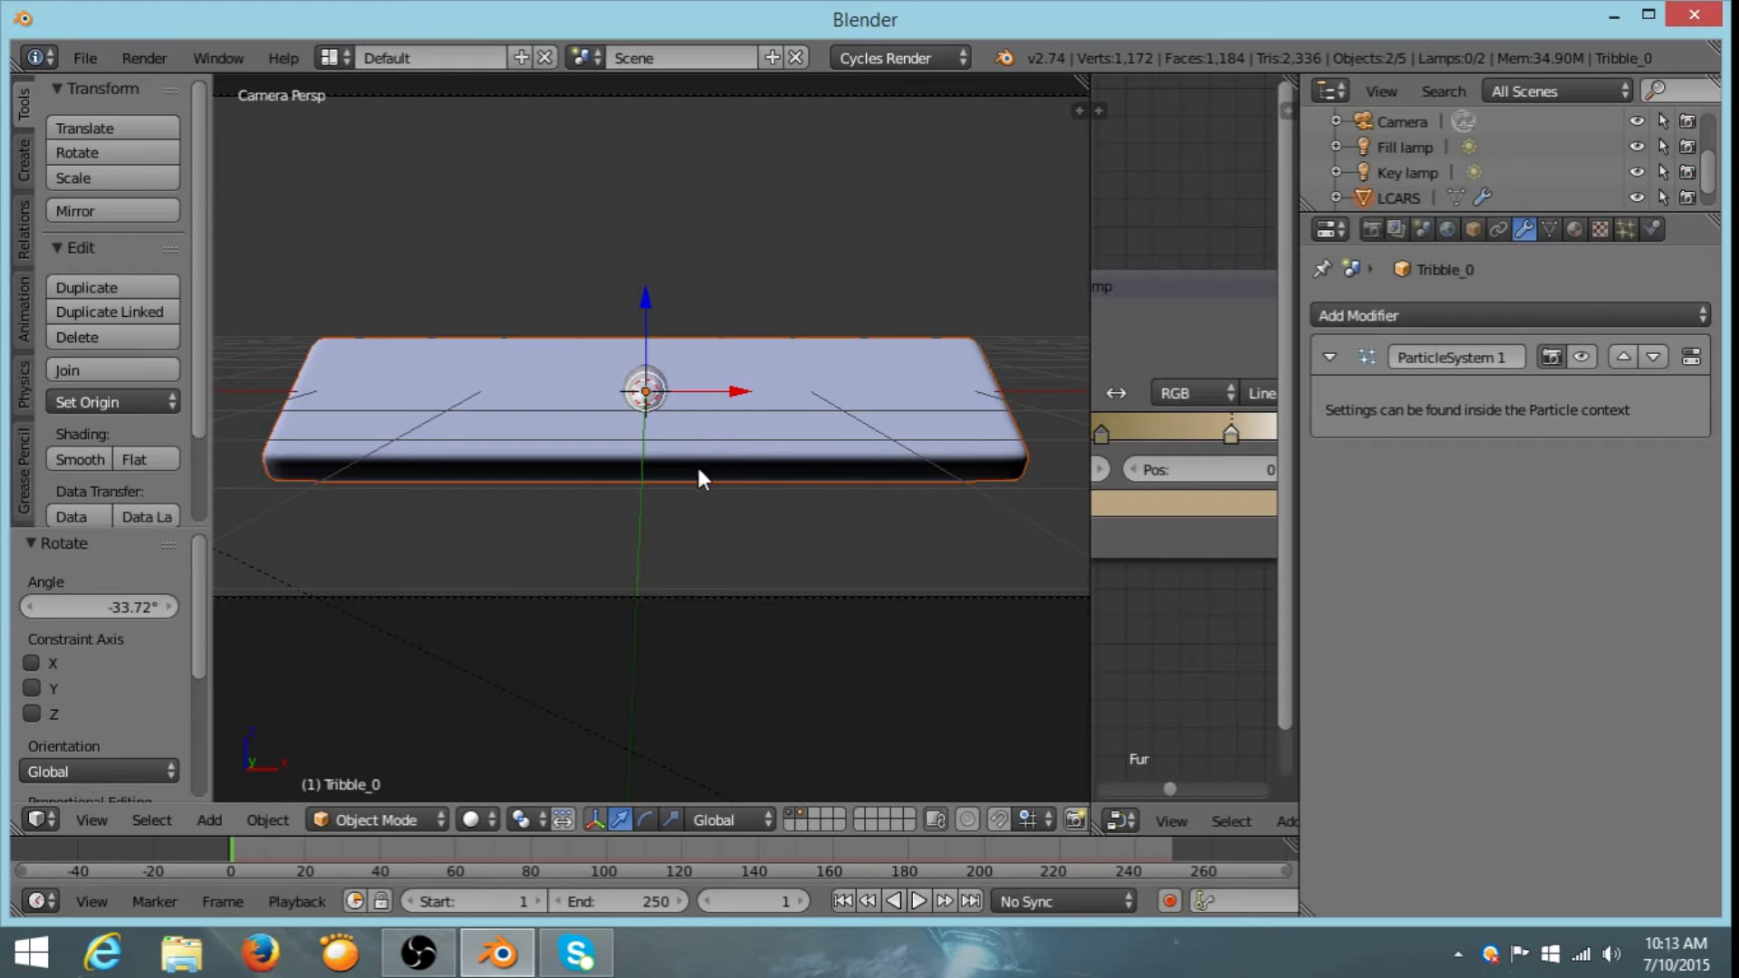
# - Add a cube mesh with radius 1 at the scene origin
pyautogui.press('KP_5')
pyautogui.scroll(-2, 779, 518)
pyautogui.scroll(5, 780, 600)
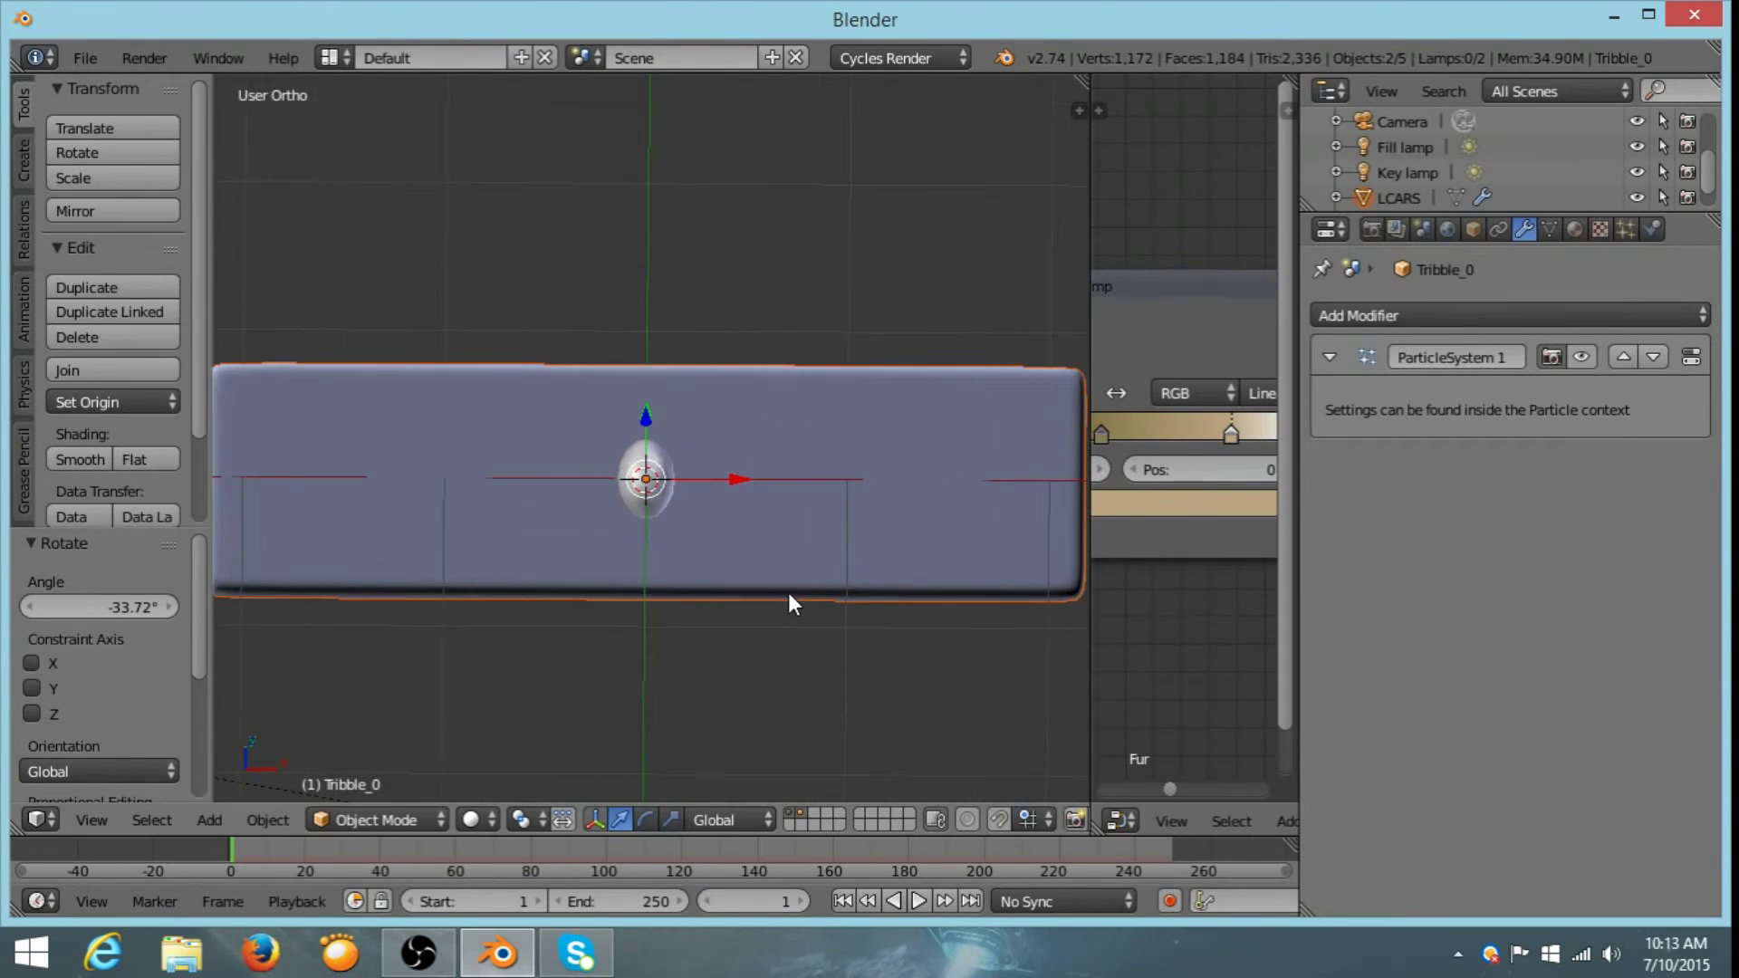
pyautogui.scroll(2, 764, 539)
pyautogui.scroll(-3, 768, 476)
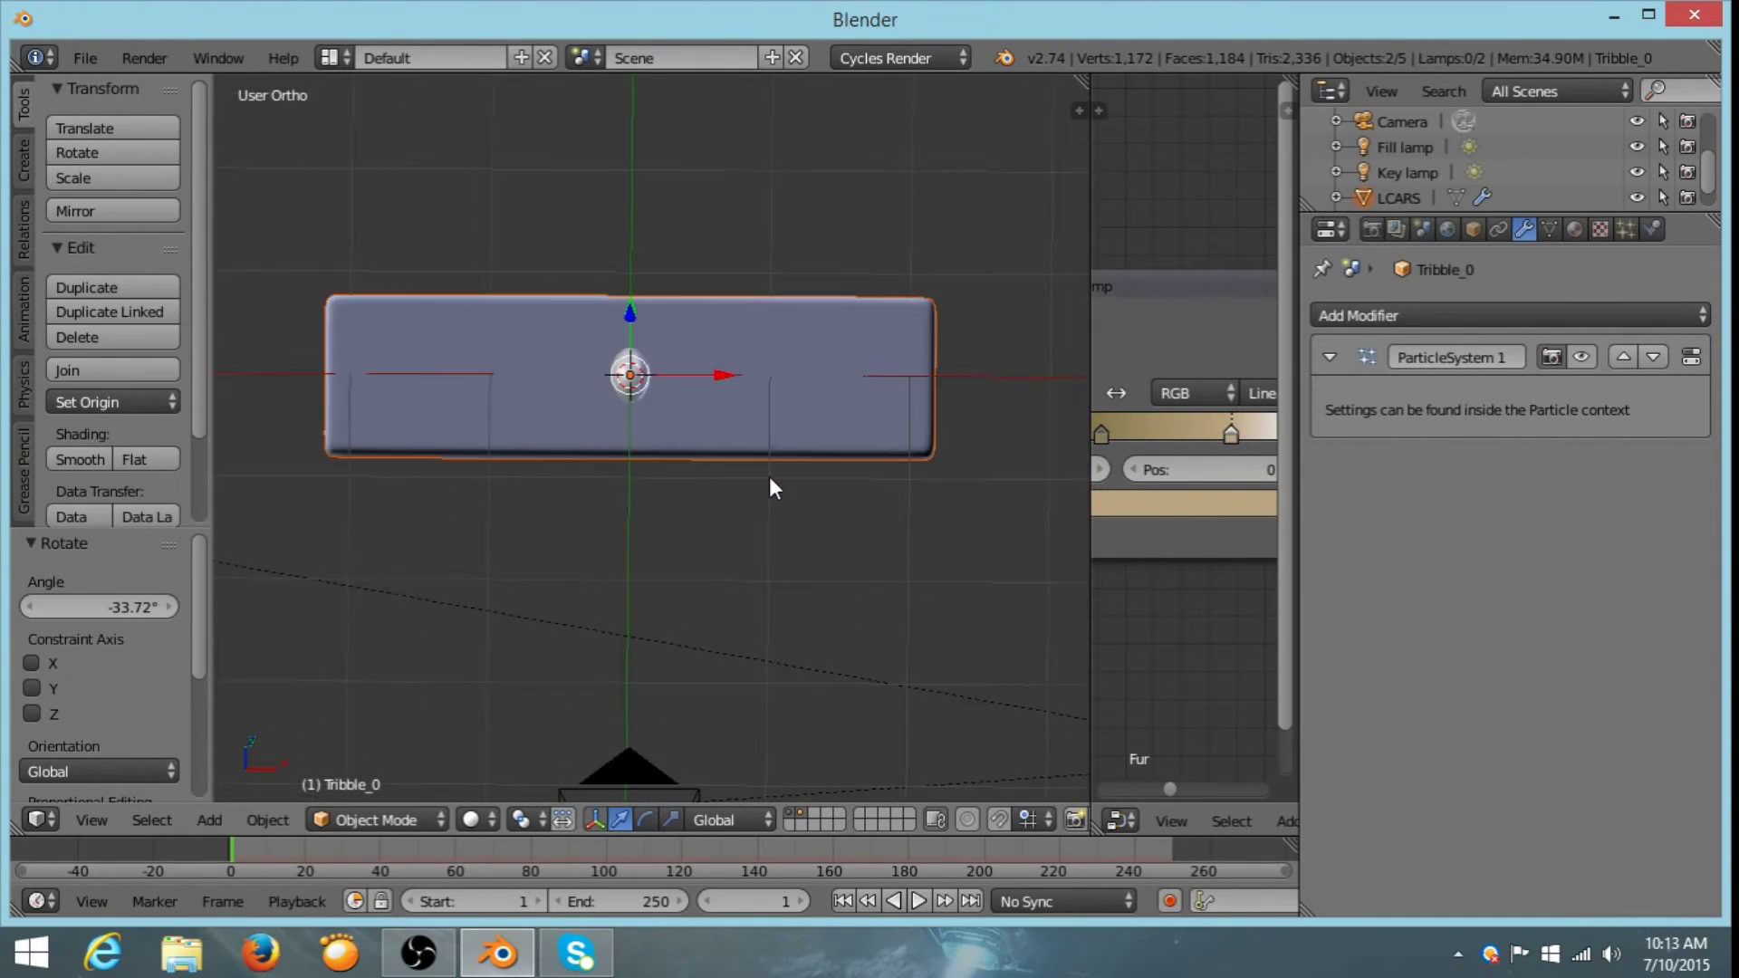
pyautogui.scroll(1, 769, 476)
pyautogui.scroll(-1, 770, 479)
pyautogui.hotkey('shift', 'a')
pyautogui.moveTo(770, 479)
pyautogui.moveTo(891, 38)
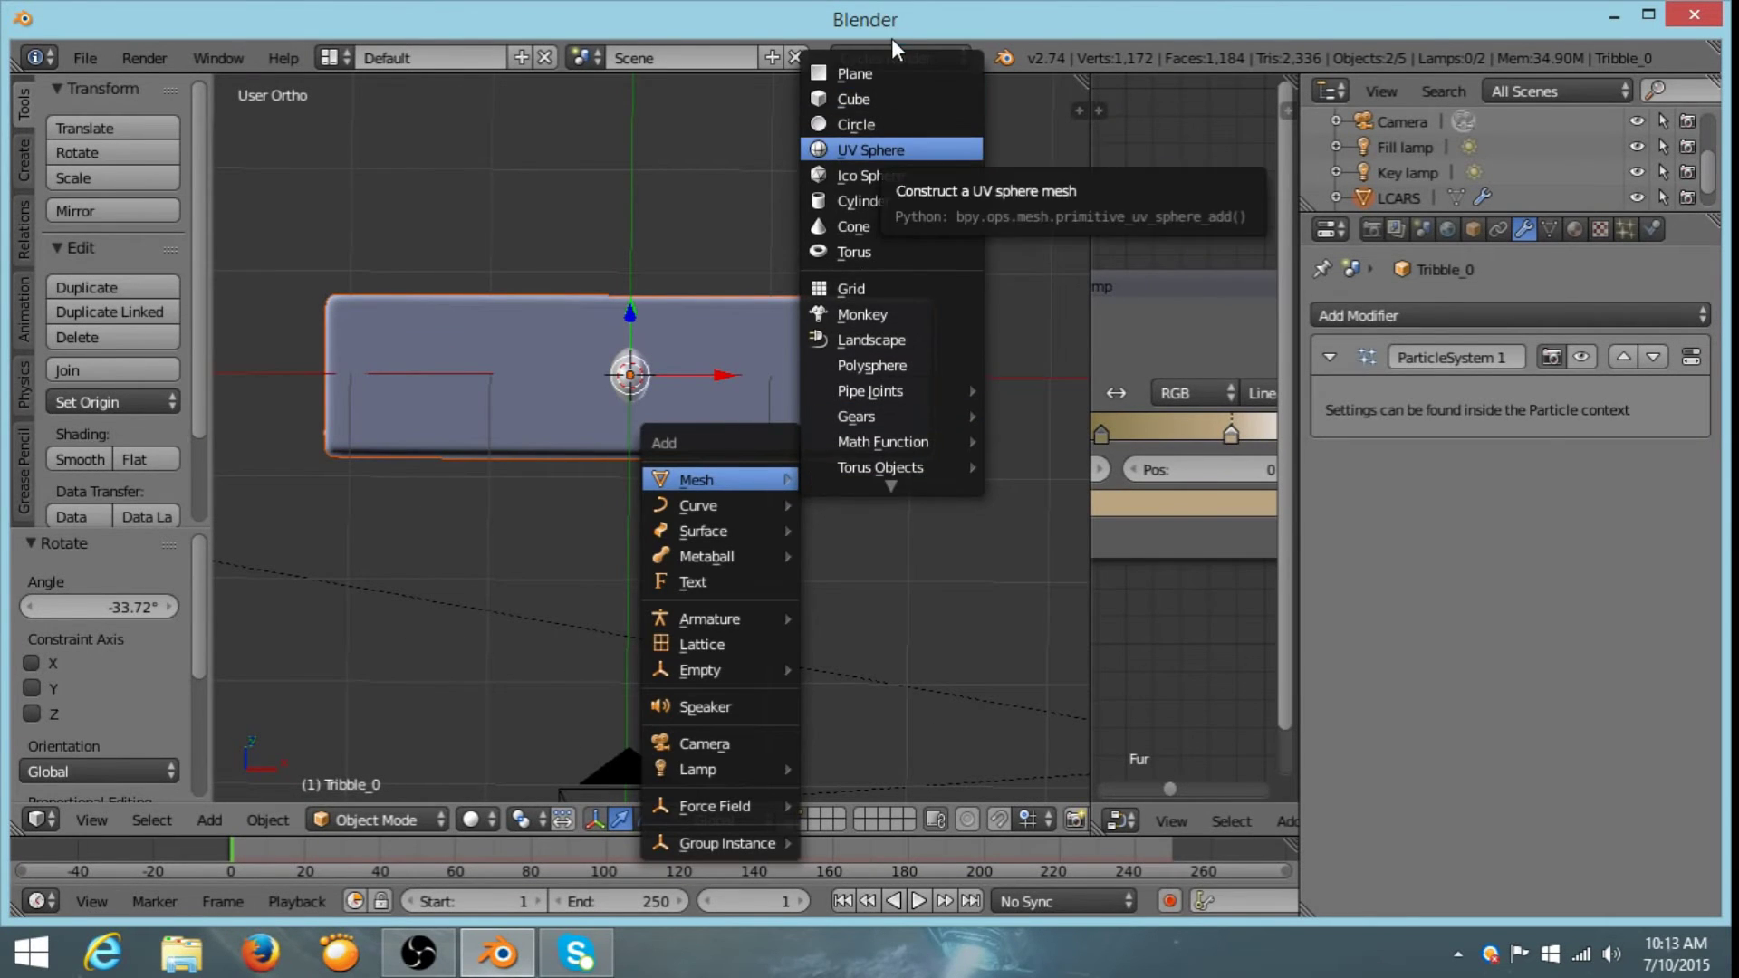
pyautogui.click(862, 96)
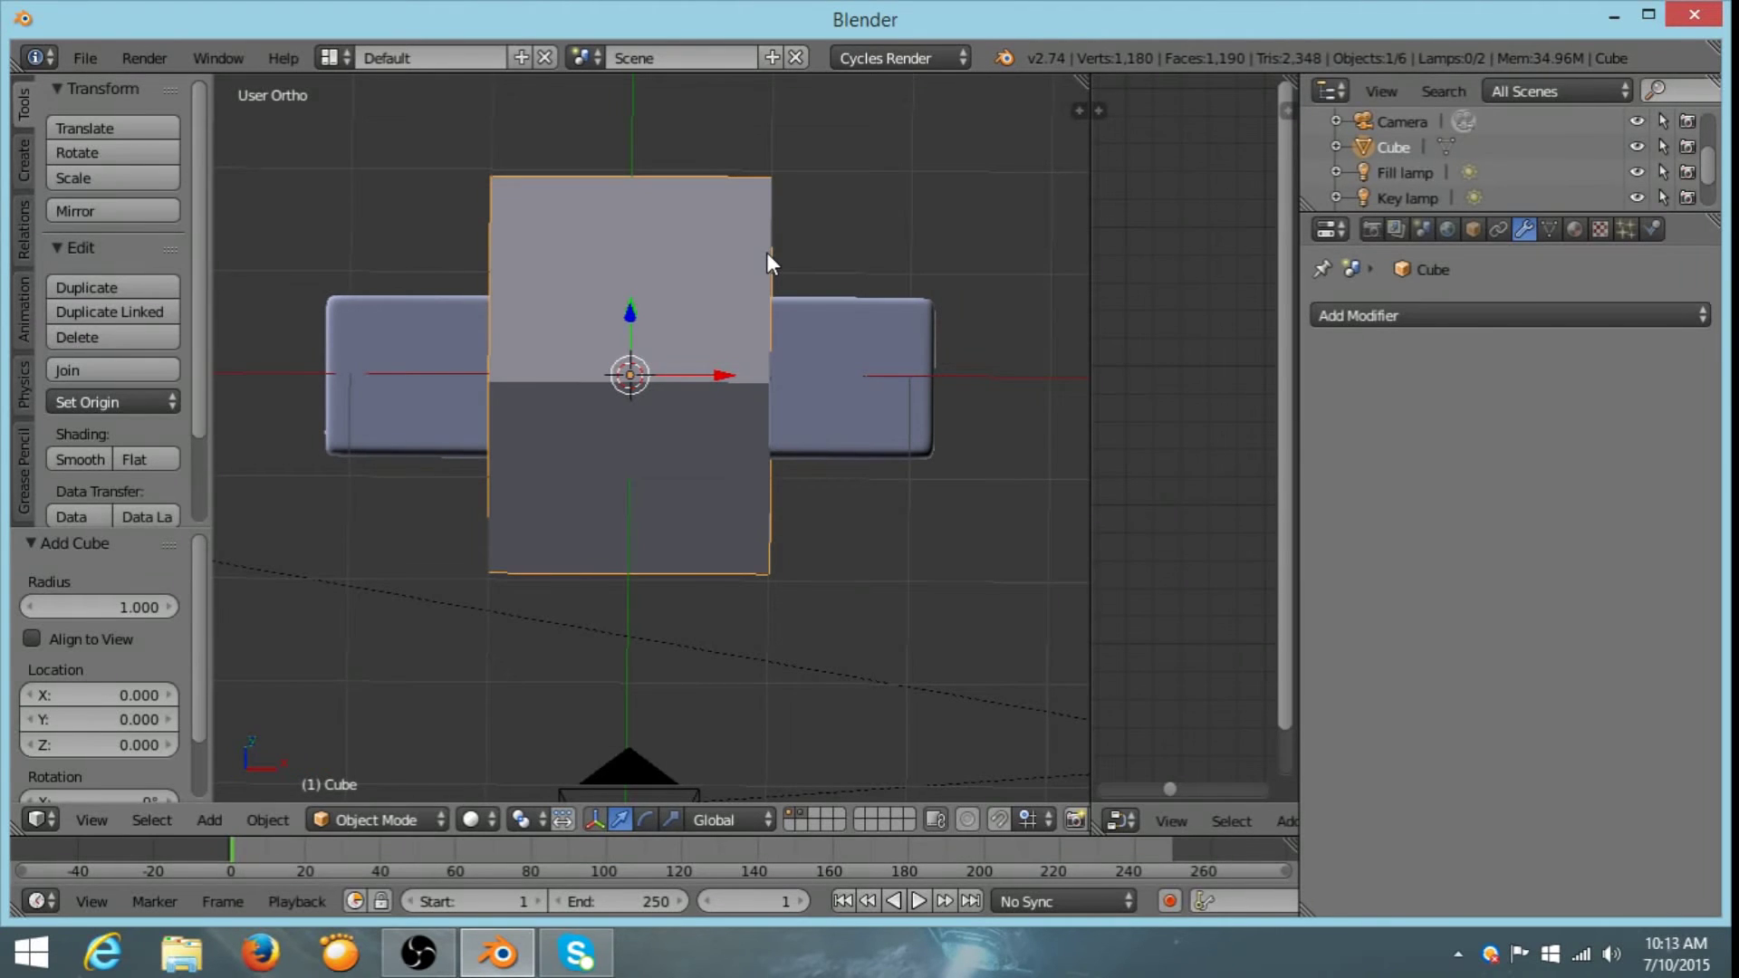
# - Add a Mirror modifier across the X axis to the cube
pyautogui.press('KP_7')
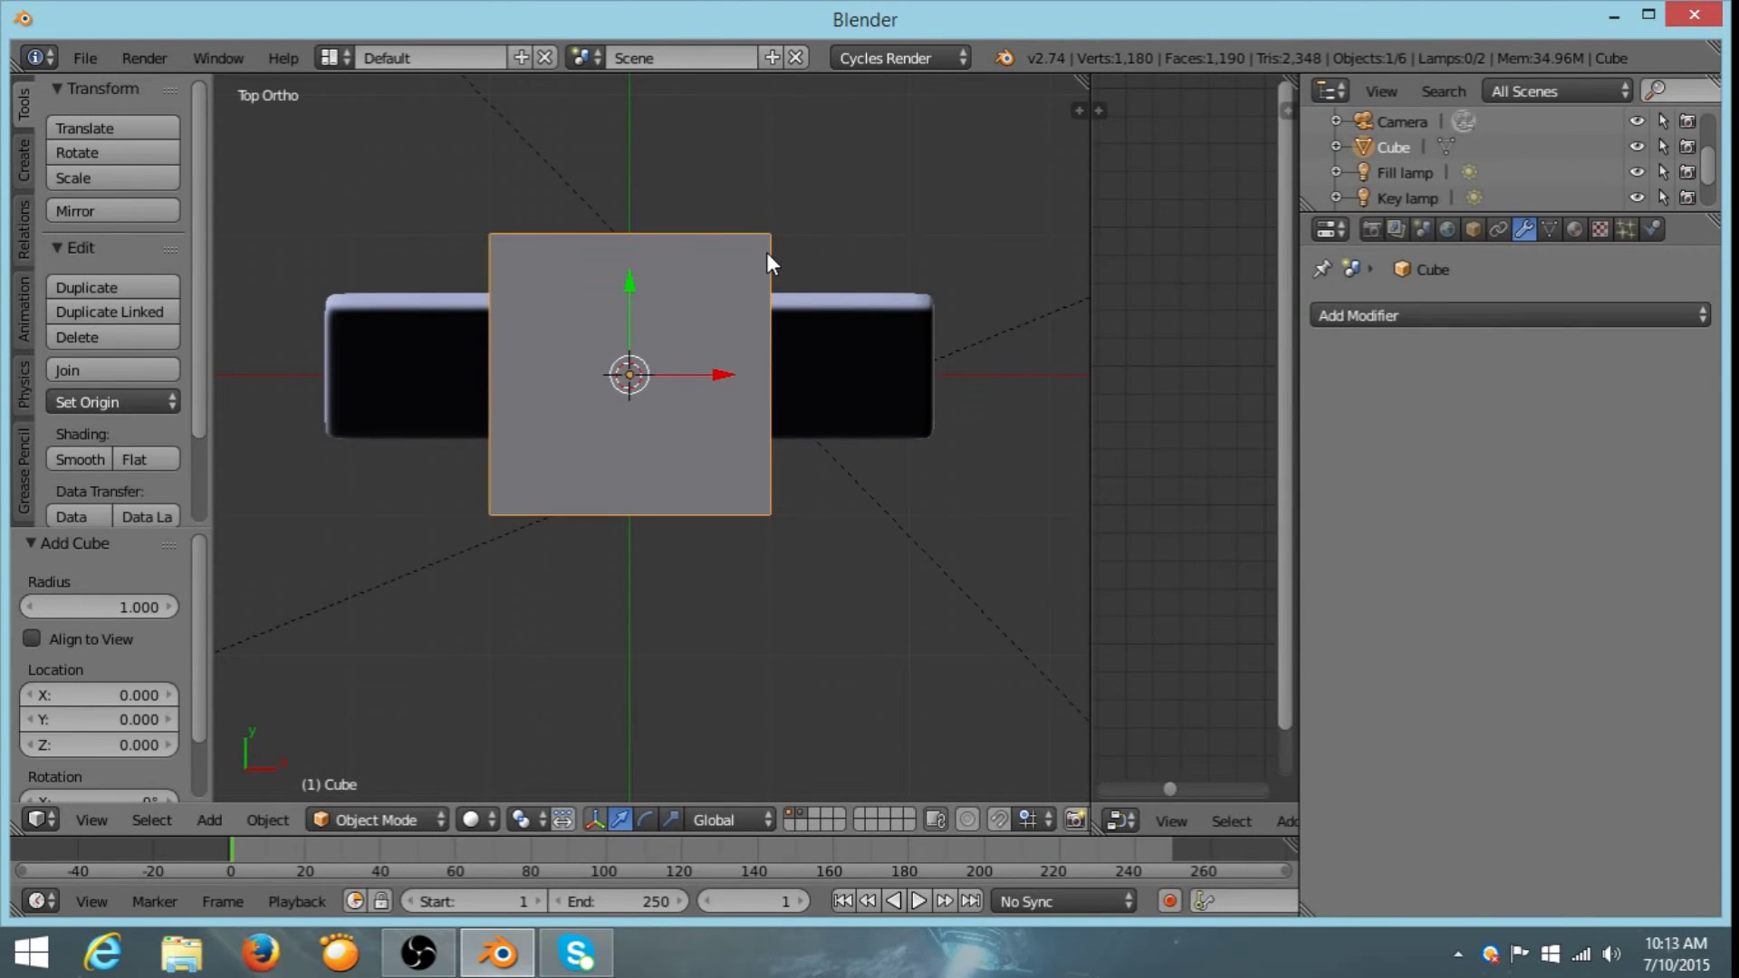
pyautogui.click(1426, 314)
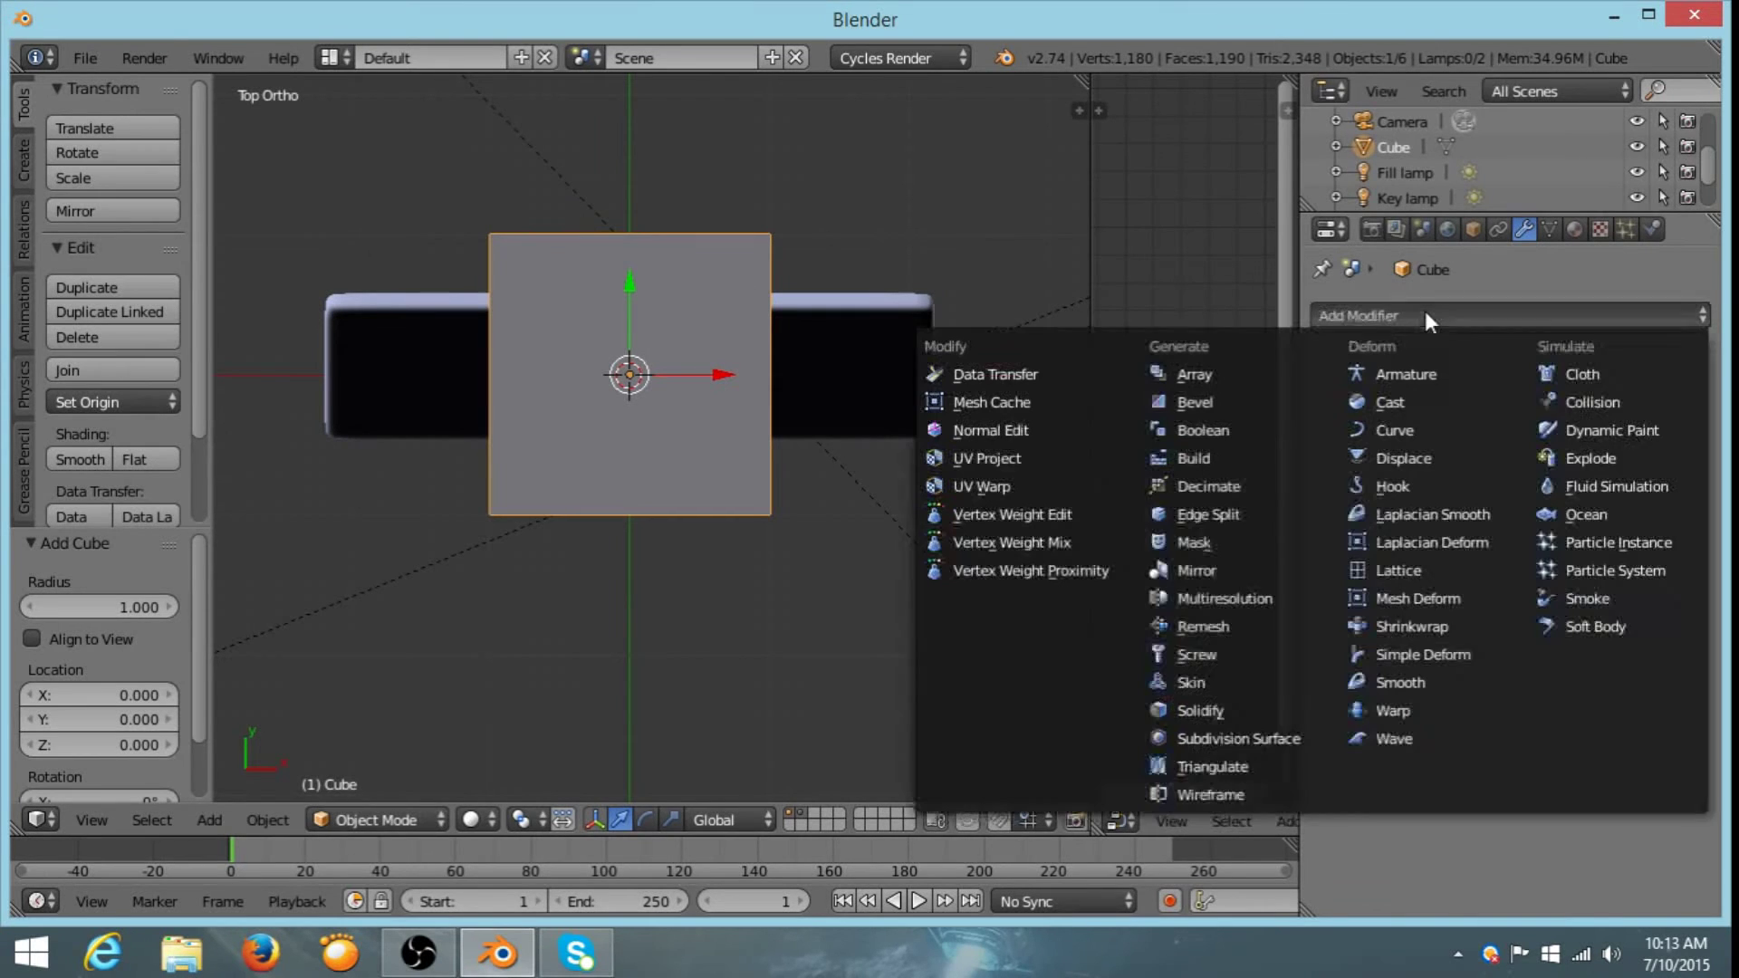
pyautogui.click(1194, 565)
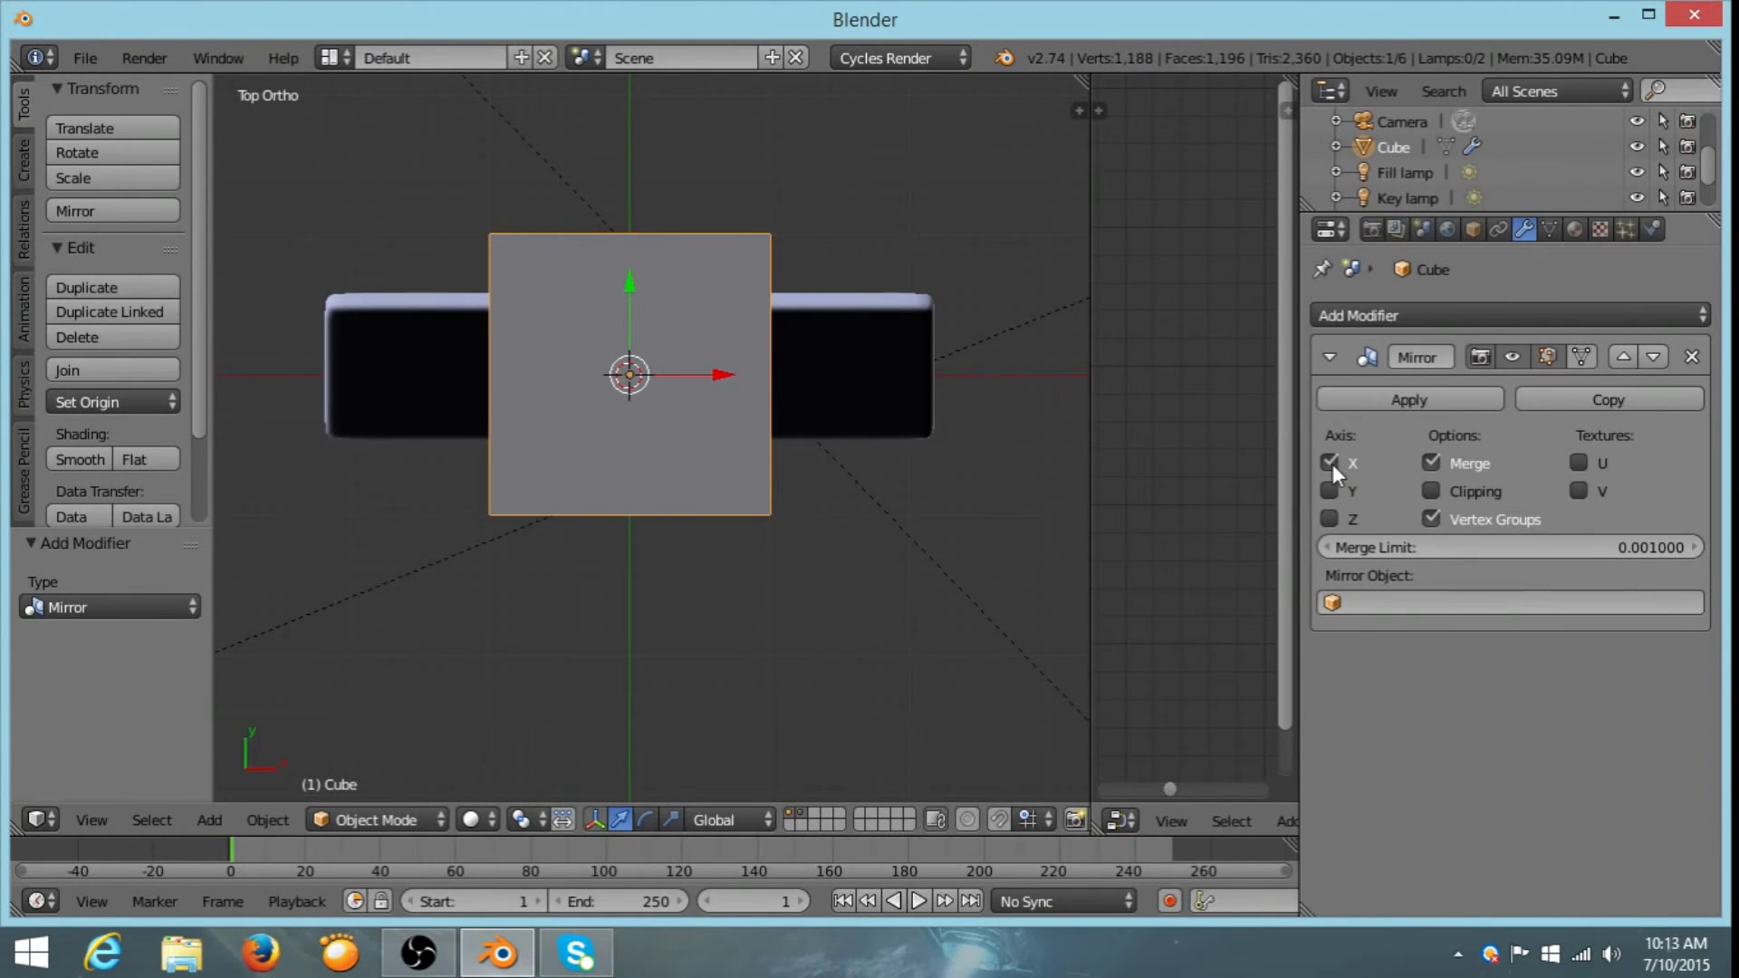
# - Scale the cube's mesh in Edit Mode to about 0.34 in X and Y, excluding Z, to form a narrow post
pyautogui.press('Tab')
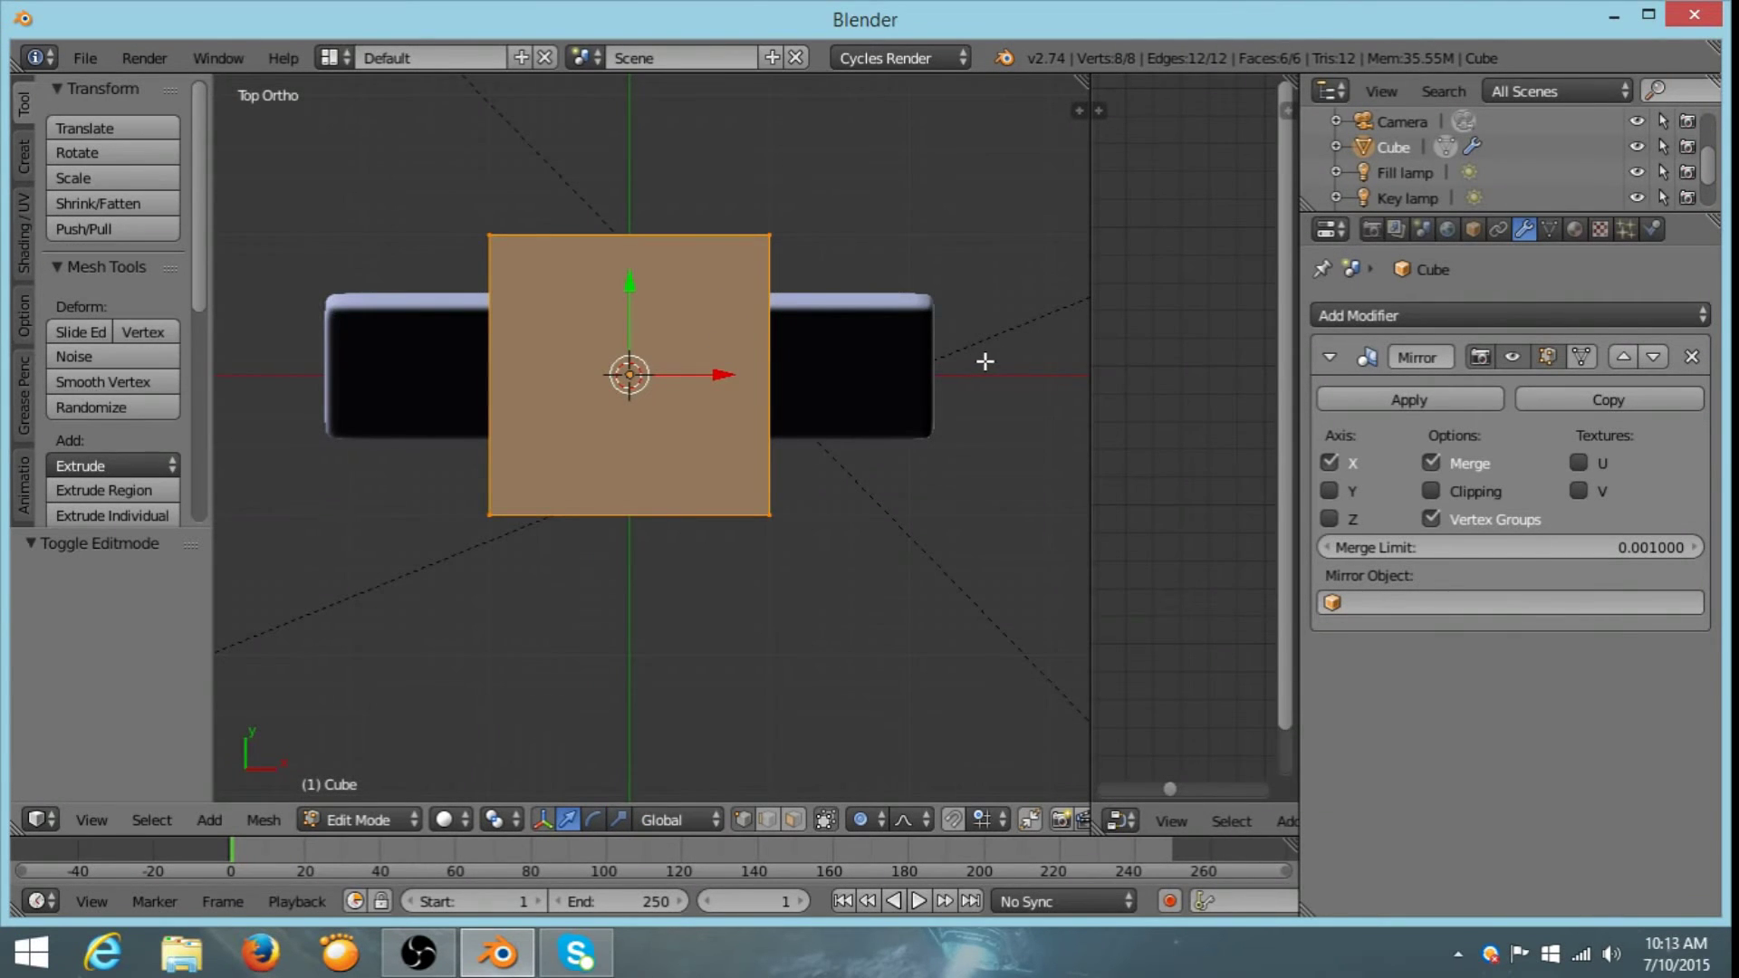
pyautogui.press('s')
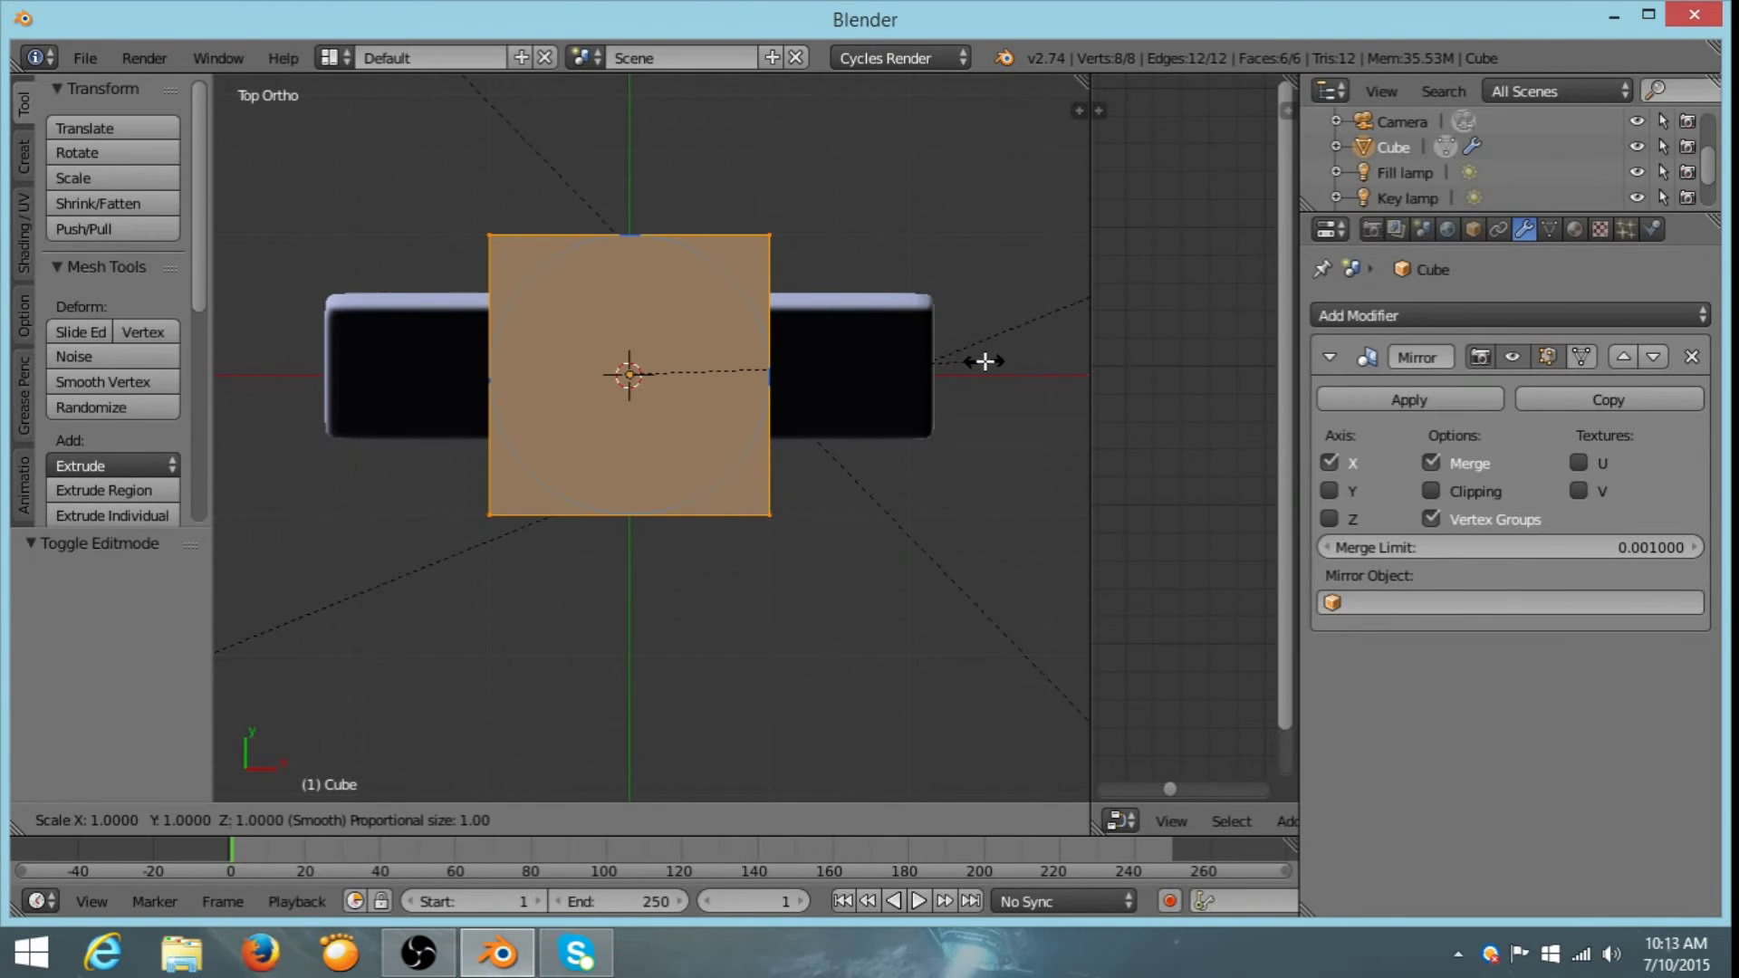
pyautogui.hotkey('shift', 'z')
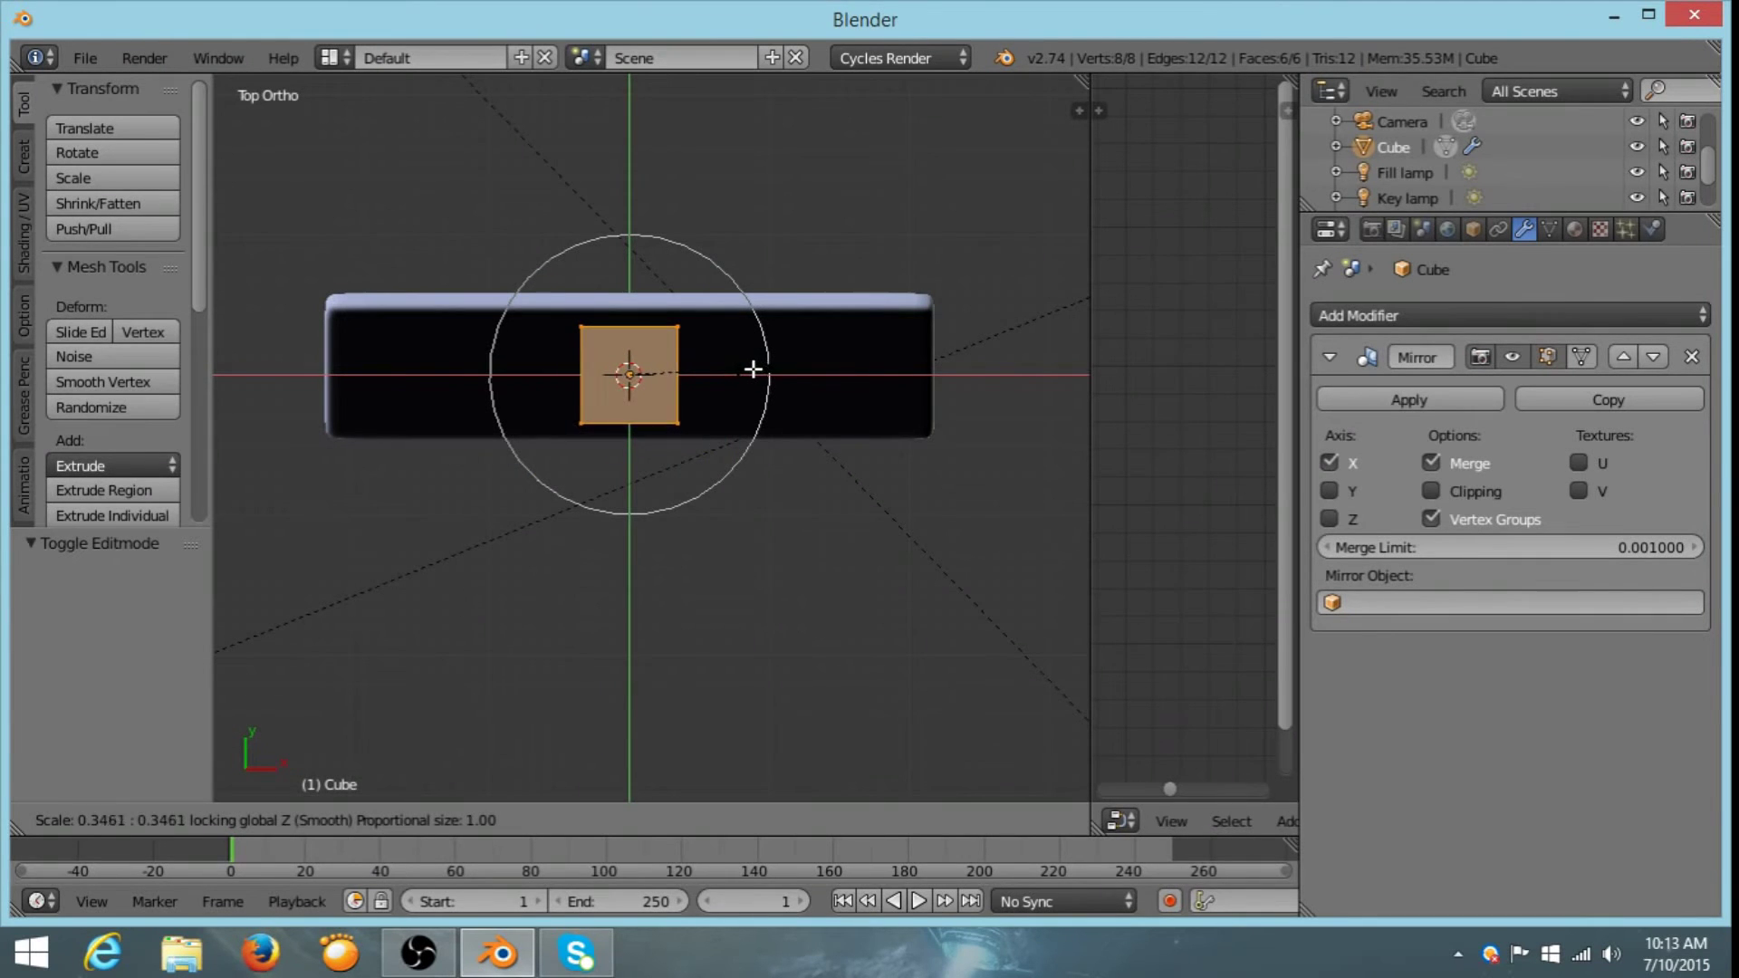
pyautogui.click(750, 369)
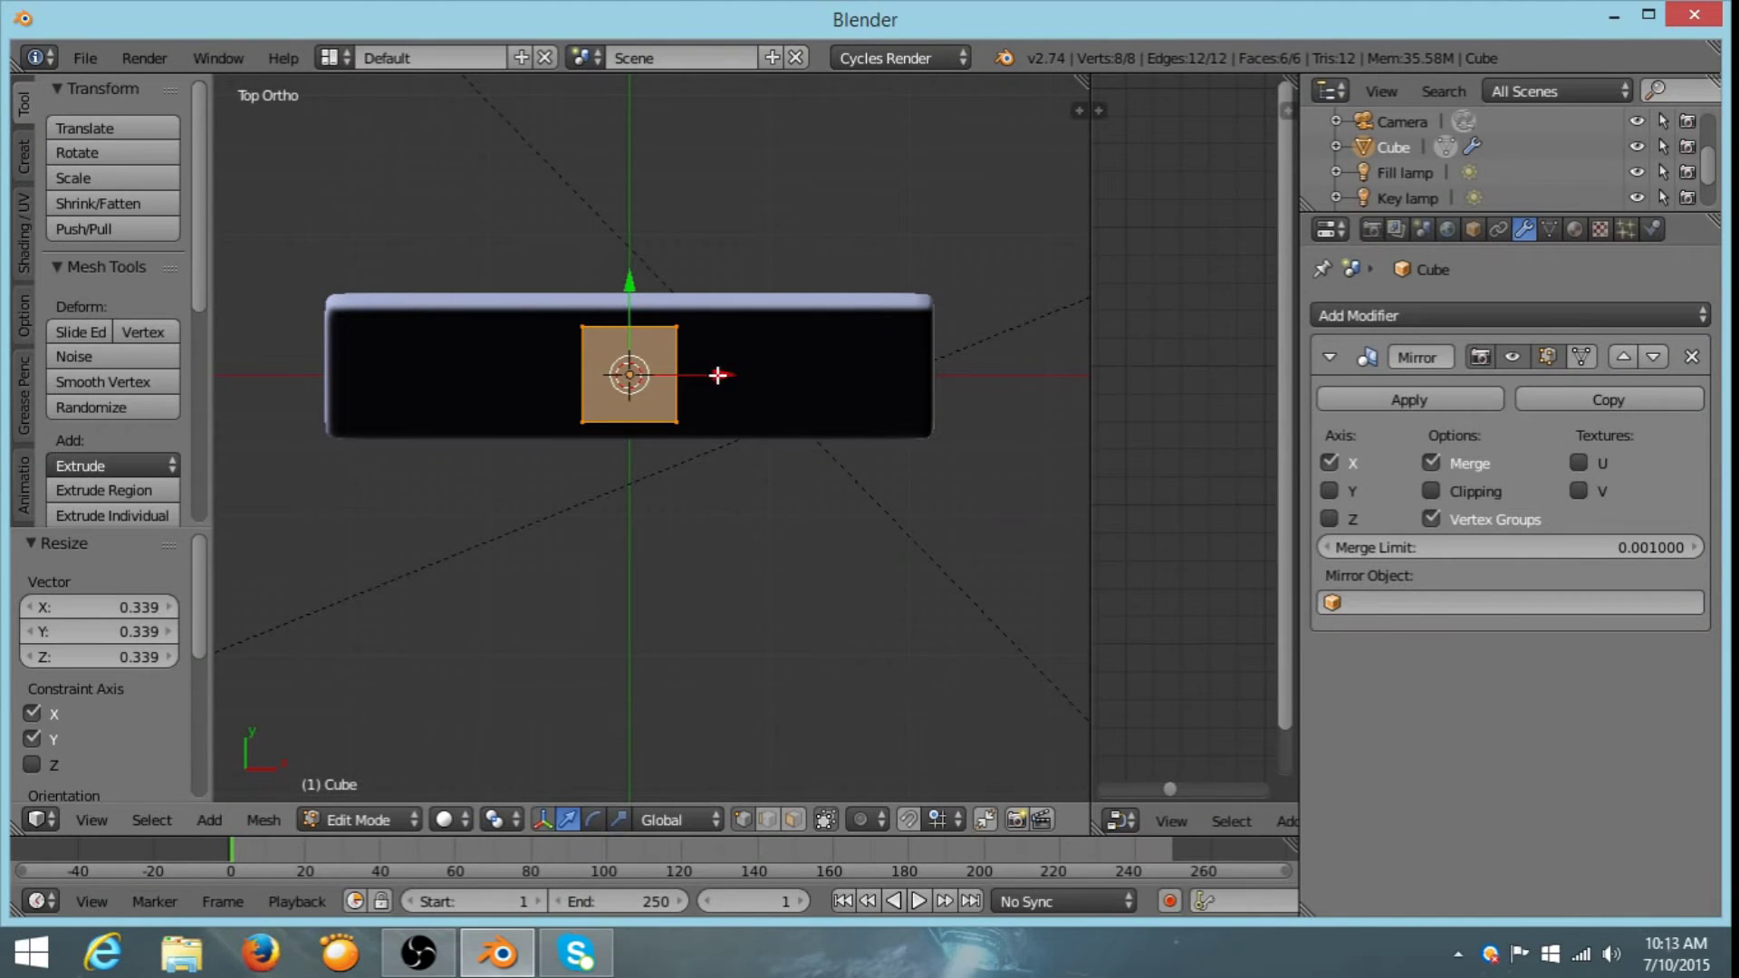
# - Move the post about 1.26 units along X from the centre and lower it about 0.51 units along Z
pyautogui.moveTo(718, 374); pyautogui.dragTo(830, 384)
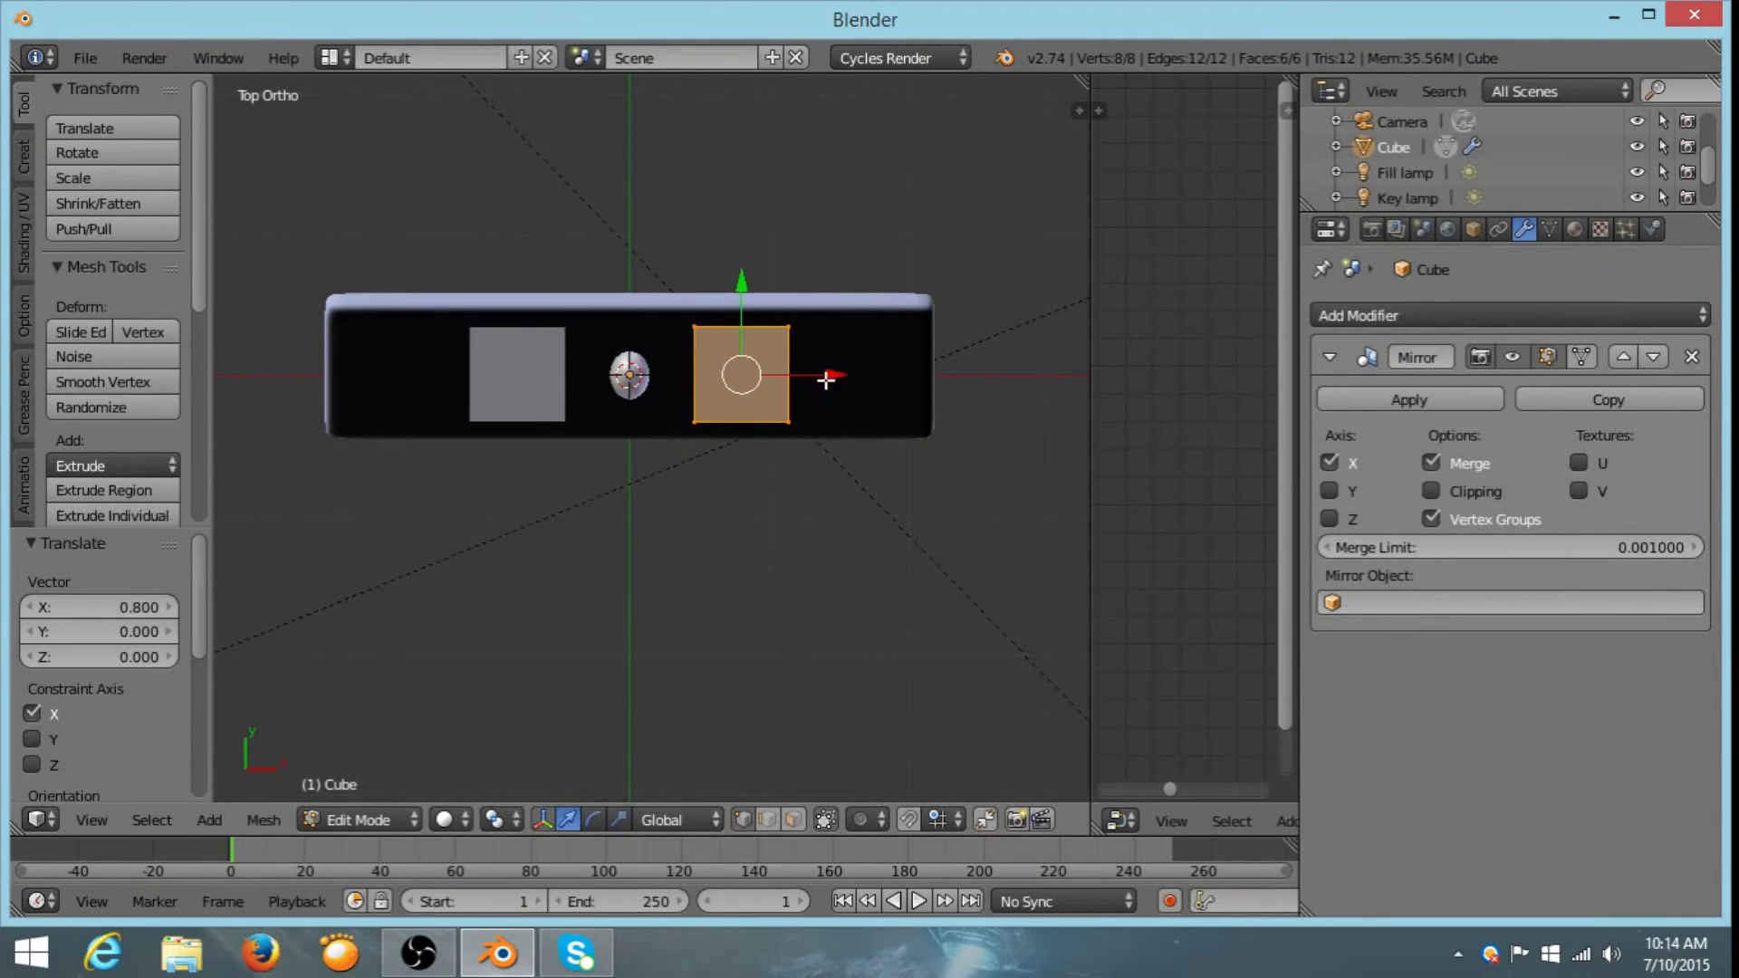
pyautogui.moveTo(823, 374); pyautogui.dragTo(894, 378)
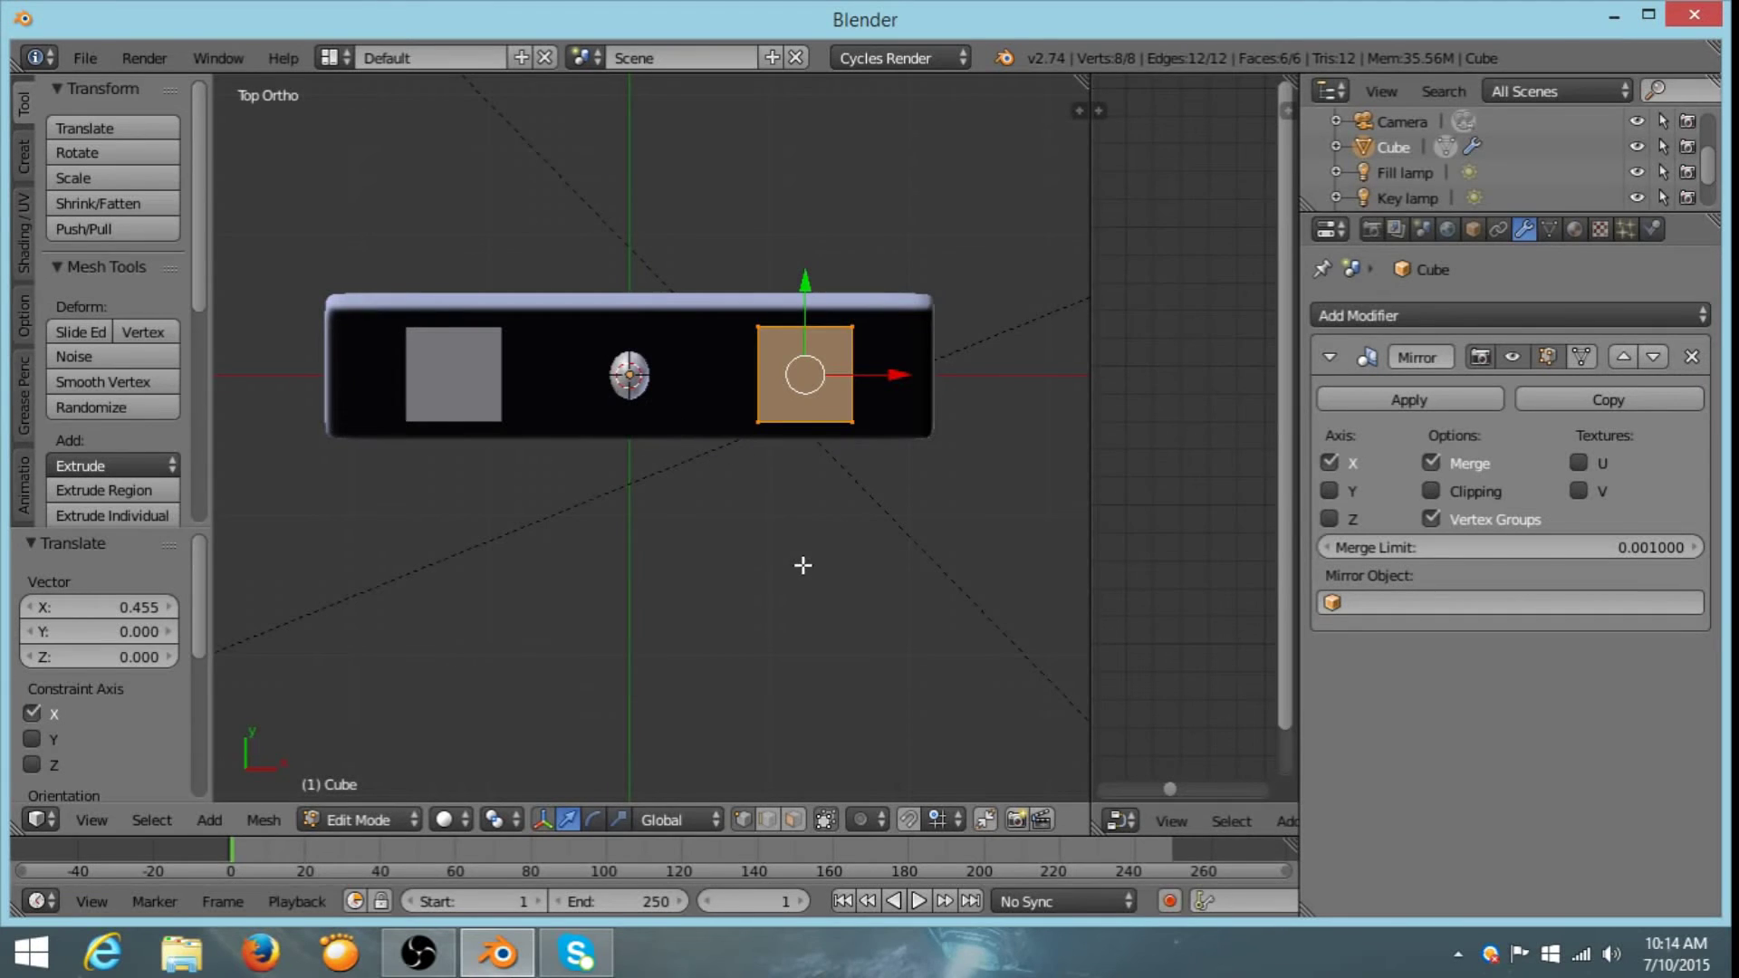
pyautogui.moveTo(802, 565); pyautogui.dragTo(855, 310, button='middle')
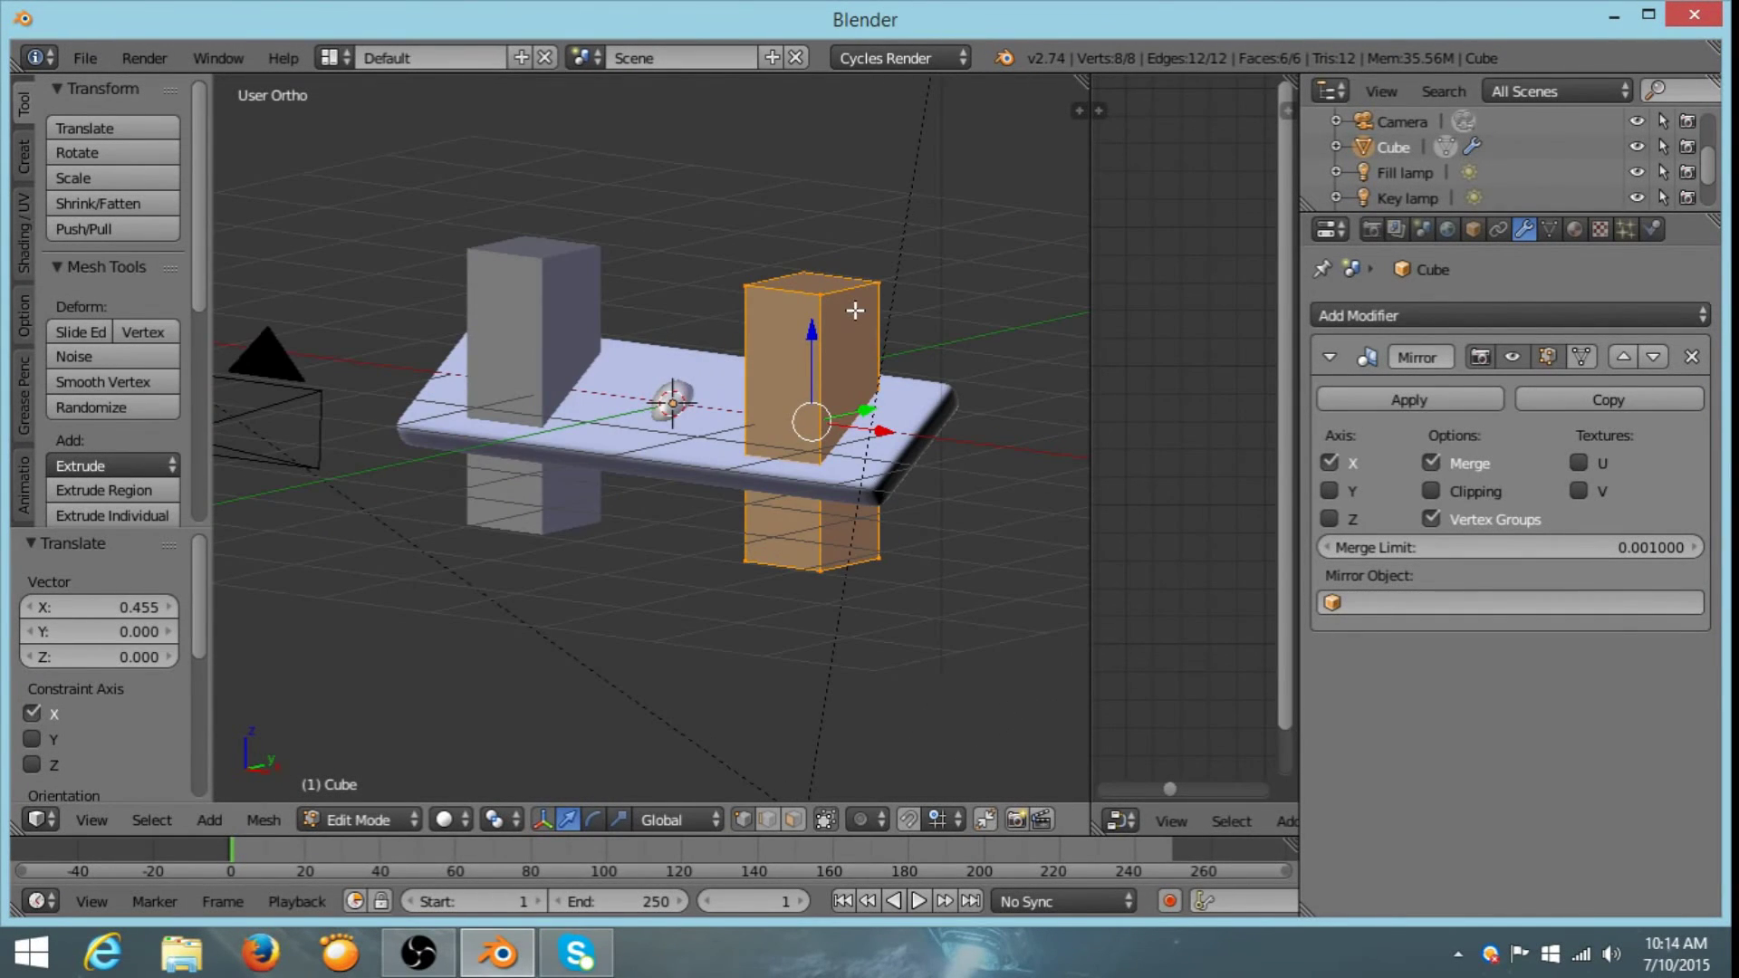
pyautogui.press('KP_0')
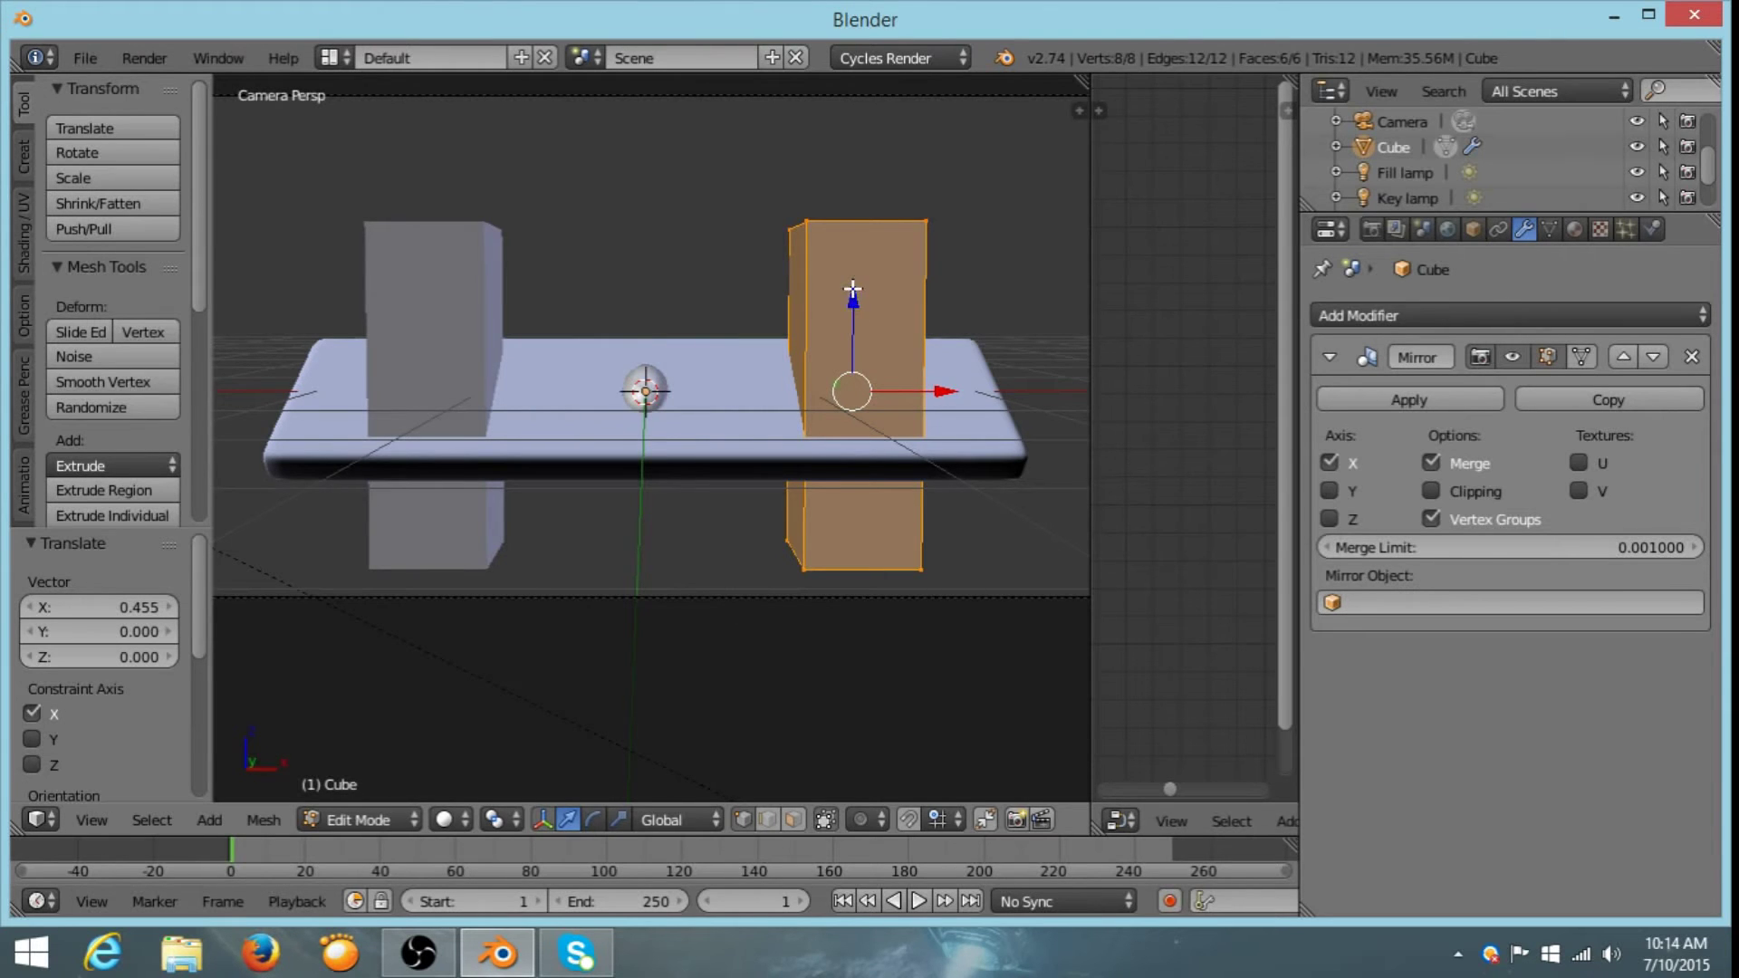
pyautogui.moveTo(853, 288); pyautogui.dragTo(859, 370)
# - Lower the post's front top edge beneath the tilted slab and its rear top edge by about 0.35 units
pyautogui.rightClick(811, 314)
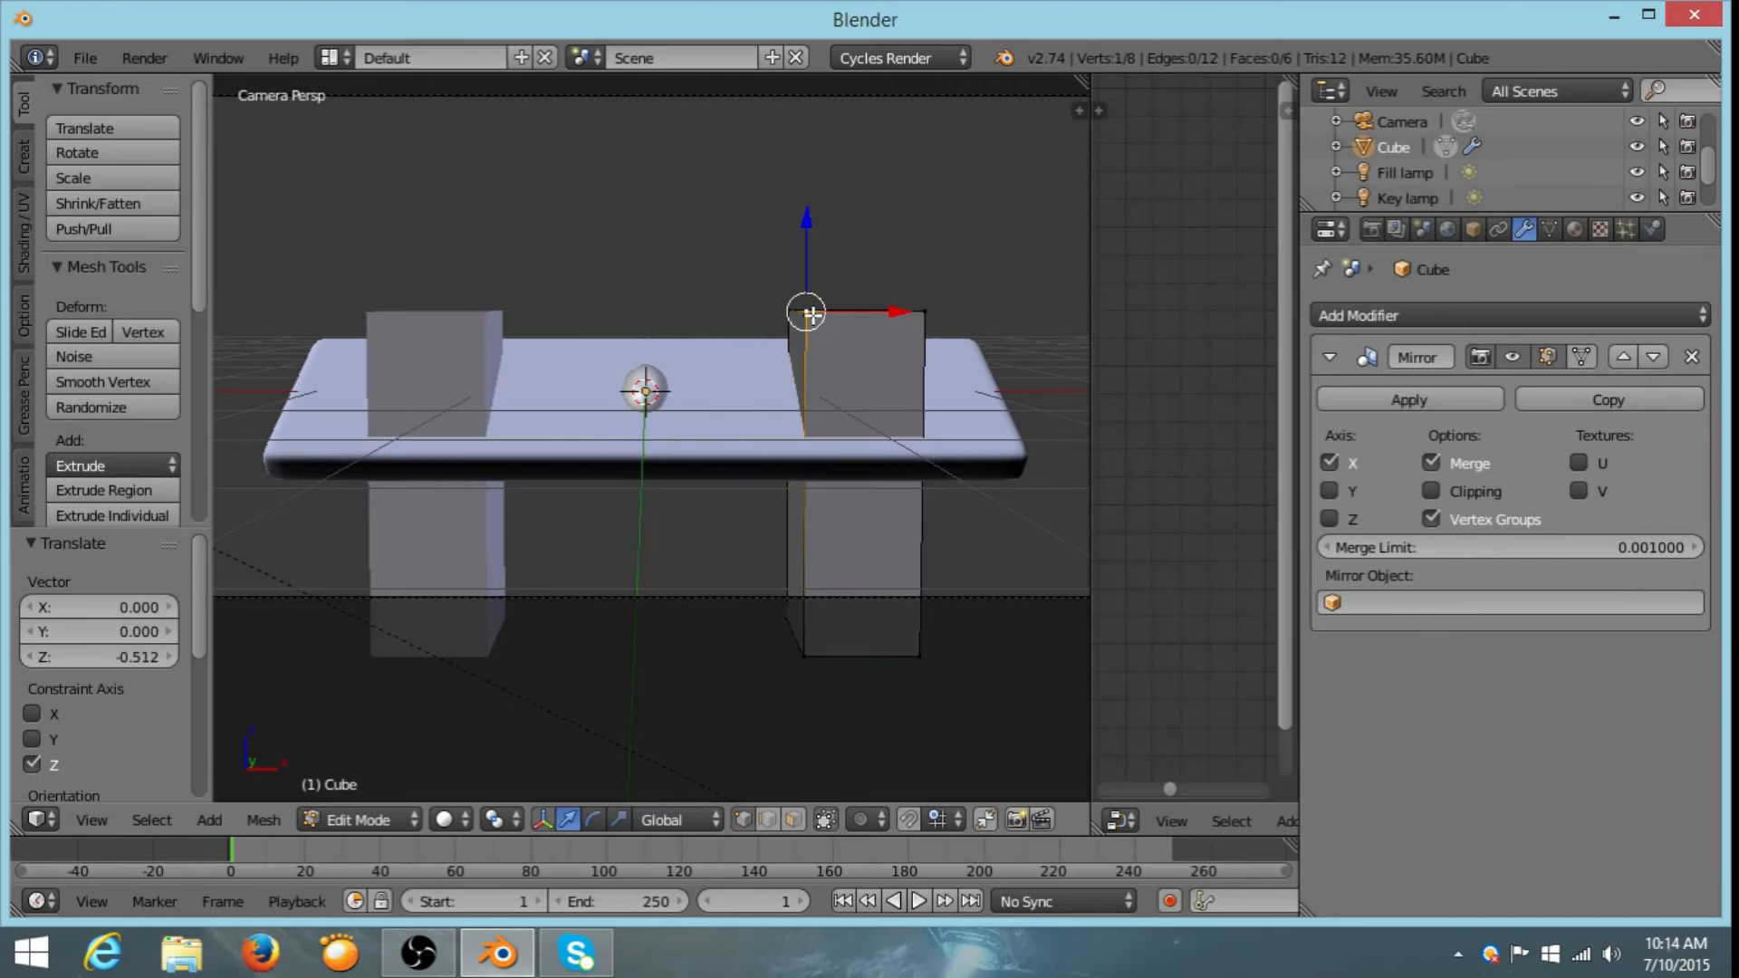
pyautogui.keyDown('shift'); pyautogui.rightClick(922, 313); pyautogui.keyUp('shift')
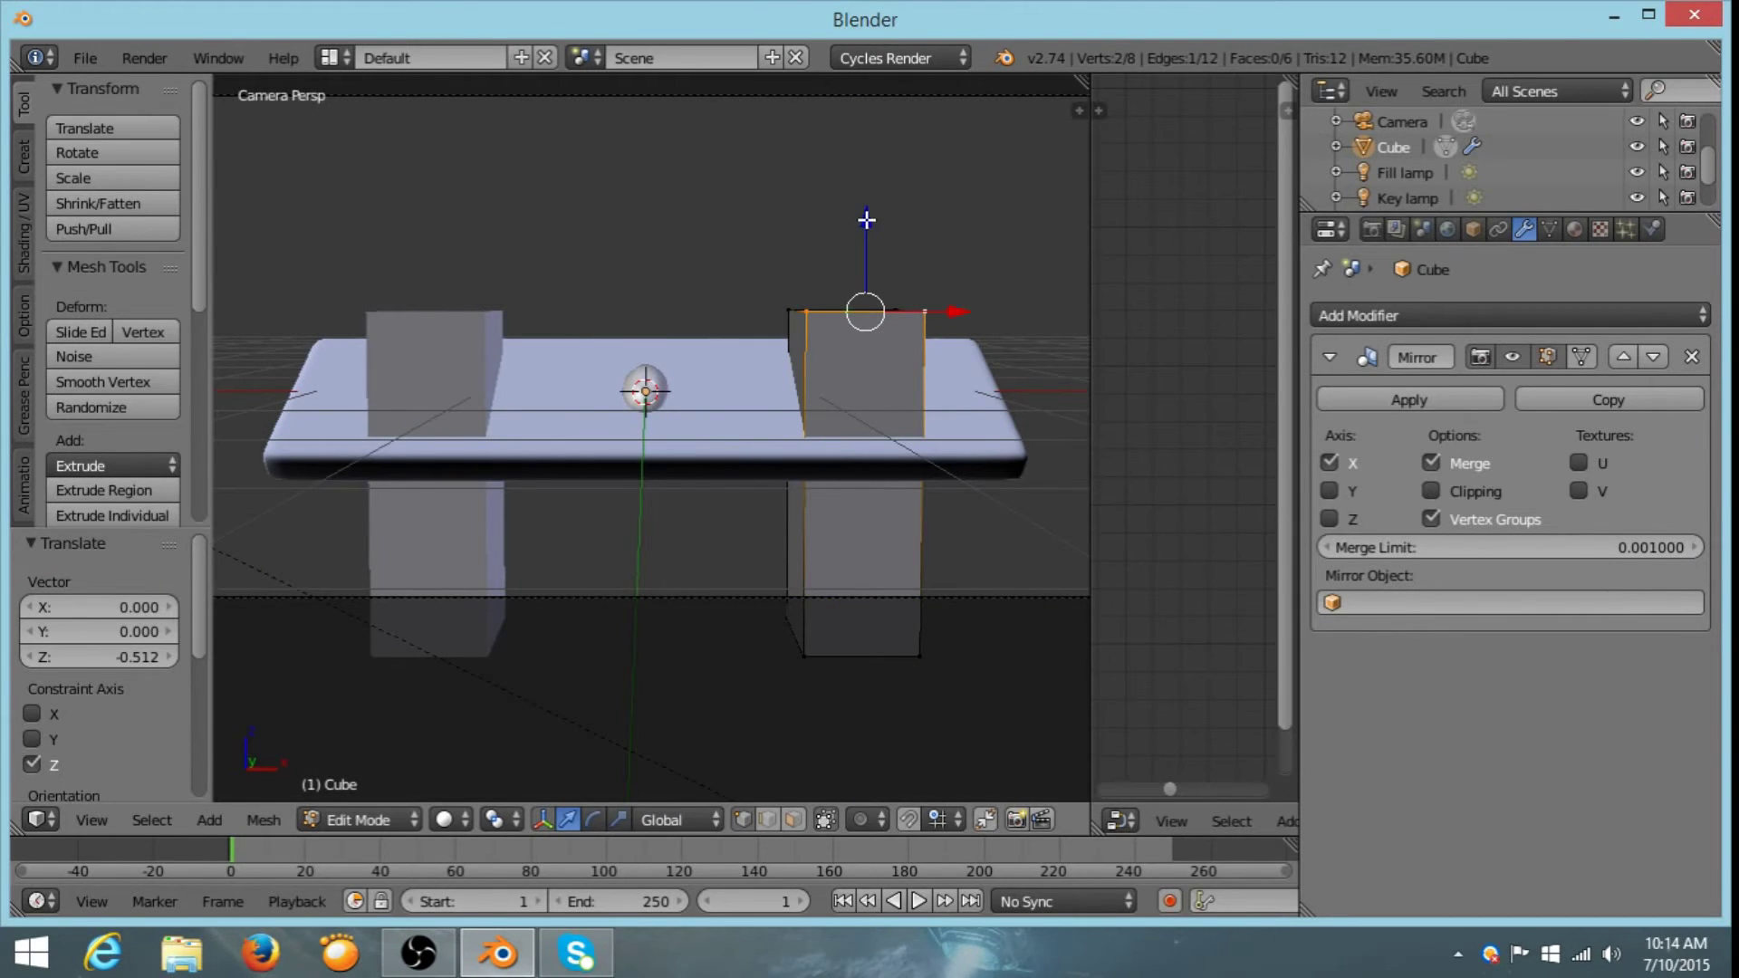
pyautogui.moveTo(866, 220); pyautogui.dragTo(873, 353)
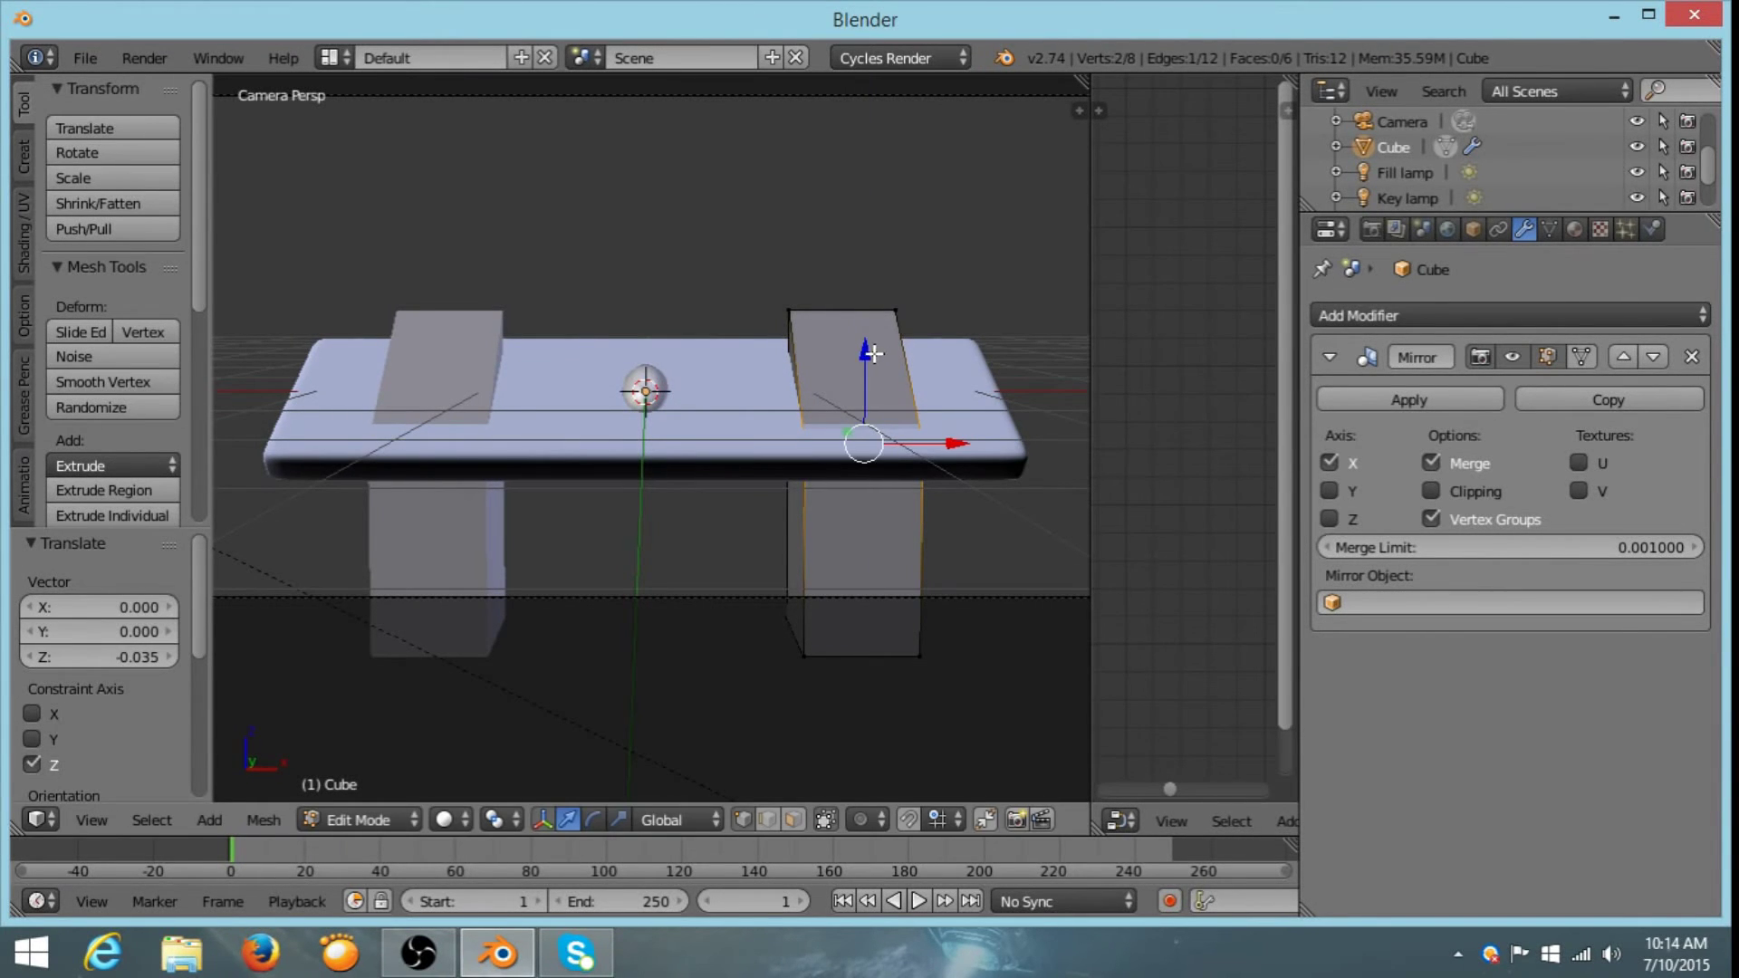
pyautogui.rightClick(788, 310)
pyautogui.keyDown('shift'); pyautogui.rightClick(896, 303); pyautogui.keyUp('shift')
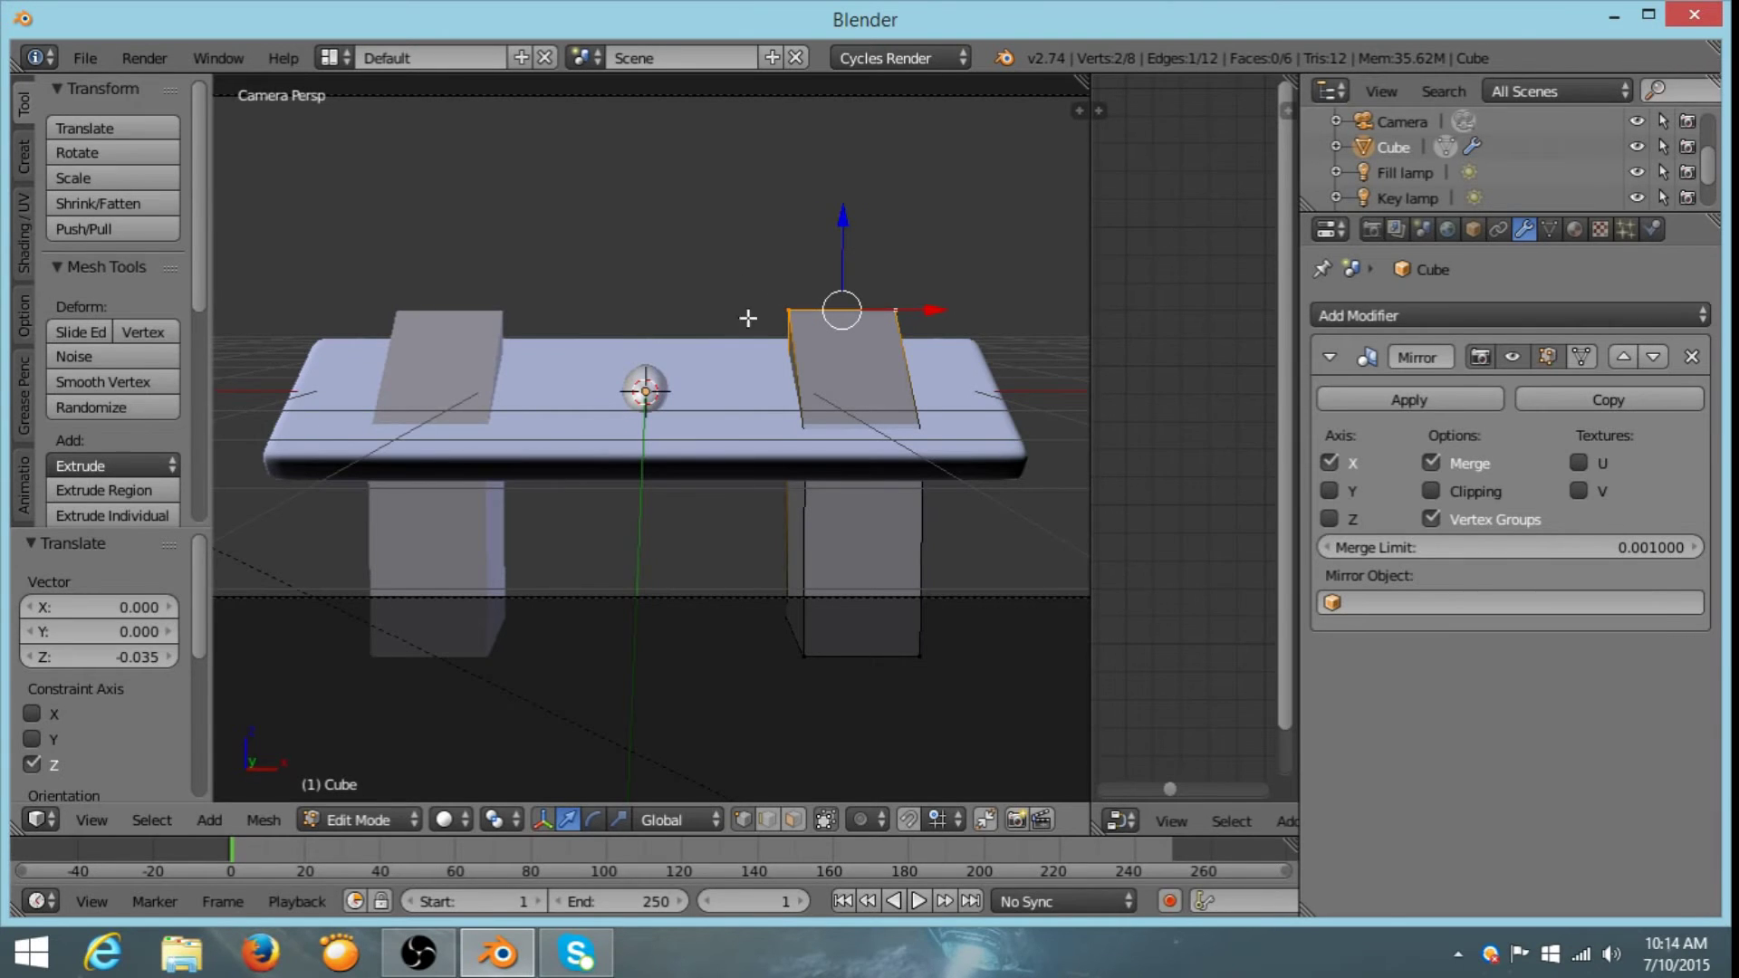
pyautogui.moveTo(842, 218); pyautogui.dragTo(851, 285)
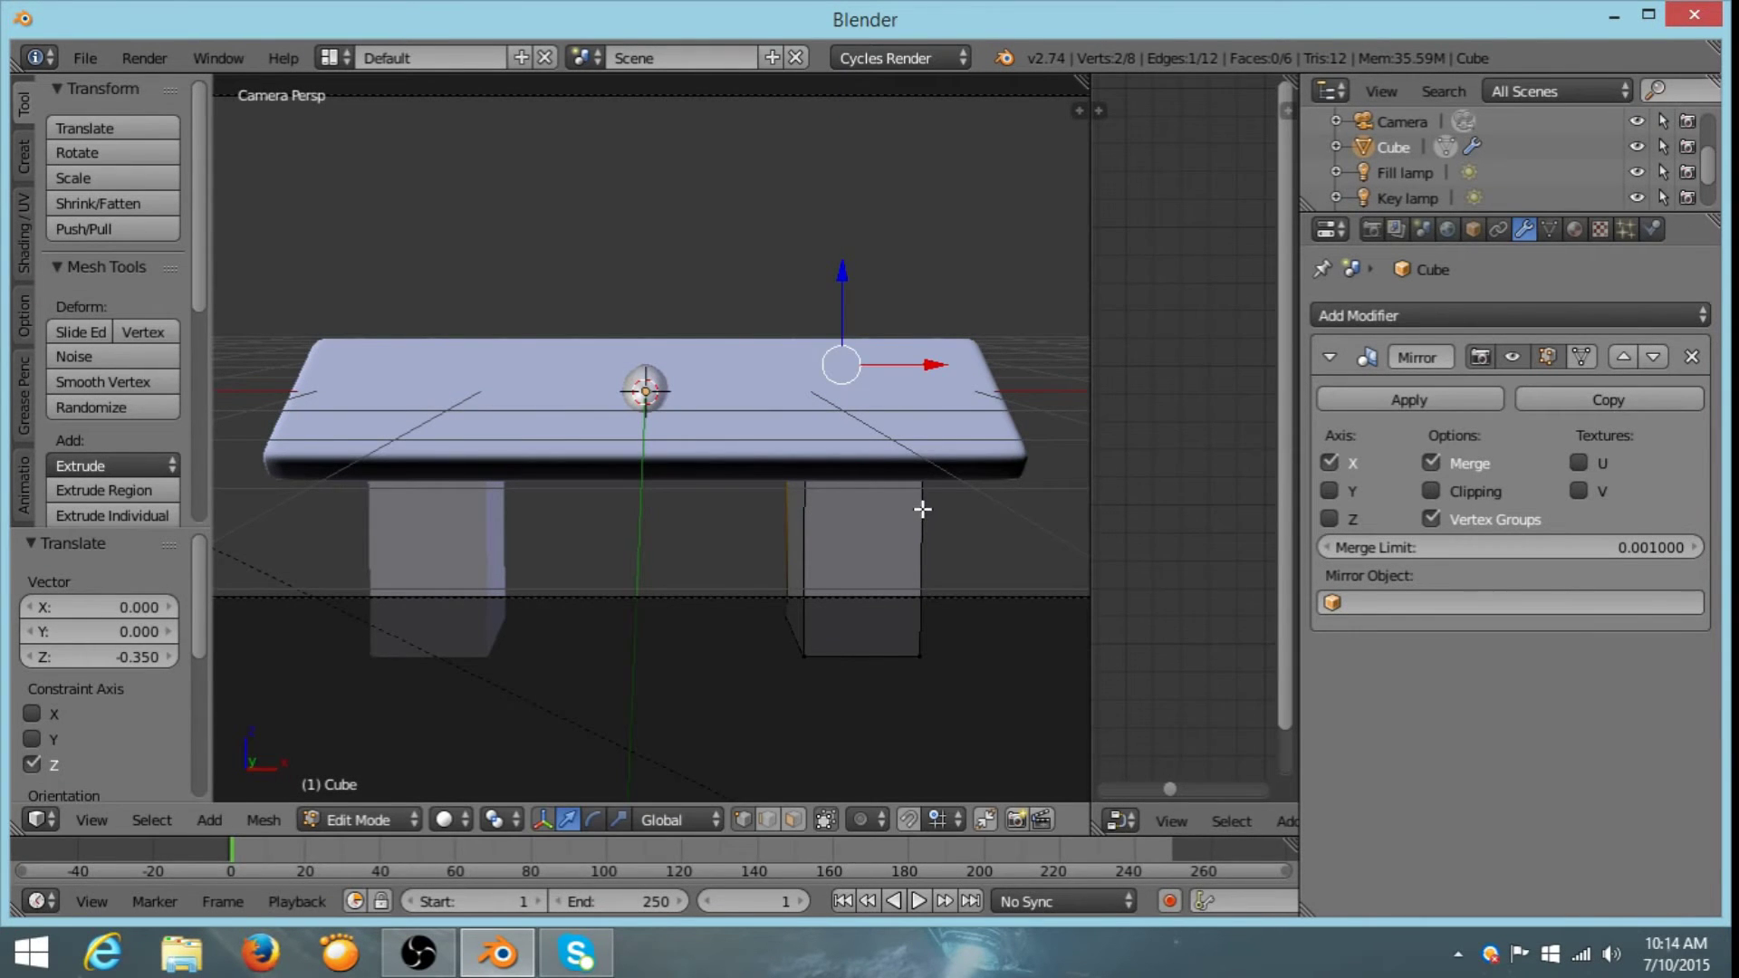
# - Add a single loop cut around the middle of the support post
pyautogui.keyDown('shift'); pyautogui.moveTo(922, 509); pyautogui.dragTo(714, 436, button='middle'); pyautogui.keyUp('shift')
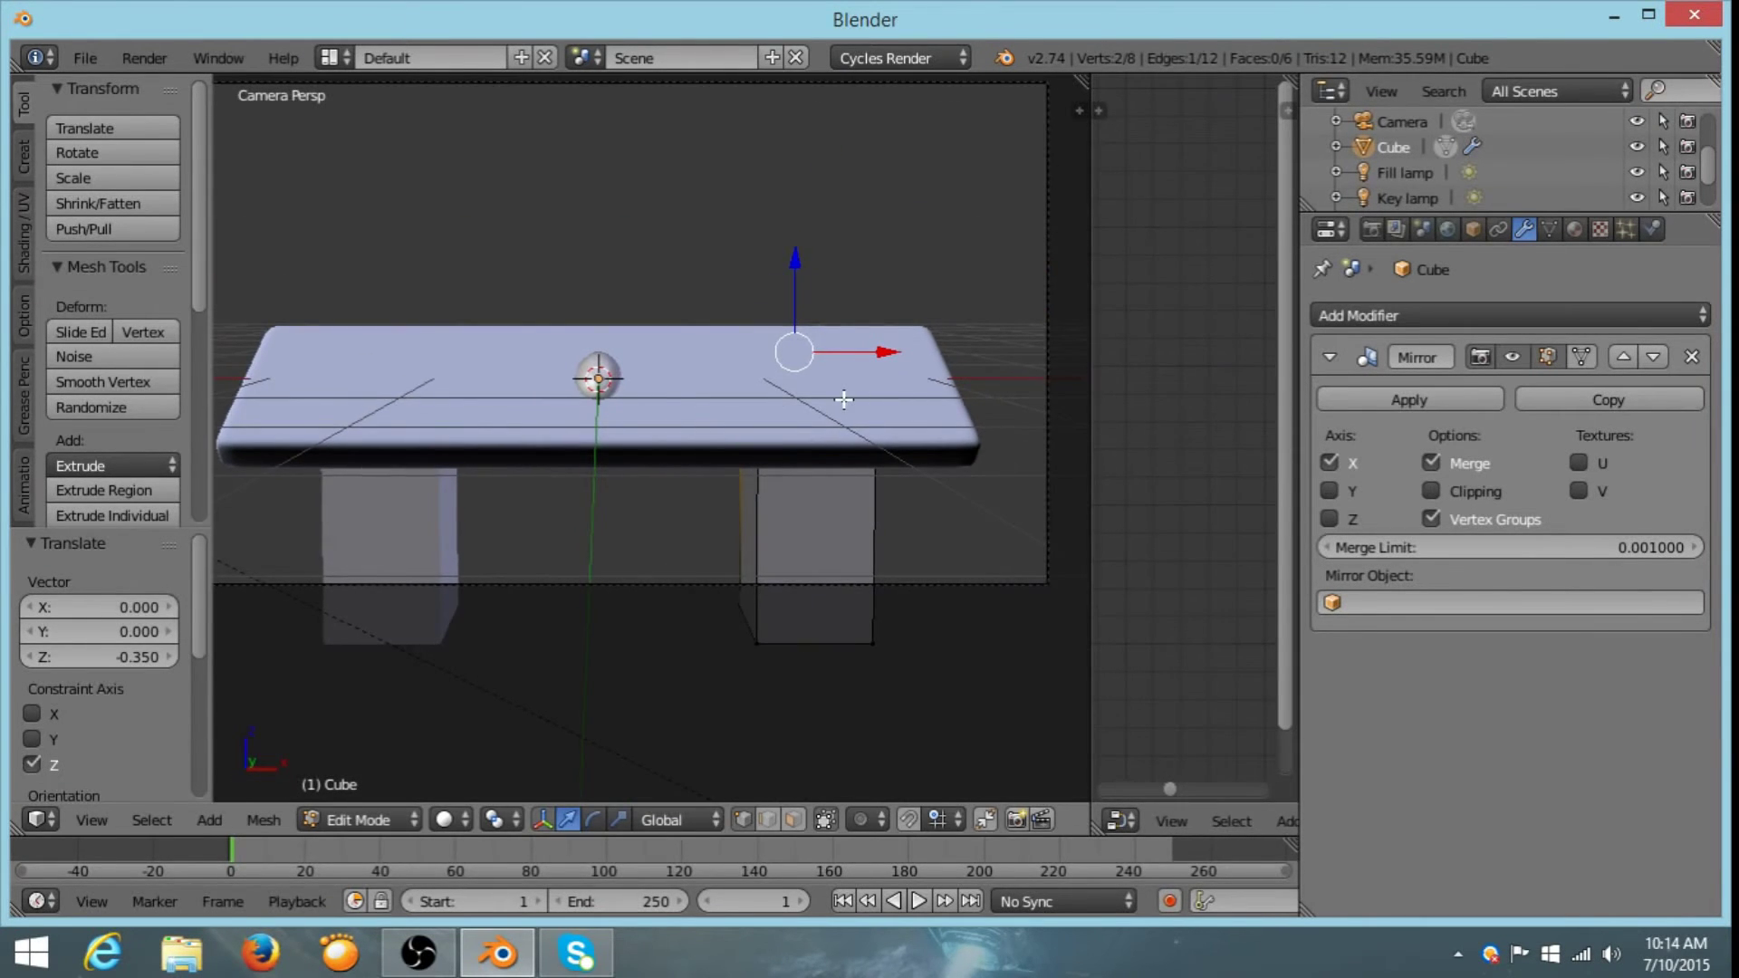
pyautogui.moveTo(881, 423); pyautogui.dragTo(583, 265, button='middle')
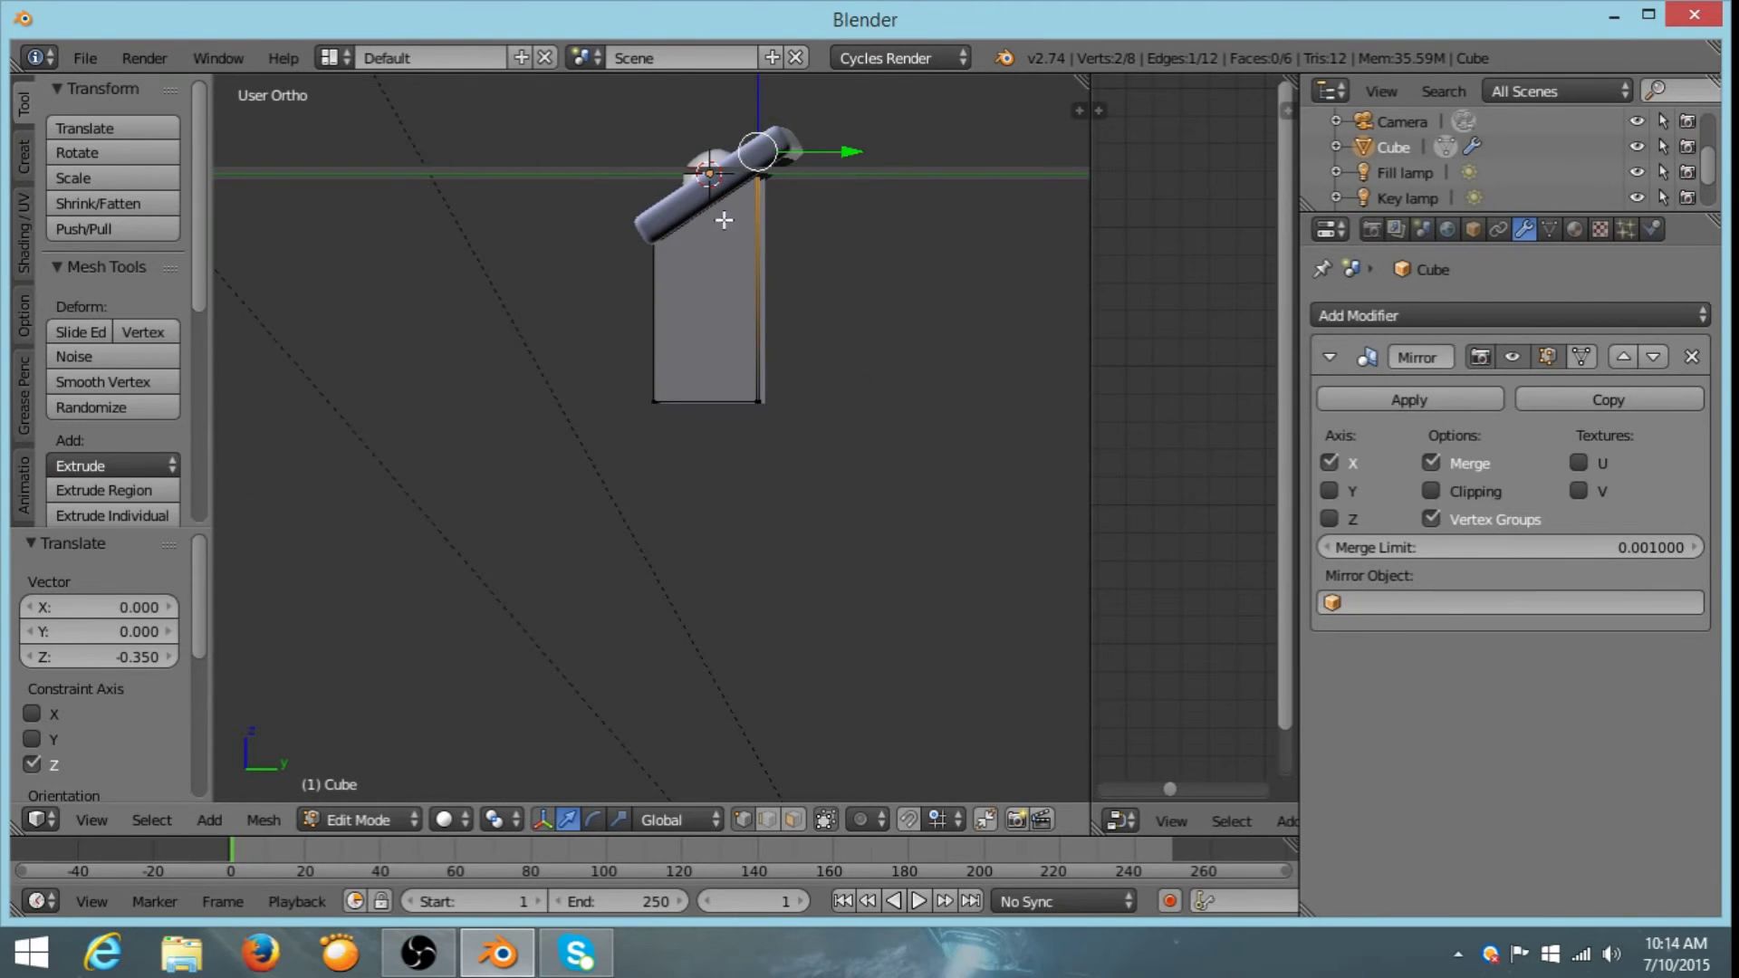
pyautogui.moveTo(704, 265); pyautogui.dragTo(723, 291, button='middle')
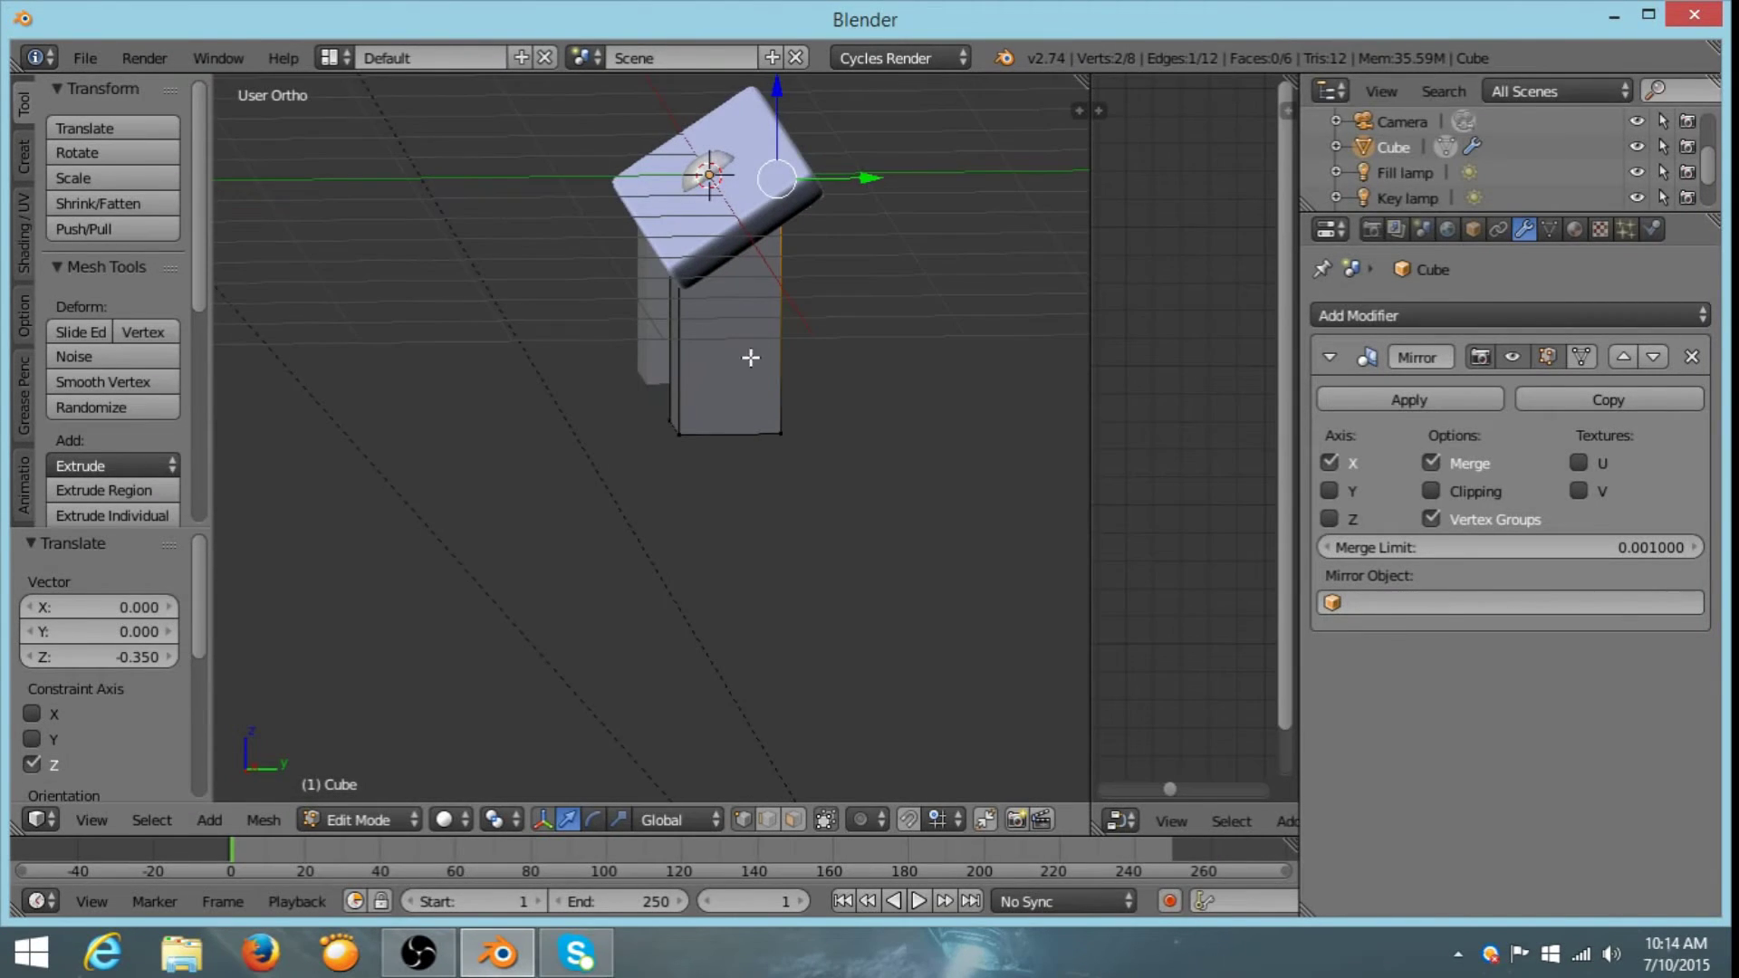
pyautogui.hotkey('ctrl', 'r')
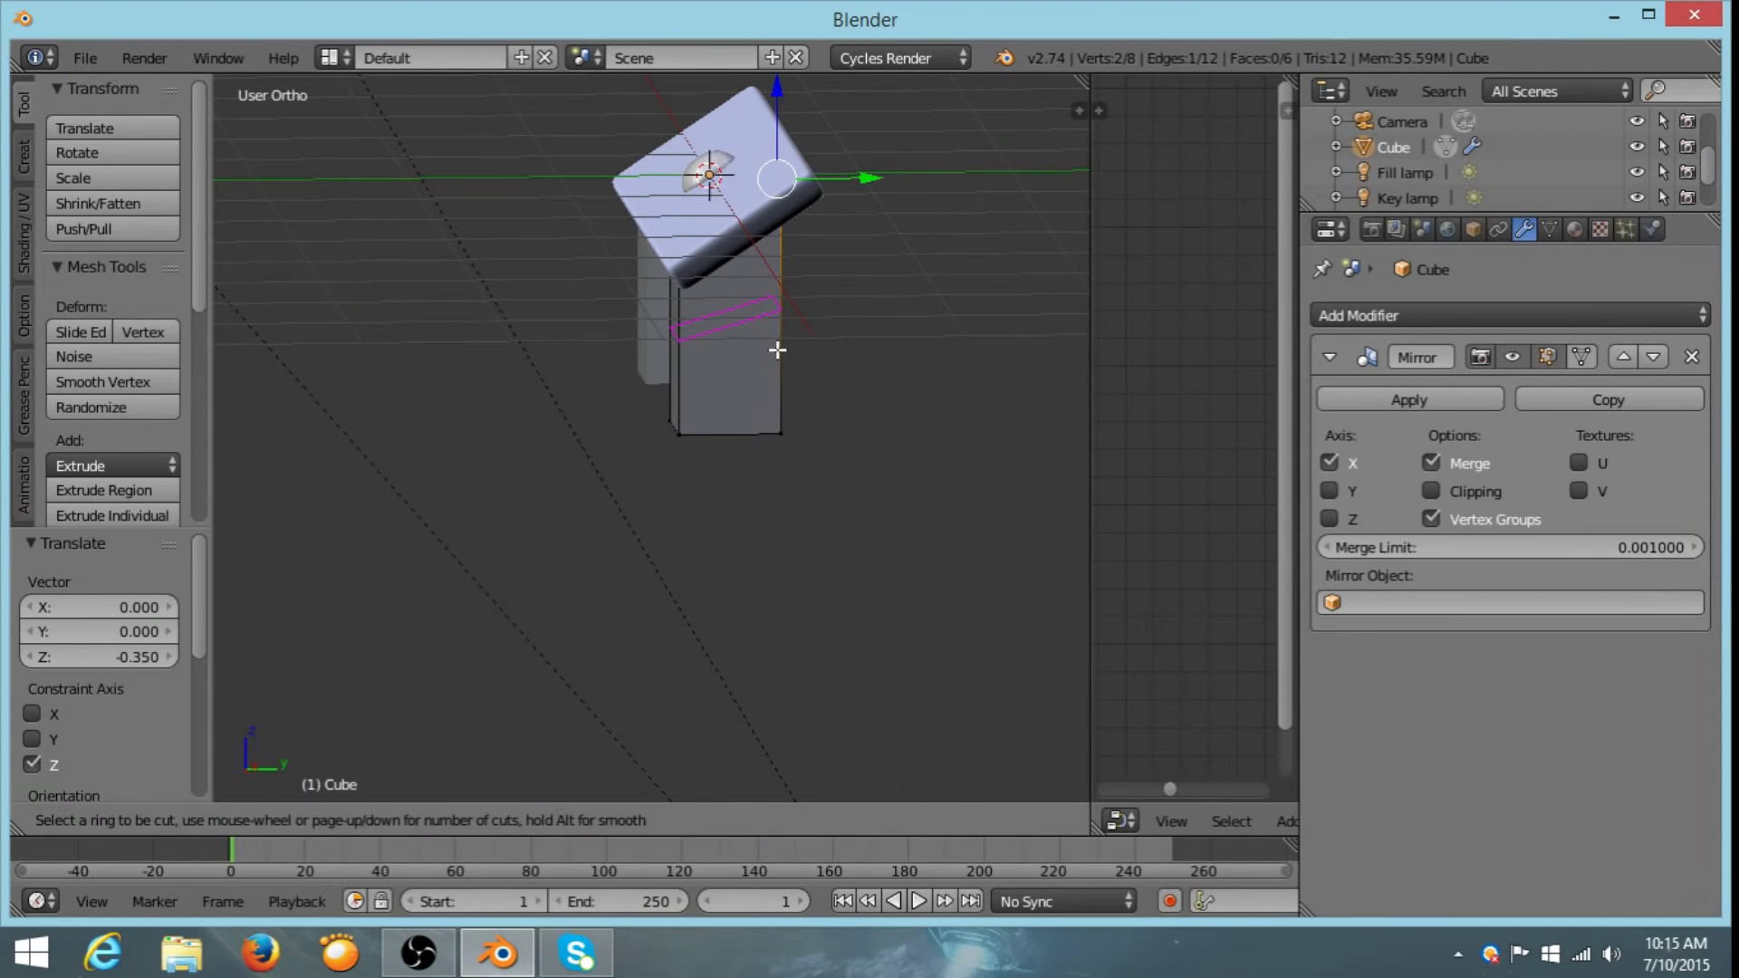
pyautogui.click(776, 351)
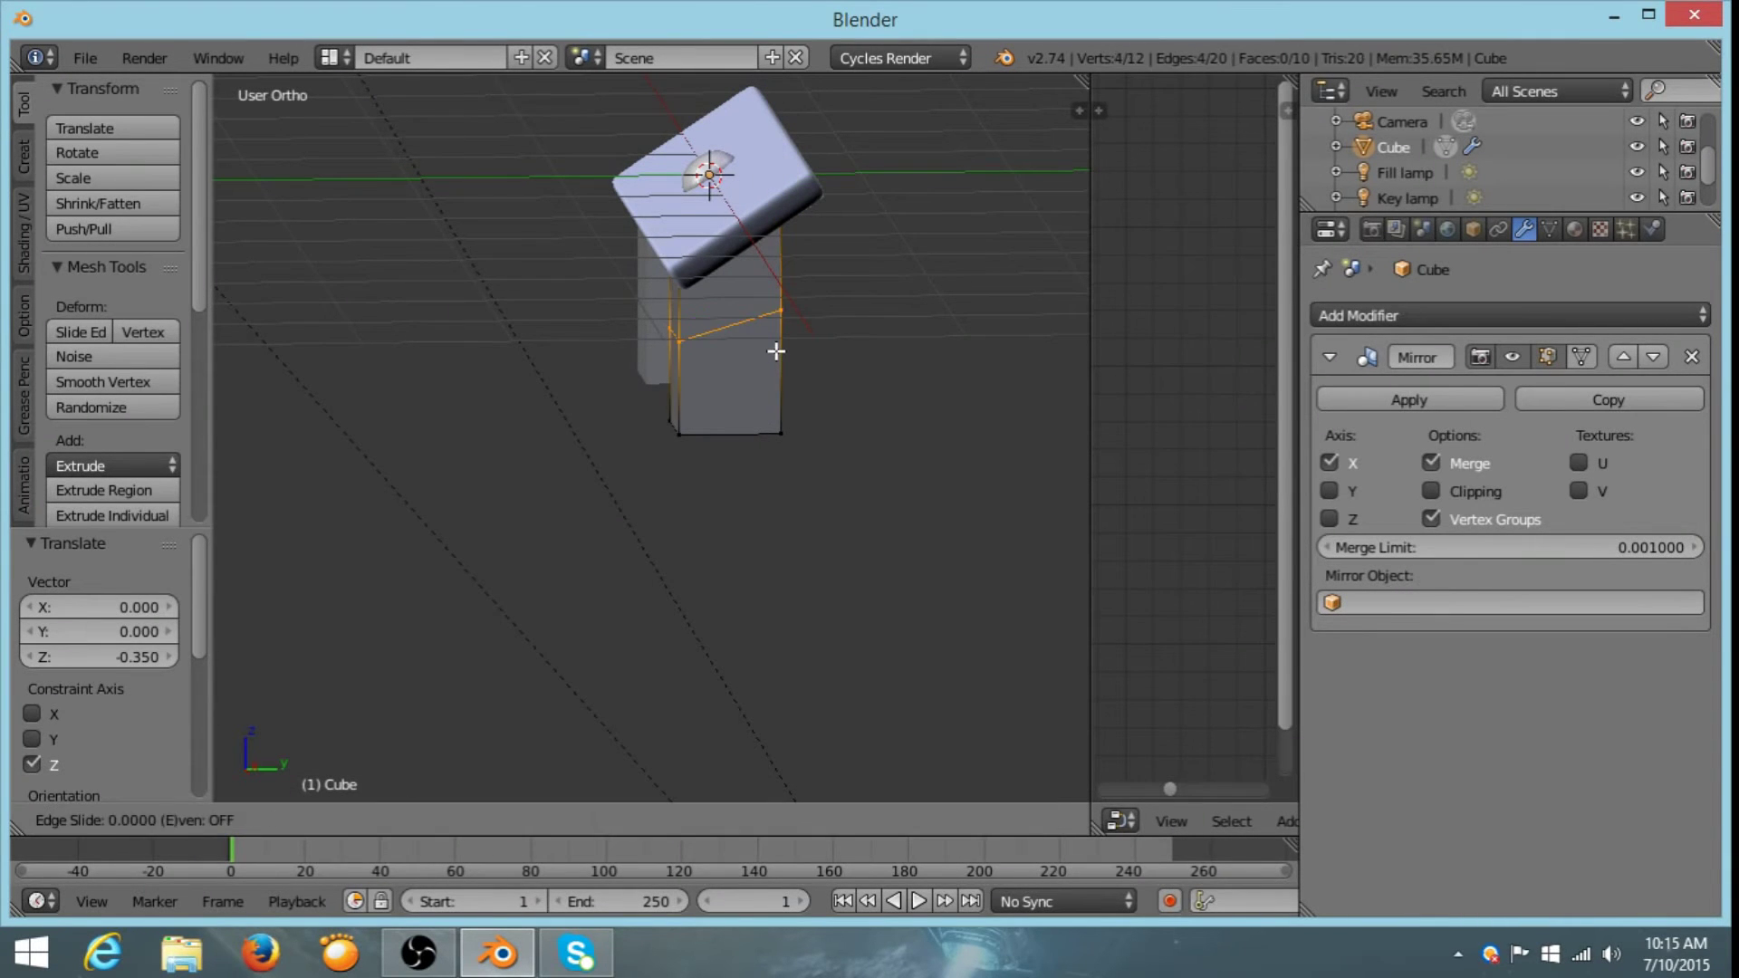
pyautogui.click(779, 368)
# - Try to flatten the post's new edge loop by scaling it to 0 along Z
pyautogui.moveTo(741, 365)
pyautogui.mouseDown(button='middle')
pyautogui.moveTo(621, 377)
pyautogui.moveTo(543, 338)
pyautogui.moveTo(729, 343)
pyautogui.mouseUp(button='middle')
pyautogui.press('s')
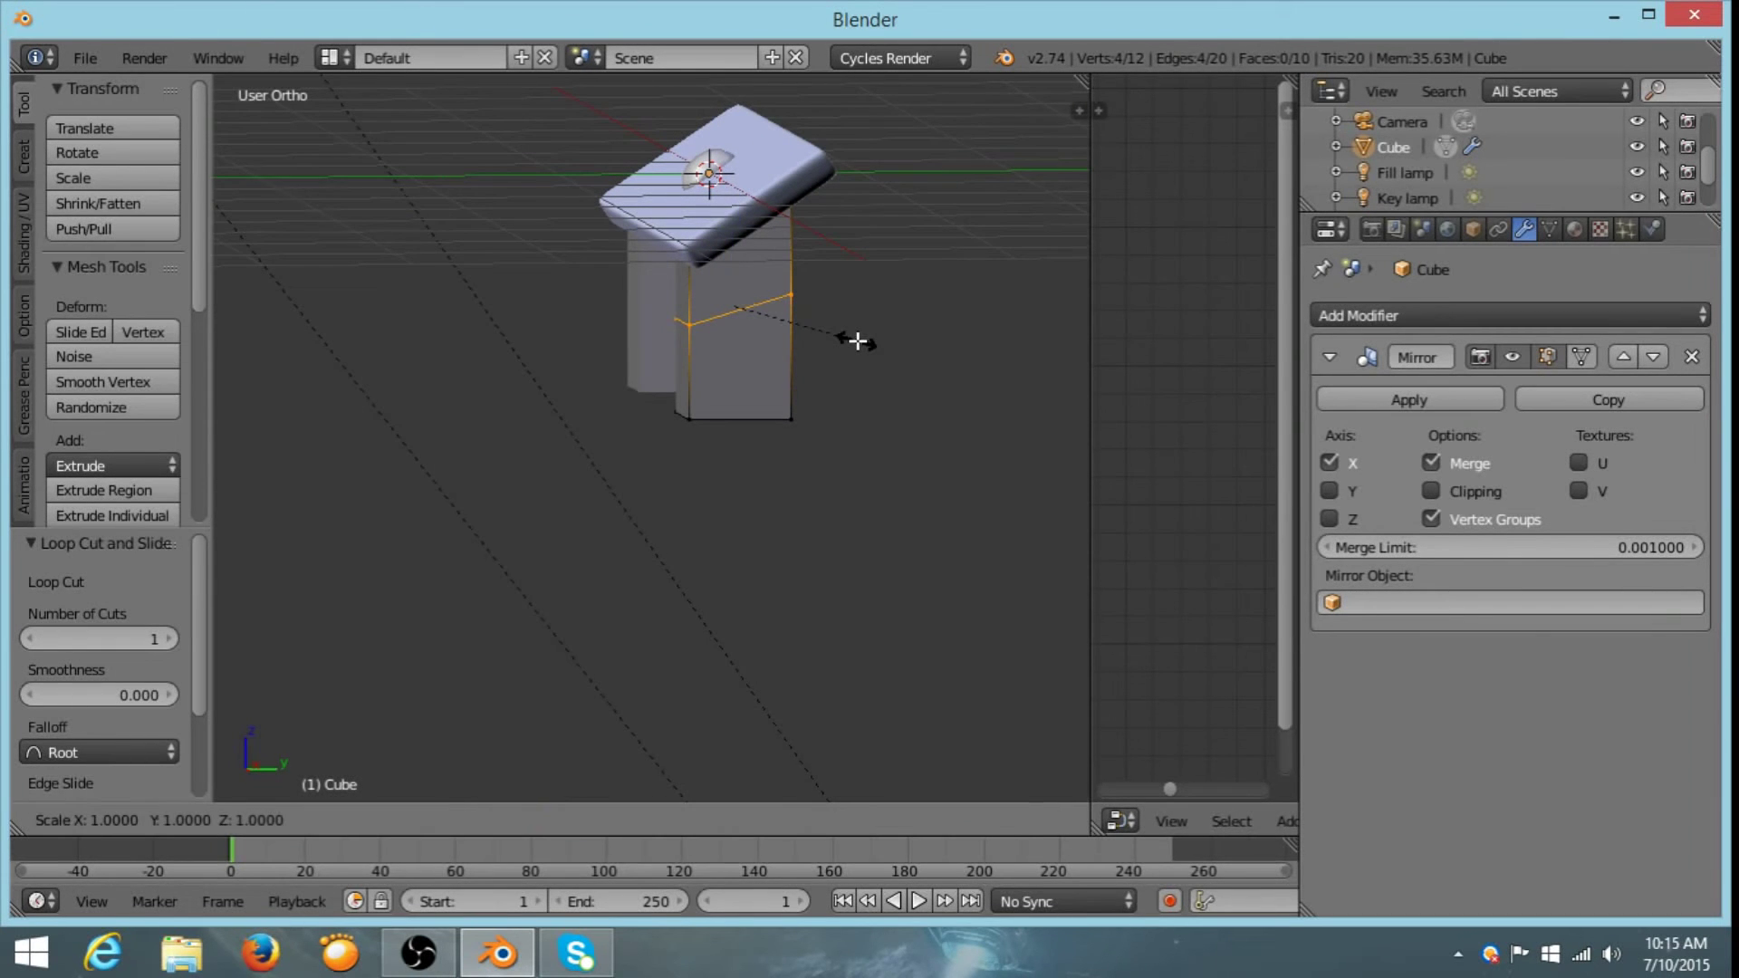
pyautogui.press('z')
pyautogui.press('0')
pyautogui.press('Return')
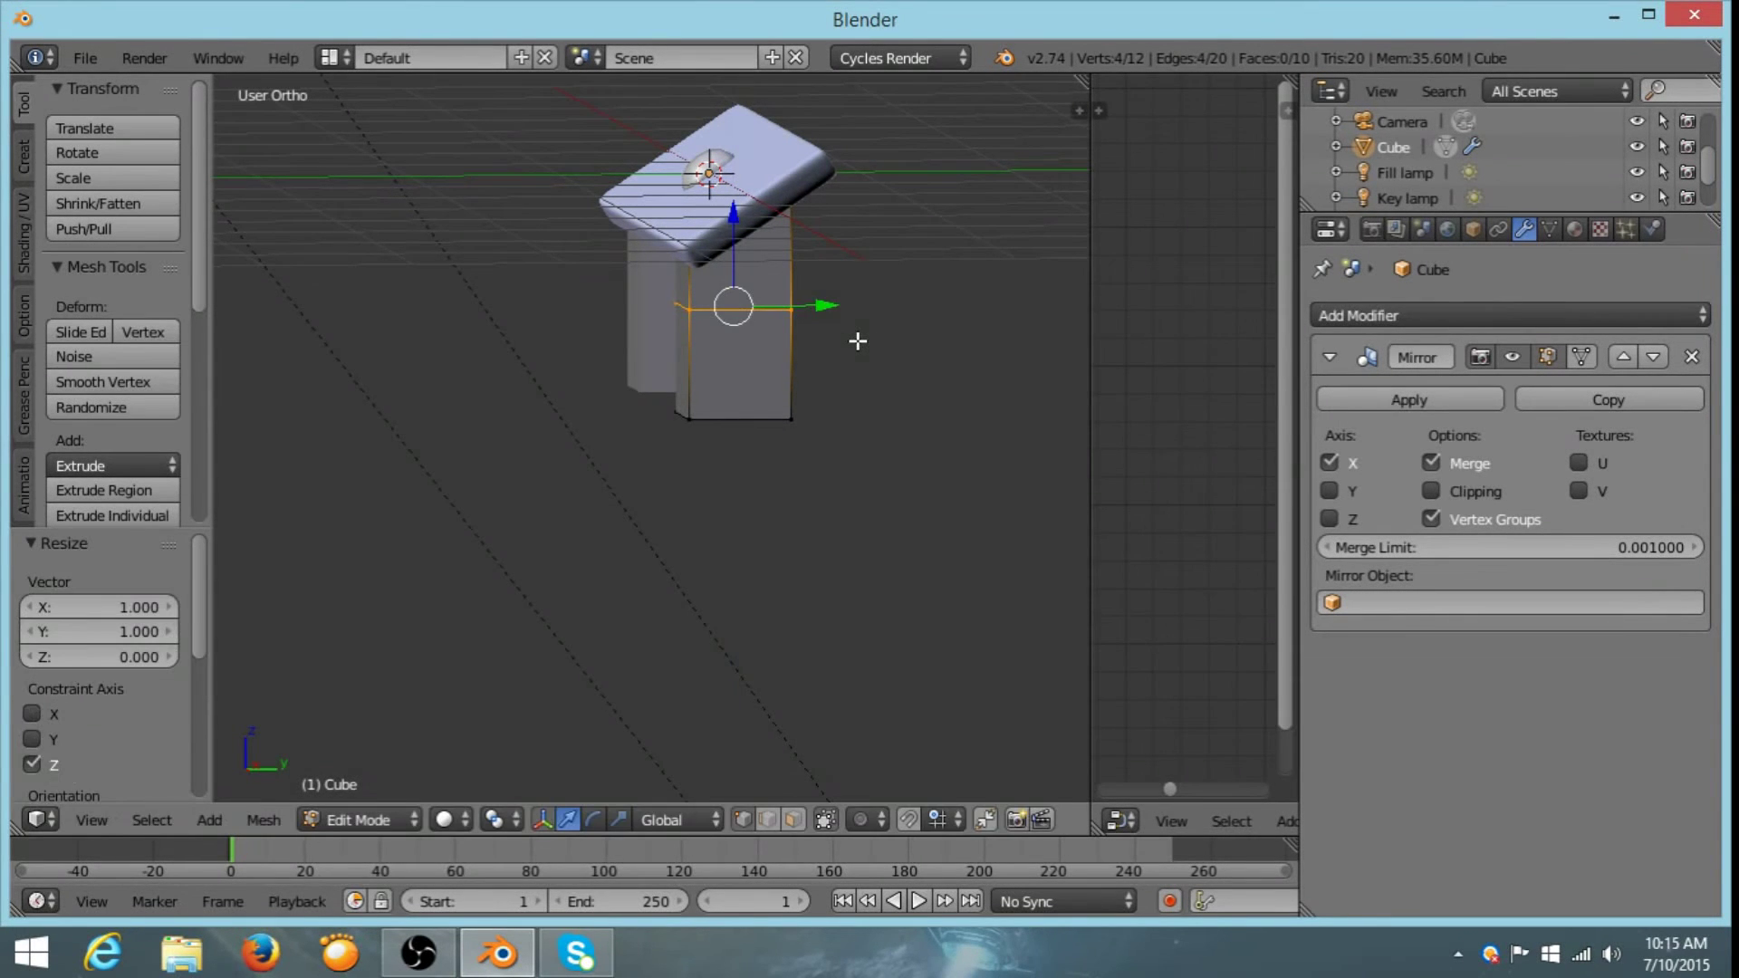
pyautogui.keyDown('shift'); pyautogui.moveTo(819, 353); pyautogui.dragTo(721, 283, button='middle'); pyautogui.keyUp('shift')
pyautogui.hotkey('ctrl', 'z')
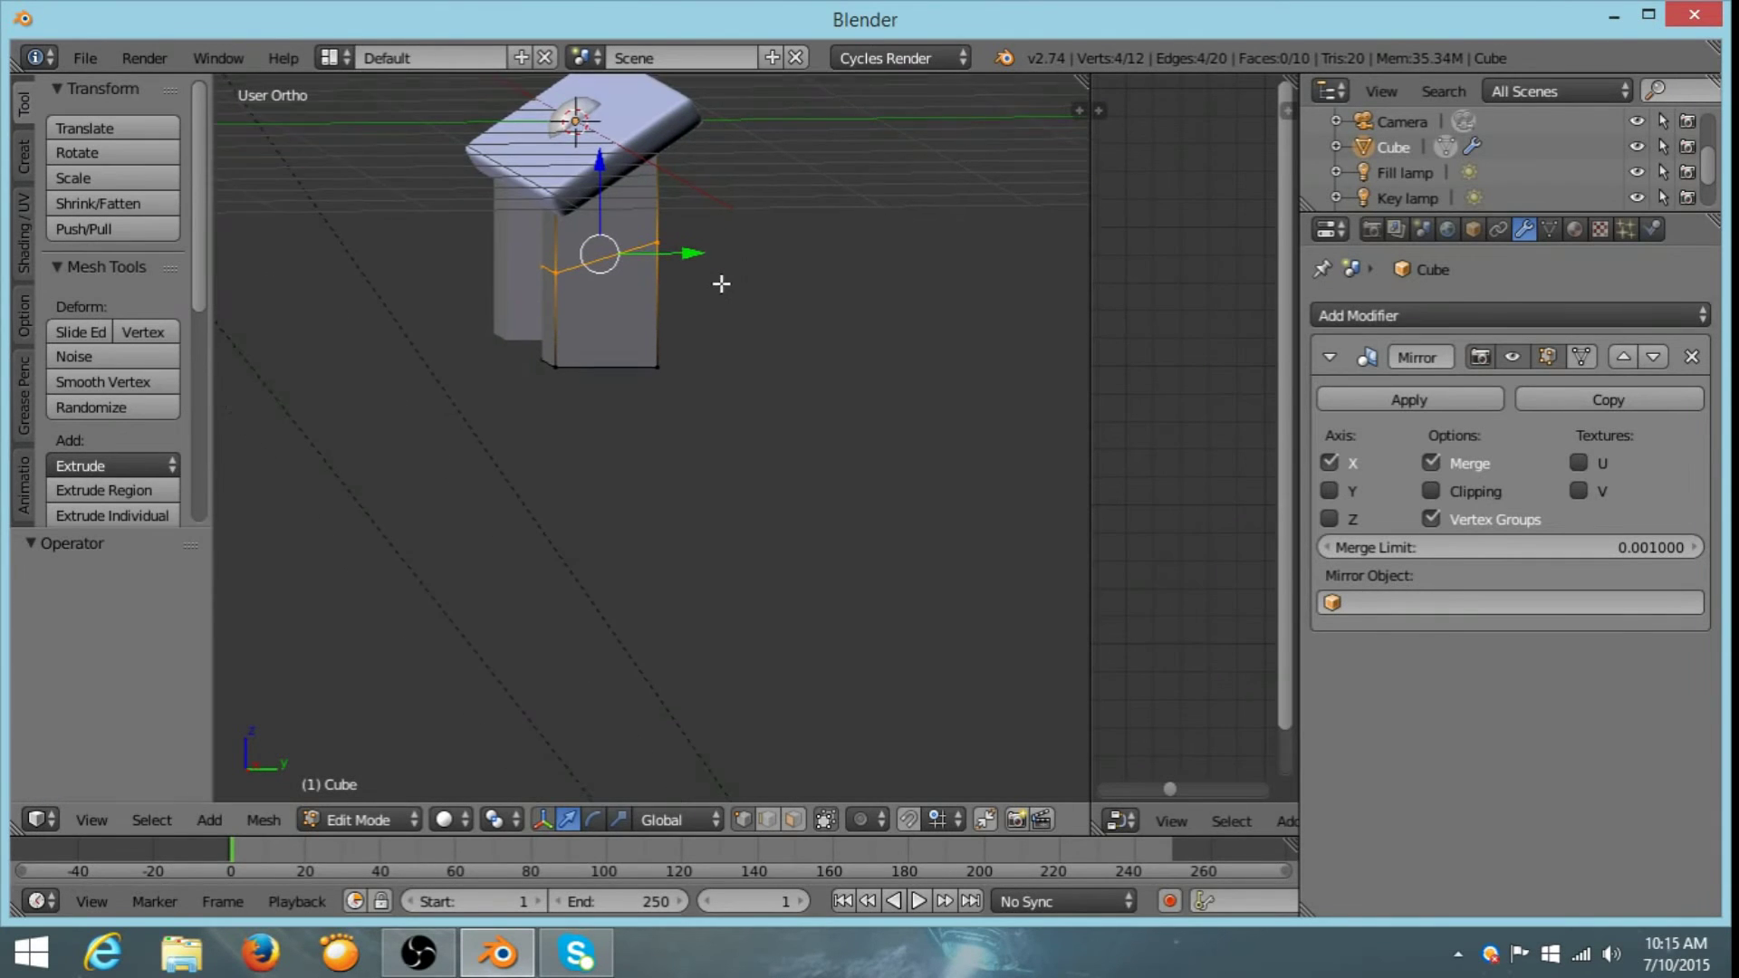
# - Shift the post's bottom face about 0.344 along Y and its middle edge loop about 0.126 along Y, bending the post backwards
pyautogui.moveTo(643, 360)
pyautogui.mouseDown(button='middle')
pyautogui.moveTo(621, 372)
pyautogui.moveTo(634, 331)
pyautogui.mouseUp(button='middle')
pyautogui.rightClick(557, 304)
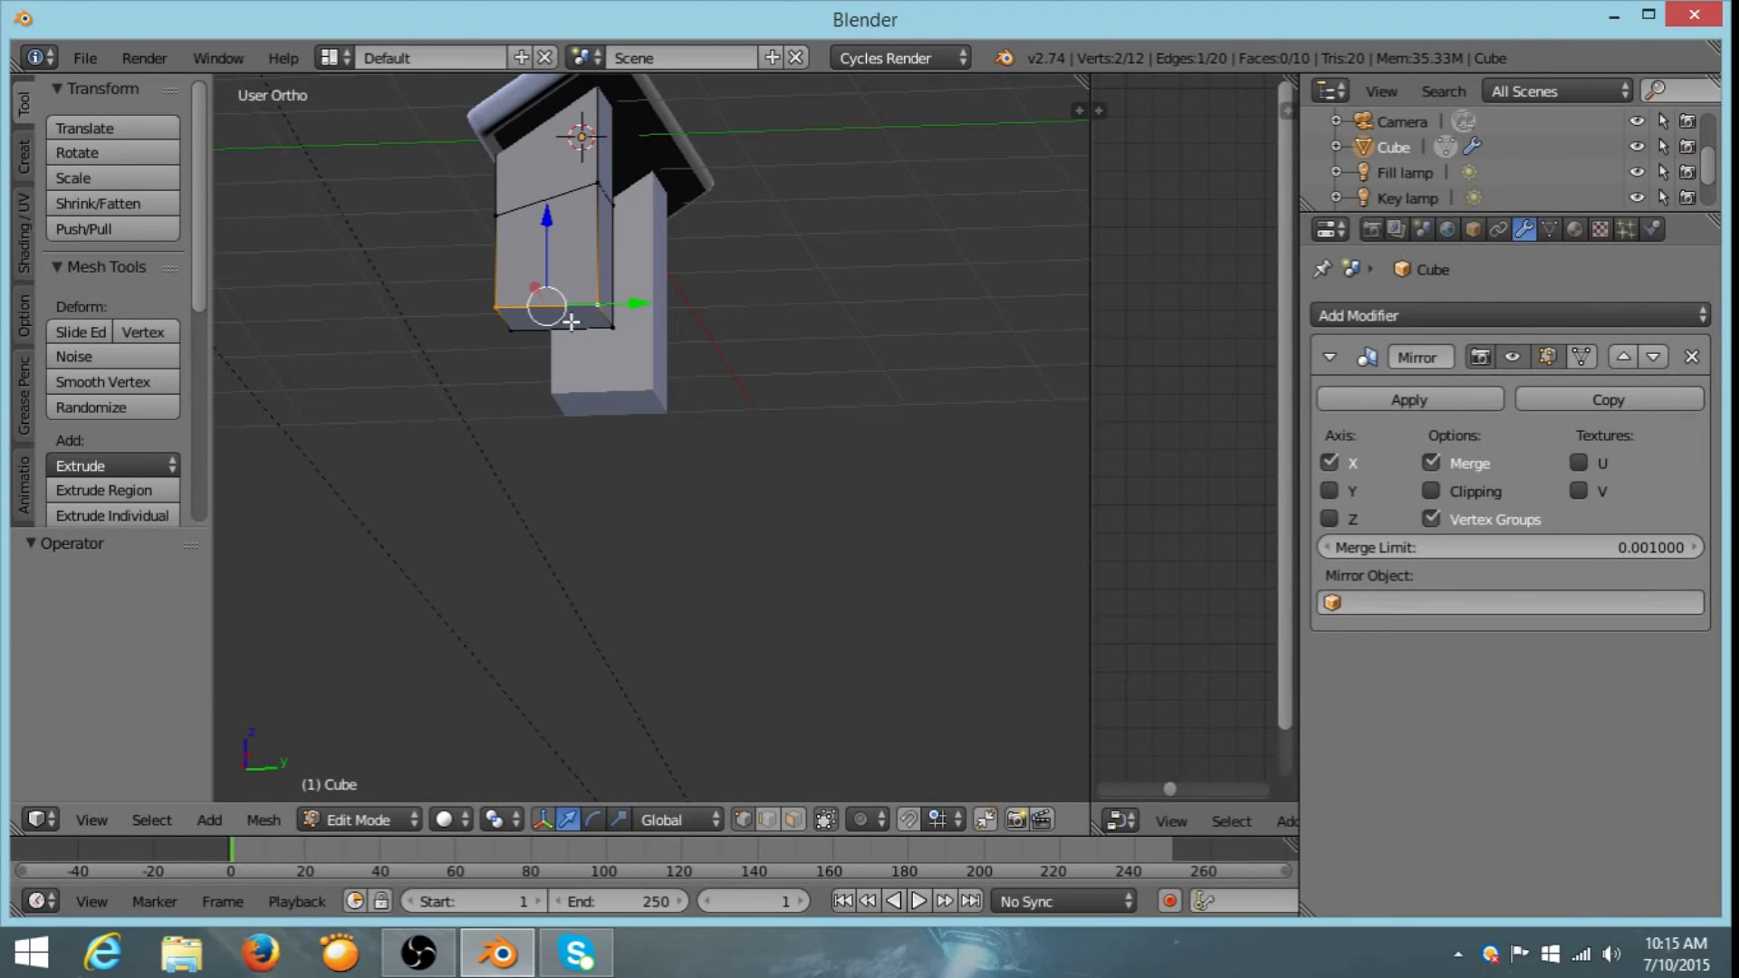
pyautogui.keyDown('shift'); pyautogui.rightClick(573, 329); pyautogui.keyUp('shift')
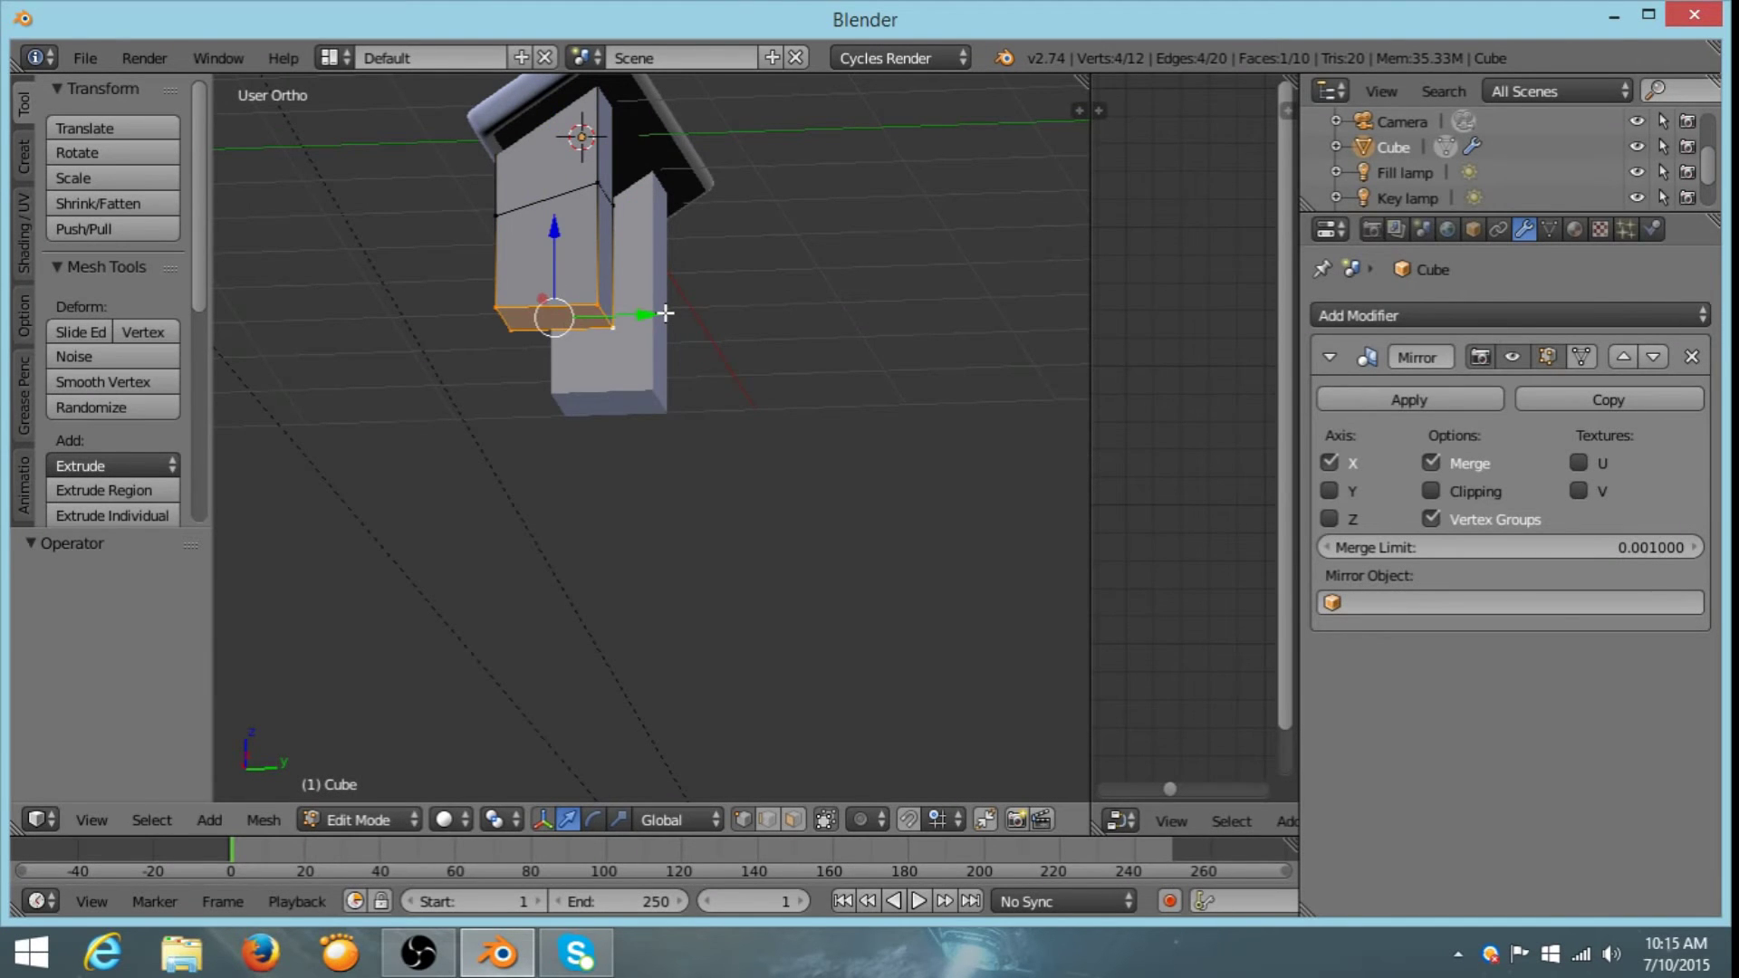
pyautogui.press('KP_3')
pyautogui.moveTo(666, 349); pyautogui.dragTo(719, 352)
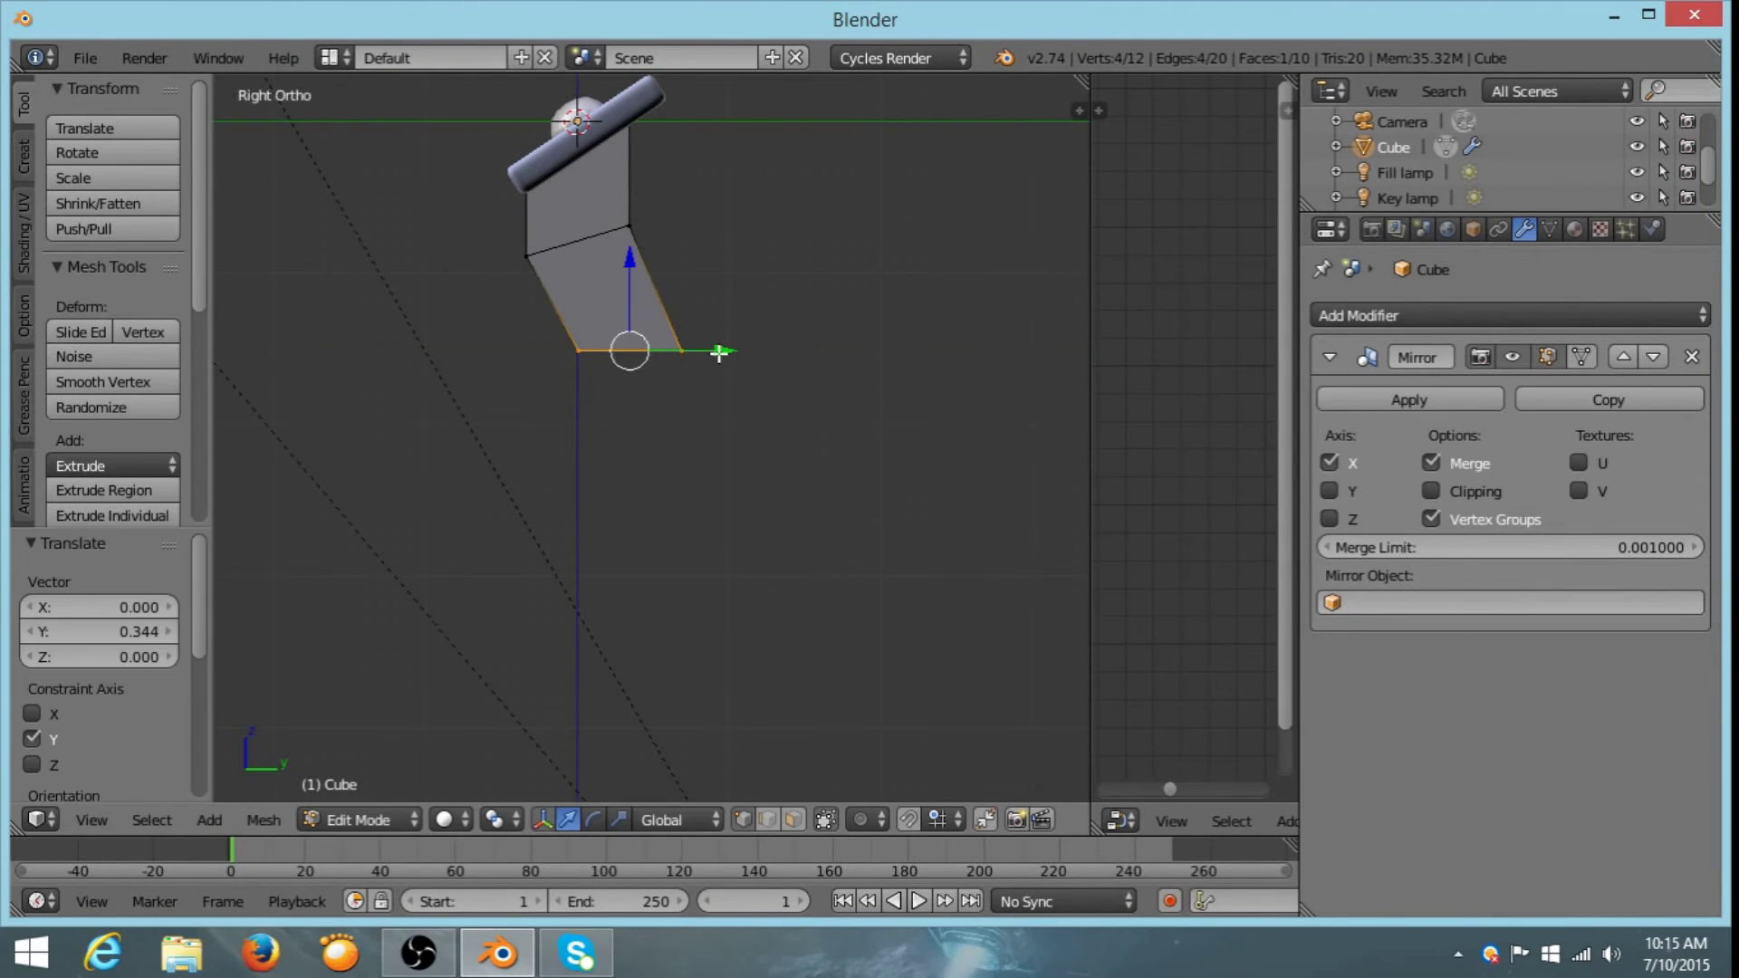
pyautogui.keyDown('alt'); pyautogui.rightClick(555, 235); pyautogui.keyUp('alt')
pyautogui.moveTo(671, 238); pyautogui.dragTo(689, 237)
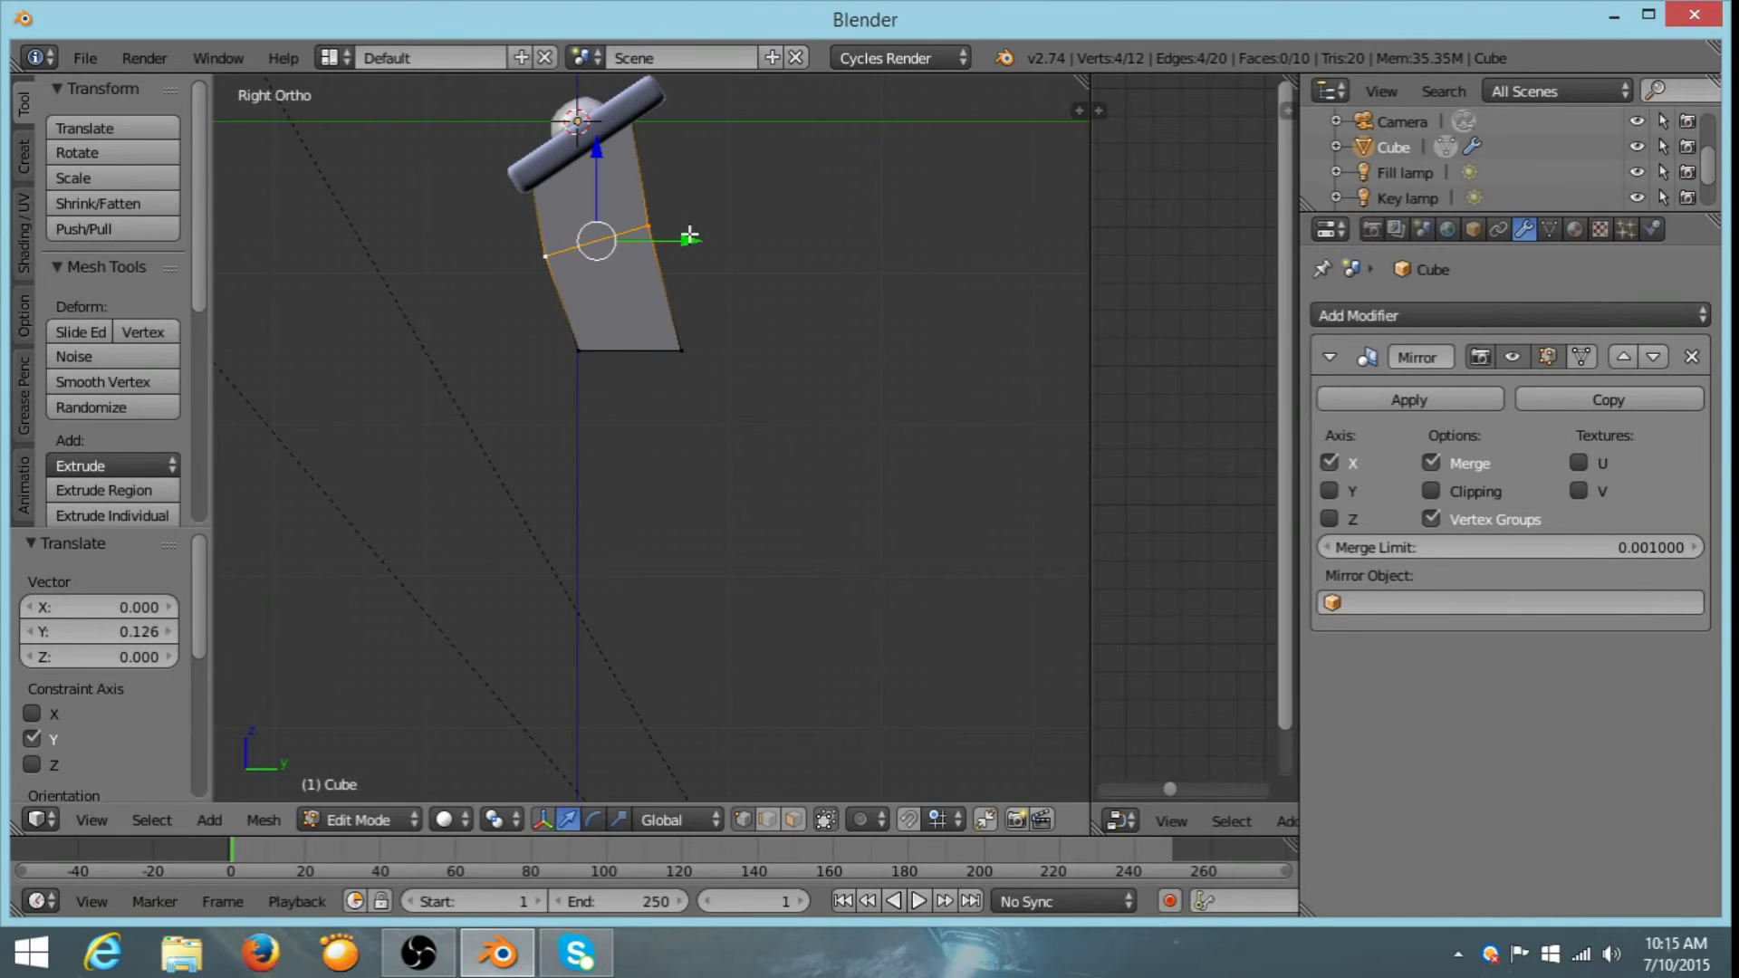
# - Narrow the whole post mesh along the X axis and return to Object Mode
pyautogui.press('Tab')
pyautogui.moveTo(598, 268); pyautogui.dragTo(811, 283, button='middle')
pyautogui.press('Tab')
pyautogui.press('a')
pyautogui.press('a')
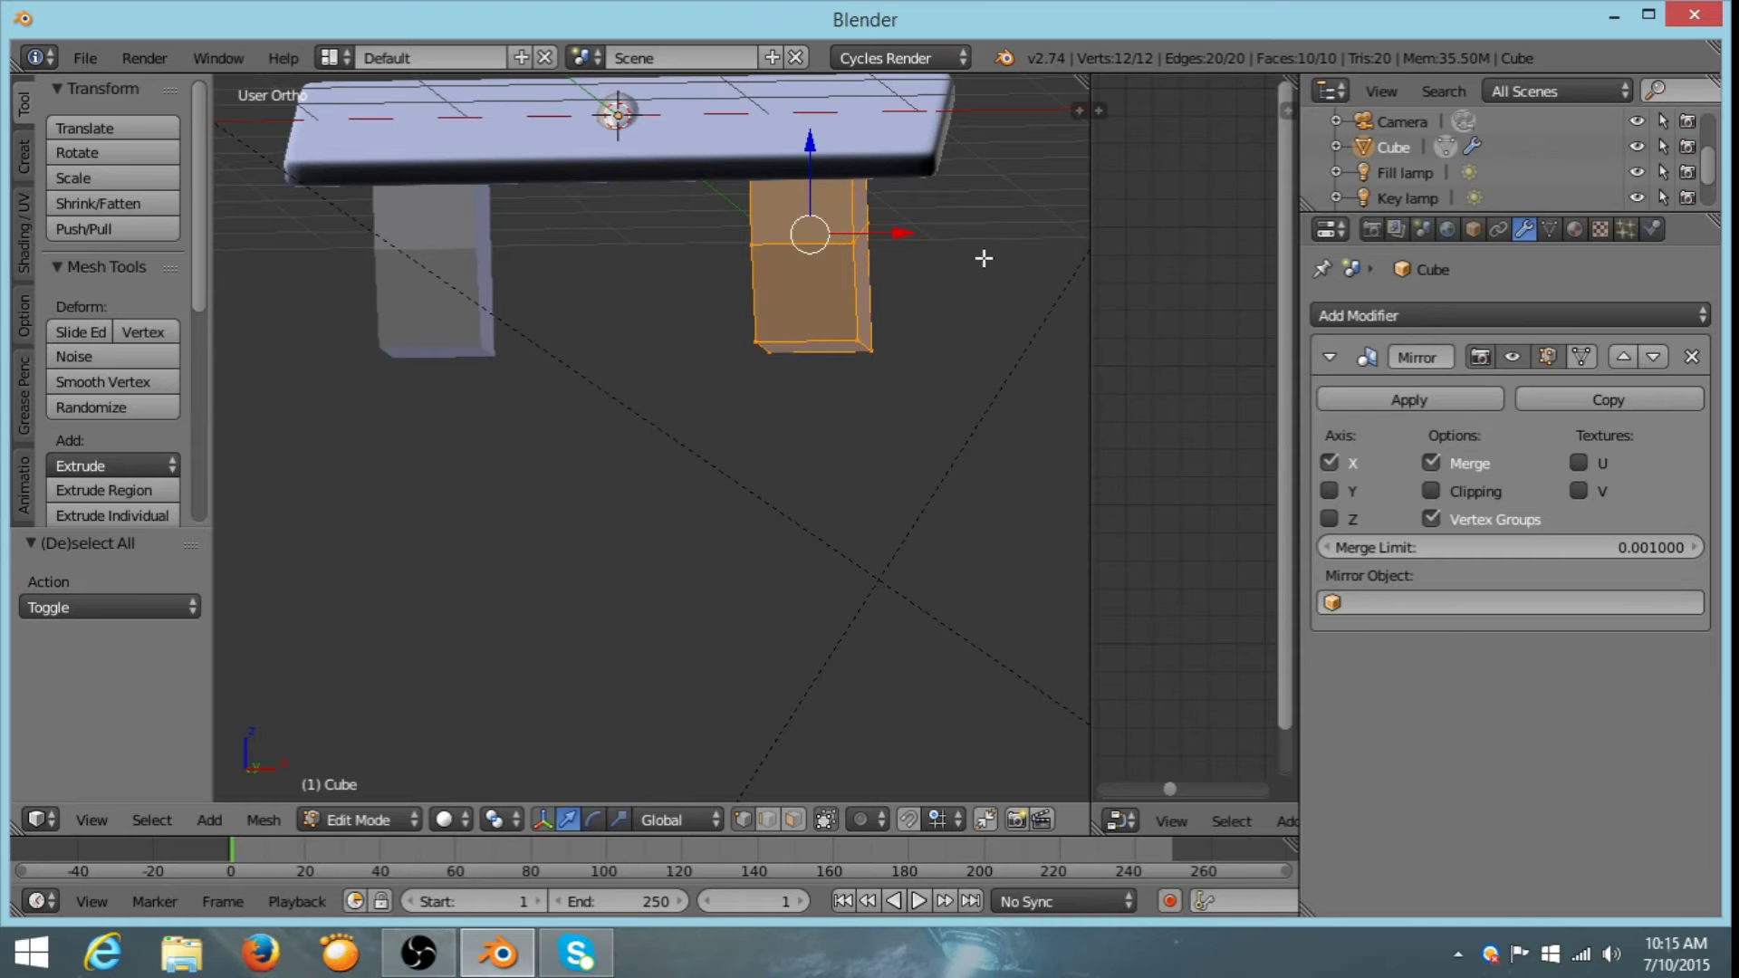
pyautogui.press('s')
pyautogui.press('x')
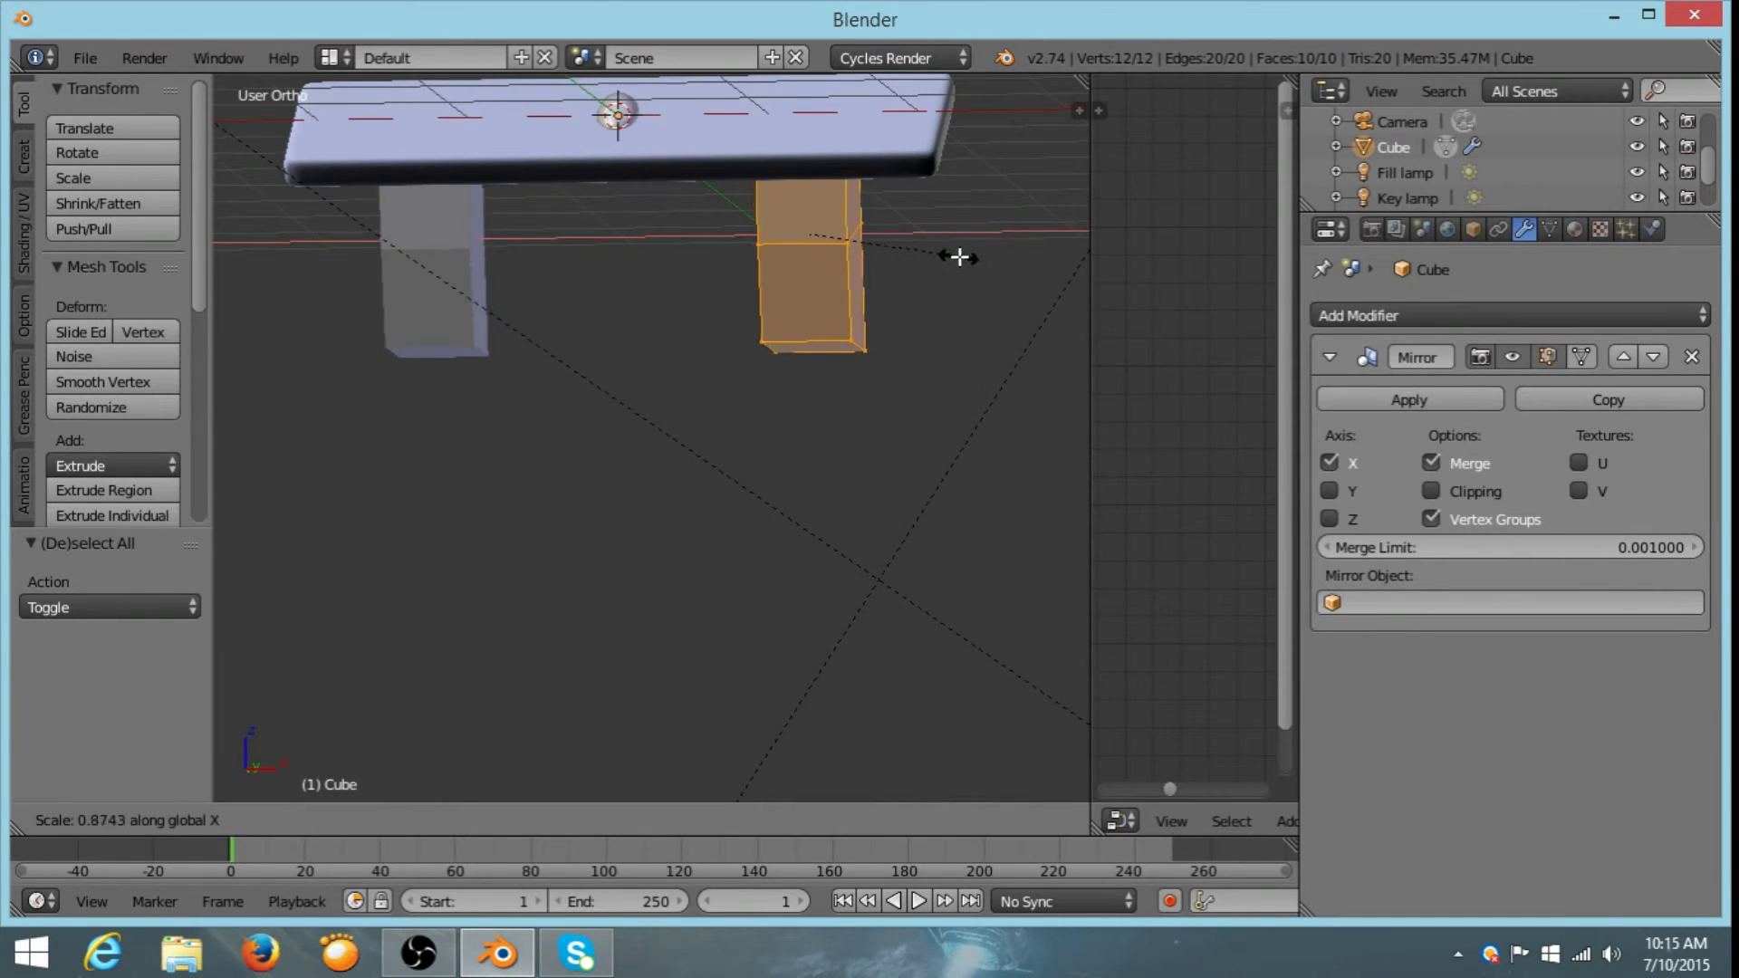
pyautogui.click(895, 242)
pyautogui.moveTo(897, 241); pyautogui.dragTo(706, 319, button='middle')
pyautogui.press('Tab')
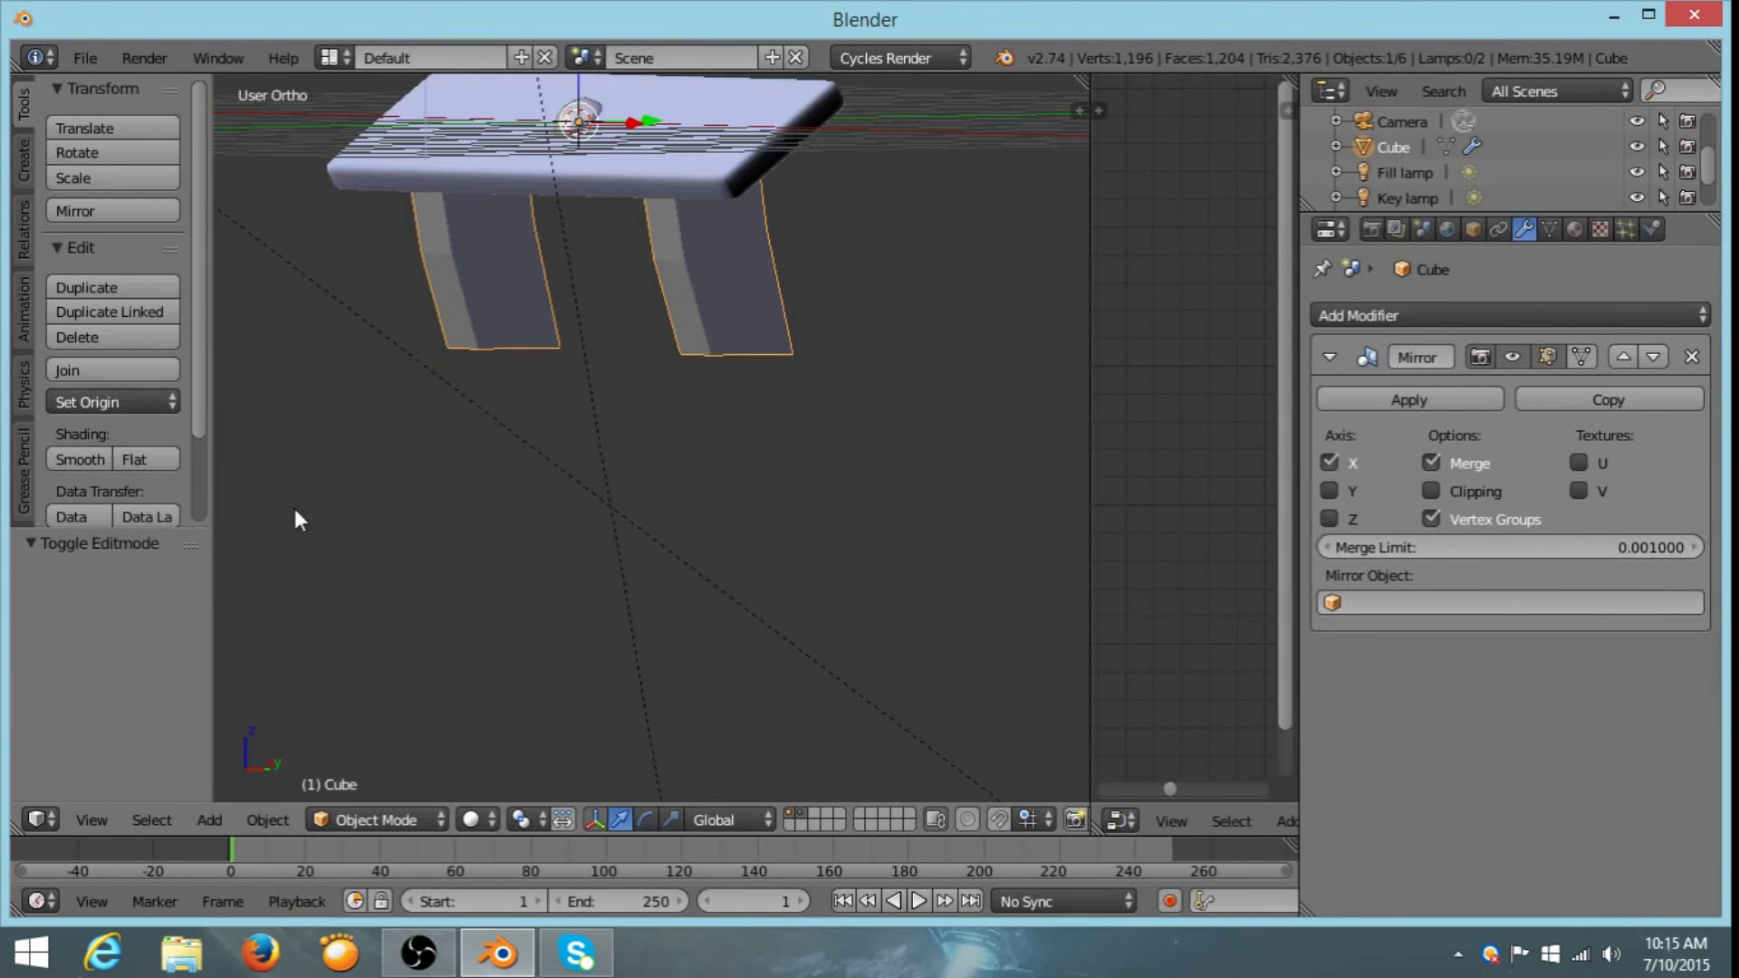
# - Shade the posts smooth and add a Subdivision Surface modifier at level 2
pyautogui.click(81, 459)
pyautogui.moveTo(371, 388)
pyautogui.mouseDown(button='middle')
pyautogui.moveTo(747, 311)
pyautogui.moveTo(338, 377)
pyautogui.moveTo(500, 343)
pyautogui.moveTo(542, 306)
pyautogui.moveTo(511, 300)
pyautogui.moveTo(599, 477)
pyautogui.moveTo(605, 376)
pyautogui.moveTo(951, 279)
pyautogui.moveTo(597, 326)
pyautogui.mouseUp(button='middle')
pyautogui.hotkey('ctrl', '2')
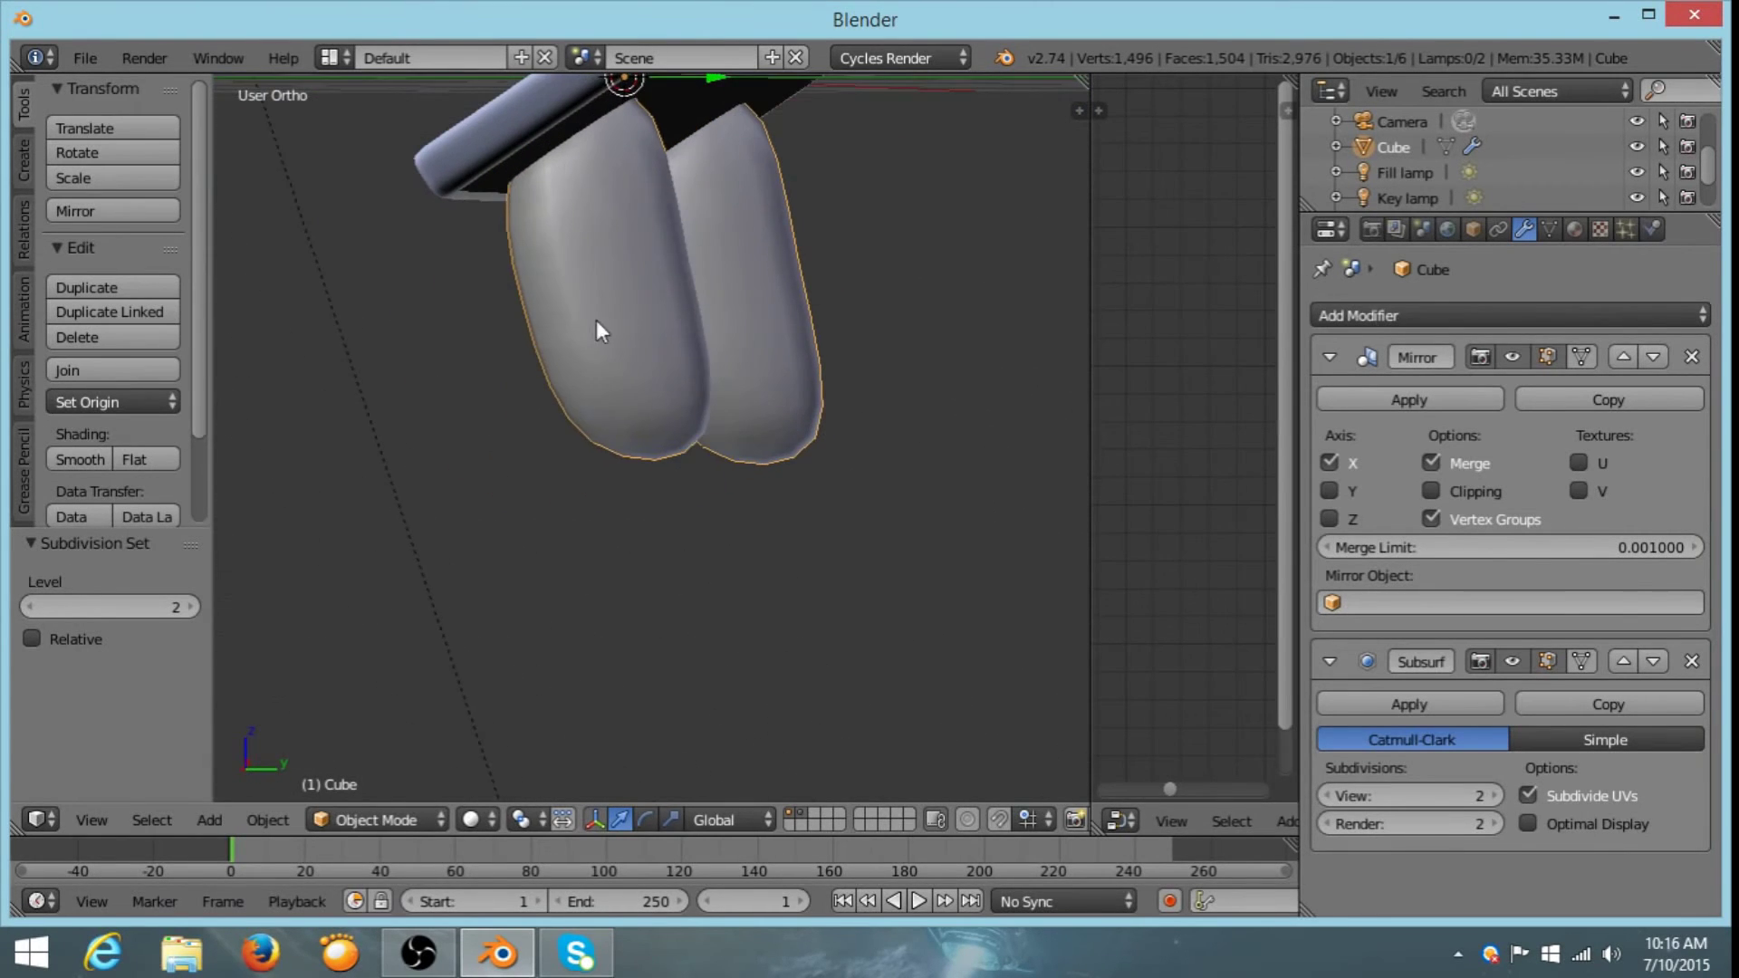
# - Set the mean crease of the post's four vertical corner edge runs to 0.95
pyautogui.press('Tab')
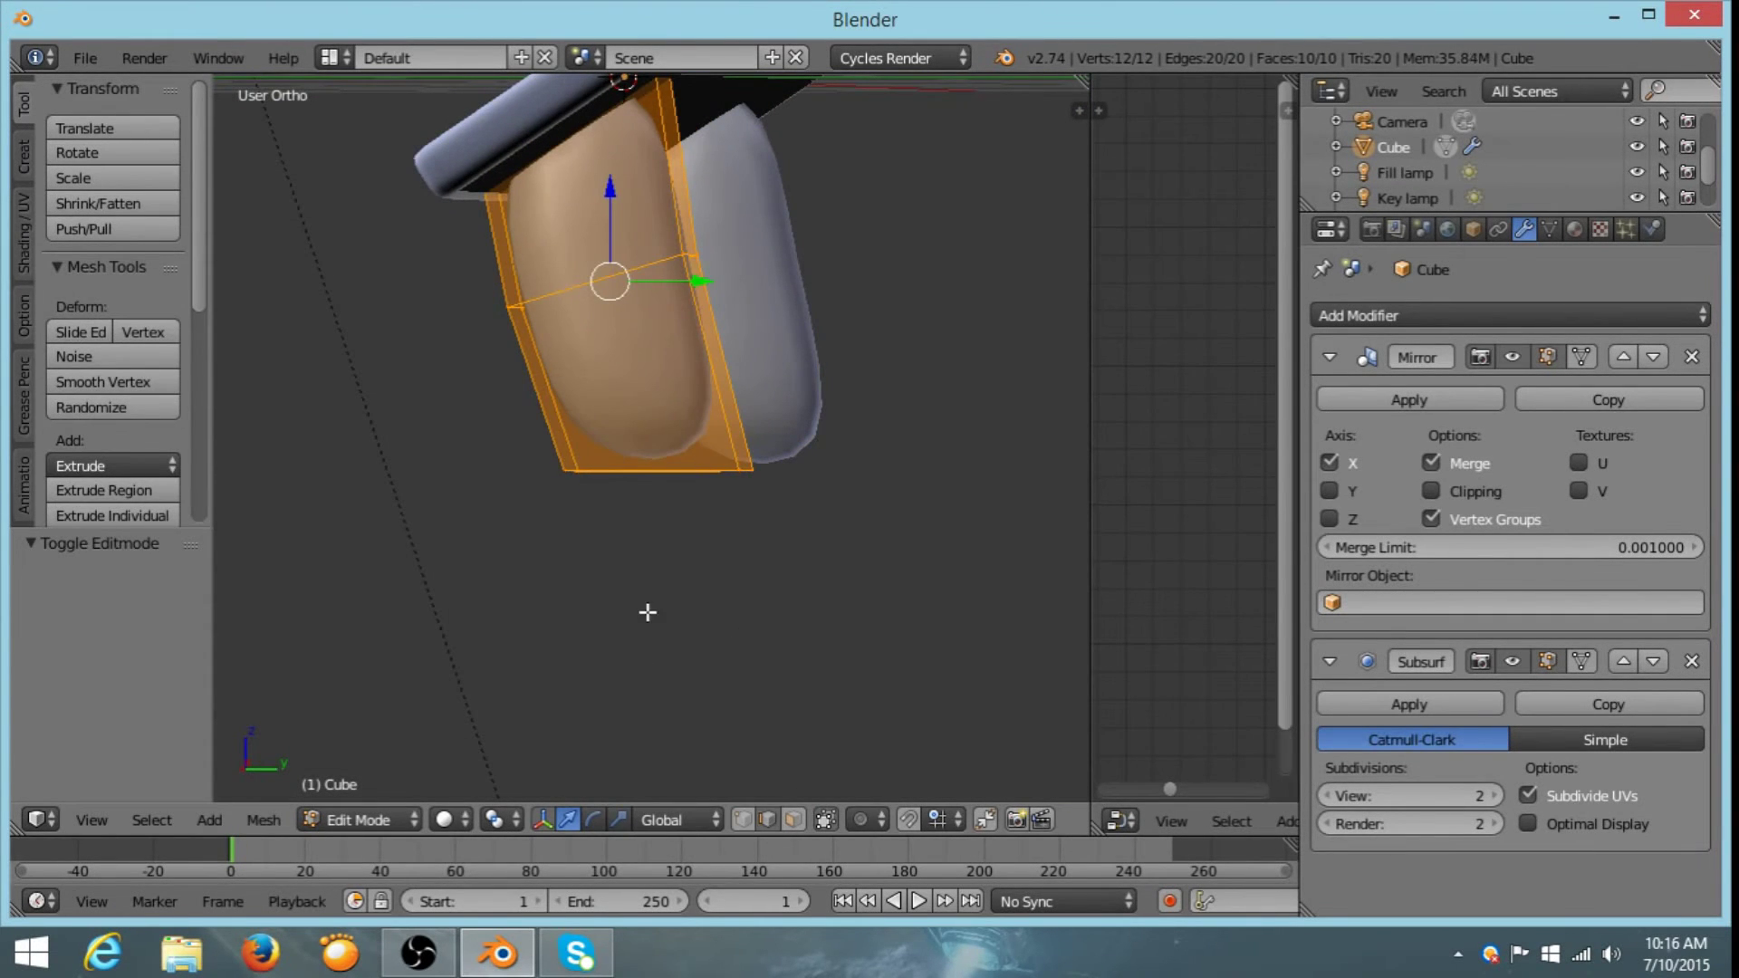
pyautogui.moveTo(644, 609); pyautogui.dragTo(818, 619, button='middle')
pyautogui.keyDown('alt'); pyautogui.rightClick(827, 407); pyautogui.keyUp('alt')
pyautogui.keyDown('alt'); pyautogui.keyDown('shift'); pyautogui.rightClick(776, 419); pyautogui.keyUp('shift'); pyautogui.keyUp('alt')
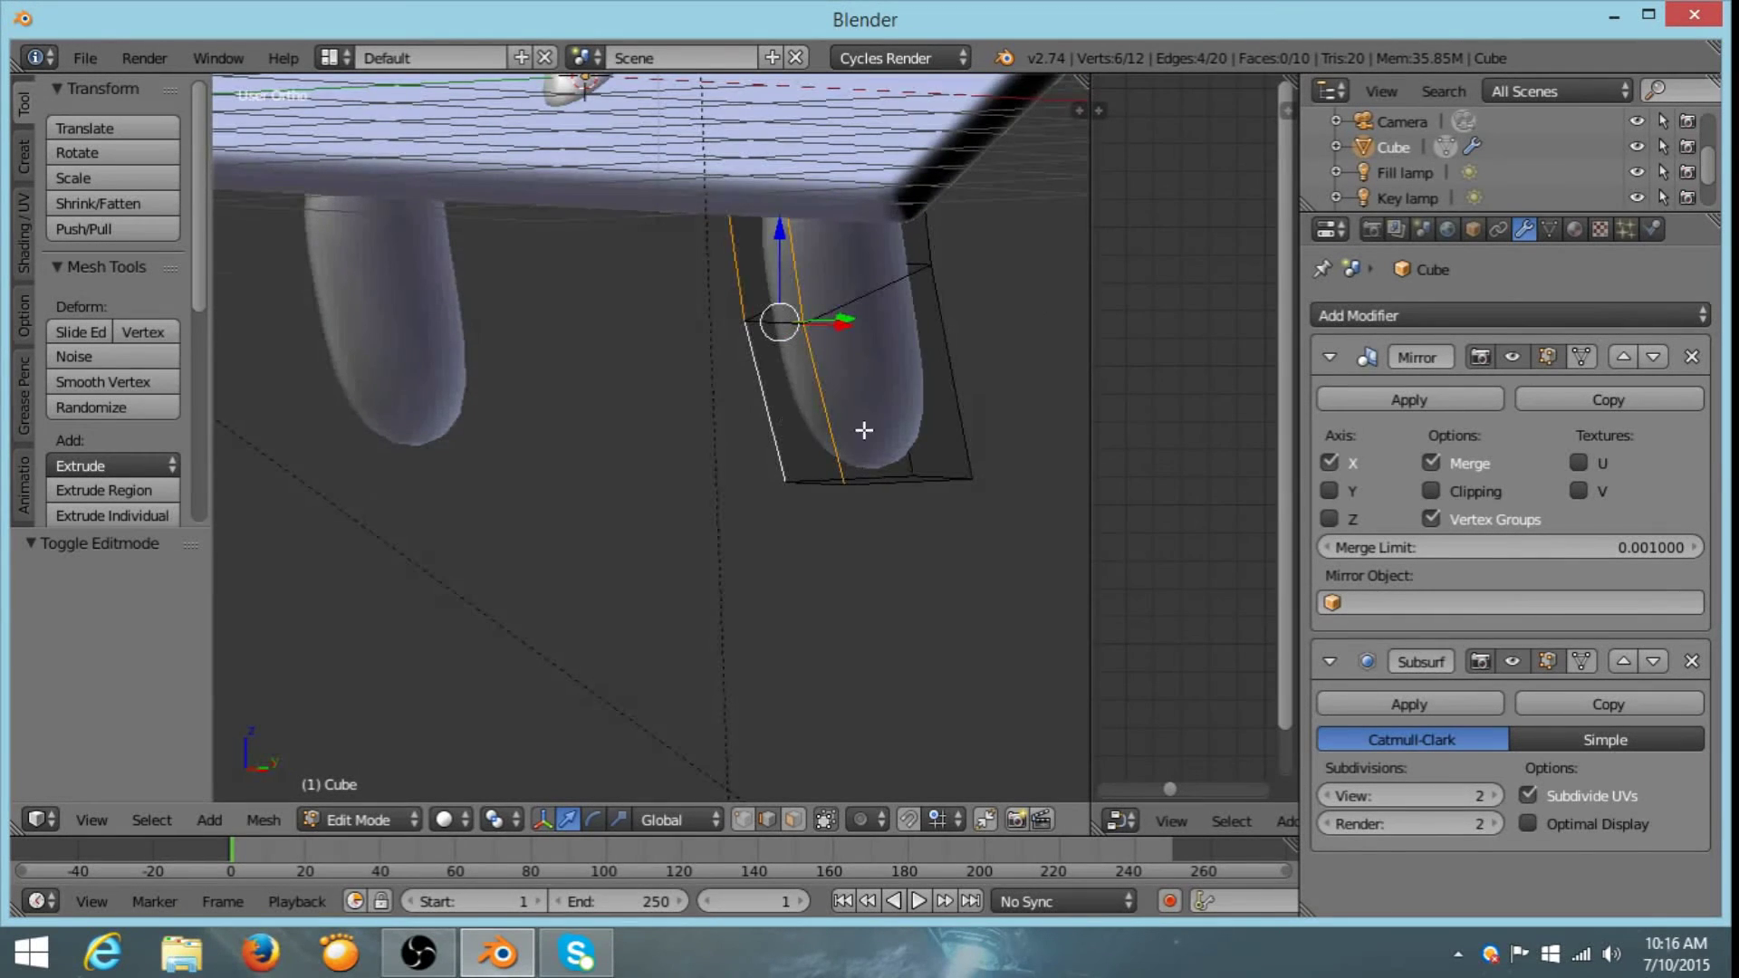
pyautogui.moveTo(861, 420); pyautogui.dragTo(1084, 205, button='middle')
pyautogui.keyDown('alt'); pyautogui.keyDown('shift'); pyautogui.rightClick(589, 457); pyautogui.keyUp('shift'); pyautogui.keyUp('alt')
pyautogui.keyDown('alt'); pyautogui.keyDown('shift'); pyautogui.rightClick(610, 433); pyautogui.keyUp('shift'); pyautogui.keyUp('alt')
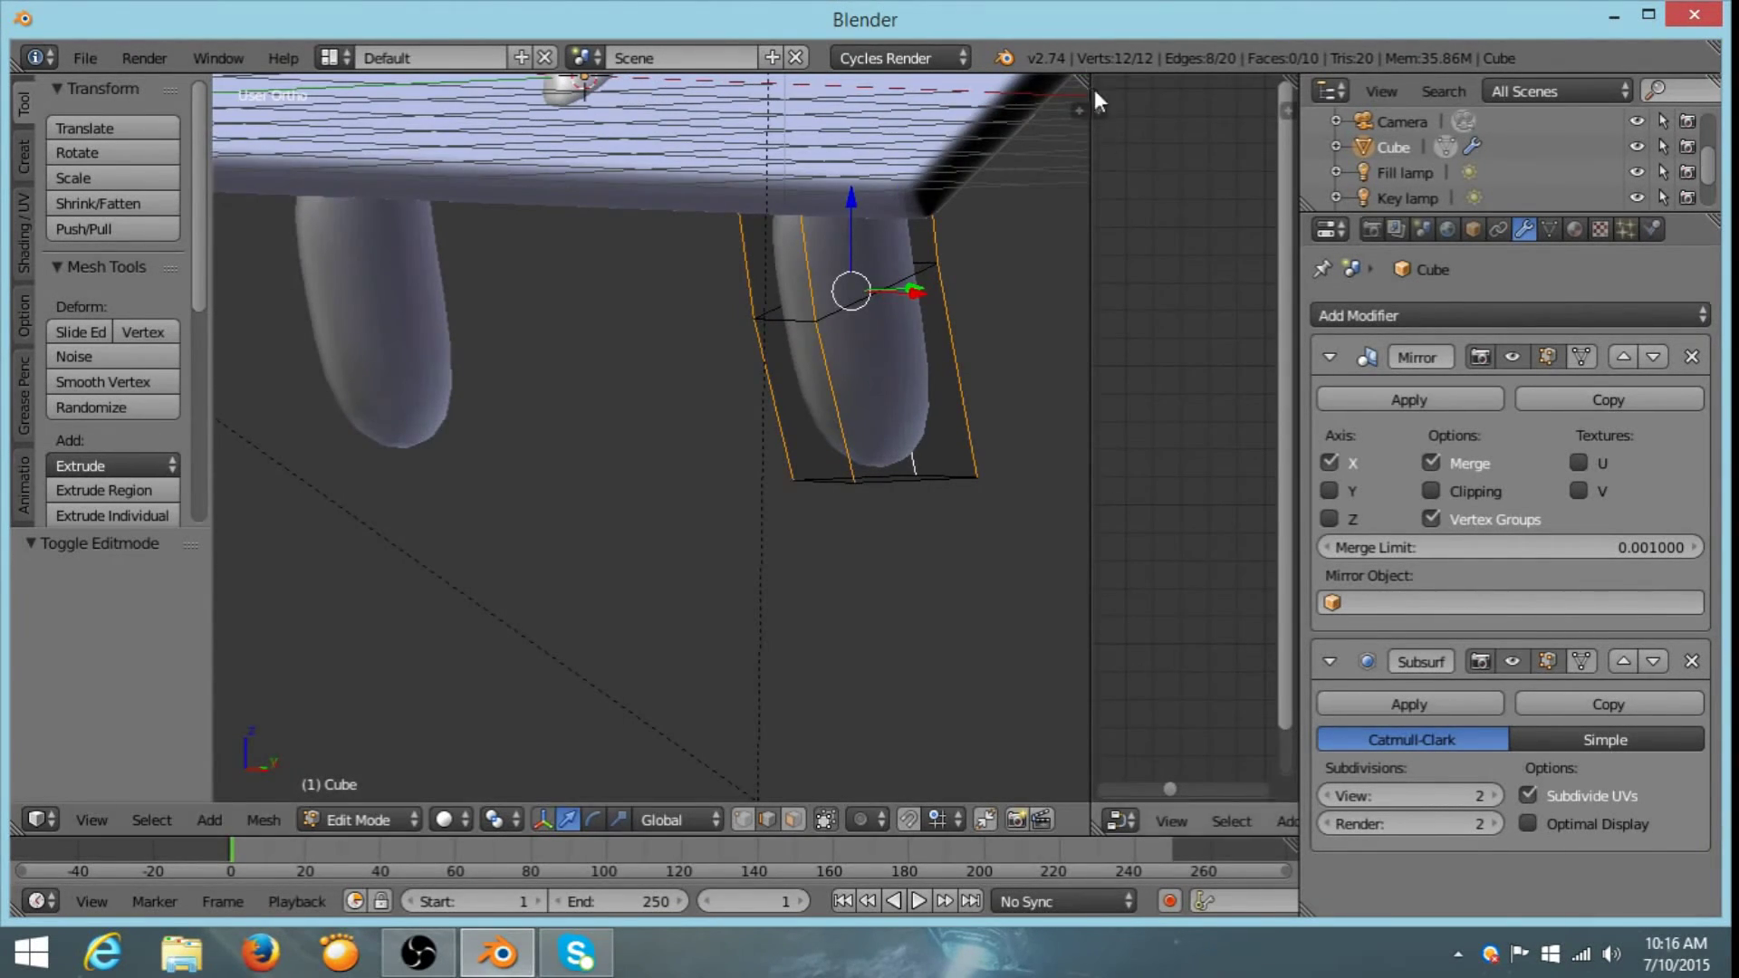
pyautogui.click(1083, 110)
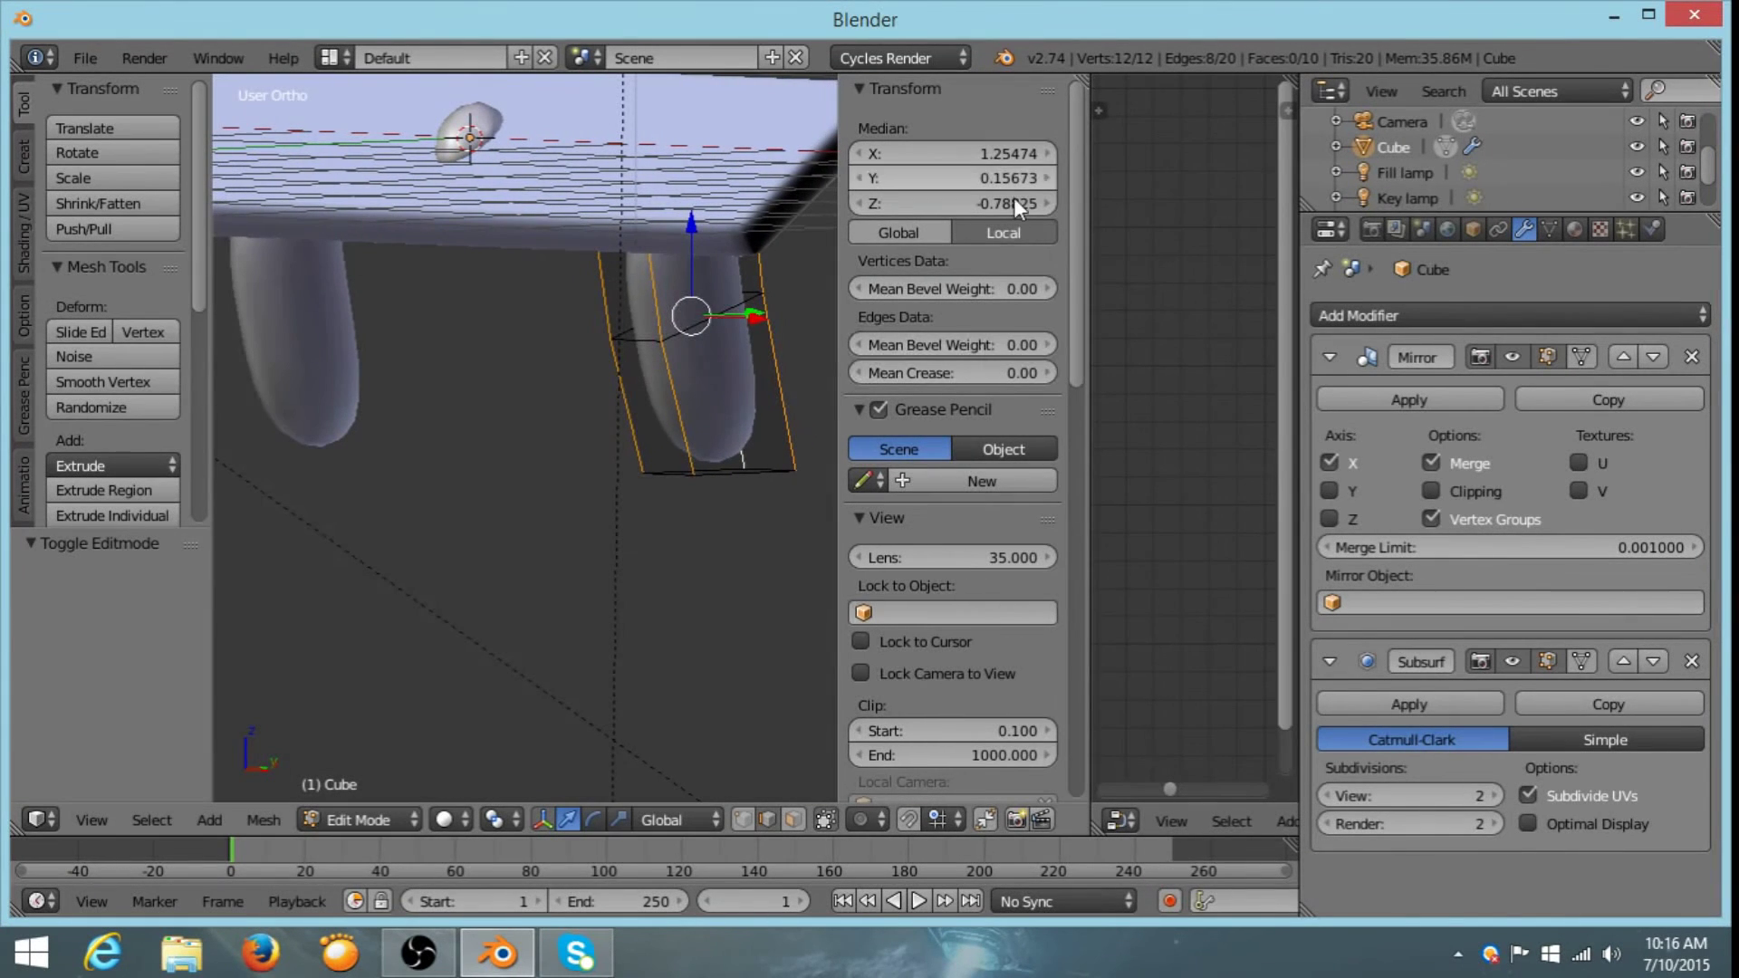
pyautogui.click(949, 372)
pyautogui.press('BackSpace')
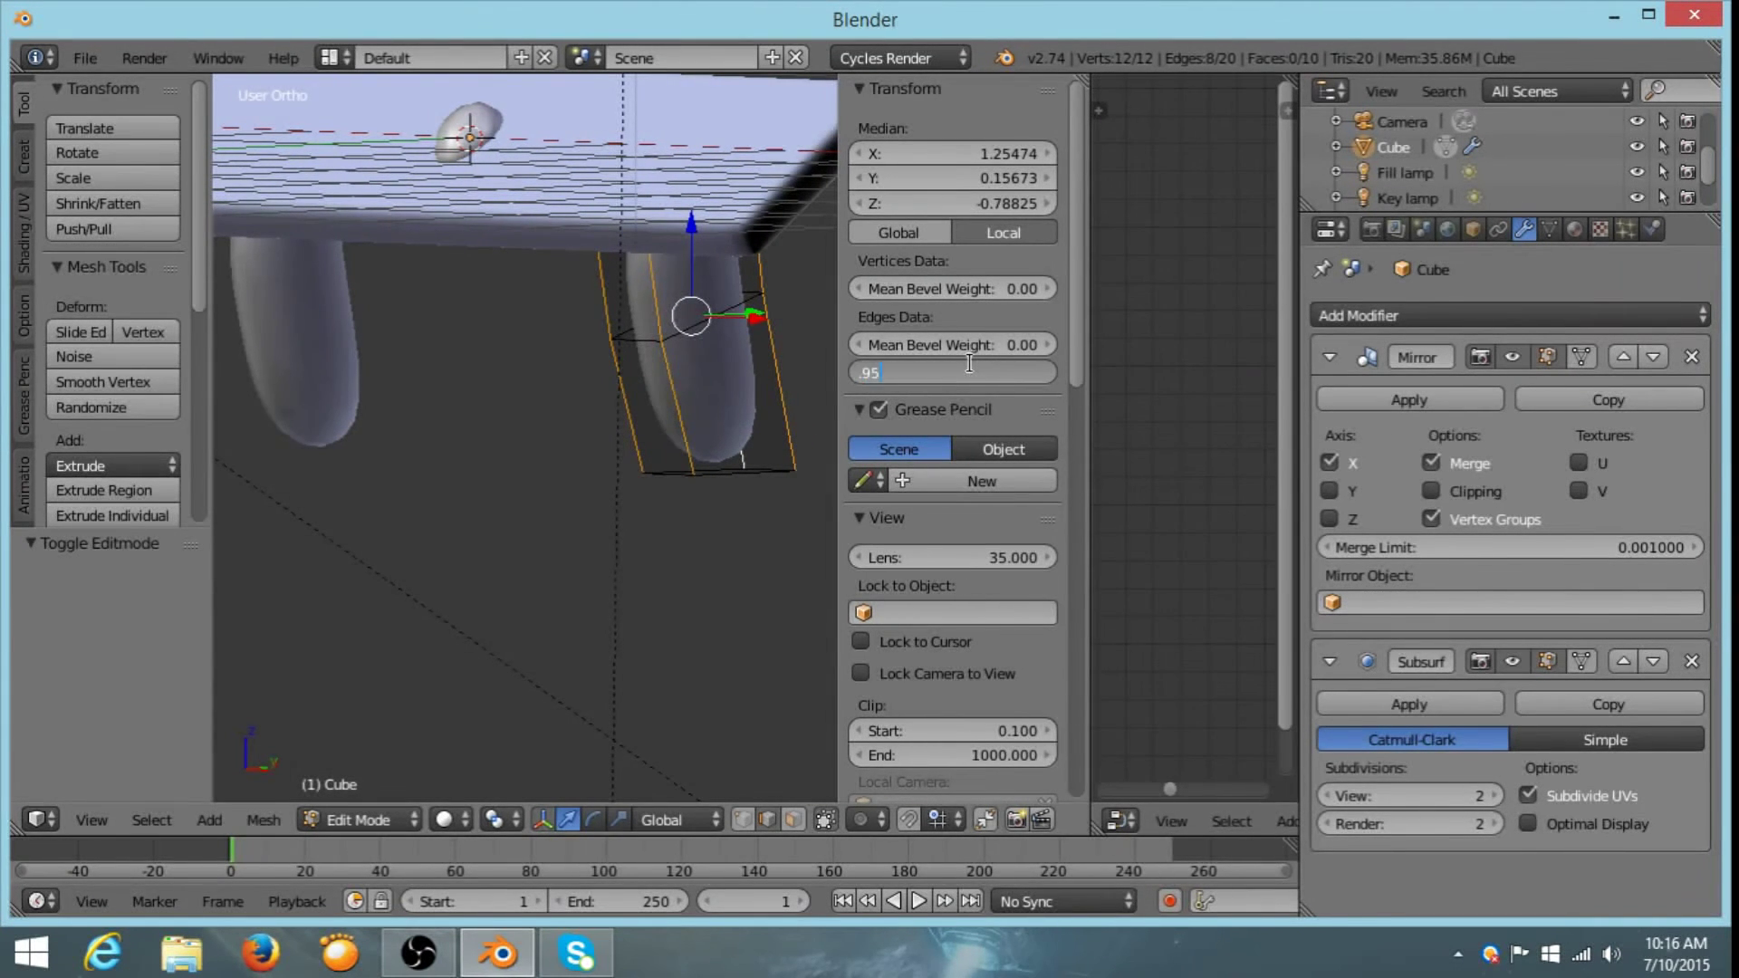
pyautogui.write('.95')
pyautogui.press('Return')
# - Raise the mean crease on the edges of the post's top and bottom faces to sharpen its ends
pyautogui.moveTo(613, 481); pyautogui.dragTo(373, 454, button='middle')
pyautogui.scroll(3, 646, 381)
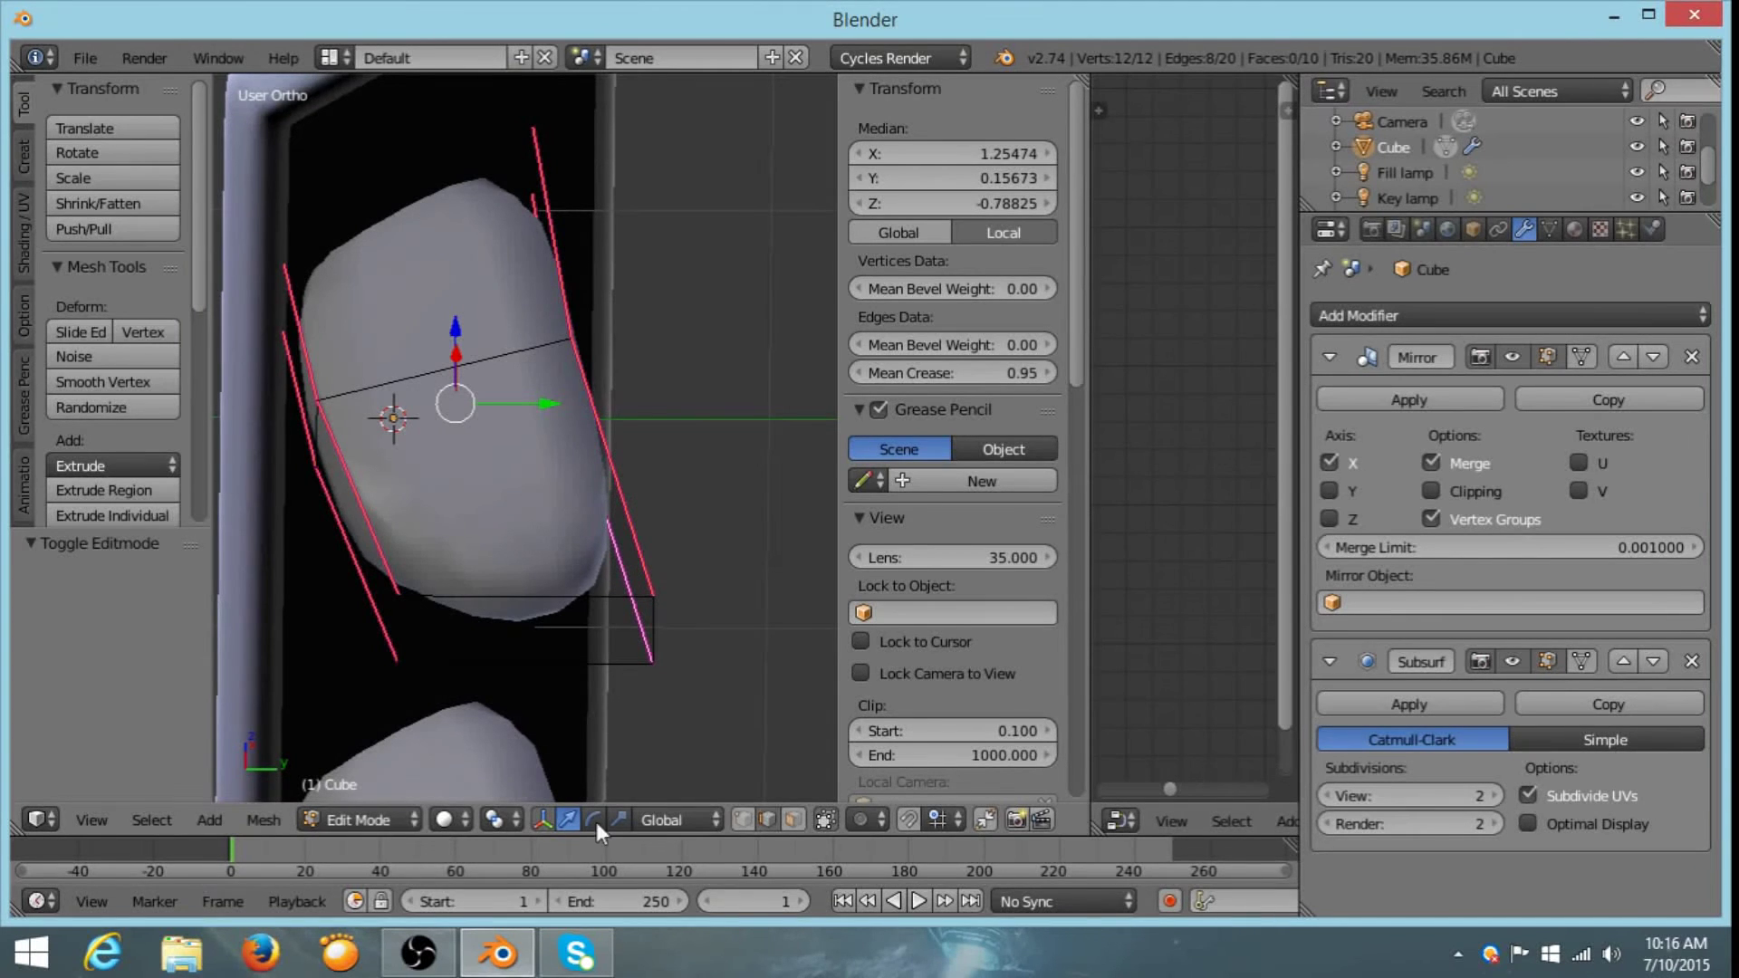
pyautogui.click(792, 817)
pyautogui.rightClick(532, 602)
pyautogui.moveTo(418, 267); pyautogui.dragTo(489, 570, button='middle')
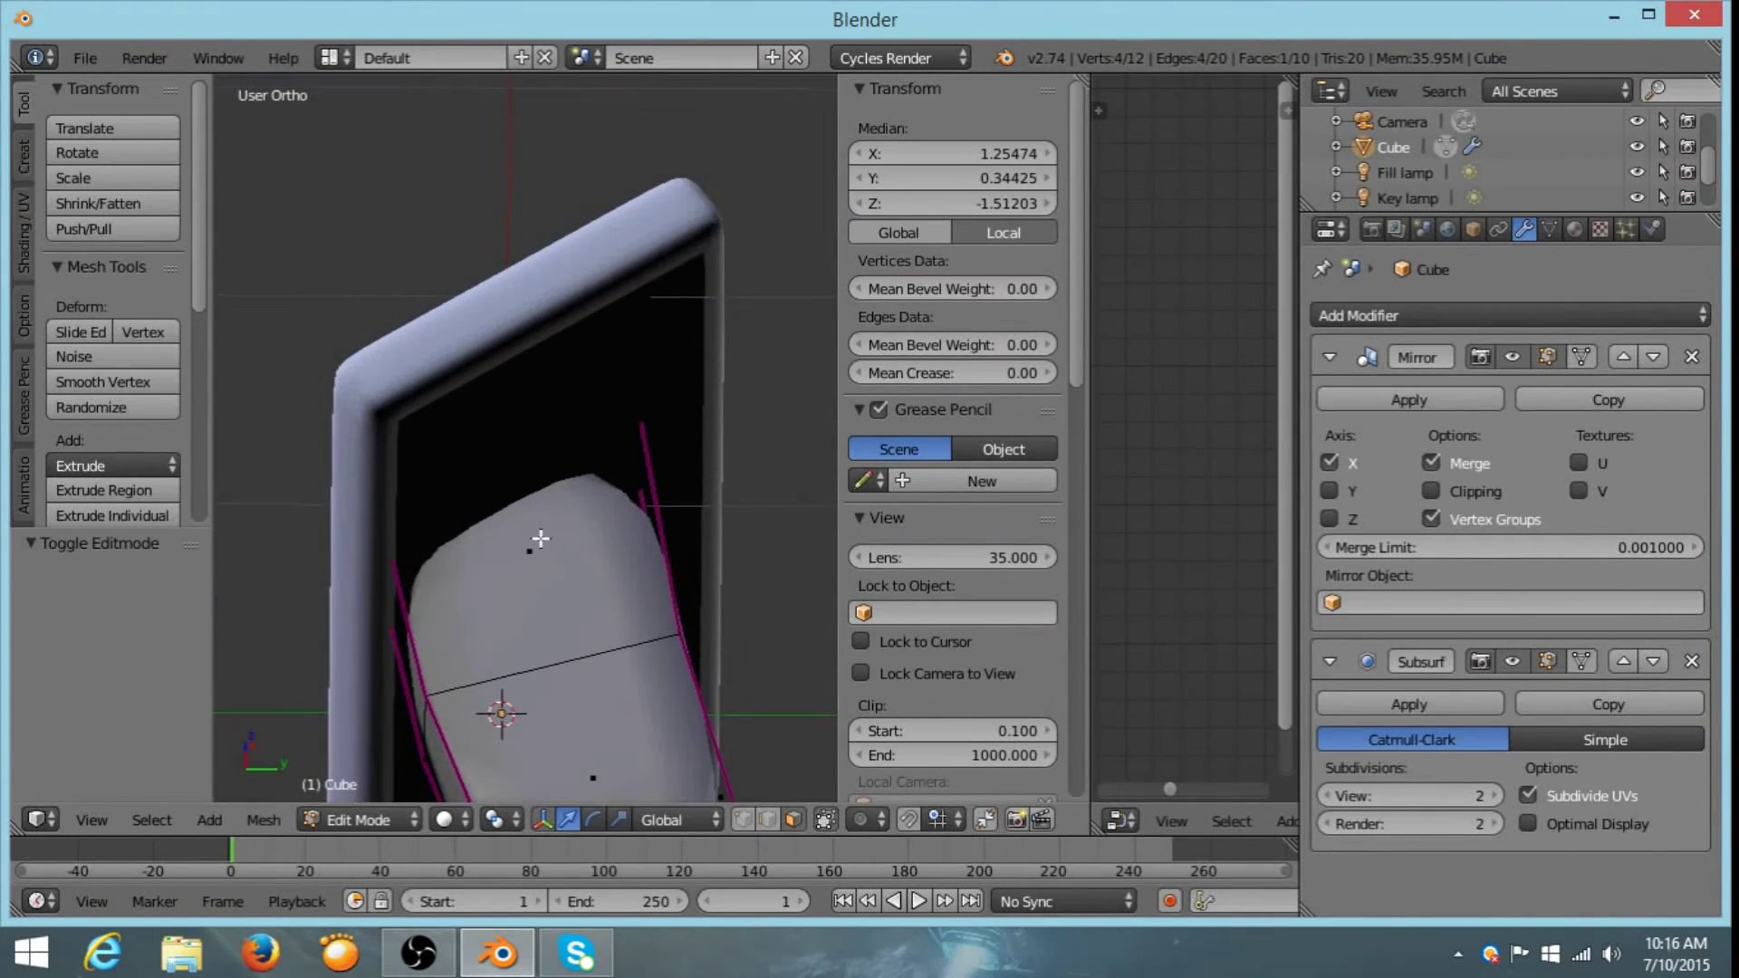
pyautogui.press('z')
pyautogui.keyDown('shift'); pyautogui.rightClick(501, 472); pyautogui.keyUp('shift')
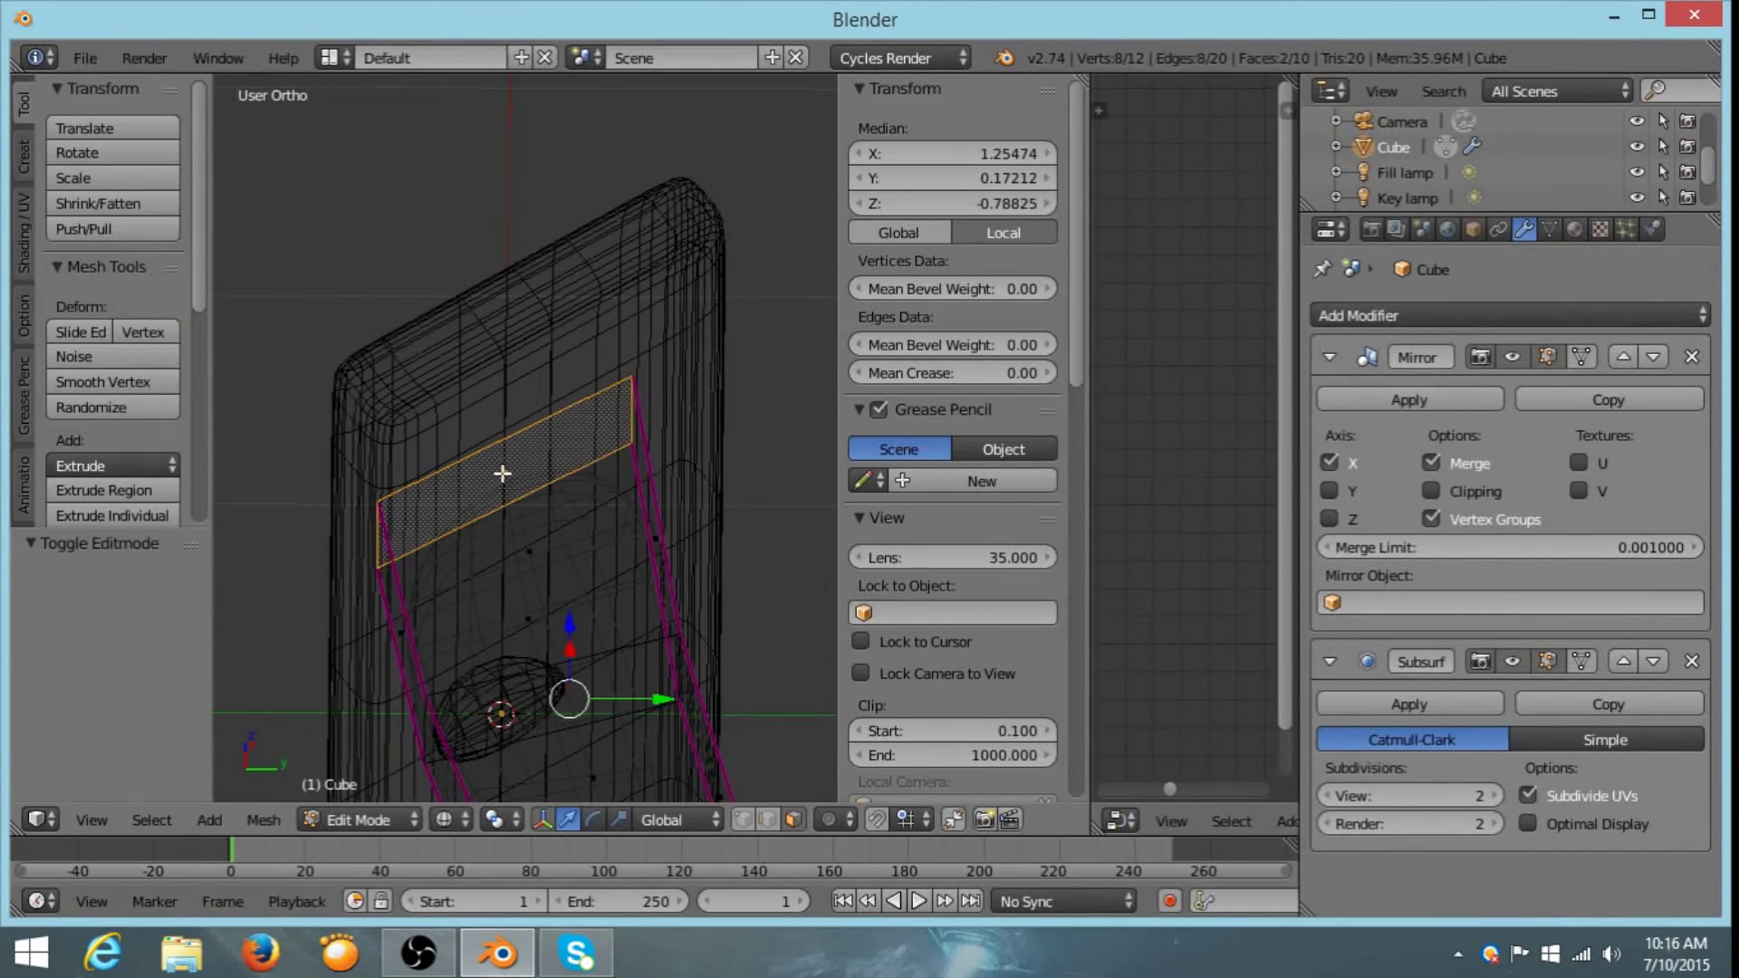
pyautogui.press('z')
pyautogui.press('KP_Decimal')
pyautogui.moveTo(906, 373); pyautogui.dragTo(978, 373)
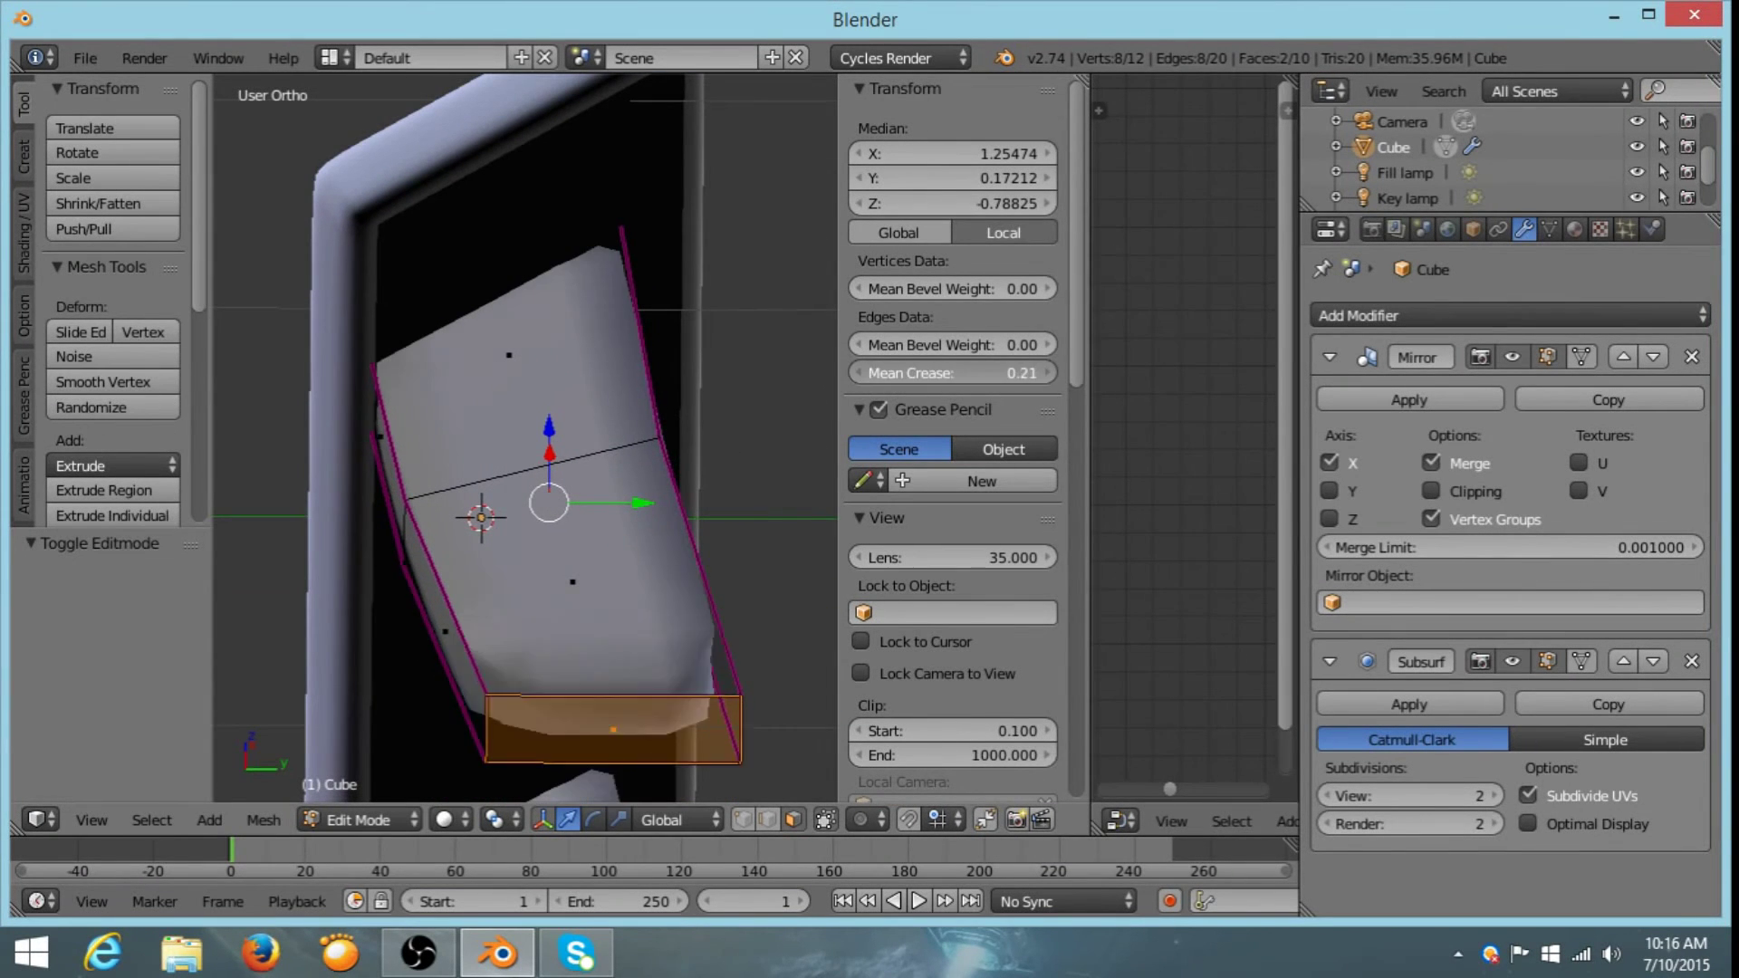
pyautogui.scroll(-1, 113, 489)
pyautogui.press('Tab')
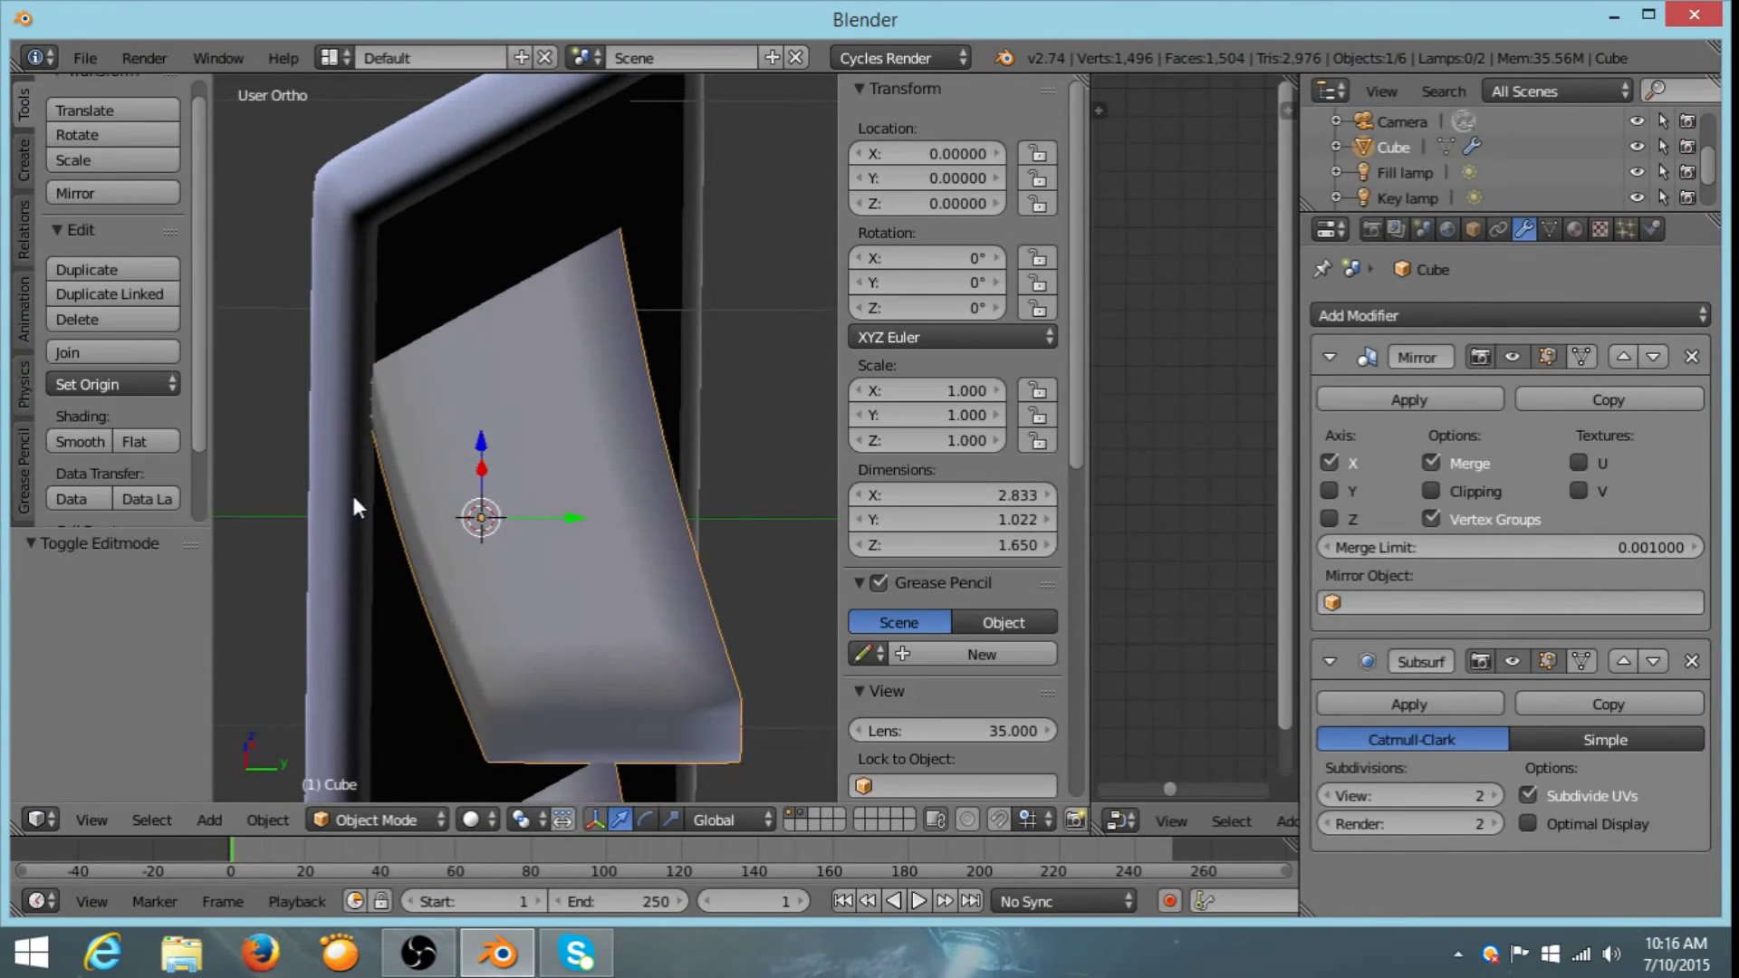
# - Inspect the creased posts and their fit under the tilted slab from several angles
pyautogui.moveTo(352, 492); pyautogui.dragTo(612, 372, button='middle')
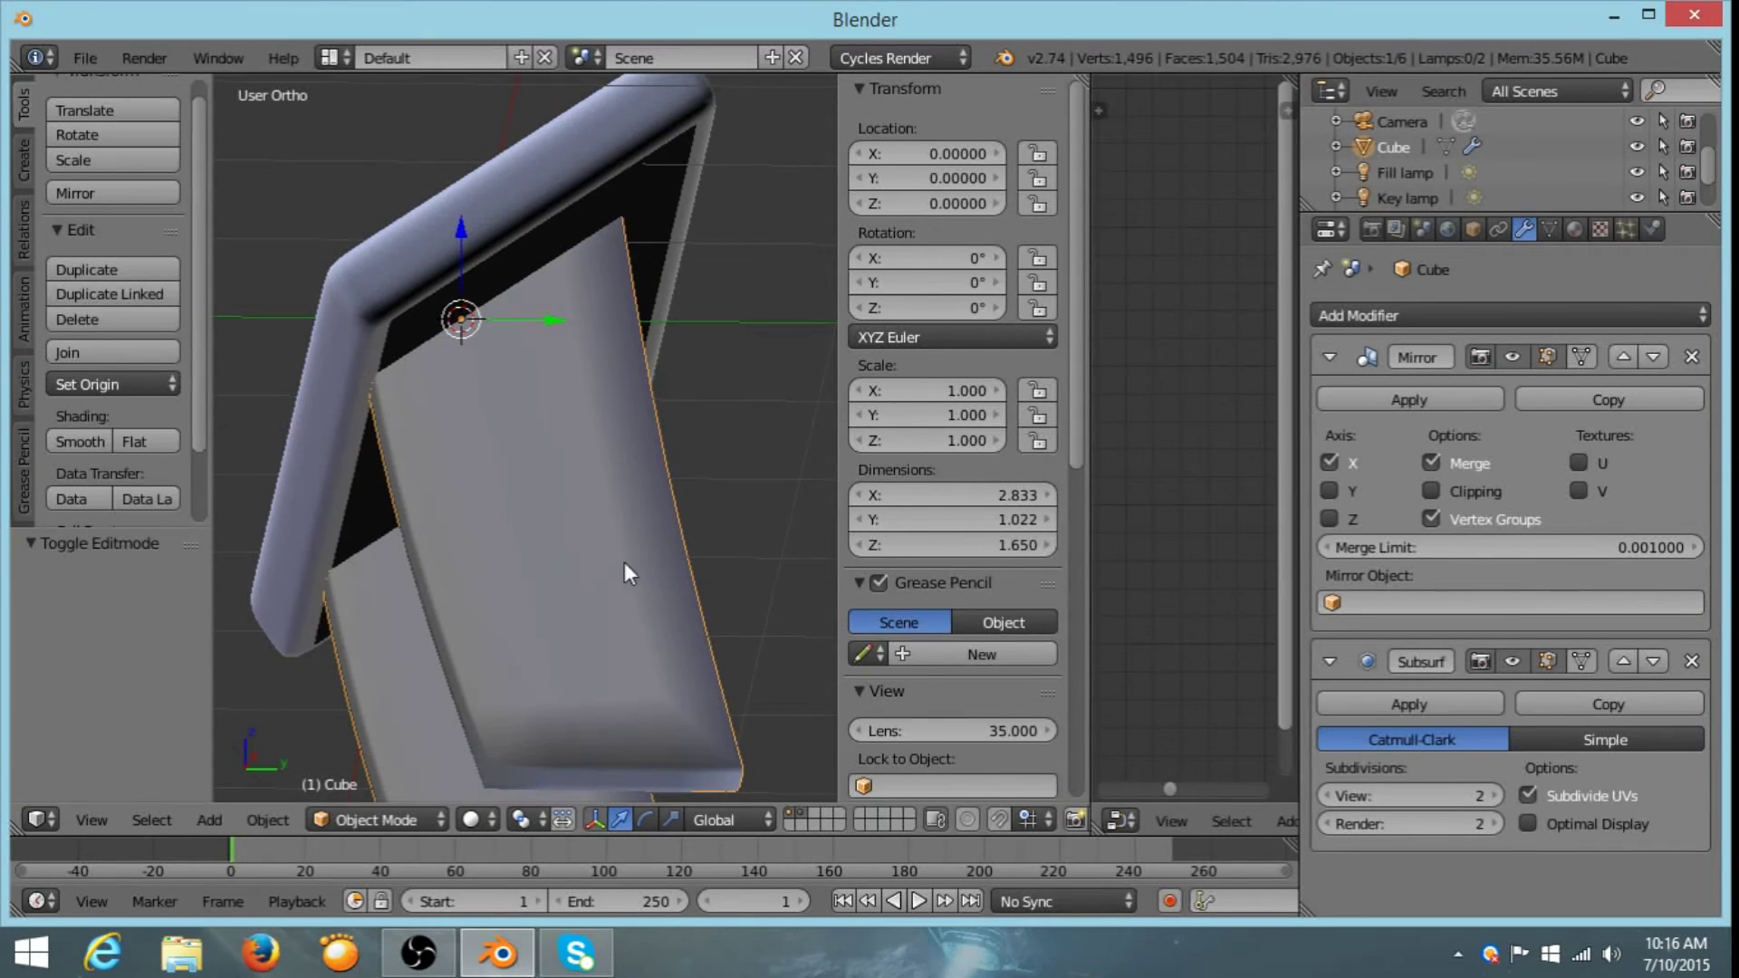
pyautogui.moveTo(625, 571); pyautogui.dragTo(724, 534, button='middle')
pyautogui.click(1362, 315)
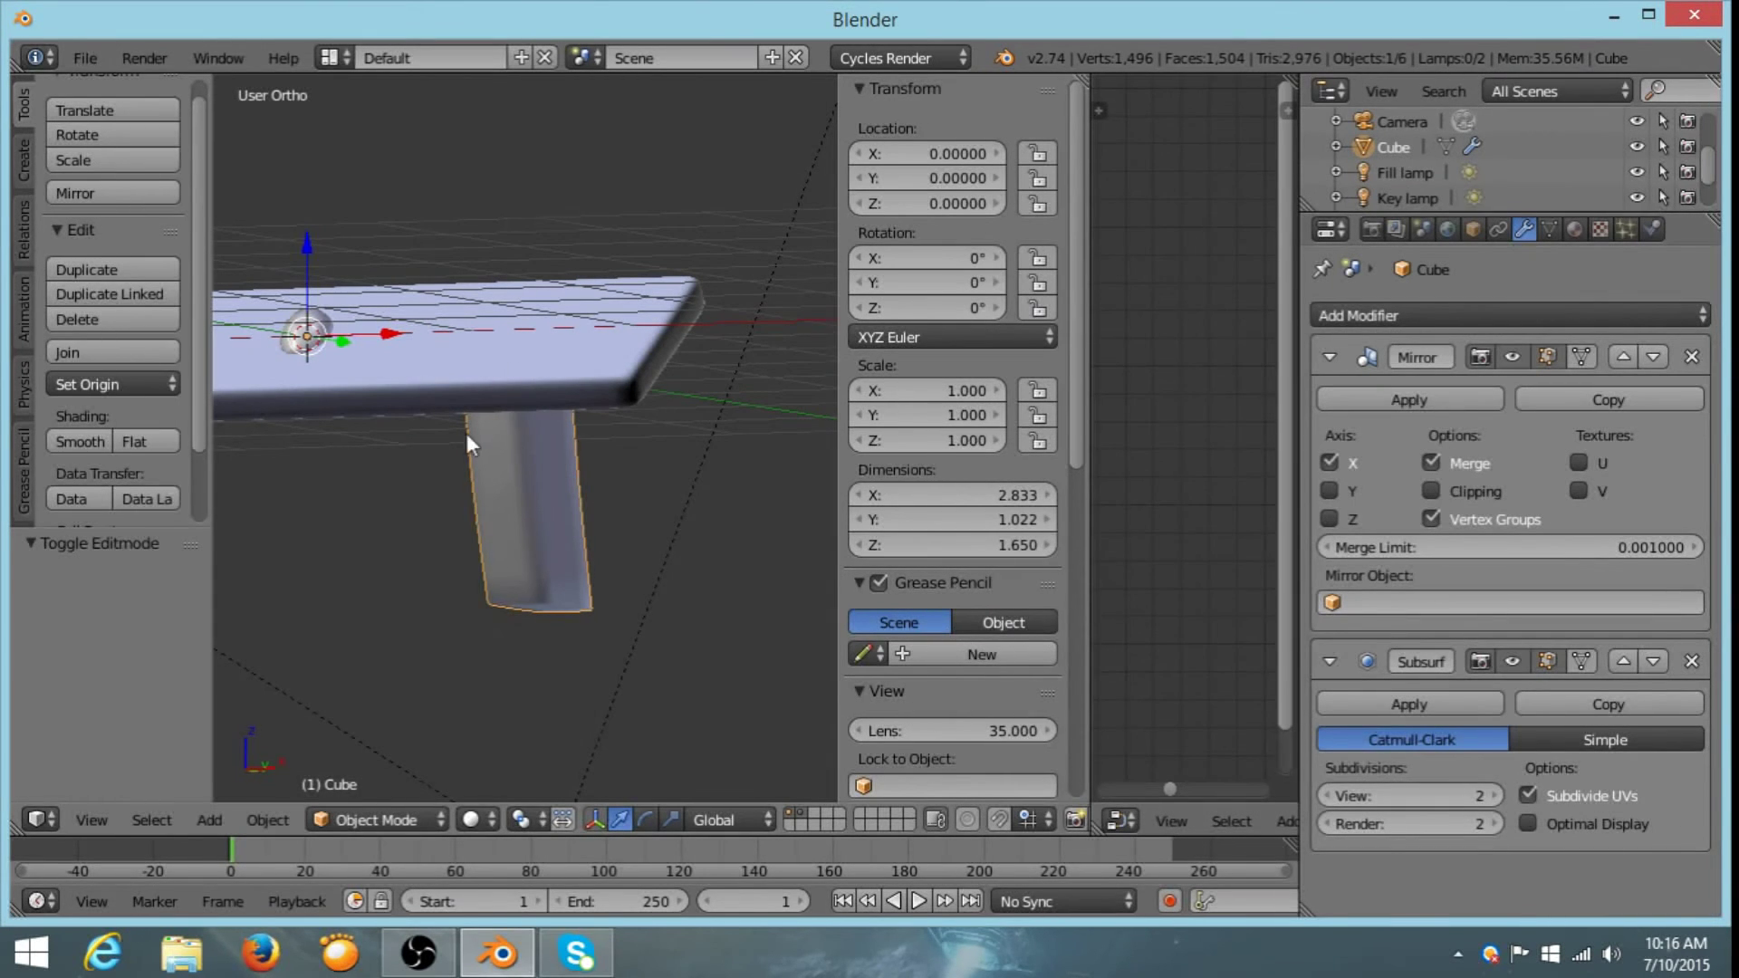
pyautogui.moveTo(606, 422); pyautogui.dragTo(630, 520, button='middle')
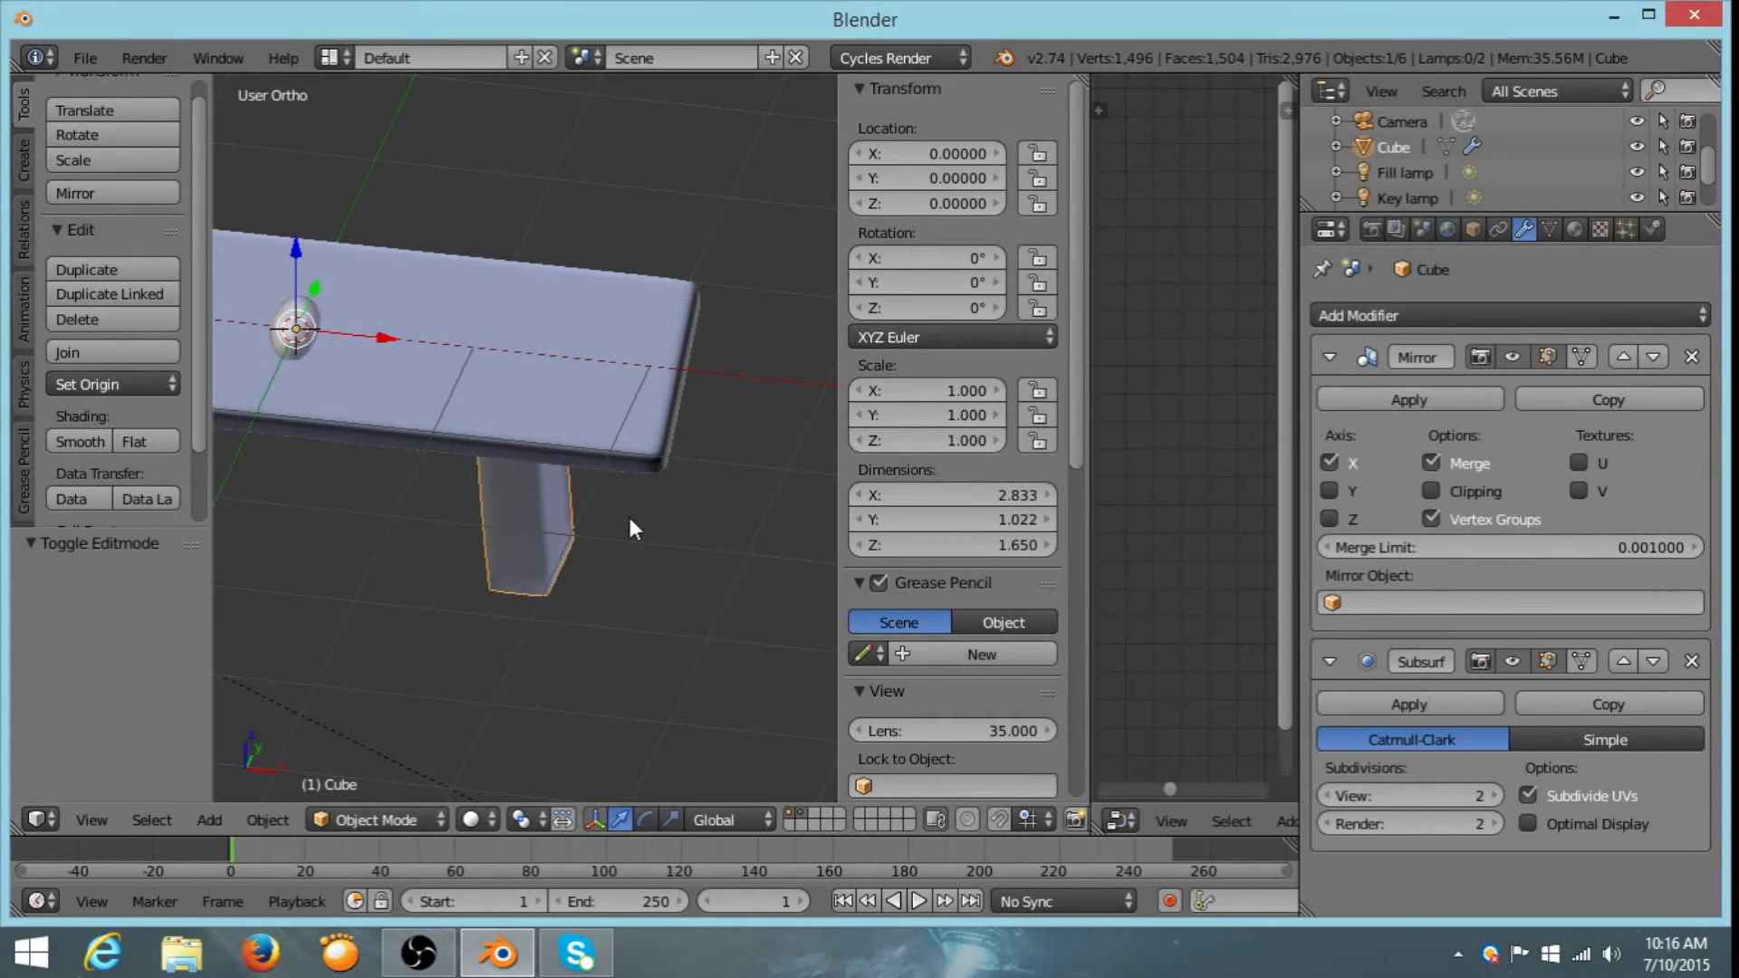
pyautogui.moveTo(629, 517); pyautogui.dragTo(636, 367, button='middle')
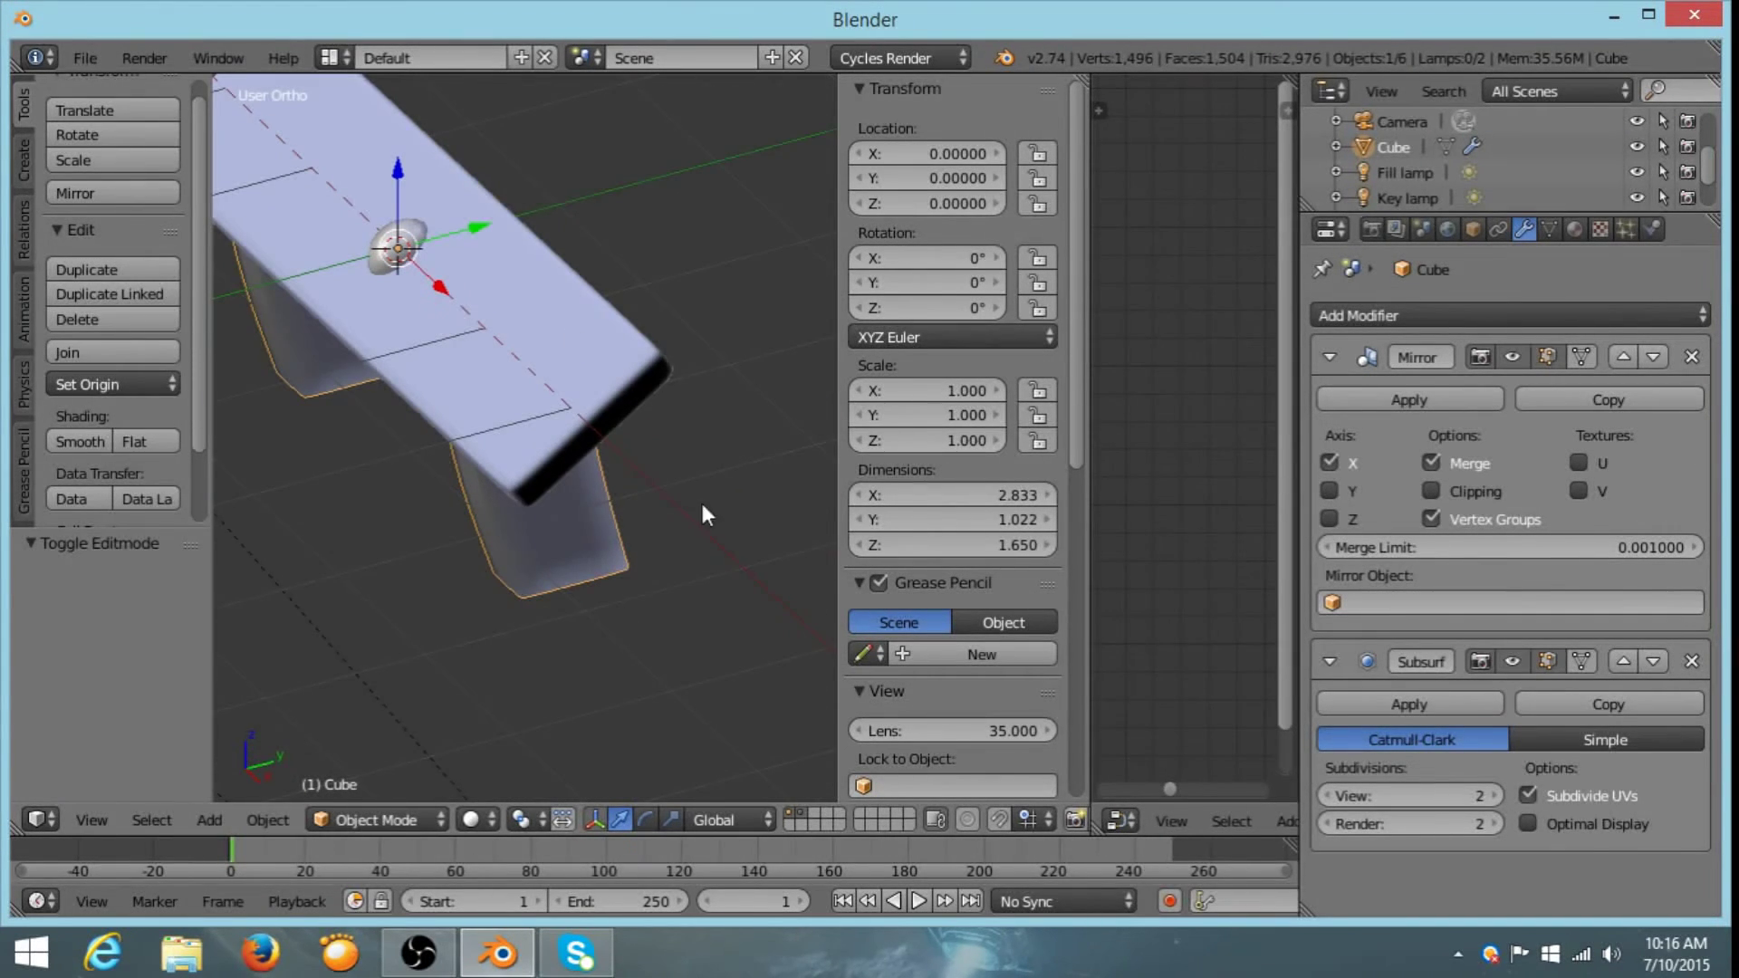
pyautogui.moveTo(475, 444); pyautogui.dragTo(511, 398, button='middle')
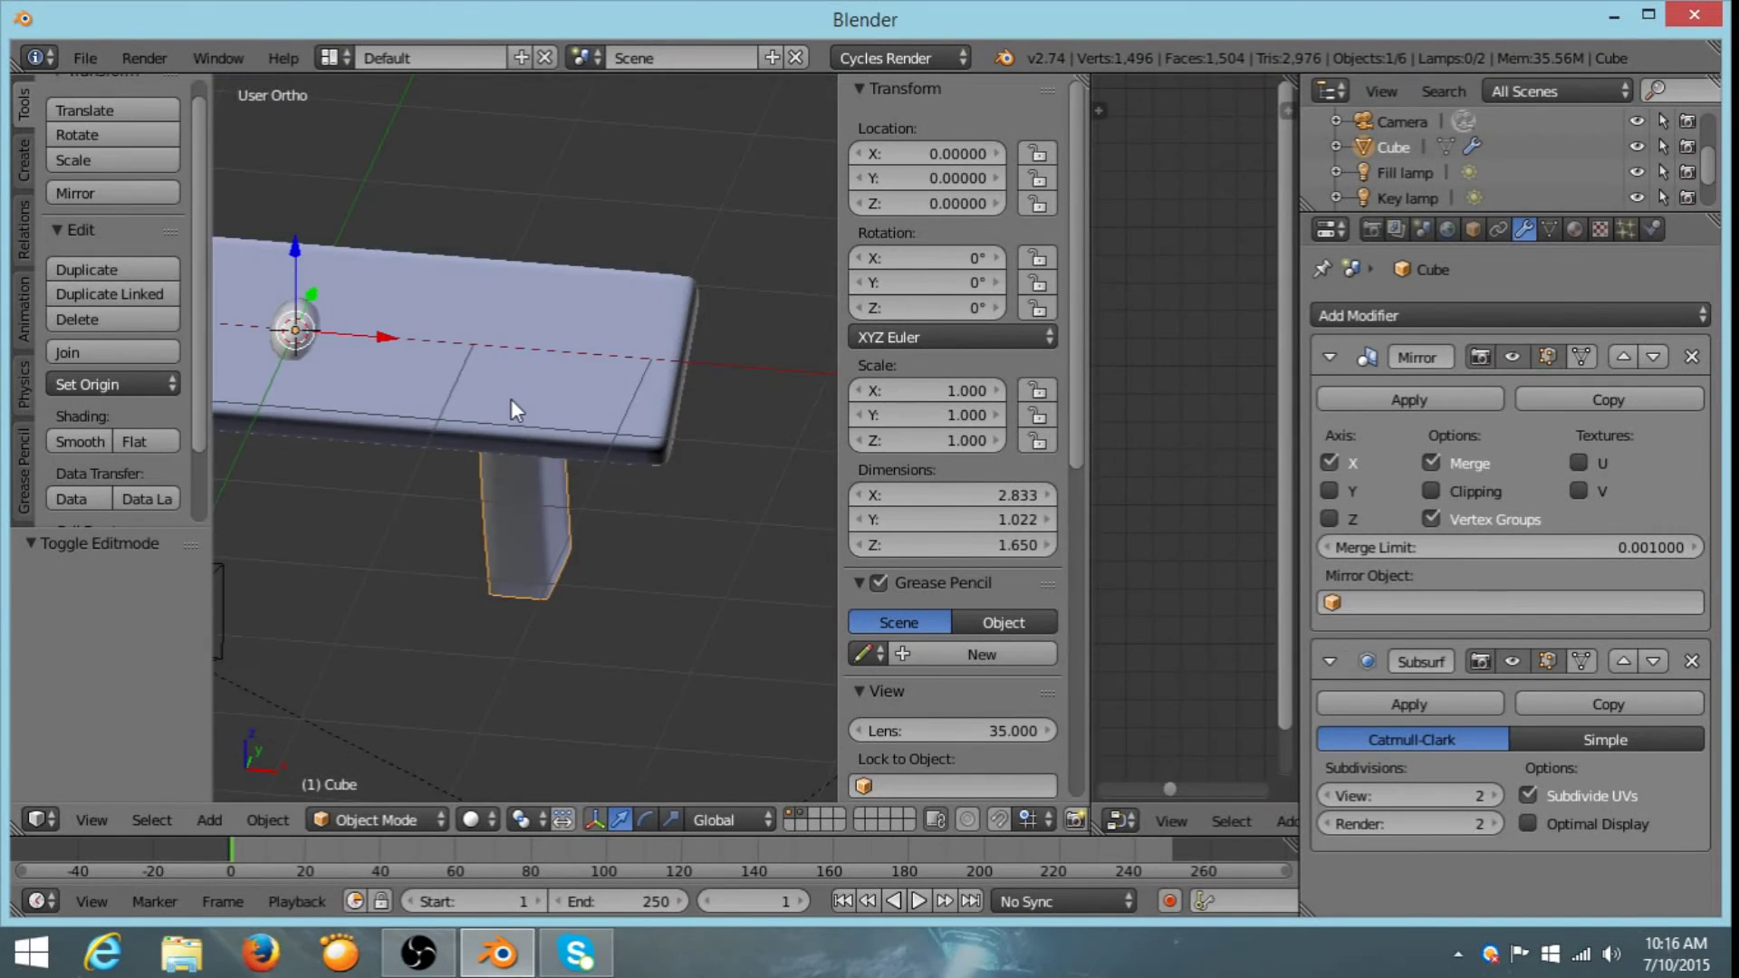
# - Preview the console through the camera using Rendered viewport shading
pyautogui.press('KP_0')
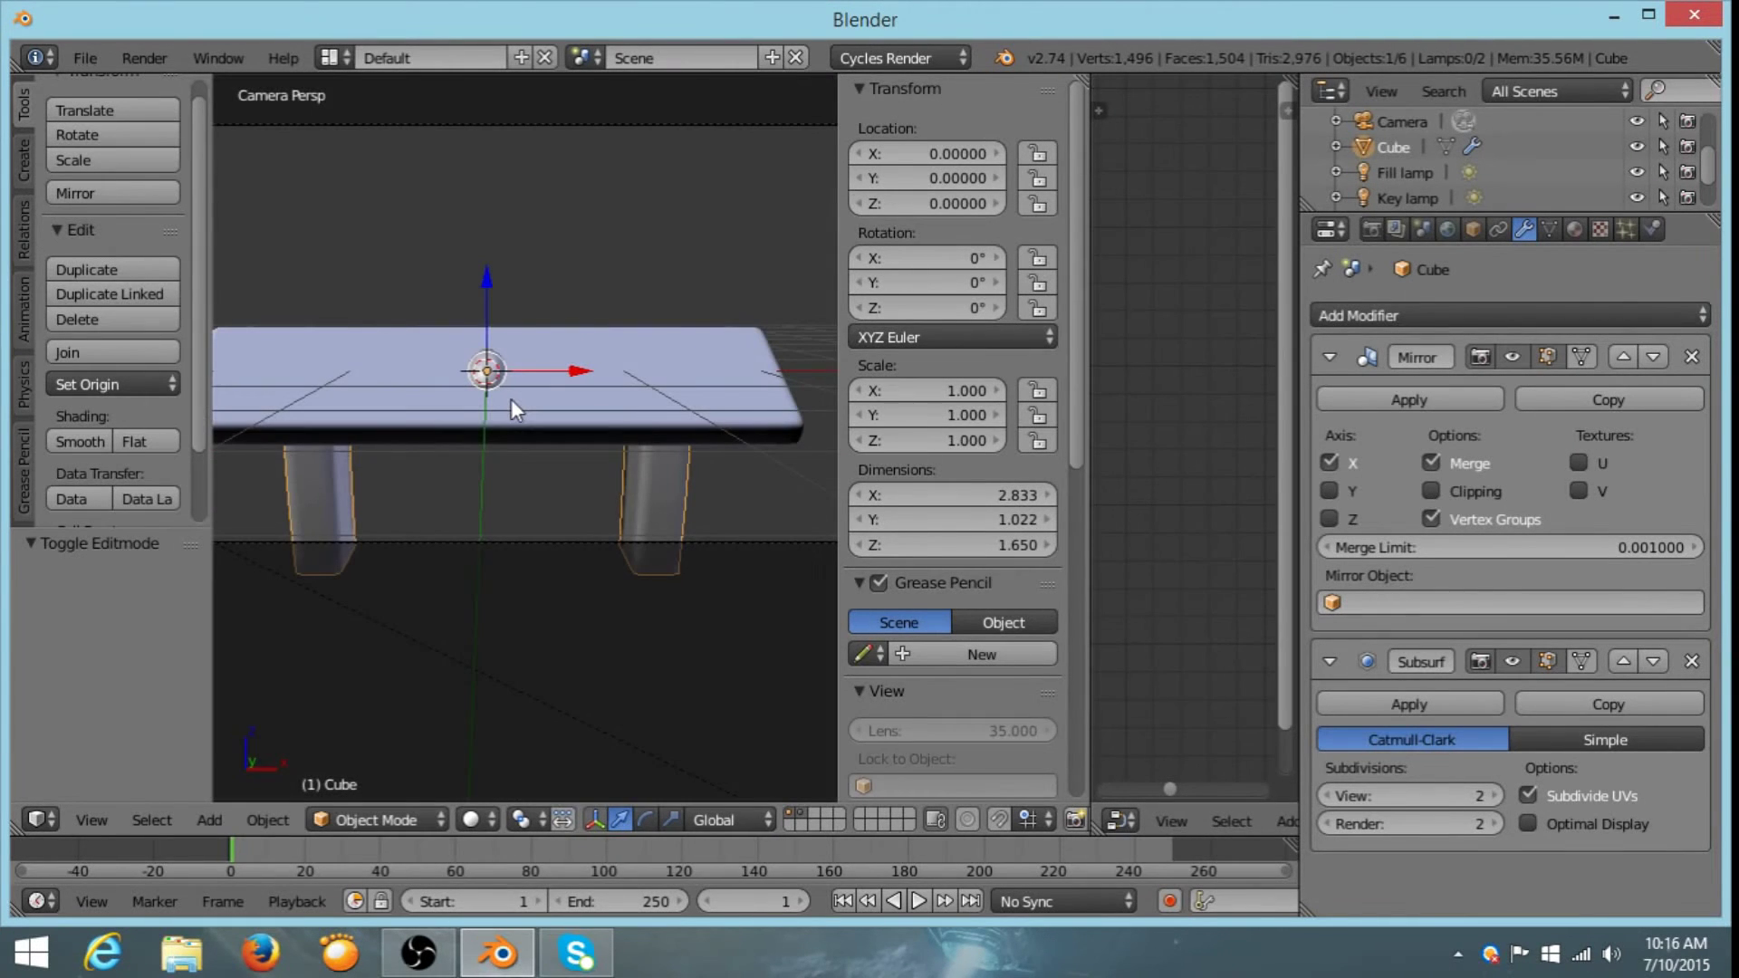
pyautogui.keyDown('shift'); pyautogui.moveTo(530, 431); pyautogui.dragTo(528, 268, button='middle'); pyautogui.keyUp('shift')
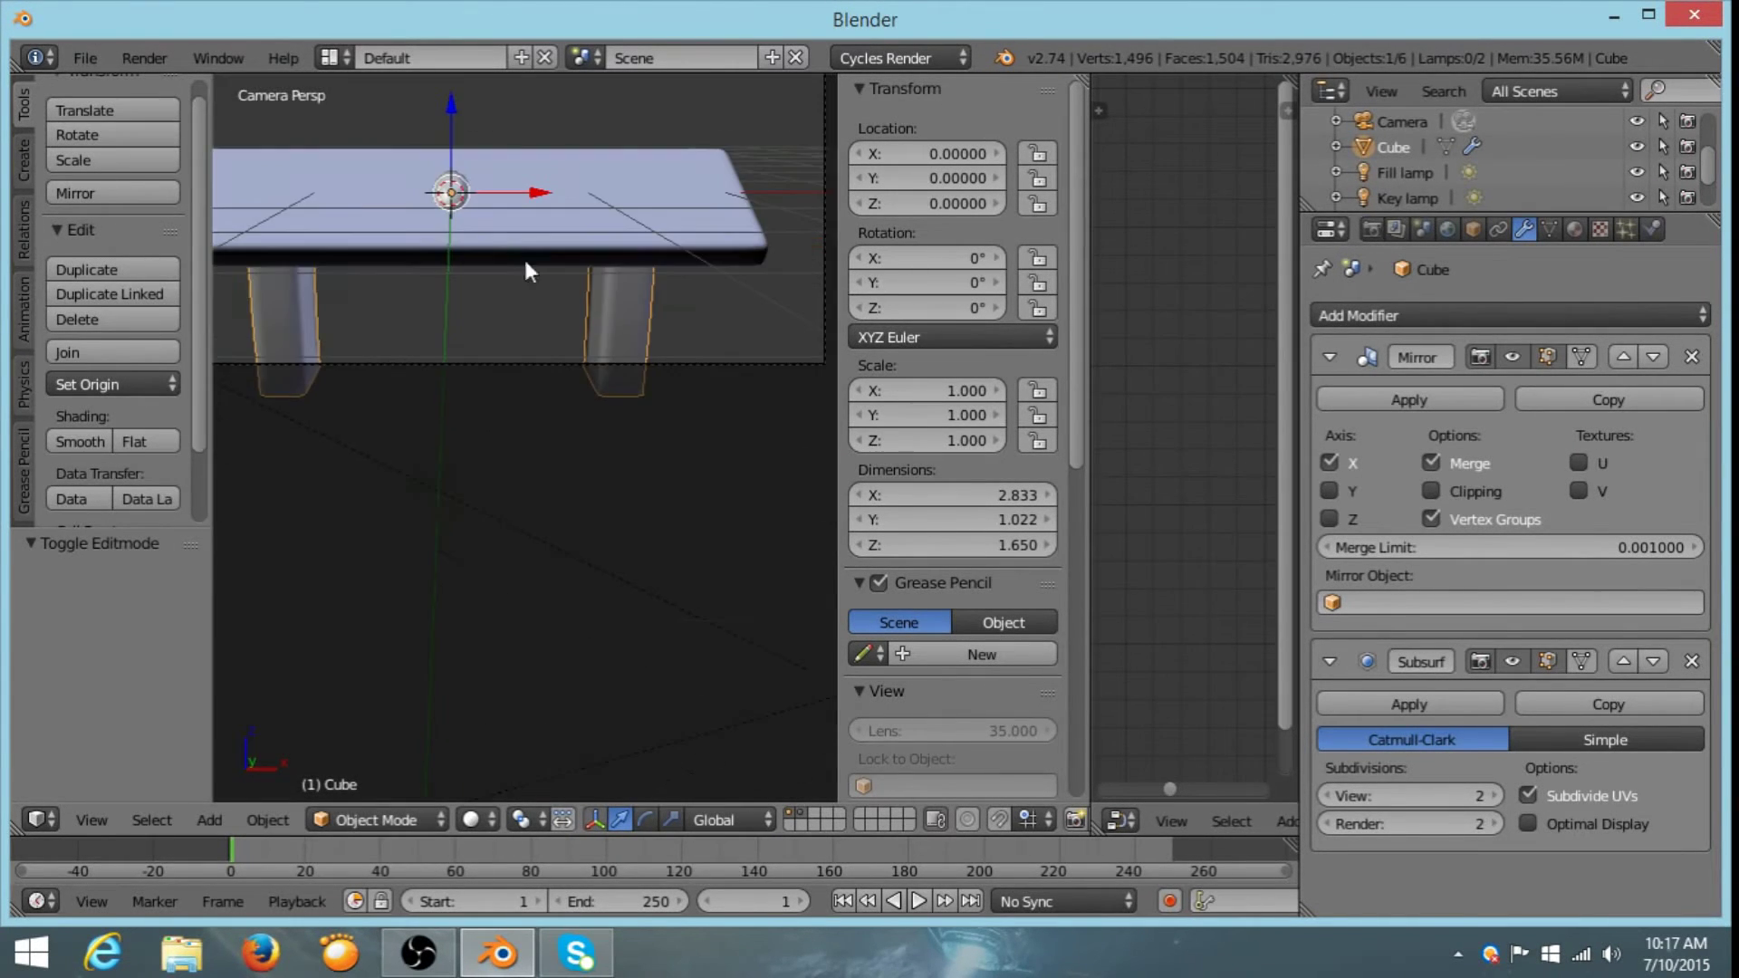
pyautogui.scroll(3, 555, 294)
pyautogui.keyDown('shift'); pyautogui.moveTo(551, 358); pyautogui.dragTo(529, 264, button='middle'); pyautogui.keyUp('shift')
pyautogui.scroll(2, 538, 424)
pyautogui.scroll(-3, 529, 263)
pyautogui.scroll(-3, 529, 264)
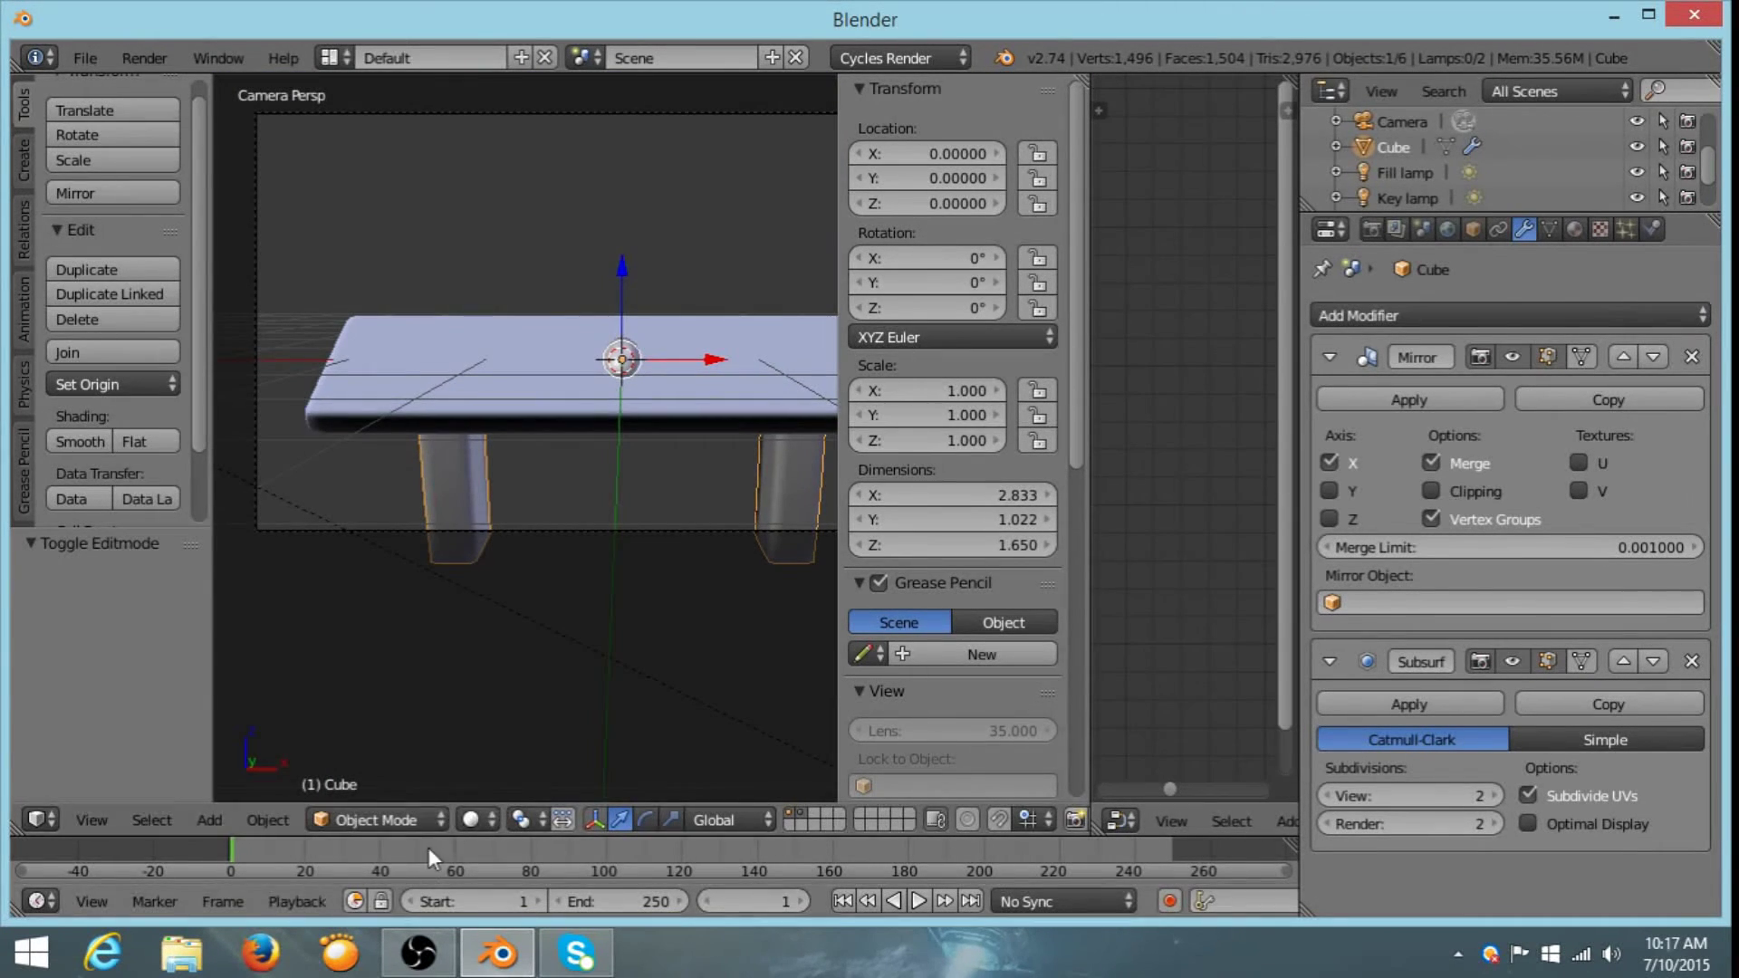
pyautogui.click(473, 819)
pyautogui.click(512, 647)
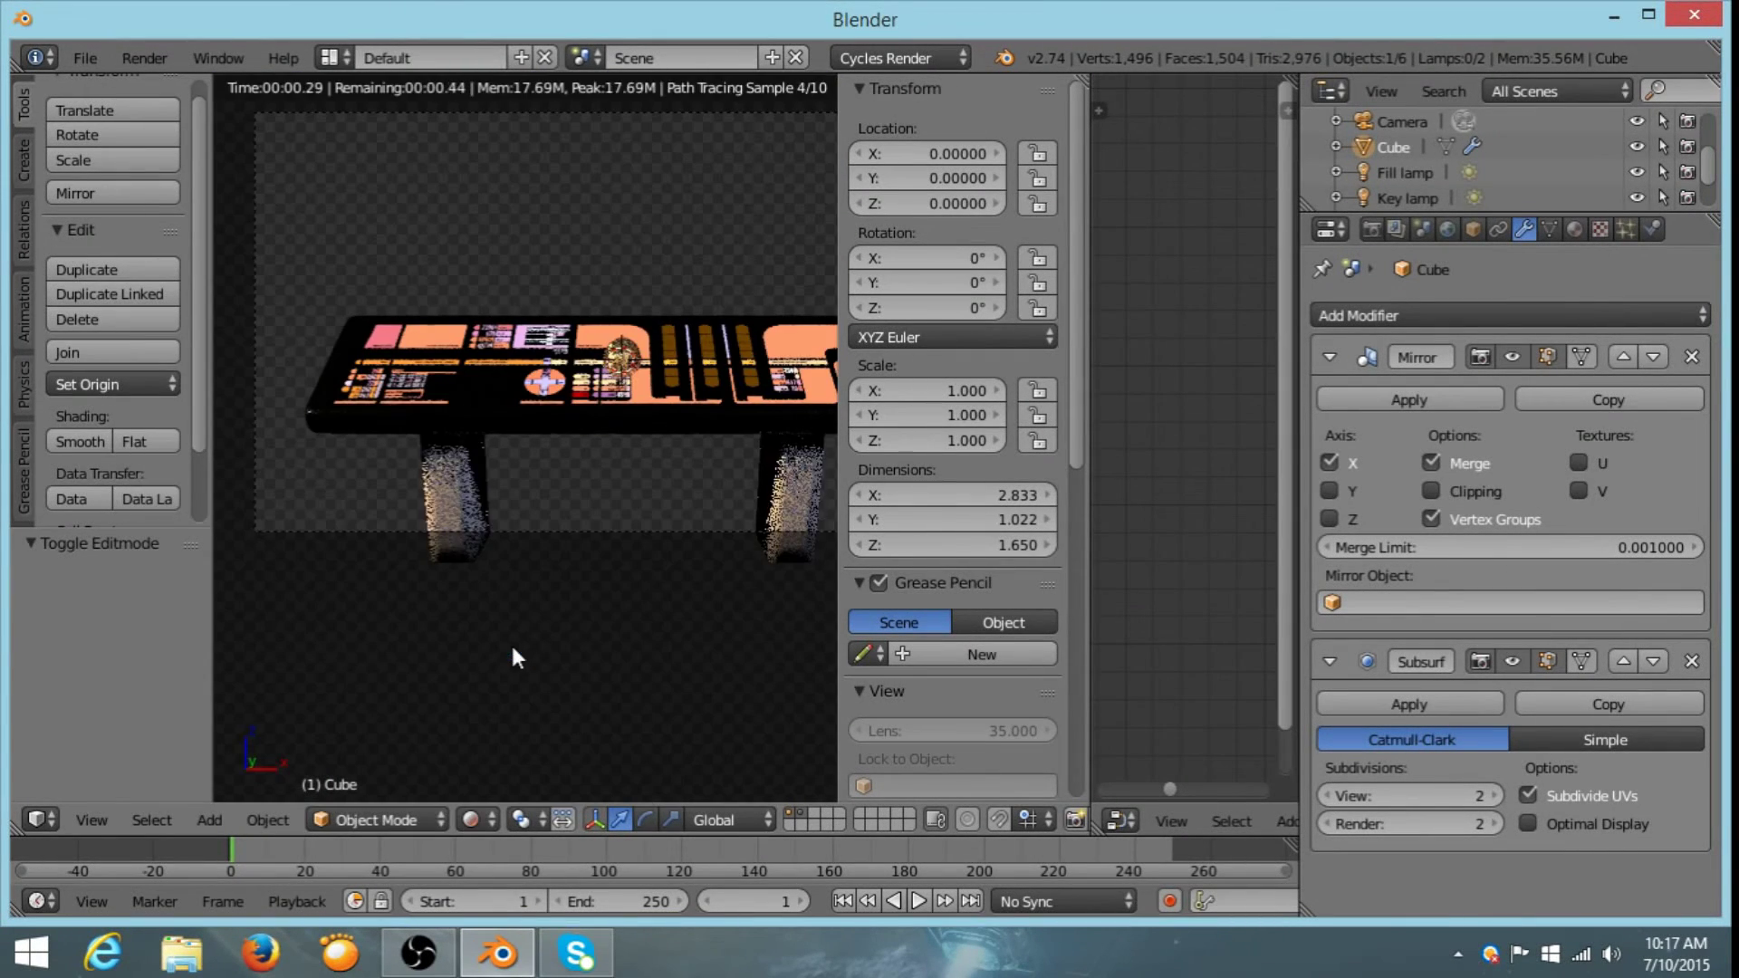
# - Create a new material for the support posts and name it Glossy Silver
pyautogui.scroll(2, 463, 587)
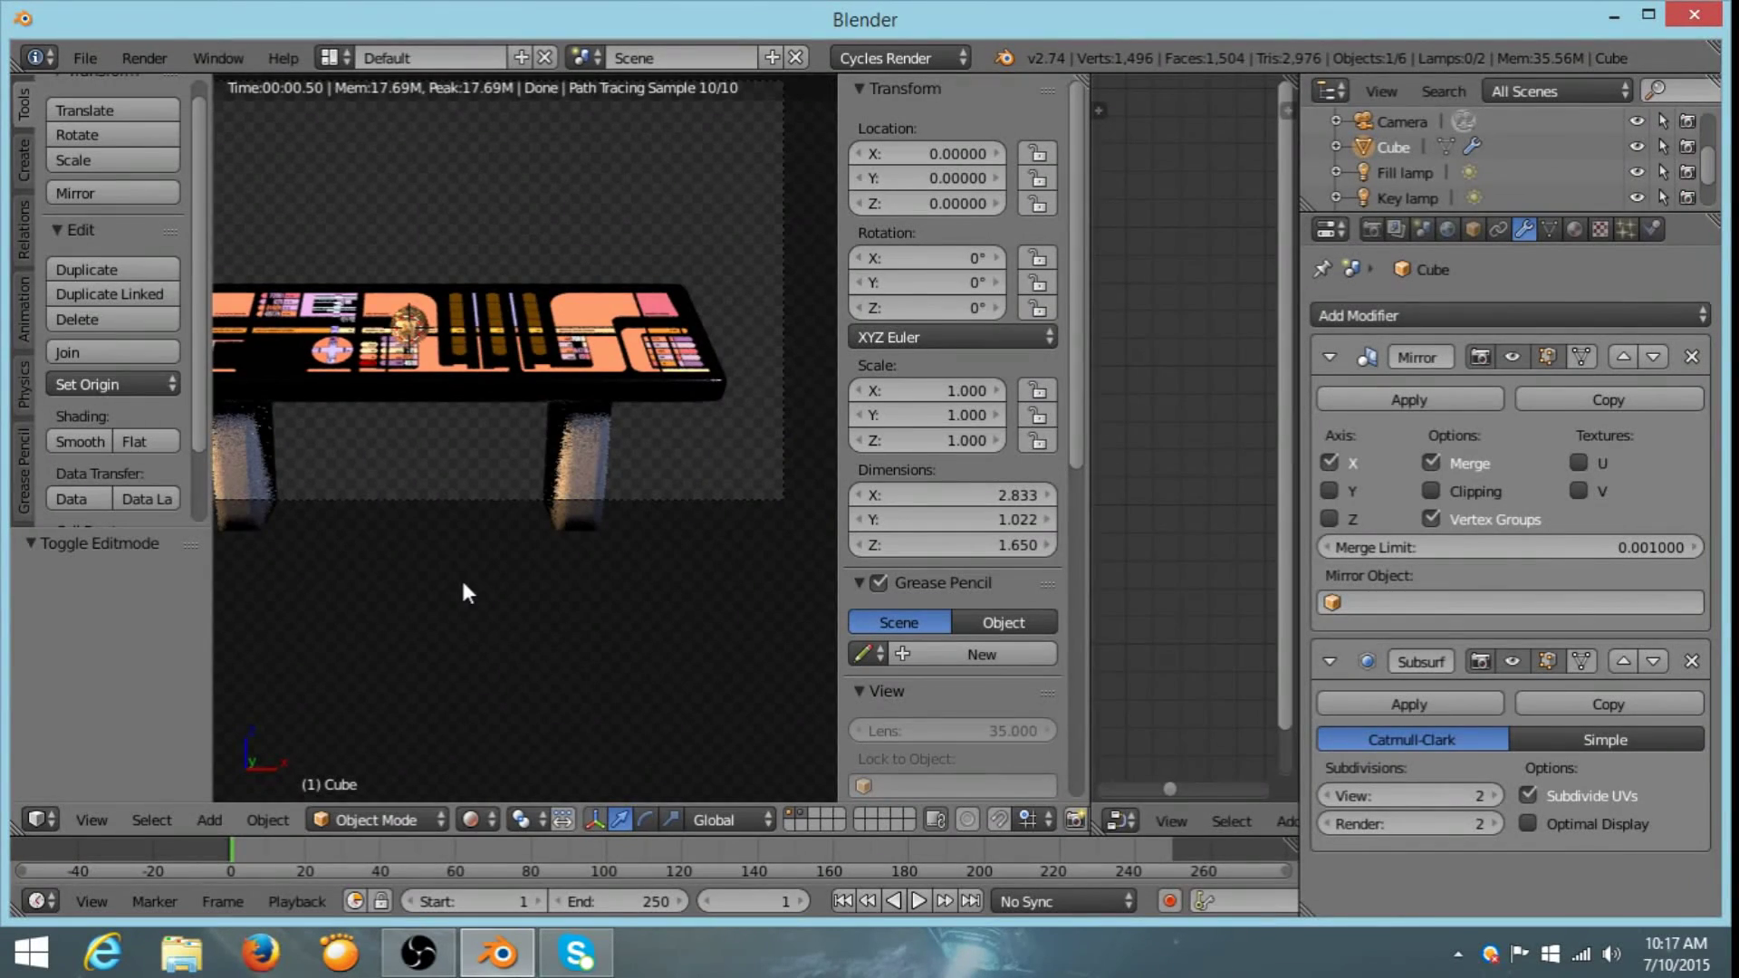
pyautogui.moveTo(463, 586); pyautogui.dragTo(531, 566, button='middle')
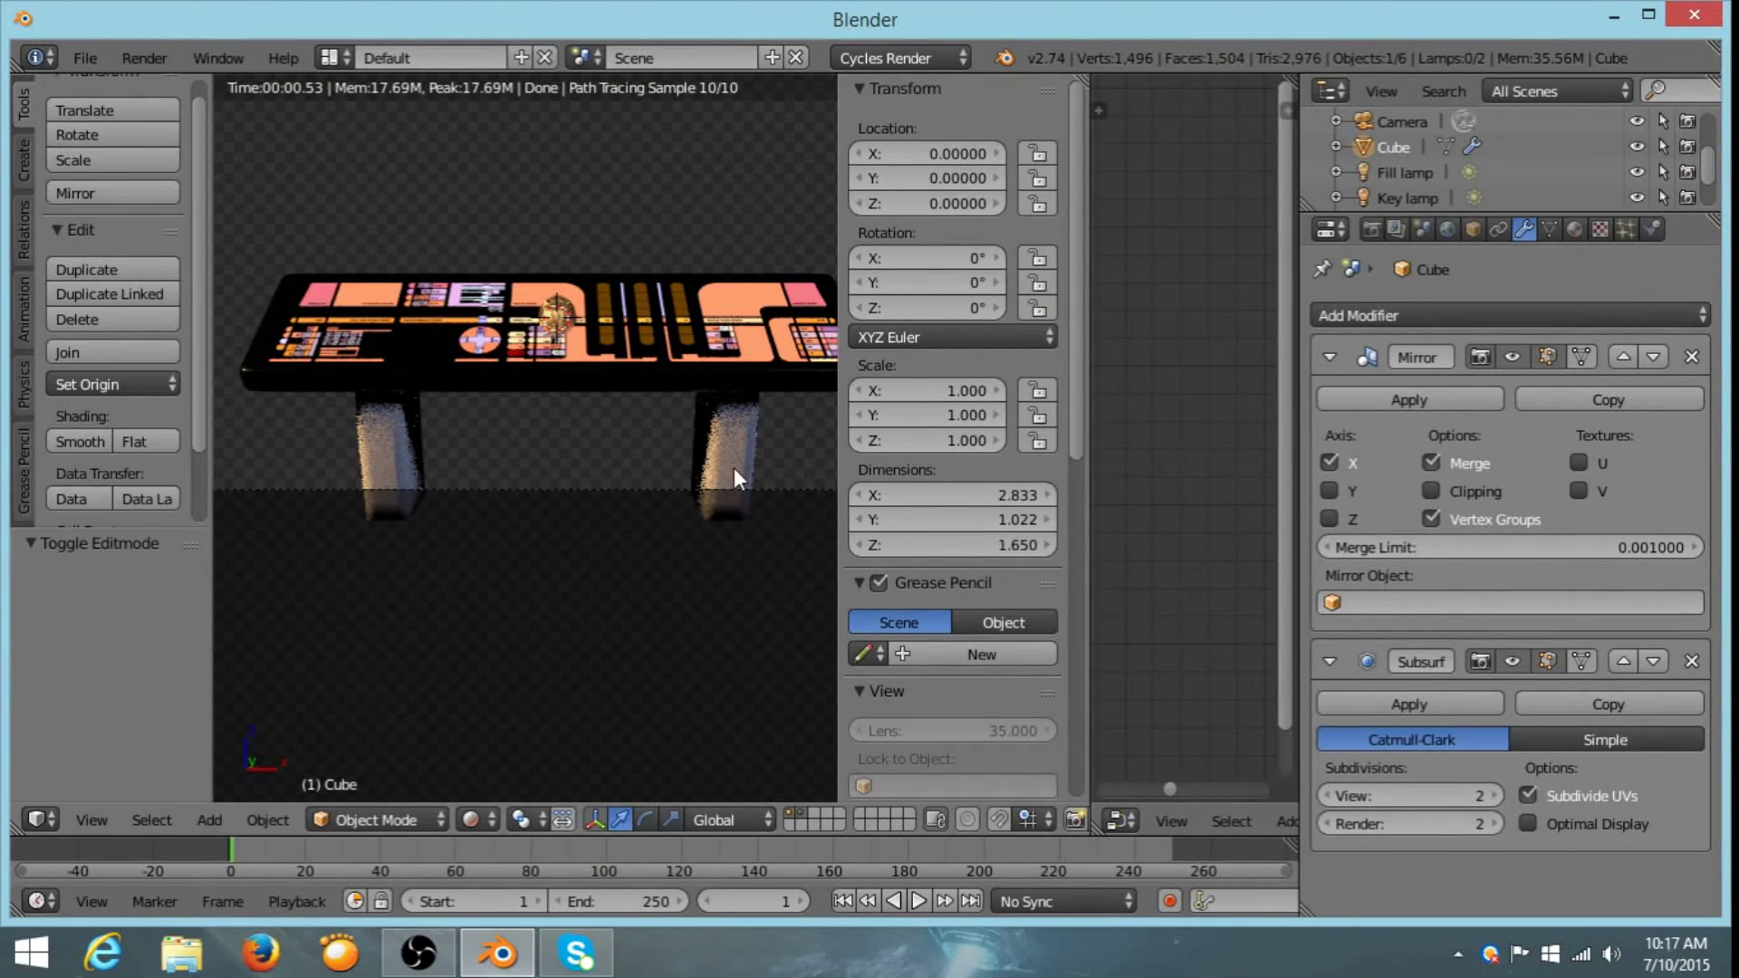
pyautogui.click(1573, 229)
pyautogui.click(1409, 395)
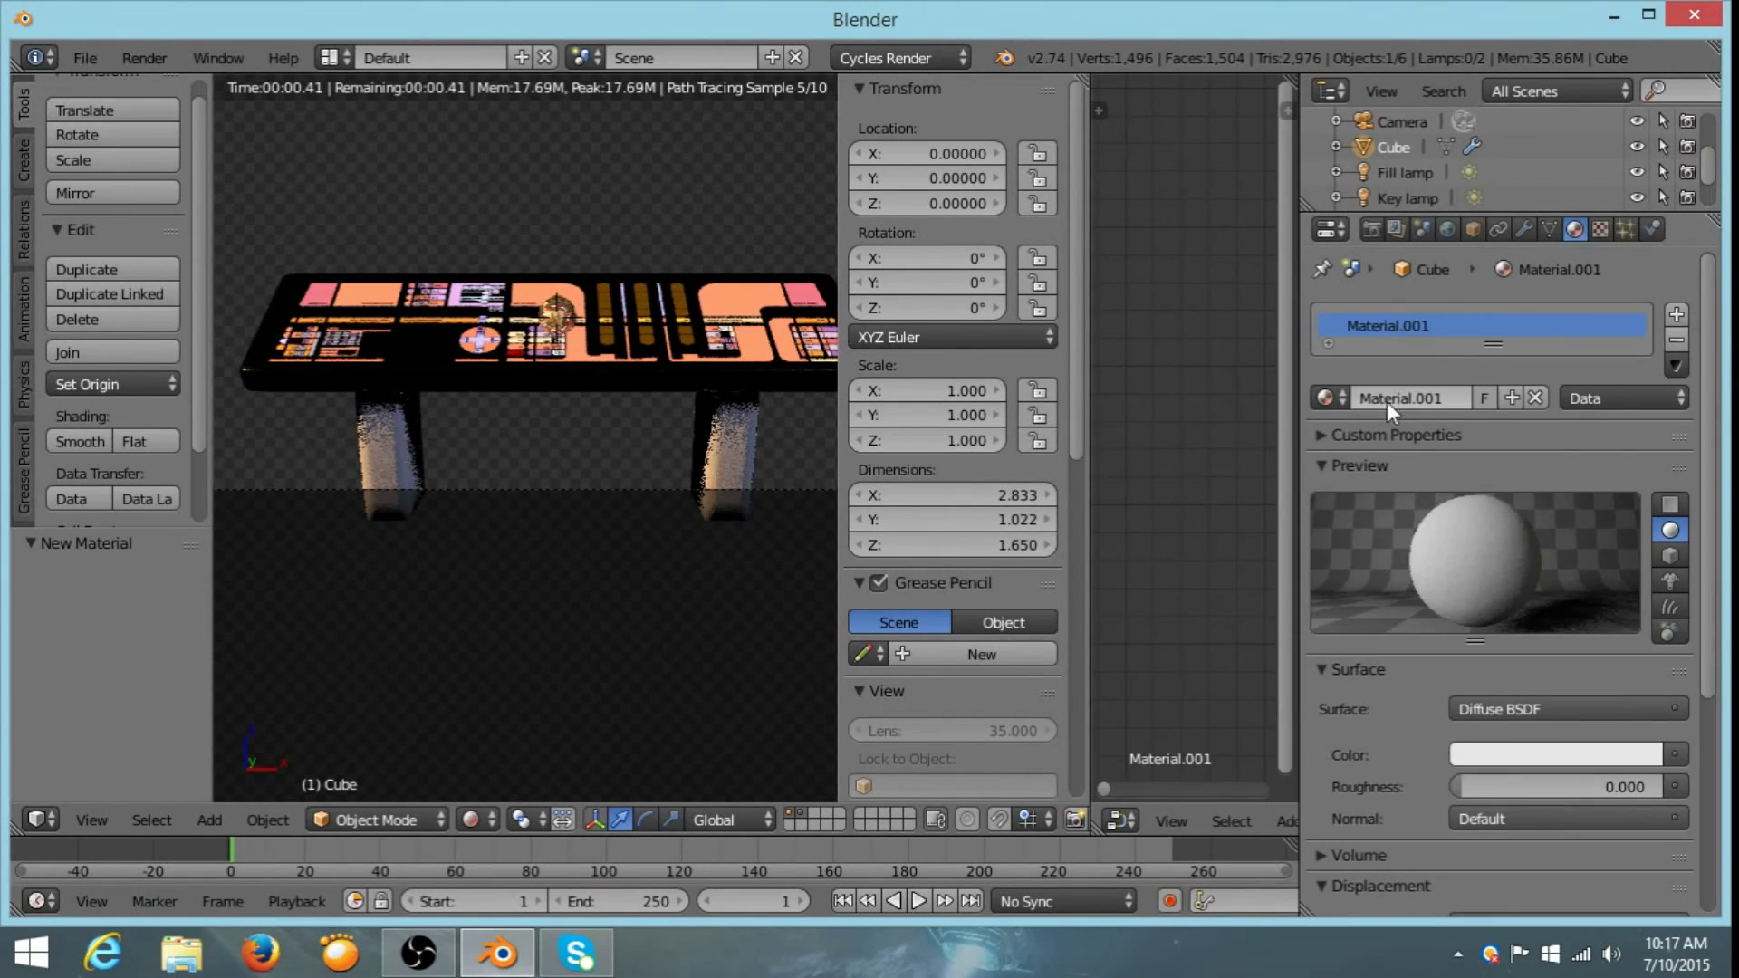
pyautogui.click(1387, 397)
pyautogui.write('Glos')
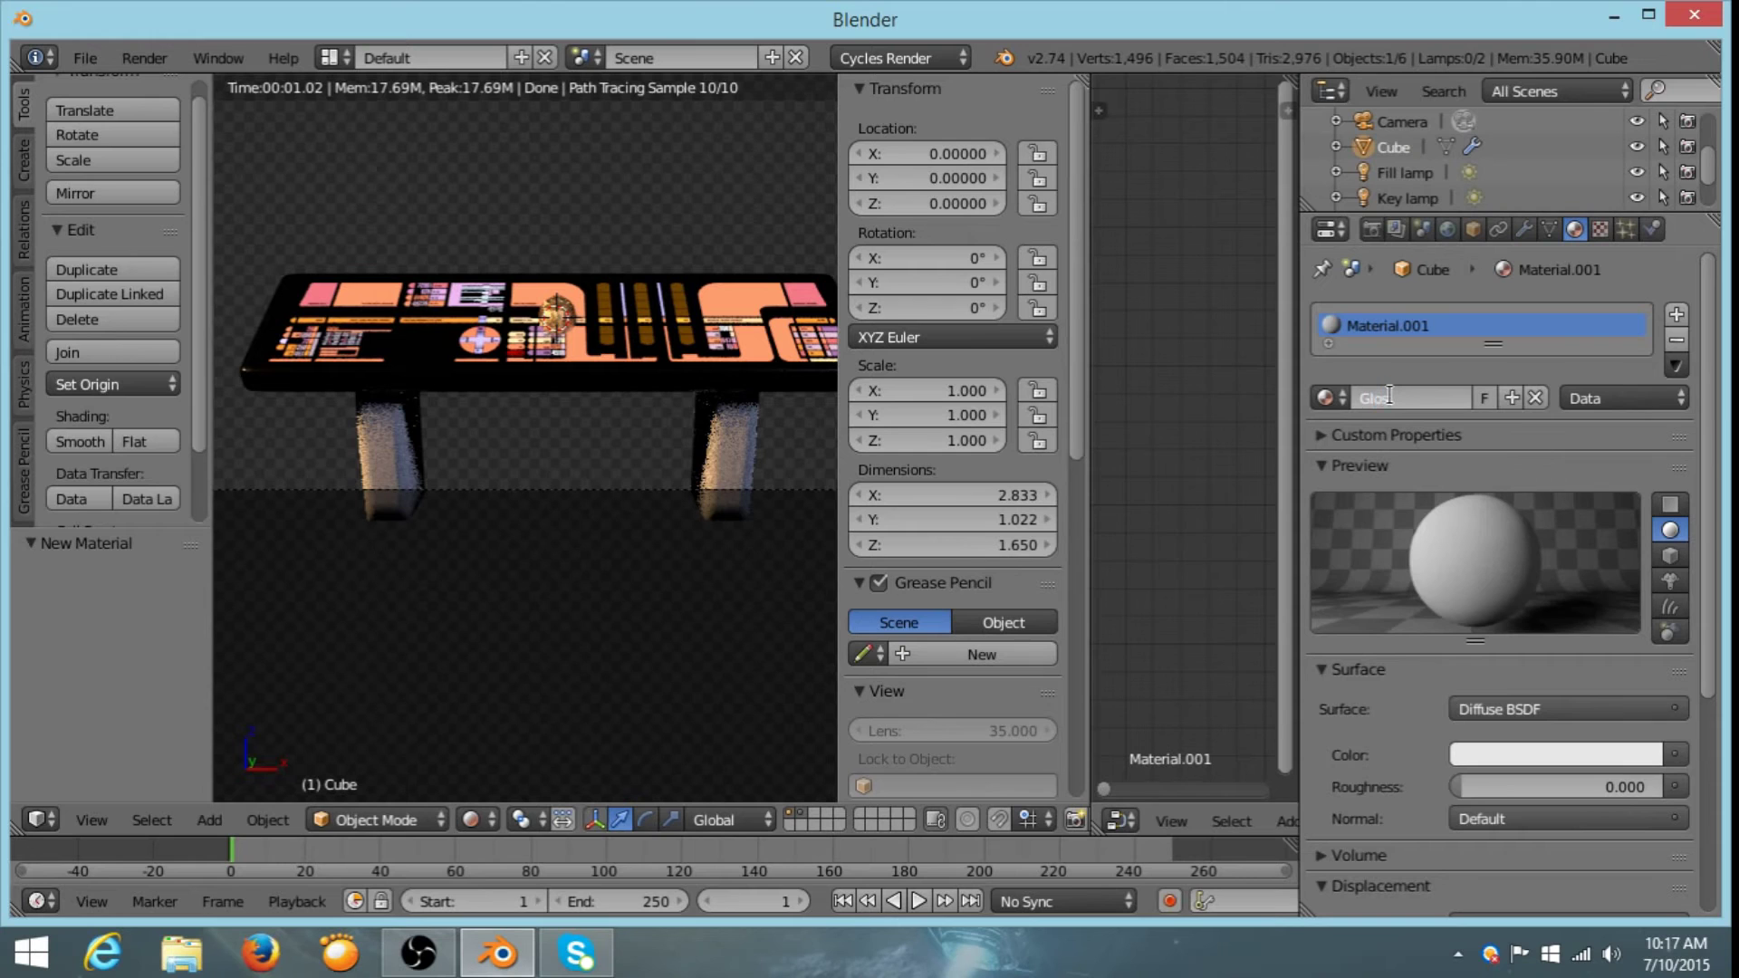
pyautogui.write('sy Silver')
pyautogui.press('Return')
# - Change the Glossy Silver surface to a Glossy BSDF shader with roughness 0.2
pyautogui.click(1518, 708)
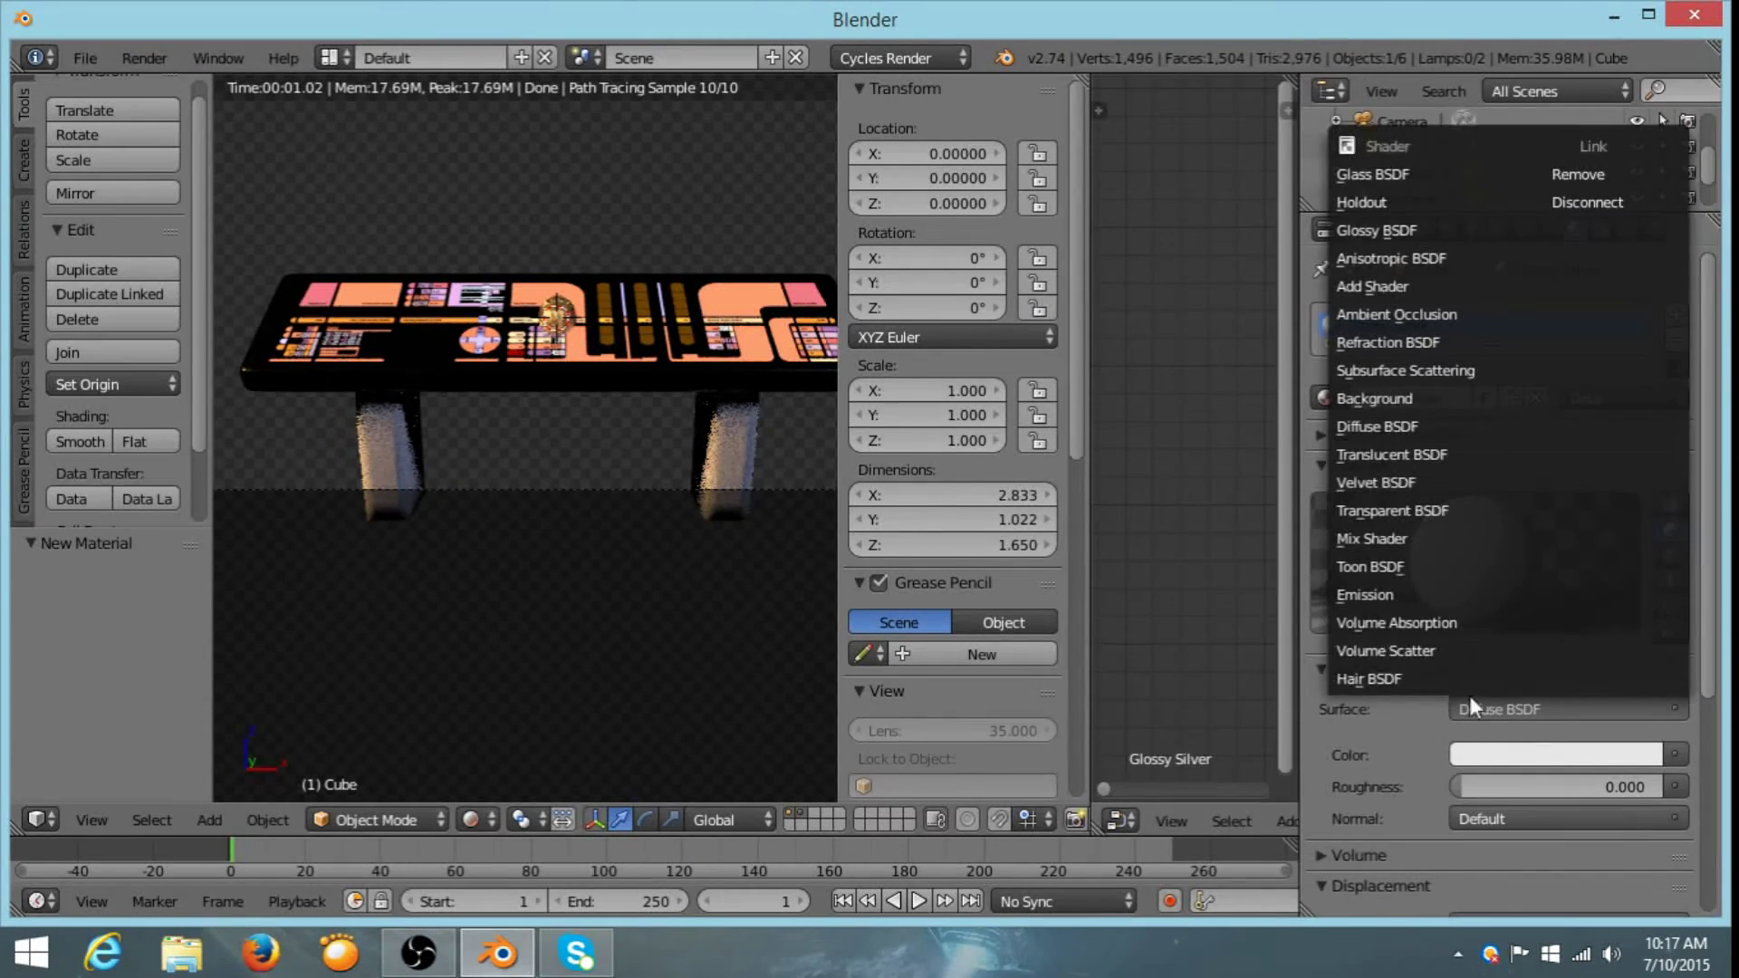
pyautogui.click(1399, 228)
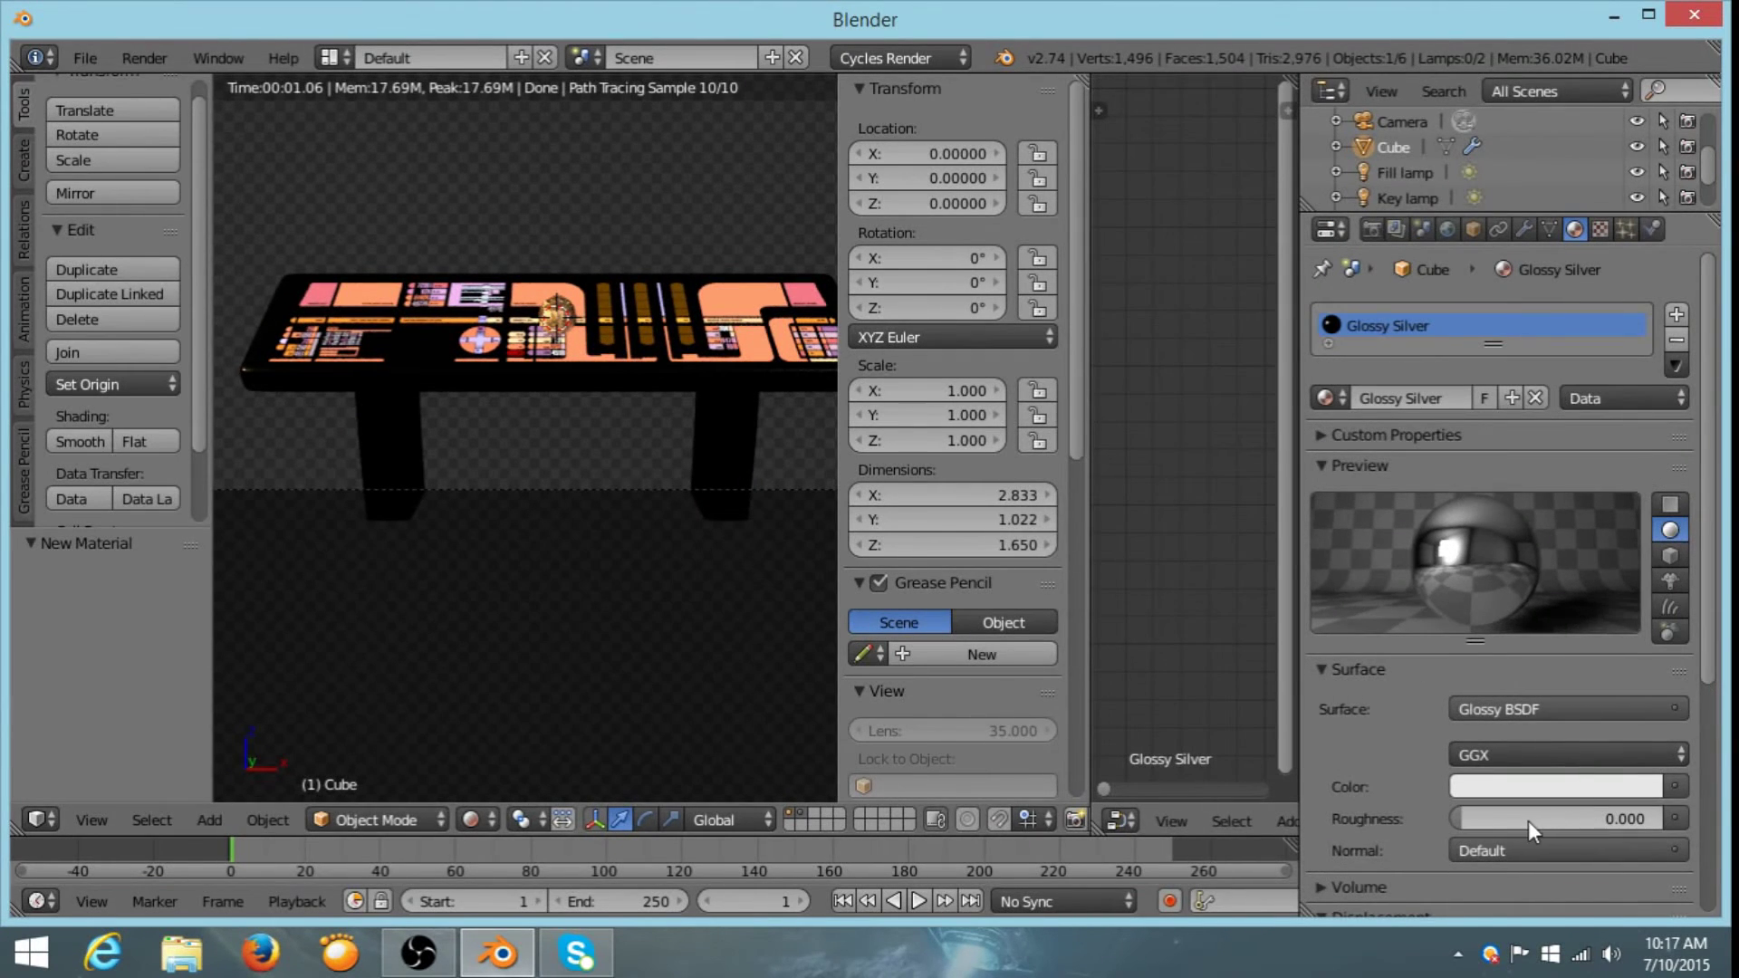
pyautogui.click(1491, 820)
pyautogui.press('BackSpace')
pyautogui.write('2')
pyautogui.press('Return')
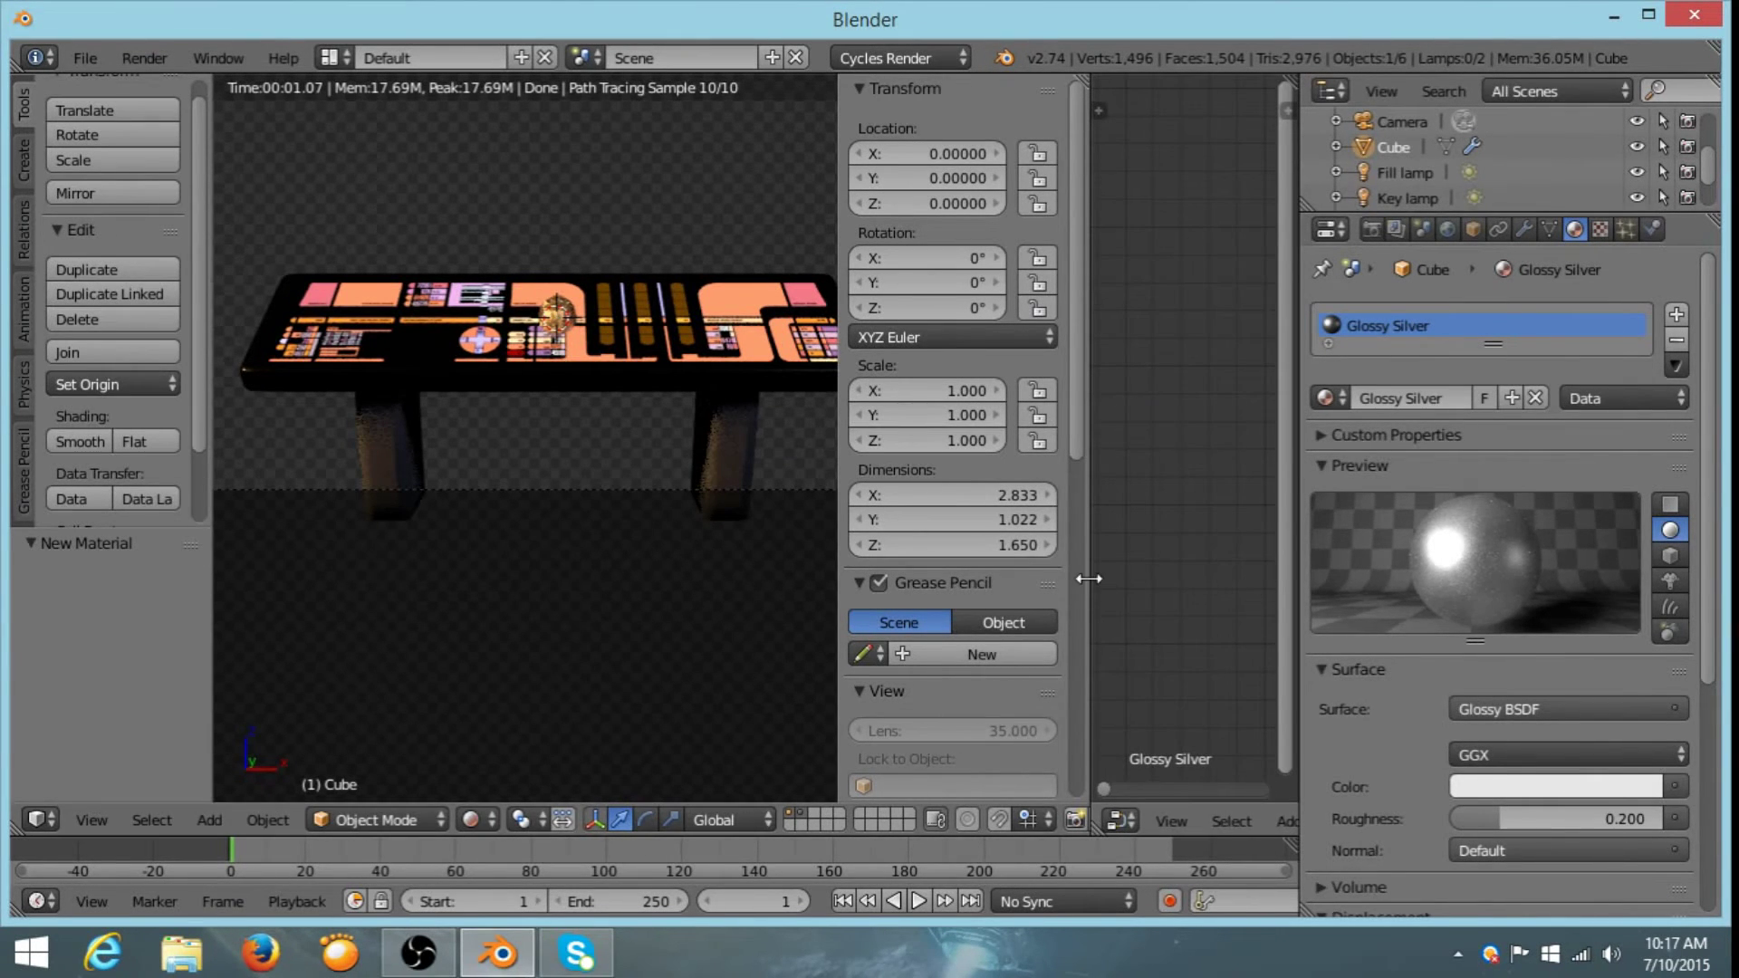
# - Enlarge the node editor and insert a Mix Shader between the Glossy BSDF and the material output
pyautogui.moveTo(1090, 584); pyautogui.dragTo(622, 598)
pyautogui.press('Home')
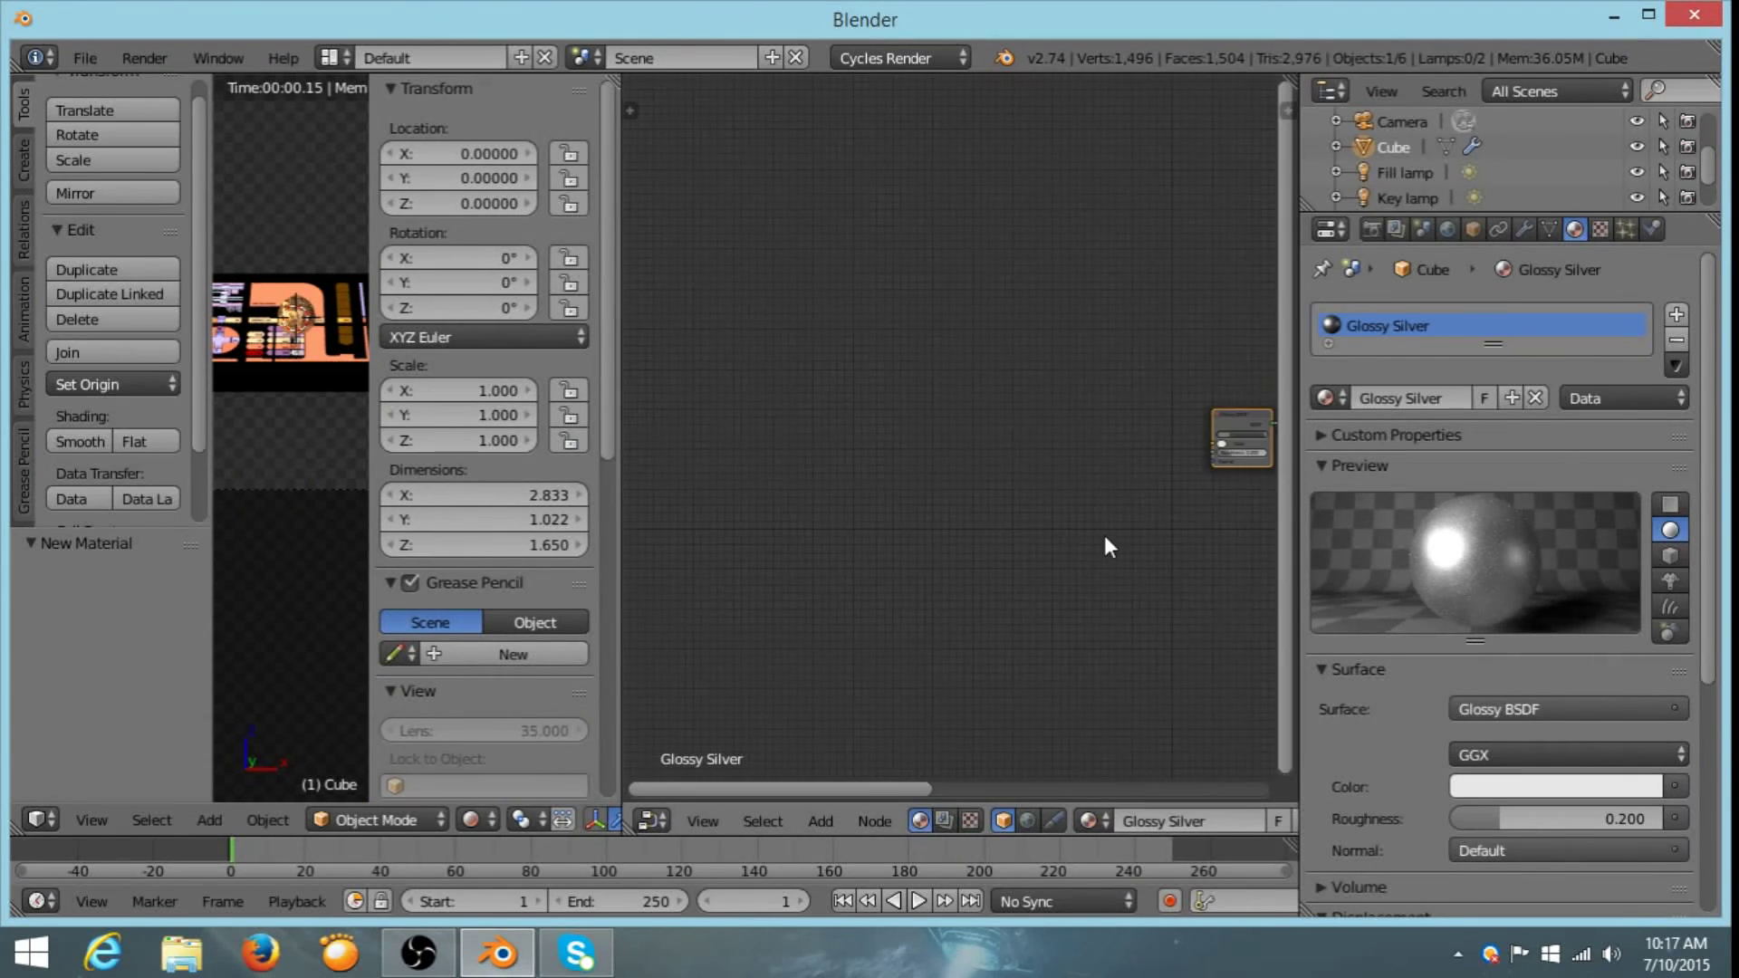
pyautogui.click(1047, 409)
pyautogui.moveTo(1047, 410); pyautogui.dragTo(884, 371)
pyautogui.scroll(3, 912, 433)
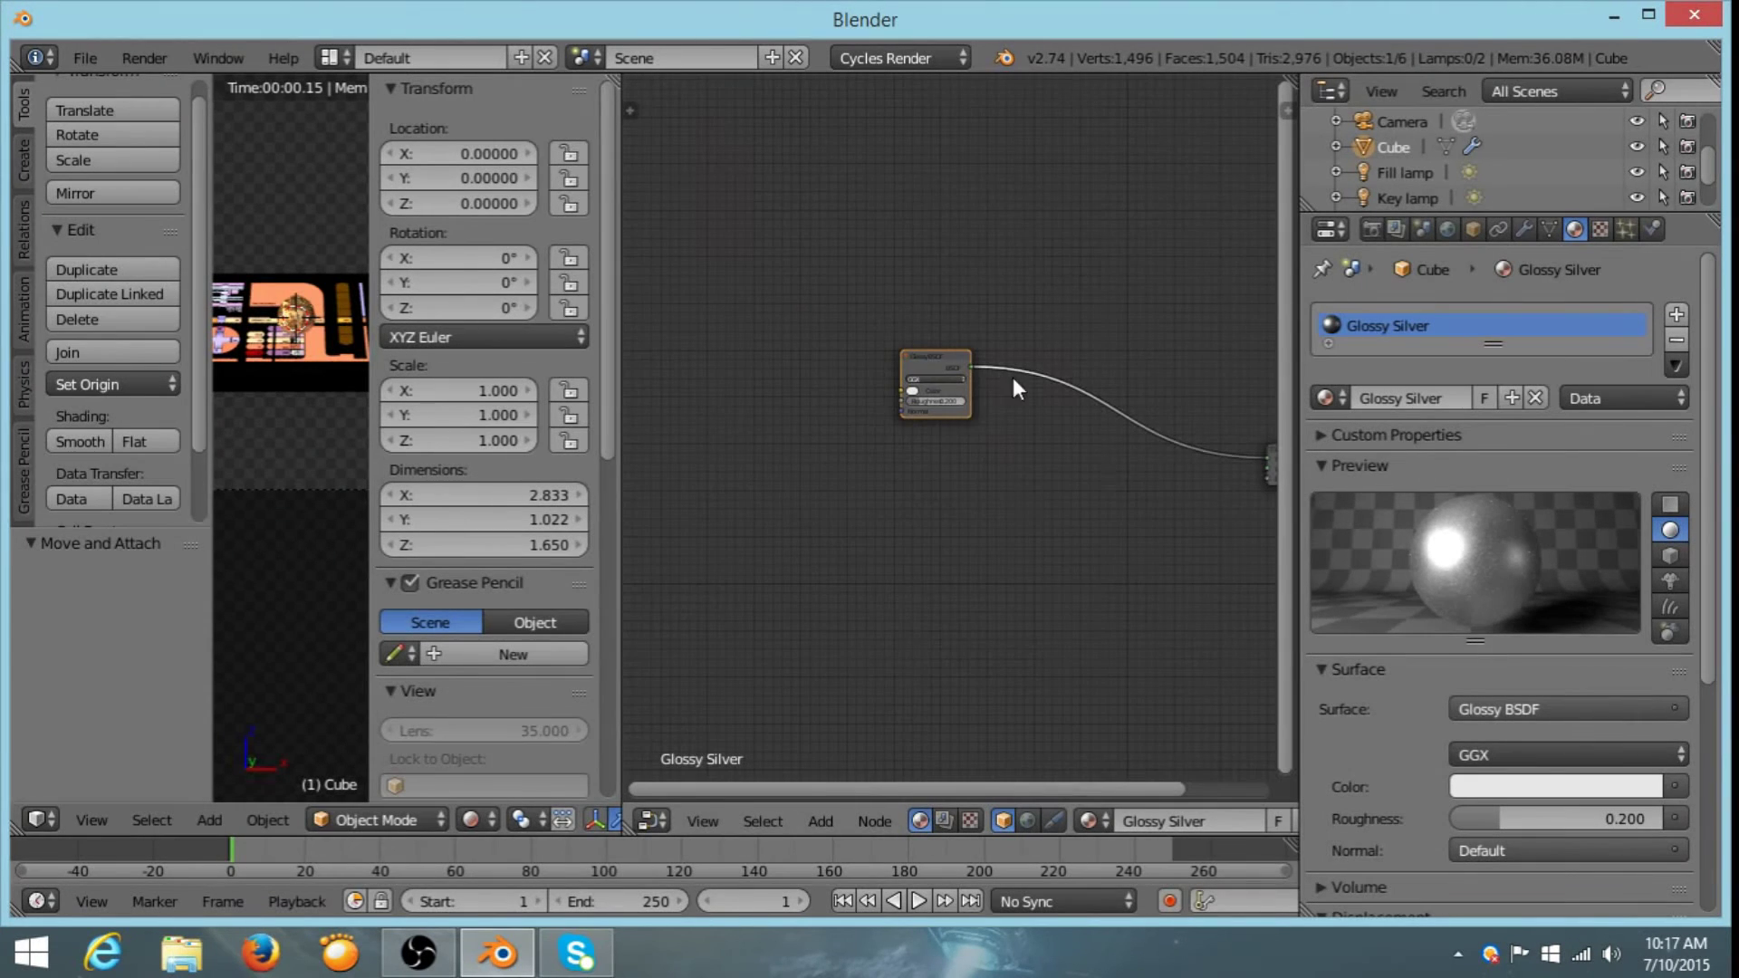
pyautogui.moveTo(1031, 452); pyautogui.dragTo(1016, 435, button='middle')
pyautogui.hotkey('shift', 'a')
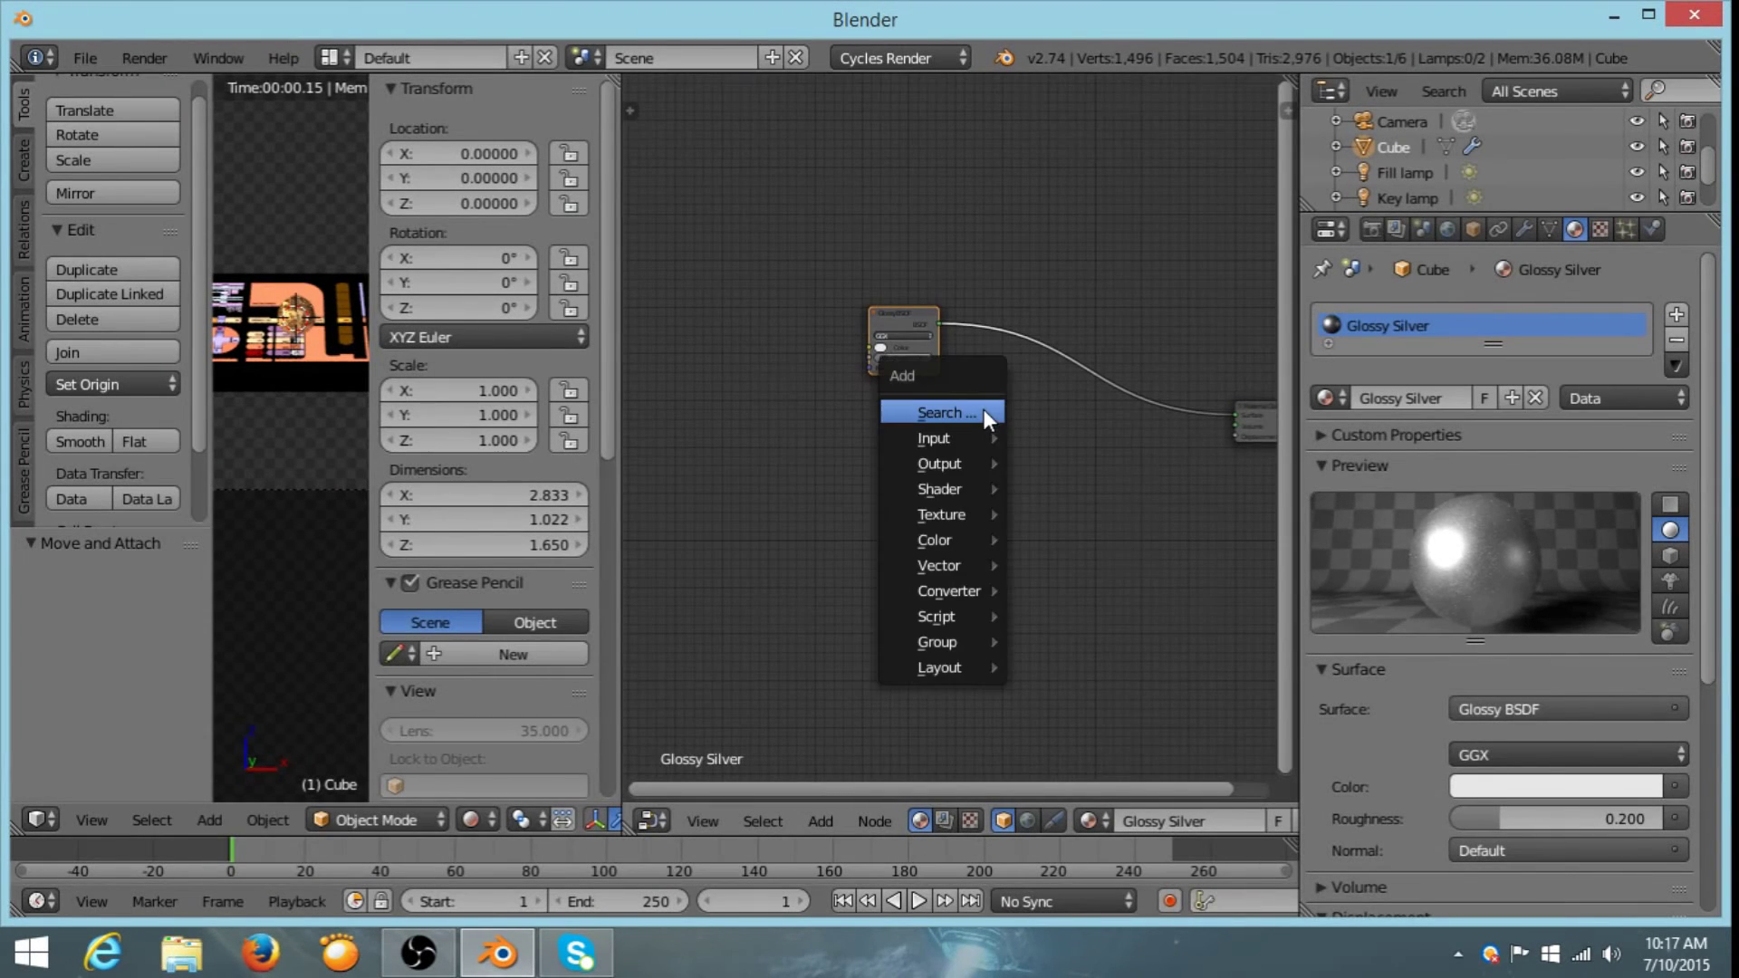
pyautogui.moveTo(969, 479)
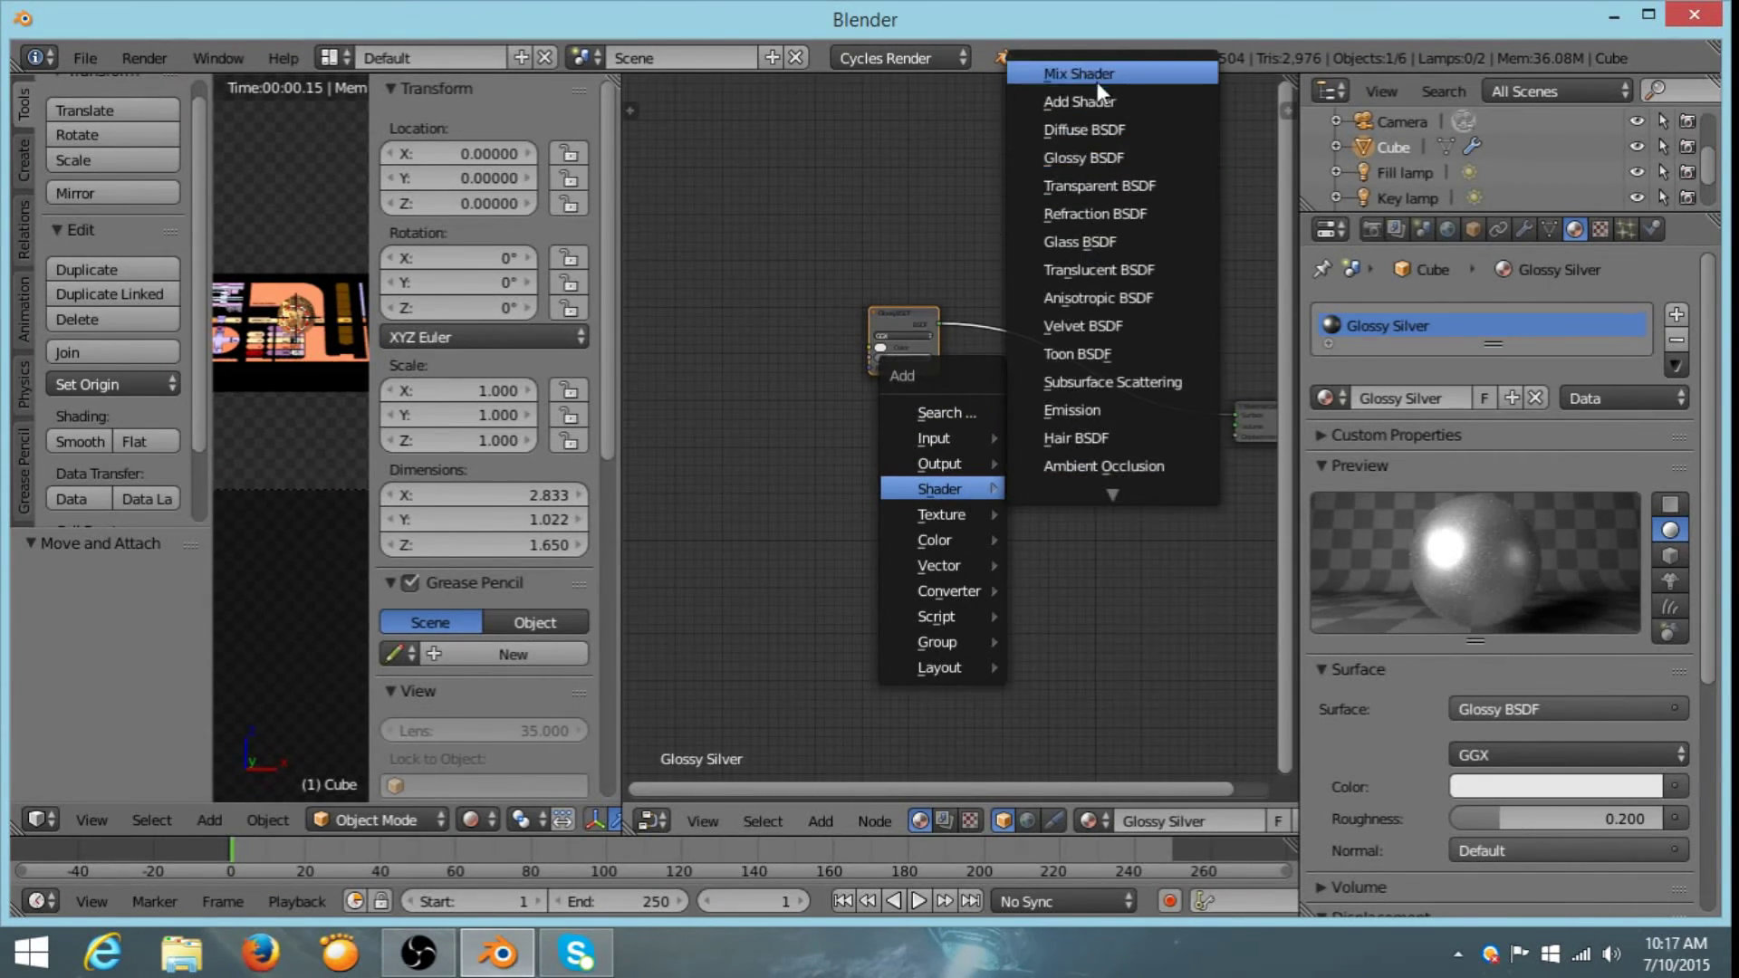
pyautogui.click(1101, 67)
pyautogui.click(1054, 349)
# - Add a Diffuse BSDF node below the Glossy BSDF and link it to the Mix Shader's second shader input
pyautogui.hotkey('shift', 'a')
pyautogui.moveTo(810, 504)
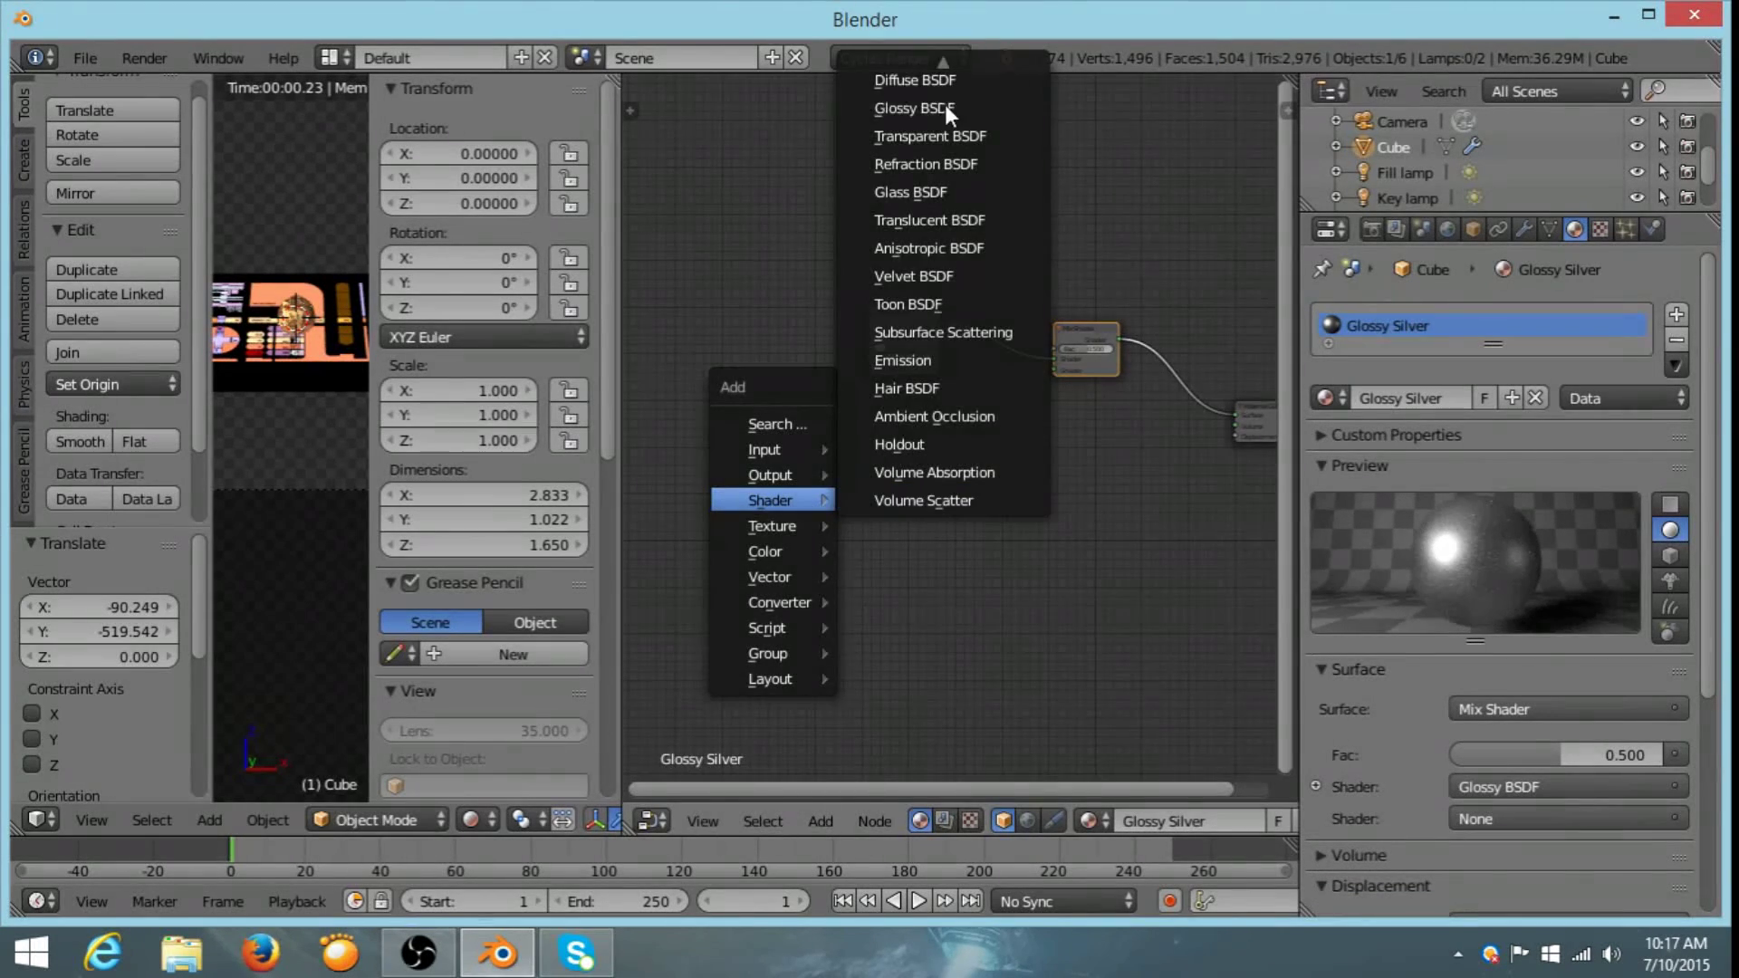
pyautogui.click(942, 127)
pyautogui.click(866, 393)
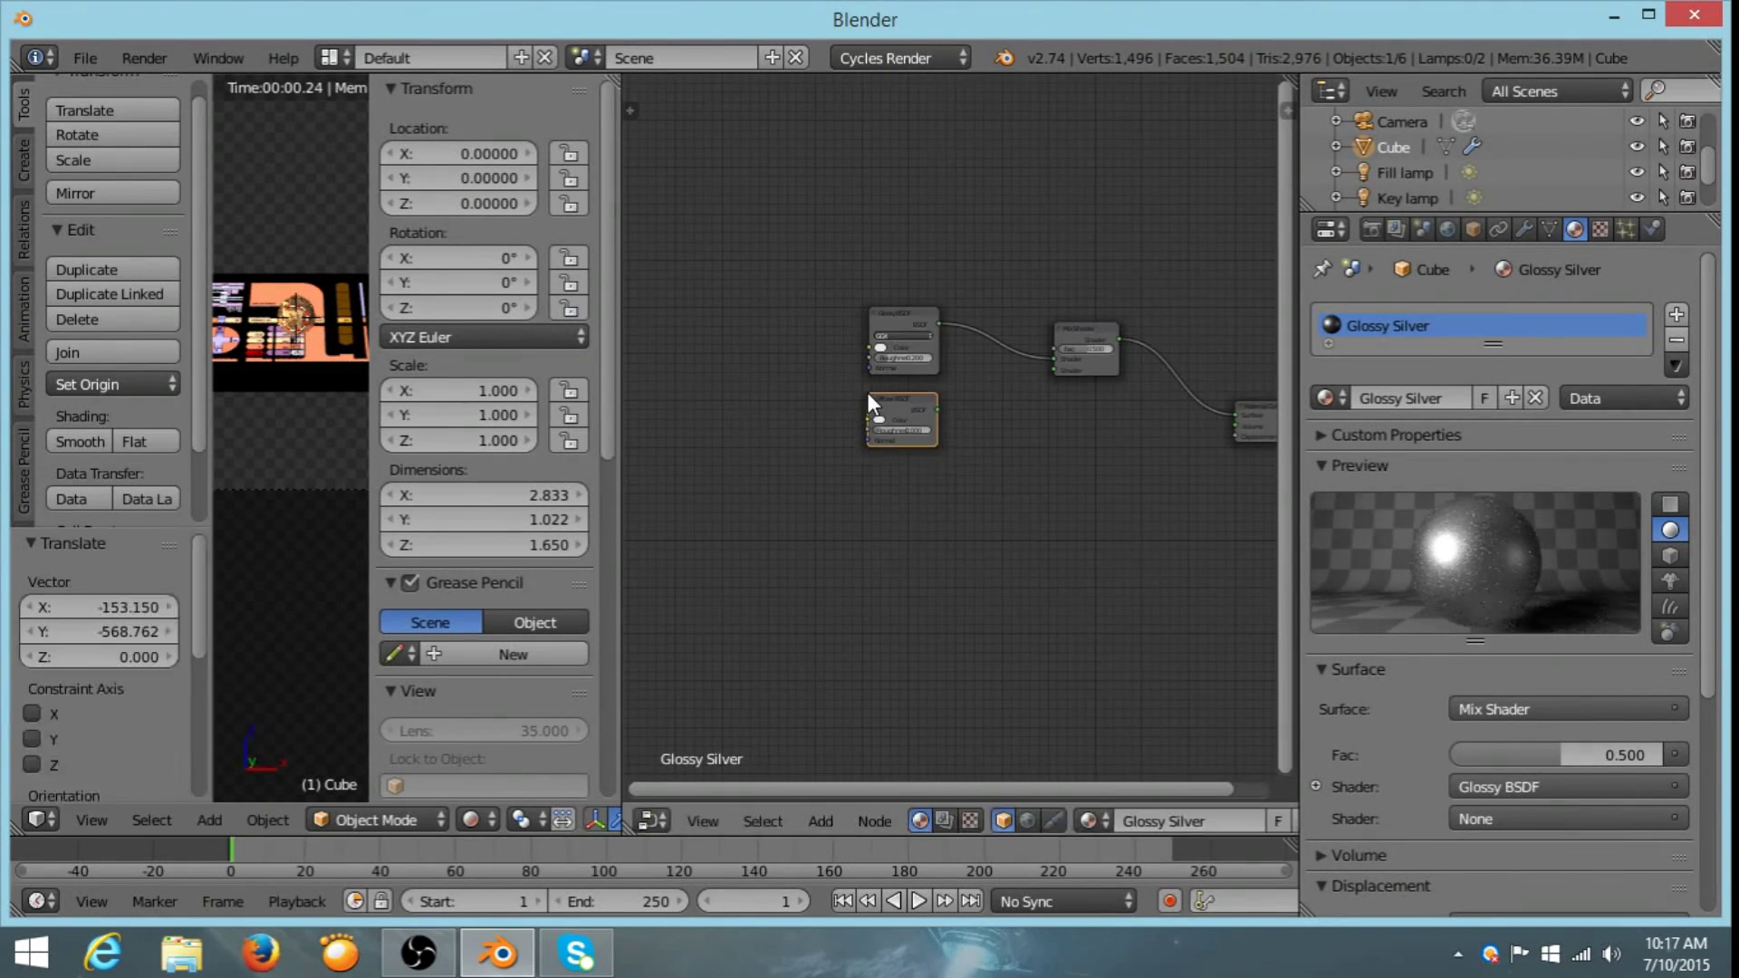
pyautogui.moveTo(936, 406); pyautogui.dragTo(1052, 370)
# - Hide the 3D view's properties sidebar and set the Mix Shader factor to 0.709
pyautogui.press('n')
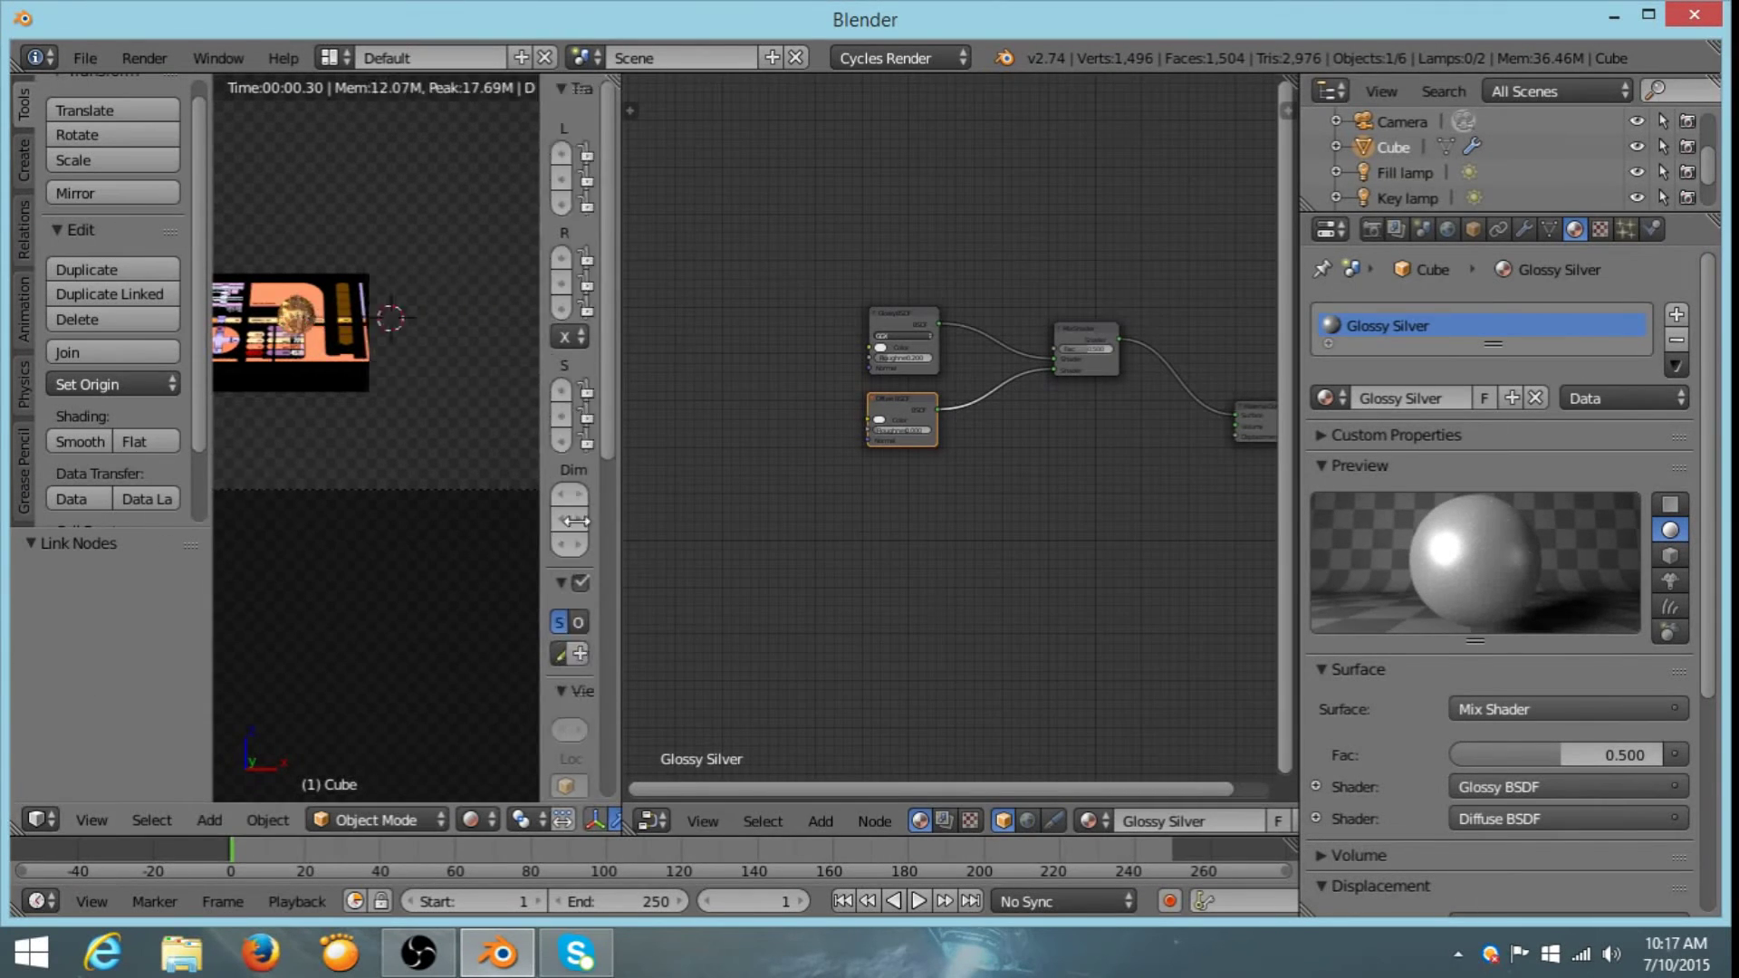
pyautogui.keyDown('shift'); pyautogui.moveTo(466, 470); pyautogui.dragTo(535, 412, button='middle'); pyautogui.keyUp('shift')
pyautogui.scroll(4, 860, 579)
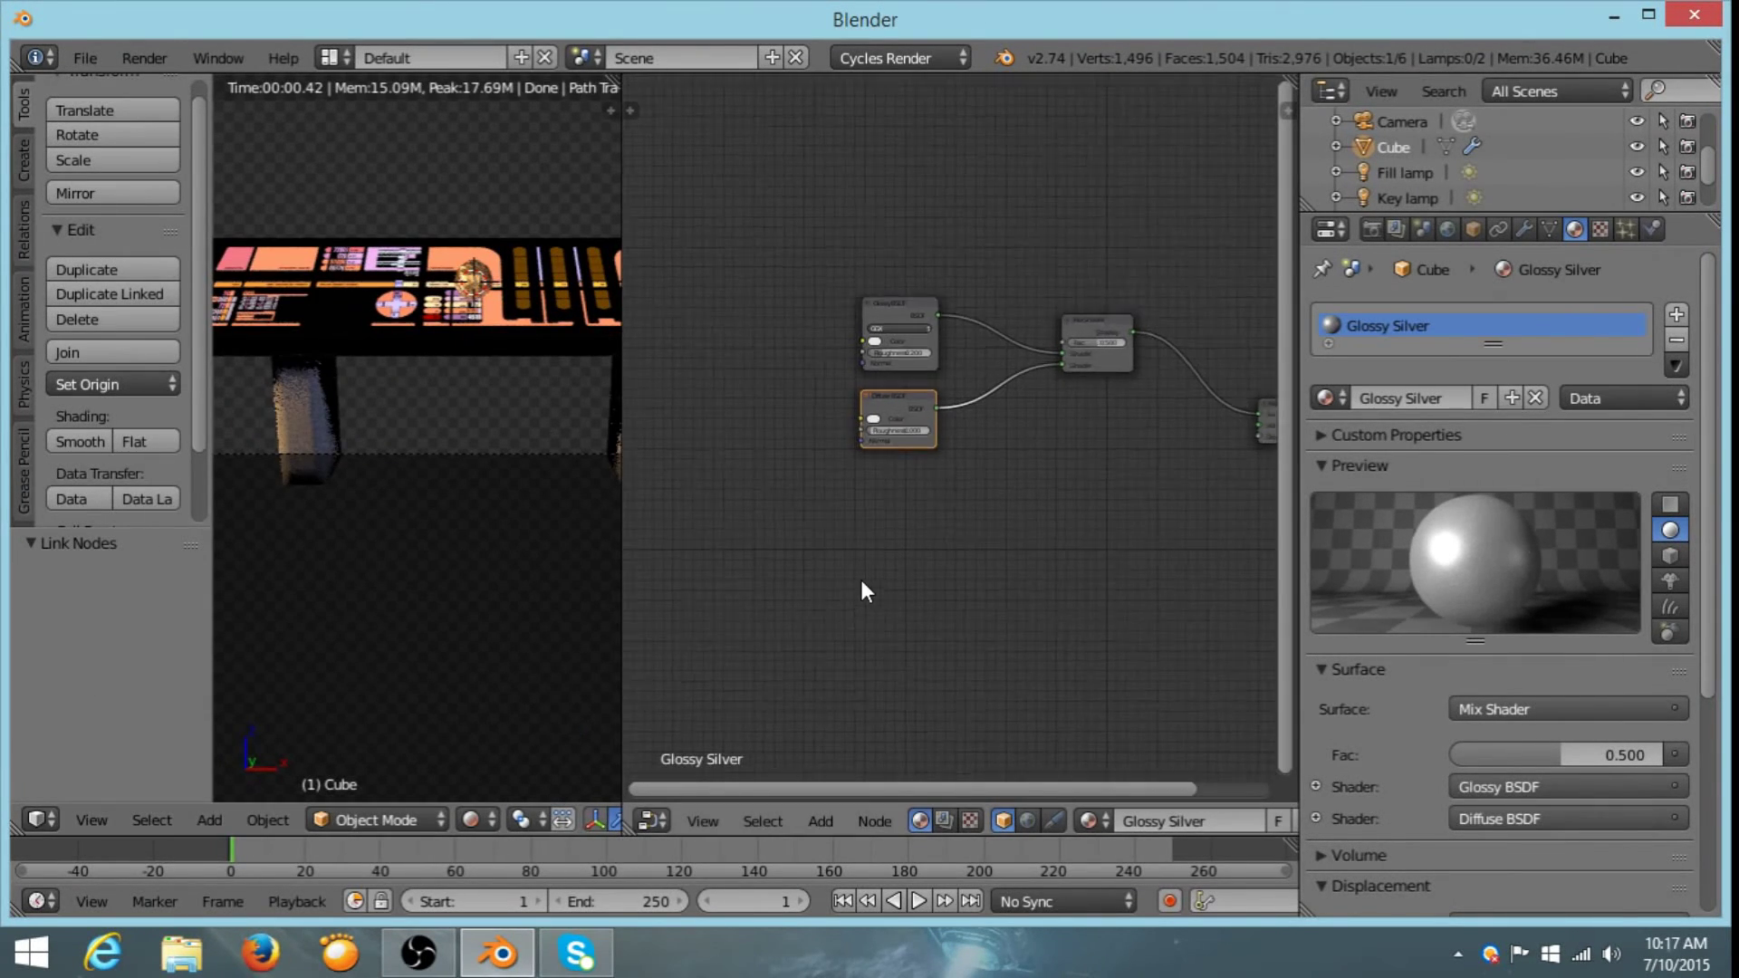
pyautogui.click(971, 354)
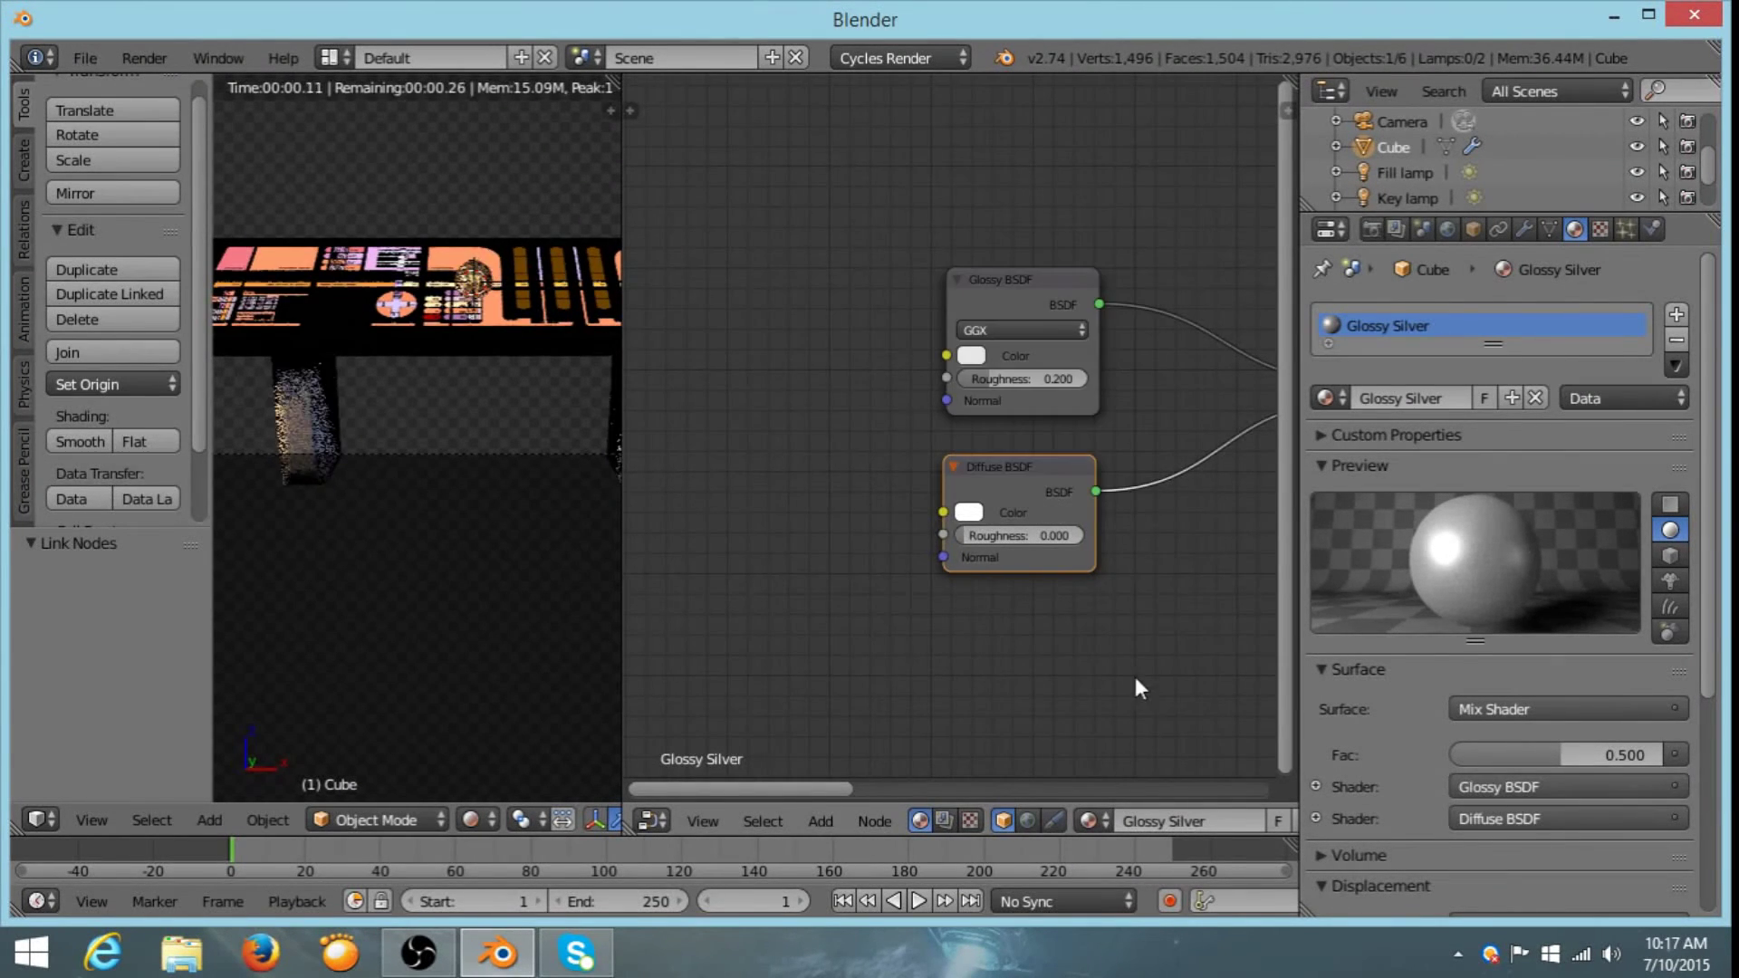
pyautogui.moveTo(1134, 676); pyautogui.dragTo(781, 783, button='middle')
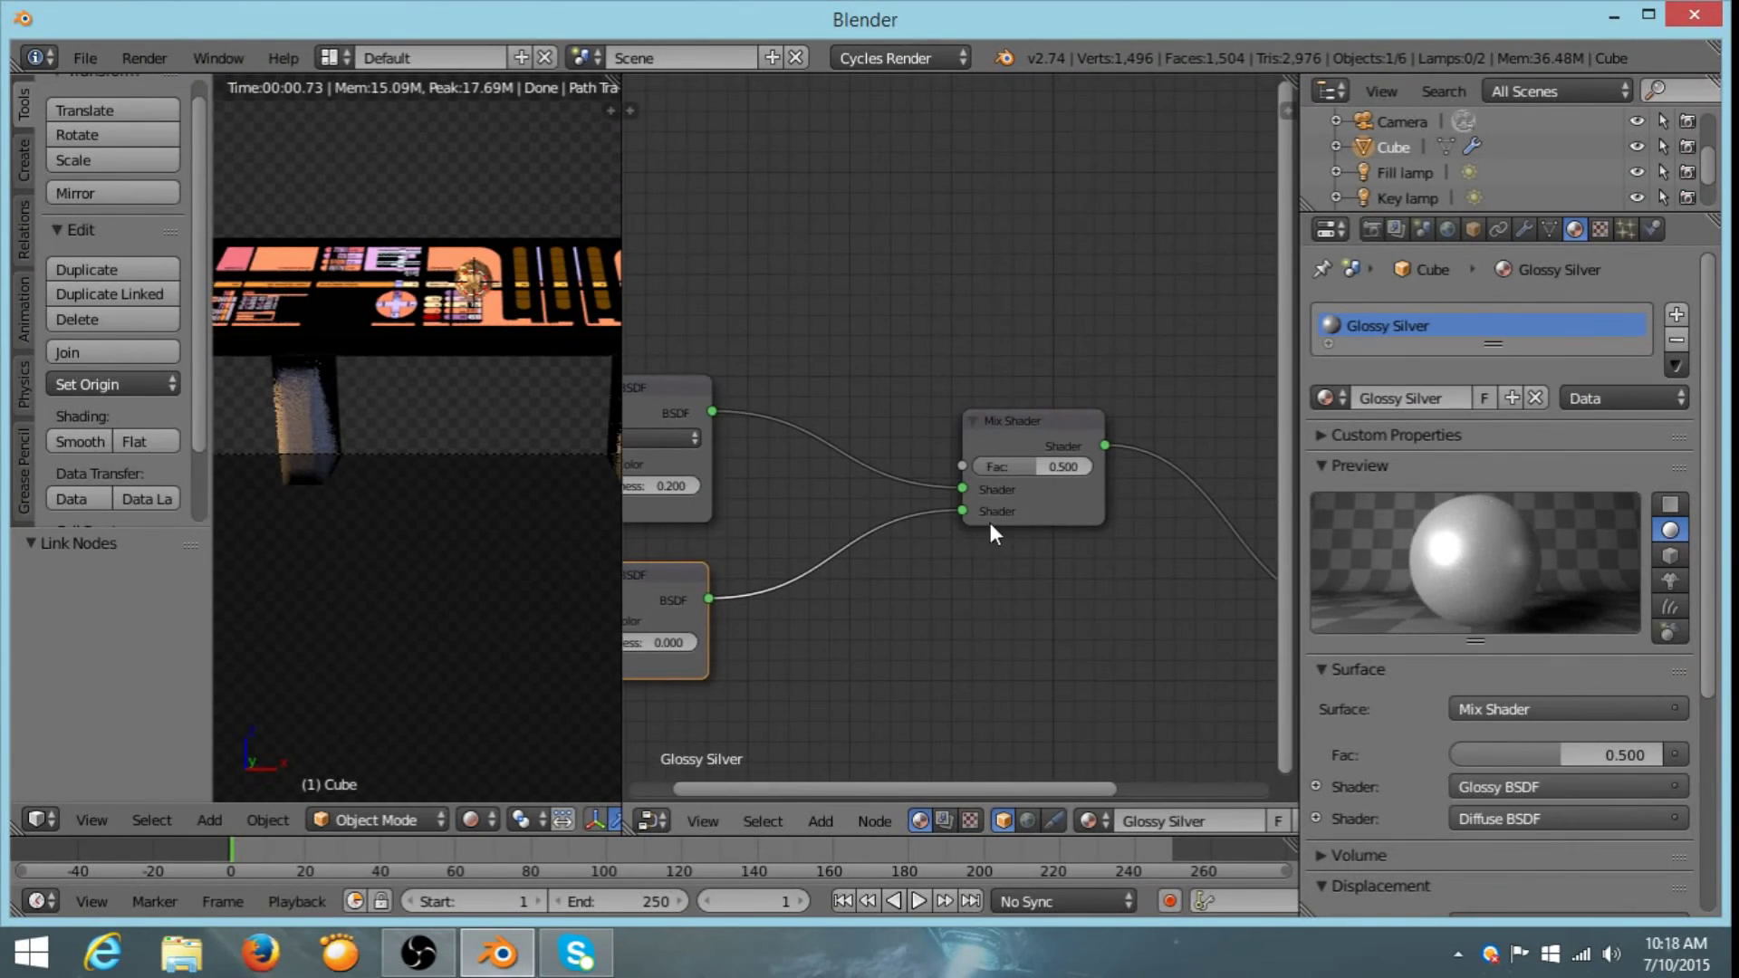
pyautogui.click(1019, 453)
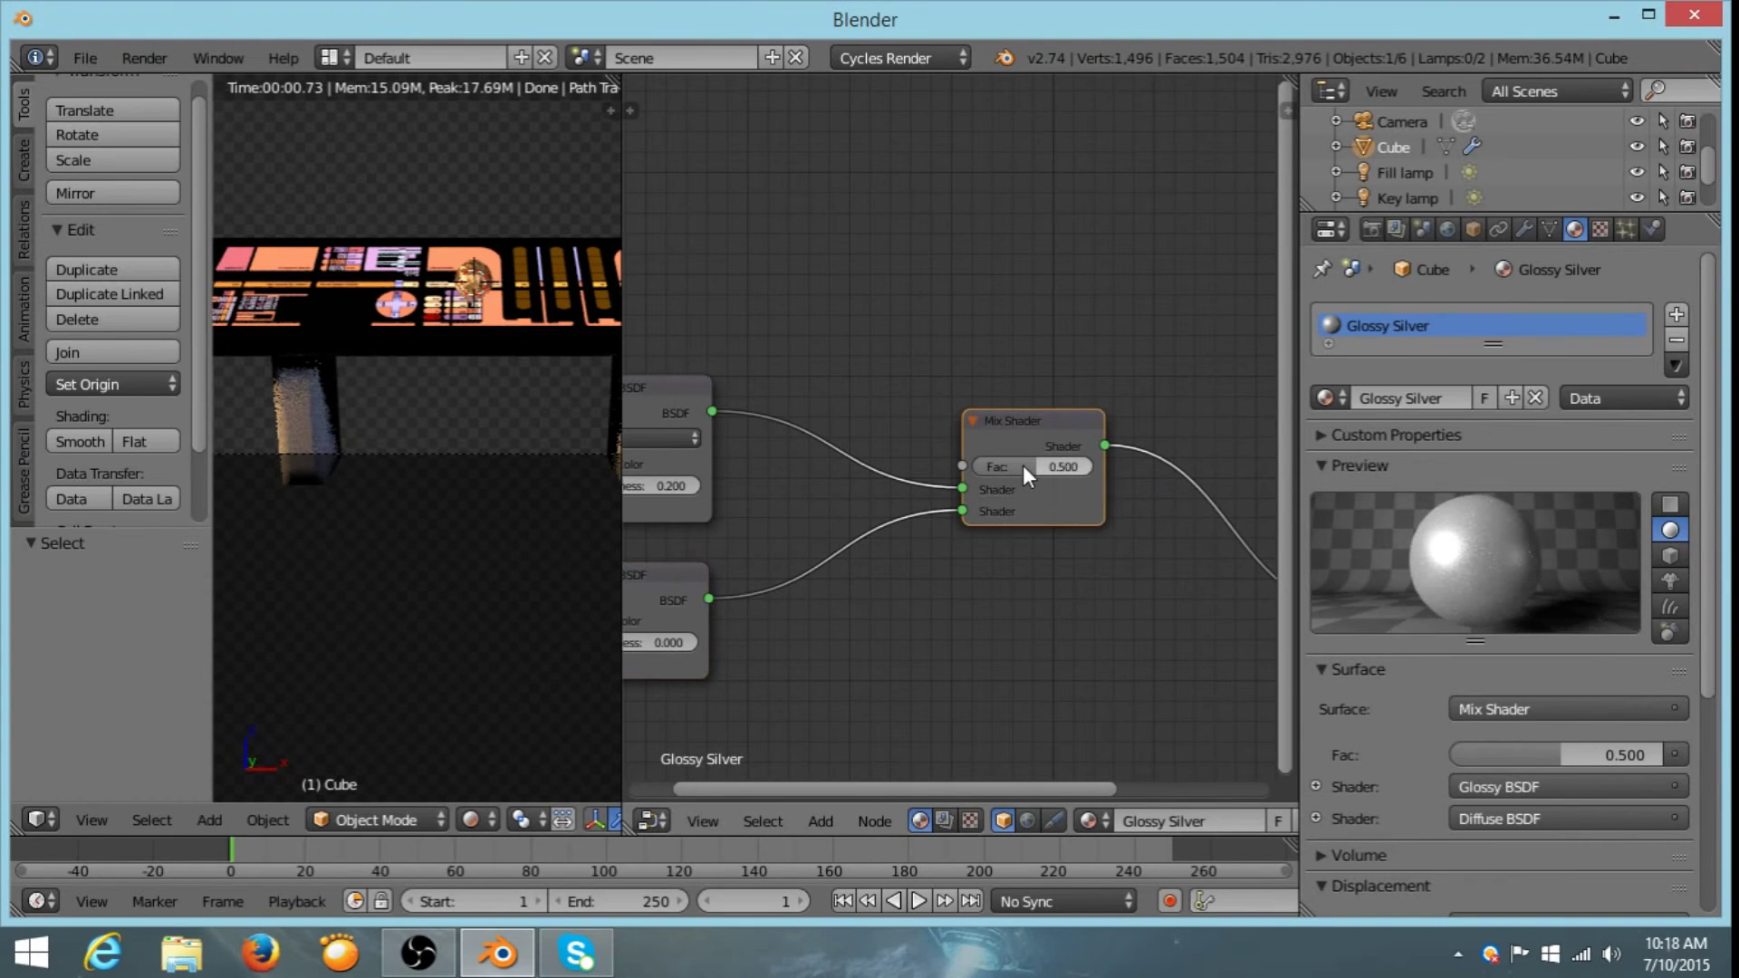
pyautogui.moveTo(1031, 465)
pyautogui.mouseDown()
pyautogui.moveTo(1078, 465)
pyautogui.moveTo(1037, 464)
pyautogui.mouseUp()
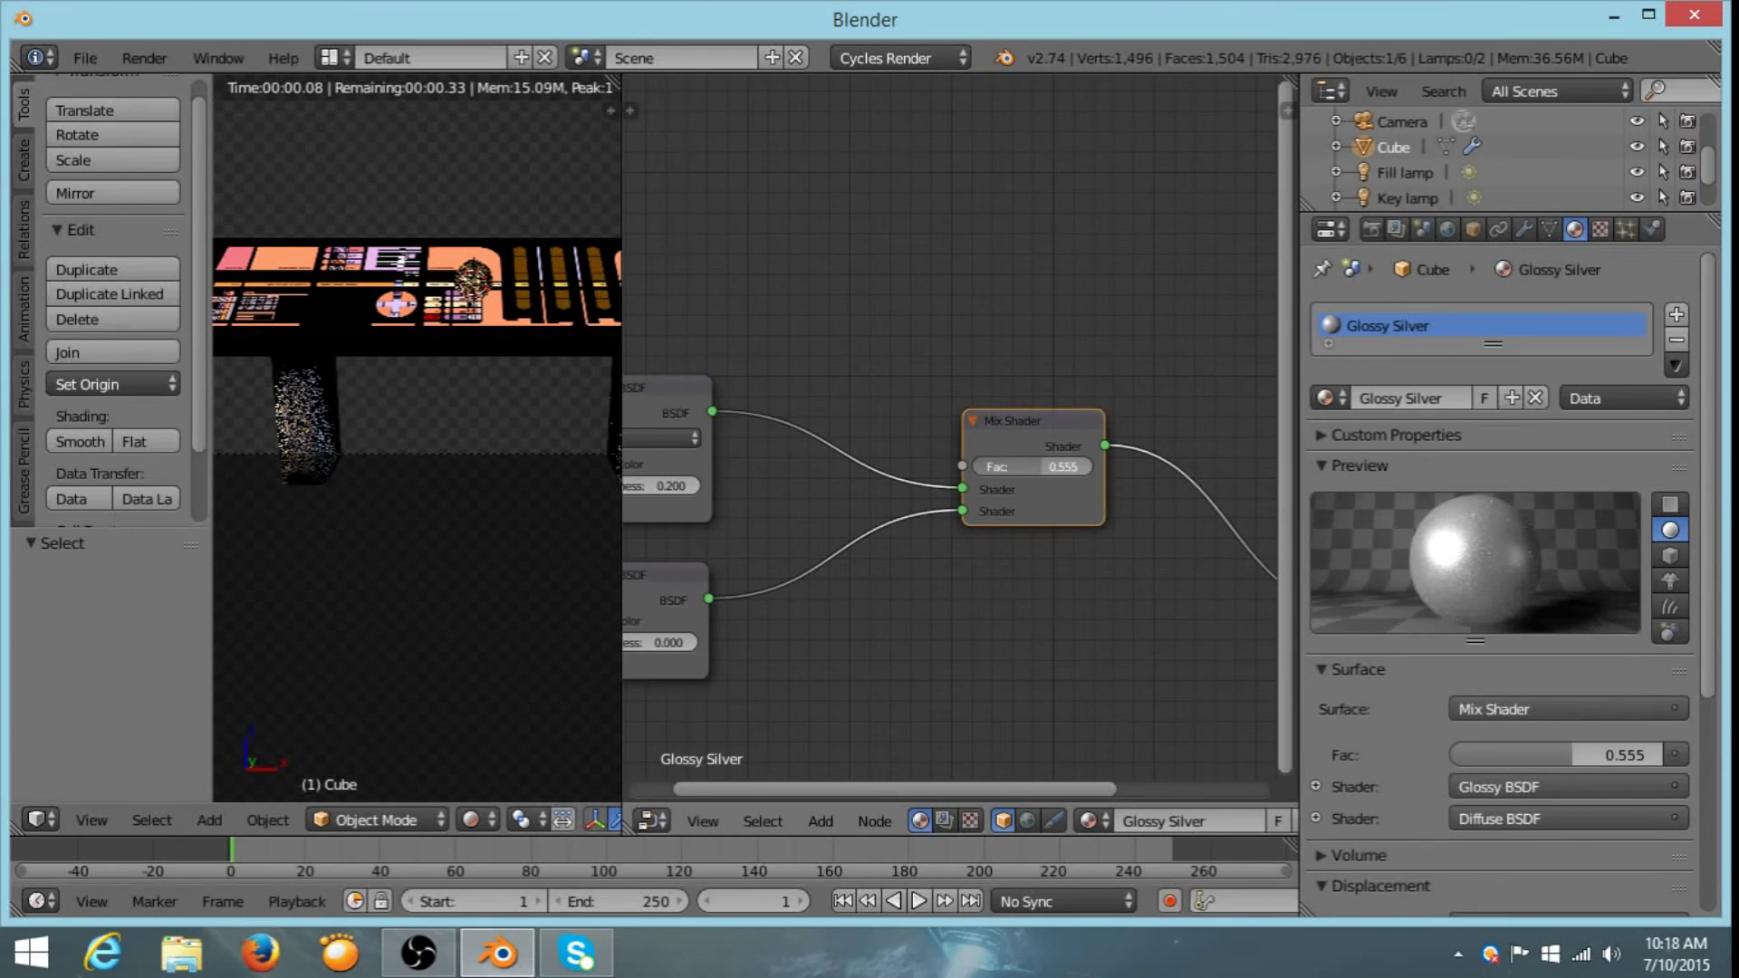
pyautogui.hotkey('ctrl', 'z')
pyautogui.moveTo(828, 465); pyautogui.dragTo(1149, 333, button='middle')
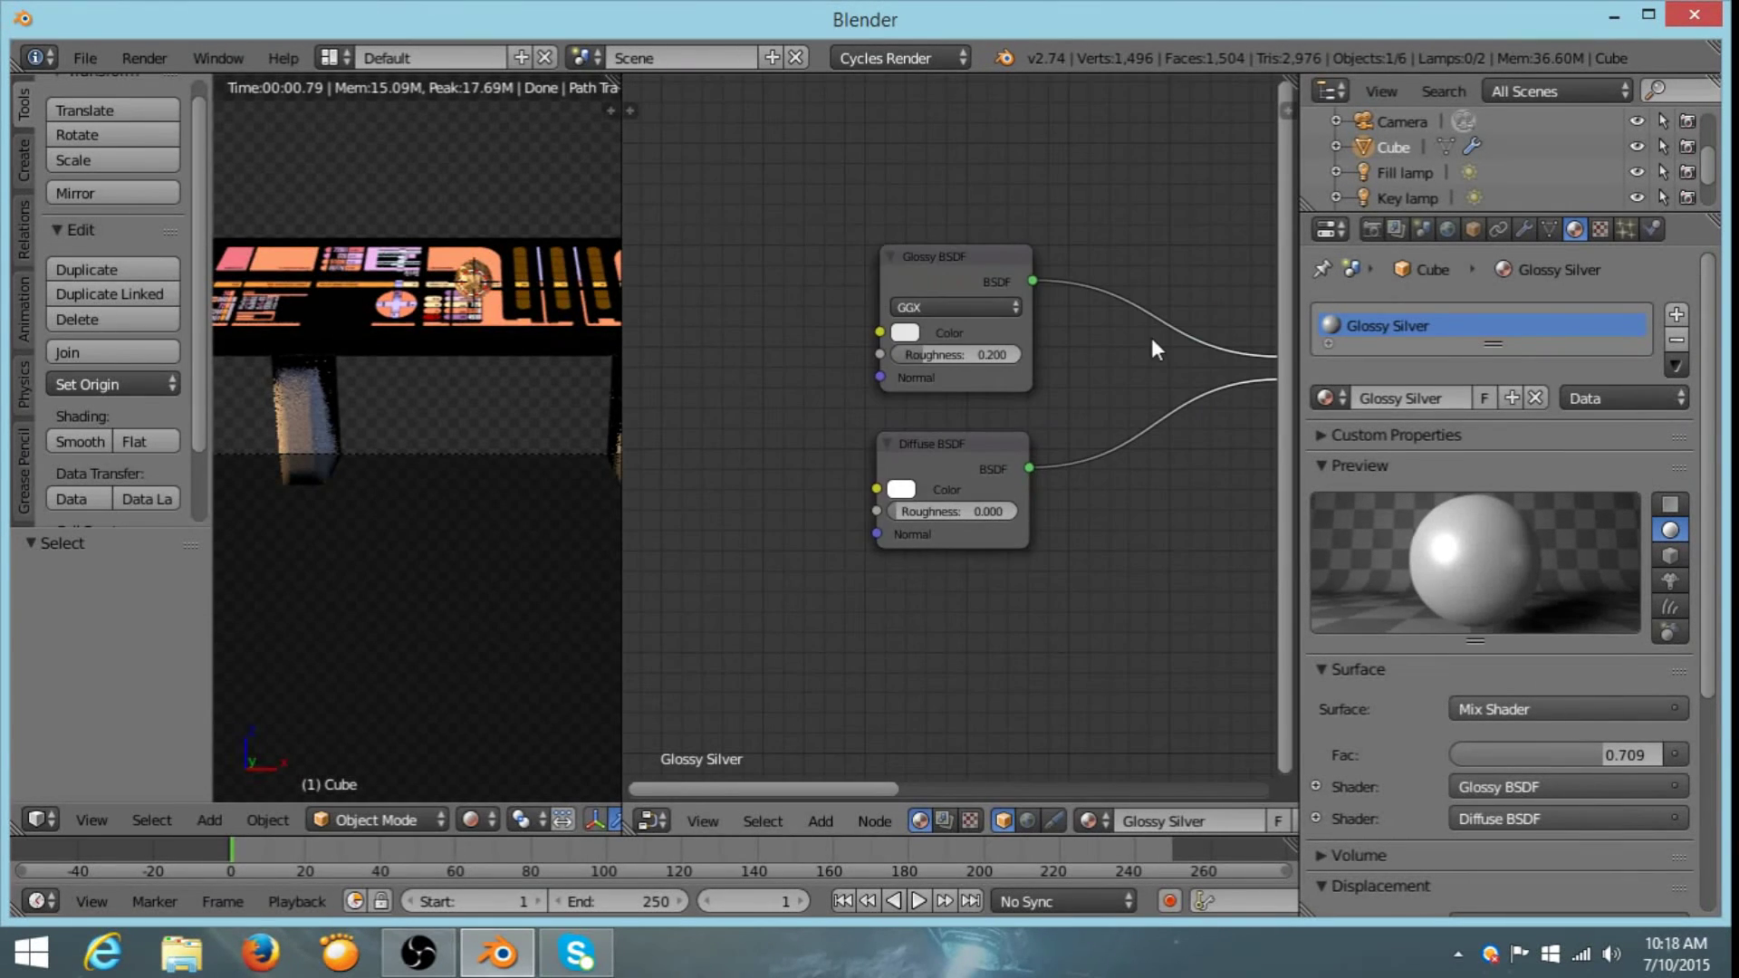
# - In wireframe shading, add the slab and tribble to the posts' selection and rotate everything about -13.5° around the global Z axis
pyautogui.scroll(-3, 457, 477)
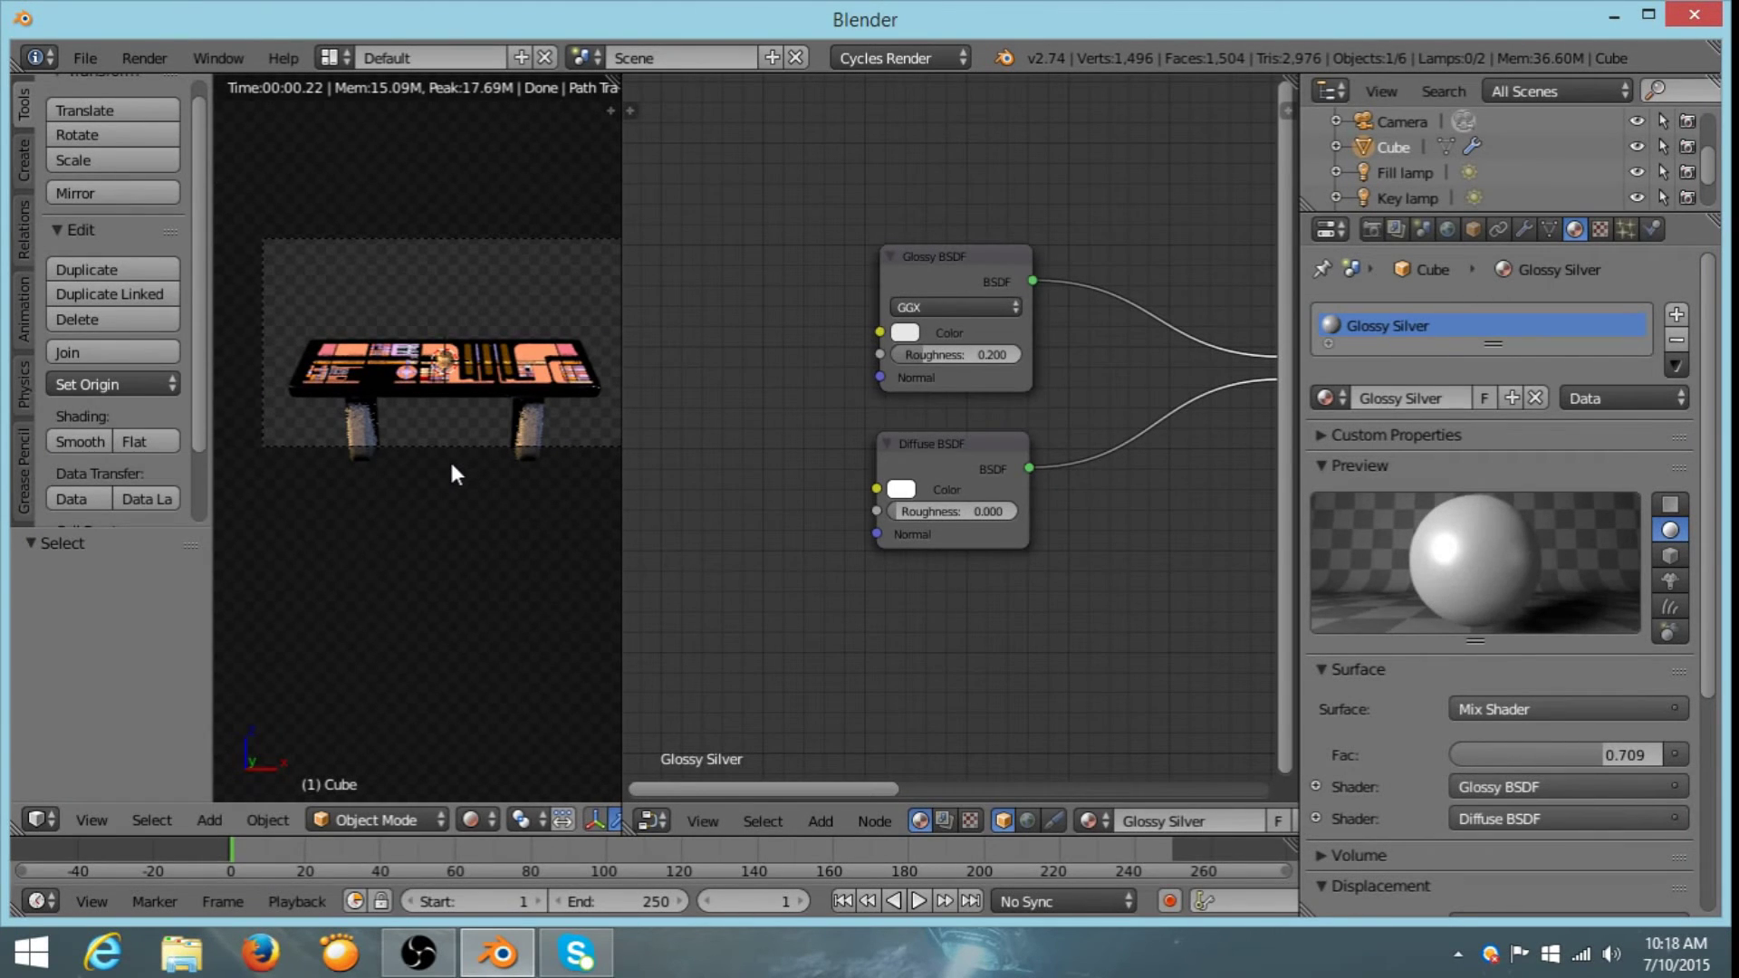
pyautogui.hotkey('shift', 'z')
pyautogui.scroll(5, 505, 425)
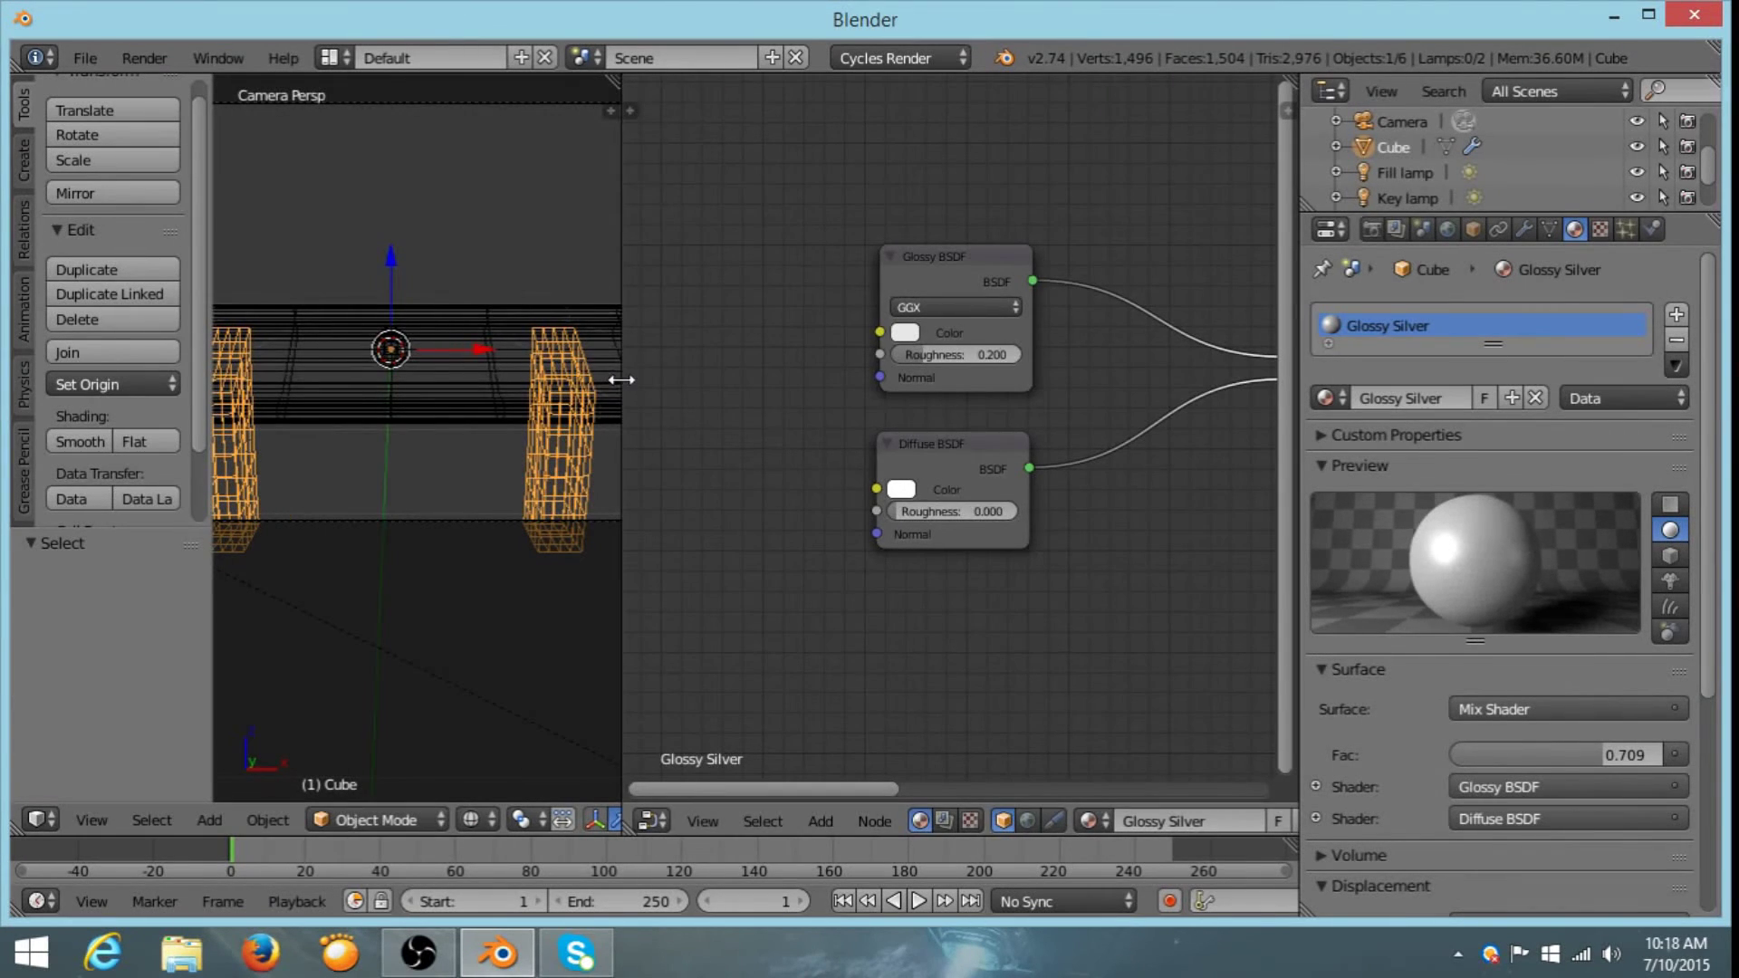
pyautogui.moveTo(625, 376); pyautogui.dragTo(1114, 378)
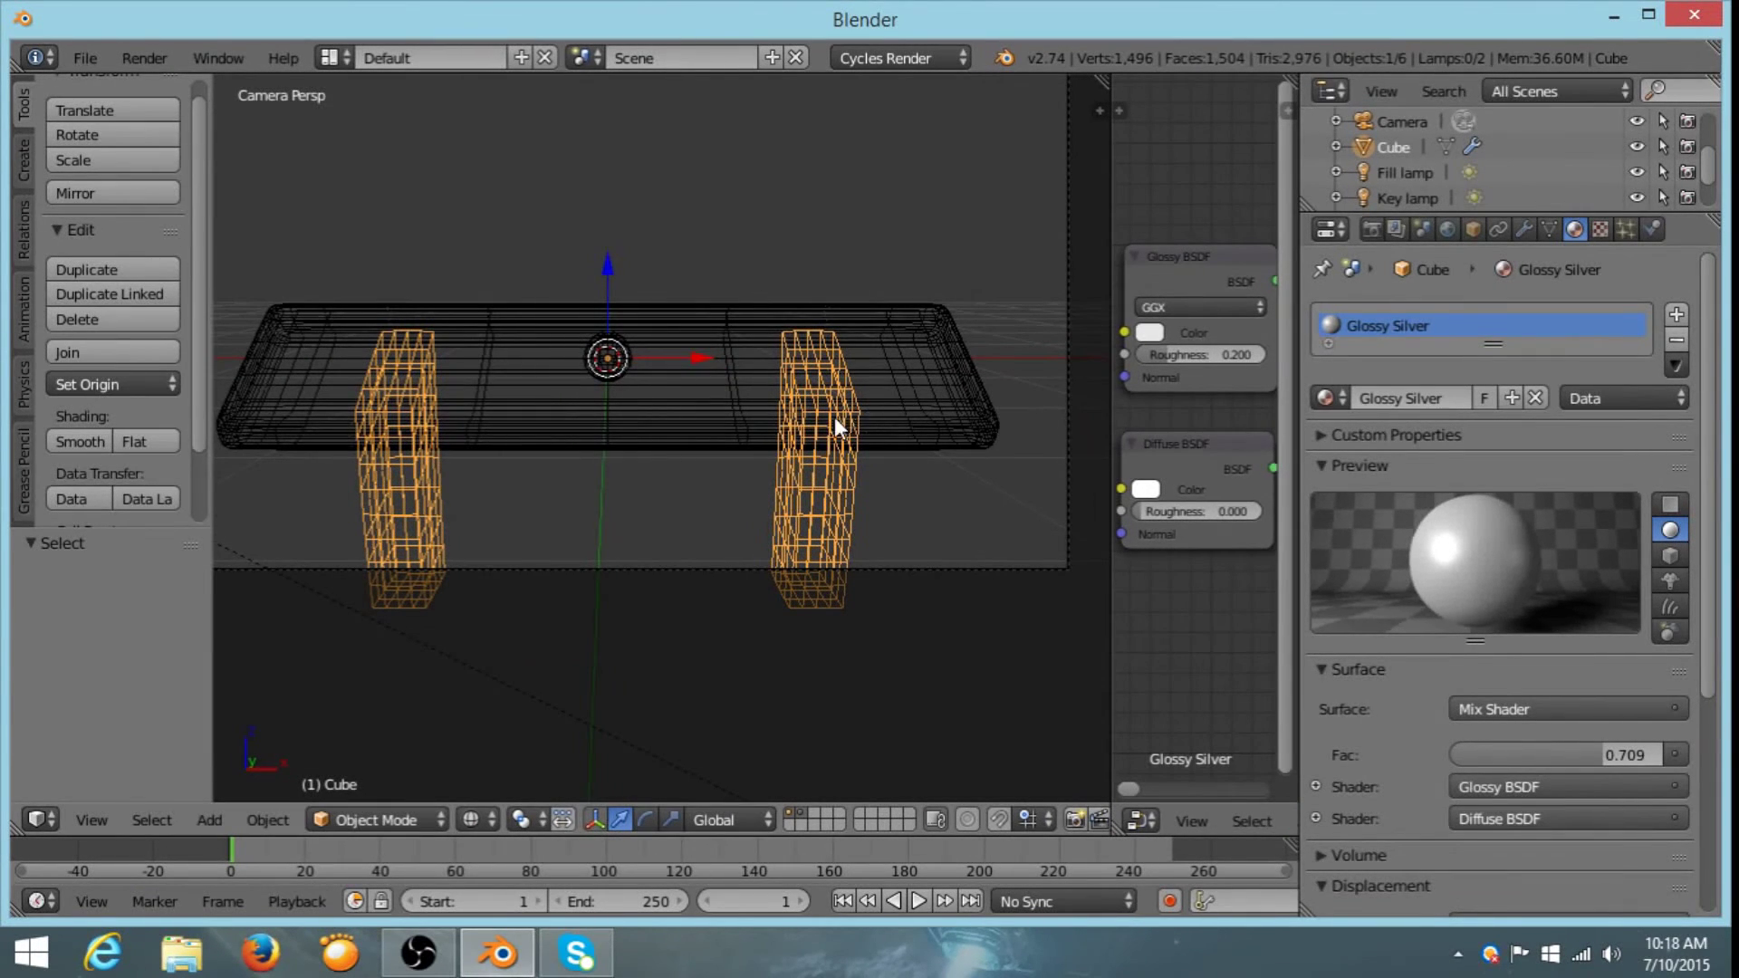
pyautogui.keyDown('shift'); pyautogui.moveTo(804, 355); pyautogui.dragTo(796, 371, button='middle'); pyautogui.keyUp('shift')
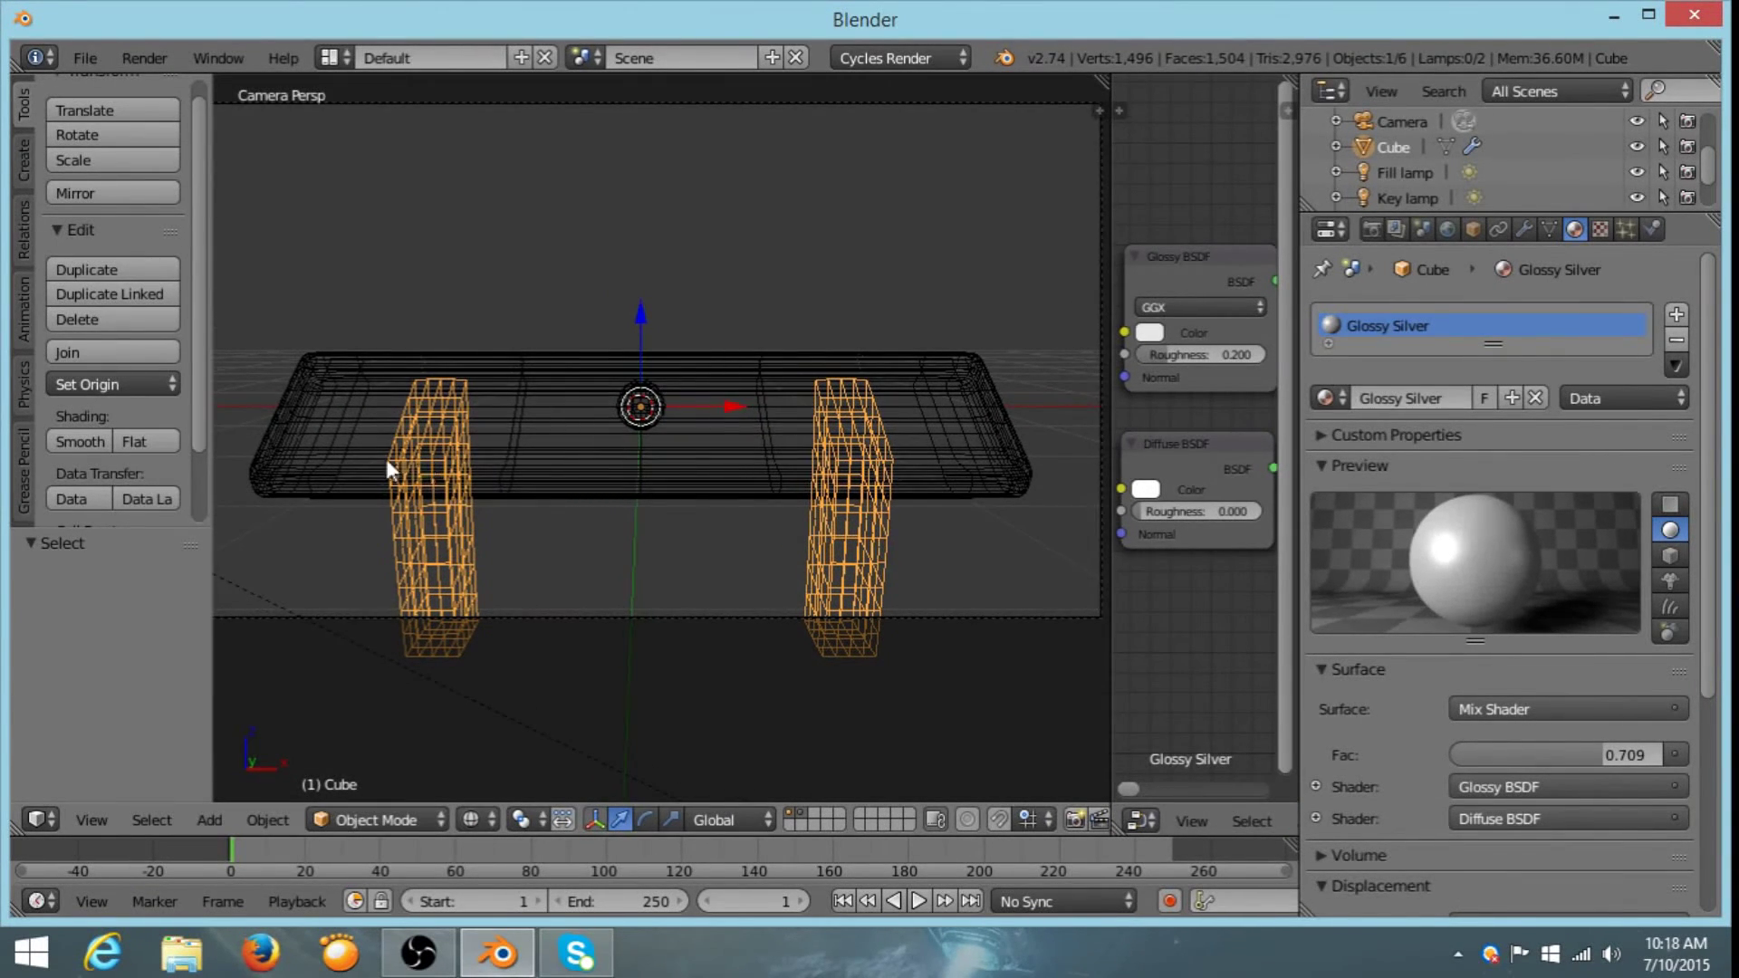
pyautogui.scroll(-2, 490, 372)
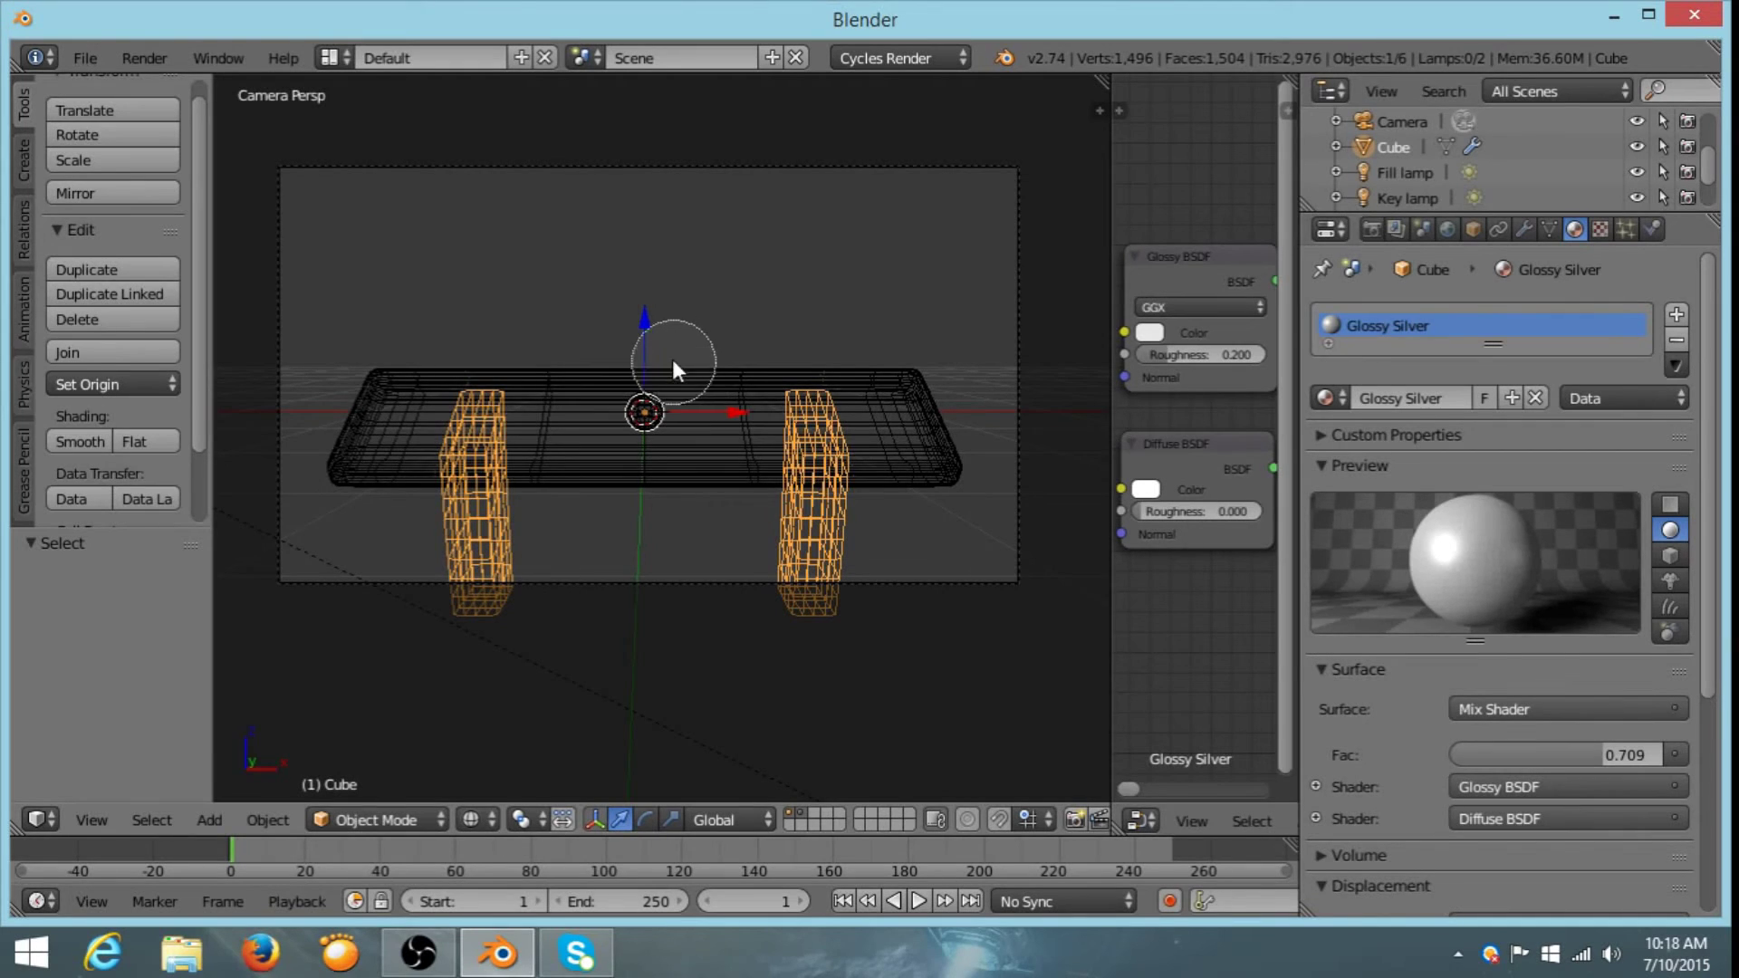
pyautogui.moveTo(673, 326); pyautogui.dragTo(653, 423)
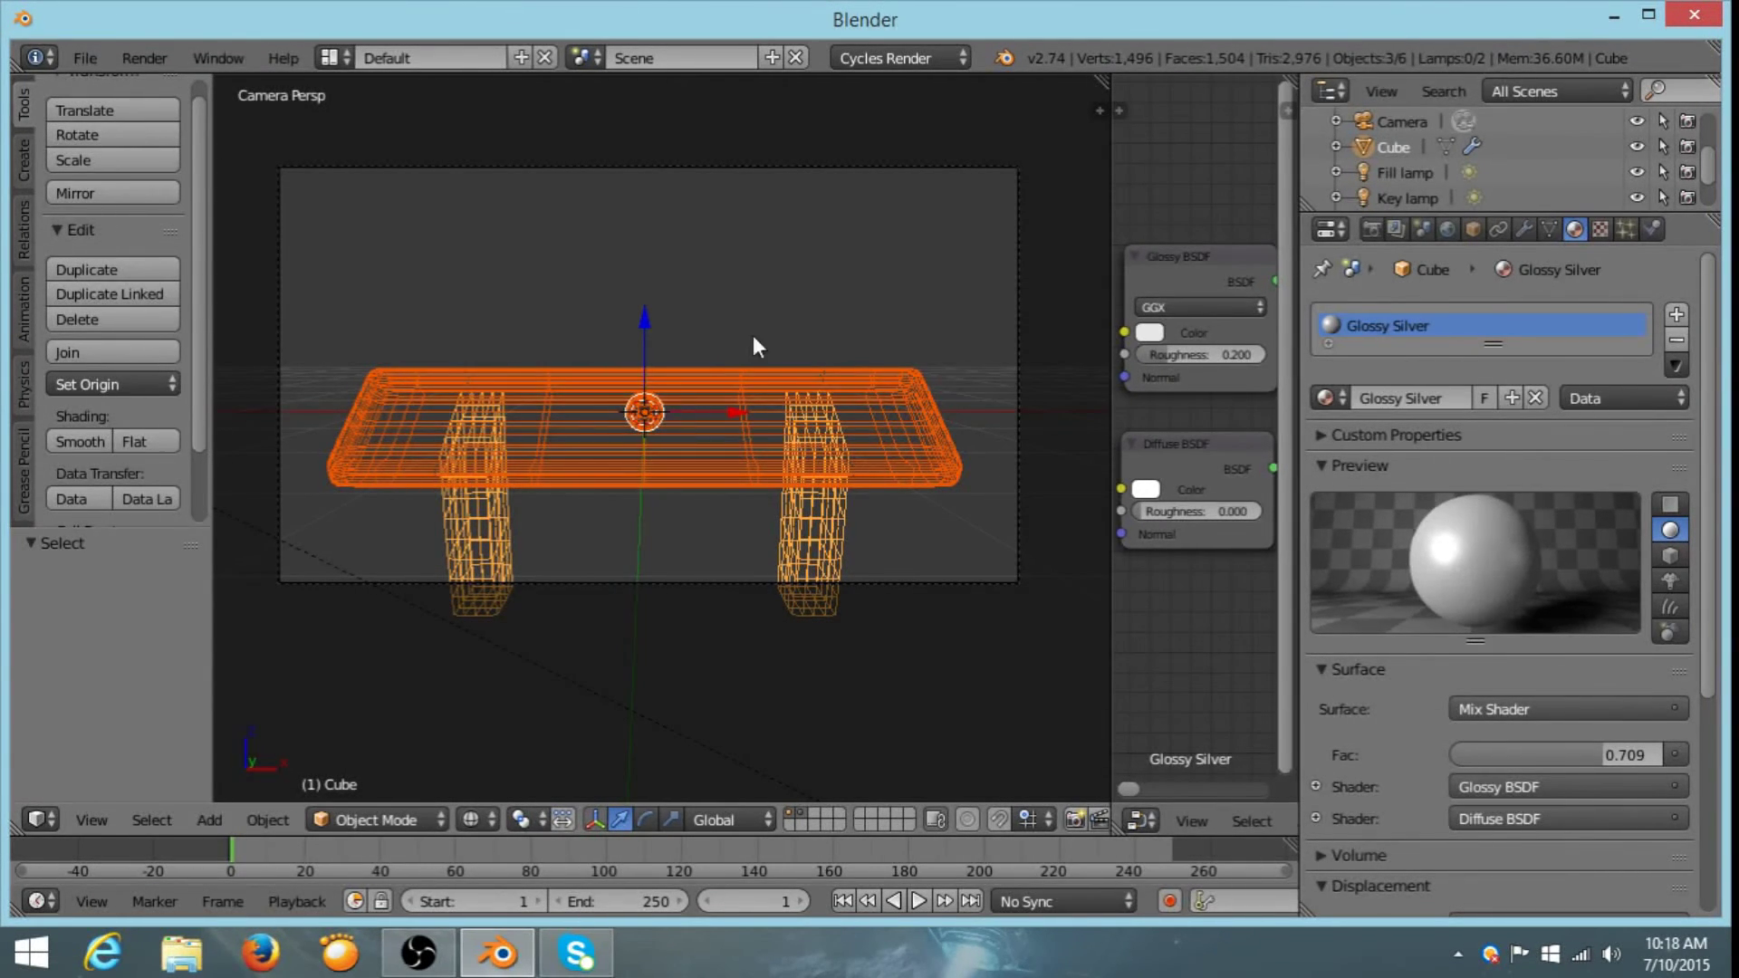
pyautogui.press('r')
pyautogui.press('z')
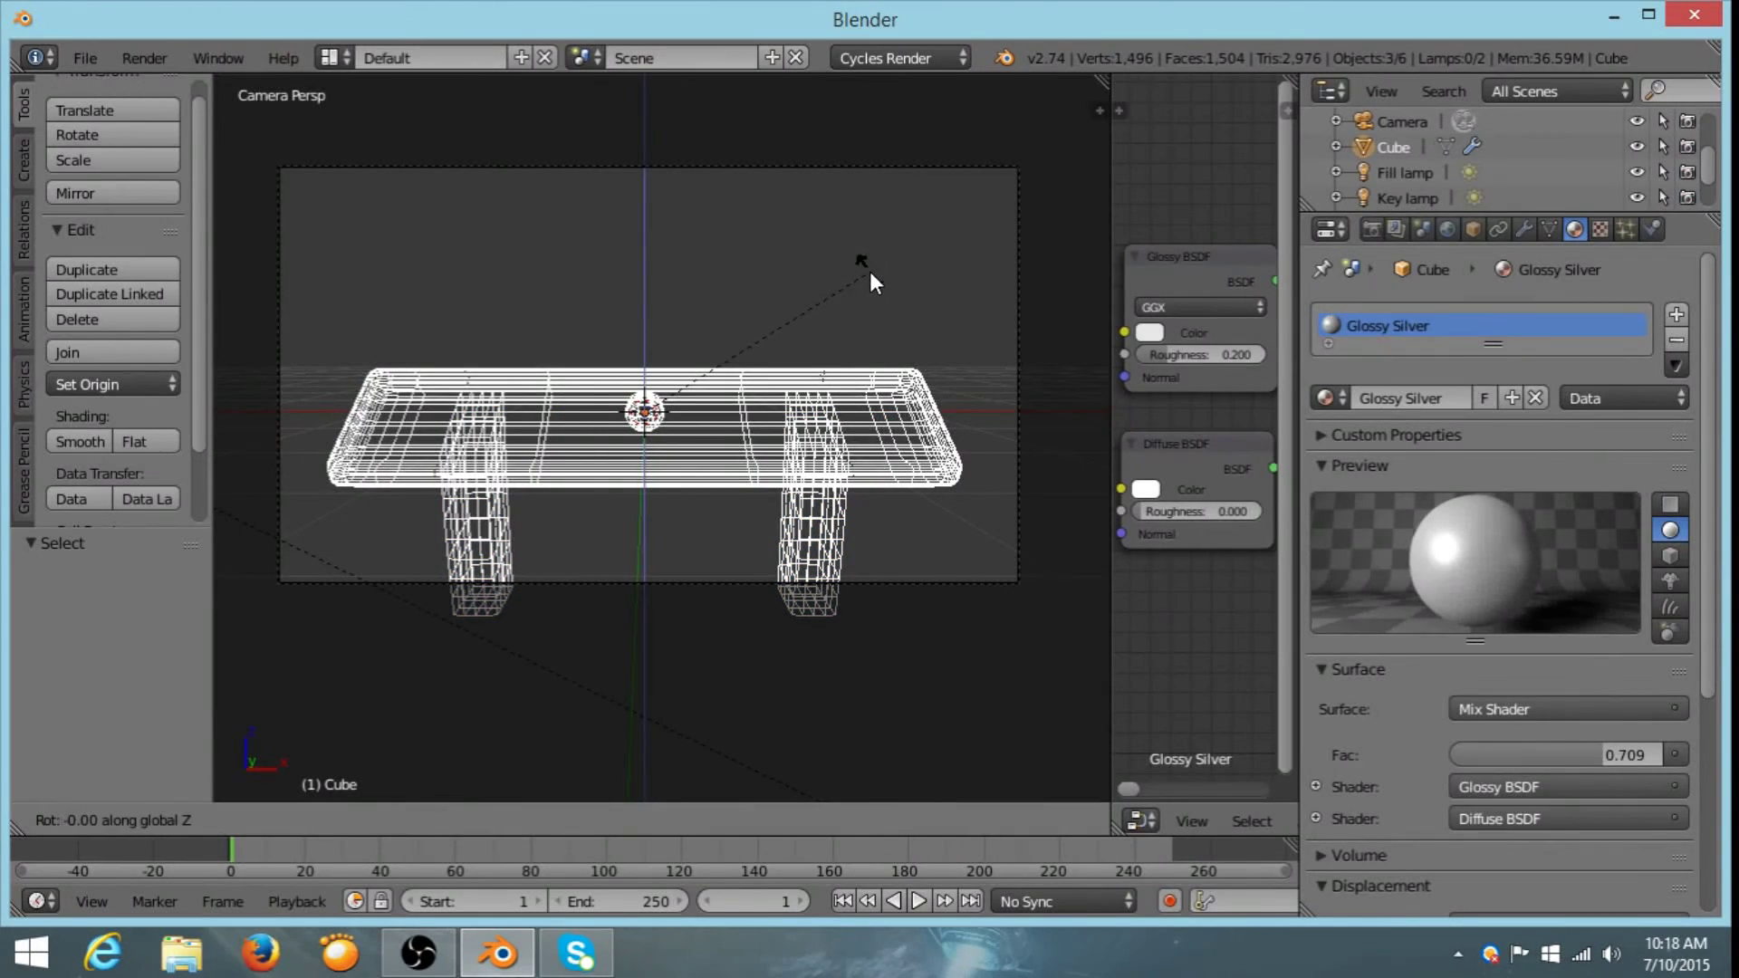
pyautogui.click(883, 333)
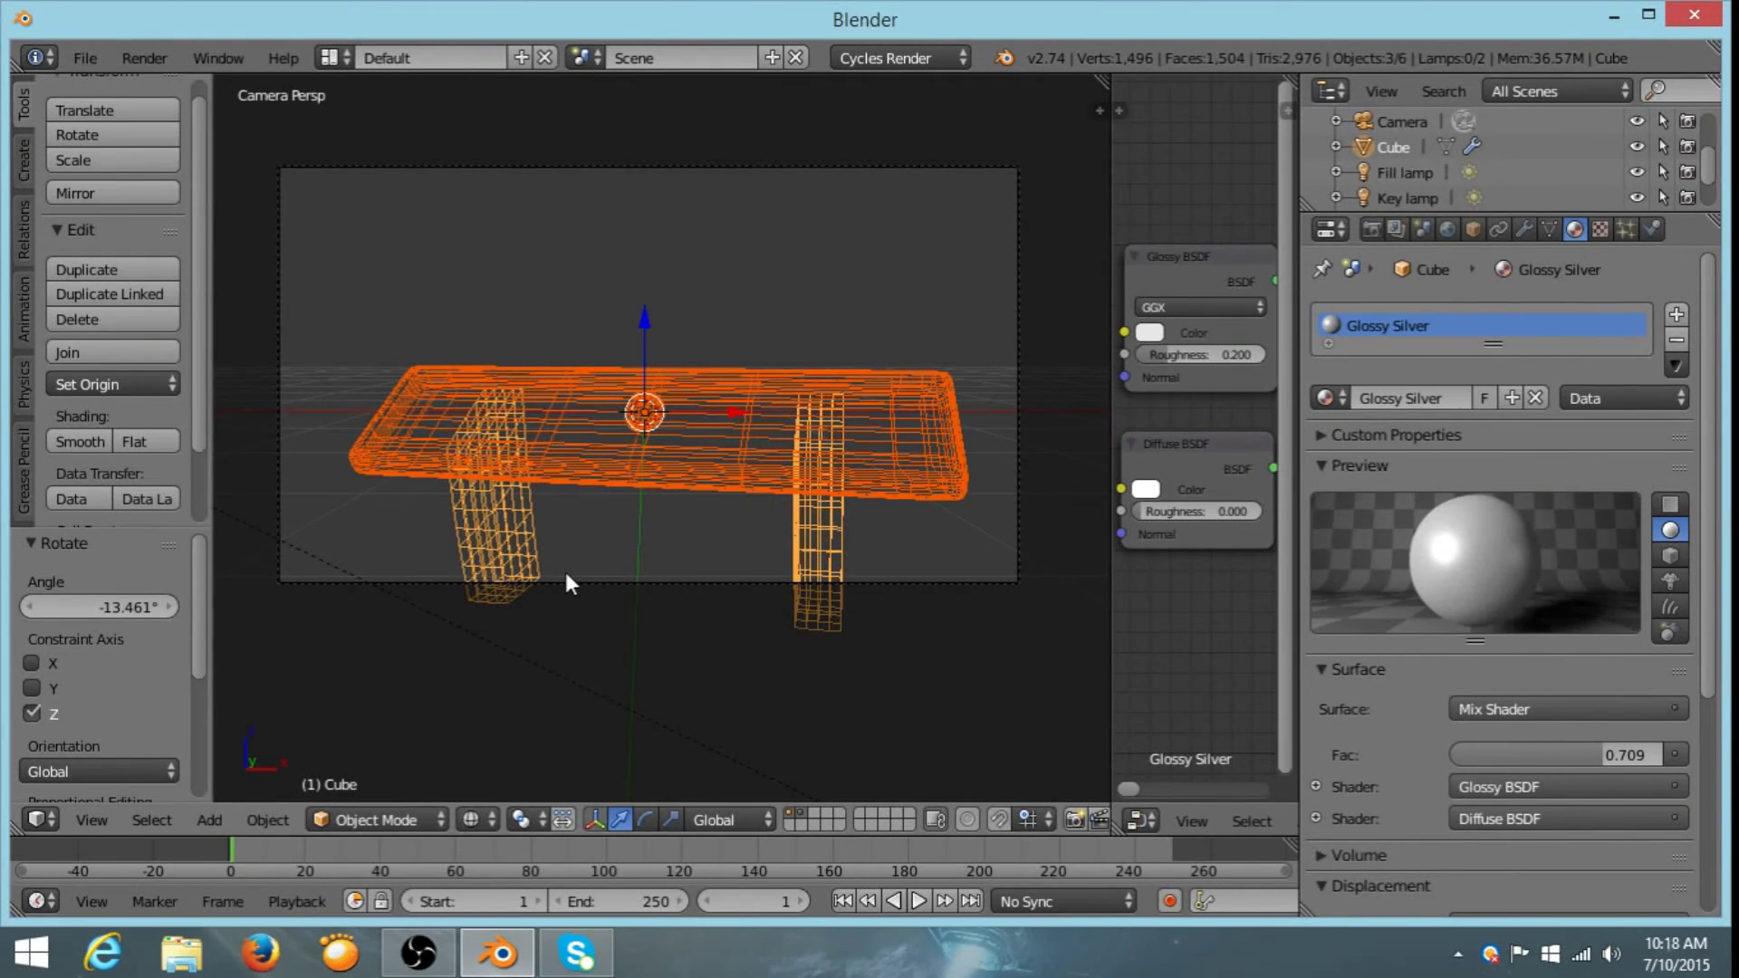
# - Lengthen the mirrored posts slightly by moving the post's bottom face down along Z in Edit Mode
pyautogui.keyDown('shift'); pyautogui.moveTo(563, 568); pyautogui.dragTo(552, 412, button='middle'); pyautogui.keyUp('shift')
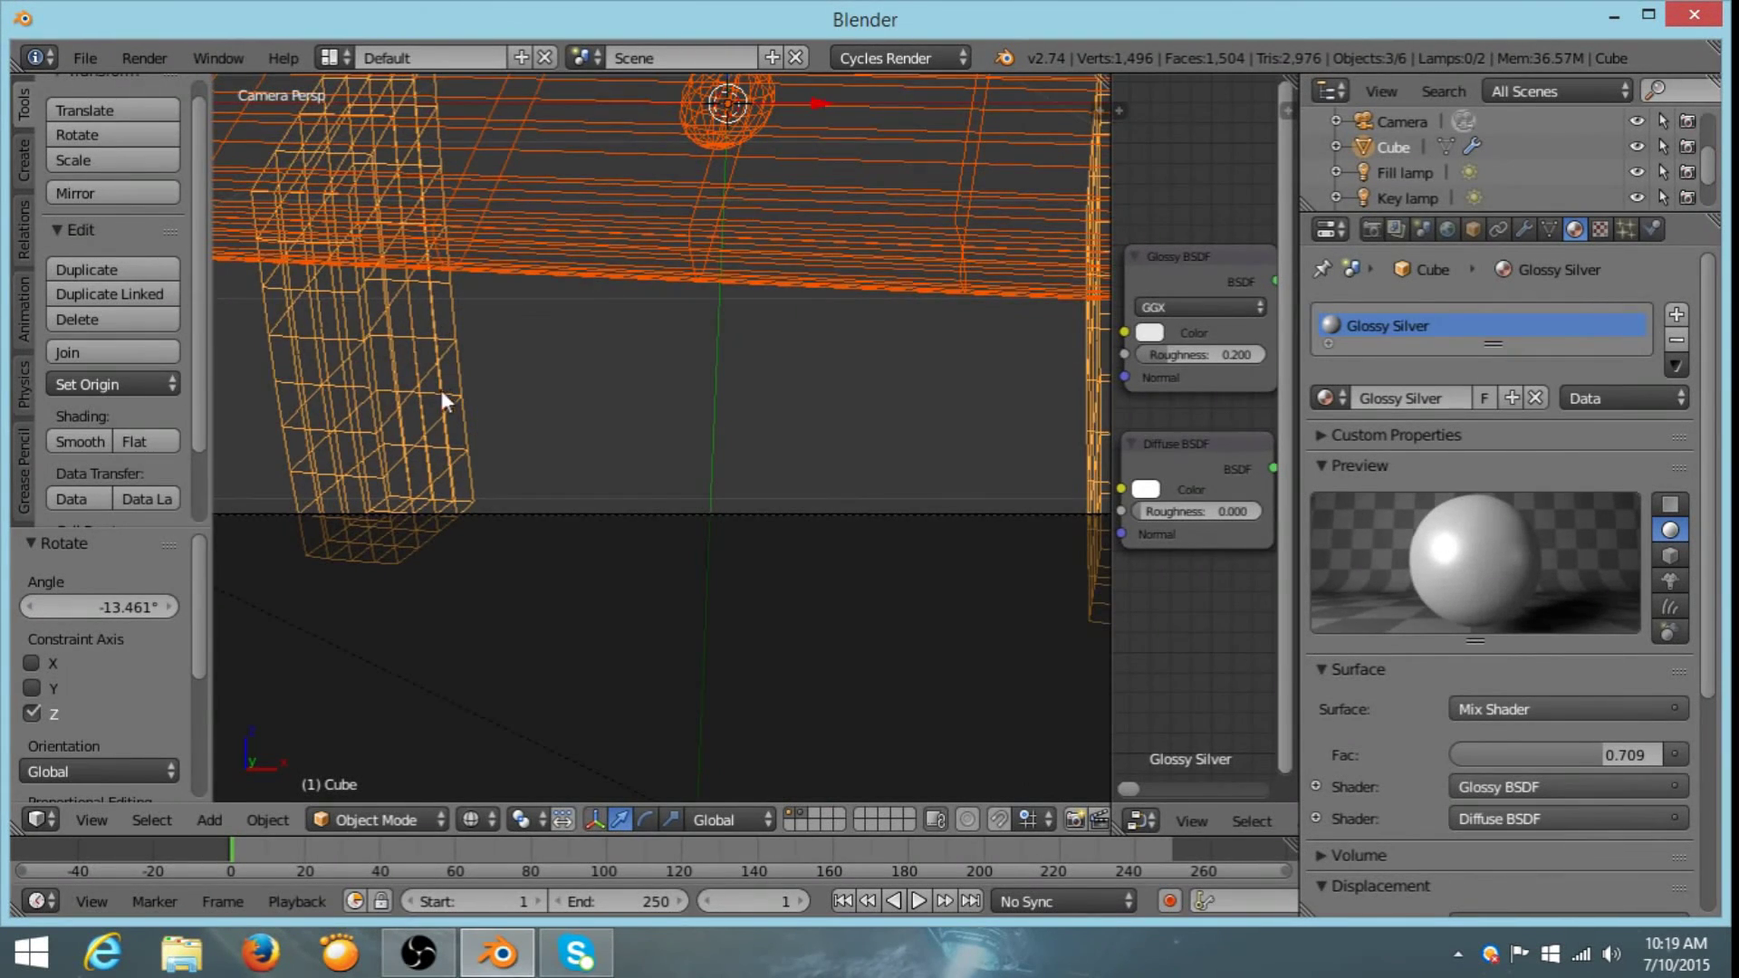
pyautogui.keyDown('shift'); pyautogui.moveTo(539, 487); pyautogui.dragTo(493, 381, button='middle'); pyautogui.keyUp('shift')
pyautogui.press('Tab')
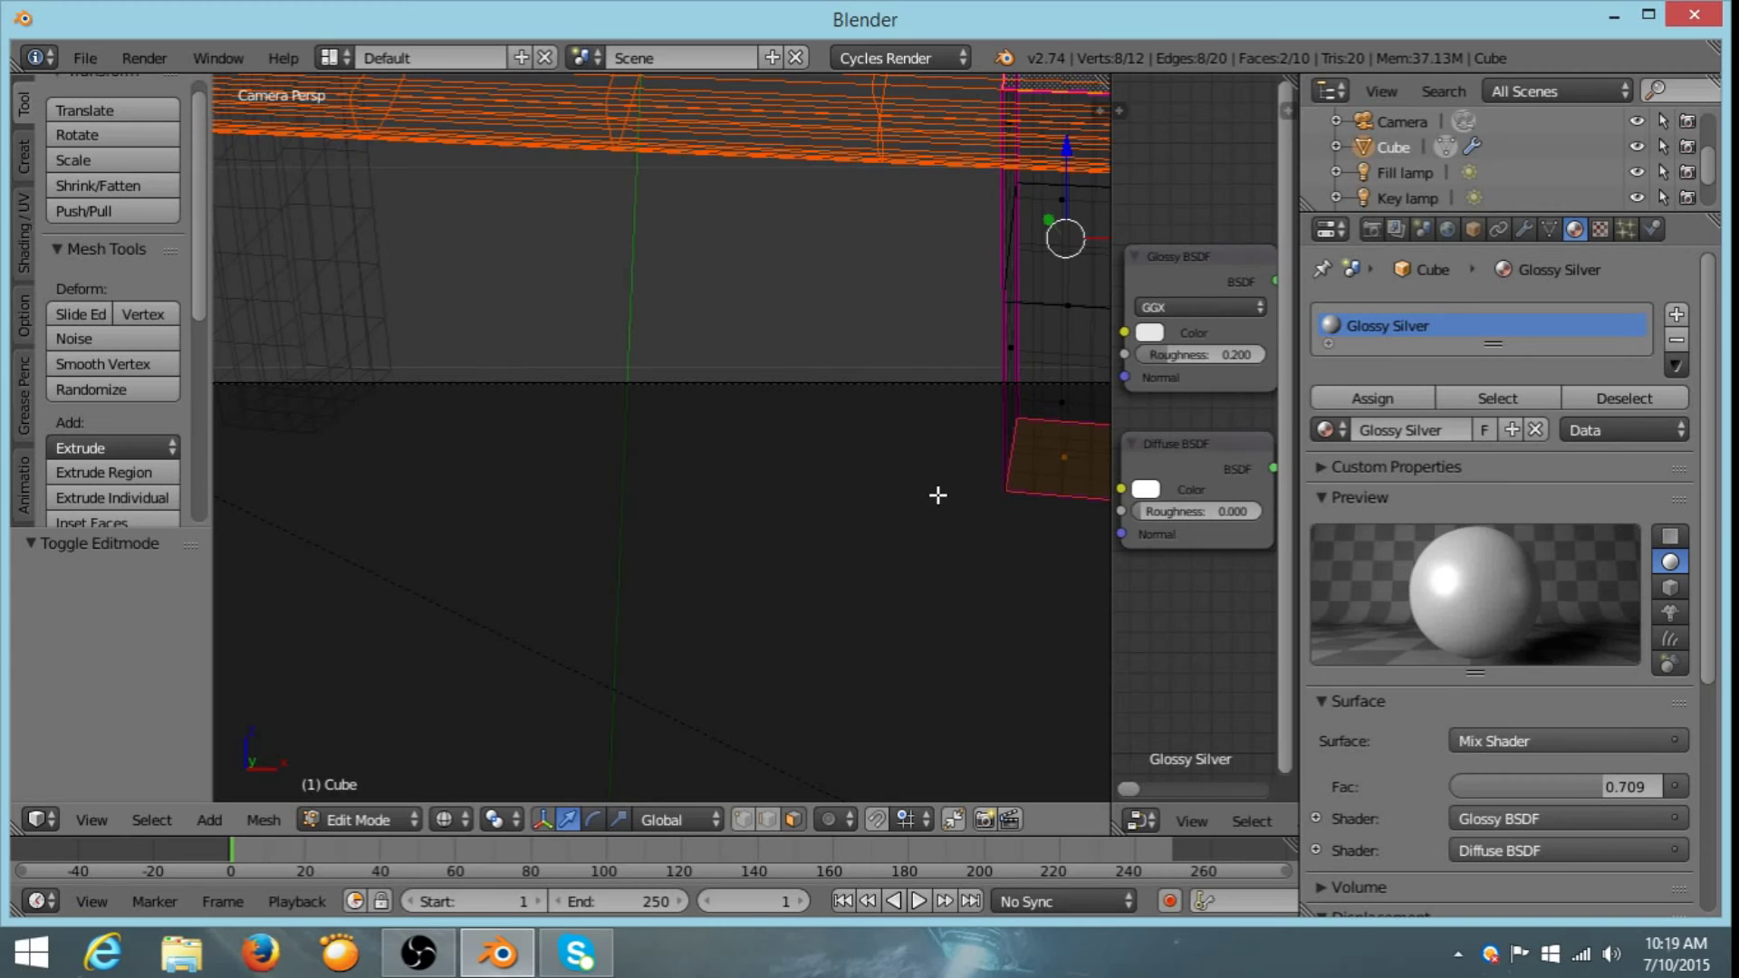
pyautogui.scroll(-2, 937, 495)
pyautogui.rightClick(951, 451)
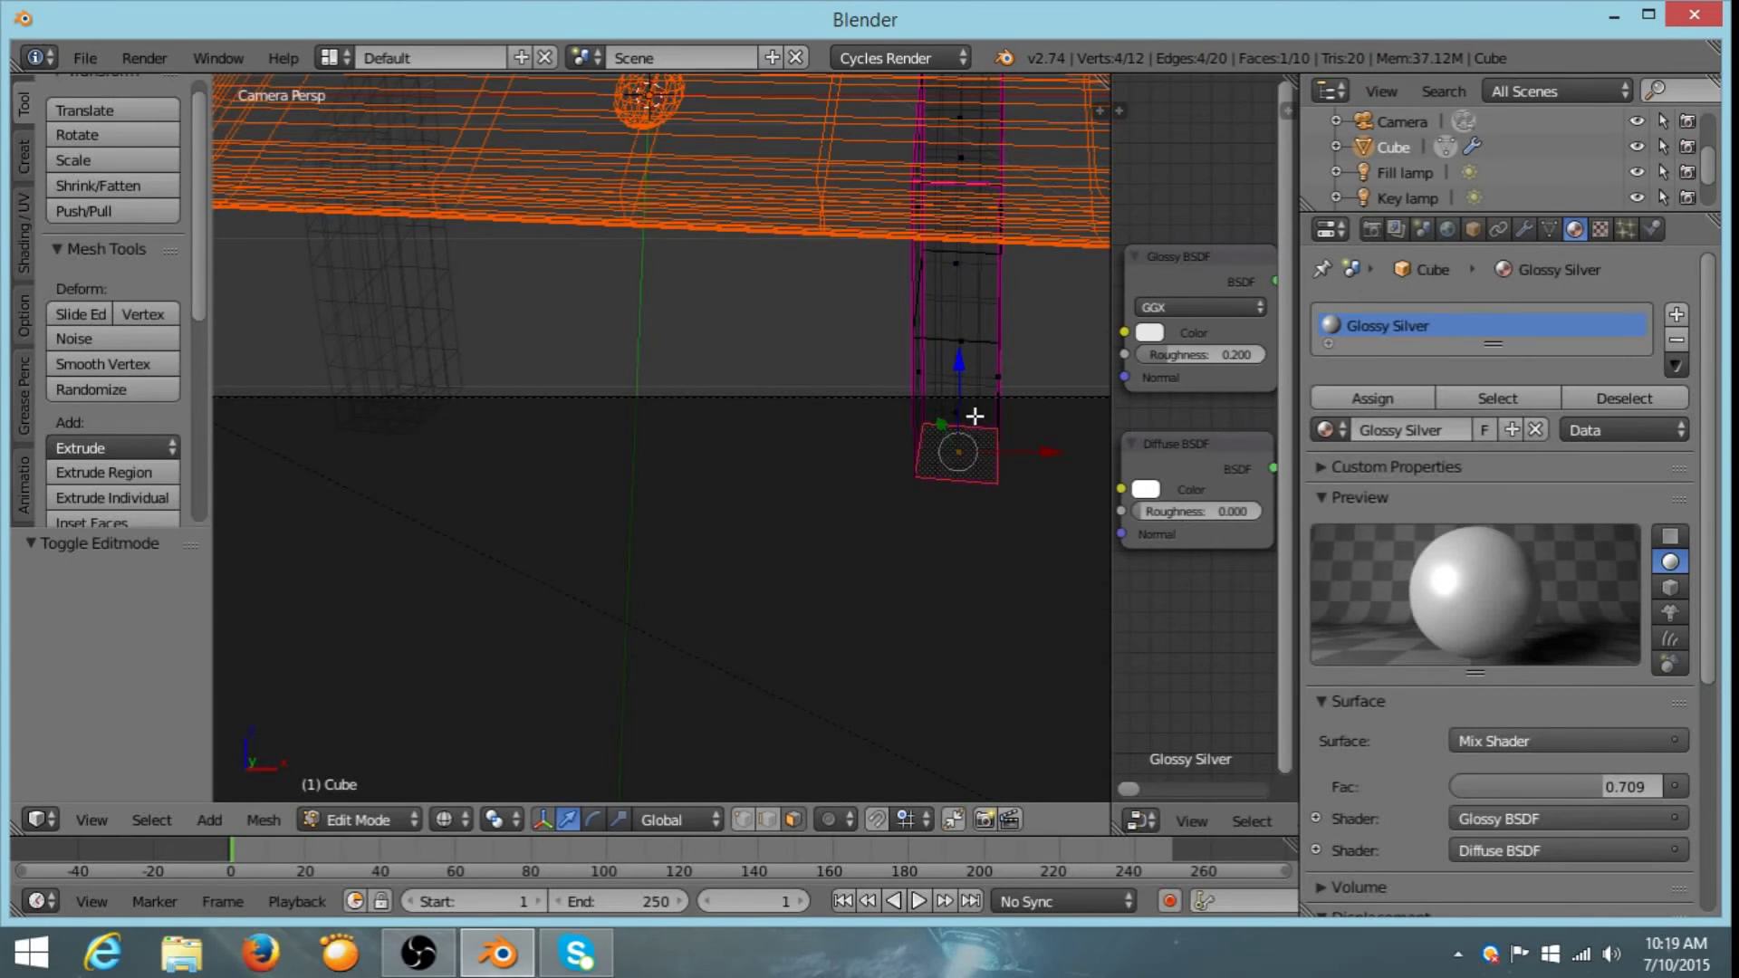
pyautogui.moveTo(958, 365)
pyautogui.mouseDown()
pyautogui.moveTo(958, 400)
pyautogui.moveTo(958, 382)
pyautogui.mouseUp()
pyautogui.press('Tab')
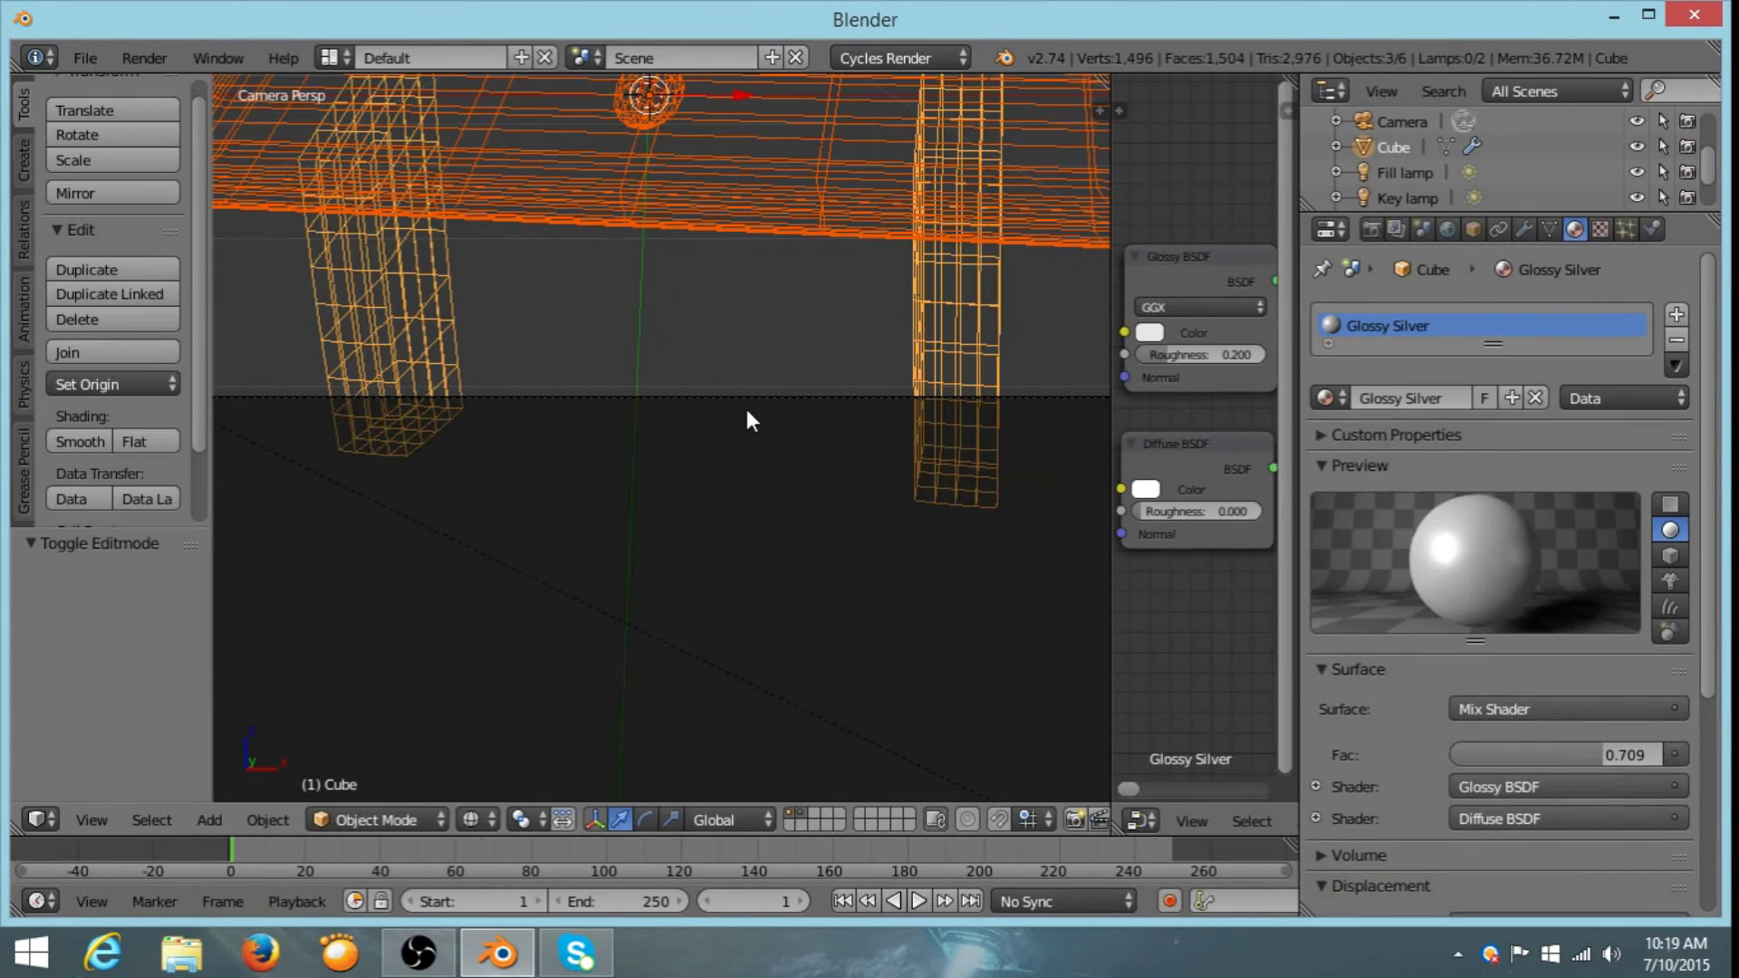
# - Preview the rotated console through the camera in Rendered shading and examine the posts' material up close
pyautogui.press('Home')
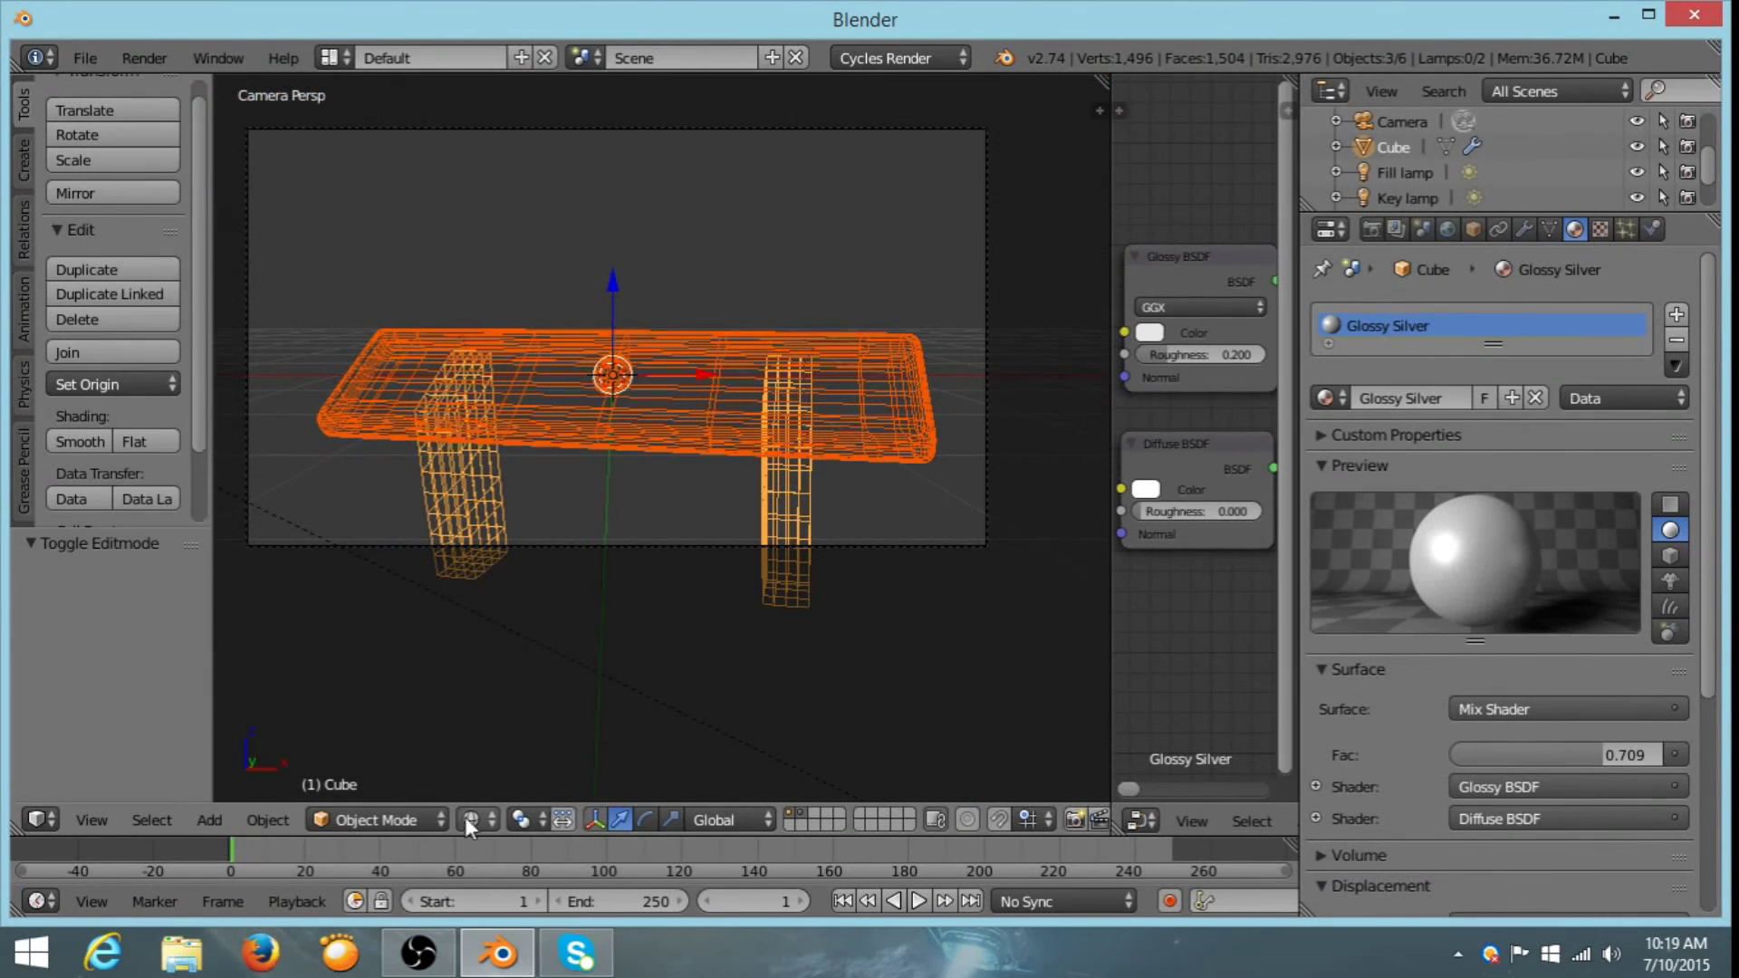
pyautogui.click(467, 817)
pyautogui.click(540, 646)
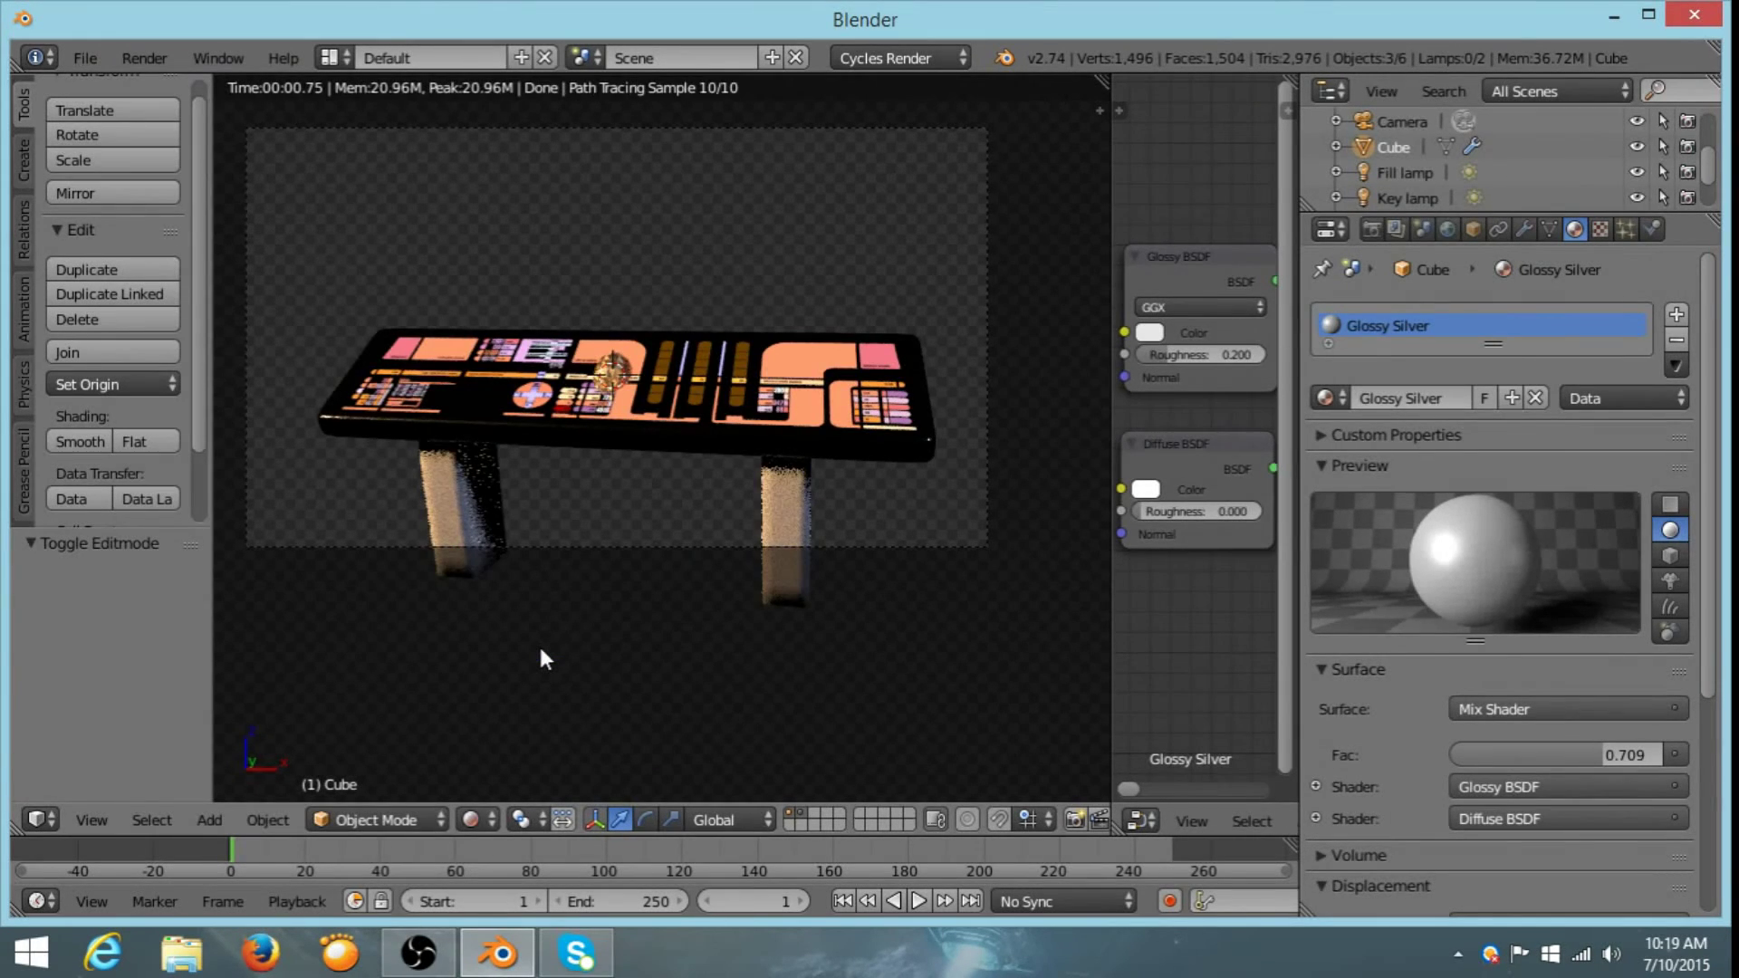
pyautogui.scroll(2, 618, 516)
pyautogui.scroll(-2, 640, 459)
pyautogui.scroll(3, 726, 480)
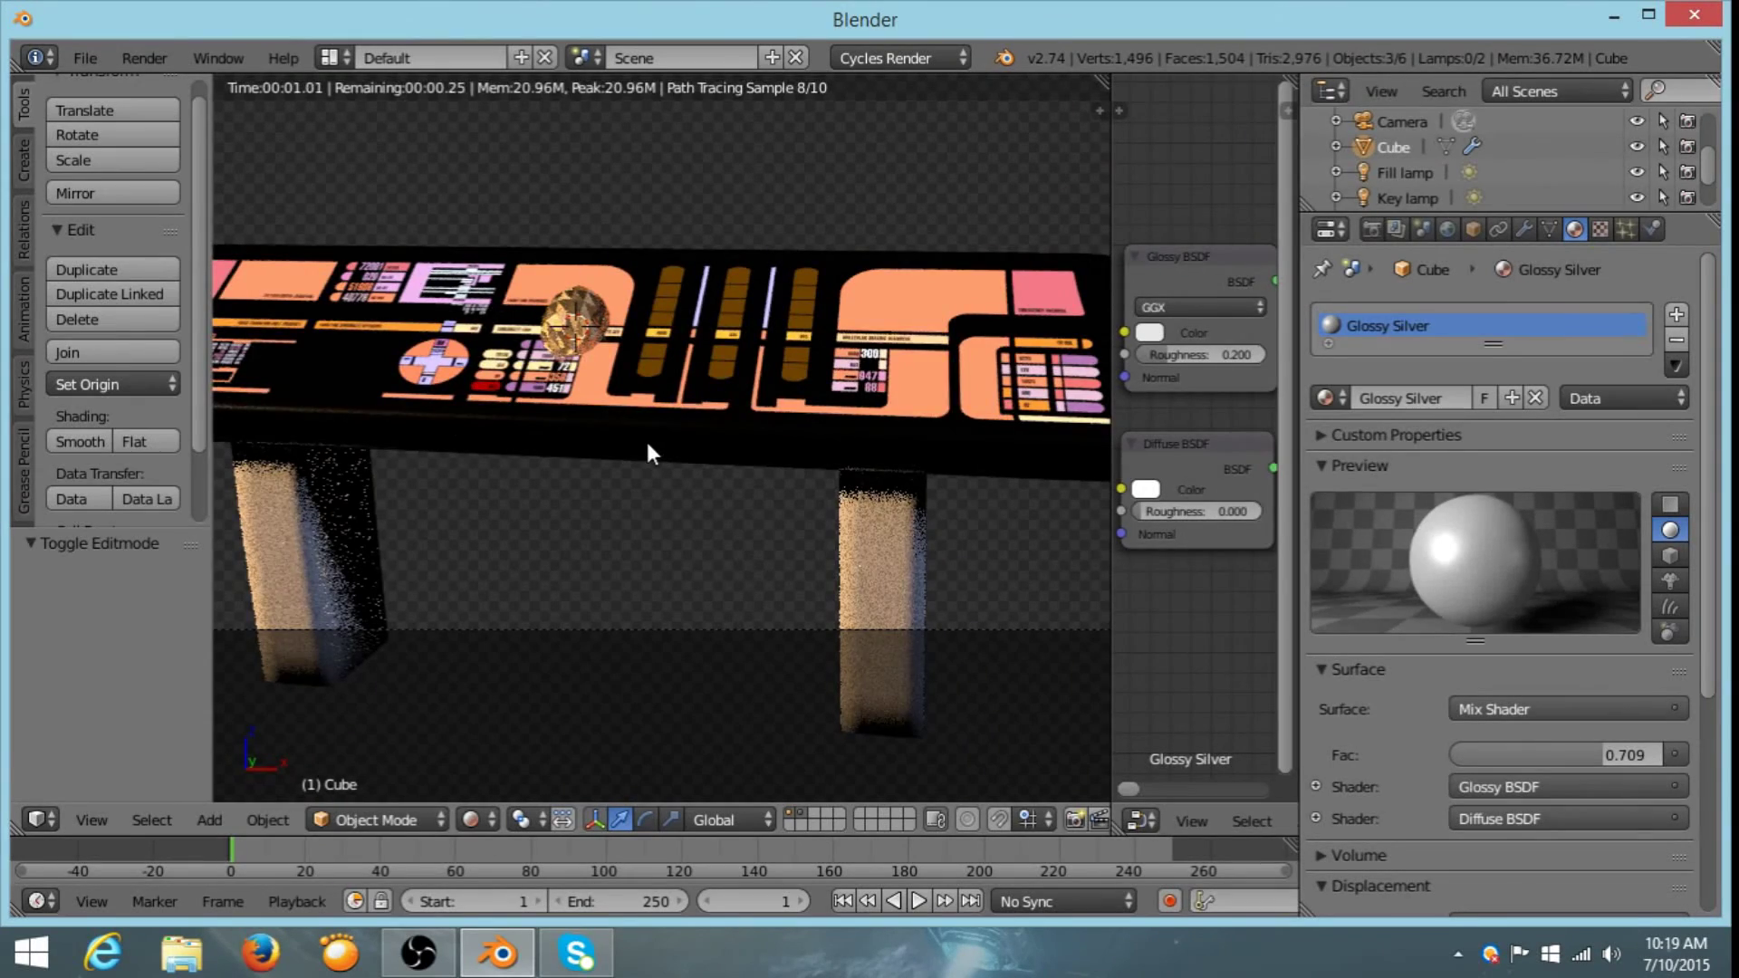
# - Switch from the rendered preview to wireframe shading, select the camera and display its rule-of-thirds composition guides
pyautogui.scroll(1, 646, 442)
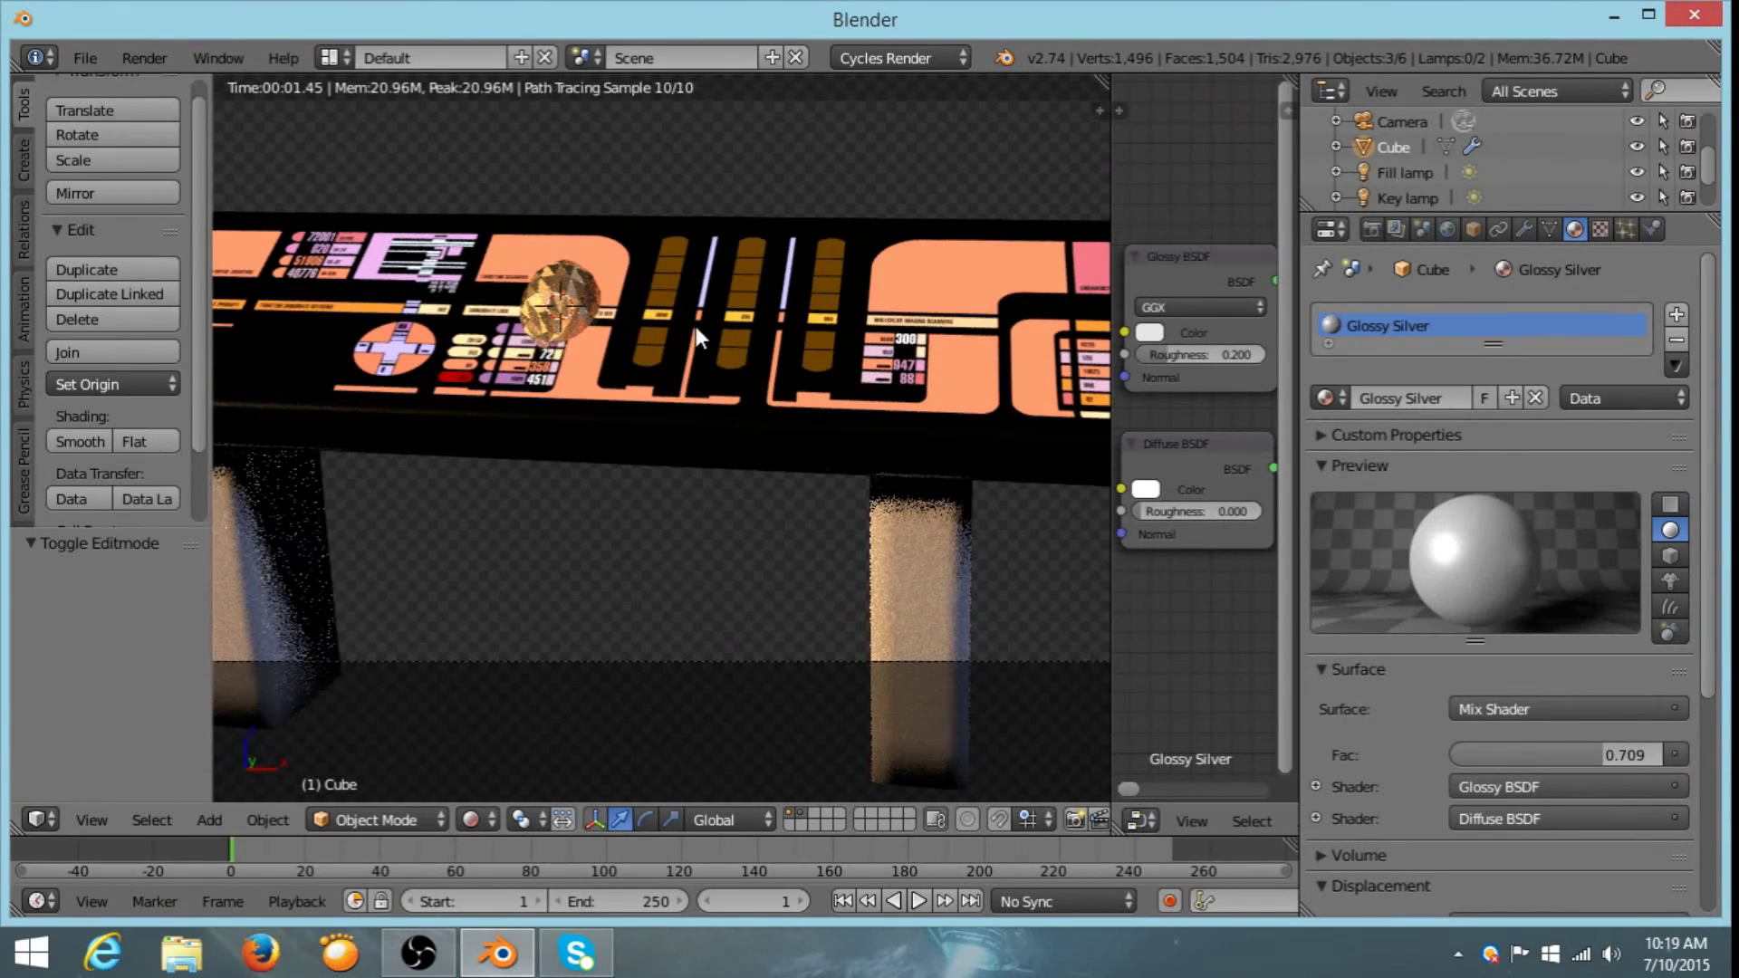
pyautogui.scroll(-3, 681, 346)
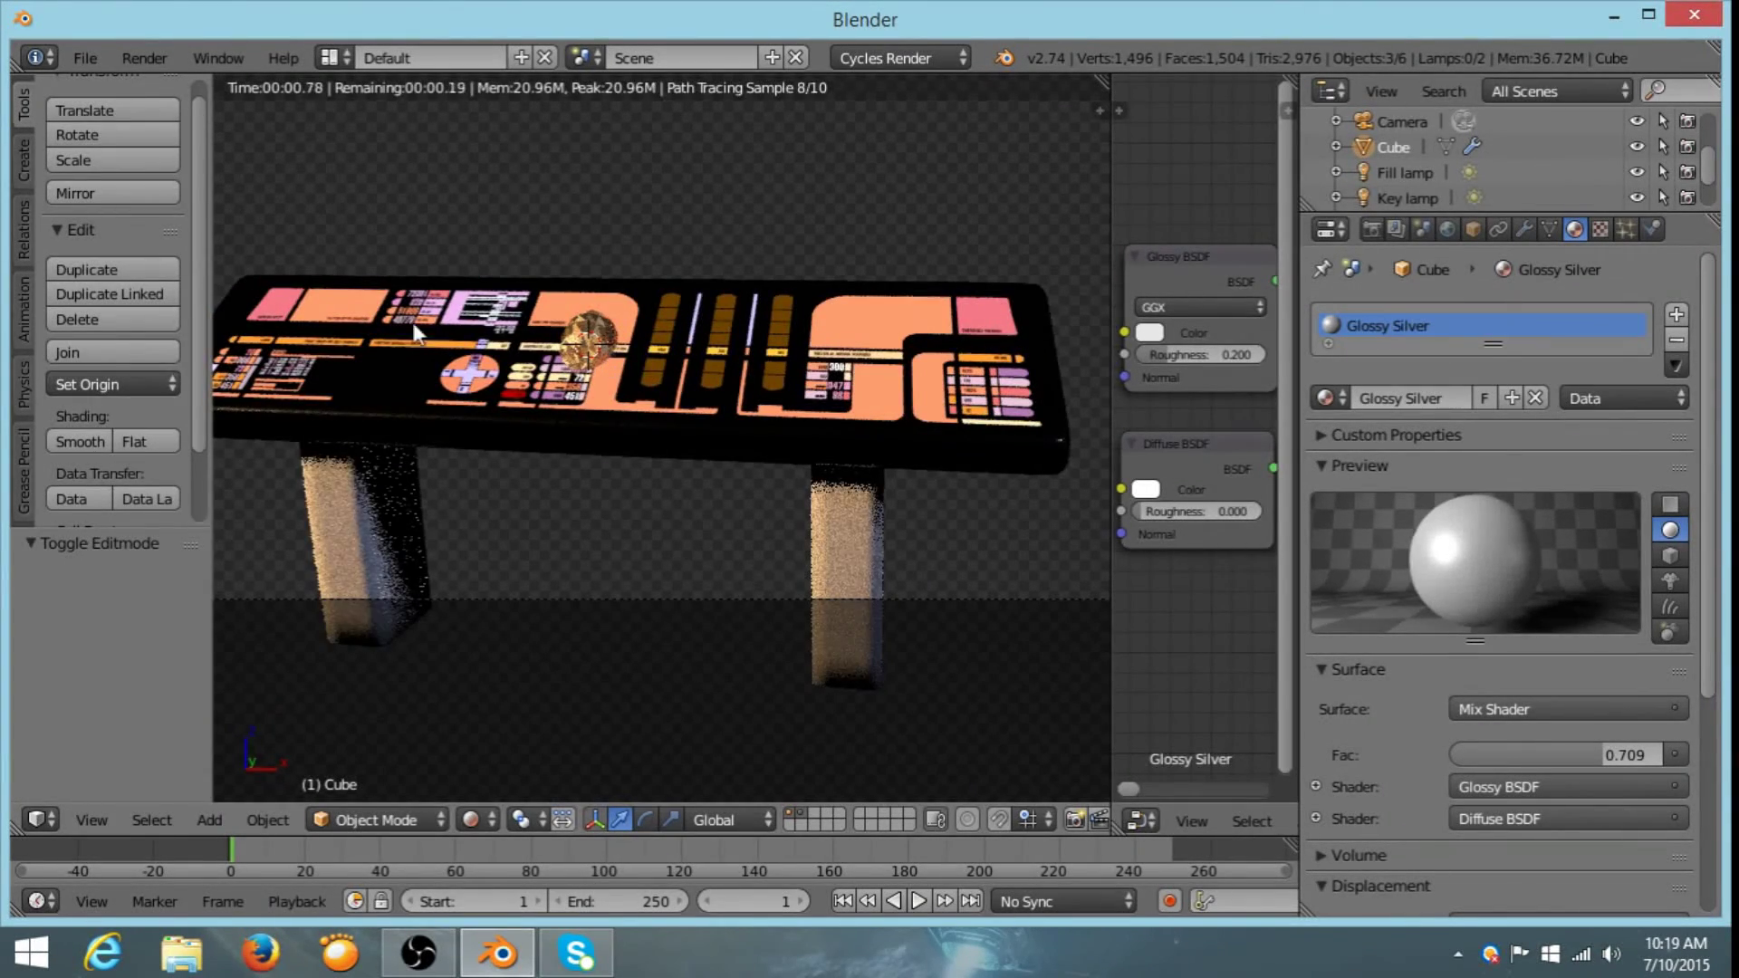
pyautogui.scroll(-2, 670, 407)
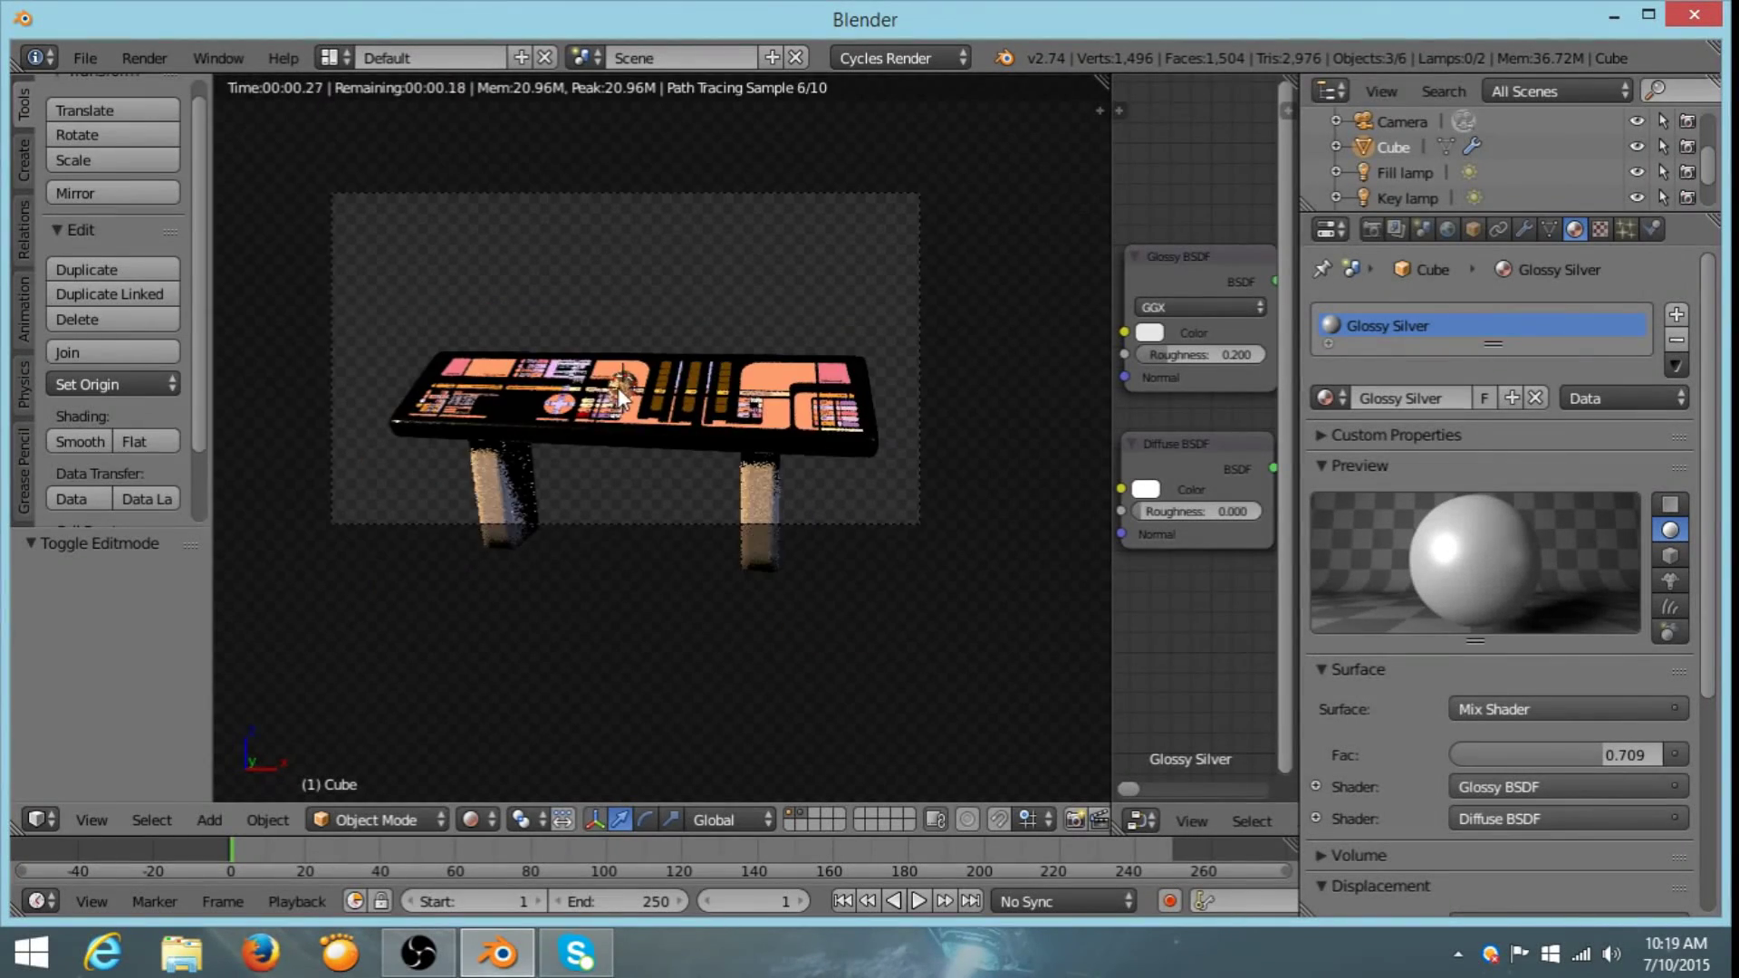
pyautogui.scroll(2, 619, 396)
pyautogui.scroll(-2, 621, 396)
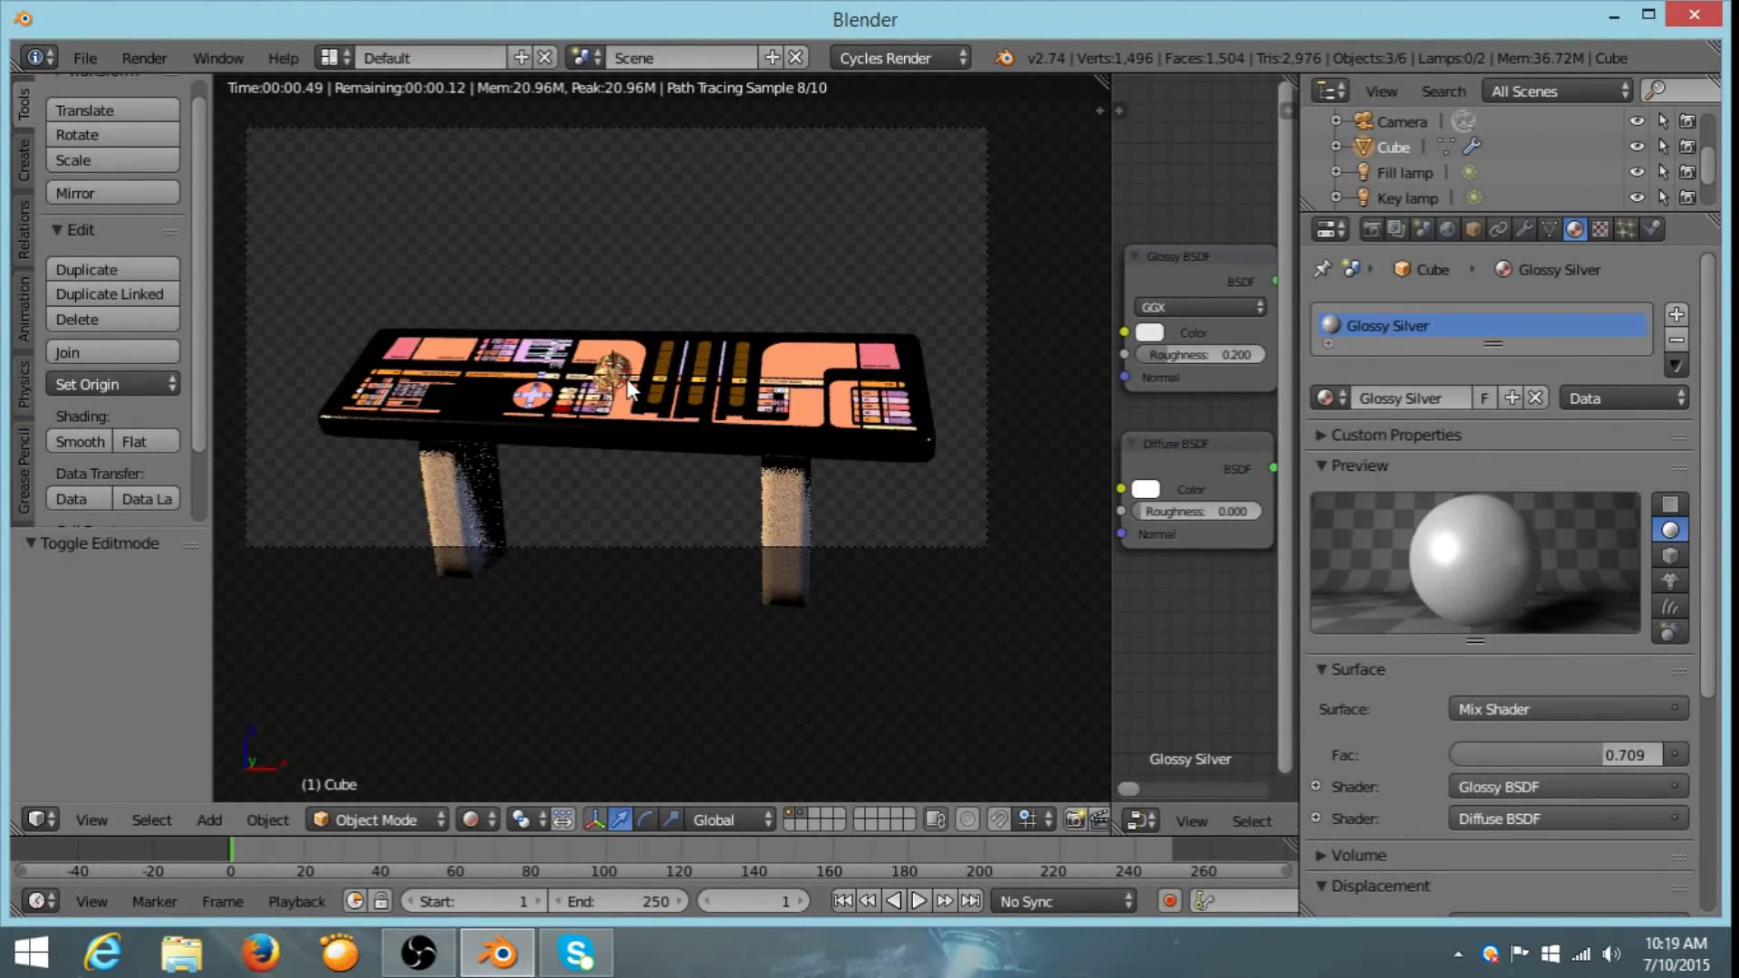
pyautogui.press('z')
pyautogui.scroll(2, 626, 379)
pyautogui.scroll(-2, 626, 379)
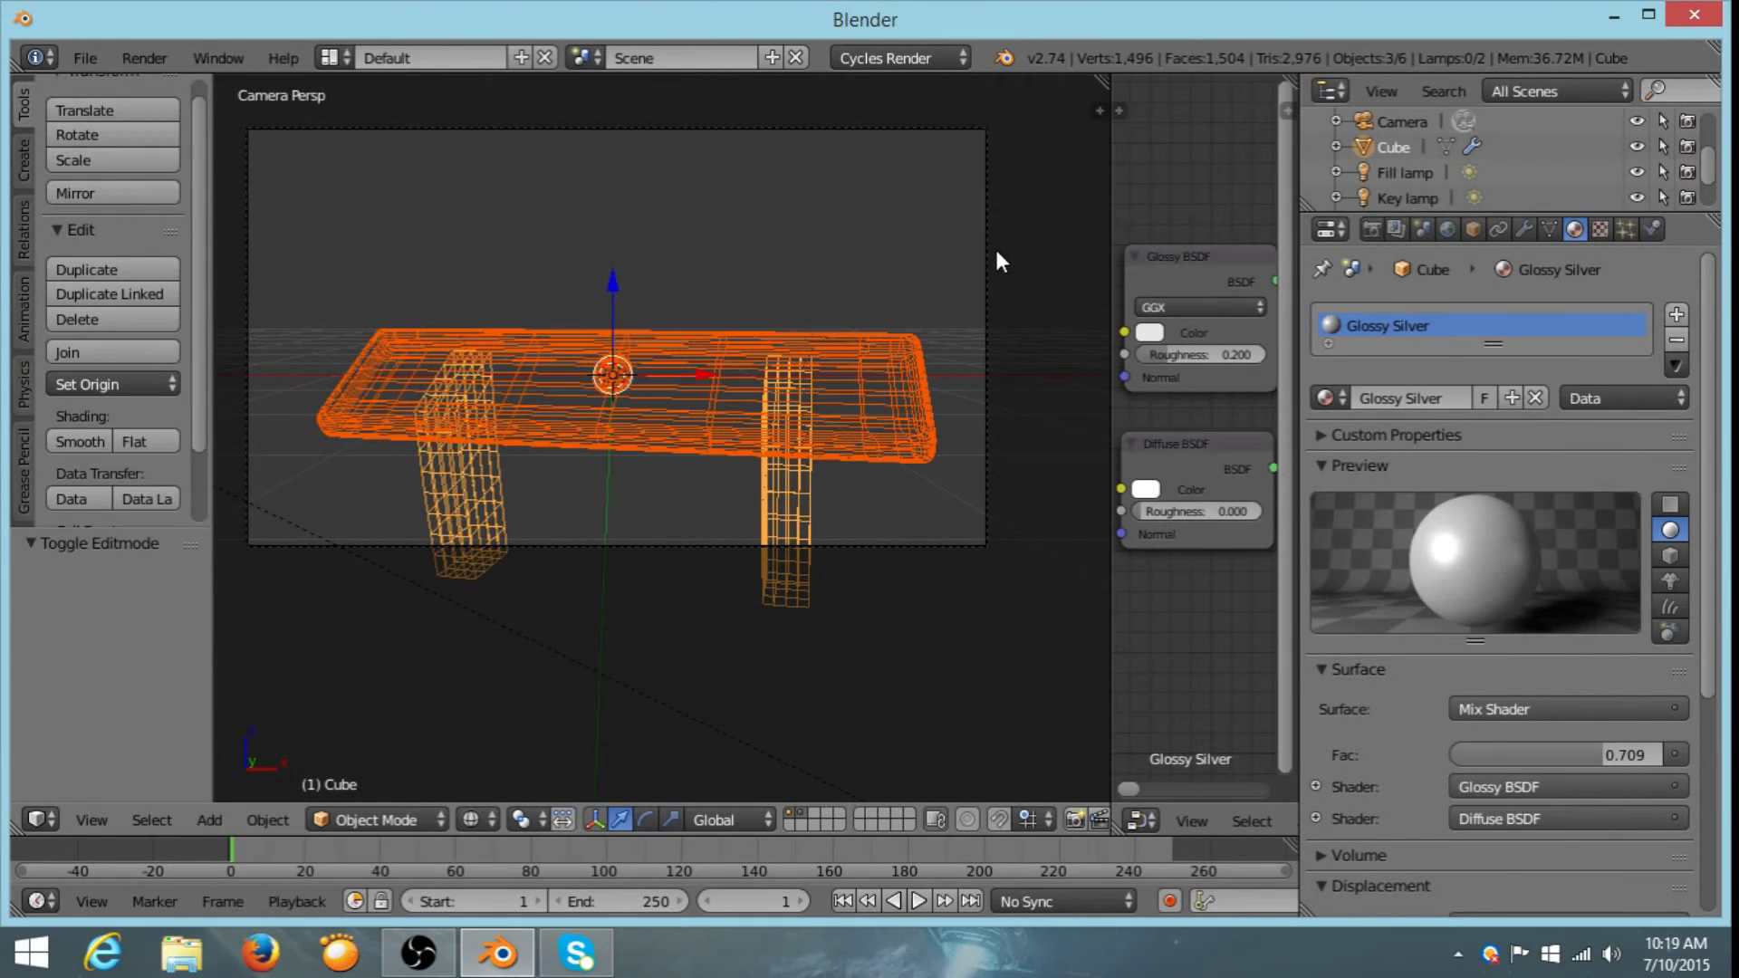
pyautogui.rightClick(977, 125)
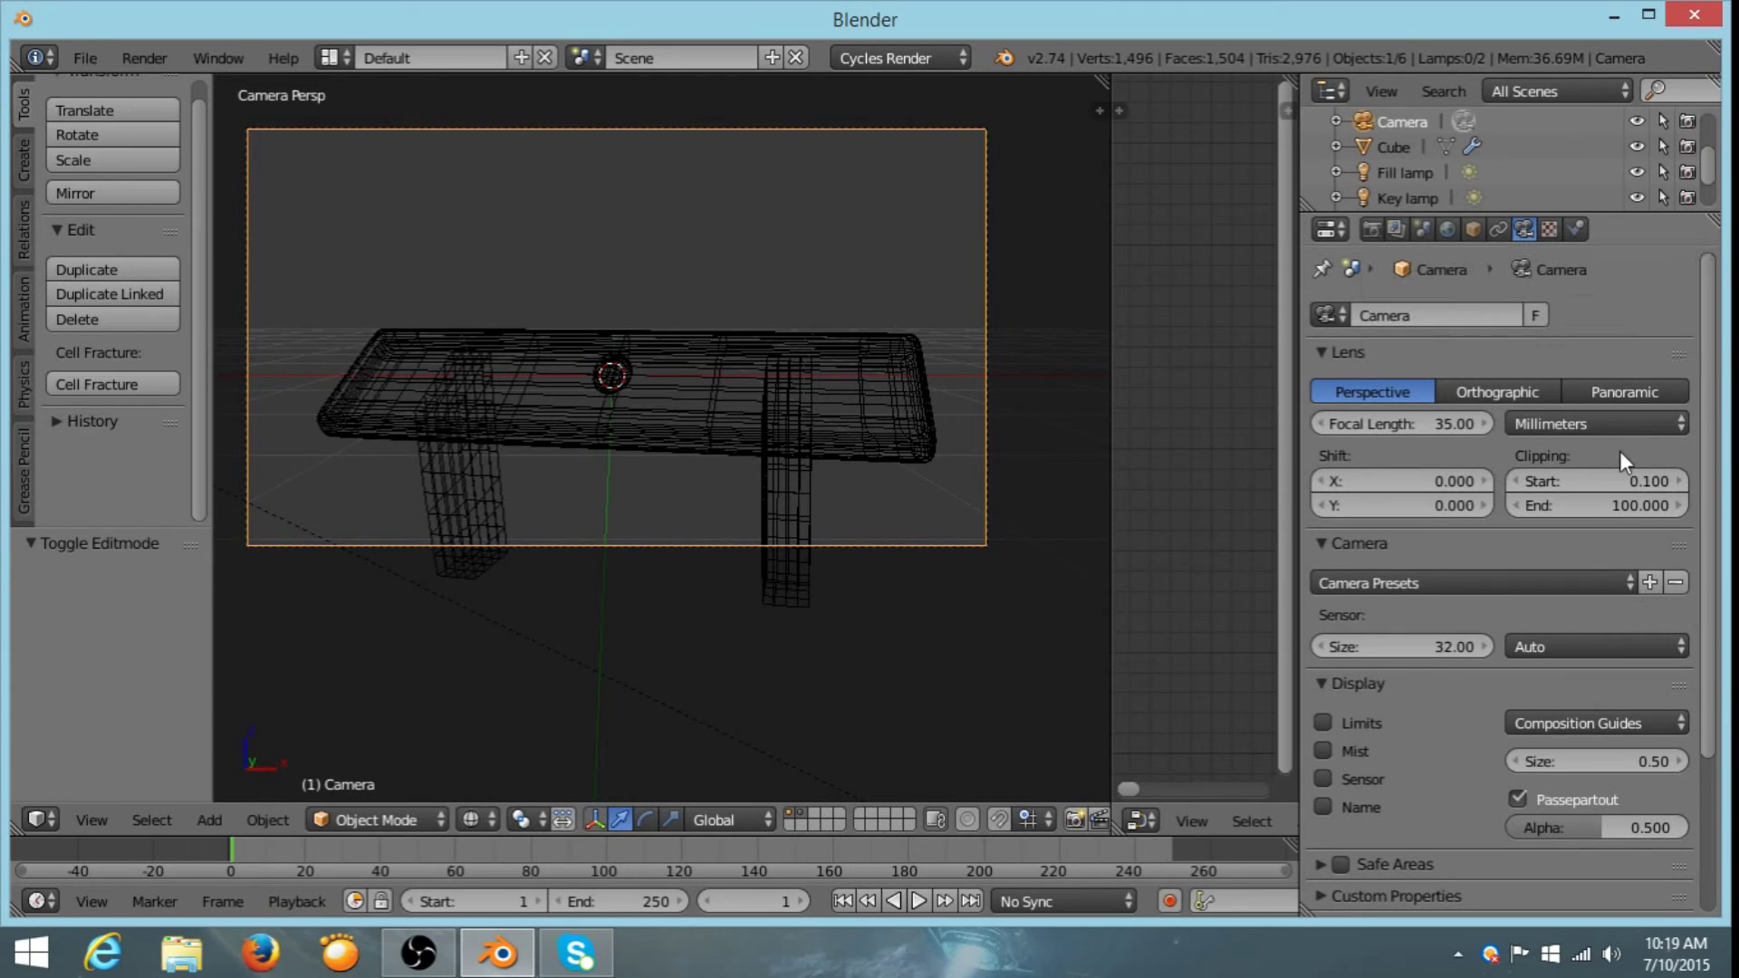
pyautogui.scroll(-5, 1620, 453)
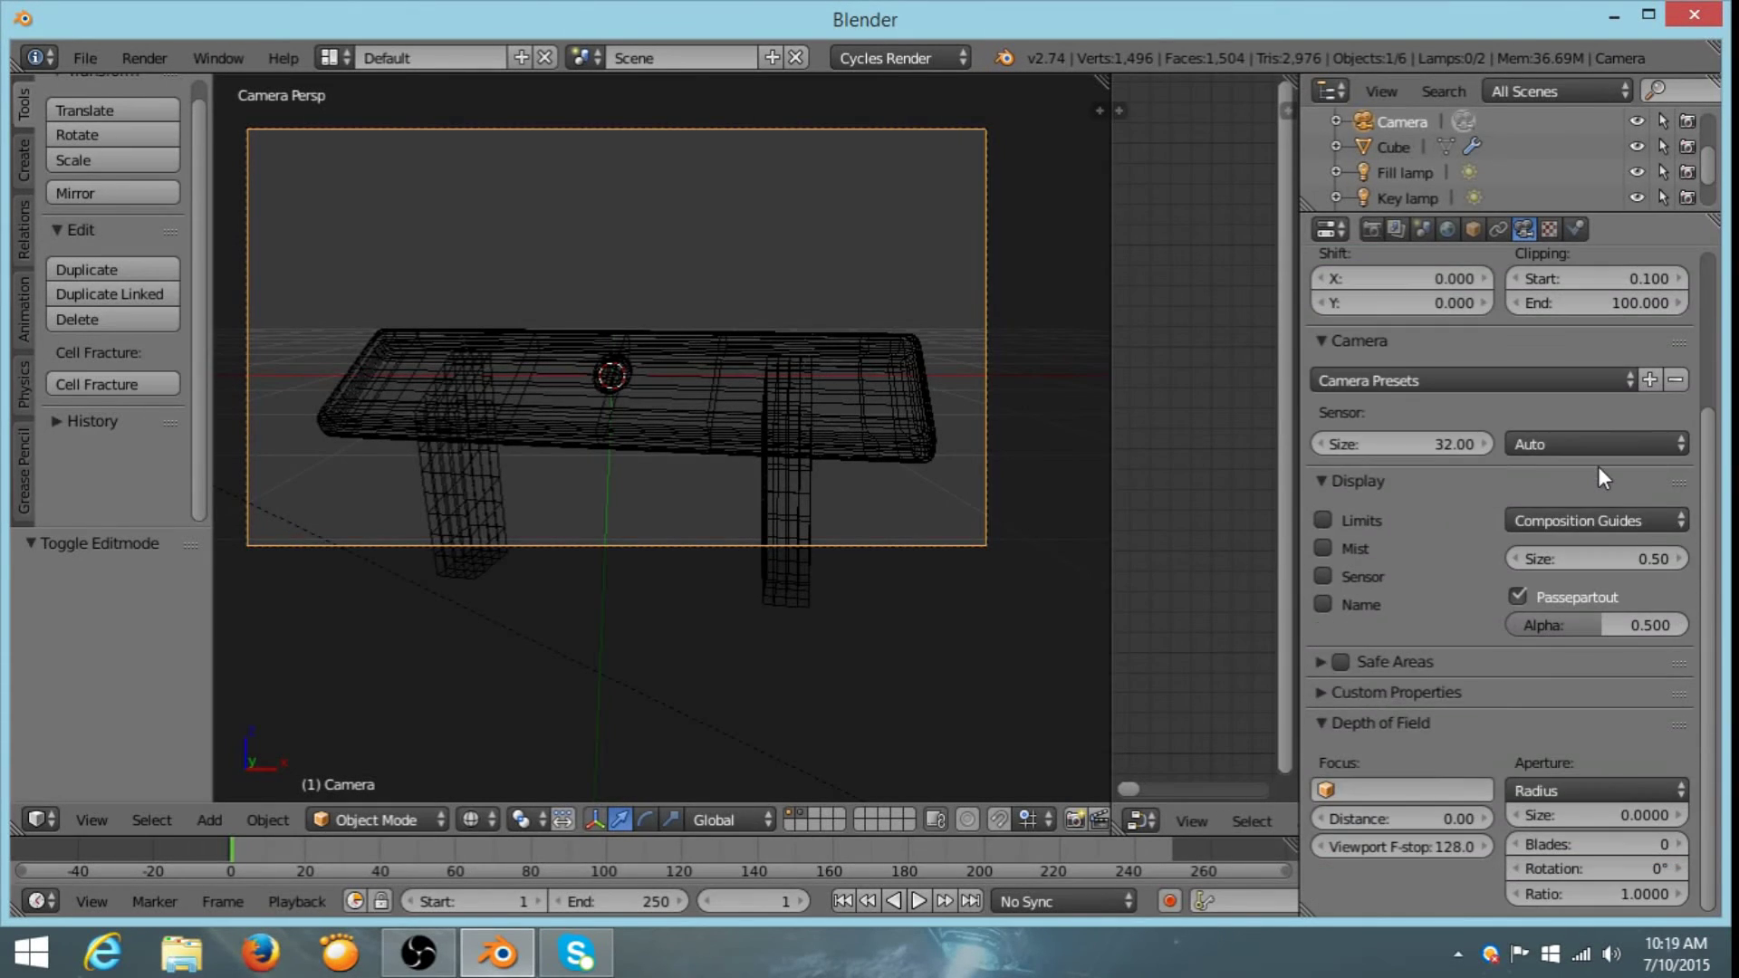
pyautogui.click(1554, 518)
pyautogui.click(1512, 351)
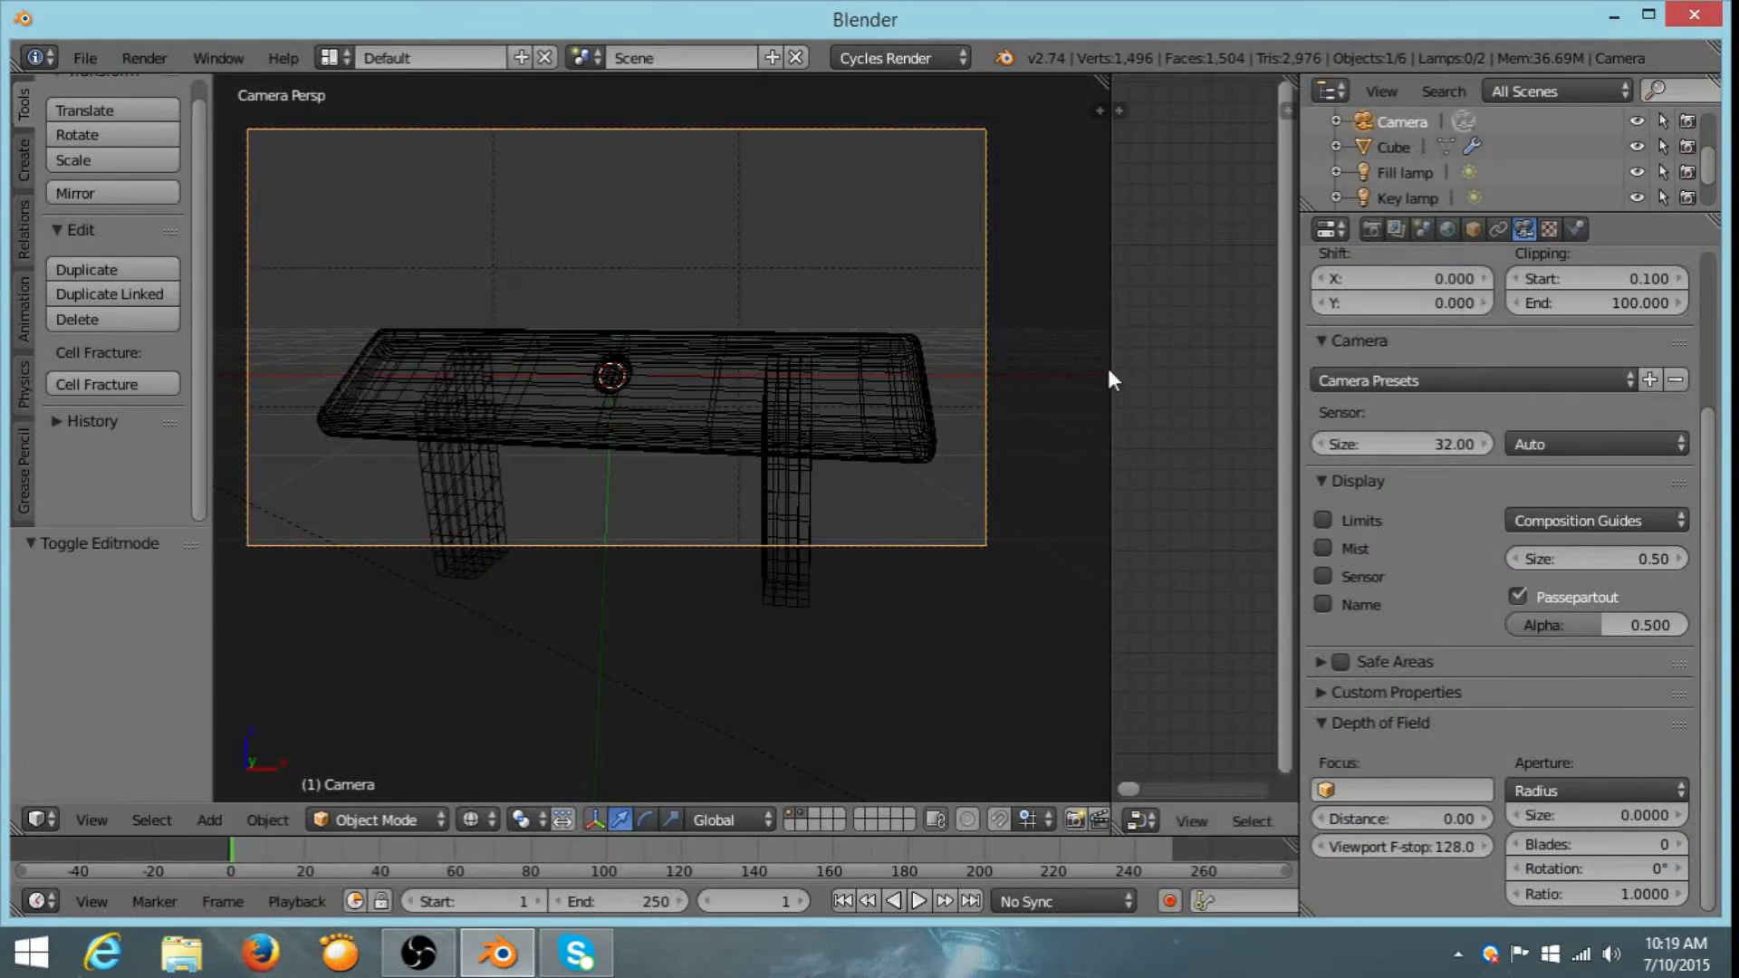
# - Select the tribble on the slab and enable snapping with Face as the snap element
pyautogui.scroll(5, 840, 417)
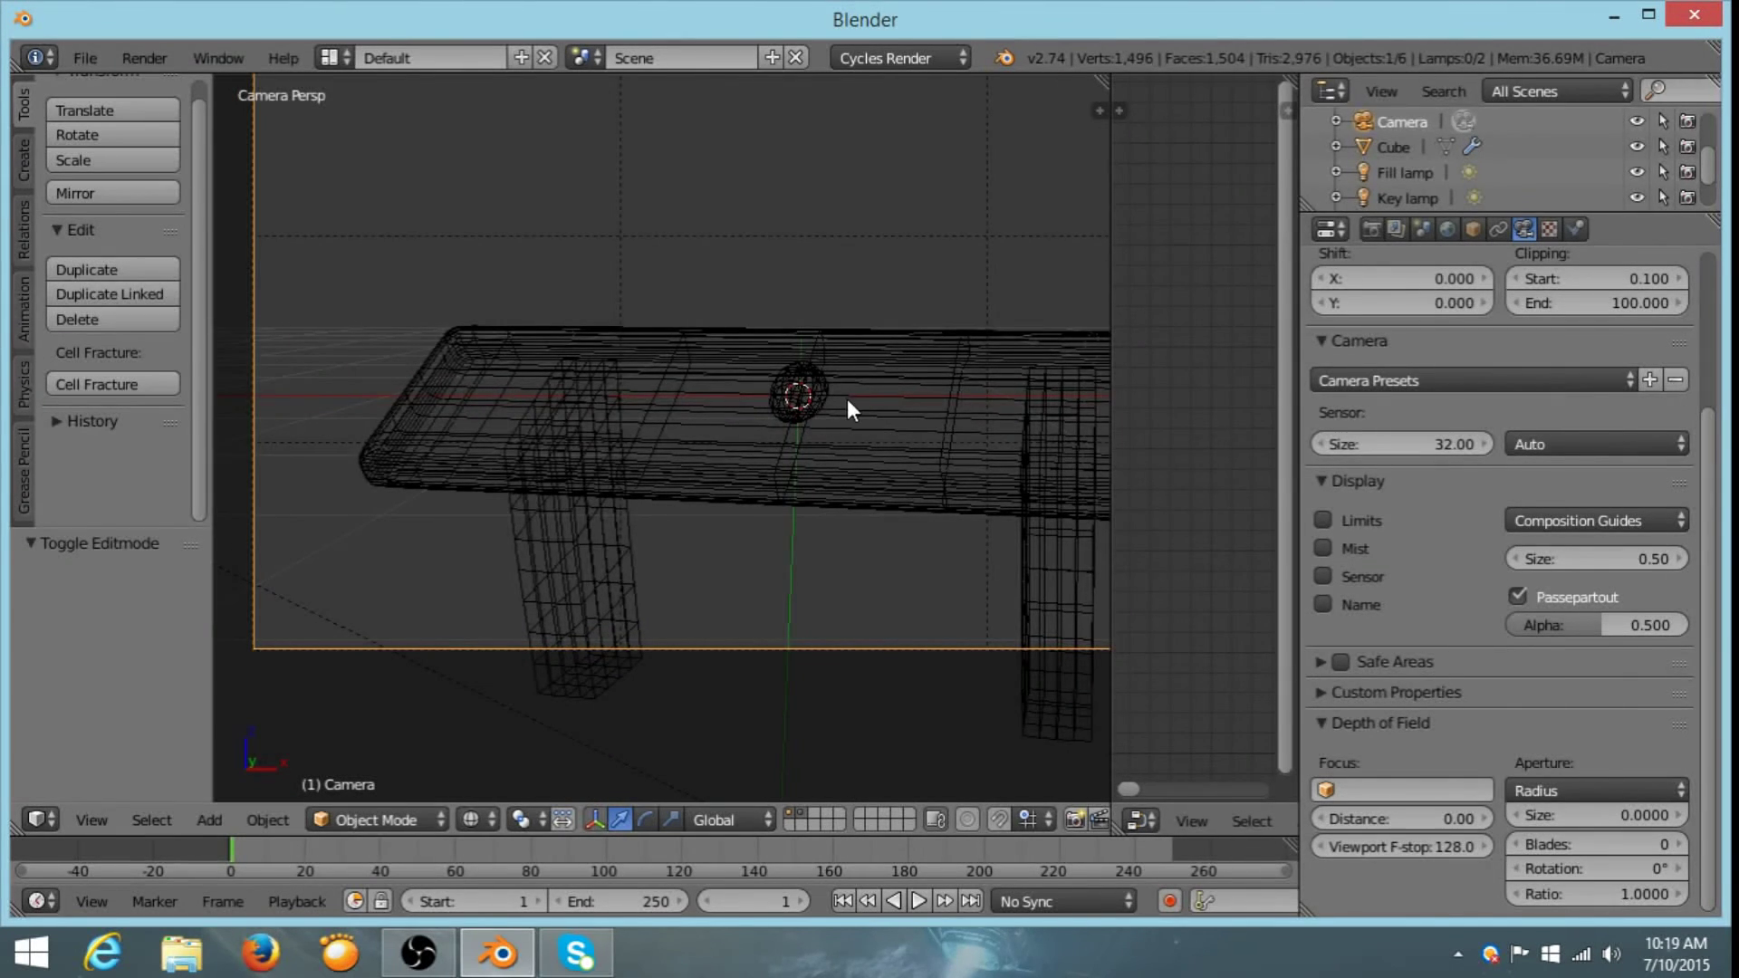
pyautogui.keyDown('shift'); pyautogui.moveTo(846, 402); pyautogui.dragTo(761, 344, button='middle'); pyautogui.keyUp('shift')
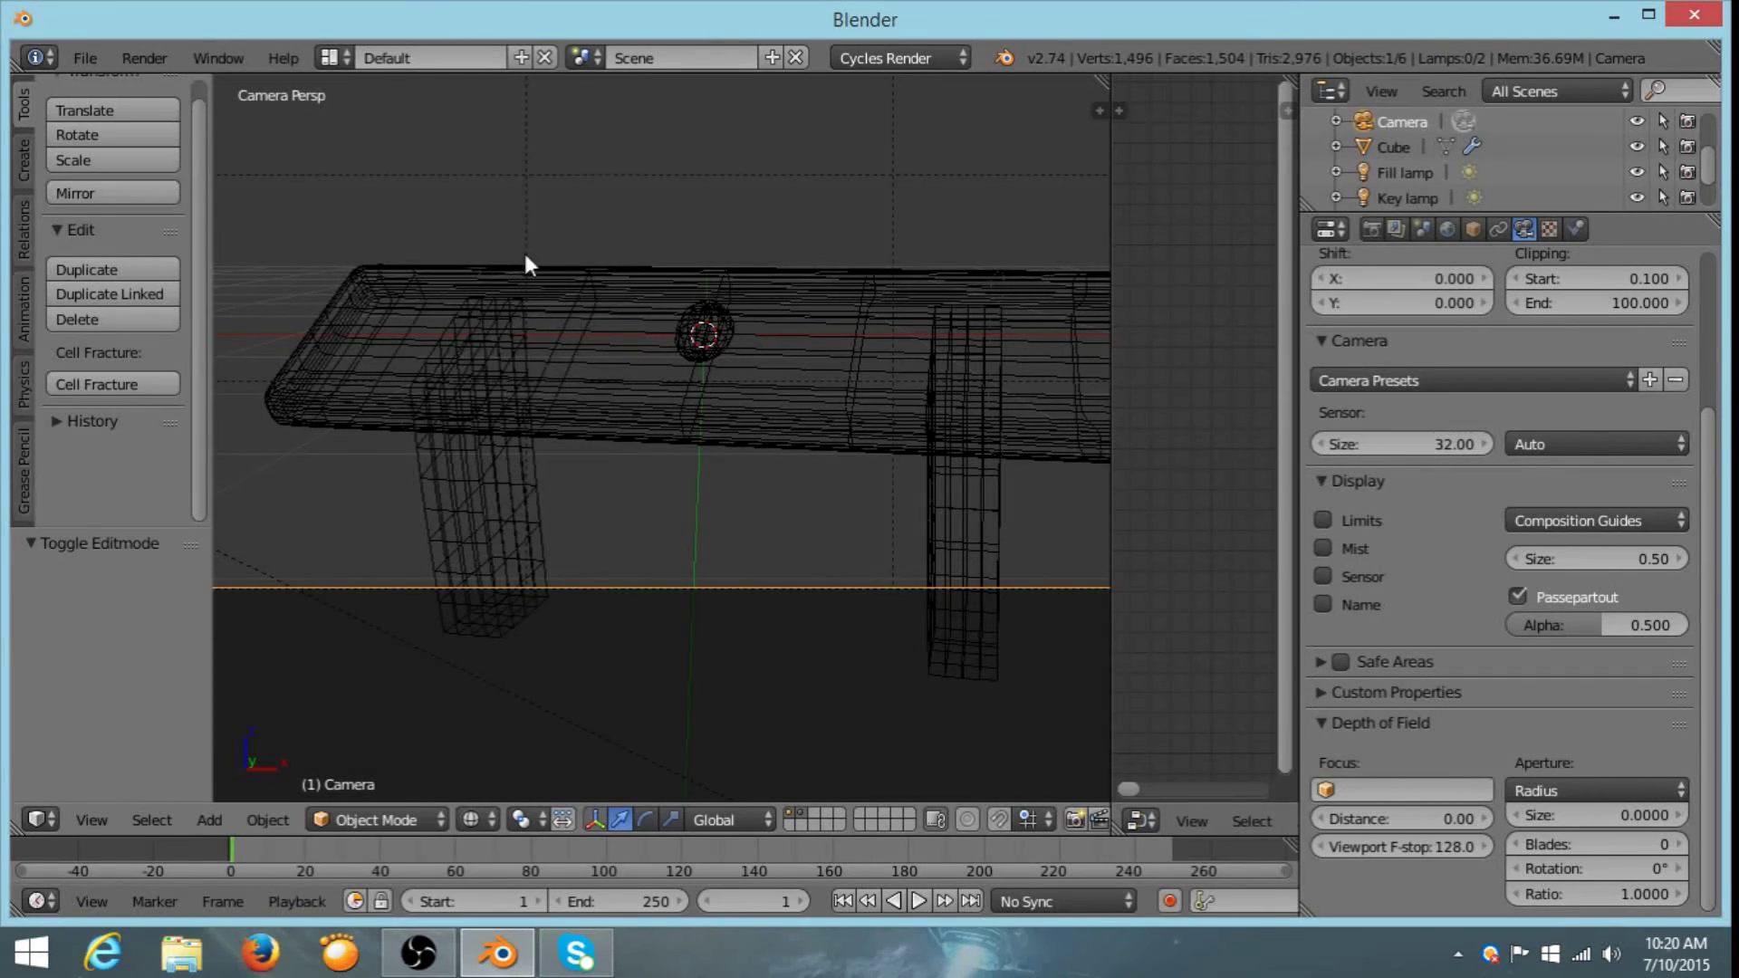
pyautogui.rightClick(722, 324)
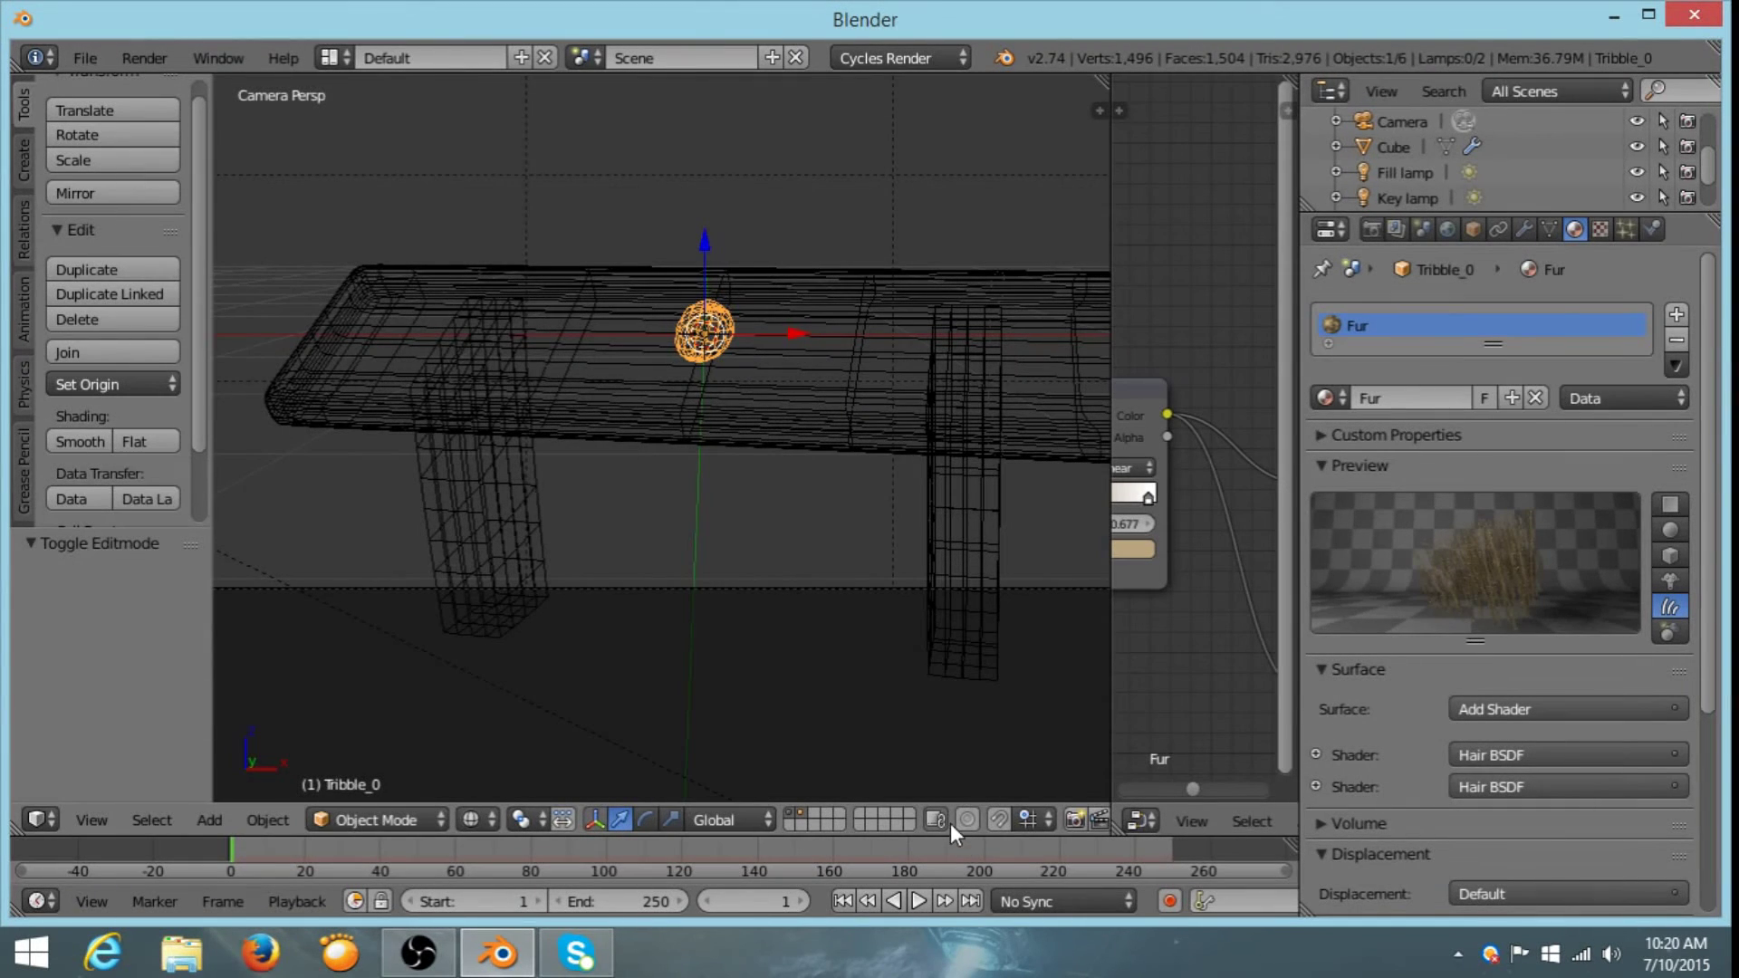
pyautogui.scroll(-3, 748, 819)
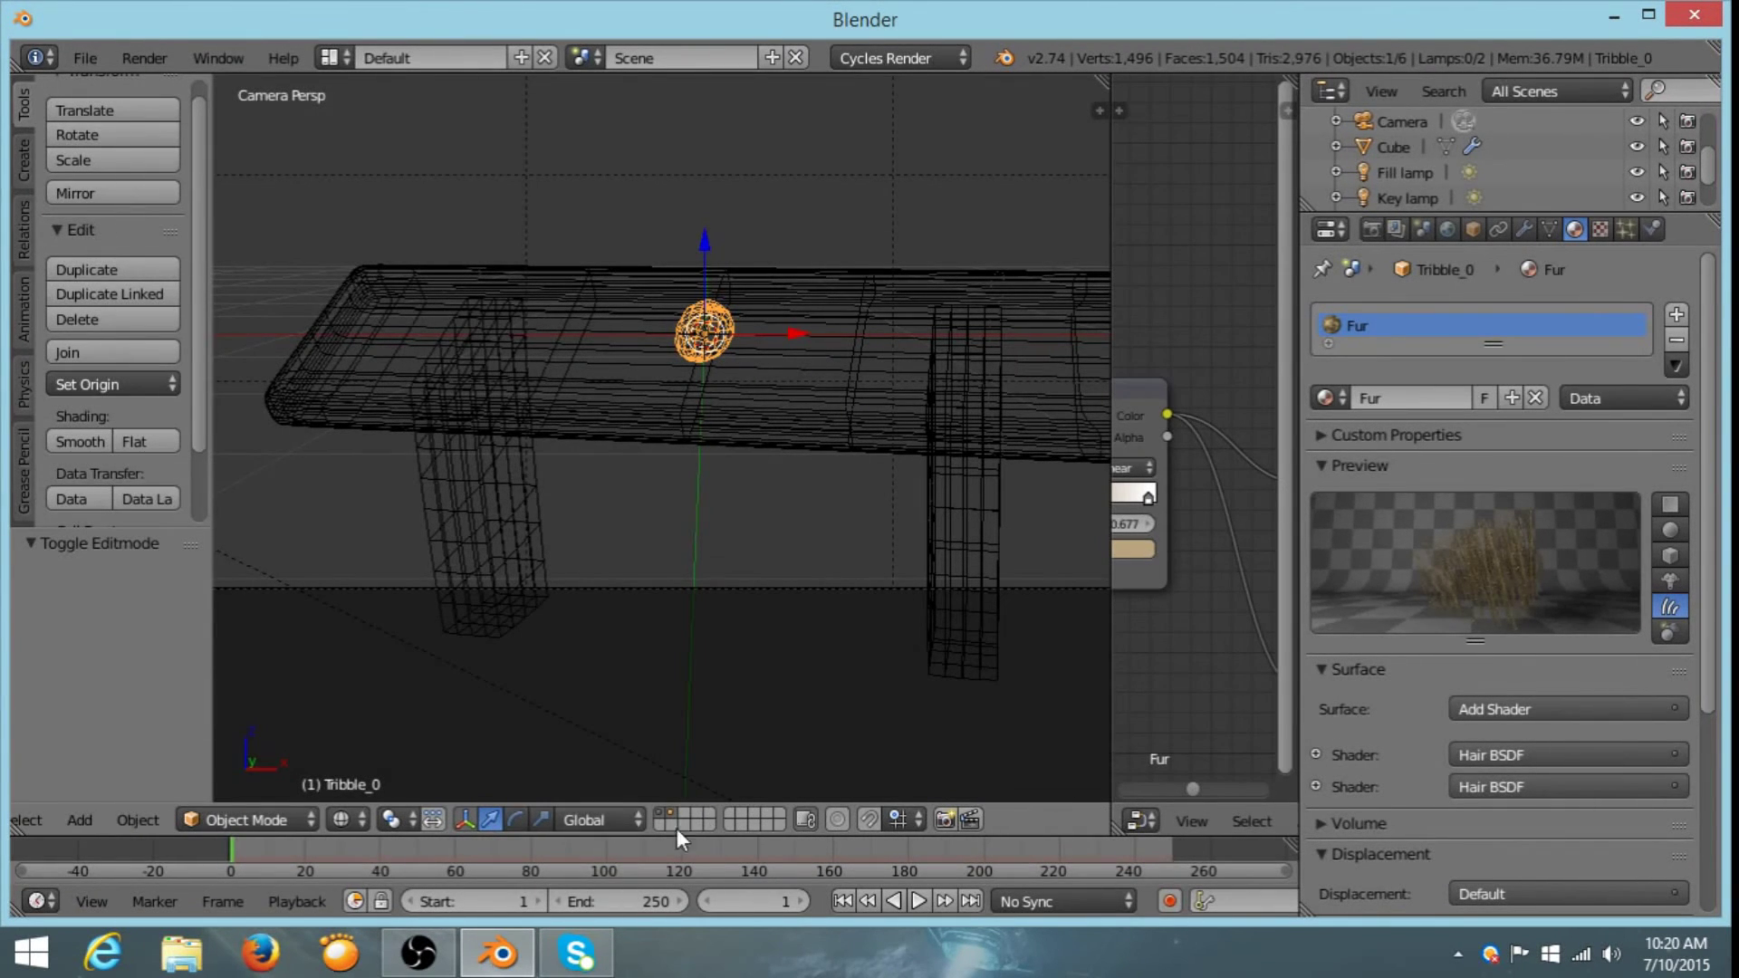
pyautogui.scroll(1, 623, 818)
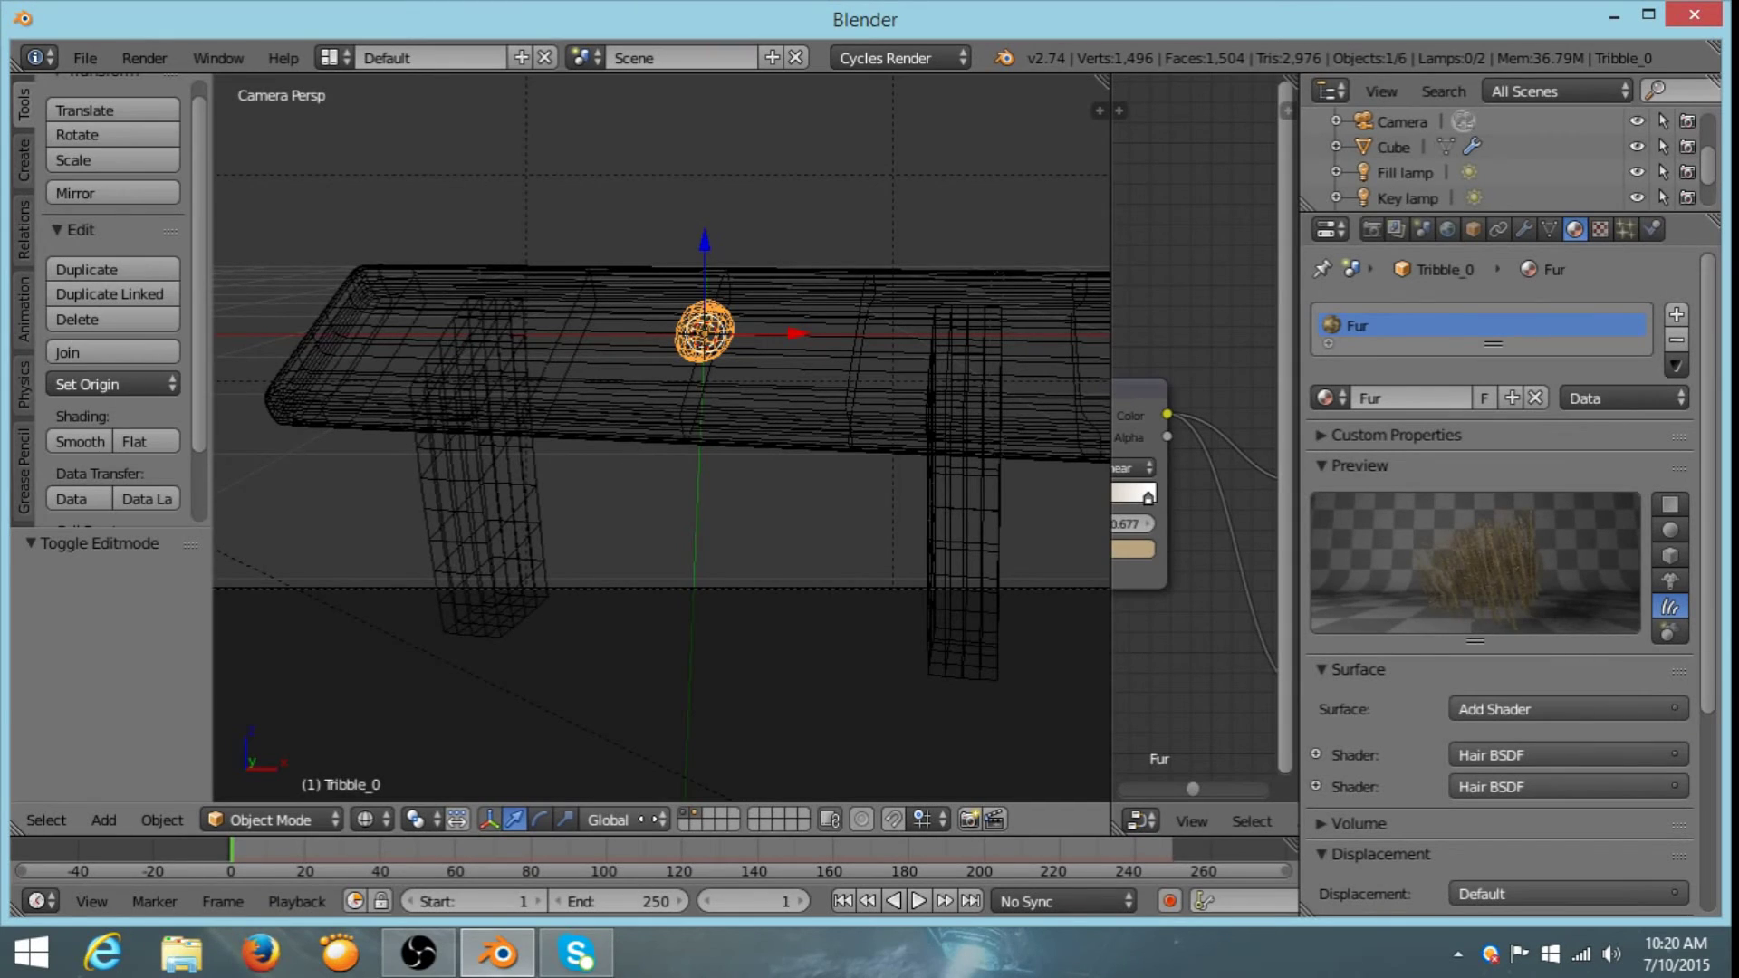
pyautogui.click(899, 822)
pyautogui.click(936, 819)
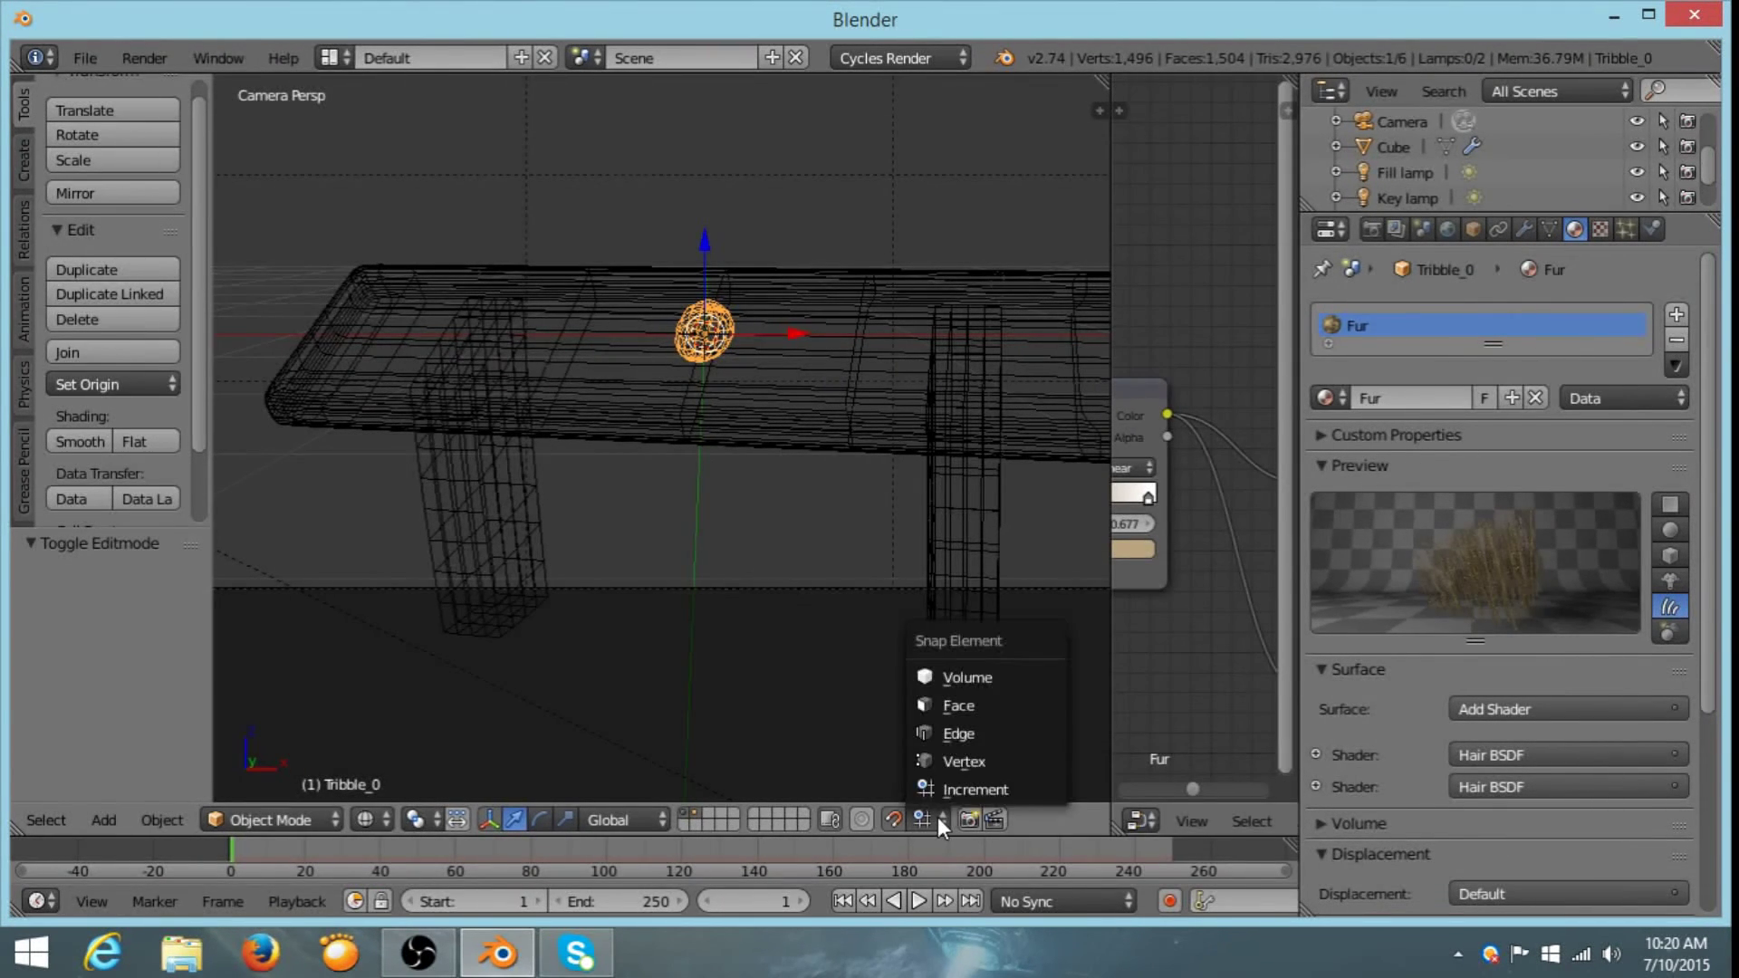
pyautogui.click(956, 704)
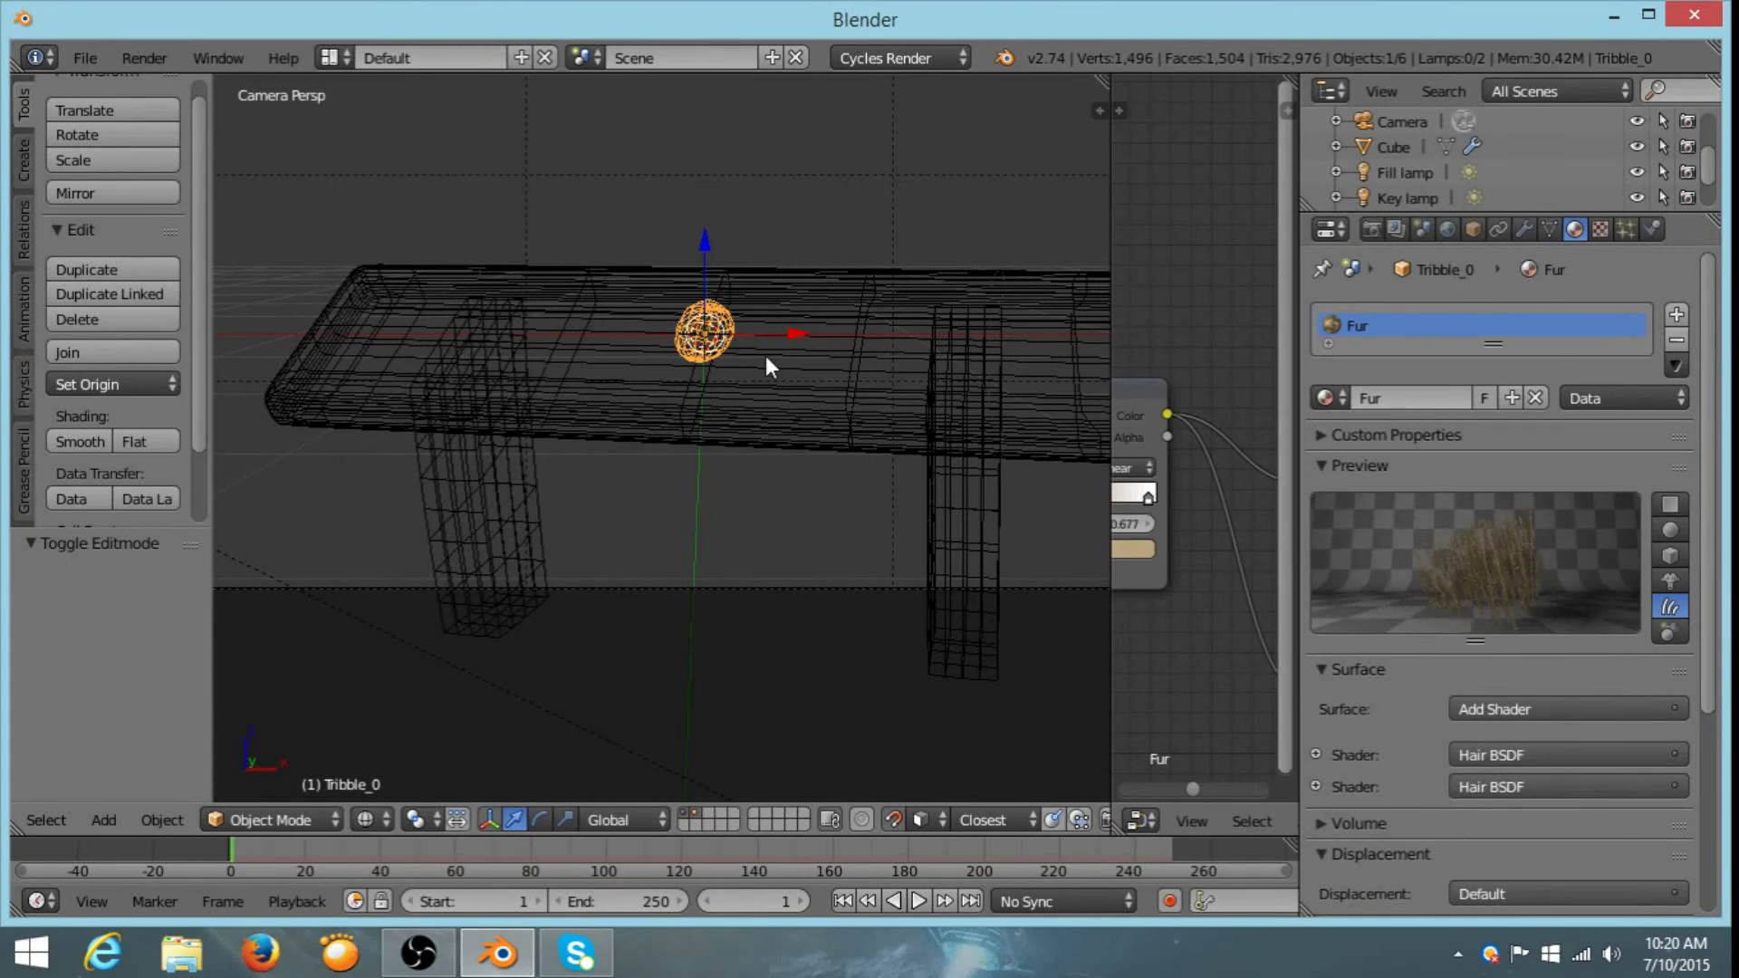
# - In solid shading, move the tribble along the slab's surface to the lower-right thirds intersection, about X 0.864, Y -0.538, Z -0.172
pyautogui.press('g')
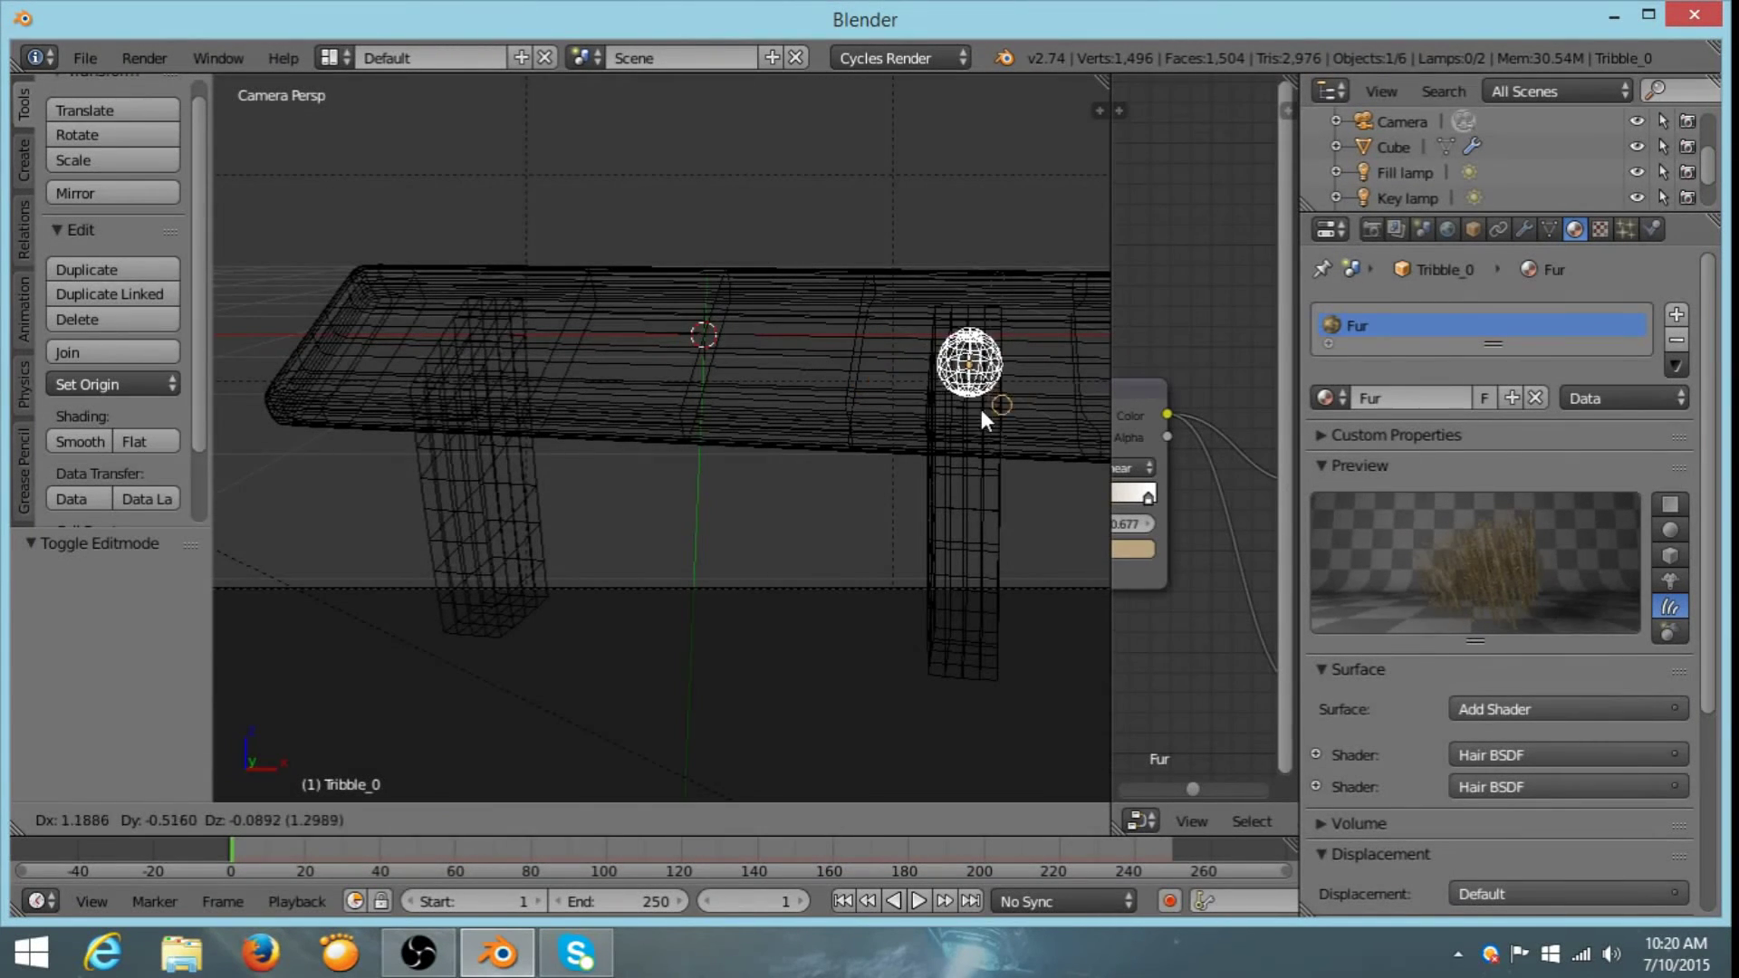
pyautogui.press('Escape')
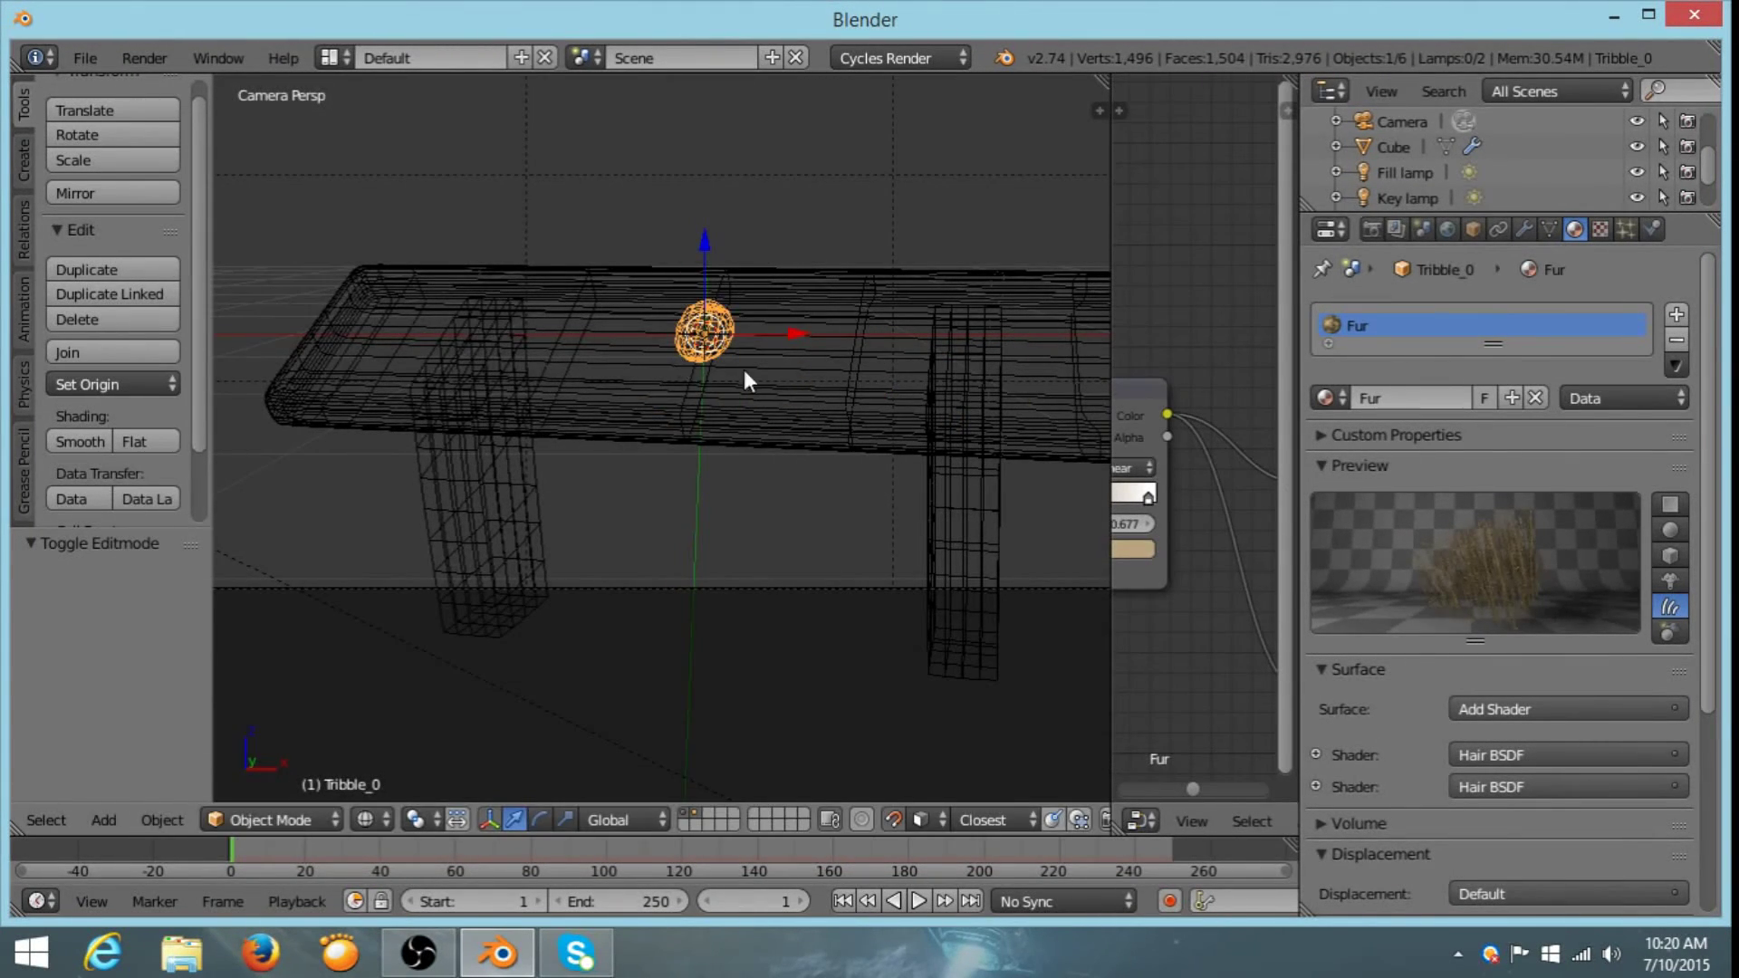
pyautogui.press('z')
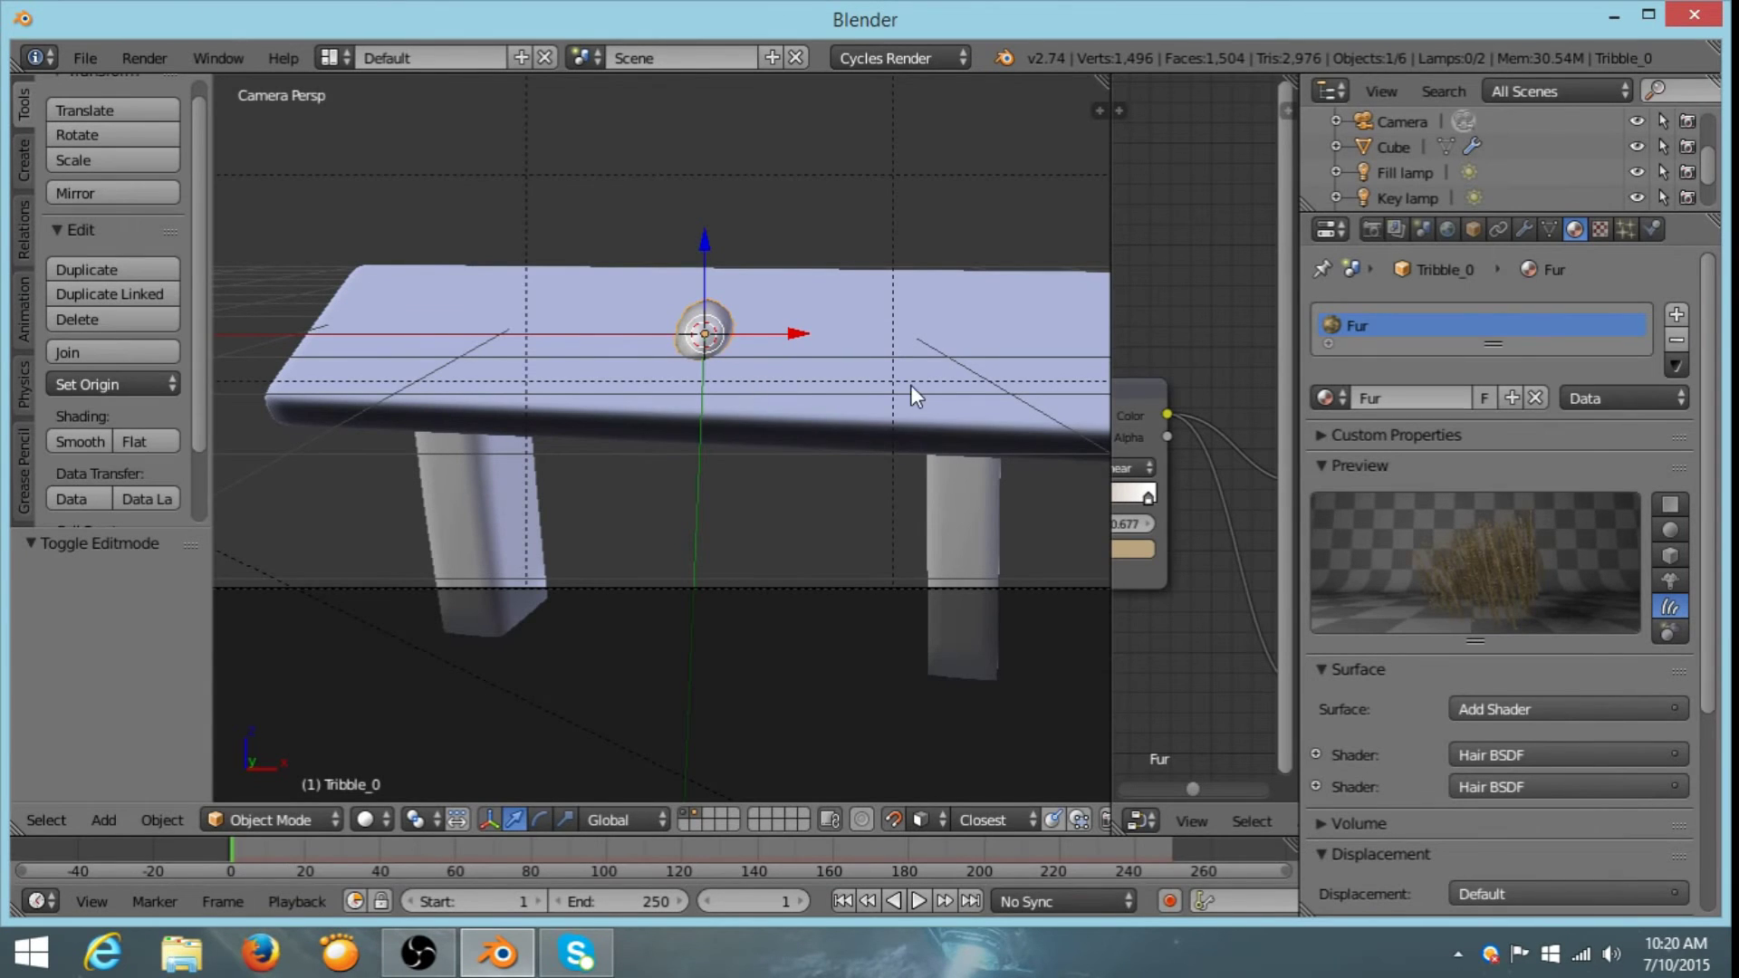
pyautogui.keyDown('shift'); pyautogui.moveTo(757, 376); pyautogui.dragTo(568, 319, button='middle'); pyautogui.keyUp('shift')
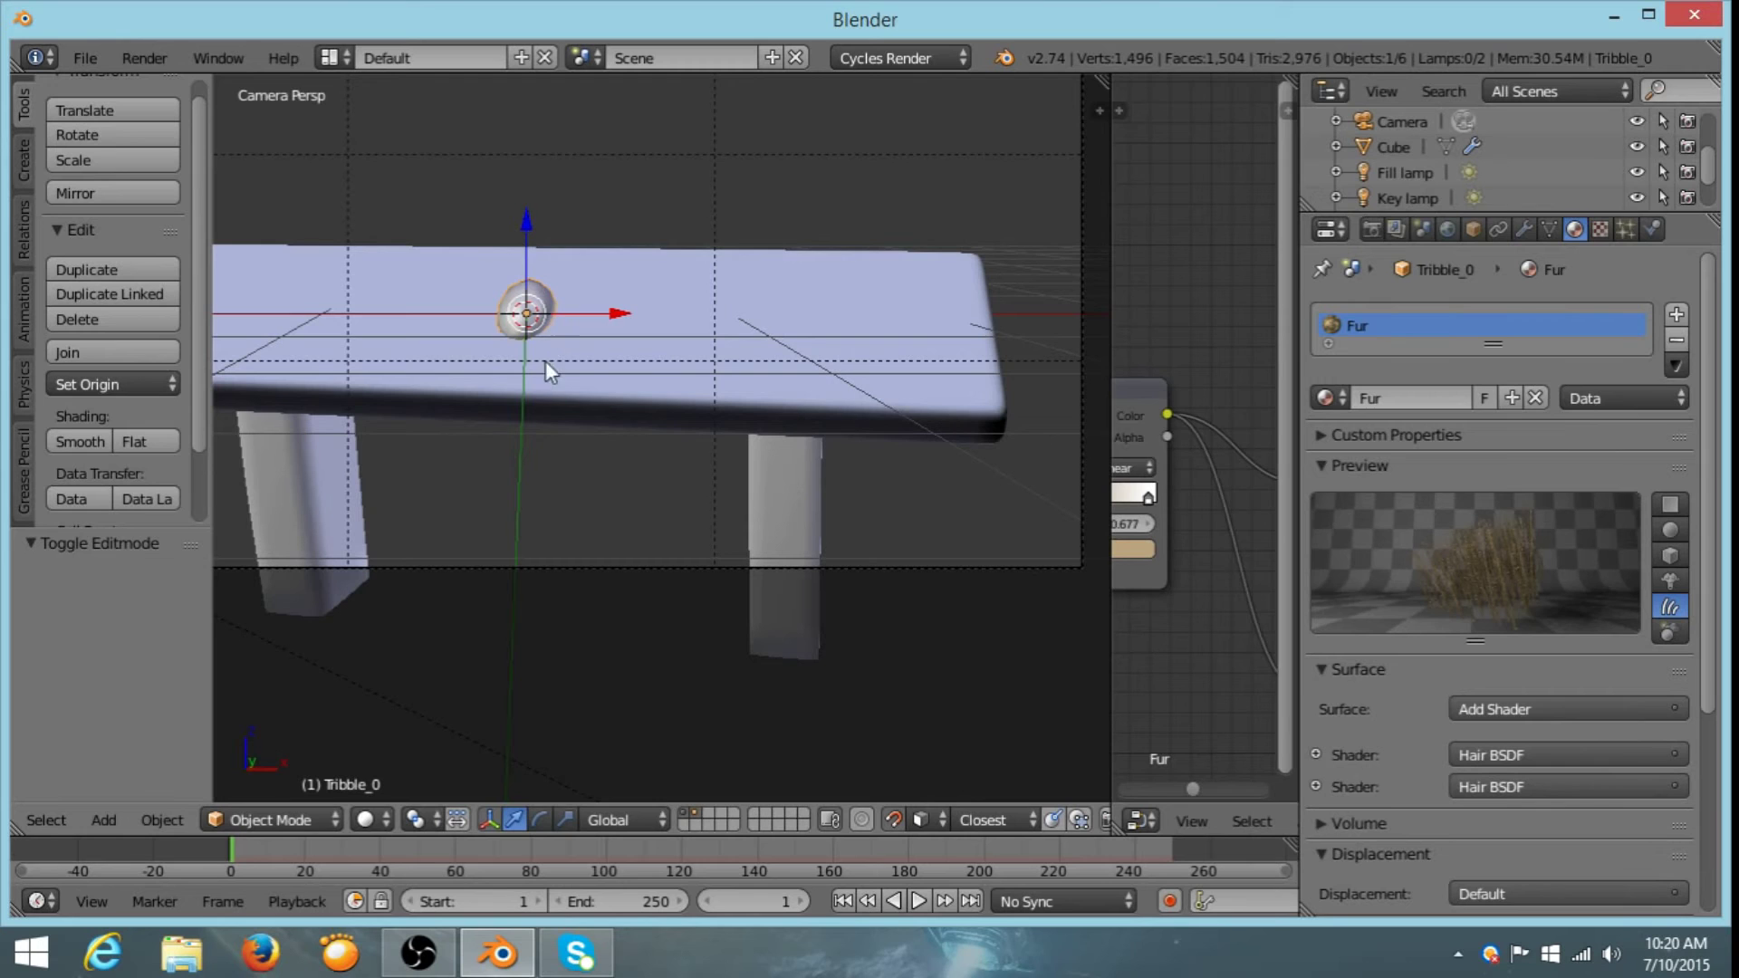
pyautogui.scroll(-5, 743, 313)
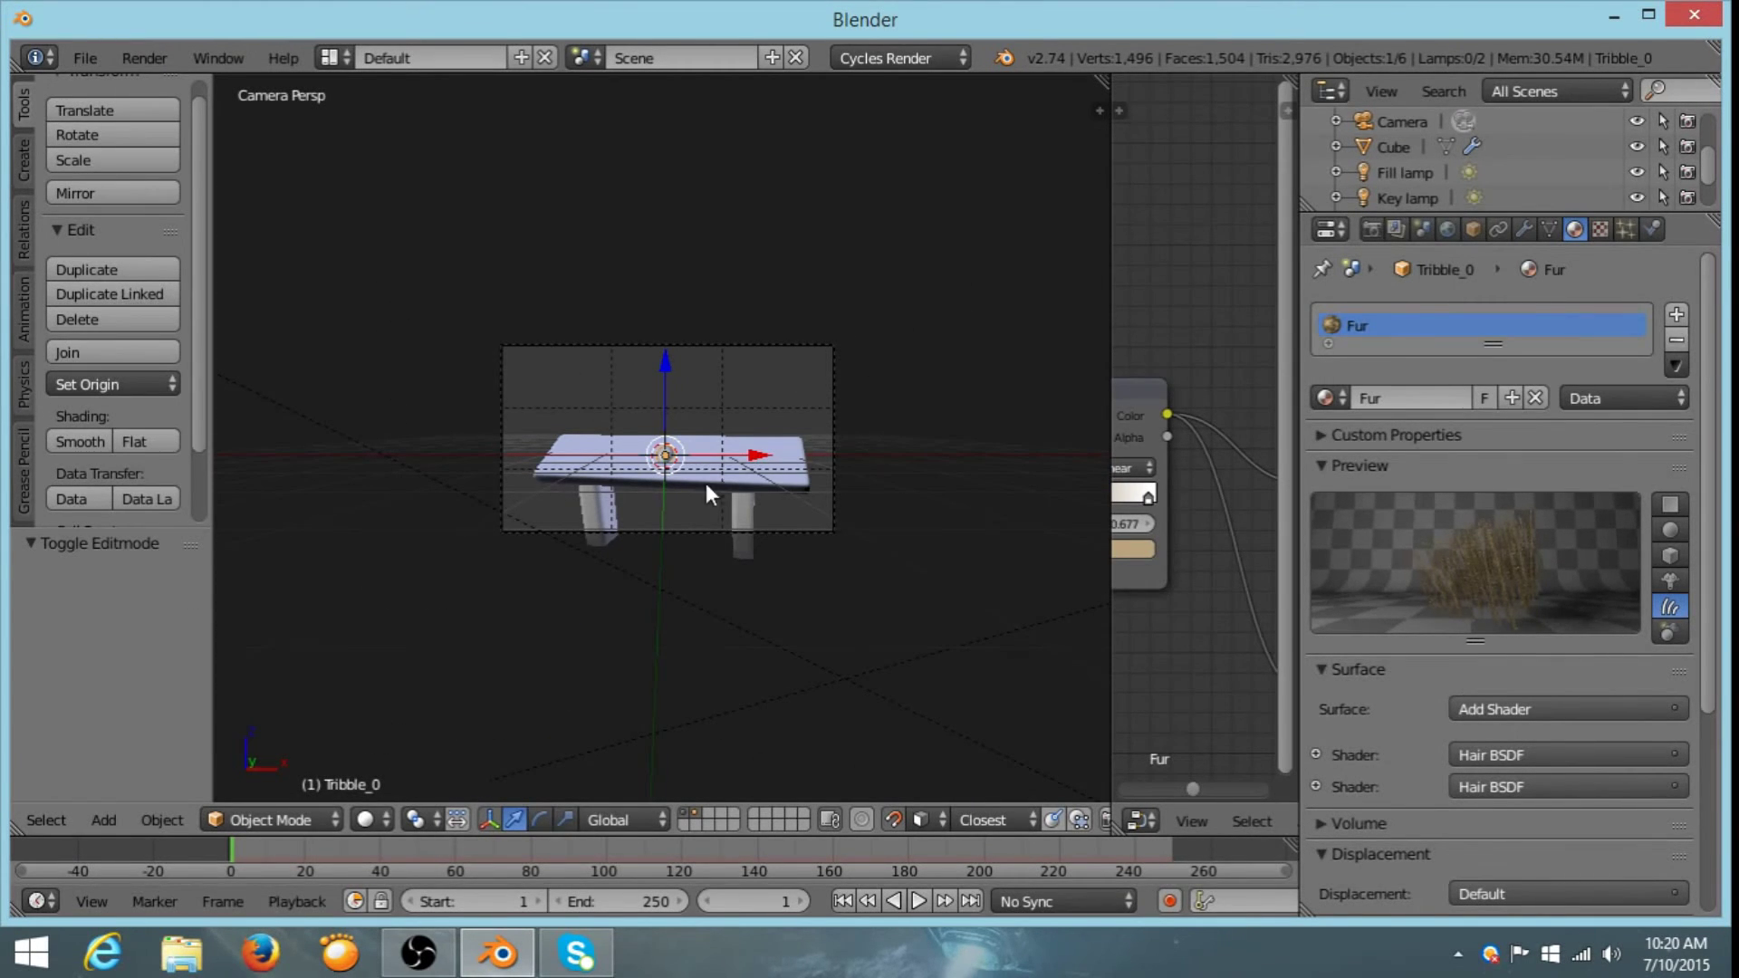
pyautogui.scroll(3, 743, 501)
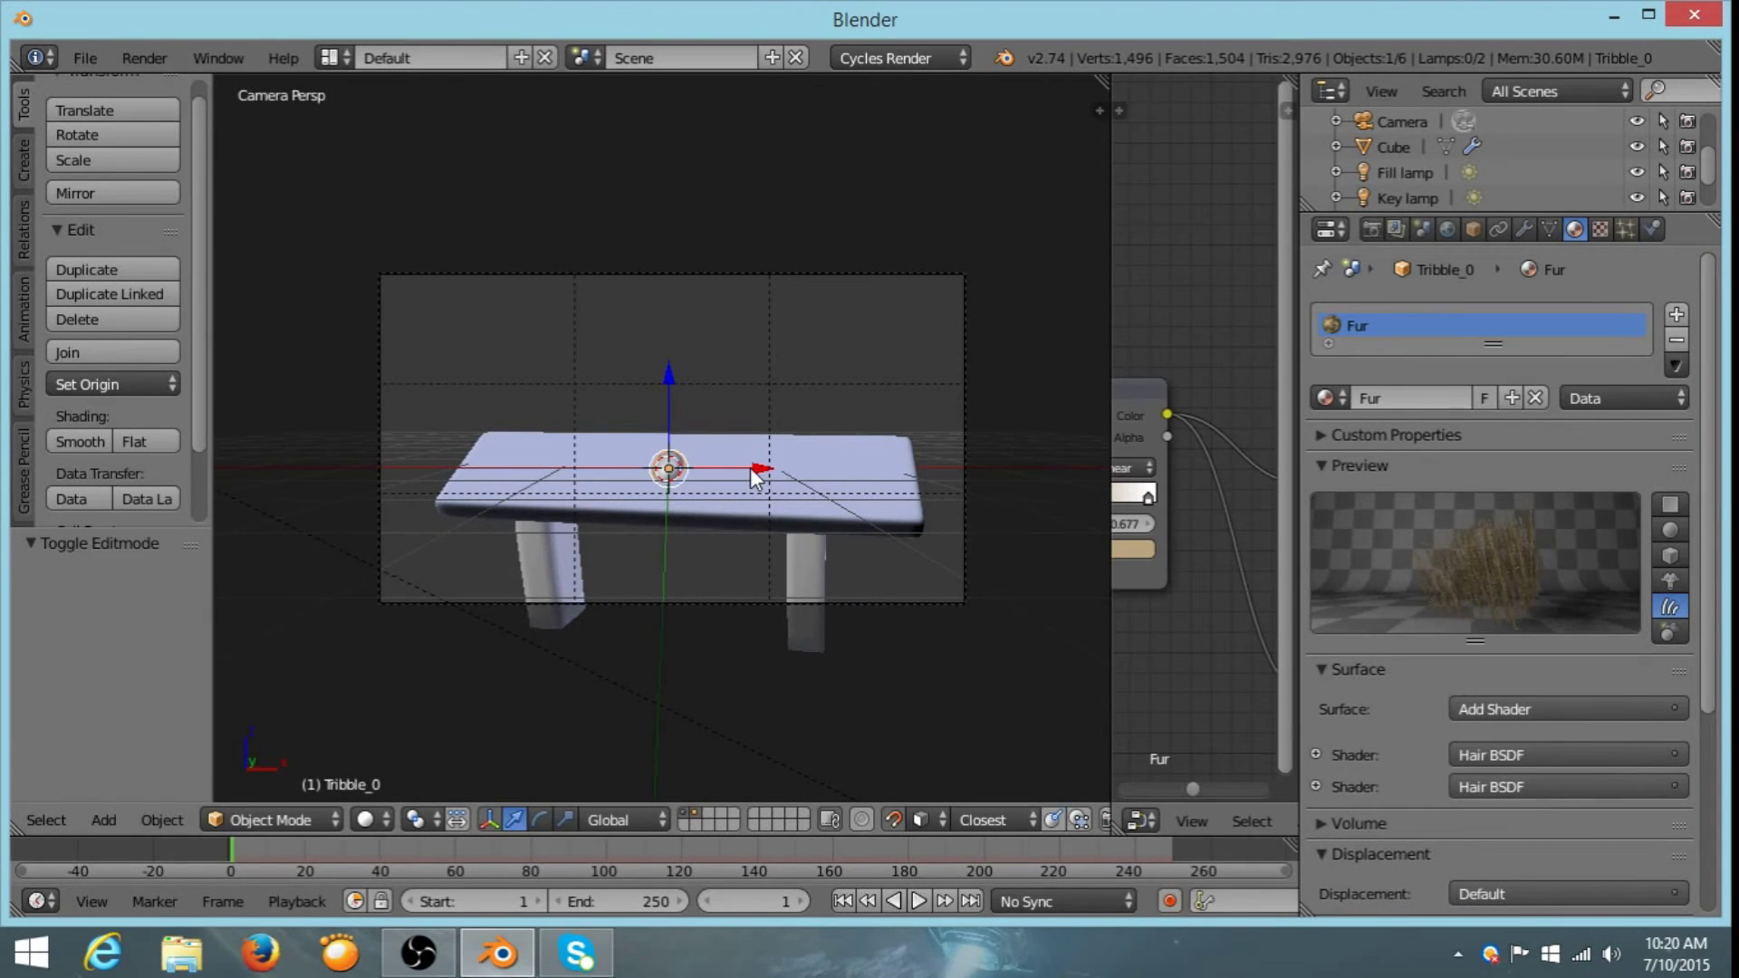
pyautogui.moveTo(750, 468); pyautogui.dragTo(714, 492, button='middle')
pyautogui.press('KP_0')
pyautogui.scroll(4, 777, 467)
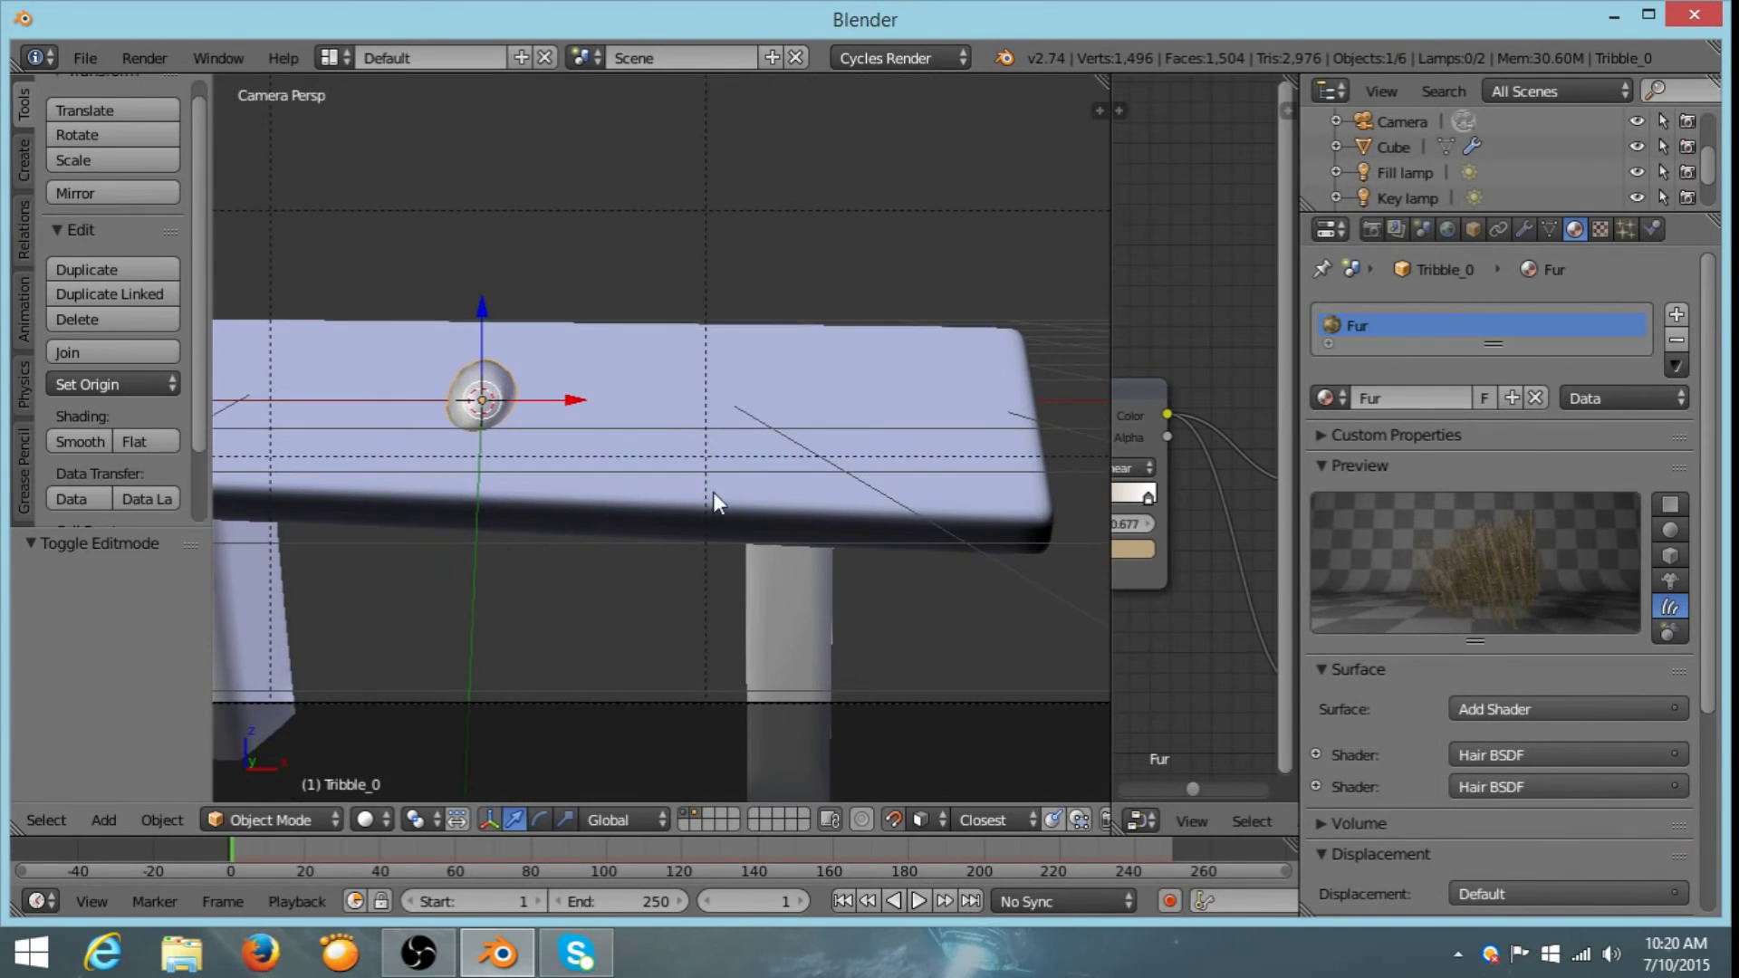
pyautogui.keyDown('shift'); pyautogui.moveTo(813, 435); pyautogui.dragTo(762, 379, button='middle'); pyautogui.keyUp('shift')
pyautogui.press('KP_0')
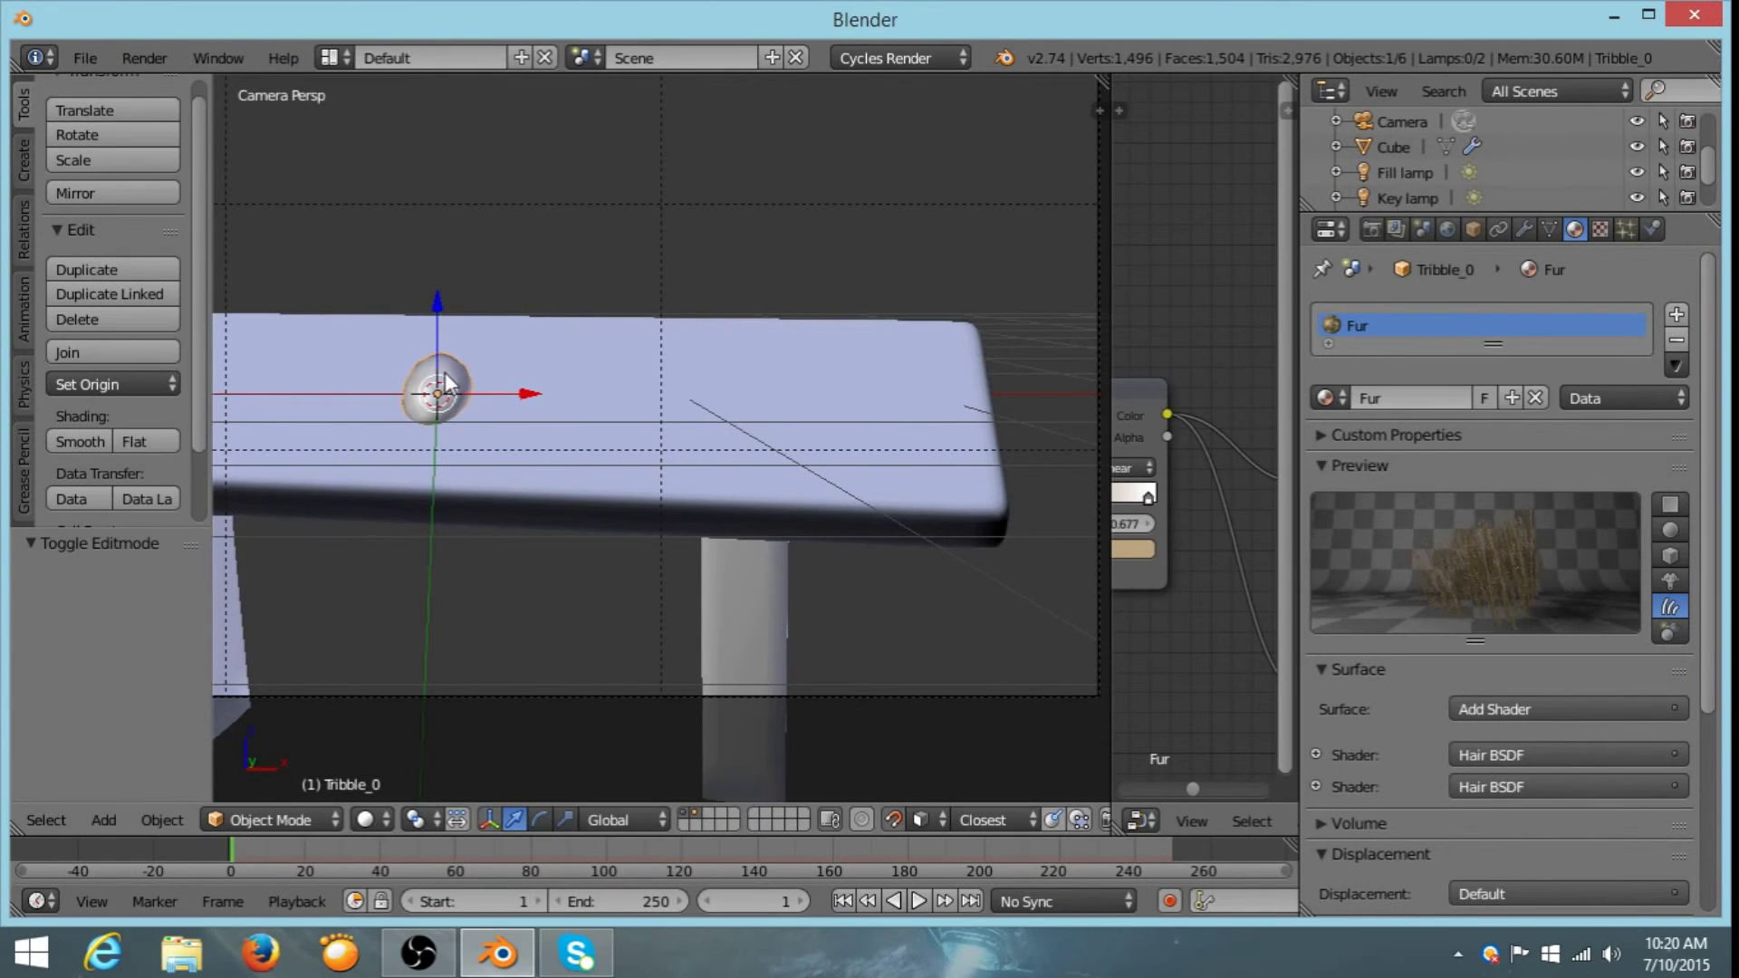
pyautogui.press('g')
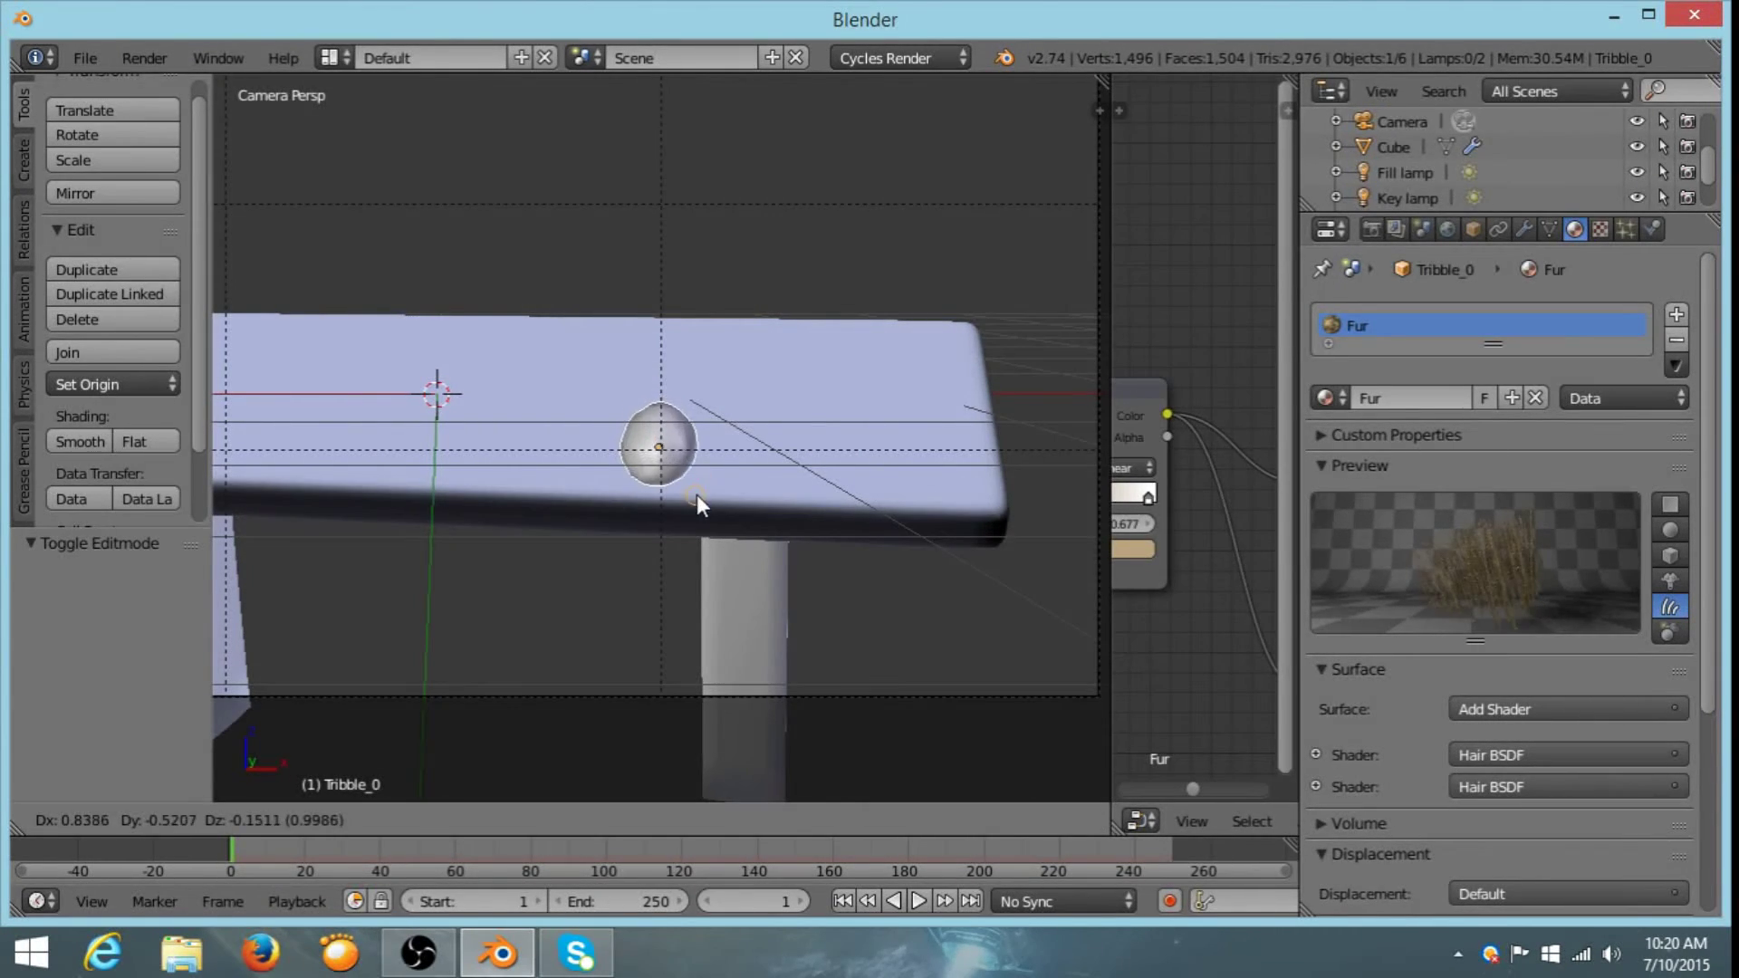
pyautogui.click(703, 502)
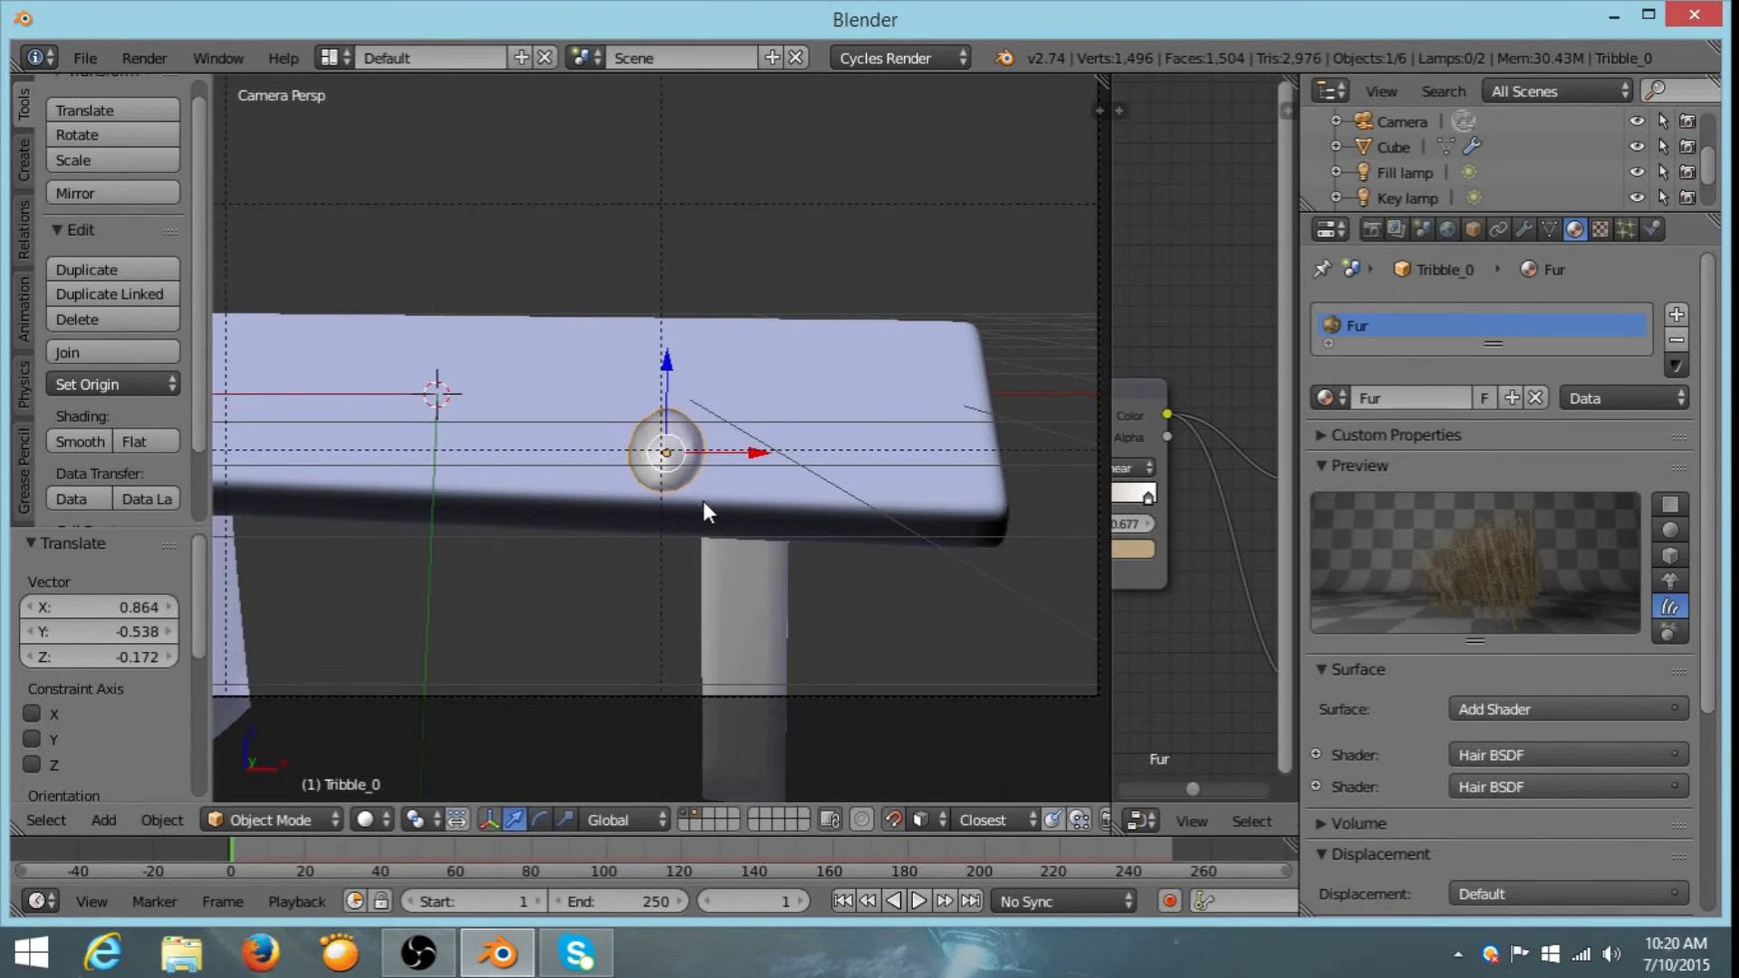
# - Duplicate the tribble and snap the copy onto the slab at the upper-left thirds intersection, offset about X -1.772, Y 0.953, Z 0.361
pyautogui.moveTo(552, 384); pyautogui.dragTo(729, 372, button='middle')
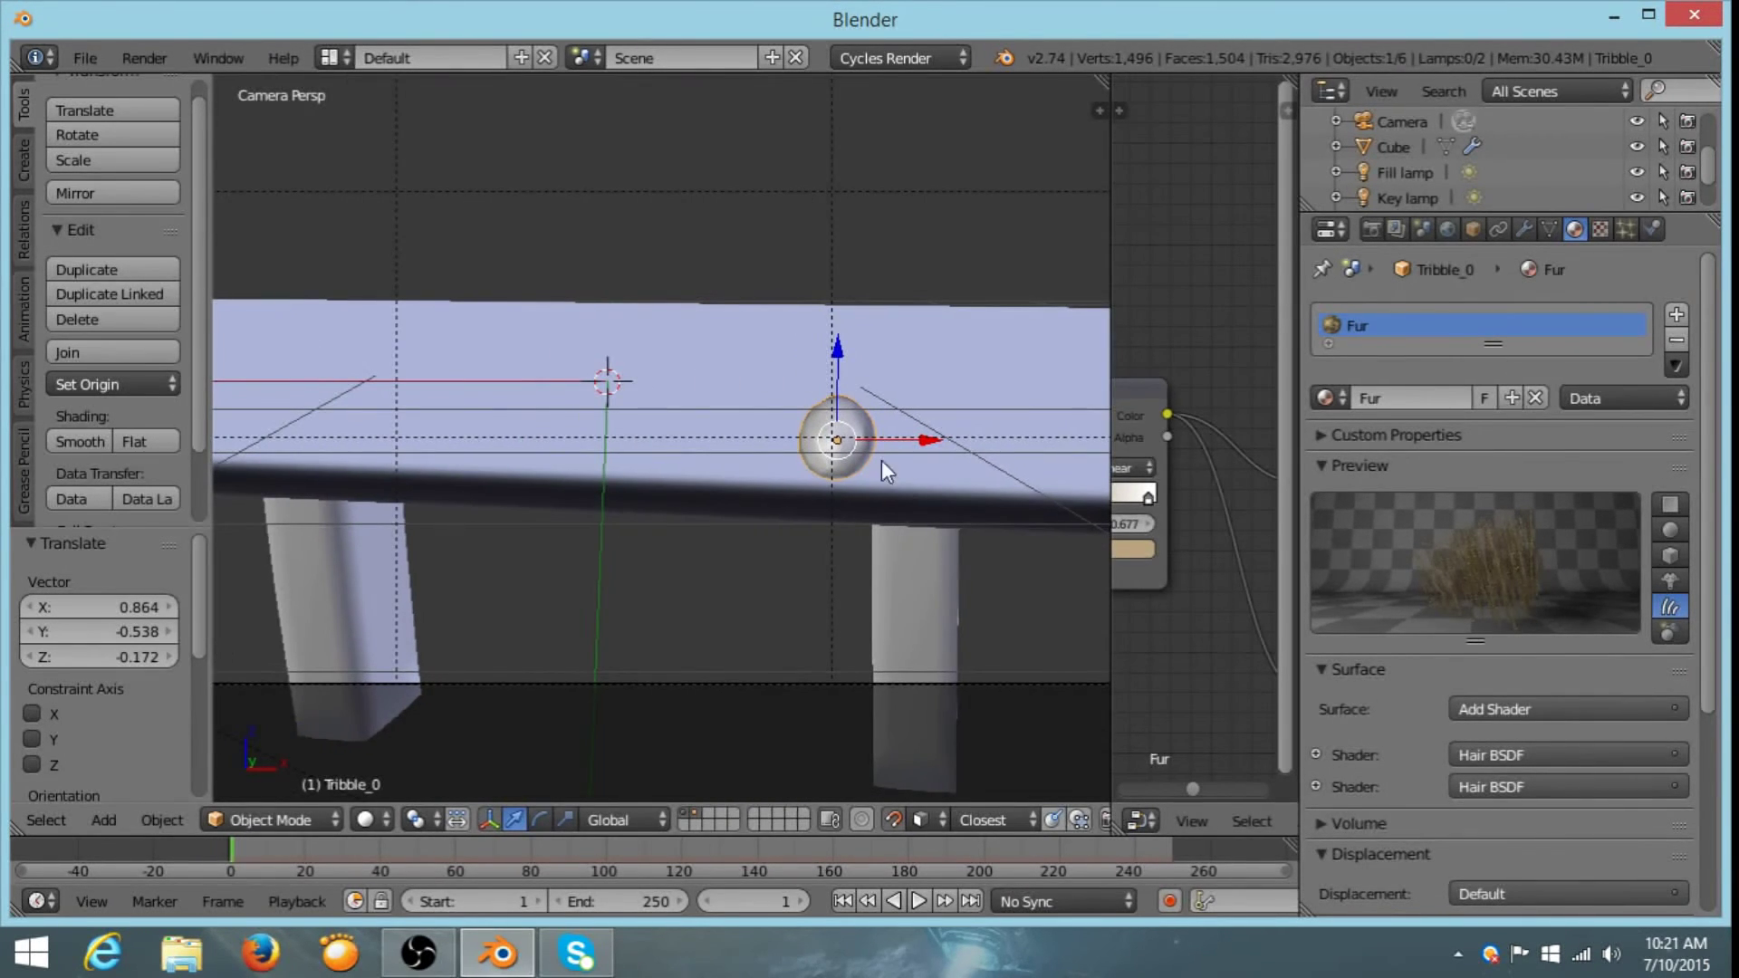
pyautogui.hotkey('shift', 'd')
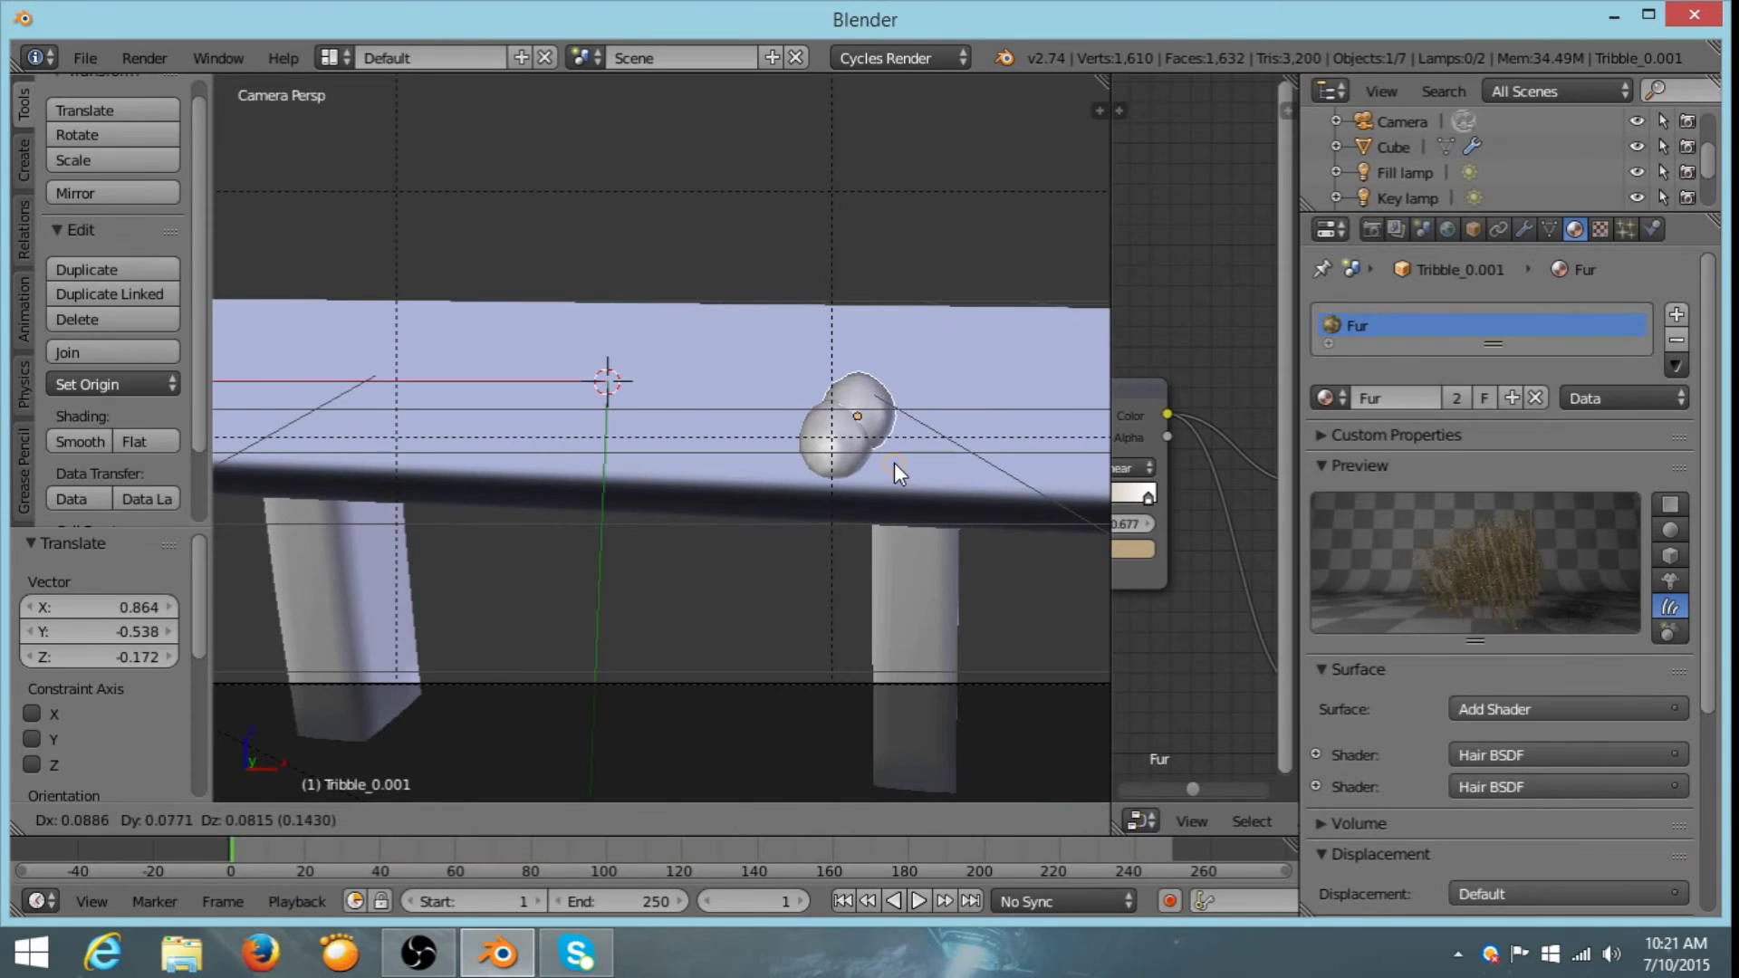
pyautogui.press('Escape')
pyautogui.press('g')
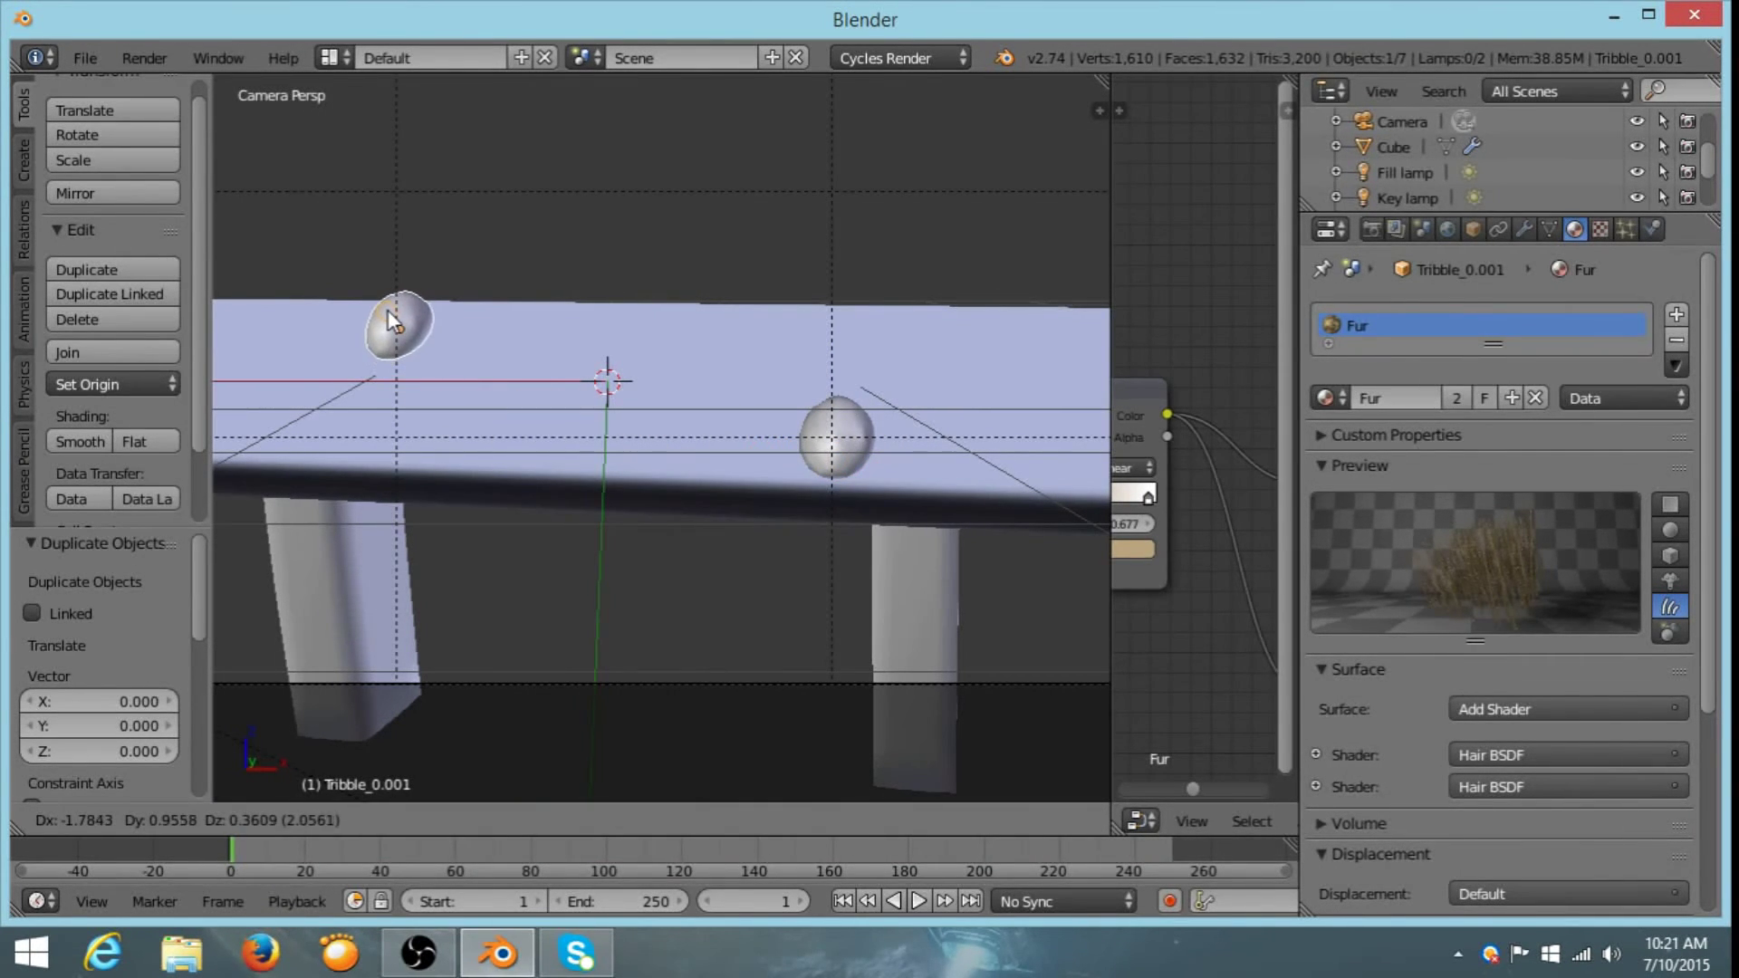
pyautogui.click(399, 324)
# - Rotate the duplicated tribble about 35° as seen from above the slab and return to the camera view
pyautogui.keyDown('shift'); pyautogui.moveTo(447, 324); pyautogui.dragTo(735, 243, button='middle'); pyautogui.keyUp('shift')
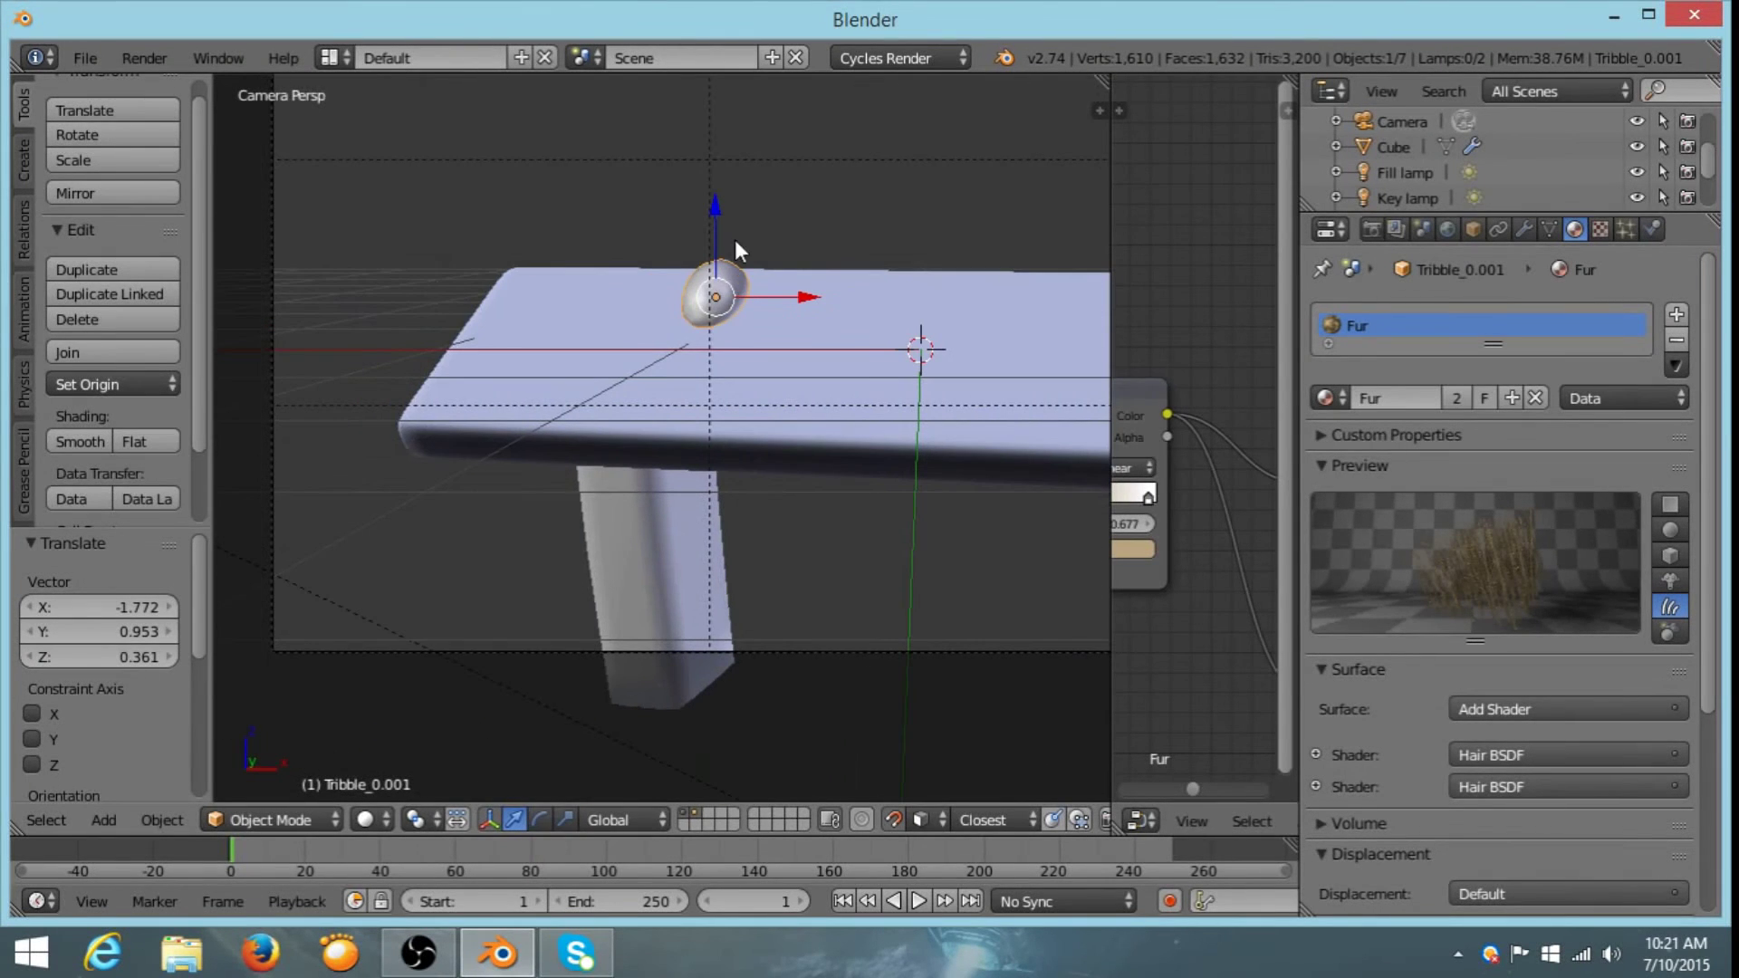
pyautogui.moveTo(619, 211); pyautogui.dragTo(735, 351, button='middle')
pyautogui.scroll(3, 746, 350)
pyautogui.scroll(4, 734, 353)
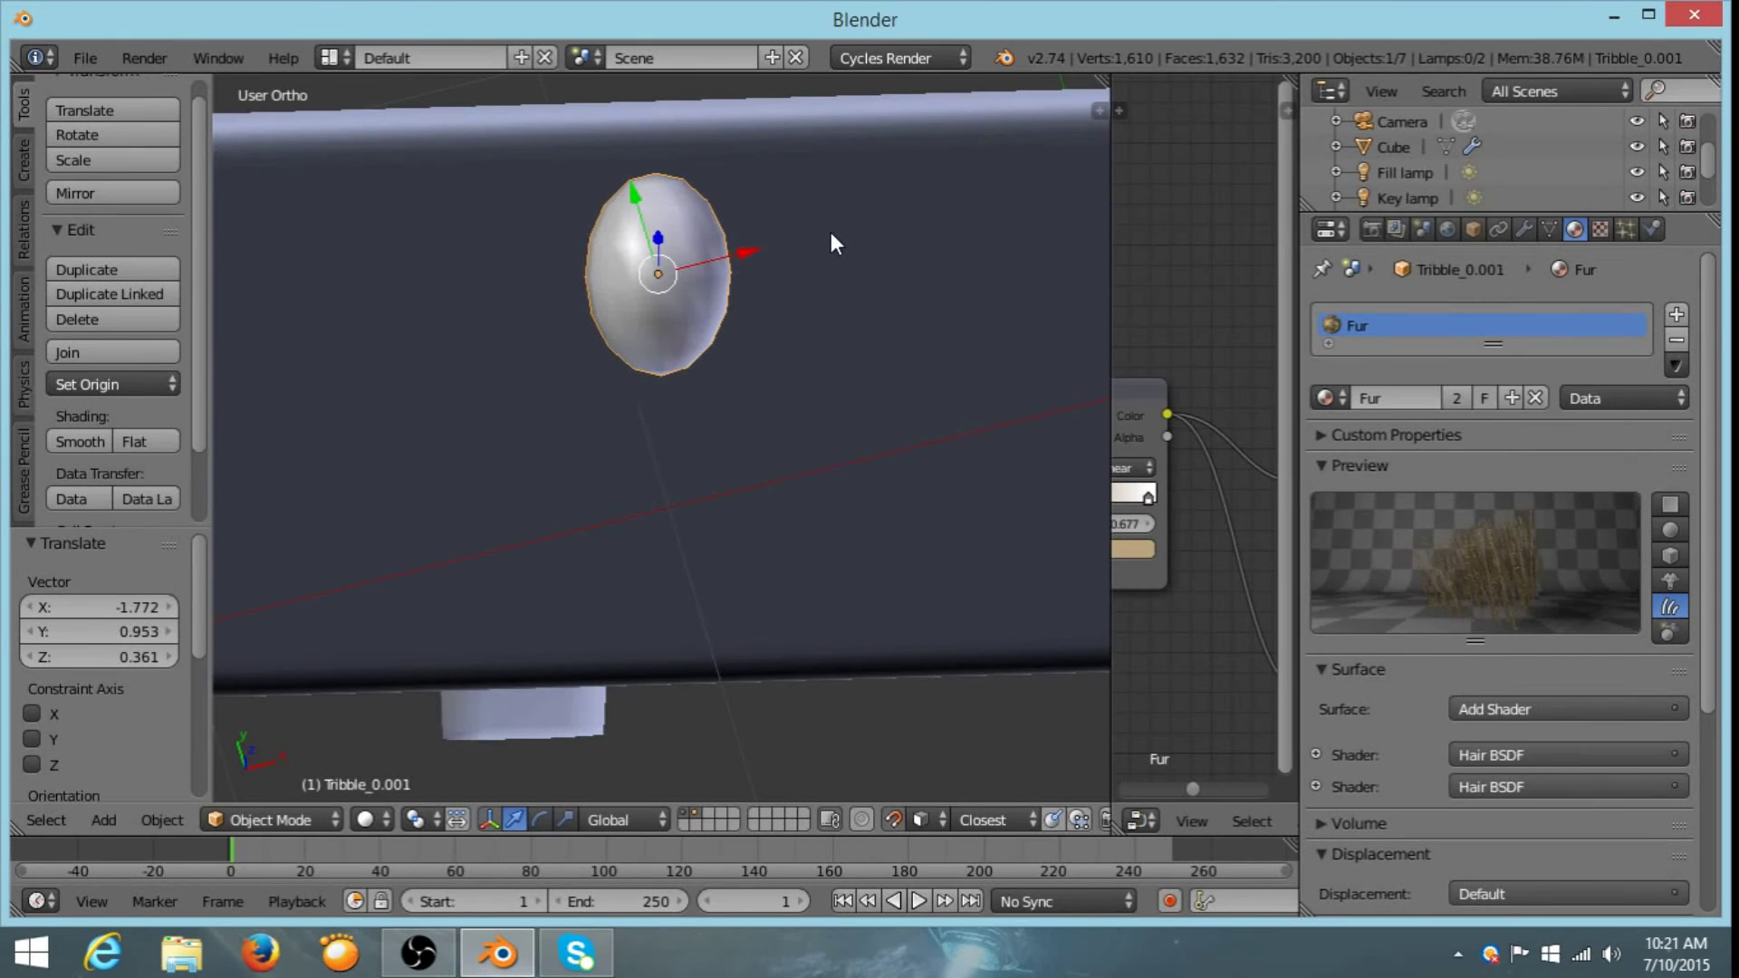
pyautogui.press('r')
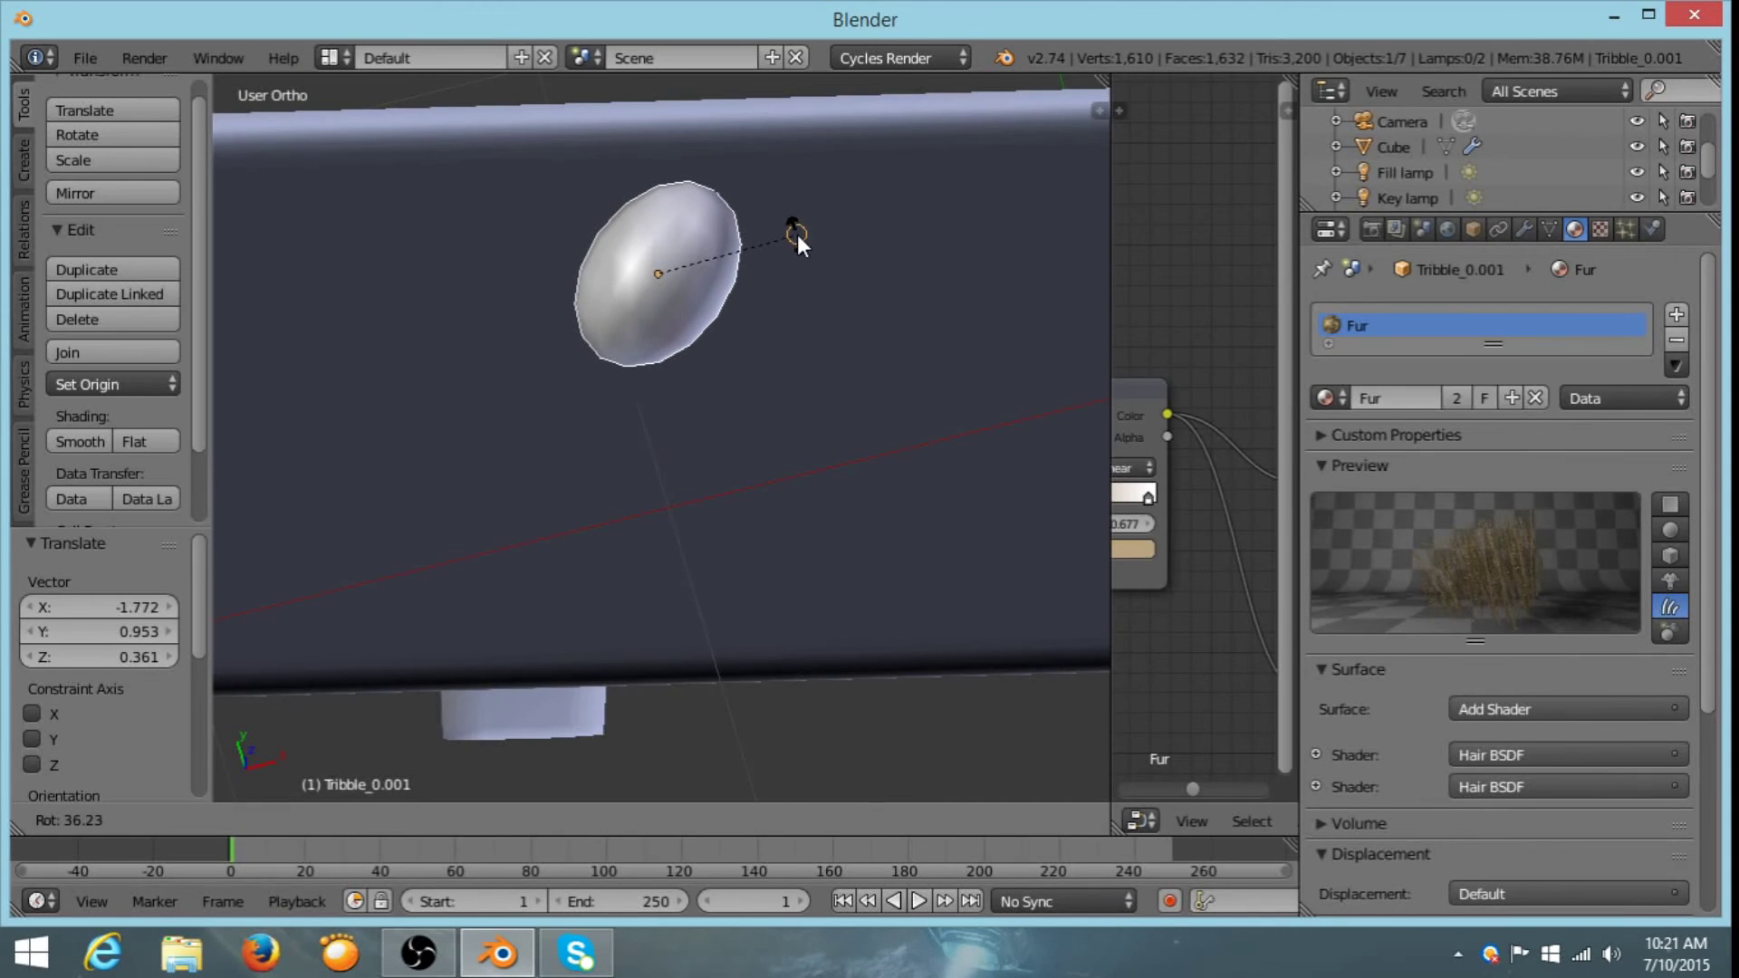
pyautogui.click(798, 230)
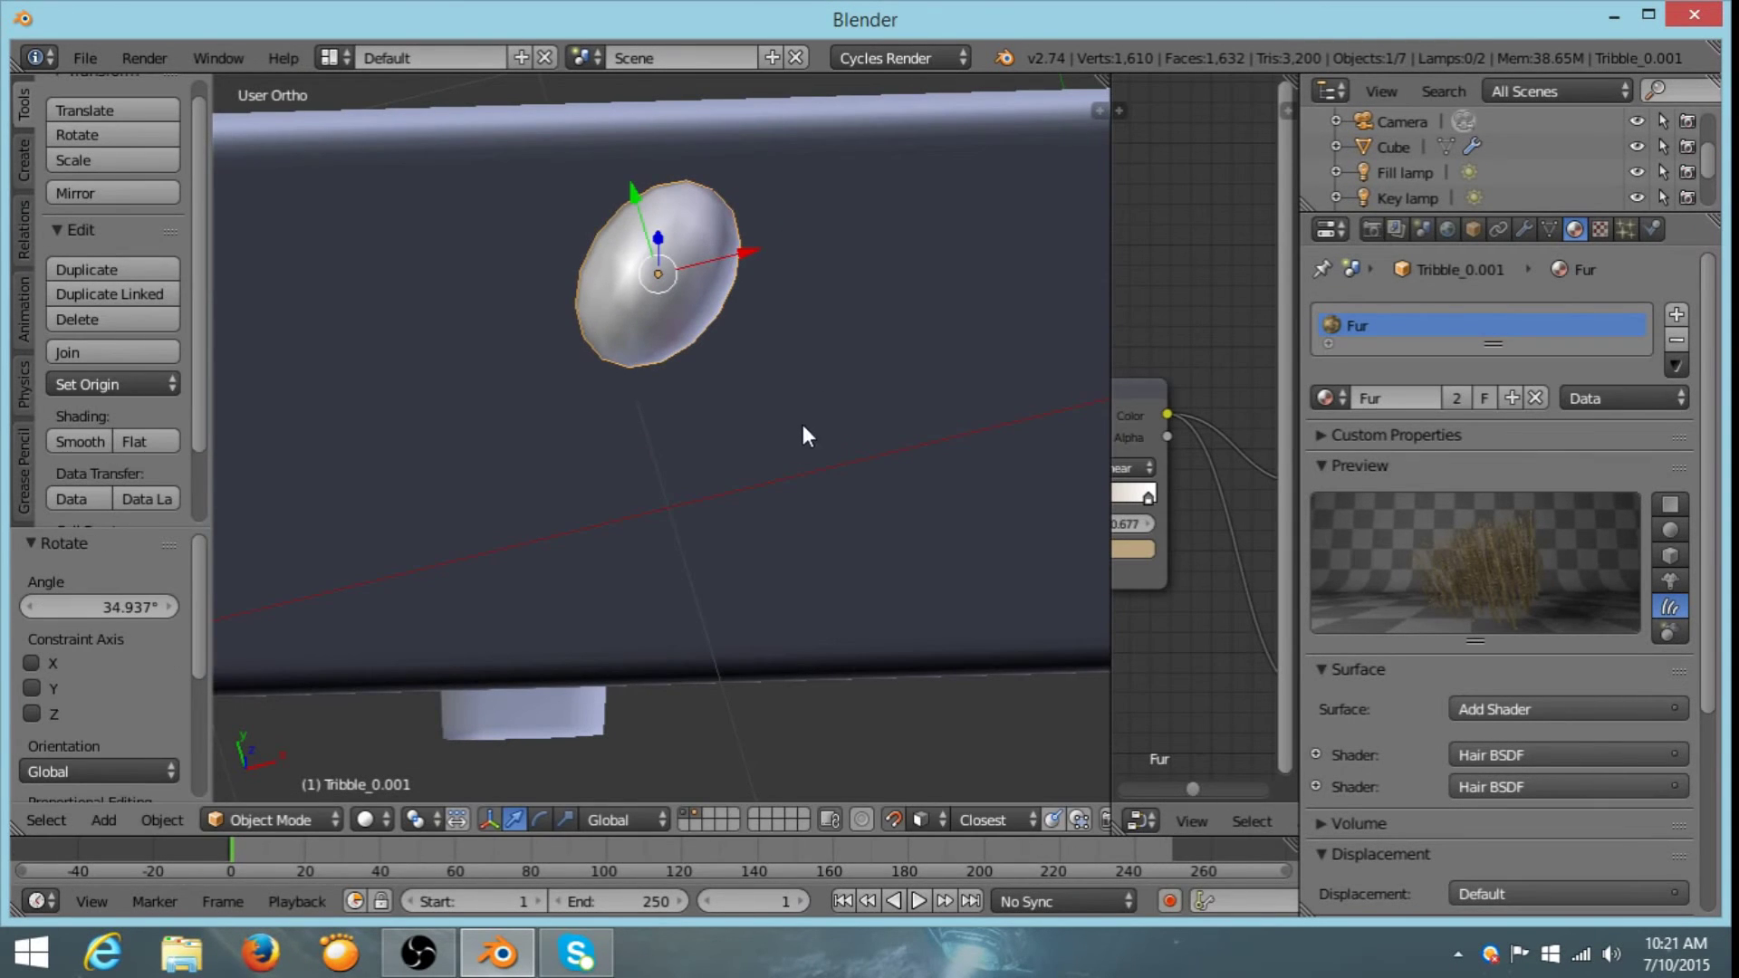
pyautogui.scroll(-3, 799, 444)
pyautogui.moveTo(795, 461); pyautogui.dragTo(748, 362, button='middle')
pyautogui.scroll(-2, 884, 427)
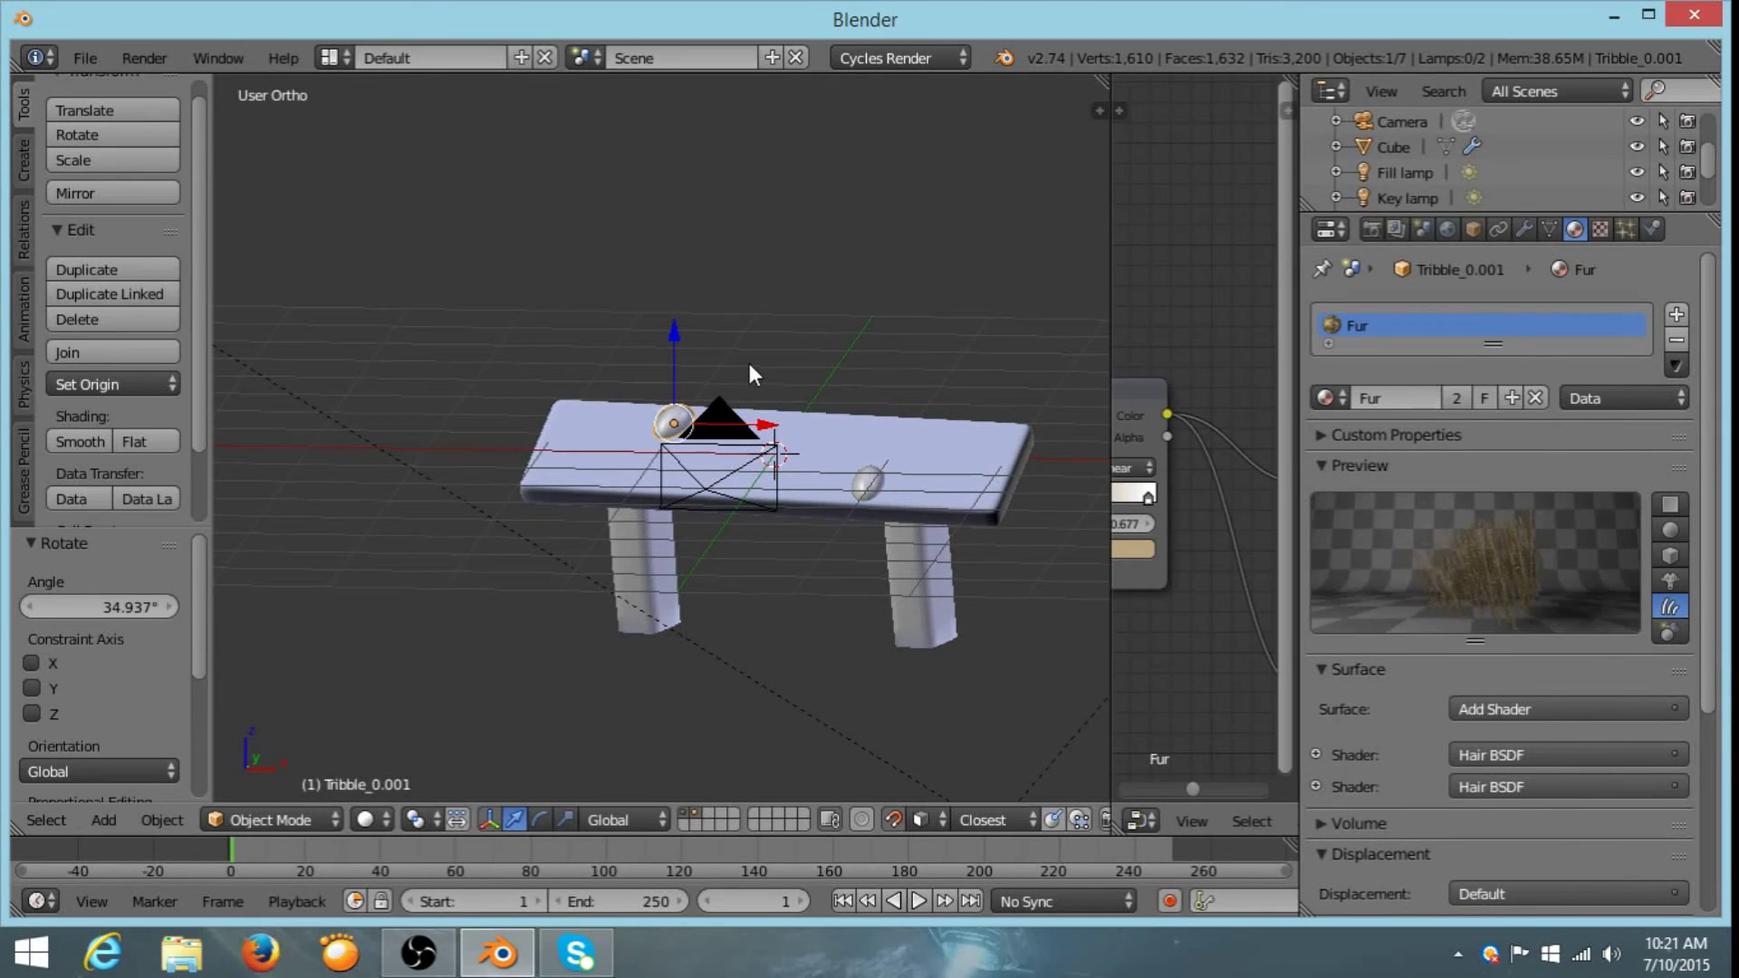
pyautogui.press('KP_0')
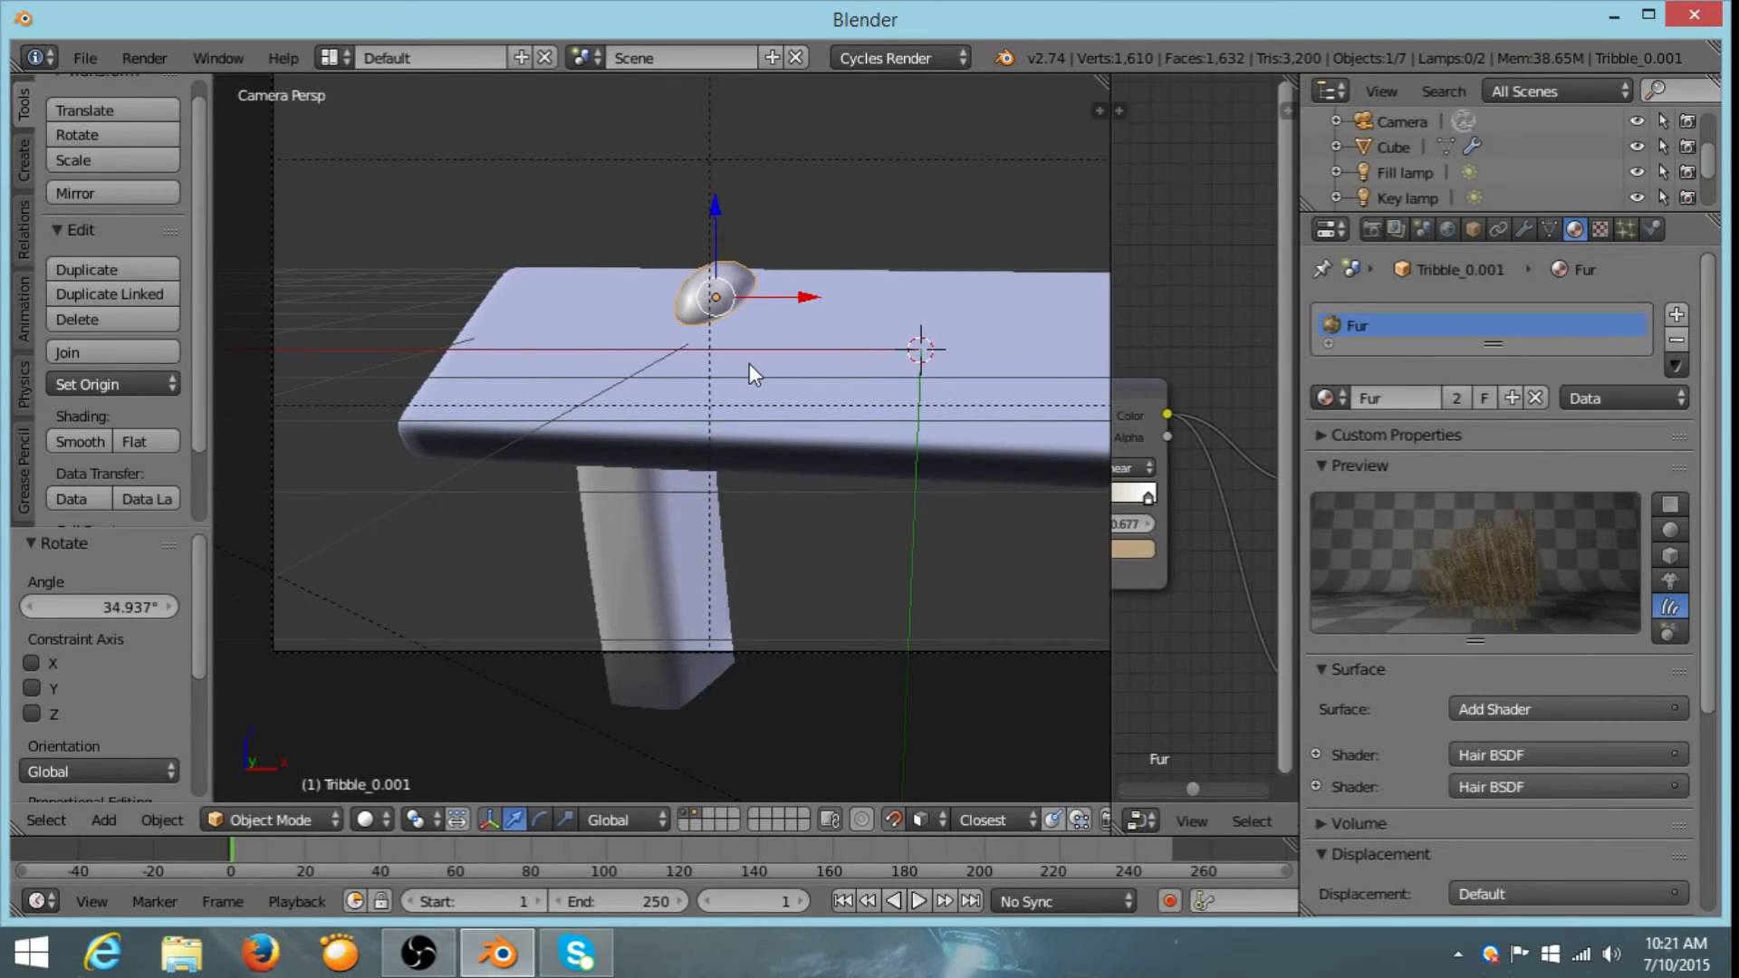
pyautogui.moveTo(765, 337); pyautogui.dragTo(571, 329, button='middle')
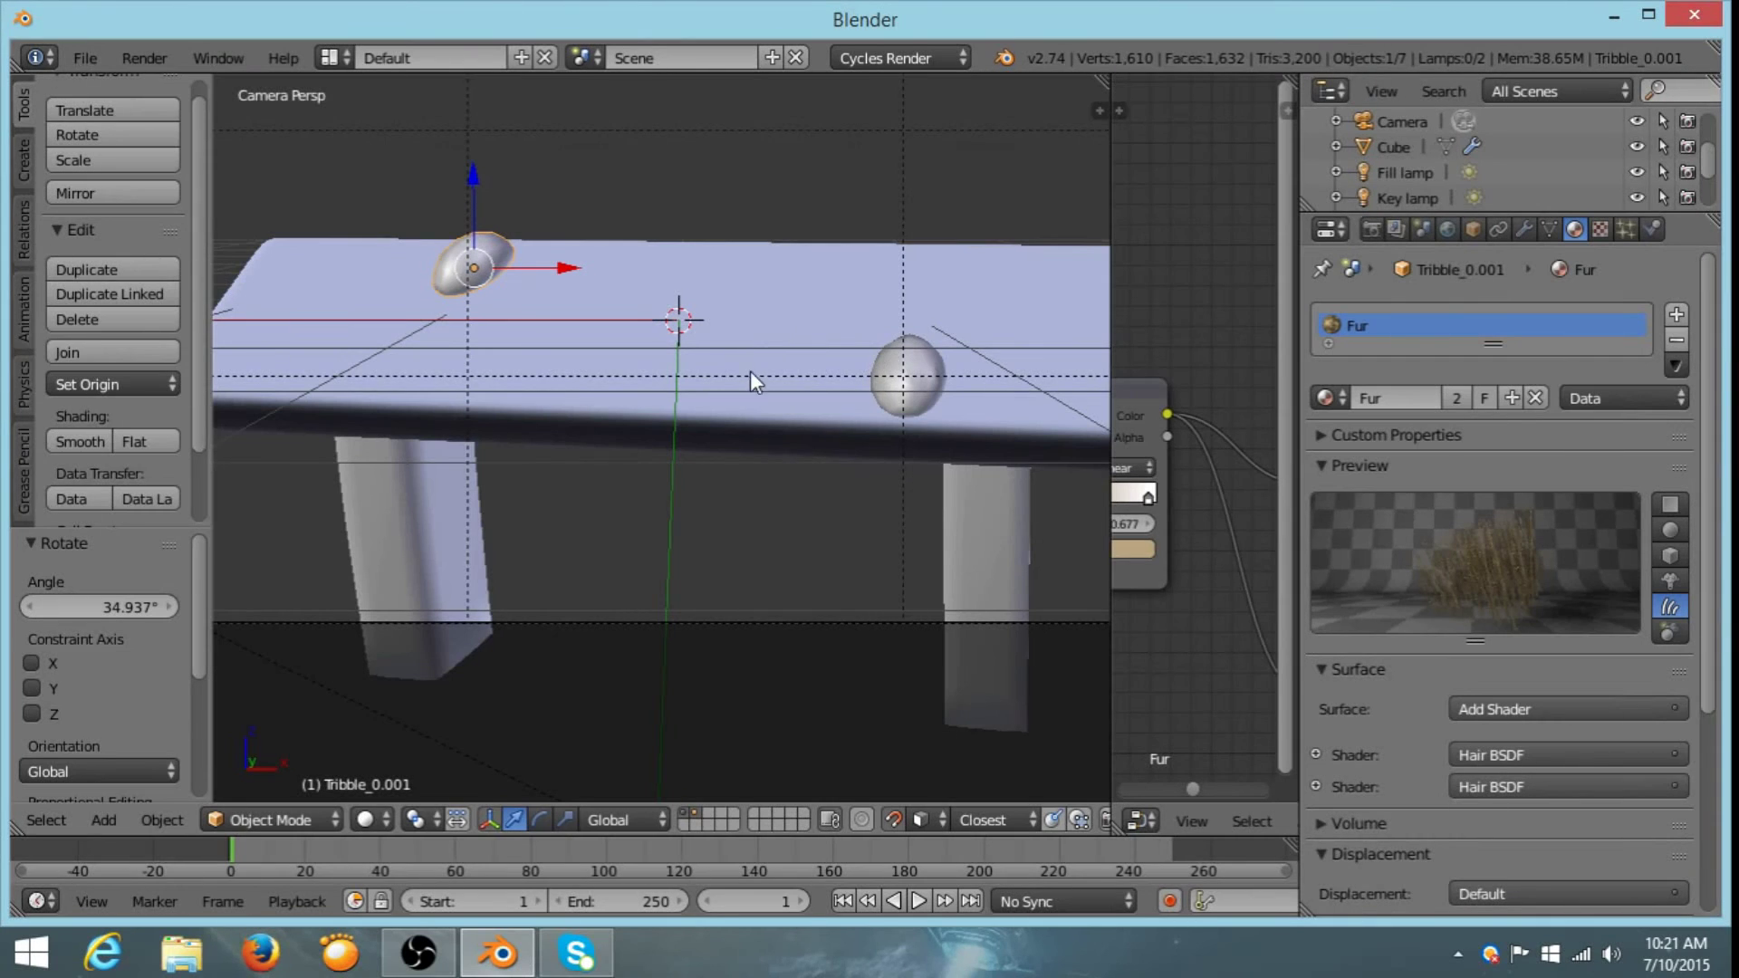
# - Preview the camera view in rendered shading, examine how both tribbles rest on the console surface, and change the viewport to wireframe
pyautogui.moveTo(769, 335); pyautogui.dragTo(721, 423, button='middle')
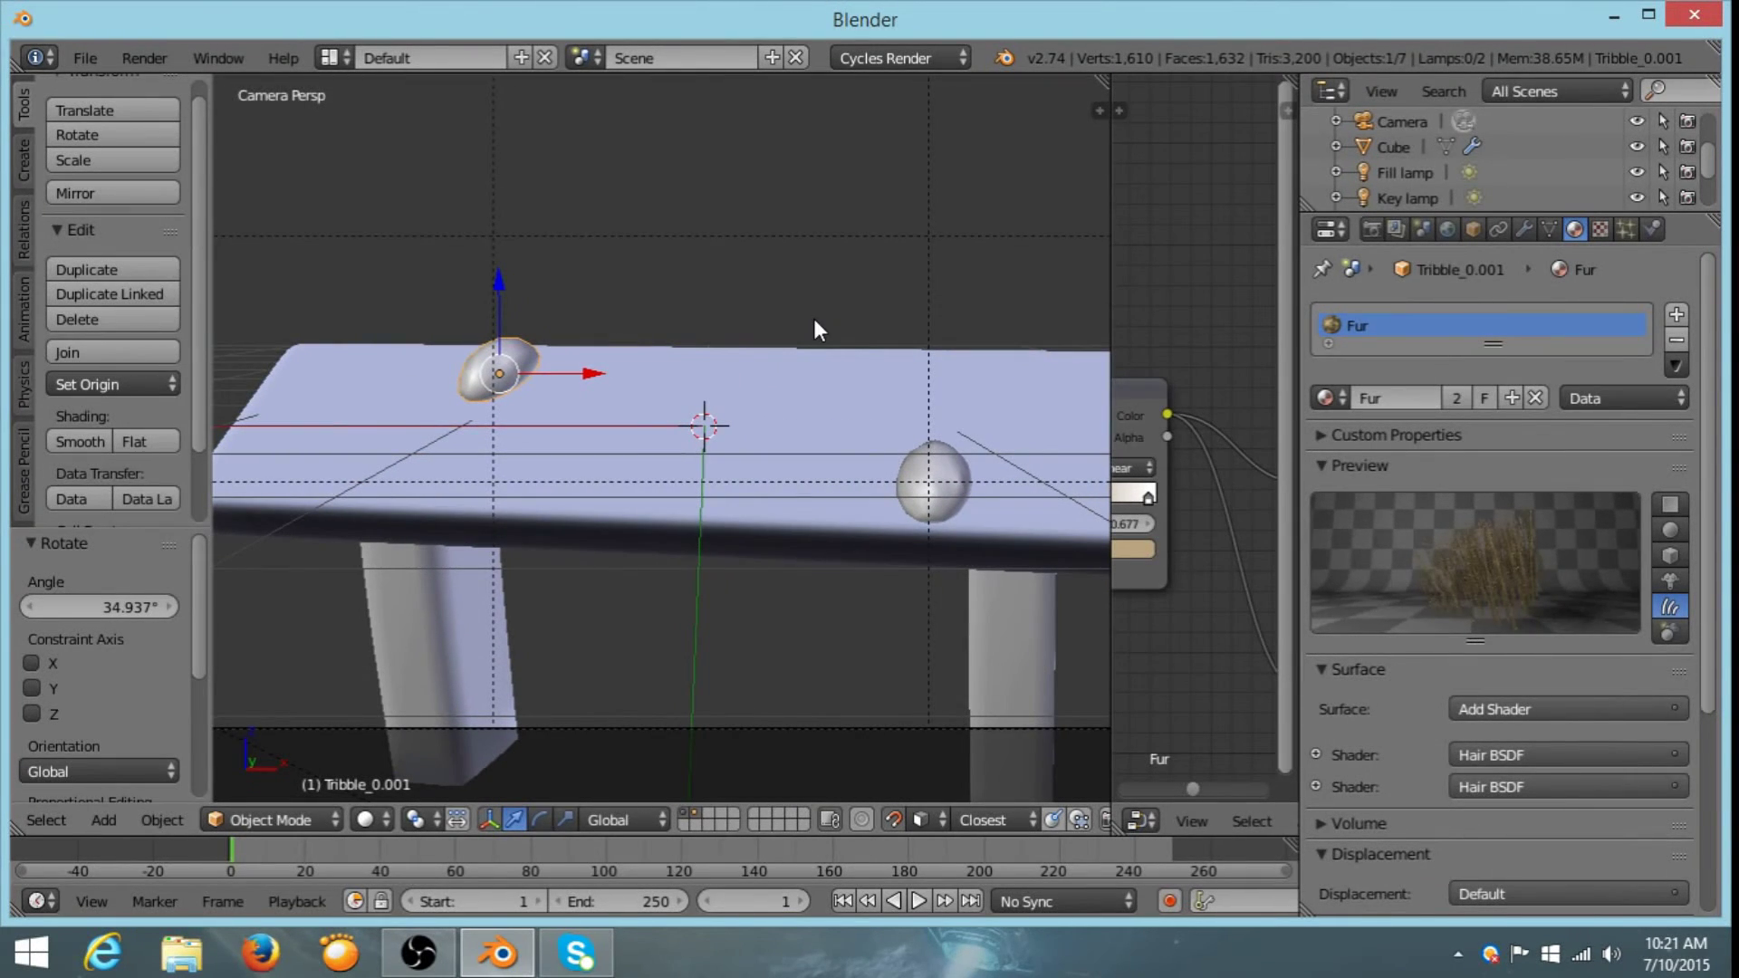
pyautogui.click(367, 820)
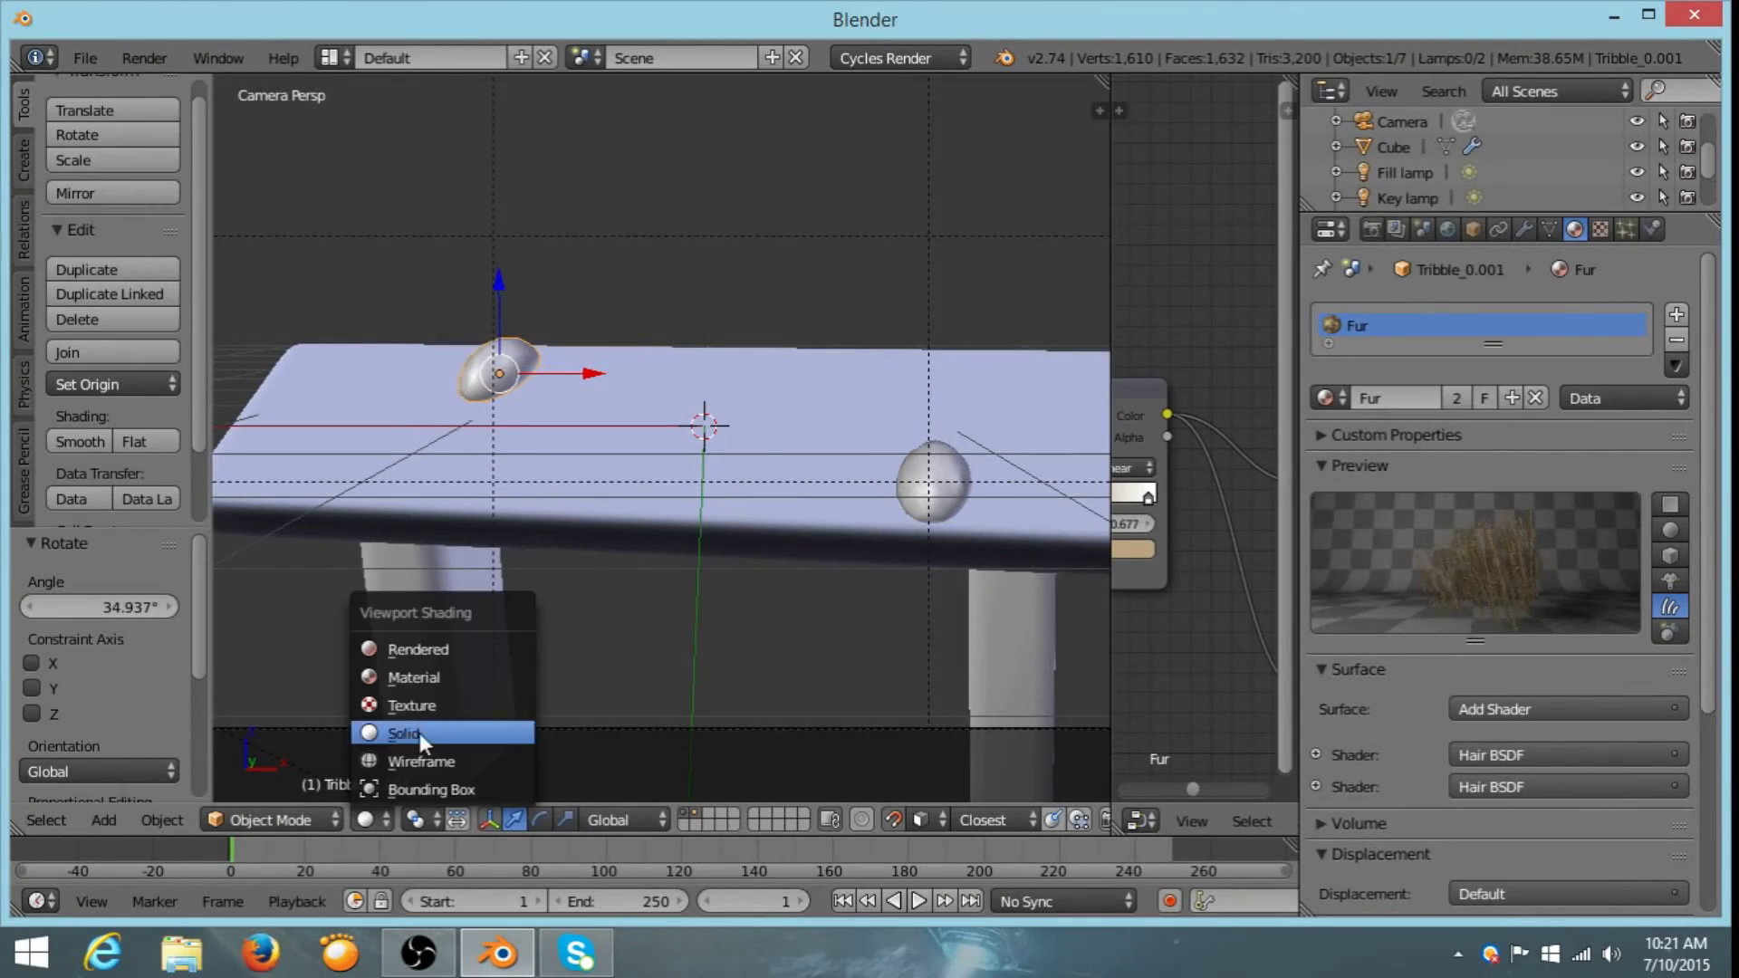
pyautogui.click(422, 652)
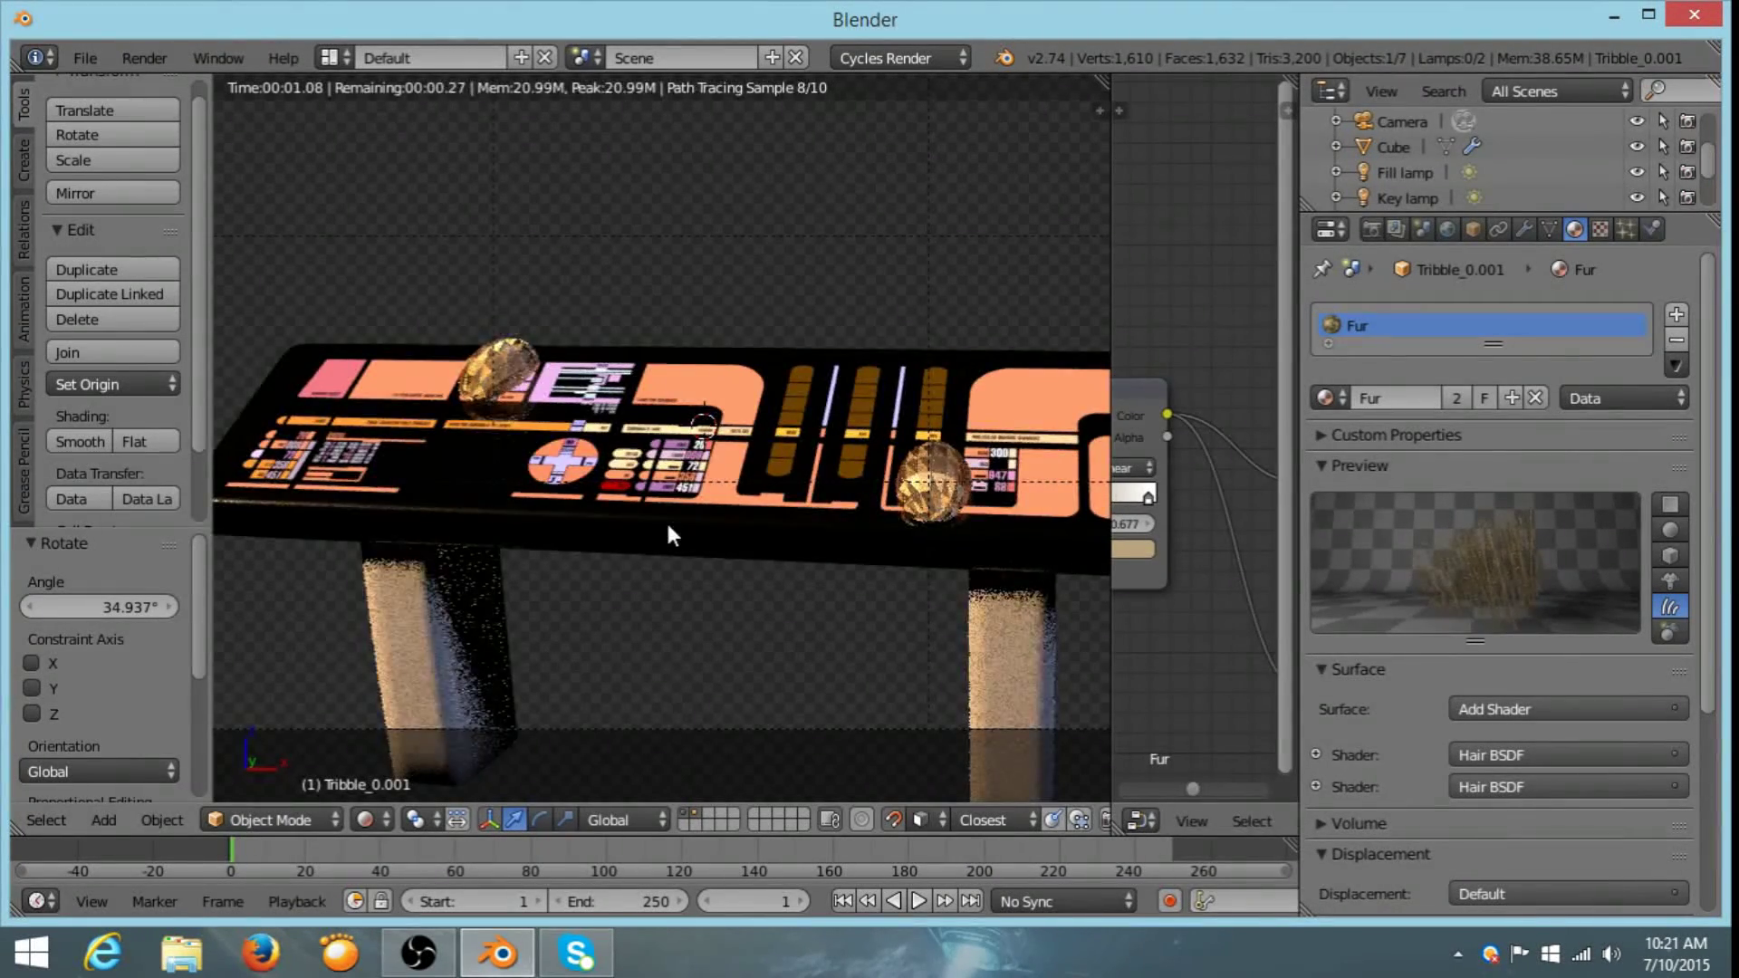
pyautogui.keyDown('shift'); pyautogui.moveTo(665, 520); pyautogui.dragTo(610, 489, button='middle'); pyautogui.keyUp('shift')
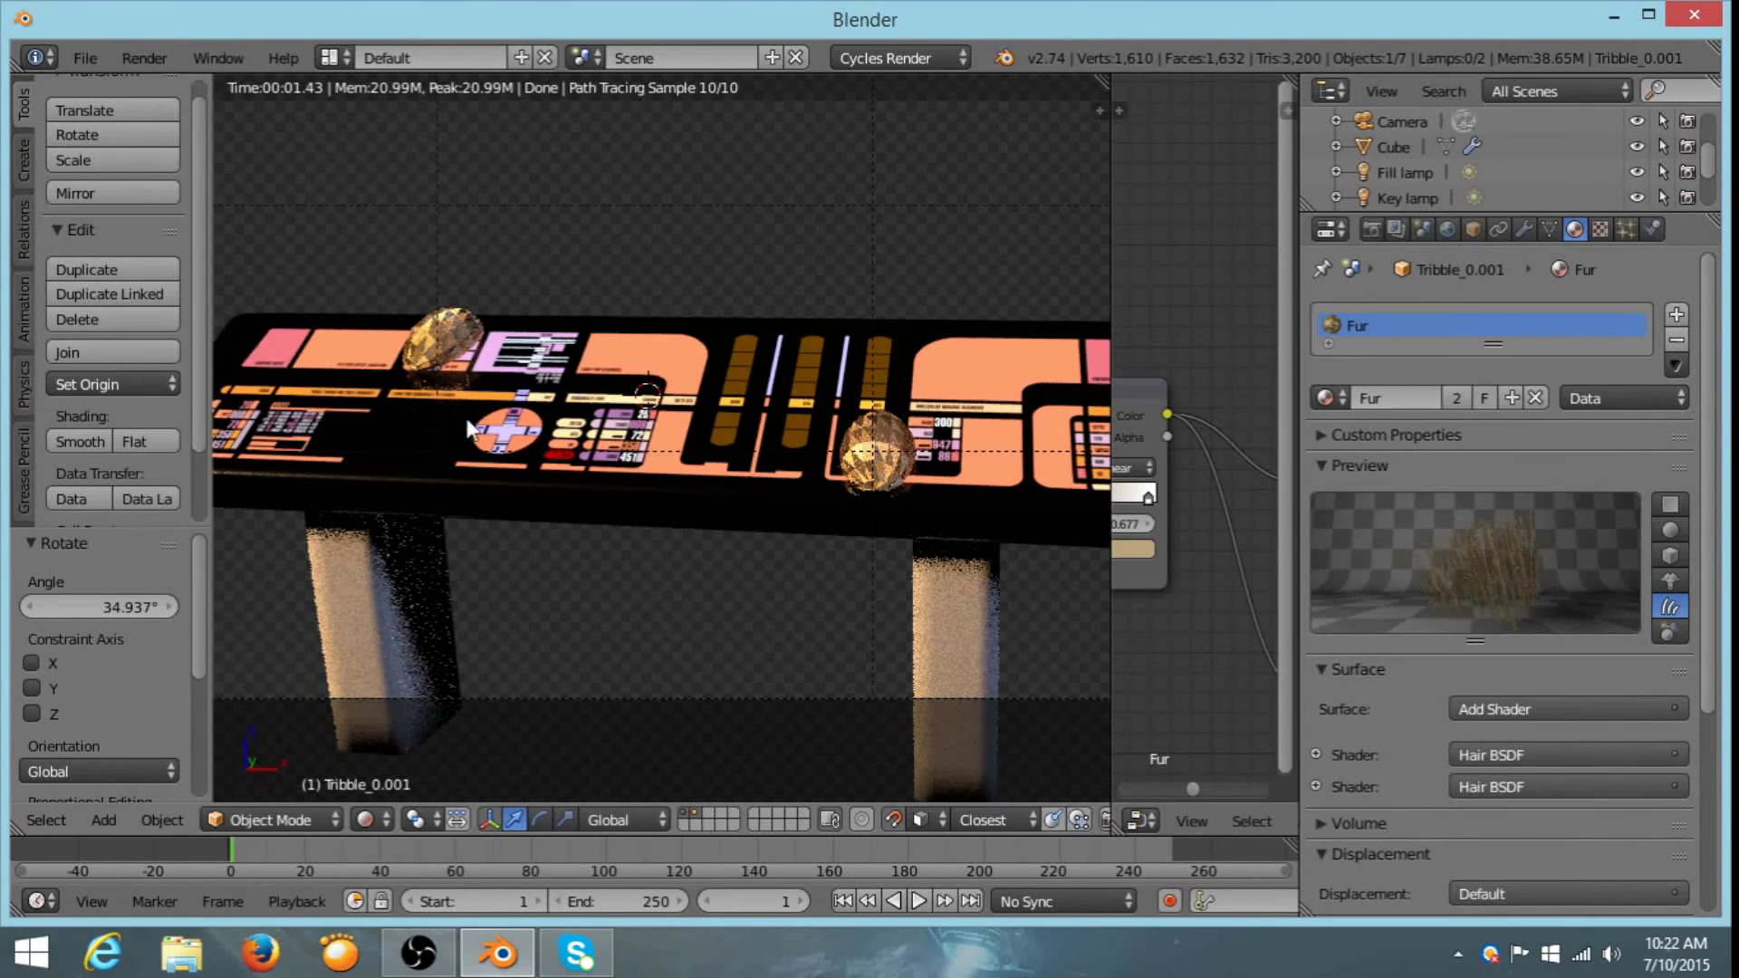
pyautogui.scroll(5, 796, 512)
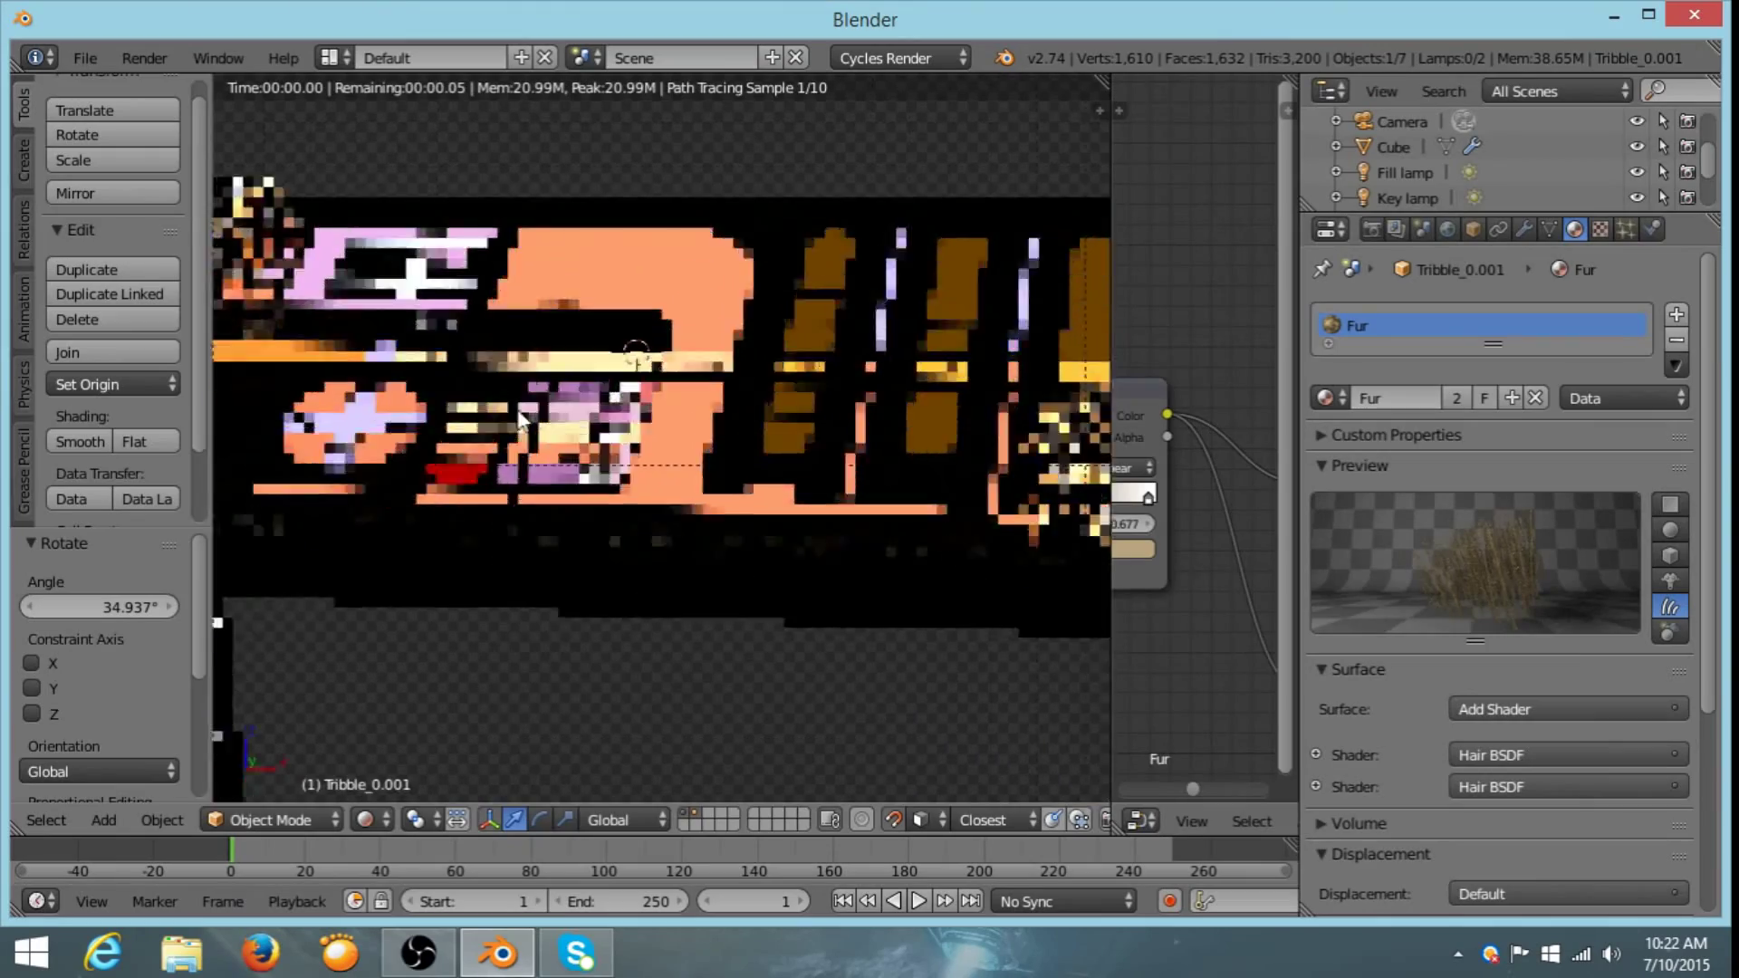
pyautogui.keyDown('shift'); pyautogui.moveTo(862, 545); pyautogui.dragTo(681, 523, button='middle'); pyautogui.keyUp('shift')
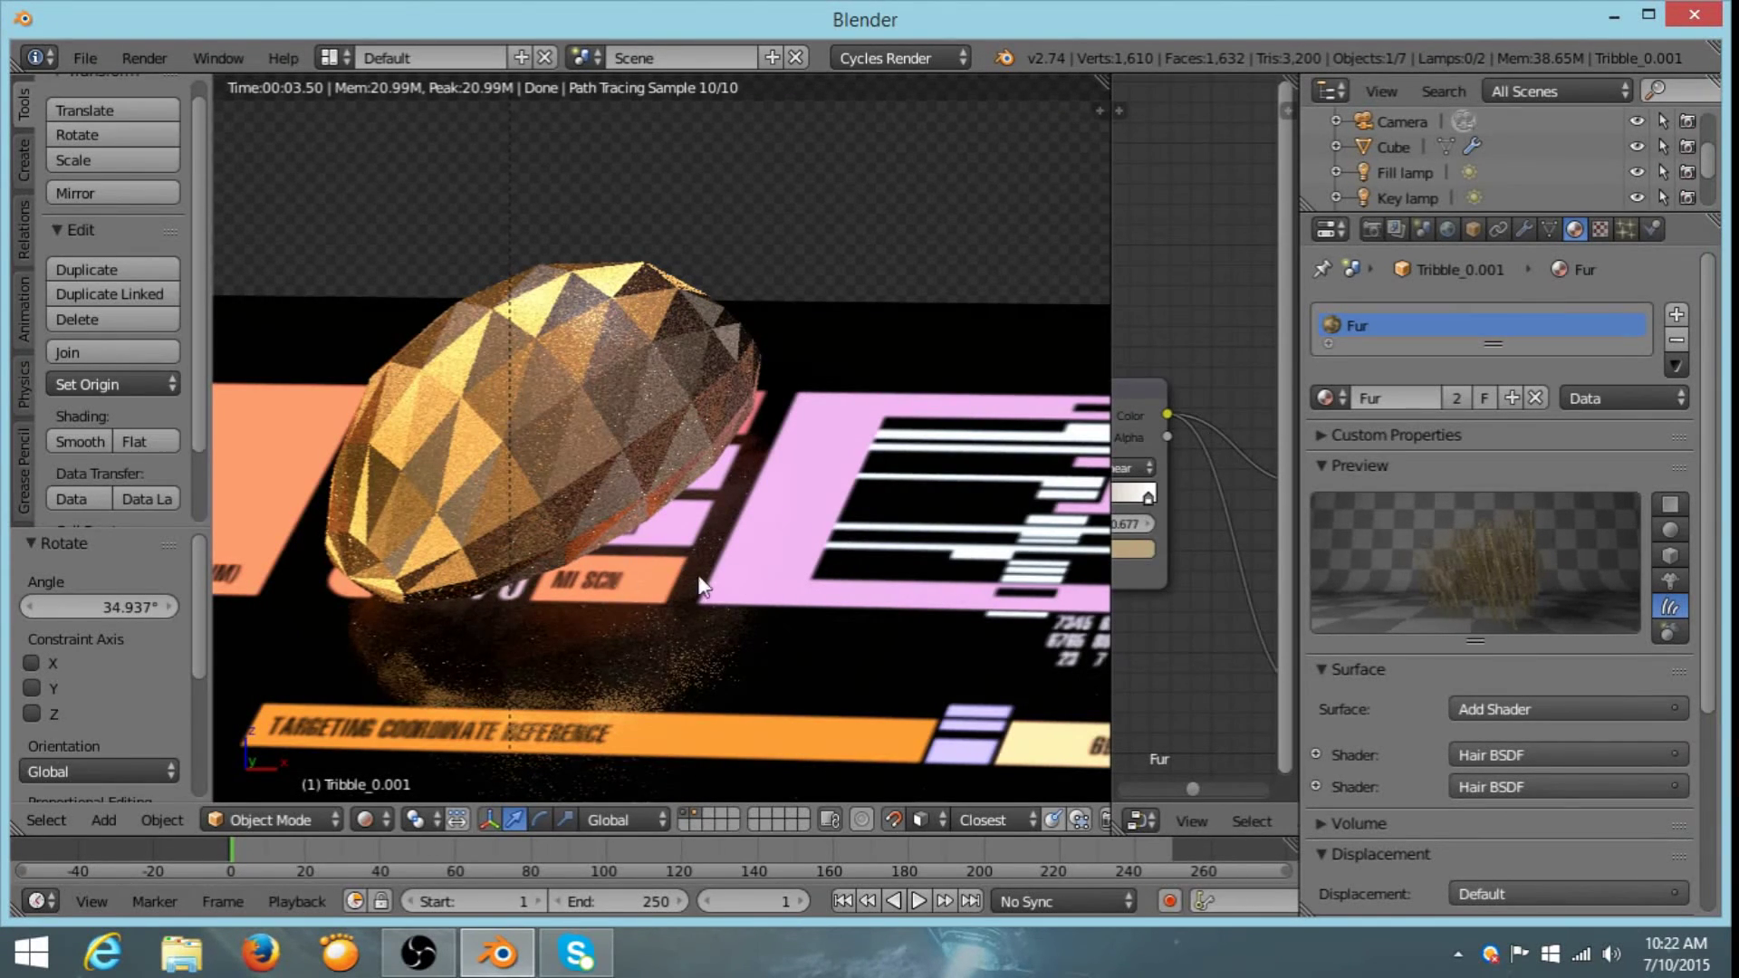
pyautogui.scroll(-5, 492, 581)
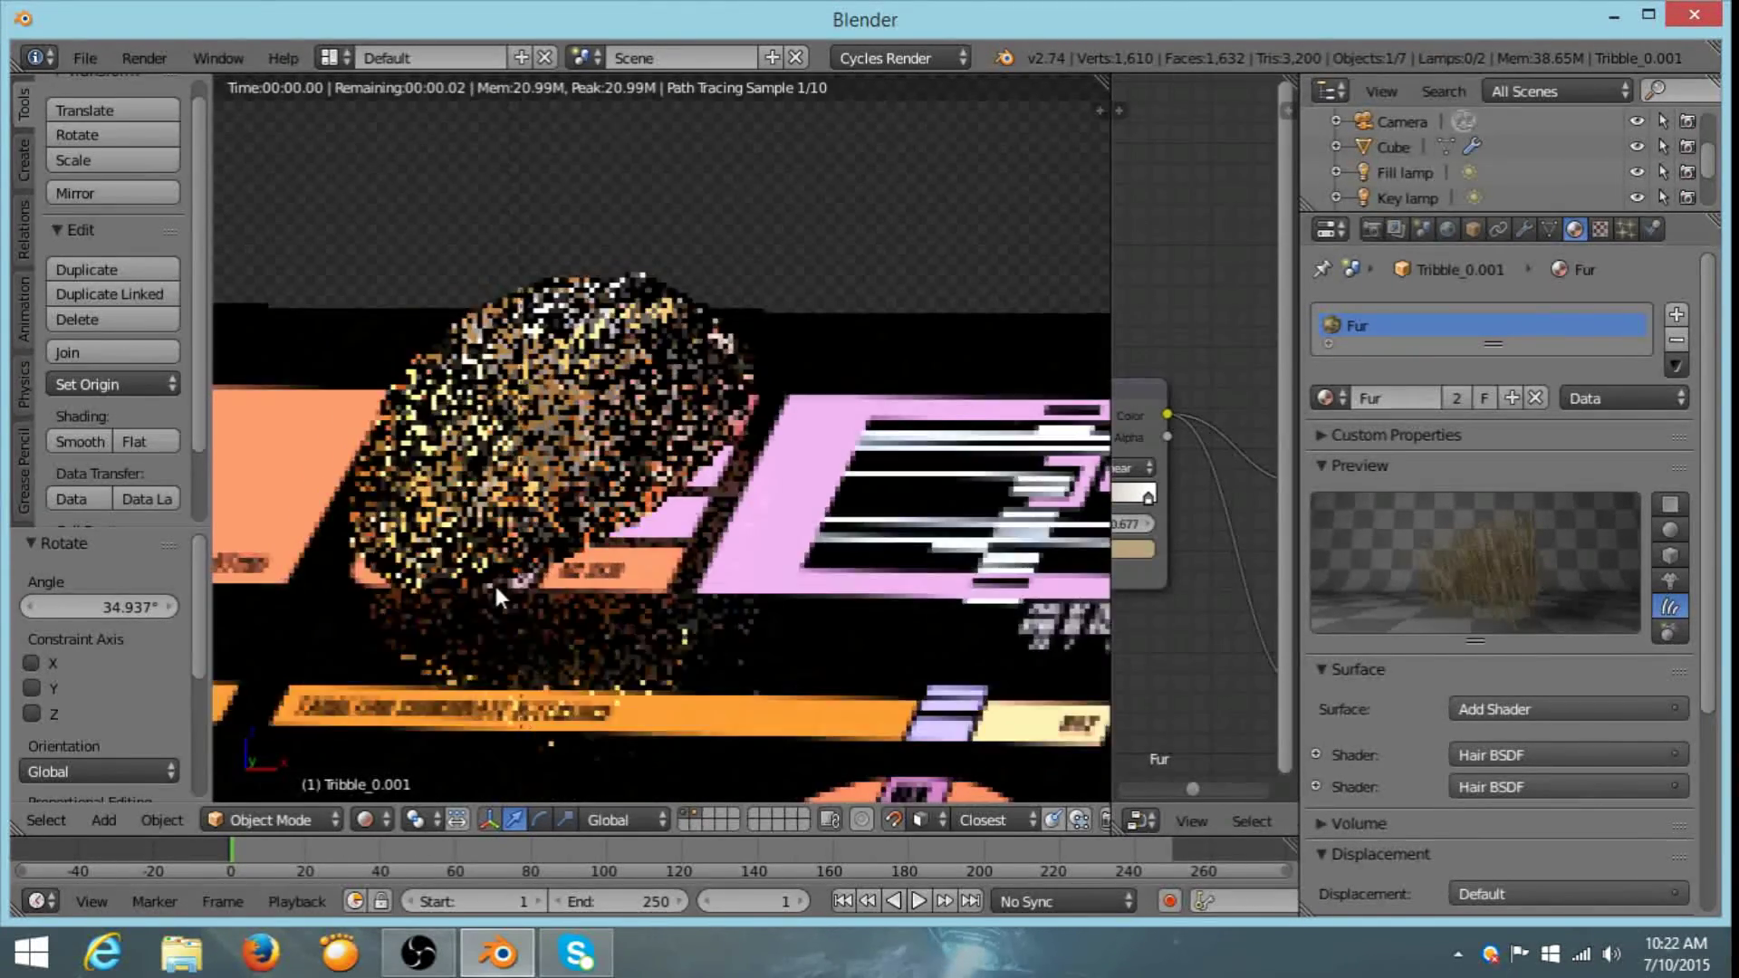
pyautogui.scroll(-8, 625, 525)
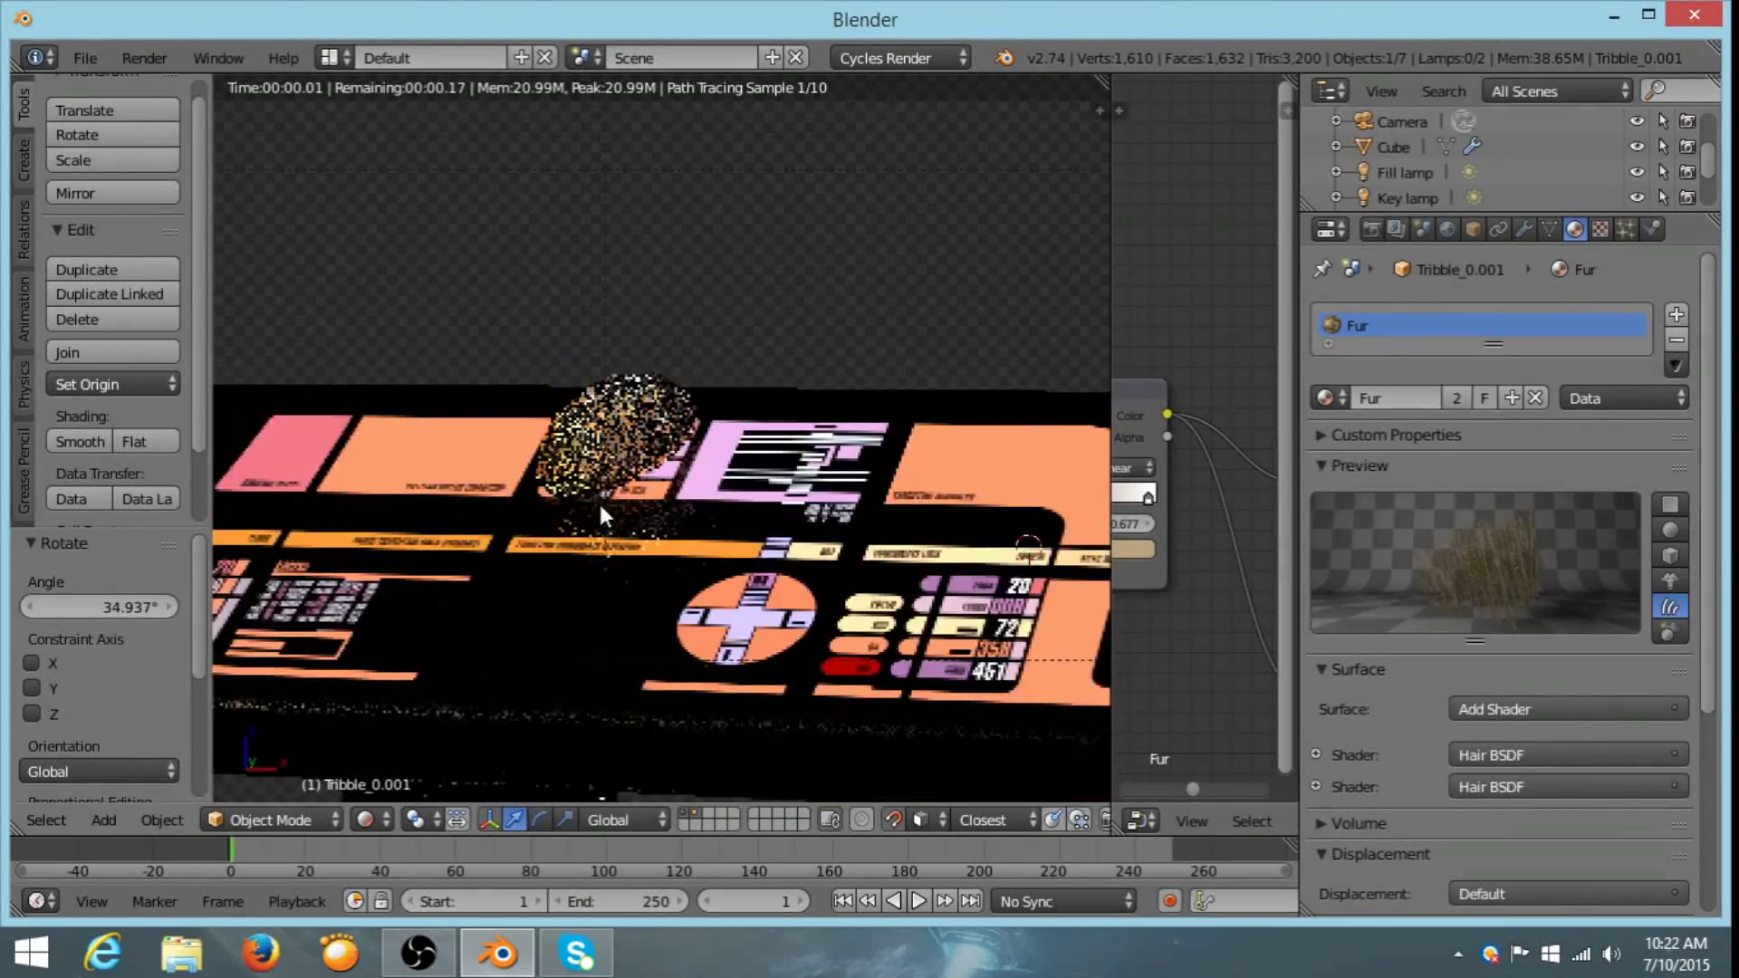
pyautogui.keyDown('shift'); pyautogui.moveTo(549, 424); pyautogui.dragTo(639, 453, button='middle'); pyautogui.keyUp('shift')
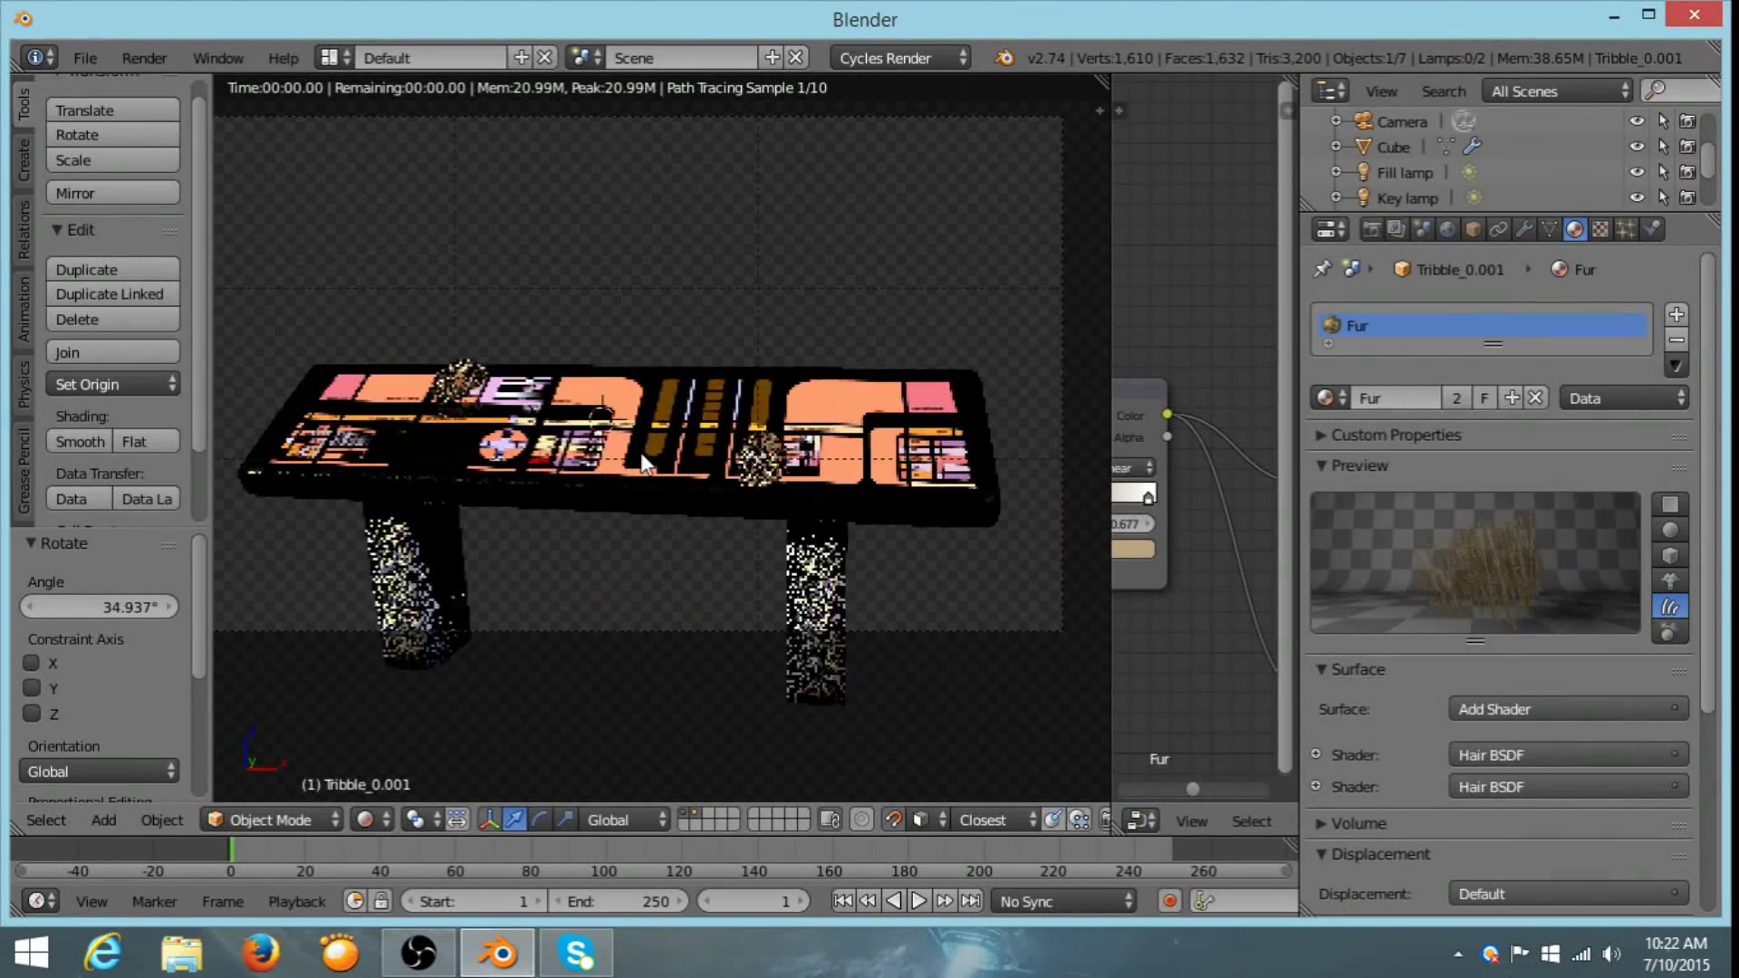
pyautogui.scroll(-1, 640, 453)
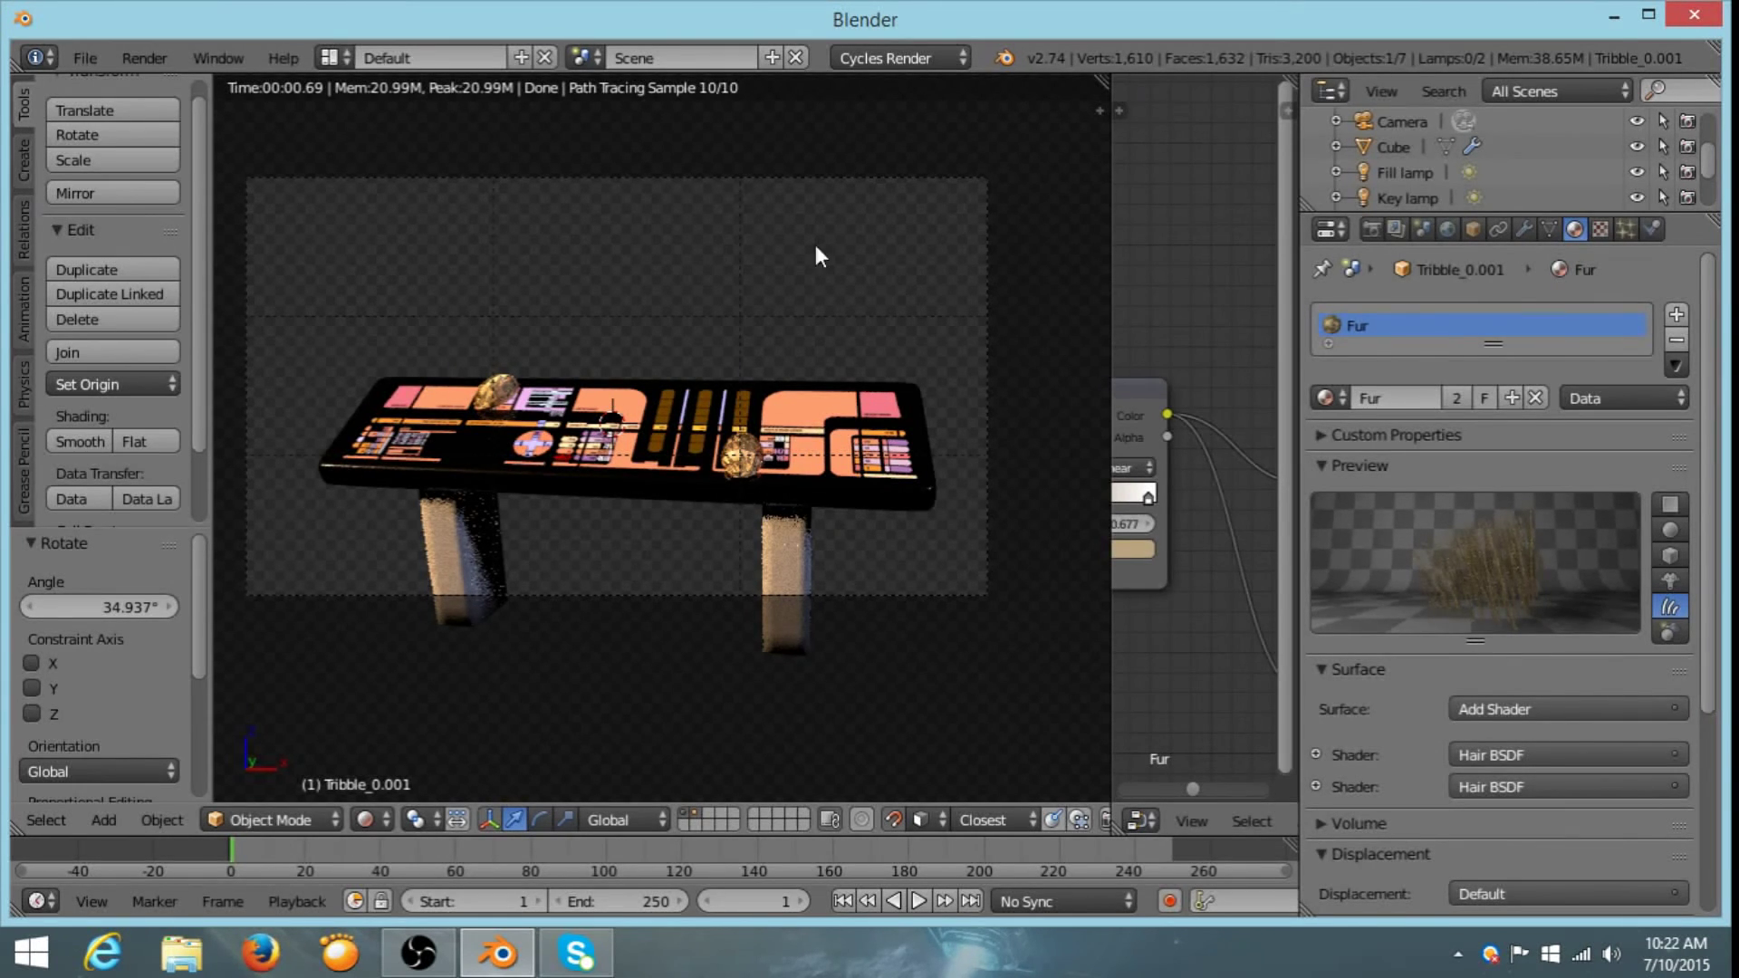
pyautogui.press('z')
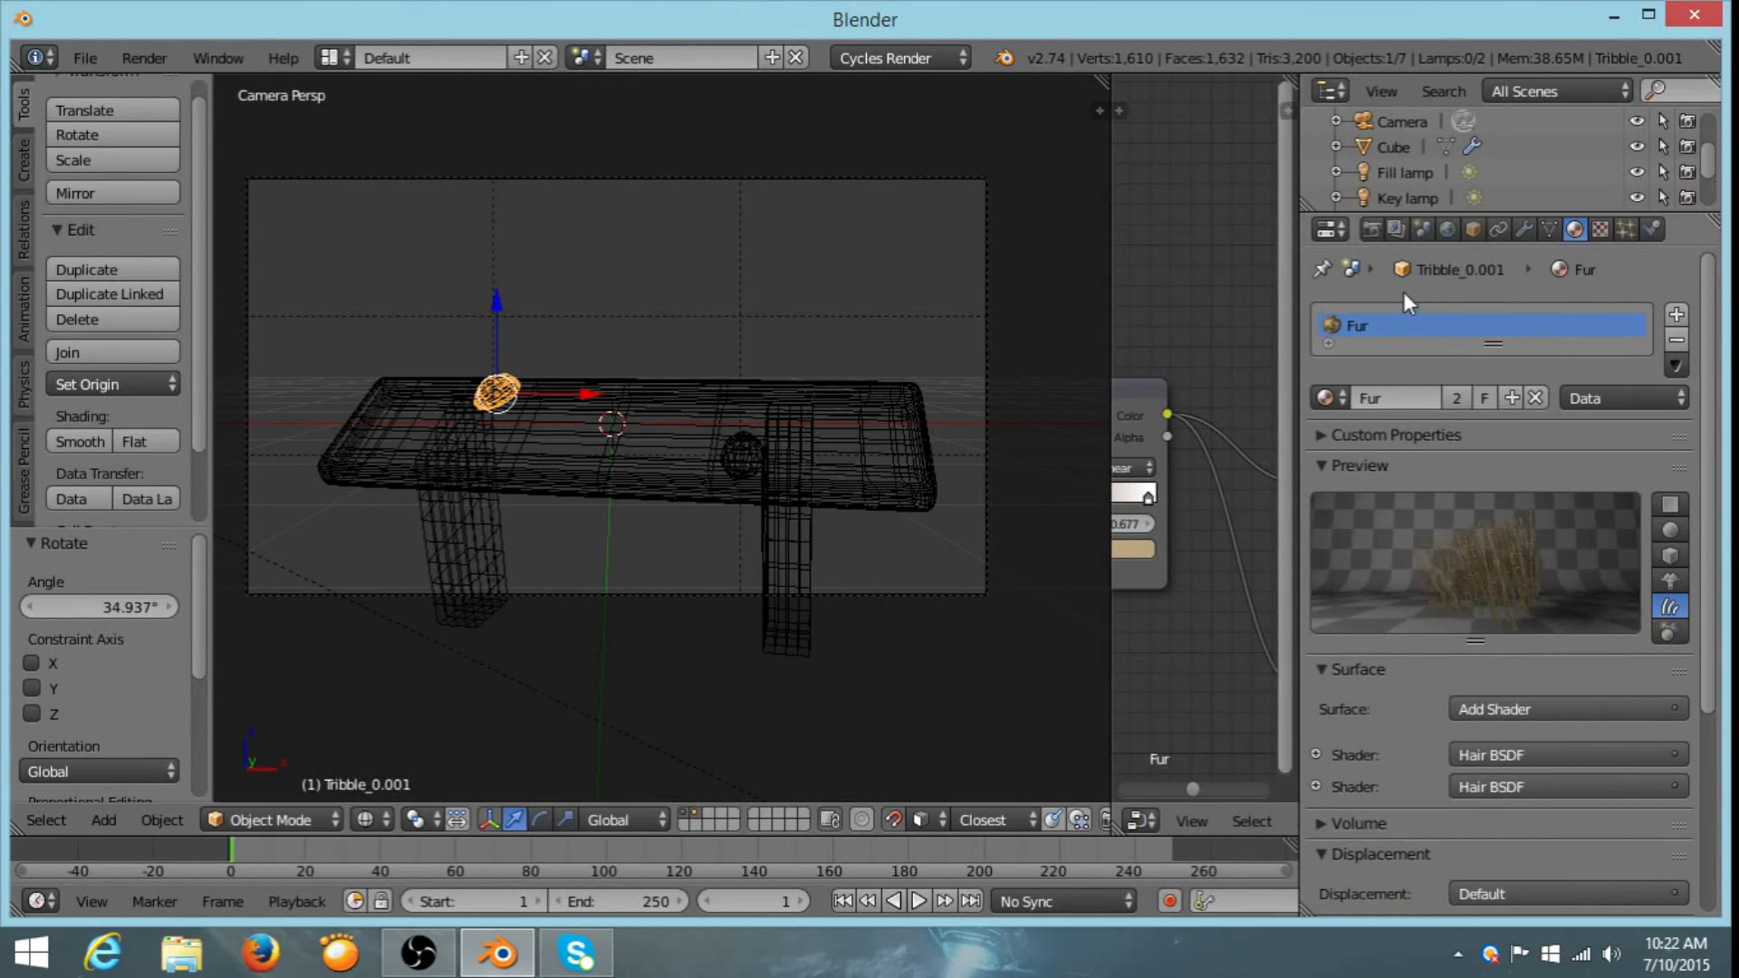
# - In the scene's render settings, set the tile size to 256 in X and 256 in Y
pyautogui.click(1371, 229)
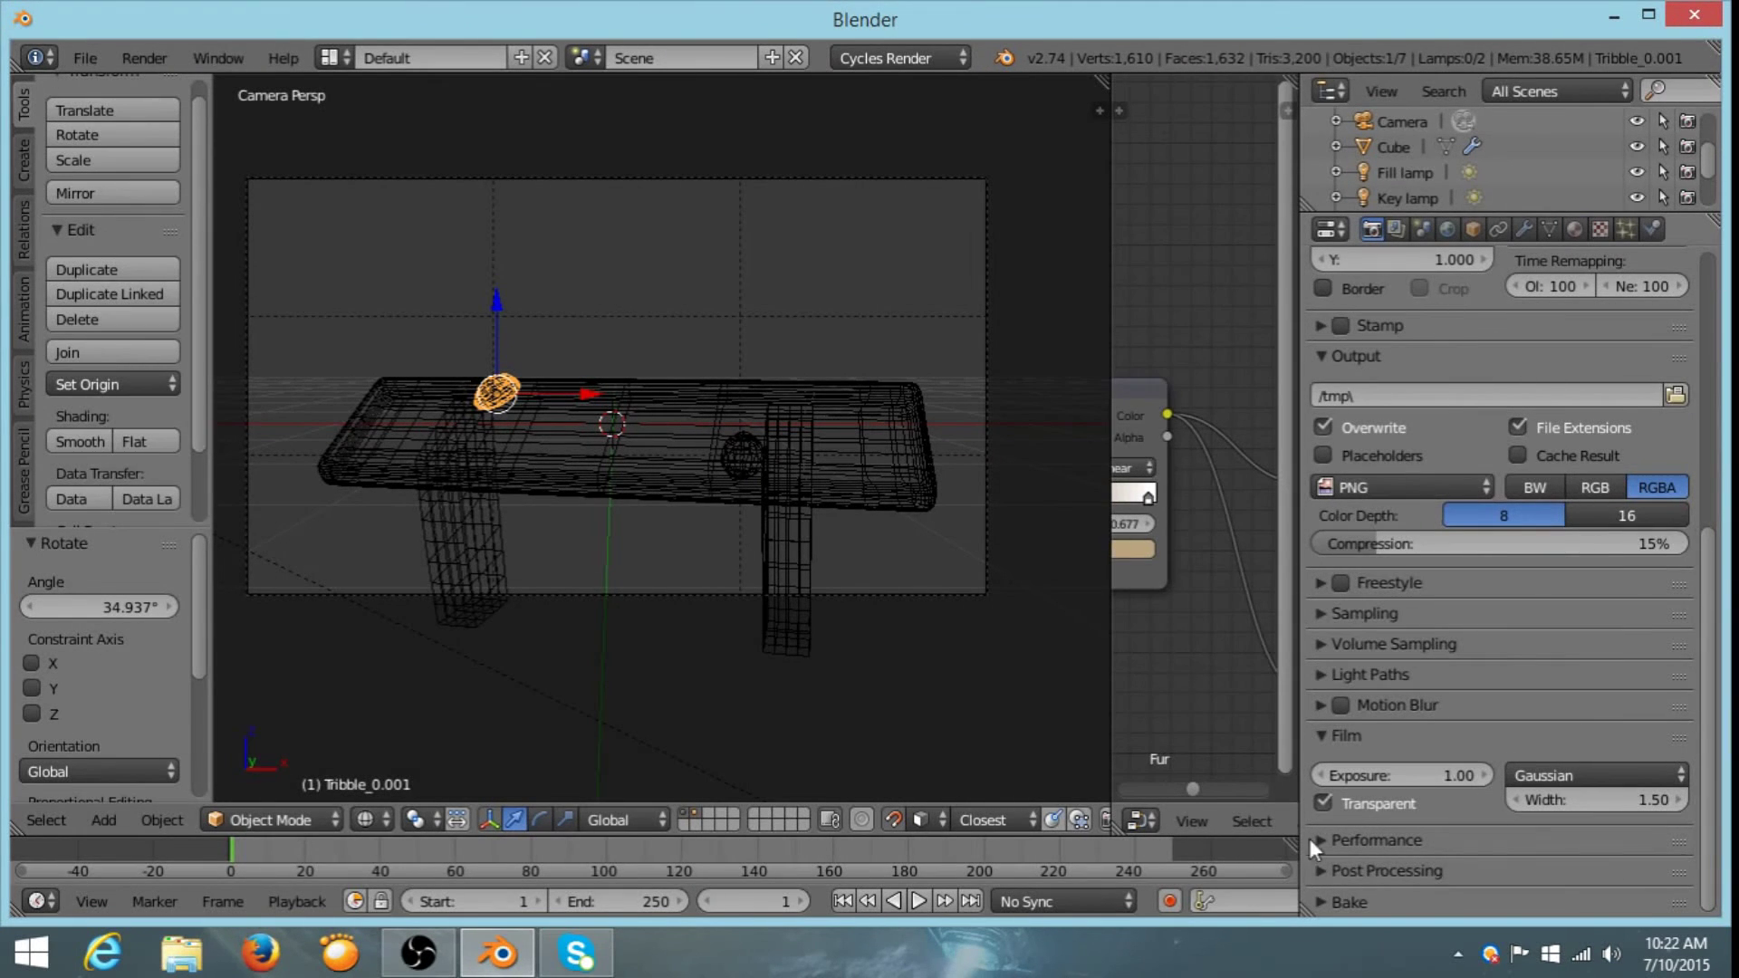
pyautogui.scroll(10, 1434, 395)
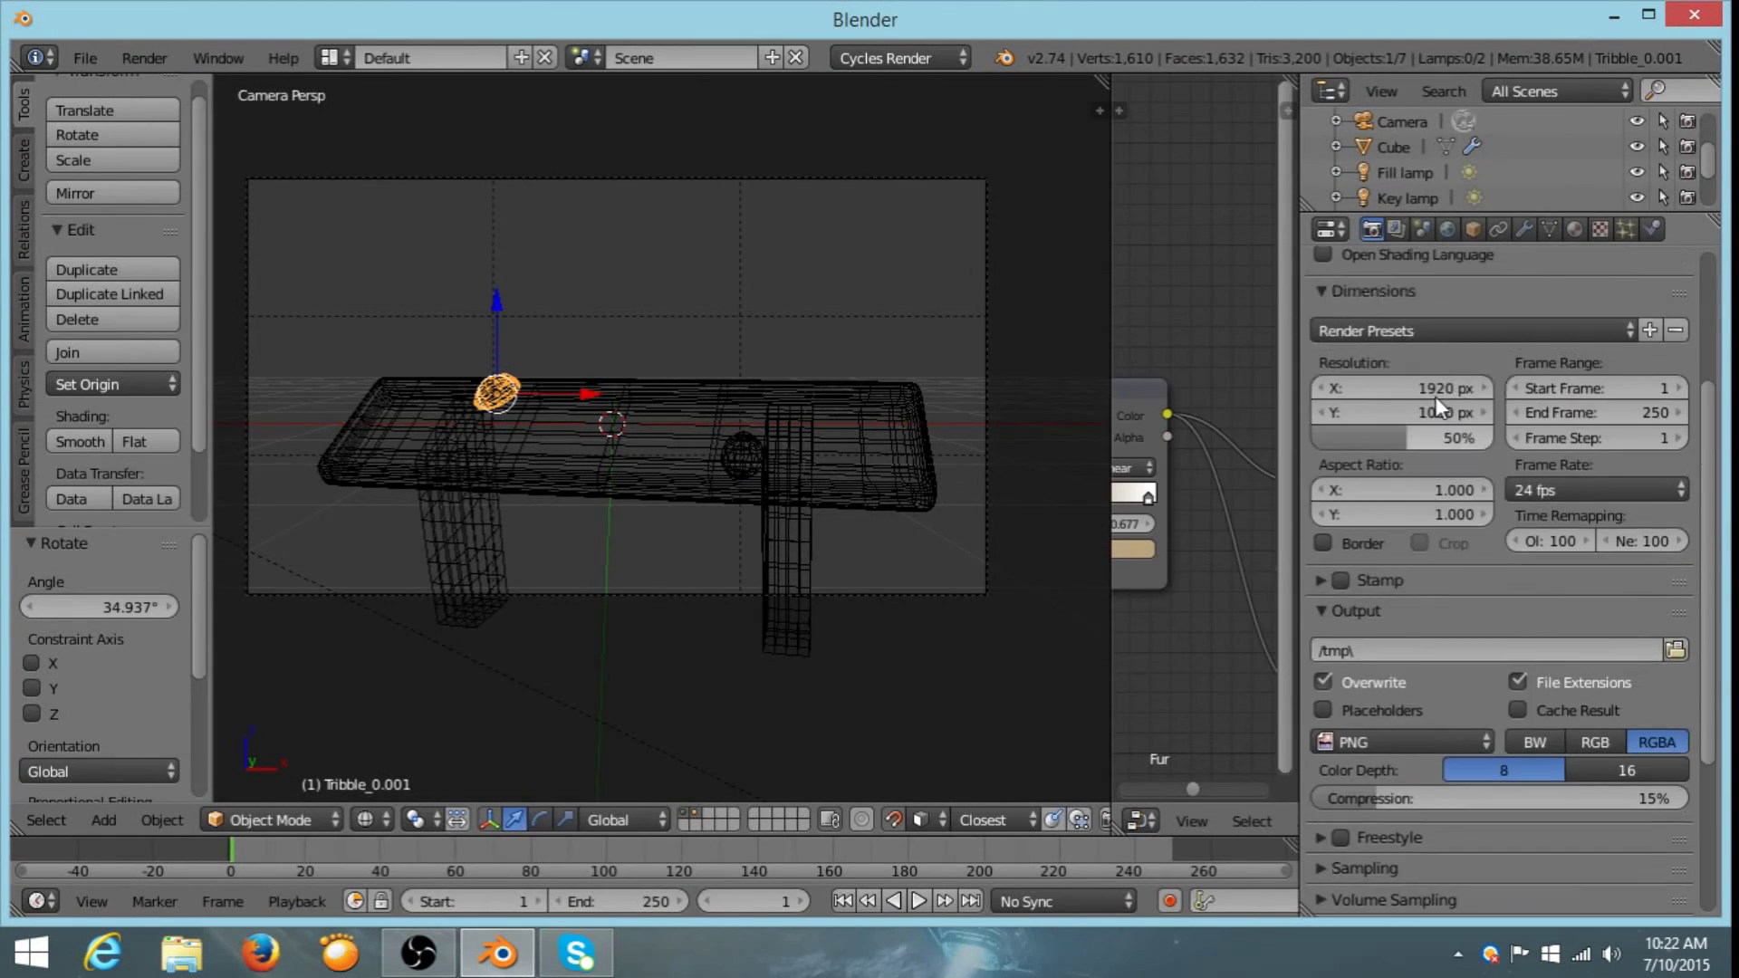
pyautogui.click(1490, 438)
pyautogui.click(1474, 390)
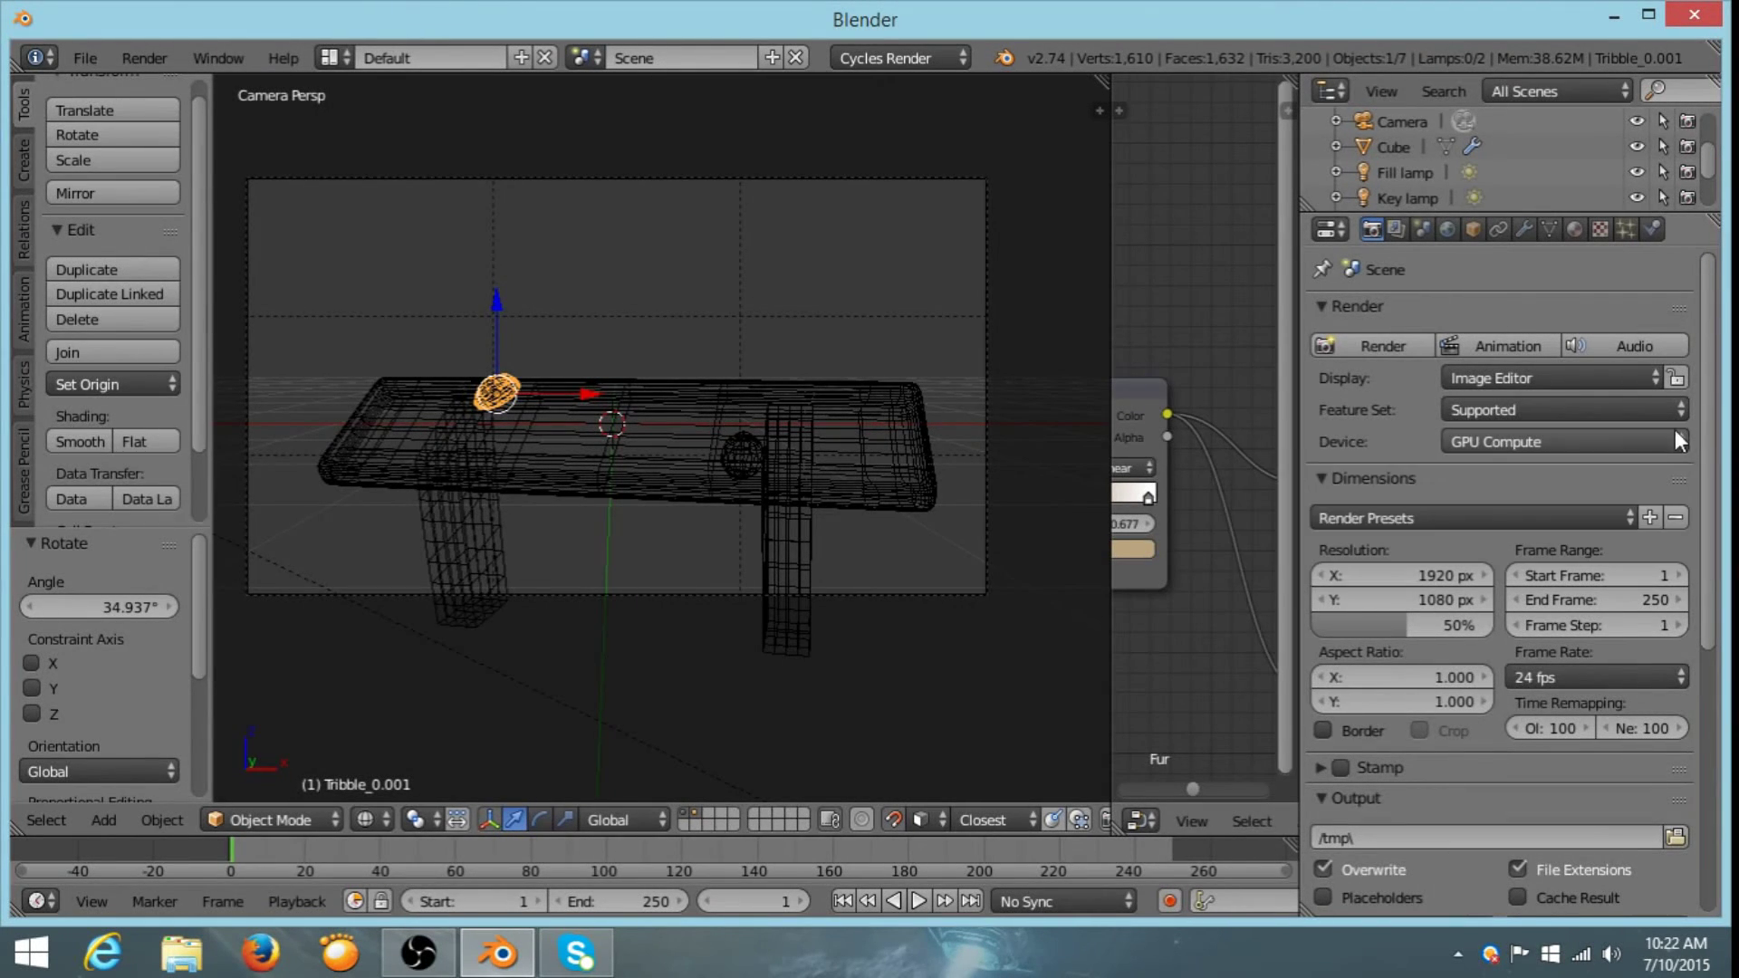
pyautogui.scroll(-2, 1462, 548)
pyautogui.scroll(-8, 1460, 544)
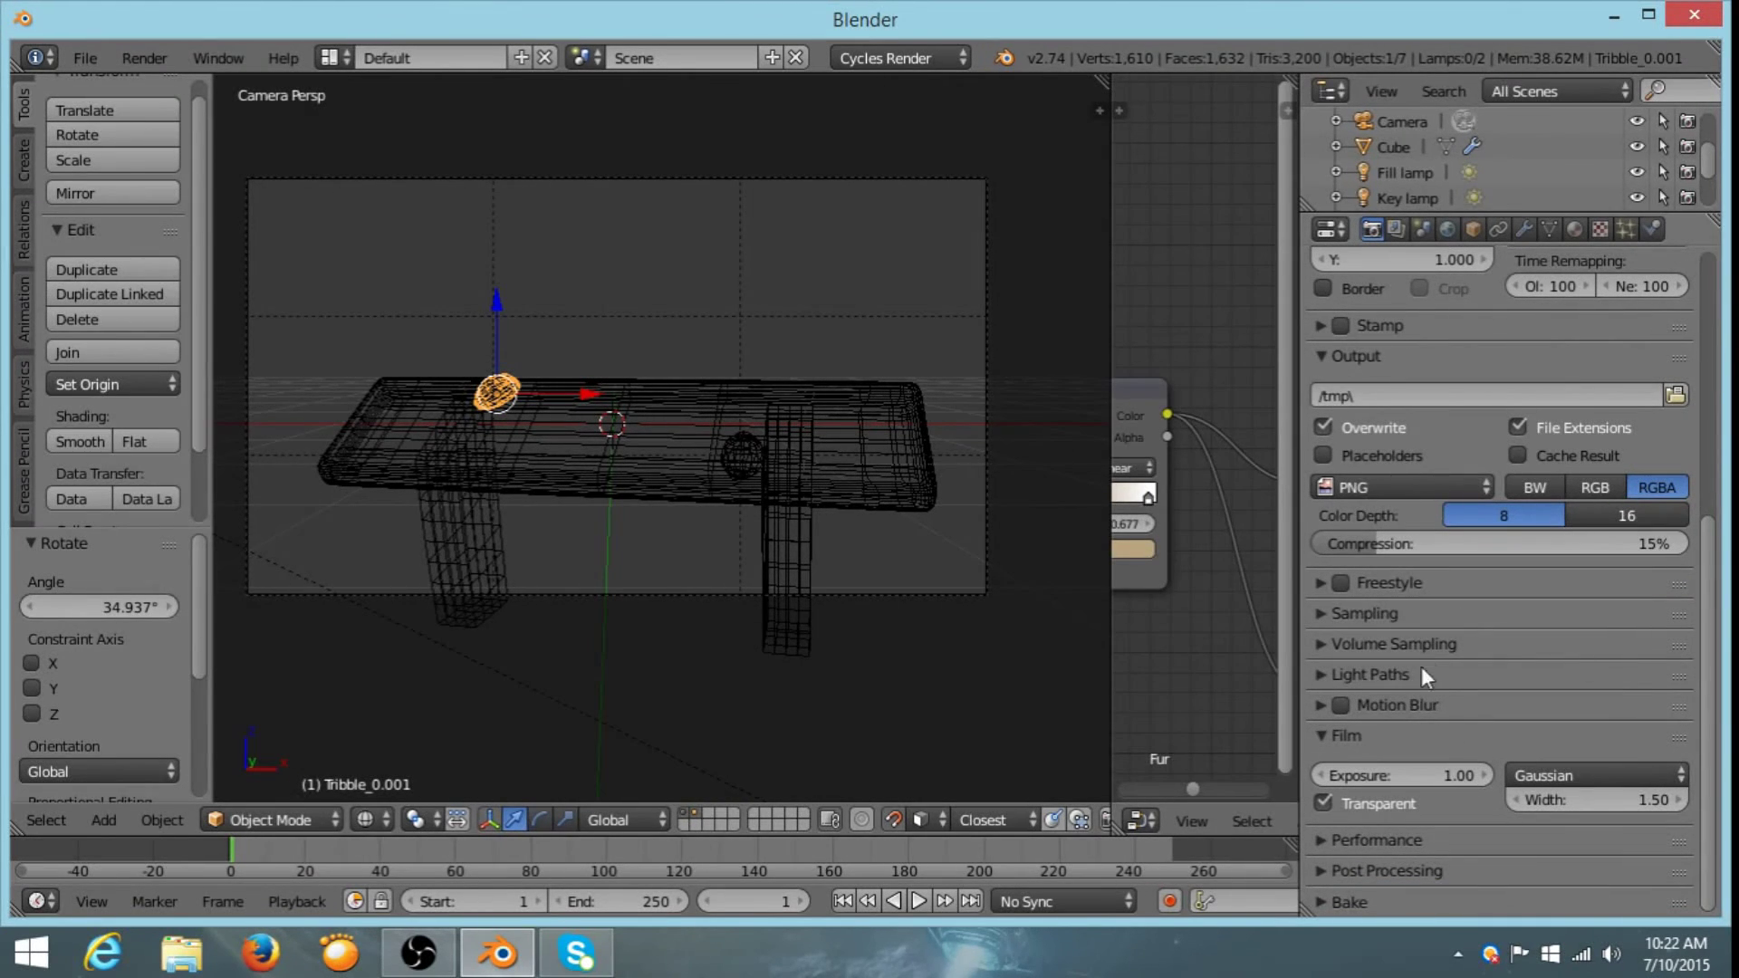
pyautogui.click(1363, 837)
pyautogui.scroll(-5, 1364, 833)
pyautogui.click(1420, 757)
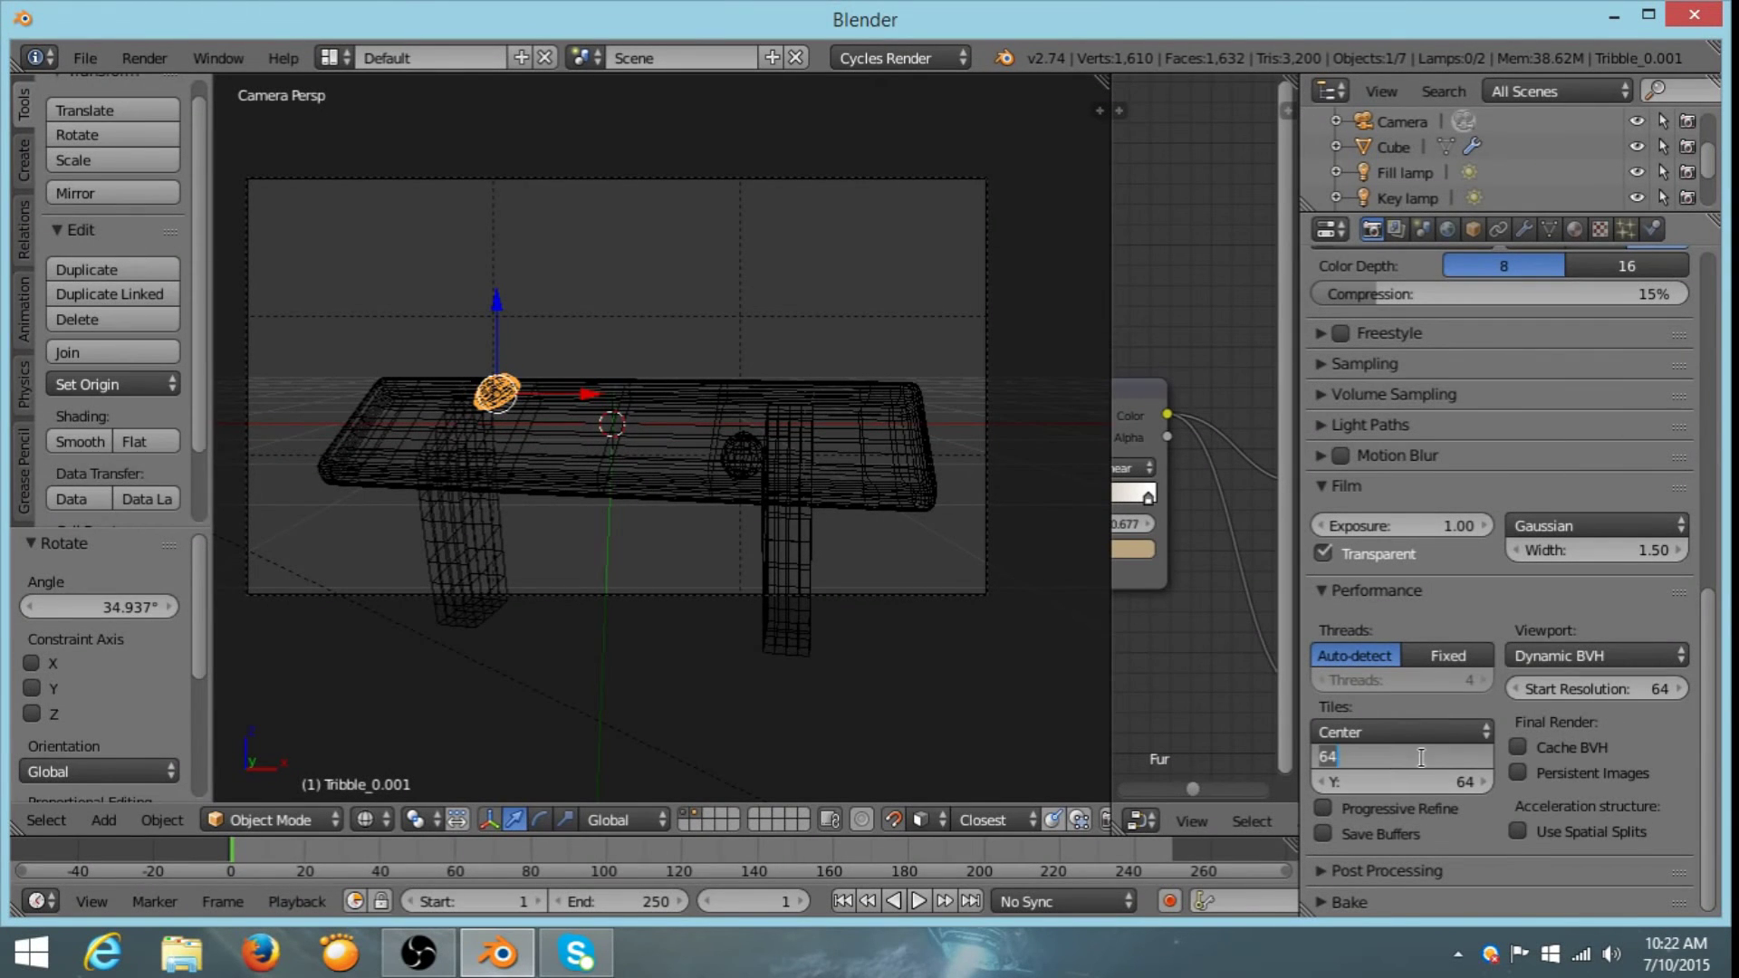
pyautogui.write('256')
pyautogui.press('Return')
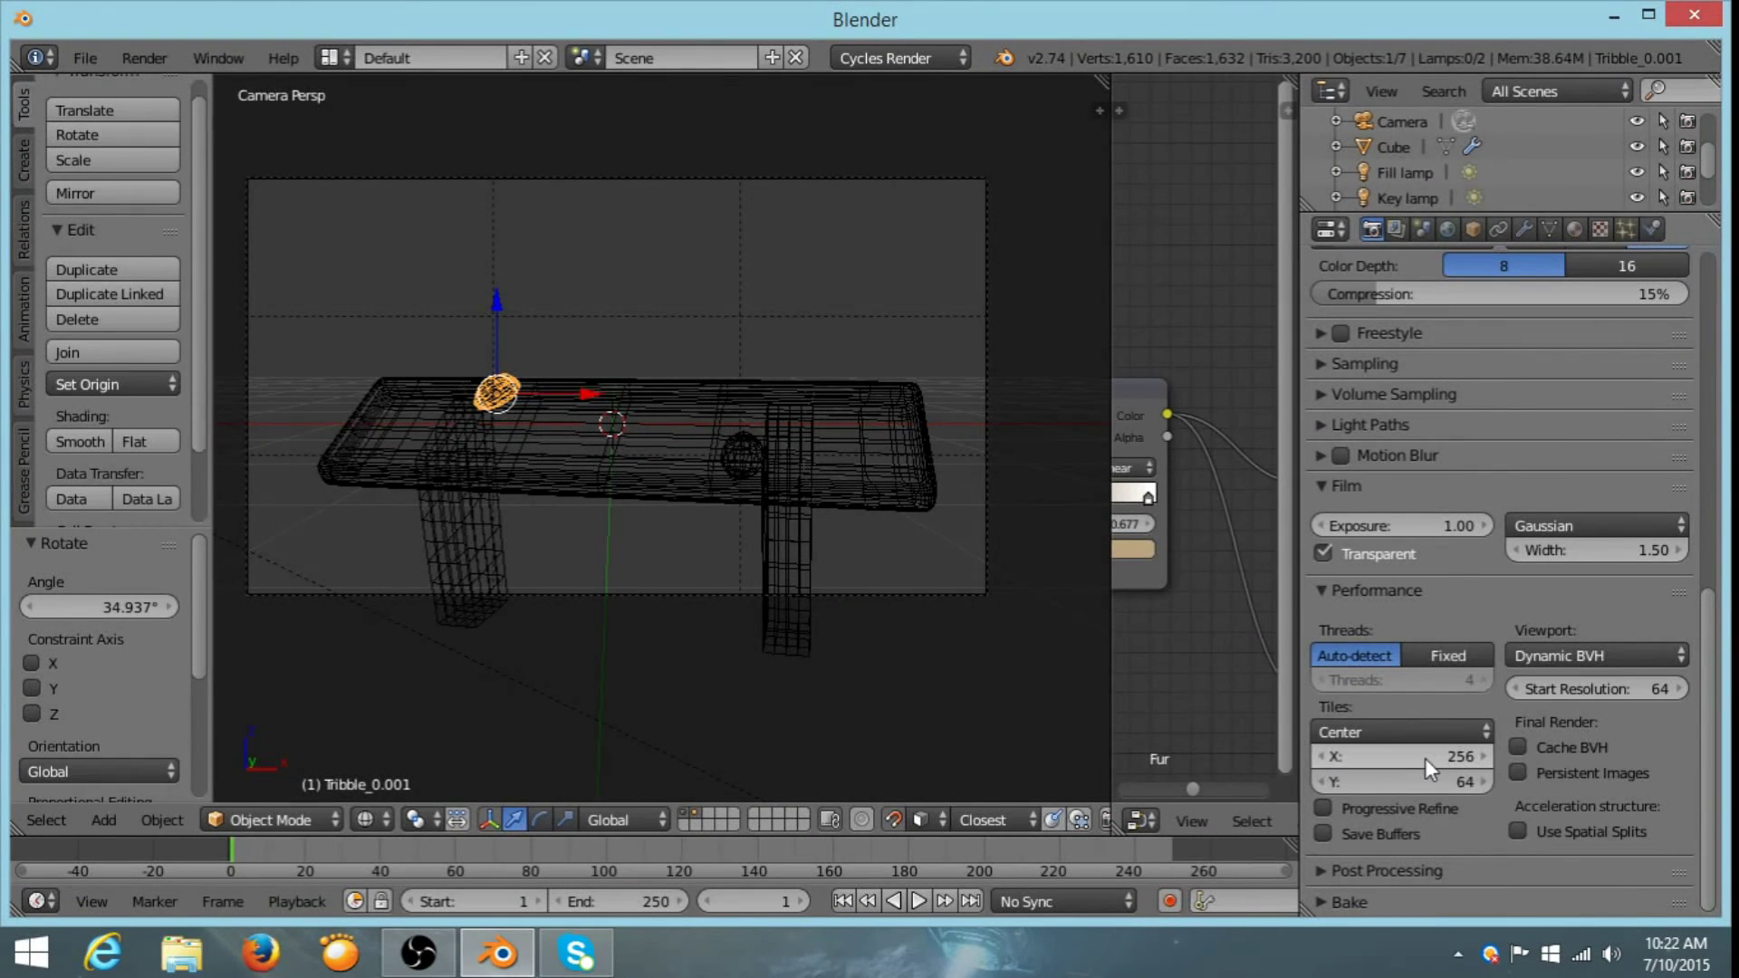
pyautogui.click(1387, 785)
pyautogui.write('256')
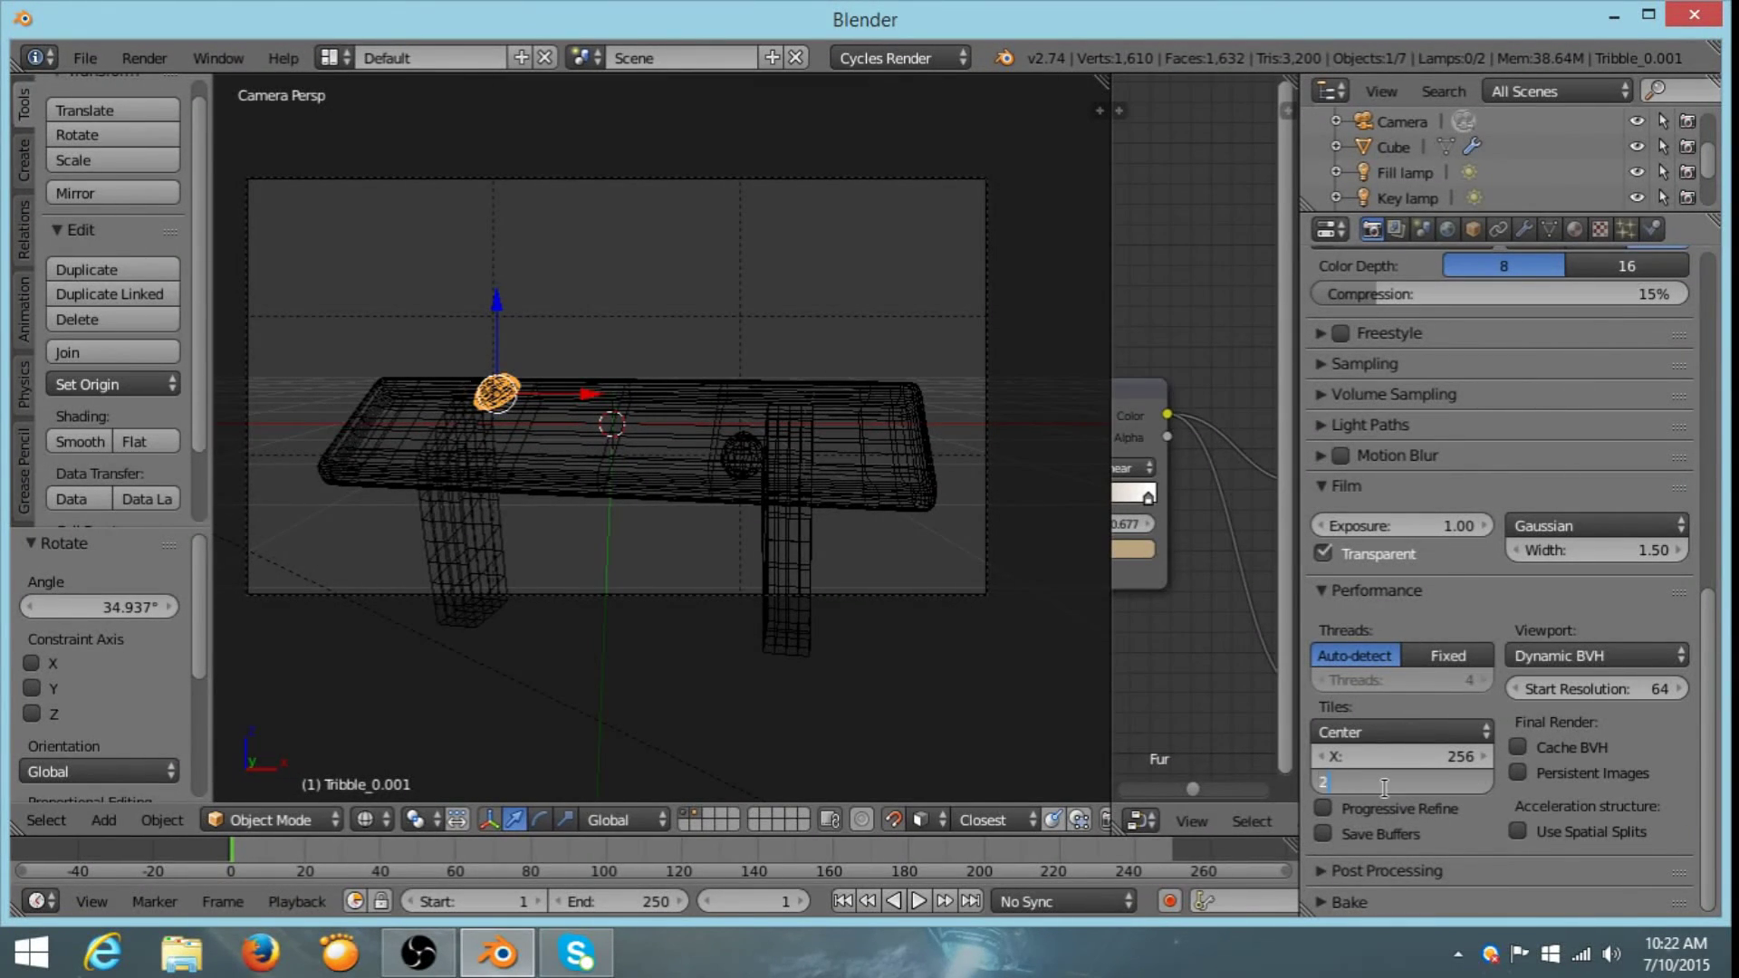
pyautogui.press('Return')
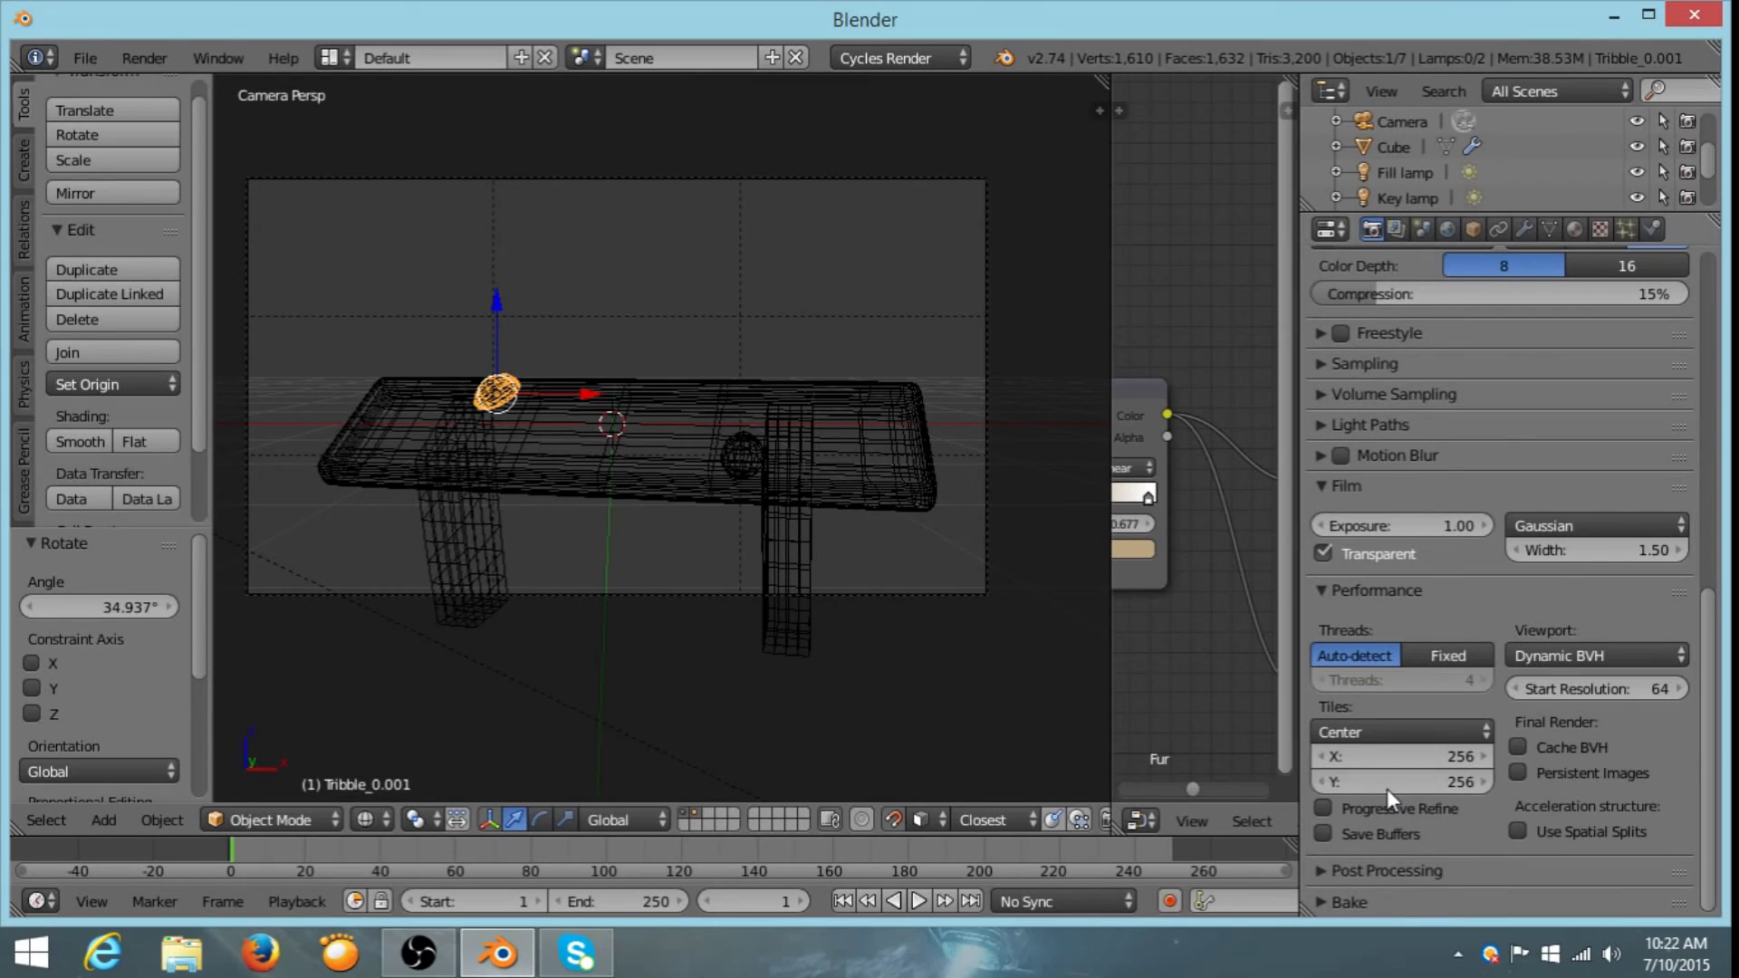
# - Set the path tracing sample count for the final render to 50
pyautogui.click(1383, 362)
pyautogui.click(1598, 492)
pyautogui.write('5')
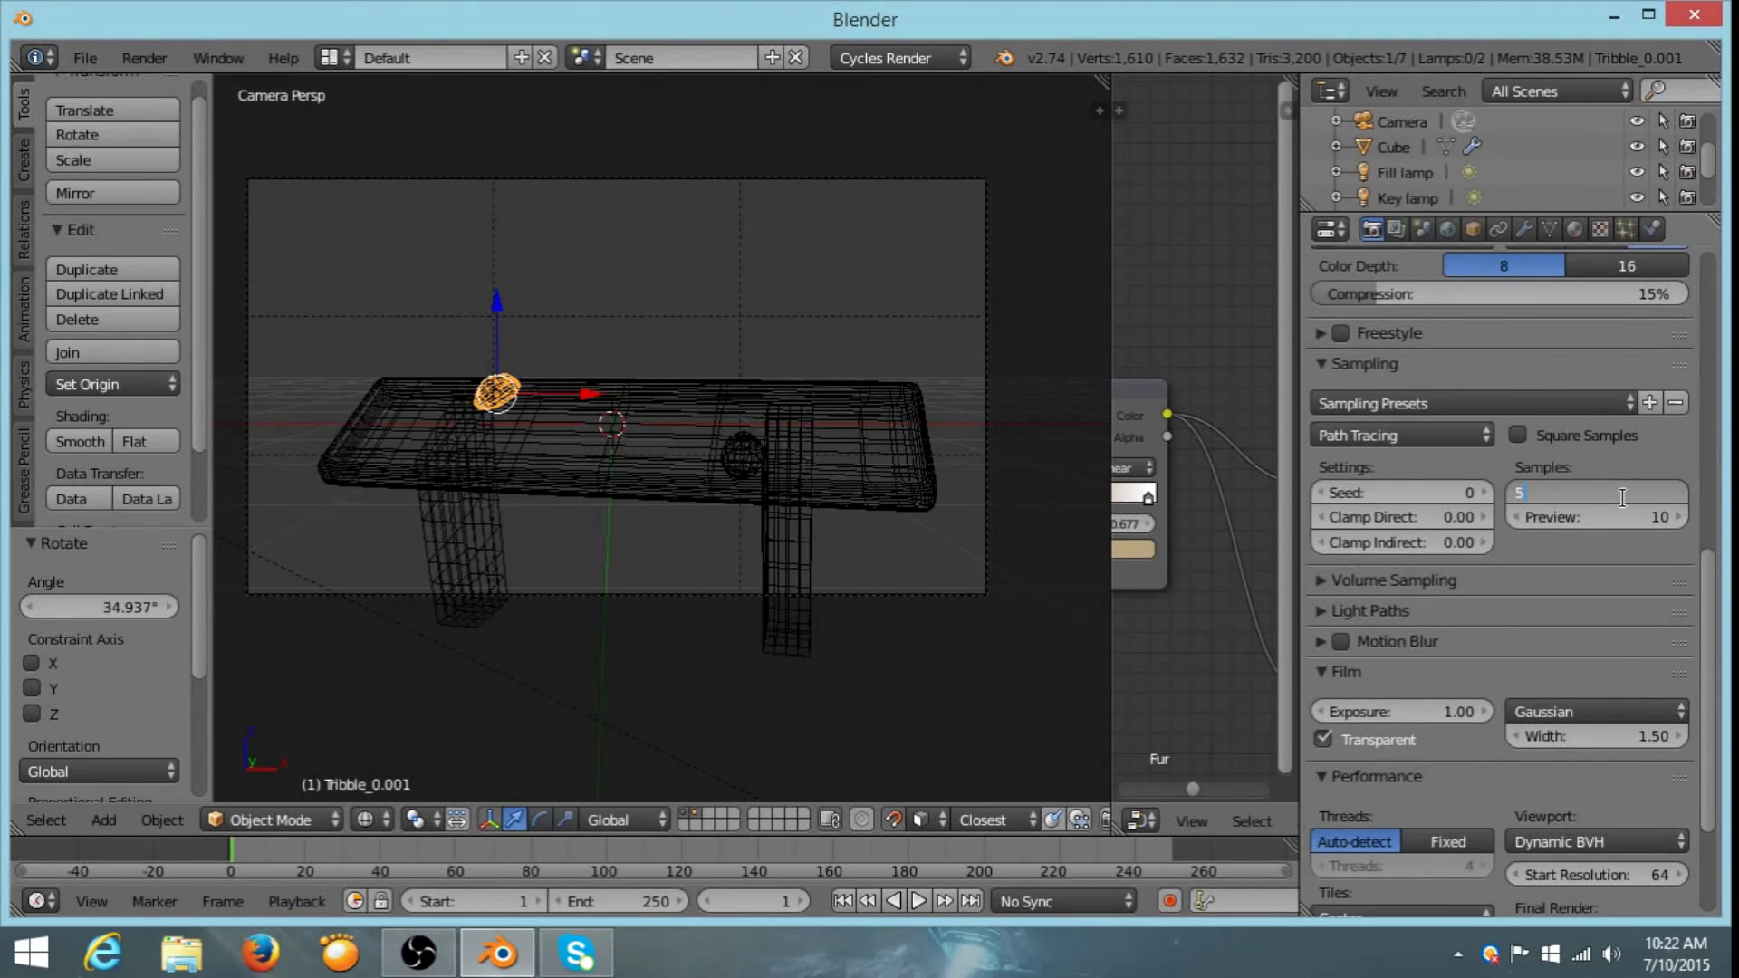
pyautogui.write('0')
pyautogui.press('Return')
# - Render a still image of the console and tribbles from the camera
pyautogui.scroll(10, 1624, 498)
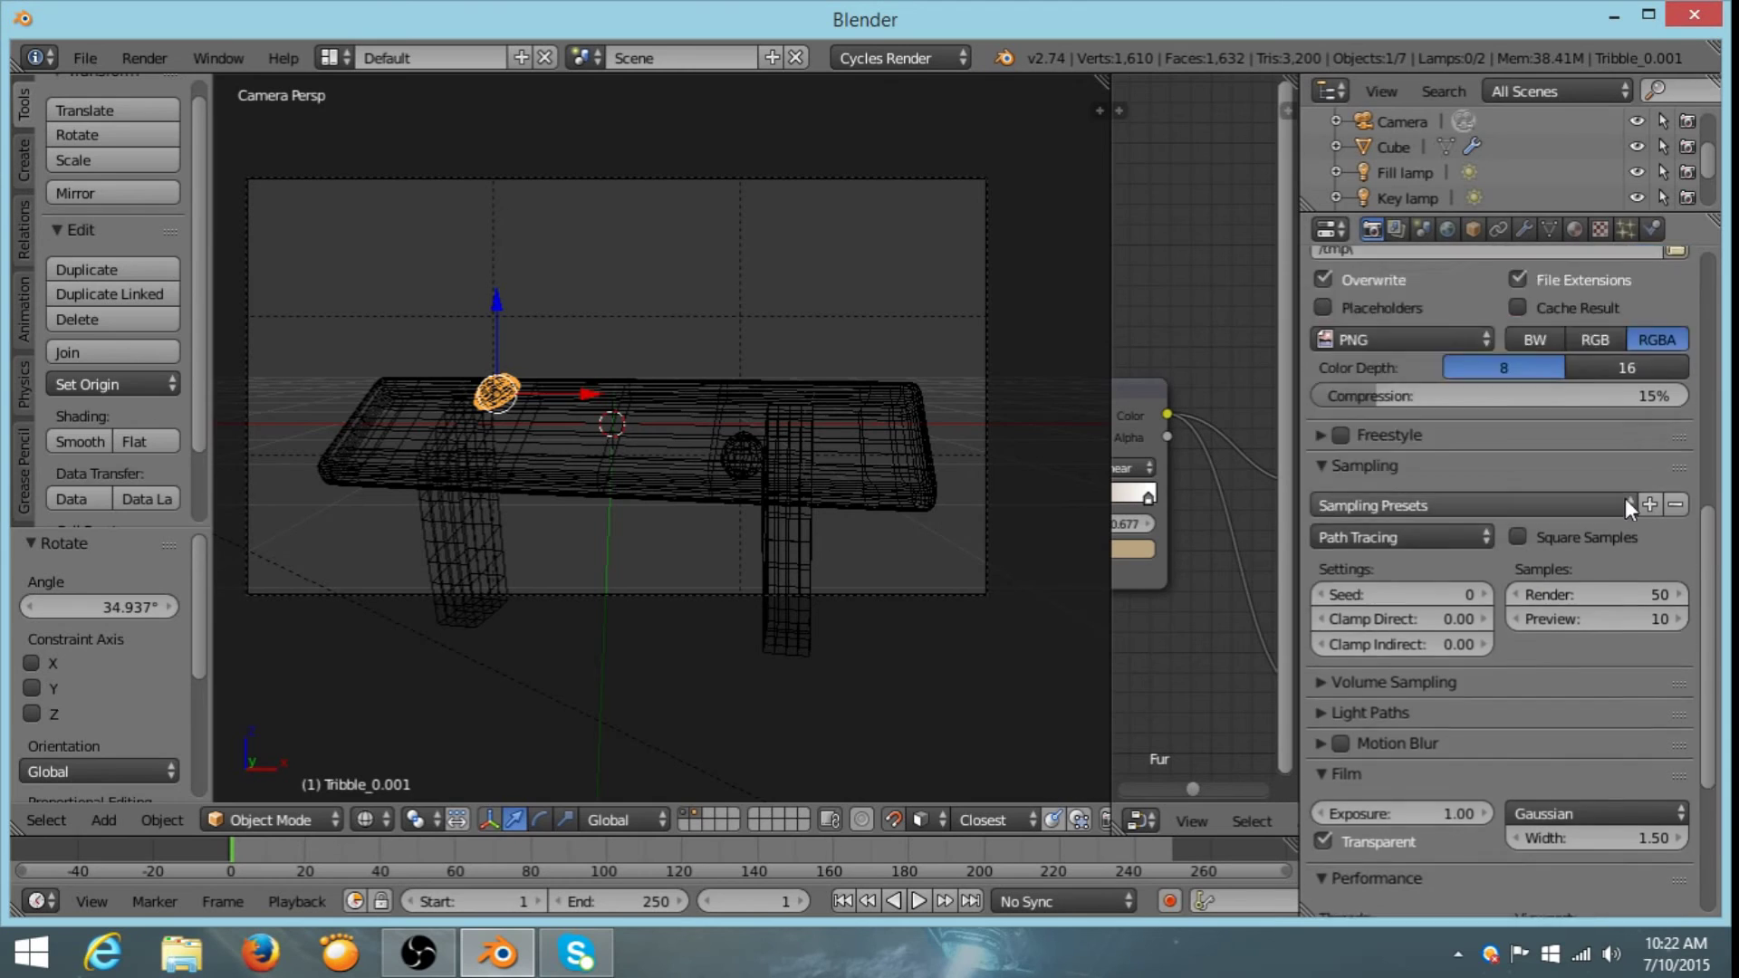
pyautogui.scroll(1, 1624, 498)
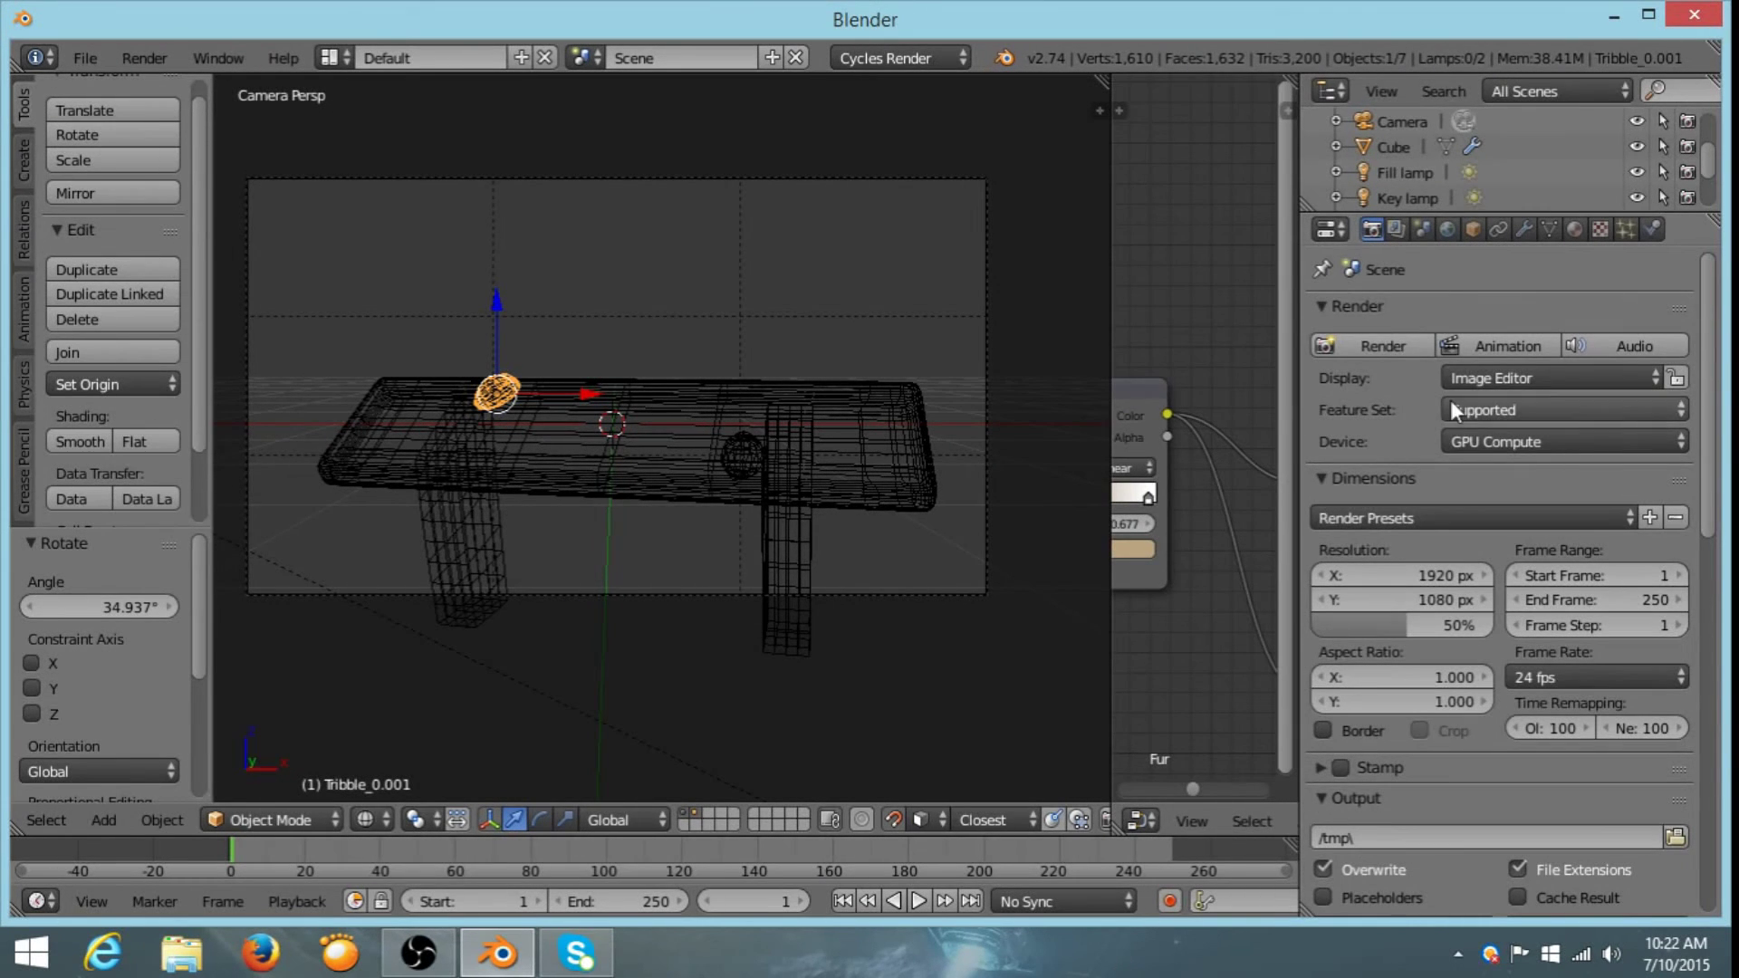
pyautogui.click(1370, 348)
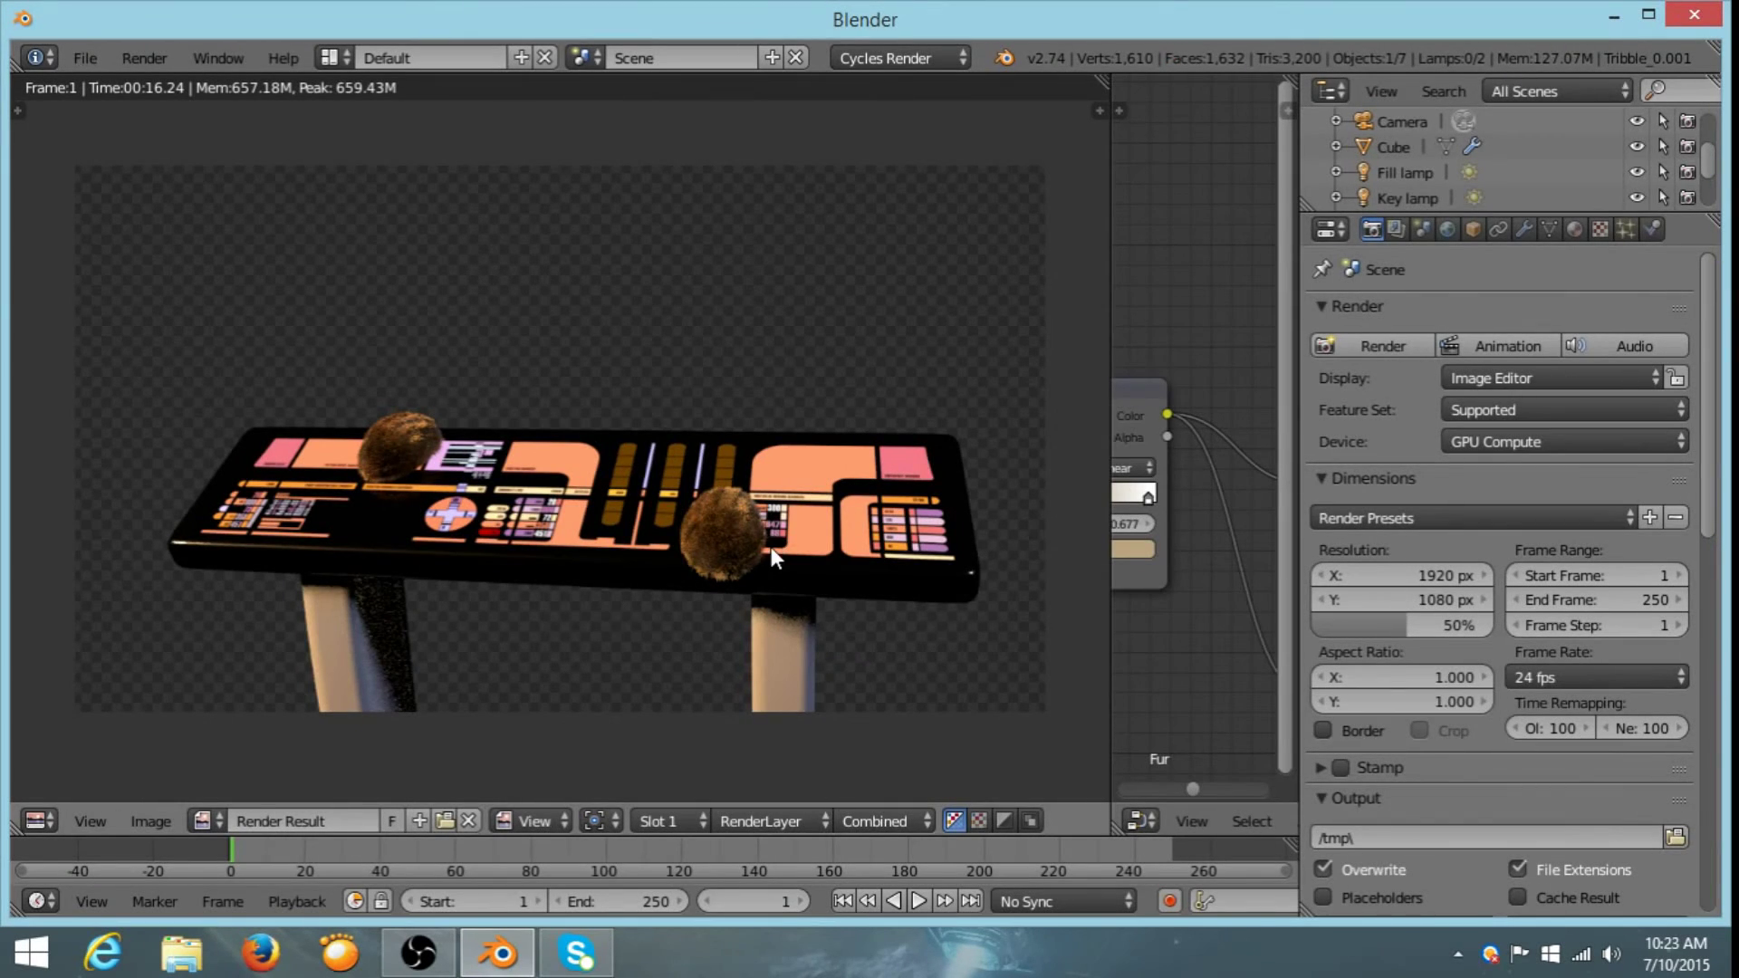
# - Examine the rendered image up close, checking the tribbles' fur, their contact with the console, the noise on the posts and the sampling settings
pyautogui.scroll(4, 771, 550)
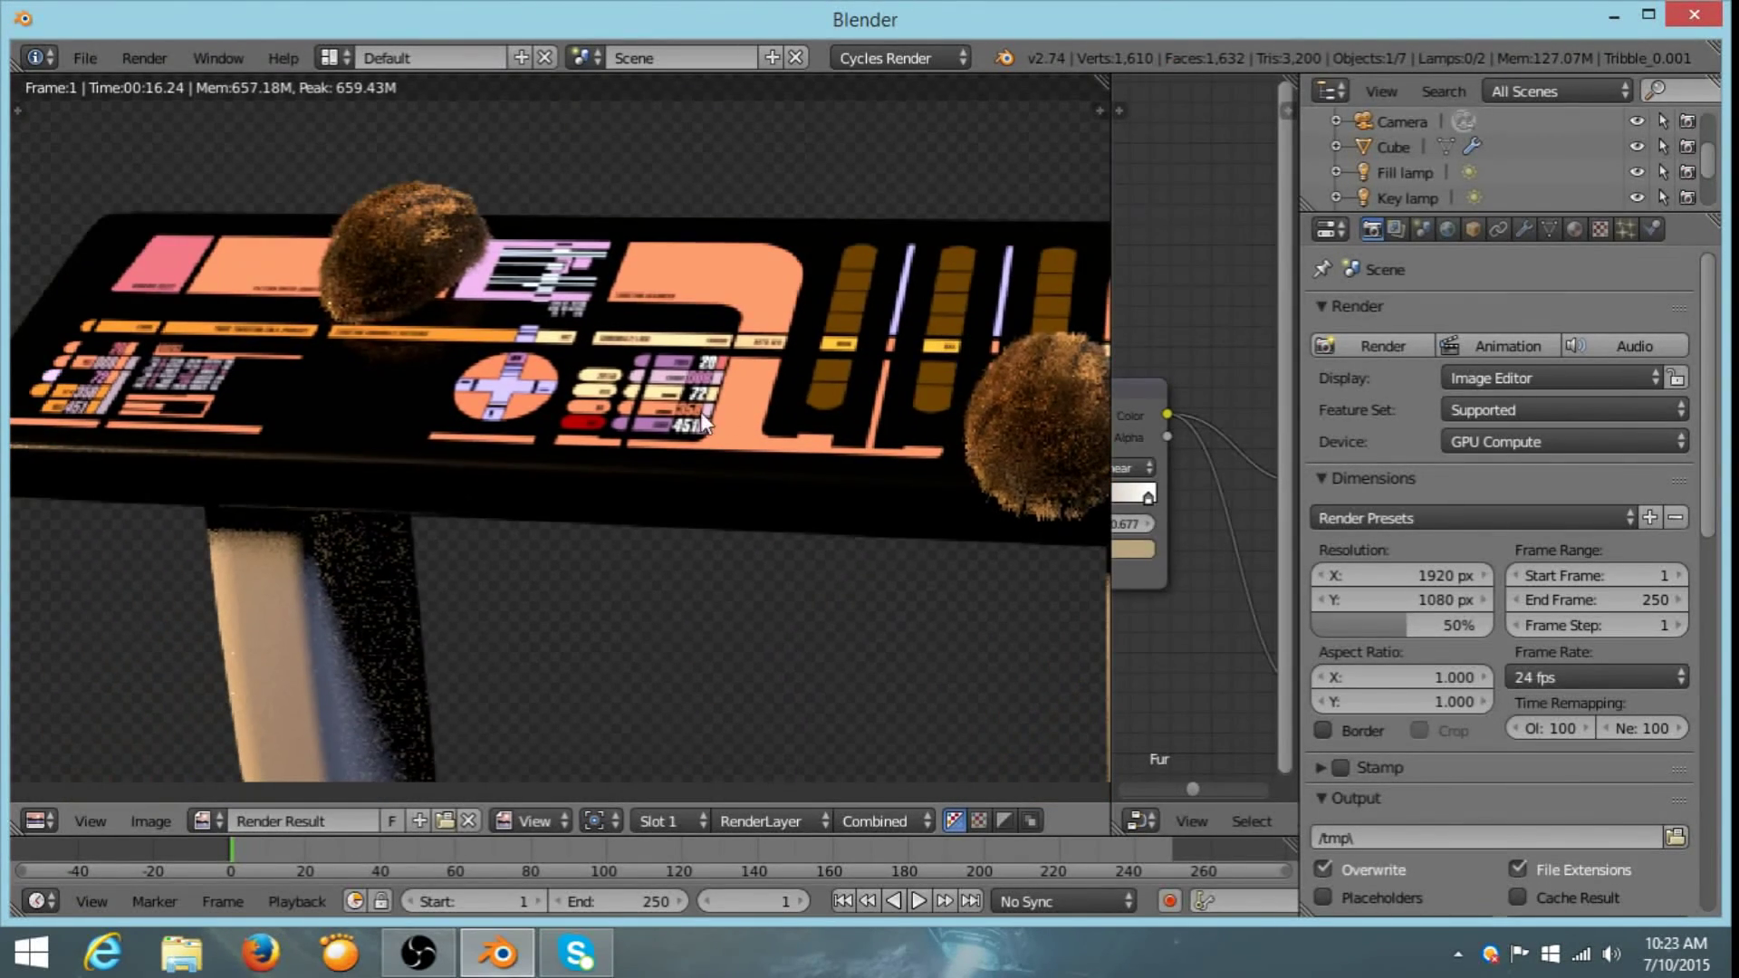
pyautogui.moveTo(672, 389); pyautogui.dragTo(504, 402, button='middle')
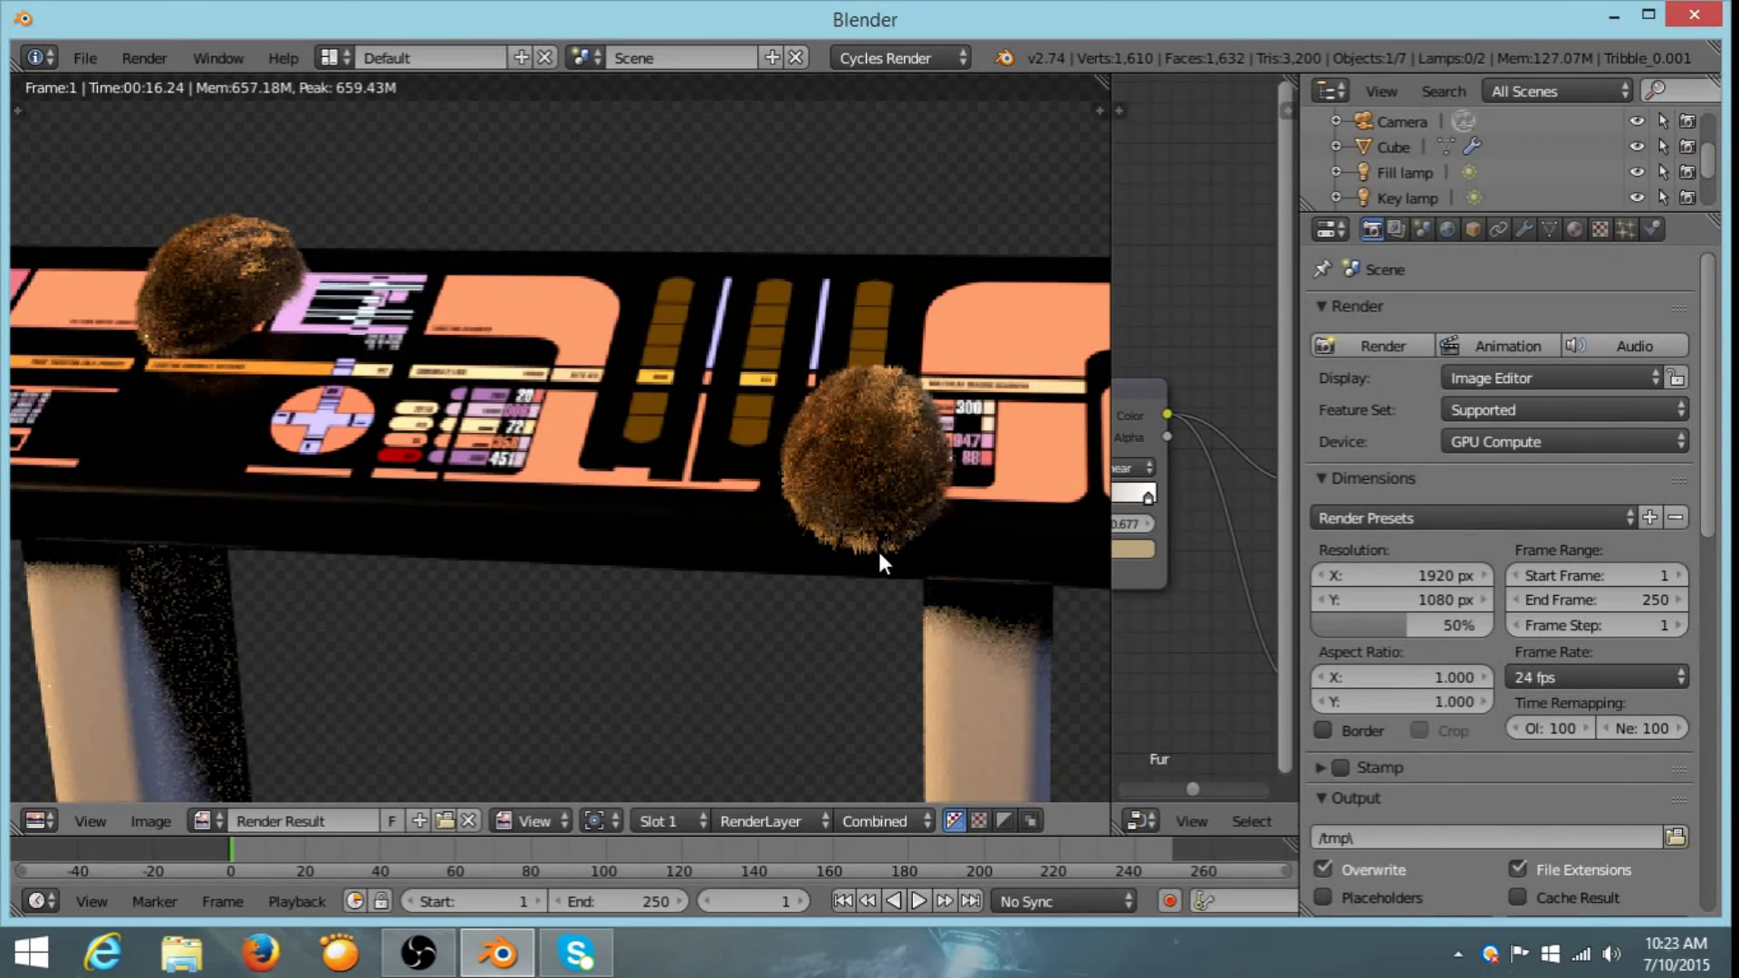
pyautogui.scroll(-3, 878, 552)
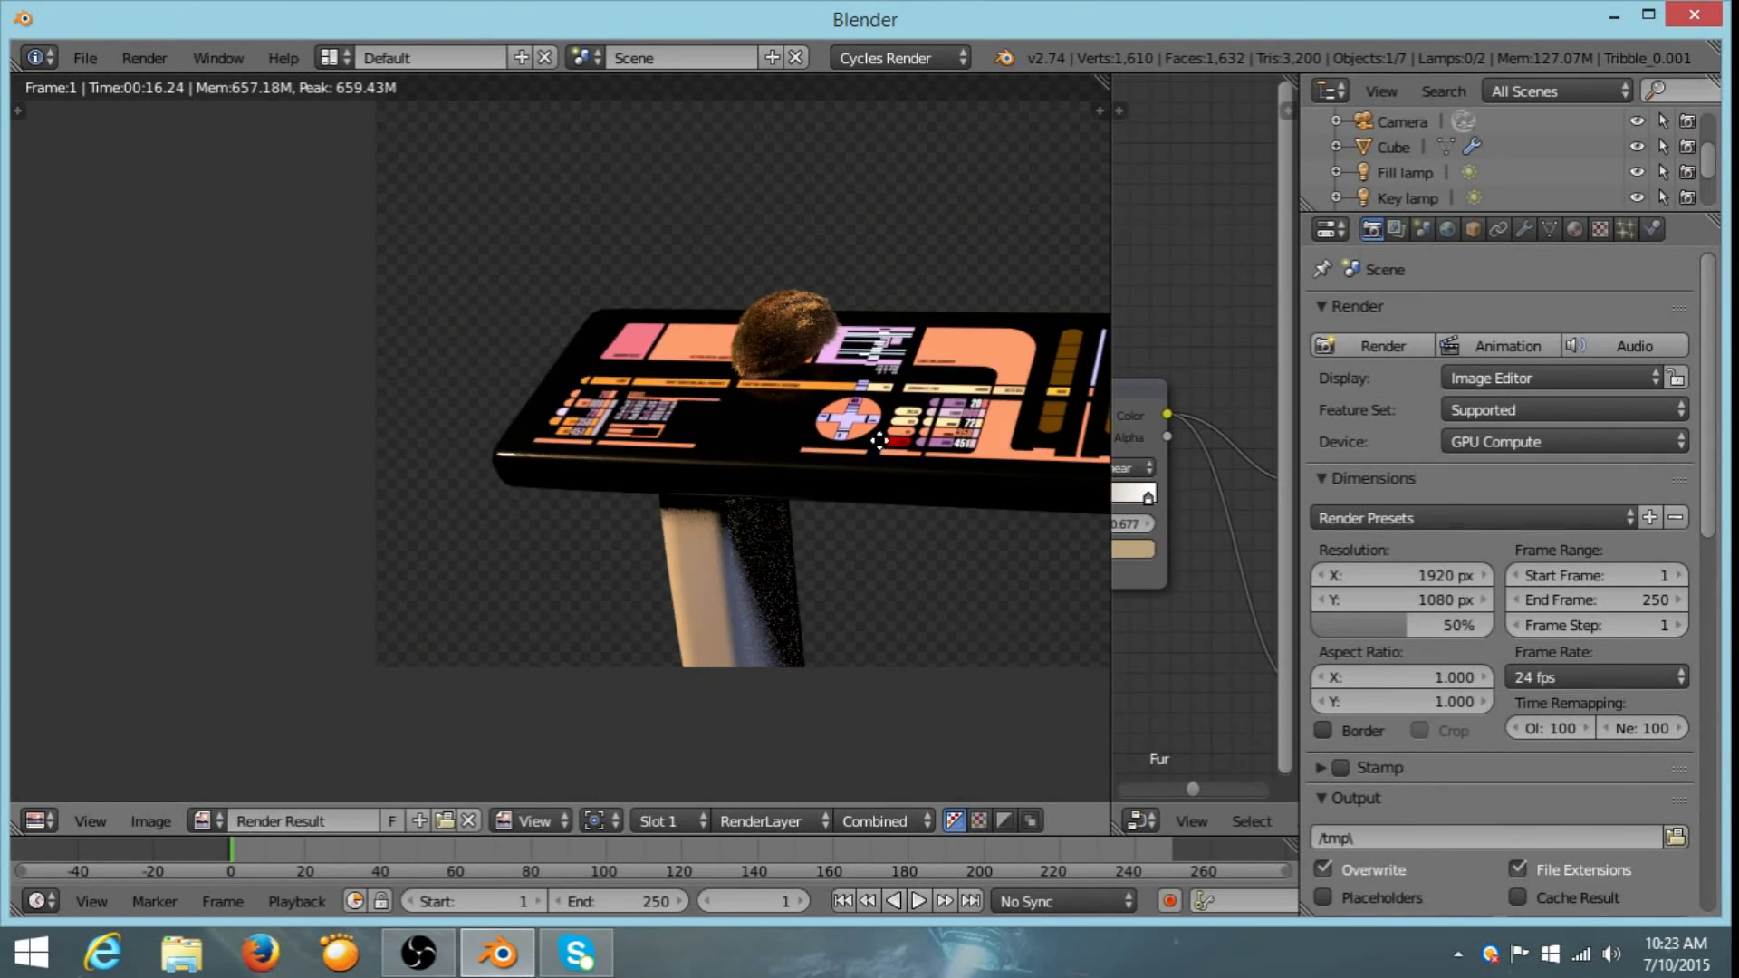
pyautogui.scroll(6, 878, 441)
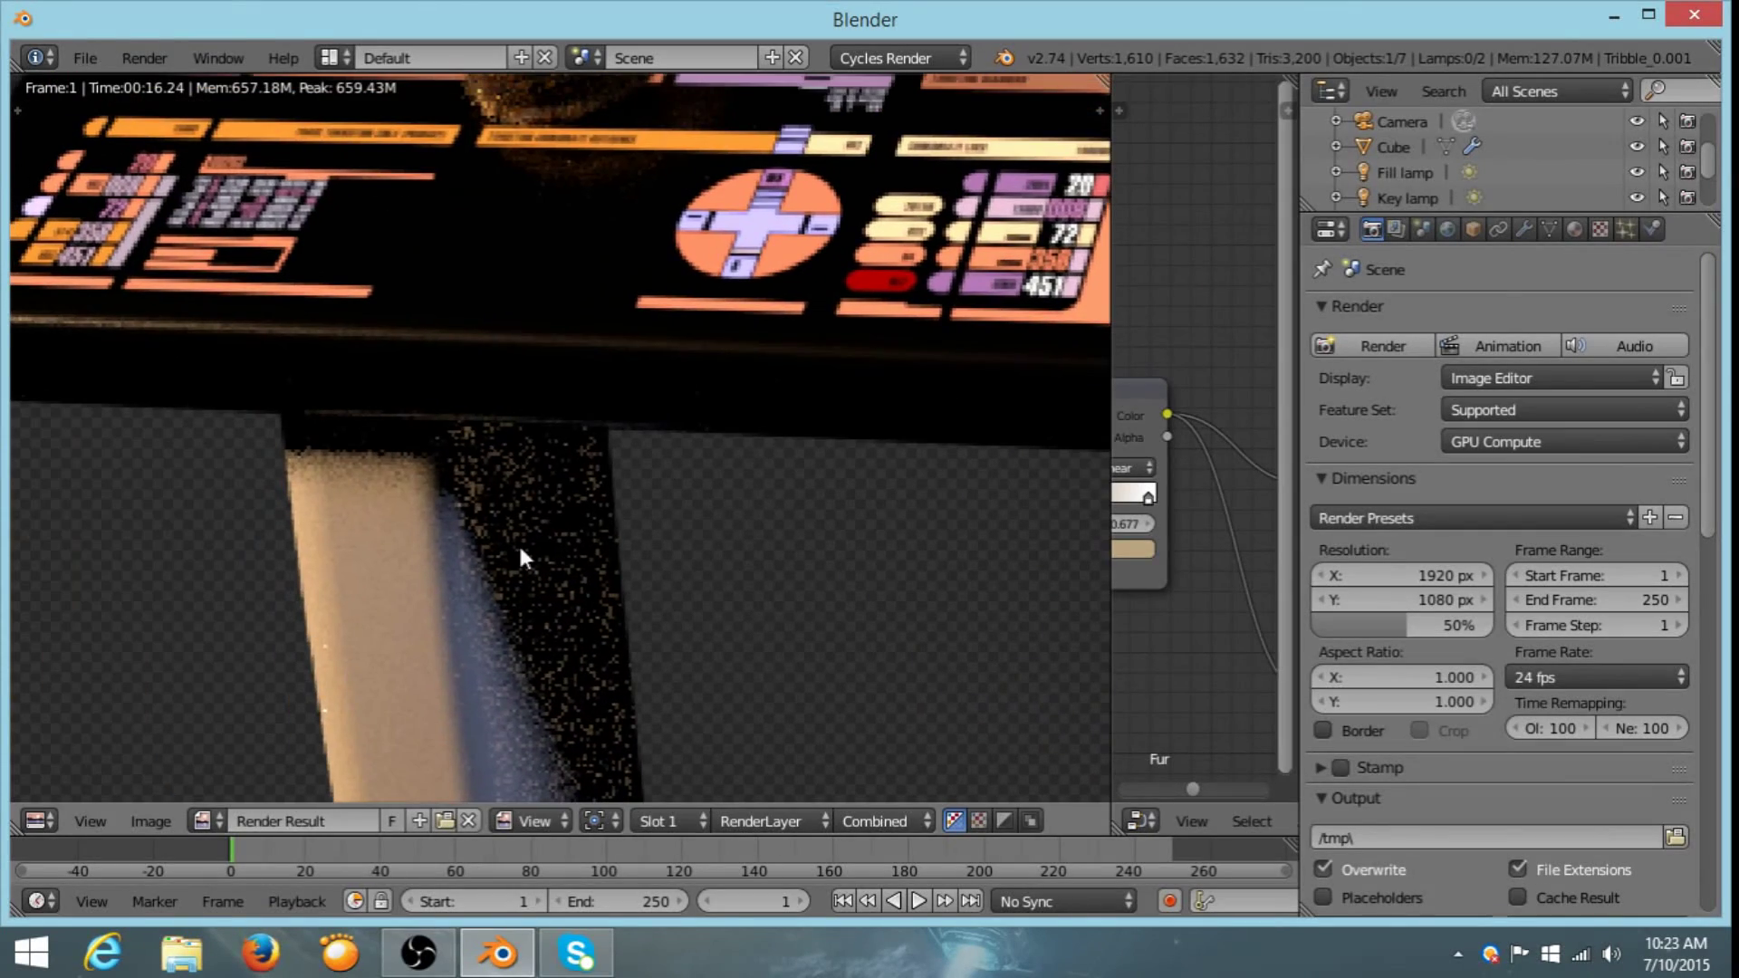
pyautogui.keyDown('shift'); pyautogui.scroll(5, 524, 568); pyautogui.keyUp('shift')
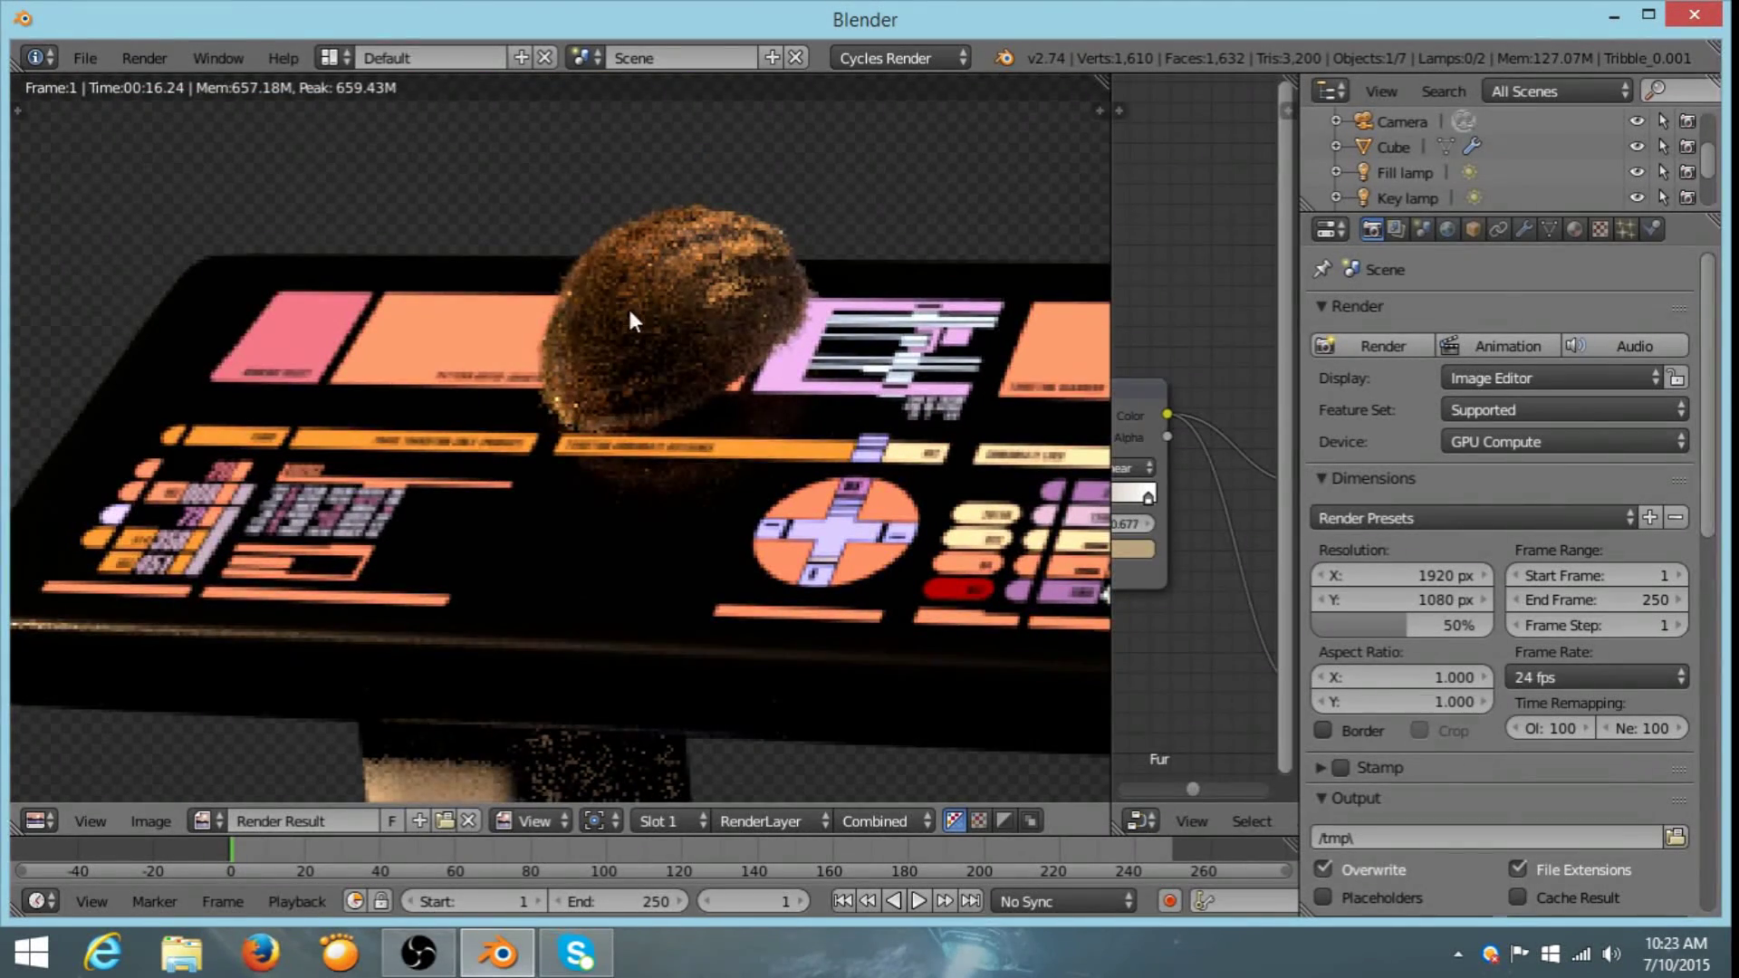
pyautogui.keyDown('shift'); pyautogui.scroll(-5, 631, 317); pyautogui.keyUp('shift')
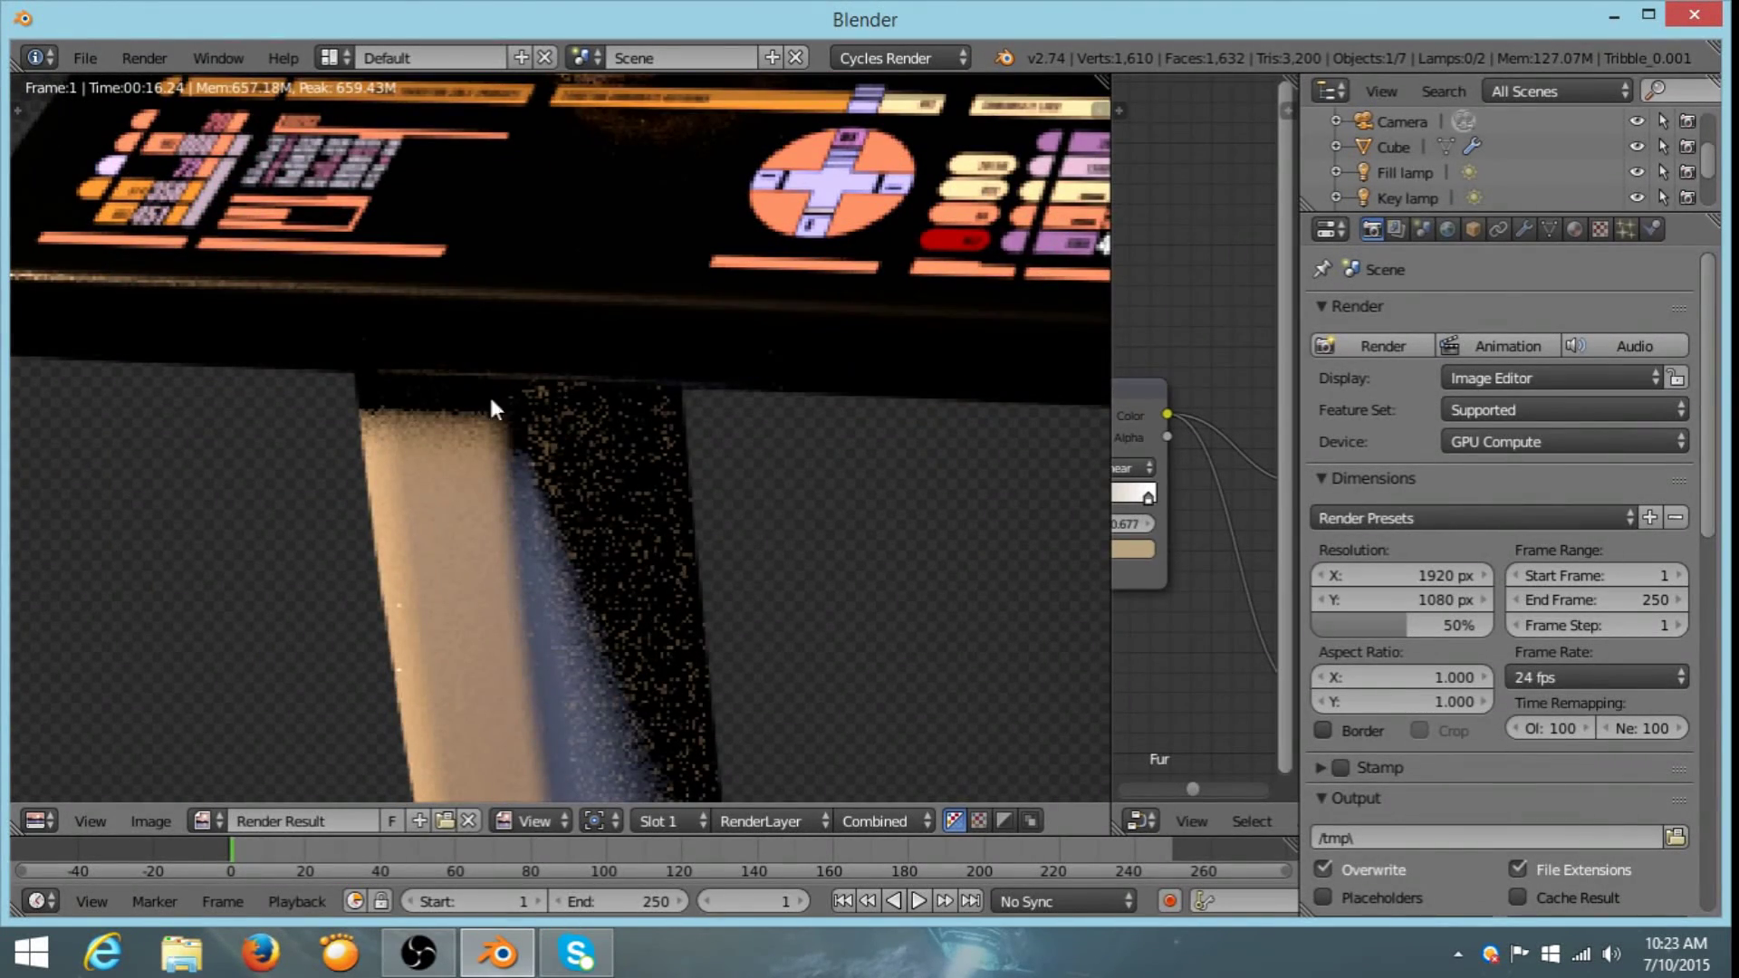
pyautogui.scroll(-3, 716, 616)
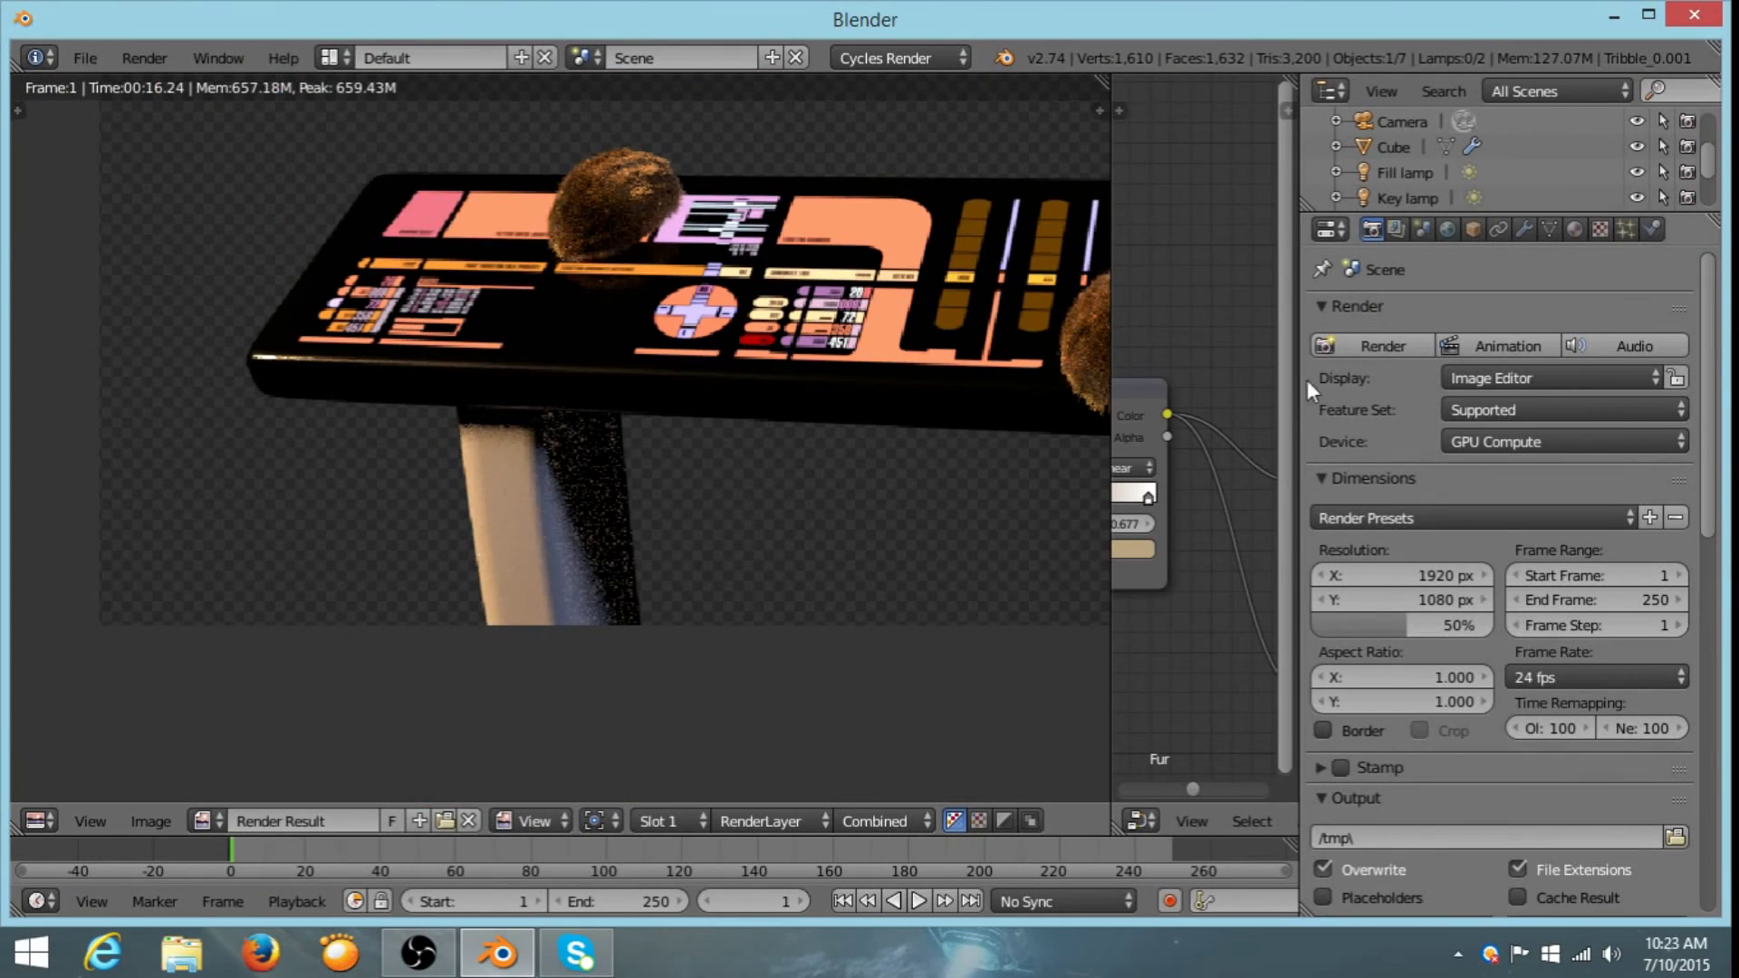
pyautogui.scroll(-8, 1558, 655)
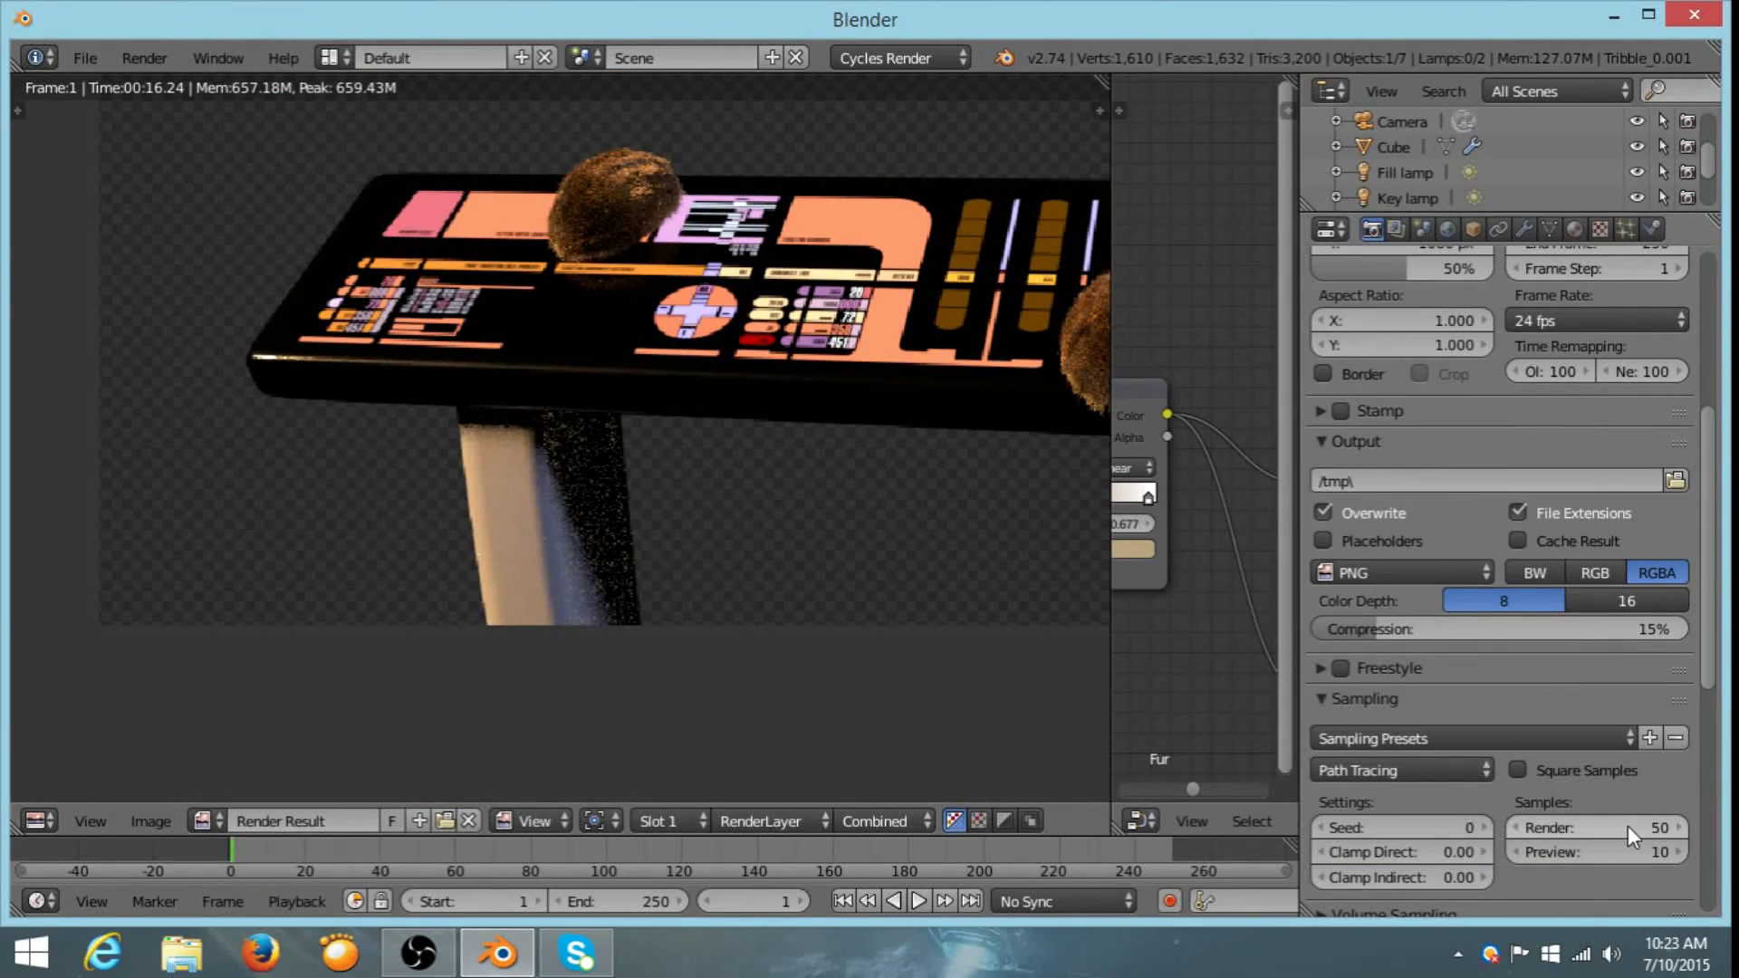
pyautogui.moveTo(947, 594); pyautogui.dragTo(708, 542, button='middle')
pyautogui.scroll(3, 703, 535)
pyautogui.moveTo(563, 648); pyautogui.dragTo(582, 416, button='middle')
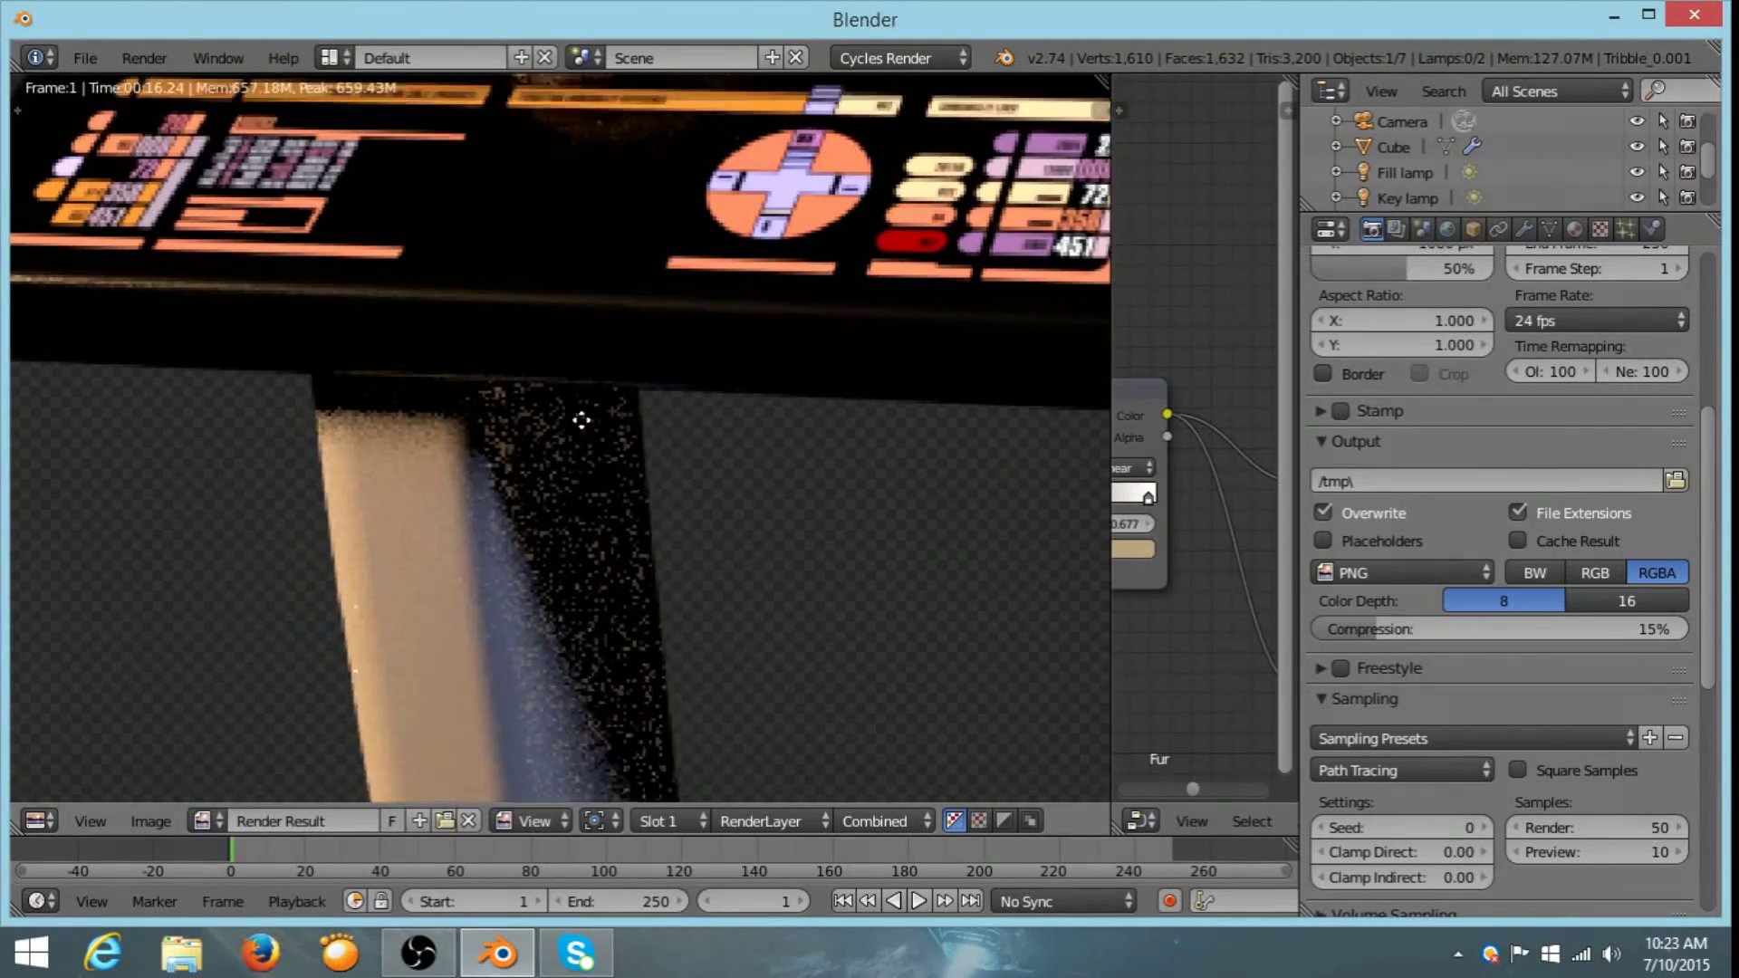
pyautogui.scroll(-3, 584, 426)
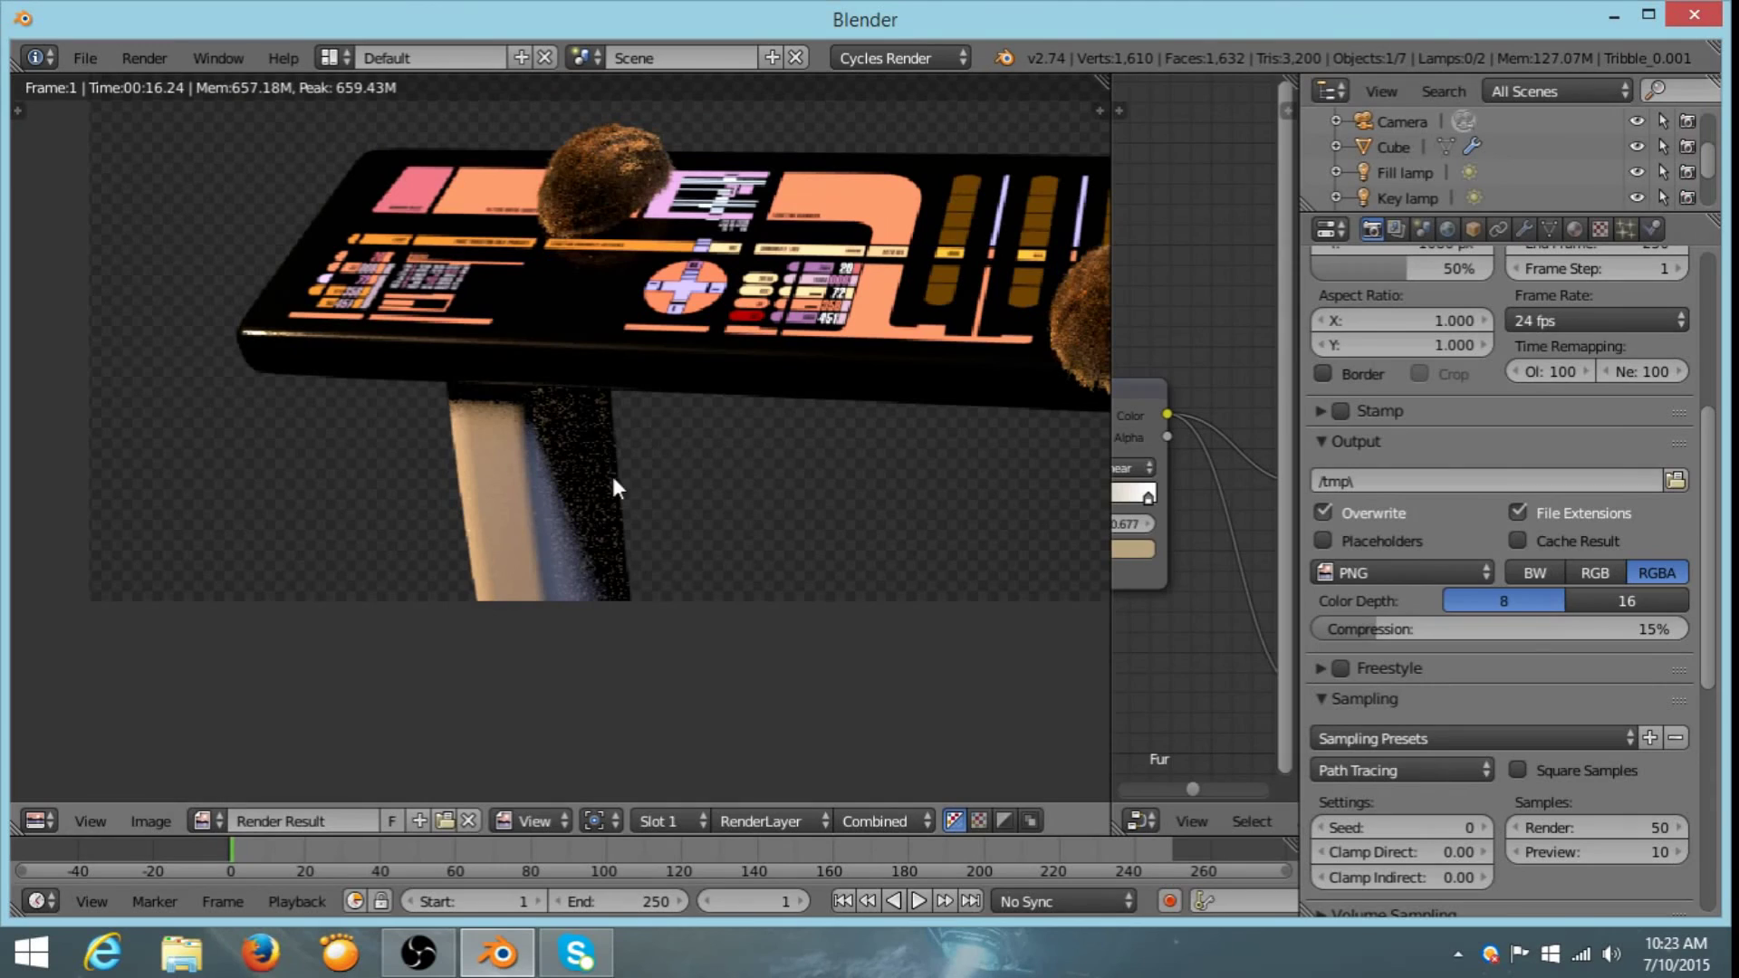
pyautogui.moveTo(833, 353); pyautogui.dragTo(649, 463, button='middle')
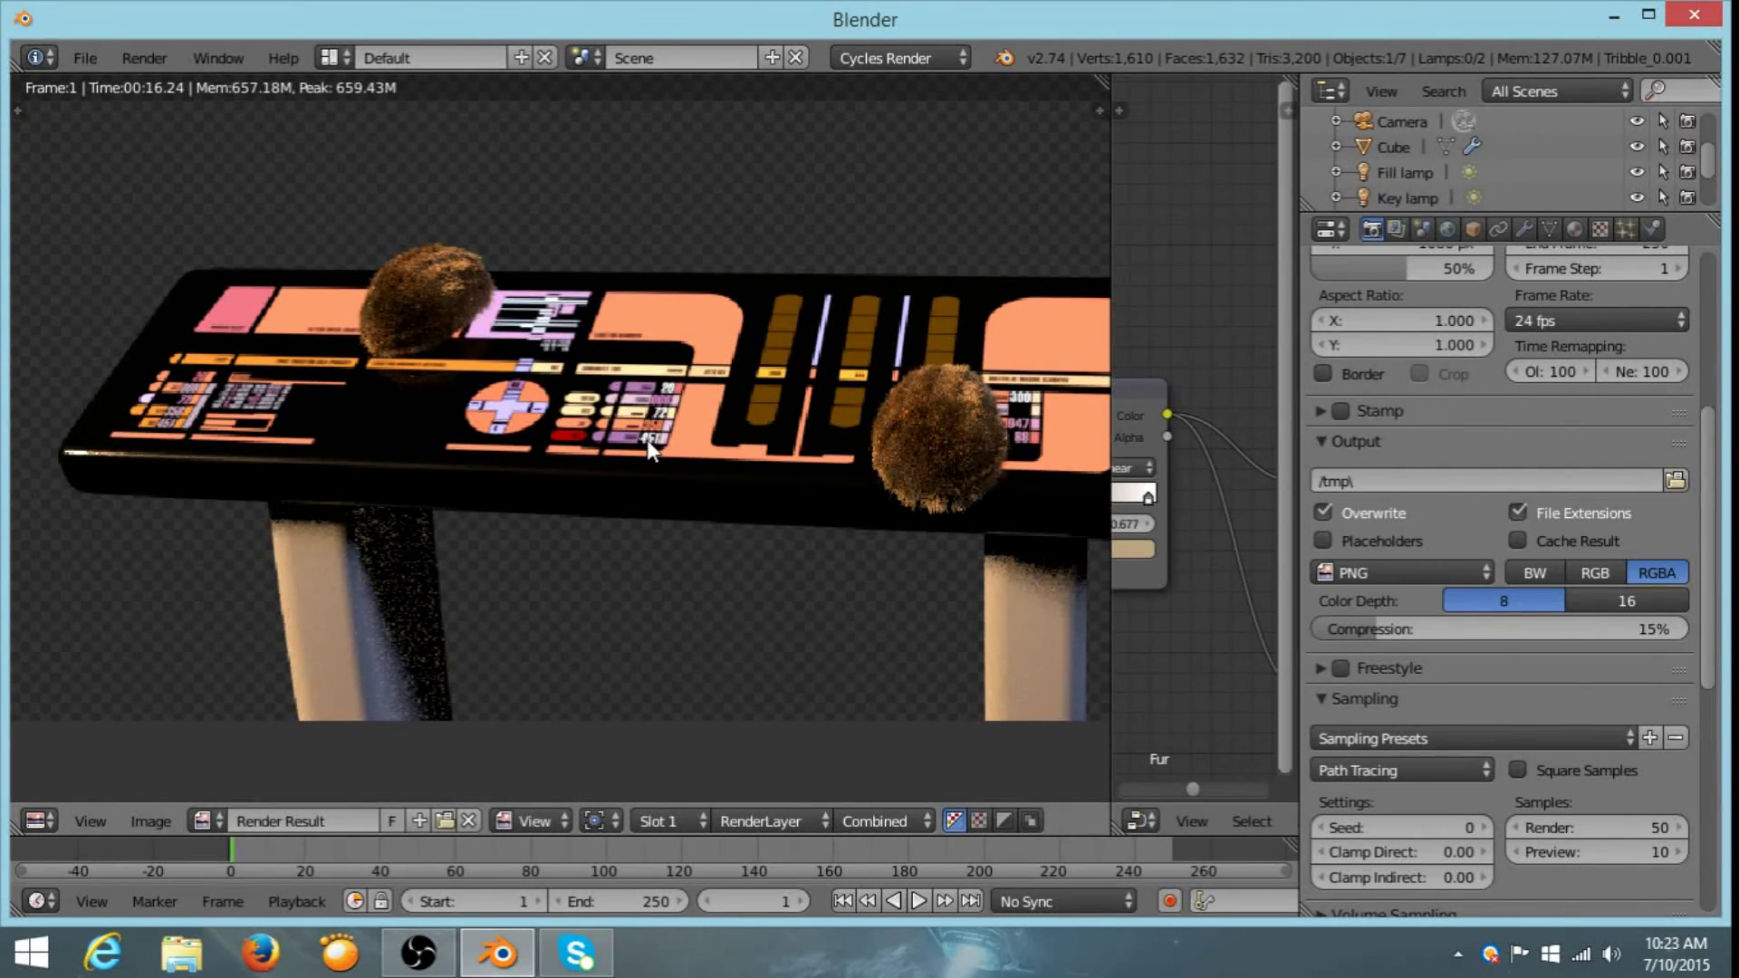
pyautogui.moveTo(485, 360)
pyautogui.mouseDown(button='middle')
pyautogui.moveTo(479, 384)
pyautogui.moveTo(516, 365)
pyautogui.mouseUp(button='middle')
# - Look over the whole rendered image and switch that area back to the 3D view through the camera
pyautogui.click(42, 818)
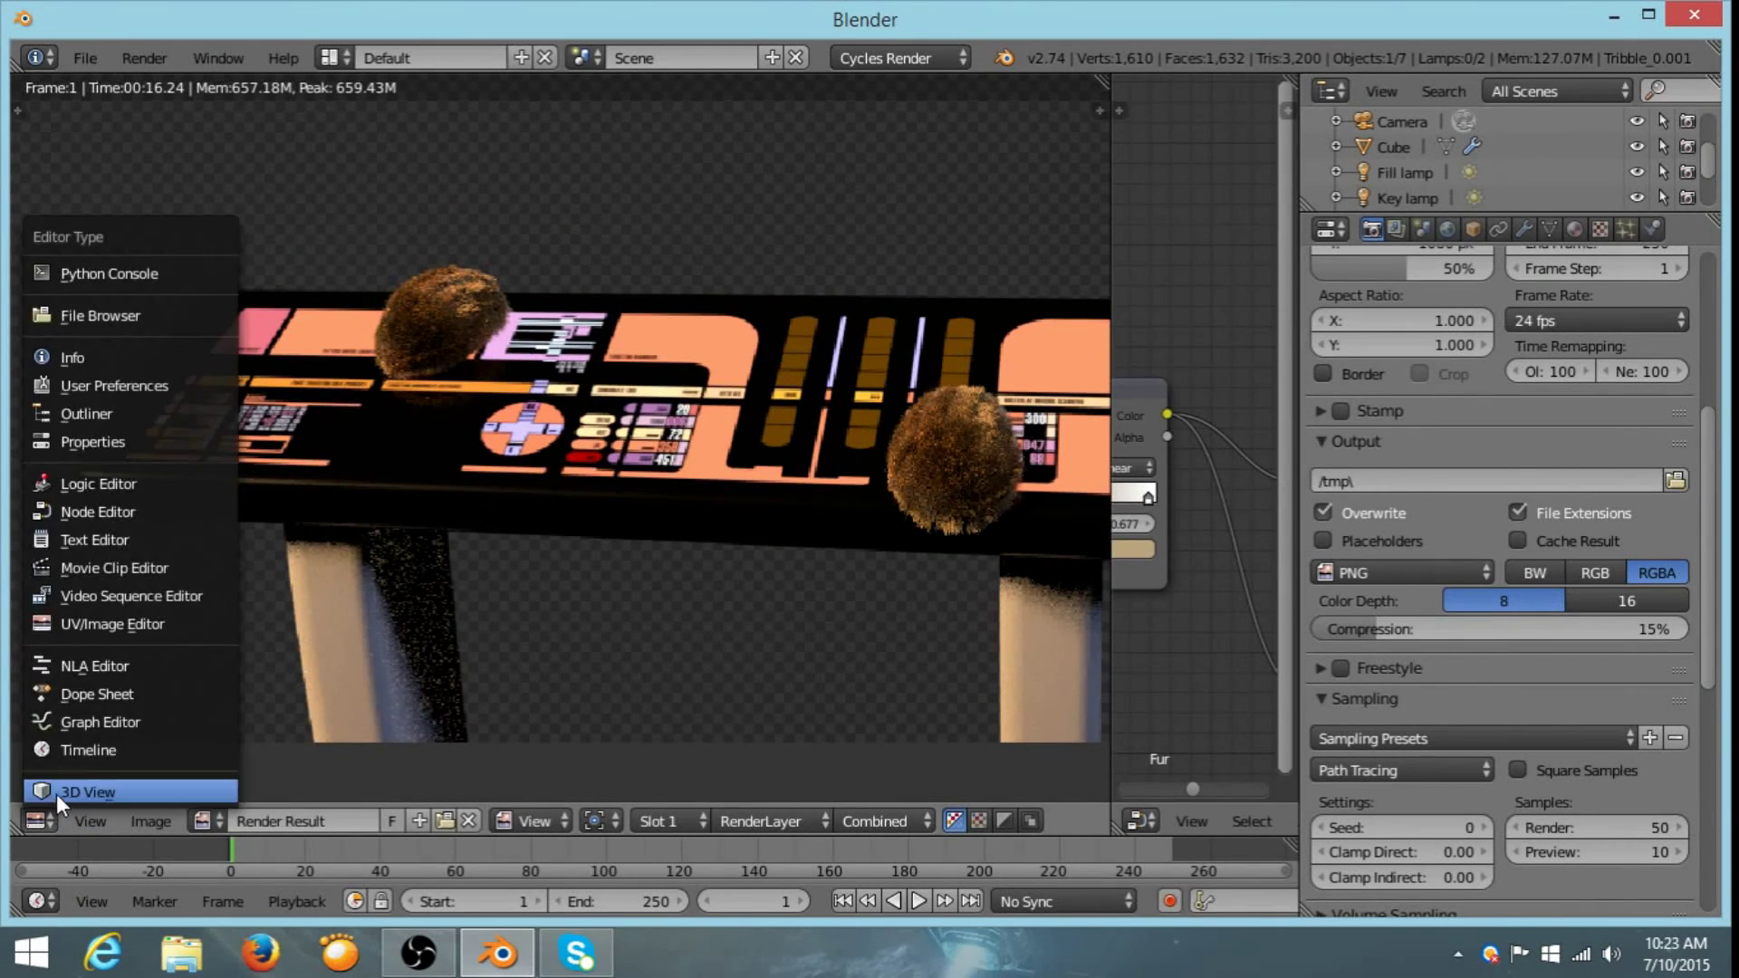
pyautogui.click(56, 793)
pyautogui.scroll(-5, 681, 489)
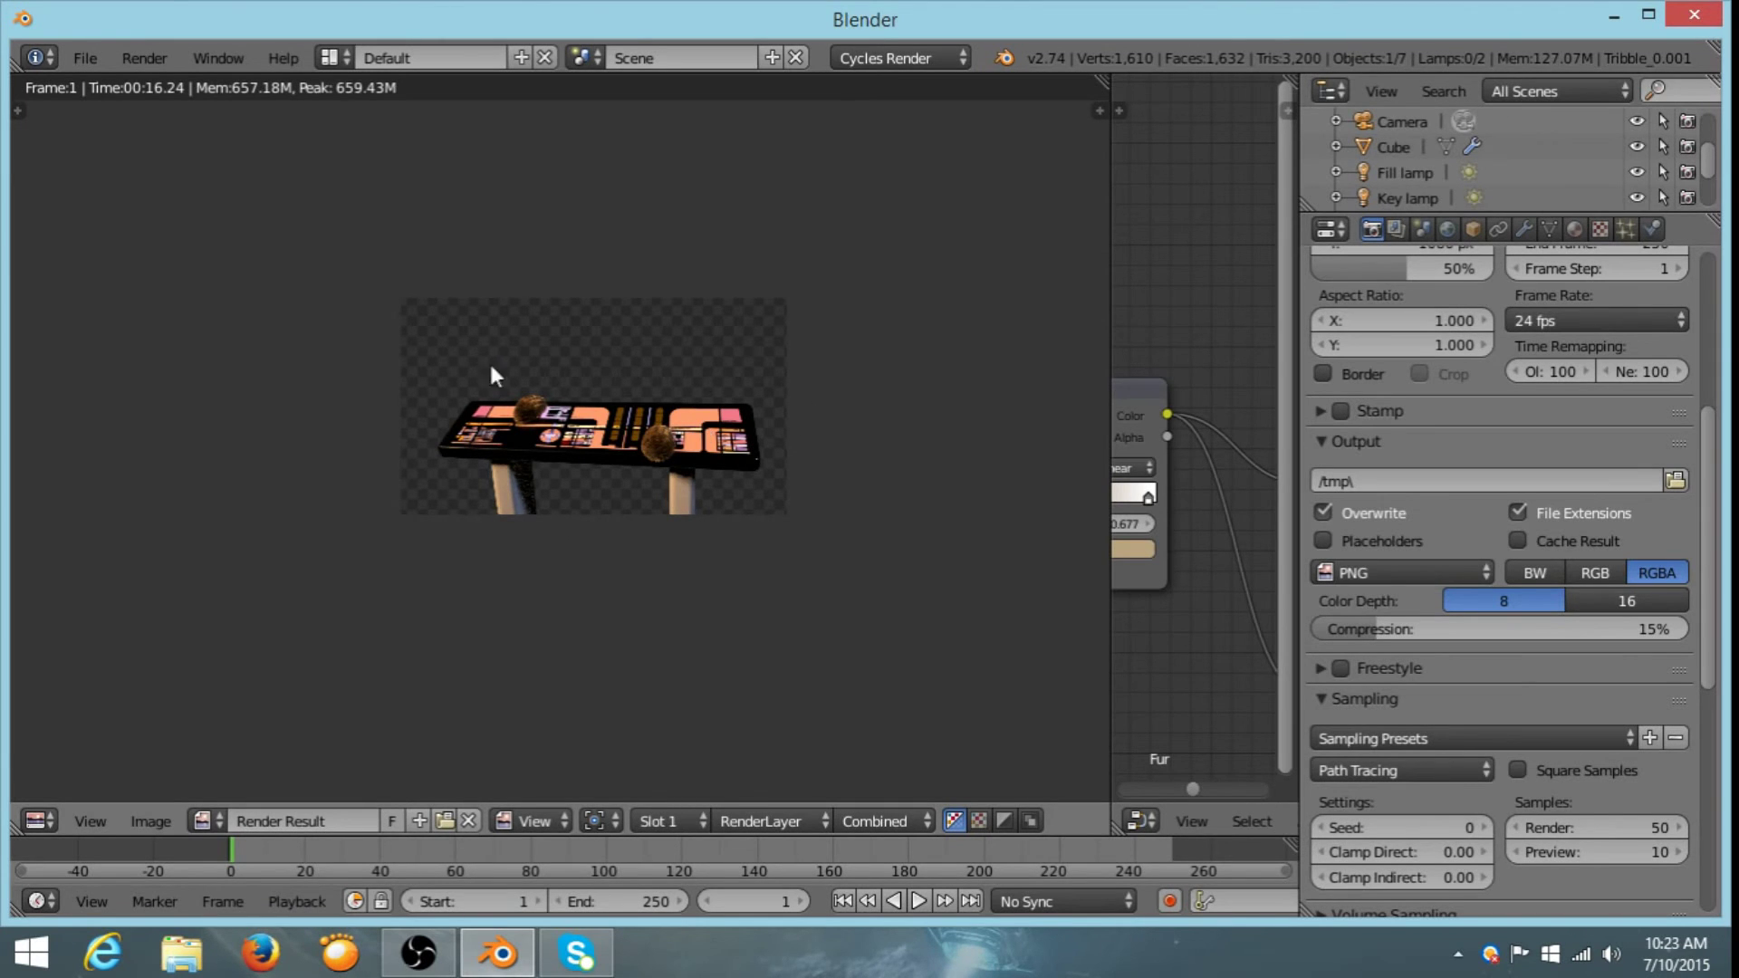
pyautogui.scroll(3, 625, 516)
pyautogui.moveTo(784, 382); pyautogui.dragTo(875, 403, button='middle')
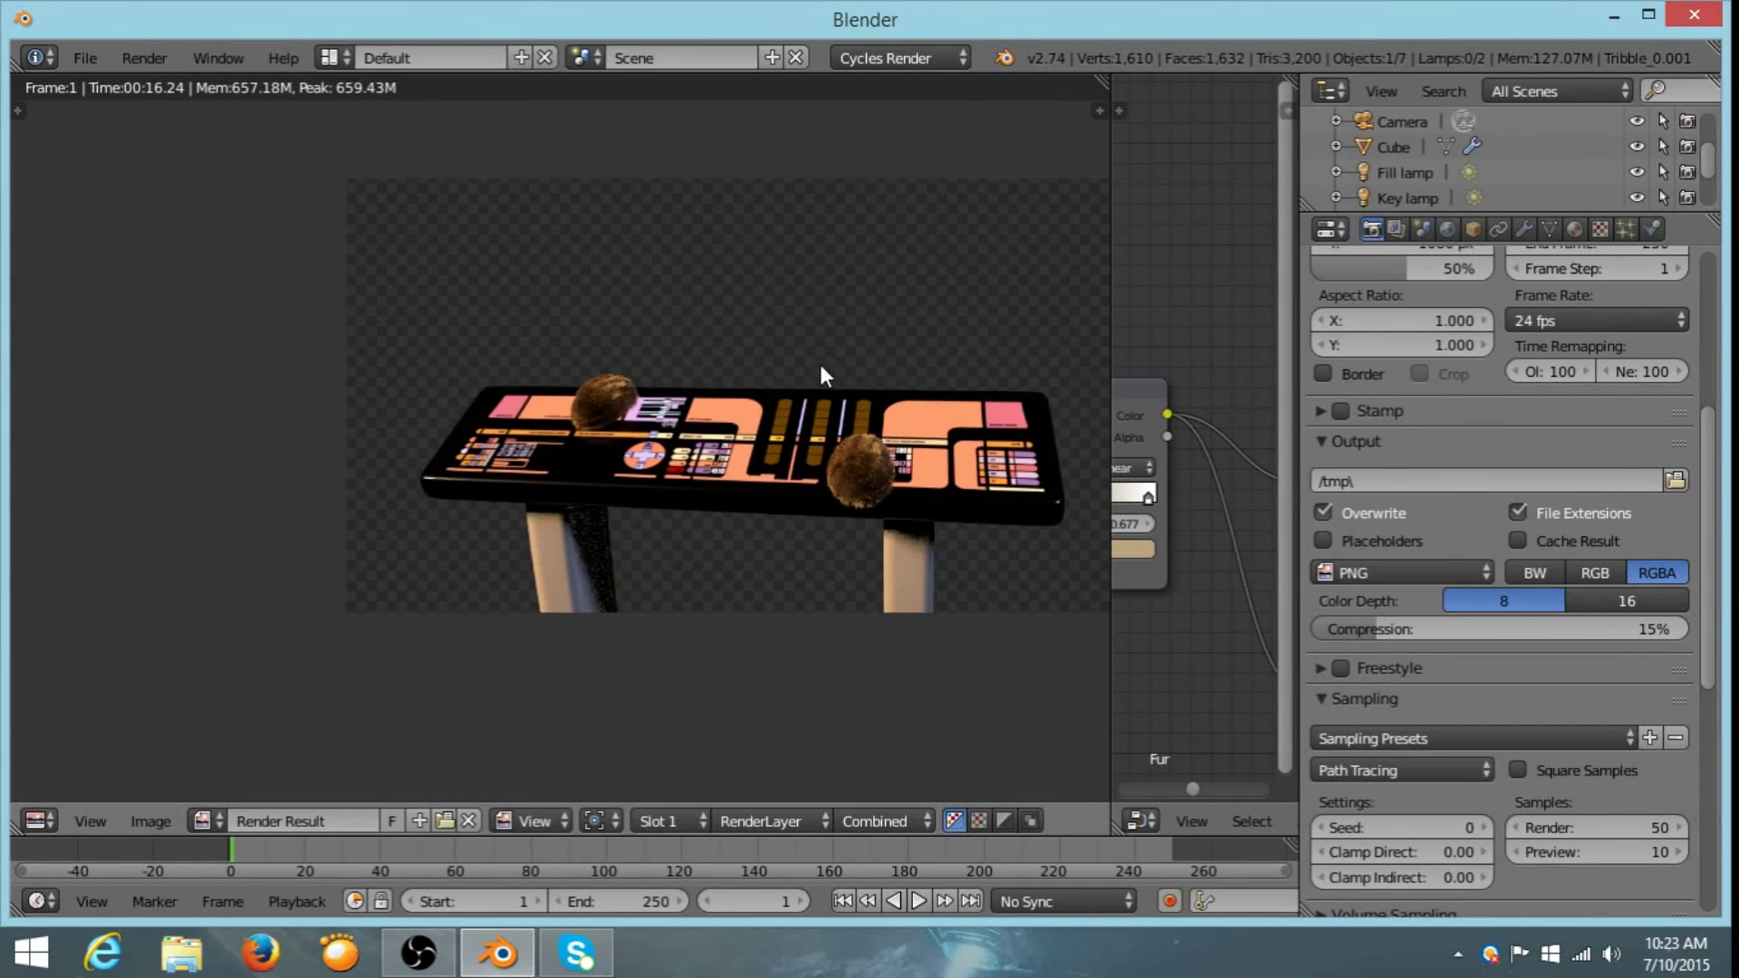
pyautogui.click(38, 821)
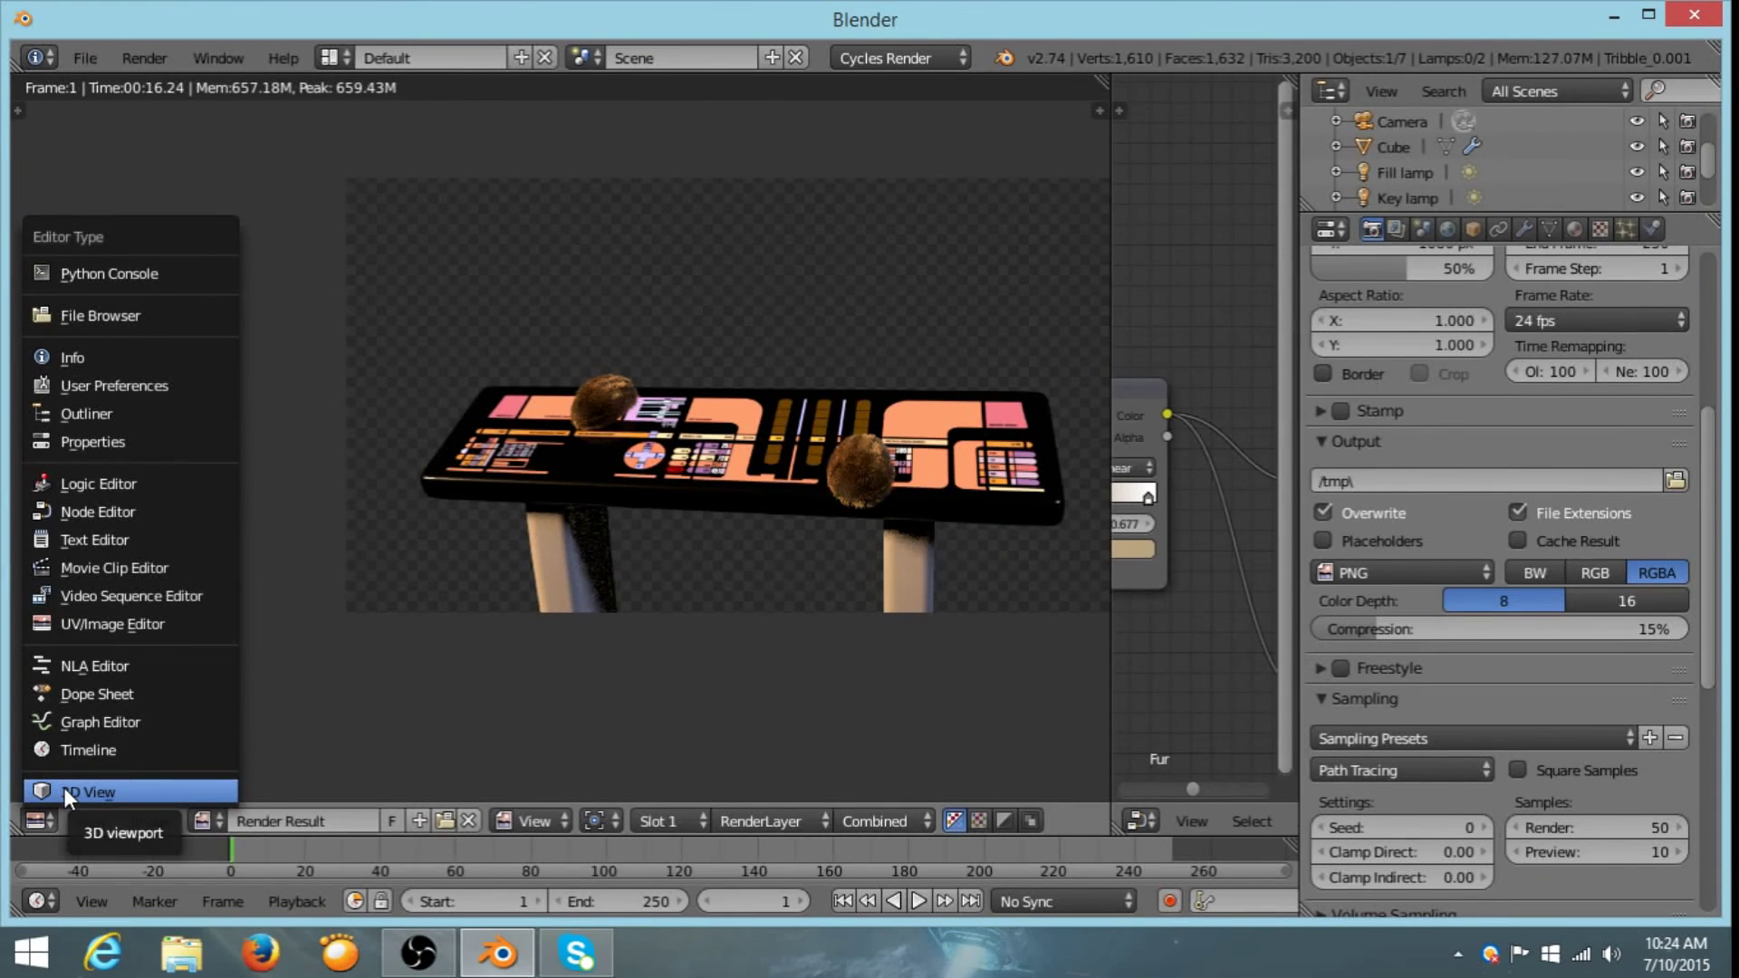
pyautogui.click(63, 788)
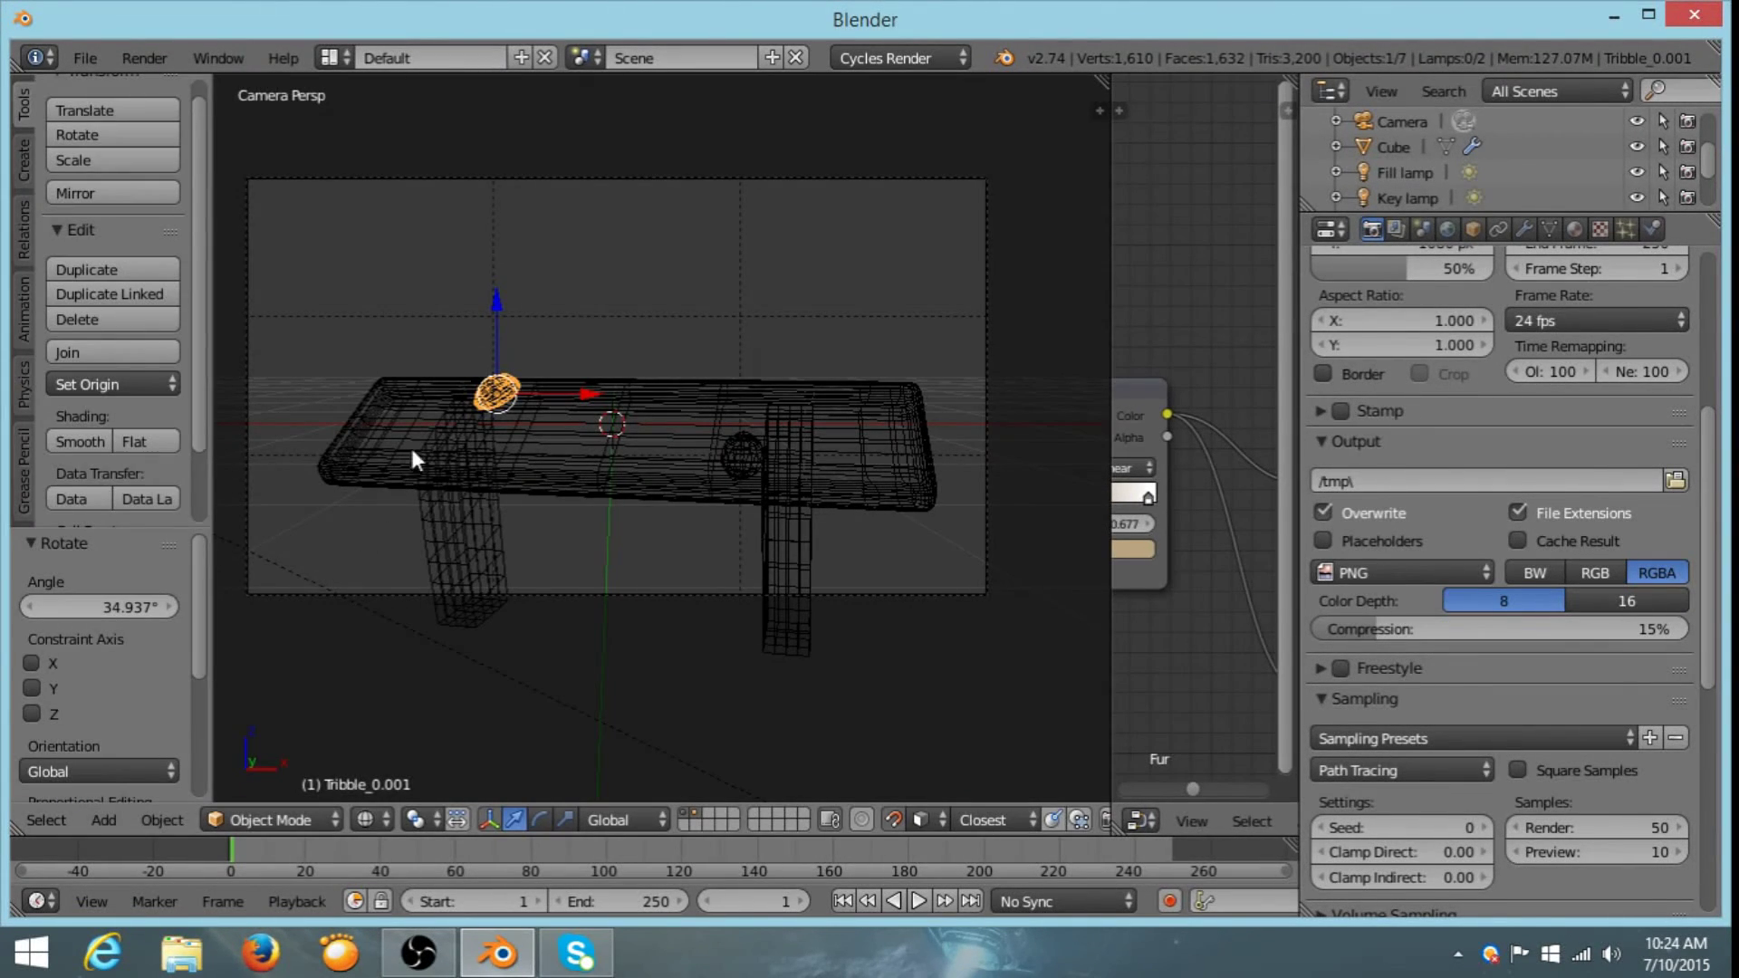
# - Import maxresdefault.jpg from the Pictures folder as an image plane to serve as the scene's backdrop
pyautogui.hotkey('shift', 'a')
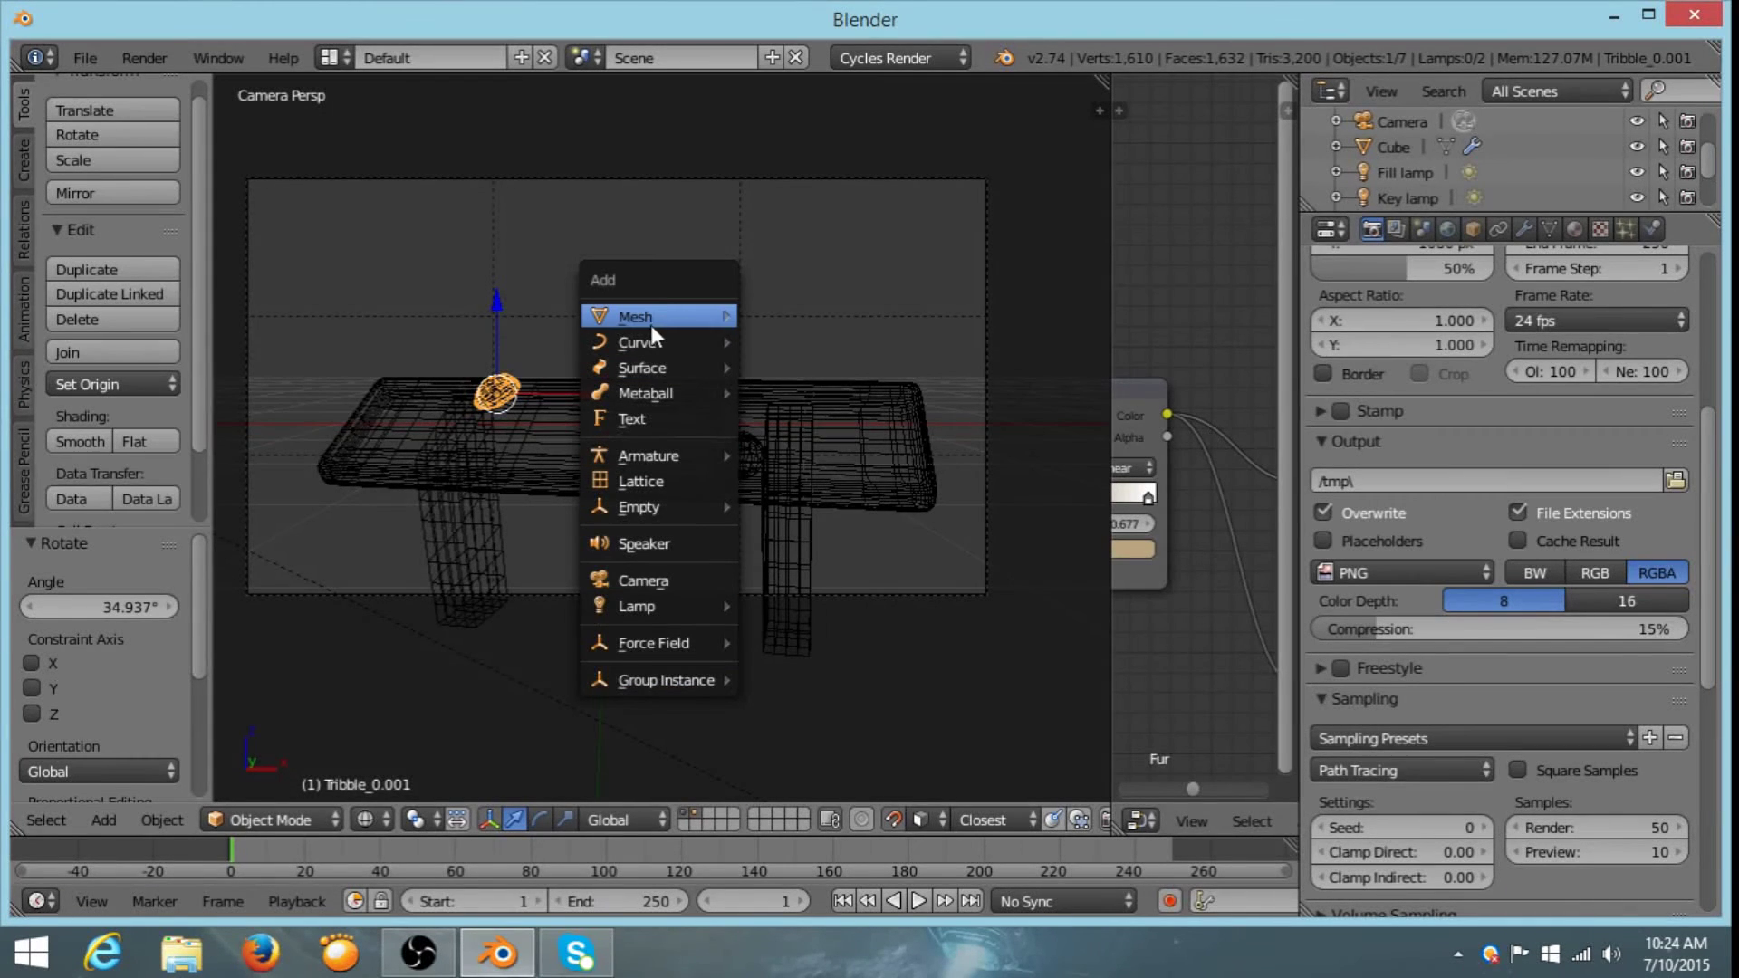
pyautogui.moveTo(667, 317)
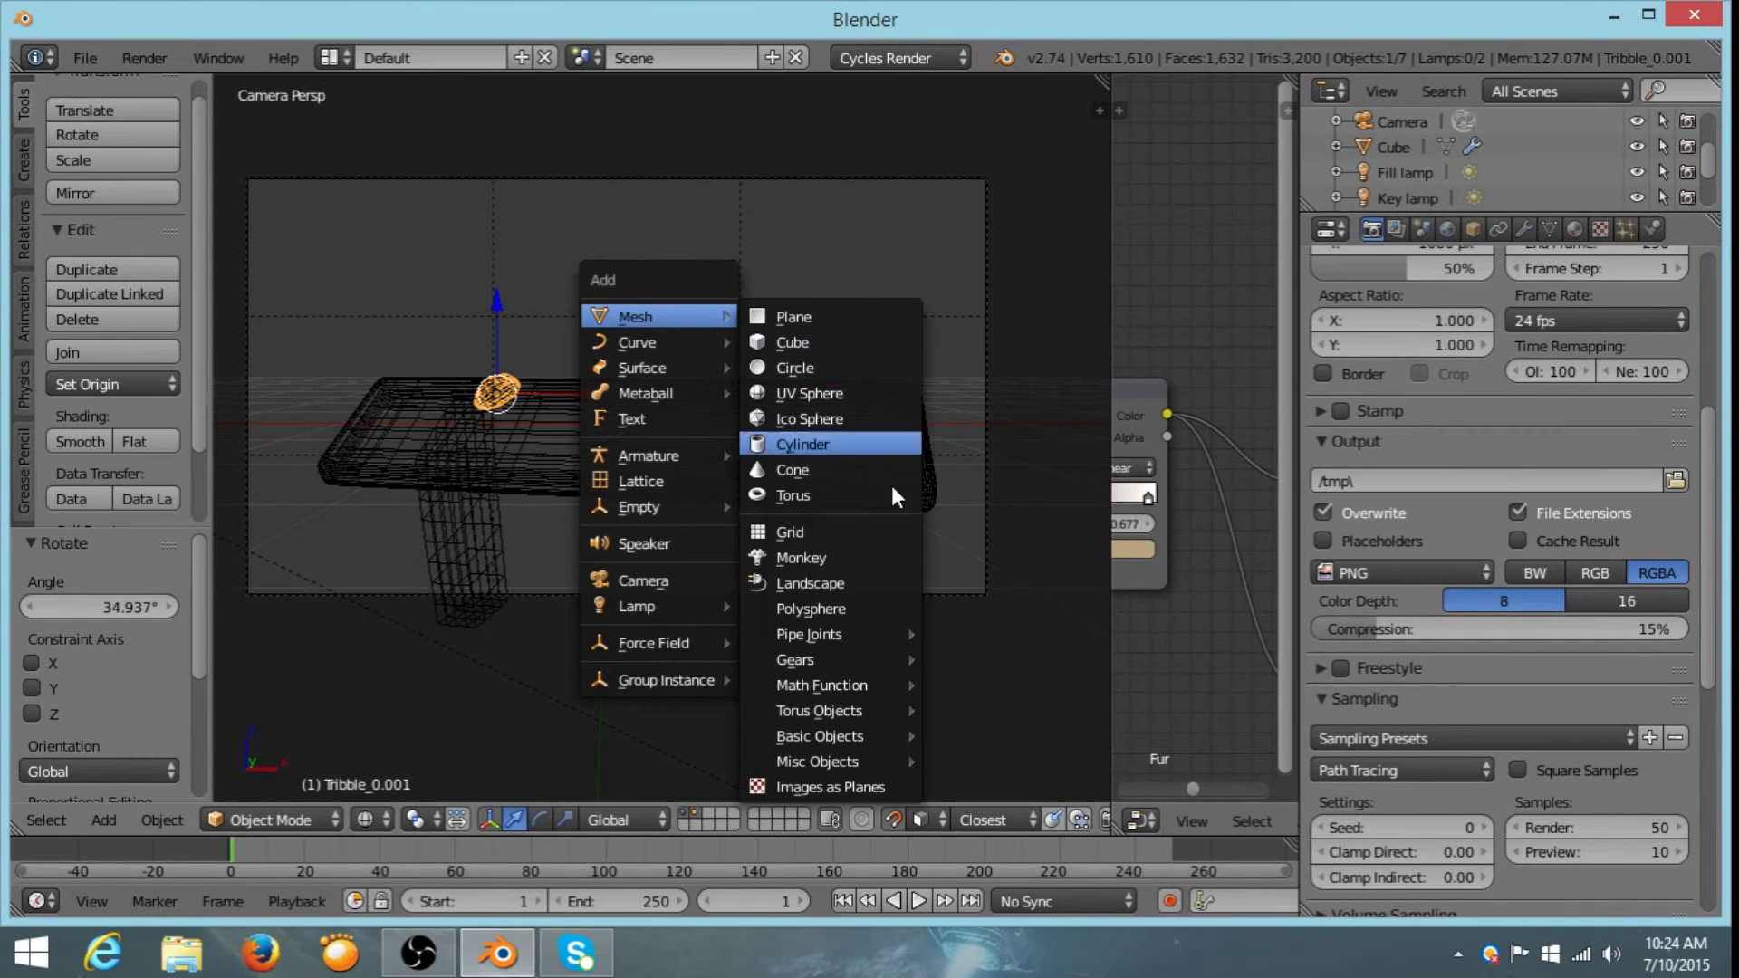
pyautogui.click(818, 786)
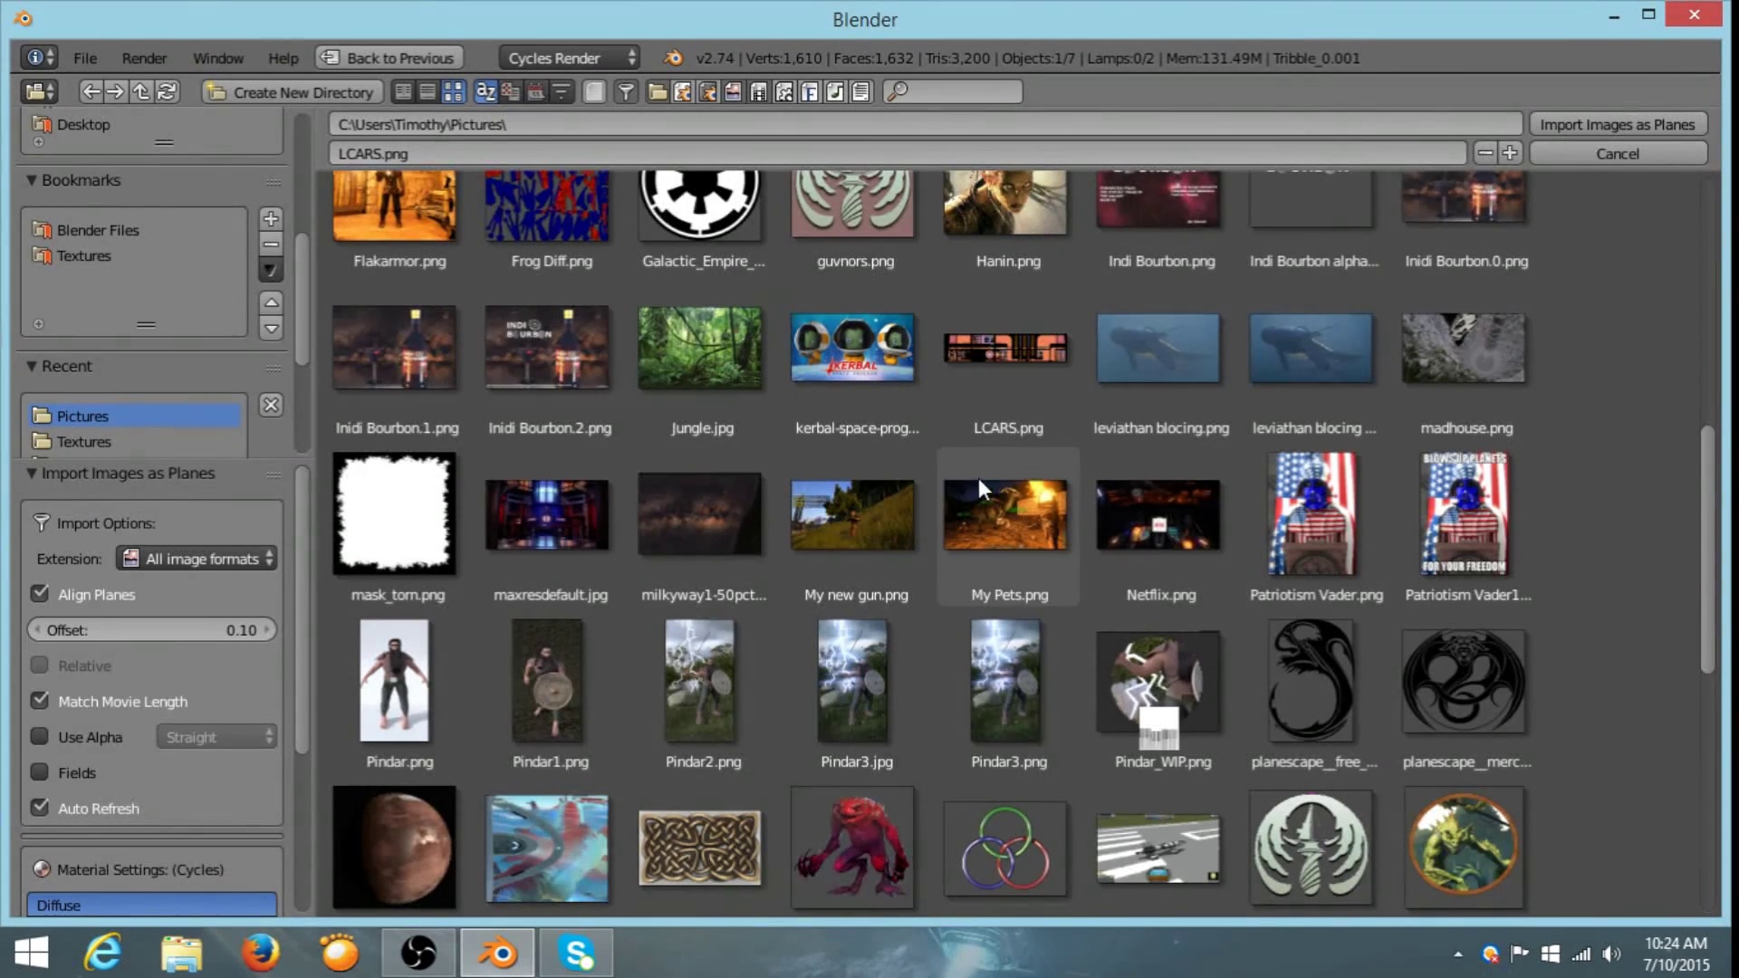
pyautogui.scroll(-1, 969, 484)
pyautogui.scroll(4, 969, 483)
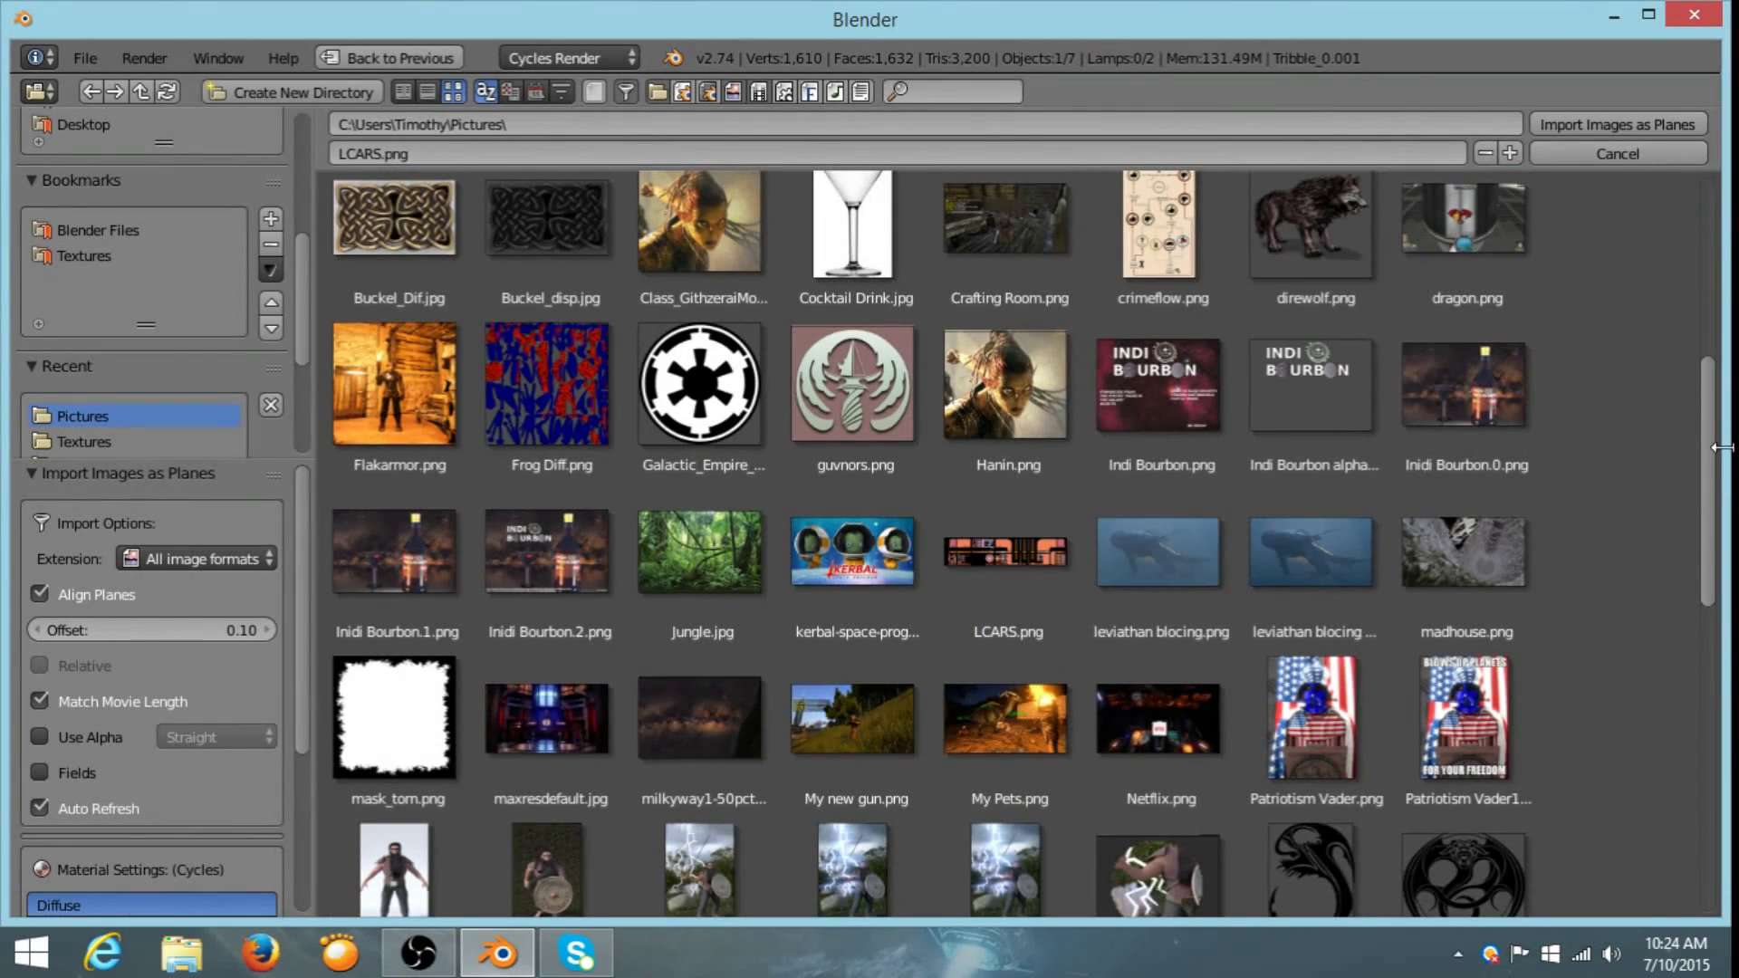
pyautogui.moveTo(1713, 448); pyautogui.dragTo(1700, 689)
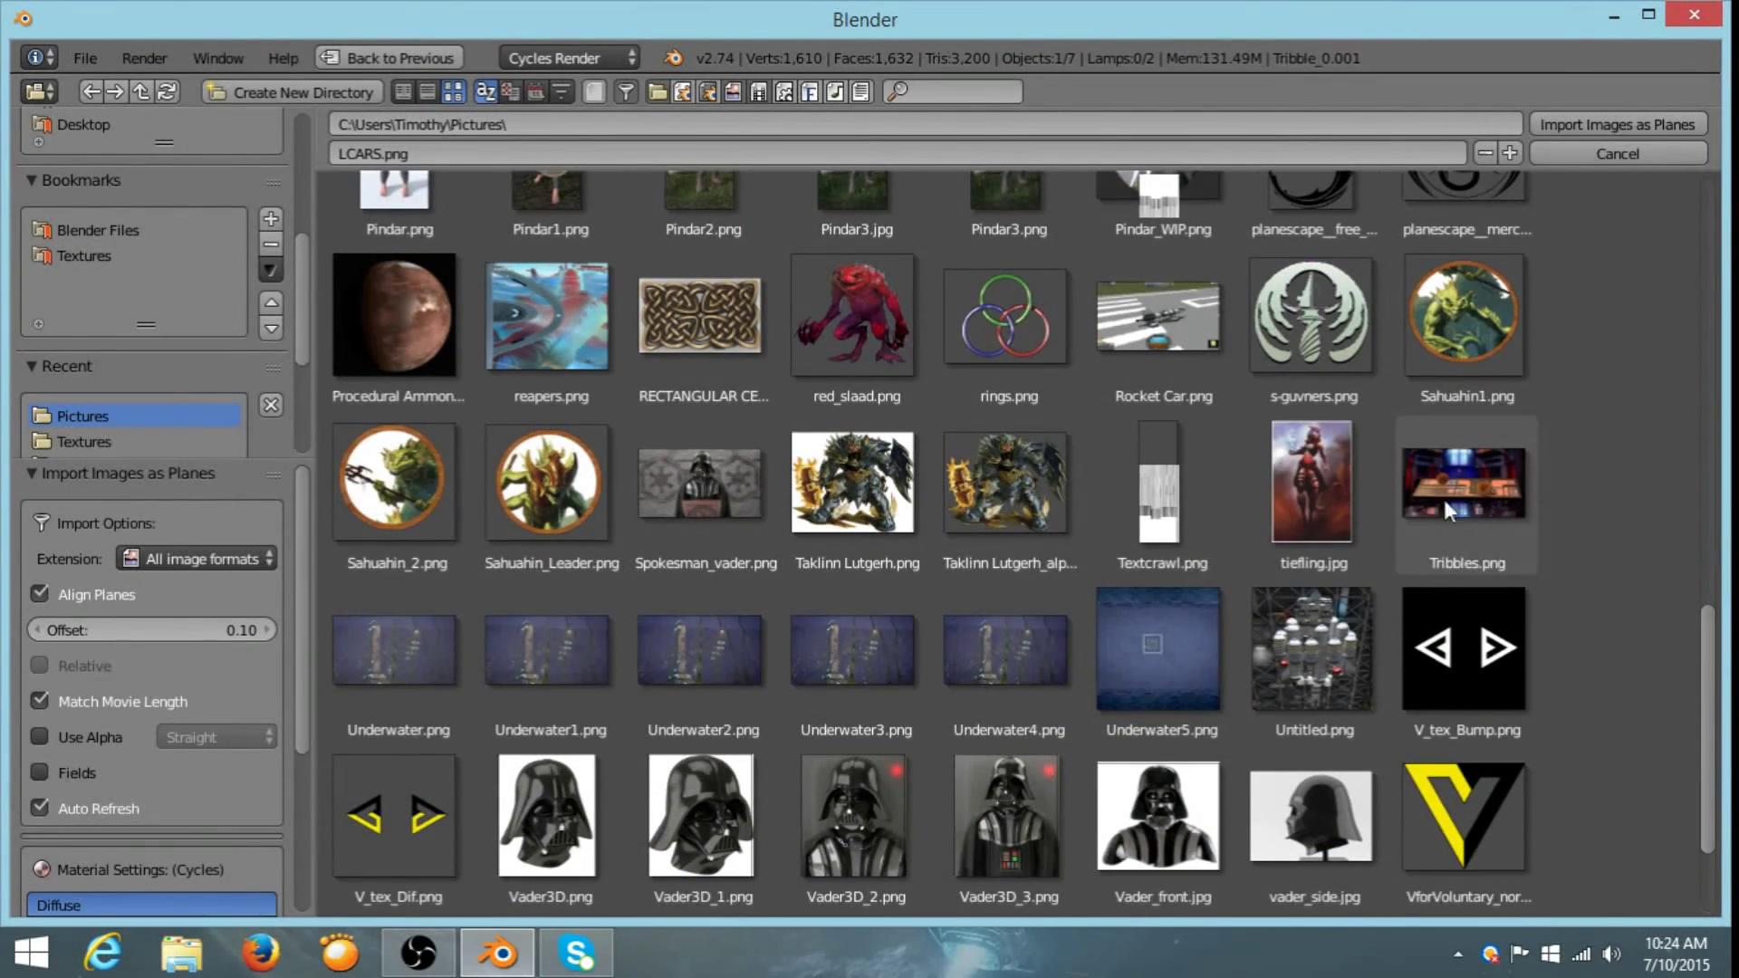
pyautogui.moveTo(1710, 681); pyautogui.dragTo(1664, 455)
pyautogui.click(530, 655)
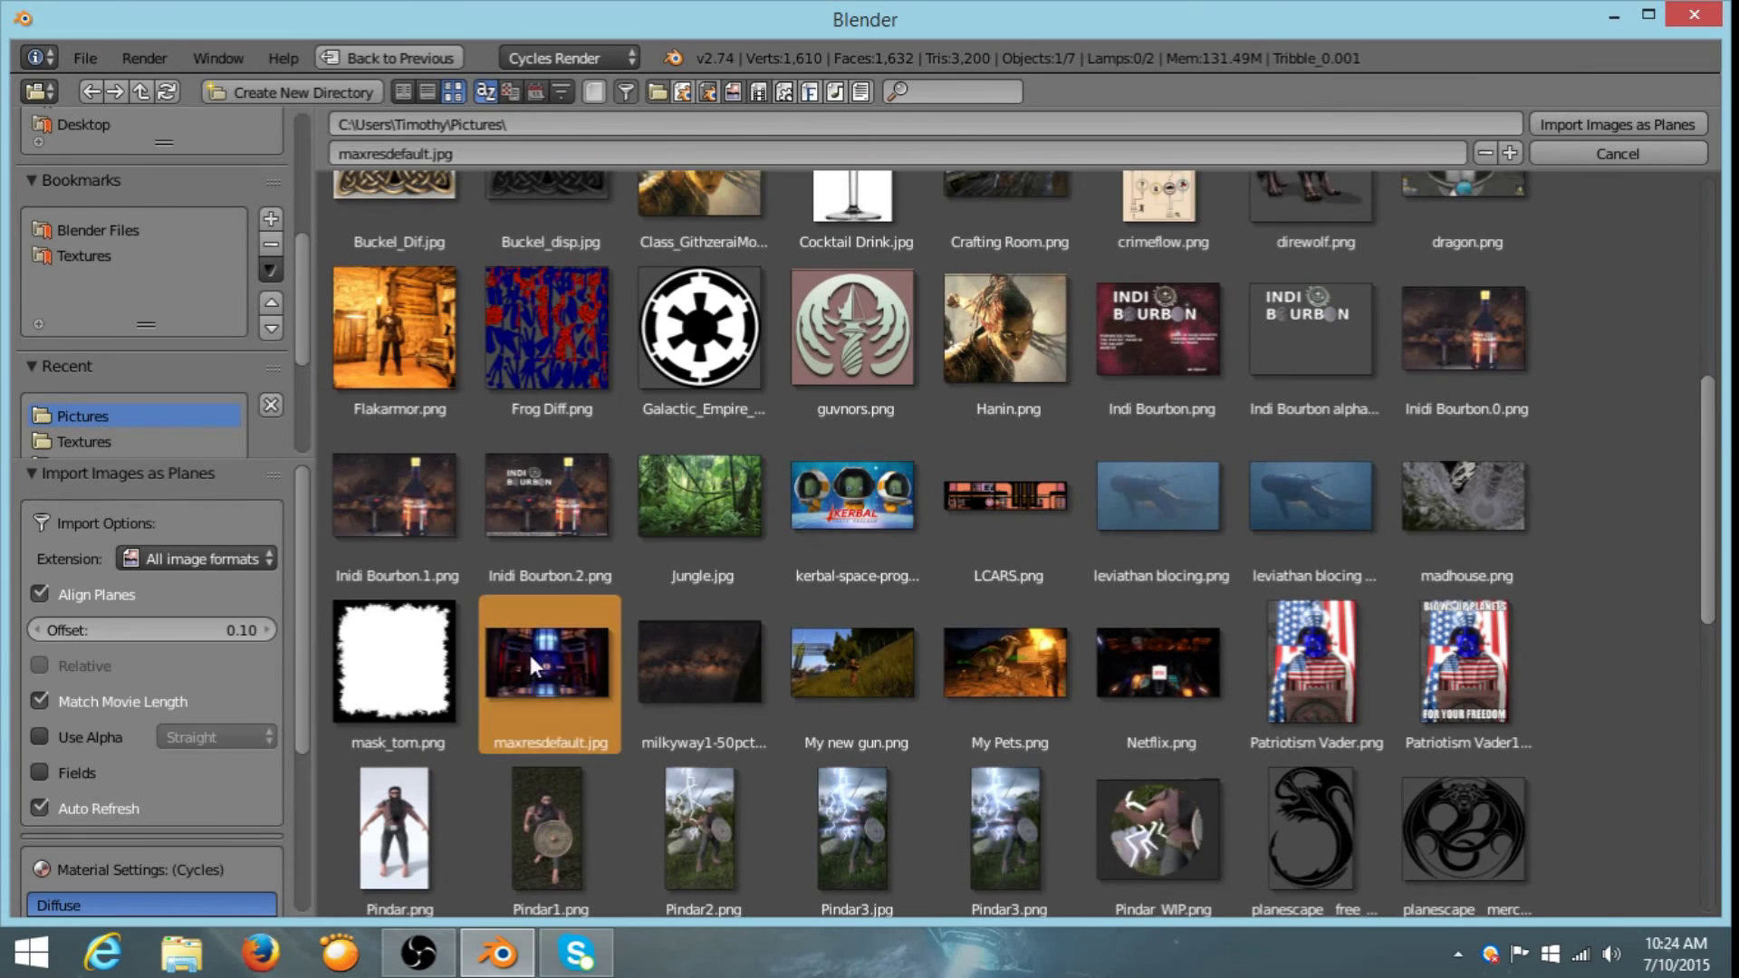
pyautogui.click(1628, 124)
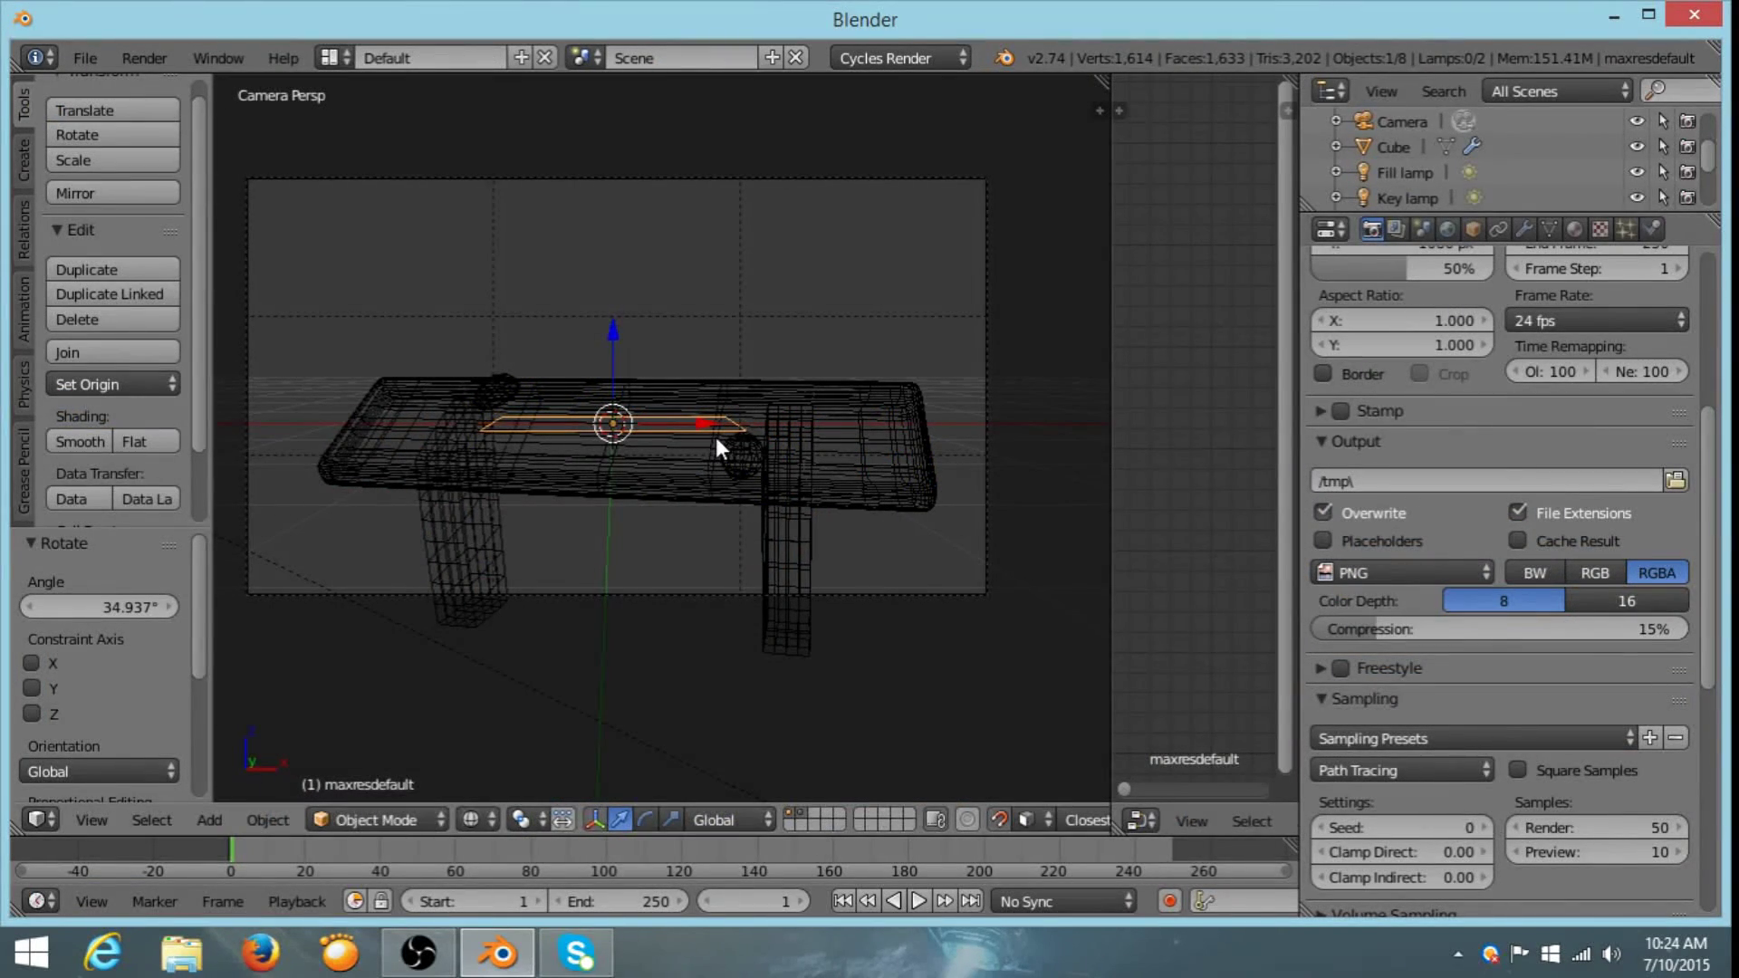
# - Rotate the imported image plane 90° about the X axis so it stands upright
pyautogui.press('r')
pyautogui.press('Escape')
pyautogui.write('rx90')
pyautogui.press('Return')
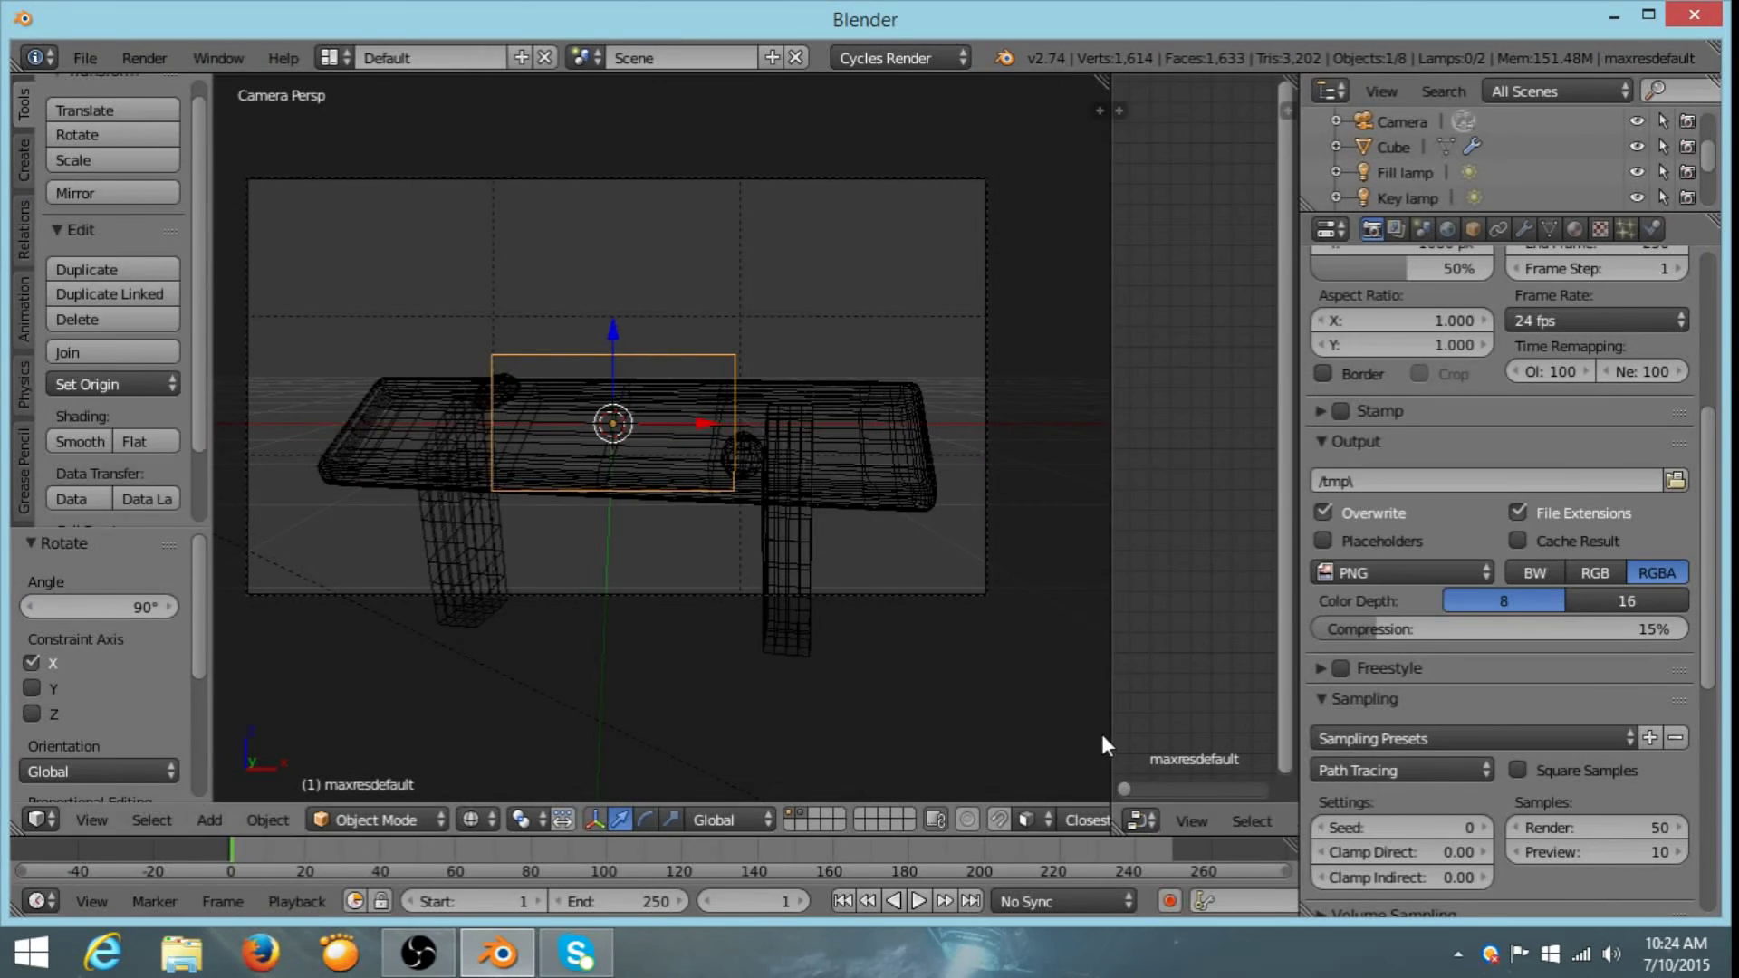
# - Enlarge the node editor area, turn it into a second 3D view, and move the image plane about 13.1 units along Y behind the console
pyautogui.moveTo(1108, 732); pyautogui.dragTo(720, 757)
pyautogui.click(751, 821)
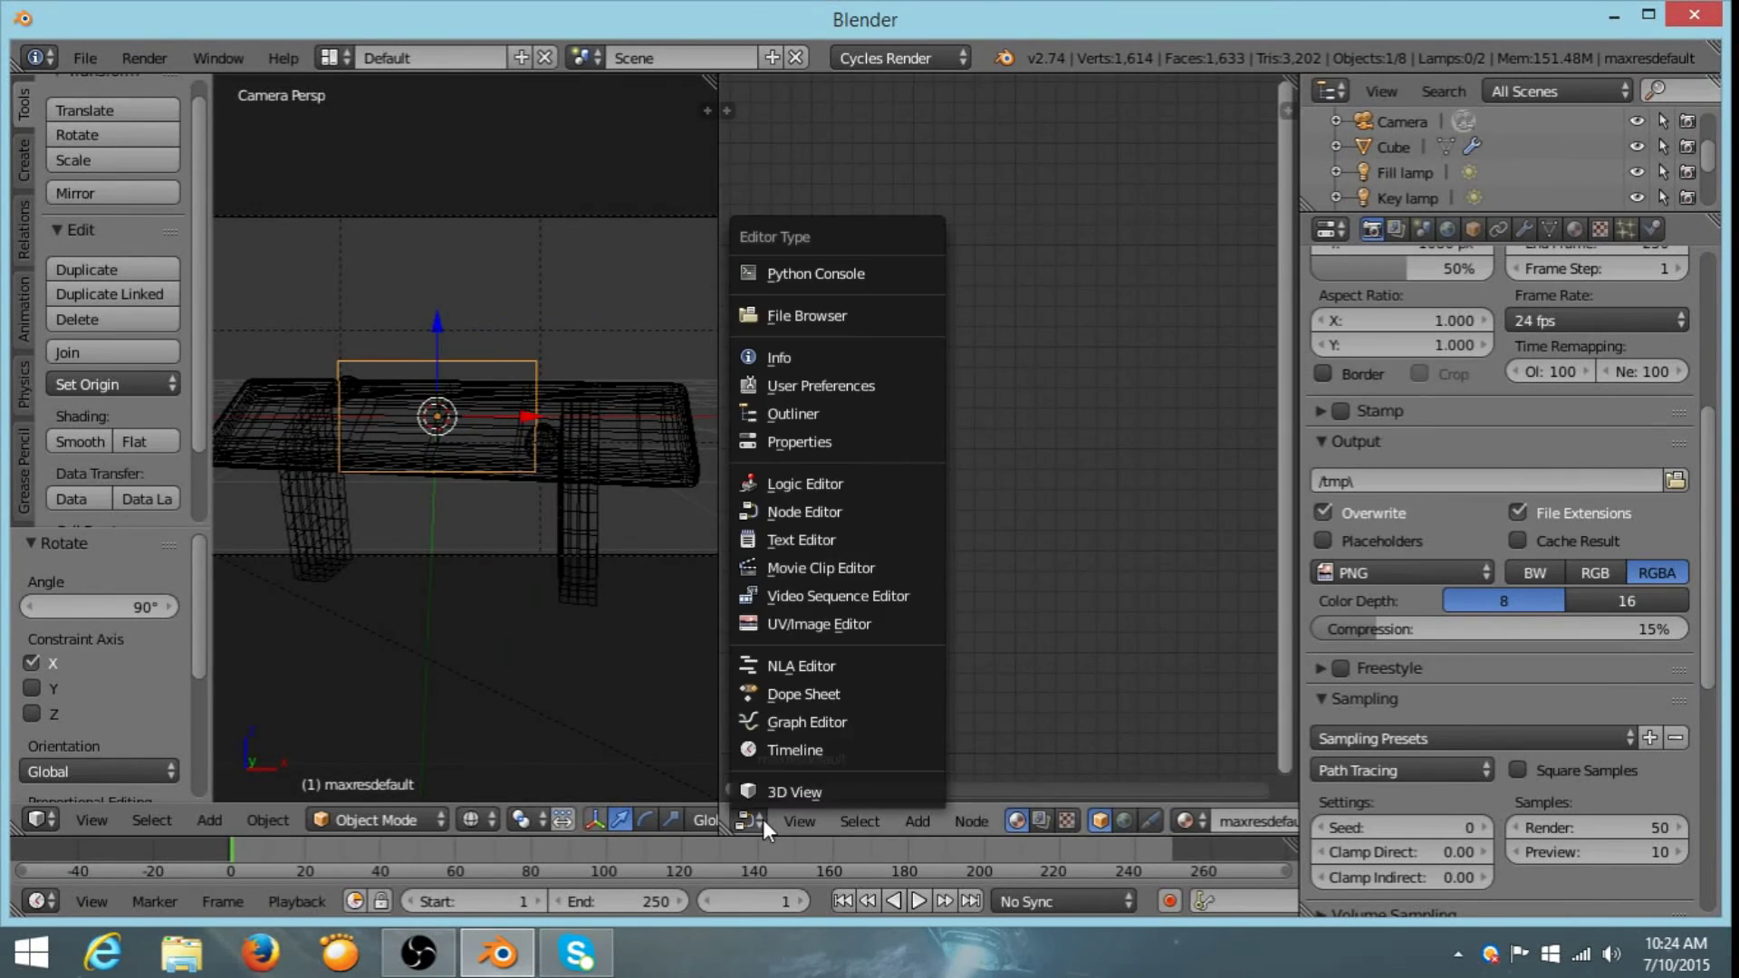
pyautogui.click(815, 791)
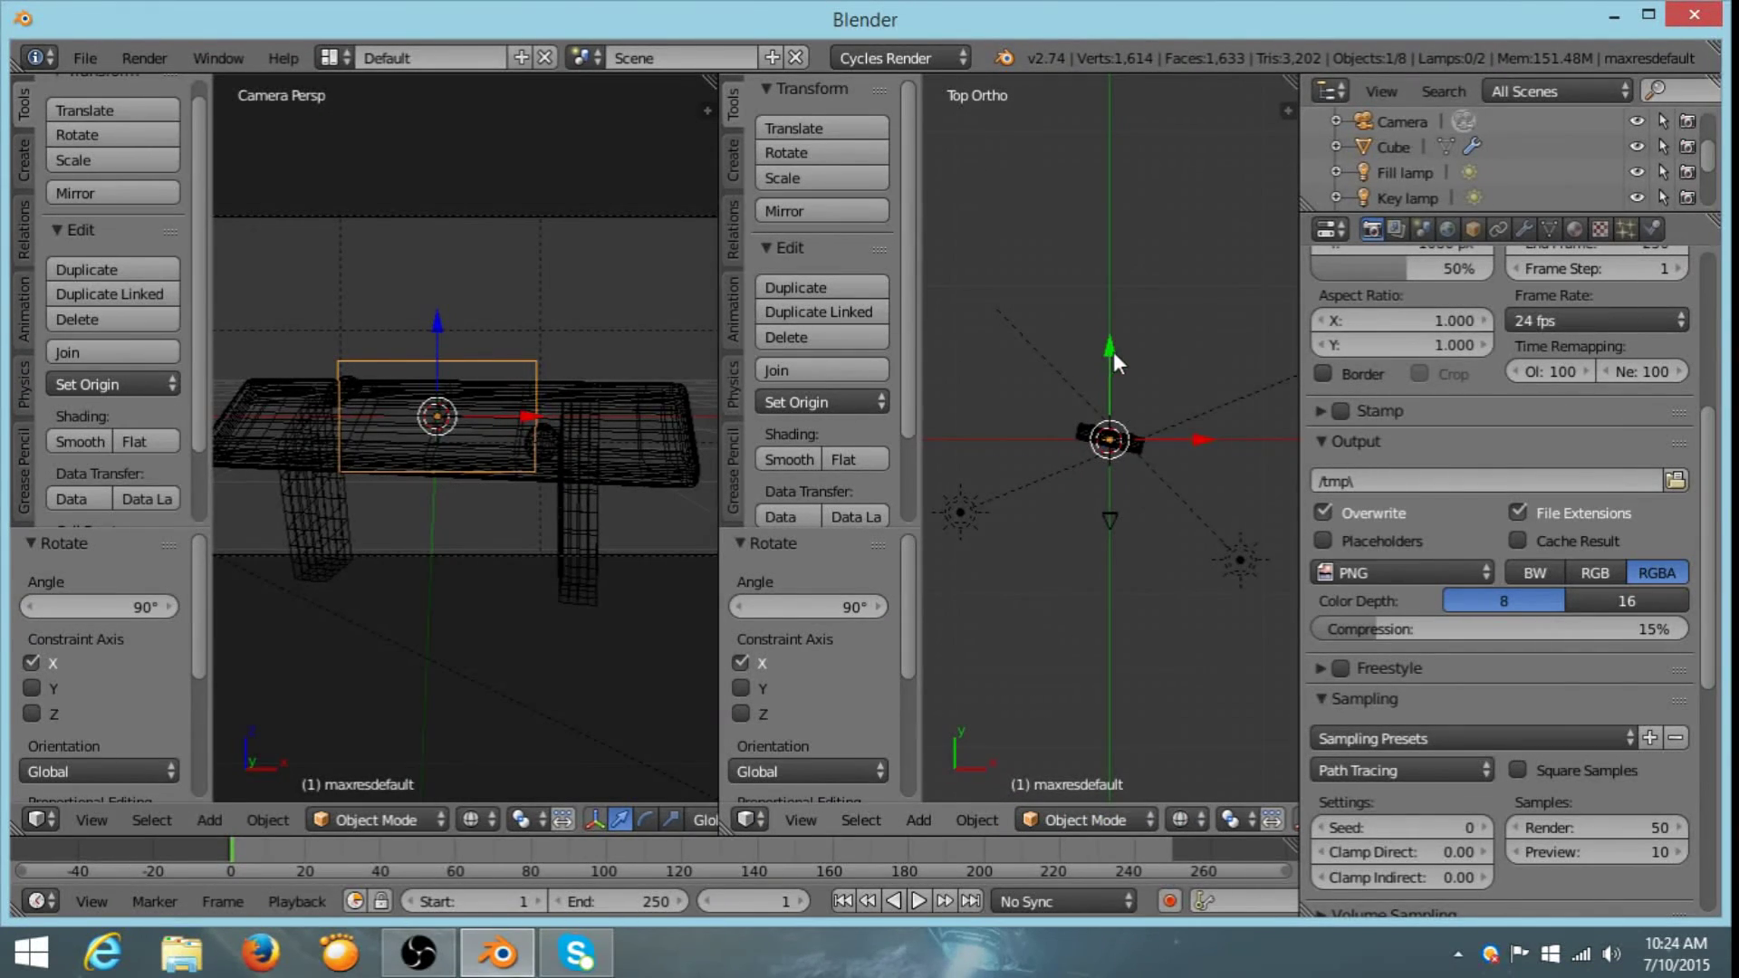
pyautogui.press('g')
pyautogui.press('y')
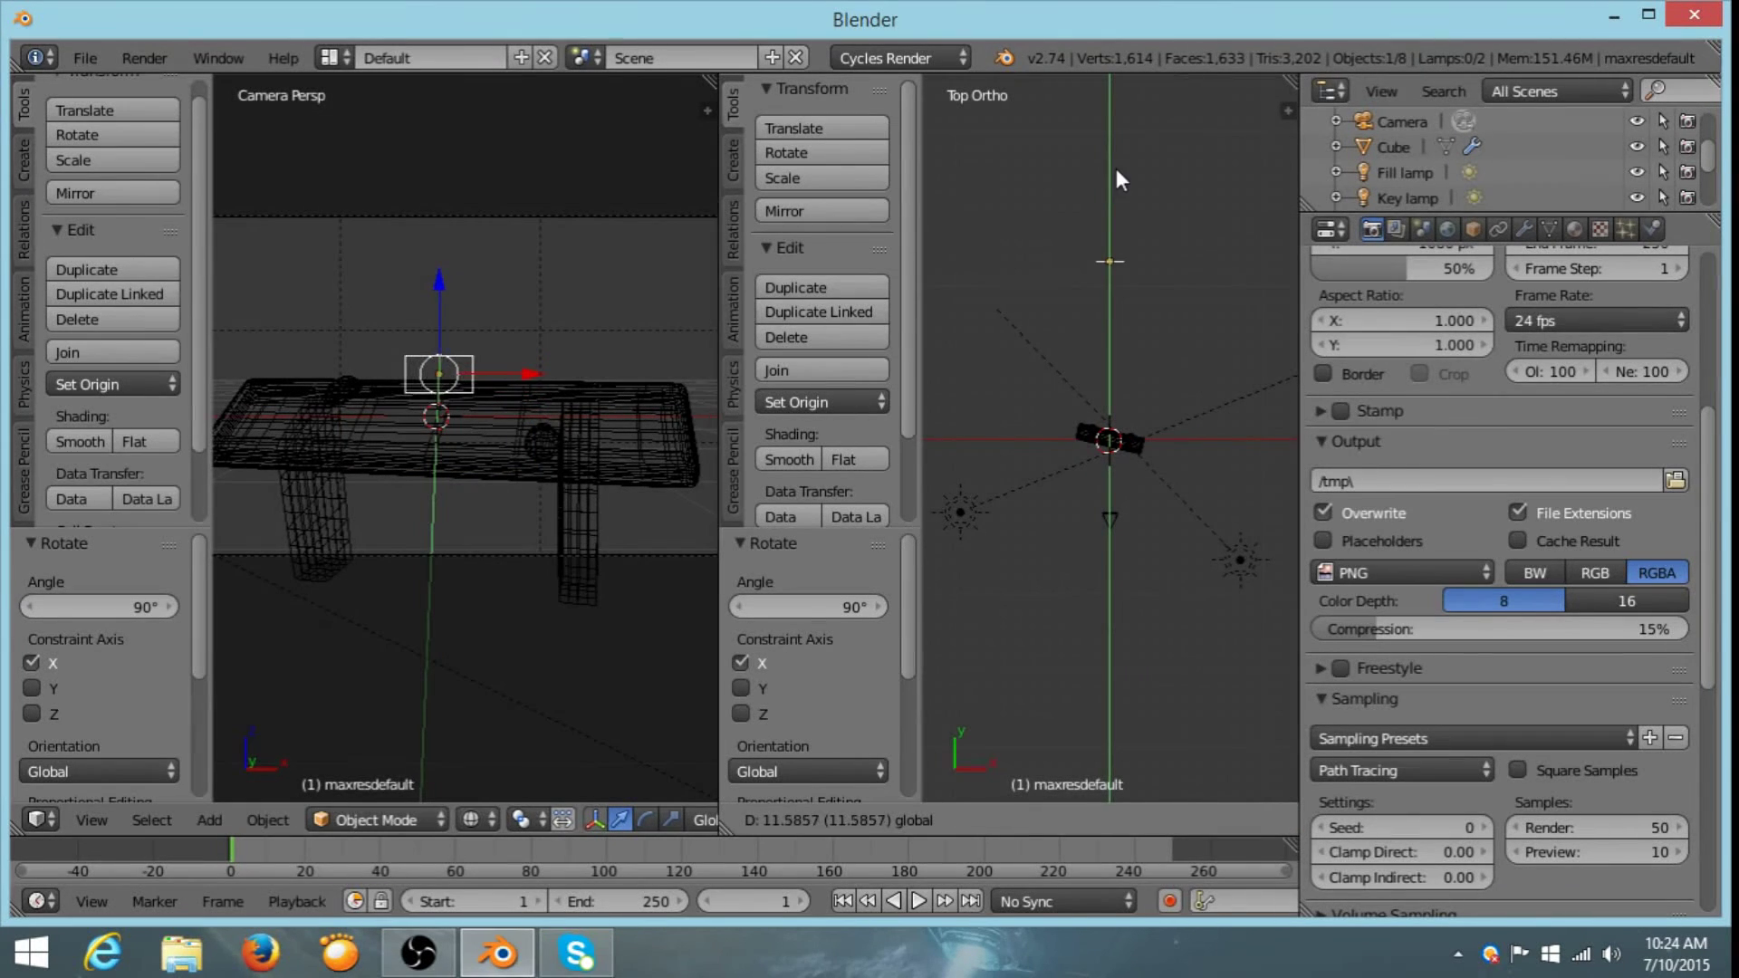
pyautogui.click(1149, 152)
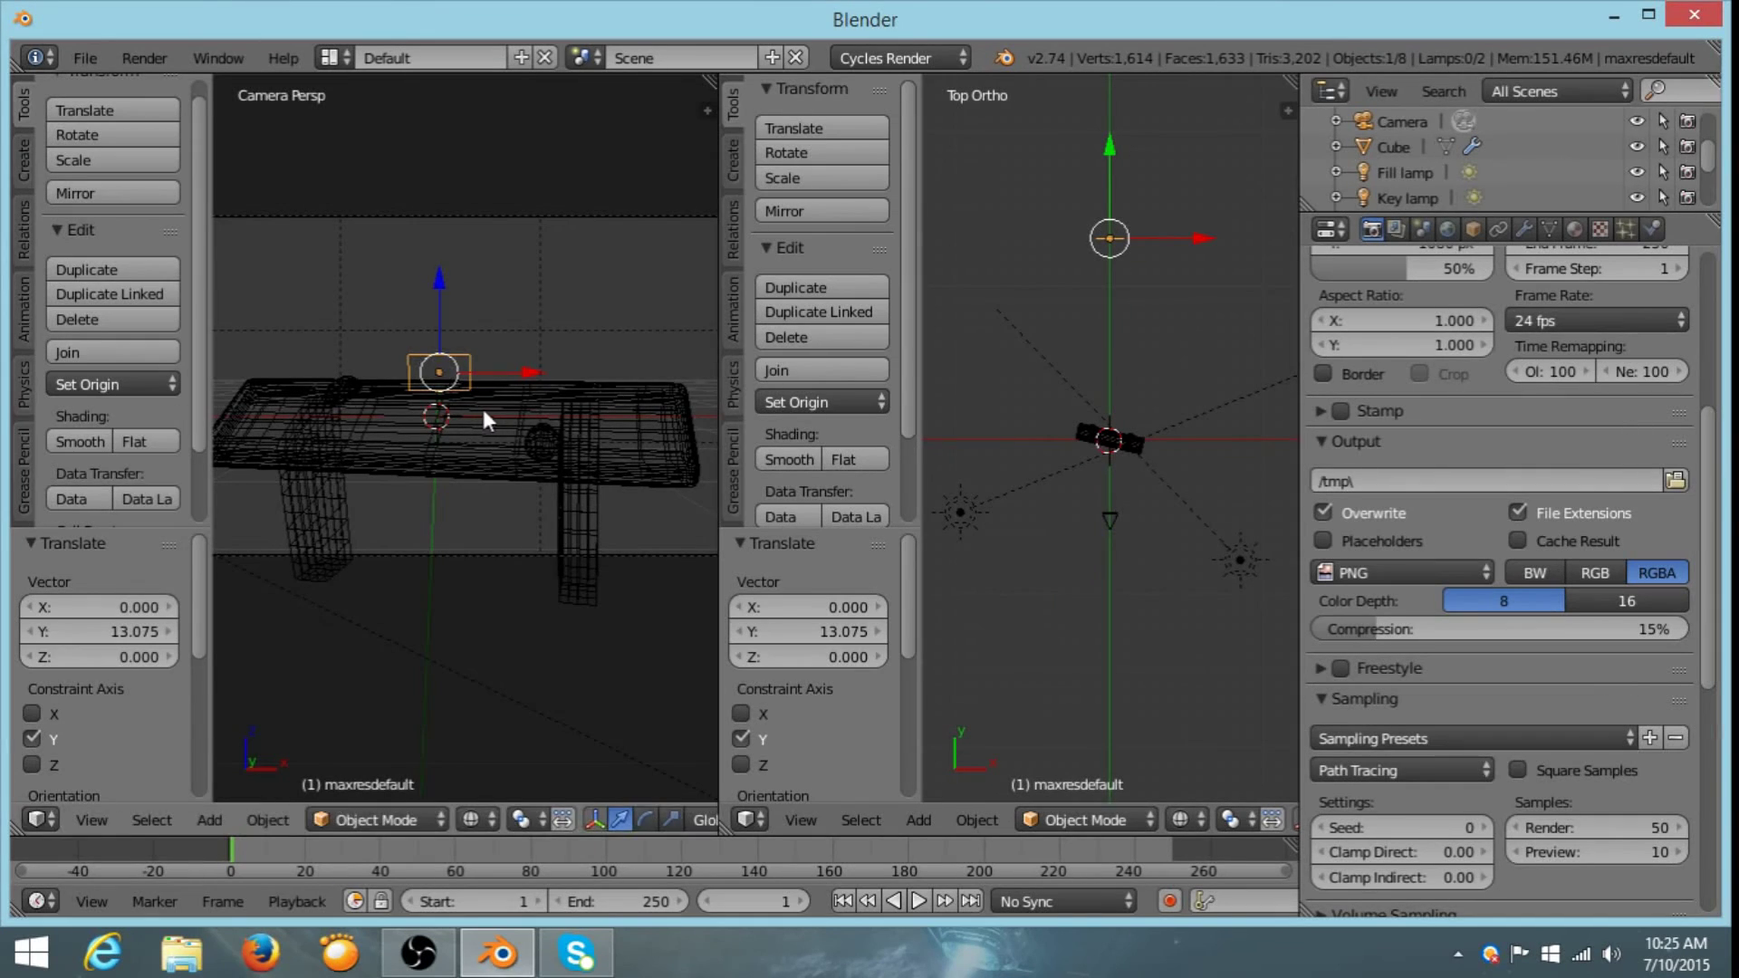
# - Scale the backdrop plane up by about 9.72 and again by about 1.08, and lower it about 0.43 units to fill the camera frame
pyautogui.press('s')
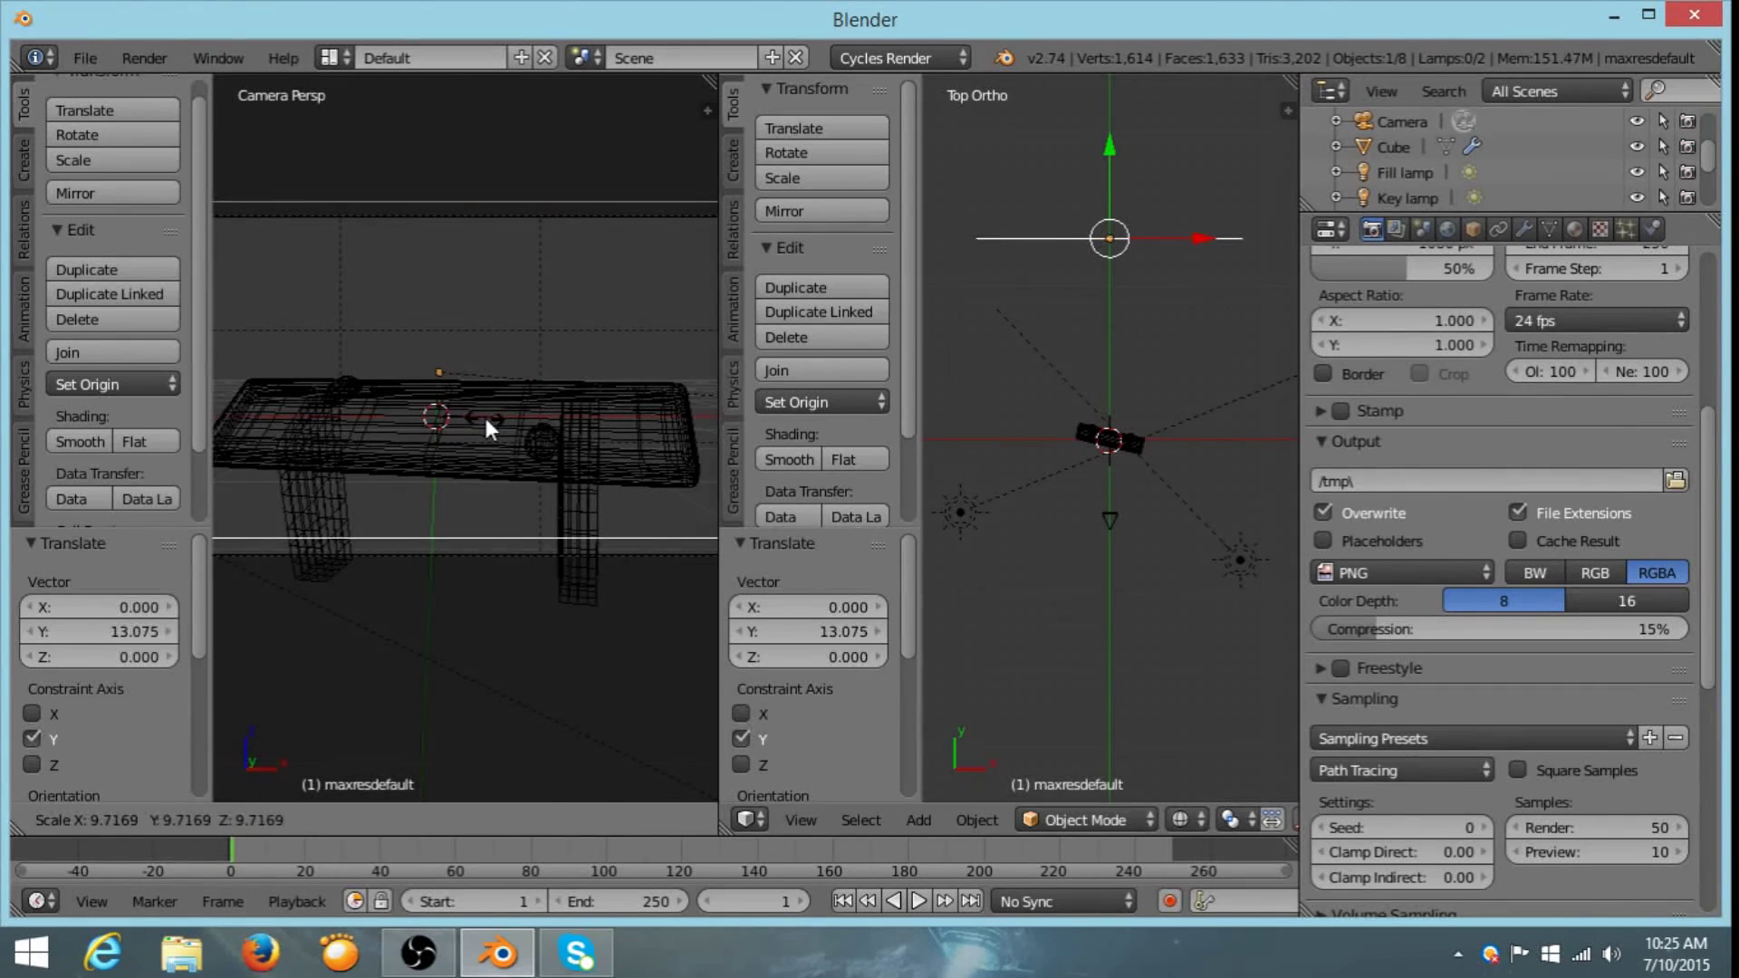
pyautogui.click(486, 418)
pyautogui.scroll(-3, 483, 415)
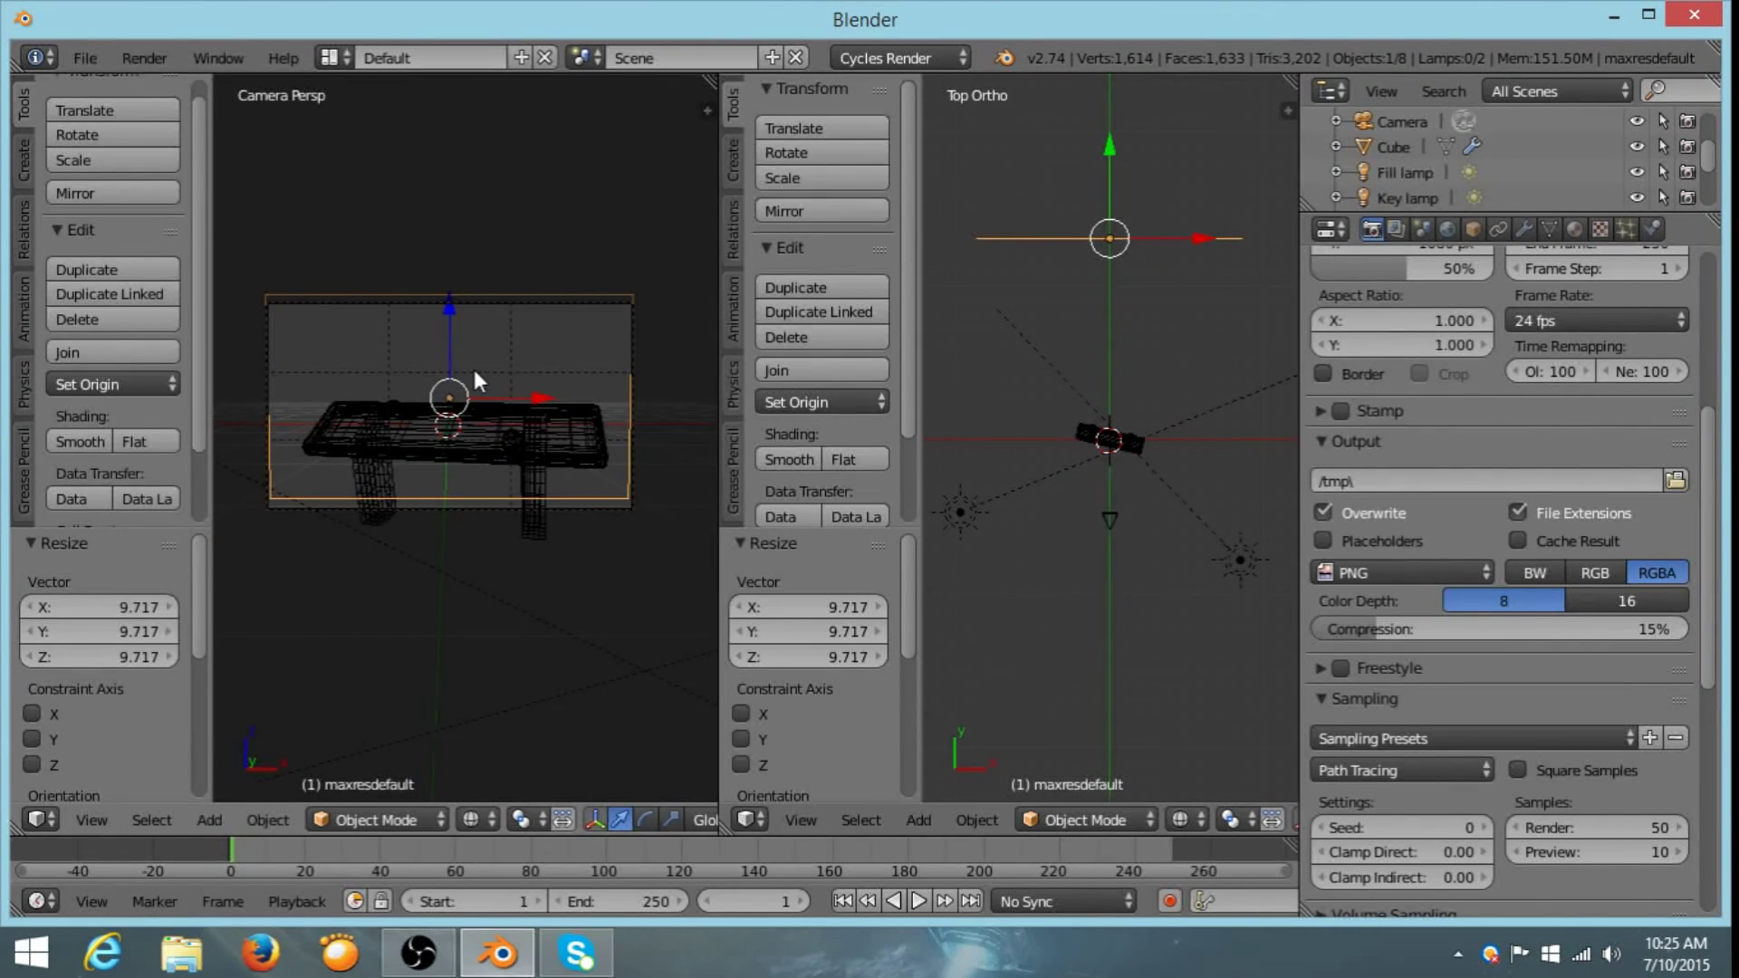
pyautogui.press('s')
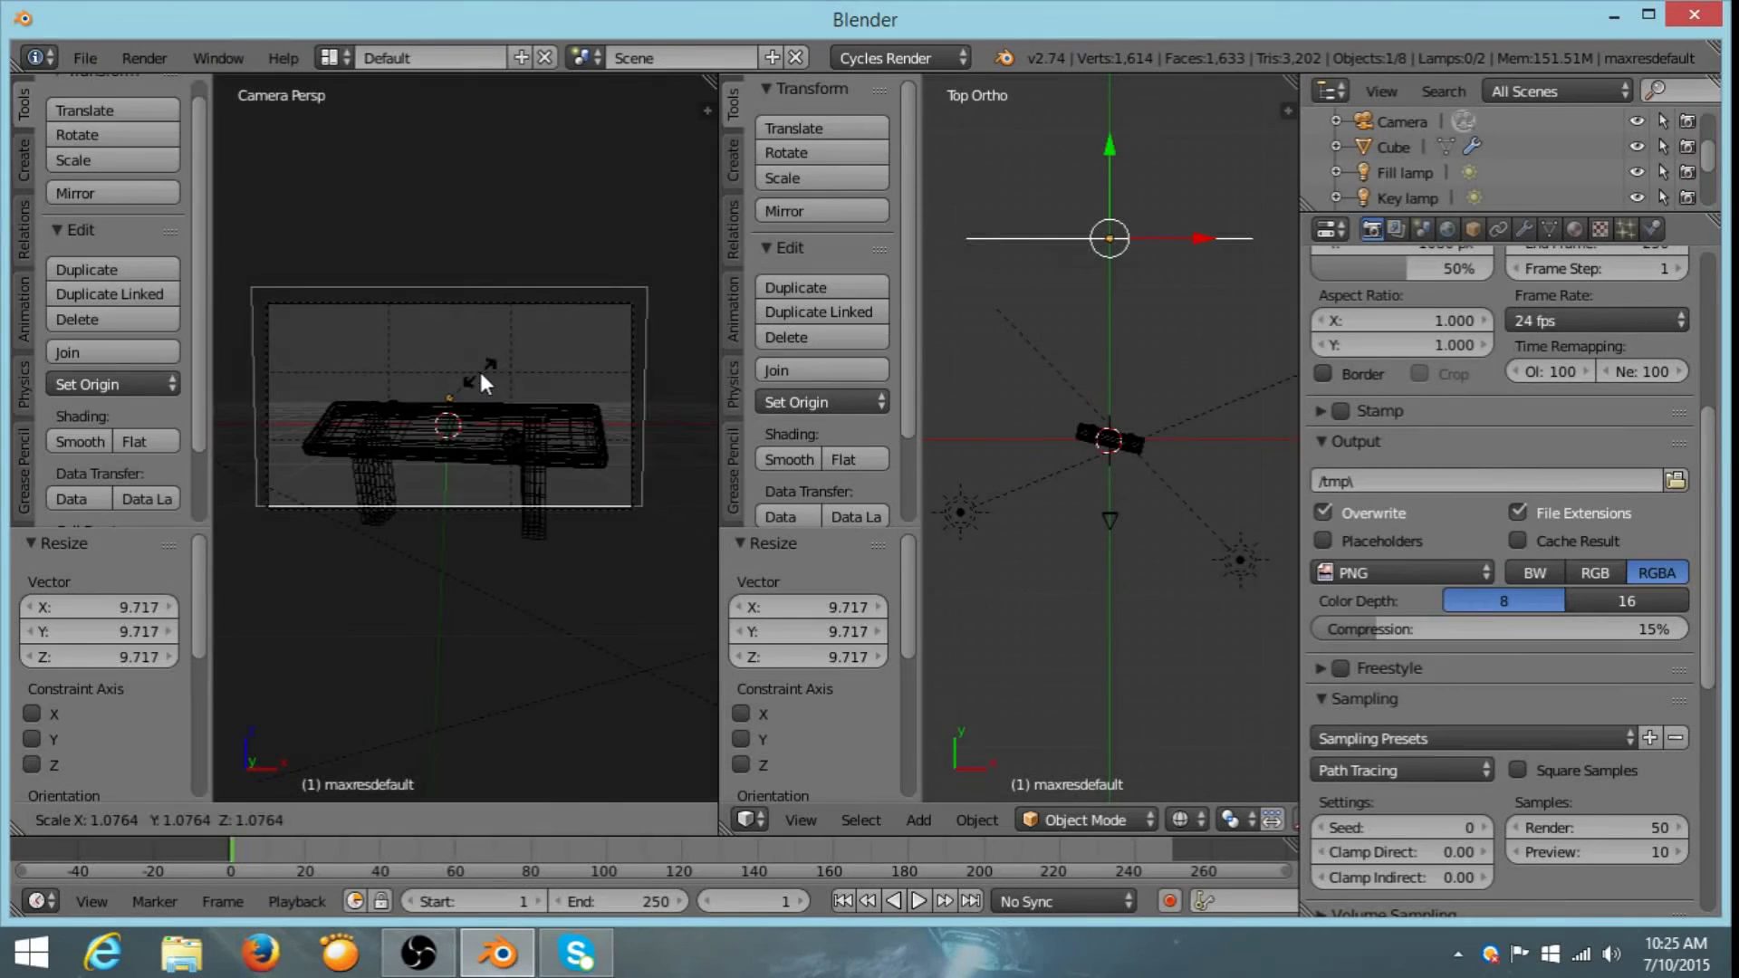
pyautogui.click(480, 373)
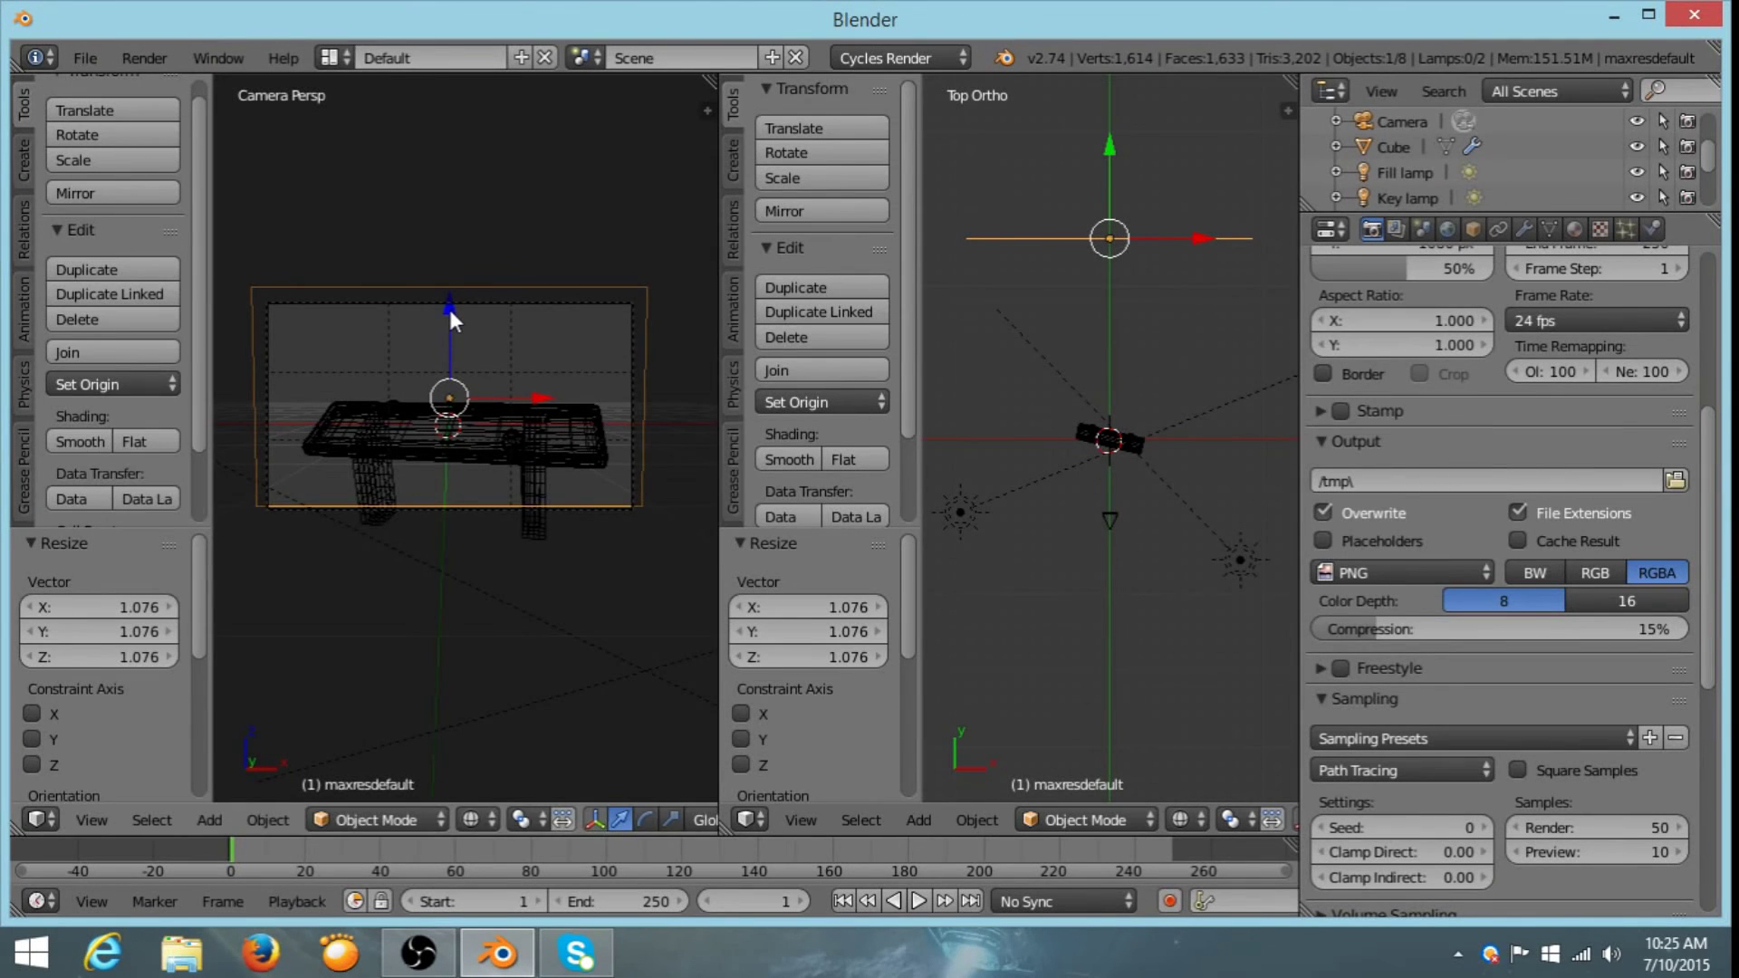
pyautogui.moveTo(447, 306); pyautogui.dragTo(446, 314)
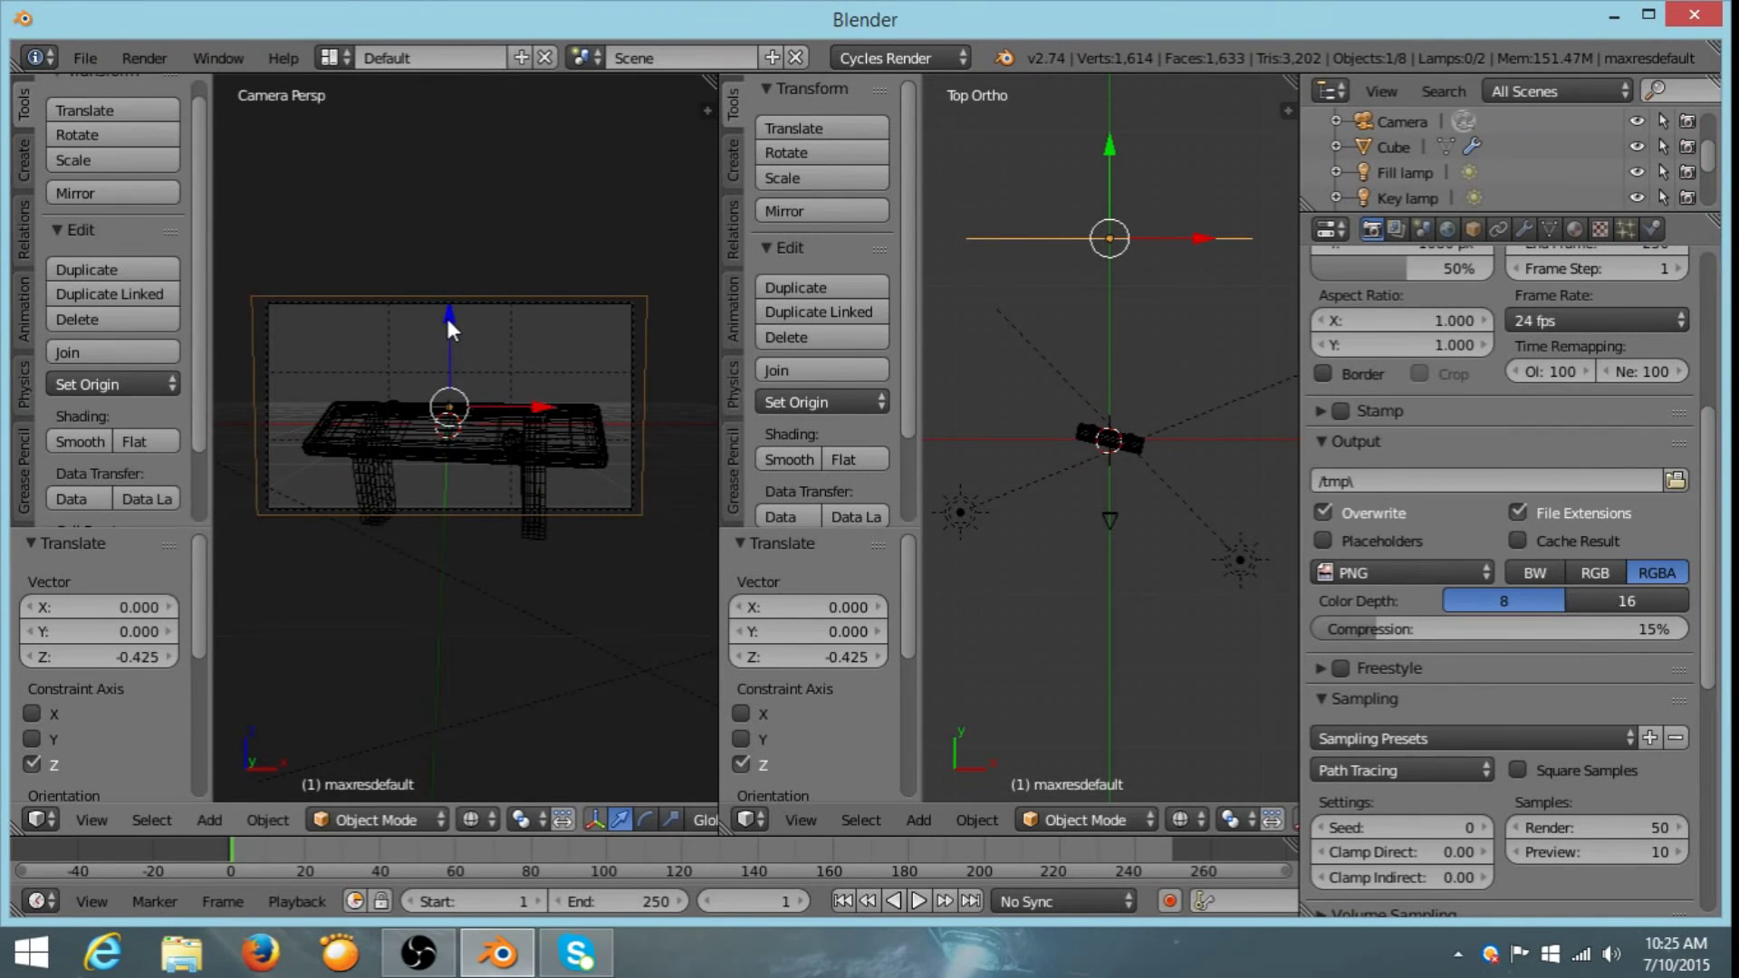
# - Switch the camera viewport to Rendered shading and inspect the console against the backdrop
pyautogui.click(472, 821)
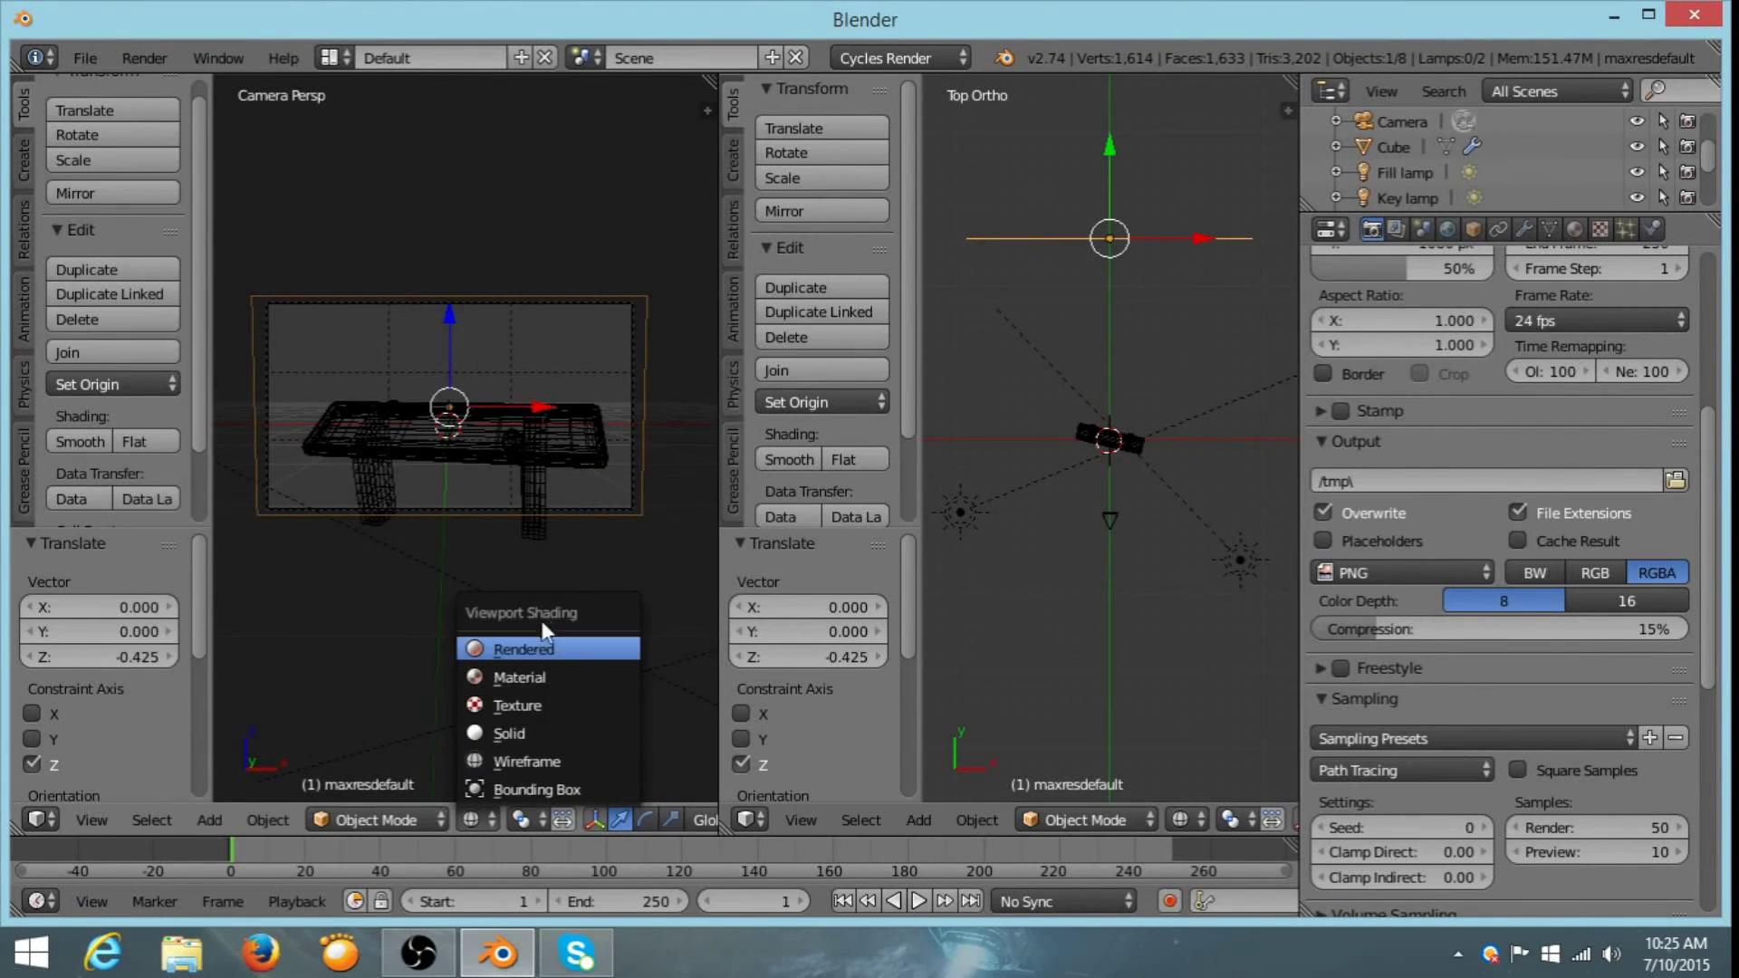
pyautogui.click(531, 649)
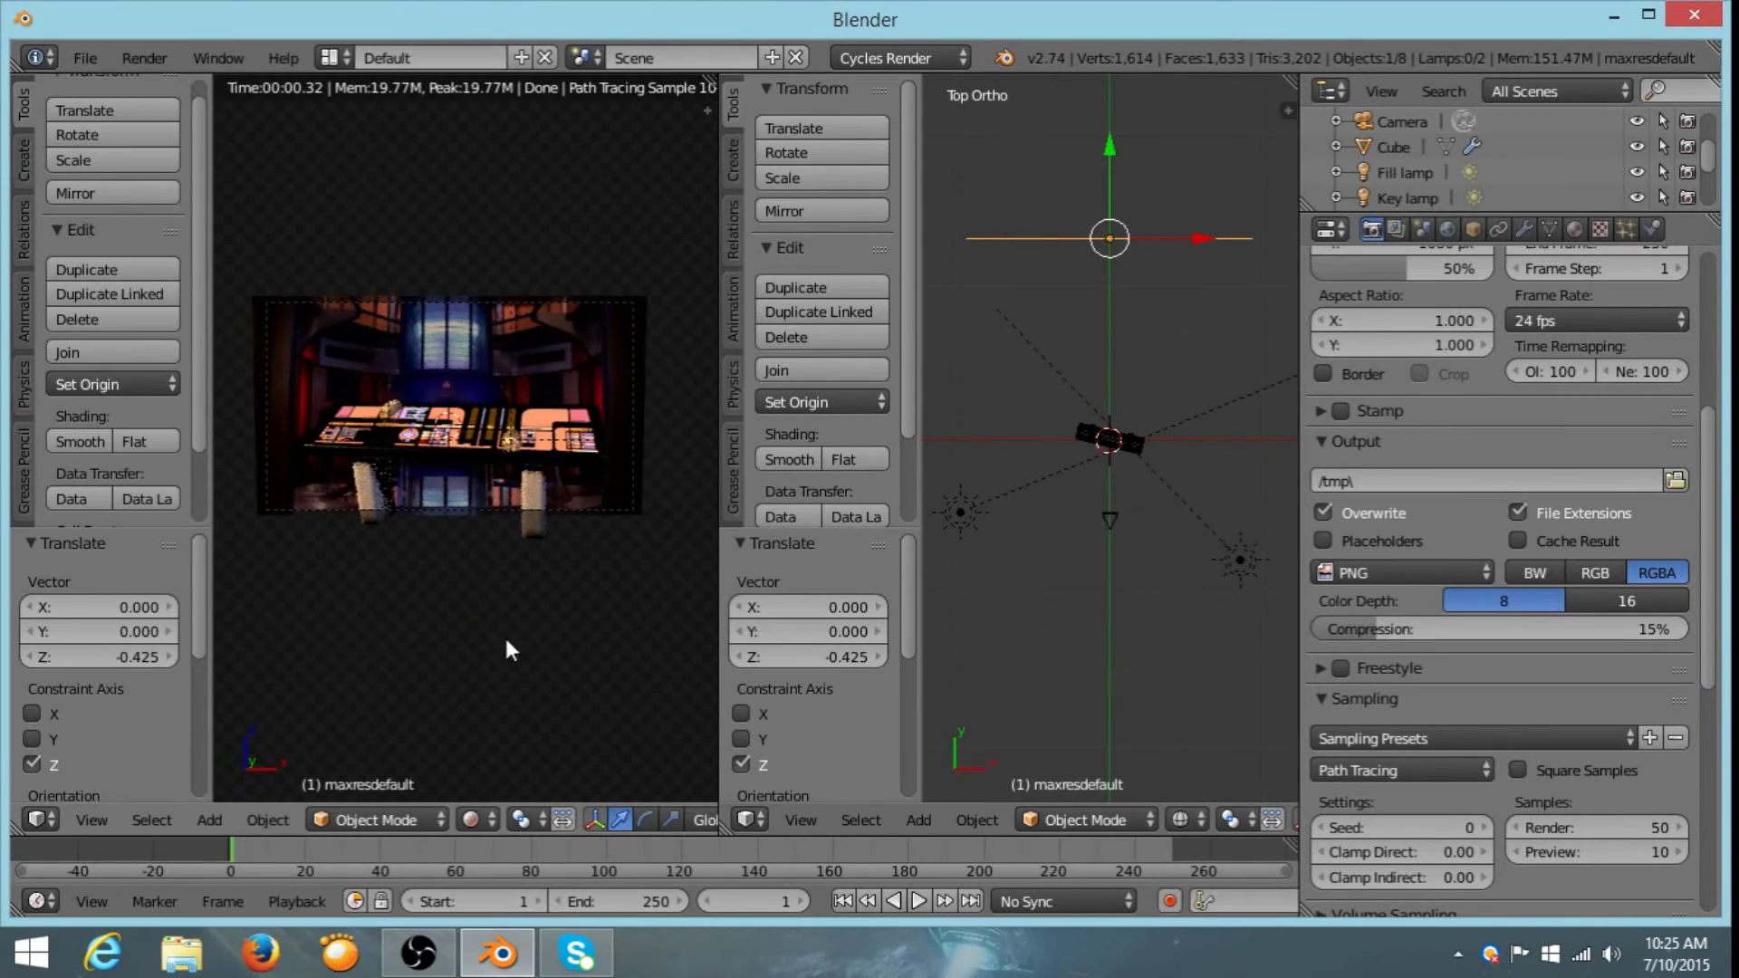
pyautogui.scroll(2, 510, 633)
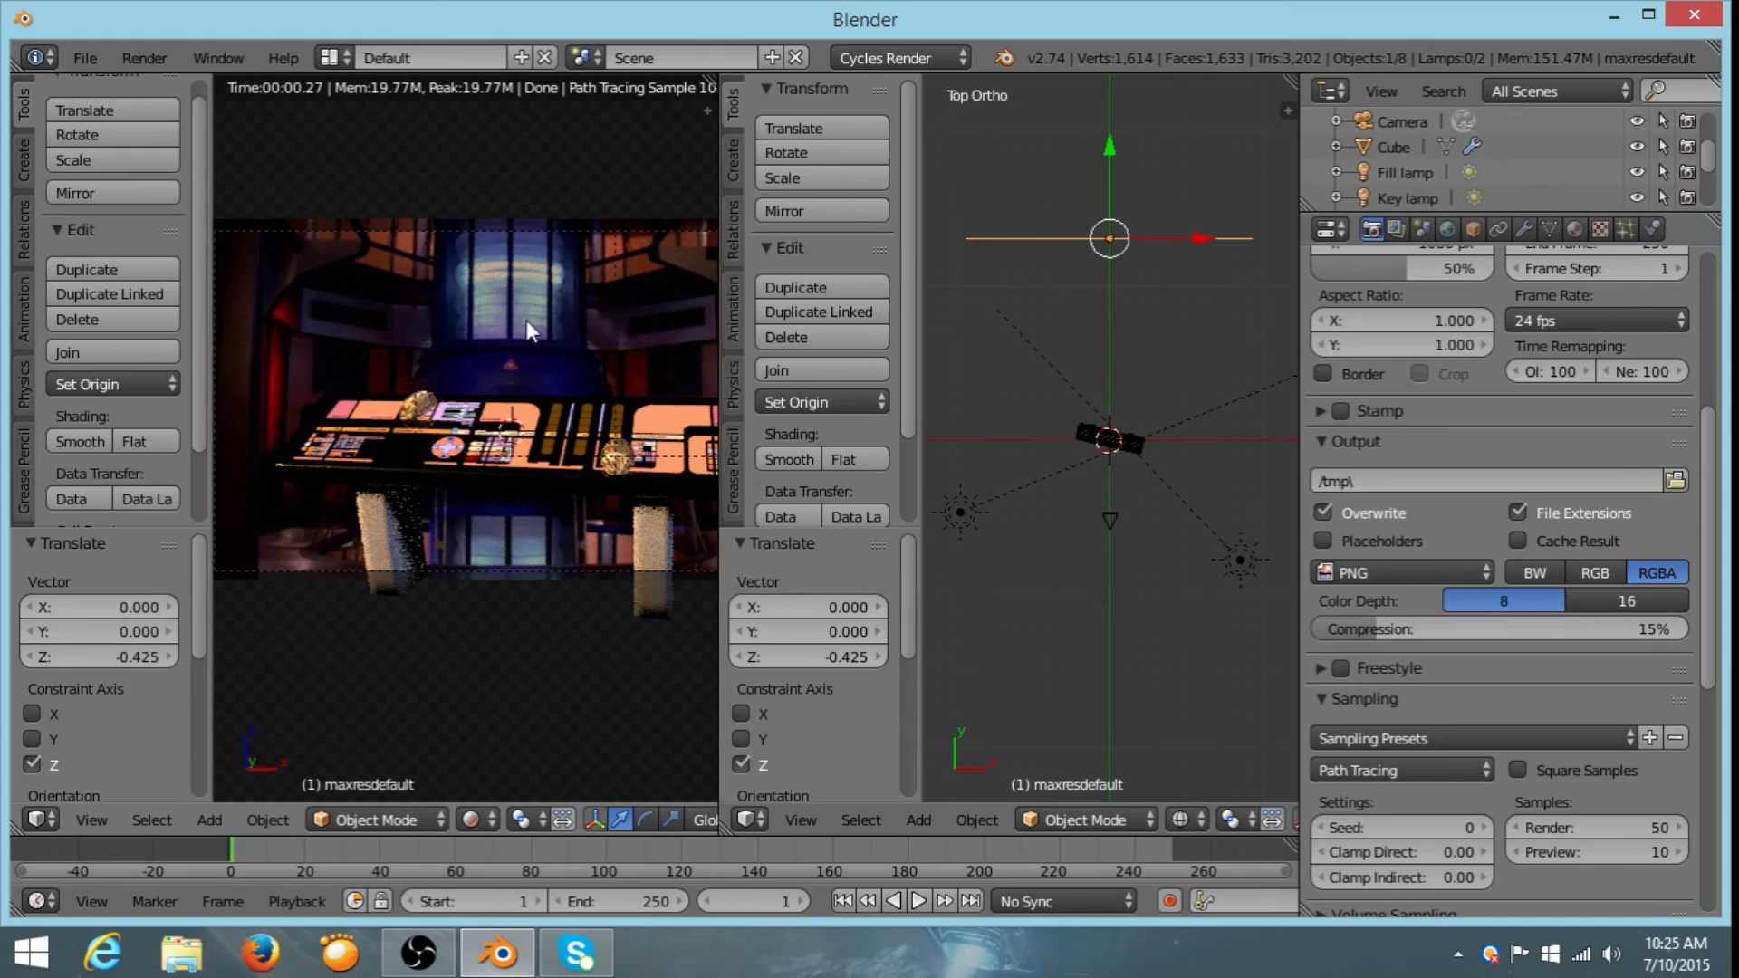
pyautogui.keyDown('shift'); pyautogui.moveTo(525, 319); pyautogui.dragTo(475, 297, button='middle'); pyautogui.keyUp('shift')
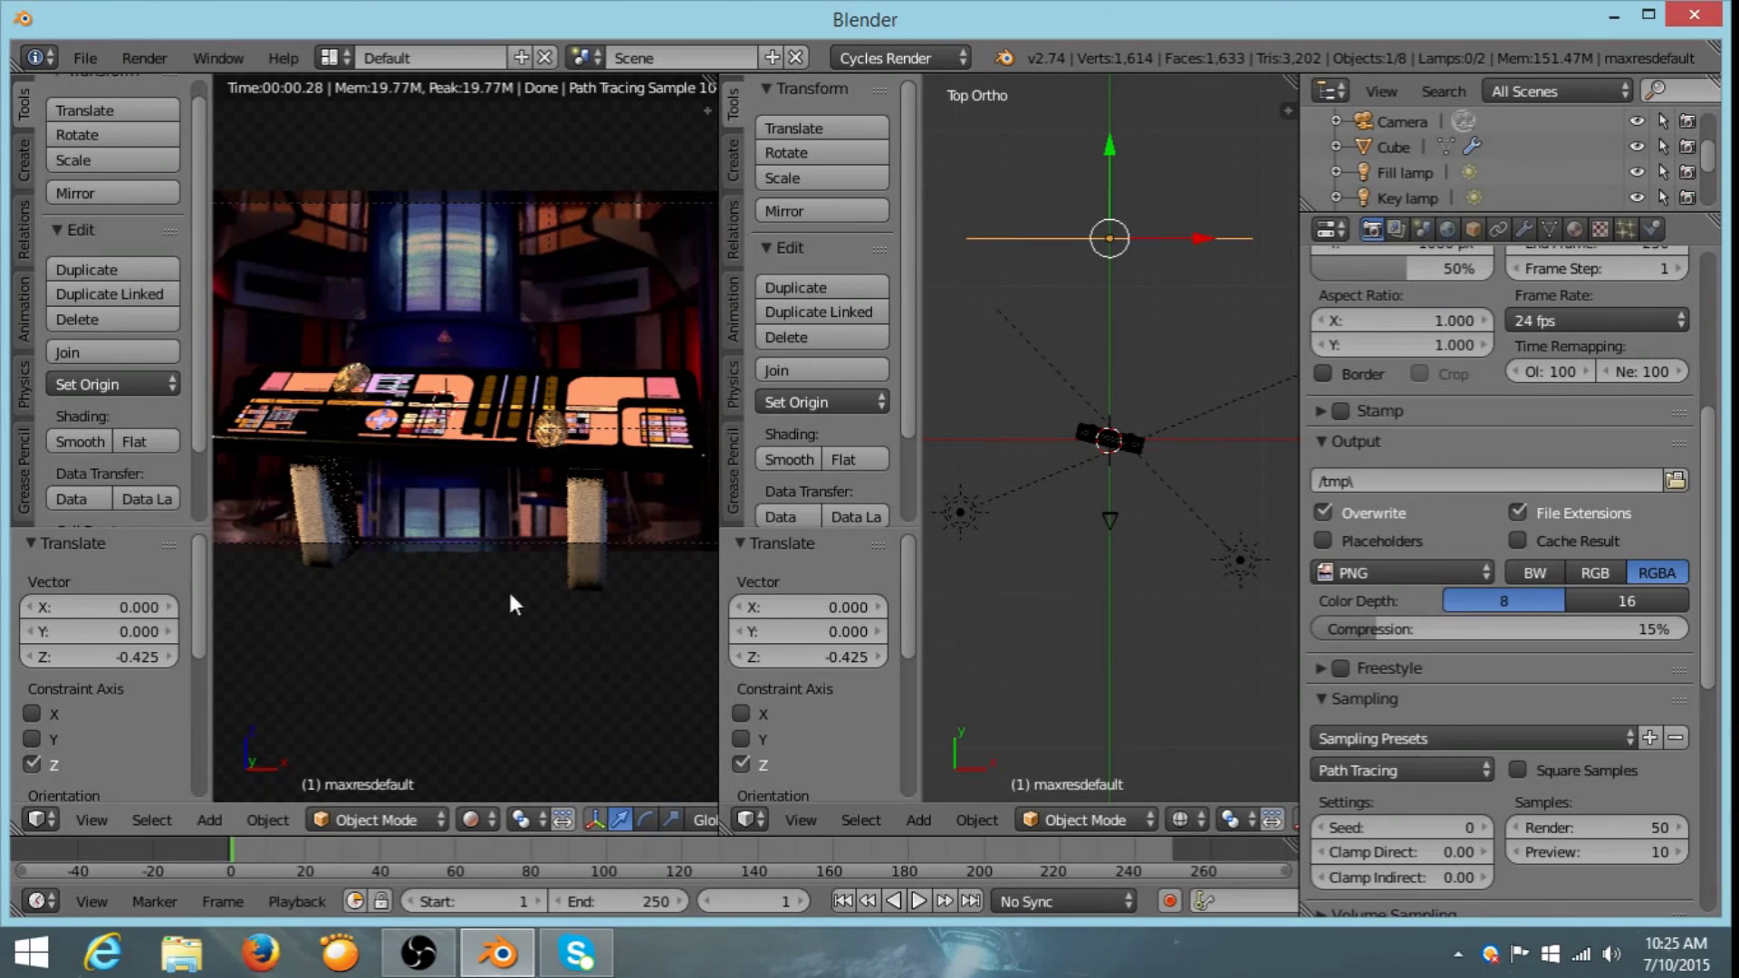
# - Change the backdrop material's surface shader from Diffuse BSDF to Emission and widen the camera viewport
pyautogui.click(1574, 229)
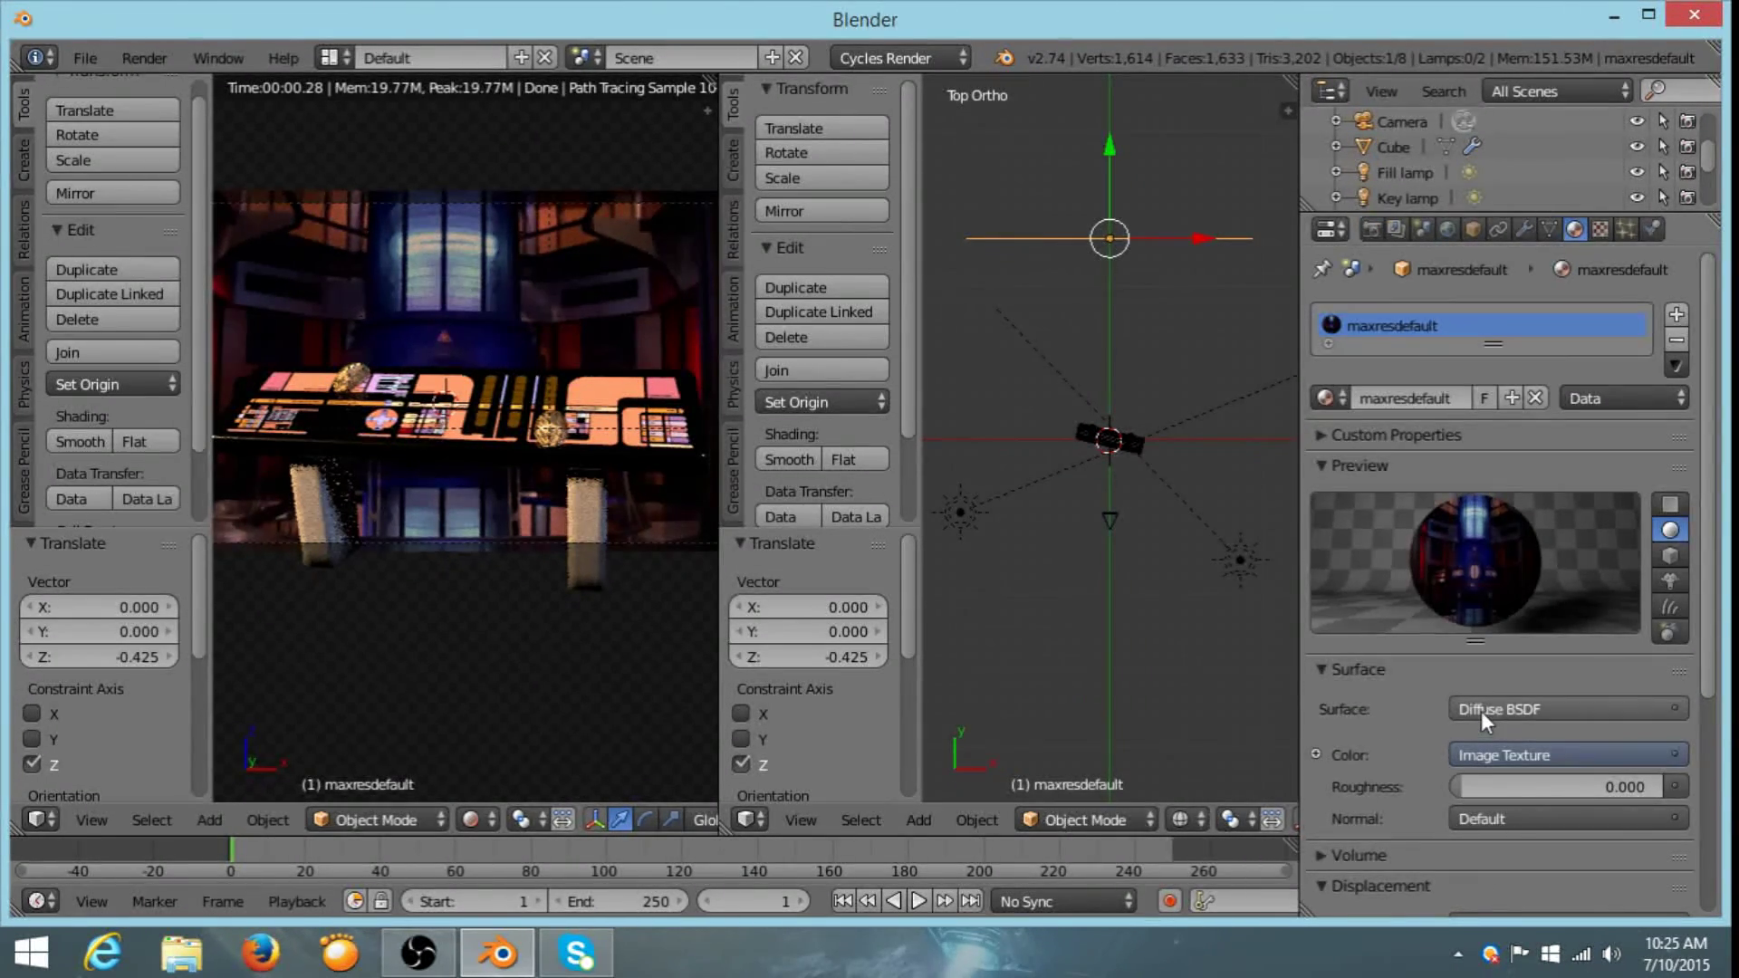
pyautogui.click(1481, 710)
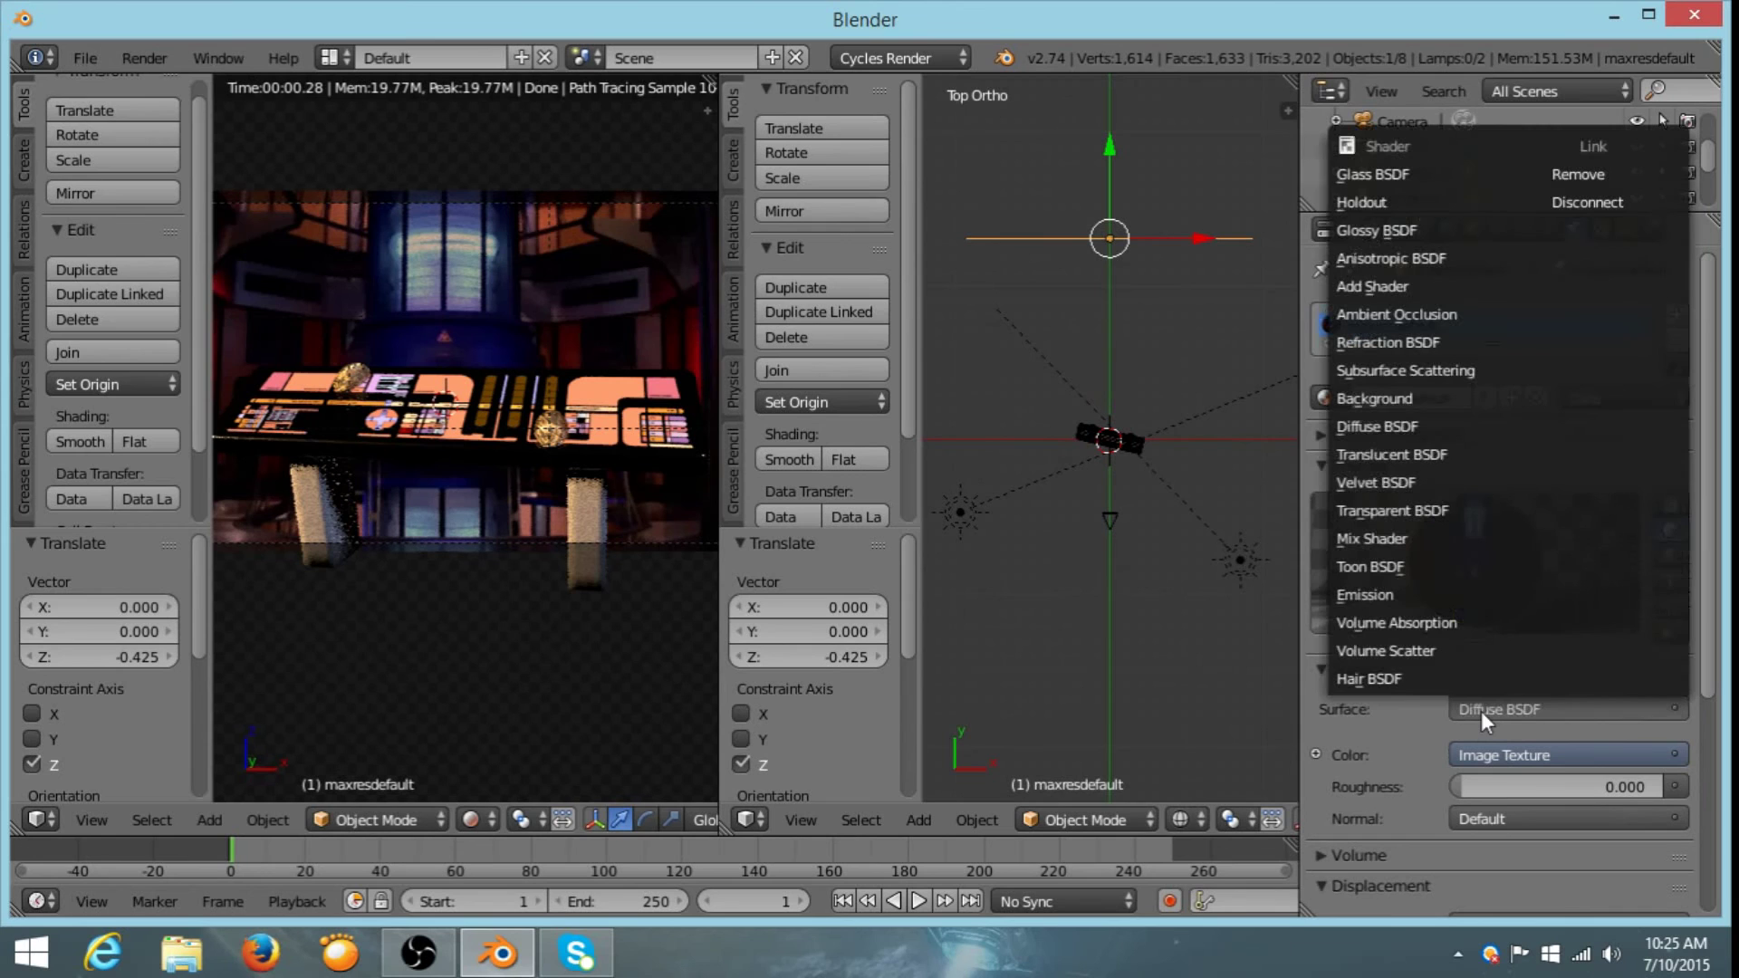
pyautogui.click(1370, 596)
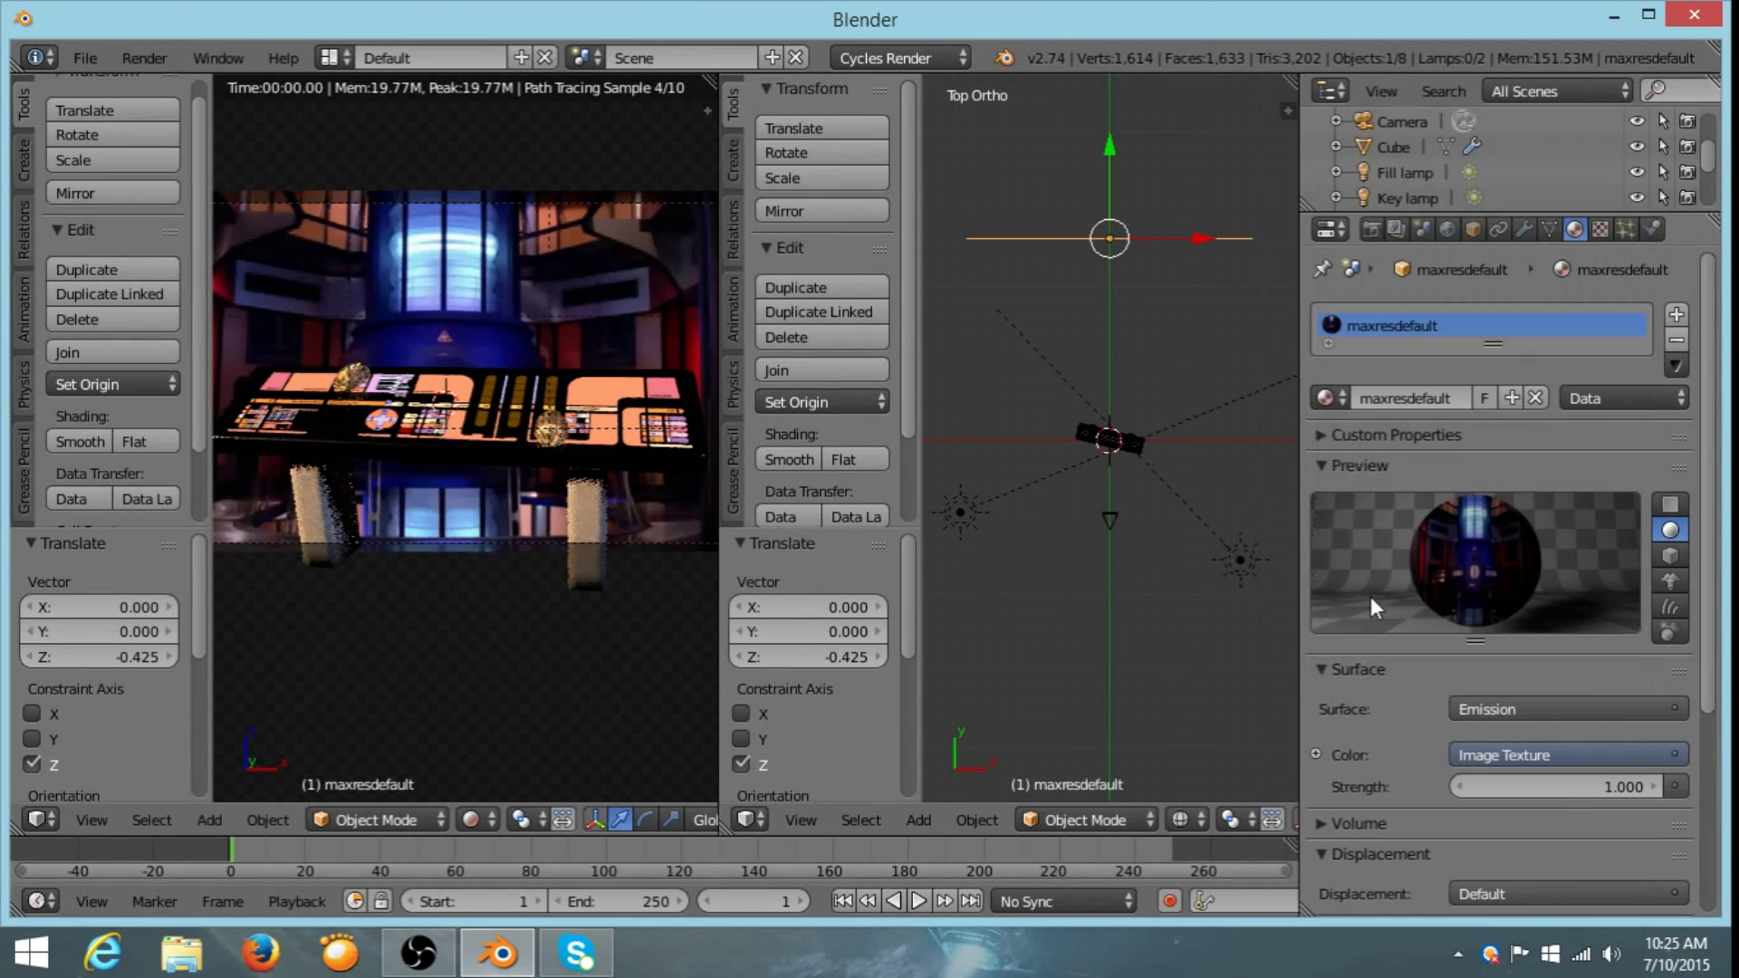
pyautogui.click(712, 577)
pyautogui.moveTo(721, 578); pyautogui.dragTo(914, 580)
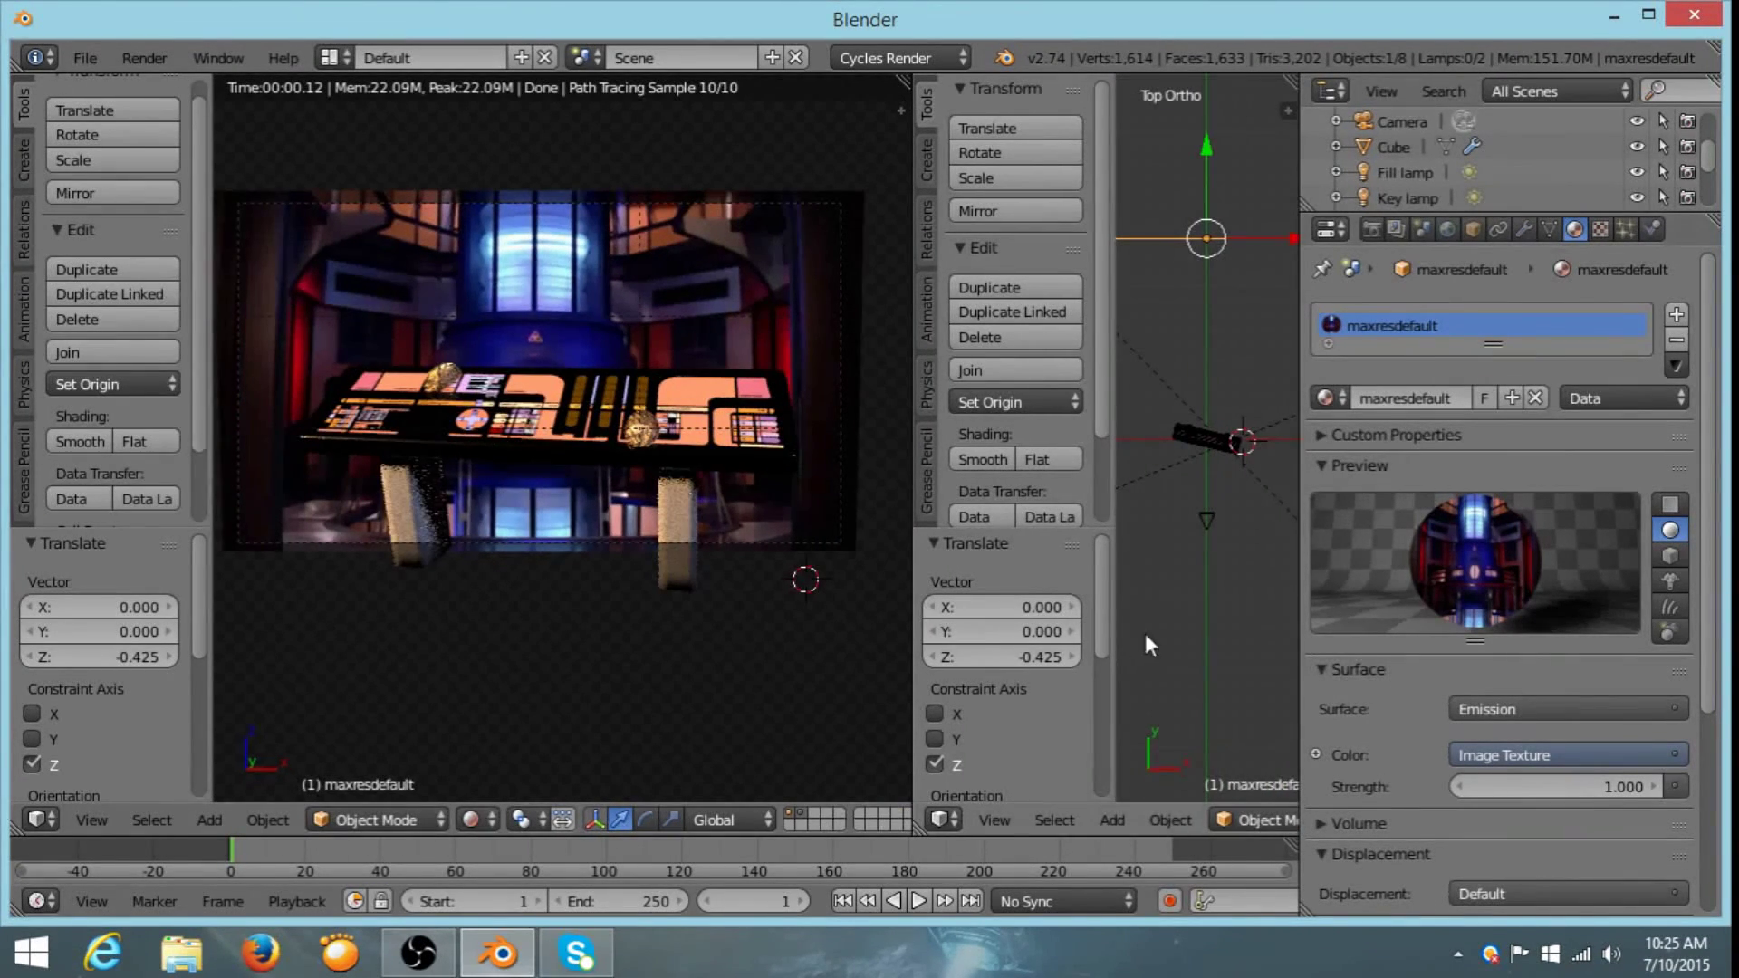
# - Try emission strengths of 2 and 38.8 on the backdrop material
pyautogui.click(1487, 784)
pyautogui.write('2')
pyautogui.press('Return')
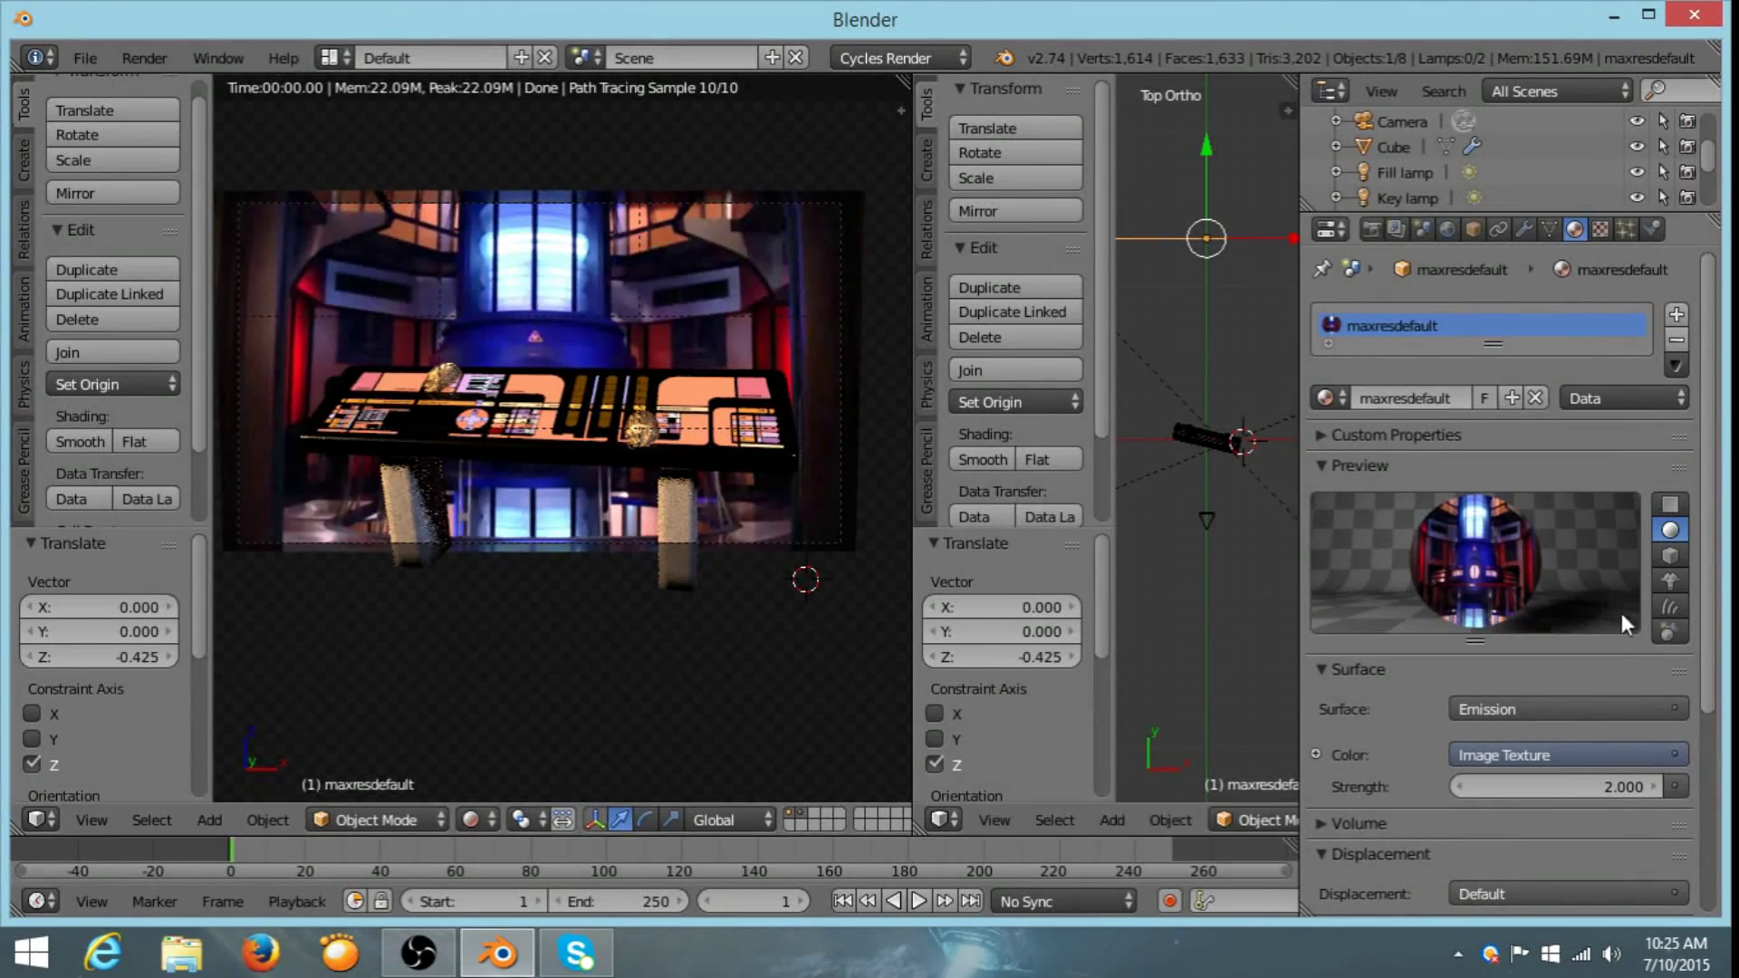
pyautogui.moveTo(1534, 781); pyautogui.dragTo(1594, 781)
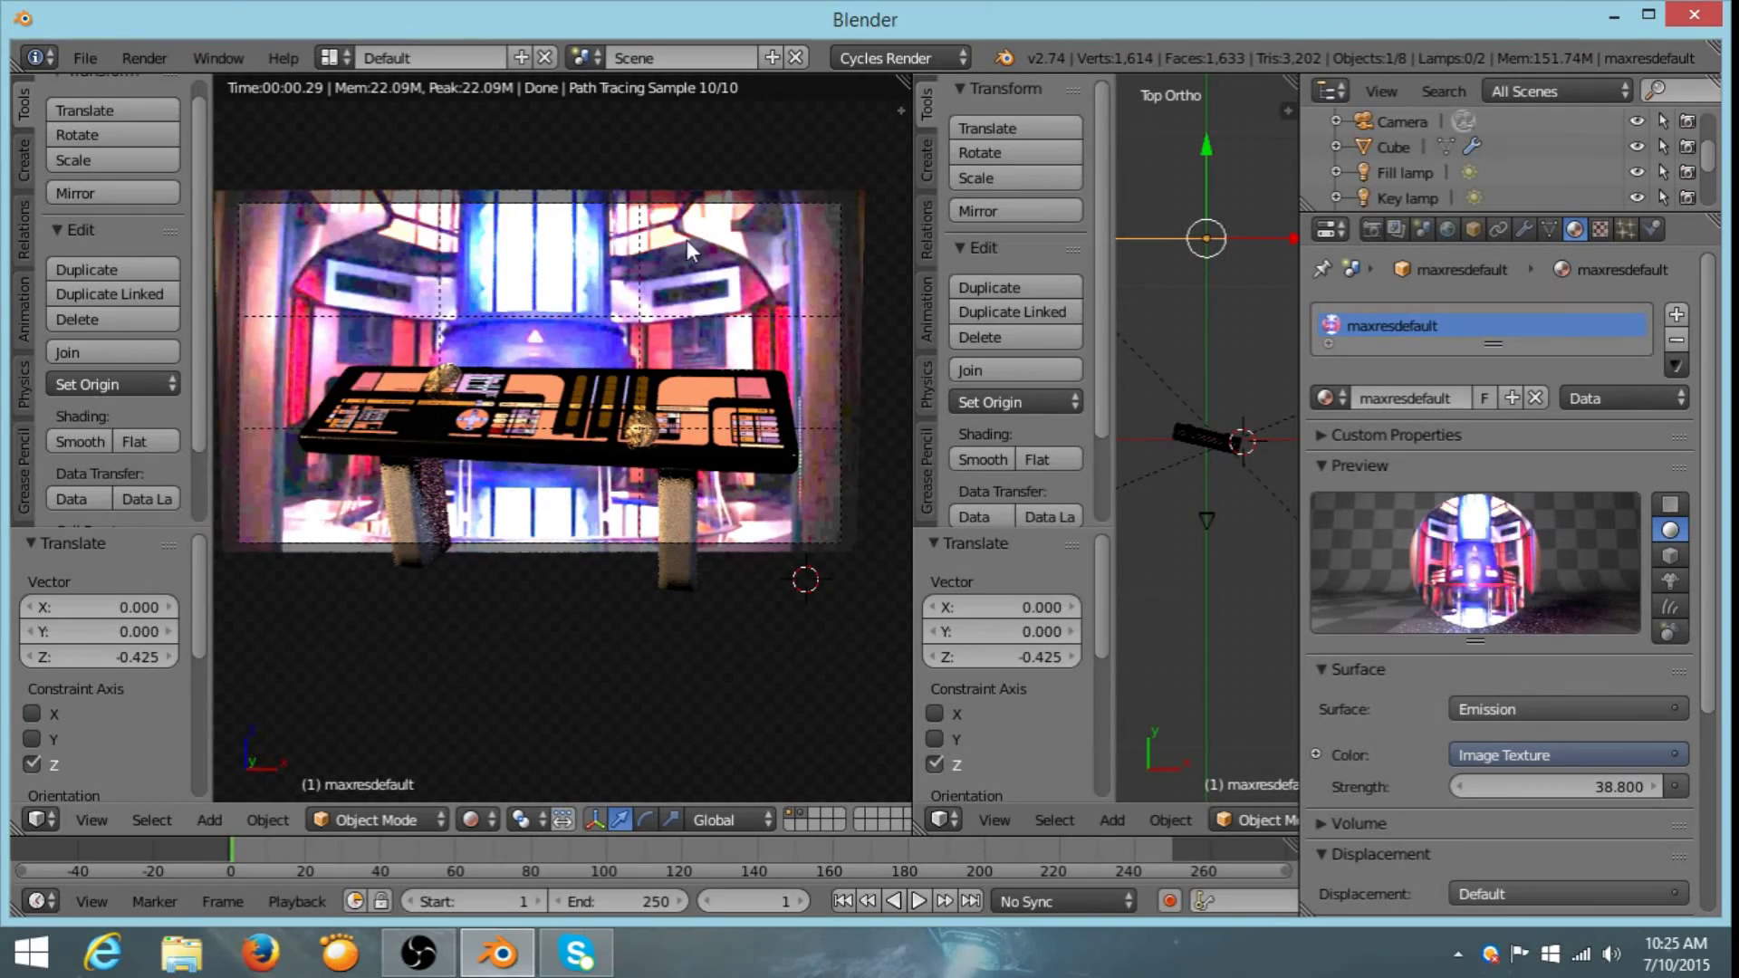
# - Set the backdrop material's emission strength to 3
pyautogui.click(1566, 786)
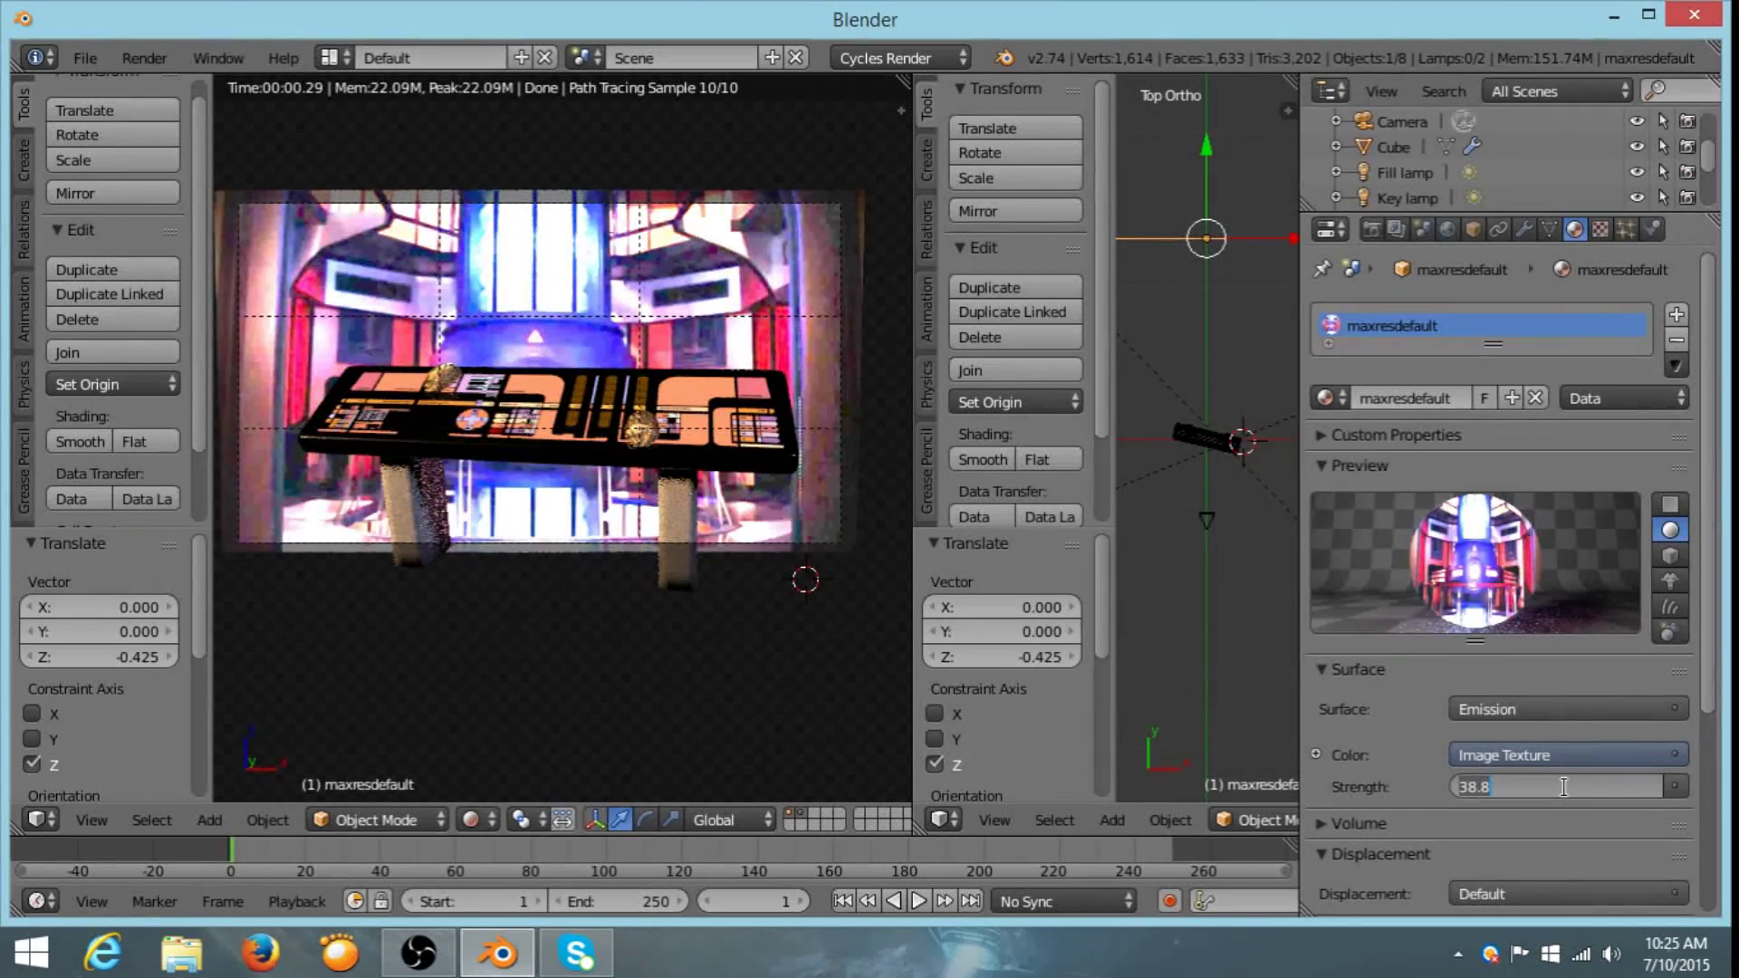
pyautogui.write('3')
pyautogui.press('Return')
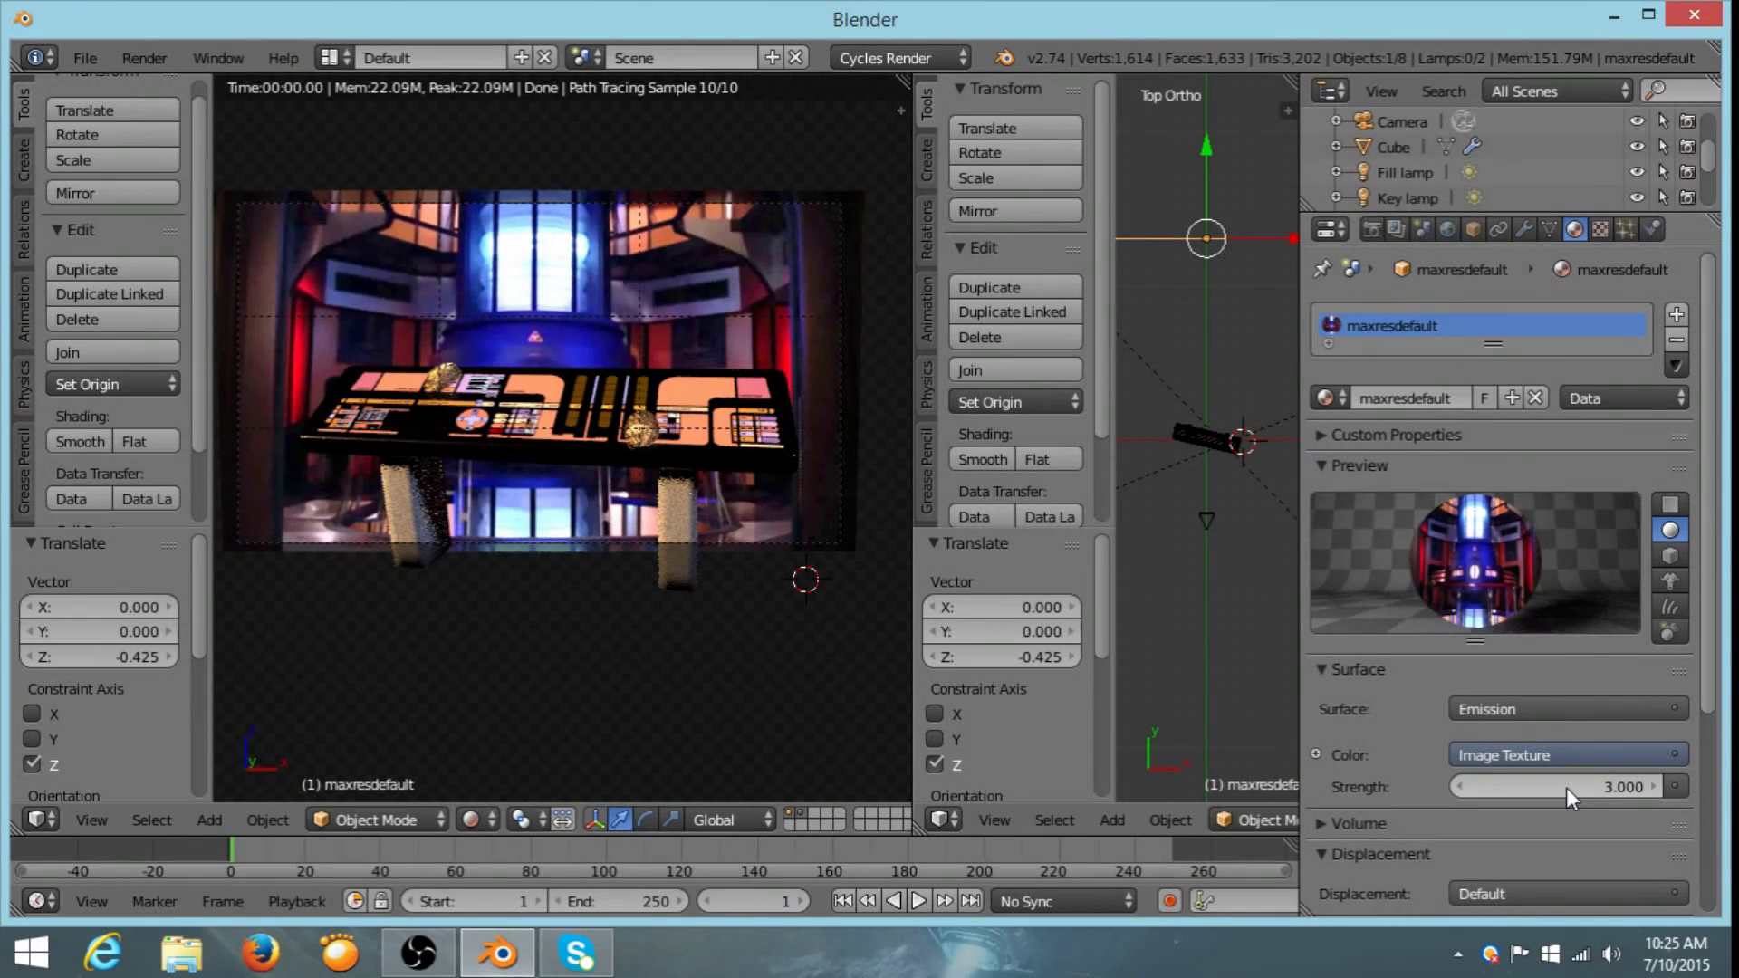
pyautogui.click(1566, 786)
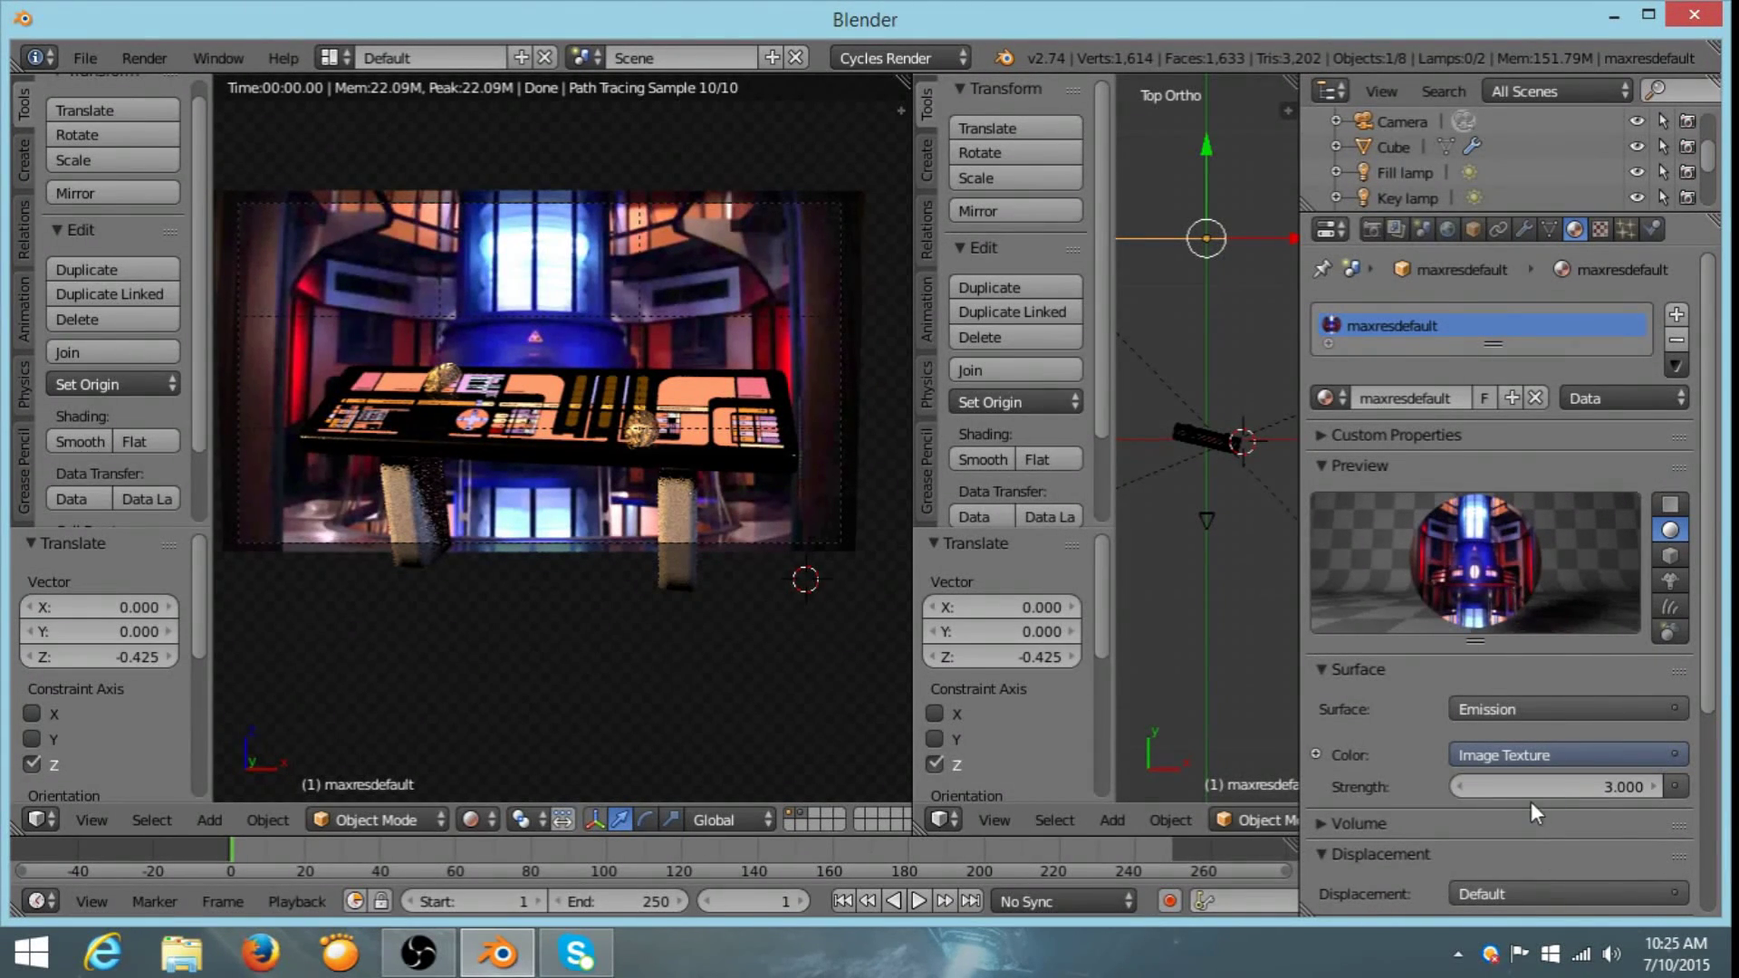
# - Try an emission strength of 0 on the backdrop material and return it to 3
pyautogui.write('0')
pyautogui.press('Return')
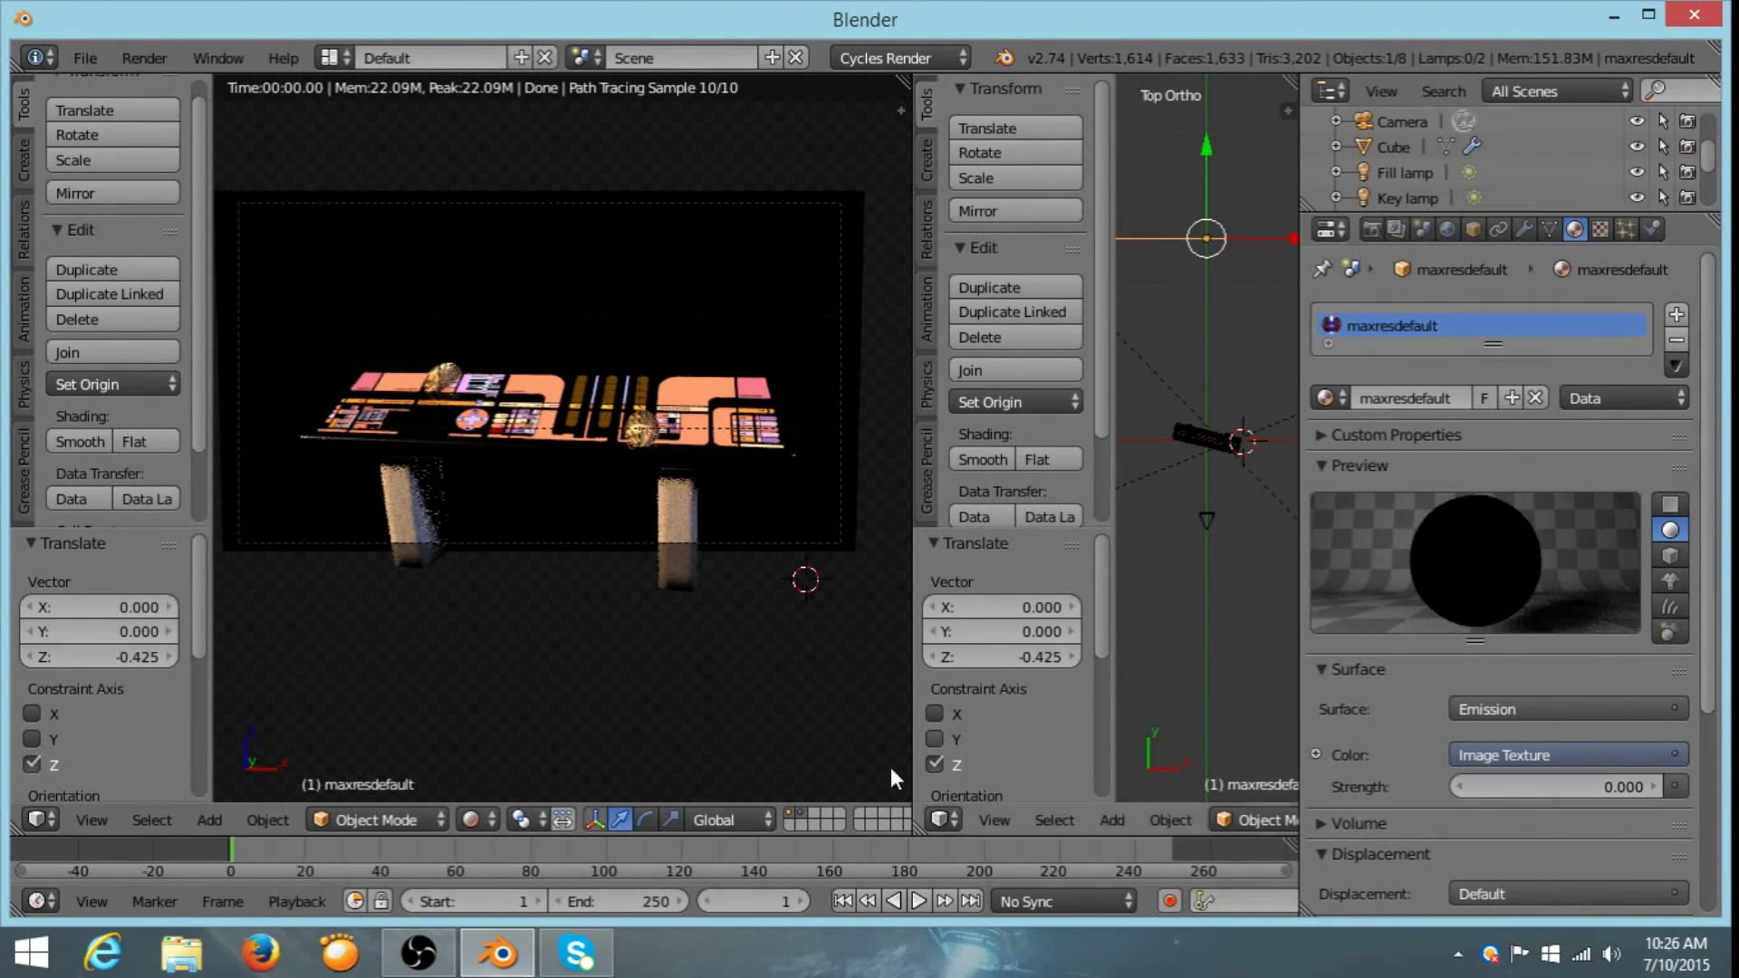
pyautogui.click(1590, 780)
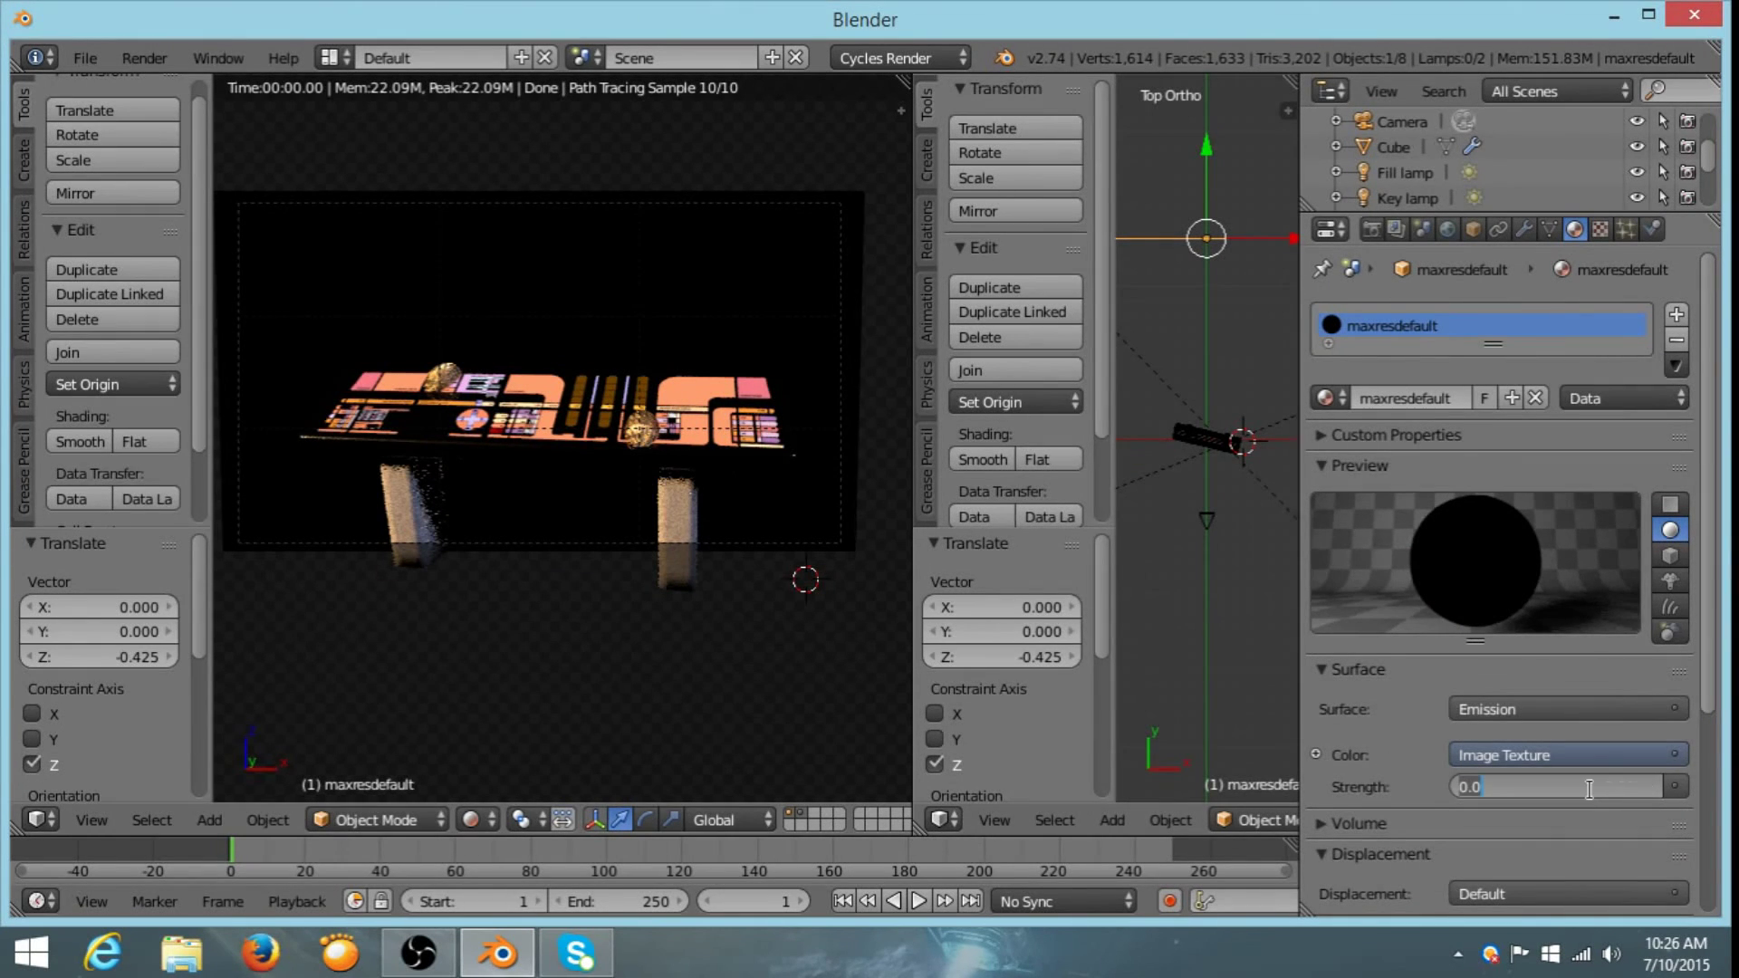
pyautogui.write('3')
pyautogui.press('Return')
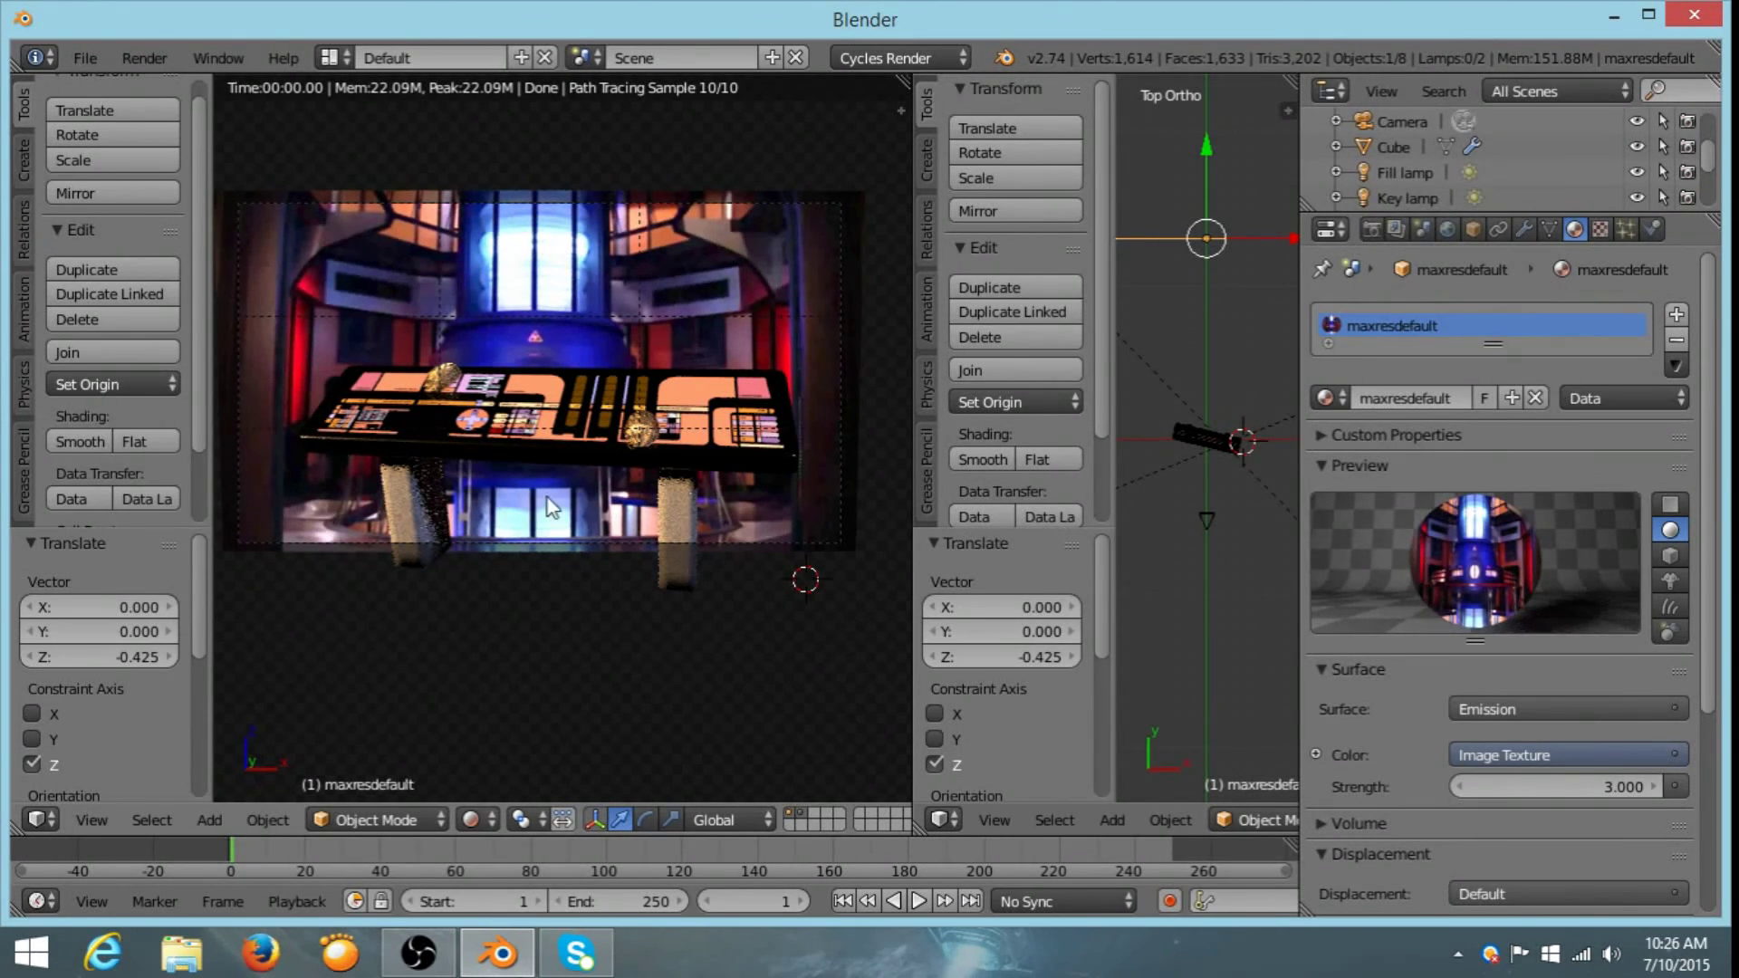
# - Select the camera and set its depth of field focus object to Cube
pyautogui.click(1373, 231)
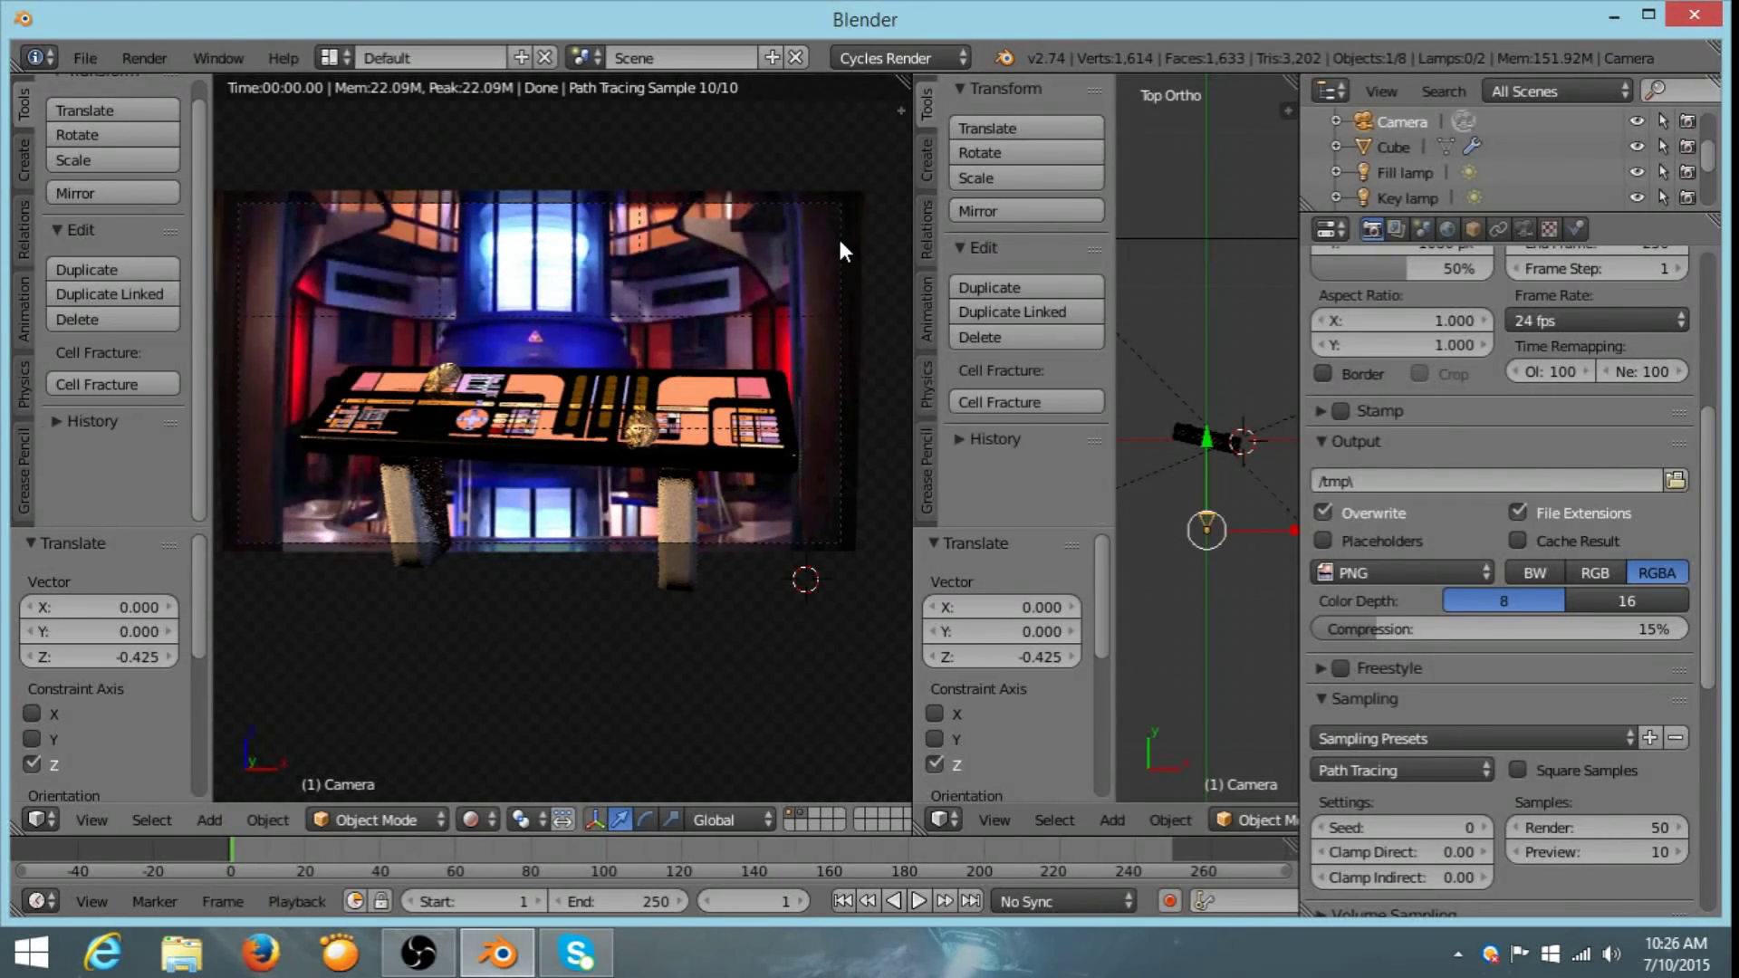
pyautogui.rightClick(1197, 522)
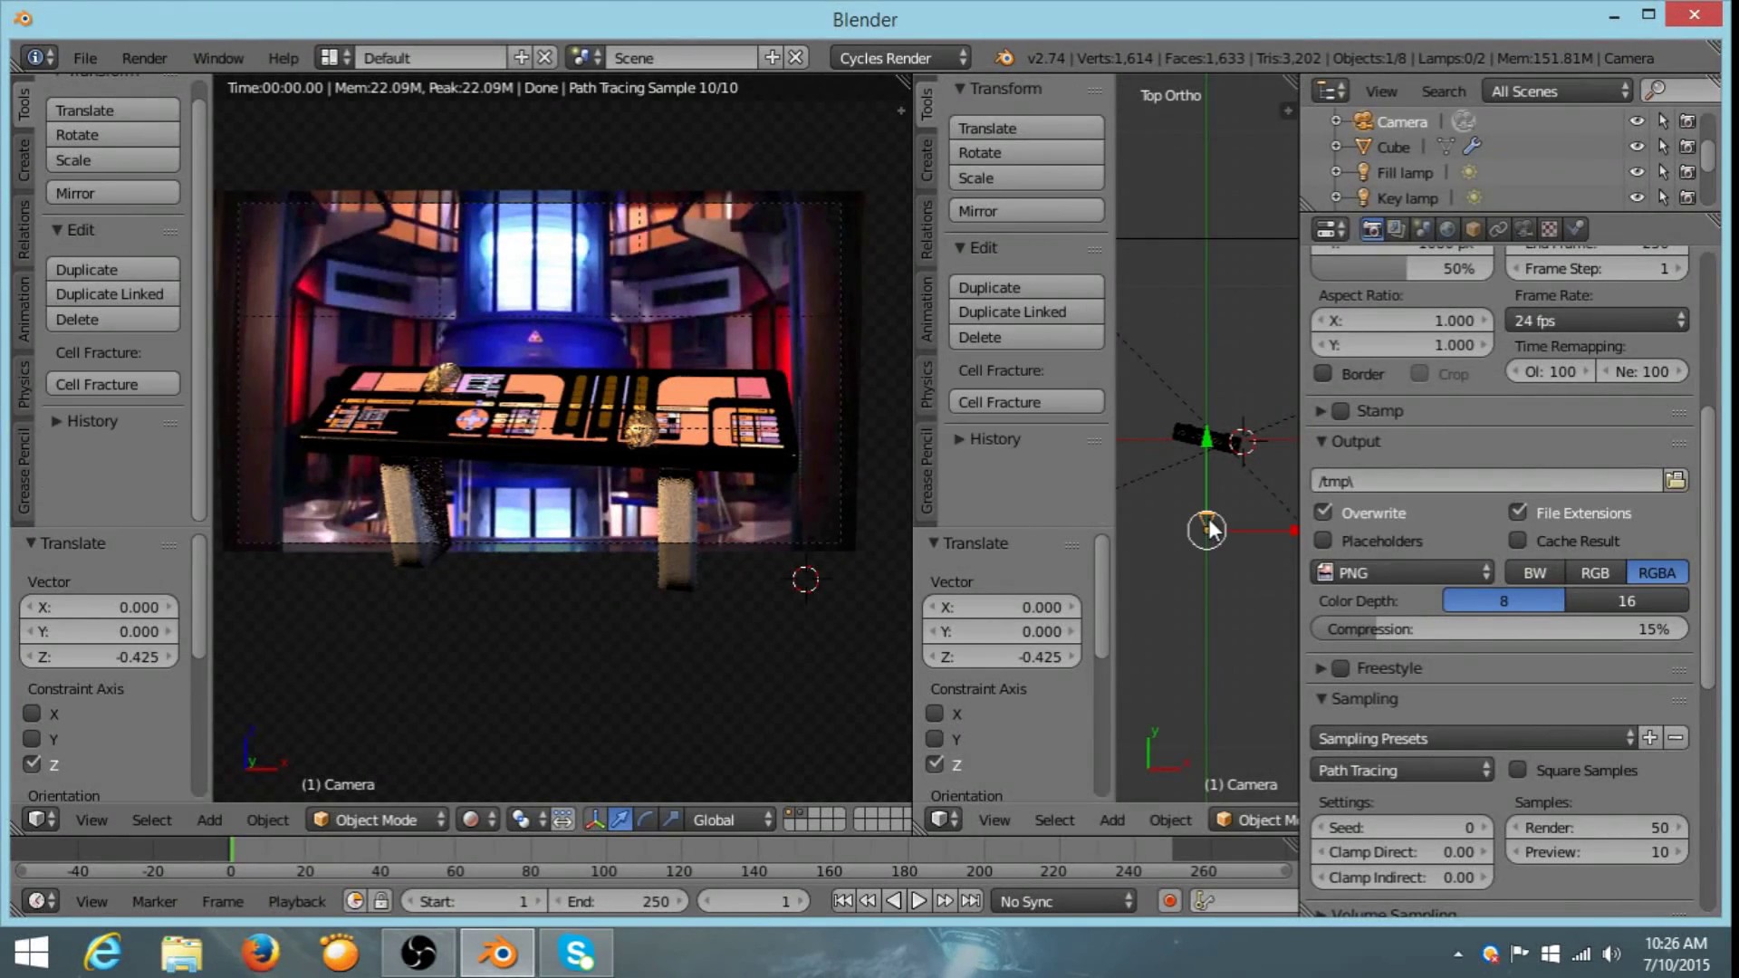
pyautogui.click(1527, 226)
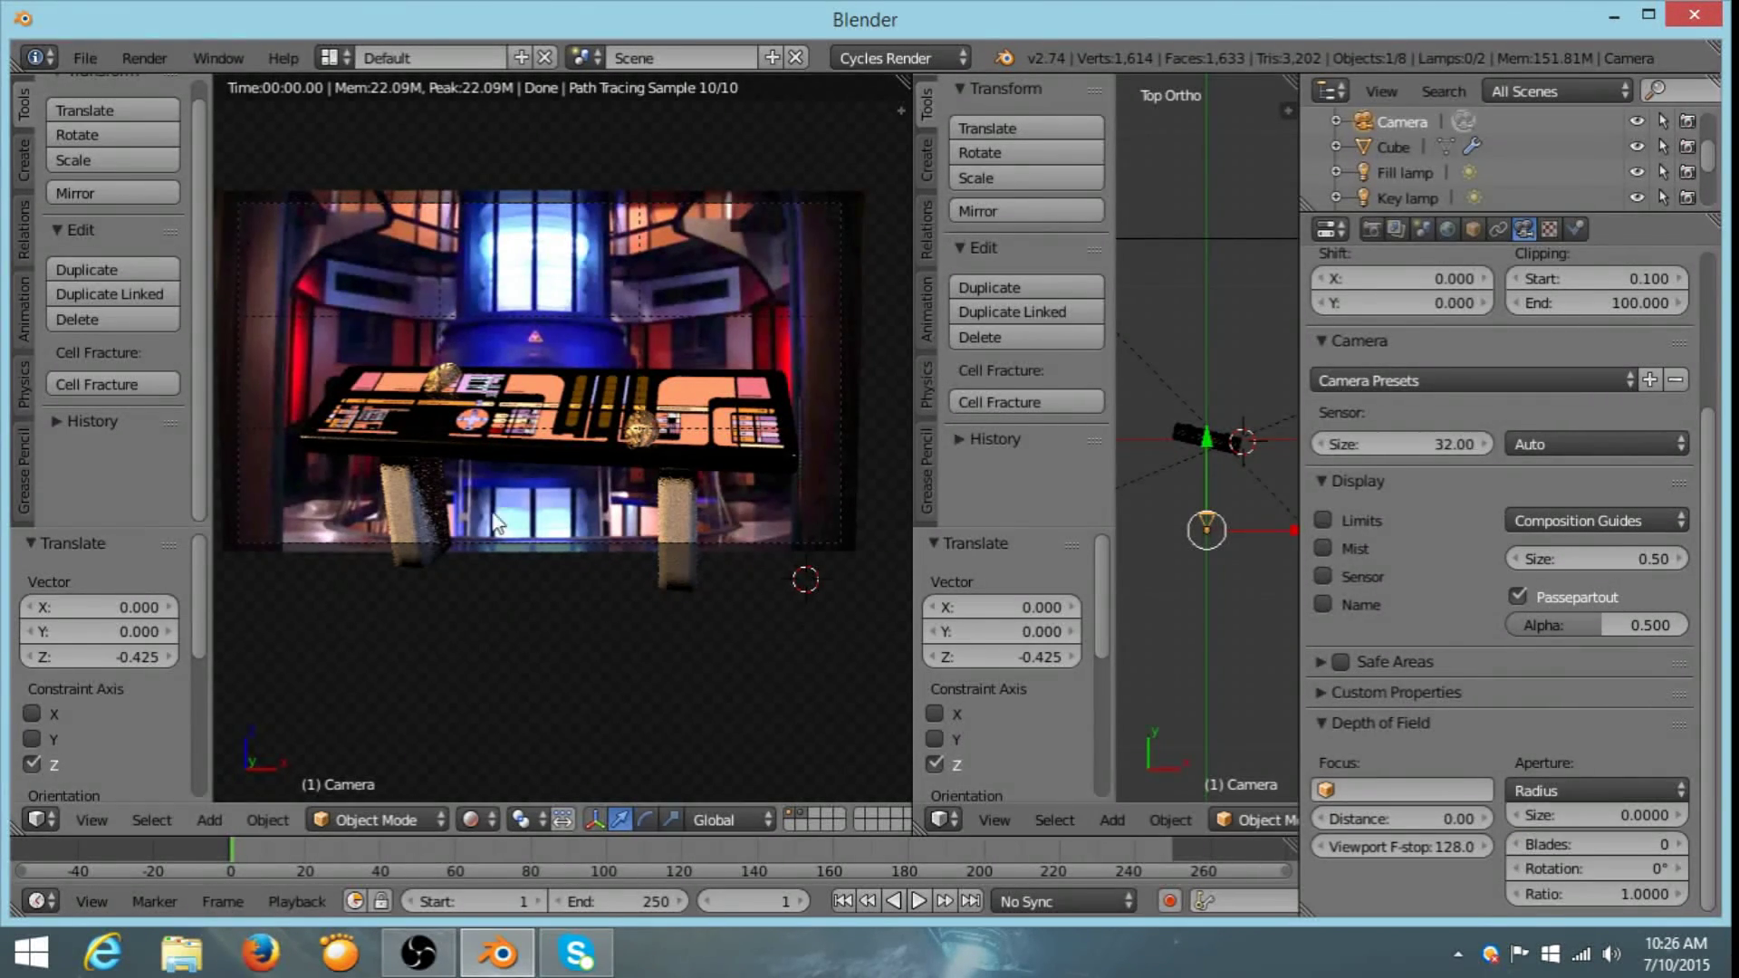
pyautogui.click(1358, 794)
pyautogui.click(1367, 549)
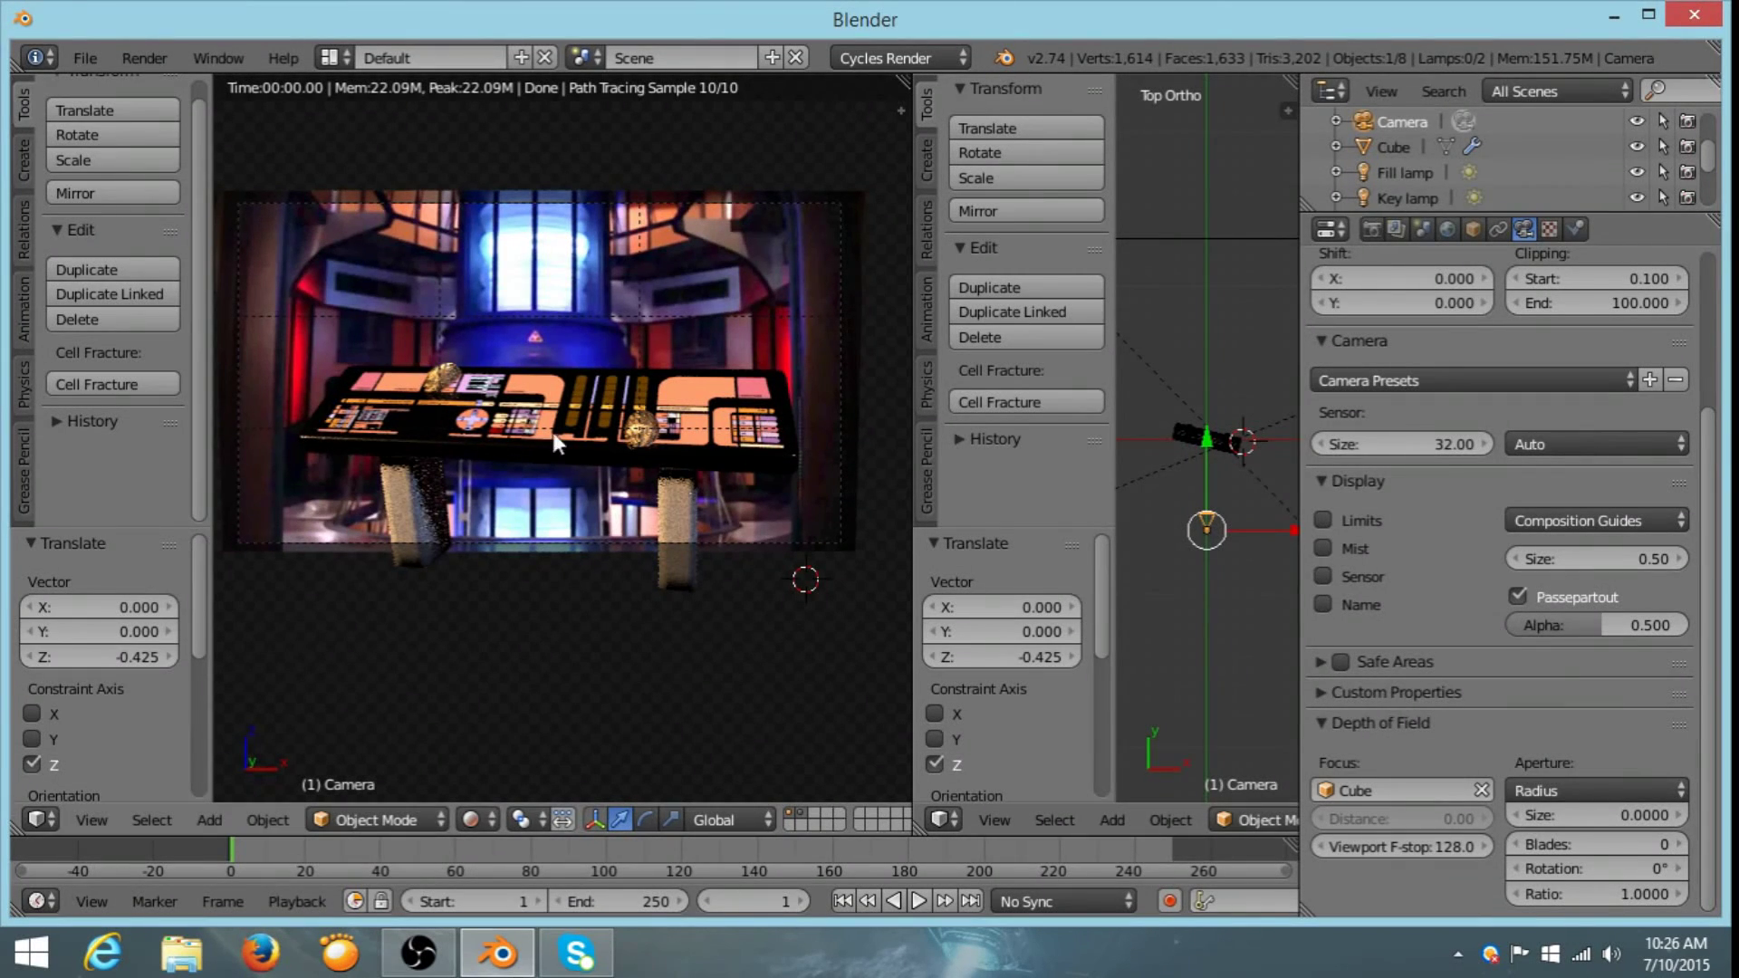
# - Keep the camera's aperture type as Radius and try an aperture size of 0.1
pyautogui.click(1541, 791)
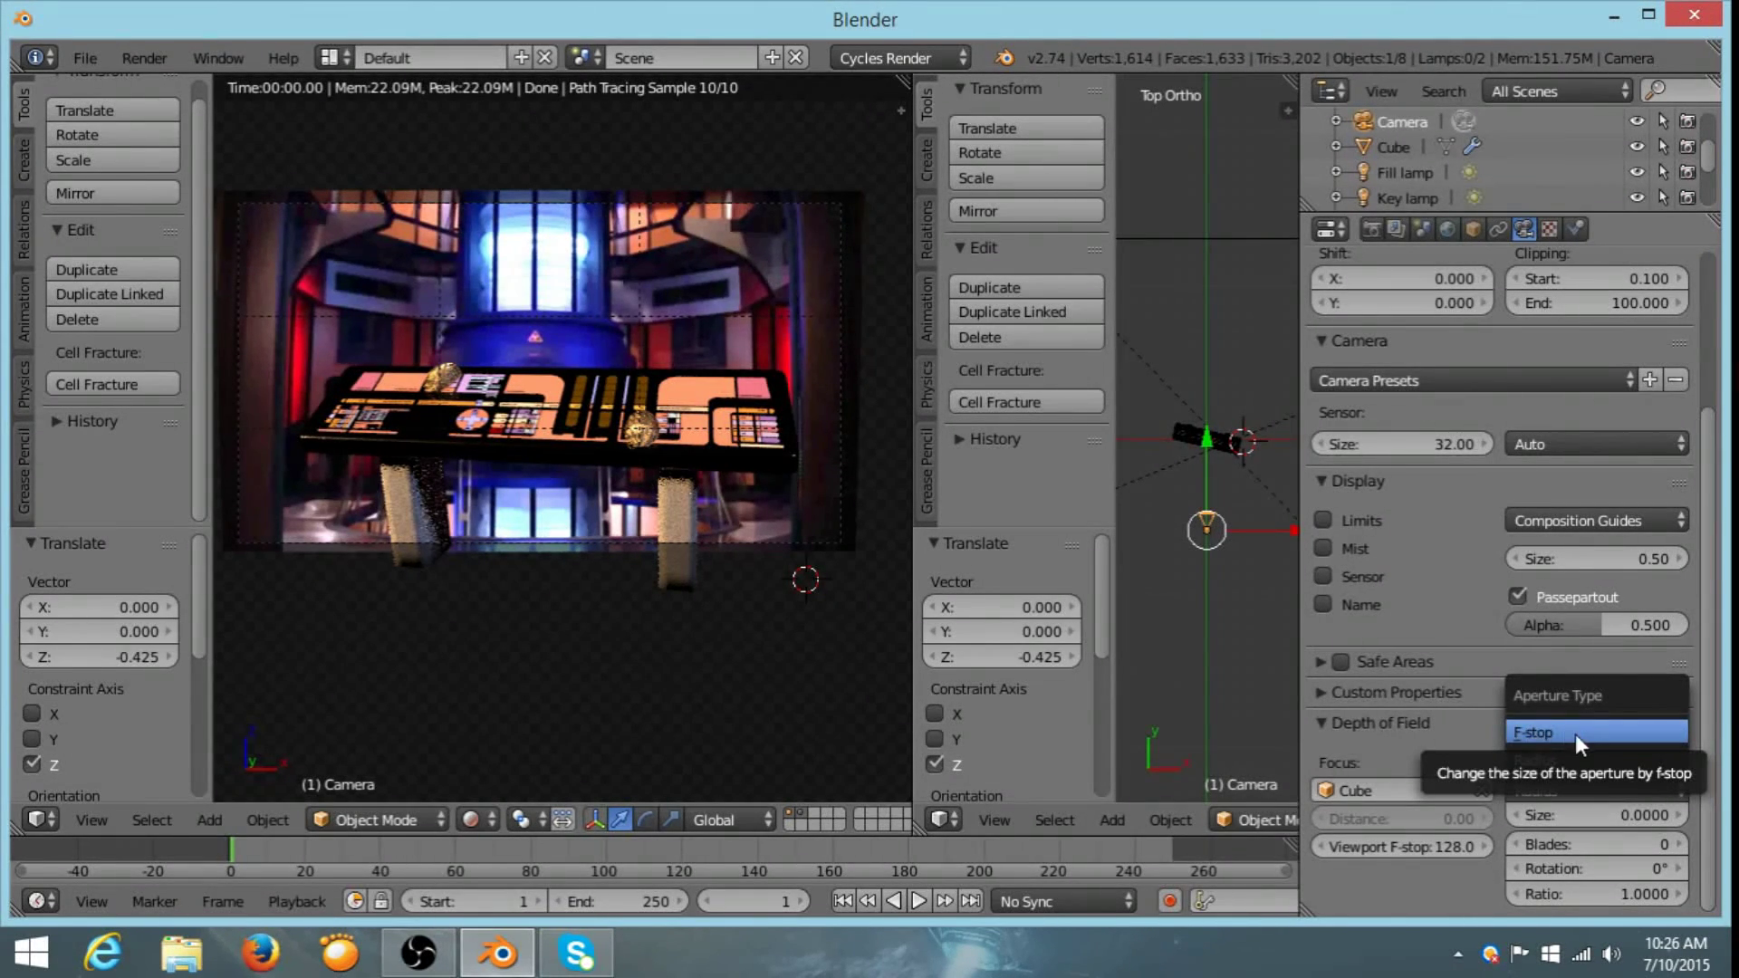
pyautogui.click(1544, 762)
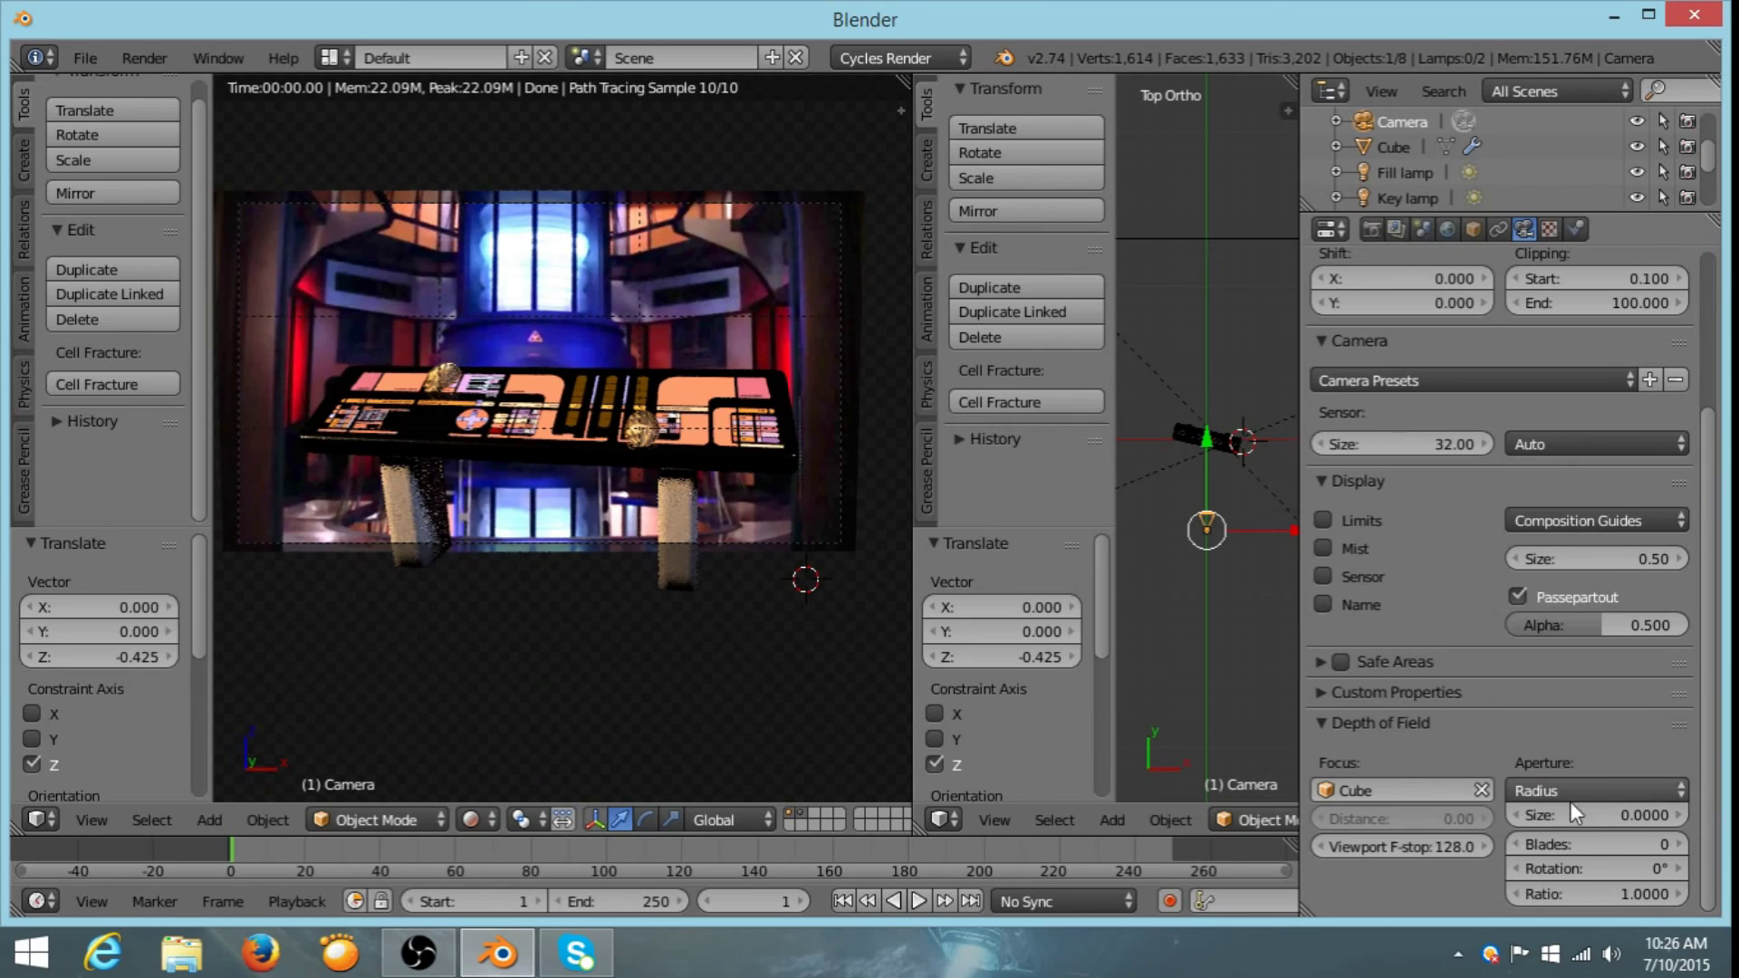
pyautogui.click(1554, 815)
pyautogui.write('0.1')
pyautogui.press('Return')
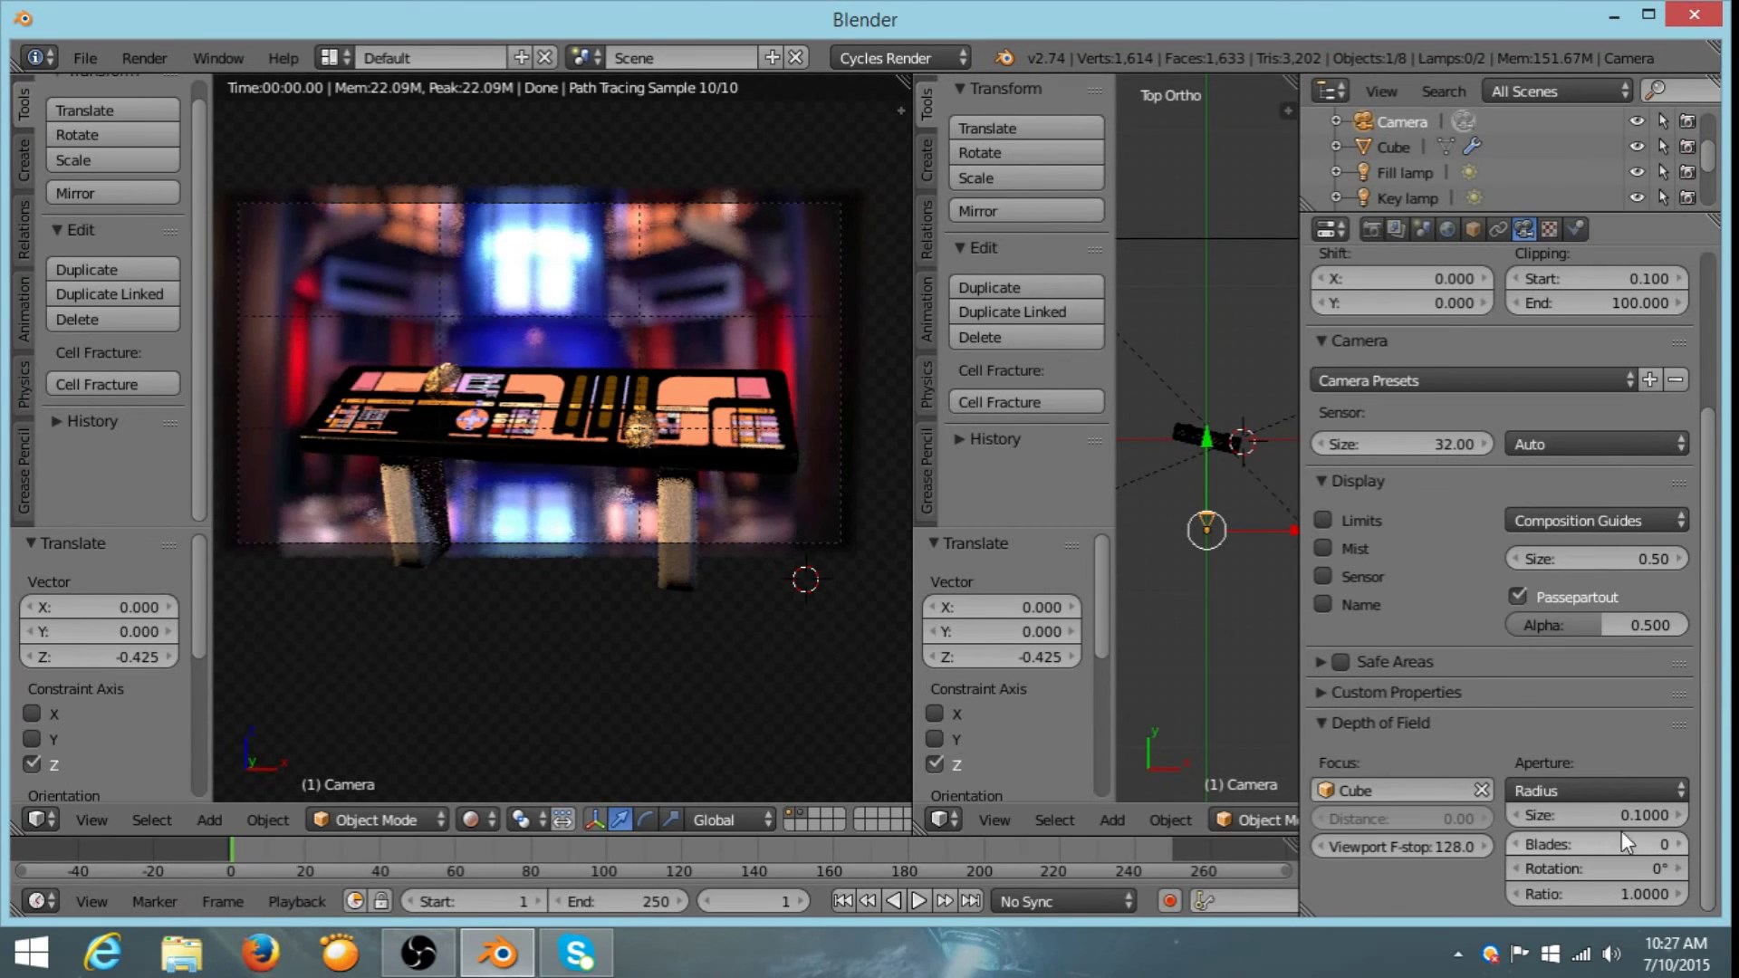
# - Set the camera's depth of field aperture size to 0.05
pyautogui.click(1581, 813)
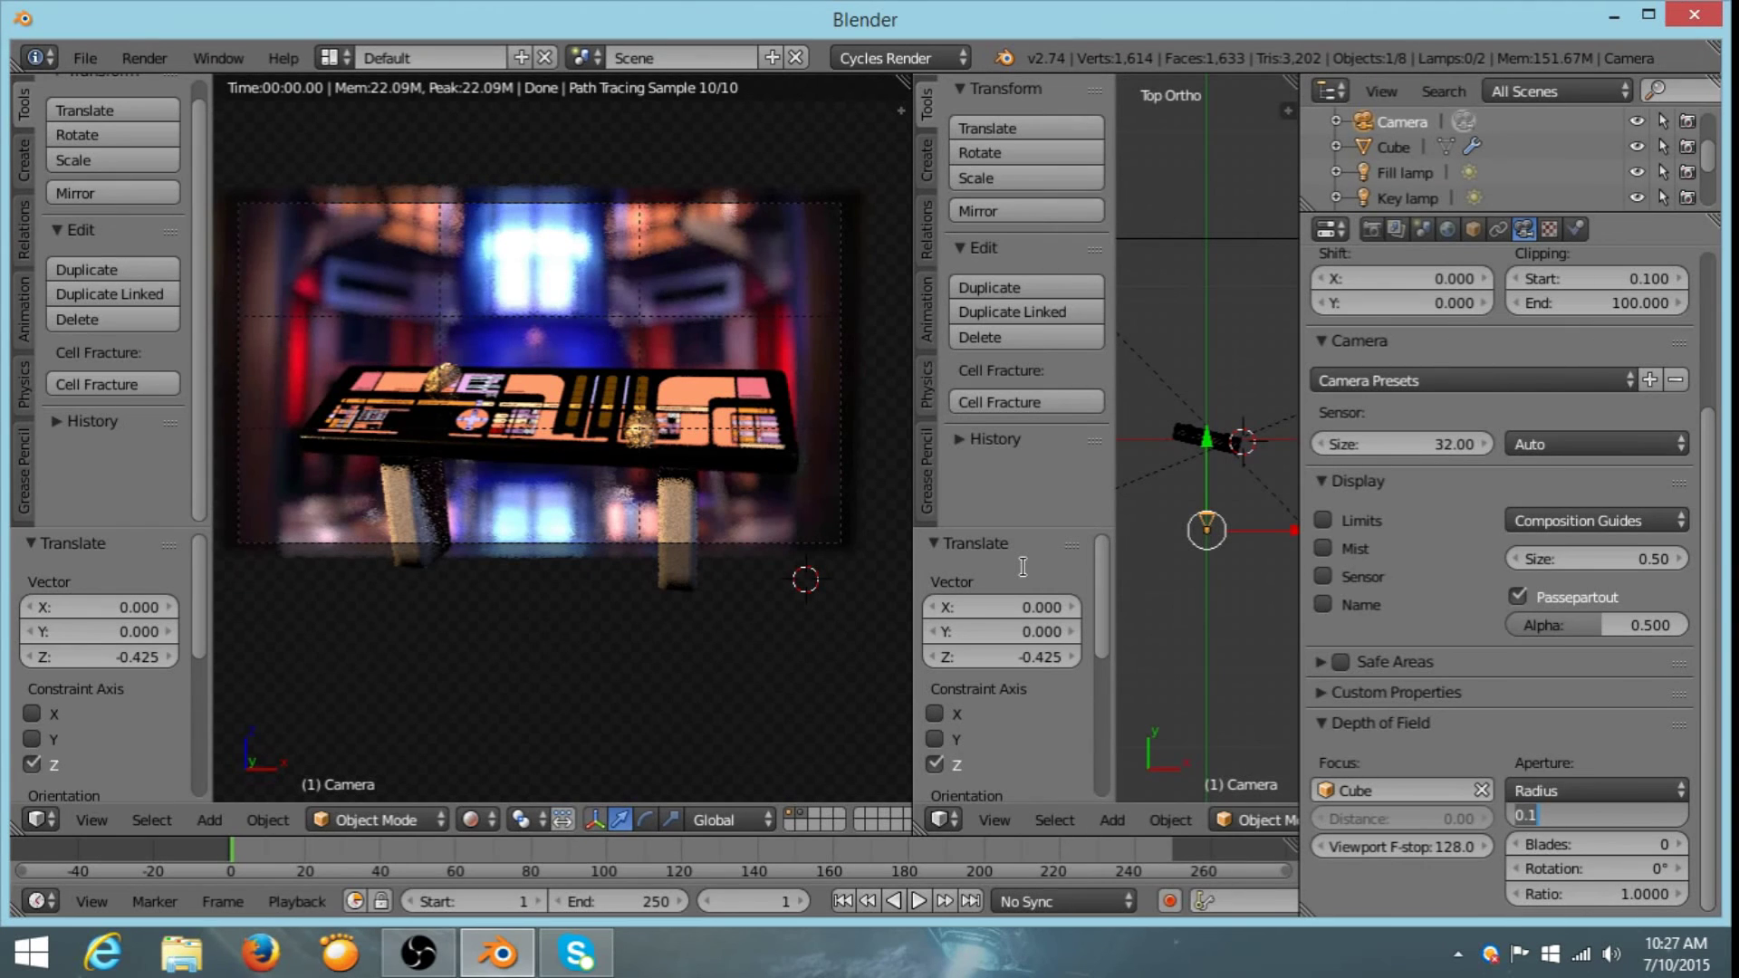
pyautogui.press('BackSpace')
pyautogui.write('0.05')
pyautogui.press('Return')
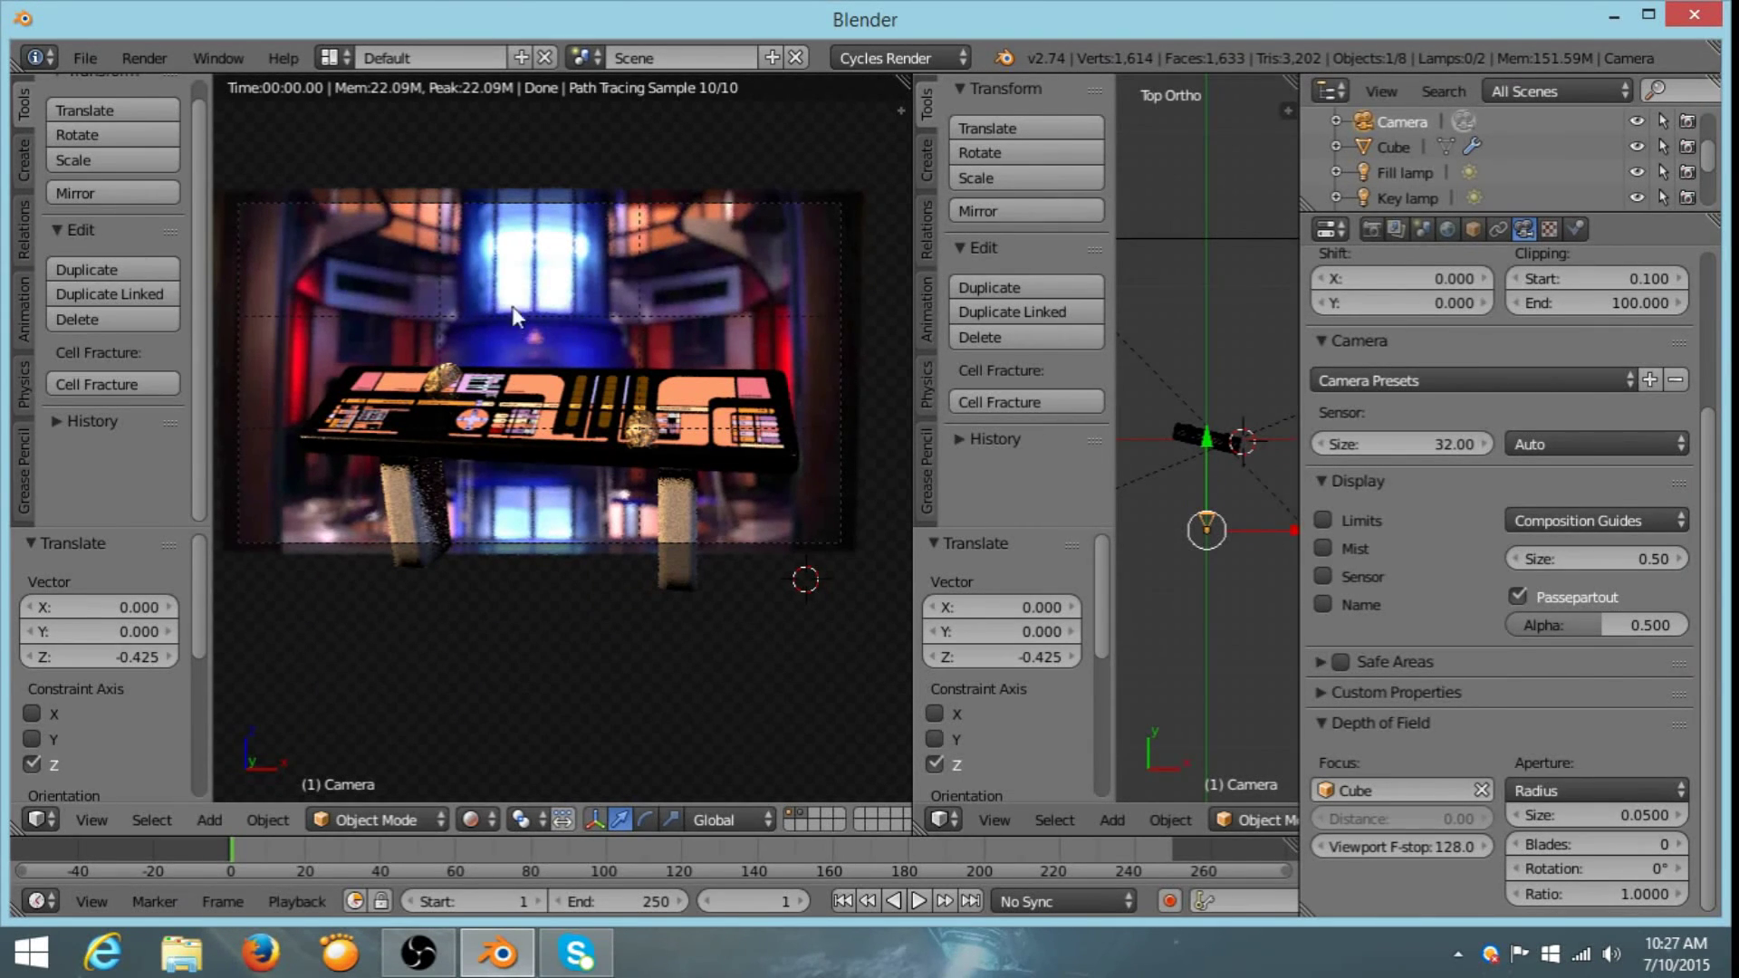
# - Move the backdrop plane about 6.04 units farther back along Y and scale it up by about 1.336 to fill the camera frame
pyautogui.rightClick(554, 313)
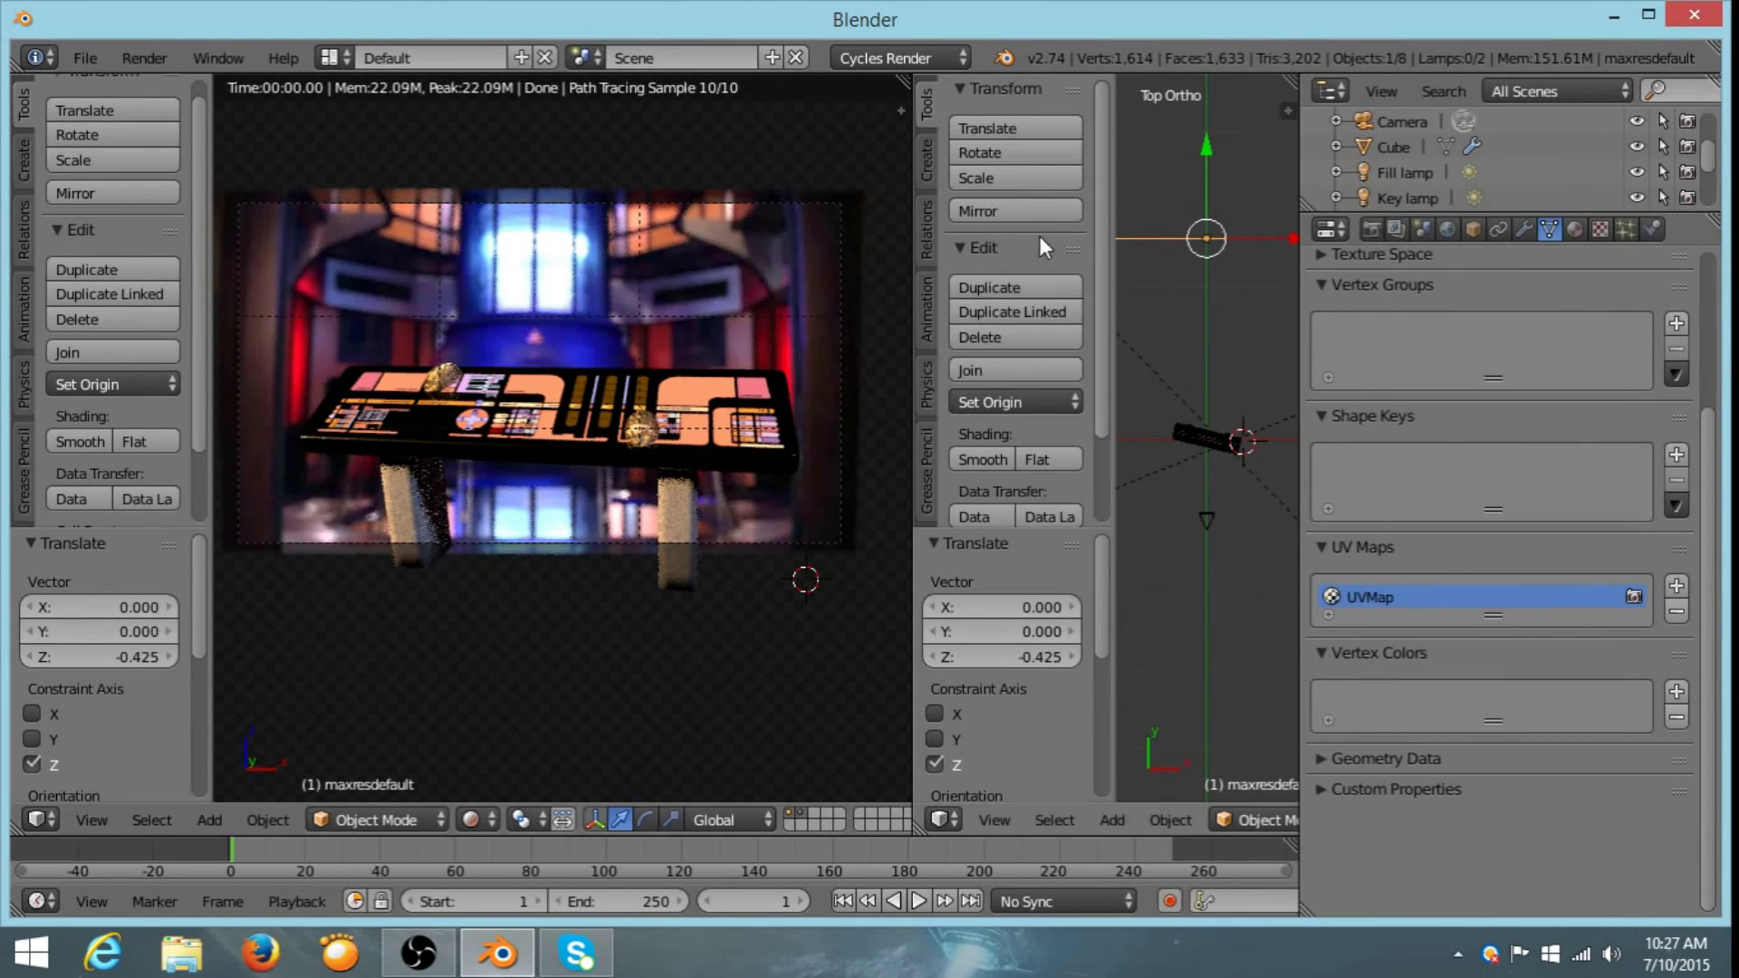
pyautogui.scroll(-3, 1039, 236)
pyautogui.moveTo(1208, 149); pyautogui.dragTo(1215, 779)
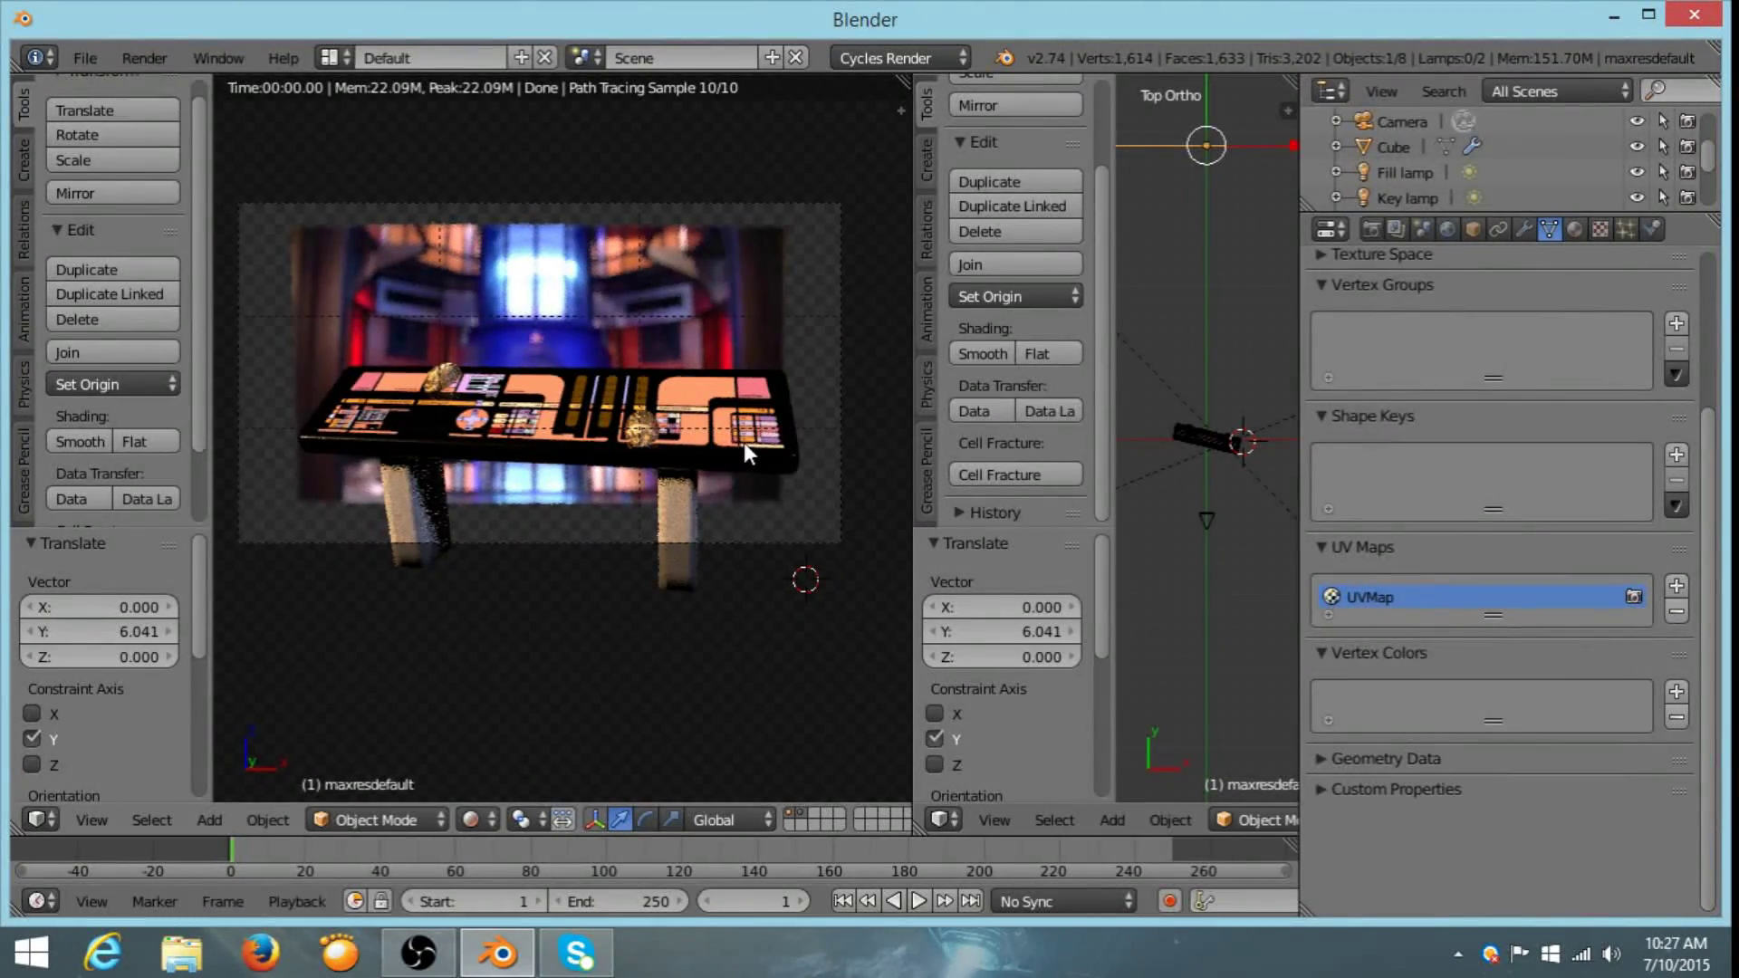
pyautogui.press('s')
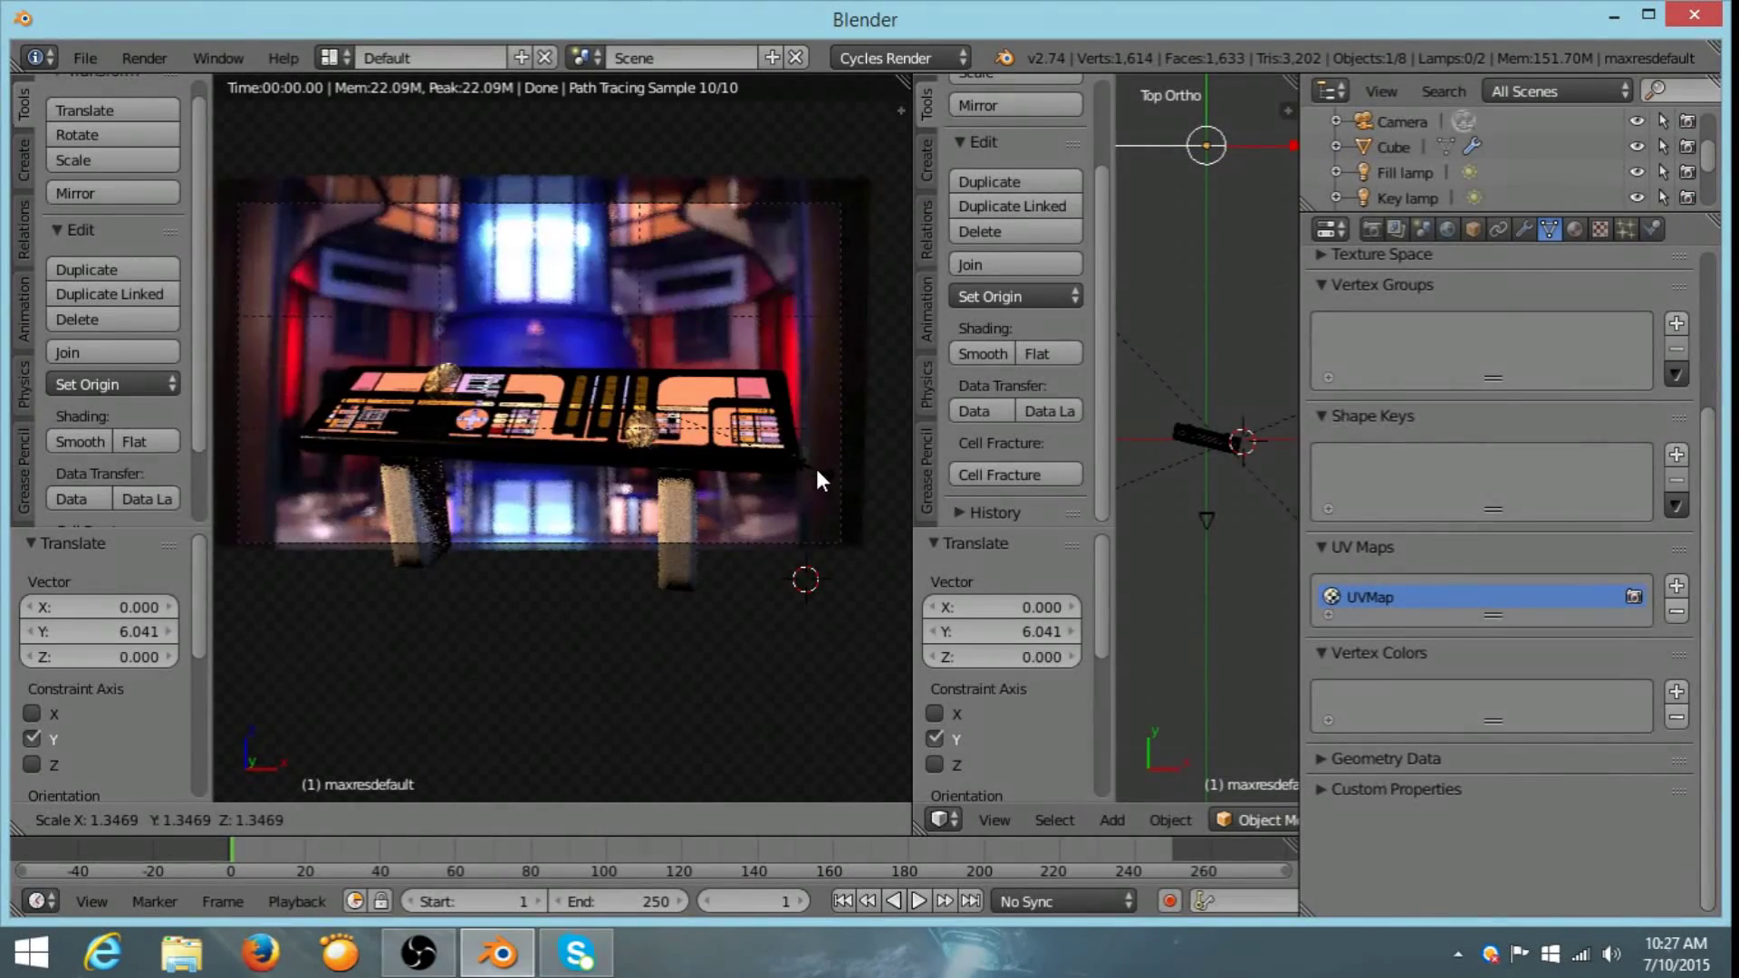
pyautogui.click(812, 464)
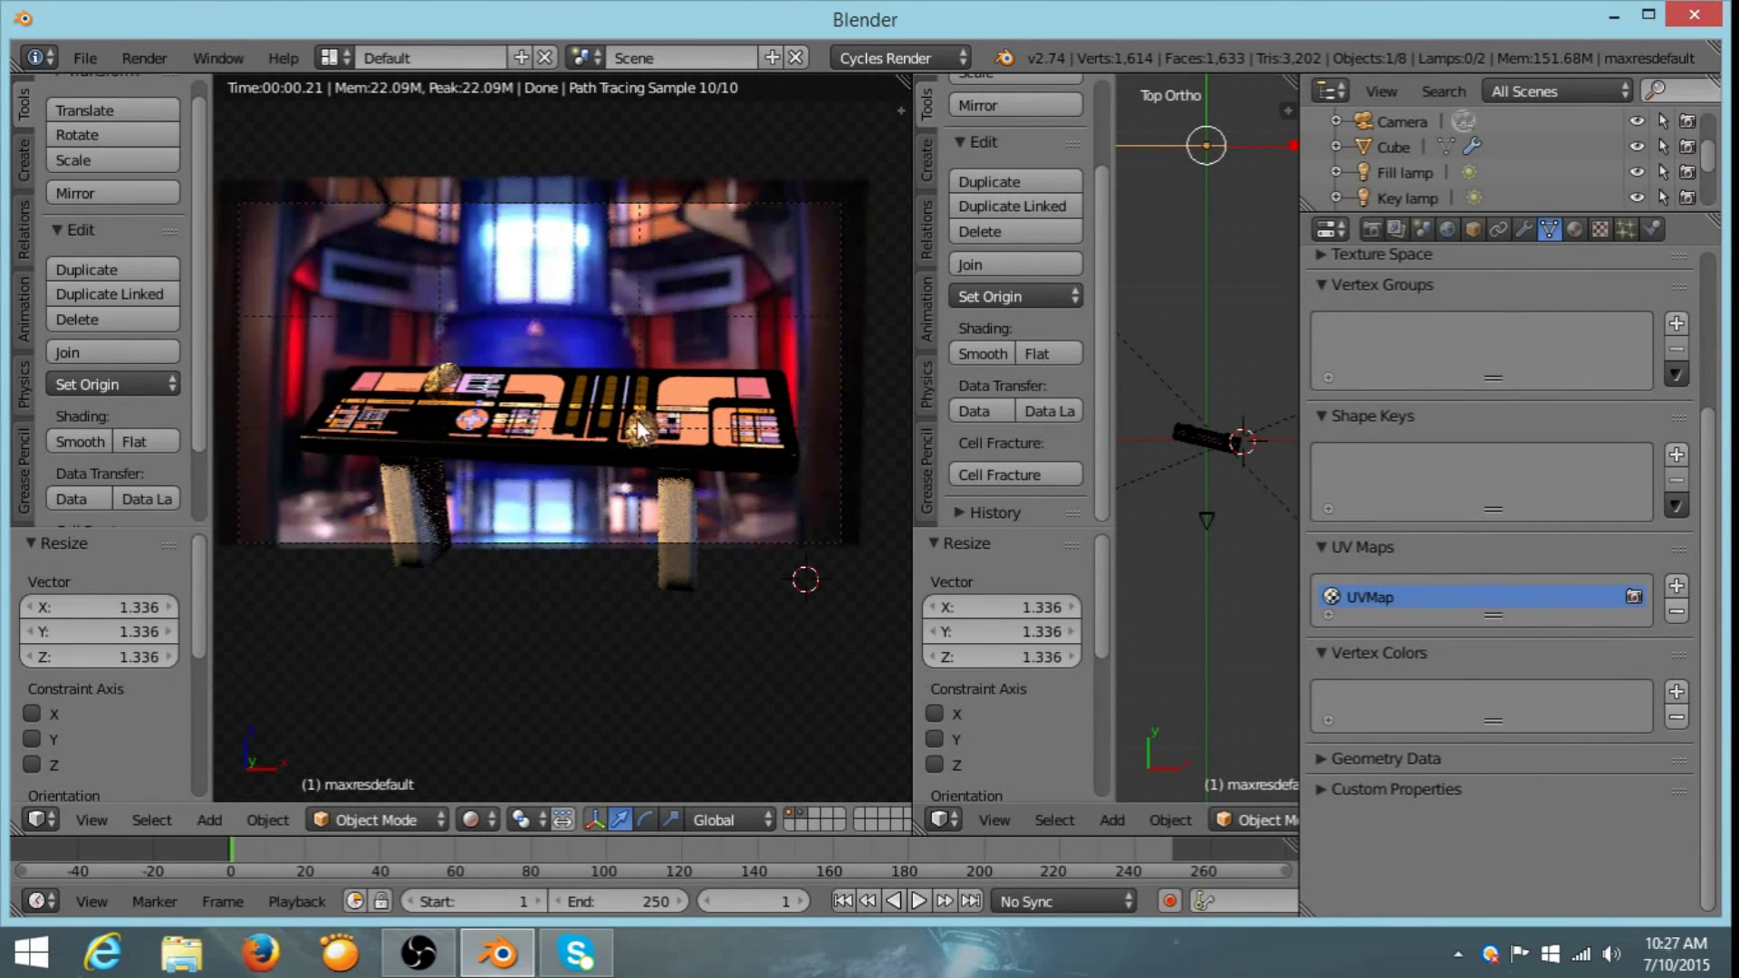
# - Widen the camera viewport and collapse the tool shelf of the top view
pyautogui.keyDown('shift'); pyautogui.moveTo(638, 324); pyautogui.dragTo(594, 509, button='middle'); pyautogui.keyUp('shift')
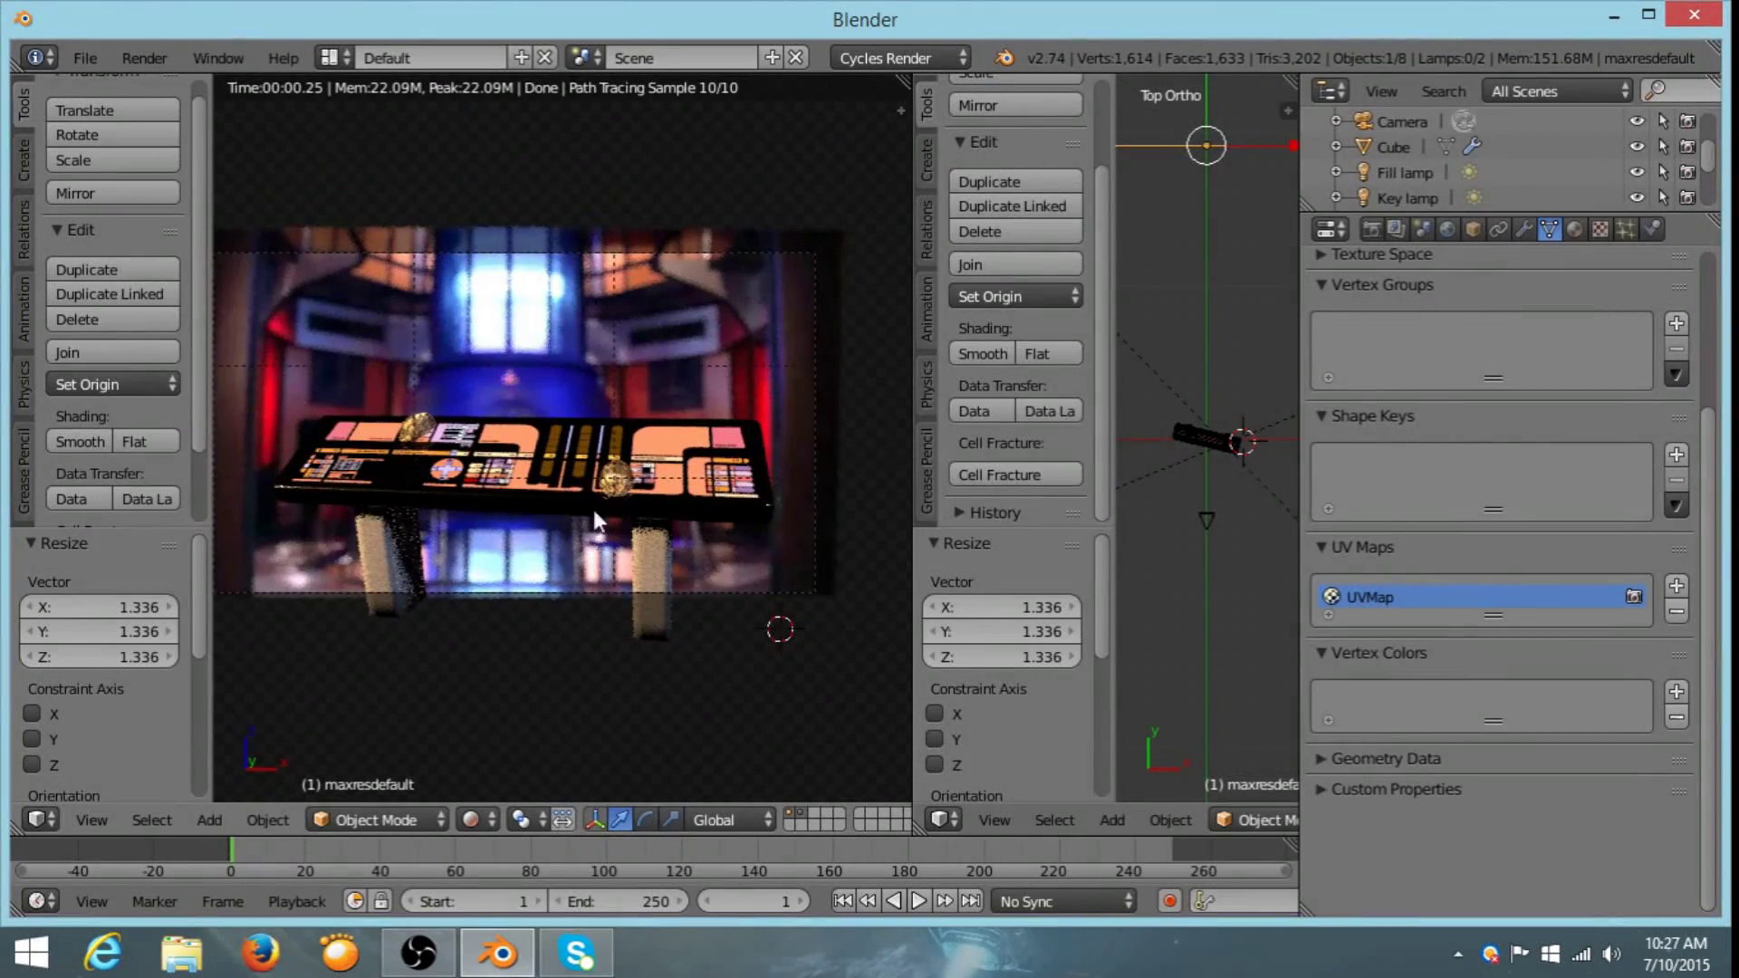
pyautogui.scroll(1, 590, 540)
pyautogui.scroll(-1, 670, 402)
pyautogui.keyDown('shift'); pyautogui.moveTo(611, 416); pyautogui.dragTo(651, 376, button='middle'); pyautogui.keyUp('shift')
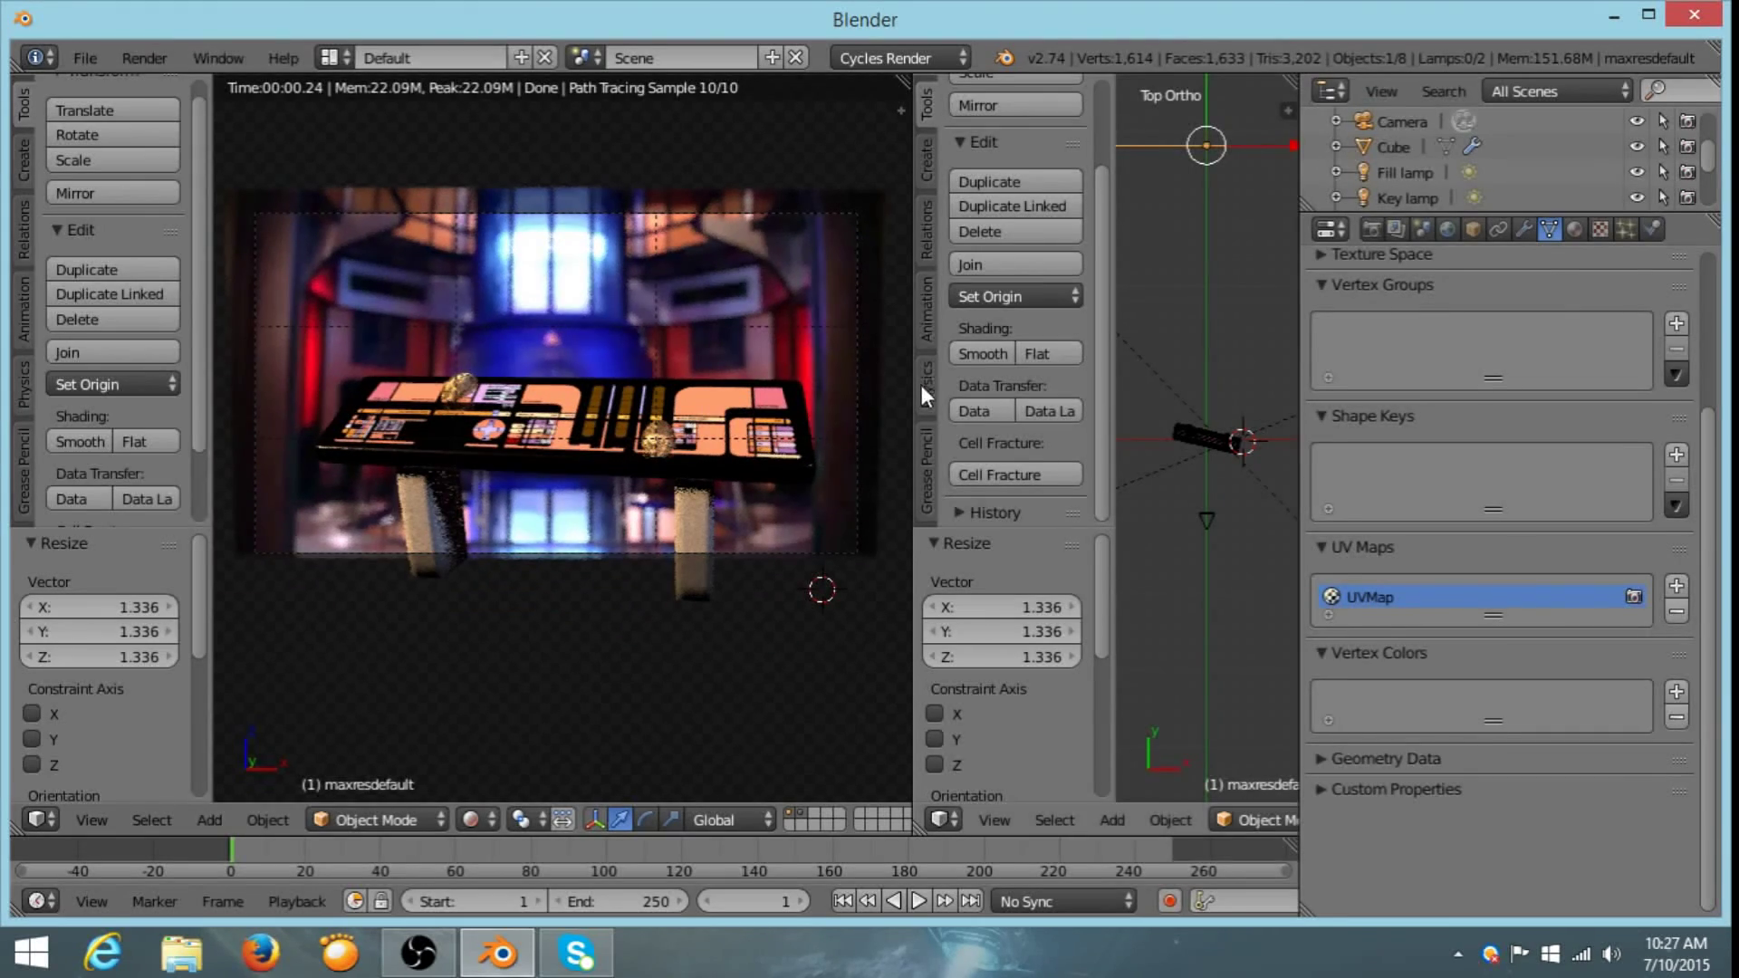
pyautogui.moveTo(913, 387); pyautogui.dragTo(1005, 380)
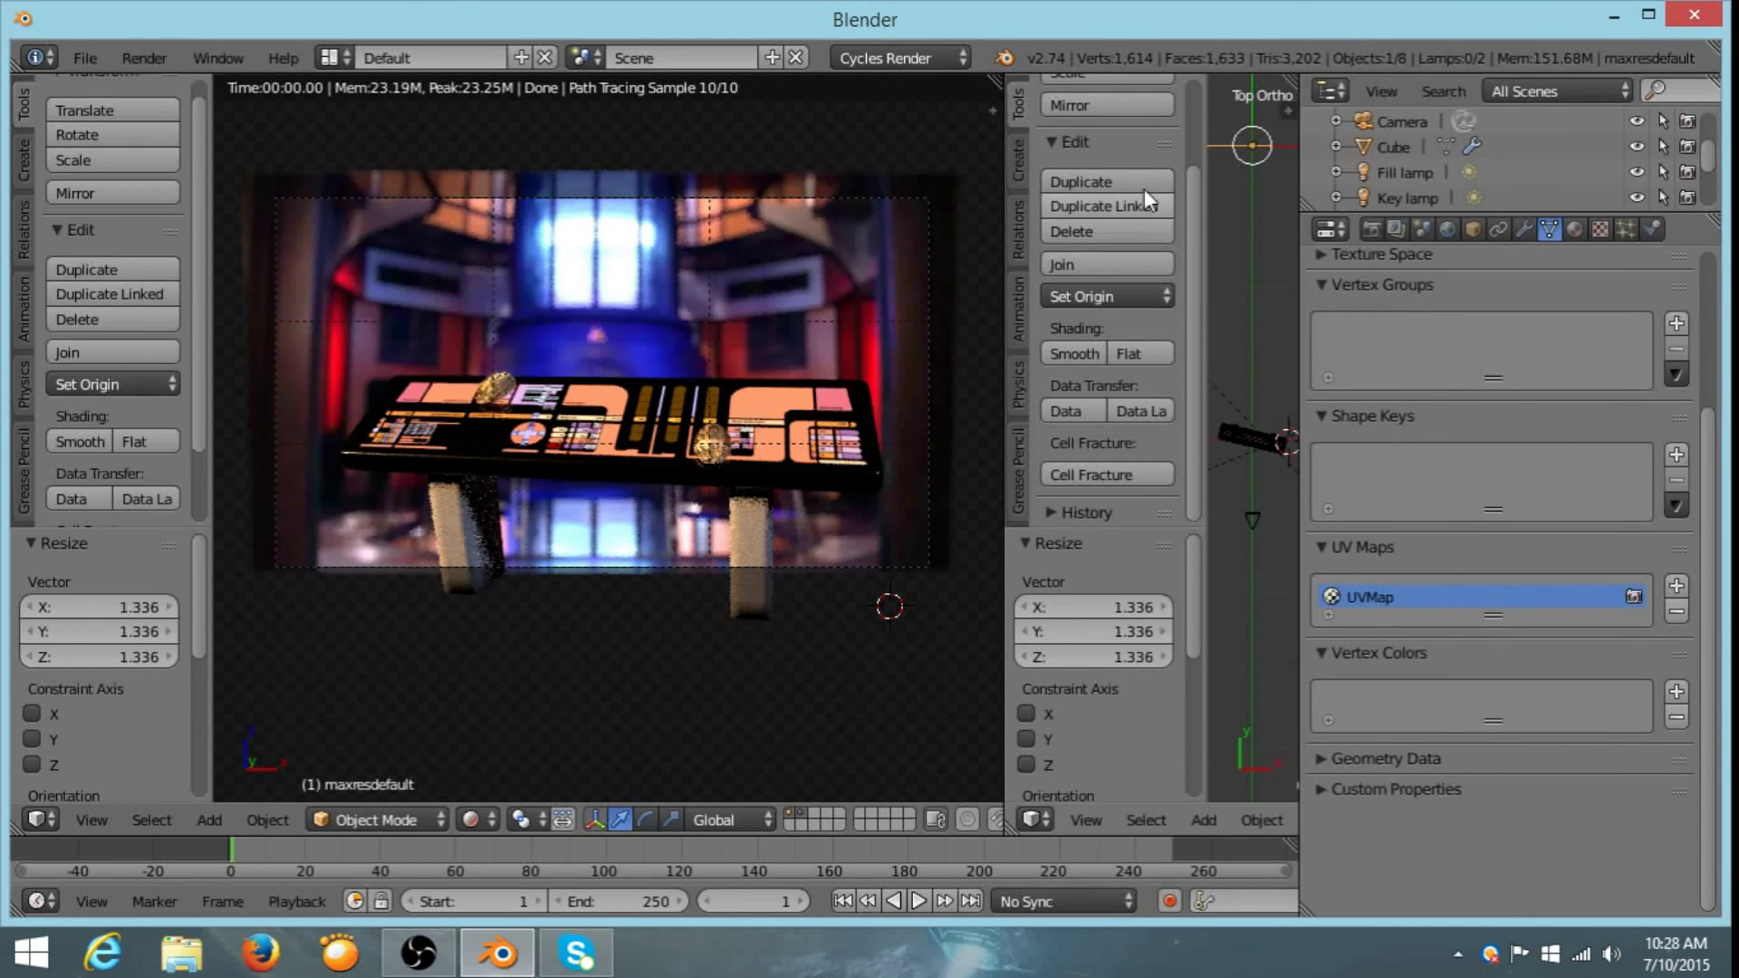
pyautogui.moveTo(1204, 150); pyautogui.dragTo(982, 182)
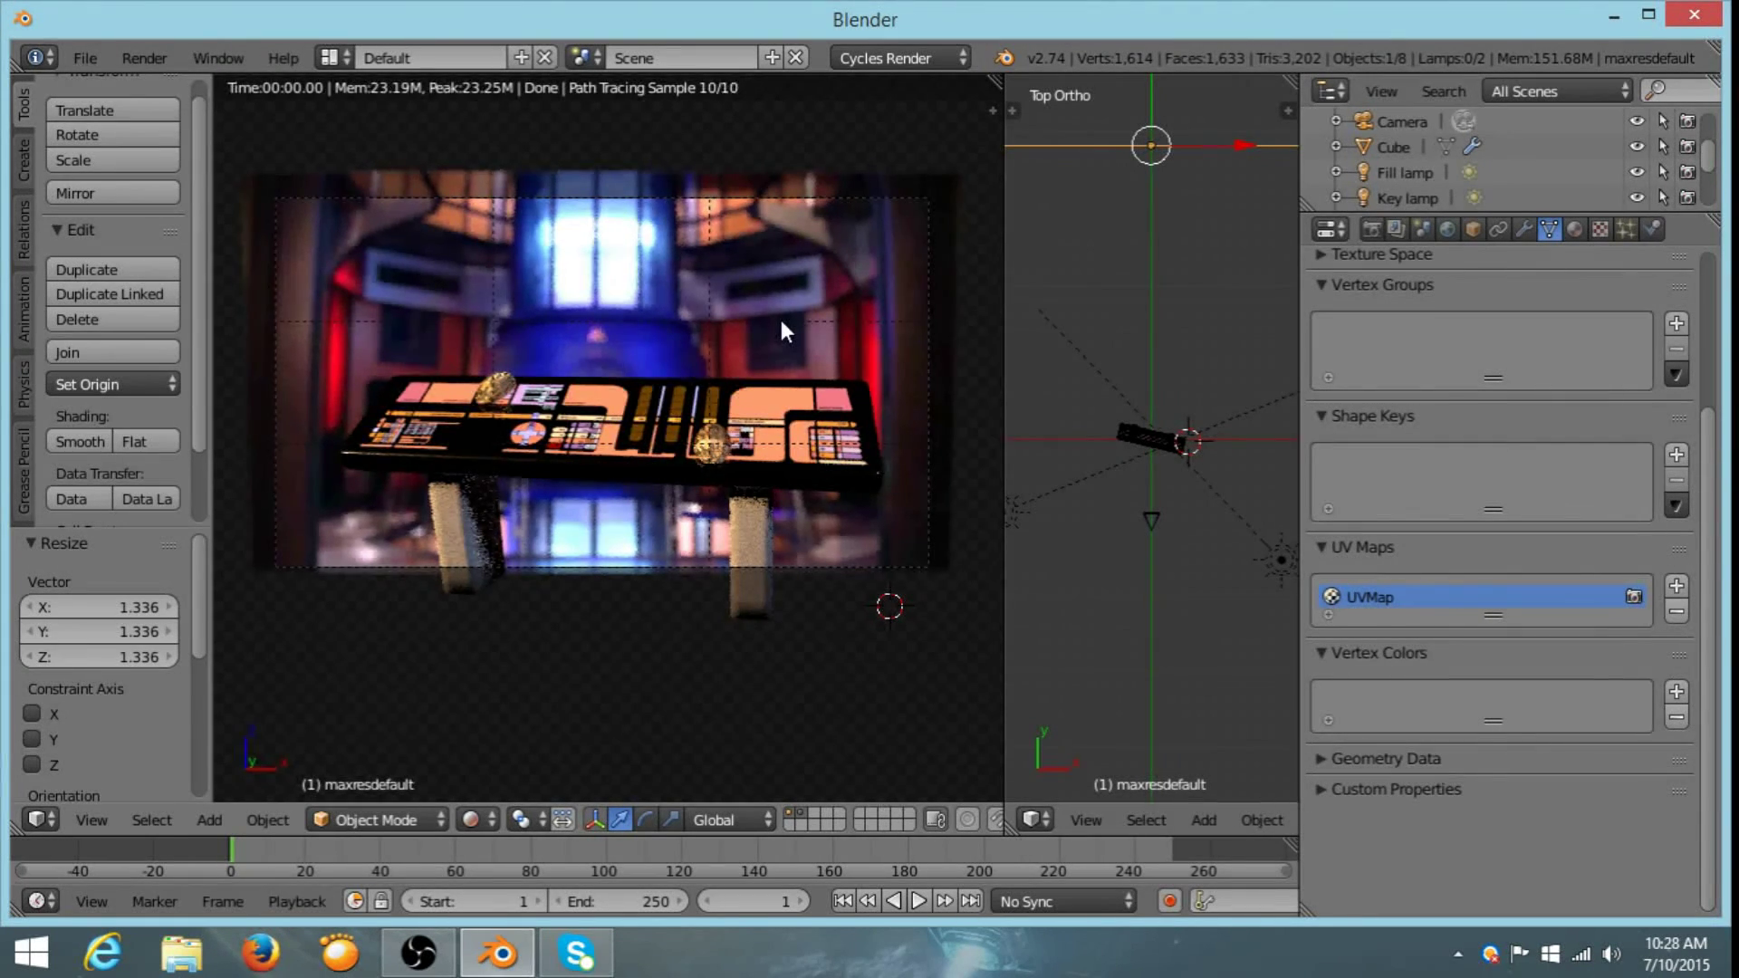
# - Switch the camera viewport to Solid shading and set the scene's render samples to 200
pyautogui.press('z')
pyautogui.press('z')
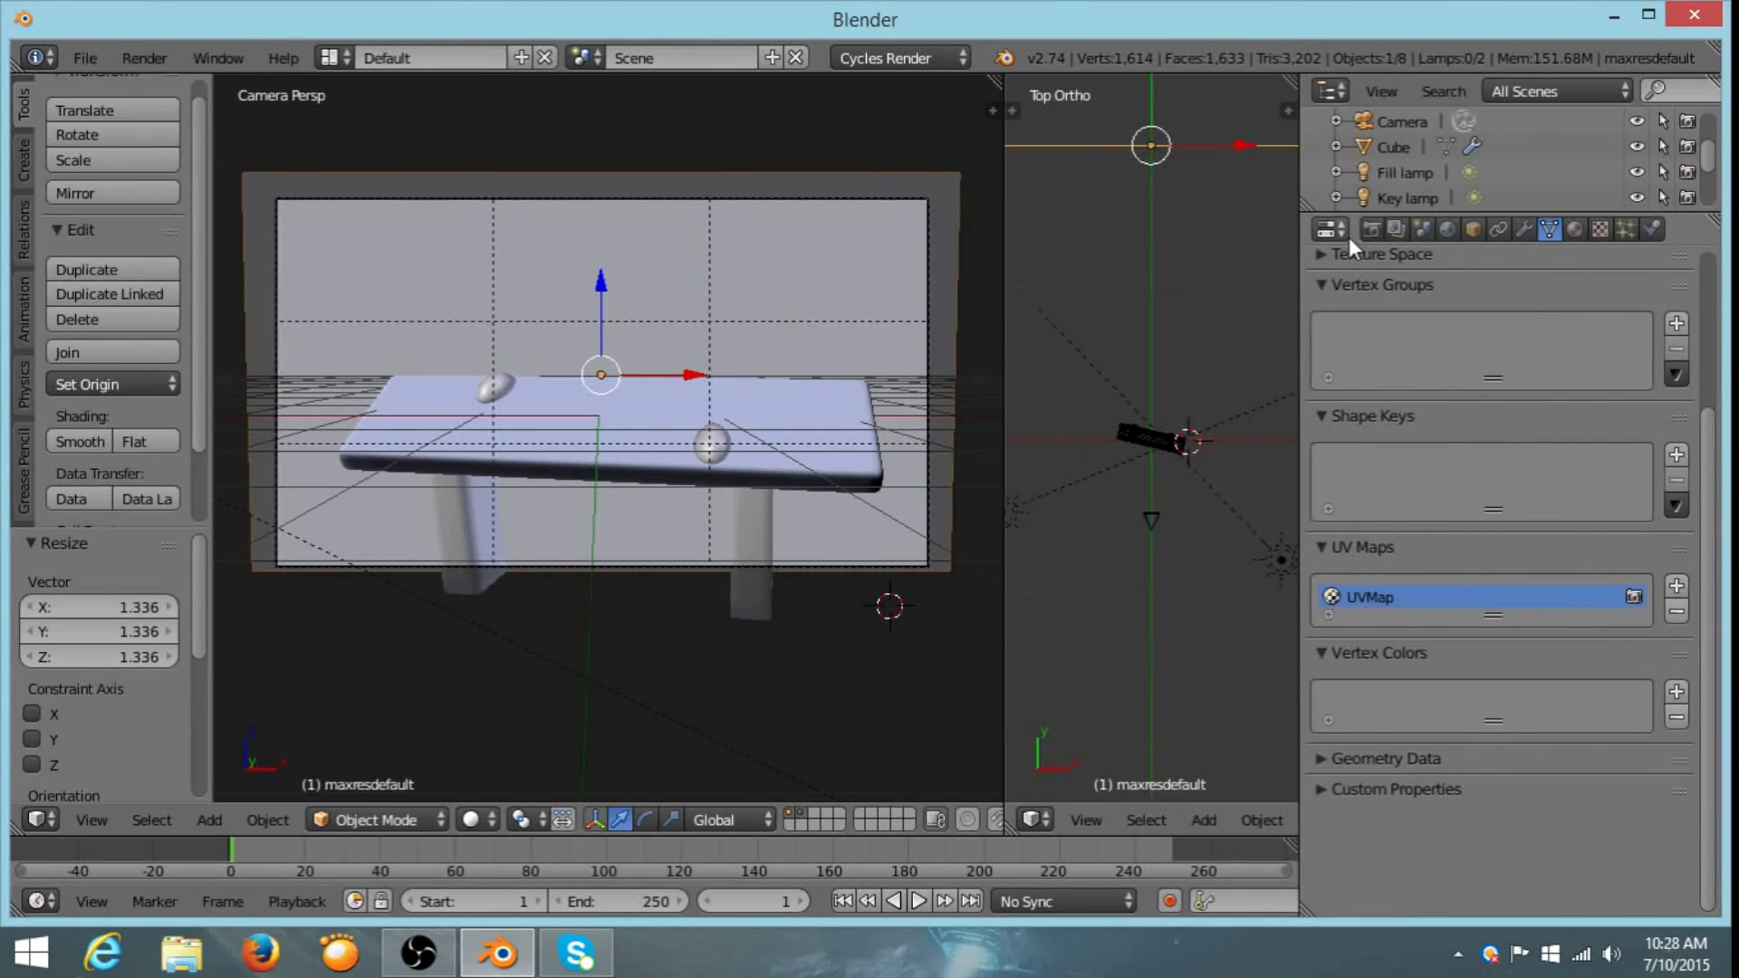
pyautogui.click(1370, 229)
pyautogui.scroll(5, 1494, 453)
pyautogui.scroll(2, 1530, 482)
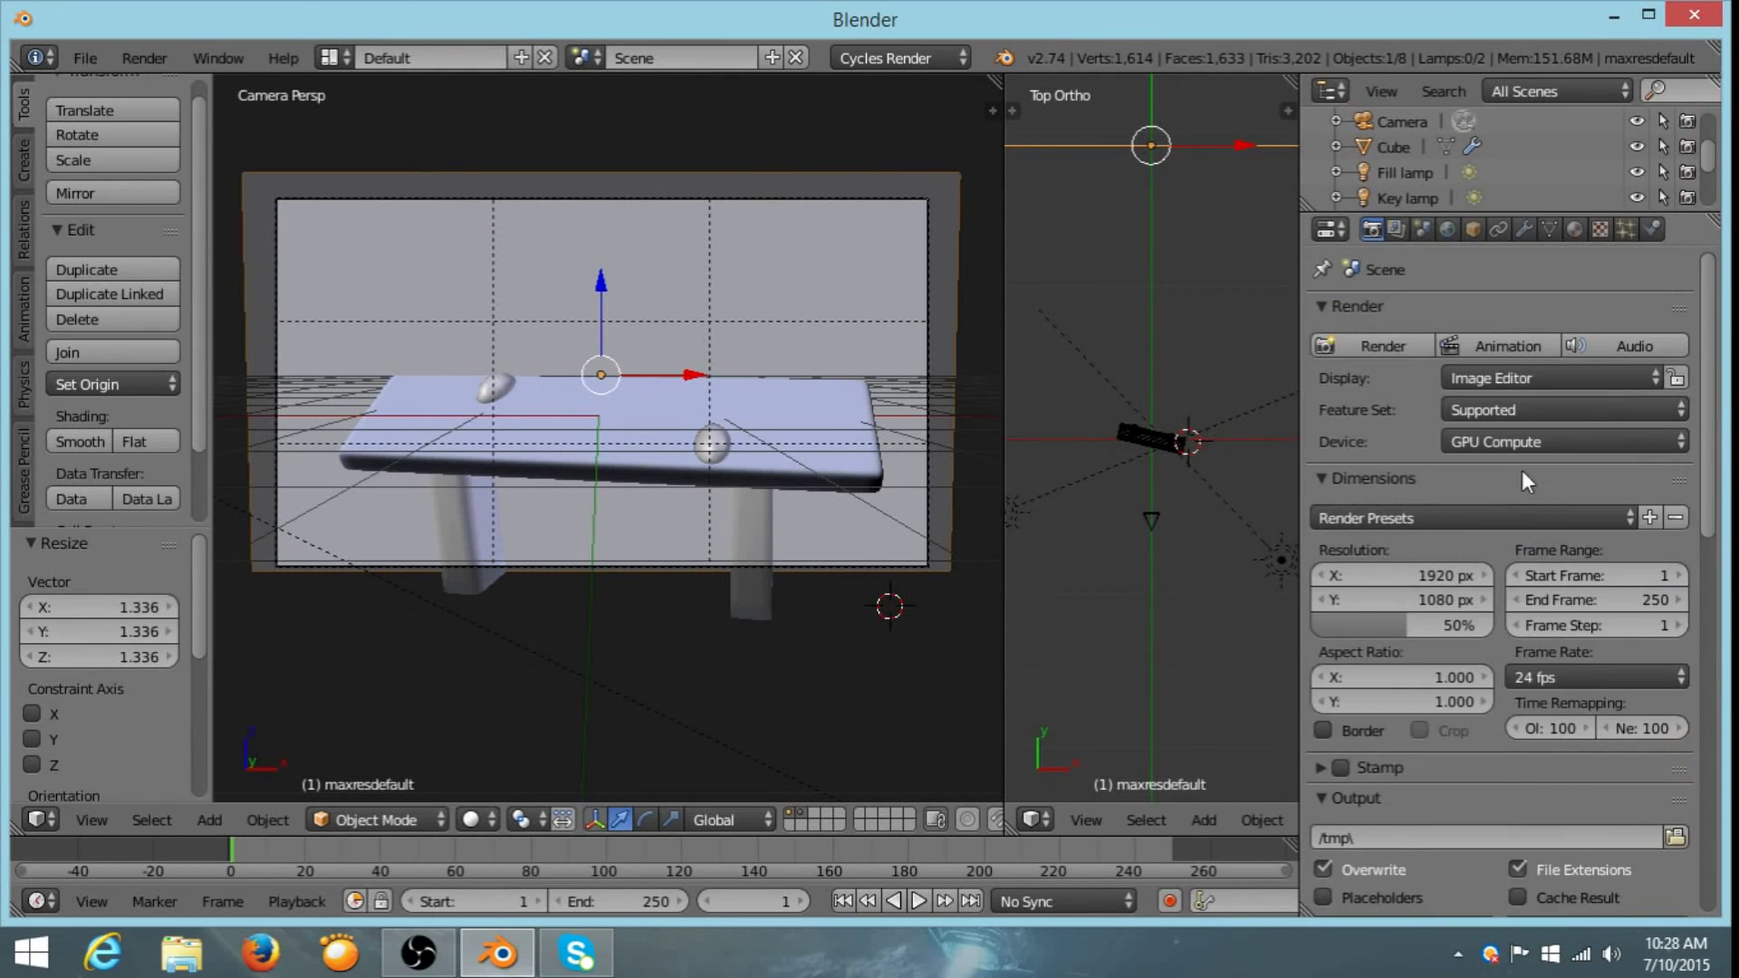
pyautogui.scroll(-15, 1521, 470)
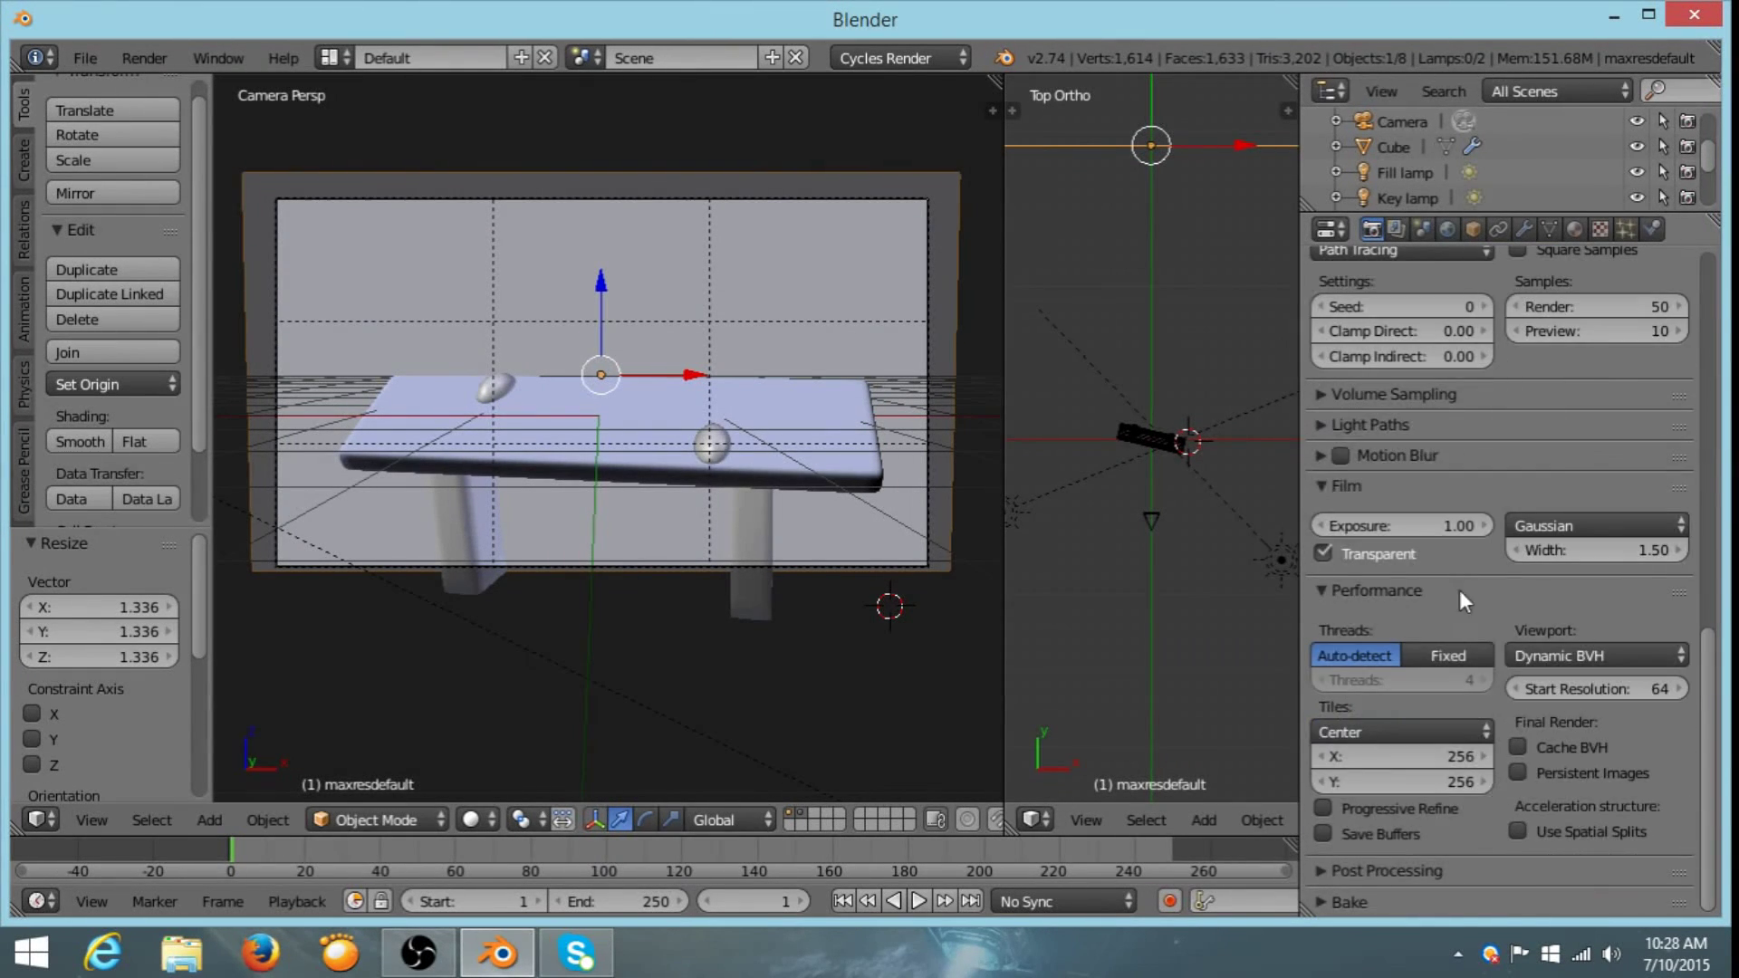
pyautogui.scroll(7, 1459, 589)
pyautogui.click(1564, 562)
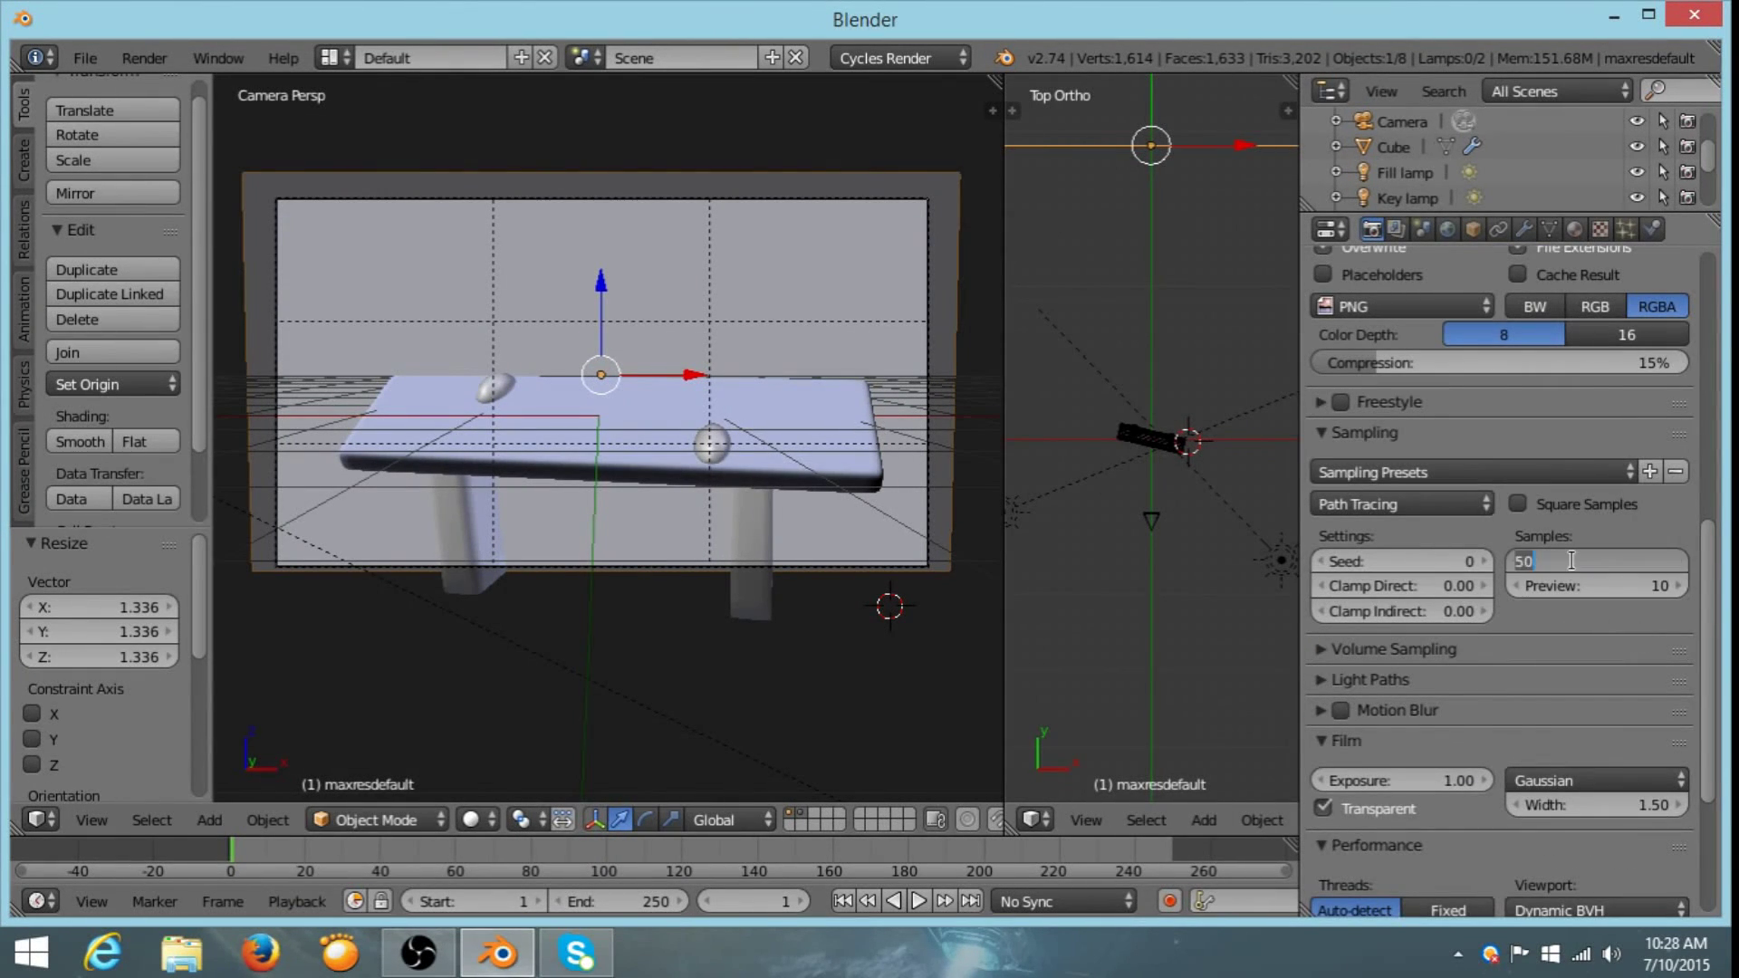
pyautogui.write('200')
pyautogui.press('Return')
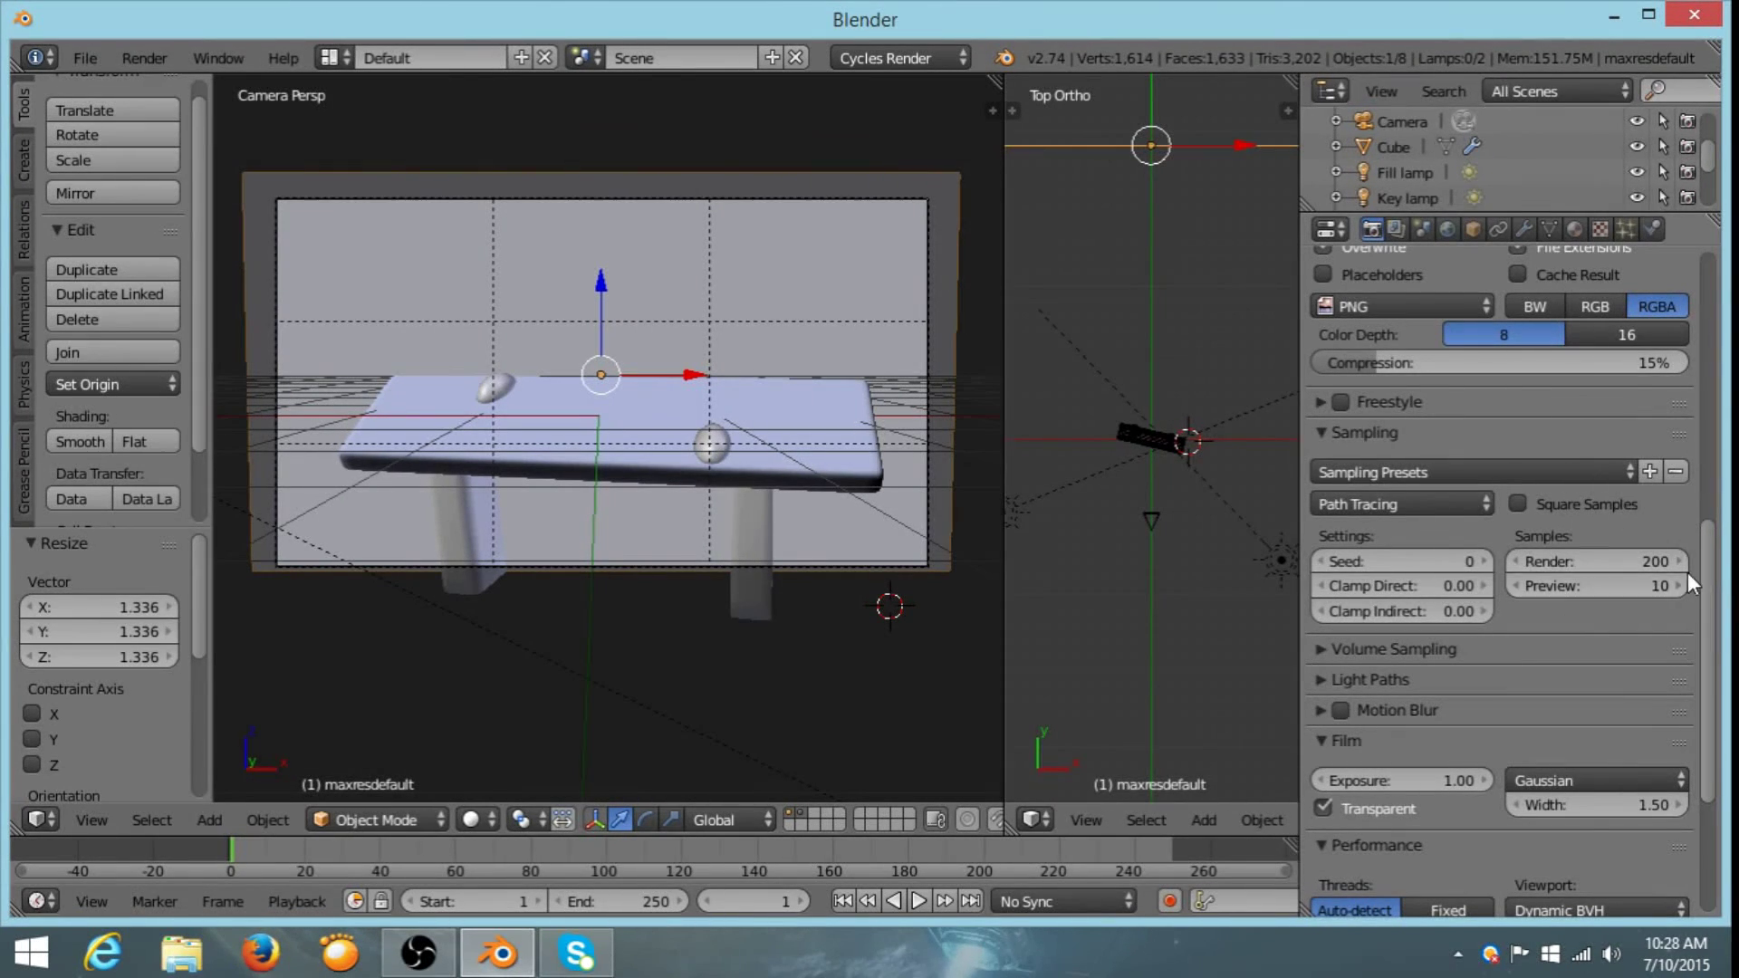
pyautogui.scroll(12, 1612, 558)
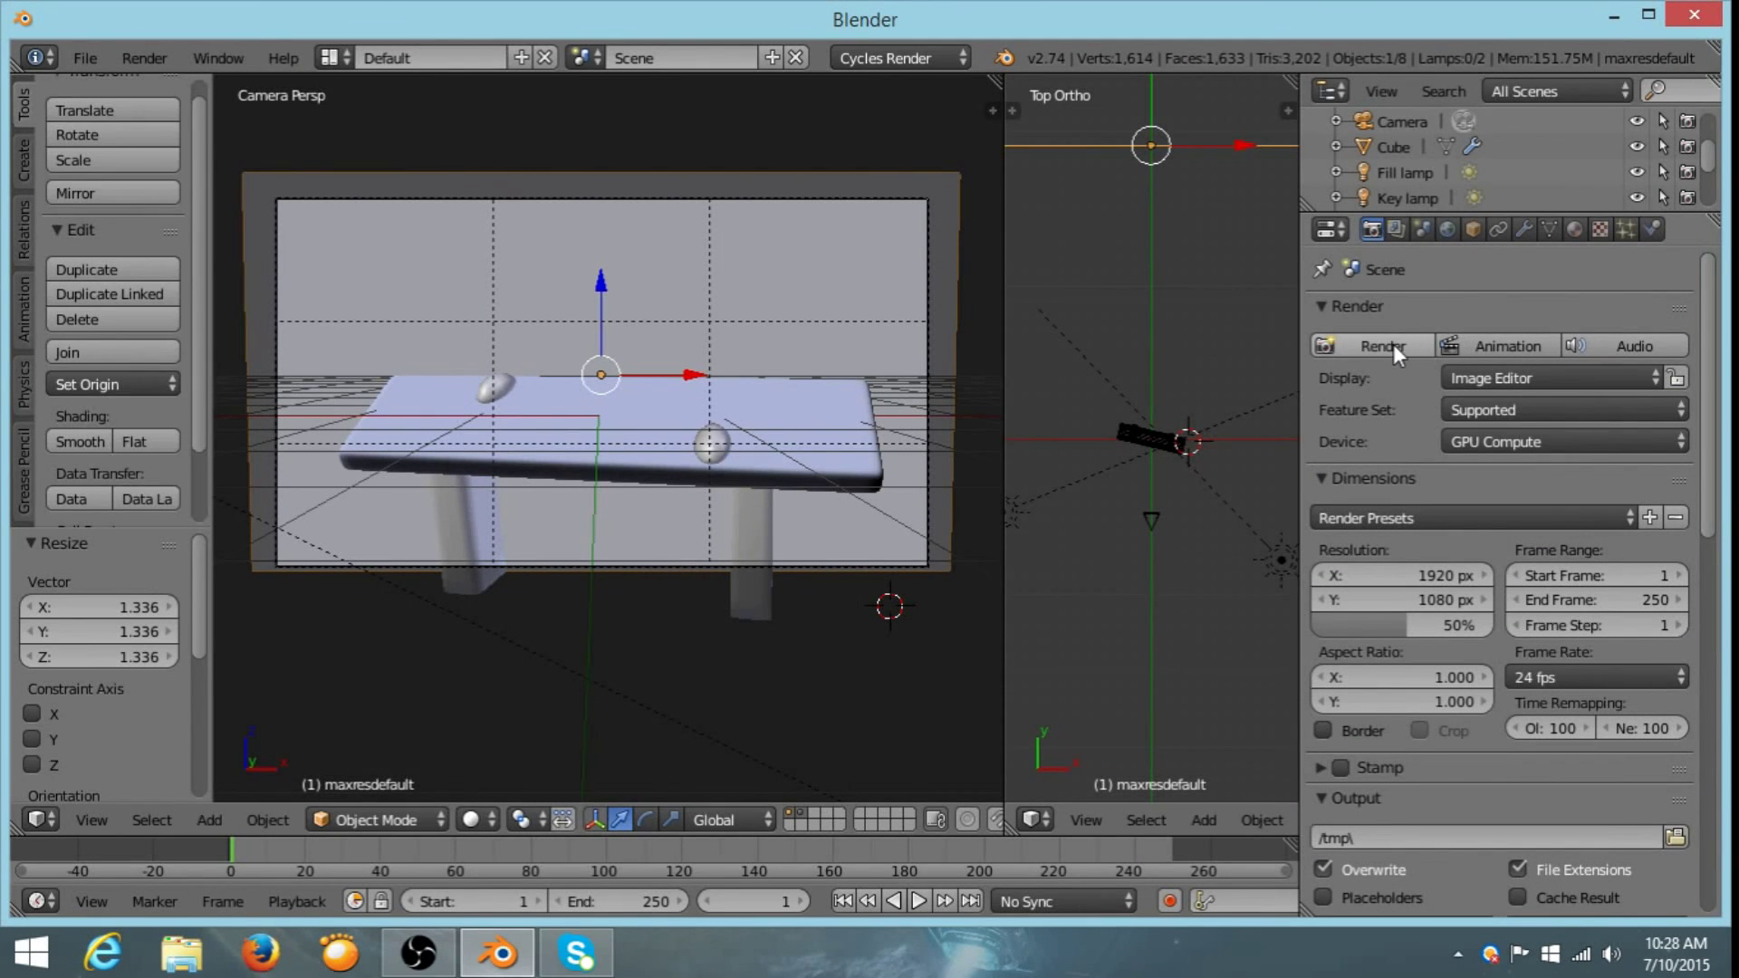
pyautogui.click(1392, 344)
pyautogui.moveTo(873, 404); pyautogui.dragTo(707, 415, button='middle')
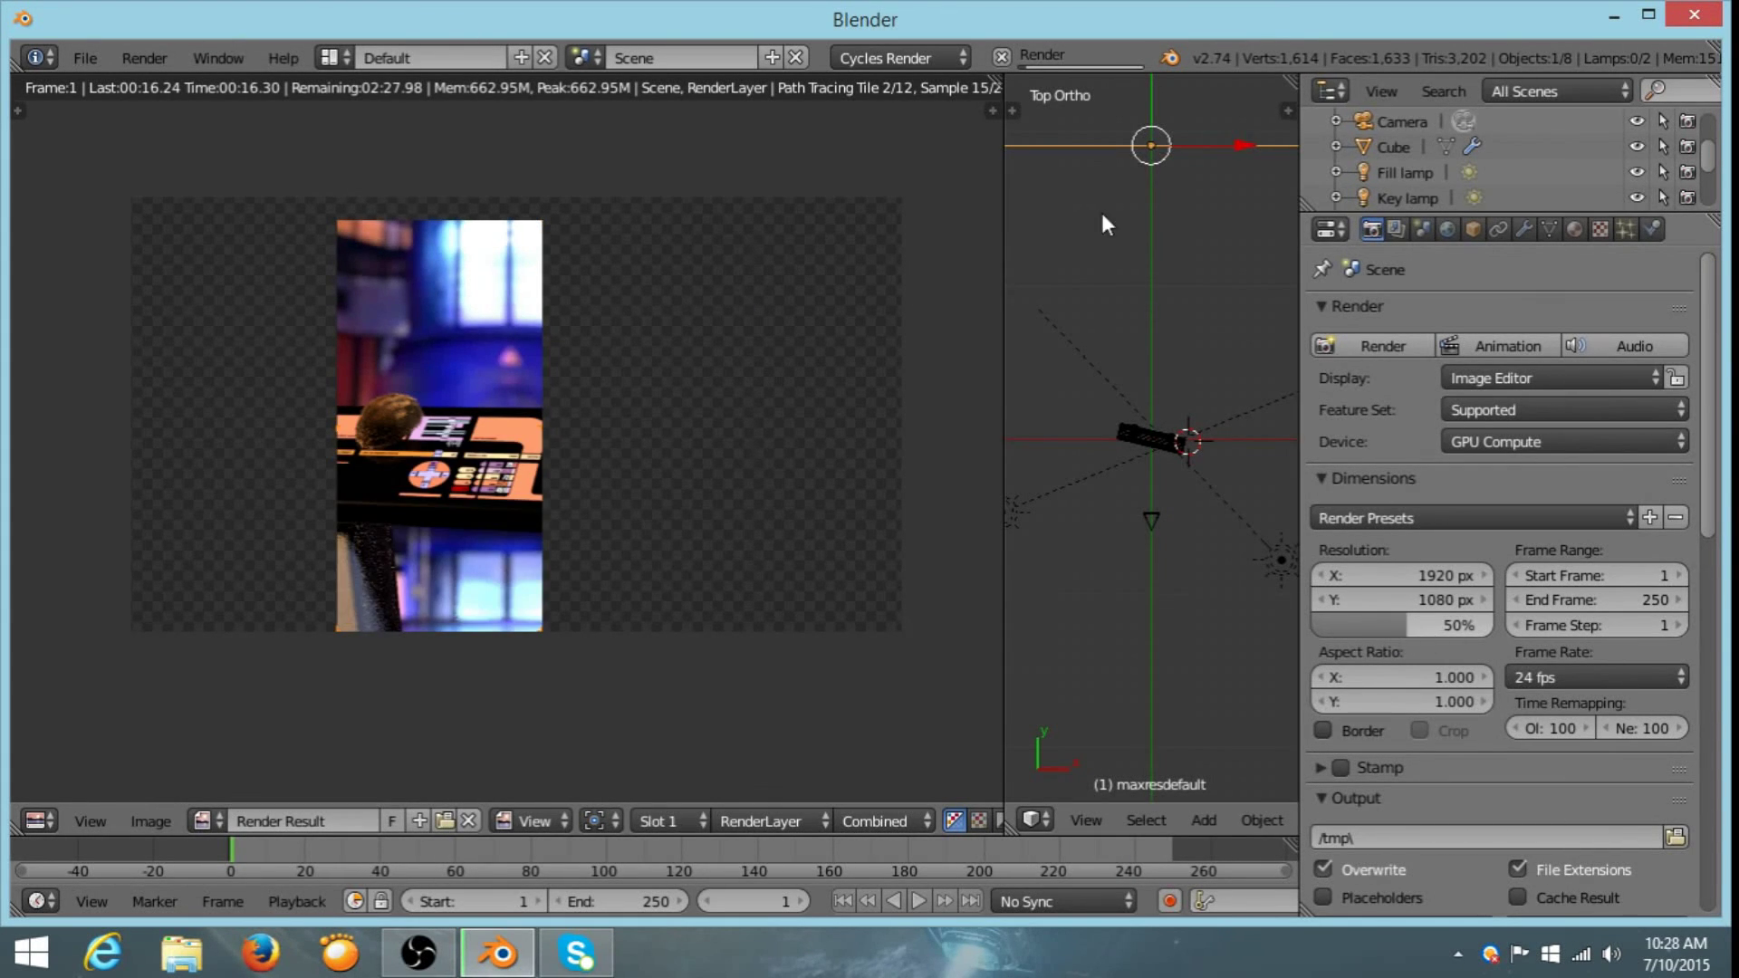
pyautogui.click(999, 55)
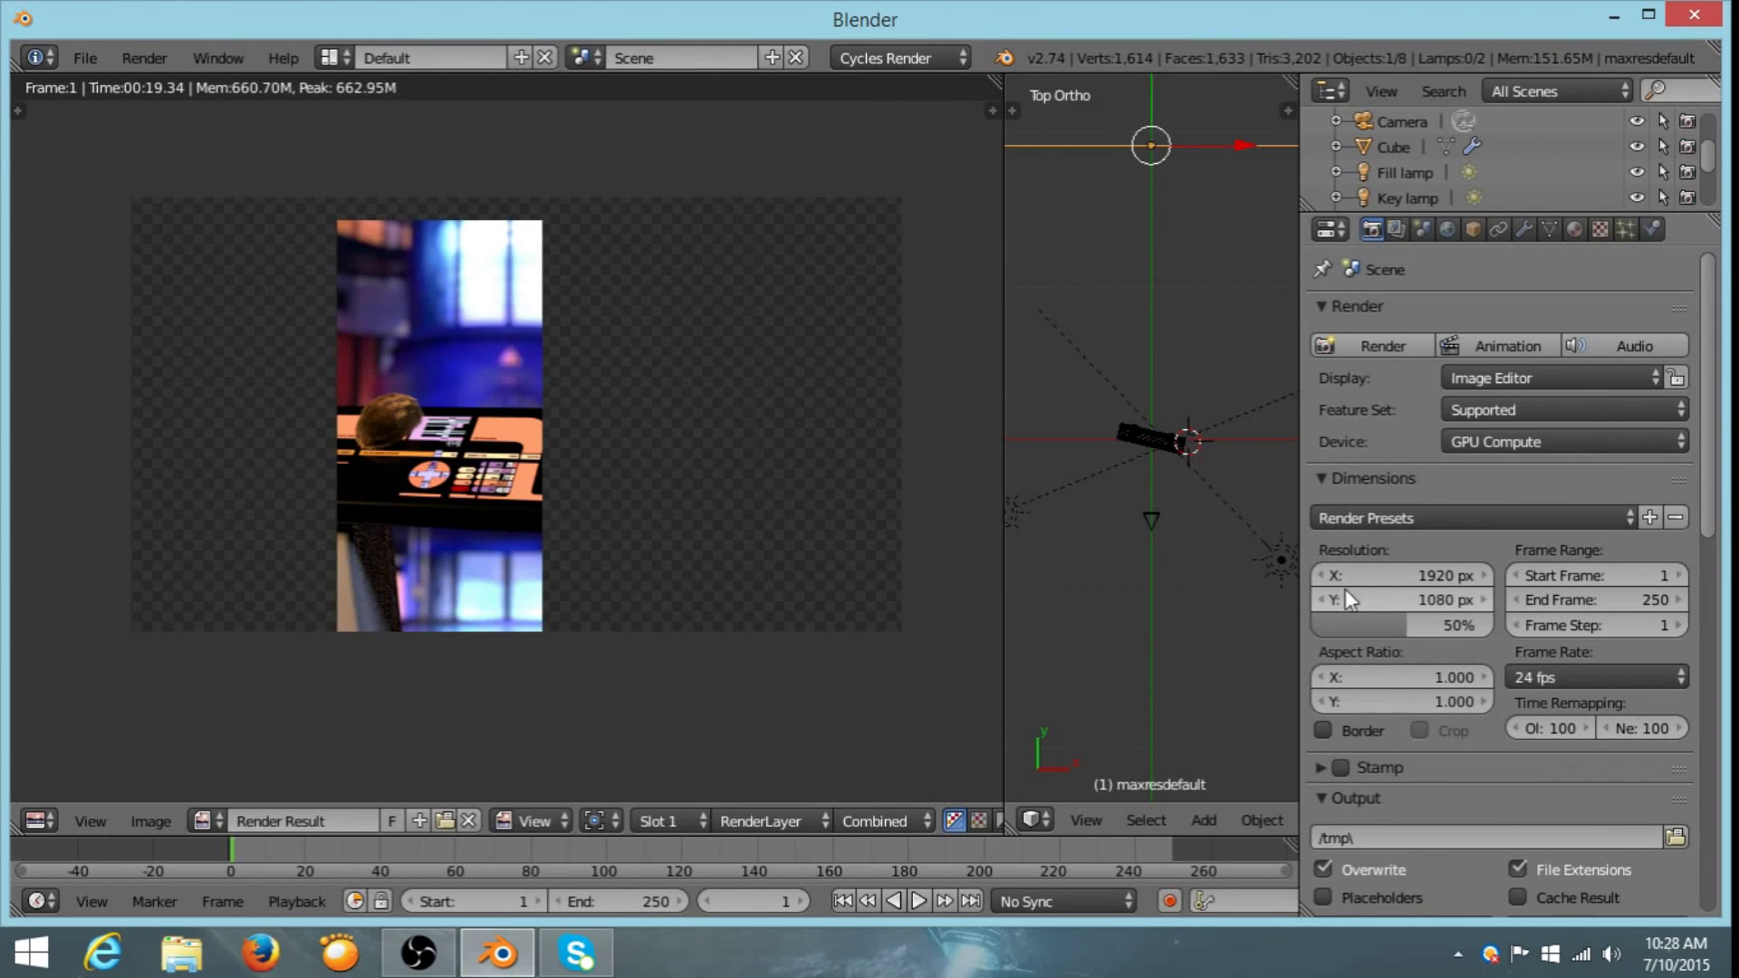
# - Set the render resolution scale to 100% and render the scene
pyautogui.moveTo(1367, 621); pyautogui.dragTo(1493, 621)
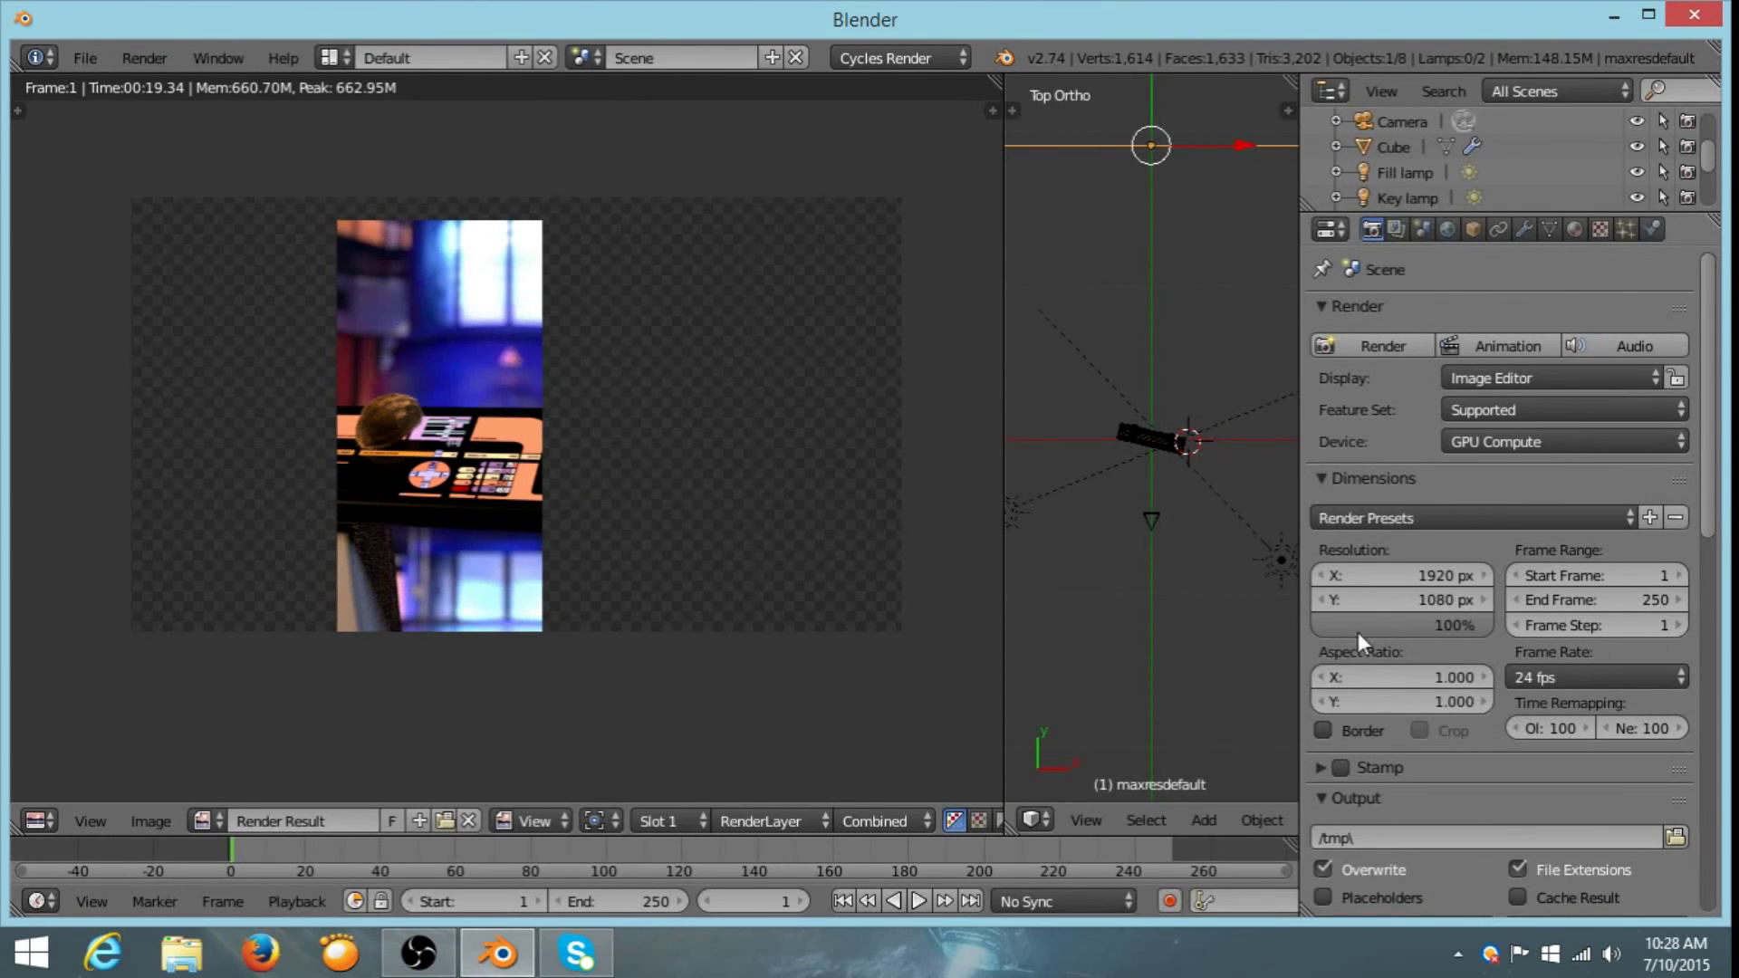
pyautogui.click(1375, 348)
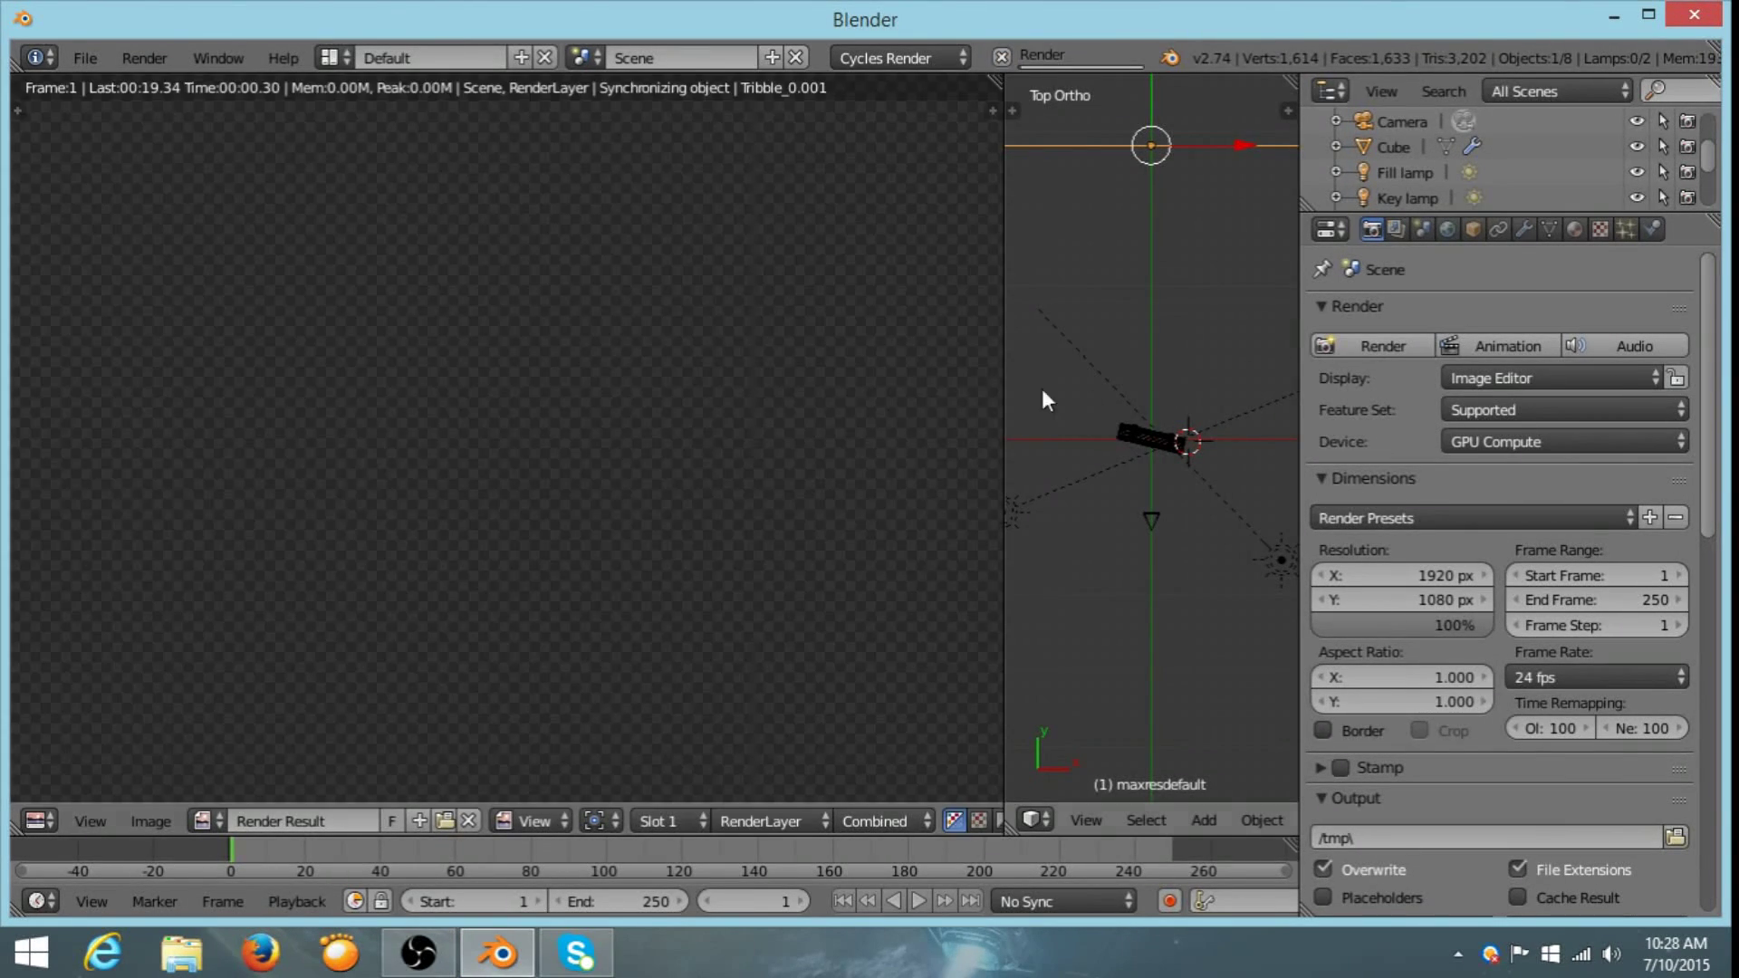
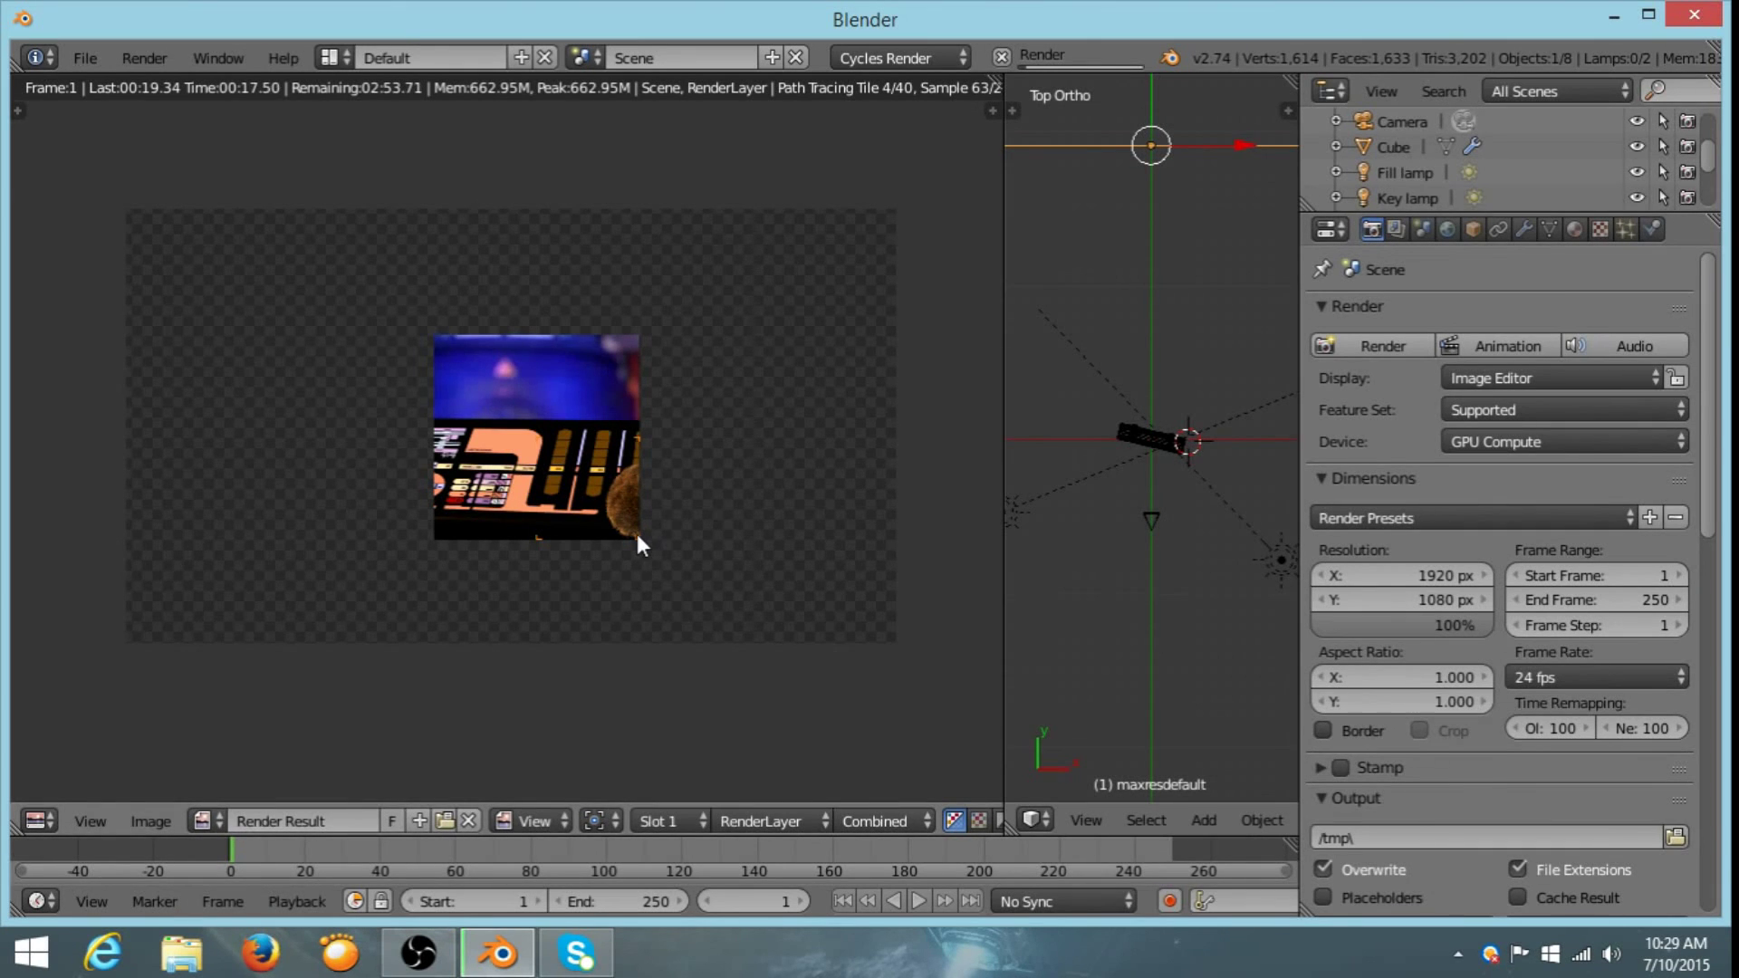
# - Examine the console graphics and the tribbles' fur up close in the render in progress
pyautogui.scroll(1, 637, 539)
pyautogui.scroll(3, 671, 535)
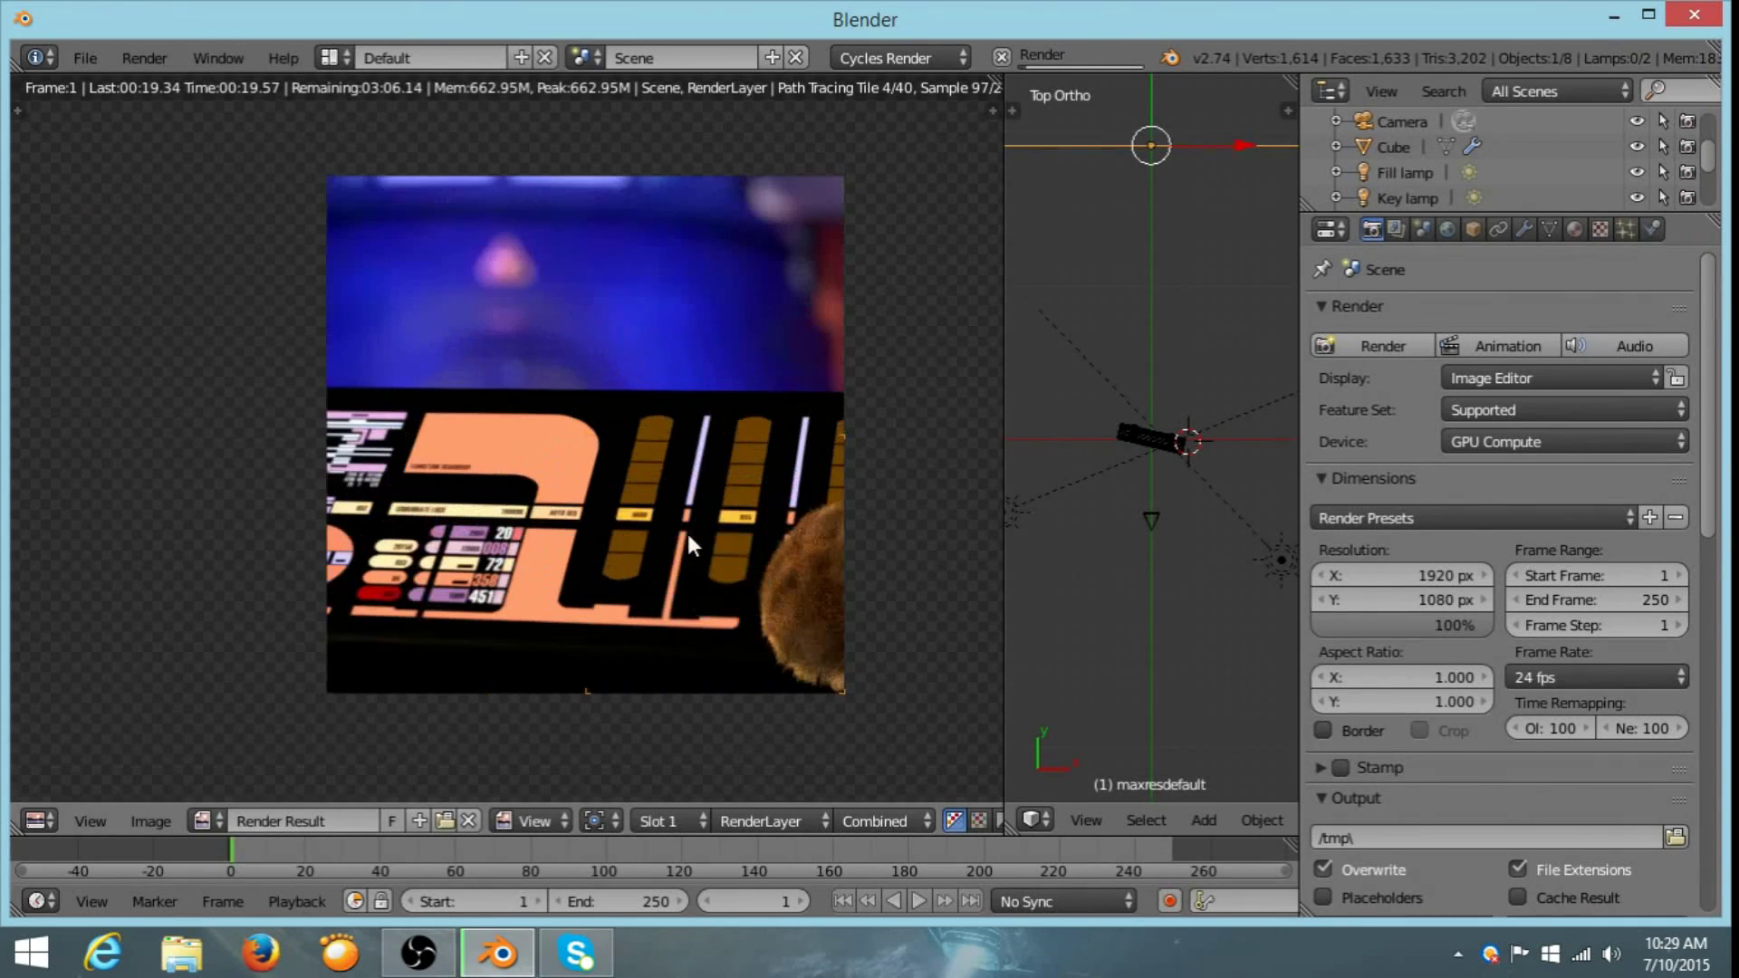
pyautogui.moveTo(666, 500); pyautogui.dragTo(643, 486, button='middle')
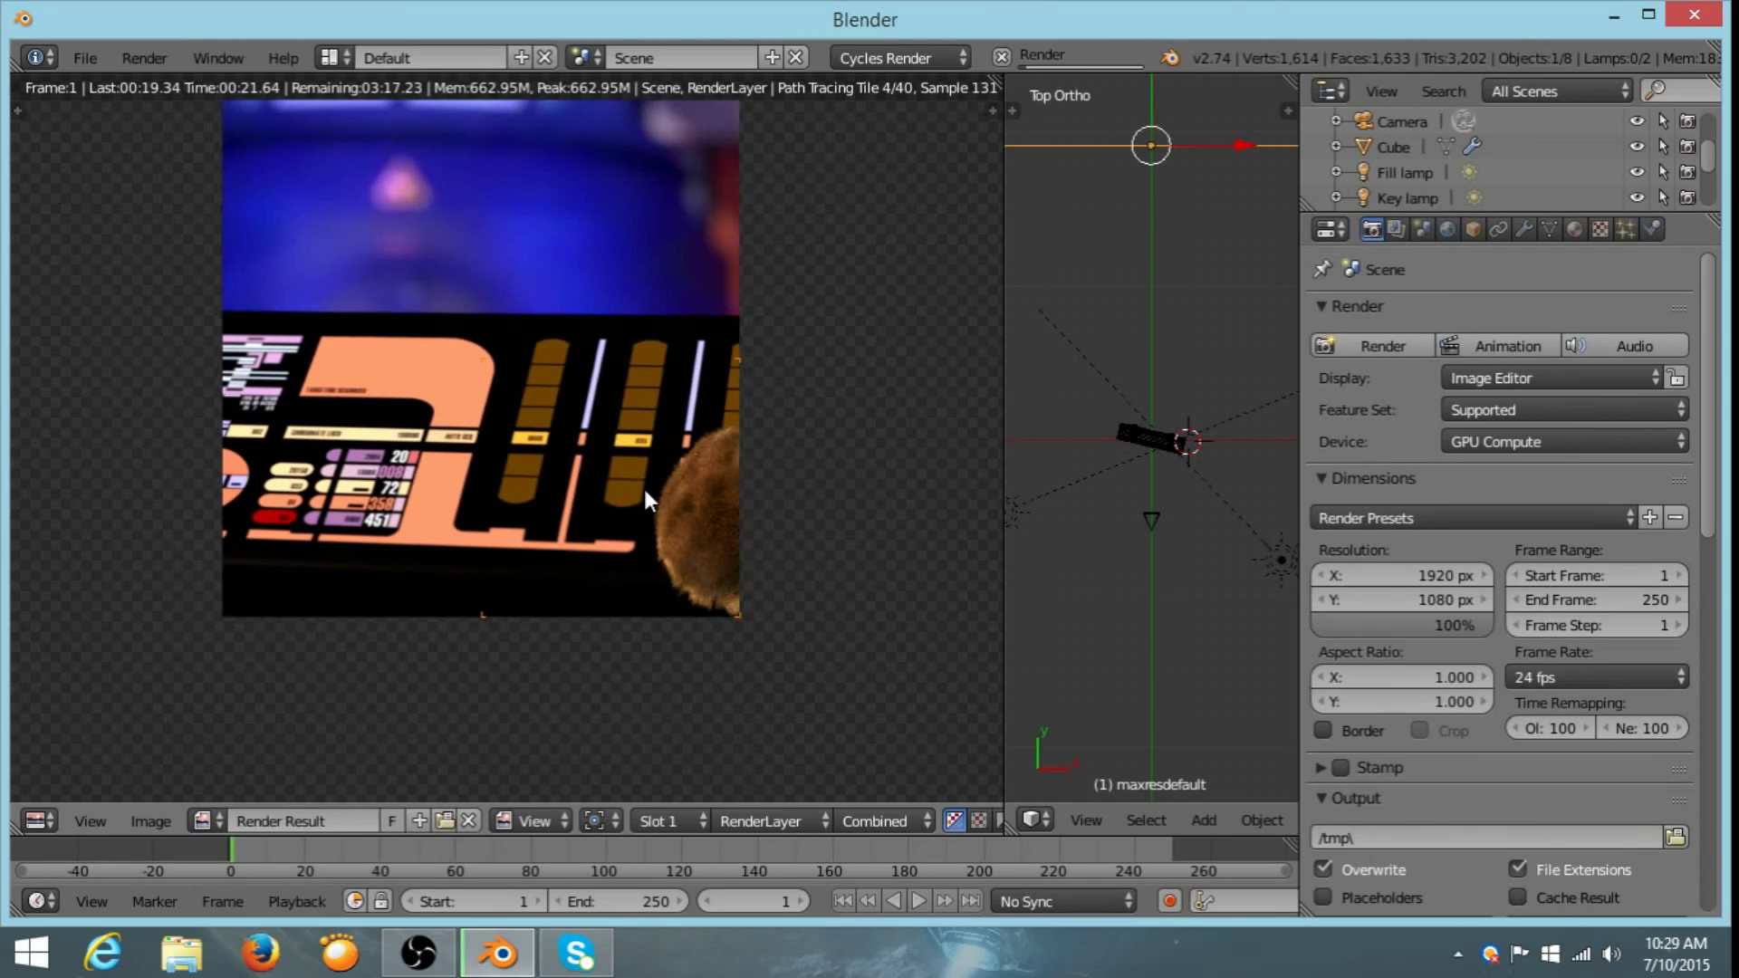
pyautogui.scroll(2, 644, 489)
pyautogui.scroll(2, 644, 489)
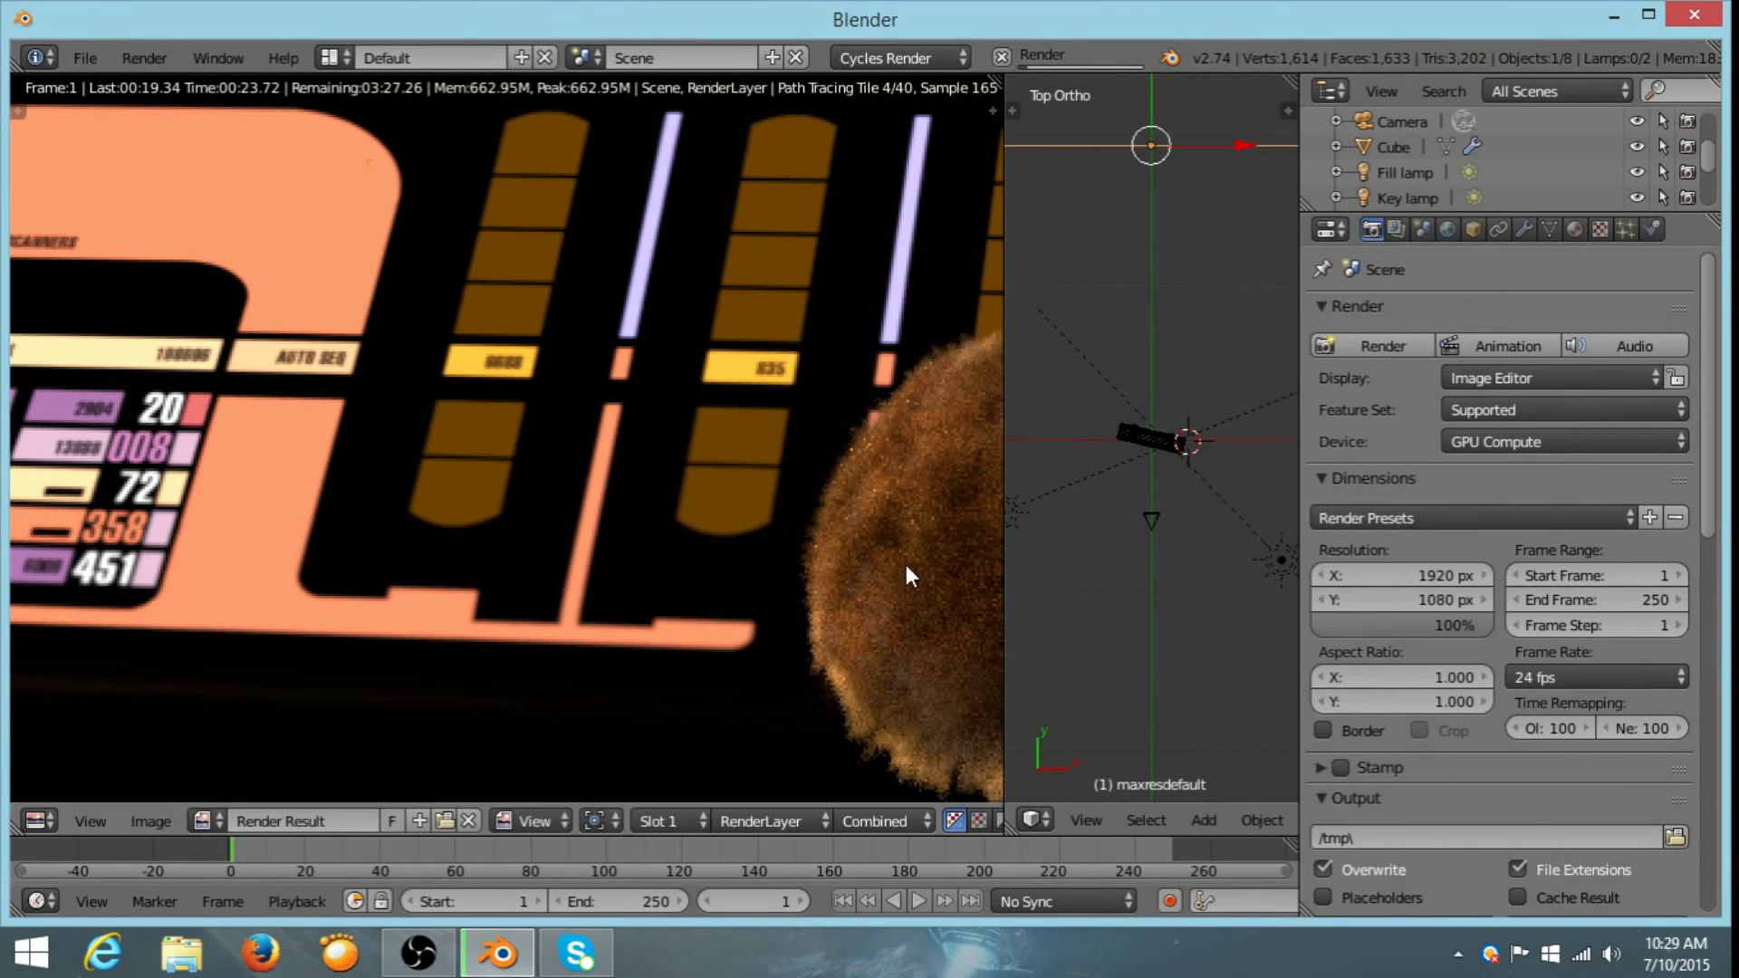
pyautogui.moveTo(905, 563); pyautogui.dragTo(686, 525, button='middle')
pyautogui.scroll(-3, 822, 536)
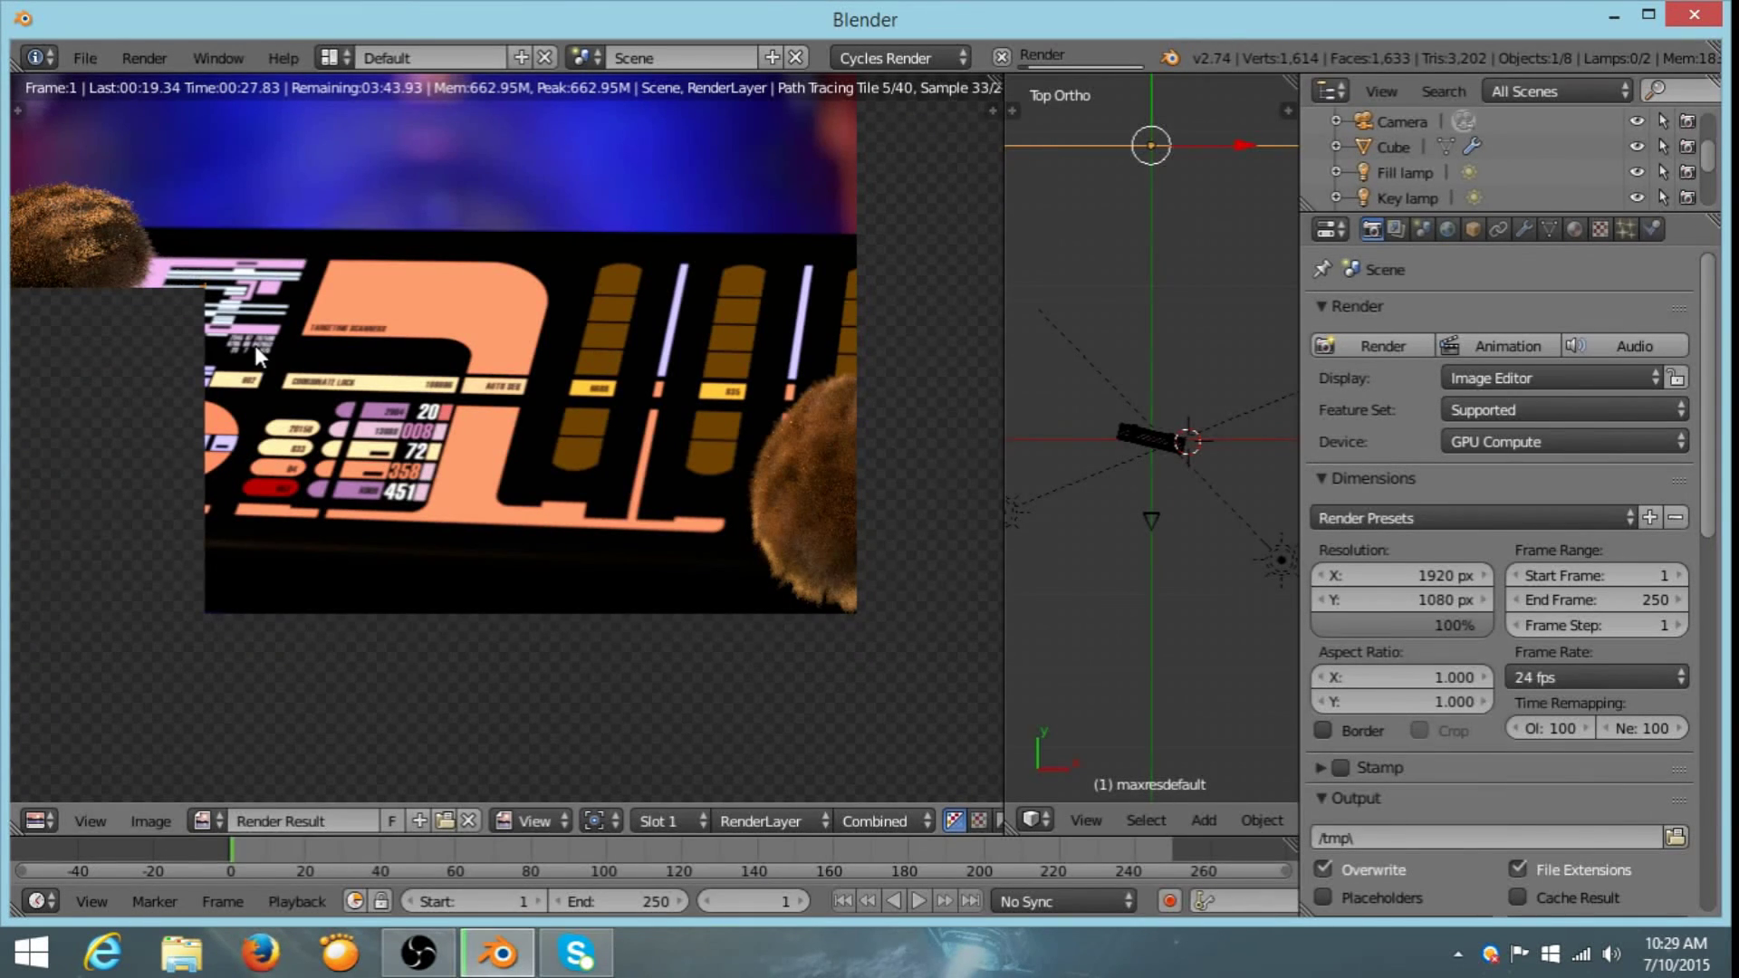
# - Inspect the left tribble's fur and its contact with the console closely while the render progresses
pyautogui.moveTo(257, 348); pyautogui.dragTo(631, 494, button='middle')
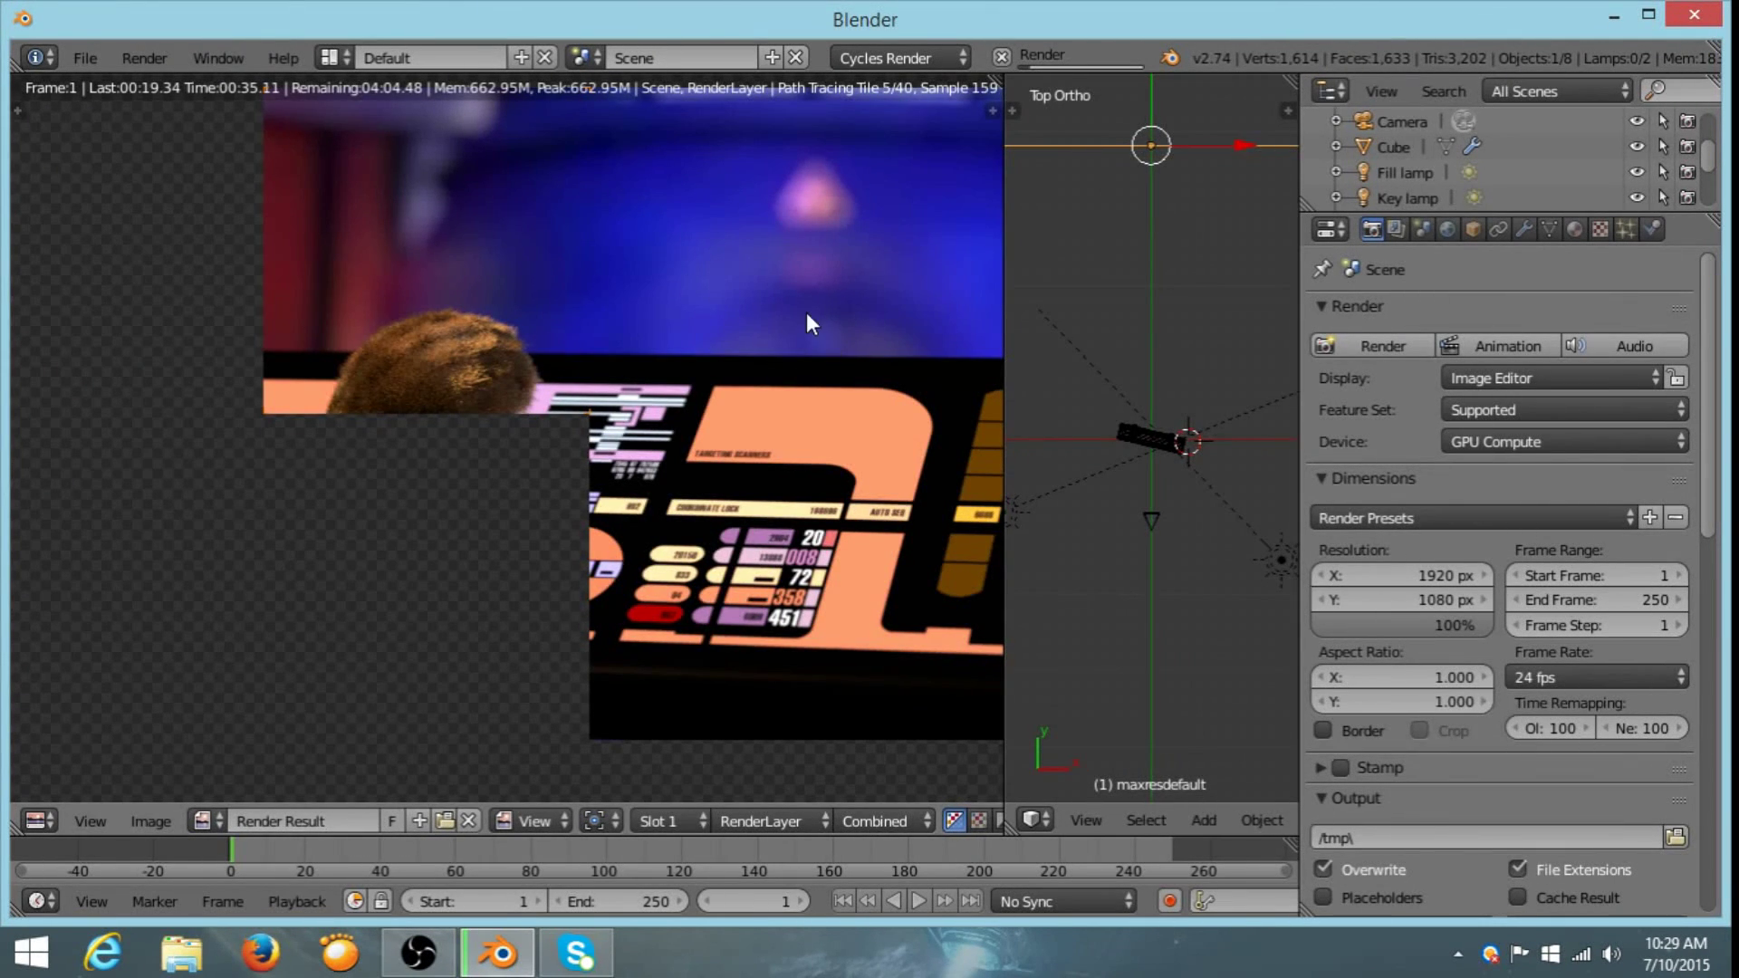
pyautogui.scroll(-2, 801, 326)
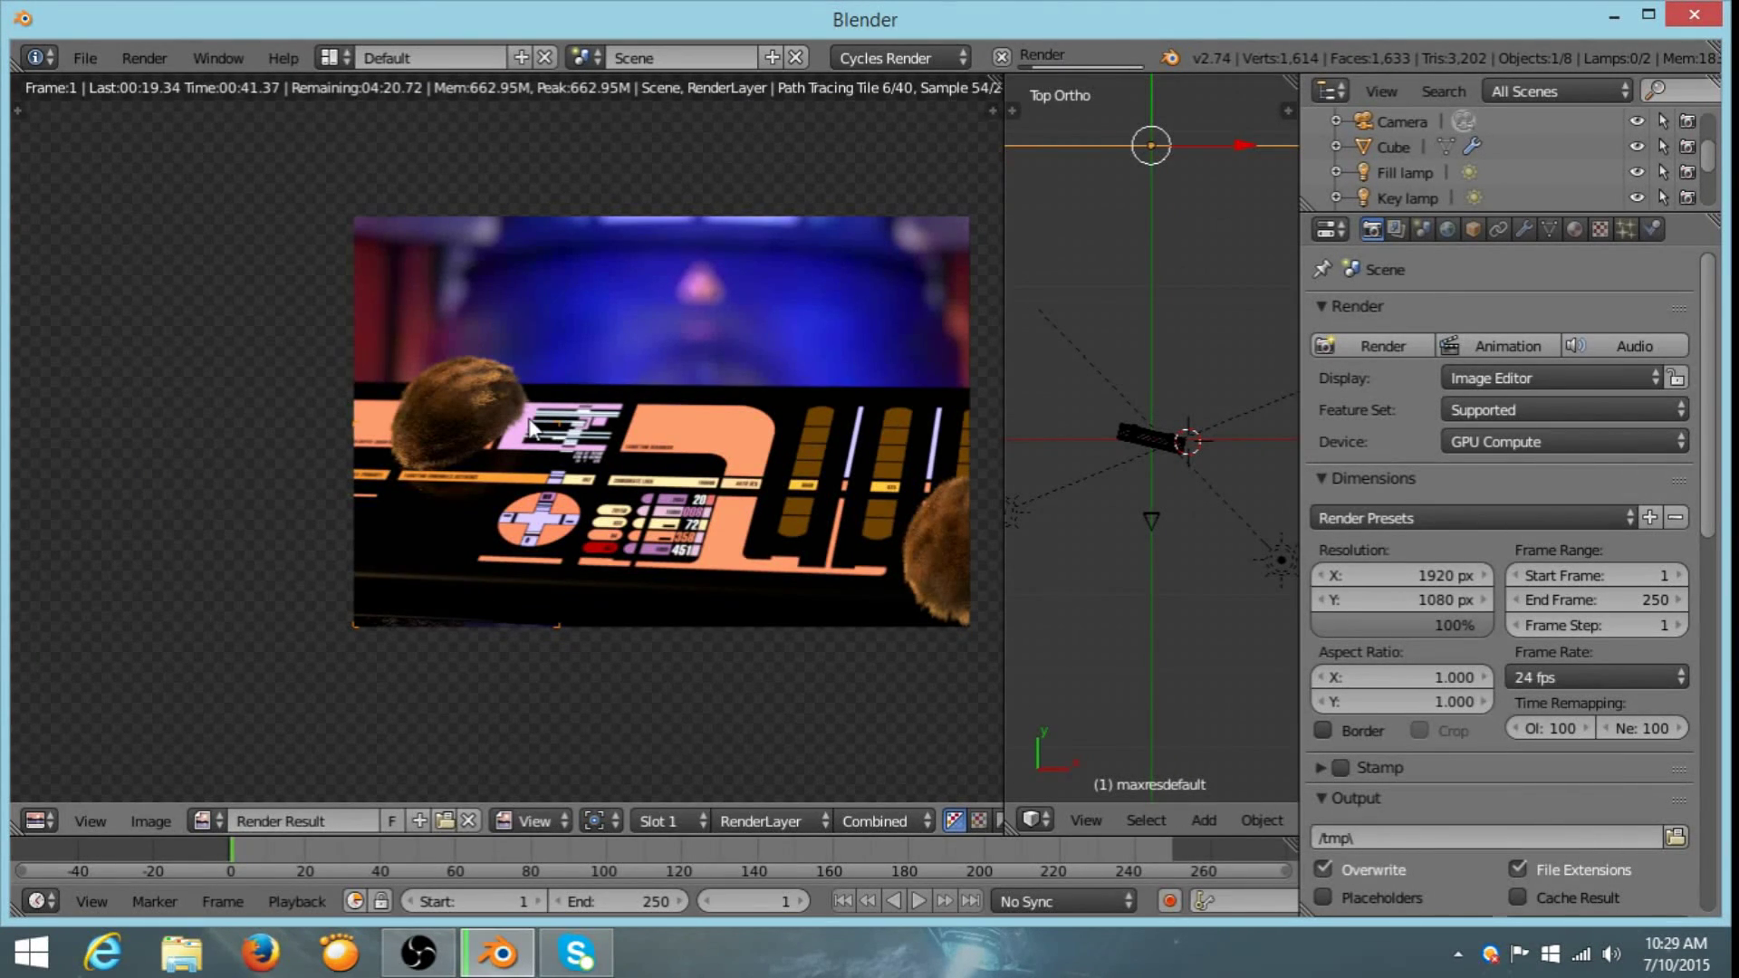
pyautogui.scroll(5, 529, 422)
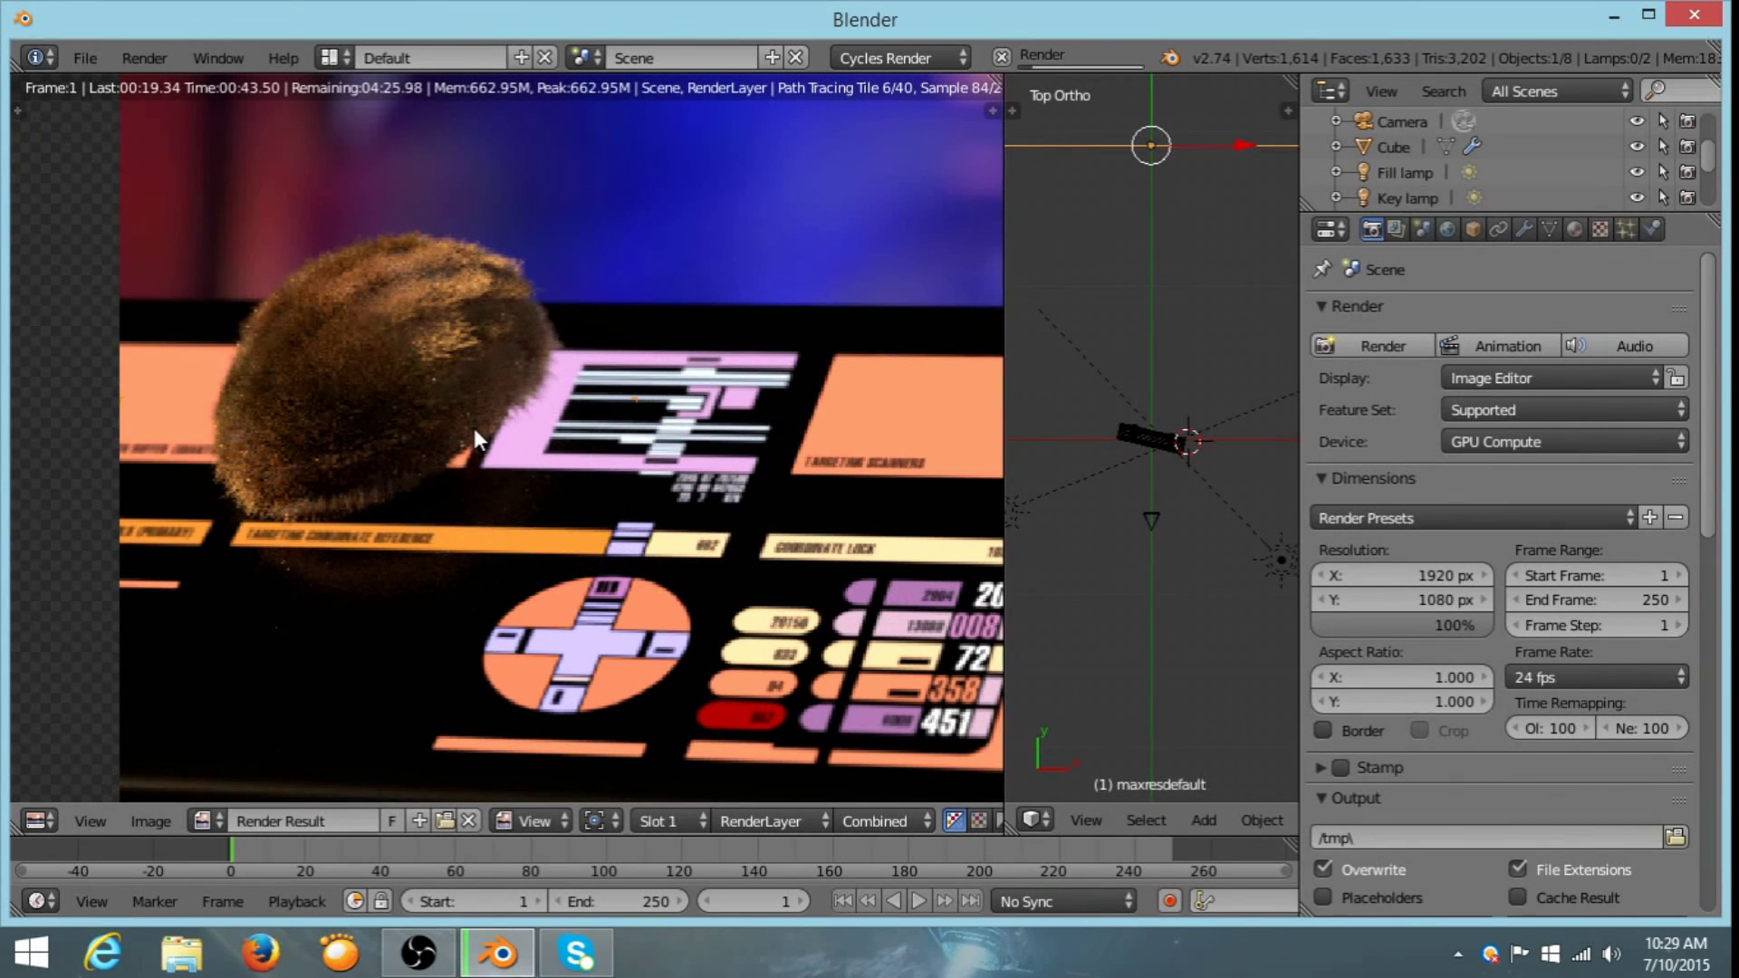
pyautogui.moveTo(408, 458); pyautogui.dragTo(686, 556, button='middle')
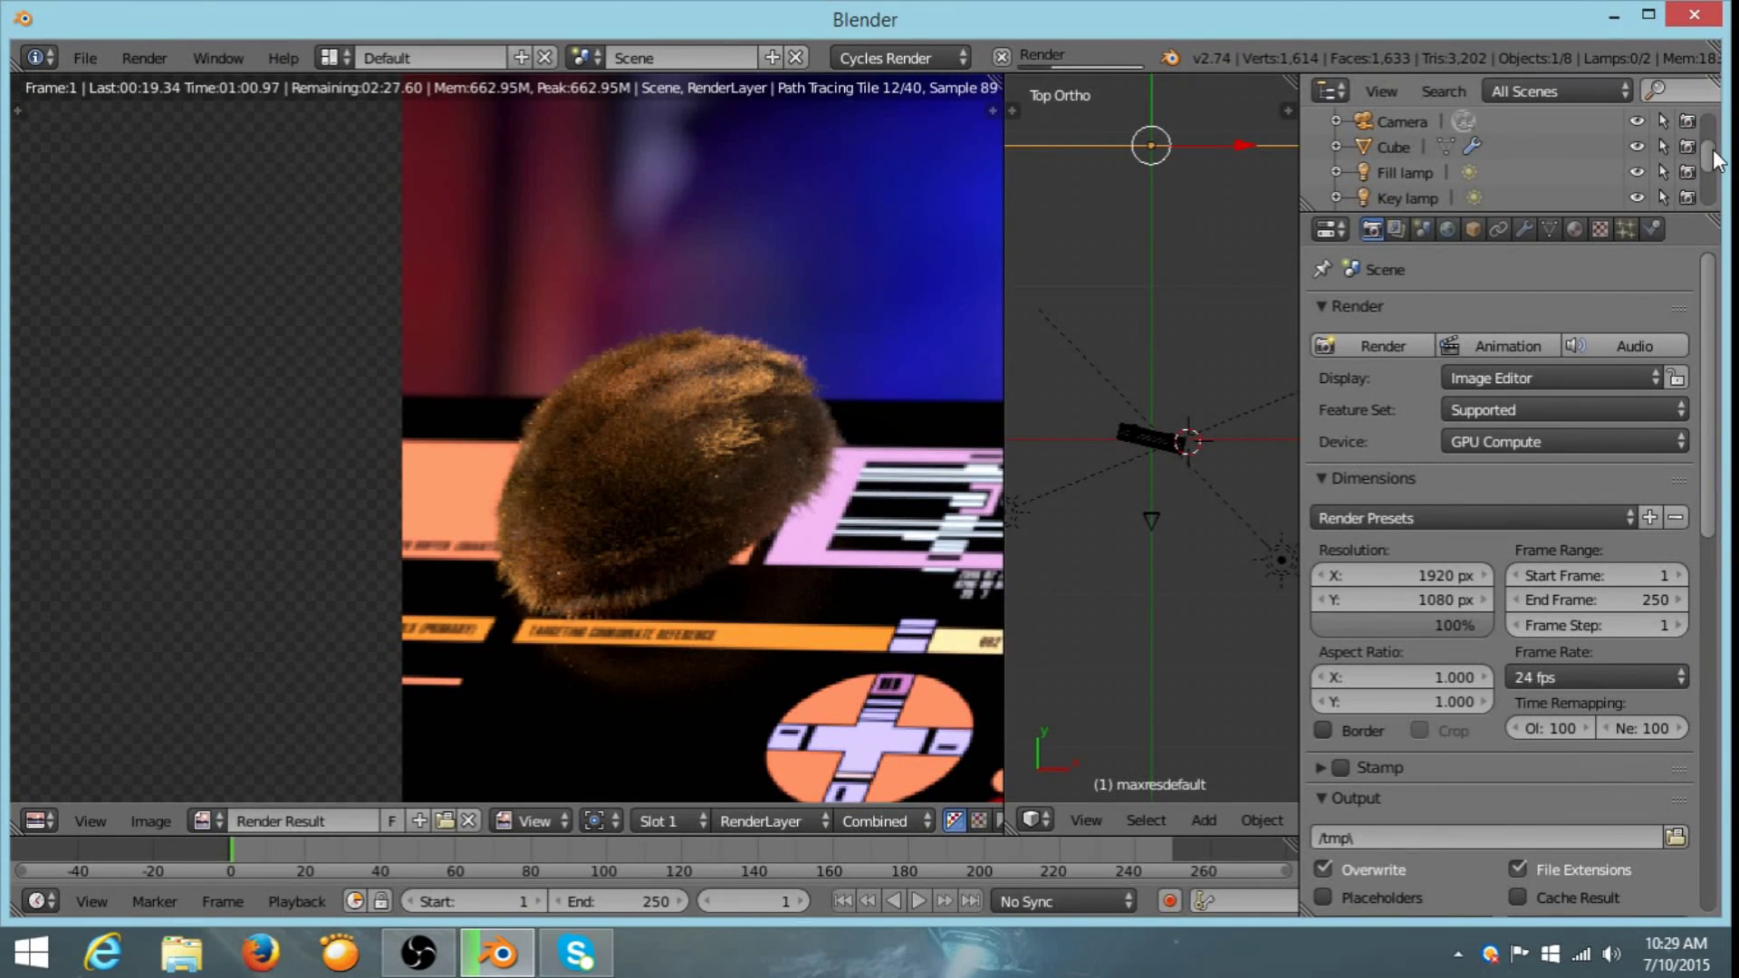
# - Select Tribble_0 and review its modifier stack and the emission and velocity settings of its Fur particle system
pyautogui.moveTo(1709, 168); pyautogui.dragTo(1713, 183)
pyautogui.scroll(-1, 1427, 186)
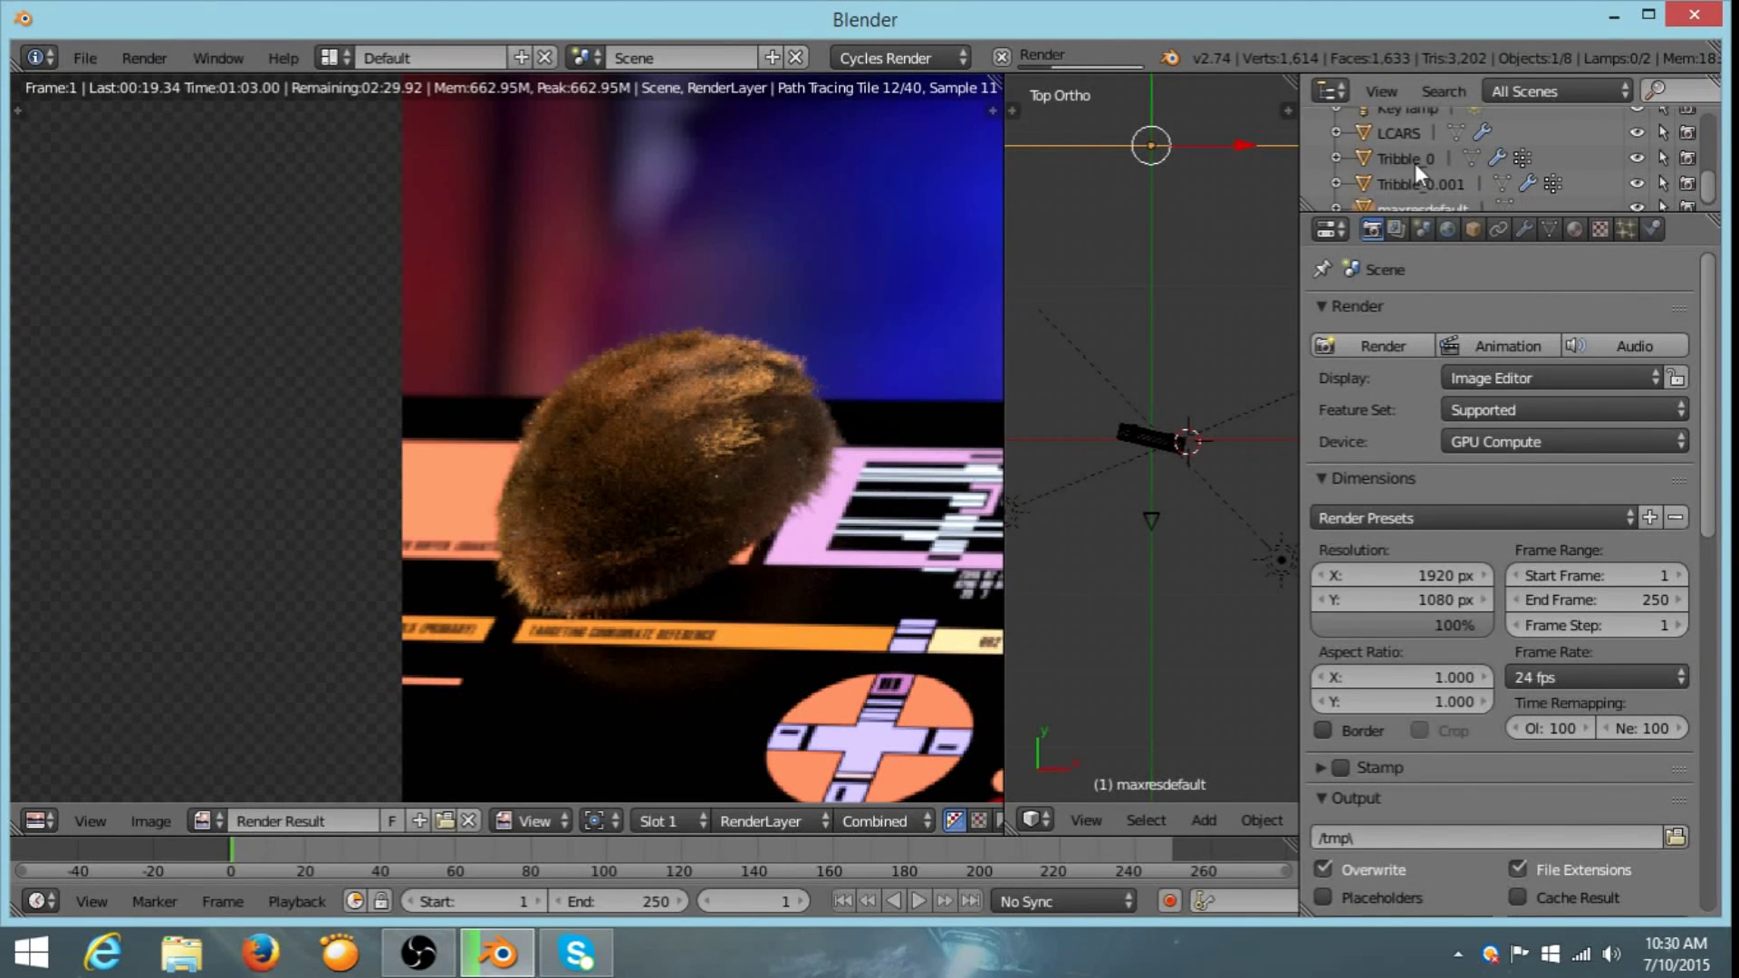
pyautogui.click(1409, 161)
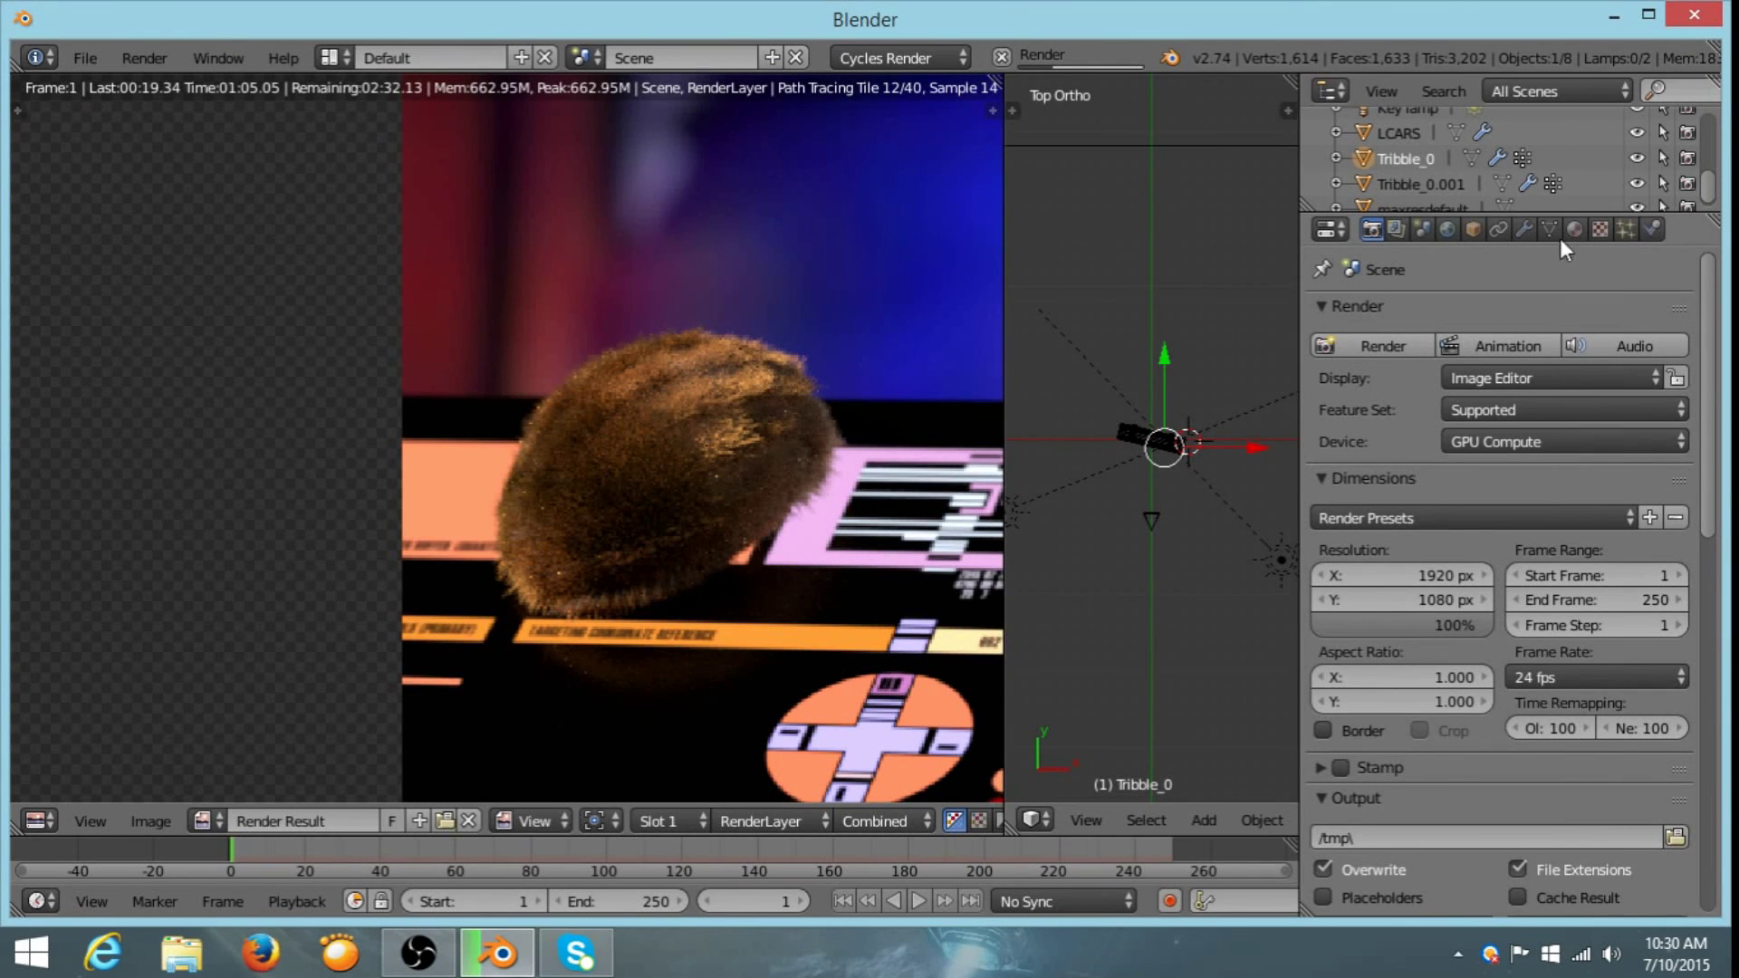
pyautogui.click(1524, 228)
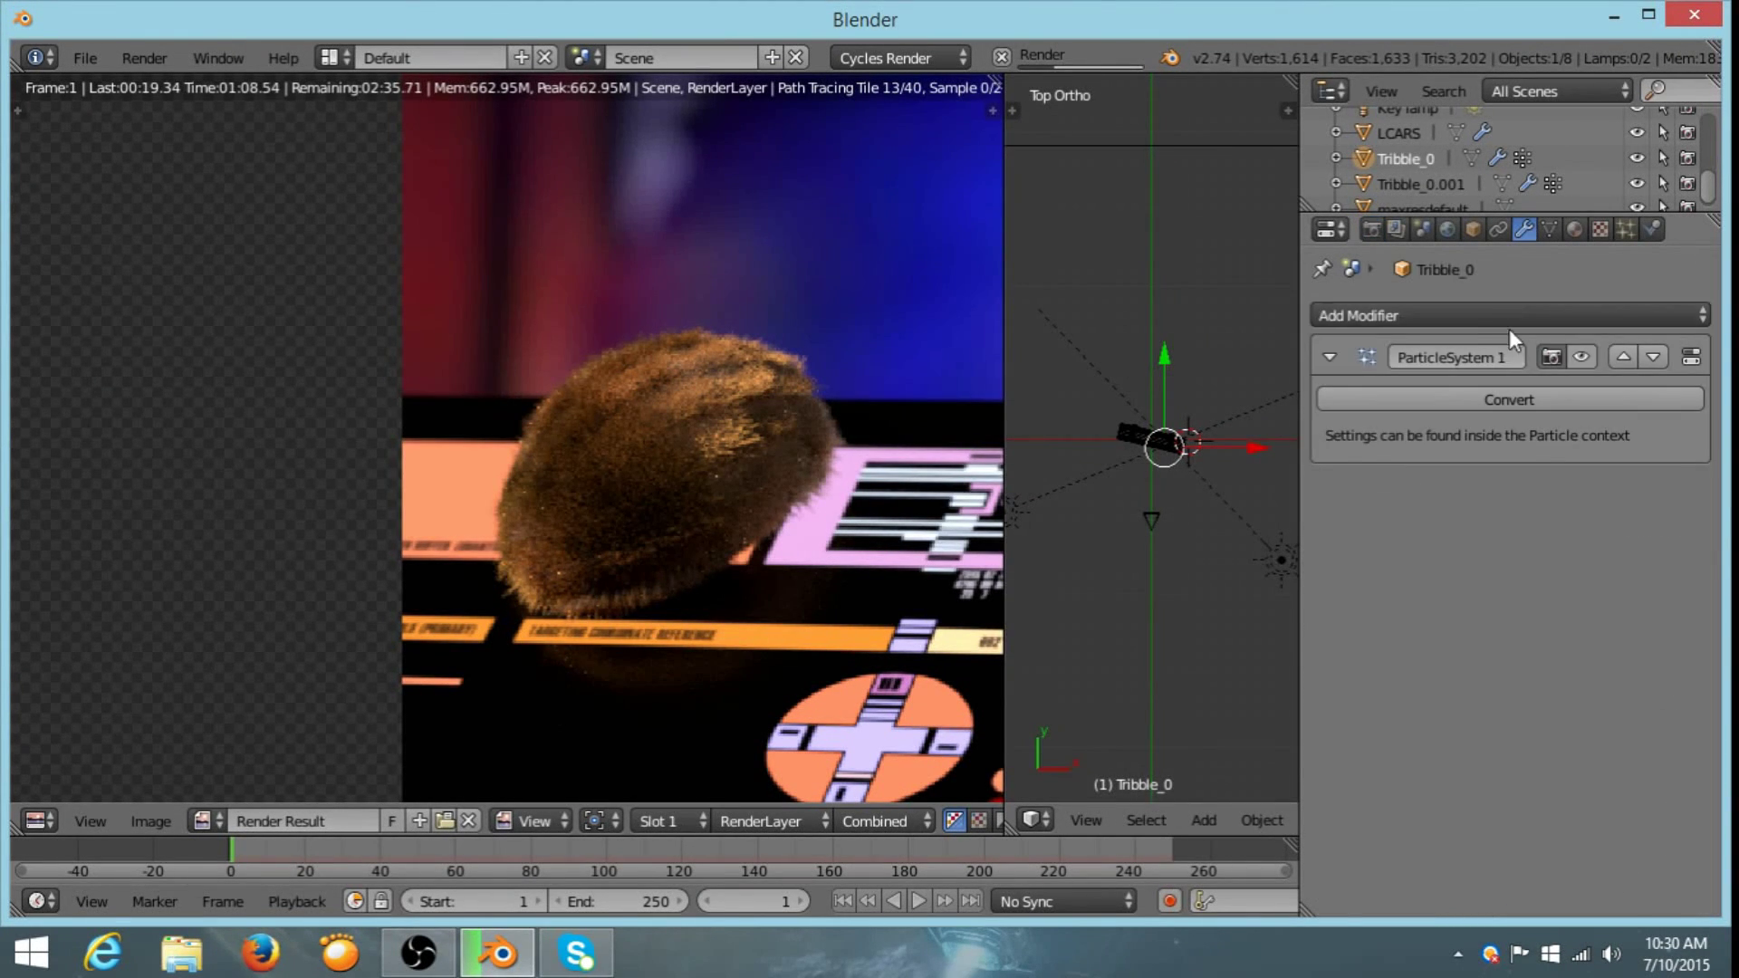
pyautogui.click(1476, 316)
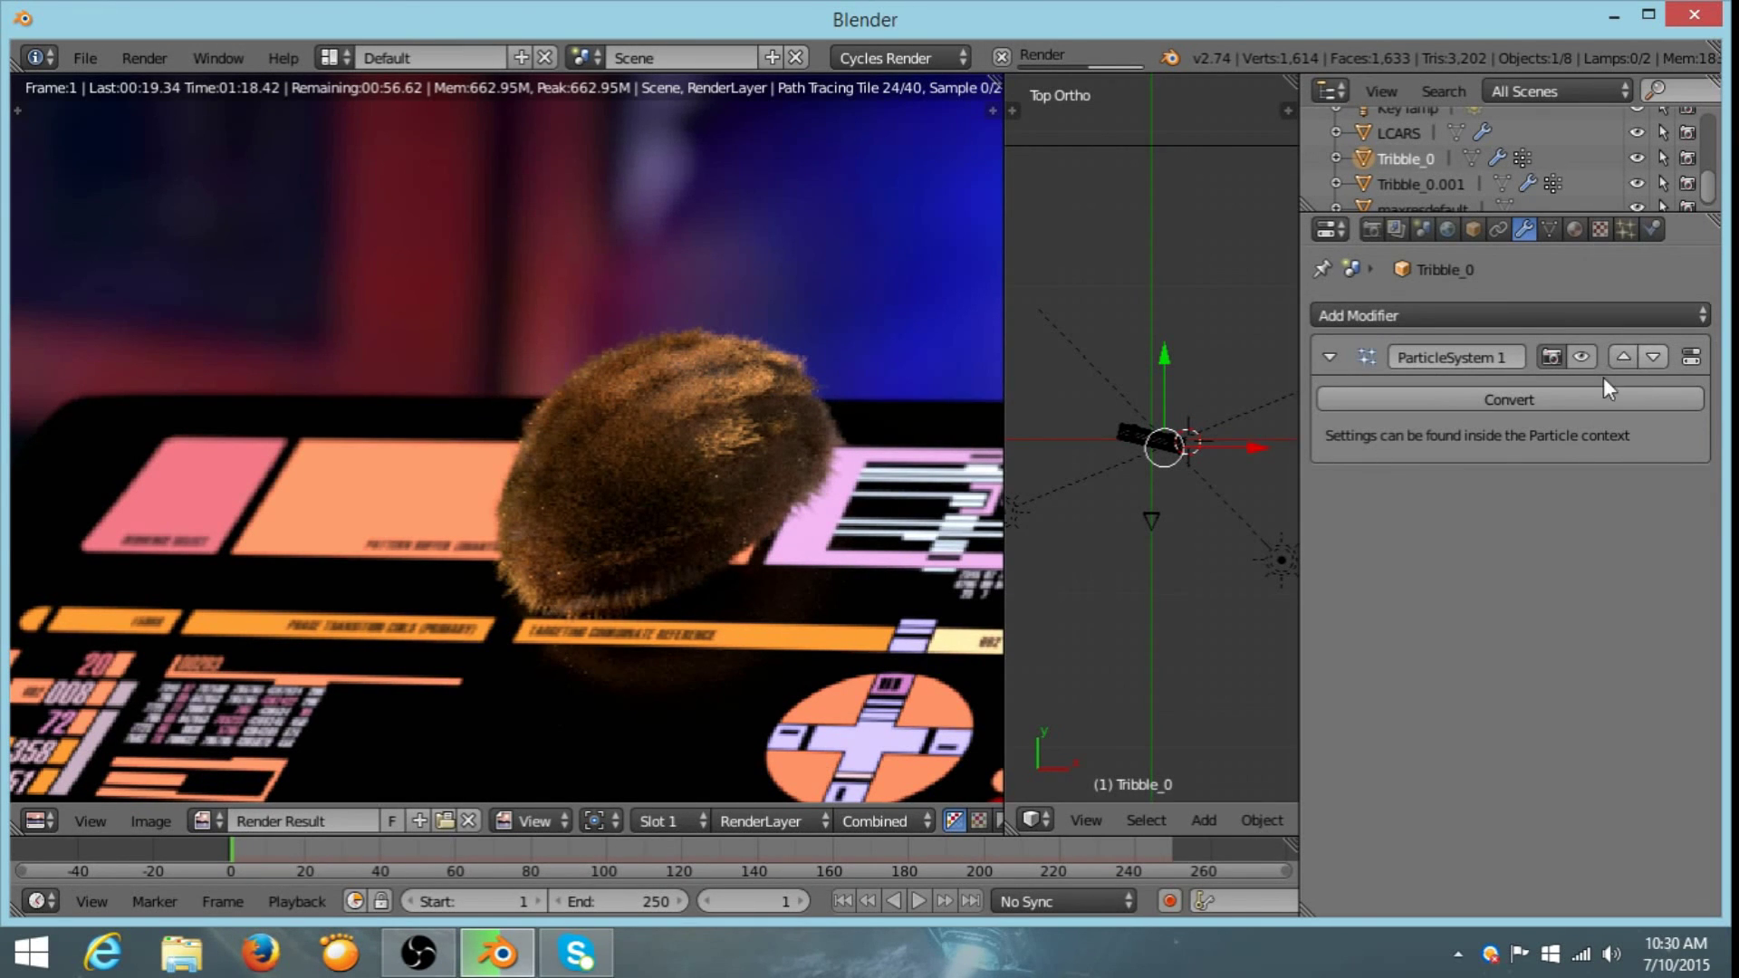
pyautogui.click(1635, 229)
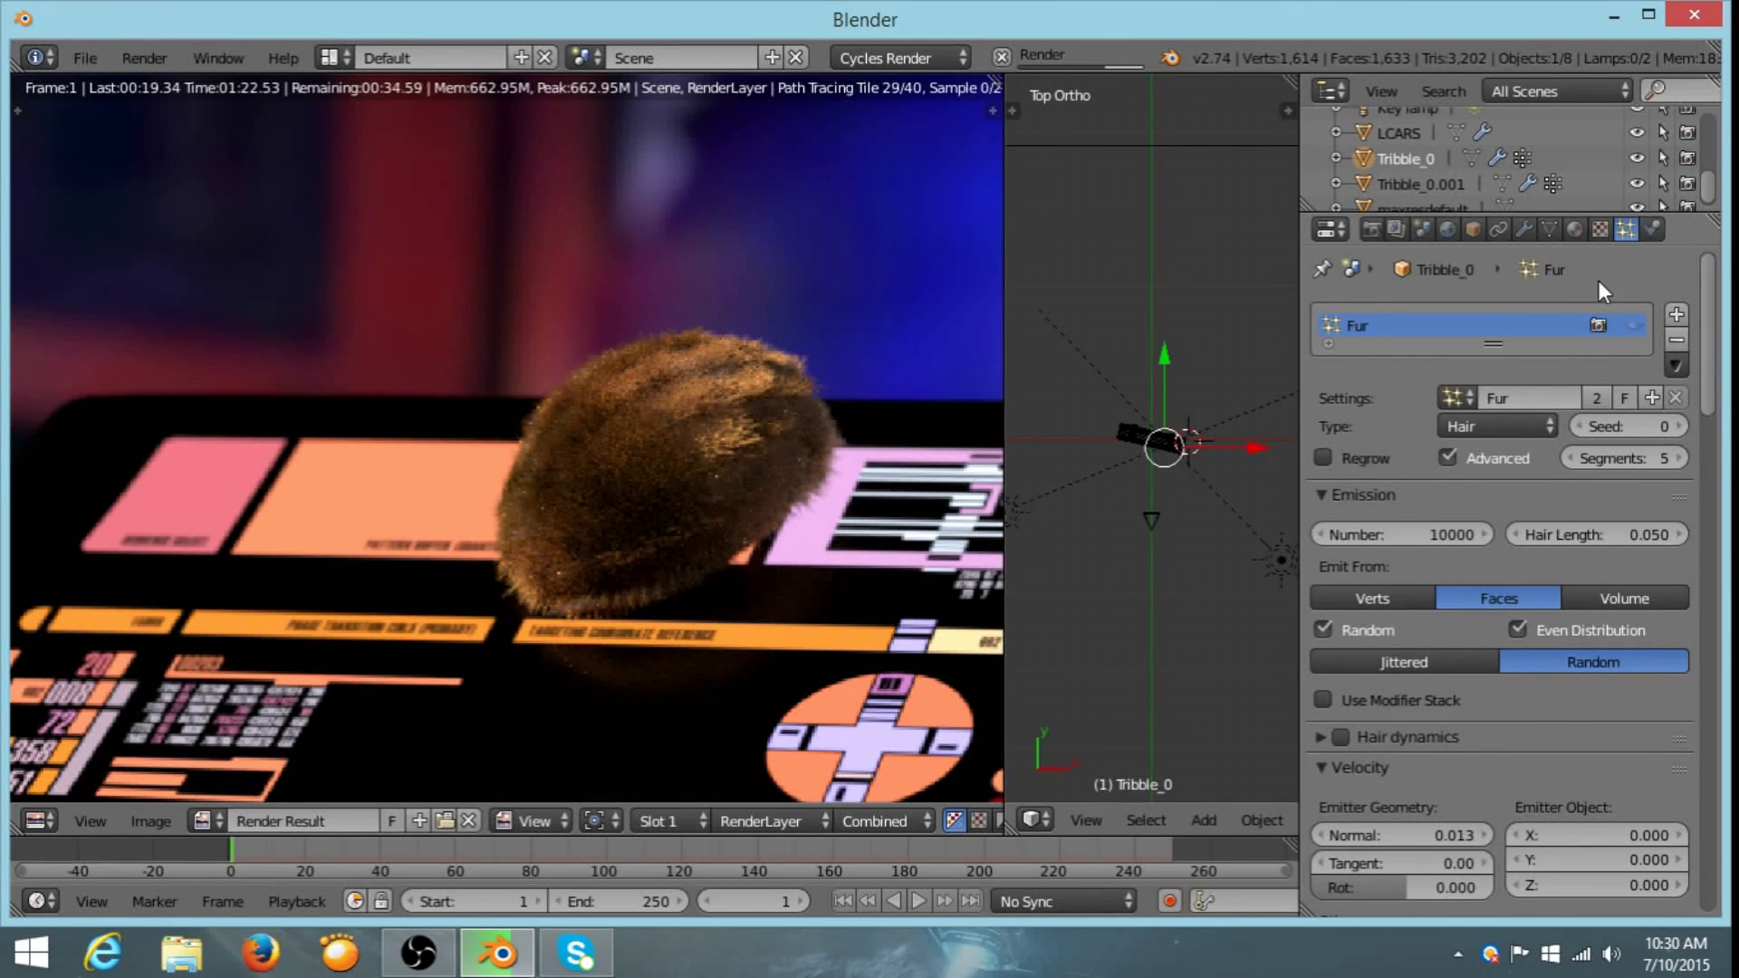
pyautogui.scroll(-2, 1436, 546)
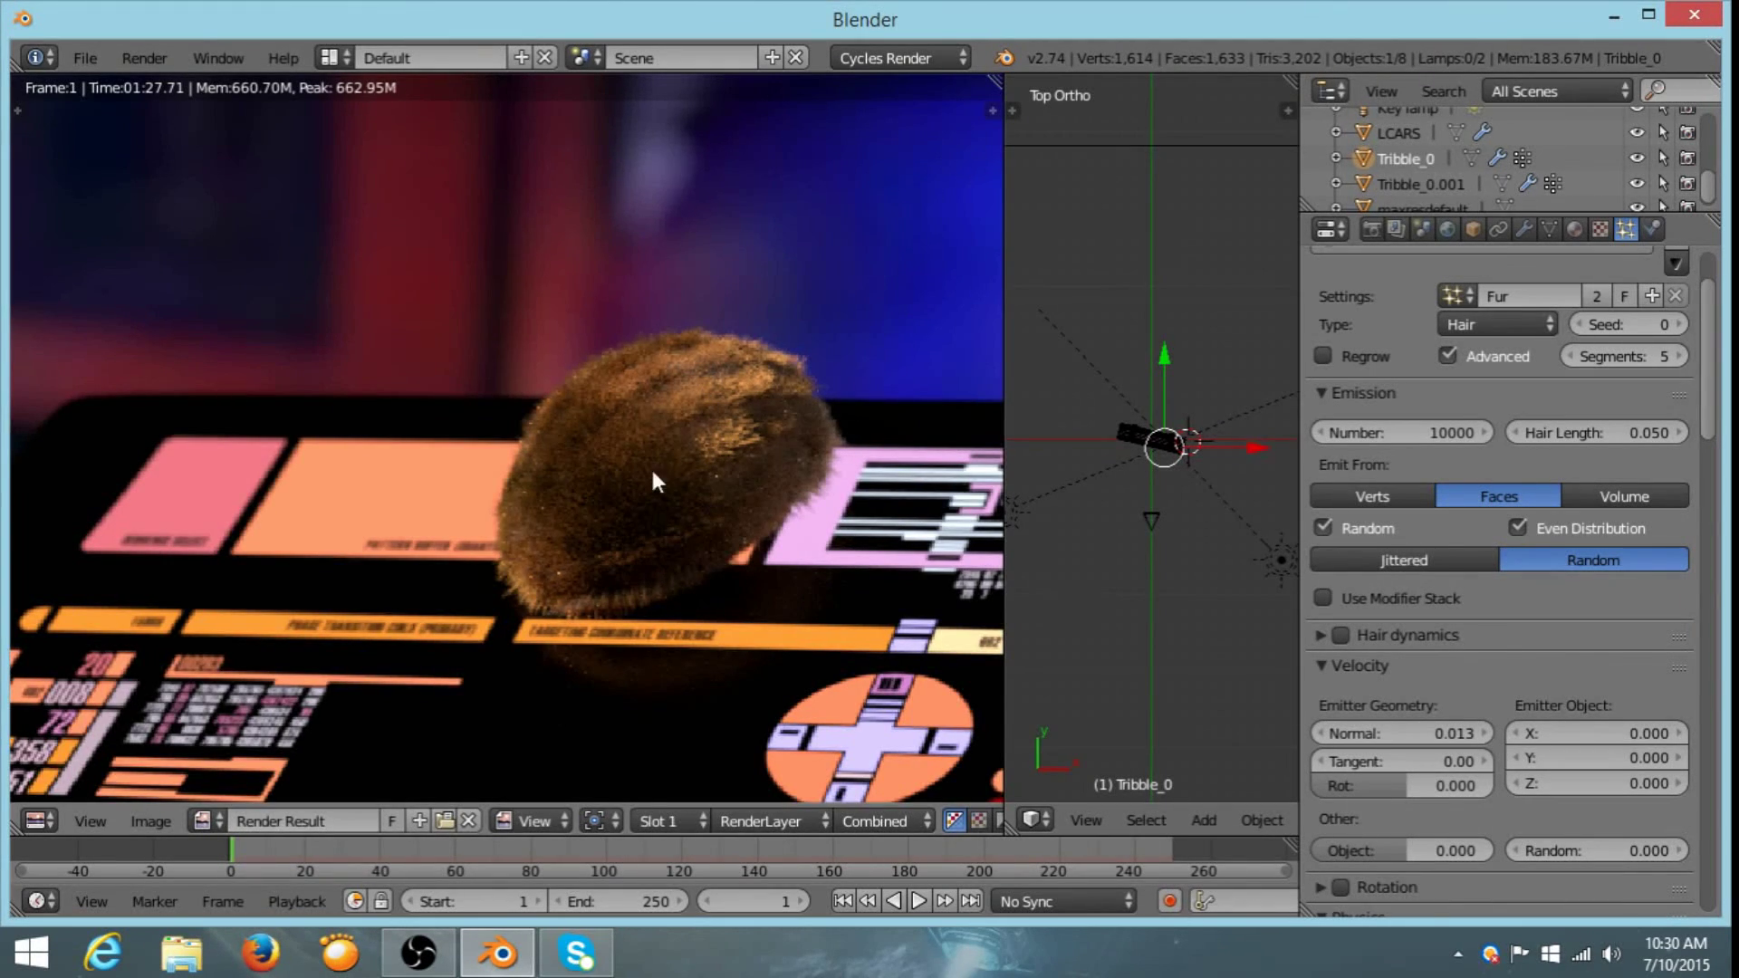
# - Examine the finished render, comparing both tribbles, the console surface and the overall composition
pyautogui.scroll(-5, 650, 466)
pyautogui.moveTo(702, 398); pyautogui.dragTo(637, 377, button='middle')
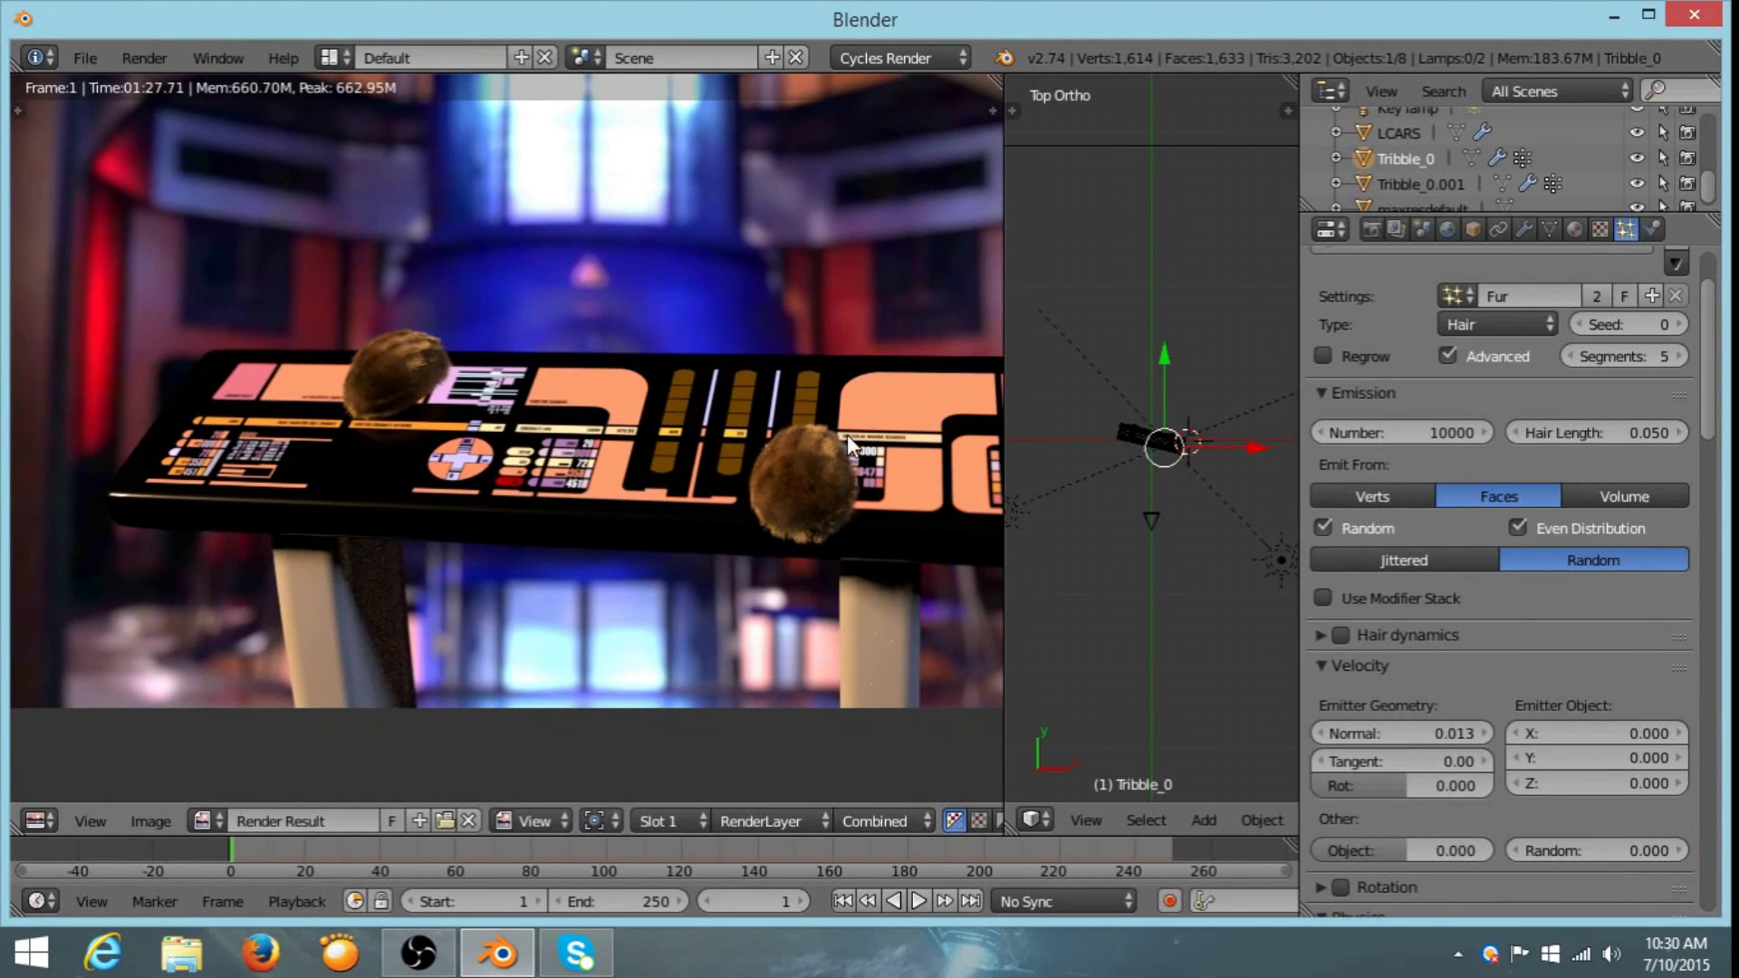
pyautogui.scroll(2, 737, 491)
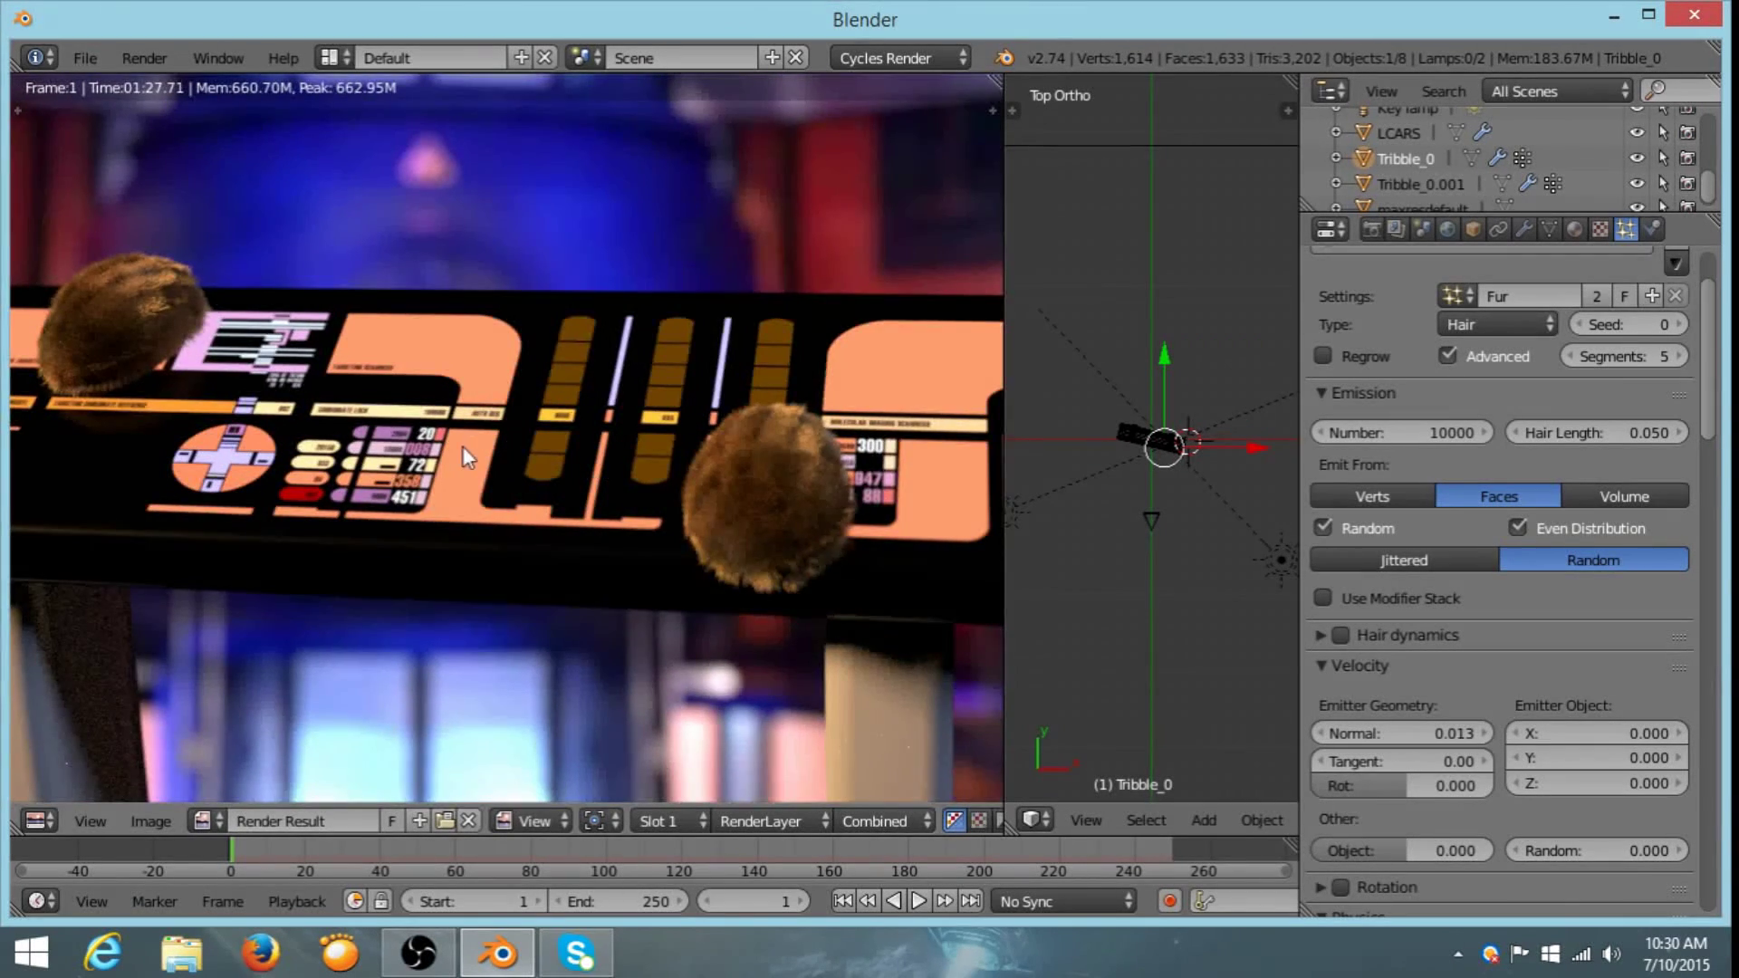
pyautogui.moveTo(462, 445); pyautogui.dragTo(741, 585, button='middle')
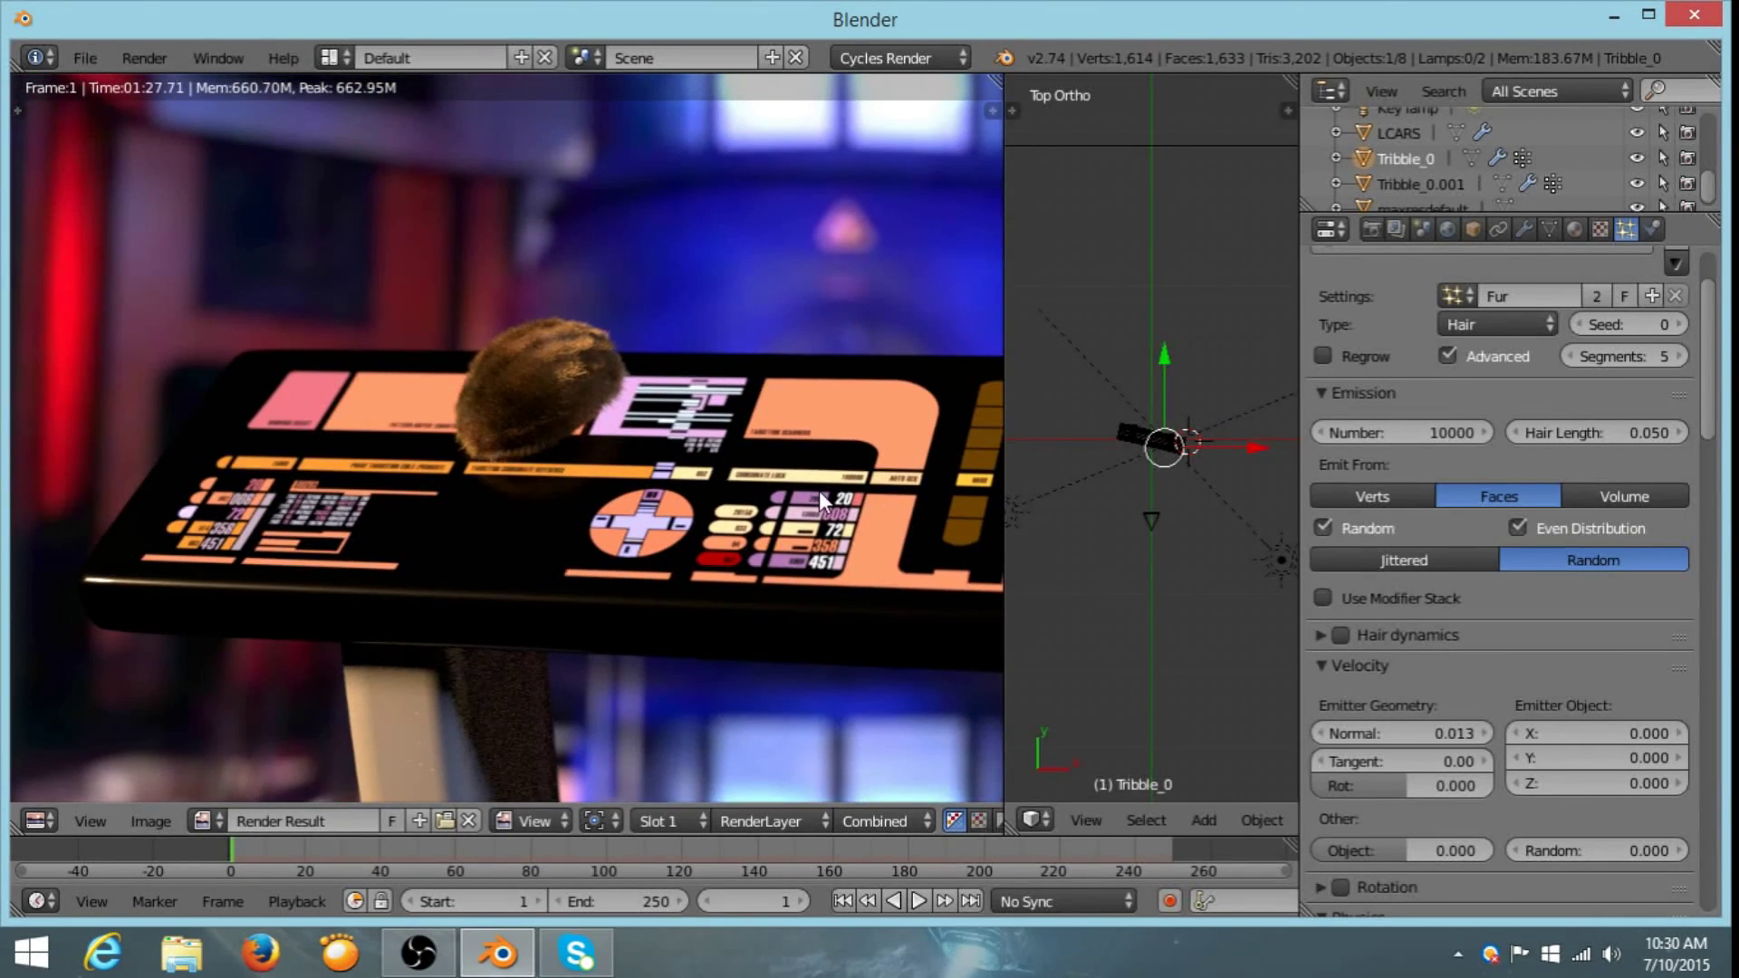
pyautogui.scroll(-4, 818, 491)
pyautogui.moveTo(818, 491); pyautogui.dragTo(686, 380, button='middle')
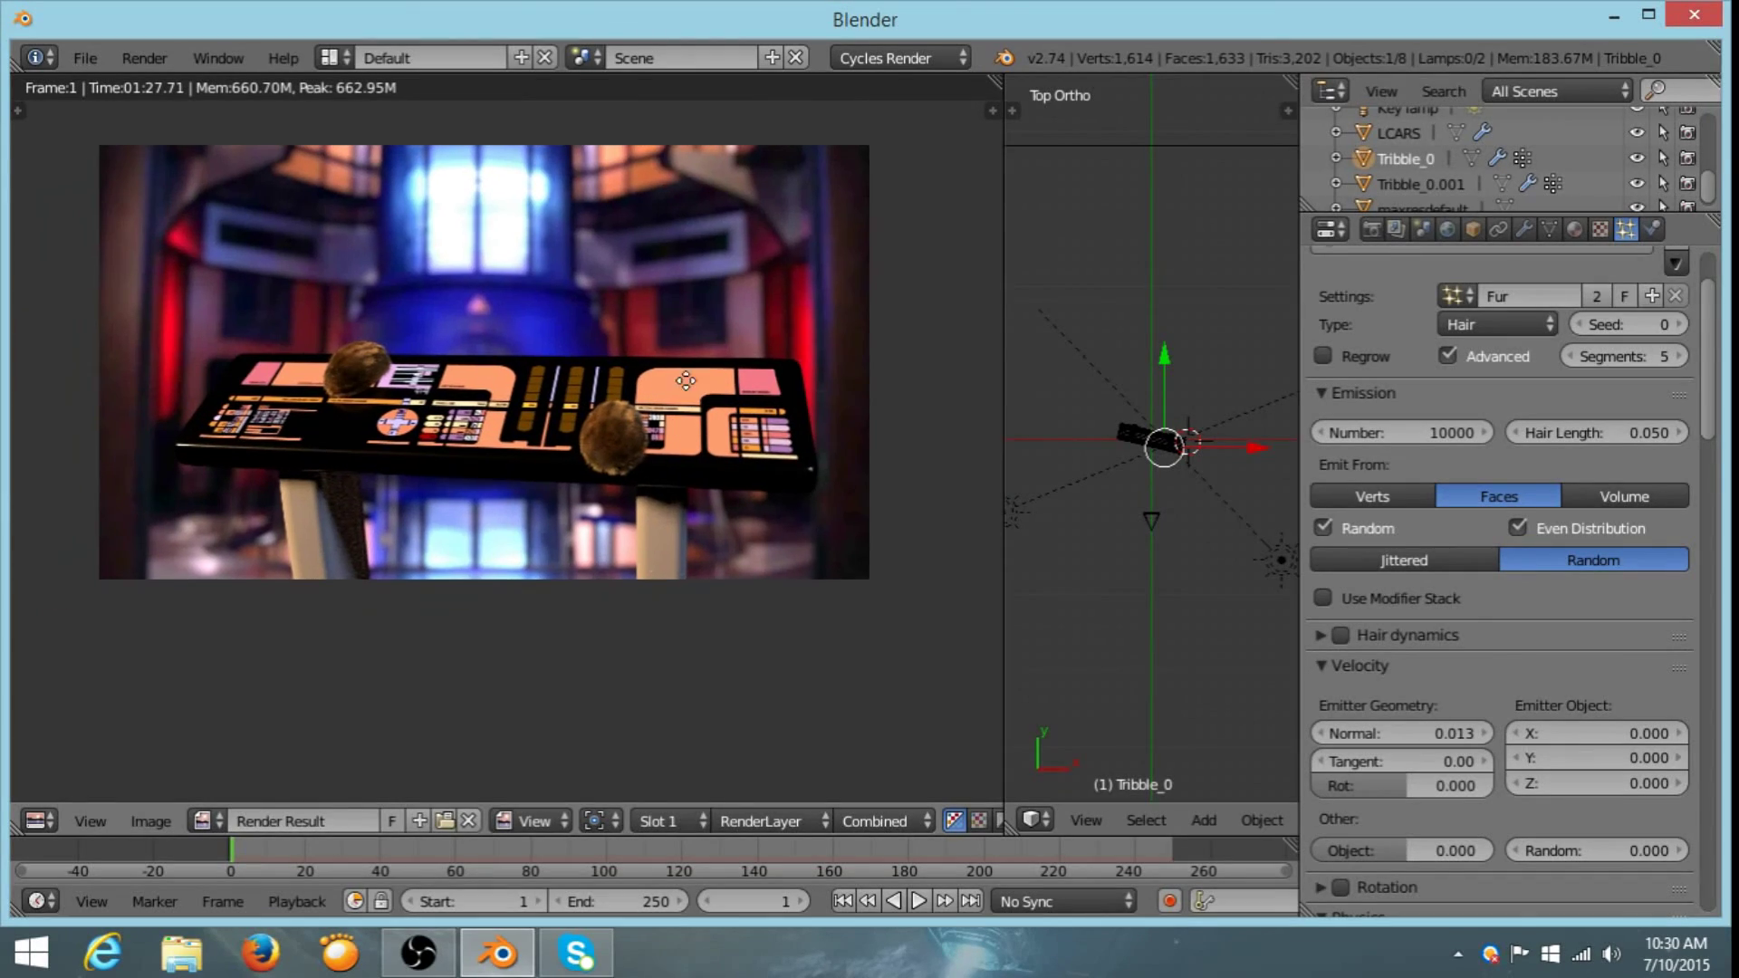
# - Examine the console's support legs in the finished render for noise and stray bright pixels
pyautogui.scroll(6, 713, 268)
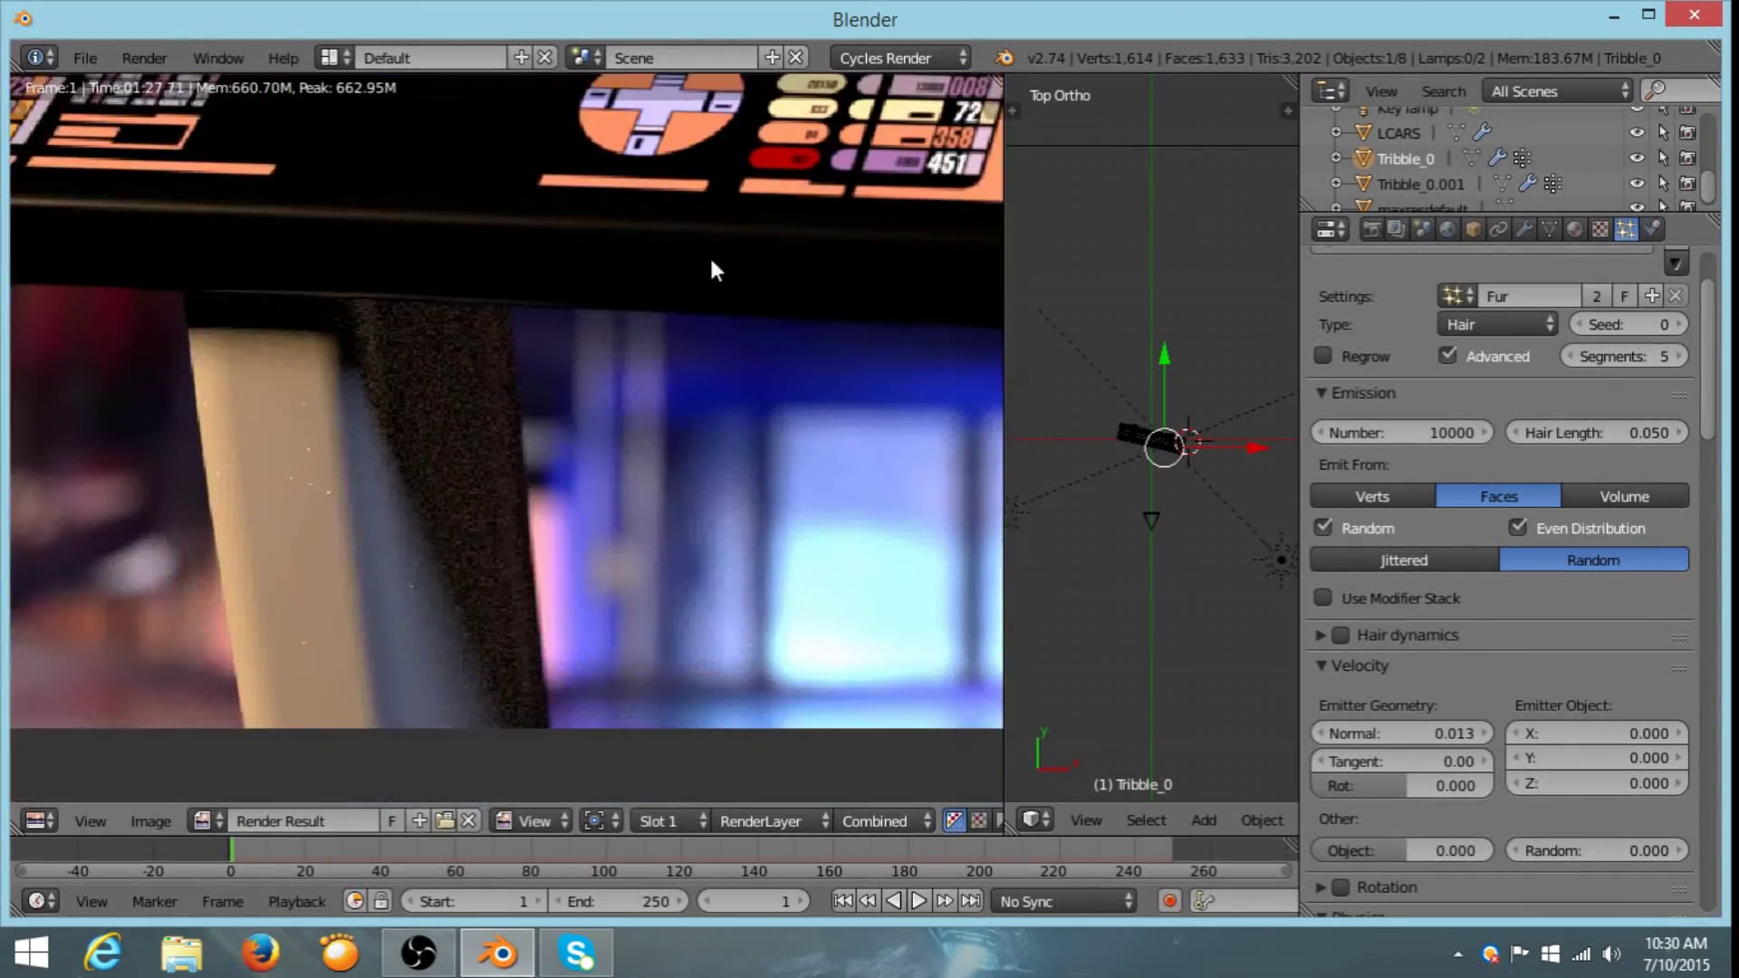
pyautogui.scroll(6, 356, 361)
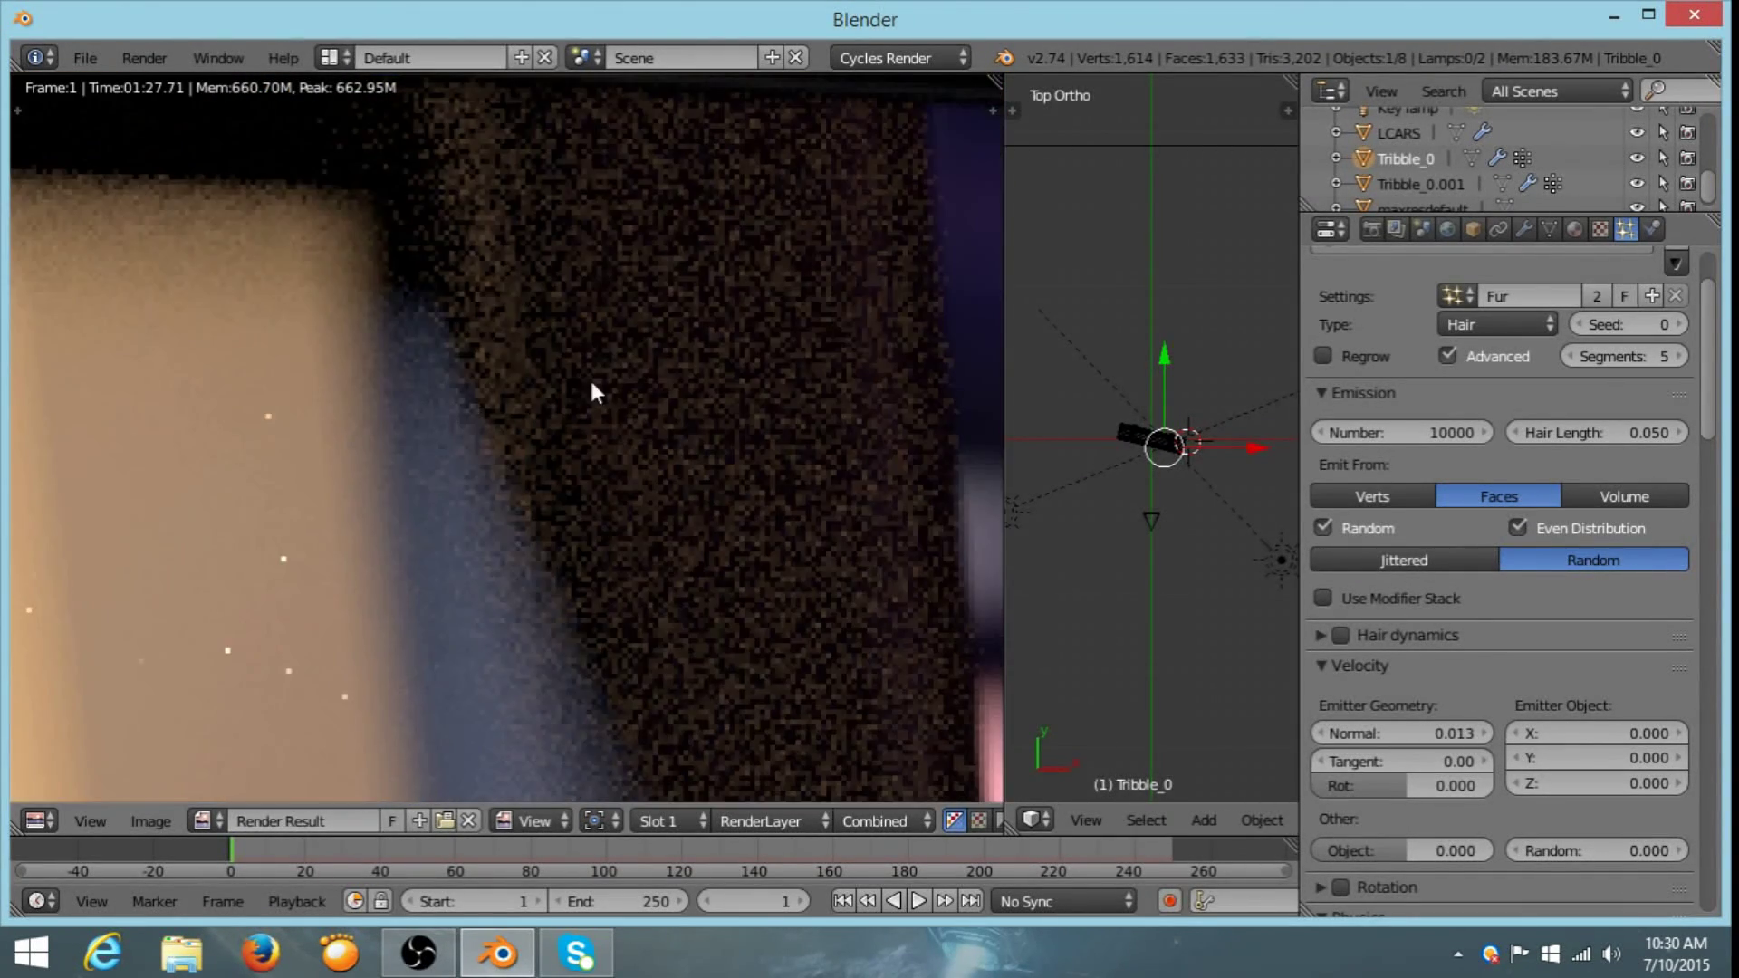
pyautogui.scroll(-3, 593, 389)
pyautogui.scroll(2, 542, 605)
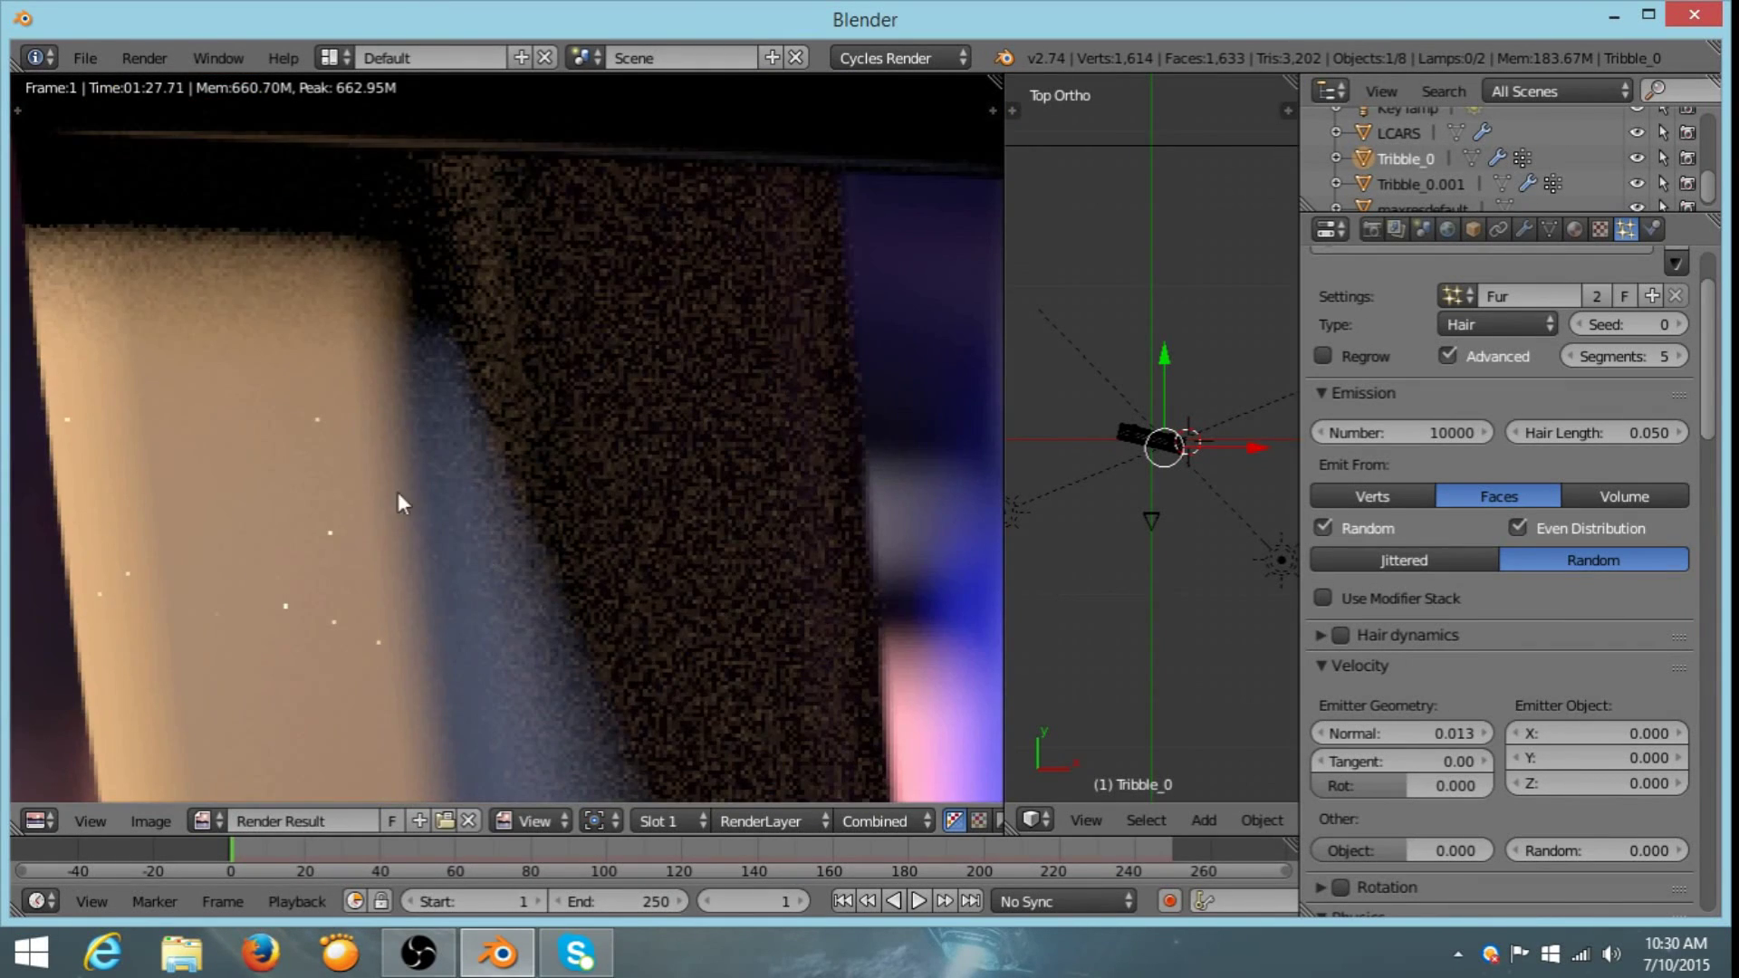
pyautogui.scroll(-1, 515, 464)
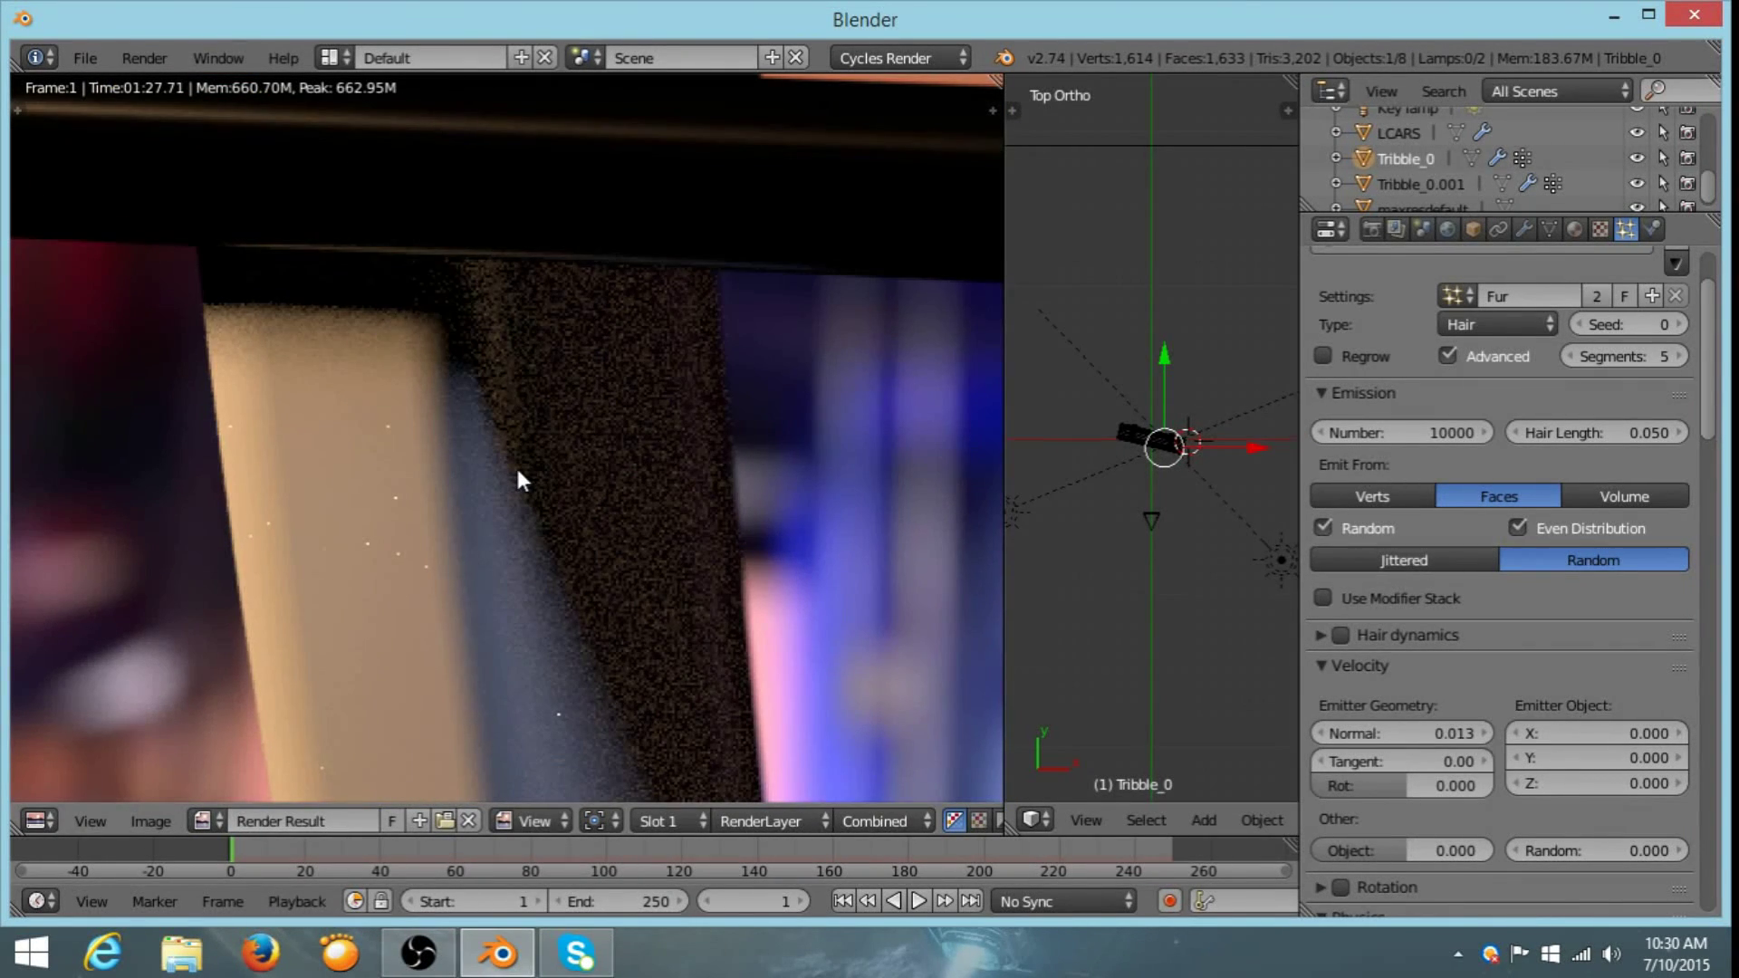
pyautogui.scroll(-2, 514, 465)
pyautogui.scroll(-1, 570, 381)
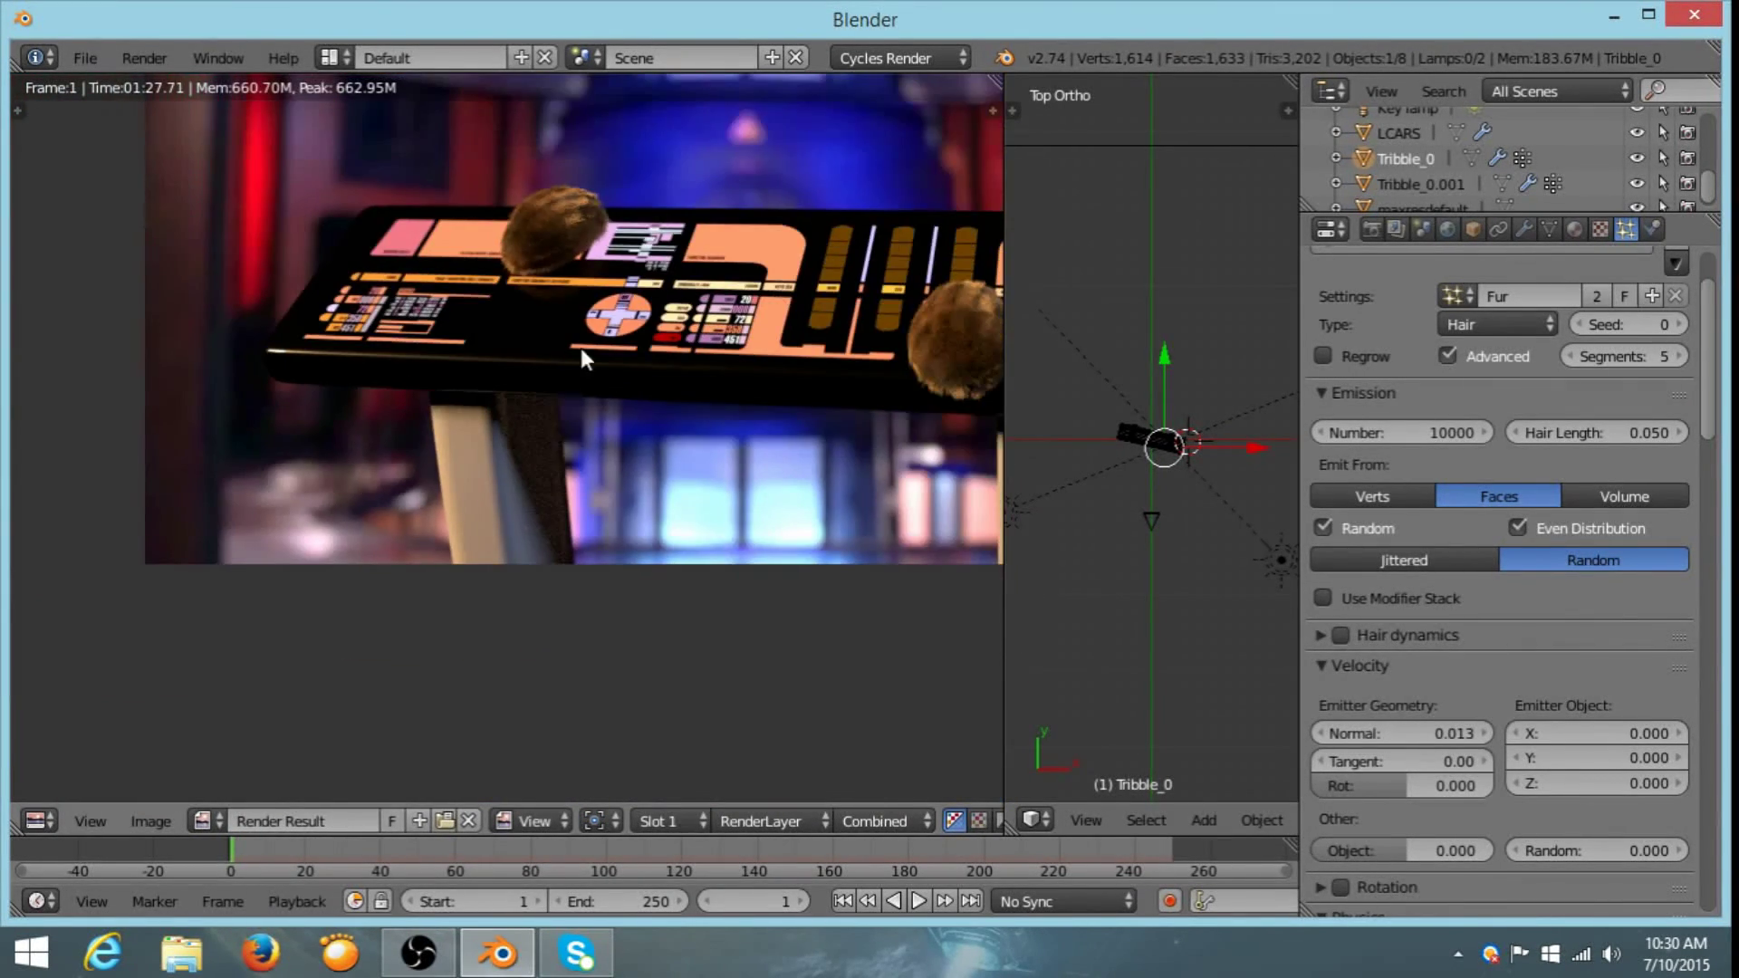
pyautogui.keyDown('ctrl'); pyautogui.hscroll(6, 580, 359); pyautogui.keyUp('ctrl')
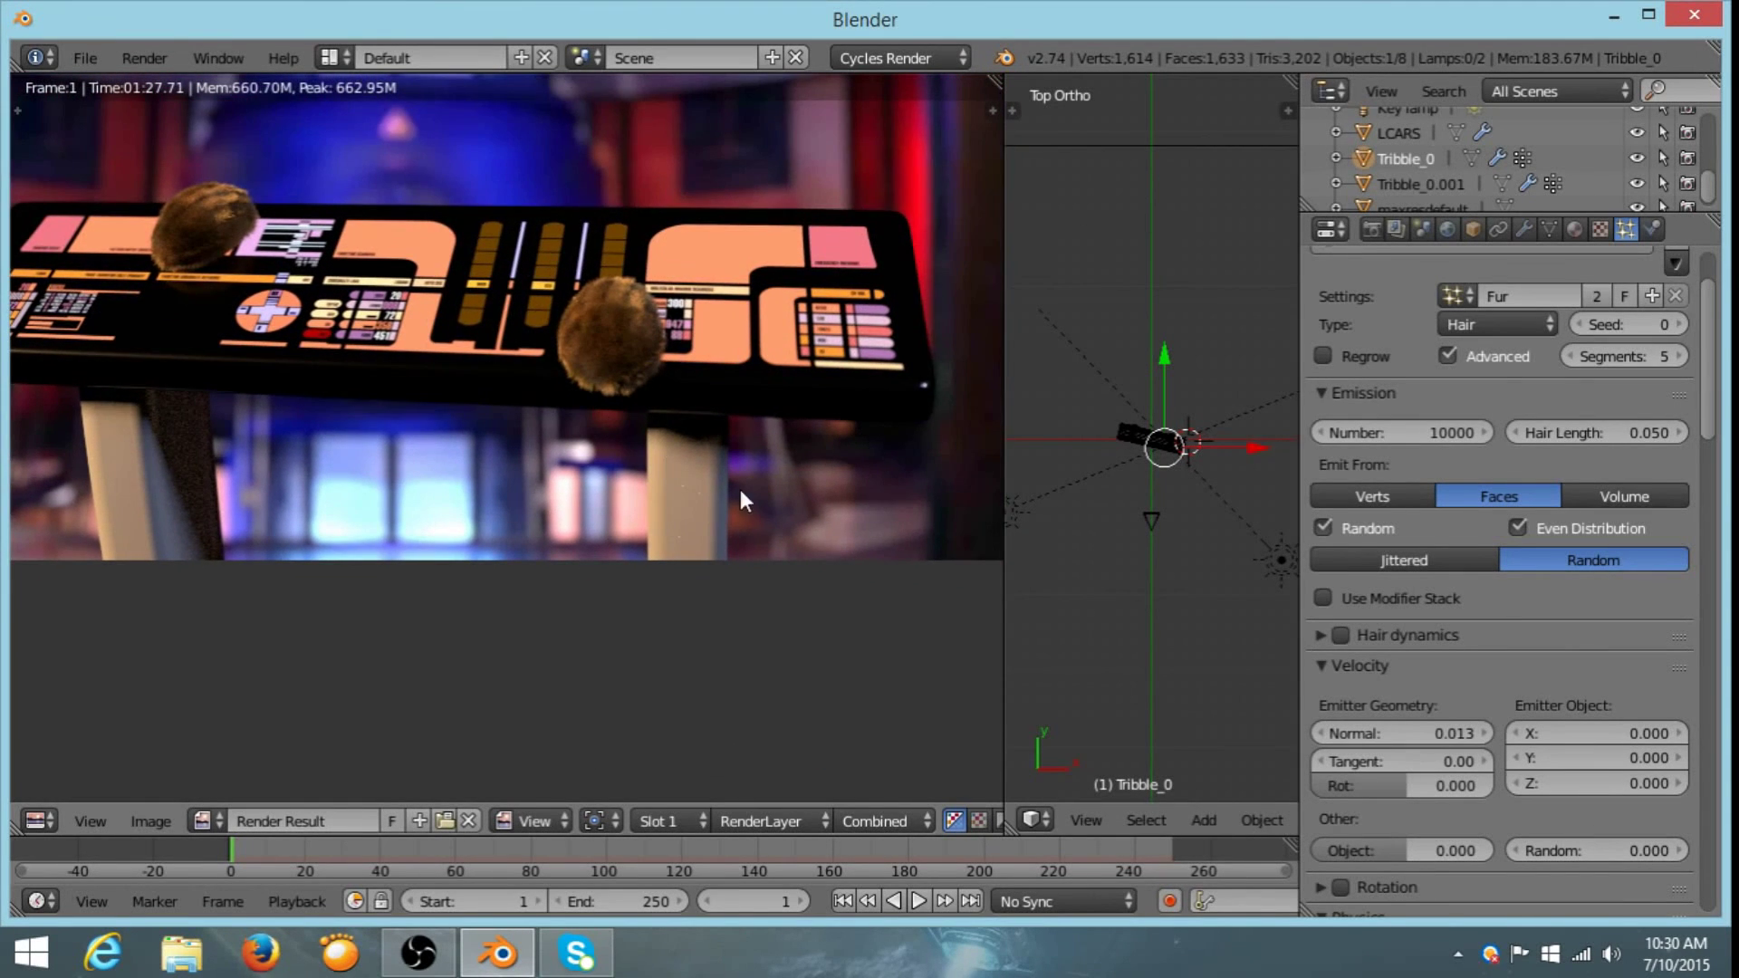
pyautogui.keyDown('ctrl'); pyautogui.hscroll(-4, 746, 390); pyautogui.keyUp('ctrl')
pyautogui.scroll(-1, 630, 376)
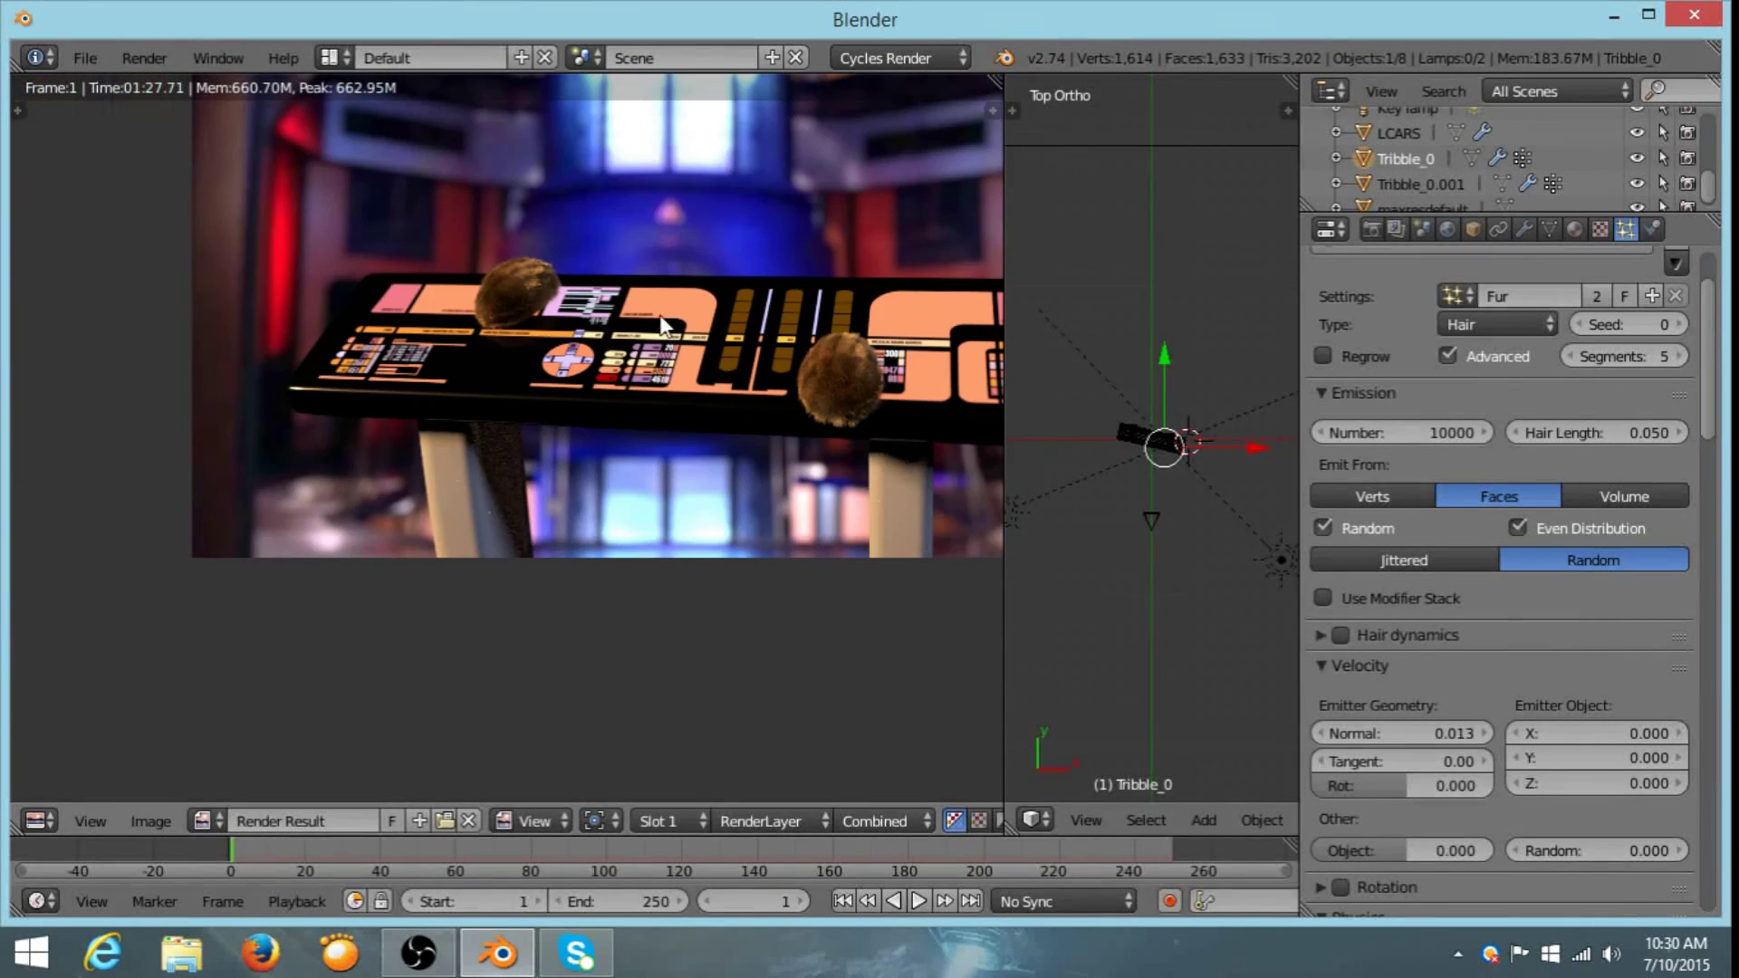
# - Save the rendered image as a PNG named Tribbles in the Documents folder
pyautogui.moveTo(663, 324); pyautogui.dragTo(568, 443, button='middle')
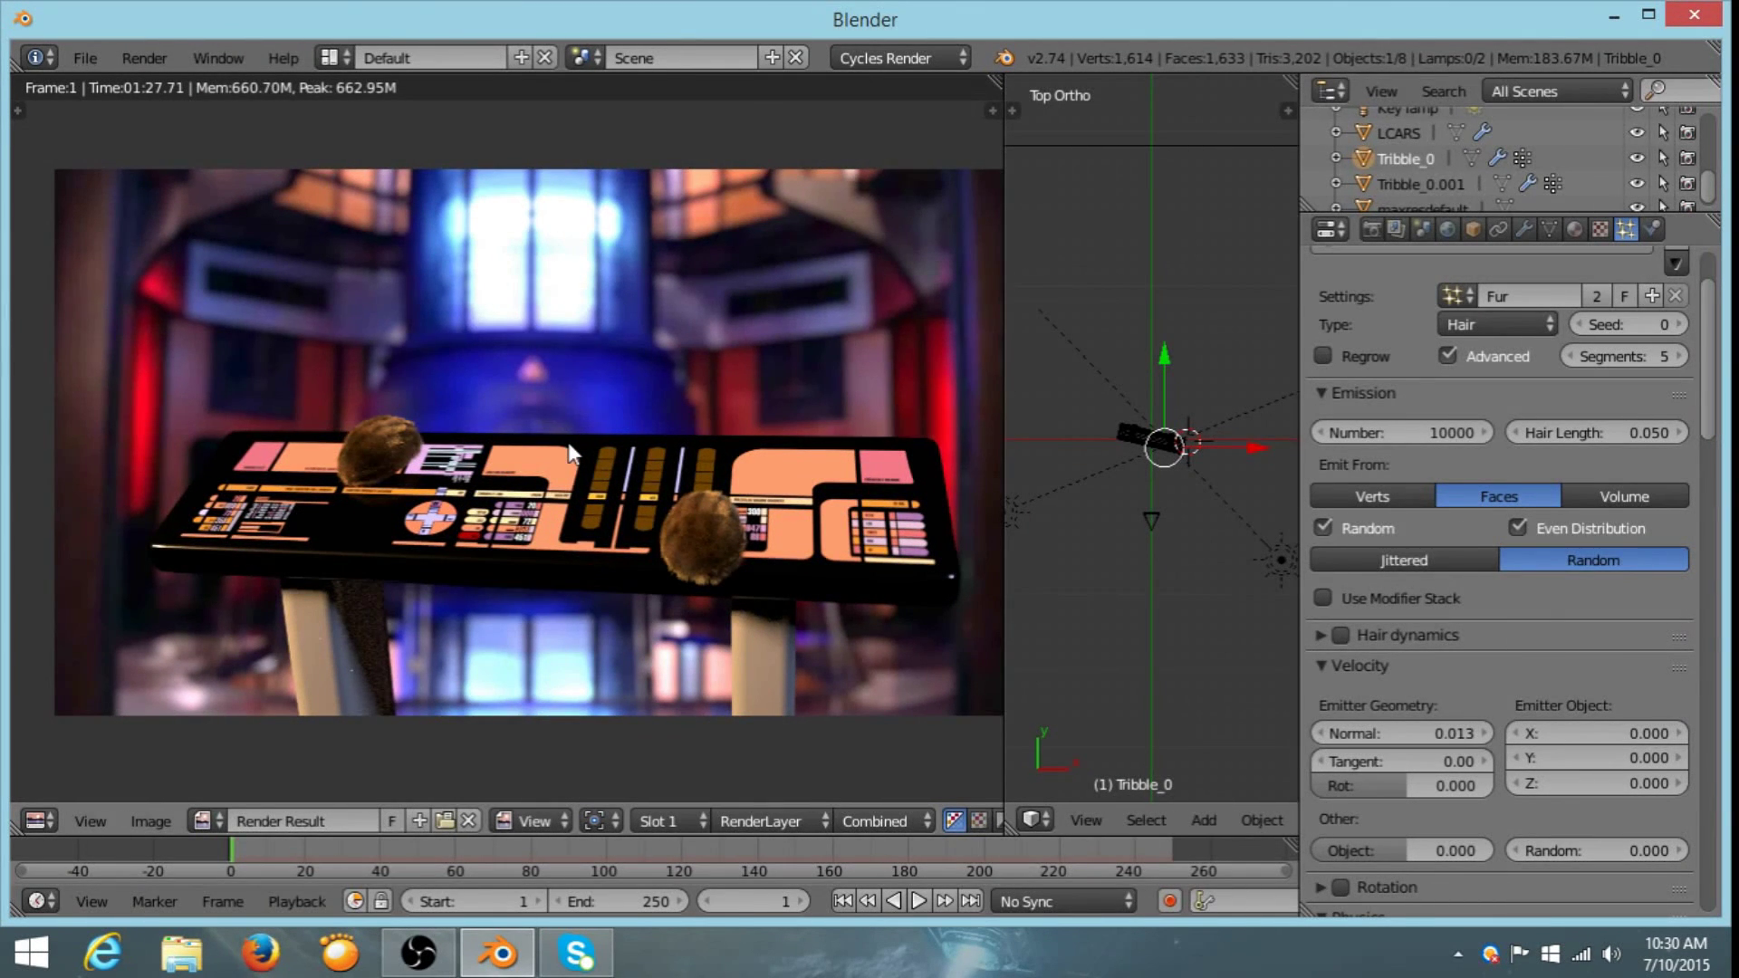
pyautogui.press('F3')
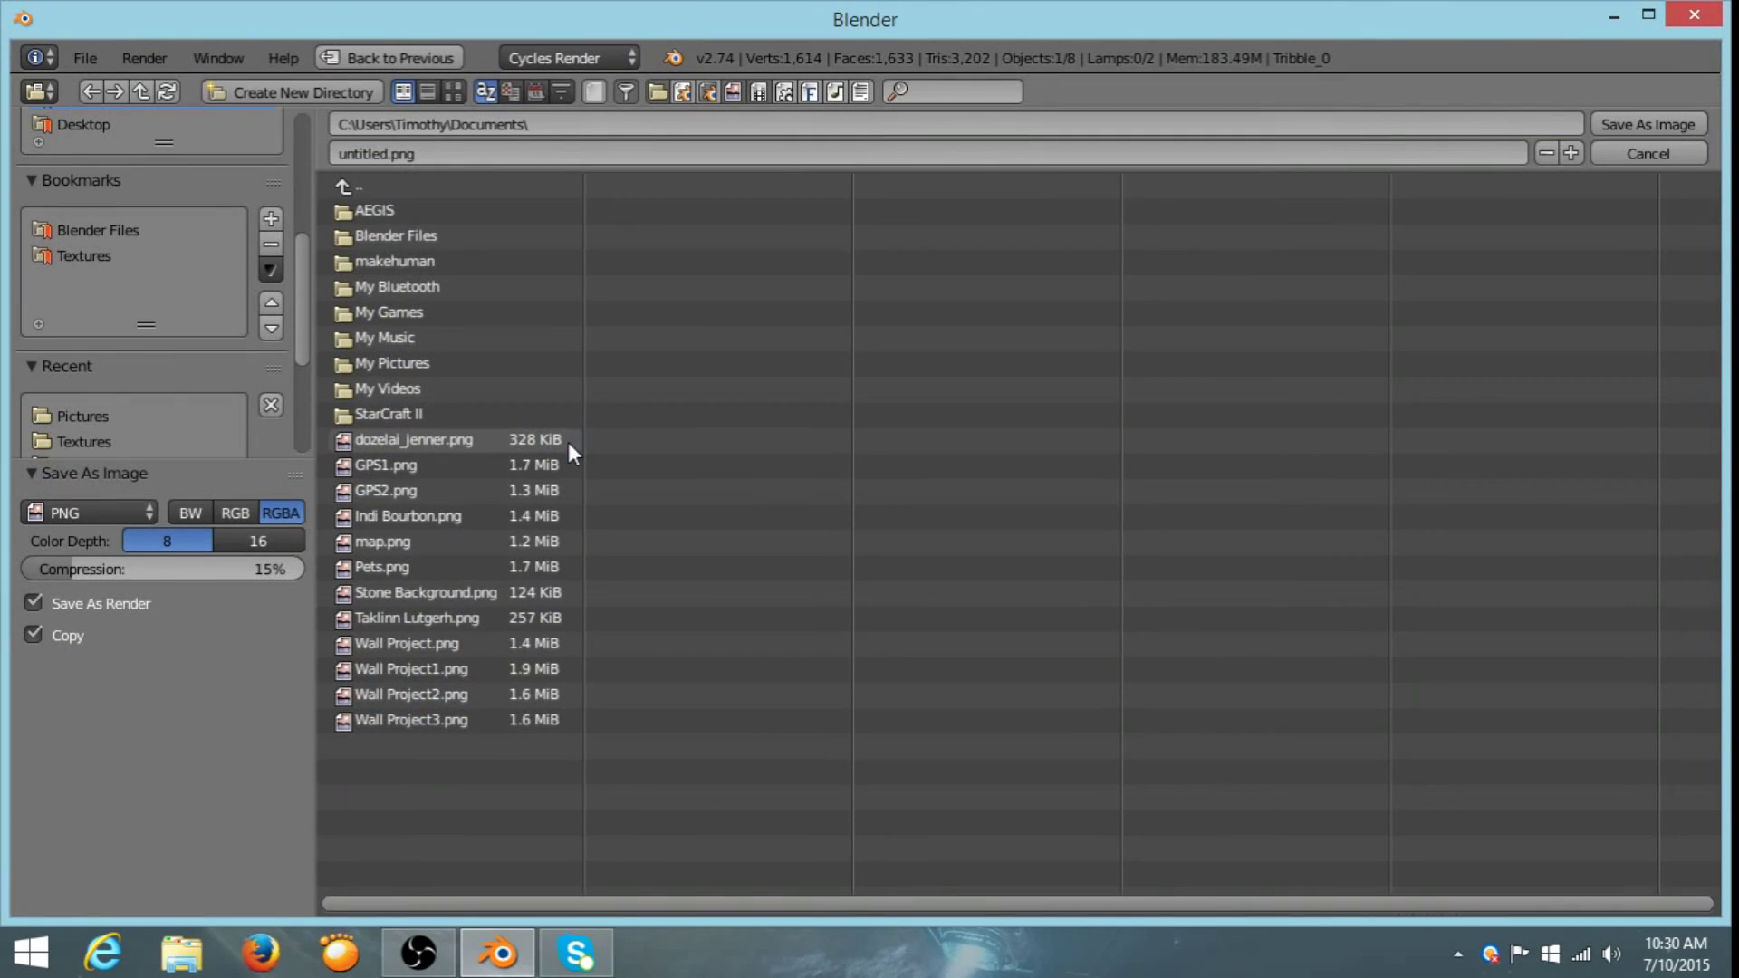
pyautogui.click(386, 155)
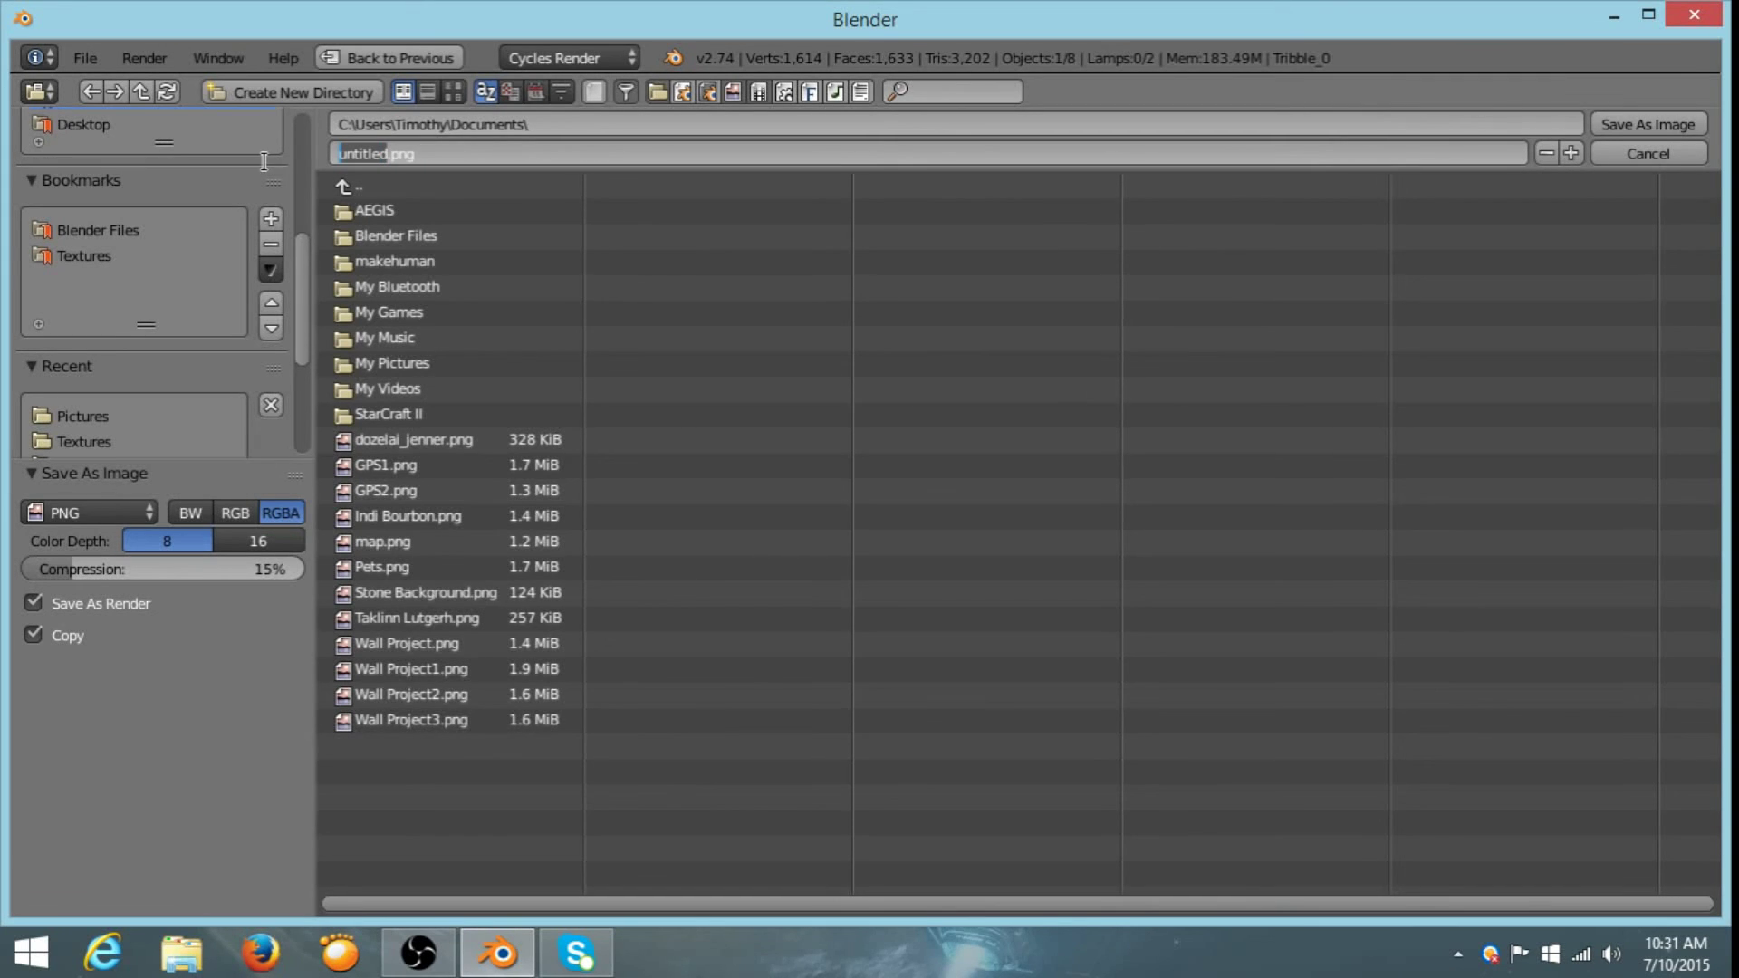
pyautogui.write('Tribbles')
pyautogui.click(1644, 123)
pyautogui.click(1643, 123)
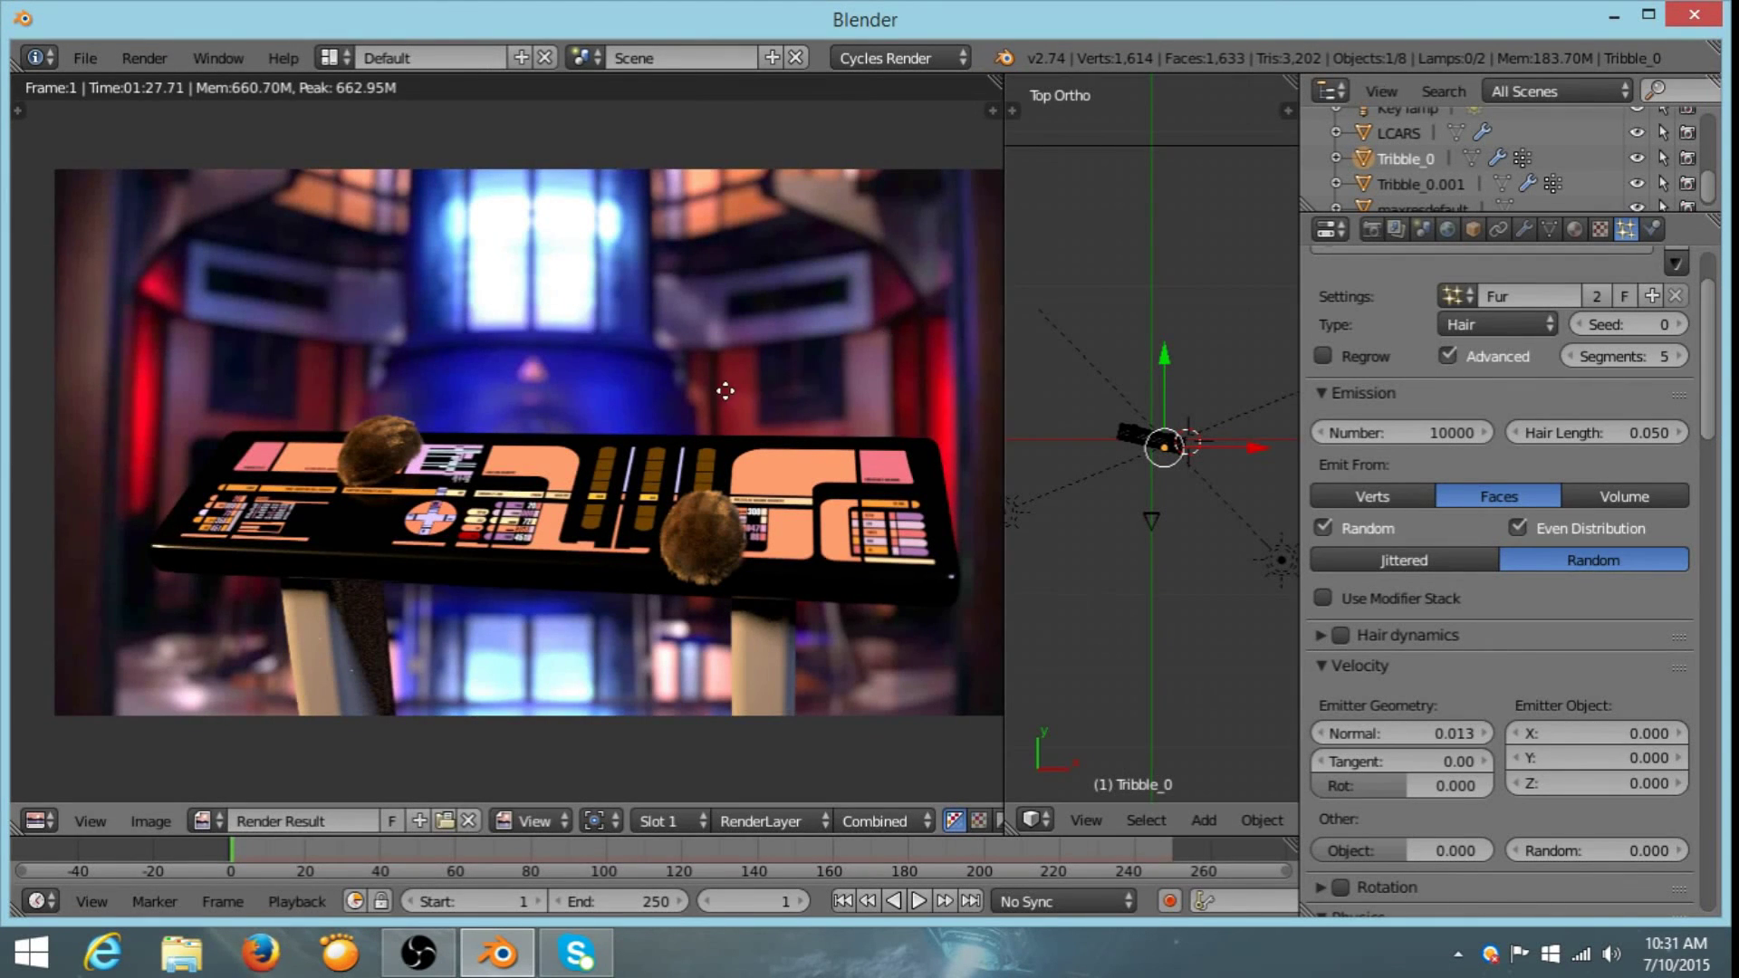
pyautogui.moveTo(726, 391)
pyautogui.mouseDown(button='middle')
pyautogui.moveTo(761, 296)
pyautogui.moveTo(733, 358)
pyautogui.mouseUp(button='middle')
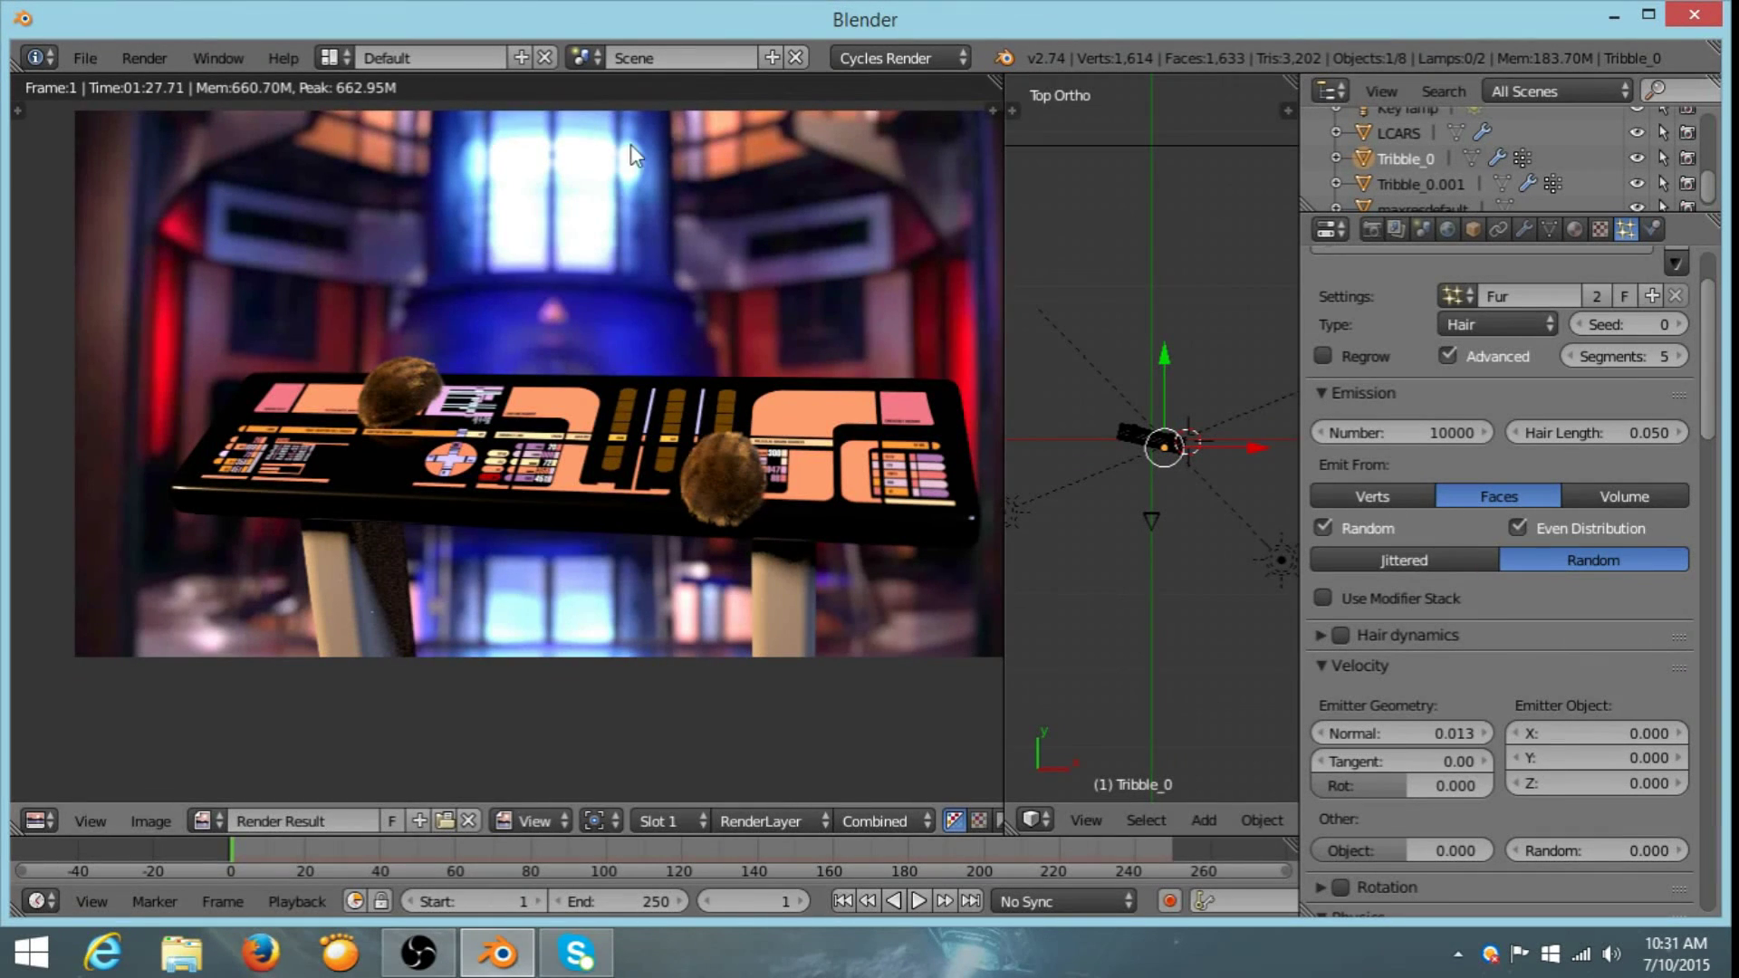
pyautogui.moveTo(632, 442); pyautogui.dragTo(524, 486, button='middle')
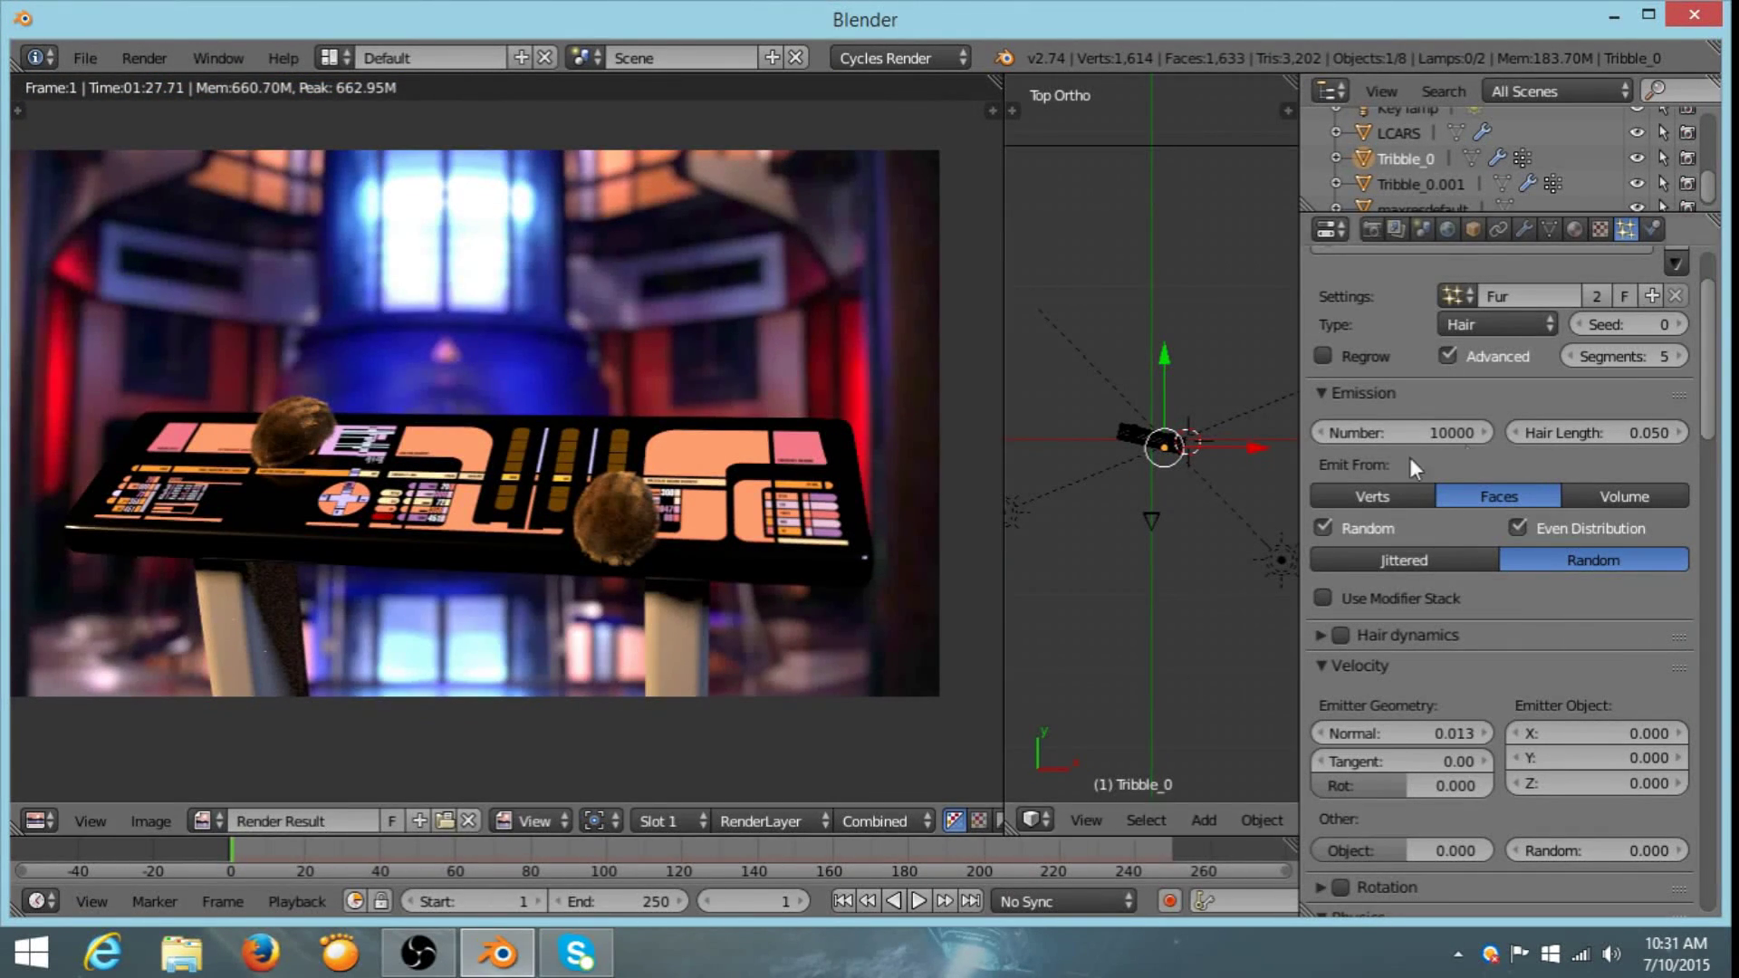
pyautogui.click(418, 953)
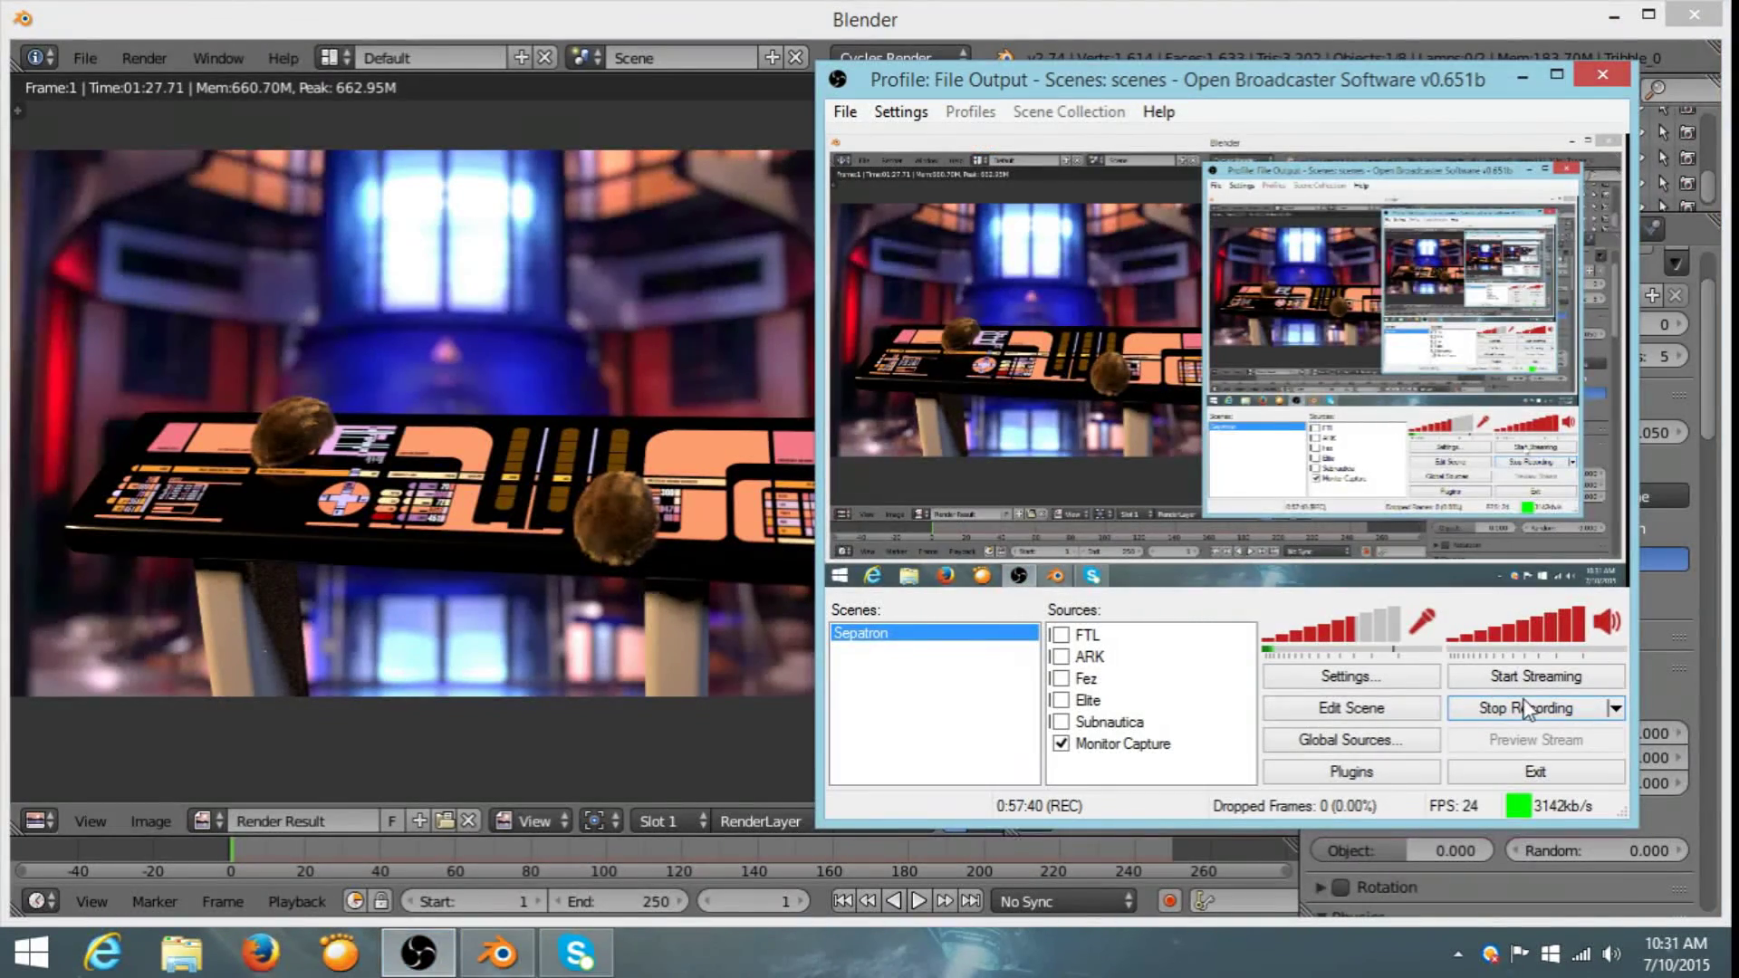